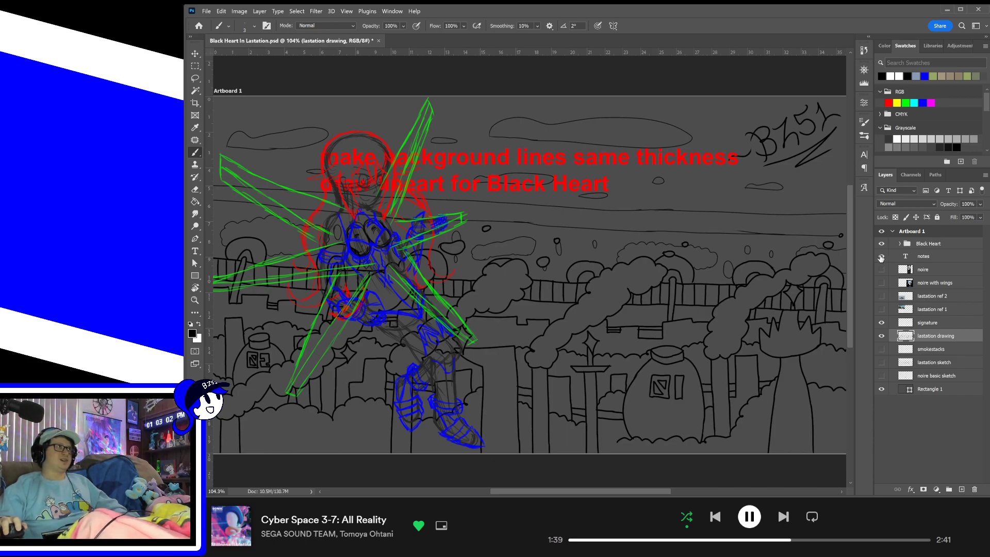
- Hide the notes text layer and the Black Heart group, and lower the lastation drawing layer's opacity to 32%
{"action": "left_click", "coordinate": [881, 257]}
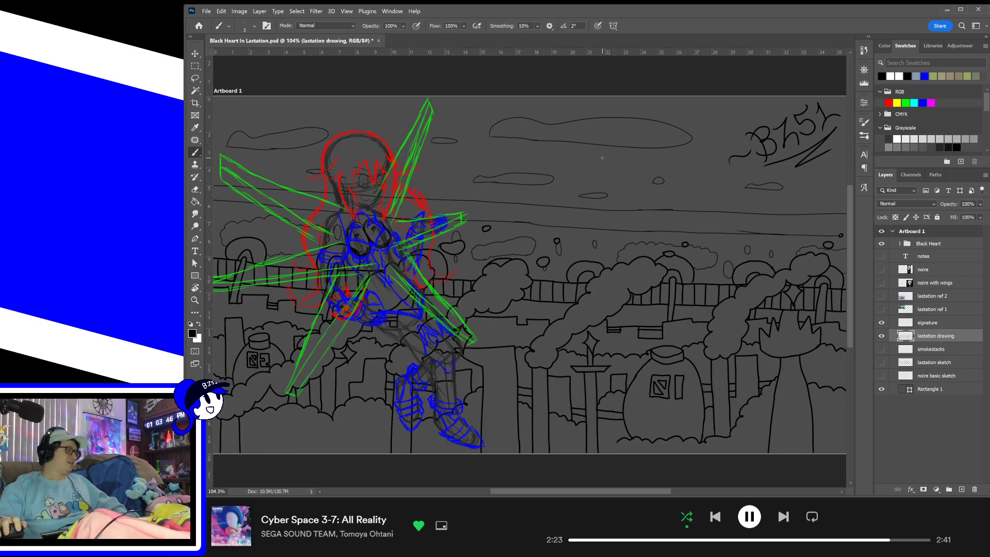
{"action": "key", "text": "v"}
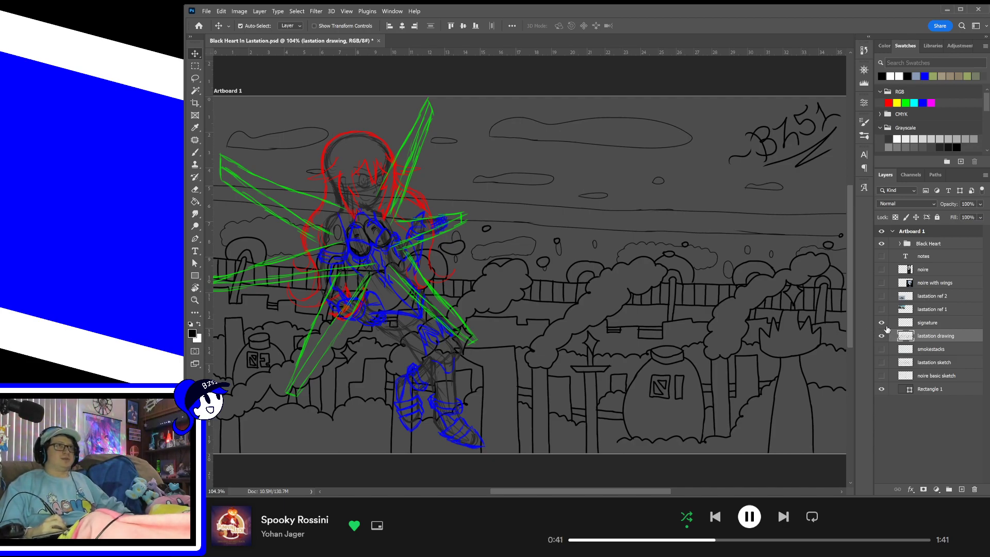
{"action": "left_click", "coordinate": [881, 243]}
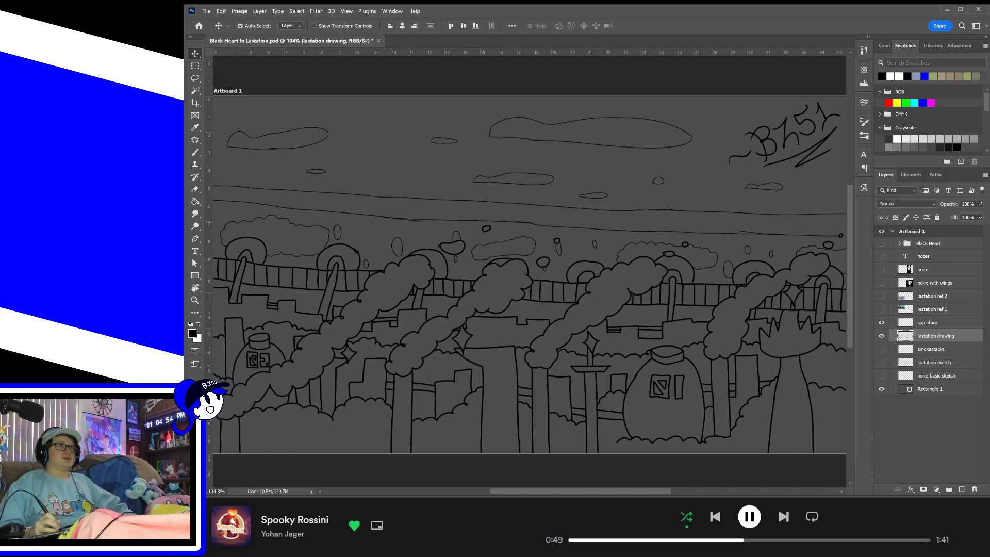
{"action": "left_click", "coordinate": [958, 217]}
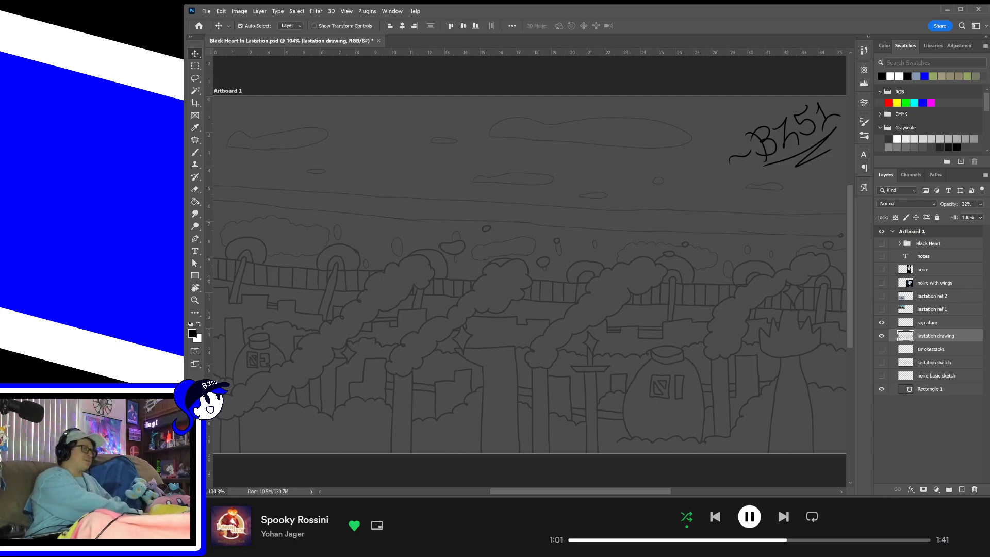
- Save the document and add an empty layer named lastation drawing 2 above the faded lastation drawing layer, ready for the Brush tool
{"action": "key", "text": "ctrl+s"}
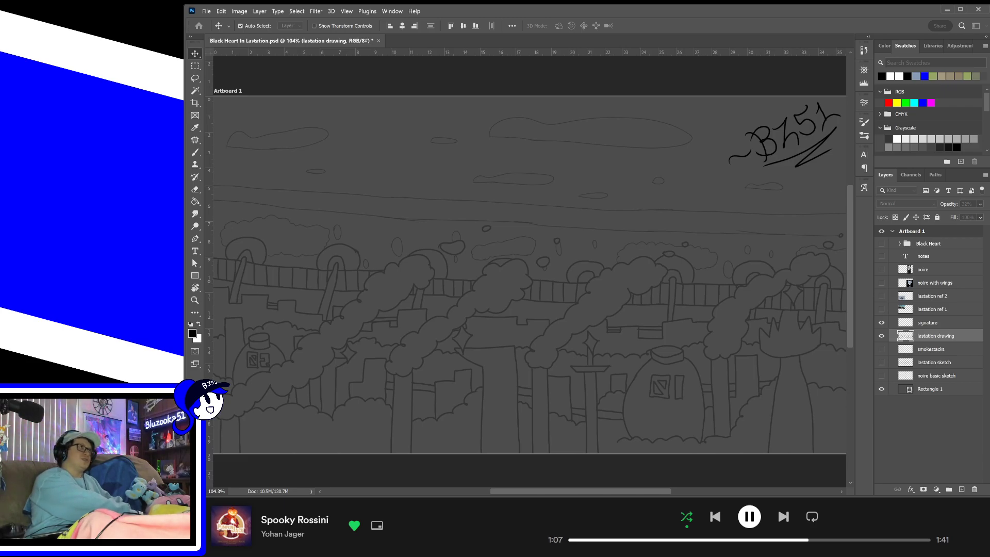
{"action": "key", "text": "ctrl+j"}
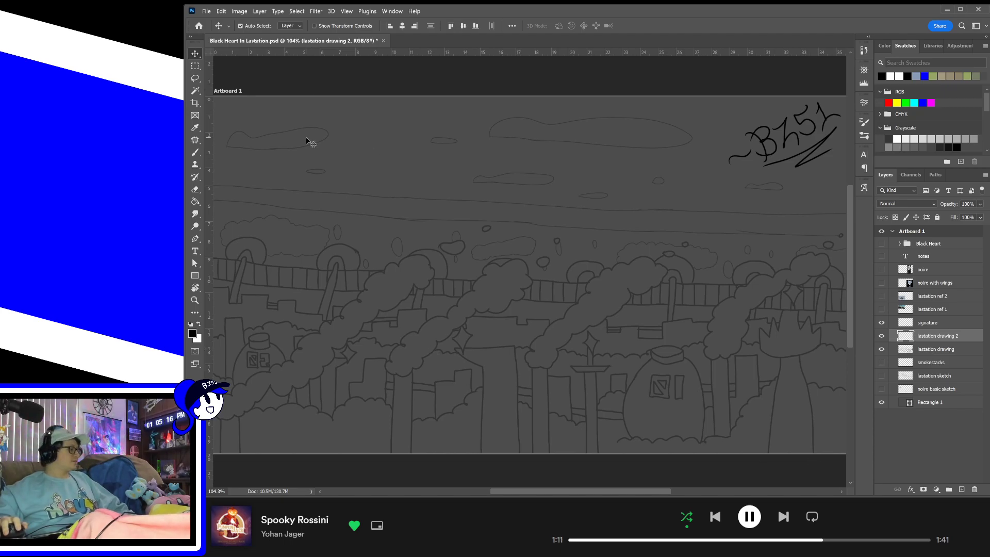
{"action": "key", "text": "b"}
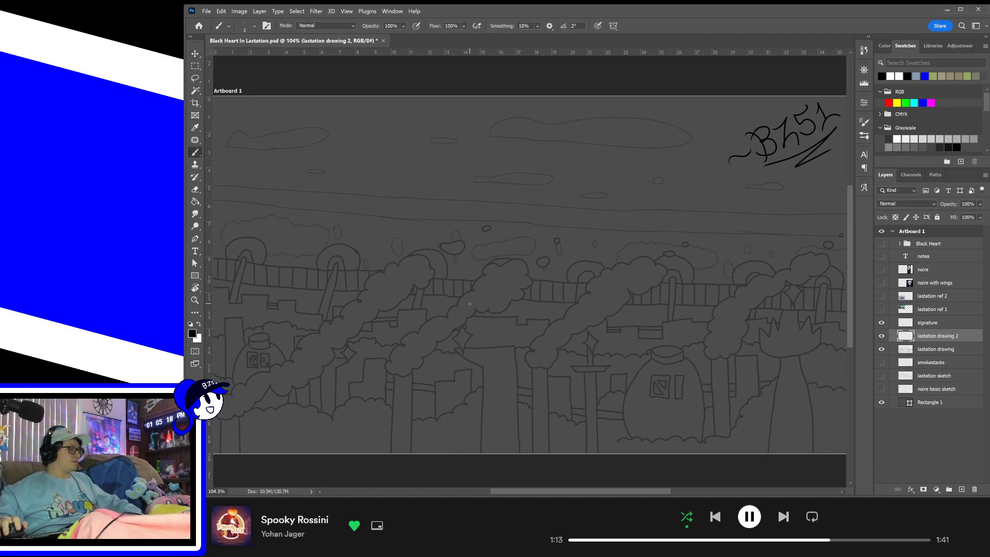
{"action": "scroll", "coordinate": [469, 304], "scroll_direction": "up", "scroll_amount": 3}
{"action": "left_click_drag", "start_coordinate": [391, 232], "coordinate": [702, 337]}
{"action": "left_click_drag", "start_coordinate": [371, 325], "coordinate": [642, 246]}
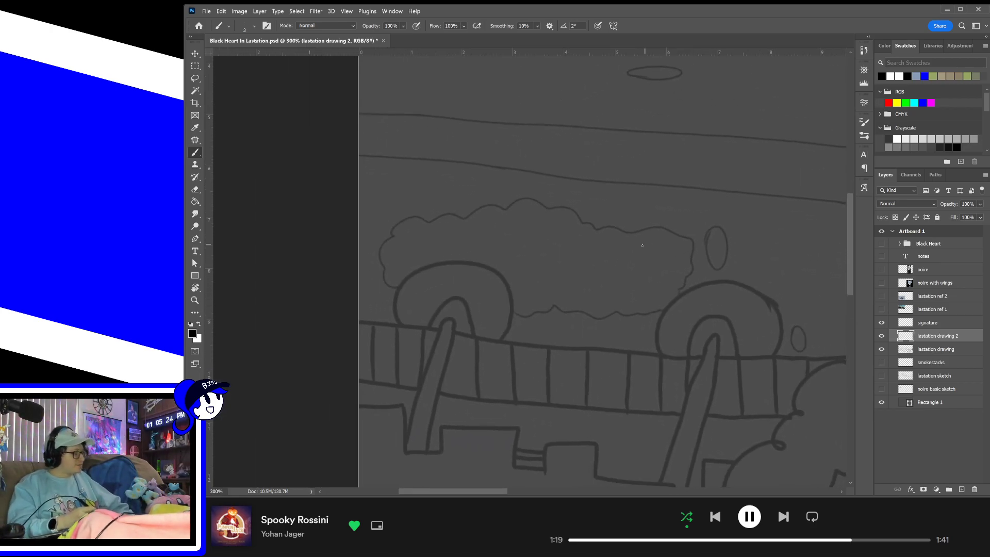
{"action": "mouse_move", "coordinate": [523, 246]}
{"action": "left_mouse_down"}
{"action": "mouse_move", "coordinate": [602, 181]}
{"action": "mouse_move", "coordinate": [550, 256]}
{"action": "left_mouse_up"}
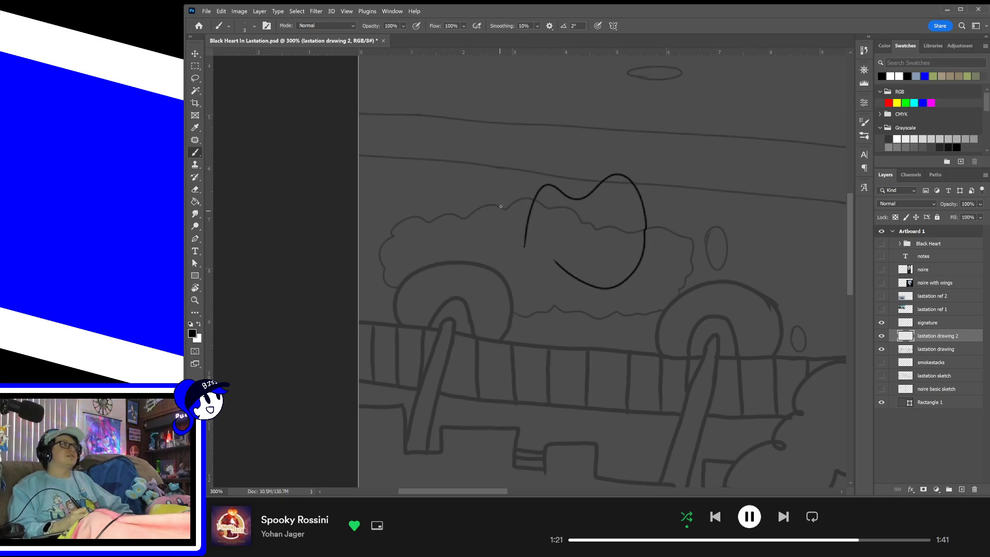
{"action": "key", "text": "ctrl+z"}
{"action": "left_click_drag", "start_coordinate": [505, 210], "coordinate": [540, 202]}
{"action": "key", "text": "ctrl+z"}
{"action": "key", "text": "ctrl+z"}
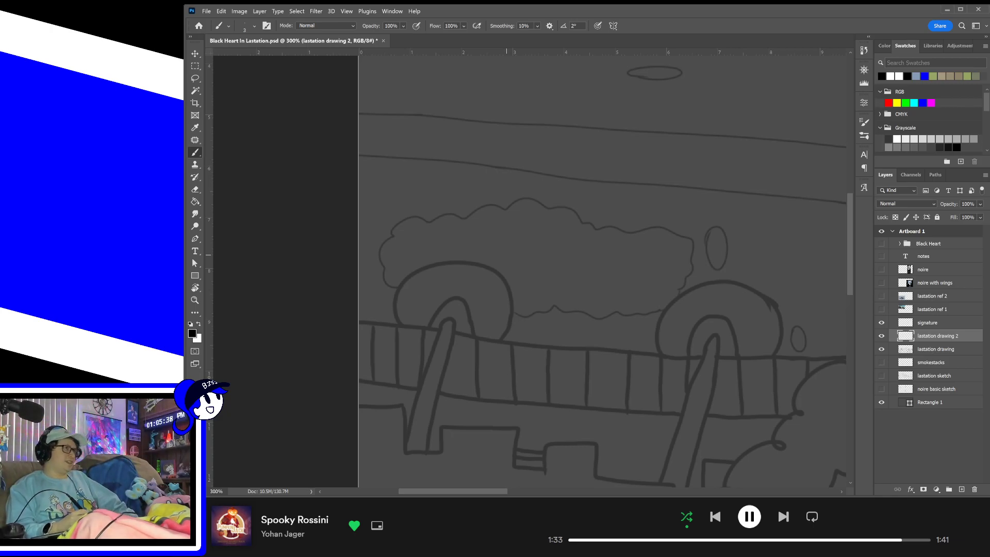
{"action": "mouse_move", "coordinate": [495, 200]}
{"action": "left_mouse_down"}
{"action": "mouse_move", "coordinate": [502, 191]}
{"action": "mouse_move", "coordinate": [597, 187]}
{"action": "mouse_move", "coordinate": [627, 229]}
{"action": "left_mouse_up"}
{"action": "key", "text": "ctrl+z"}
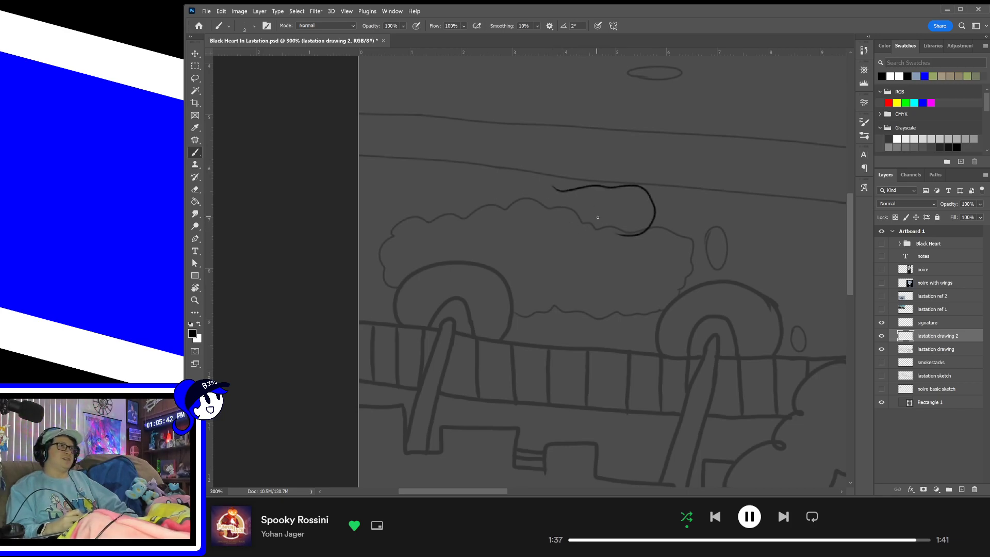
{"action": "key", "text": "ctrl+z"}
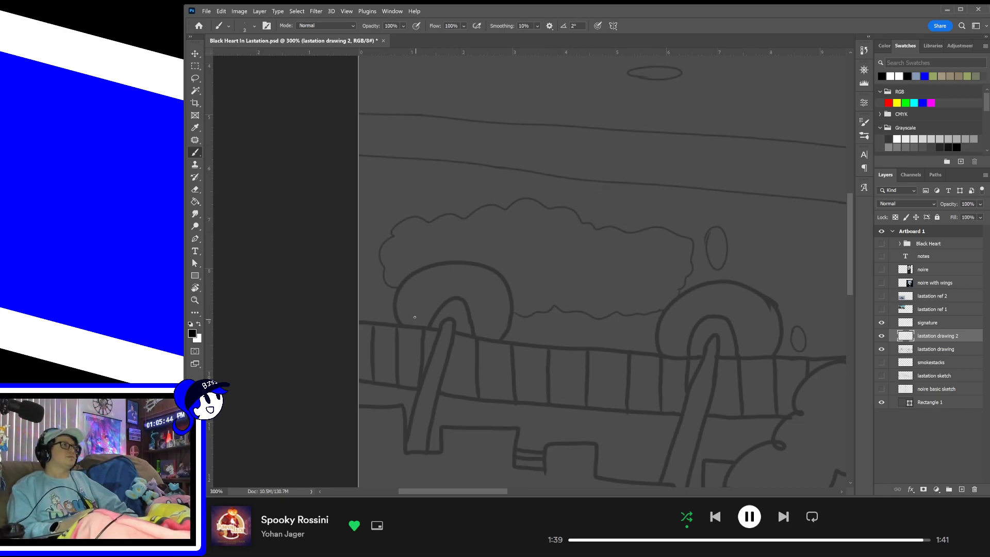
{"action": "mouse_move", "coordinate": [404, 322]}
{"action": "left_mouse_down"}
{"action": "mouse_move", "coordinate": [414, 277]}
{"action": "mouse_move", "coordinate": [502, 299]}
{"action": "mouse_move", "coordinate": [494, 321]}
{"action": "left_mouse_up"}
{"action": "key", "text": "ctrl+z"}
{"action": "mouse_move", "coordinate": [397, 325]}
{"action": "left_mouse_down"}
{"action": "mouse_move", "coordinate": [420, 272]}
{"action": "mouse_move", "coordinate": [505, 270]}
{"action": "mouse_move", "coordinate": [503, 338]}
{"action": "left_mouse_up"}
{"action": "key", "text": "ctrl+z"}
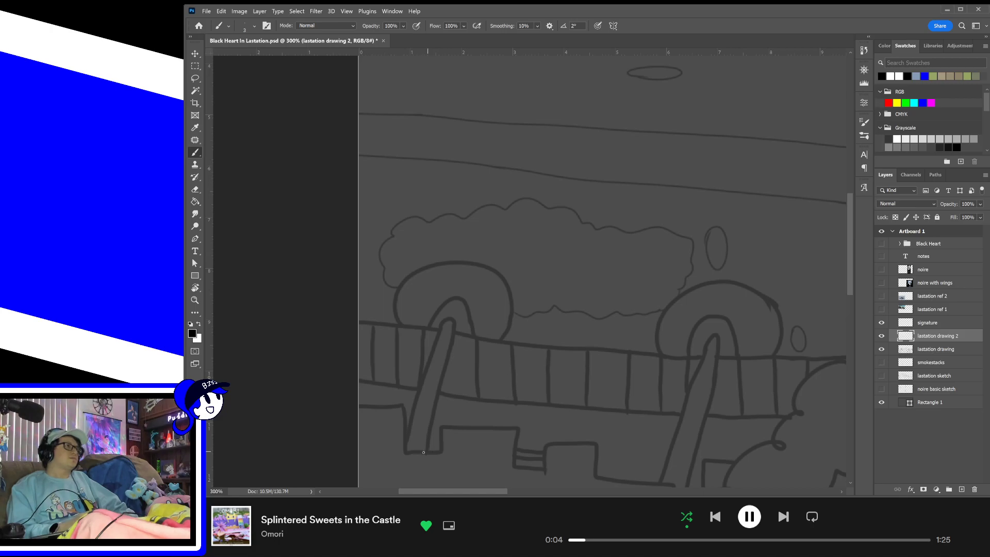
- Trace the leaning support post under the leftmost bridge arch in black, covering its rounded top and both long sides
{"action": "left_click_drag", "start_coordinate": [405, 454], "coordinate": [421, 342]}
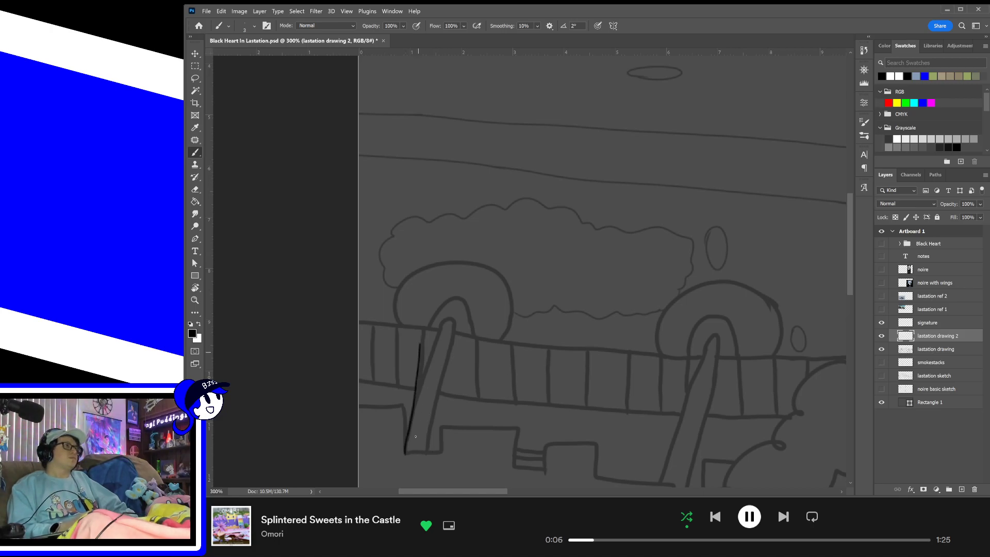
{"action": "key", "text": "ctrl+z"}
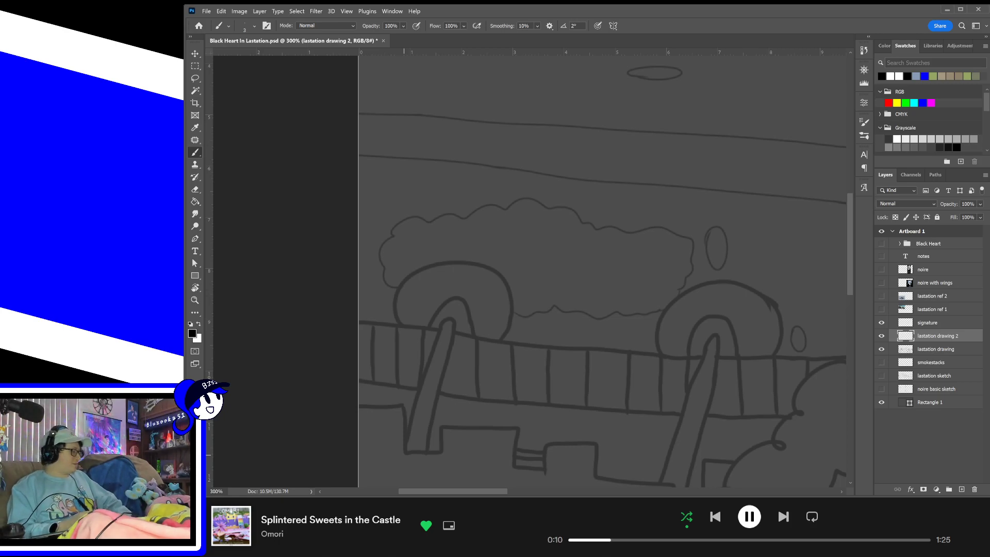
{"action": "left_click_drag", "start_coordinate": [406, 454], "coordinate": [420, 338]}
{"action": "key", "text": "ctrl+z"}
{"action": "left_click_drag", "start_coordinate": [407, 452], "coordinate": [433, 326]}
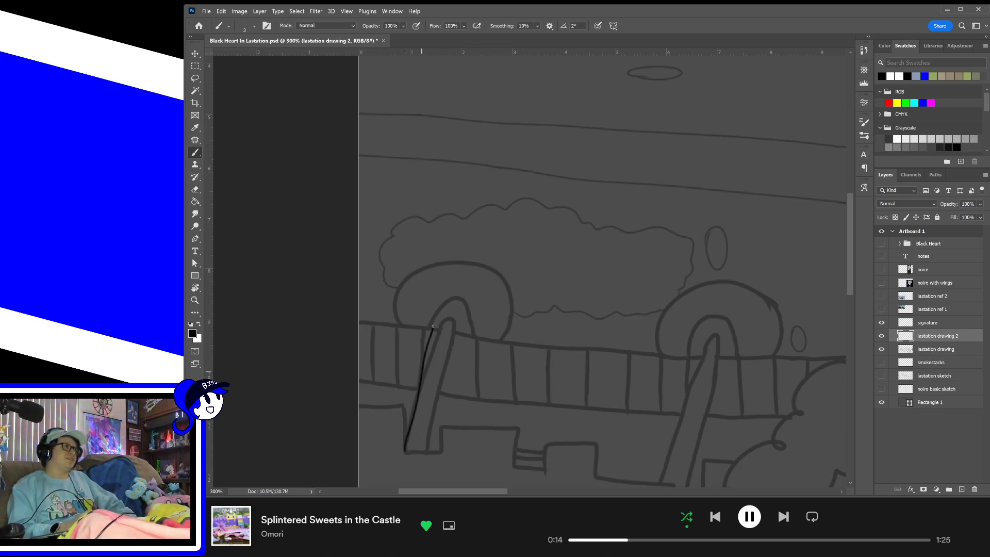
{"action": "key", "text": "ctrl+z"}
{"action": "mouse_move", "coordinate": [405, 453]}
{"action": "left_mouse_down"}
{"action": "mouse_move", "coordinate": [438, 331]}
{"action": "mouse_move", "coordinate": [453, 321]}
{"action": "mouse_move", "coordinate": [456, 334]}
{"action": "left_mouse_up"}
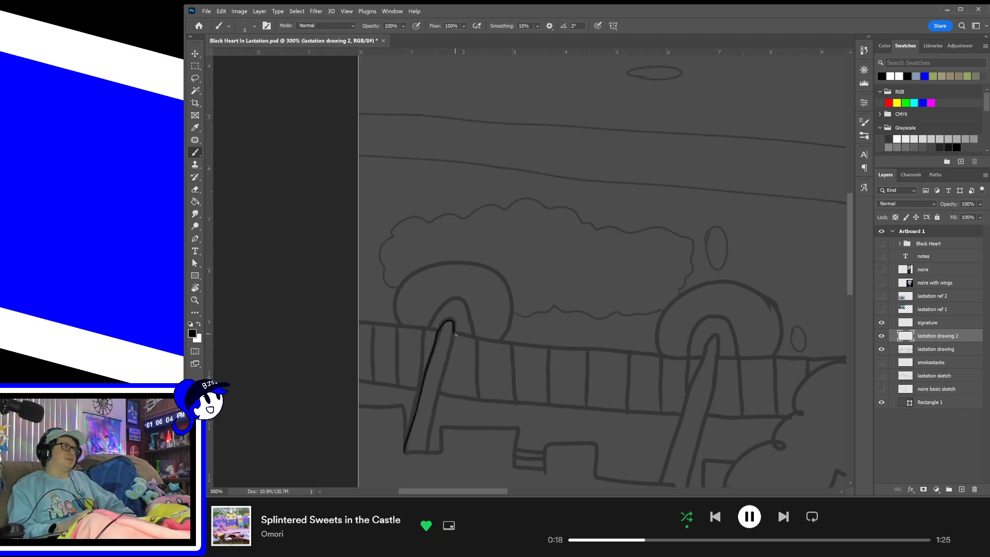
{"action": "left_click_drag", "start_coordinate": [426, 451], "coordinate": [444, 342]}
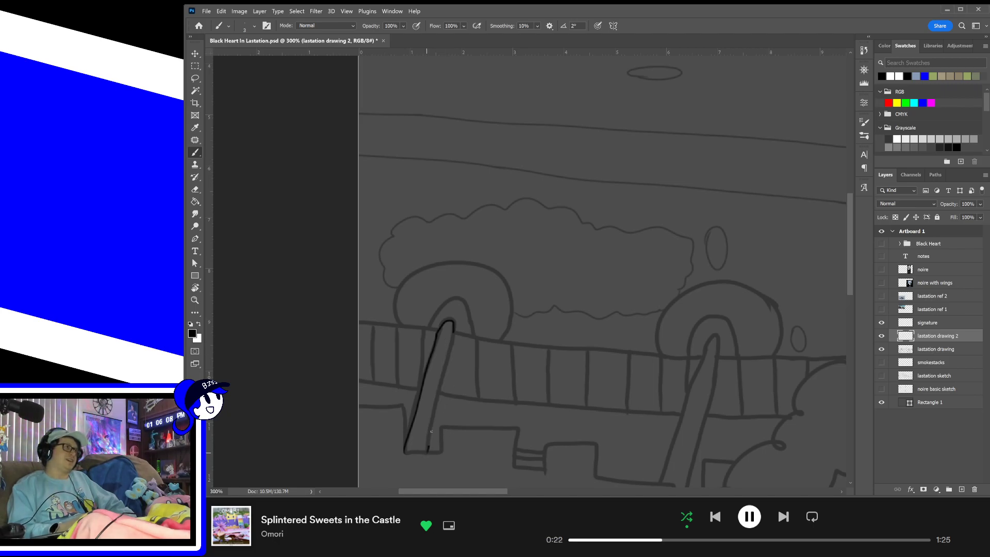
{"action": "left_click_drag", "start_coordinate": [428, 447], "coordinate": [447, 350]}
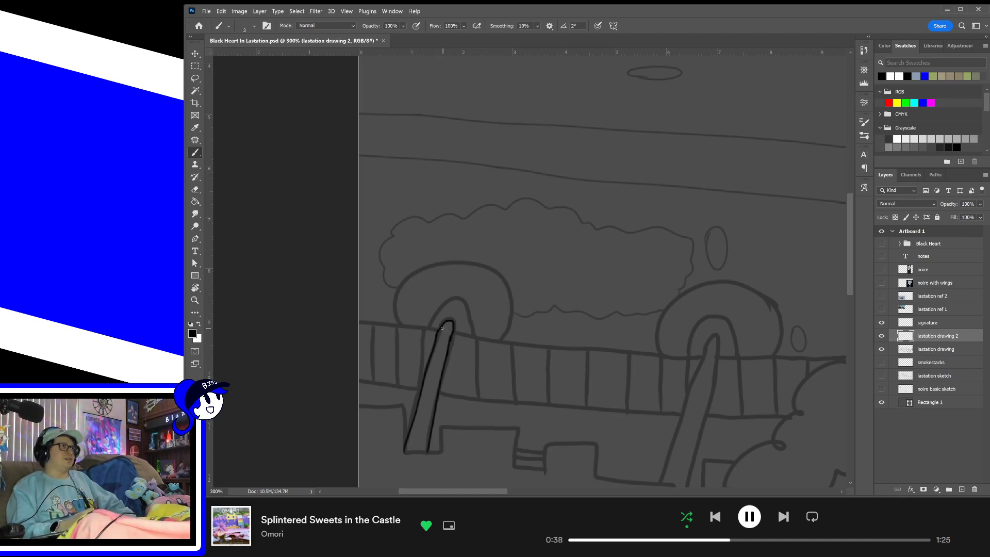
- Trace the bridge's upper rail from the first post to the artboard's left edge, and the outer curve of the leftmost arch
{"action": "left_click_drag", "start_coordinate": [439, 330], "coordinate": [356, 328]}
{"action": "key", "text": "ctrl+z"}
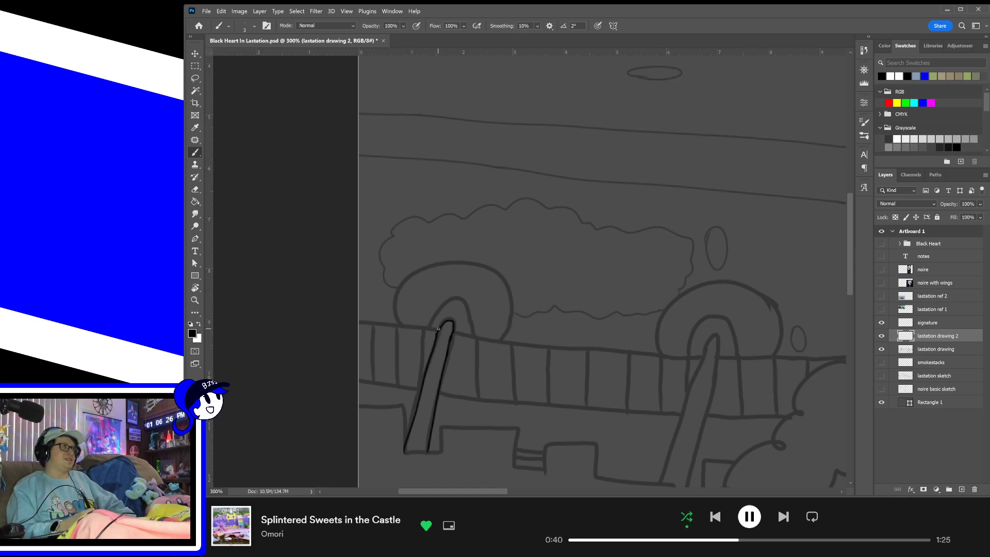
{"action": "left_click_drag", "start_coordinate": [440, 326], "coordinate": [347, 320]}
{"action": "key", "text": "ctrl+z"}
{"action": "left_click_drag", "start_coordinate": [442, 326], "coordinate": [343, 323]}
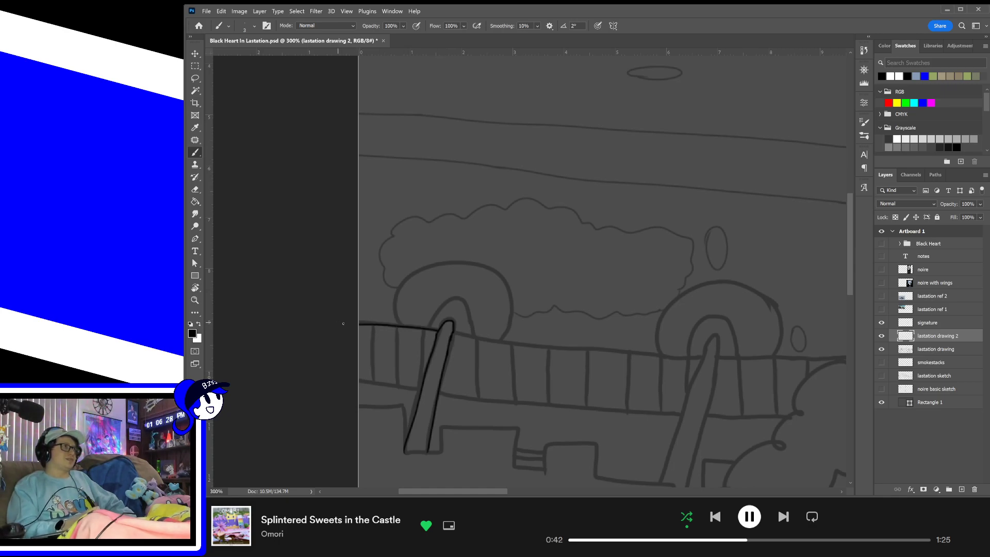
{"action": "mouse_move", "coordinate": [402, 328]}
{"action": "left_mouse_down"}
{"action": "mouse_move", "coordinate": [428, 266]}
{"action": "mouse_move", "coordinate": [516, 298]}
{"action": "mouse_move", "coordinate": [496, 335]}
{"action": "left_mouse_up"}
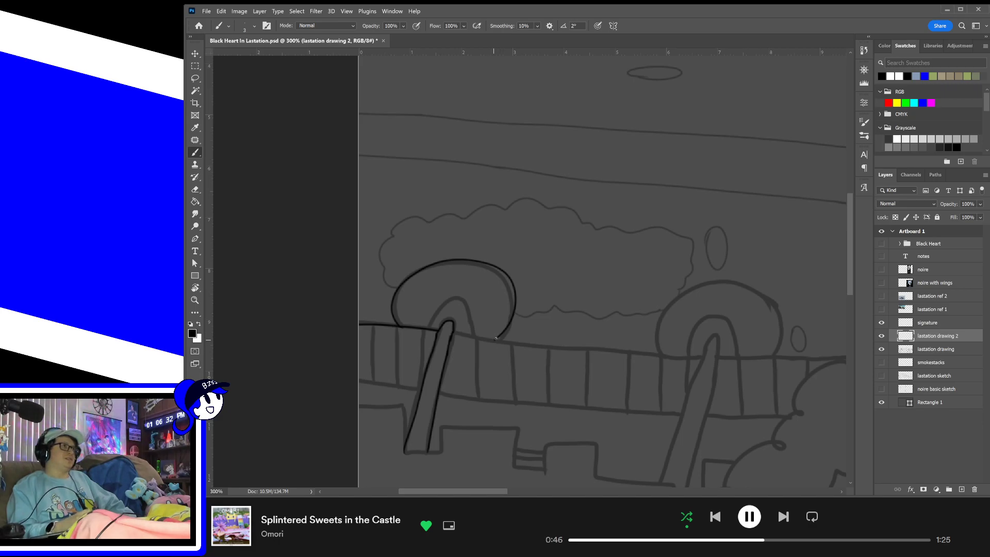
- Trace the bridge's upper rail from the first post rightward to the base of the second arch
{"action": "left_click_drag", "start_coordinate": [458, 333], "coordinate": [639, 331]}
{"action": "key", "text": "ctrl+z"}
{"action": "left_click_drag", "start_coordinate": [452, 334], "coordinate": [625, 344]}
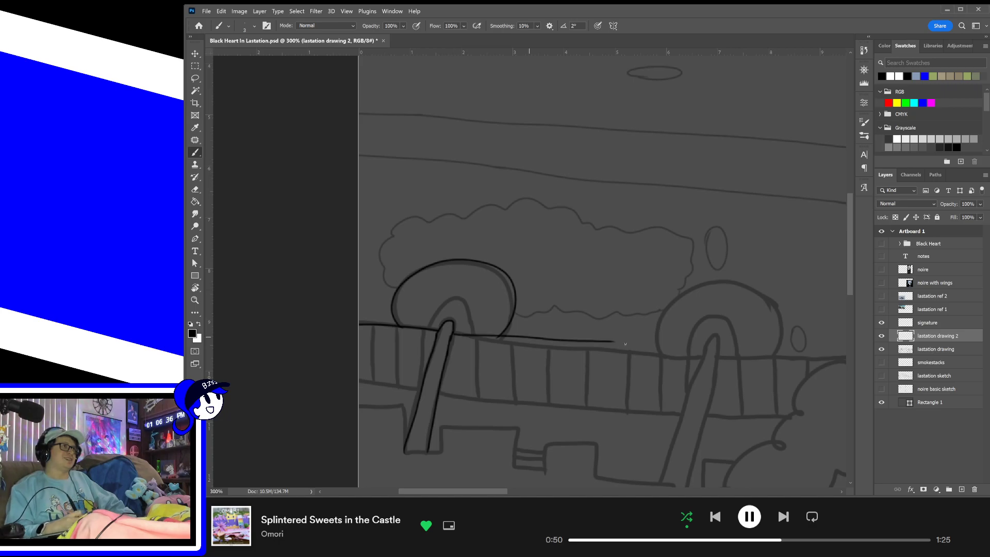
{"action": "key", "text": "ctrl+z"}
{"action": "left_click_drag", "start_coordinate": [450, 333], "coordinate": [613, 342]}
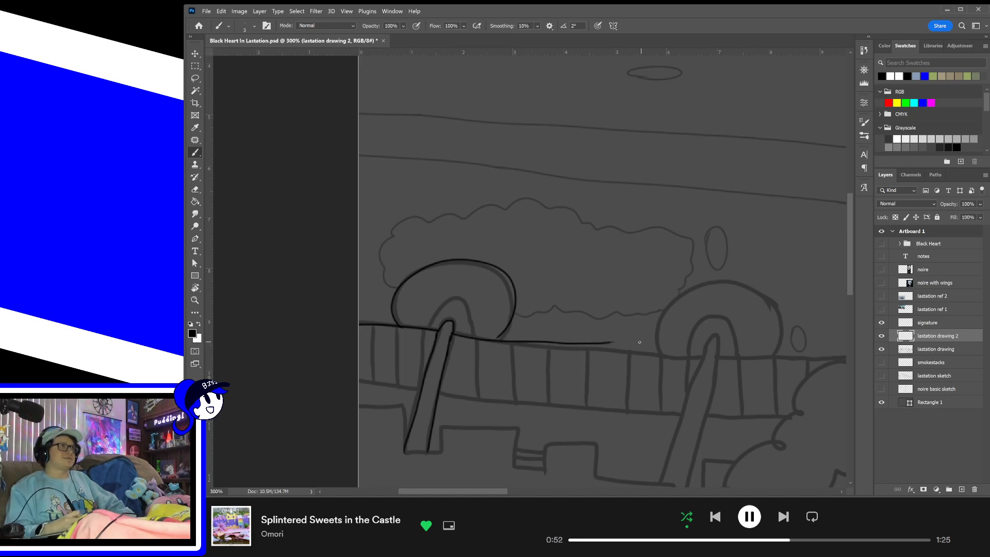
{"action": "key", "text": "ctrl+z"}
{"action": "left_click_drag", "start_coordinate": [453, 333], "coordinate": [635, 349]}
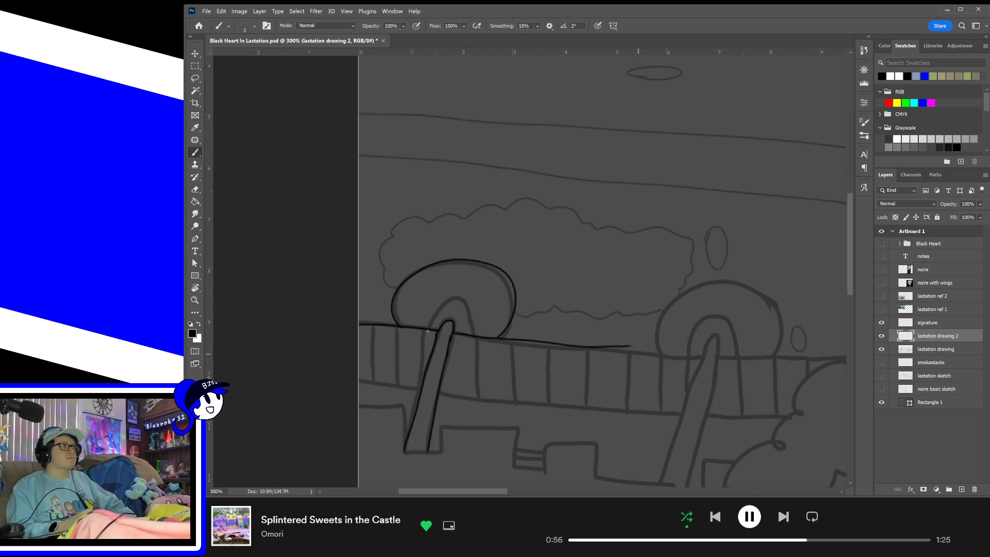
{"action": "key", "text": "ctrl+z"}
{"action": "left_click_drag", "start_coordinate": [453, 333], "coordinate": [670, 345]}
{"action": "key", "text": "ctrl+z"}
{"action": "left_click_drag", "start_coordinate": [453, 332], "coordinate": [660, 355]}
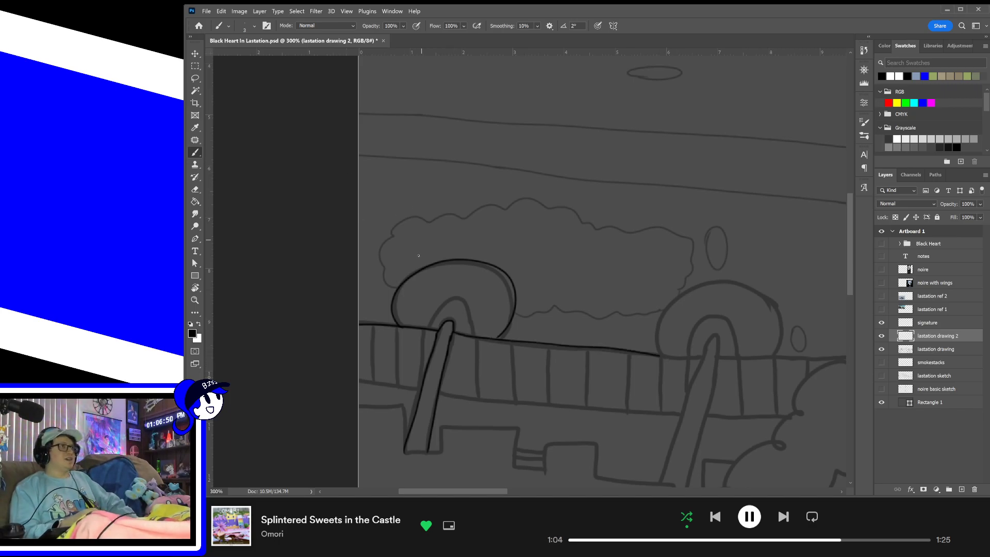
- Trace the small inner arch around the top of the first support post
{"action": "left_click_drag", "start_coordinate": [542, 309], "coordinate": [679, 321]}
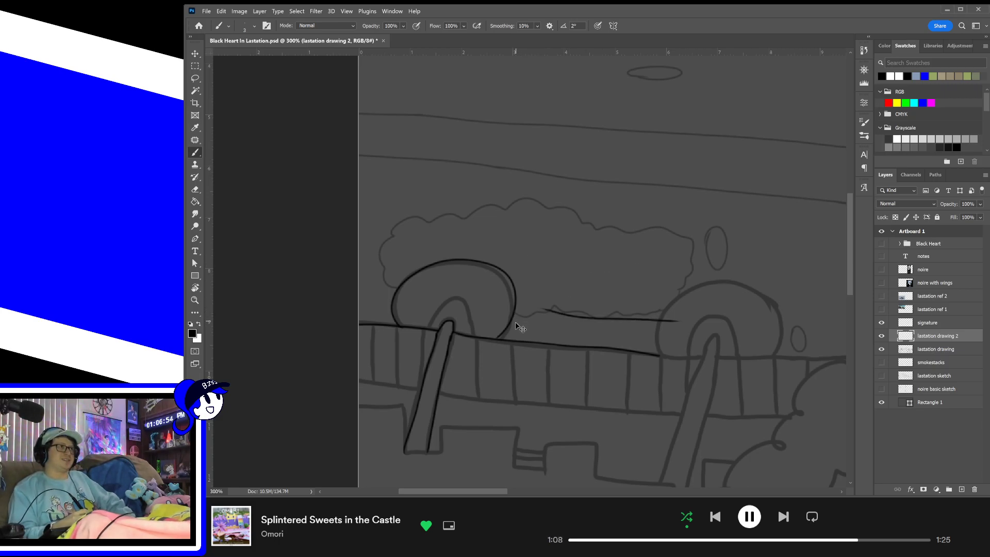
{"action": "key", "text": "ctrl+z"}
{"action": "mouse_move", "coordinate": [428, 328]}
{"action": "left_mouse_down"}
{"action": "mouse_move", "coordinate": [468, 308]}
{"action": "mouse_move", "coordinate": [474, 333]}
{"action": "mouse_move", "coordinate": [458, 299]}
{"action": "mouse_move", "coordinate": [474, 337]}
{"action": "left_mouse_up"}
{"action": "key", "text": "ctrl+z"}
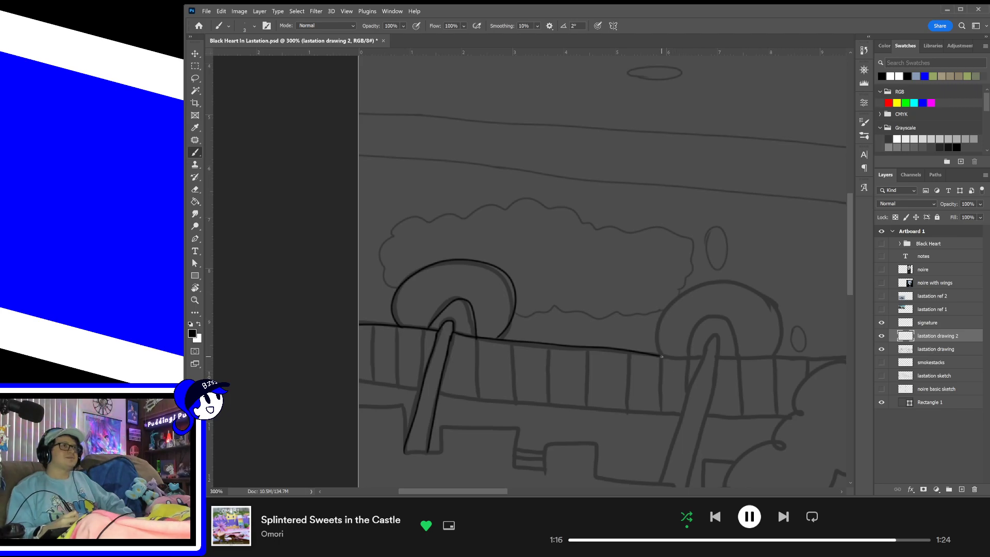
- Trace the leaning support post under the second arch and extend the upper rail to meet it
{"action": "mouse_move", "coordinate": [707, 355]}
{"action": "left_mouse_down"}
{"action": "mouse_move", "coordinate": [720, 335]}
{"action": "mouse_move", "coordinate": [710, 376]}
{"action": "mouse_move", "coordinate": [709, 247]}
{"action": "mouse_move", "coordinate": [708, 272]}
{"action": "left_mouse_up"}
{"action": "key", "text": "ctrl+z"}
{"action": "key", "text": "ctrl+z"}
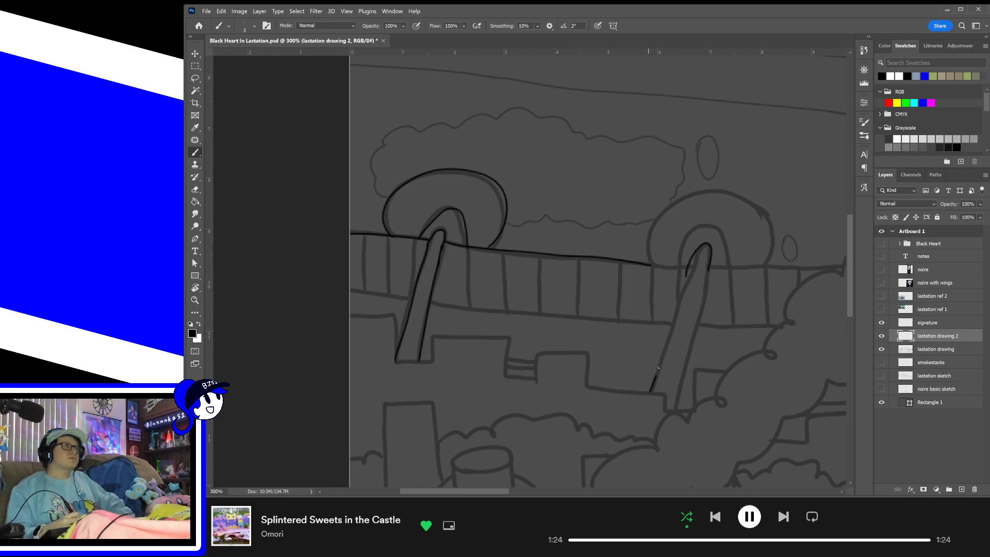
{"action": "left_click_drag", "start_coordinate": [658, 367], "coordinate": [689, 273]}
{"action": "key", "text": "ctrl+z"}
{"action": "left_click_drag", "start_coordinate": [649, 395], "coordinate": [684, 286]}
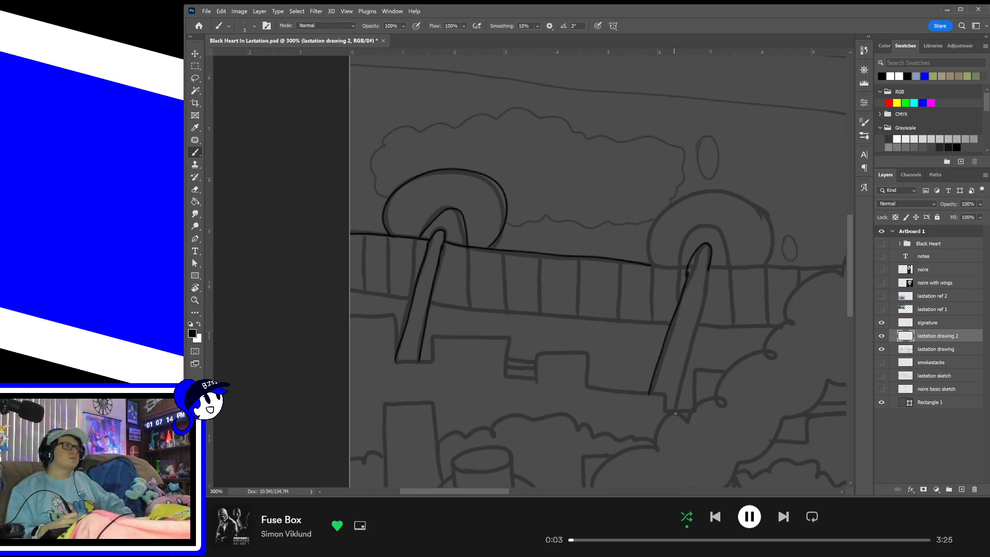
{"action": "left_click_drag", "start_coordinate": [675, 413], "coordinate": [710, 277]}
{"action": "key", "text": "ctrl+z"}
{"action": "mouse_move", "coordinate": [675, 412]}
{"action": "left_mouse_down"}
{"action": "mouse_move", "coordinate": [709, 268]}
{"action": "mouse_move", "coordinate": [701, 290]}
{"action": "left_mouse_up"}
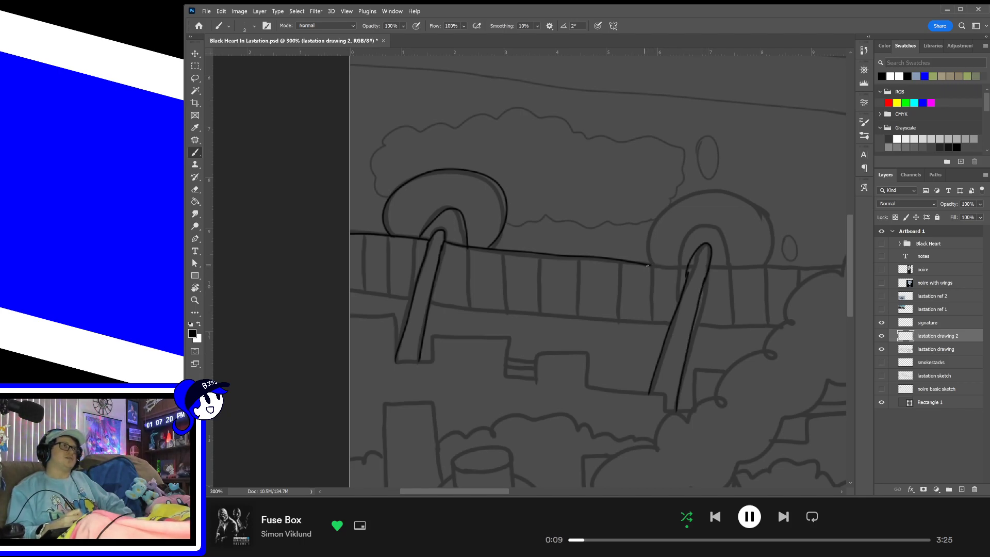
{"action": "mouse_move", "coordinate": [647, 266]}
{"action": "left_mouse_down"}
{"action": "mouse_move", "coordinate": [810, 277]}
{"action": "mouse_move", "coordinate": [672, 300]}
{"action": "left_mouse_up"}
{"action": "key", "text": "ctrl+z"}
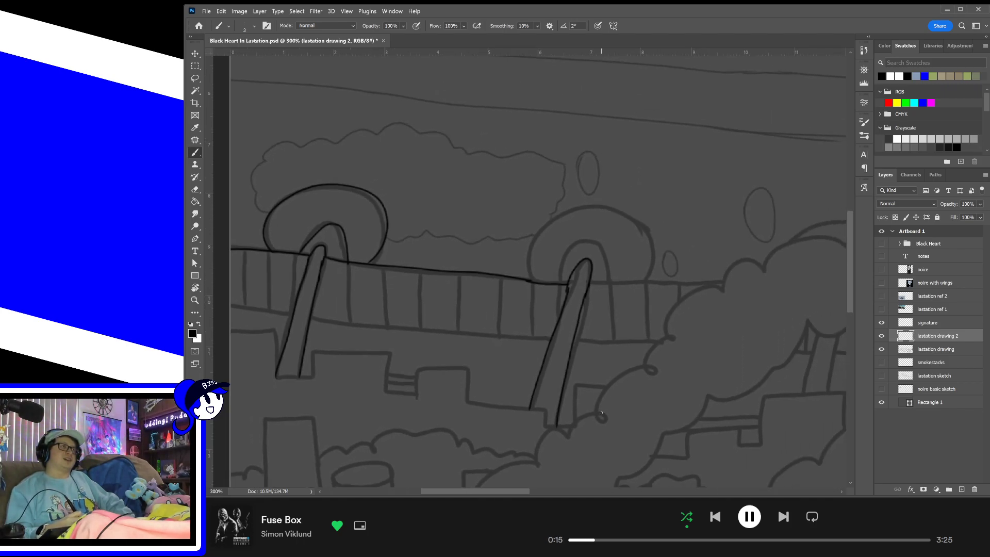
- Trace the upper-left edge of the smoke plume beside the second post as one scalloped line rising to the right
{"action": "mouse_move", "coordinate": [597, 413]}
{"action": "left_mouse_down"}
{"action": "mouse_move", "coordinate": [641, 365]}
{"action": "mouse_move", "coordinate": [647, 374]}
{"action": "left_mouse_up"}
{"action": "key", "text": "ctrl+z"}
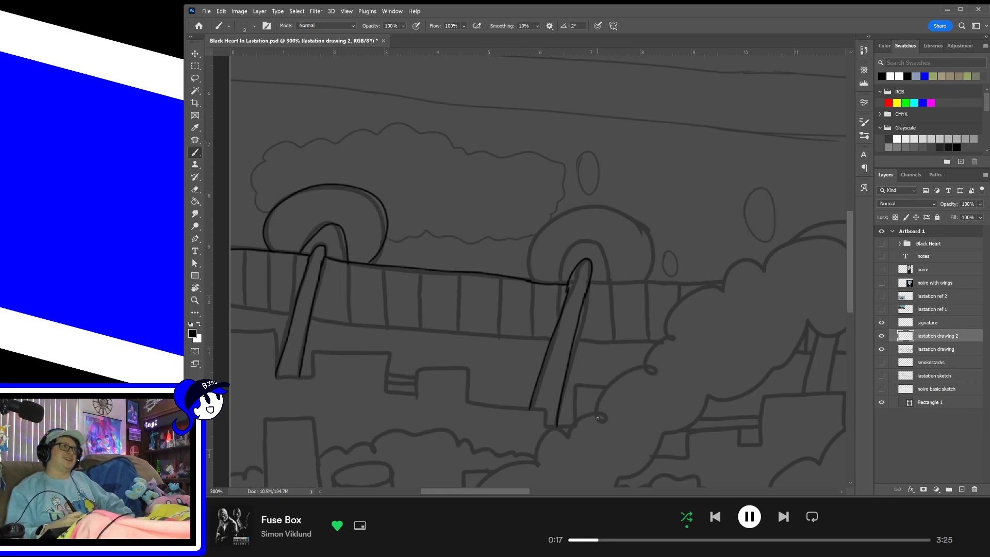
{"action": "mouse_move", "coordinate": [597, 415]}
{"action": "left_mouse_down"}
{"action": "mouse_move", "coordinate": [621, 372]}
{"action": "mouse_move", "coordinate": [652, 375]}
{"action": "mouse_move", "coordinate": [720, 299]}
{"action": "mouse_move", "coordinate": [750, 290]}
{"action": "left_mouse_up"}
{"action": "key", "text": "ctrl+z"}
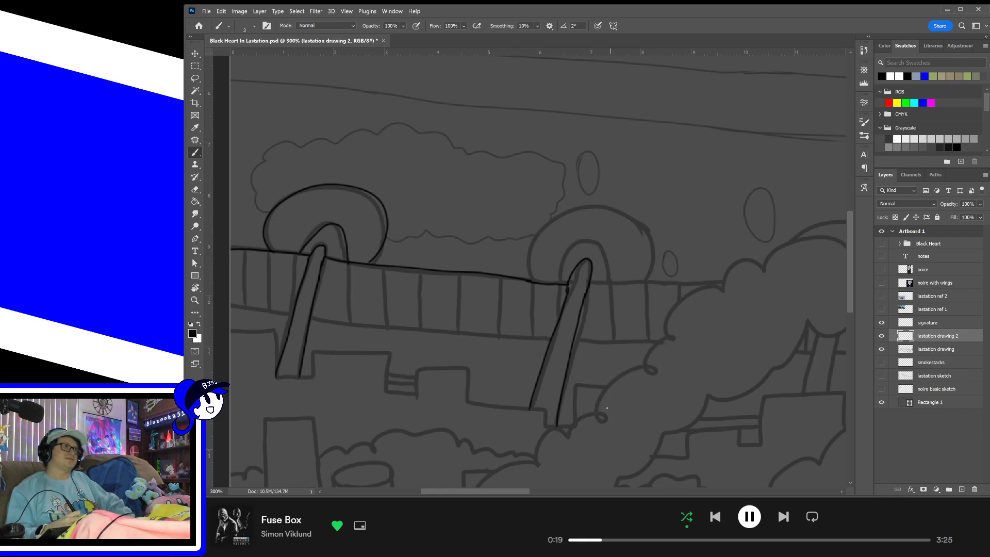
{"action": "mouse_move", "coordinate": [597, 415]}
{"action": "left_mouse_down"}
{"action": "mouse_move", "coordinate": [616, 376]}
{"action": "mouse_move", "coordinate": [693, 305]}
{"action": "mouse_move", "coordinate": [823, 227]}
{"action": "left_mouse_up"}
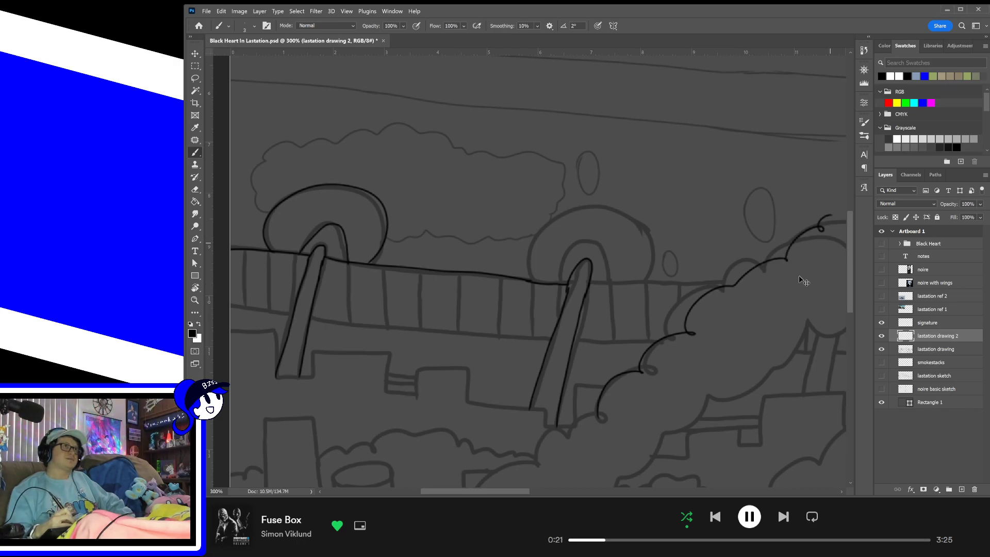
- Undo the partial smoke edge and retrace the whole plume beside the second post as one continuous scalloped outline
{"action": "key", "text": "ctrl+z"}
{"action": "left_click_drag", "start_coordinate": [745, 345], "coordinate": [612, 282]}
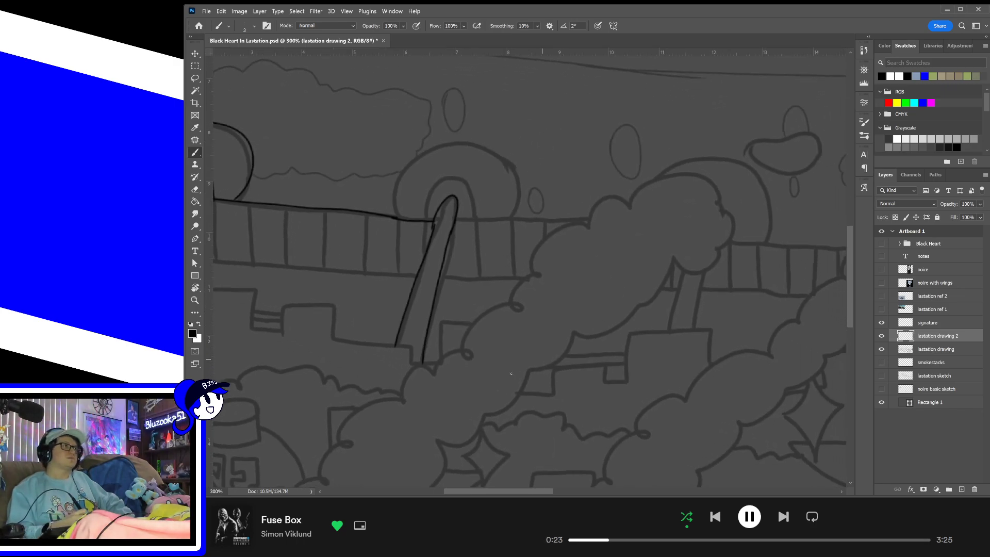
{"action": "mouse_move", "coordinate": [343, 448]}
{"action": "left_mouse_down"}
{"action": "mouse_move", "coordinate": [372, 410]}
{"action": "mouse_move", "coordinate": [587, 244]}
{"action": "mouse_move", "coordinate": [622, 199]}
{"action": "mouse_move", "coordinate": [675, 175]}
{"action": "mouse_move", "coordinate": [713, 198]}
{"action": "mouse_move", "coordinate": [707, 248]}
{"action": "mouse_move", "coordinate": [595, 331]}
{"action": "mouse_move", "coordinate": [521, 370]}
{"action": "mouse_move", "coordinate": [416, 482]}
{"action": "left_mouse_up"}
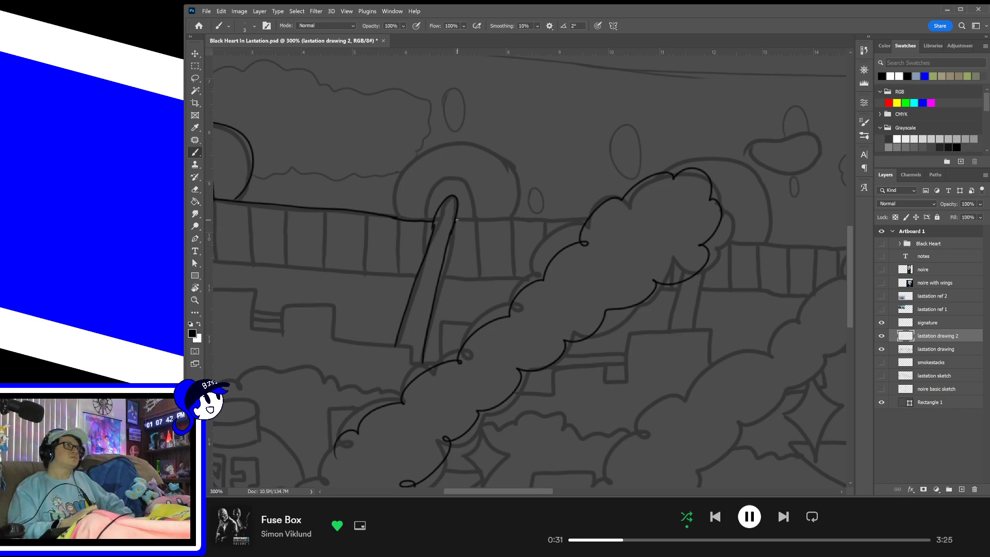
- Trace the bridge's upper rail from the second support post rightward to the edge of the first smoke plume
{"action": "left_click_drag", "start_coordinate": [456, 221], "coordinate": [589, 232]}
{"action": "key", "text": "ctrl+z"}
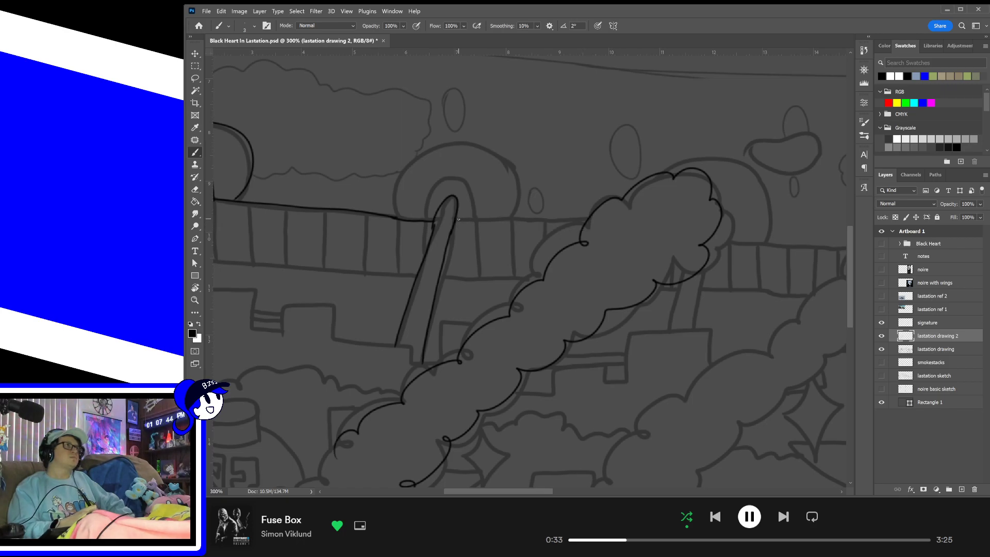
{"action": "left_click_drag", "start_coordinate": [451, 219], "coordinate": [569, 222]}
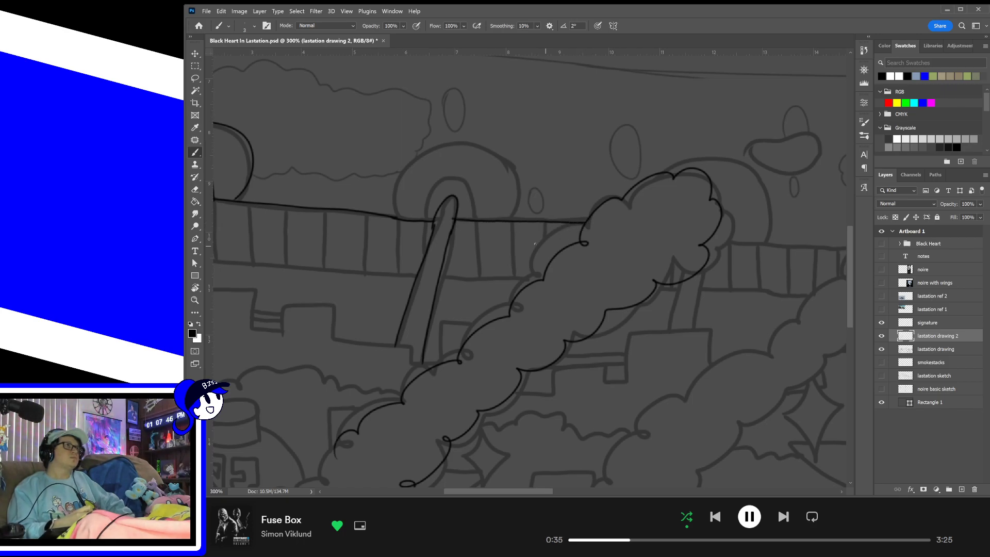
- Trace the outer dome of the second arch above the rail, redoing the curve until it follows the faded original
{"action": "mouse_move", "coordinate": [401, 219]}
{"action": "left_mouse_down"}
{"action": "mouse_move", "coordinate": [445, 162]}
{"action": "mouse_move", "coordinate": [516, 204]}
{"action": "left_mouse_up"}
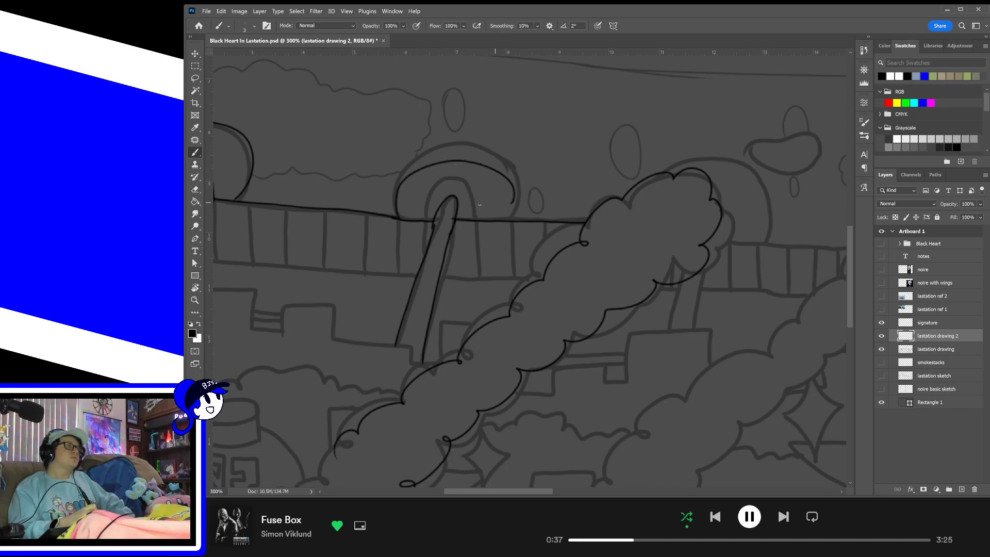
{"action": "key", "text": "ctrl+z"}
{"action": "mouse_move", "coordinate": [401, 220]}
{"action": "left_mouse_down"}
{"action": "mouse_move", "coordinate": [423, 158]}
{"action": "mouse_move", "coordinate": [515, 173]}
{"action": "mouse_move", "coordinate": [517, 209]}
{"action": "left_mouse_up"}
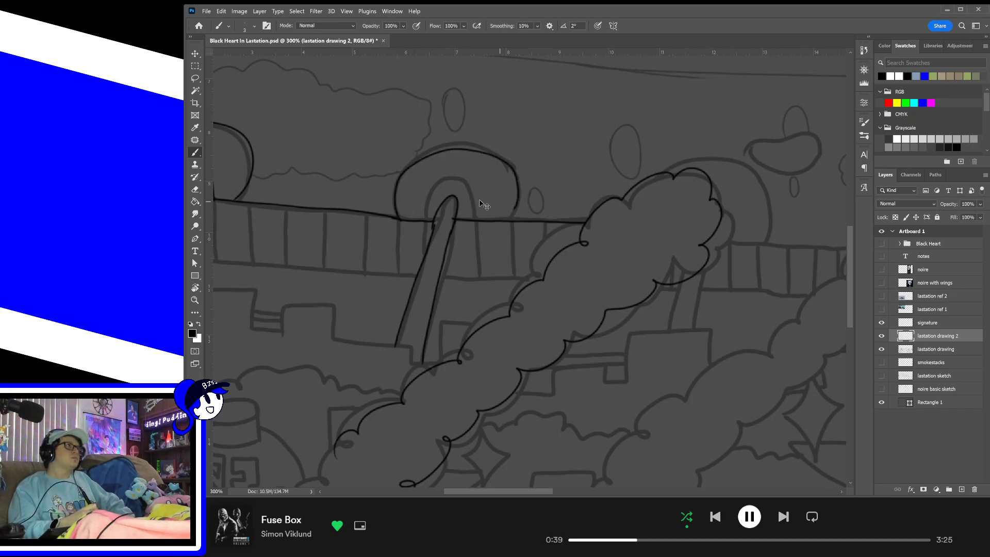
{"action": "key", "text": "ctrl+z"}
{"action": "mouse_move", "coordinate": [402, 220]}
{"action": "left_mouse_down"}
{"action": "mouse_move", "coordinate": [438, 148]}
{"action": "mouse_move", "coordinate": [527, 174]}
{"action": "mouse_move", "coordinate": [525, 208]}
{"action": "left_mouse_up"}
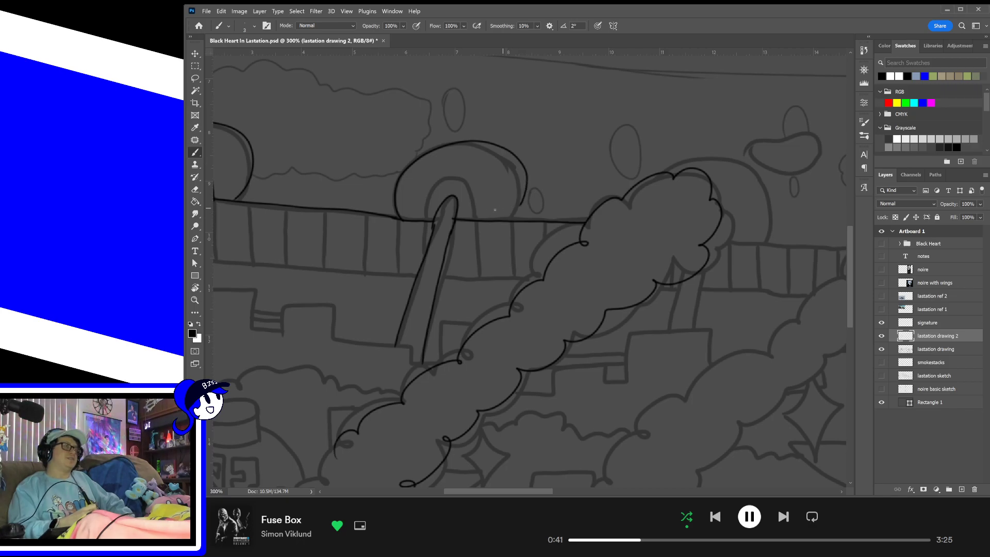
{"action": "key", "text": "ctrl+z"}
{"action": "mouse_move", "coordinate": [402, 219]}
{"action": "left_mouse_down"}
{"action": "mouse_move", "coordinate": [519, 172]}
{"action": "mouse_move", "coordinate": [522, 211]}
{"action": "left_mouse_up"}
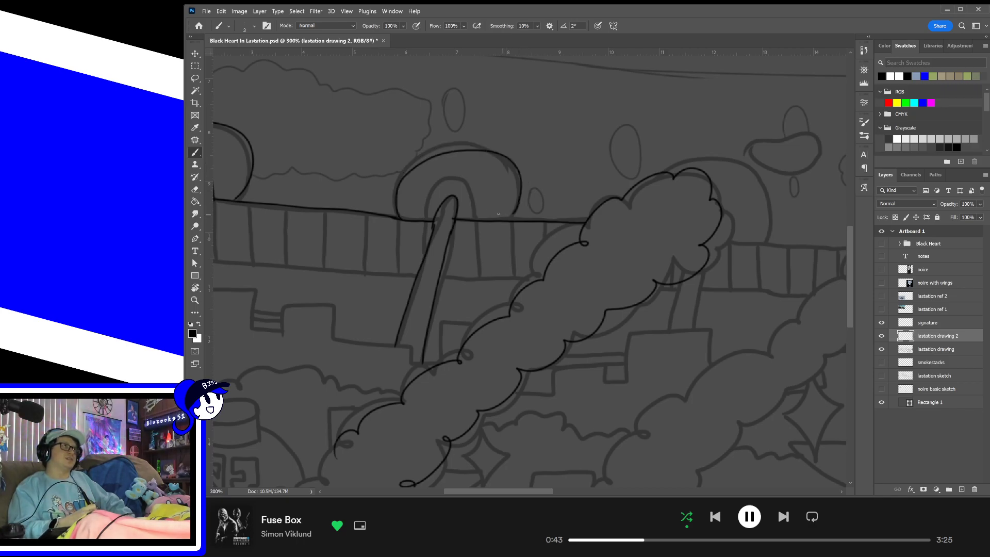
{"action": "key", "text": "ctrl+z"}
{"action": "mouse_move", "coordinate": [396, 212]}
{"action": "left_mouse_down"}
{"action": "mouse_move", "coordinate": [514, 212]}
{"action": "mouse_move", "coordinate": [519, 203]}
{"action": "left_mouse_up"}
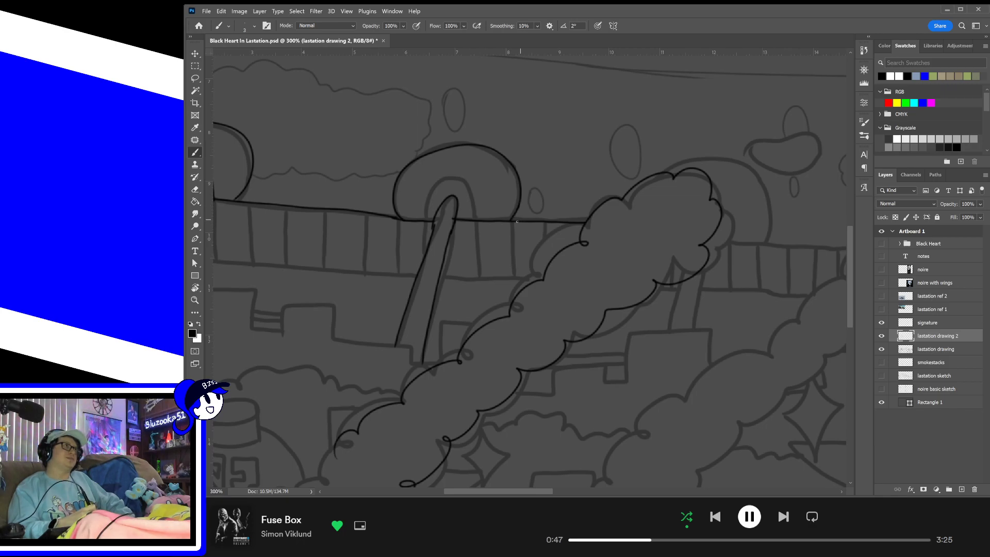
- Trace the small inner arch around the top of the second support post
{"action": "mouse_move", "coordinate": [426, 221]}
{"action": "left_mouse_down"}
{"action": "mouse_move", "coordinate": [472, 199]}
{"action": "mouse_move", "coordinate": [465, 218]}
{"action": "mouse_move", "coordinate": [457, 181]}
{"action": "mouse_move", "coordinate": [476, 218]}
{"action": "left_mouse_up"}
{"action": "key", "text": "ctrl+z"}
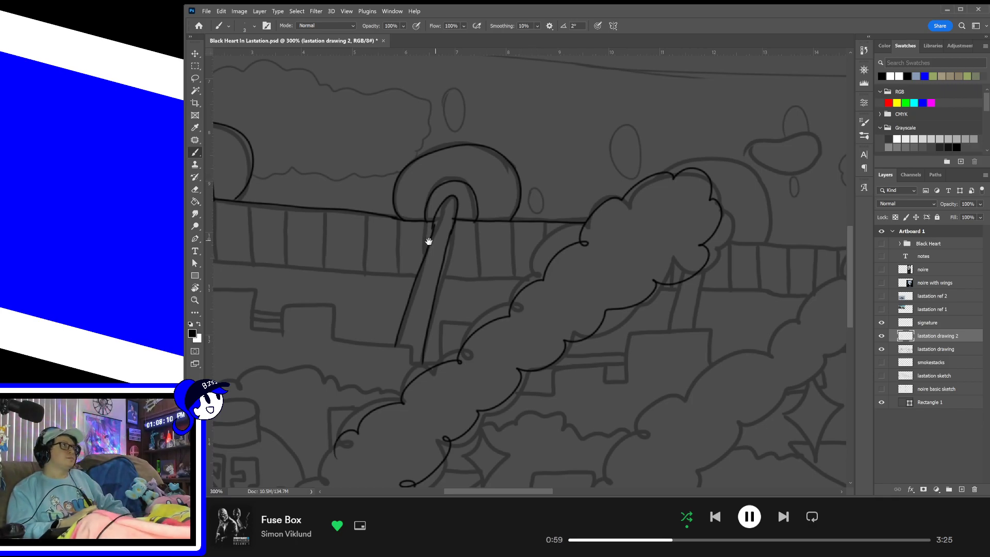
{"action": "mouse_move", "coordinate": [401, 233]}
{"action": "left_mouse_down"}
{"action": "mouse_move", "coordinate": [552, 280]}
{"action": "mouse_move", "coordinate": [593, 279]}
{"action": "mouse_move", "coordinate": [426, 232]}
{"action": "left_mouse_up"}
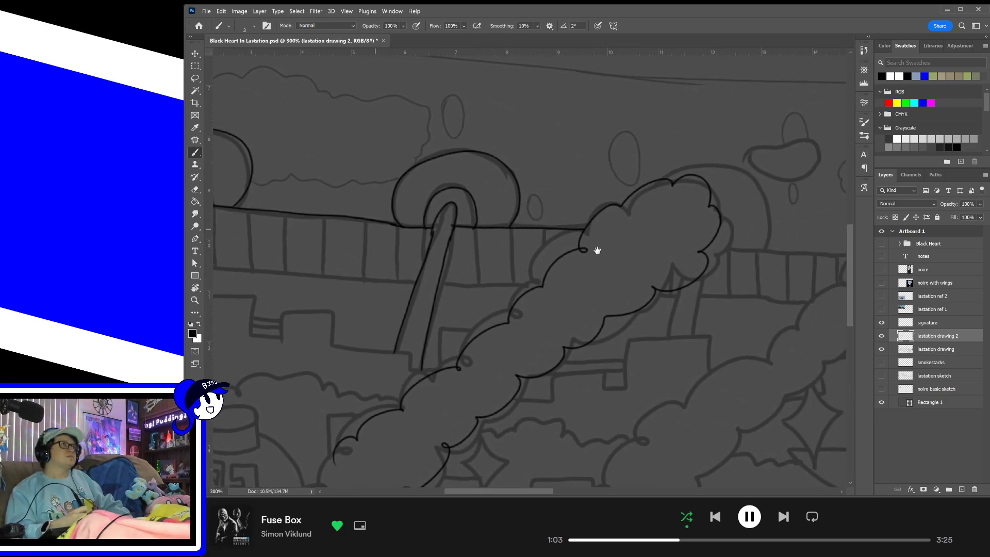
- Trace the second smoke plume, right of the first, as one scalloped outline around its rounded top and down both sides
{"action": "left_click_drag", "start_coordinate": [704, 251], "coordinate": [615, 233]}
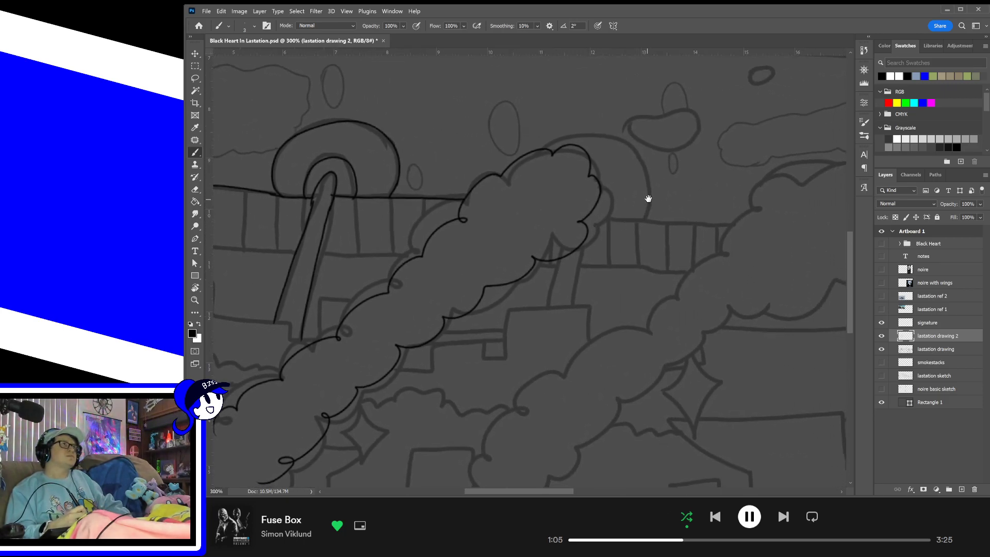
{"action": "mouse_move", "coordinate": [647, 199]}
{"action": "left_mouse_down"}
{"action": "mouse_move", "coordinate": [612, 247]}
{"action": "mouse_move", "coordinate": [539, 270]}
{"action": "left_mouse_up"}
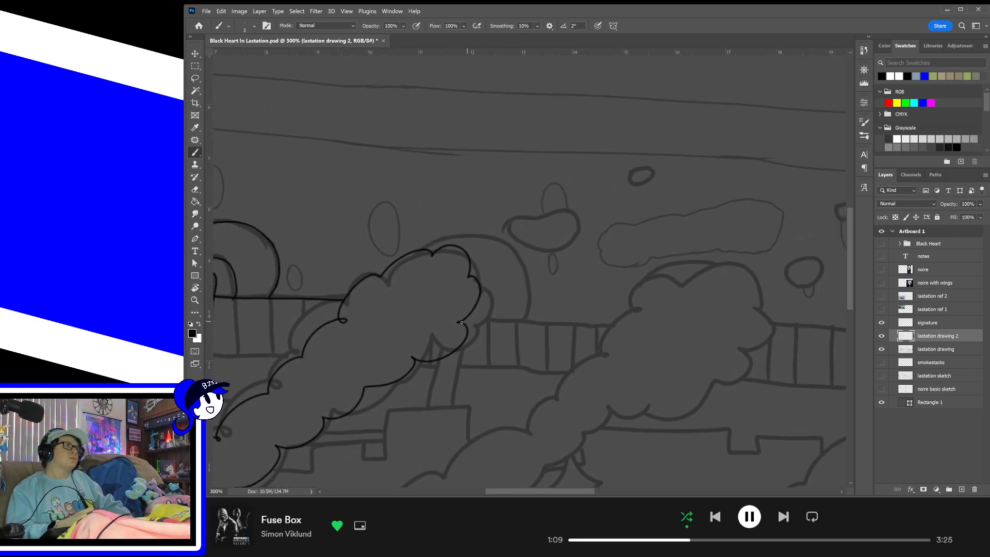
{"action": "left_click_drag", "start_coordinate": [464, 319], "coordinate": [598, 330]}
{"action": "key", "text": "ctrl+z"}
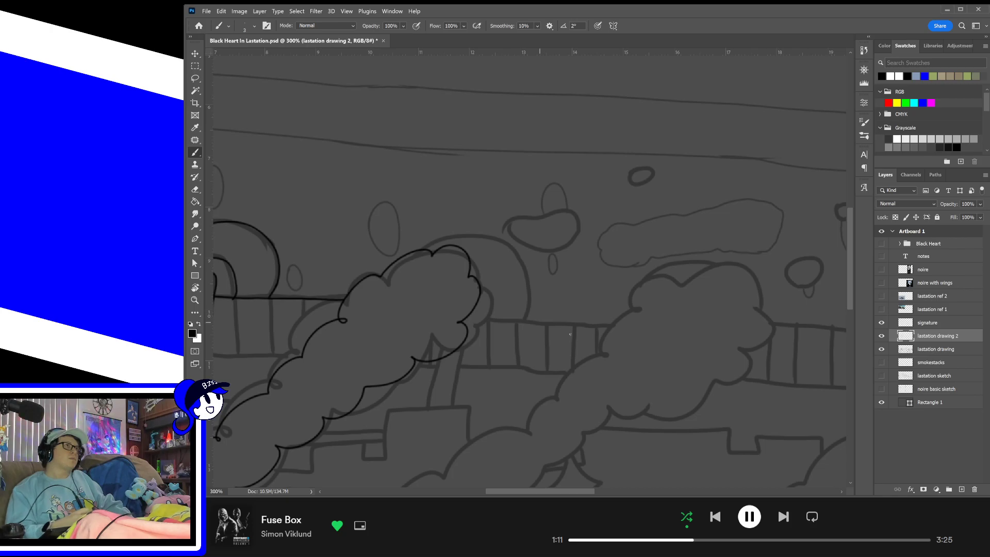
{"action": "left_click_drag", "start_coordinate": [587, 410], "coordinate": [569, 299]}
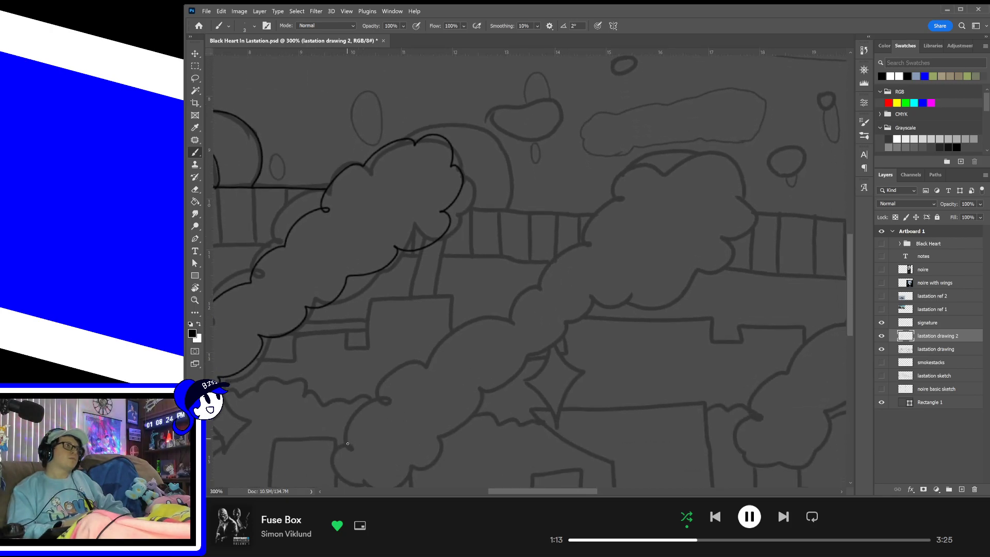
{"action": "mouse_move", "coordinate": [348, 444]}
{"action": "left_mouse_down"}
{"action": "mouse_move", "coordinate": [635, 184]}
{"action": "mouse_move", "coordinate": [696, 161]}
{"action": "mouse_move", "coordinate": [739, 183]}
{"action": "mouse_move", "coordinate": [739, 236]}
{"action": "mouse_move", "coordinate": [695, 295]}
{"action": "mouse_move", "coordinate": [555, 324]}
{"action": "mouse_move", "coordinate": [483, 412]}
{"action": "mouse_move", "coordinate": [404, 484]}
{"action": "left_mouse_up"}
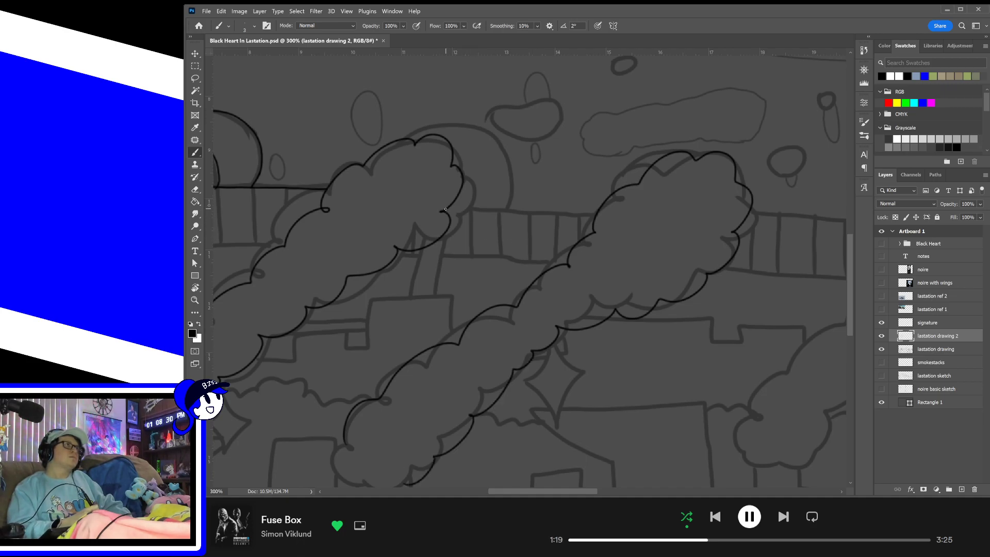
- Trace the upper and lower bridge rails between the first two smoke plumes and the support post below the first plume
{"action": "left_click_drag", "start_coordinate": [445, 209], "coordinate": [593, 216]}
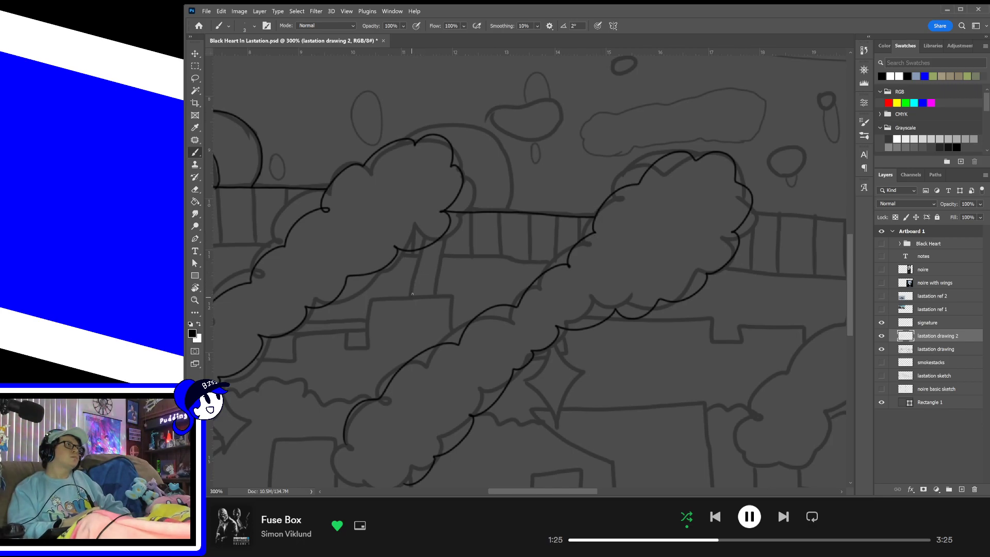
{"action": "left_click_drag", "start_coordinate": [412, 296], "coordinate": [418, 249]}
{"action": "left_click_drag", "start_coordinate": [438, 297], "coordinate": [443, 237]}
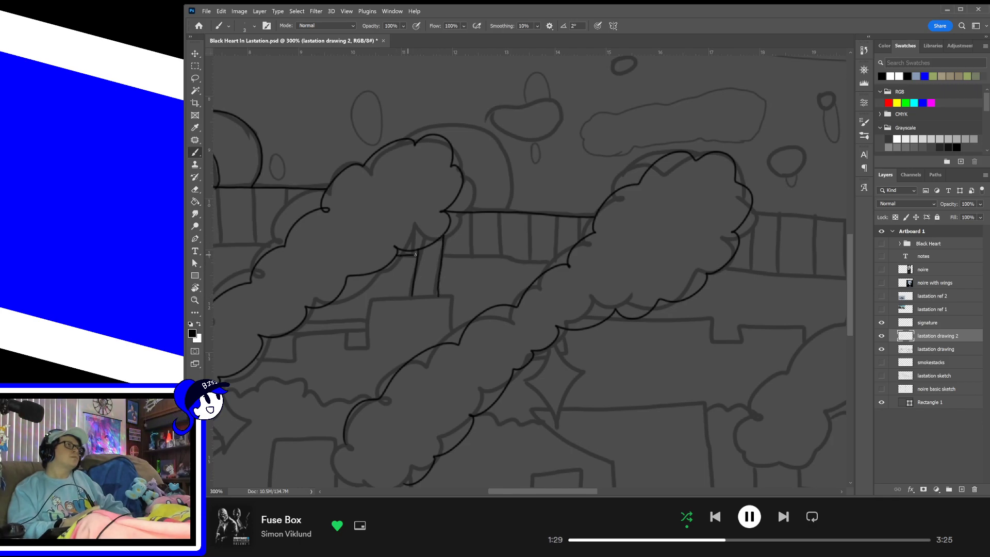
{"action": "left_click_drag", "start_coordinate": [456, 256], "coordinate": [566, 261]}
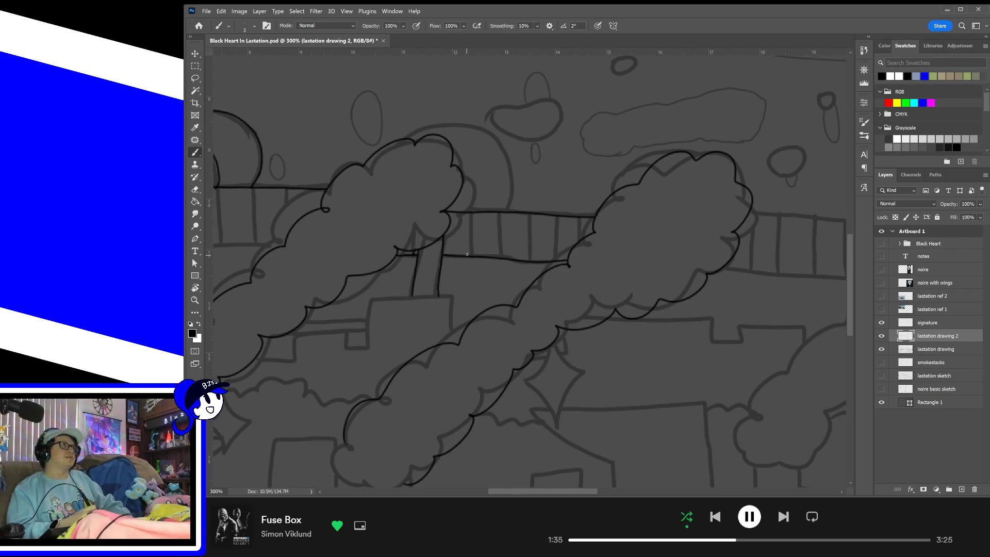
- Trace the vertical railing bars between the upper and lower rails in the bridge section between the first two plumes
{"action": "left_click_drag", "start_coordinate": [470, 256], "coordinate": [472, 212]}
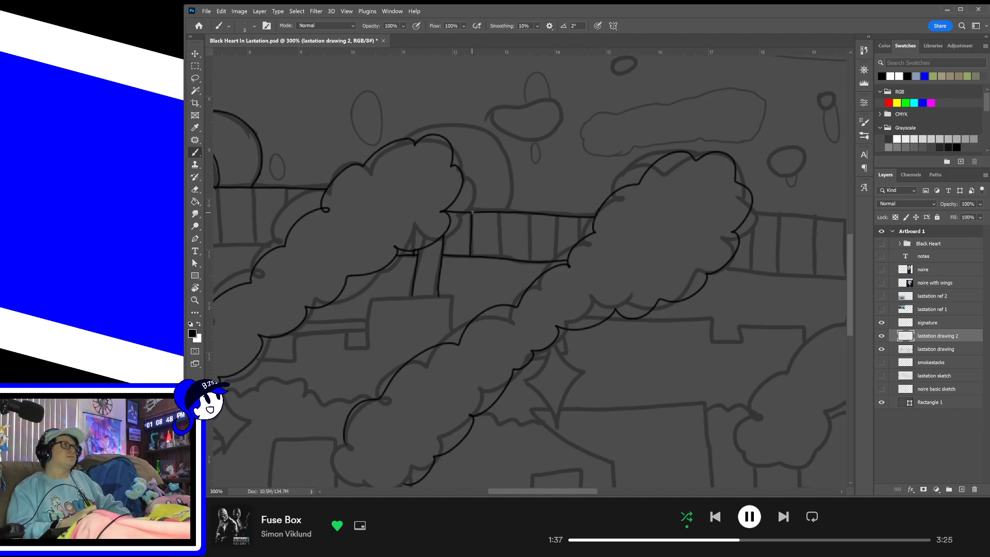
{"action": "left_click_drag", "start_coordinate": [500, 255], "coordinate": [503, 210]}
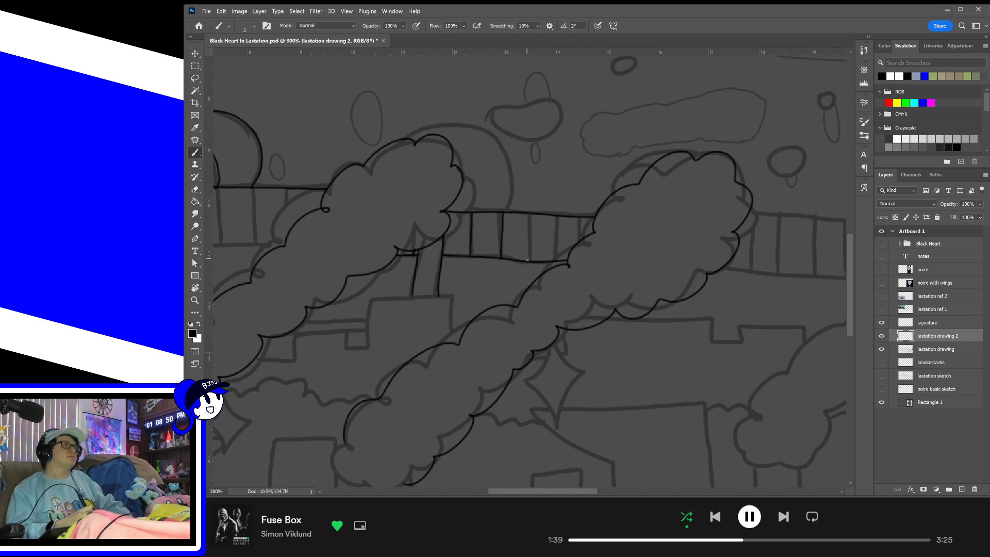
{"action": "left_click_drag", "start_coordinate": [530, 260], "coordinate": [534, 213]}
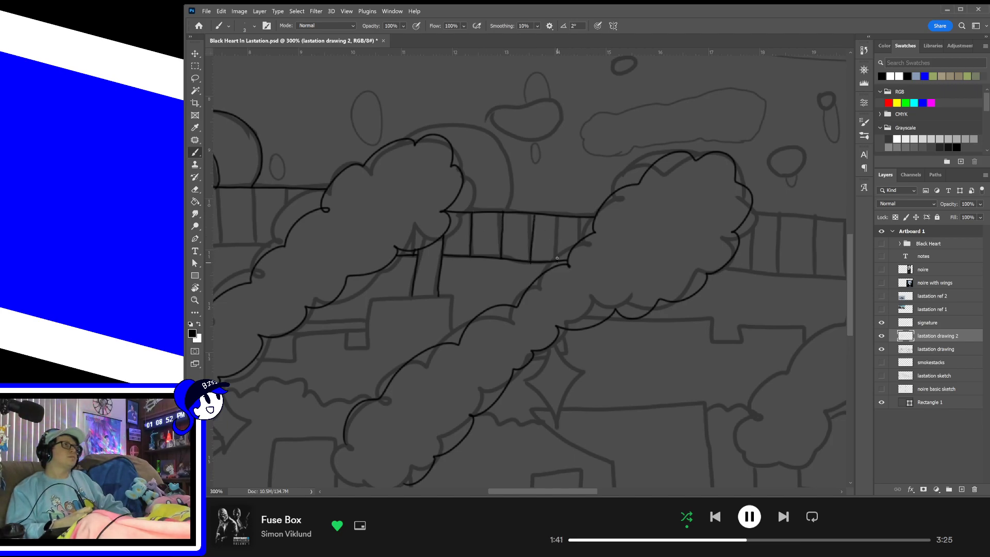
{"action": "left_click_drag", "start_coordinate": [557, 258], "coordinate": [558, 216]}
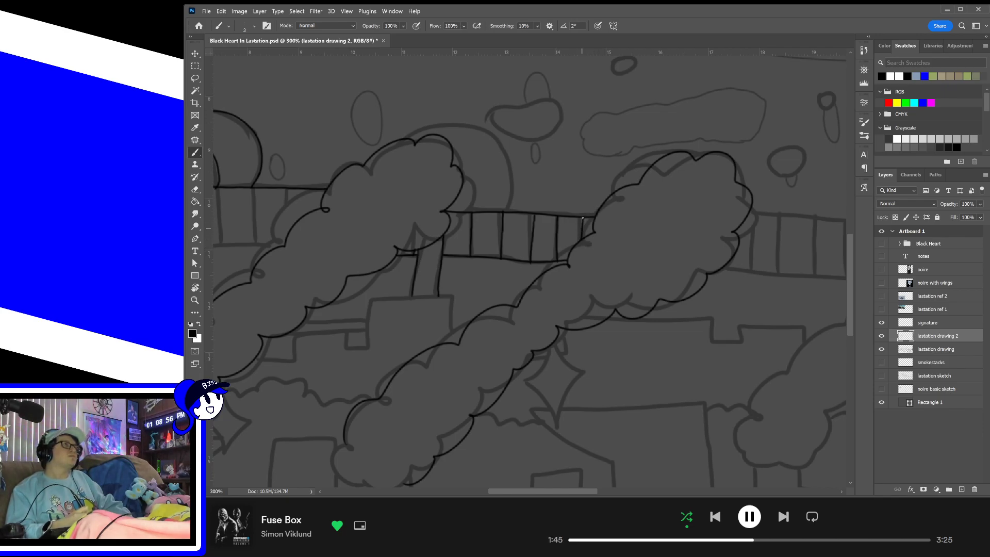
- Trace the outer dome and inner curve of the third arch where they emerge from behind the first smoke plume
{"action": "scroll", "coordinate": [625, 294], "scroll_direction": "right", "scroll_amount": 5}
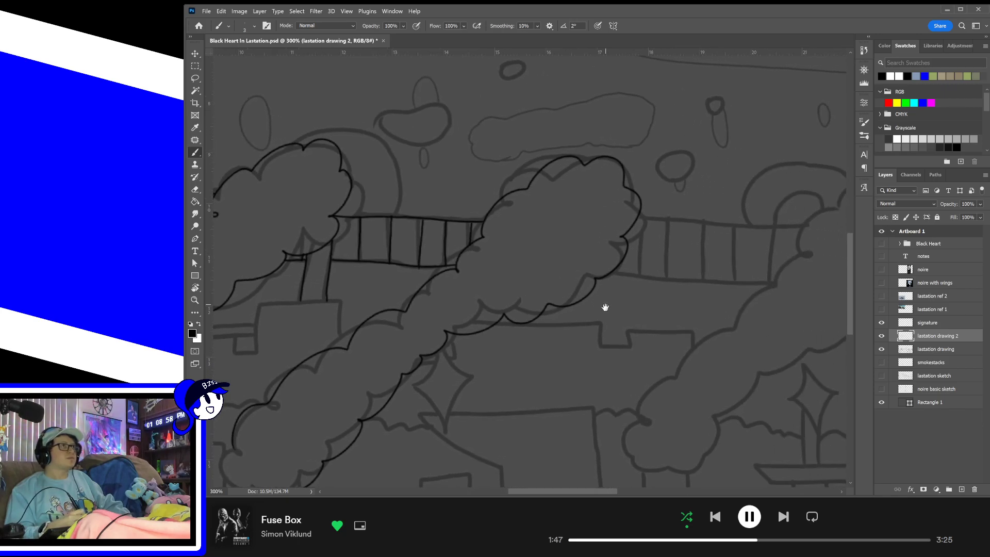
{"action": "scroll", "coordinate": [665, 293], "scroll_direction": "left", "scroll_amount": 5}
{"action": "scroll", "coordinate": [665, 294], "scroll_direction": "up", "scroll_amount": 2}
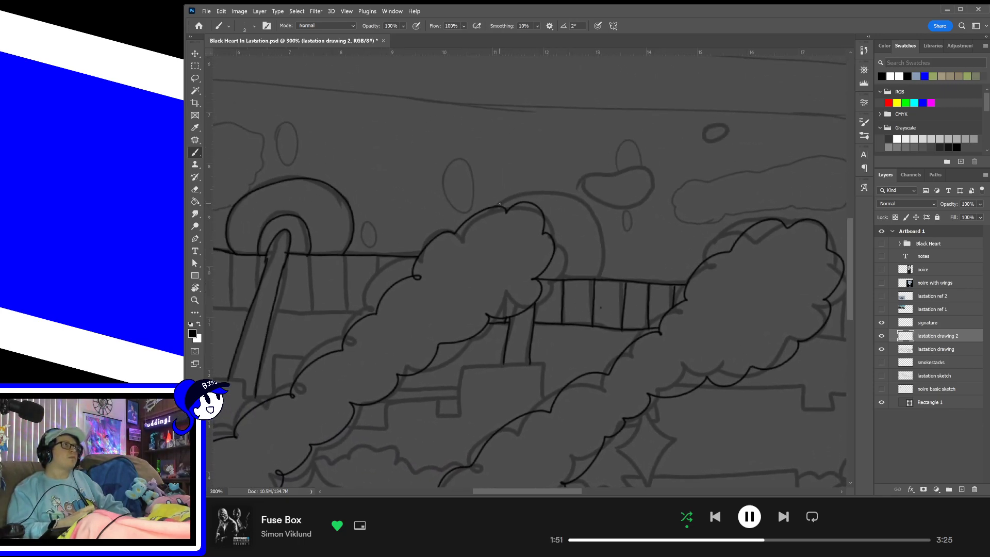
{"action": "mouse_move", "coordinate": [499, 204]}
{"action": "left_mouse_down"}
{"action": "mouse_move", "coordinate": [581, 206]}
{"action": "mouse_move", "coordinate": [596, 278]}
{"action": "left_mouse_up"}
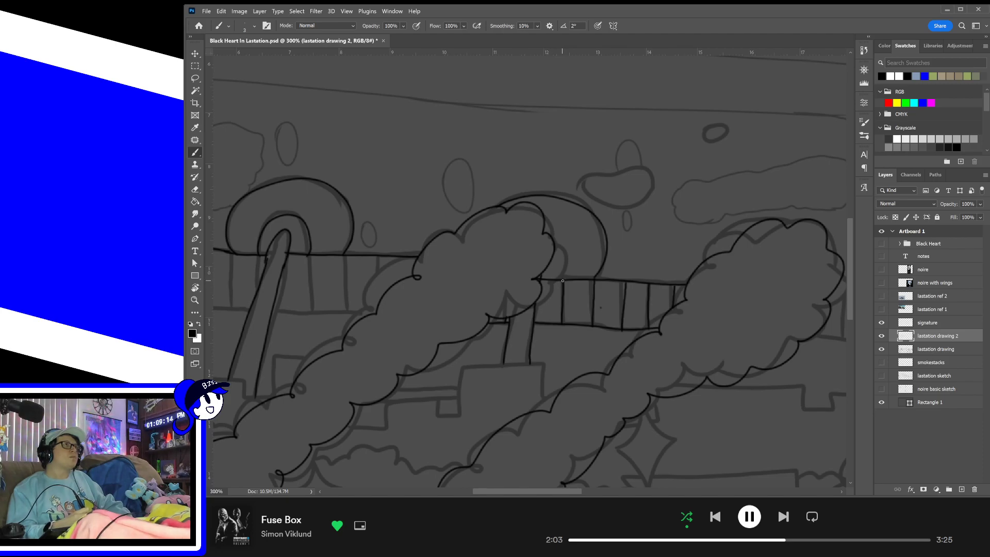
{"action": "left_click_drag", "start_coordinate": [563, 280], "coordinate": [556, 228]}
{"action": "key", "text": "ctrl+z"}
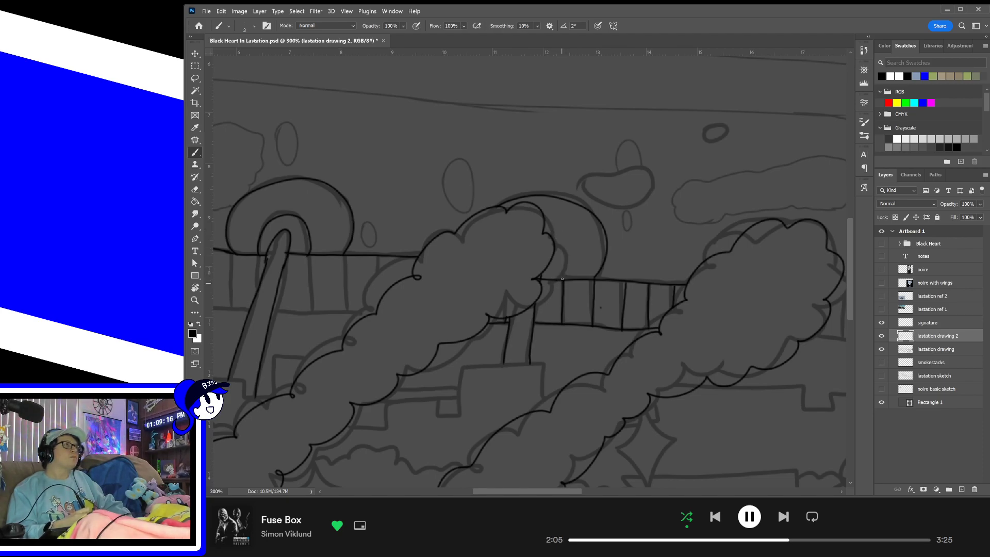
{"action": "left_click_drag", "start_coordinate": [563, 278], "coordinate": [544, 225]}
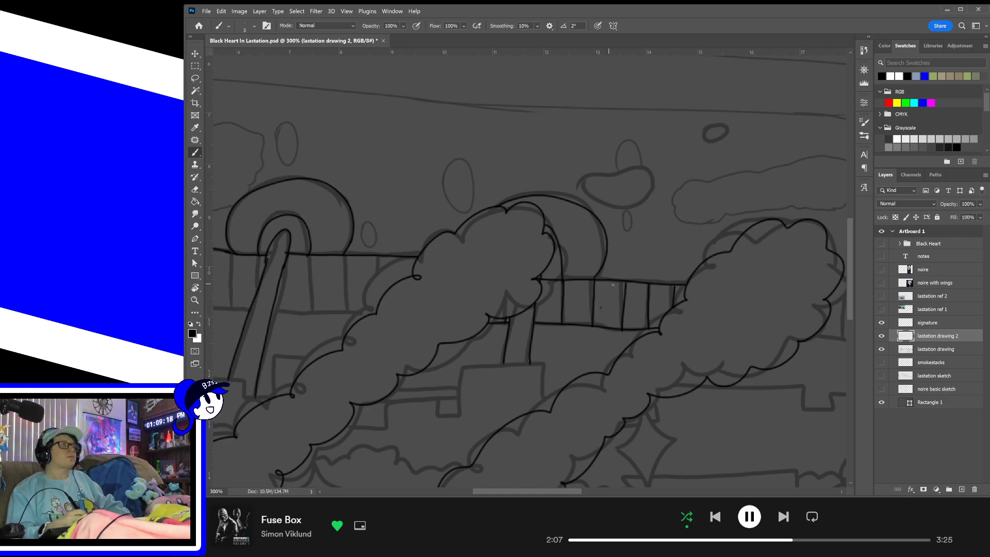
- Trace the third smoke plume, farther right along the bridge, as one scalloped outline from its base around the top and back
{"action": "left_click_drag", "start_coordinate": [644, 292], "coordinate": [513, 276]}
{"action": "left_click_drag", "start_coordinate": [799, 294], "coordinate": [610, 299]}
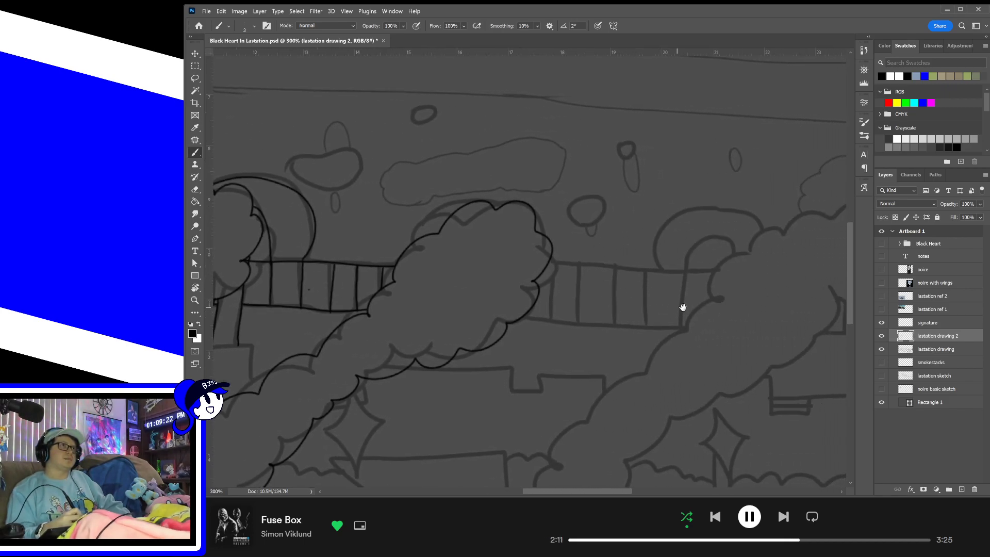
{"action": "left_click_drag", "start_coordinate": [709, 298], "coordinate": [567, 281]}
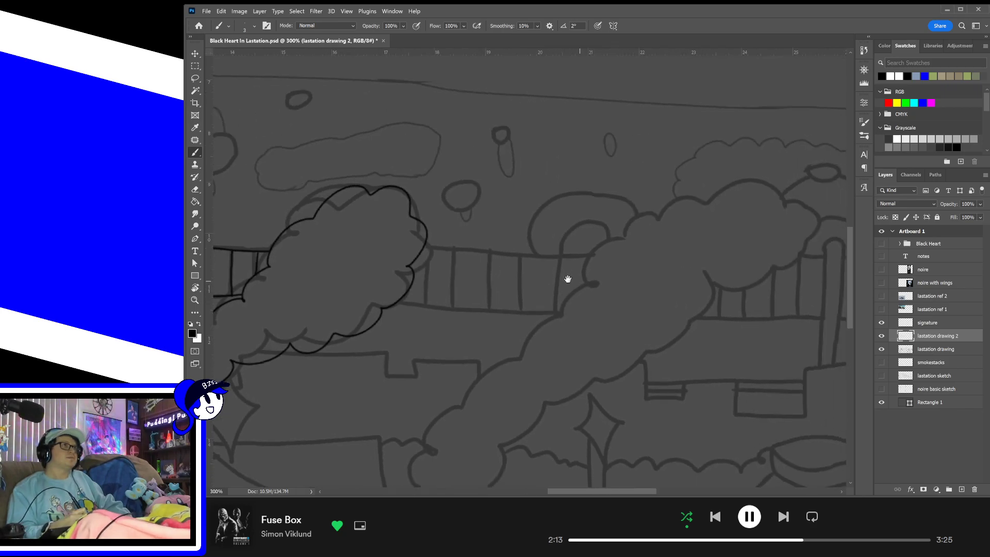
{"action": "mouse_move", "coordinate": [655, 281]}
{"action": "left_mouse_down"}
{"action": "mouse_move", "coordinate": [603, 281]}
{"action": "mouse_move", "coordinate": [636, 251]}
{"action": "left_mouse_up"}
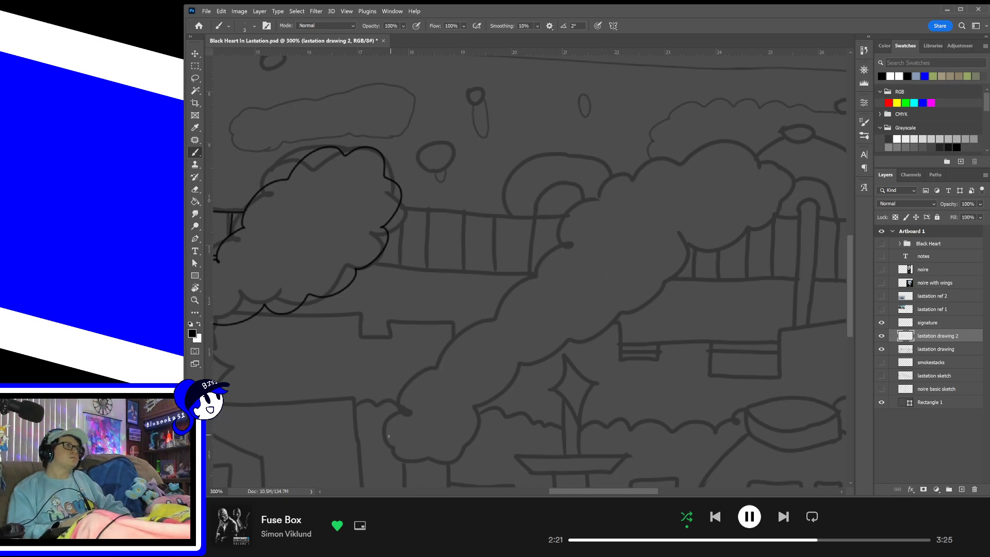
{"action": "mouse_move", "coordinate": [388, 436]}
{"action": "left_mouse_down"}
{"action": "mouse_move", "coordinate": [414, 375]}
{"action": "mouse_move", "coordinate": [637, 166]}
{"action": "mouse_move", "coordinate": [694, 153]}
{"action": "mouse_move", "coordinate": [733, 159]}
{"action": "mouse_move", "coordinate": [766, 188]}
{"action": "mouse_move", "coordinate": [730, 241]}
{"action": "mouse_move", "coordinate": [671, 268]}
{"action": "mouse_move", "coordinate": [579, 347]}
{"action": "mouse_move", "coordinate": [519, 373]}
{"action": "mouse_move", "coordinate": [442, 455]}
{"action": "left_mouse_up"}
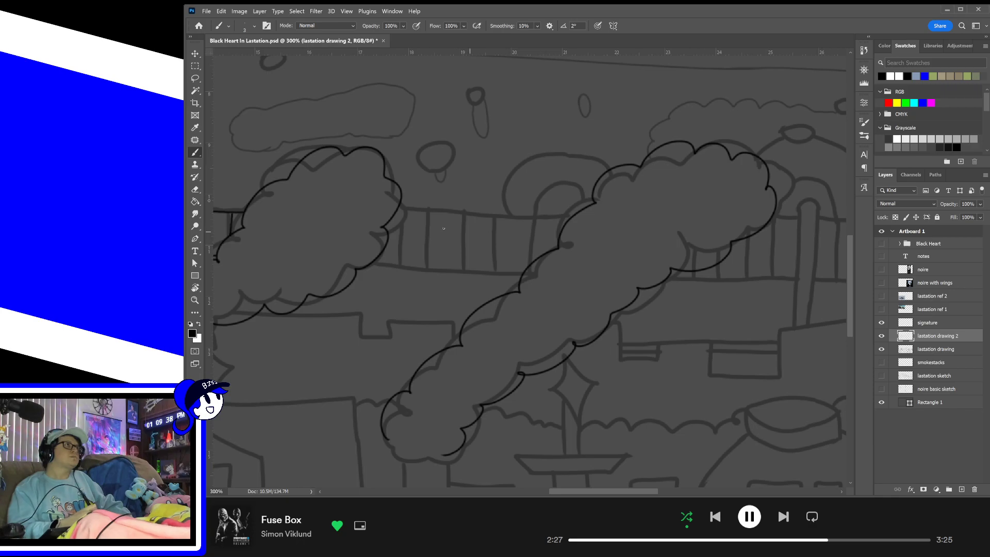
- Trace the bridge's upper rail between the second and third smoke plumes, redrawing it once to match the faded line
{"action": "left_click_drag", "start_coordinate": [398, 208], "coordinate": [567, 221]}
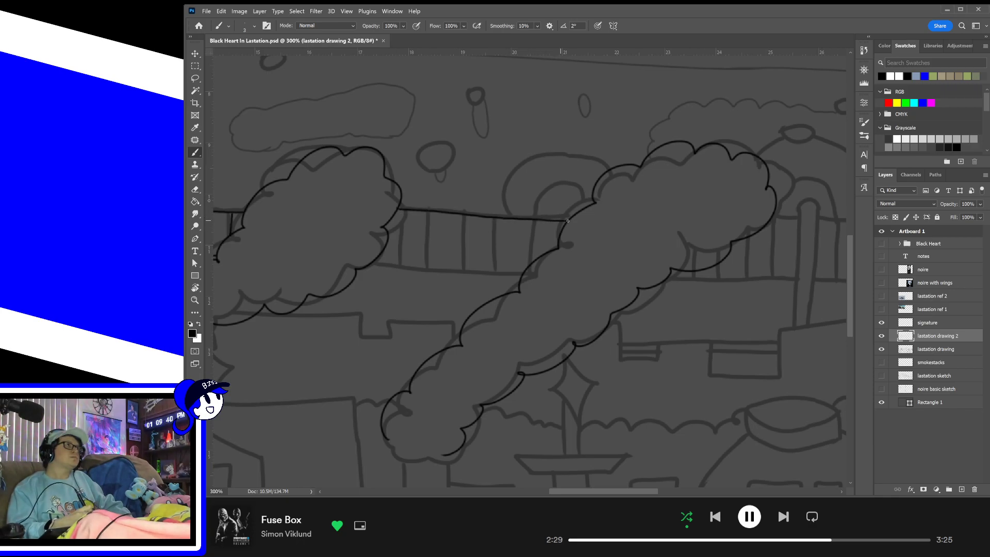
{"action": "key", "text": "ctrl+z"}
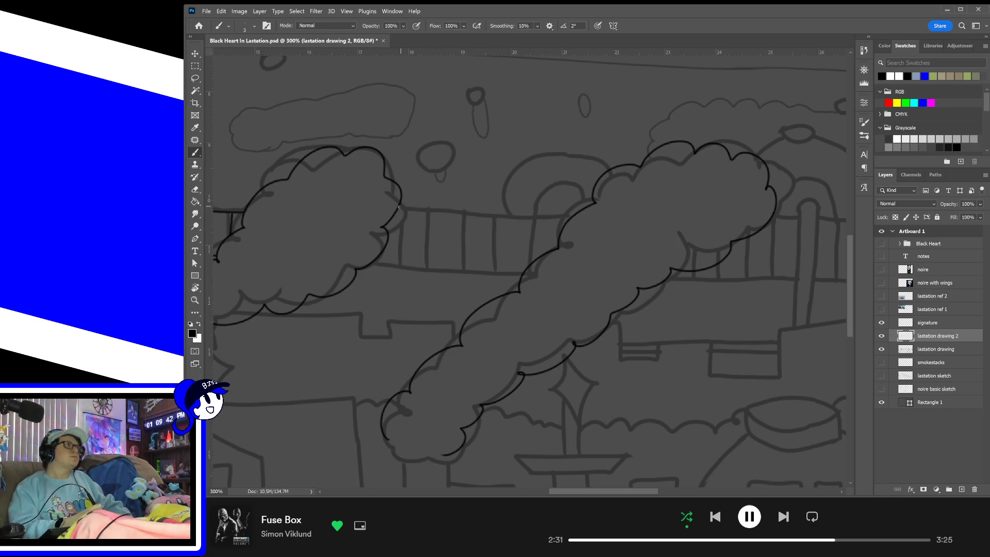
{"action": "left_click_drag", "start_coordinate": [397, 209], "coordinate": [572, 224]}
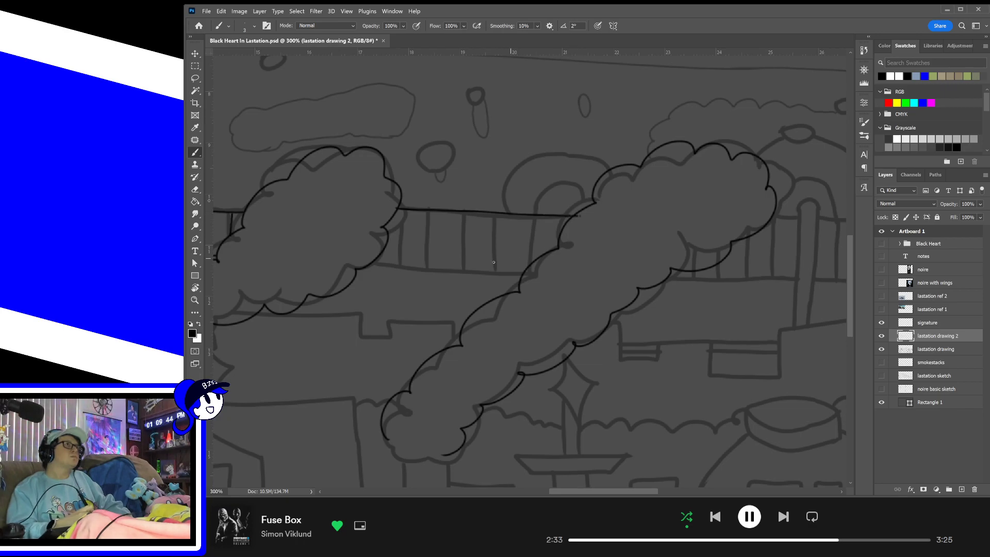
- Trace the bridge's lower rail and the vertical railing bars between the second and third smoke plumes, redrawing the last bar
{"action": "left_click_drag", "start_coordinate": [370, 265], "coordinate": [521, 277]}
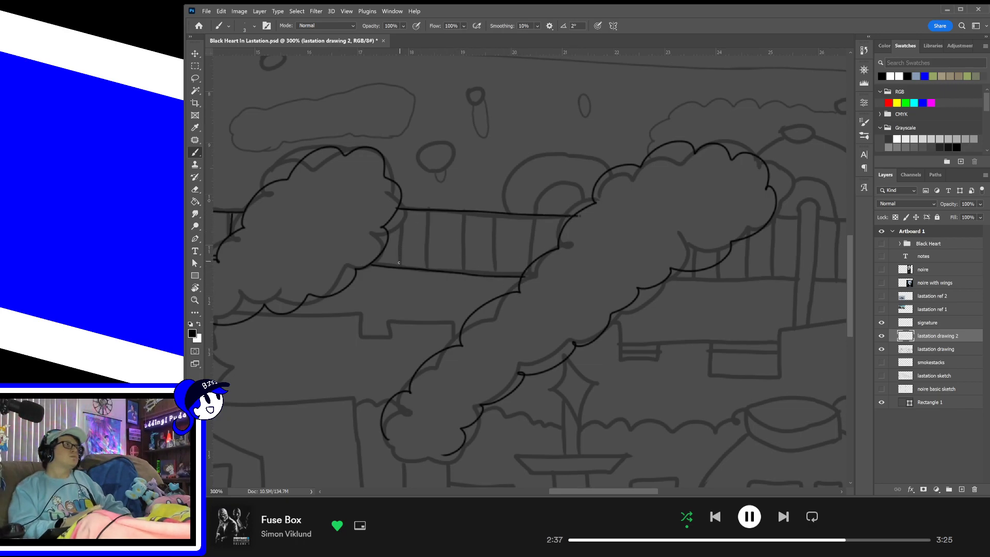
{"action": "left_click_drag", "start_coordinate": [400, 270], "coordinate": [402, 209]}
{"action": "left_click_drag", "start_coordinate": [433, 270], "coordinate": [433, 210]}
{"action": "left_click_drag", "start_coordinate": [467, 273], "coordinate": [468, 210]}
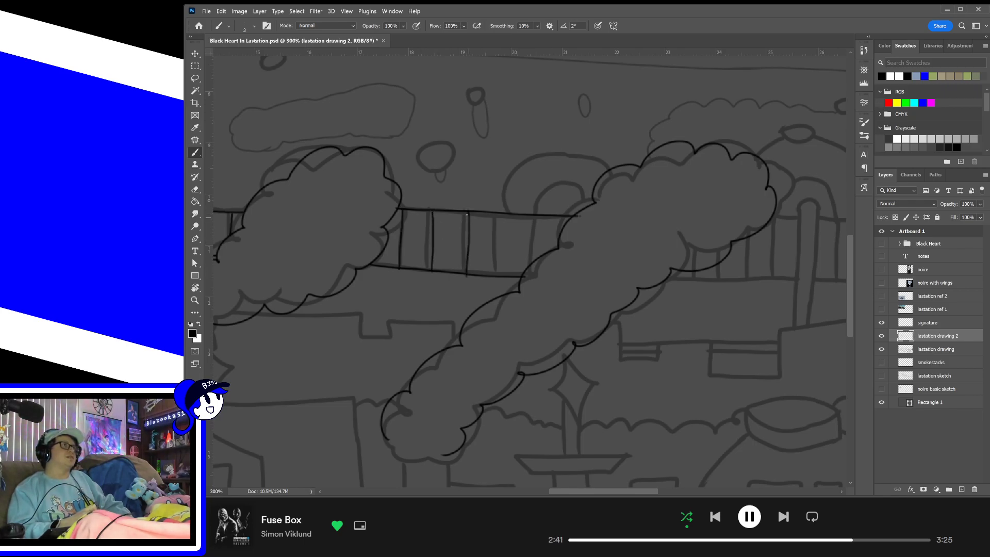
{"action": "left_click_drag", "start_coordinate": [498, 276], "coordinate": [499, 214]}
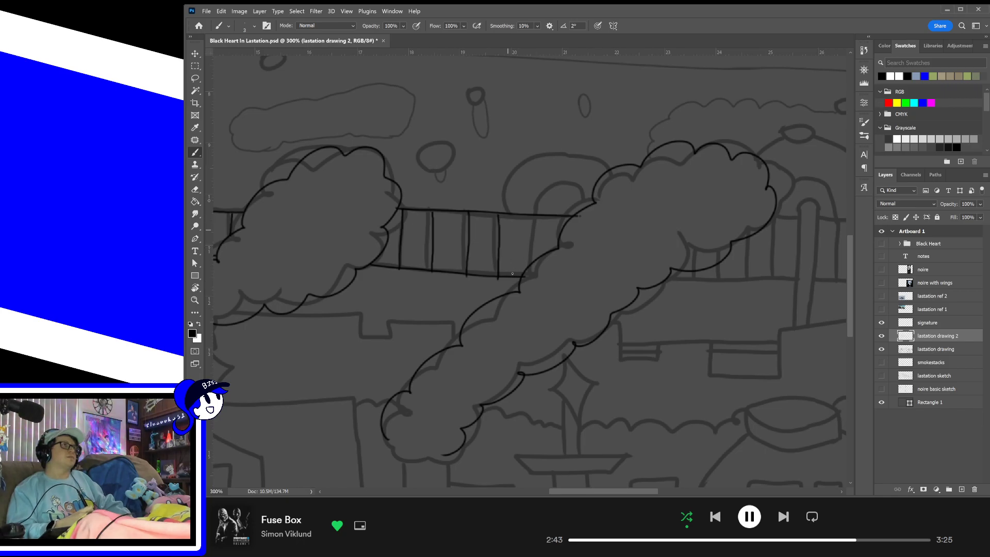
{"action": "key", "text": "ctrl+z"}
{"action": "left_click_drag", "start_coordinate": [512, 278], "coordinate": [511, 212]}
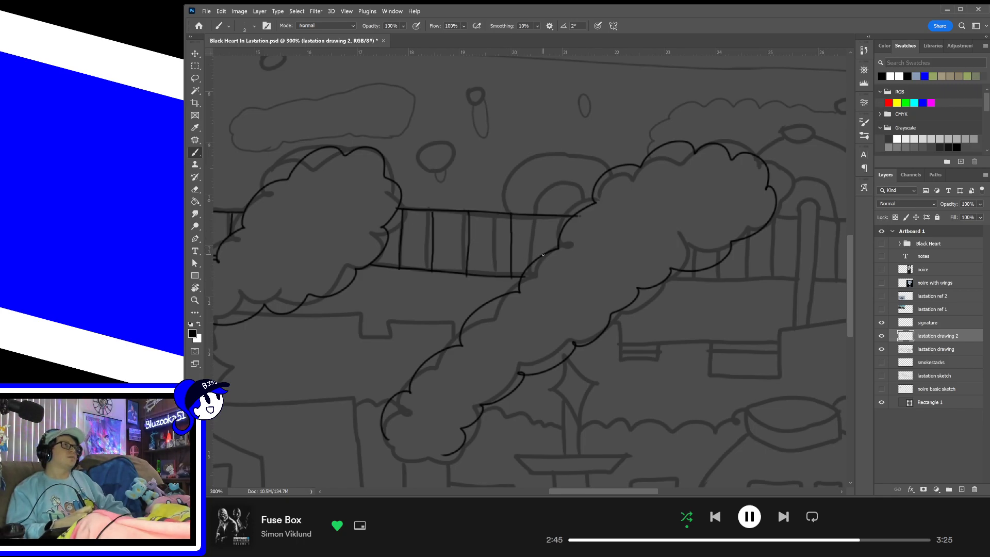
- Trace the outer dome, inner arch and slim post where they emerge from behind the near side of the third smoke plume
{"action": "mouse_move", "coordinate": [543, 254]}
{"action": "left_mouse_down"}
{"action": "mouse_move", "coordinate": [559, 154]}
{"action": "mouse_move", "coordinate": [599, 182]}
{"action": "left_mouse_up"}
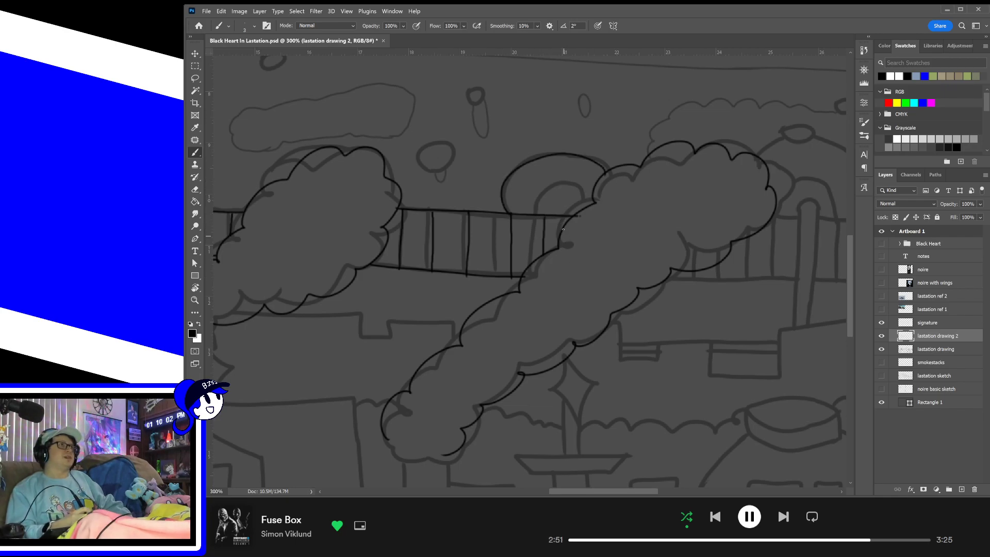
{"action": "key", "text": "ctrl+z"}
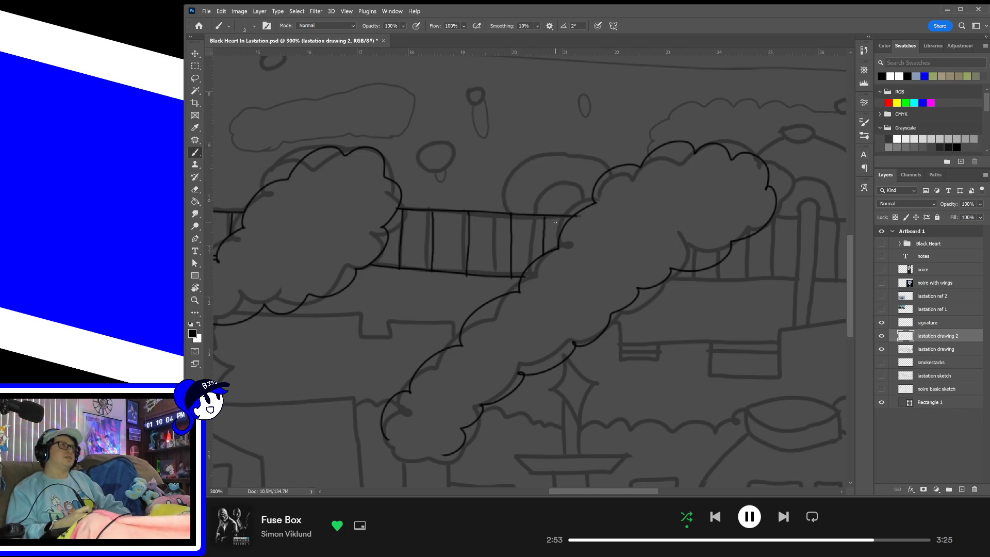
{"action": "key", "text": "ctrl+shift+z"}
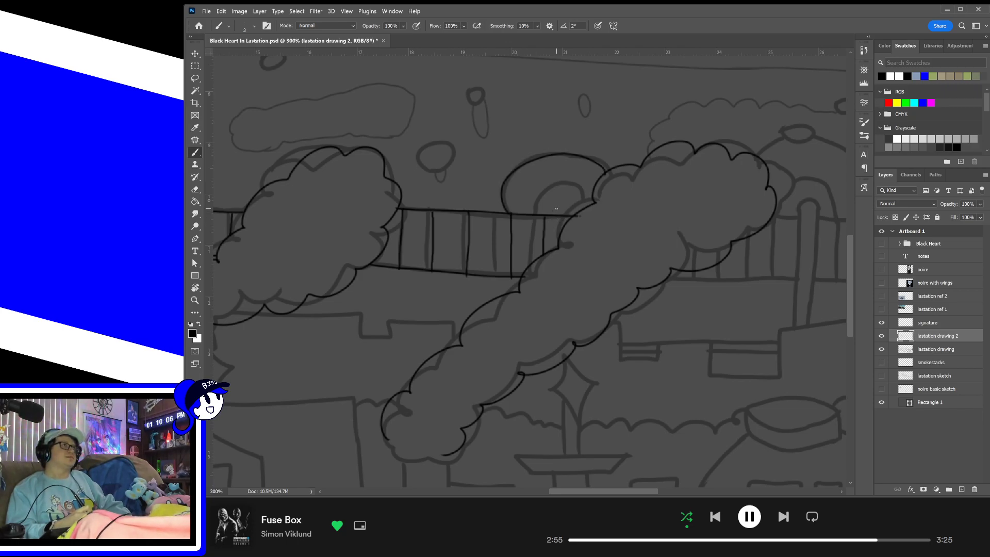
{"action": "mouse_move", "coordinate": [559, 197]}
{"action": "left_mouse_down"}
{"action": "mouse_move", "coordinate": [564, 223]}
{"action": "mouse_move", "coordinate": [549, 248]}
{"action": "mouse_move", "coordinate": [546, 184]}
{"action": "mouse_move", "coordinate": [578, 209]}
{"action": "left_mouse_up"}
{"action": "key", "text": "ctrl+z"}
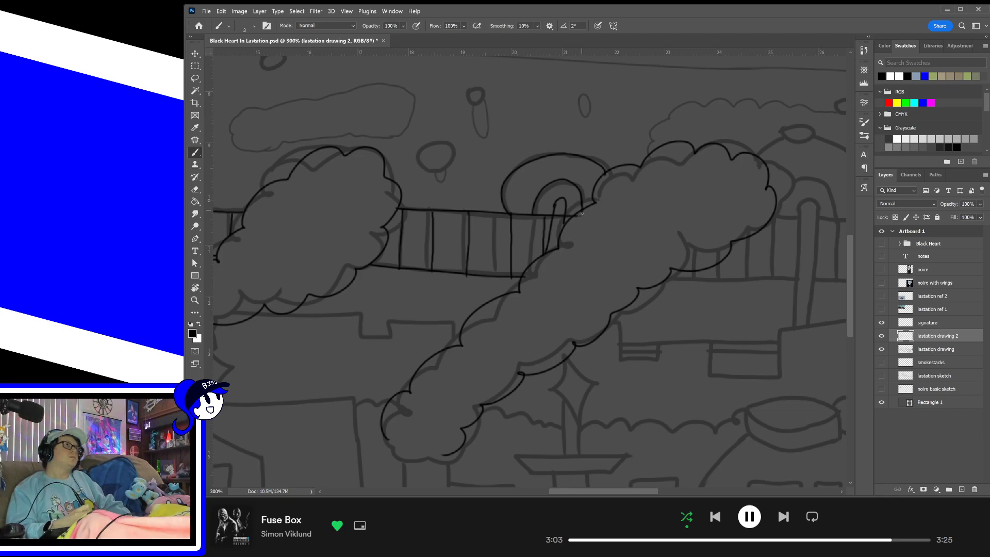
- Trace the tall round-topped post just right of the third smoke plume and the inner arch curving over it
{"action": "left_click_drag", "start_coordinate": [664, 270], "coordinate": [529, 269]}
{"action": "mouse_move", "coordinate": [682, 224]}
{"action": "left_mouse_down"}
{"action": "mouse_move", "coordinate": [595, 208]}
{"action": "mouse_move", "coordinate": [605, 237]}
{"action": "mouse_move", "coordinate": [581, 345]}
{"action": "left_mouse_up"}
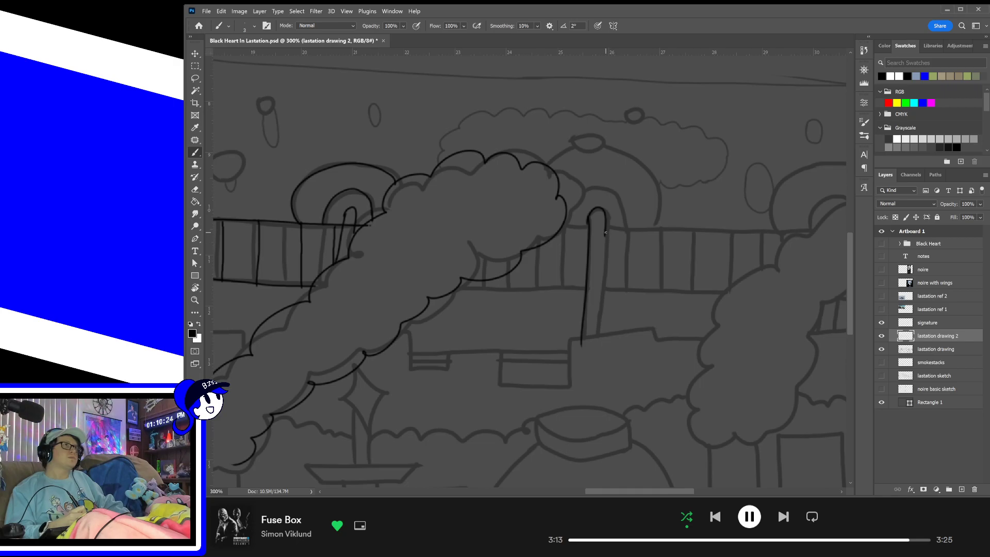
{"action": "left_click_drag", "start_coordinate": [605, 233], "coordinate": [598, 338]}
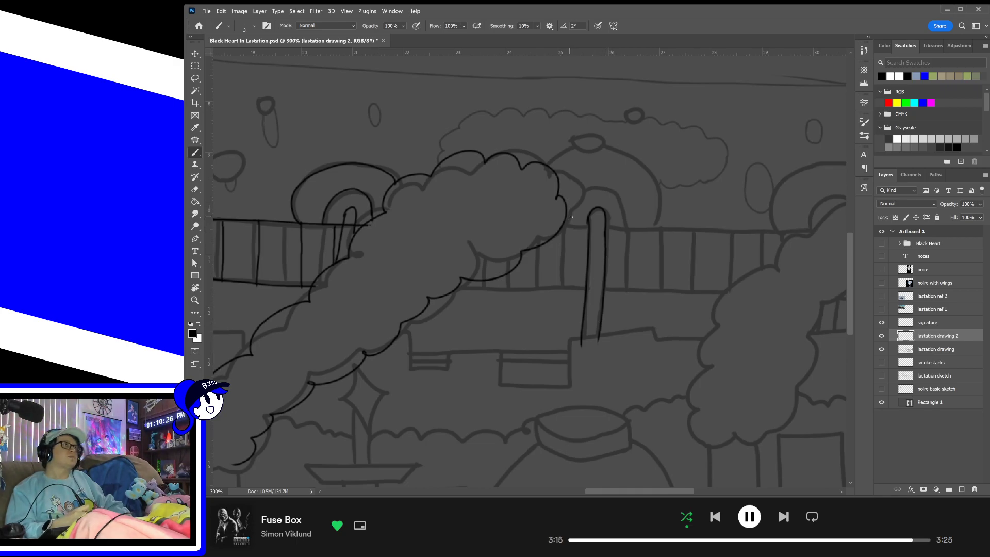
{"action": "left_click_drag", "start_coordinate": [570, 224], "coordinate": [621, 222]}
{"action": "key", "text": "ctrl+z"}
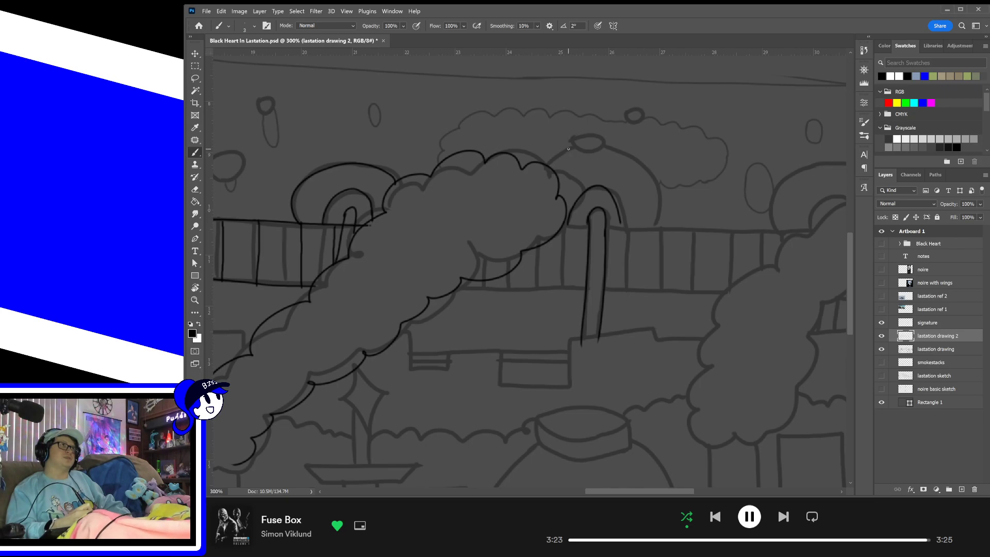
- Outline the knob on top of the dome and the small circle above it, and trace the dome's left curve up to the knob
{"action": "mouse_move", "coordinate": [579, 138]}
{"action": "left_mouse_down"}
{"action": "mouse_move", "coordinate": [577, 167]}
{"action": "mouse_move", "coordinate": [567, 147]}
{"action": "left_mouse_up"}
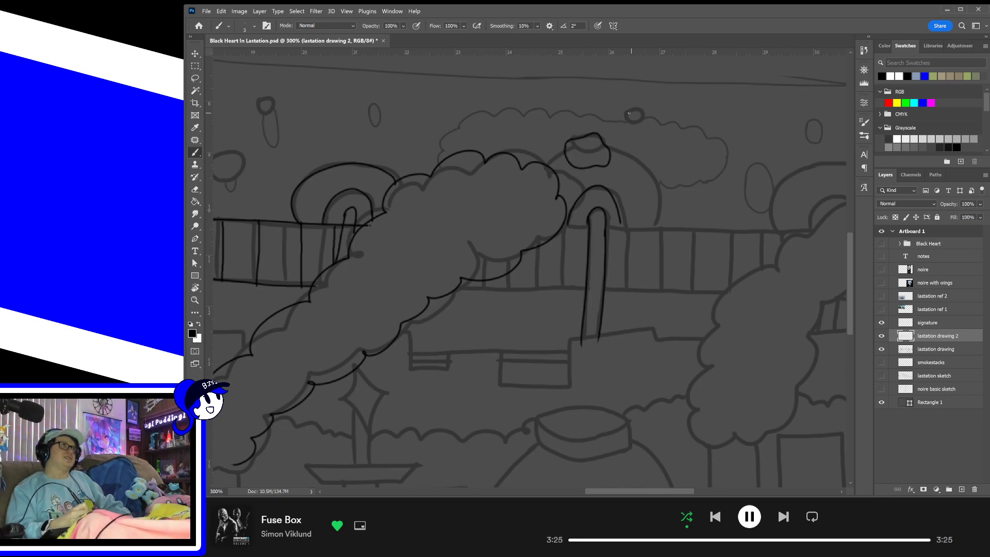
{"action": "left_click_drag", "start_coordinate": [640, 123], "coordinate": [633, 116]}
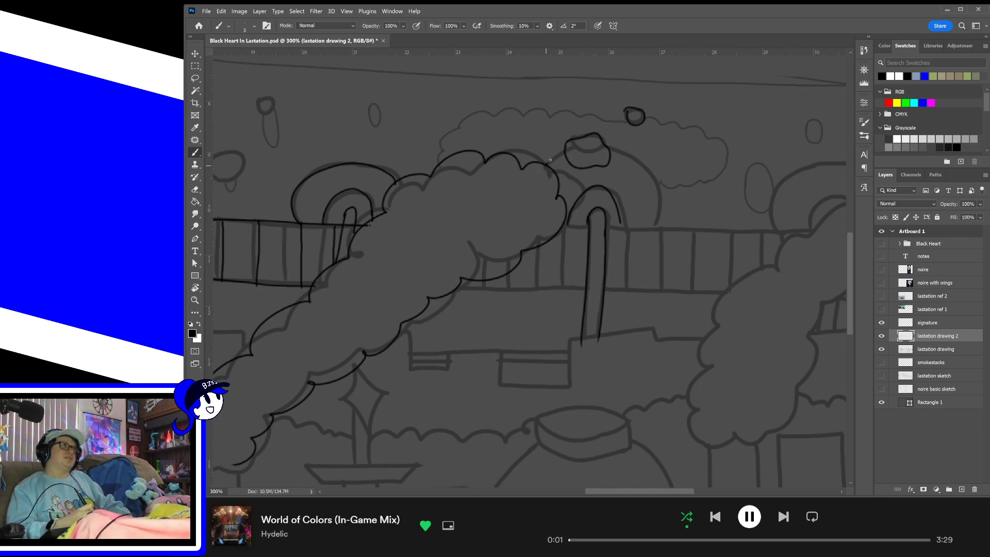
{"action": "left_click_drag", "start_coordinate": [547, 166], "coordinate": [567, 149]}
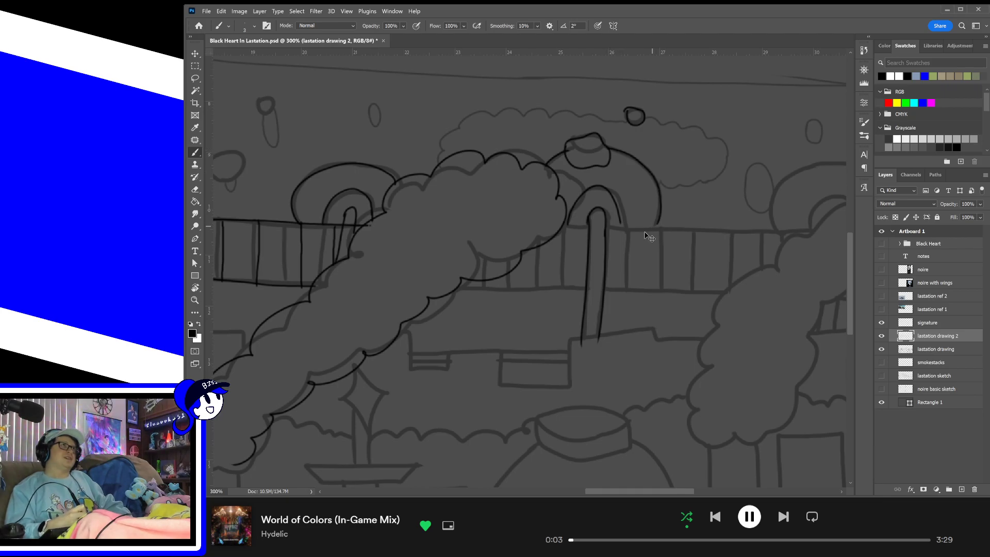
- Trace the bridge's upper rail on both sides of the post, redrawing the long stretch toward the fourth plume until it follows the faded line
{"action": "left_click_drag", "start_coordinate": [614, 225], "coordinate": [770, 224]}
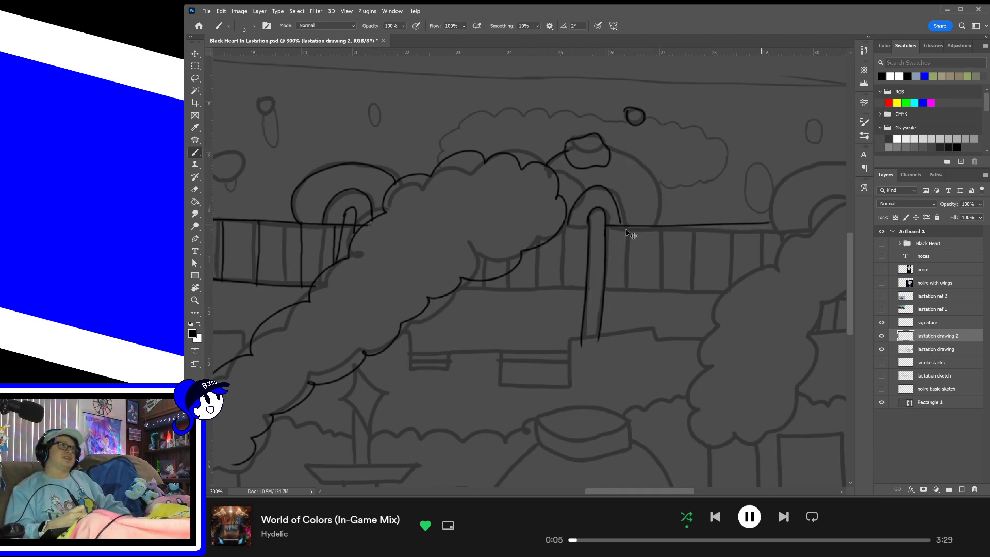
{"action": "key", "text": "ctrl+z"}
{"action": "left_click_drag", "start_coordinate": [606, 227], "coordinate": [798, 225]}
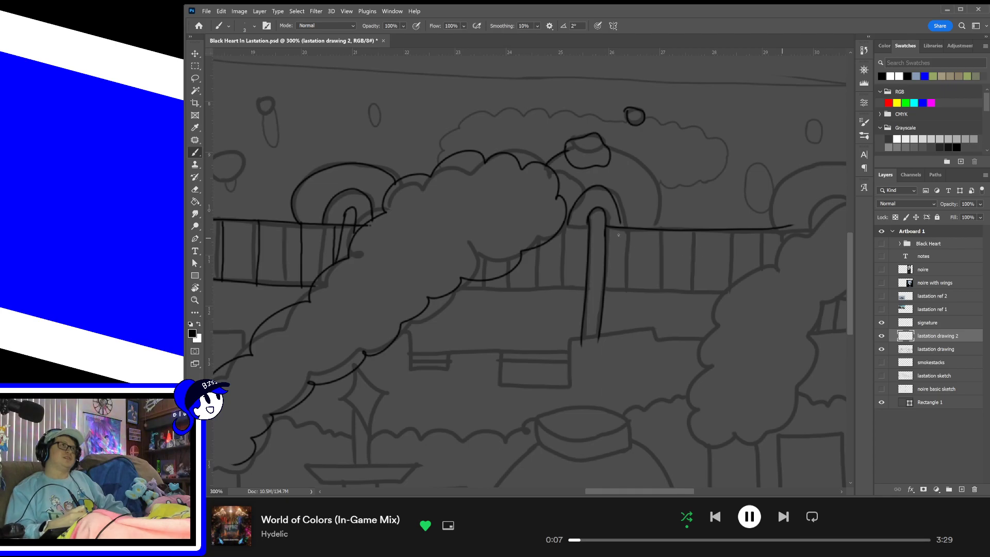
{"action": "key", "text": "ctrl+z"}
{"action": "left_click_drag", "start_coordinate": [606, 227], "coordinate": [779, 236]}
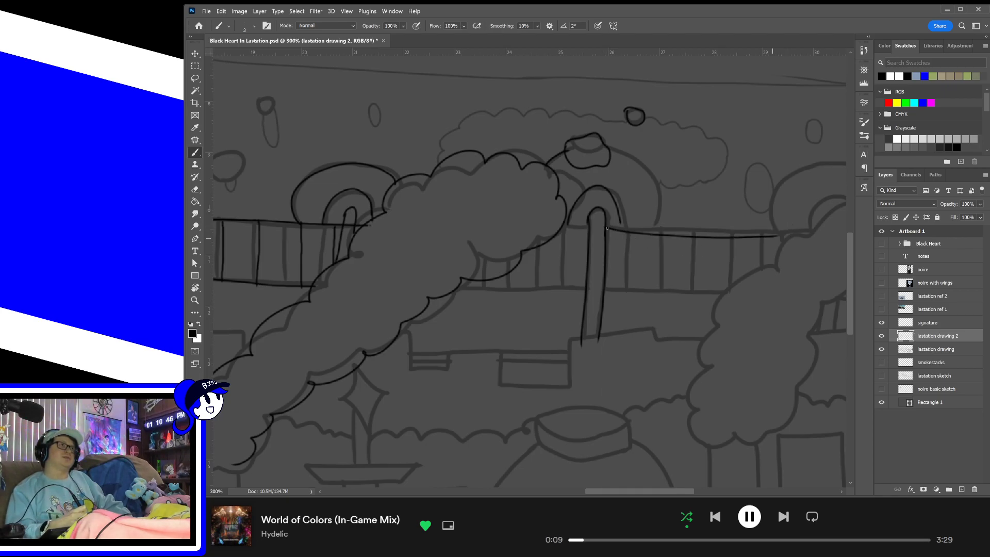
{"action": "key", "text": "ctrl+z"}
{"action": "left_click_drag", "start_coordinate": [606, 227], "coordinate": [791, 226]}
{"action": "key", "text": "ctrl+z"}
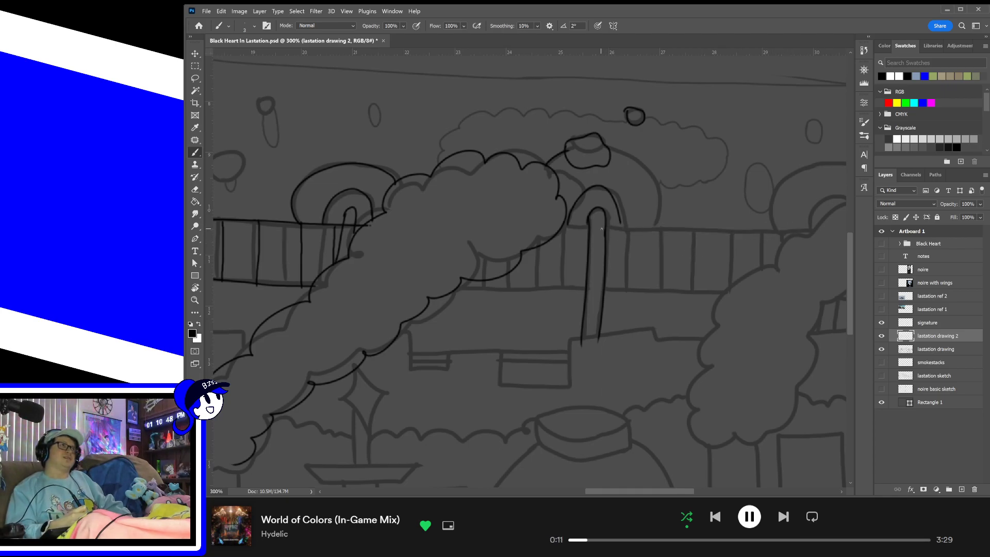
{"action": "left_click_drag", "start_coordinate": [606, 227], "coordinate": [794, 235]}
{"action": "key", "text": "ctrl+z"}
{"action": "left_click_drag", "start_coordinate": [606, 227], "coordinate": [794, 231]}
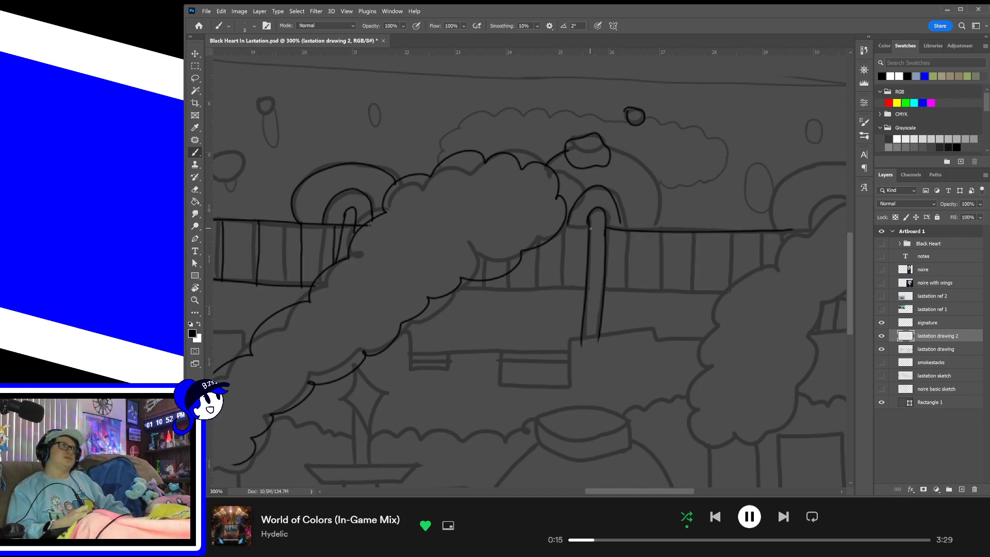
{"action": "left_click_drag", "start_coordinate": [591, 227], "coordinate": [572, 227]}
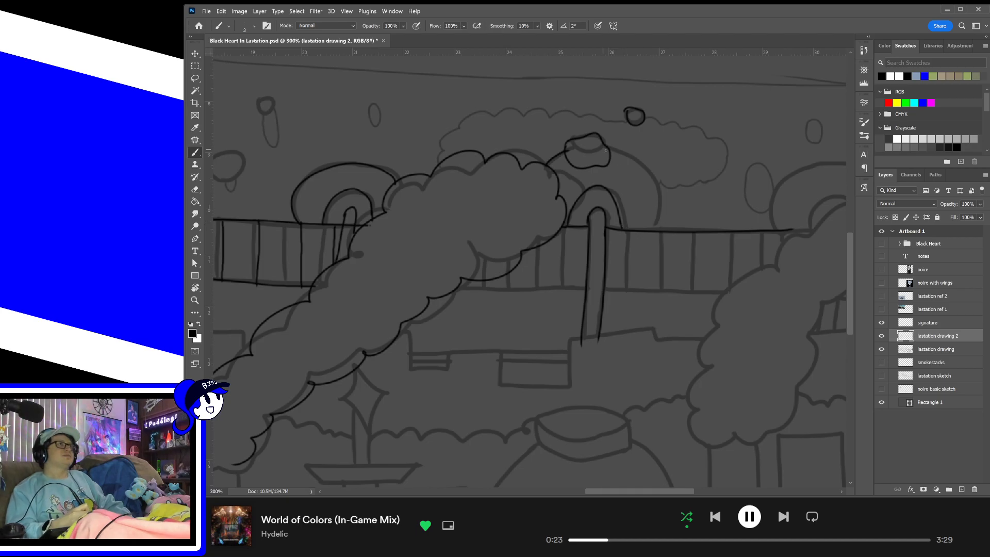
- Trace the dome's right curve from the knob down to the upper rail, redrawing it once closer to the faded line
{"action": "mouse_move", "coordinate": [606, 148]}
{"action": "left_mouse_down"}
{"action": "mouse_move", "coordinate": [646, 171]}
{"action": "mouse_move", "coordinate": [656, 223]}
{"action": "left_mouse_up"}
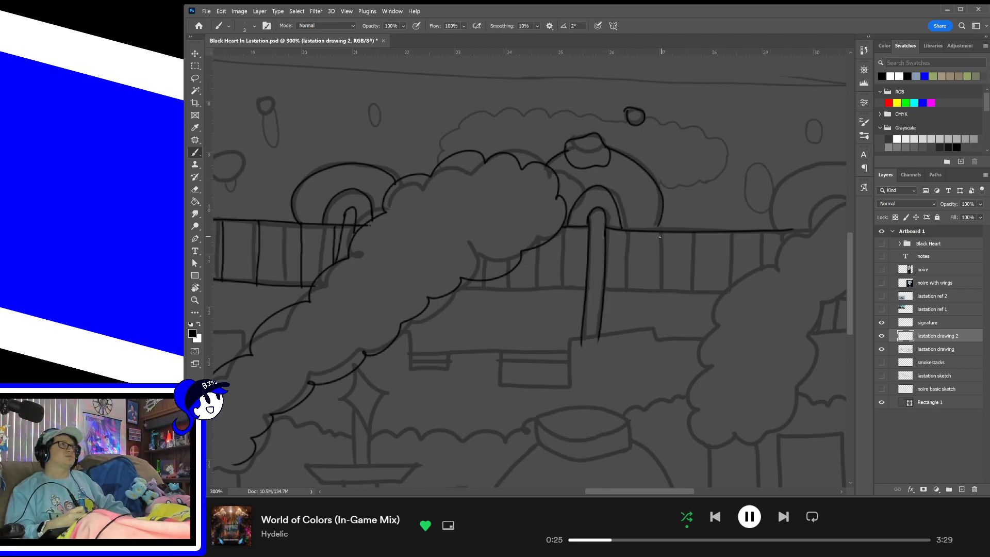
{"action": "key", "text": "ctrl+z"}
{"action": "mouse_move", "coordinate": [613, 151]}
{"action": "left_mouse_down"}
{"action": "mouse_move", "coordinate": [649, 181]}
{"action": "mouse_move", "coordinate": [653, 228]}
{"action": "left_mouse_up"}
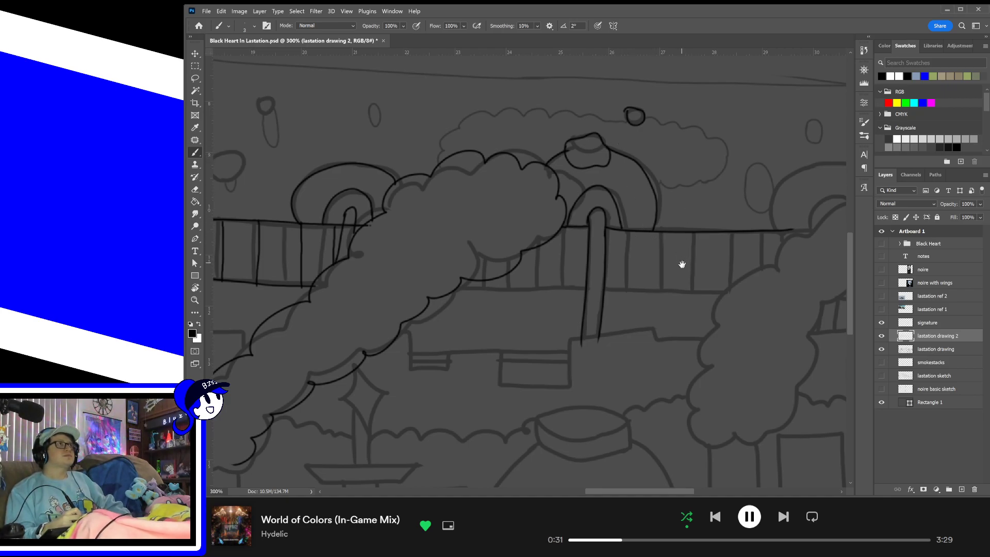
- Trace the bridge's lower rail from the third smoke plume to the tall post
{"action": "left_click_drag", "start_coordinate": [693, 265], "coordinate": [600, 275]}
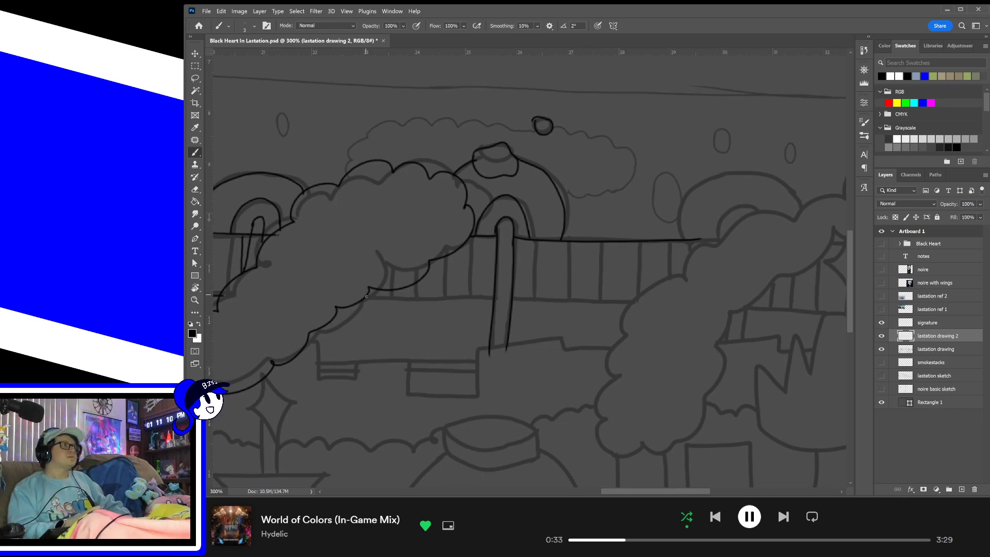
{"action": "left_click_drag", "start_coordinate": [390, 299], "coordinate": [639, 298]}
{"action": "key", "text": "ctrl+z"}
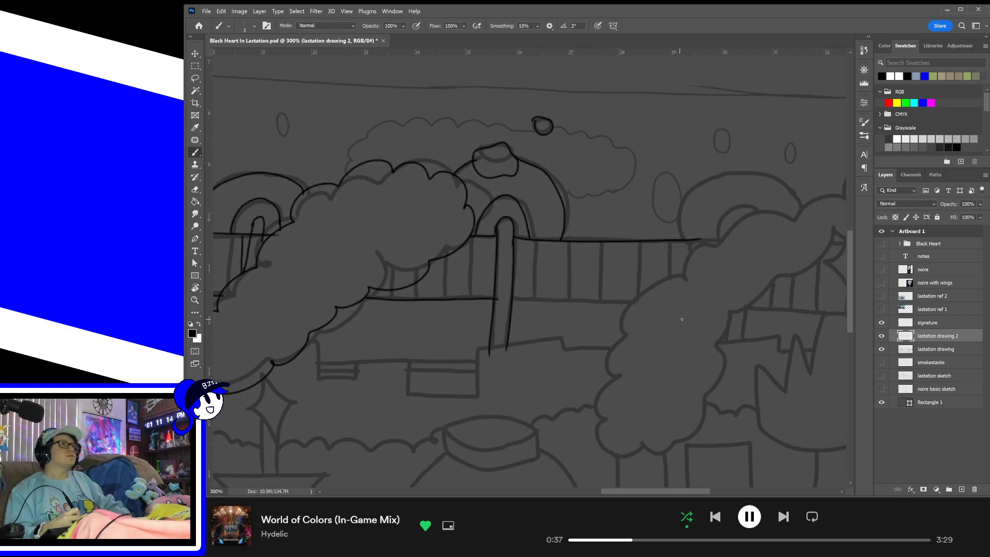
- Trace the fourth smoke plume near the artboard's right edge as a closed scalloped outline from its base around the top and back
{"action": "mouse_move", "coordinate": [716, 309]}
{"action": "left_mouse_down"}
{"action": "mouse_move", "coordinate": [568, 267]}
{"action": "mouse_move", "coordinate": [532, 279]}
{"action": "left_mouse_up"}
{"action": "left_click_drag", "start_coordinate": [527, 320], "coordinate": [515, 324]}
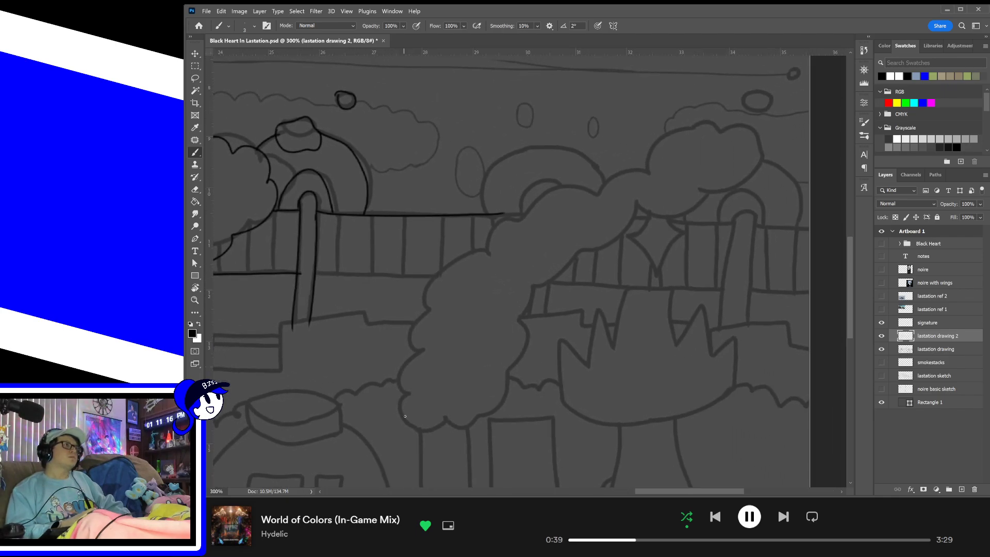
{"action": "mouse_move", "coordinate": [407, 422]}
{"action": "left_mouse_down"}
{"action": "mouse_move", "coordinate": [401, 361]}
{"action": "mouse_move", "coordinate": [427, 301]}
{"action": "mouse_move", "coordinate": [468, 250]}
{"action": "mouse_move", "coordinate": [568, 182]}
{"action": "mouse_move", "coordinate": [676, 141]}
{"action": "mouse_move", "coordinate": [731, 138]}
{"action": "mouse_move", "coordinate": [768, 150]}
{"action": "mouse_move", "coordinate": [561, 268]}
{"action": "mouse_move", "coordinate": [500, 388]}
{"action": "mouse_move", "coordinate": [472, 415]}
{"action": "left_mouse_up"}
{"action": "mouse_move", "coordinate": [406, 422]}
{"action": "left_mouse_down"}
{"action": "mouse_move", "coordinate": [453, 428]}
{"action": "mouse_move", "coordinate": [482, 415]}
{"action": "left_mouse_up"}
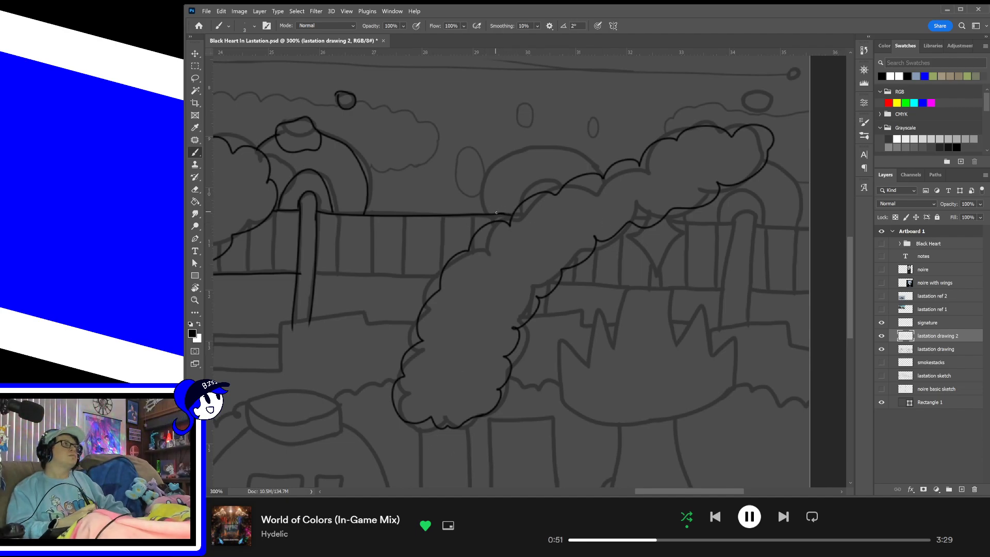
- Trace the dome and inner arch behind the fourth smoke plume, and the four-pointed star beneath the plume's upper end
{"action": "mouse_move", "coordinate": [487, 213]}
{"action": "left_mouse_down"}
{"action": "mouse_move", "coordinate": [531, 151]}
{"action": "mouse_move", "coordinate": [597, 173]}
{"action": "left_mouse_up"}
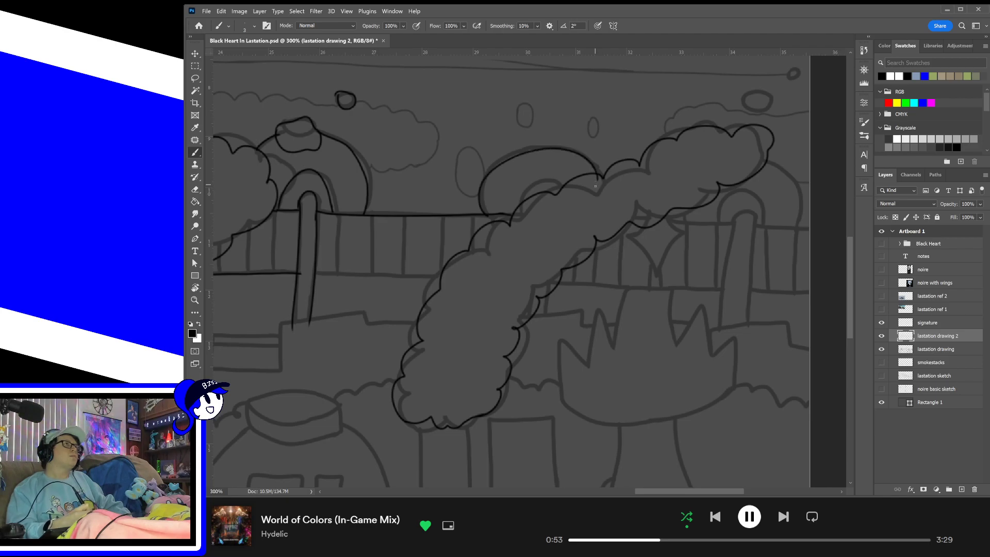
{"action": "left_click_drag", "start_coordinate": [519, 202], "coordinate": [558, 197]}
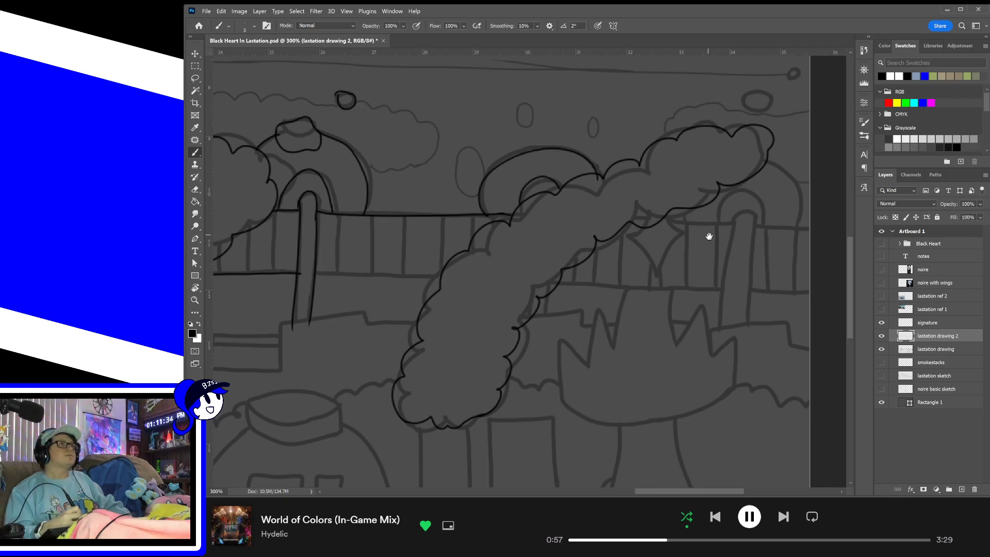
{"action": "mouse_move", "coordinate": [629, 237]}
{"action": "left_mouse_down"}
{"action": "mouse_move", "coordinate": [649, 254]}
{"action": "mouse_move", "coordinate": [654, 277]}
{"action": "mouse_move", "coordinate": [685, 235]}
{"action": "mouse_move", "coordinate": [671, 215]}
{"action": "left_mouse_up"}
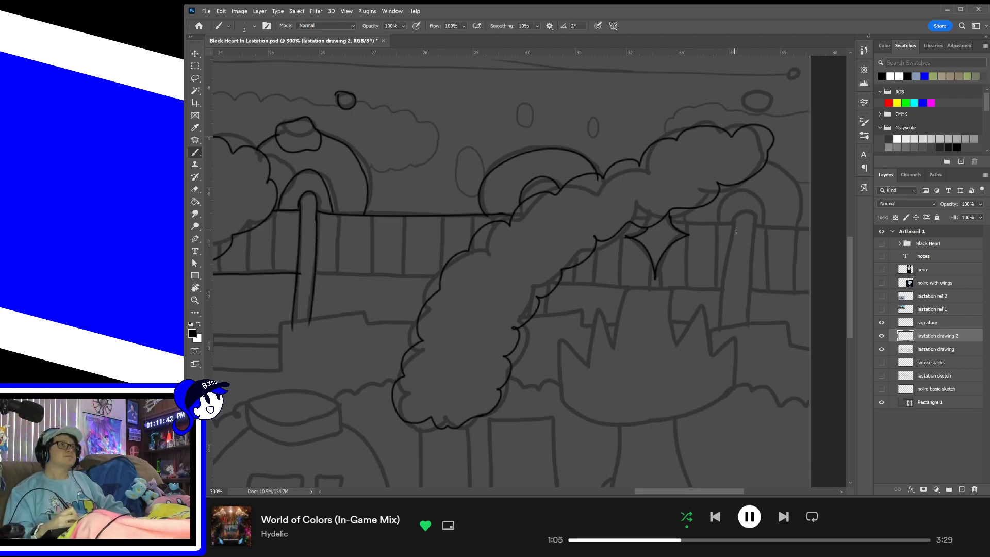
- Trace the round-topped post near the artboard's right edge, redrawing its right side once
{"action": "mouse_move", "coordinate": [731, 223]}
{"action": "left_mouse_down"}
{"action": "mouse_move", "coordinate": [745, 230]}
{"action": "mouse_move", "coordinate": [718, 323]}
{"action": "left_mouse_up"}
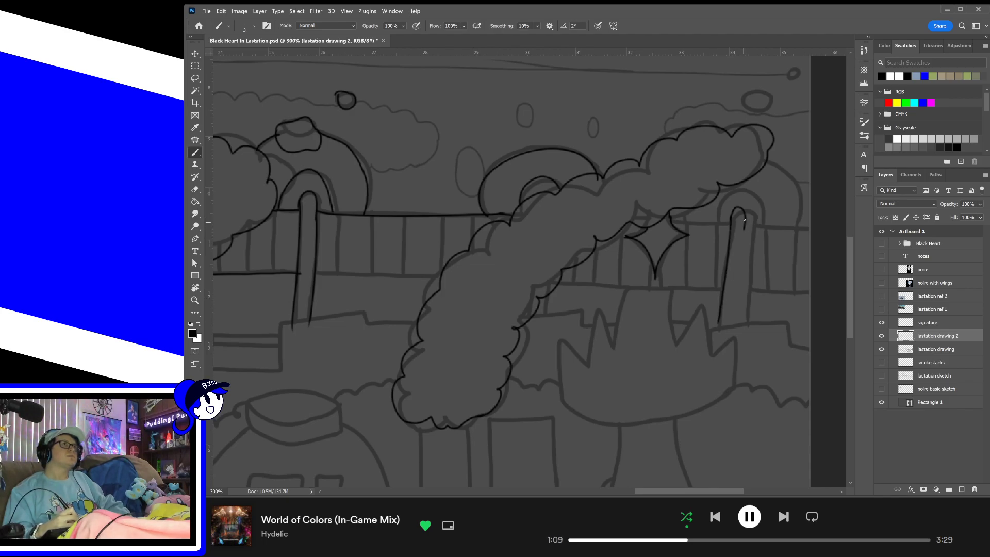
{"action": "left_click_drag", "start_coordinate": [744, 219], "coordinate": [735, 318]}
{"action": "key", "text": "ctrl+z"}
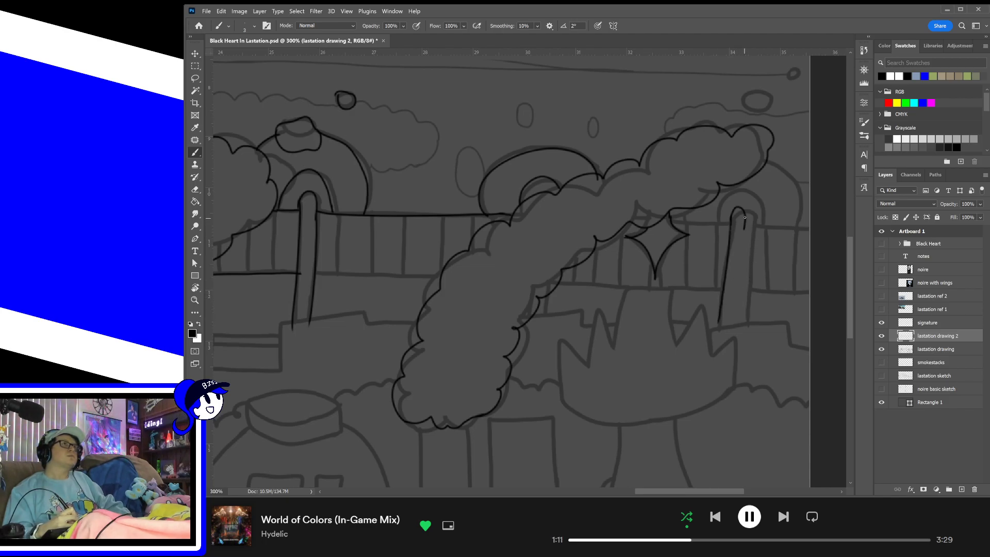
{"action": "left_click_drag", "start_coordinate": [745, 215], "coordinate": [743, 321]}
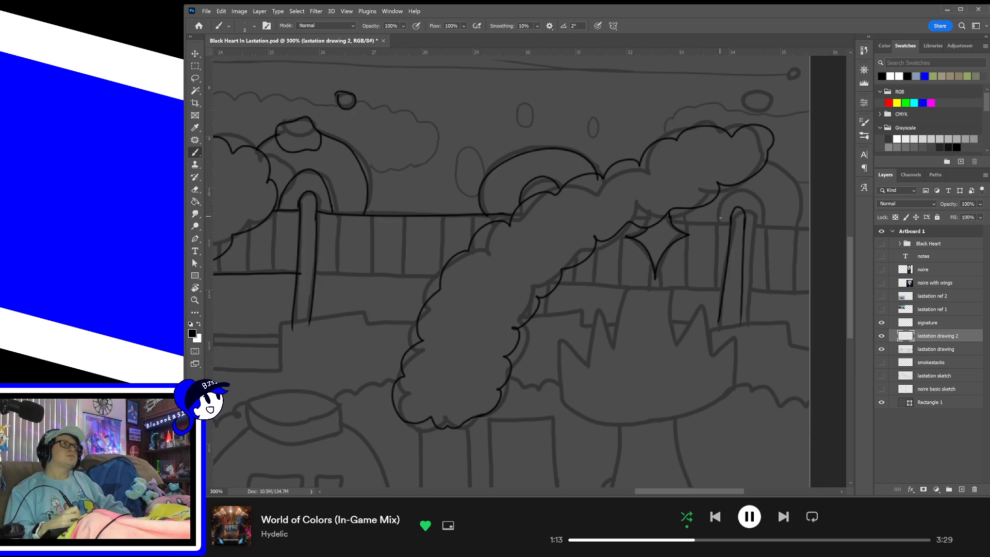
- Trace the inner arch and outer dome around the rightmost post, and the upper rail from the star to the artboard's edge
{"action": "mouse_move", "coordinate": [721, 216]}
{"action": "left_mouse_down"}
{"action": "mouse_move", "coordinate": [751, 202]}
{"action": "mouse_move", "coordinate": [755, 225]}
{"action": "left_mouse_up"}
{"action": "left_click_drag", "start_coordinate": [670, 218], "coordinate": [809, 228]}
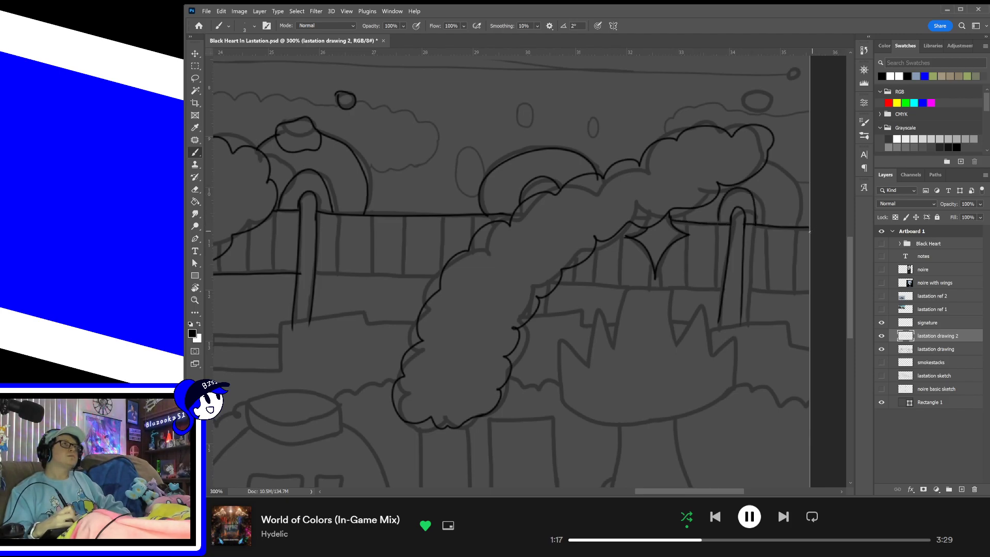
{"action": "mouse_move", "coordinate": [768, 162]}
{"action": "left_mouse_down"}
{"action": "mouse_move", "coordinate": [797, 199]}
{"action": "mouse_move", "coordinate": [790, 232]}
{"action": "left_mouse_up"}
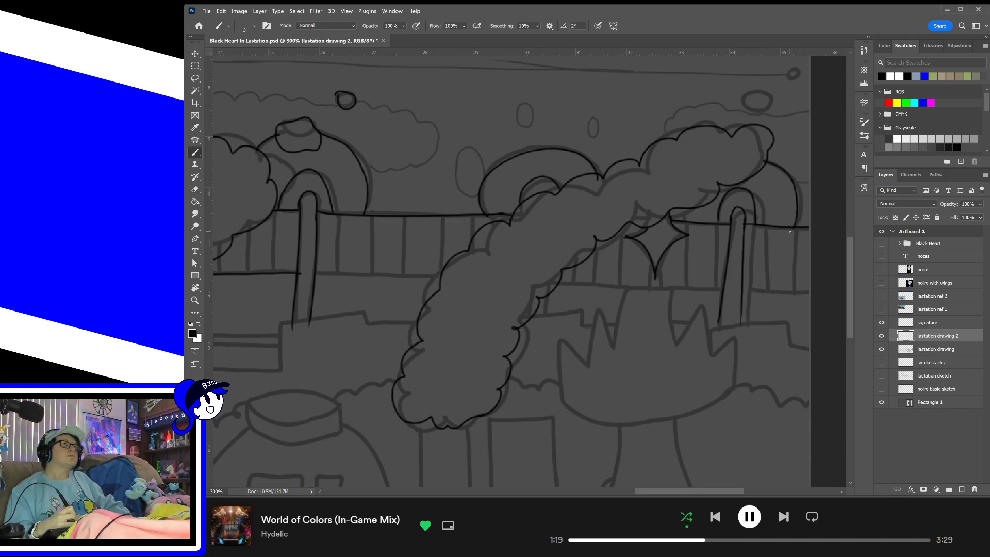
- Trace the bridge's lower rail from the fourth smoke plume to the artboard's right edge, plus the vertical bars around the rightmost post
{"action": "mouse_move", "coordinate": [559, 281]}
{"action": "left_mouse_down"}
{"action": "mouse_move", "coordinate": [834, 291]}
{"action": "mouse_move", "coordinate": [766, 252]}
{"action": "mouse_move", "coordinate": [769, 219]}
{"action": "left_mouse_up"}
{"action": "key", "text": "ctrl+z"}
{"action": "left_click_drag", "start_coordinate": [765, 291], "coordinate": [768, 225]}
{"action": "left_click_drag", "start_coordinate": [797, 293], "coordinate": [797, 230]}
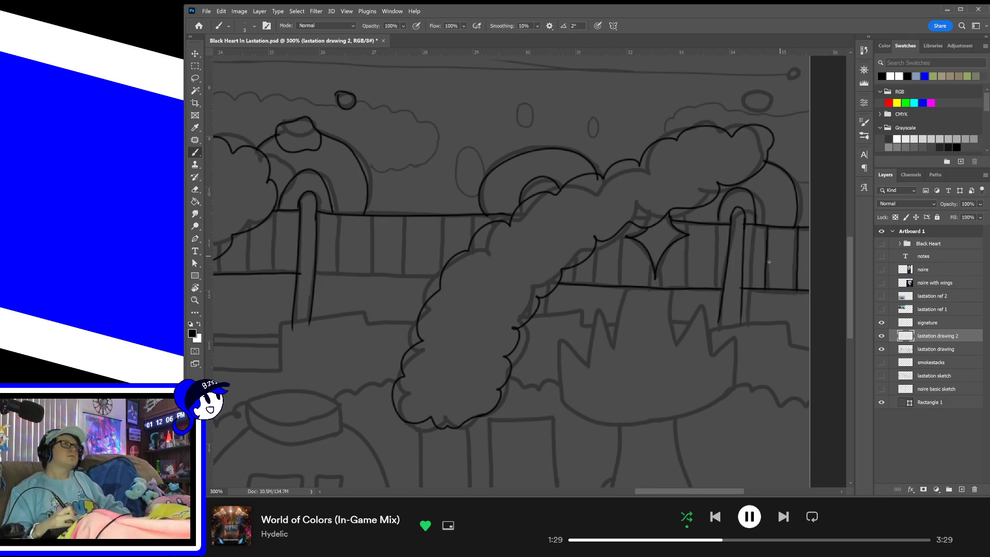
{"action": "left_click_drag", "start_coordinate": [711, 288], "coordinate": [716, 223]}
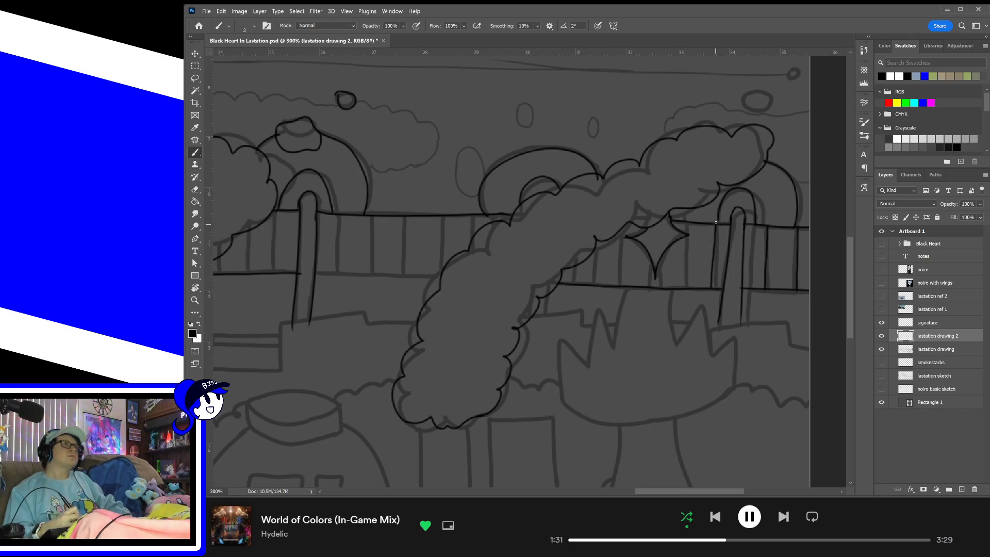
{"action": "left_click_drag", "start_coordinate": [687, 287], "coordinate": [688, 222]}
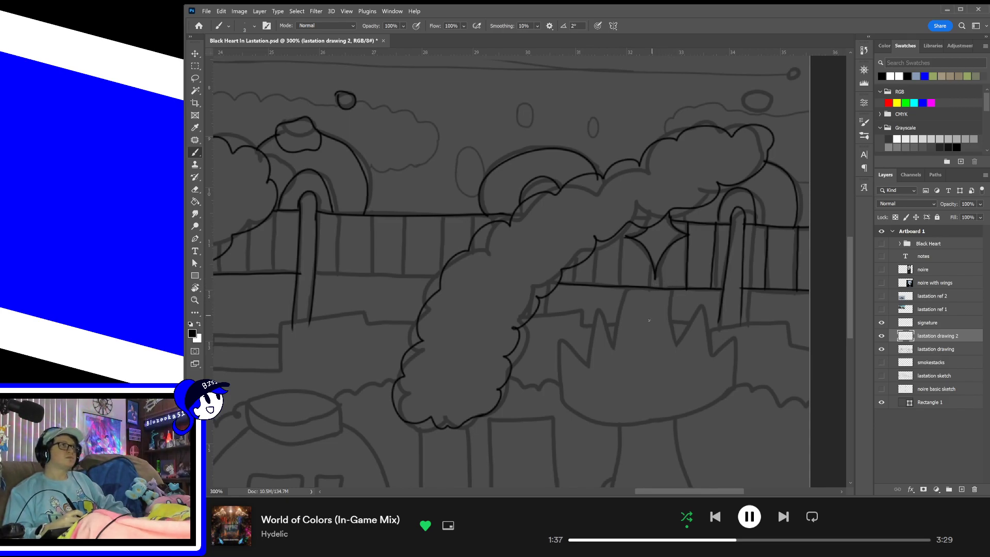
- Trace the spiky crown-shaped tower top beneath the four-pointed star, including its tall centre spire, side spikes and curved underside
{"action": "mouse_move", "coordinate": [562, 402]}
{"action": "left_mouse_down"}
{"action": "mouse_move", "coordinate": [614, 354]}
{"action": "mouse_move", "coordinate": [646, 241]}
{"action": "left_mouse_up"}
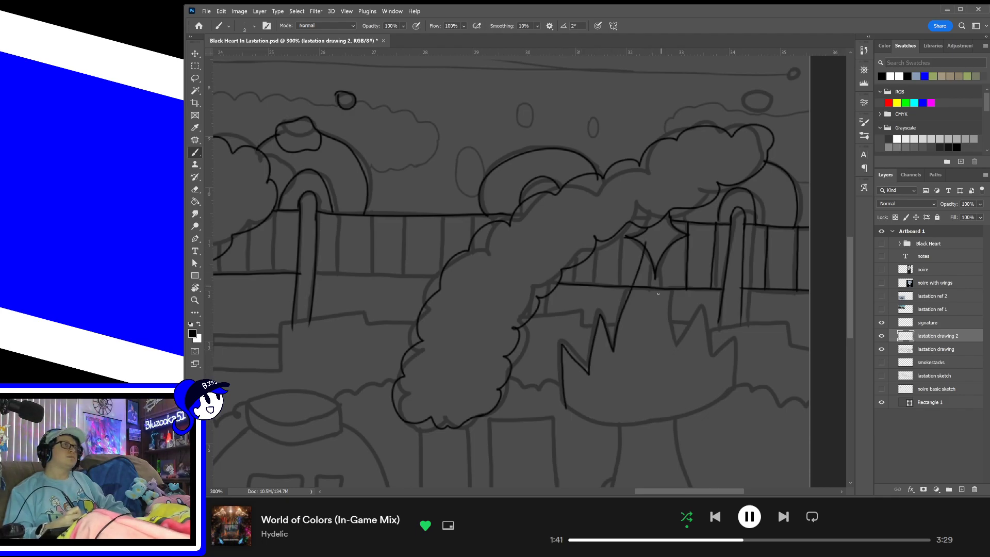
{"action": "key", "text": "ctrl+z"}
{"action": "mouse_move", "coordinate": [562, 403]}
{"action": "left_mouse_down"}
{"action": "mouse_move", "coordinate": [568, 337]}
{"action": "mouse_move", "coordinate": [600, 310]}
{"action": "mouse_move", "coordinate": [642, 241]}
{"action": "left_mouse_up"}
{"action": "left_click_drag", "start_coordinate": [678, 345], "coordinate": [669, 249]}
{"action": "mouse_move", "coordinate": [678, 348]}
{"action": "left_mouse_down"}
{"action": "mouse_move", "coordinate": [709, 355]}
{"action": "mouse_move", "coordinate": [735, 390]}
{"action": "left_mouse_up"}
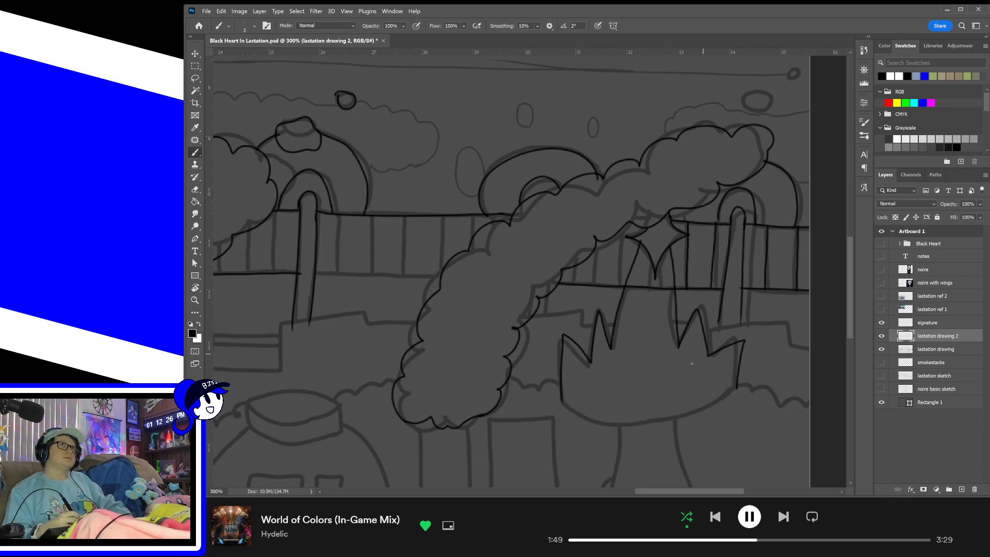
{"action": "mouse_move", "coordinate": [561, 400]}
{"action": "left_mouse_down"}
{"action": "mouse_move", "coordinate": [701, 413]}
{"action": "mouse_move", "coordinate": [743, 384]}
{"action": "left_mouse_up"}
{"action": "key", "text": "ctrl+z"}
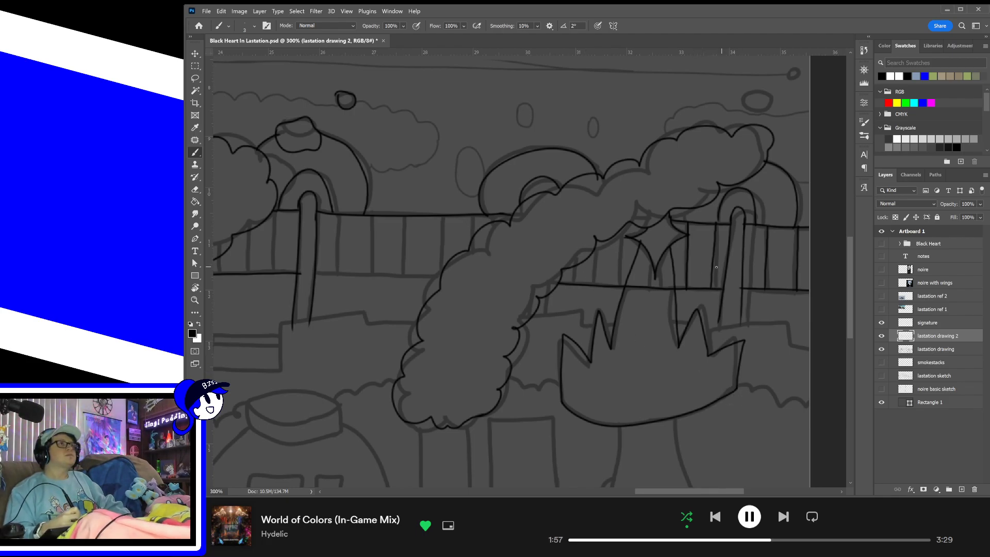
- Trace the vertical railing bars between the fourth smoke plume and the four-pointed star
{"action": "left_click_drag", "start_coordinate": [621, 289], "coordinate": [624, 242]}
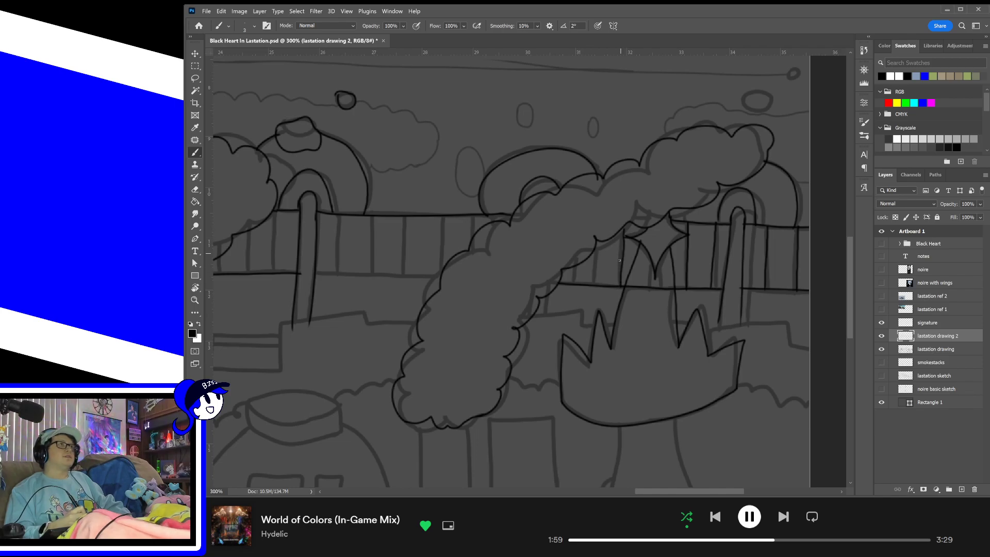
{"action": "left_click_drag", "start_coordinate": [602, 285], "coordinate": [598, 243]}
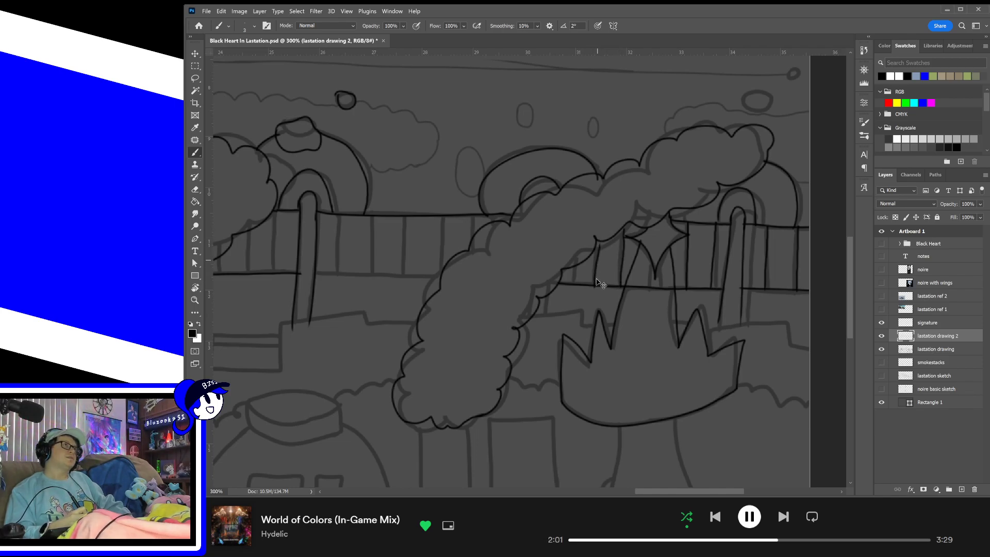
{"action": "left_click_drag", "start_coordinate": [593, 287], "coordinate": [597, 241]}
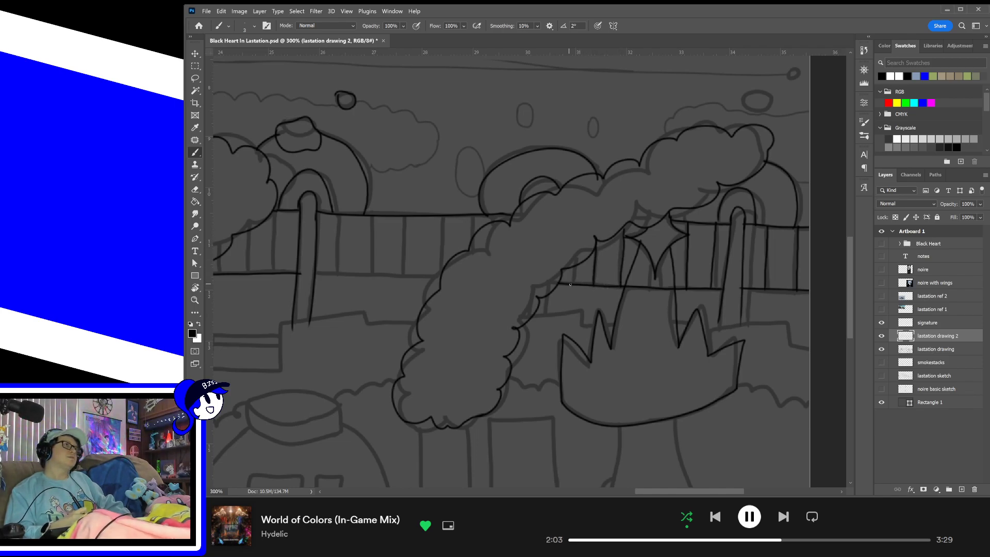
- Trace both flaring sides of the tower stem from the crown's underside down to the artboard's lower edge
{"action": "left_click_drag", "start_coordinate": [688, 355], "coordinate": [621, 280]}
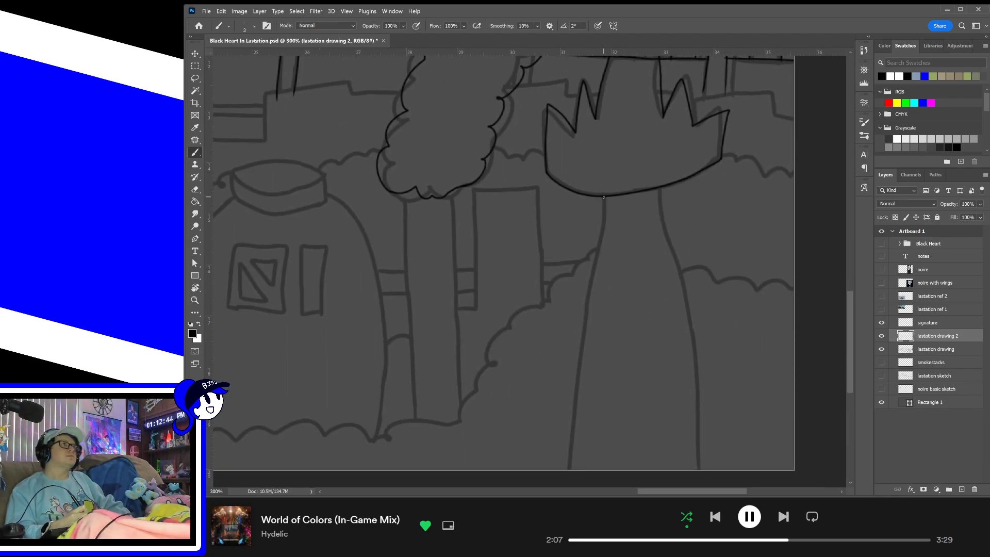
{"action": "left_click_drag", "start_coordinate": [601, 214], "coordinate": [561, 418]}
{"action": "key", "text": "ctrl+z"}
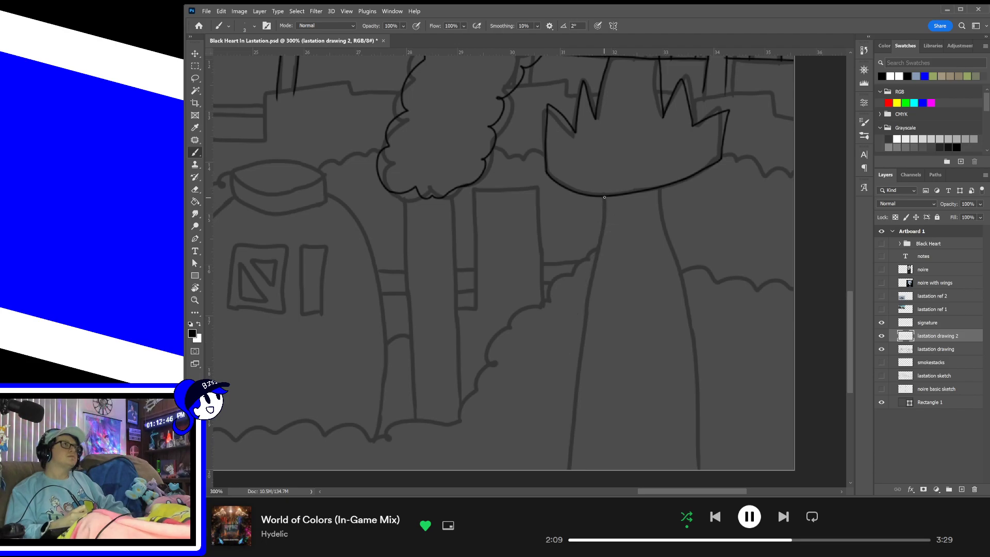
{"action": "left_click_drag", "start_coordinate": [604, 197], "coordinate": [569, 469]}
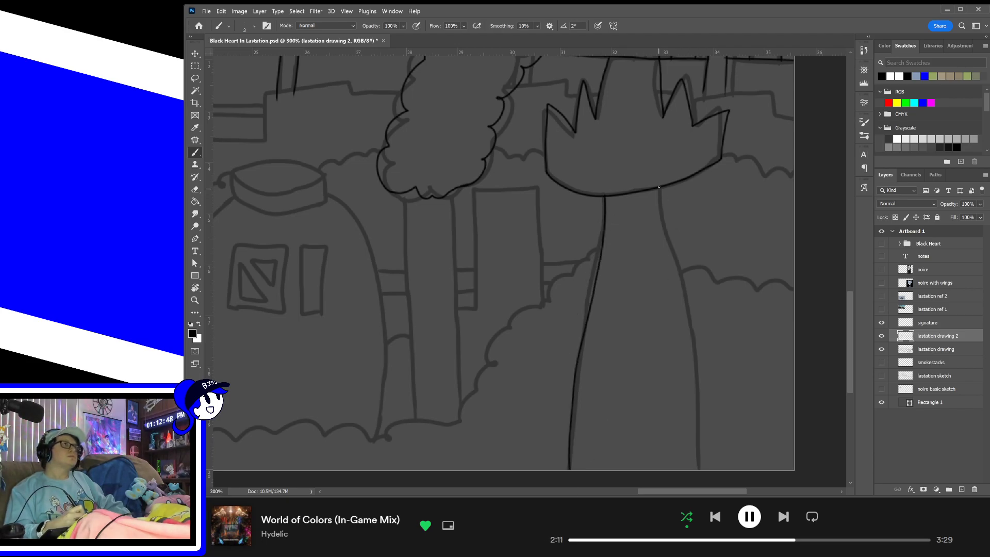
{"action": "left_click_drag", "start_coordinate": [658, 186], "coordinate": [697, 469]}
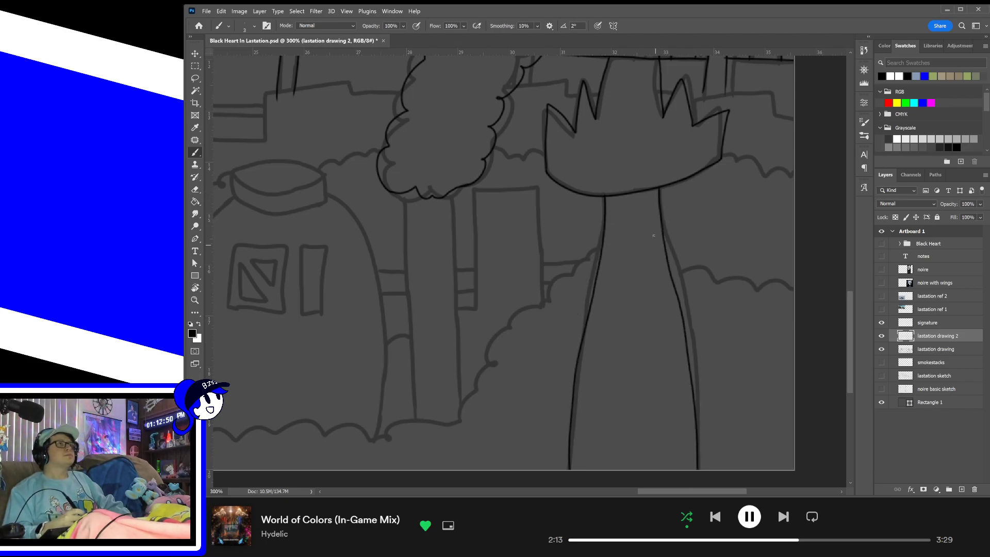
- Trace the lower rail between the middle post and the fourth smoke plume, plus the vertical railing bars on both sides of that post
{"action": "left_click_drag", "start_coordinate": [574, 234], "coordinate": [621, 343]}
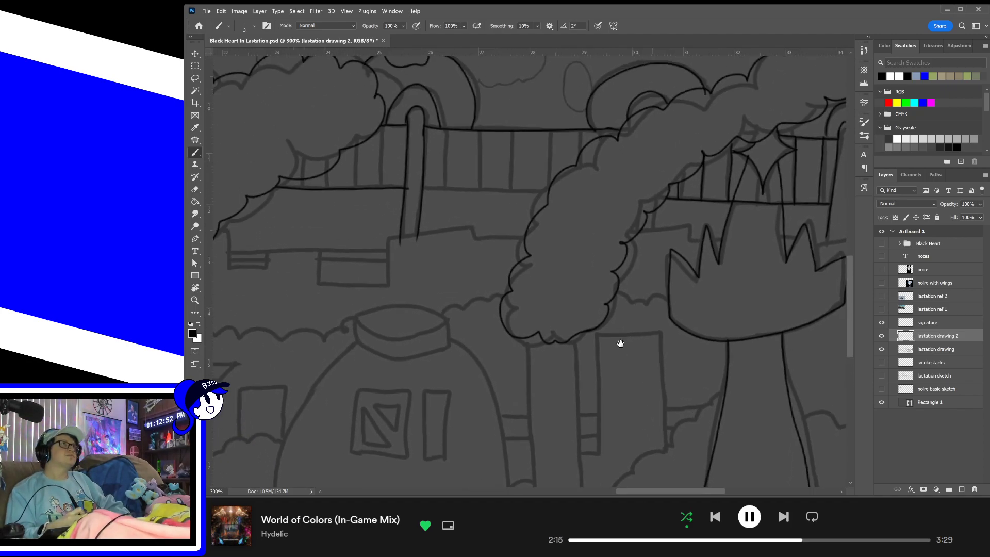
{"action": "left_click_drag", "start_coordinate": [595, 274], "coordinate": [636, 348]}
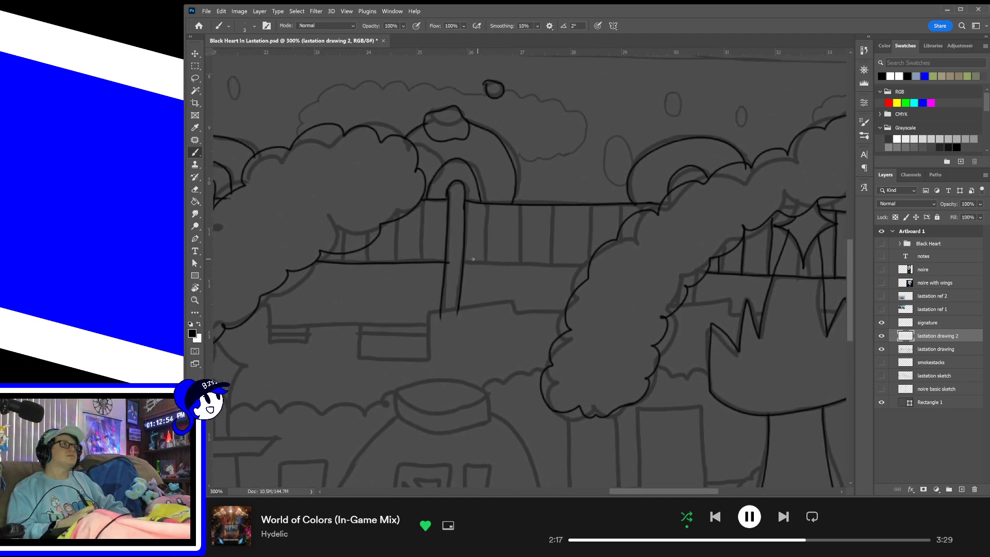
{"action": "left_click_drag", "start_coordinate": [464, 262], "coordinate": [589, 267]}
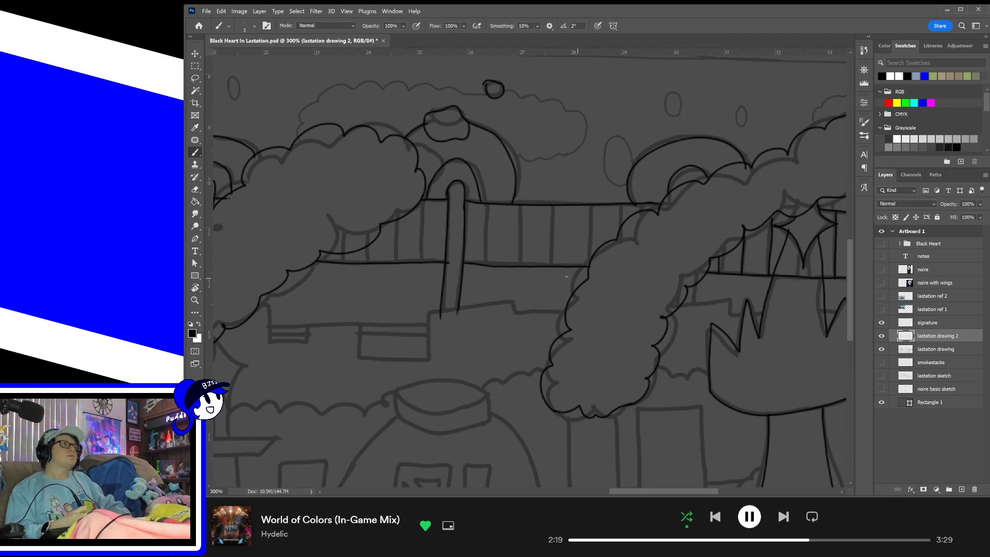
{"action": "left_click_drag", "start_coordinate": [487, 266], "coordinate": [489, 202]}
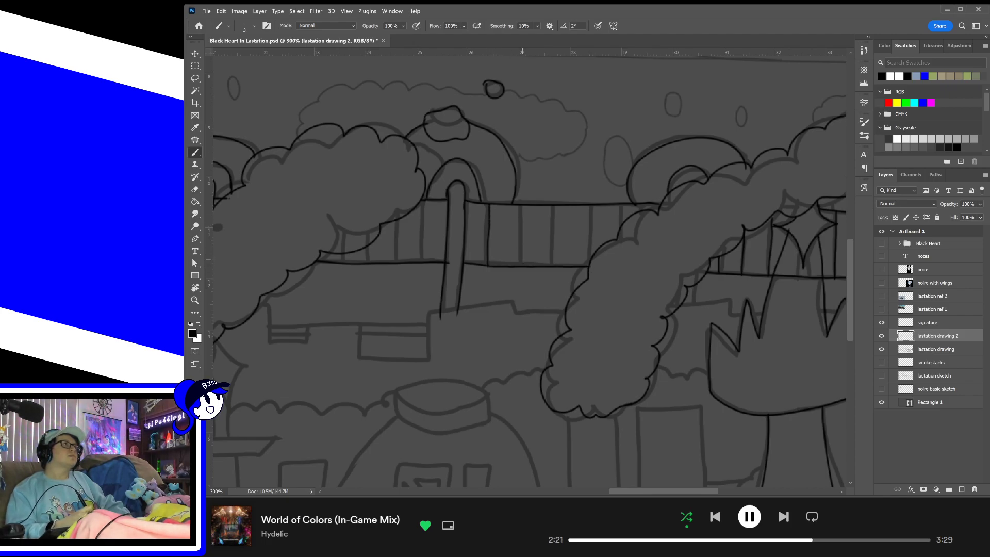
{"action": "left_click_drag", "start_coordinate": [521, 253], "coordinate": [519, 203]}
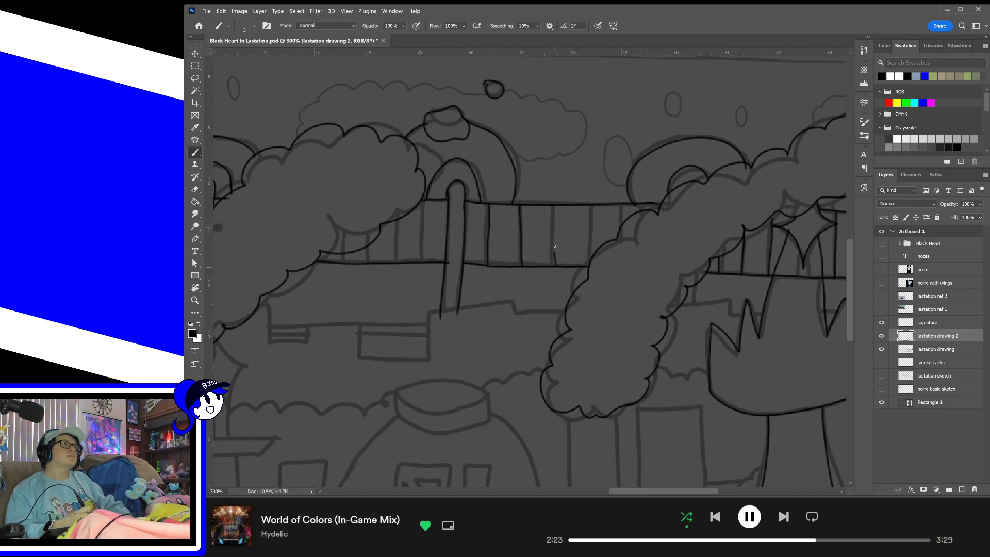
{"action": "left_click_drag", "start_coordinate": [554, 246], "coordinate": [554, 207]}
{"action": "left_click_drag", "start_coordinate": [589, 248], "coordinate": [594, 208]}
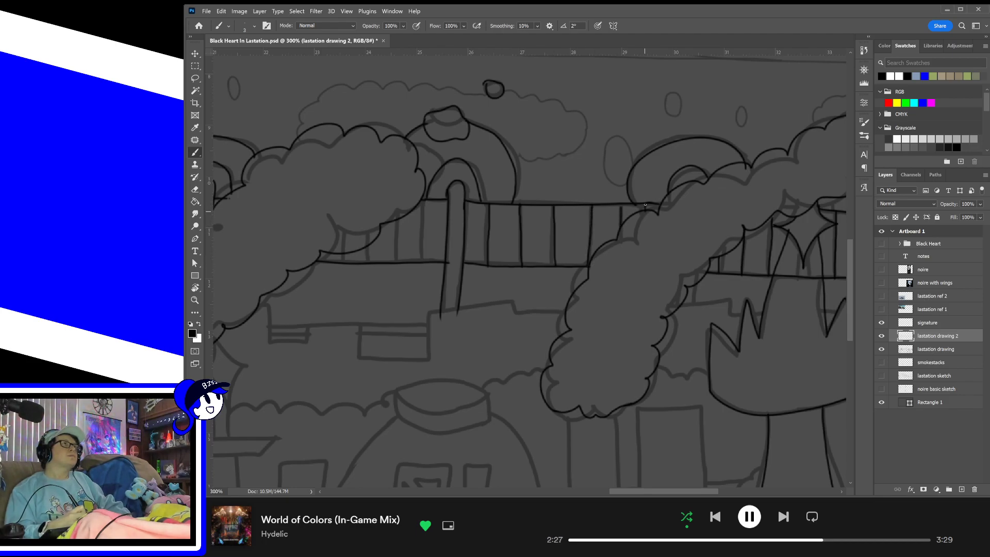
{"action": "left_click_drag", "start_coordinate": [424, 234], "coordinate": [426, 211]}
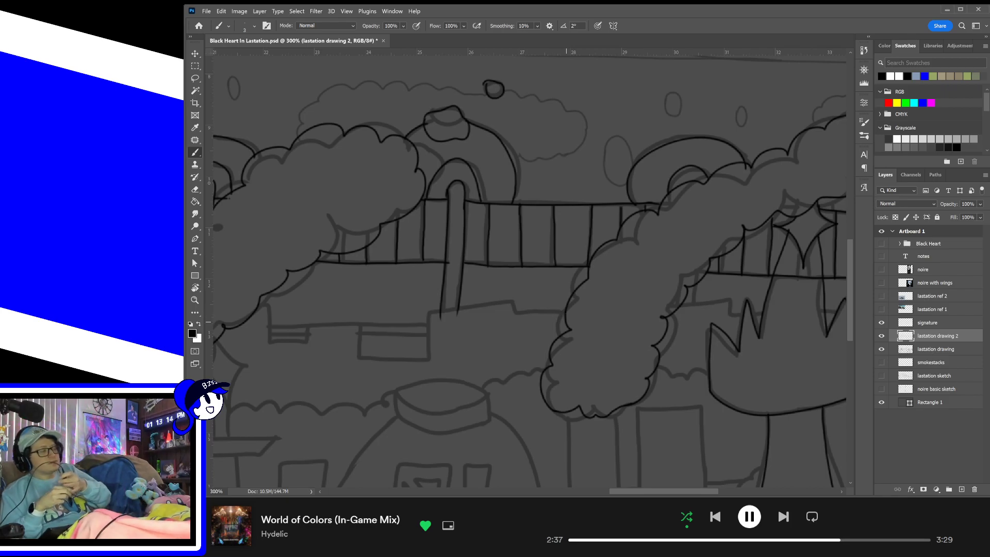
- Trace the rounded blob and the small circle in the sky above the fourth smoke plume, near the artboard's right edge
{"action": "left_click_drag", "start_coordinate": [660, 273], "coordinate": [512, 297]}
{"action": "left_click_drag", "start_coordinate": [691, 249], "coordinate": [653, 294]}
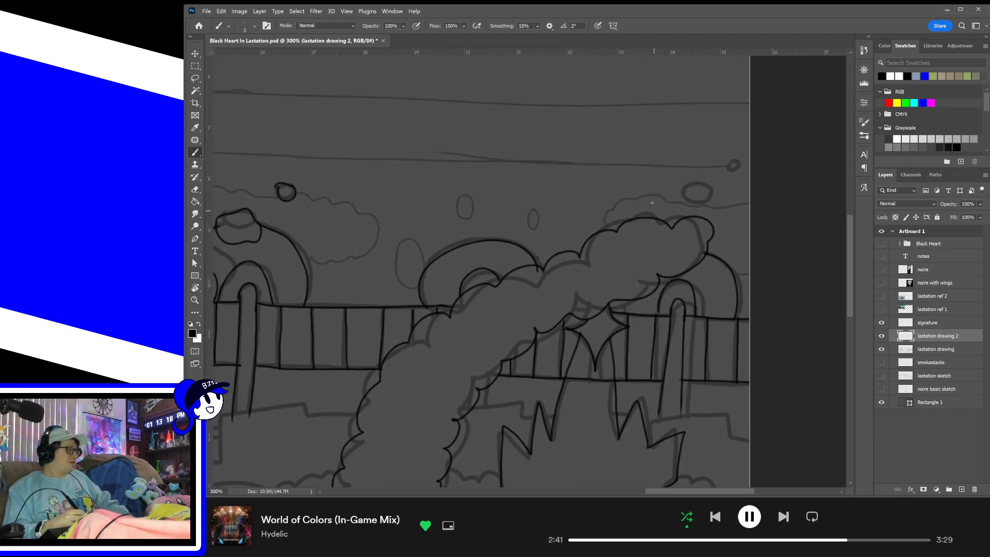
{"action": "mouse_move", "coordinate": [691, 183]}
{"action": "left_mouse_down"}
{"action": "mouse_move", "coordinate": [700, 203]}
{"action": "mouse_move", "coordinate": [680, 186]}
{"action": "mouse_move", "coordinate": [728, 163]}
{"action": "left_mouse_up"}
{"action": "key", "text": "ctrl+z"}
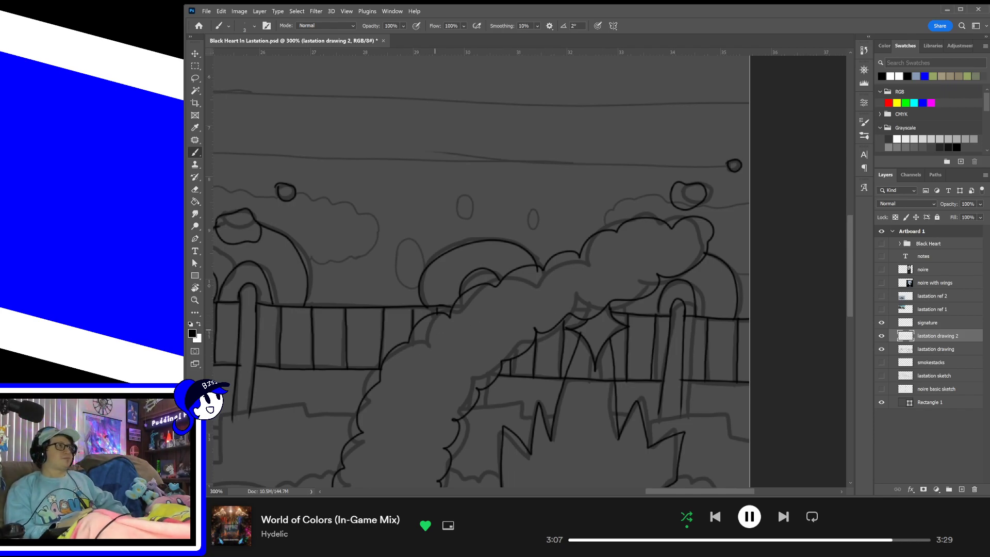
- Trace the rounded blob in the sky between the second and third smoke plumes and the small circle above it
{"action": "left_click_drag", "start_coordinate": [469, 322], "coordinate": [616, 352]}
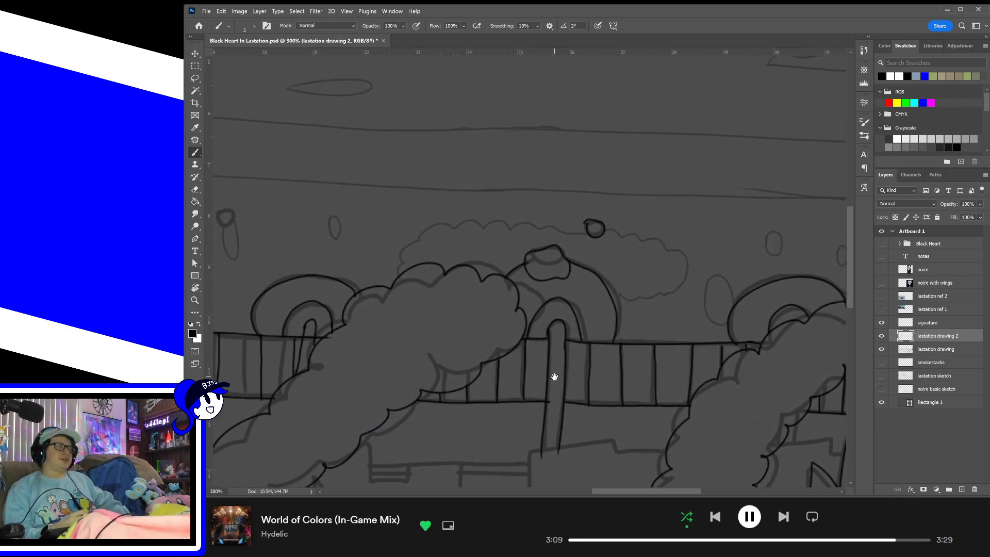
{"action": "left_click_drag", "start_coordinate": [562, 368], "coordinate": [634, 332]}
{"action": "left_click_drag", "start_coordinate": [530, 355], "coordinate": [649, 353]}
{"action": "left_click_drag", "start_coordinate": [527, 365], "coordinate": [654, 354]}
{"action": "left_click_drag", "start_coordinate": [599, 317], "coordinate": [641, 343]}
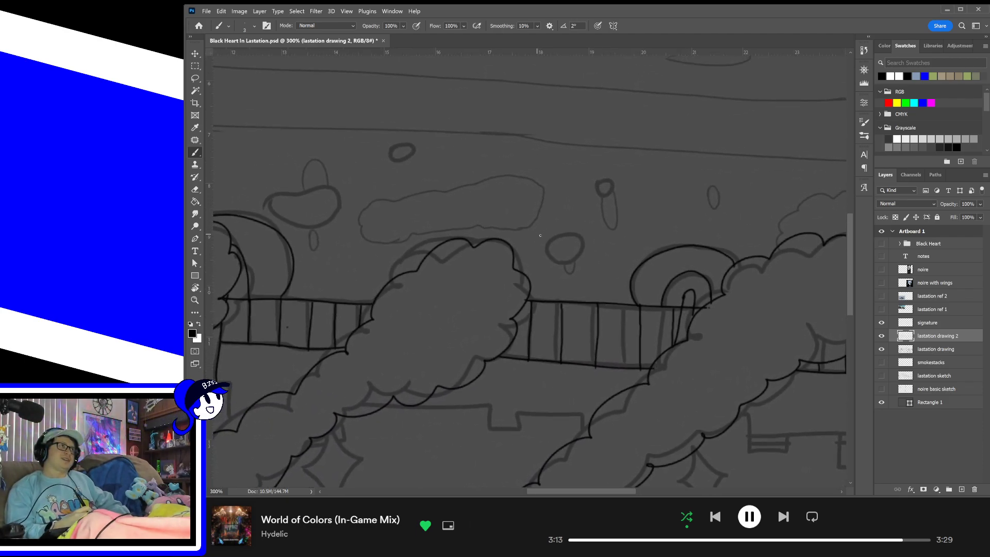
{"action": "mouse_move", "coordinate": [551, 231]}
{"action": "left_mouse_down"}
{"action": "mouse_move", "coordinate": [544, 265]}
{"action": "mouse_move", "coordinate": [553, 237]}
{"action": "mouse_move", "coordinate": [578, 227]}
{"action": "mouse_move", "coordinate": [590, 258]}
{"action": "mouse_move", "coordinate": [544, 252]}
{"action": "mouse_move", "coordinate": [574, 231]}
{"action": "mouse_move", "coordinate": [580, 260]}
{"action": "mouse_move", "coordinate": [577, 230]}
{"action": "mouse_move", "coordinate": [583, 261]}
{"action": "mouse_move", "coordinate": [540, 234]}
{"action": "mouse_move", "coordinate": [585, 236]}
{"action": "mouse_move", "coordinate": [562, 260]}
{"action": "mouse_move", "coordinate": [545, 241]}
{"action": "left_mouse_up"}
{"action": "key", "text": "ctrl+z"}
{"action": "key", "text": "ctrl+z"}
{"action": "key", "text": "ctrl+z"}
{"action": "key", "text": "ctrl+z"}
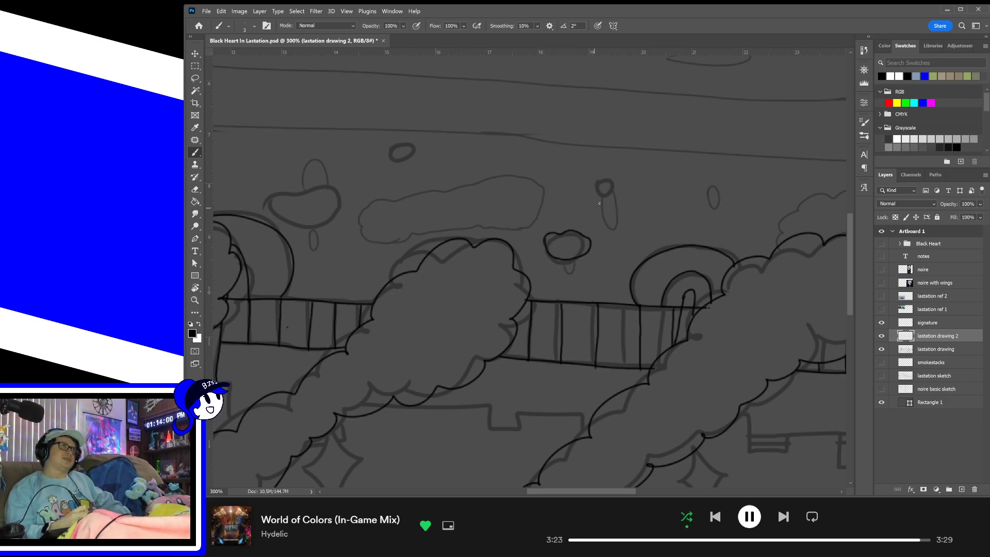
{"action": "left_click_drag", "start_coordinate": [607, 181], "coordinate": [594, 187]}
- Trace the larger bean-shaped blob above the dome between the first two smoke plumes, and the small oval up beside it
{"action": "left_click_drag", "start_coordinate": [549, 230], "coordinate": [639, 261]}
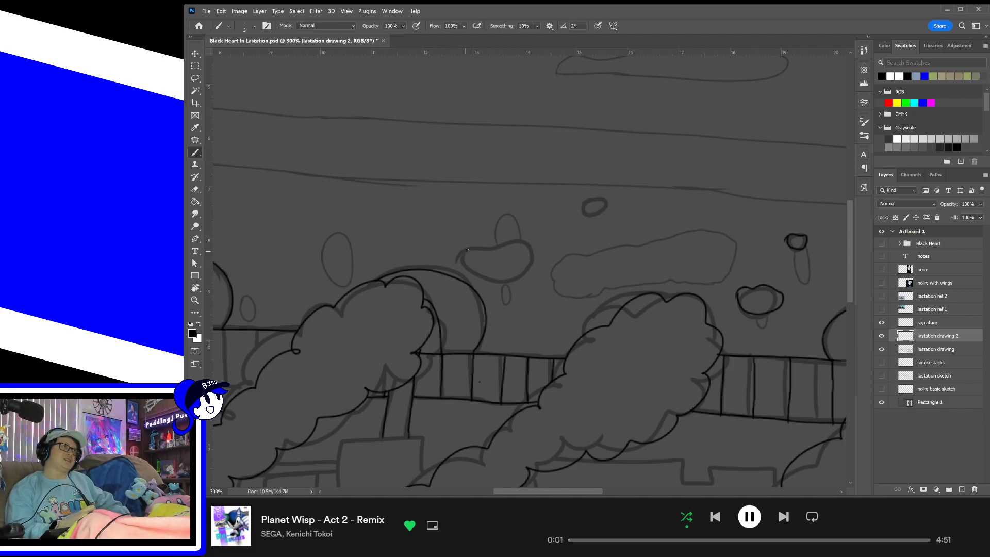
{"action": "mouse_move", "coordinate": [467, 257]}
{"action": "left_mouse_down"}
{"action": "mouse_move", "coordinate": [523, 229]}
{"action": "mouse_move", "coordinate": [536, 260]}
{"action": "mouse_move", "coordinate": [473, 262]}
{"action": "mouse_move", "coordinate": [493, 245]}
{"action": "mouse_move", "coordinate": [531, 256]}
{"action": "mouse_move", "coordinate": [474, 275]}
{"action": "mouse_move", "coordinate": [510, 243]}
{"action": "mouse_move", "coordinate": [529, 266]}
{"action": "mouse_move", "coordinate": [473, 263]}
{"action": "mouse_move", "coordinate": [478, 247]}
{"action": "mouse_move", "coordinate": [525, 246]}
{"action": "mouse_move", "coordinate": [510, 277]}
{"action": "mouse_move", "coordinate": [470, 248]}
{"action": "mouse_move", "coordinate": [514, 238]}
{"action": "mouse_move", "coordinate": [531, 266]}
{"action": "mouse_move", "coordinate": [472, 256]}
{"action": "left_mouse_up"}
{"action": "key", "text": "ctrl+z"}
{"action": "key", "text": "ctrl+z"}
{"action": "key", "text": "ctrl+z"}
{"action": "key", "text": "ctrl+z"}
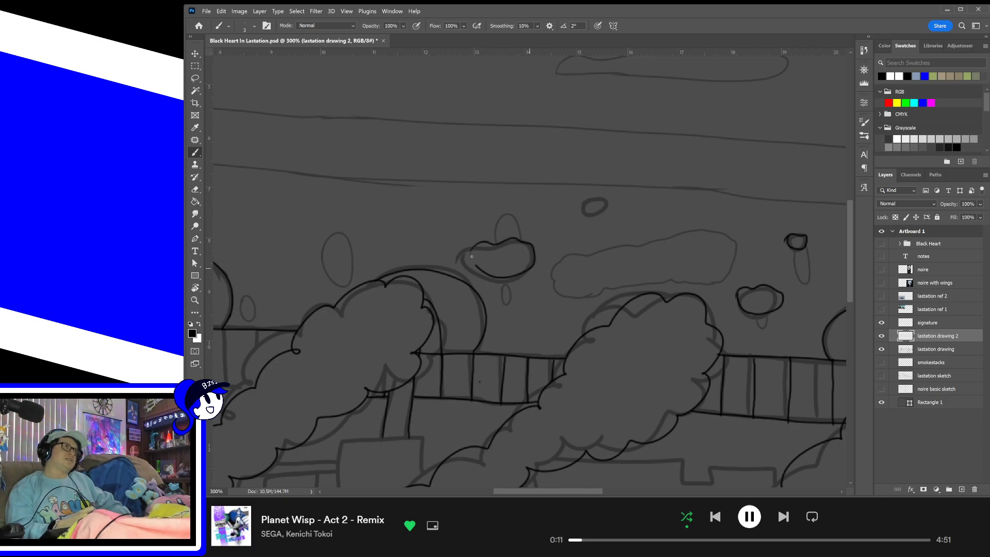
{"action": "left_click_drag", "start_coordinate": [603, 207], "coordinate": [583, 215]}
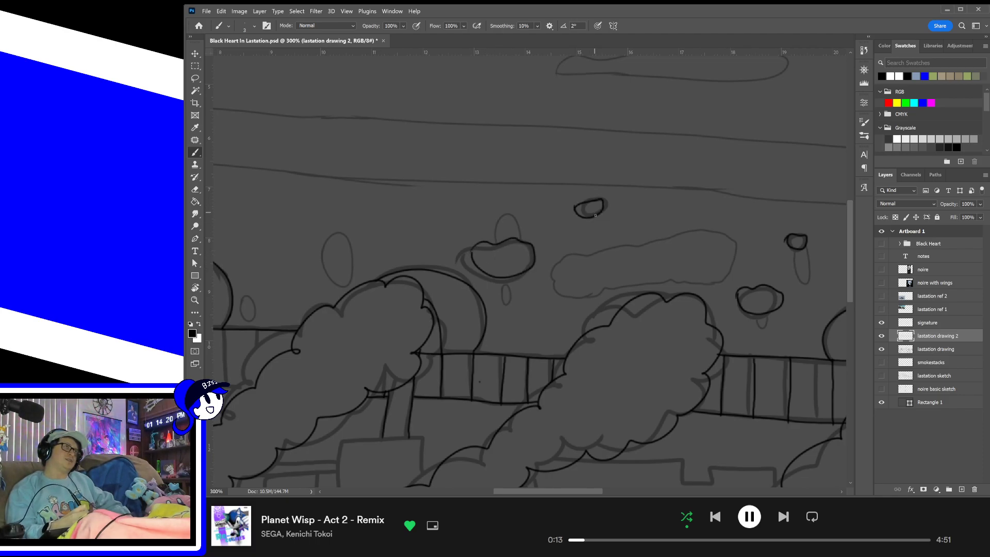
- Trace the lower part of the leftmost smoke plume, closing its scalloped outline around the base and along both edges
{"action": "left_click_drag", "start_coordinate": [519, 270], "coordinate": [645, 259]}
{"action": "left_click_drag", "start_coordinate": [441, 282], "coordinate": [611, 269]}
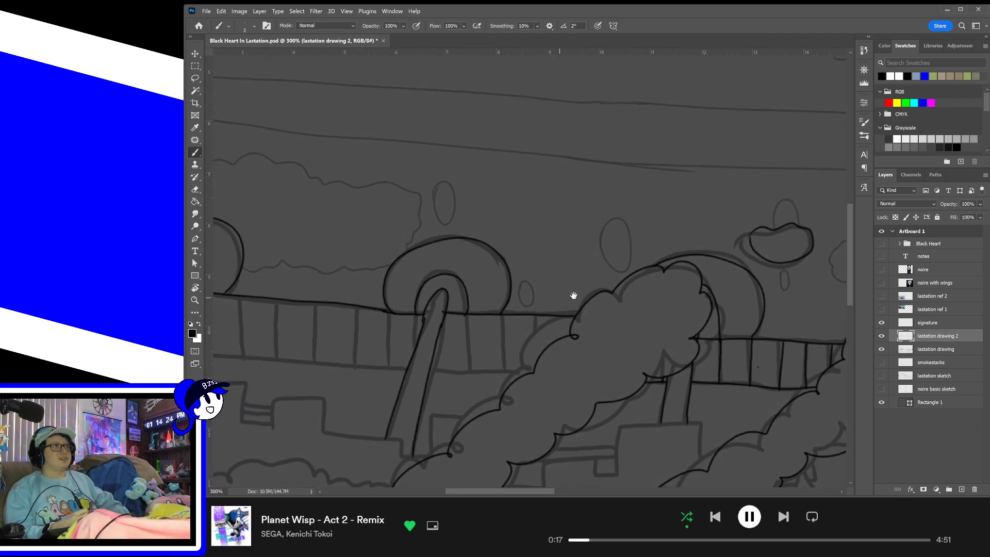
{"action": "left_click_drag", "start_coordinate": [572, 294], "coordinate": [612, 300]}
{"action": "left_click_drag", "start_coordinate": [676, 356], "coordinate": [548, 241]}
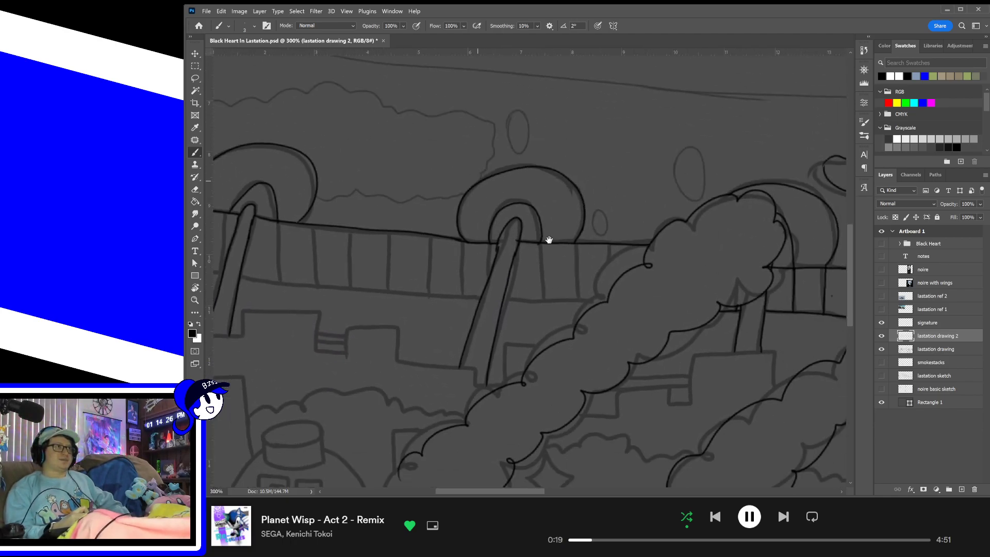
{"action": "mouse_move", "coordinate": [812, 443]}
{"action": "left_mouse_down"}
{"action": "mouse_move", "coordinate": [650, 287]}
{"action": "mouse_move", "coordinate": [588, 243]}
{"action": "left_mouse_up"}
{"action": "left_click_drag", "start_coordinate": [566, 338], "coordinate": [706, 294]}
{"action": "left_click_drag", "start_coordinate": [545, 313], "coordinate": [766, 290]}
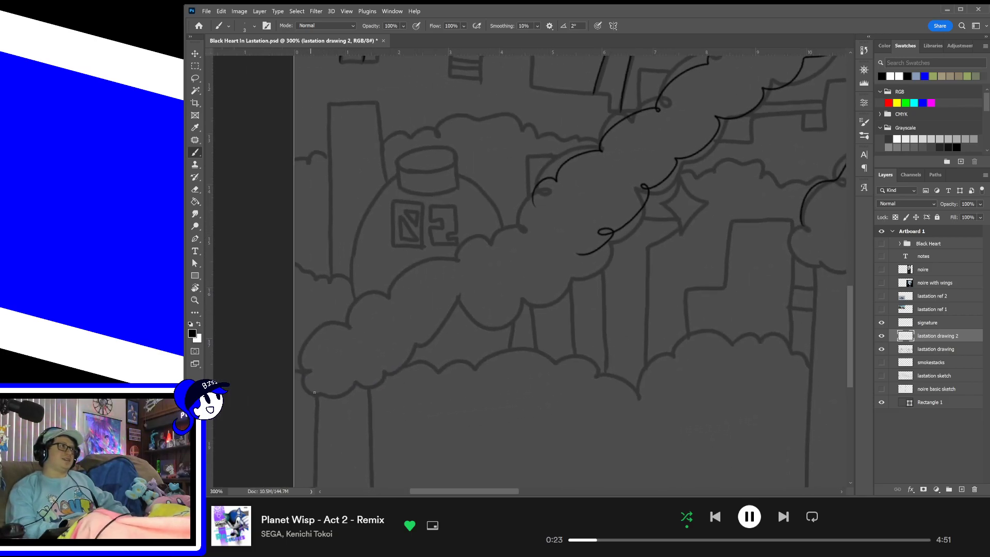
{"action": "mouse_move", "coordinate": [314, 392]}
{"action": "left_mouse_down"}
{"action": "mouse_move", "coordinate": [312, 365]}
{"action": "mouse_move", "coordinate": [341, 319]}
{"action": "mouse_move", "coordinate": [415, 268]}
{"action": "mouse_move", "coordinate": [535, 207]}
{"action": "left_mouse_up"}
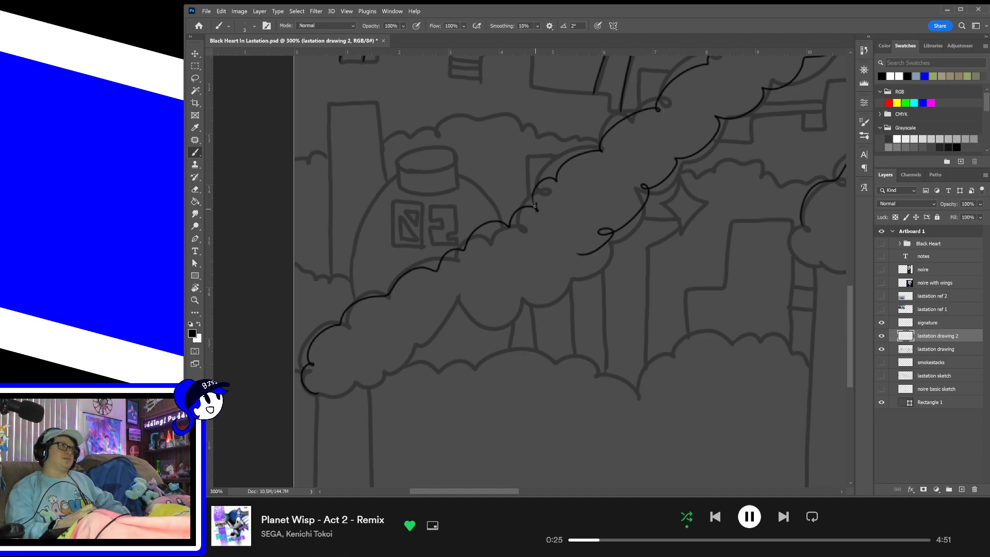
{"action": "key", "text": "ctrl+z"}
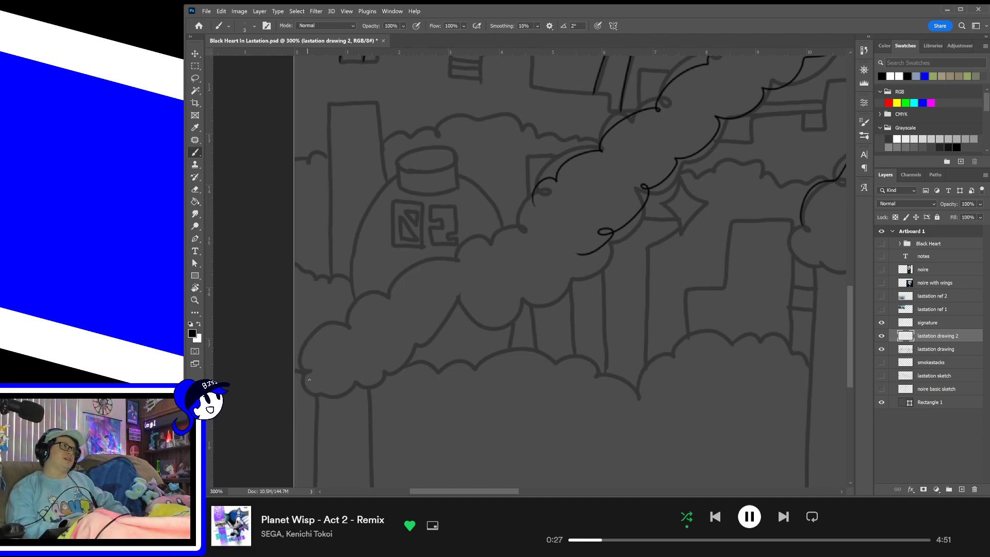
{"action": "mouse_move", "coordinate": [313, 390]}
{"action": "left_mouse_down"}
{"action": "mouse_move", "coordinate": [311, 361]}
{"action": "mouse_move", "coordinate": [343, 311]}
{"action": "mouse_move", "coordinate": [403, 267]}
{"action": "mouse_move", "coordinate": [545, 208]}
{"action": "left_mouse_up"}
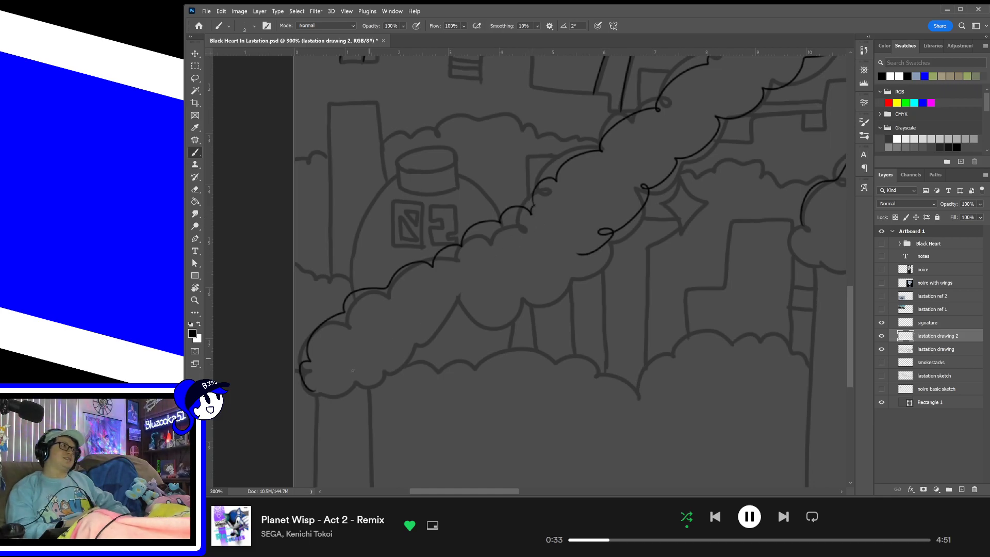
{"action": "mouse_move", "coordinate": [339, 385]}
{"action": "left_mouse_down"}
{"action": "mouse_move", "coordinate": [409, 353]}
{"action": "mouse_move", "coordinate": [455, 304]}
{"action": "mouse_move", "coordinate": [500, 302]}
{"action": "mouse_move", "coordinate": [594, 249]}
{"action": "left_mouse_up"}
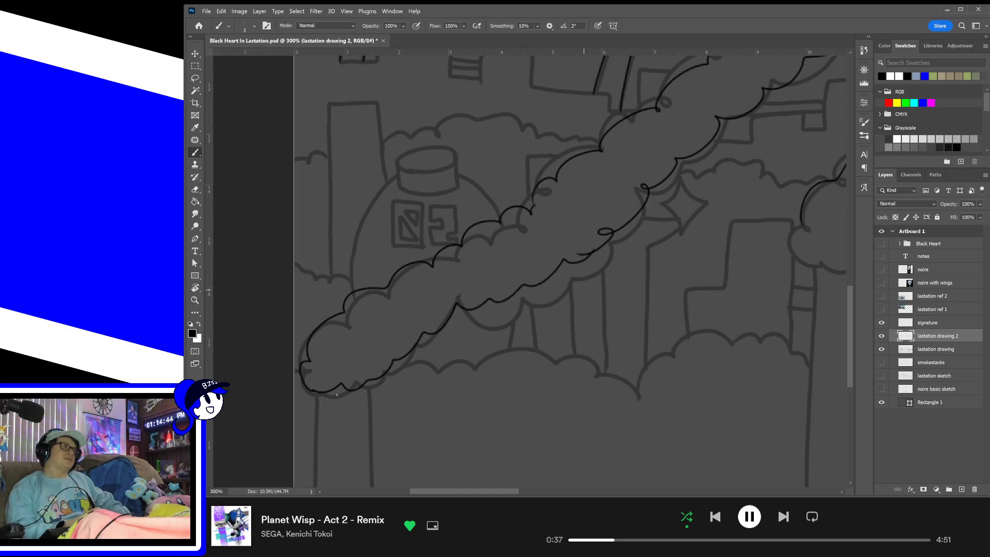
- Redraw the leftmost smoke plume's lower edge and close the scalloped bases of the second and third plumes
{"action": "key", "text": "ctrl+z"}
{"action": "mouse_move", "coordinate": [311, 388]}
{"action": "left_mouse_down"}
{"action": "mouse_move", "coordinate": [336, 396]}
{"action": "mouse_move", "coordinate": [372, 378]}
{"action": "mouse_move", "coordinate": [467, 304]}
{"action": "mouse_move", "coordinate": [556, 271]}
{"action": "mouse_move", "coordinate": [570, 253]}
{"action": "left_mouse_up"}
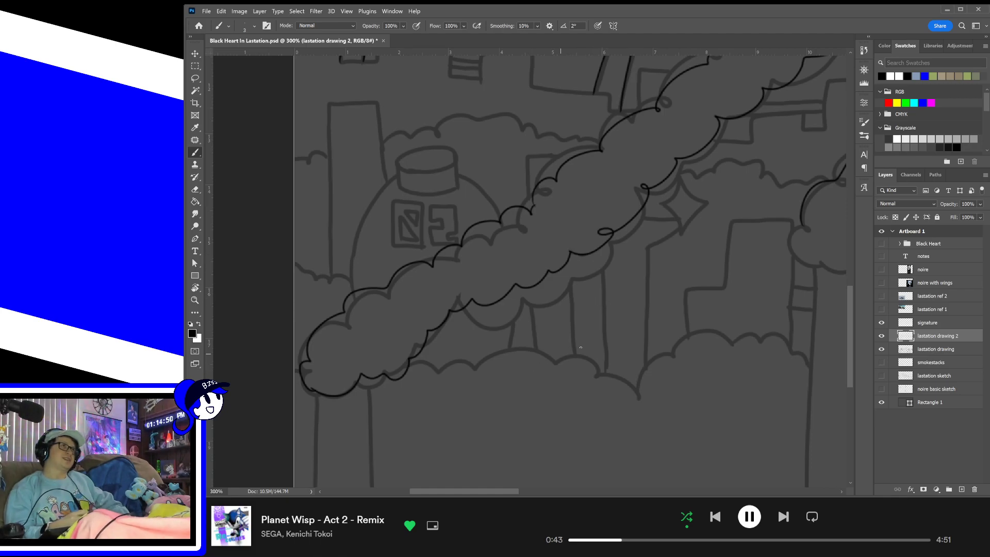
{"action": "left_click_drag", "start_coordinate": [638, 336], "coordinate": [495, 356]}
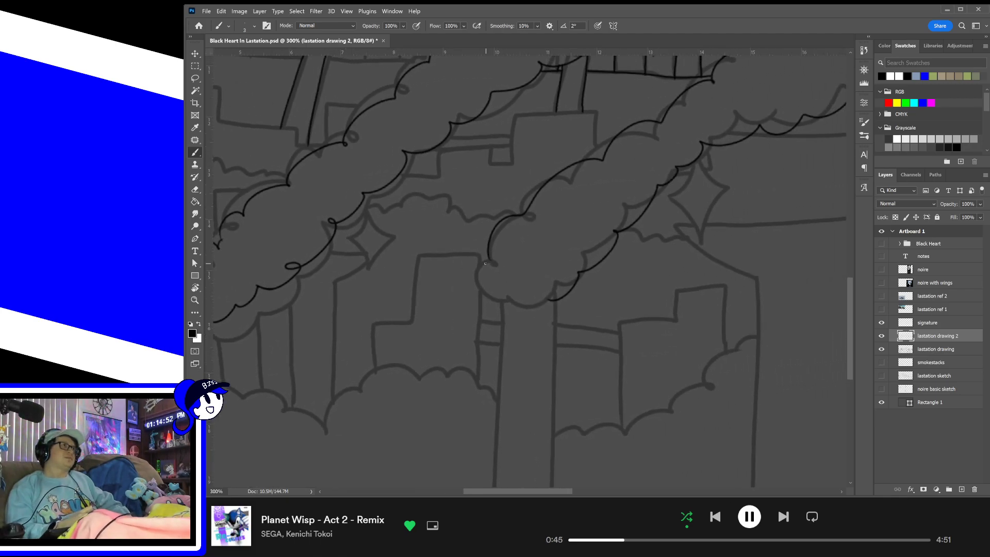
{"action": "mouse_move", "coordinate": [490, 258]}
{"action": "left_mouse_down"}
{"action": "mouse_move", "coordinate": [511, 294]}
{"action": "mouse_move", "coordinate": [531, 299]}
{"action": "left_mouse_up"}
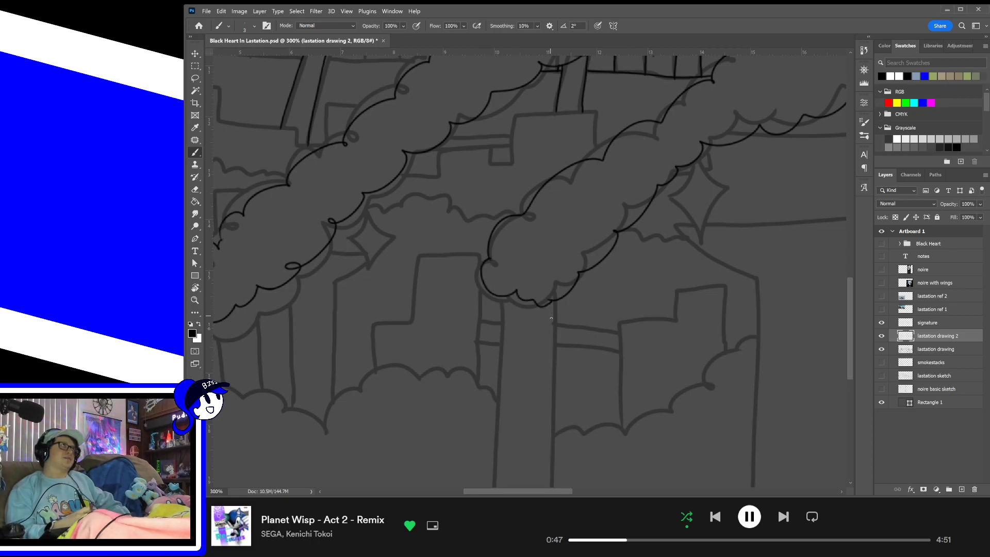
{"action": "left_click_drag", "start_coordinate": [642, 347], "coordinate": [510, 369]}
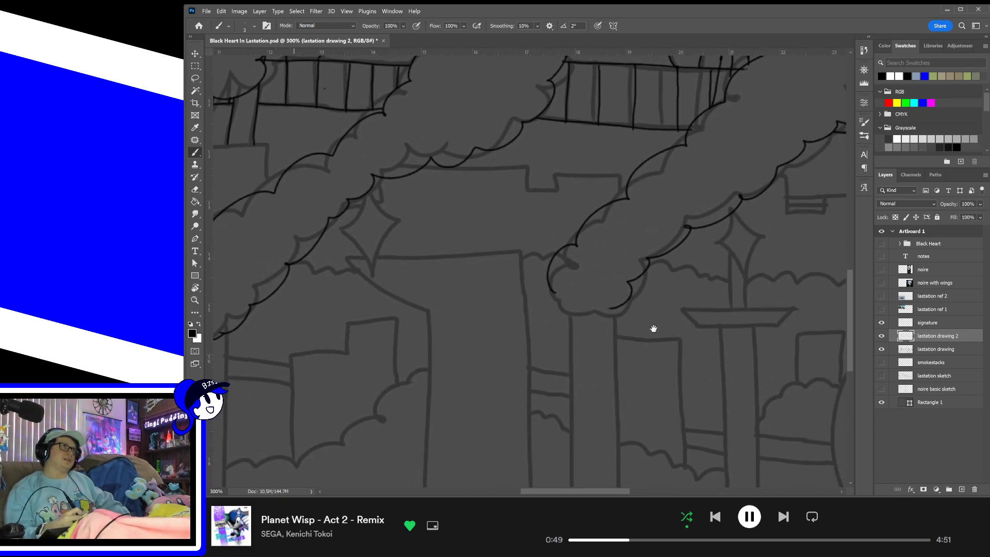
{"action": "left_click_drag", "start_coordinate": [558, 310], "coordinate": [590, 311]}
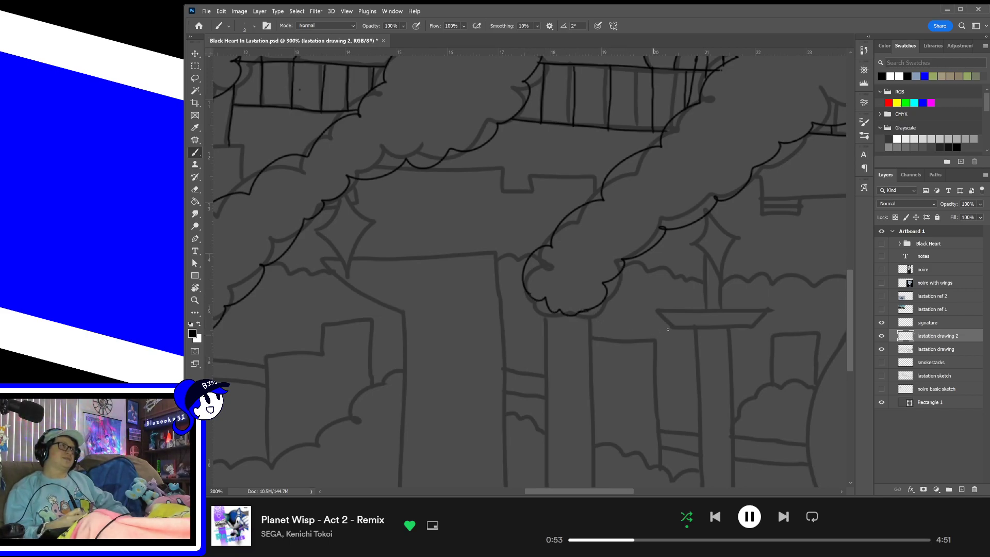
- Trace both sides of the leftmost smokestack, from beneath its plume down to the artboard's lower edge
{"action": "left_click_drag", "start_coordinate": [667, 328], "coordinate": [588, 330]}
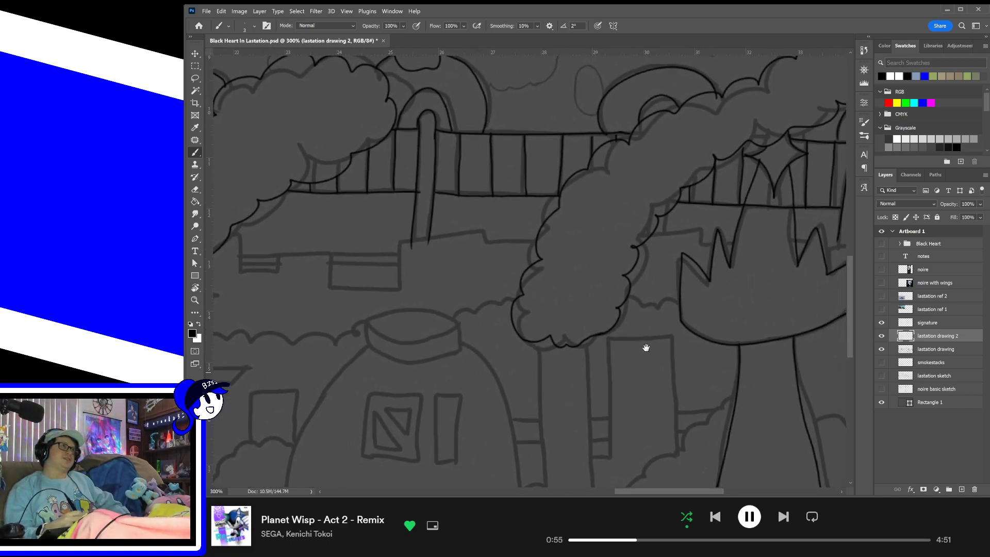
{"action": "left_click_drag", "start_coordinate": [649, 367], "coordinate": [561, 368]}
{"action": "left_click_drag", "start_coordinate": [635, 369], "coordinate": [720, 351]}
{"action": "left_click_drag", "start_coordinate": [638, 303], "coordinate": [690, 405]}
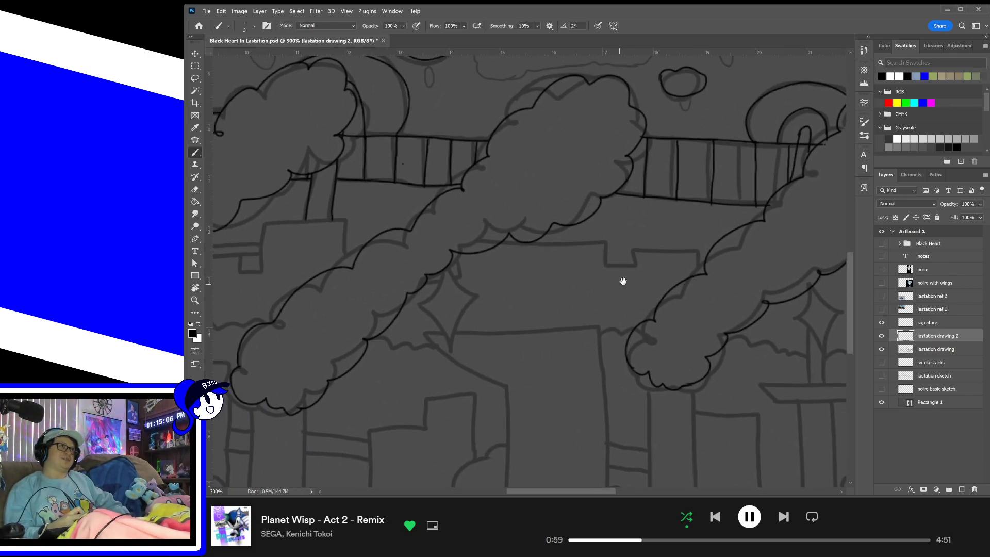
{"action": "left_click_drag", "start_coordinate": [613, 298], "coordinate": [719, 327]}
{"action": "left_click_drag", "start_coordinate": [621, 376], "coordinate": [661, 300]}
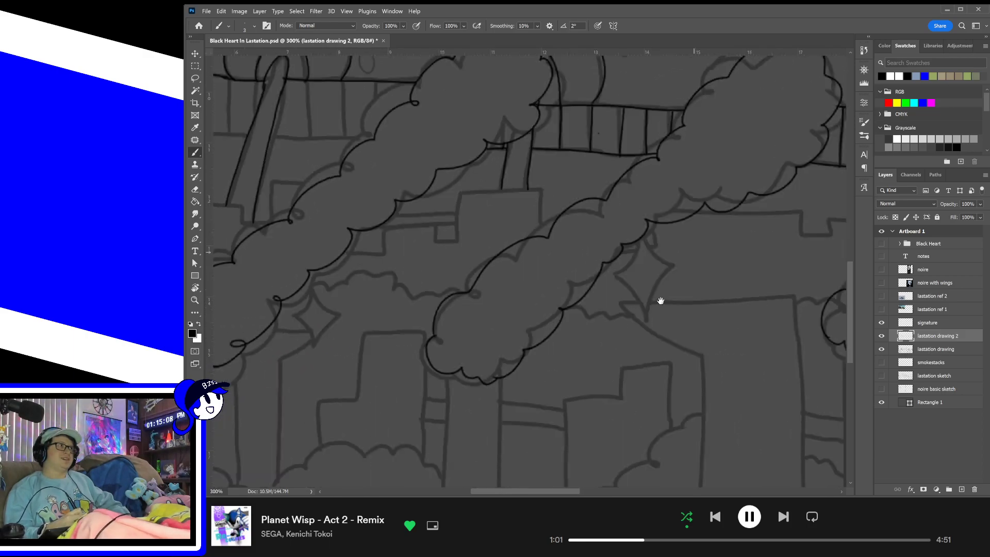
{"action": "left_click_drag", "start_coordinate": [616, 338], "coordinate": [670, 303]}
{"action": "left_click_drag", "start_coordinate": [605, 338], "coordinate": [696, 319]}
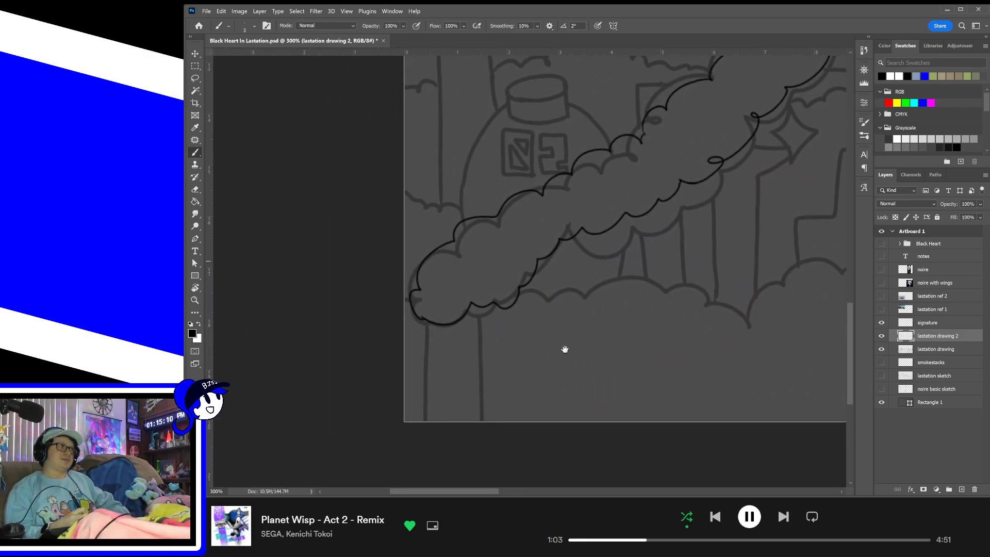
{"action": "left_click_drag", "start_coordinate": [470, 307], "coordinate": [494, 418]}
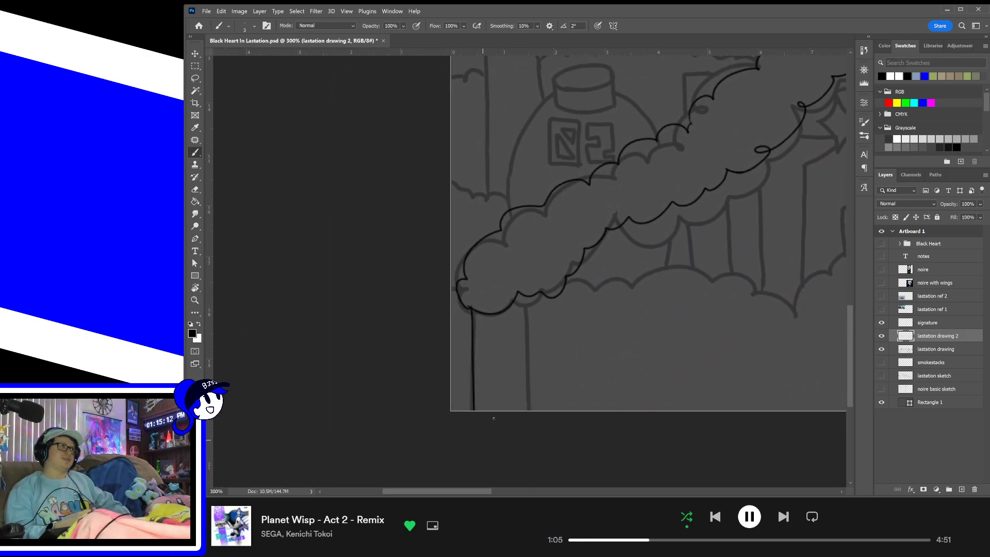
{"action": "left_click_drag", "start_coordinate": [526, 299], "coordinate": [537, 451]}
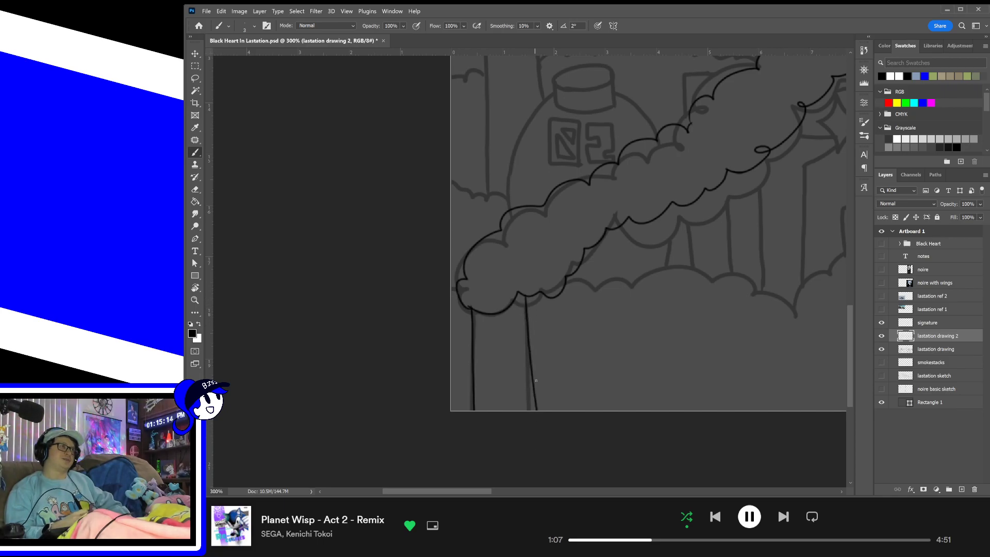
{"action": "key", "text": "ctrl+z"}
{"action": "left_click_drag", "start_coordinate": [527, 297], "coordinate": [527, 412]}
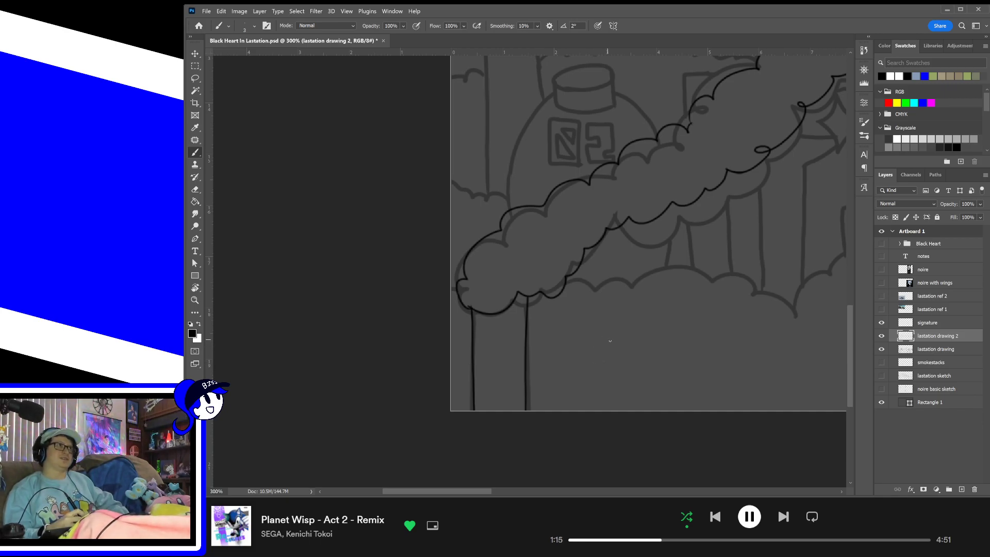
- Trace both sides of the second smokestack from its plume's base down to the artboard's lower edge
{"action": "left_click_drag", "start_coordinate": [685, 311], "coordinate": [557, 327]}
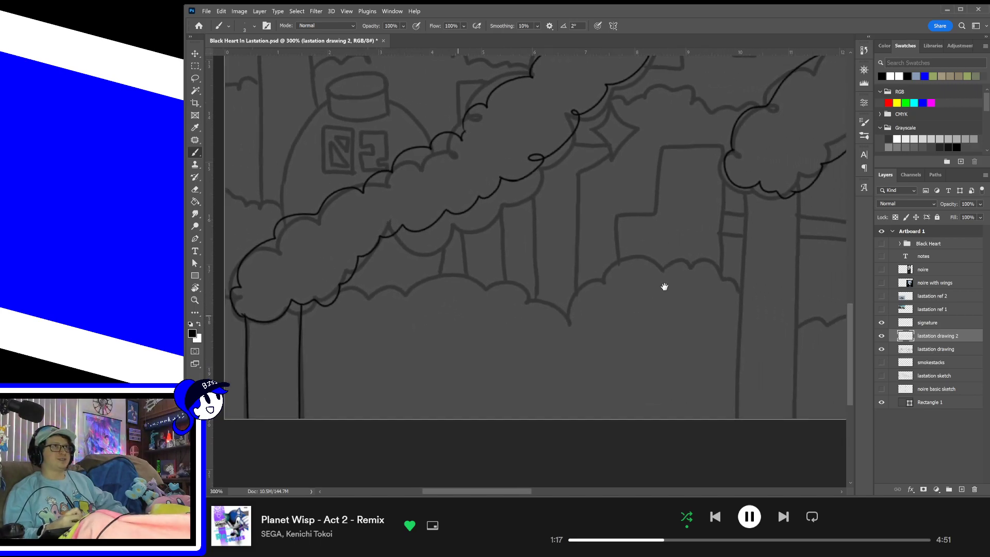
{"action": "left_click_drag", "start_coordinate": [725, 268], "coordinate": [627, 340]}
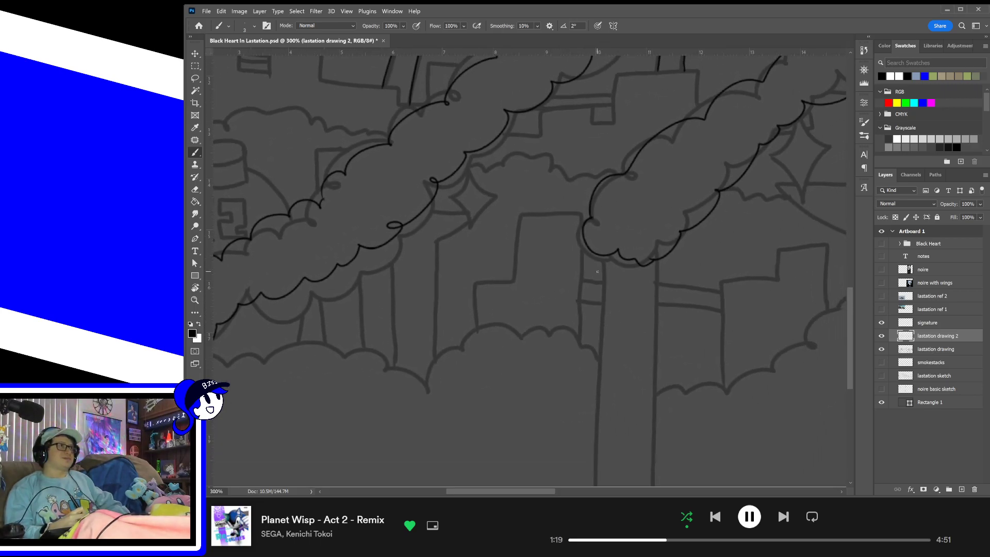
{"action": "left_click_drag", "start_coordinate": [603, 252], "coordinate": [595, 453]}
{"action": "left_click_drag", "start_coordinate": [648, 358], "coordinate": [651, 314]}
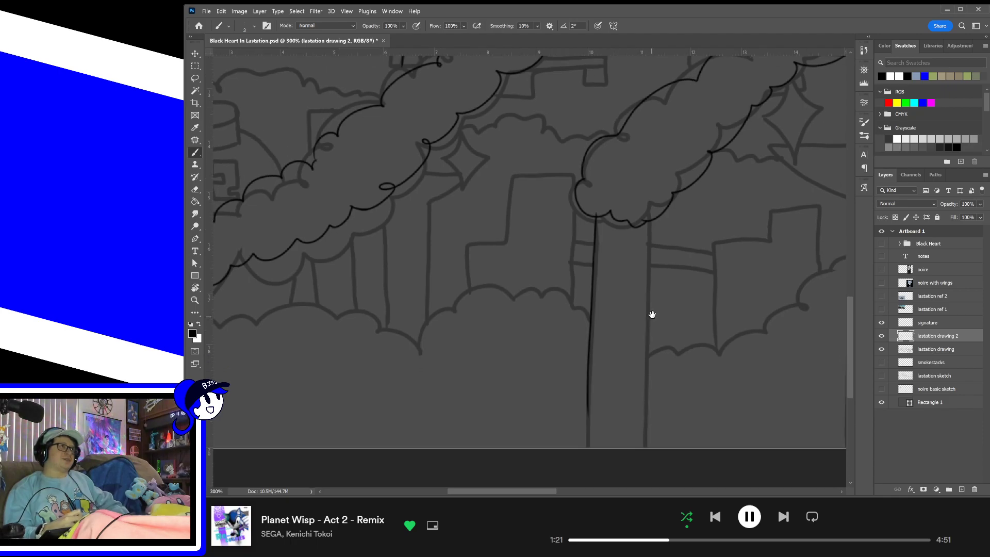
{"action": "left_click_drag", "start_coordinate": [651, 207], "coordinate": [645, 460]}
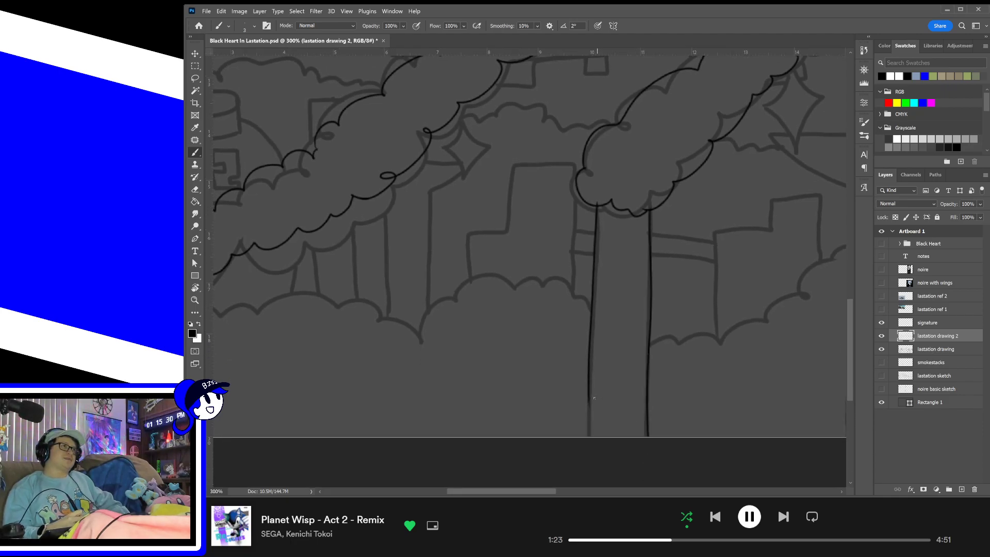
{"action": "left_click_drag", "start_coordinate": [587, 396], "coordinate": [588, 448]}
- Trace both sides of the third smokestack from its plume's base to the artboard's lower edge, redoing strokes that stray
{"action": "left_click_drag", "start_coordinate": [698, 365], "coordinate": [519, 397]}
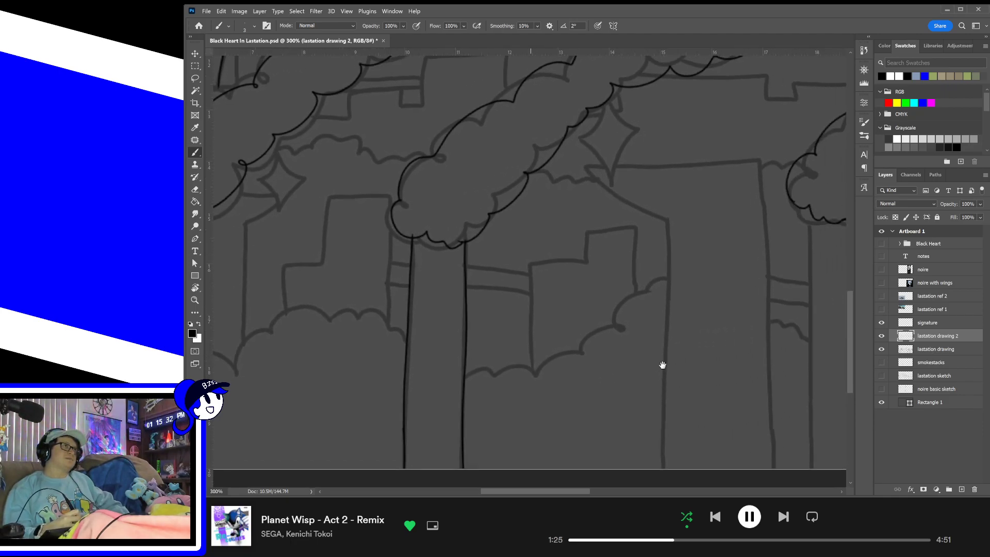
{"action": "left_click_drag", "start_coordinate": [663, 364], "coordinate": [555, 381]}
{"action": "left_click_drag", "start_coordinate": [727, 347], "coordinate": [647, 336]}
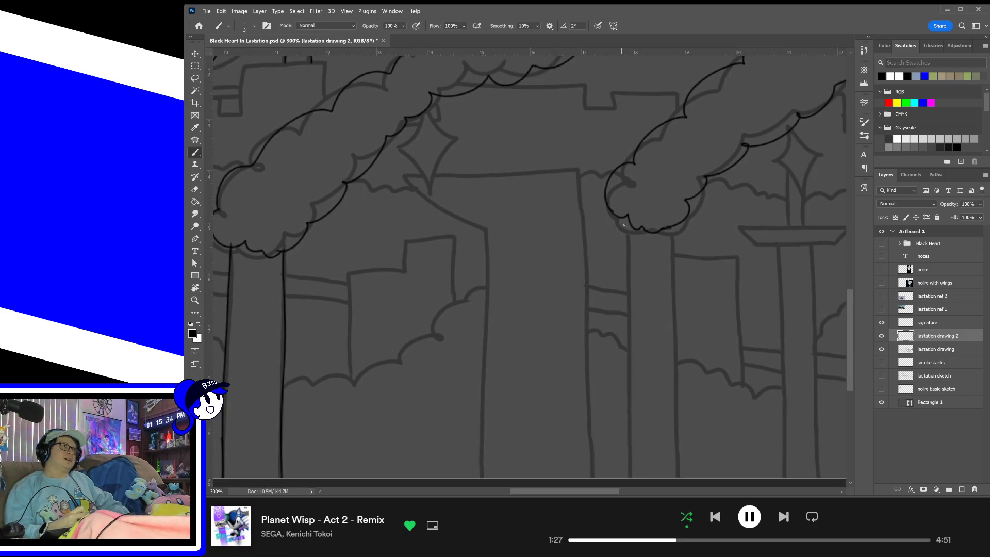
{"action": "left_click_drag", "start_coordinate": [624, 225], "coordinate": [624, 432]}
{"action": "key", "text": "ctrl+z"}
{"action": "left_click_drag", "start_coordinate": [628, 216], "coordinate": [641, 478]}
{"action": "key", "text": "ctrl+z"}
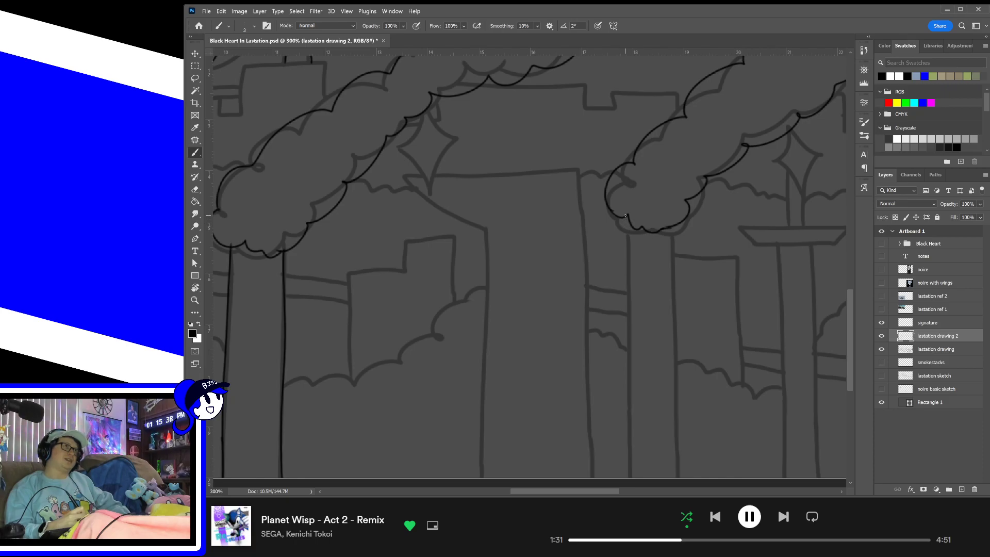
{"action": "left_click_drag", "start_coordinate": [627, 218], "coordinate": [637, 465]}
{"action": "mouse_move", "coordinate": [670, 337]}
{"action": "left_mouse_down"}
{"action": "mouse_move", "coordinate": [673, 217]}
{"action": "mouse_move", "coordinate": [666, 463]}
{"action": "left_mouse_up"}
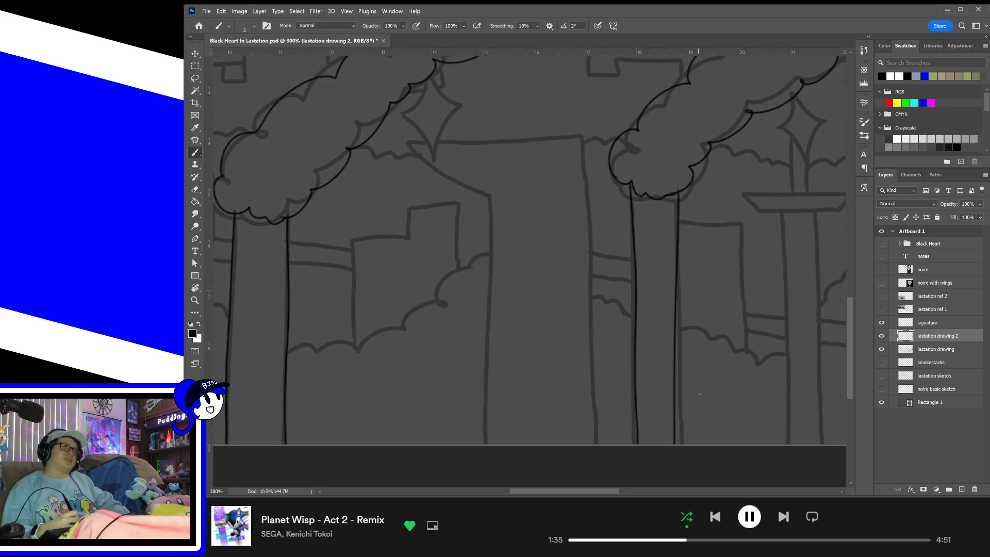
{"action": "key", "text": "ctrl+z"}
{"action": "left_click_drag", "start_coordinate": [679, 192], "coordinate": [693, 466]}
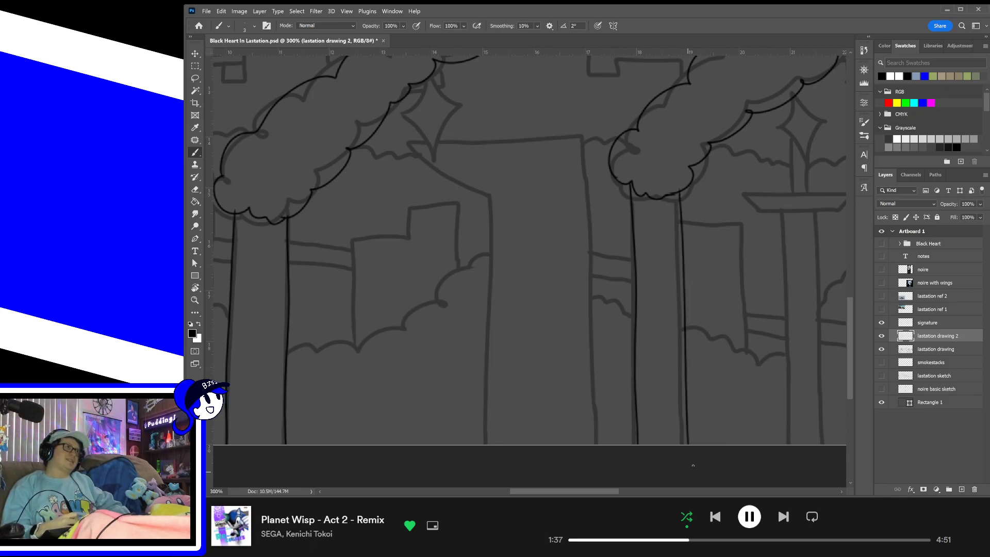
- Trace the scalloped bush line from beneath the domed building up to the crown-topped tower, and the bushes on the tower's far side
{"action": "left_click_drag", "start_coordinate": [770, 369], "coordinate": [659, 373]}
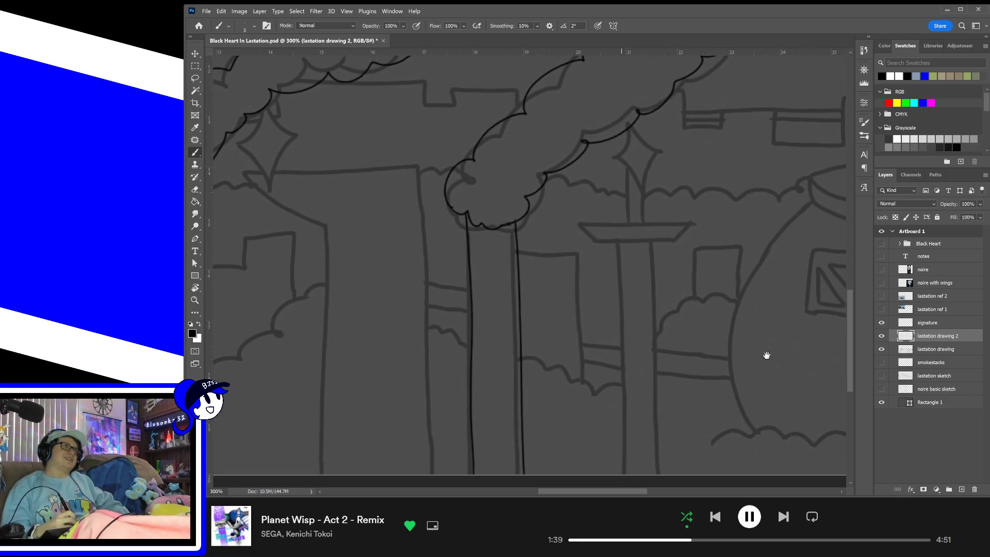
{"action": "left_click_drag", "start_coordinate": [767, 354], "coordinate": [649, 357]}
{"action": "left_click_drag", "start_coordinate": [835, 356], "coordinate": [689, 327]}
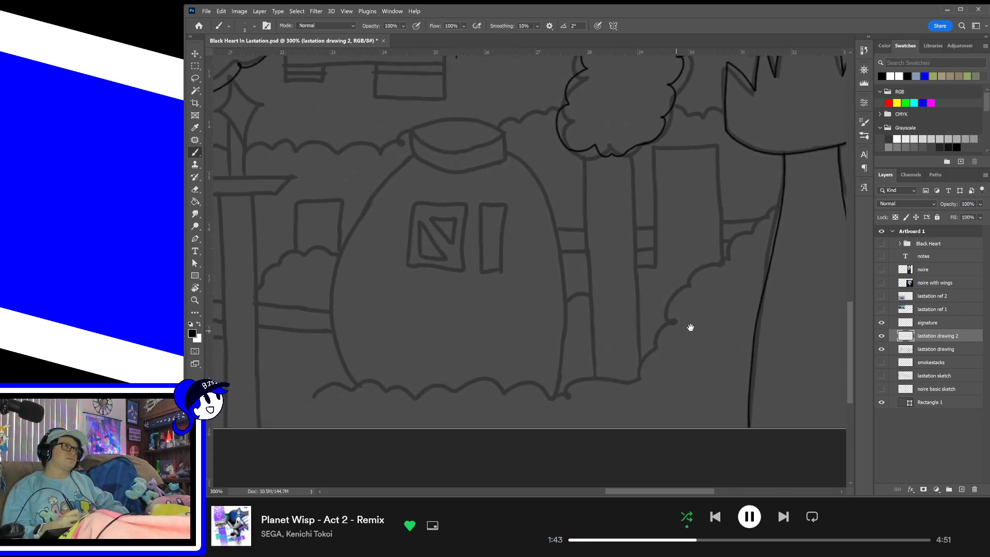
{"action": "left_click_drag", "start_coordinate": [509, 400], "coordinate": [431, 353]}
{"action": "mouse_move", "coordinate": [372, 345]}
{"action": "left_mouse_down"}
{"action": "mouse_move", "coordinate": [624, 341]}
{"action": "mouse_move", "coordinate": [742, 272]}
{"action": "mouse_move", "coordinate": [807, 177]}
{"action": "mouse_move", "coordinate": [843, 152]}
{"action": "left_mouse_up"}
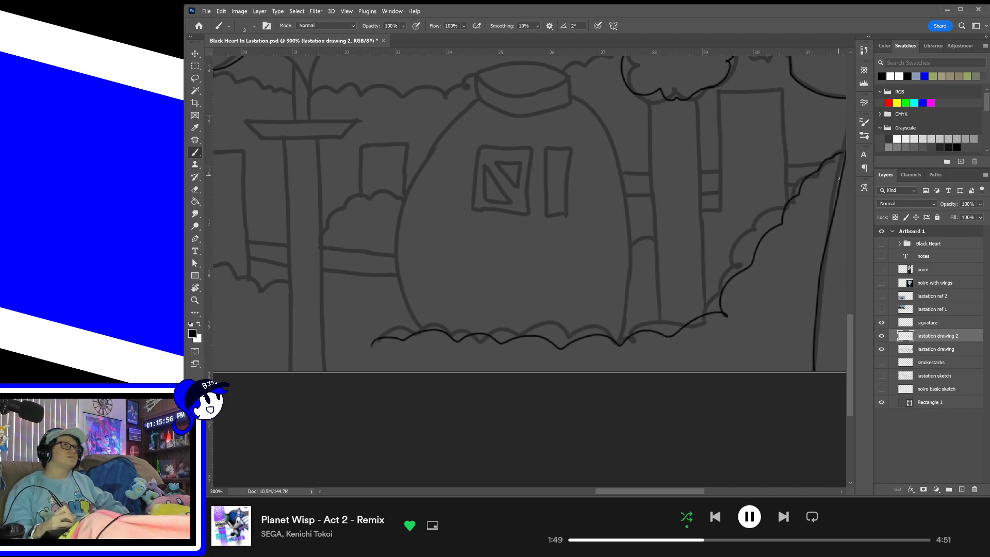
{"action": "mouse_move", "coordinate": [829, 205]}
{"action": "left_mouse_down"}
{"action": "mouse_move", "coordinate": [768, 248]}
{"action": "mouse_move", "coordinate": [727, 297]}
{"action": "left_mouse_up"}
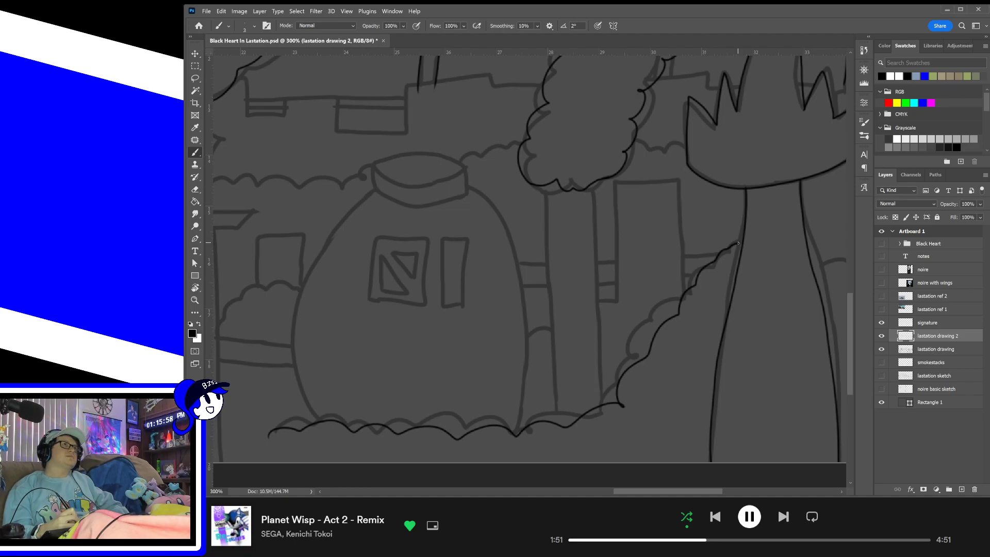
{"action": "mouse_move", "coordinate": [796, 271]}
{"action": "left_mouse_down"}
{"action": "mouse_move", "coordinate": [648, 323]}
{"action": "mouse_move", "coordinate": [706, 308]}
{"action": "mouse_move", "coordinate": [771, 326]}
{"action": "left_mouse_up"}
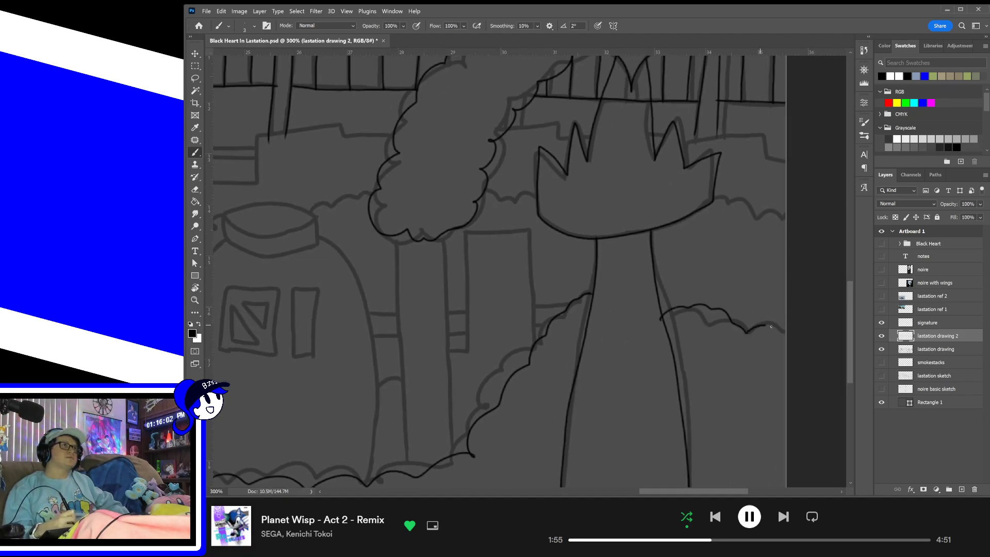
- Trace the stepped rooflines below the railing on both sides of the crown-topped tower, out to the artboard's right edge
{"action": "mouse_move", "coordinate": [713, 198]}
{"action": "left_mouse_down"}
{"action": "mouse_move", "coordinate": [768, 218]}
{"action": "mouse_move", "coordinate": [729, 325]}
{"action": "mouse_move", "coordinate": [634, 305]}
{"action": "mouse_move", "coordinate": [611, 343]}
{"action": "left_mouse_up"}
{"action": "left_click_drag", "start_coordinate": [487, 325], "coordinate": [537, 325]}
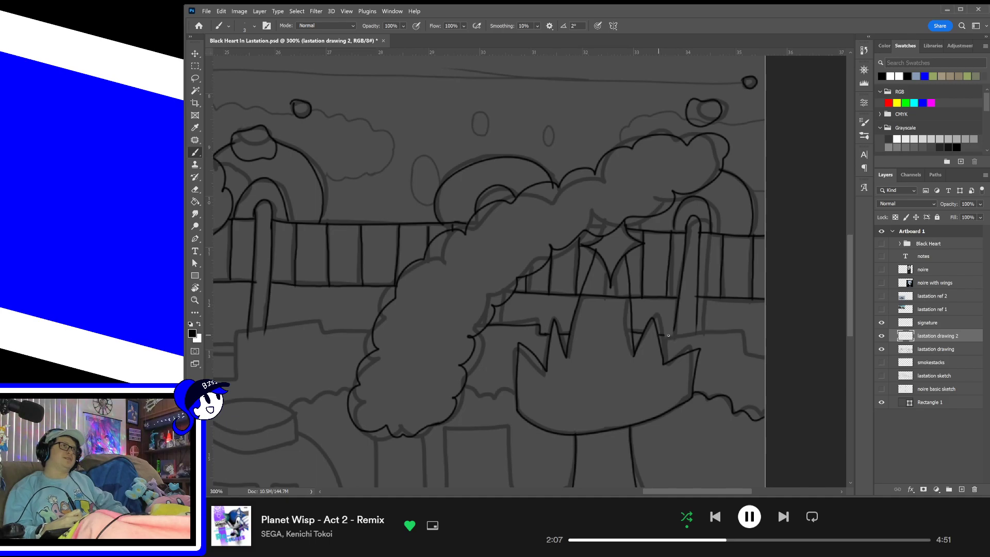
{"action": "mouse_move", "coordinate": [664, 337]}
{"action": "left_mouse_down"}
{"action": "mouse_move", "coordinate": [739, 331]}
{"action": "mouse_move", "coordinate": [746, 355]}
{"action": "mouse_move", "coordinate": [786, 358]}
{"action": "left_mouse_up"}
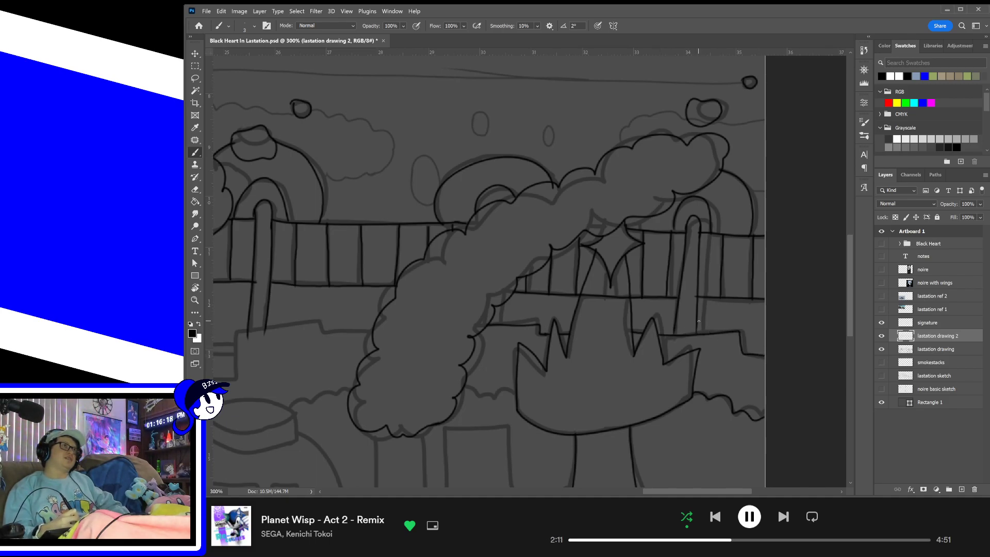
- Trace the distant bush tops between the fourth smoke plume and the crown-topped tower, and try the stretch between that plume and the dome
{"action": "left_click_drag", "start_coordinate": [515, 415], "coordinate": [592, 347]}
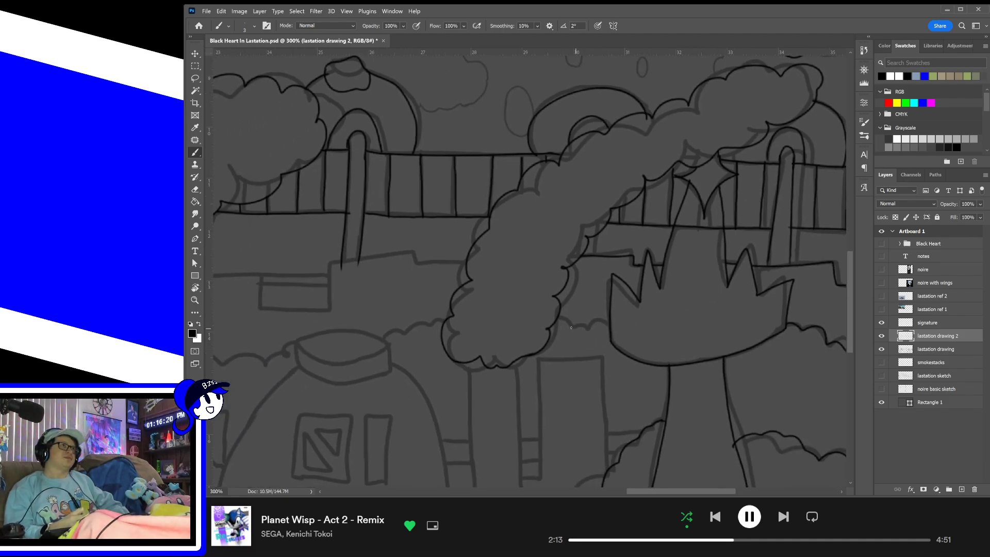
{"action": "left_click_drag", "start_coordinate": [558, 318], "coordinate": [593, 324]}
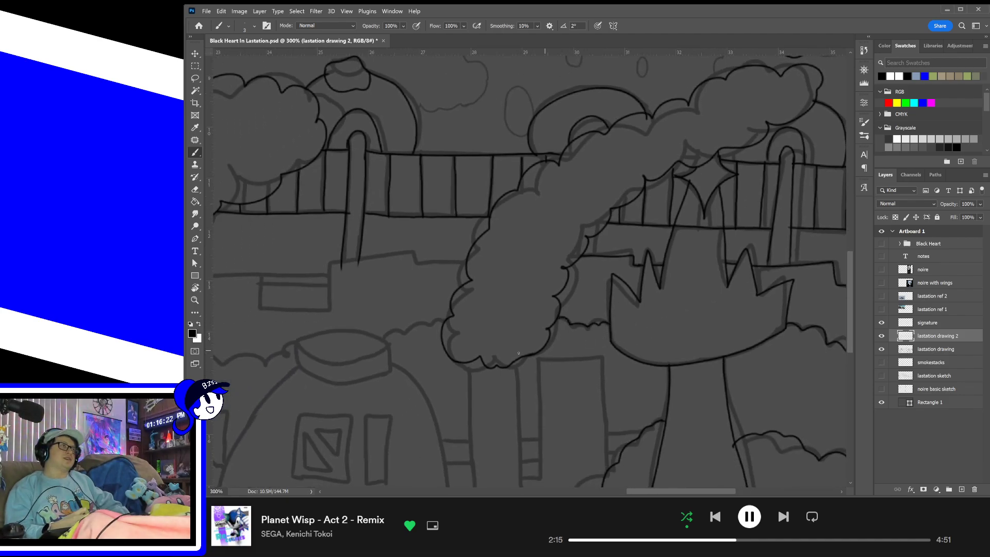
{"action": "left_click_drag", "start_coordinate": [385, 342], "coordinate": [447, 323]}
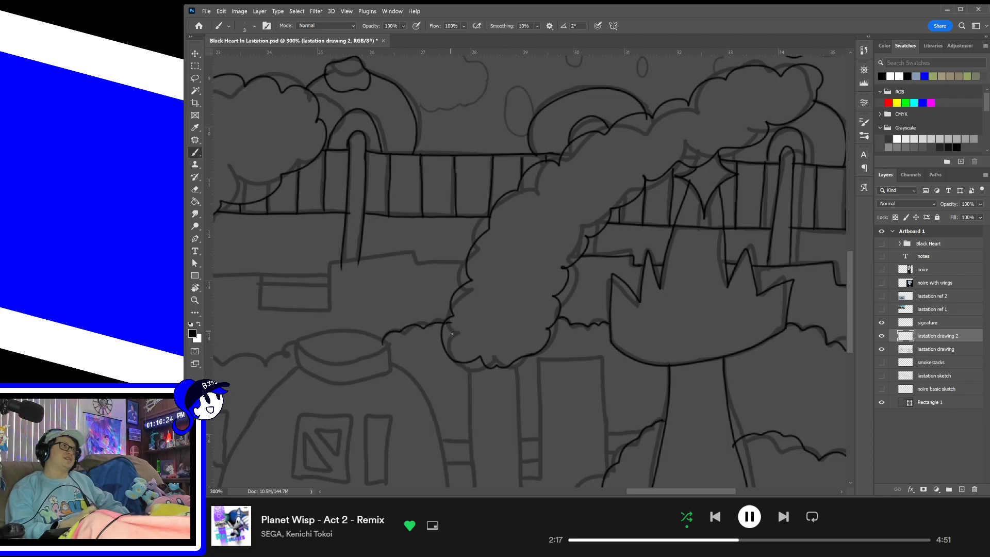
{"action": "key", "text": "ctrl+z"}
- Trace the flat tapered platform on top of the thin tower between the third smokestack and the domed building
{"action": "left_click_drag", "start_coordinate": [420, 354], "coordinate": [592, 338]}
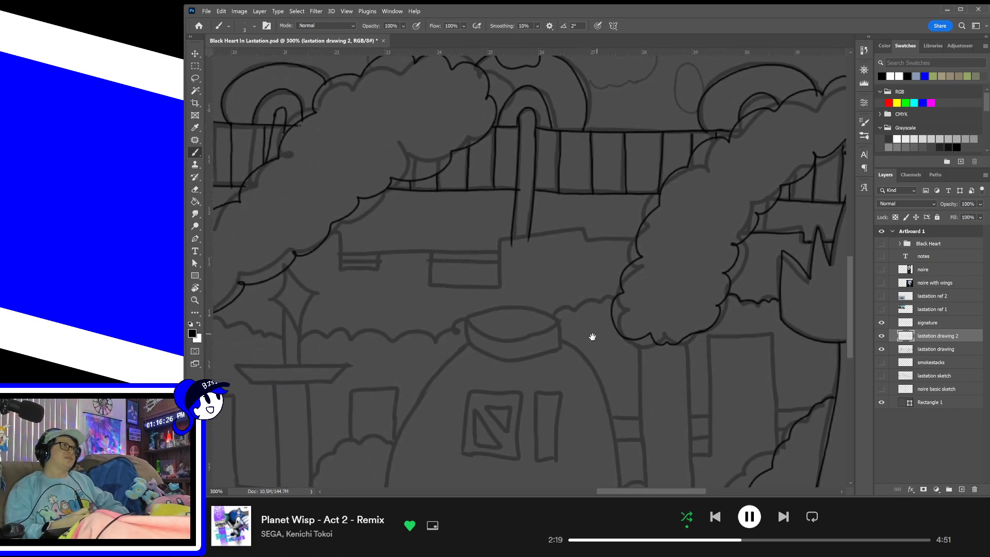
{"action": "left_click_drag", "start_coordinate": [438, 311], "coordinate": [602, 329]}
{"action": "mouse_move", "coordinate": [488, 348]}
{"action": "left_mouse_down"}
{"action": "mouse_move", "coordinate": [572, 332]}
{"action": "mouse_move", "coordinate": [534, 238]}
{"action": "left_mouse_up"}
{"action": "key", "text": "ctrl+z"}
{"action": "mouse_move", "coordinate": [486, 292]}
{"action": "left_mouse_down"}
{"action": "mouse_move", "coordinate": [468, 271]}
{"action": "mouse_move", "coordinate": [585, 276]}
{"action": "mouse_move", "coordinate": [571, 293]}
{"action": "left_mouse_up"}
{"action": "key", "text": "ctrl+z"}
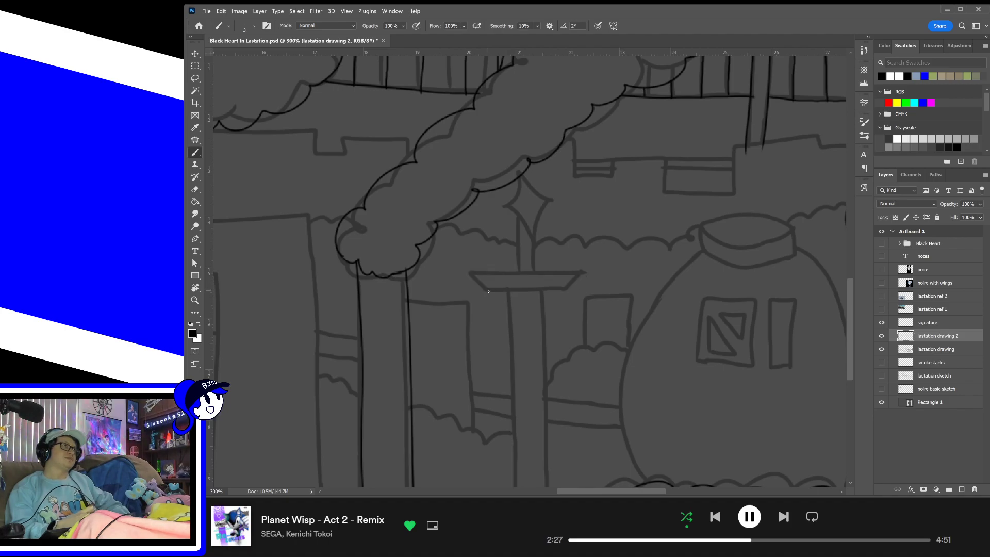
{"action": "mouse_move", "coordinate": [488, 290]}
{"action": "left_mouse_down"}
{"action": "mouse_move", "coordinate": [586, 270]}
{"action": "mouse_move", "coordinate": [570, 286]}
{"action": "mouse_move", "coordinate": [486, 290]}
{"action": "mouse_move", "coordinate": [566, 285]}
{"action": "left_mouse_up"}
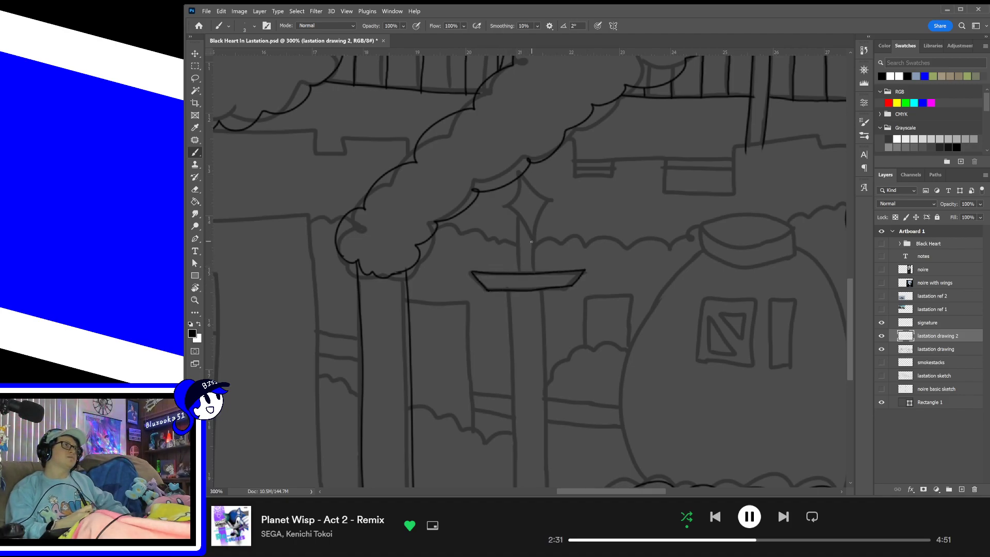
- Trace the four-pointed star above the thin tower's platform, just beneath the third smoke plume
{"action": "mouse_move", "coordinate": [526, 245]}
{"action": "left_mouse_down"}
{"action": "mouse_move", "coordinate": [502, 206]}
{"action": "mouse_move", "coordinate": [517, 177]}
{"action": "mouse_move", "coordinate": [550, 208]}
{"action": "mouse_move", "coordinate": [531, 244]}
{"action": "mouse_move", "coordinate": [503, 203]}
{"action": "mouse_move", "coordinate": [523, 177]}
{"action": "mouse_move", "coordinate": [546, 205]}
{"action": "mouse_move", "coordinate": [531, 239]}
{"action": "left_mouse_up"}
{"action": "key", "text": "ctrl+z"}
{"action": "key", "text": "ctrl+z"}
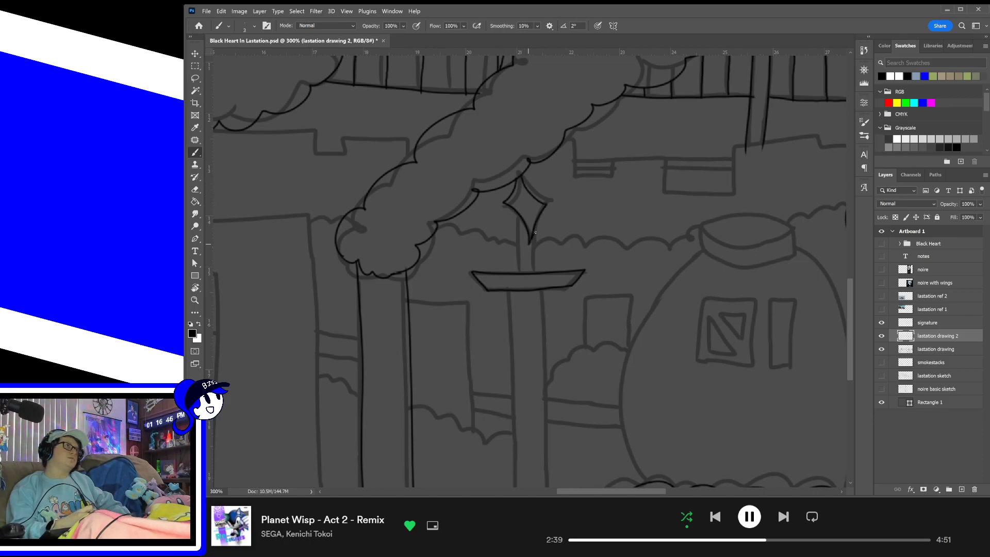
- Trace both sides of the short post joining the four-pointed star to the thin tower's platform
{"action": "left_click_drag", "start_coordinate": [519, 270], "coordinate": [516, 212]}
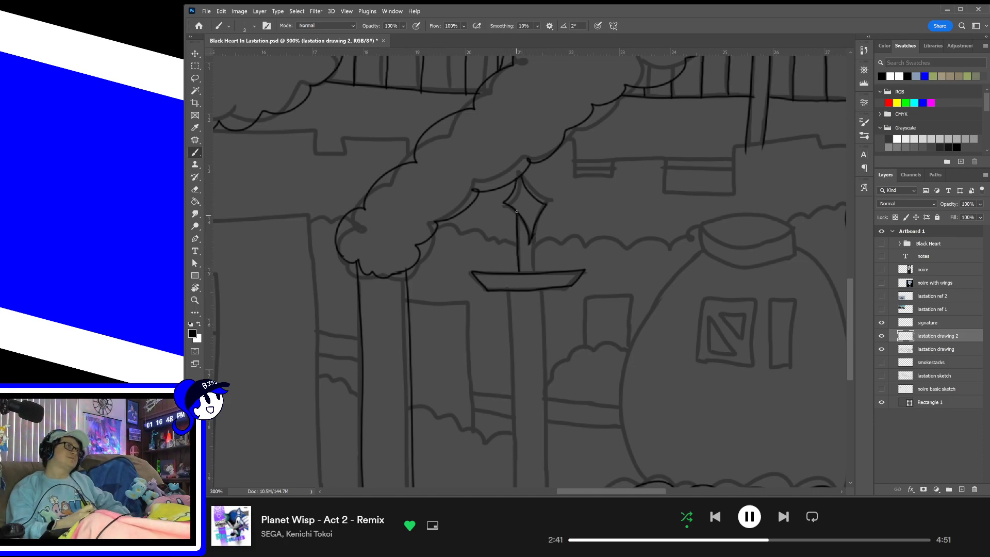
{"action": "left_click_drag", "start_coordinate": [536, 272], "coordinate": [535, 231]}
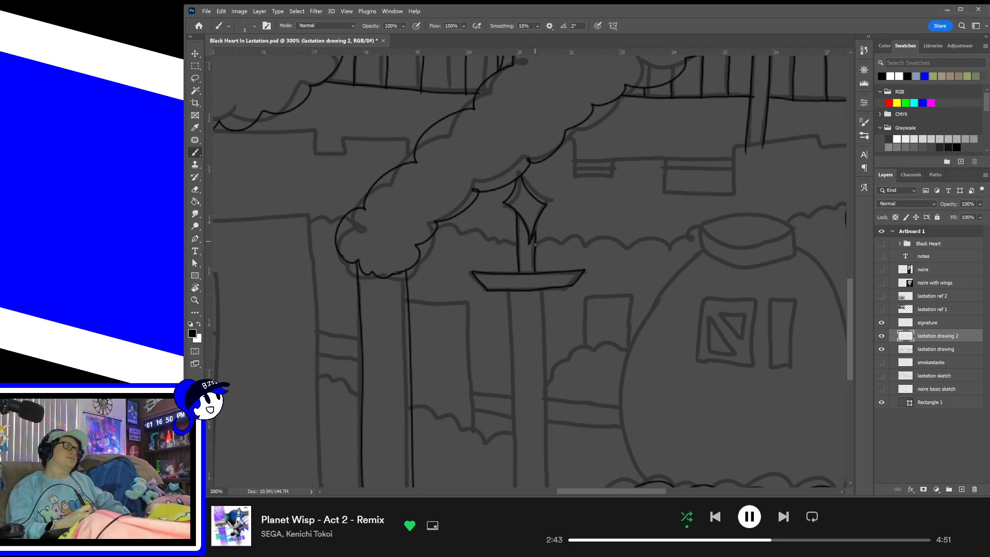
{"action": "left_click_drag", "start_coordinate": [535, 272], "coordinate": [533, 225]}
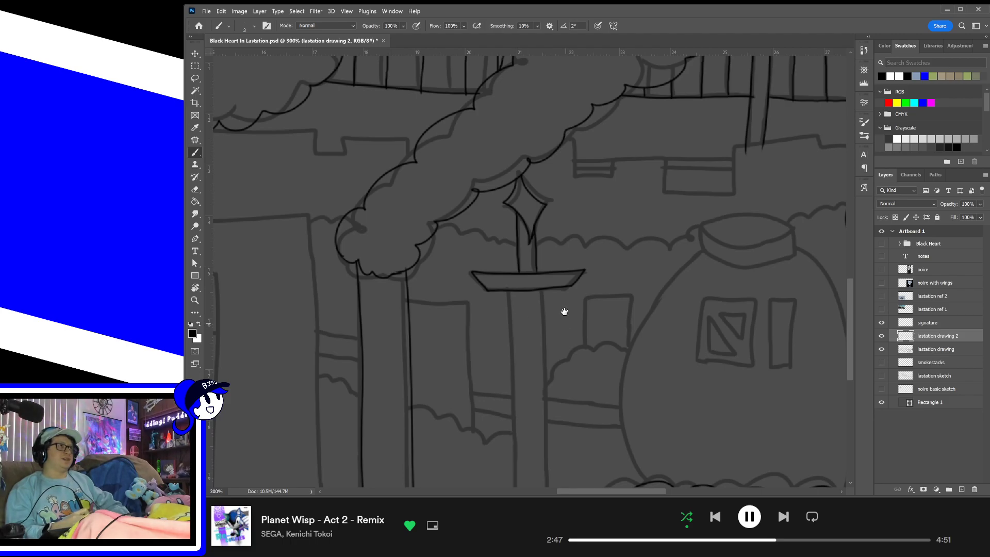
- Trace both sides of the thin tower's shaft from beneath the platform down to the artboard's bottom edge
{"action": "left_click_drag", "start_coordinate": [564, 313], "coordinate": [575, 247]}
{"action": "left_click_drag", "start_coordinate": [525, 210], "coordinate": [528, 460]}
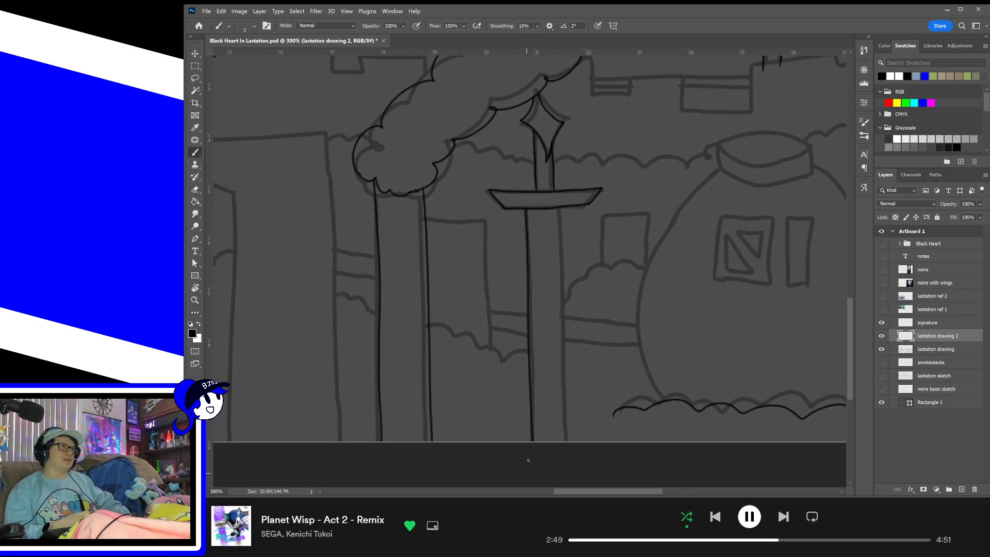
{"action": "left_click_drag", "start_coordinate": [561, 216], "coordinate": [586, 442]}
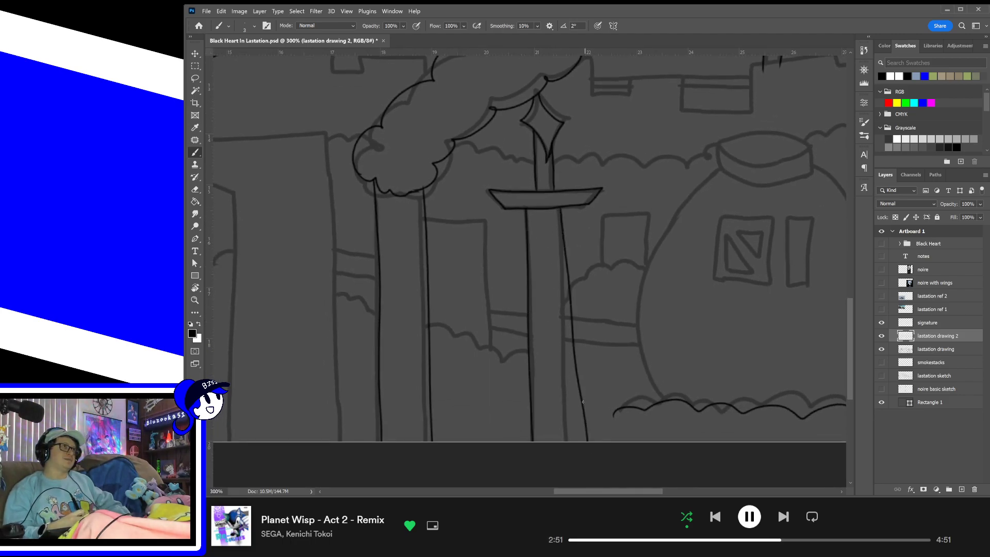
{"action": "key", "text": "ctrl+z"}
{"action": "left_click_drag", "start_coordinate": [560, 208], "coordinate": [564, 450]}
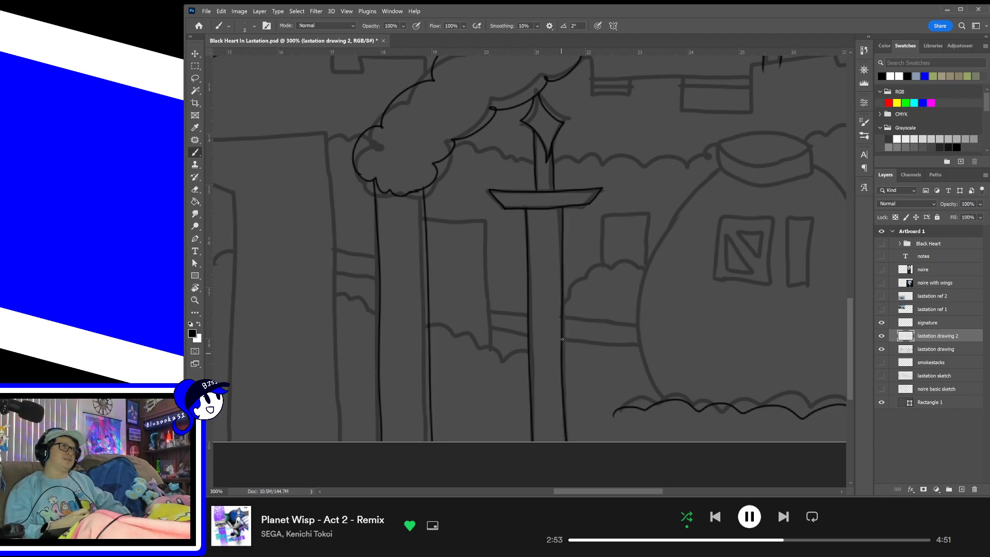
- Trace the distant bush tops from the third smoke plume past the star's post to the domed building's collar
{"action": "mouse_move", "coordinate": [603, 264]}
{"action": "left_mouse_down"}
{"action": "mouse_move", "coordinate": [599, 340]}
{"action": "mouse_move", "coordinate": [625, 253]}
{"action": "left_mouse_up"}
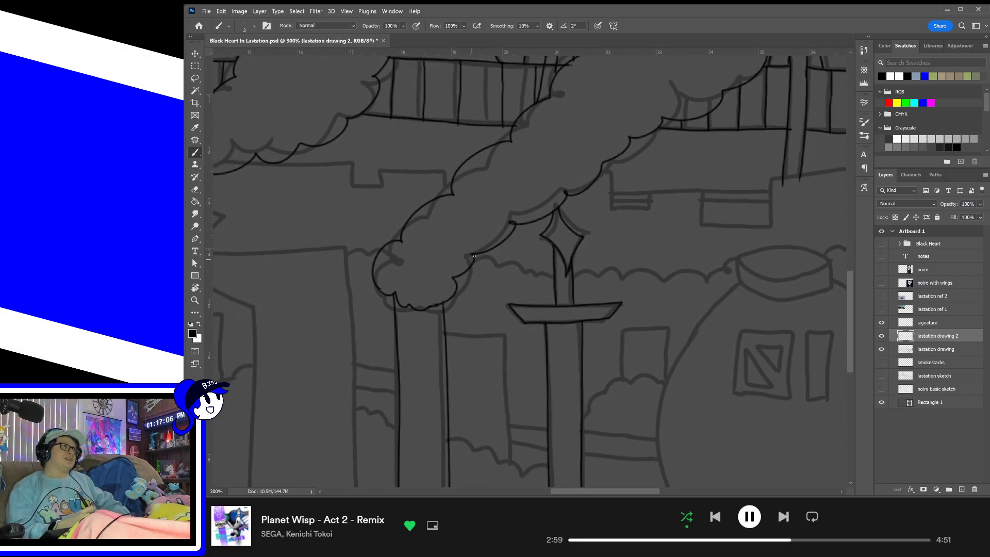
{"action": "left_click_drag", "start_coordinate": [474, 256], "coordinate": [552, 279]}
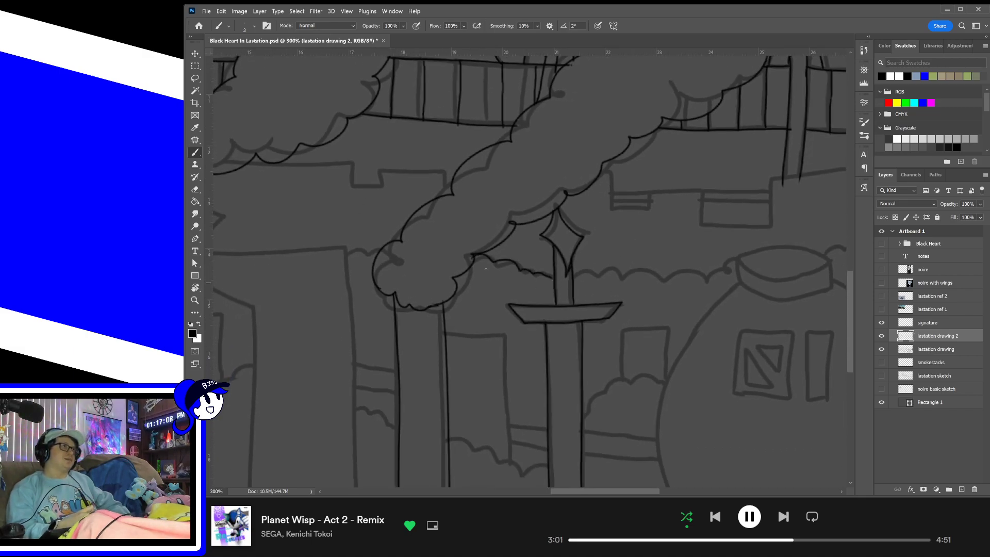
{"action": "key", "text": "ctrl+z"}
{"action": "mouse_move", "coordinate": [473, 255]}
{"action": "left_mouse_down"}
{"action": "mouse_move", "coordinate": [570, 282]}
{"action": "mouse_move", "coordinate": [587, 280]}
{"action": "mouse_move", "coordinate": [570, 272]}
{"action": "mouse_move", "coordinate": [603, 267]}
{"action": "mouse_move", "coordinate": [726, 270]}
{"action": "left_mouse_up"}
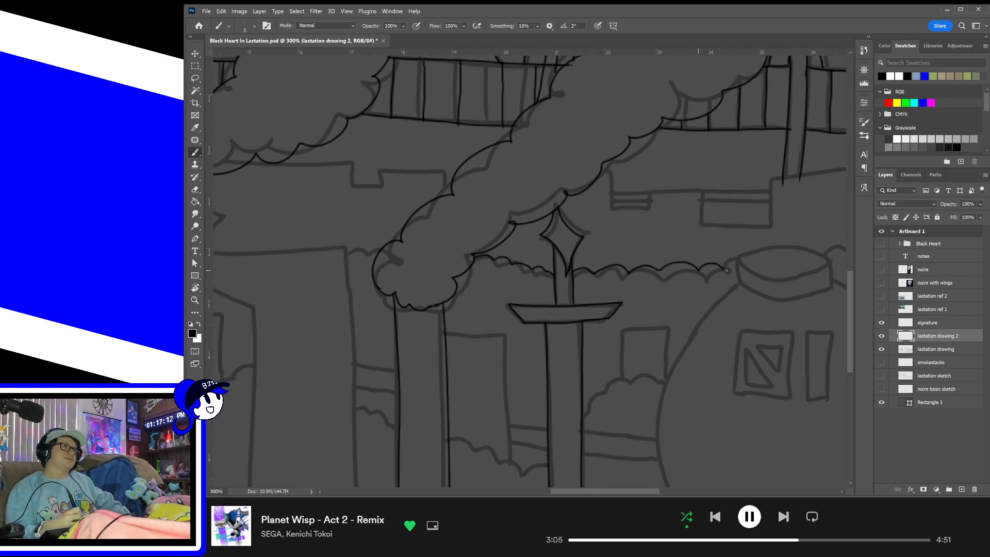
{"action": "left_click_drag", "start_coordinate": [760, 320], "coordinate": [600, 364]}
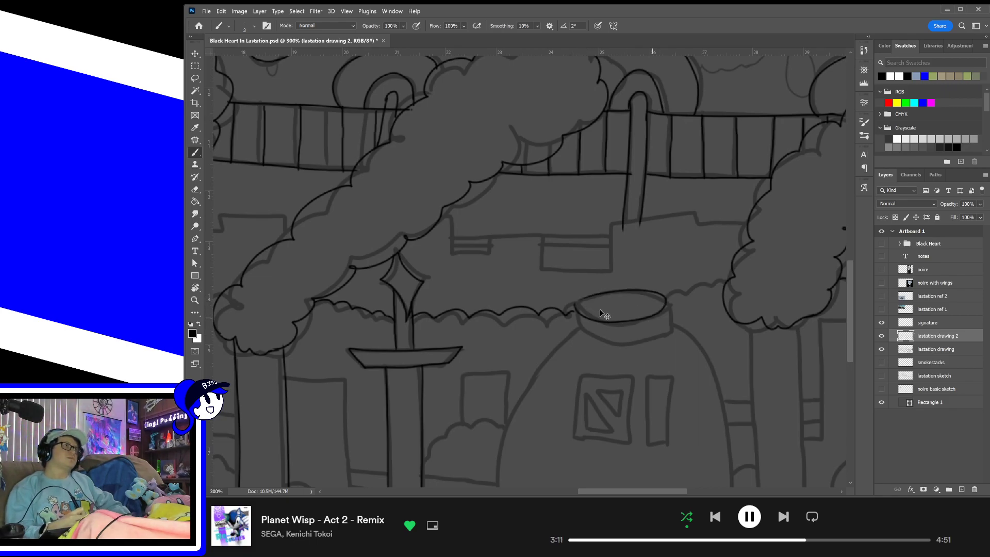
{"action": "mouse_move", "coordinate": [579, 303]}
{"action": "left_mouse_down"}
{"action": "mouse_move", "coordinate": [627, 321]}
{"action": "mouse_move", "coordinate": [584, 305]}
{"action": "mouse_move", "coordinate": [615, 326]}
{"action": "mouse_move", "coordinate": [581, 308]}
{"action": "mouse_move", "coordinate": [662, 313]}
{"action": "mouse_move", "coordinate": [576, 309]}
{"action": "mouse_move", "coordinate": [591, 298]}
{"action": "mouse_move", "coordinate": [601, 315]}
{"action": "mouse_move", "coordinate": [665, 295]}
{"action": "mouse_move", "coordinate": [585, 304]}
{"action": "mouse_move", "coordinate": [658, 290]}
{"action": "mouse_move", "coordinate": [603, 295]}
{"action": "mouse_move", "coordinate": [668, 309]}
{"action": "mouse_move", "coordinate": [605, 323]}
{"action": "mouse_move", "coordinate": [653, 303]}
{"action": "mouse_move", "coordinate": [600, 323]}
{"action": "left_mouse_up"}
{"action": "key", "text": "ctrl+z"}
{"action": "key", "text": "ctrl+z"}
{"action": "key", "text": "ctrl+z"}
{"action": "key", "text": "ctrl+z"}
{"action": "key", "text": "ctrl+z"}
{"action": "key", "text": "ctrl+z"}
{"action": "key", "text": "ctrl+z"}
{"action": "key", "text": "ctrl+z"}
{"action": "key", "text": "ctrl+z"}
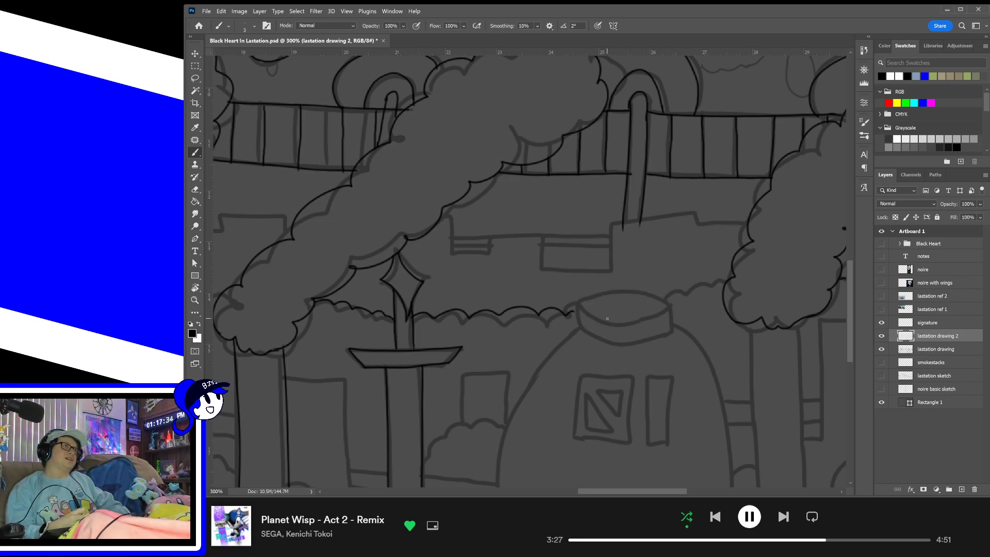
- Trace the elliptical opening on top of the domed building's collar, undoing and redrawing strokes that miss the original
{"action": "mouse_move", "coordinate": [633, 289]}
{"action": "left_mouse_down"}
{"action": "mouse_move", "coordinate": [630, 320]}
{"action": "mouse_move", "coordinate": [662, 302]}
{"action": "mouse_move", "coordinate": [586, 317]}
{"action": "mouse_move", "coordinate": [652, 299]}
{"action": "mouse_move", "coordinate": [596, 319]}
{"action": "mouse_move", "coordinate": [633, 285]}
{"action": "mouse_move", "coordinate": [584, 307]}
{"action": "mouse_move", "coordinate": [659, 305]}
{"action": "mouse_move", "coordinate": [597, 322]}
{"action": "mouse_move", "coordinate": [622, 324]}
{"action": "mouse_move", "coordinate": [611, 287]}
{"action": "mouse_move", "coordinate": [668, 312]}
{"action": "mouse_move", "coordinate": [611, 314]}
{"action": "mouse_move", "coordinate": [585, 300]}
{"action": "mouse_move", "coordinate": [662, 300]}
{"action": "mouse_move", "coordinate": [602, 315]}
{"action": "left_mouse_up"}
{"action": "key", "text": "ctrl+z"}
{"action": "key", "text": "ctrl+z"}
{"action": "key", "text": "ctrl+z"}
{"action": "key", "text": "ctrl+z"}
{"action": "key", "text": "ctrl+z"}
{"action": "key", "text": "ctrl+z"}
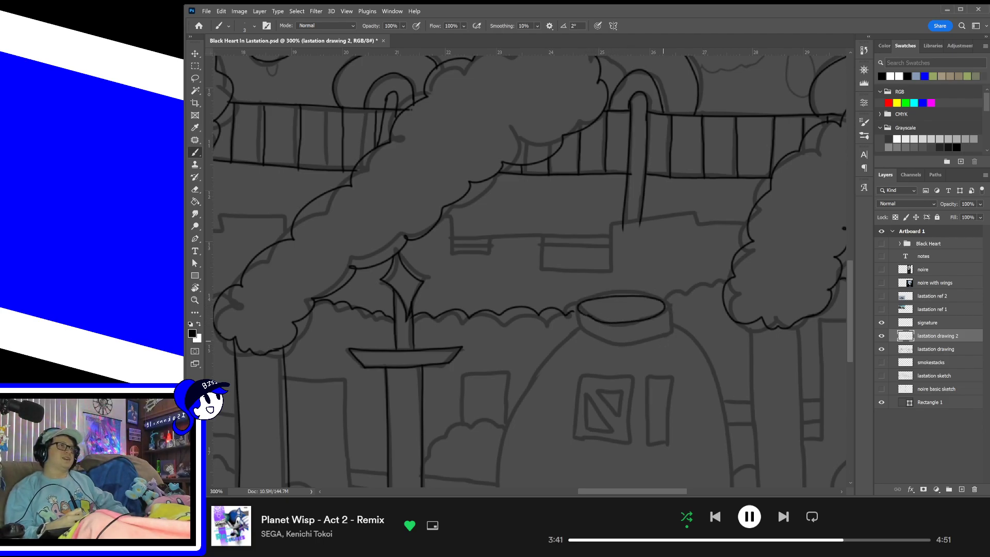
- Trace the sides and curved lower edge of the domed building's collar
{"action": "scroll", "coordinate": [604, 321], "scroll_direction": "down", "scroll_amount": 3}
{"action": "mouse_move", "coordinate": [573, 221]}
{"action": "left_mouse_down"}
{"action": "mouse_move", "coordinate": [572, 245]}
{"action": "mouse_move", "coordinate": [581, 249]}
{"action": "mouse_move", "coordinate": [662, 244]}
{"action": "mouse_move", "coordinate": [650, 255]}
{"action": "mouse_move", "coordinate": [661, 223]}
{"action": "mouse_move", "coordinate": [661, 244]}
{"action": "mouse_move", "coordinate": [646, 254]}
{"action": "mouse_move", "coordinate": [663, 245]}
{"action": "left_mouse_up"}
{"action": "key", "text": "ctrl+z"}
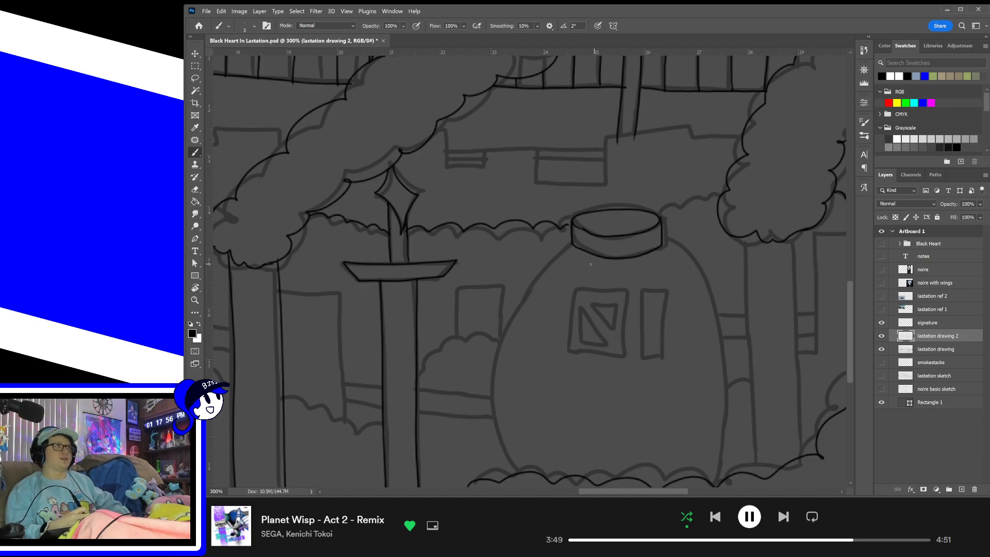
- Trace the left side of the domed building from the foreground bushes up to its collar
{"action": "mouse_move", "coordinate": [633, 331]}
{"action": "left_mouse_down"}
{"action": "mouse_move", "coordinate": [619, 261]}
{"action": "mouse_move", "coordinate": [596, 287]}
{"action": "mouse_move", "coordinate": [560, 230]}
{"action": "mouse_move", "coordinate": [489, 373]}
{"action": "left_mouse_up"}
{"action": "key", "text": "ctrl+z"}
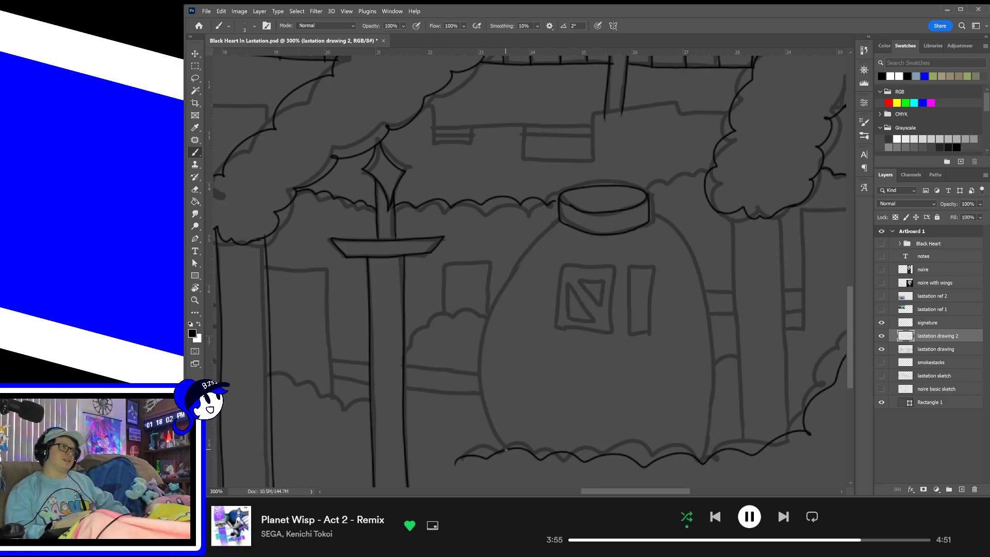
{"action": "mouse_move", "coordinate": [506, 450]}
{"action": "left_mouse_down"}
{"action": "mouse_move", "coordinate": [478, 364]}
{"action": "mouse_move", "coordinate": [512, 299]}
{"action": "mouse_move", "coordinate": [505, 323]}
{"action": "mouse_move", "coordinate": [487, 321]}
{"action": "mouse_move", "coordinate": [563, 224]}
{"action": "left_mouse_up"}
{"action": "key", "text": "ctrl+z"}
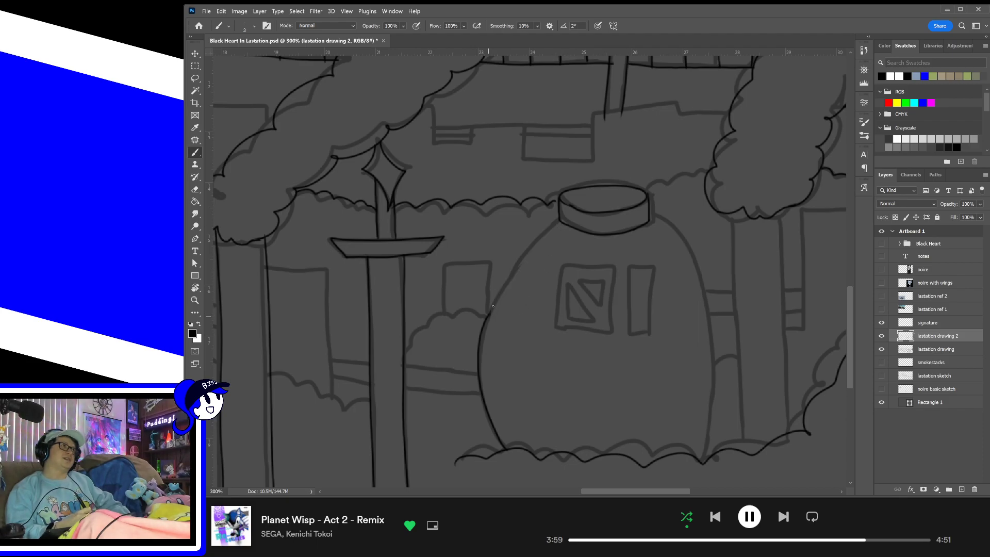
{"action": "left_click_drag", "start_coordinate": [493, 306], "coordinate": [558, 223]}
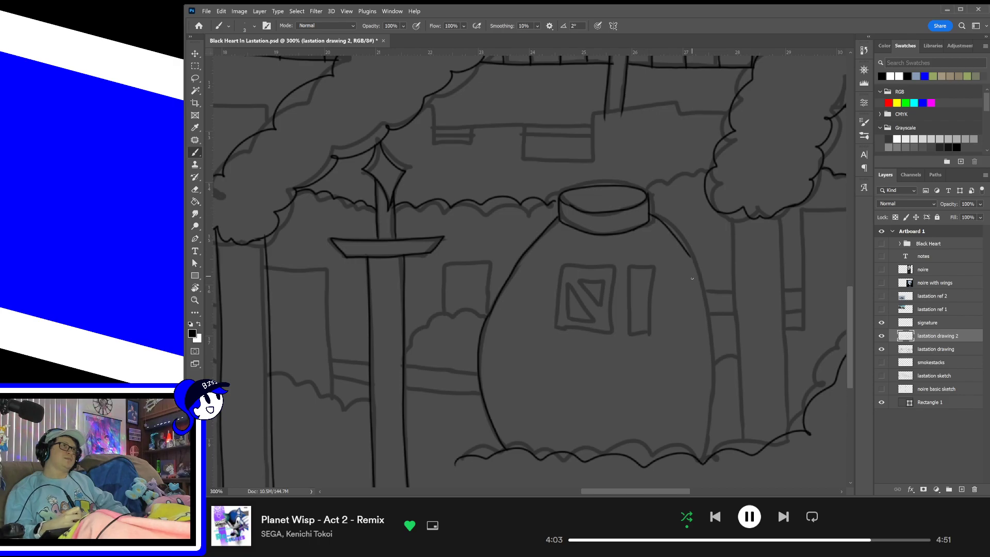
- Trace the right side of the domed building as one curve from its collar down to the foreground bushes
{"action": "mouse_move", "coordinate": [646, 213]}
{"action": "left_mouse_down"}
{"action": "mouse_move", "coordinate": [689, 278]}
{"action": "mouse_move", "coordinate": [697, 308]}
{"action": "left_mouse_up"}
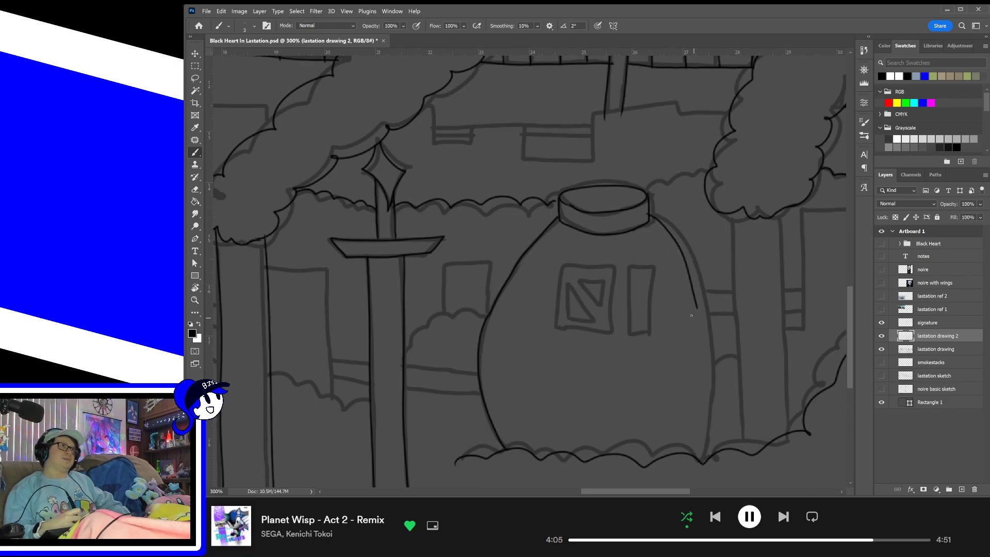
{"action": "key", "text": "ctrl+z"}
{"action": "mouse_move", "coordinate": [649, 214]}
{"action": "left_mouse_down"}
{"action": "mouse_move", "coordinate": [678, 235]}
{"action": "mouse_move", "coordinate": [713, 315]}
{"action": "left_mouse_up"}
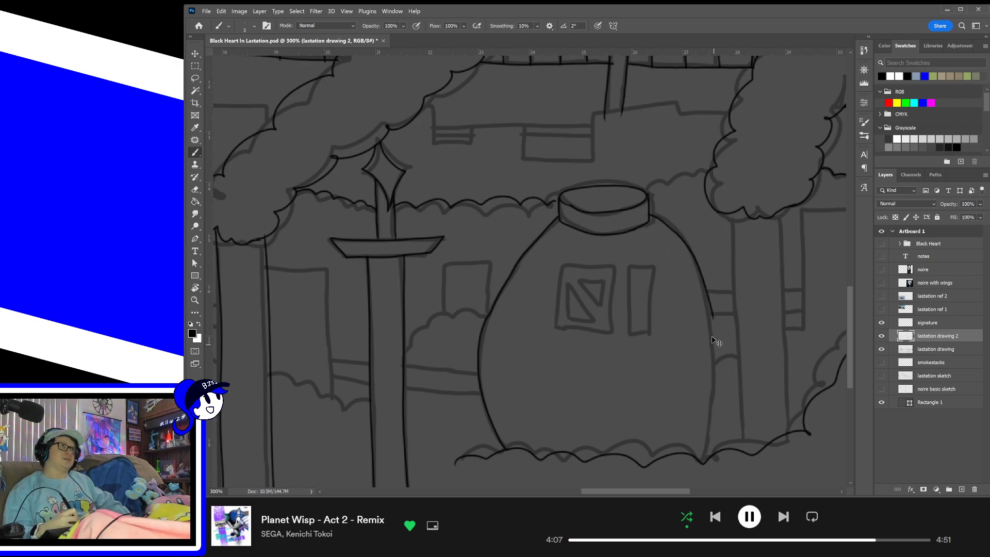
{"action": "key", "text": "ctrl+z"}
{"action": "mouse_move", "coordinate": [647, 215]}
{"action": "left_mouse_down"}
{"action": "mouse_move", "coordinate": [700, 277]}
{"action": "mouse_move", "coordinate": [723, 348]}
{"action": "mouse_move", "coordinate": [710, 320]}
{"action": "mouse_move", "coordinate": [703, 464]}
{"action": "left_mouse_up"}
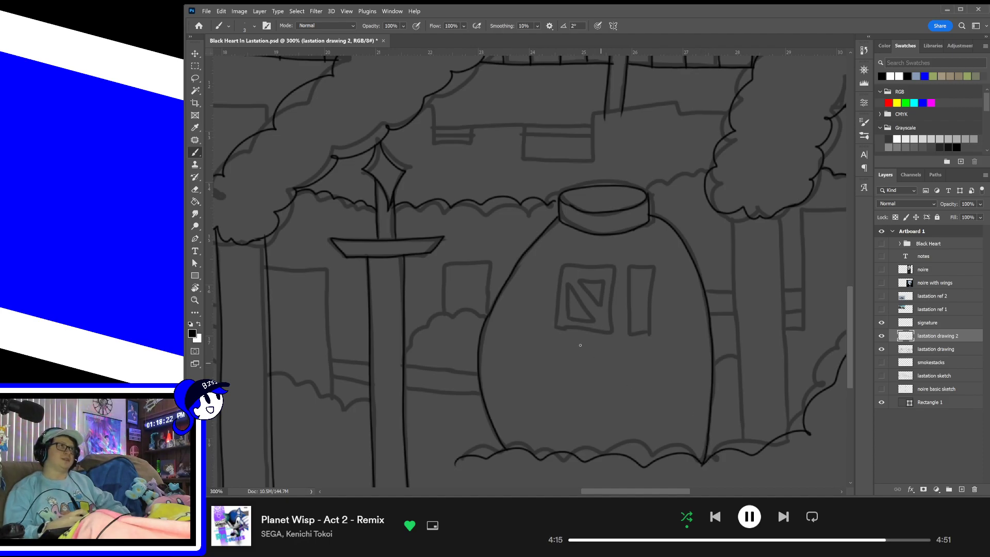
- Trace the domed building's square window with its two triangular panes, plus the narrow rectangular window beside it
{"action": "mouse_move", "coordinate": [559, 330]}
{"action": "left_mouse_down"}
{"action": "mouse_move", "coordinate": [567, 266]}
{"action": "mouse_move", "coordinate": [612, 269]}
{"action": "mouse_move", "coordinate": [606, 337]}
{"action": "mouse_move", "coordinate": [557, 332]}
{"action": "mouse_move", "coordinate": [565, 265]}
{"action": "mouse_move", "coordinate": [605, 265]}
{"action": "mouse_move", "coordinate": [613, 304]}
{"action": "mouse_move", "coordinate": [602, 337]}
{"action": "mouse_move", "coordinate": [558, 332]}
{"action": "mouse_move", "coordinate": [561, 263]}
{"action": "mouse_move", "coordinate": [603, 267]}
{"action": "mouse_move", "coordinate": [613, 288]}
{"action": "mouse_move", "coordinate": [608, 332]}
{"action": "mouse_move", "coordinate": [561, 330]}
{"action": "mouse_move", "coordinate": [575, 322]}
{"action": "mouse_move", "coordinate": [567, 285]}
{"action": "mouse_move", "coordinate": [596, 322]}
{"action": "mouse_move", "coordinate": [566, 318]}
{"action": "mouse_move", "coordinate": [584, 318]}
{"action": "mouse_move", "coordinate": [575, 322]}
{"action": "mouse_move", "coordinate": [570, 287]}
{"action": "mouse_move", "coordinate": [598, 325]}
{"action": "mouse_move", "coordinate": [566, 320]}
{"action": "left_mouse_up"}
{"action": "key", "text": "ctrl+z"}
{"action": "key", "text": "ctrl+z"}
{"action": "key", "text": "ctrl+z"}
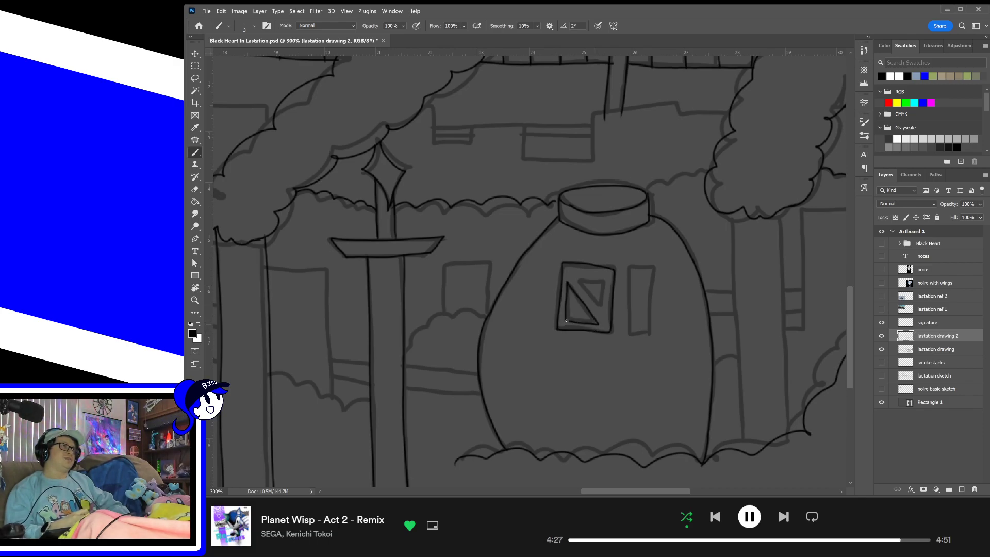
{"action": "mouse_move", "coordinate": [570, 272]}
{"action": "left_mouse_down"}
{"action": "mouse_move", "coordinate": [600, 276]}
{"action": "mouse_move", "coordinate": [605, 316]}
{"action": "mouse_move", "coordinate": [572, 276]}
{"action": "left_mouse_up"}
{"action": "key", "text": "ctrl+z"}
{"action": "key", "text": "ctrl+z"}
{"action": "left_click_drag", "start_coordinate": [572, 275], "coordinate": [602, 280]}
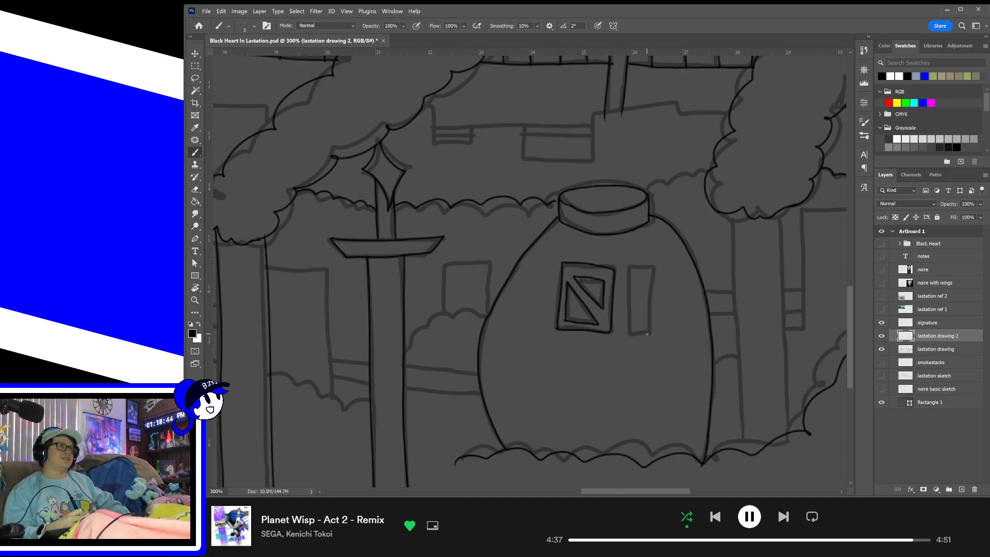
{"action": "mouse_move", "coordinate": [627, 329]}
{"action": "left_mouse_down"}
{"action": "mouse_move", "coordinate": [636, 265]}
{"action": "mouse_move", "coordinate": [649, 337]}
{"action": "left_mouse_up"}
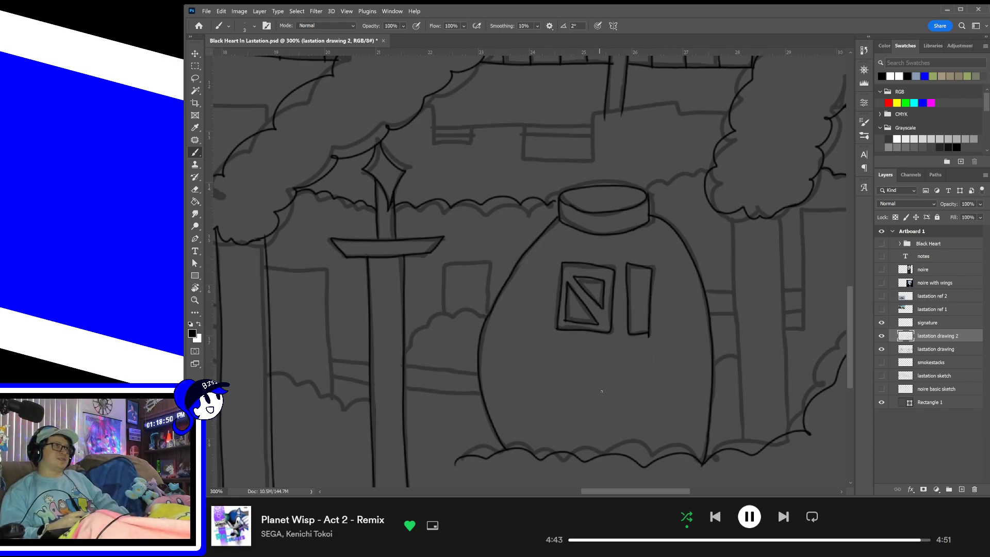
- Trace the distant bush tops between the domed building's collar and the fourth smoke plume
{"action": "left_click_drag", "start_coordinate": [542, 229], "coordinate": [552, 252]}
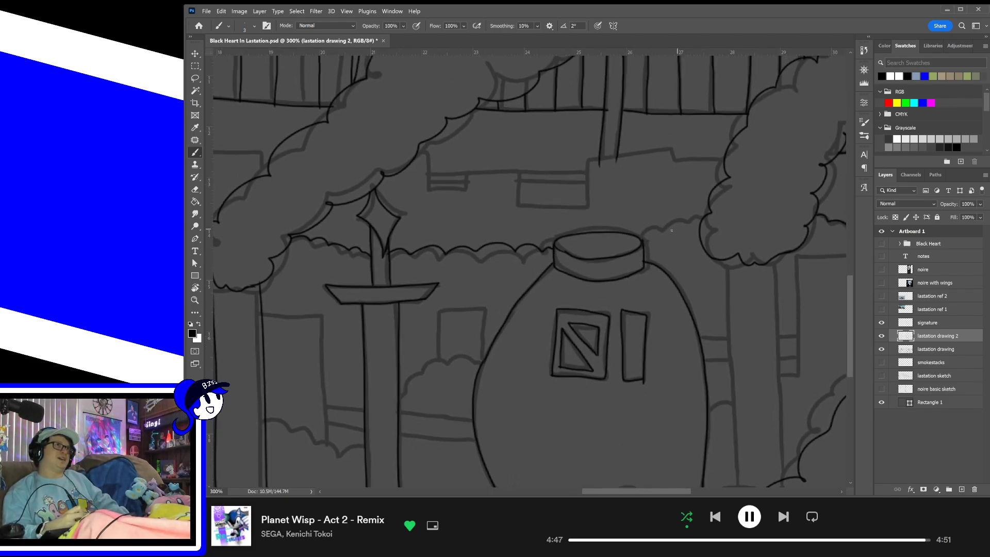
{"action": "left_click_drag", "start_coordinate": [644, 238], "coordinate": [700, 224]}
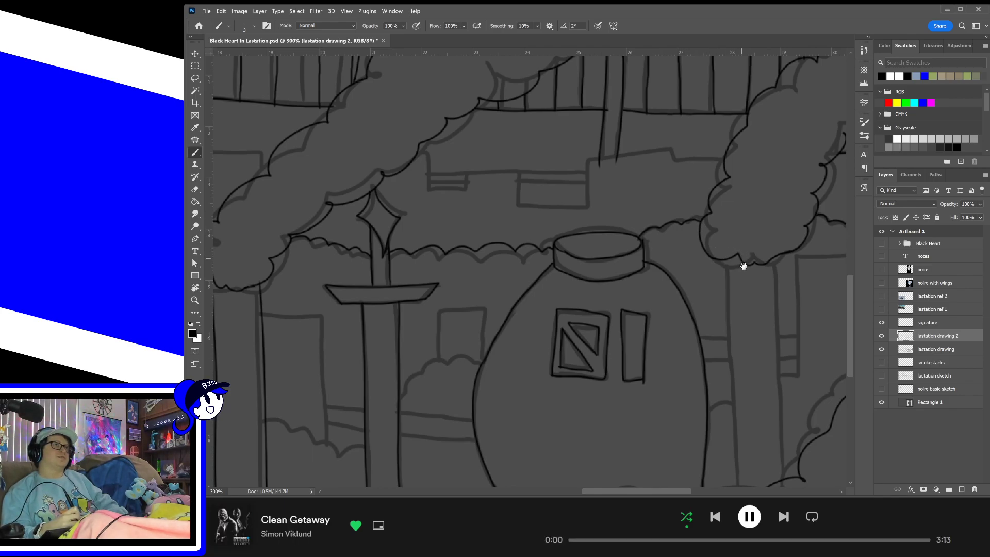
- Trace both sides of the fourth smokestack between the foreground bushes and the base of its smoke plume
{"action": "mouse_move", "coordinate": [735, 285]}
{"action": "left_mouse_down"}
{"action": "mouse_move", "coordinate": [719, 234]}
{"action": "mouse_move", "coordinate": [673, 237]}
{"action": "mouse_move", "coordinate": [629, 259]}
{"action": "mouse_move", "coordinate": [620, 381]}
{"action": "left_mouse_up"}
{"action": "key", "text": "ctrl+z"}
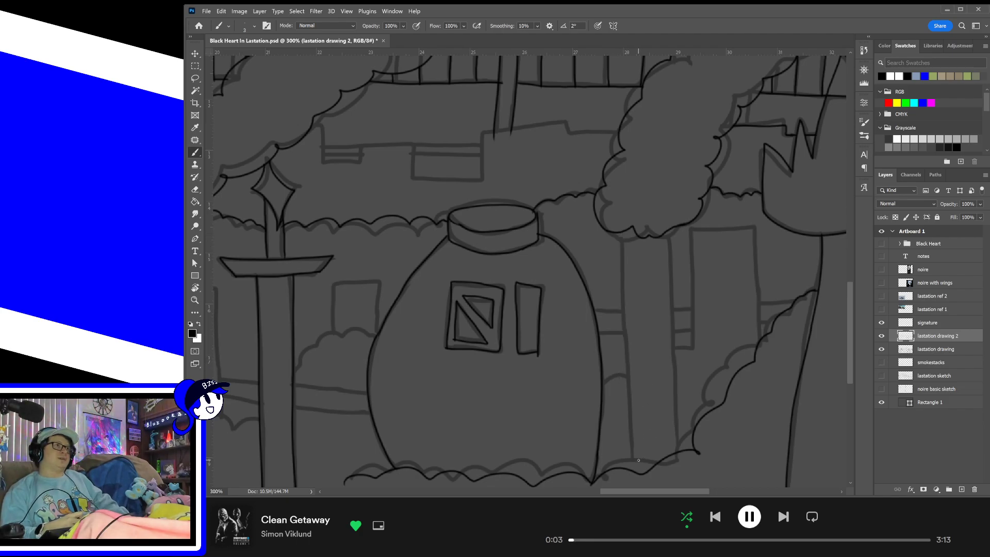
{"action": "left_click_drag", "start_coordinate": [635, 471], "coordinate": [630, 278]}
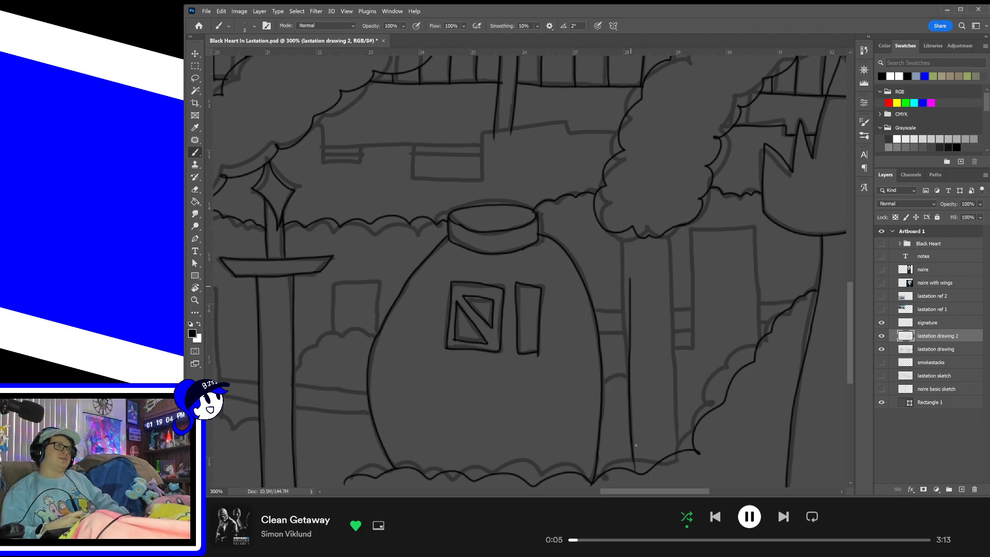
{"action": "key", "text": "ctrl+z"}
{"action": "left_click_drag", "start_coordinate": [633, 469], "coordinate": [626, 257]}
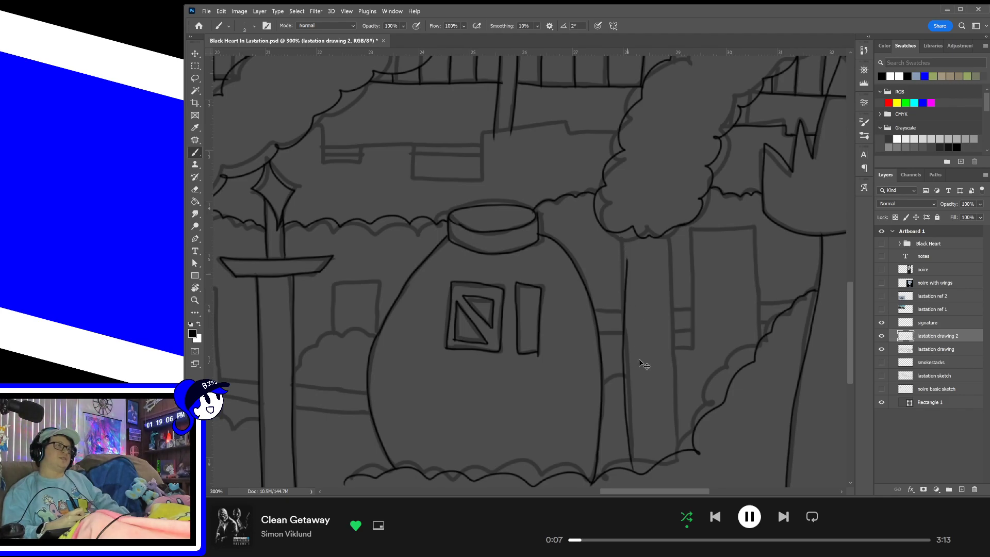
{"action": "key", "text": "ctrl+z"}
{"action": "left_click_drag", "start_coordinate": [632, 471], "coordinate": [621, 241]}
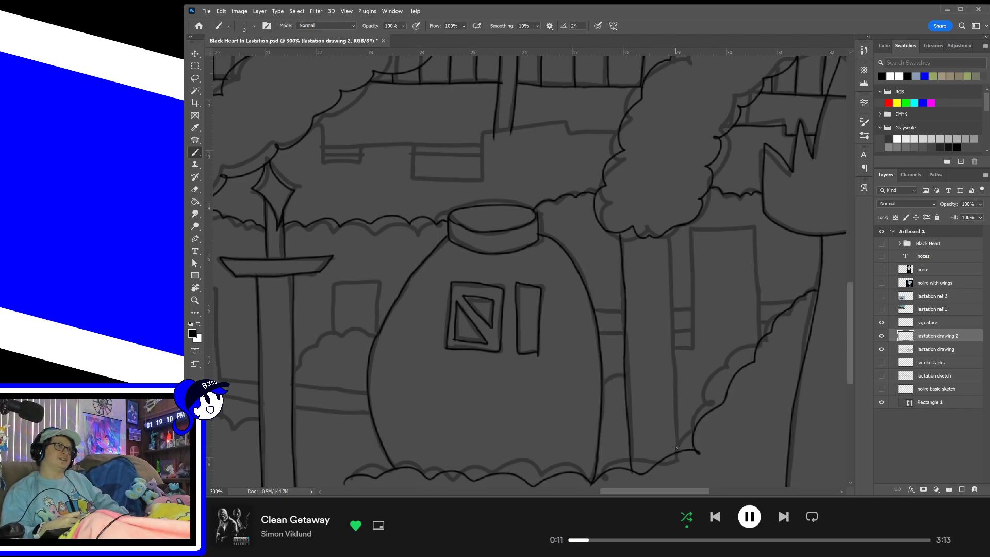
{"action": "left_click_drag", "start_coordinate": [676, 447], "coordinate": [671, 229]}
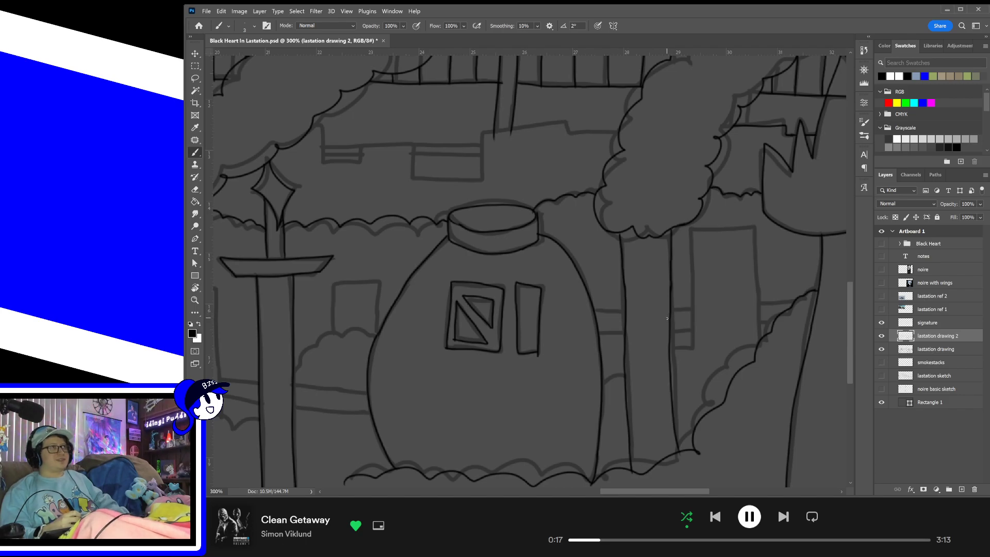
- Trace the stepped roofline with its two lowered sections below the railing, from the third smoke plume to the fourth
{"action": "left_click_drag", "start_coordinate": [661, 289], "coordinate": [692, 349]}
{"action": "left_click_drag", "start_coordinate": [584, 276], "coordinate": [612, 325]}
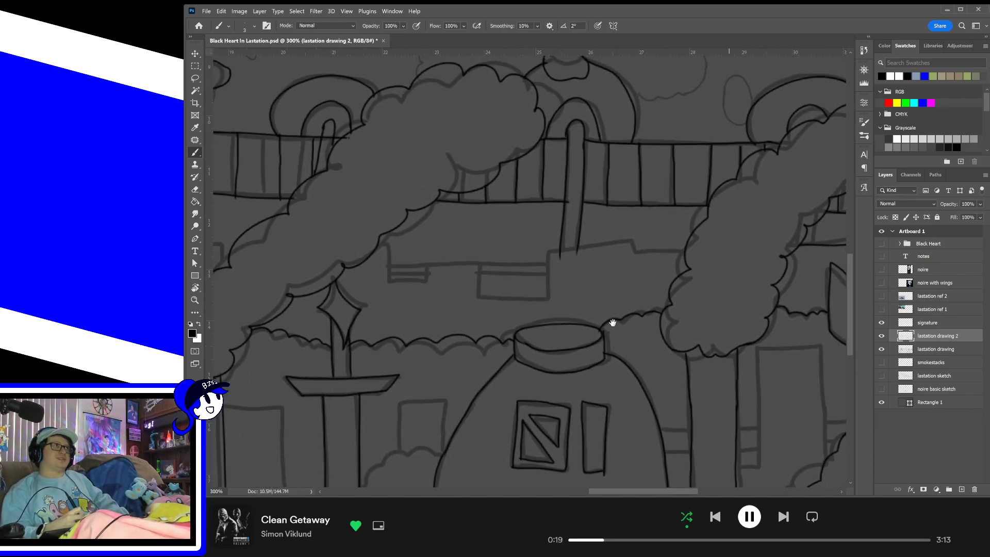
{"action": "left_click_drag", "start_coordinate": [479, 291], "coordinate": [553, 294]}
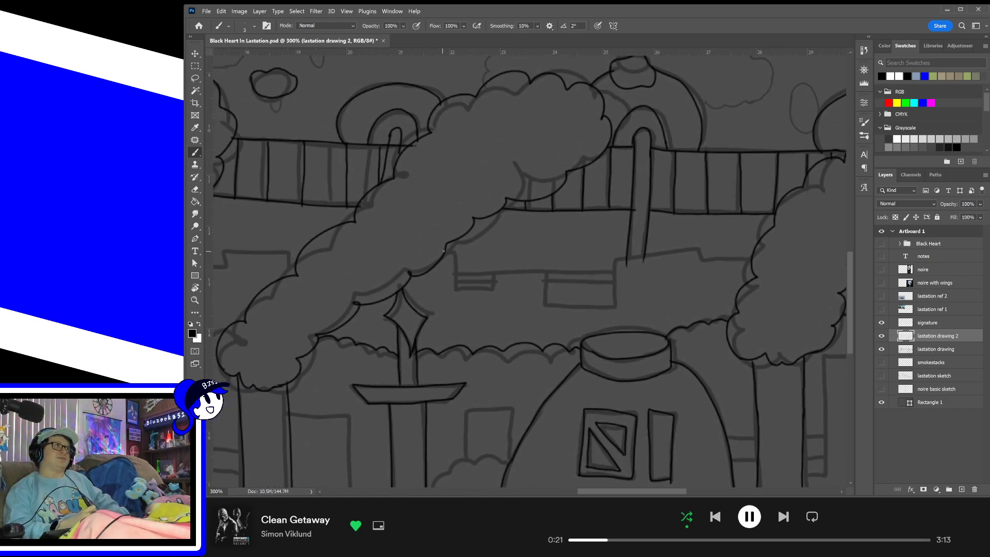
{"action": "mouse_move", "coordinate": [442, 251]}
{"action": "left_mouse_down"}
{"action": "mouse_move", "coordinate": [461, 289]}
{"action": "mouse_move", "coordinate": [493, 271]}
{"action": "mouse_move", "coordinate": [618, 308]}
{"action": "mouse_move", "coordinate": [614, 258]}
{"action": "mouse_move", "coordinate": [752, 261]}
{"action": "left_mouse_up"}
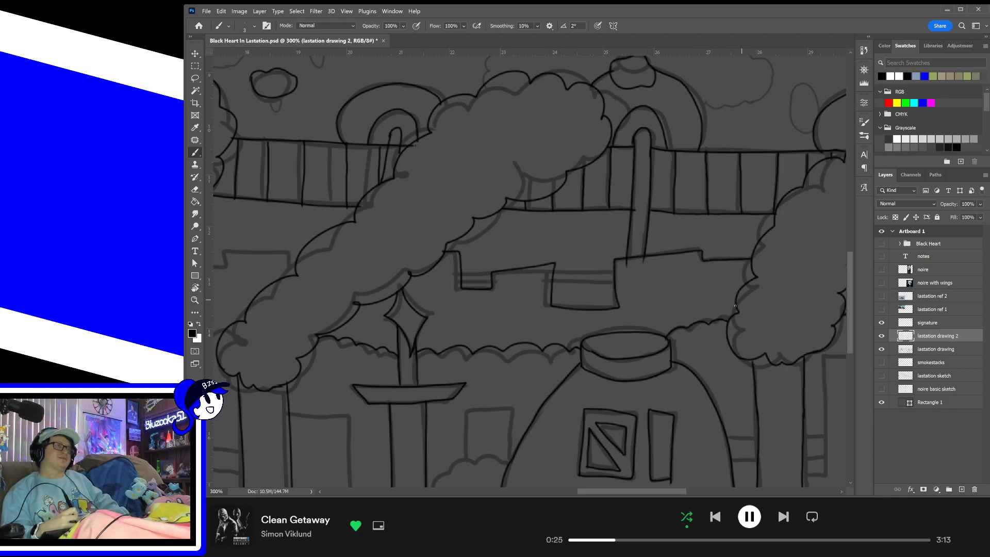
- Add the horizontal lines across the two lowered sections of the roofline above the domed building
{"action": "left_click_drag", "start_coordinate": [460, 281], "coordinate": [493, 282]}
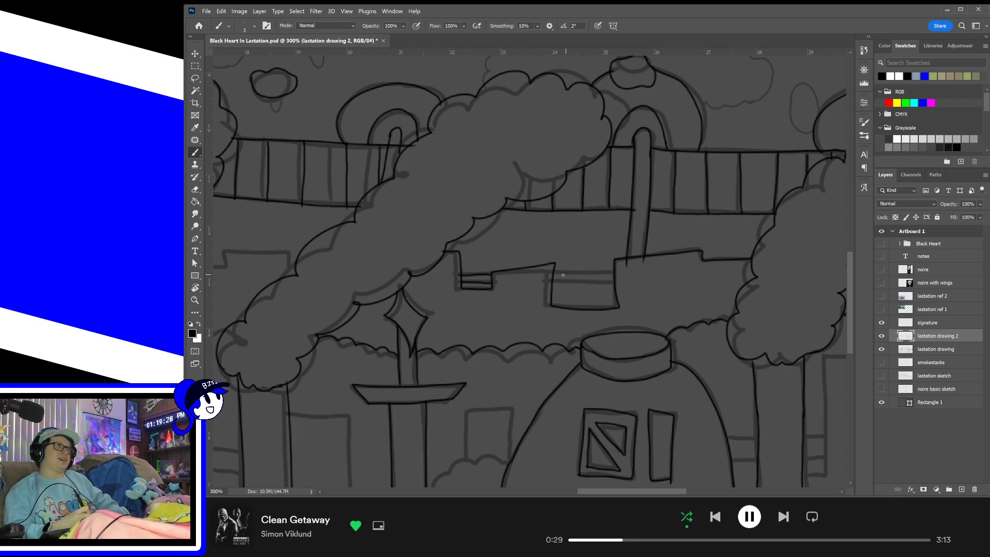
{"action": "left_click_drag", "start_coordinate": [555, 272], "coordinate": [614, 270]}
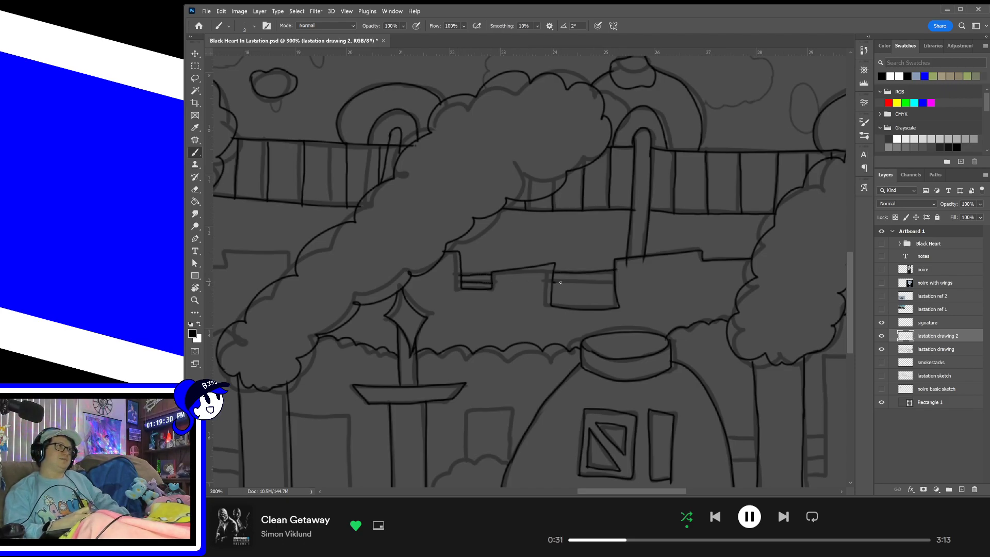
{"action": "left_click_drag", "start_coordinate": [556, 282], "coordinate": [613, 283]}
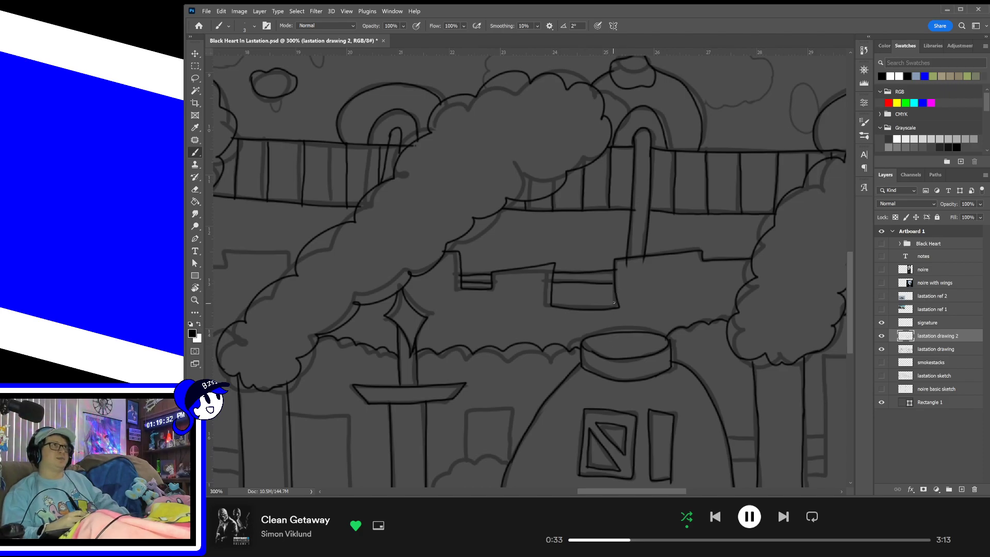
- Trace the tall rectangular building beside the fourth smokestack and the horizontal lines running from the domed building to the bushes
{"action": "left_click_drag", "start_coordinate": [686, 315], "coordinate": [602, 314]}
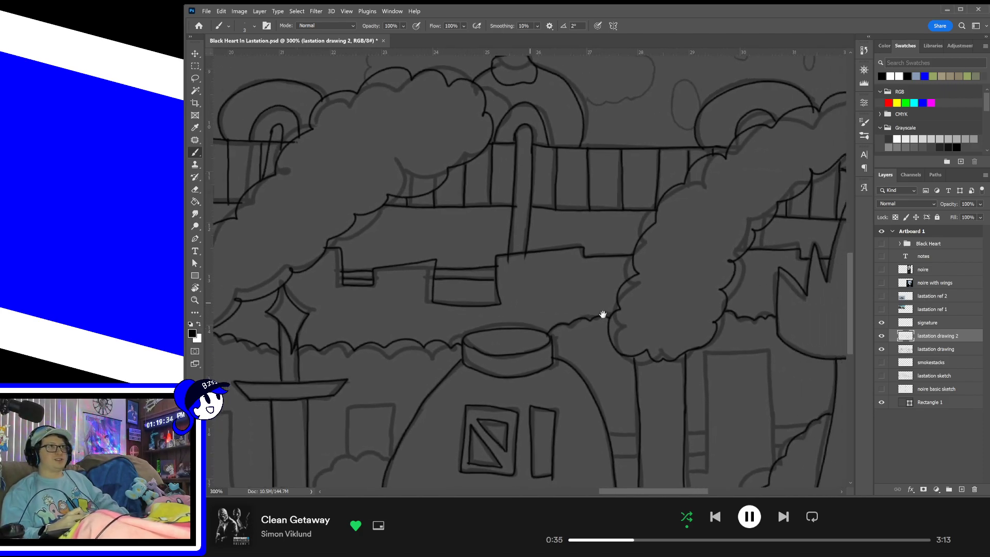
{"action": "left_click_drag", "start_coordinate": [675, 364], "coordinate": [668, 280]}
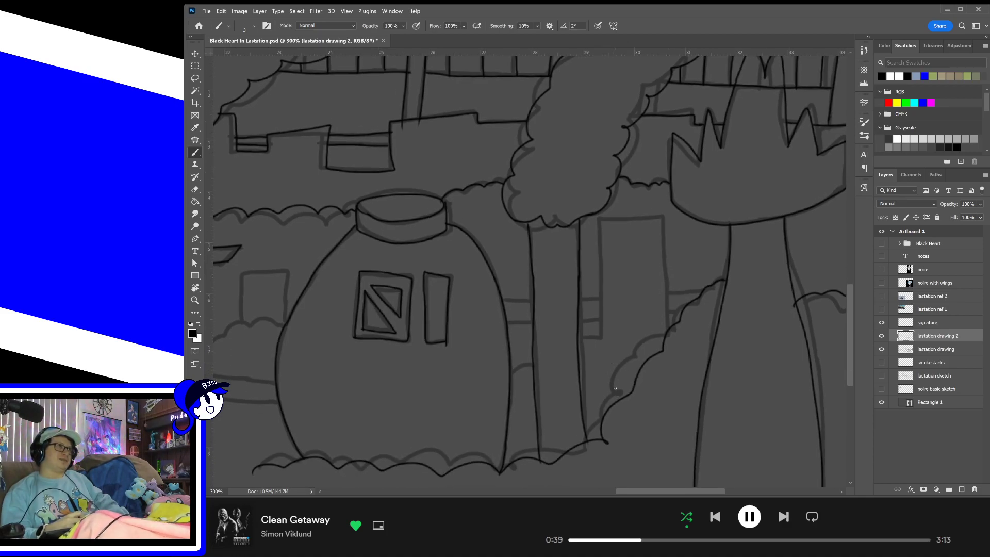
{"action": "mouse_move", "coordinate": [617, 338]}
{"action": "left_mouse_down"}
{"action": "mouse_move", "coordinate": [614, 316]}
{"action": "mouse_move", "coordinate": [614, 328]}
{"action": "left_mouse_up"}
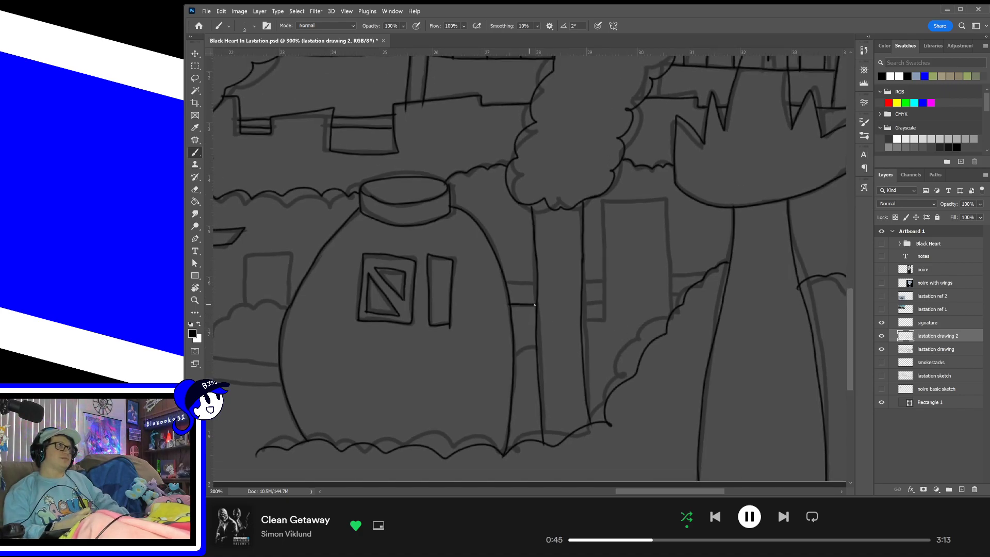
{"action": "mouse_move", "coordinate": [581, 321]}
{"action": "left_mouse_down"}
{"action": "mouse_move", "coordinate": [604, 315]}
{"action": "mouse_move", "coordinate": [605, 201]}
{"action": "mouse_move", "coordinate": [670, 202]}
{"action": "mouse_move", "coordinate": [670, 303]}
{"action": "left_mouse_up"}
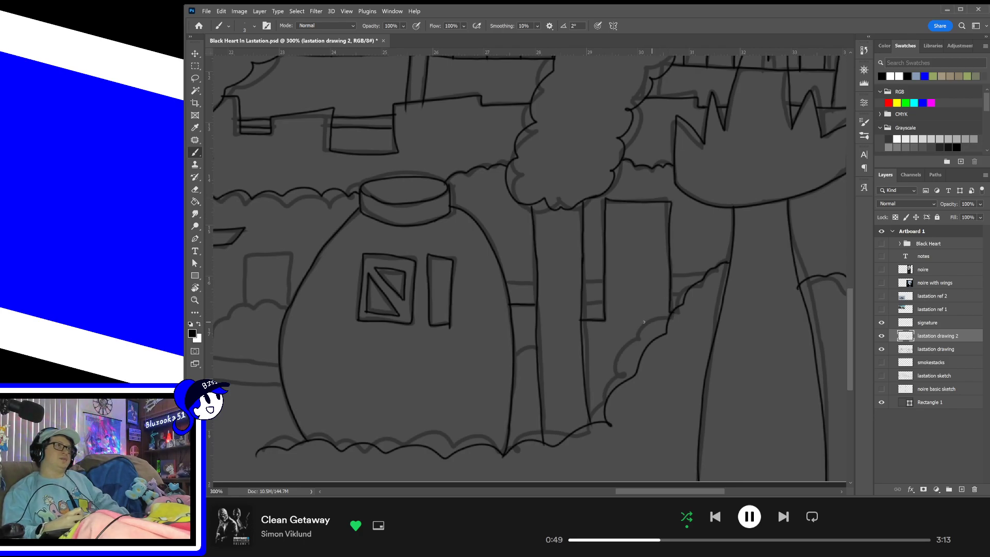
{"action": "left_click_drag", "start_coordinate": [508, 284], "coordinate": [536, 283]}
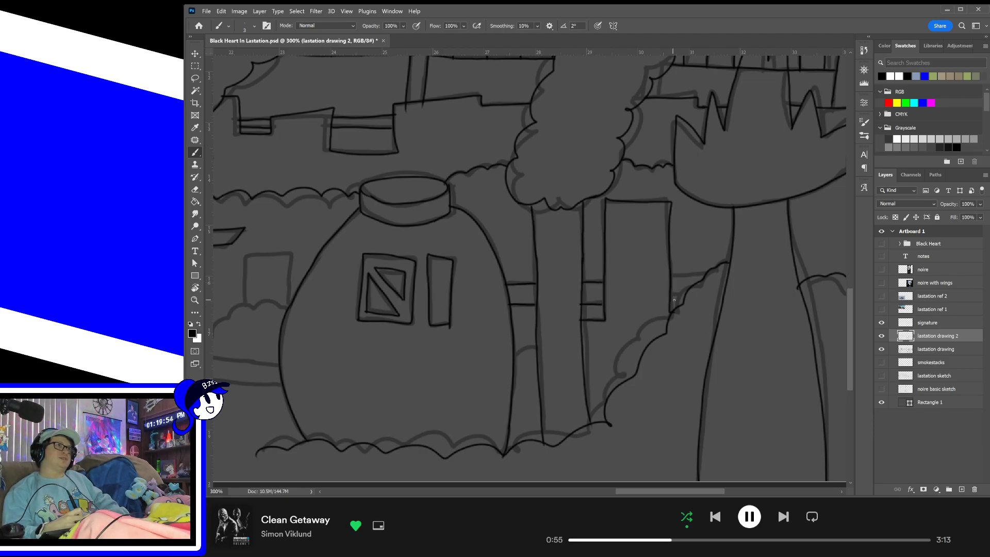
{"action": "left_click_drag", "start_coordinate": [675, 298], "coordinate": [701, 274]}
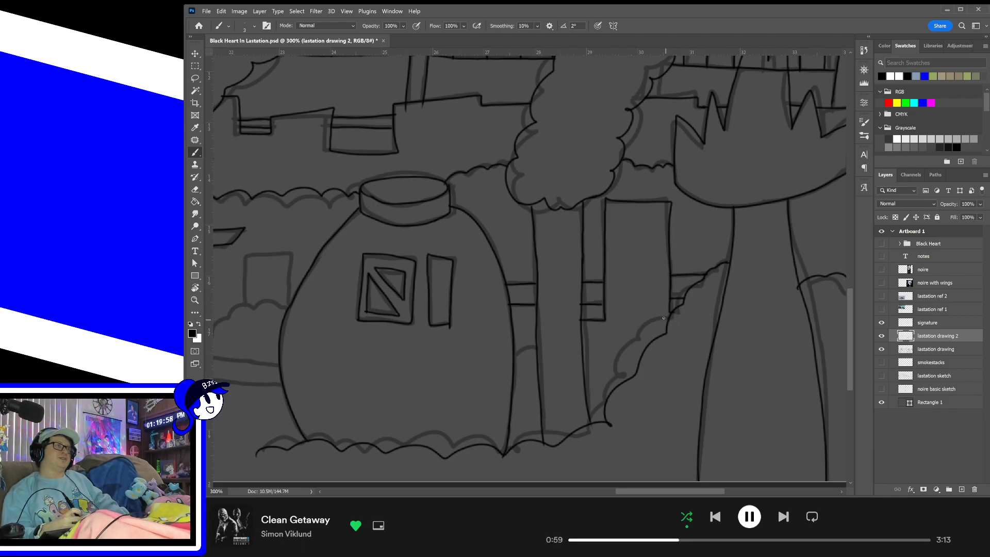
- Trace the bush and the small rectangular building behind it, between the star-topped tower and the domed building
{"action": "left_click_drag", "start_coordinate": [765, 312], "coordinate": [666, 347]}
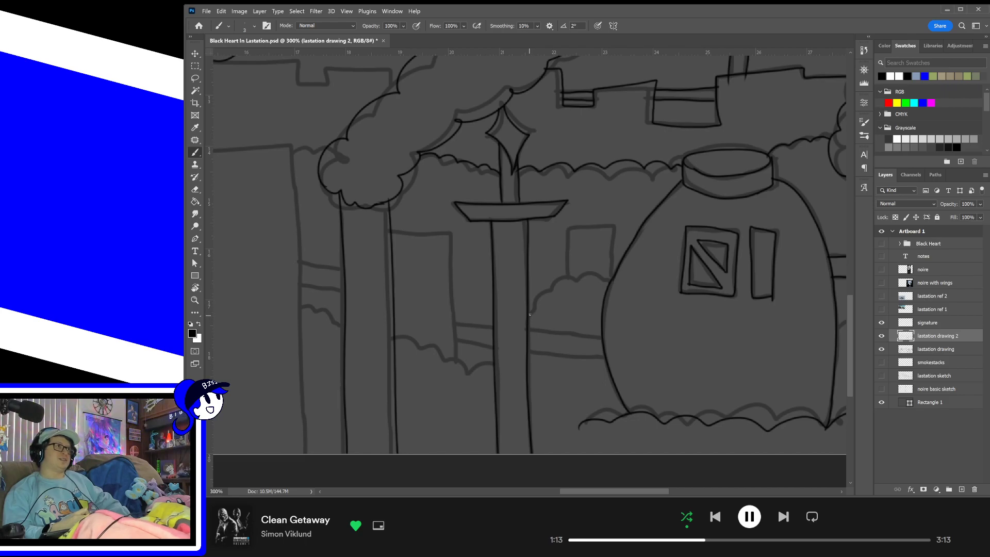
{"action": "mouse_move", "coordinate": [528, 312]}
{"action": "left_mouse_down"}
{"action": "mouse_move", "coordinate": [552, 278]}
{"action": "mouse_move", "coordinate": [602, 286]}
{"action": "left_mouse_up"}
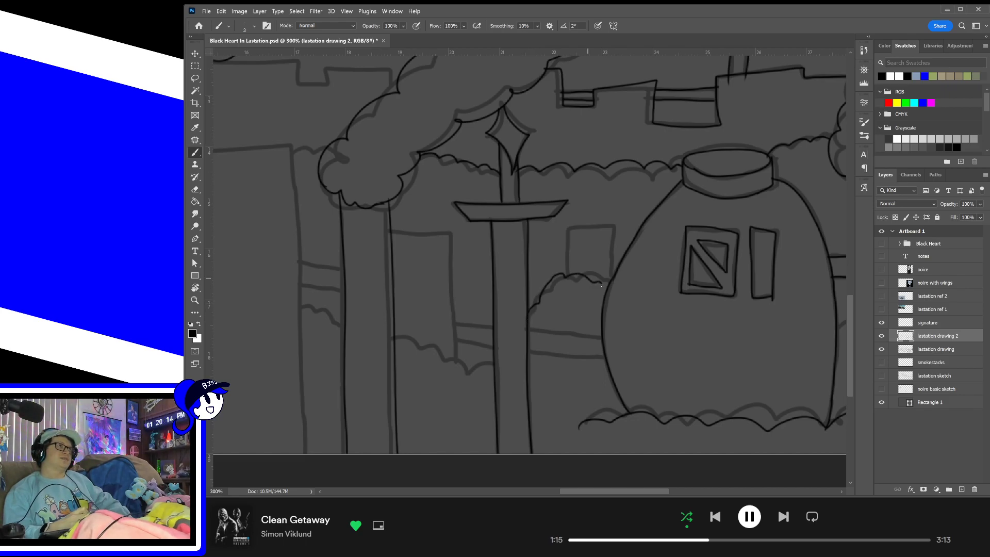
{"action": "key", "text": "ctrl+z"}
{"action": "mouse_move", "coordinate": [528, 316]}
{"action": "left_mouse_down"}
{"action": "mouse_move", "coordinate": [573, 284]}
{"action": "mouse_move", "coordinate": [610, 289]}
{"action": "mouse_move", "coordinate": [567, 282]}
{"action": "mouse_move", "coordinate": [565, 247]}
{"action": "mouse_move", "coordinate": [584, 231]}
{"action": "mouse_move", "coordinate": [608, 235]}
{"action": "mouse_move", "coordinate": [607, 281]}
{"action": "mouse_move", "coordinate": [569, 231]}
{"action": "mouse_move", "coordinate": [604, 228]}
{"action": "mouse_move", "coordinate": [611, 287]}
{"action": "left_mouse_up"}
{"action": "key", "text": "ctrl+z"}
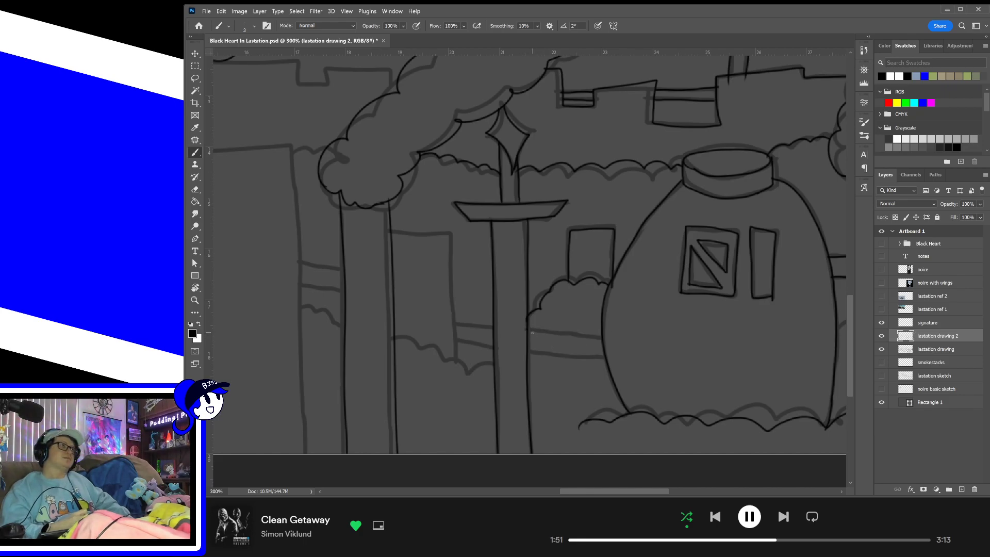
- Trace the two horizontal lines below the bush, from the star-topped tower's column to the domed building
{"action": "left_click_drag", "start_coordinate": [533, 331], "coordinate": [604, 338]}
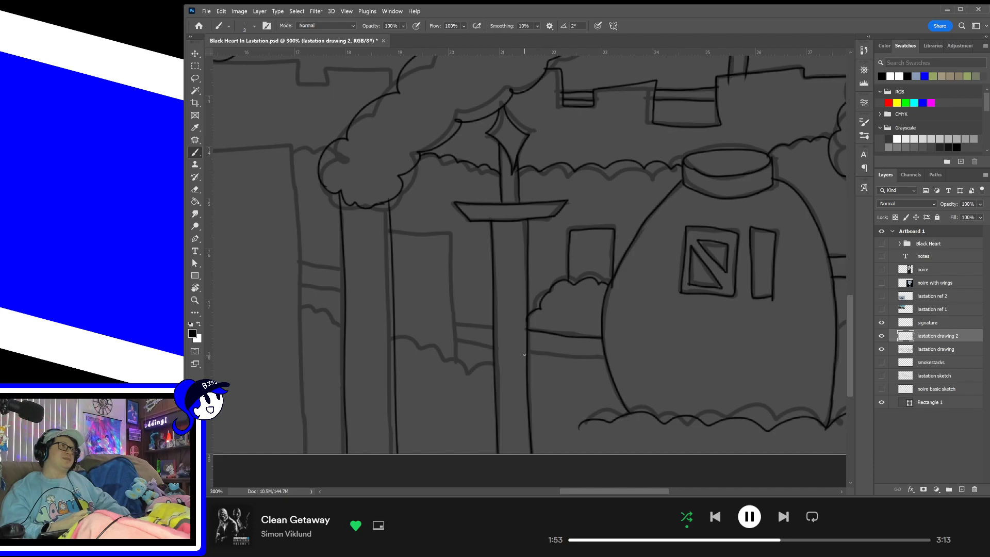
{"action": "left_click_drag", "start_coordinate": [524, 354], "coordinate": [603, 366]}
{"action": "key", "text": "ctrl+z"}
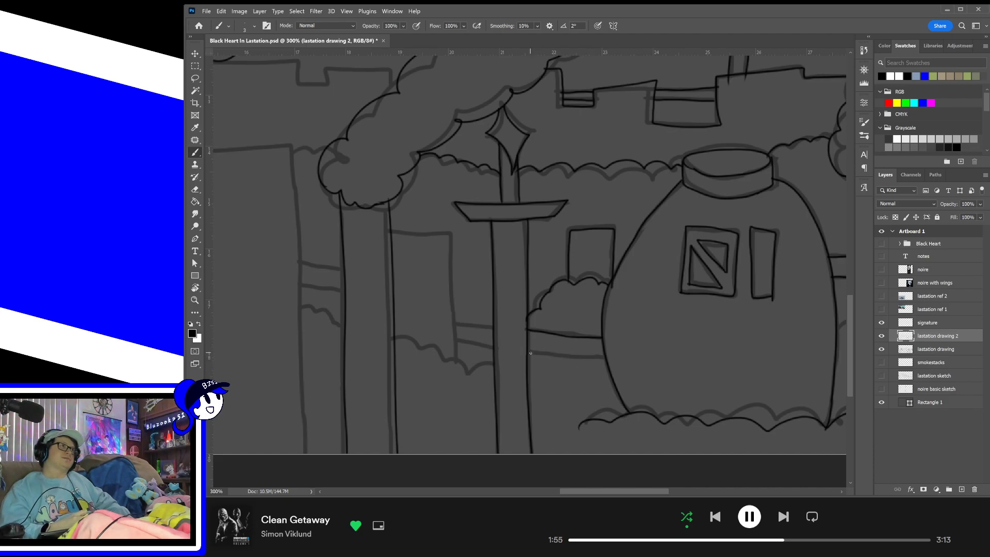
{"action": "left_click_drag", "start_coordinate": [526, 354], "coordinate": [604, 356]}
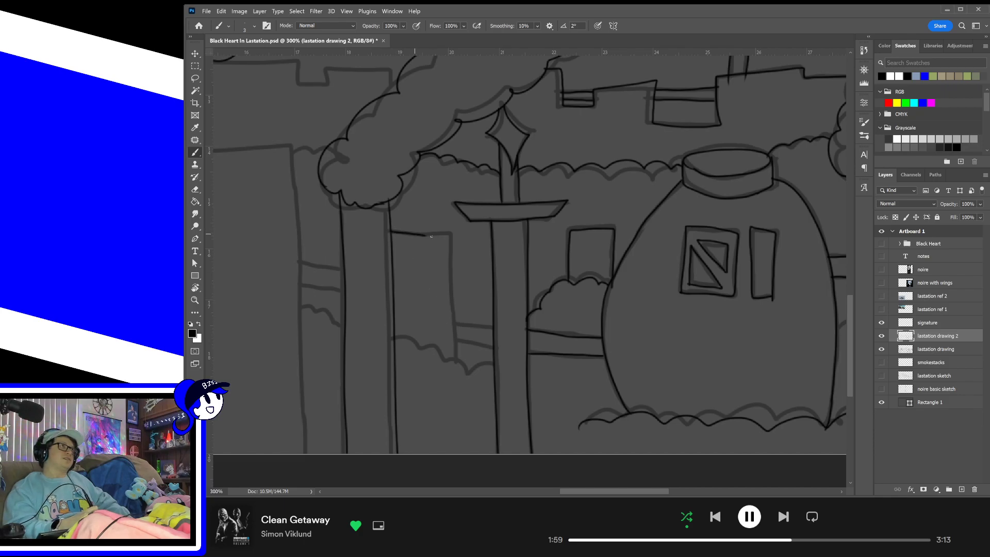
- Trace the top edge and far side of the rectangular building between the third smokestack and the star-topped tower
{"action": "mouse_move", "coordinate": [390, 232]}
{"action": "left_mouse_down"}
{"action": "mouse_move", "coordinate": [458, 240]}
{"action": "mouse_move", "coordinate": [457, 341]}
{"action": "left_mouse_up"}
{"action": "key", "text": "ctrl+z"}
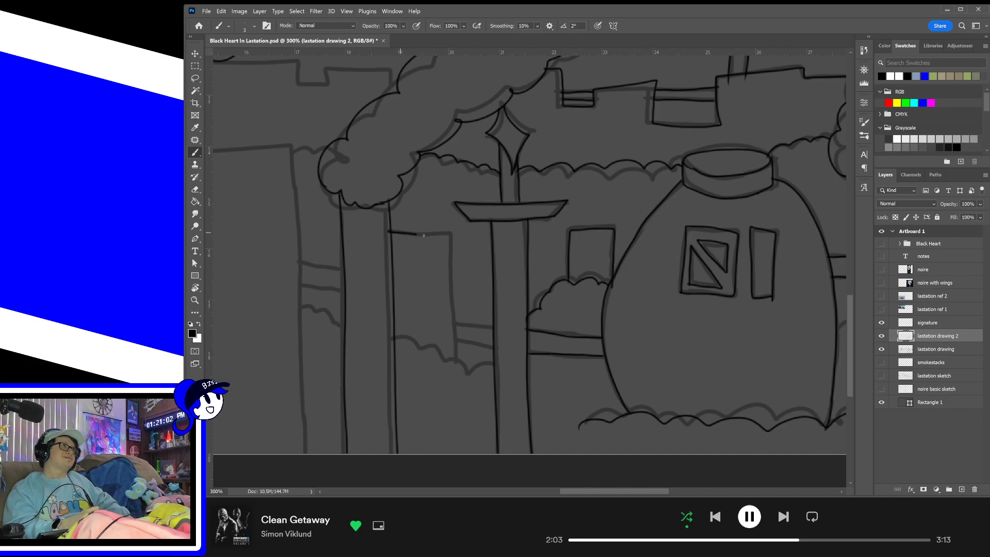
{"action": "mouse_move", "coordinate": [424, 235]}
{"action": "left_mouse_down"}
{"action": "mouse_move", "coordinate": [451, 235]}
{"action": "mouse_move", "coordinate": [459, 321]}
{"action": "left_mouse_up"}
{"action": "key", "text": "ctrl+z"}
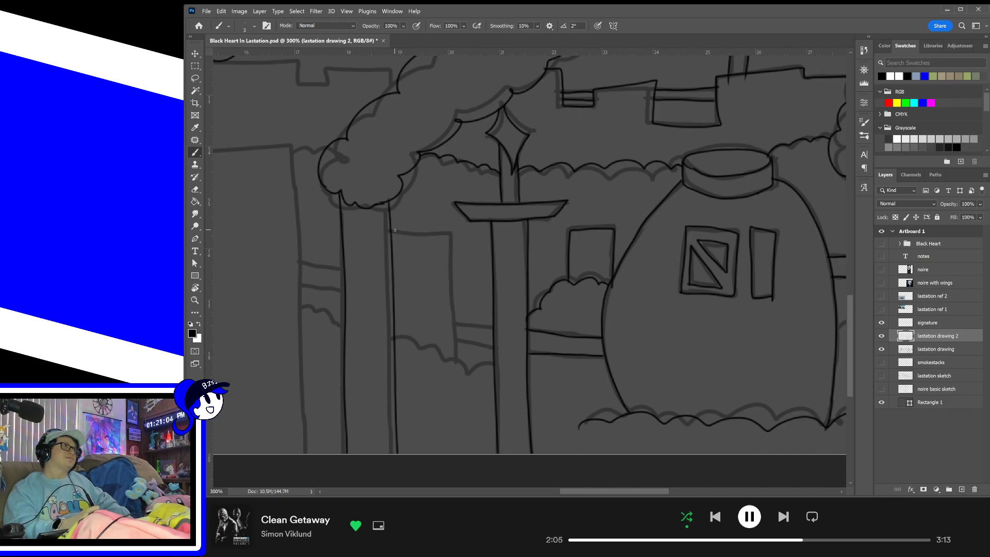
{"action": "mouse_move", "coordinate": [418, 233]}
{"action": "left_mouse_down"}
{"action": "mouse_move", "coordinate": [452, 233]}
{"action": "mouse_move", "coordinate": [463, 358]}
{"action": "mouse_move", "coordinate": [439, 225]}
{"action": "left_mouse_up"}
{"action": "key", "text": "ctrl+z"}
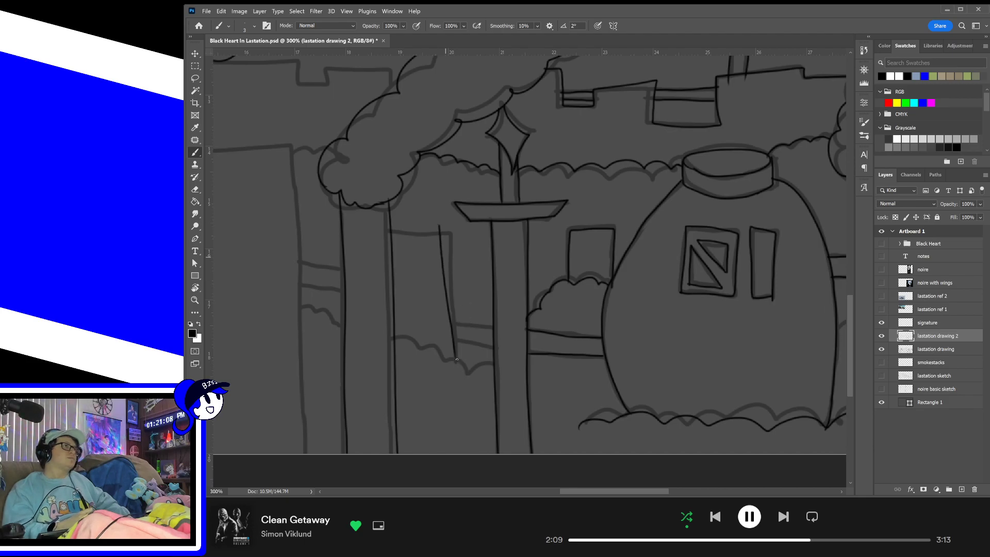
{"action": "key", "text": "ctrl+z"}
{"action": "left_click_drag", "start_coordinate": [456, 360], "coordinate": [457, 225]}
{"action": "key", "text": "ctrl+z"}
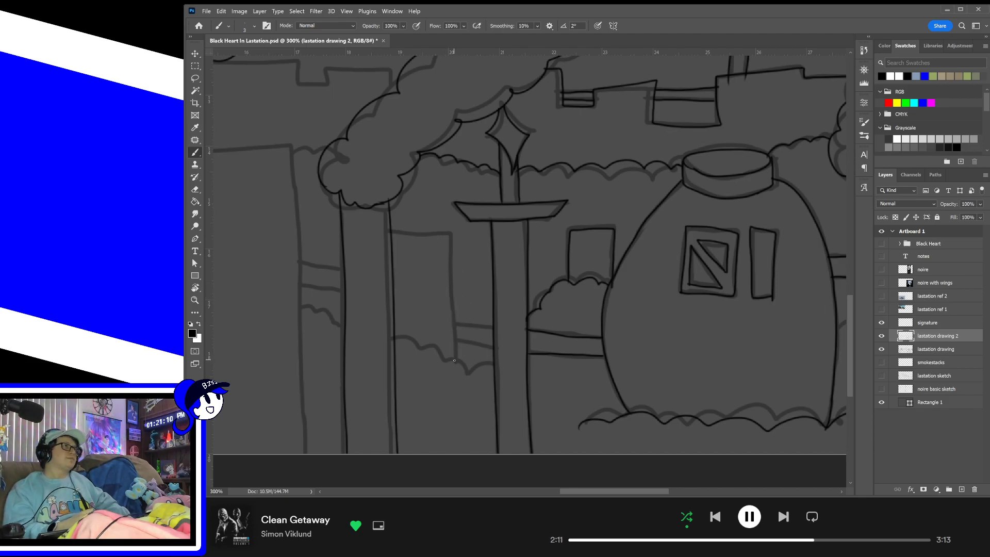
{"action": "mouse_move", "coordinate": [455, 359]}
{"action": "left_mouse_down"}
{"action": "mouse_move", "coordinate": [450, 238]}
{"action": "mouse_move", "coordinate": [401, 232]}
{"action": "mouse_move", "coordinate": [450, 241]}
{"action": "left_mouse_up"}
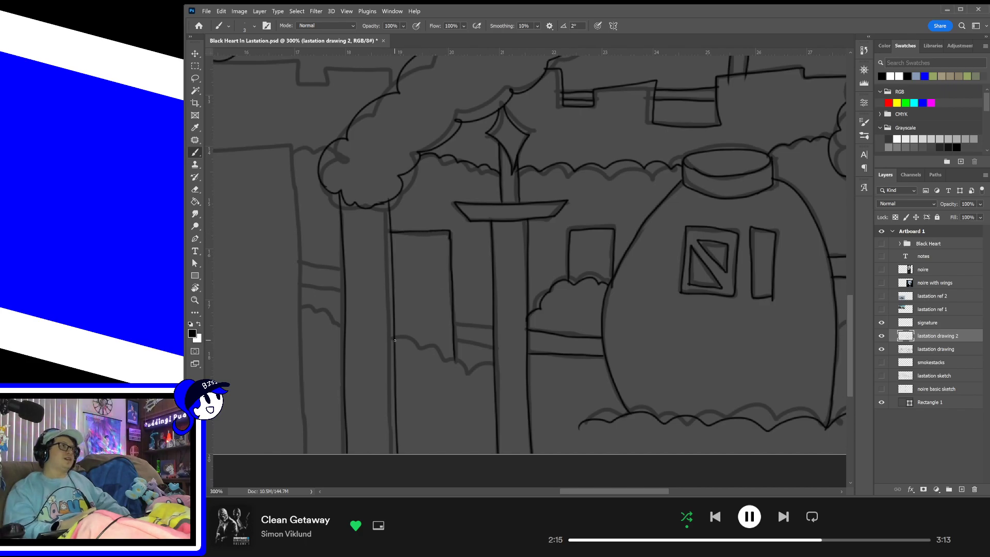
- Trace the bush tops and the horizontal lines between the third smokestack and the star-topped tower's column
{"action": "left_click_drag", "start_coordinate": [395, 341], "coordinate": [492, 377]}
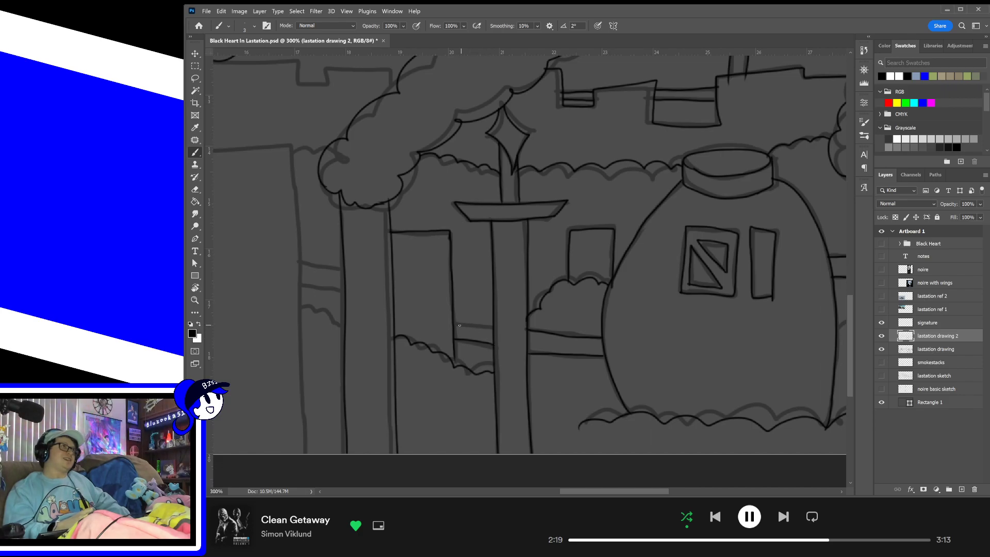
{"action": "left_click_drag", "start_coordinate": [456, 324], "coordinate": [494, 327]}
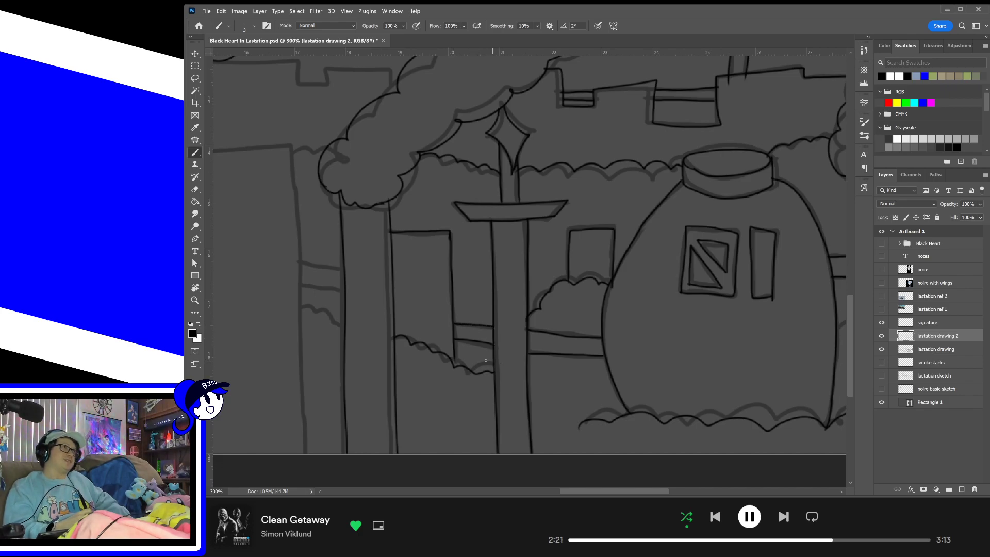
- Trace the four-pointed star beneath the second smoke plume, above the tall flat-topped building
{"action": "key", "text": "space"}
{"action": "left_click_drag", "start_coordinate": [650, 270], "coordinate": [459, 276]}
{"action": "left_click_drag", "start_coordinate": [588, 294], "coordinate": [477, 291]}
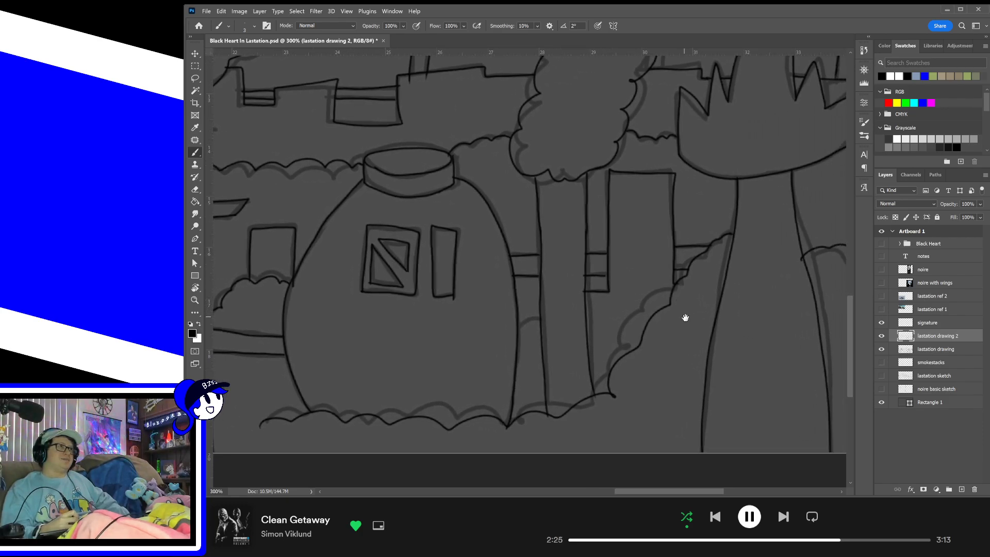
{"action": "left_click_drag", "start_coordinate": [686, 316], "coordinate": [614, 338]}
{"action": "mouse_move", "coordinate": [722, 330]}
{"action": "left_mouse_down"}
{"action": "mouse_move", "coordinate": [671, 328]}
{"action": "mouse_move", "coordinate": [674, 365]}
{"action": "mouse_move", "coordinate": [625, 357]}
{"action": "mouse_move", "coordinate": [707, 332]}
{"action": "mouse_move", "coordinate": [610, 360]}
{"action": "mouse_move", "coordinate": [652, 338]}
{"action": "mouse_move", "coordinate": [639, 361]}
{"action": "mouse_move", "coordinate": [659, 350]}
{"action": "mouse_move", "coordinate": [647, 349]}
{"action": "mouse_move", "coordinate": [657, 335]}
{"action": "mouse_move", "coordinate": [673, 355]}
{"action": "mouse_move", "coordinate": [656, 365]}
{"action": "mouse_move", "coordinate": [627, 345]}
{"action": "left_mouse_up"}
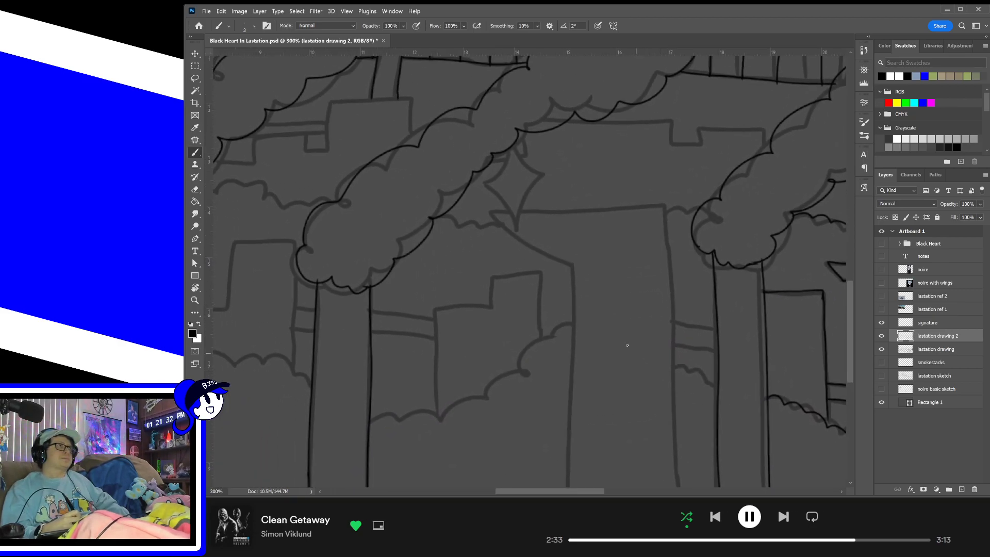
{"action": "left_click_drag", "start_coordinate": [485, 183], "coordinate": [511, 142]}
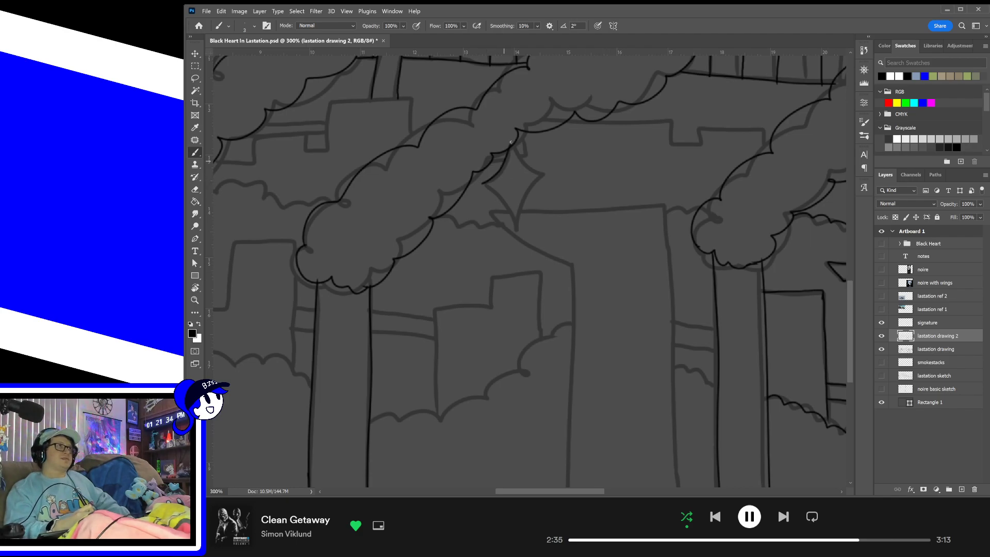
{"action": "key", "text": "ctrl+z"}
{"action": "left_click_drag", "start_coordinate": [484, 183], "coordinate": [515, 145]}
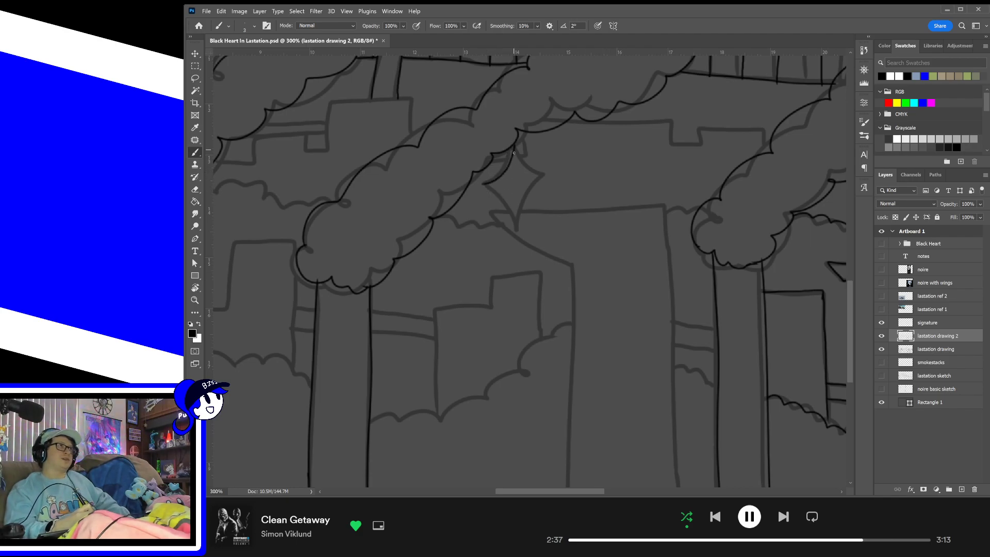
{"action": "key", "text": "ctrl+z"}
{"action": "left_click_drag", "start_coordinate": [484, 183], "coordinate": [512, 144]}
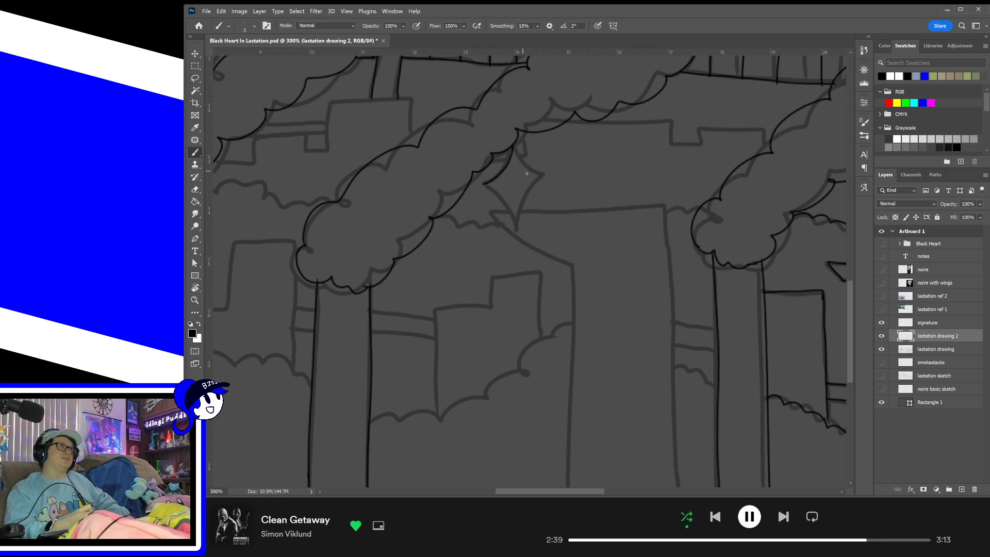
{"action": "left_click_drag", "start_coordinate": [541, 175], "coordinate": [513, 146]}
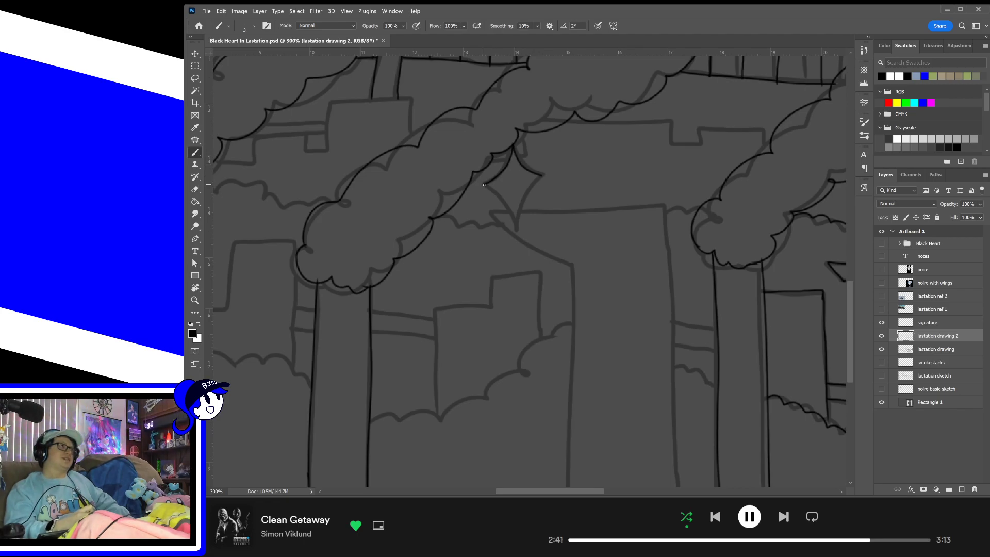
{"action": "mouse_move", "coordinate": [485, 185]}
{"action": "left_mouse_down"}
{"action": "mouse_move", "coordinate": [516, 227]}
{"action": "mouse_move", "coordinate": [543, 181]}
{"action": "left_mouse_up"}
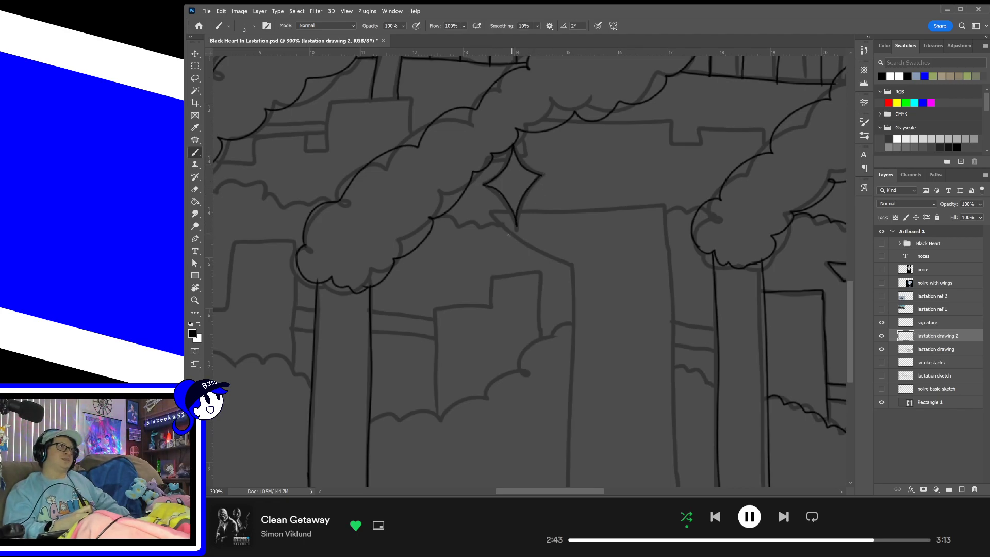
- Trace the flat top, upper corner and slanted underside of the tall building's overhang below the four-pointed star
{"action": "left_click_drag", "start_coordinate": [492, 213], "coordinate": [658, 207]}
{"action": "key", "text": "ctrl+z"}
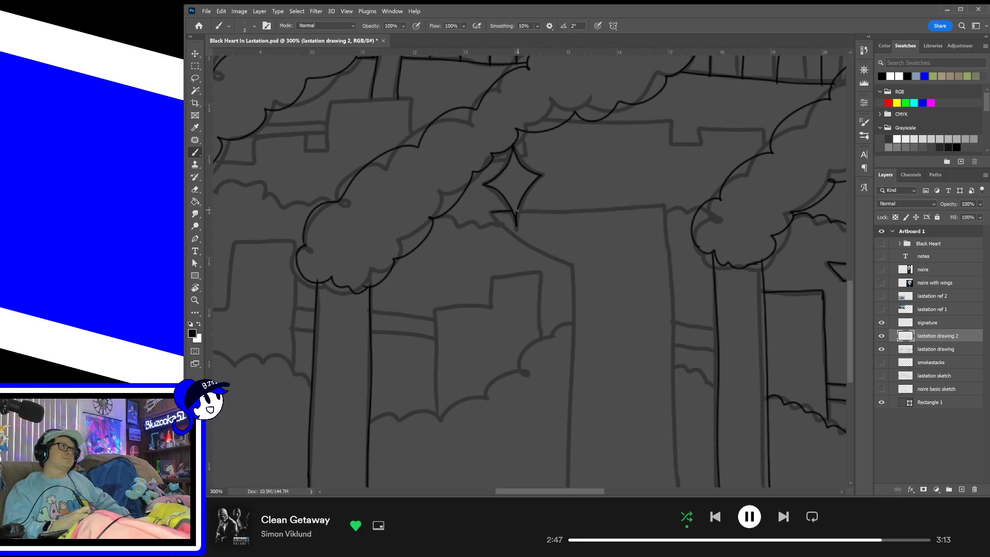
{"action": "left_click_drag", "start_coordinate": [519, 212], "coordinate": [657, 201]}
{"action": "key", "text": "ctrl+z"}
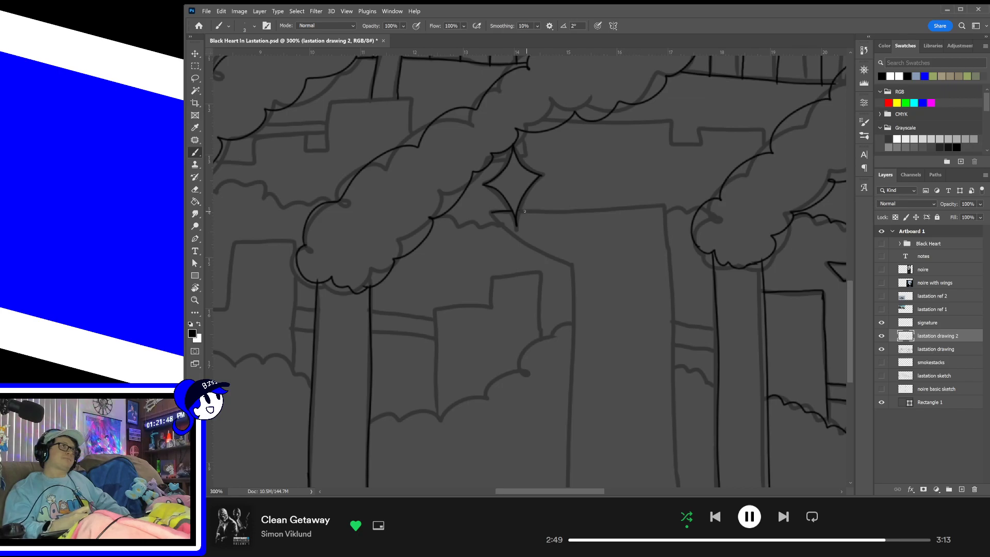
{"action": "mouse_move", "coordinate": [524, 211]}
{"action": "left_mouse_down"}
{"action": "mouse_move", "coordinate": [662, 206]}
{"action": "mouse_move", "coordinate": [665, 233]}
{"action": "left_mouse_up"}
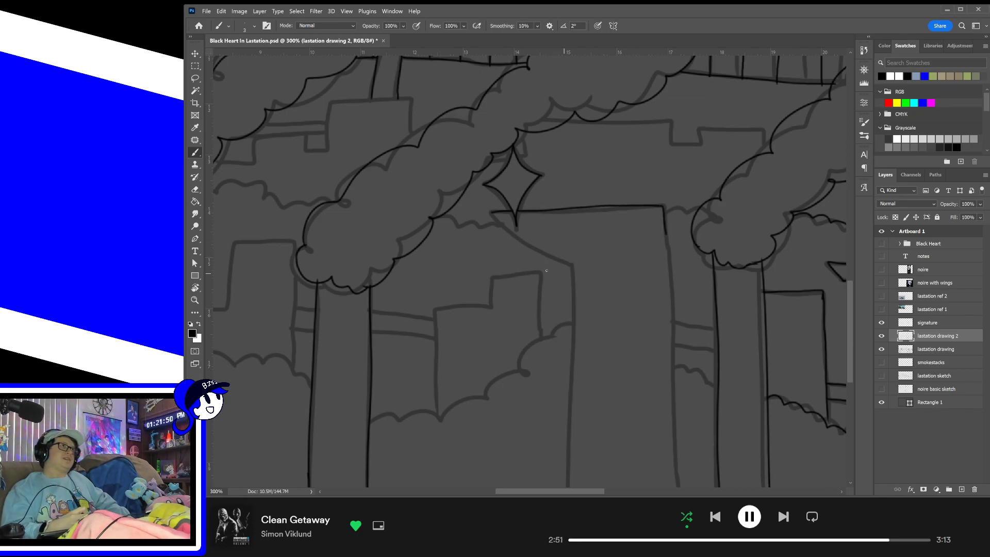
{"action": "mouse_move", "coordinate": [491, 212]}
{"action": "left_mouse_down"}
{"action": "mouse_move", "coordinate": [532, 249]}
{"action": "mouse_move", "coordinate": [570, 261]}
{"action": "left_mouse_up"}
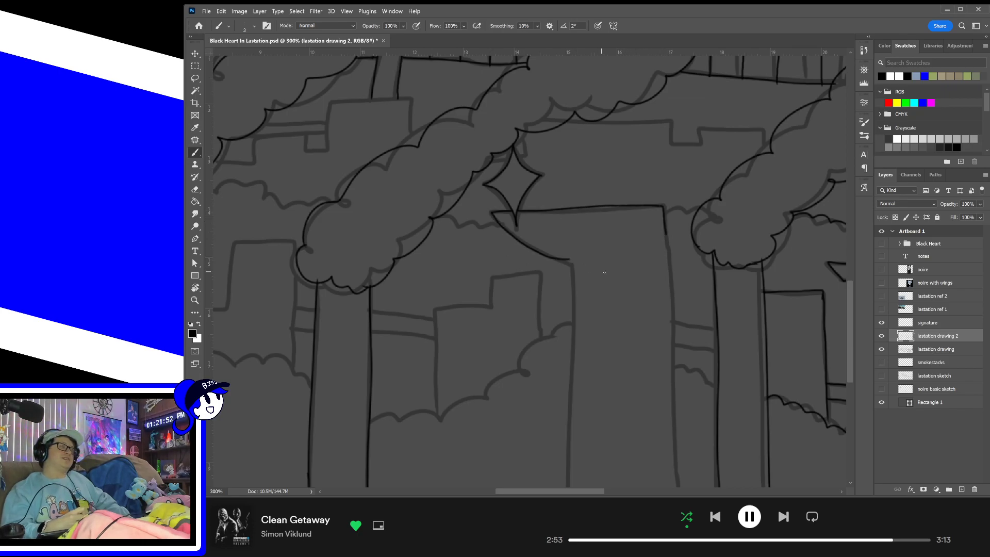
- Trace both long sides of the tall flat-topped building down to the artboard's lower edge
{"action": "scroll", "coordinate": [647, 273], "scroll_direction": "down", "scroll_amount": 3}
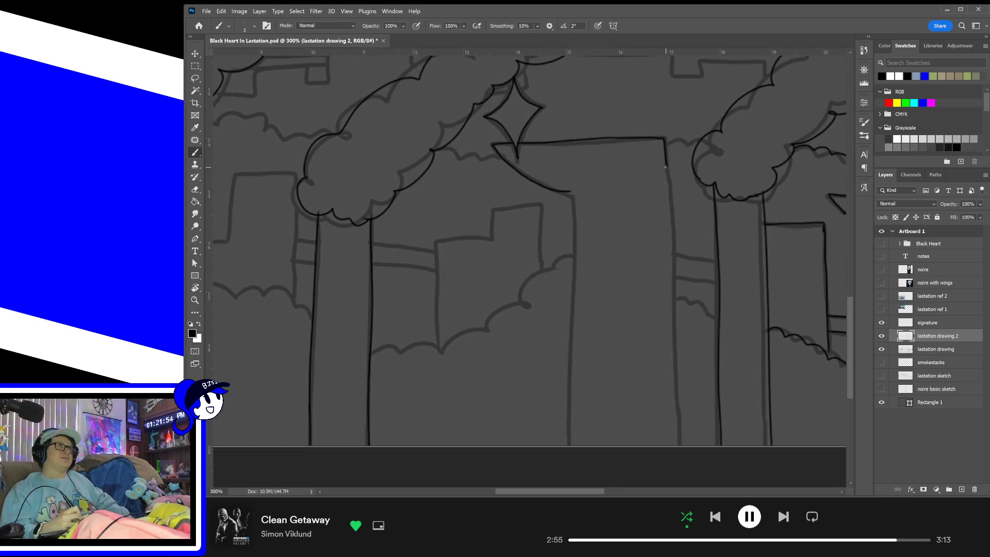
{"action": "left_click_drag", "start_coordinate": [665, 167], "coordinate": [669, 325]}
{"action": "key", "text": "ctrl+z"}
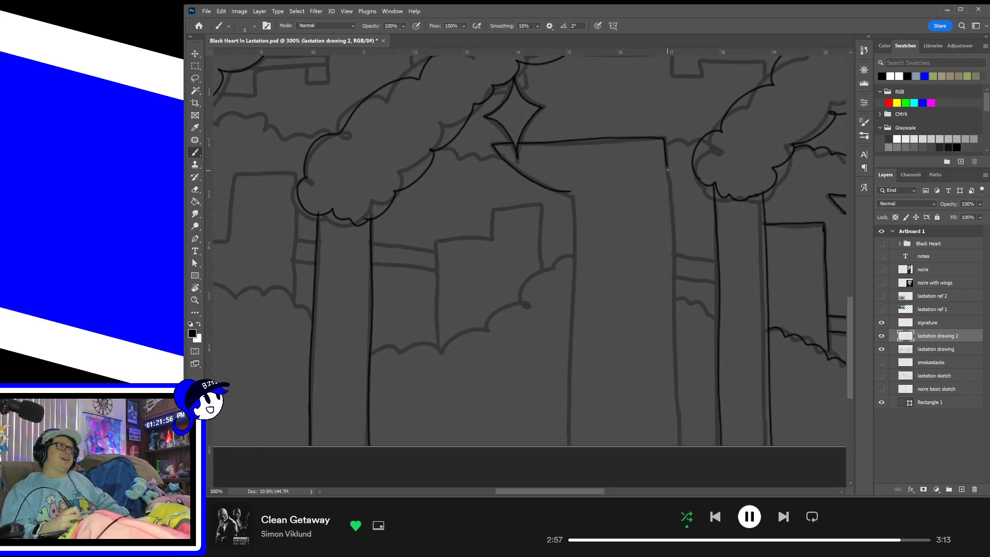
{"action": "left_click_drag", "start_coordinate": [667, 170], "coordinate": [690, 465]}
{"action": "key", "text": "ctrl+z"}
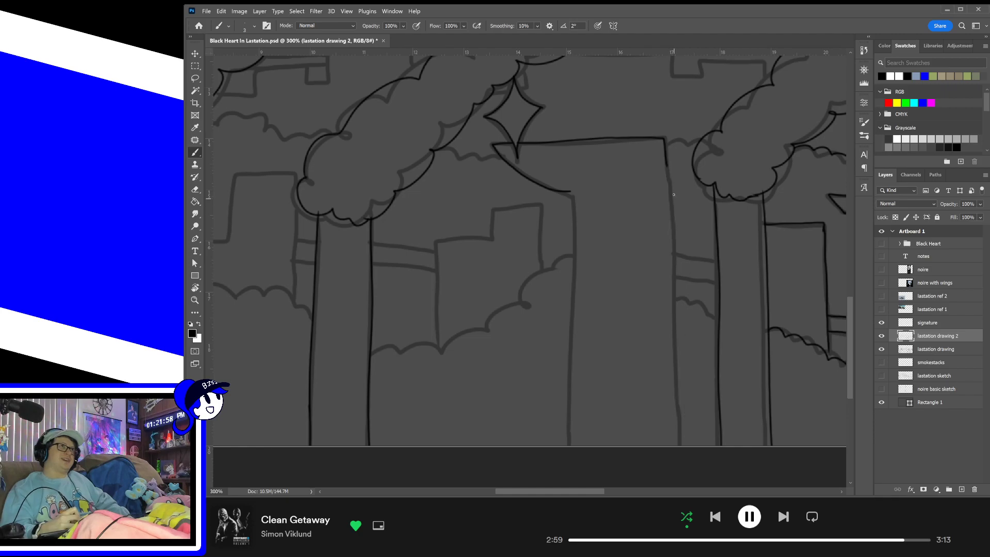
{"action": "left_click_drag", "start_coordinate": [668, 166], "coordinate": [683, 445]}
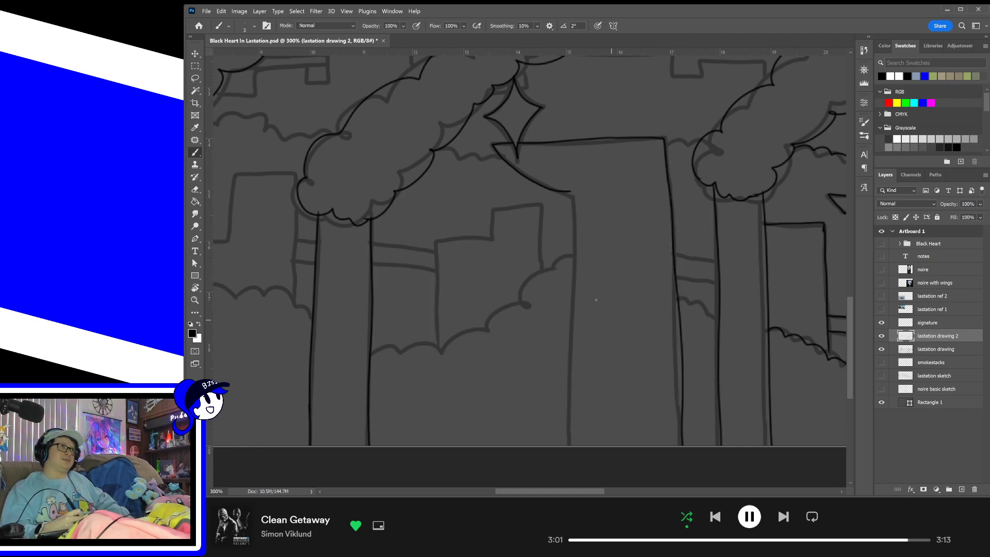
{"action": "left_click_drag", "start_coordinate": [569, 191], "coordinate": [580, 446]}
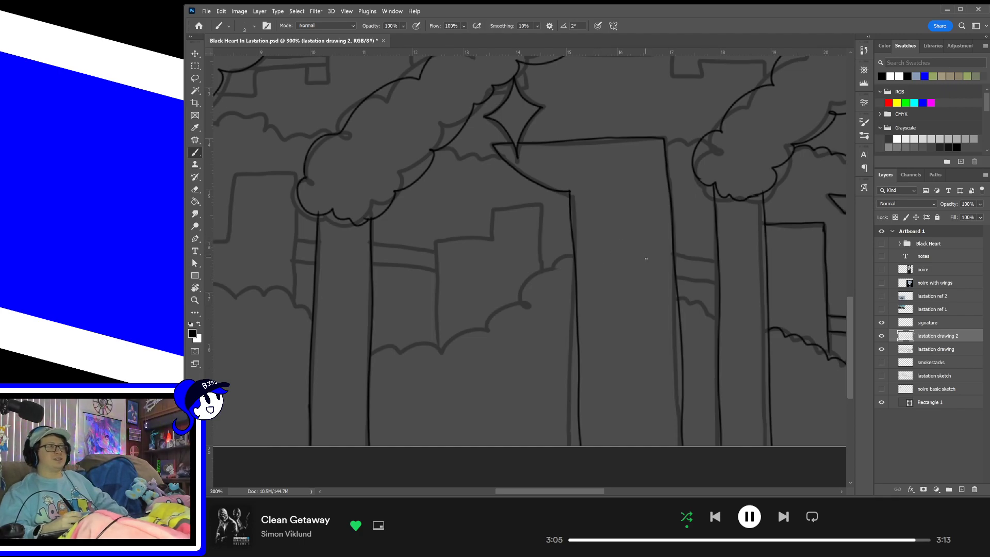
- Trace the bush top between the tall flat-topped building and the third smokestack
{"action": "left_click_drag", "start_coordinate": [650, 237], "coordinate": [627, 308]}
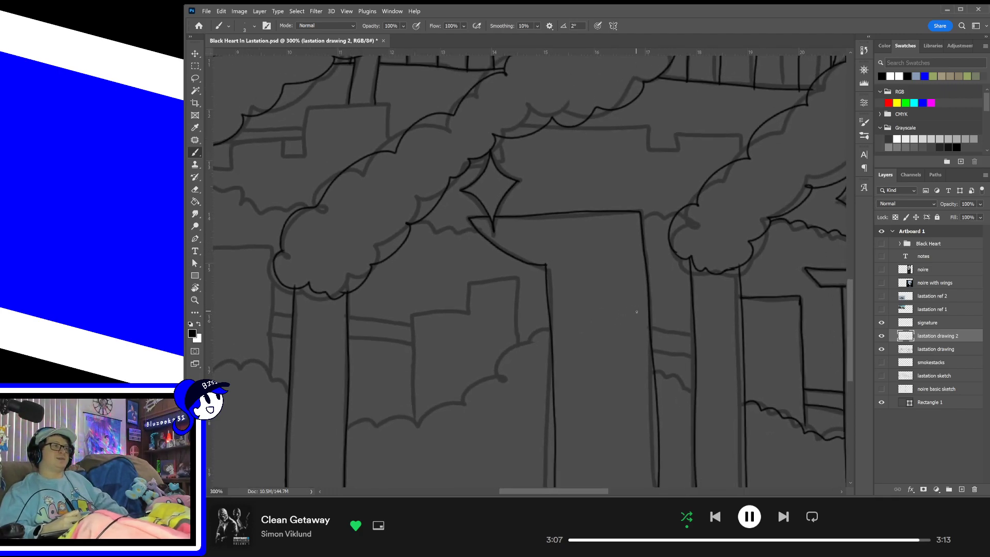
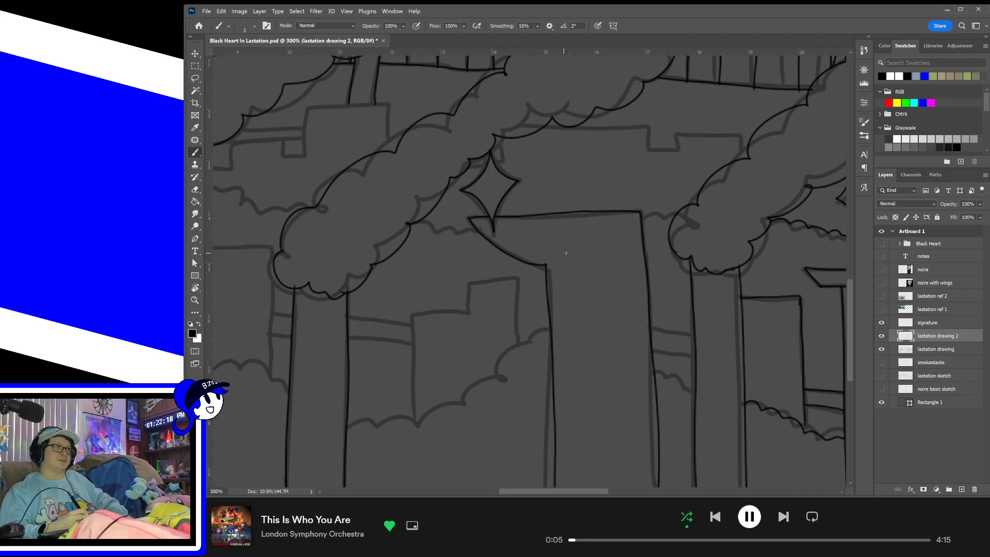
{"action": "mouse_move", "coordinate": [587, 258]}
{"action": "left_mouse_down"}
{"action": "mouse_move", "coordinate": [697, 241]}
{"action": "mouse_move", "coordinate": [625, 280]}
{"action": "mouse_move", "coordinate": [647, 274]}
{"action": "mouse_move", "coordinate": [610, 265]}
{"action": "left_mouse_up"}
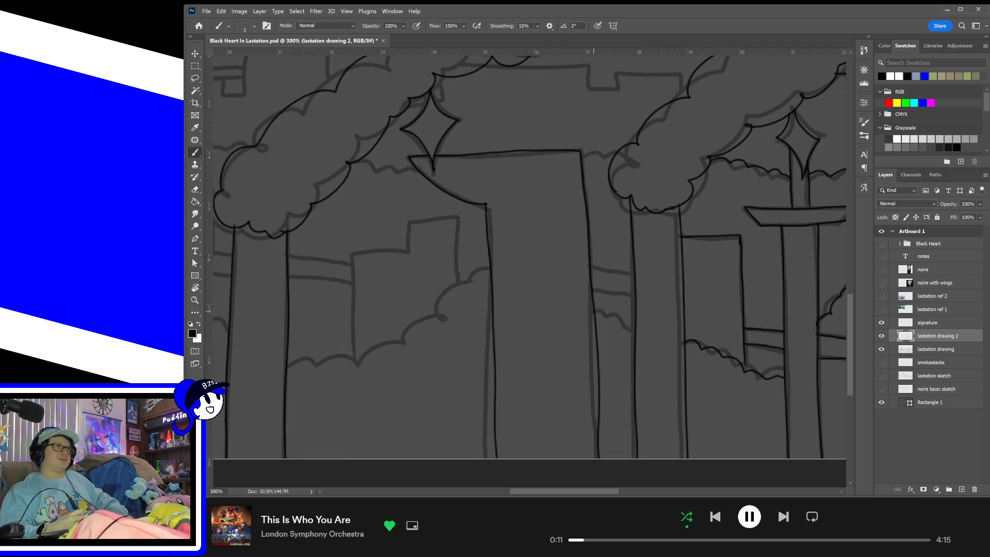
{"action": "left_click_drag", "start_coordinate": [594, 310], "coordinate": [633, 329]}
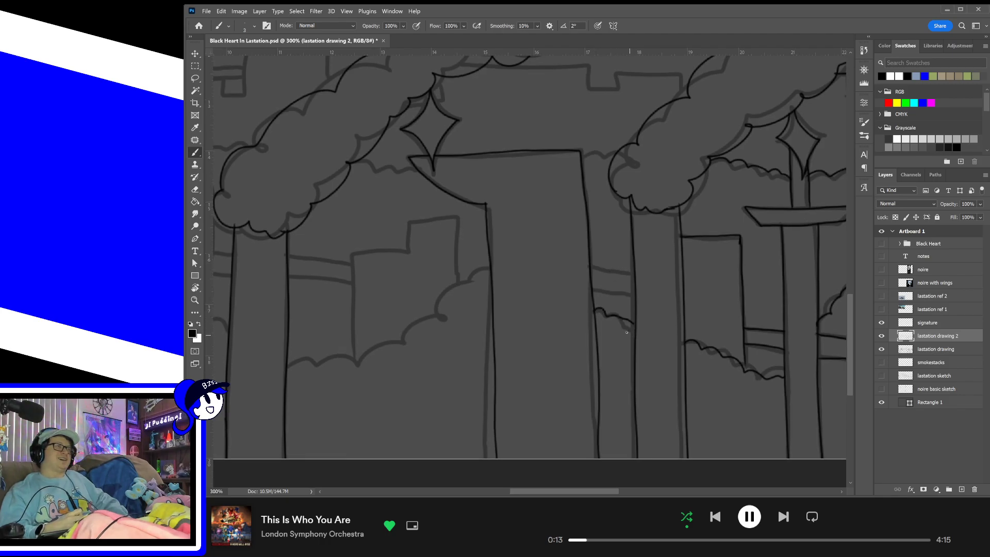
- Trace the bush tops and the stepped building with its two connecting beams between the second smokestack and the tall flat-topped building
{"action": "left_click_drag", "start_coordinate": [613, 256], "coordinate": [654, 297]}
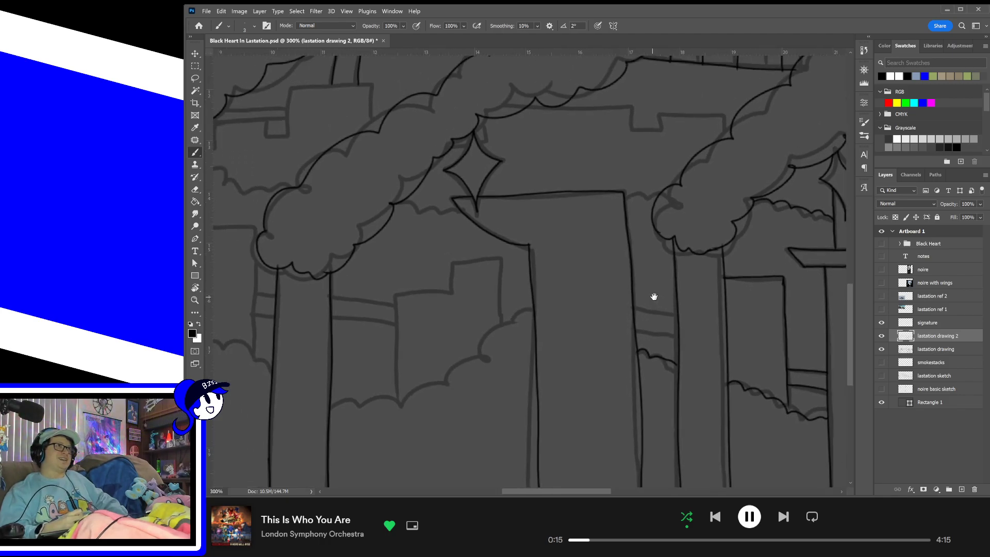
{"action": "mouse_move", "coordinate": [541, 271]}
{"action": "left_mouse_down"}
{"action": "mouse_move", "coordinate": [597, 327]}
{"action": "mouse_move", "coordinate": [657, 279]}
{"action": "left_mouse_up"}
{"action": "mouse_move", "coordinate": [618, 305]}
{"action": "left_mouse_down"}
{"action": "mouse_move", "coordinate": [651, 307]}
{"action": "mouse_move", "coordinate": [663, 284]}
{"action": "left_mouse_up"}
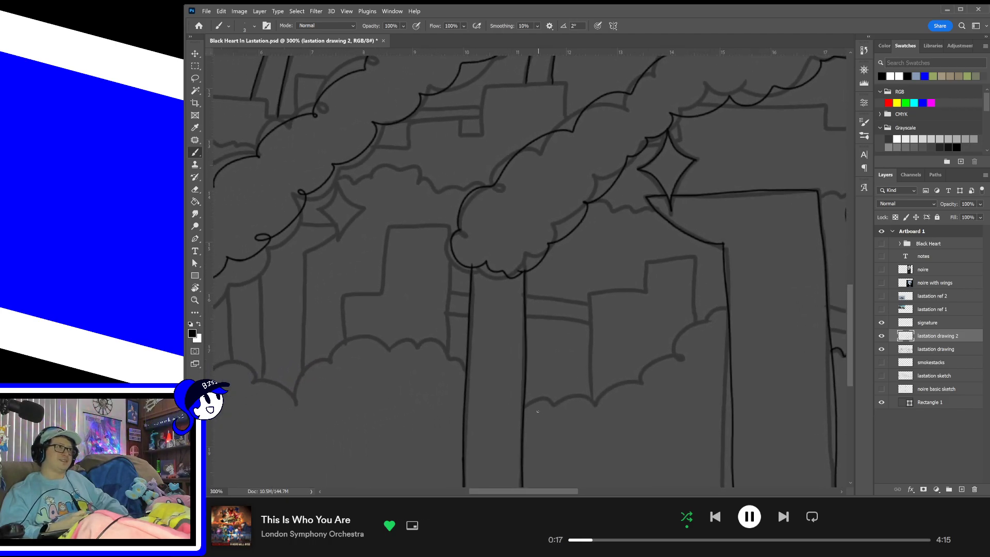
{"action": "mouse_move", "coordinate": [526, 404]}
{"action": "left_mouse_down"}
{"action": "mouse_move", "coordinate": [651, 368]}
{"action": "mouse_move", "coordinate": [717, 302]}
{"action": "mouse_move", "coordinate": [727, 306]}
{"action": "left_mouse_up"}
{"action": "mouse_move", "coordinate": [591, 396]}
{"action": "left_mouse_down"}
{"action": "mouse_move", "coordinate": [591, 344]}
{"action": "mouse_move", "coordinate": [651, 259]}
{"action": "mouse_move", "coordinate": [695, 258]}
{"action": "mouse_move", "coordinate": [693, 313]}
{"action": "left_mouse_up"}
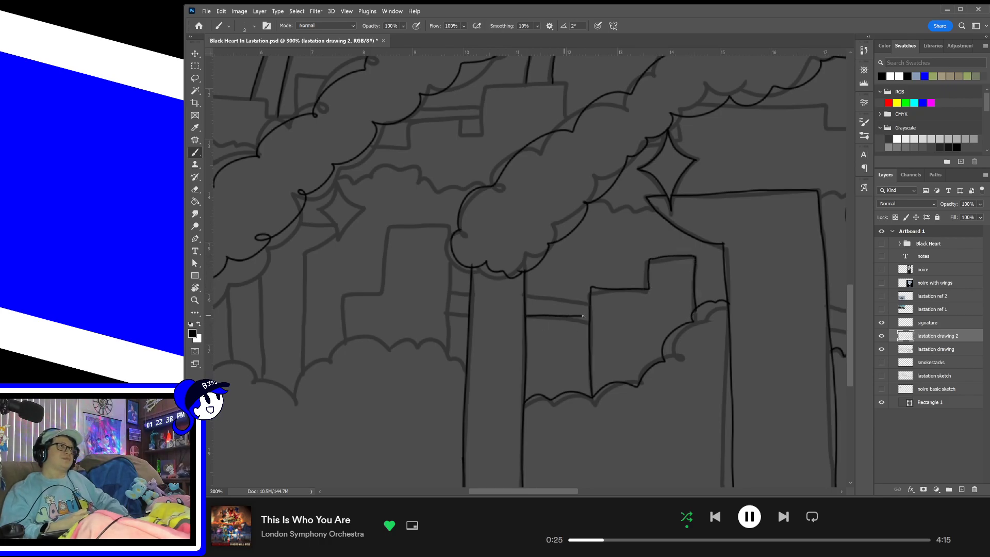
{"action": "left_click_drag", "start_coordinate": [525, 317], "coordinate": [582, 323]}
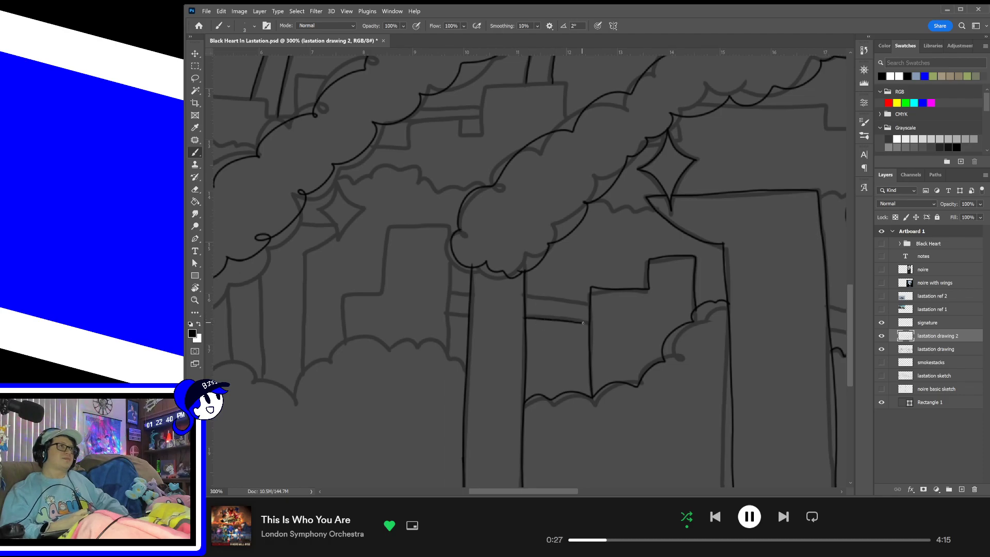
{"action": "left_click_drag", "start_coordinate": [523, 296], "coordinate": [578, 304]}
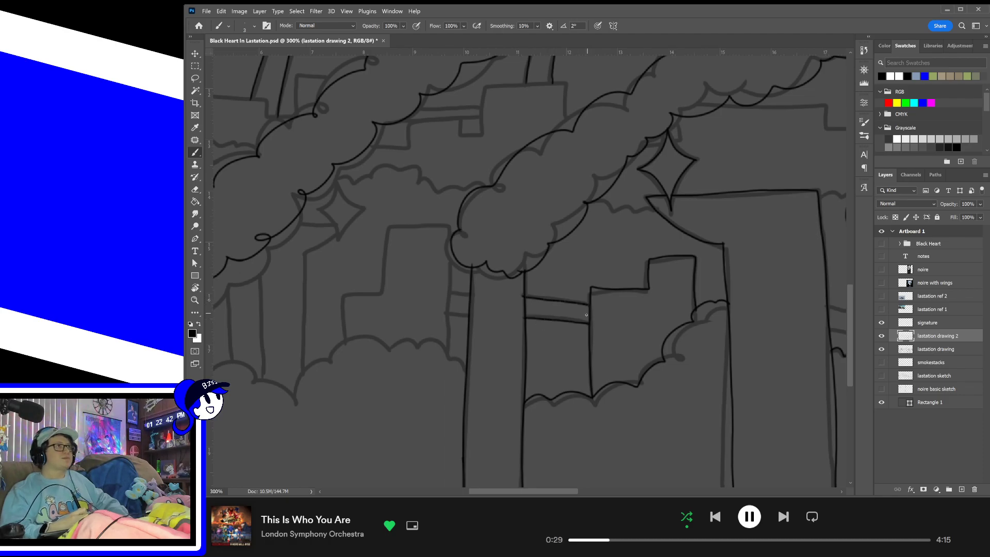
- Trace the rounded bush mound and the stepped building behind it, with its short beams reaching the second smokestack
{"action": "scroll", "coordinate": [640, 347], "scroll_direction": "left", "scroll_amount": 5}
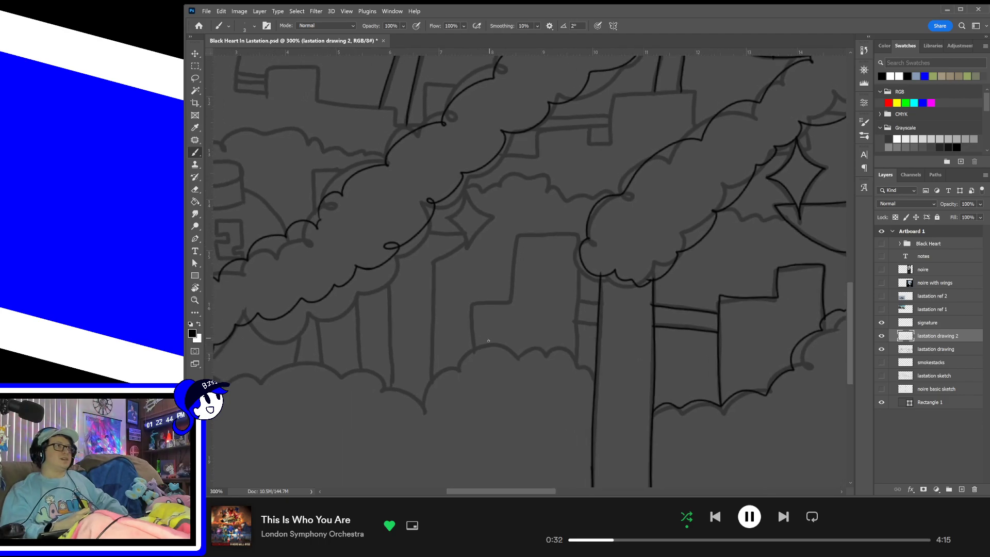
{"action": "mouse_move", "coordinate": [425, 393]}
{"action": "left_mouse_down"}
{"action": "mouse_move", "coordinate": [508, 353]}
{"action": "mouse_move", "coordinate": [587, 370]}
{"action": "left_mouse_up"}
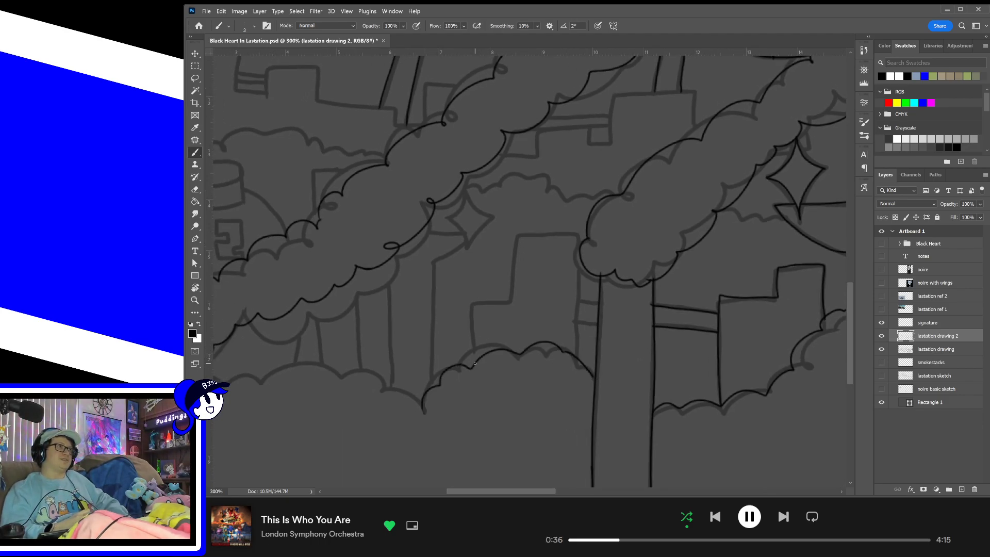
{"action": "mouse_move", "coordinate": [475, 363]}
{"action": "left_mouse_down"}
{"action": "mouse_move", "coordinate": [475, 296]}
{"action": "mouse_move", "coordinate": [502, 294]}
{"action": "mouse_move", "coordinate": [523, 244]}
{"action": "mouse_move", "coordinate": [581, 237]}
{"action": "left_mouse_up"}
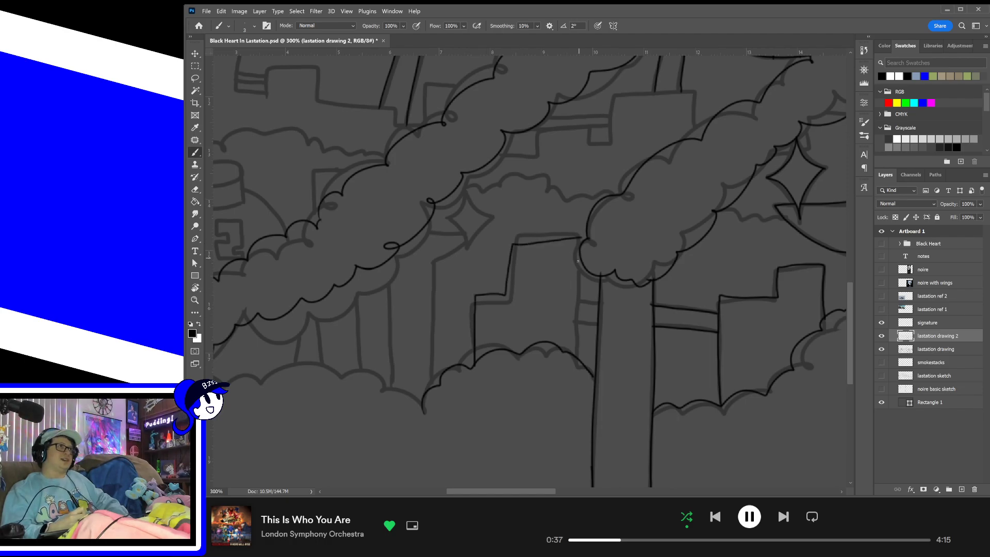
{"action": "key", "text": "ctrl+z"}
{"action": "mouse_move", "coordinate": [473, 369]}
{"action": "left_mouse_down"}
{"action": "mouse_move", "coordinate": [475, 319]}
{"action": "mouse_move", "coordinate": [485, 301]}
{"action": "mouse_move", "coordinate": [511, 292]}
{"action": "mouse_move", "coordinate": [520, 240]}
{"action": "mouse_move", "coordinate": [579, 238]}
{"action": "mouse_move", "coordinate": [581, 350]}
{"action": "mouse_move", "coordinate": [598, 324]}
{"action": "left_mouse_up"}
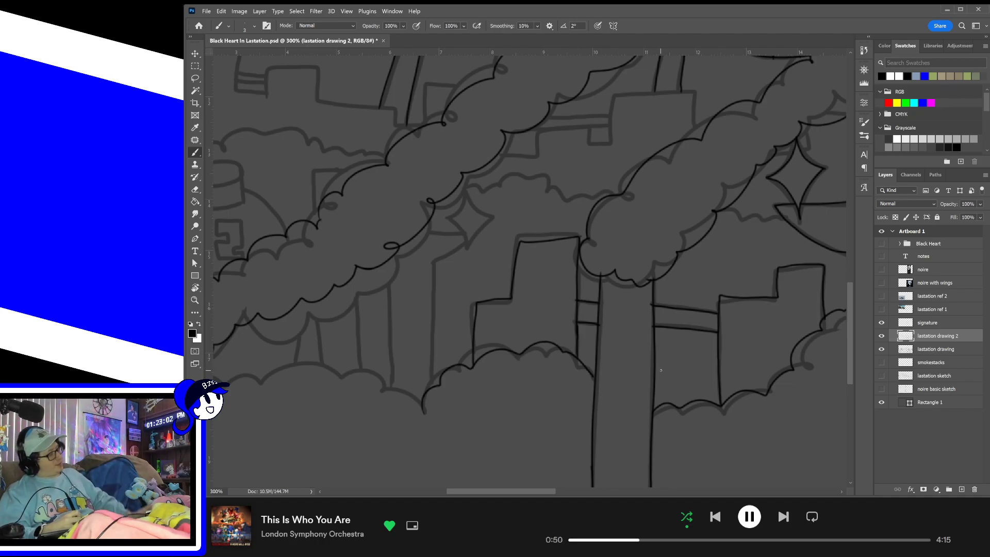
- Trace the four-pointed star beneath the first smoke plume and the slanted roof edge running down from it
{"action": "left_click_drag", "start_coordinate": [535, 406], "coordinate": [666, 394]}
{"action": "left_click_drag", "start_coordinate": [603, 297], "coordinate": [604, 351]}
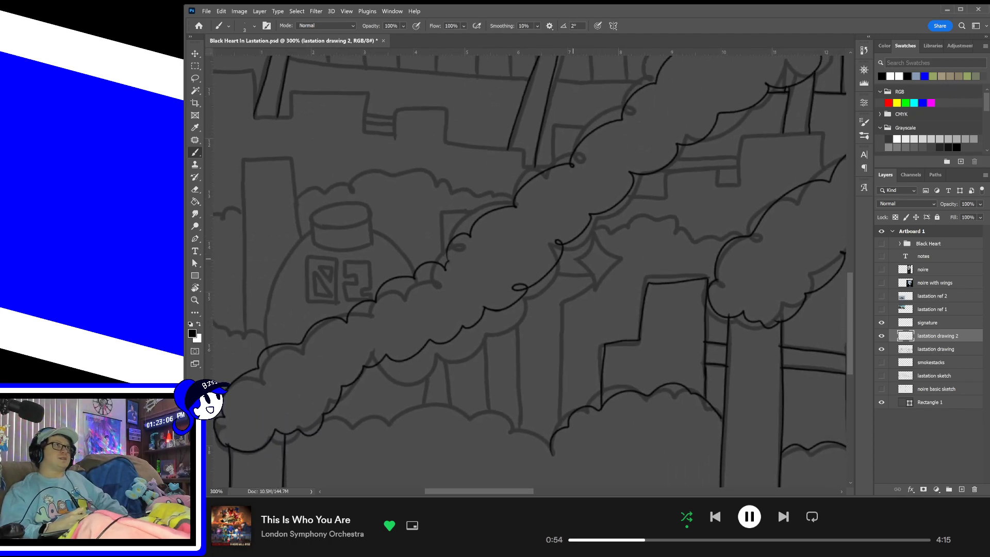
{"action": "mouse_move", "coordinate": [574, 259]}
{"action": "left_mouse_down"}
{"action": "mouse_move", "coordinate": [614, 250]}
{"action": "mouse_move", "coordinate": [599, 290]}
{"action": "mouse_move", "coordinate": [575, 260]}
{"action": "mouse_move", "coordinate": [596, 233]}
{"action": "mouse_move", "coordinate": [599, 289]}
{"action": "mouse_move", "coordinate": [594, 235]}
{"action": "mouse_move", "coordinate": [598, 287]}
{"action": "mouse_move", "coordinate": [585, 259]}
{"action": "mouse_move", "coordinate": [596, 241]}
{"action": "mouse_move", "coordinate": [598, 286]}
{"action": "mouse_move", "coordinate": [577, 260]}
{"action": "mouse_move", "coordinate": [585, 273]}
{"action": "mouse_move", "coordinate": [564, 304]}
{"action": "left_mouse_up"}
{"action": "key", "text": "ctrl+z"}
{"action": "key", "text": "ctrl+z"}
{"action": "key", "text": "ctrl+z"}
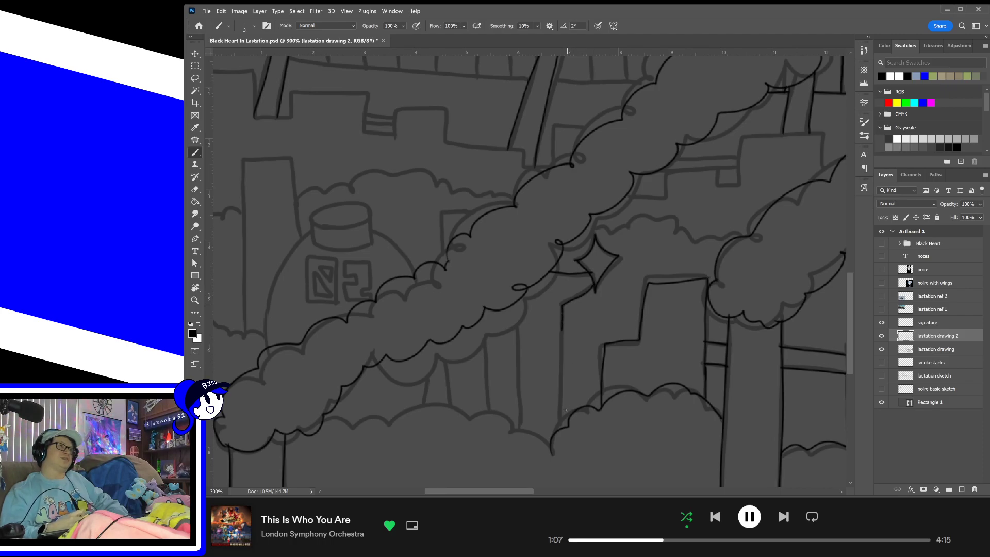
- Trace the right vertical side of the star-marked building from the slanted roof edge down to the bushes
{"action": "left_click_drag", "start_coordinate": [562, 427], "coordinate": [567, 317]}
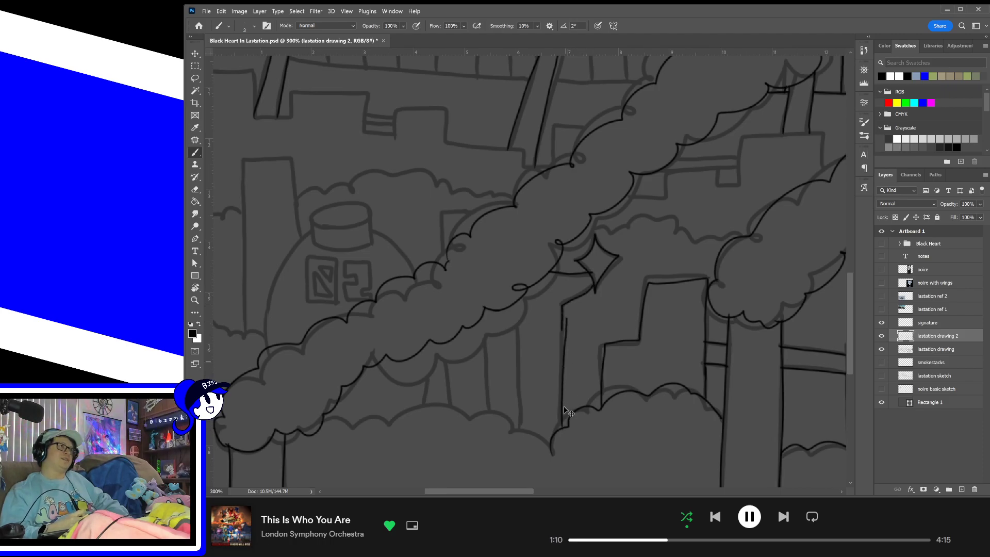
{"action": "key", "text": "ctrl+z"}
{"action": "left_click_drag", "start_coordinate": [559, 434], "coordinate": [559, 325]}
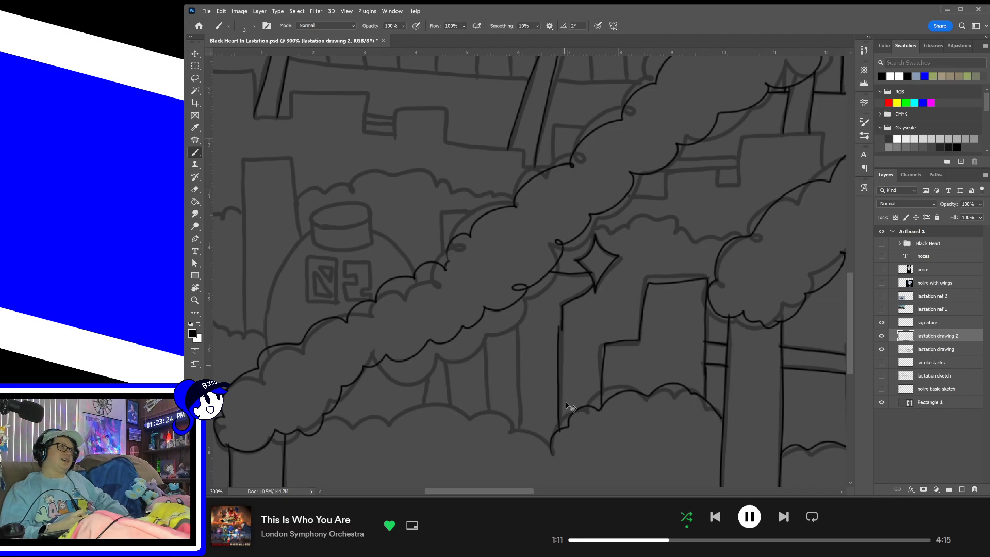
{"action": "key", "text": "ctrl+z"}
{"action": "left_click_drag", "start_coordinate": [561, 433], "coordinate": [562, 334]}
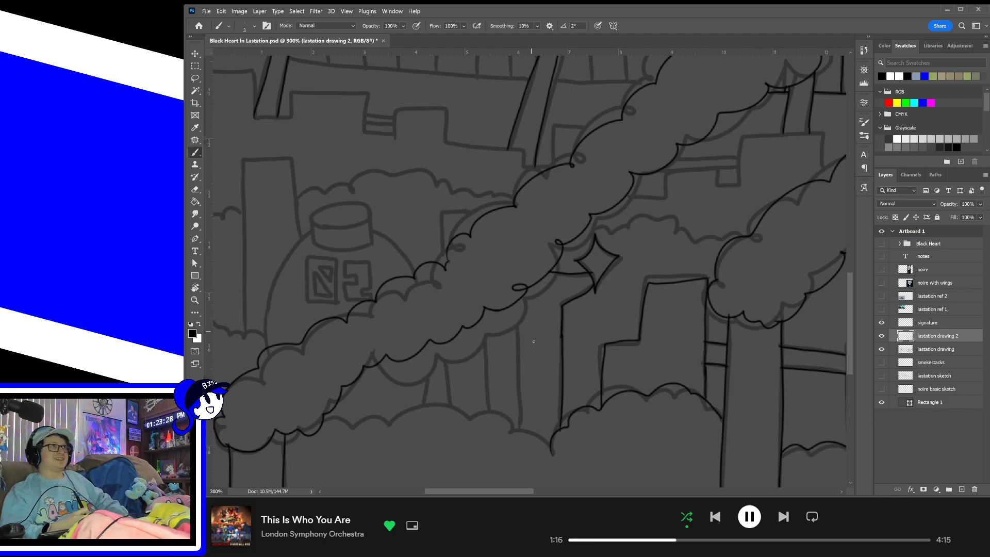
- Trace the bush tops running from the first smokestack to the dip below the star-marked building
{"action": "mouse_move", "coordinate": [466, 434]}
{"action": "left_mouse_down"}
{"action": "mouse_move", "coordinate": [555, 378]}
{"action": "mouse_move", "coordinate": [560, 343]}
{"action": "left_mouse_up"}
{"action": "mouse_move", "coordinate": [418, 328]}
{"action": "left_mouse_down"}
{"action": "mouse_move", "coordinate": [570, 322]}
{"action": "mouse_move", "coordinate": [642, 348]}
{"action": "mouse_move", "coordinate": [649, 363]}
{"action": "left_mouse_up"}
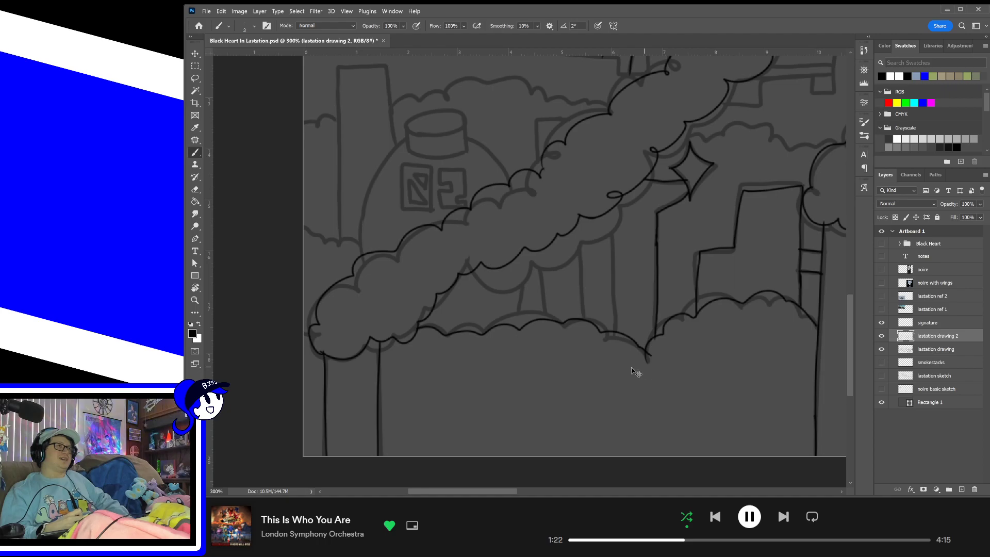
{"action": "key", "text": "ctrl+z"}
{"action": "mouse_move", "coordinate": [418, 329]}
{"action": "left_mouse_down"}
{"action": "mouse_move", "coordinate": [448, 336]}
{"action": "mouse_move", "coordinate": [534, 320]}
{"action": "mouse_move", "coordinate": [592, 323]}
{"action": "mouse_move", "coordinate": [631, 350]}
{"action": "left_mouse_up"}
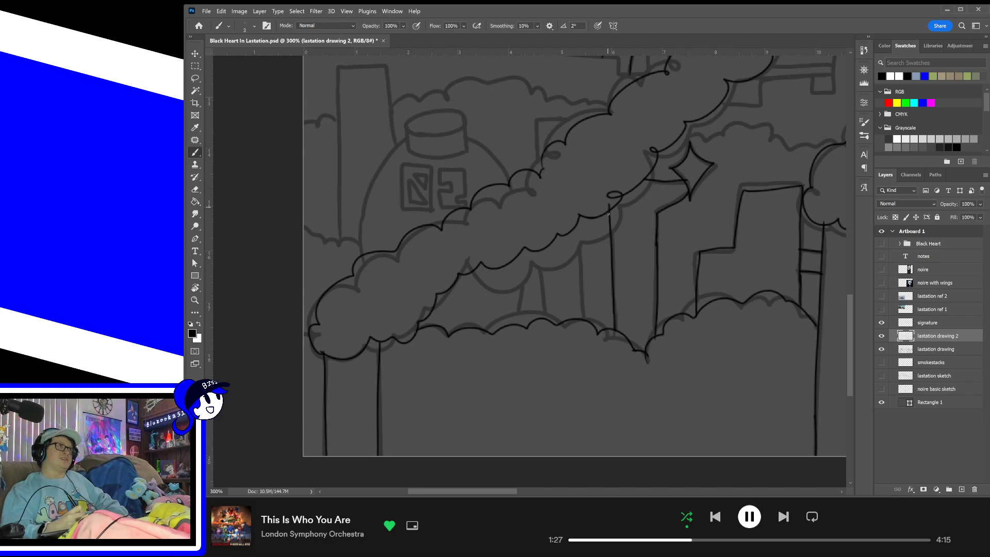
- Trace the left vertical side of the star-marked building between the smoke plume and the bushes
{"action": "left_click_drag", "start_coordinate": [615, 301], "coordinate": [618, 209]}
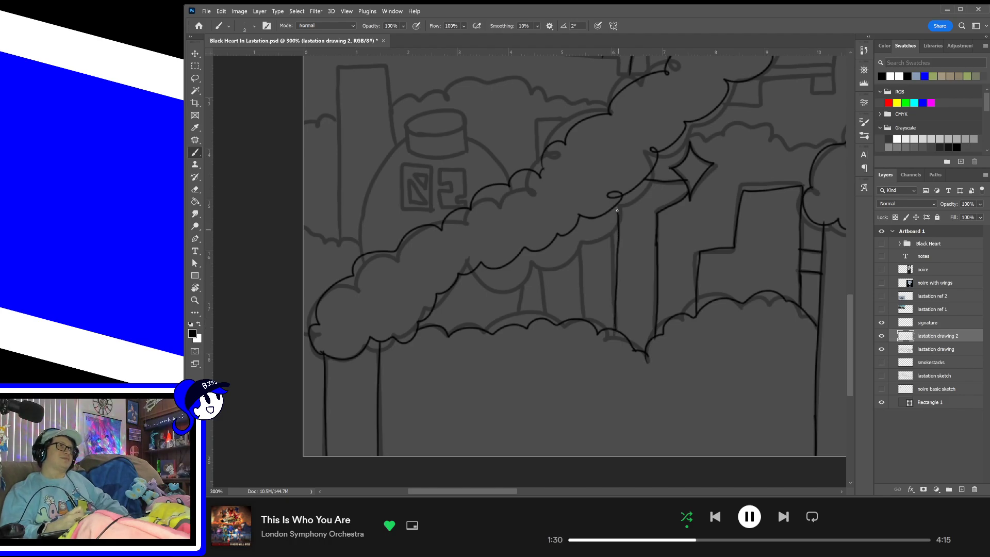
{"action": "key", "text": "ctrl+z"}
{"action": "left_click_drag", "start_coordinate": [615, 330], "coordinate": [613, 211]}
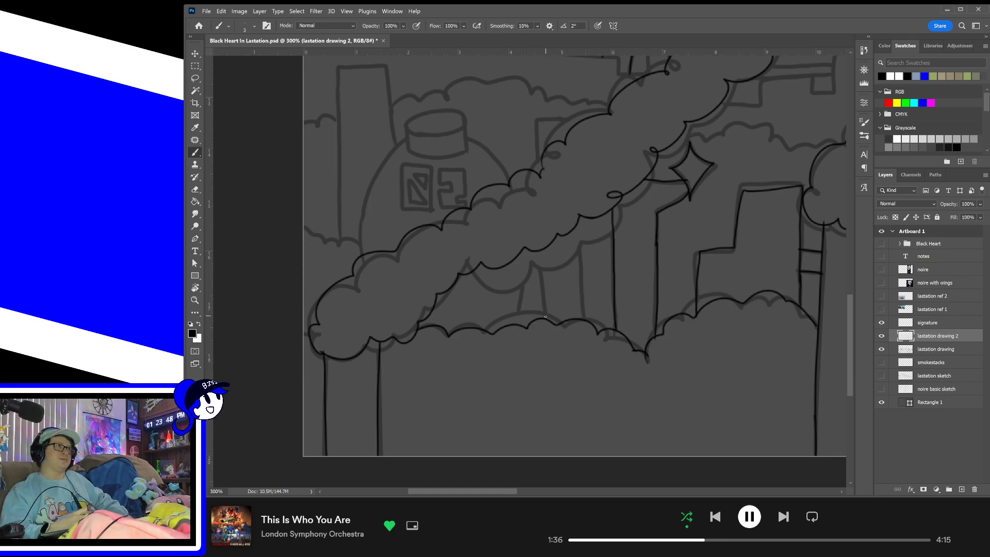
- Trace the two upright lines beneath the first smoke plume, left of the star-marked building, down to the bush tops
{"action": "left_click_drag", "start_coordinate": [543, 310], "coordinate": [543, 245]}
{"action": "key", "text": "ctrl+z"}
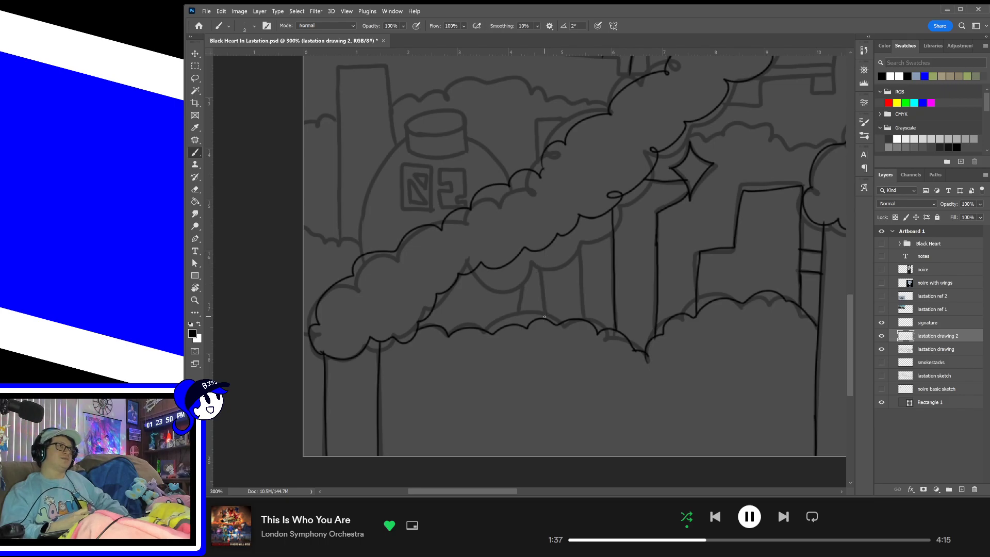
{"action": "left_click_drag", "start_coordinate": [542, 292], "coordinate": [541, 253]}
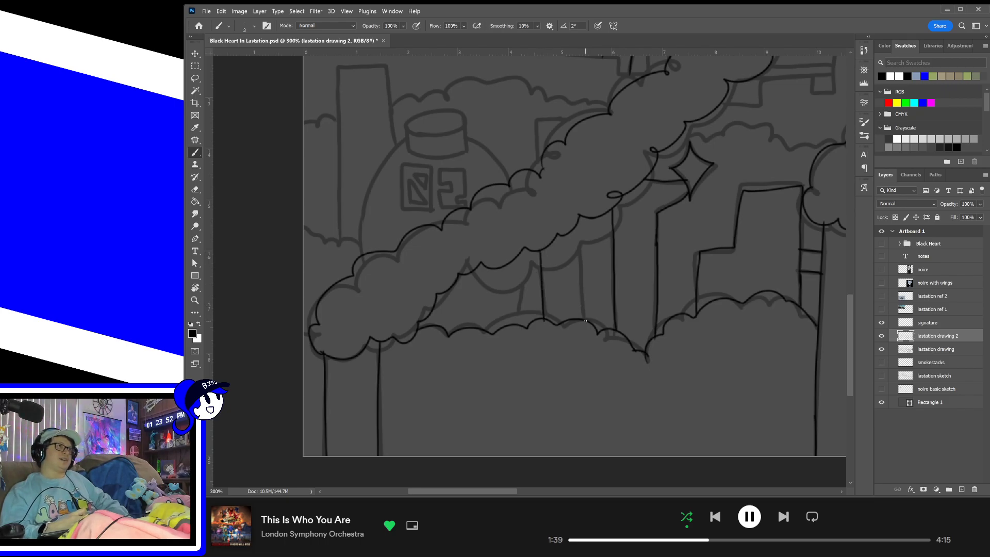
{"action": "left_click_drag", "start_coordinate": [585, 320], "coordinate": [579, 220]}
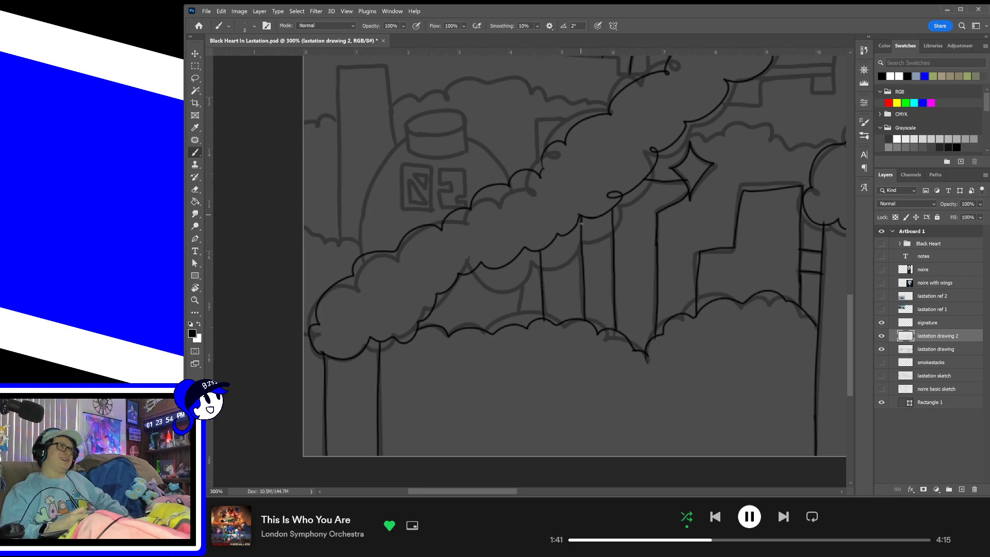
- Trace the side and top edge of the small building jutting out above the first smoke plume
{"action": "scroll", "coordinate": [585, 226], "scroll_direction": "up", "scroll_amount": 3}
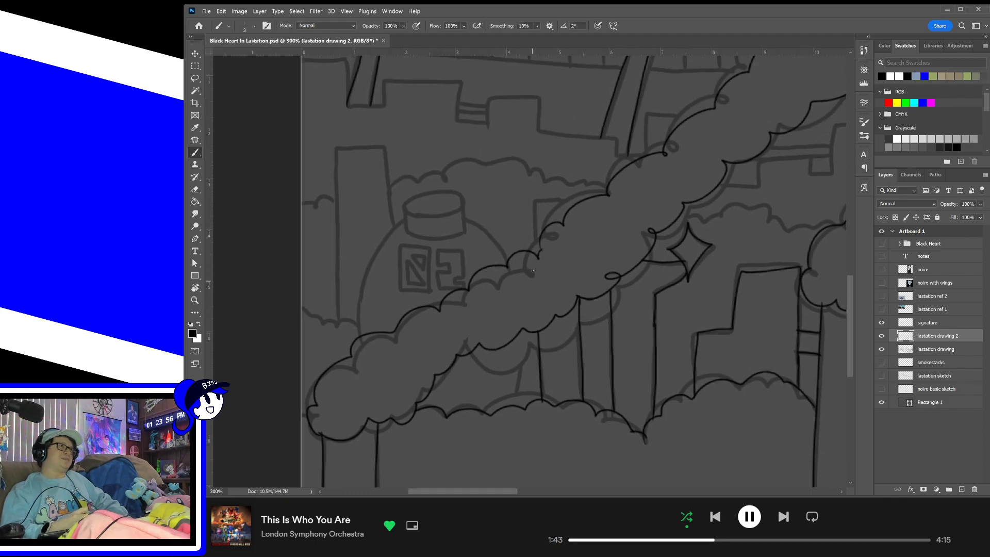
{"action": "mouse_move", "coordinate": [535, 256]}
{"action": "left_mouse_down"}
{"action": "mouse_move", "coordinate": [534, 201]}
{"action": "mouse_move", "coordinate": [597, 199]}
{"action": "left_mouse_up"}
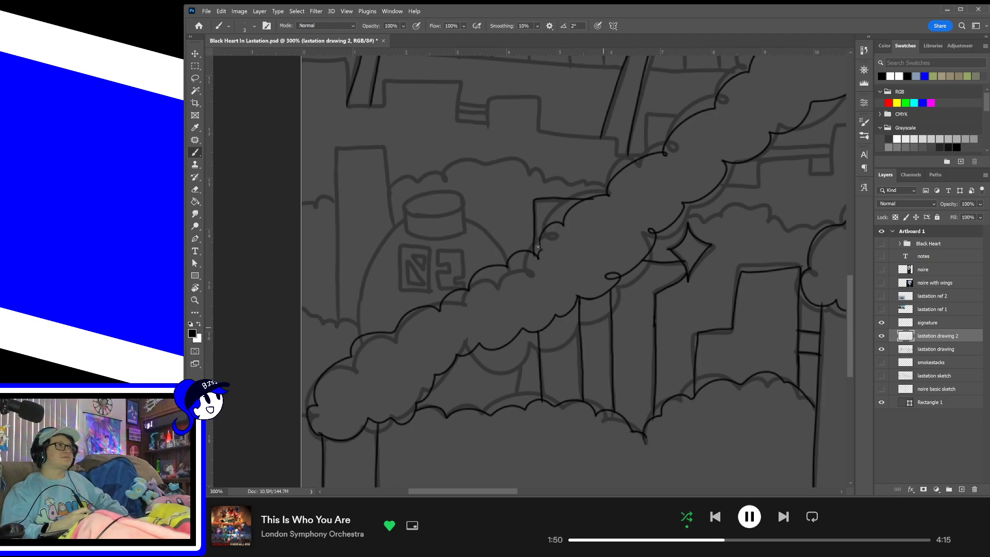
{"action": "key", "text": "ctrl+z"}
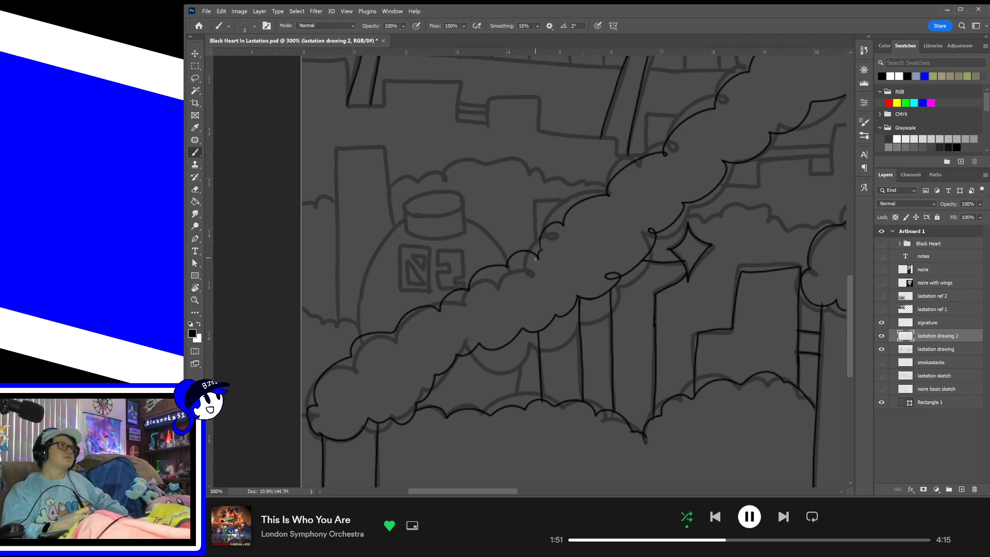
{"action": "mouse_move", "coordinate": [534, 239]}
{"action": "left_mouse_down"}
{"action": "mouse_move", "coordinate": [533, 202]}
{"action": "mouse_move", "coordinate": [563, 199]}
{"action": "left_mouse_up"}
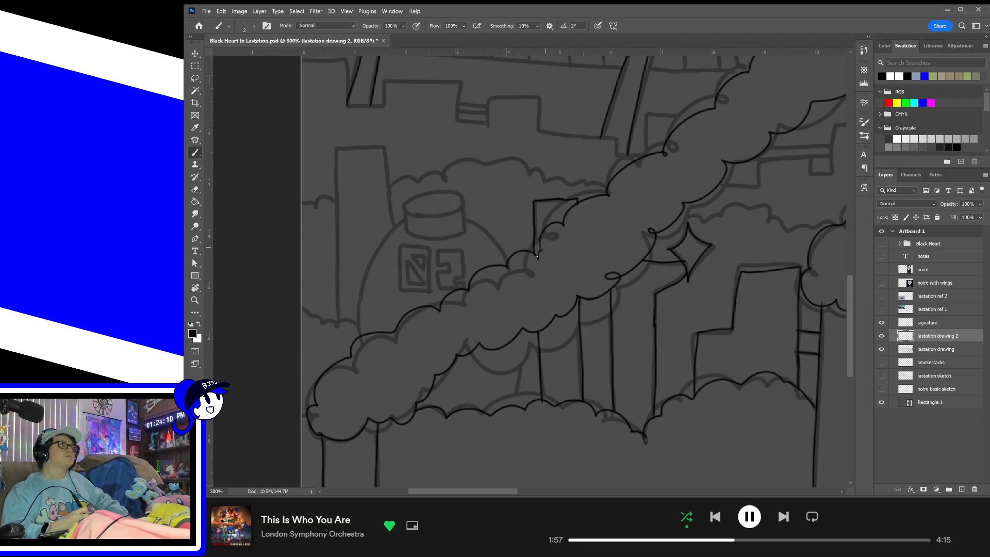
- Trace the cylindrical cap on top of the domed tank
{"action": "mouse_move", "coordinate": [519, 270]}
{"action": "left_mouse_down"}
{"action": "mouse_move", "coordinate": [612, 252]}
{"action": "mouse_move", "coordinate": [602, 255]}
{"action": "left_mouse_up"}
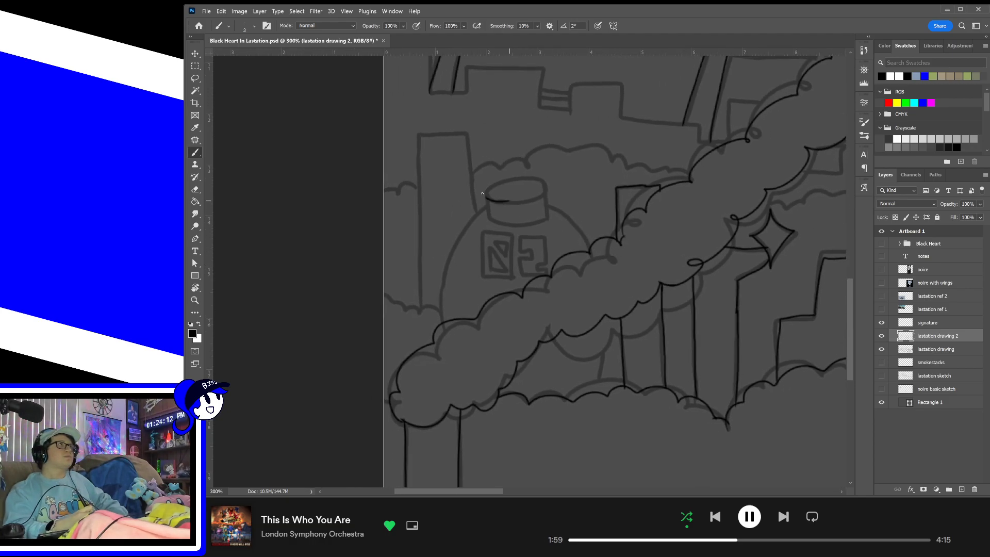
{"action": "mouse_move", "coordinate": [482, 194]}
{"action": "left_mouse_down"}
{"action": "mouse_move", "coordinate": [501, 202]}
{"action": "mouse_move", "coordinate": [540, 194]}
{"action": "mouse_move", "coordinate": [489, 194]}
{"action": "mouse_move", "coordinate": [548, 214]}
{"action": "mouse_move", "coordinate": [545, 186]}
{"action": "left_mouse_up"}
{"action": "key", "text": "ctrl+z"}
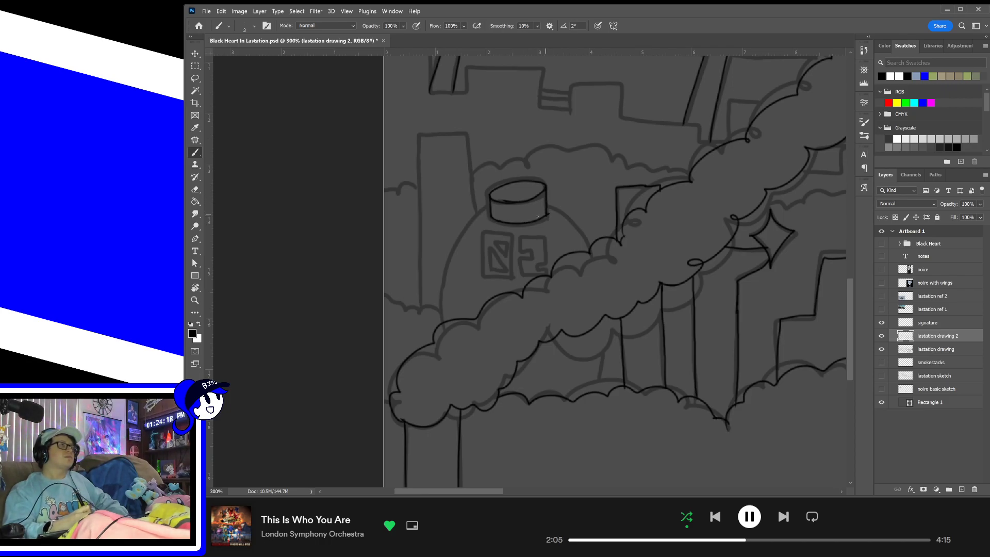
- Trace the blocky outlined number 02 on the front of the domed tank
{"action": "mouse_move", "coordinate": [485, 275]}
{"action": "left_mouse_down"}
{"action": "mouse_move", "coordinate": [491, 232]}
{"action": "mouse_move", "coordinate": [512, 255]}
{"action": "mouse_move", "coordinate": [497, 274]}
{"action": "mouse_move", "coordinate": [490, 252]}
{"action": "mouse_move", "coordinate": [500, 267]}
{"action": "mouse_move", "coordinate": [505, 254]}
{"action": "mouse_move", "coordinate": [492, 240]}
{"action": "mouse_move", "coordinate": [506, 243]}
{"action": "mouse_move", "coordinate": [506, 254]}
{"action": "mouse_move", "coordinate": [519, 236]}
{"action": "mouse_move", "coordinate": [543, 237]}
{"action": "mouse_move", "coordinate": [545, 260]}
{"action": "mouse_move", "coordinate": [534, 269]}
{"action": "mouse_move", "coordinate": [548, 277]}
{"action": "mouse_move", "coordinate": [520, 277]}
{"action": "mouse_move", "coordinate": [519, 257]}
{"action": "mouse_move", "coordinate": [540, 252]}
{"action": "mouse_move", "coordinate": [518, 242]}
{"action": "left_mouse_up"}
{"action": "key", "text": "ctrl+z"}
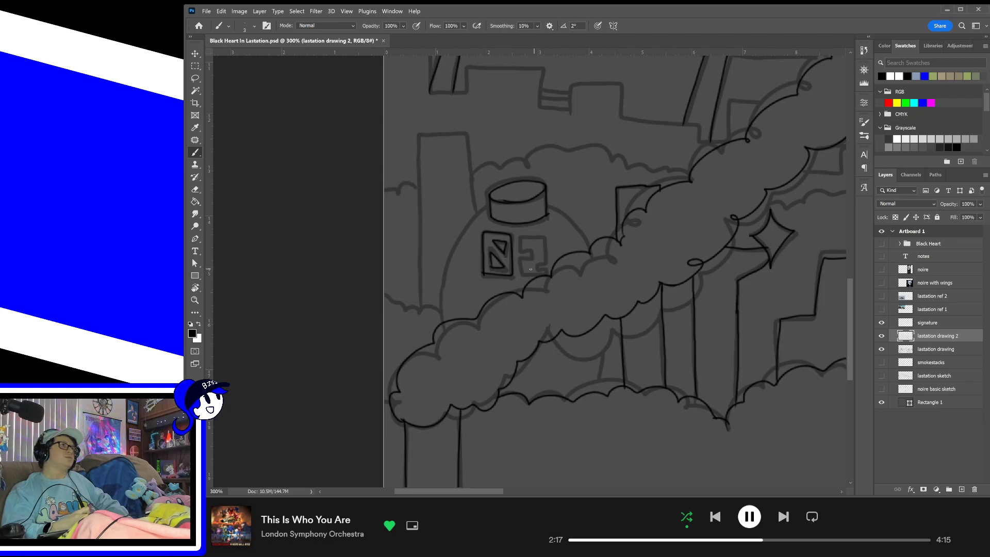
{"action": "mouse_move", "coordinate": [519, 277]}
{"action": "left_mouse_down"}
{"action": "mouse_move", "coordinate": [531, 257]}
{"action": "mouse_move", "coordinate": [517, 237]}
{"action": "mouse_move", "coordinate": [546, 238]}
{"action": "mouse_move", "coordinate": [546, 259]}
{"action": "mouse_move", "coordinate": [535, 266]}
{"action": "mouse_move", "coordinate": [546, 275]}
{"action": "mouse_move", "coordinate": [519, 274]}
{"action": "left_mouse_up"}
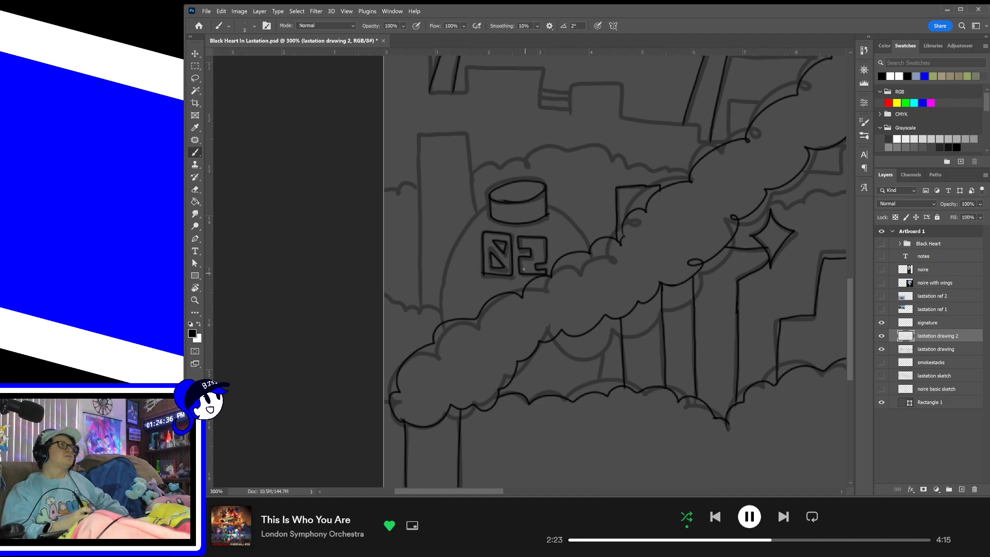
- Trace the curved outline of the domed tank on both sides of its cap, down to the smoke plume
{"action": "mouse_move", "coordinate": [440, 326]}
{"action": "left_mouse_down"}
{"action": "mouse_move", "coordinate": [448, 268]}
{"action": "mouse_move", "coordinate": [482, 228]}
{"action": "left_mouse_up"}
{"action": "key", "text": "ctrl+z"}
{"action": "key", "text": "ctrl+z"}
{"action": "mouse_move", "coordinate": [441, 322]}
{"action": "left_mouse_down"}
{"action": "mouse_move", "coordinate": [455, 238]}
{"action": "mouse_move", "coordinate": [488, 211]}
{"action": "left_mouse_up"}
{"action": "key", "text": "ctrl+z"}
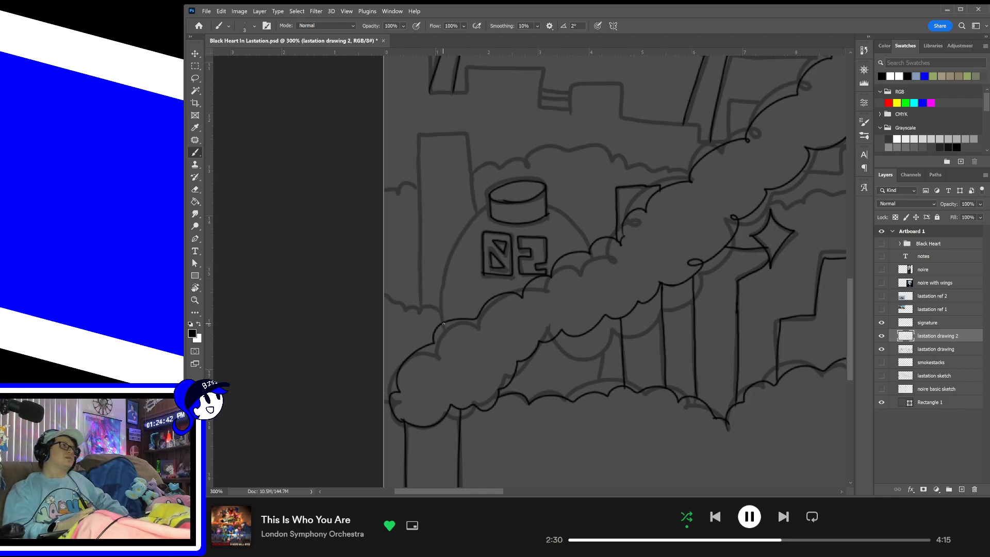
{"action": "mouse_move", "coordinate": [443, 323]}
{"action": "left_mouse_down"}
{"action": "mouse_move", "coordinate": [454, 247]}
{"action": "mouse_move", "coordinate": [484, 209]}
{"action": "mouse_move", "coordinate": [572, 224]}
{"action": "mouse_move", "coordinate": [588, 256]}
{"action": "left_mouse_up"}
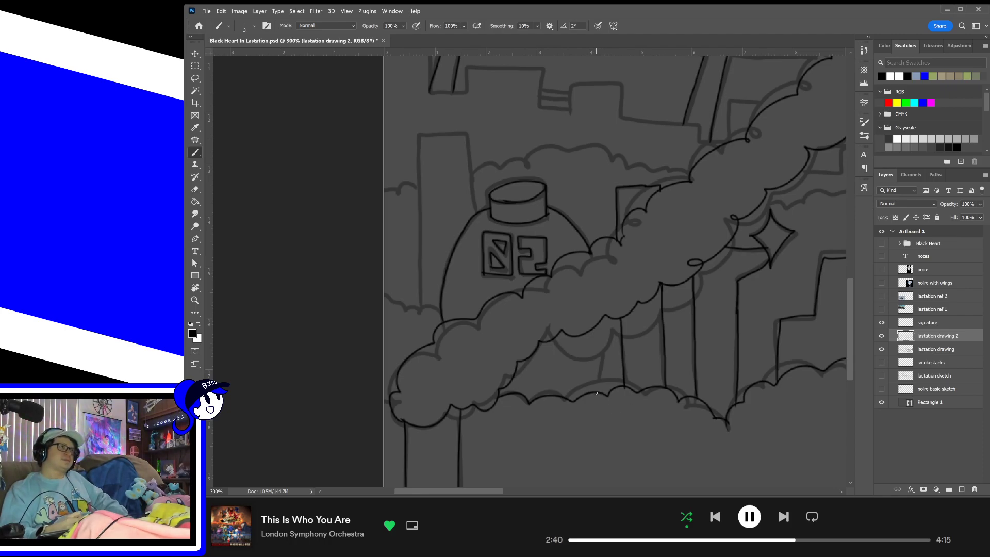
- Trace the slanted support line beneath the first smoke plume and the bush edge beside the base of the domed tank
{"action": "left_click_drag", "start_coordinate": [596, 390], "coordinate": [606, 320]}
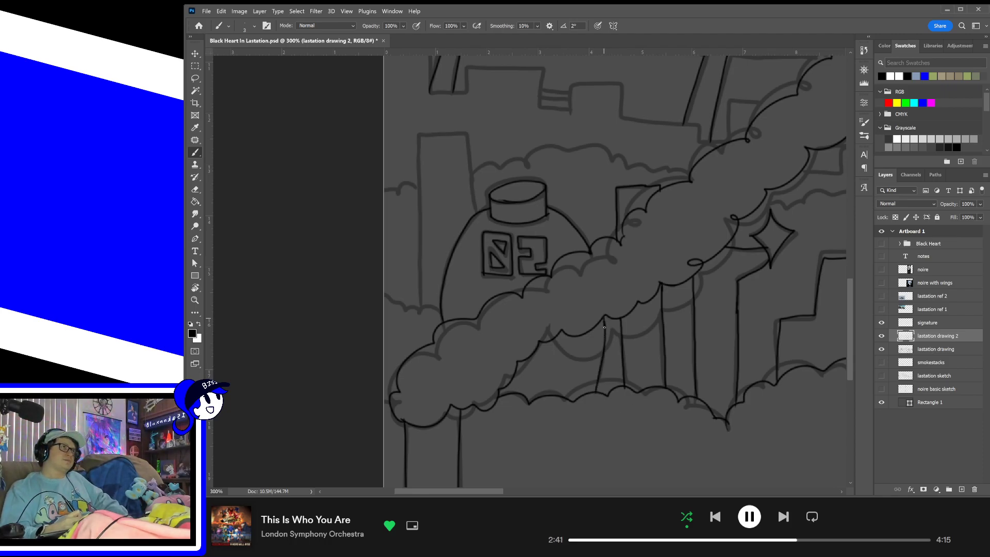
{"action": "mouse_move", "coordinate": [612, 412]}
{"action": "left_mouse_down"}
{"action": "mouse_move", "coordinate": [641, 338]}
{"action": "mouse_move", "coordinate": [634, 384]}
{"action": "left_mouse_up"}
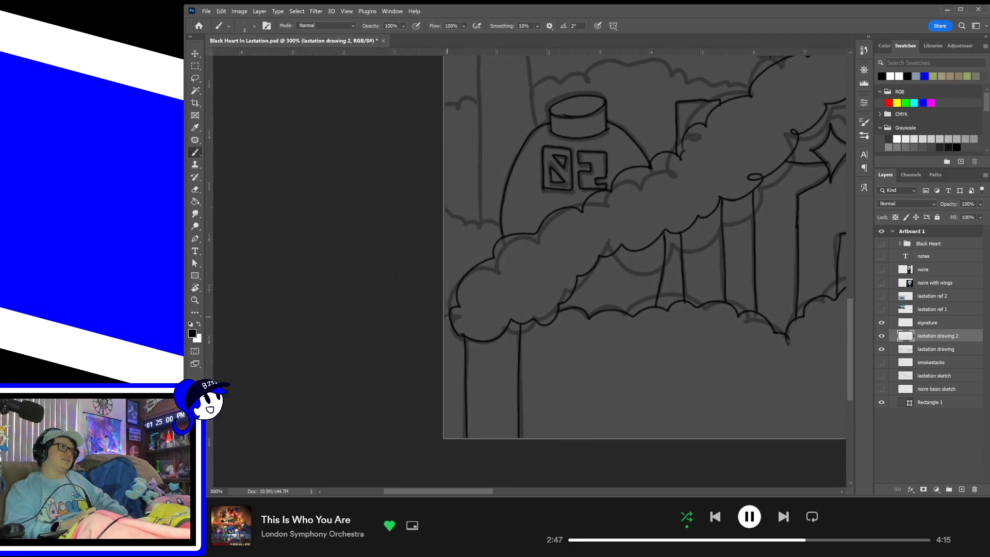
{"action": "mouse_move", "coordinate": [615, 360]}
{"action": "left_mouse_down"}
{"action": "mouse_move", "coordinate": [612, 409]}
{"action": "mouse_move", "coordinate": [581, 403]}
{"action": "left_mouse_up"}
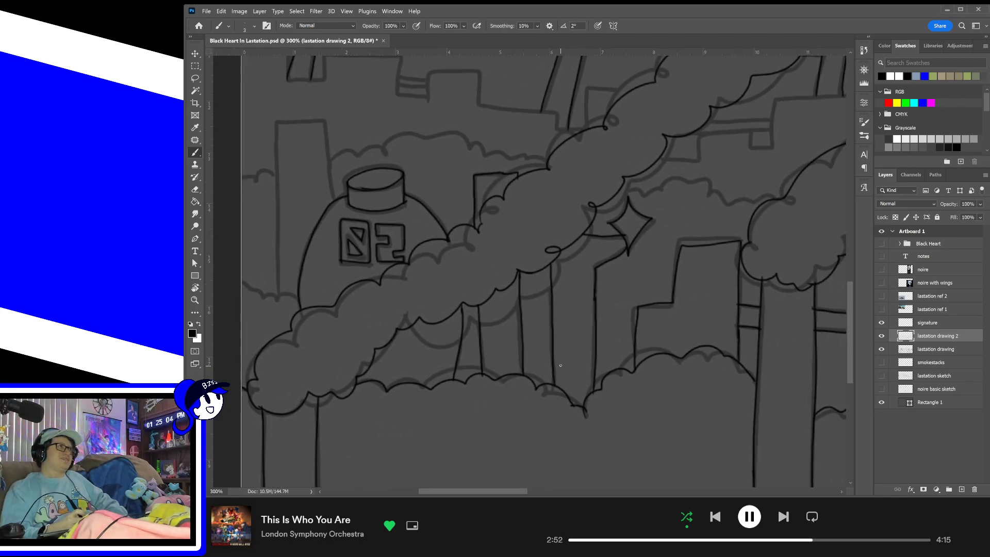
{"action": "left_click_drag", "start_coordinate": [579, 372], "coordinate": [612, 373]}
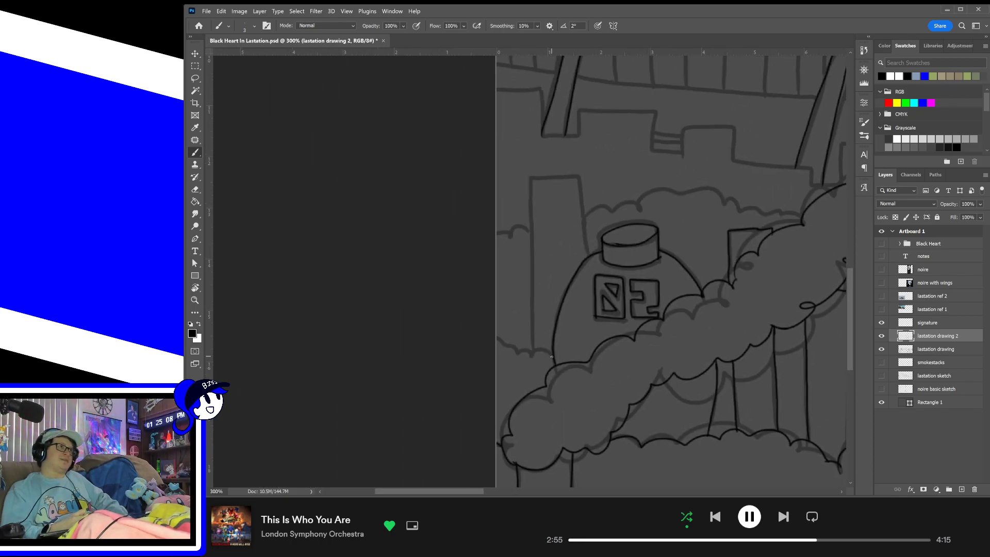
{"action": "left_click_drag", "start_coordinate": [551, 357], "coordinate": [498, 338]}
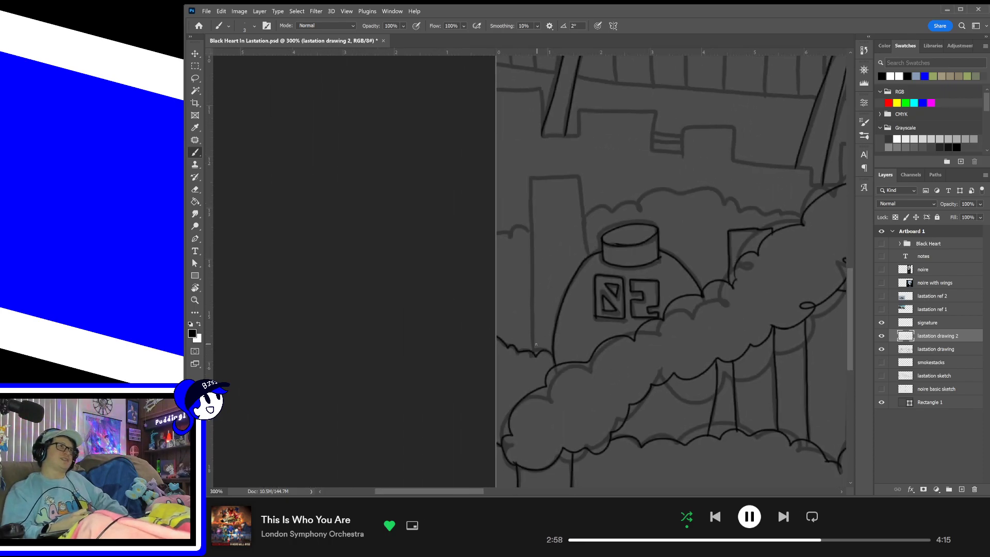
{"action": "left_click_drag", "start_coordinate": [534, 355], "coordinate": [526, 173]}
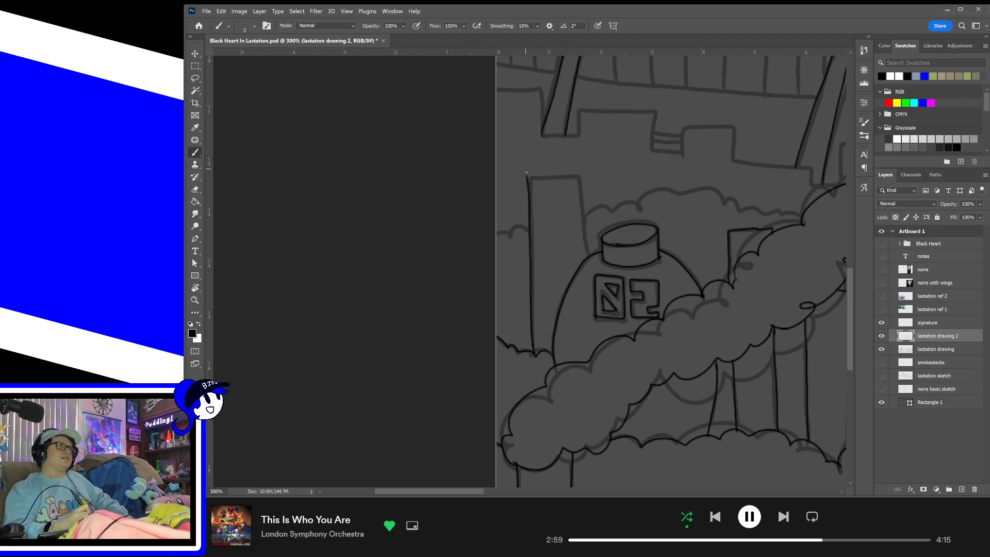
{"action": "key", "text": "ctrl+z"}
{"action": "left_click_drag", "start_coordinate": [534, 352], "coordinate": [527, 186]}
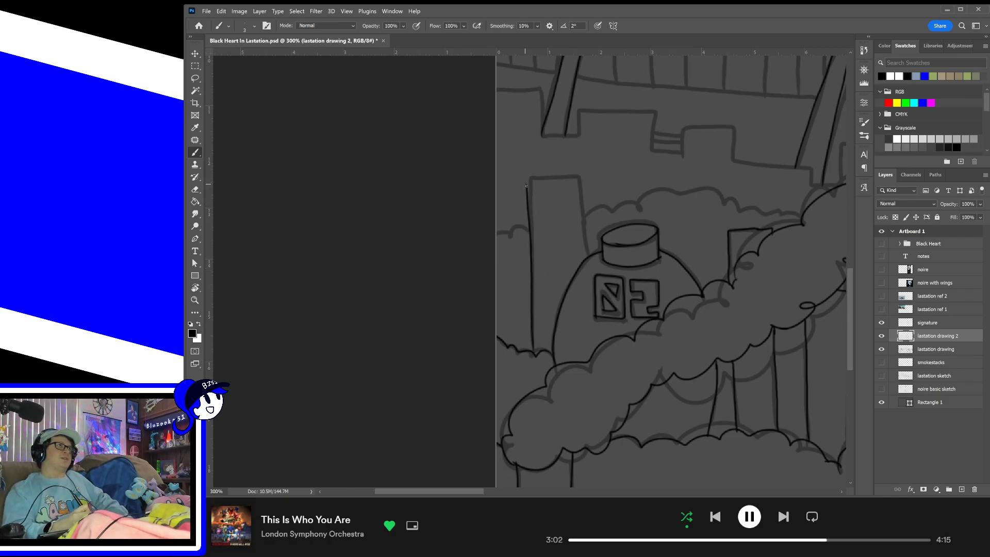
{"action": "key", "text": "ctrl+z"}
{"action": "left_click_drag", "start_coordinate": [533, 352], "coordinate": [524, 177]}
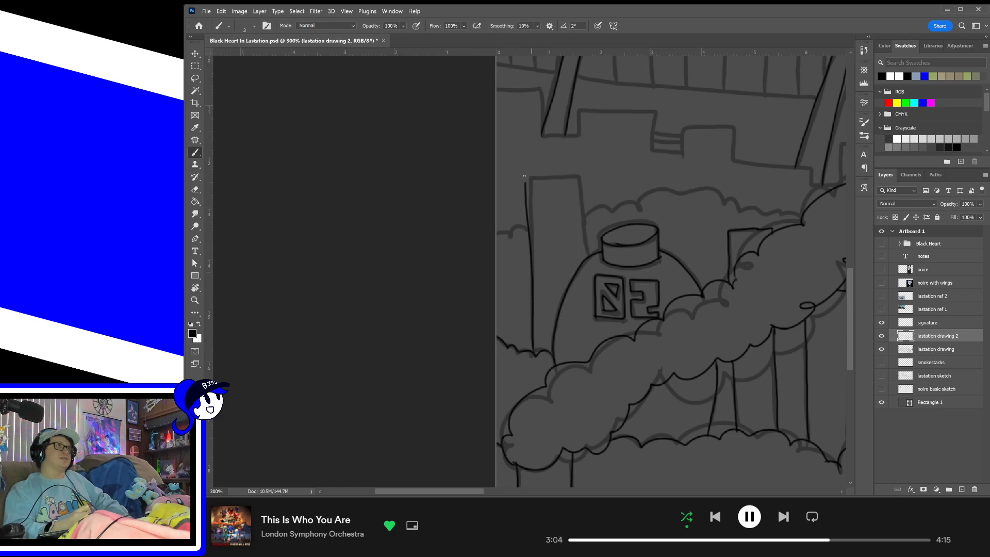
{"action": "key", "text": "ctrl+z"}
- Trace the tall rectangular tower beside the domed tank and the bush outlines on both sides of it, ending at the first plume
{"action": "mouse_move", "coordinate": [534, 356]}
{"action": "left_mouse_down"}
{"action": "mouse_move", "coordinate": [531, 180]}
{"action": "mouse_move", "coordinate": [581, 179]}
{"action": "mouse_move", "coordinate": [584, 239]}
{"action": "left_mouse_up"}
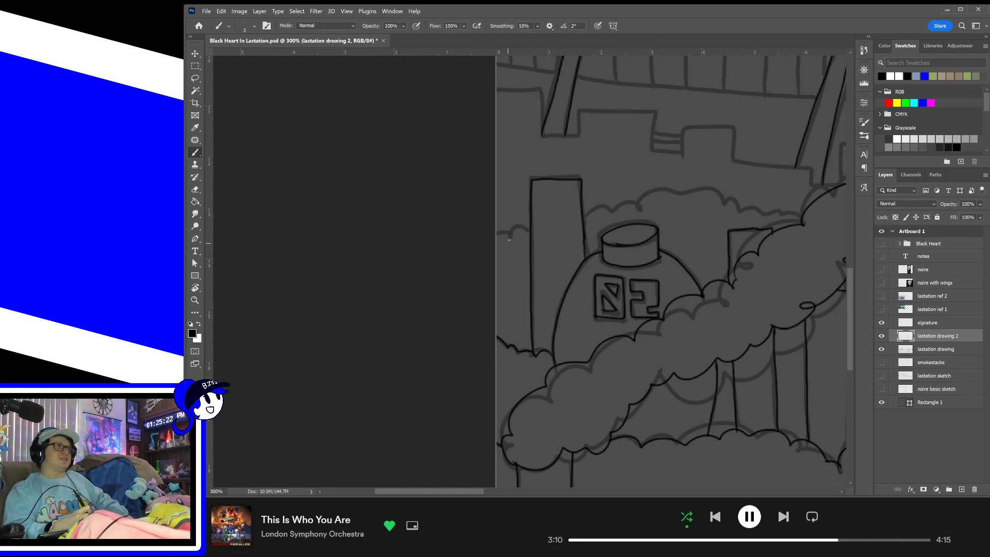
{"action": "left_click_drag", "start_coordinate": [516, 231], "coordinate": [529, 228]}
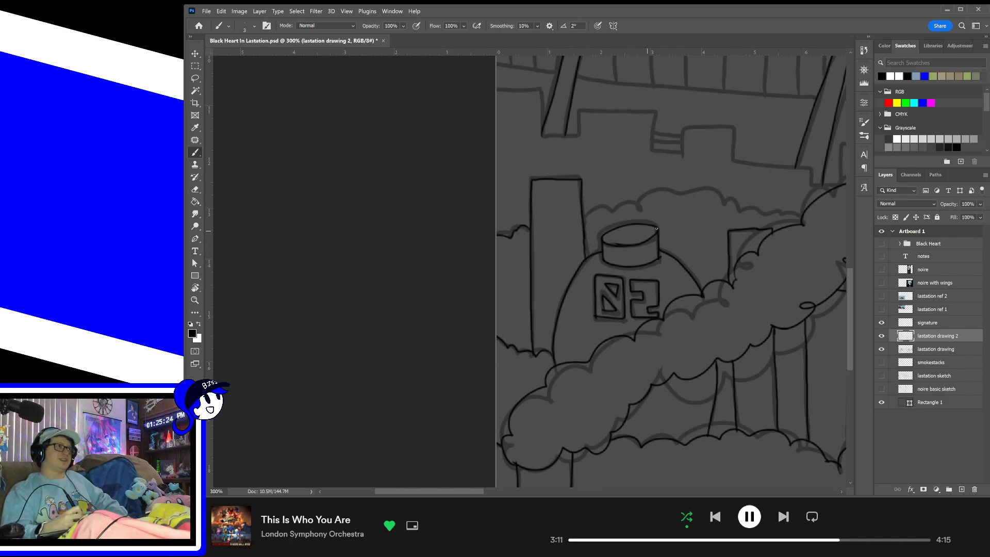
{"action": "left_click_drag", "start_coordinate": [656, 228], "coordinate": [560, 293]}
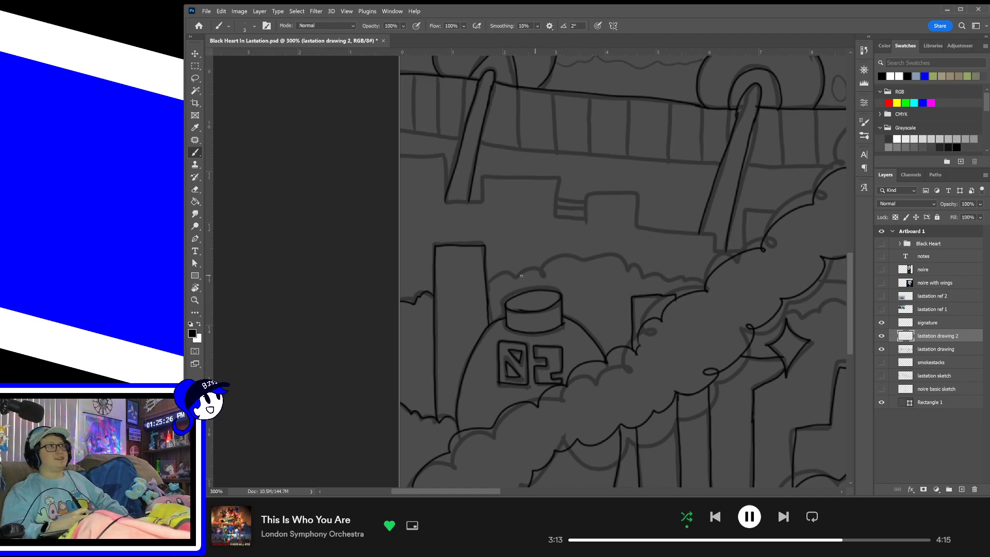
{"action": "mouse_move", "coordinate": [488, 280]}
{"action": "left_mouse_down"}
{"action": "mouse_move", "coordinate": [544, 277]}
{"action": "mouse_move", "coordinate": [556, 263]}
{"action": "mouse_move", "coordinate": [620, 254]}
{"action": "mouse_move", "coordinate": [708, 295]}
{"action": "left_mouse_up"}
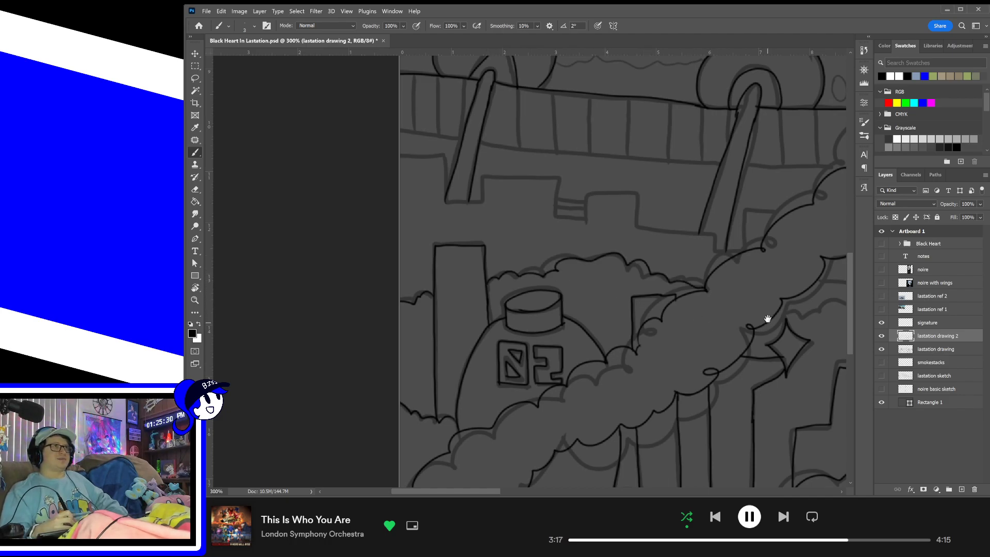
- Trace the bush tops between the first and second plumes, beside the second plume's star, and between the wide building and third plume
{"action": "left_click_drag", "start_coordinate": [767, 319], "coordinate": [676, 326]}
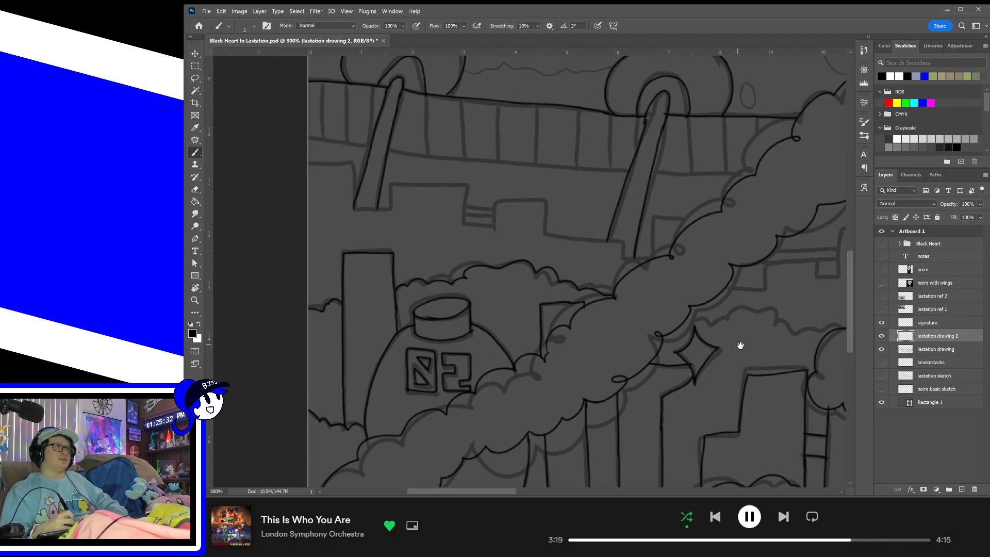
{"action": "left_click_drag", "start_coordinate": [741, 345], "coordinate": [638, 325]}
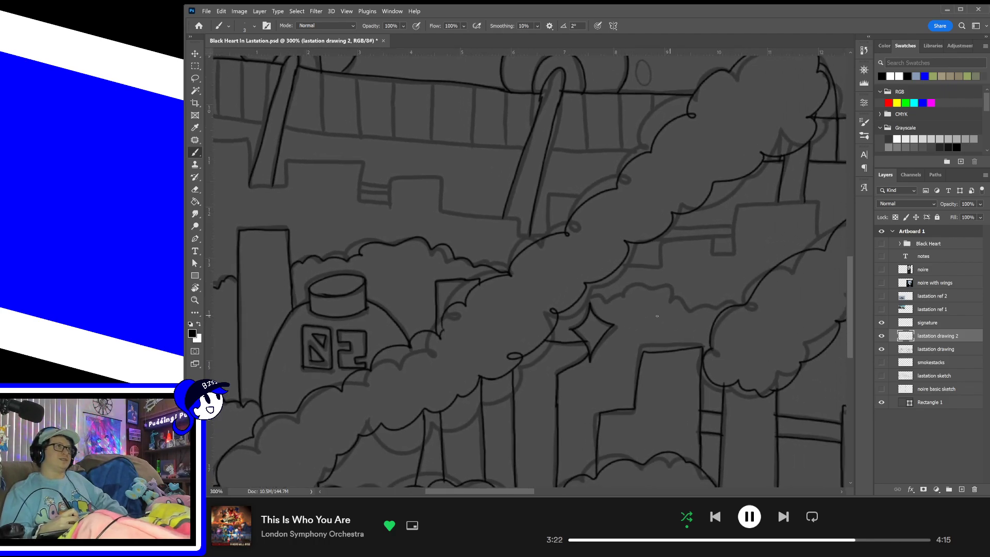
{"action": "left_click_drag", "start_coordinate": [582, 300], "coordinate": [743, 297]}
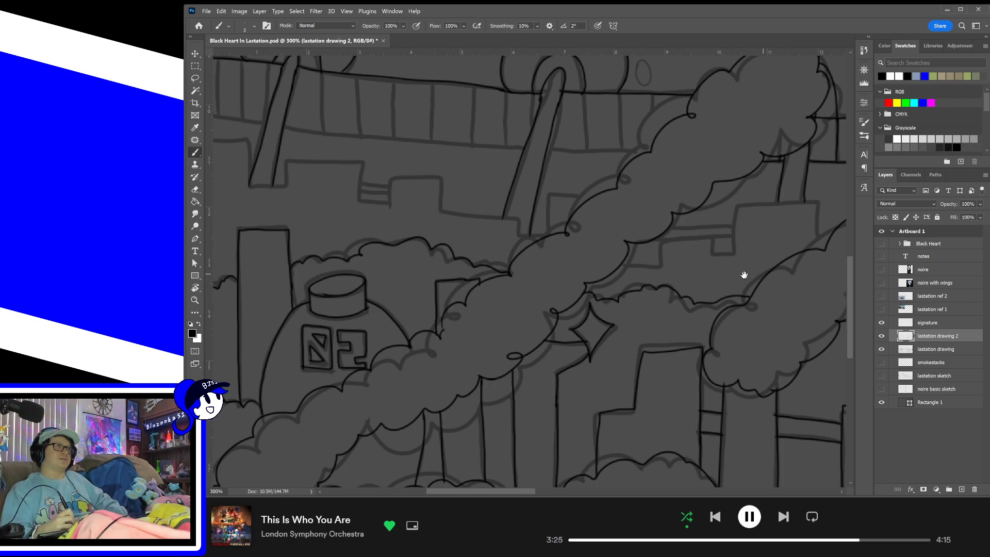
{"action": "scroll", "coordinate": [681, 277], "scroll_direction": "right", "scroll_amount": 10}
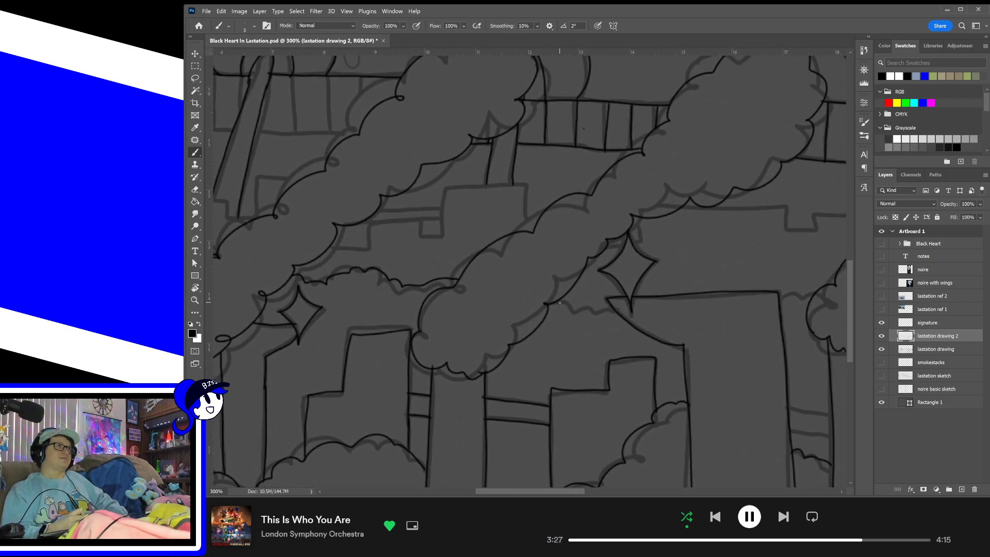
{"action": "left_click_drag", "start_coordinate": [559, 301], "coordinate": [611, 310]}
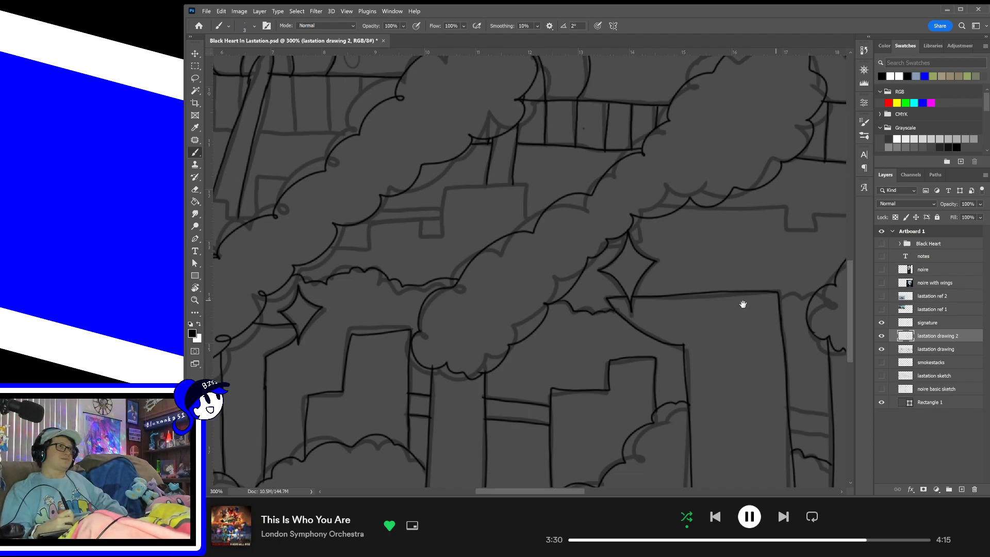
{"action": "scroll", "coordinate": [741, 303], "scroll_direction": "right", "scroll_amount": 6}
{"action": "scroll", "coordinate": [678, 331], "scroll_direction": "up", "scroll_amount": 1}
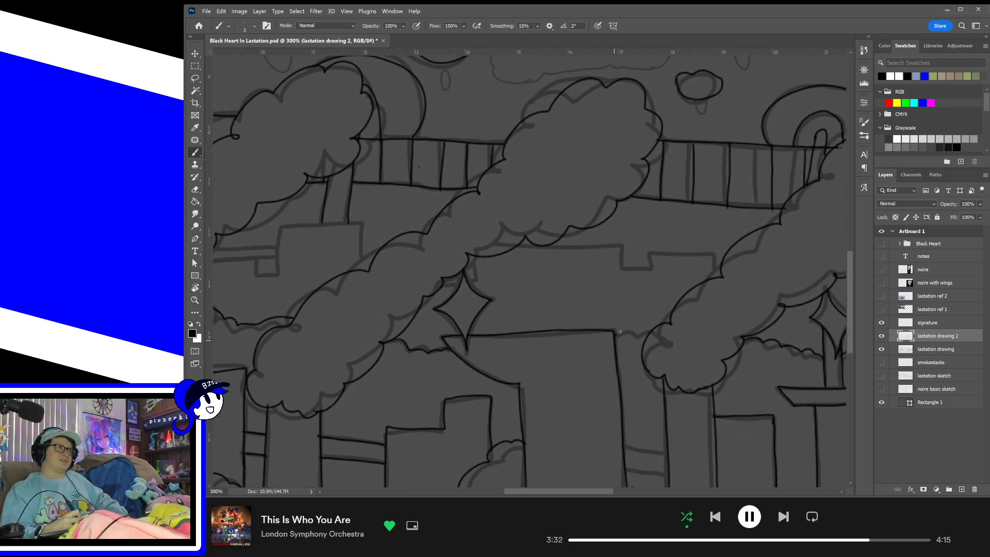
{"action": "left_click_drag", "start_coordinate": [619, 332], "coordinate": [653, 334]}
- Trace the notched distant rooftop line between the second and third plumes, plus its short section just above the star
{"action": "scroll", "coordinate": [758, 327], "scroll_direction": "up", "scroll_amount": 1}
{"action": "scroll", "coordinate": [671, 340], "scroll_direction": "right", "scroll_amount": 8}
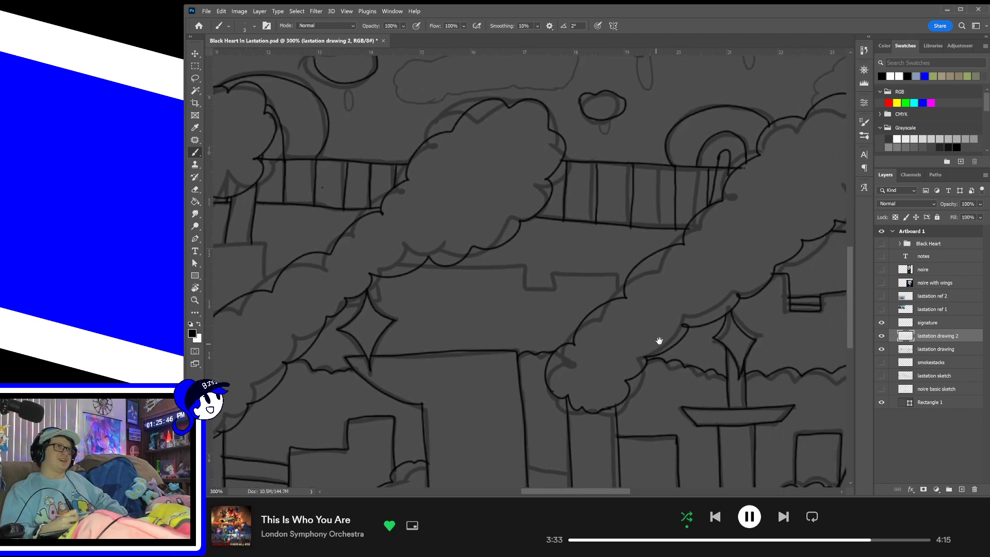
{"action": "scroll", "coordinate": [675, 368], "scroll_direction": "left", "scroll_amount": 8}
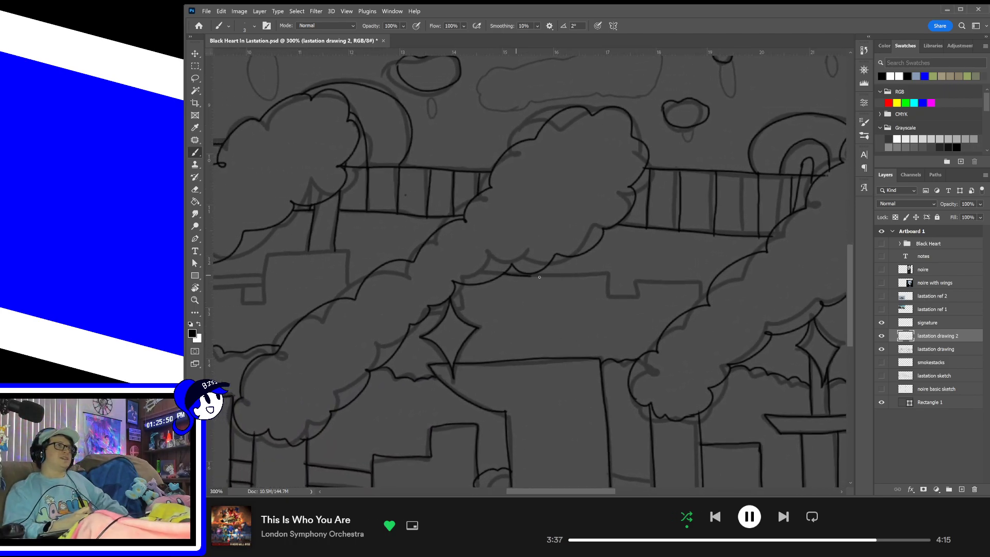
{"action": "left_click_drag", "start_coordinate": [540, 277], "coordinate": [611, 283]}
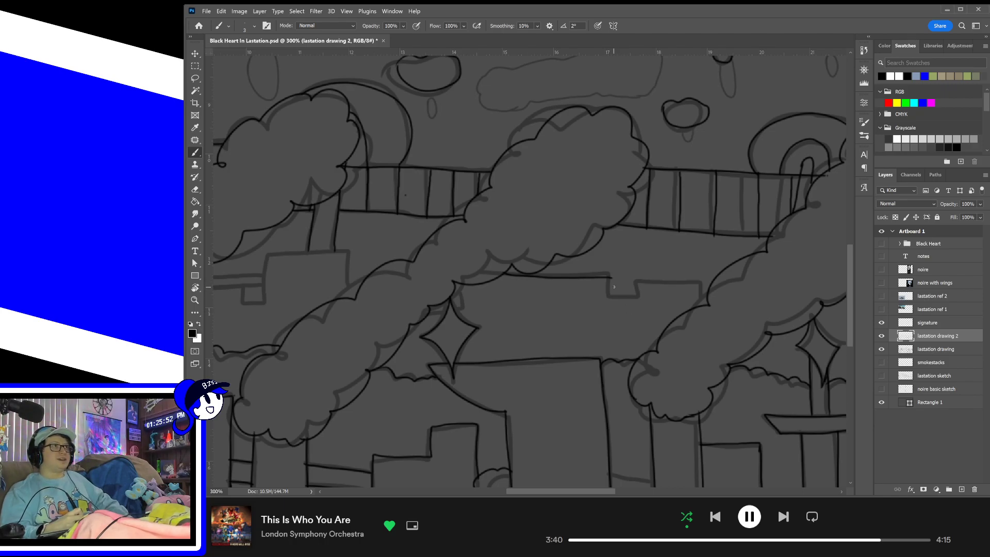
{"action": "mouse_move", "coordinate": [613, 295]}
{"action": "left_mouse_down"}
{"action": "mouse_move", "coordinate": [636, 281]}
{"action": "mouse_move", "coordinate": [697, 280]}
{"action": "mouse_move", "coordinate": [707, 300]}
{"action": "left_mouse_up"}
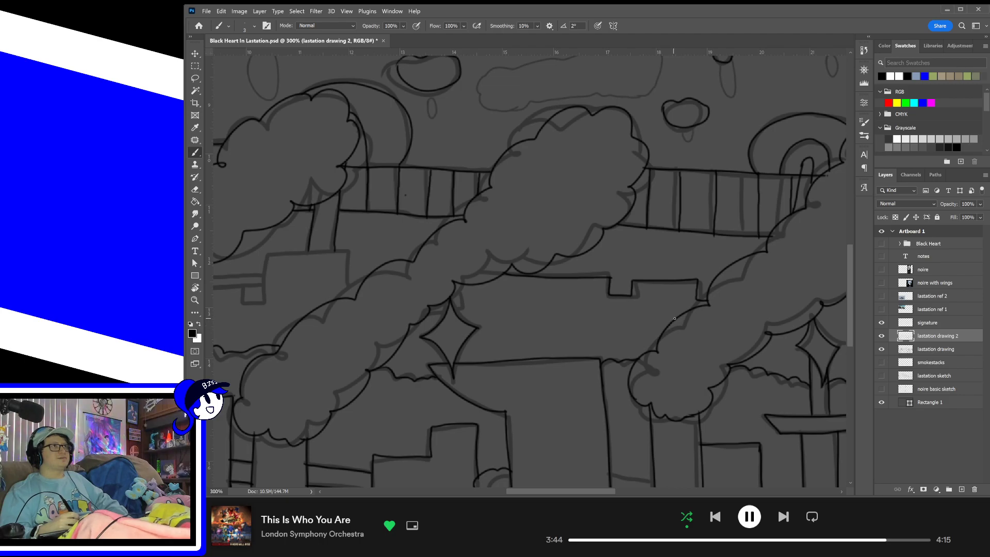
{"action": "scroll", "coordinate": [614, 343], "scroll_direction": "left", "scroll_amount": 5}
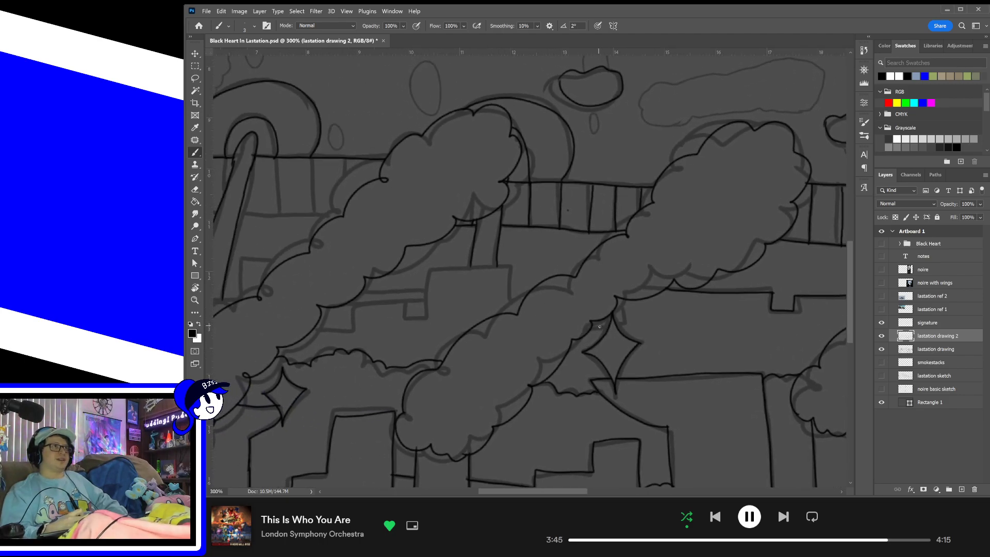
{"action": "left_click_drag", "start_coordinate": [589, 325], "coordinate": [609, 324]}
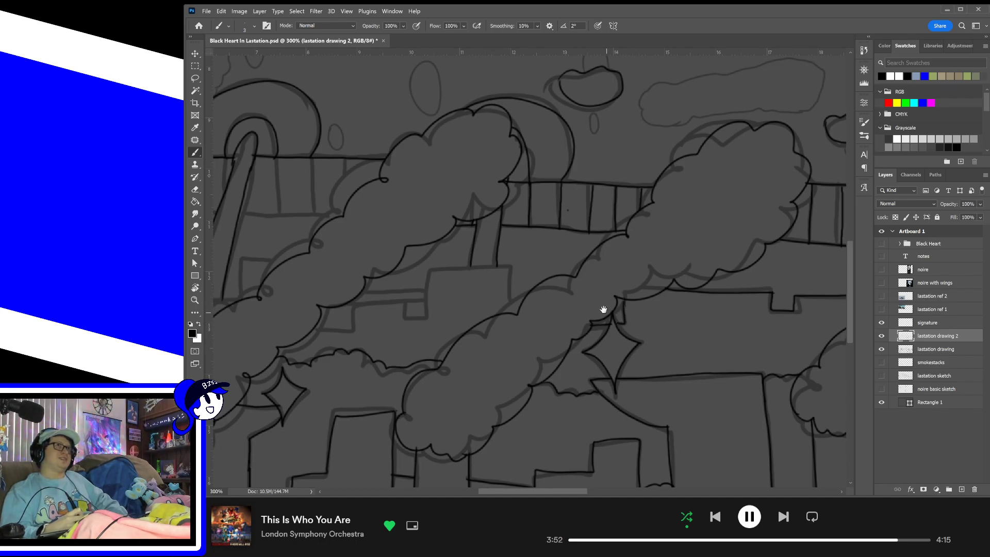
- Trace the blocky distant buildings between the first and second plumes, including the horizontal connecting bars
{"action": "scroll", "coordinate": [620, 332], "scroll_direction": "left", "scroll_amount": 4}
{"action": "scroll", "coordinate": [619, 332], "scroll_direction": "up", "scroll_amount": 2}
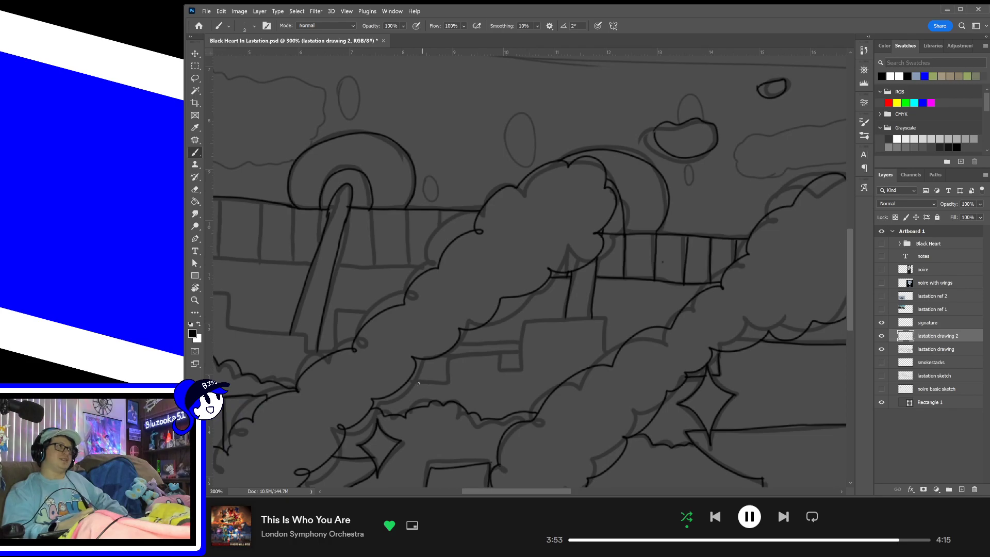
{"action": "left_click_drag", "start_coordinate": [407, 380], "coordinate": [448, 364]}
{"action": "mouse_move", "coordinate": [495, 348]}
{"action": "left_mouse_down"}
{"action": "mouse_move", "coordinate": [514, 366]}
{"action": "mouse_move", "coordinate": [519, 317]}
{"action": "mouse_move", "coordinate": [606, 318]}
{"action": "mouse_move", "coordinate": [610, 350]}
{"action": "left_mouse_up"}
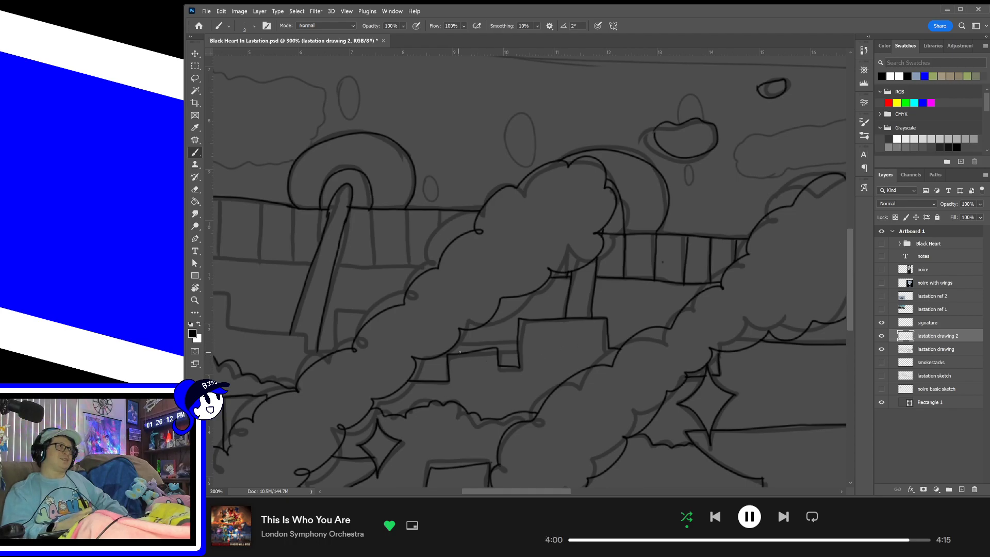
{"action": "left_click_drag", "start_coordinate": [492, 348], "coordinate": [516, 349]}
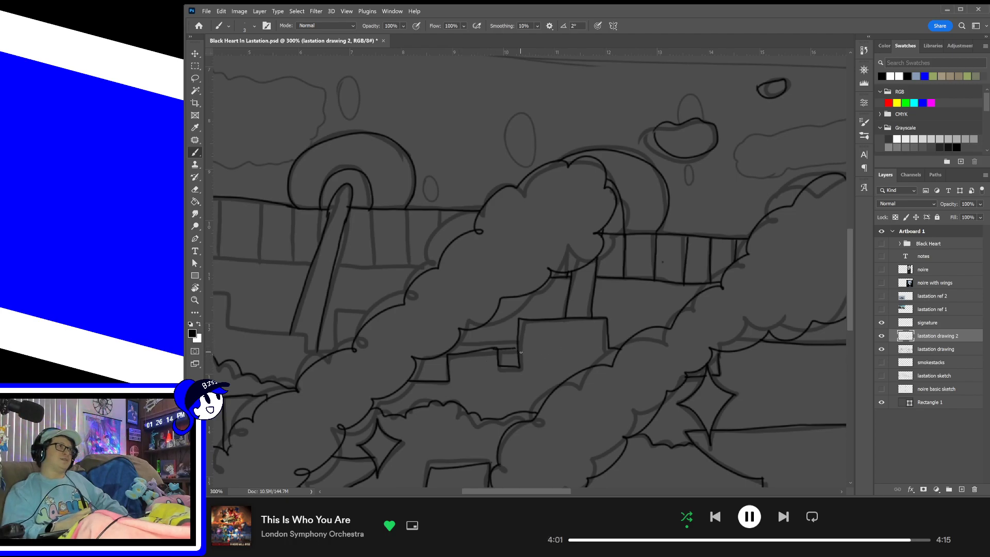
{"action": "key", "text": "ctrl+z"}
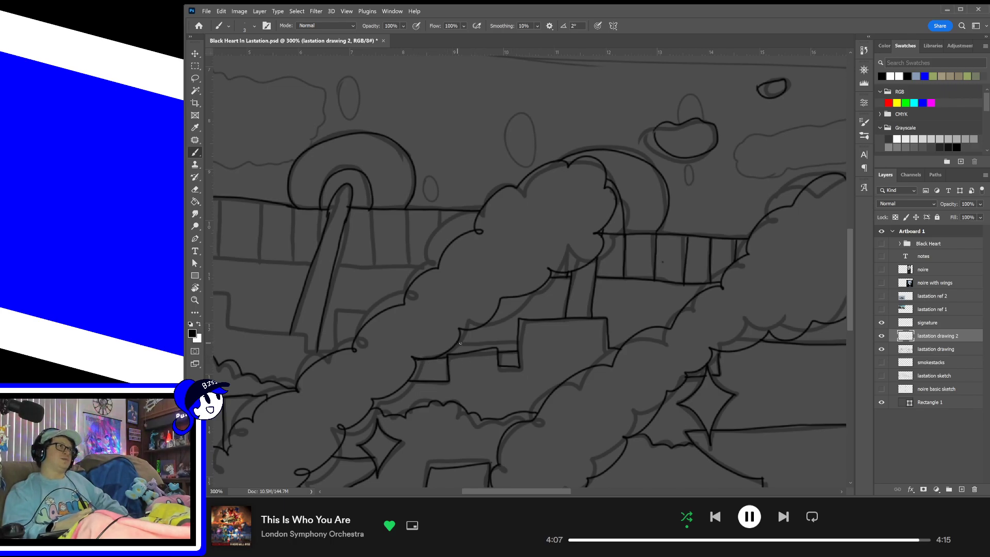
{"action": "left_click_drag", "start_coordinate": [459, 343], "coordinate": [517, 340]}
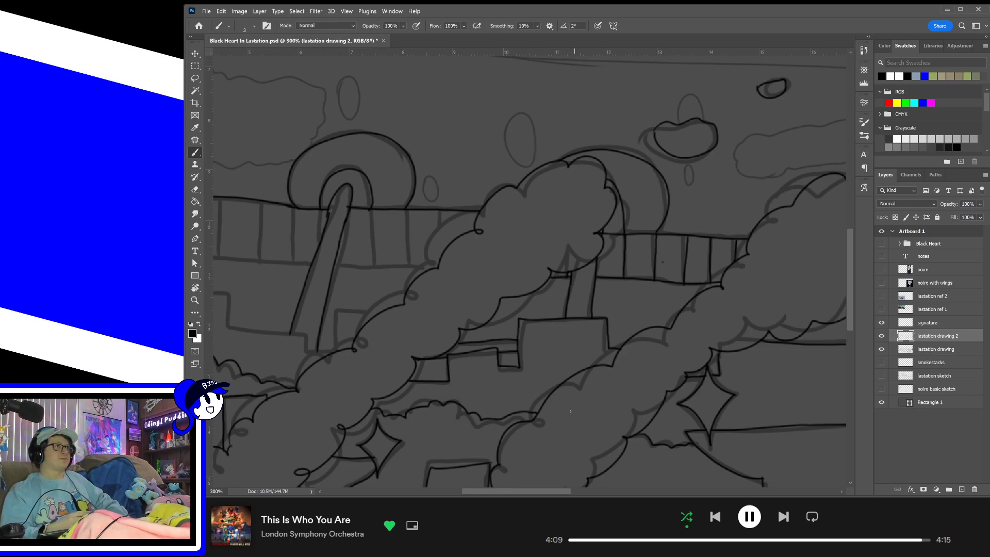
- Trace the stepped distant rooftops from the first plume to the artboard's left edge, including the bars bridging the gap between two blocks
{"action": "left_click_drag", "start_coordinate": [529, 396], "coordinate": [637, 398]}
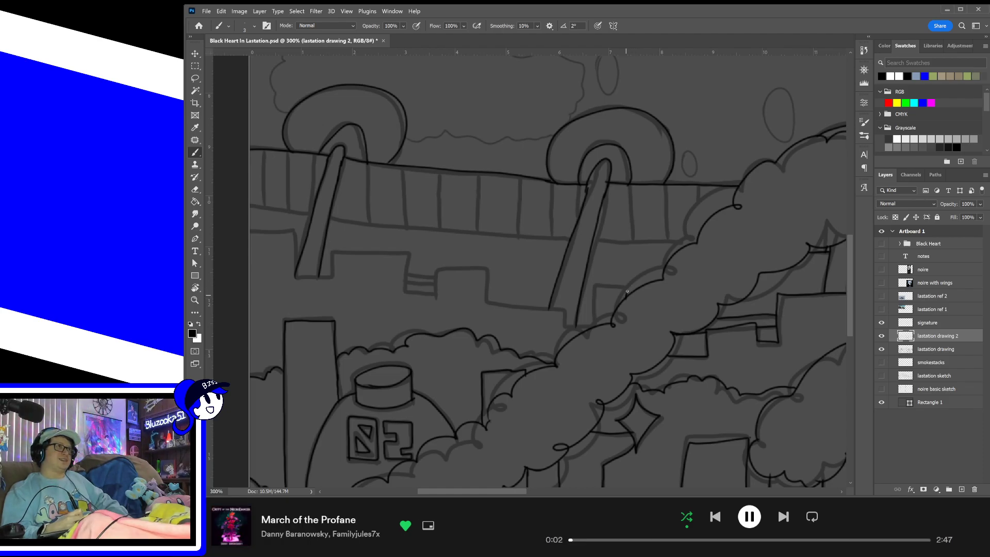
{"action": "key", "text": "ctrl+z"}
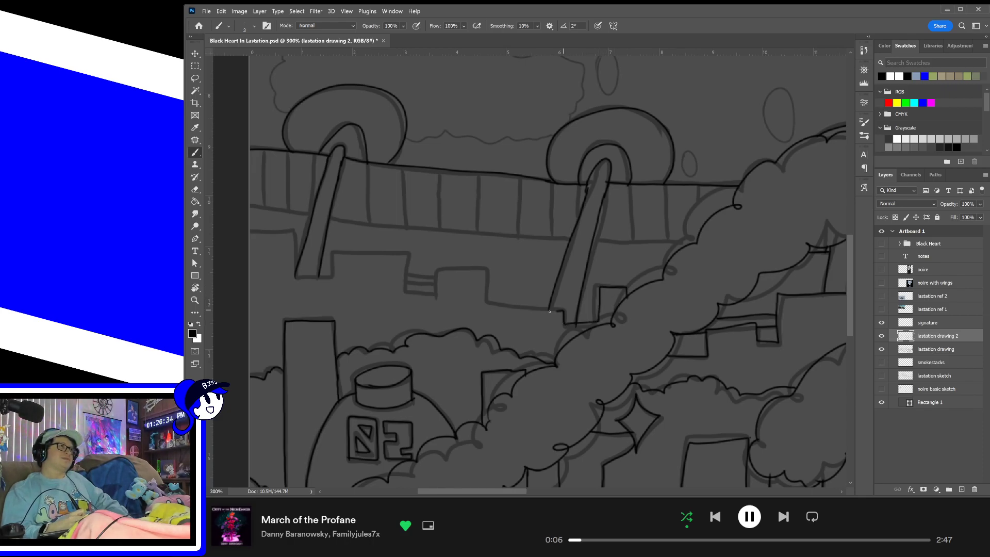
{"action": "left_click_drag", "start_coordinate": [528, 311], "coordinate": [488, 310]}
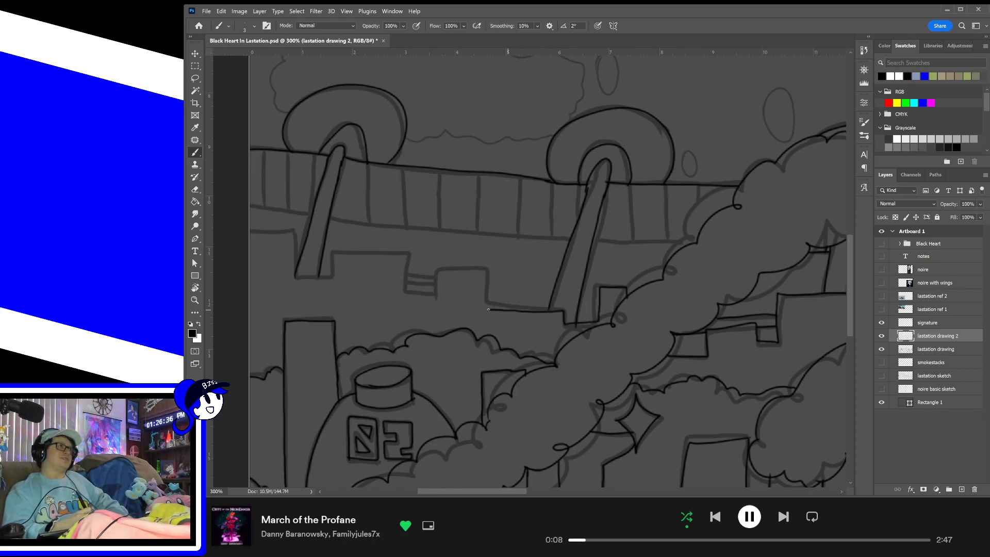
{"action": "mouse_move", "coordinate": [471, 269]}
{"action": "left_mouse_down"}
{"action": "mouse_move", "coordinate": [437, 271]}
{"action": "mouse_move", "coordinate": [438, 292]}
{"action": "mouse_move", "coordinate": [411, 293]}
{"action": "mouse_move", "coordinate": [403, 253]}
{"action": "mouse_move", "coordinate": [340, 252]}
{"action": "mouse_move", "coordinate": [333, 276]}
{"action": "left_mouse_up"}
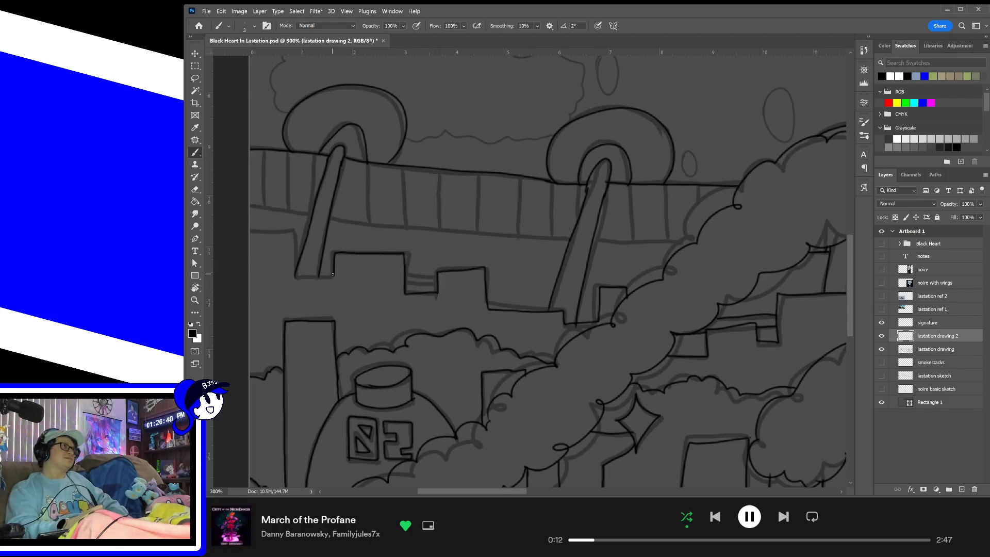
{"action": "left_click_drag", "start_coordinate": [294, 230], "coordinate": [242, 227]}
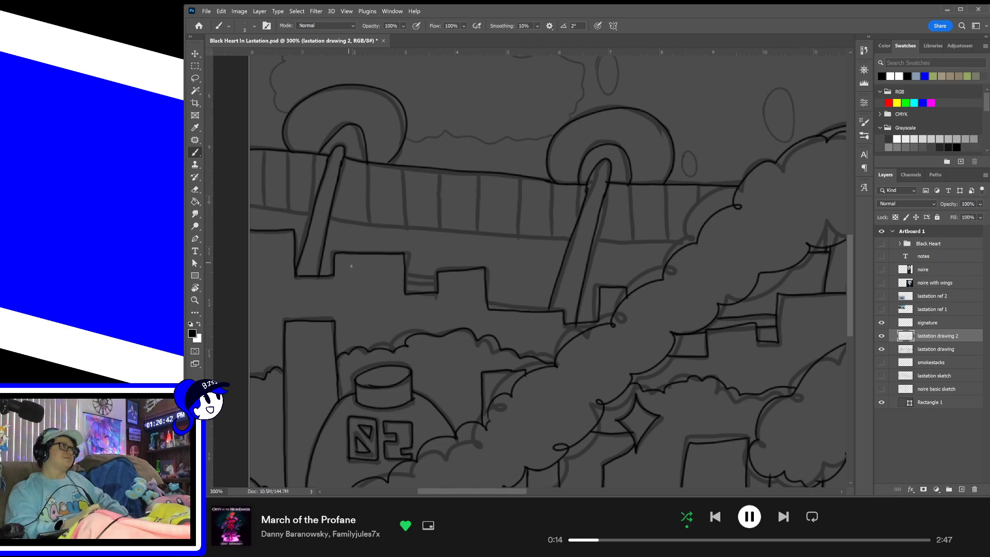
{"action": "left_click_drag", "start_coordinate": [415, 287], "coordinate": [438, 285]}
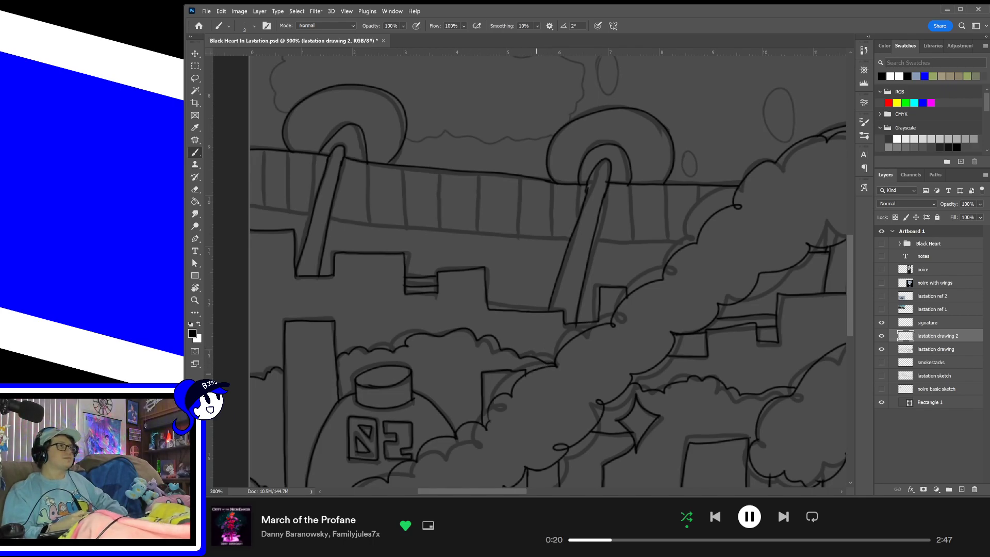
- Trace the banded wall's lower edge and vertical dividers between the second arched tower and the first smoke plume
{"action": "left_click_drag", "start_coordinate": [541, 376], "coordinate": [534, 258]}
{"action": "left_click_drag", "start_coordinate": [606, 367], "coordinate": [598, 328]}
{"action": "mouse_move", "coordinate": [646, 380]}
{"action": "left_mouse_down"}
{"action": "mouse_move", "coordinate": [606, 310]}
{"action": "mouse_move", "coordinate": [560, 280]}
{"action": "left_mouse_up"}
{"action": "left_click_drag", "start_coordinate": [717, 310], "coordinate": [570, 361]}
{"action": "left_click_drag", "start_coordinate": [704, 330], "coordinate": [603, 370]}
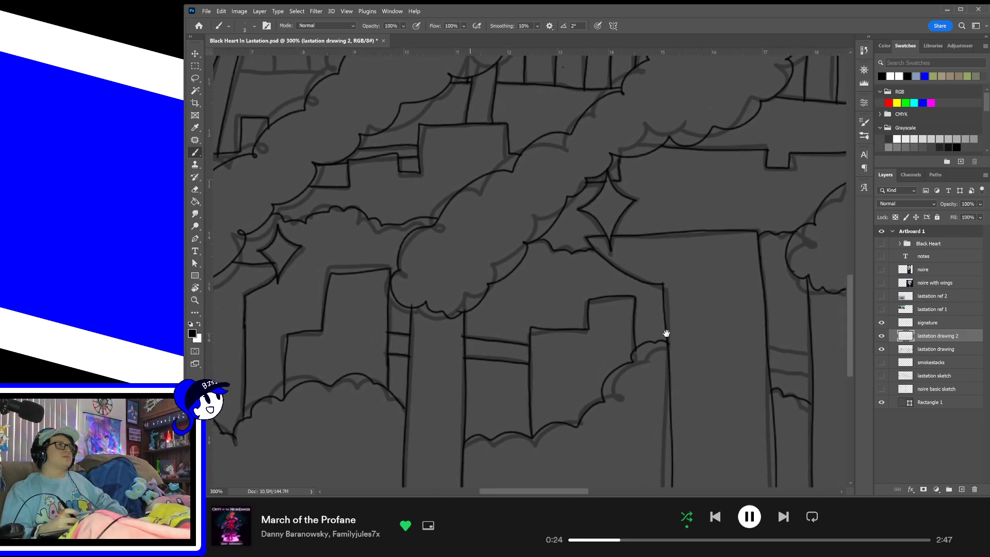
{"action": "left_click_drag", "start_coordinate": [682, 307], "coordinate": [682, 371]}
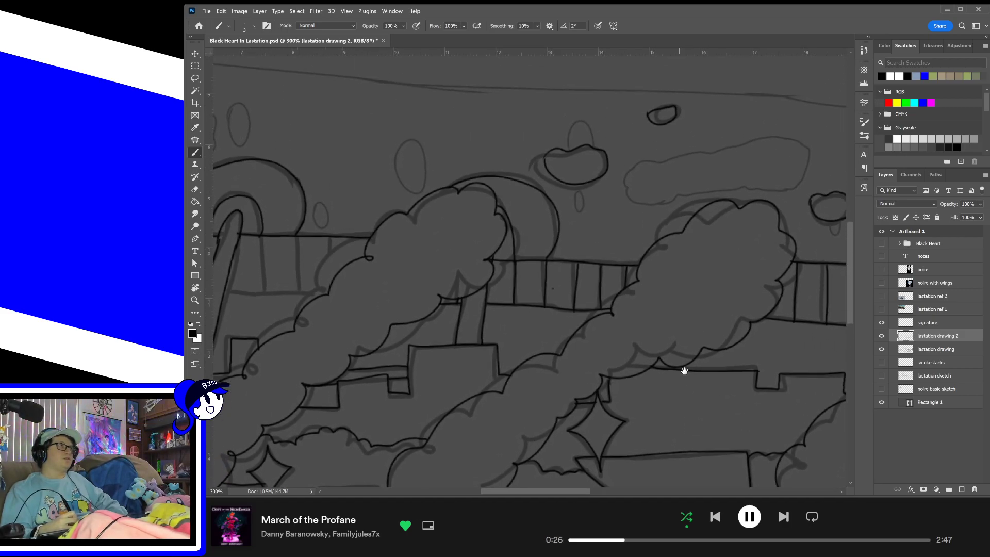
{"action": "left_click_drag", "start_coordinate": [602, 329], "coordinate": [679, 356]}
{"action": "left_click_drag", "start_coordinate": [550, 351], "coordinate": [661, 344]}
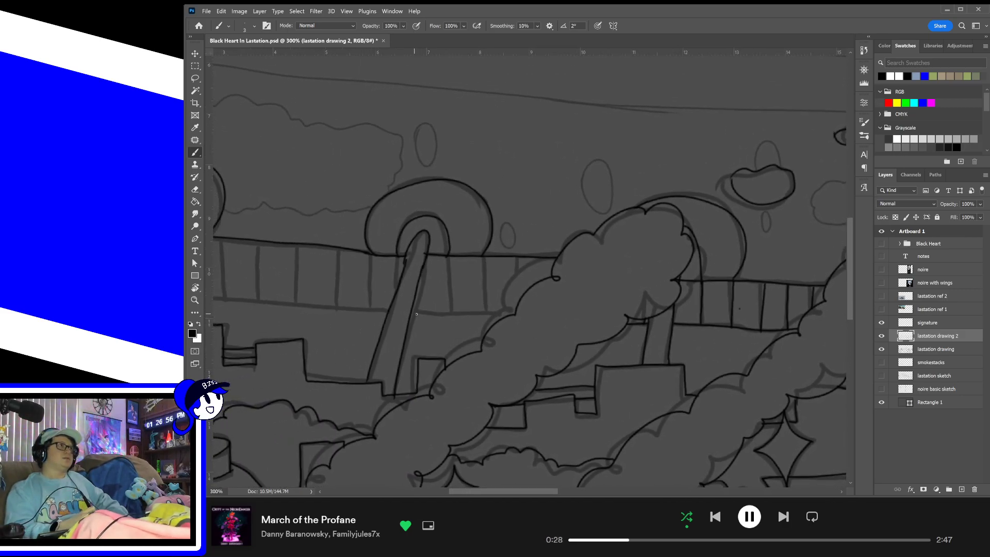
{"action": "left_click_drag", "start_coordinate": [411, 311], "coordinate": [479, 314]}
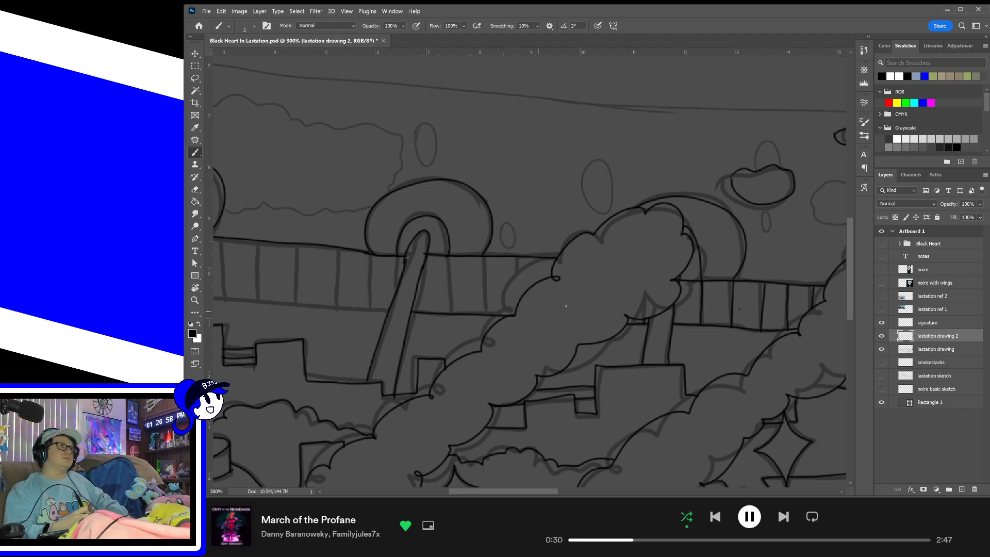
{"action": "left_click_drag", "start_coordinate": [443, 280], "coordinate": [443, 253]}
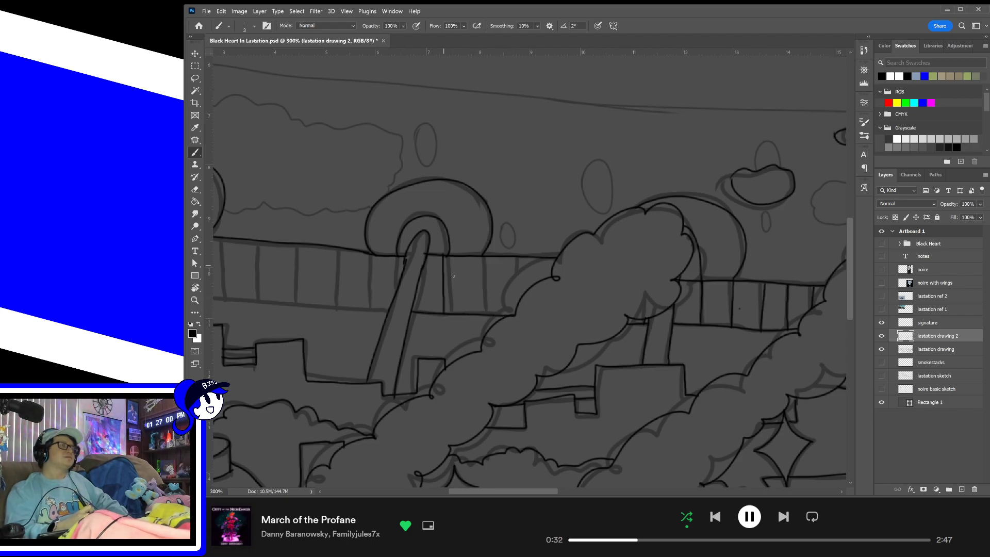
{"action": "left_click_drag", "start_coordinate": [479, 294], "coordinate": [481, 258]}
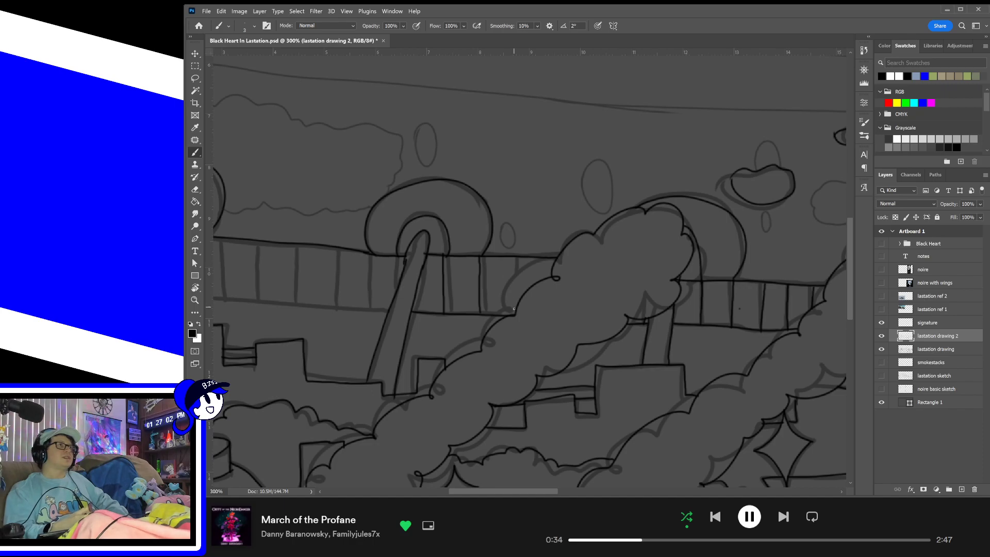
{"action": "left_click_drag", "start_coordinate": [514, 312], "coordinate": [516, 256]}
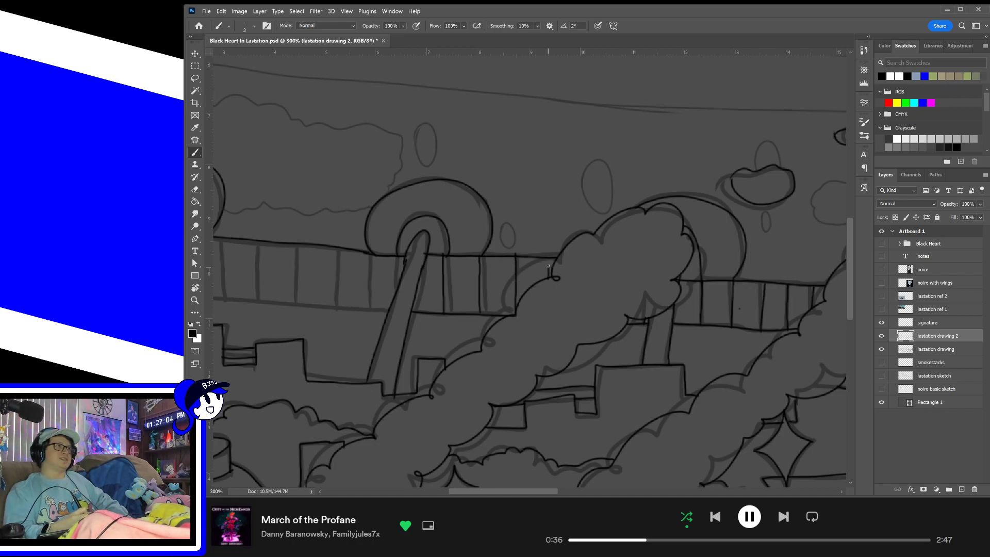
- Trace the banded wall's lower edge between the two arched towers and on to the artboard's left edge
{"action": "left_click_drag", "start_coordinate": [526, 301], "coordinate": [708, 335]}
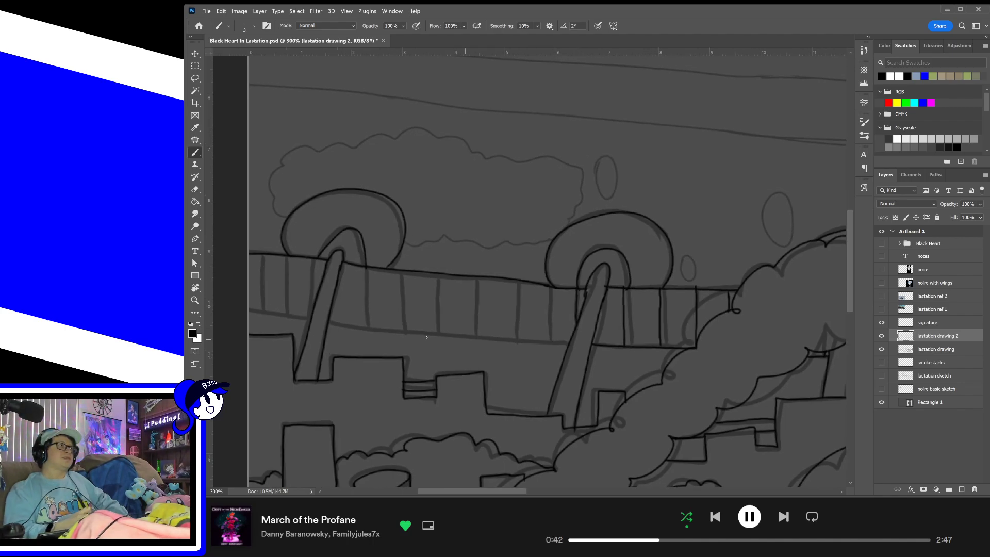
{"action": "left_click_drag", "start_coordinate": [351, 326], "coordinate": [563, 343]}
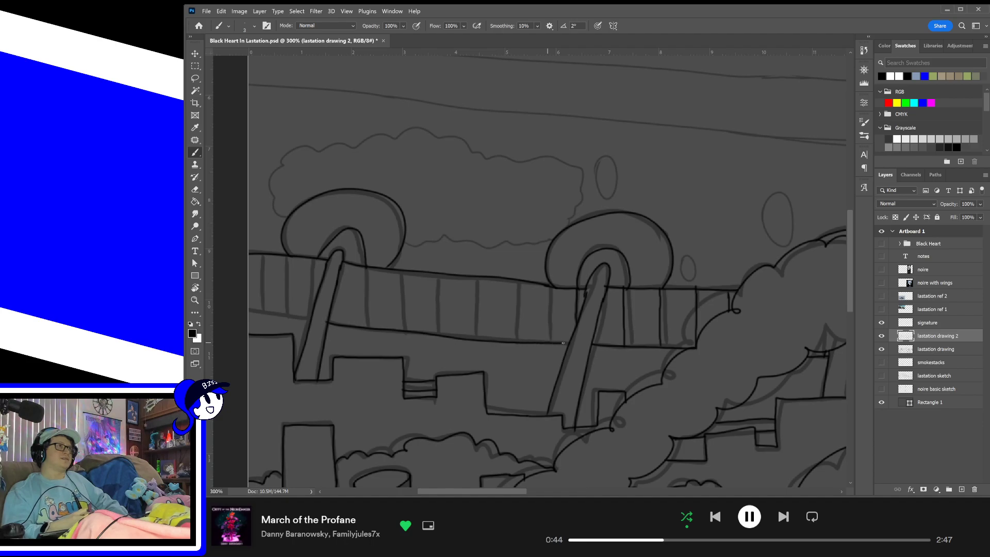
{"action": "left_click_drag", "start_coordinate": [309, 319], "coordinate": [260, 313]}
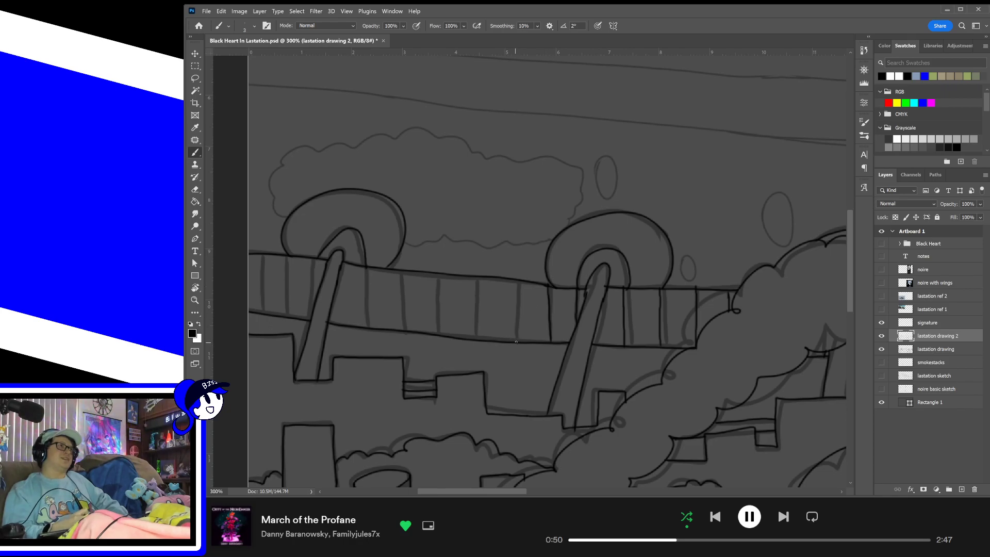
- Trace the banded wall's vertical dividers between the two arched towers and beyond the first tower to the artboard's edge
{"action": "left_click_drag", "start_coordinate": [516, 342], "coordinate": [513, 282]}
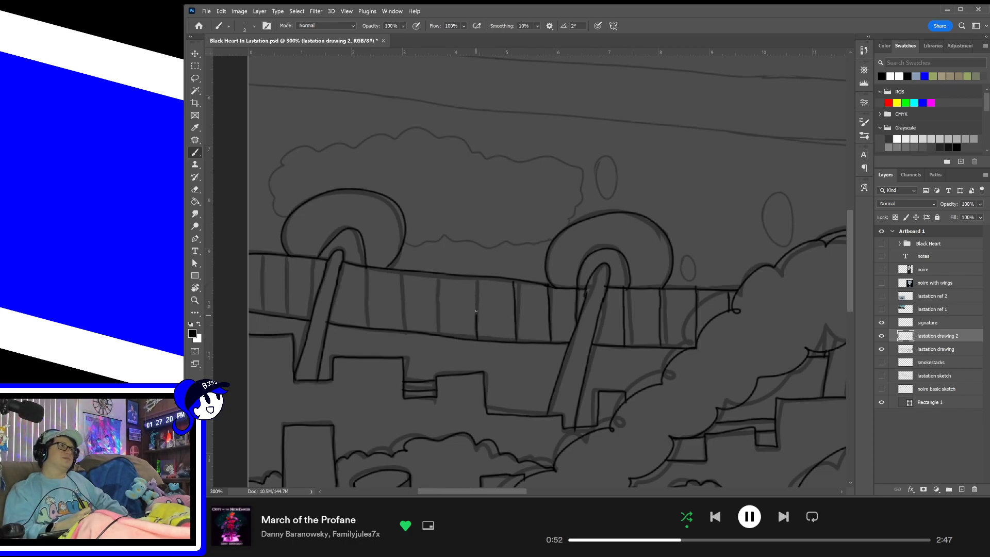
{"action": "left_click_drag", "start_coordinate": [439, 331], "coordinate": [435, 277]}
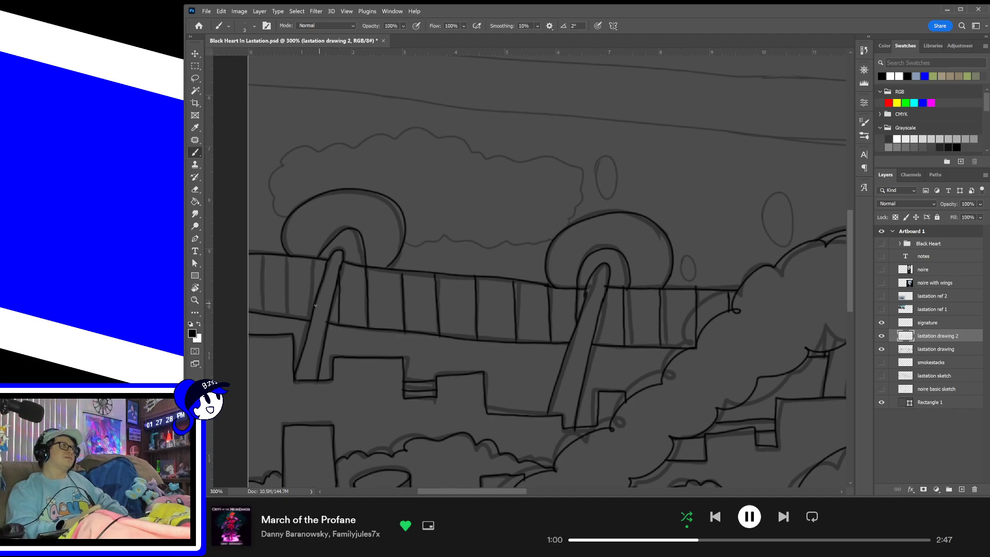
{"action": "left_click_drag", "start_coordinate": [308, 316], "coordinate": [305, 261]}
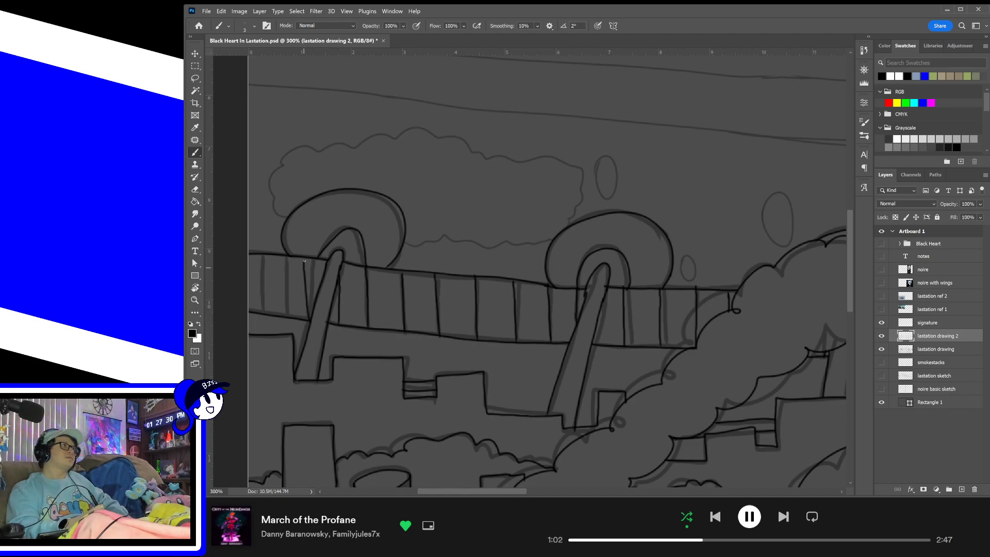
{"action": "mouse_move", "coordinate": [311, 316]}
{"action": "left_mouse_down"}
{"action": "mouse_move", "coordinate": [310, 257]}
{"action": "mouse_move", "coordinate": [288, 316]}
{"action": "mouse_move", "coordinate": [287, 261]}
{"action": "left_mouse_up"}
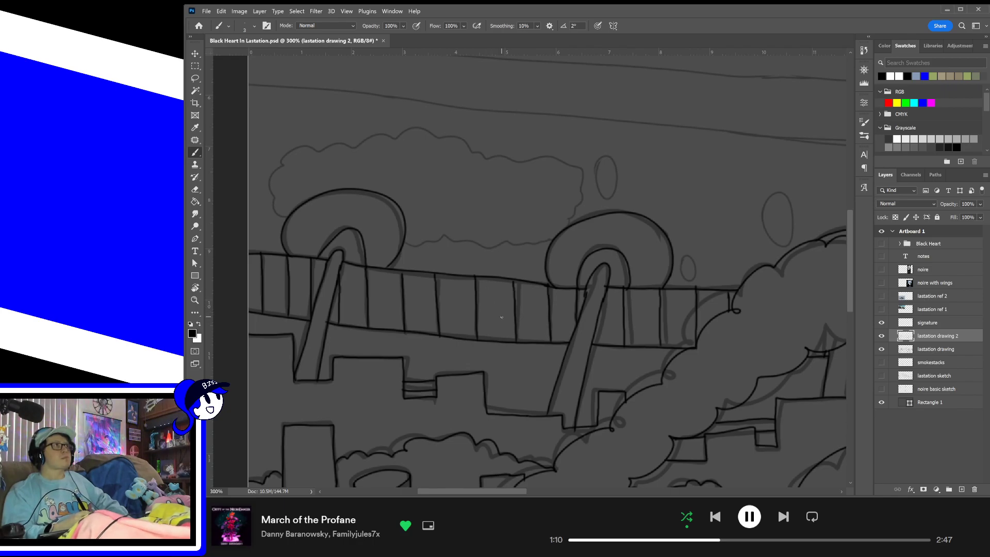
- Examine the traced line art across the artboard for any parts that are still missing
{"action": "left_click_drag", "start_coordinate": [748, 369], "coordinate": [434, 289]}
{"action": "left_click_drag", "start_coordinate": [805, 357], "coordinate": [608, 309]}
{"action": "left_click_drag", "start_coordinate": [725, 314], "coordinate": [643, 320]}
{"action": "left_click_drag", "start_coordinate": [804, 351], "coordinate": [692, 316]}
{"action": "left_click_drag", "start_coordinate": [763, 330], "coordinate": [651, 299]}
{"action": "left_click_drag", "start_coordinate": [738, 338], "coordinate": [591, 369]}
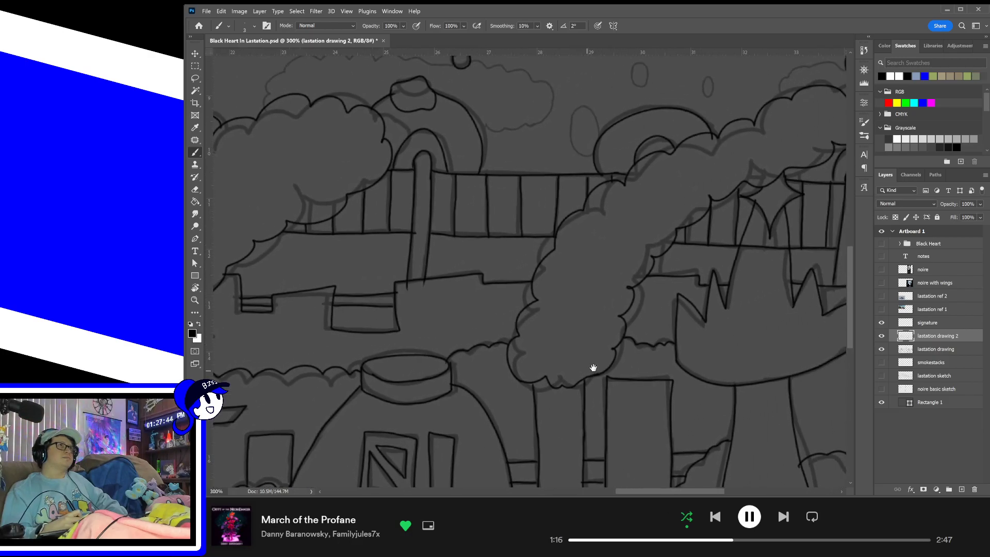
{"action": "left_click_drag", "start_coordinate": [731, 387], "coordinate": [572, 362]}
{"action": "left_click_drag", "start_coordinate": [701, 331], "coordinate": [659, 285]}
{"action": "left_click_drag", "start_coordinate": [614, 340], "coordinate": [740, 316]}
{"action": "left_click_drag", "start_coordinate": [593, 371], "coordinate": [718, 368]}
{"action": "left_click_drag", "start_coordinate": [652, 374], "coordinate": [736, 372]}
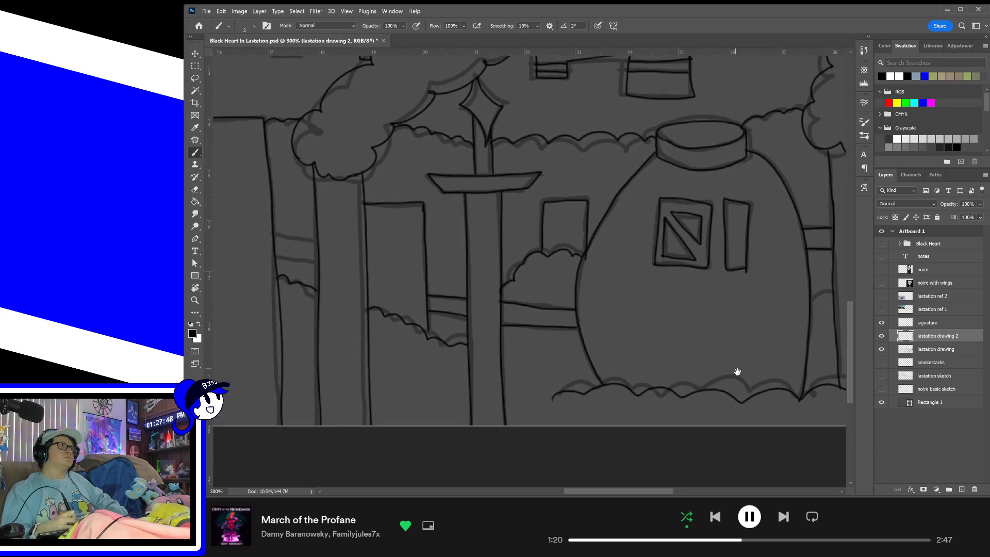
{"action": "left_click_drag", "start_coordinate": [653, 308], "coordinate": [751, 380]}
{"action": "left_click_drag", "start_coordinate": [560, 371], "coordinate": [619, 382]}
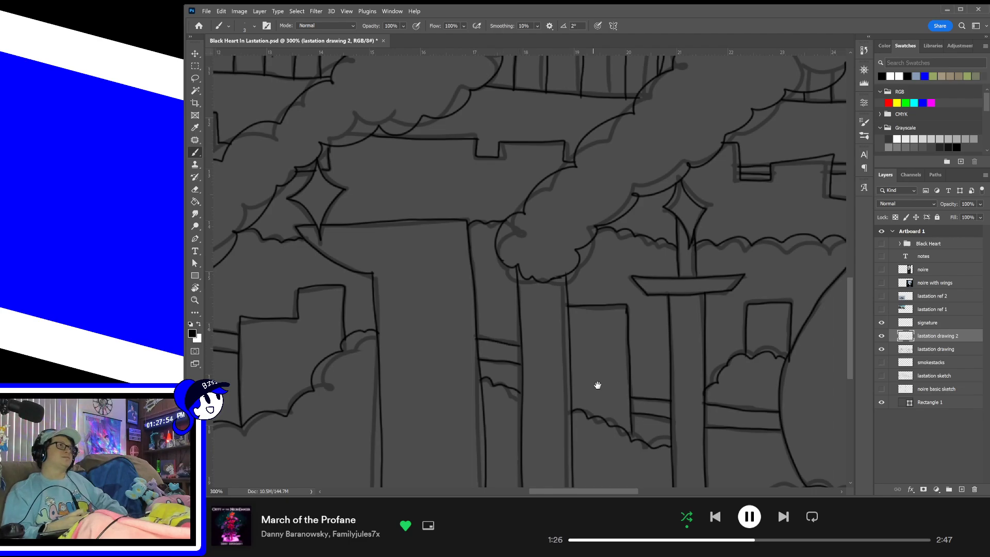
{"action": "left_click_drag", "start_coordinate": [591, 392], "coordinate": [764, 363]}
{"action": "left_click_drag", "start_coordinate": [681, 385], "coordinate": [759, 371]}
- Fit the whole artboard in view and save the document
{"action": "key", "text": "ctrl+0"}
{"action": "key", "text": "ctrl+s"}
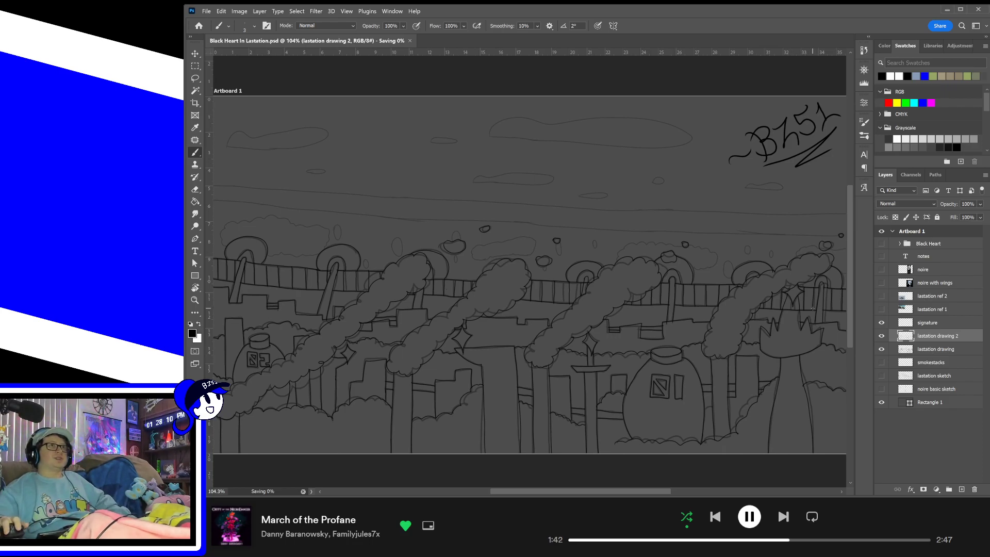
- Compare the new line art with the "lastation drawing" layer hidden and shown
{"action": "left_click", "coordinate": [881, 350]}
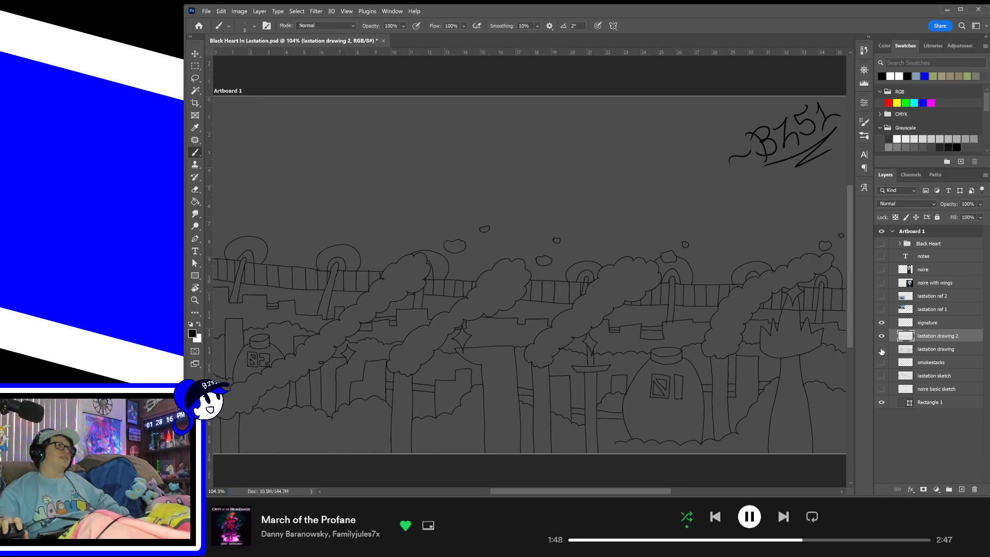
{"action": "left_click", "coordinate": [882, 350]}
{"action": "left_click", "coordinate": [881, 350]}
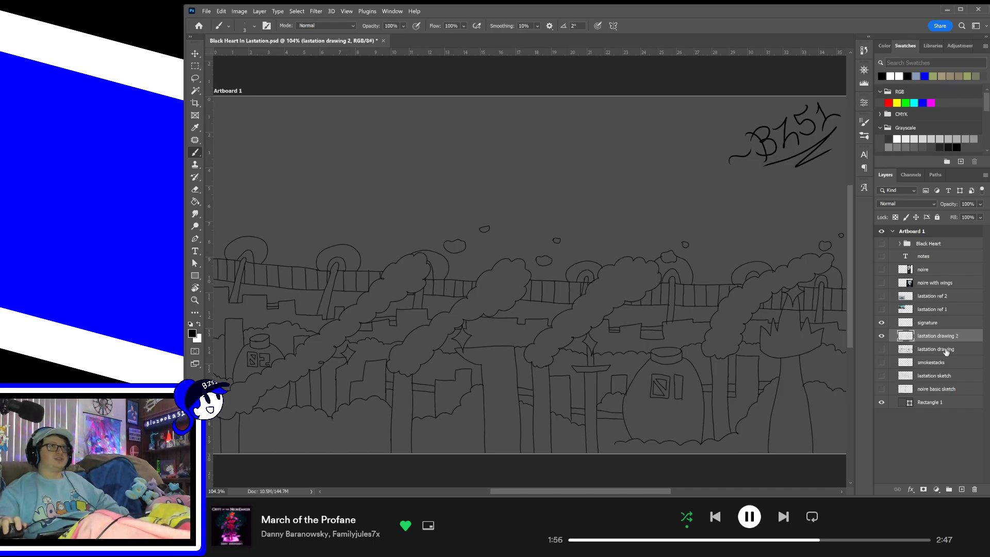
{"action": "left_click", "coordinate": [882, 350]}
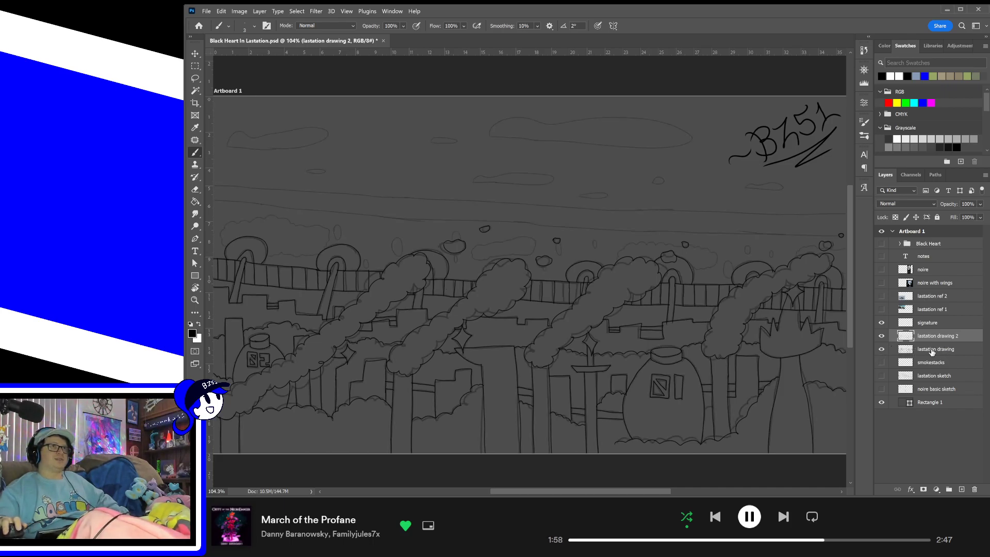
- Hide the "lastation drawing 2" layer and set the "lastation drawing" layer's opacity to 100%
{"action": "left_click", "coordinate": [936, 350]}
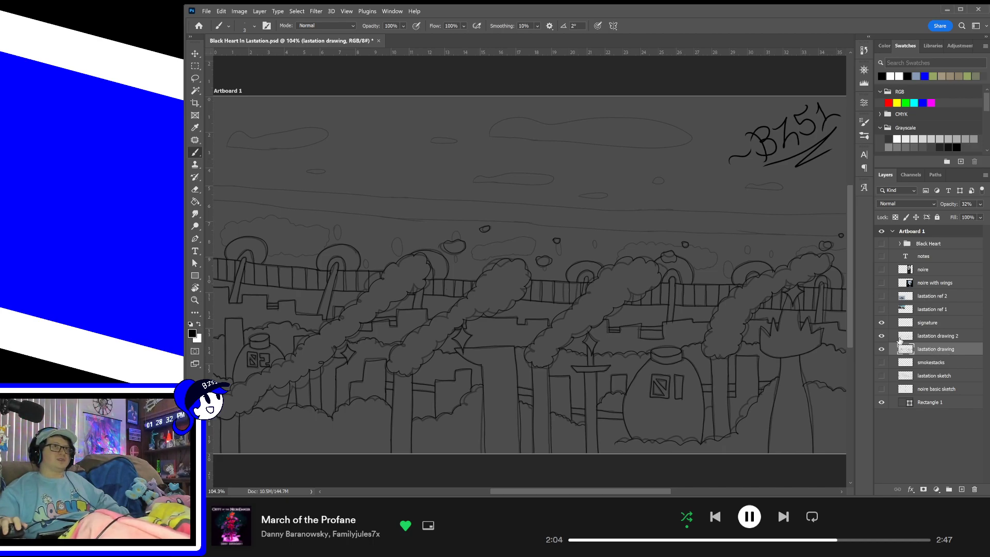
{"action": "left_click", "coordinate": [882, 336]}
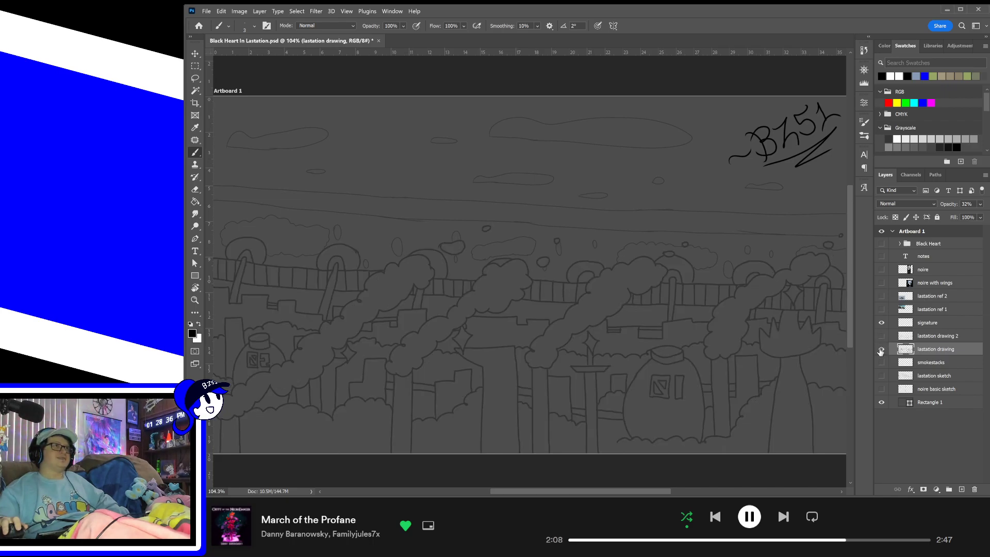
{"action": "left_click", "coordinate": [980, 204]}
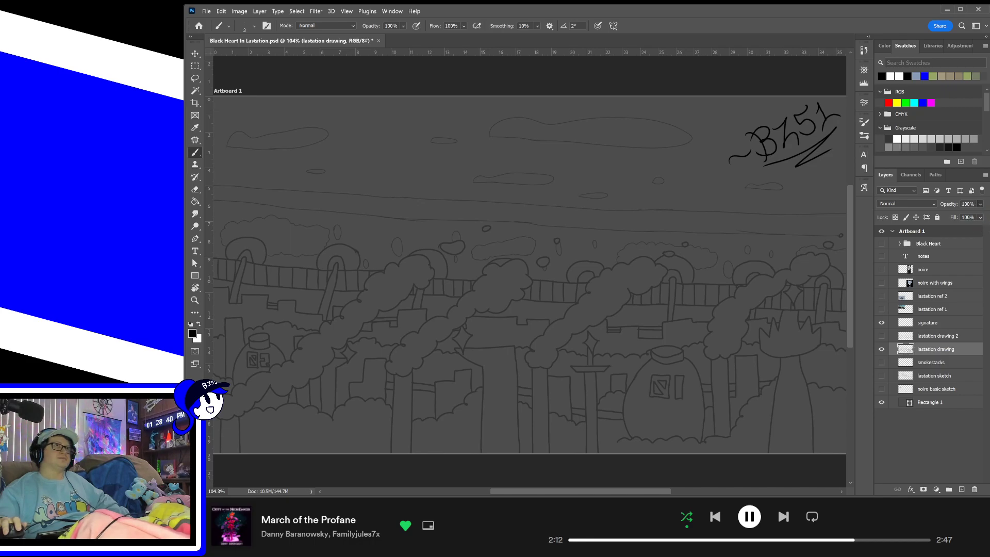
{"action": "left_click_drag", "start_coordinate": [951, 217], "coordinate": [983, 217]}
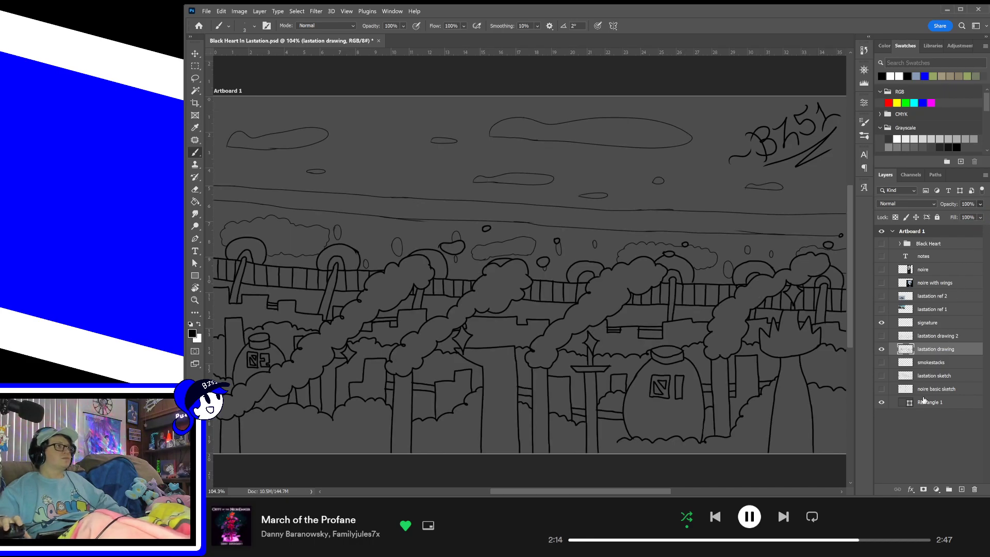
- Erase the cityscape, lower plumes and banded wall from the "lastation drawing" layer with the Eraser at size 200
{"action": "key", "text": "e"}
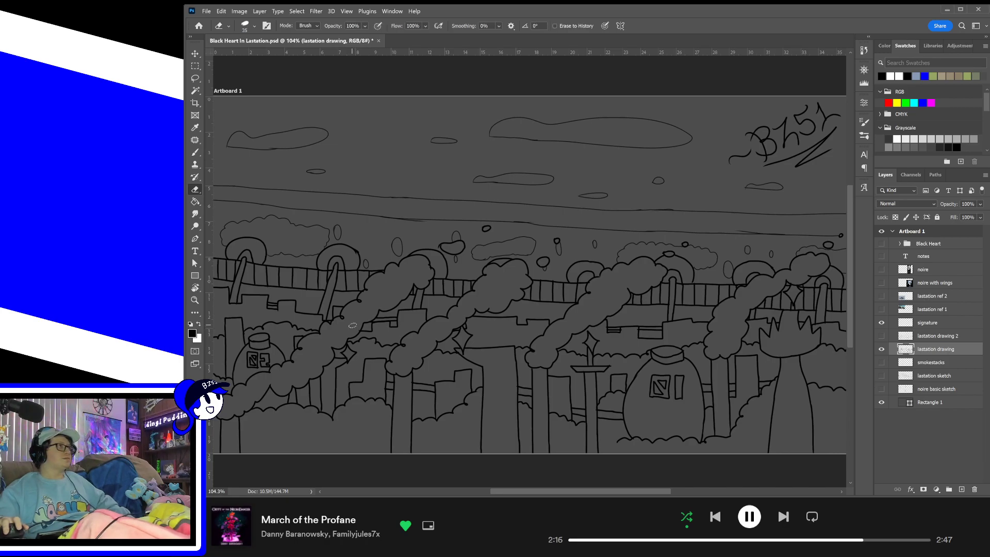
{"action": "key", "text": "bracketright"}
{"action": "key", "text": "bracketright"}
{"action": "key", "text": "bracketright"}
{"action": "key", "text": "bracketright"}
{"action": "key", "text": "bracketright"}
{"action": "key", "text": "bracketright"}
{"action": "key", "text": "bracketright"}
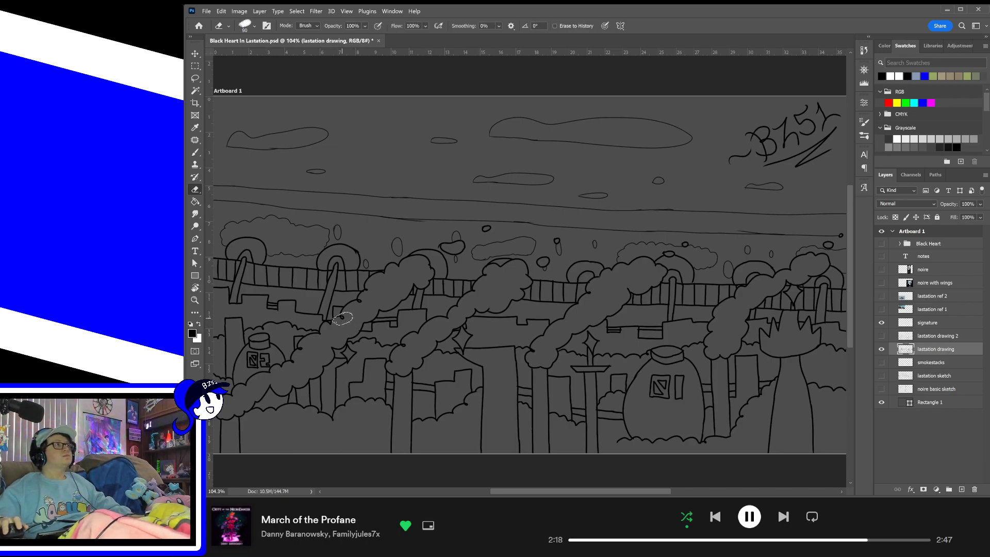
{"action": "key", "text": "bracketright"}
{"action": "key", "text": "bracketright"}
{"action": "key", "text": "bracketright"}
{"action": "key", "text": "bracketright"}
{"action": "key", "text": "bracketright"}
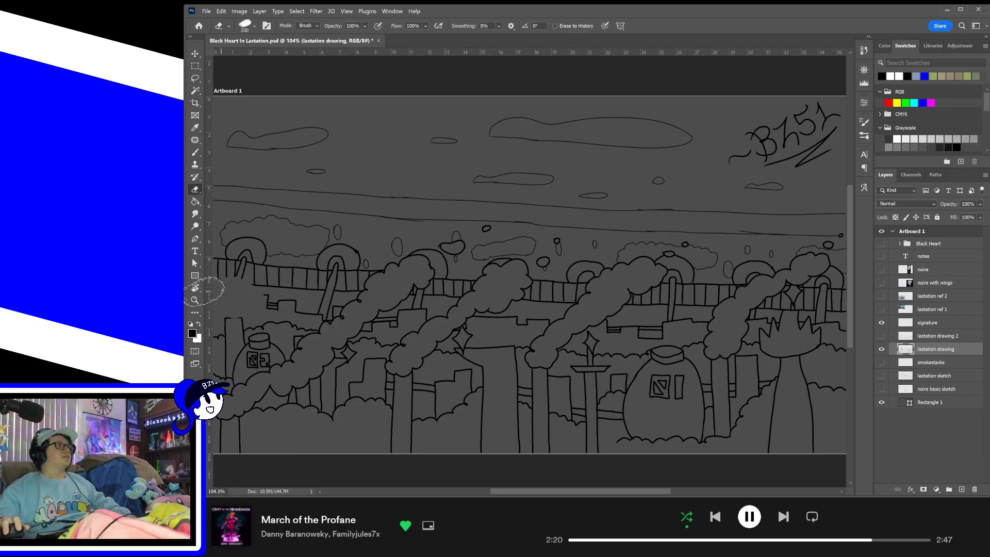
{"action": "mouse_move", "coordinate": [204, 292]}
{"action": "left_mouse_down"}
{"action": "mouse_move", "coordinate": [276, 309]}
{"action": "mouse_move", "coordinate": [387, 316]}
{"action": "mouse_move", "coordinate": [844, 320]}
{"action": "mouse_move", "coordinate": [840, 345]}
{"action": "mouse_move", "coordinate": [583, 332]}
{"action": "mouse_move", "coordinate": [211, 331]}
{"action": "mouse_move", "coordinate": [249, 350]}
{"action": "mouse_move", "coordinate": [637, 357]}
{"action": "mouse_move", "coordinate": [797, 379]}
{"action": "mouse_move", "coordinate": [817, 464]}
{"action": "mouse_move", "coordinate": [763, 469]}
{"action": "mouse_move", "coordinate": [719, 422]}
{"action": "mouse_move", "coordinate": [659, 428]}
{"action": "mouse_move", "coordinate": [588, 412]}
{"action": "mouse_move", "coordinate": [642, 428]}
{"action": "mouse_move", "coordinate": [592, 410]}
{"action": "mouse_move", "coordinate": [570, 424]}
{"action": "mouse_move", "coordinate": [497, 381]}
{"action": "mouse_move", "coordinate": [537, 436]}
{"action": "mouse_move", "coordinate": [459, 439]}
{"action": "mouse_move", "coordinate": [485, 455]}
{"action": "mouse_move", "coordinate": [360, 425]}
{"action": "mouse_move", "coordinate": [234, 423]}
{"action": "mouse_move", "coordinate": [233, 369]}
{"action": "mouse_move", "coordinate": [217, 367]}
{"action": "mouse_move", "coordinate": [376, 404]}
{"action": "mouse_move", "coordinate": [468, 389]}
{"action": "mouse_move", "coordinate": [380, 411]}
{"action": "mouse_move", "coordinate": [400, 440]}
{"action": "mouse_move", "coordinate": [429, 449]}
{"action": "left_mouse_up"}
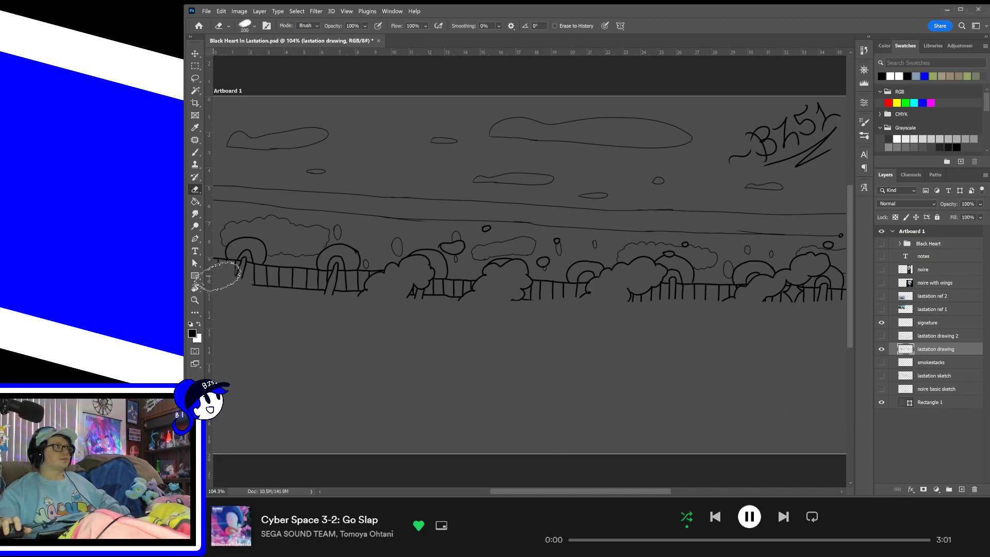
{"action": "mouse_move", "coordinate": [221, 274]}
{"action": "left_mouse_down"}
{"action": "mouse_move", "coordinate": [491, 289]}
{"action": "mouse_move", "coordinate": [463, 297]}
{"action": "mouse_move", "coordinate": [753, 297]}
{"action": "mouse_move", "coordinate": [776, 288]}
{"action": "mouse_move", "coordinate": [858, 298]}
{"action": "left_mouse_up"}
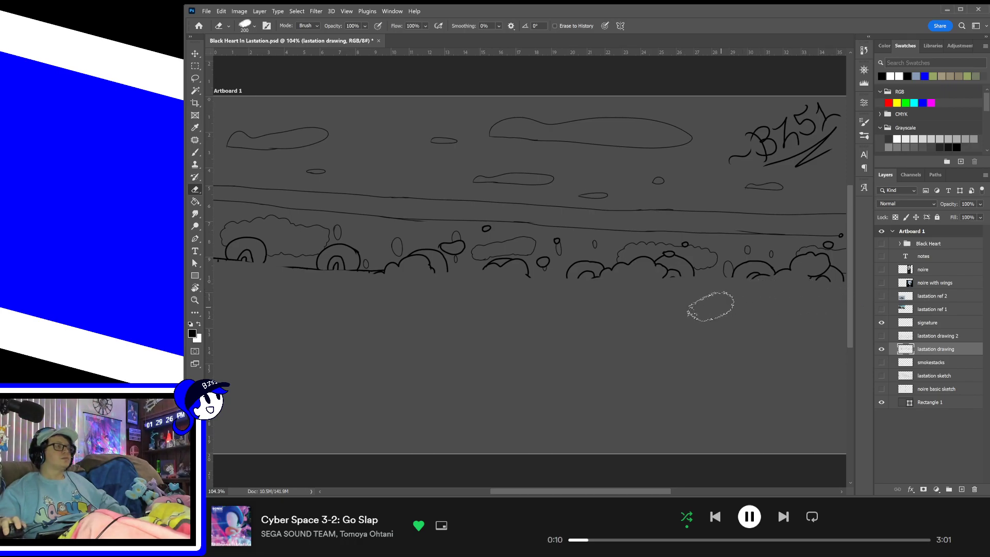
- Erase the leftover top of the second smoke plume with the Eraser at size 50
{"action": "key", "text": "ctrl+plus"}
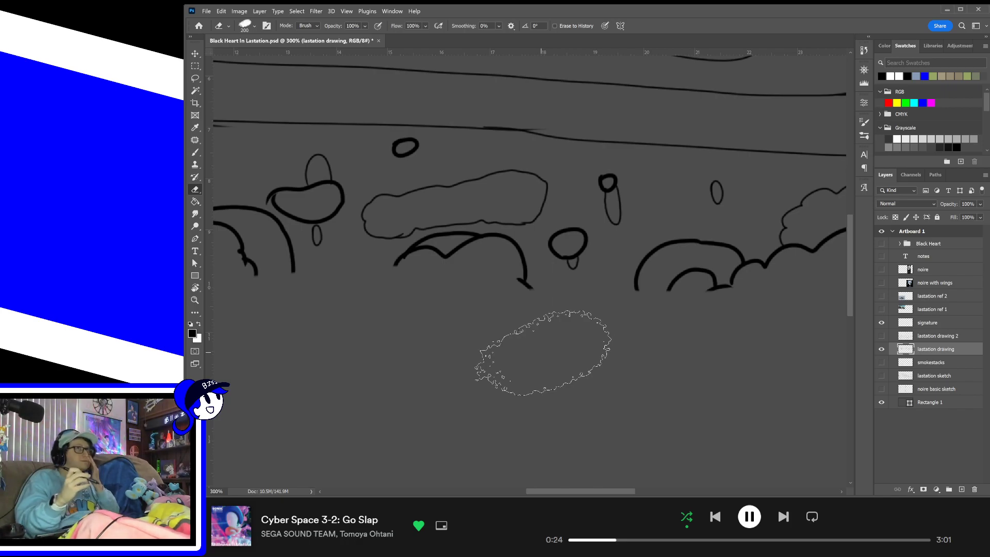
{"action": "key", "text": "bracketleft"}
{"action": "key", "text": "bracketleft"}
{"action": "key", "text": "bracketleft"}
{"action": "key", "text": "bracketleft"}
{"action": "key", "text": "bracketleft"}
{"action": "key", "text": "bracketleft"}
{"action": "key", "text": "bracketleft"}
{"action": "key", "text": "bracketleft"}
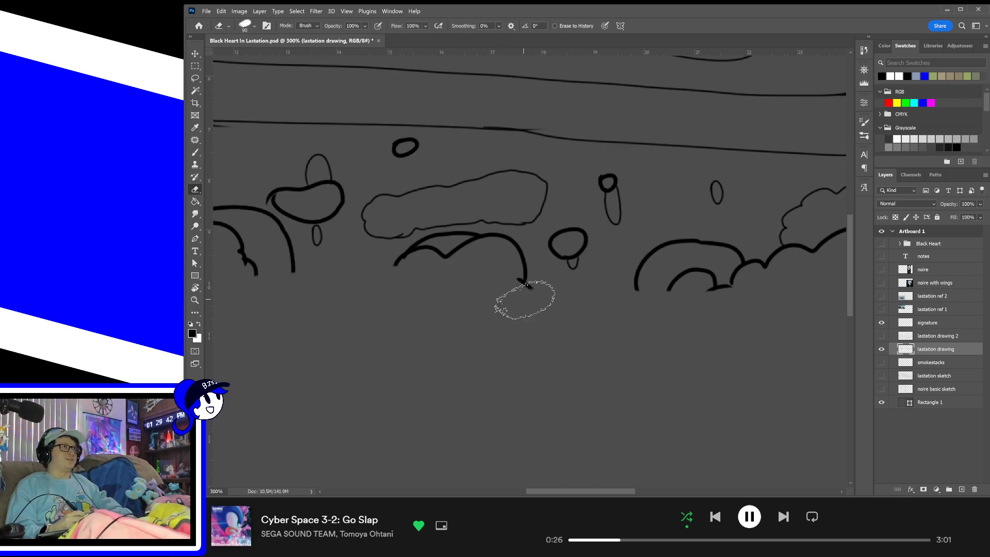
{"action": "key", "text": "bracketleft"}
{"action": "key", "text": "bracketleft"}
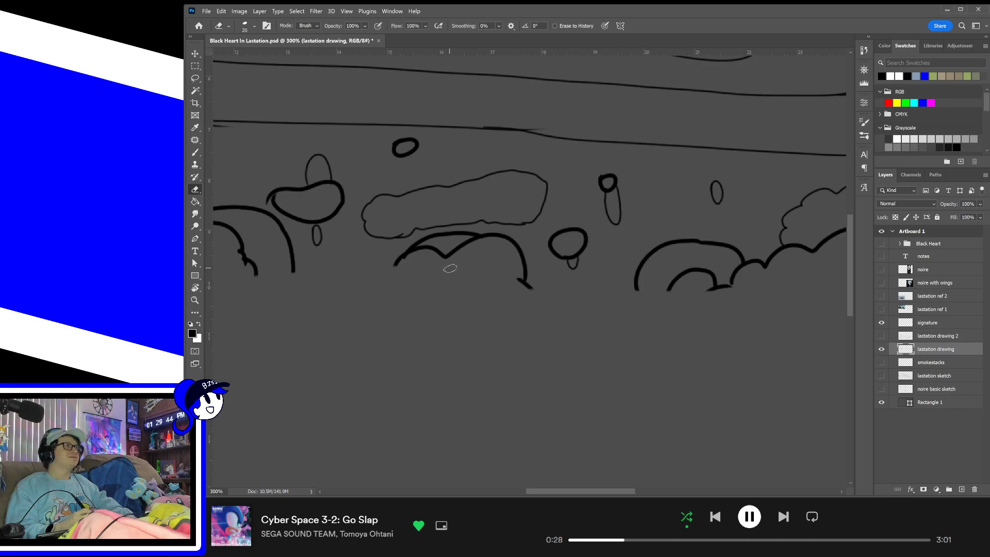
{"action": "key", "text": "bracketright"}
{"action": "key", "text": "bracketright"}
{"action": "key", "text": "bracketright"}
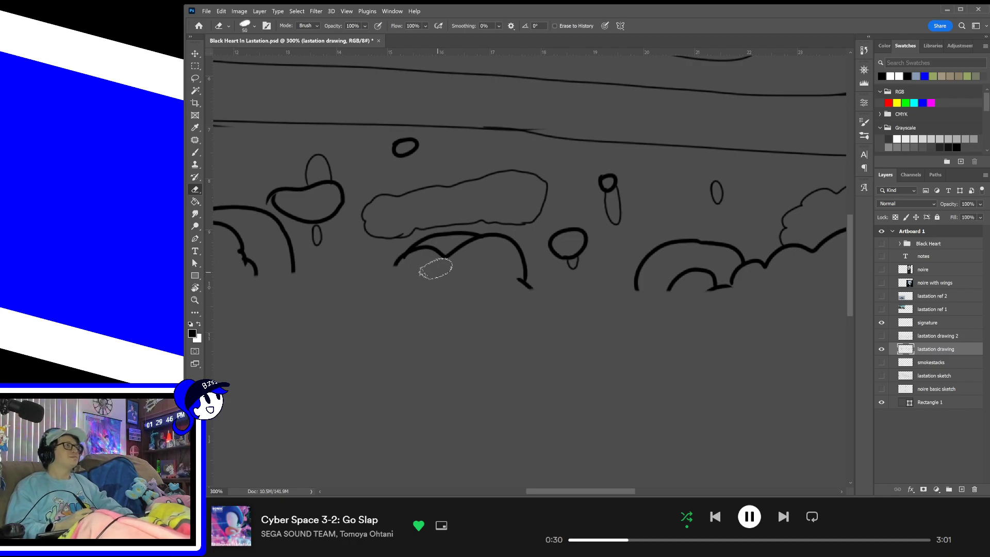
{"action": "mouse_move", "coordinate": [410, 251]}
{"action": "left_mouse_down"}
{"action": "mouse_move", "coordinate": [415, 271]}
{"action": "mouse_move", "coordinate": [402, 260]}
{"action": "mouse_move", "coordinate": [436, 254]}
{"action": "mouse_move", "coordinate": [432, 241]}
{"action": "mouse_move", "coordinate": [474, 242]}
{"action": "mouse_move", "coordinate": [447, 259]}
{"action": "mouse_move", "coordinate": [484, 242]}
{"action": "mouse_move", "coordinate": [476, 237]}
{"action": "mouse_move", "coordinate": [518, 263]}
{"action": "mouse_move", "coordinate": [524, 285]}
{"action": "left_mouse_up"}
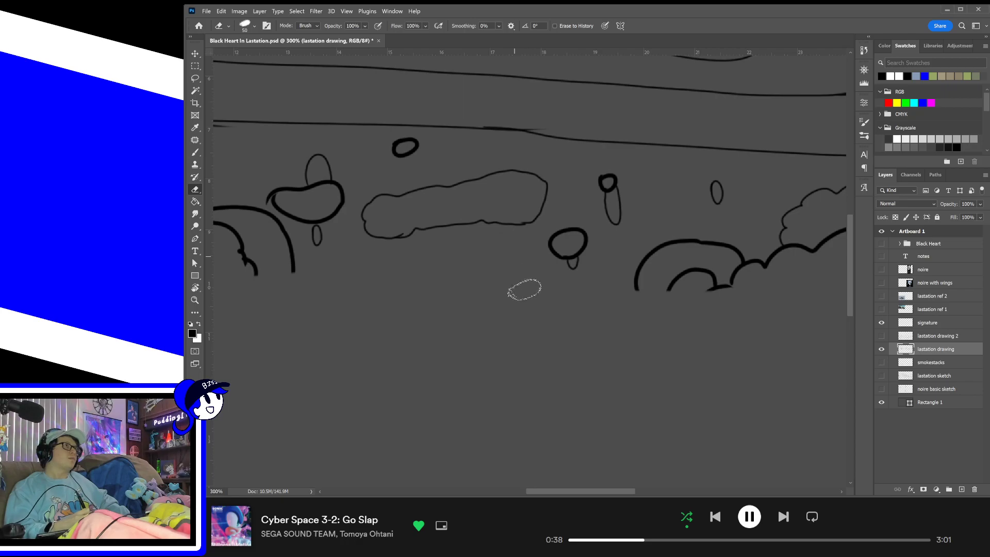
- Erase the thick-outlined smoke puffs around the flat cloud between the first and third plumes
{"action": "mouse_move", "coordinate": [576, 239]}
{"action": "left_mouse_down"}
{"action": "mouse_move", "coordinate": [579, 254]}
{"action": "mouse_move", "coordinate": [561, 243]}
{"action": "mouse_move", "coordinate": [601, 169]}
{"action": "mouse_move", "coordinate": [607, 180]}
{"action": "left_mouse_up"}
{"action": "mouse_move", "coordinate": [545, 269]}
{"action": "left_mouse_down"}
{"action": "mouse_move", "coordinate": [645, 294]}
{"action": "mouse_move", "coordinate": [662, 312]}
{"action": "left_mouse_up"}
{"action": "mouse_move", "coordinate": [556, 215]}
{"action": "left_mouse_down"}
{"action": "mouse_move", "coordinate": [485, 269]}
{"action": "mouse_move", "coordinate": [440, 267]}
{"action": "mouse_move", "coordinate": [491, 257]}
{"action": "mouse_move", "coordinate": [480, 278]}
{"action": "mouse_move", "coordinate": [444, 278]}
{"action": "left_mouse_up"}
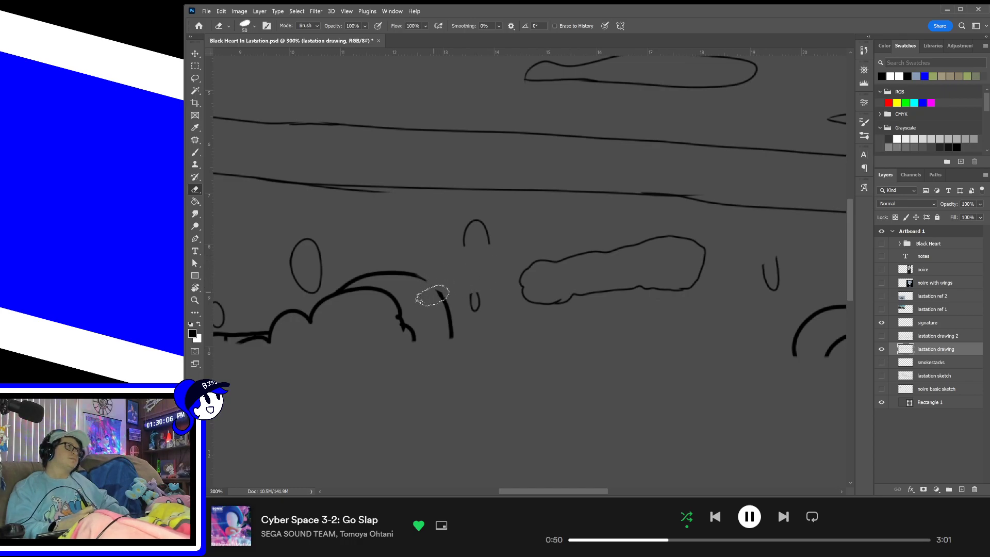
- Erase the first plume's top with the arch behind it, the two leftmost arched towers and the remaining wall edge
{"action": "left_click_drag", "start_coordinate": [409, 317], "coordinate": [489, 322]}
{"action": "mouse_move", "coordinate": [384, 338]}
{"action": "left_mouse_down"}
{"action": "mouse_move", "coordinate": [345, 338]}
{"action": "mouse_move", "coordinate": [444, 279]}
{"action": "mouse_move", "coordinate": [474, 321]}
{"action": "mouse_move", "coordinate": [468, 293]}
{"action": "mouse_move", "coordinate": [491, 282]}
{"action": "mouse_move", "coordinate": [513, 309]}
{"action": "mouse_move", "coordinate": [523, 358]}
{"action": "mouse_move", "coordinate": [650, 322]}
{"action": "left_mouse_up"}
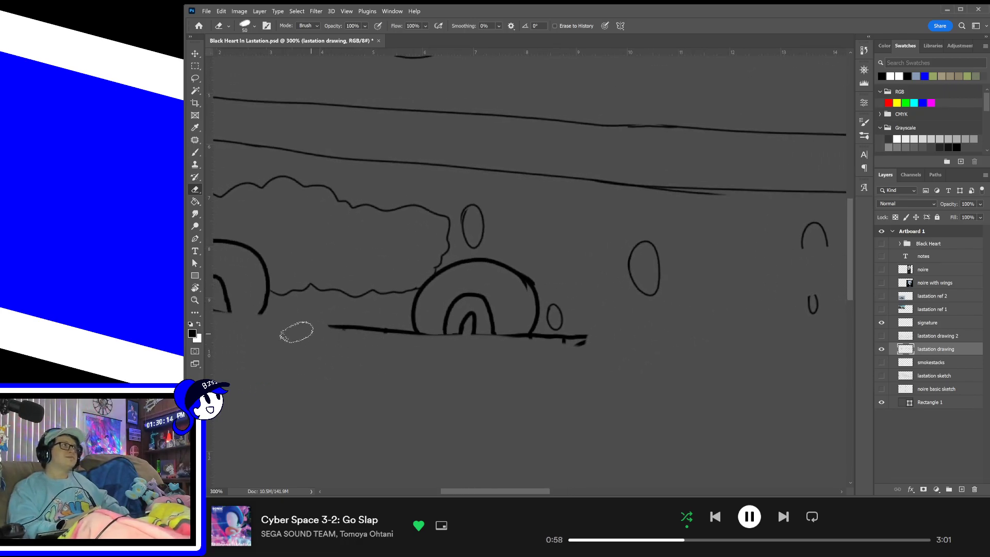
{"action": "mouse_move", "coordinate": [295, 331]}
{"action": "left_mouse_down"}
{"action": "mouse_move", "coordinate": [431, 333]}
{"action": "mouse_move", "coordinate": [417, 309]}
{"action": "mouse_move", "coordinate": [471, 265]}
{"action": "mouse_move", "coordinate": [508, 274]}
{"action": "mouse_move", "coordinate": [524, 300]}
{"action": "mouse_move", "coordinate": [524, 331]}
{"action": "mouse_move", "coordinate": [578, 347]}
{"action": "mouse_move", "coordinate": [449, 316]}
{"action": "mouse_move", "coordinate": [458, 294]}
{"action": "mouse_move", "coordinate": [479, 299]}
{"action": "mouse_move", "coordinate": [498, 345]}
{"action": "mouse_move", "coordinate": [647, 366]}
{"action": "mouse_move", "coordinate": [665, 382]}
{"action": "left_mouse_up"}
{"action": "mouse_move", "coordinate": [414, 268]}
{"action": "left_mouse_down"}
{"action": "mouse_move", "coordinate": [393, 341]}
{"action": "mouse_move", "coordinate": [395, 293]}
{"action": "mouse_move", "coordinate": [387, 306]}
{"action": "mouse_move", "coordinate": [396, 320]}
{"action": "mouse_move", "coordinate": [410, 279]}
{"action": "mouse_move", "coordinate": [441, 264]}
{"action": "mouse_move", "coordinate": [476, 278]}
{"action": "mouse_move", "coordinate": [473, 321]}
{"action": "mouse_move", "coordinate": [482, 314]}
{"action": "mouse_move", "coordinate": [465, 341]}
{"action": "mouse_move", "coordinate": [460, 322]}
{"action": "mouse_move", "coordinate": [342, 332]}
{"action": "left_mouse_up"}
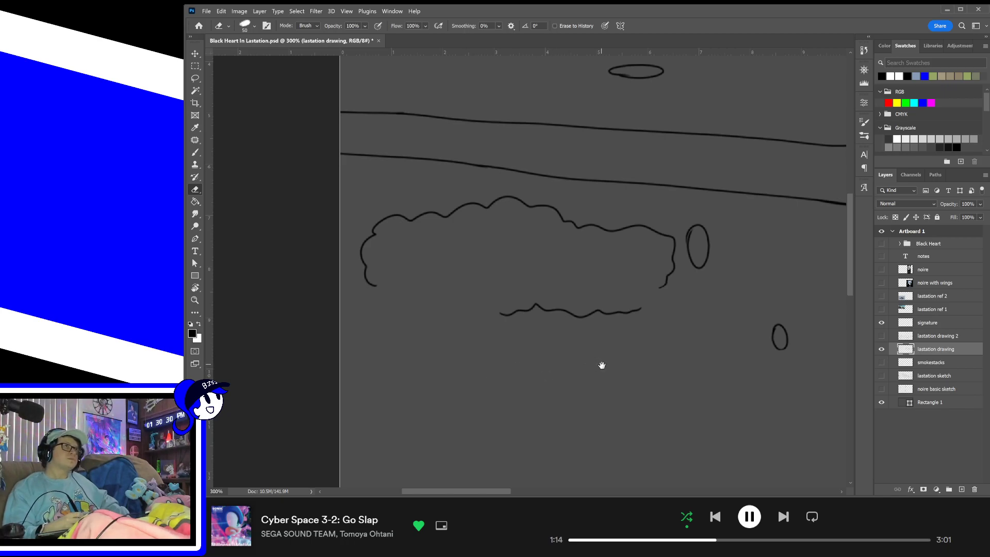
- Erase the leftover tops of the third and fourth plumes and the arches around them
{"action": "mouse_move", "coordinate": [602, 365]}
{"action": "left_mouse_down"}
{"action": "mouse_move", "coordinate": [570, 375]}
{"action": "mouse_move", "coordinate": [670, 327]}
{"action": "mouse_move", "coordinate": [248, 327]}
{"action": "left_mouse_up"}
{"action": "left_click_drag", "start_coordinate": [632, 354], "coordinate": [664, 420]}
{"action": "mouse_move", "coordinate": [460, 322]}
{"action": "left_mouse_down"}
{"action": "mouse_move", "coordinate": [495, 310]}
{"action": "mouse_move", "coordinate": [519, 283]}
{"action": "mouse_move", "coordinate": [598, 286]}
{"action": "mouse_move", "coordinate": [600, 275]}
{"action": "mouse_move", "coordinate": [658, 249]}
{"action": "mouse_move", "coordinate": [729, 294]}
{"action": "mouse_move", "coordinate": [540, 327]}
{"action": "left_mouse_up"}
{"action": "left_click_drag", "start_coordinate": [634, 224], "coordinate": [631, 225]}
{"action": "left_click_drag", "start_coordinate": [610, 231], "coordinate": [605, 236]}
{"action": "mouse_move", "coordinate": [548, 276]}
{"action": "left_mouse_down"}
{"action": "mouse_move", "coordinate": [563, 262]}
{"action": "mouse_move", "coordinate": [521, 302]}
{"action": "mouse_move", "coordinate": [546, 347]}
{"action": "mouse_move", "coordinate": [587, 276]}
{"action": "mouse_move", "coordinate": [615, 310]}
{"action": "left_mouse_up"}
{"action": "left_click_drag", "start_coordinate": [702, 362], "coordinate": [570, 381]}
{"action": "mouse_move", "coordinate": [643, 358]}
{"action": "left_mouse_down"}
{"action": "mouse_move", "coordinate": [625, 361]}
{"action": "mouse_move", "coordinate": [603, 338]}
{"action": "mouse_move", "coordinate": [625, 314]}
{"action": "mouse_move", "coordinate": [712, 342]}
{"action": "mouse_move", "coordinate": [515, 386]}
{"action": "left_mouse_up"}
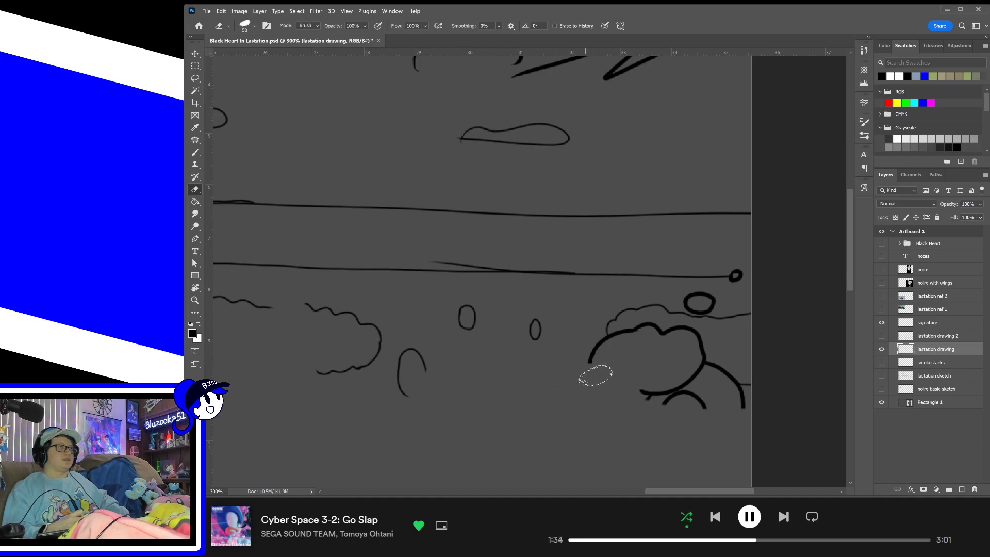
{"action": "mouse_move", "coordinate": [590, 374]}
{"action": "left_mouse_down"}
{"action": "mouse_move", "coordinate": [615, 343]}
{"action": "mouse_move", "coordinate": [652, 332]}
{"action": "mouse_move", "coordinate": [665, 342]}
{"action": "mouse_move", "coordinate": [667, 334]}
{"action": "mouse_move", "coordinate": [699, 350]}
{"action": "mouse_move", "coordinate": [660, 401]}
{"action": "mouse_move", "coordinate": [665, 409]}
{"action": "mouse_move", "coordinate": [681, 391]}
{"action": "mouse_move", "coordinate": [727, 427]}
{"action": "left_mouse_up"}
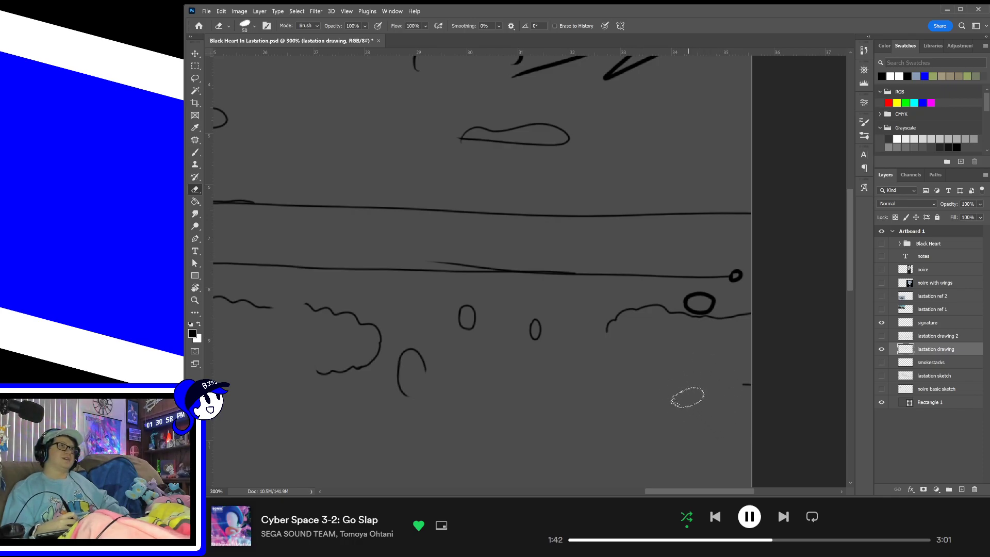
- Erase the two small circles at the drawing's right edge and the stray start of the overlapping stroke on the lower horizon line
{"action": "mouse_move", "coordinate": [691, 306]}
{"action": "left_mouse_down"}
{"action": "mouse_move", "coordinate": [746, 273]}
{"action": "mouse_move", "coordinate": [733, 323]}
{"action": "left_mouse_up"}
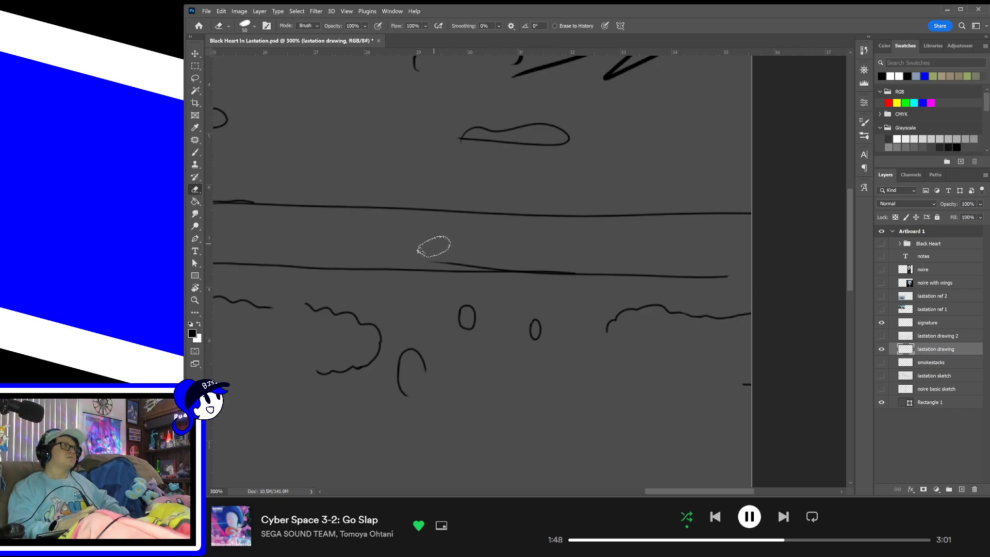
{"action": "mouse_move", "coordinate": [439, 252]}
{"action": "left_mouse_down"}
{"action": "mouse_move", "coordinate": [501, 253]}
{"action": "mouse_move", "coordinate": [465, 257]}
{"action": "mouse_move", "coordinate": [490, 252]}
{"action": "left_mouse_up"}
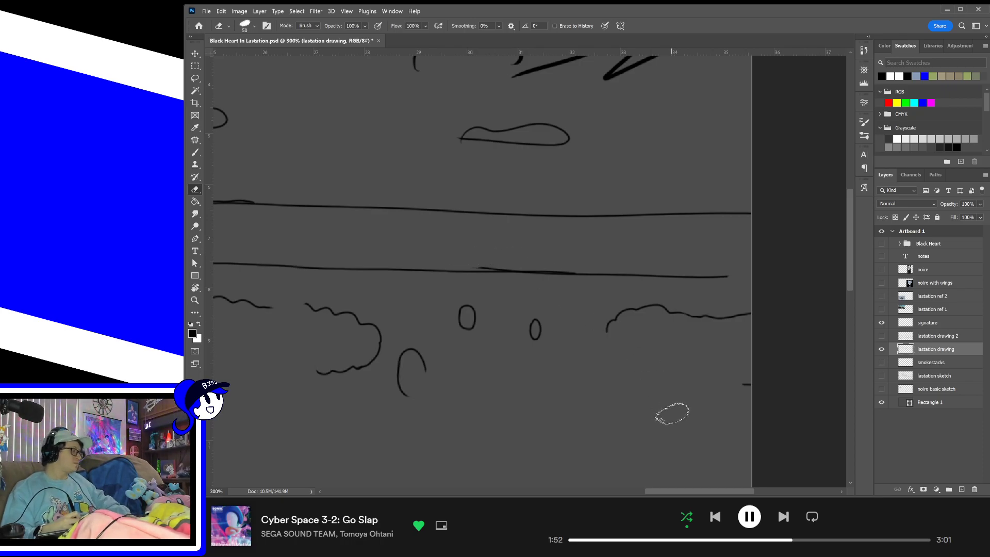
{"action": "key", "text": "ctrl+0"}
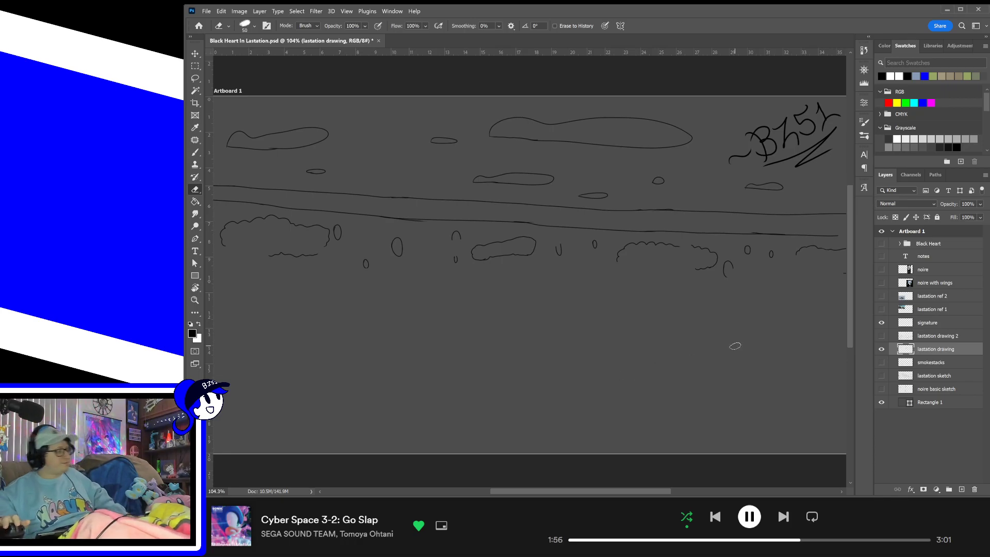
- Show the "lastation drawing 2" layer and merge it with the "lastation drawing" layer
{"action": "left_click", "coordinate": [884, 336]}
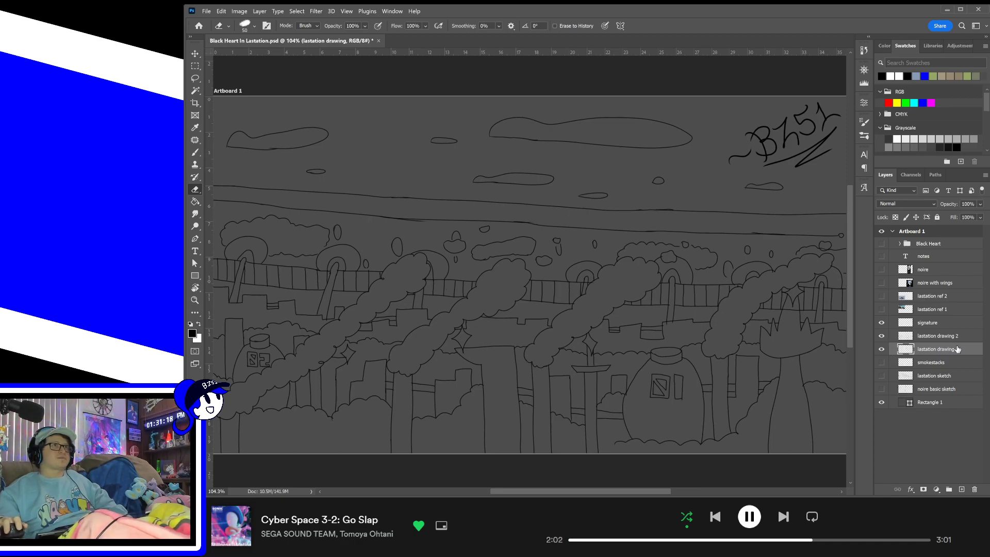
{"action": "left_click", "coordinate": [953, 337], "text": "shift"}
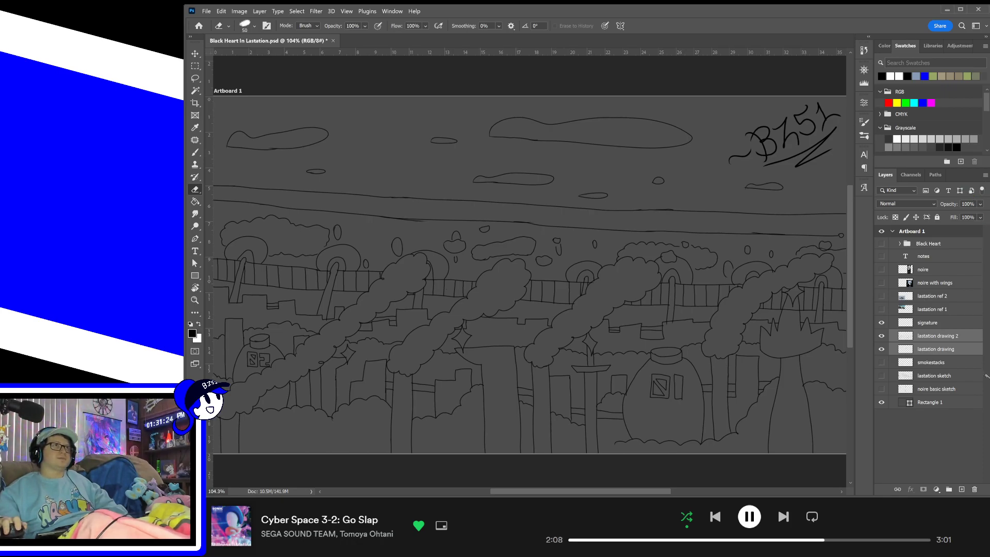
{"action": "key", "text": "ctrl+e"}
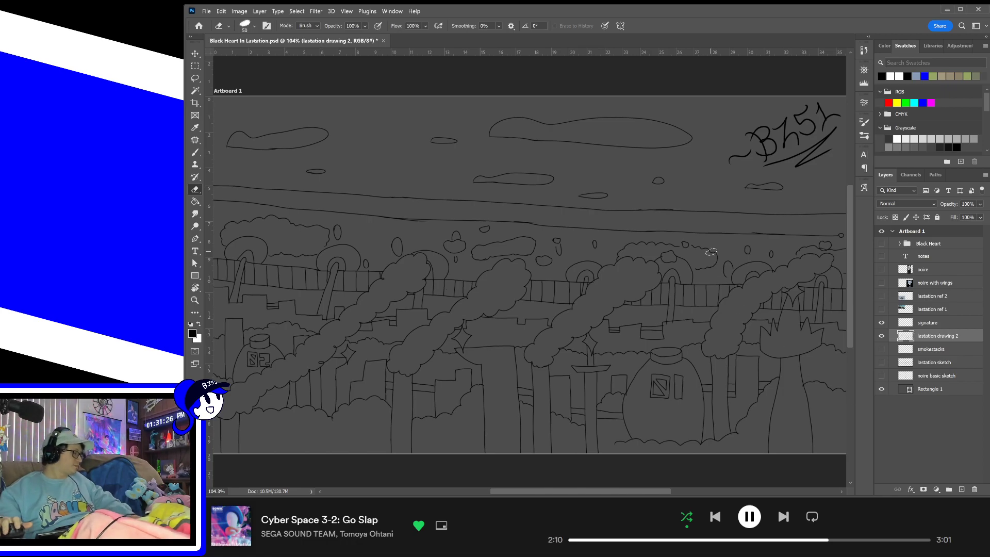
- Reduce the eraser size to 10 and erase the overshooting line ends on the drawing's upper-left cloud
{"action": "key", "text": "ctrl+plus"}
{"action": "key", "text": "ctrl+plus"}
{"action": "key", "text": "ctrl+plus"}
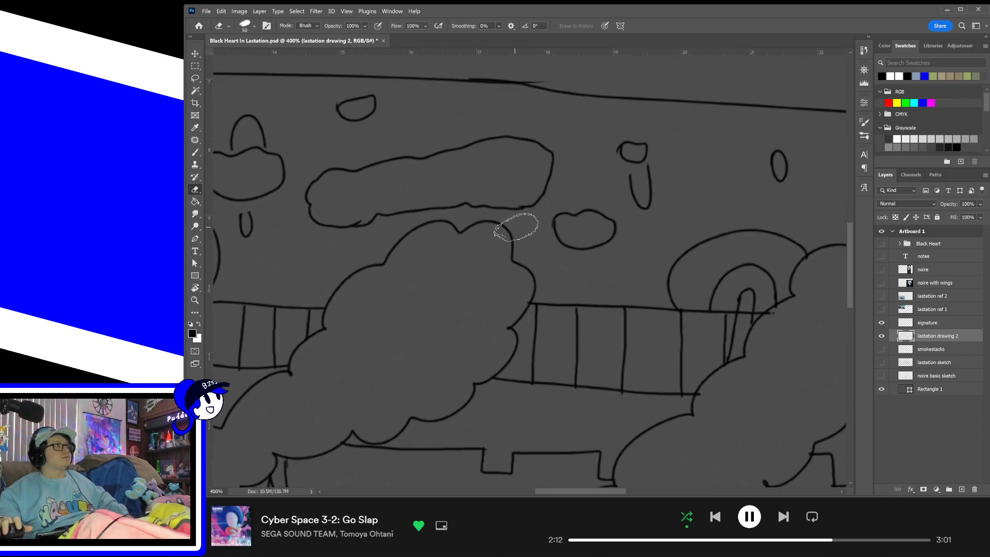
{"action": "left_click_drag", "start_coordinate": [458, 219], "coordinate": [665, 268]}
{"action": "left_click_drag", "start_coordinate": [402, 204], "coordinate": [504, 302]}
{"action": "mouse_move", "coordinate": [581, 239]}
{"action": "left_mouse_down"}
{"action": "mouse_move", "coordinate": [471, 346]}
{"action": "mouse_move", "coordinate": [463, 332]}
{"action": "left_mouse_up"}
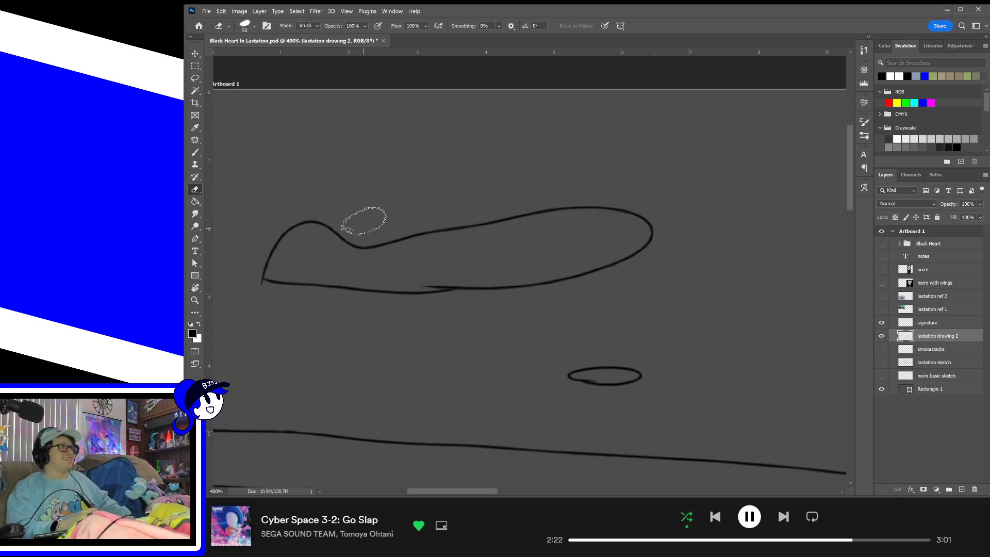
{"action": "left_click_drag", "start_coordinate": [374, 314], "coordinate": [458, 317]}
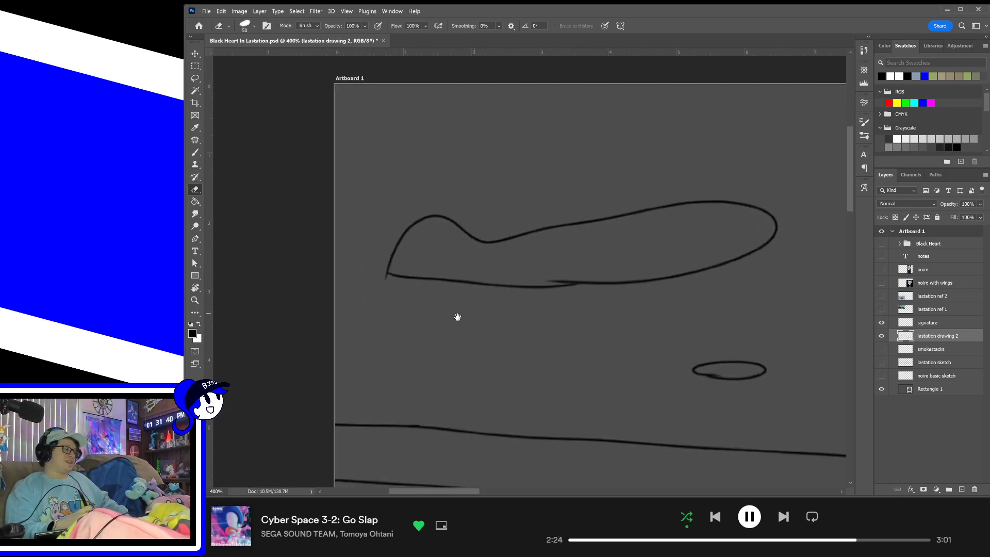
{"action": "key", "text": "bracketleft"}
{"action": "key", "text": "bracketleft"}
{"action": "key", "text": "bracketleft"}
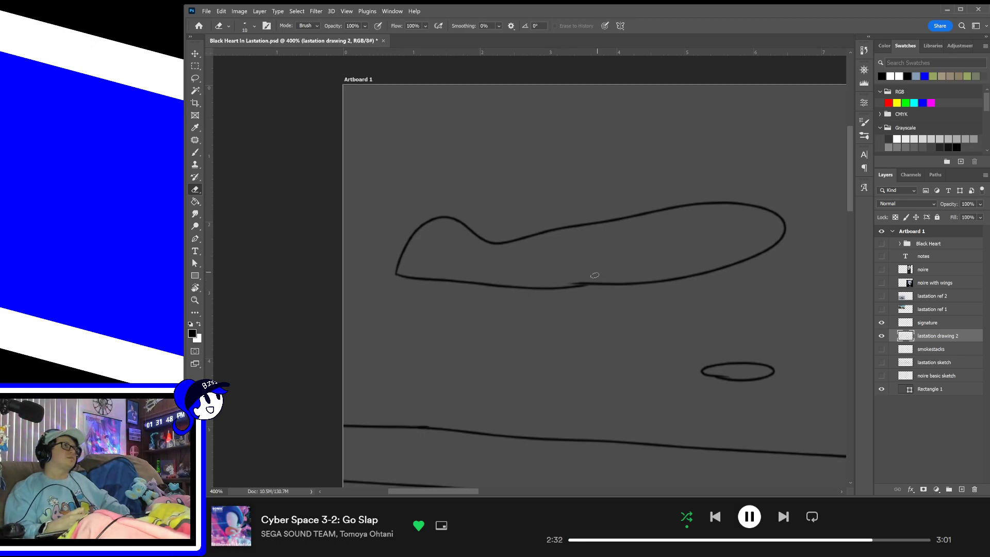
{"action": "left_click_drag", "start_coordinate": [697, 332], "coordinate": [563, 322]}
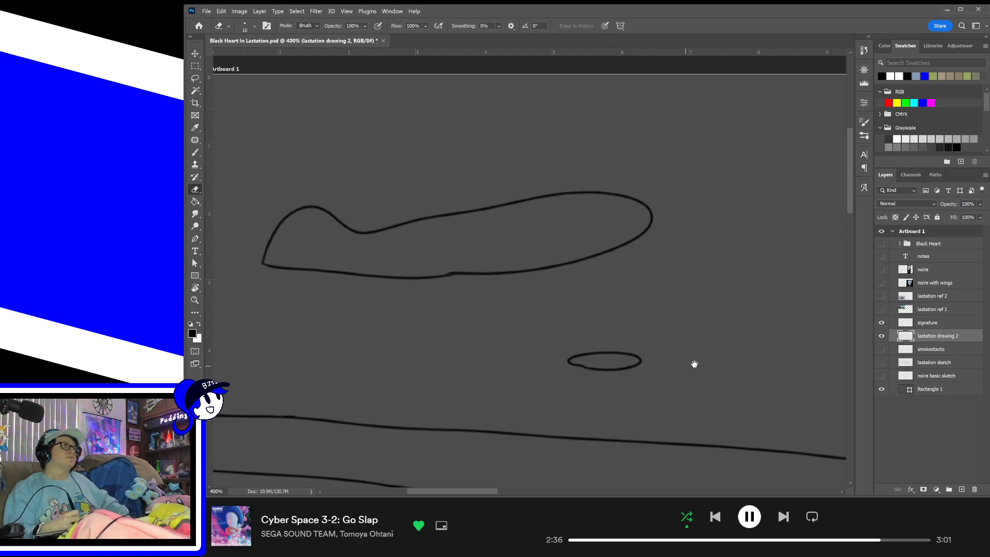
- Erase the overlapping line ends on the undersides of the clouds in the middle of the sky
{"action": "mouse_move", "coordinate": [694, 364]}
{"action": "left_mouse_down"}
{"action": "mouse_move", "coordinate": [648, 272]}
{"action": "mouse_move", "coordinate": [707, 321]}
{"action": "mouse_move", "coordinate": [588, 346]}
{"action": "mouse_move", "coordinate": [690, 312]}
{"action": "mouse_move", "coordinate": [627, 316]}
{"action": "mouse_move", "coordinate": [594, 305]}
{"action": "mouse_move", "coordinate": [682, 263]}
{"action": "mouse_move", "coordinate": [639, 260]}
{"action": "left_mouse_up"}
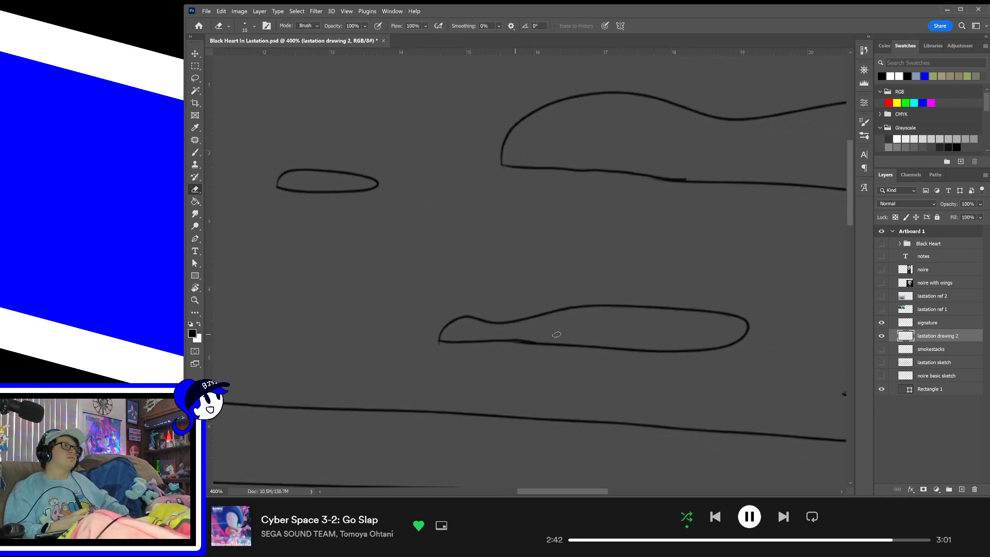
{"action": "scroll", "coordinate": [567, 302], "scroll_direction": "up", "scroll_amount": 3}
{"action": "scroll", "coordinate": [567, 302], "scroll_direction": "right", "scroll_amount": 5}
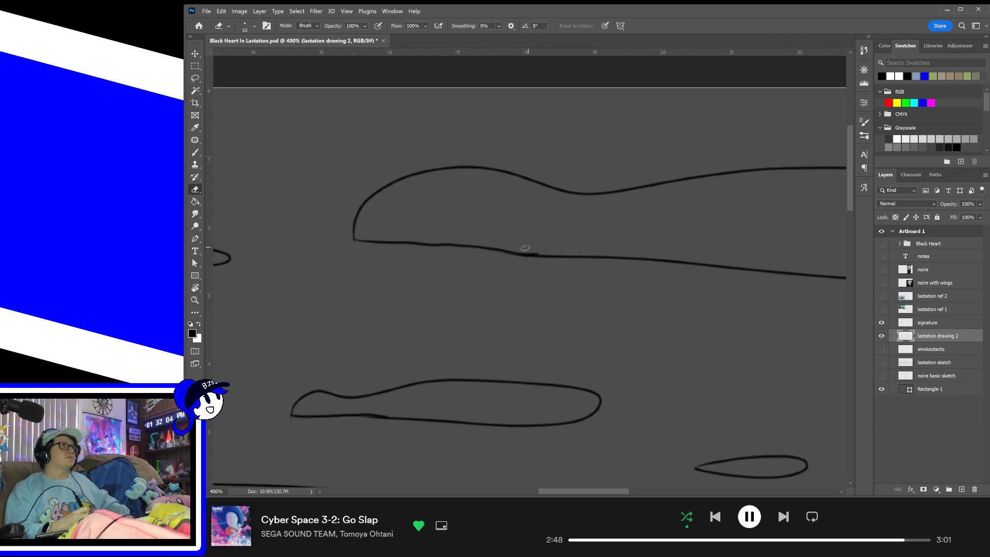
{"action": "scroll", "coordinate": [638, 315], "scroll_direction": "right", "scroll_amount": 15}
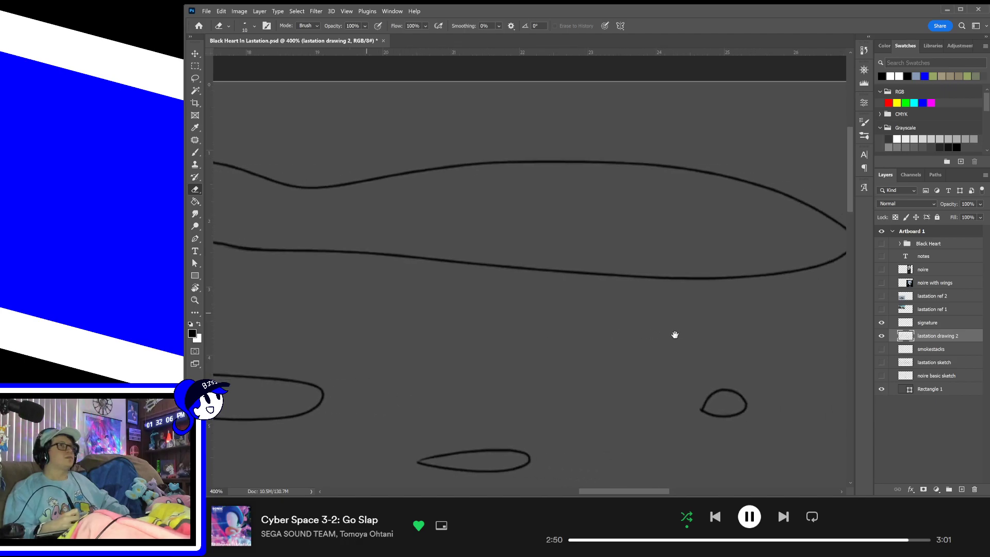
- Erase the overshooting line end at the pointed tip of the small cloud below the signature
{"action": "scroll", "coordinate": [605, 317], "scroll_direction": "right", "scroll_amount": 9}
{"action": "scroll", "coordinate": [604, 317], "scroll_direction": "down", "scroll_amount": 4}
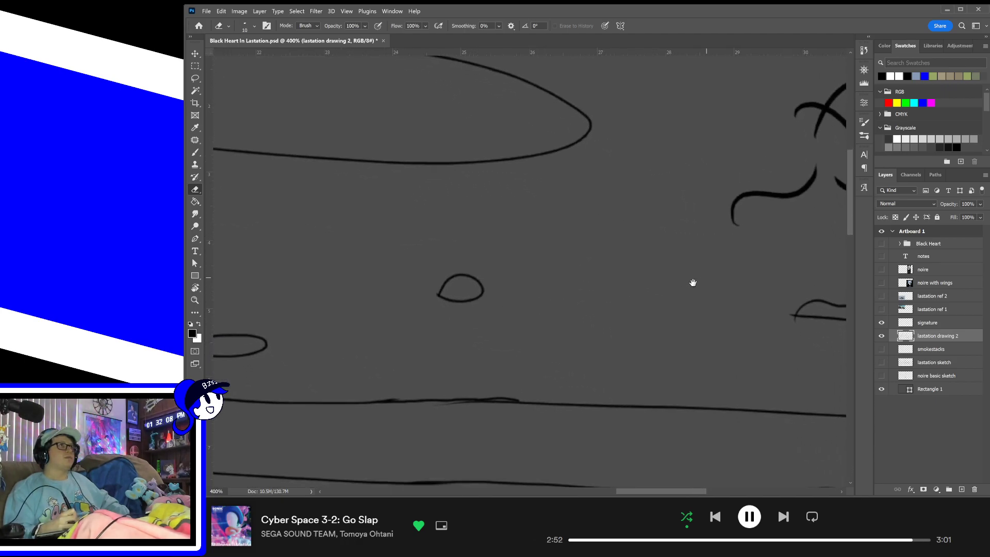
{"action": "scroll", "coordinate": [652, 325], "scroll_direction": "right", "scroll_amount": 1}
{"action": "scroll", "coordinate": [653, 325], "scroll_direction": "down", "scroll_amount": 1}
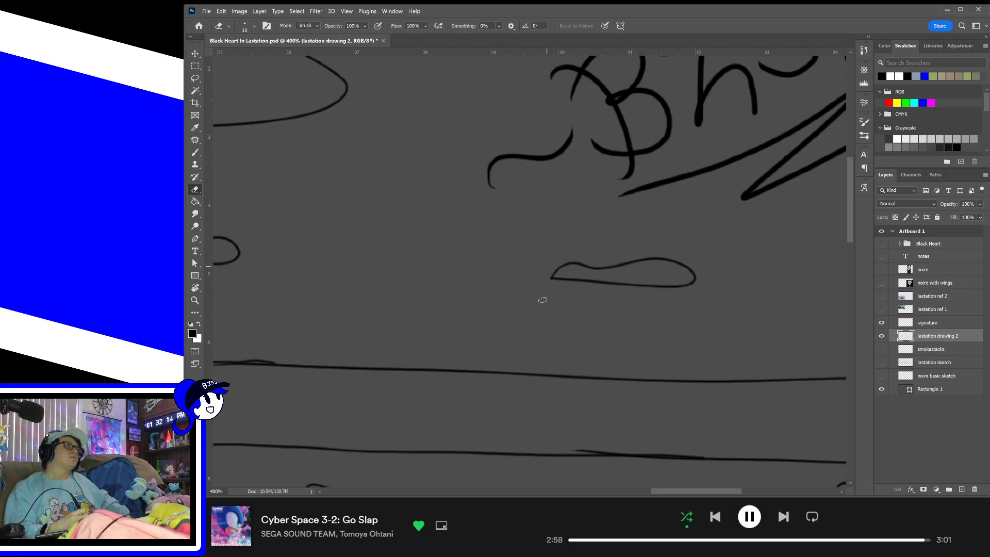
- Erase the doubled strokes along the two horizon lines across the right half of the drawing
{"action": "scroll", "coordinate": [549, 300], "scroll_direction": "right", "scroll_amount": 11}
{"action": "scroll", "coordinate": [548, 335], "scroll_direction": "left", "scroll_amount": 14}
{"action": "scroll", "coordinate": [548, 336], "scroll_direction": "down", "scroll_amount": 4}
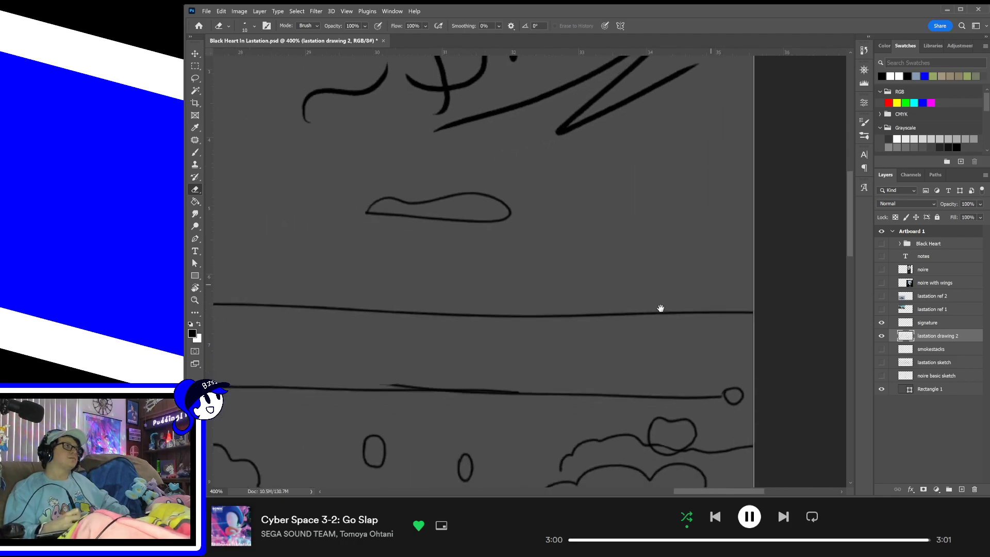
{"action": "scroll", "coordinate": [669, 350], "scroll_direction": "left", "scroll_amount": 12}
{"action": "scroll", "coordinate": [588, 332], "scroll_direction": "up", "scroll_amount": 1}
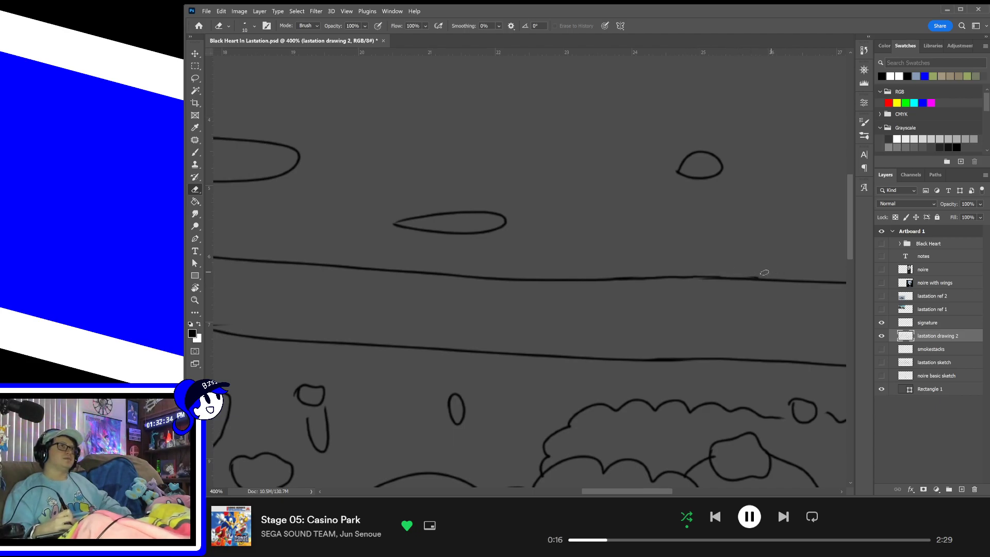
{"action": "mouse_move", "coordinate": [672, 333]}
{"action": "left_mouse_down"}
{"action": "mouse_move", "coordinate": [765, 296]}
{"action": "mouse_move", "coordinate": [741, 329]}
{"action": "mouse_move", "coordinate": [685, 316]}
{"action": "left_mouse_up"}
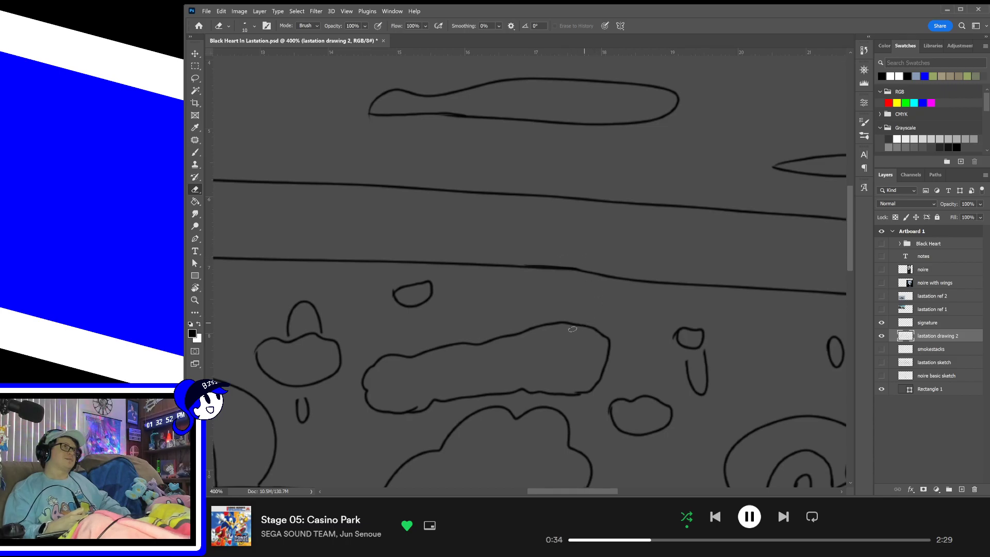
- Erase the stray stroke end running below the lower horizon line in the left half of the drawing
{"action": "left_click_drag", "start_coordinate": [537, 330], "coordinate": [683, 322]}
{"action": "left_click_drag", "start_coordinate": [521, 330], "coordinate": [731, 337]}
{"action": "left_click_drag", "start_coordinate": [587, 304], "coordinate": [674, 347]}
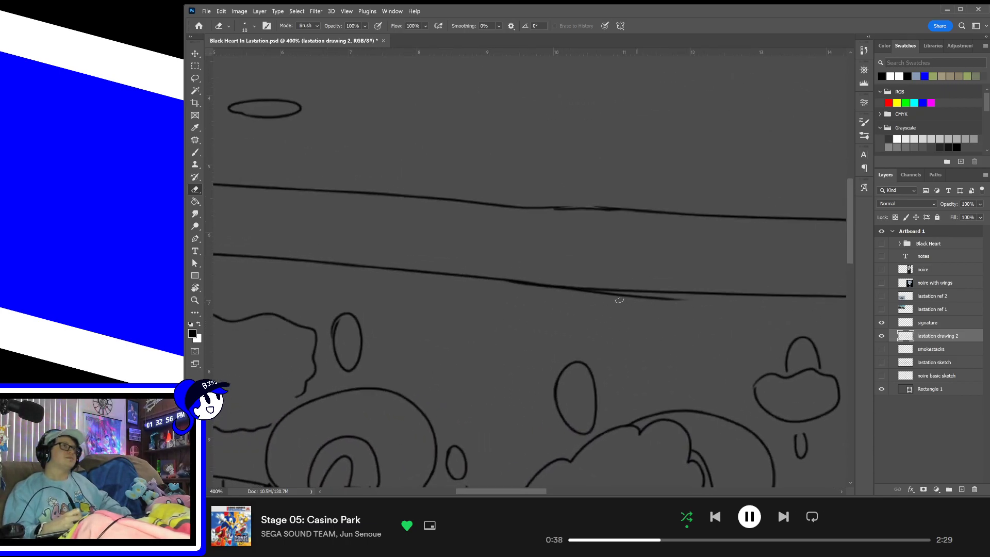
{"action": "mouse_move", "coordinate": [619, 300]}
{"action": "left_mouse_down"}
{"action": "mouse_move", "coordinate": [603, 297]}
{"action": "mouse_move", "coordinate": [699, 300]}
{"action": "left_mouse_up"}
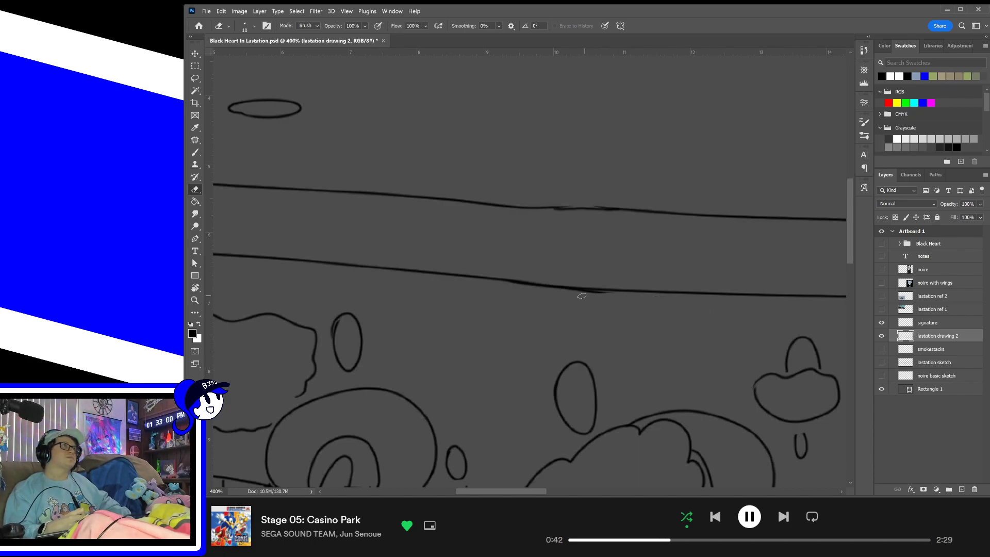
{"action": "left_click_drag", "start_coordinate": [582, 295], "coordinate": [623, 299]}
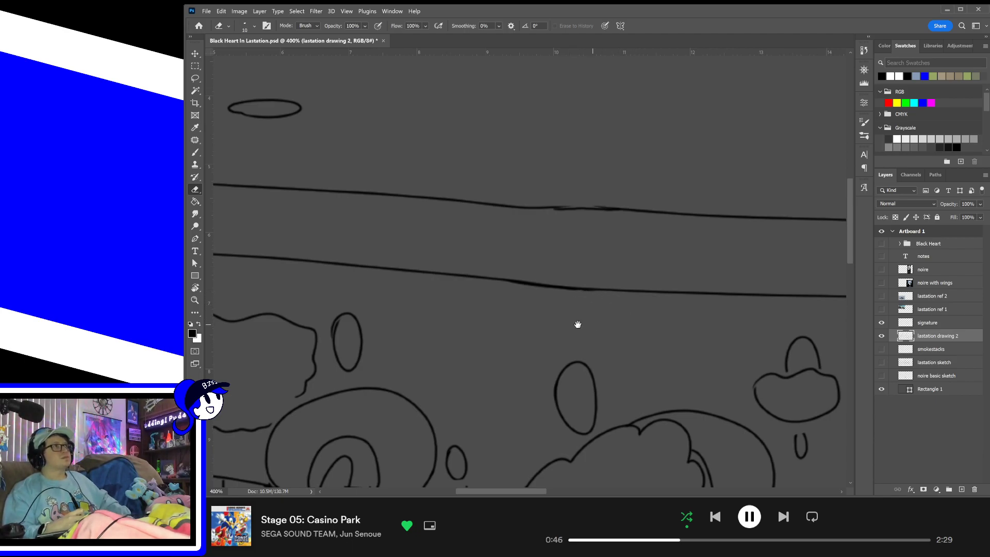
- Brush in the missing outline joining the left bumpy cloud to the leftmost dome
{"action": "mouse_move", "coordinate": [578, 324]}
{"action": "left_mouse_down"}
{"action": "mouse_move", "coordinate": [709, 321]}
{"action": "mouse_move", "coordinate": [634, 323]}
{"action": "mouse_move", "coordinate": [687, 333]}
{"action": "mouse_move", "coordinate": [650, 320]}
{"action": "left_mouse_up"}
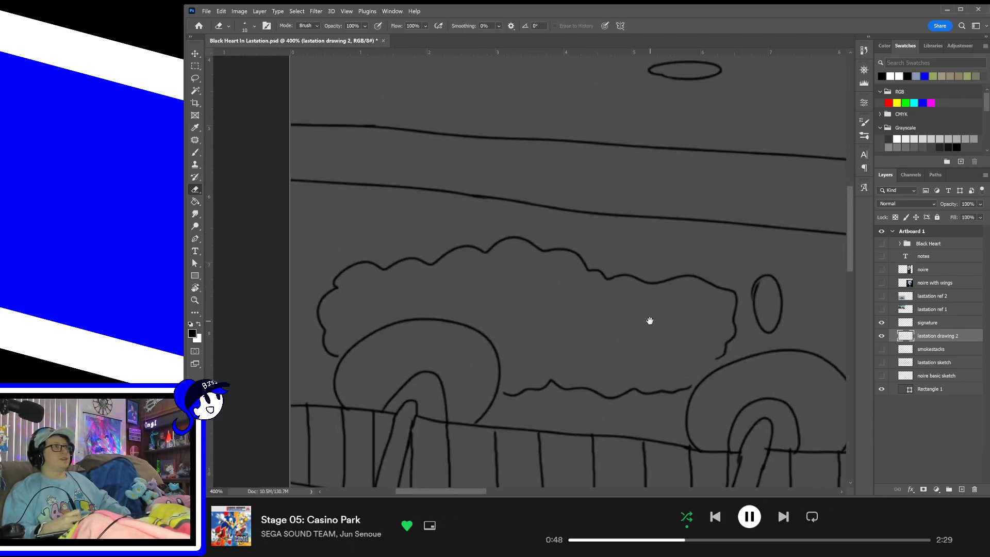
{"action": "mouse_move", "coordinate": [603, 356]}
{"action": "left_mouse_down"}
{"action": "mouse_move", "coordinate": [635, 314]}
{"action": "mouse_move", "coordinate": [673, 322]}
{"action": "left_mouse_up"}
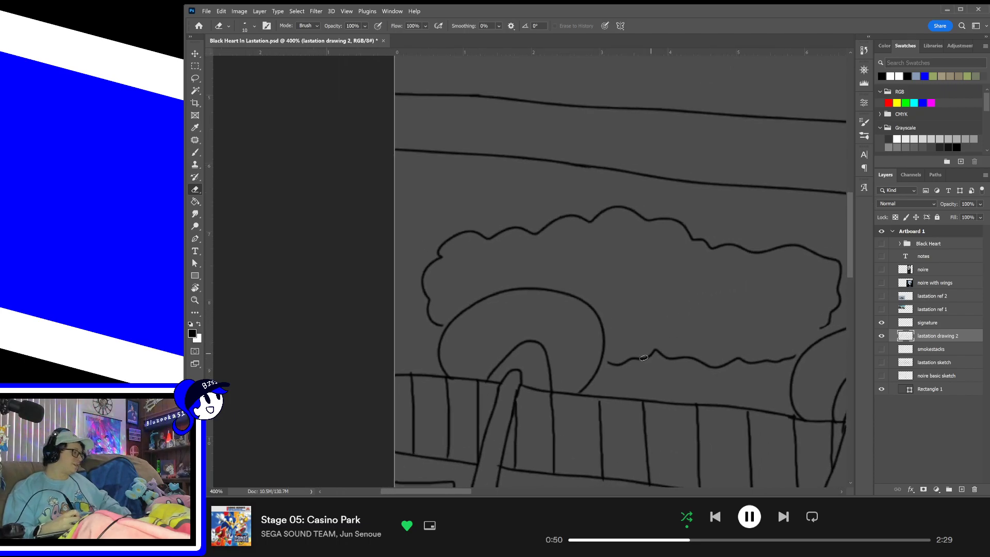
{"action": "key", "text": "b"}
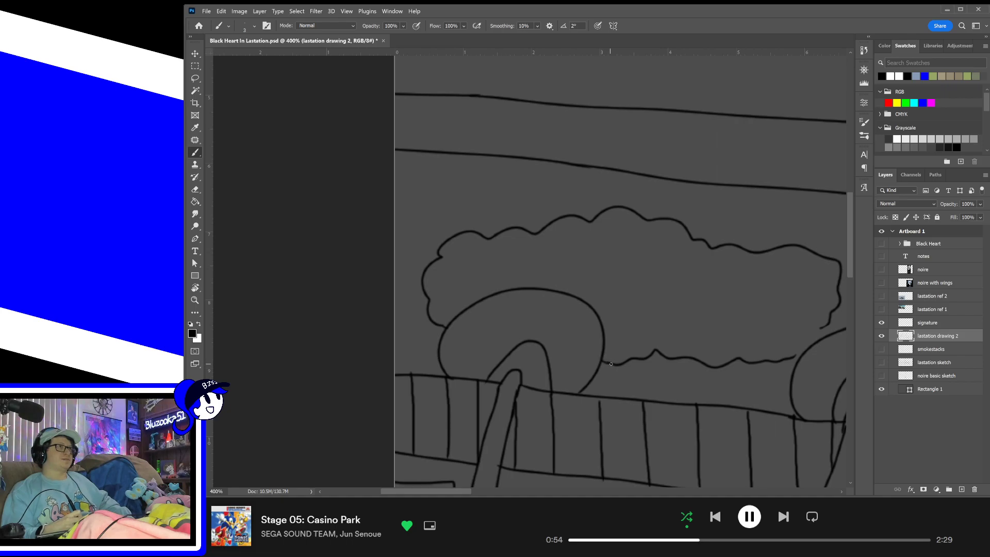
{"action": "mouse_move", "coordinate": [676, 376]}
{"action": "left_mouse_down"}
{"action": "mouse_move", "coordinate": [694, 342]}
{"action": "mouse_move", "coordinate": [659, 322]}
{"action": "left_mouse_up"}
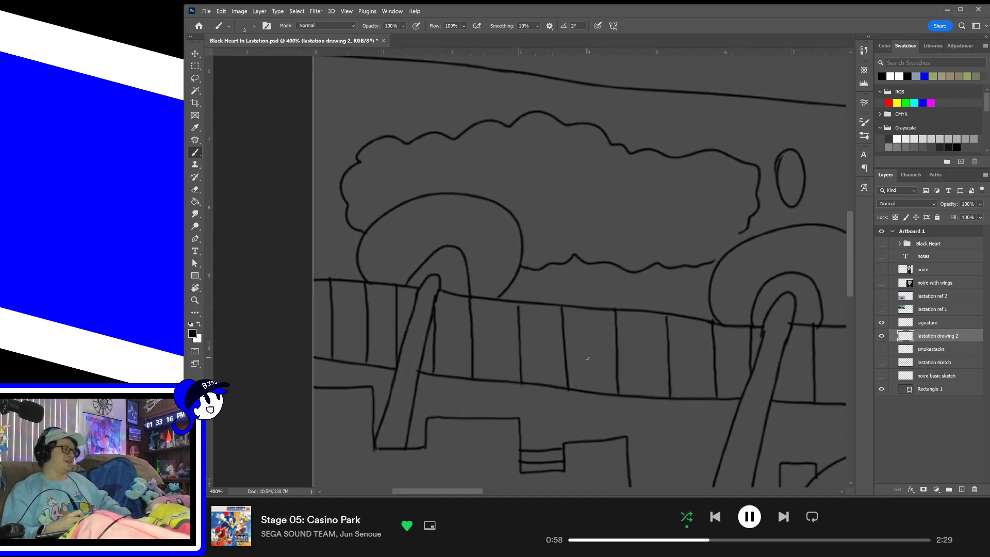
- Close the bumpy cloud's lower-right gap with a brushed outline down to the second dome, undoing and redrawing unsatisfactory strokes
{"action": "key", "text": "e"}
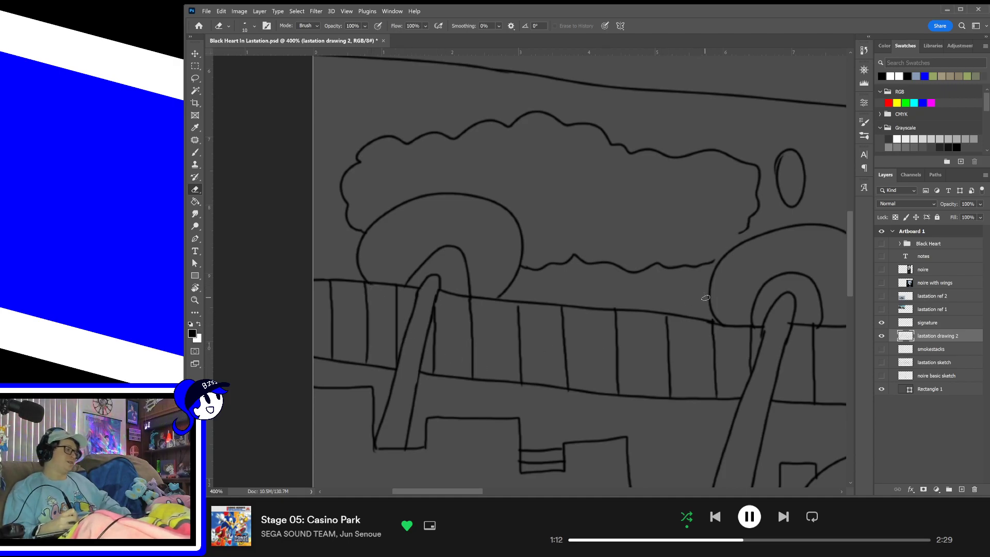
{"action": "key", "text": "b"}
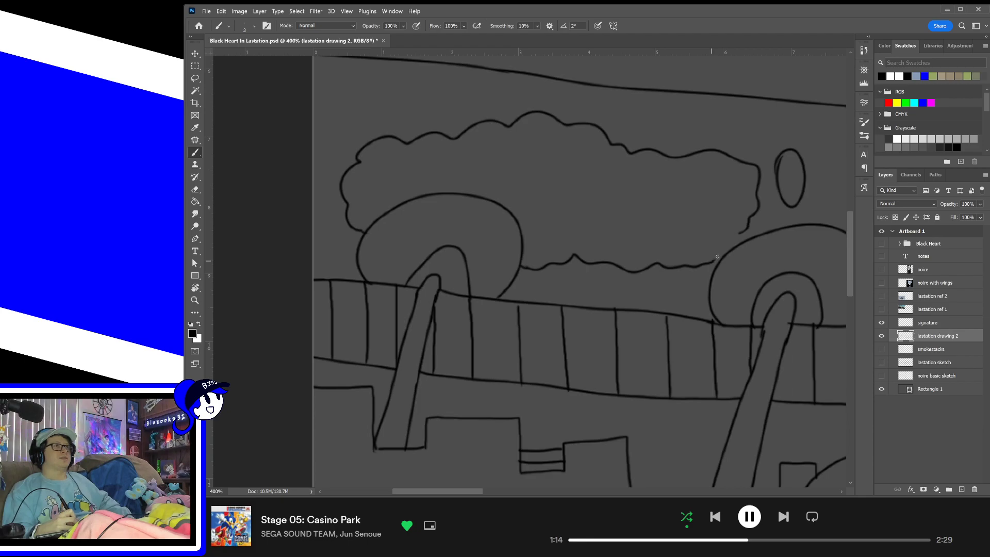
{"action": "left_click_drag", "start_coordinate": [717, 256], "coordinate": [738, 233]}
{"action": "key", "text": "ctrl+z"}
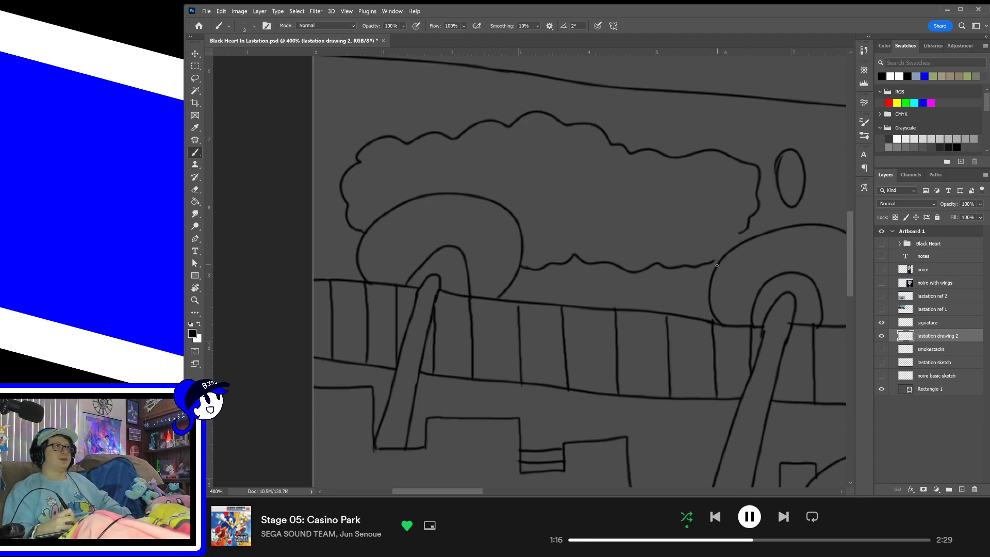
{"action": "left_click_drag", "start_coordinate": [711, 263], "coordinate": [736, 234]}
{"action": "key", "text": "ctrl+z"}
{"action": "key", "text": "ctrl+z"}
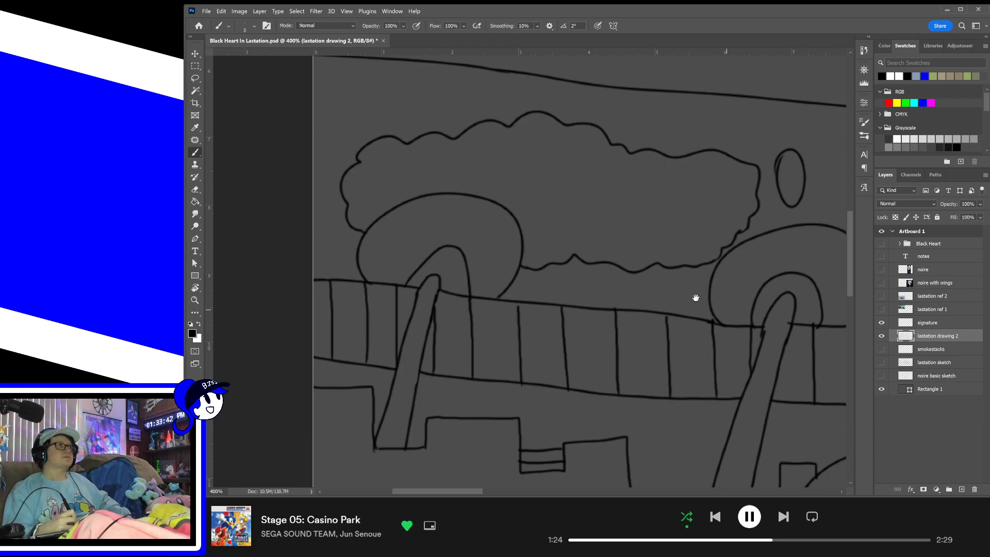
- Clean up the rough line marks where the second dome's leaning pillar meets the railing
{"action": "left_click_drag", "start_coordinate": [695, 298], "coordinate": [661, 283]}
{"action": "key", "text": "e"}
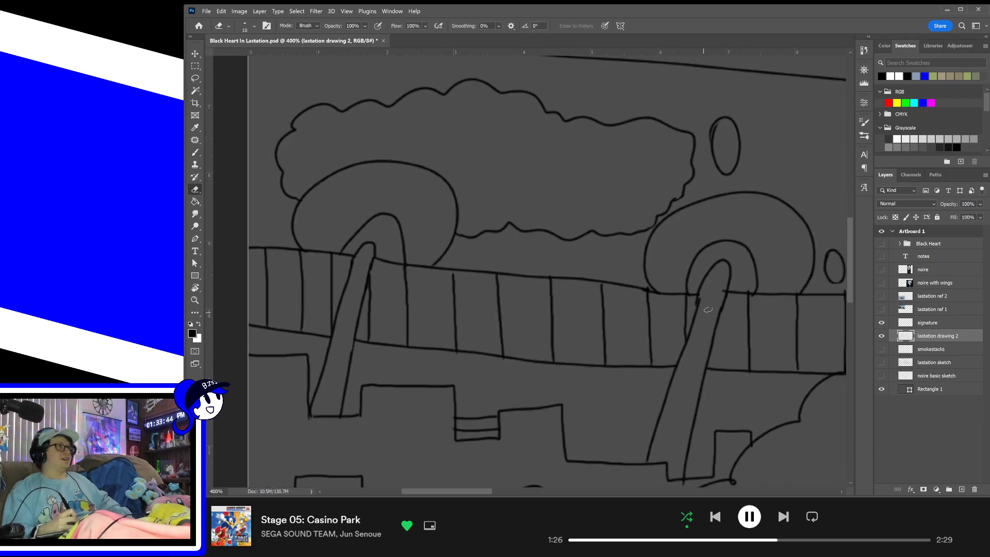
{"action": "key", "text": "b"}
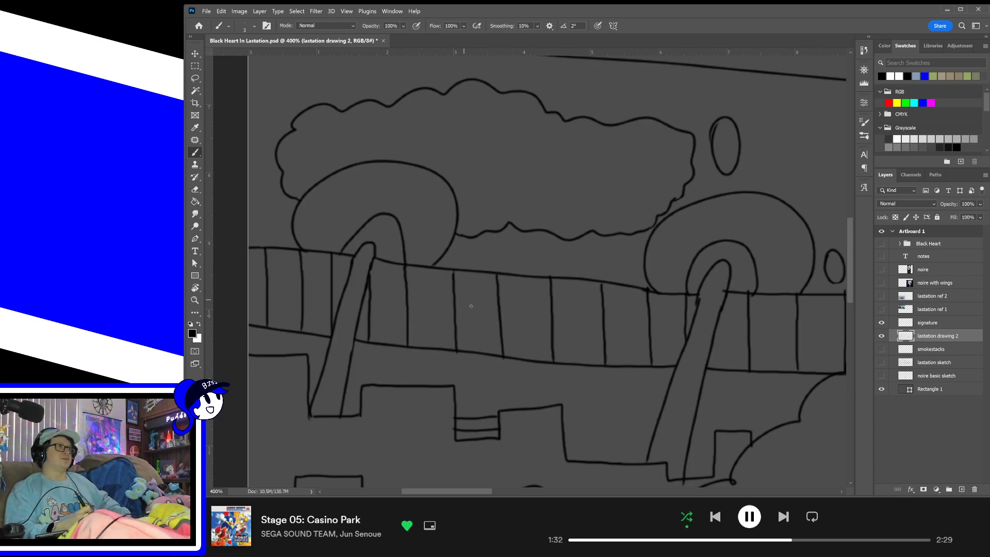
{"action": "left_click_drag", "start_coordinate": [683, 304], "coordinate": [621, 323]}
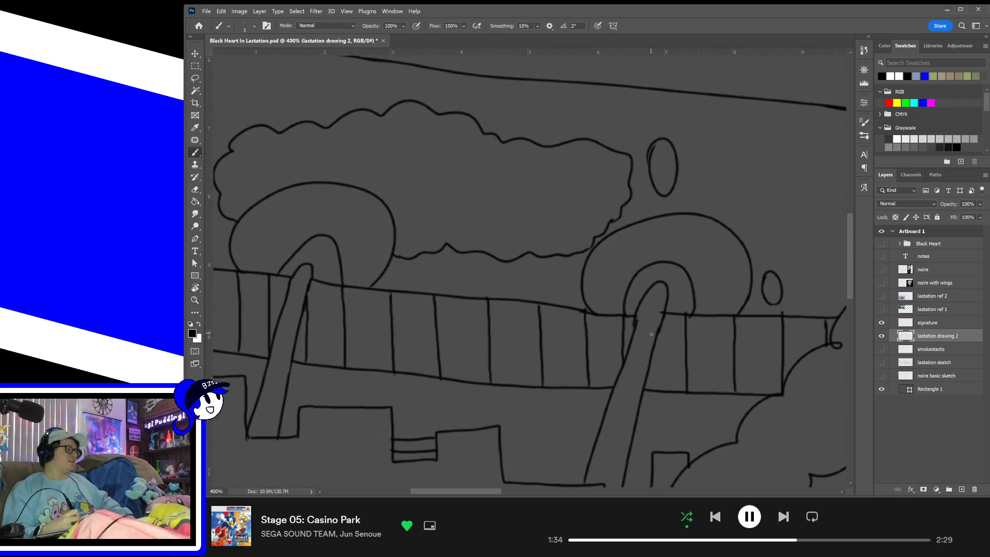
{"action": "key", "text": "e"}
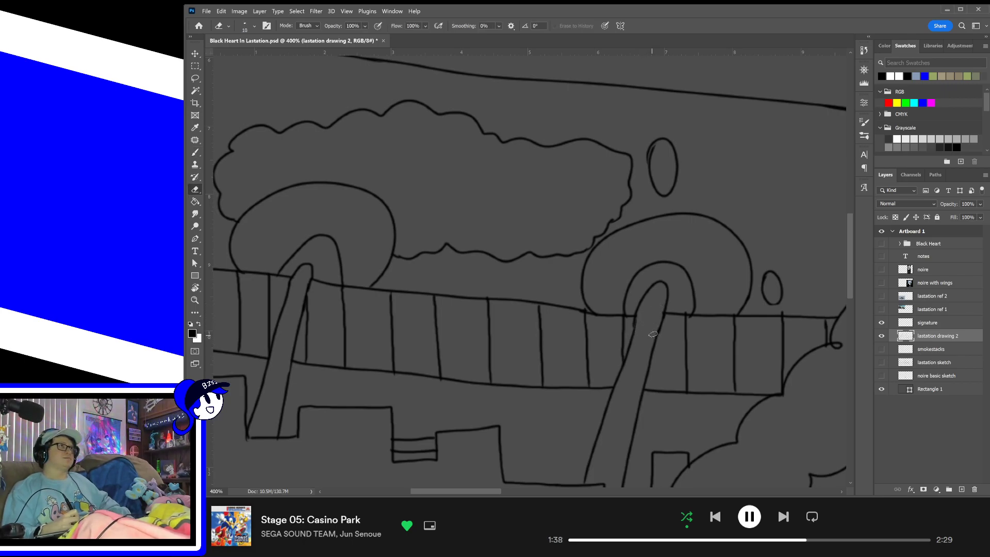
{"action": "left_click_drag", "start_coordinate": [735, 304], "coordinate": [678, 288]}
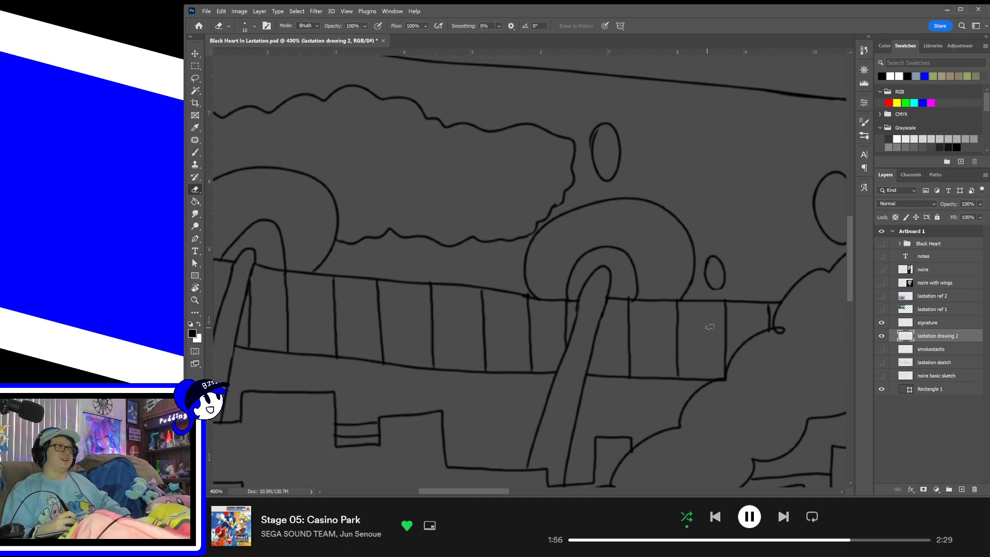
- Clean up the doubled outline on the small oval floating above the second dome
{"action": "key", "text": "space"}
{"action": "left_click_drag", "start_coordinate": [707, 331], "coordinate": [716, 394]}
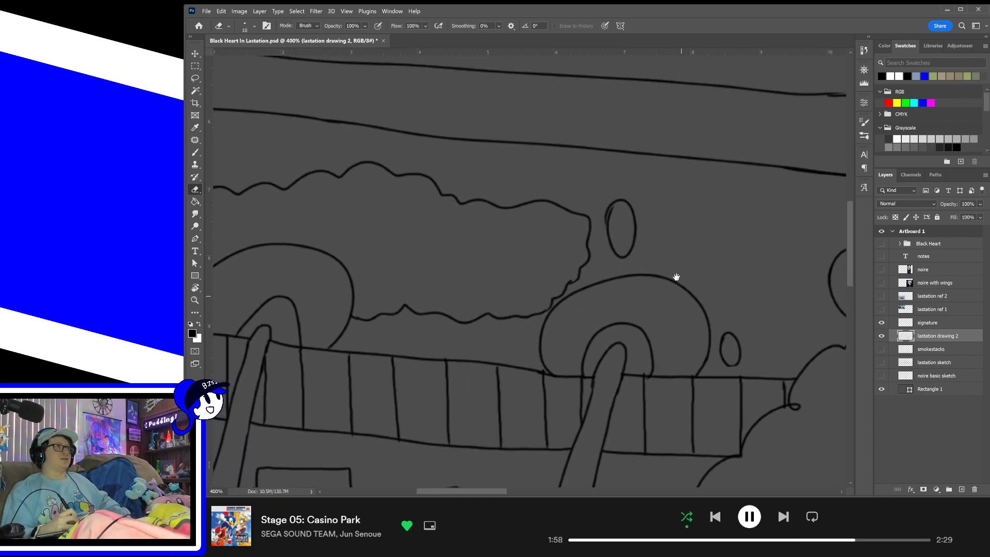
{"action": "left_click_drag", "start_coordinate": [676, 278], "coordinate": [692, 339]}
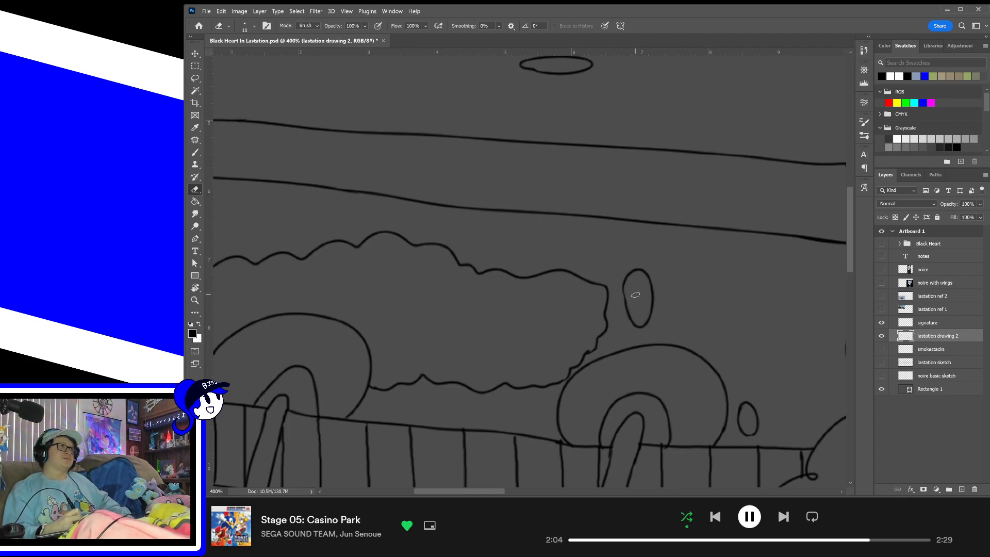
{"action": "key", "text": "b"}
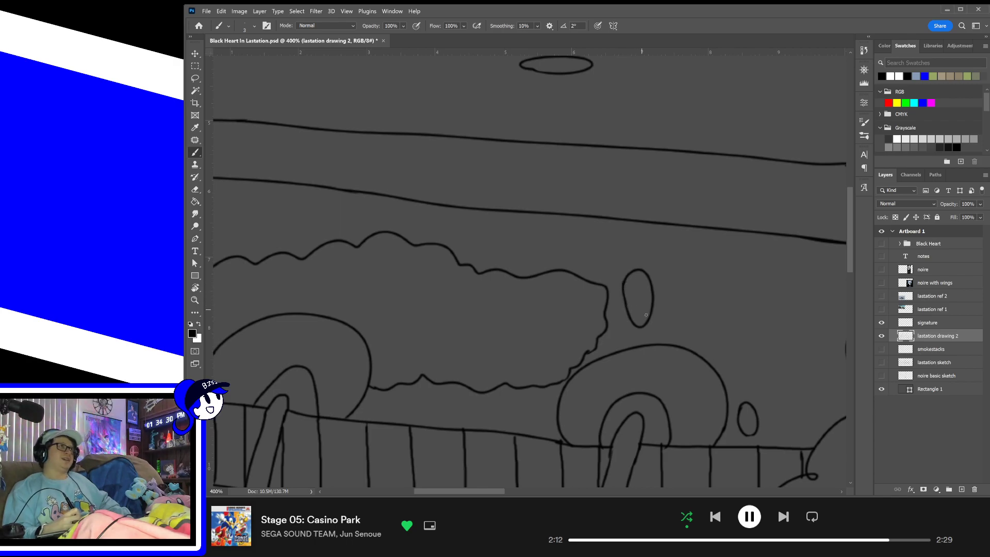
- Erase the stray dot between the railing posts beside the third dome
{"action": "left_click_drag", "start_coordinate": [718, 313], "coordinate": [540, 178]}
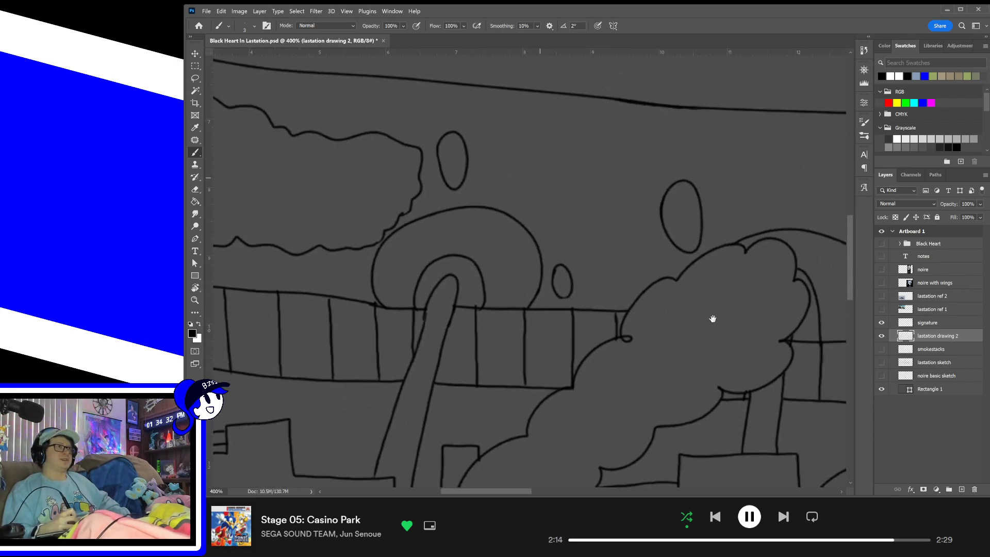
{"action": "key", "text": "e"}
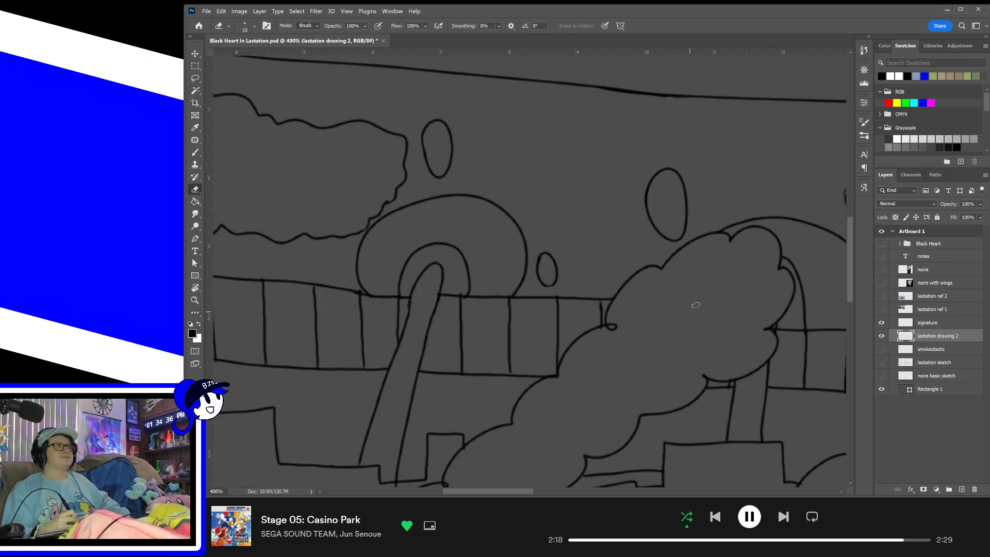
{"action": "mouse_move", "coordinate": [717, 299]}
{"action": "left_mouse_down"}
{"action": "mouse_move", "coordinate": [640, 298]}
{"action": "mouse_move", "coordinate": [659, 308]}
{"action": "left_mouse_up"}
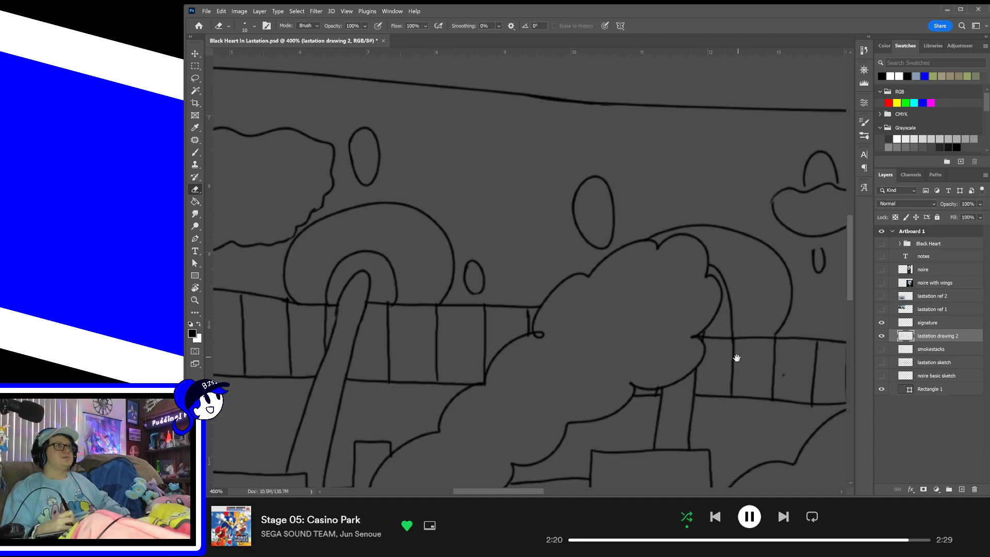
{"action": "left_click_drag", "start_coordinate": [712, 341], "coordinate": [638, 331]}
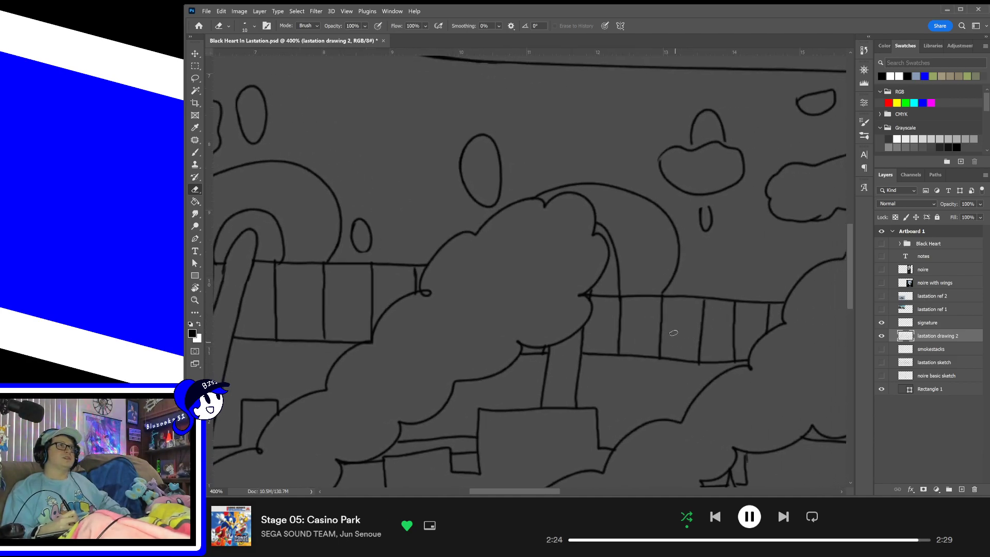
- Close the open top of the tiny oval and the gaps in the small cloud above it, tidying nearby stroke ends
{"action": "left_click_drag", "start_coordinate": [730, 279], "coordinate": [660, 325]}
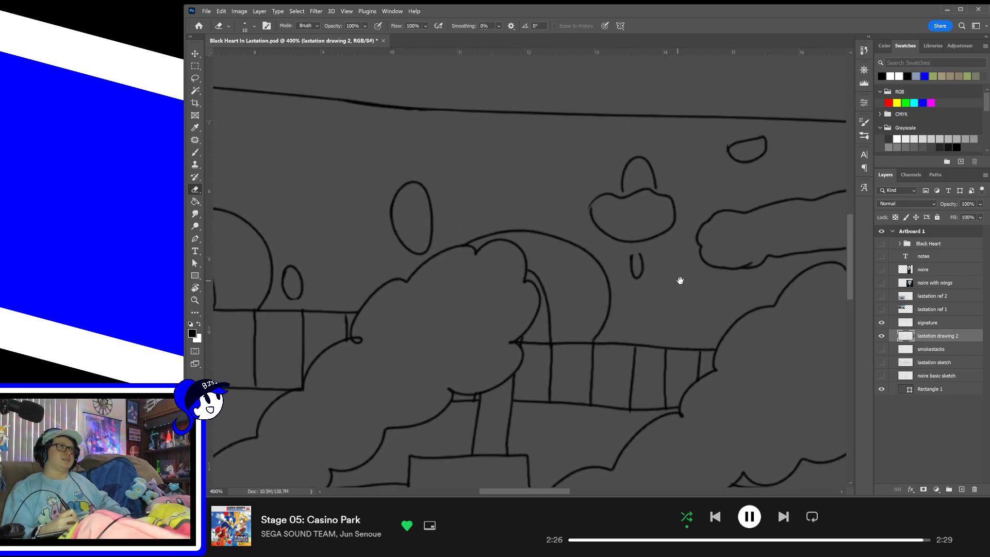
{"action": "key", "text": "b"}
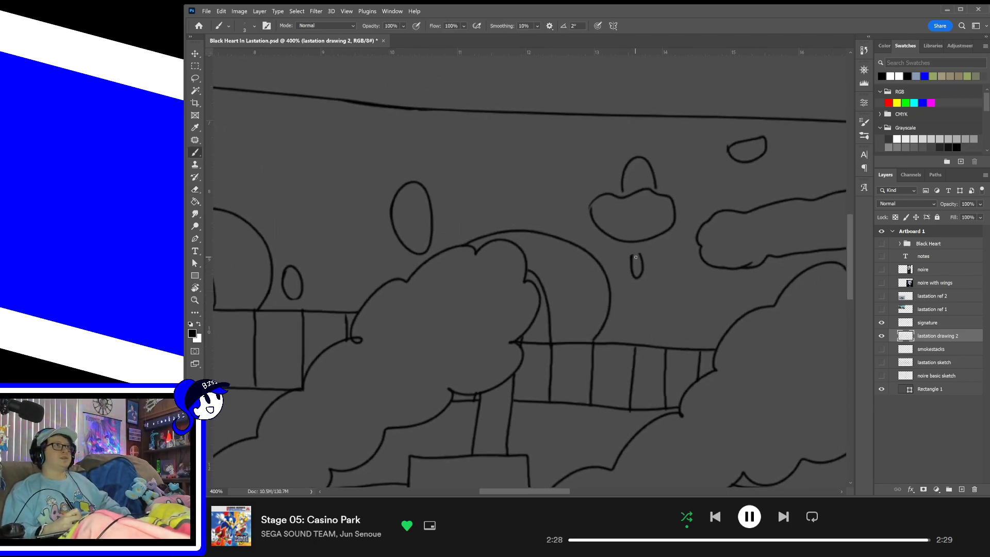
{"action": "left_click_drag", "start_coordinate": [631, 256], "coordinate": [642, 263]}
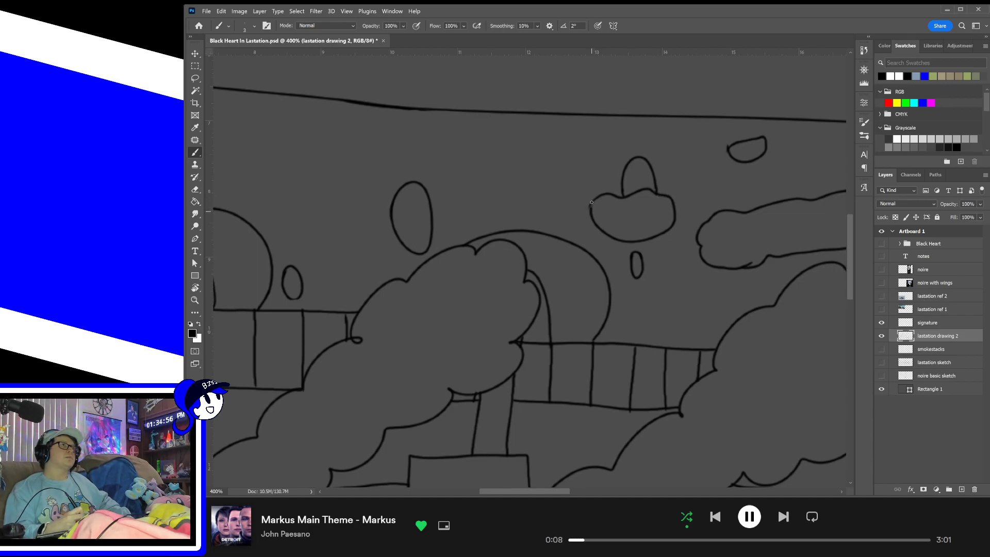
{"action": "left_click_drag", "start_coordinate": [678, 268], "coordinate": [608, 285]}
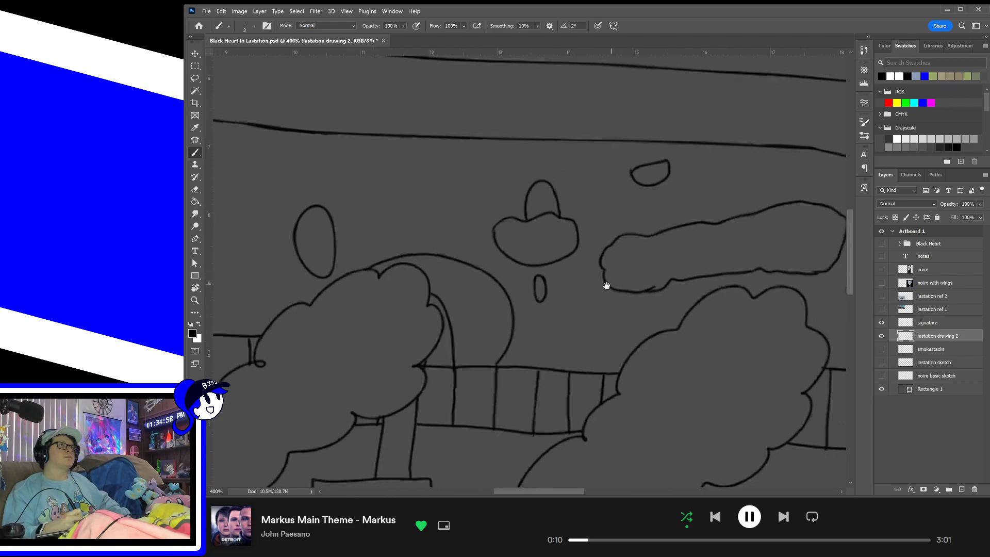
{"action": "key", "text": "e"}
{"action": "key", "text": "e"}
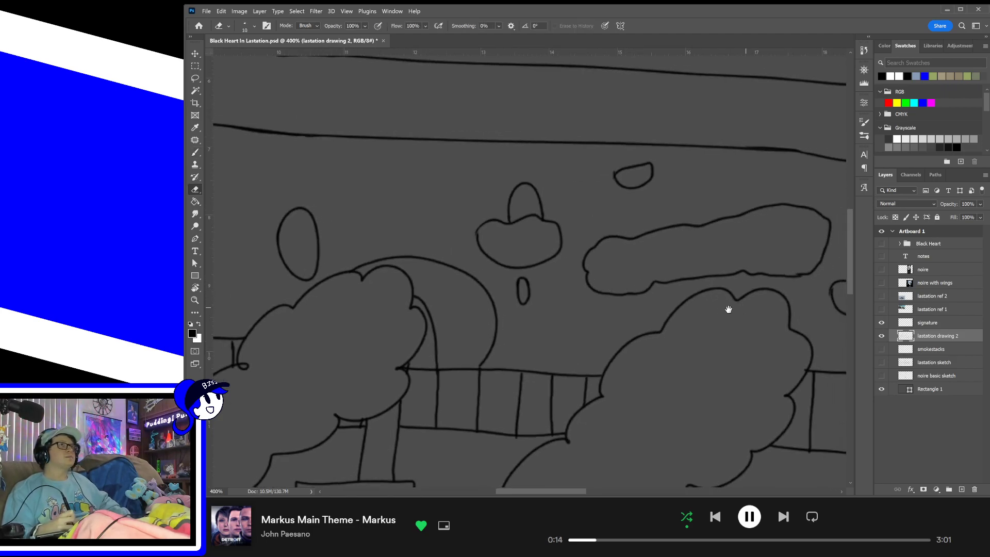
- Brush the open top of the narrow oval closed under the small puff past the long cloud, undoing unsatisfactory strokes
{"action": "left_click_drag", "start_coordinate": [729, 310], "coordinate": [613, 298]}
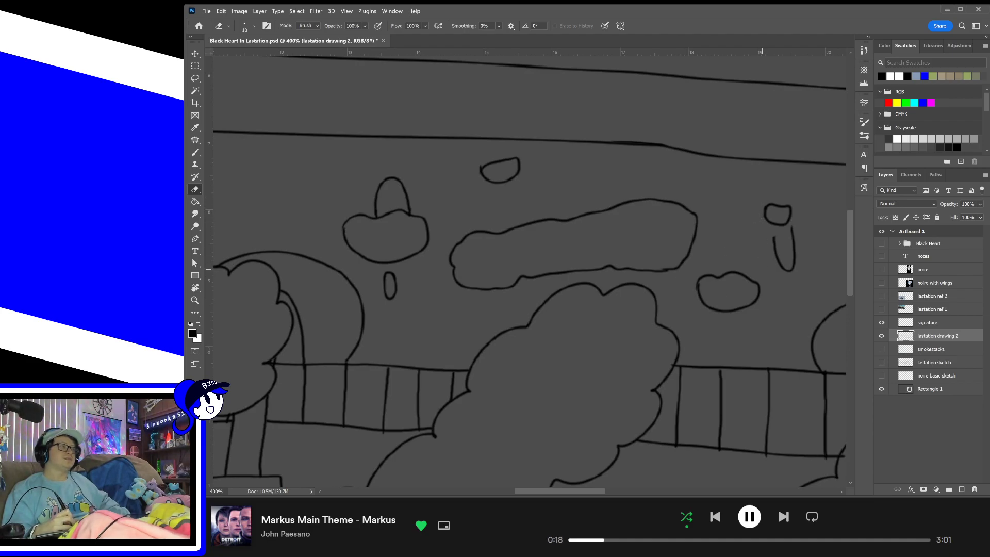
{"action": "key", "text": "b"}
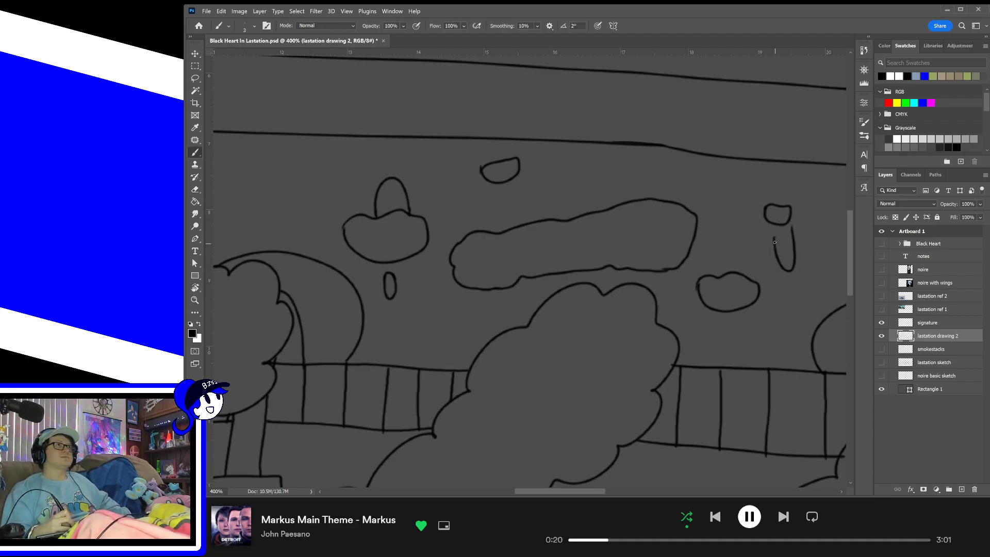
{"action": "mouse_move", "coordinate": [774, 242]}
{"action": "left_mouse_down"}
{"action": "mouse_move", "coordinate": [775, 221]}
{"action": "mouse_move", "coordinate": [776, 230]}
{"action": "mouse_move", "coordinate": [788, 223]}
{"action": "left_mouse_up"}
{"action": "key", "text": "ctrl+z"}
{"action": "key", "text": "ctrl+z"}
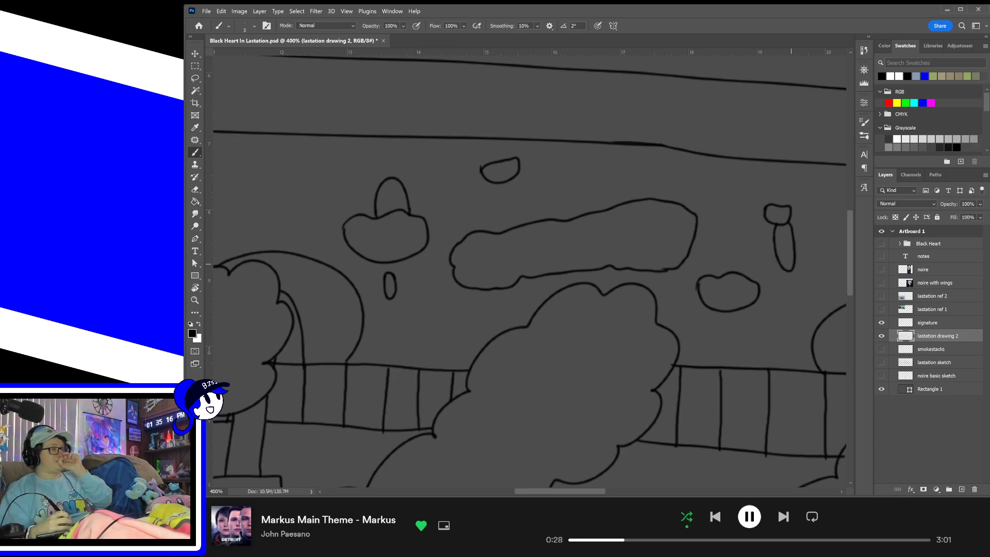
- Erase the stray stroke end where the right bumpy cloud's lower-left edge meets the large cloud in front
{"action": "left_click_drag", "start_coordinate": [751, 334], "coordinate": [692, 336]}
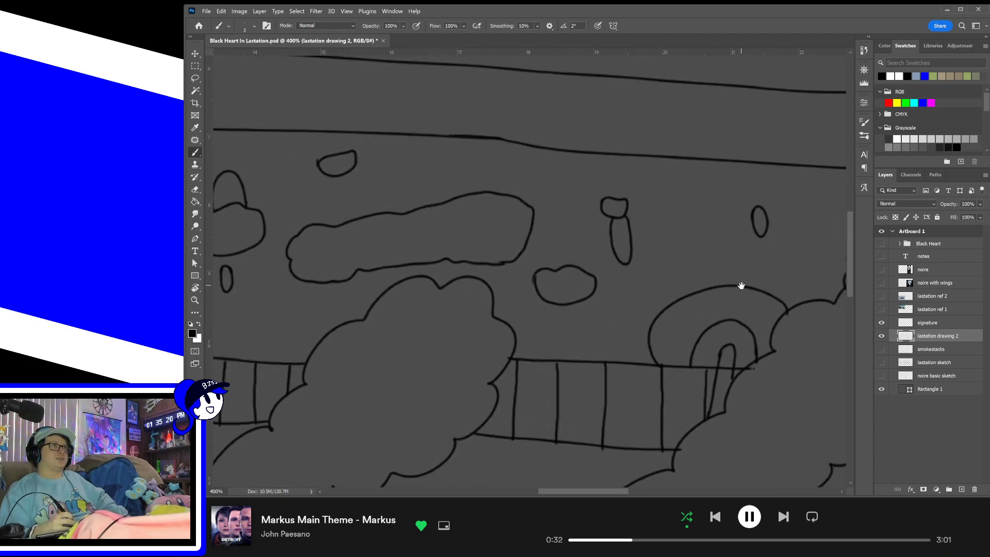
{"action": "left_click_drag", "start_coordinate": [761, 282], "coordinate": [693, 283]}
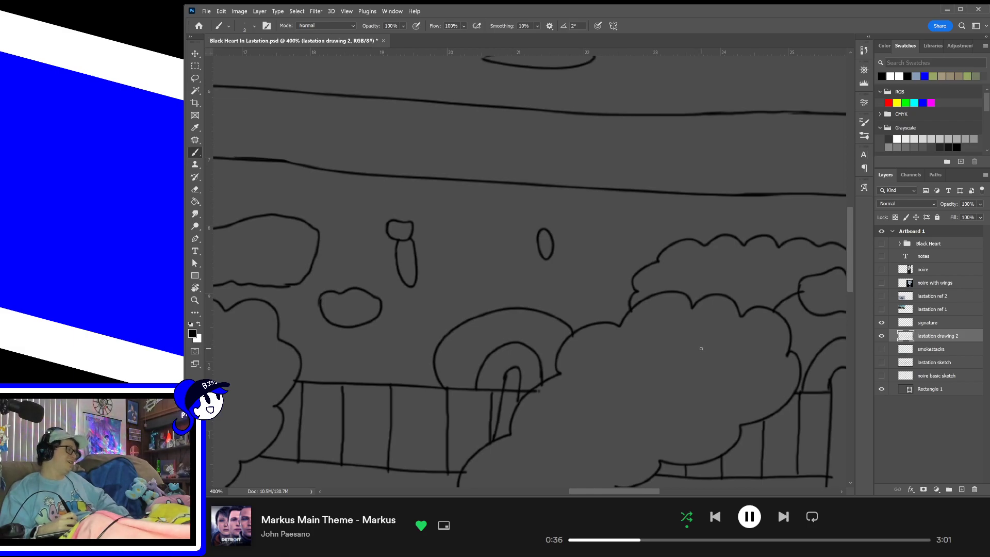
{"action": "key", "text": "e"}
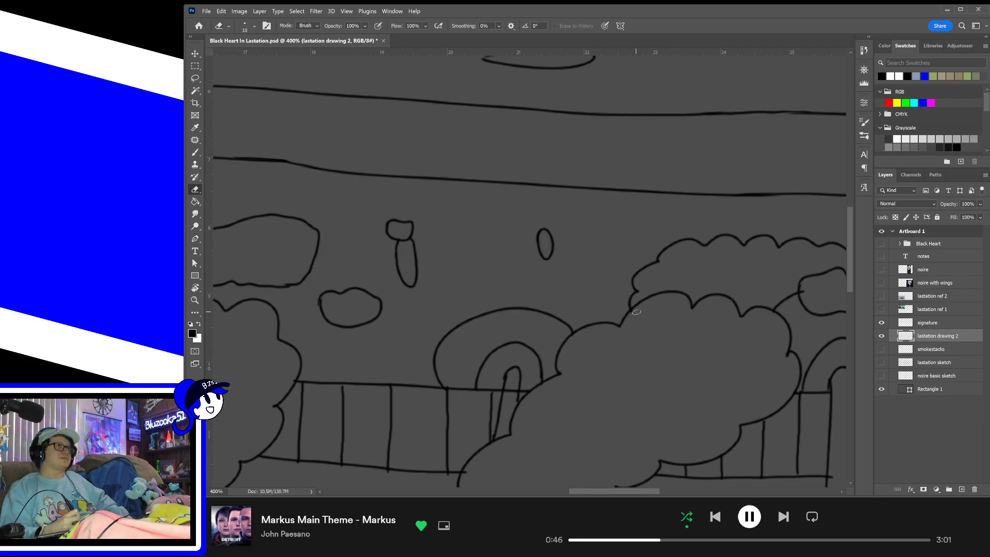
{"action": "mouse_move", "coordinate": [700, 345]}
{"action": "left_mouse_down"}
{"action": "mouse_move", "coordinate": [629, 343]}
{"action": "mouse_move", "coordinate": [639, 294]}
{"action": "left_mouse_up"}
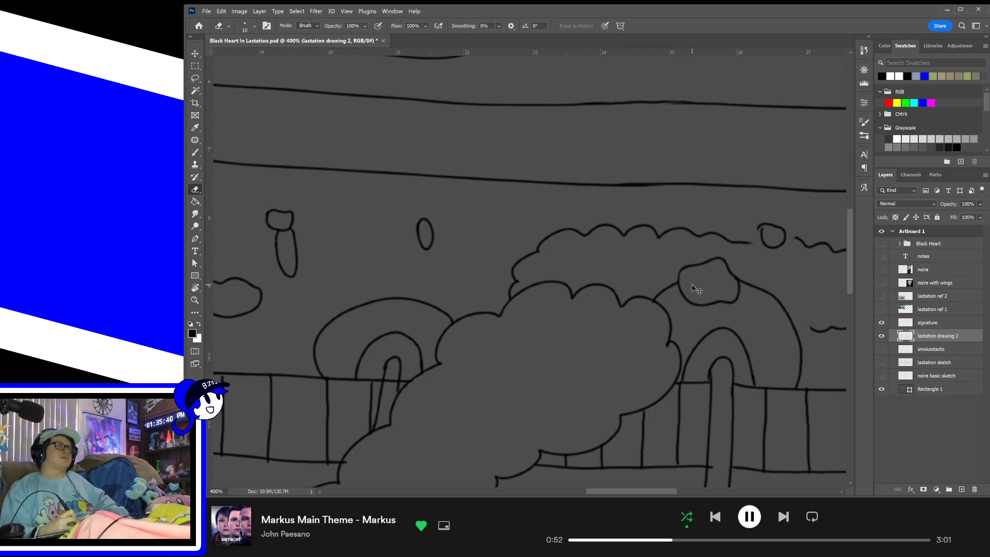
- Close the right bumpy cloud's outline at the small round puff and down to the dome, and erase the puff's stray stroke
{"action": "left_click_drag", "start_coordinate": [700, 285], "coordinate": [620, 294]}
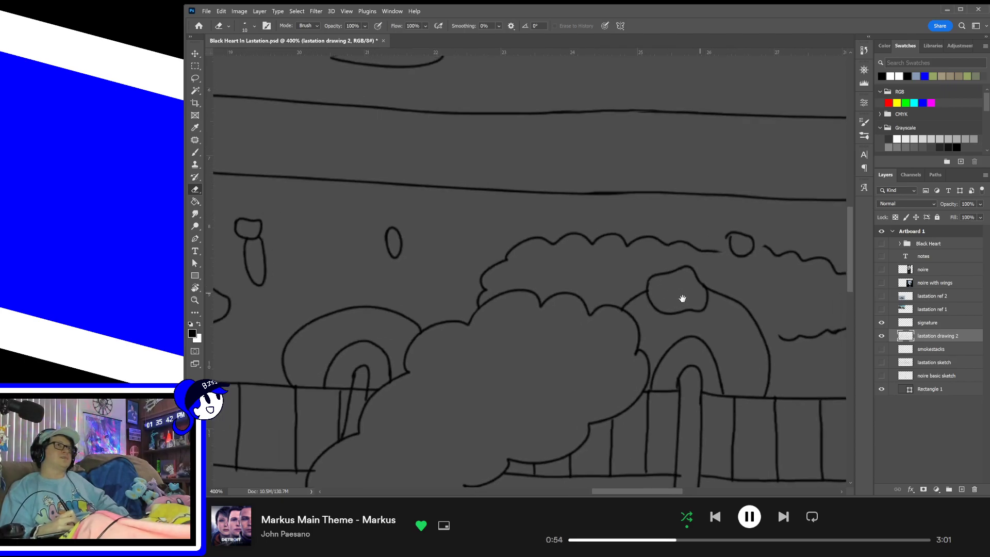
{"action": "key", "text": "b"}
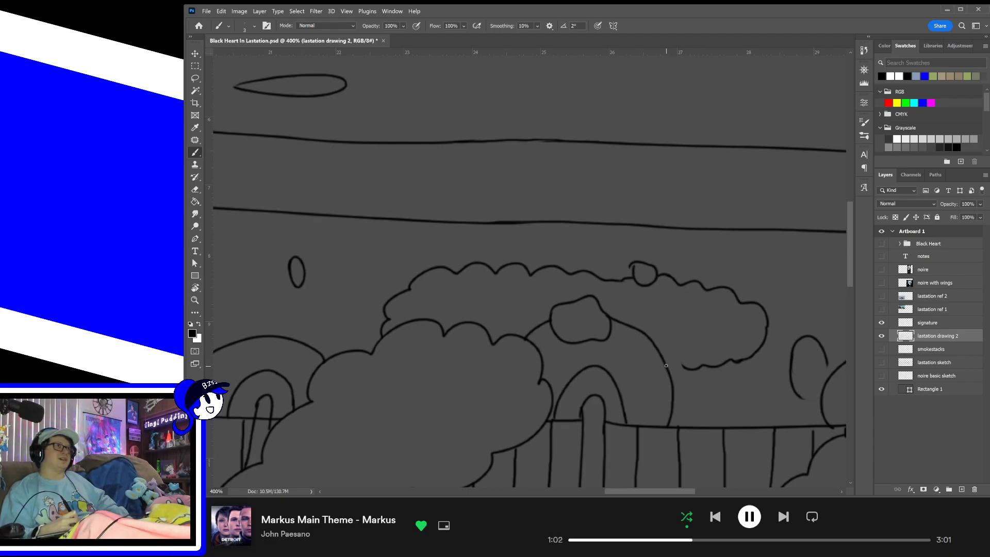
{"action": "key", "text": "ctrl+z"}
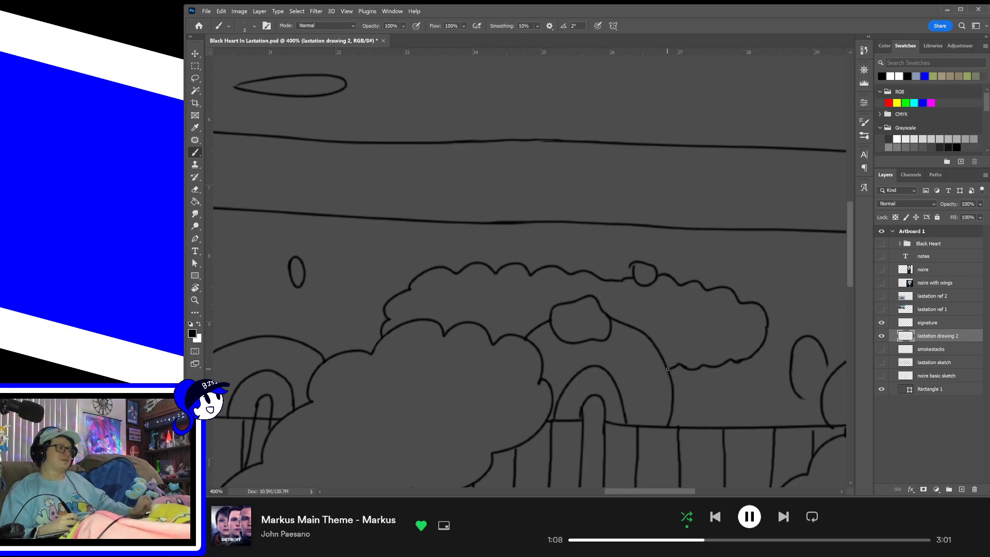
{"action": "key", "text": "e"}
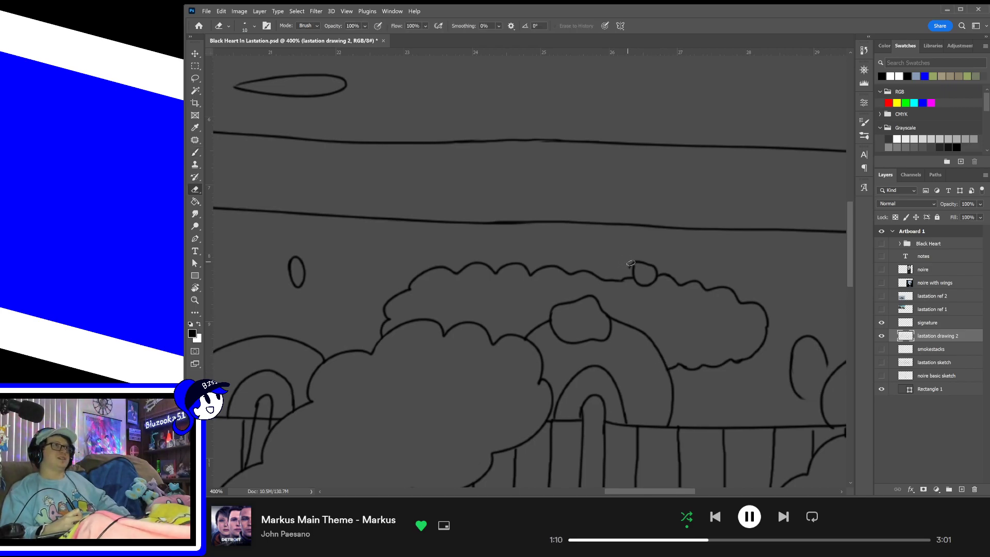
{"action": "key", "text": "b"}
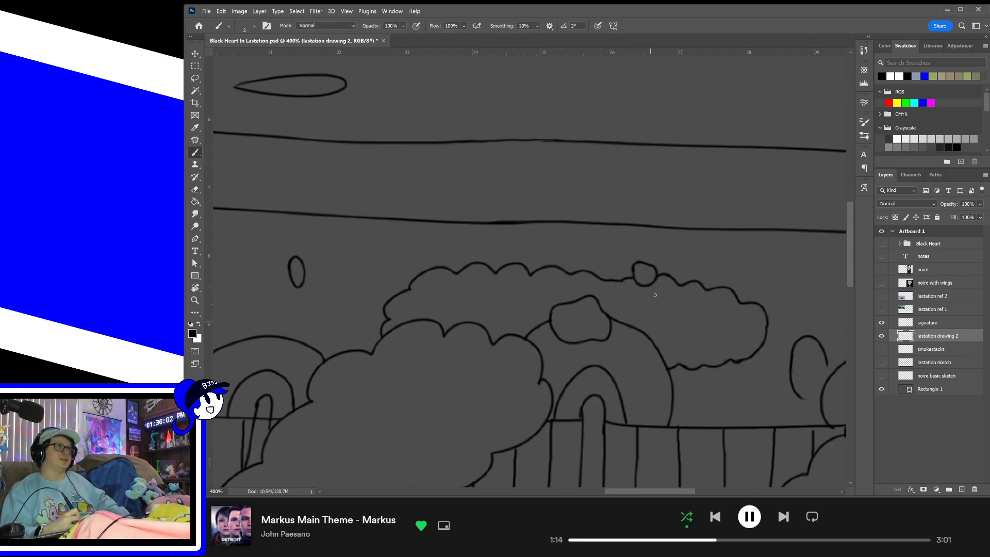
- Close the gap in the large oval beside the next dome, undoing and redrawing the brushed stroke
{"action": "left_click_drag", "start_coordinate": [745, 352], "coordinate": [591, 281]}
{"action": "left_click_drag", "start_coordinate": [678, 342], "coordinate": [655, 301]}
{"action": "key", "text": "ctrl+z"}
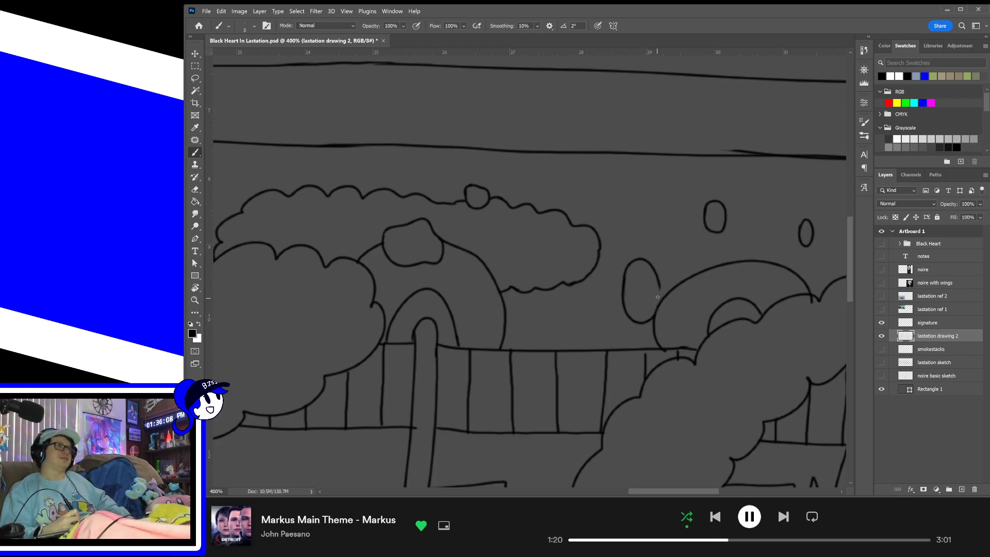
{"action": "left_click_drag", "start_coordinate": [657, 286], "coordinate": [658, 305]}
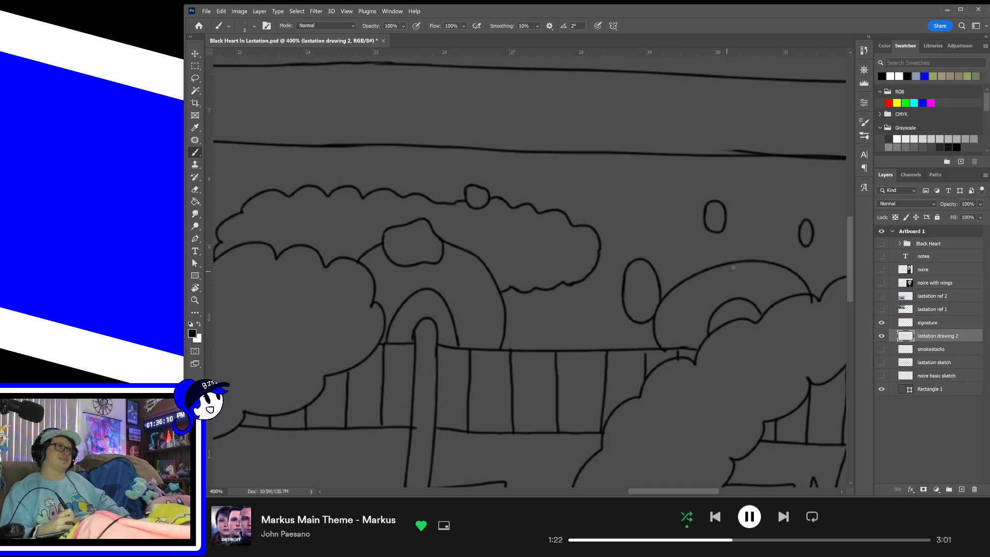
- Erase the stray stroke end overlapping the lower horizon line in the right half of the drawing
{"action": "key", "text": "e"}
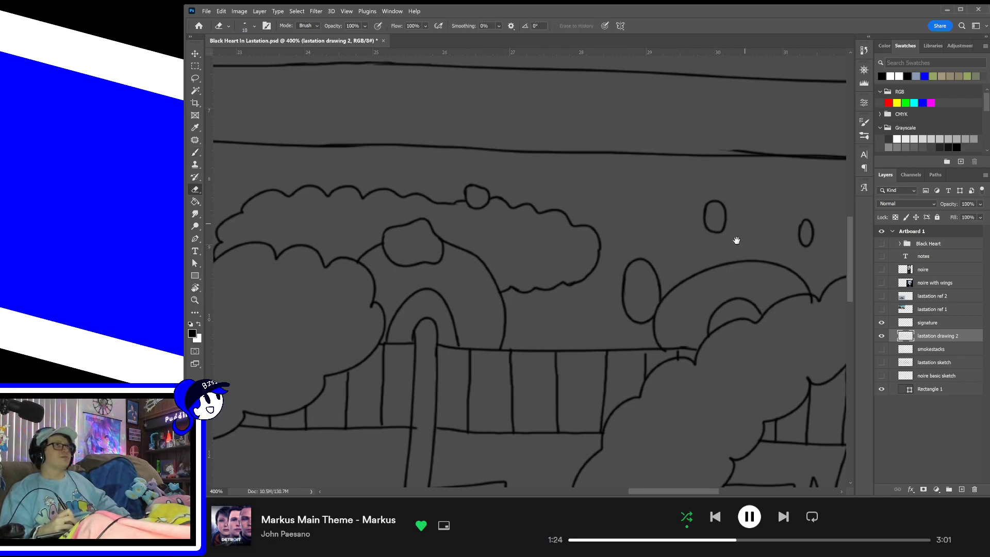
{"action": "left_click_drag", "start_coordinate": [736, 239], "coordinate": [638, 314]}
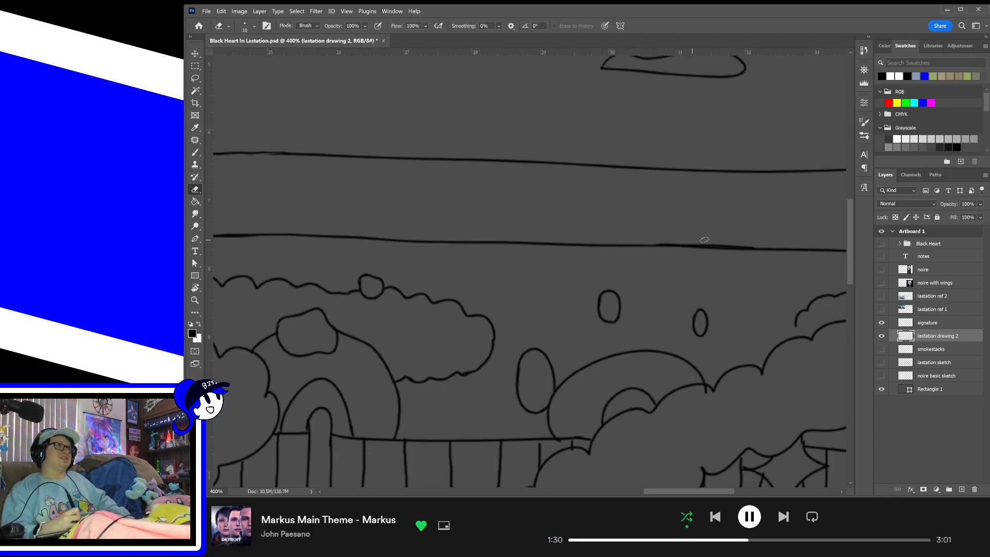
{"action": "mouse_move", "coordinate": [732, 309]}
{"action": "left_mouse_down"}
{"action": "mouse_move", "coordinate": [687, 311]}
{"action": "mouse_move", "coordinate": [658, 342]}
{"action": "mouse_move", "coordinate": [648, 336]}
{"action": "left_mouse_up"}
- Join the rightmost bumpy cloud's lower-left end to the front cloud, and clean up where the rightmost dome meets that cloud
{"action": "mouse_move", "coordinate": [622, 407]}
{"action": "left_mouse_down"}
{"action": "mouse_move", "coordinate": [633, 320]}
{"action": "mouse_move", "coordinate": [648, 320]}
{"action": "left_mouse_up"}
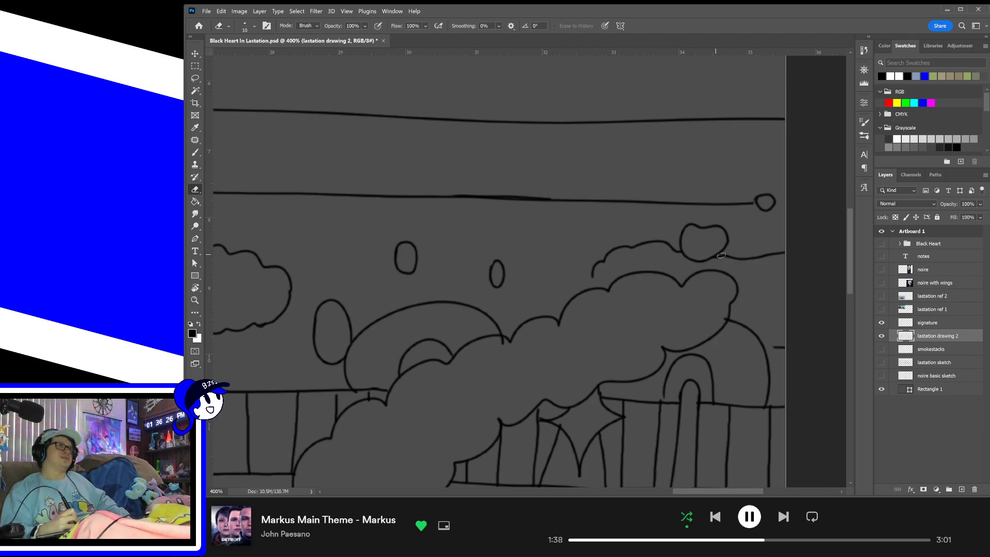
{"action": "key", "text": "b"}
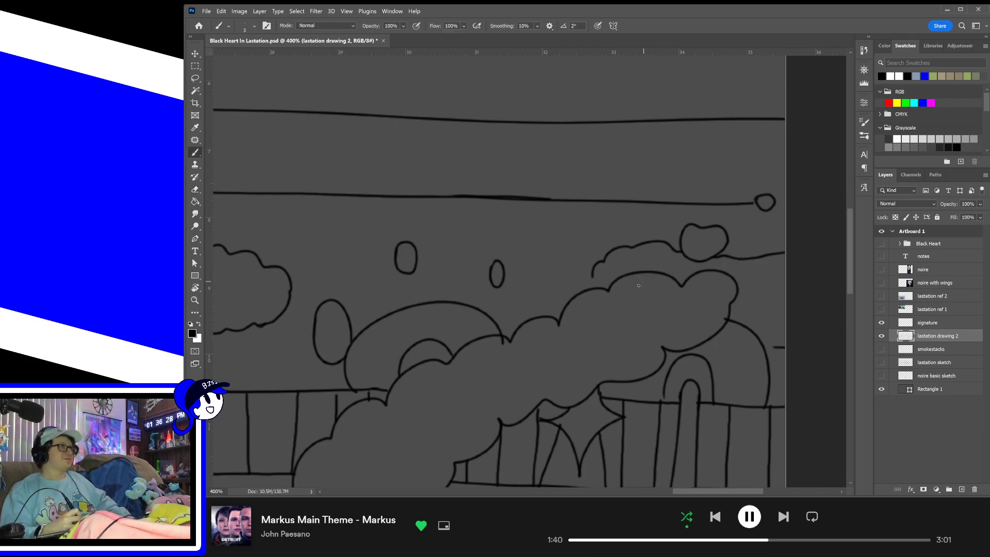
{"action": "left_click_drag", "start_coordinate": [592, 280], "coordinate": [604, 292]}
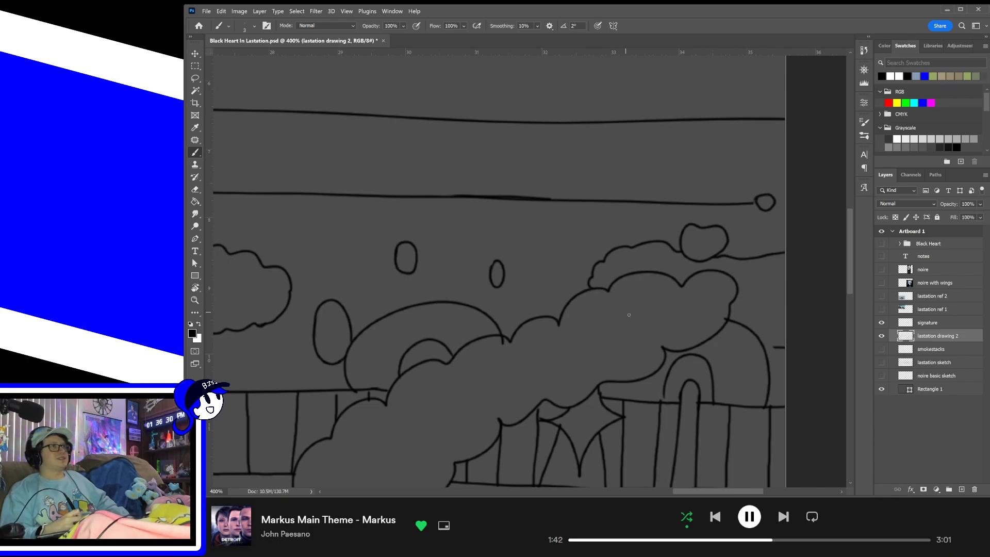
{"action": "key", "text": "e"}
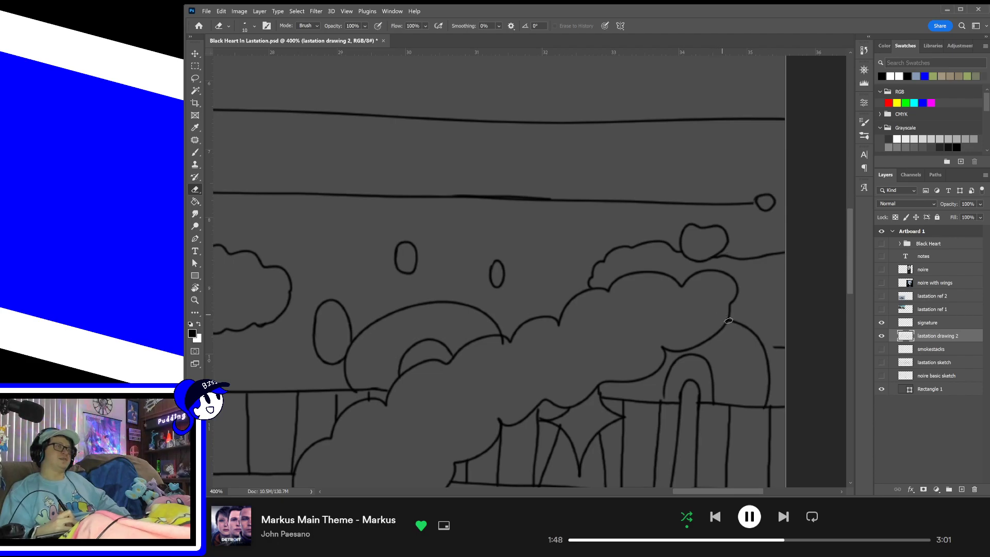
- Tidy the line ends where the neighbouring dome and its railing run into the large front cloud
{"action": "left_click_drag", "start_coordinate": [722, 350], "coordinate": [776, 325]}
{"action": "mouse_move", "coordinate": [637, 310]}
{"action": "left_mouse_down"}
{"action": "mouse_move", "coordinate": [694, 323]}
{"action": "mouse_move", "coordinate": [741, 272]}
{"action": "left_mouse_up"}
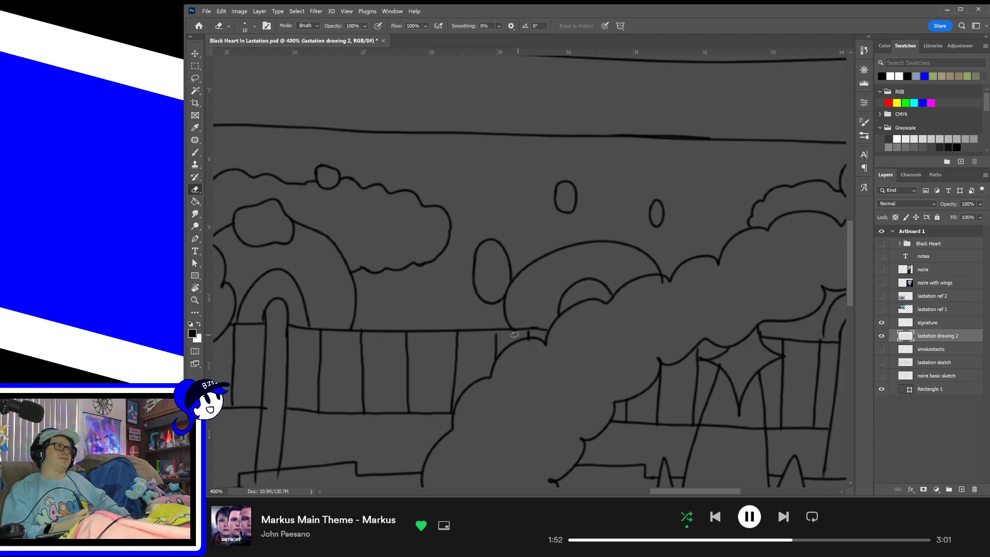
{"action": "key", "text": "b"}
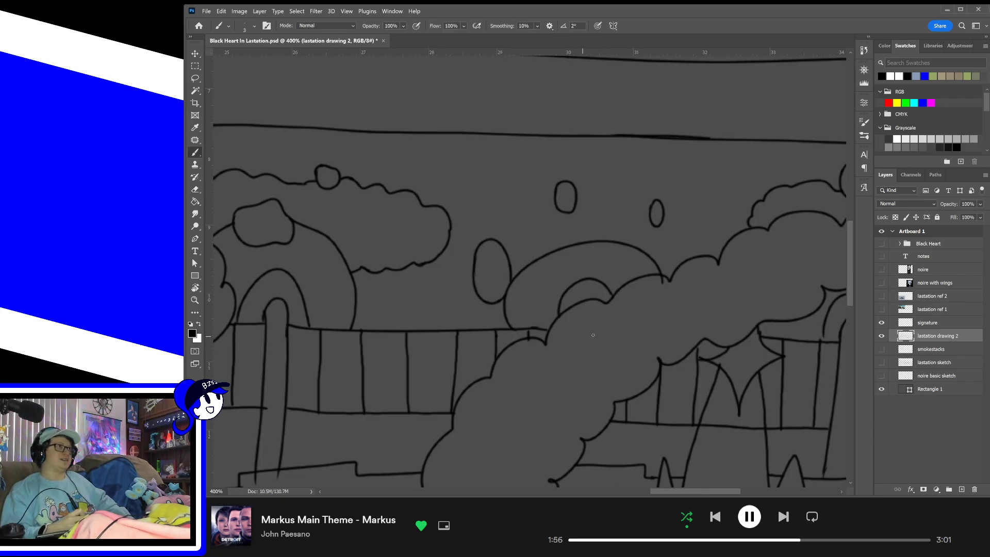
{"action": "key", "text": "e"}
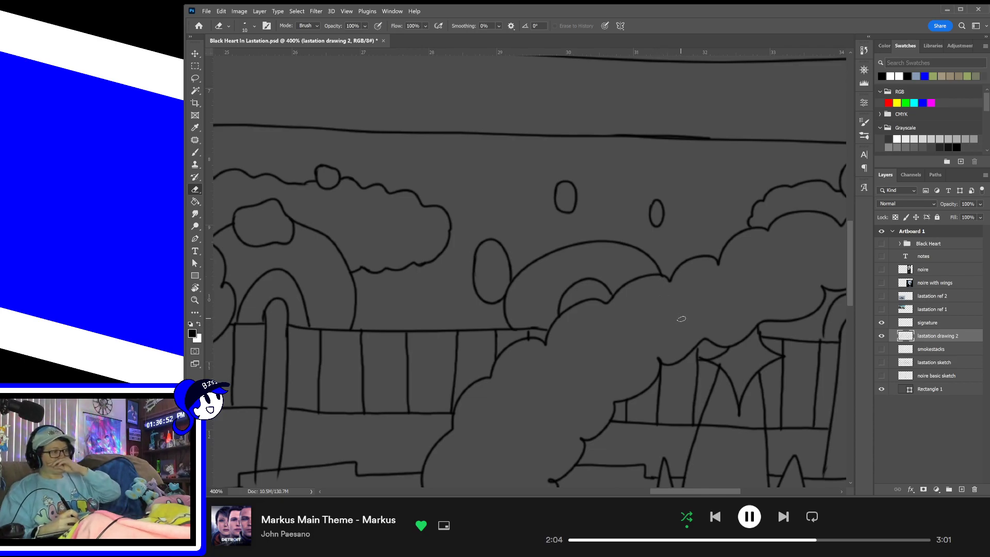
- Close the gap in the short horizontal line between the rightmost dome and the drawing's right edge with the brush
{"action": "left_click_drag", "start_coordinate": [695, 309], "coordinate": [527, 299]}
{"action": "left_click_drag", "start_coordinate": [642, 321], "coordinate": [595, 312]}
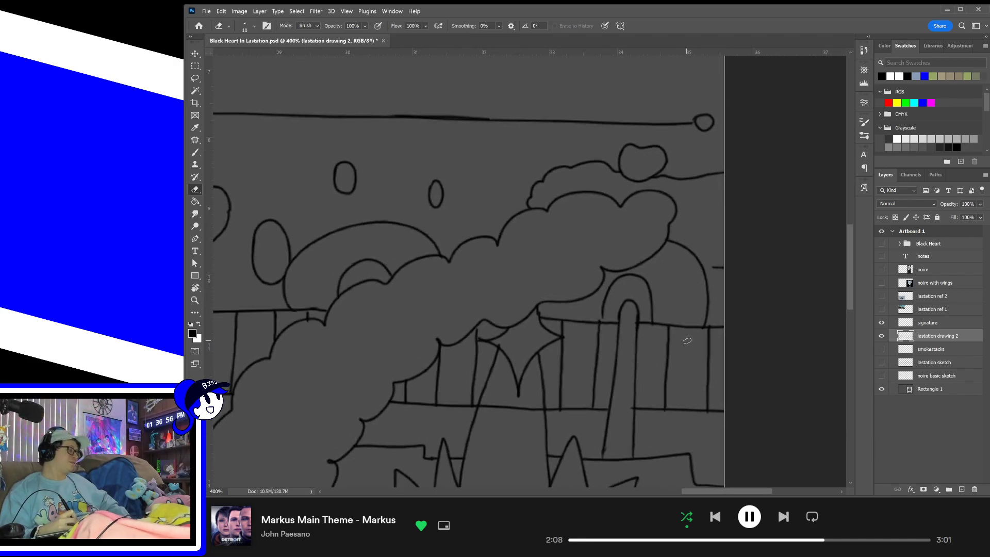
{"action": "key", "text": "b"}
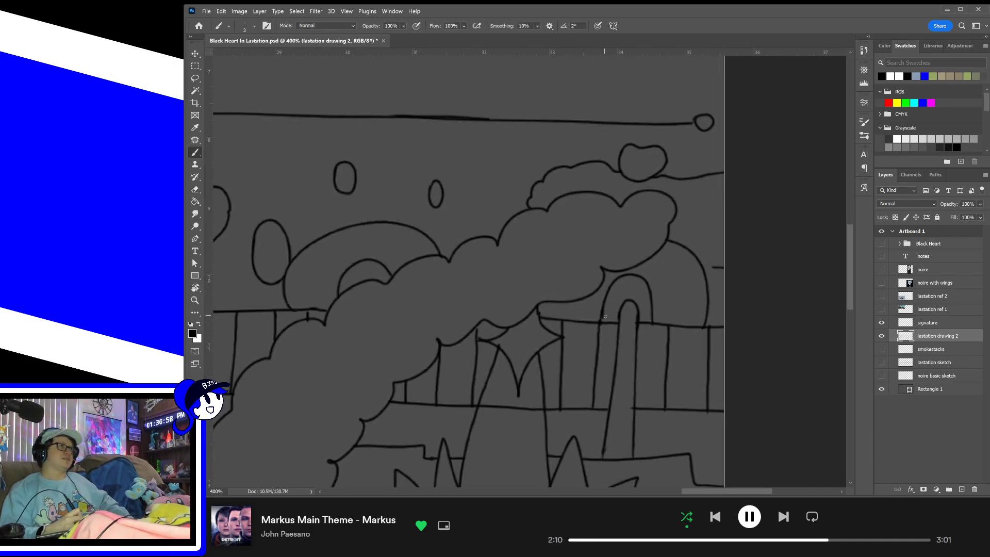
{"action": "left_click_drag", "start_coordinate": [702, 267], "coordinate": [720, 268]}
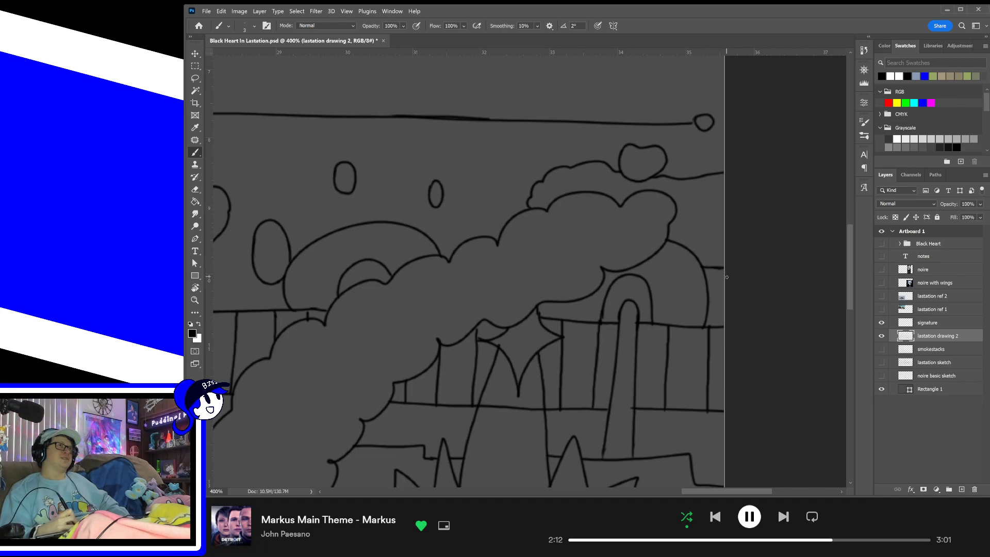
- Erase the part of the railing's base line that crosses the tall spire below the right-hand star
{"action": "left_click_drag", "start_coordinate": [644, 387], "coordinate": [728, 284]}
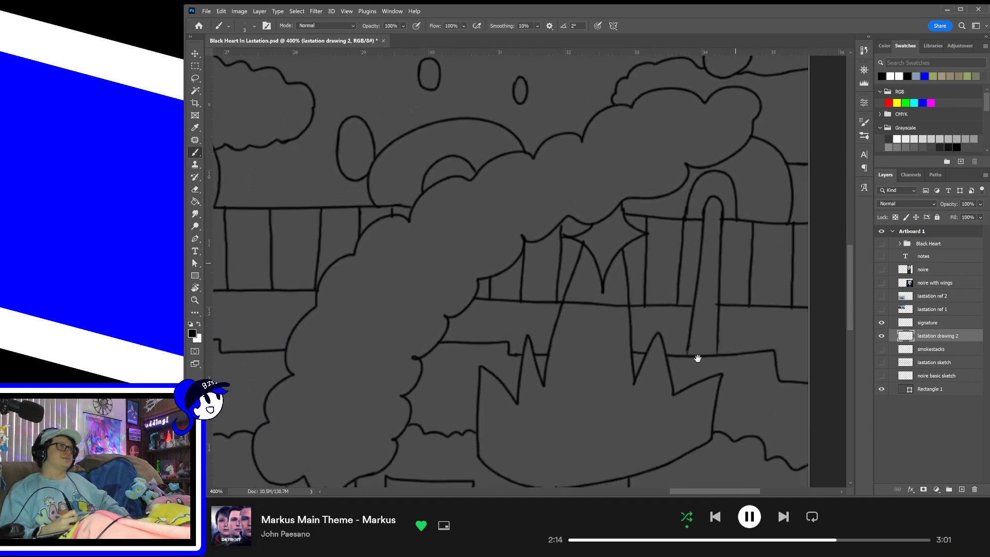
{"action": "key", "text": "e"}
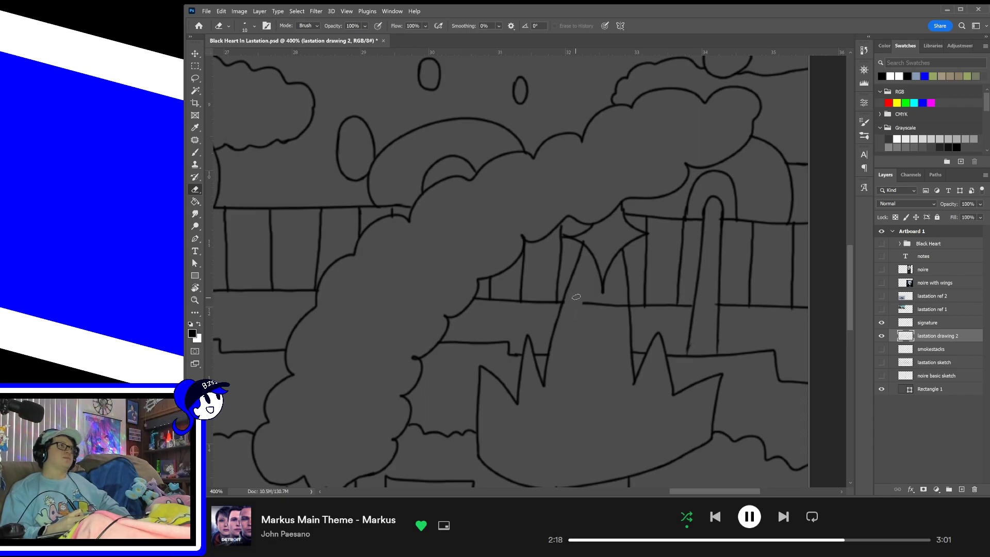
{"action": "left_click_drag", "start_coordinate": [574, 308], "coordinate": [610, 304]}
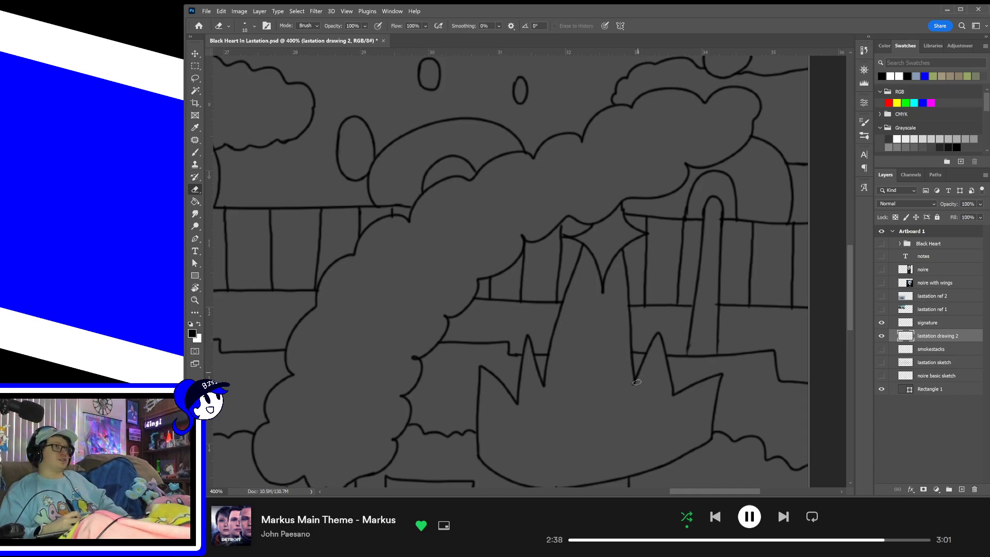
- Erase the bush outline's stray end where it overlaps the right edge of the spire tower's trunk
{"action": "key", "text": "b"}
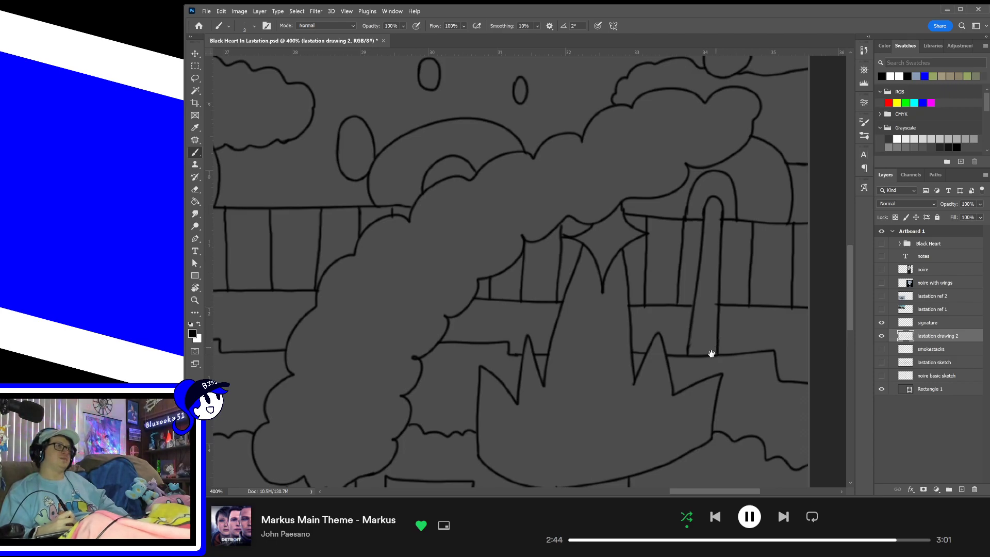
{"action": "mouse_move", "coordinate": [660, 391]}
{"action": "left_mouse_down"}
{"action": "mouse_move", "coordinate": [661, 343]}
{"action": "mouse_move", "coordinate": [747, 342]}
{"action": "mouse_move", "coordinate": [757, 329]}
{"action": "left_mouse_up"}
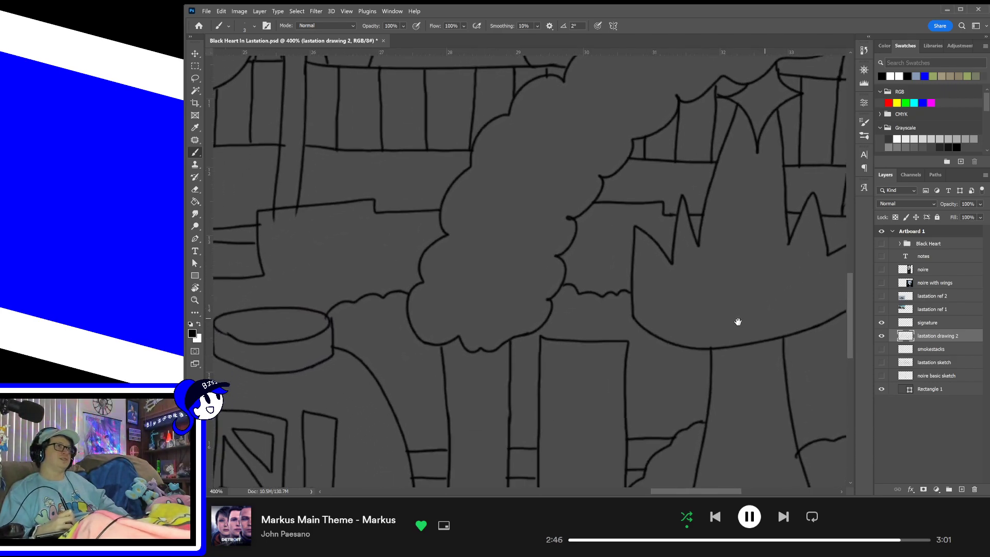
{"action": "left_click_drag", "start_coordinate": [824, 321], "coordinate": [694, 329]}
{"action": "left_click_drag", "start_coordinate": [775, 356], "coordinate": [699, 361]}
{"action": "scroll", "coordinate": [703, 319], "scroll_direction": "down", "scroll_amount": 5}
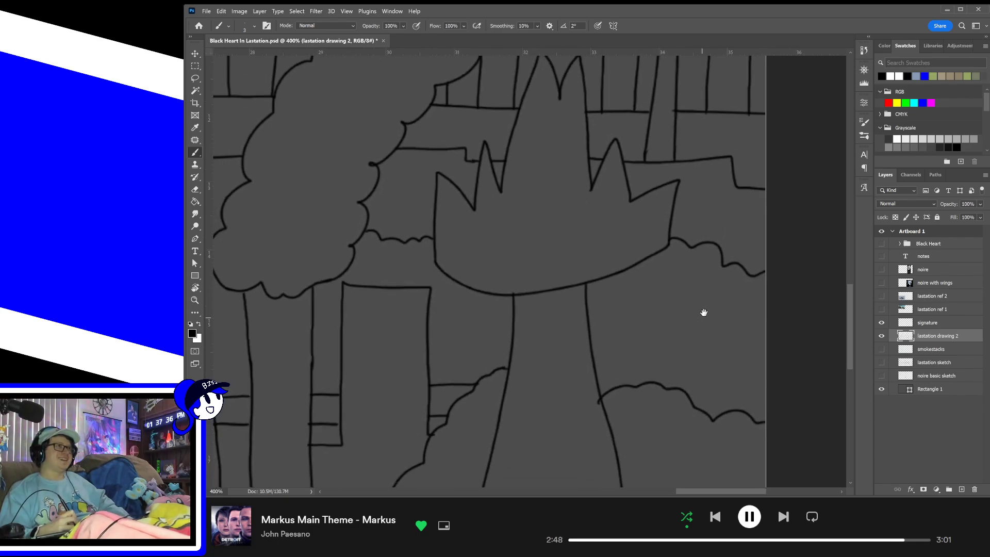
{"action": "key", "text": "e"}
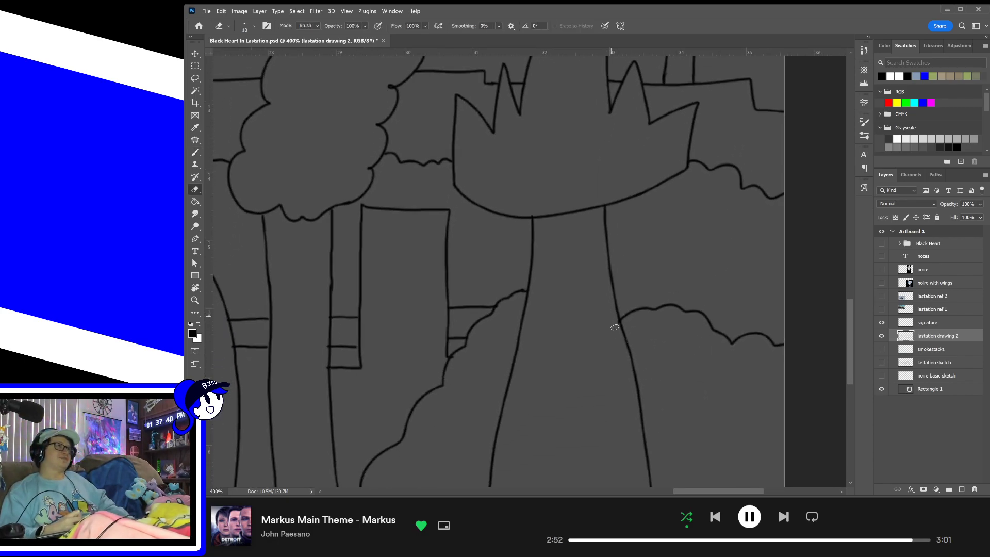
{"action": "mouse_move", "coordinate": [628, 352]}
{"action": "left_mouse_down"}
{"action": "mouse_move", "coordinate": [665, 200]}
{"action": "mouse_move", "coordinate": [658, 366]}
{"action": "mouse_move", "coordinate": [714, 435]}
{"action": "mouse_move", "coordinate": [680, 389]}
{"action": "left_mouse_up"}
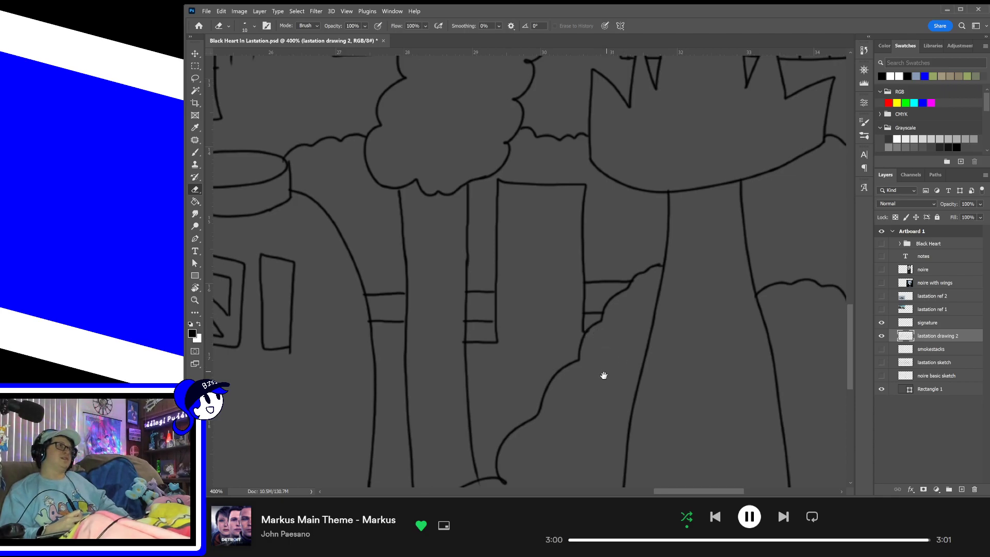
- Erase the stray line end at the lower-right corner of the round building's narrow window
{"action": "left_click_drag", "start_coordinate": [603, 374], "coordinate": [648, 302]}
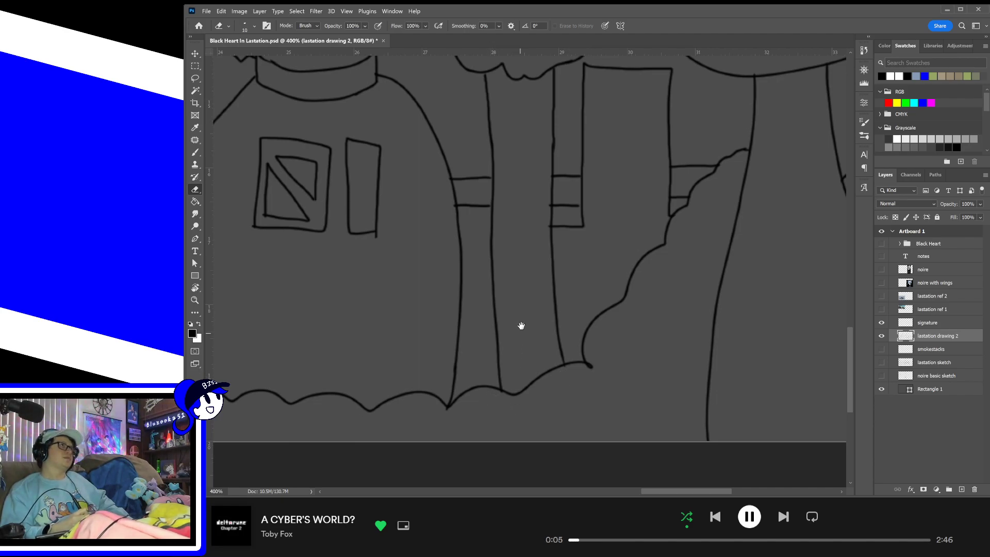
{"action": "mouse_move", "coordinate": [521, 327]}
{"action": "left_mouse_down"}
{"action": "mouse_move", "coordinate": [566, 398]}
{"action": "mouse_move", "coordinate": [616, 321]}
{"action": "mouse_move", "coordinate": [647, 295]}
{"action": "left_mouse_up"}
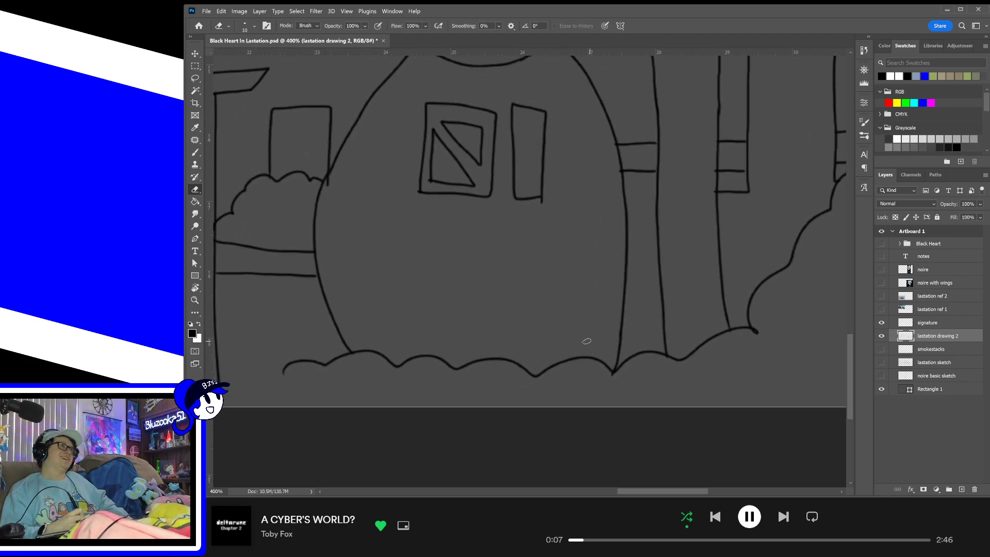
{"action": "left_click_drag", "start_coordinate": [559, 353], "coordinate": [618, 450]}
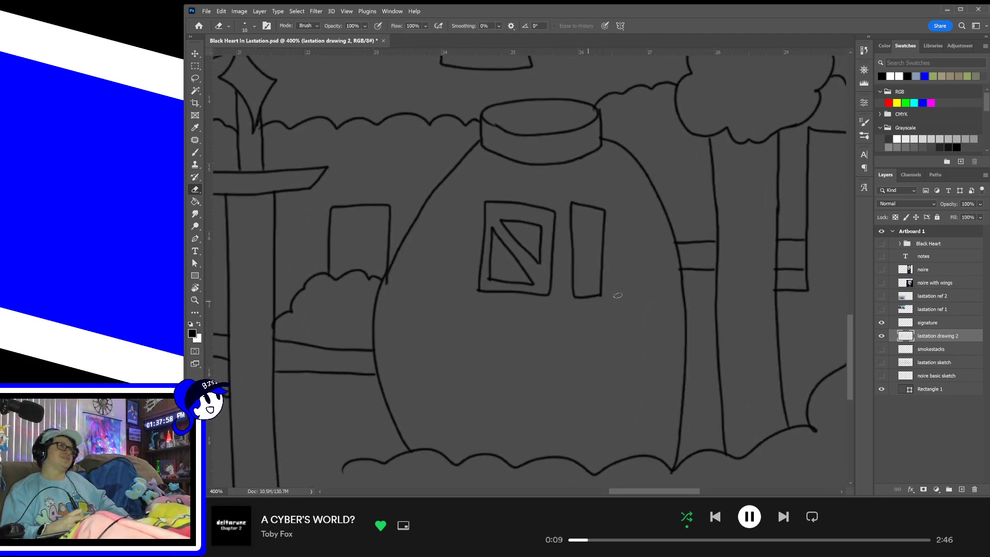
- Close the gap in the inner rim of the round building's cap with a short brush stroke
{"action": "left_click_drag", "start_coordinate": [601, 279], "coordinate": [571, 362]}
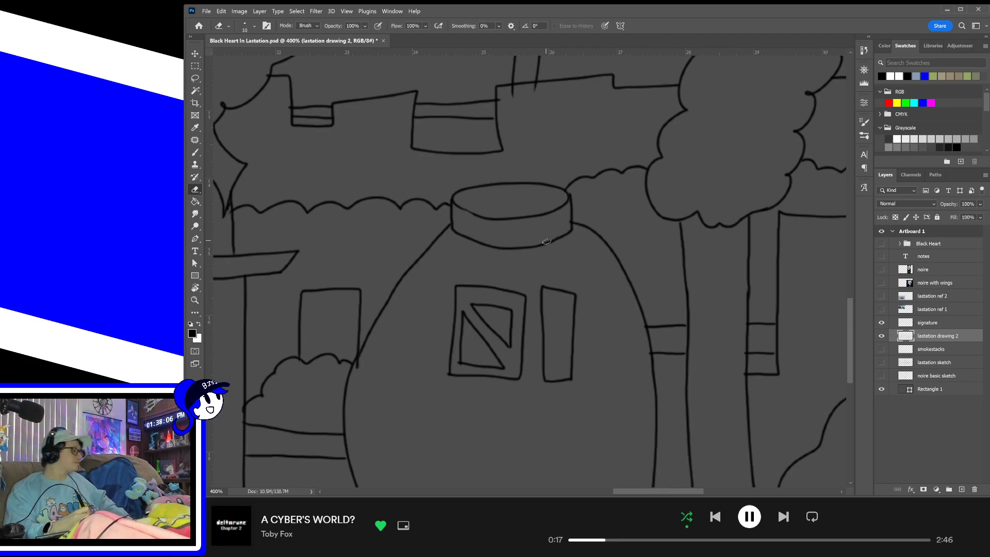
{"action": "key", "text": "b"}
{"action": "left_click_drag", "start_coordinate": [459, 207], "coordinate": [487, 220]}
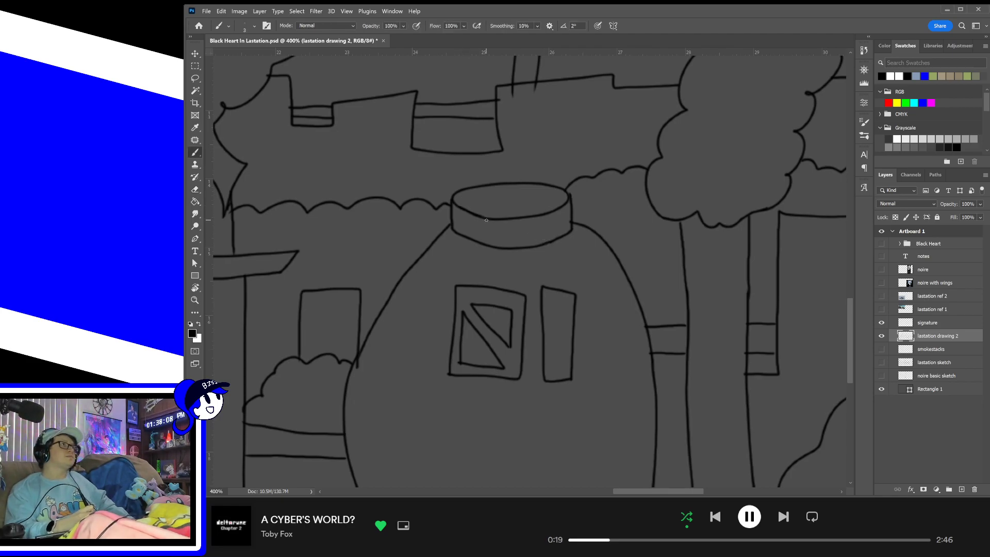
- Erase the stray end of the small rectangular block where it overlaps the round building's left outline
{"action": "left_click_drag", "start_coordinate": [552, 297], "coordinate": [666, 284]}
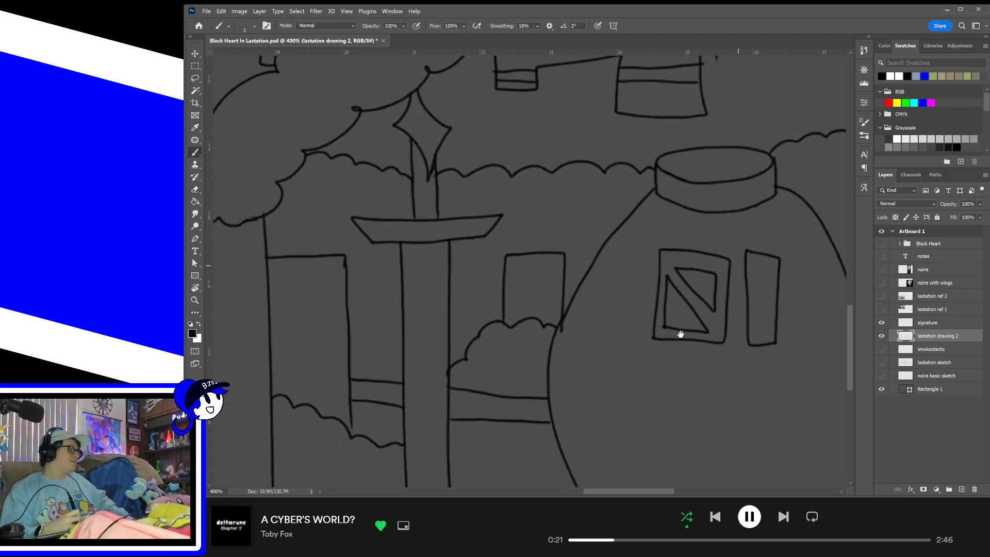
{"action": "key", "text": "e"}
{"action": "left_click_drag", "start_coordinate": [609, 376], "coordinate": [666, 286]}
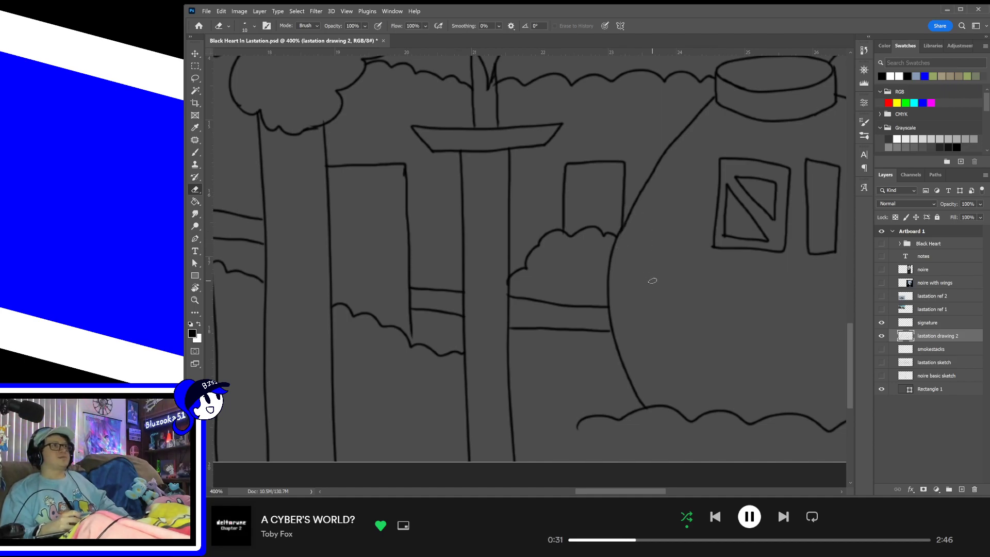
- Extend the right edge of the rectangular block beside the star-topped column down to the bush outline
{"action": "mouse_move", "coordinate": [654, 274]}
{"action": "left_mouse_down"}
{"action": "mouse_move", "coordinate": [674, 336]}
{"action": "mouse_move", "coordinate": [635, 358]}
{"action": "left_mouse_up"}
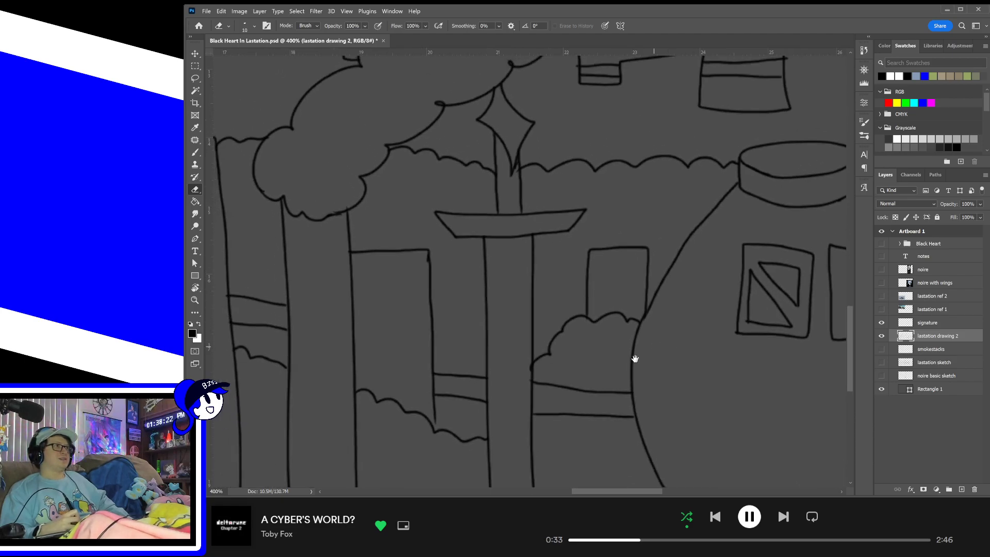
{"action": "key", "text": "b"}
{"action": "mouse_move", "coordinate": [525, 399]}
{"action": "left_mouse_down"}
{"action": "mouse_move", "coordinate": [550, 360]}
{"action": "mouse_move", "coordinate": [616, 322]}
{"action": "left_mouse_up"}
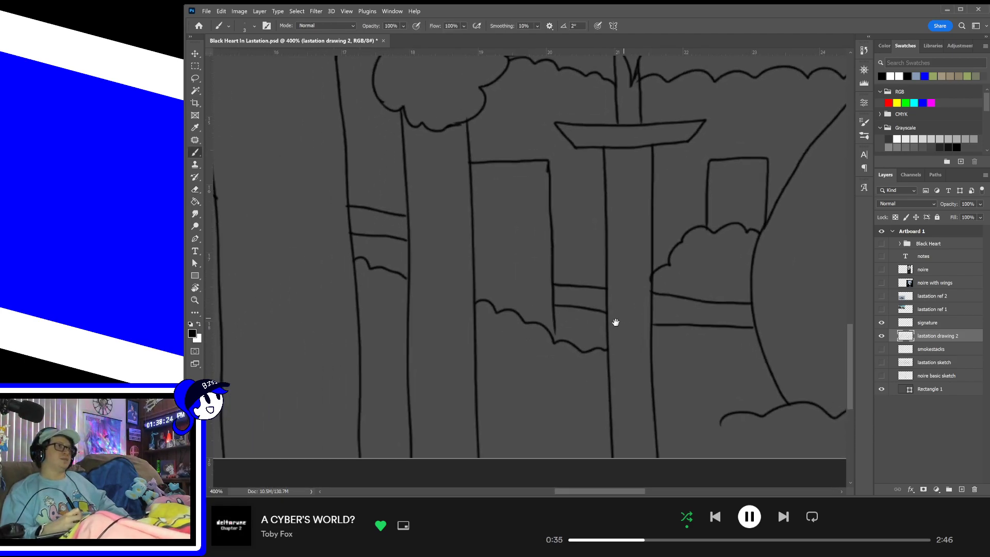
{"action": "left_click_drag", "start_coordinate": [556, 340], "coordinate": [557, 325]}
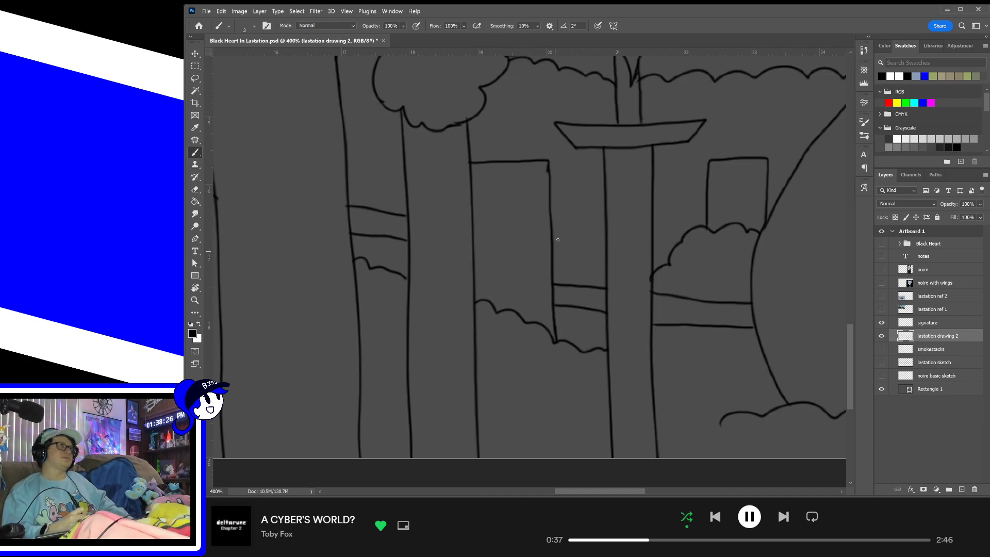
- Erase the arched column's line ends that overshoot the roofline above the round building
{"action": "mouse_move", "coordinate": [557, 240]}
{"action": "left_mouse_down"}
{"action": "mouse_move", "coordinate": [612, 283]}
{"action": "mouse_move", "coordinate": [678, 258]}
{"action": "mouse_move", "coordinate": [593, 294]}
{"action": "left_mouse_up"}
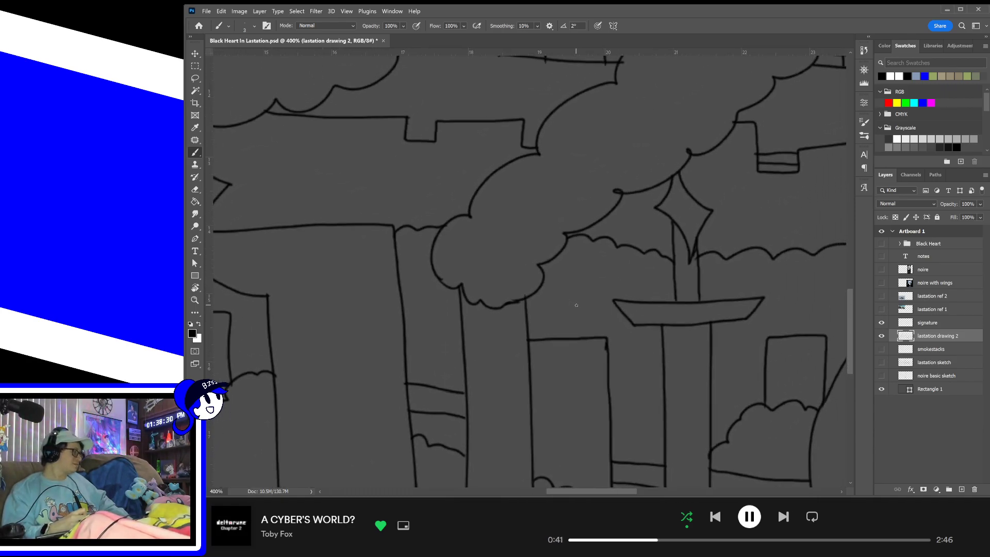
{"action": "key", "text": "e"}
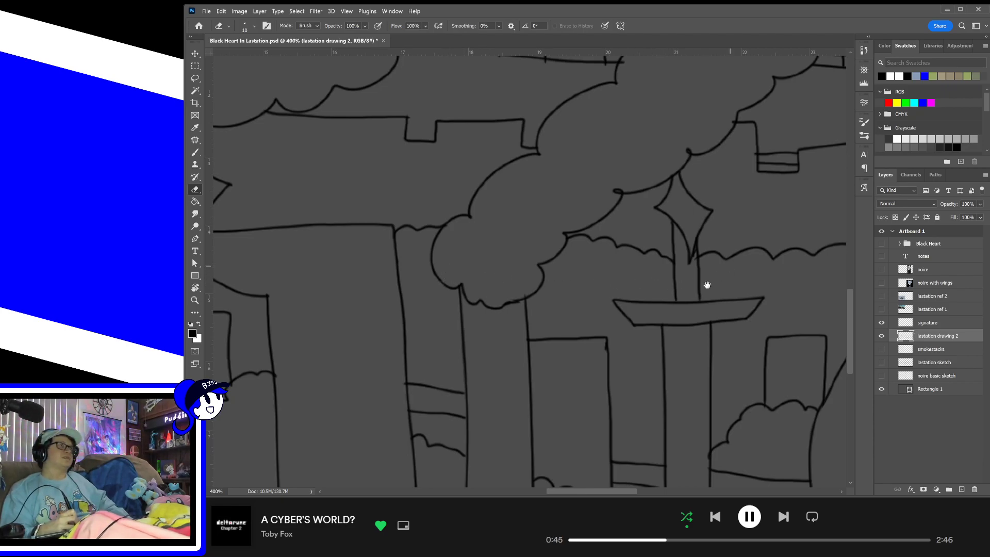
{"action": "mouse_move", "coordinate": [704, 285]}
{"action": "left_mouse_down"}
{"action": "mouse_move", "coordinate": [694, 302]}
{"action": "mouse_move", "coordinate": [614, 325]}
{"action": "left_mouse_up"}
{"action": "left_click_drag", "start_coordinate": [738, 307], "coordinate": [629, 329]}
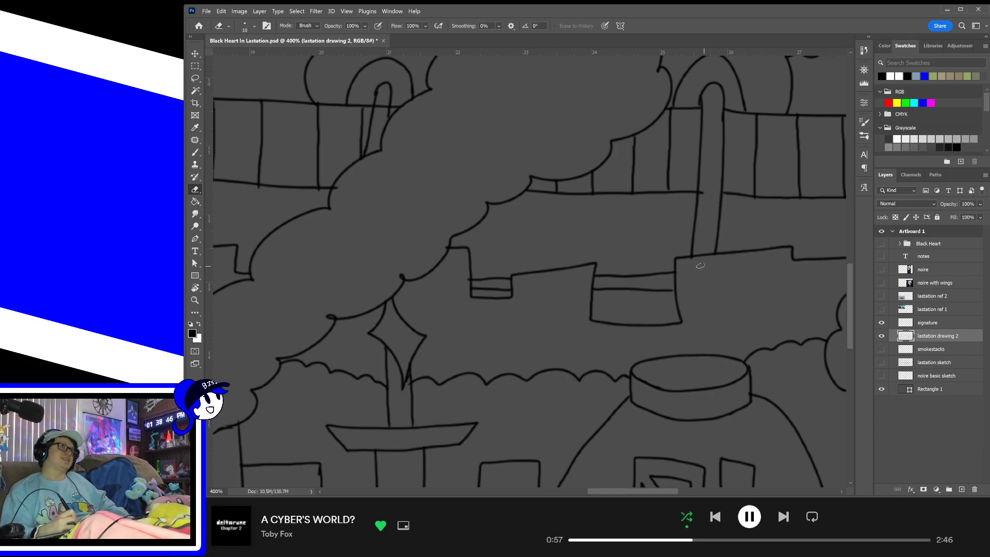
- Clean up the railing lines around the arched columns of the middle dome and the dome to its left
{"action": "scroll", "coordinate": [714, 270], "scroll_direction": "up", "scroll_amount": 3}
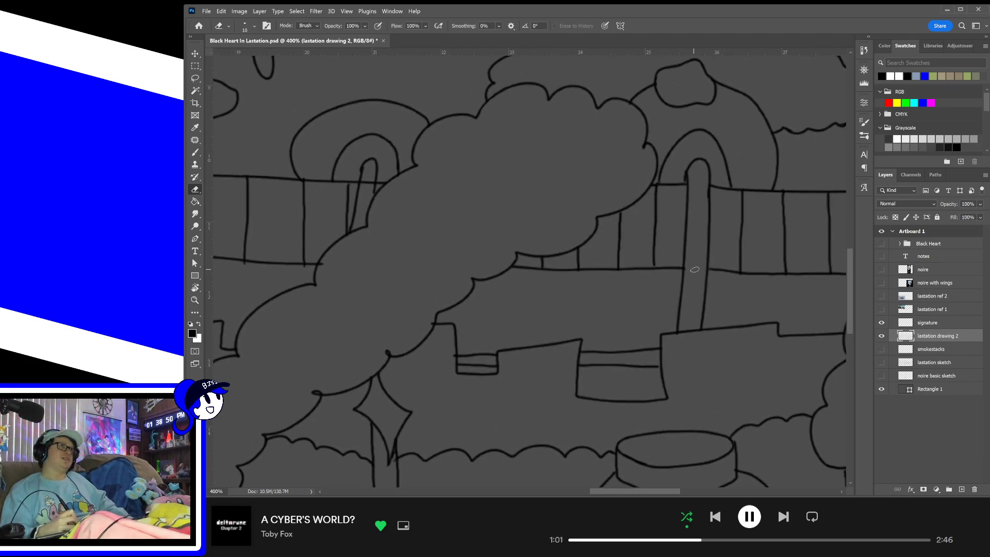
{"action": "scroll", "coordinate": [698, 246], "scroll_direction": "up", "scroll_amount": 2}
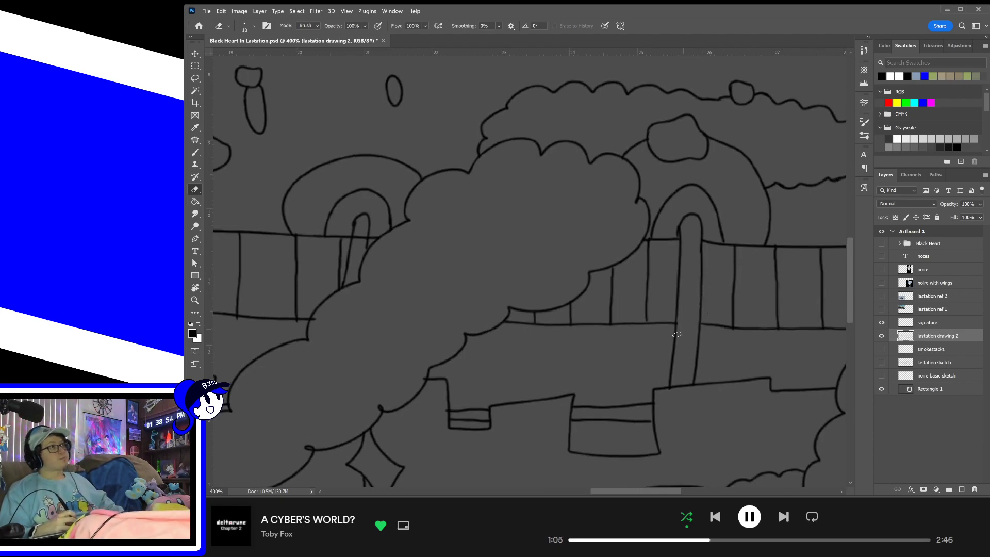
{"action": "scroll", "coordinate": [671, 329], "scroll_direction": "left", "scroll_amount": 4}
{"action": "scroll", "coordinate": [685, 315], "scroll_direction": "up", "scroll_amount": 2}
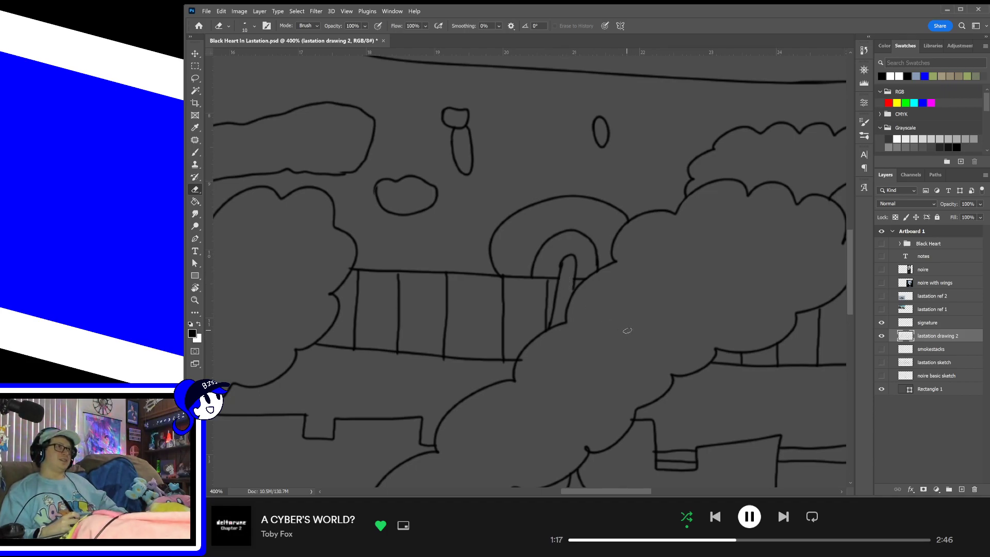
- Examine the right and lower parts of the line art for remaining gaps and stray line ends
{"action": "mouse_move", "coordinate": [585, 371]}
{"action": "left_mouse_down"}
{"action": "mouse_move", "coordinate": [663, 298]}
{"action": "mouse_move", "coordinate": [610, 322]}
{"action": "mouse_move", "coordinate": [605, 308]}
{"action": "mouse_move", "coordinate": [671, 272]}
{"action": "mouse_move", "coordinate": [589, 320]}
{"action": "mouse_move", "coordinate": [584, 304]}
{"action": "mouse_move", "coordinate": [621, 325]}
{"action": "mouse_move", "coordinate": [579, 310]}
{"action": "mouse_move", "coordinate": [670, 299]}
{"action": "mouse_move", "coordinate": [681, 234]}
{"action": "mouse_move", "coordinate": [592, 293]}
{"action": "mouse_move", "coordinate": [538, 294]}
{"action": "left_mouse_up"}
{"action": "left_click_drag", "start_coordinate": [623, 283], "coordinate": [600, 285]}
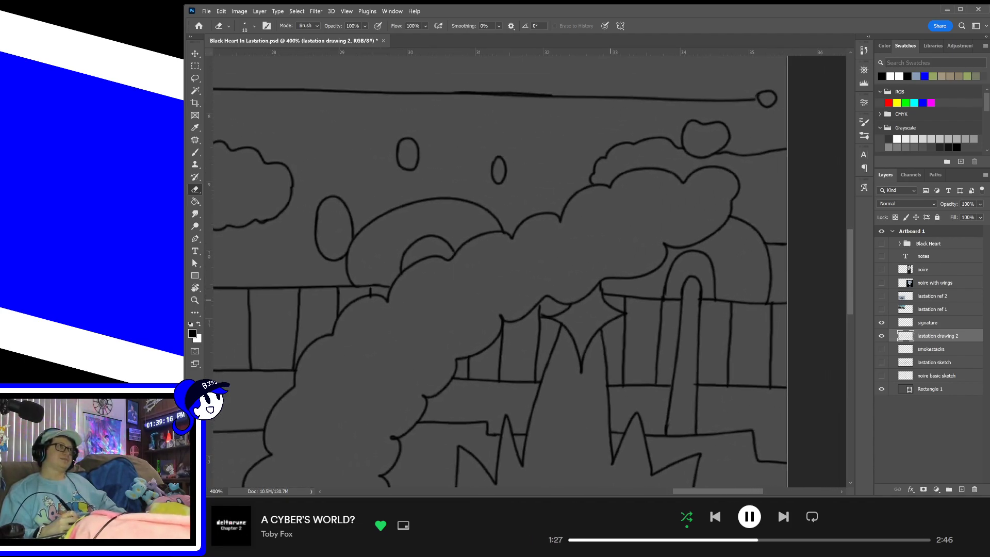
{"action": "scroll", "coordinate": [639, 313], "scroll_direction": "down", "scroll_amount": 4}
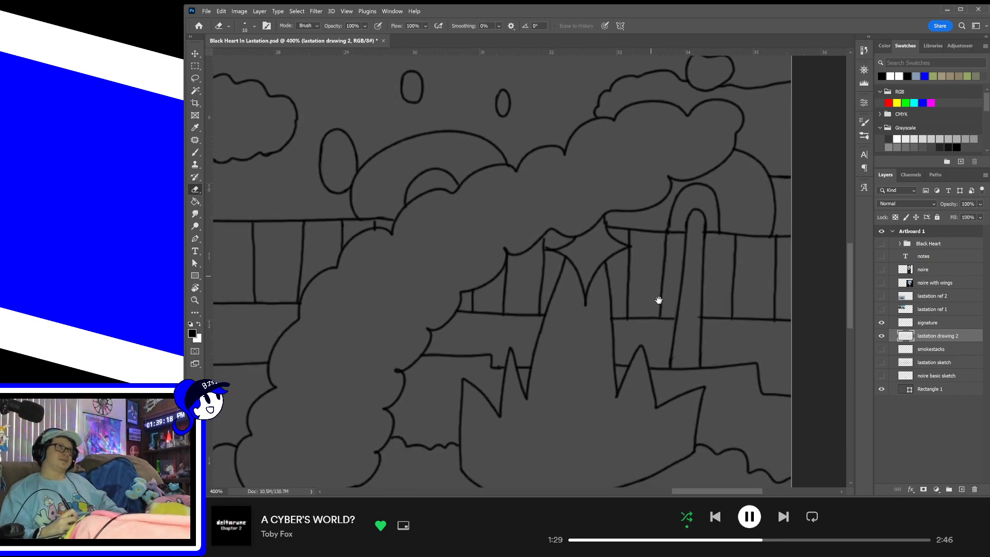
{"action": "scroll", "coordinate": [679, 321], "scroll_direction": "down", "scroll_amount": 10}
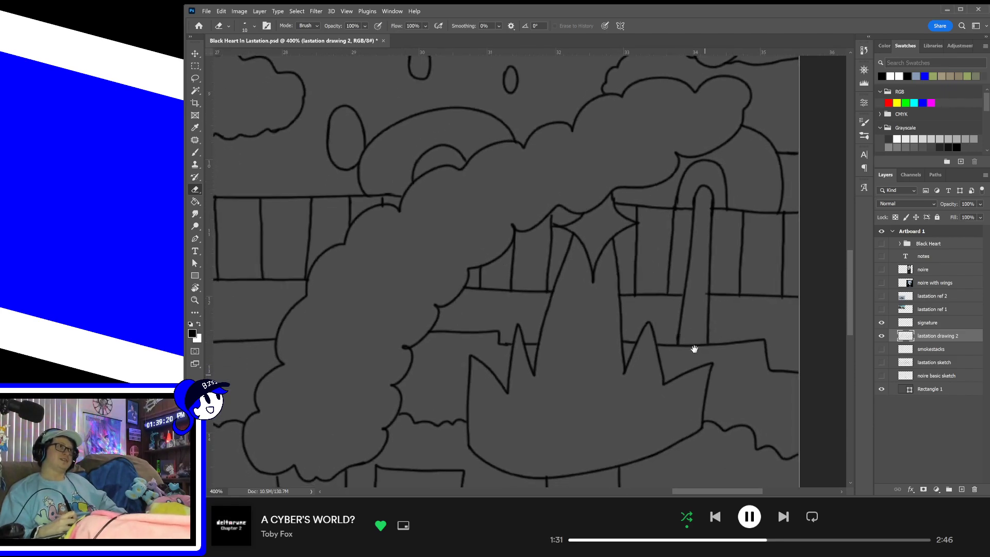
{"action": "scroll", "coordinate": [680, 330], "scroll_direction": "down", "scroll_amount": 10}
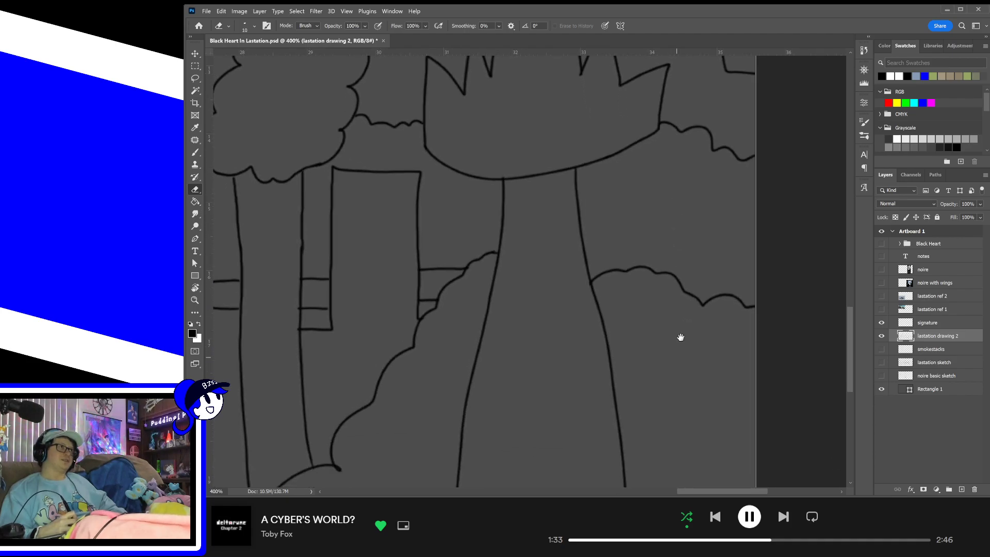
{"action": "scroll", "coordinate": [679, 350], "scroll_direction": "left", "scroll_amount": 15}
{"action": "scroll", "coordinate": [683, 386], "scroll_direction": "left", "scroll_amount": 15}
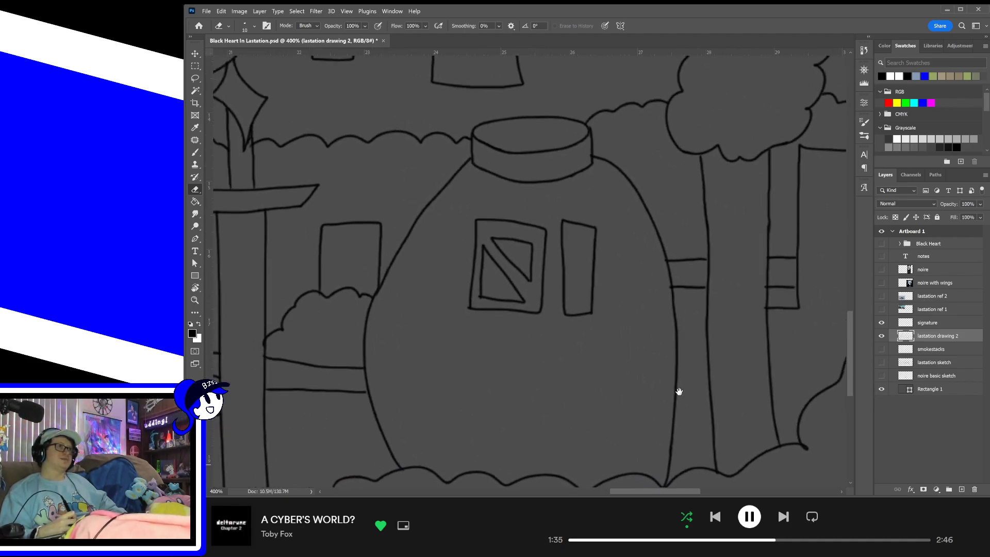
{"action": "scroll", "coordinate": [670, 397], "scroll_direction": "up", "scroll_amount": 4}
{"action": "scroll", "coordinate": [652, 372], "scroll_direction": "left", "scroll_amount": 15}
{"action": "scroll", "coordinate": [644, 379], "scroll_direction": "up", "scroll_amount": 2}
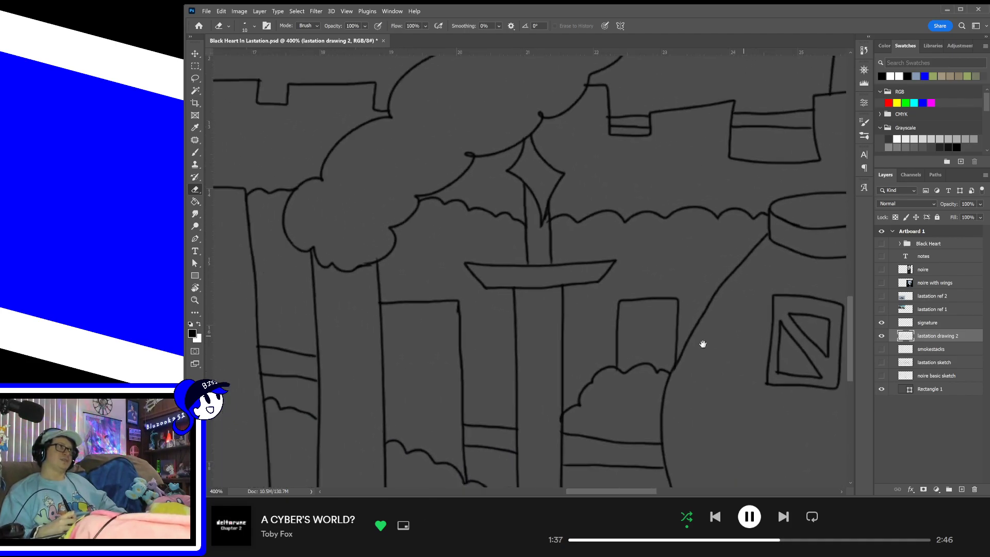
- Erase the stray line ends at the notch between the two bushes near the lower-left edge of the artwork
{"action": "left_click_drag", "start_coordinate": [653, 369], "coordinate": [652, 351]}
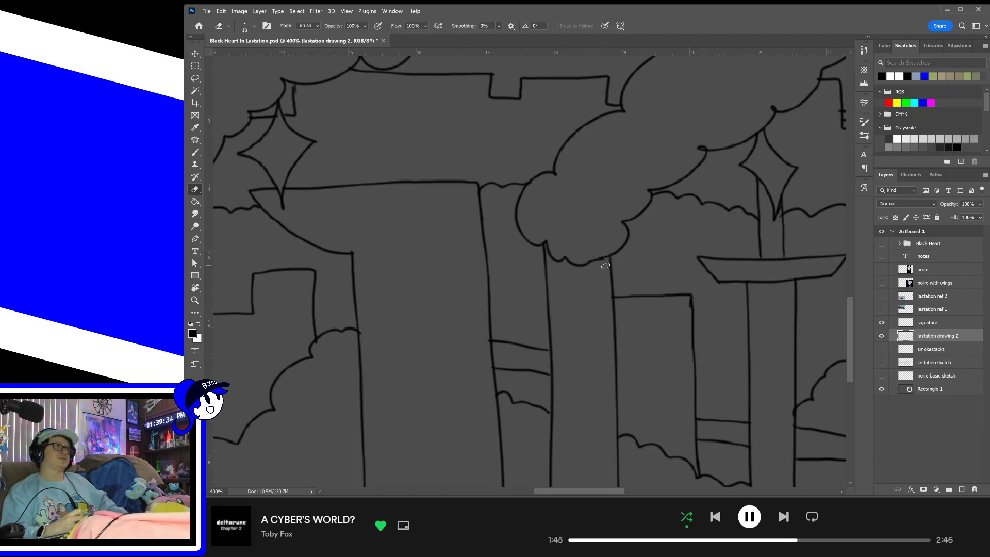
{"action": "key", "text": "space"}
{"action": "left_click_drag", "start_coordinate": [555, 353], "coordinate": [738, 95]}
{"action": "left_click_drag", "start_coordinate": [634, 323], "coordinate": [697, 461]}
{"action": "left_click_drag", "start_coordinate": [591, 335], "coordinate": [743, 353]}
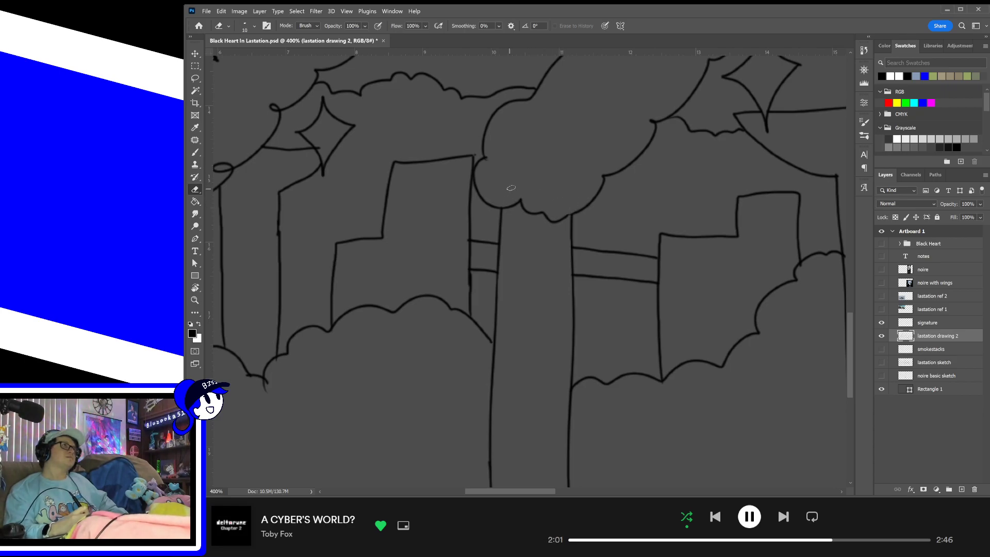
{"action": "left_click_drag", "start_coordinate": [541, 279], "coordinate": [645, 259]}
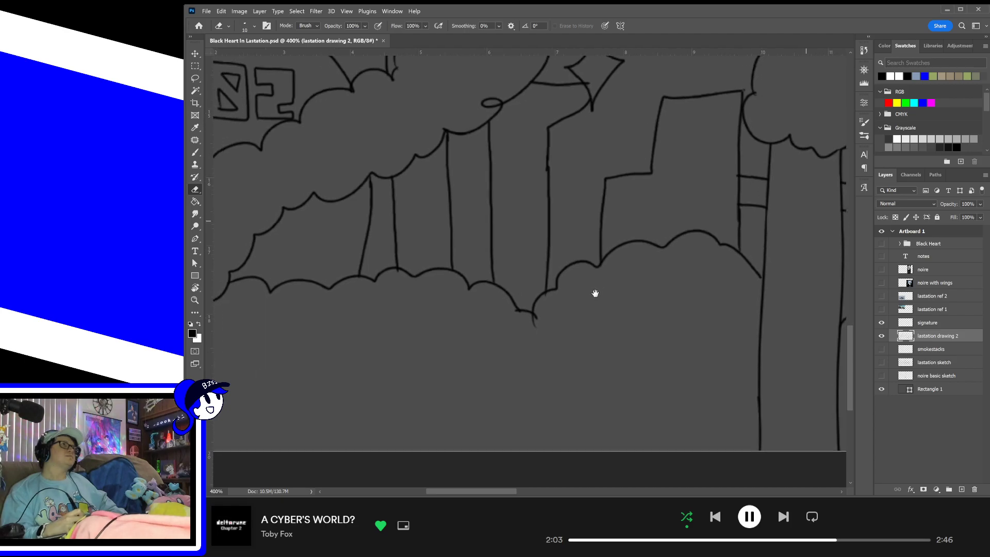
{"action": "left_click_drag", "start_coordinate": [524, 316], "coordinate": [551, 329]}
- Examine the bushes, columns, numbered dome and smoke clouds in the lower-left part of the line art for gaps and stray ends
{"action": "left_click_drag", "start_coordinate": [479, 323], "coordinate": [612, 356]}
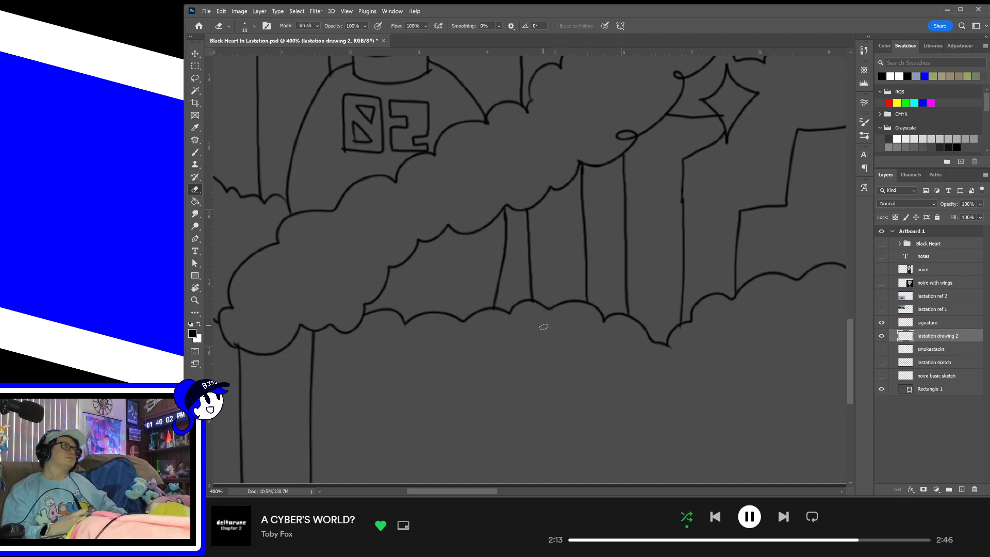
{"action": "left_click_drag", "start_coordinate": [543, 327], "coordinate": [617, 345]}
{"action": "left_click_drag", "start_coordinate": [517, 375], "coordinate": [549, 347]}
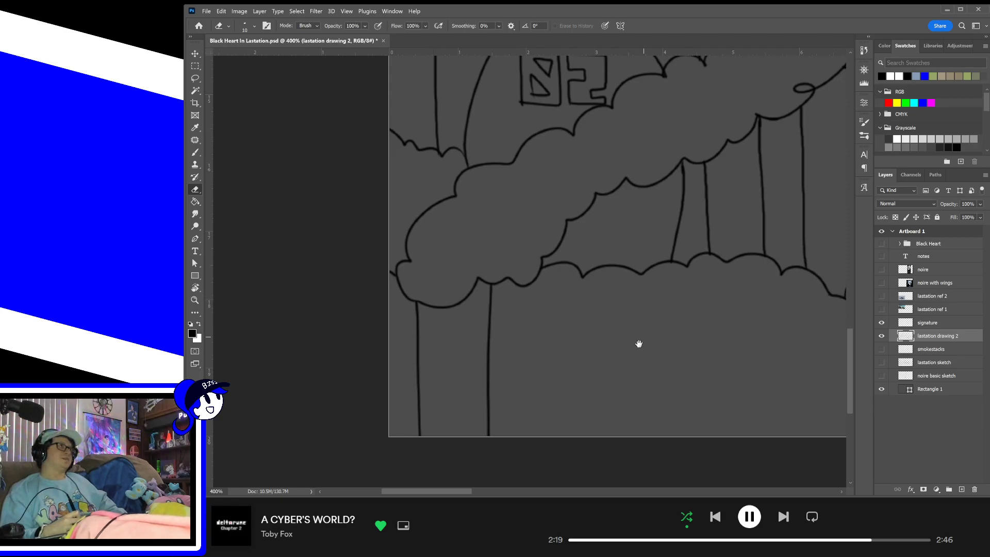
{"action": "left_click_drag", "start_coordinate": [639, 343], "coordinate": [590, 374]}
{"action": "left_click_drag", "start_coordinate": [641, 327], "coordinate": [603, 412]}
{"action": "mouse_move", "coordinate": [598, 288]}
{"action": "left_mouse_down"}
{"action": "mouse_move", "coordinate": [696, 365]}
{"action": "mouse_move", "coordinate": [633, 320]}
{"action": "mouse_move", "coordinate": [616, 331]}
{"action": "left_mouse_up"}
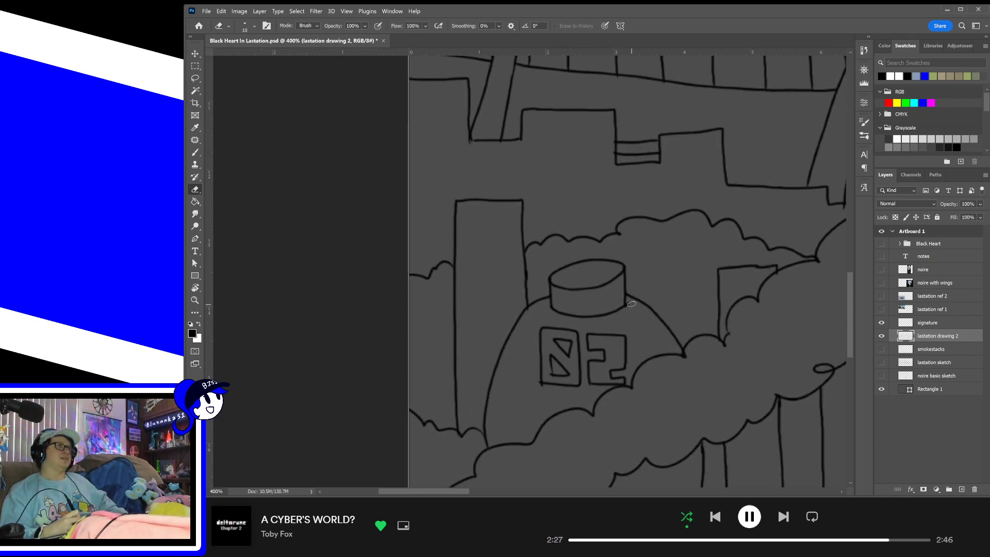
{"action": "scroll", "coordinate": [639, 292], "scroll_direction": "right", "scroll_amount": 3}
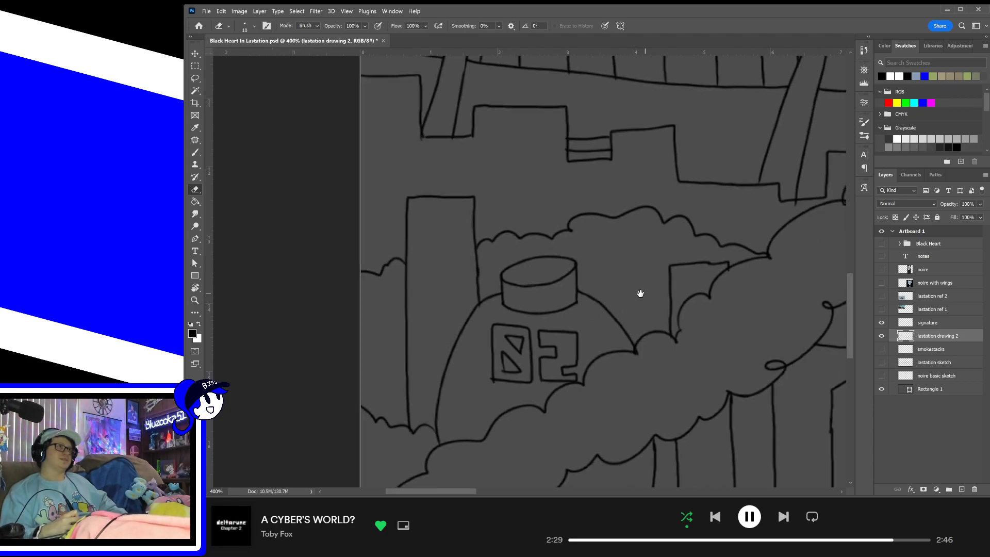
{"action": "key", "text": "b"}
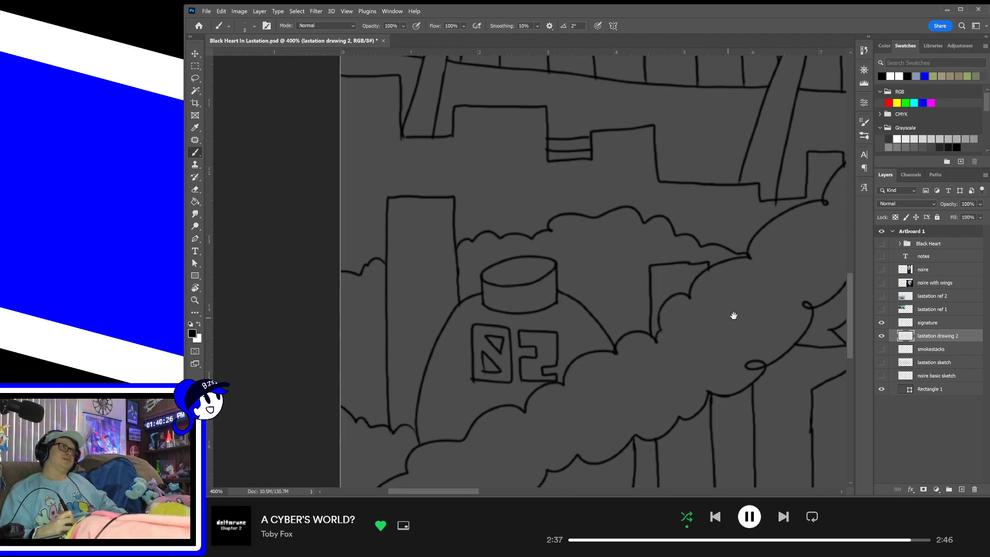
{"action": "mouse_move", "coordinate": [734, 316]}
{"action": "left_mouse_down"}
{"action": "mouse_move", "coordinate": [682, 378]}
{"action": "mouse_move", "coordinate": [601, 382]}
{"action": "left_mouse_up"}
{"action": "left_click_drag", "start_coordinate": [693, 406], "coordinate": [722, 321]}
{"action": "key", "text": "e"}
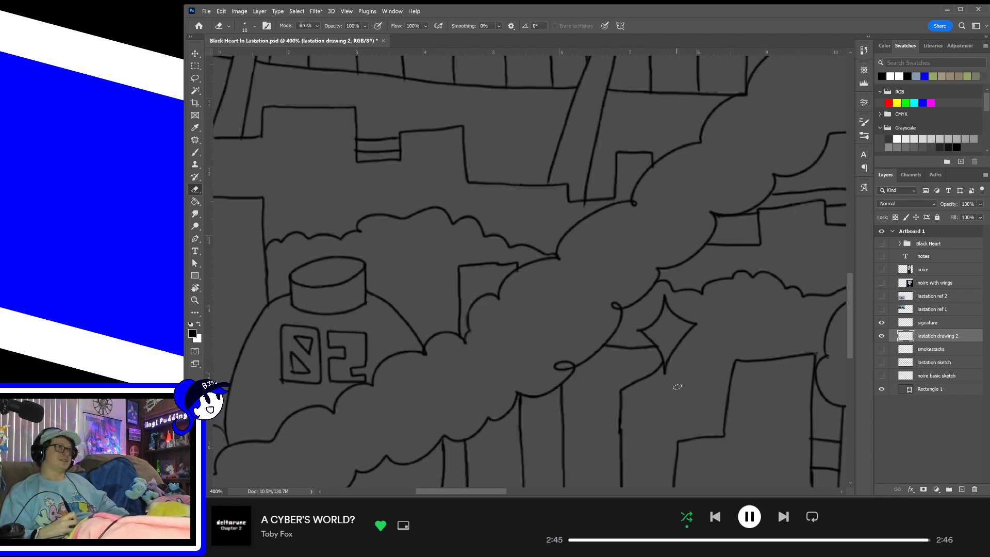
{"action": "left_click_drag", "start_coordinate": [677, 393], "coordinate": [697, 322]}
{"action": "left_click_drag", "start_coordinate": [727, 425], "coordinate": [689, 285]}
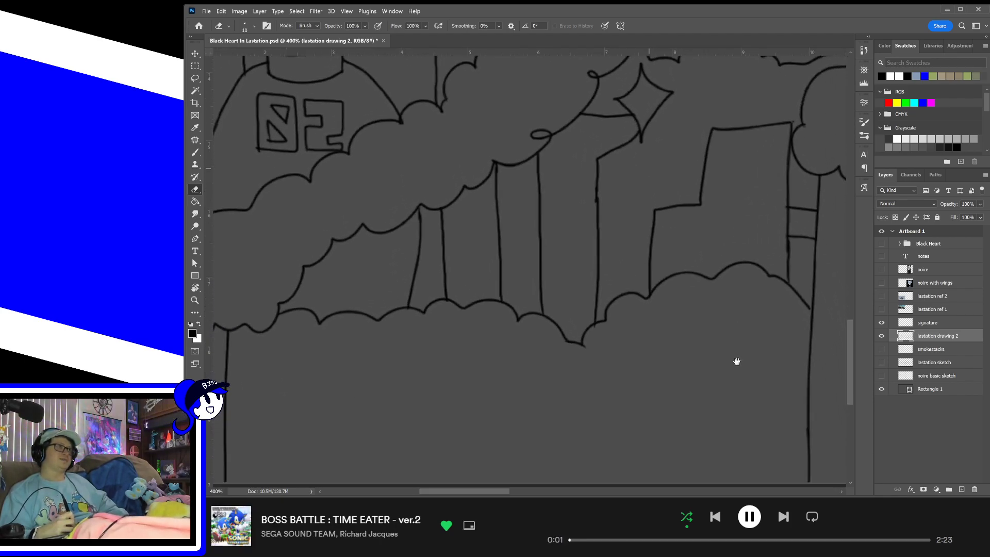
{"action": "left_click_drag", "start_coordinate": [838, 340], "coordinate": [444, 404]}
{"action": "mouse_move", "coordinate": [789, 335]}
{"action": "left_mouse_down"}
{"action": "mouse_move", "coordinate": [544, 386]}
{"action": "mouse_move", "coordinate": [846, 289]}
{"action": "left_mouse_up"}
{"action": "mouse_move", "coordinate": [356, 403]}
{"action": "left_mouse_down"}
{"action": "mouse_move", "coordinate": [636, 323]}
{"action": "mouse_move", "coordinate": [678, 378]}
{"action": "left_mouse_up"}
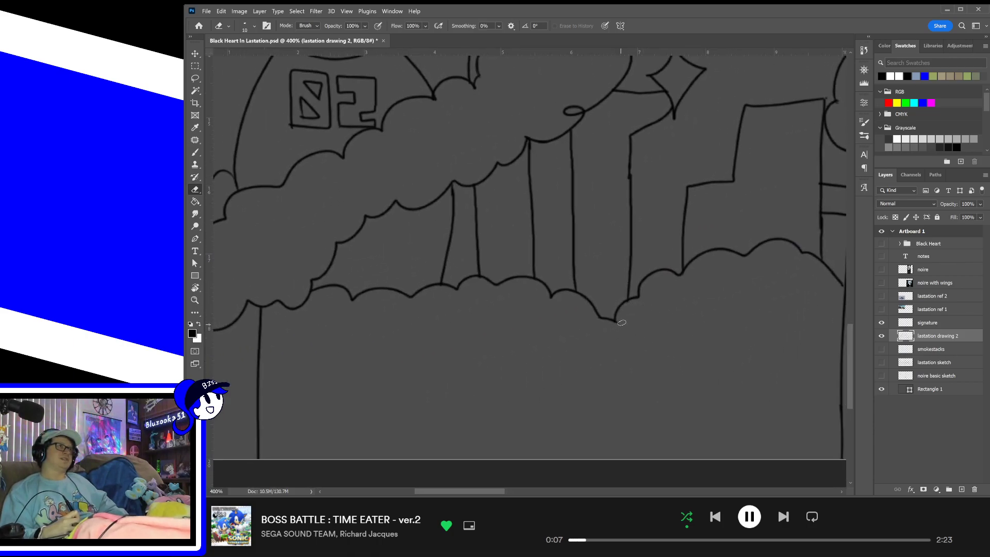
- Erase the doubled stroke edges along the upper of the two long lines crossing the sky
{"action": "left_click_drag", "start_coordinate": [699, 327], "coordinate": [536, 349]}
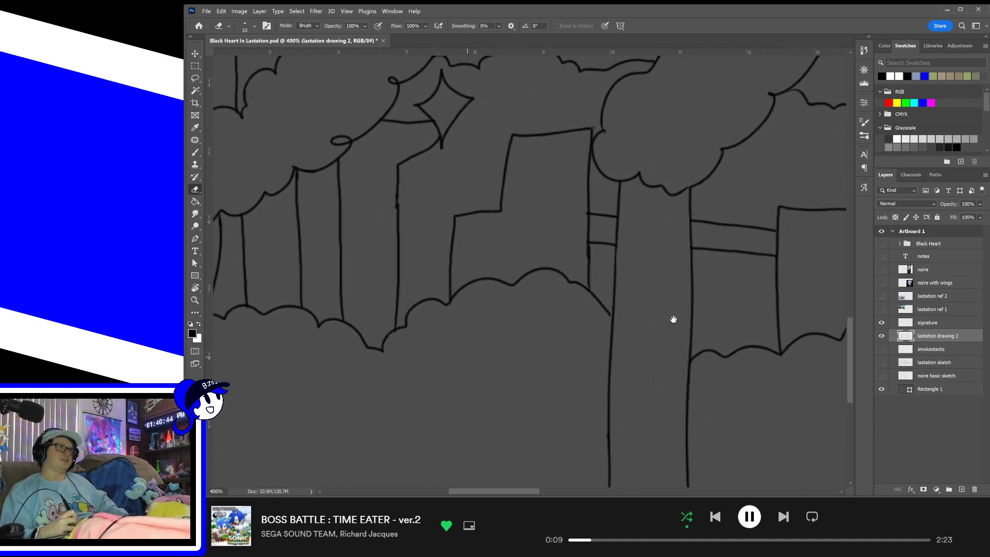
{"action": "left_click_drag", "start_coordinate": [723, 270], "coordinate": [694, 349]}
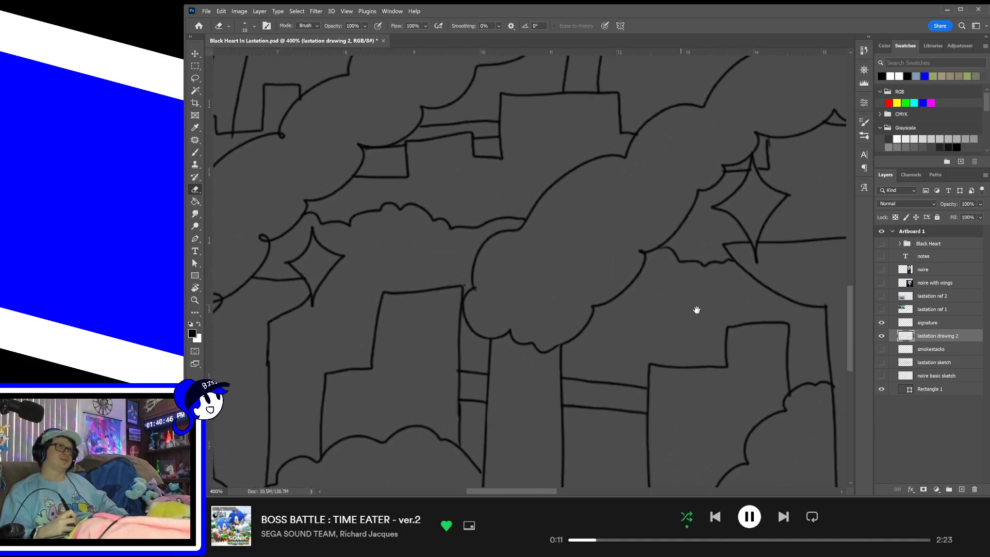
{"action": "left_click_drag", "start_coordinate": [669, 300], "coordinate": [691, 376]}
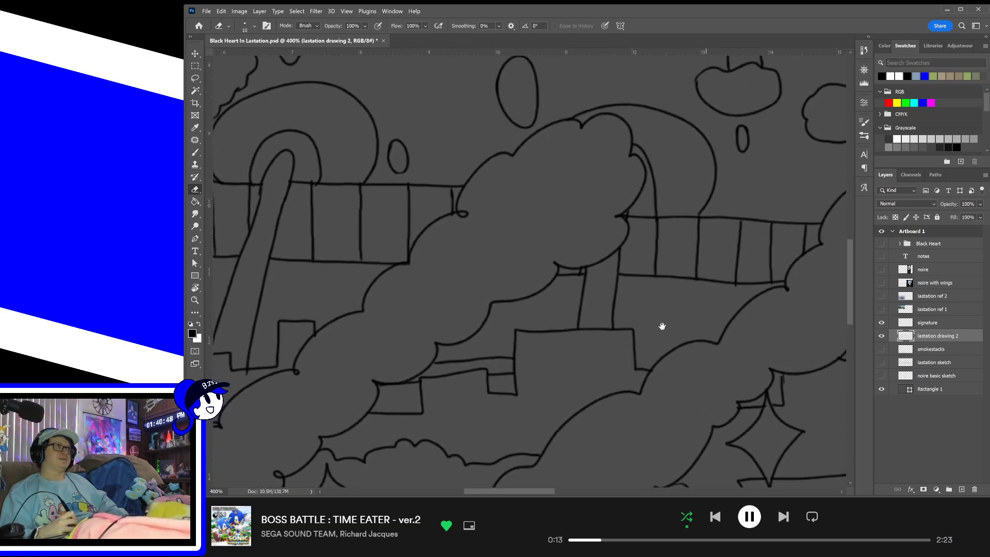
{"action": "left_click_drag", "start_coordinate": [660, 327], "coordinate": [696, 381]}
{"action": "left_click_drag", "start_coordinate": [657, 345], "coordinate": [705, 373]}
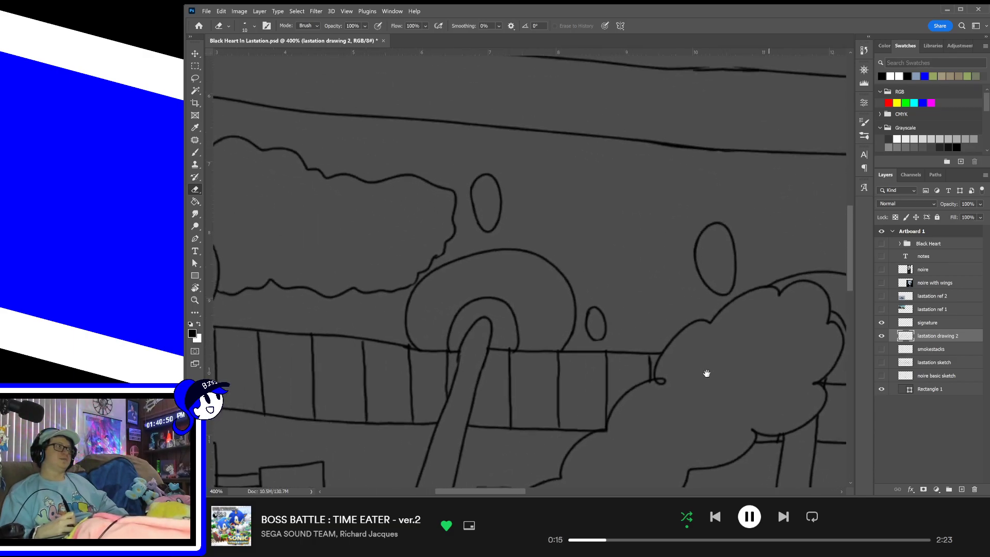
{"action": "left_click_drag", "start_coordinate": [627, 364], "coordinate": [721, 380]}
{"action": "mouse_move", "coordinate": [665, 342]}
{"action": "left_mouse_down"}
{"action": "mouse_move", "coordinate": [610, 400]}
{"action": "mouse_move", "coordinate": [542, 396]}
{"action": "left_mouse_up"}
{"action": "mouse_move", "coordinate": [703, 369]}
{"action": "left_mouse_down"}
{"action": "mouse_move", "coordinate": [672, 338]}
{"action": "mouse_move", "coordinate": [674, 398]}
{"action": "left_mouse_up"}
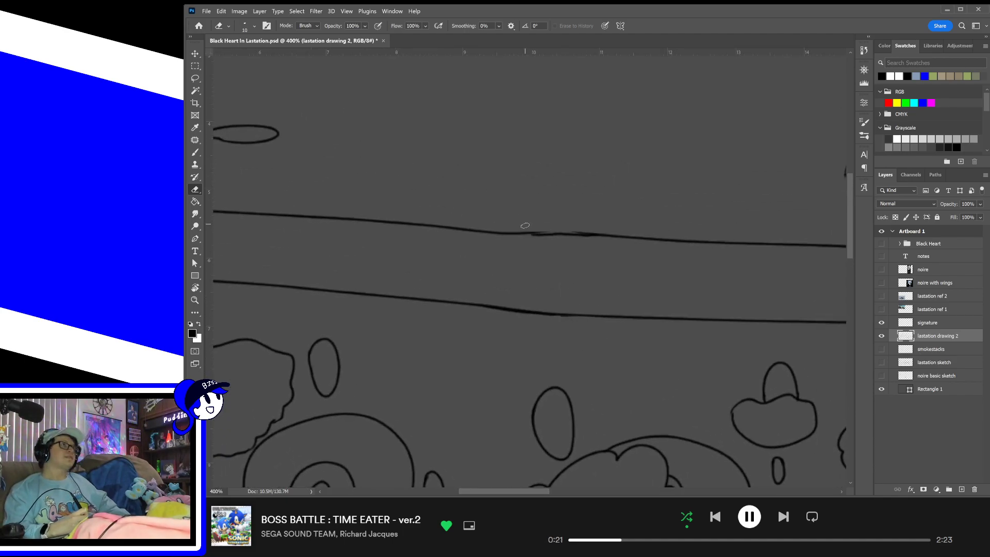
{"action": "left_click_drag", "start_coordinate": [572, 230], "coordinate": [610, 230]}
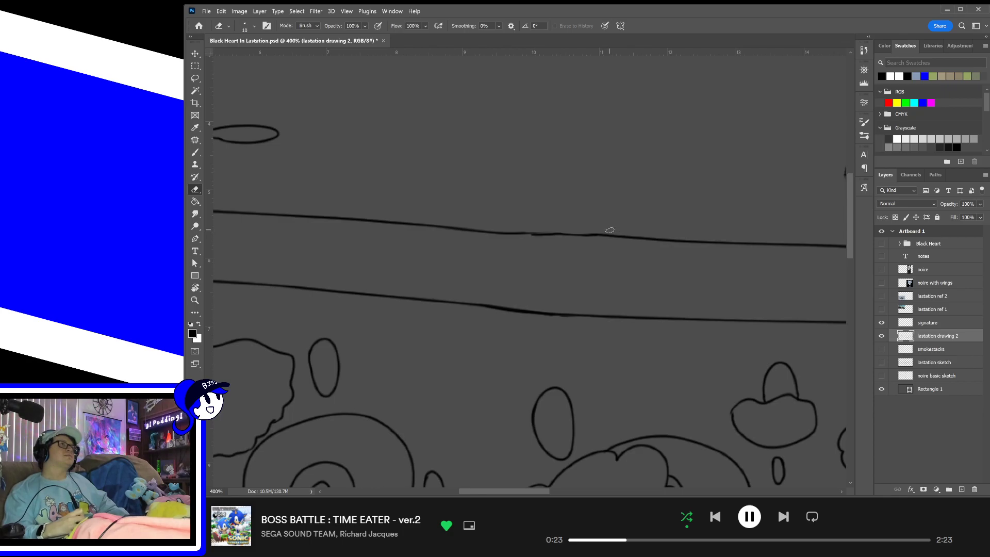
- Examine the sky, railing, domes, columns and bushes in the middle and right of the line art for remaining flaws
{"action": "scroll", "coordinate": [666, 304], "scroll_direction": "right", "scroll_amount": 10}
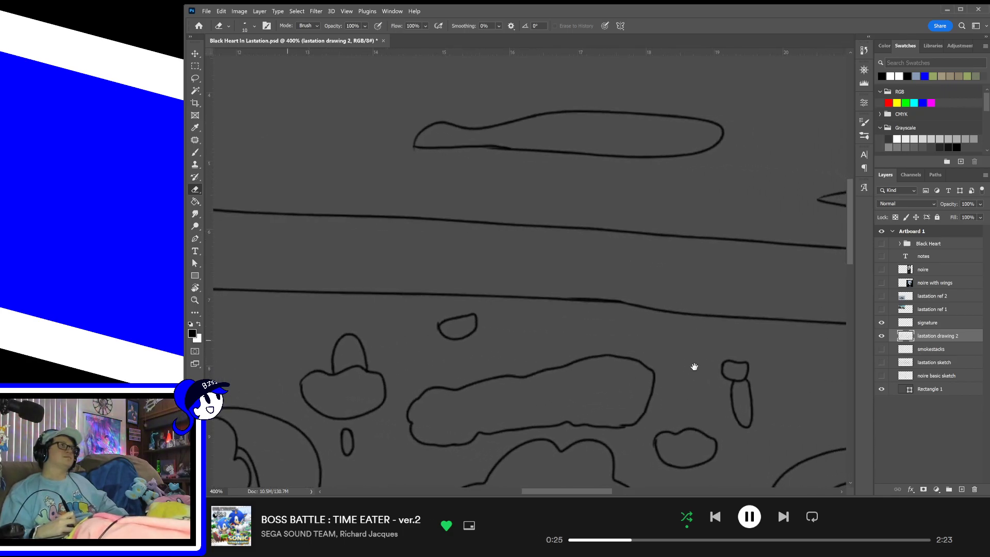
{"action": "left_click_drag", "start_coordinate": [669, 341], "coordinate": [666, 342]}
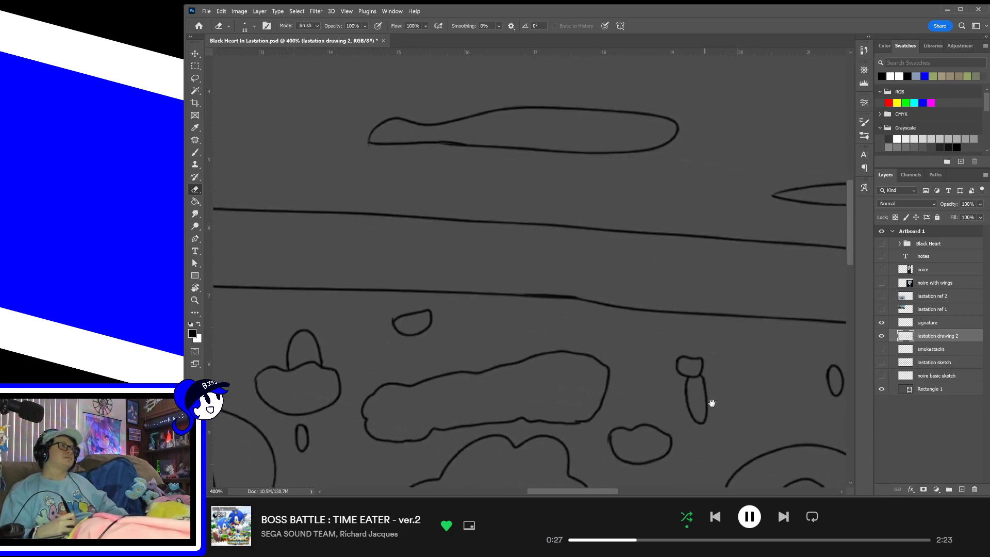
{"action": "scroll", "coordinate": [711, 402], "scroll_direction": "down", "scroll_amount": 5}
{"action": "scroll", "coordinate": [698, 365], "scroll_direction": "down", "scroll_amount": 4}
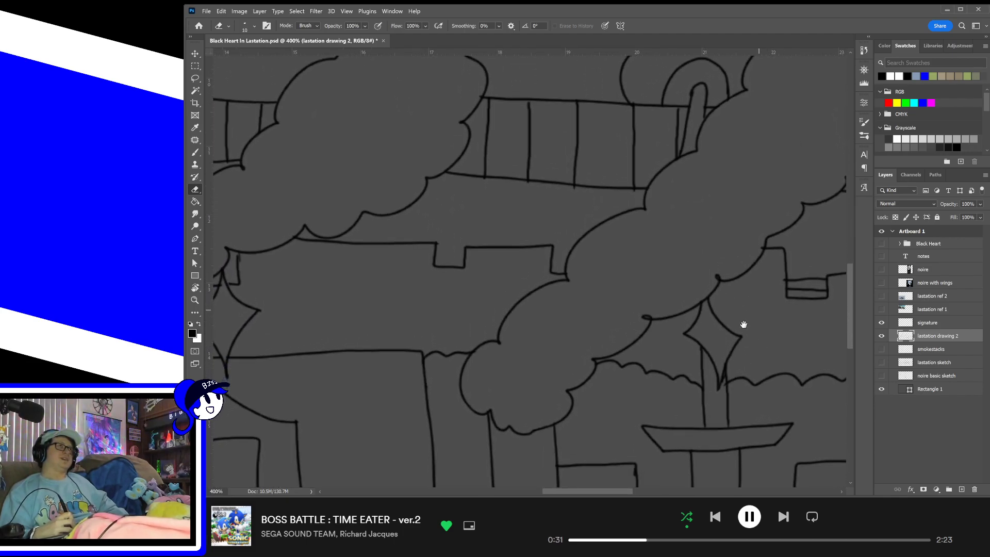
{"action": "scroll", "coordinate": [671, 361], "scroll_direction": "right", "scroll_amount": 5}
{"action": "scroll", "coordinate": [671, 361], "scroll_direction": "up", "scroll_amount": 3}
{"action": "scroll", "coordinate": [655, 361], "scroll_direction": "right", "scroll_amount": 3}
{"action": "scroll", "coordinate": [665, 359], "scroll_direction": "up", "scroll_amount": 1}
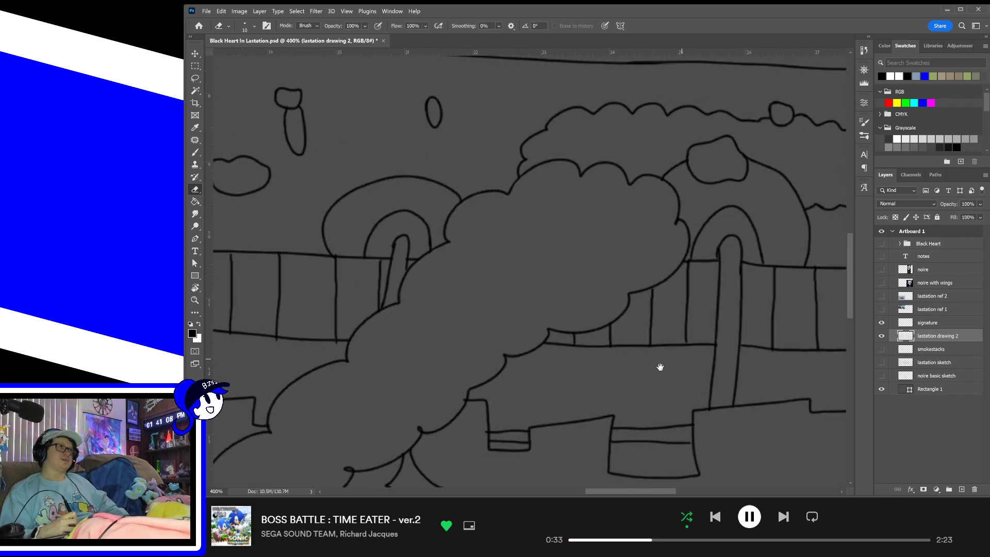
{"action": "scroll", "coordinate": [713, 342], "scroll_direction": "right", "scroll_amount": 9}
{"action": "scroll", "coordinate": [677, 383], "scroll_direction": "up", "scroll_amount": 3}
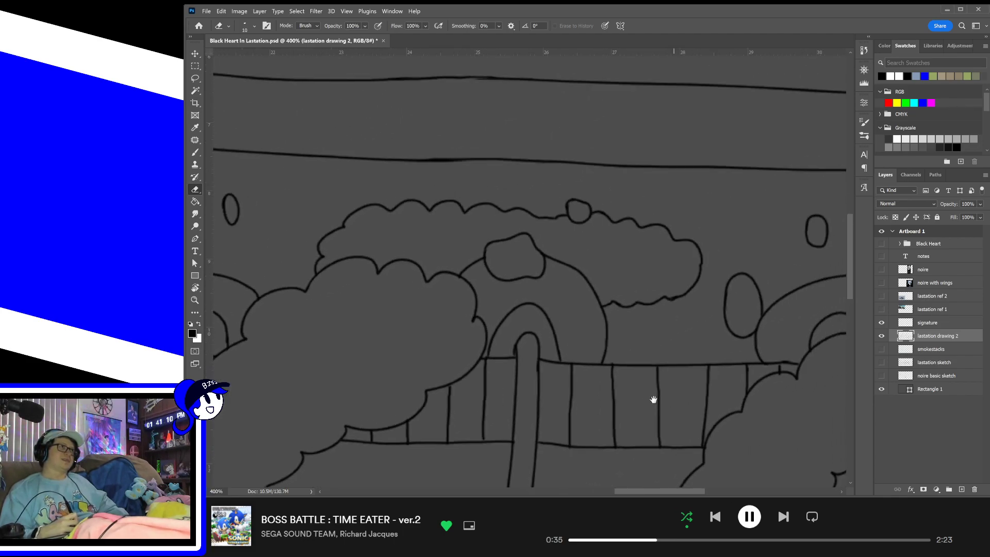
{"action": "scroll", "coordinate": [665, 359], "scroll_direction": "right", "scroll_amount": 3}
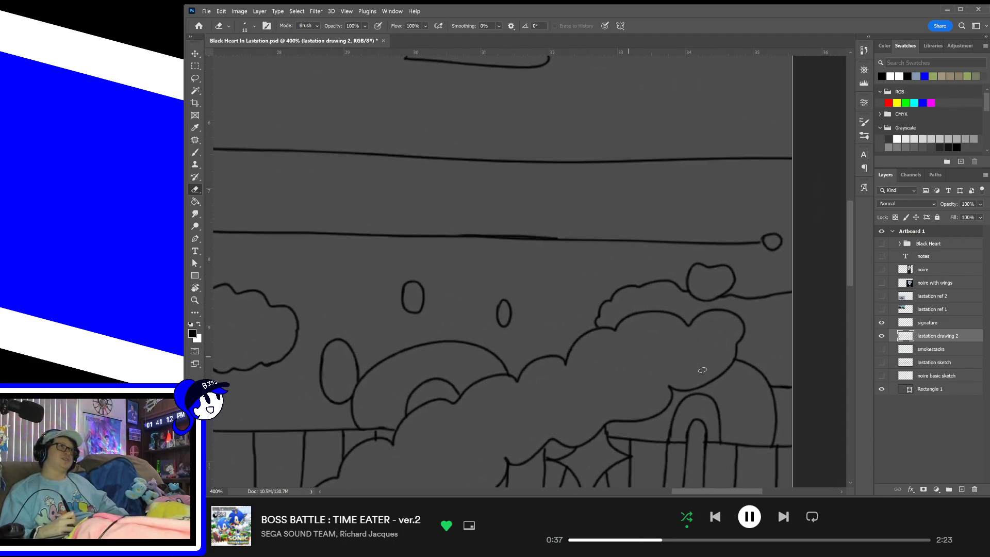
{"action": "scroll", "coordinate": [667, 345], "scroll_direction": "down", "scroll_amount": 3}
{"action": "scroll", "coordinate": [648, 360], "scroll_direction": "down", "scroll_amount": 5}
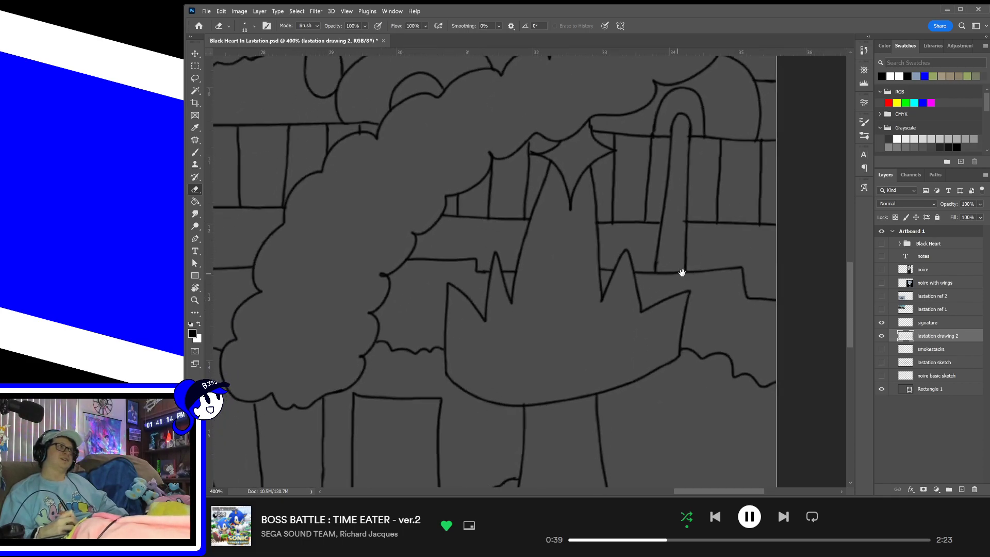
{"action": "scroll", "coordinate": [678, 373], "scroll_direction": "left", "scroll_amount": 1}
{"action": "scroll", "coordinate": [660, 380], "scroll_direction": "down", "scroll_amount": 4}
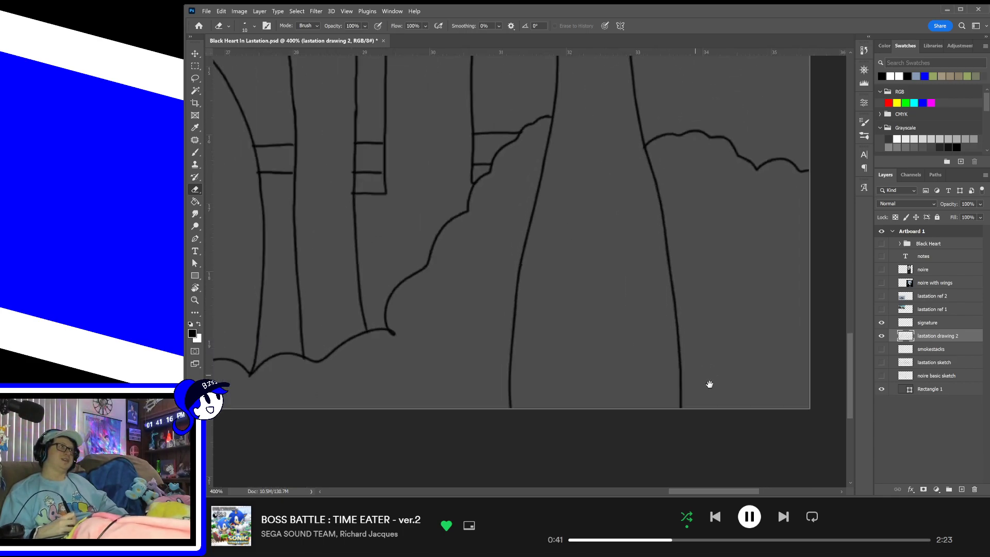
{"action": "scroll", "coordinate": [692, 413], "scroll_direction": "up", "scroll_amount": 4}
{"action": "scroll", "coordinate": [691, 413], "scroll_direction": "left", "scroll_amount": 6}
{"action": "scroll", "coordinate": [645, 425], "scroll_direction": "up", "scroll_amount": 2}
{"action": "scroll", "coordinate": [601, 375], "scroll_direction": "left", "scroll_amount": 5}
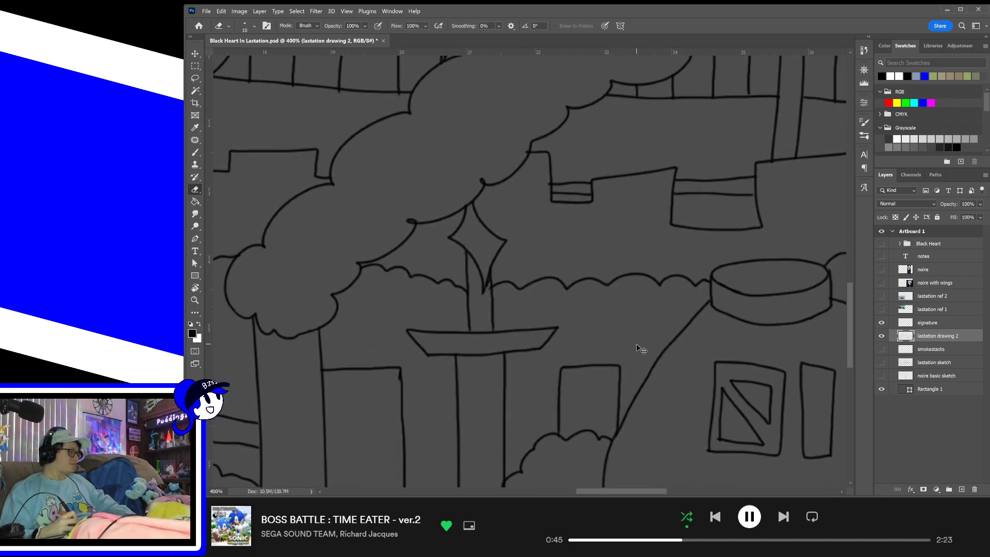
- Fit the whole artboard in view and save the document
{"action": "key", "text": "ctrl+0"}
{"action": "key", "text": "ctrl+s"}
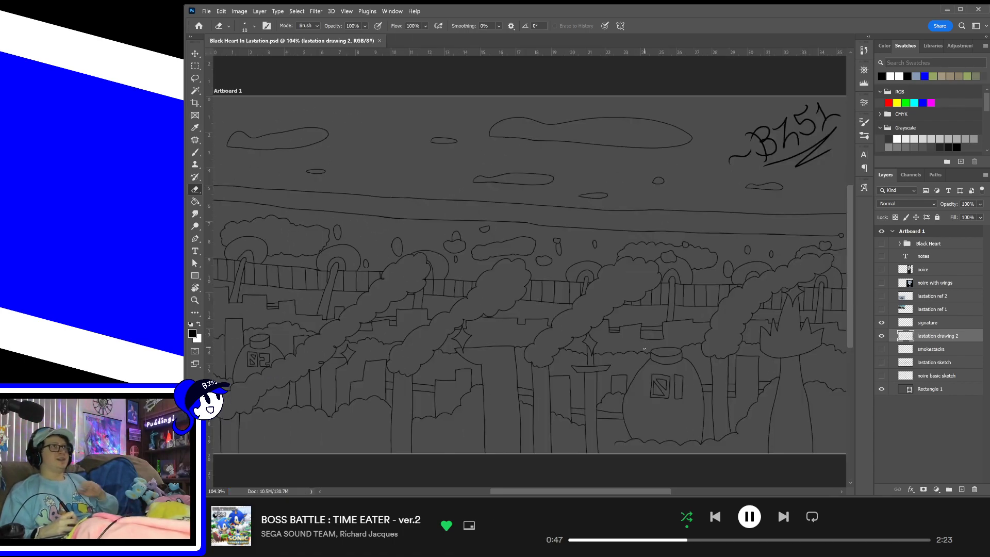
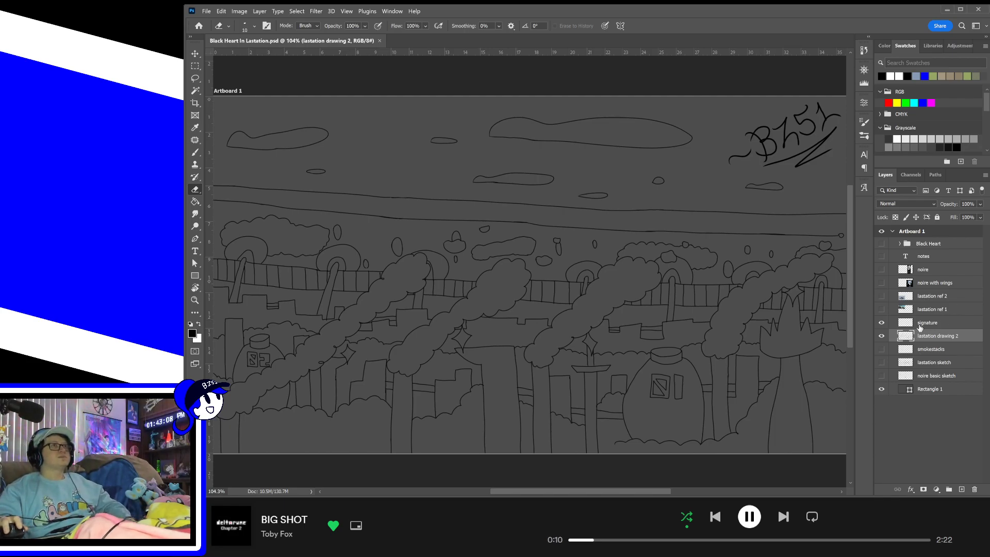
- Hide the lastation drawing 2 and signature layers, and check the noire basic sketch layer, leaving it hidden
{"action": "left_click", "coordinate": [880, 336]}
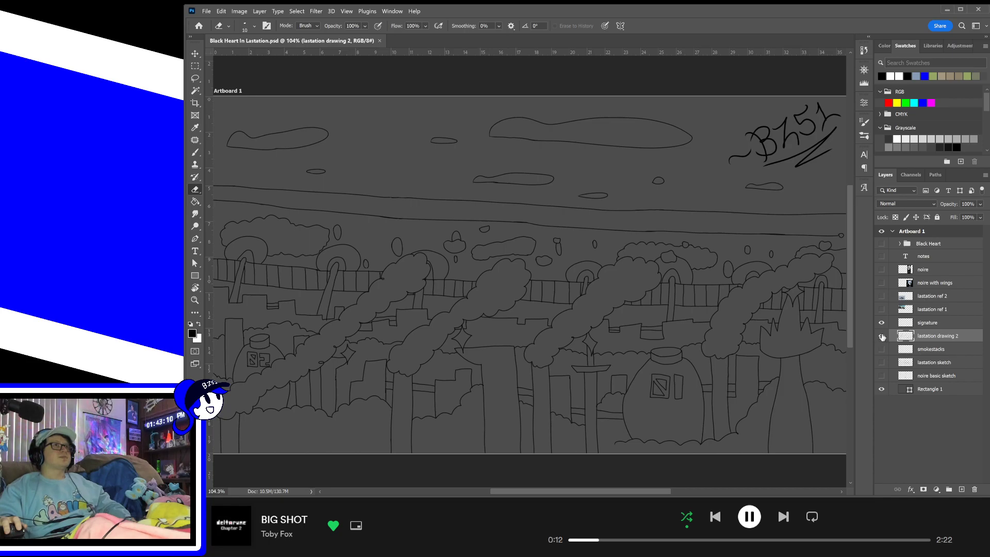
{"action": "left_click", "coordinate": [882, 324]}
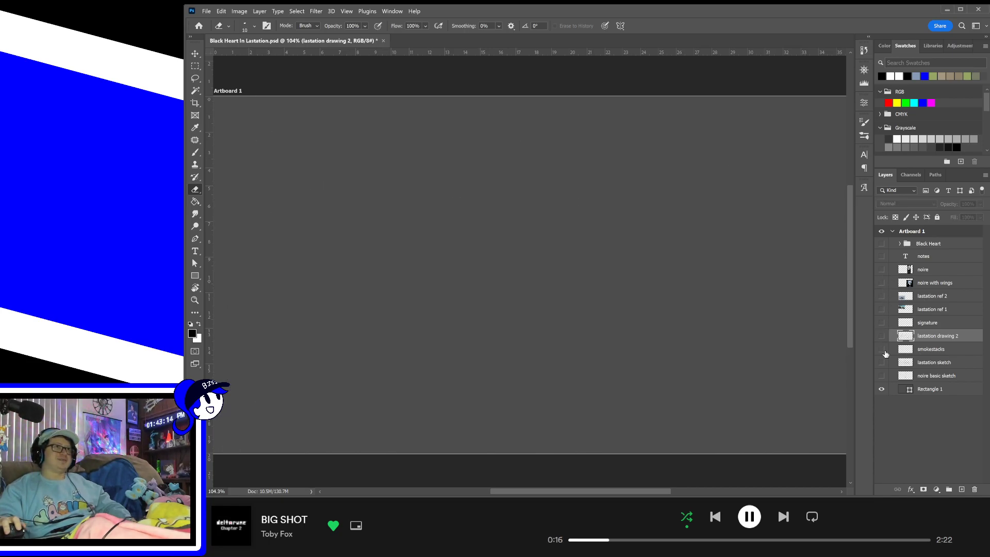
{"action": "left_click", "coordinate": [883, 377]}
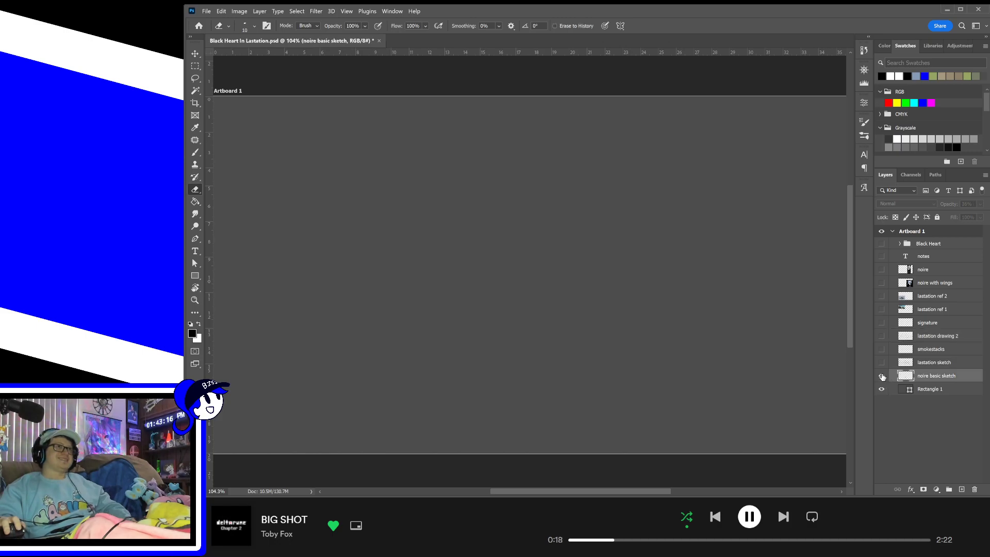
{"action": "left_click", "coordinate": [881, 376]}
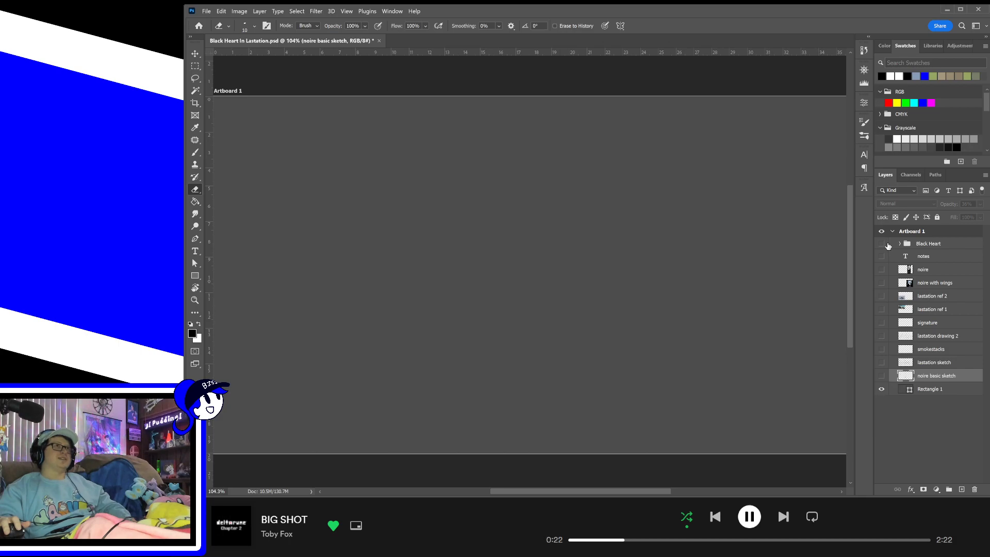
- Show the Black Heart group with its opacity reduced to 48% and save the document
{"action": "left_click", "coordinate": [882, 245]}
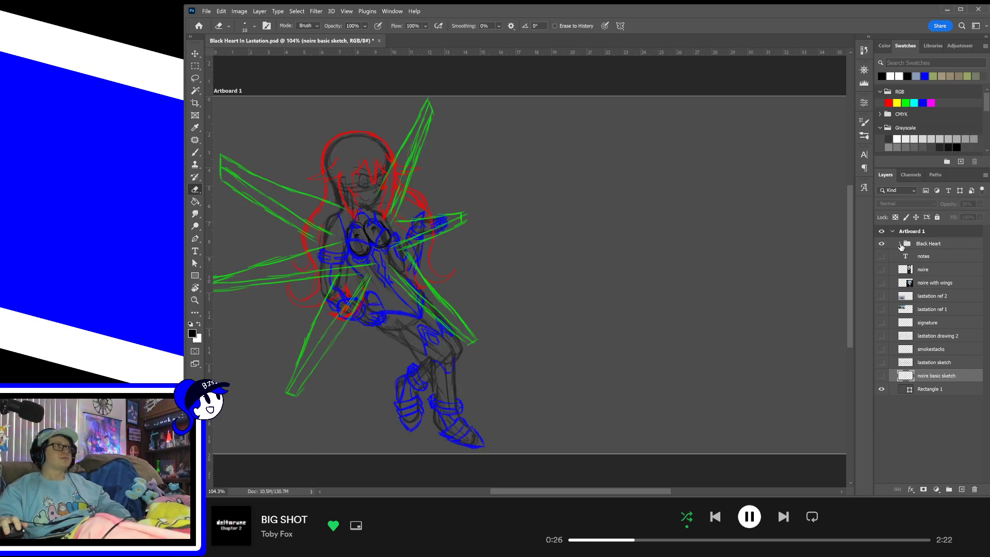
{"action": "left_click", "coordinate": [938, 243]}
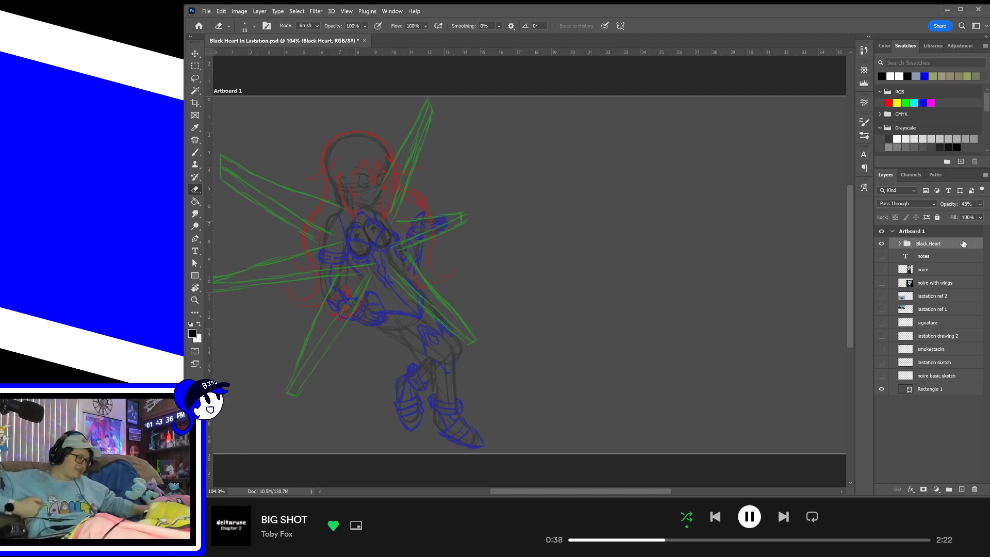
{"action": "key", "text": "ctrl+s"}
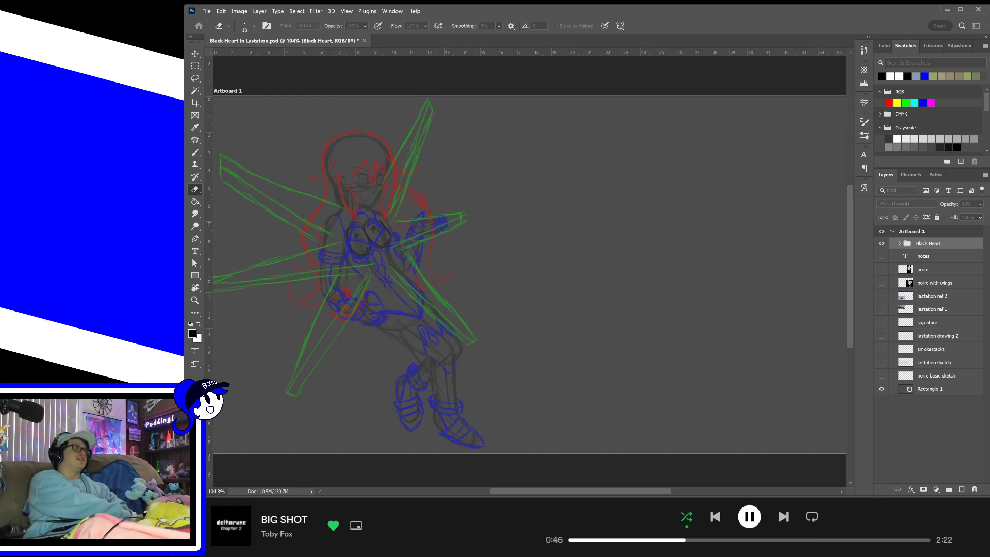
- Name the new layer above the Black Heart group black heart drawing and get the Brush ready over the character's head
{"action": "key", "text": "Return"}
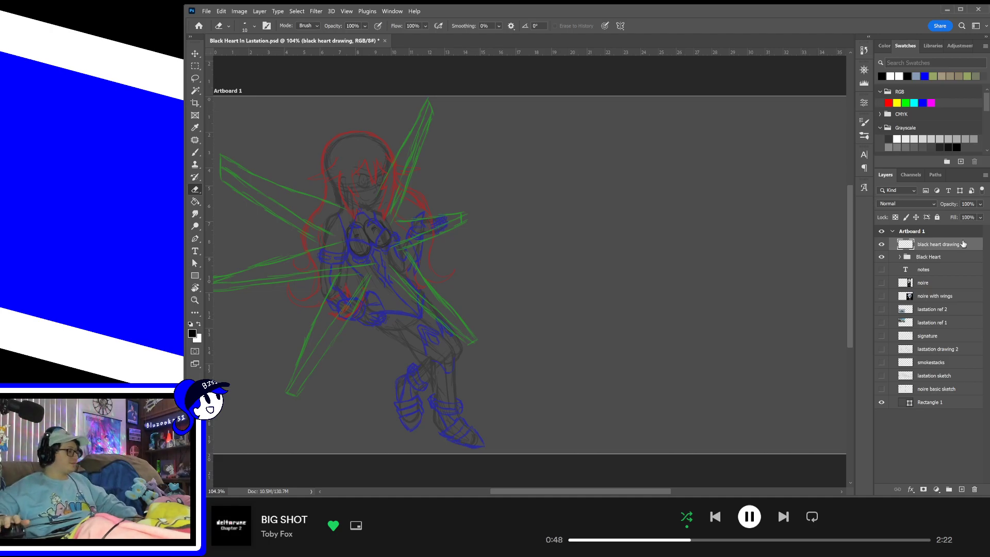
{"action": "key", "text": "ctrl+plus"}
{"action": "key", "text": "ctrl+plus"}
{"action": "mouse_move", "coordinate": [456, 258]}
{"action": "left_mouse_down"}
{"action": "mouse_move", "coordinate": [545, 272]}
{"action": "mouse_move", "coordinate": [651, 268]}
{"action": "mouse_move", "coordinate": [589, 305]}
{"action": "mouse_move", "coordinate": [603, 292]}
{"action": "mouse_move", "coordinate": [549, 280]}
{"action": "left_mouse_up"}
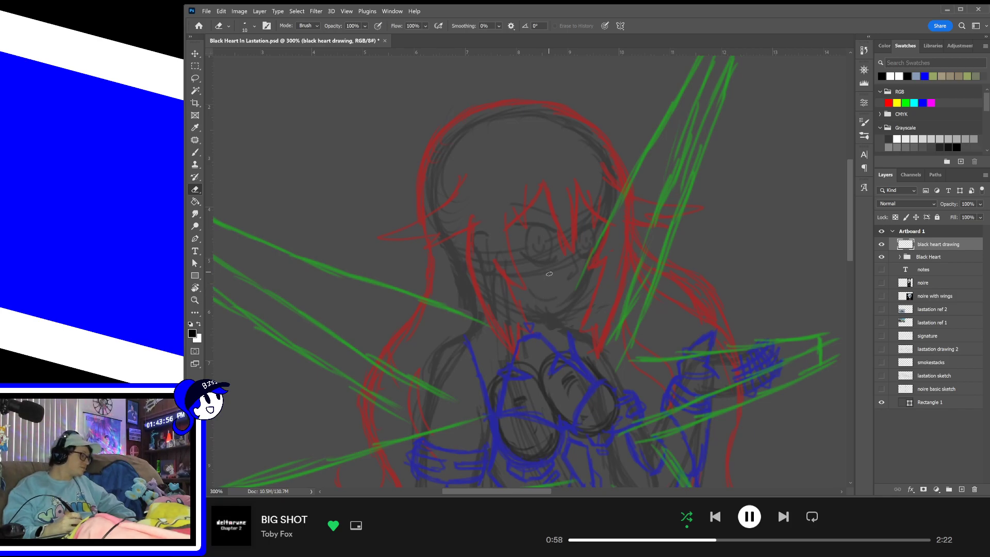
{"action": "key", "text": "b"}
{"action": "mouse_move", "coordinate": [465, 266]}
{"action": "left_mouse_down"}
{"action": "mouse_move", "coordinate": [465, 243]}
{"action": "mouse_move", "coordinate": [566, 330]}
{"action": "left_mouse_up"}
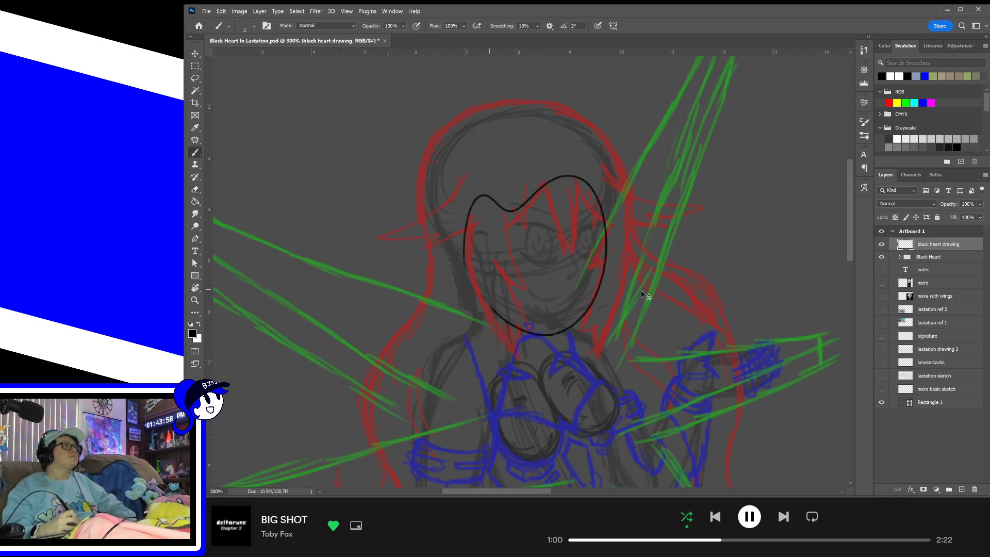
{"action": "key", "text": "ctrl+z"}
- Lower the Black Heart group's opacity to 32% and make black heart drawing the active layer
{"action": "left_click", "coordinate": [951, 258]}
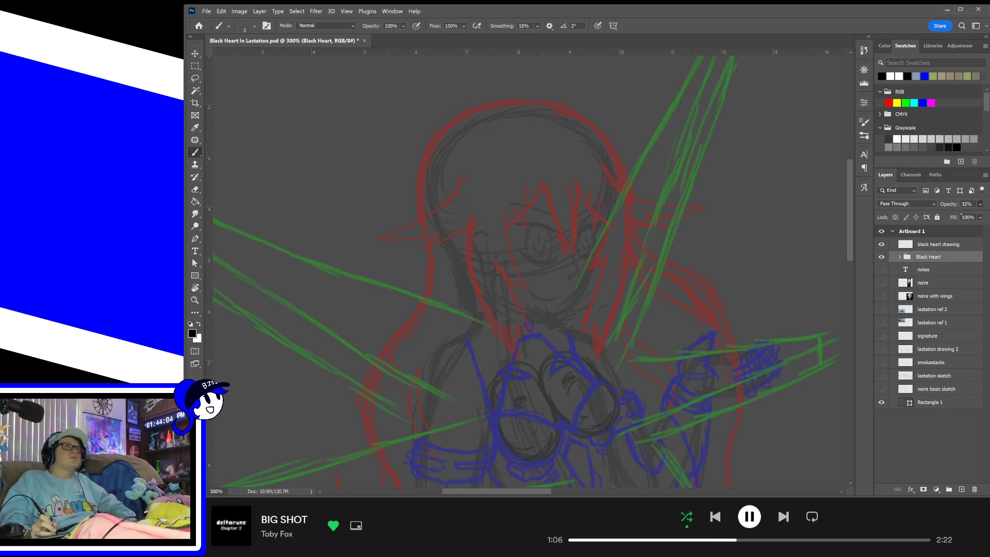
{"action": "left_click", "coordinate": [939, 233]}
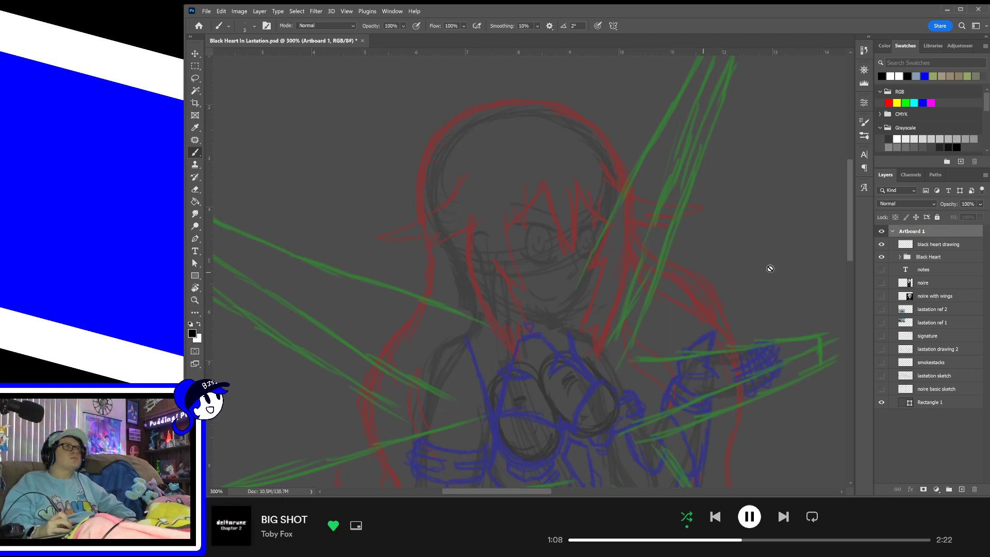
{"action": "left_click", "coordinate": [915, 249]}
- Try inking the flicked hair tuft beside the face with single brush strokes, undoing each one
{"action": "mouse_move", "coordinate": [448, 252]}
{"action": "left_mouse_down"}
{"action": "mouse_move", "coordinate": [578, 206]}
{"action": "mouse_move", "coordinate": [444, 248]}
{"action": "left_mouse_up"}
{"action": "key", "text": "ctrl+z"}
{"action": "mouse_move", "coordinate": [456, 184]}
{"action": "left_mouse_down"}
{"action": "mouse_move", "coordinate": [410, 233]}
{"action": "mouse_move", "coordinate": [402, 264]}
{"action": "left_mouse_up"}
{"action": "key", "text": "ctrl+z"}
{"action": "mouse_move", "coordinate": [461, 177]}
{"action": "left_mouse_down"}
{"action": "mouse_move", "coordinate": [419, 221]}
{"action": "mouse_move", "coordinate": [393, 227]}
{"action": "left_mouse_up"}
{"action": "key", "text": "ctrl+z"}
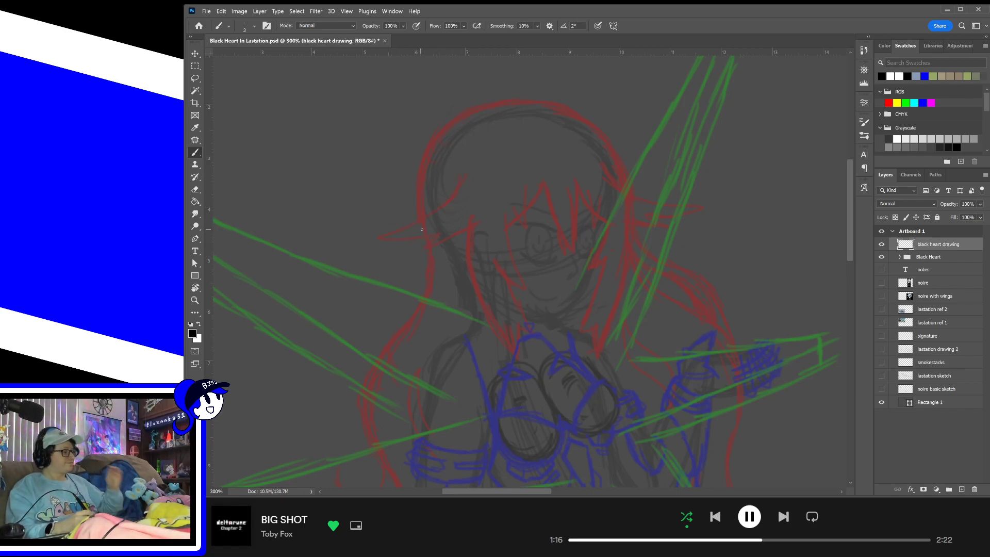
- Test thin and thick curved brush strokes over the lower face and mouth, and undo all of them
{"action": "key", "text": "ctrl+plus"}
{"action": "mouse_move", "coordinate": [555, 271]}
{"action": "left_mouse_down"}
{"action": "mouse_move", "coordinate": [579, 272]}
{"action": "mouse_move", "coordinate": [556, 312]}
{"action": "mouse_move", "coordinate": [592, 310]}
{"action": "mouse_move", "coordinate": [584, 310]}
{"action": "left_mouse_up"}
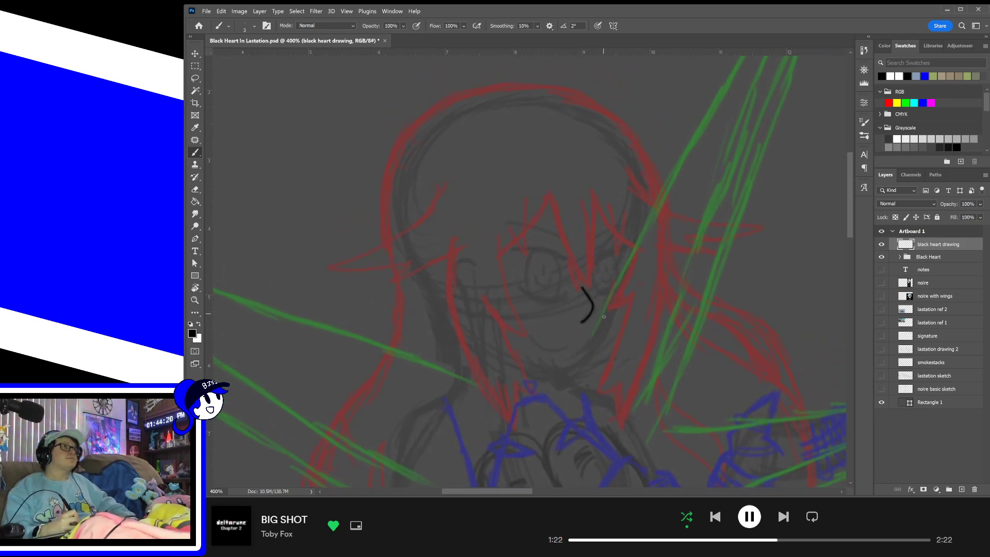
{"action": "key", "text": "ctrl+z"}
{"action": "key", "text": "ctrl+z"}
{"action": "left_click_drag", "start_coordinate": [562, 346], "coordinate": [525, 338]}
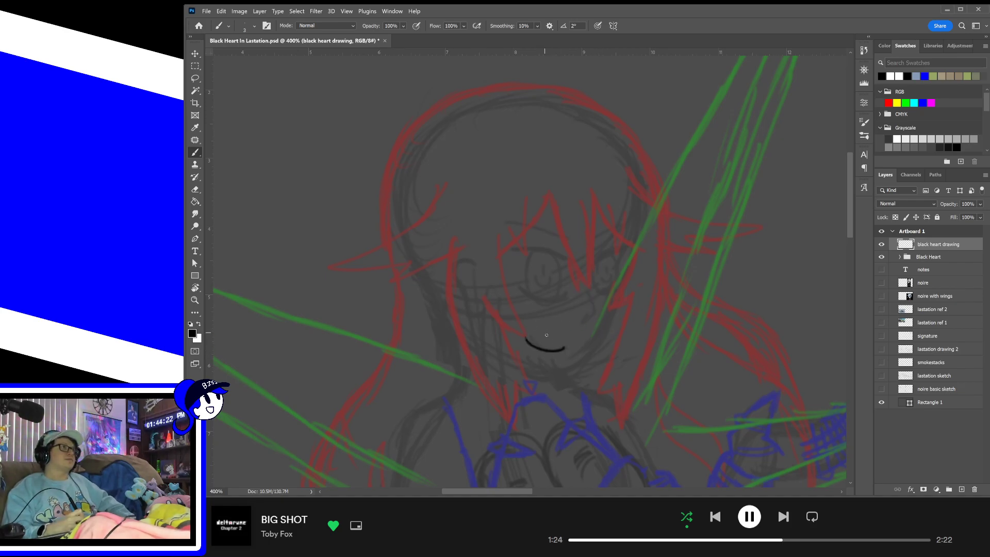
{"action": "key", "text": "ctrl+z"}
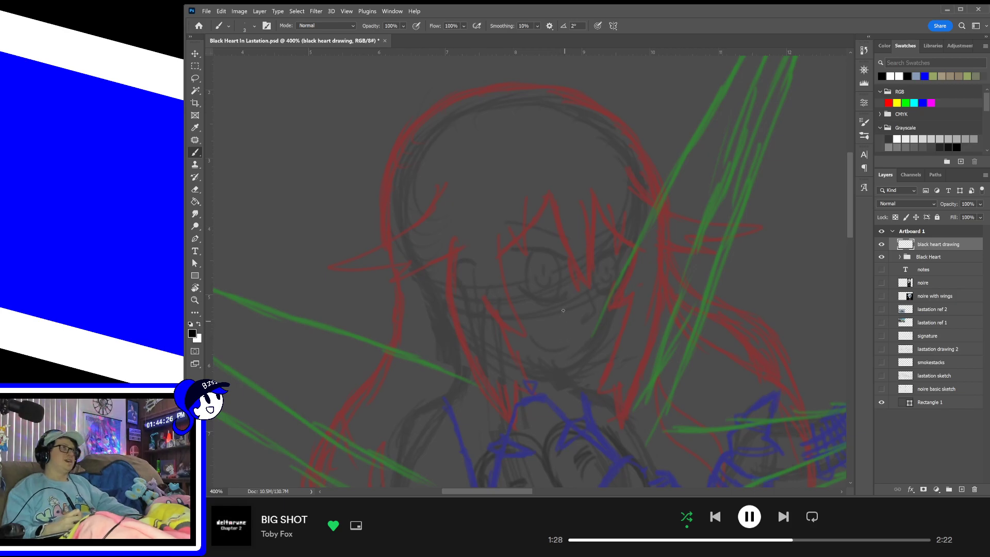
{"action": "left_click_drag", "start_coordinate": [579, 316], "coordinate": [544, 272]}
{"action": "left_click_drag", "start_coordinate": [571, 337], "coordinate": [526, 277]}
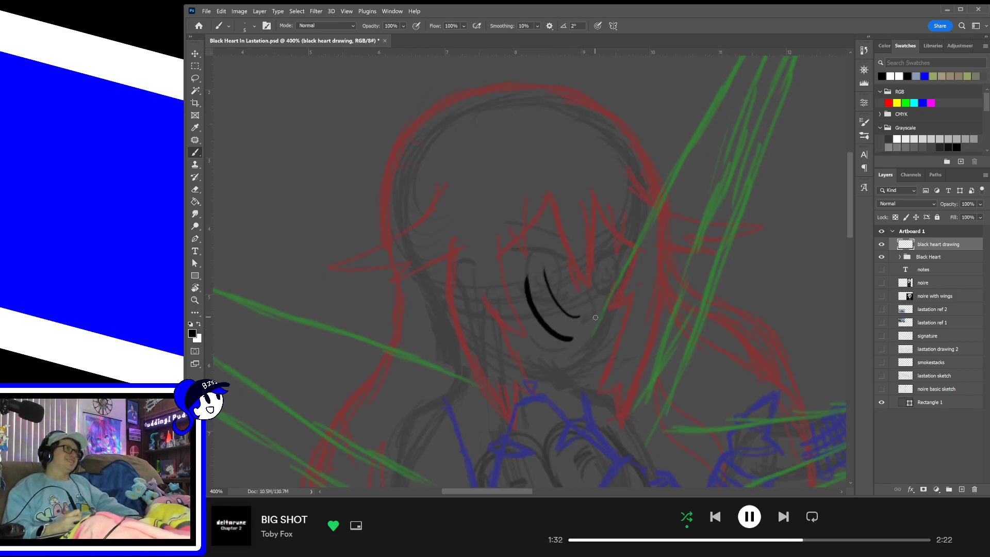
{"action": "left_click_drag", "start_coordinate": [568, 350], "coordinate": [526, 338]}
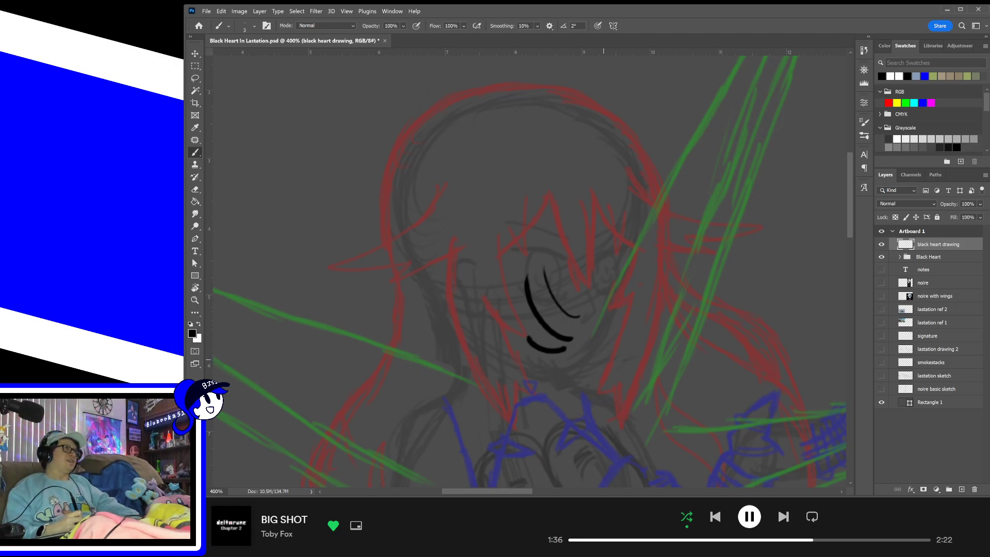
{"action": "key", "text": "ctrl+z"}
{"action": "key", "text": "ctrl+z"}
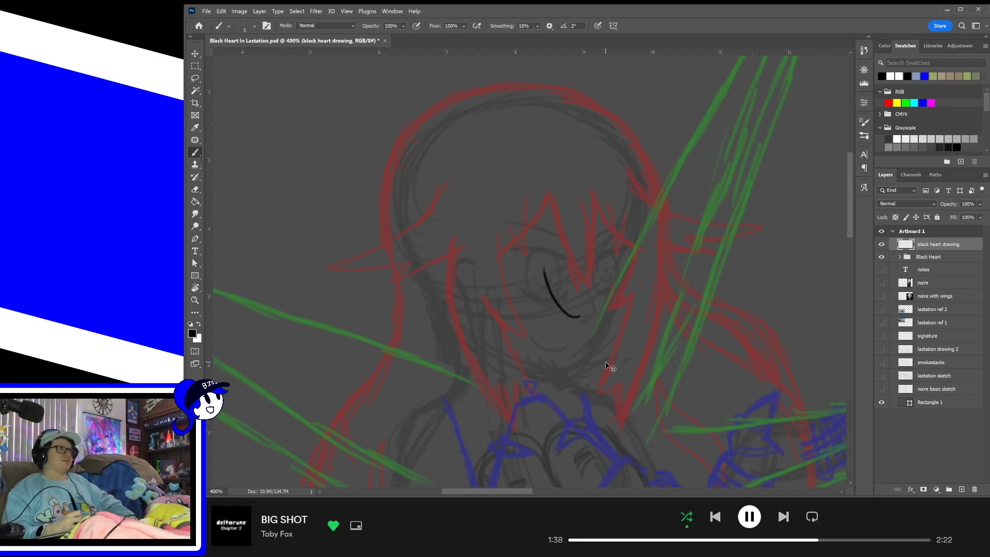
{"action": "key", "text": "ctrl+z"}
{"action": "left_click_drag", "start_coordinate": [567, 349], "coordinate": [530, 330]}
{"action": "key", "text": "ctrl+z"}
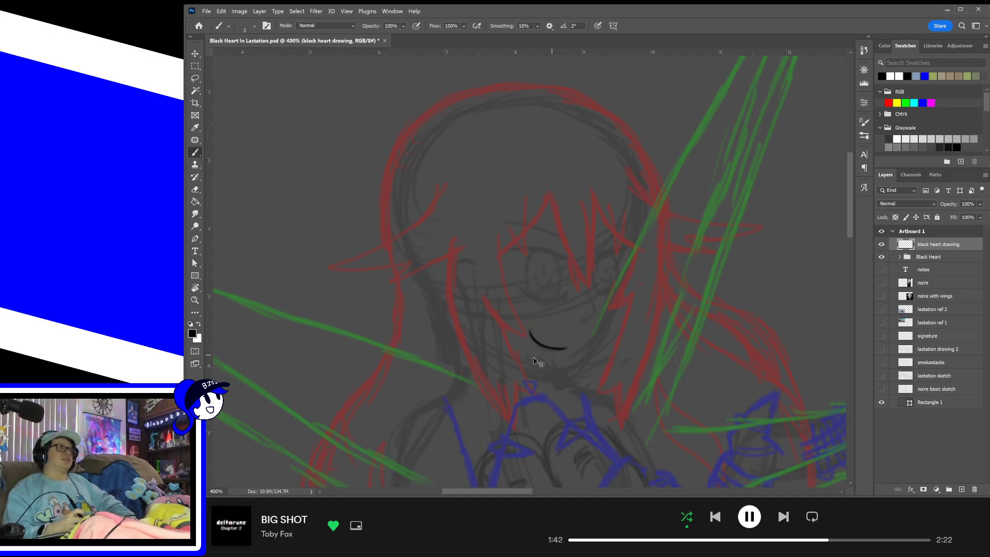
{"action": "key", "text": "ctrl+z"}
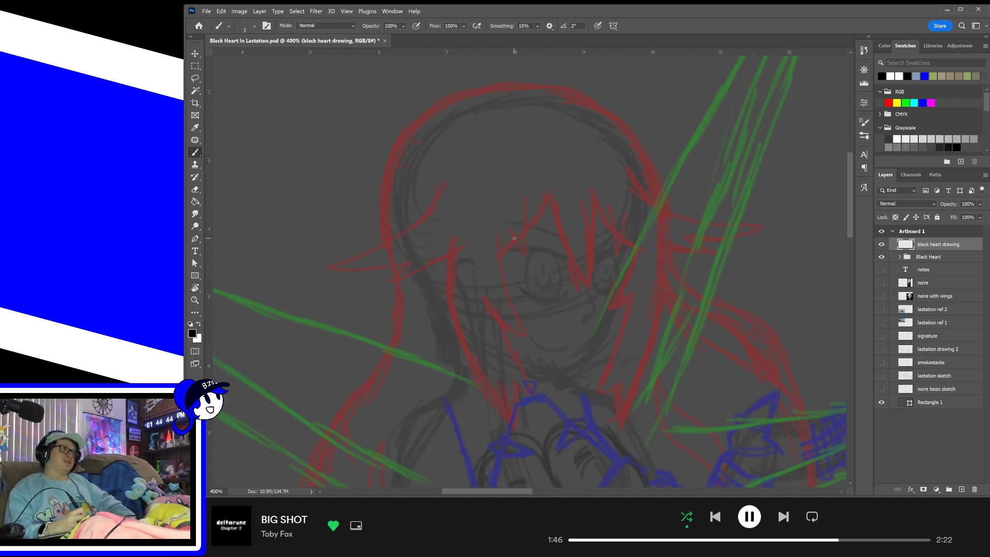
- Ink the short pointed bang above the eye and the spiky hair tuft flicking outward from the head
{"action": "left_click_drag", "start_coordinate": [510, 231], "coordinate": [530, 200]}
{"action": "key", "text": "ctrl+z"}
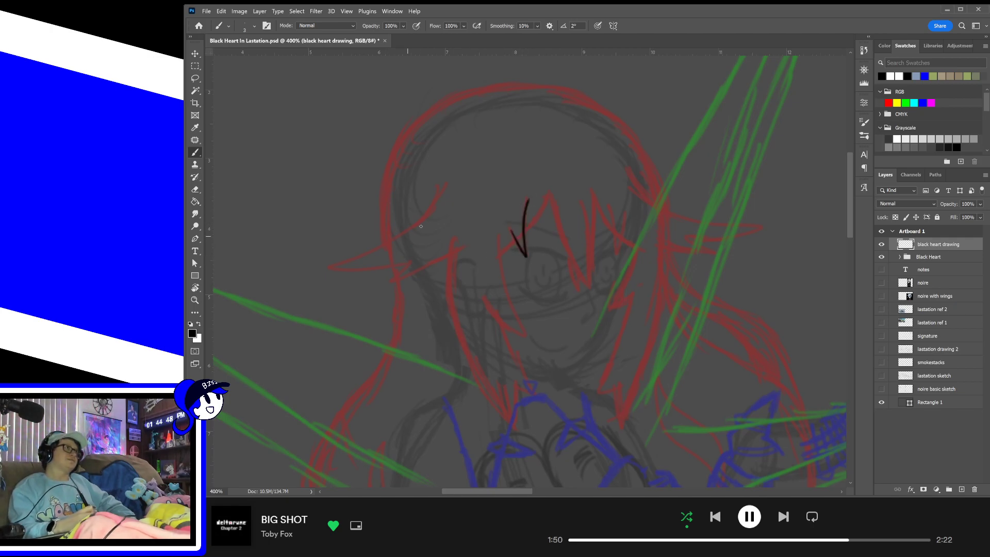
{"action": "left_click_drag", "start_coordinate": [426, 203], "coordinate": [418, 260]}
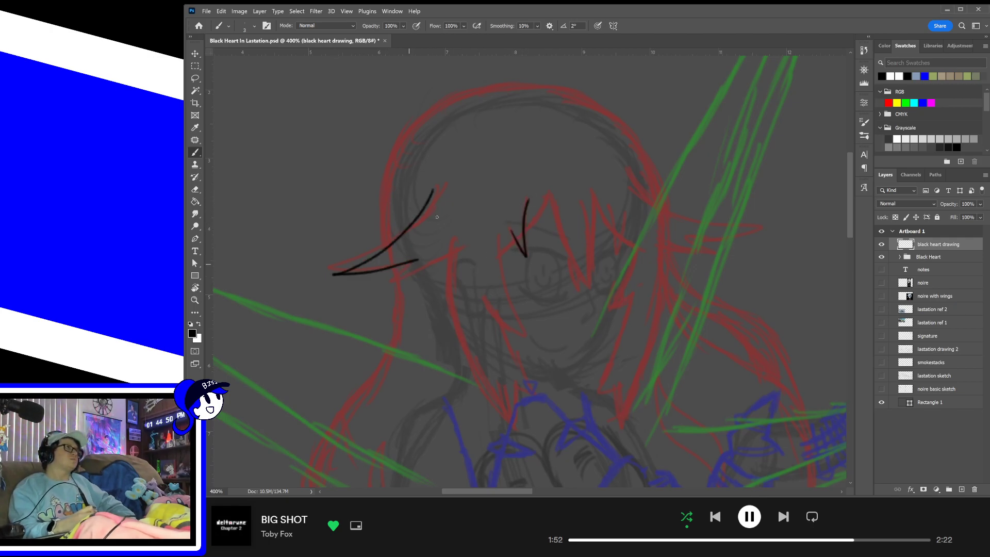
{"action": "key", "text": "ctrl+z"}
{"action": "mouse_move", "coordinate": [438, 186]}
{"action": "left_mouse_down"}
{"action": "mouse_move", "coordinate": [330, 265]}
{"action": "mouse_move", "coordinate": [404, 262]}
{"action": "mouse_move", "coordinate": [455, 234]}
{"action": "mouse_move", "coordinate": [466, 323]}
{"action": "mouse_move", "coordinate": [516, 406]}
{"action": "left_mouse_up"}
{"action": "key", "text": "ctrl+z"}
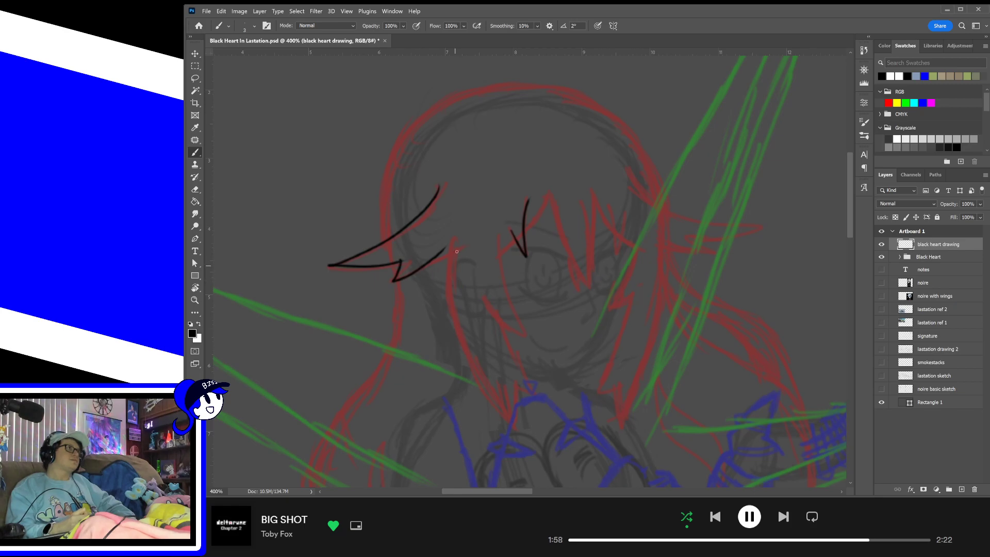
- Ink the outer edge of the long side lock, curving from the fringe down to the collar
{"action": "mouse_move", "coordinate": [456, 243]}
{"action": "left_mouse_down"}
{"action": "mouse_move", "coordinate": [485, 388]}
{"action": "mouse_move", "coordinate": [556, 343]}
{"action": "mouse_move", "coordinate": [499, 324]}
{"action": "mouse_move", "coordinate": [525, 343]}
{"action": "mouse_move", "coordinate": [504, 370]}
{"action": "mouse_move", "coordinate": [494, 315]}
{"action": "mouse_move", "coordinate": [526, 330]}
{"action": "left_mouse_up"}
{"action": "key", "text": "ctrl+z"}
{"action": "key", "text": "ctrl+z"}
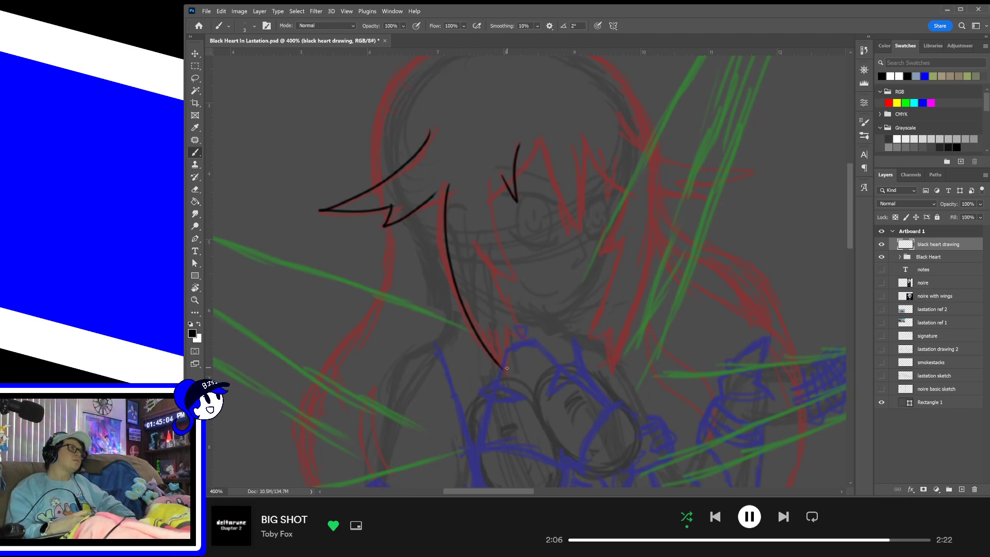
{"action": "left_click_drag", "start_coordinate": [499, 365], "coordinate": [522, 336]}
{"action": "key", "text": "ctrl+z"}
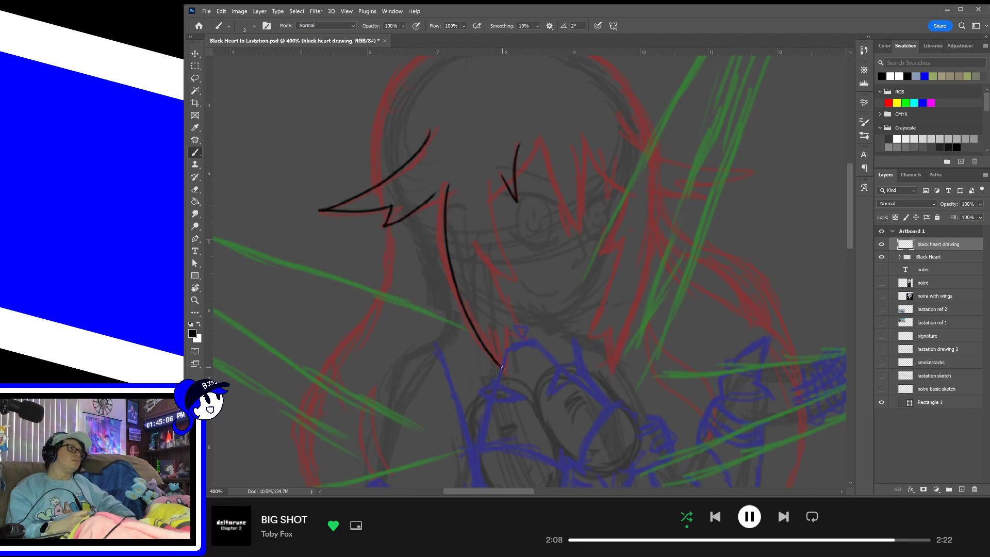
- Ink the side lock's forked tip and its jagged inner edge up to the fringe
{"action": "mouse_move", "coordinate": [507, 375]}
{"action": "left_mouse_down"}
{"action": "mouse_move", "coordinate": [501, 326]}
{"action": "mouse_move", "coordinate": [524, 341]}
{"action": "mouse_move", "coordinate": [495, 258]}
{"action": "mouse_move", "coordinate": [512, 290]}
{"action": "left_mouse_up"}
{"action": "key", "text": "ctrl+z"}
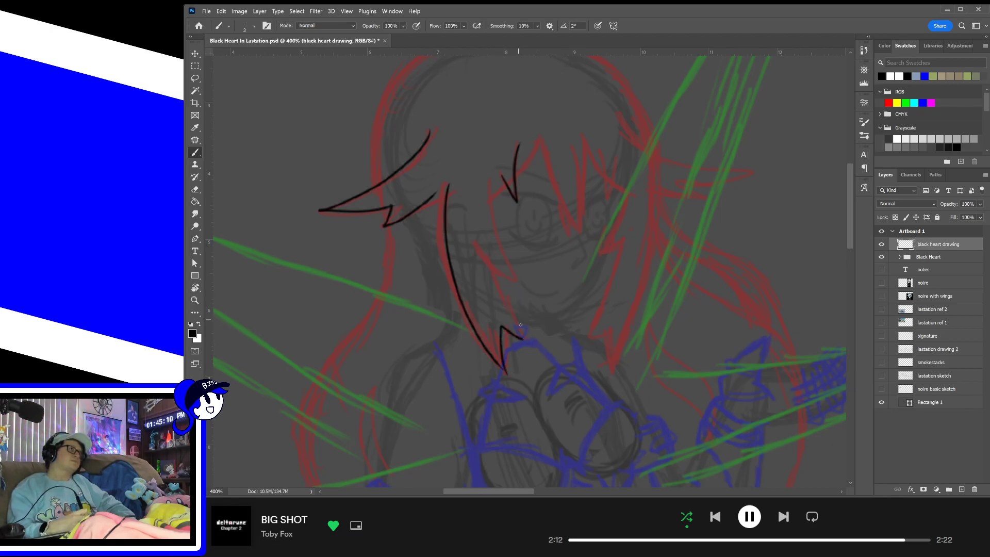
{"action": "mouse_move", "coordinate": [522, 339]}
{"action": "left_mouse_down"}
{"action": "mouse_move", "coordinate": [492, 289]}
{"action": "mouse_move", "coordinate": [517, 287]}
{"action": "left_mouse_up"}
{"action": "key", "text": "ctrl+z"}
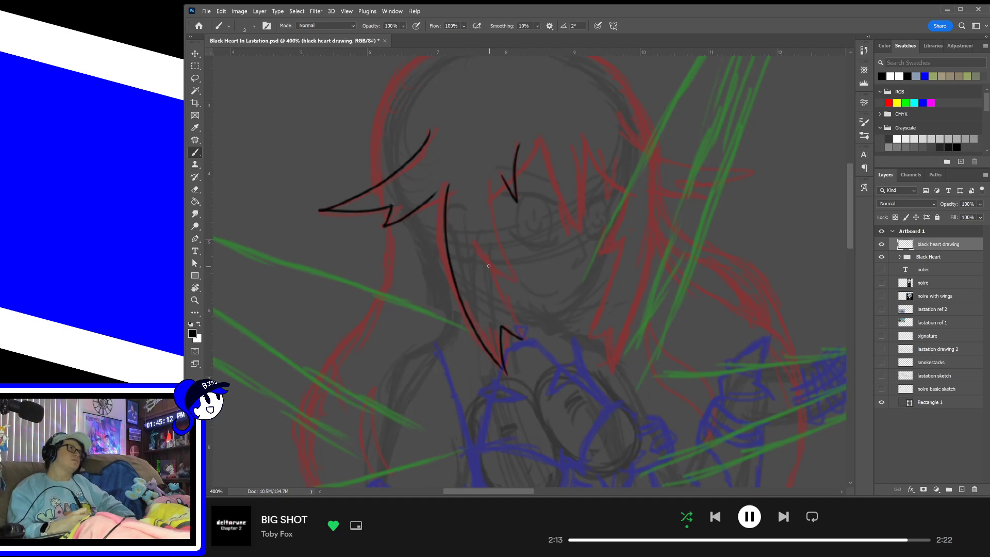
{"action": "left_click_drag", "start_coordinate": [470, 236], "coordinate": [485, 176]}
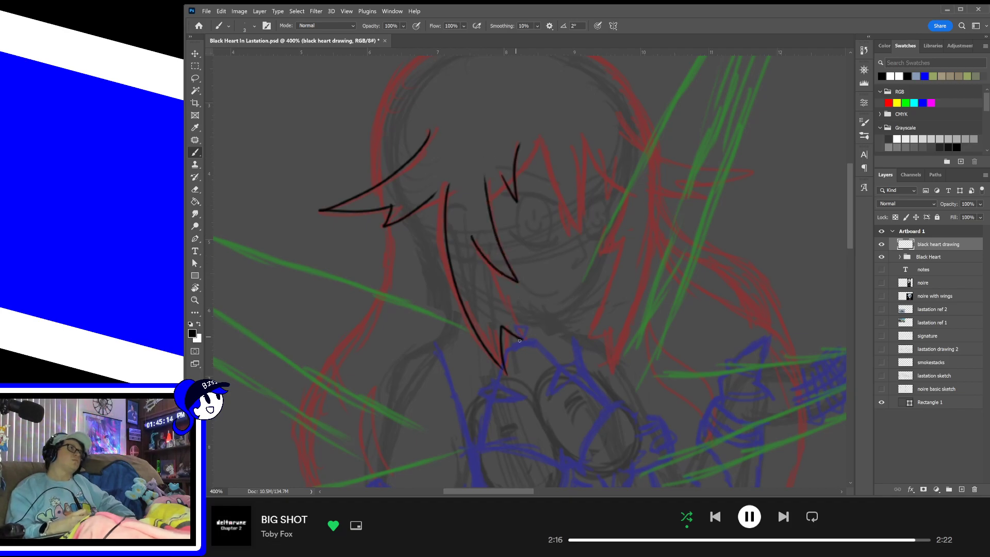
{"action": "mouse_move", "coordinate": [523, 339]}
{"action": "left_mouse_down"}
{"action": "mouse_move", "coordinate": [495, 269]}
{"action": "mouse_move", "coordinate": [503, 293]}
{"action": "left_mouse_up"}
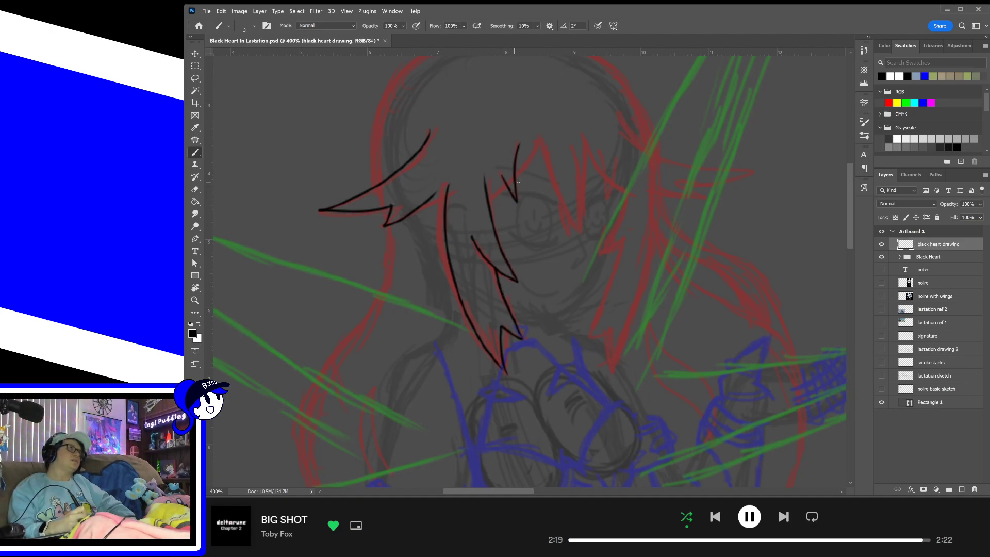
- Try inking the central bang over the face, including a version with a zigzag tip, and undo the strokes
{"action": "left_click_drag", "start_coordinate": [571, 176], "coordinate": [519, 219]}
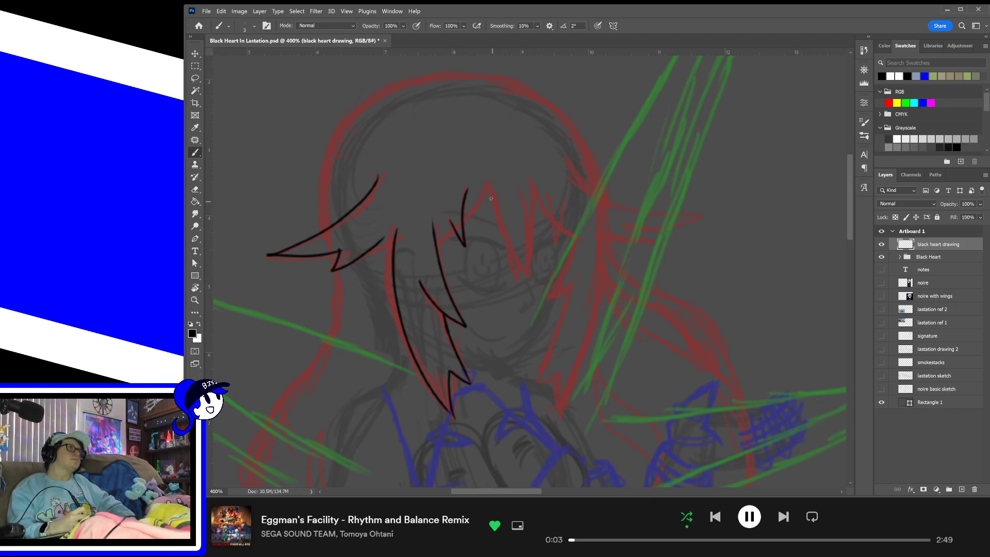
{"action": "left_click_drag", "start_coordinate": [489, 179], "coordinate": [524, 273]}
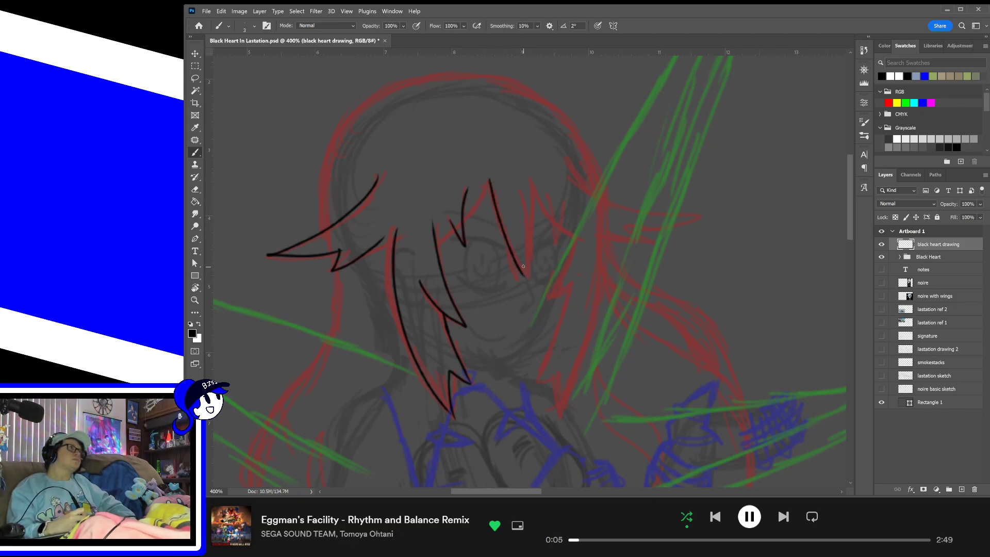
{"action": "key", "text": "ctrl+z"}
{"action": "mouse_move", "coordinate": [506, 240]}
{"action": "left_mouse_down"}
{"action": "mouse_move", "coordinate": [520, 280]}
{"action": "mouse_move", "coordinate": [530, 225]}
{"action": "left_mouse_up"}
{"action": "key", "text": "ctrl+z"}
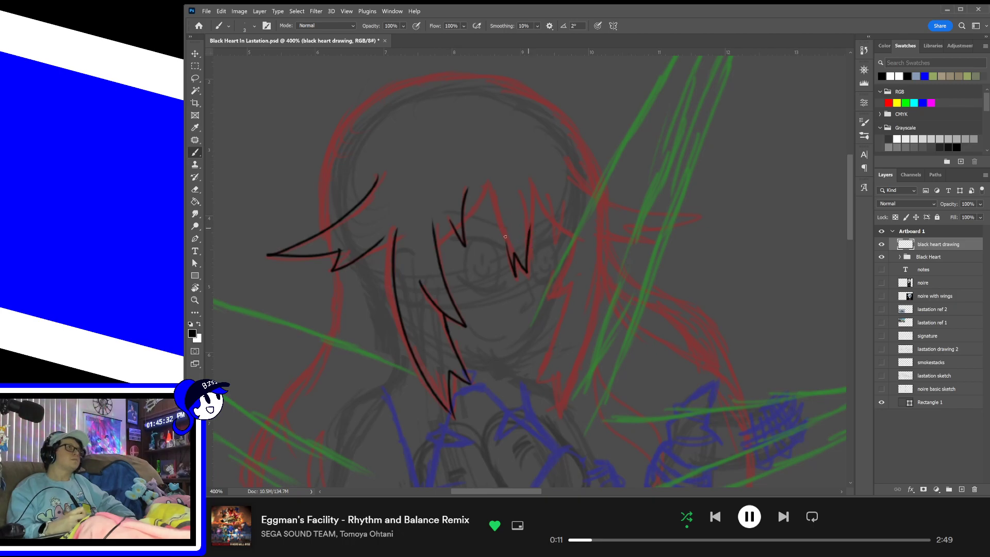
{"action": "key", "text": "ctrl+z"}
- Ink the long central bang as two curved strokes meeting in a point between the eyes
{"action": "left_click_drag", "start_coordinate": [490, 180], "coordinate": [527, 269]}
{"action": "left_click_drag", "start_coordinate": [531, 179], "coordinate": [528, 285]}
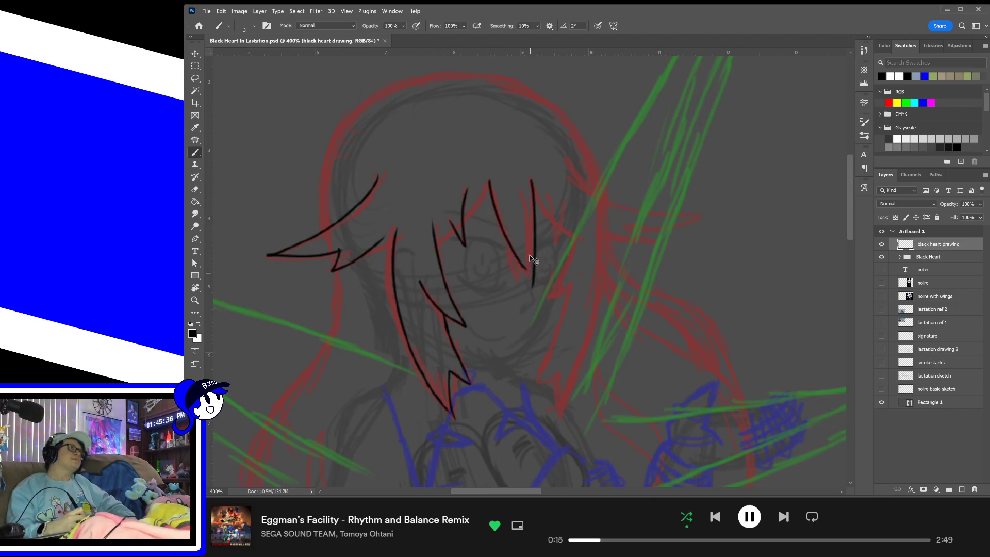
{"action": "key", "text": "ctrl+z"}
{"action": "left_click_drag", "start_coordinate": [531, 182], "coordinate": [525, 280]}
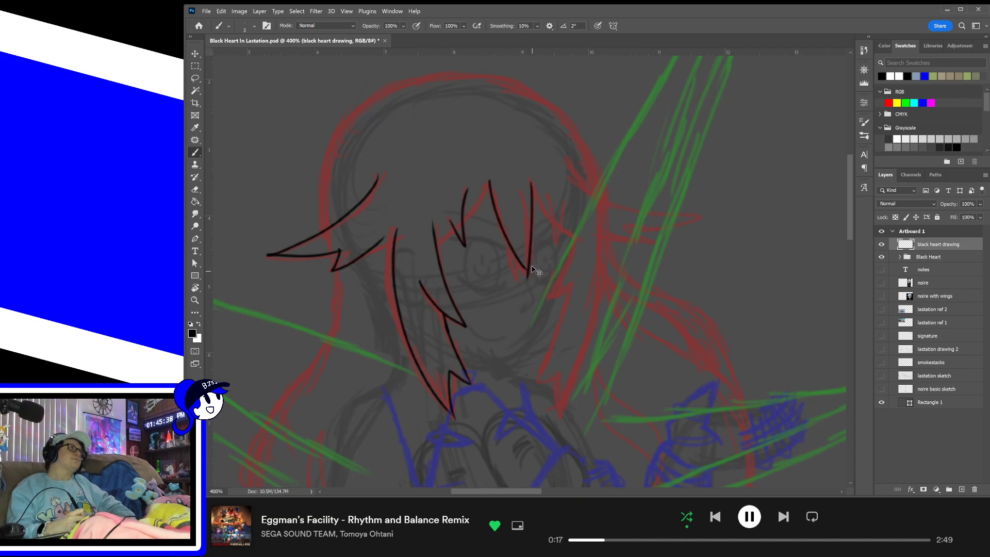
{"action": "key", "text": "ctrl+z"}
{"action": "left_click_drag", "start_coordinate": [532, 177], "coordinate": [530, 263]}
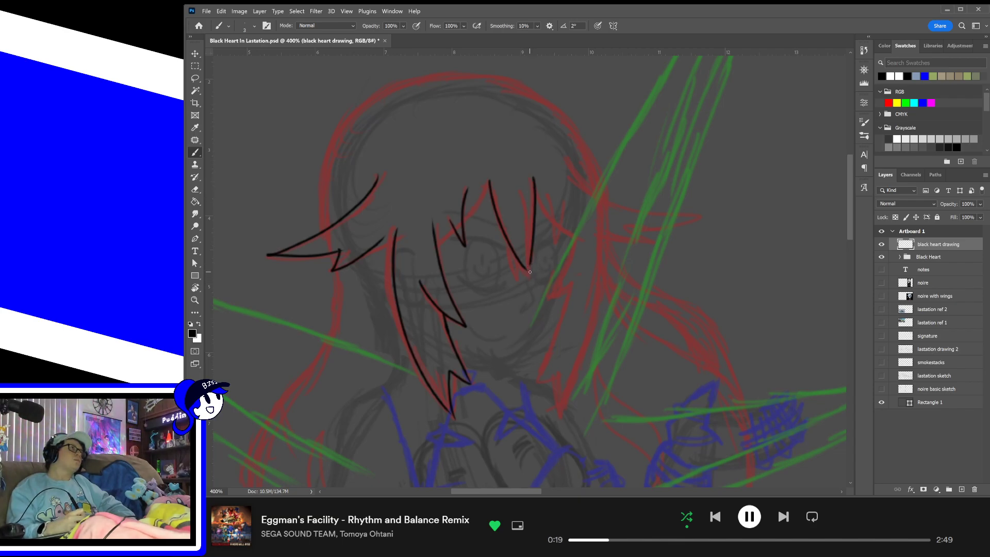
{"action": "key", "text": "ctrl+z"}
{"action": "left_click_drag", "start_coordinate": [531, 179], "coordinate": [529, 274]}
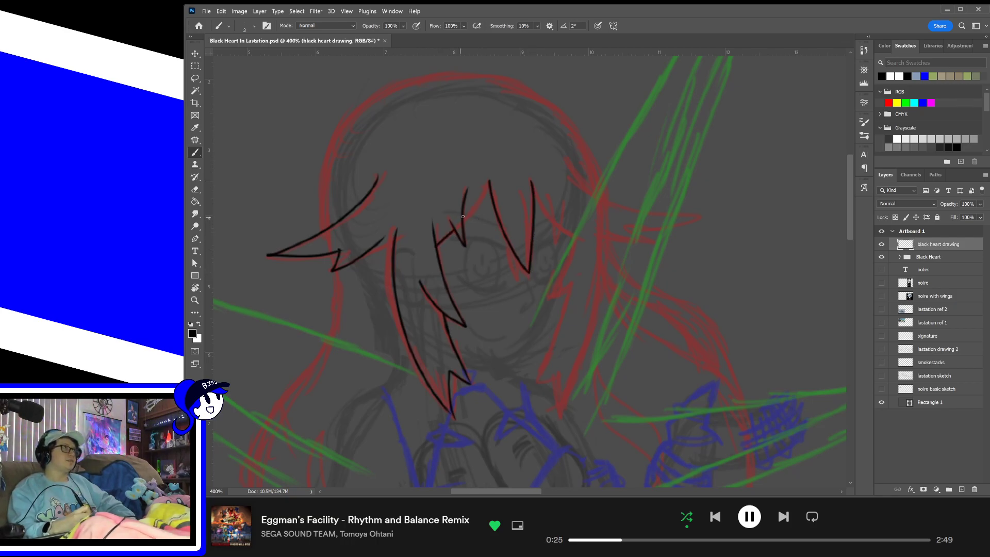
- Connect the short bang to the peak of the central bang, and the outward tuft to the top of the side lock
{"action": "left_click_drag", "start_coordinate": [465, 220], "coordinate": [484, 193]}
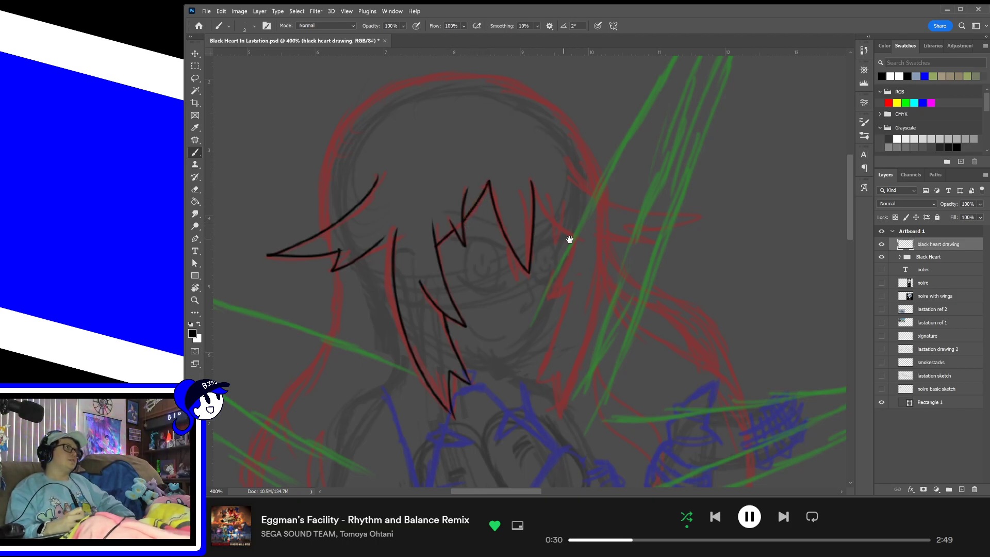
{"action": "mouse_move", "coordinate": [570, 237]}
{"action": "left_mouse_down"}
{"action": "mouse_move", "coordinate": [548, 256]}
{"action": "mouse_move", "coordinate": [610, 228]}
{"action": "mouse_move", "coordinate": [567, 196]}
{"action": "mouse_move", "coordinate": [582, 247]}
{"action": "left_mouse_up"}
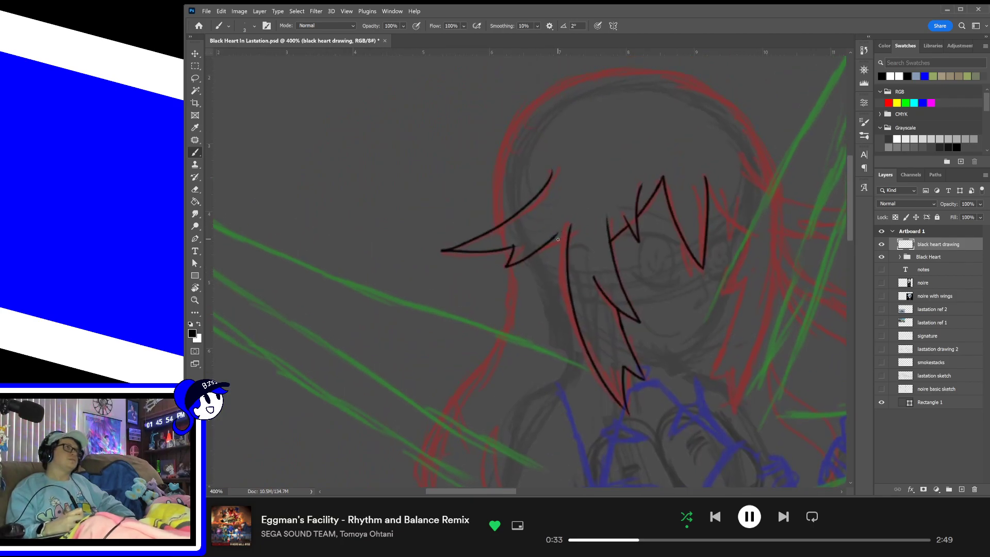
{"action": "left_click_drag", "start_coordinate": [551, 241], "coordinate": [572, 223]}
{"action": "key", "text": "ctrl+z"}
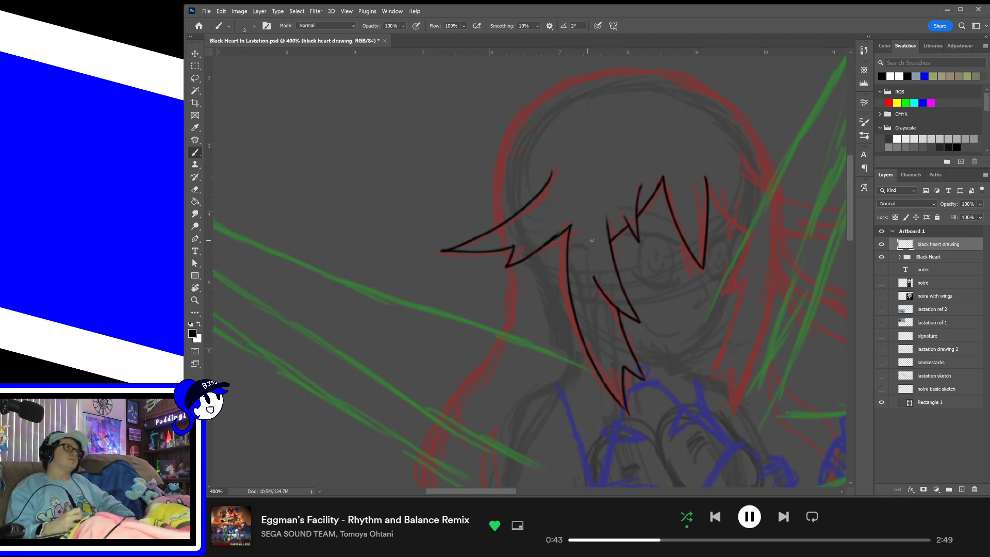
{"action": "mouse_move", "coordinate": [668, 211]}
{"action": "left_mouse_down"}
{"action": "mouse_move", "coordinate": [536, 281]}
{"action": "mouse_move", "coordinate": [570, 246]}
{"action": "left_mouse_up"}
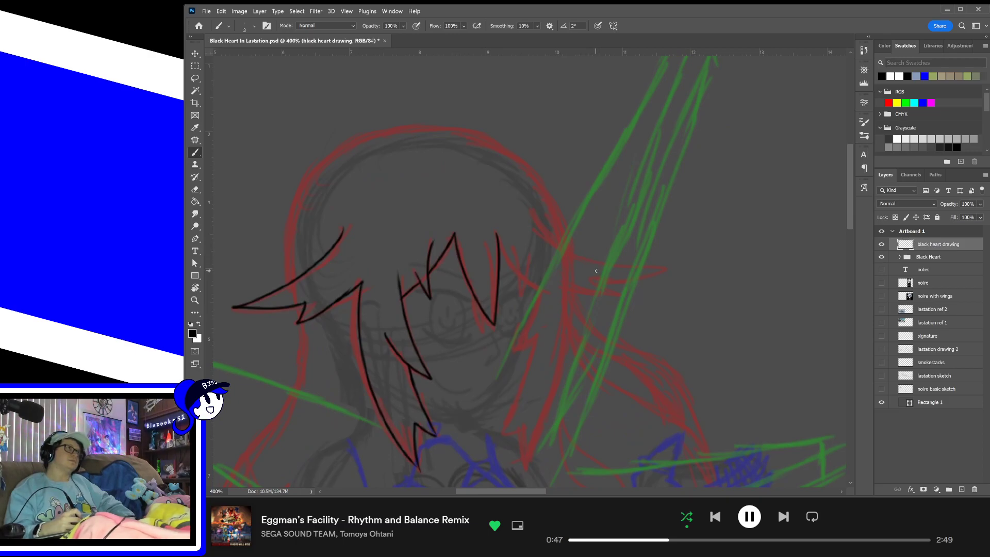
{"action": "left_click_drag", "start_coordinate": [593, 276], "coordinate": [588, 223]}
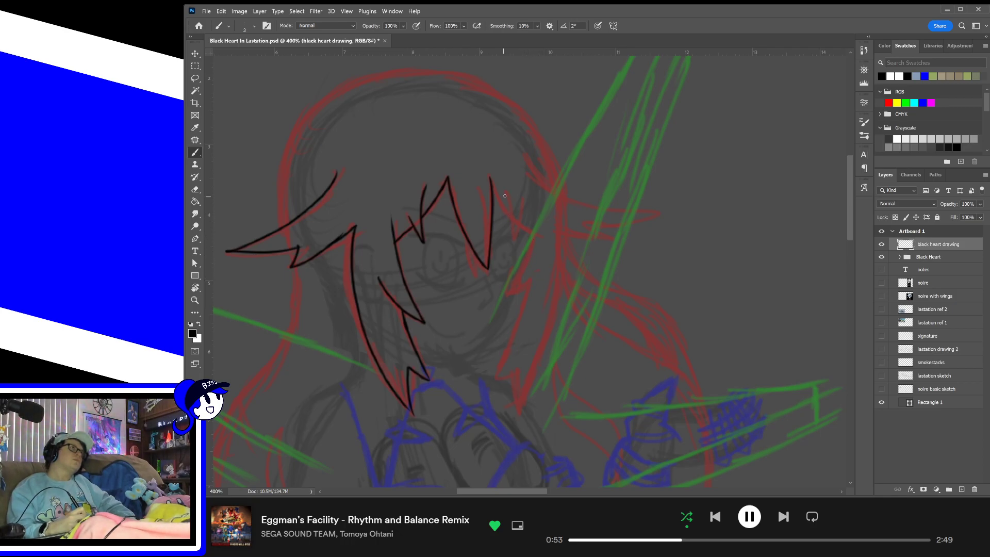
- Ink the small pointed bang beside the central one and the right-hand side lock's jagged inner edge down to its forked tip
{"action": "mouse_move", "coordinate": [505, 196]}
{"action": "left_mouse_down"}
{"action": "mouse_move", "coordinate": [522, 209]}
{"action": "mouse_move", "coordinate": [515, 240]}
{"action": "mouse_move", "coordinate": [523, 202]}
{"action": "mouse_move", "coordinate": [523, 271]}
{"action": "mouse_move", "coordinate": [537, 273]}
{"action": "left_mouse_up"}
{"action": "key", "text": "ctrl+z"}
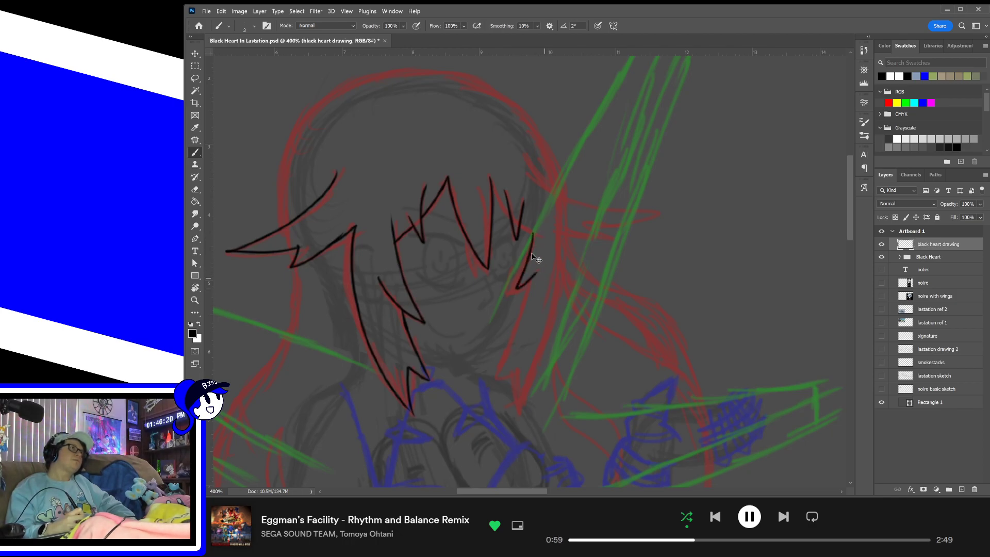
{"action": "key", "text": "ctrl+z"}
{"action": "mouse_move", "coordinate": [529, 235]}
{"action": "left_mouse_down"}
{"action": "mouse_move", "coordinate": [508, 303]}
{"action": "mouse_move", "coordinate": [535, 275]}
{"action": "mouse_move", "coordinate": [522, 360]}
{"action": "left_mouse_up"}
{"action": "key", "text": "ctrl+z"}
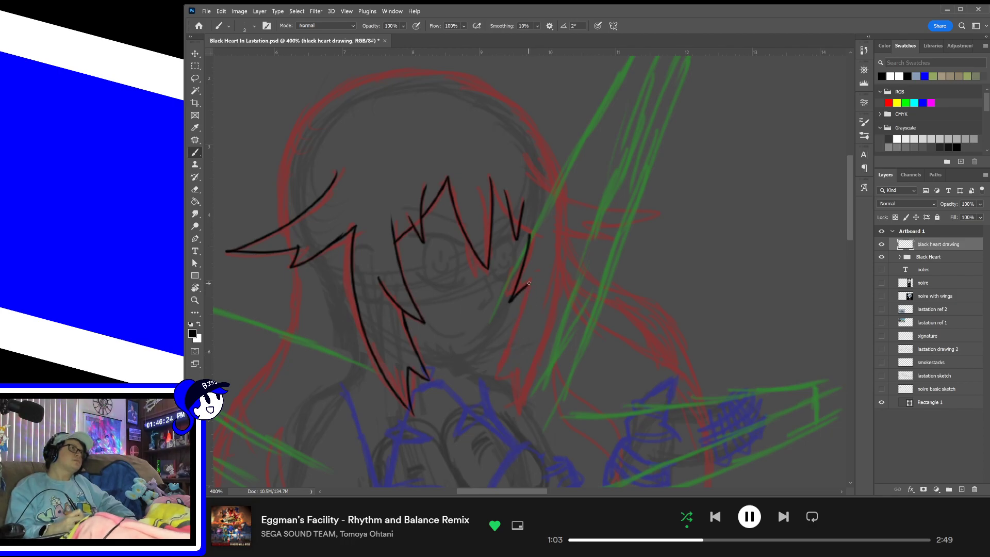
{"action": "mouse_move", "coordinate": [528, 283]}
{"action": "left_mouse_down"}
{"action": "mouse_move", "coordinate": [498, 379]}
{"action": "mouse_move", "coordinate": [515, 405]}
{"action": "mouse_move", "coordinate": [542, 351]}
{"action": "mouse_move", "coordinate": [515, 374]}
{"action": "mouse_move", "coordinate": [518, 403]}
{"action": "mouse_move", "coordinate": [546, 344]}
{"action": "left_mouse_up"}
{"action": "key", "text": "ctrl+z"}
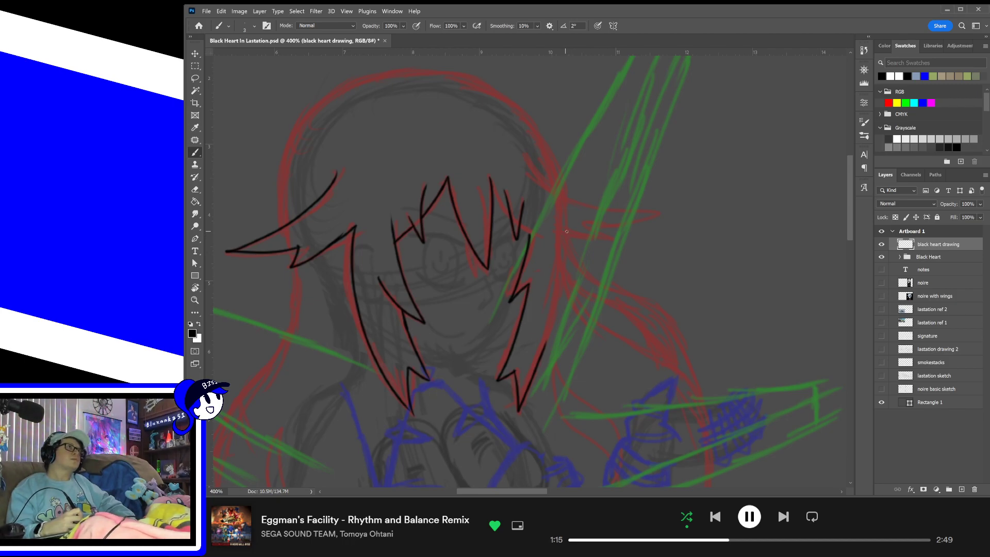
- Ink the right-hand side lock's outer edge and the notched underside of the tuft flaring outward from it
{"action": "mouse_move", "coordinate": [564, 240]}
{"action": "left_mouse_down"}
{"action": "mouse_move", "coordinate": [558, 353]}
{"action": "mouse_move", "coordinate": [556, 230]}
{"action": "mouse_move", "coordinate": [628, 228]}
{"action": "mouse_move", "coordinate": [595, 219]}
{"action": "mouse_move", "coordinate": [574, 236]}
{"action": "mouse_move", "coordinate": [645, 202]}
{"action": "left_mouse_up"}
{"action": "key", "text": "ctrl+z"}
{"action": "key", "text": "ctrl+z"}
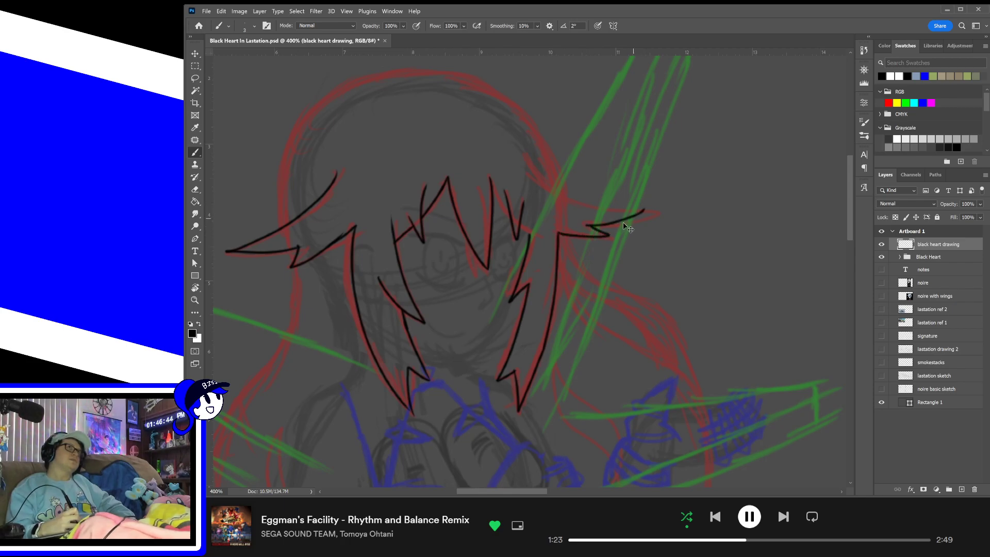
{"action": "key", "text": "ctrl+z"}
{"action": "left_click_drag", "start_coordinate": [592, 225], "coordinate": [651, 215]}
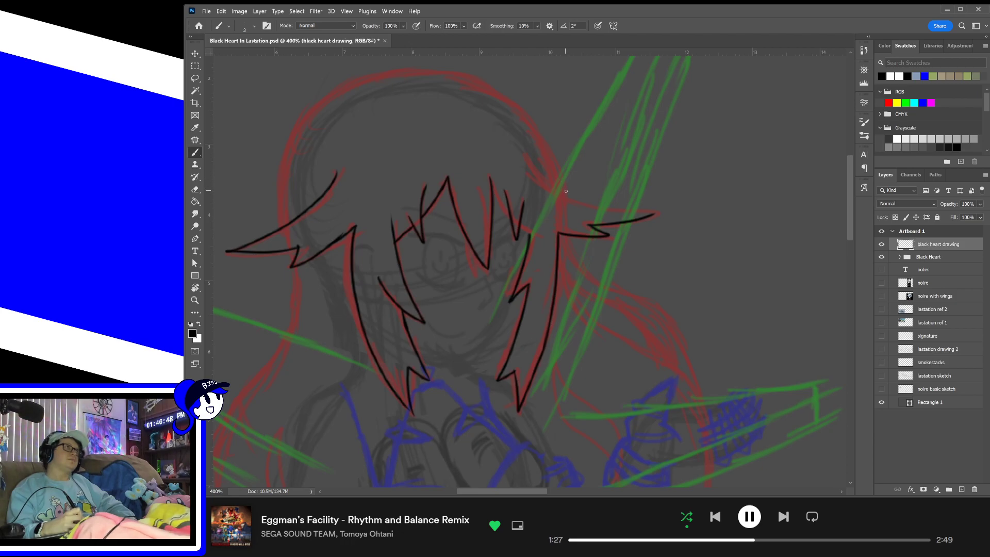
- Ink the curved upper edge of the right-hand tuft to meet its underside, and trim the overshooting tip with the Eraser
{"action": "mouse_move", "coordinate": [553, 161]}
{"action": "left_mouse_down"}
{"action": "mouse_move", "coordinate": [567, 187]}
{"action": "mouse_move", "coordinate": [614, 208]}
{"action": "left_mouse_up"}
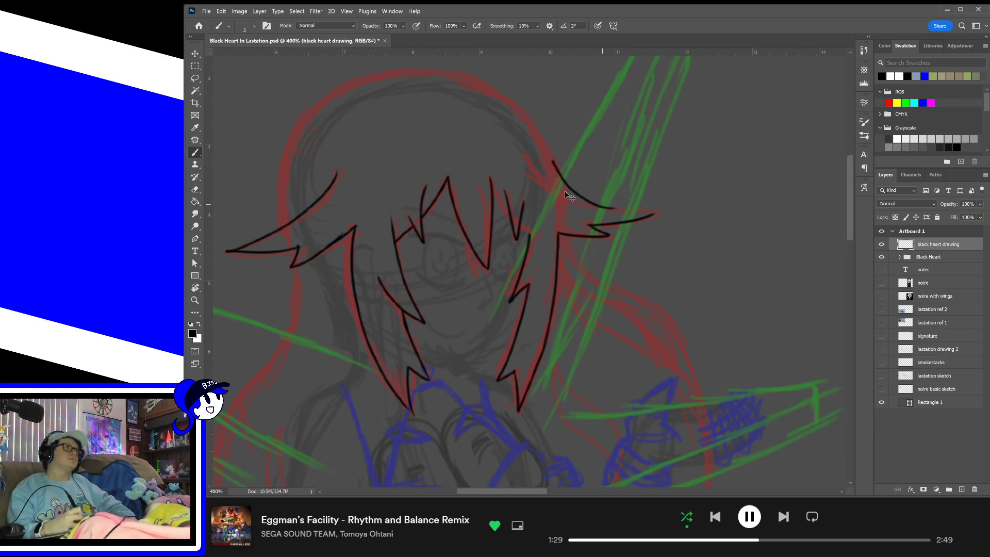
{"action": "key", "text": "ctrl+z"}
{"action": "left_click_drag", "start_coordinate": [556, 166], "coordinate": [648, 211]}
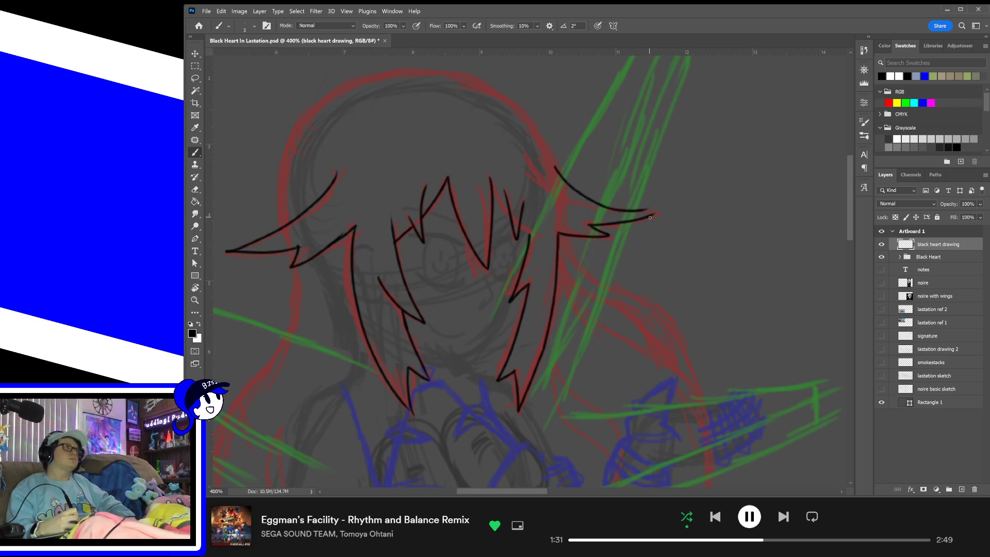
{"action": "left_click_drag", "start_coordinate": [622, 211], "coordinate": [659, 212]}
{"action": "key", "text": "ctrl+z"}
{"action": "key", "text": "ctrl+z"}
{"action": "key", "text": "ctrl+z"}
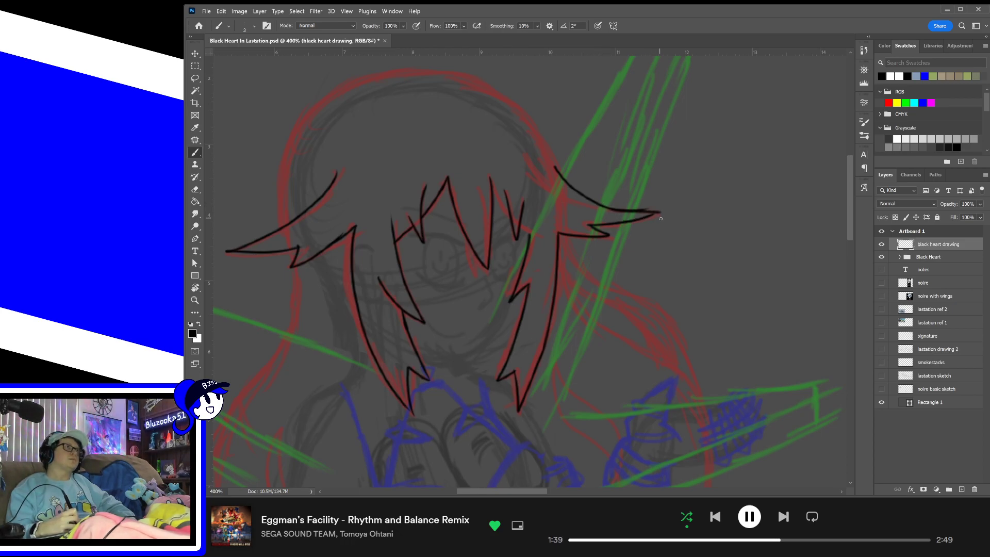
{"action": "key", "text": "e"}
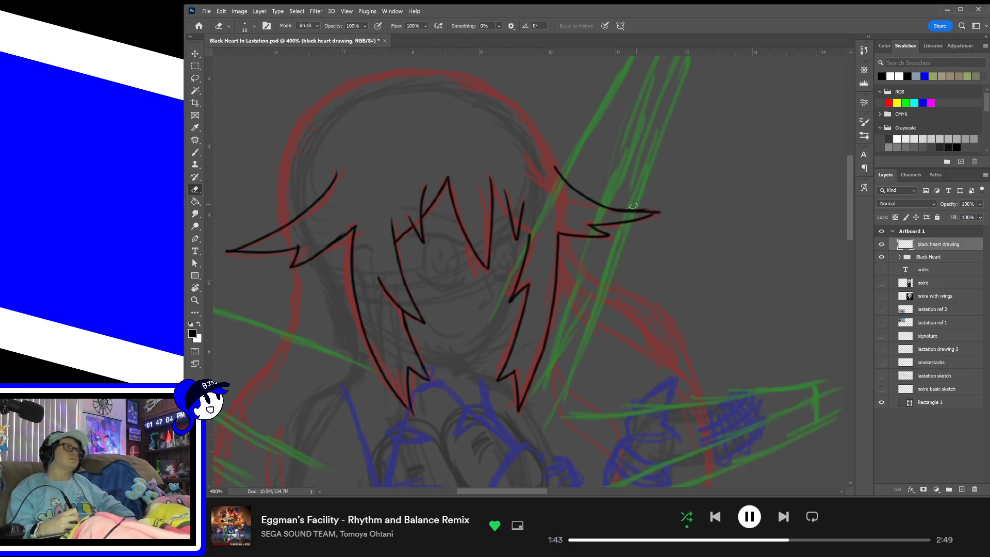
{"action": "left_click_drag", "start_coordinate": [662, 206], "coordinate": [657, 229]}
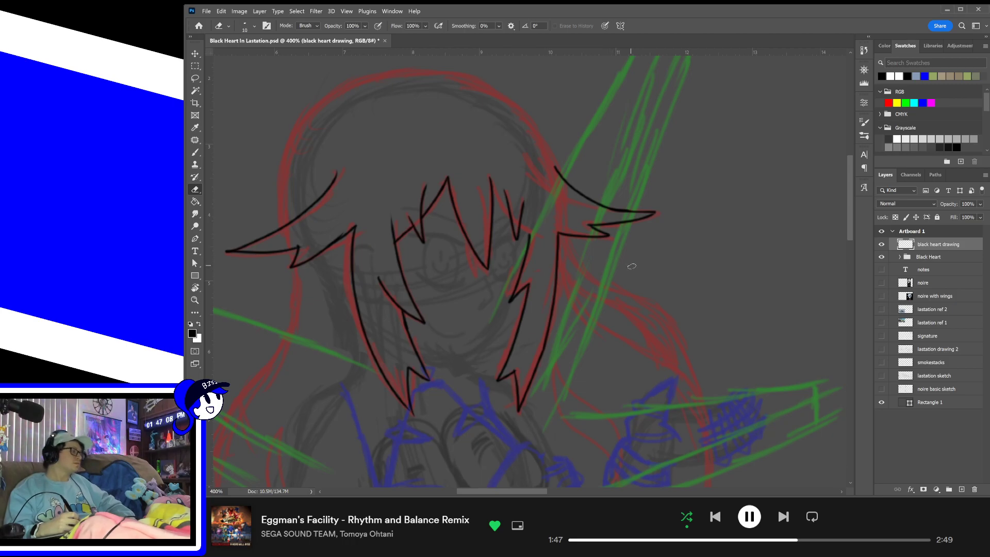
- Ink the head's outline with the Brush from the left-hand tuft up the side and over the crown
{"action": "key", "text": "b"}
{"action": "mouse_move", "coordinate": [576, 239]}
{"action": "left_mouse_down"}
{"action": "mouse_move", "coordinate": [657, 294]}
{"action": "mouse_move", "coordinate": [662, 317]}
{"action": "left_mouse_up"}
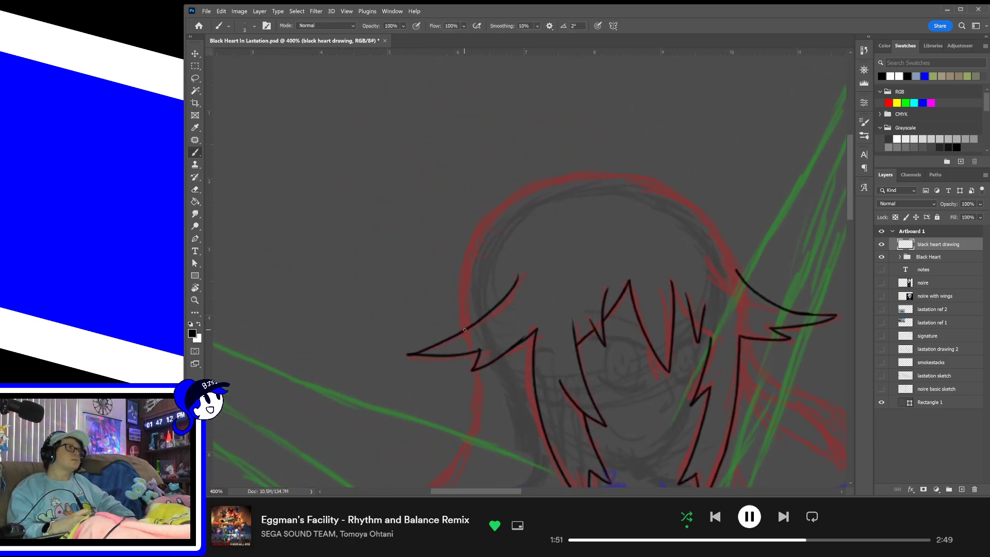
{"action": "mouse_move", "coordinate": [464, 329]}
{"action": "left_mouse_down"}
{"action": "mouse_move", "coordinate": [462, 276]}
{"action": "mouse_move", "coordinate": [548, 177]}
{"action": "mouse_move", "coordinate": [636, 164]}
{"action": "left_mouse_up"}
{"action": "key", "text": "ctrl+z"}
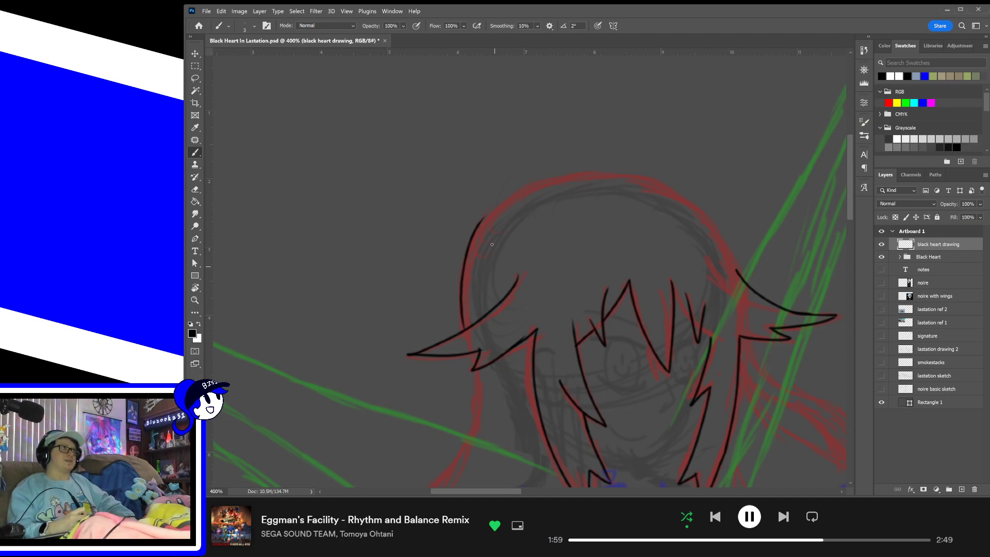
{"action": "mouse_move", "coordinate": [477, 225]}
{"action": "left_mouse_down"}
{"action": "mouse_move", "coordinate": [514, 190]}
{"action": "mouse_move", "coordinate": [619, 161]}
{"action": "left_mouse_up"}
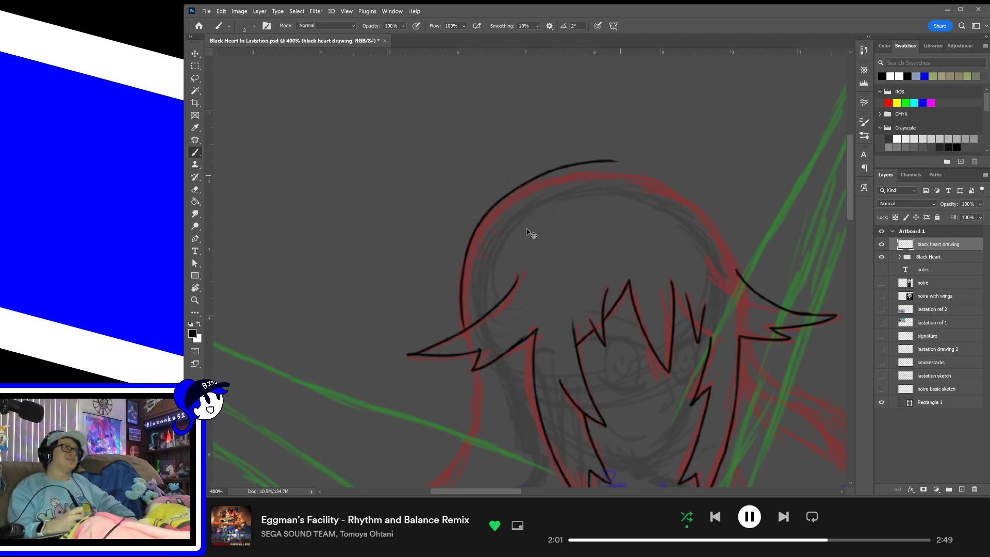
{"action": "key", "text": "ctrl+z"}
{"action": "mouse_move", "coordinate": [477, 225]}
{"action": "left_mouse_down"}
{"action": "mouse_move", "coordinate": [578, 166]}
{"action": "mouse_move", "coordinate": [645, 159]}
{"action": "left_mouse_up"}
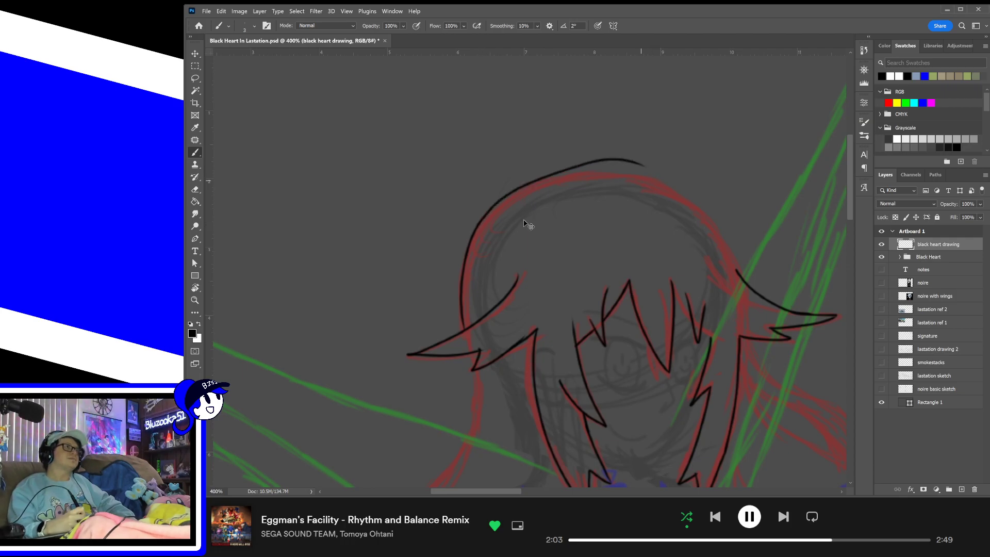
{"action": "key", "text": "ctrl+z"}
{"action": "mouse_move", "coordinate": [479, 223]}
{"action": "left_mouse_down"}
{"action": "mouse_move", "coordinate": [658, 190]}
{"action": "mouse_move", "coordinate": [693, 223]}
{"action": "left_mouse_up"}
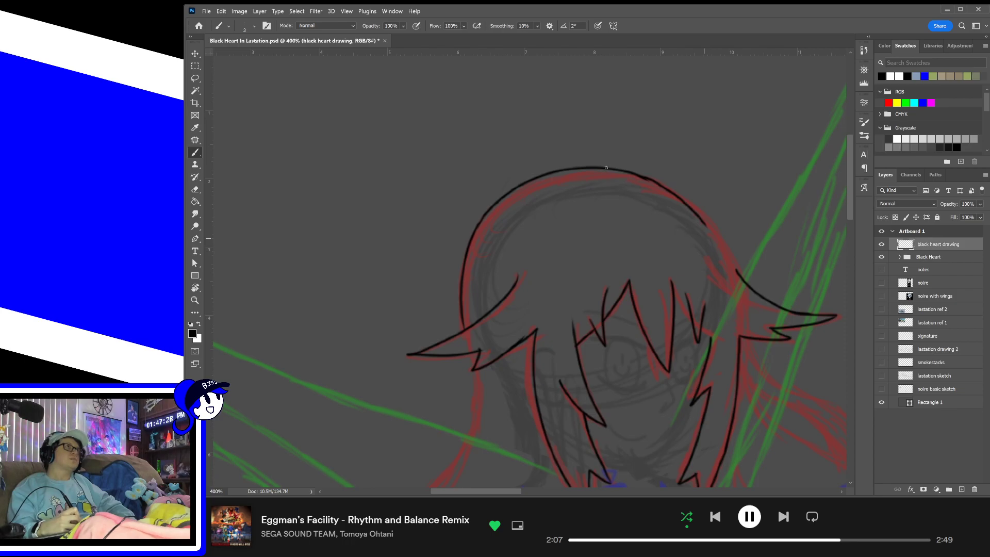
- Continue the head outline from the top of the crown down to the start of the right-hand tuft
{"action": "key", "text": "ctrl+z"}
{"action": "mouse_move", "coordinate": [609, 168]}
{"action": "left_mouse_down"}
{"action": "mouse_move", "coordinate": [701, 192]}
{"action": "mouse_move", "coordinate": [727, 219]}
{"action": "left_mouse_up"}
{"action": "key", "text": "ctrl+z"}
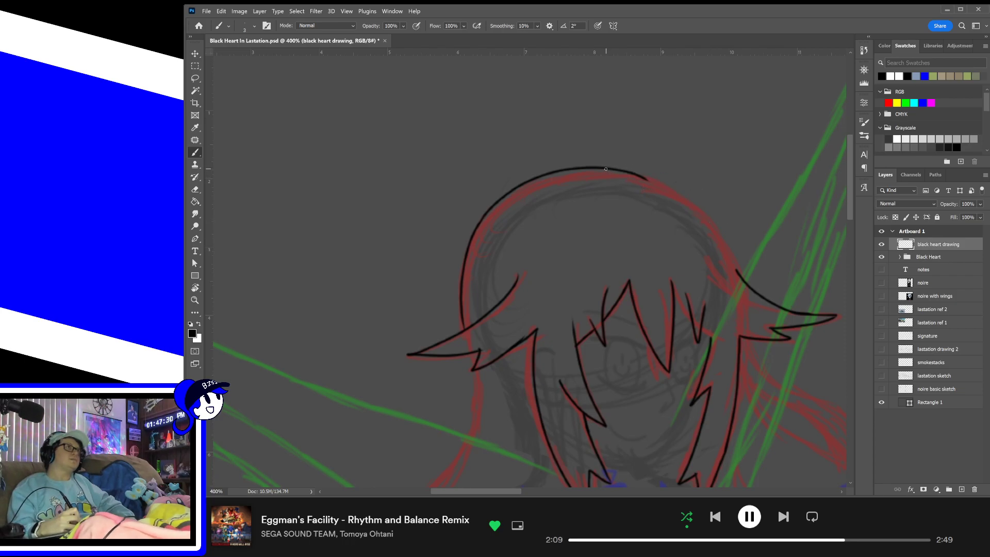
{"action": "left_click_drag", "start_coordinate": [607, 169], "coordinate": [722, 241]}
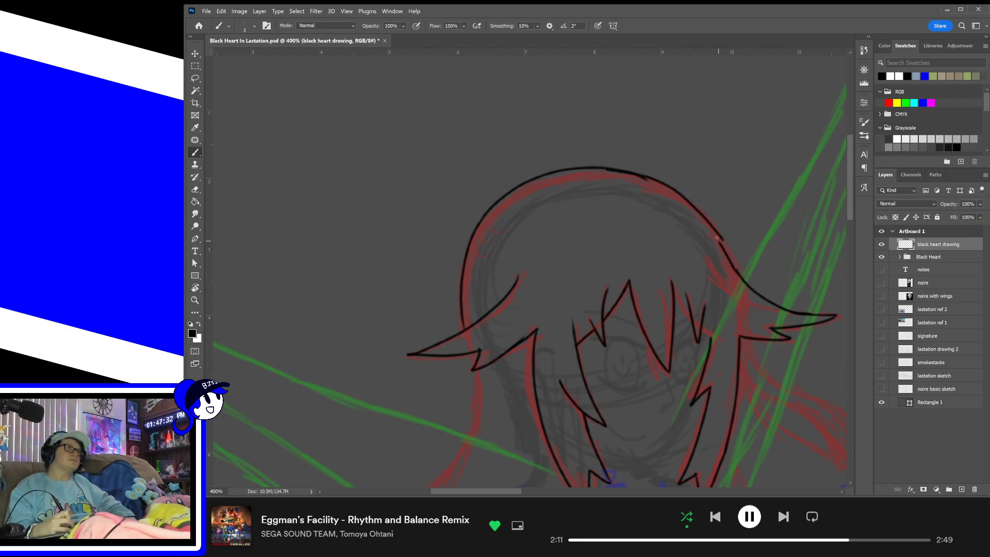
{"action": "key", "text": "ctrl+z"}
{"action": "left_click_drag", "start_coordinate": [738, 273], "coordinate": [716, 233]}
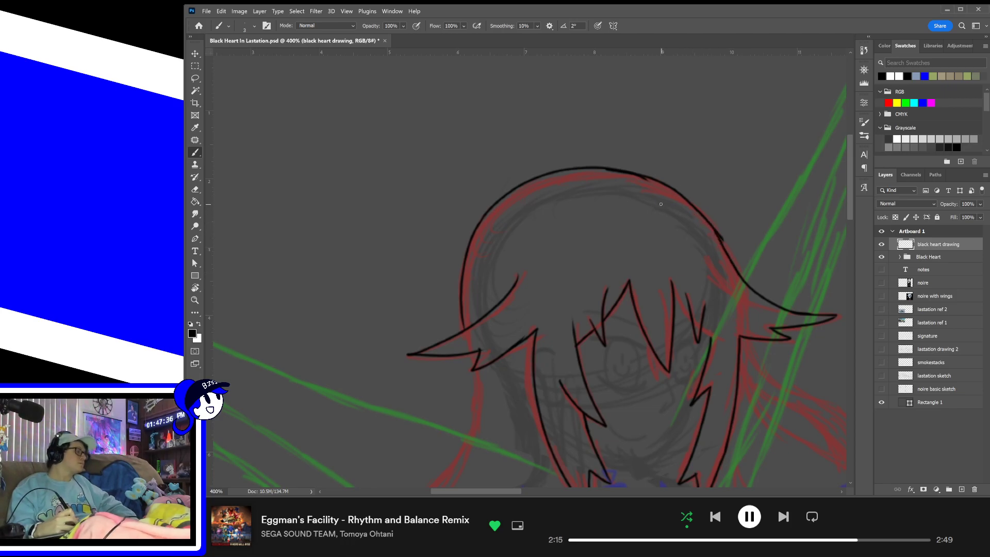
- Erase the overlapping line ends along the crown outline and save the document
{"action": "key", "text": "e"}
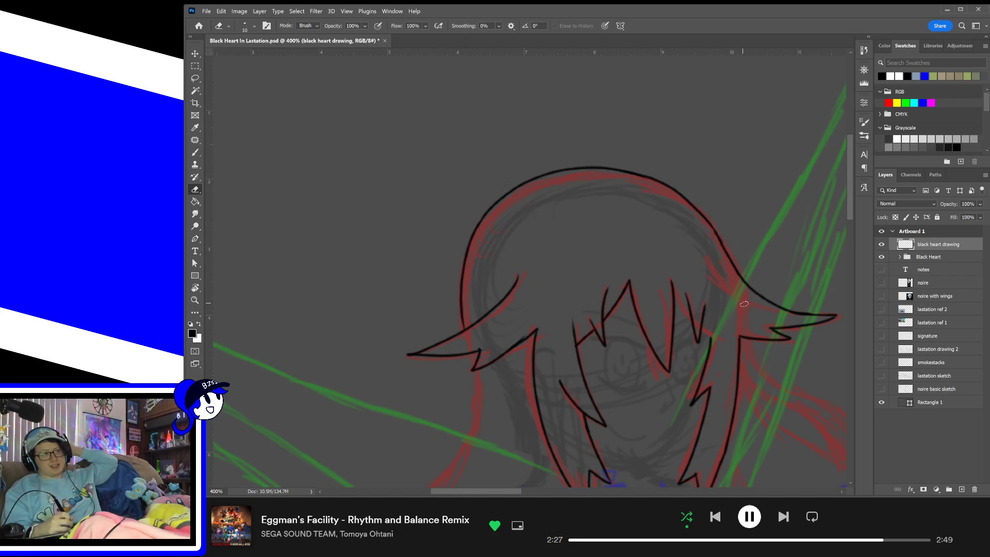
{"action": "key", "text": "ctrl+s"}
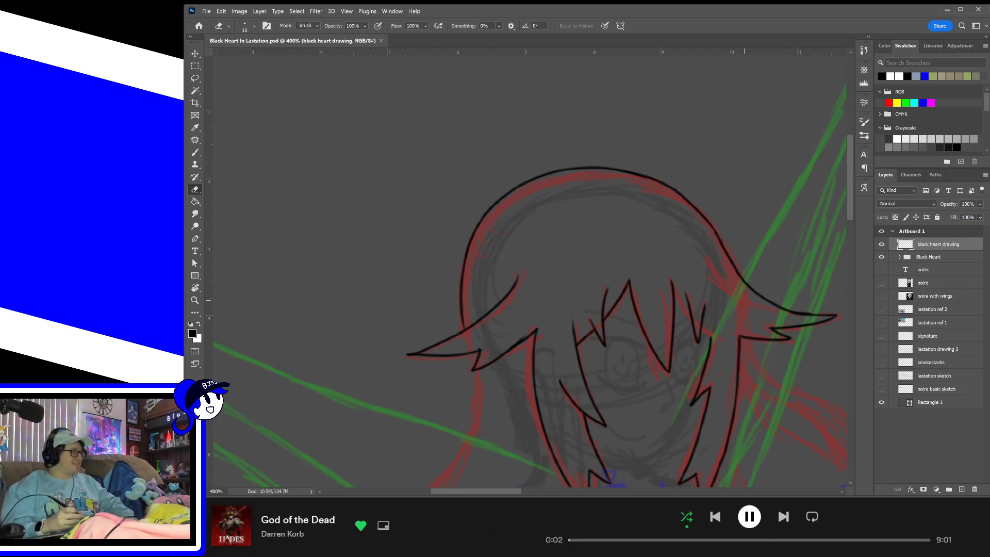
- Ink the nose as a short angled line below the central bang and the mouth as a small smiling curve
{"action": "left_click_drag", "start_coordinate": [647, 384], "coordinate": [617, 321]}
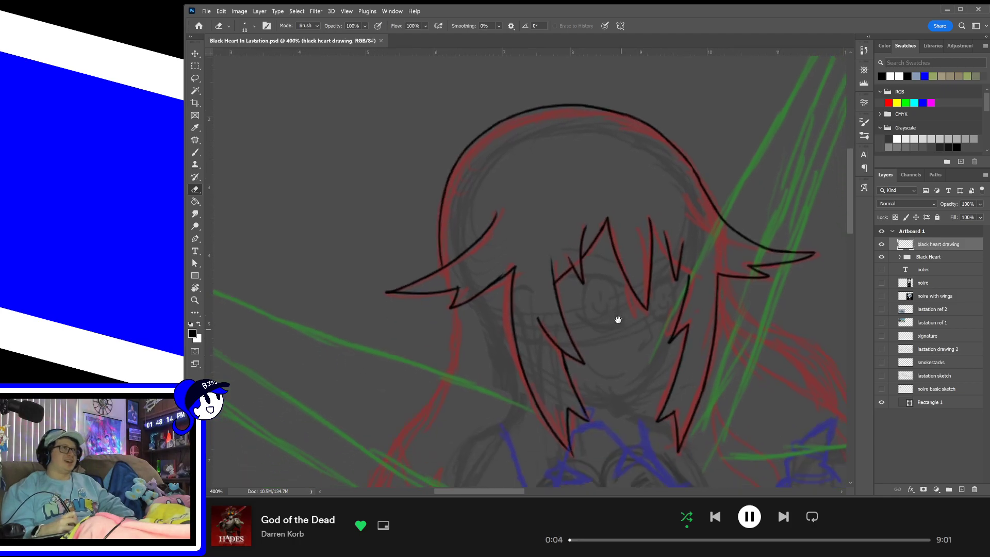
{"action": "key", "text": "b"}
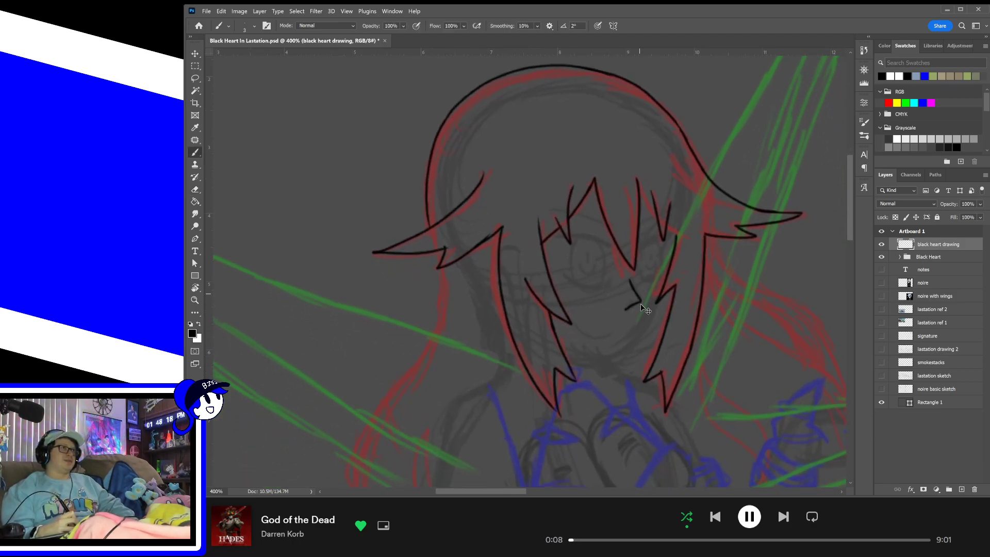
{"action": "mouse_move", "coordinate": [627, 311]}
{"action": "left_mouse_down"}
{"action": "mouse_move", "coordinate": [639, 301]}
{"action": "mouse_move", "coordinate": [633, 279]}
{"action": "left_mouse_up"}
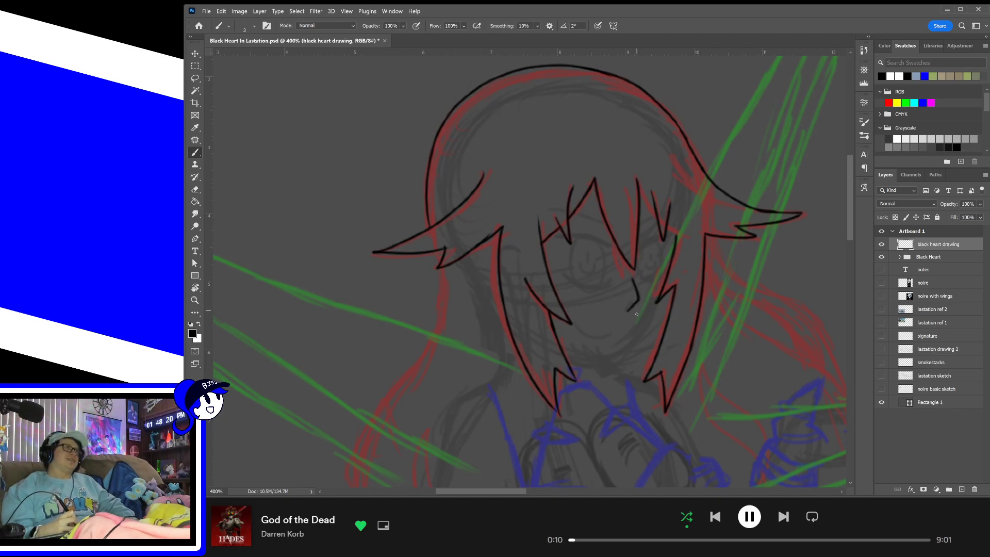
{"action": "left_click_drag", "start_coordinate": [609, 335], "coordinate": [576, 323]}
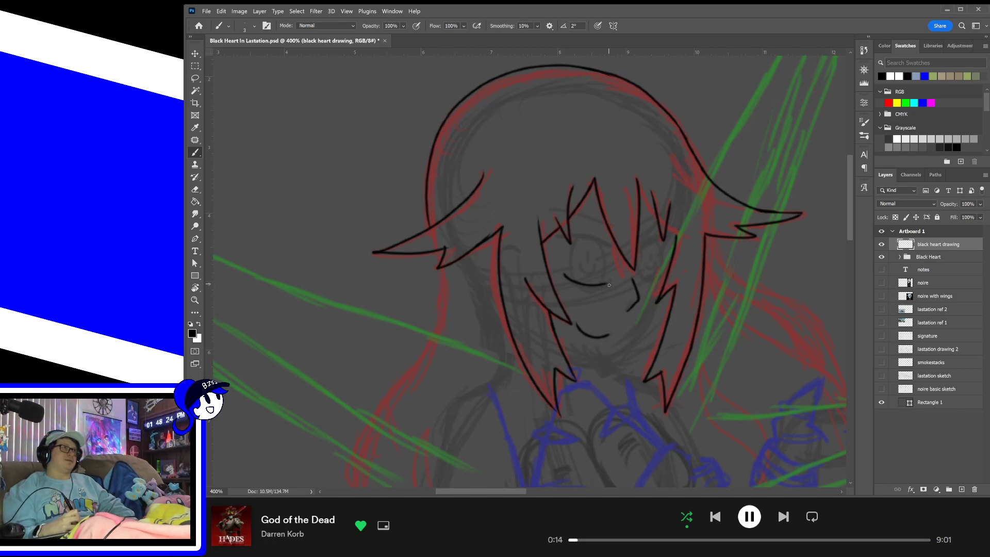
- Ink the left-hand eye with curved upper and lower lid lines and a tall oval iris between them
{"action": "mouse_move", "coordinate": [565, 275]}
{"action": "left_mouse_down"}
{"action": "mouse_move", "coordinate": [602, 288]}
{"action": "mouse_move", "coordinate": [610, 279]}
{"action": "left_mouse_up"}
{"action": "key", "text": "ctrl+z"}
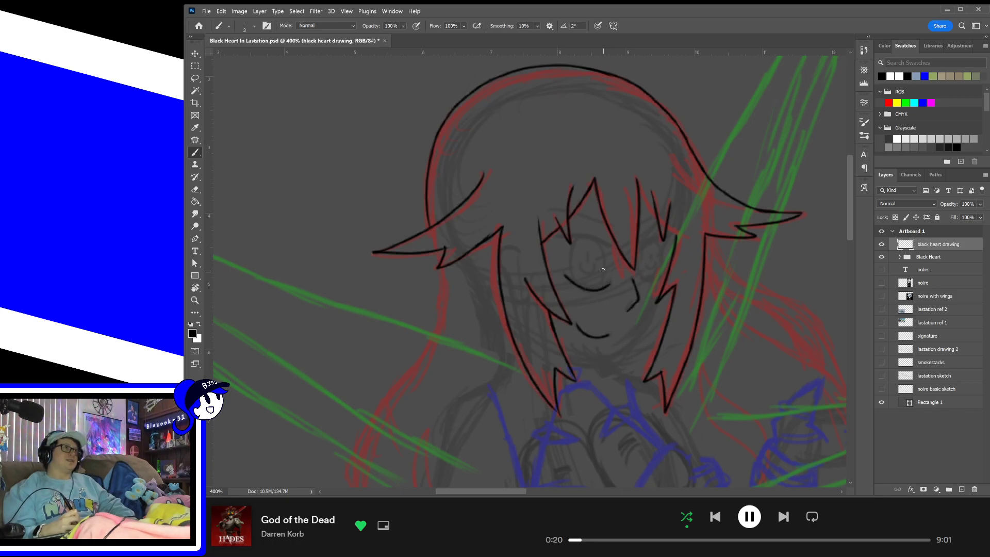
{"action": "mouse_move", "coordinate": [571, 240]}
{"action": "left_mouse_down"}
{"action": "mouse_move", "coordinate": [607, 242]}
{"action": "mouse_move", "coordinate": [599, 289]}
{"action": "left_mouse_up"}
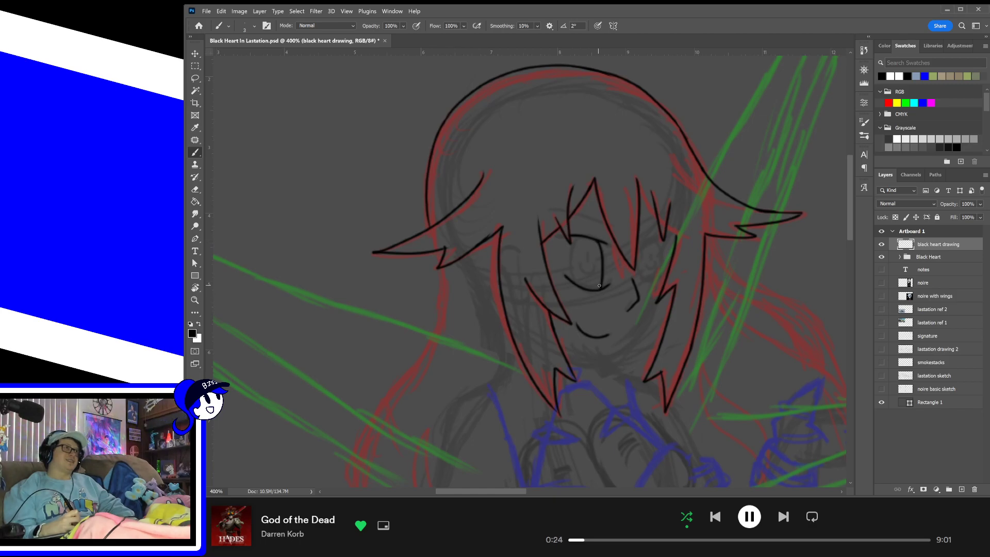
{"action": "key", "text": "ctrl+z"}
{"action": "mouse_move", "coordinate": [599, 240]}
{"action": "left_mouse_down"}
{"action": "mouse_move", "coordinate": [599, 290]}
{"action": "mouse_move", "coordinate": [573, 244]}
{"action": "left_mouse_up"}
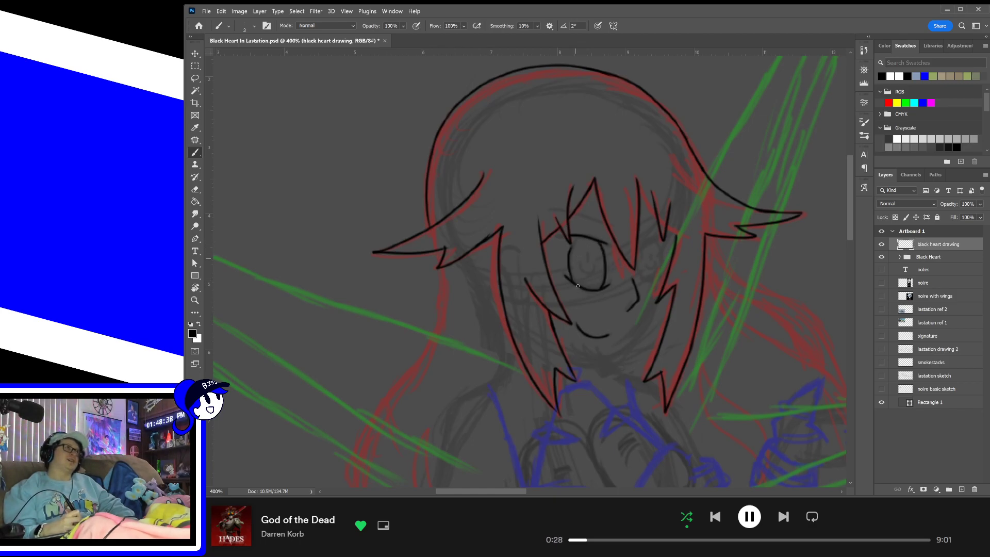
{"action": "key", "text": "ctrl+z"}
{"action": "left_click_drag", "start_coordinate": [571, 281], "coordinate": [572, 242]}
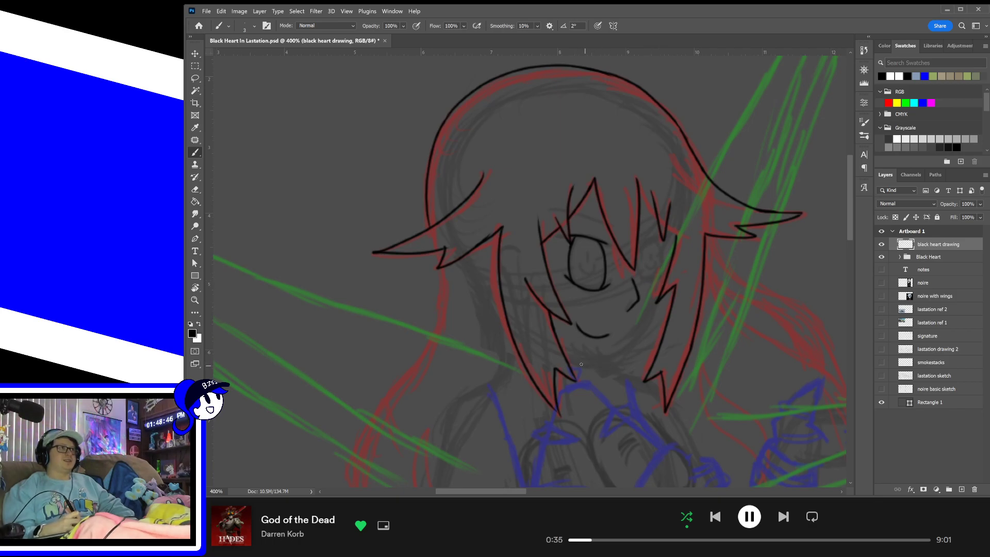
- Ink the chin curve and the jaw and cheek line up behind the right-hand side lock
{"action": "mouse_move", "coordinate": [581, 364]}
{"action": "left_mouse_down"}
{"action": "mouse_move", "coordinate": [621, 356]}
{"action": "mouse_move", "coordinate": [648, 325]}
{"action": "left_mouse_up"}
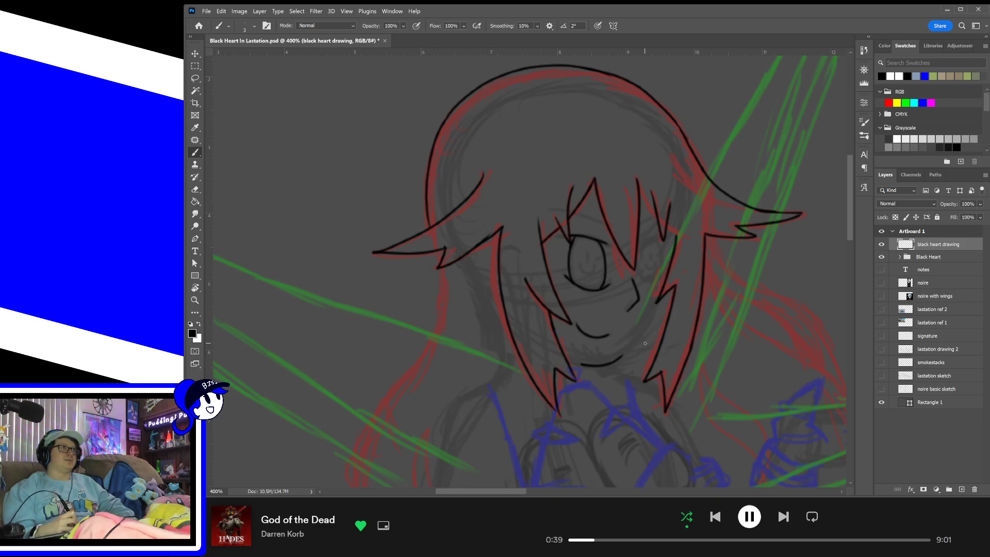
{"action": "left_click_drag", "start_coordinate": [622, 357], "coordinate": [652, 301]}
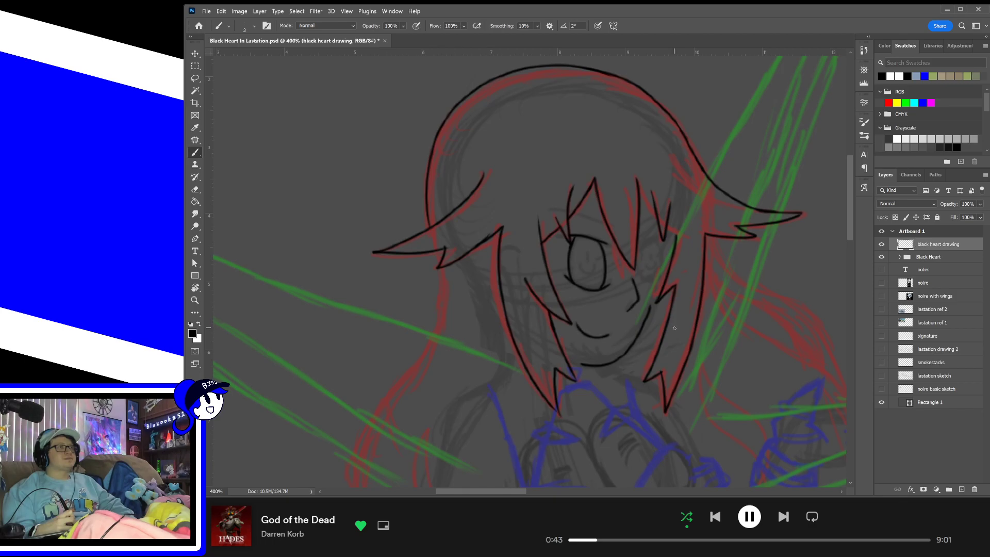
{"action": "key", "text": "ctrl+z"}
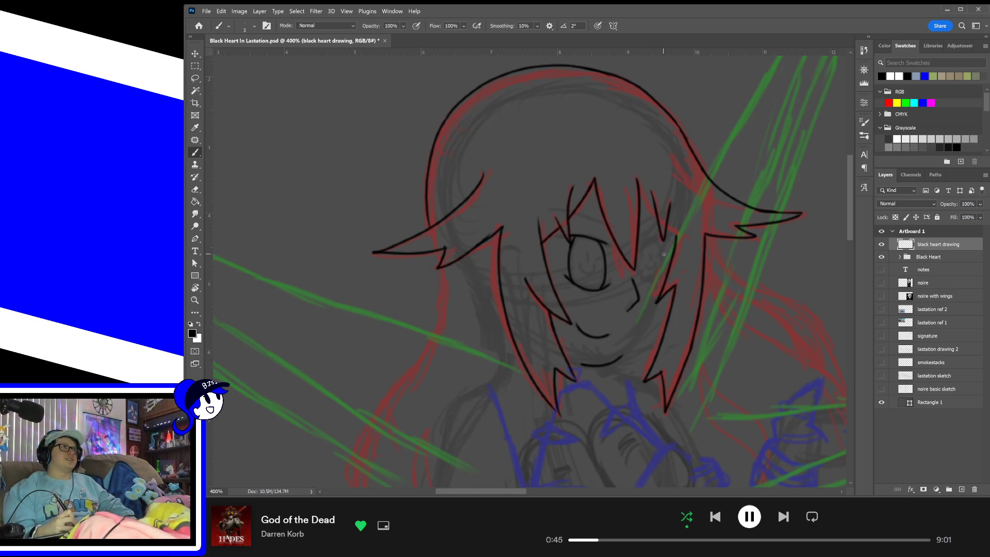
{"action": "mouse_move", "coordinate": [667, 231]}
{"action": "left_mouse_down"}
{"action": "mouse_move", "coordinate": [668, 301]}
{"action": "mouse_move", "coordinate": [648, 342]}
{"action": "mouse_move", "coordinate": [616, 358]}
{"action": "mouse_move", "coordinate": [648, 333]}
{"action": "left_mouse_up"}
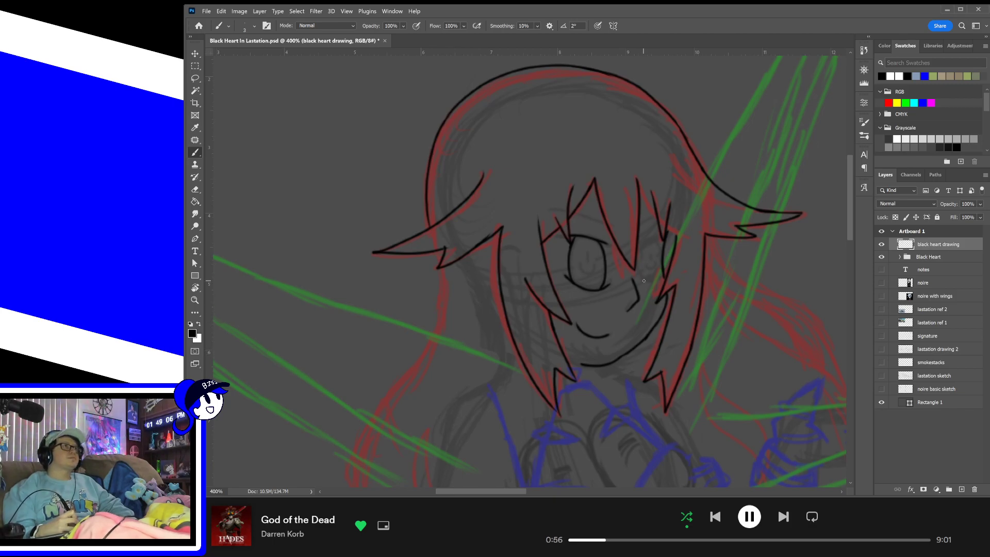
- Ink the partly hidden right-hand eye with its lower and upper lid lines and the iris's curved edge
{"action": "left_click_drag", "start_coordinate": [640, 282], "coordinate": [656, 277]}
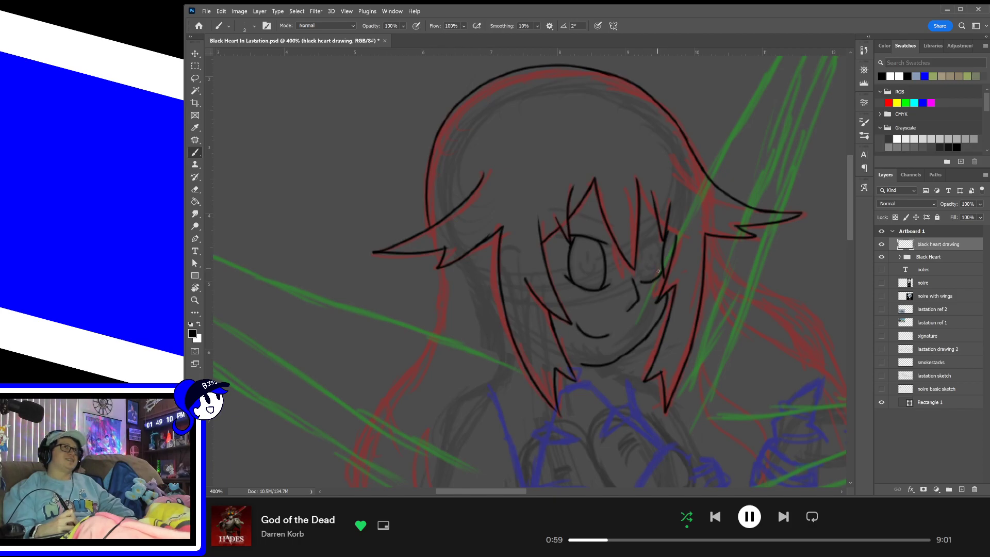
{"action": "left_click_drag", "start_coordinate": [647, 283], "coordinate": [656, 275]}
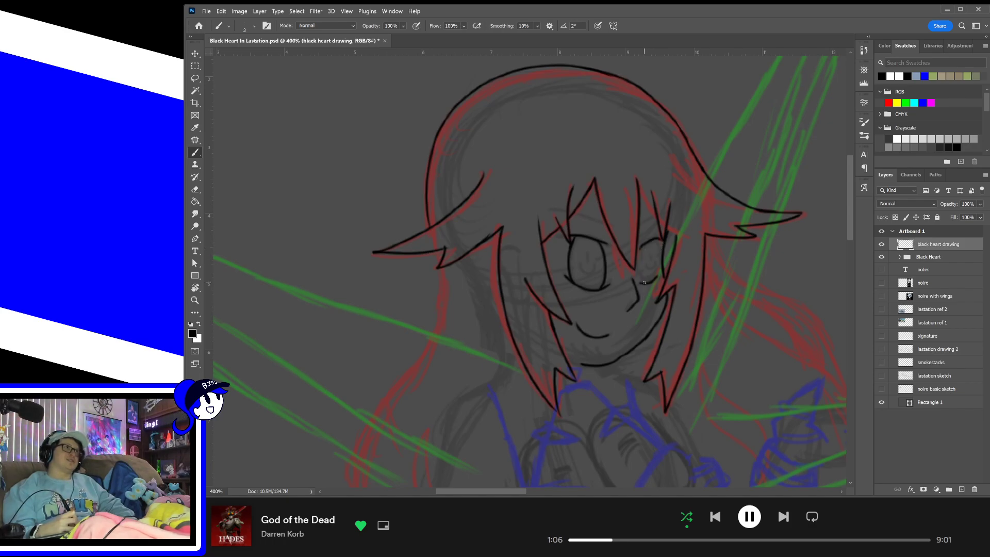
{"action": "mouse_move", "coordinate": [646, 254]}
{"action": "left_mouse_down"}
{"action": "mouse_move", "coordinate": [644, 283]}
{"action": "mouse_move", "coordinate": [641, 251]}
{"action": "left_mouse_up"}
{"action": "key", "text": "ctrl+z"}
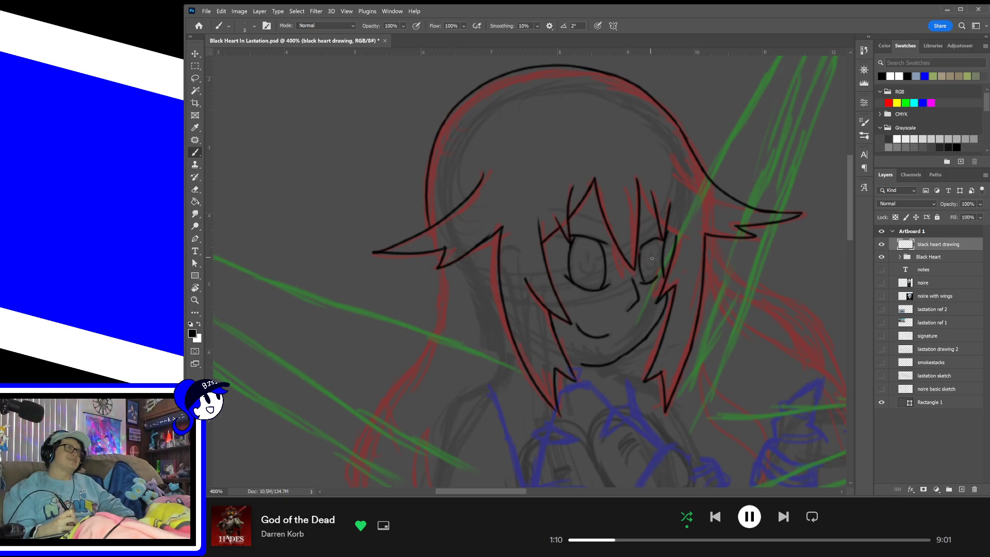
- Finish the right-hand iris, add a highlight to the left-hand iris, and ink both eyebrows behind the bangs
{"action": "mouse_move", "coordinate": [657, 278]}
{"action": "left_mouse_down"}
{"action": "mouse_move", "coordinate": [652, 240]}
{"action": "mouse_move", "coordinate": [655, 258]}
{"action": "mouse_move", "coordinate": [610, 263]}
{"action": "mouse_move", "coordinate": [600, 239]}
{"action": "left_mouse_up"}
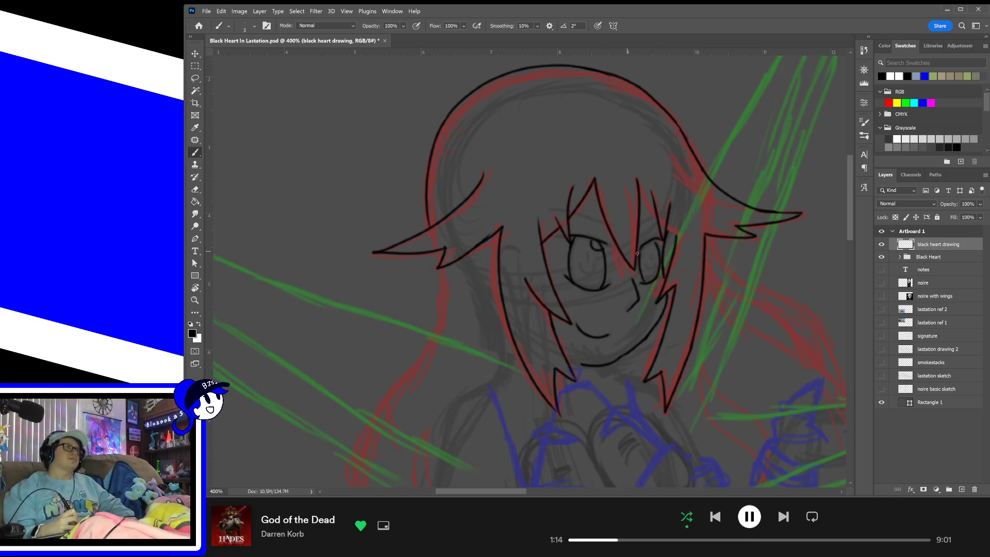
{"action": "key", "text": "ctrl+z"}
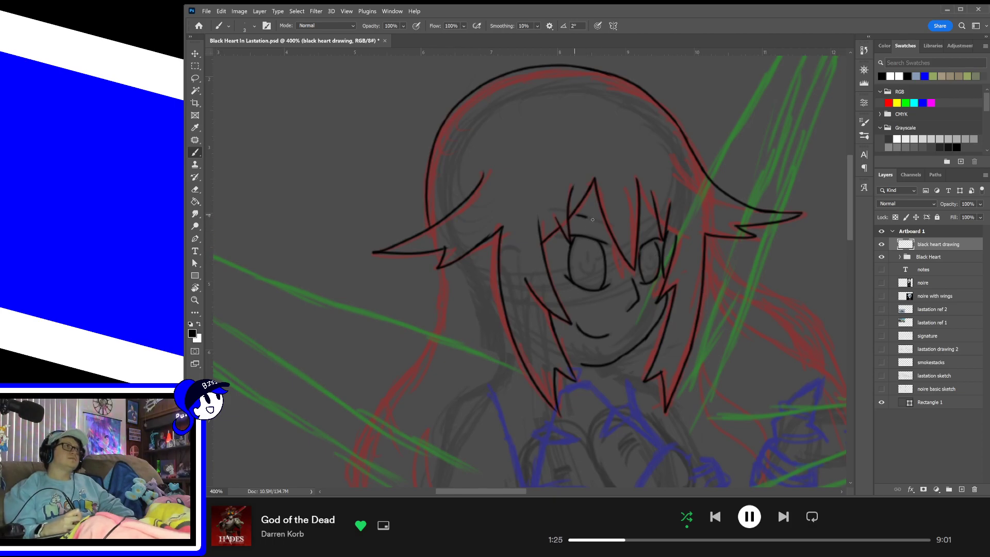
{"action": "left_click_drag", "start_coordinate": [593, 219], "coordinate": [606, 228]}
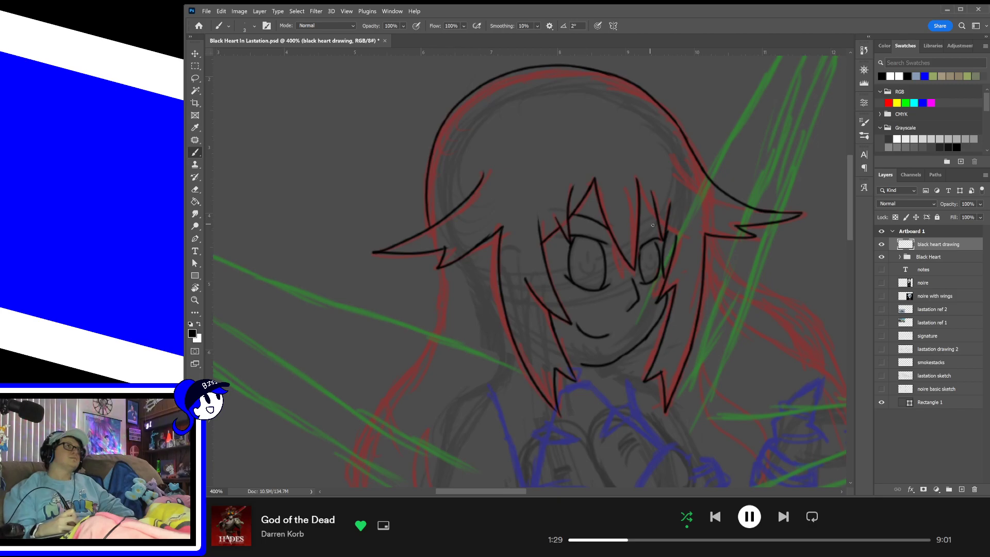
{"action": "left_click_drag", "start_coordinate": [639, 226], "coordinate": [655, 216]}
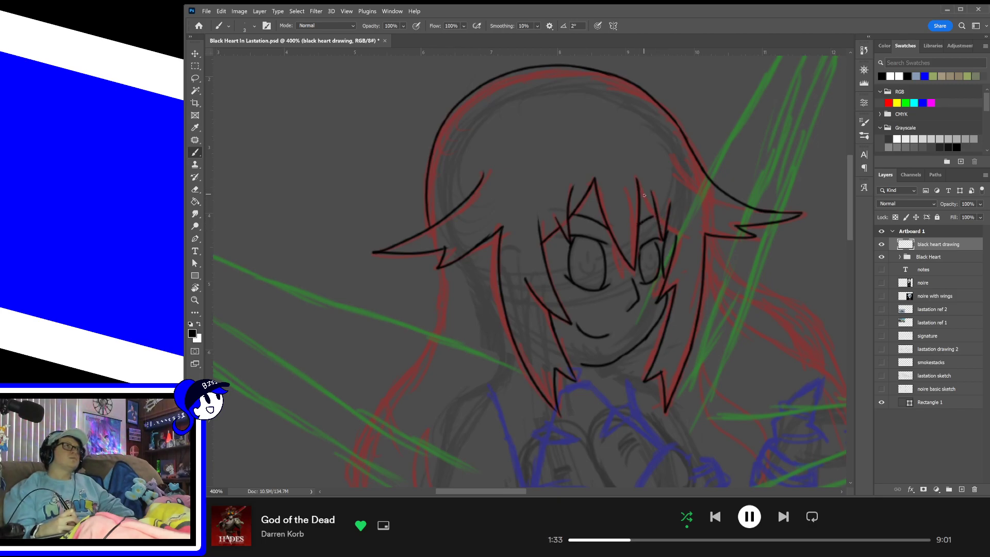
- Ink the remaining bang edges above the right-hand eye and erase the stroke overshooting the side lock
{"action": "left_click_drag", "start_coordinate": [637, 179], "coordinate": [678, 232]}
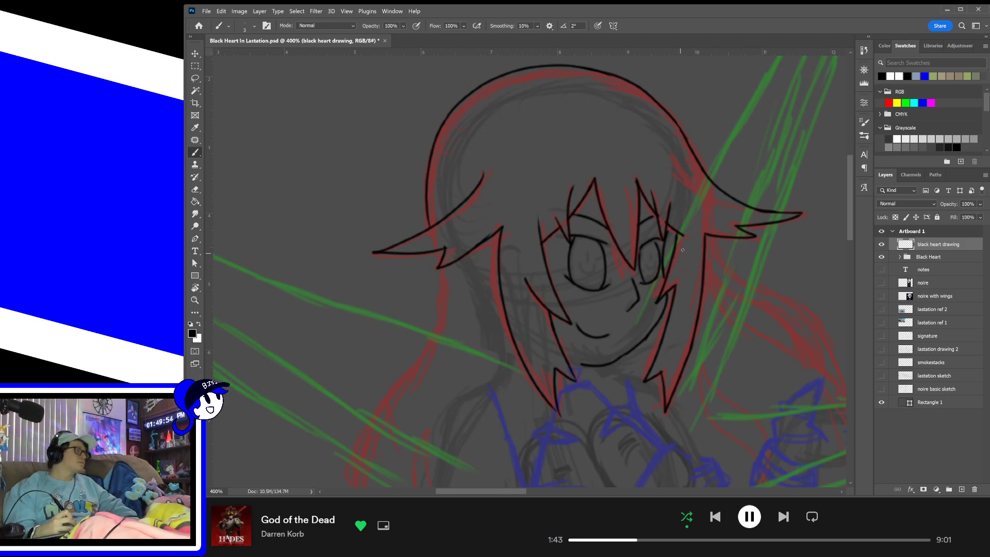
{"action": "key", "text": "e"}
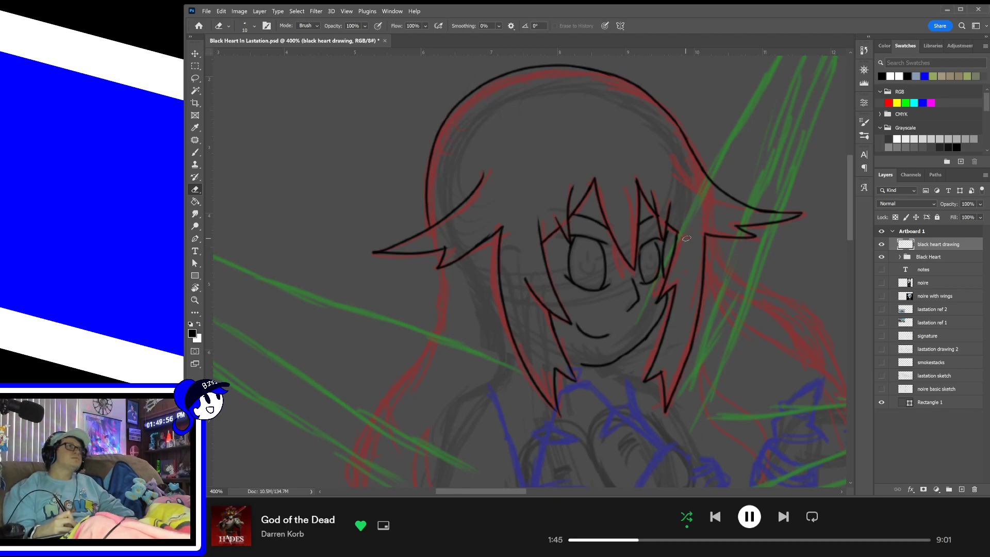
{"action": "key", "text": "b"}
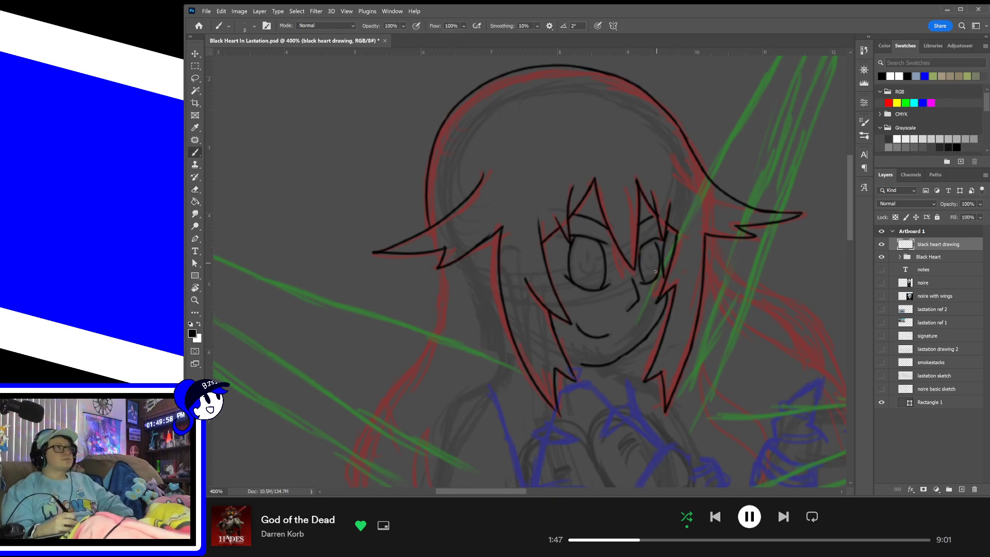
- Ink the long wavy outer contour of the left-hand hair from below the side spike down toward the upper curl
{"action": "left_click_drag", "start_coordinate": [636, 338], "coordinate": [741, 226]}
{"action": "left_click_drag", "start_coordinate": [544, 155], "coordinate": [547, 210]}
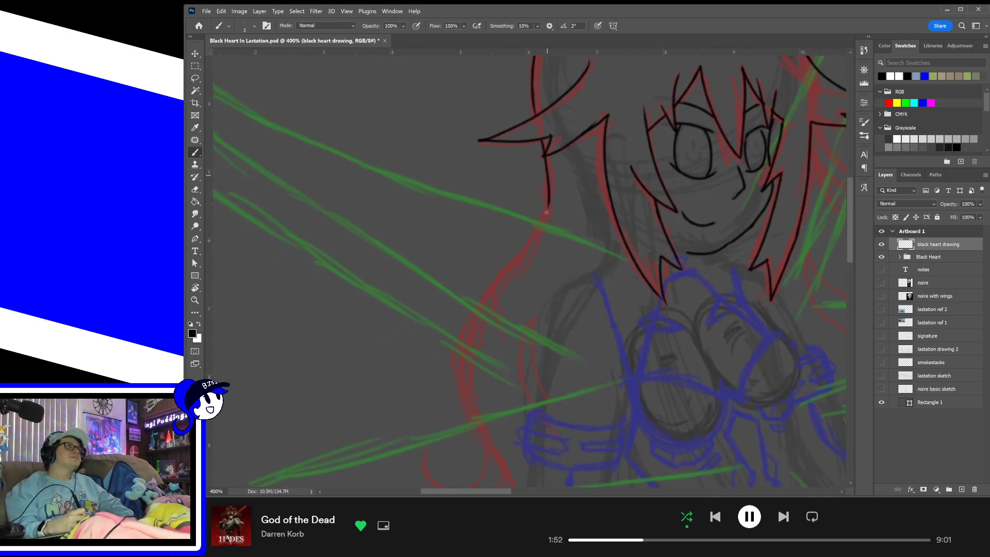
{"action": "left_click_drag", "start_coordinate": [592, 328], "coordinate": [604, 299]}
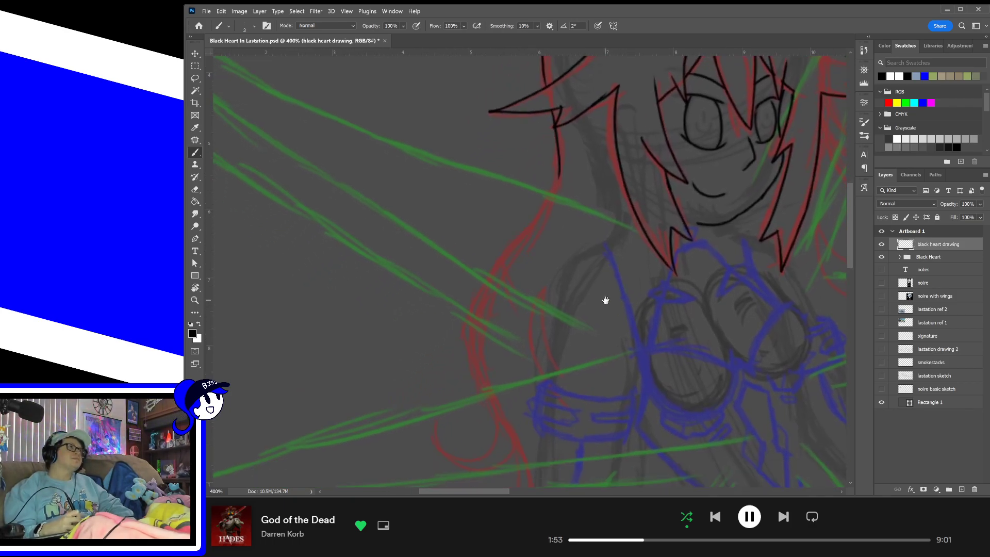
{"action": "left_click_drag", "start_coordinate": [493, 432], "coordinate": [516, 260]}
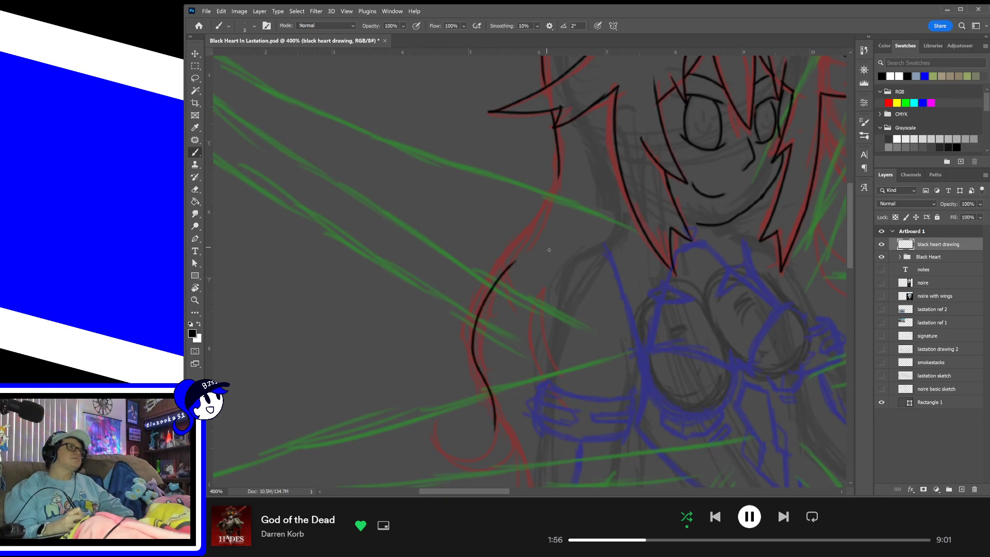
{"action": "key", "text": "ctrl+z"}
{"action": "mouse_move", "coordinate": [494, 438]}
{"action": "left_mouse_down"}
{"action": "mouse_move", "coordinate": [472, 357]}
{"action": "mouse_move", "coordinate": [509, 236]}
{"action": "mouse_move", "coordinate": [544, 219]}
{"action": "mouse_move", "coordinate": [539, 229]}
{"action": "mouse_move", "coordinate": [517, 231]}
{"action": "mouse_move", "coordinate": [562, 173]}
{"action": "mouse_move", "coordinate": [520, 224]}
{"action": "mouse_move", "coordinate": [550, 186]}
{"action": "left_mouse_up"}
{"action": "key", "text": "ctrl+z"}
{"action": "key", "text": "ctrl+z"}
{"action": "key", "text": "ctrl+z"}
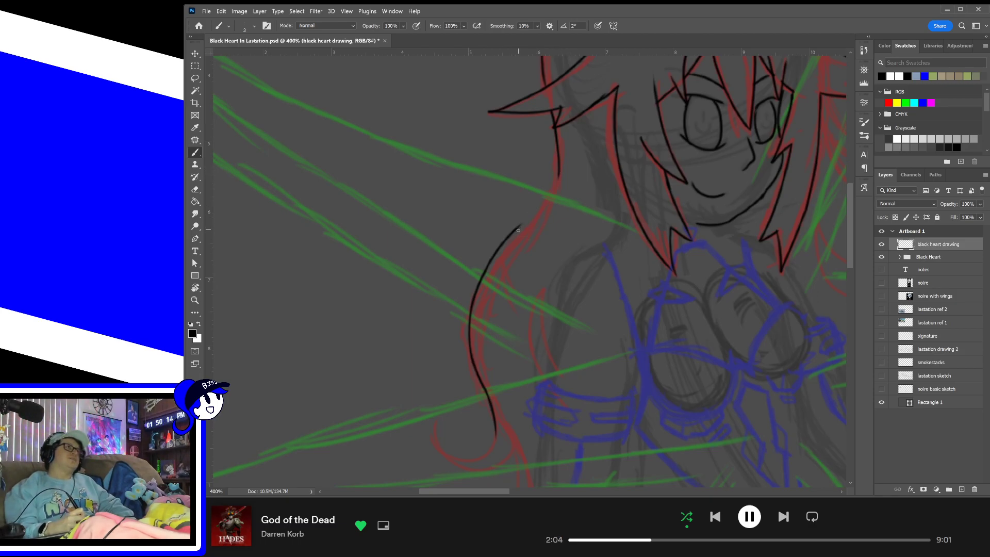
{"action": "left_click_drag", "start_coordinate": [514, 232], "coordinate": [559, 173]}
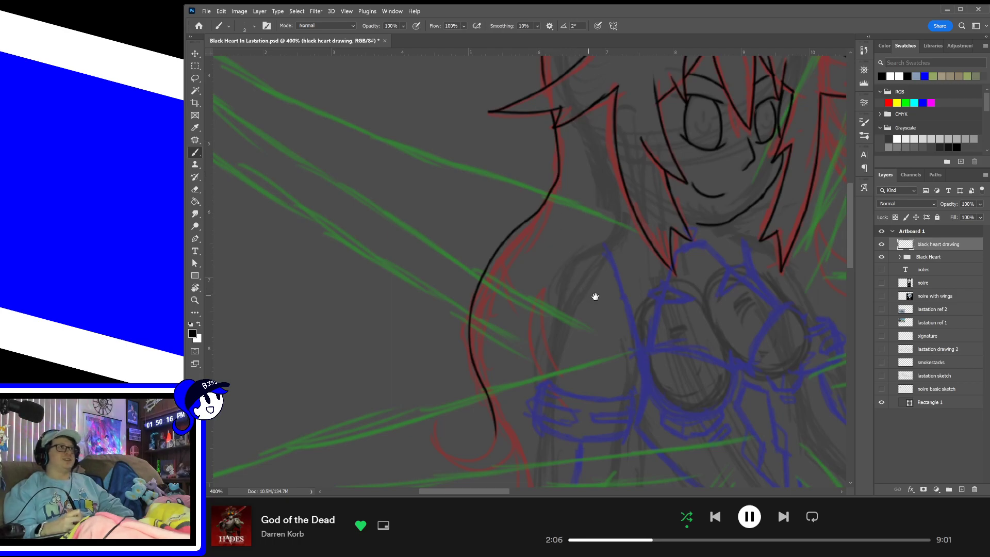
- Ink the rounded inner hook of the upper curl at the end of the left-hand hair contour
{"action": "mouse_move", "coordinate": [595, 297]}
{"action": "left_mouse_down"}
{"action": "mouse_move", "coordinate": [588, 214]}
{"action": "mouse_move", "coordinate": [577, 270]}
{"action": "mouse_move", "coordinate": [579, 250]}
{"action": "mouse_move", "coordinate": [596, 278]}
{"action": "mouse_move", "coordinate": [609, 253]}
{"action": "left_mouse_up"}
{"action": "mouse_move", "coordinate": [470, 299]}
{"action": "left_mouse_down"}
{"action": "mouse_move", "coordinate": [471, 308]}
{"action": "mouse_move", "coordinate": [530, 315]}
{"action": "left_mouse_up"}
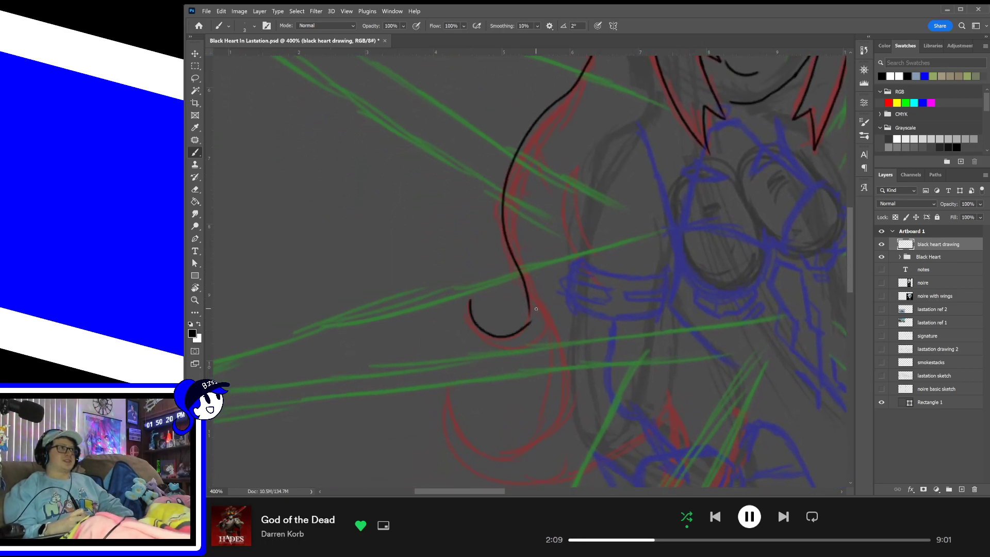
{"action": "key", "text": "ctrl+z"}
{"action": "mouse_move", "coordinate": [467, 298]}
{"action": "left_mouse_down"}
{"action": "mouse_move", "coordinate": [494, 335]}
{"action": "mouse_move", "coordinate": [521, 325]}
{"action": "left_mouse_up"}
{"action": "key", "text": "ctrl+z"}
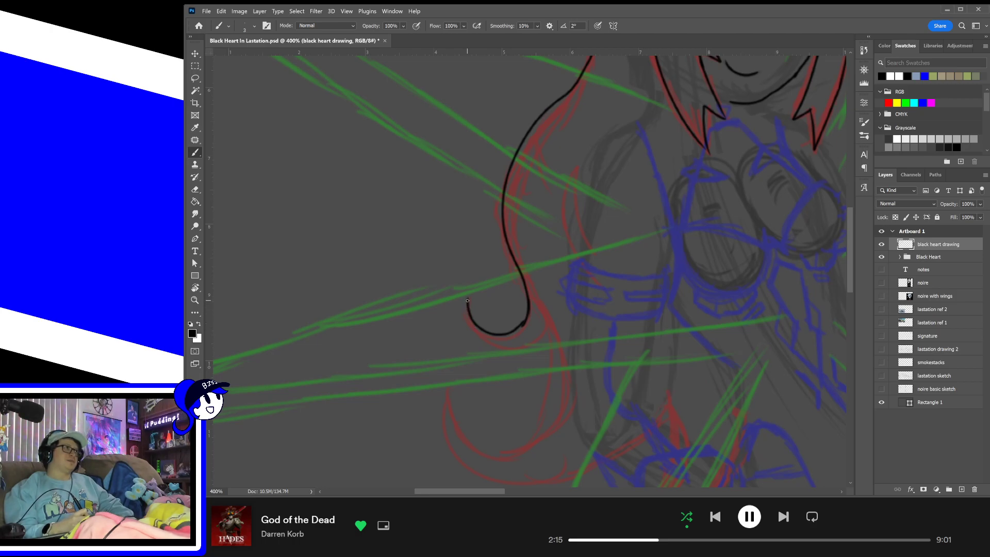
- Ink the upper curl's outer edge and the larger crescent-shaped curl below it
{"action": "mouse_move", "coordinate": [468, 298]}
{"action": "left_mouse_down"}
{"action": "mouse_move", "coordinate": [475, 326]}
{"action": "mouse_move", "coordinate": [513, 342]}
{"action": "mouse_move", "coordinate": [490, 345]}
{"action": "mouse_move", "coordinate": [516, 347]}
{"action": "mouse_move", "coordinate": [547, 329]}
{"action": "mouse_move", "coordinate": [558, 334]}
{"action": "mouse_move", "coordinate": [565, 281]}
{"action": "mouse_move", "coordinate": [535, 394]}
{"action": "mouse_move", "coordinate": [463, 333]}
{"action": "left_mouse_up"}
{"action": "key", "text": "space"}
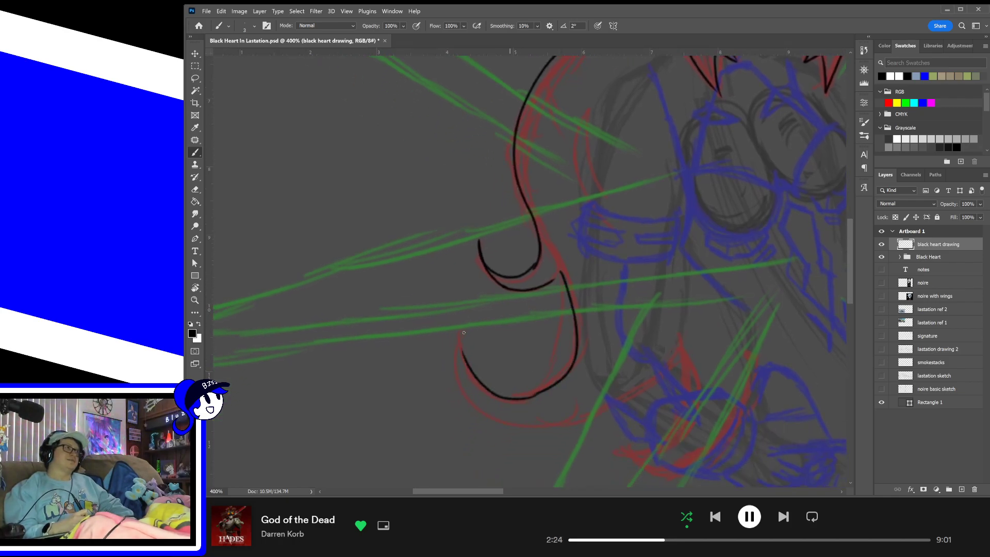
{"action": "key", "text": "ctrl+z"}
{"action": "mouse_move", "coordinate": [541, 390]}
{"action": "left_mouse_down"}
{"action": "mouse_move", "coordinate": [498, 396]}
{"action": "mouse_move", "coordinate": [461, 328]}
{"action": "mouse_move", "coordinate": [466, 392]}
{"action": "mouse_move", "coordinate": [519, 414]}
{"action": "mouse_move", "coordinate": [508, 331]}
{"action": "left_mouse_up"}
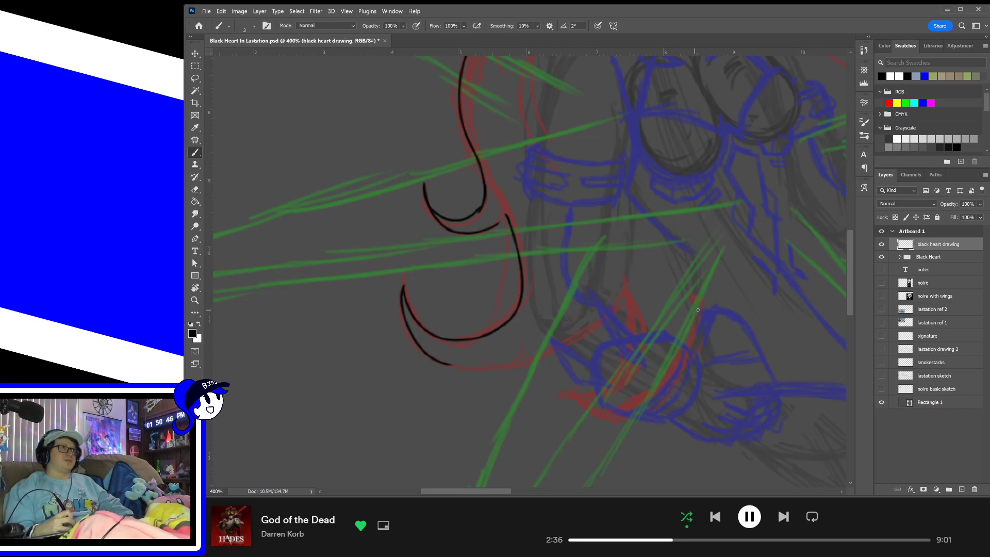
- Ink the left-hand shoulder as one smooth curve from the neck behind the side lock down to the upper arm
{"action": "left_click_drag", "start_coordinate": [705, 299], "coordinate": [657, 331]}
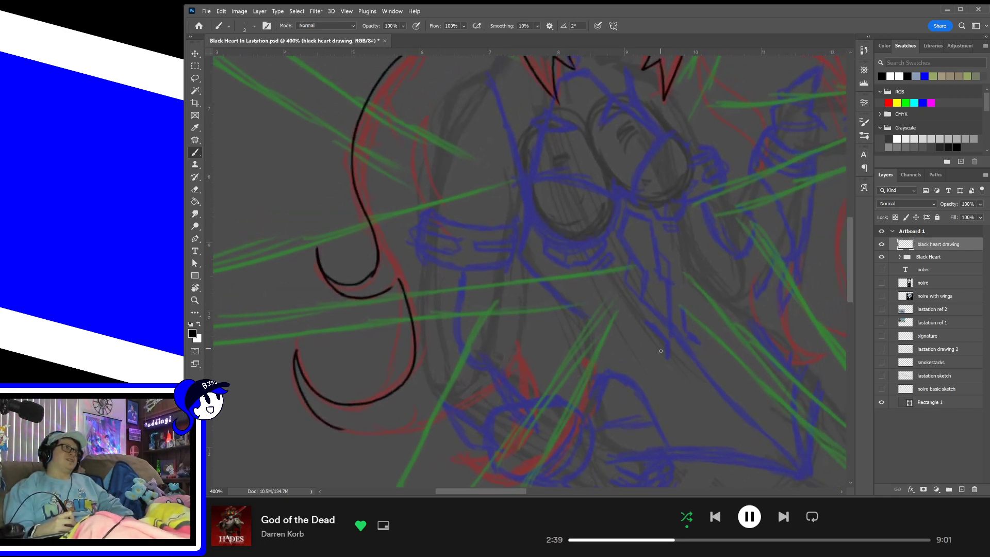
{"action": "mouse_move", "coordinate": [658, 345]}
{"action": "left_mouse_down"}
{"action": "mouse_move", "coordinate": [625, 384]}
{"action": "mouse_move", "coordinate": [688, 392]}
{"action": "mouse_move", "coordinate": [693, 294]}
{"action": "left_mouse_up"}
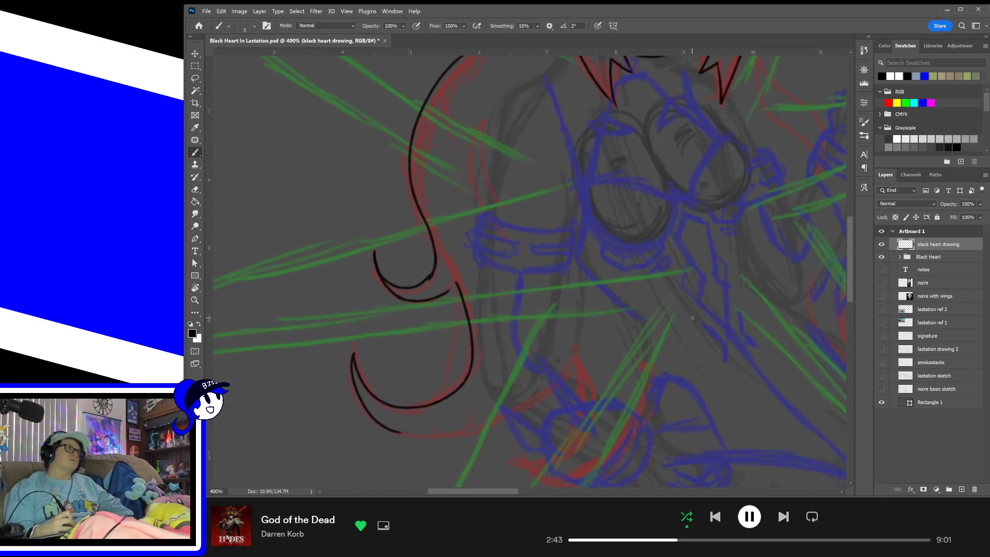
{"action": "left_click_drag", "start_coordinate": [667, 280], "coordinate": [702, 427]}
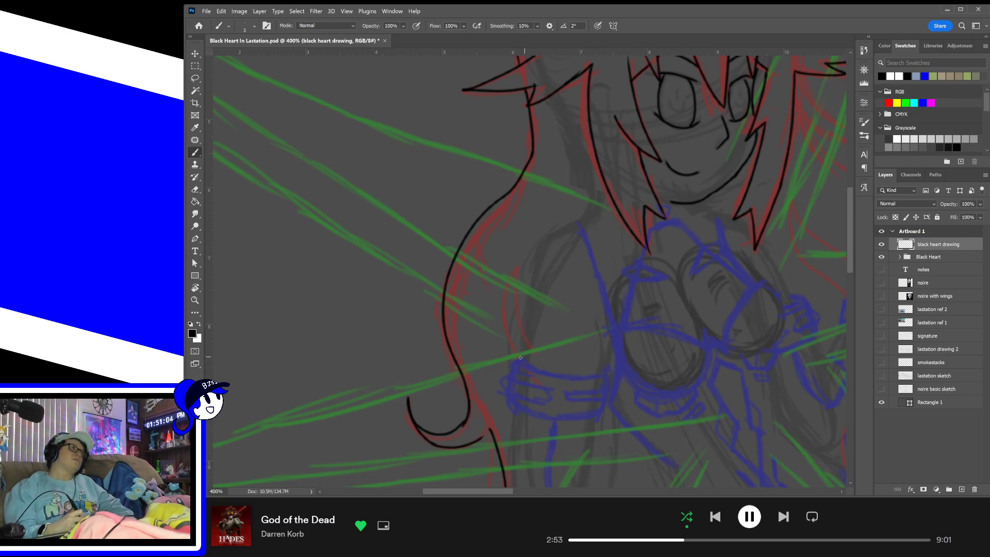
{"action": "left_click_drag", "start_coordinate": [518, 357], "coordinate": [546, 230]}
{"action": "key", "text": "ctrl+z"}
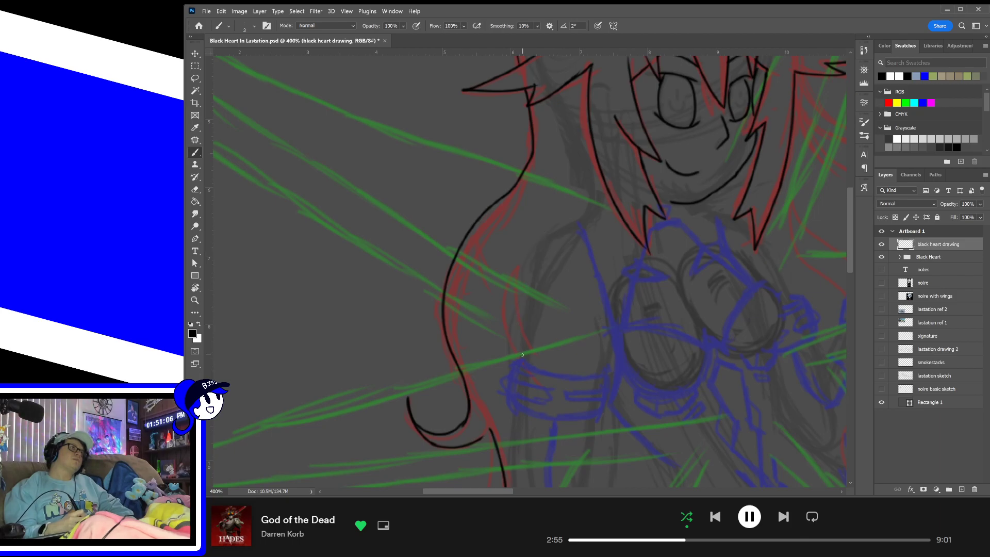
{"action": "mouse_move", "coordinate": [519, 356]}
{"action": "left_mouse_down"}
{"action": "mouse_move", "coordinate": [528, 298]}
{"action": "mouse_move", "coordinate": [564, 228]}
{"action": "mouse_move", "coordinate": [592, 234]}
{"action": "mouse_move", "coordinate": [569, 227]}
{"action": "mouse_move", "coordinate": [599, 195]}
{"action": "left_mouse_up"}
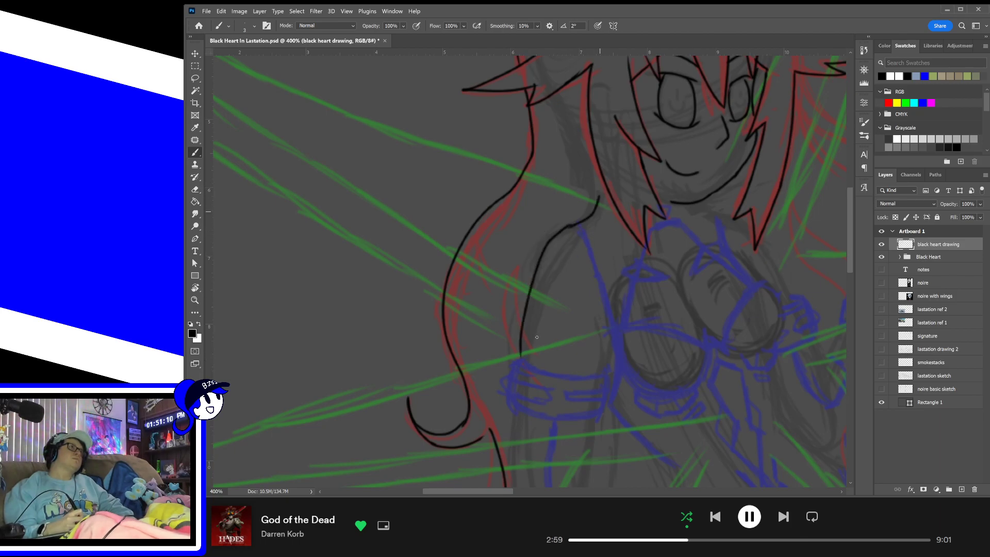
{"action": "key", "text": "ctrl+z"}
{"action": "key", "text": "ctrl+z"}
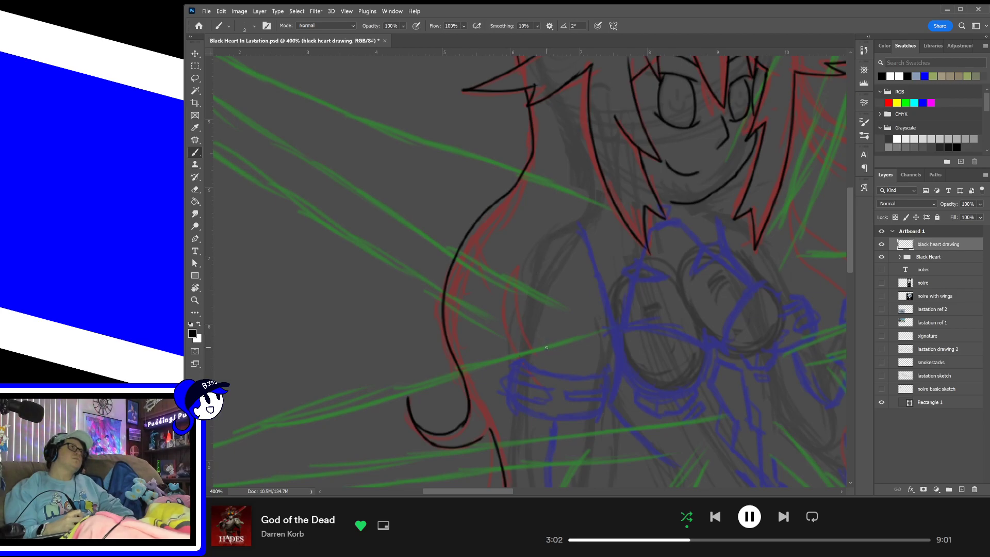
{"action": "mouse_move", "coordinate": [521, 361]}
{"action": "left_mouse_down"}
{"action": "mouse_move", "coordinate": [537, 247]}
{"action": "mouse_move", "coordinate": [599, 197]}
{"action": "left_mouse_up"}
{"action": "key", "text": "ctrl+z"}
{"action": "mouse_move", "coordinate": [529, 298]}
{"action": "left_mouse_down"}
{"action": "mouse_move", "coordinate": [542, 251]}
{"action": "mouse_move", "coordinate": [589, 220]}
{"action": "mouse_move", "coordinate": [605, 189]}
{"action": "left_mouse_up"}
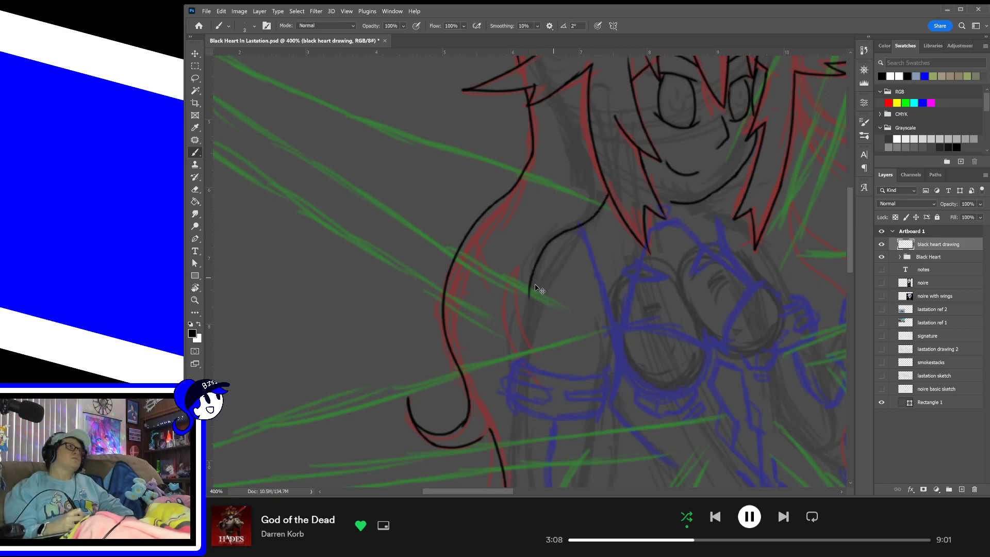
{"action": "key", "text": "ctrl+z"}
{"action": "mouse_move", "coordinate": [527, 295]}
{"action": "left_mouse_down"}
{"action": "mouse_move", "coordinate": [531, 256]}
{"action": "mouse_move", "coordinate": [598, 189]}
{"action": "left_mouse_up"}
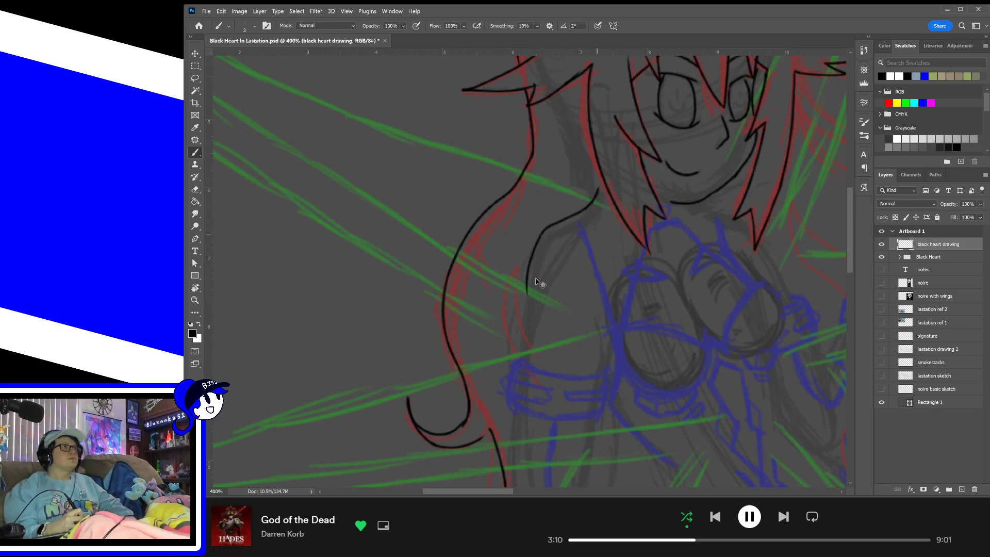
{"action": "key", "text": "ctrl+z"}
{"action": "mouse_move", "coordinate": [530, 295]}
{"action": "left_mouse_down"}
{"action": "mouse_move", "coordinate": [560, 226]}
{"action": "mouse_move", "coordinate": [601, 191]}
{"action": "mouse_move", "coordinate": [638, 265]}
{"action": "mouse_move", "coordinate": [619, 316]}
{"action": "mouse_move", "coordinate": [593, 318]}
{"action": "left_mouse_up"}
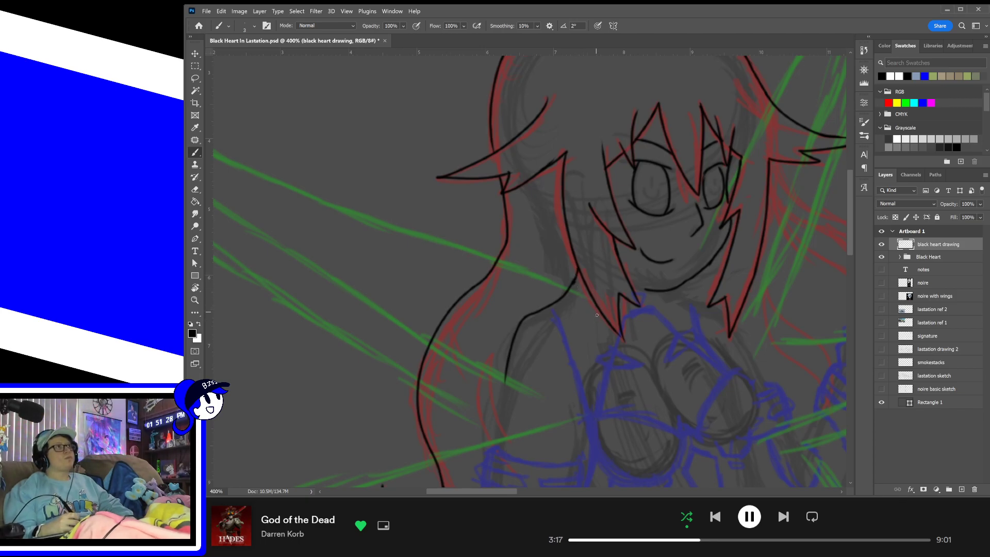
- Ink the top edge and the pointed outer side of the armband on the left-hand arm
{"action": "left_click_drag", "start_coordinate": [670, 332], "coordinate": [640, 199]}
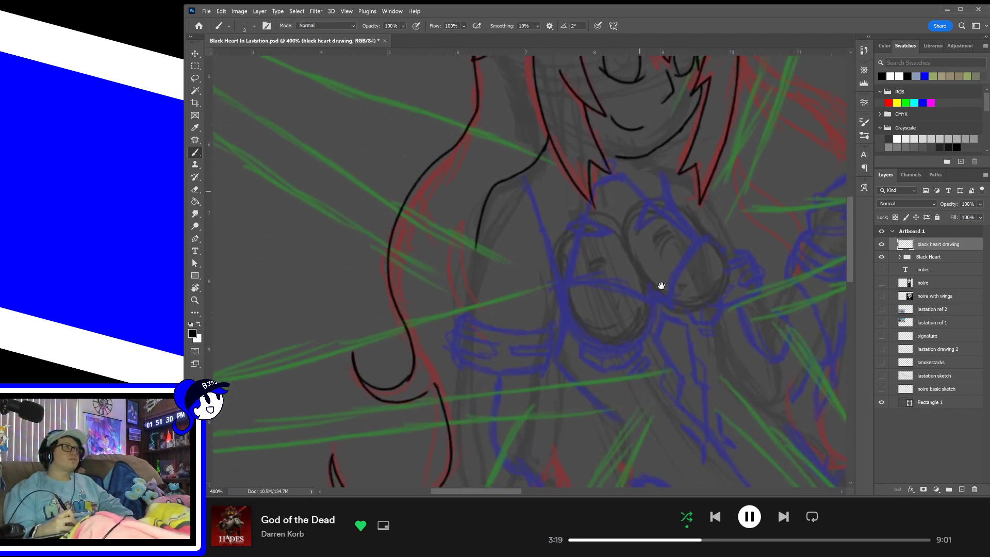
{"action": "left_click_drag", "start_coordinate": [634, 314], "coordinate": [687, 269]}
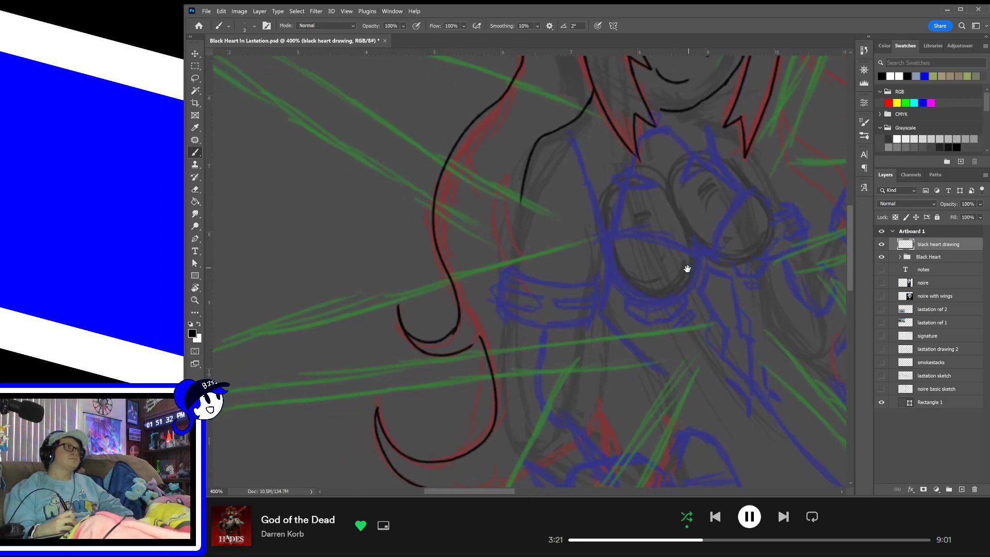
{"action": "mouse_move", "coordinate": [500, 316]}
{"action": "left_mouse_down"}
{"action": "mouse_move", "coordinate": [507, 269]}
{"action": "mouse_move", "coordinate": [567, 283]}
{"action": "mouse_move", "coordinate": [522, 194]}
{"action": "left_mouse_up"}
{"action": "key", "text": "ctrl+z"}
- Ink the outer upper-arm line joining the left-hand shoulder curve to the armband's top corner
{"action": "left_click_drag", "start_coordinate": [506, 271], "coordinate": [525, 195]}
{"action": "key", "text": "ctrl+z"}
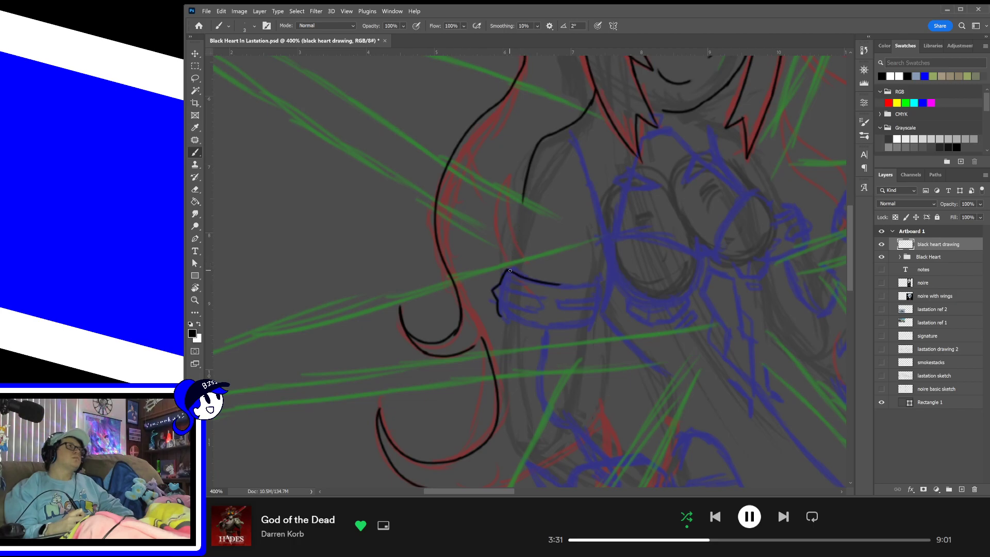
{"action": "left_click_drag", "start_coordinate": [509, 270], "coordinate": [522, 193]}
{"action": "key", "text": "ctrl+z"}
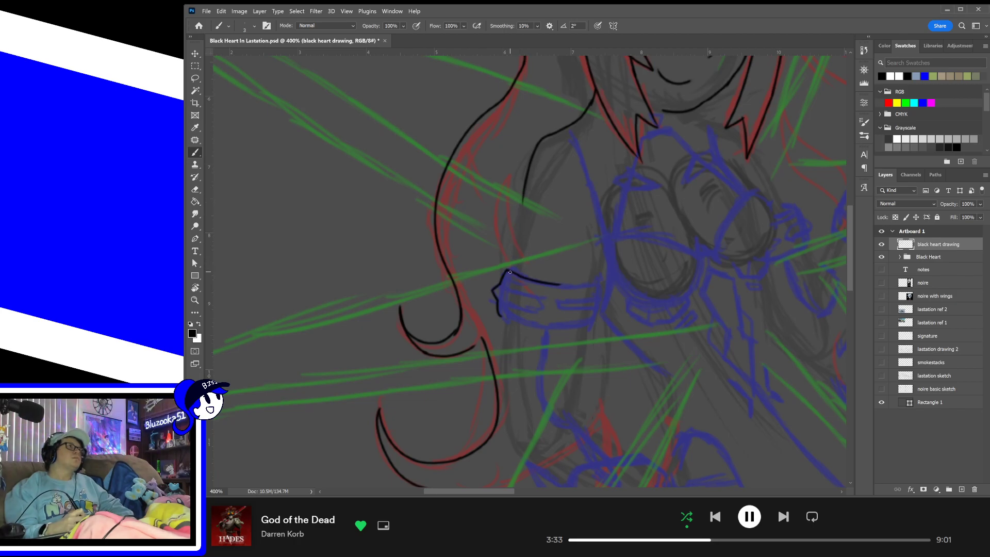
{"action": "left_click_drag", "start_coordinate": [509, 271], "coordinate": [525, 190]}
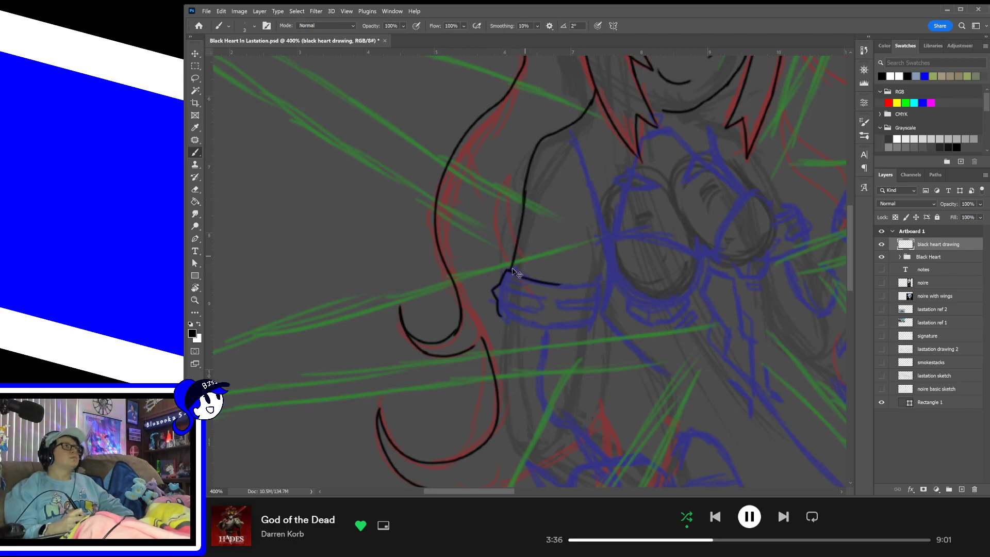
{"action": "key", "text": "ctrl+z"}
{"action": "left_click_drag", "start_coordinate": [509, 270], "coordinate": [521, 190]}
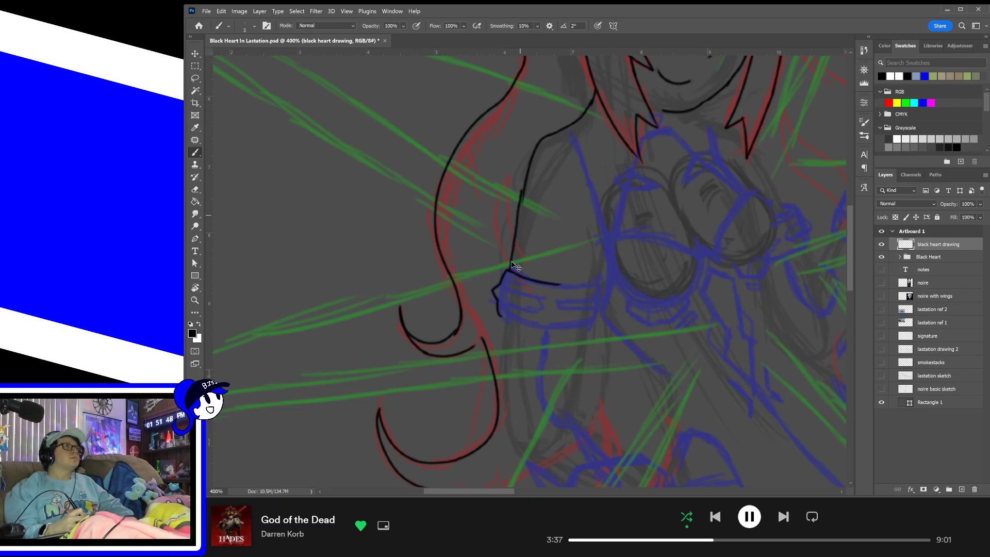
{"action": "key", "text": "ctrl+z"}
{"action": "left_click_drag", "start_coordinate": [509, 271], "coordinate": [528, 191]}
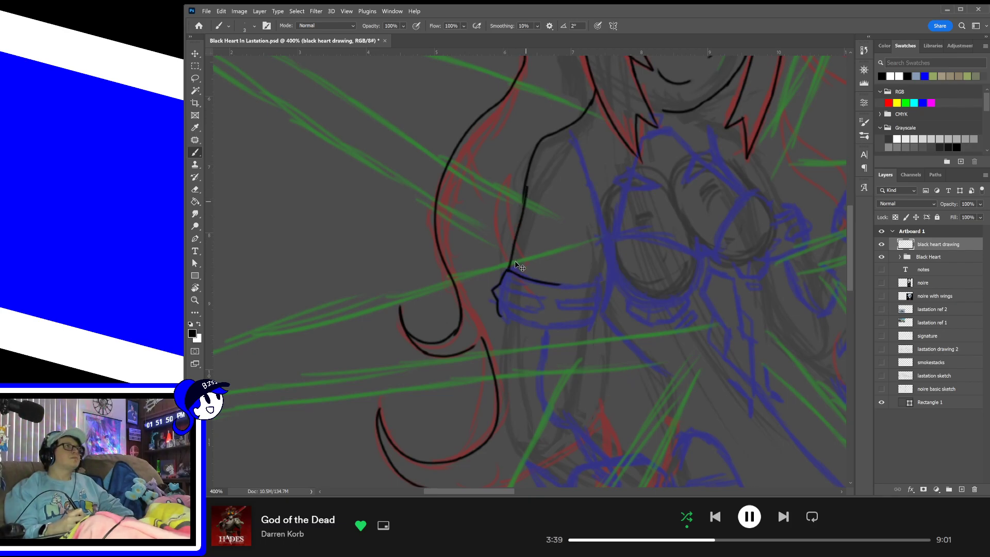
{"action": "key", "text": "ctrl+z"}
{"action": "left_click_drag", "start_coordinate": [509, 271], "coordinate": [525, 199]}
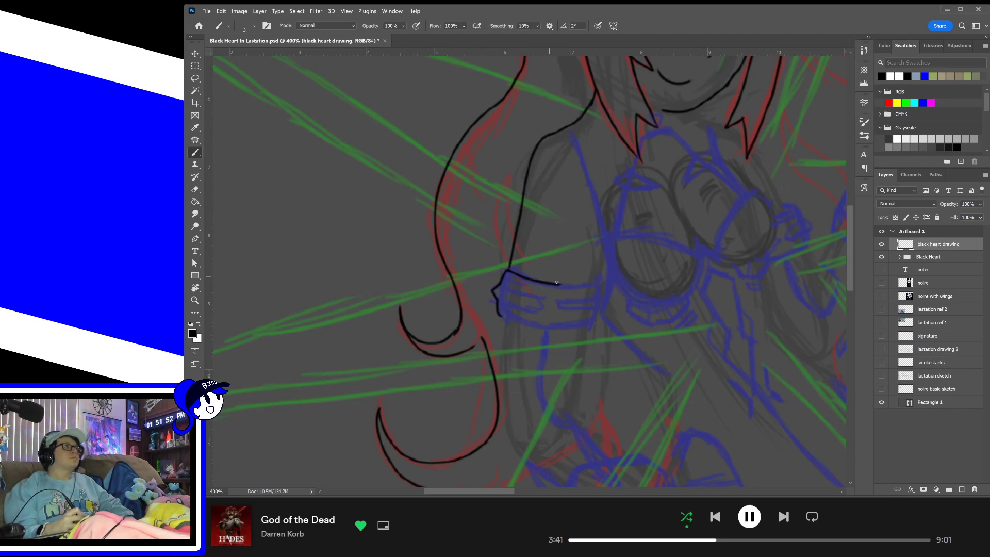
{"action": "left_click_drag", "start_coordinate": [597, 289], "coordinate": [601, 173]}
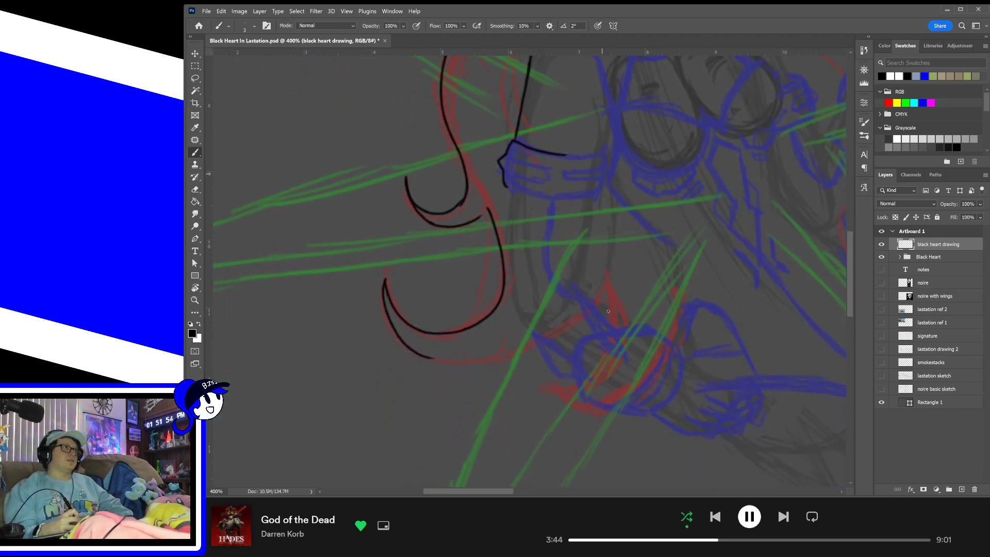
{"action": "left_click_drag", "start_coordinate": [613, 329], "coordinate": [593, 381]}
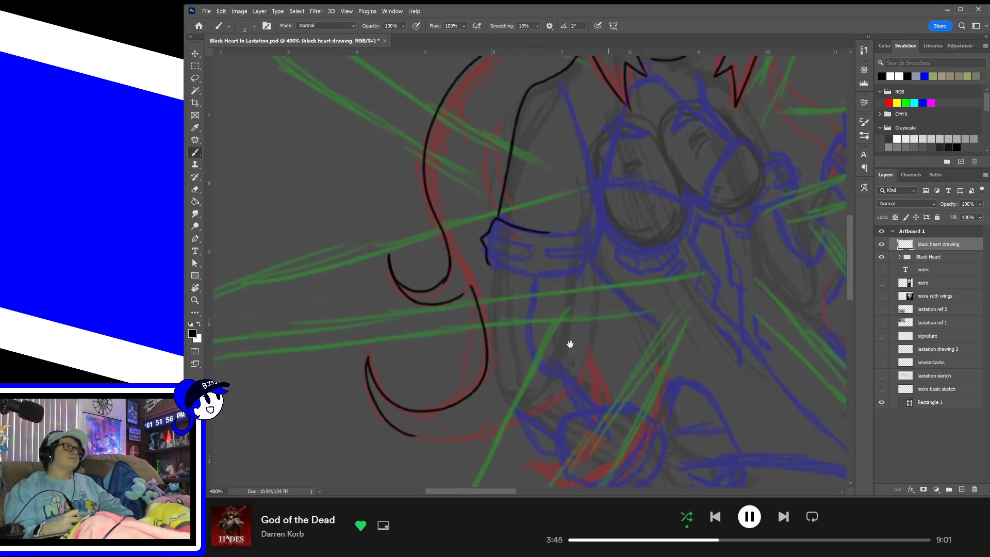
- Ink the armband's bottom edge on the left-hand arm as a single curve from its outer side toward the body
{"action": "left_click_drag", "start_coordinate": [488, 302], "coordinate": [571, 304]}
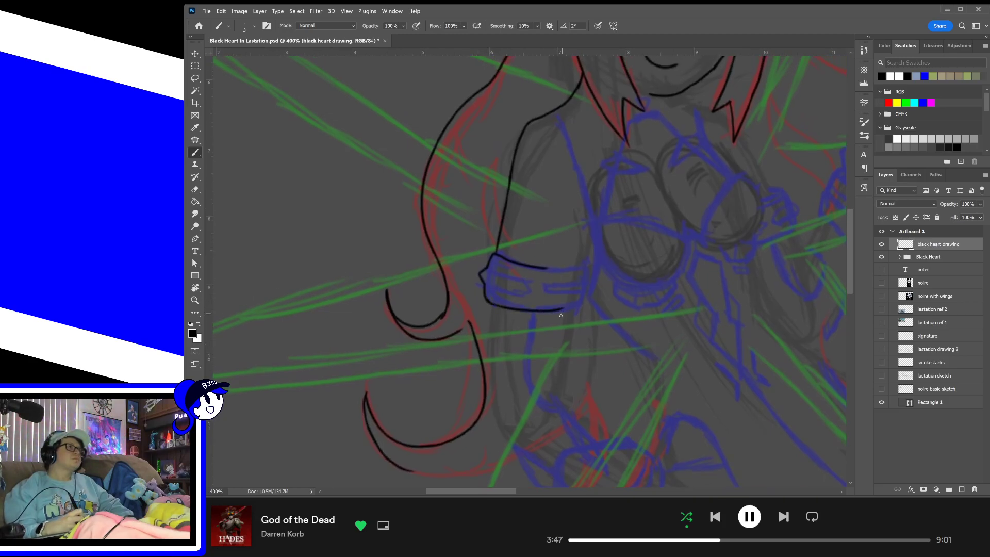
{"action": "key", "text": "ctrl+z"}
{"action": "left_click_drag", "start_coordinate": [487, 301], "coordinate": [562, 303]}
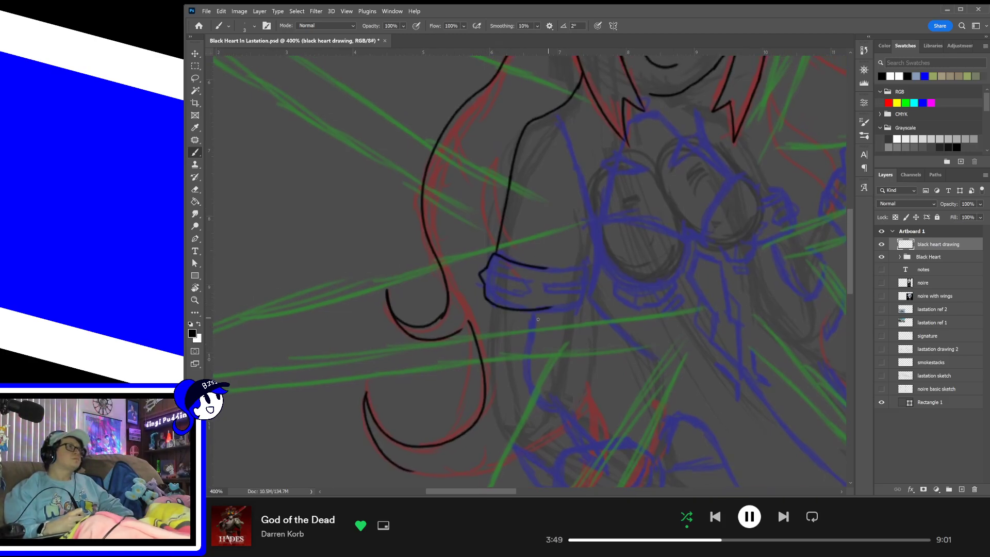
- Ink the outer forearm line from the armband's bottom edge down and around toward the wrist as one continuous curve
{"action": "left_click_drag", "start_coordinate": [492, 309], "coordinate": [488, 360]}
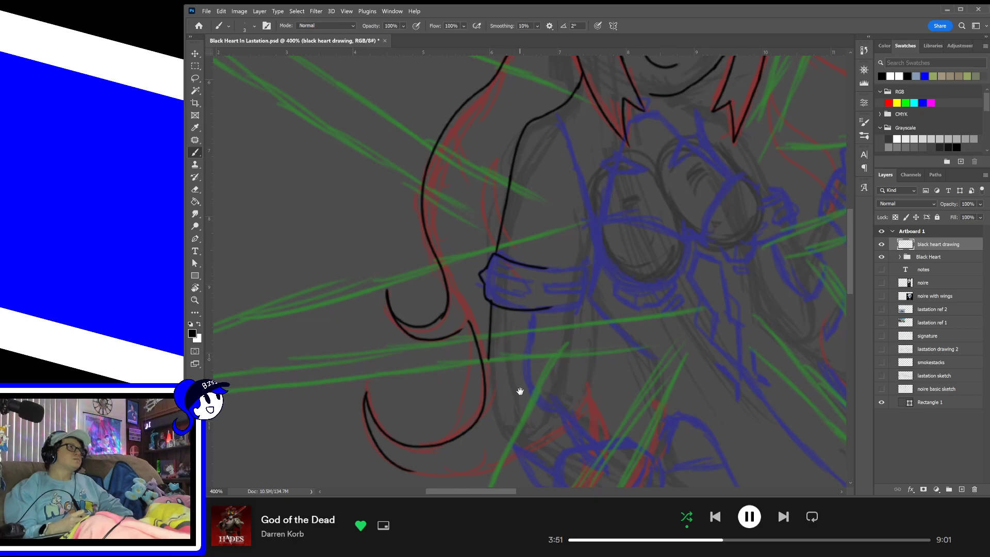
{"action": "left_click_drag", "start_coordinate": [520, 391], "coordinate": [505, 340]}
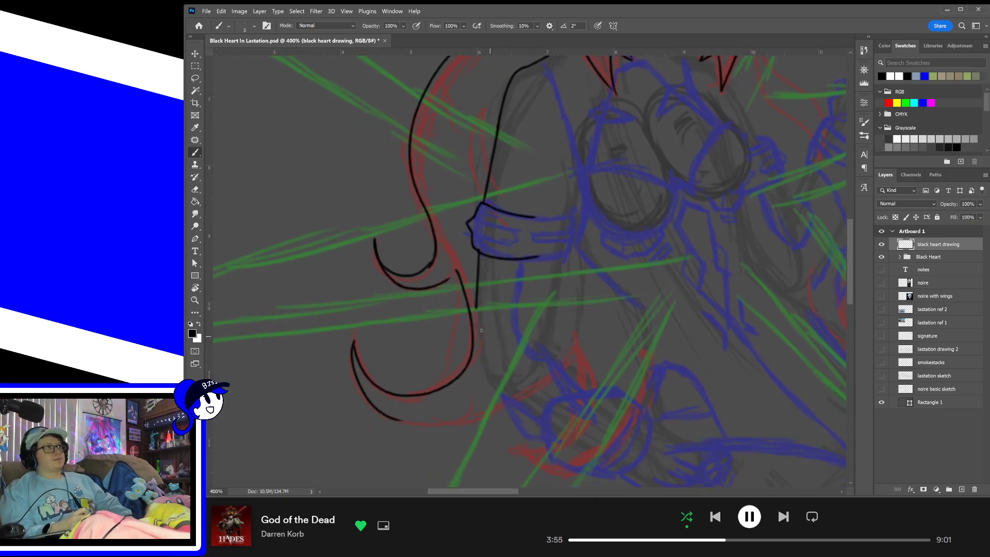
{"action": "key", "text": "ctrl+z"}
{"action": "left_click_drag", "start_coordinate": [480, 253], "coordinate": [478, 321]}
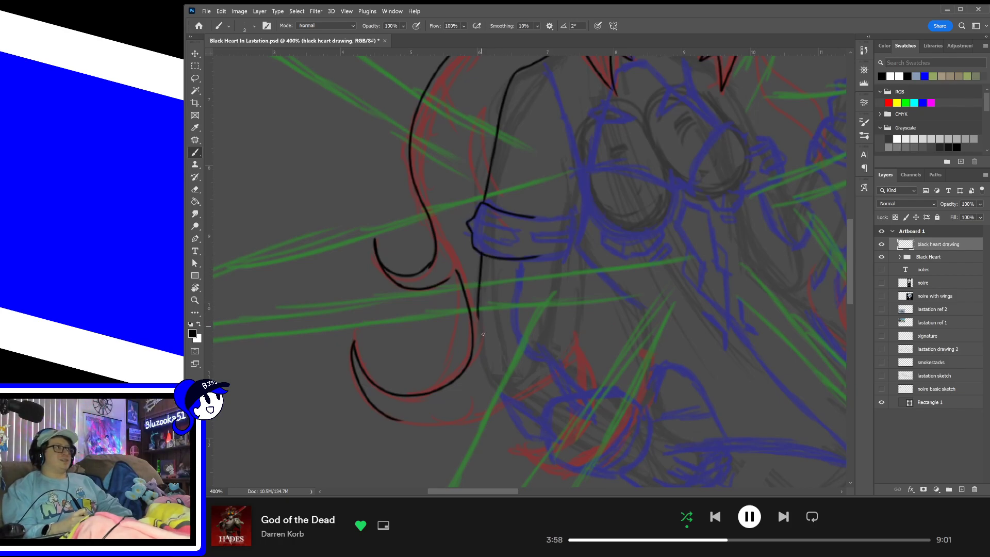
{"action": "left_click_drag", "start_coordinate": [508, 399], "coordinate": [480, 339]}
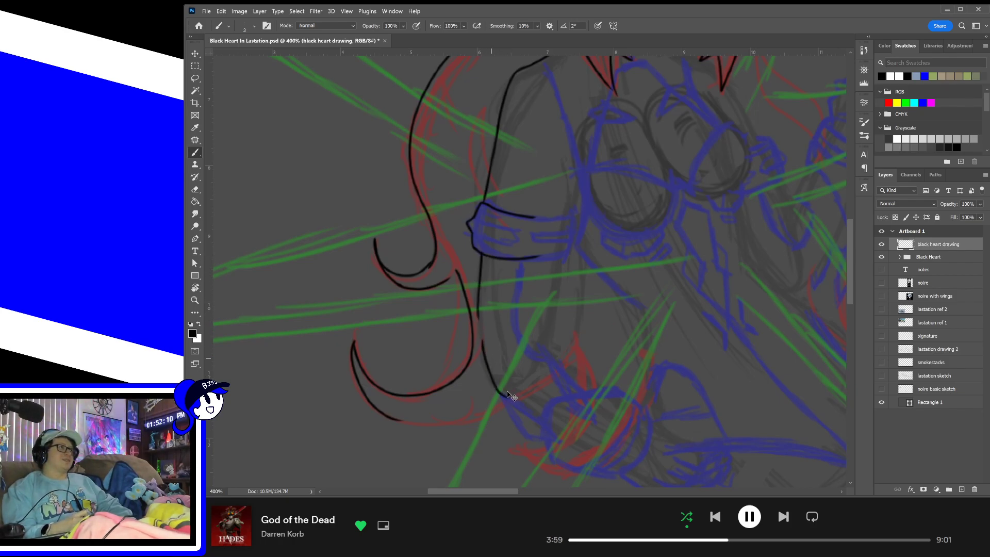
{"action": "key", "text": "ctrl+z"}
{"action": "mouse_move", "coordinate": [514, 400]}
{"action": "left_mouse_down"}
{"action": "mouse_move", "coordinate": [478, 344]}
{"action": "mouse_move", "coordinate": [481, 357]}
{"action": "left_mouse_up"}
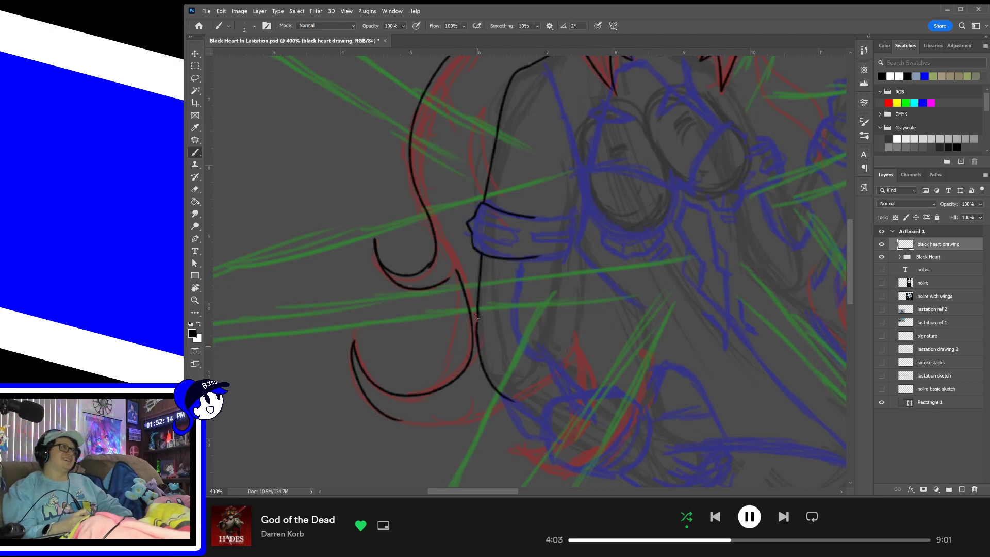
{"action": "key", "text": "ctrl+z"}
{"action": "left_click_drag", "start_coordinate": [479, 344], "coordinate": [478, 310]}
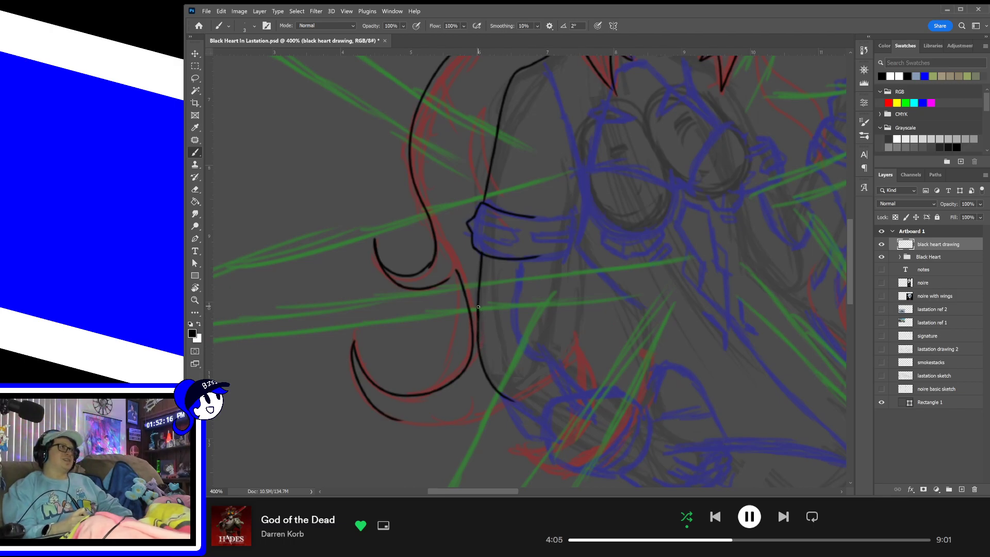
- Ink the left side, top edge and bottom edge of the rounded shape at the end of the left-hand arm
{"action": "left_click_drag", "start_coordinate": [527, 359], "coordinate": [497, 303]}
{"action": "mouse_move", "coordinate": [542, 384]}
{"action": "left_mouse_down"}
{"action": "mouse_move", "coordinate": [527, 343]}
{"action": "mouse_move", "coordinate": [498, 333]}
{"action": "mouse_move", "coordinate": [549, 293]}
{"action": "left_mouse_up"}
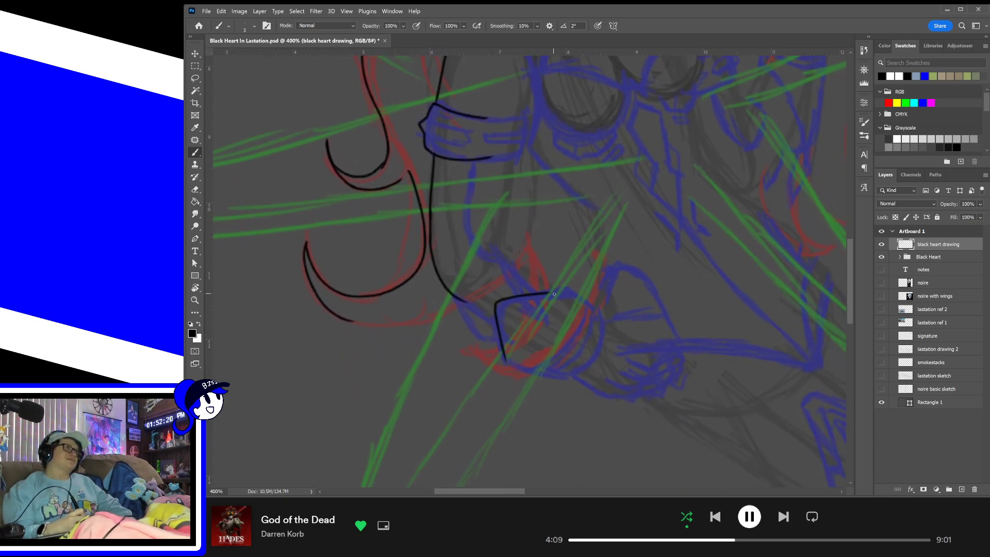
{"action": "mouse_move", "coordinate": [505, 360]}
{"action": "left_mouse_down"}
{"action": "mouse_move", "coordinate": [555, 376]}
{"action": "mouse_move", "coordinate": [599, 338]}
{"action": "mouse_move", "coordinate": [597, 312]}
{"action": "left_mouse_up"}
{"action": "key", "text": "ctrl+z"}
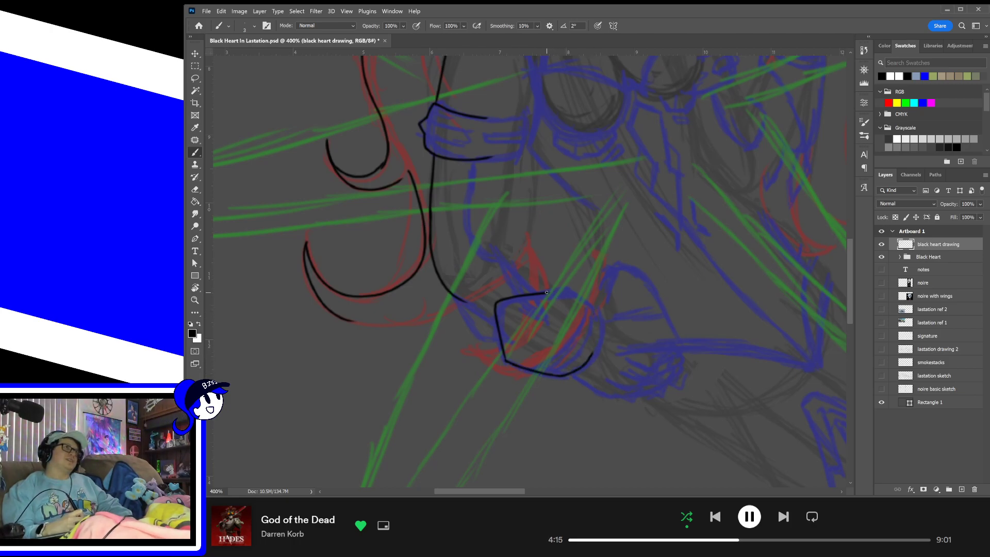
- Extend the rounded shape's top edge to its upper corner and close its right-hand side with a smooth curve
{"action": "mouse_move", "coordinate": [547, 292]}
{"action": "left_mouse_down"}
{"action": "mouse_move", "coordinate": [572, 289]}
{"action": "mouse_move", "coordinate": [600, 329]}
{"action": "mouse_move", "coordinate": [595, 365]}
{"action": "left_mouse_up"}
{"action": "key", "text": "ctrl+z"}
{"action": "key", "text": "ctrl+z"}
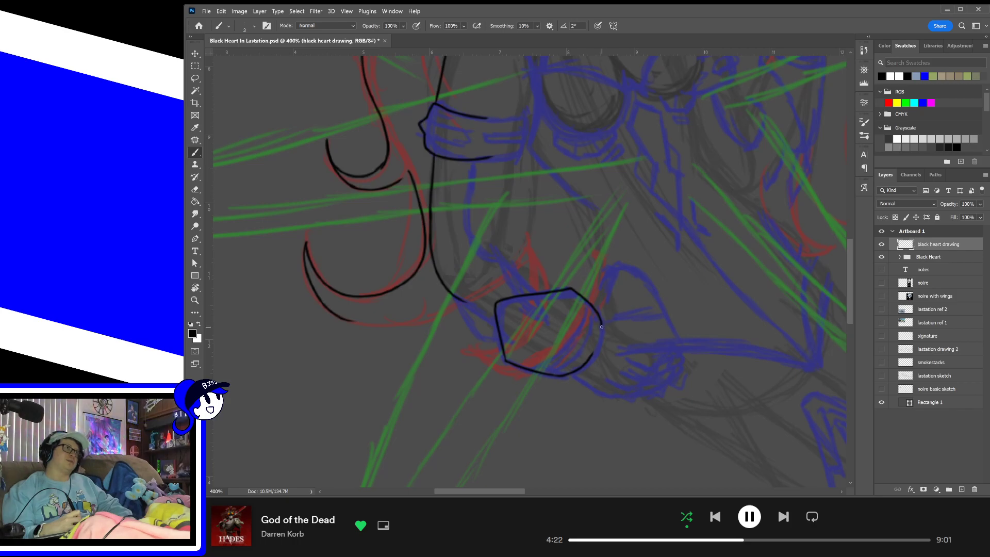
{"action": "left_click_drag", "start_coordinate": [601, 327], "coordinate": [589, 358]}
{"action": "key", "text": "ctrl+z"}
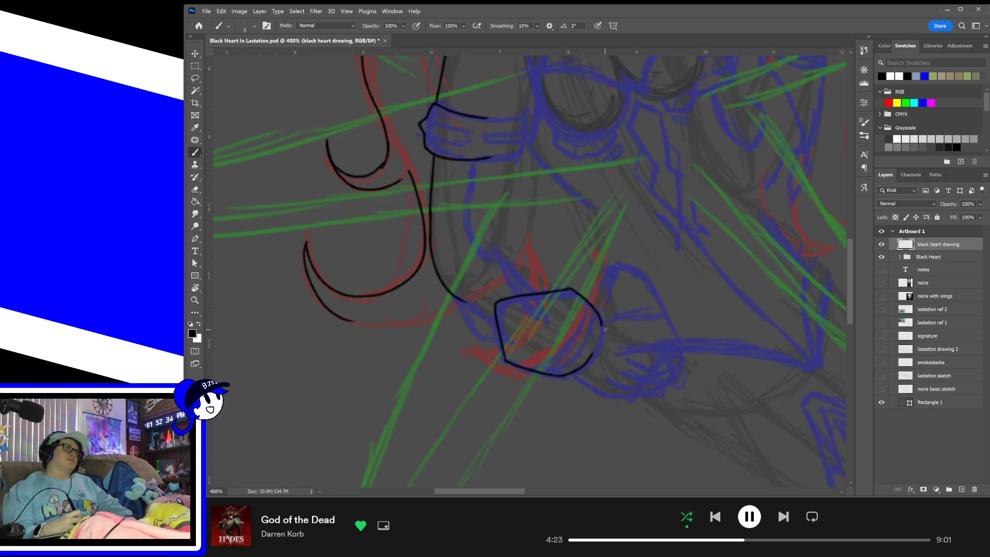
{"action": "left_click_drag", "start_coordinate": [601, 322], "coordinate": [592, 361]}
{"action": "key", "text": "ctrl+z"}
{"action": "left_click_drag", "start_coordinate": [601, 323], "coordinate": [586, 364]}
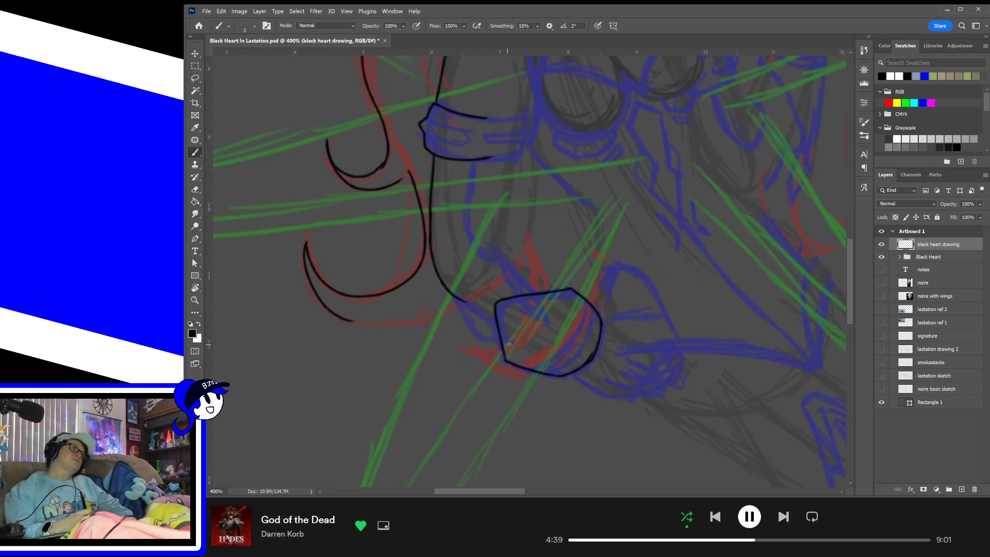
- Ink two pointed glove spikes overlapping the upper-left part of the rounded shape at the wrist
{"action": "mouse_move", "coordinate": [516, 341]}
{"action": "left_mouse_down"}
{"action": "mouse_move", "coordinate": [486, 339]}
{"action": "mouse_move", "coordinate": [462, 297]}
{"action": "mouse_move", "coordinate": [509, 339]}
{"action": "mouse_move", "coordinate": [475, 336]}
{"action": "mouse_move", "coordinate": [454, 294]}
{"action": "mouse_move", "coordinate": [510, 347]}
{"action": "mouse_move", "coordinate": [480, 331]}
{"action": "mouse_move", "coordinate": [457, 297]}
{"action": "mouse_move", "coordinate": [514, 344]}
{"action": "mouse_move", "coordinate": [498, 322]}
{"action": "mouse_move", "coordinate": [527, 312]}
{"action": "mouse_move", "coordinate": [494, 242]}
{"action": "mouse_move", "coordinate": [546, 321]}
{"action": "mouse_move", "coordinate": [540, 294]}
{"action": "left_mouse_up"}
{"action": "key", "text": "ctrl+z"}
{"action": "key", "text": "ctrl+z"}
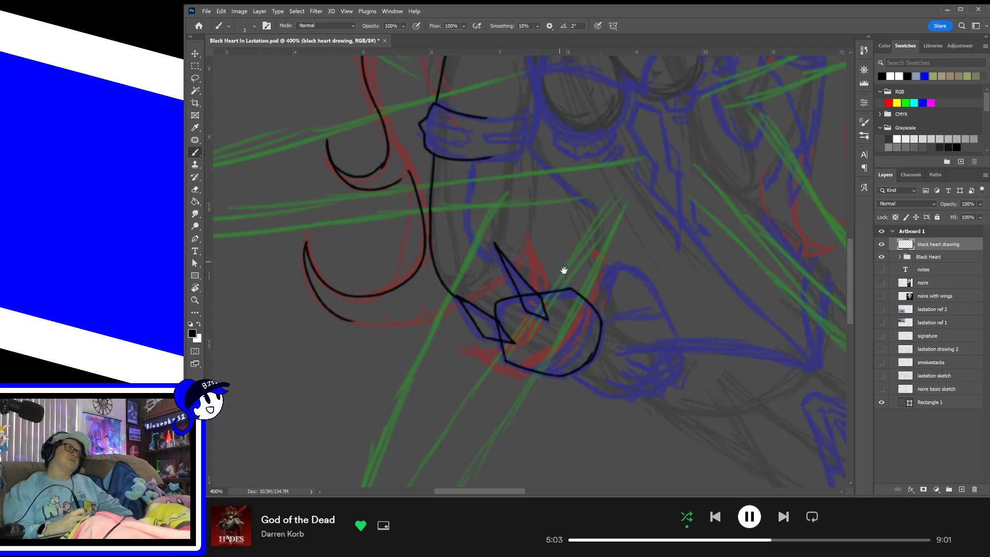
- Ink the line from the upper spike's tip to the rounded shape and the inner forearm line up toward the armband
{"action": "left_click_drag", "start_coordinate": [563, 271], "coordinate": [593, 325]}
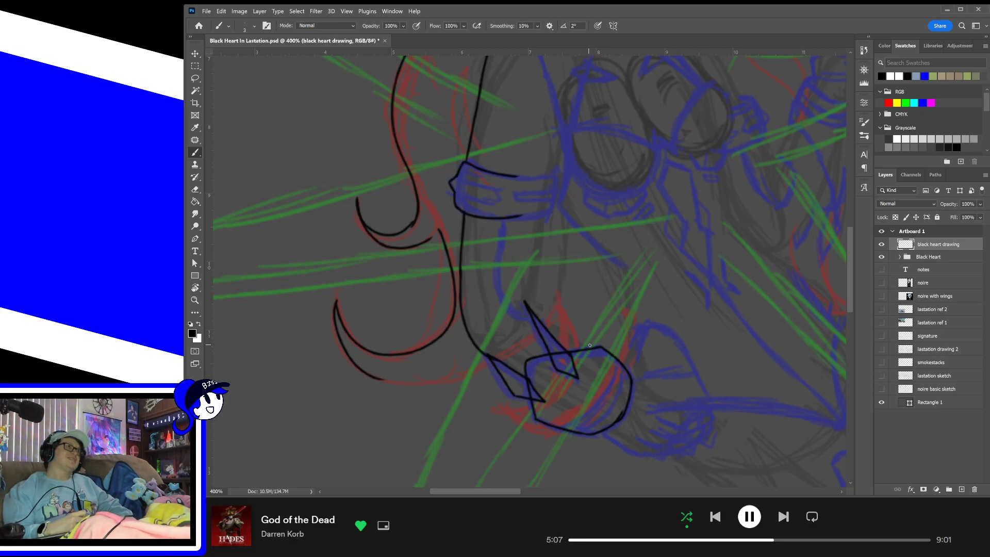
{"action": "left_click_drag", "start_coordinate": [545, 316], "coordinate": [565, 327]}
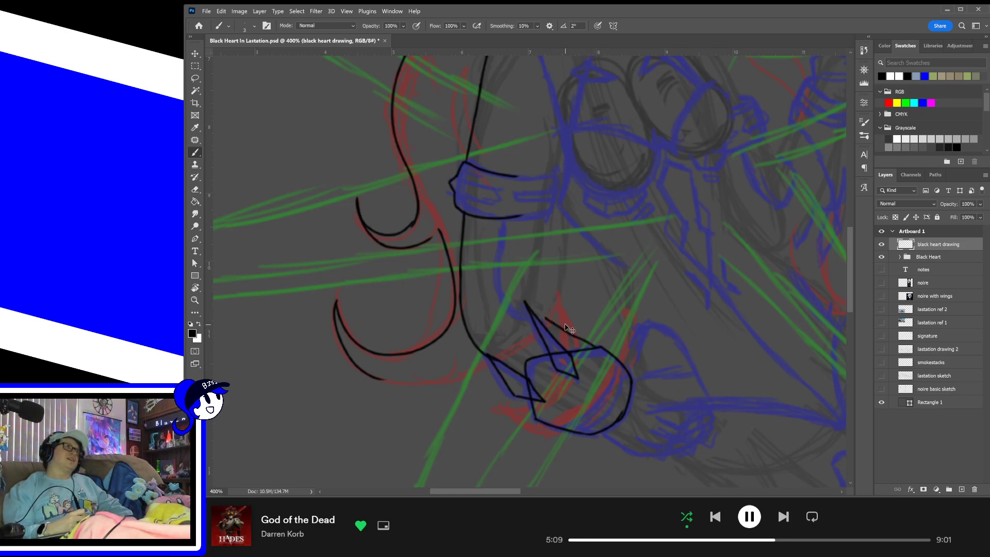
{"action": "key", "text": "ctrl+z"}
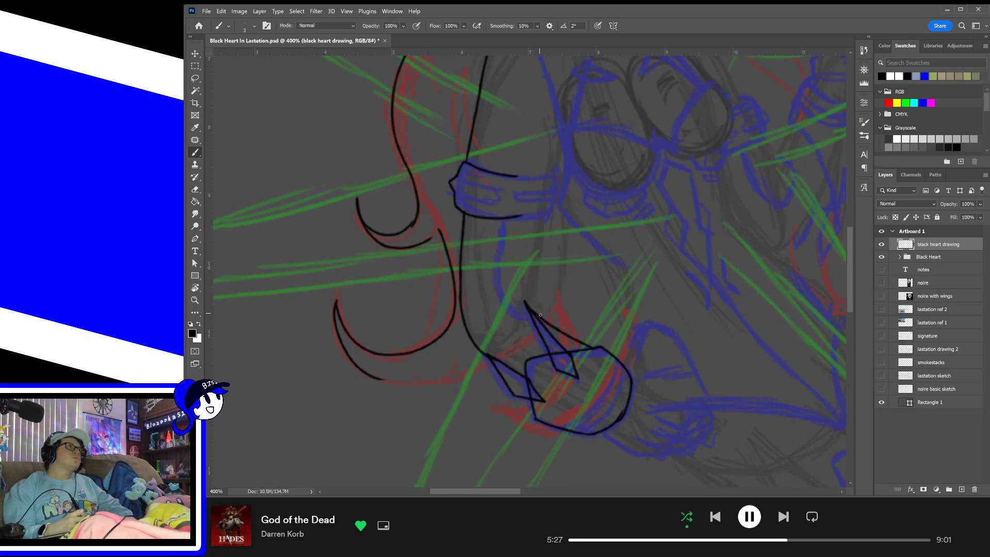
{"action": "left_click_drag", "start_coordinate": [531, 310], "coordinate": [540, 222]}
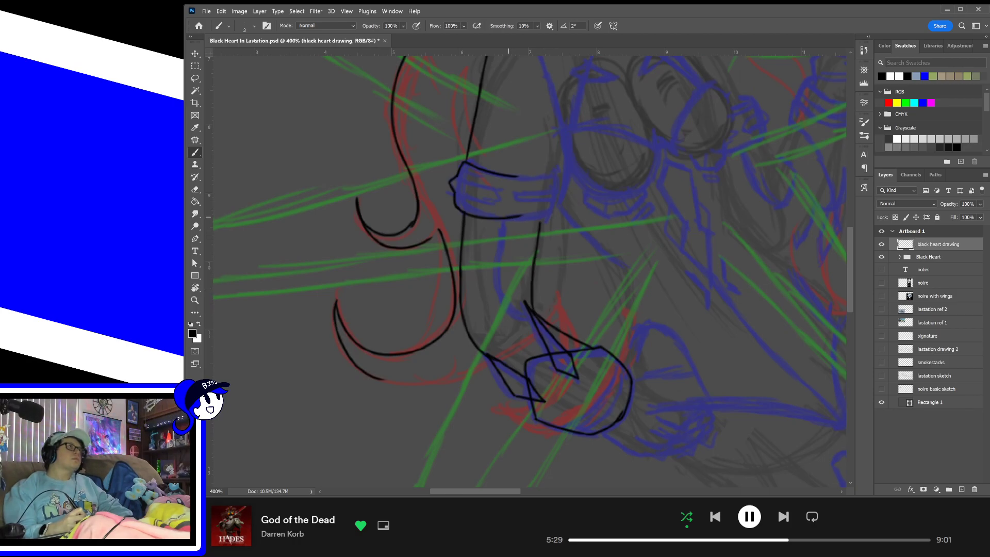
- Ink the armband's pointed inner side and join it to the bottom edge
{"action": "scroll", "coordinate": [596, 309], "scroll_direction": "up", "scroll_amount": 5}
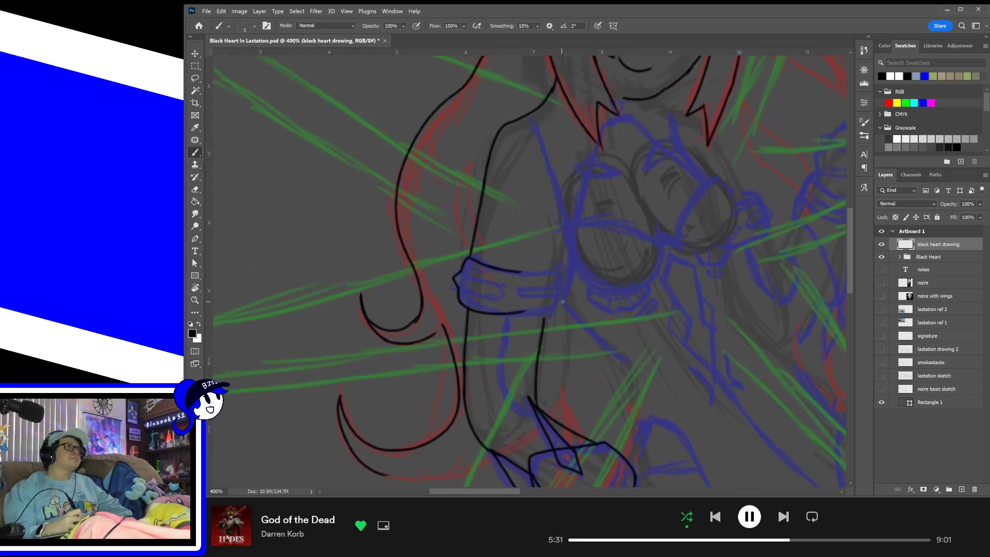
{"action": "left_click_drag", "start_coordinate": [558, 284], "coordinate": [560, 300]}
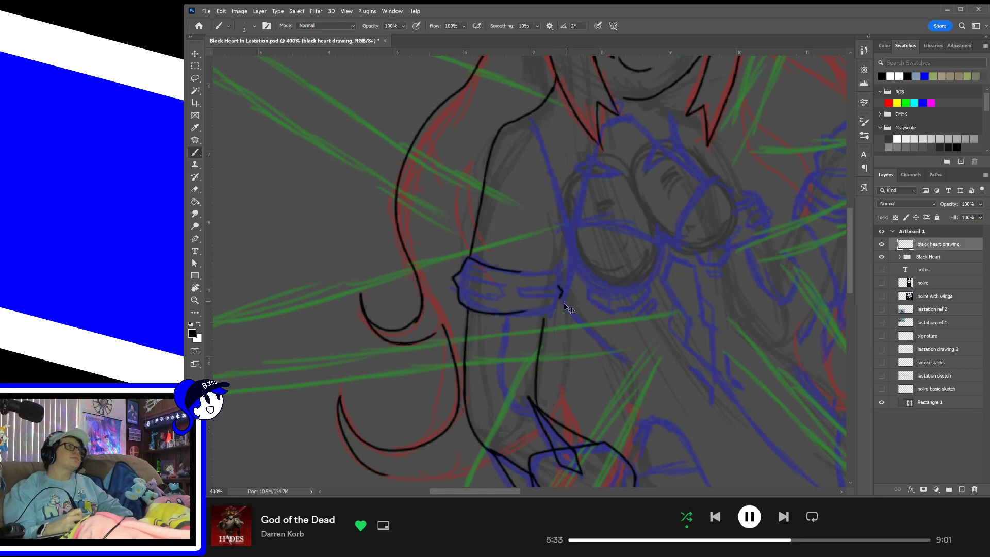
{"action": "key", "text": "ctrl+z"}
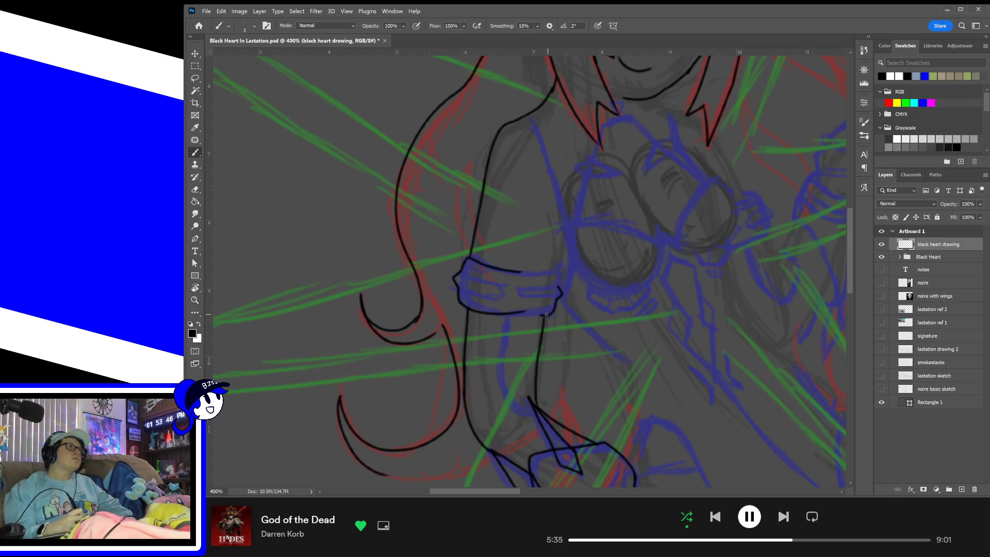
{"action": "key", "text": "ctrl+z"}
- Complete the armband's top edge and ink the two facing slot-shaped details across the band
{"action": "mouse_move", "coordinate": [503, 313]}
{"action": "left_mouse_down"}
{"action": "mouse_move", "coordinate": [549, 313]}
{"action": "mouse_move", "coordinate": [563, 293]}
{"action": "mouse_move", "coordinate": [560, 272]}
{"action": "mouse_move", "coordinate": [518, 273]}
{"action": "left_mouse_up"}
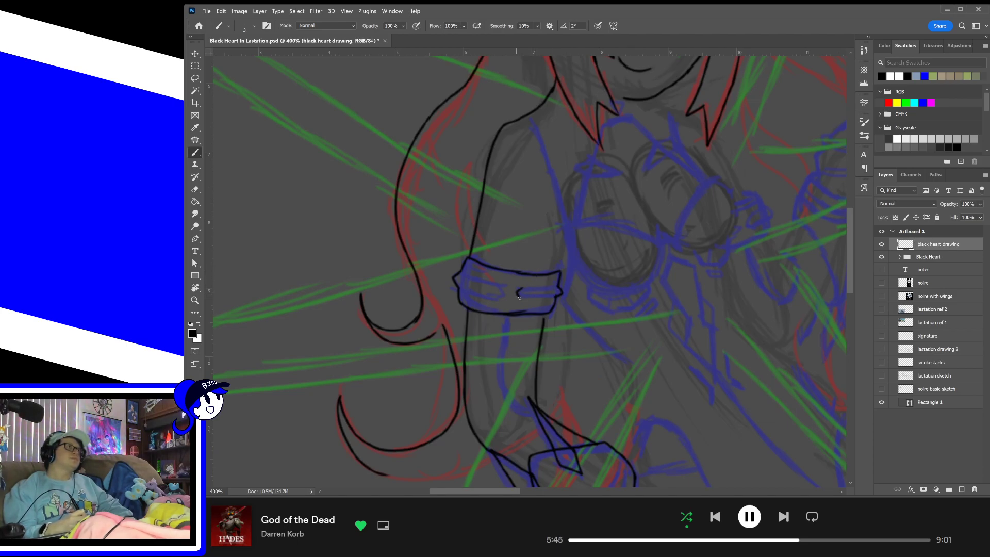
{"action": "mouse_move", "coordinate": [519, 297]}
{"action": "left_mouse_down"}
{"action": "mouse_move", "coordinate": [556, 296]}
{"action": "mouse_move", "coordinate": [523, 289]}
{"action": "mouse_move", "coordinate": [561, 288]}
{"action": "left_mouse_up"}
{"action": "mouse_move", "coordinate": [461, 274]}
{"action": "left_mouse_down"}
{"action": "mouse_move", "coordinate": [498, 282]}
{"action": "mouse_move", "coordinate": [503, 290]}
{"action": "mouse_move", "coordinate": [457, 287]}
{"action": "mouse_move", "coordinate": [504, 292]}
{"action": "left_mouse_up"}
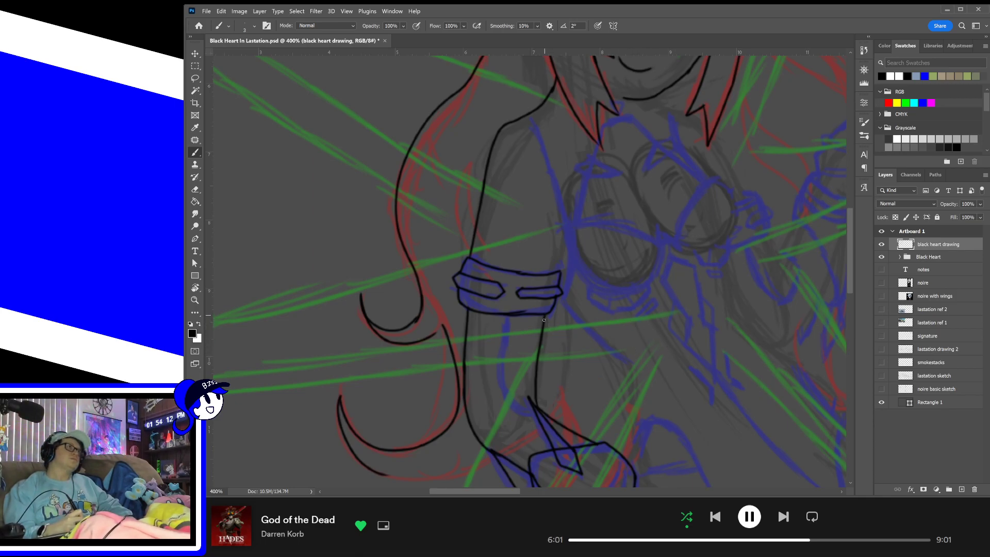
- Ink the curved body line from the armband's inner point down to just above the rounded shape at the wrist
{"action": "mouse_move", "coordinate": [579, 289]}
{"action": "left_mouse_down"}
{"action": "mouse_move", "coordinate": [554, 334]}
{"action": "mouse_move", "coordinate": [581, 387]}
{"action": "left_mouse_up"}
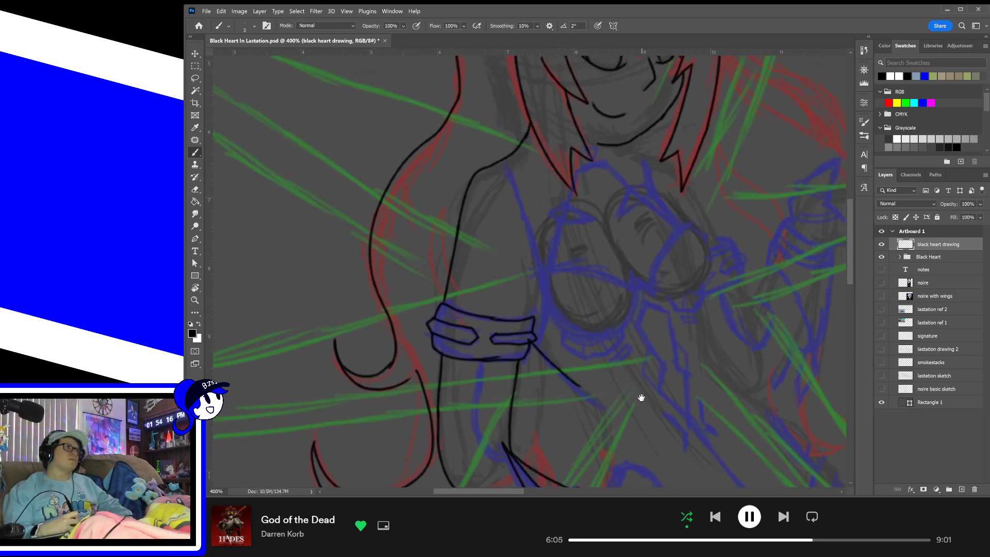
{"action": "left_click_drag", "start_coordinate": [641, 398], "coordinate": [574, 258]}
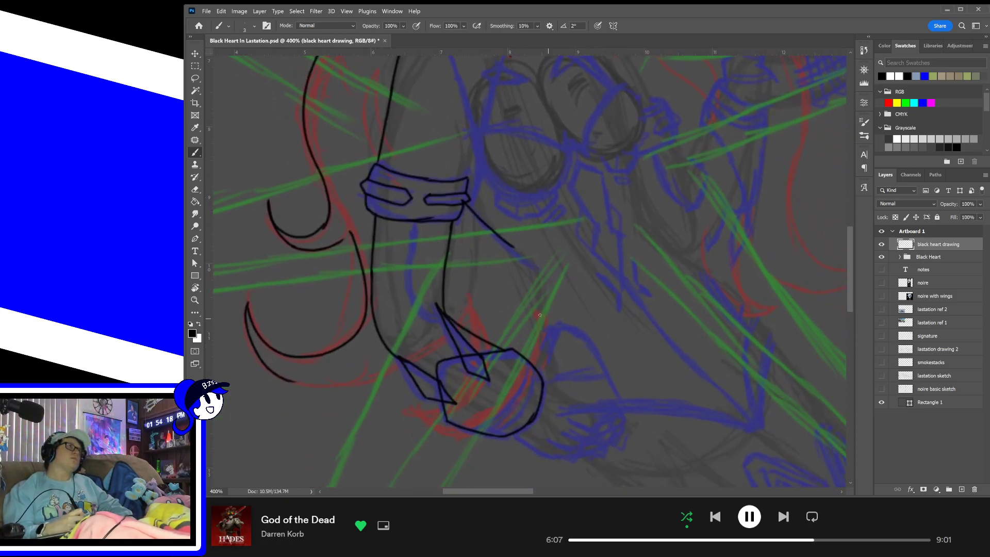
{"action": "left_click_drag", "start_coordinate": [513, 248], "coordinate": [538, 303]}
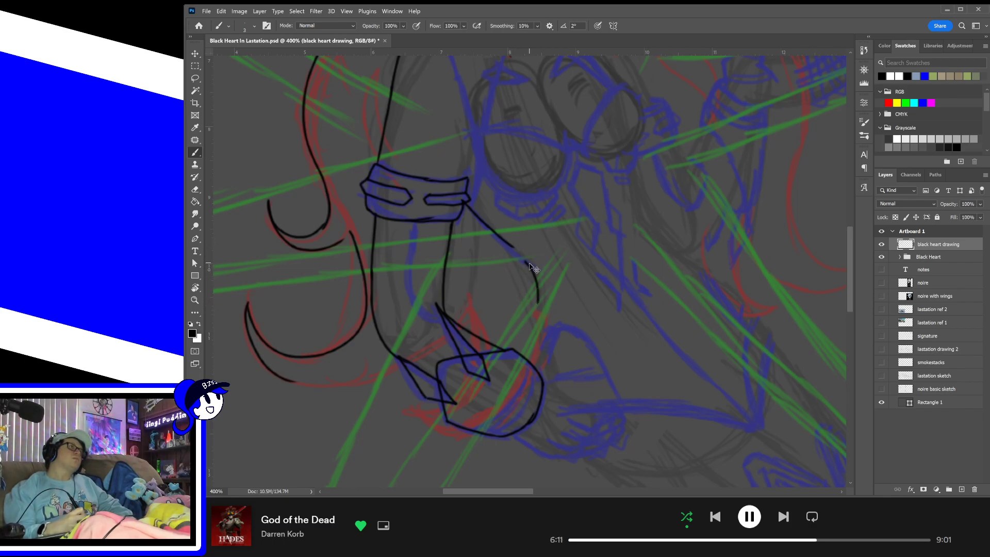
{"action": "key", "text": "ctrl+z"}
{"action": "left_click_drag", "start_coordinate": [511, 247], "coordinate": [537, 298]}
{"action": "key", "text": "ctrl+z"}
{"action": "mouse_move", "coordinate": [511, 246]}
{"action": "left_mouse_down"}
{"action": "mouse_move", "coordinate": [531, 271]}
{"action": "mouse_move", "coordinate": [539, 320]}
{"action": "left_mouse_up"}
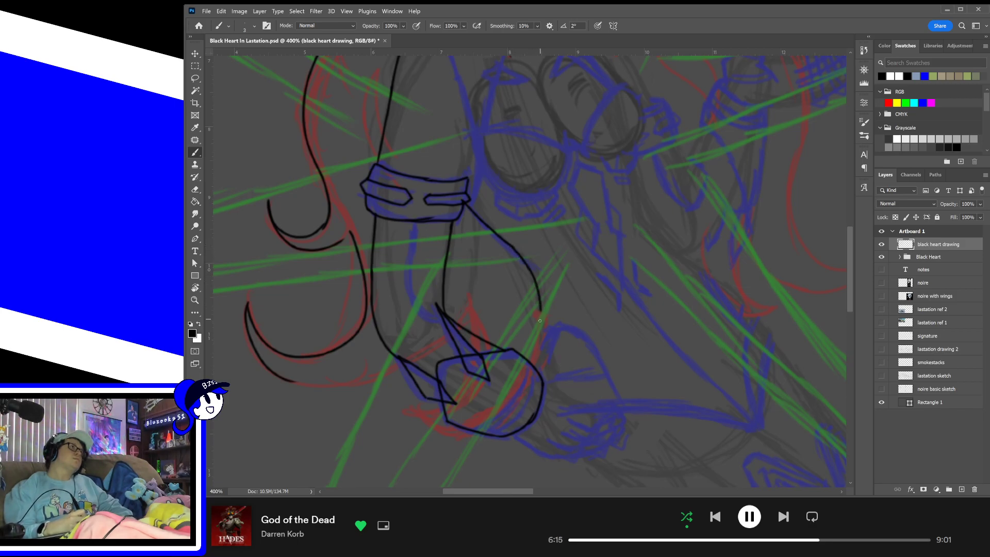
- Compare the whole figure with the noire reference layer, showing it briefly and hiding it again
{"action": "scroll", "coordinate": [593, 276], "scroll_direction": "down", "scroll_amount": 3}
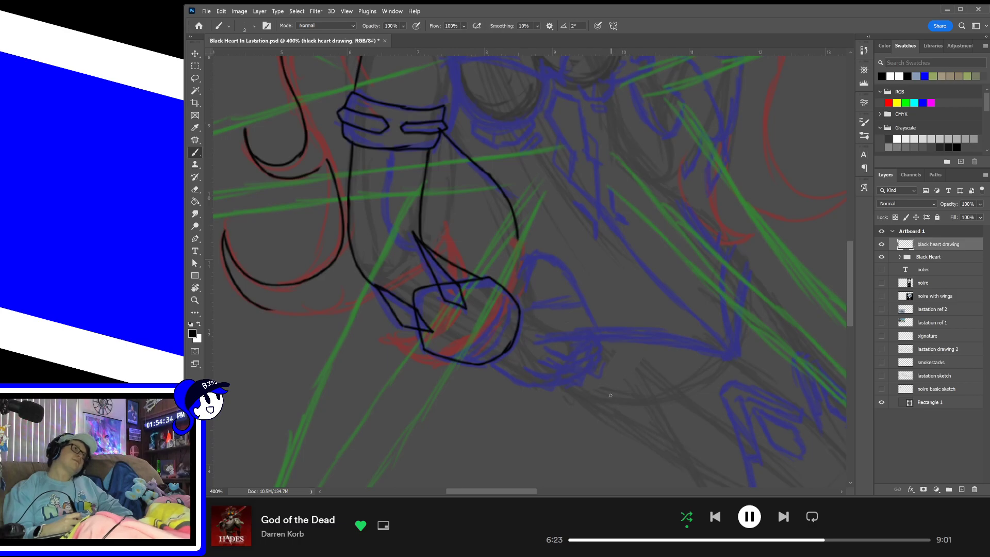
{"action": "key", "text": "ctrl+0"}
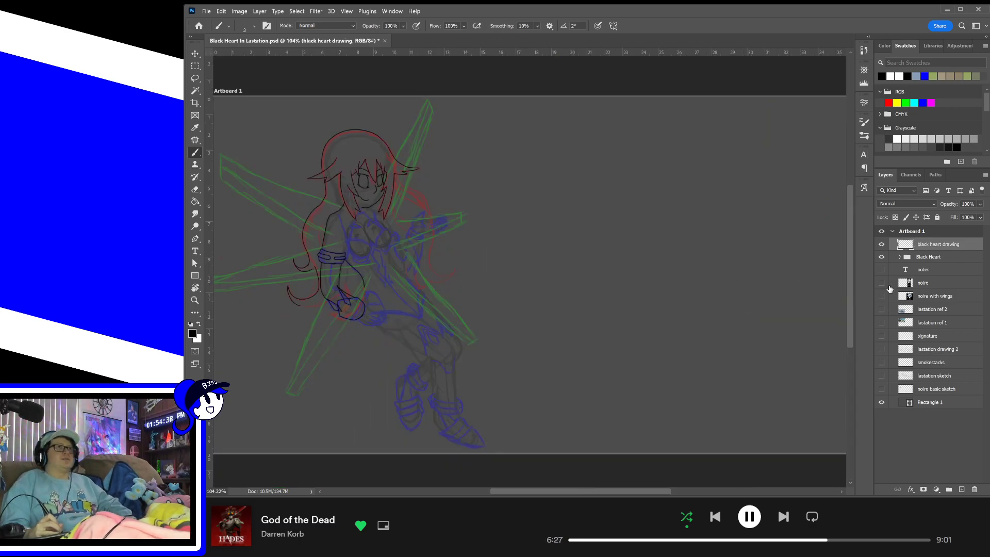
{"action": "left_click", "coordinate": [882, 283]}
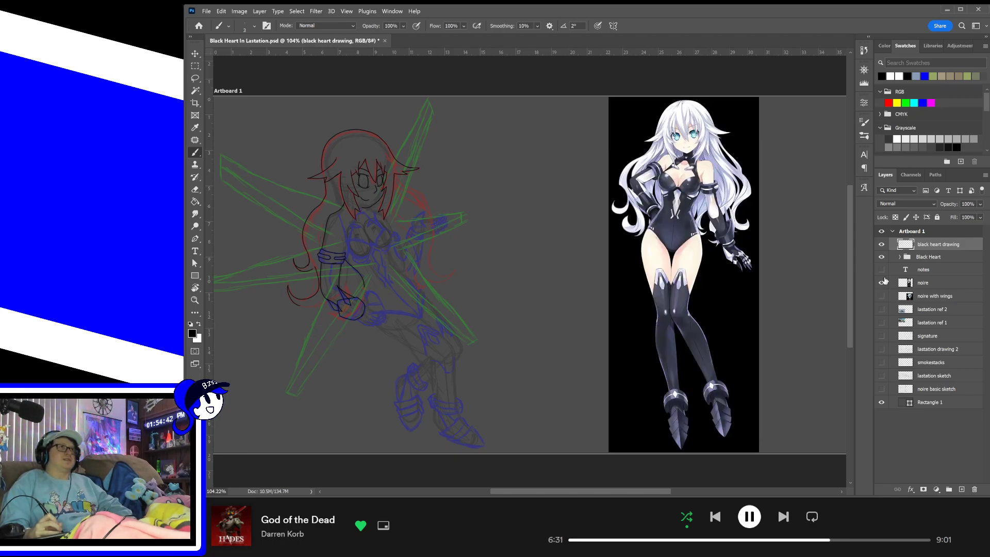
{"action": "left_click", "coordinate": [882, 282]}
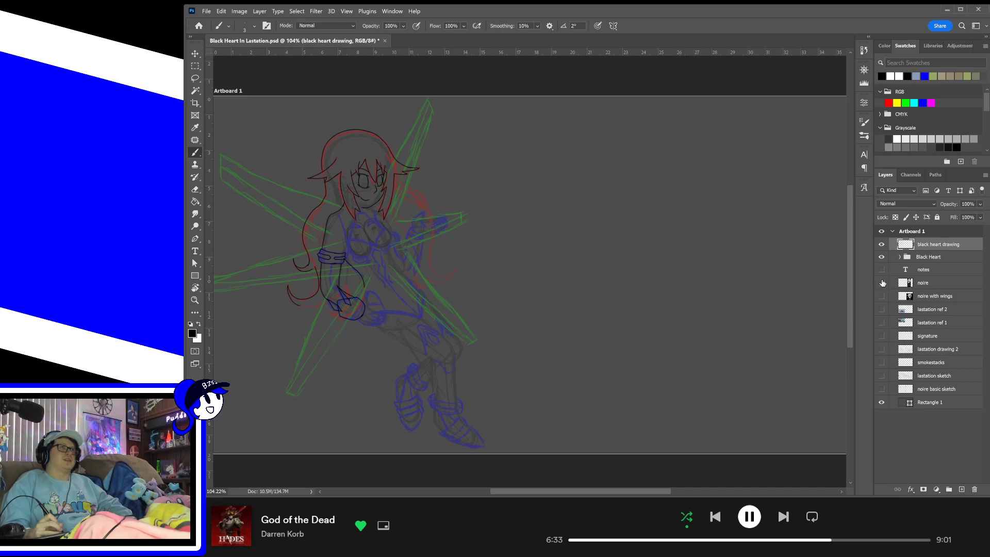
{"action": "left_click", "coordinate": [882, 283]}
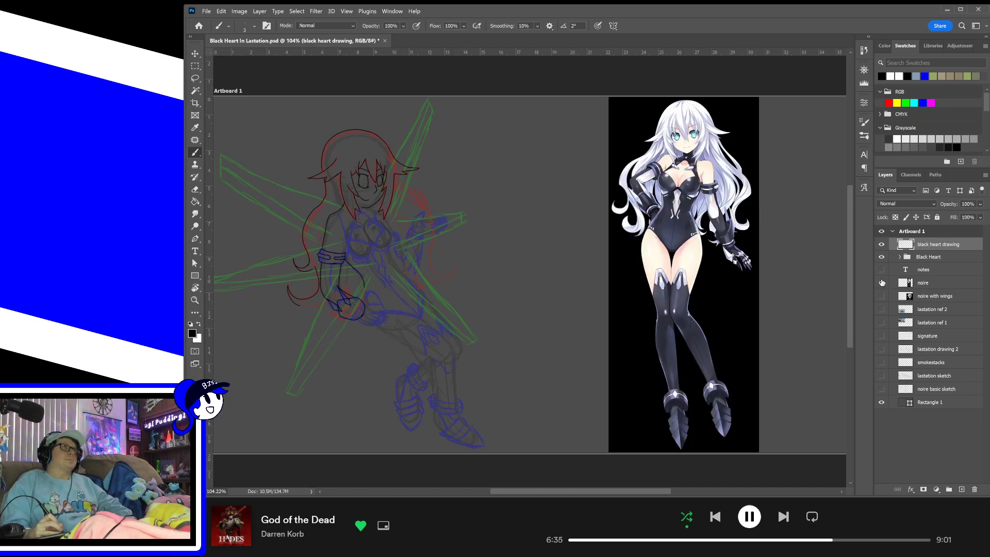
{"action": "left_click", "coordinate": [882, 282]}
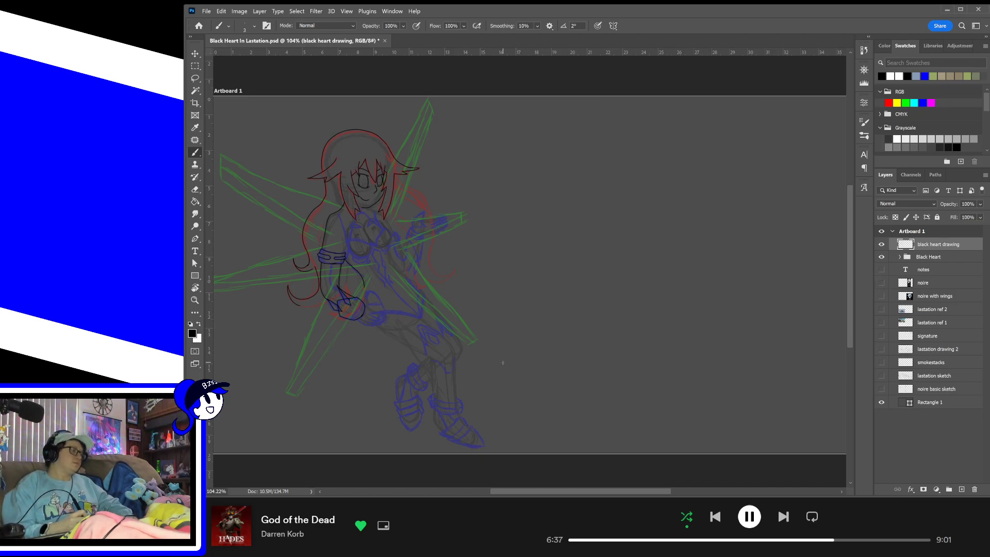
{"action": "key", "text": "ctrl+plus"}
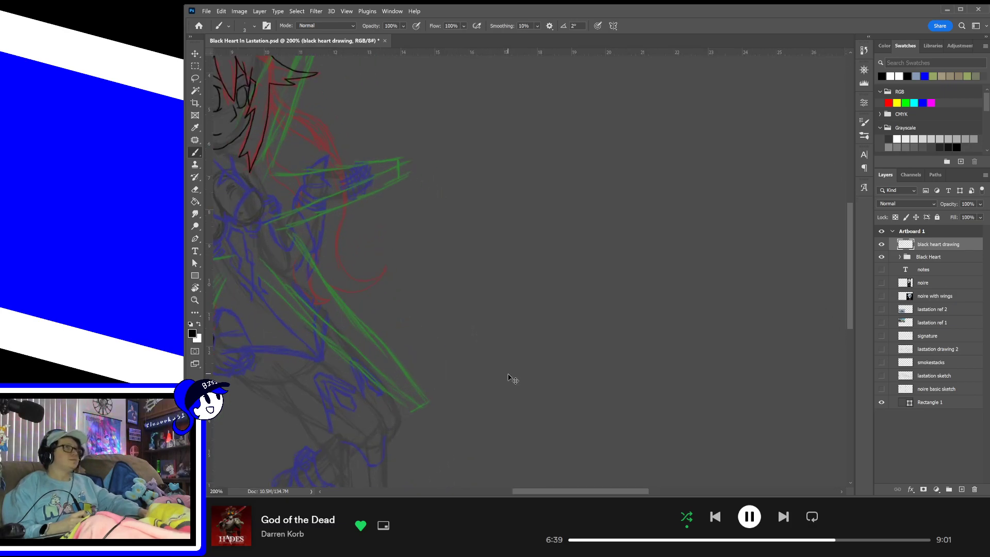
{"action": "key", "text": "ctrl+plus"}
{"action": "key", "text": "ctrl+plus"}
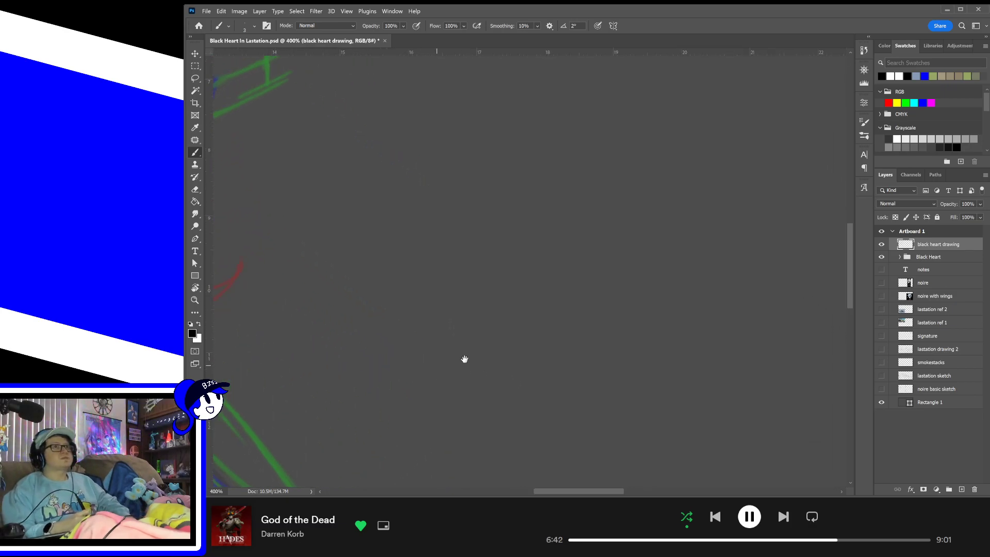
{"action": "left_click_drag", "start_coordinate": [279, 425], "coordinate": [770, 204]}
{"action": "left_click_drag", "start_coordinate": [501, 299], "coordinate": [635, 365]}
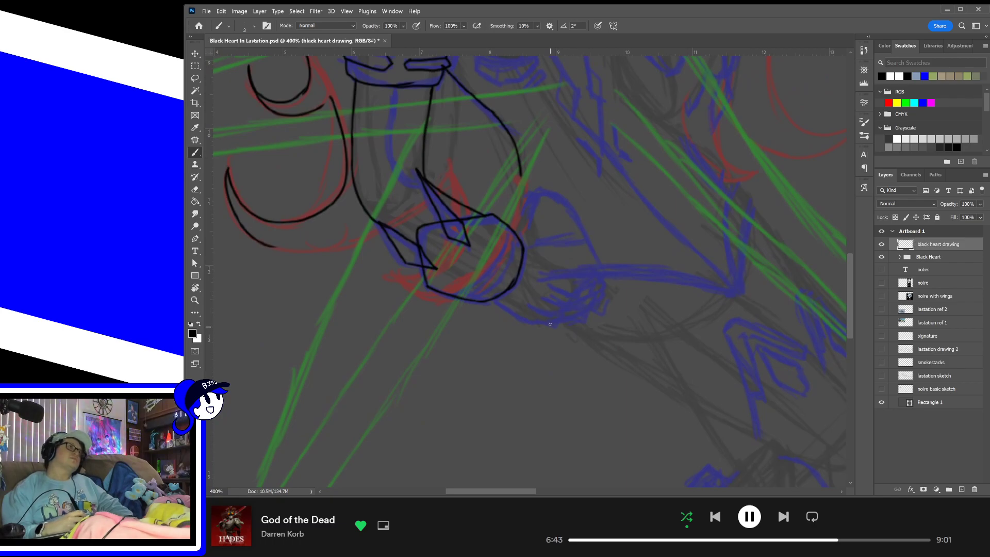
{"action": "mouse_move", "coordinate": [557, 329]}
{"action": "left_mouse_down"}
{"action": "mouse_move", "coordinate": [535, 324]}
{"action": "mouse_move", "coordinate": [578, 324]}
{"action": "left_mouse_up"}
{"action": "key", "text": "ctrl+z"}
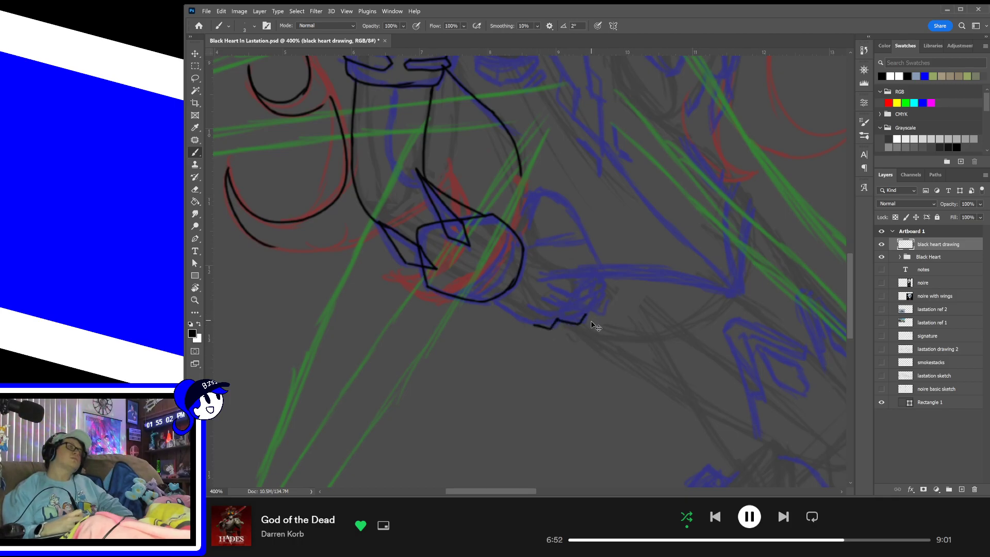
{"action": "key", "text": "ctrl+z"}
{"action": "key", "text": "ctrl+z"}
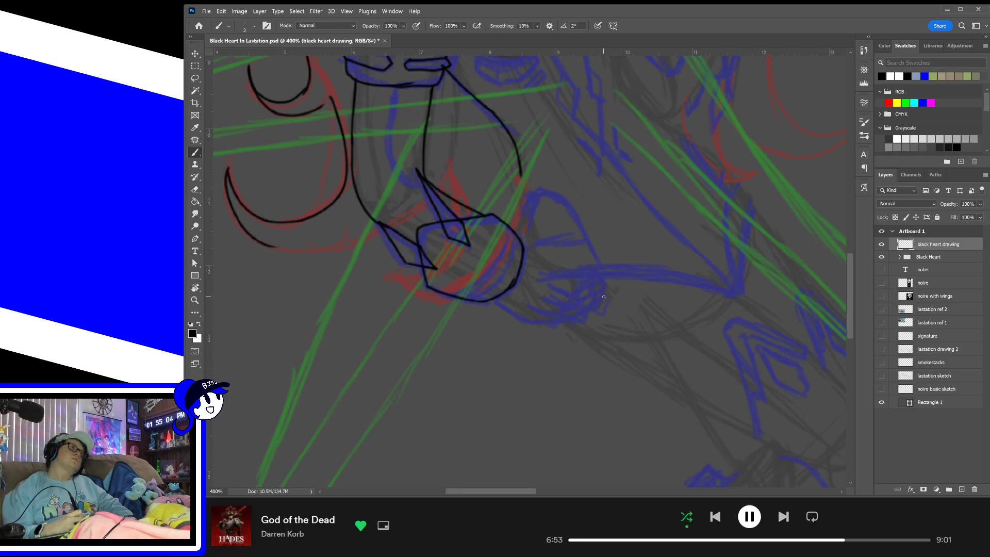
- Try to ink the hand beside the wrist's rounded shape with a curved lower edge, jagged pointed fingertips and curved finger lines
{"action": "mouse_move", "coordinate": [603, 297]}
{"action": "left_mouse_down"}
{"action": "mouse_move", "coordinate": [533, 327]}
{"action": "mouse_move", "coordinate": [495, 299]}
{"action": "left_mouse_up"}
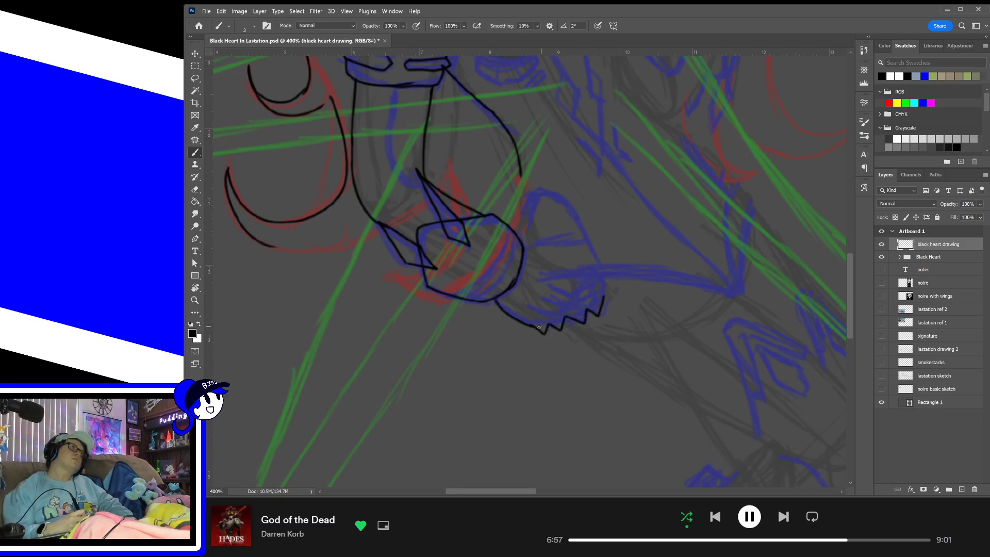
{"action": "left_click_drag", "start_coordinate": [539, 327], "coordinate": [603, 295]}
{"action": "key", "text": "ctrl+z"}
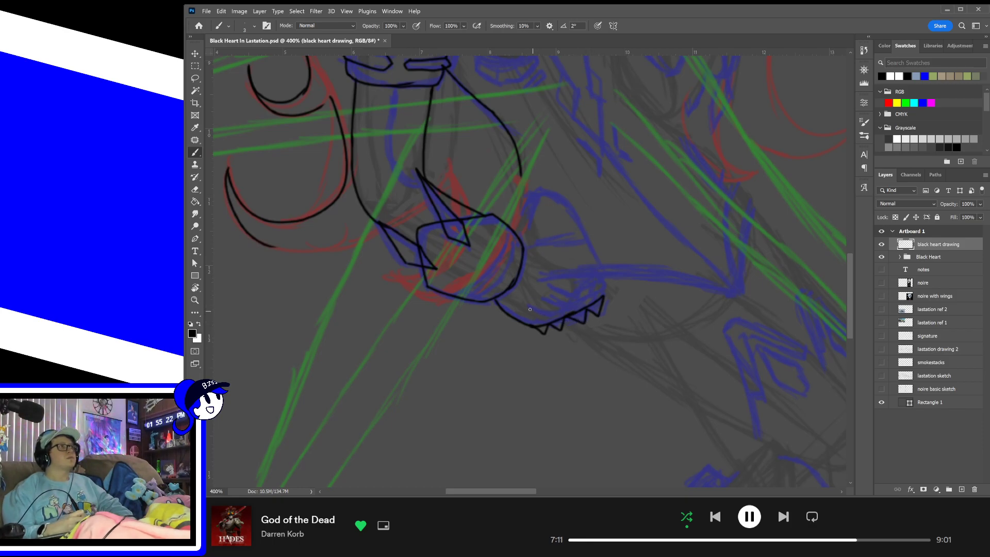
{"action": "mouse_move", "coordinate": [529, 309]}
{"action": "left_mouse_down"}
{"action": "mouse_move", "coordinate": [579, 312]}
{"action": "mouse_move", "coordinate": [571, 308]}
{"action": "mouse_move", "coordinate": [597, 303]}
{"action": "mouse_move", "coordinate": [597, 287]}
{"action": "left_mouse_up"}
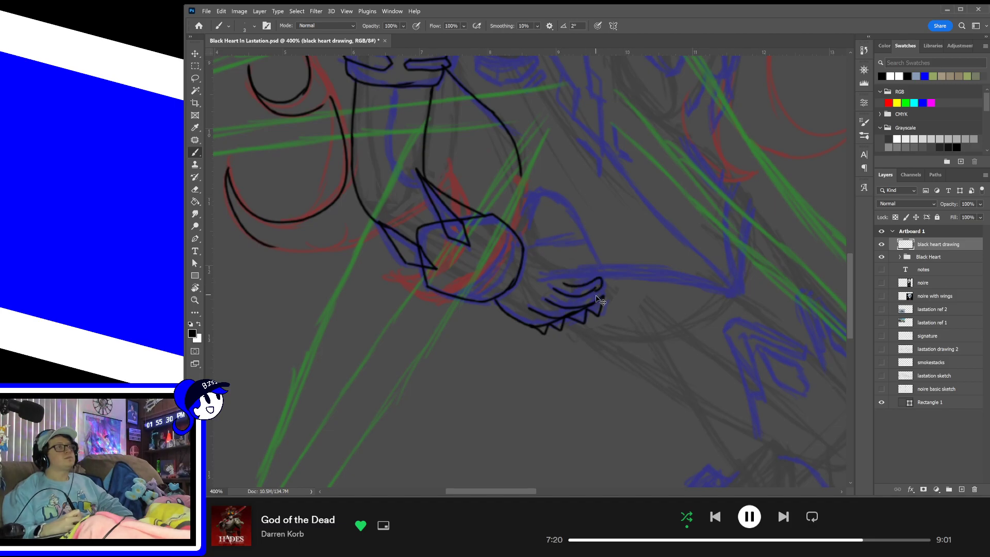
{"action": "mouse_move", "coordinate": [550, 282]}
{"action": "left_mouse_down"}
{"action": "mouse_move", "coordinate": [597, 281]}
{"action": "mouse_move", "coordinate": [602, 305]}
{"action": "left_mouse_up"}
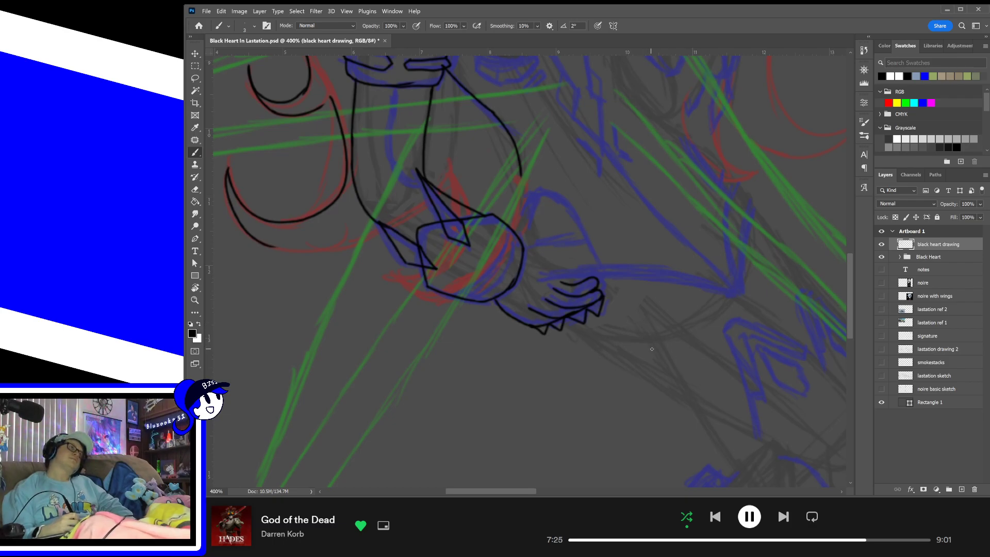
- Undo all the hand strokes back to the wrist's rounded shape
{"action": "key", "text": "ctrl+z"}
{"action": "key", "text": "ctrl+z"}
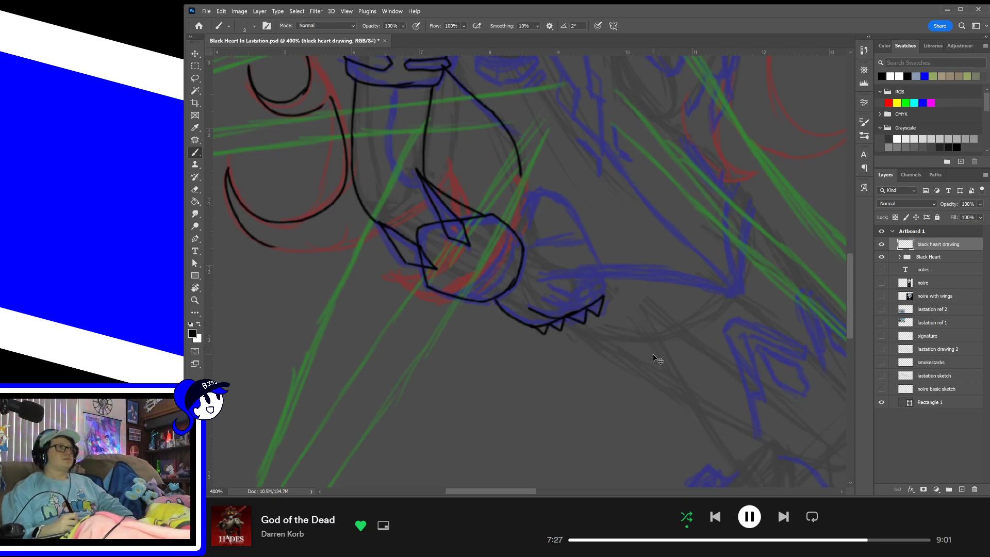
{"action": "key", "text": "ctrl+z"}
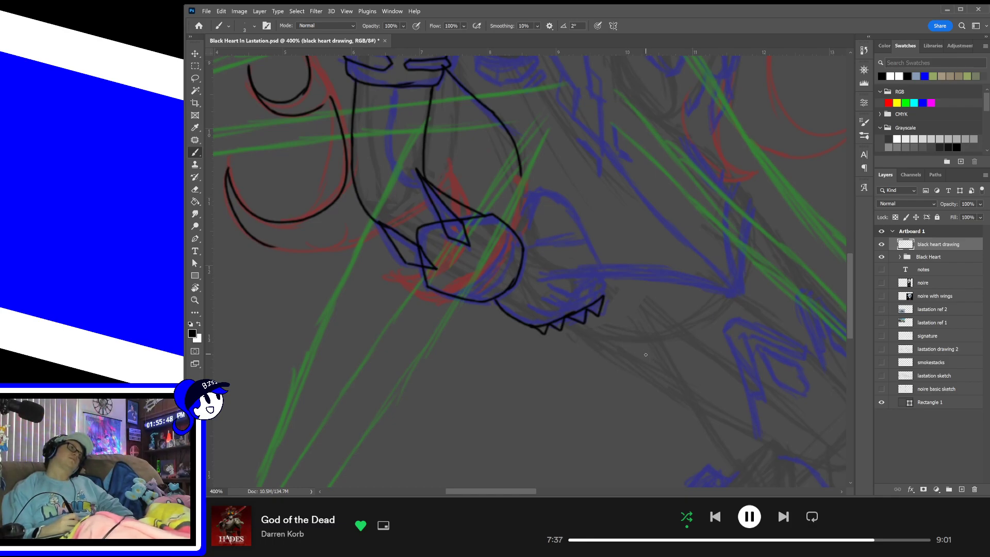
{"action": "key", "text": "ctrl+z"}
{"action": "key", "text": "ctrl+z"}
{"action": "key", "text": "ctrl+z"}
{"action": "key", "text": "ctrl+z"}
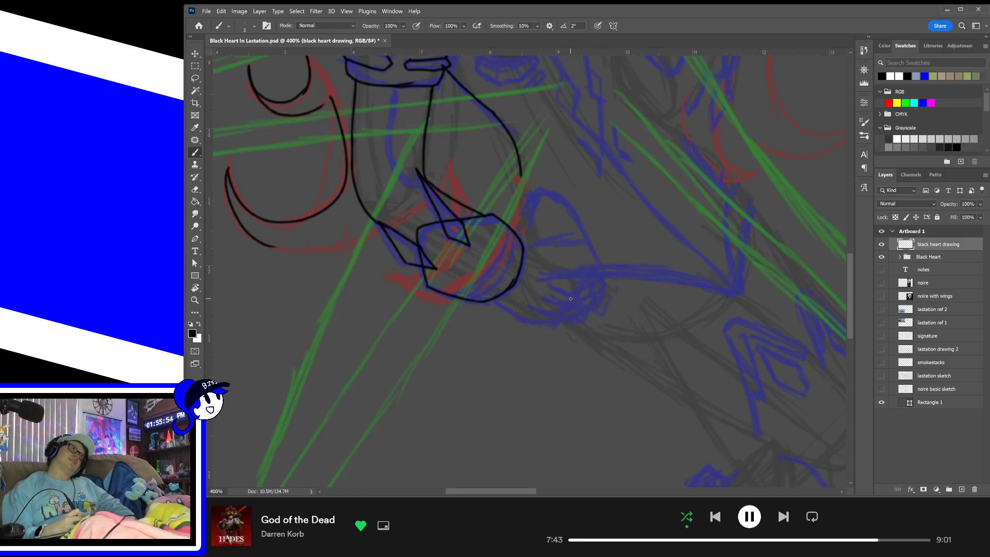
- Ink the hand's lower edge, the stepped first finger segments, the upper edge and the line above the index finger
{"action": "left_click_drag", "start_coordinate": [551, 287], "coordinate": [567, 297]}
{"action": "mouse_move", "coordinate": [548, 299]}
{"action": "left_mouse_down"}
{"action": "mouse_move", "coordinate": [563, 309]}
{"action": "mouse_move", "coordinate": [524, 322]}
{"action": "mouse_move", "coordinate": [493, 300]}
{"action": "mouse_move", "coordinate": [550, 326]}
{"action": "mouse_move", "coordinate": [574, 298]}
{"action": "left_mouse_up"}
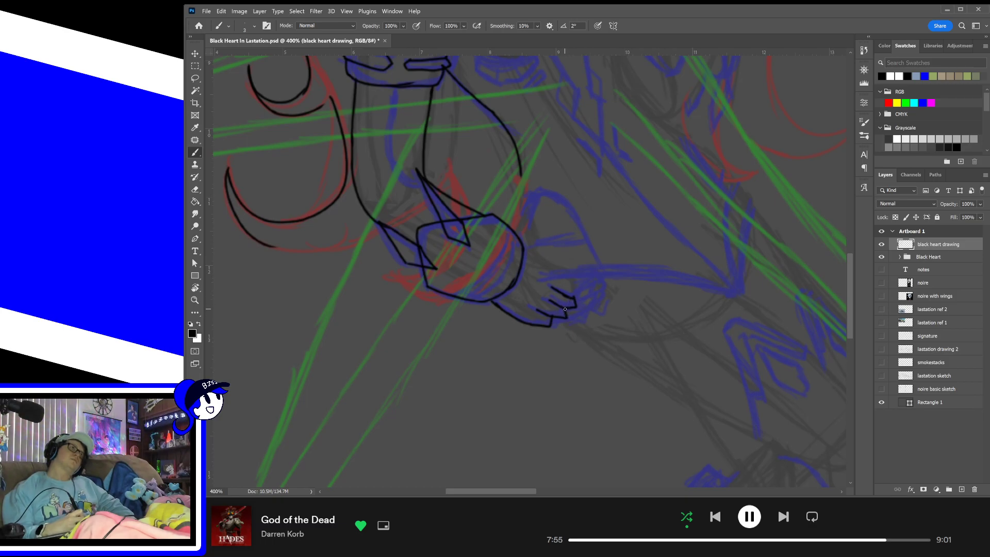
{"action": "left_click_drag", "start_coordinate": [552, 317], "coordinate": [562, 309]}
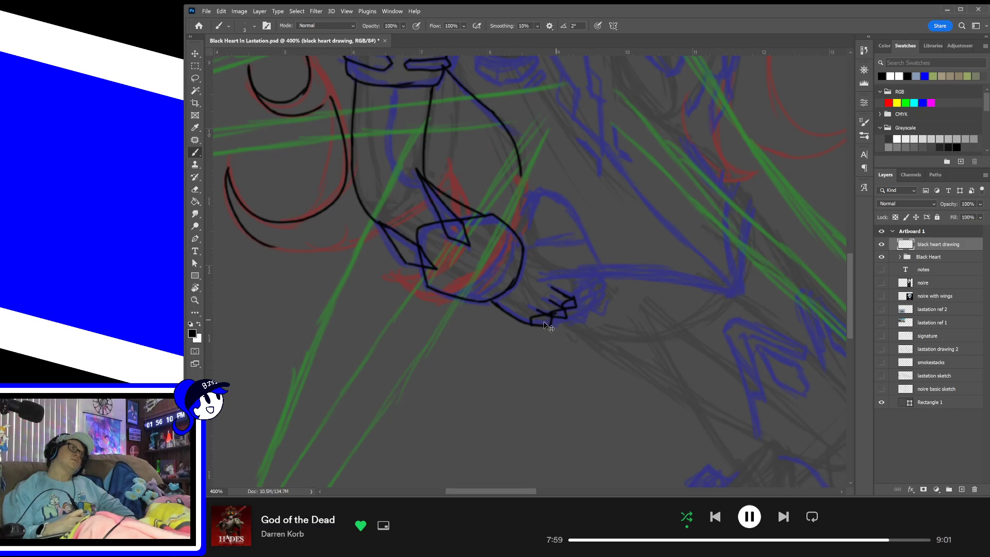
{"action": "mouse_move", "coordinate": [539, 318]}
{"action": "left_mouse_down"}
{"action": "mouse_move", "coordinate": [578, 287]}
{"action": "mouse_move", "coordinate": [589, 297]}
{"action": "mouse_move", "coordinate": [571, 304]}
{"action": "left_mouse_up"}
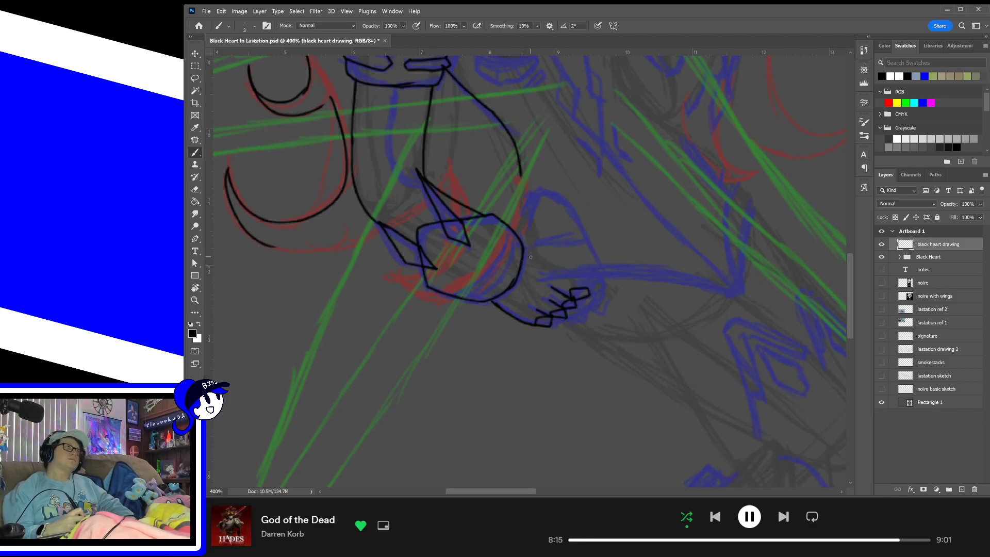
{"action": "mouse_move", "coordinate": [522, 251]}
{"action": "left_mouse_down"}
{"action": "mouse_move", "coordinate": [559, 251]}
{"action": "mouse_move", "coordinate": [590, 275]}
{"action": "left_mouse_up"}
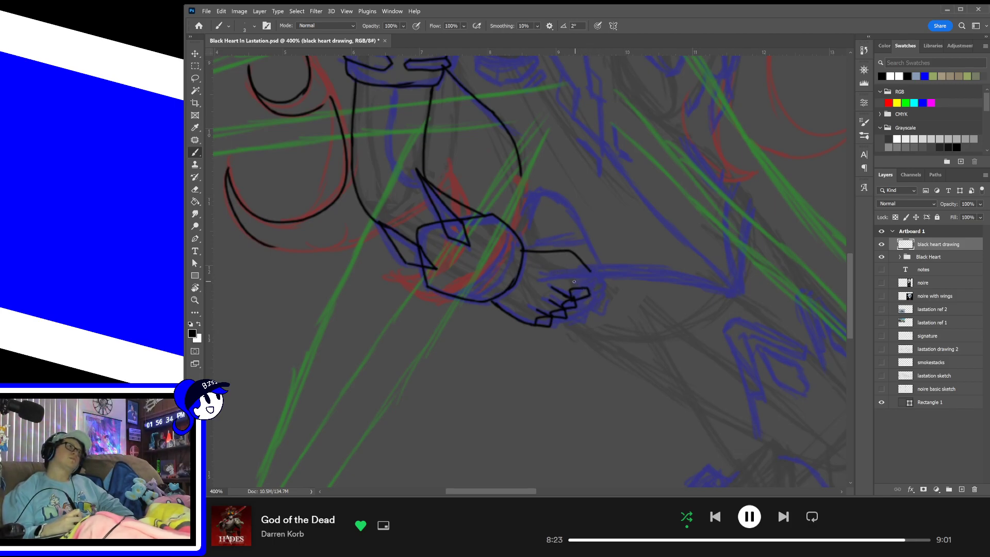
{"action": "left_click_drag", "start_coordinate": [565, 272], "coordinate": [604, 285]}
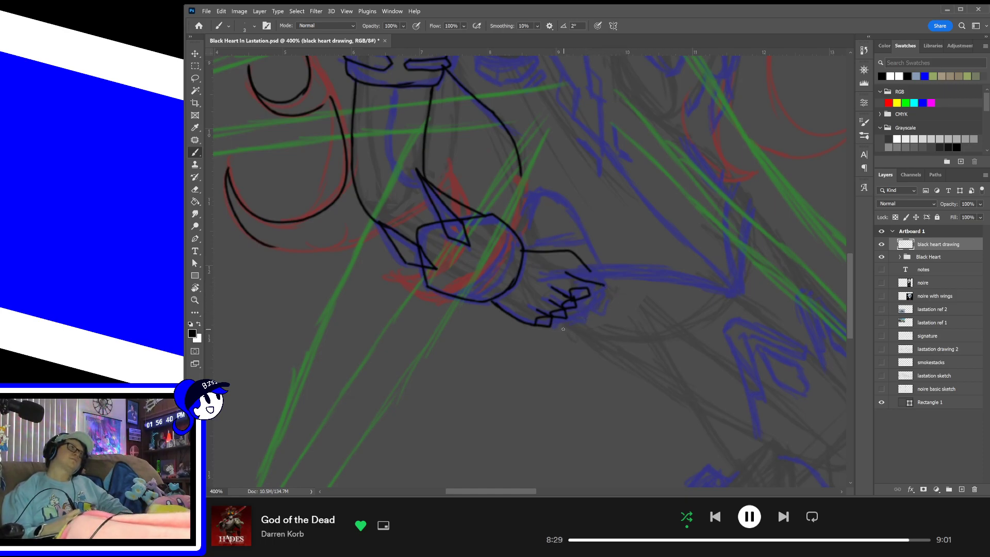
- Try to ink the outer finger segments along the hand's lower side, and undo them back to the first finger segments
{"action": "mouse_move", "coordinate": [553, 326]}
{"action": "left_mouse_down"}
{"action": "mouse_move", "coordinate": [580, 305]}
{"action": "mouse_move", "coordinate": [582, 316]}
{"action": "mouse_move", "coordinate": [590, 293]}
{"action": "mouse_move", "coordinate": [598, 304]}
{"action": "left_mouse_up"}
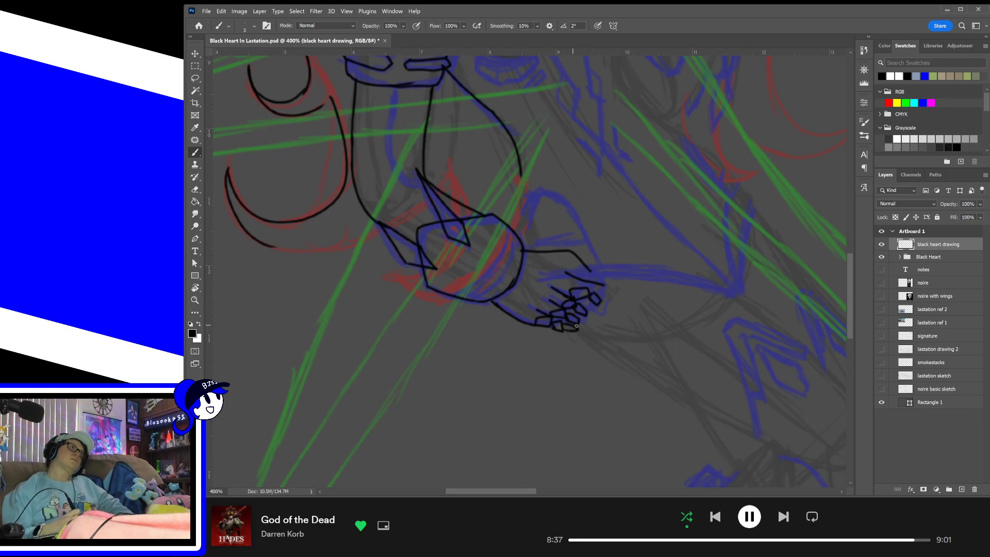
{"action": "mouse_move", "coordinate": [565, 328]}
{"action": "left_mouse_down"}
{"action": "mouse_move", "coordinate": [540, 327]}
{"action": "mouse_move", "coordinate": [573, 329]}
{"action": "mouse_move", "coordinate": [566, 321]}
{"action": "mouse_move", "coordinate": [599, 301]}
{"action": "left_mouse_up"}
{"action": "key", "text": "ctrl+z"}
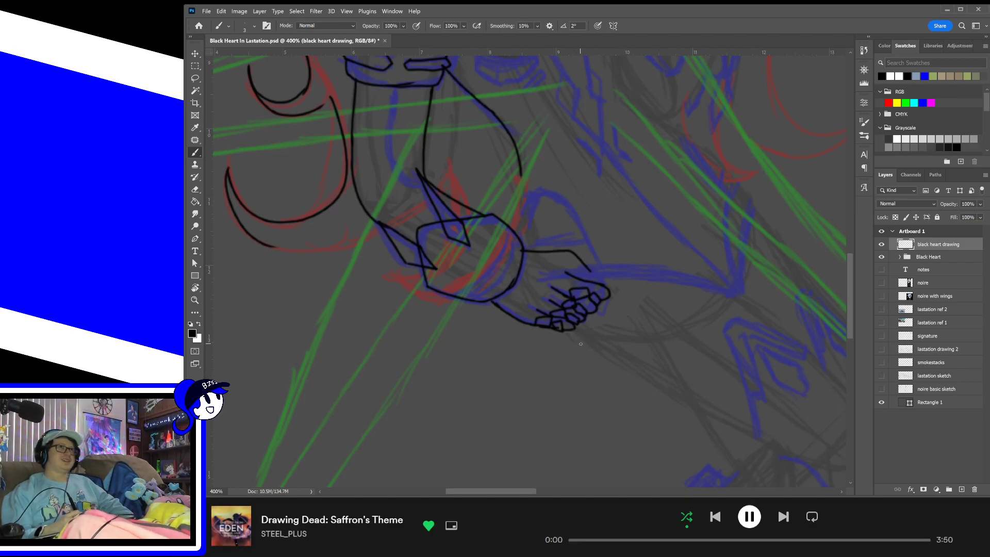
{"action": "key", "text": "ctrl+z"}
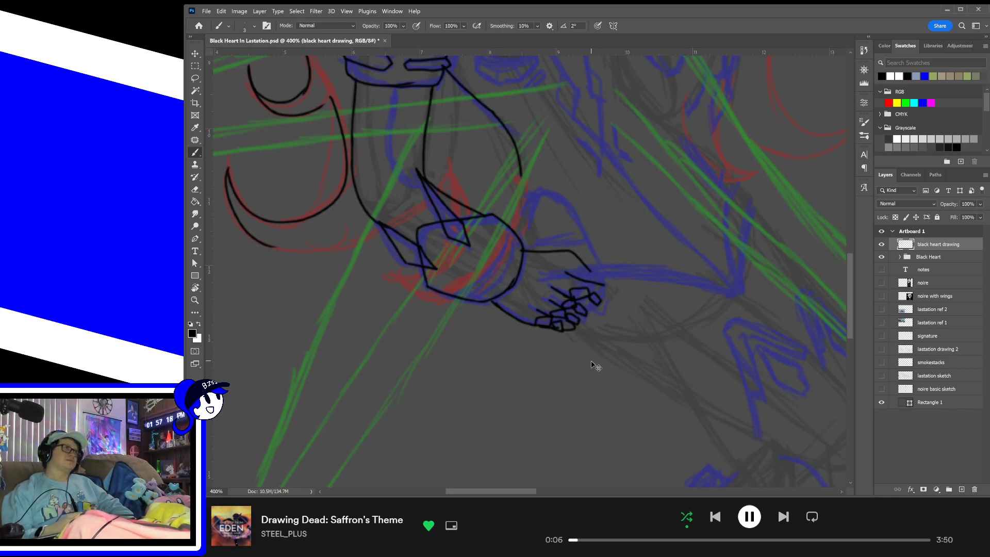
{"action": "key", "text": "ctrl+z"}
{"action": "key", "text": "ctrl+z"}
{"action": "key", "text": "ctrl+z"}
{"action": "key", "text": "ctrl+z"}
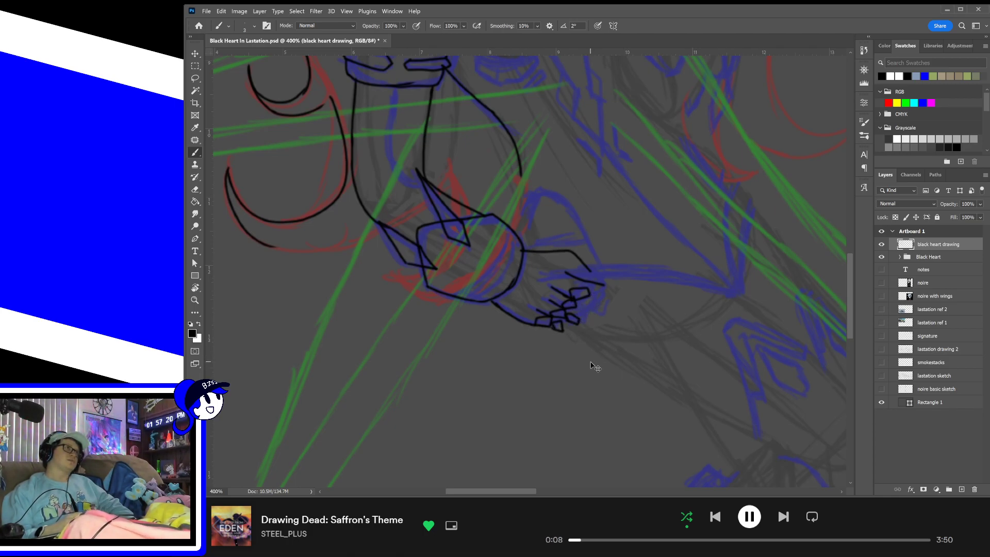
{"action": "key", "text": "ctrl+z"}
{"action": "key", "text": "ctrl+z"}
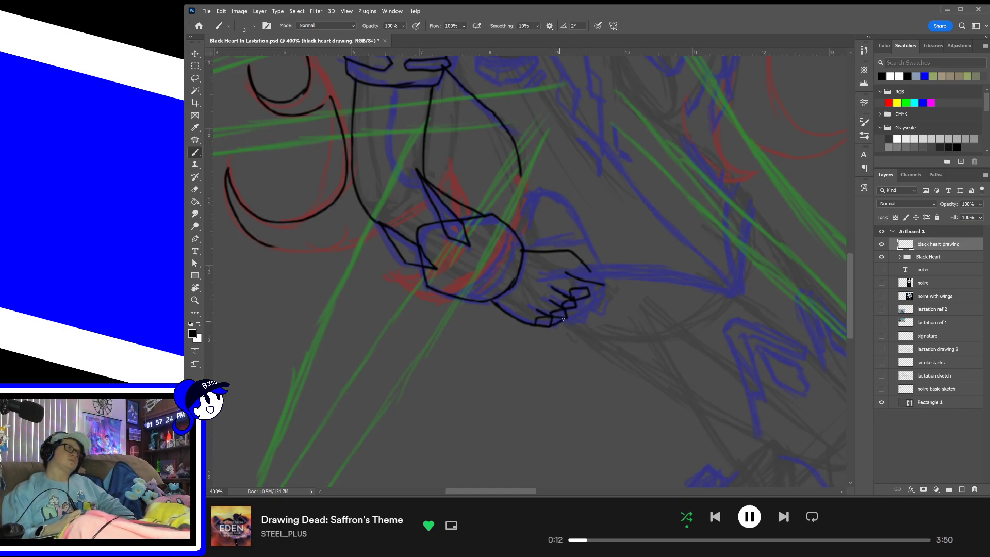
- Ink the rounded outer finger edge, the knuckle segments and the thumb details to complete the curled hand
{"action": "mouse_move", "coordinate": [549, 326]}
{"action": "left_mouse_down"}
{"action": "mouse_move", "coordinate": [577, 316]}
{"action": "mouse_move", "coordinate": [606, 287]}
{"action": "mouse_move", "coordinate": [597, 285]}
{"action": "left_mouse_up"}
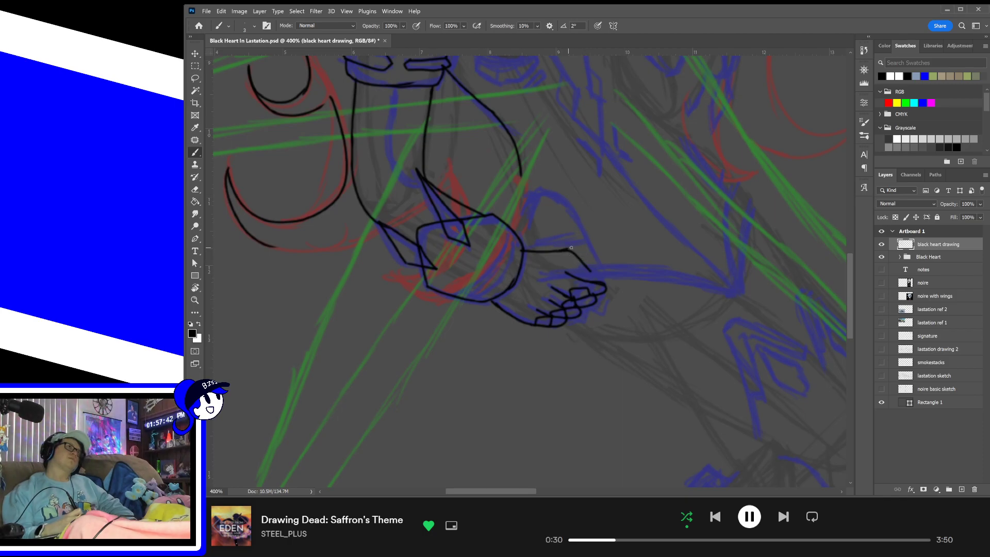
{"action": "mouse_move", "coordinate": [557, 251]}
{"action": "left_mouse_down"}
{"action": "mouse_move", "coordinate": [580, 248]}
{"action": "mouse_move", "coordinate": [590, 282]}
{"action": "left_mouse_up"}
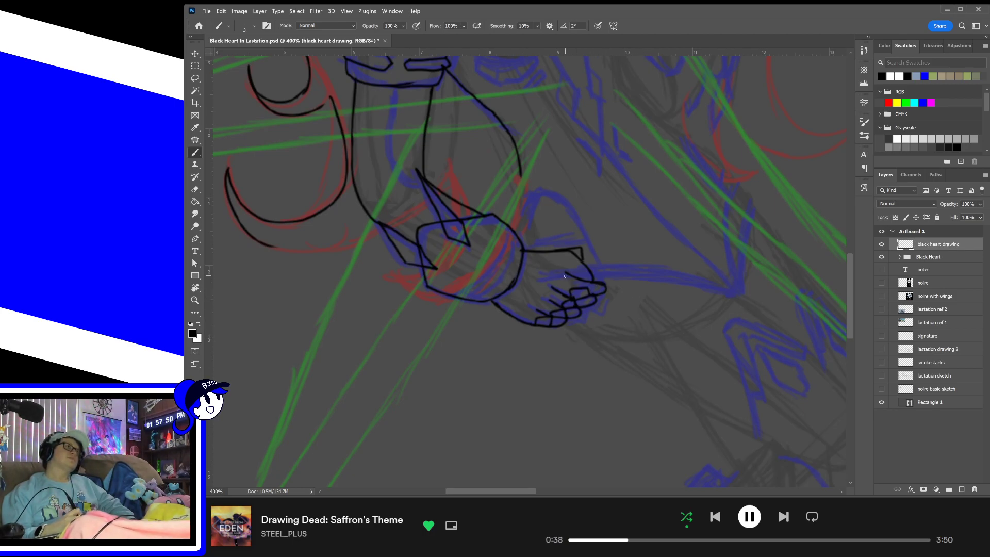
{"action": "left_click_drag", "start_coordinate": [583, 281], "coordinate": [592, 292]}
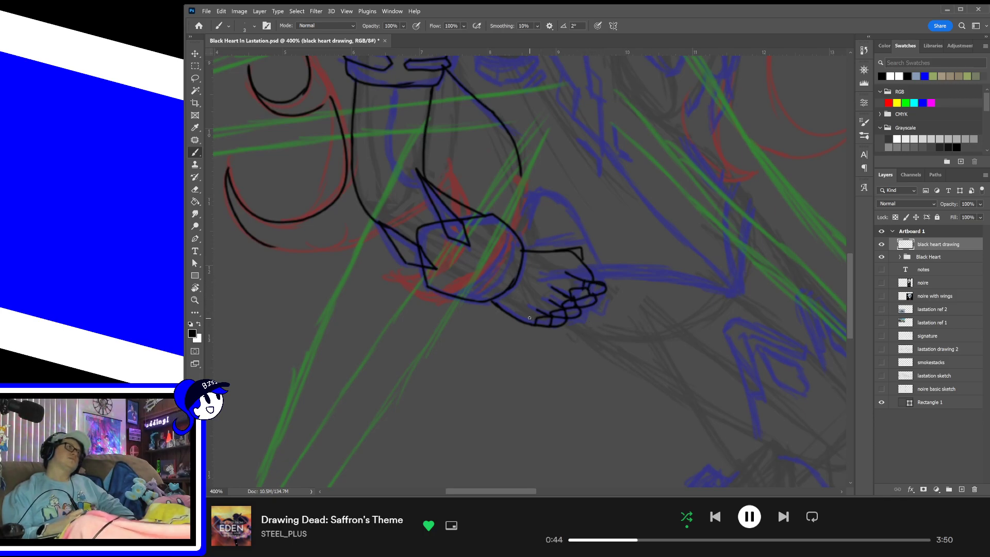
{"action": "mouse_move", "coordinate": [521, 318]}
{"action": "left_mouse_down"}
{"action": "mouse_move", "coordinate": [536, 299]}
{"action": "mouse_move", "coordinate": [548, 300]}
{"action": "mouse_move", "coordinate": [544, 311]}
{"action": "mouse_move", "coordinate": [547, 289]}
{"action": "mouse_move", "coordinate": [556, 301]}
{"action": "mouse_move", "coordinate": [551, 275]}
{"action": "mouse_move", "coordinate": [567, 270]}
{"action": "mouse_move", "coordinate": [556, 292]}
{"action": "left_mouse_up"}
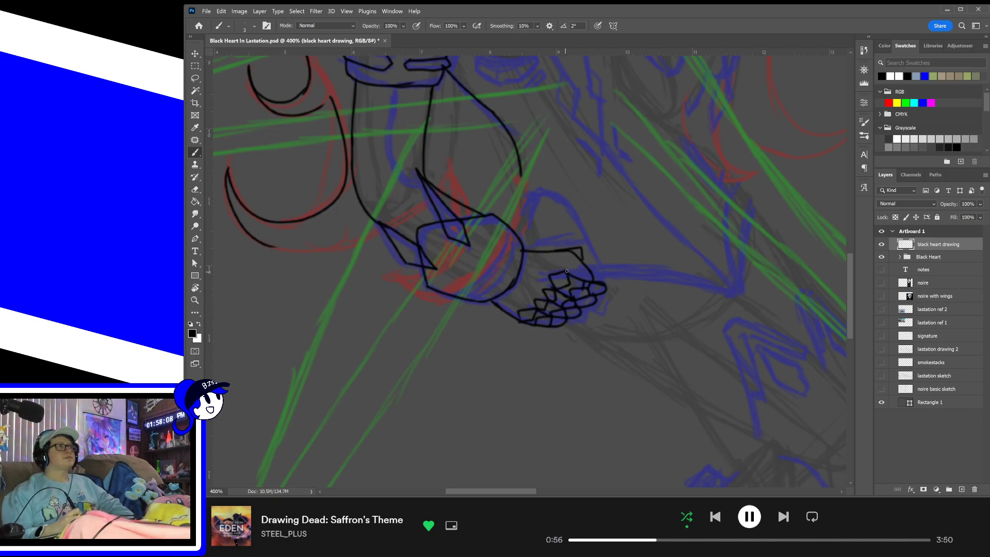
{"action": "left_click_drag", "start_coordinate": [569, 252], "coordinate": [573, 279]}
{"action": "key", "text": "ctrl+z"}
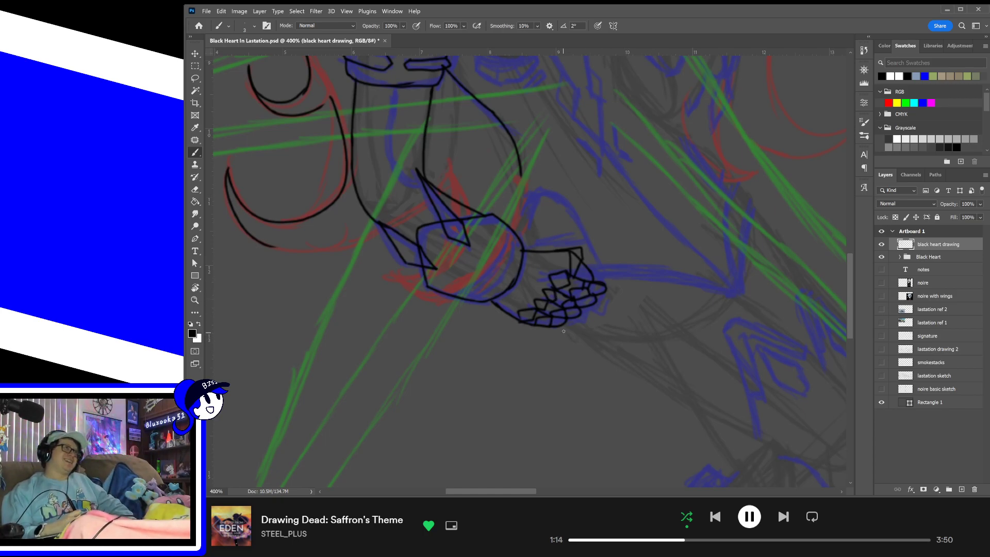
- Ink the thigh's lower contour from beneath the hand to the knee, with the short line bending down behind the knee
{"action": "left_click_drag", "start_coordinate": [564, 331], "coordinate": [635, 352]}
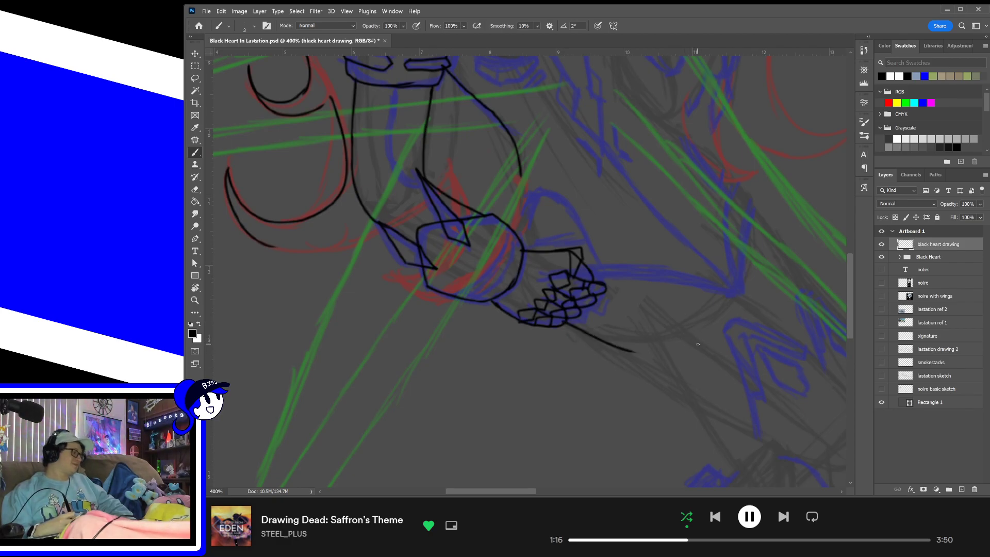
{"action": "key", "text": "ctrl+z"}
{"action": "left_click_drag", "start_coordinate": [696, 323], "coordinate": [518, 238]}
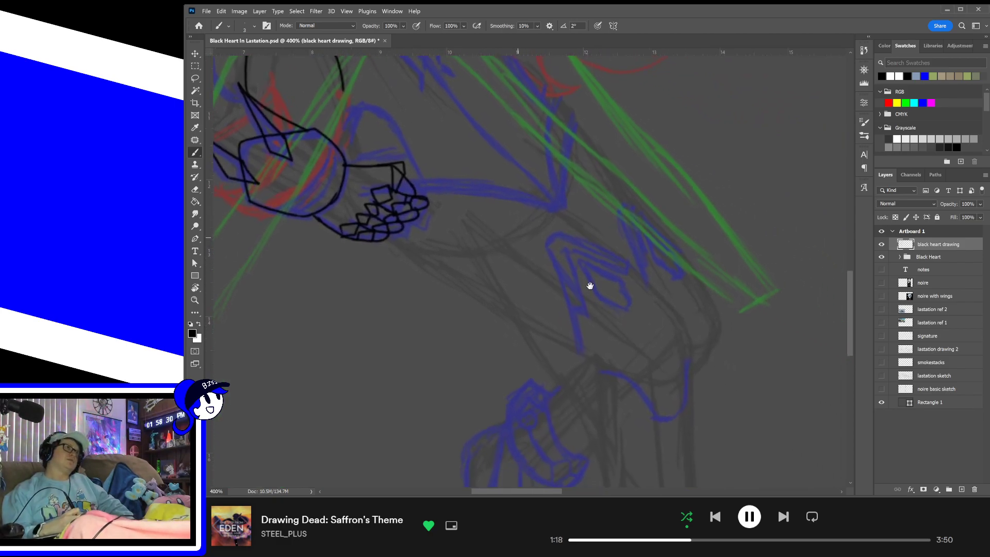
{"action": "left_click_drag", "start_coordinate": [590, 285], "coordinate": [574, 274]}
{"action": "left_click_drag", "start_coordinate": [599, 340], "coordinate": [579, 272]}
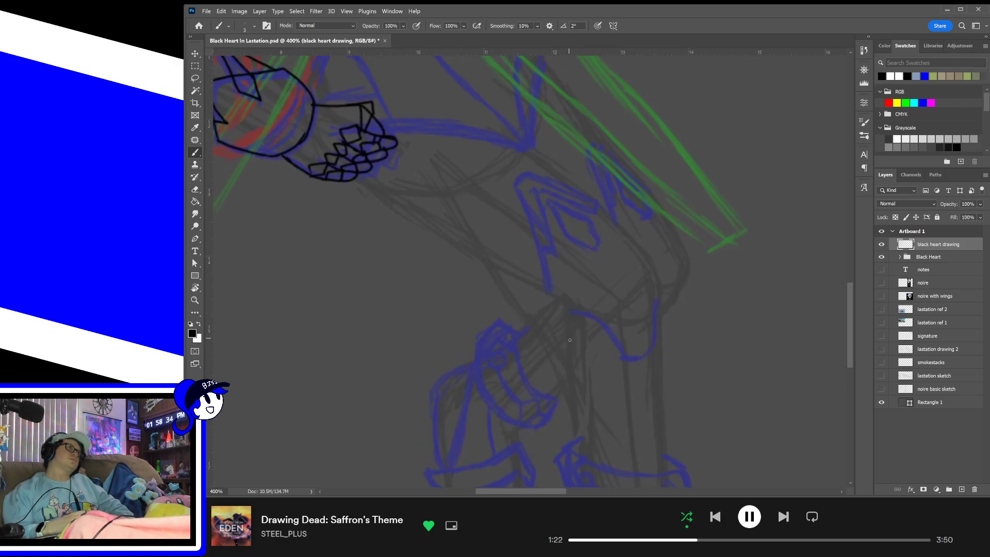
{"action": "mouse_move", "coordinate": [569, 339]}
{"action": "left_mouse_down"}
{"action": "mouse_move", "coordinate": [562, 304]}
{"action": "mouse_move", "coordinate": [533, 290]}
{"action": "left_mouse_up"}
{"action": "key", "text": "ctrl+z"}
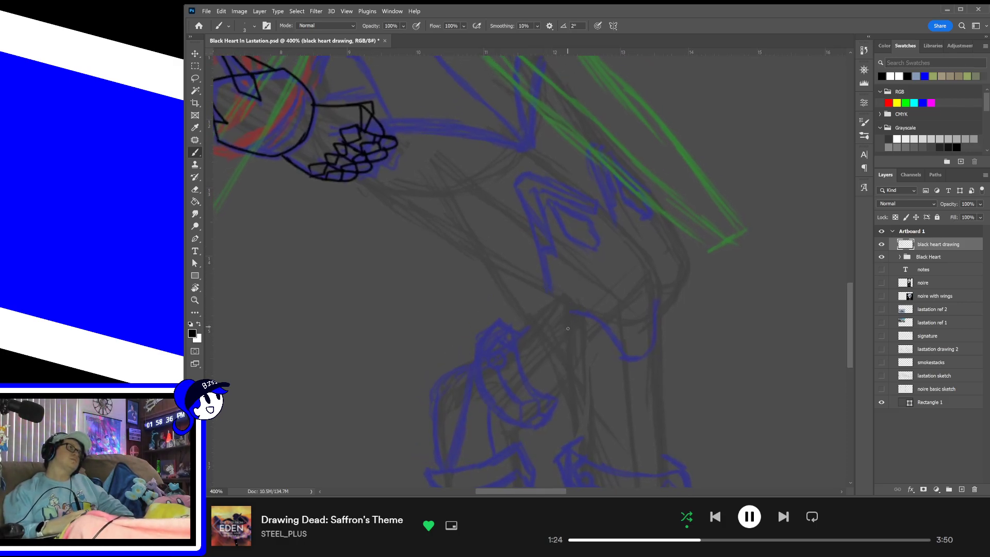
{"action": "mouse_move", "coordinate": [569, 339]}
{"action": "left_mouse_down"}
{"action": "mouse_move", "coordinate": [561, 299]}
{"action": "mouse_move", "coordinate": [385, 221]}
{"action": "left_mouse_up"}
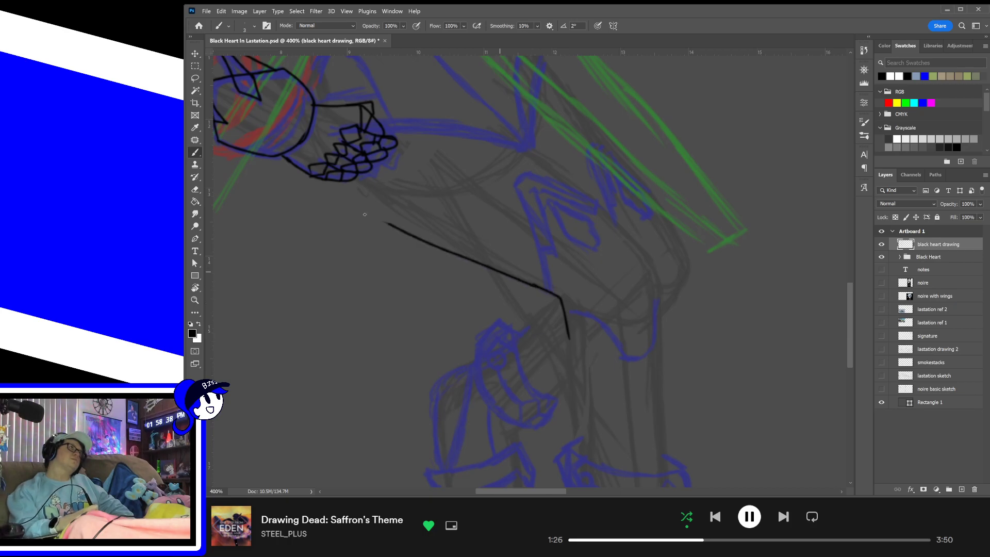
{"action": "key", "text": "ctrl+z"}
{"action": "mouse_move", "coordinate": [539, 288]}
{"action": "left_mouse_down"}
{"action": "mouse_move", "coordinate": [384, 216]}
{"action": "mouse_move", "coordinate": [347, 187]}
{"action": "left_mouse_up"}
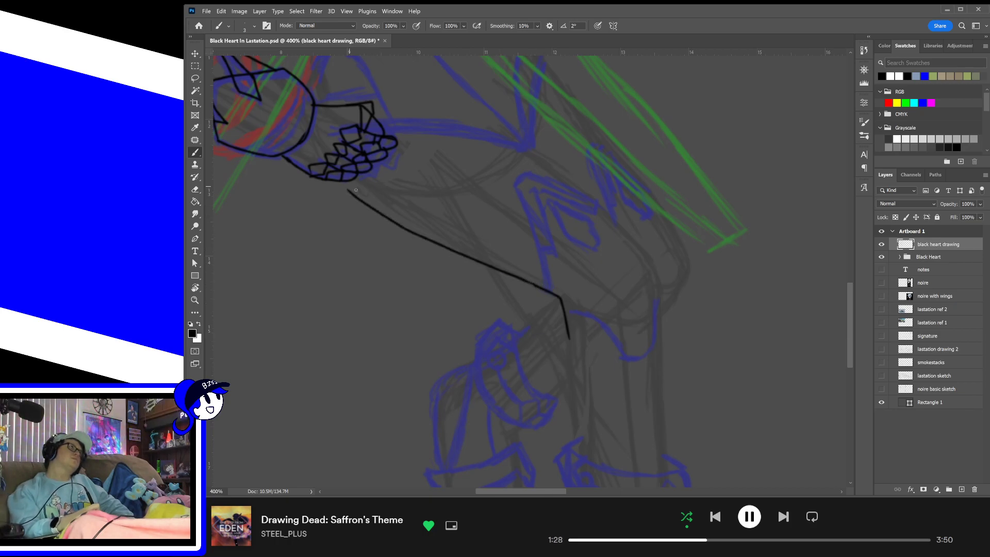
{"action": "key", "text": "ctrl+z"}
{"action": "left_click_drag", "start_coordinate": [539, 287], "coordinate": [348, 181]}
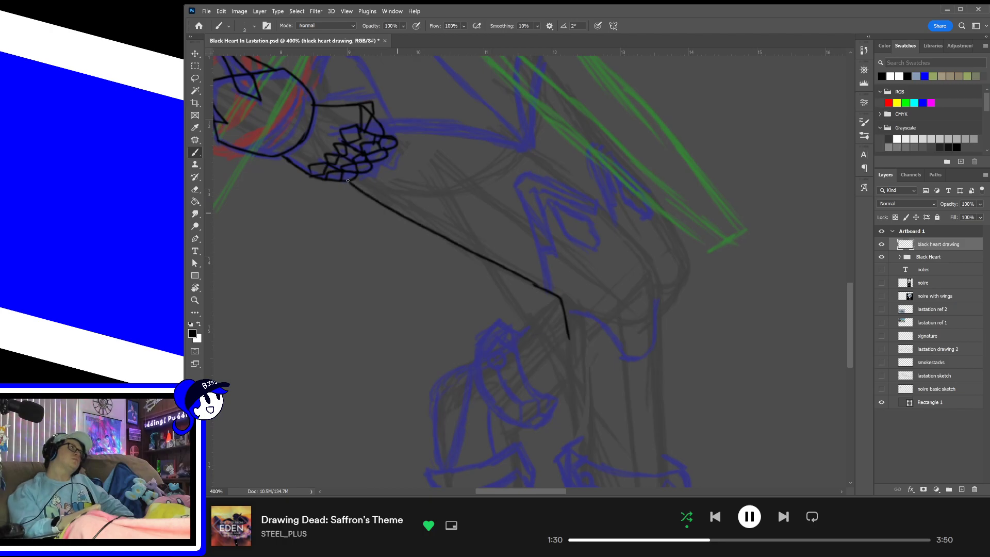
- Ink the thigh's upper contour from the hip to the knee and the curved hip line rising from its upper end
{"action": "mouse_move", "coordinate": [640, 238]}
{"action": "left_mouse_down"}
{"action": "mouse_move", "coordinate": [643, 289]}
{"action": "mouse_move", "coordinate": [678, 373]}
{"action": "left_mouse_up"}
{"action": "mouse_move", "coordinate": [678, 424]}
{"action": "left_mouse_down"}
{"action": "mouse_move", "coordinate": [660, 368]}
{"action": "mouse_move", "coordinate": [676, 370]}
{"action": "mouse_move", "coordinate": [622, 359]}
{"action": "mouse_move", "coordinate": [539, 301]}
{"action": "left_mouse_up"}
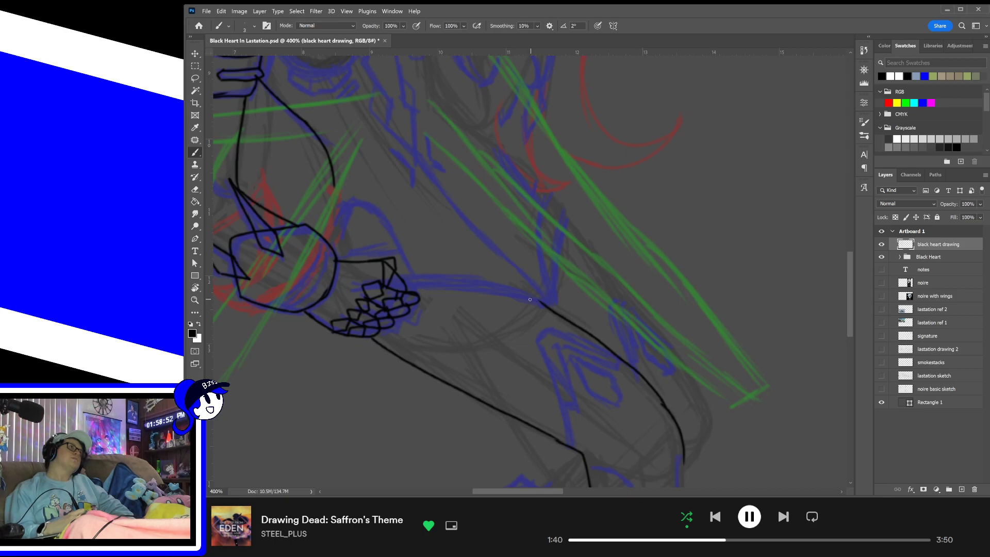
{"action": "mouse_move", "coordinate": [528, 303]}
{"action": "left_mouse_down"}
{"action": "mouse_move", "coordinate": [547, 306]}
{"action": "mouse_move", "coordinate": [554, 293]}
{"action": "mouse_move", "coordinate": [535, 305]}
{"action": "mouse_move", "coordinate": [554, 289]}
{"action": "mouse_move", "coordinate": [558, 296]}
{"action": "mouse_move", "coordinate": [561, 220]}
{"action": "left_mouse_up"}
{"action": "key", "text": "ctrl+z"}
{"action": "key", "text": "ctrl+z"}
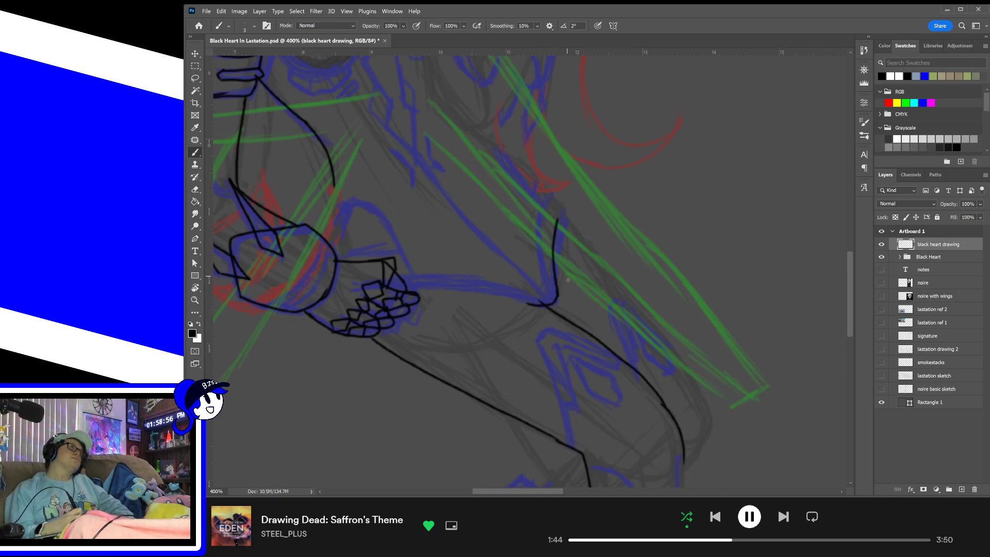
- Ink the curved leg opening of the outfit from the fingertips across to the hip corner
{"action": "left_click_drag", "start_coordinate": [408, 292], "coordinate": [529, 297]}
{"action": "key", "text": "ctrl+z"}
{"action": "left_click_drag", "start_coordinate": [402, 292], "coordinate": [532, 305]}
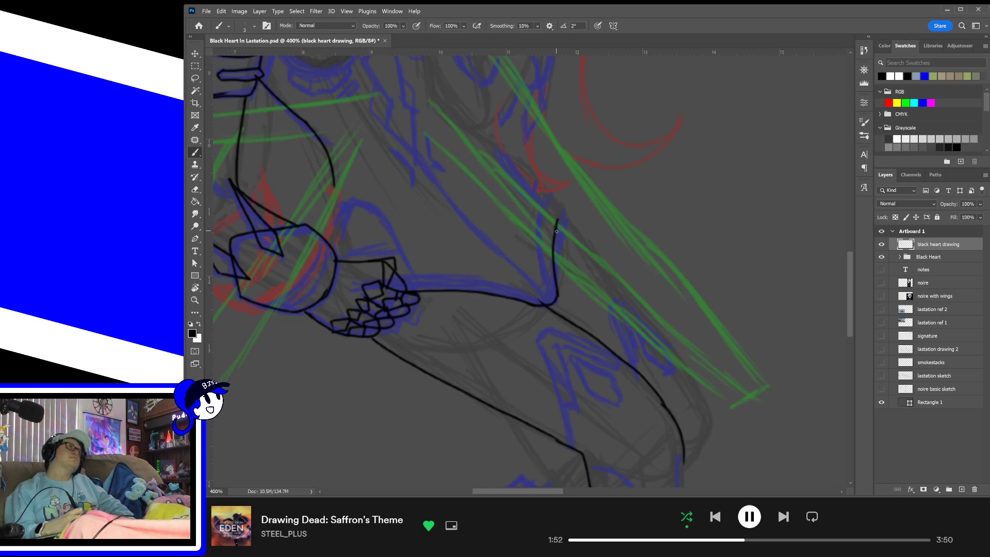
{"action": "mouse_move", "coordinate": [557, 232]}
{"action": "left_mouse_down"}
{"action": "mouse_move", "coordinate": [549, 193]}
{"action": "mouse_move", "coordinate": [625, 283]}
{"action": "left_mouse_up"}
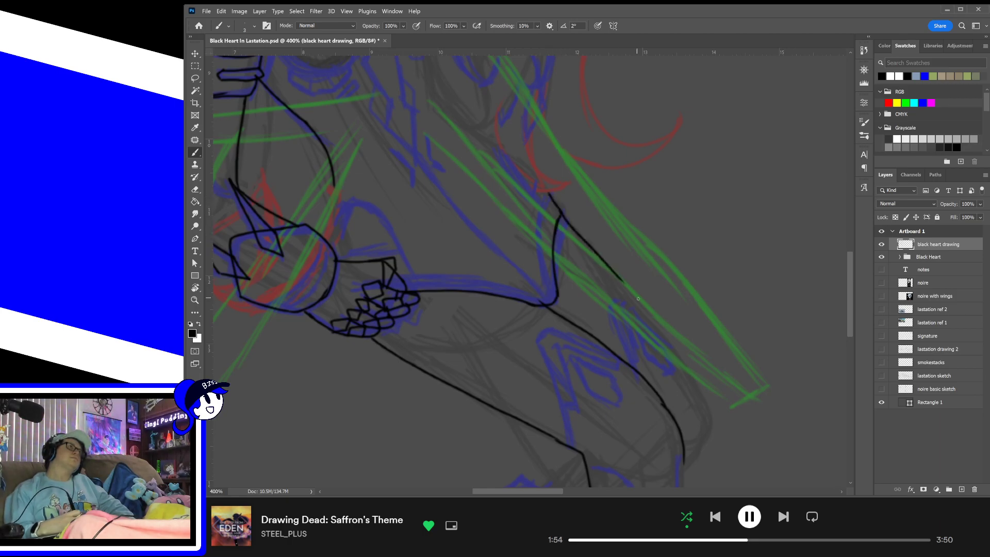
{"action": "key", "text": "ctrl+z"}
{"action": "key", "text": "ctrl+z"}
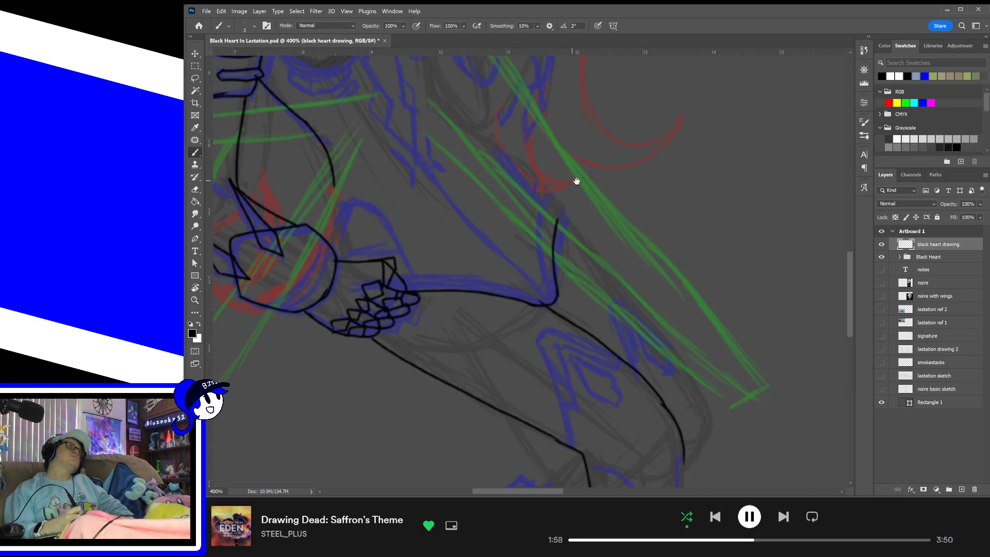
{"action": "left_click_drag", "start_coordinate": [577, 181], "coordinate": [616, 283]}
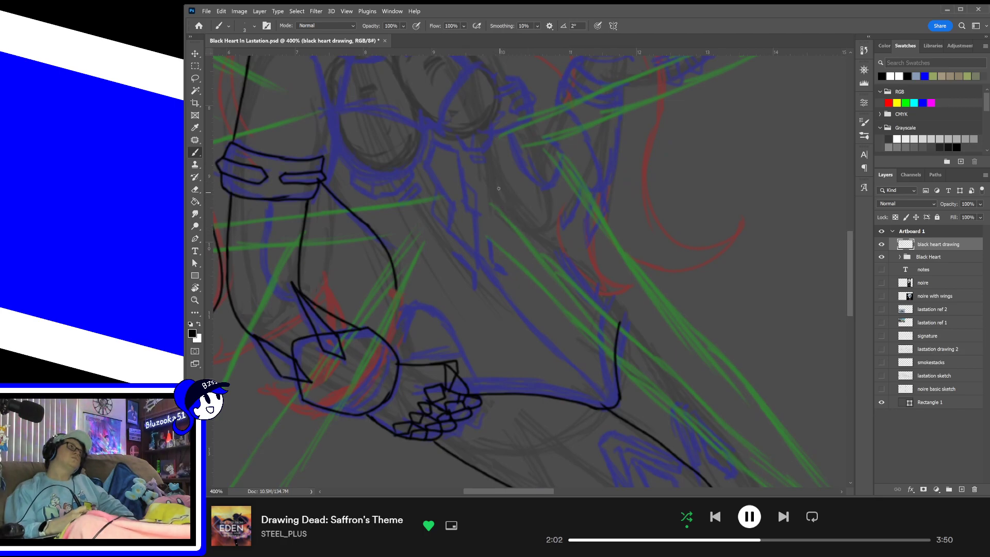
{"action": "mouse_move", "coordinate": [493, 177]}
{"action": "left_mouse_down"}
{"action": "mouse_move", "coordinate": [500, 200]}
{"action": "mouse_move", "coordinate": [615, 303]}
{"action": "left_mouse_up"}
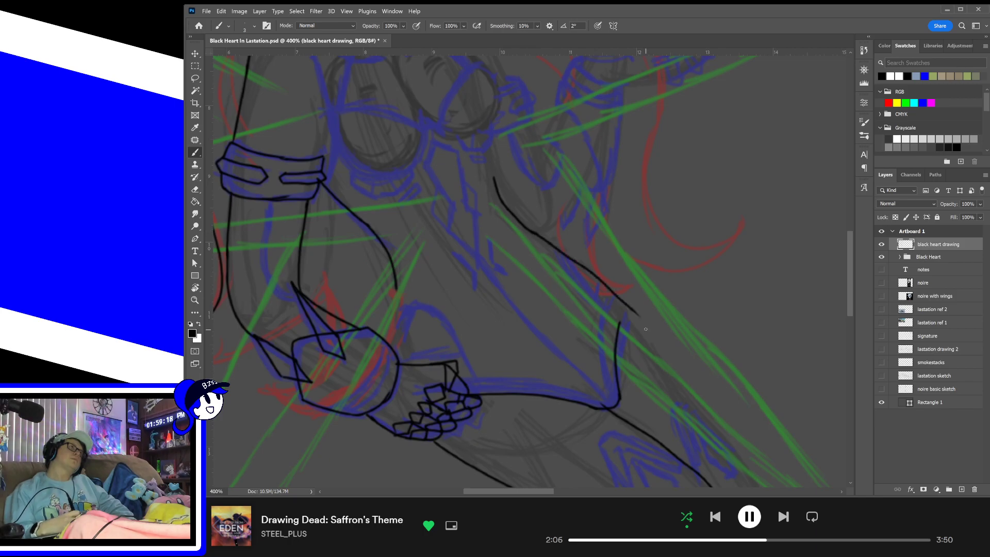
{"action": "key", "text": "ctrl+z"}
{"action": "mouse_move", "coordinate": [534, 232]}
{"action": "left_mouse_down"}
{"action": "mouse_move", "coordinate": [617, 304]}
{"action": "mouse_move", "coordinate": [652, 355]}
{"action": "left_mouse_up"}
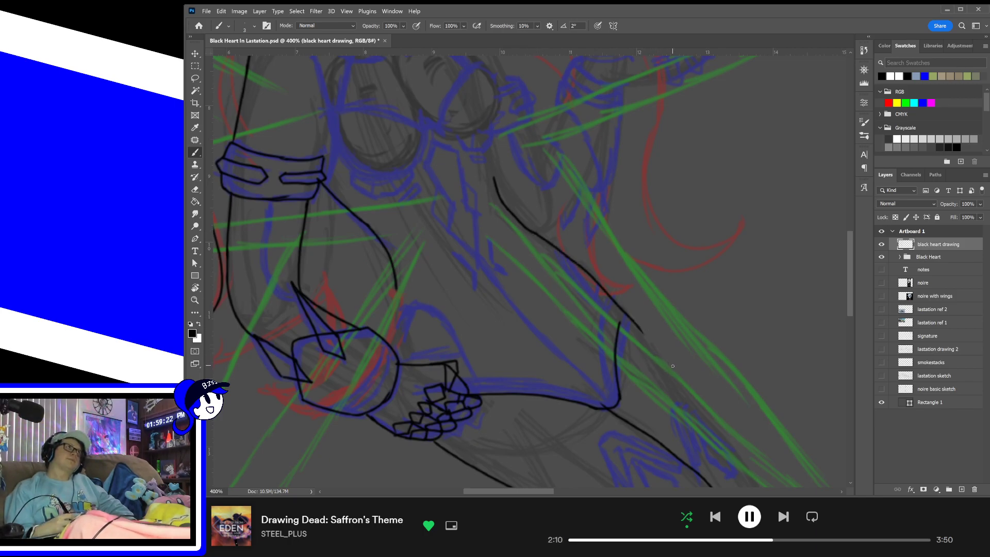
{"action": "key", "text": "ctrl+z"}
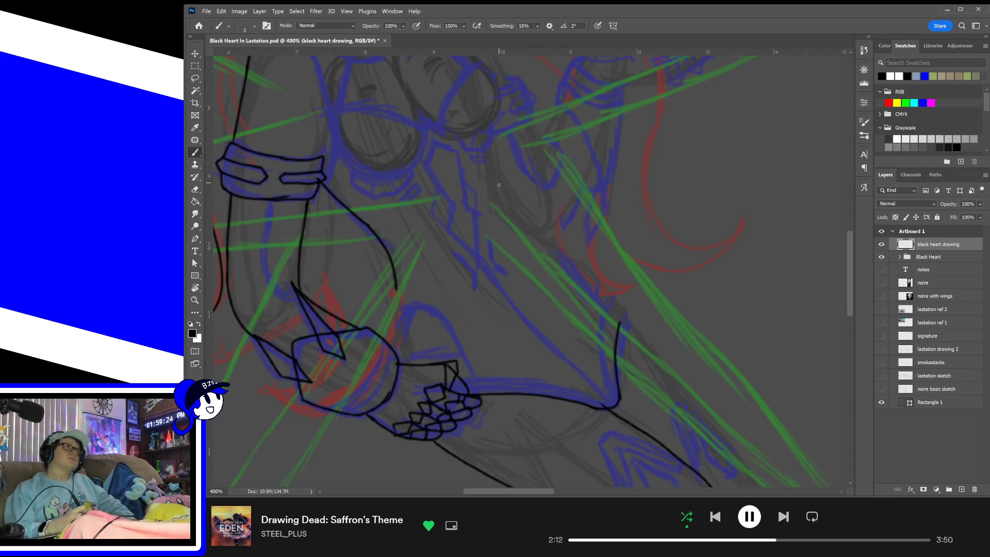
- Ink the waist contour curving from below the chest down to the outer hip
{"action": "mouse_move", "coordinate": [490, 171]}
{"action": "left_mouse_down"}
{"action": "mouse_move", "coordinate": [507, 208]}
{"action": "mouse_move", "coordinate": [549, 242]}
{"action": "mouse_move", "coordinate": [521, 223]}
{"action": "mouse_move", "coordinate": [640, 308]}
{"action": "left_mouse_up"}
{"action": "left_click_drag", "start_coordinate": [524, 225], "coordinate": [629, 321]}
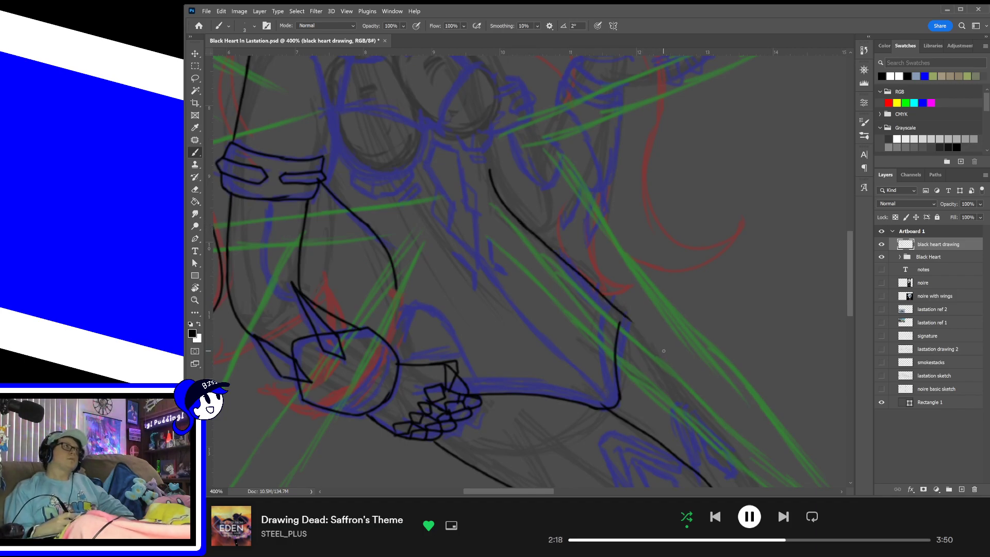
{"action": "key", "text": "ctrl+z"}
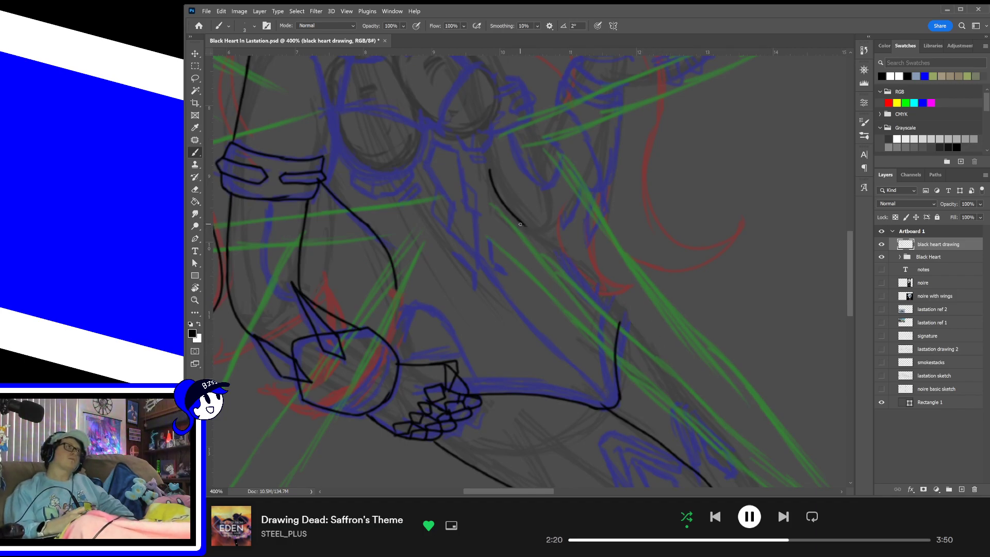
{"action": "left_click_drag", "start_coordinate": [517, 221], "coordinate": [629, 301]}
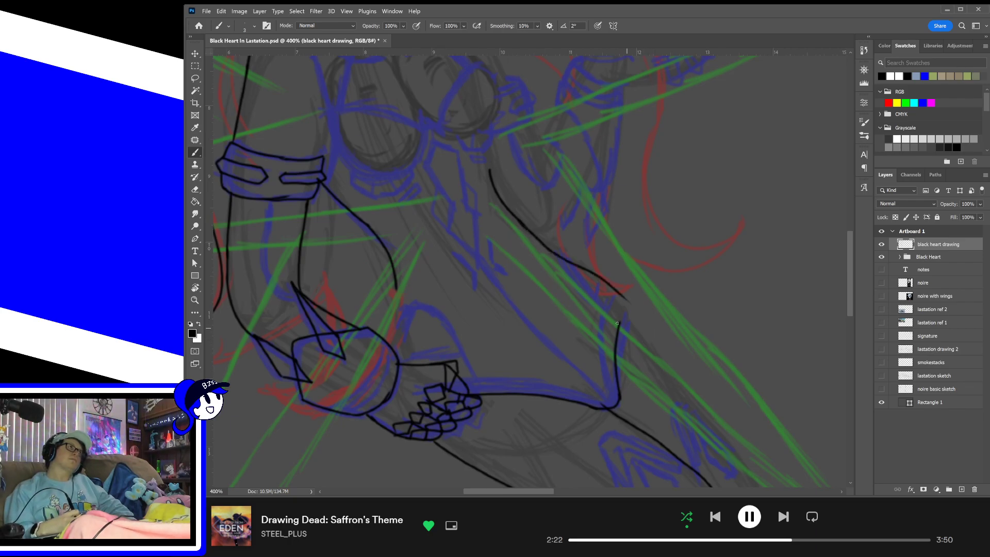
{"action": "key", "text": "ctrl+z"}
{"action": "left_click_drag", "start_coordinate": [520, 222], "coordinate": [644, 328]}
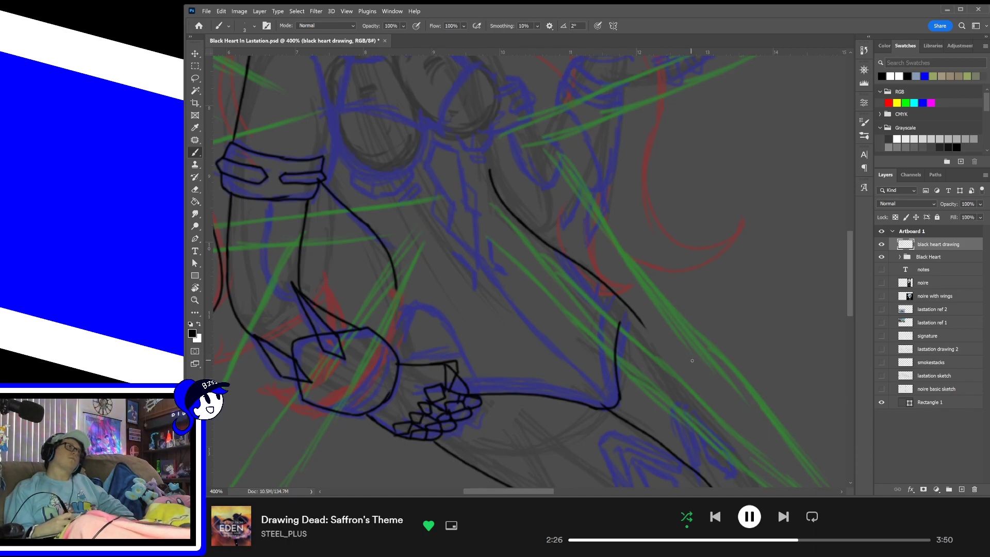
- Extend the outer hip contour along the far thigh toward the knee
{"action": "left_click_drag", "start_coordinate": [697, 359], "coordinate": [584, 259]}
{"action": "left_click_drag", "start_coordinate": [521, 225], "coordinate": [609, 334]}
{"action": "key", "text": "ctrl+z"}
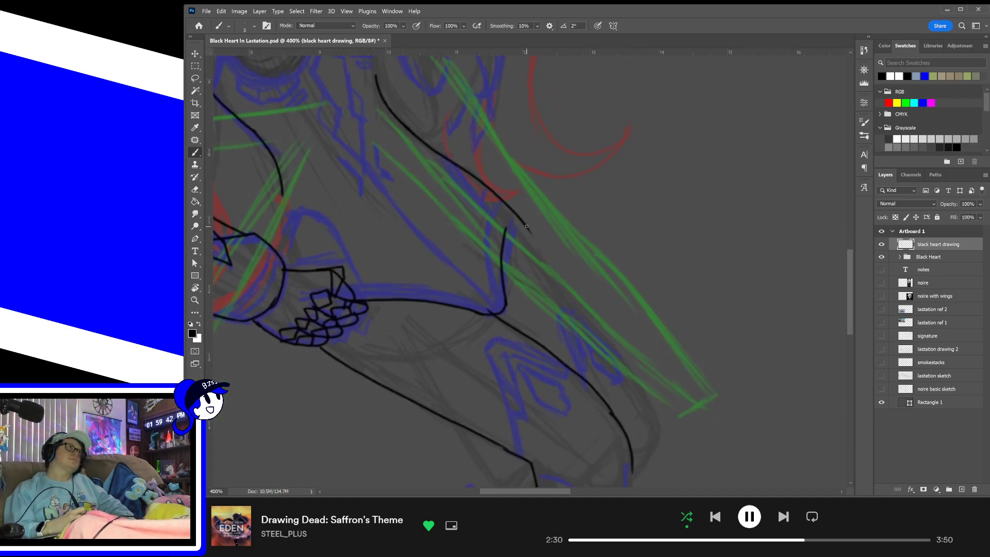
{"action": "left_click_drag", "start_coordinate": [522, 225], "coordinate": [654, 379]}
{"action": "key", "text": "ctrl+z"}
{"action": "left_click_drag", "start_coordinate": [525, 223], "coordinate": [633, 367]}
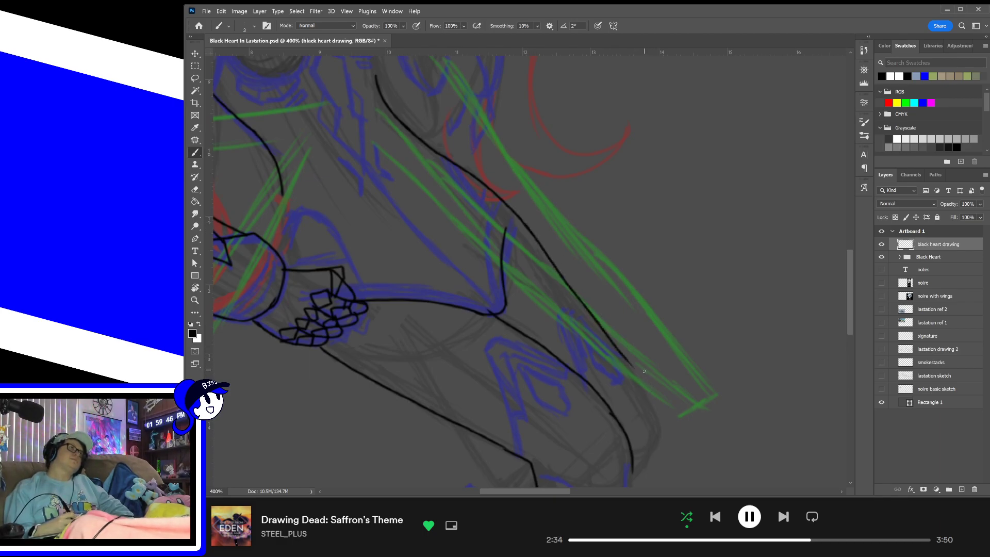
- Ink the short rounded curve of the far knee just beyond the near thigh's end
{"action": "mouse_move", "coordinate": [650, 457]}
{"action": "left_mouse_down"}
{"action": "mouse_move", "coordinate": [656, 433]}
{"action": "mouse_move", "coordinate": [644, 405]}
{"action": "left_mouse_up"}
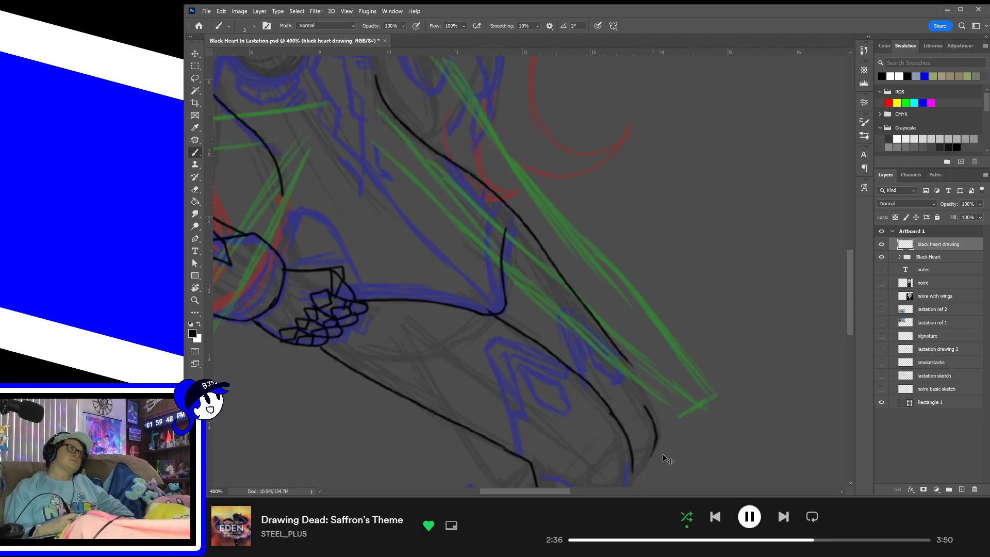
{"action": "key", "text": "ctrl+z"}
{"action": "mouse_move", "coordinate": [649, 460]}
{"action": "left_mouse_down"}
{"action": "mouse_move", "coordinate": [656, 420]}
{"action": "mouse_move", "coordinate": [642, 391]}
{"action": "left_mouse_up"}
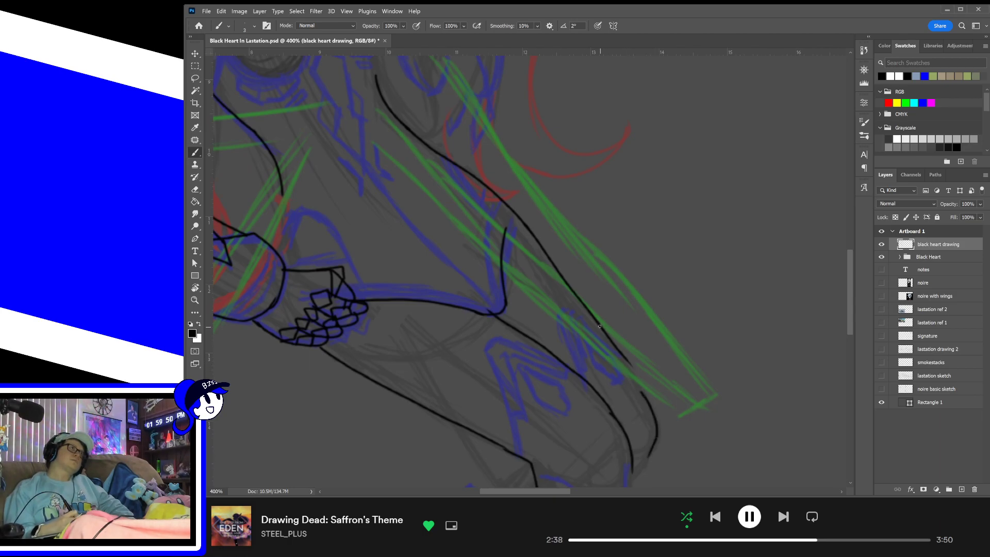
{"action": "left_click_drag", "start_coordinate": [599, 326], "coordinate": [660, 403]}
{"action": "key", "text": "ctrl+z"}
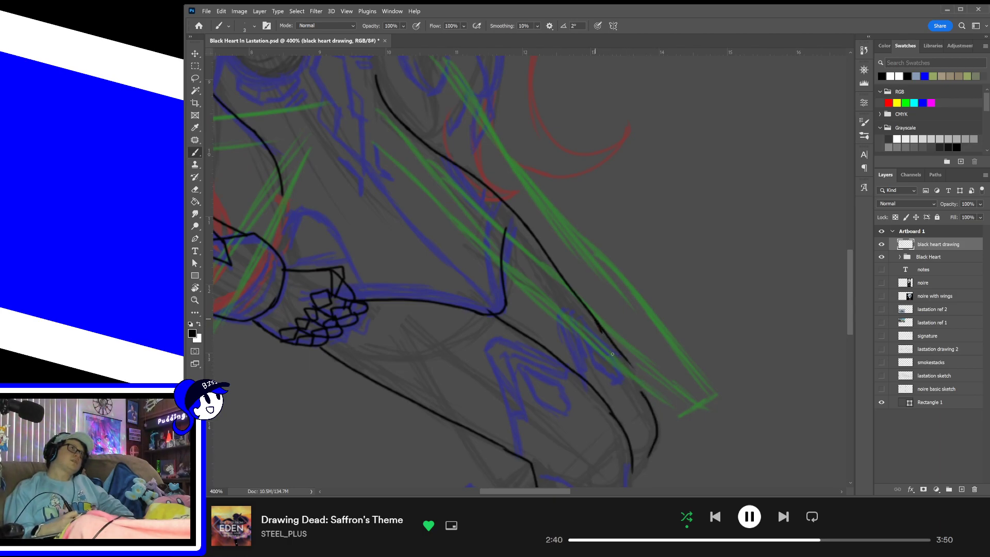
{"action": "left_click_drag", "start_coordinate": [599, 327], "coordinate": [642, 401]}
{"action": "key", "text": "ctrl+z"}
{"action": "left_click_drag", "start_coordinate": [594, 318], "coordinate": [638, 390]}
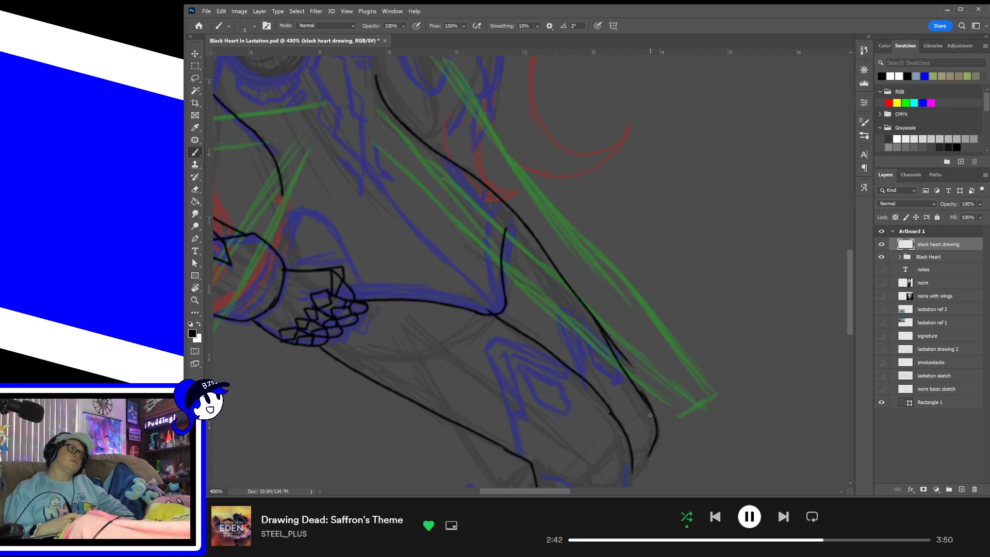
{"action": "key", "text": "ctrl+z"}
{"action": "left_click_drag", "start_coordinate": [593, 319], "coordinate": [654, 410]}
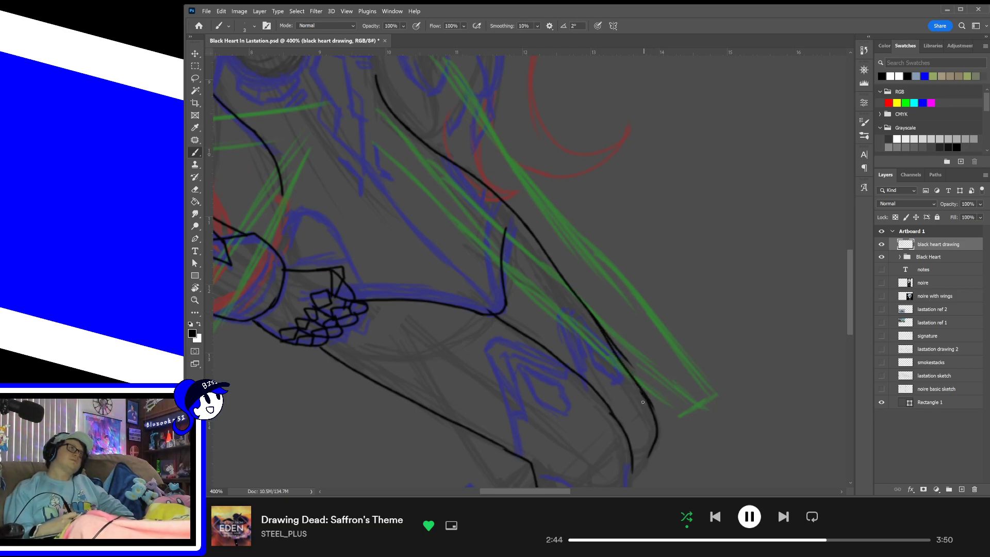
{"action": "key", "text": "ctrl+z"}
{"action": "left_click_drag", "start_coordinate": [592, 316], "coordinate": [650, 413]}
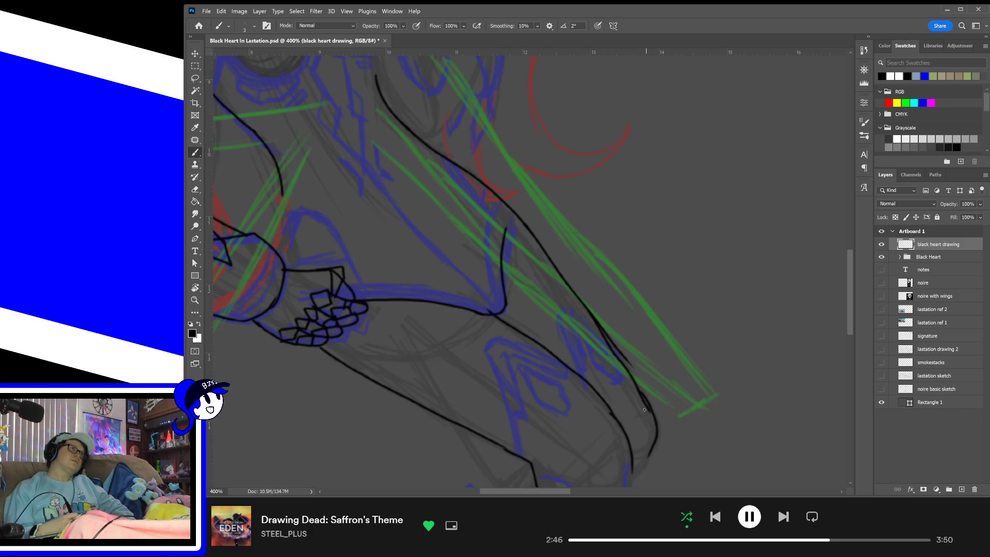
{"action": "key", "text": "ctrl+z"}
{"action": "left_click_drag", "start_coordinate": [590, 309], "coordinate": [651, 401]}
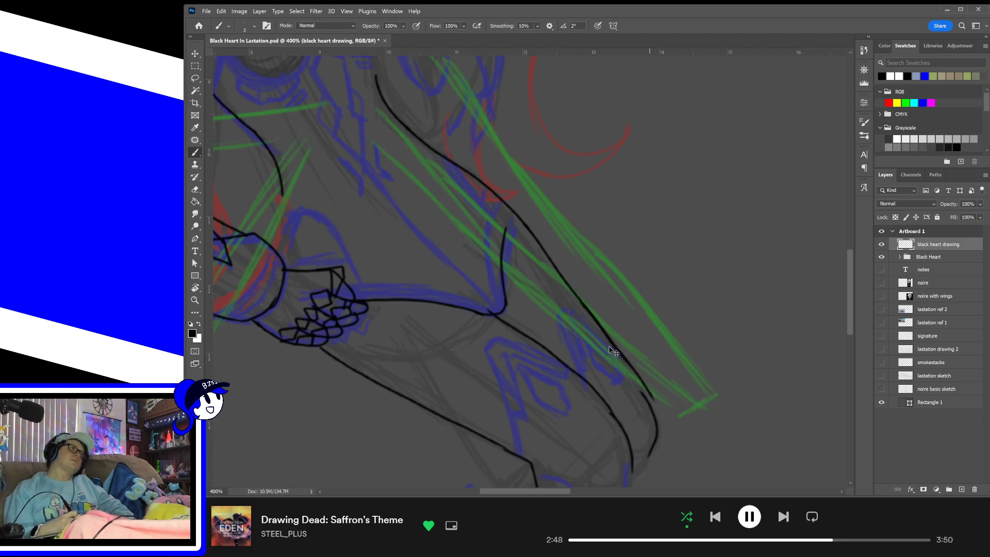
{"action": "key", "text": "ctrl+z"}
{"action": "left_click_drag", "start_coordinate": [589, 308], "coordinate": [655, 411]}
{"action": "key", "text": "ctrl+z"}
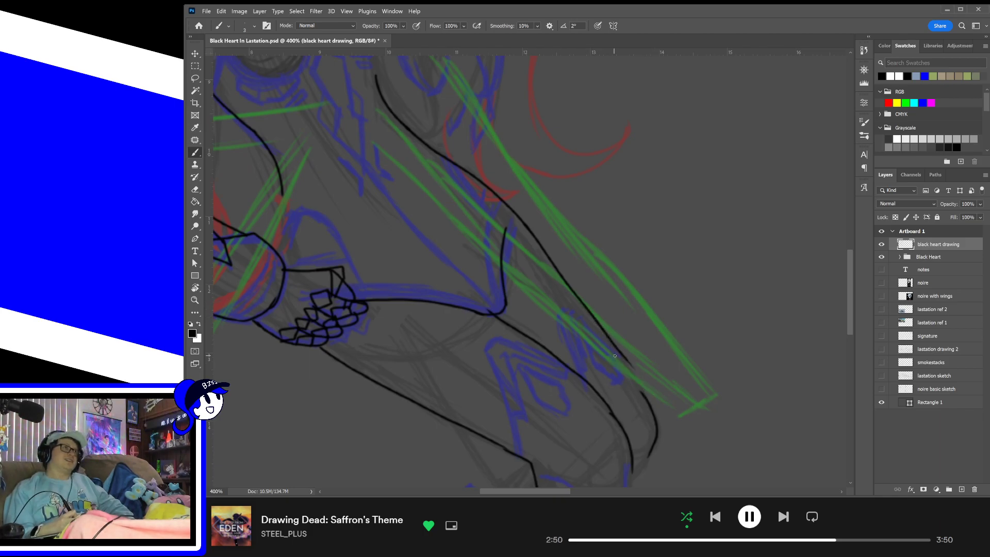
- Join the far thigh contour to the knee curve and clean up the overlapping stroke at the junction
{"action": "left_click_drag", "start_coordinate": [604, 326], "coordinate": [653, 419]}
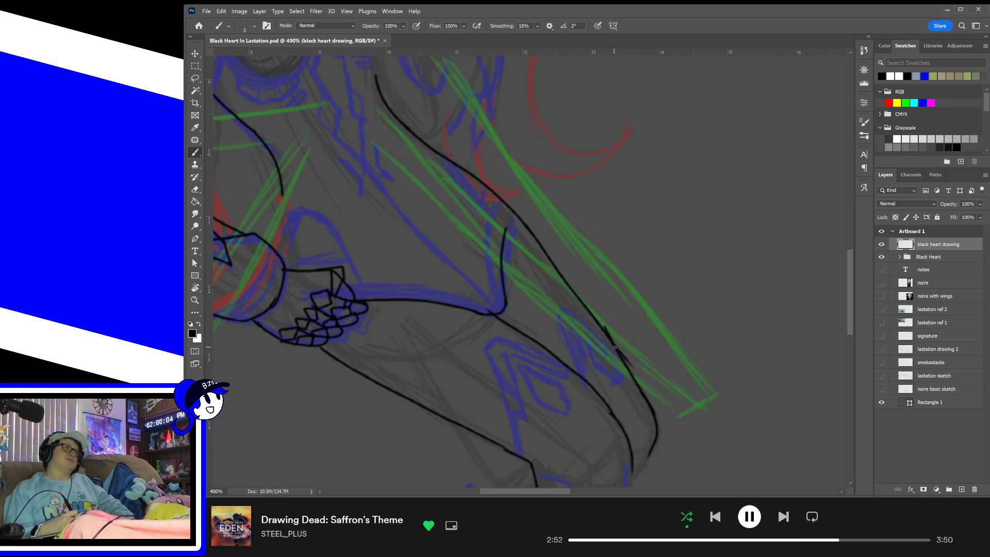
{"action": "key", "text": "e"}
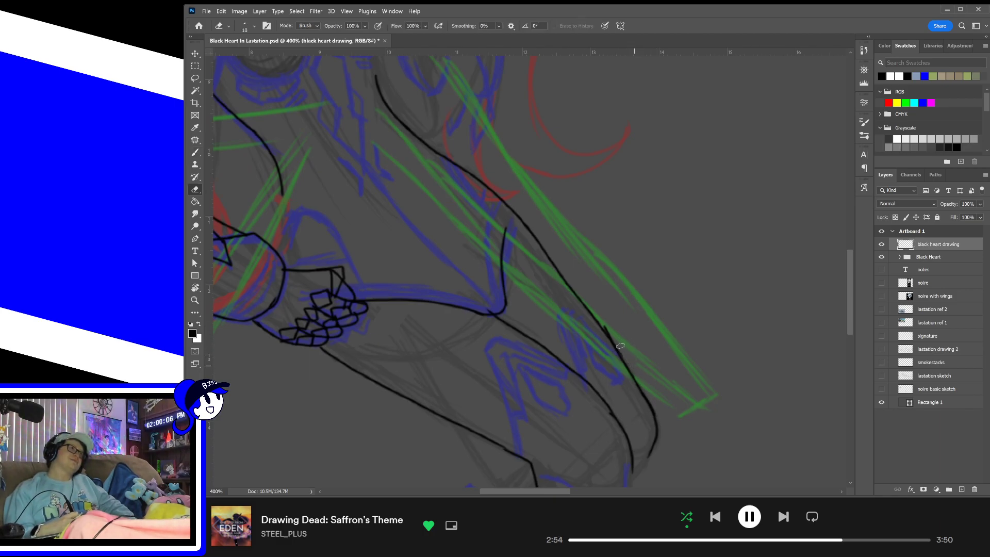
{"action": "left_click_drag", "start_coordinate": [609, 326], "coordinate": [619, 352]}
{"action": "key", "text": "b"}
{"action": "key", "text": "ctrl+z"}
{"action": "key", "text": "ctrl+z"}
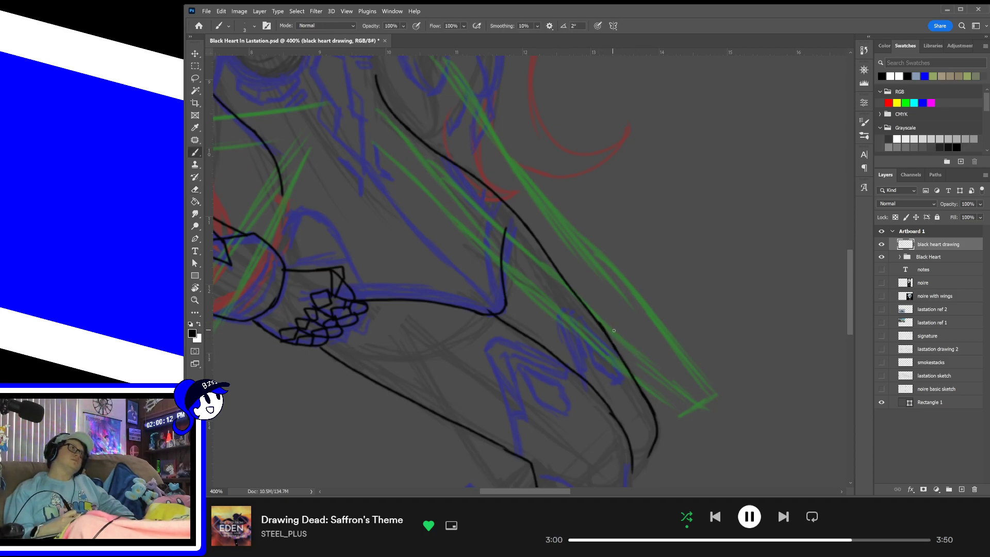
{"action": "key", "text": "ctrl+z"}
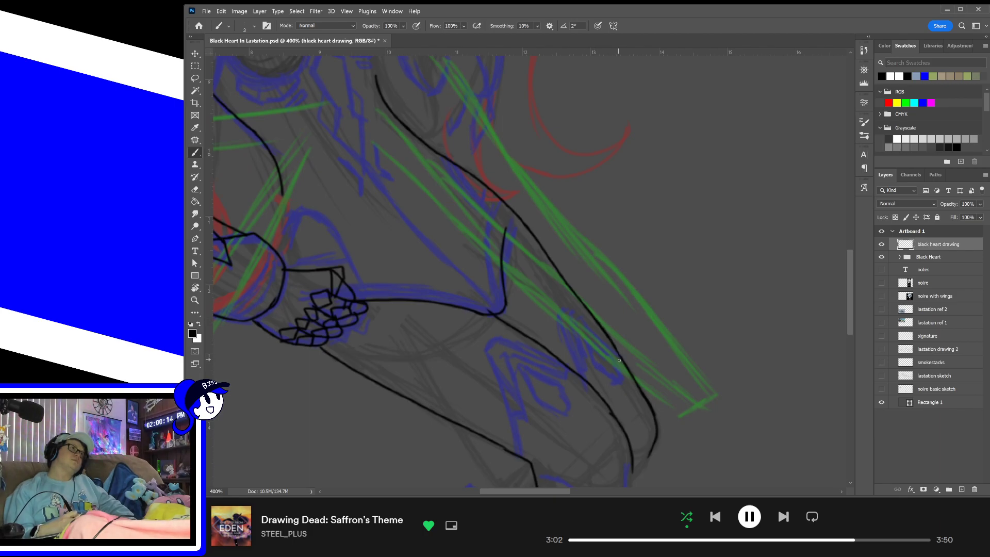
- Extend the curved hip line of the outfit upward to meet the outer hip contour
{"action": "left_click_drag", "start_coordinate": [647, 380], "coordinate": [722, 428]}
{"action": "left_click_drag", "start_coordinate": [629, 315], "coordinate": [651, 351]}
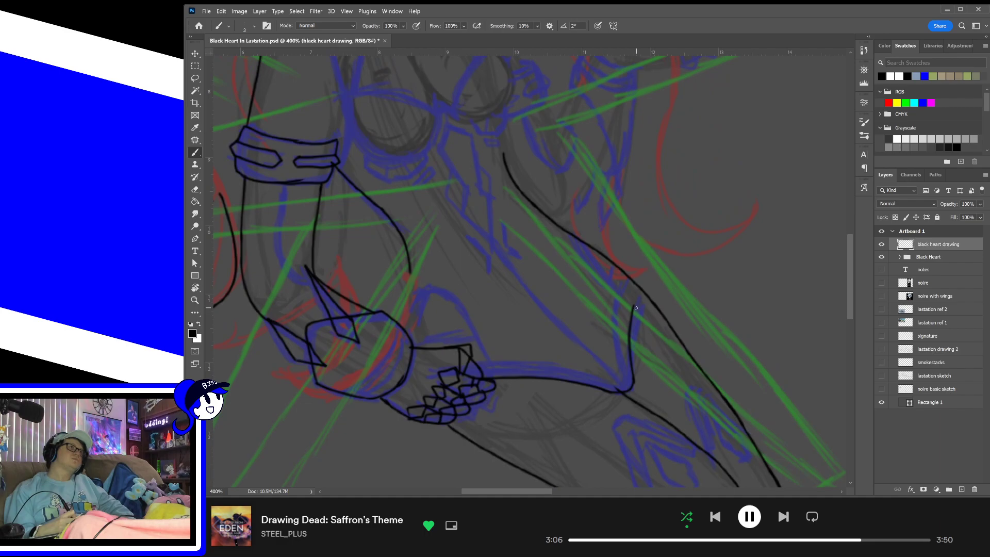
{"action": "left_click_drag", "start_coordinate": [634, 311], "coordinate": [640, 291]}
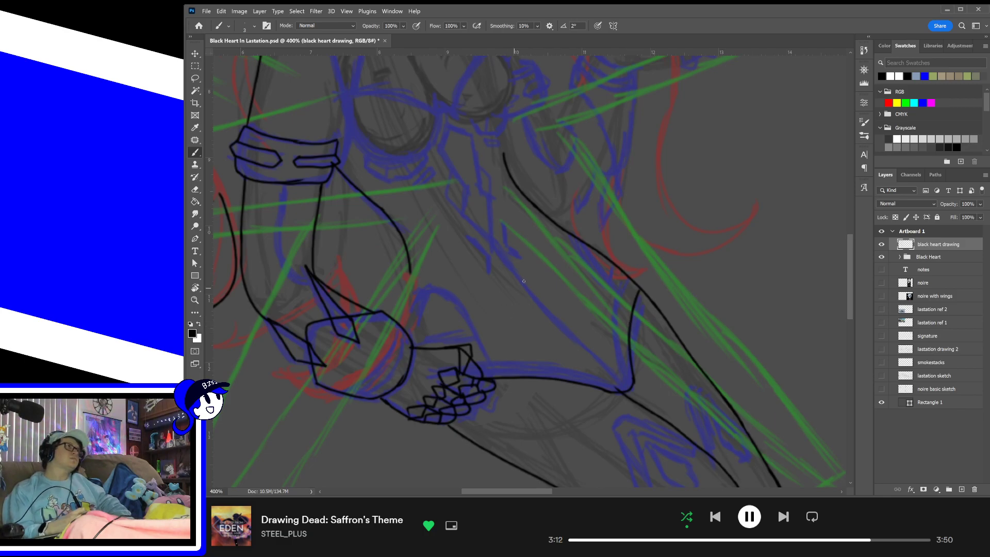
{"action": "mouse_move", "coordinate": [524, 281]}
{"action": "left_mouse_down"}
{"action": "mouse_move", "coordinate": [548, 287]}
{"action": "mouse_move", "coordinate": [590, 358]}
{"action": "left_mouse_up"}
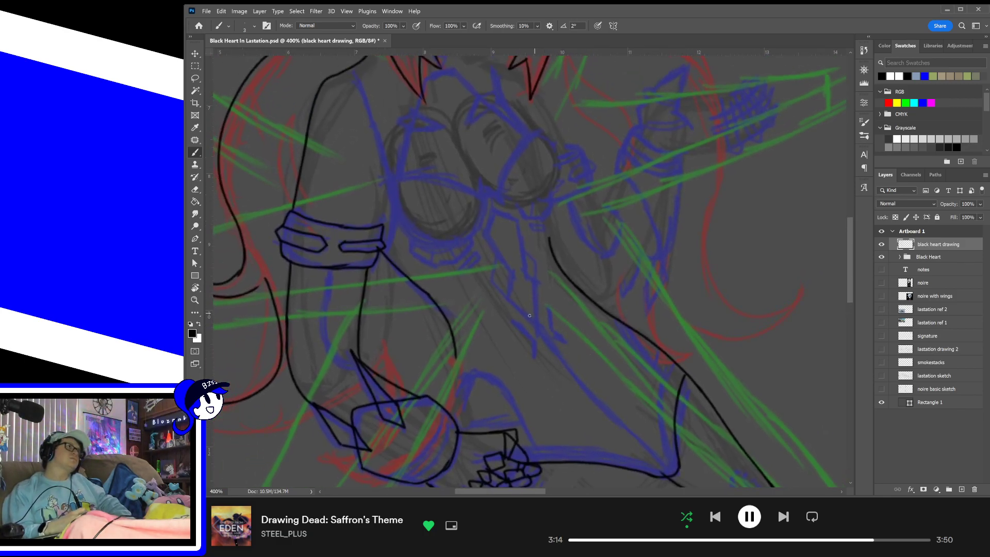
{"action": "mouse_move", "coordinate": [536, 327]}
{"action": "left_mouse_down"}
{"action": "mouse_move", "coordinate": [504, 301]}
{"action": "mouse_move", "coordinate": [510, 274]}
{"action": "left_mouse_up"}
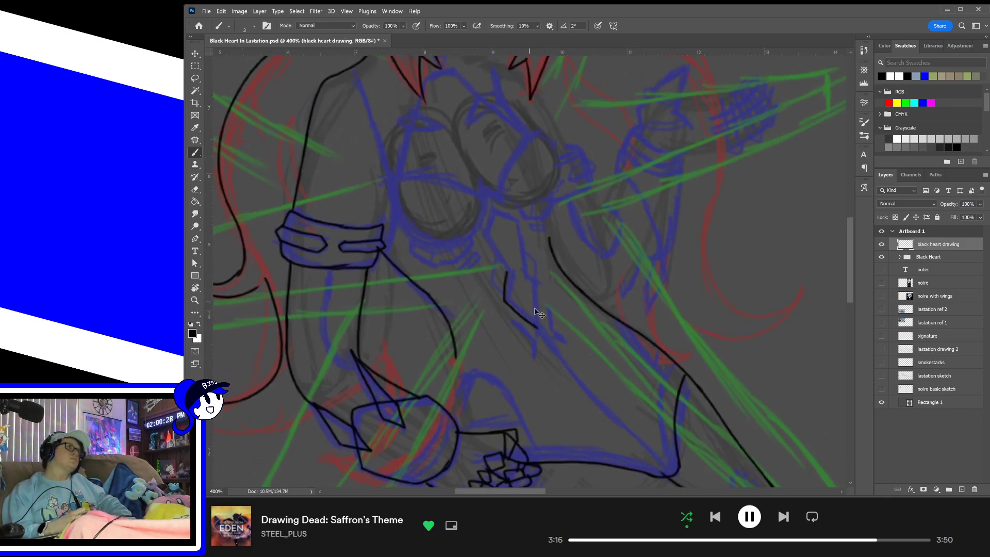
{"action": "key", "text": "ctrl+z"}
{"action": "mouse_move", "coordinate": [539, 328]}
{"action": "left_mouse_down"}
{"action": "mouse_move", "coordinate": [502, 297]}
{"action": "mouse_move", "coordinate": [488, 214]}
{"action": "mouse_move", "coordinate": [520, 229]}
{"action": "mouse_move", "coordinate": [526, 272]}
{"action": "left_mouse_up"}
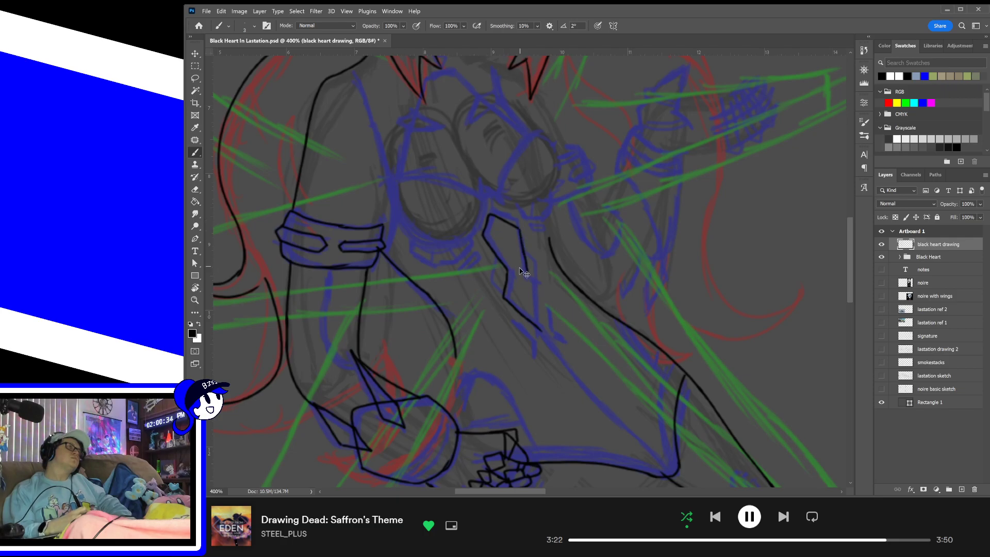
{"action": "key", "text": "ctrl+z"}
{"action": "key", "text": "ctrl+z"}
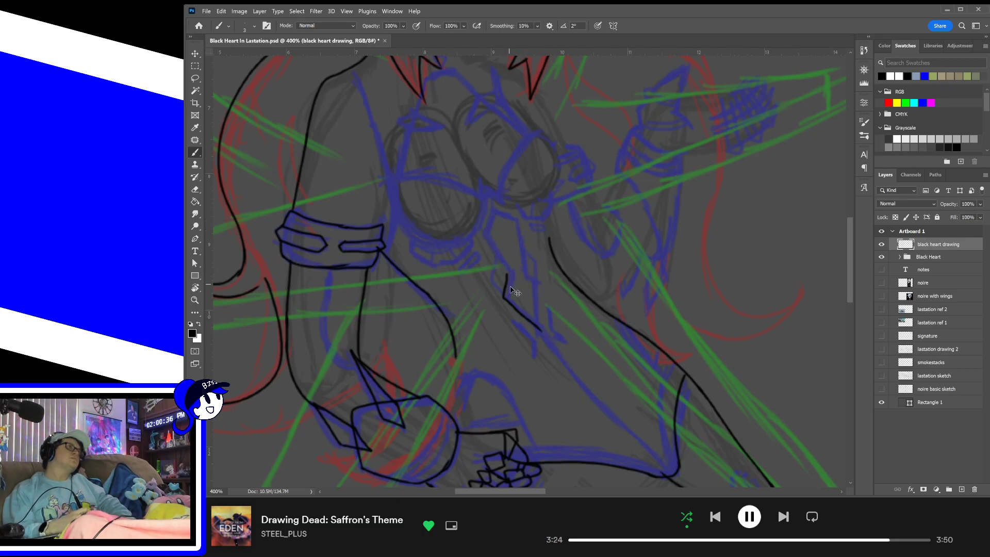
{"action": "key", "text": "ctrl+z"}
- Ink the elongated angular diamond ornament on the midriff and add a small facet along each side
{"action": "mouse_move", "coordinate": [506, 296]}
{"action": "left_mouse_down"}
{"action": "mouse_move", "coordinate": [485, 237]}
{"action": "mouse_move", "coordinate": [493, 213]}
{"action": "mouse_move", "coordinate": [522, 231]}
{"action": "mouse_move", "coordinate": [524, 267]}
{"action": "mouse_move", "coordinate": [541, 283]}
{"action": "mouse_move", "coordinate": [538, 324]}
{"action": "mouse_move", "coordinate": [527, 322]}
{"action": "mouse_move", "coordinate": [539, 328]}
{"action": "mouse_move", "coordinate": [512, 296]}
{"action": "left_mouse_up"}
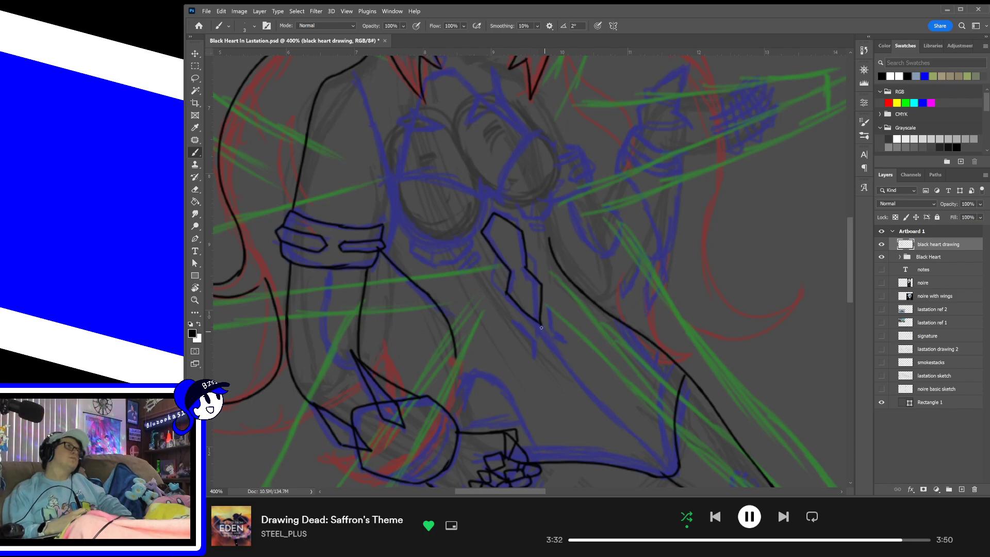
{"action": "mouse_move", "coordinate": [506, 294]}
{"action": "left_mouse_down"}
{"action": "mouse_move", "coordinate": [490, 280]}
{"action": "mouse_move", "coordinate": [495, 252]}
{"action": "left_mouse_up"}
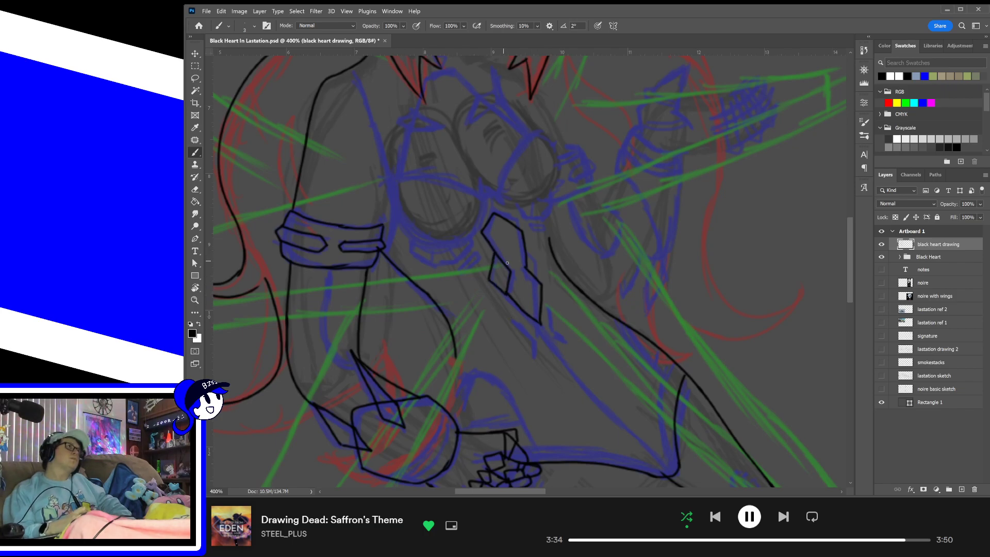
{"action": "mouse_move", "coordinate": [542, 287]}
{"action": "left_mouse_down"}
{"action": "mouse_move", "coordinate": [538, 262]}
{"action": "mouse_move", "coordinate": [521, 250]}
{"action": "left_mouse_up"}
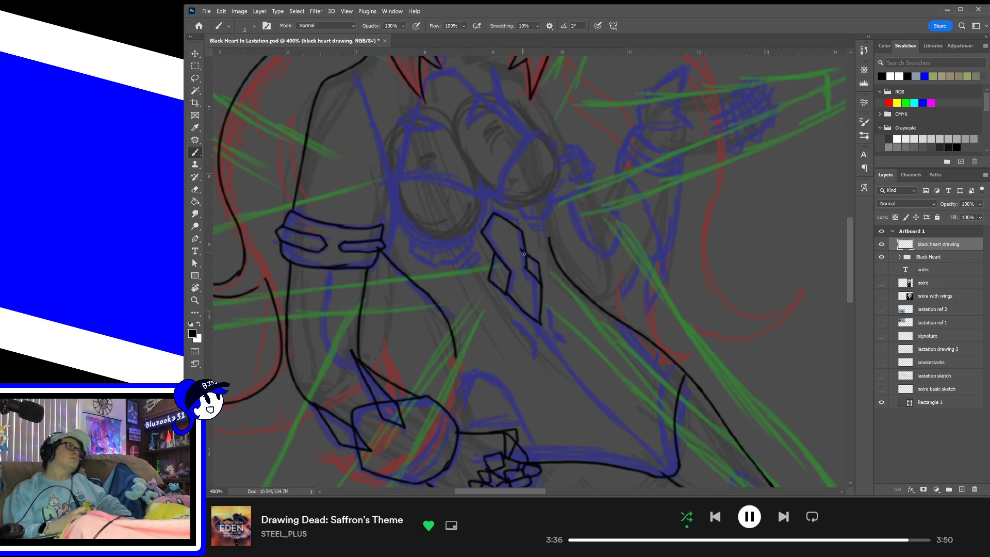
{"action": "key", "text": "ctrl+z"}
{"action": "mouse_move", "coordinate": [542, 288]}
{"action": "left_mouse_down"}
{"action": "mouse_move", "coordinate": [541, 261]}
{"action": "mouse_move", "coordinate": [526, 251]}
{"action": "left_mouse_up"}
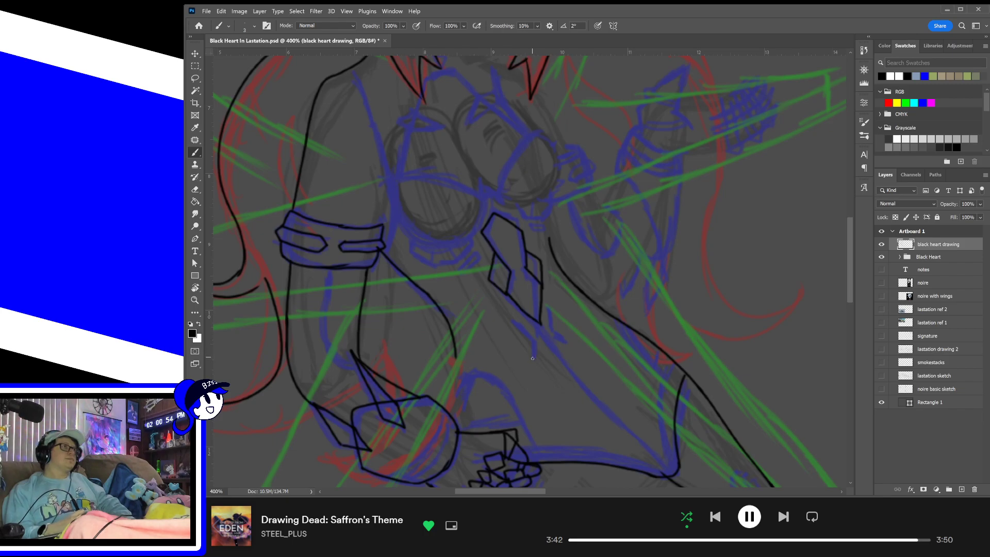
{"action": "left_click_drag", "start_coordinate": [533, 358], "coordinate": [512, 323]}
{"action": "left_click_drag", "start_coordinate": [564, 340], "coordinate": [550, 310]}
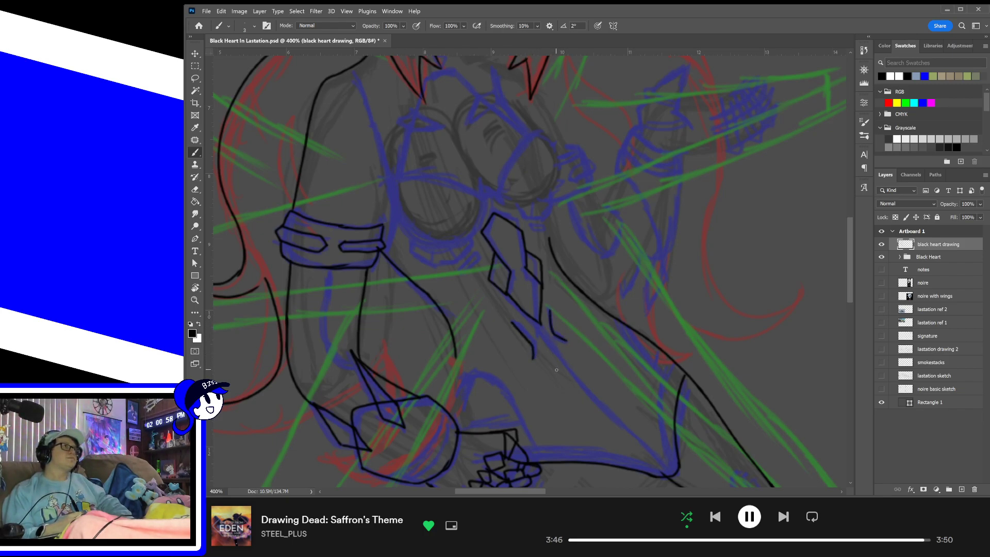
{"action": "key", "text": "ctrl+z"}
{"action": "key", "text": "ctrl+z"}
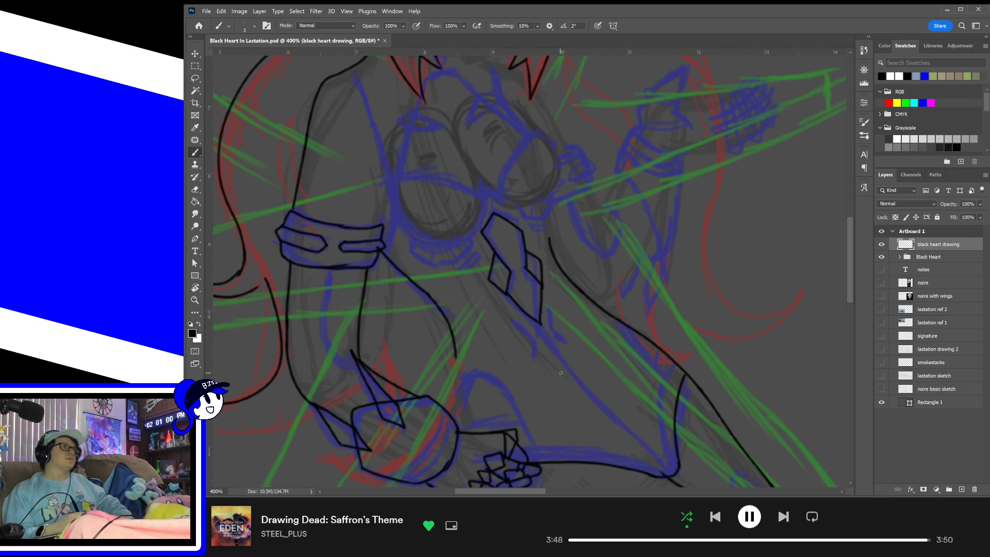
- Extend the near waist contour down past the sleeve spike to meet the round cuff at the gloved hand's wrist
{"action": "mouse_move", "coordinate": [543, 380]}
{"action": "left_mouse_down"}
{"action": "mouse_move", "coordinate": [567, 313]}
{"action": "mouse_move", "coordinate": [621, 355]}
{"action": "left_mouse_up"}
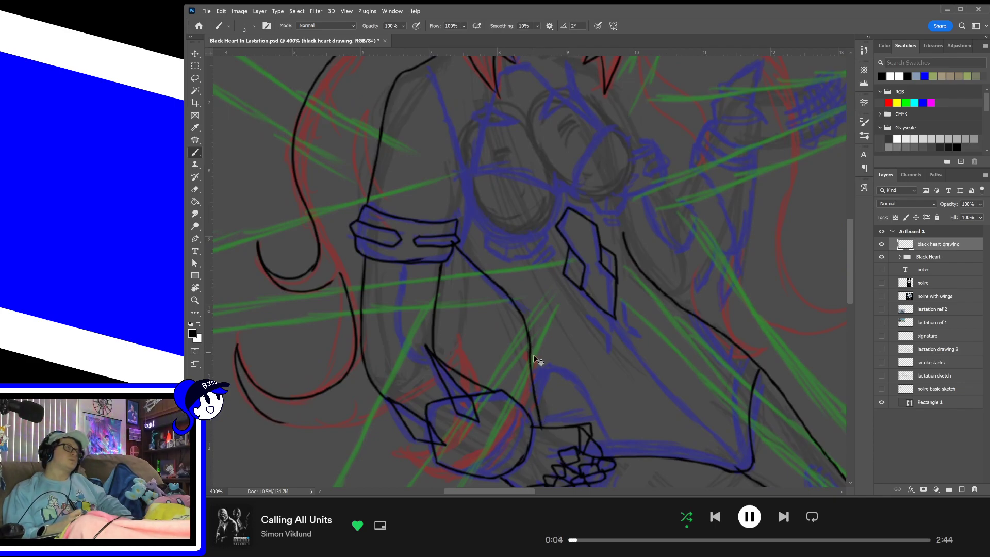
{"action": "left_click_drag", "start_coordinate": [530, 352], "coordinate": [534, 428]}
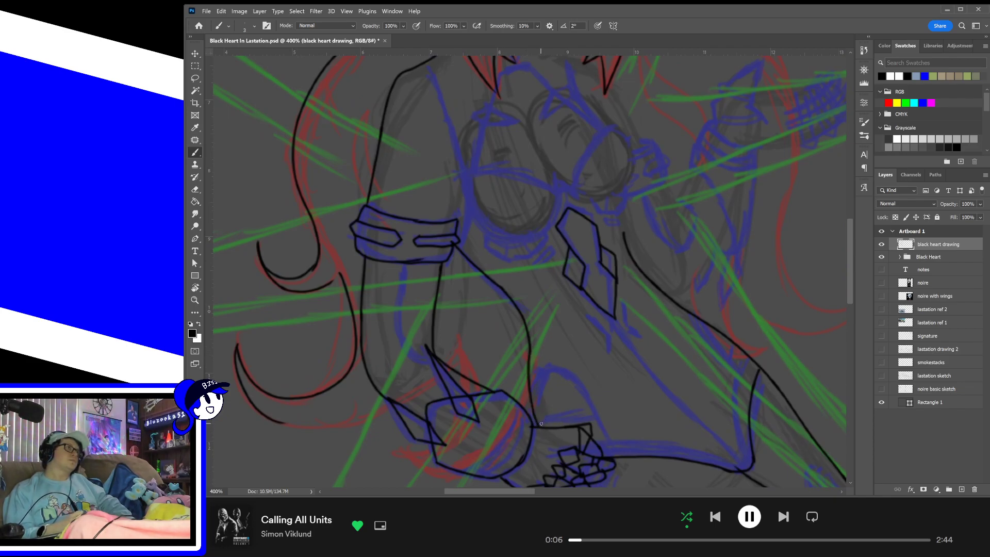
{"action": "mouse_move", "coordinate": [614, 395]}
{"action": "left_mouse_down"}
{"action": "mouse_move", "coordinate": [621, 361]}
{"action": "mouse_move", "coordinate": [600, 295]}
{"action": "left_mouse_up"}
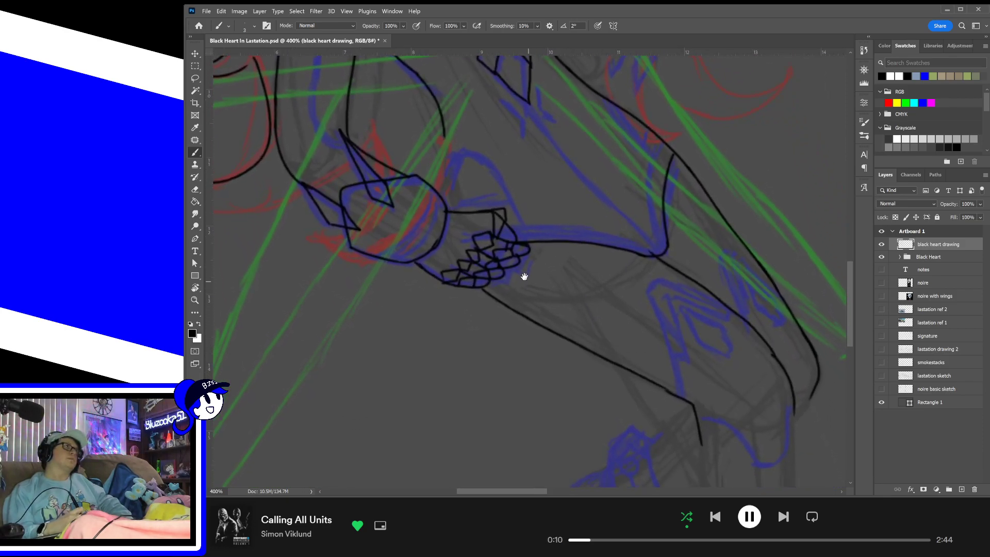
{"action": "mouse_move", "coordinate": [524, 276]}
{"action": "left_mouse_down"}
{"action": "mouse_move", "coordinate": [552, 289]}
{"action": "mouse_move", "coordinate": [545, 373]}
{"action": "left_mouse_up"}
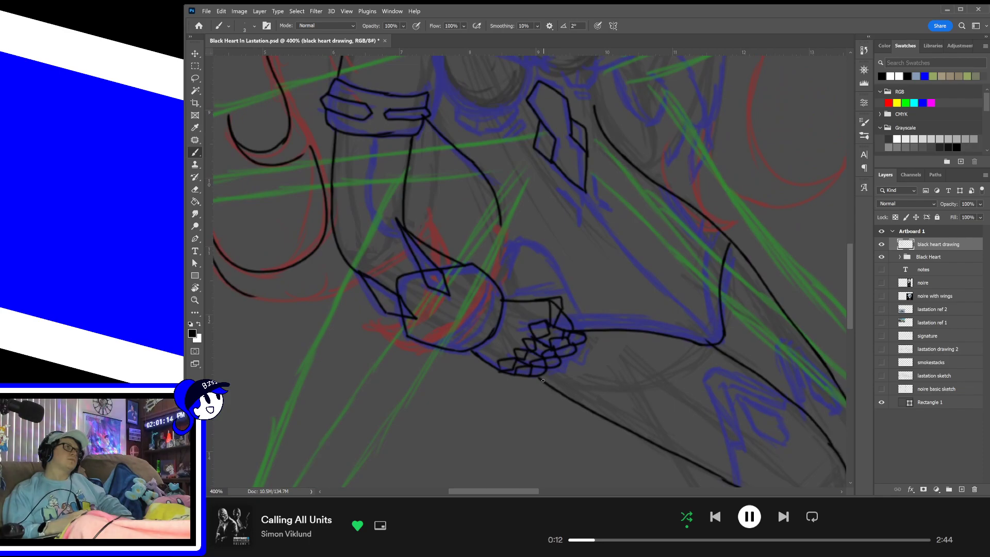
{"action": "left_click_drag", "start_coordinate": [507, 301], "coordinate": [502, 225]}
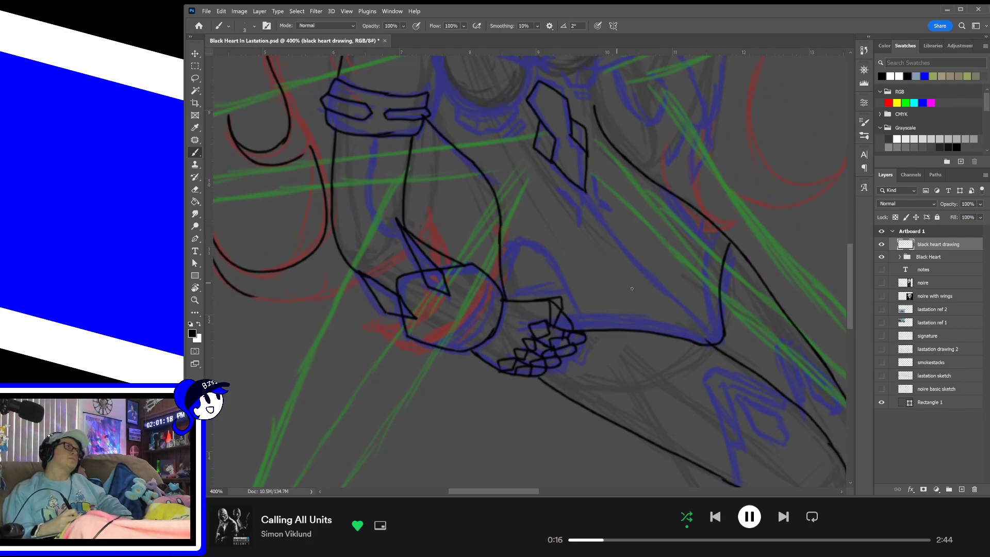
{"action": "mouse_move", "coordinate": [665, 276]}
{"action": "left_mouse_down"}
{"action": "mouse_move", "coordinate": [641, 332]}
{"action": "mouse_move", "coordinate": [651, 305]}
{"action": "mouse_move", "coordinate": [677, 400]}
{"action": "left_mouse_up"}
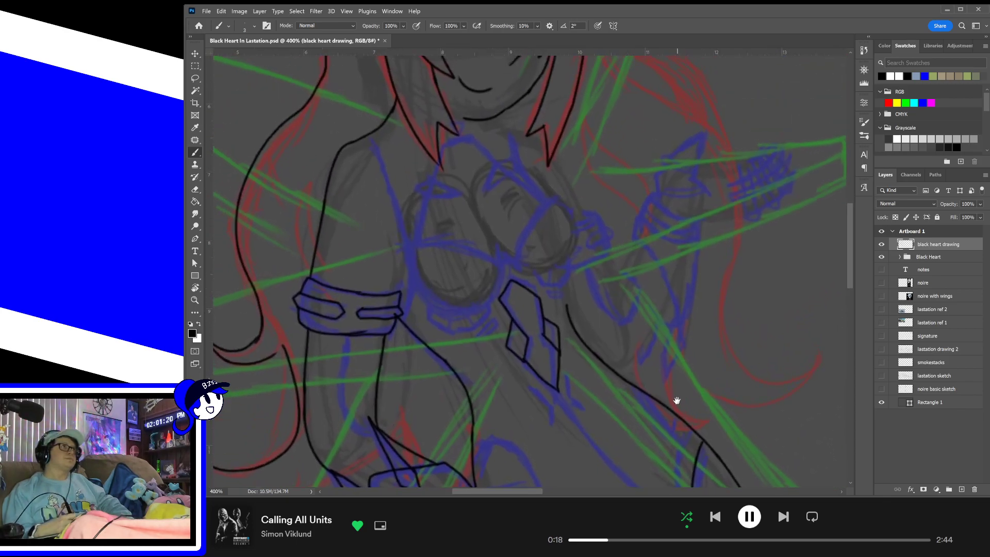
- Show the noire reference layer beside the drawing and bring the character's chest area into close view
{"action": "left_click_drag", "start_coordinate": [584, 299], "coordinate": [617, 356]}
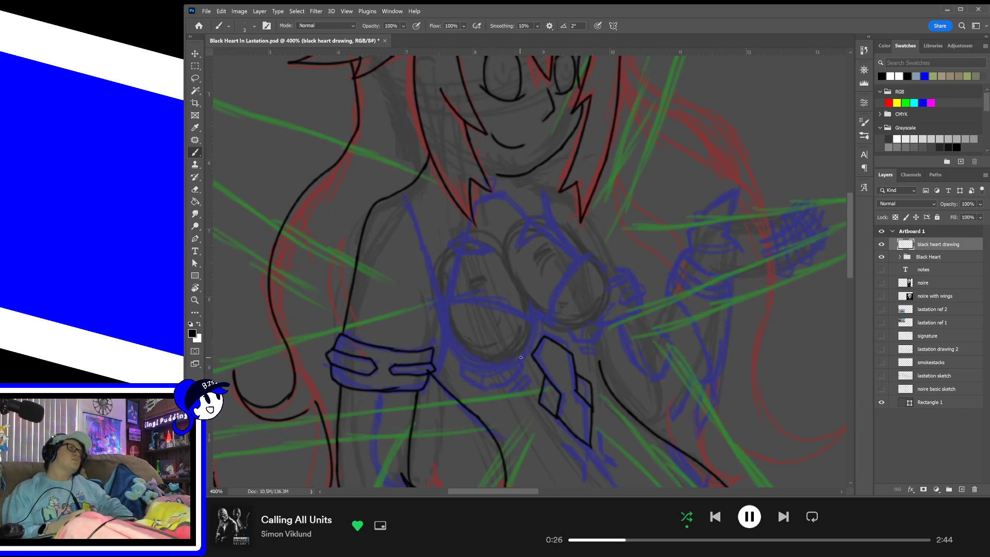
{"action": "key", "text": "ctrl+0"}
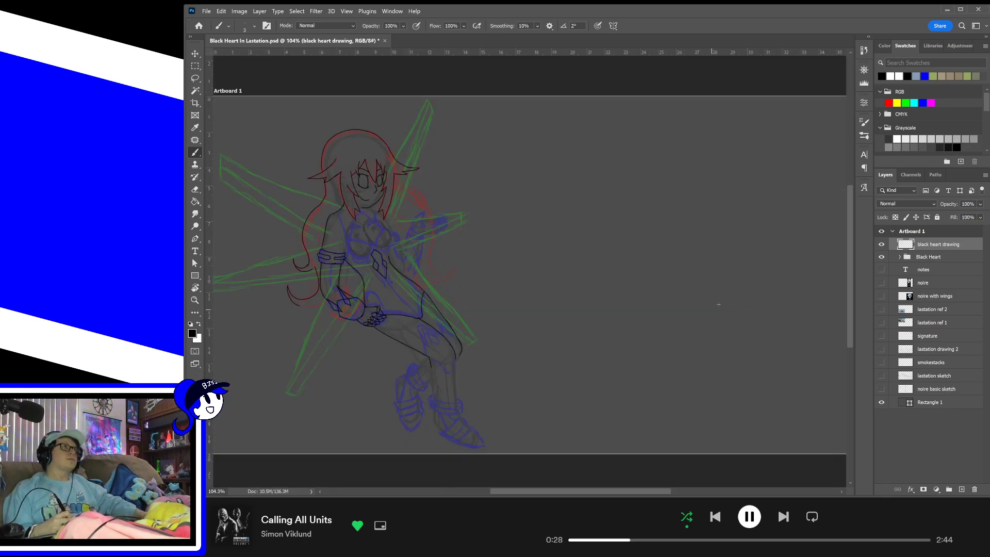
{"action": "left_click", "coordinate": [881, 283]}
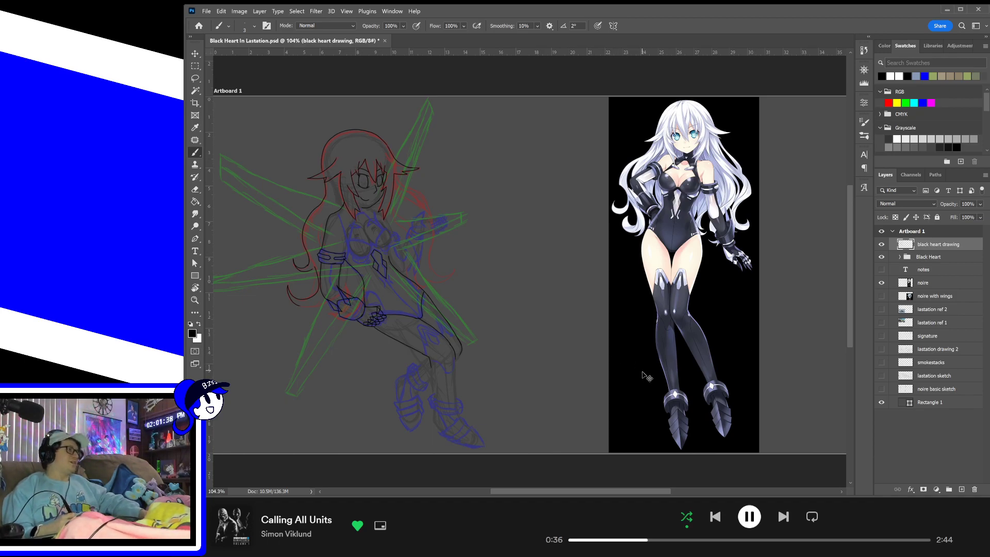
{"action": "key", "text": "ctrl+plus"}
{"action": "key", "text": "ctrl+plus"}
{"action": "key", "text": "ctrl+plus"}
{"action": "left_click_drag", "start_coordinate": [414, 390], "coordinate": [746, 329]}
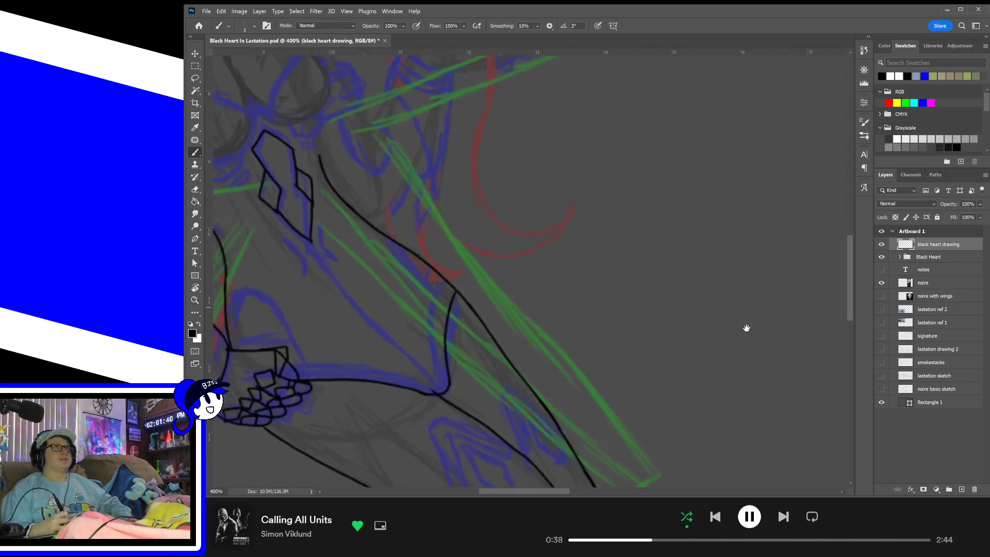
{"action": "mouse_move", "coordinate": [304, 367]}
{"action": "left_mouse_down"}
{"action": "mouse_move", "coordinate": [702, 328]}
{"action": "mouse_move", "coordinate": [698, 400]}
{"action": "mouse_move", "coordinate": [658, 389]}
{"action": "mouse_move", "coordinate": [645, 400]}
{"action": "left_mouse_up"}
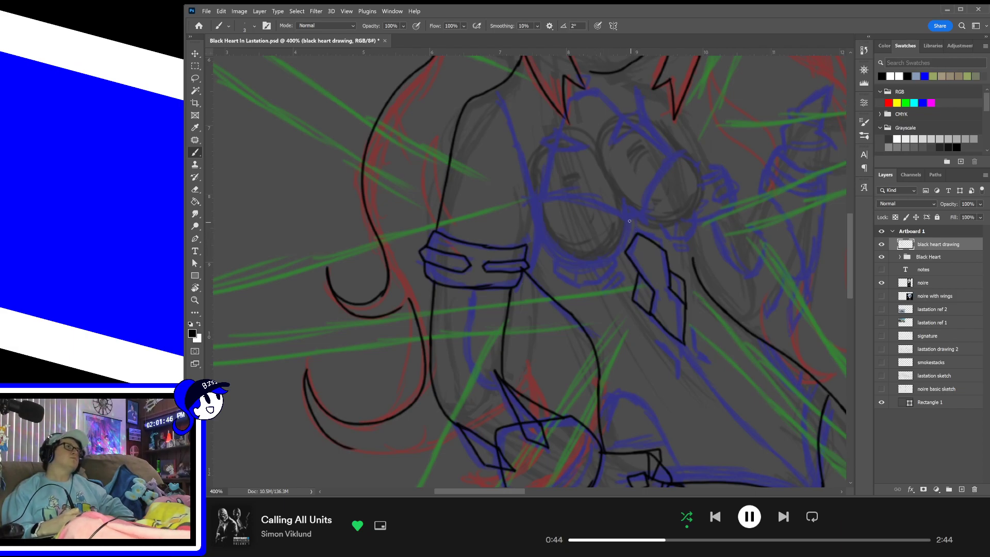
- Ink the closed outline of the outfit's left-hand cup over the blue sketch, redoing strokes until the curves fit
{"action": "left_click_drag", "start_coordinate": [629, 220], "coordinate": [561, 267]}
{"action": "key", "text": "ctrl+z"}
{"action": "mouse_move", "coordinate": [630, 221]}
{"action": "left_mouse_down"}
{"action": "mouse_move", "coordinate": [610, 256]}
{"action": "mouse_move", "coordinate": [545, 226]}
{"action": "mouse_move", "coordinate": [538, 199]}
{"action": "mouse_move", "coordinate": [613, 209]}
{"action": "left_mouse_up"}
{"action": "key", "text": "ctrl+z"}
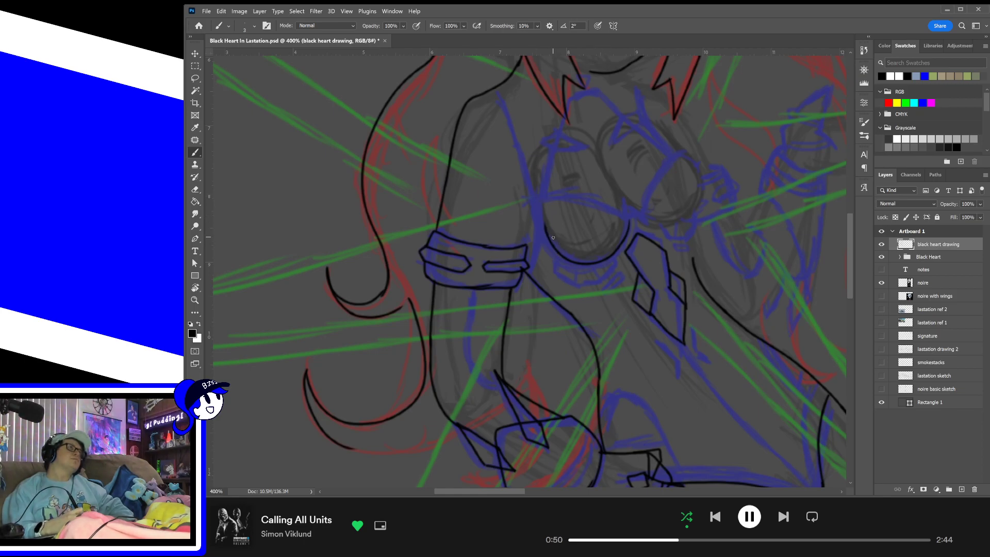
{"action": "mouse_move", "coordinate": [550, 244]}
{"action": "left_mouse_down"}
{"action": "mouse_move", "coordinate": [541, 198]}
{"action": "mouse_move", "coordinate": [629, 225]}
{"action": "left_mouse_up"}
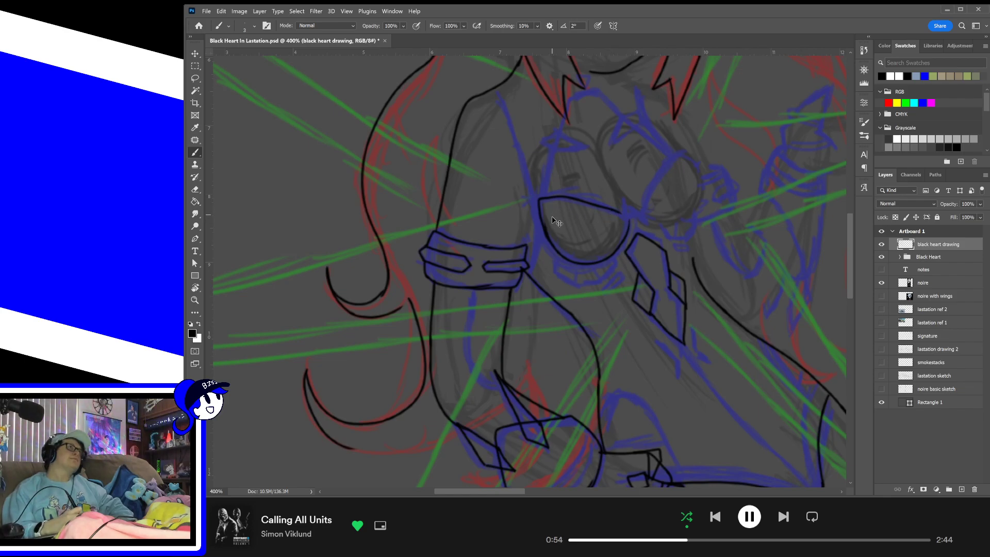
{"action": "key", "text": "ctrl+z"}
{"action": "mouse_move", "coordinate": [544, 222]}
{"action": "left_mouse_down"}
{"action": "mouse_move", "coordinate": [549, 193]}
{"action": "mouse_move", "coordinate": [584, 196]}
{"action": "mouse_move", "coordinate": [629, 219]}
{"action": "left_mouse_up"}
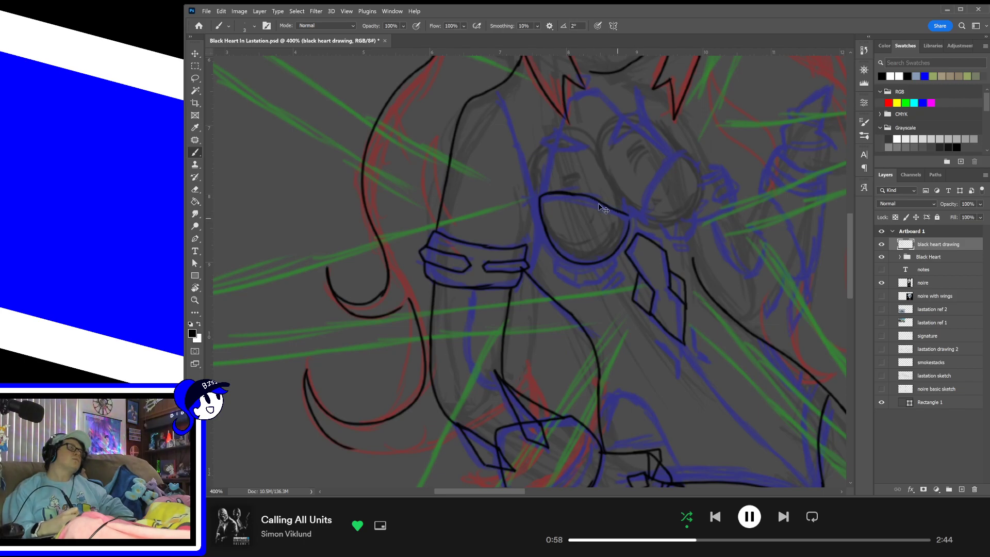
{"action": "key", "text": "ctrl+z"}
{"action": "mouse_move", "coordinate": [554, 193]}
{"action": "left_mouse_down"}
{"action": "mouse_move", "coordinate": [611, 202]}
{"action": "mouse_move", "coordinate": [642, 227]}
{"action": "mouse_move", "coordinate": [631, 223]}
{"action": "left_mouse_up"}
{"action": "key", "text": "ctrl+z"}
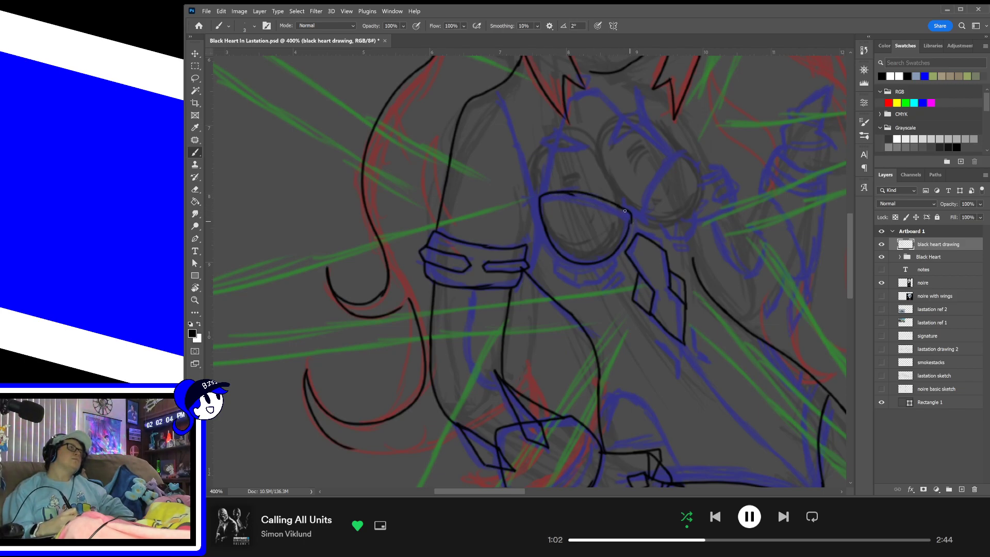
{"action": "key", "text": "ctrl+z"}
- Ink the closed outline of the outfit's right-hand cup, redrawing its outer curve once
{"action": "mouse_move", "coordinate": [667, 213]}
{"action": "left_mouse_down"}
{"action": "mouse_move", "coordinate": [644, 258]}
{"action": "mouse_move", "coordinate": [663, 208]}
{"action": "mouse_move", "coordinate": [677, 239]}
{"action": "left_mouse_up"}
{"action": "key", "text": "ctrl+z"}
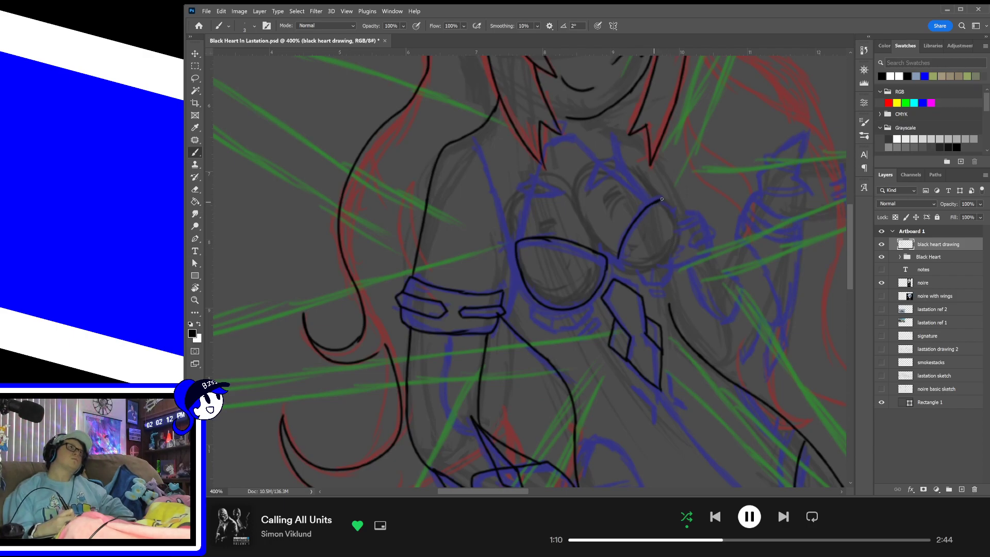
{"action": "left_click_drag", "start_coordinate": [662, 199], "coordinate": [675, 221]}
{"action": "mouse_move", "coordinate": [619, 257]}
{"action": "left_mouse_down"}
{"action": "mouse_move", "coordinate": [665, 258]}
{"action": "mouse_move", "coordinate": [671, 214]}
{"action": "left_mouse_up"}
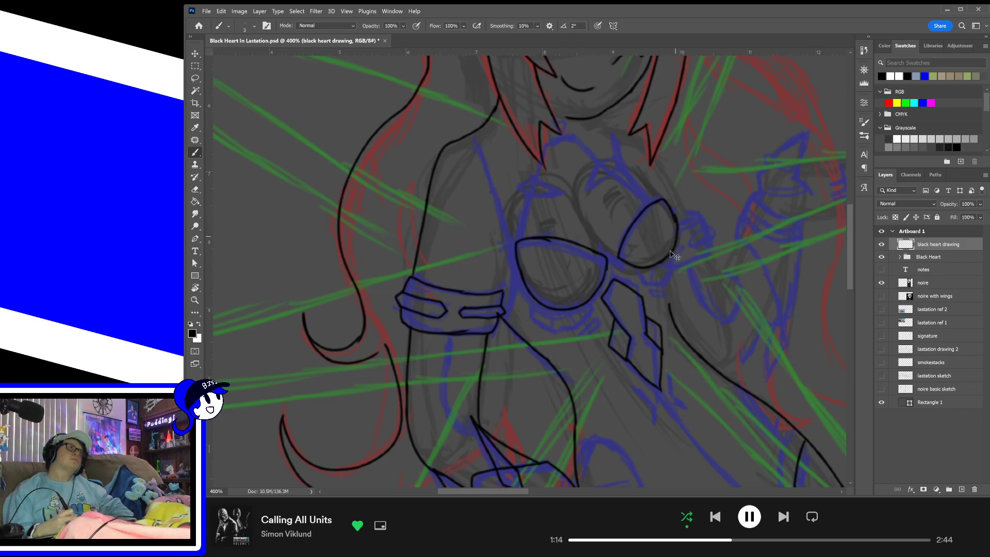
{"action": "key", "text": "ctrl+z"}
{"action": "left_click_drag", "start_coordinate": [656, 264], "coordinate": [675, 223]}
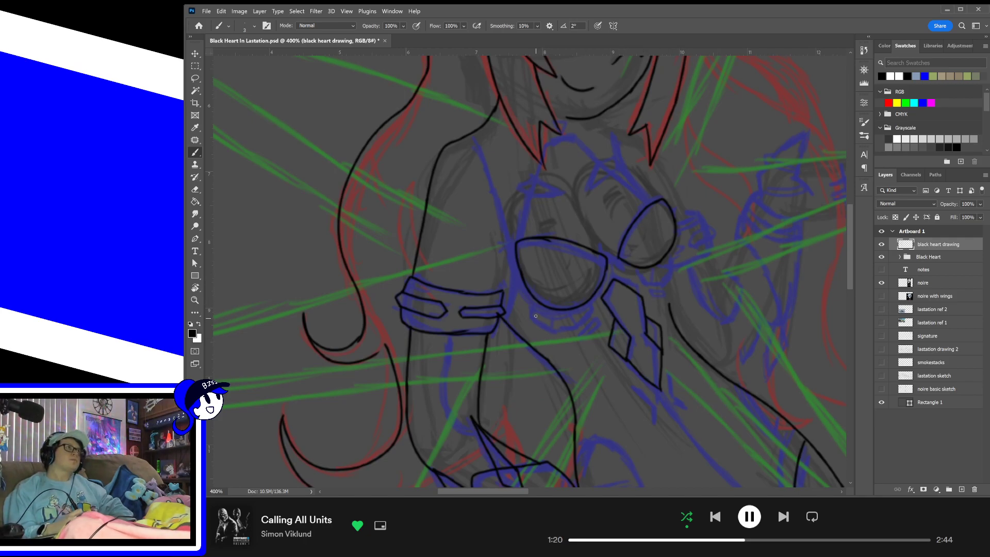
- Ink the segmented trim beneath both cups, checking its shape against the noire reference
{"action": "mouse_move", "coordinate": [532, 300]}
{"action": "left_mouse_down"}
{"action": "mouse_move", "coordinate": [537, 324]}
{"action": "mouse_move", "coordinate": [547, 326]}
{"action": "mouse_move", "coordinate": [593, 308]}
{"action": "left_mouse_up"}
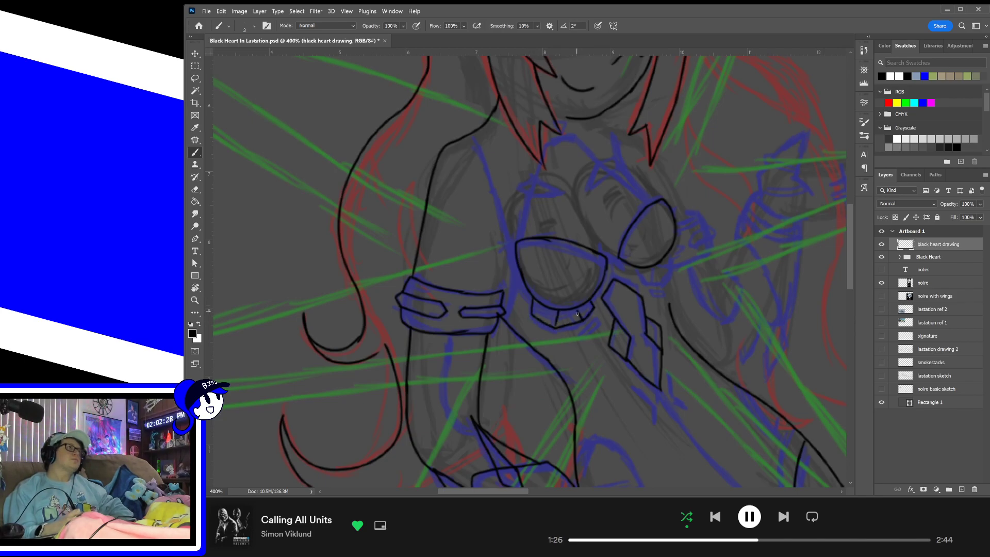
{"action": "left_click_drag", "start_coordinate": [577, 312], "coordinate": [587, 326]}
{"action": "scroll", "coordinate": [599, 332], "scroll_direction": "right", "scroll_amount": 15}
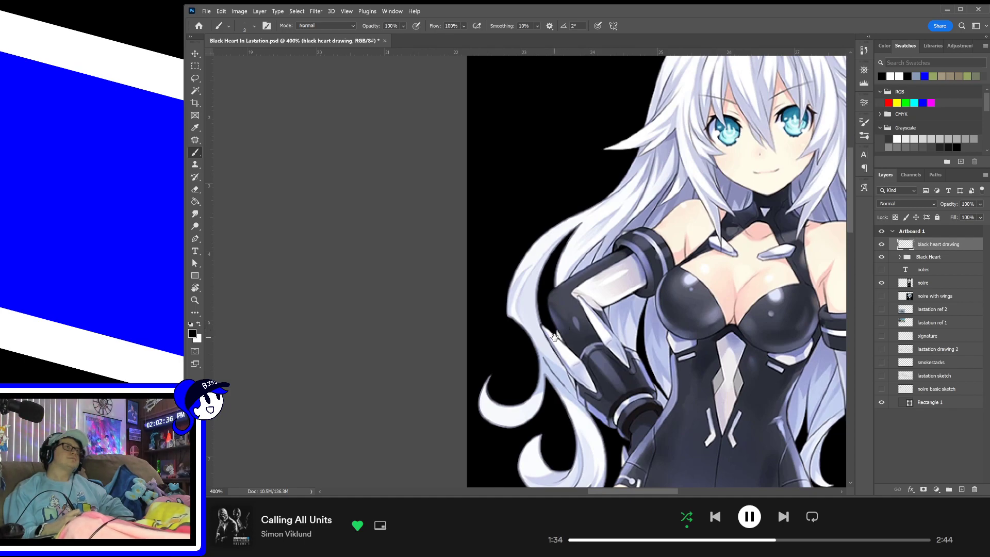
{"action": "mouse_move", "coordinate": [550, 342]}
{"action": "left_mouse_down"}
{"action": "mouse_move", "coordinate": [649, 319]}
{"action": "mouse_move", "coordinate": [667, 329]}
{"action": "mouse_move", "coordinate": [555, 331]}
{"action": "mouse_move", "coordinate": [657, 258]}
{"action": "mouse_move", "coordinate": [640, 302]}
{"action": "left_mouse_up"}
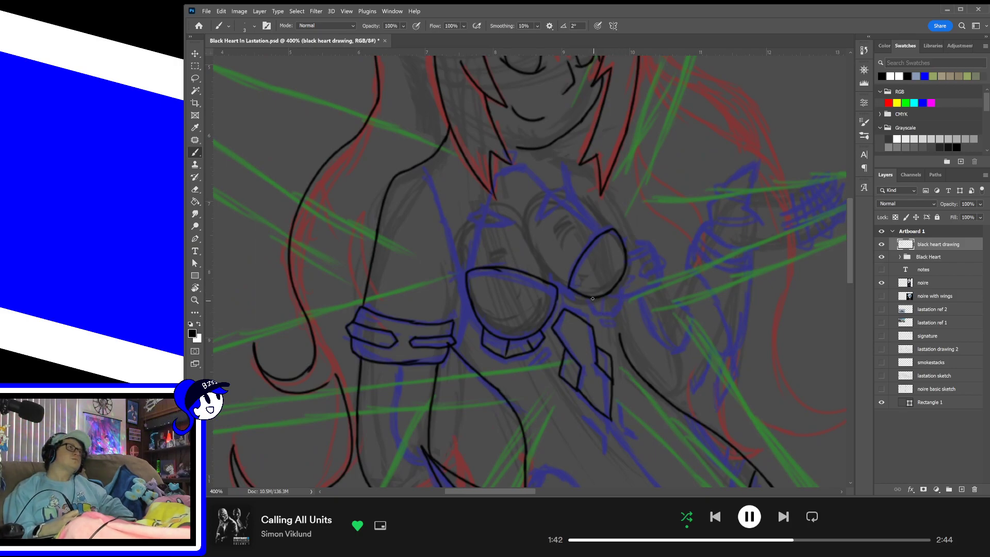
{"action": "mouse_move", "coordinate": [593, 298]}
{"action": "left_mouse_down"}
{"action": "mouse_move", "coordinate": [611, 314]}
{"action": "mouse_move", "coordinate": [628, 299]}
{"action": "mouse_move", "coordinate": [624, 287]}
{"action": "mouse_move", "coordinate": [610, 294]}
{"action": "left_mouse_up"}
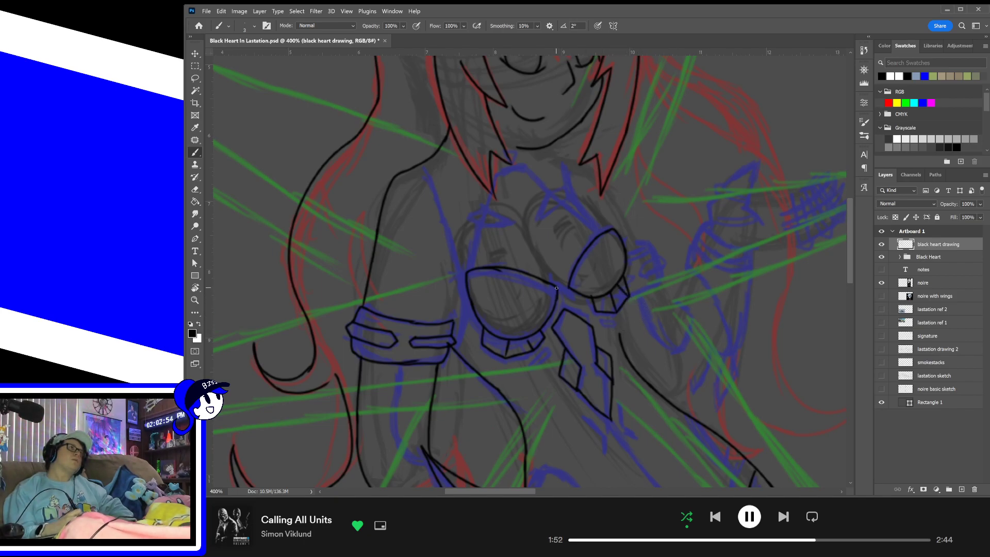
- Try to ink the connecting line between the two cups above the diamond-shaped ornament
{"action": "left_click_drag", "start_coordinate": [553, 285], "coordinate": [569, 293]}
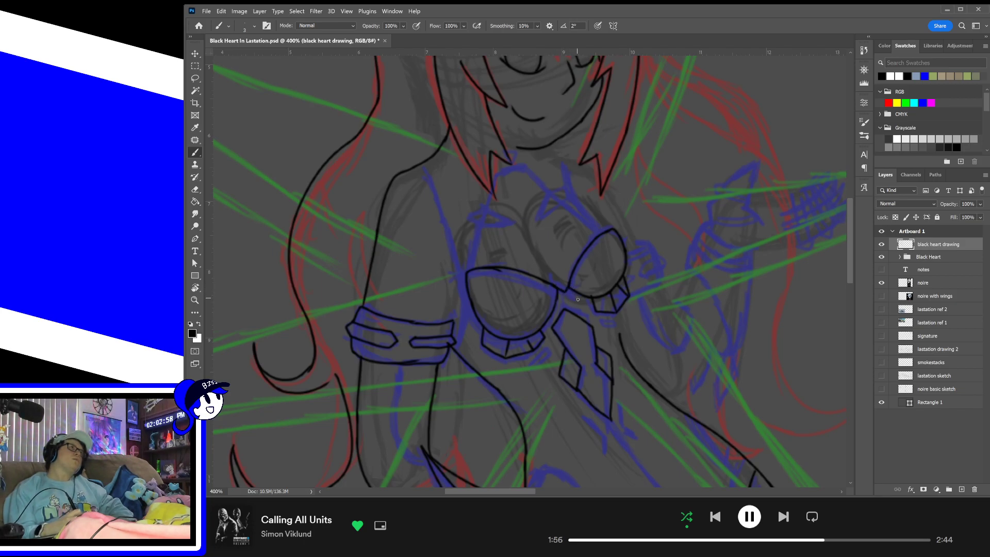
{"action": "left_click_drag", "start_coordinate": [556, 303], "coordinate": [575, 292]}
{"action": "key", "text": "ctrl+z"}
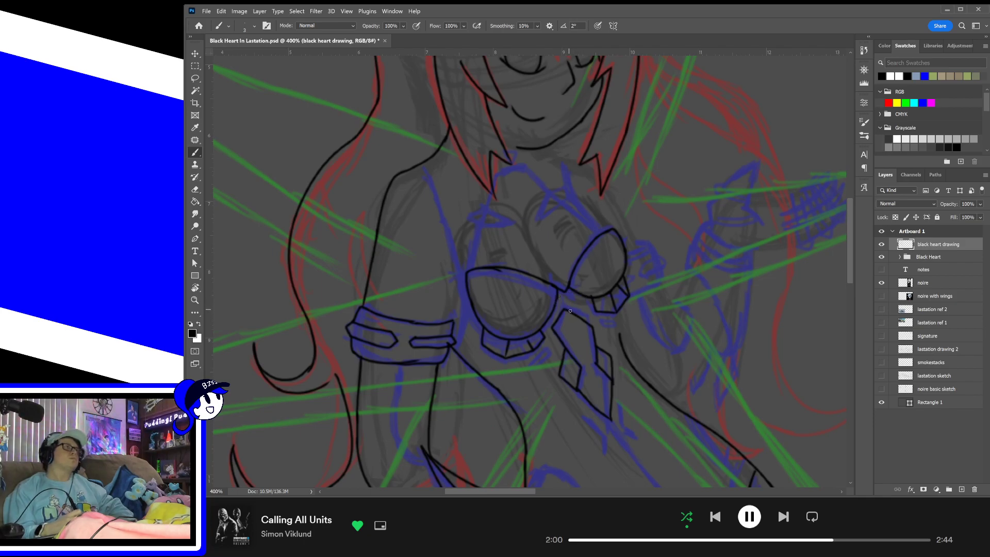
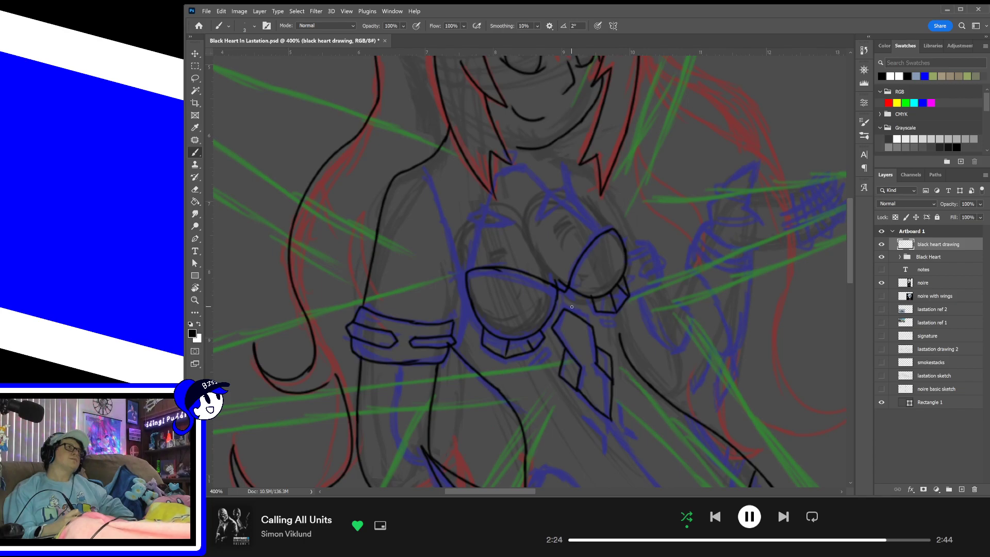
- Examine how the two cups join at the centre of the outfit in the noire reference
{"action": "mouse_move", "coordinate": [719, 310]}
{"action": "left_mouse_down"}
{"action": "mouse_move", "coordinate": [489, 388]}
{"action": "mouse_move", "coordinate": [268, 413]}
{"action": "left_mouse_up"}
{"action": "mouse_move", "coordinate": [794, 288]}
{"action": "left_mouse_down"}
{"action": "mouse_move", "coordinate": [648, 314]}
{"action": "mouse_move", "coordinate": [412, 412]}
{"action": "left_mouse_up"}
{"action": "left_click_drag", "start_coordinate": [491, 294], "coordinate": [414, 253]}
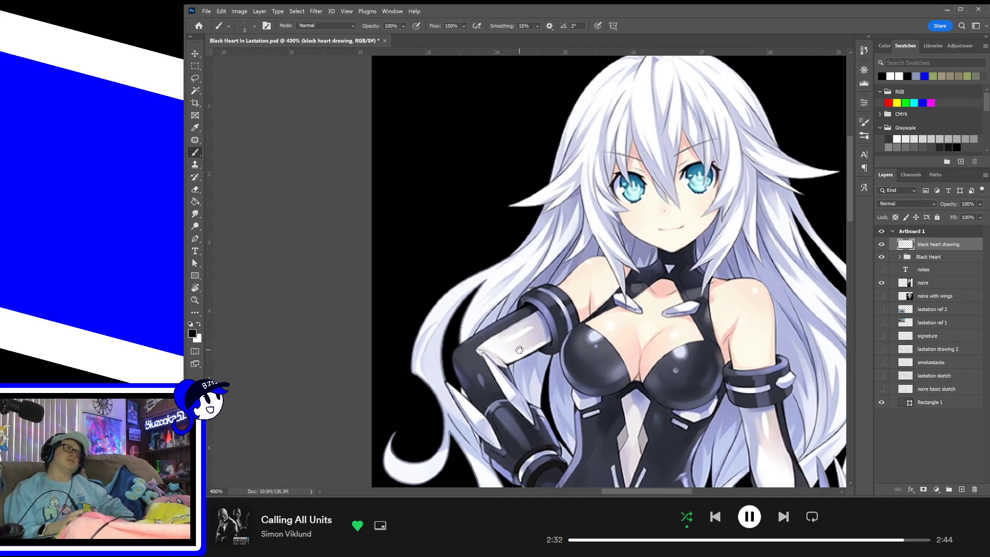
{"action": "left_click_drag", "start_coordinate": [515, 351], "coordinate": [711, 263]}
{"action": "left_click_drag", "start_coordinate": [338, 420], "coordinate": [647, 304]}
{"action": "left_click_drag", "start_coordinate": [489, 356], "coordinate": [794, 263]}
{"action": "left_click_drag", "start_coordinate": [330, 402], "coordinate": [763, 284]}
{"action": "left_click_drag", "start_coordinate": [570, 300], "coordinate": [478, 351]}
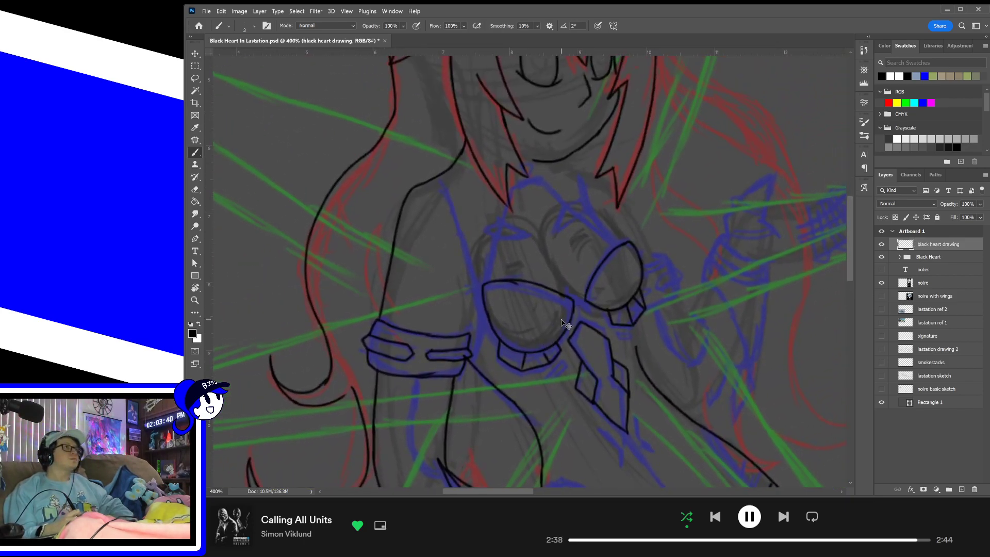
- Ink the join between the two cups and the short curved line rising from it
{"action": "left_click_drag", "start_coordinate": [574, 303], "coordinate": [597, 310]}
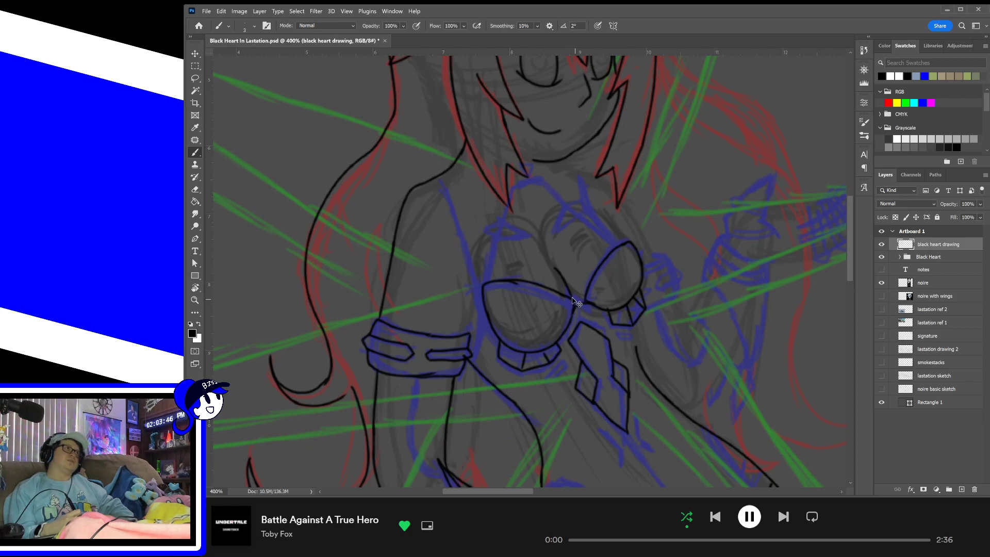
{"action": "left_click_drag", "start_coordinate": [561, 277], "coordinate": [570, 305]}
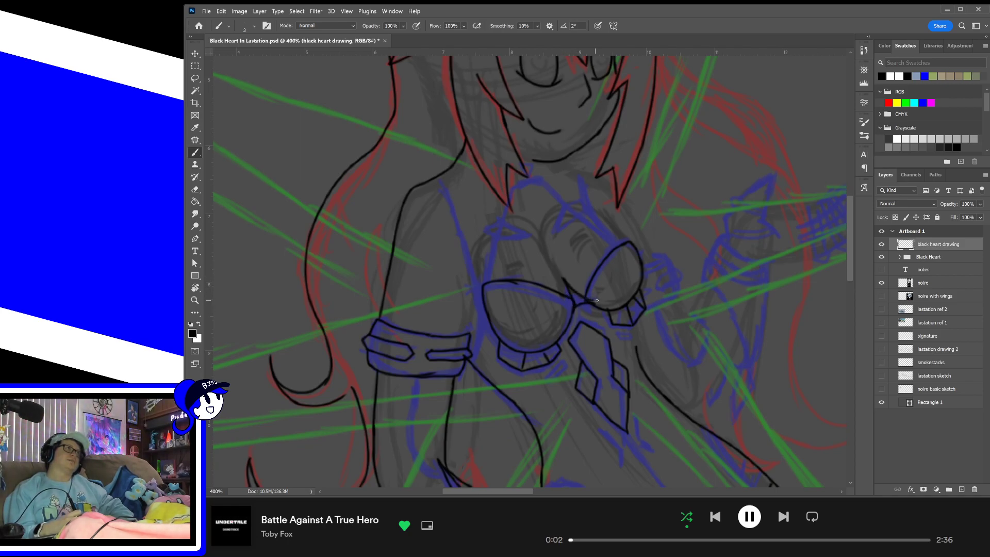
{"action": "left_click_drag", "start_coordinate": [570, 290], "coordinate": [593, 303]}
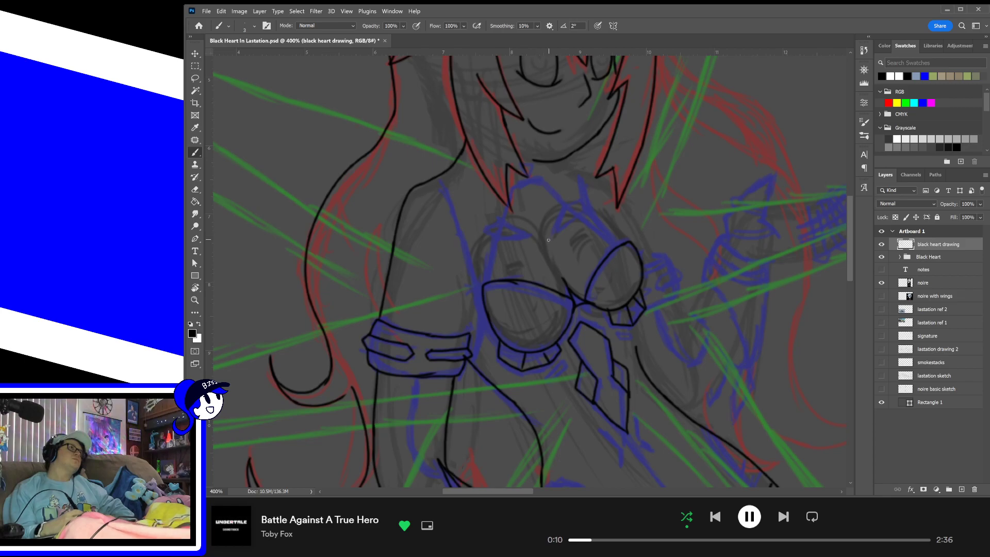
- Examine the collar, straps and white chest ornaments in the noire reference
{"action": "left_click_drag", "start_coordinate": [769, 212], "coordinate": [407, 376]}
{"action": "left_click_drag", "start_coordinate": [769, 207], "coordinate": [361, 399]}
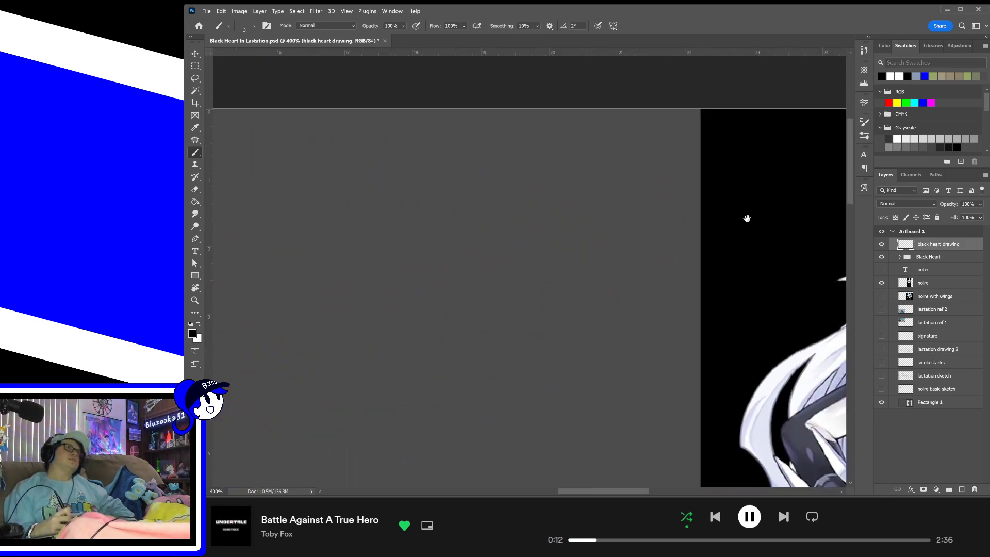
{"action": "left_click_drag", "start_coordinate": [747, 219], "coordinate": [440, 318]}
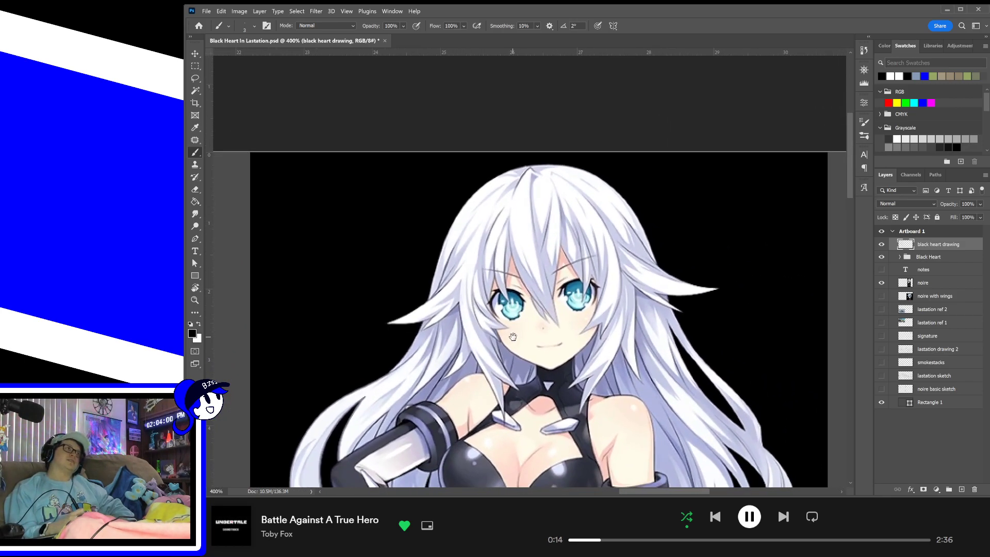
{"action": "left_click_drag", "start_coordinate": [517, 333], "coordinate": [763, 222]}
{"action": "left_click_drag", "start_coordinate": [696, 298], "coordinate": [789, 237]}
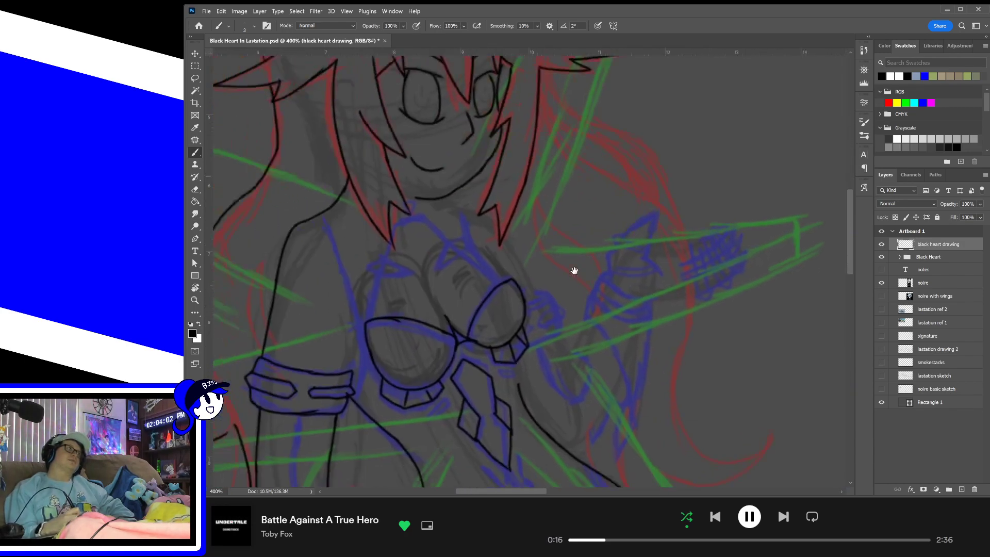
{"action": "left_click_drag", "start_coordinate": [574, 270], "coordinate": [635, 318]}
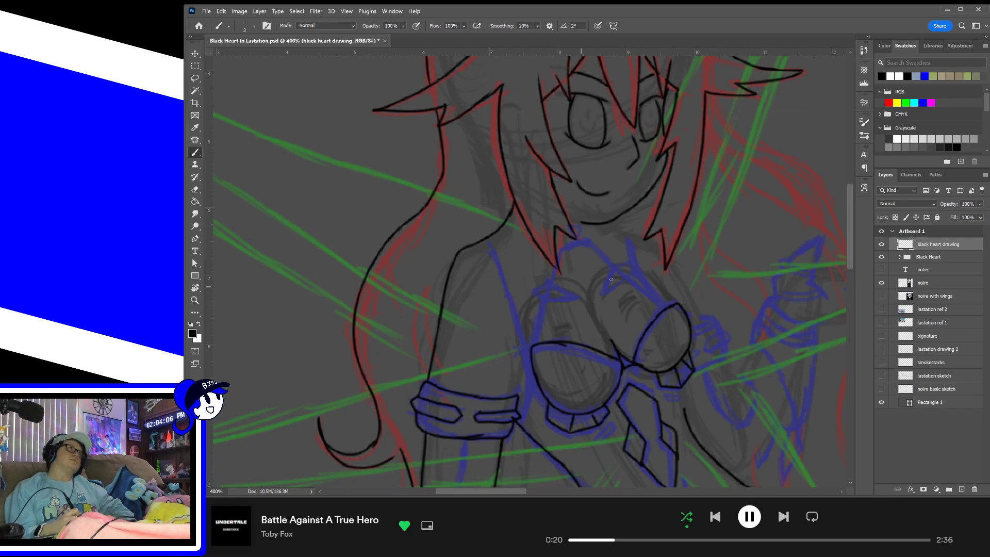
{"action": "left_click_drag", "start_coordinate": [733, 237], "coordinate": [423, 336]}
{"action": "left_click_drag", "start_coordinate": [672, 261], "coordinate": [419, 319]}
{"action": "mouse_move", "coordinate": [527, 289]}
{"action": "left_mouse_down"}
{"action": "mouse_move", "coordinate": [485, 287]}
{"action": "mouse_move", "coordinate": [673, 239]}
{"action": "mouse_move", "coordinate": [678, 294]}
{"action": "mouse_move", "coordinate": [597, 283]}
{"action": "mouse_move", "coordinate": [631, 287]}
{"action": "left_mouse_up"}
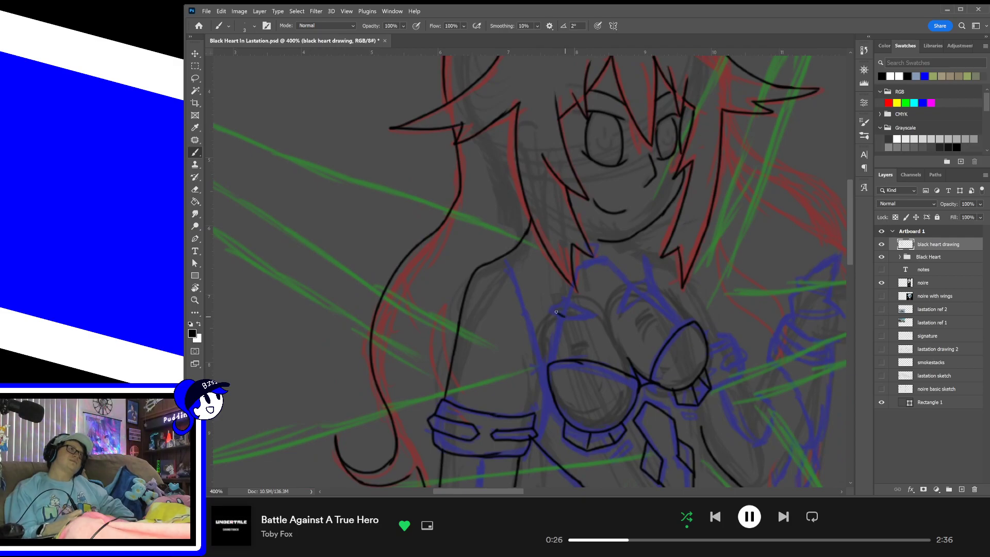
- Ink the two pointed chest ornaments and the neckline edges linking them to each other and to the cups
{"action": "mouse_move", "coordinate": [568, 298]}
{"action": "left_mouse_down"}
{"action": "mouse_move", "coordinate": [563, 318]}
{"action": "mouse_move", "coordinate": [563, 301]}
{"action": "mouse_move", "coordinate": [552, 312]}
{"action": "mouse_move", "coordinate": [629, 286]}
{"action": "mouse_move", "coordinate": [630, 308]}
{"action": "mouse_move", "coordinate": [620, 312]}
{"action": "mouse_move", "coordinate": [631, 287]}
{"action": "mouse_move", "coordinate": [648, 290]}
{"action": "mouse_move", "coordinate": [619, 312]}
{"action": "left_mouse_up"}
{"action": "key", "text": "ctrl+z"}
{"action": "key", "text": "ctrl+z"}
{"action": "key", "text": "ctrl+z"}
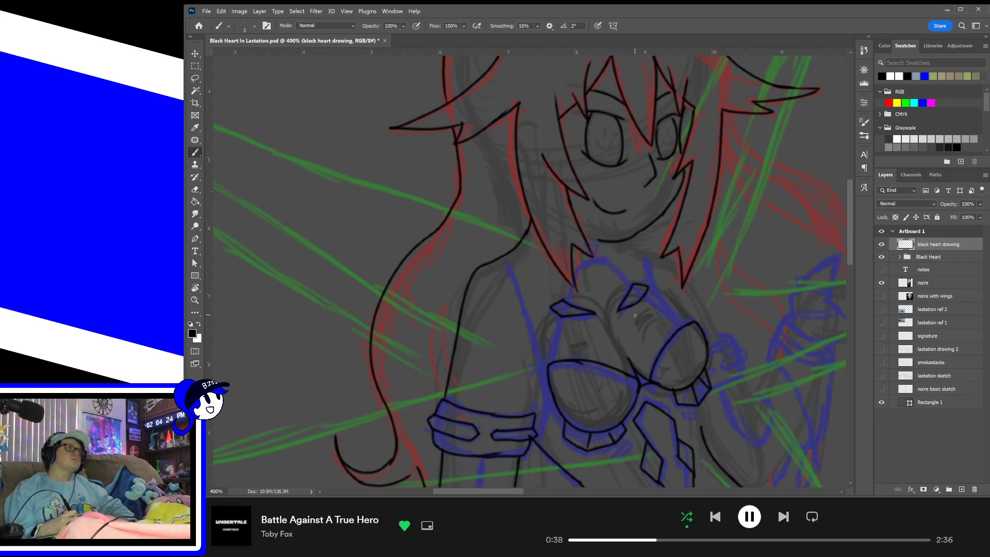
{"action": "mouse_move", "coordinate": [550, 366]}
{"action": "left_mouse_down"}
{"action": "mouse_move", "coordinate": [570, 284]}
{"action": "mouse_move", "coordinate": [586, 272]}
{"action": "mouse_move", "coordinate": [573, 275]}
{"action": "mouse_move", "coordinate": [602, 257]}
{"action": "mouse_move", "coordinate": [681, 327]}
{"action": "left_mouse_up"}
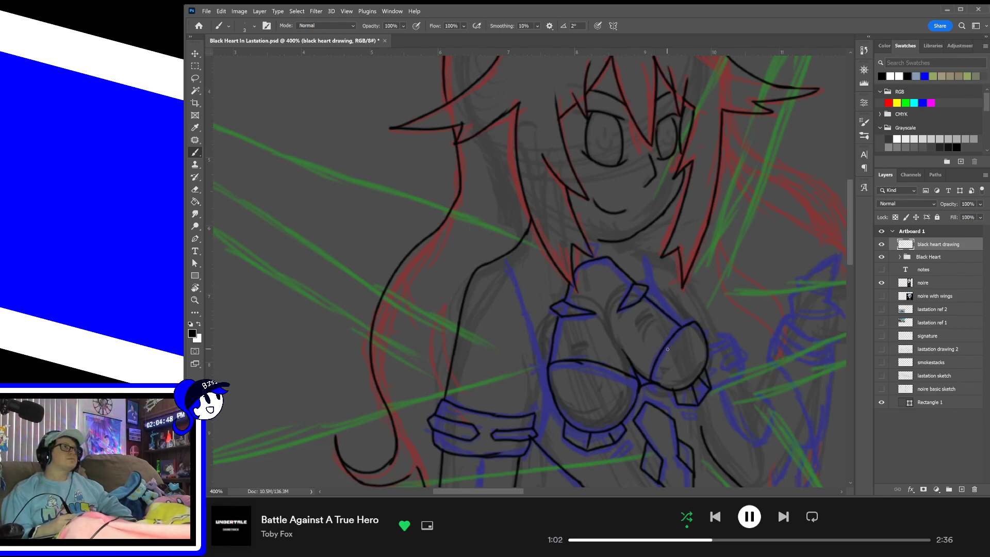
- Ink the outfit's side edge between the upper-arm band and the left-hand cup
{"action": "key", "text": "space"}
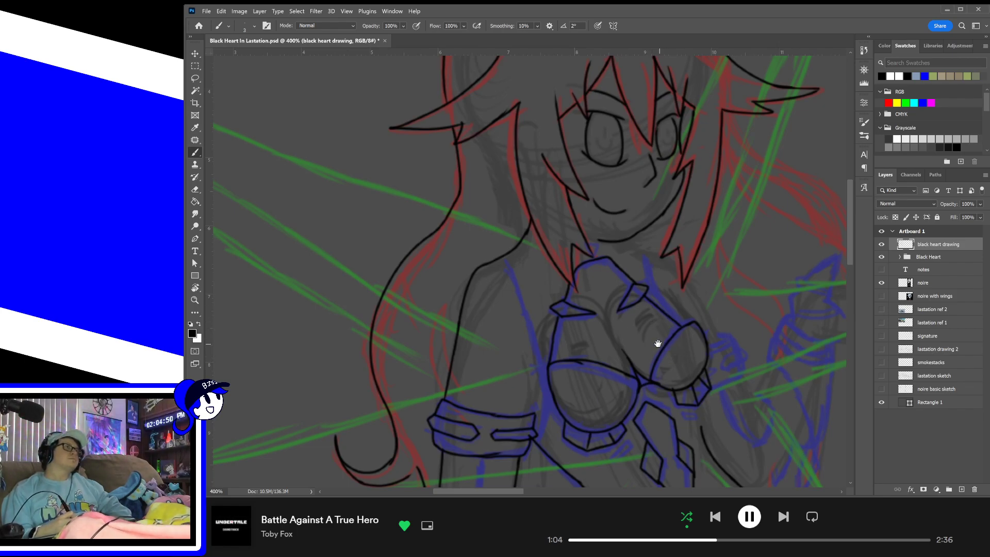
{"action": "left_click_drag", "start_coordinate": [647, 330], "coordinate": [678, 268]}
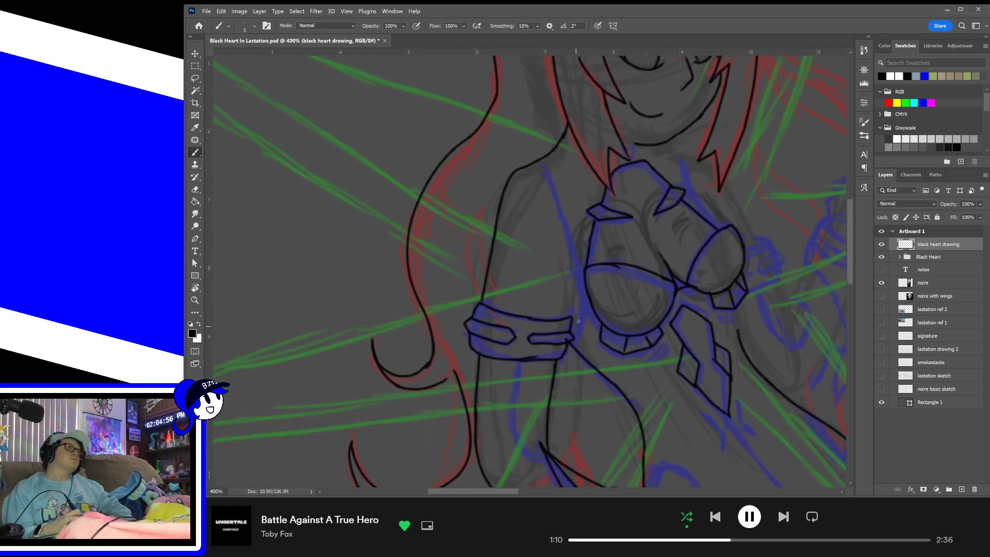
{"action": "left_click_drag", "start_coordinate": [569, 319], "coordinate": [589, 250]}
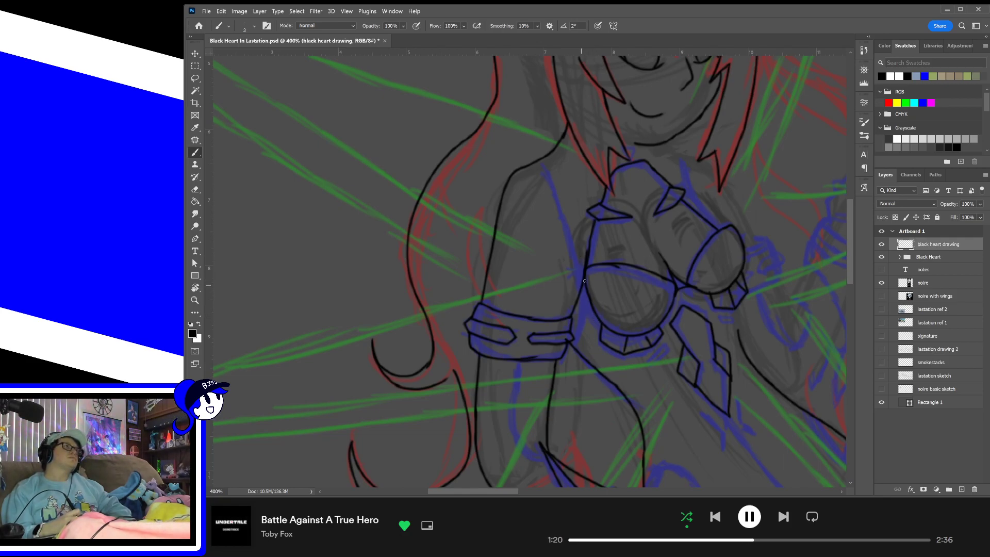
- Examine the shoulders, upper-arm bands and upper body of the outfit in the noire reference
{"action": "left_click_drag", "start_coordinate": [727, 236], "coordinate": [222, 358]}
{"action": "left_click_drag", "start_coordinate": [619, 283], "coordinate": [258, 413]}
{"action": "left_click_drag", "start_coordinate": [733, 260], "coordinate": [222, 384]}
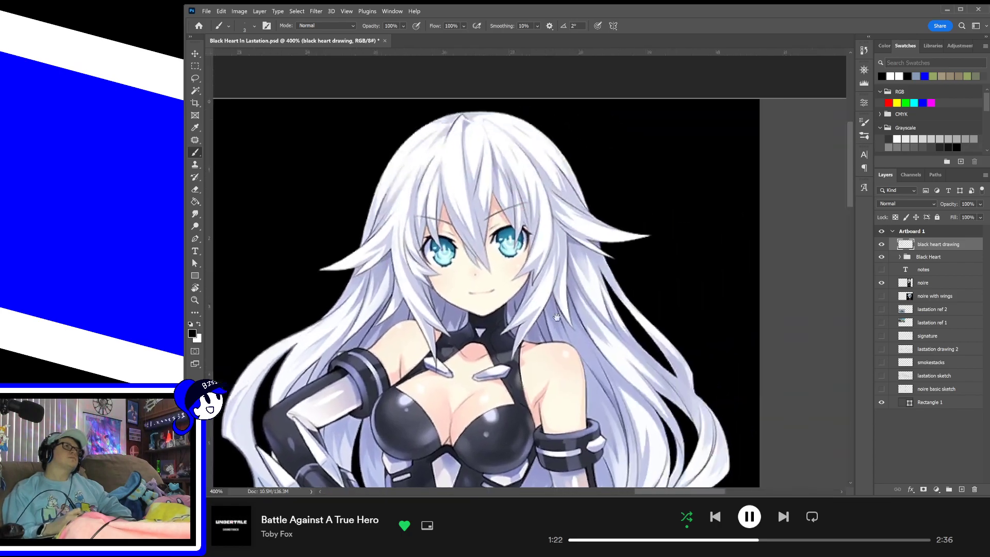
{"action": "left_click_drag", "start_coordinate": [592, 284], "coordinate": [614, 243]}
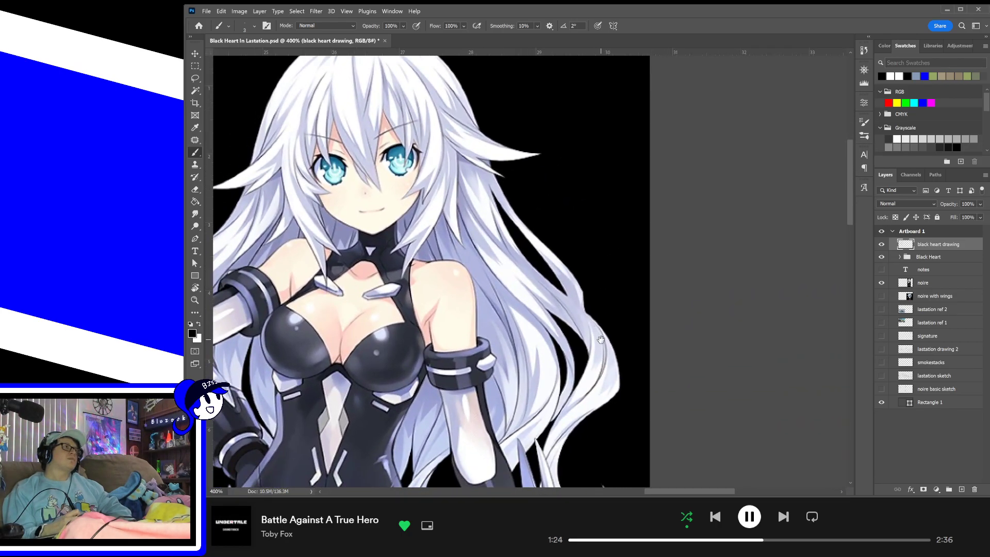
{"action": "left_click_drag", "start_coordinate": [423, 408], "coordinate": [789, 252]}
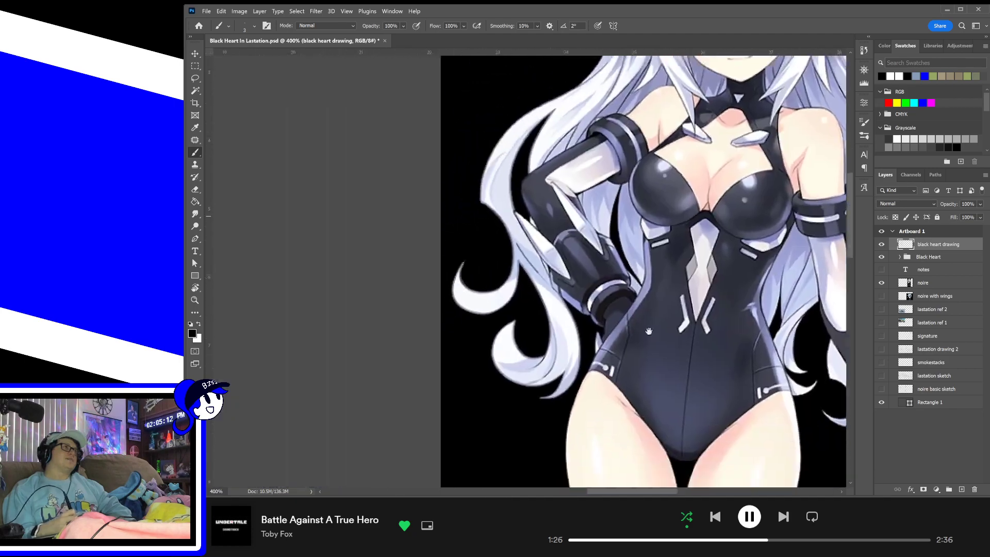
{"action": "left_click_drag", "start_coordinate": [309, 444], "coordinate": [830, 274]}
{"action": "mouse_move", "coordinate": [258, 392]}
{"action": "left_mouse_down"}
{"action": "mouse_move", "coordinate": [623, 296]}
{"action": "mouse_move", "coordinate": [731, 320]}
{"action": "left_mouse_up"}
{"action": "left_click_drag", "start_coordinate": [598, 293], "coordinate": [677, 373]}
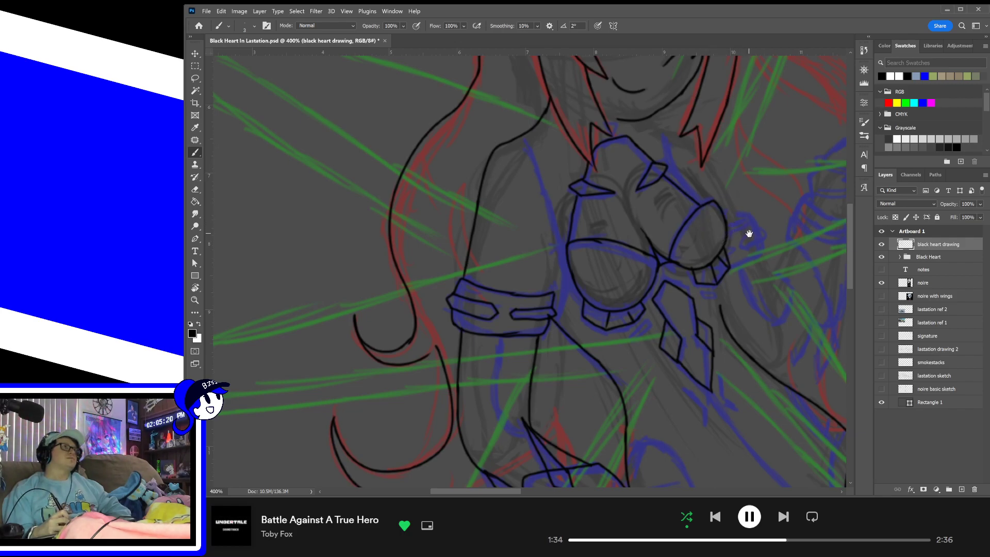
- Ink the right-hand shoulder line from the neck out to the long hair strand
{"action": "left_click_drag", "start_coordinate": [756, 243], "coordinate": [680, 361]}
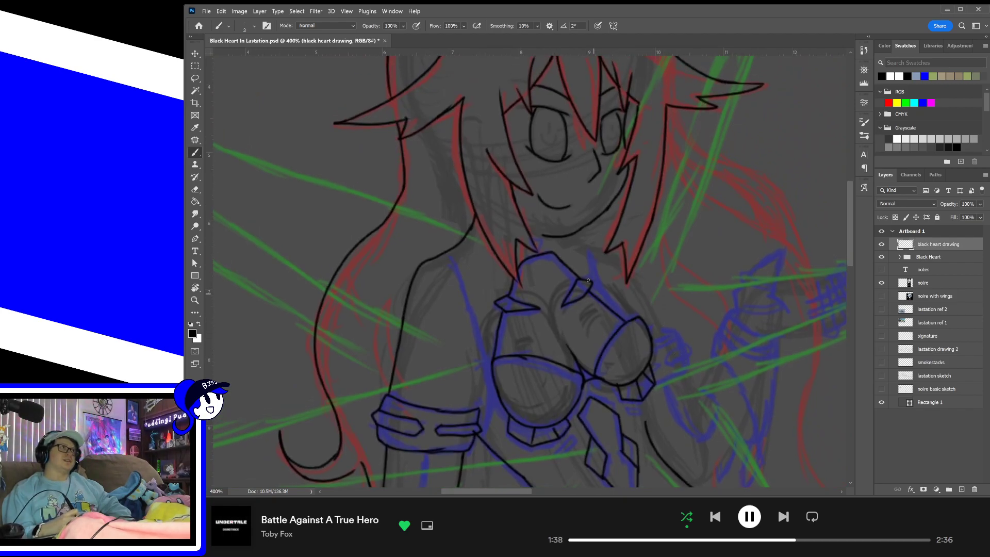
{"action": "left_click_drag", "start_coordinate": [570, 232], "coordinate": [624, 264]}
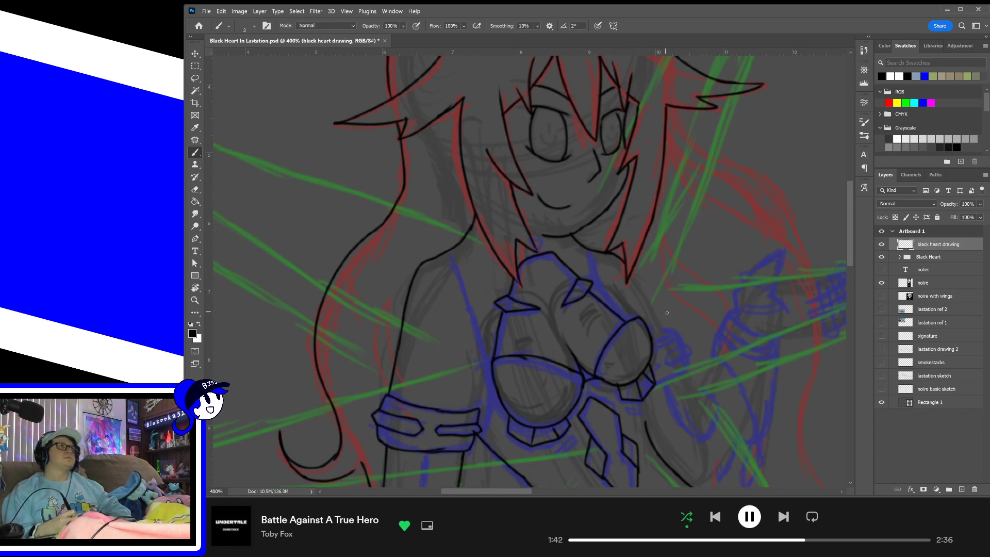
- Ink the right-hand upper-arm band with its small inset shapes, plus the outer arm edge rising from it to the hair
{"action": "scroll", "coordinate": [634, 271], "scroll_direction": "down", "scroll_amount": 3}
{"action": "scroll", "coordinate": [634, 270], "scroll_direction": "right", "scroll_amount": 2}
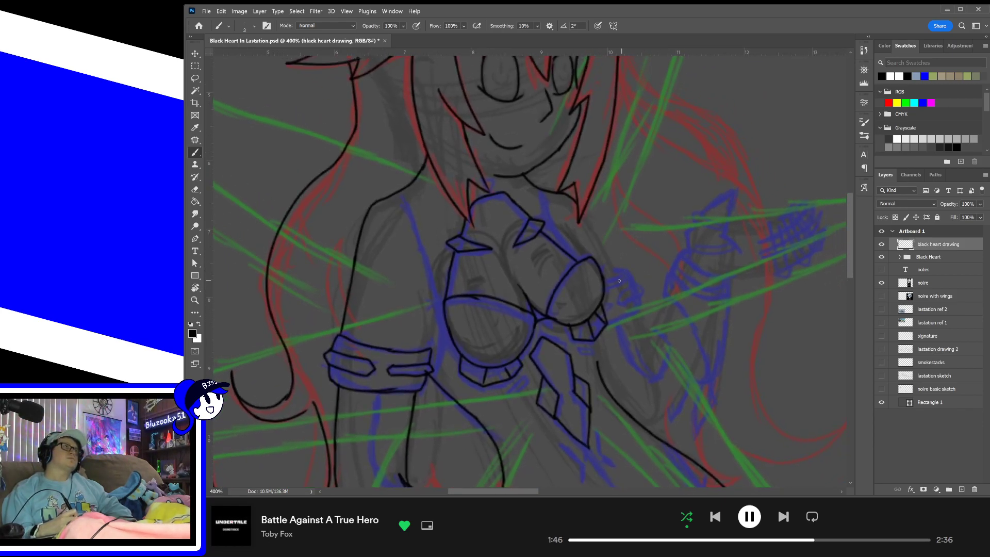
{"action": "left_click_drag", "start_coordinate": [607, 281], "coordinate": [627, 272]}
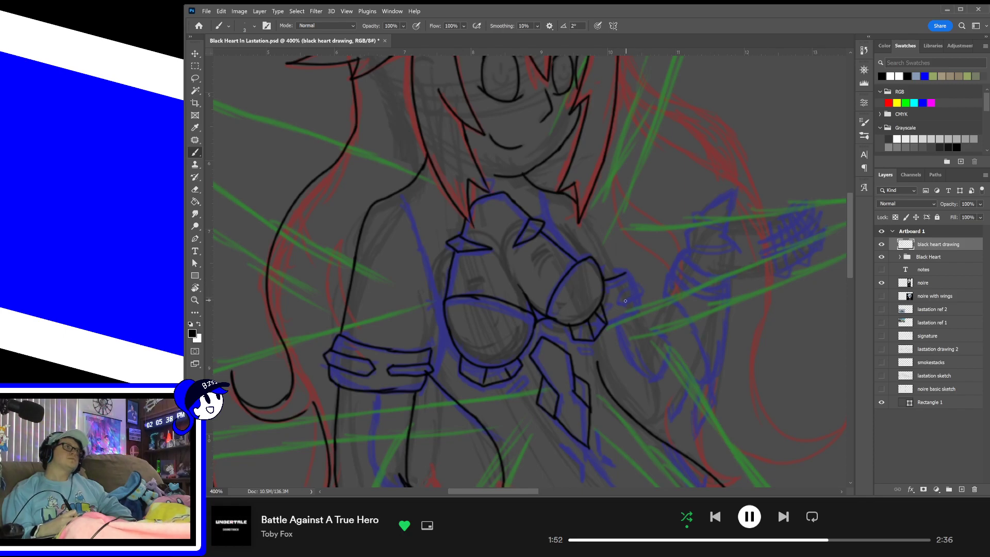
{"action": "mouse_move", "coordinate": [619, 301]}
{"action": "left_mouse_down"}
{"action": "mouse_move", "coordinate": [642, 292]}
{"action": "mouse_move", "coordinate": [623, 303]}
{"action": "left_mouse_up"}
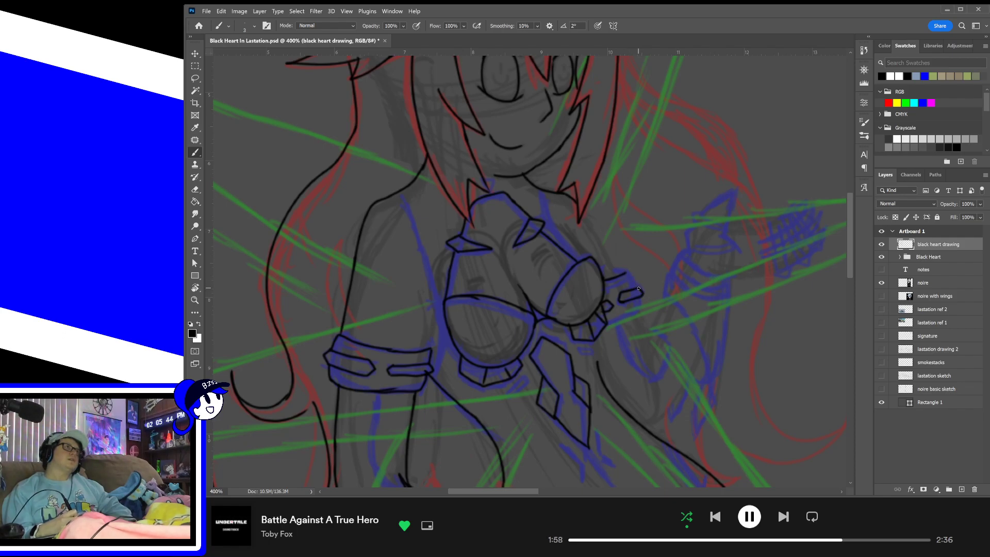
{"action": "left_click_drag", "start_coordinate": [614, 270], "coordinate": [627, 272]}
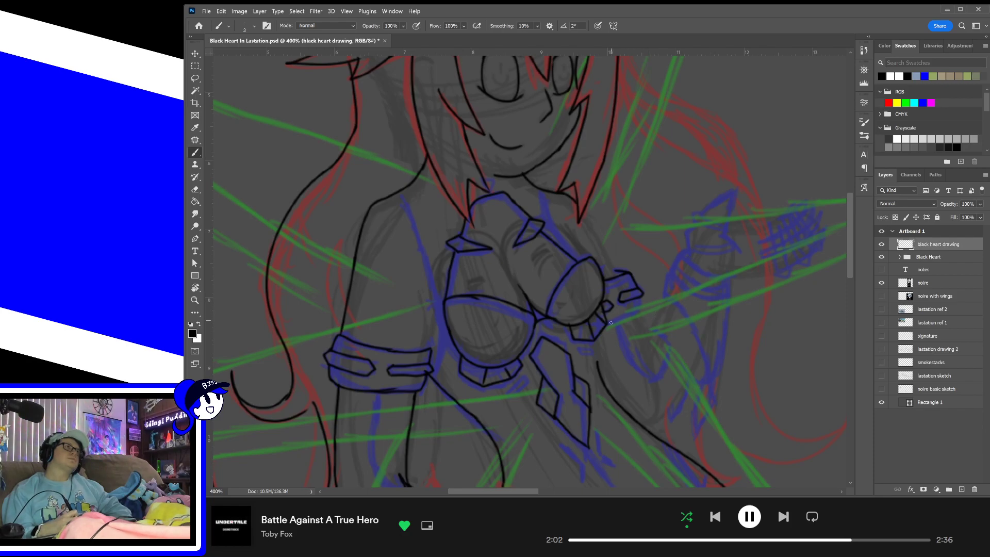
{"action": "mouse_move", "coordinate": [612, 323]}
{"action": "left_mouse_down"}
{"action": "mouse_move", "coordinate": [642, 311]}
{"action": "mouse_move", "coordinate": [642, 299]}
{"action": "left_mouse_up"}
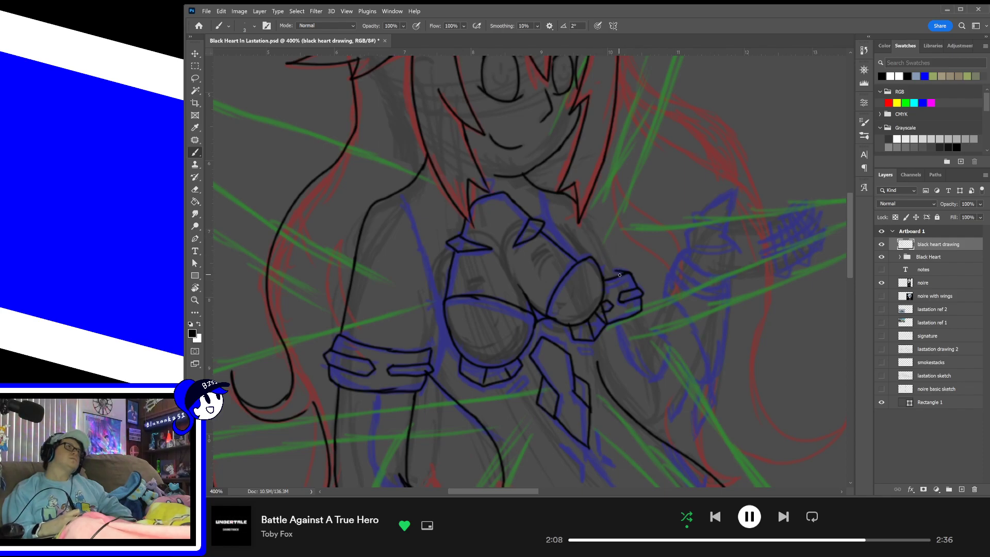
{"action": "left_click_drag", "start_coordinate": [614, 268], "coordinate": [585, 216]}
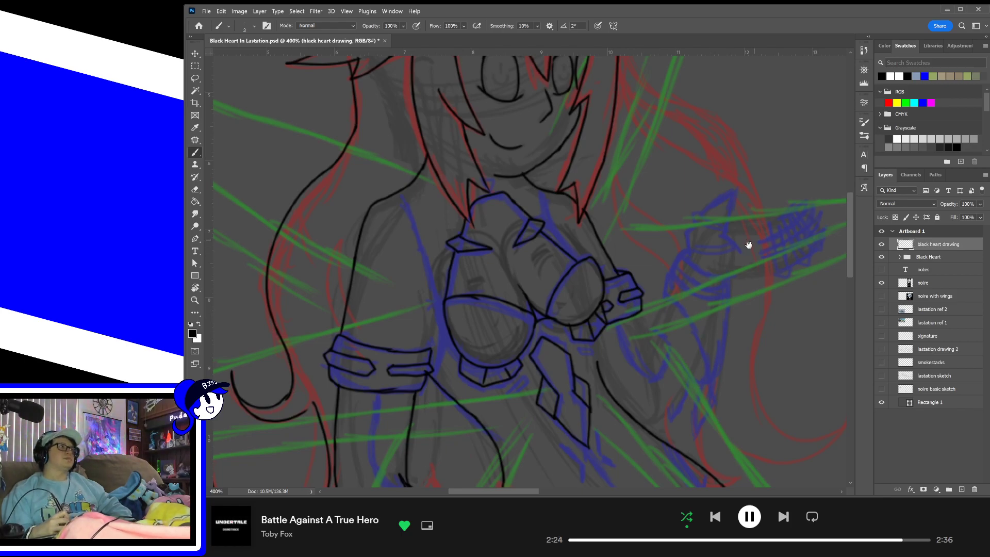
- Compare the inked shoulders and arms with the noire reference
{"action": "left_click_drag", "start_coordinate": [747, 243], "coordinate": [536, 297]}
{"action": "left_click_drag", "start_coordinate": [676, 277], "coordinate": [517, 264]}
{"action": "left_click_drag", "start_coordinate": [666, 247], "coordinate": [679, 196]}
{"action": "left_click_drag", "start_coordinate": [626, 317], "coordinate": [843, 268]}
{"action": "left_click_drag", "start_coordinate": [560, 348], "coordinate": [856, 271]}
{"action": "left_click_drag", "start_coordinate": [309, 371], "coordinate": [670, 363]}
{"action": "left_click_drag", "start_coordinate": [428, 289], "coordinate": [825, 170]}
{"action": "left_click_drag", "start_coordinate": [402, 474], "coordinate": [643, 327]}
{"action": "left_click_drag", "start_coordinate": [559, 398], "coordinate": [669, 419]}
{"action": "mouse_move", "coordinate": [679, 223]}
{"action": "left_mouse_down"}
{"action": "mouse_move", "coordinate": [464, 330]}
{"action": "mouse_move", "coordinate": [460, 342]}
{"action": "left_mouse_up"}
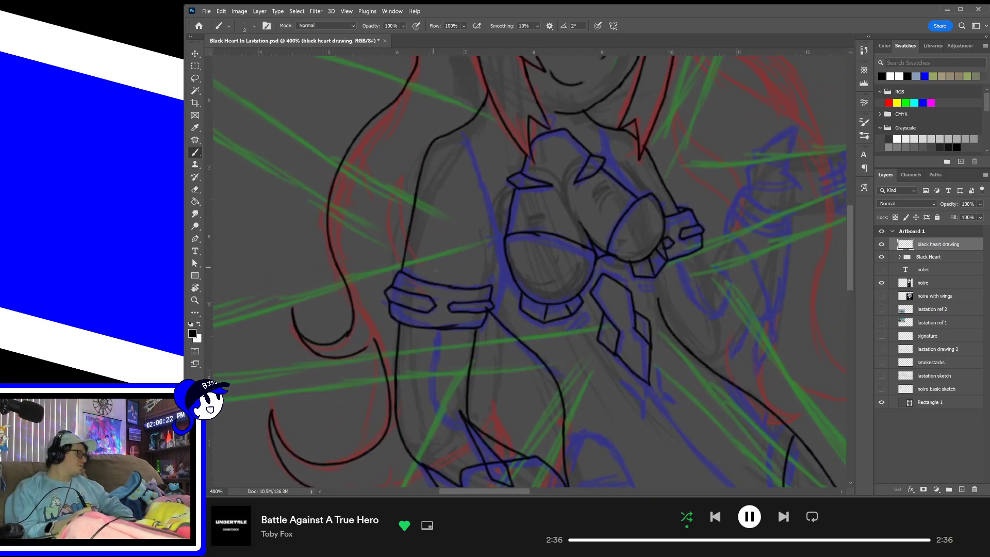
- Select the left-hand shoulder and upper-arm line and shift it slightly inward and down, to X 485.50 px and Y 522.00 px
{"action": "key", "text": "l"}
{"action": "left_click_drag", "start_coordinate": [453, 294], "coordinate": [554, 336]}
{"action": "mouse_move", "coordinate": [488, 301]}
{"action": "left_mouse_down"}
{"action": "mouse_move", "coordinate": [491, 213]}
{"action": "mouse_move", "coordinate": [507, 181]}
{"action": "mouse_move", "coordinate": [561, 134]}
{"action": "mouse_move", "coordinate": [590, 131]}
{"action": "mouse_move", "coordinate": [597, 238]}
{"action": "mouse_move", "coordinate": [593, 283]}
{"action": "left_mouse_up"}
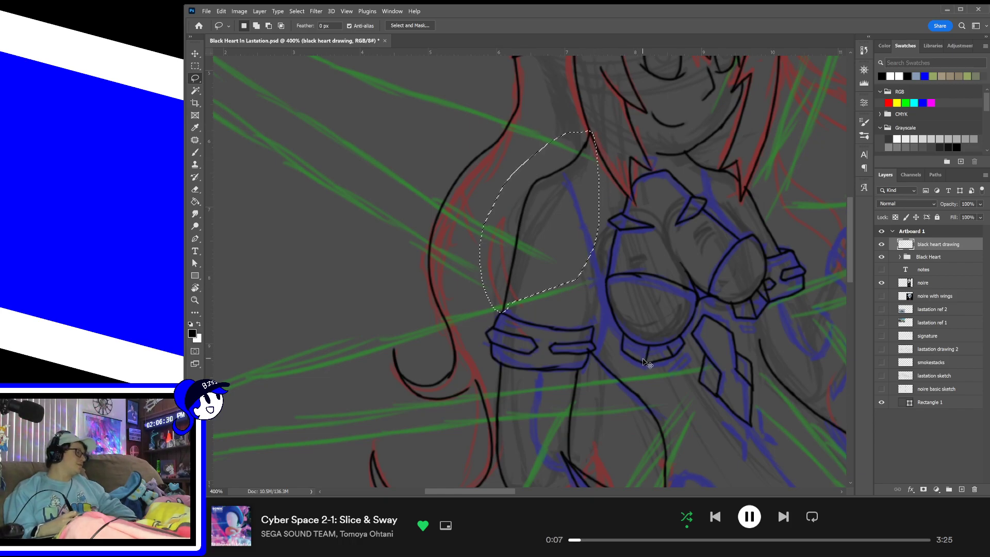
{"action": "key", "text": "ctrl+t"}
{"action": "key", "text": "Right"}
{"action": "key", "text": "Right"}
{"action": "key", "text": "Right"}
{"action": "key", "text": "Right"}
{"action": "key", "text": "Right"}
{"action": "key", "text": "Right"}
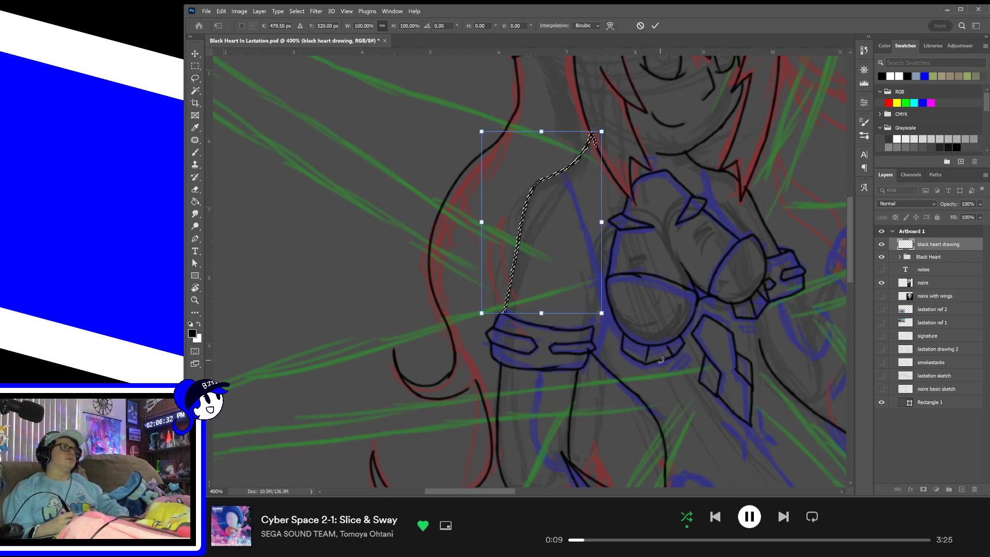
{"action": "key", "text": "Down"}
{"action": "key", "text": "Right"}
{"action": "key", "text": "Right"}
{"action": "key", "text": "Down"}
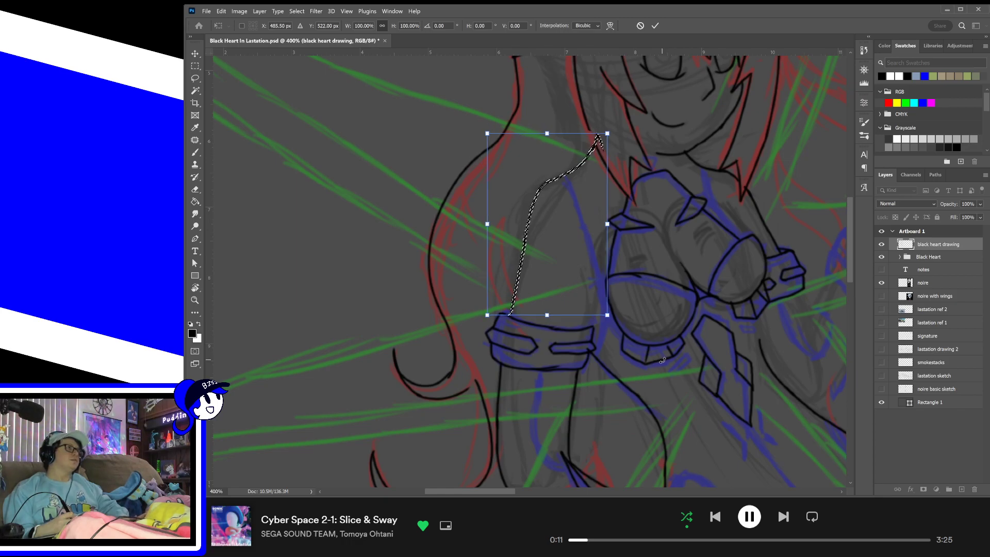
{"action": "key", "text": "Return"}
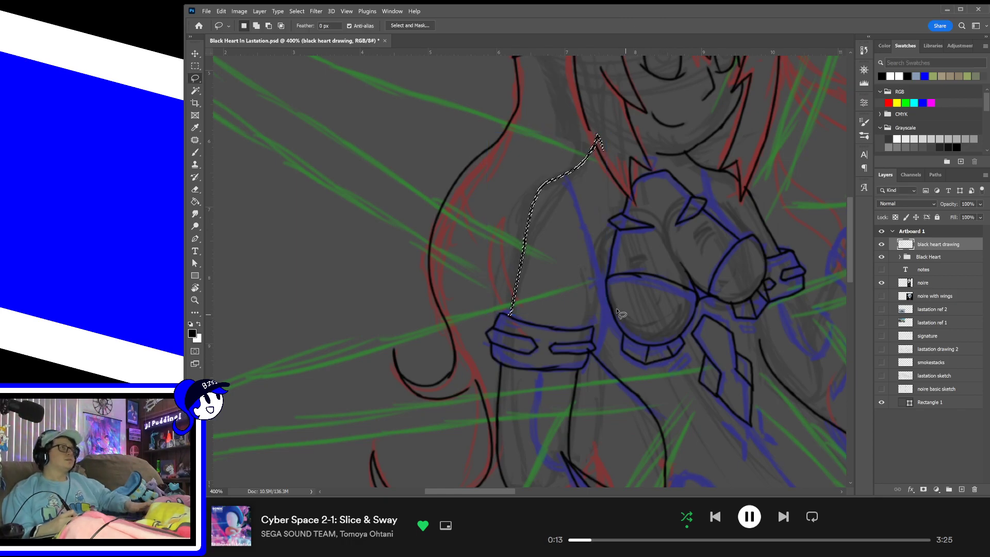
{"action": "key", "text": "ctrl+d"}
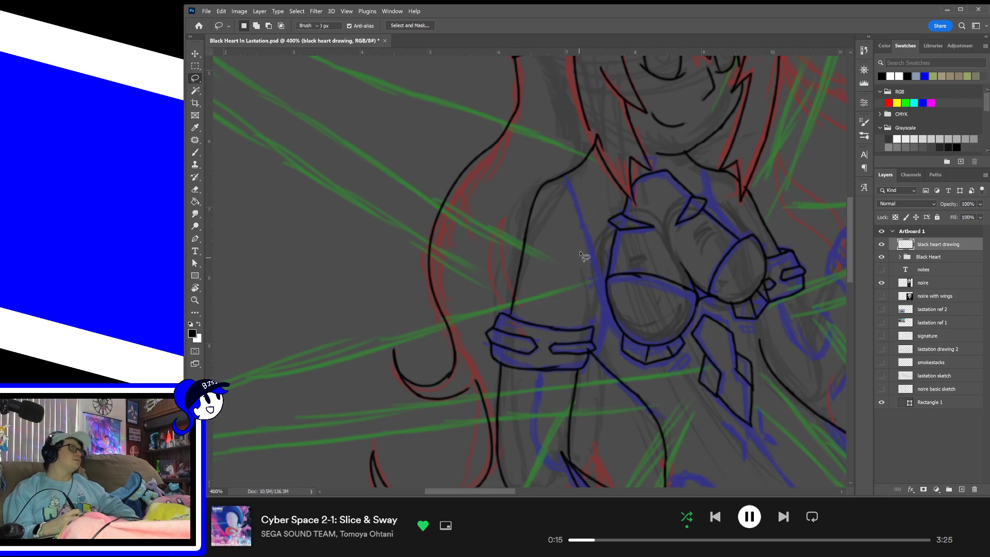
- Erase the shifted shoulder line's overlap with the hair and ink the upper arm's inner edge above the left-hand band
{"action": "key", "text": "e"}
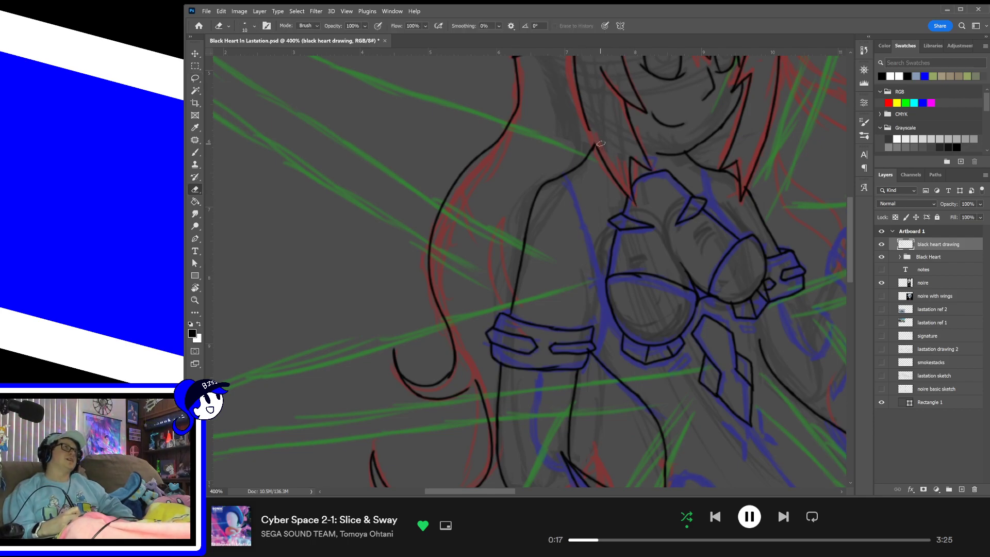
{"action": "key", "text": "b"}
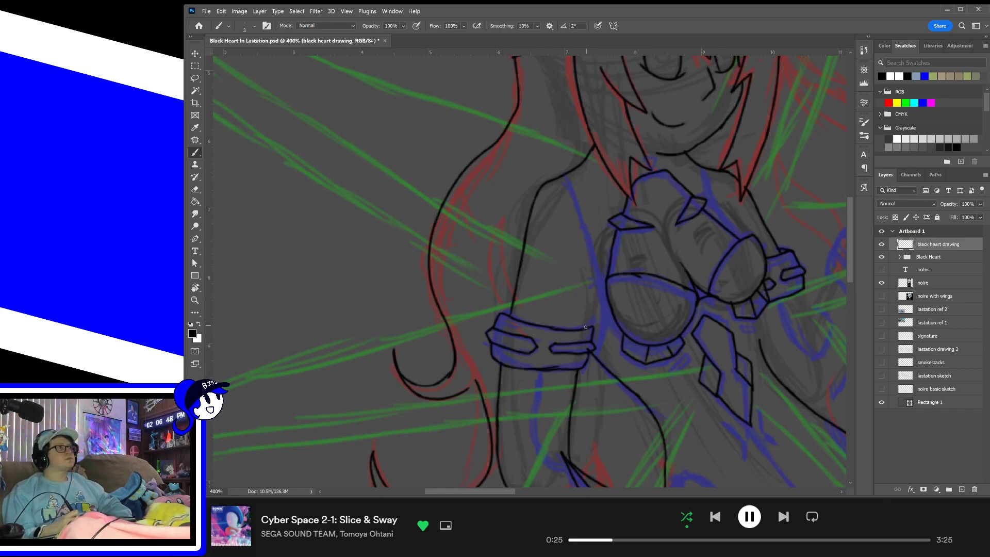
{"action": "left_click_drag", "start_coordinate": [585, 327], "coordinate": [592, 265]}
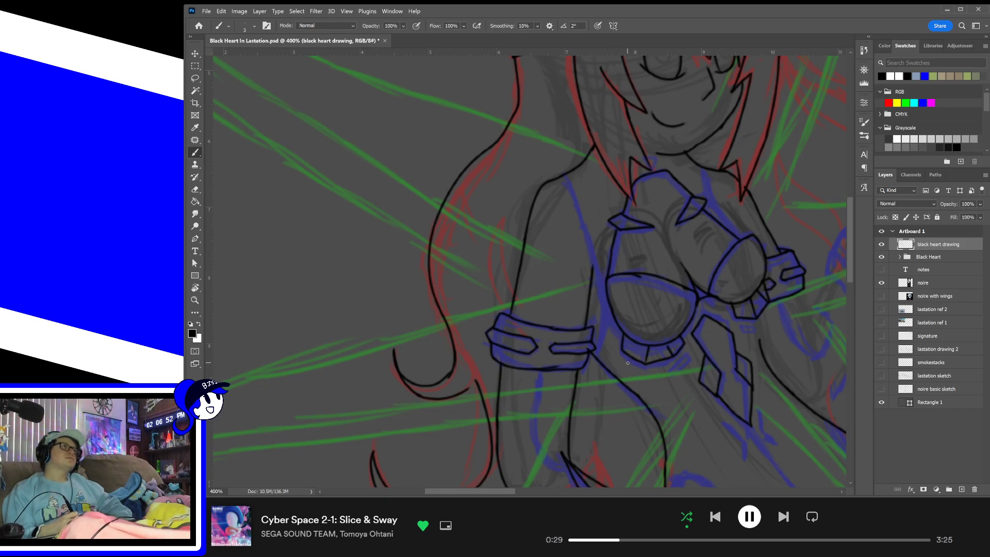
- Examine the underarm area, straps and torso sides in the noire reference
{"action": "left_click_drag", "start_coordinate": [632, 354], "coordinate": [592, 299]}
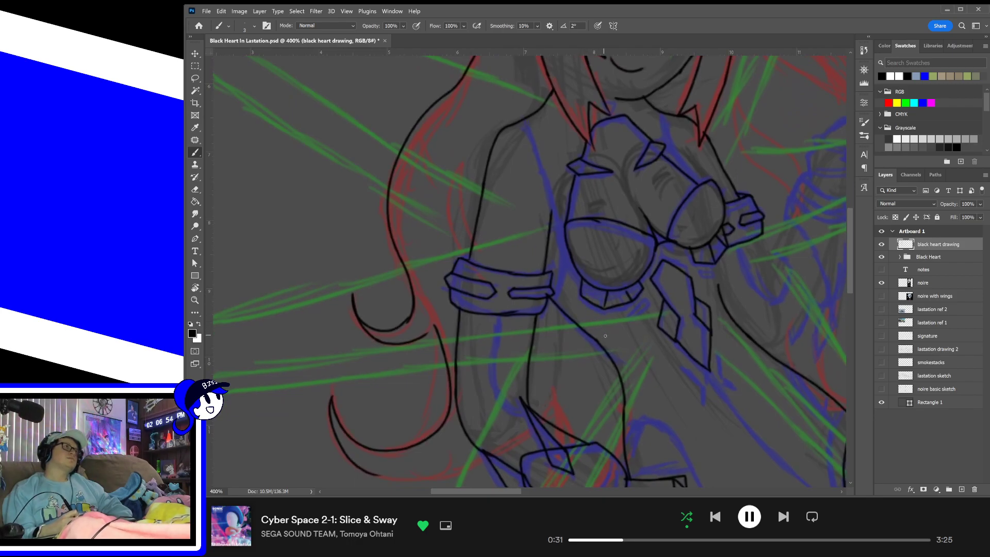
{"action": "left_click_drag", "start_coordinate": [696, 298], "coordinate": [444, 350]}
{"action": "mouse_move", "coordinate": [693, 279]}
{"action": "left_mouse_down"}
{"action": "mouse_move", "coordinate": [535, 332]}
{"action": "mouse_move", "coordinate": [447, 345]}
{"action": "left_mouse_up"}
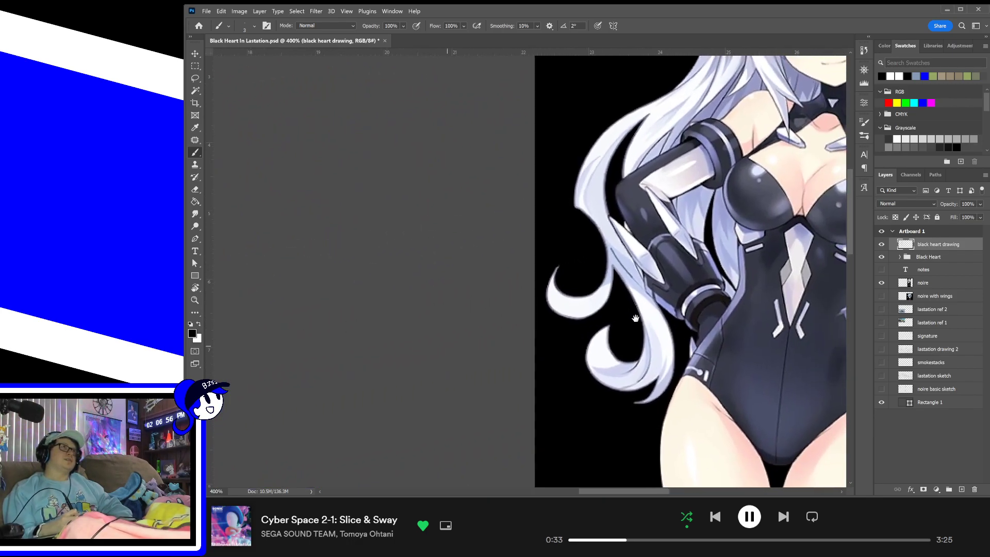
{"action": "mouse_move", "coordinate": [635, 318]}
{"action": "left_mouse_down"}
{"action": "mouse_move", "coordinate": [413, 414]}
{"action": "mouse_move", "coordinate": [401, 360]}
{"action": "mouse_move", "coordinate": [429, 323]}
{"action": "left_mouse_up"}
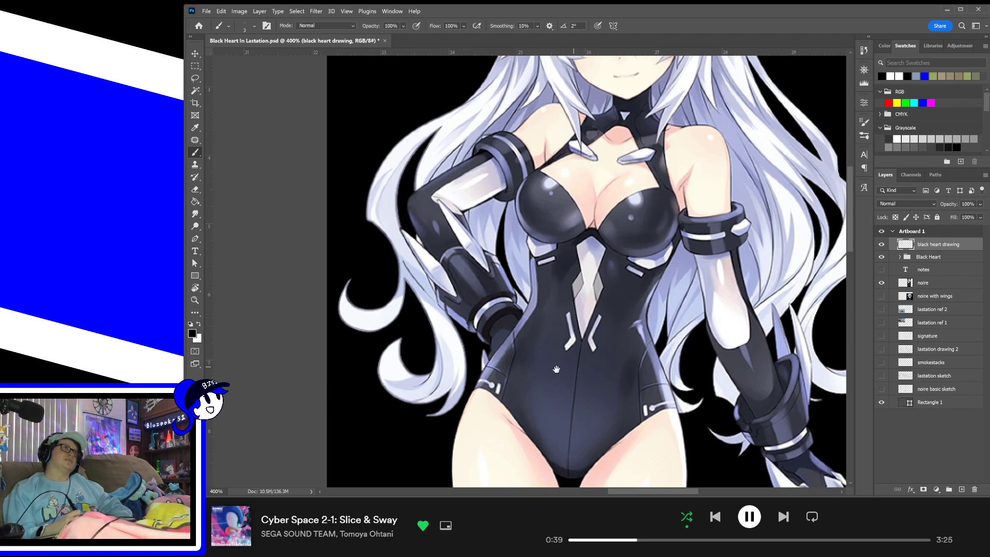
{"action": "mouse_move", "coordinate": [567, 363]}
{"action": "left_mouse_down"}
{"action": "mouse_move", "coordinate": [830, 324]}
{"action": "mouse_move", "coordinate": [731, 327]}
{"action": "mouse_move", "coordinate": [789, 319]}
{"action": "left_mouse_up"}
{"action": "left_click_drag", "start_coordinate": [608, 316], "coordinate": [825, 260]}
{"action": "mouse_move", "coordinate": [598, 284]}
{"action": "left_mouse_down"}
{"action": "mouse_move", "coordinate": [641, 283]}
{"action": "mouse_move", "coordinate": [718, 243]}
{"action": "mouse_move", "coordinate": [599, 294]}
{"action": "mouse_move", "coordinate": [495, 315]}
{"action": "left_mouse_up"}
{"action": "mouse_move", "coordinate": [820, 255]}
{"action": "left_mouse_down"}
{"action": "mouse_move", "coordinate": [603, 276]}
{"action": "mouse_move", "coordinate": [612, 267]}
{"action": "left_mouse_up"}
{"action": "left_click_drag", "start_coordinate": [576, 313], "coordinate": [784, 250]}
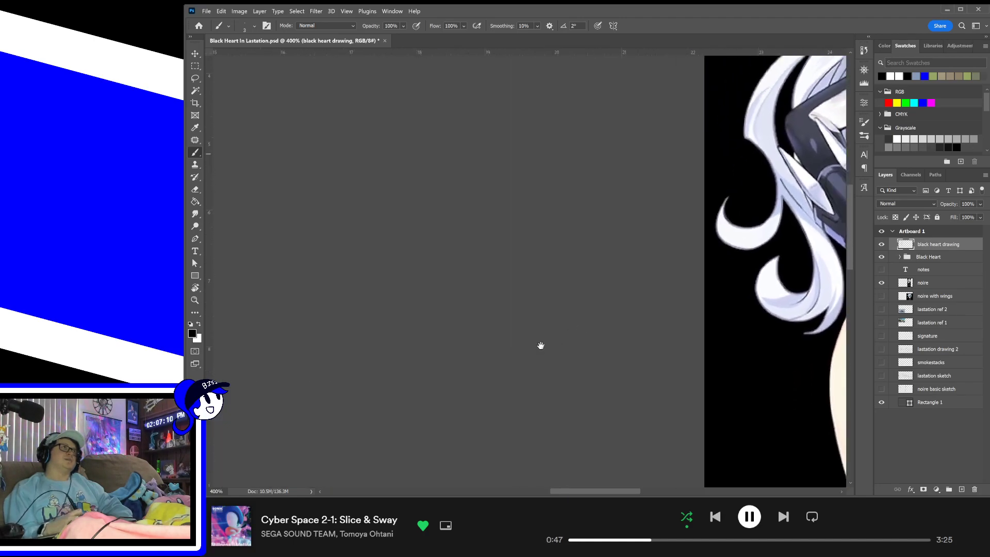
{"action": "left_click_drag", "start_coordinate": [539, 345], "coordinate": [773, 299]}
{"action": "left_click_drag", "start_coordinate": [610, 334], "coordinate": [794, 325]}
{"action": "left_click_drag", "start_coordinate": [568, 296], "coordinate": [596, 302]}
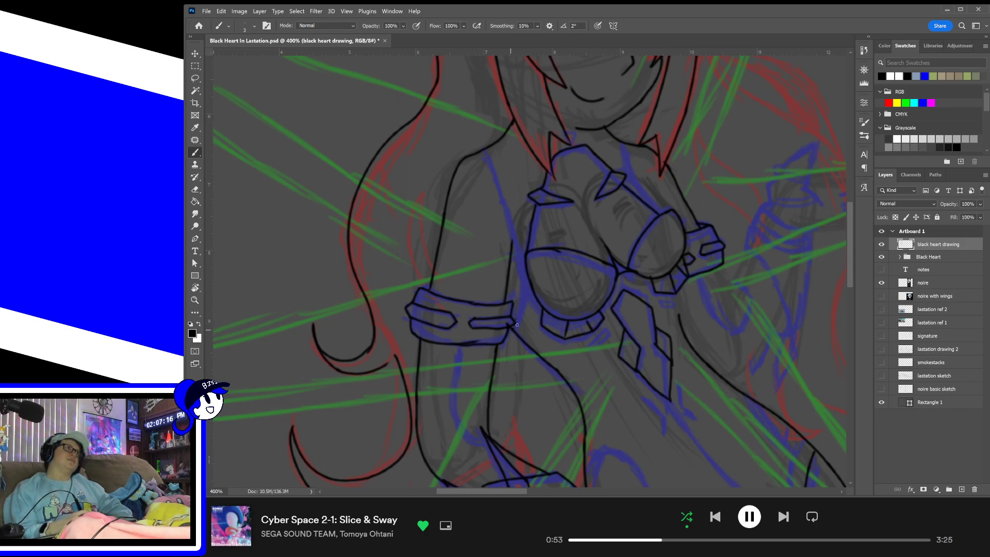
- Ink the torso's short side edge rising from the left-hand arm band and try a strap line continuing up to the shoulder
{"action": "mouse_move", "coordinate": [515, 328]}
{"action": "left_mouse_down"}
{"action": "mouse_move", "coordinate": [526, 305]}
{"action": "mouse_move", "coordinate": [497, 196]}
{"action": "left_mouse_up"}
{"action": "key", "text": "ctrl+z"}
{"action": "key", "text": "ctrl+z"}
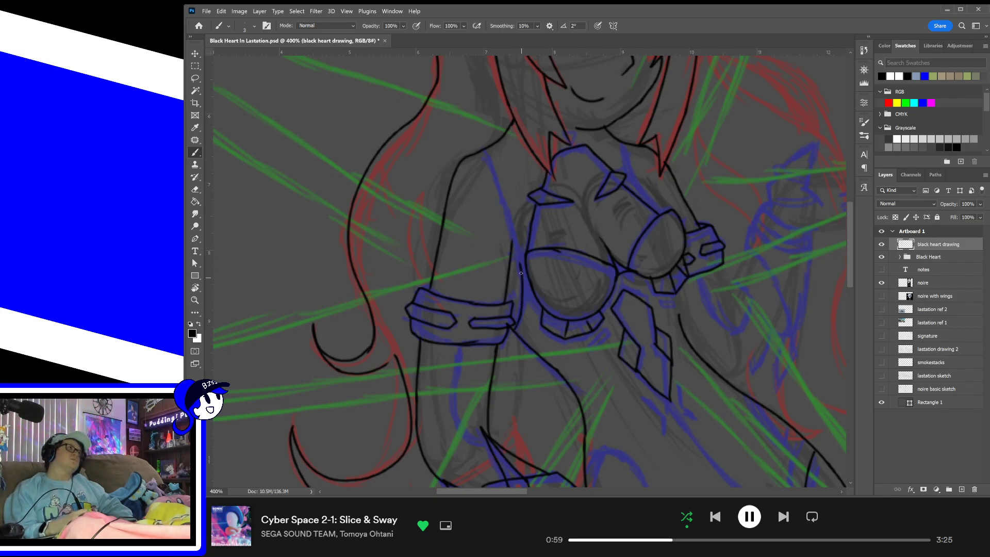
{"action": "left_click_drag", "start_coordinate": [521, 274], "coordinate": [488, 158]}
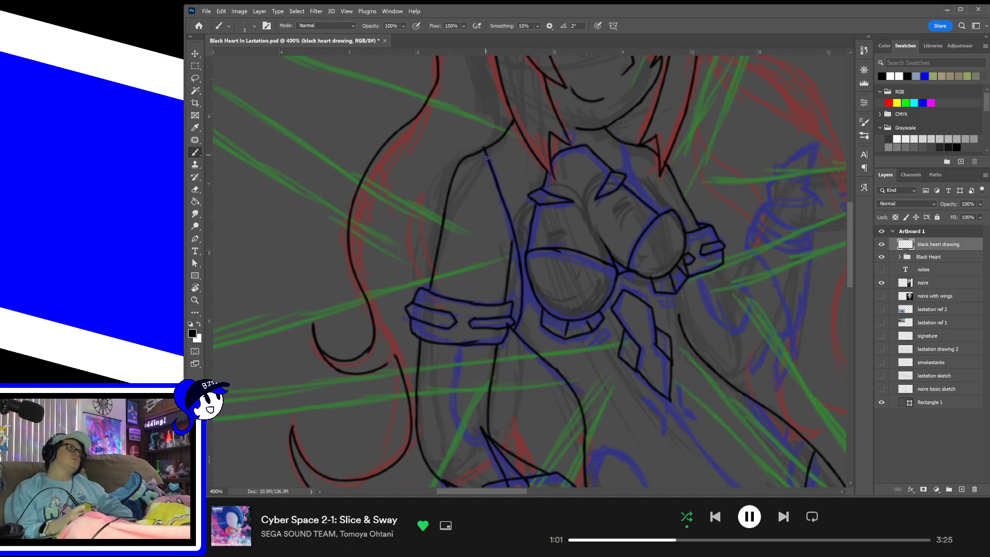
{"action": "key", "text": "ctrl+z"}
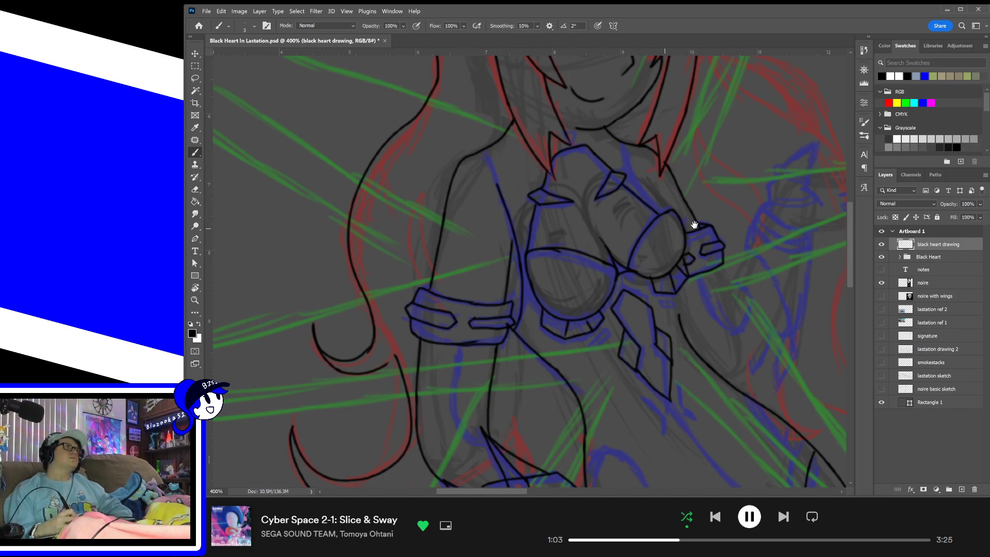
- Ink a curved edge from the left-hand shoulder near the hair down to the torso side beside the cup, and tidy its join
{"action": "left_click_drag", "start_coordinate": [694, 225], "coordinate": [552, 249]}
{"action": "mouse_move", "coordinate": [717, 243]}
{"action": "left_mouse_down"}
{"action": "mouse_move", "coordinate": [629, 276]}
{"action": "mouse_move", "coordinate": [629, 291]}
{"action": "mouse_move", "coordinate": [763, 252]}
{"action": "left_mouse_up"}
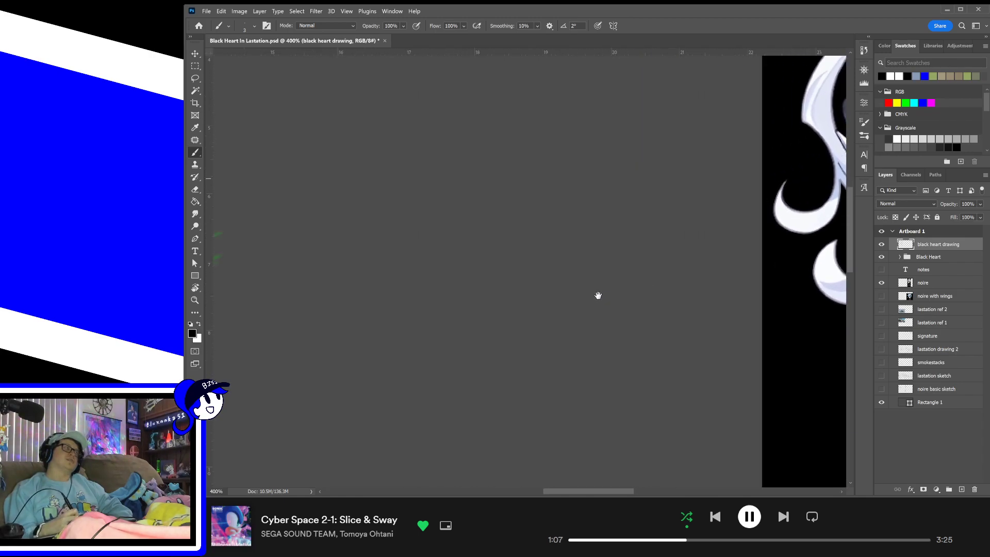
{"action": "left_click_drag", "start_coordinate": [598, 296], "coordinate": [642, 287]}
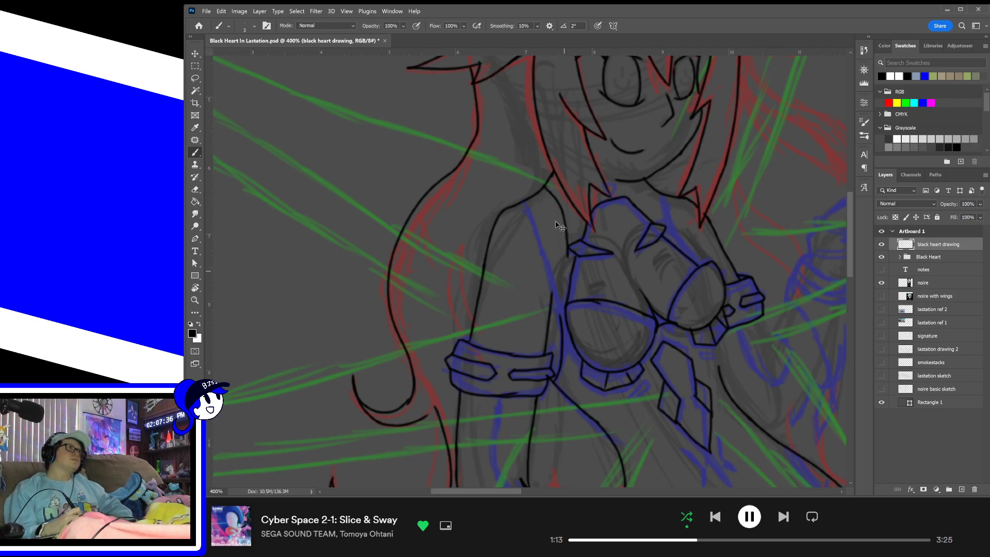
{"action": "mouse_move", "coordinate": [545, 191]}
{"action": "left_mouse_down"}
{"action": "mouse_move", "coordinate": [569, 318]}
{"action": "mouse_move", "coordinate": [563, 282]}
{"action": "mouse_move", "coordinate": [562, 332]}
{"action": "left_mouse_up"}
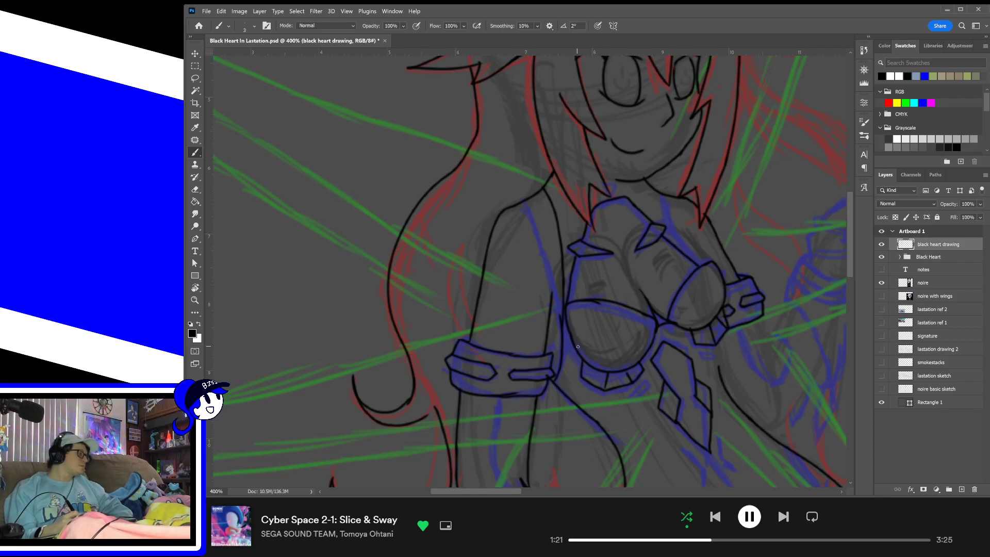
{"action": "key", "text": "e"}
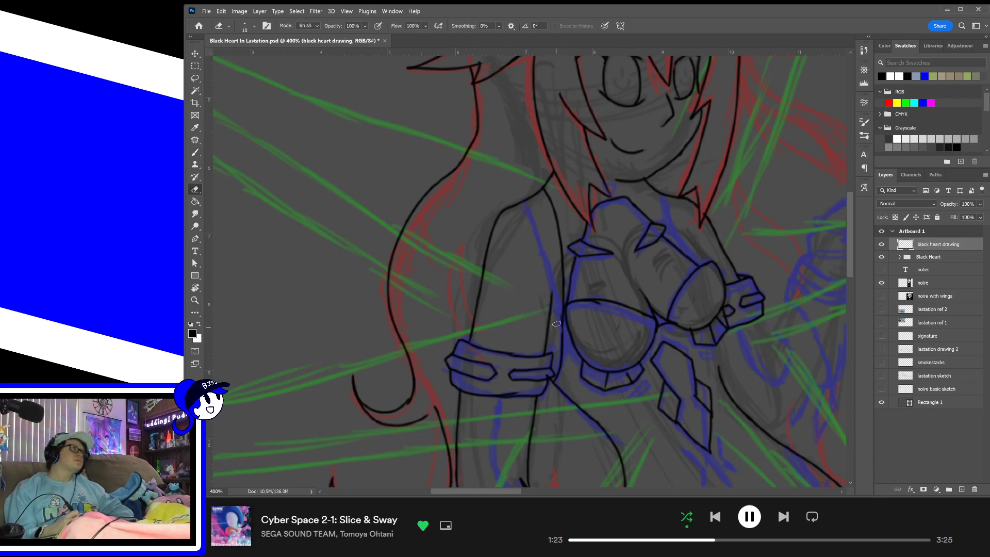
{"action": "key", "text": "b"}
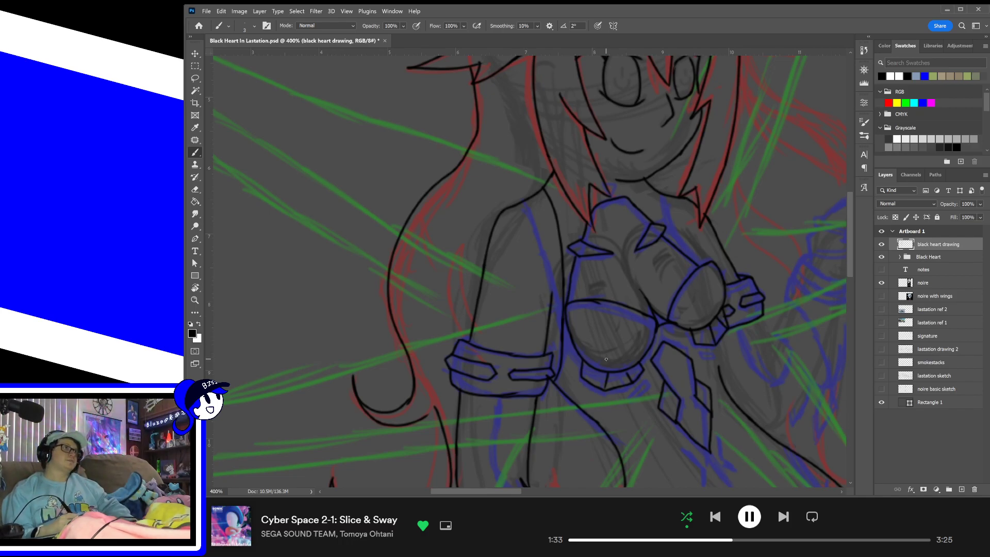
{"action": "left_click_drag", "start_coordinate": [711, 310], "coordinate": [659, 380]}
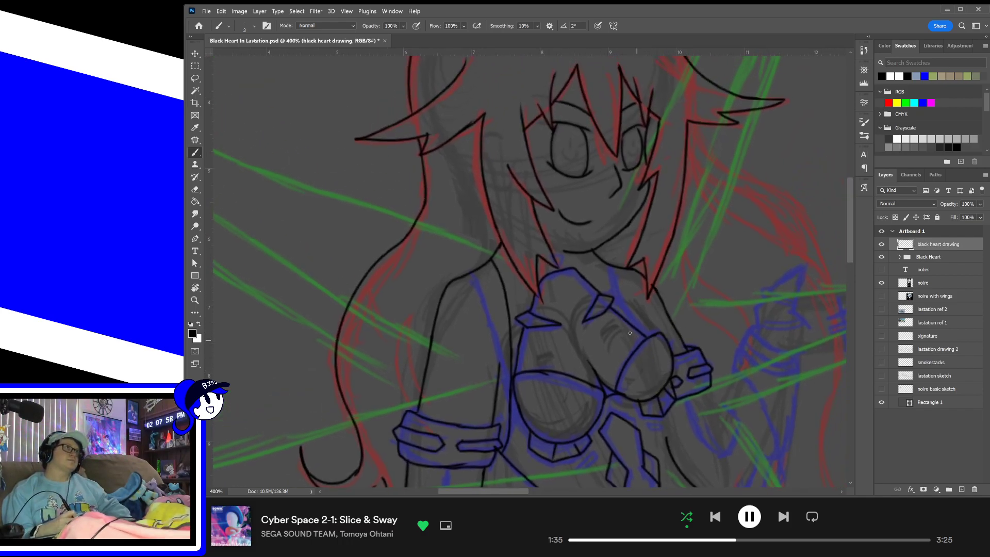
- Ink the strap edge from the collar spike down to the right-hand cup, checking it against the noire reference
{"action": "left_click_drag", "start_coordinate": [606, 279], "coordinate": [632, 311]}
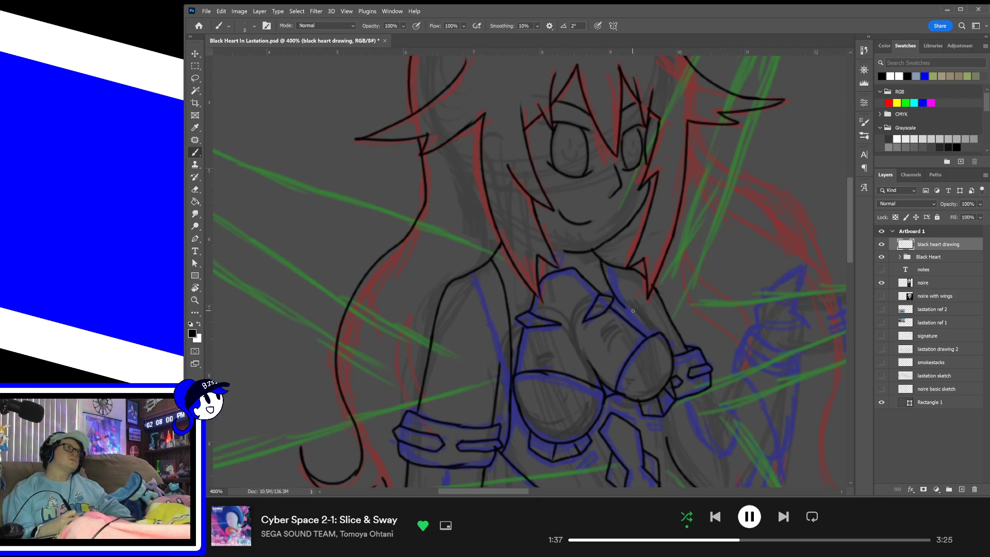
{"action": "key", "text": "ctrl+z"}
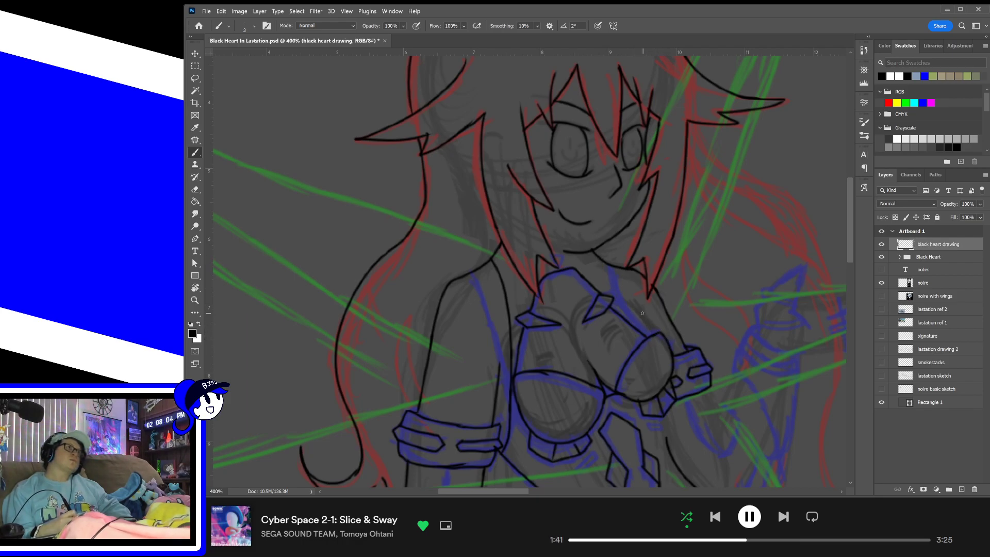
{"action": "mouse_move", "coordinate": [688, 309]}
{"action": "left_mouse_down"}
{"action": "mouse_move", "coordinate": [351, 377]}
{"action": "mouse_move", "coordinate": [392, 356]}
{"action": "left_mouse_up"}
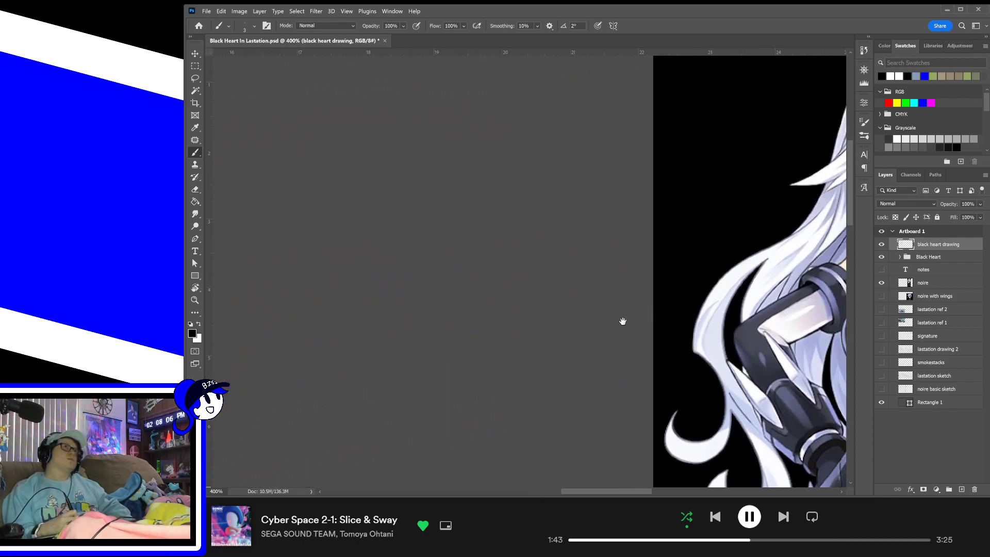
{"action": "left_click_drag", "start_coordinate": [621, 320], "coordinate": [443, 330]}
{"action": "mouse_move", "coordinate": [527, 357]}
{"action": "left_mouse_down"}
{"action": "mouse_move", "coordinate": [562, 375]}
{"action": "mouse_move", "coordinate": [548, 345]}
{"action": "mouse_move", "coordinate": [713, 332]}
{"action": "left_mouse_up"}
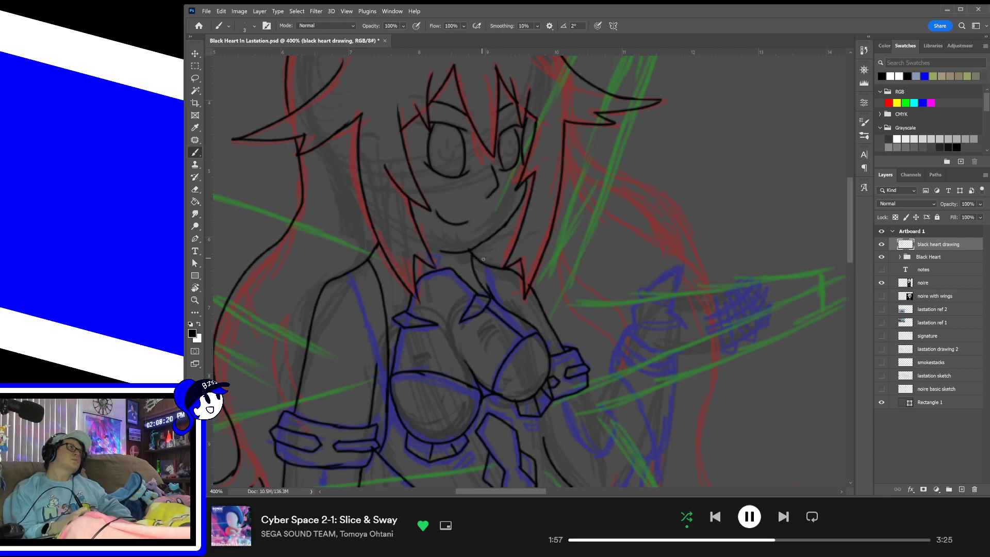
{"action": "key", "text": "e"}
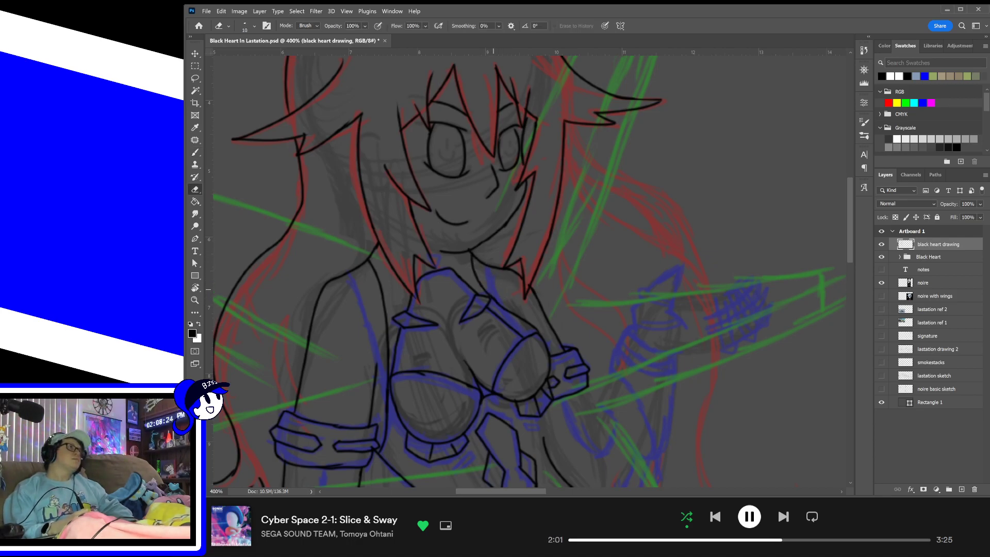
{"action": "key", "text": "b"}
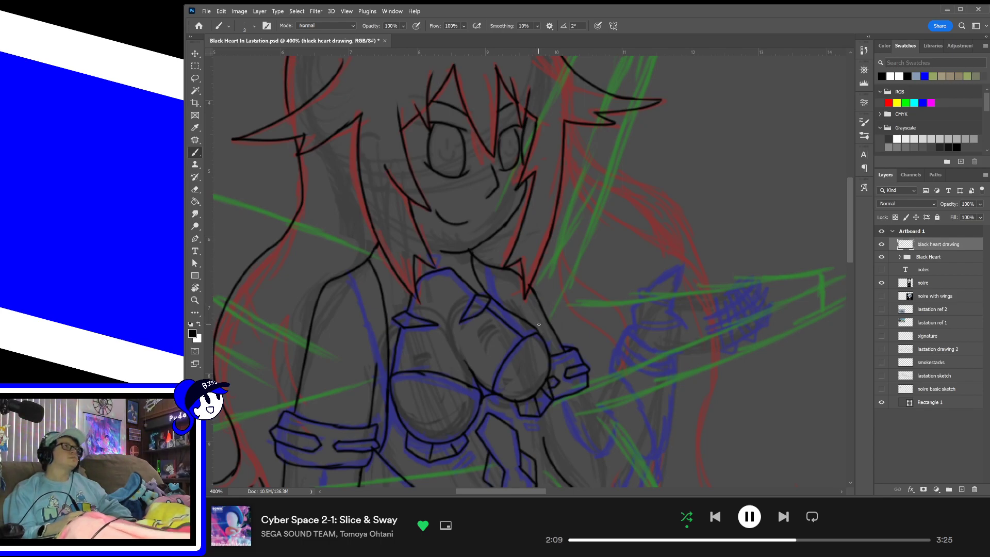
{"action": "key", "text": "space"}
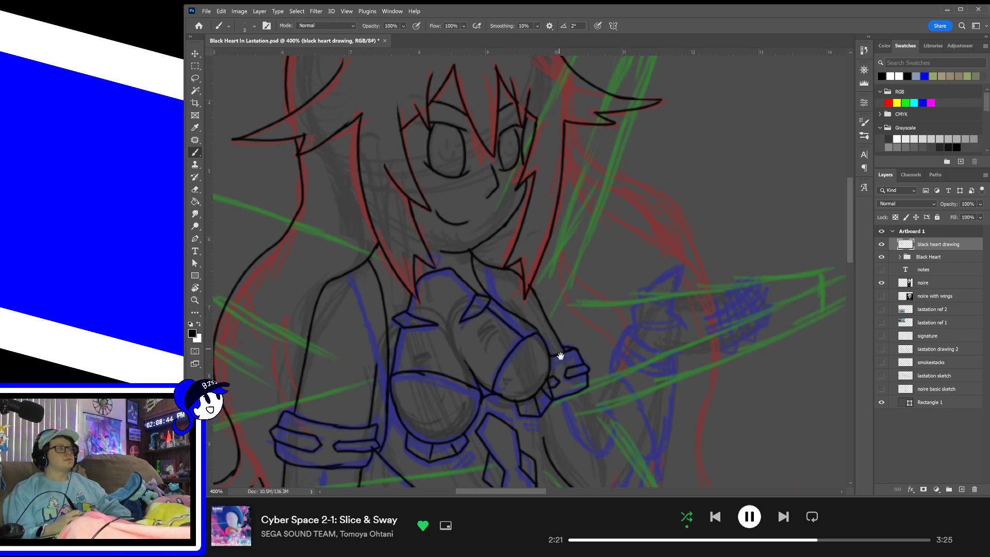
- Extend the torso's right-hand side line upward from the waist to the underside of the cup
{"action": "left_click_drag", "start_coordinate": [595, 380], "coordinate": [596, 261]}
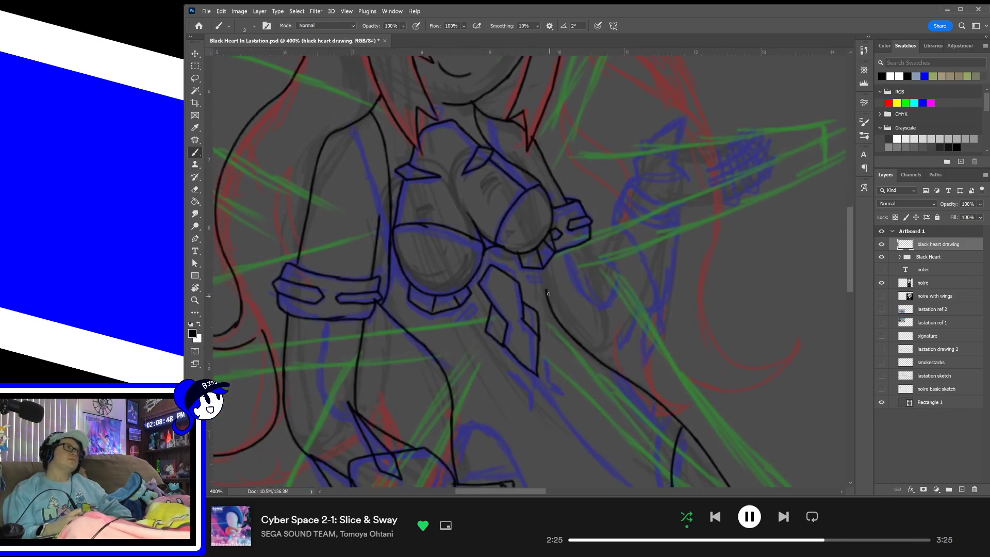
{"action": "left_click_drag", "start_coordinate": [543, 272], "coordinate": [546, 295]}
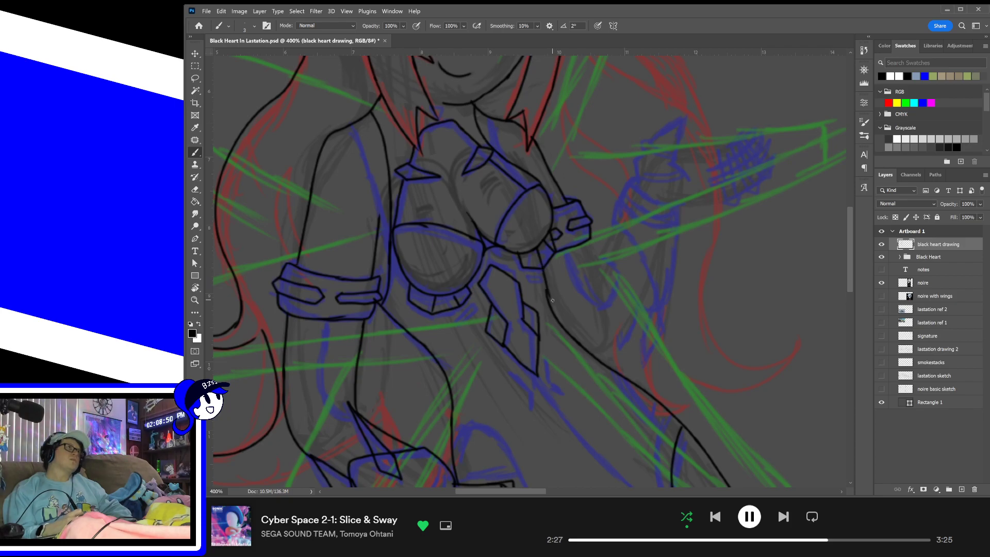
{"action": "key", "text": "ctrl+z"}
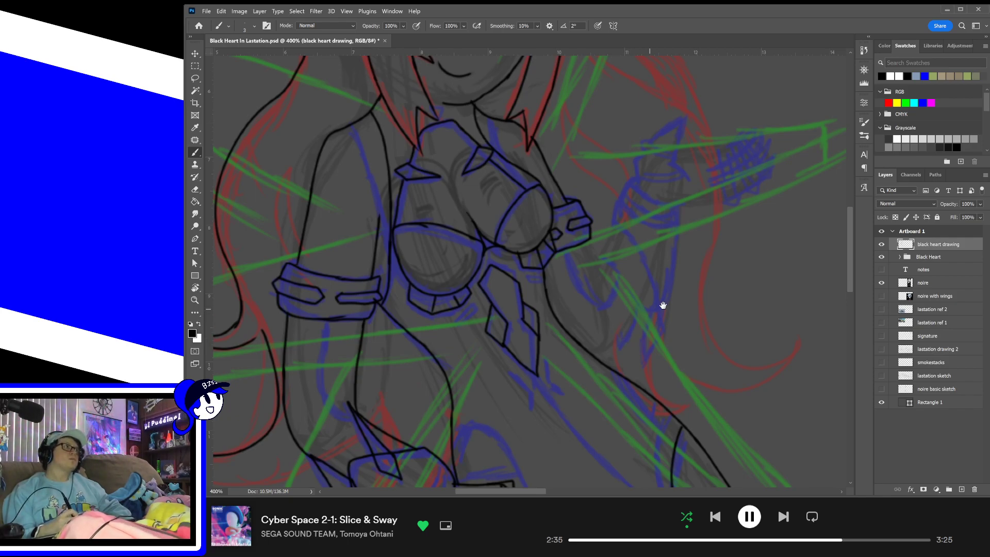
- Check the arms and bodysuit in the noire reference and ink the curved glove edge along the left-hand forearm
{"action": "left_click_drag", "start_coordinate": [663, 305], "coordinate": [554, 283]}
{"action": "left_click_drag", "start_coordinate": [654, 283], "coordinate": [455, 332]}
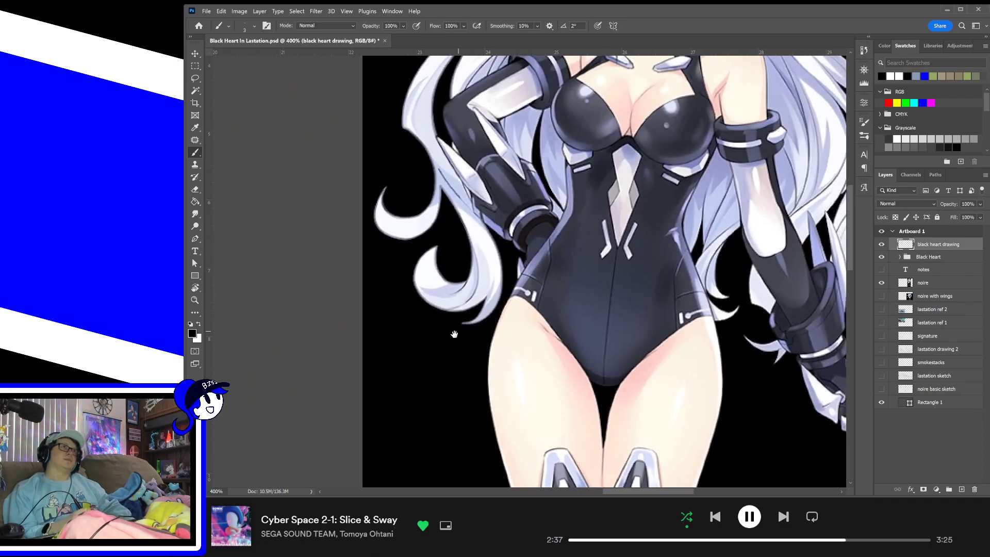
{"action": "mouse_move", "coordinate": [454, 388]}
{"action": "left_mouse_down"}
{"action": "mouse_move", "coordinate": [645, 359]}
{"action": "mouse_move", "coordinate": [459, 357]}
{"action": "mouse_move", "coordinate": [540, 345]}
{"action": "mouse_move", "coordinate": [671, 371]}
{"action": "mouse_move", "coordinate": [437, 326]}
{"action": "mouse_move", "coordinate": [432, 219]}
{"action": "left_mouse_up"}
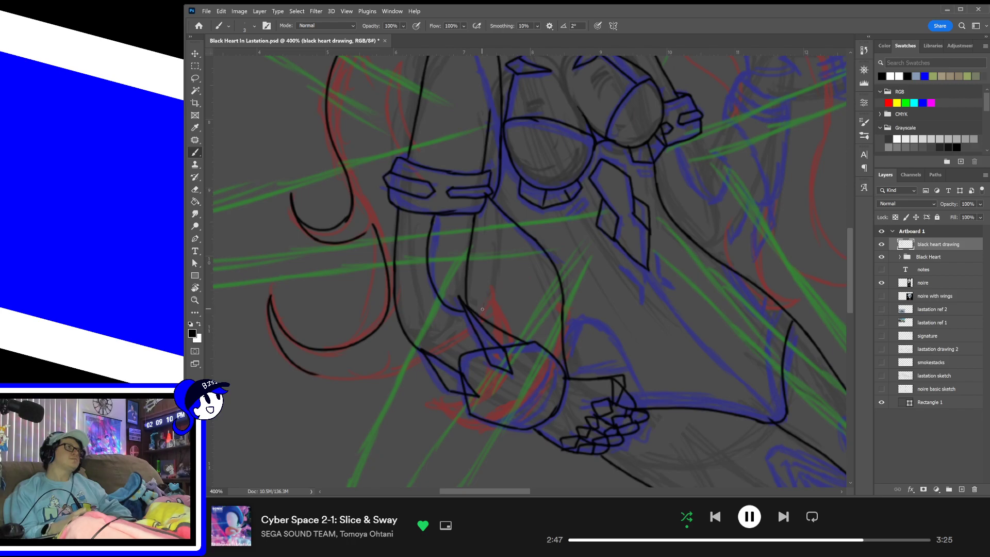
- Ink the curved underside of the right-hand arm's elbow up toward the raised forearm
{"action": "left_click_drag", "start_coordinate": [656, 307], "coordinate": [582, 397]}
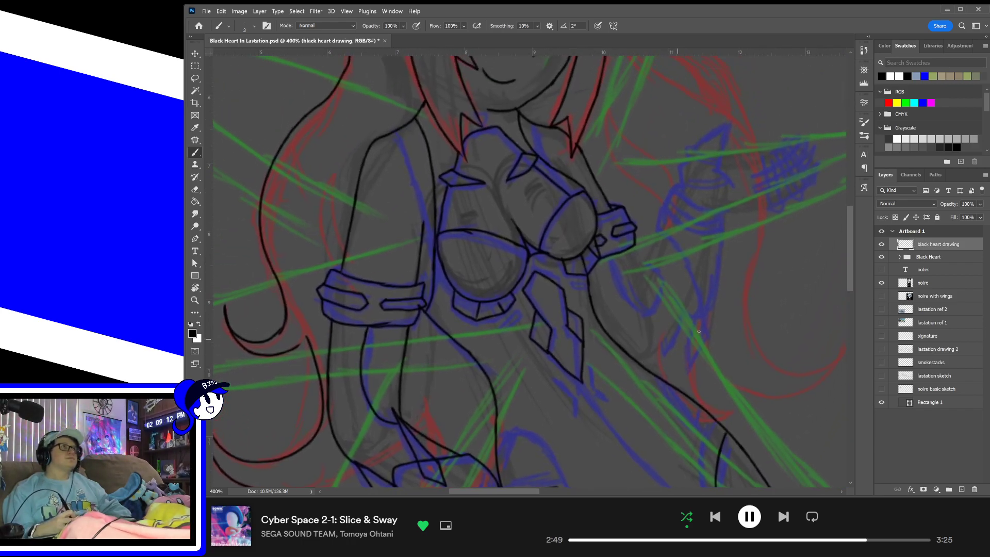
{"action": "left_click_drag", "start_coordinate": [714, 332], "coordinate": [658, 357]}
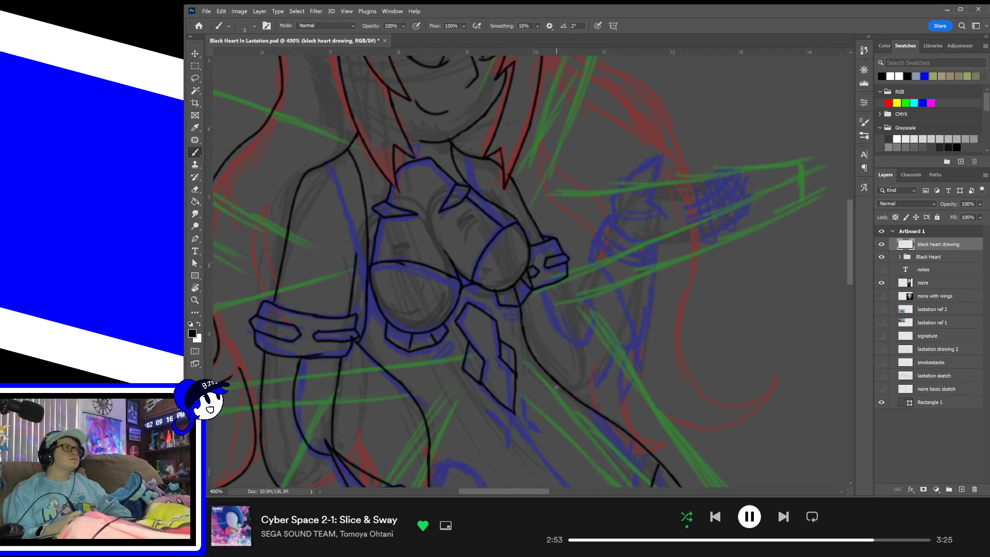
{"action": "left_click_drag", "start_coordinate": [570, 387], "coordinate": [606, 364]}
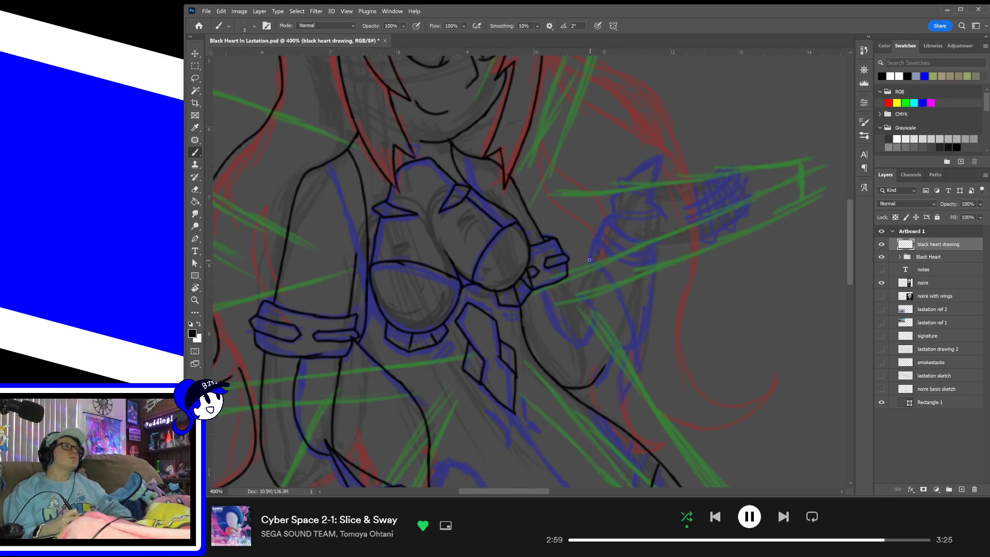
- Ink the raised forearm's gauntlet, with two edges tapering to a point near the elbow and a cuff band at the wrist
{"action": "mouse_move", "coordinate": [588, 259]}
{"action": "left_mouse_down"}
{"action": "mouse_move", "coordinate": [632, 320]}
{"action": "mouse_move", "coordinate": [639, 361]}
{"action": "mouse_move", "coordinate": [650, 250]}
{"action": "left_mouse_up"}
{"action": "key", "text": "ctrl+z"}
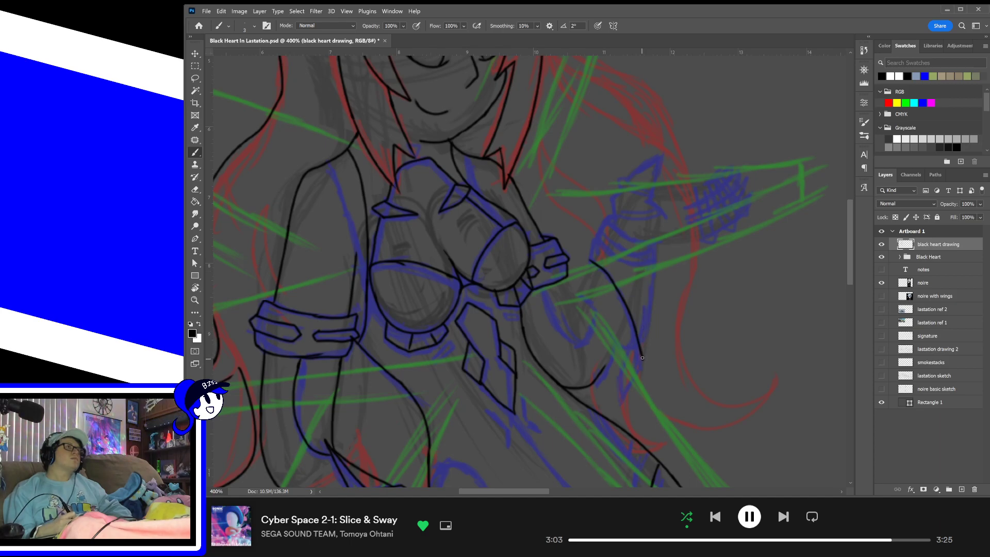
{"action": "left_click_drag", "start_coordinate": [643, 357], "coordinate": [650, 251]}
{"action": "left_click_drag", "start_coordinate": [643, 359], "coordinate": [651, 261]}
{"action": "mouse_move", "coordinate": [589, 262]}
{"action": "left_mouse_down"}
{"action": "mouse_move", "coordinate": [606, 219]}
{"action": "mouse_move", "coordinate": [657, 243]}
{"action": "mouse_move", "coordinate": [656, 257]}
{"action": "mouse_move", "coordinate": [645, 240]}
{"action": "mouse_move", "coordinate": [654, 270]}
{"action": "left_mouse_up"}
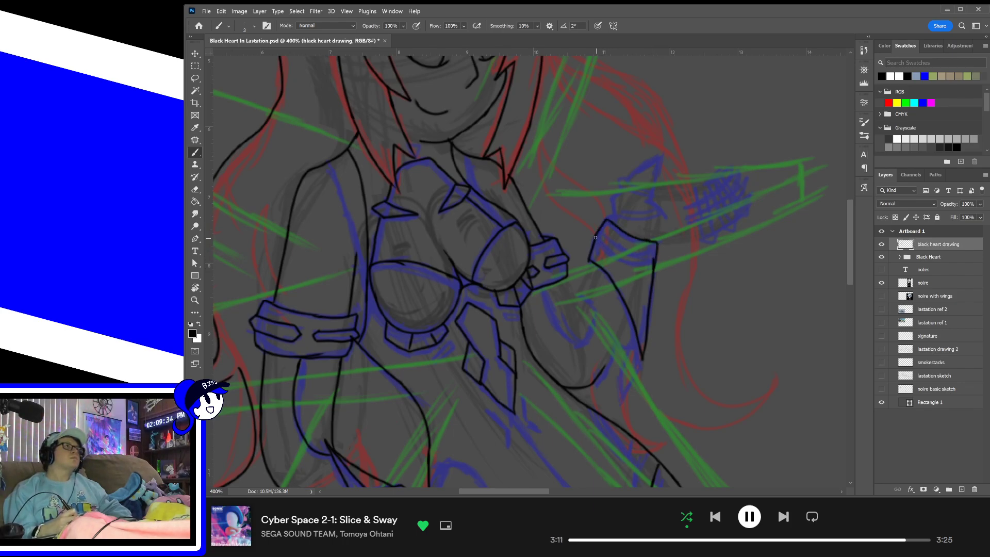
{"action": "mouse_move", "coordinate": [597, 237]}
{"action": "left_mouse_down"}
{"action": "mouse_move", "coordinate": [625, 261]}
{"action": "mouse_move", "coordinate": [656, 261]}
{"action": "left_mouse_up"}
{"action": "scroll", "coordinate": [686, 289], "scroll_direction": "up", "scroll_amount": 5}
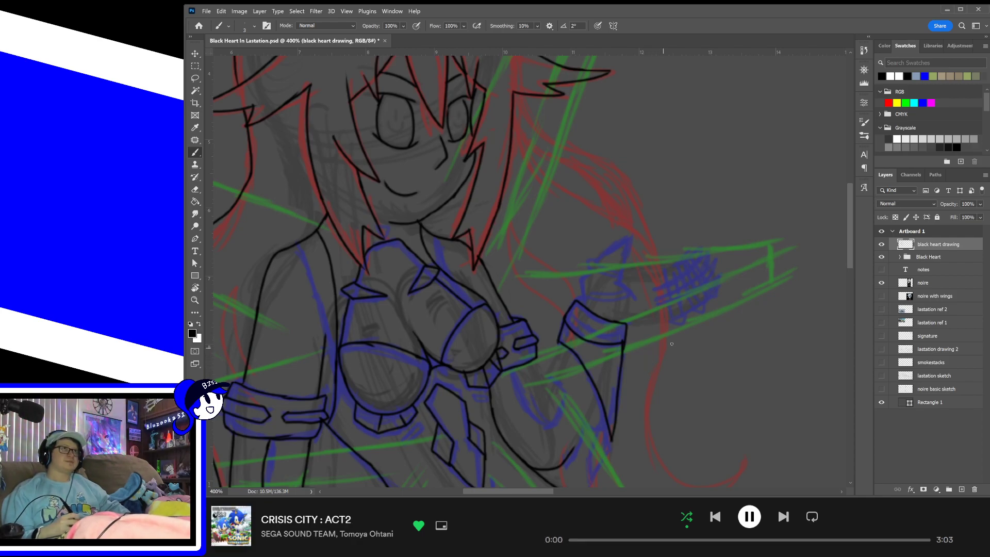
- Expand the Black Heart group and hide its noire wings and noire boob sketch layers, keeping the noire sketch layer visible
{"action": "left_click", "coordinate": [900, 257]}
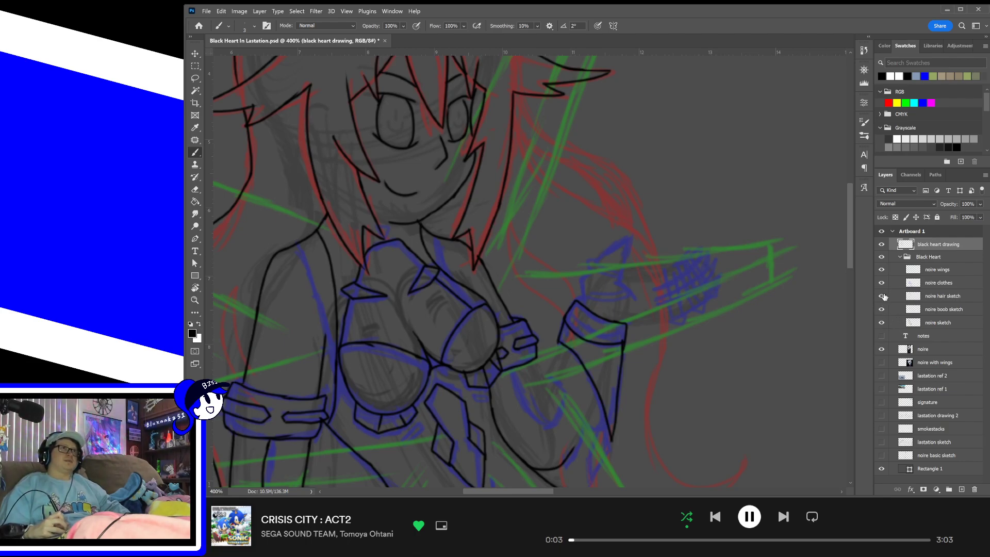
{"action": "left_click", "coordinate": [882, 270]}
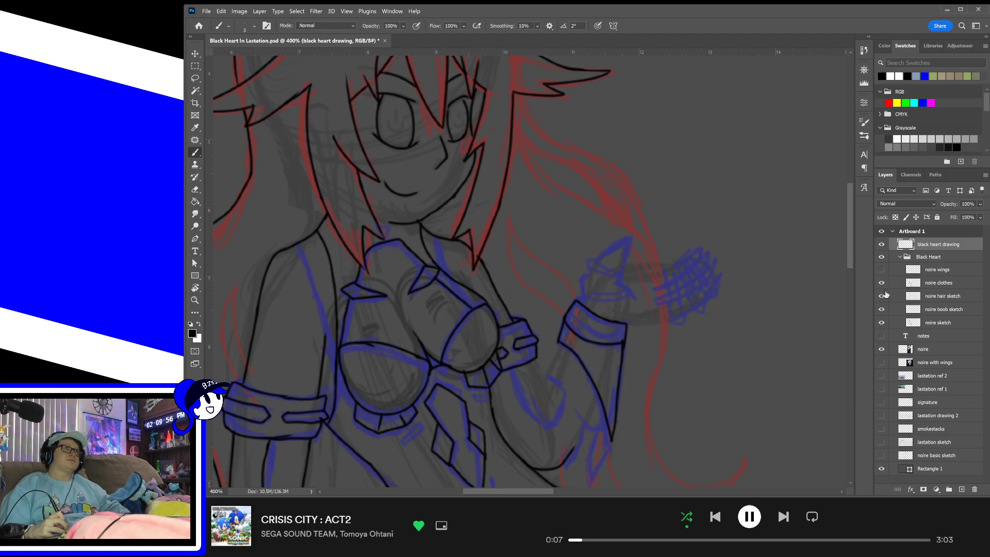
{"action": "left_click", "coordinate": [881, 310]}
{"action": "left_click", "coordinate": [881, 309]}
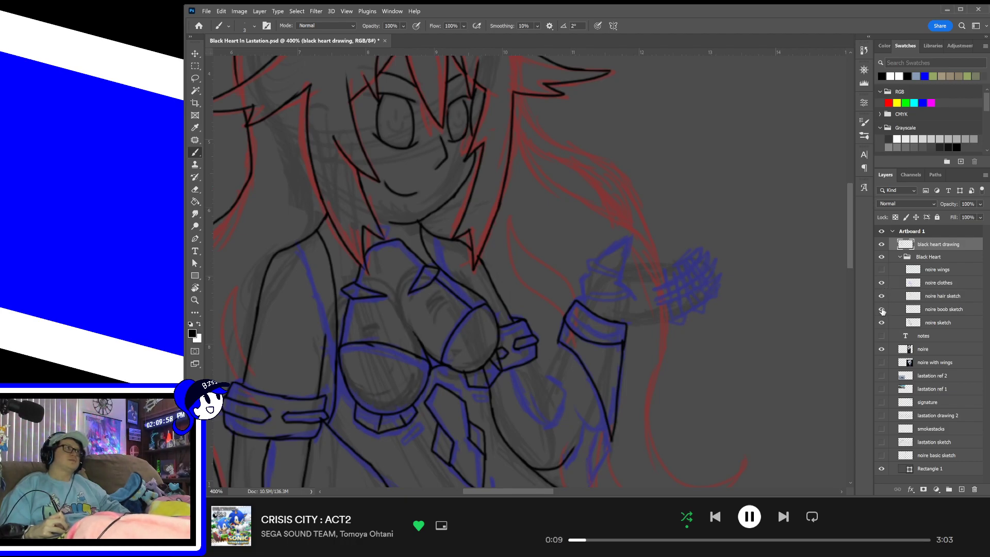
{"action": "left_click", "coordinate": [882, 309]}
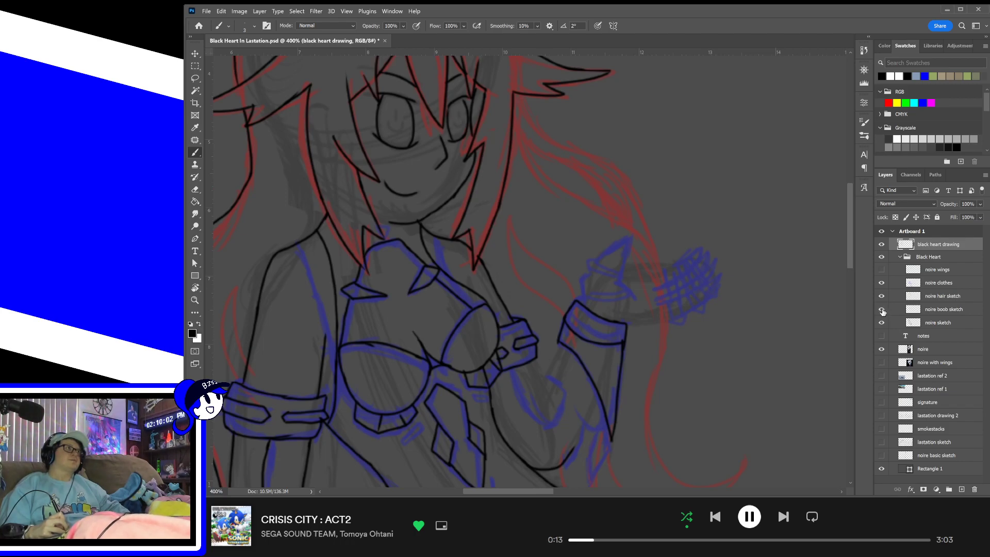
{"action": "left_click", "coordinate": [881, 309]}
{"action": "left_click", "coordinate": [881, 309]}
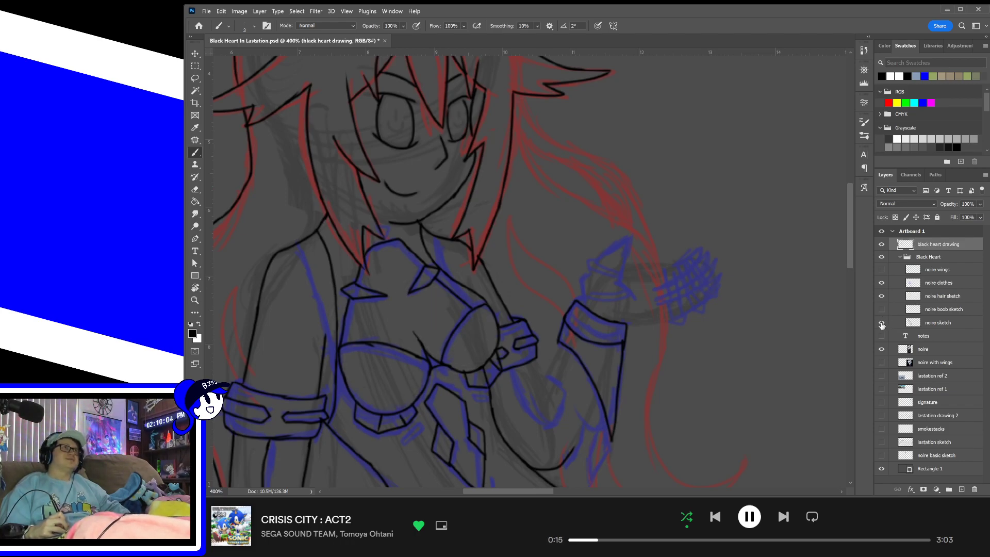
{"action": "left_click", "coordinate": [882, 322]}
{"action": "left_click", "coordinate": [882, 322]}
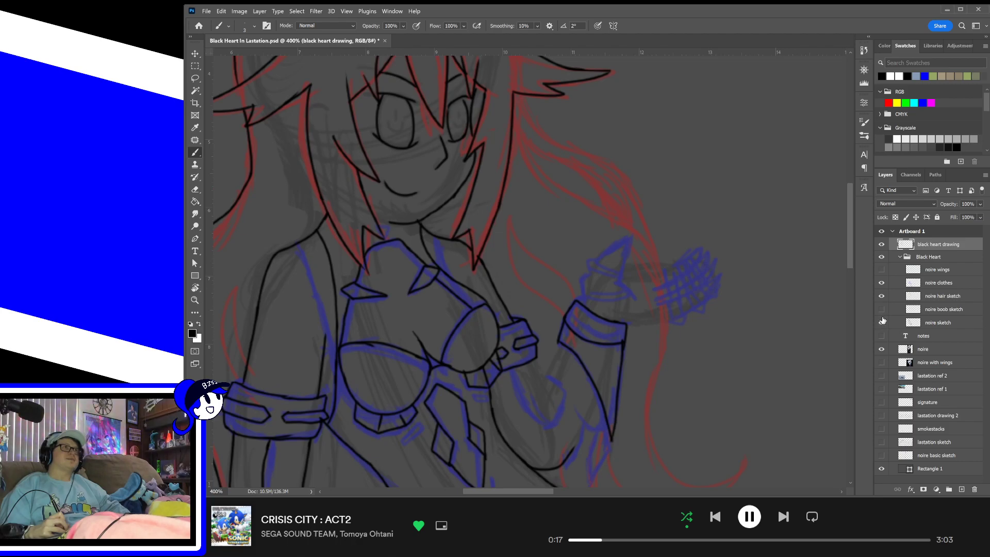
{"action": "left_click", "coordinate": [882, 309]}
{"action": "left_click", "coordinate": [882, 322]}
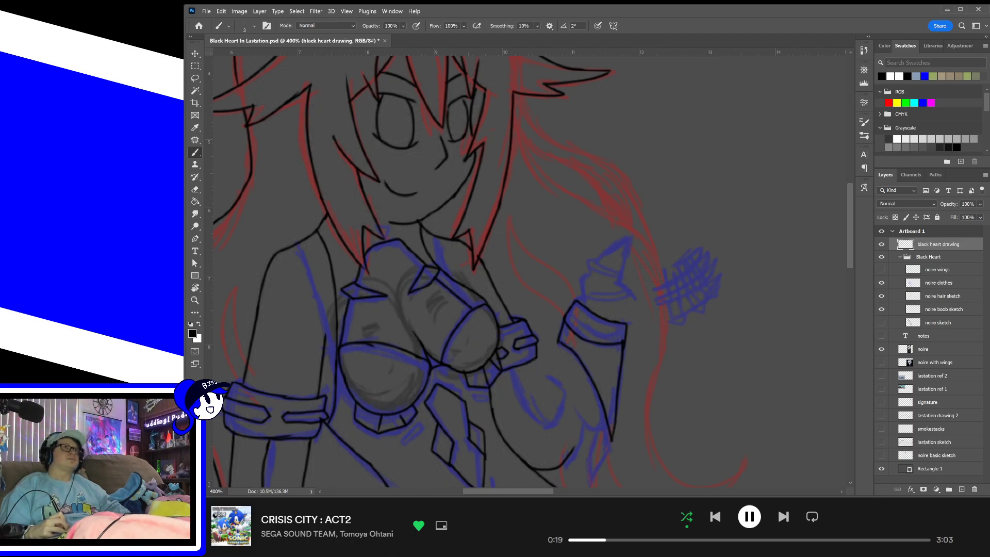
{"action": "left_click", "coordinate": [882, 309]}
{"action": "left_click", "coordinate": [882, 322]}
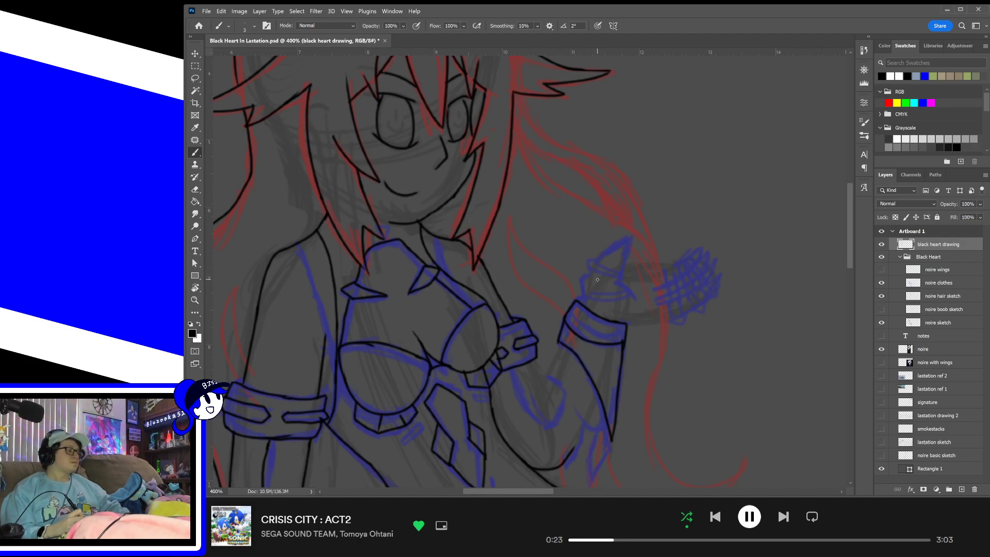
- Ink the short notch line above the raised arm's cuff and the curved front edge of the spike up to its tip
{"action": "key", "text": "ctrl+plus"}
{"action": "left_click_drag", "start_coordinate": [703, 312], "coordinate": [611, 328]}
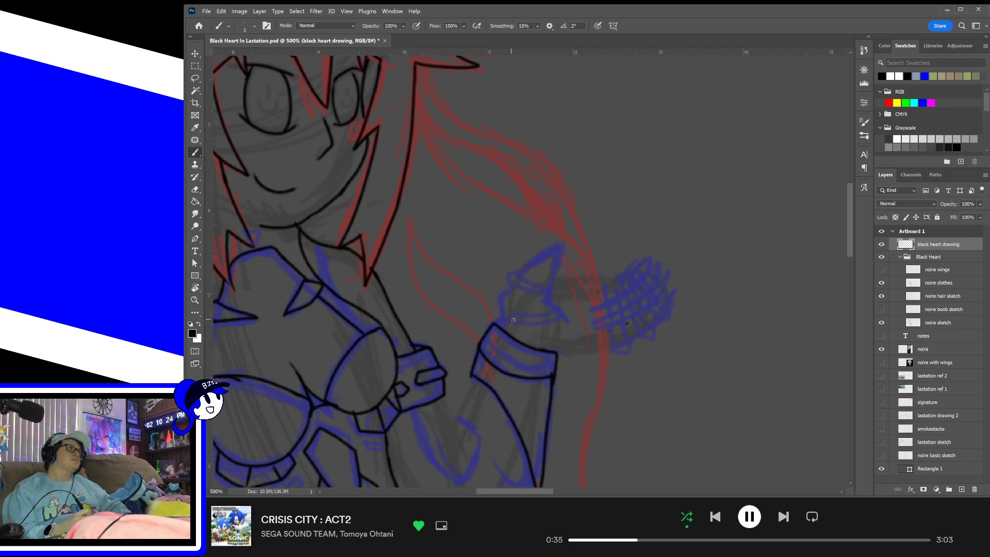
{"action": "scroll", "coordinate": [506, 330], "scroll_direction": "up", "scroll_amount": 2}
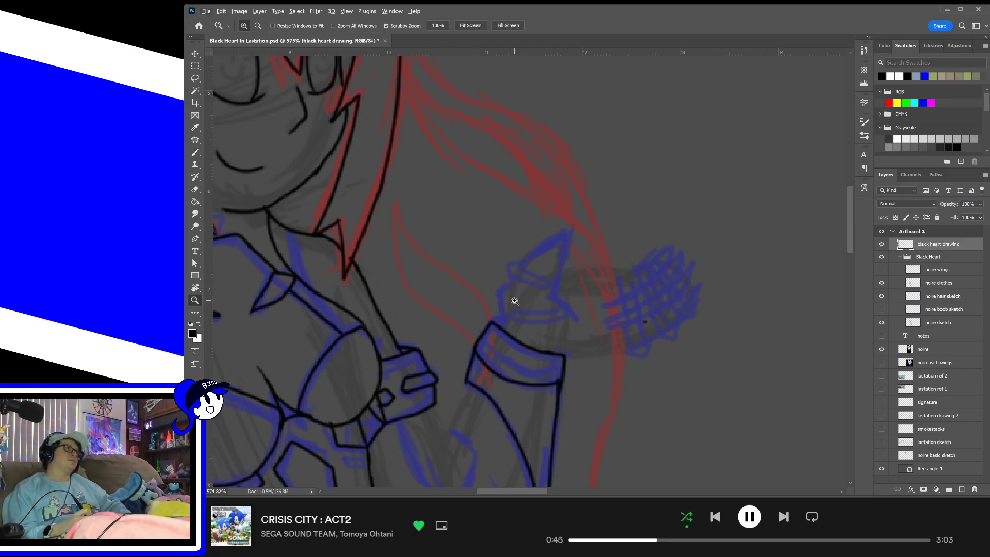
{"action": "key", "text": "z"}
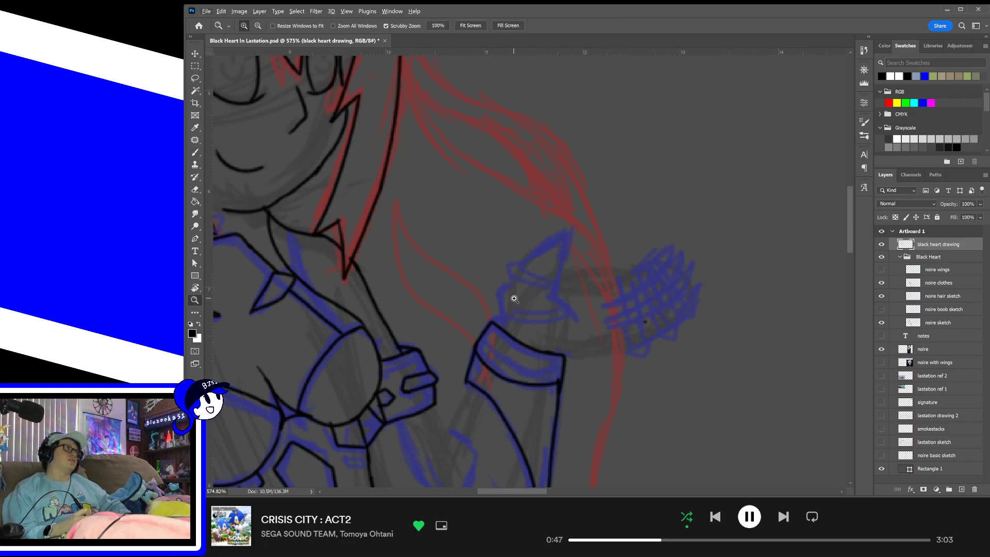
{"action": "key", "text": "b"}
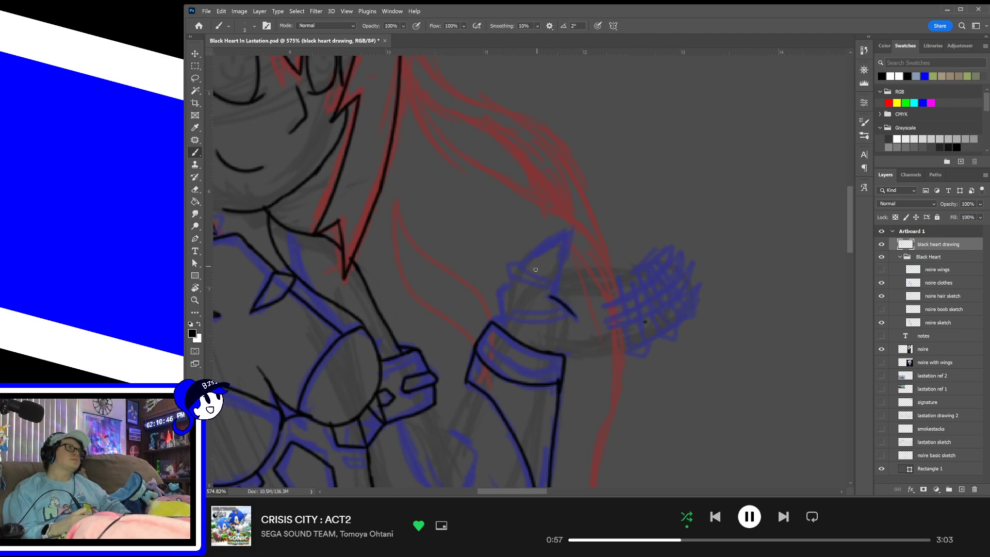
{"action": "left_click_drag", "start_coordinate": [513, 277], "coordinate": [570, 232]}
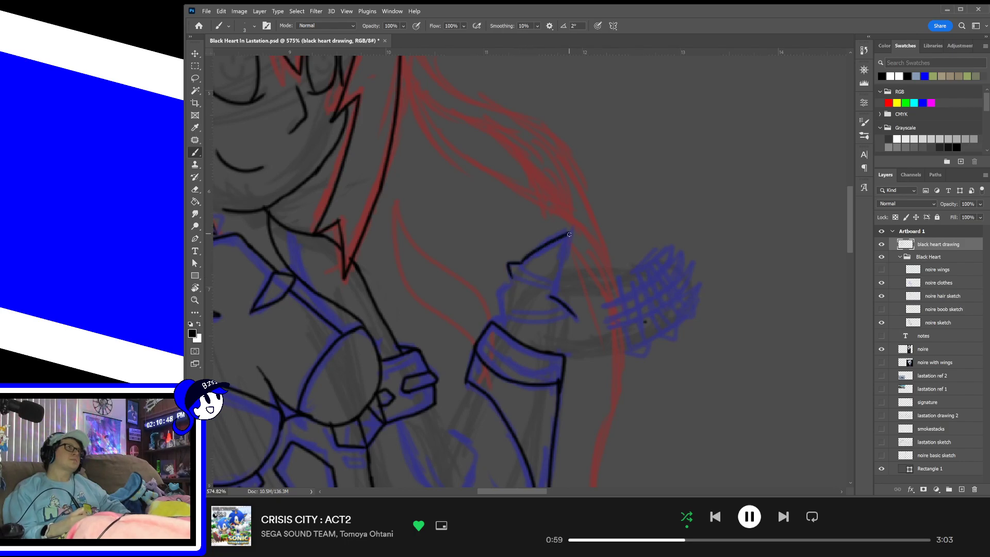
{"action": "key", "text": "ctrl+z"}
{"action": "mouse_move", "coordinate": [521, 264]}
{"action": "left_mouse_down"}
{"action": "mouse_move", "coordinate": [570, 232]}
{"action": "mouse_move", "coordinate": [566, 250]}
{"action": "left_mouse_up"}
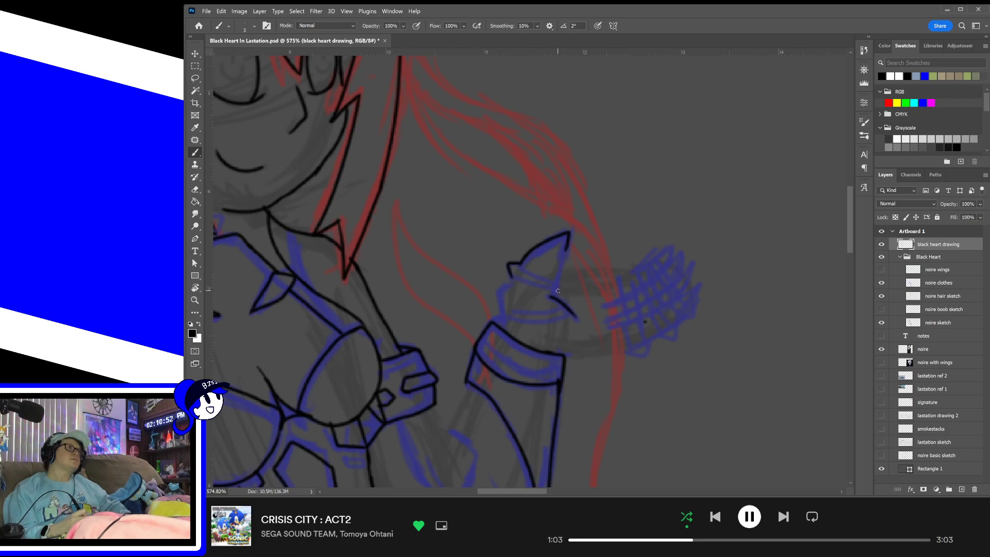
- Ink the spike's rear edge from its tip down to the notch line and close its base with a curved line
{"action": "left_click_drag", "start_coordinate": [556, 295], "coordinate": [563, 240]}
{"action": "key", "text": "ctrl+z"}
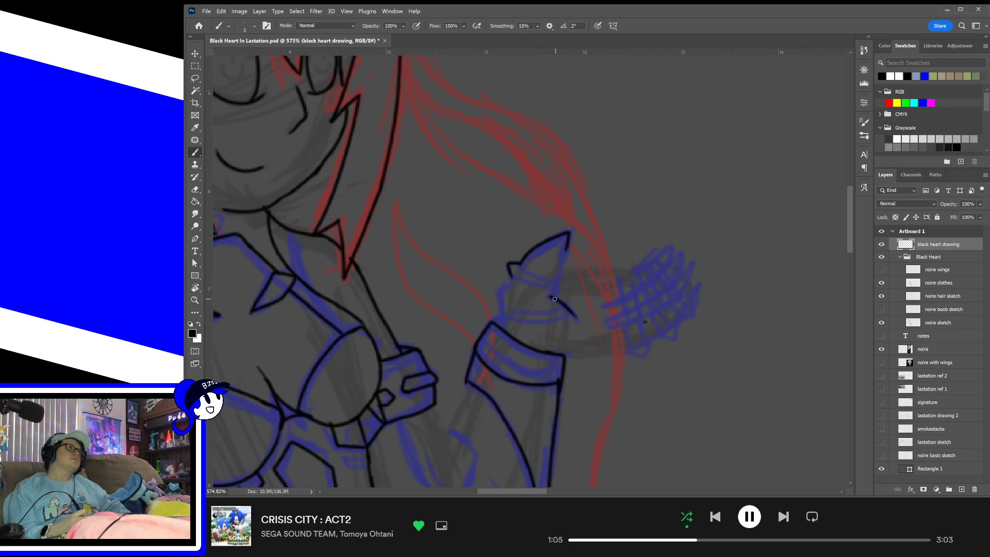
{"action": "left_click_drag", "start_coordinate": [551, 297], "coordinate": [568, 241]}
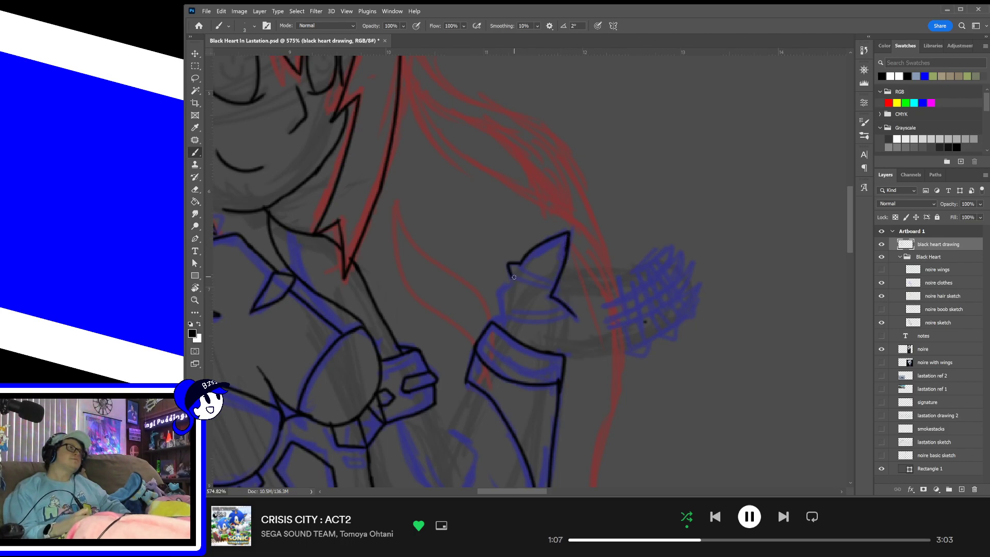
{"action": "mouse_move", "coordinate": [511, 276]}
{"action": "left_mouse_down"}
{"action": "mouse_move", "coordinate": [556, 286]}
{"action": "mouse_move", "coordinate": [519, 266]}
{"action": "mouse_move", "coordinate": [556, 283]}
{"action": "mouse_move", "coordinate": [537, 310]}
{"action": "mouse_move", "coordinate": [516, 276]}
{"action": "left_mouse_up"}
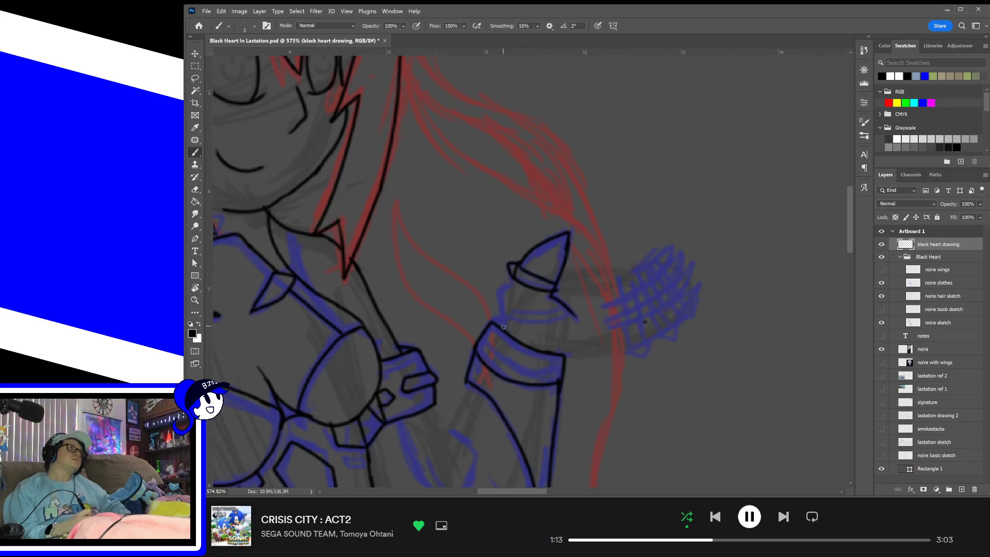
- Ink the pointed wedge between the raised arm's cuff and the thumb spike, with two converging edges and a short closing line at its base
{"action": "mouse_move", "coordinate": [491, 322]}
{"action": "left_mouse_down"}
{"action": "mouse_move", "coordinate": [509, 315]}
{"action": "mouse_move", "coordinate": [515, 280]}
{"action": "mouse_move", "coordinate": [527, 298]}
{"action": "mouse_move", "coordinate": [521, 314]}
{"action": "mouse_move", "coordinate": [560, 308]}
{"action": "left_mouse_up"}
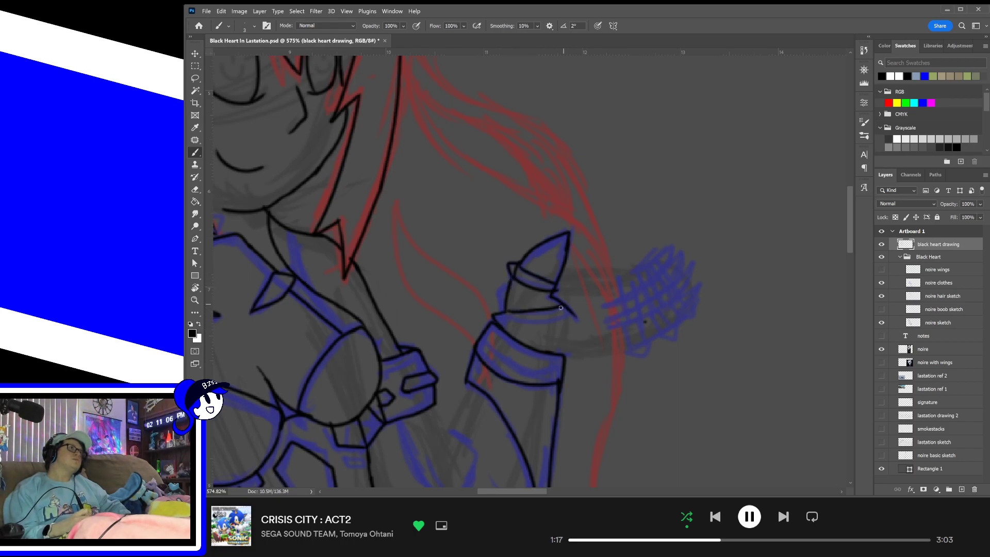
{"action": "left_click_drag", "start_coordinate": [500, 328], "coordinate": [572, 310]}
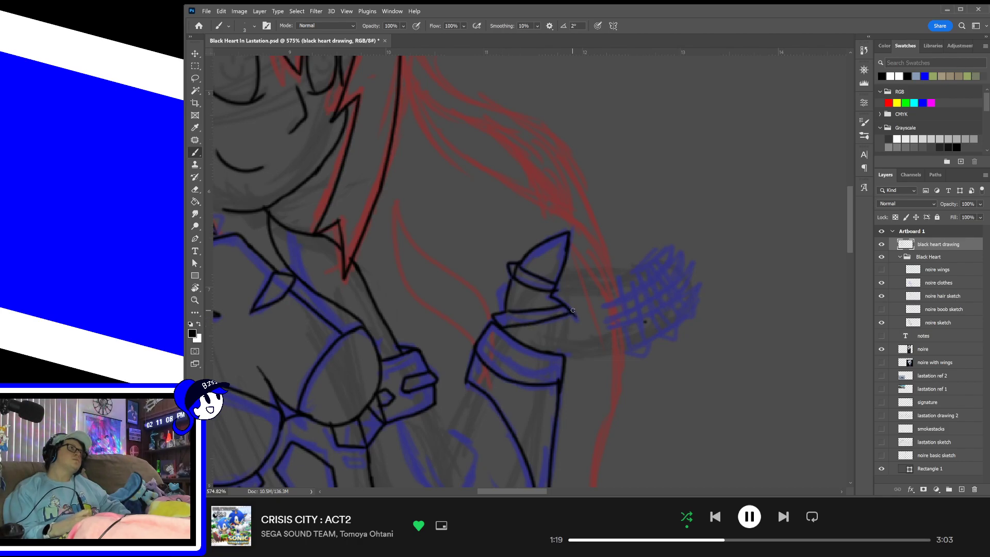
{"action": "left_click_drag", "start_coordinate": [504, 330], "coordinate": [508, 310]}
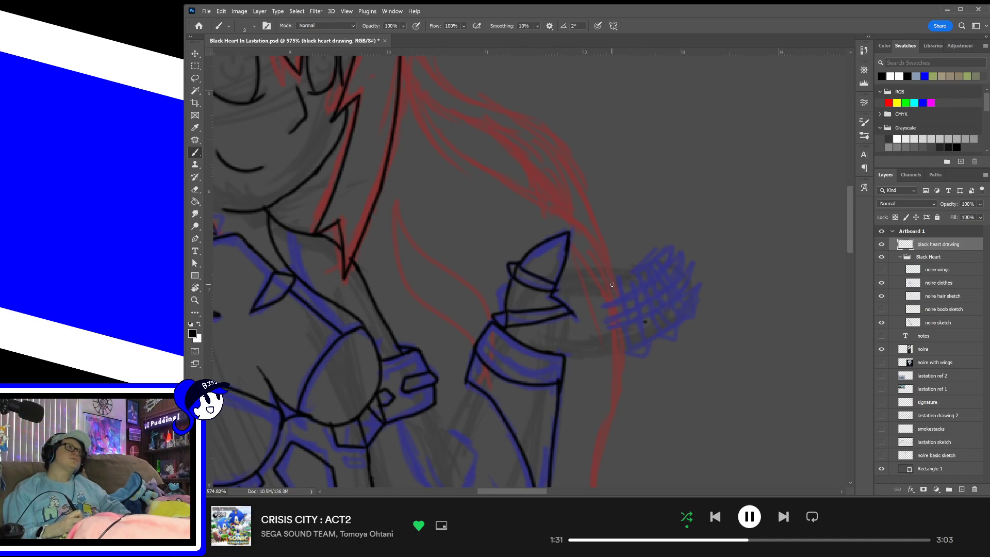
- Ink the upper edge of the raised hand and its first two pointed fingertips
{"action": "mouse_move", "coordinate": [612, 284]}
{"action": "left_mouse_down"}
{"action": "mouse_move", "coordinate": [647, 260]}
{"action": "mouse_move", "coordinate": [664, 266]}
{"action": "left_mouse_up"}
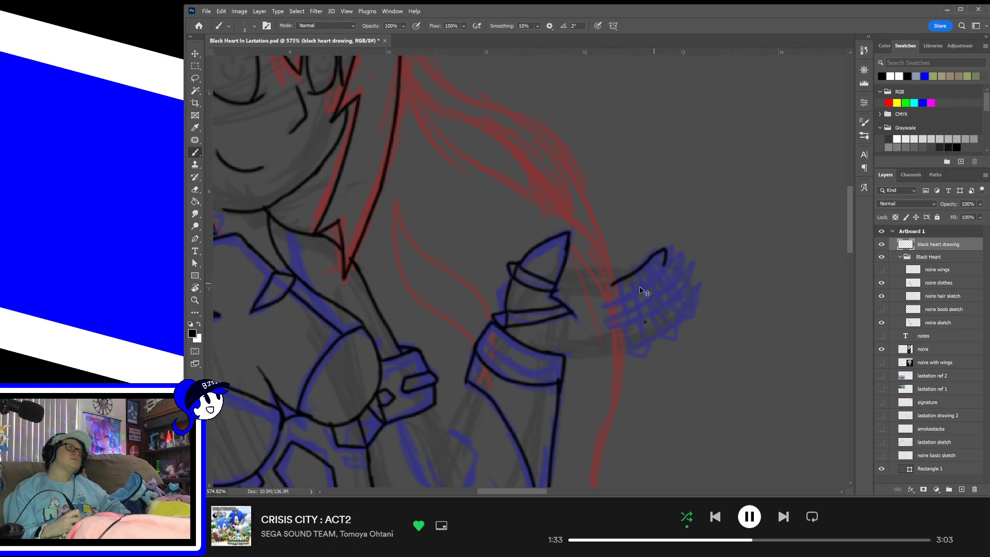
{"action": "key", "text": "ctrl+z"}
{"action": "mouse_move", "coordinate": [605, 288]}
{"action": "left_mouse_down"}
{"action": "mouse_move", "coordinate": [669, 253]}
{"action": "mouse_move", "coordinate": [674, 277]}
{"action": "left_mouse_up"}
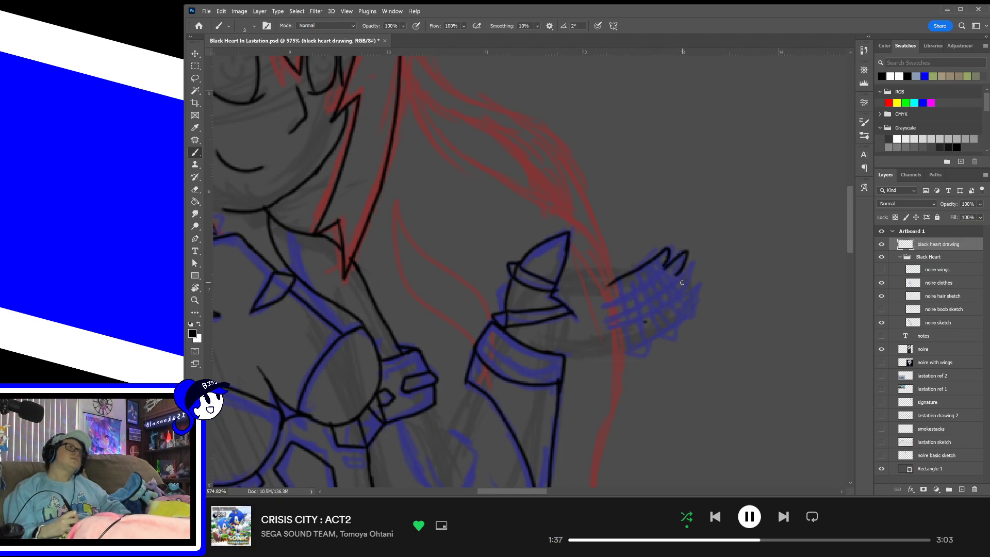
- Examine the clawed gauntlet hand on the noire reference image and return to the raised hand in the drawing
{"action": "left_click_drag", "start_coordinate": [757, 272], "coordinate": [391, 320]}
{"action": "left_click_drag", "start_coordinate": [649, 314], "coordinate": [361, 361]}
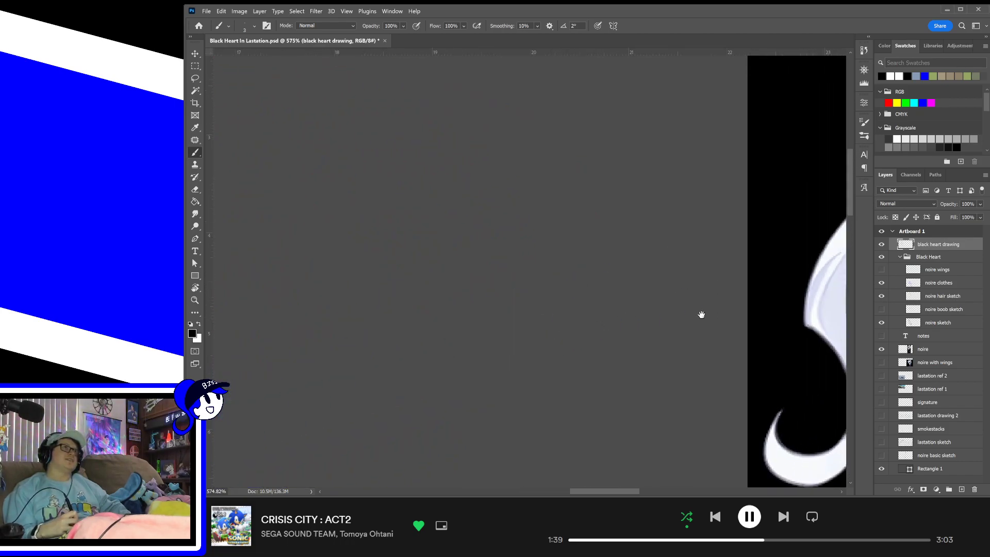
{"action": "left_click_drag", "start_coordinate": [700, 314], "coordinate": [453, 289]}
{"action": "left_click_drag", "start_coordinate": [641, 296], "coordinate": [483, 223]}
{"action": "left_click_drag", "start_coordinate": [709, 362], "coordinate": [442, 258]}
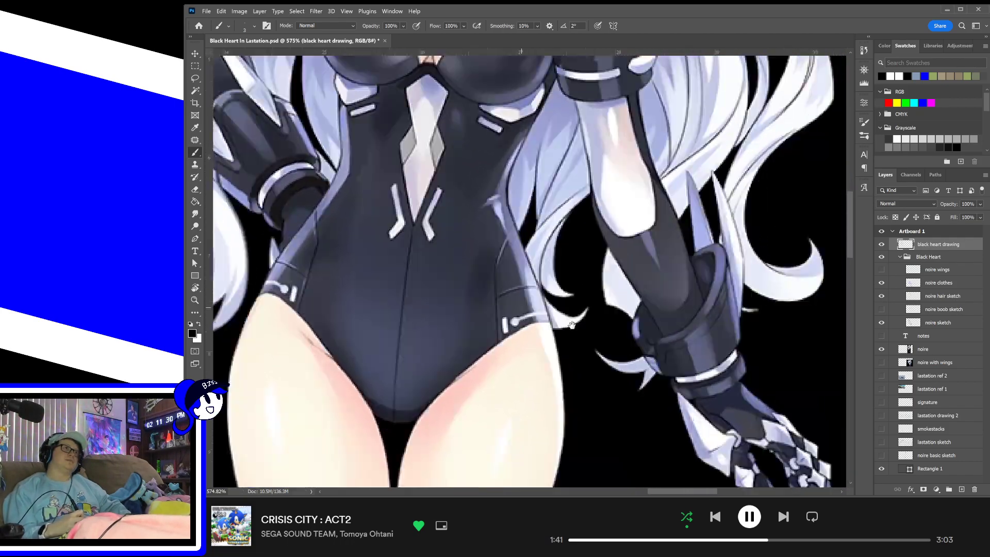
{"action": "left_click_drag", "start_coordinate": [680, 408], "coordinate": [561, 360]}
{"action": "left_click_drag", "start_coordinate": [500, 378], "coordinate": [846, 309]}
{"action": "left_click_drag", "start_coordinate": [454, 392], "coordinate": [866, 330]}
{"action": "left_click_drag", "start_coordinate": [403, 376], "coordinate": [722, 324]}
{"action": "mouse_move", "coordinate": [487, 317]}
{"action": "left_mouse_down"}
{"action": "mouse_move", "coordinate": [571, 311]}
{"action": "mouse_move", "coordinate": [647, 418]}
{"action": "left_mouse_up"}
{"action": "mouse_move", "coordinate": [606, 257]}
{"action": "left_mouse_down"}
{"action": "mouse_move", "coordinate": [632, 316]}
{"action": "mouse_move", "coordinate": [621, 347]}
{"action": "left_mouse_up"}
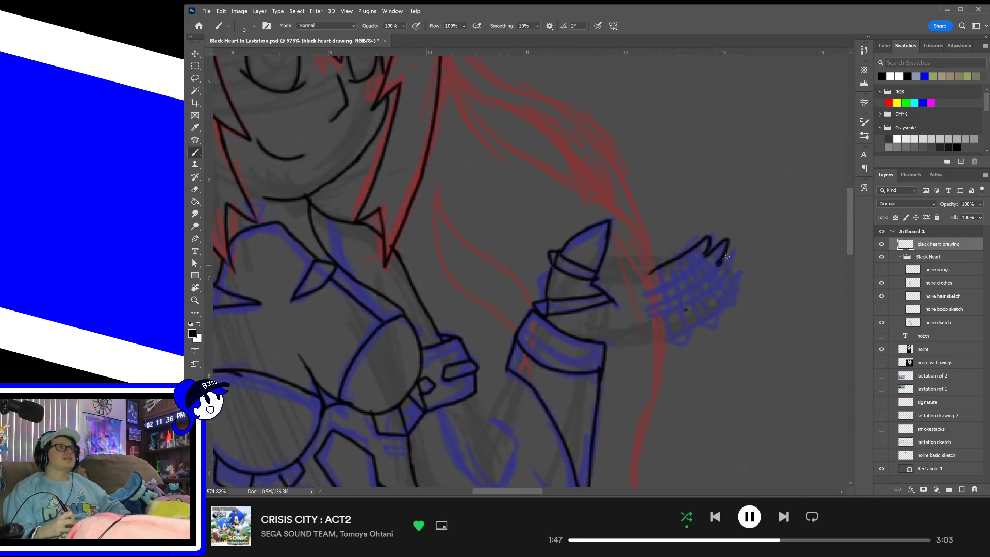
- Ink the remaining pointed fingertips and the curved underside of the raised hand back to the cuff
{"action": "mouse_move", "coordinate": [729, 246]}
{"action": "left_mouse_down"}
{"action": "mouse_move", "coordinate": [729, 303]}
{"action": "mouse_move", "coordinate": [740, 270]}
{"action": "mouse_move", "coordinate": [728, 300]}
{"action": "left_mouse_up"}
{"action": "key", "text": "ctrl+z"}
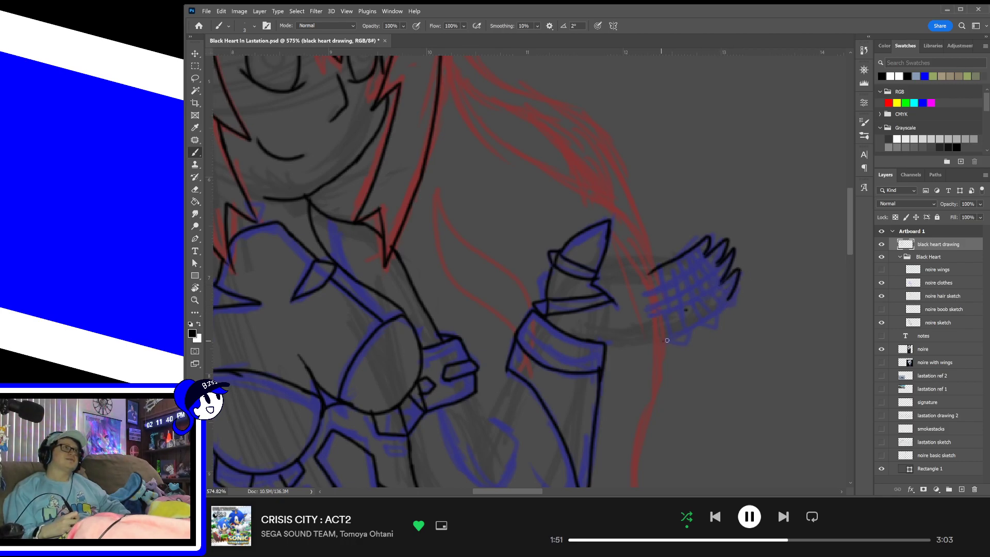
{"action": "mouse_move", "coordinate": [667, 340]}
{"action": "left_mouse_down"}
{"action": "mouse_move", "coordinate": [742, 286]}
{"action": "mouse_move", "coordinate": [660, 330]}
{"action": "left_mouse_up"}
{"action": "key", "text": "ctrl+z"}
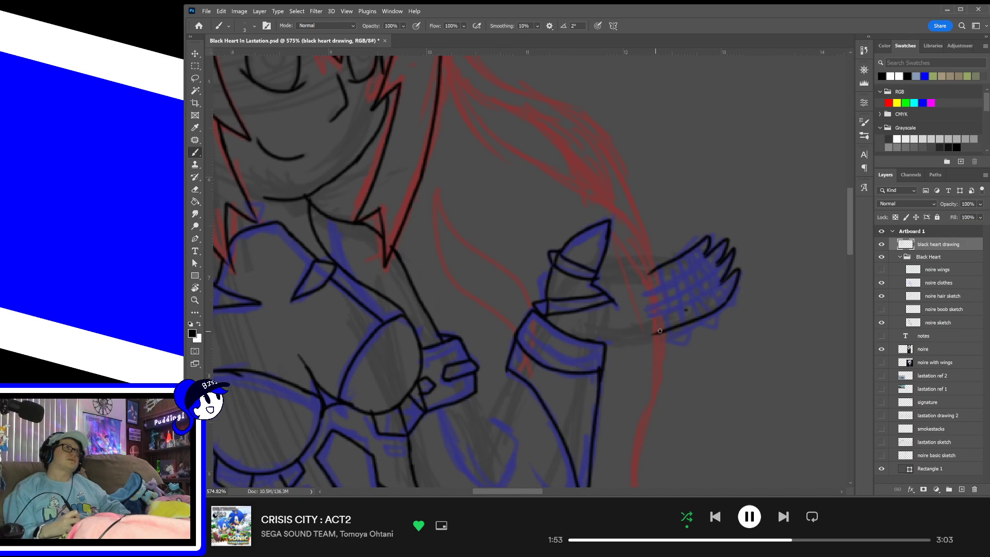
{"action": "key", "text": "ctrl+z"}
{"action": "left_click_drag", "start_coordinate": [732, 298], "coordinate": [665, 339]}
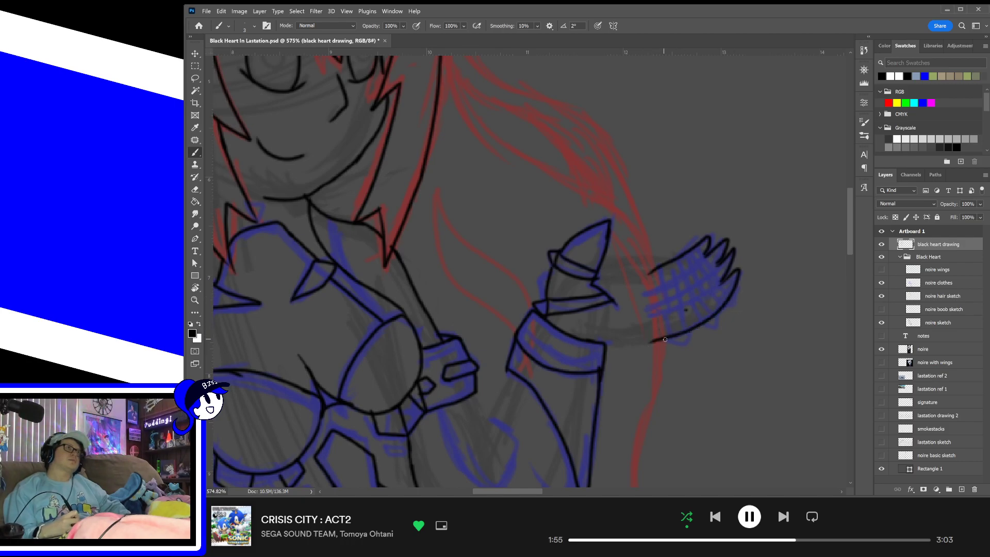
{"action": "mouse_move", "coordinate": [606, 346]}
{"action": "left_mouse_down"}
{"action": "mouse_move", "coordinate": [700, 322]}
{"action": "mouse_move", "coordinate": [730, 273]}
{"action": "left_mouse_up"}
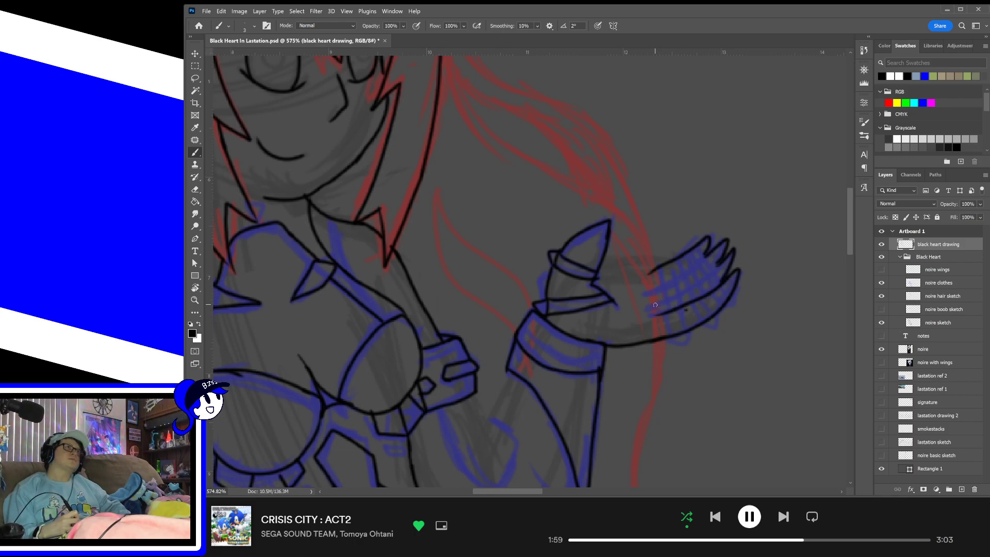
- Ink the long lines separating the raised hand's fingers, running from the palm to the gaps between the fingertips
{"action": "left_click_drag", "start_coordinate": [655, 305], "coordinate": [722, 254]}
{"action": "key", "text": "ctrl+z"}
{"action": "left_click_drag", "start_coordinate": [653, 305], "coordinate": [724, 259]}
{"action": "mouse_move", "coordinate": [646, 291]}
{"action": "left_mouse_down"}
{"action": "mouse_move", "coordinate": [704, 256]}
{"action": "mouse_move", "coordinate": [714, 263]}
{"action": "left_mouse_up"}
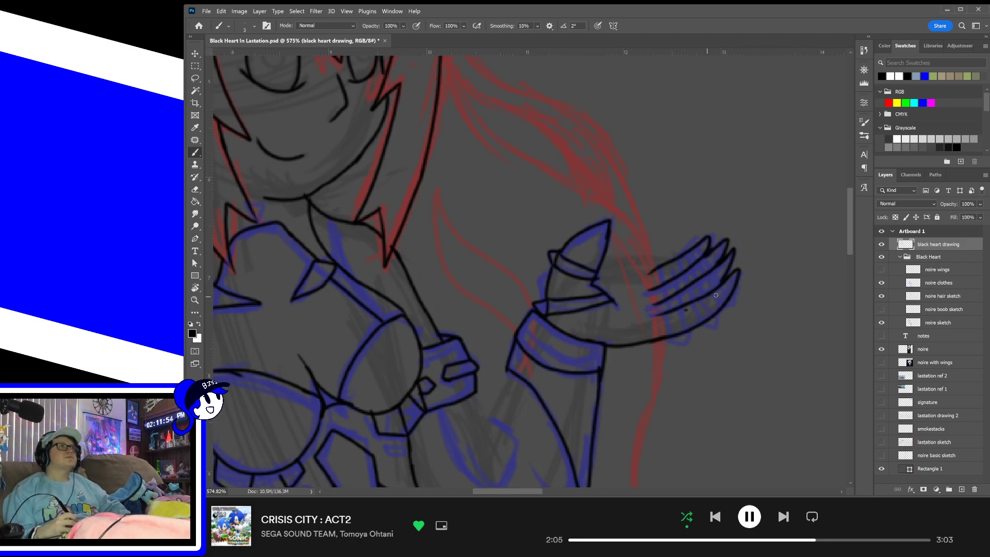
- Ink the armour segment lines across the raised hand's fingers and the small jagged points along the hand's lower edge
{"action": "left_click_drag", "start_coordinate": [656, 282], "coordinate": [684, 260]}
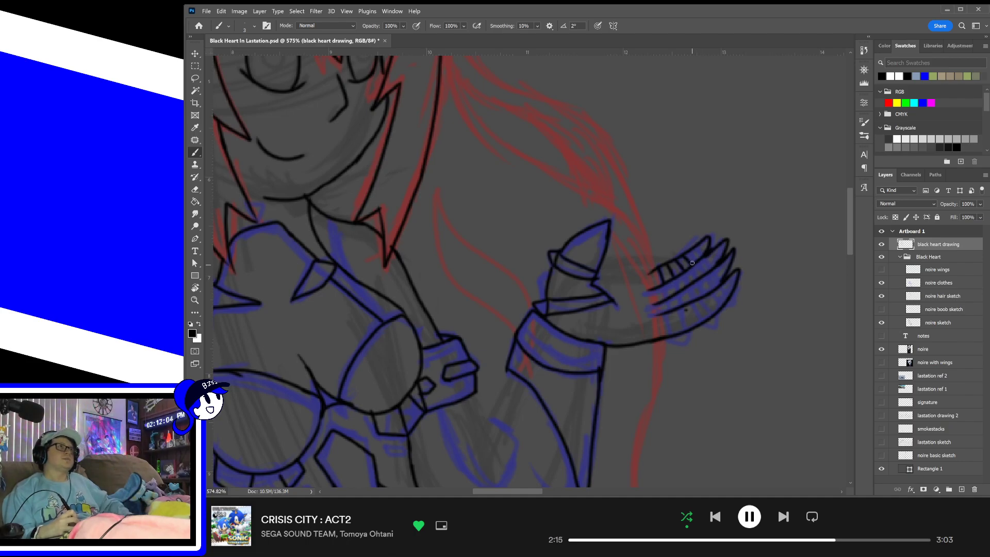
{"action": "left_click_drag", "start_coordinate": [690, 252], "coordinate": [703, 257]}
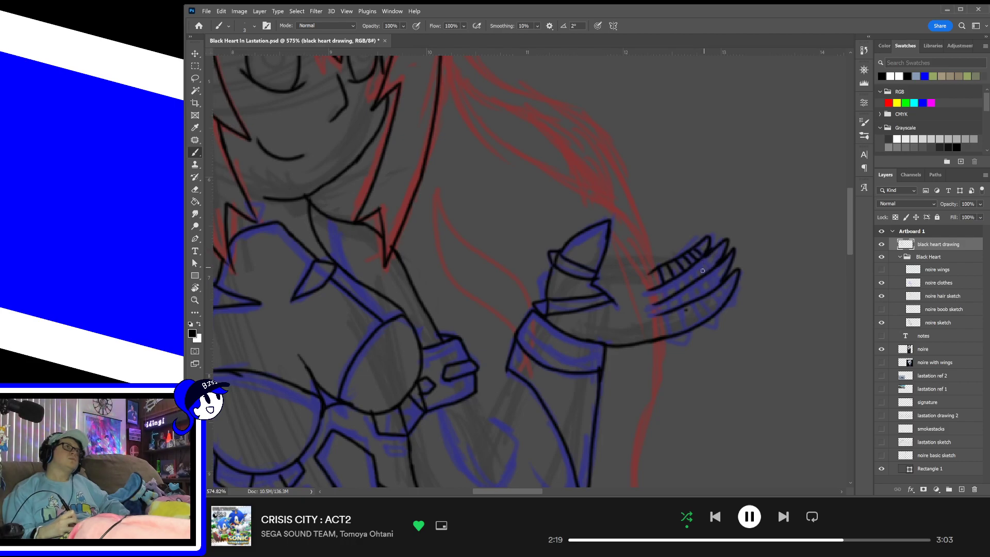
{"action": "mouse_move", "coordinate": [664, 282]}
{"action": "left_mouse_down"}
{"action": "mouse_move", "coordinate": [680, 292]}
{"action": "mouse_move", "coordinate": [674, 309]}
{"action": "left_mouse_up"}
{"action": "mouse_move", "coordinate": [677, 295]}
{"action": "left_mouse_down"}
{"action": "mouse_move", "coordinate": [684, 309]}
{"action": "mouse_move", "coordinate": [673, 333]}
{"action": "mouse_move", "coordinate": [689, 329]}
{"action": "left_mouse_up"}
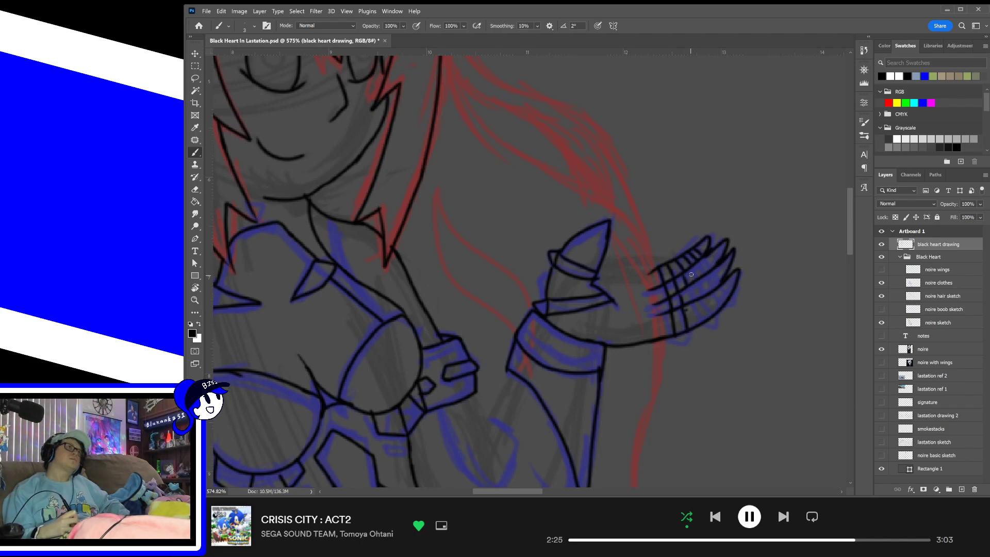
{"action": "left_click_drag", "start_coordinate": [690, 288], "coordinate": [694, 300]}
{"action": "mouse_move", "coordinate": [698, 279]}
{"action": "left_mouse_down"}
{"action": "mouse_move", "coordinate": [705, 321]}
{"action": "mouse_move", "coordinate": [730, 299]}
{"action": "left_mouse_up"}
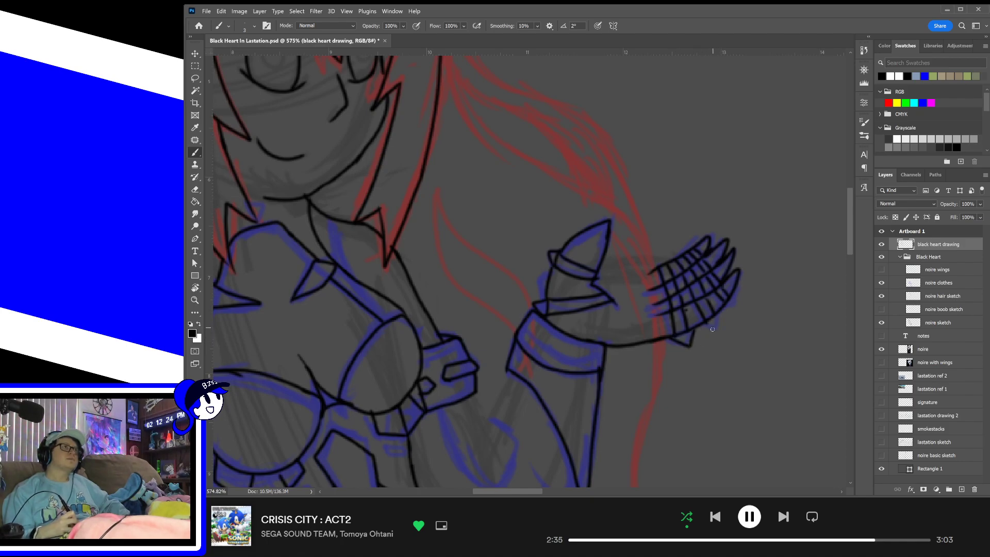
{"action": "mouse_move", "coordinate": [668, 338]}
{"action": "left_mouse_down"}
{"action": "mouse_move", "coordinate": [737, 306]}
{"action": "mouse_move", "coordinate": [725, 307]}
{"action": "mouse_move", "coordinate": [735, 287]}
{"action": "left_mouse_up"}
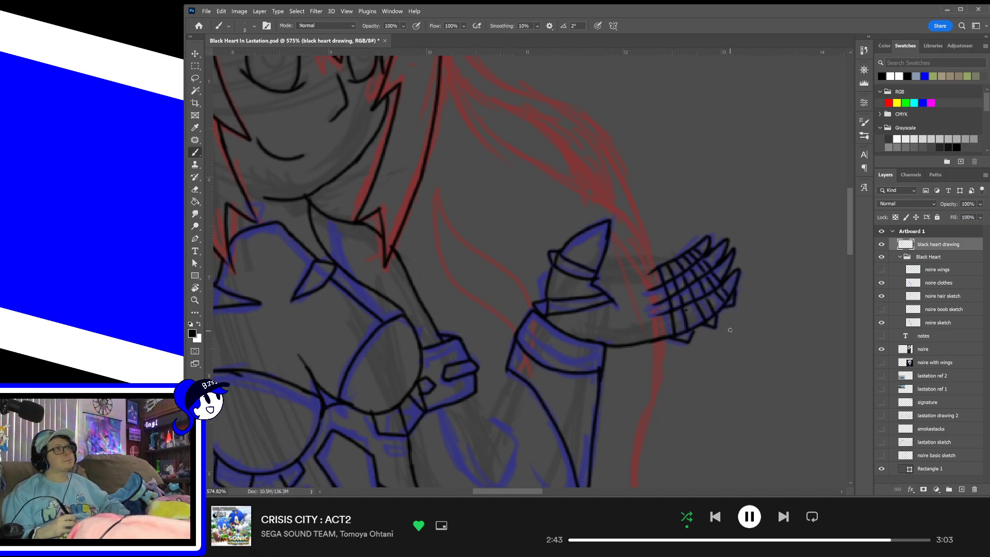
- Ink the upper edge of the palm from the thumb's notch to the base of the fingers
{"action": "left_click_drag", "start_coordinate": [598, 268], "coordinate": [660, 269]}
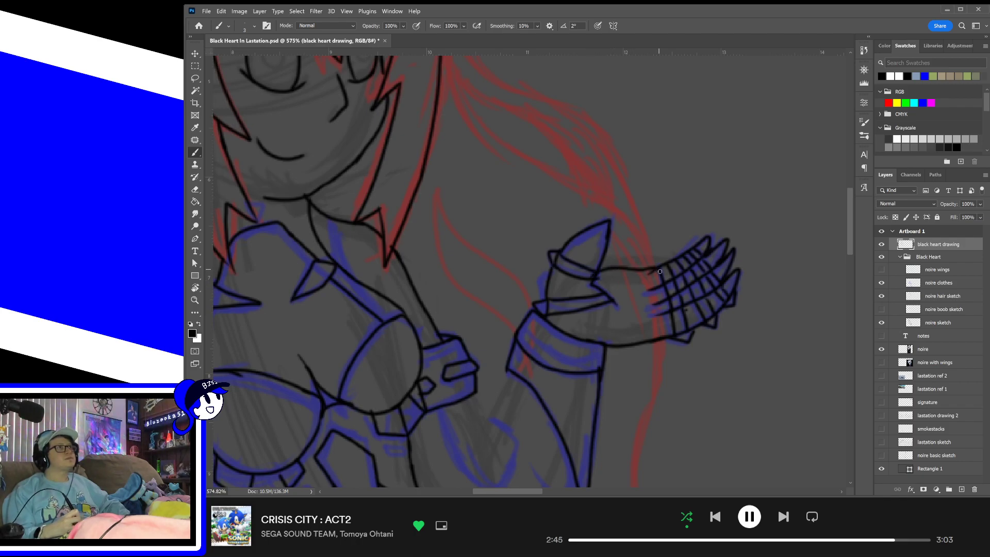
{"action": "key", "text": "ctrl+z"}
{"action": "mouse_move", "coordinate": [595, 277]}
{"action": "left_mouse_down"}
{"action": "mouse_move", "coordinate": [658, 274]}
{"action": "mouse_move", "coordinate": [593, 280]}
{"action": "left_mouse_up"}
{"action": "key", "text": "ctrl+z"}
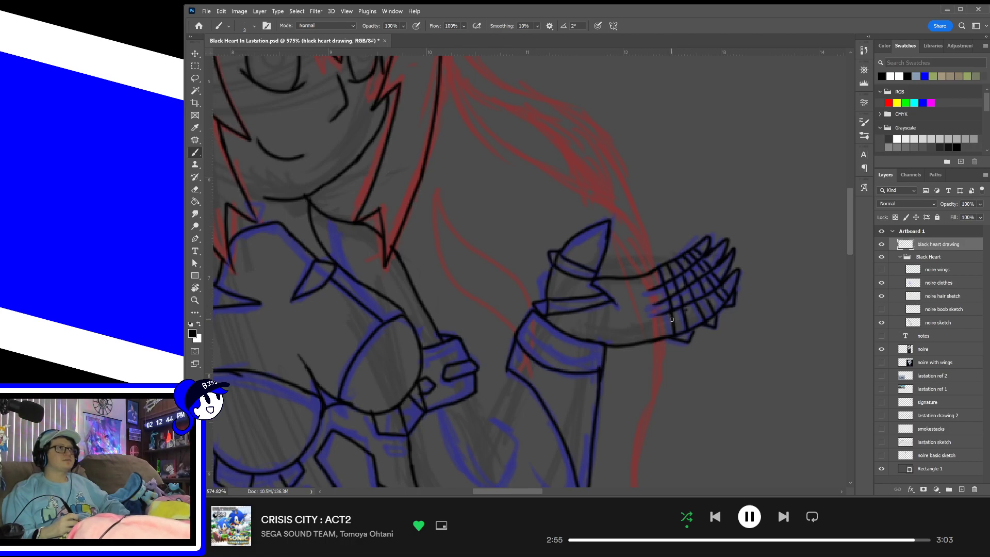
{"action": "left_click_drag", "start_coordinate": [645, 281], "coordinate": [657, 335]}
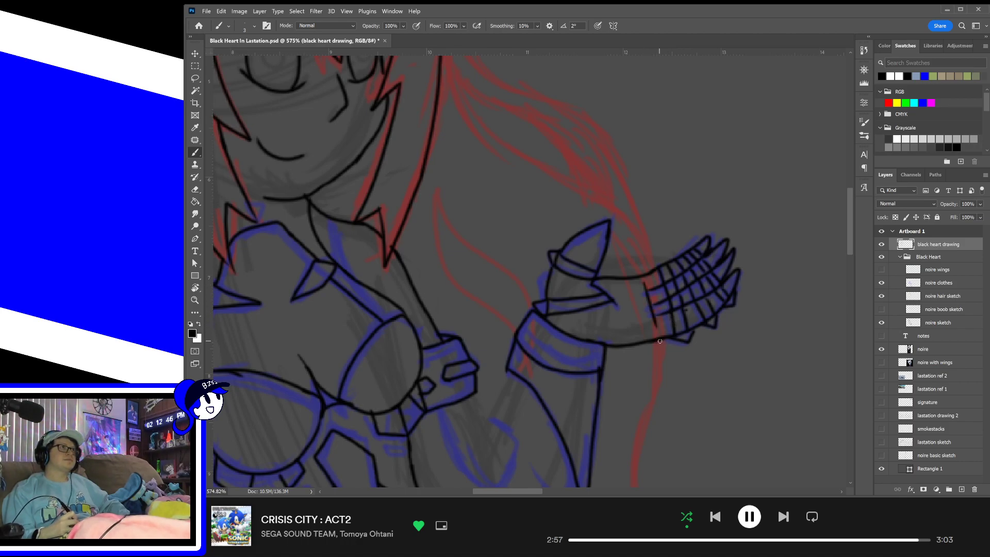
{"action": "key", "text": "ctrl+z"}
{"action": "left_click_drag", "start_coordinate": [648, 292], "coordinate": [649, 319]}
{"action": "key", "text": "ctrl+z"}
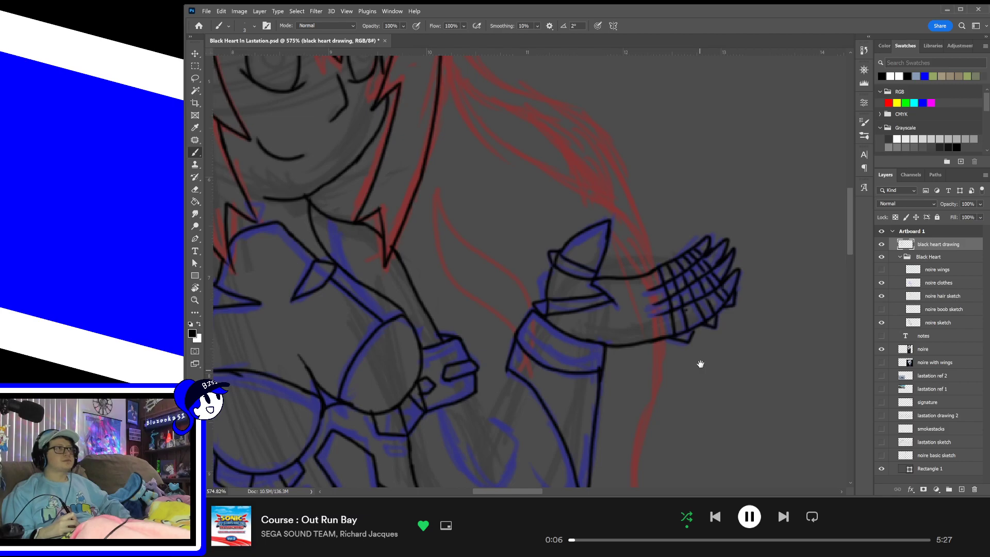
- Ink the inner elbow as a V, joining the upper arm line below the armband to the forearm line from the gauntlet cuff
{"action": "left_click_drag", "start_coordinate": [700, 365], "coordinate": [721, 382]}
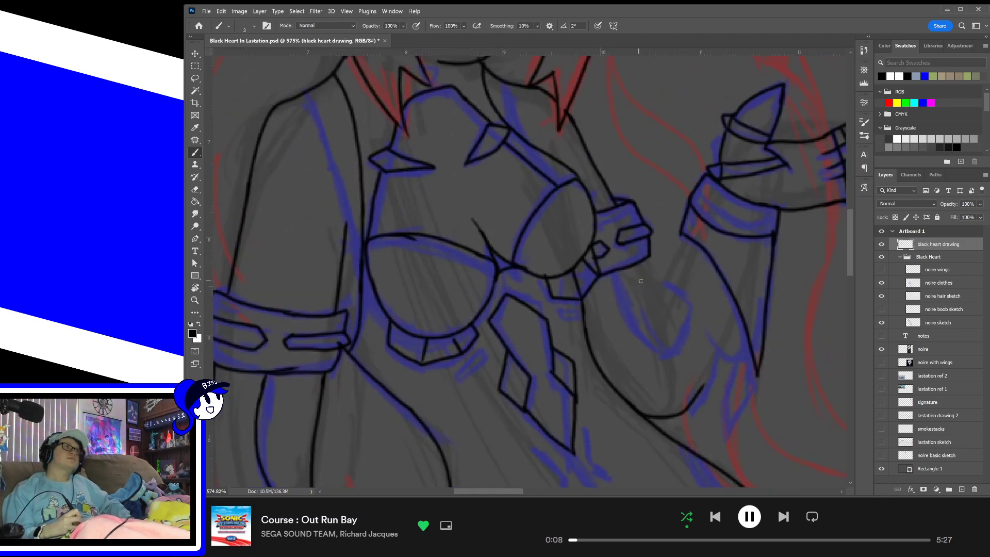
{"action": "left_click_drag", "start_coordinate": [639, 263], "coordinate": [661, 312]}
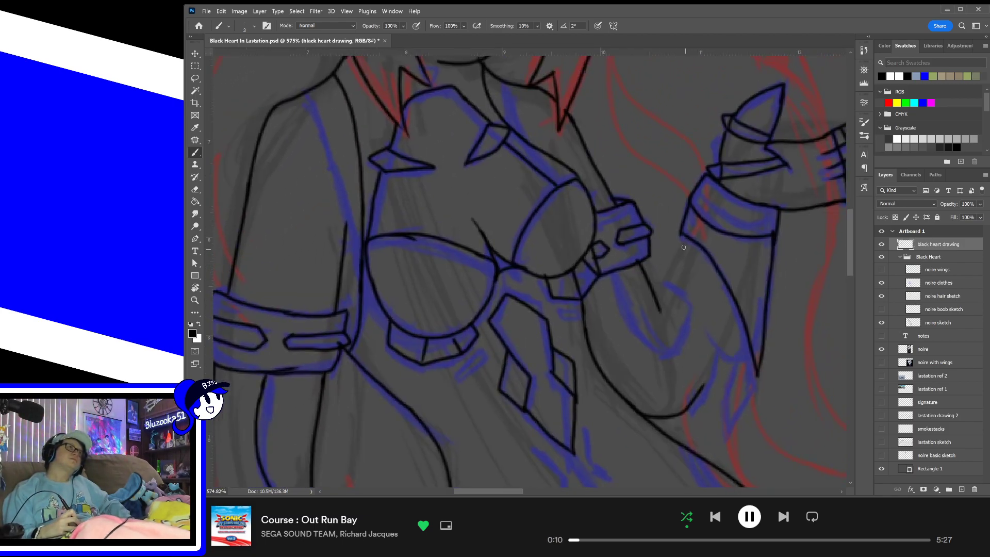
{"action": "left_click_drag", "start_coordinate": [683, 233], "coordinate": [659, 308]}
{"action": "key", "text": "ctrl+z"}
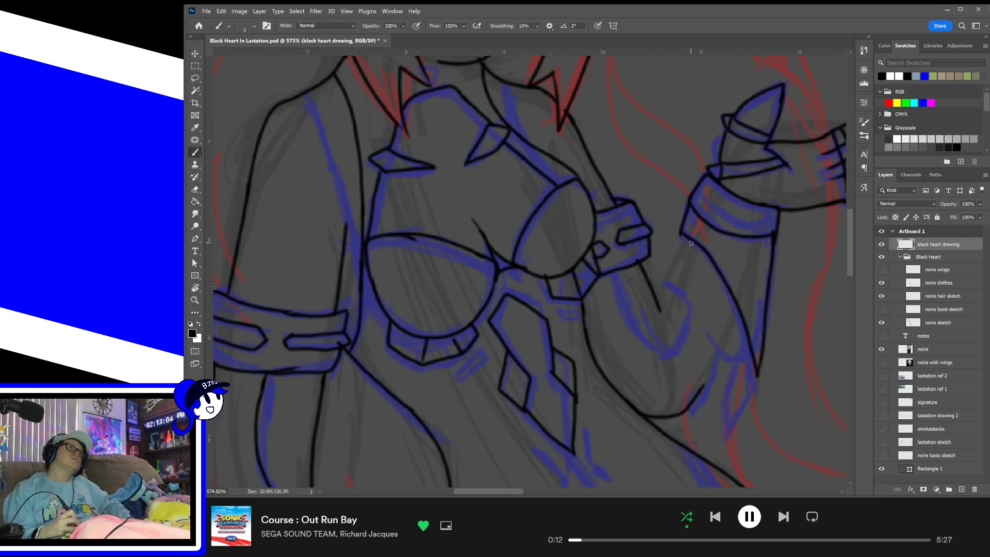
{"action": "left_click_drag", "start_coordinate": [688, 236], "coordinate": [661, 298]}
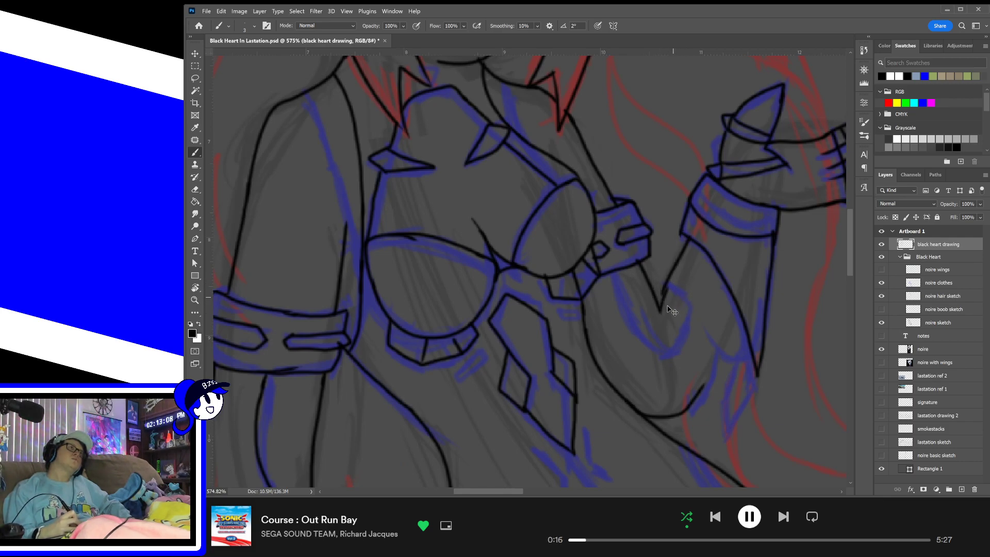
{"action": "key", "text": "ctrl+z"}
{"action": "left_click_drag", "start_coordinate": [662, 312], "coordinate": [692, 250]}
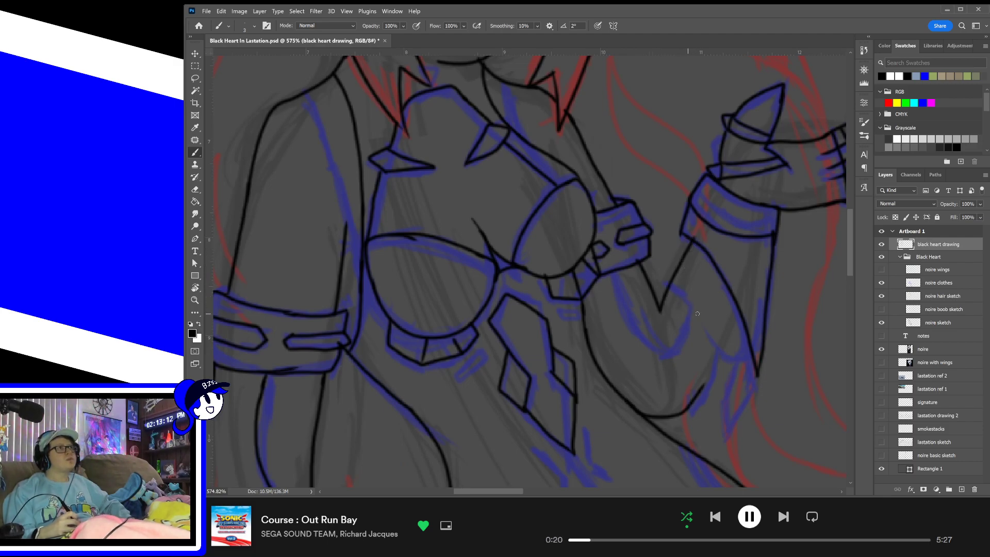
- Ink the outer elbow line up to the gauntlet's edge and the curved, pointed sleeve opening around the inner elbow
{"action": "mouse_move", "coordinate": [737, 300]}
{"action": "left_mouse_down"}
{"action": "mouse_move", "coordinate": [710, 385]}
{"action": "mouse_move", "coordinate": [733, 299]}
{"action": "left_mouse_up"}
{"action": "key", "text": "ctrl+z"}
{"action": "key", "text": "ctrl+z"}
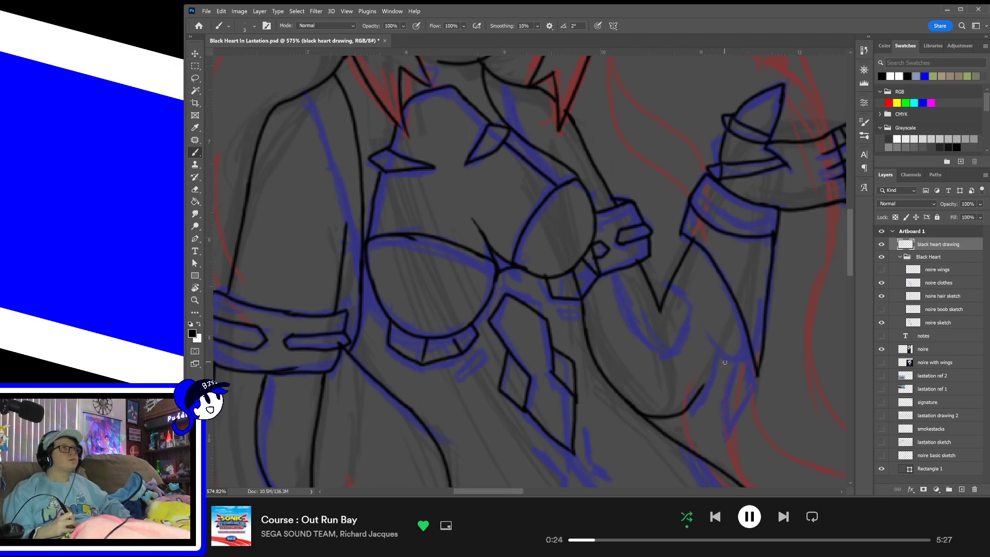
{"action": "key", "text": "ctrl+shift+z"}
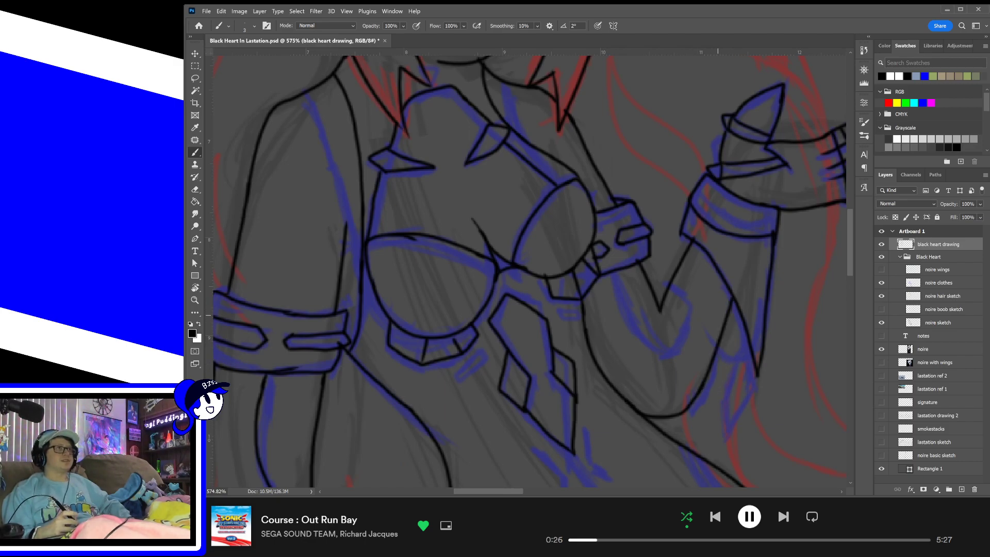
{"action": "mouse_move", "coordinate": [671, 285]}
{"action": "left_mouse_down"}
{"action": "mouse_move", "coordinate": [688, 303]}
{"action": "mouse_move", "coordinate": [674, 347]}
{"action": "mouse_move", "coordinate": [651, 345]}
{"action": "mouse_move", "coordinate": [615, 272]}
{"action": "left_mouse_up"}
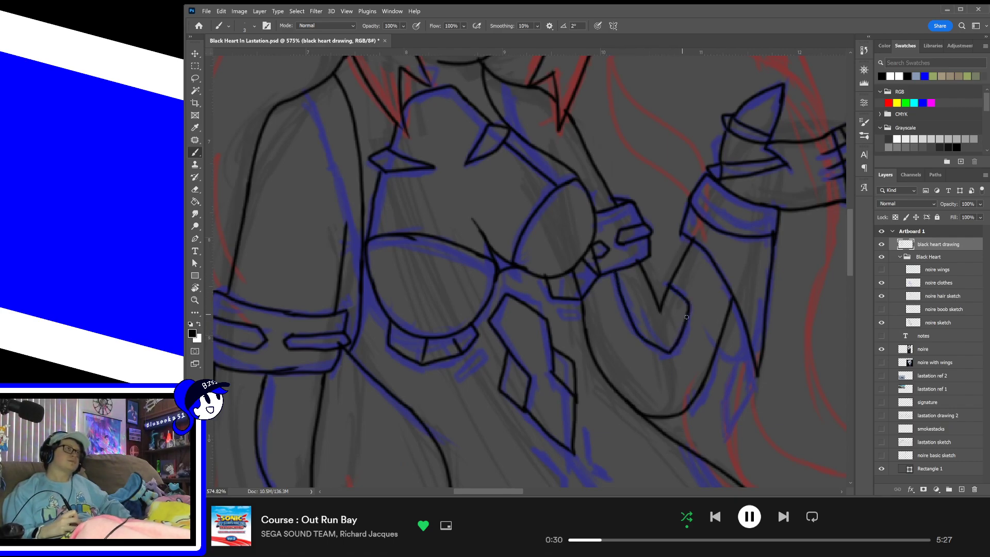
- Ink the curved line across the elbow below the gauntlet and the two pointed spikes hanging beneath it
{"action": "left_click_drag", "start_coordinate": [767, 383], "coordinate": [712, 358]}
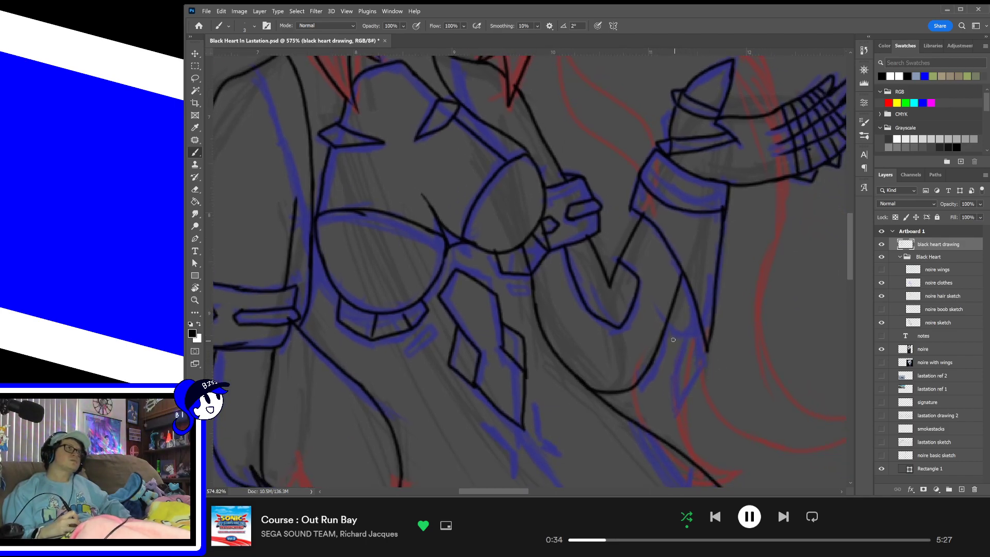
{"action": "left_click_drag", "start_coordinate": [664, 327], "coordinate": [706, 336]}
{"action": "key", "text": "ctrl+z"}
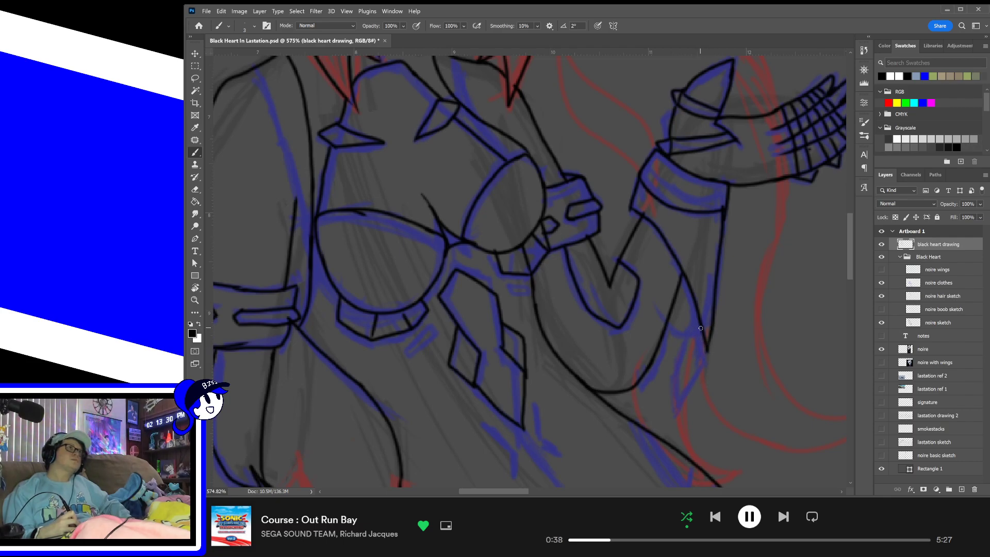
{"action": "left_click_drag", "start_coordinate": [701, 328], "coordinate": [665, 333]}
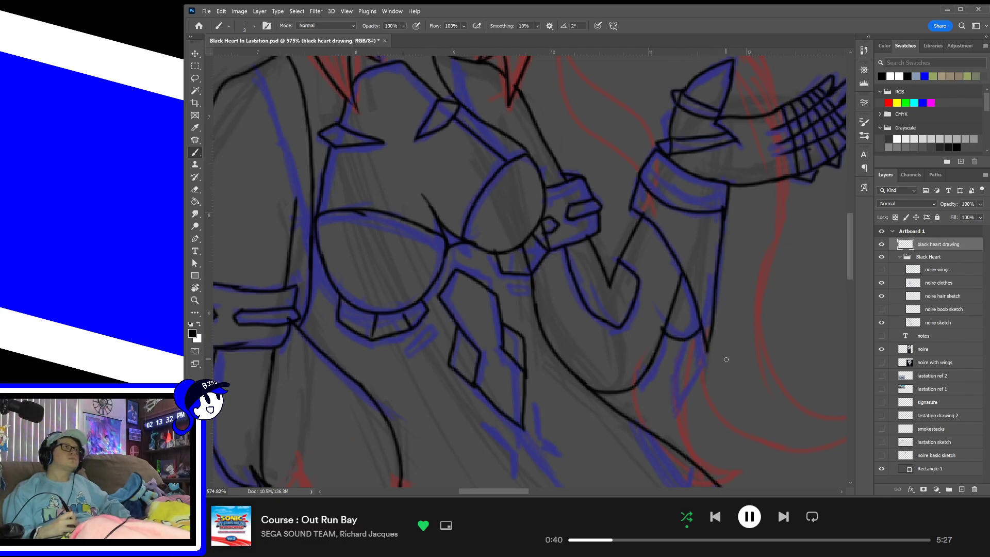
{"action": "mouse_move", "coordinate": [702, 332]}
{"action": "left_mouse_down"}
{"action": "mouse_move", "coordinate": [690, 379]}
{"action": "mouse_move", "coordinate": [667, 370]}
{"action": "mouse_move", "coordinate": [686, 345]}
{"action": "left_mouse_up"}
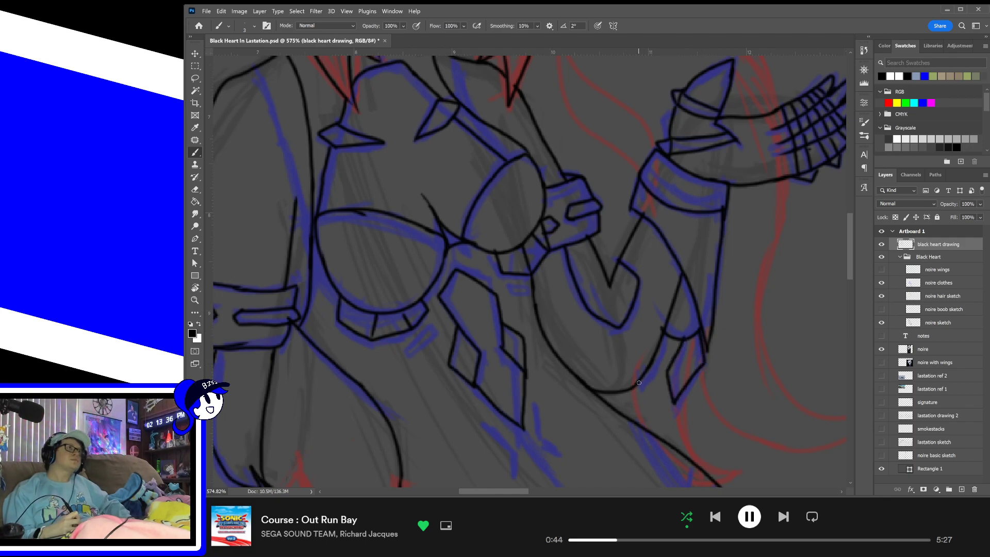
{"action": "mouse_move", "coordinate": [638, 382]}
{"action": "left_mouse_down"}
{"action": "mouse_move", "coordinate": [649, 384]}
{"action": "mouse_move", "coordinate": [664, 337]}
{"action": "left_mouse_up"}
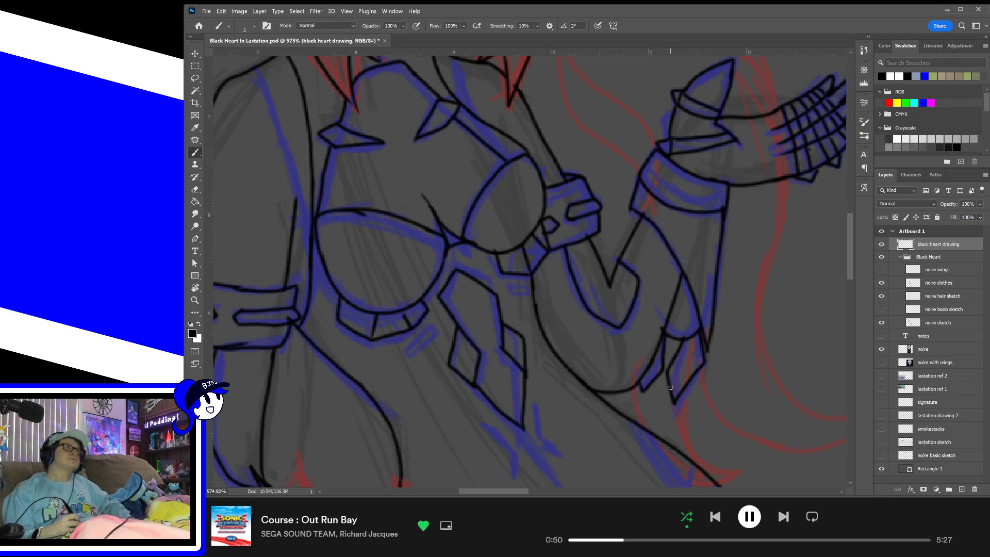
- Check the gauntlets on the reference image and ink the short outer edge joining the thumb plate to the gauntlet cuff
{"action": "mouse_move", "coordinate": [758, 299]}
{"action": "left_mouse_down"}
{"action": "mouse_move", "coordinate": [660, 283]}
{"action": "mouse_move", "coordinate": [617, 380]}
{"action": "left_mouse_up"}
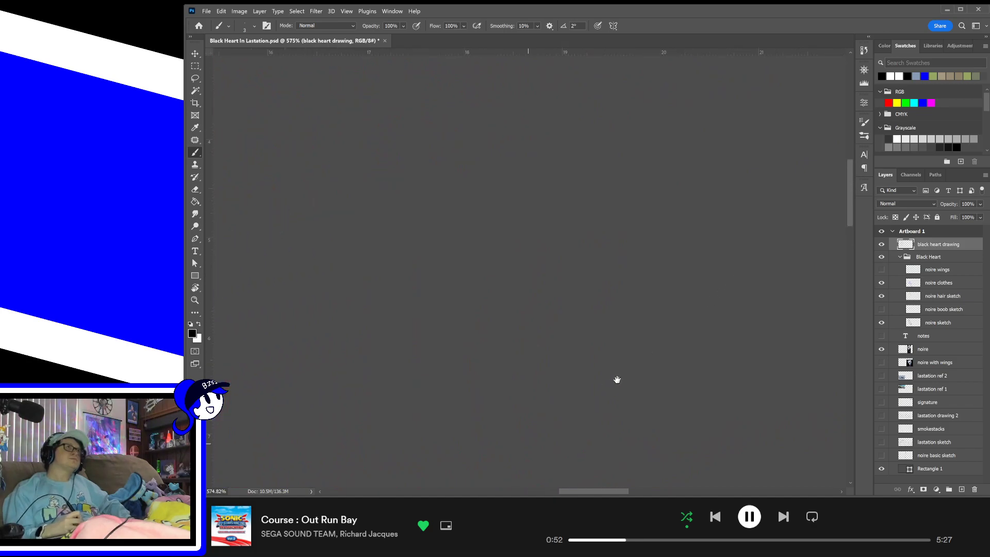
{"action": "mouse_move", "coordinate": [714, 331]}
{"action": "left_mouse_down"}
{"action": "mouse_move", "coordinate": [659, 275]}
{"action": "mouse_move", "coordinate": [568, 222]}
{"action": "left_mouse_up"}
{"action": "left_click_drag", "start_coordinate": [782, 402], "coordinate": [674, 245]}
{"action": "left_click_drag", "start_coordinate": [669, 362], "coordinate": [688, 278]}
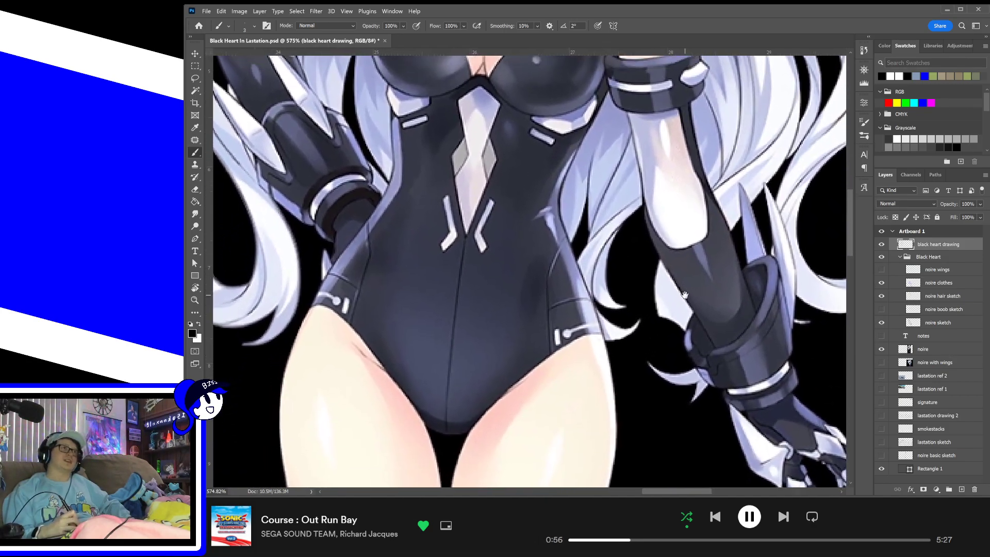
{"action": "left_click_drag", "start_coordinate": [730, 372], "coordinate": [672, 333]}
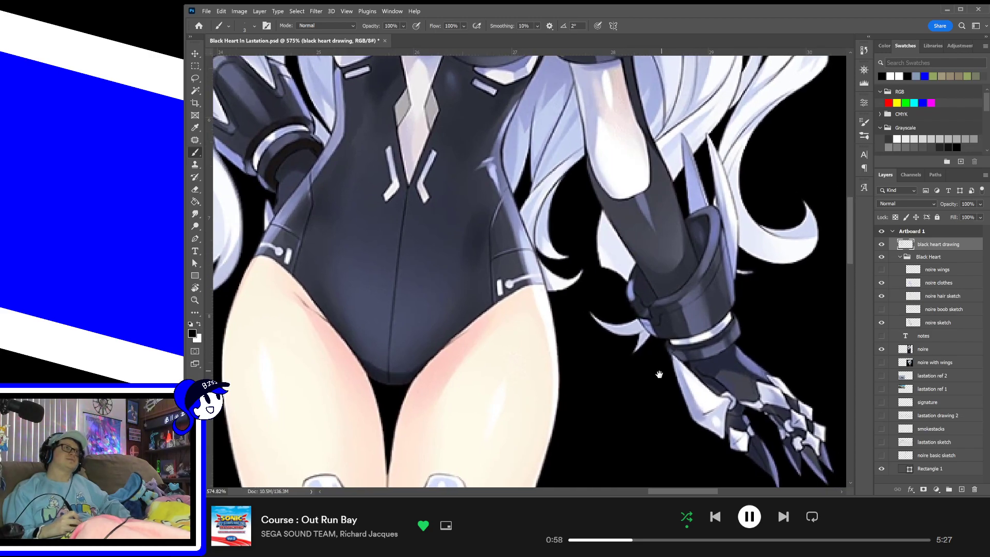
{"action": "mouse_move", "coordinate": [638, 384]}
{"action": "left_mouse_down"}
{"action": "mouse_move", "coordinate": [812, 314]}
{"action": "mouse_move", "coordinate": [736, 375]}
{"action": "left_mouse_up"}
{"action": "mouse_move", "coordinate": [515, 330]}
{"action": "left_mouse_down"}
{"action": "mouse_move", "coordinate": [647, 295]}
{"action": "mouse_move", "coordinate": [718, 420]}
{"action": "mouse_move", "coordinate": [645, 380]}
{"action": "mouse_move", "coordinate": [702, 353]}
{"action": "left_mouse_up"}
{"action": "key", "text": "e"}
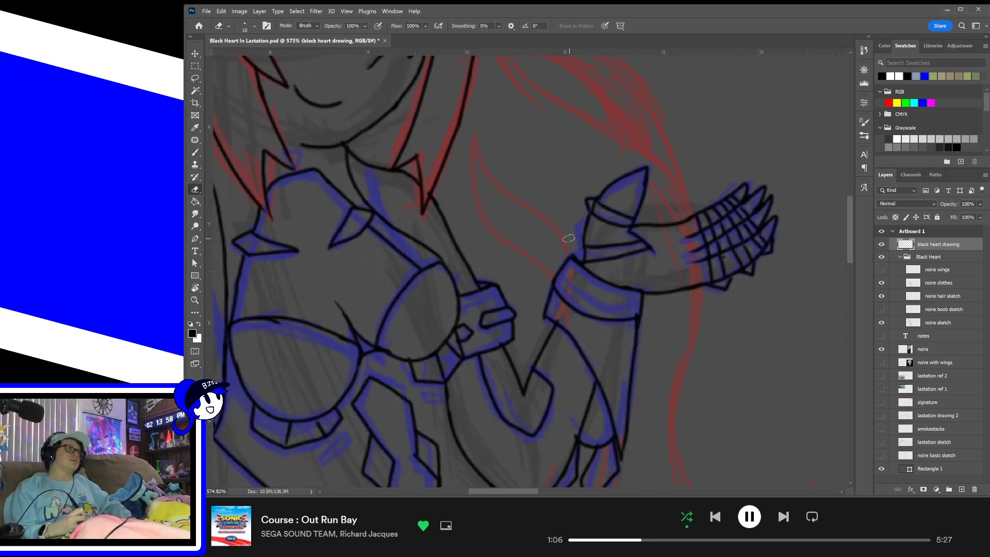
{"action": "key", "text": "b"}
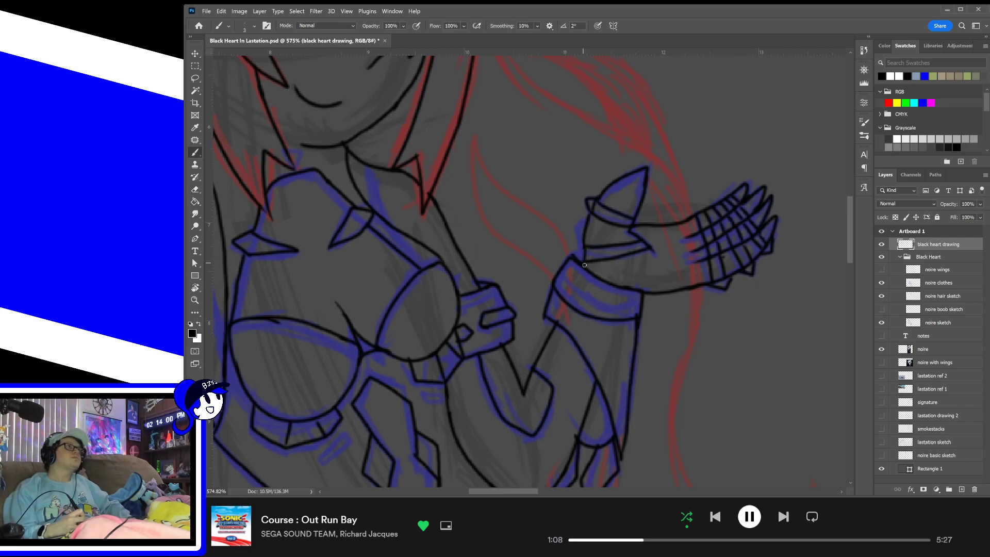
{"action": "left_click_drag", "start_coordinate": [569, 256], "coordinate": [581, 231]}
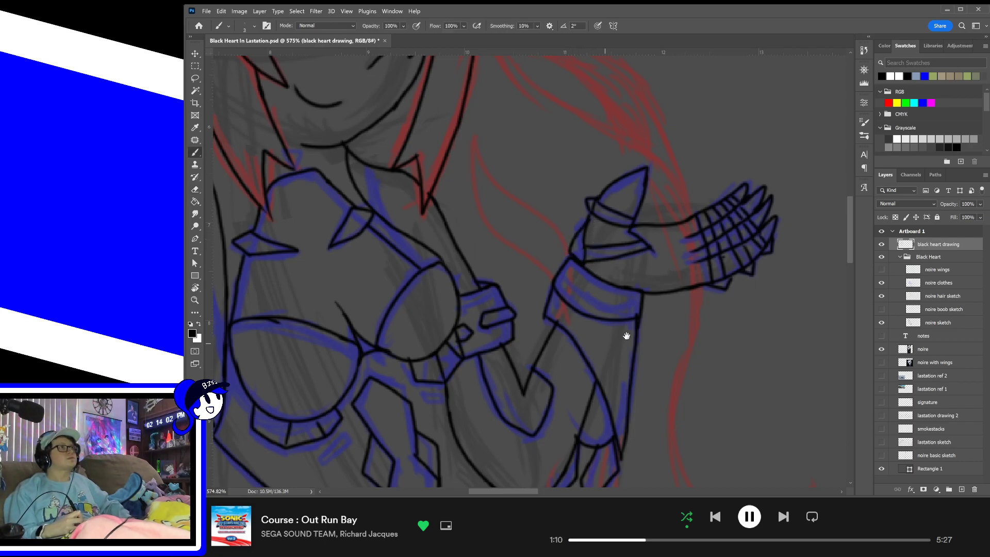
- Ink two parallel curved lines across the raised arm's gauntlet cuff to form its stripe
{"action": "left_click_drag", "start_coordinate": [592, 330], "coordinate": [703, 297]}
{"action": "left_click_drag", "start_coordinate": [666, 246], "coordinate": [746, 270]}
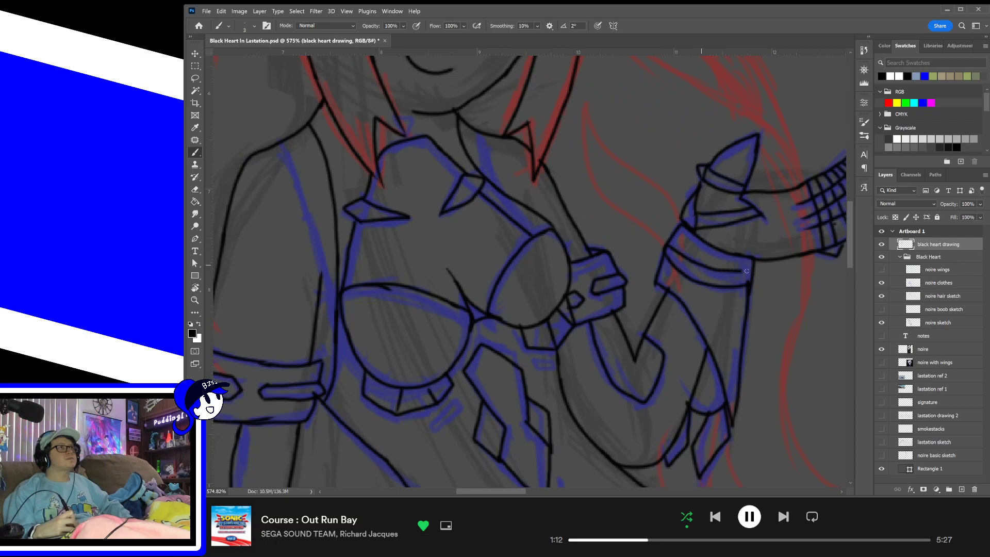
{"action": "key", "text": "ctrl+z"}
{"action": "left_click_drag", "start_coordinate": [667, 247], "coordinate": [751, 274]}
{"action": "left_click_drag", "start_coordinate": [670, 237], "coordinate": [753, 274]}
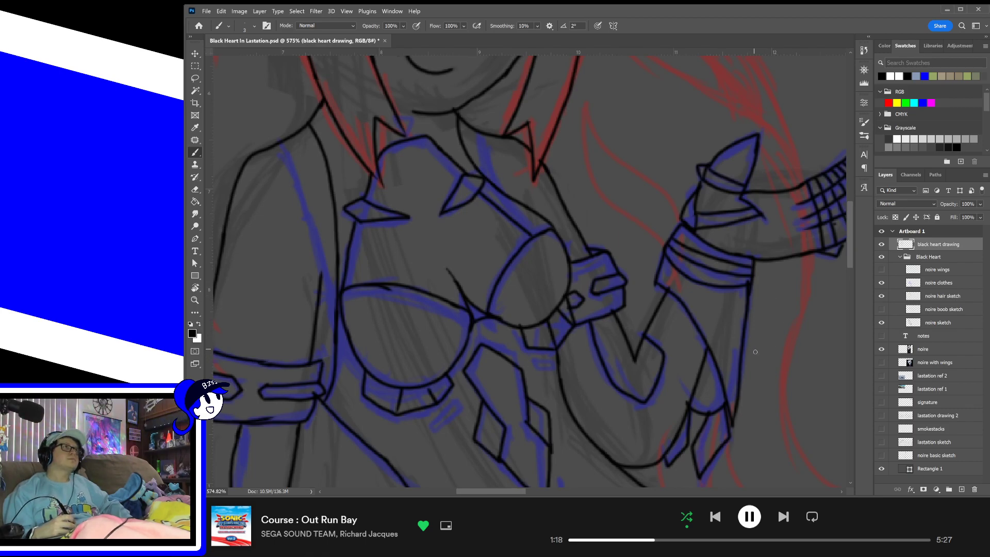
{"action": "key", "text": "ctrl+z"}
{"action": "key", "text": "ctrl+z"}
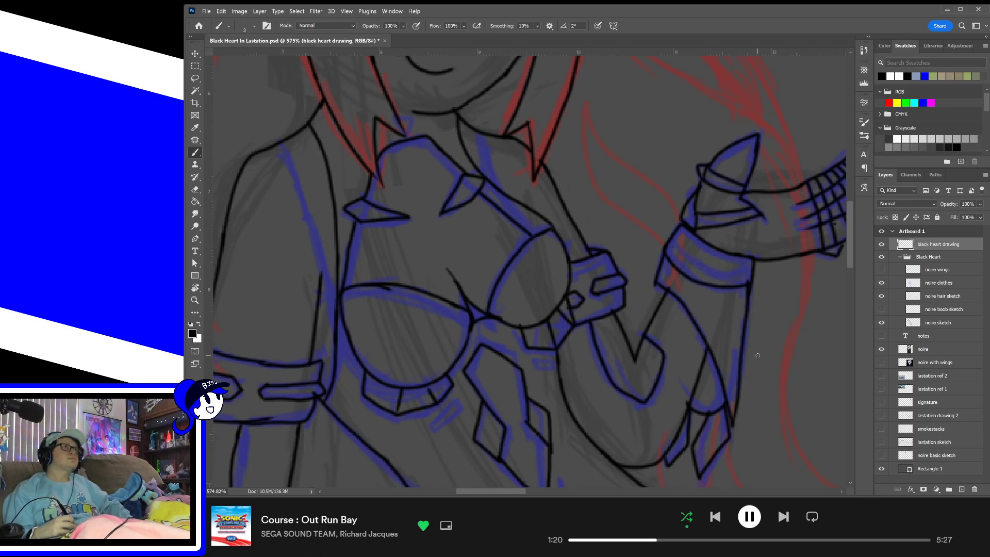
{"action": "key", "text": "ctrl+shift+z"}
{"action": "key", "text": "ctrl+shift+z"}
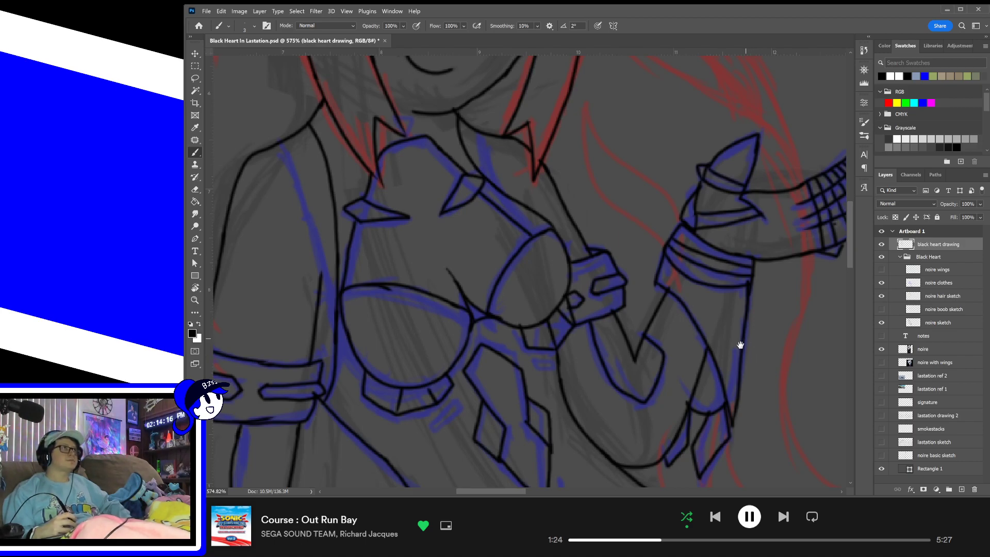
- Ink a small slanted rectangular marking on the torso beneath each of the two bust plates
{"action": "mouse_move", "coordinate": [676, 410]}
{"action": "left_mouse_down"}
{"action": "mouse_move", "coordinate": [680, 338]}
{"action": "mouse_move", "coordinate": [704, 289]}
{"action": "left_mouse_up"}
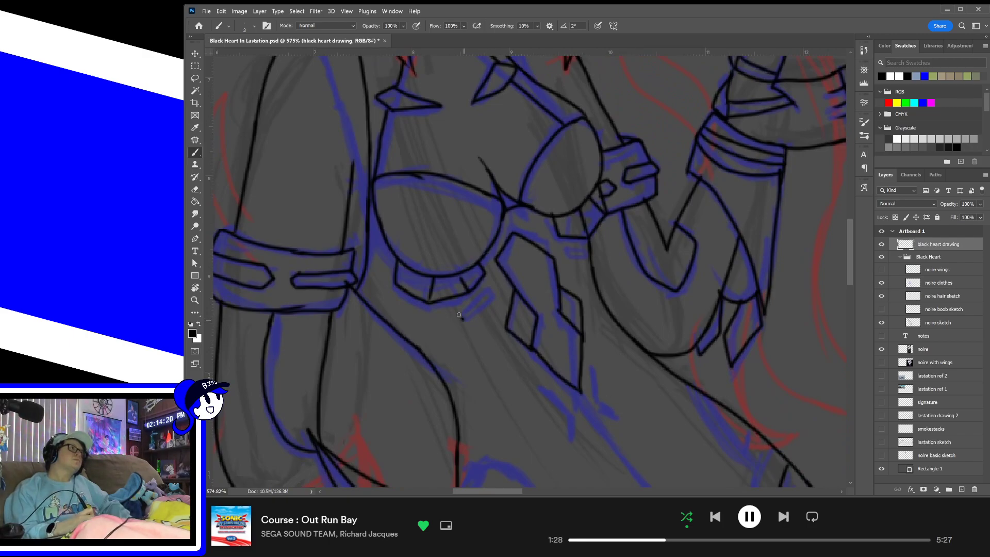
{"action": "mouse_move", "coordinate": [459, 315]}
{"action": "left_mouse_down"}
{"action": "mouse_move", "coordinate": [484, 291]}
{"action": "mouse_move", "coordinate": [489, 304]}
{"action": "mouse_move", "coordinate": [467, 320]}
{"action": "left_mouse_up"}
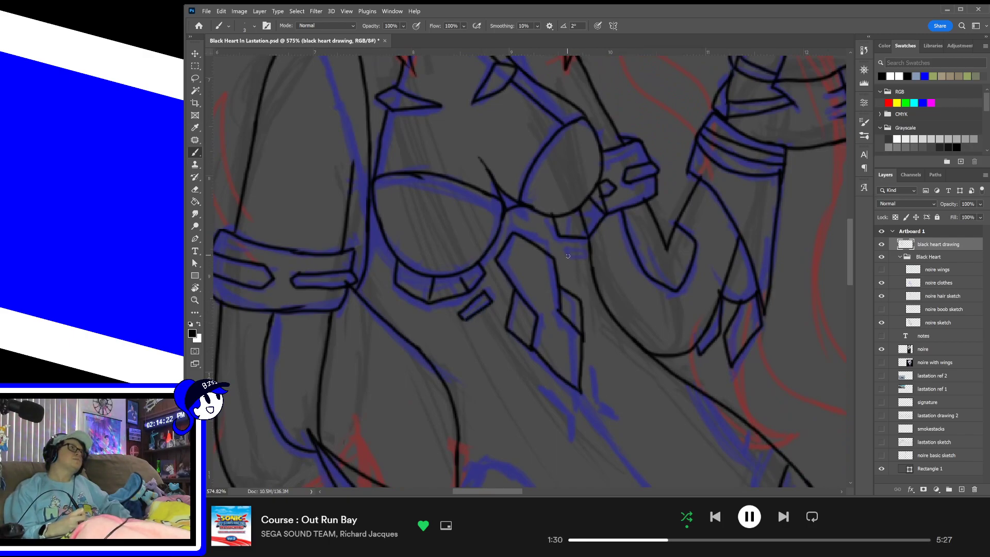
{"action": "mouse_move", "coordinate": [568, 256]}
{"action": "left_mouse_down"}
{"action": "mouse_move", "coordinate": [592, 250]}
{"action": "mouse_move", "coordinate": [592, 258]}
{"action": "left_mouse_up"}
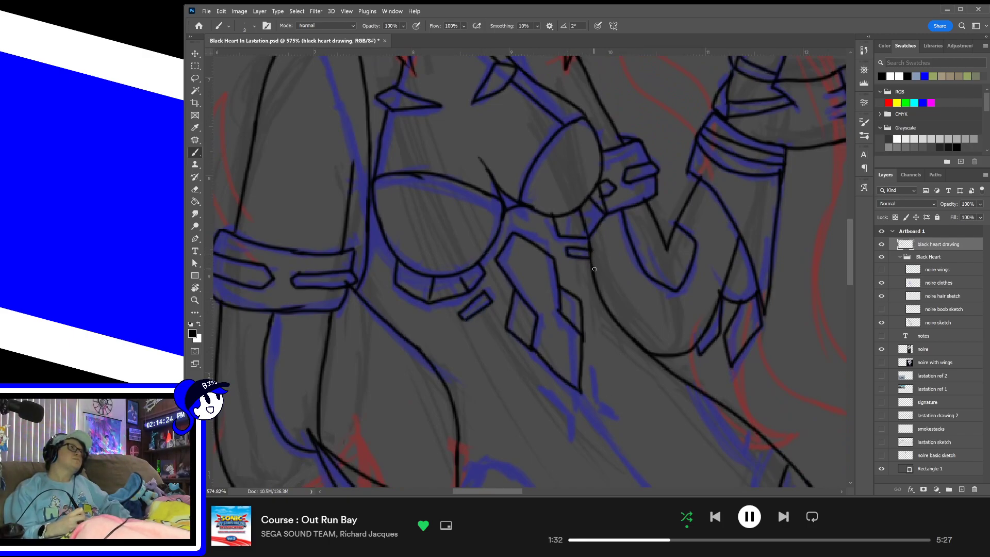
- Check the bodysuit on the reference image and ink its centre seam from the crotch up to the point of the chest cutout
{"action": "left_click_drag", "start_coordinate": [619, 355], "coordinate": [589, 206]}
{"action": "left_click_drag", "start_coordinate": [575, 342], "coordinate": [570, 293]}
{"action": "mouse_move", "coordinate": [724, 299]}
{"action": "left_mouse_down"}
{"action": "mouse_move", "coordinate": [268, 419]}
{"action": "mouse_move", "coordinate": [356, 322]}
{"action": "left_mouse_up"}
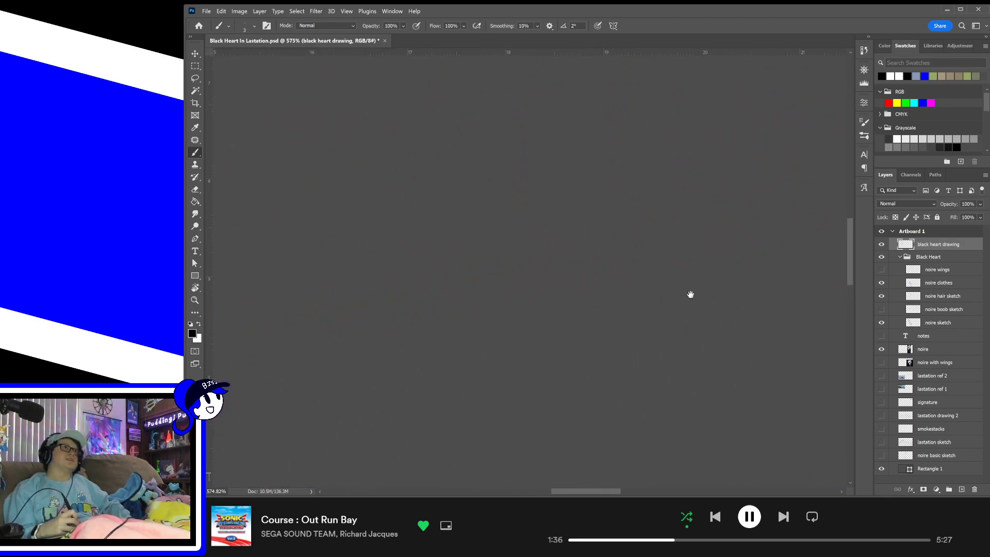
{"action": "left_click_drag", "start_coordinate": [694, 292], "coordinate": [343, 310]}
{"action": "left_click_drag", "start_coordinate": [721, 263], "coordinate": [376, 190]}
{"action": "left_click_drag", "start_coordinate": [670, 177], "coordinate": [701, 395]}
{"action": "left_click_drag", "start_coordinate": [669, 261], "coordinate": [699, 379]}
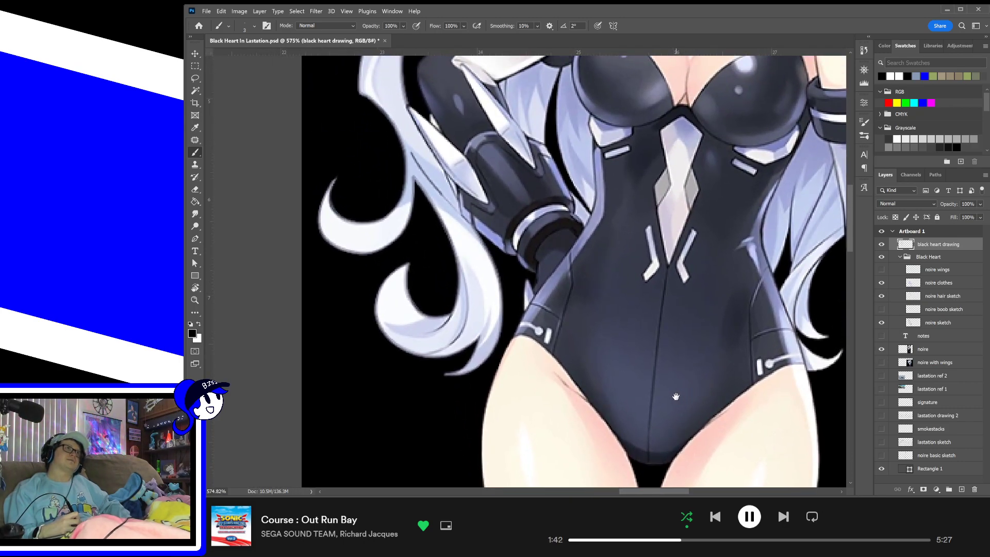
{"action": "mouse_move", "coordinate": [675, 402]}
{"action": "left_mouse_down"}
{"action": "mouse_move", "coordinate": [663, 313]}
{"action": "mouse_move", "coordinate": [767, 332]}
{"action": "mouse_move", "coordinate": [825, 305]}
{"action": "left_mouse_up"}
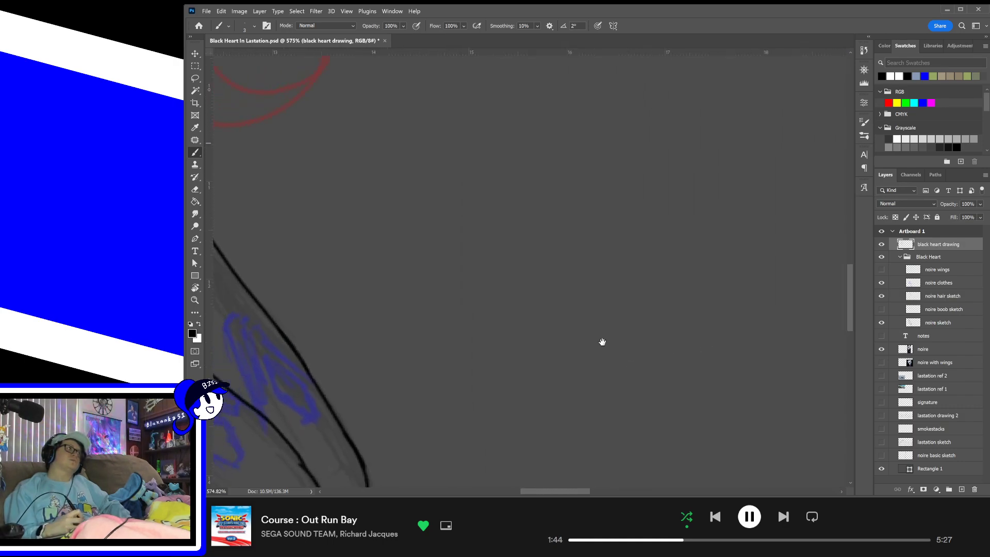
{"action": "left_click_drag", "start_coordinate": [601, 342], "coordinate": [724, 401]}
{"action": "mouse_move", "coordinate": [490, 353]}
{"action": "left_mouse_down"}
{"action": "mouse_move", "coordinate": [586, 409]}
{"action": "mouse_move", "coordinate": [519, 369]}
{"action": "mouse_move", "coordinate": [414, 273]}
{"action": "left_mouse_up"}
{"action": "key", "text": "ctrl+z"}
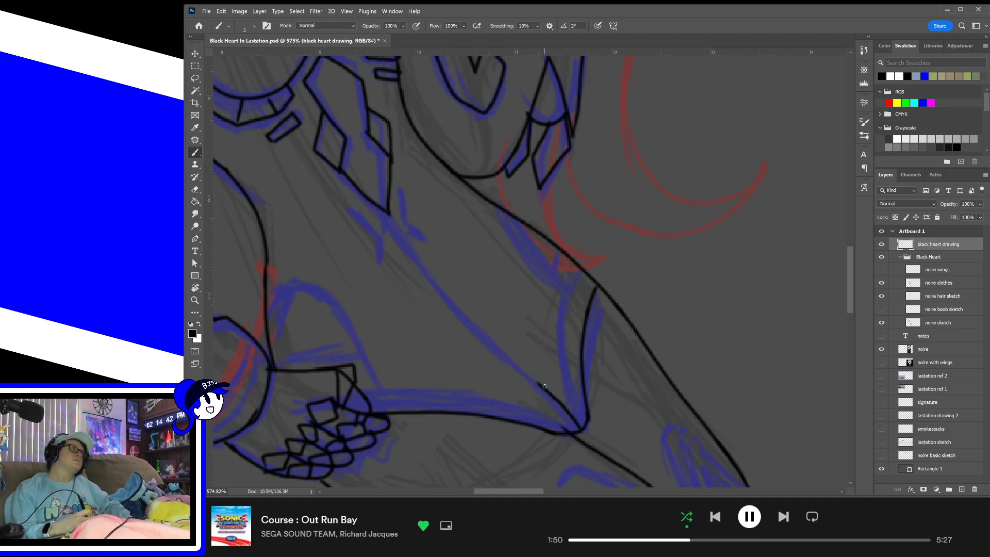
{"action": "mouse_move", "coordinate": [545, 385]}
{"action": "left_mouse_down"}
{"action": "mouse_move", "coordinate": [425, 282]}
{"action": "mouse_move", "coordinate": [415, 261]}
{"action": "left_mouse_up"}
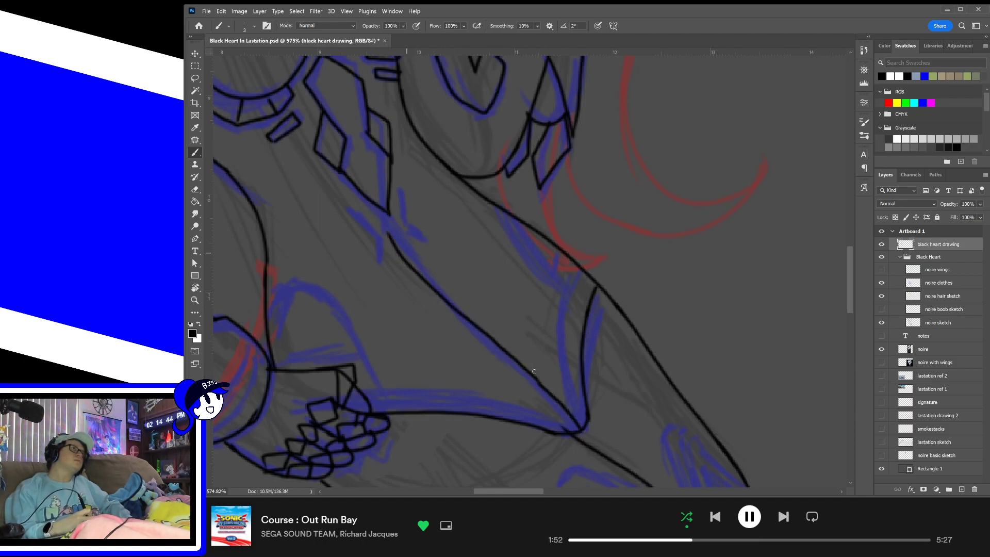
{"action": "key", "text": "ctrl+z"}
{"action": "mouse_move", "coordinate": [542, 385]}
{"action": "left_mouse_down"}
{"action": "mouse_move", "coordinate": [391, 220]}
{"action": "mouse_move", "coordinate": [399, 235]}
{"action": "left_mouse_up"}
- Ink the two narrow bent bar markings on either side of the cutout's lower point on the abdomen
{"action": "left_click_drag", "start_coordinate": [412, 279], "coordinate": [550, 319]}
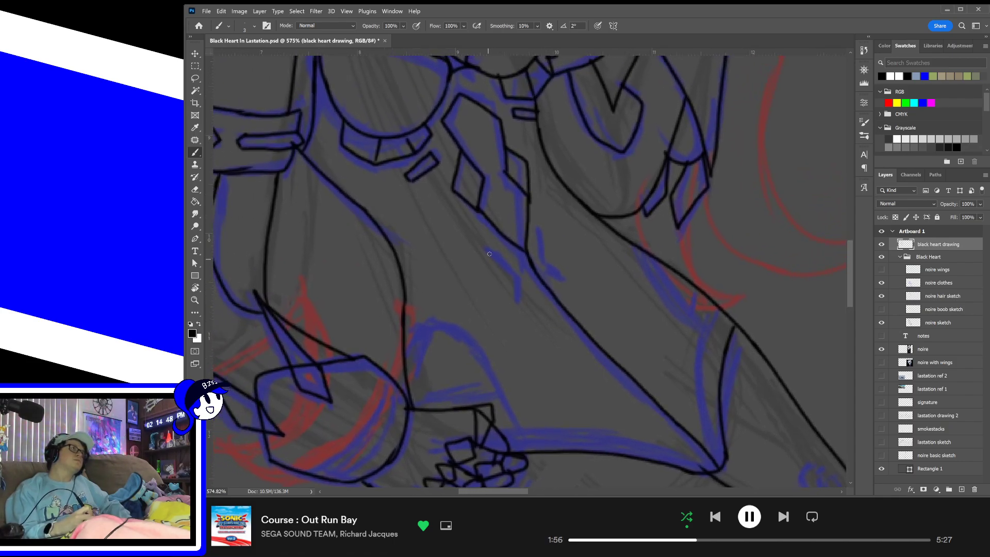
{"action": "mouse_move", "coordinate": [489, 251]}
{"action": "left_mouse_down"}
{"action": "mouse_move", "coordinate": [523, 302]}
{"action": "mouse_move", "coordinate": [521, 280]}
{"action": "mouse_move", "coordinate": [516, 296]}
{"action": "mouse_move", "coordinate": [488, 250]}
{"action": "mouse_move", "coordinate": [523, 279]}
{"action": "mouse_move", "coordinate": [520, 303]}
{"action": "mouse_move", "coordinate": [526, 278]}
{"action": "mouse_move", "coordinate": [565, 283]}
{"action": "mouse_move", "coordinate": [545, 270]}
{"action": "mouse_move", "coordinate": [537, 229]}
{"action": "left_mouse_up"}
{"action": "key", "text": "ctrl+z"}
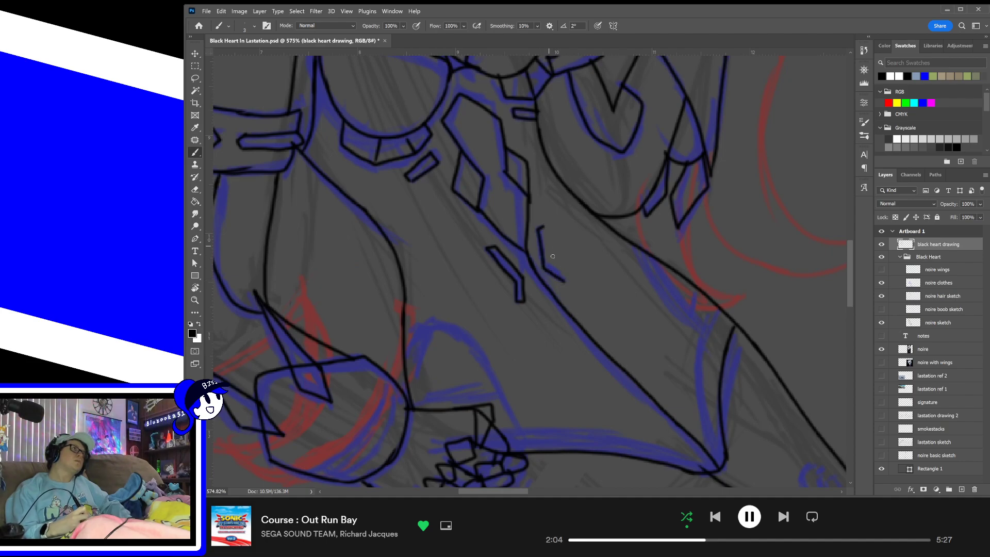
{"action": "left_click_drag", "start_coordinate": [567, 281], "coordinate": [540, 226]}
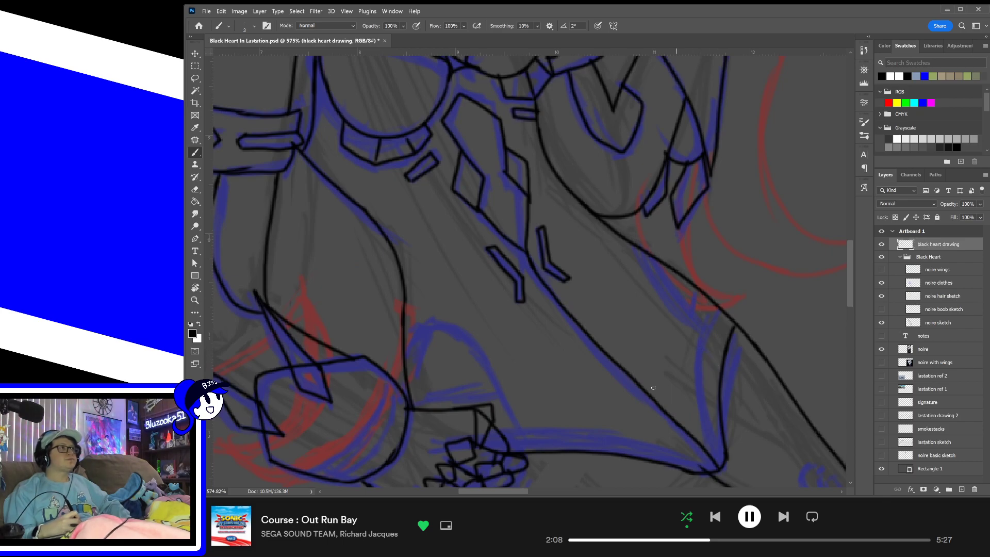
- Ink the arched hip panel outline above the hand on the thigh, ending at the leg opening
{"action": "mouse_move", "coordinate": [406, 358]}
{"action": "left_mouse_down"}
{"action": "mouse_move", "coordinate": [422, 326]}
{"action": "mouse_move", "coordinate": [441, 323]}
{"action": "mouse_move", "coordinate": [422, 323]}
{"action": "mouse_move", "coordinate": [441, 318]}
{"action": "mouse_move", "coordinate": [516, 383]}
{"action": "mouse_move", "coordinate": [541, 426]}
{"action": "left_mouse_up"}
{"action": "key", "text": "ctrl+z"}
{"action": "mouse_move", "coordinate": [424, 320]}
{"action": "left_mouse_down"}
{"action": "mouse_move", "coordinate": [433, 318]}
{"action": "mouse_move", "coordinate": [537, 436]}
{"action": "mouse_move", "coordinate": [547, 466]}
{"action": "left_mouse_up"}
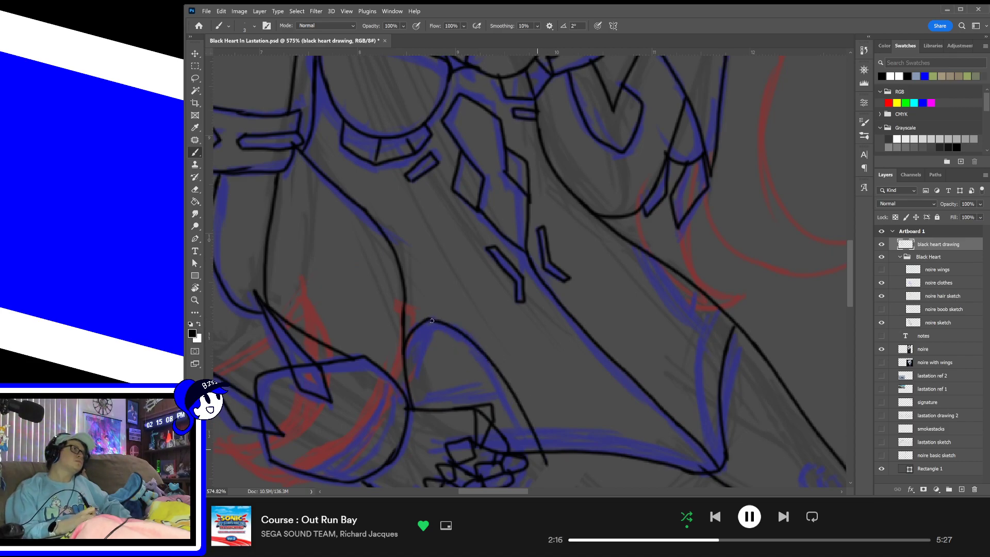
{"action": "key", "text": "ctrl+z"}
{"action": "mouse_move", "coordinate": [430, 319]}
{"action": "left_mouse_down"}
{"action": "mouse_move", "coordinate": [515, 397]}
{"action": "mouse_move", "coordinate": [536, 444]}
{"action": "left_mouse_up"}
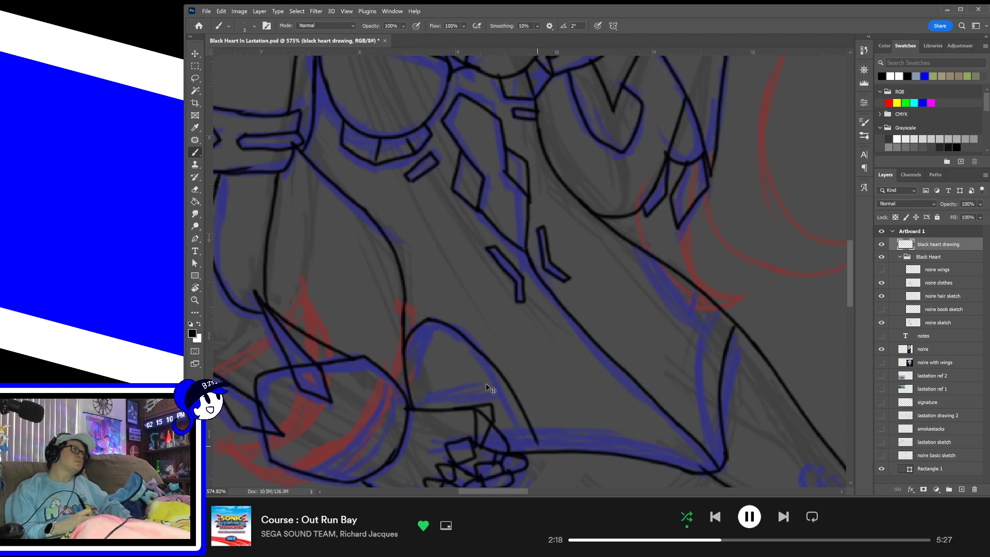
{"action": "key", "text": "ctrl+z"}
{"action": "left_click_drag", "start_coordinate": [427, 320], "coordinate": [529, 450]}
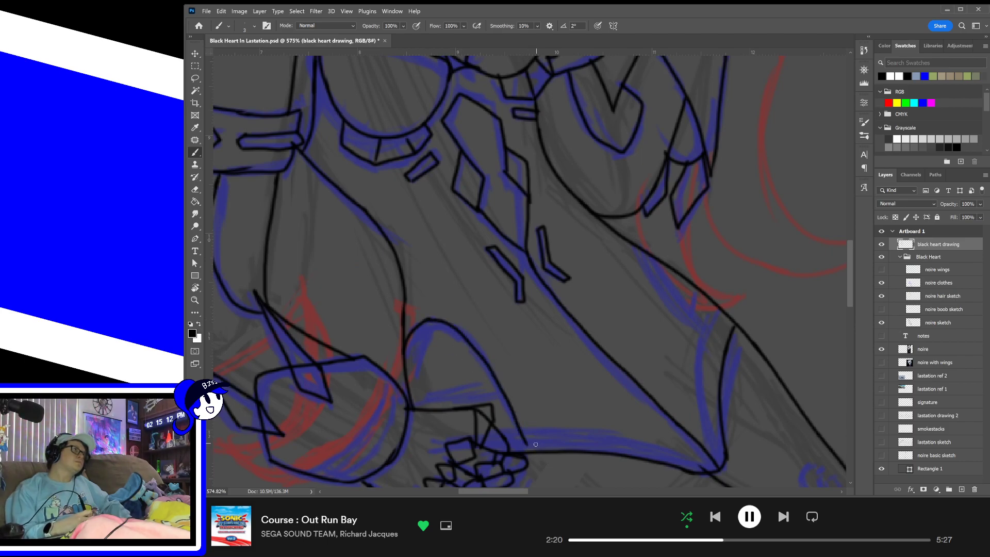
- Ink the curved panel line on the opposite hip, from the waist outline to the leg opening, and erase its overshooting tip
{"action": "left_click_drag", "start_coordinate": [667, 294], "coordinate": [677, 359]}
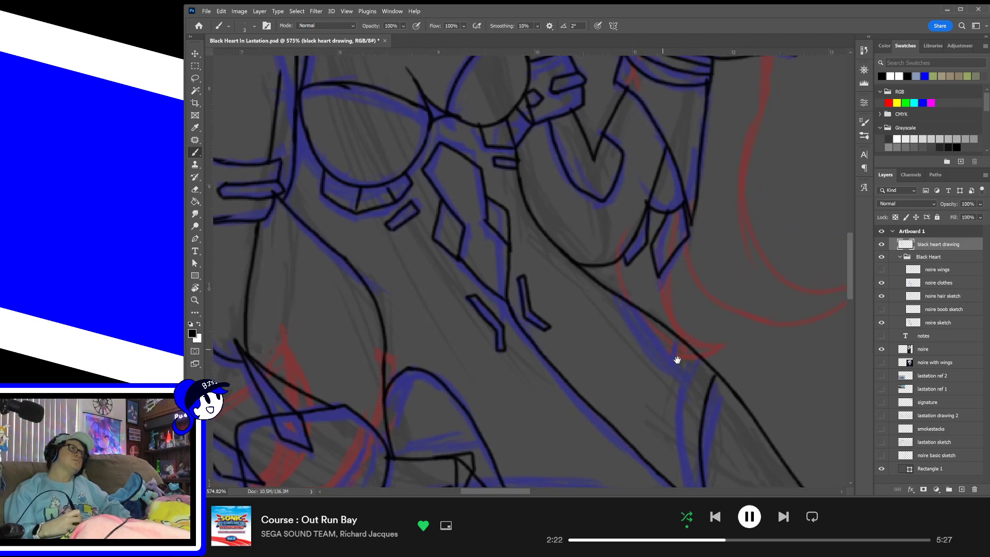
{"action": "left_click_drag", "start_coordinate": [696, 397], "coordinate": [637, 271]}
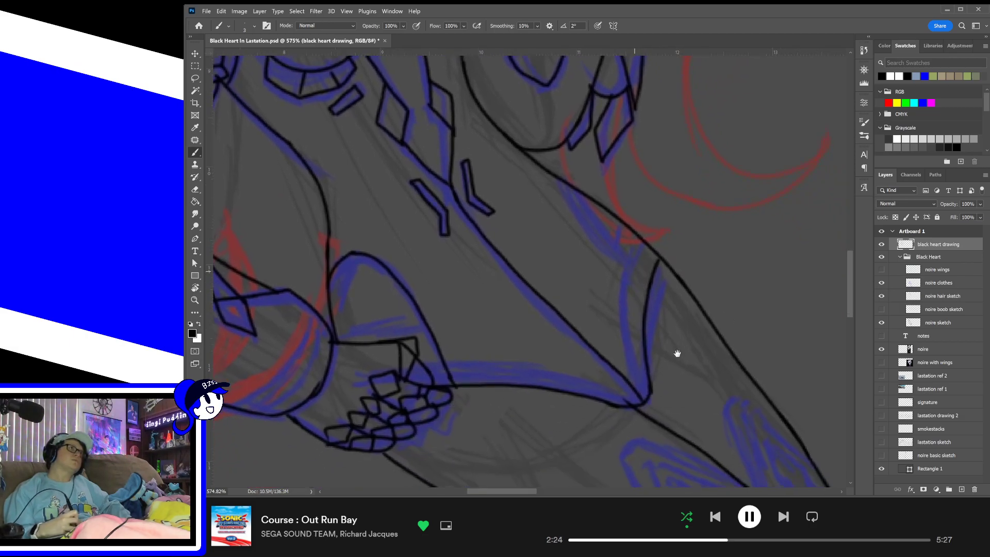
{"action": "left_click_drag", "start_coordinate": [774, 309], "coordinate": [648, 411]}
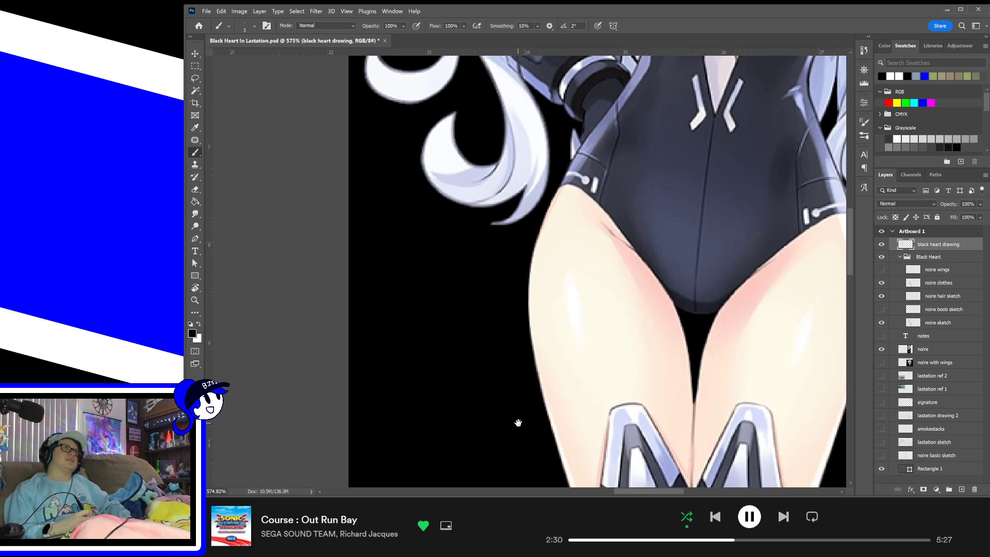
{"action": "left_click_drag", "start_coordinate": [521, 418], "coordinate": [935, 453]}
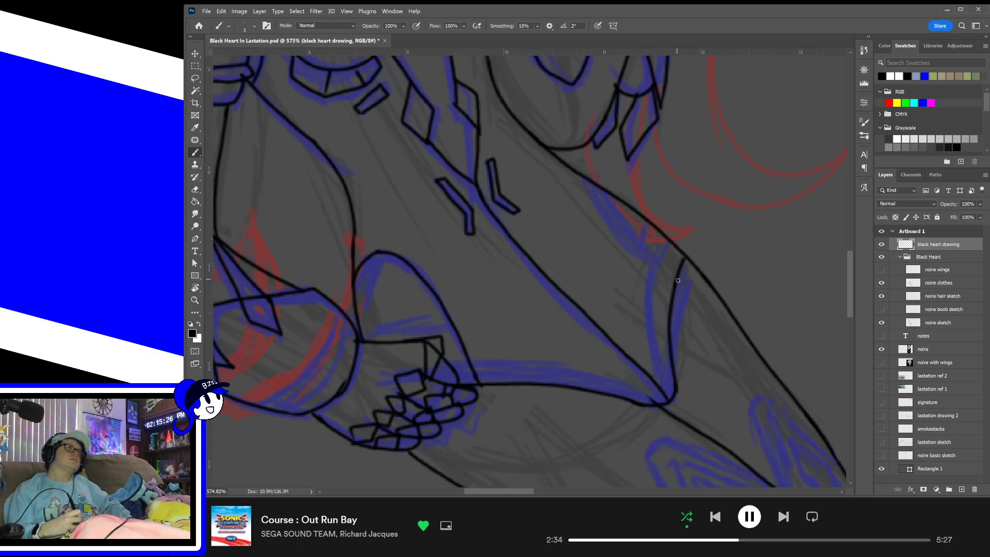
{"action": "mouse_move", "coordinate": [678, 280]}
{"action": "left_mouse_down"}
{"action": "mouse_move", "coordinate": [599, 181]}
{"action": "mouse_move", "coordinate": [600, 206]}
{"action": "left_mouse_up"}
{"action": "key", "text": "ctrl+z"}
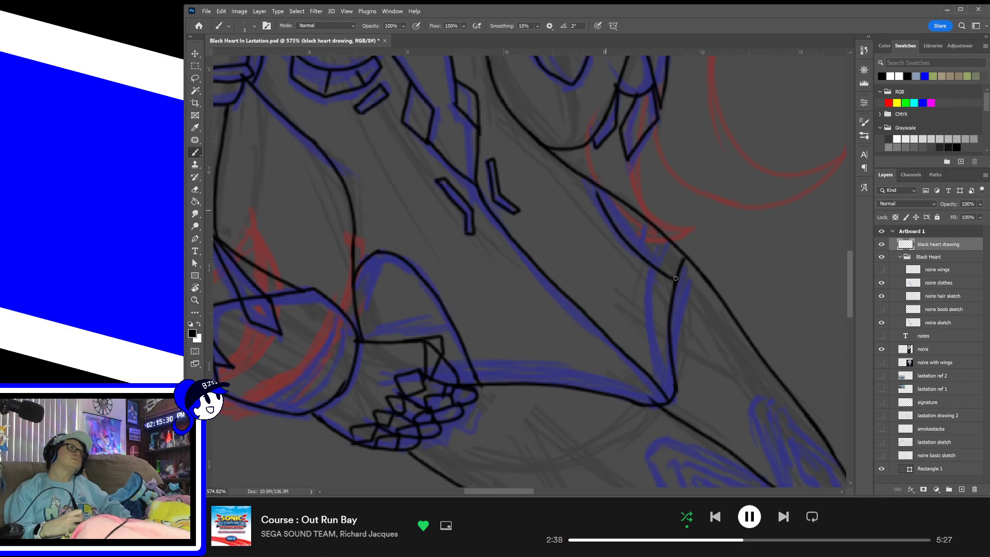
{"action": "key", "text": "ctrl+z"}
{"action": "left_click_drag", "start_coordinate": [677, 281], "coordinate": [595, 174]}
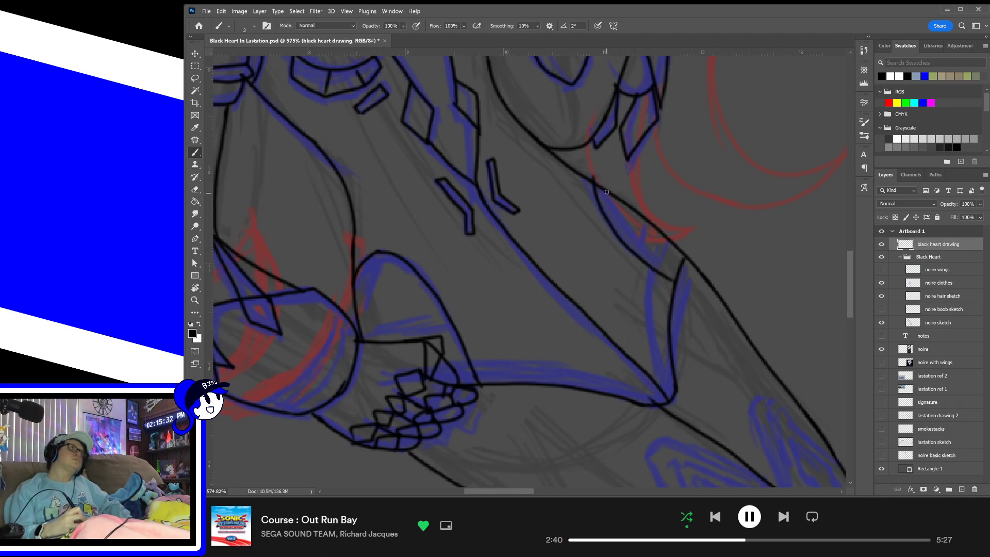
{"action": "key", "text": "e"}
{"action": "left_click_drag", "start_coordinate": [598, 178], "coordinate": [592, 175]}
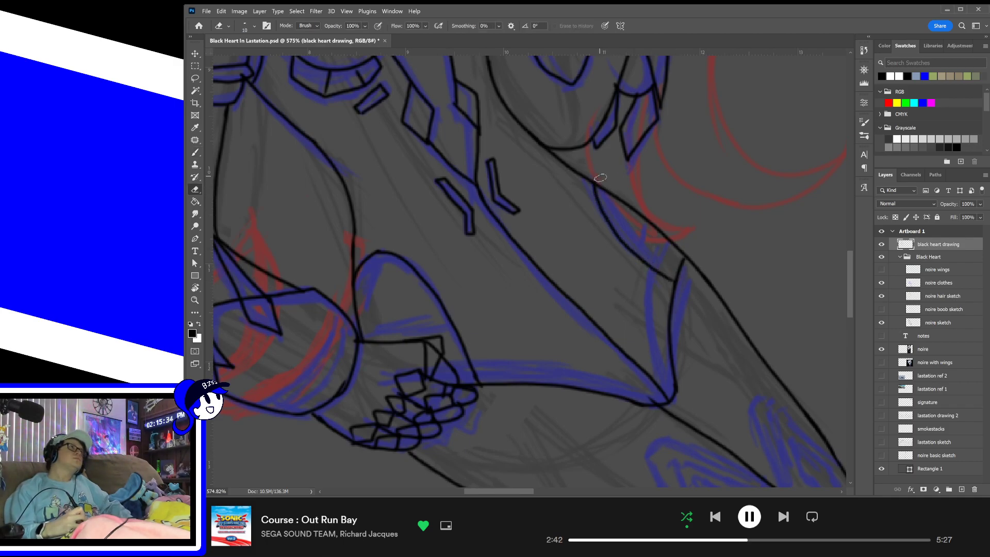
{"action": "key", "text": "b"}
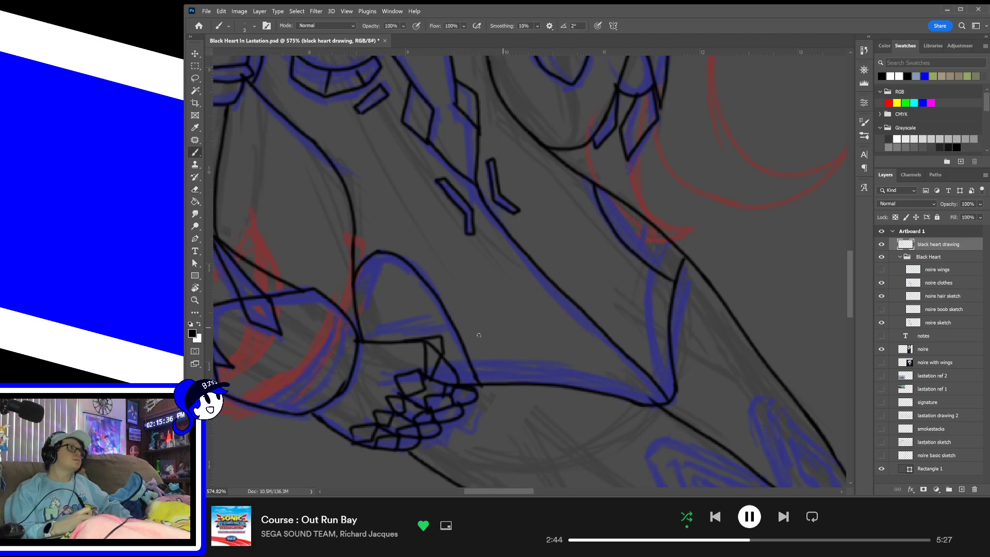
- Ink a dividing line across each of the two hip panels
{"action": "left_click_drag", "start_coordinate": [376, 337], "coordinate": [459, 328]}
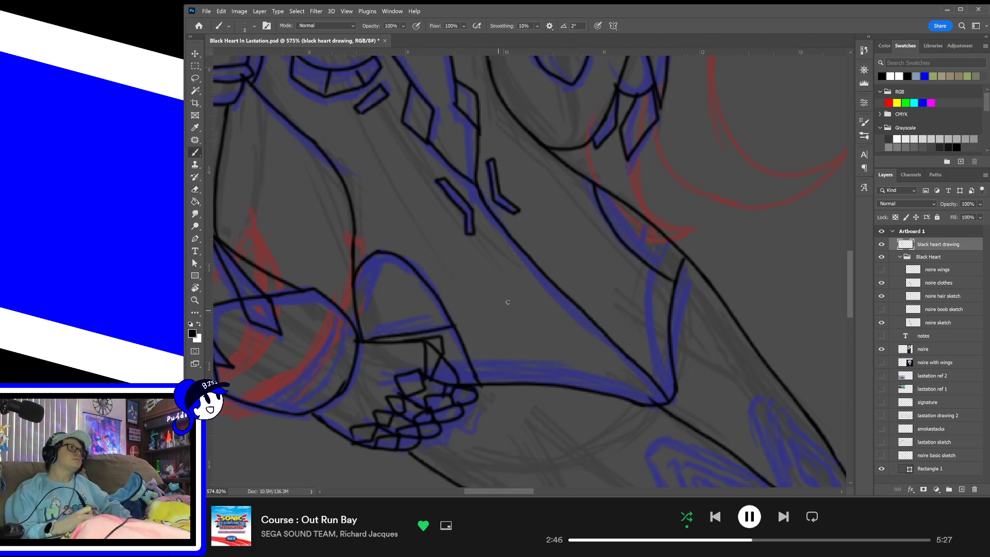
{"action": "left_click_drag", "start_coordinate": [637, 255], "coordinate": [647, 223]}
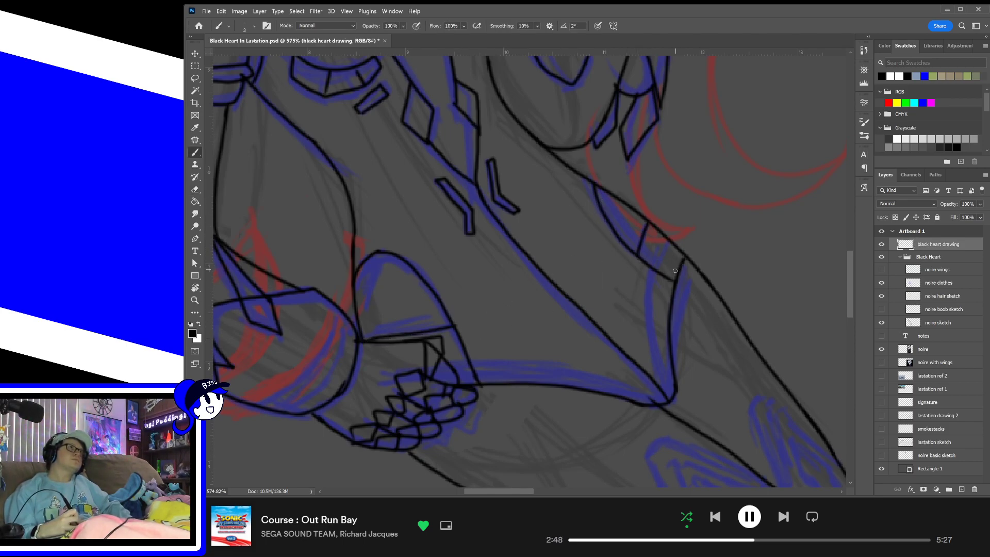
{"action": "scroll", "coordinate": [705, 309], "scroll_direction": "right", "scroll_amount": 15}
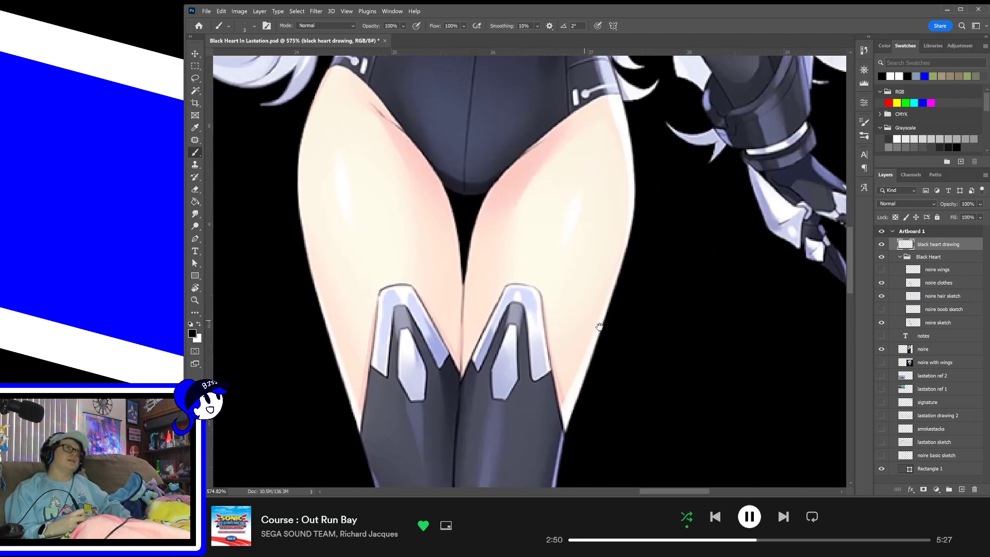
- Ink the outer chevron outlines at the tops of both stockings and the hexagonal marking on the near leg, following the noire reference
{"action": "scroll", "coordinate": [654, 365], "scroll_direction": "left", "scroll_amount": 10}
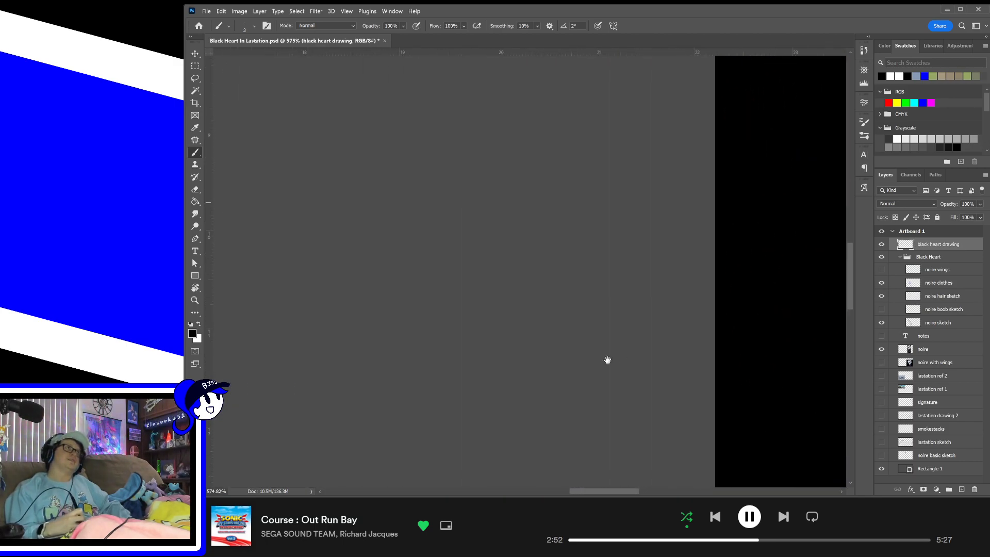
{"action": "scroll", "coordinate": [692, 326], "scroll_direction": "left", "scroll_amount": 5}
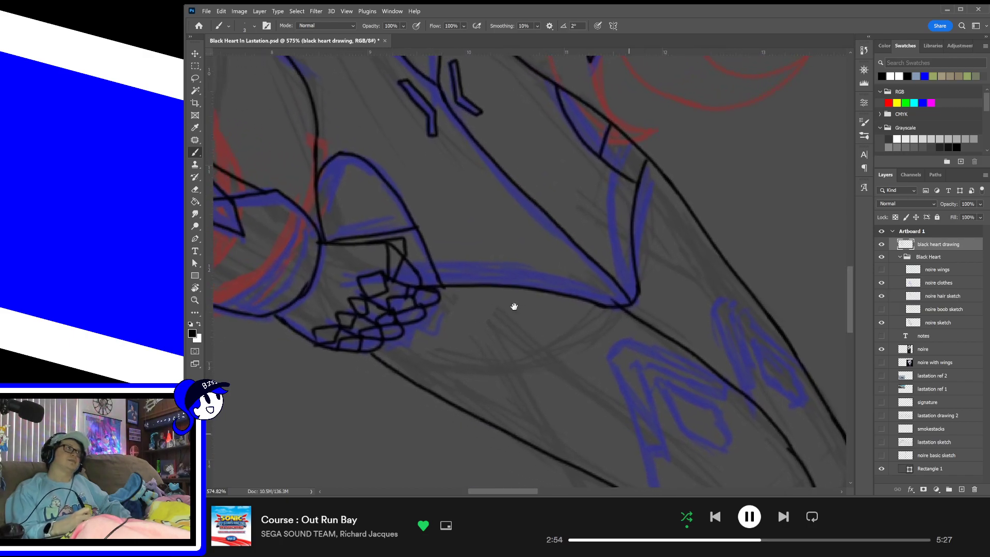
{"action": "scroll", "coordinate": [509, 344], "scroll_direction": "right", "scroll_amount": 2}
{"action": "scroll", "coordinate": [509, 344], "scroll_direction": "up", "scroll_amount": 1}
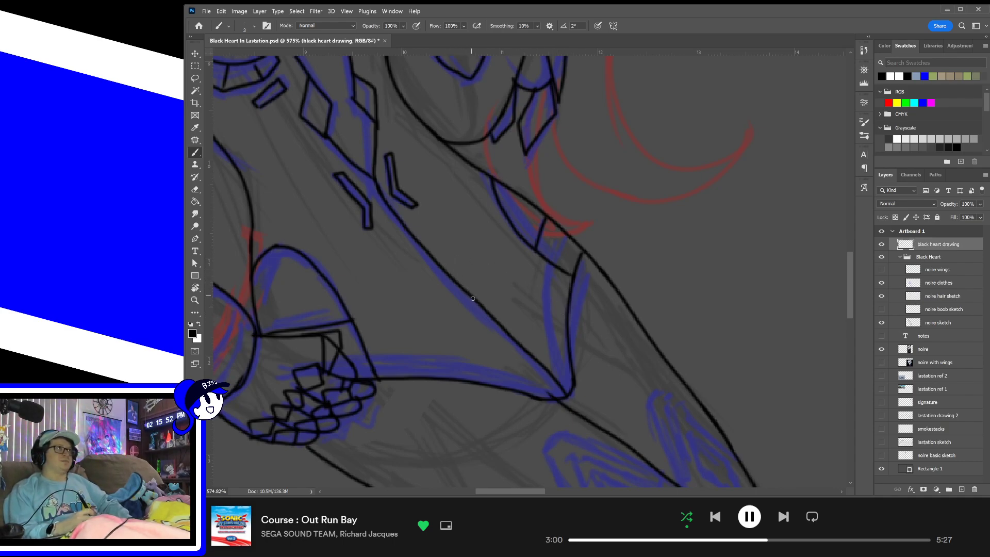
{"action": "scroll", "coordinate": [595, 236], "scroll_direction": "down", "scroll_amount": 3}
{"action": "scroll", "coordinate": [594, 237], "scroll_direction": "left", "scroll_amount": 3}
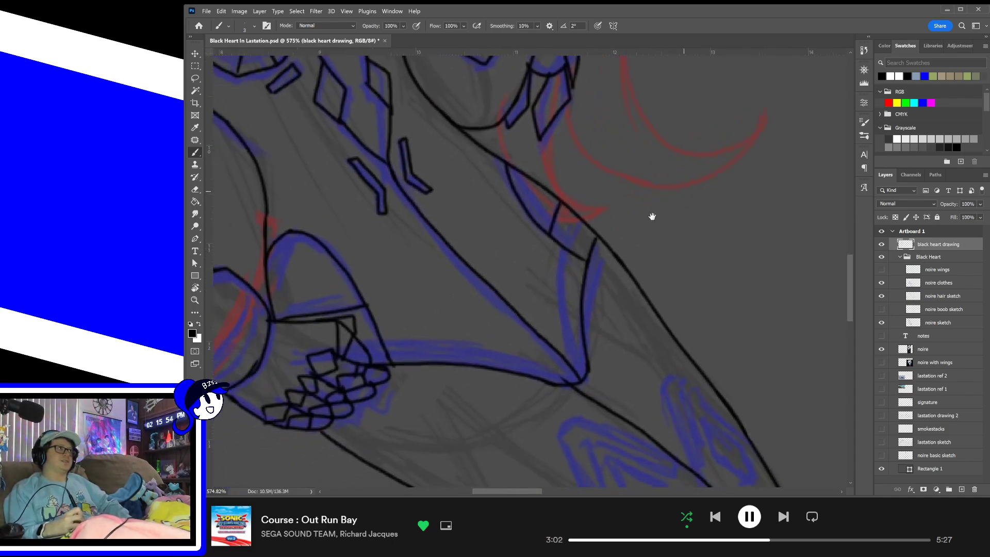
{"action": "scroll", "coordinate": [529, 279], "scroll_direction": "down", "scroll_amount": 3}
{"action": "scroll", "coordinate": [529, 279], "scroll_direction": "right", "scroll_amount": 5}
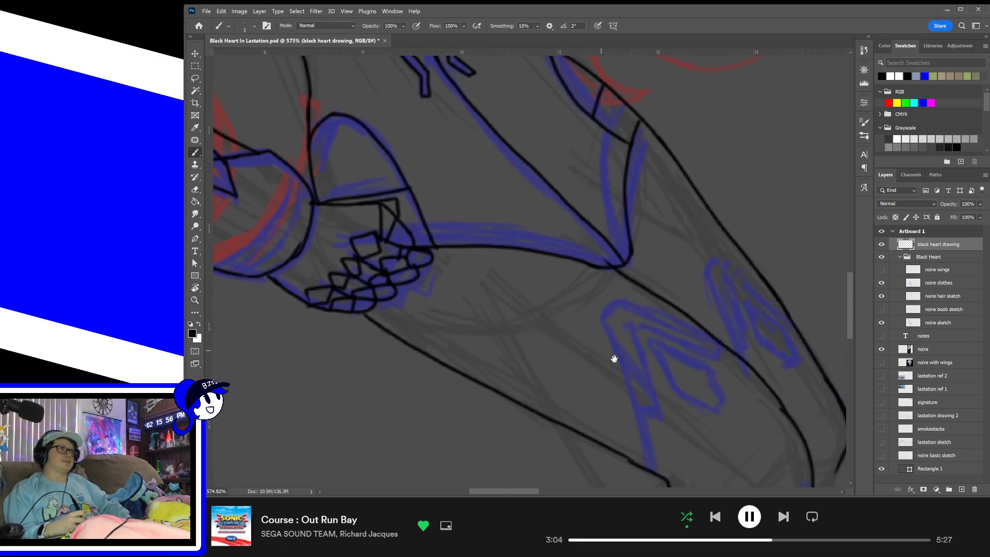
{"action": "mouse_move", "coordinate": [534, 409]}
{"action": "left_mouse_down"}
{"action": "mouse_move", "coordinate": [487, 255]}
{"action": "mouse_move", "coordinate": [590, 268]}
{"action": "mouse_move", "coordinate": [594, 209]}
{"action": "mouse_move", "coordinate": [609, 198]}
{"action": "mouse_move", "coordinate": [670, 254]}
{"action": "left_mouse_up"}
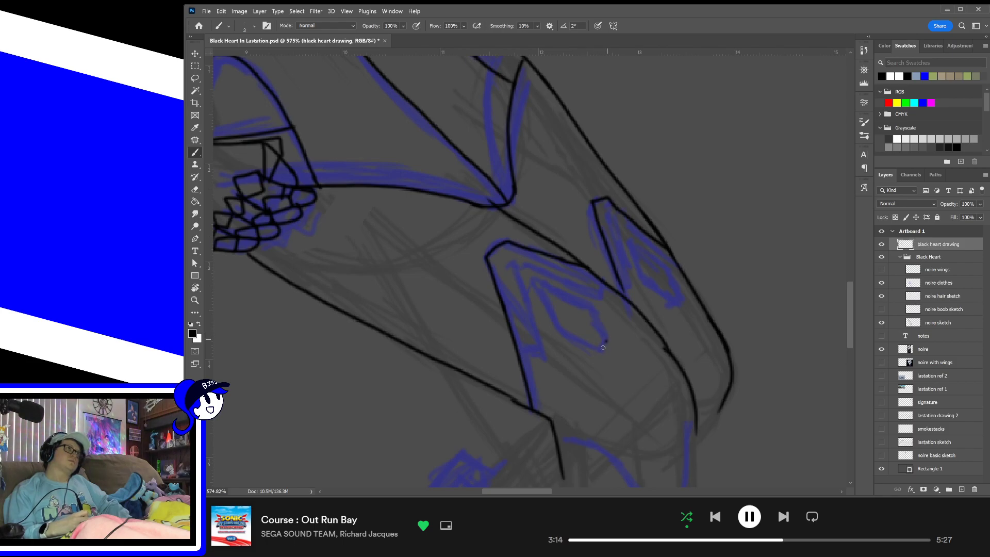
{"action": "mouse_move", "coordinate": [603, 347]}
{"action": "left_mouse_down"}
{"action": "mouse_move", "coordinate": [555, 322]}
{"action": "mouse_move", "coordinate": [594, 313]}
{"action": "left_mouse_up"}
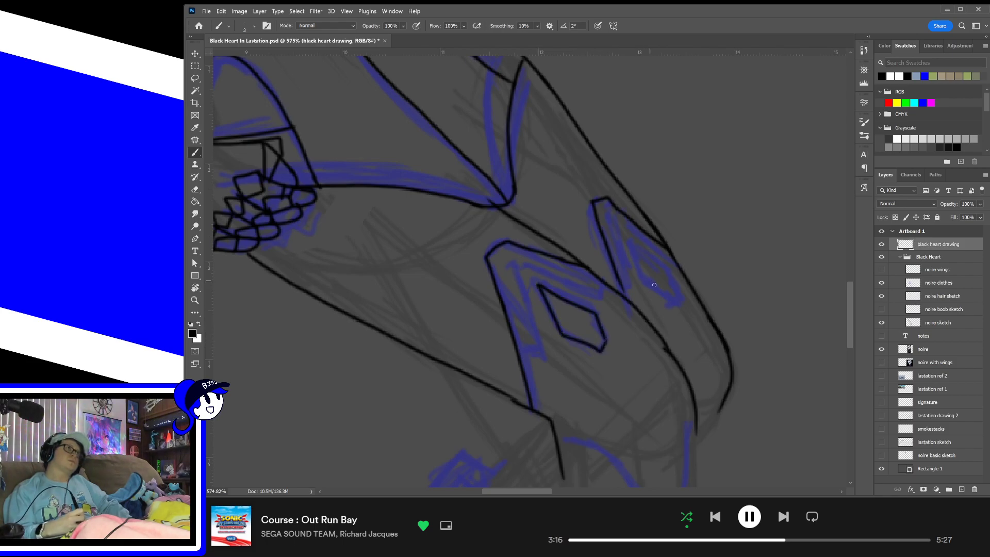
{"action": "mouse_move", "coordinate": [673, 303]}
{"action": "left_mouse_down"}
{"action": "mouse_move", "coordinate": [636, 260]}
{"action": "mouse_move", "coordinate": [669, 279]}
{"action": "mouse_move", "coordinate": [649, 281]}
{"action": "mouse_move", "coordinate": [628, 233]}
{"action": "mouse_move", "coordinate": [661, 283]}
{"action": "mouse_move", "coordinate": [514, 322]}
{"action": "mouse_move", "coordinate": [289, 356]}
{"action": "left_mouse_up"}
{"action": "key", "text": "ctrl+z"}
{"action": "key", "text": "ctrl+z"}
- Ink the inner chevron edges on both stocking tops and the elongated hexagonal marking on the far leg, checking the noire reference
{"action": "mouse_move", "coordinate": [820, 315]}
{"action": "left_mouse_down"}
{"action": "mouse_move", "coordinate": [705, 336]}
{"action": "mouse_move", "coordinate": [523, 287]}
{"action": "mouse_move", "coordinate": [361, 288]}
{"action": "left_mouse_up"}
{"action": "left_click_drag", "start_coordinate": [587, 321], "coordinate": [649, 427]}
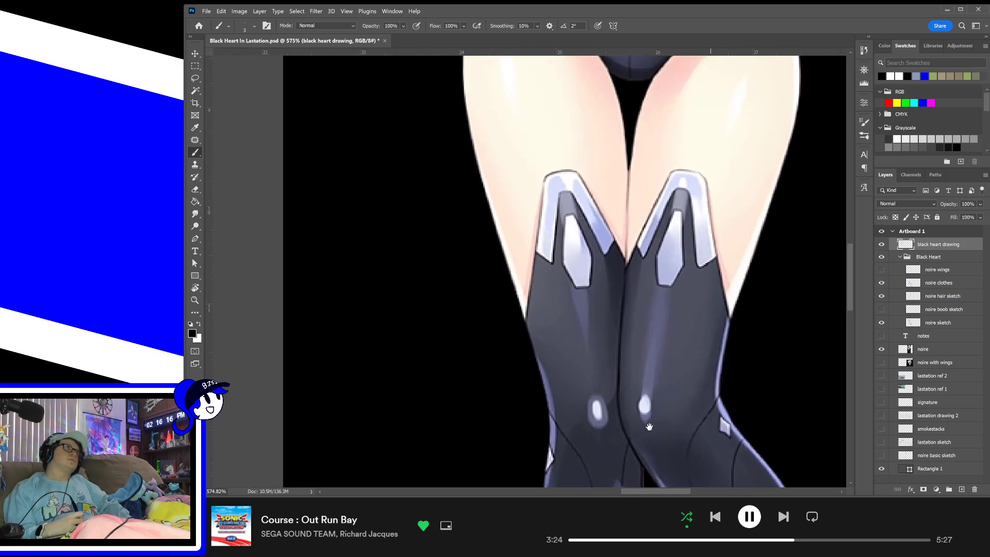
{"action": "left_click_drag", "start_coordinate": [577, 393], "coordinate": [703, 349]}
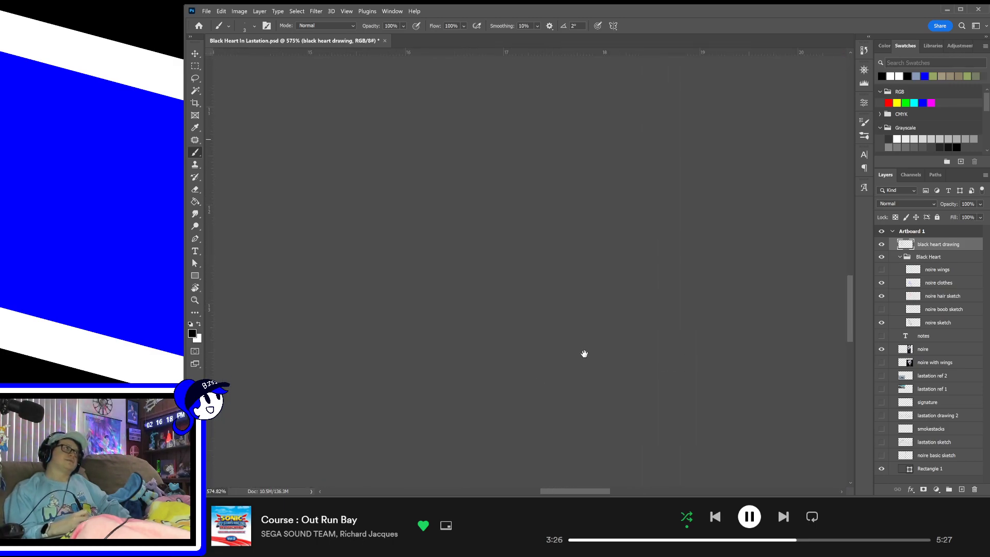
{"action": "mouse_move", "coordinate": [320, 402]}
{"action": "left_mouse_down"}
{"action": "mouse_move", "coordinate": [574, 319]}
{"action": "mouse_move", "coordinate": [509, 418]}
{"action": "mouse_move", "coordinate": [592, 389]}
{"action": "mouse_move", "coordinate": [618, 428]}
{"action": "left_mouse_up"}
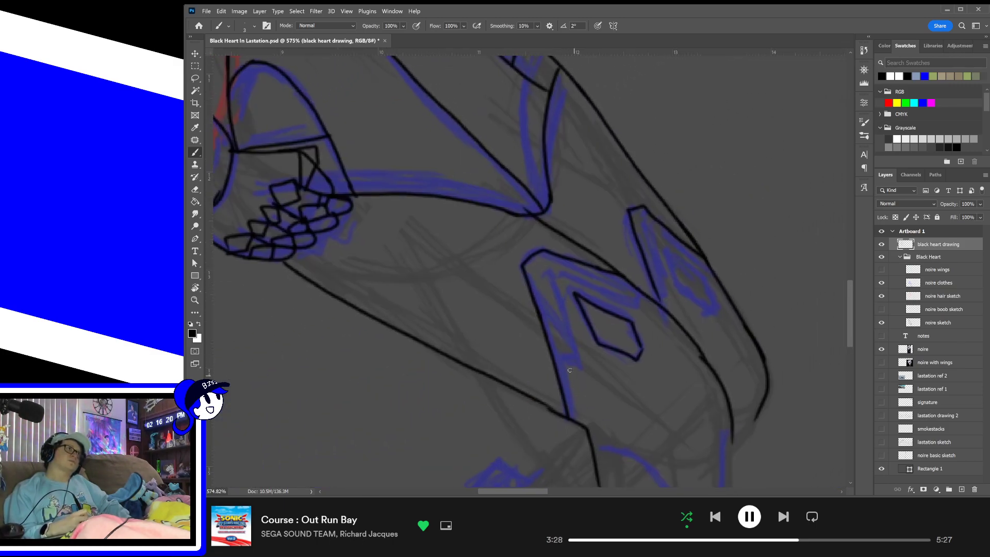
{"action": "left_click_drag", "start_coordinate": [557, 364], "coordinate": [552, 291]}
{"action": "key", "text": "ctrl+z"}
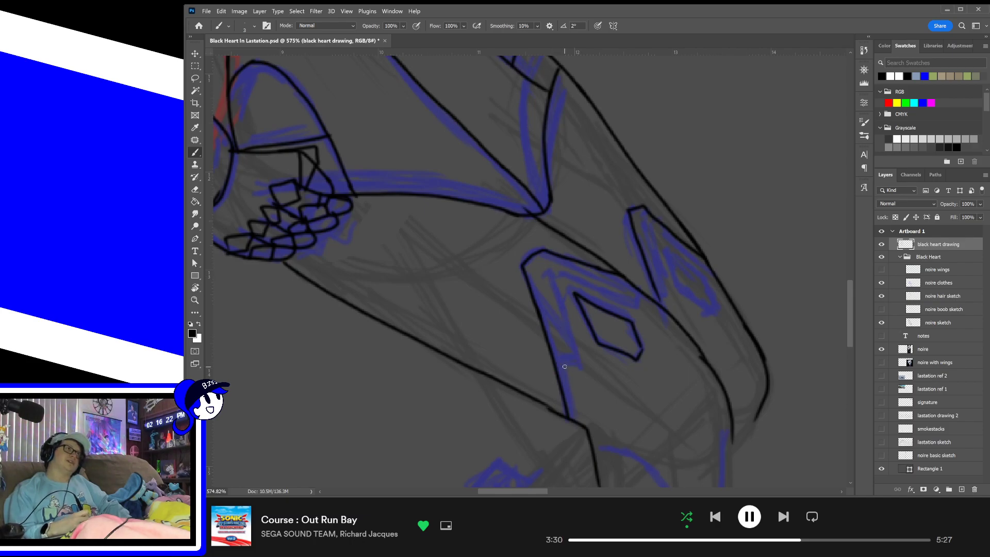
{"action": "mouse_move", "coordinate": [558, 364]}
{"action": "left_mouse_down"}
{"action": "mouse_move", "coordinate": [580, 363]}
{"action": "mouse_move", "coordinate": [552, 272]}
{"action": "mouse_move", "coordinate": [642, 299]}
{"action": "mouse_move", "coordinate": [626, 298]}
{"action": "mouse_move", "coordinate": [626, 275]}
{"action": "mouse_move", "coordinate": [692, 300]}
{"action": "mouse_move", "coordinate": [661, 281]}
{"action": "mouse_move", "coordinate": [658, 293]}
{"action": "mouse_move", "coordinate": [668, 289]}
{"action": "mouse_move", "coordinate": [648, 220]}
{"action": "left_mouse_up"}
{"action": "key", "text": "ctrl+z"}
{"action": "mouse_move", "coordinate": [659, 295]}
{"action": "left_mouse_down"}
{"action": "mouse_move", "coordinate": [647, 226]}
{"action": "mouse_move", "coordinate": [707, 270]}
{"action": "mouse_move", "coordinate": [694, 286]}
{"action": "mouse_move", "coordinate": [670, 271]}
{"action": "mouse_move", "coordinate": [662, 247]}
{"action": "mouse_move", "coordinate": [700, 278]}
{"action": "mouse_move", "coordinate": [678, 285]}
{"action": "mouse_move", "coordinate": [712, 311]}
{"action": "mouse_move", "coordinate": [717, 303]}
{"action": "mouse_move", "coordinate": [700, 288]}
{"action": "left_mouse_up"}
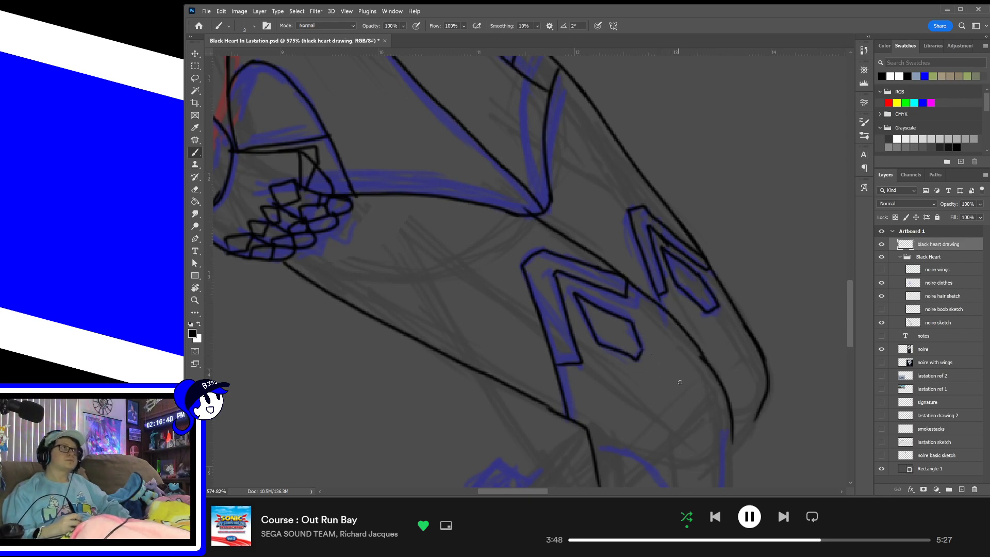
{"action": "left_click_drag", "start_coordinate": [677, 377], "coordinate": [582, 151]}
{"action": "mouse_move", "coordinate": [664, 348]}
{"action": "left_mouse_down"}
{"action": "mouse_move", "coordinate": [690, 311]}
{"action": "mouse_move", "coordinate": [699, 256]}
{"action": "left_mouse_up"}
{"action": "left_click_drag", "start_coordinate": [686, 368], "coordinate": [713, 287]}
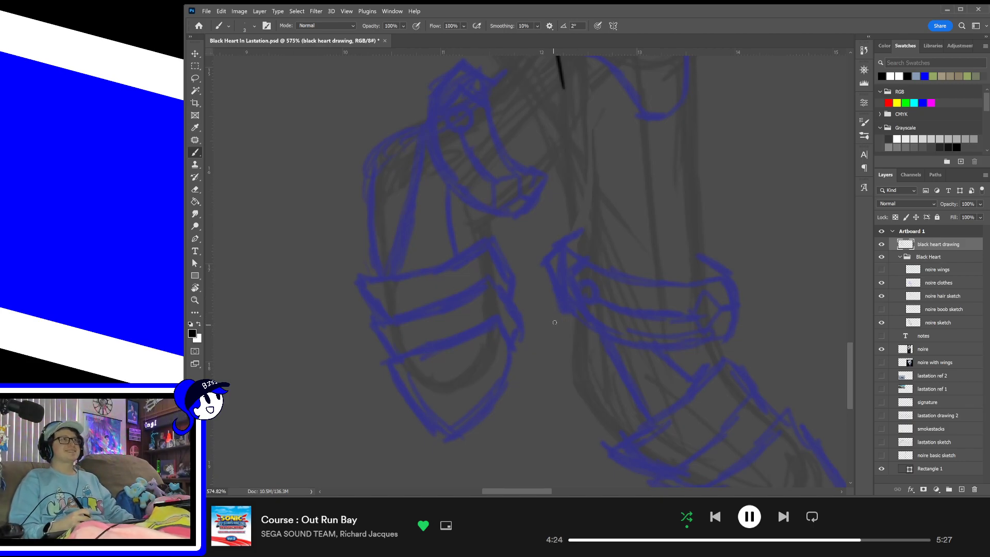
{"action": "mouse_move", "coordinate": [567, 304]}
{"action": "left_mouse_down"}
{"action": "mouse_move", "coordinate": [568, 247]}
{"action": "mouse_move", "coordinate": [588, 243]}
{"action": "left_mouse_up"}
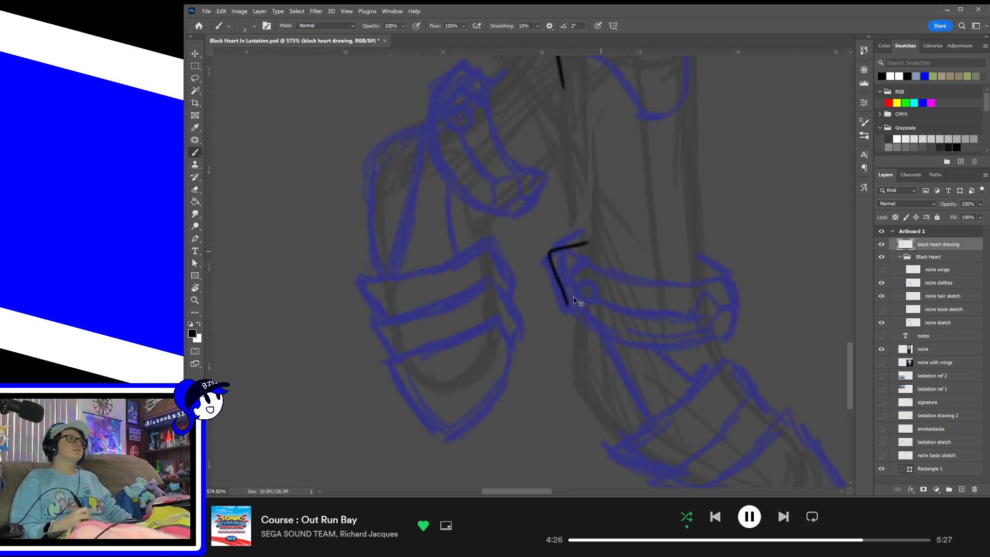
{"action": "key", "text": "ctrl+z"}
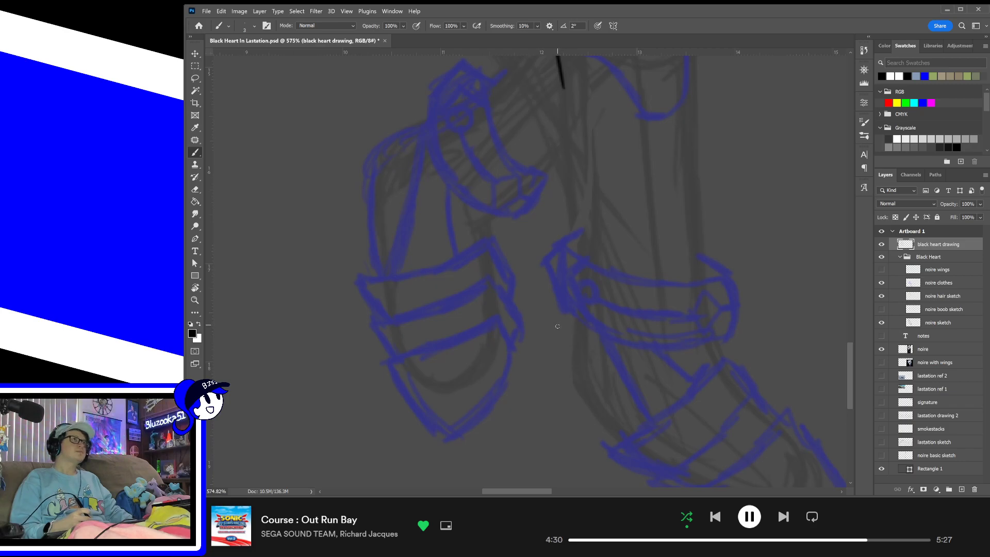
- Ink the curved back edge of the ankle cuff on the near, straight lower leg
{"action": "key", "text": "space"}
{"action": "left_click_drag", "start_coordinate": [725, 348], "coordinate": [423, 338]}
{"action": "left_click_drag", "start_coordinate": [691, 338], "coordinate": [451, 314]}
{"action": "mouse_move", "coordinate": [789, 379]}
{"action": "left_mouse_down"}
{"action": "mouse_move", "coordinate": [619, 343]}
{"action": "mouse_move", "coordinate": [663, 390]}
{"action": "mouse_move", "coordinate": [740, 336]}
{"action": "mouse_move", "coordinate": [705, 350]}
{"action": "mouse_move", "coordinate": [655, 345]}
{"action": "mouse_move", "coordinate": [728, 379]}
{"action": "left_mouse_up"}
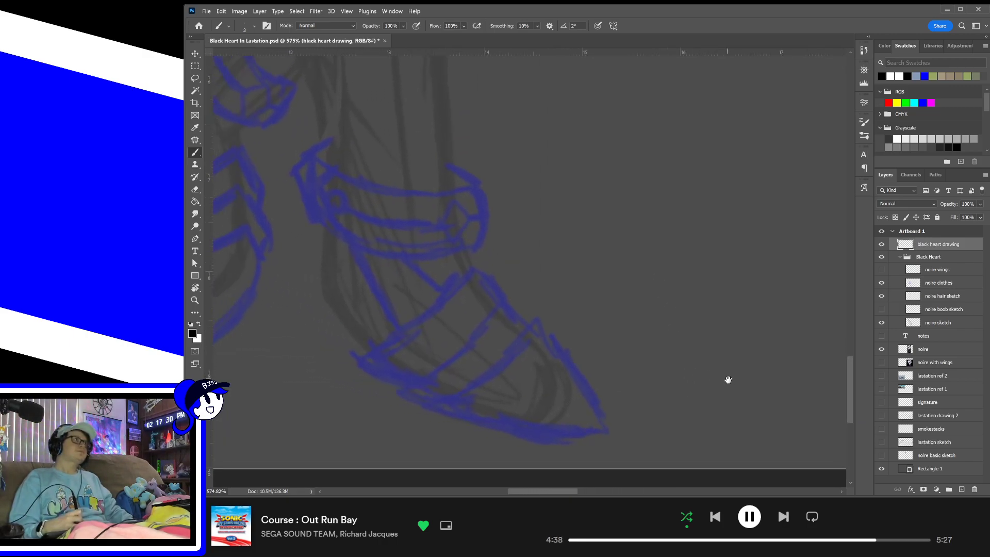
{"action": "left_click_drag", "start_coordinate": [505, 296], "coordinate": [683, 387]}
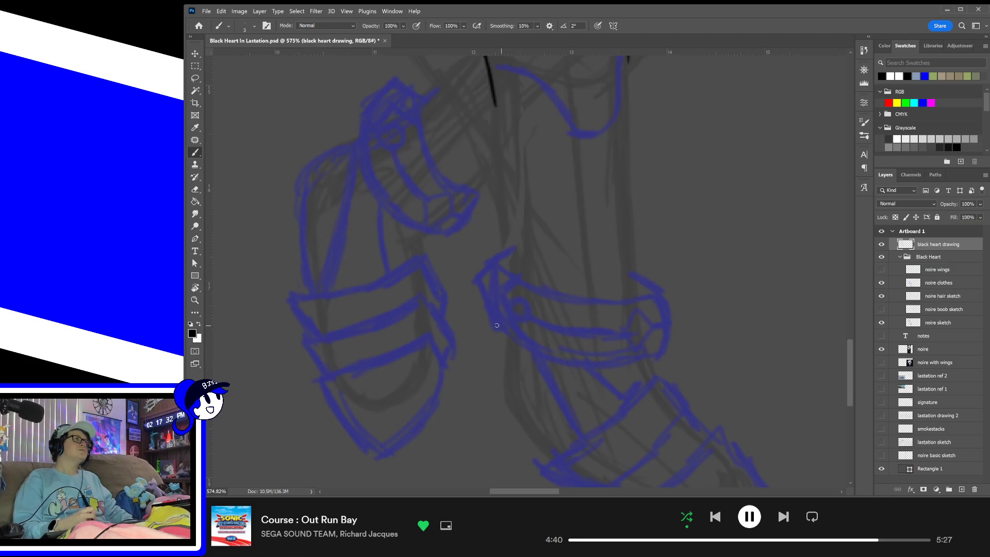
{"action": "mouse_move", "coordinate": [499, 330]}
{"action": "left_mouse_down"}
{"action": "mouse_move", "coordinate": [496, 261]}
{"action": "mouse_move", "coordinate": [542, 294]}
{"action": "left_mouse_up"}
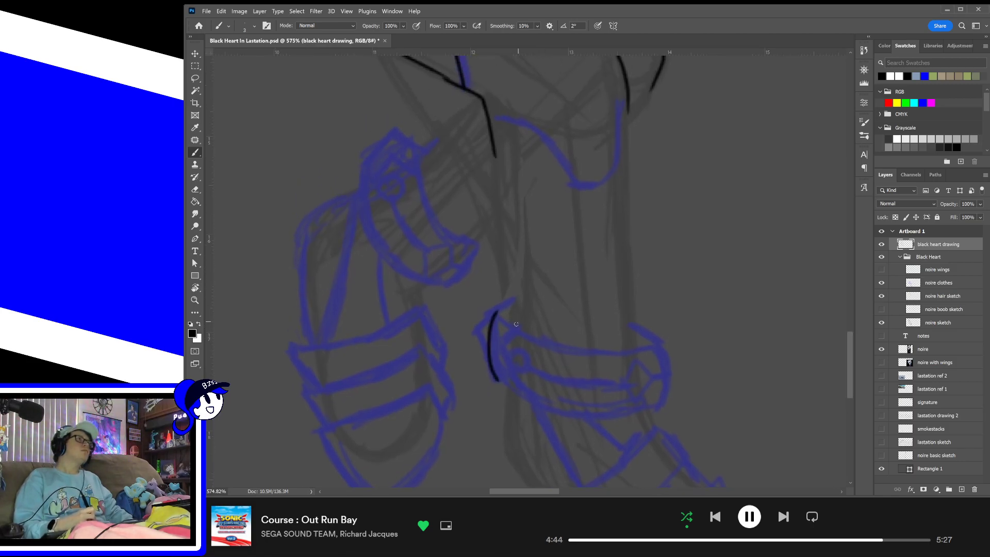
- Ink the back contour of the near lower leg from the knee bend down to the ankle cuff
{"action": "left_click_drag", "start_coordinate": [517, 325], "coordinate": [520, 198]}
{"action": "key", "text": "ctrl+z"}
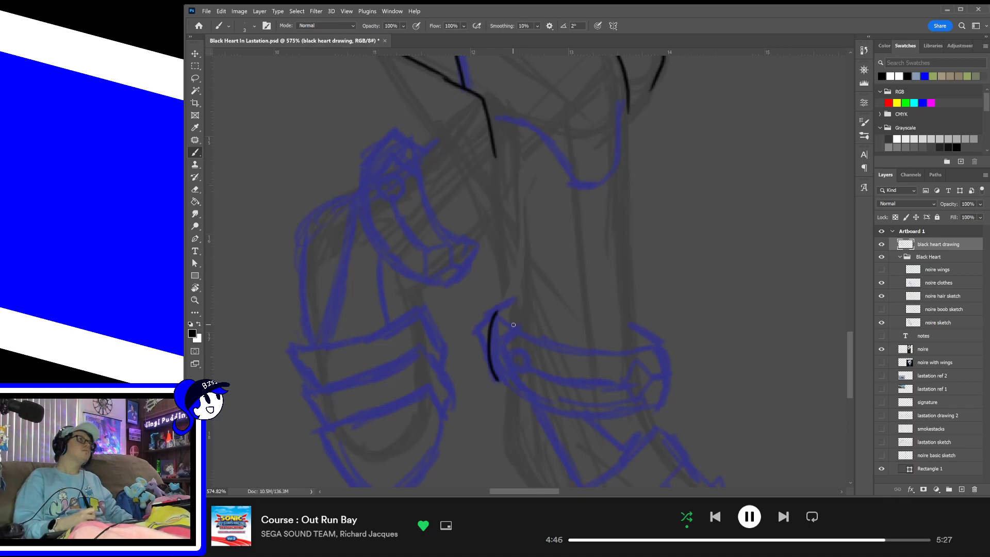
{"action": "left_click_drag", "start_coordinate": [515, 324], "coordinate": [510, 160]}
{"action": "key", "text": "ctrl+z"}
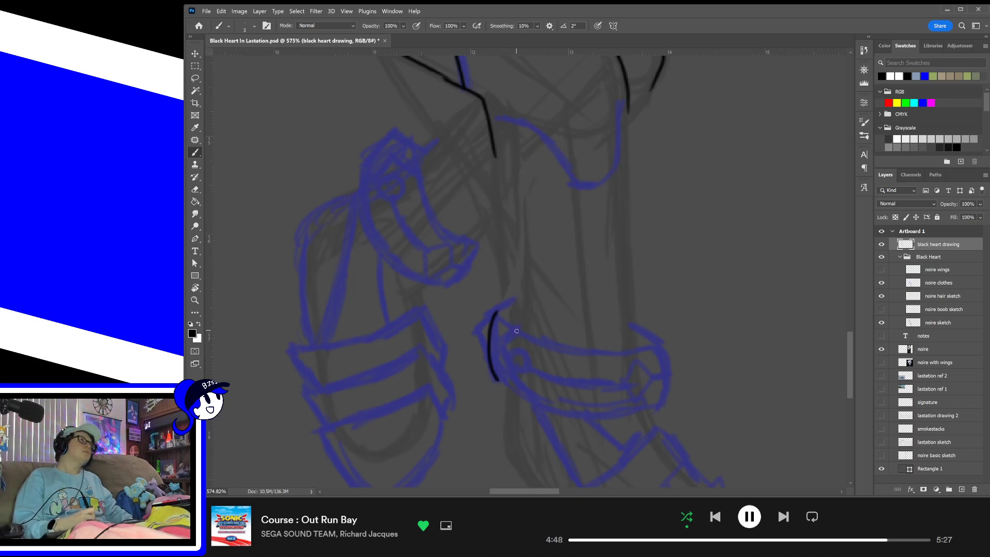
{"action": "left_click_drag", "start_coordinate": [516, 326], "coordinate": [497, 143]}
{"action": "key", "text": "ctrl+z"}
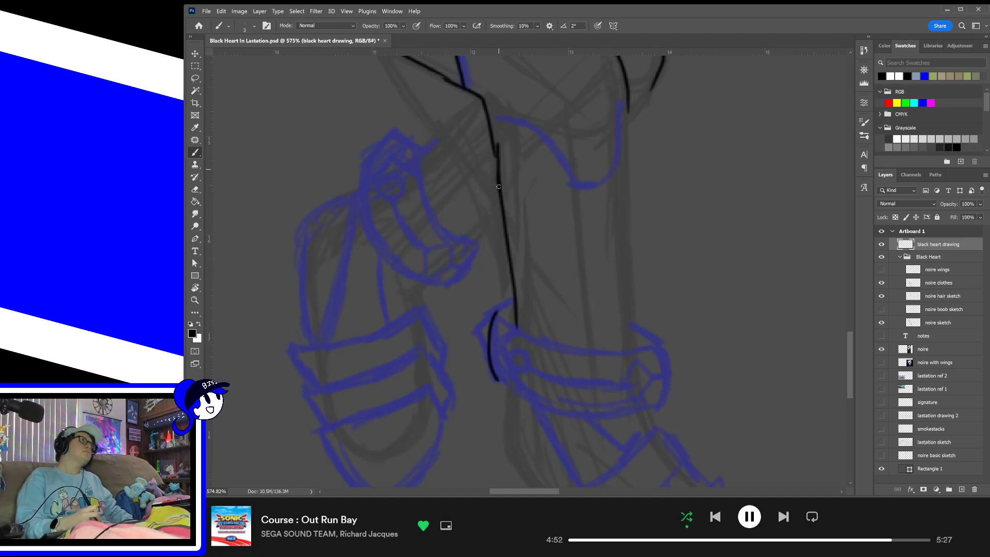
{"action": "key", "text": "ctrl+z"}
{"action": "left_click_drag", "start_coordinate": [499, 187], "coordinate": [494, 142]}
- Ink the front contour of the near lower leg from the knee down to the ankle cuff
{"action": "left_click_drag", "start_coordinate": [637, 351], "coordinate": [634, 170]}
{"action": "key", "text": "ctrl+z"}
{"action": "left_click_drag", "start_coordinate": [637, 352], "coordinate": [635, 138]}
{"action": "key", "text": "ctrl+z"}
{"action": "left_click_drag", "start_coordinate": [637, 351], "coordinate": [635, 126]}
{"action": "key", "text": "ctrl+z"}
{"action": "mouse_move", "coordinate": [636, 352]}
{"action": "left_mouse_down"}
{"action": "mouse_move", "coordinate": [620, 102]}
{"action": "mouse_move", "coordinate": [622, 157]}
{"action": "left_mouse_up"}
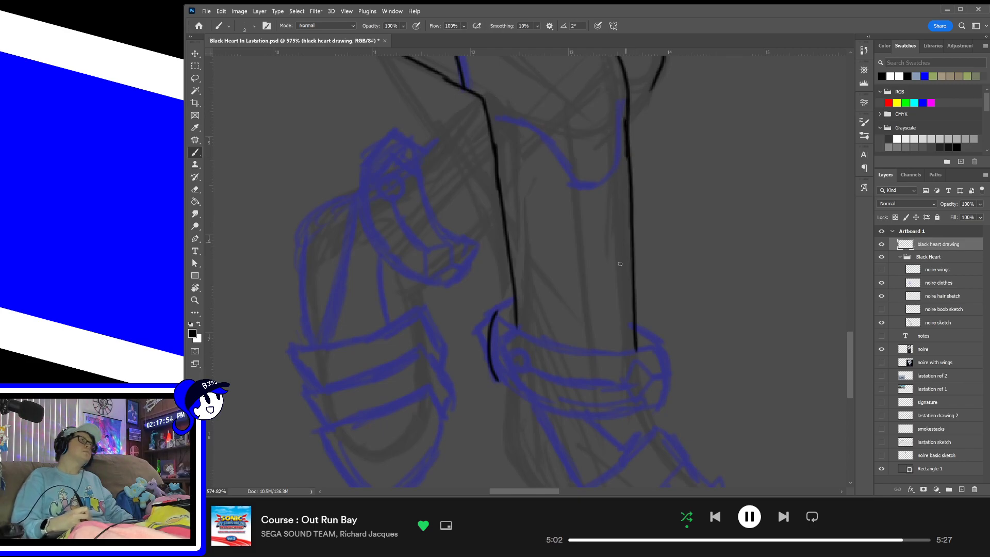
- Ink the curved panel line dipping below the near knee, and join the far knee's outline to the near shin
{"action": "mouse_move", "coordinate": [487, 116]}
{"action": "left_mouse_down"}
{"action": "mouse_move", "coordinate": [520, 125]}
{"action": "mouse_move", "coordinate": [568, 185]}
{"action": "mouse_move", "coordinate": [597, 183]}
{"action": "mouse_move", "coordinate": [620, 161]}
{"action": "mouse_move", "coordinate": [633, 101]}
{"action": "left_mouse_up"}
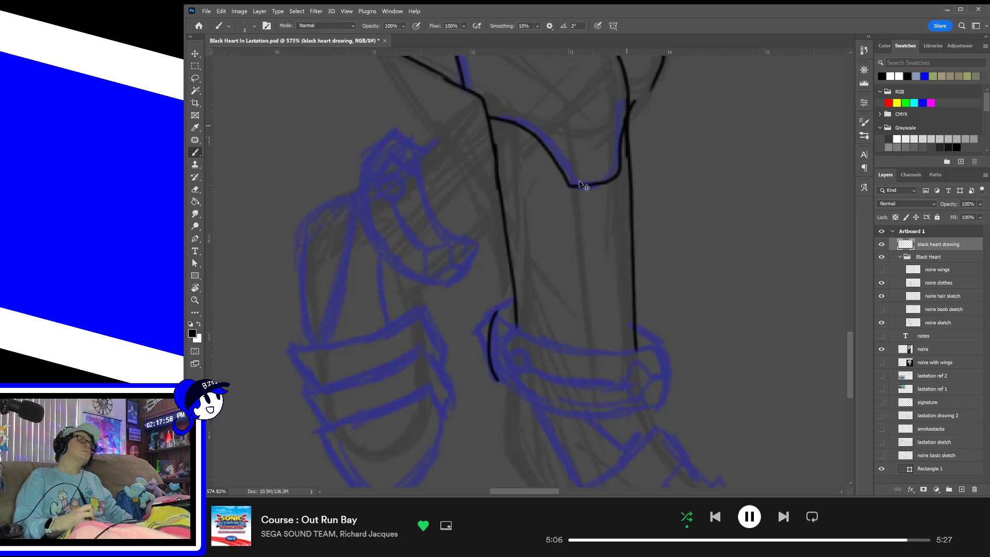
{"action": "key", "text": "ctrl+z"}
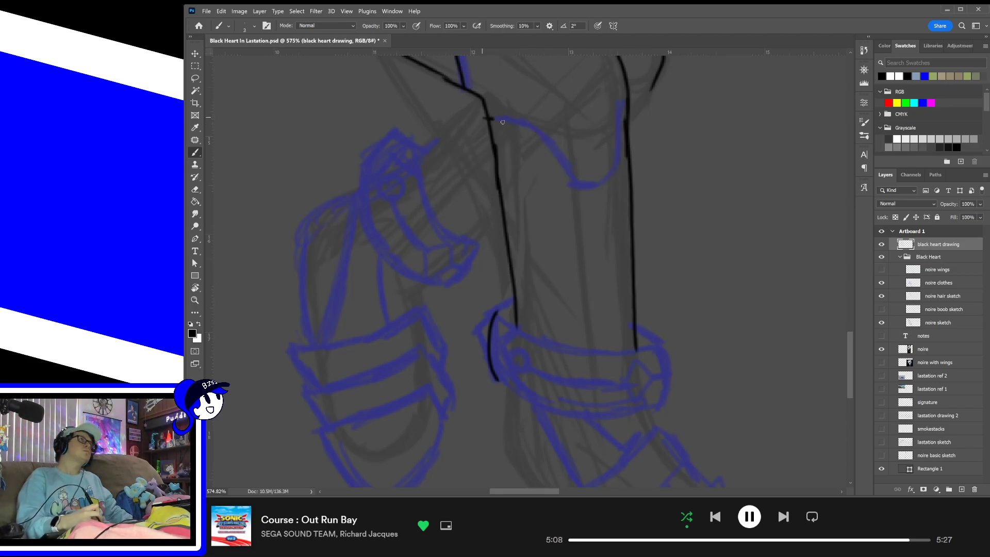
{"action": "mouse_move", "coordinate": [486, 117]}
{"action": "left_mouse_down"}
{"action": "mouse_move", "coordinate": [566, 182]}
{"action": "mouse_move", "coordinate": [595, 187]}
{"action": "mouse_move", "coordinate": [616, 159]}
{"action": "mouse_move", "coordinate": [630, 106]}
{"action": "left_mouse_up"}
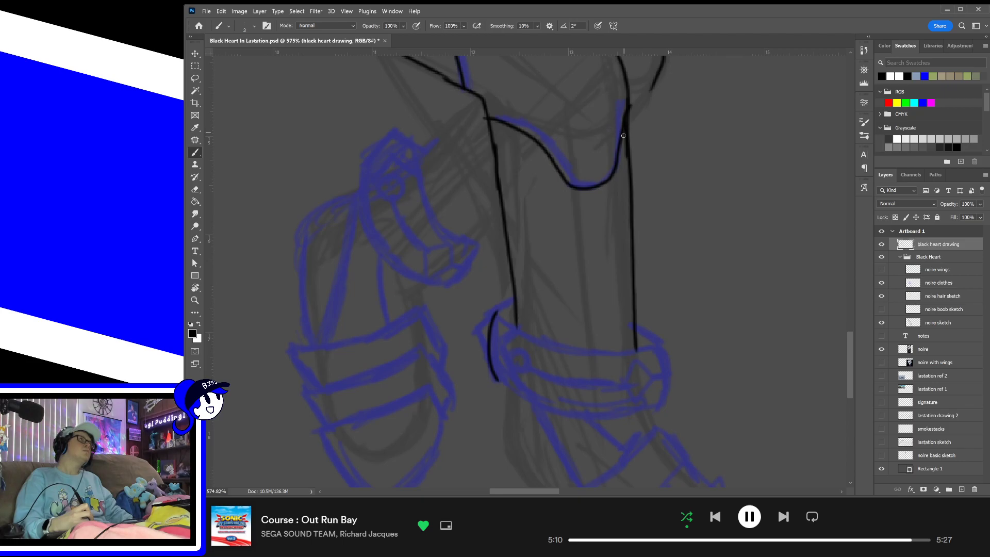
{"action": "left_click_drag", "start_coordinate": [698, 163], "coordinate": [655, 325]}
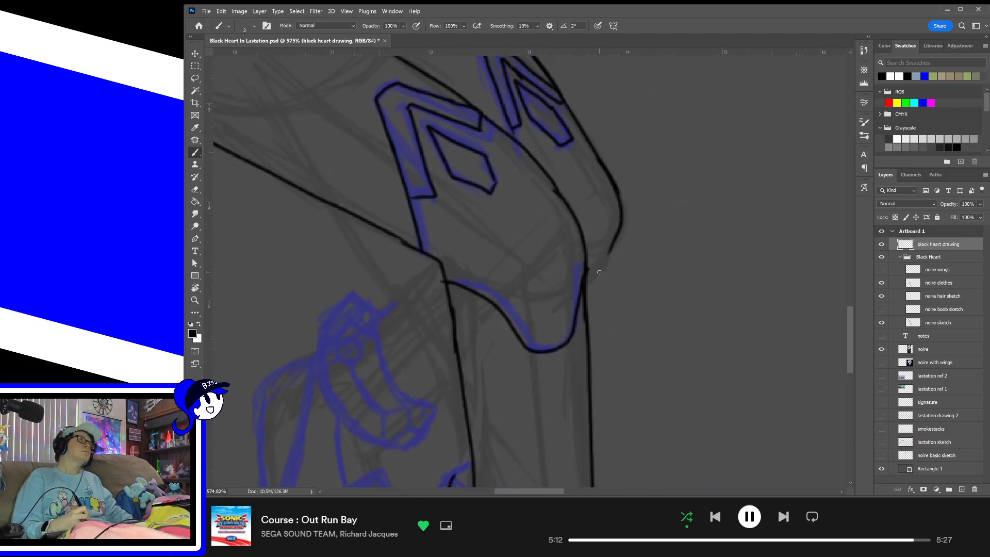
{"action": "left_click_drag", "start_coordinate": [585, 280], "coordinate": [611, 250]}
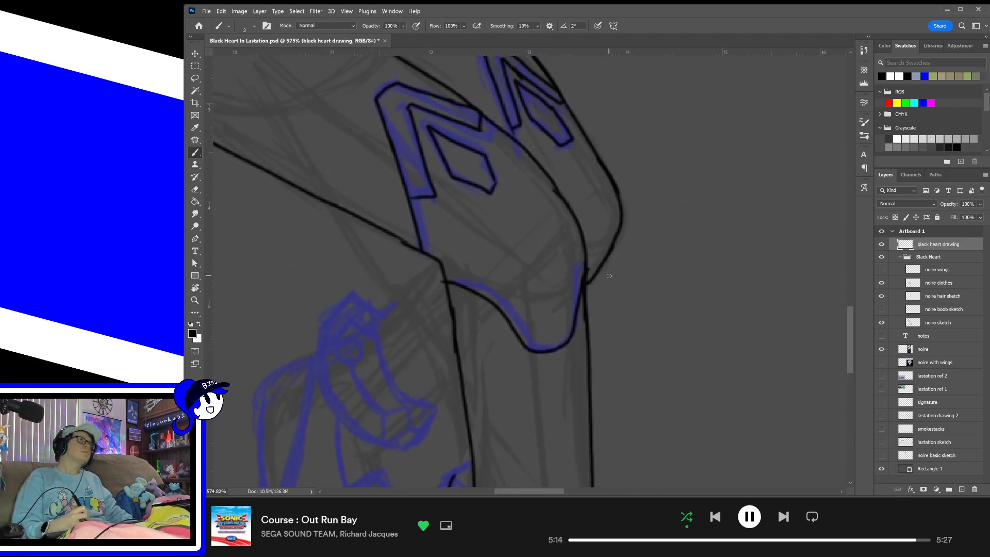
- Ink the curved upper and lower edges of the ankle cuff on the near leg
{"action": "mouse_move", "coordinate": [614, 298]}
{"action": "left_mouse_down"}
{"action": "mouse_move", "coordinate": [656, 258]}
{"action": "mouse_move", "coordinate": [640, 288]}
{"action": "mouse_move", "coordinate": [589, 263]}
{"action": "left_mouse_up"}
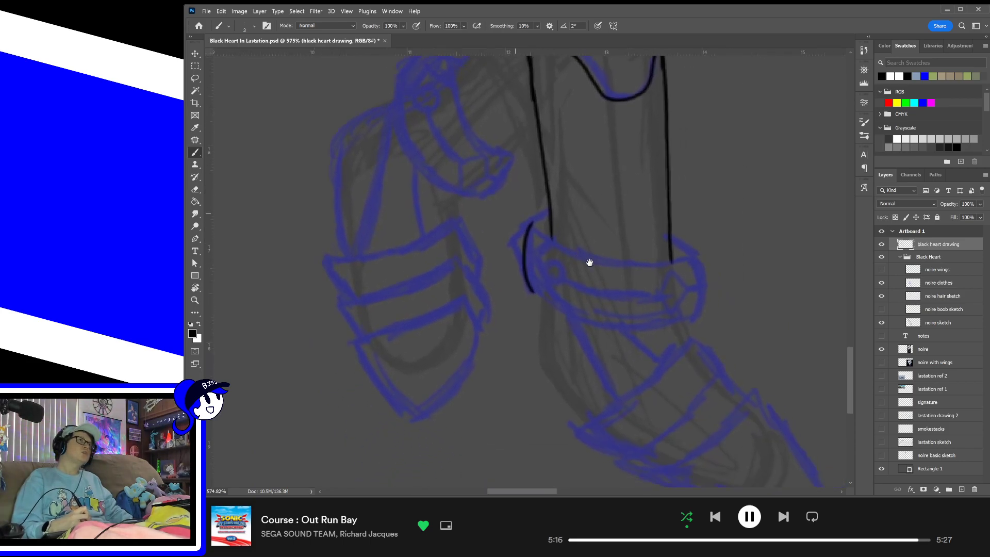
{"action": "mouse_move", "coordinate": [744, 357]}
{"action": "left_mouse_down"}
{"action": "mouse_move", "coordinate": [594, 263]}
{"action": "mouse_move", "coordinate": [697, 384]}
{"action": "left_mouse_up"}
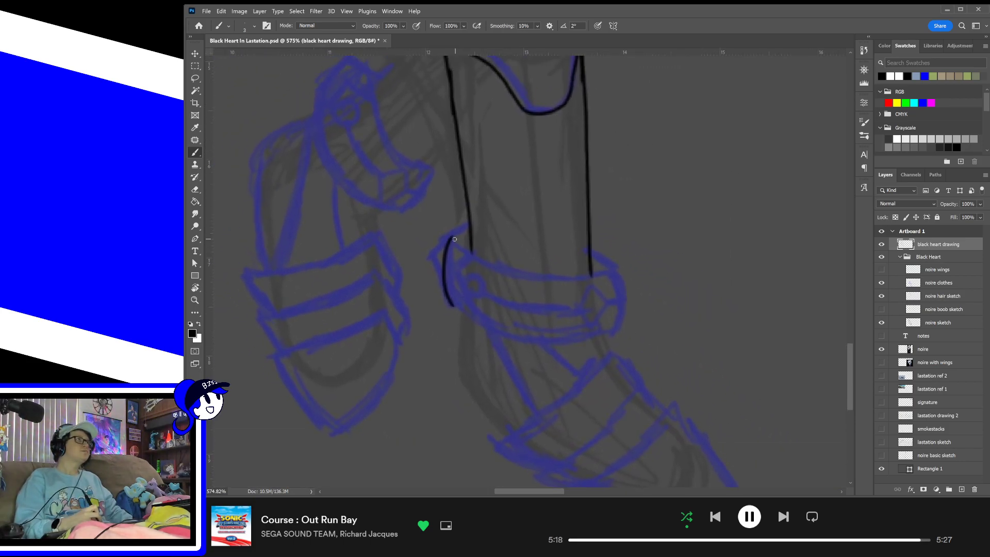
{"action": "mouse_move", "coordinate": [444, 234]}
{"action": "left_mouse_down"}
{"action": "mouse_move", "coordinate": [531, 279]}
{"action": "mouse_move", "coordinate": [607, 272]}
{"action": "left_mouse_up"}
{"action": "mouse_move", "coordinate": [453, 300]}
{"action": "left_mouse_down"}
{"action": "mouse_move", "coordinate": [507, 334]}
{"action": "mouse_move", "coordinate": [607, 334]}
{"action": "left_mouse_up"}
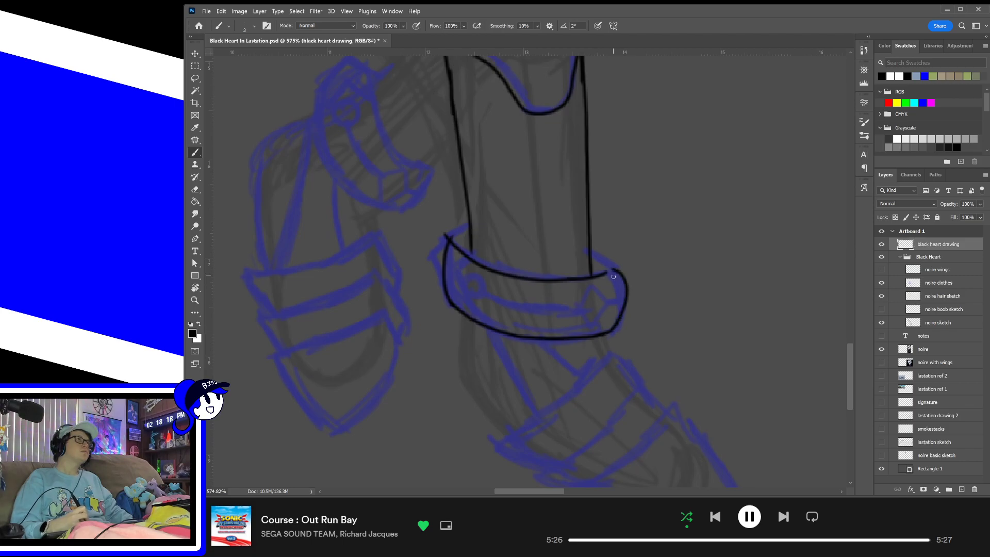
- Ink the rounded front end and back rim of the ankle cuff, closing its outline around the leg
{"action": "mouse_move", "coordinate": [613, 333]}
{"action": "left_mouse_down"}
{"action": "mouse_move", "coordinate": [626, 286]}
{"action": "mouse_move", "coordinate": [609, 269]}
{"action": "left_mouse_up"}
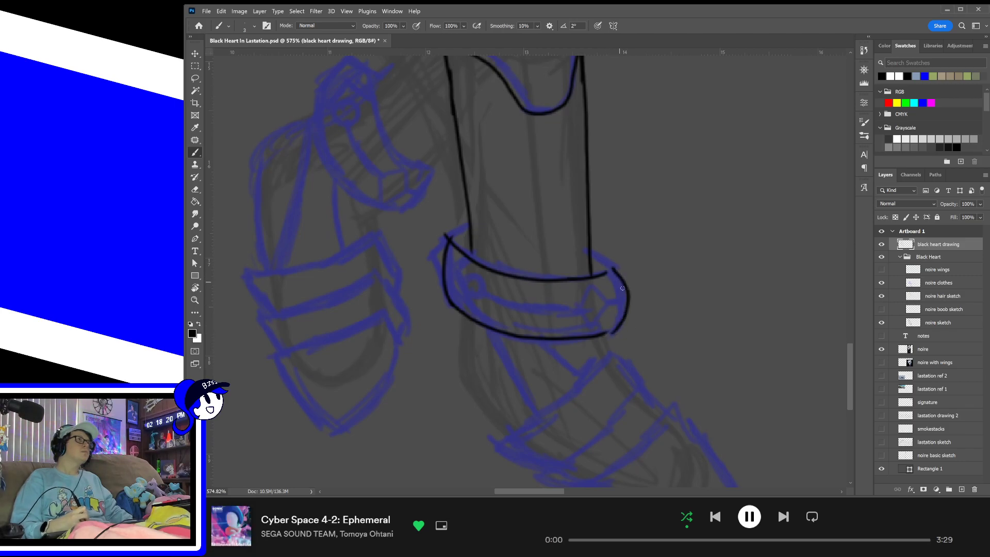
{"action": "key", "text": "ctrl+z"}
{"action": "mouse_move", "coordinate": [612, 333]}
{"action": "left_mouse_down"}
{"action": "mouse_move", "coordinate": [622, 319]}
{"action": "mouse_move", "coordinate": [613, 269]}
{"action": "mouse_move", "coordinate": [612, 278]}
{"action": "mouse_move", "coordinate": [596, 254]}
{"action": "left_mouse_up"}
{"action": "key", "text": "ctrl+z"}
{"action": "key", "text": "ctrl+z"}
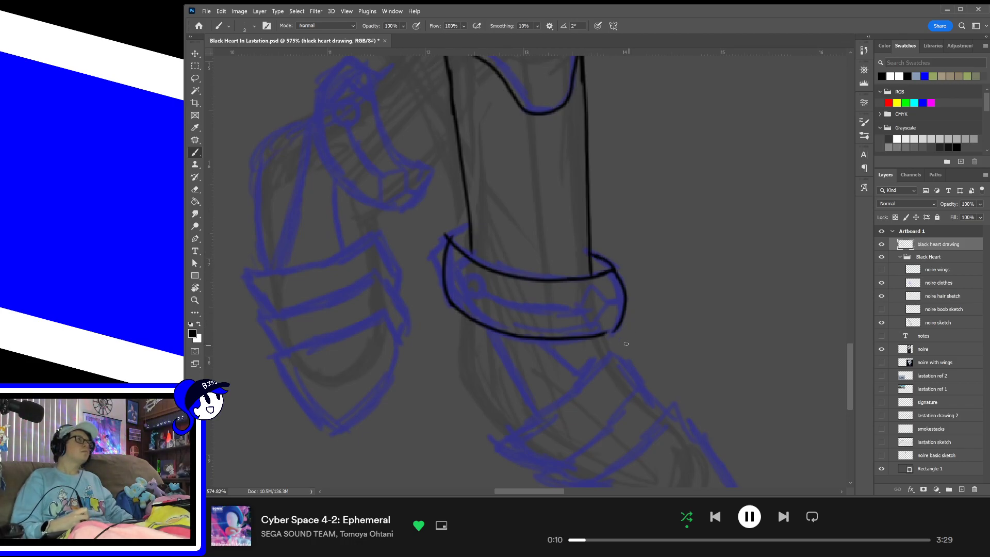
{"action": "left_click_drag", "start_coordinate": [603, 334], "coordinate": [615, 331]}
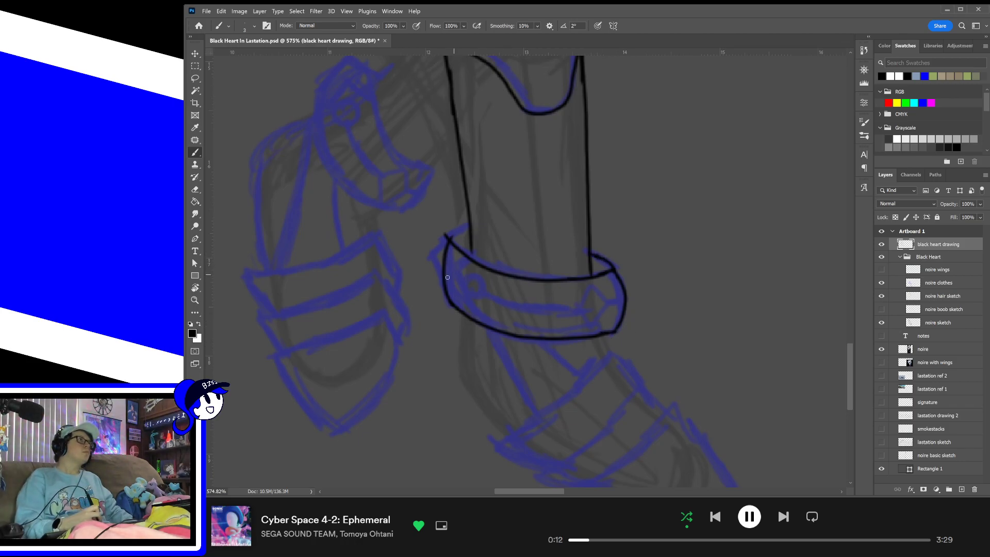
{"action": "left_click_drag", "start_coordinate": [449, 240], "coordinate": [471, 230]}
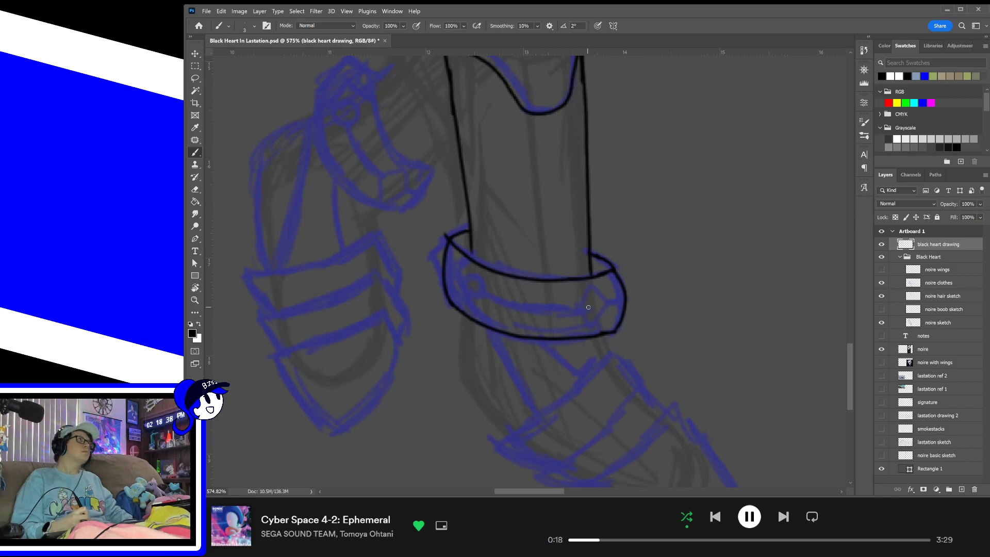
- Ink the diamond ornament at the front end of the near ankle cuff, checking its design against the noire reference
{"action": "mouse_move", "coordinate": [579, 311]}
{"action": "left_mouse_down"}
{"action": "mouse_move", "coordinate": [593, 287]}
{"action": "mouse_move", "coordinate": [605, 306]}
{"action": "mouse_move", "coordinate": [592, 326]}
{"action": "mouse_move", "coordinate": [578, 309]}
{"action": "left_mouse_up"}
{"action": "key", "text": "ctrl+z"}
{"action": "scroll", "coordinate": [663, 283], "scroll_direction": "right", "scroll_amount": 10}
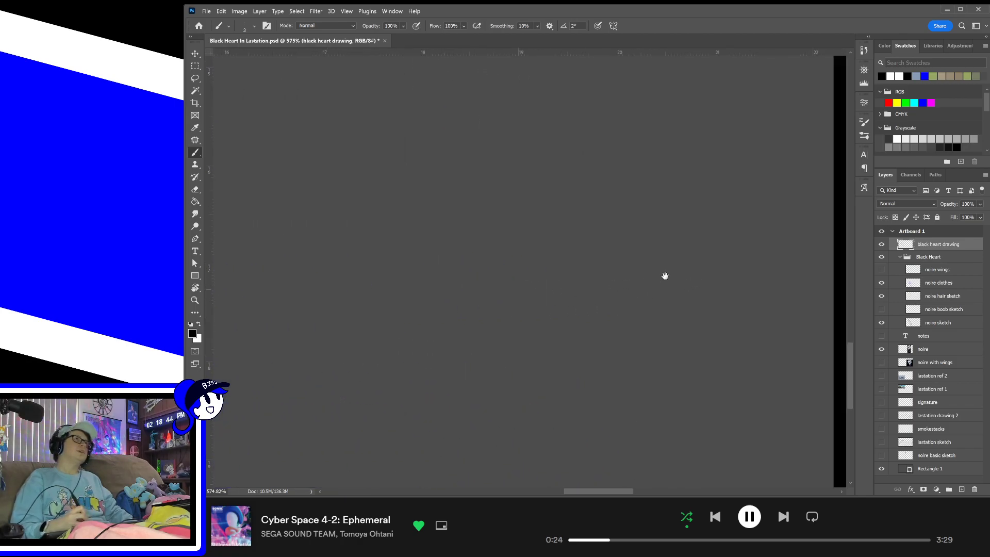
{"action": "left_click_drag", "start_coordinate": [549, 205], "coordinate": [539, 347]}
{"action": "left_click_drag", "start_coordinate": [494, 373], "coordinate": [692, 371]}
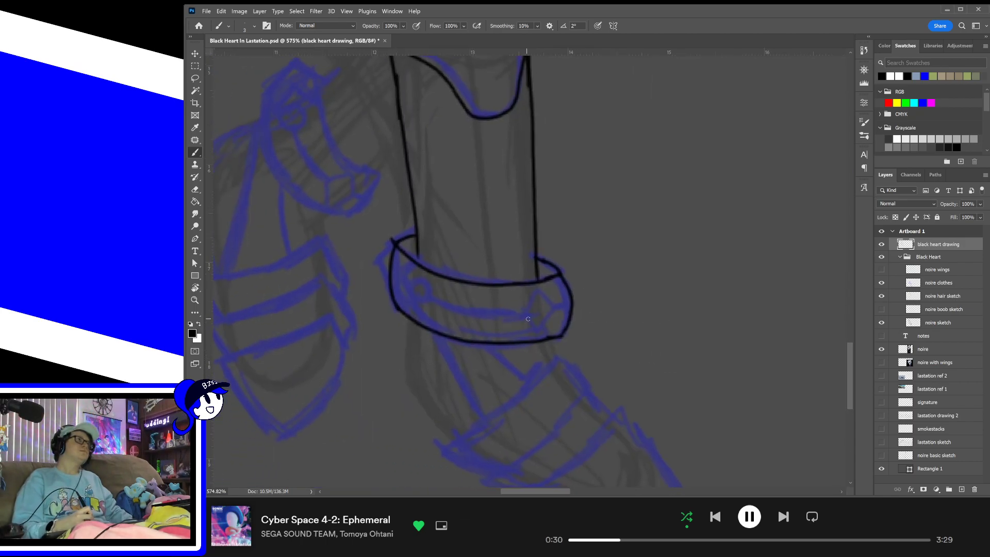
{"action": "mouse_move", "coordinate": [743, 276]}
{"action": "left_mouse_down"}
{"action": "mouse_move", "coordinate": [656, 239]}
{"action": "mouse_move", "coordinate": [481, 321]}
{"action": "left_mouse_up"}
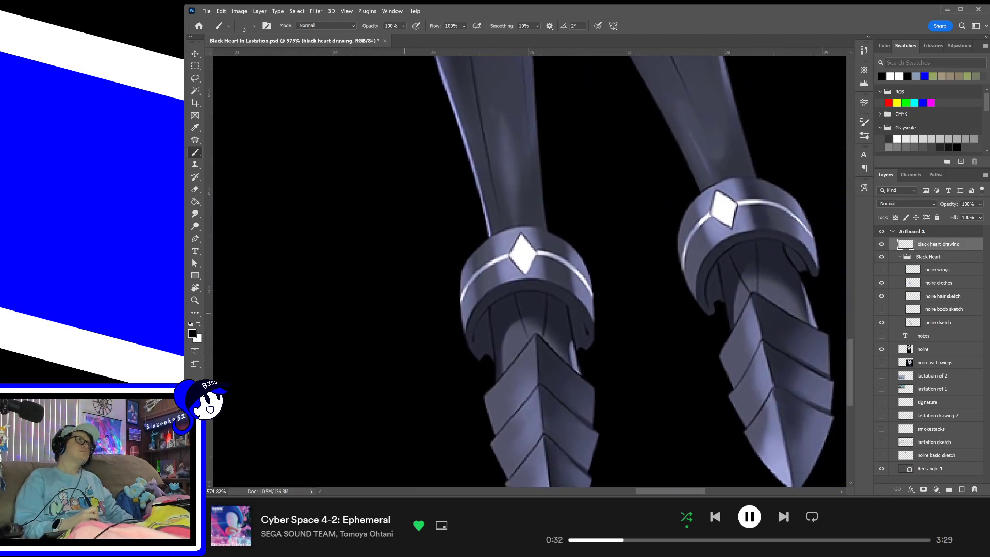
{"action": "left_click_drag", "start_coordinate": [675, 305], "coordinate": [758, 302]}
{"action": "left_click_drag", "start_coordinate": [469, 278], "coordinate": [701, 298]}
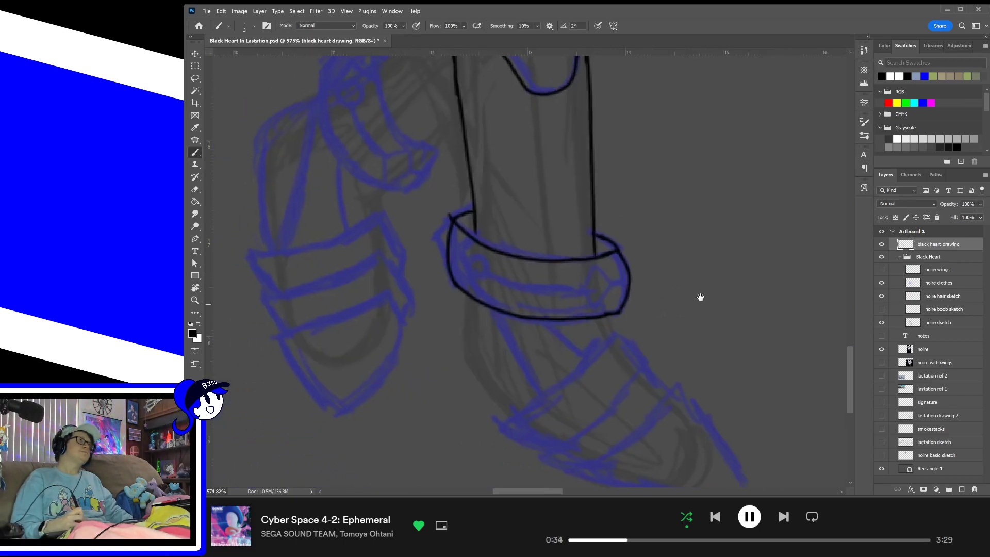
{"action": "left_click_drag", "start_coordinate": [602, 293], "coordinate": [650, 283]}
{"action": "key", "text": "ctrl+z"}
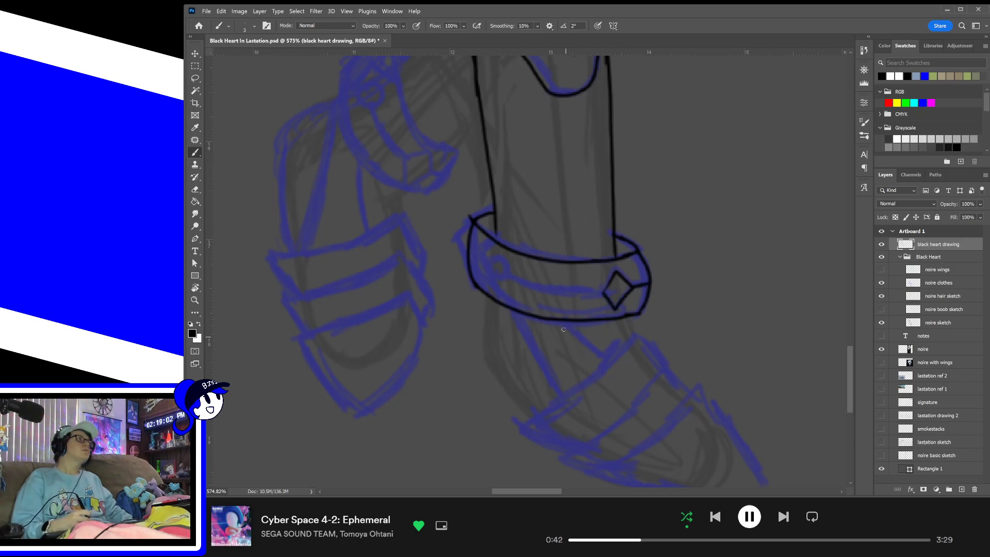
- Hide the noire reference, show the noire with wings layer instead, and study its ankle cuff
{"action": "left_click_drag", "start_coordinate": [677, 297], "coordinate": [470, 249]}
{"action": "left_click_drag", "start_coordinate": [778, 190], "coordinate": [525, 294]}
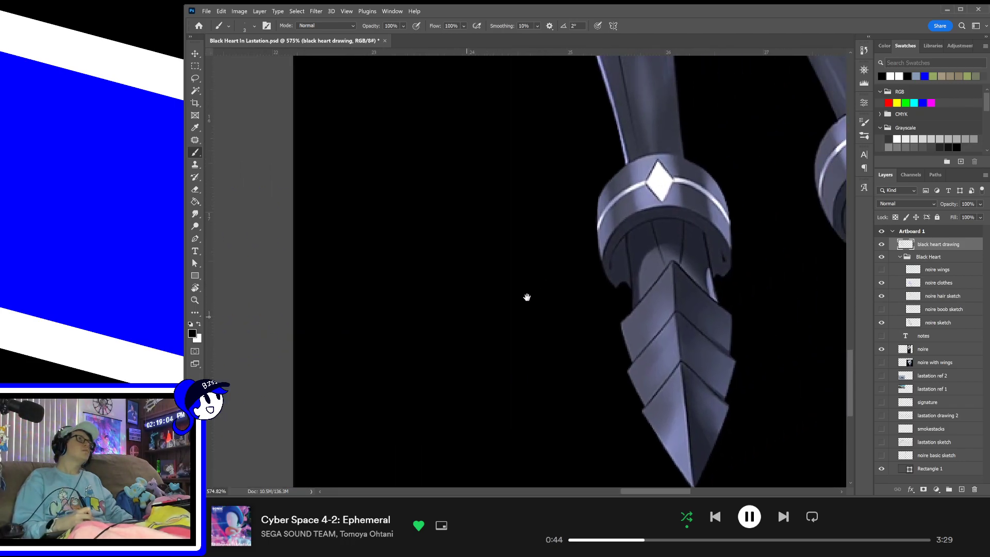
{"action": "left_click_drag", "start_coordinate": [654, 268], "coordinate": [537, 255]}
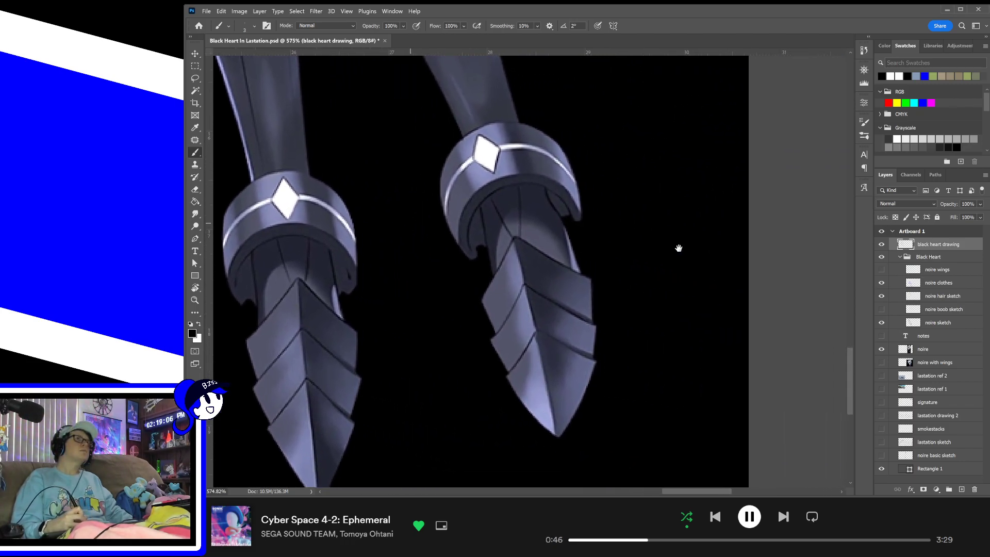
{"action": "left_click_drag", "start_coordinate": [679, 245], "coordinate": [859, 281]}
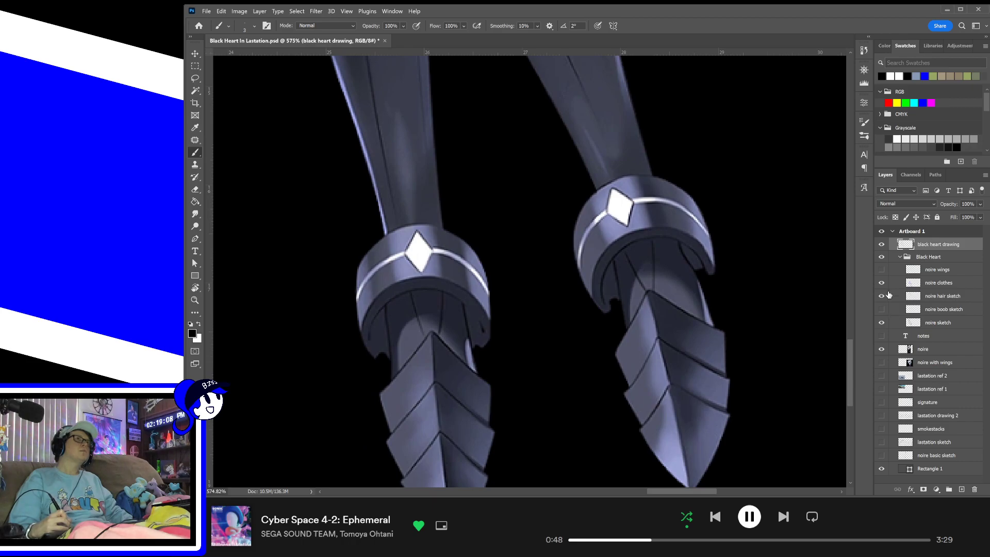
{"action": "left_click", "coordinate": [881, 363]}
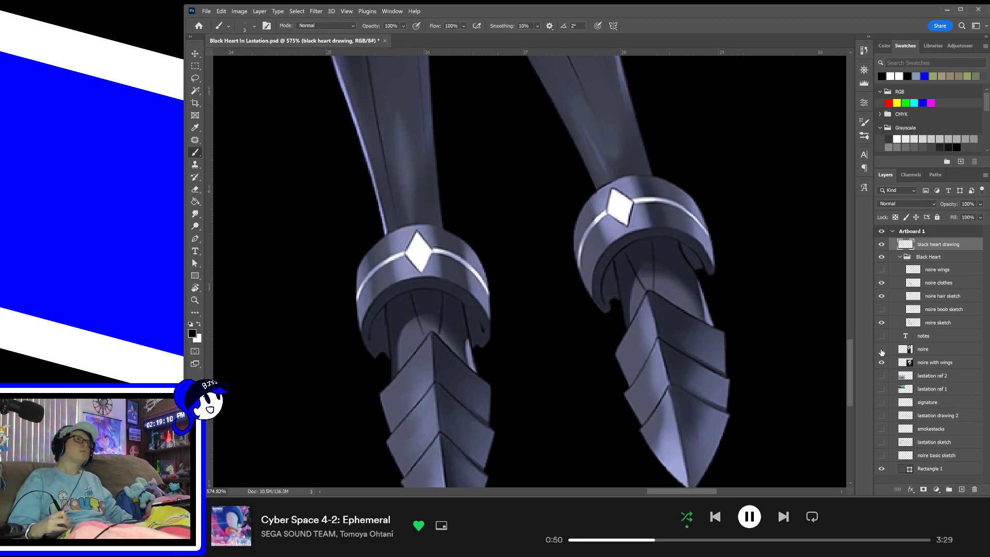
{"action": "left_click", "coordinate": [881, 349]}
{"action": "left_click_drag", "start_coordinate": [793, 368], "coordinate": [765, 272]}
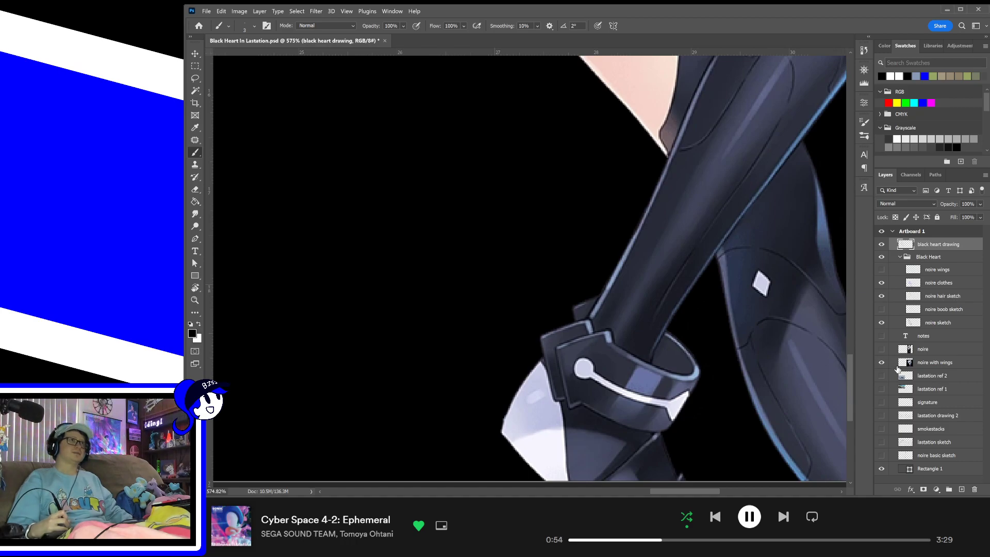
{"action": "left_click_drag", "start_coordinate": [731, 356], "coordinate": [840, 345]}
{"action": "mouse_move", "coordinate": [371, 304]}
{"action": "left_mouse_down"}
{"action": "mouse_move", "coordinate": [552, 304]}
{"action": "mouse_move", "coordinate": [745, 347]}
{"action": "left_mouse_up"}
{"action": "left_click_drag", "start_coordinate": [567, 345], "coordinate": [742, 347]}
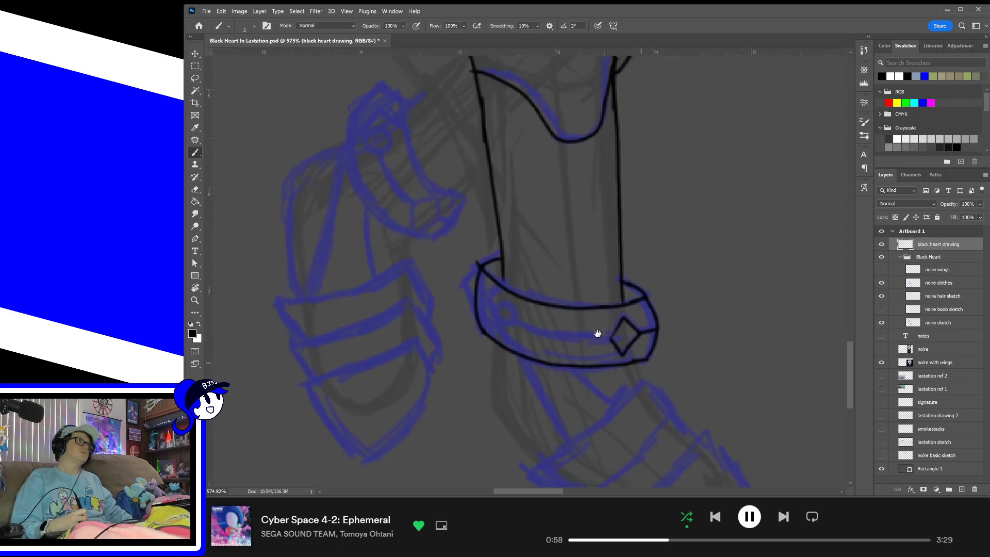
- Erase the near cuff's rounded back rim and ink a pointed, angular back edge in its place
{"action": "mouse_move", "coordinate": [597, 332]}
{"action": "left_mouse_down"}
{"action": "mouse_move", "coordinate": [714, 245]}
{"action": "mouse_move", "coordinate": [446, 382]}
{"action": "mouse_move", "coordinate": [594, 261]}
{"action": "mouse_move", "coordinate": [444, 261]}
{"action": "mouse_move", "coordinate": [497, 280]}
{"action": "mouse_move", "coordinate": [648, 288]}
{"action": "mouse_move", "coordinate": [568, 250]}
{"action": "mouse_move", "coordinate": [591, 266]}
{"action": "mouse_move", "coordinate": [572, 274]}
{"action": "mouse_move", "coordinate": [575, 237]}
{"action": "mouse_move", "coordinate": [568, 304]}
{"action": "mouse_move", "coordinate": [579, 309]}
{"action": "left_mouse_up"}
{"action": "key", "text": "e"}
{"action": "key", "text": "b"}
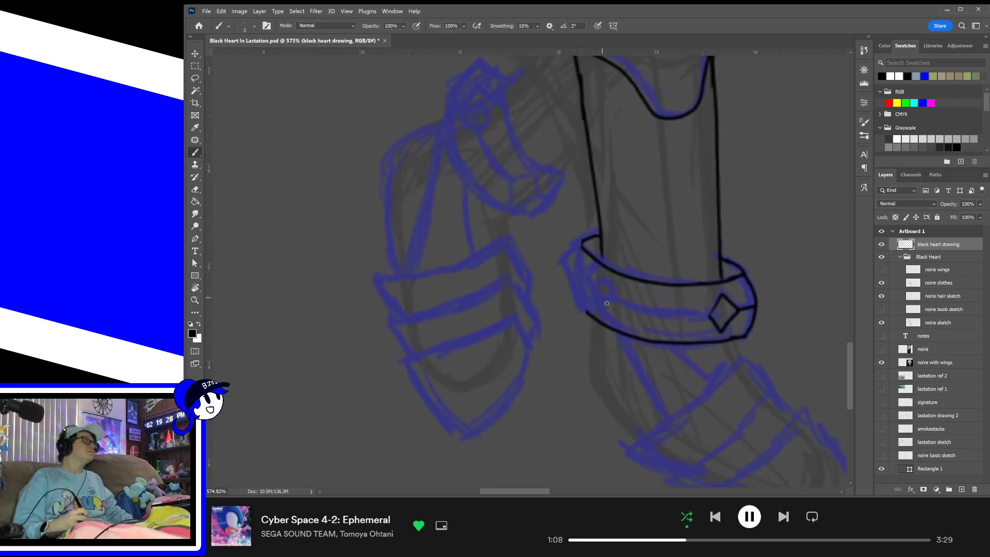
{"action": "mouse_move", "coordinate": [602, 314]}
{"action": "left_mouse_down"}
{"action": "mouse_move", "coordinate": [607, 350]}
{"action": "mouse_move", "coordinate": [585, 365]}
{"action": "mouse_move", "coordinate": [563, 291]}
{"action": "mouse_move", "coordinate": [592, 292]}
{"action": "mouse_move", "coordinate": [596, 269]}
{"action": "left_mouse_up"}
{"action": "key", "text": "ctrl+z"}
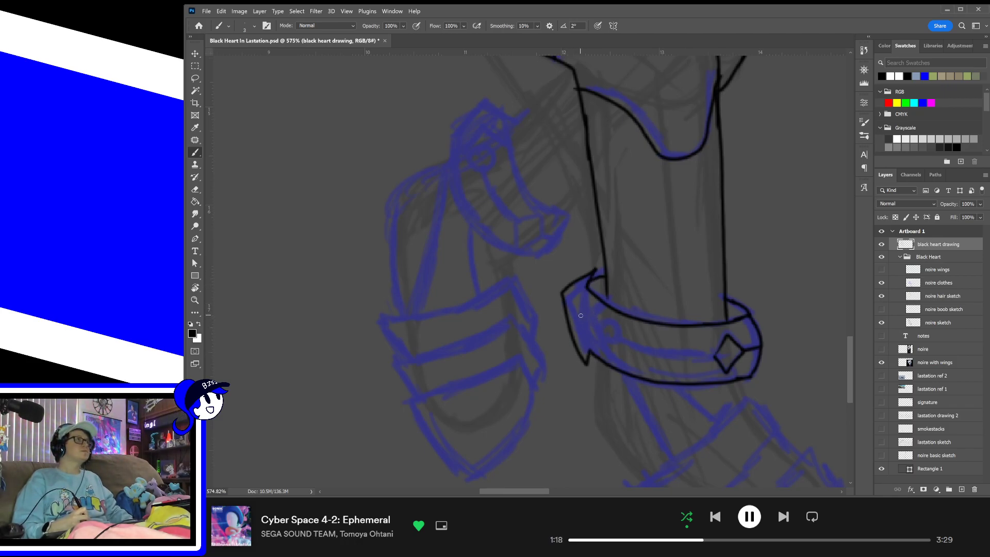
- Ink the round stud near the back of the near ankle cuff and the curved band line running from it to the diamond
{"action": "left_click_drag", "start_coordinate": [684, 345], "coordinate": [288, 327]}
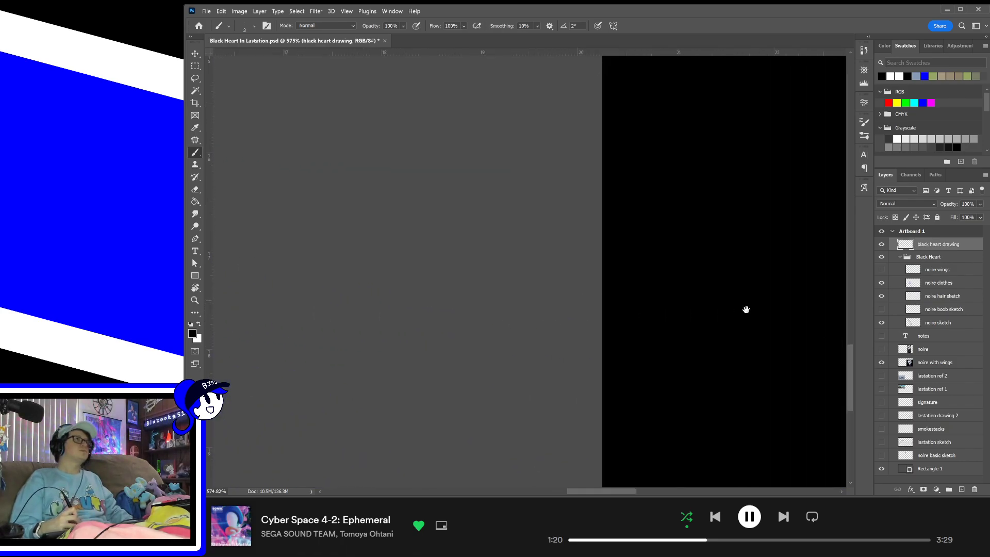
{"action": "mouse_move", "coordinate": [745, 310]}
{"action": "left_mouse_down"}
{"action": "mouse_move", "coordinate": [477, 323]}
{"action": "mouse_move", "coordinate": [288, 315]}
{"action": "left_mouse_up"}
{"action": "left_click_drag", "start_coordinate": [616, 299], "coordinate": [632, 257]}
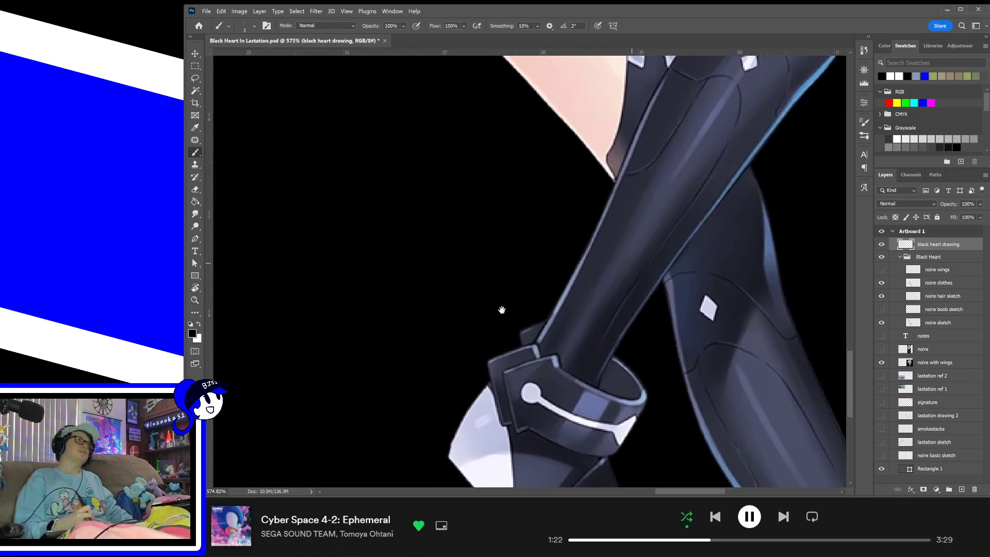
{"action": "left_click_drag", "start_coordinate": [502, 309], "coordinate": [794, 317]}
{"action": "left_click_drag", "start_coordinate": [330, 322], "coordinate": [794, 343]}
{"action": "mouse_move", "coordinate": [268, 281]}
{"action": "left_mouse_down"}
{"action": "mouse_move", "coordinate": [521, 301]}
{"action": "mouse_move", "coordinate": [562, 342]}
{"action": "mouse_move", "coordinate": [553, 343]}
{"action": "left_mouse_up"}
{"action": "mouse_move", "coordinate": [462, 321]}
{"action": "left_mouse_down"}
{"action": "mouse_move", "coordinate": [474, 310]}
{"action": "mouse_move", "coordinate": [458, 324]}
{"action": "mouse_move", "coordinate": [533, 355]}
{"action": "mouse_move", "coordinate": [578, 359]}
{"action": "left_mouse_up"}
{"action": "key", "text": "ctrl+z"}
{"action": "left_click_drag", "start_coordinate": [481, 327], "coordinate": [593, 356]}
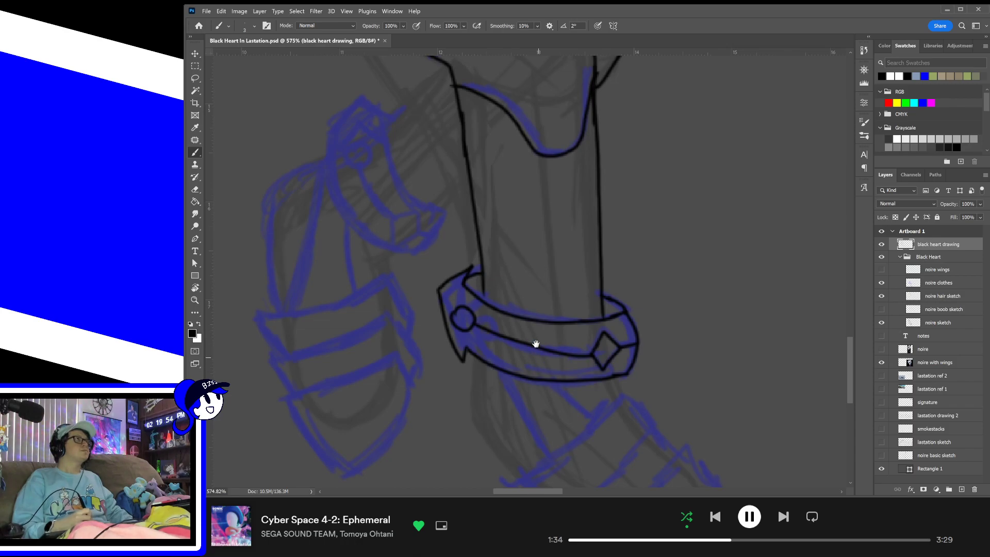
- Ink the curved heel contour of the near boot from beneath the ankle cuff down to the first foot plate
{"action": "scroll", "coordinate": [536, 343], "scroll_direction": "down", "scroll_amount": 5}
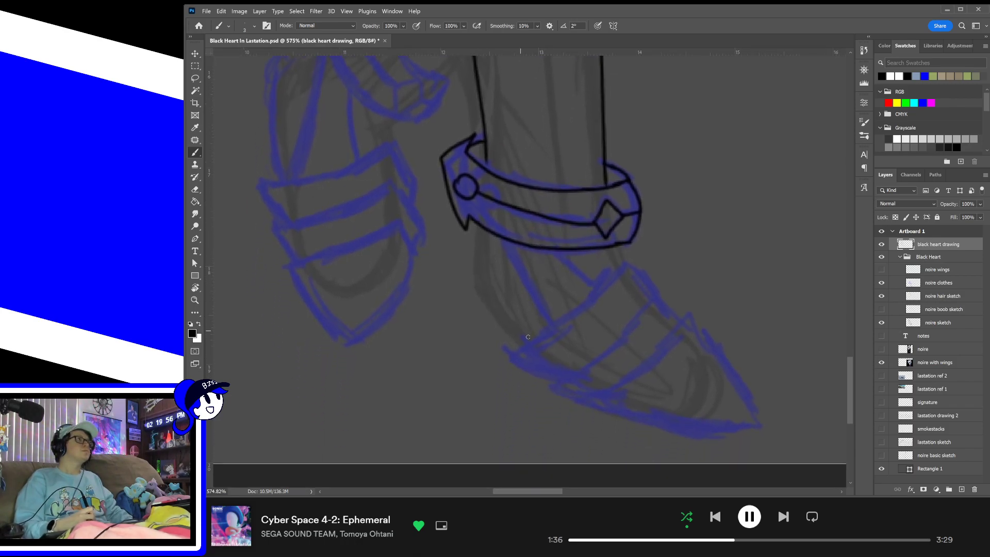
{"action": "mouse_move", "coordinate": [527, 345]}
{"action": "left_mouse_down"}
{"action": "mouse_move", "coordinate": [480, 280]}
{"action": "mouse_move", "coordinate": [488, 222]}
{"action": "left_mouse_up"}
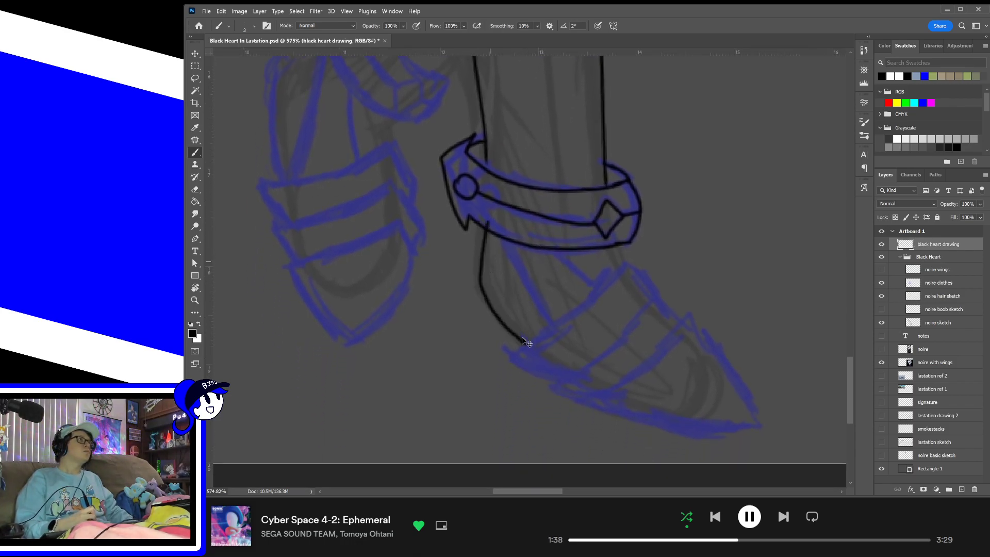
{"action": "key", "text": "ctrl+z"}
{"action": "mouse_move", "coordinate": [525, 347]}
{"action": "left_mouse_down"}
{"action": "mouse_move", "coordinate": [484, 305]}
{"action": "mouse_move", "coordinate": [483, 229]}
{"action": "left_mouse_up"}
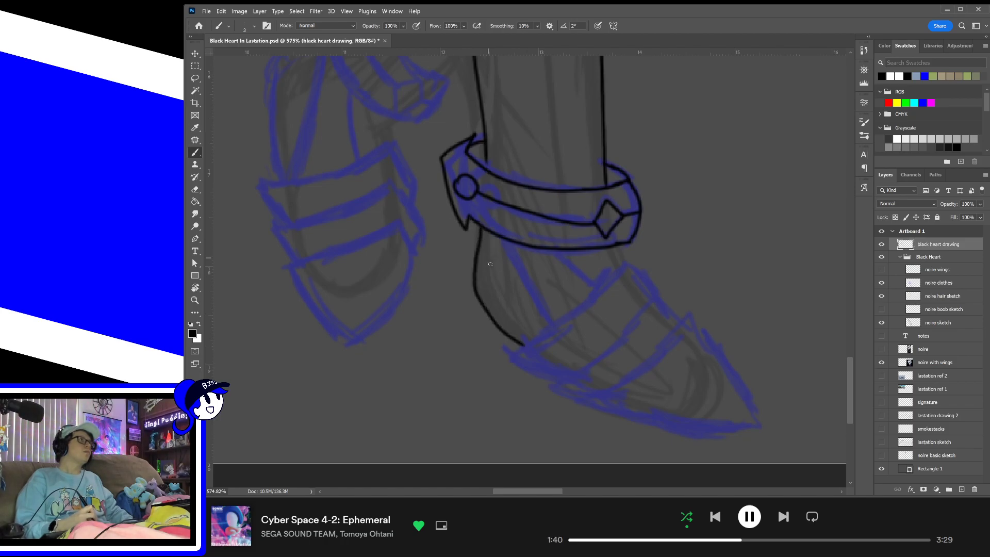
{"action": "key", "text": "ctrl+z"}
{"action": "mouse_move", "coordinate": [523, 344]}
{"action": "left_mouse_down"}
{"action": "mouse_move", "coordinate": [489, 317]}
{"action": "mouse_move", "coordinate": [472, 279]}
{"action": "mouse_move", "coordinate": [473, 227]}
{"action": "left_mouse_up"}
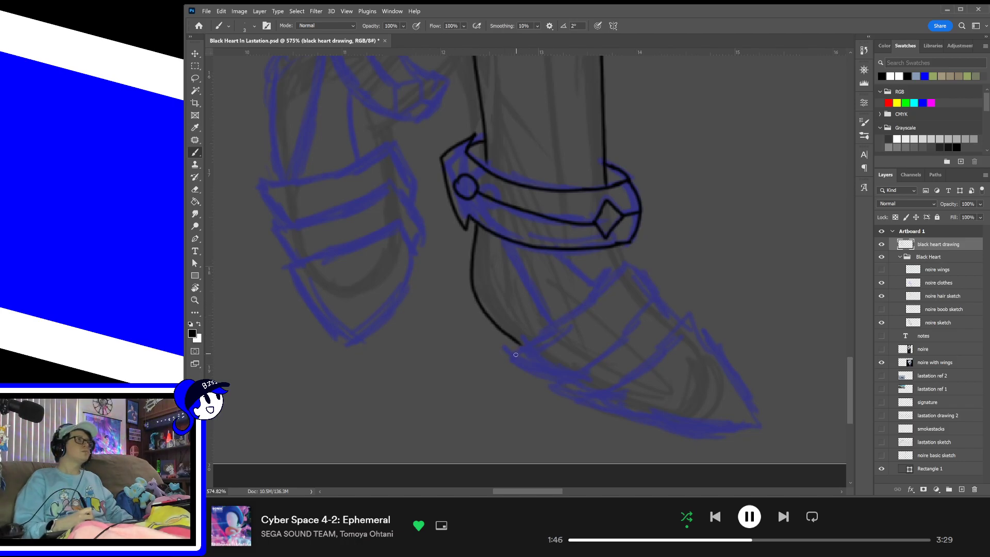
- Ink the peaked upper edges of the three overlapping armour plates on the near foot
{"action": "mouse_move", "coordinate": [508, 354]}
{"action": "left_mouse_down"}
{"action": "mouse_move", "coordinate": [620, 264]}
{"action": "mouse_move", "coordinate": [660, 299]}
{"action": "left_mouse_up"}
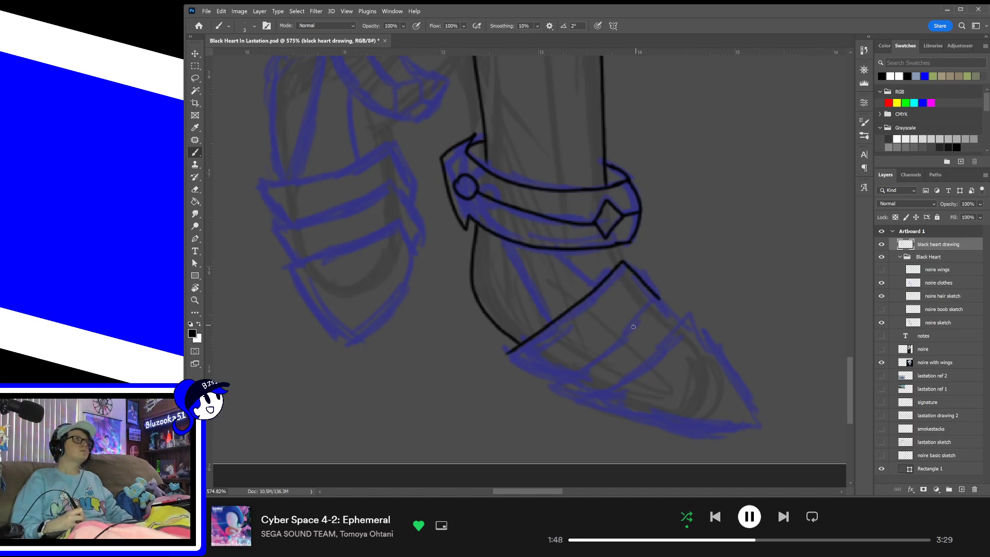
{"action": "mouse_move", "coordinate": [619, 336]}
{"action": "left_mouse_down"}
{"action": "mouse_move", "coordinate": [661, 297]}
{"action": "mouse_move", "coordinate": [686, 320]}
{"action": "left_mouse_up"}
{"action": "mouse_move", "coordinate": [661, 356]}
{"action": "left_mouse_down"}
{"action": "mouse_move", "coordinate": [693, 313]}
{"action": "mouse_move", "coordinate": [728, 363]}
{"action": "mouse_move", "coordinate": [758, 341]}
{"action": "mouse_move", "coordinate": [738, 333]}
{"action": "mouse_move", "coordinate": [760, 379]}
{"action": "mouse_move", "coordinate": [649, 367]}
{"action": "left_mouse_up"}
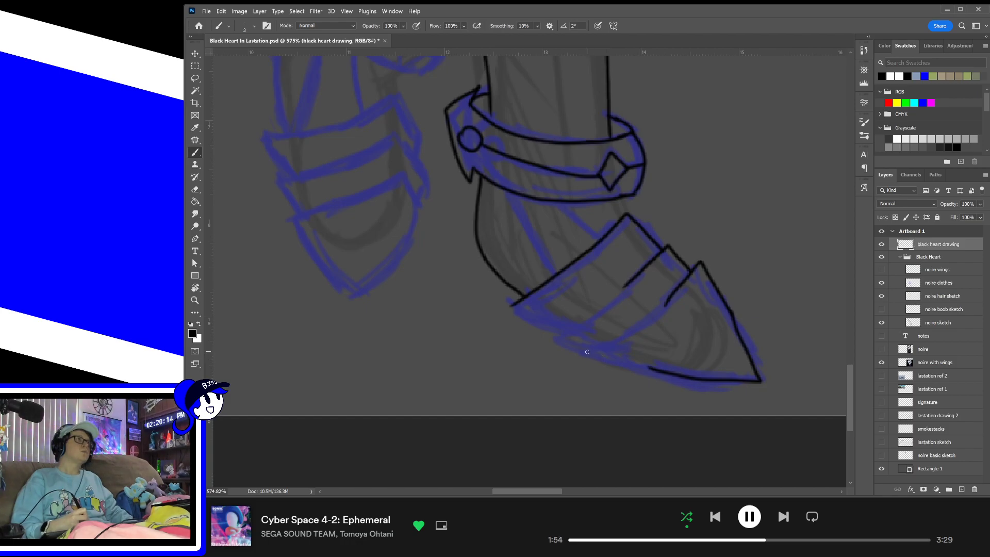
{"action": "mouse_move", "coordinate": [578, 351]}
{"action": "left_mouse_down"}
{"action": "mouse_move", "coordinate": [663, 378]}
{"action": "mouse_move", "coordinate": [581, 344]}
{"action": "mouse_move", "coordinate": [641, 333]}
{"action": "left_mouse_up"}
{"action": "key", "text": "ctrl+z"}
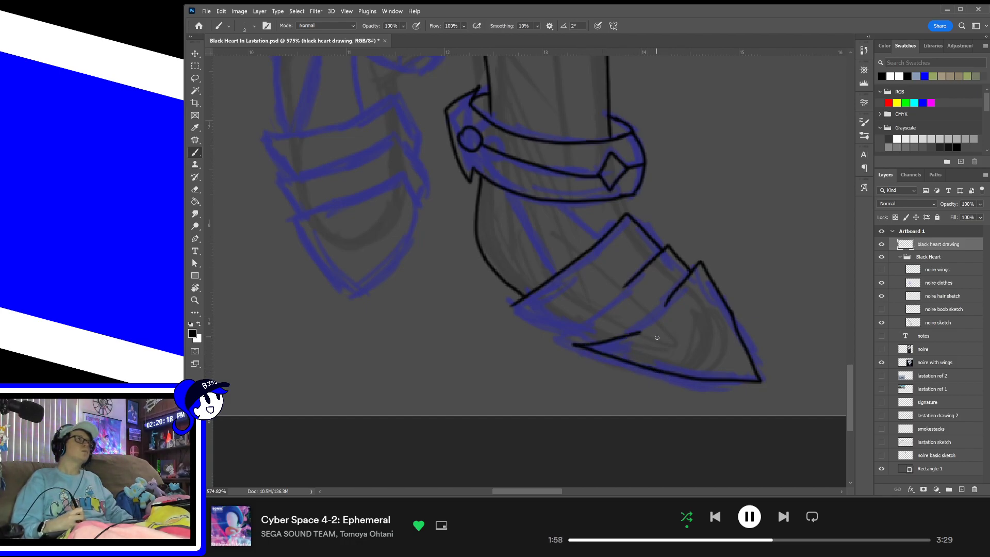
{"action": "key", "text": "ctrl+z"}
{"action": "key", "text": "ctrl+z"}
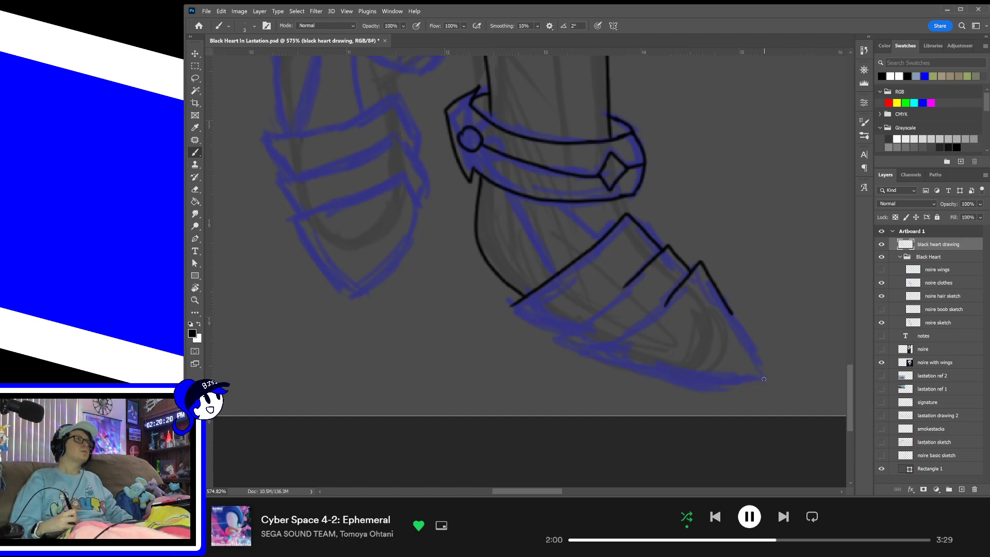
- Ink the near boot's pointed toe and sole, and extend the plate edges down to close the overlapping foot plates
{"action": "mouse_move", "coordinate": [731, 313]}
{"action": "left_mouse_down"}
{"action": "mouse_move", "coordinate": [765, 378]}
{"action": "mouse_move", "coordinate": [689, 381]}
{"action": "left_mouse_up"}
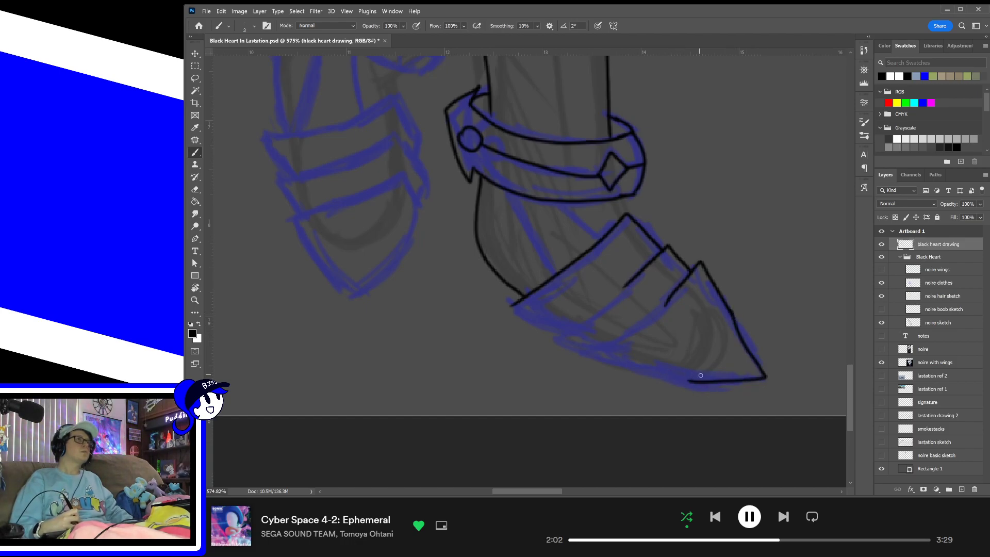
{"action": "mouse_move", "coordinate": [581, 355]}
{"action": "left_mouse_down"}
{"action": "mouse_move", "coordinate": [667, 381]}
{"action": "mouse_move", "coordinate": [693, 380]}
{"action": "left_mouse_up"}
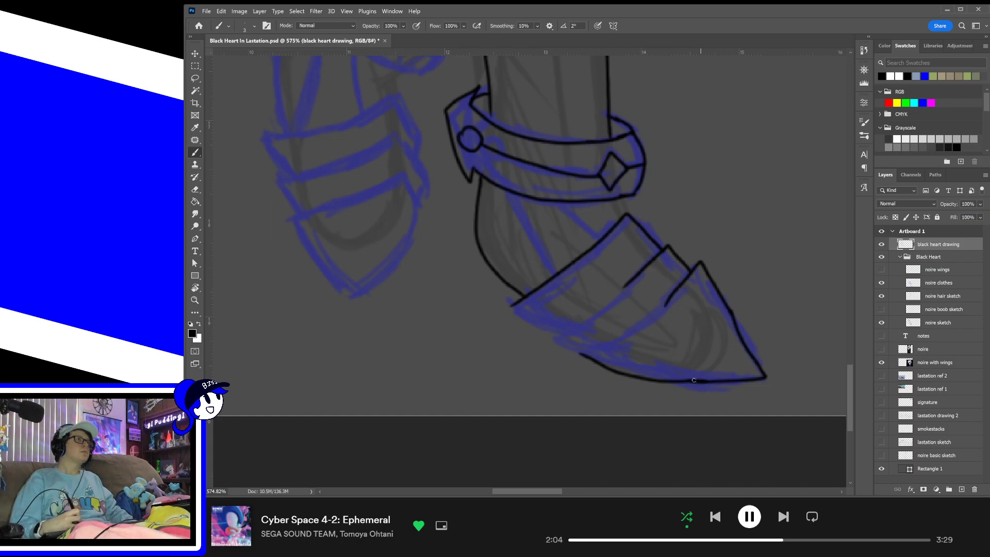
{"action": "left_click_drag", "start_coordinate": [581, 354], "coordinate": [671, 298]}
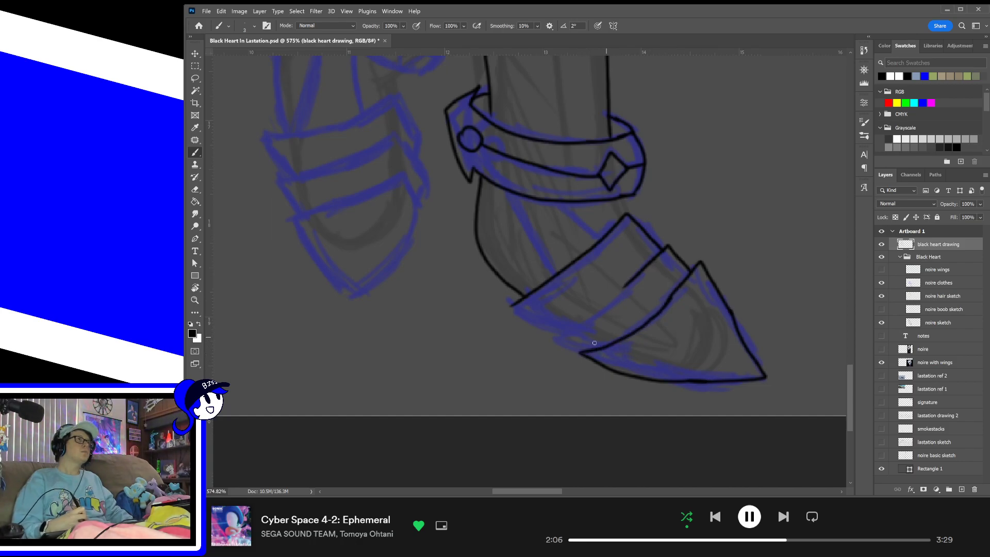
{"action": "mouse_move", "coordinate": [593, 352]}
{"action": "left_mouse_down"}
{"action": "mouse_move", "coordinate": [558, 333]}
{"action": "mouse_move", "coordinate": [596, 317]}
{"action": "mouse_move", "coordinate": [640, 278]}
{"action": "left_mouse_up"}
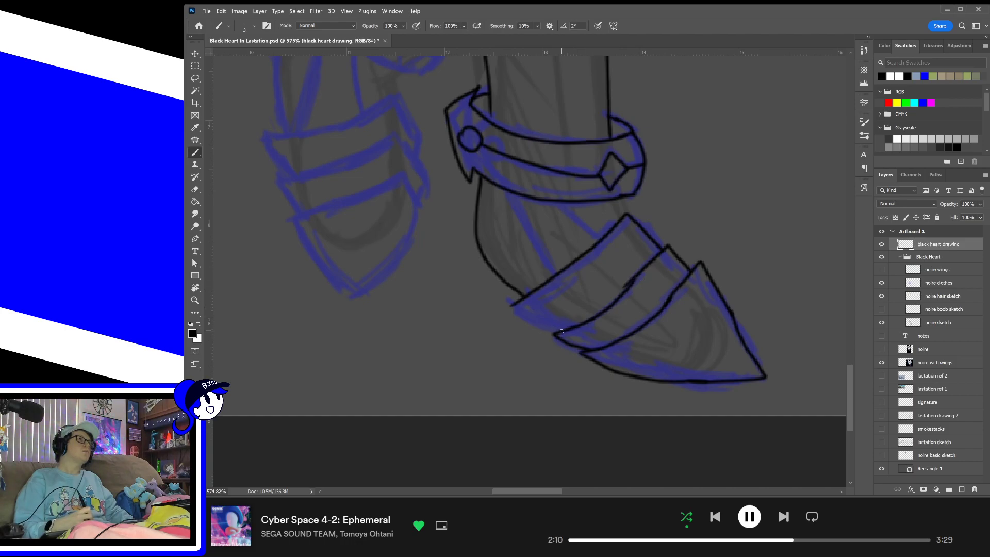
{"action": "left_click_drag", "start_coordinate": [562, 333], "coordinate": [513, 312]}
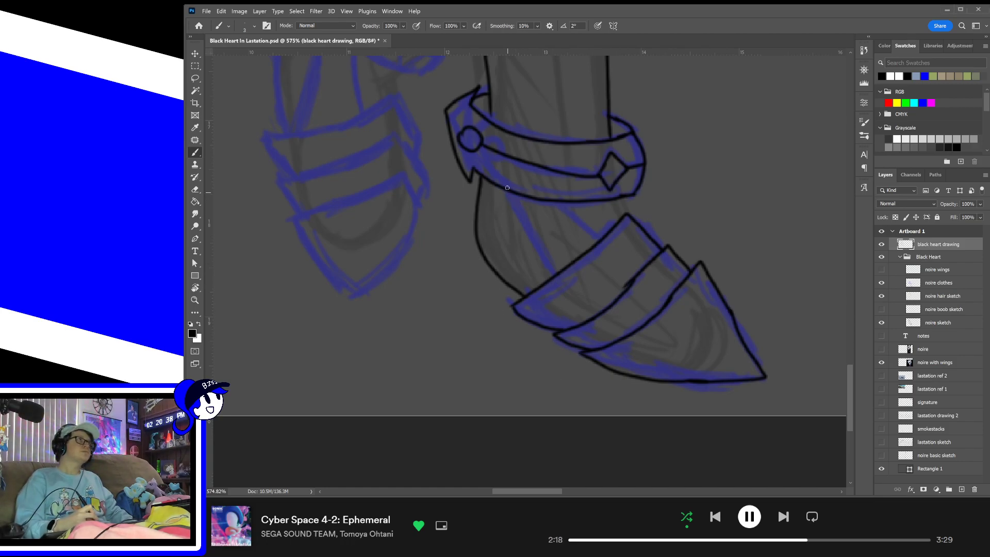
- Ink the two panel lines between the near ankle cuff and the first foot plate, plus the short front ankle contour
{"action": "mouse_move", "coordinate": [511, 191]}
{"action": "left_mouse_down"}
{"action": "mouse_move", "coordinate": [539, 273]}
{"action": "mouse_move", "coordinate": [511, 189]}
{"action": "left_mouse_up"}
{"action": "key", "text": "ctrl+z"}
{"action": "left_click_drag", "start_coordinate": [601, 240], "coordinate": [563, 204]}
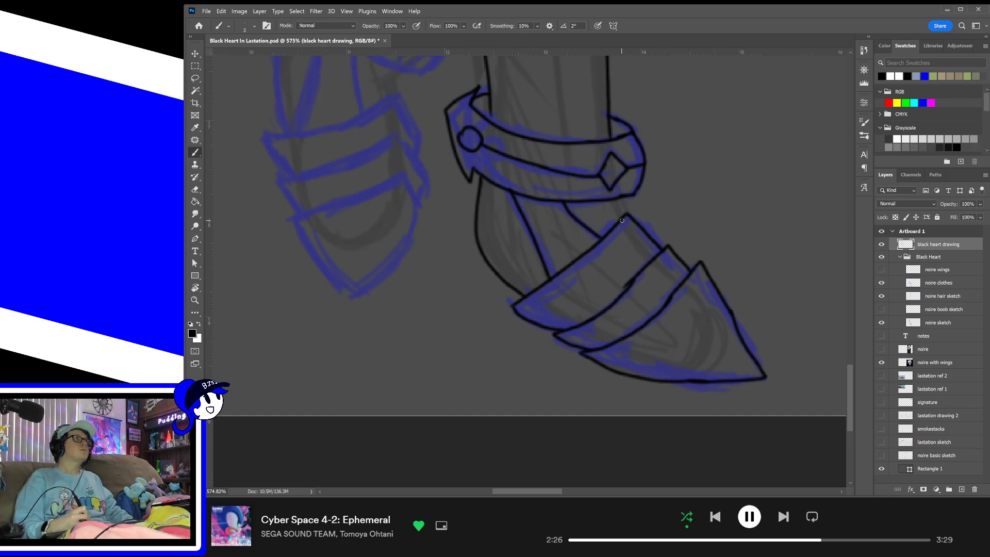
{"action": "left_click_drag", "start_coordinate": [621, 220], "coordinate": [615, 196]}
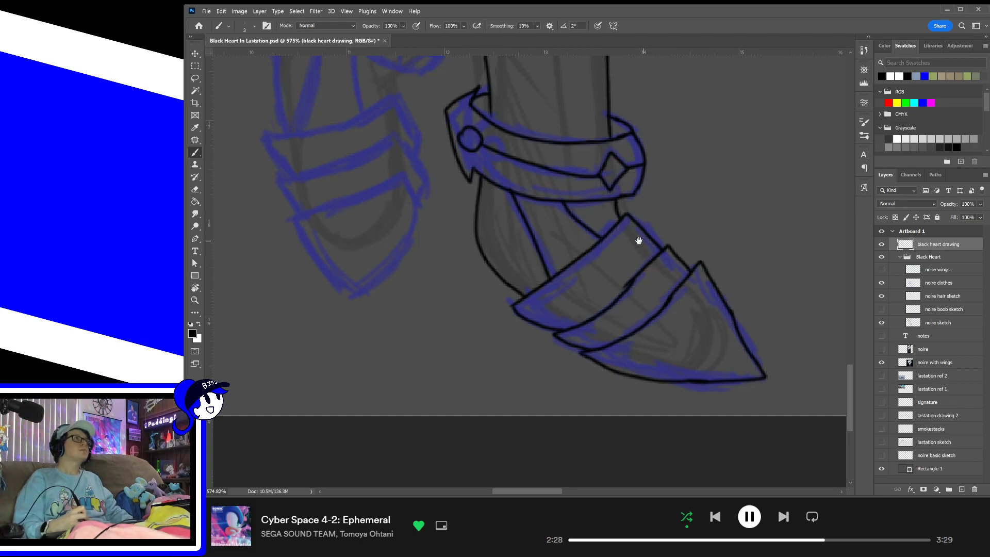
- Ink the outline of the far leg's ankle cuff, from its peaked upper end around the curved band to the rounded lower end
{"action": "mouse_move", "coordinate": [566, 239]}
{"action": "left_mouse_down"}
{"action": "mouse_move", "coordinate": [639, 321]}
{"action": "mouse_move", "coordinate": [650, 370]}
{"action": "mouse_move", "coordinate": [689, 414]}
{"action": "left_mouse_up"}
{"action": "left_click_drag", "start_coordinate": [605, 262], "coordinate": [640, 299]}
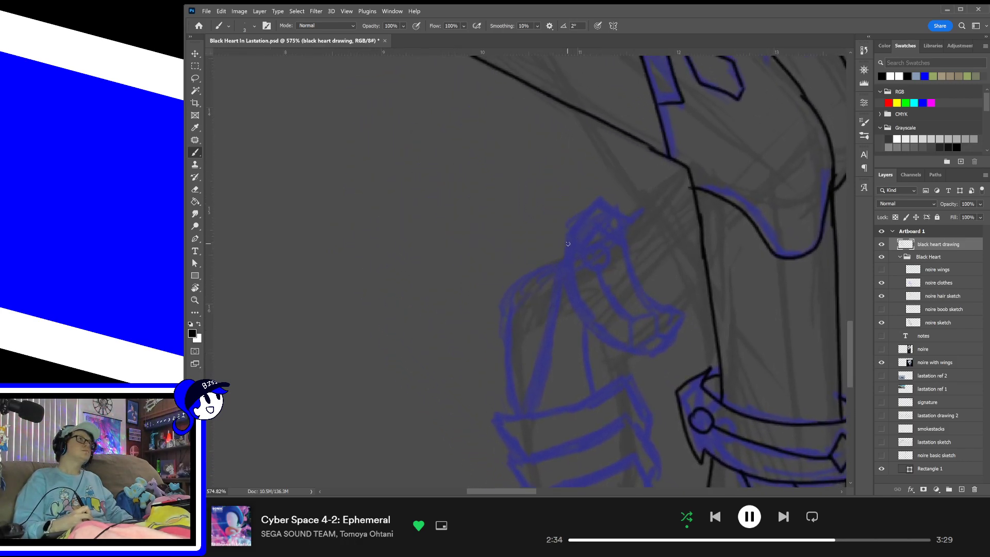
{"action": "mouse_move", "coordinate": [568, 244]}
{"action": "left_mouse_down"}
{"action": "mouse_move", "coordinate": [558, 240]}
{"action": "mouse_move", "coordinate": [615, 211]}
{"action": "mouse_move", "coordinate": [626, 220]}
{"action": "left_mouse_up"}
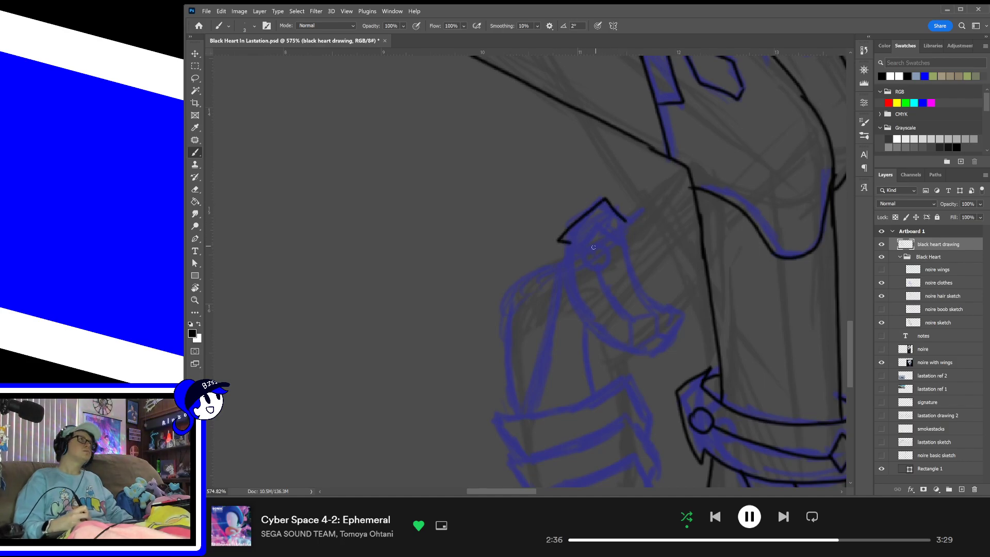
{"action": "left_click_drag", "start_coordinate": [567, 245], "coordinate": [574, 298]}
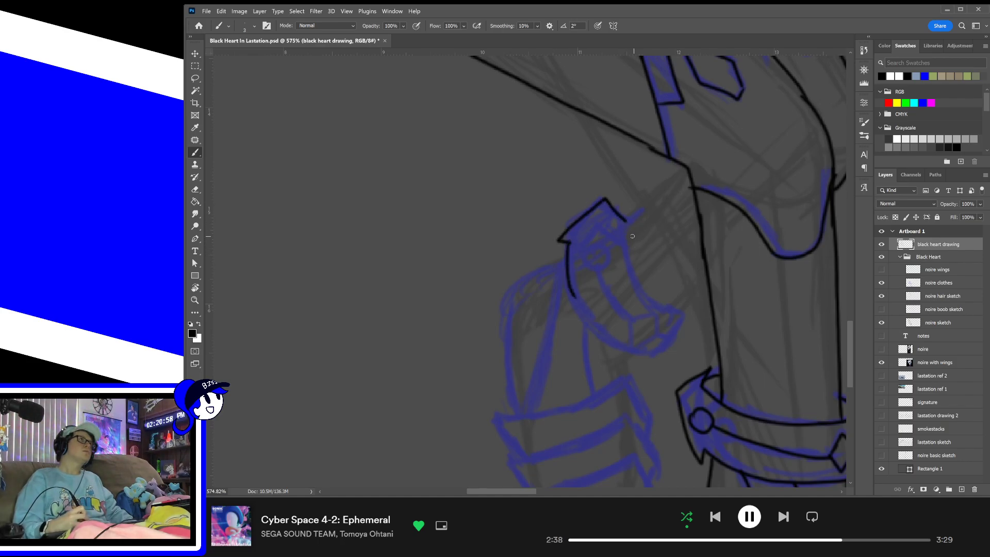
{"action": "mouse_move", "coordinate": [625, 223]}
{"action": "left_mouse_down"}
{"action": "mouse_move", "coordinate": [630, 283]}
{"action": "mouse_move", "coordinate": [676, 314]}
{"action": "mouse_move", "coordinate": [660, 348]}
{"action": "left_mouse_up"}
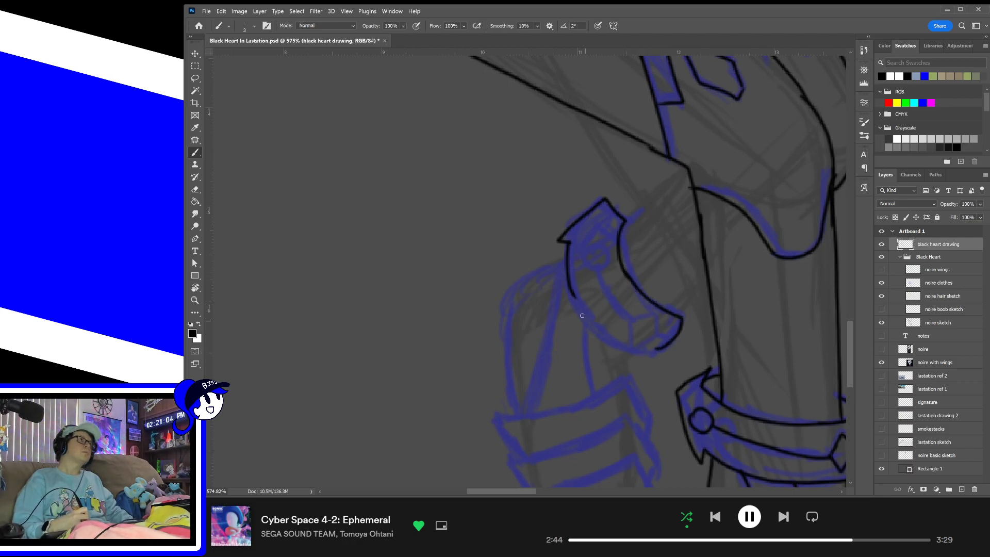
{"action": "mouse_move", "coordinate": [574, 293]}
{"action": "left_mouse_down"}
{"action": "mouse_move", "coordinate": [628, 348]}
{"action": "mouse_move", "coordinate": [662, 346]}
{"action": "left_mouse_up"}
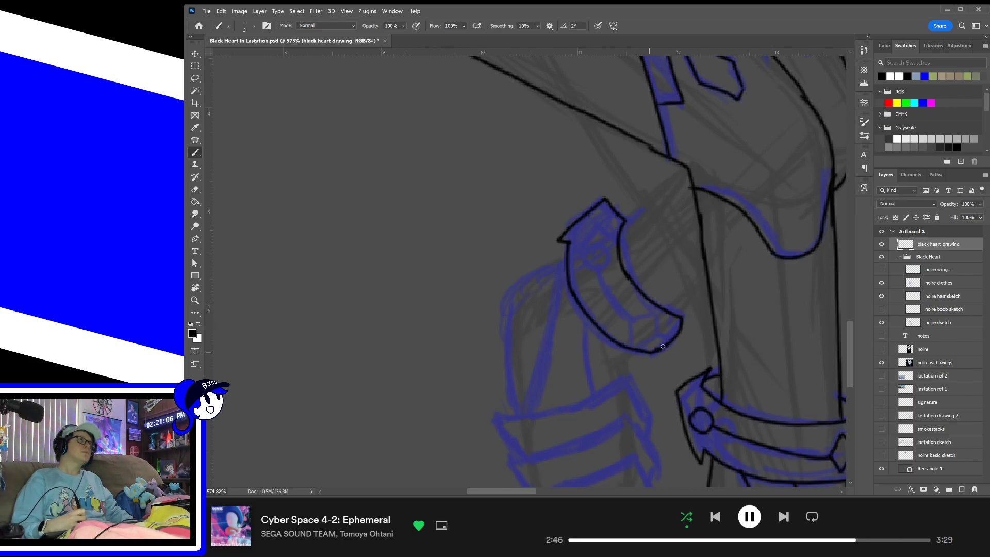
- Ink the far leg's two contours running from the ankle cuff up to the near leg
{"action": "left_click_drag", "start_coordinate": [622, 225], "coordinate": [686, 172]}
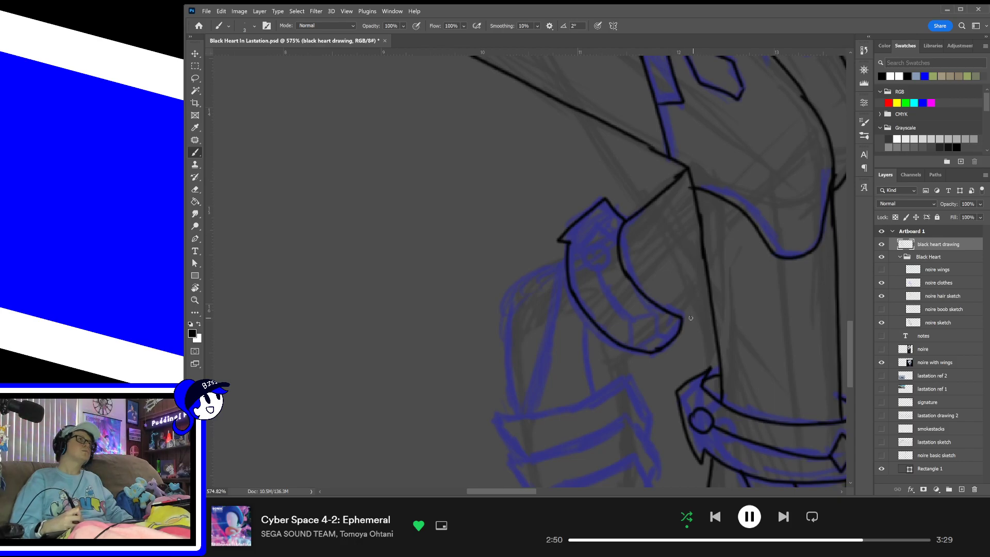
{"action": "left_click_drag", "start_coordinate": [673, 310], "coordinate": [710, 282]}
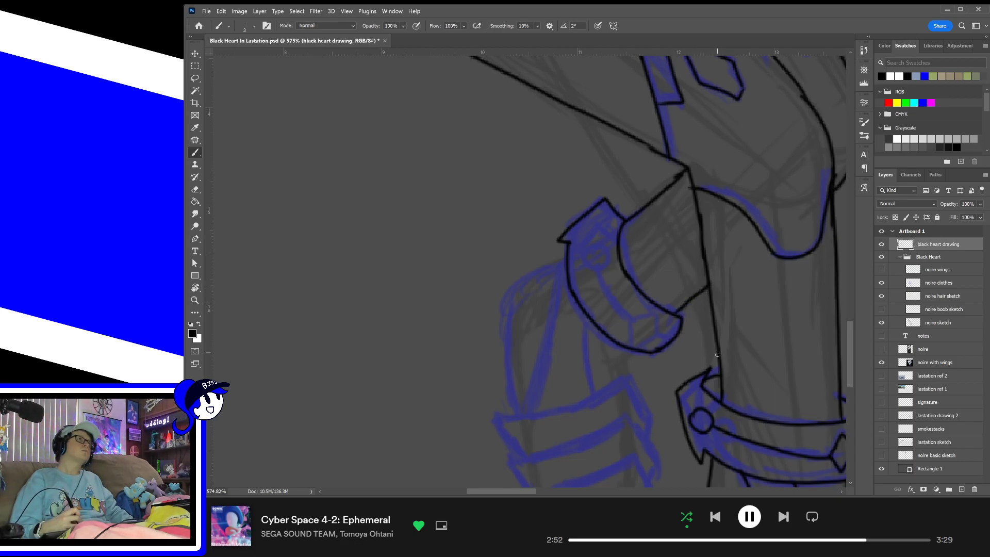
{"action": "key", "text": "ctrl+z"}
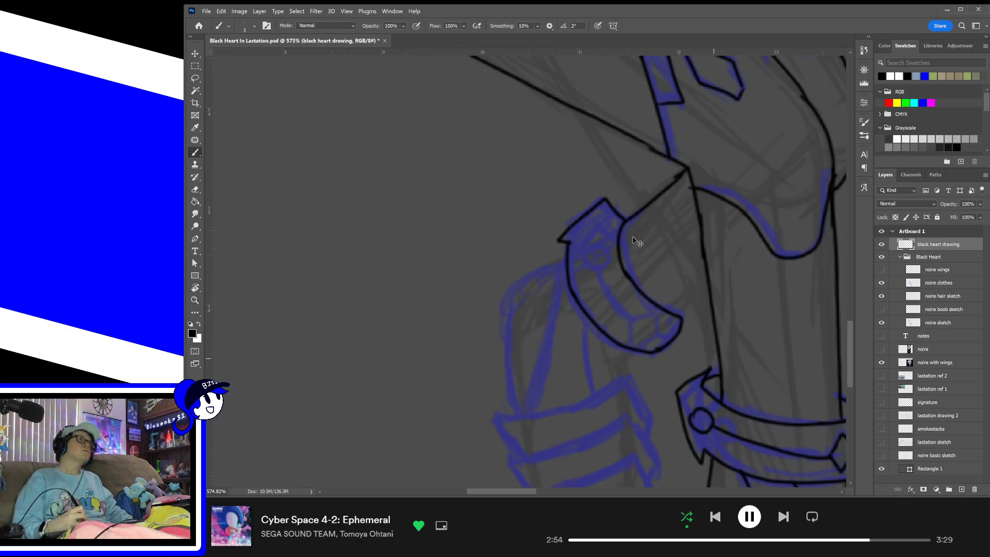
{"action": "key", "text": "ctrl+z"}
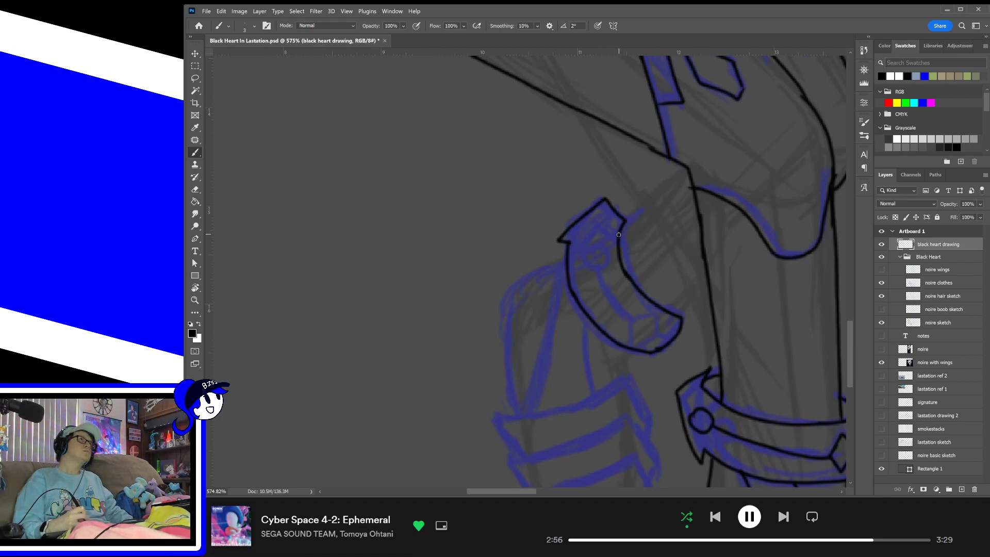
{"action": "left_click_drag", "start_coordinate": [618, 235], "coordinate": [680, 183]}
{"action": "key", "text": "ctrl+z"}
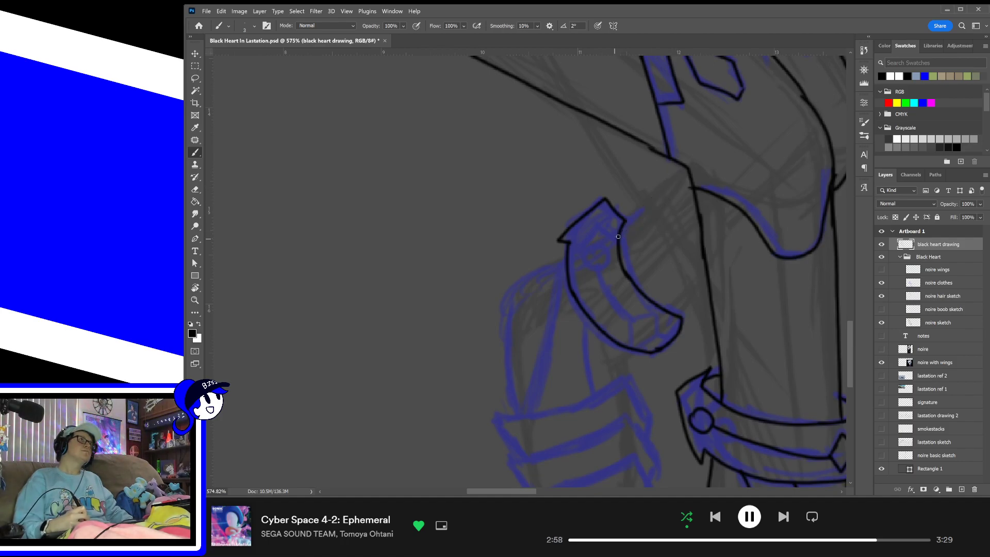
{"action": "left_click_drag", "start_coordinate": [617, 238], "coordinate": [689, 176]}
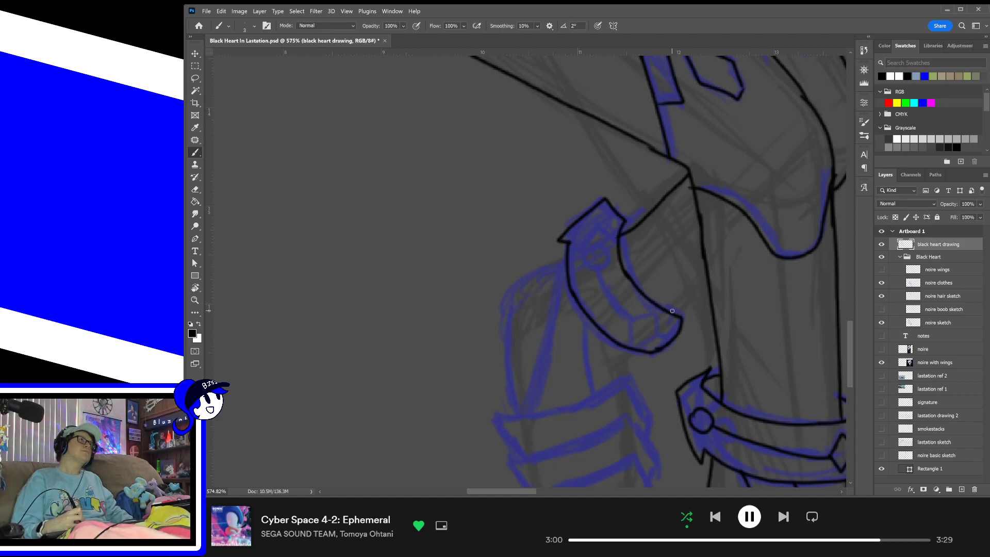
{"action": "left_click_drag", "start_coordinate": [672, 312], "coordinate": [709, 278]}
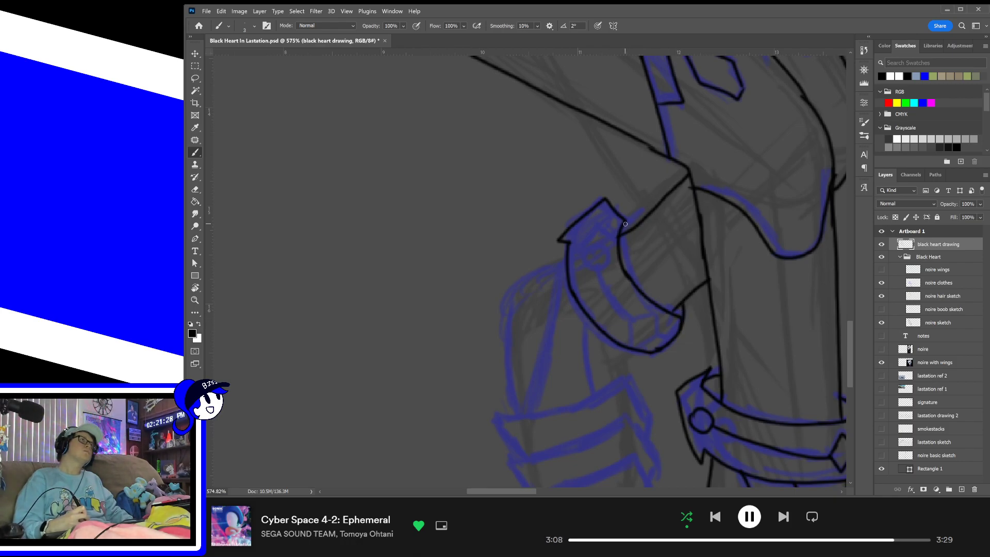
- Finish the far ankle cuff with its pointed corner and small back loop, then ink the round stud, diamond and centre line on the band
{"action": "mouse_move", "coordinate": [619, 227]}
{"action": "left_mouse_down"}
{"action": "mouse_move", "coordinate": [631, 224]}
{"action": "mouse_move", "coordinate": [609, 201]}
{"action": "left_mouse_up"}
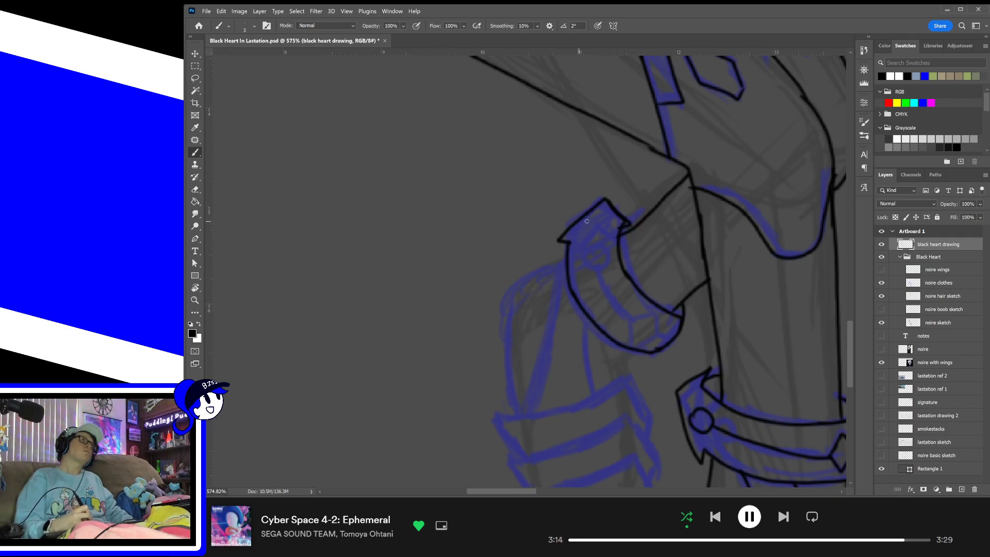
{"action": "left_click_drag", "start_coordinate": [623, 221], "coordinate": [645, 219]}
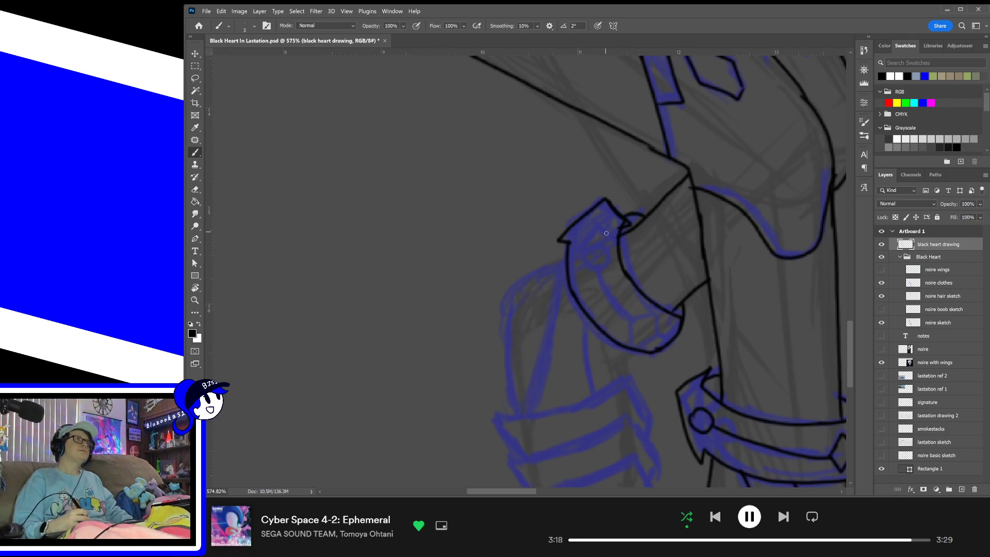
{"action": "mouse_move", "coordinate": [588, 227]}
{"action": "left_mouse_down"}
{"action": "mouse_move", "coordinate": [606, 233]}
{"action": "mouse_move", "coordinate": [591, 226]}
{"action": "left_mouse_up"}
{"action": "key", "text": "ctrl+z"}
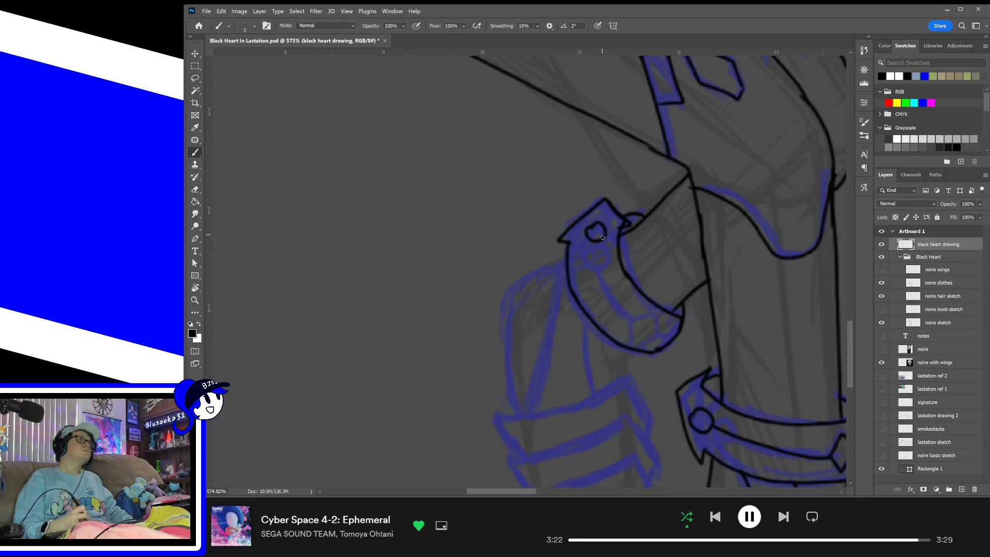
{"action": "mouse_move", "coordinate": [631, 323]}
{"action": "left_mouse_down"}
{"action": "mouse_move", "coordinate": [656, 336]}
{"action": "mouse_move", "coordinate": [639, 346]}
{"action": "mouse_move", "coordinate": [632, 323]}
{"action": "left_mouse_up"}
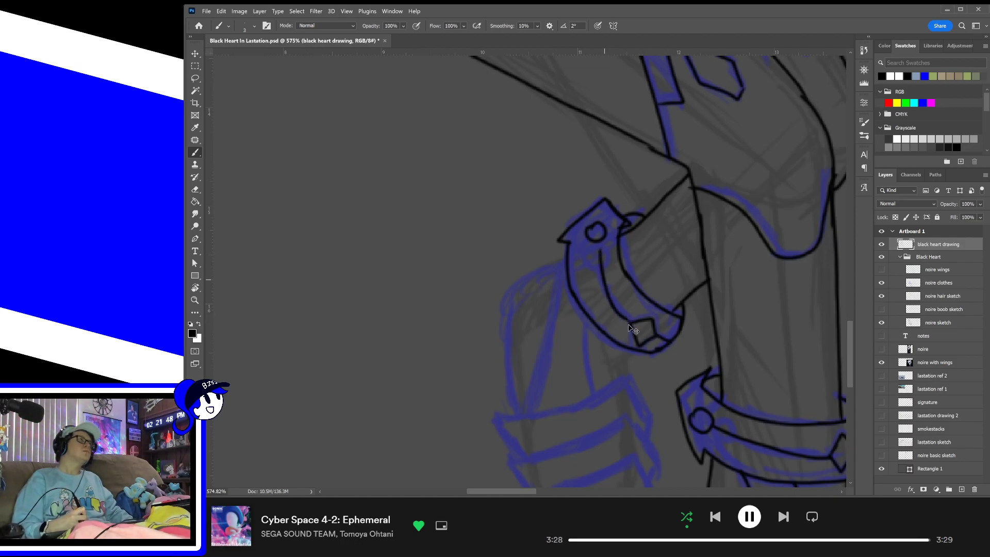
{"action": "mouse_move", "coordinate": [631, 325]}
{"action": "left_mouse_down"}
{"action": "mouse_move", "coordinate": [605, 294]}
{"action": "mouse_move", "coordinate": [596, 261]}
{"action": "left_mouse_up"}
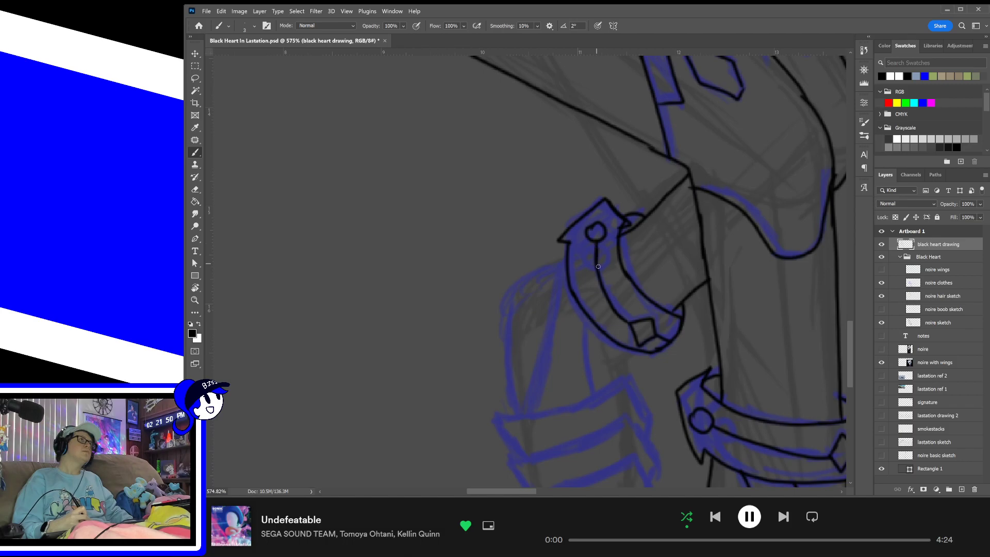
- Ink the peaked upper edges of the first two armour plates on the far foot, including the first plate's outer side
{"action": "left_click_drag", "start_coordinate": [603, 301], "coordinate": [616, 232]}
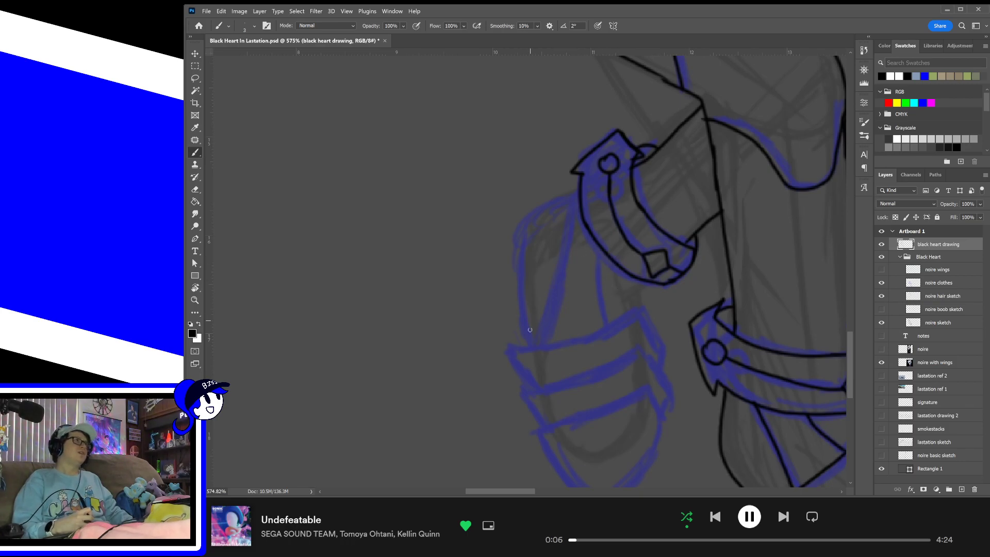
{"action": "left_click_drag", "start_coordinate": [621, 325], "coordinate": [645, 272]}
{"action": "left_click_drag", "start_coordinate": [568, 328], "coordinate": [541, 285]}
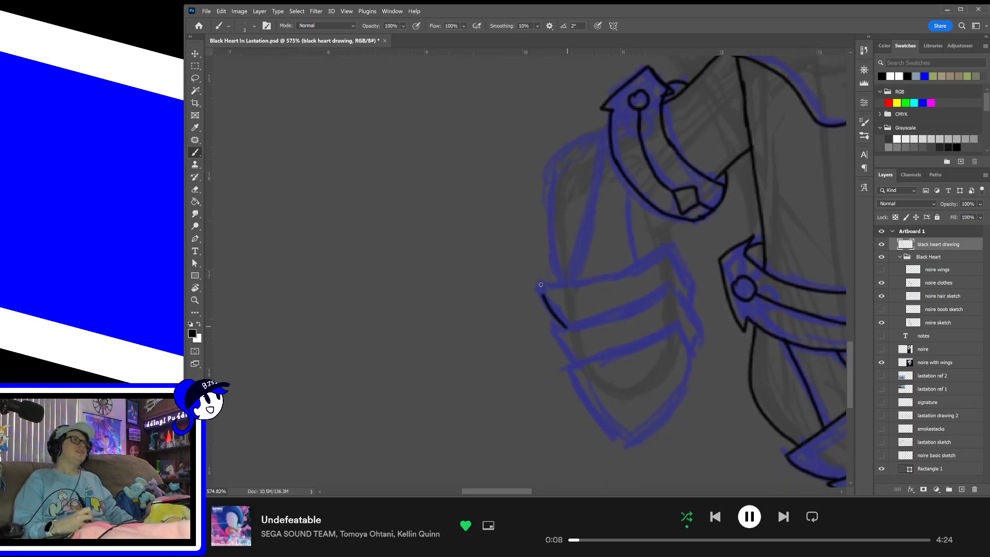
{"action": "key", "text": "ctrl+z"}
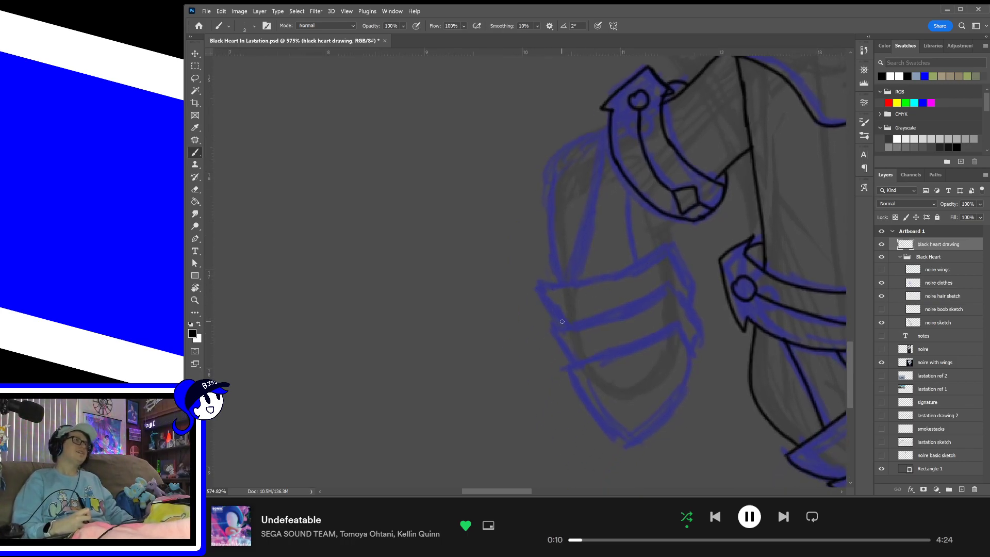
{"action": "mouse_move", "coordinate": [561, 320]}
{"action": "left_mouse_down"}
{"action": "mouse_move", "coordinate": [571, 279]}
{"action": "mouse_move", "coordinate": [677, 246]}
{"action": "left_mouse_up"}
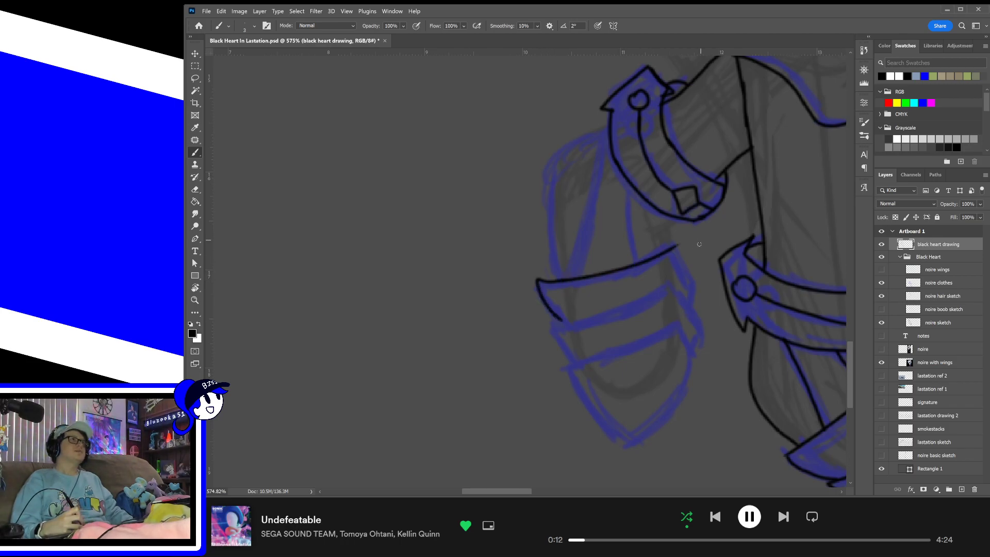
{"action": "key", "text": "ctrl+z"}
{"action": "mouse_move", "coordinate": [556, 283]}
{"action": "left_mouse_down"}
{"action": "mouse_move", "coordinate": [662, 256]}
{"action": "mouse_move", "coordinate": [674, 243]}
{"action": "mouse_move", "coordinate": [696, 282]}
{"action": "left_mouse_up"}
{"action": "mouse_move", "coordinate": [629, 303]}
{"action": "left_mouse_down"}
{"action": "mouse_move", "coordinate": [675, 284]}
{"action": "mouse_move", "coordinate": [706, 345]}
{"action": "left_mouse_up"}
- Ink the far boot's pointed toe plate with its peaked upper edge and both curved sides, plus the middle plate's outer side
{"action": "mouse_move", "coordinate": [641, 339]}
{"action": "left_mouse_down"}
{"action": "mouse_move", "coordinate": [695, 354]}
{"action": "mouse_move", "coordinate": [603, 442]}
{"action": "left_mouse_up"}
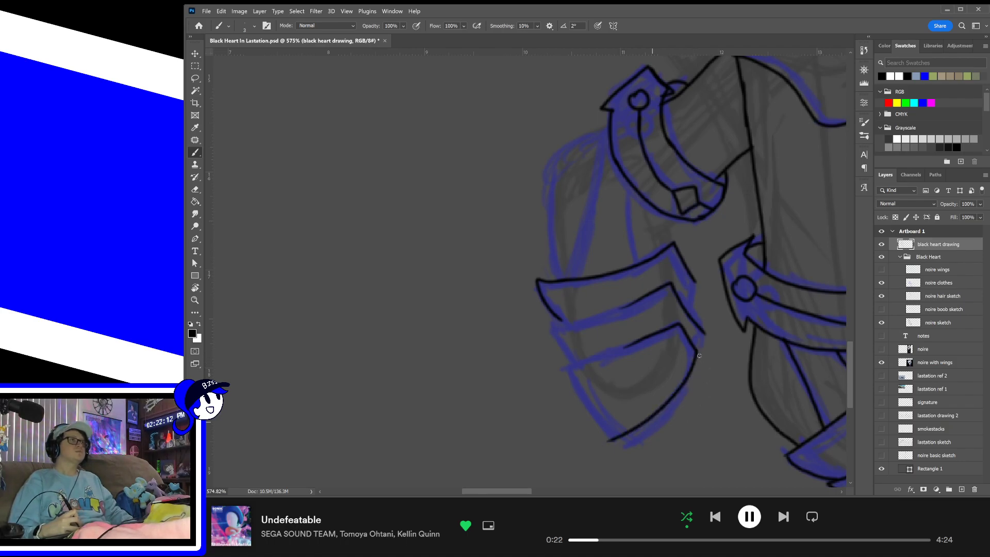
{"action": "key", "text": "ctrl+z"}
{"action": "left_click_drag", "start_coordinate": [698, 350], "coordinate": [625, 447]}
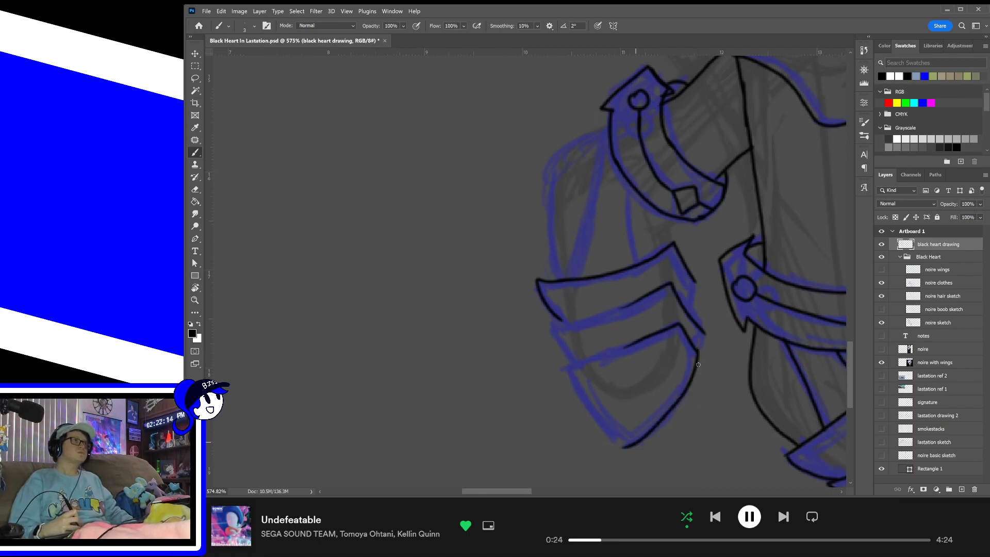
{"action": "key", "text": "ctrl+z"}
{"action": "mouse_move", "coordinate": [698, 349]}
{"action": "left_mouse_down"}
{"action": "mouse_move", "coordinate": [667, 422]}
{"action": "mouse_move", "coordinate": [628, 445]}
{"action": "mouse_move", "coordinate": [562, 375]}
{"action": "left_mouse_up"}
{"action": "key", "text": "ctrl+z"}
{"action": "left_click_drag", "start_coordinate": [628, 444], "coordinate": [581, 372]}
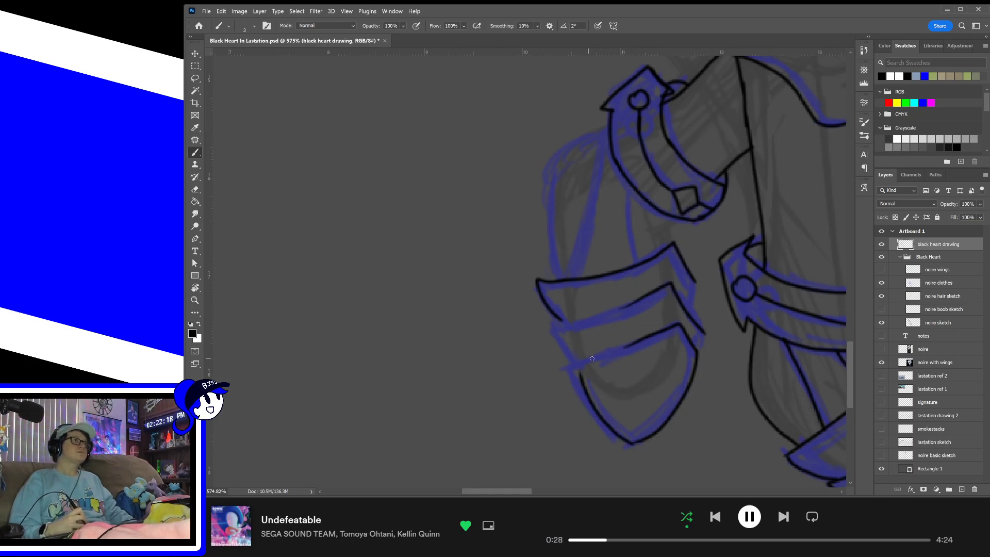
{"action": "key", "text": "ctrl+z"}
{"action": "mouse_move", "coordinate": [629, 444]}
{"action": "left_mouse_down"}
{"action": "mouse_move", "coordinate": [573, 369]}
{"action": "mouse_move", "coordinate": [637, 345]}
{"action": "left_mouse_up"}
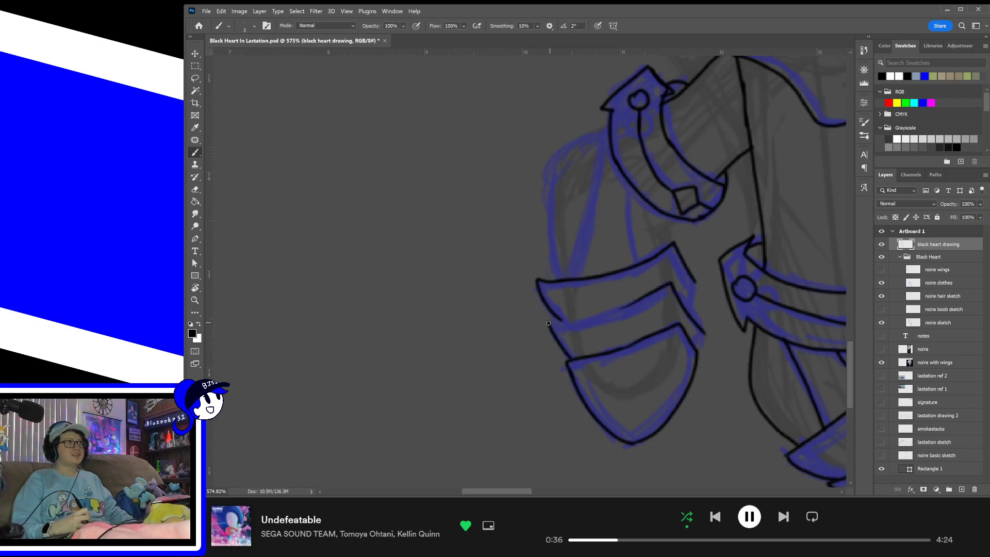
- Complete the middle foot plate's upper edge and close the inner ends of the far boot's overlapping plates
{"action": "left_click_drag", "start_coordinate": [548, 321], "coordinate": [648, 308]}
{"action": "key", "text": "ctrl+z"}
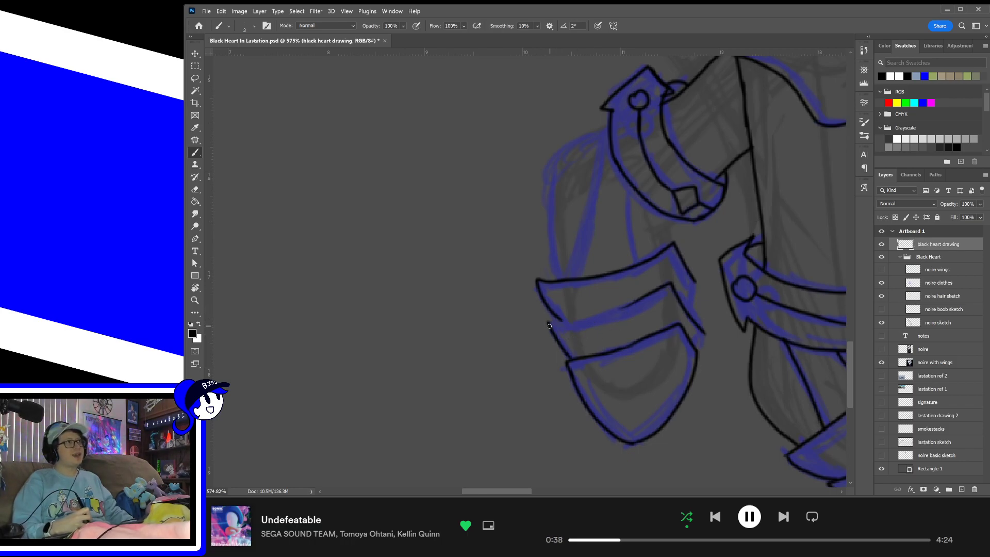
{"action": "left_click_drag", "start_coordinate": [548, 321], "coordinate": [627, 302]}
{"action": "key", "text": "ctrl+z"}
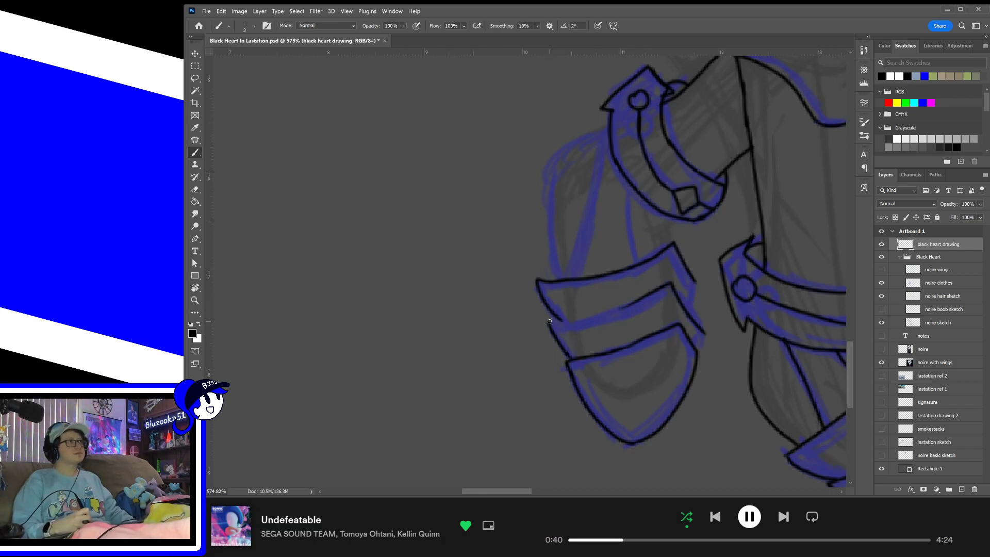
{"action": "left_click_drag", "start_coordinate": [547, 321], "coordinate": [625, 313]}
{"action": "key", "text": "ctrl+z"}
{"action": "left_click_drag", "start_coordinate": [548, 321], "coordinate": [623, 304]}
{"action": "key", "text": "ctrl+z"}
{"action": "left_click_drag", "start_coordinate": [548, 321], "coordinate": [651, 294]}
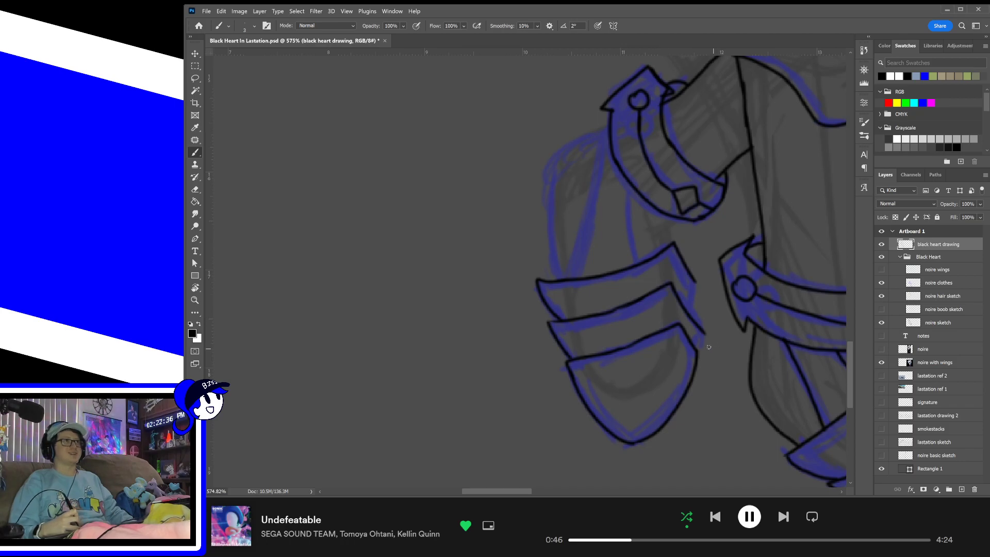
{"action": "left_click_drag", "start_coordinate": [704, 333], "coordinate": [697, 354]}
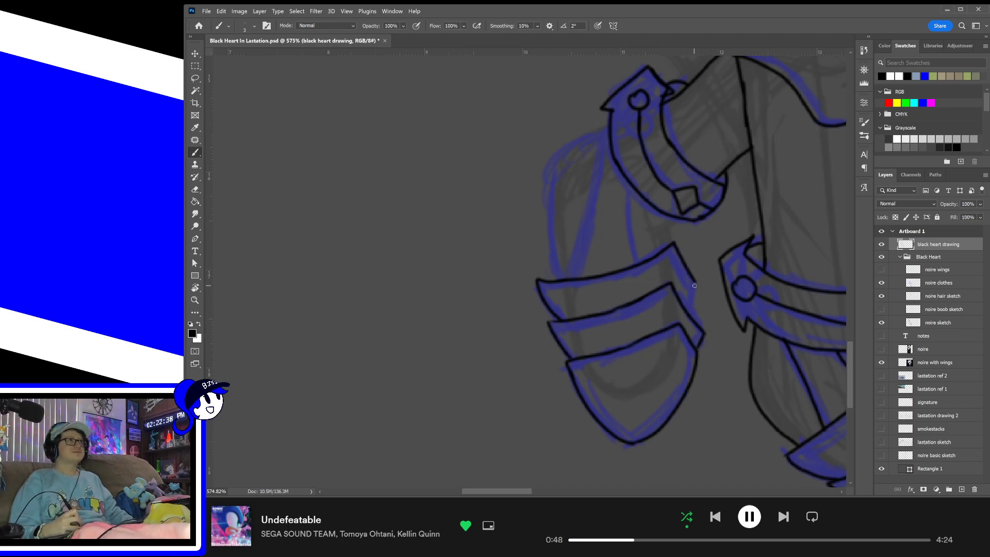
{"action": "left_click_drag", "start_coordinate": [694, 285], "coordinate": [687, 318]}
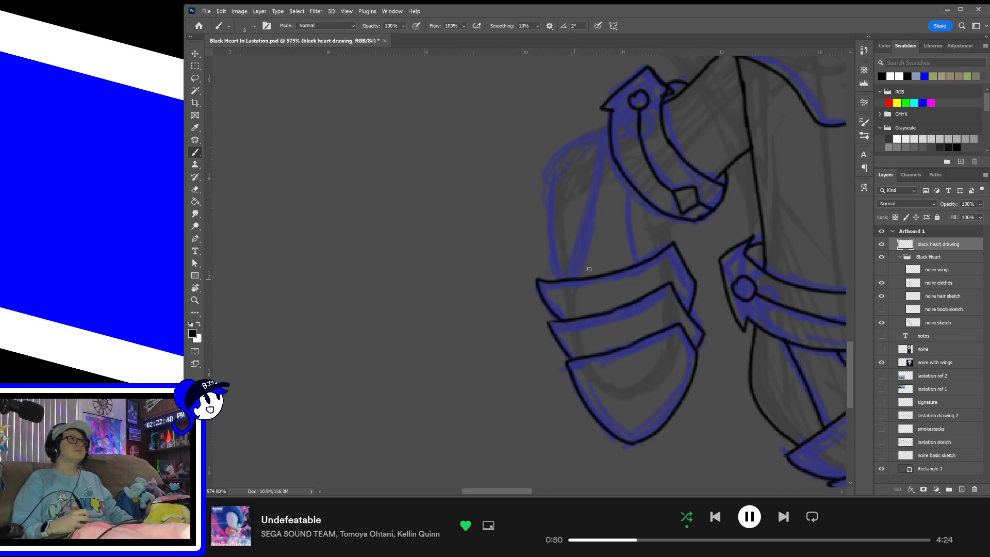
- Ink the far boot's short inner ankle contour and the rounded outer contour from the first foot plate up to the ankle cuff
{"action": "left_click_drag", "start_coordinate": [590, 270], "coordinate": [581, 327]}
{"action": "left_click_drag", "start_coordinate": [671, 280], "coordinate": [659, 294]}
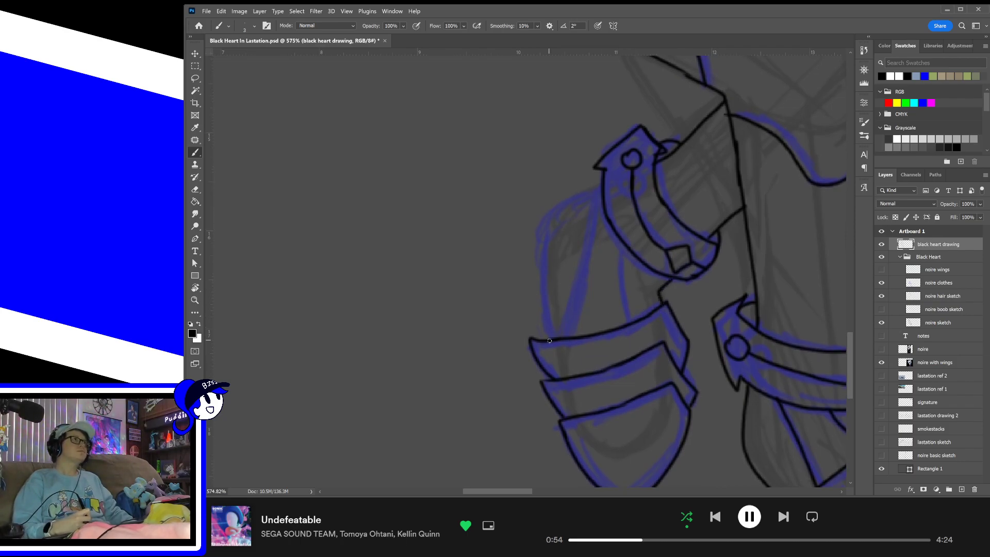
{"action": "mouse_move", "coordinate": [547, 335]}
{"action": "left_mouse_down"}
{"action": "mouse_move", "coordinate": [536, 243]}
{"action": "mouse_move", "coordinate": [598, 196]}
{"action": "left_mouse_up"}
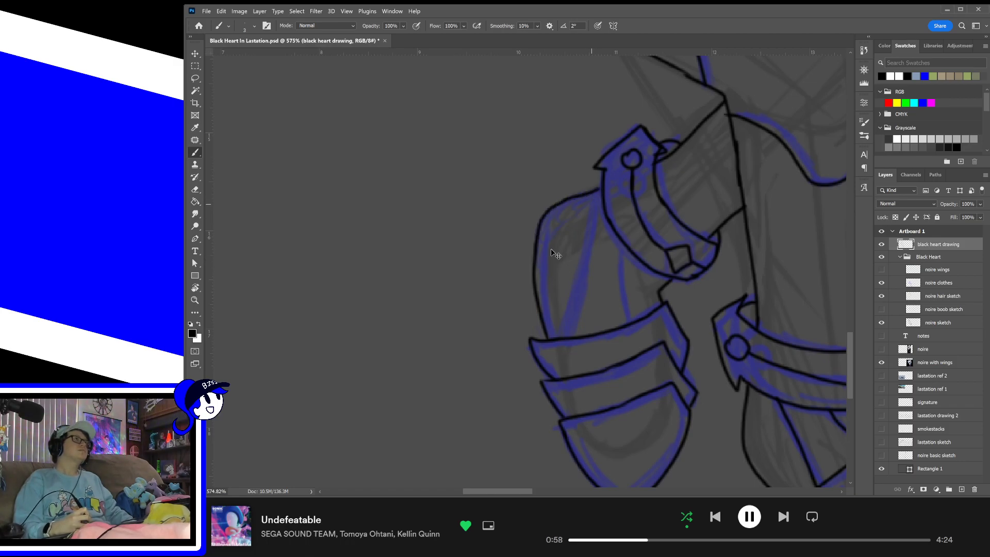
{"action": "key", "text": "ctrl+z"}
{"action": "mouse_move", "coordinate": [535, 252]}
{"action": "left_mouse_down"}
{"action": "mouse_move", "coordinate": [557, 201]}
{"action": "mouse_move", "coordinate": [604, 189]}
{"action": "left_mouse_up"}
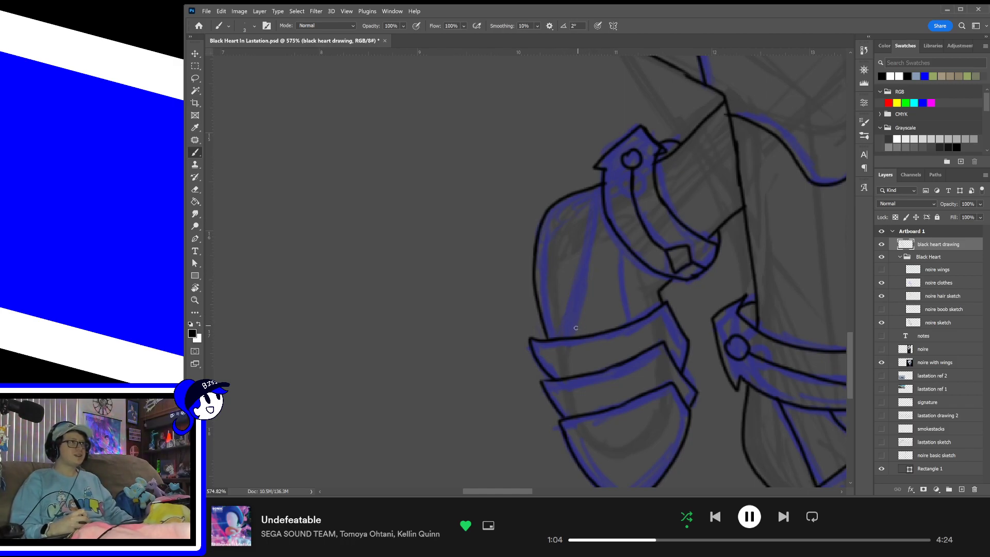
- Ink the outer panel line on the far boot from the first foot plate up to the ankle cuff
{"action": "left_click_drag", "start_coordinate": [557, 337], "coordinate": [585, 232]}
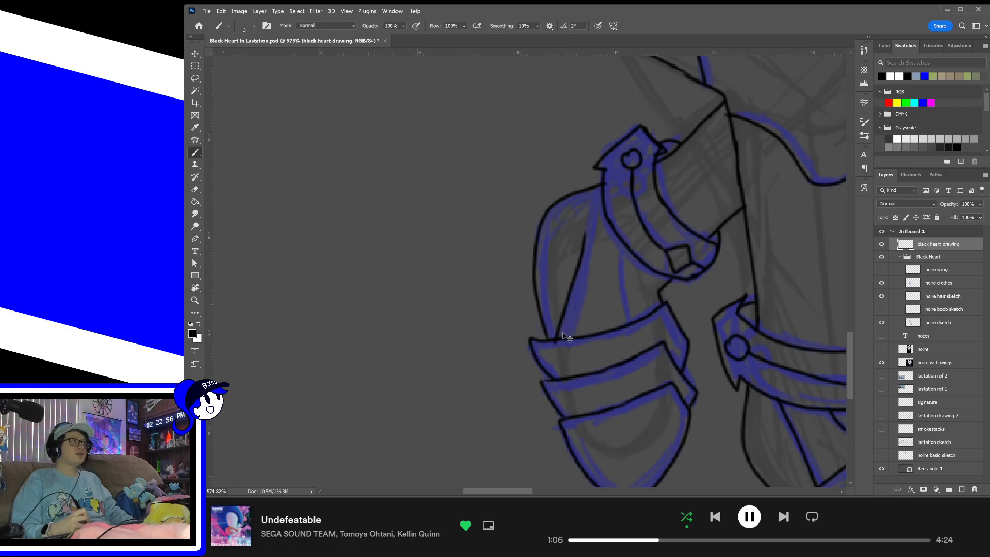
{"action": "key", "text": "ctrl+z"}
{"action": "left_click_drag", "start_coordinate": [555, 338], "coordinate": [595, 176]}
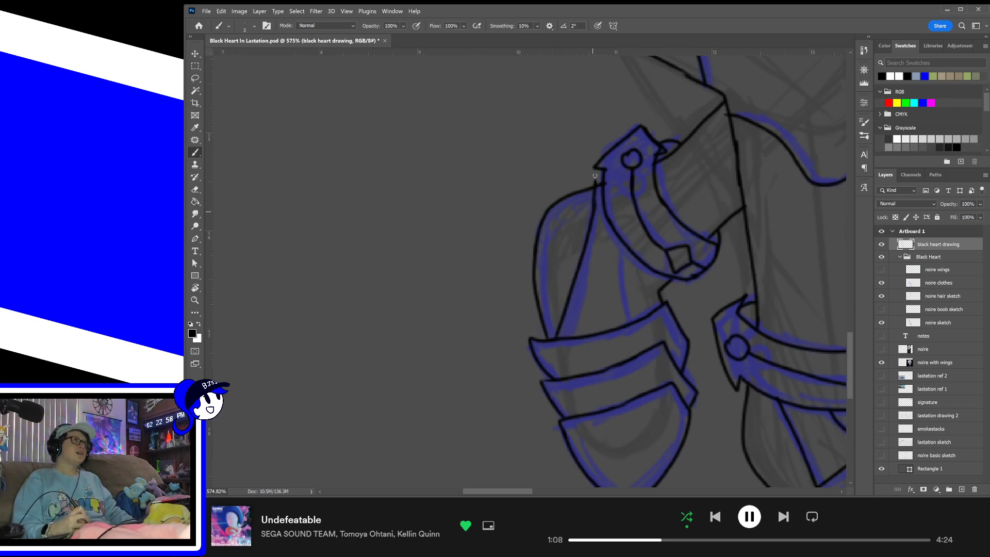
- Redraw the far boot's outer panel line up to the ankle cuff, ink the inner panel line beside it, and save the document
{"action": "key", "text": "ctrl+z"}
{"action": "left_click_drag", "start_coordinate": [593, 216], "coordinate": [596, 180]}
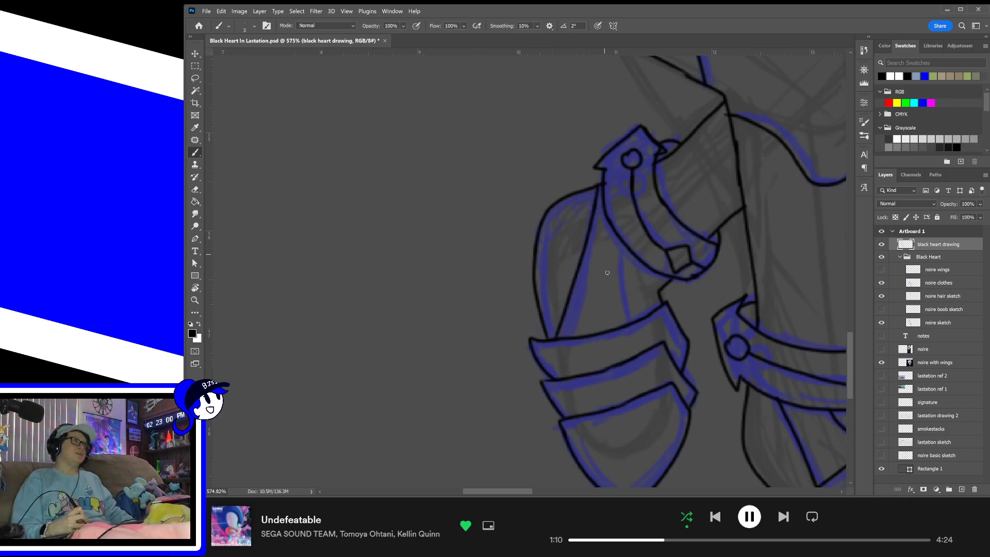
{"action": "left_click_drag", "start_coordinate": [629, 324], "coordinate": [625, 246]}
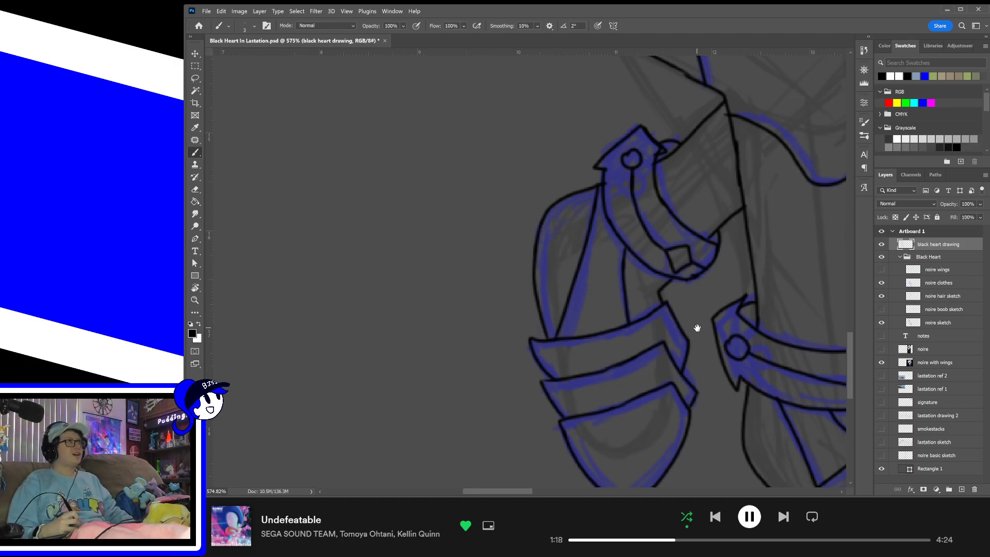
{"action": "mouse_move", "coordinate": [689, 335]}
{"action": "left_mouse_down"}
{"action": "mouse_move", "coordinate": [656, 301]}
{"action": "mouse_move", "coordinate": [674, 314]}
{"action": "mouse_move", "coordinate": [666, 392]}
{"action": "mouse_move", "coordinate": [694, 267]}
{"action": "mouse_move", "coordinate": [683, 330]}
{"action": "mouse_move", "coordinate": [672, 289]}
{"action": "mouse_move", "coordinate": [663, 311]}
{"action": "left_mouse_up"}
{"action": "key", "text": "ctrl+s"}
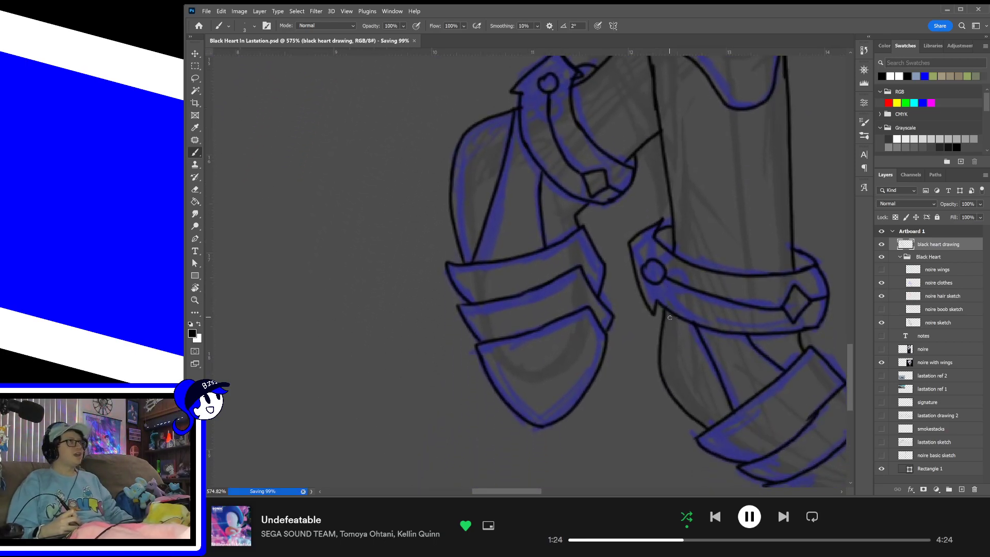
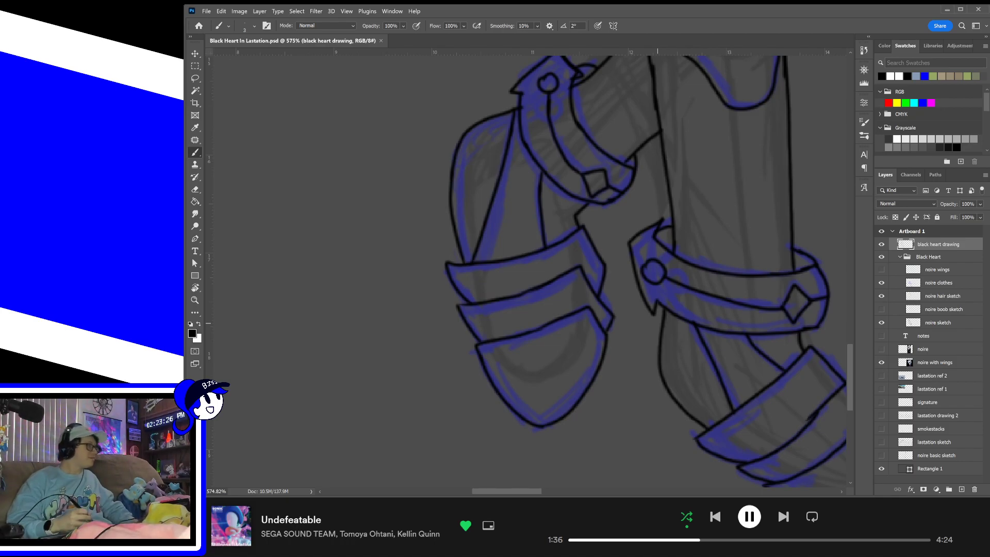
- Ink both curved sides of the pointed hair lock that bulges out beside the upper arm, just above the arm cuff
{"action": "left_click_drag", "start_coordinate": [644, 264], "coordinate": [610, 327]}
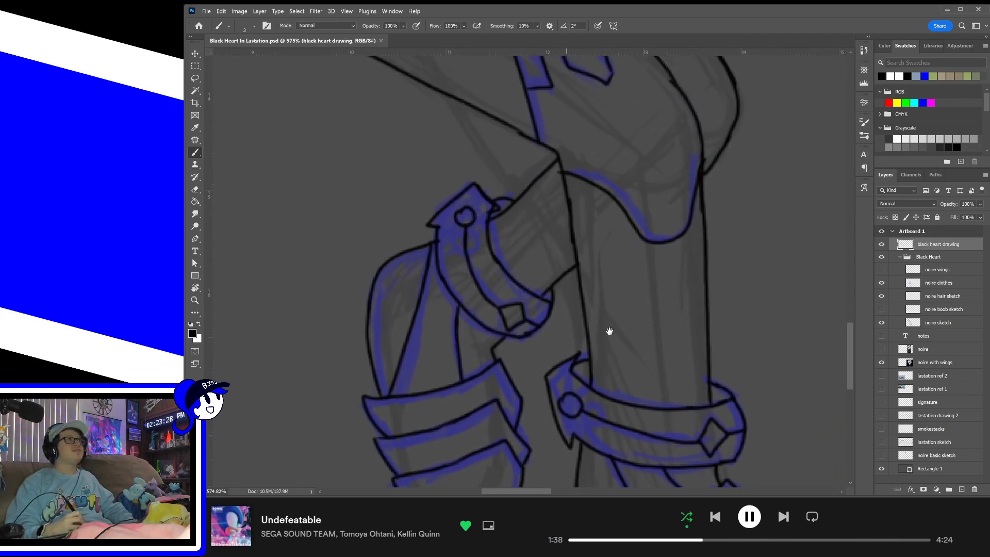
{"action": "mouse_move", "coordinate": [635, 296]}
{"action": "left_mouse_down"}
{"action": "mouse_move", "coordinate": [634, 380]}
{"action": "mouse_move", "coordinate": [727, 401]}
{"action": "left_mouse_up"}
{"action": "left_click_drag", "start_coordinate": [643, 331], "coordinate": [515, 233]}
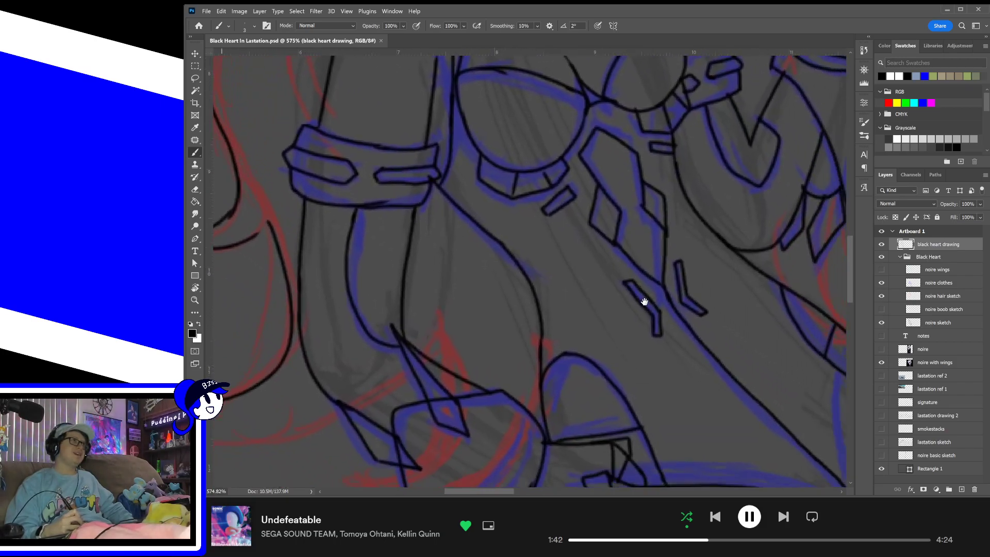
{"action": "left_click_drag", "start_coordinate": [643, 303], "coordinate": [727, 464]}
{"action": "left_click_drag", "start_coordinate": [529, 305], "coordinate": [571, 263]}
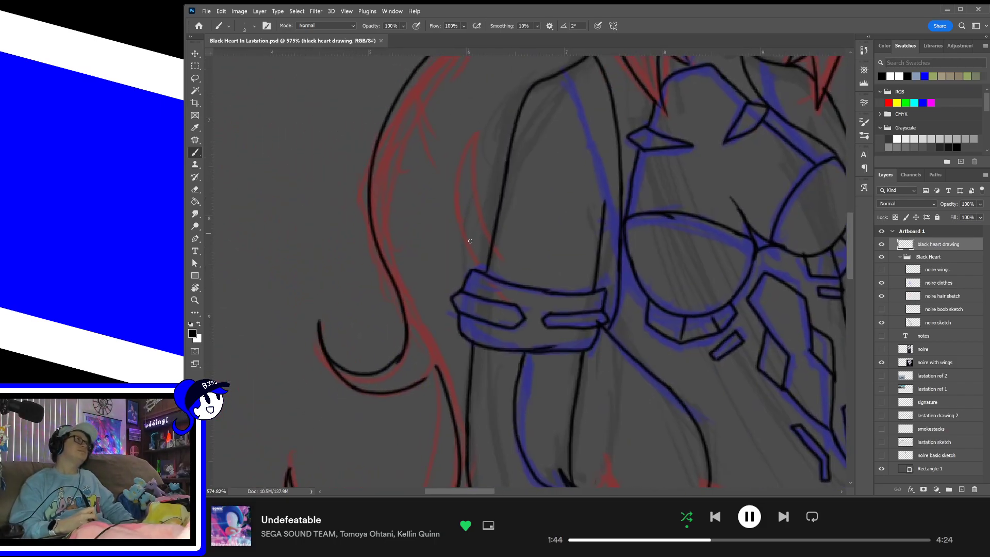
{"action": "mouse_move", "coordinate": [477, 269]}
{"action": "left_mouse_down"}
{"action": "mouse_move", "coordinate": [467, 230]}
{"action": "mouse_move", "coordinate": [472, 121]}
{"action": "left_mouse_up"}
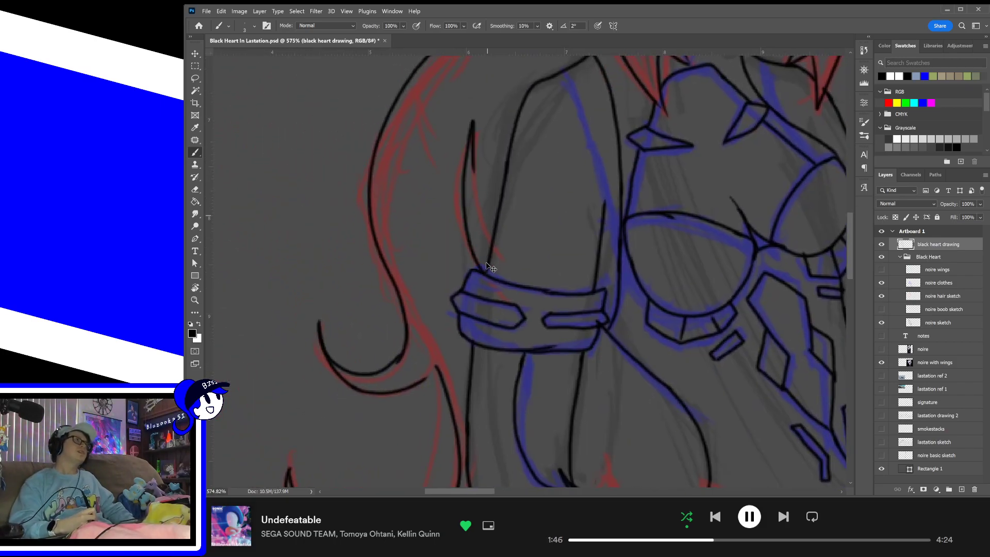
{"action": "key", "text": "ctrl+z"}
{"action": "mouse_move", "coordinate": [480, 265]}
{"action": "left_mouse_down"}
{"action": "mouse_move", "coordinate": [457, 170]}
{"action": "mouse_move", "coordinate": [478, 132]}
{"action": "left_mouse_up"}
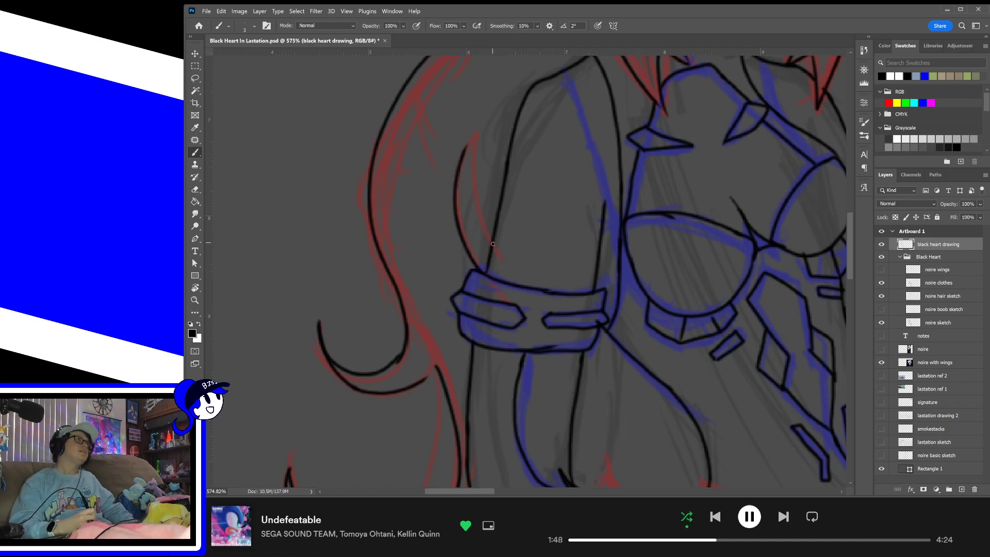
{"action": "left_click_drag", "start_coordinate": [493, 243], "coordinate": [468, 142]}
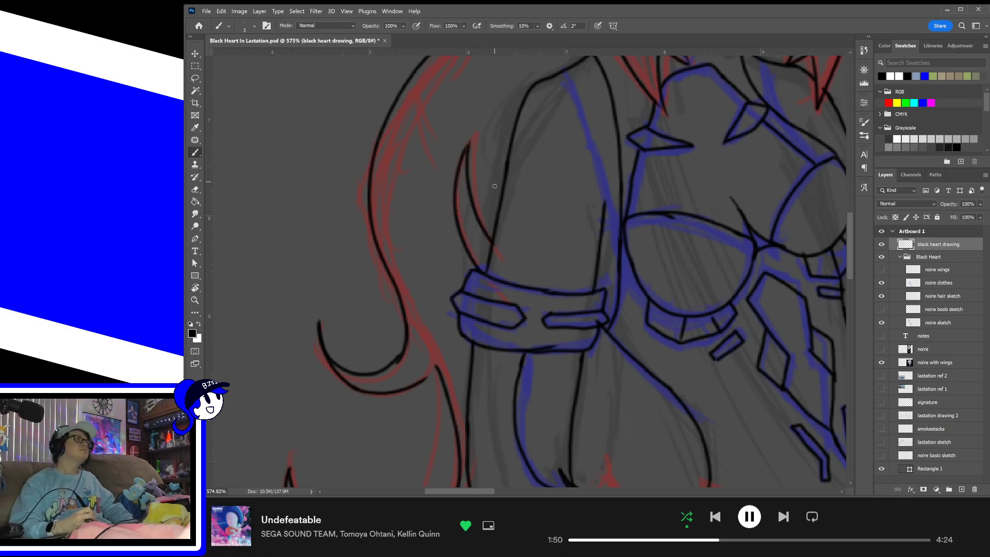
- Join the two hanging hair curls at their inner point, save, and ink the lower curl's underside up to the elbow
{"action": "left_click_drag", "start_coordinate": [560, 339], "coordinate": [550, 248]}
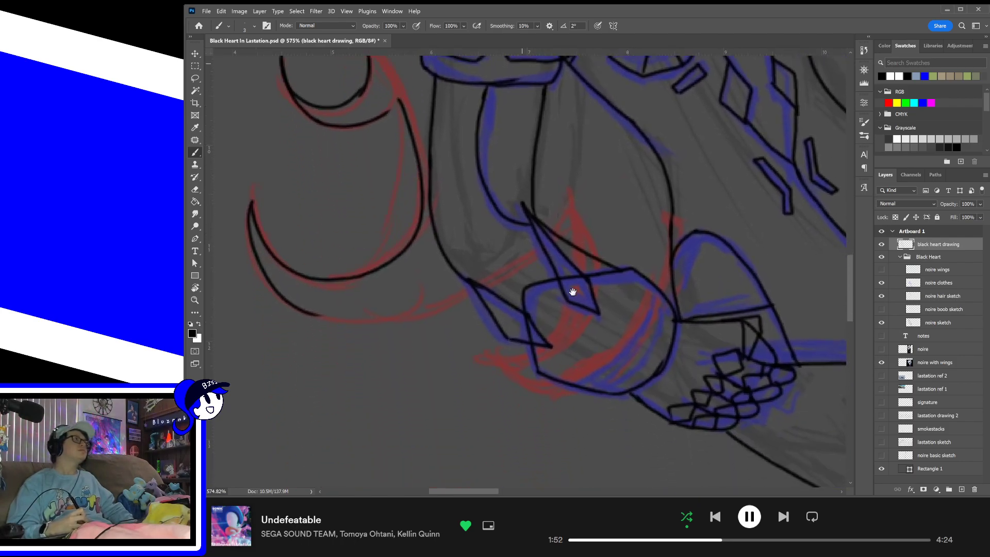
{"action": "left_click_drag", "start_coordinate": [572, 292], "coordinate": [712, 357]}
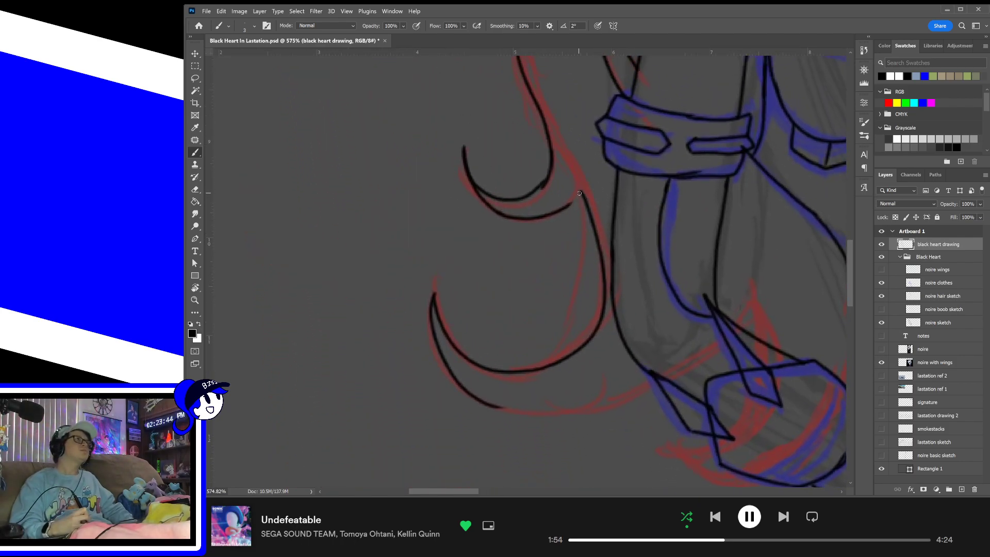
{"action": "left_click_drag", "start_coordinate": [583, 190], "coordinate": [566, 208]}
{"action": "key", "text": "ctrl+z"}
{"action": "key", "text": "ctrl+s"}
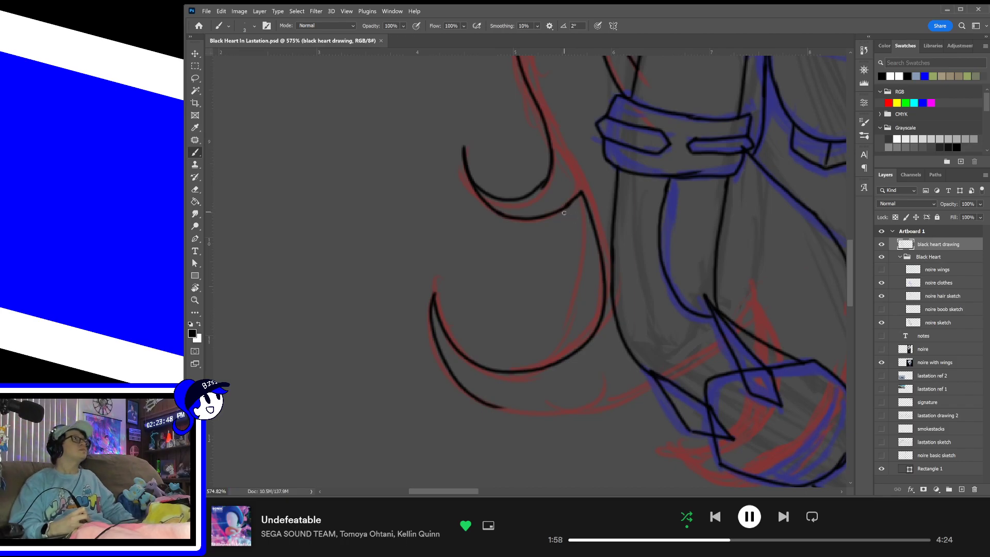
{"action": "mouse_move", "coordinate": [501, 408]}
{"action": "left_mouse_down"}
{"action": "mouse_move", "coordinate": [562, 414]}
{"action": "mouse_move", "coordinate": [670, 374]}
{"action": "mouse_move", "coordinate": [627, 400]}
{"action": "mouse_move", "coordinate": [657, 381]}
{"action": "mouse_move", "coordinate": [649, 389]}
{"action": "mouse_move", "coordinate": [597, 349]}
{"action": "left_mouse_up"}
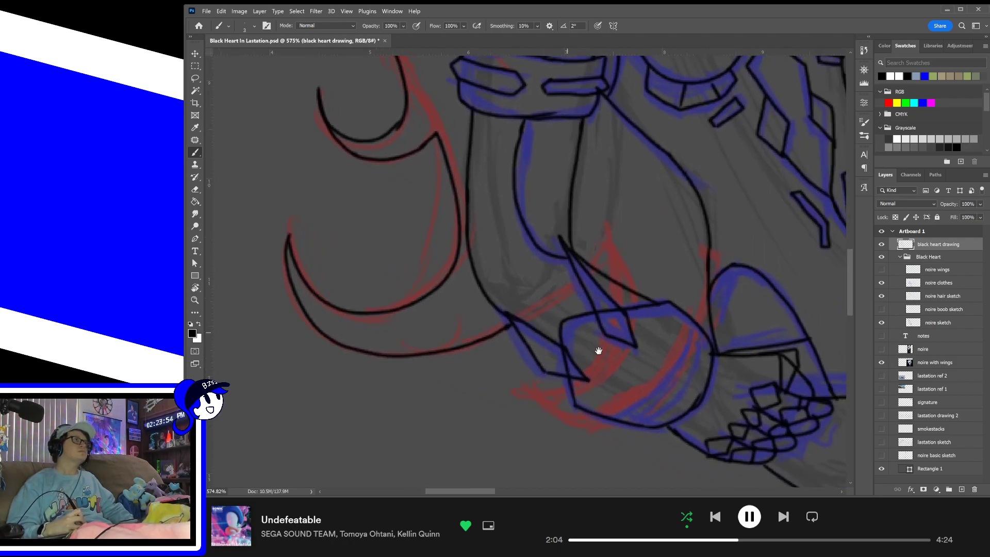
- Ink the pointed hair tip curving out beneath the forearm and the small hair spike showing above it
{"action": "left_click_drag", "start_coordinate": [657, 398], "coordinate": [608, 368]}
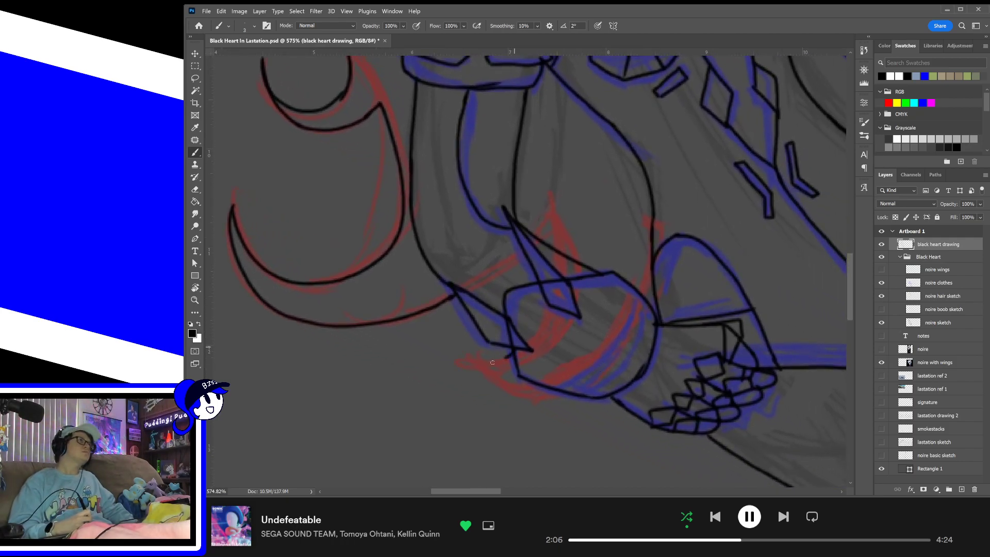
{"action": "mouse_move", "coordinate": [508, 354]}
{"action": "left_mouse_down"}
{"action": "mouse_move", "coordinate": [488, 377]}
{"action": "mouse_move", "coordinate": [527, 391]}
{"action": "left_mouse_up"}
{"action": "key", "text": "ctrl+z"}
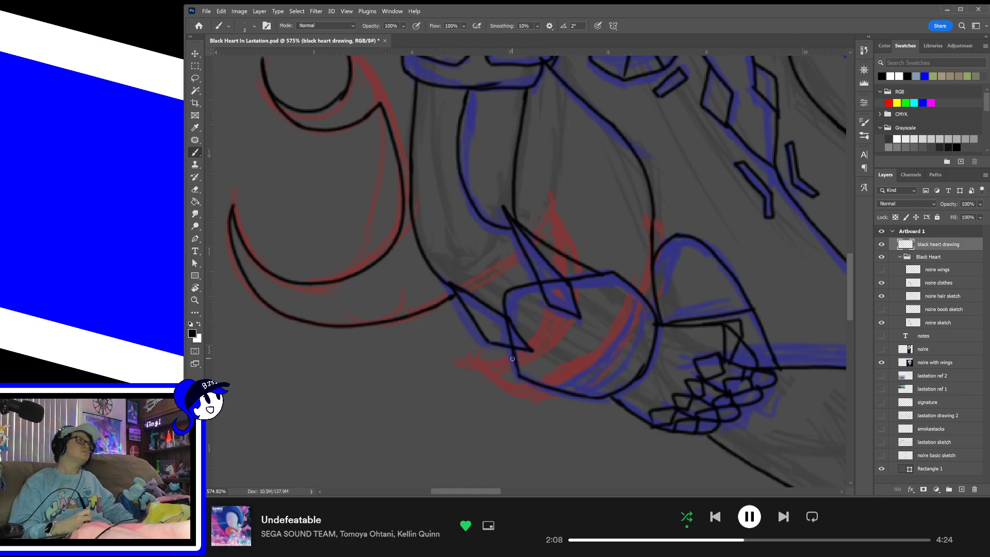
{"action": "mouse_move", "coordinate": [514, 353]}
{"action": "left_mouse_down"}
{"action": "mouse_move", "coordinate": [463, 357]}
{"action": "mouse_move", "coordinate": [550, 400]}
{"action": "mouse_move", "coordinate": [567, 395]}
{"action": "left_mouse_up"}
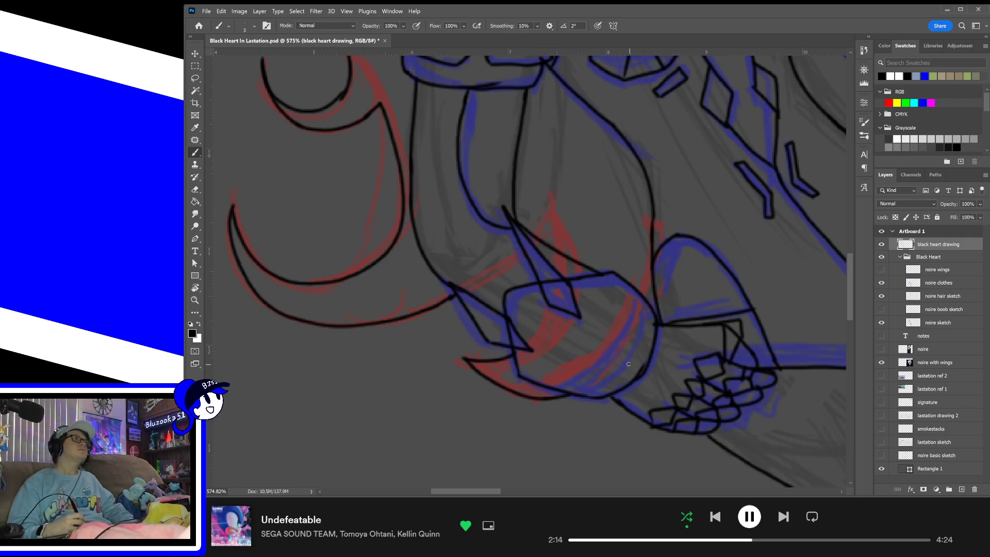
{"action": "scroll", "coordinate": [606, 322], "scroll_direction": "up", "scroll_amount": 4}
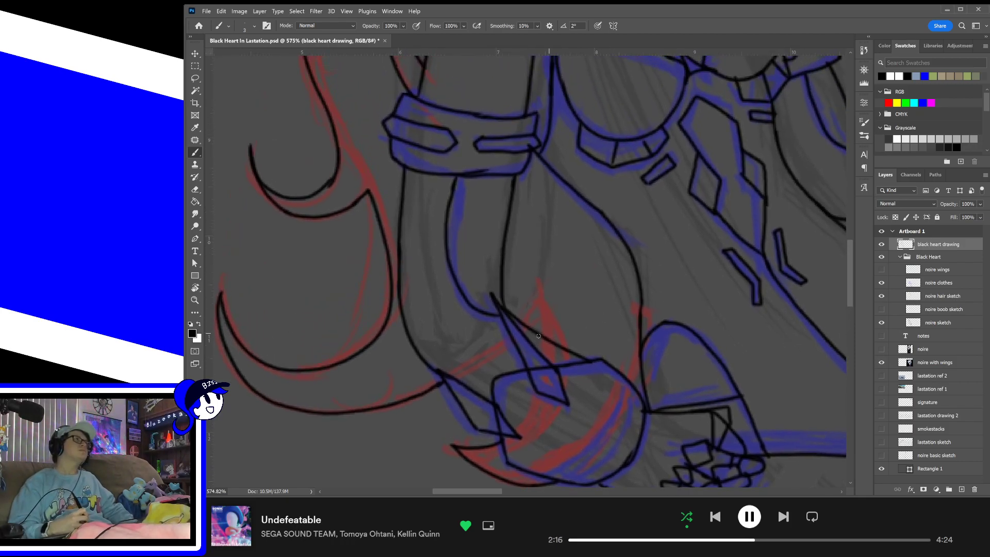
{"action": "mouse_move", "coordinate": [523, 323]}
{"action": "left_mouse_down"}
{"action": "mouse_move", "coordinate": [540, 300]}
{"action": "mouse_move", "coordinate": [556, 338]}
{"action": "left_mouse_up"}
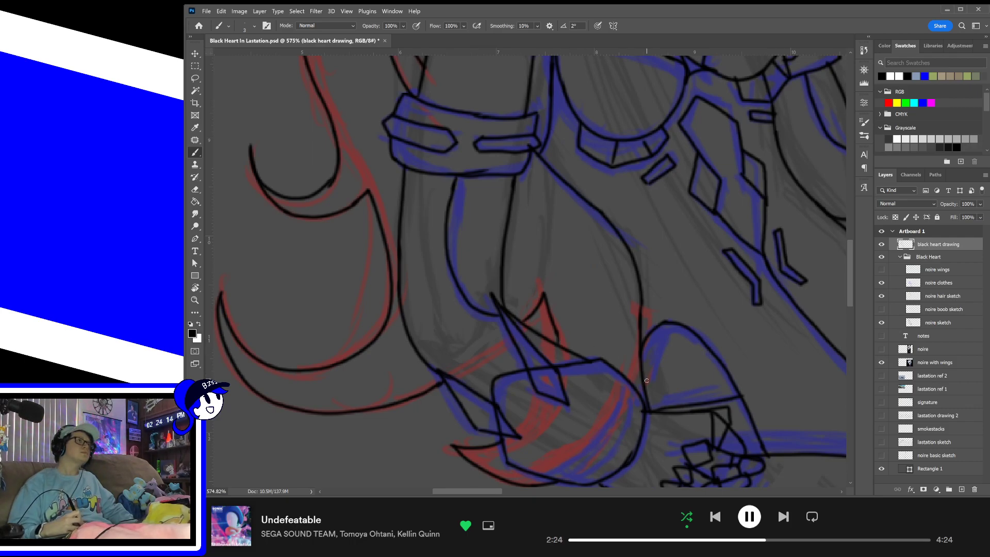
- Ink the pointed hair lock below the raised arm's elbow, with both sides meeting in a tip beside the hip
{"action": "mouse_move", "coordinate": [632, 387]}
{"action": "left_mouse_down"}
{"action": "mouse_move", "coordinate": [642, 362]}
{"action": "mouse_move", "coordinate": [333, 428]}
{"action": "left_mouse_up"}
{"action": "mouse_move", "coordinate": [736, 348]}
{"action": "left_mouse_down"}
{"action": "mouse_move", "coordinate": [691, 407]}
{"action": "mouse_move", "coordinate": [698, 416]}
{"action": "left_mouse_up"}
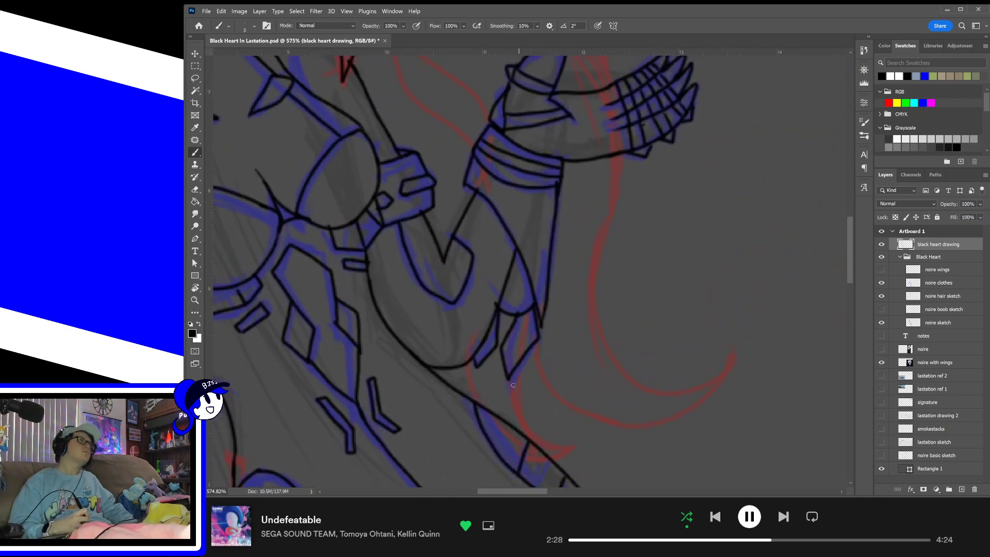
{"action": "left_click_drag", "start_coordinate": [468, 364], "coordinate": [476, 402]}
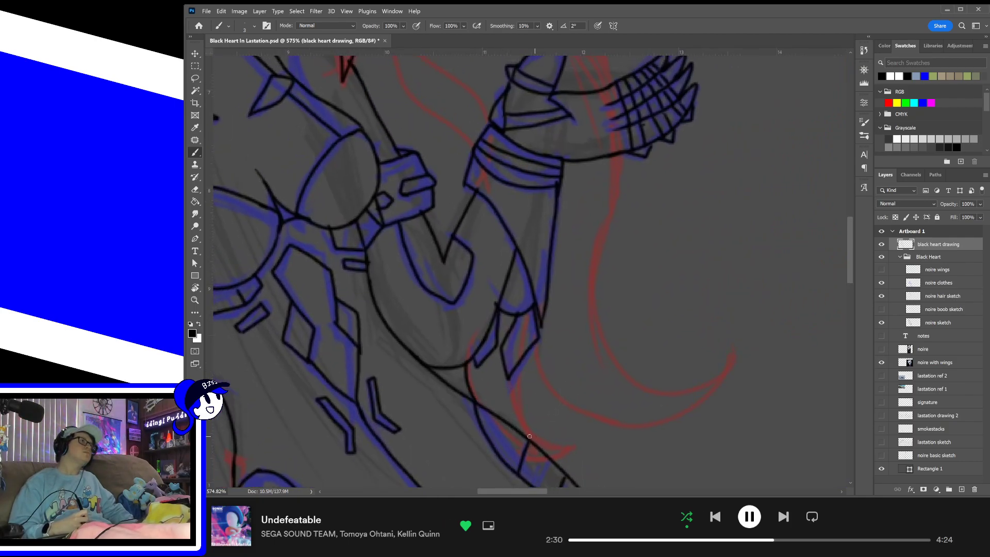
{"action": "left_click_drag", "start_coordinate": [539, 458], "coordinate": [580, 445]}
{"action": "left_click_drag", "start_coordinate": [526, 411], "coordinate": [576, 444]}
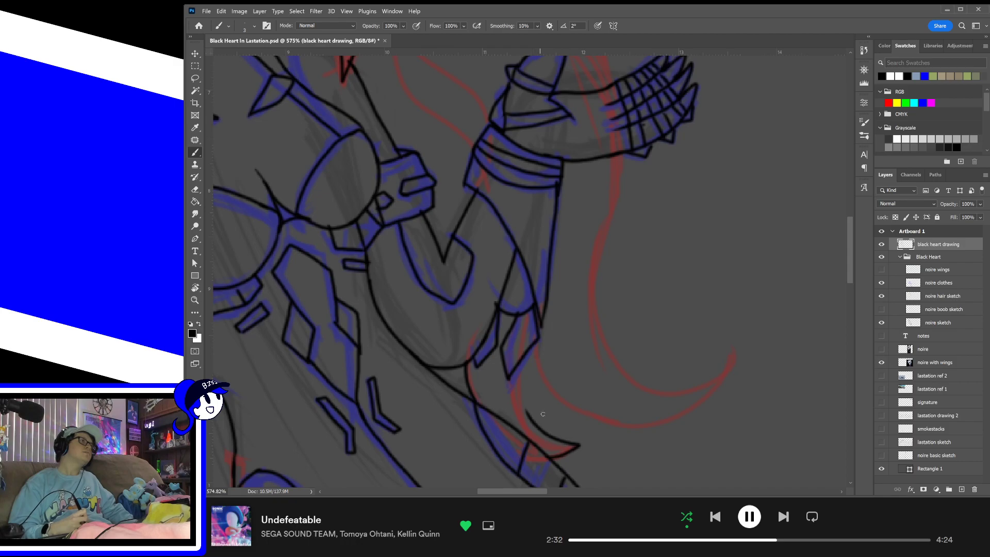
{"action": "left_click_drag", "start_coordinate": [526, 412], "coordinate": [511, 379]}
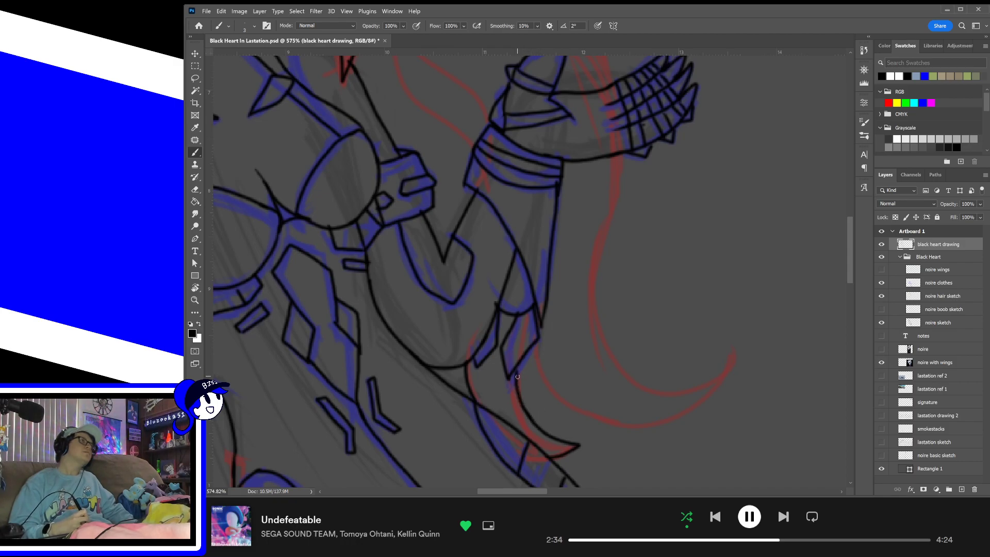
- Ink the large upturned hair curl behind the raised arm and continue its inner edge up to the gauntlet
{"action": "left_click_drag", "start_coordinate": [538, 338], "coordinate": [591, 422]}
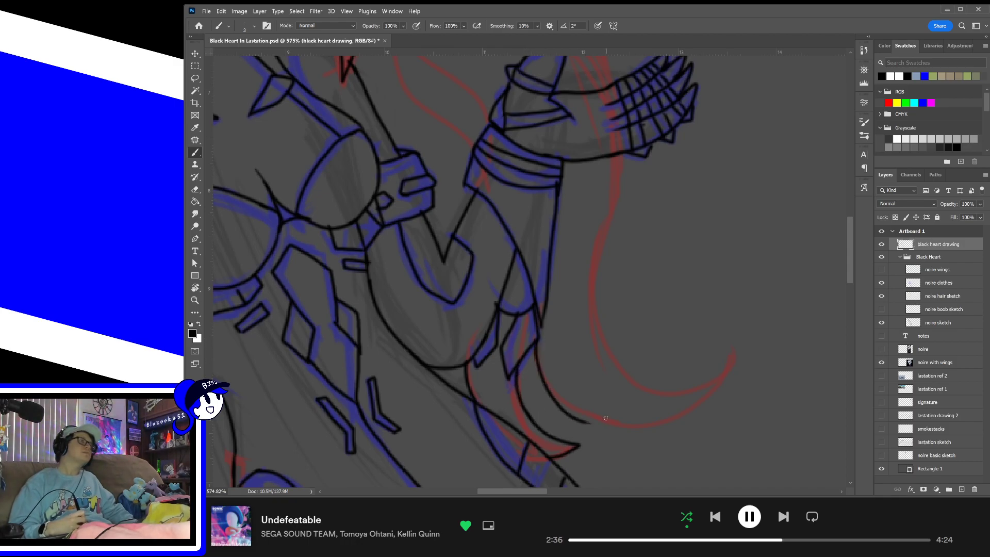
{"action": "key", "text": "ctrl+z"}
{"action": "mouse_move", "coordinate": [537, 338]}
{"action": "left_mouse_down"}
{"action": "mouse_move", "coordinate": [543, 376]}
{"action": "mouse_move", "coordinate": [627, 422]}
{"action": "left_mouse_up"}
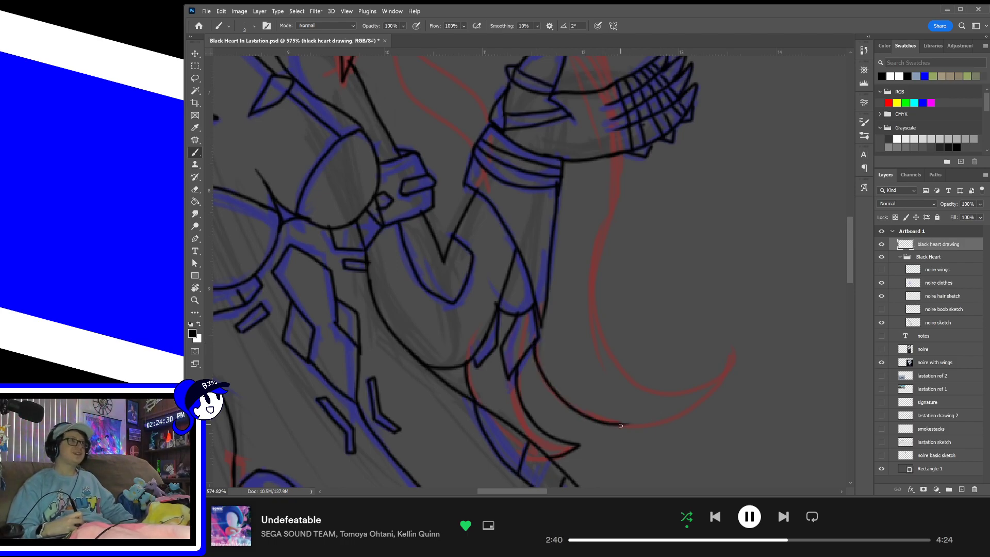
{"action": "mouse_move", "coordinate": [627, 422]}
{"action": "left_mouse_down"}
{"action": "mouse_move", "coordinate": [720, 381]}
{"action": "mouse_move", "coordinate": [612, 370]}
{"action": "mouse_move", "coordinate": [602, 251]}
{"action": "left_mouse_up"}
{"action": "key", "text": "ctrl+z"}
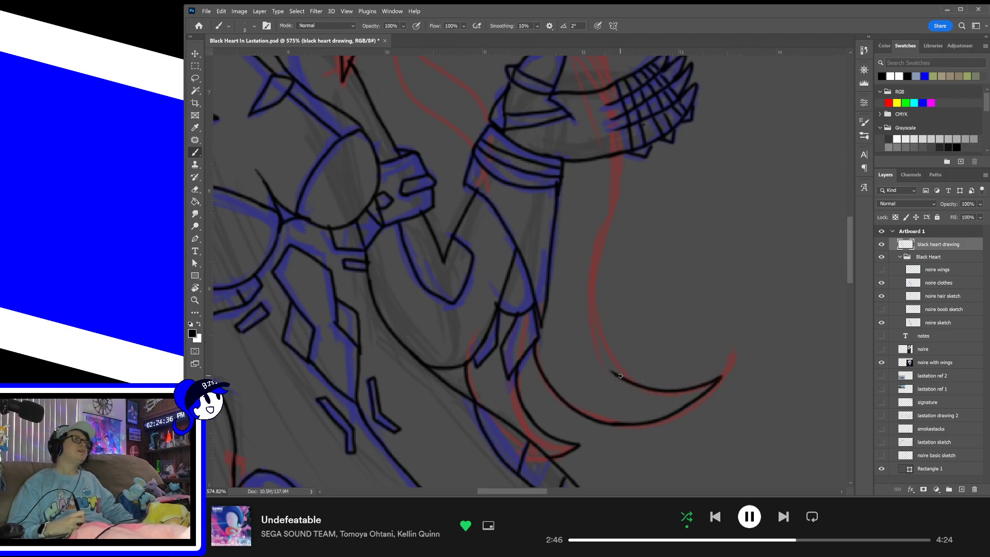
{"action": "left_click_drag", "start_coordinate": [620, 376], "coordinate": [598, 247]}
{"action": "left_click_drag", "start_coordinate": [636, 215], "coordinate": [630, 326]}
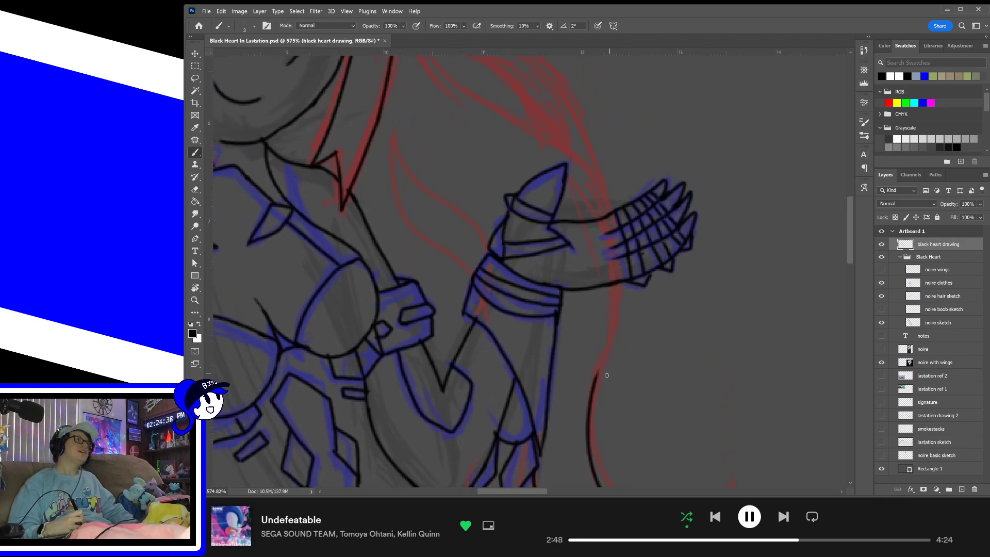
{"action": "left_click_drag", "start_coordinate": [597, 378], "coordinate": [617, 271]}
{"action": "mouse_move", "coordinate": [625, 235]}
{"action": "left_mouse_down"}
{"action": "mouse_move", "coordinate": [645, 312]}
{"action": "mouse_move", "coordinate": [596, 261]}
{"action": "left_mouse_up"}
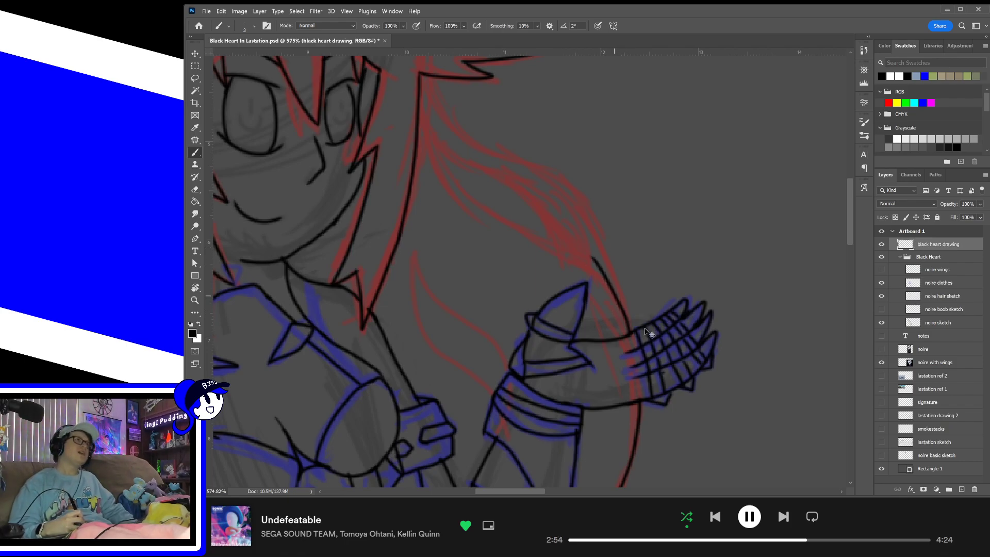
{"action": "key", "text": "ctrl+z"}
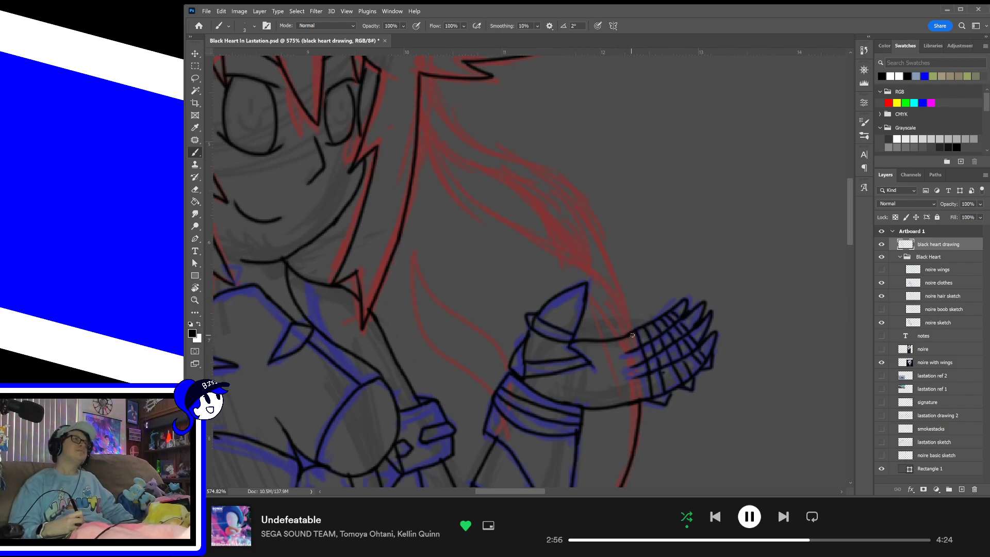
{"action": "mouse_move", "coordinate": [632, 335]}
{"action": "left_mouse_down"}
{"action": "mouse_move", "coordinate": [591, 206]}
{"action": "mouse_move", "coordinate": [570, 189]}
{"action": "left_mouse_up"}
{"action": "key", "text": "ctrl+z"}
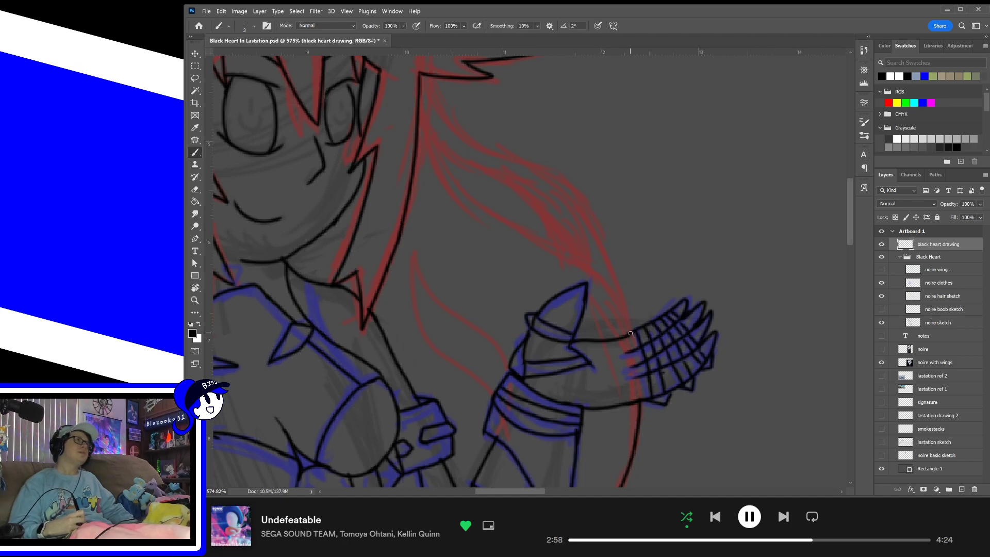
{"action": "left_click_drag", "start_coordinate": [630, 333], "coordinate": [557, 179]}
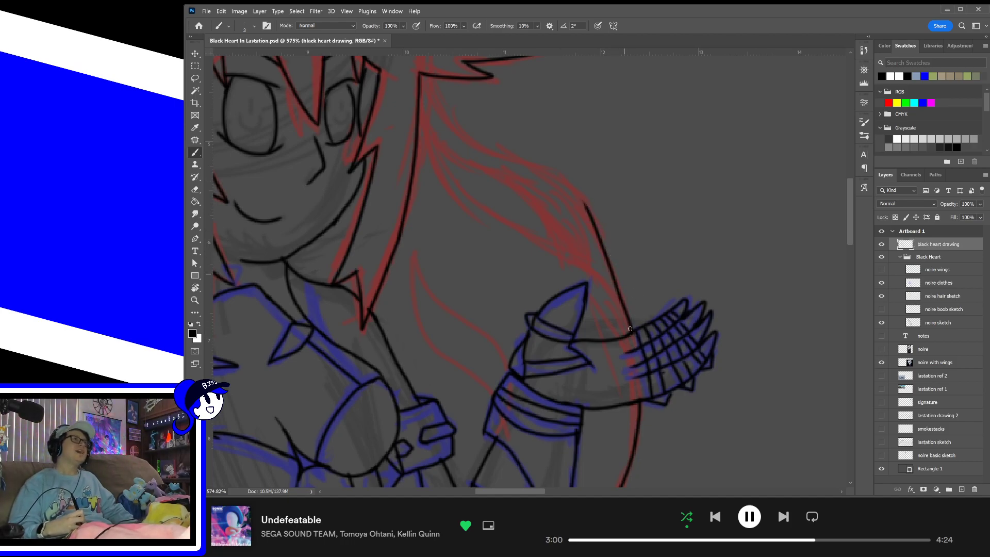
{"action": "key", "text": "ctrl+z"}
{"action": "left_click_drag", "start_coordinate": [630, 332], "coordinate": [542, 184]}
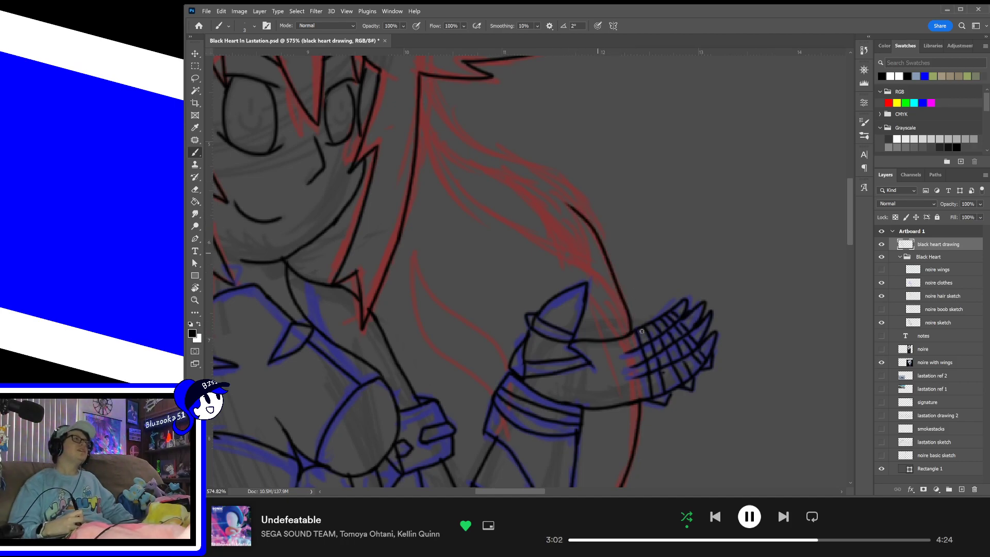
{"action": "key", "text": "ctrl+z"}
- Ink the outer hair contour from the raised gauntlet up to the base of the hair spike beside the face
{"action": "mouse_move", "coordinate": [630, 332]}
{"action": "left_mouse_down"}
{"action": "mouse_move", "coordinate": [540, 177]}
{"action": "mouse_move", "coordinate": [576, 207]}
{"action": "mouse_move", "coordinate": [571, 197]}
{"action": "mouse_move", "coordinate": [456, 128]}
{"action": "left_mouse_up"}
{"action": "scroll", "coordinate": [562, 227], "scroll_direction": "up", "scroll_amount": 5}
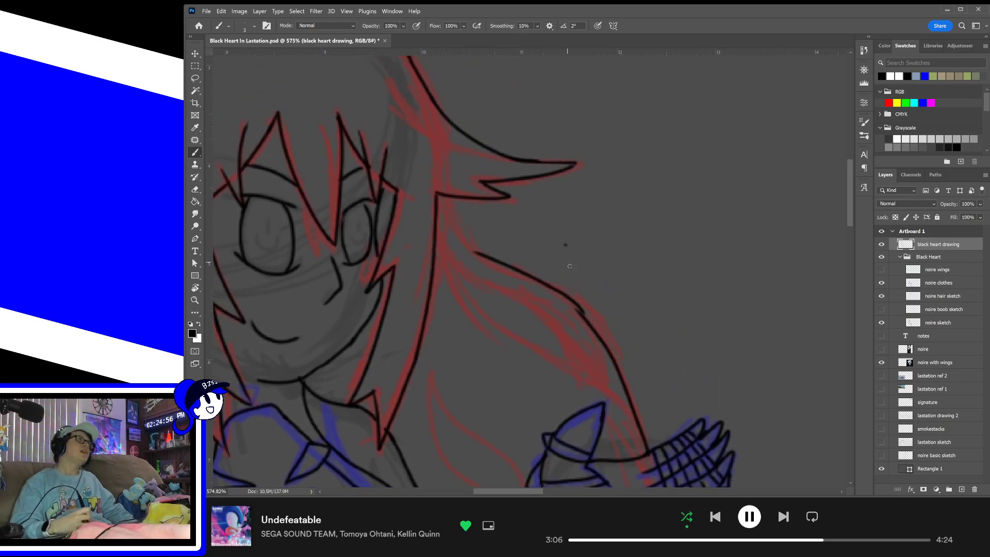
{"action": "key", "text": "ctrl+z"}
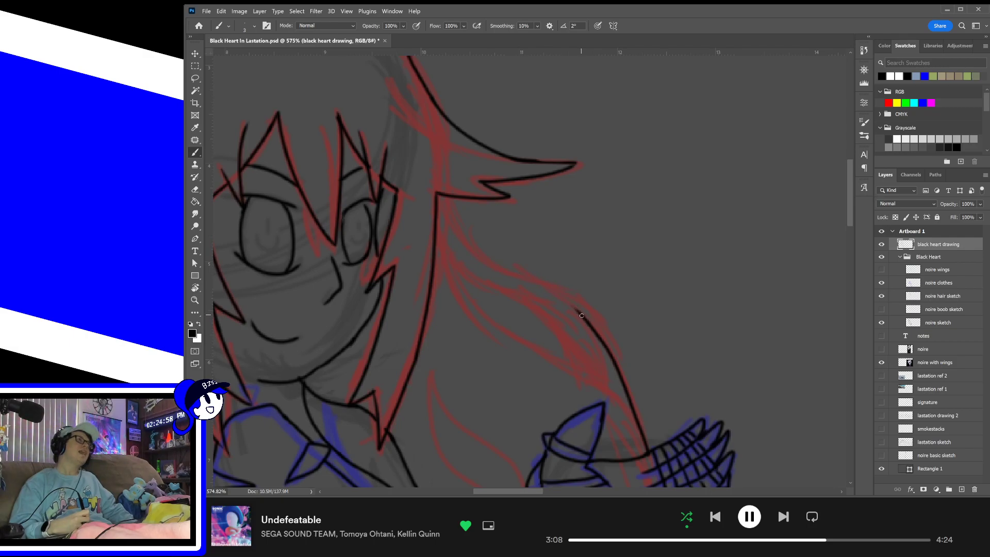
{"action": "mouse_move", "coordinate": [580, 313]}
{"action": "left_mouse_down"}
{"action": "mouse_move", "coordinate": [467, 224]}
{"action": "mouse_move", "coordinate": [445, 182]}
{"action": "left_mouse_up"}
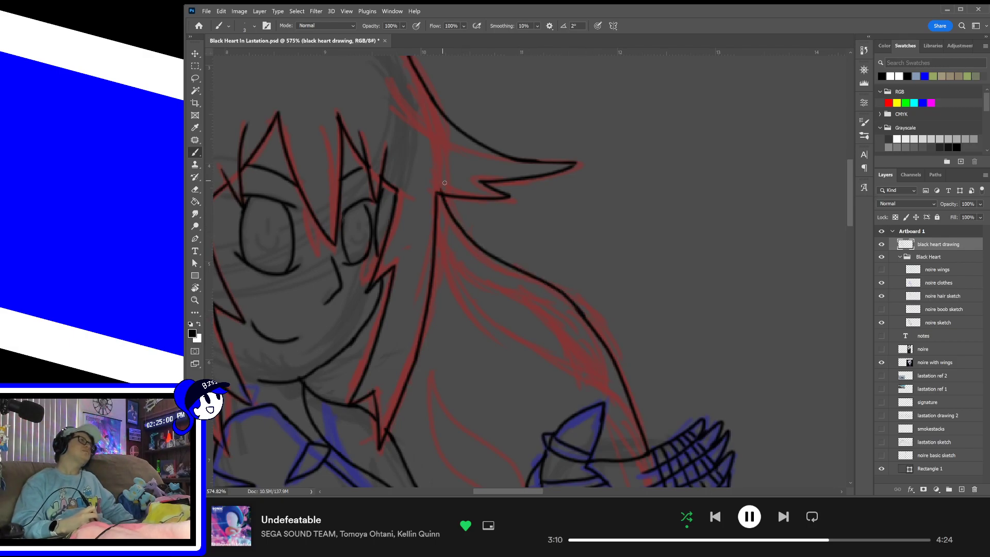
- Join the outer hair contour to the hair spike's base and ink both edges of the narrow opening in the lock running to the gauntlet
{"action": "key", "text": "ctrl+z"}
{"action": "left_click_drag", "start_coordinate": [463, 230], "coordinate": [444, 202]}
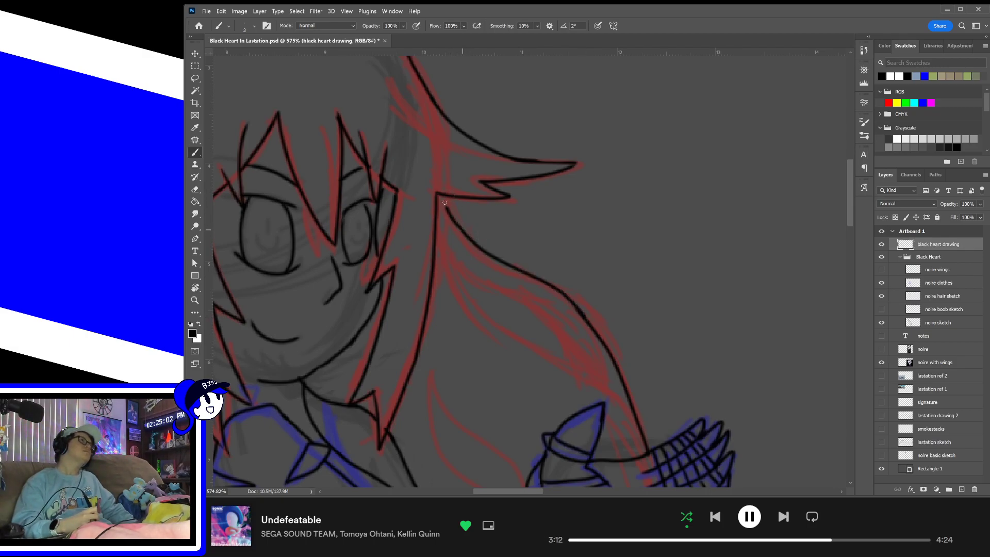
{"action": "left_click_drag", "start_coordinate": [594, 286], "coordinate": [641, 261]}
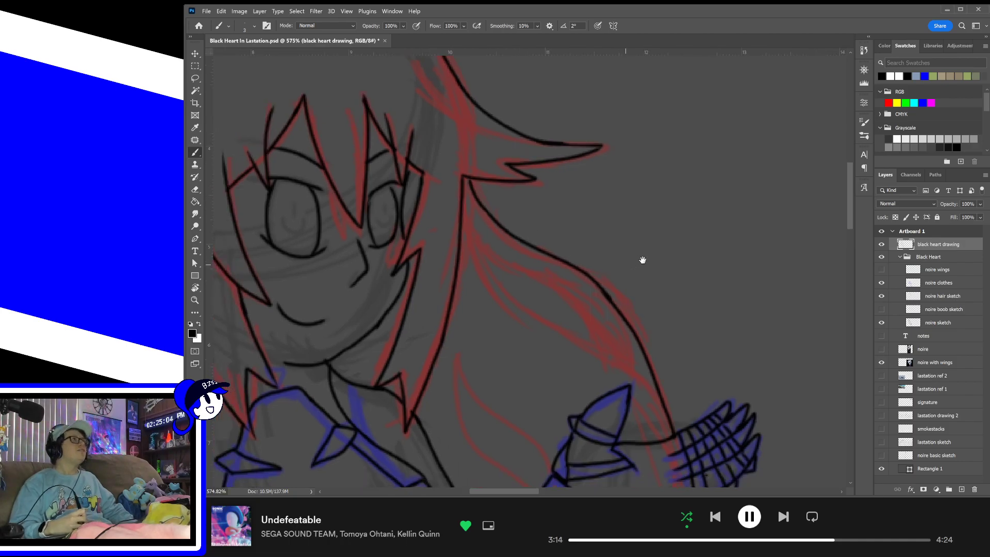
{"action": "mouse_move", "coordinate": [496, 221]}
{"action": "left_mouse_down"}
{"action": "mouse_move", "coordinate": [568, 320]}
{"action": "mouse_move", "coordinate": [653, 368]}
{"action": "left_mouse_up"}
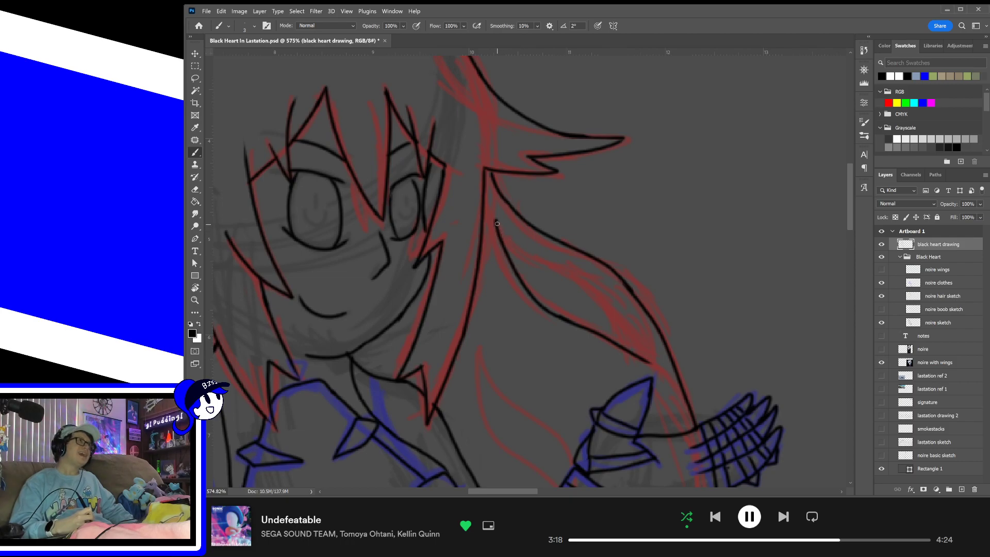
{"action": "mouse_move", "coordinate": [497, 224]}
{"action": "left_mouse_down"}
{"action": "mouse_move", "coordinate": [619, 315]}
{"action": "mouse_move", "coordinate": [645, 357]}
{"action": "left_mouse_up"}
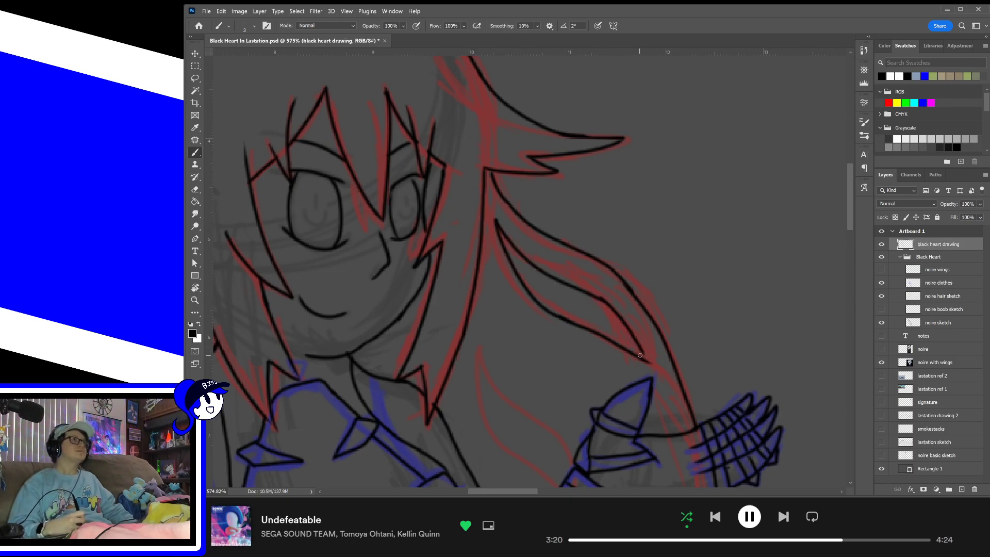
{"action": "key", "text": "ctrl+z"}
{"action": "mouse_move", "coordinate": [598, 298]}
{"action": "left_mouse_down"}
{"action": "mouse_move", "coordinate": [652, 368]}
{"action": "mouse_move", "coordinate": [685, 318]}
{"action": "left_mouse_up"}
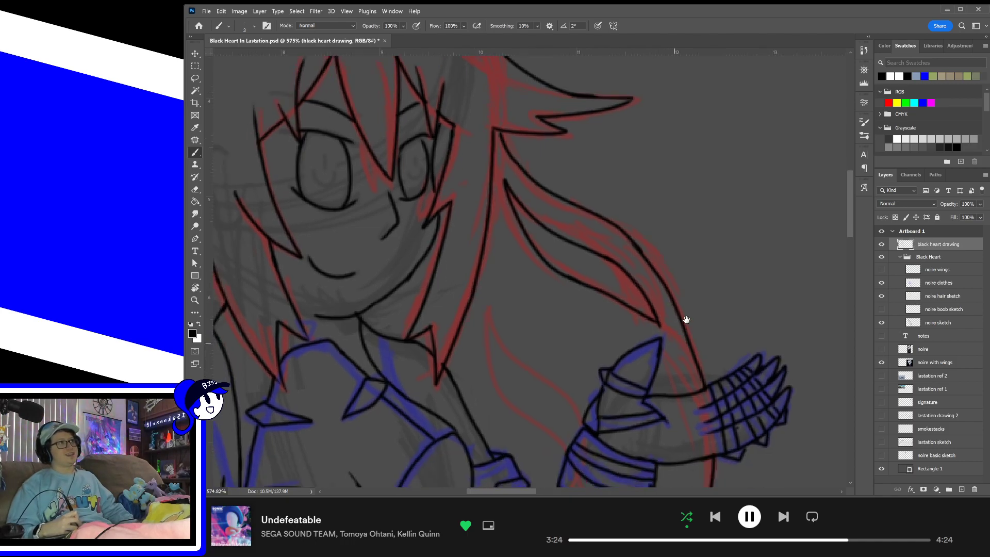
- Ink the lower edge of the small hair opening between the shoulder and raised arm, curving down to the gauntlet's wrist bands
{"action": "left_click_drag", "start_coordinate": [633, 362], "coordinate": [686, 296]}
{"action": "mouse_move", "coordinate": [627, 359]}
{"action": "left_mouse_down"}
{"action": "mouse_move", "coordinate": [540, 273]}
{"action": "mouse_move", "coordinate": [533, 213]}
{"action": "left_mouse_up"}
{"action": "key", "text": "ctrl+z"}
{"action": "left_click_drag", "start_coordinate": [624, 354], "coordinate": [560, 205]}
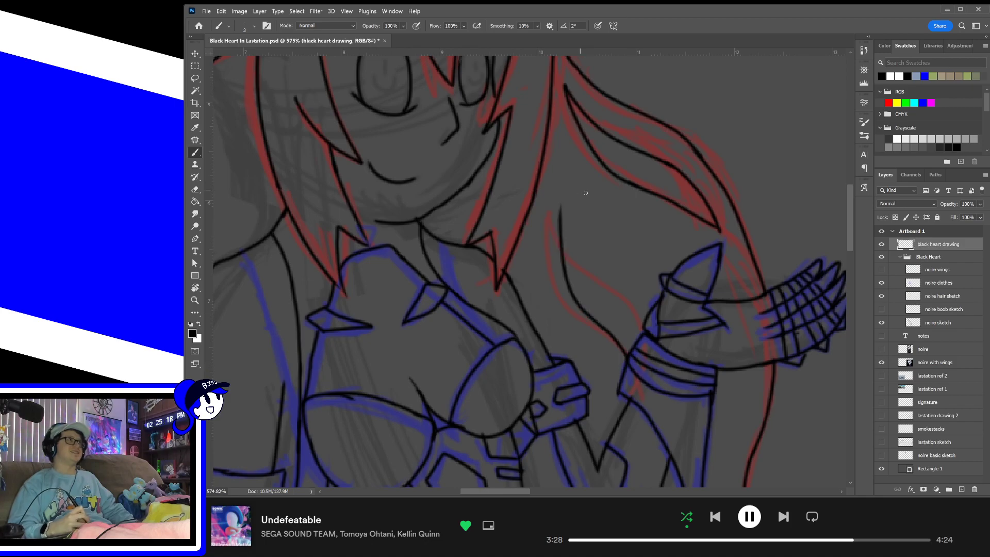
{"action": "key", "text": "ctrl+z"}
{"action": "mouse_move", "coordinate": [627, 357]}
{"action": "left_mouse_down"}
{"action": "mouse_move", "coordinate": [559, 264]}
{"action": "mouse_move", "coordinate": [557, 227]}
{"action": "left_mouse_up"}
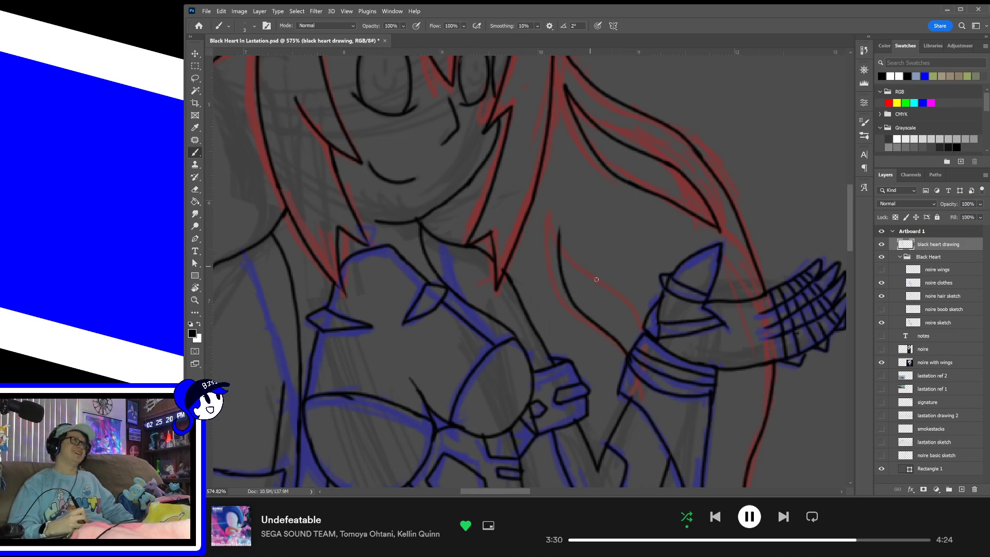
{"action": "key", "text": "ctrl+z"}
{"action": "left_click_drag", "start_coordinate": [627, 354], "coordinate": [557, 217]}
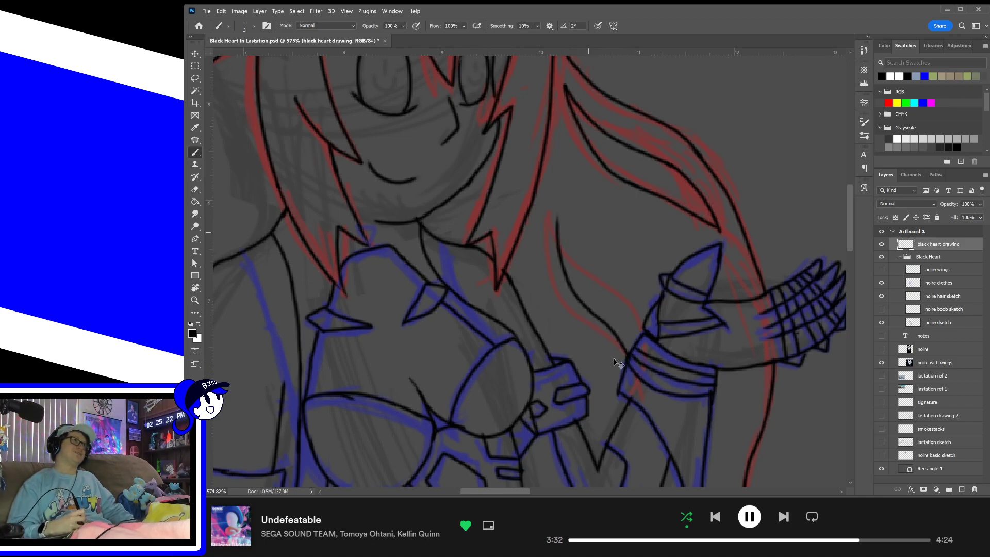
{"action": "key", "text": "ctrl+z"}
{"action": "mouse_move", "coordinate": [626, 356]}
{"action": "left_mouse_down"}
{"action": "mouse_move", "coordinate": [553, 251]}
{"action": "mouse_move", "coordinate": [549, 205]}
{"action": "mouse_move", "coordinate": [606, 288]}
{"action": "left_mouse_up"}
{"action": "key", "text": "ctrl+z"}
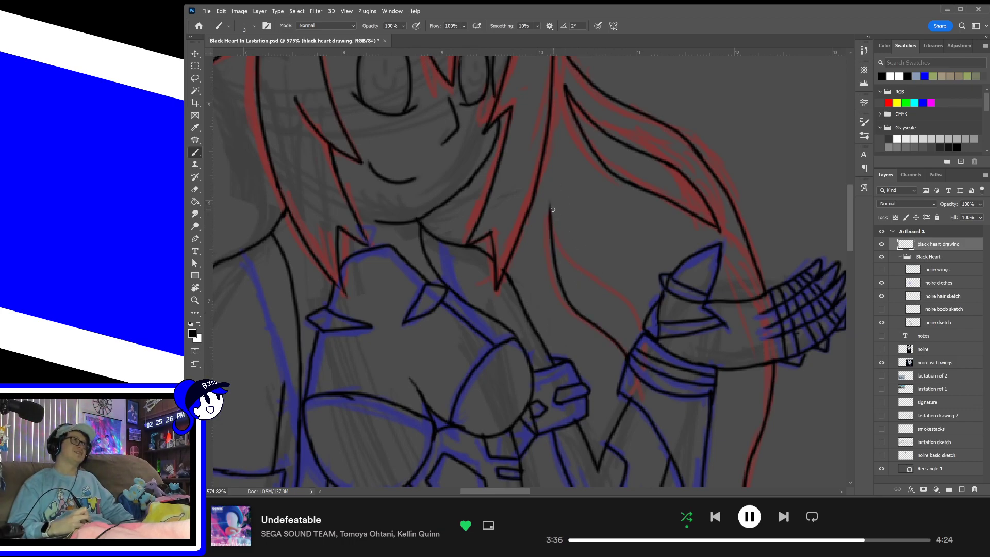
- Ink the upper edge of the small hair opening from its point to the raised wrist, and save the document
{"action": "left_click_drag", "start_coordinate": [551, 207], "coordinate": [639, 331]}
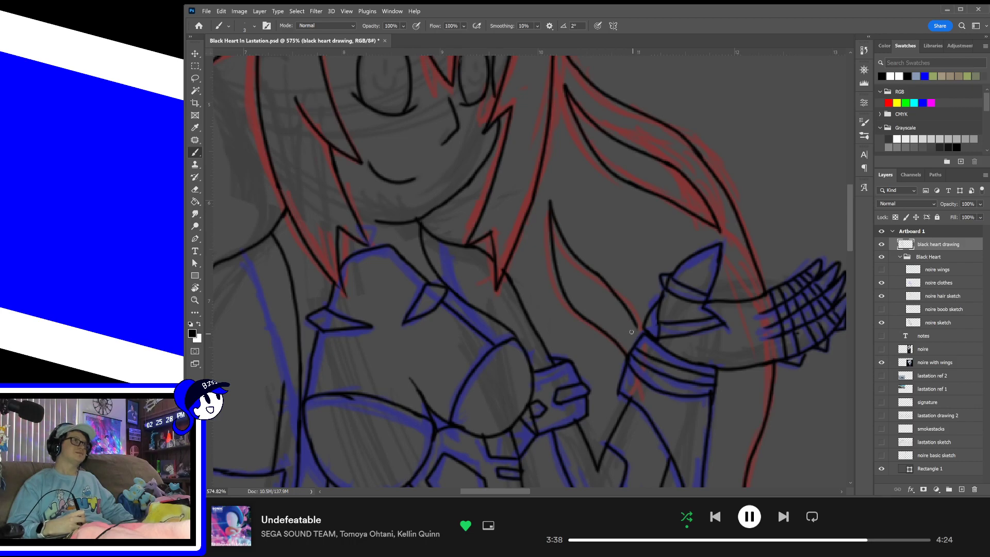
{"action": "key", "text": "ctrl+z"}
{"action": "left_click_drag", "start_coordinate": [598, 276], "coordinate": [644, 334]}
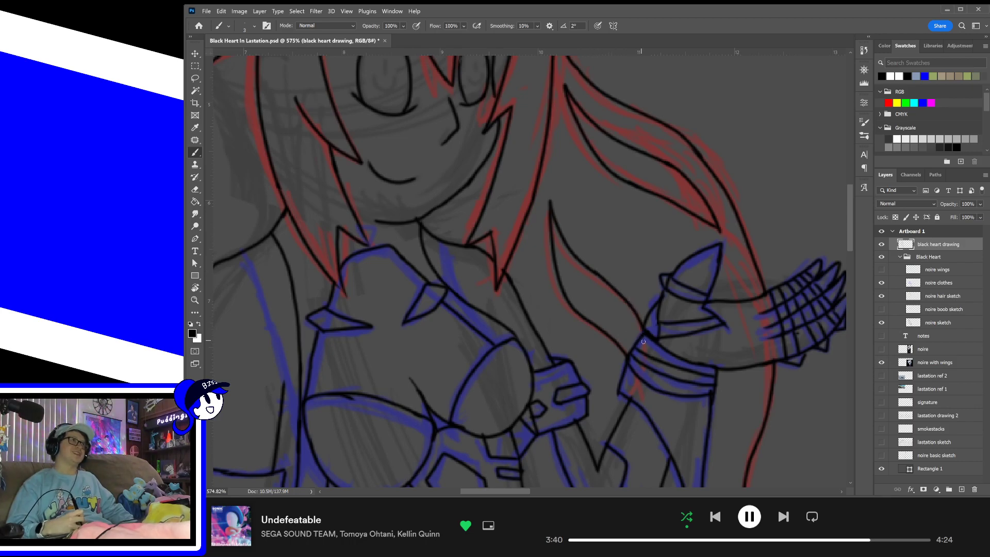
{"action": "left_click_drag", "start_coordinate": [728, 346], "coordinate": [753, 358]}
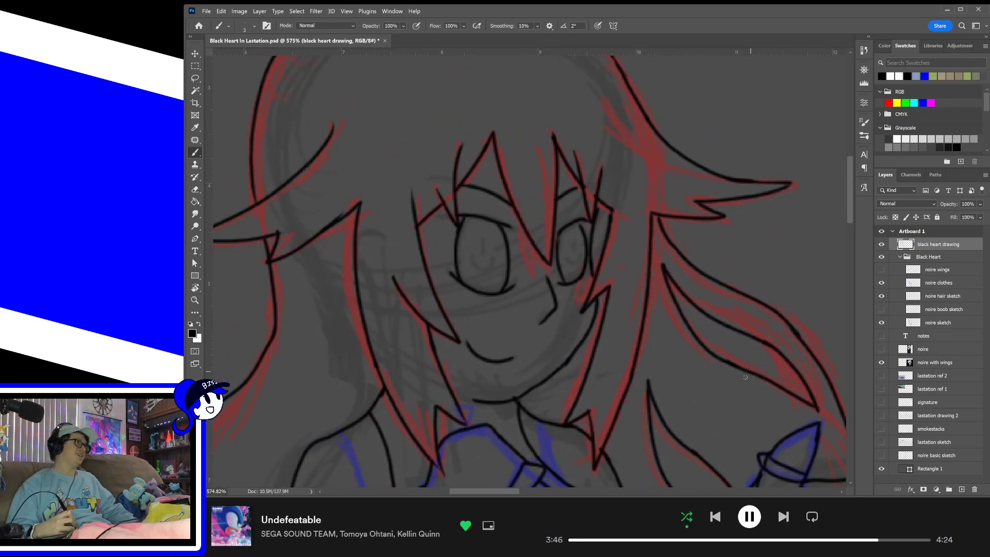
{"action": "key", "text": "ctrl+s"}
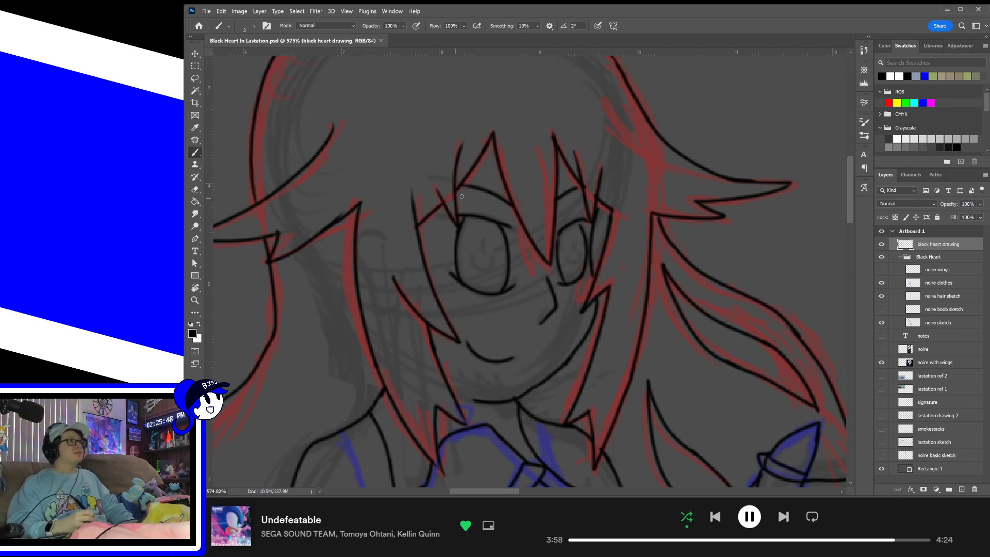
- Look over the inked torso, legs and armoured boots, comparing the line art with the sketch beneath
{"action": "mouse_move", "coordinate": [543, 319]}
{"action": "left_mouse_down"}
{"action": "mouse_move", "coordinate": [612, 369]}
{"action": "mouse_move", "coordinate": [641, 343]}
{"action": "mouse_move", "coordinate": [626, 281]}
{"action": "mouse_move", "coordinate": [642, 354]}
{"action": "mouse_move", "coordinate": [626, 270]}
{"action": "mouse_move", "coordinate": [645, 290]}
{"action": "mouse_move", "coordinate": [625, 296]}
{"action": "left_mouse_up"}
{"action": "scroll", "coordinate": [626, 294], "scroll_direction": "down", "scroll_amount": 5}
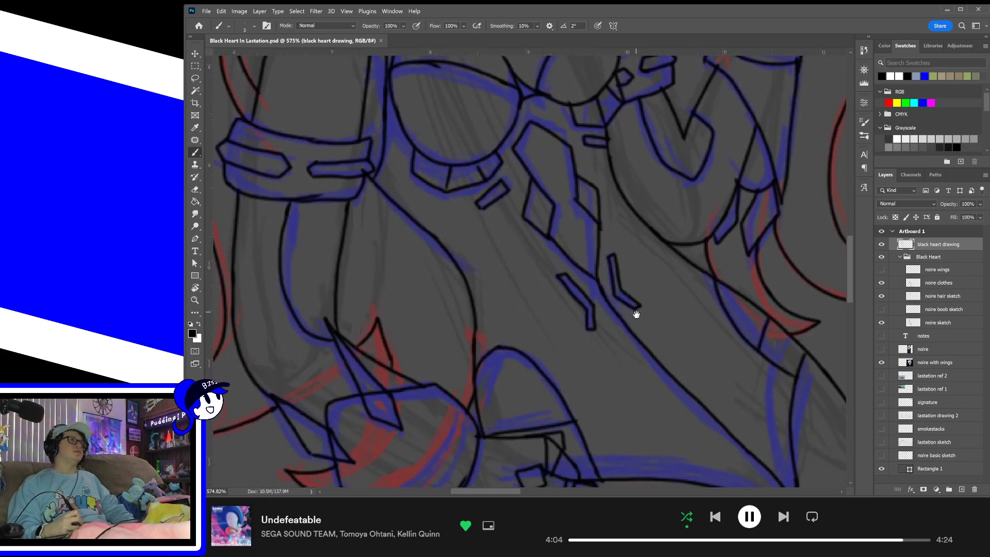
{"action": "left_click_drag", "start_coordinate": [613, 369], "coordinate": [703, 313]}
{"action": "scroll", "coordinate": [712, 214], "scroll_direction": "right", "scroll_amount": 3}
{"action": "scroll", "coordinate": [649, 254], "scroll_direction": "down", "scroll_amount": 6}
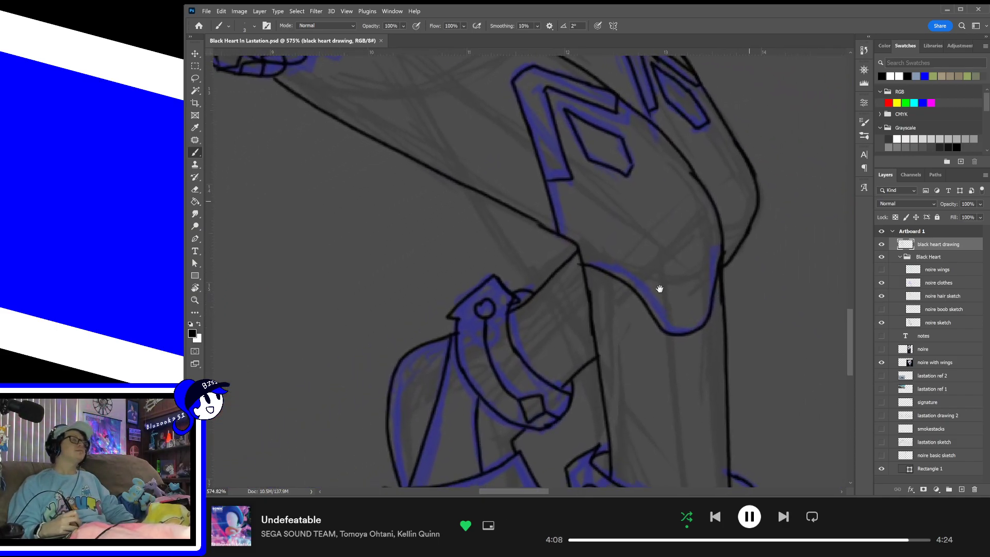
{"action": "scroll", "coordinate": [657, 255], "scroll_direction": "down", "scroll_amount": 1}
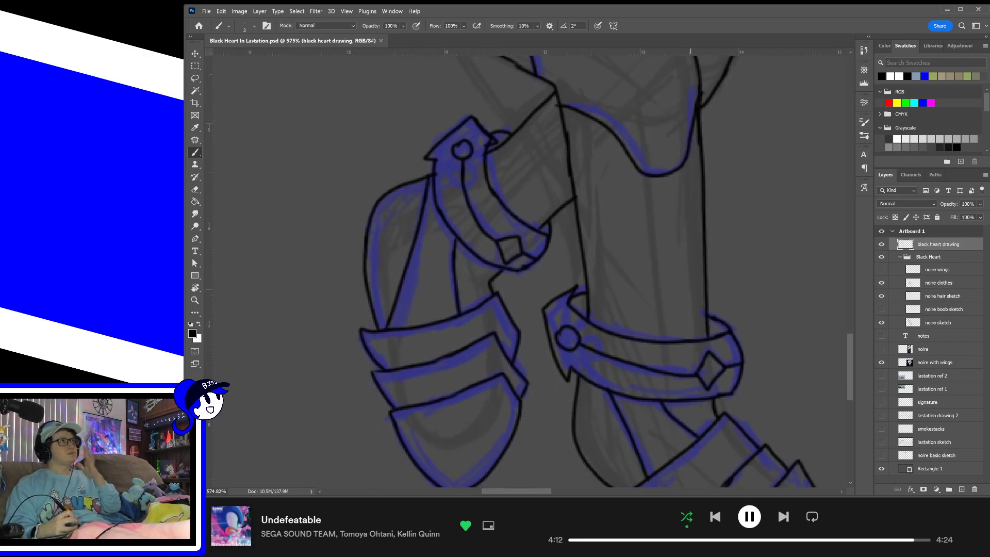
{"action": "left_click_drag", "start_coordinate": [753, 285], "coordinate": [748, 372]}
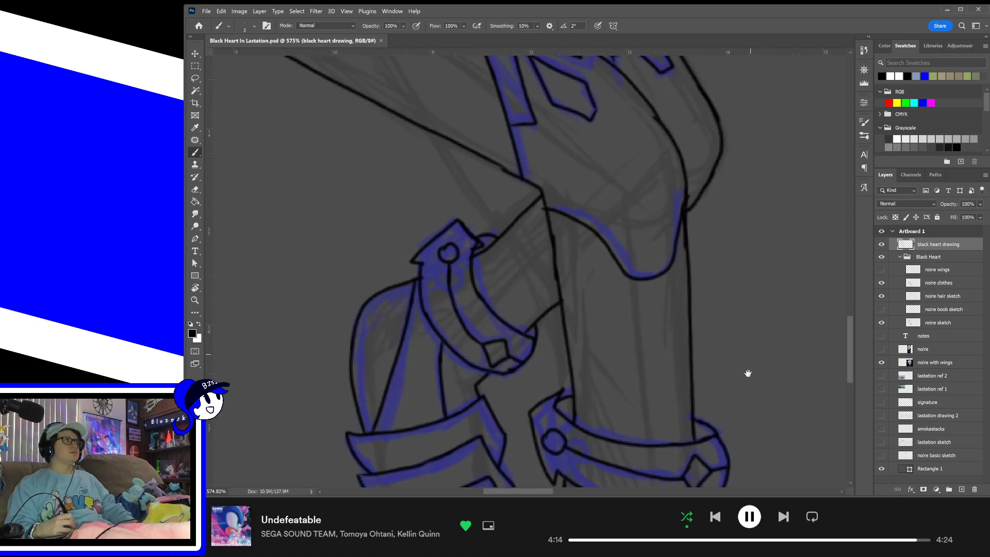
{"action": "left_click_drag", "start_coordinate": [742, 165], "coordinate": [722, 361]}
{"action": "left_click_drag", "start_coordinate": [722, 310], "coordinate": [714, 365]}
{"action": "left_click_drag", "start_coordinate": [634, 387], "coordinate": [675, 261]}
{"action": "scroll", "coordinate": [682, 398], "scroll_direction": "up", "scroll_amount": 5}
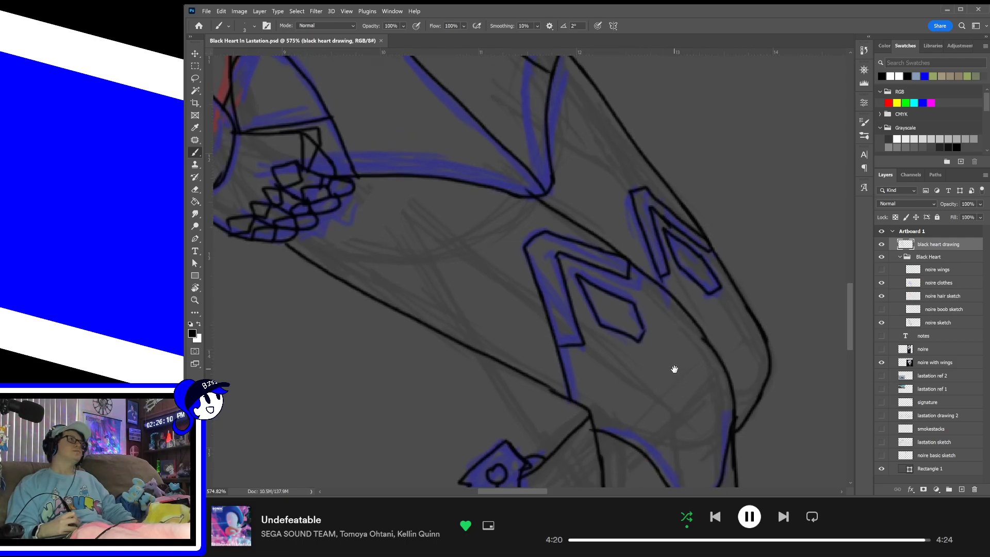
{"action": "scroll", "coordinate": [665, 368], "scroll_direction": "down", "scroll_amount": 8}
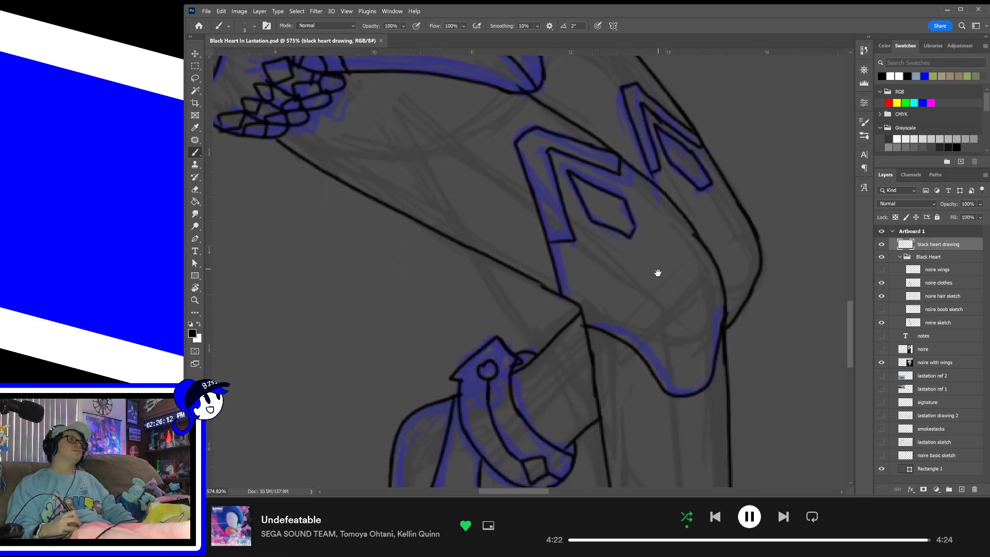
{"action": "scroll", "coordinate": [689, 374], "scroll_direction": "down", "scroll_amount": 10}
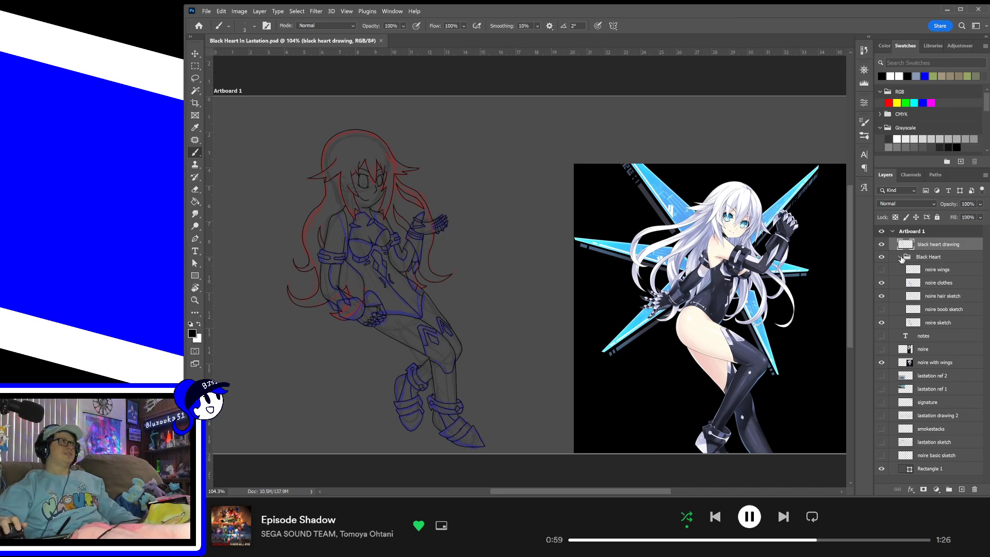
- Show the noire wings sketch layer in the Black Heart group
{"action": "left_click", "coordinate": [900, 257]}
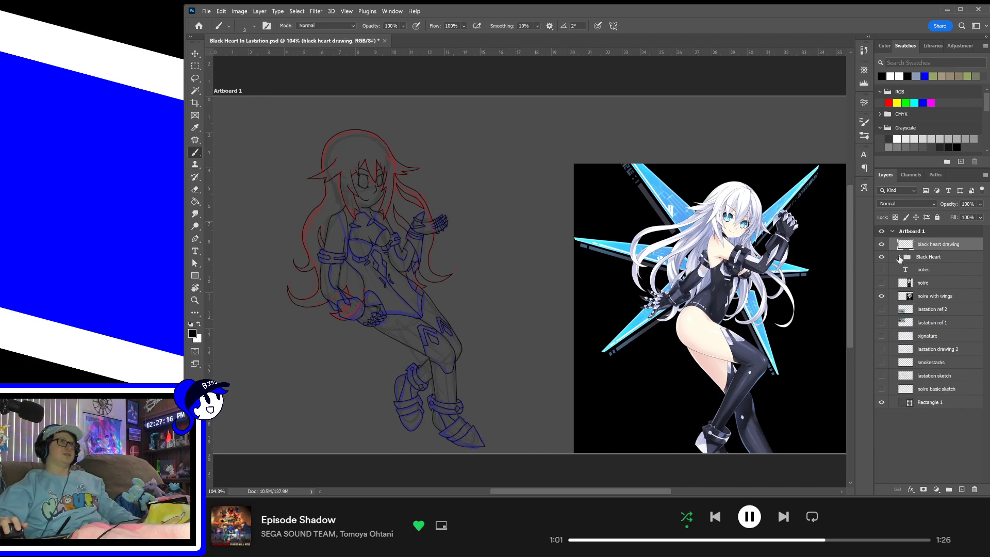
{"action": "left_click", "coordinate": [900, 257]}
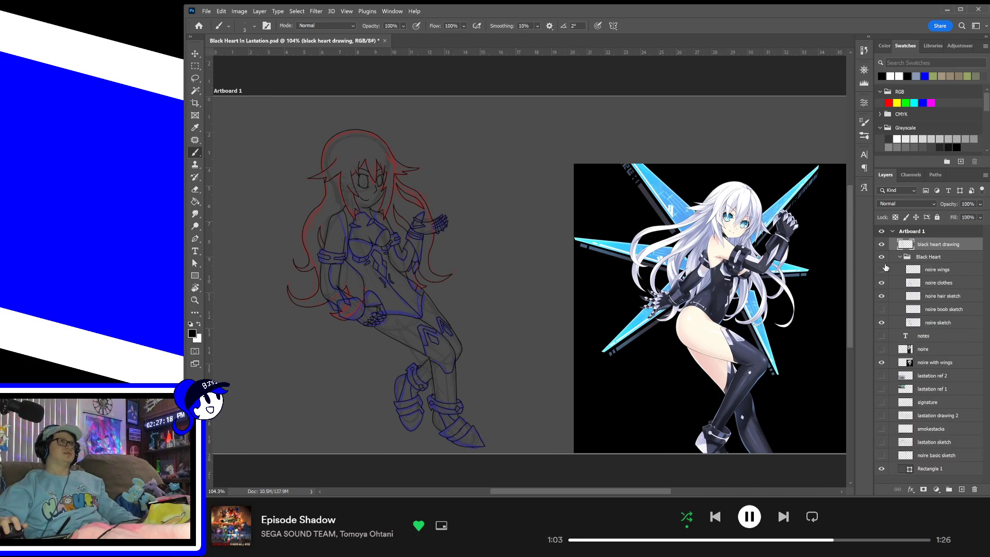
{"action": "left_click", "coordinate": [883, 269]}
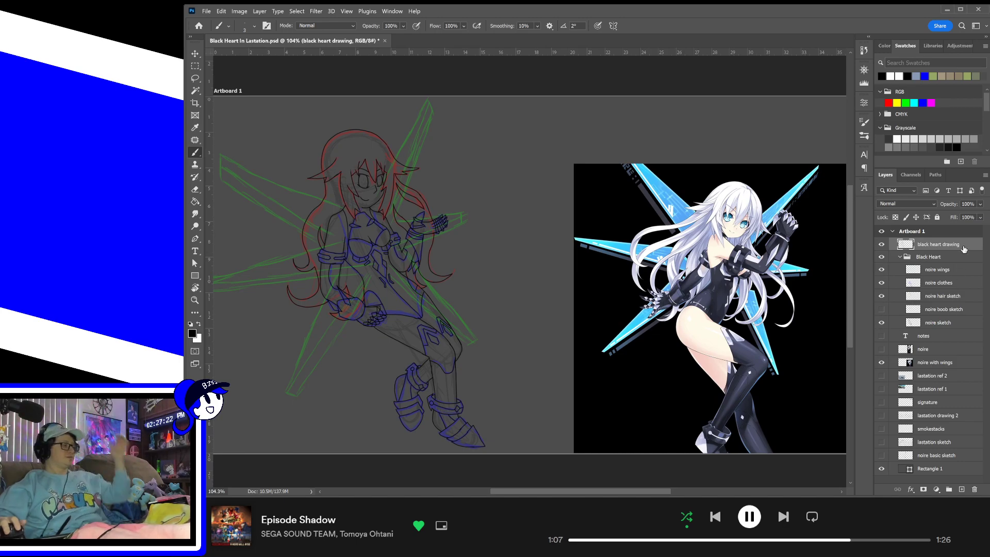
- Examine the blade-like wings in the reference picture and the matching green wing sketch behind the character
{"action": "key", "text": "ctrl+plus"}
{"action": "key", "text": "ctrl+plus"}
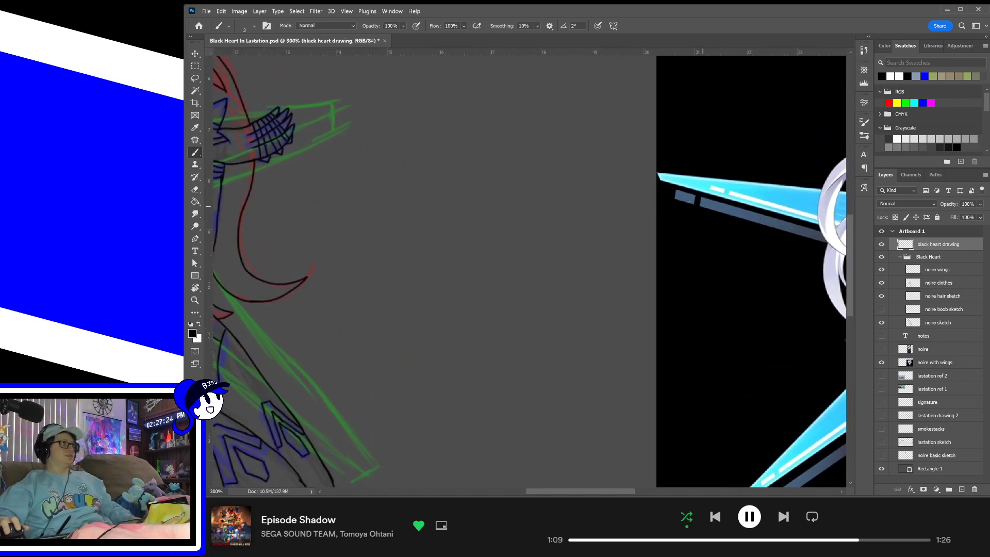
{"action": "left_click_drag", "start_coordinate": [422, 189], "coordinate": [716, 243]}
{"action": "left_click_drag", "start_coordinate": [404, 165], "coordinate": [320, 72]}
{"action": "left_click_drag", "start_coordinate": [706, 226], "coordinate": [522, 336]}
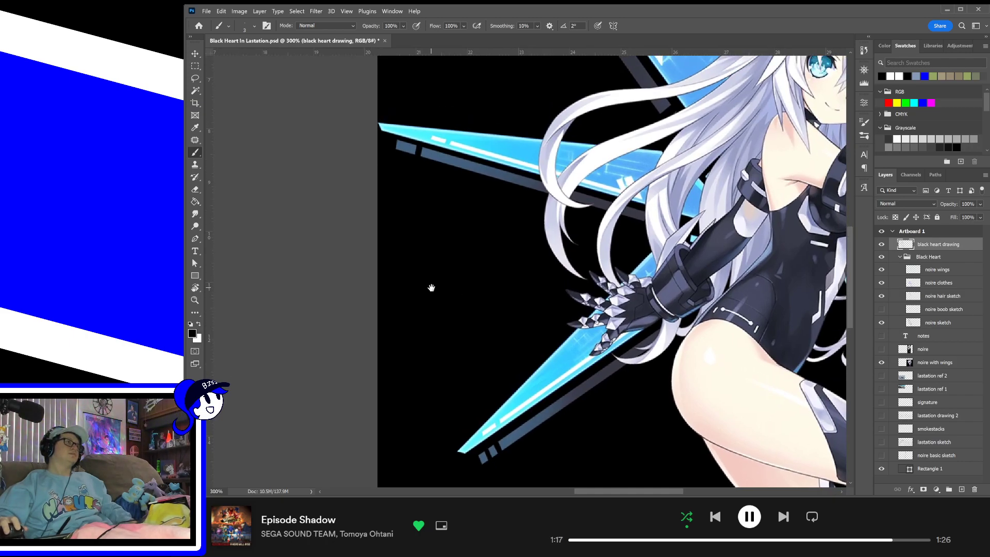
{"action": "left_click_drag", "start_coordinate": [445, 289], "coordinate": [657, 311]}
{"action": "left_click_drag", "start_coordinate": [541, 299], "coordinate": [778, 322]}
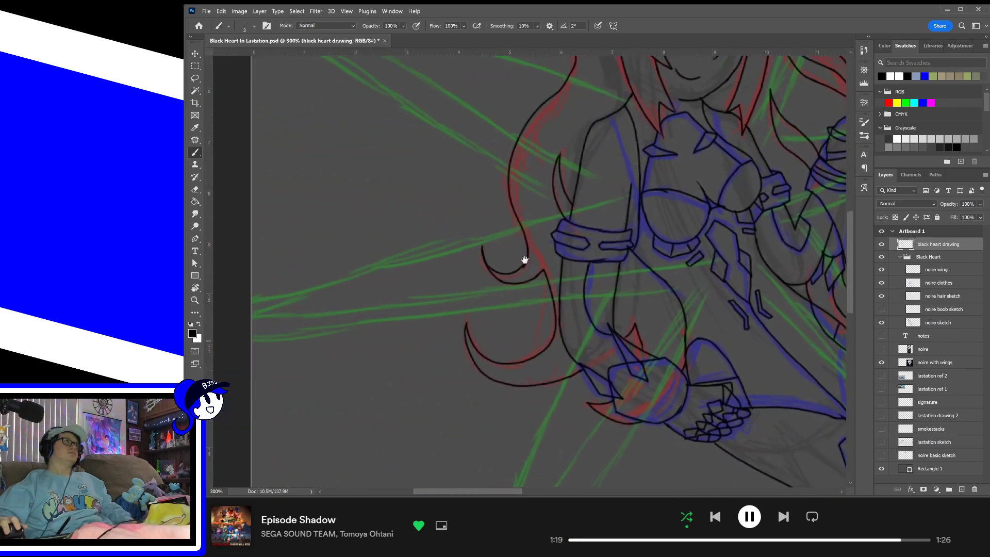
{"action": "left_click_drag", "start_coordinate": [524, 260], "coordinate": [548, 411]}
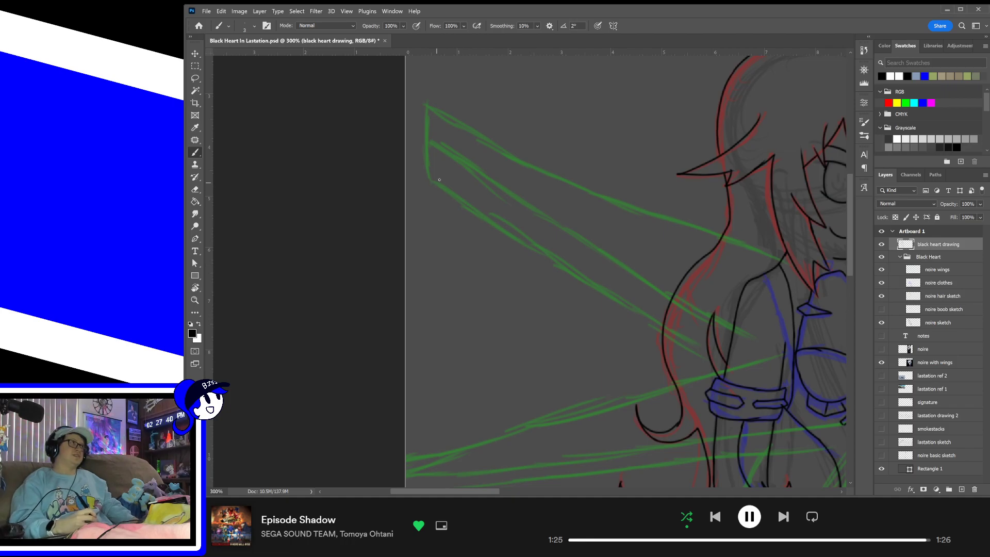
{"action": "left_click_drag", "start_coordinate": [565, 170], "coordinate": [551, 259]}
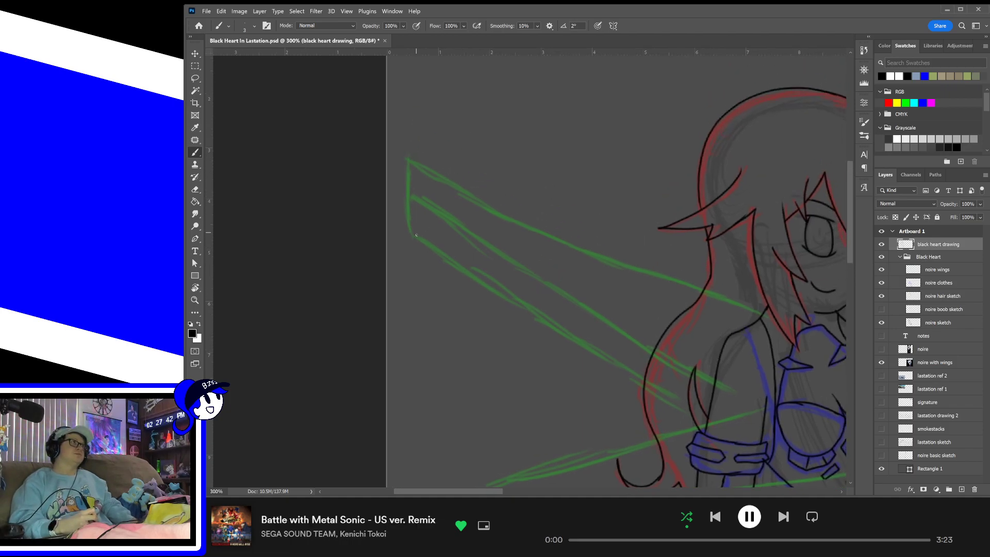
- Ink the short outer end of the upper wing beside the character's long hair, following the green sketch
{"action": "left_click_drag", "start_coordinate": [416, 235], "coordinate": [407, 158]}
{"action": "key", "text": "ctrl+z"}
{"action": "left_click_drag", "start_coordinate": [410, 233], "coordinate": [411, 178]}
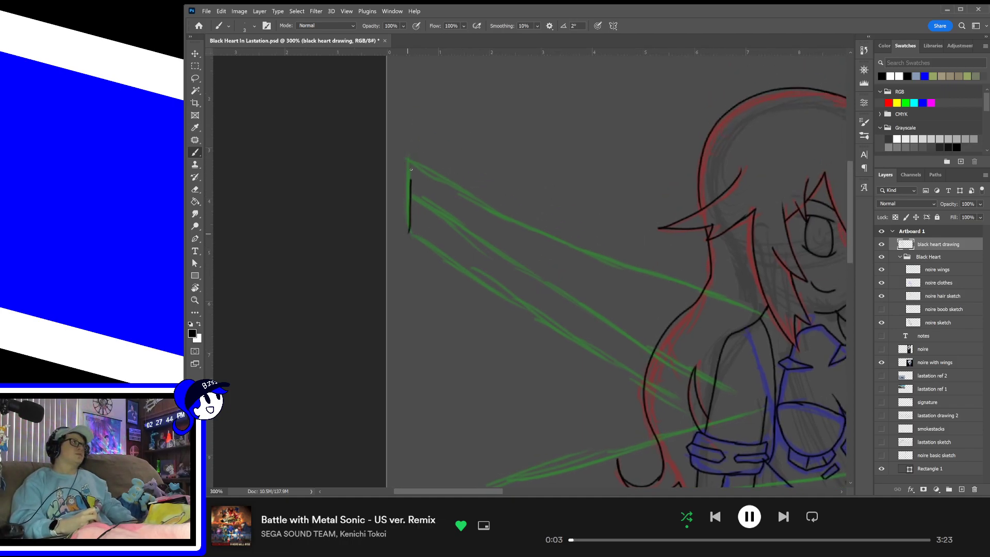
{"action": "key", "text": "ctrl+z"}
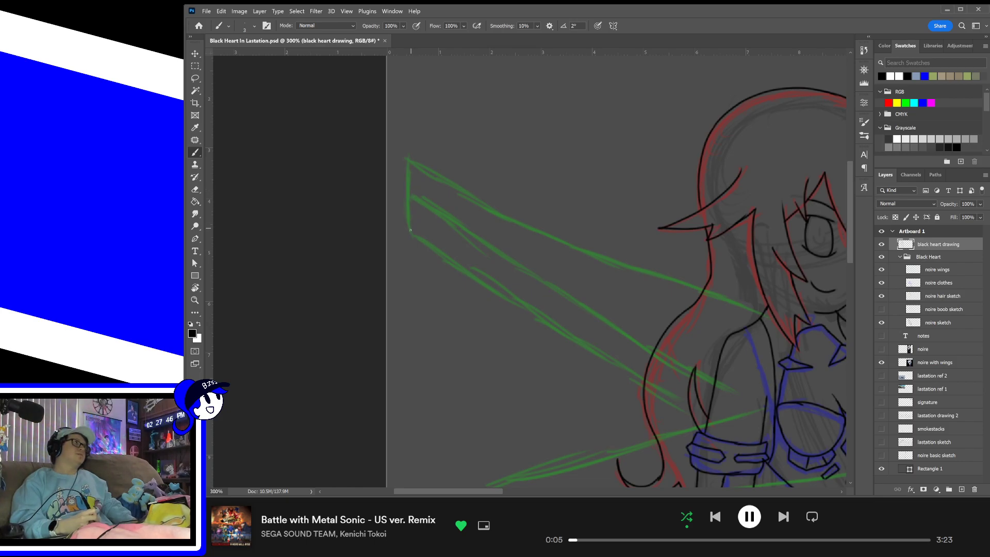
{"action": "mouse_move", "coordinate": [411, 230]}
{"action": "left_mouse_down"}
{"action": "mouse_move", "coordinate": [408, 161]}
{"action": "mouse_move", "coordinate": [642, 253]}
{"action": "left_mouse_up"}
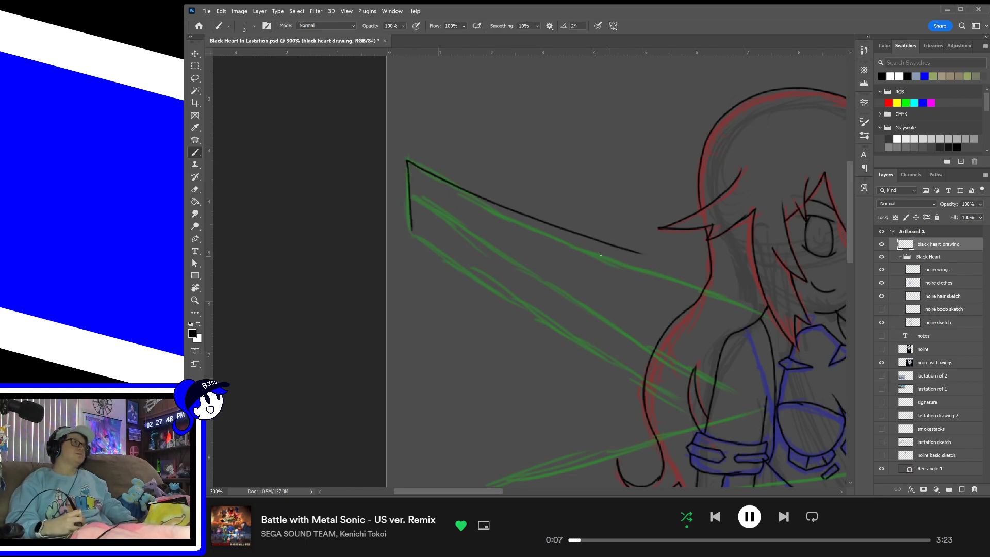
- Ink the upper wing's long top edge from its outer corner to the hair contour above the shoulder
{"action": "key", "text": "ctrl+z"}
{"action": "left_click_drag", "start_coordinate": [407, 160], "coordinate": [697, 298]}
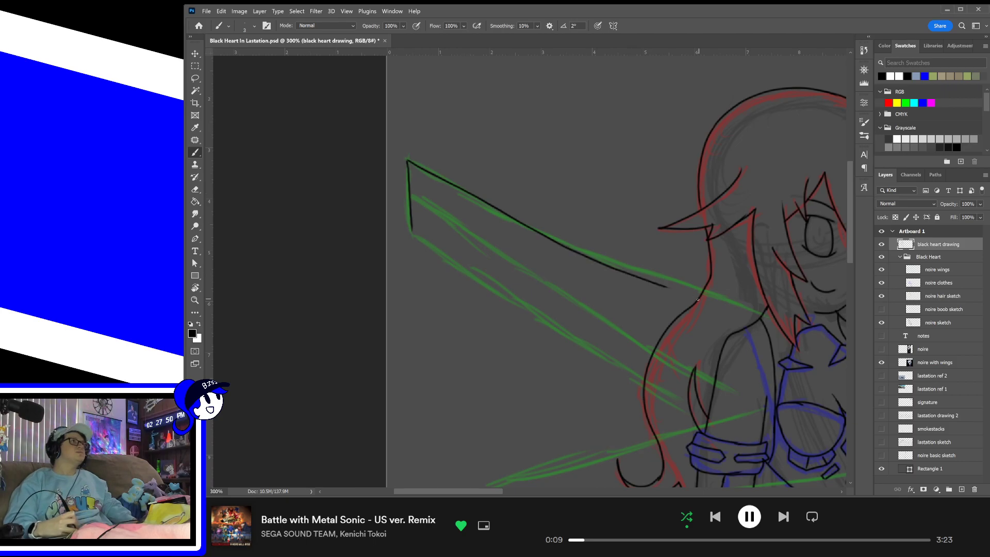
{"action": "key", "text": "ctrl+z"}
{"action": "left_click_drag", "start_coordinate": [408, 161], "coordinate": [707, 292]}
{"action": "key", "text": "ctrl+z"}
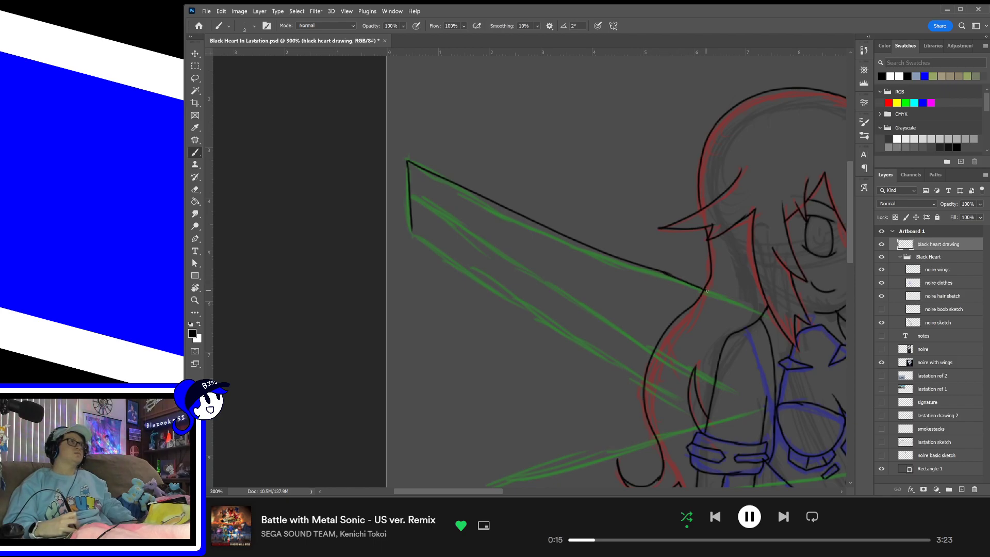
- Ink the upper wing's long bottom edge from its outer end to the flowing hair
{"action": "left_click_drag", "start_coordinate": [411, 232], "coordinate": [640, 380]}
{"action": "key", "text": "ctrl+z"}
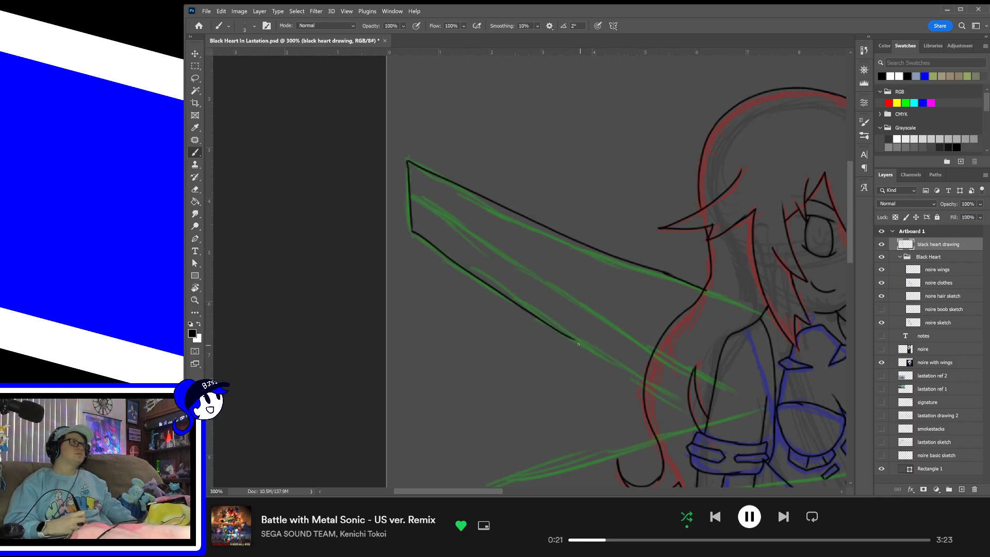
{"action": "left_click_drag", "start_coordinate": [571, 338], "coordinate": [632, 374]}
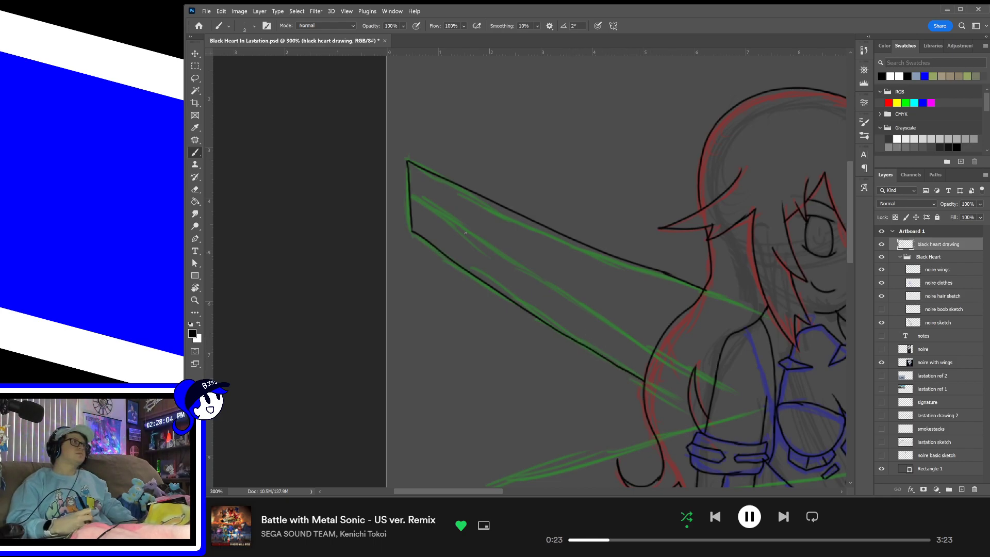
- Ink the upper wing's inner lengthwise line from its outer end to the flowing hair, following the green sketch
{"action": "left_click_drag", "start_coordinate": [409, 199], "coordinate": [654, 353]}
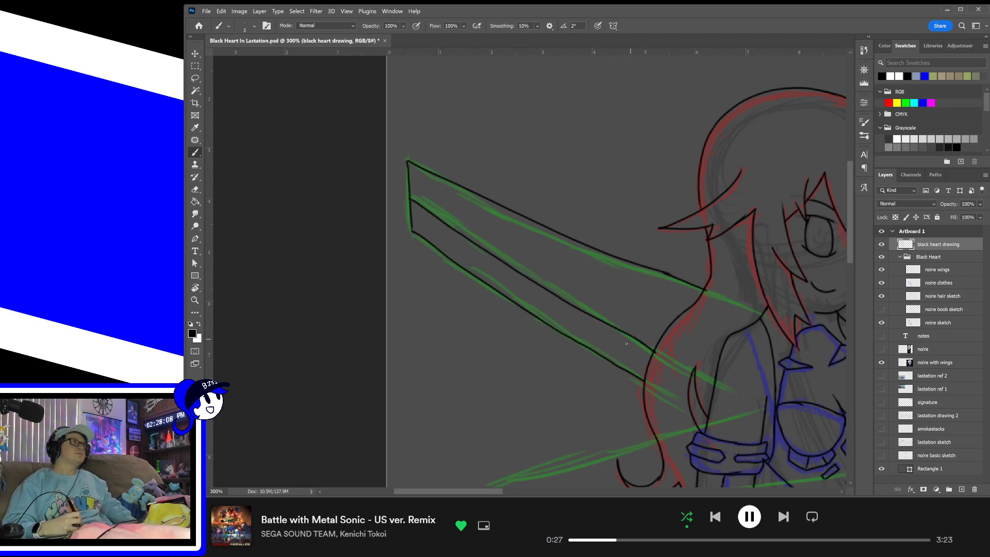
- Ink the middle wing's top and bottom edges and its inner lengthwise line from the artboard edge to the flowing hair
{"action": "left_click_drag", "start_coordinate": [626, 386], "coordinate": [617, 303]}
{"action": "left_click_drag", "start_coordinate": [567, 400], "coordinate": [555, 314]}
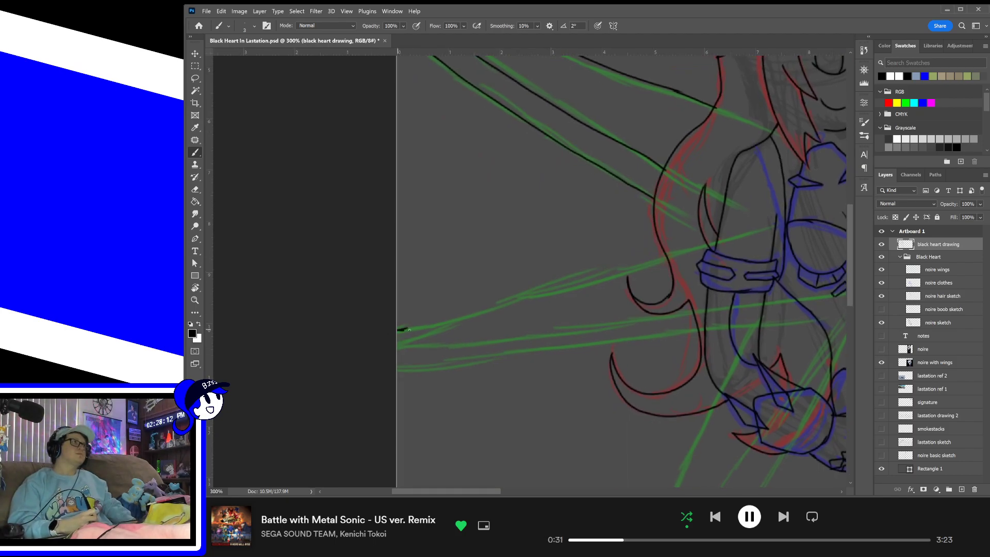
{"action": "left_click_drag", "start_coordinate": [396, 329], "coordinate": [615, 271]}
{"action": "key", "text": "ctrl+z"}
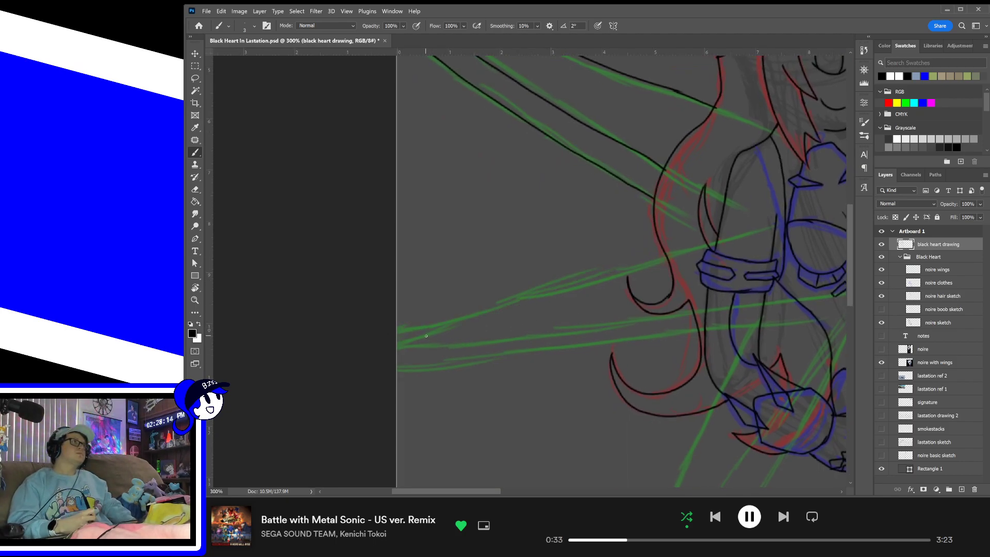
{"action": "left_click_drag", "start_coordinate": [413, 330], "coordinate": [669, 253]}
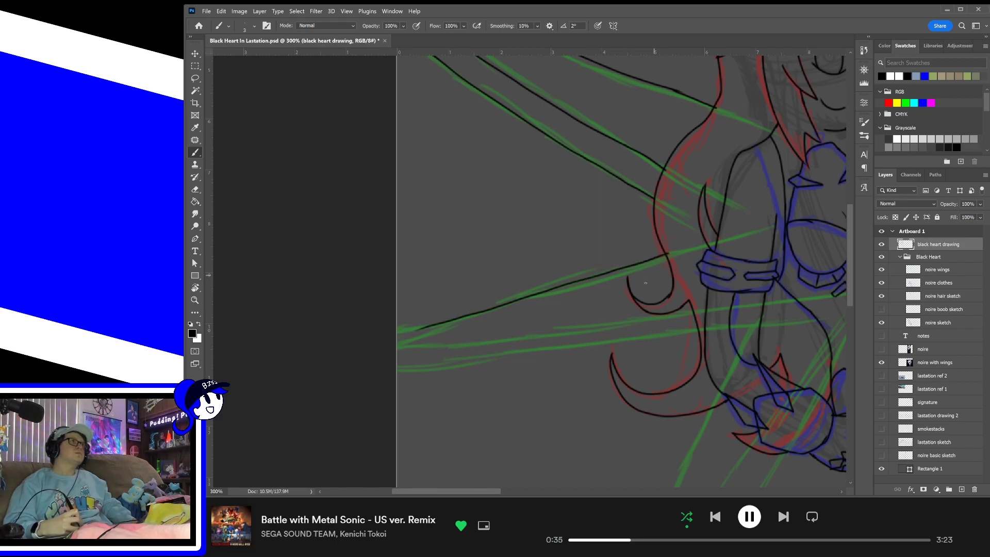
{"action": "left_click_drag", "start_coordinate": [424, 328], "coordinate": [397, 332]}
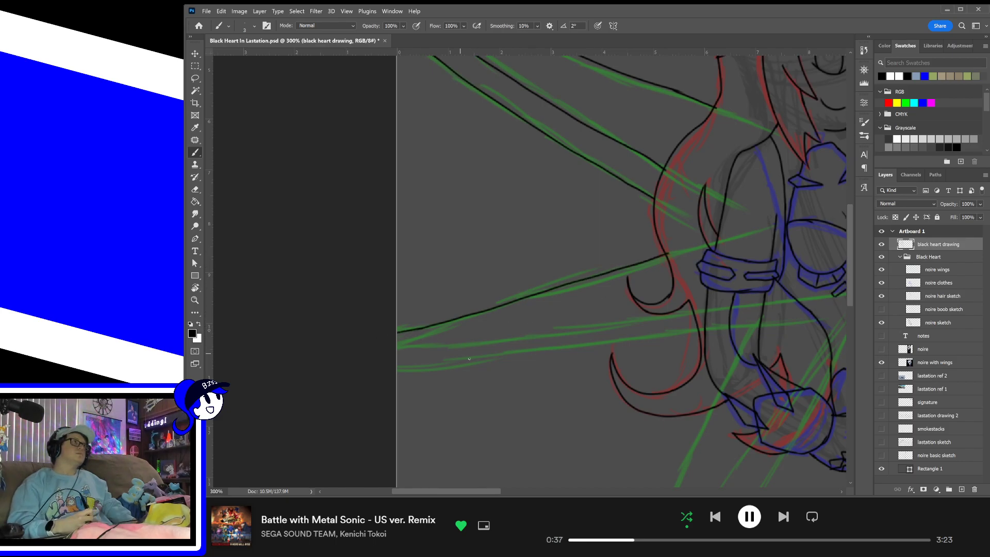
{"action": "mouse_move", "coordinate": [418, 366]}
{"action": "left_mouse_down"}
{"action": "mouse_move", "coordinate": [393, 368]}
{"action": "mouse_move", "coordinate": [506, 361]}
{"action": "mouse_move", "coordinate": [700, 328]}
{"action": "left_mouse_up"}
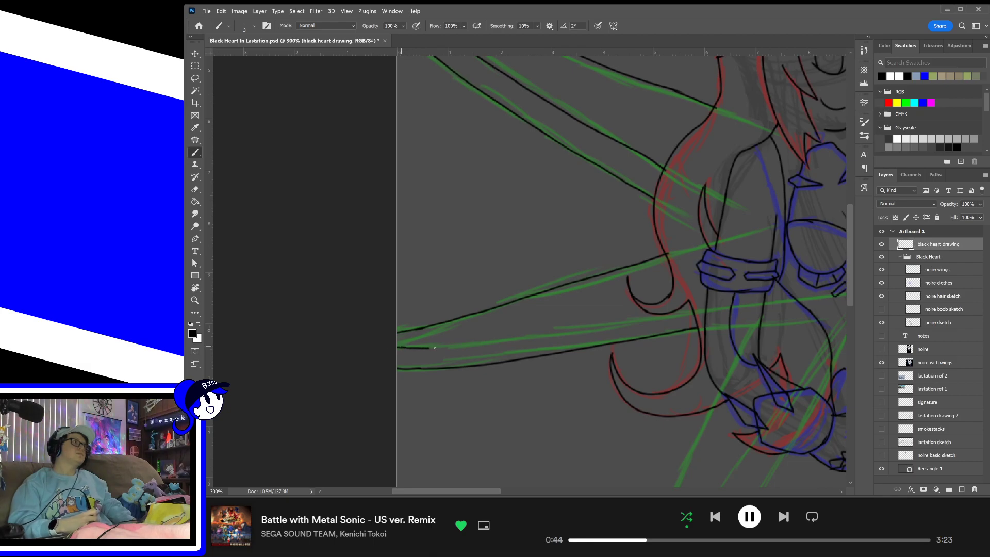
{"action": "left_click_drag", "start_coordinate": [434, 348], "coordinate": [690, 310]}
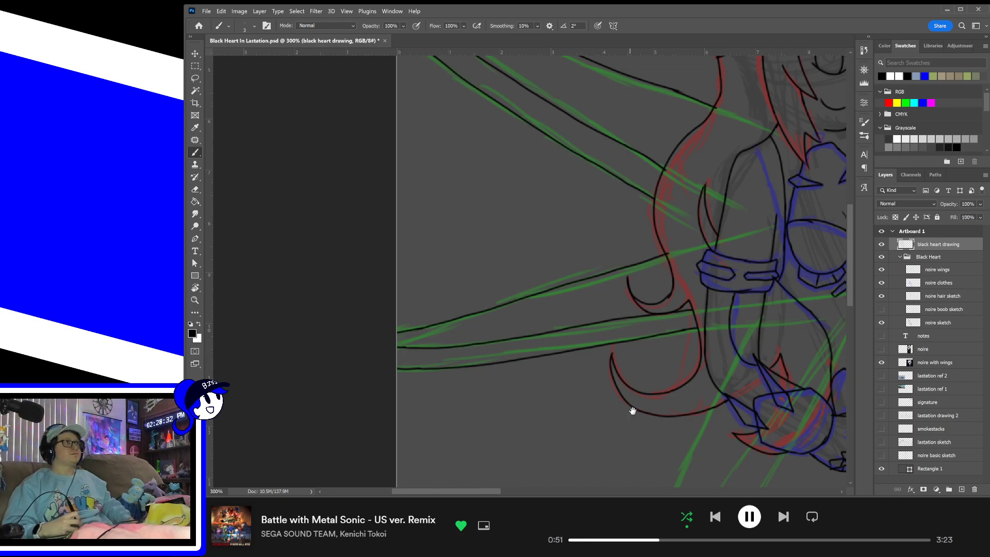
- Ink the lower wing's short outer end and both long edges up to the hair and hand, following the green sketch
{"action": "left_click_drag", "start_coordinate": [632, 411], "coordinate": [495, 280]}
{"action": "mouse_move", "coordinate": [572, 378]}
{"action": "left_mouse_down"}
{"action": "mouse_move", "coordinate": [528, 333]}
{"action": "mouse_move", "coordinate": [505, 249]}
{"action": "left_mouse_up"}
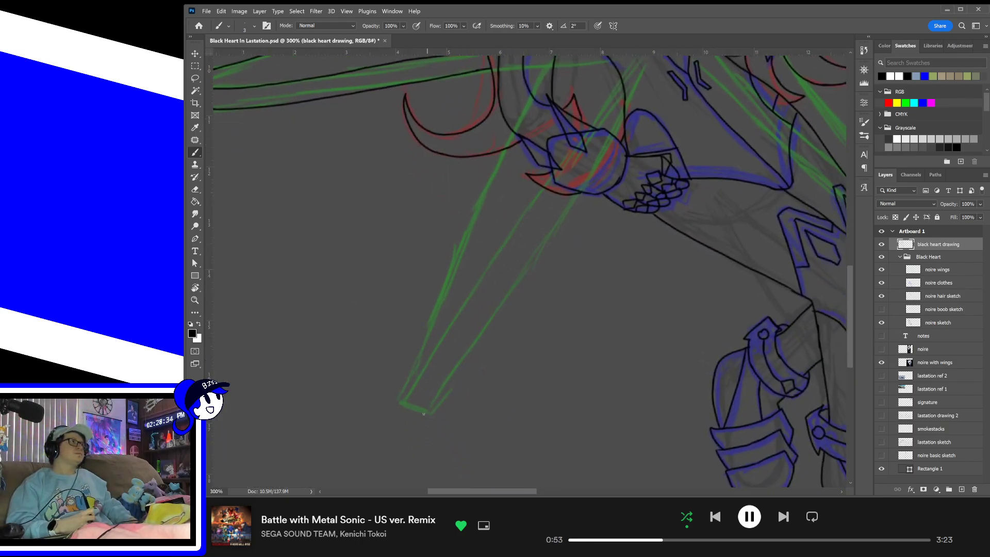
{"action": "mouse_move", "coordinate": [398, 401]}
{"action": "left_mouse_down"}
{"action": "mouse_move", "coordinate": [434, 412]}
{"action": "mouse_move", "coordinate": [514, 274]}
{"action": "left_mouse_up"}
{"action": "key", "text": "ctrl+z"}
{"action": "mouse_move", "coordinate": [432, 412]}
{"action": "left_mouse_down"}
{"action": "mouse_move", "coordinate": [481, 352]}
{"action": "mouse_move", "coordinate": [575, 199]}
{"action": "left_mouse_up"}
{"action": "key", "text": "ctrl+z"}
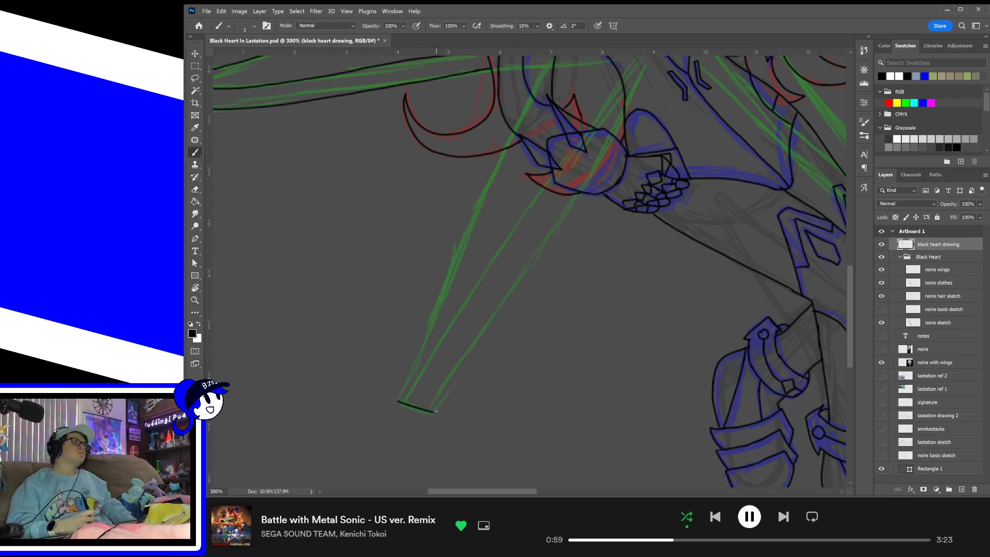
{"action": "left_click_drag", "start_coordinate": [435, 408], "coordinate": [565, 198]}
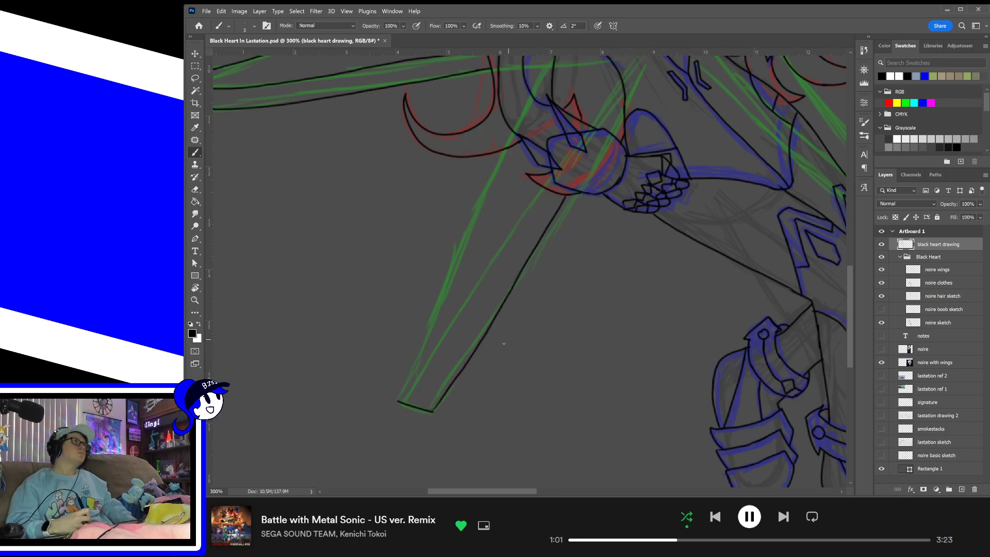
{"action": "left_click_drag", "start_coordinate": [400, 398], "coordinate": [485, 178]}
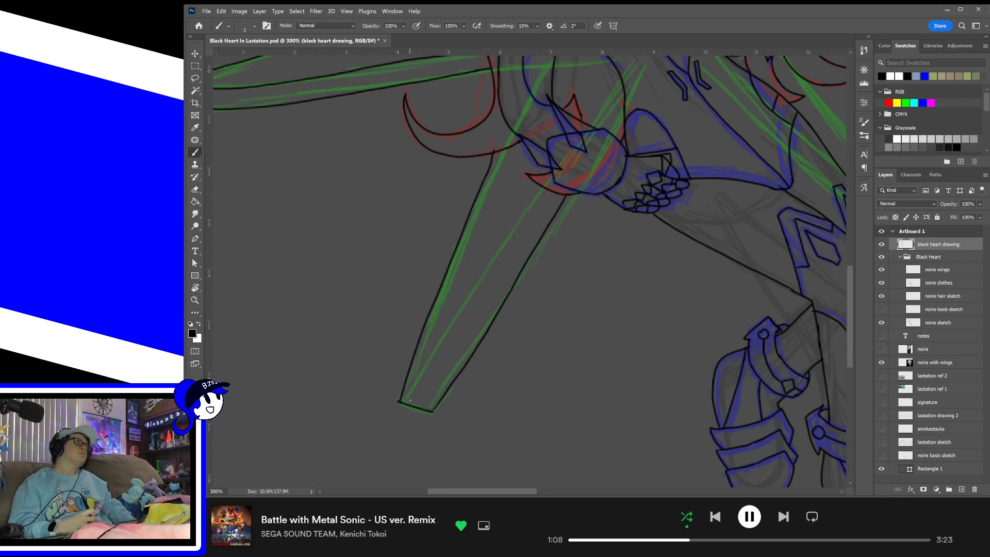
- Ink the inner lengthwise line of the lower-left wing blade from its tip up to the hand, following the green sketch
{"action": "left_click_drag", "start_coordinate": [401, 401], "coordinate": [496, 232]}
{"action": "key", "text": "ctrl+z"}
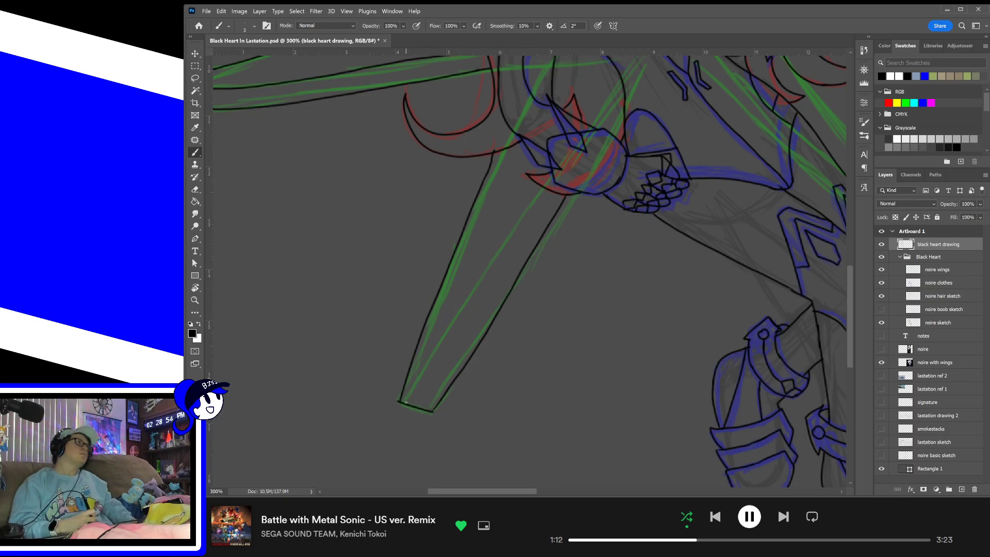
{"action": "left_click_drag", "start_coordinate": [401, 402], "coordinate": [503, 252]}
{"action": "key", "text": "ctrl+z"}
{"action": "left_click_drag", "start_coordinate": [401, 404], "coordinate": [518, 194]}
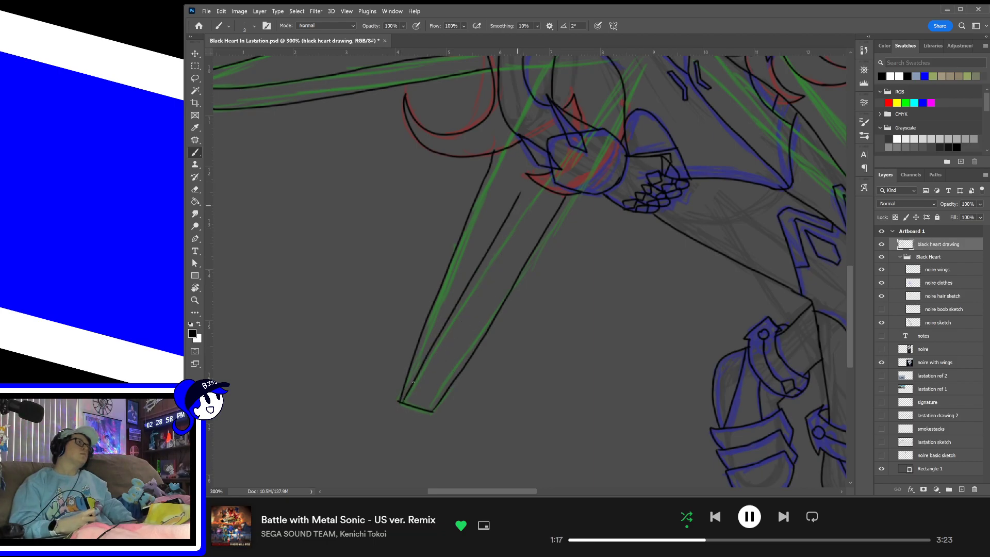
{"action": "key", "text": "ctrl+z"}
{"action": "left_click_drag", "start_coordinate": [401, 402], "coordinate": [512, 216]}
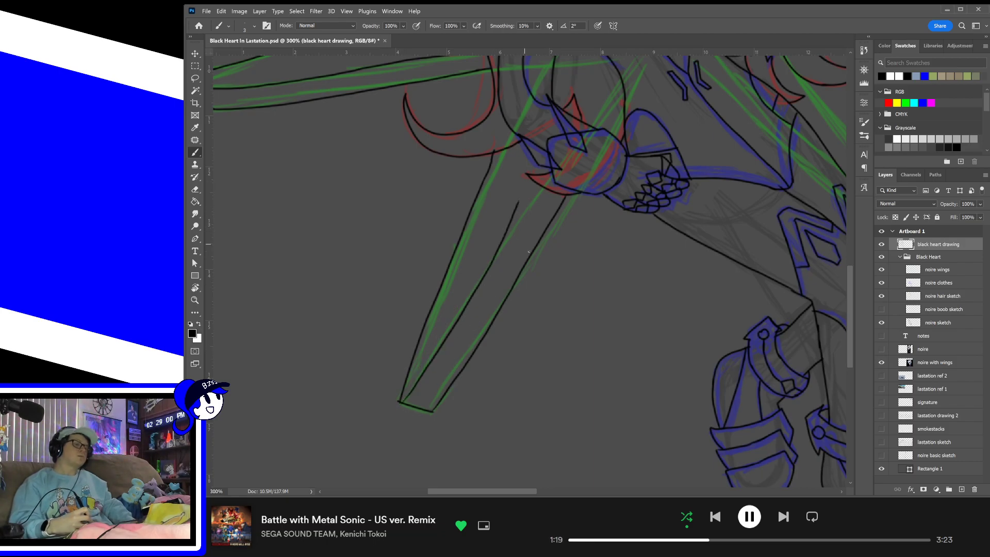
{"action": "key", "text": "ctrl+z"}
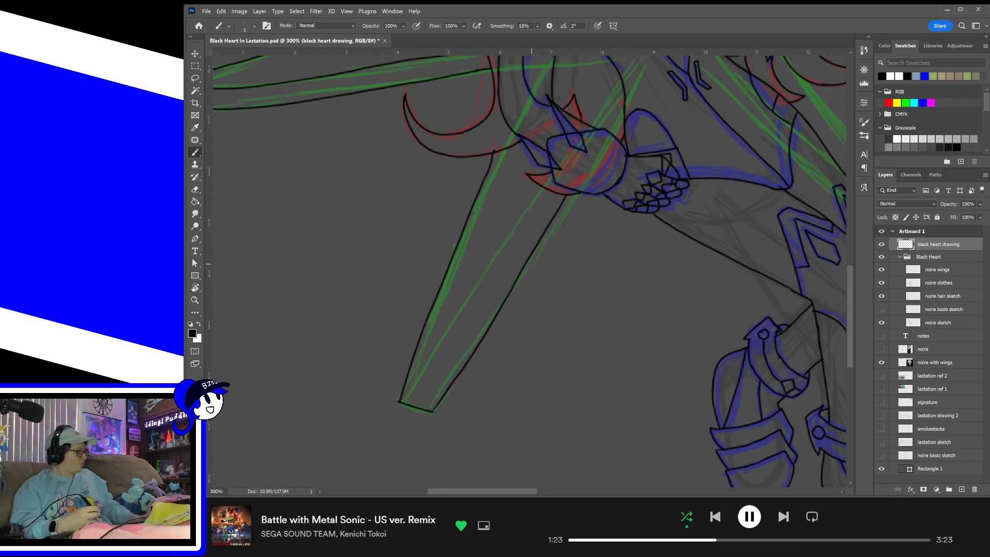
{"action": "left_click_drag", "start_coordinate": [406, 402], "coordinate": [518, 246]}
{"action": "key", "text": "ctrl+z"}
{"action": "left_click_drag", "start_coordinate": [404, 401], "coordinate": [536, 222]}
{"action": "key", "text": "ctrl+z"}
{"action": "left_click_drag", "start_coordinate": [406, 400], "coordinate": [541, 197]}
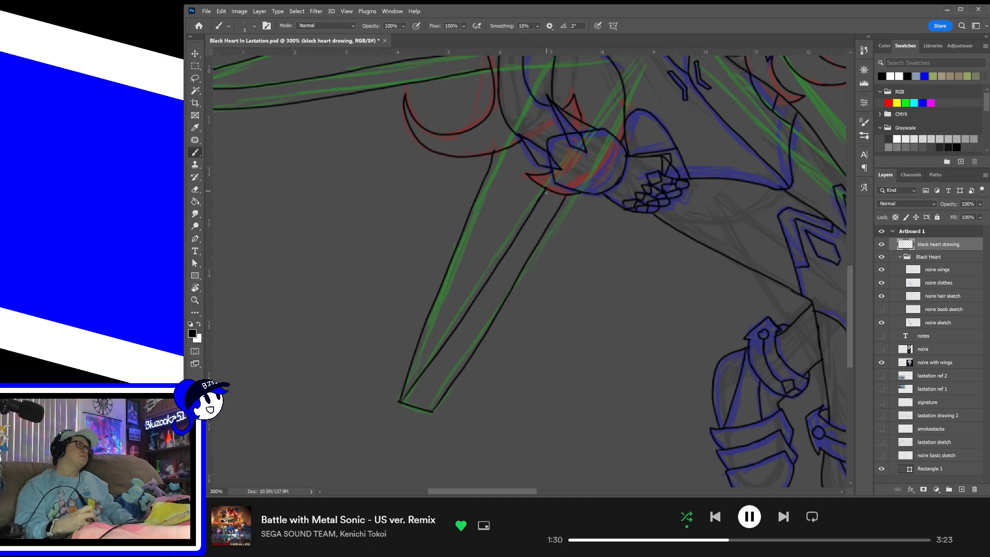
- Examine how the wings sit behind the character in the reference illustration and compare them with the line art
{"action": "left_click_drag", "start_coordinate": [620, 300], "coordinate": [464, 375]}
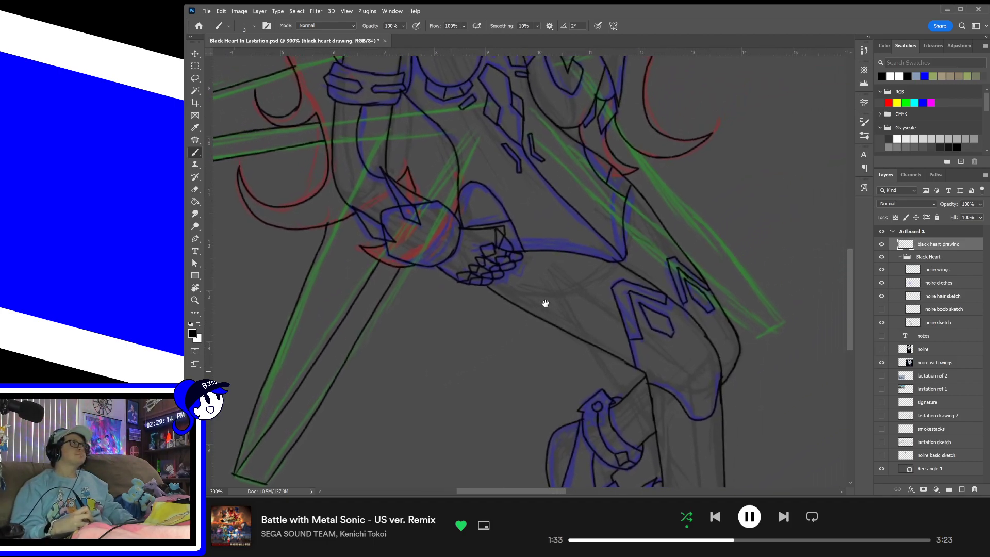
{"action": "mouse_move", "coordinate": [545, 302]}
{"action": "left_mouse_down"}
{"action": "mouse_move", "coordinate": [576, 382]}
{"action": "mouse_move", "coordinate": [587, 353]}
{"action": "left_mouse_up"}
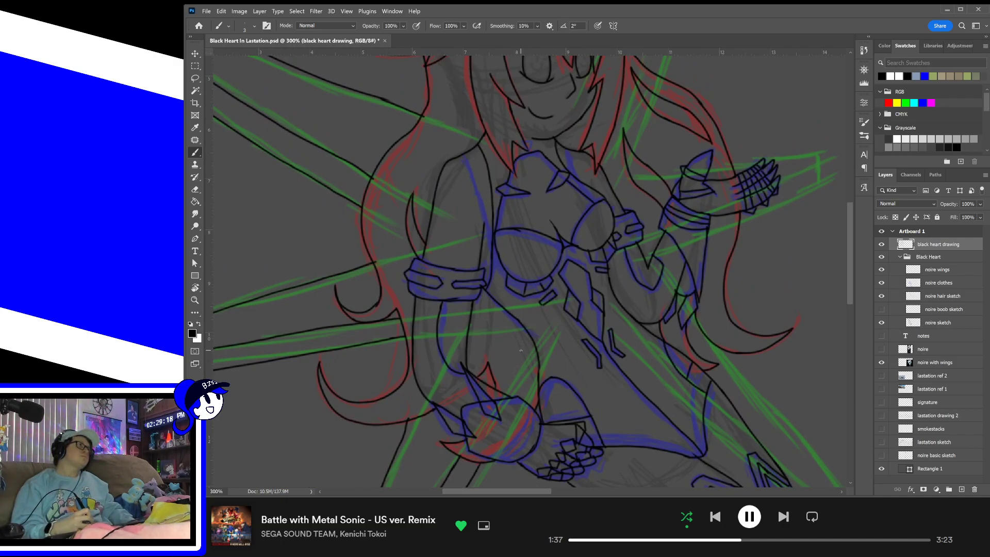
{"action": "mouse_move", "coordinate": [557, 369]}
{"action": "left_mouse_down"}
{"action": "mouse_move", "coordinate": [537, 329]}
{"action": "mouse_move", "coordinate": [539, 340]}
{"action": "left_mouse_up"}
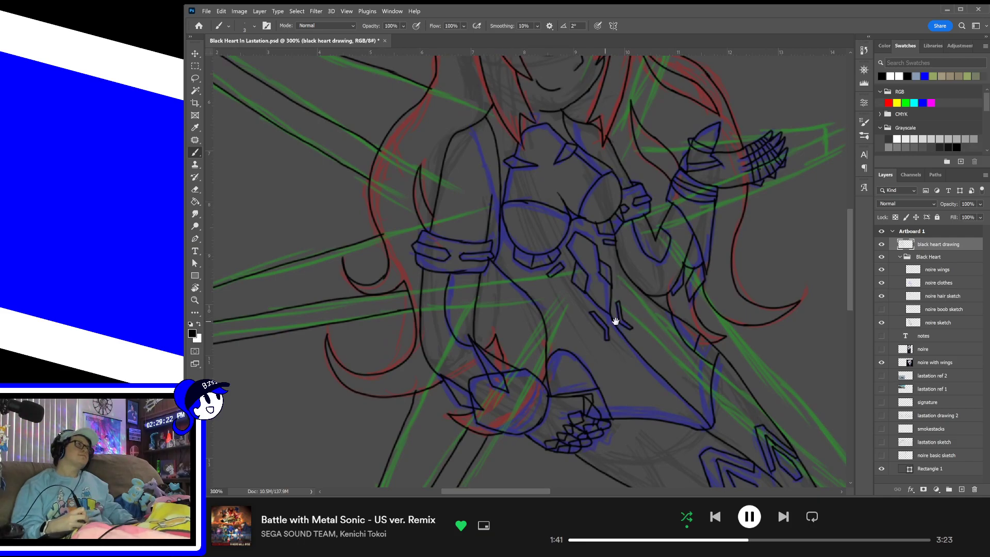
{"action": "left_click_drag", "start_coordinate": [616, 320], "coordinate": [493, 320]}
{"action": "left_click_drag", "start_coordinate": [626, 304], "coordinate": [509, 365]}
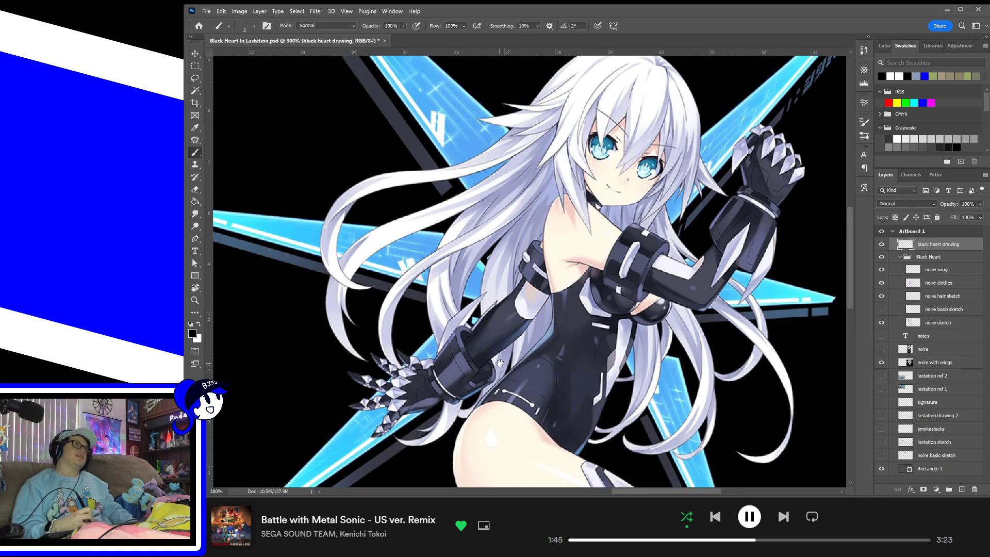
{"action": "left_click_drag", "start_coordinate": [465, 382], "coordinate": [845, 390]}
{"action": "left_click_drag", "start_coordinate": [257, 376], "coordinate": [747, 368]}
{"action": "mouse_move", "coordinate": [299, 361]}
{"action": "left_mouse_down"}
{"action": "mouse_move", "coordinate": [531, 346]}
{"action": "mouse_move", "coordinate": [513, 372]}
{"action": "left_mouse_up"}
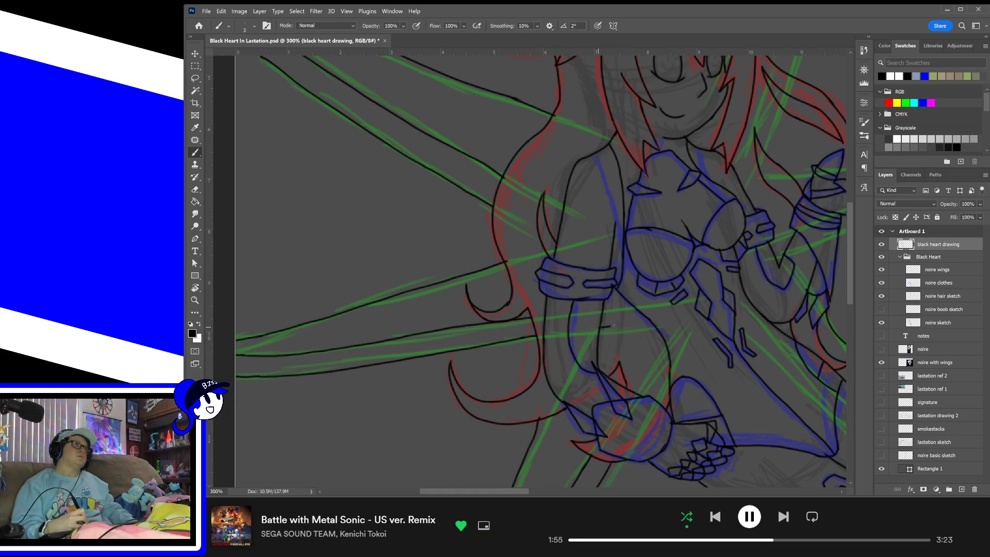
- Ink the lower edge and the short end of the lower-right wing blade behind the thigh in black
{"action": "mouse_move", "coordinate": [611, 326]}
{"action": "left_mouse_down"}
{"action": "mouse_move", "coordinate": [651, 323]}
{"action": "mouse_move", "coordinate": [624, 302]}
{"action": "left_mouse_up"}
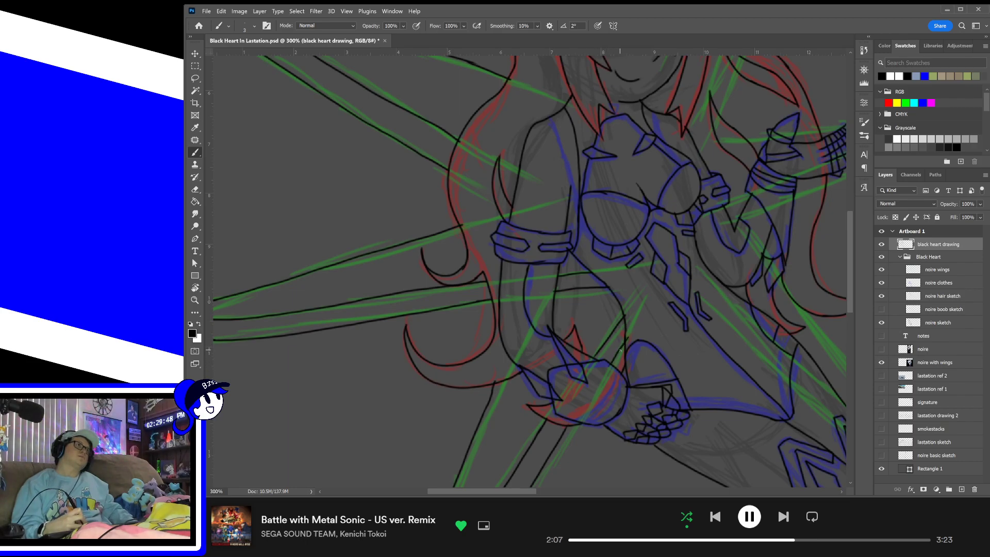
{"action": "left_click_drag", "start_coordinate": [727, 329], "coordinate": [577, 307]}
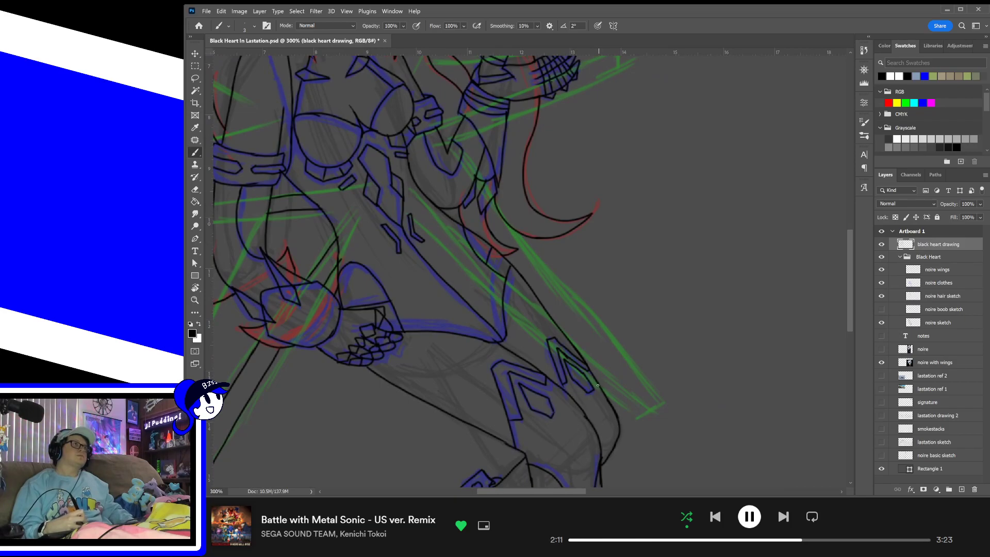
{"action": "mouse_move", "coordinate": [606, 394]}
{"action": "left_mouse_down"}
{"action": "mouse_move", "coordinate": [638, 416]}
{"action": "mouse_move", "coordinate": [665, 405]}
{"action": "mouse_move", "coordinate": [569, 266]}
{"action": "left_mouse_up"}
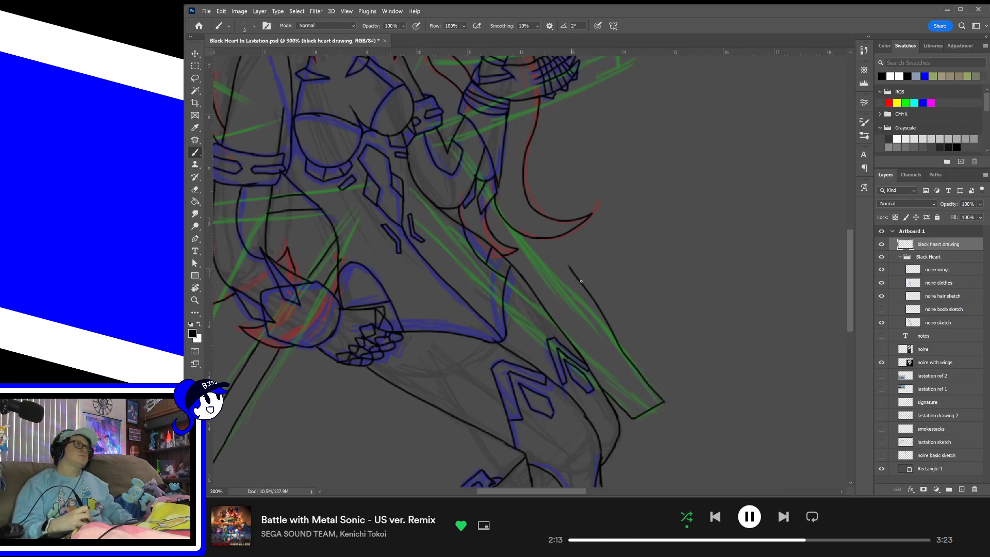
{"action": "key", "text": "ctrl+z"}
- Ink the upper edge of the lower-right wing blade between its tip and the hair, redoing the stroke until it follows the green sketch
{"action": "left_click_drag", "start_coordinate": [664, 401], "coordinate": [554, 272]}
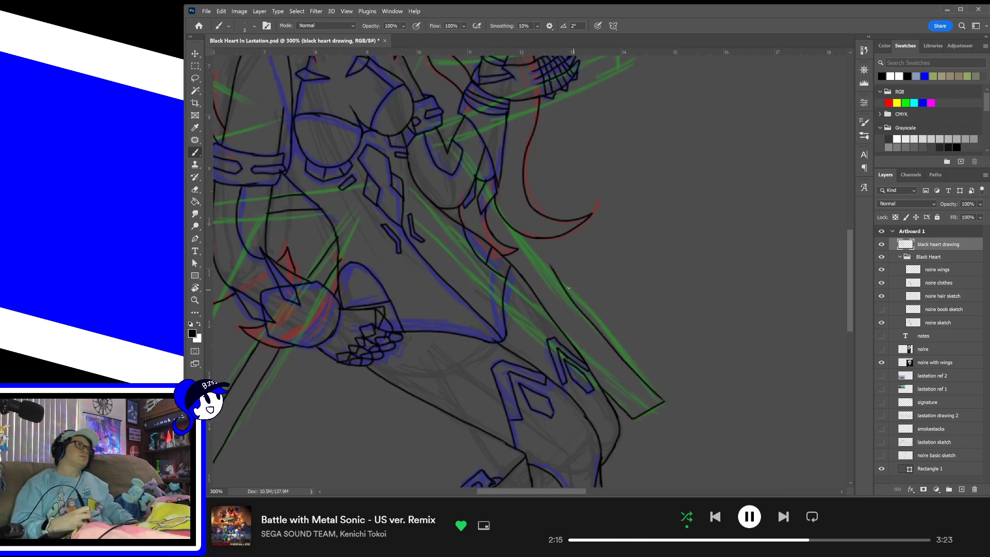
{"action": "key", "text": "ctrl+z"}
{"action": "left_click_drag", "start_coordinate": [664, 401], "coordinate": [542, 242]}
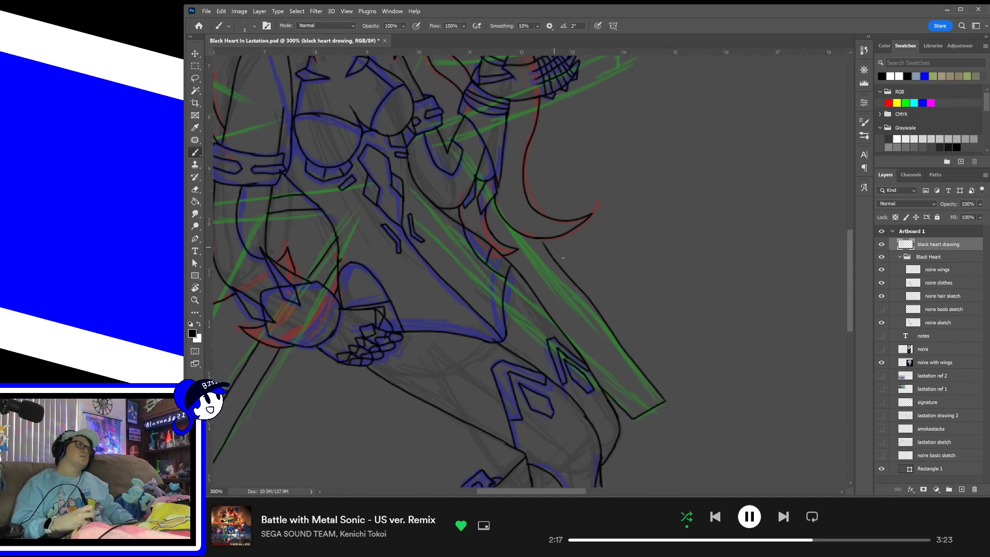
{"action": "key", "text": "ctrl+z"}
{"action": "mouse_move", "coordinate": [664, 402]}
{"action": "left_mouse_down"}
{"action": "mouse_move", "coordinate": [597, 336]}
{"action": "mouse_move", "coordinate": [529, 250]}
{"action": "left_mouse_up"}
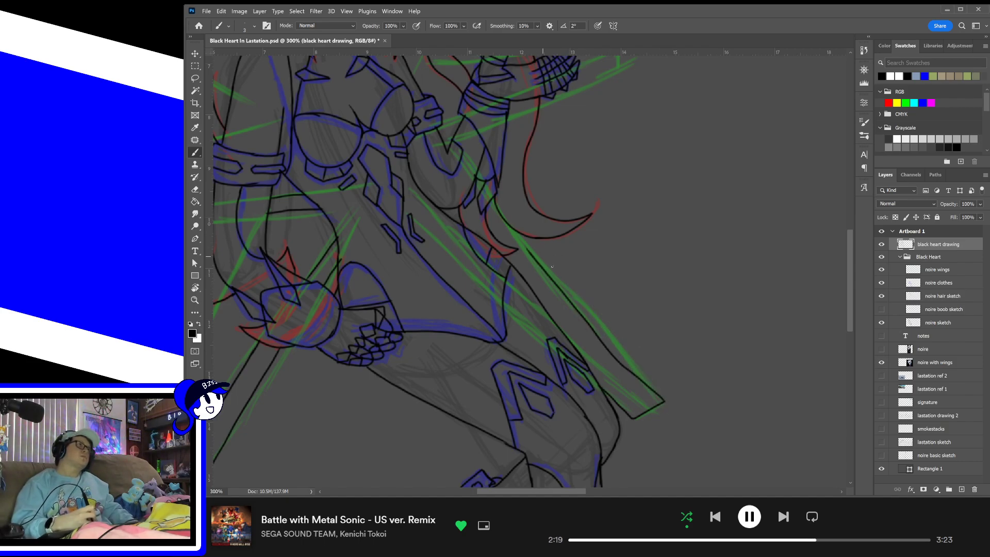
{"action": "key", "text": "ctrl+z"}
{"action": "left_click_drag", "start_coordinate": [664, 401], "coordinate": [526, 230]}
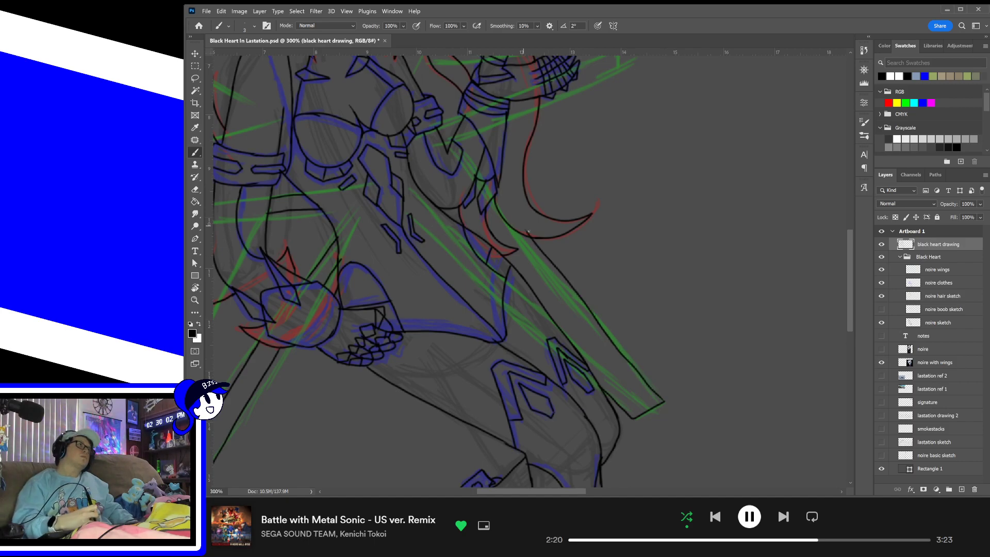
{"action": "key", "text": "ctrl+z"}
{"action": "left_click_drag", "start_coordinate": [664, 402], "coordinate": [541, 260]}
{"action": "key", "text": "ctrl+z"}
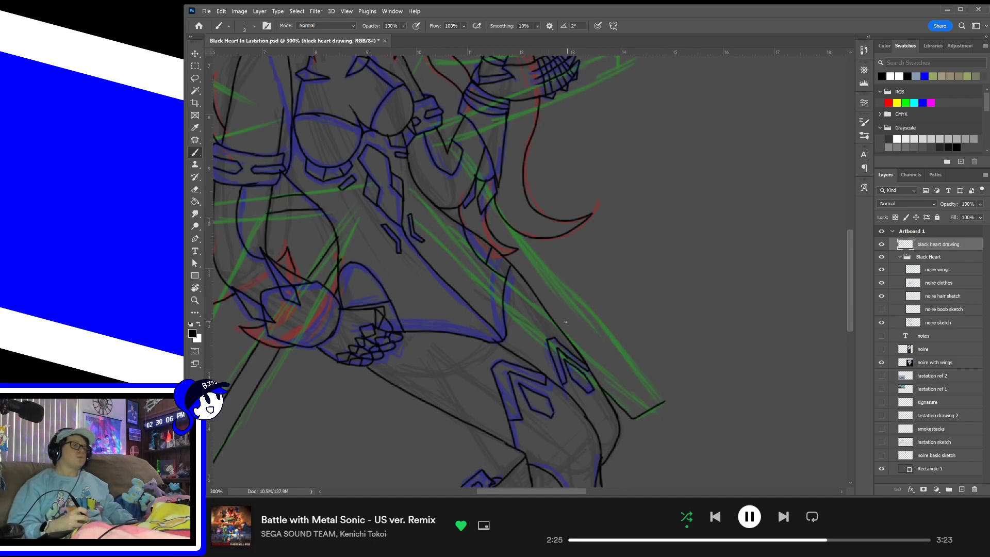
{"action": "left_click_drag", "start_coordinate": [564, 285], "coordinate": [621, 345]}
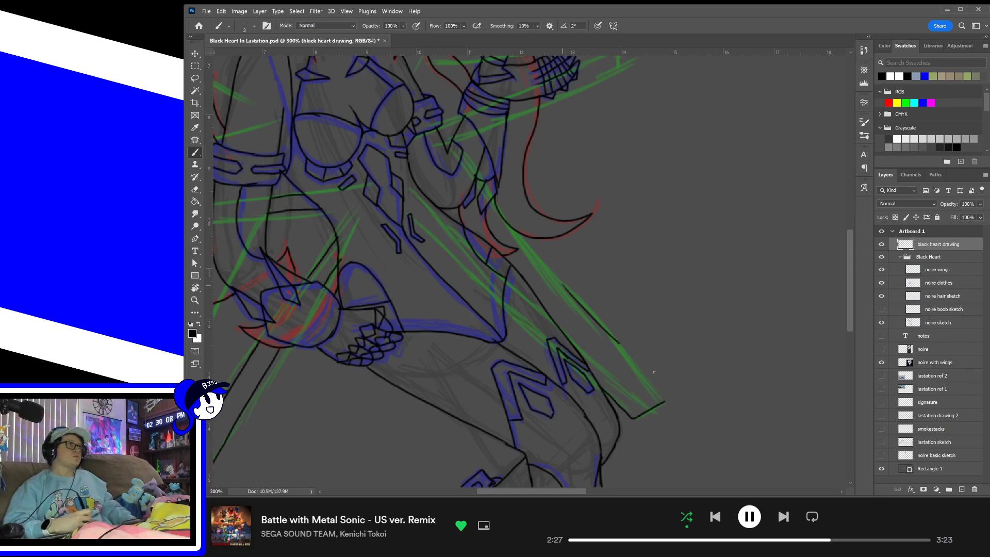
{"action": "key", "text": "ctrl+z"}
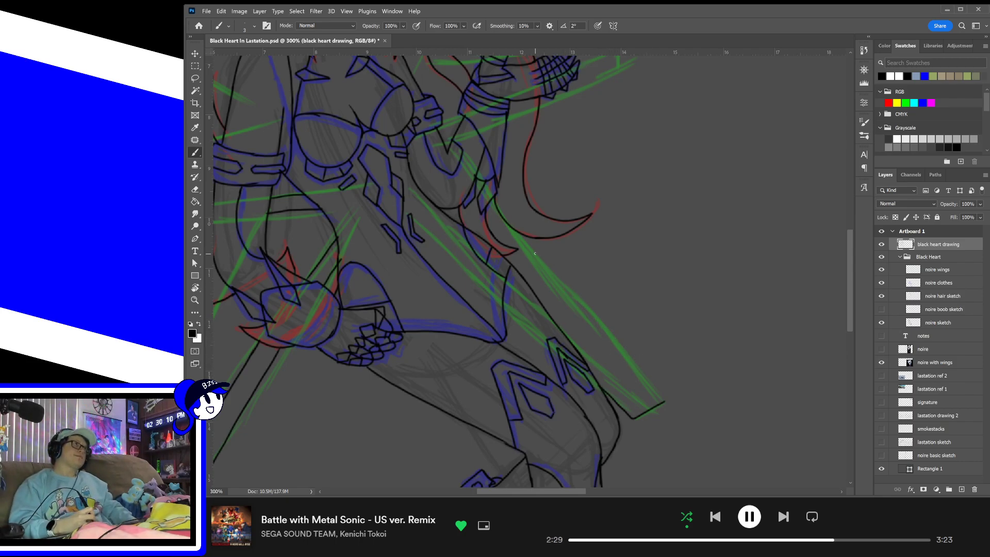
{"action": "left_click_drag", "start_coordinate": [529, 248], "coordinate": [642, 381]}
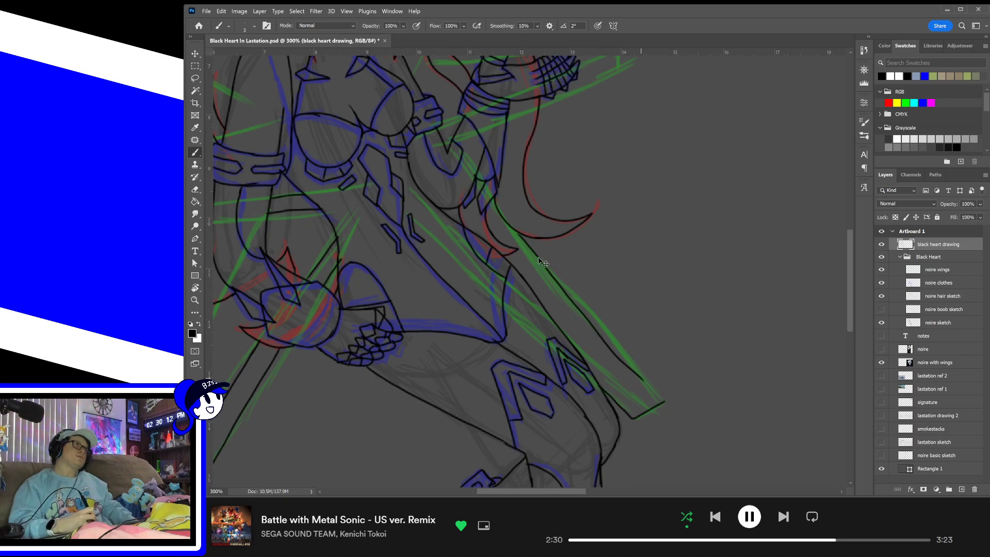
{"action": "key", "text": "ctrl+z"}
{"action": "mouse_move", "coordinate": [518, 232]}
{"action": "left_mouse_down"}
{"action": "mouse_move", "coordinate": [655, 379]}
{"action": "mouse_move", "coordinate": [519, 241]}
{"action": "left_mouse_up"}
{"action": "key", "text": "ctrl+z"}
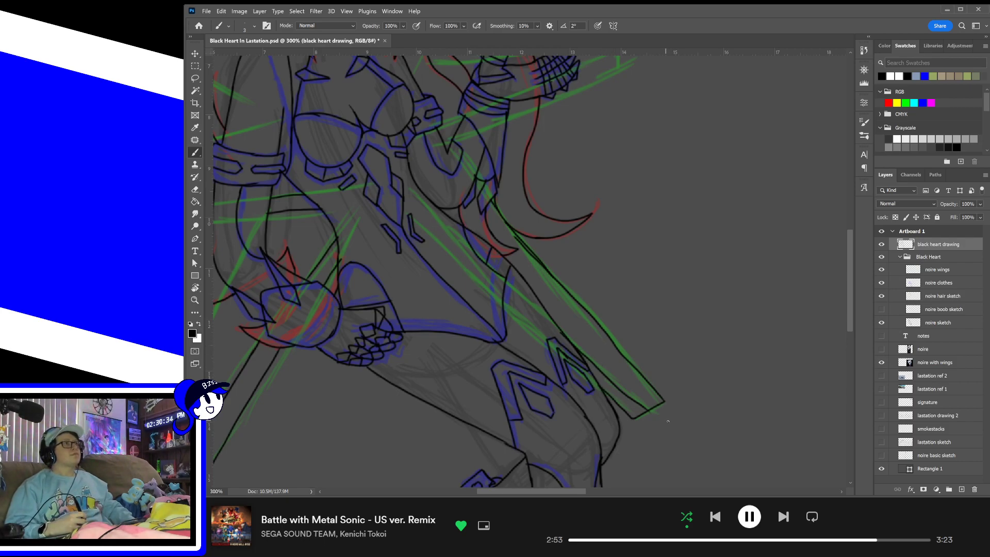
- Ink the short slanted tip edge of the upper-right wing blade above the head
{"action": "left_click_drag", "start_coordinate": [663, 310], "coordinate": [713, 360]}
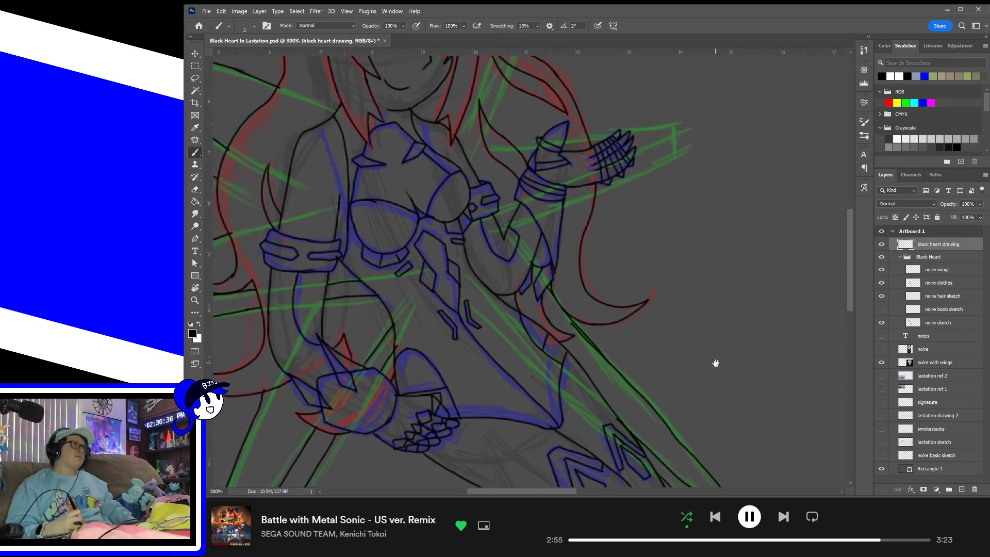
{"action": "left_click_drag", "start_coordinate": [707, 300], "coordinate": [686, 375]}
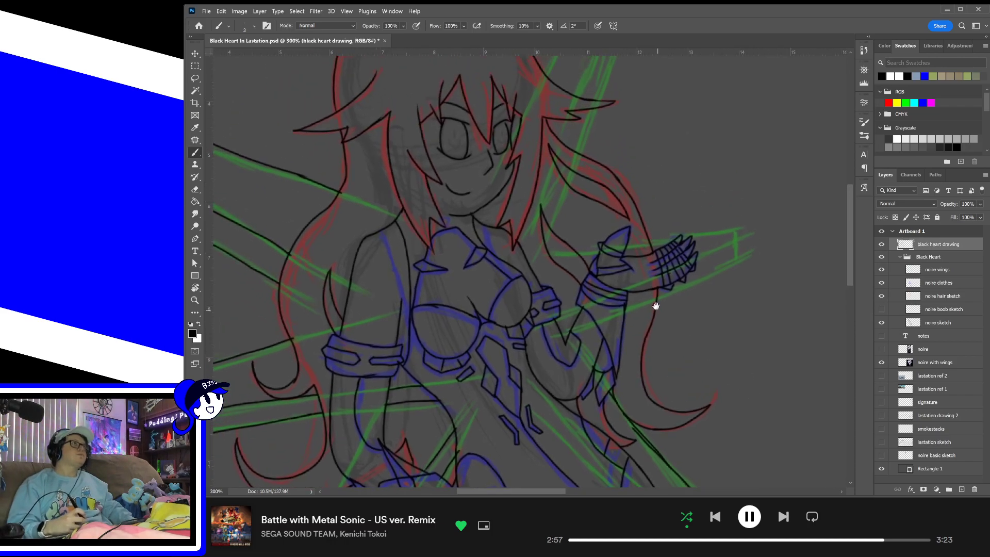
{"action": "left_click_drag", "start_coordinate": [677, 270], "coordinate": [666, 328]}
{"action": "left_click_drag", "start_coordinate": [657, 201], "coordinate": [670, 285]}
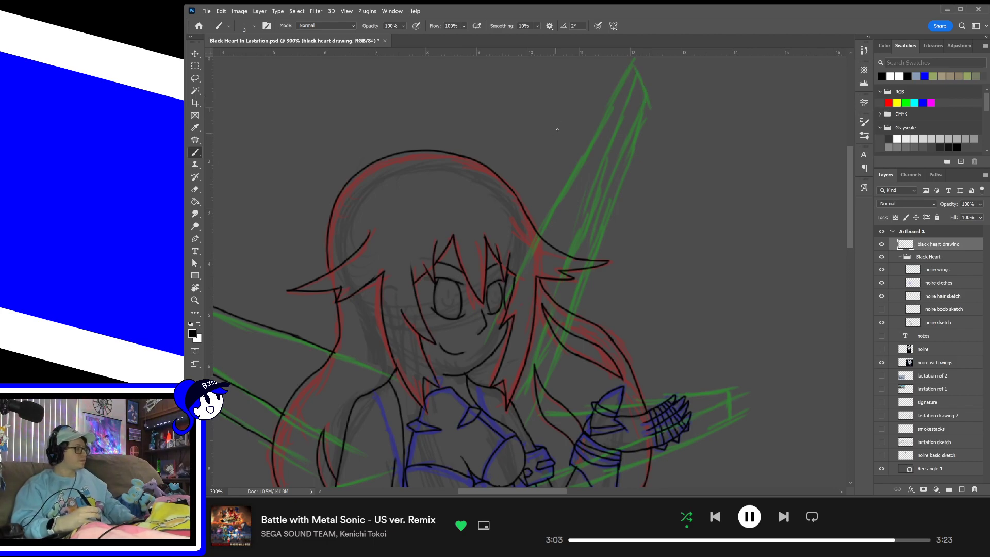
{"action": "left_click_drag", "start_coordinate": [630, 62], "coordinate": [646, 110]}
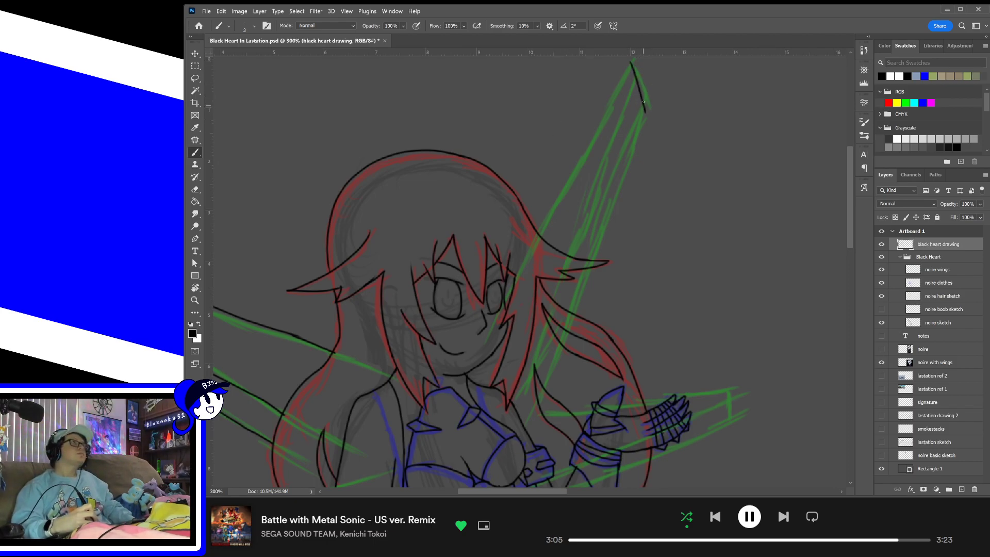
{"action": "key", "text": "ctrl+z"}
{"action": "left_click_drag", "start_coordinate": [631, 63], "coordinate": [648, 107]}
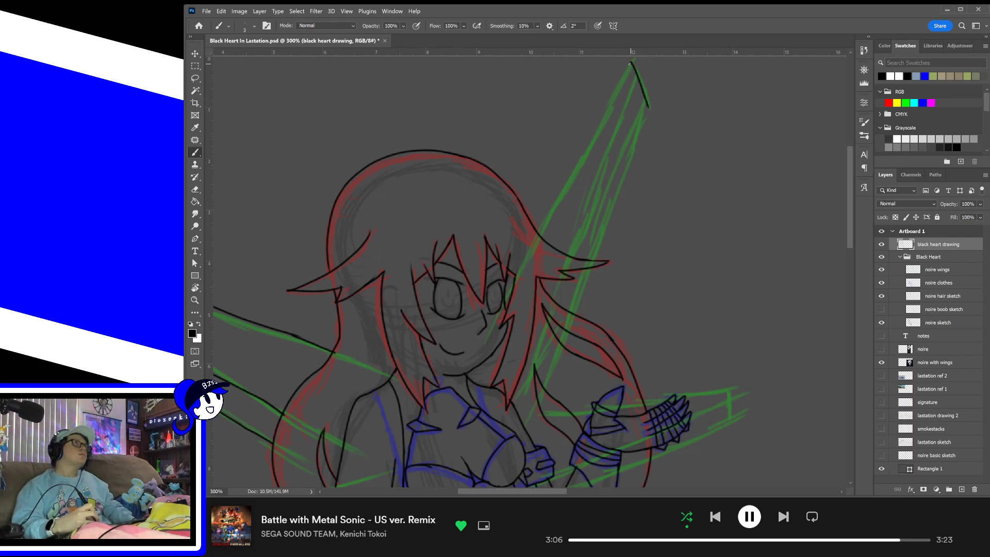
- Ink the long left edge of the upper-right wing blade between the tip and the hair, retrying until the stroke fits
{"action": "left_click_drag", "start_coordinate": [630, 63], "coordinate": [518, 181]}
{"action": "key", "text": "ctrl+z"}
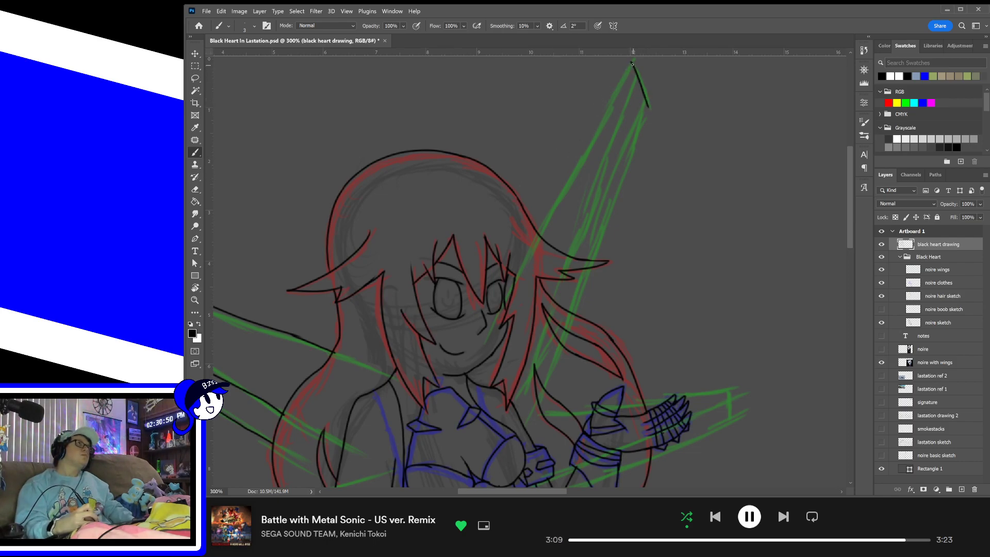
{"action": "left_click_drag", "start_coordinate": [632, 63], "coordinate": [534, 221]}
{"action": "key", "text": "ctrl+z"}
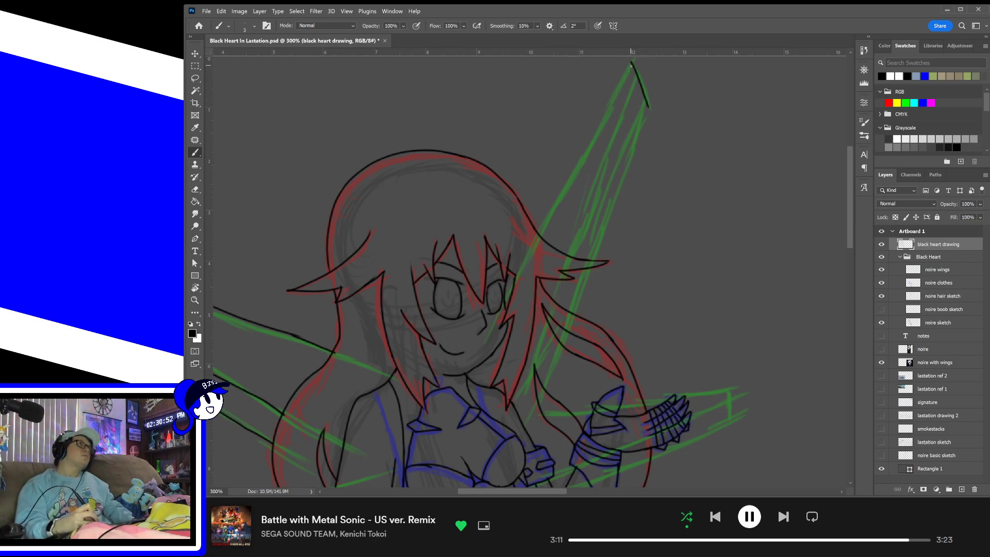
{"action": "left_click_drag", "start_coordinate": [631, 63], "coordinate": [520, 224]}
{"action": "key", "text": "ctrl+z"}
{"action": "mouse_move", "coordinate": [632, 63]}
{"action": "left_mouse_down"}
{"action": "mouse_move", "coordinate": [537, 240]}
{"action": "mouse_move", "coordinate": [636, 69]}
{"action": "left_mouse_up"}
{"action": "key", "text": "ctrl+z"}
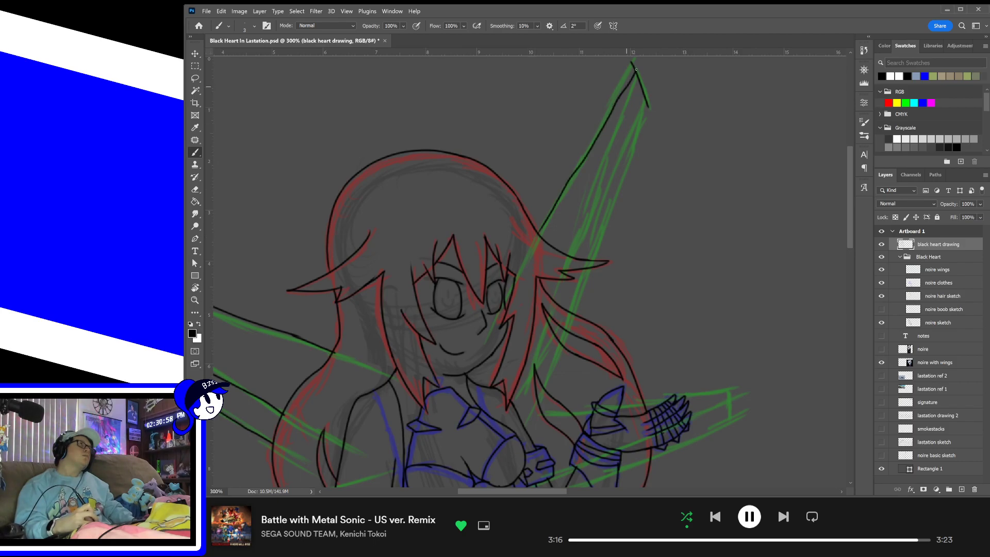
{"action": "key", "text": "ctrl+z"}
{"action": "left_click_drag", "start_coordinate": [538, 233], "coordinate": [630, 62]}
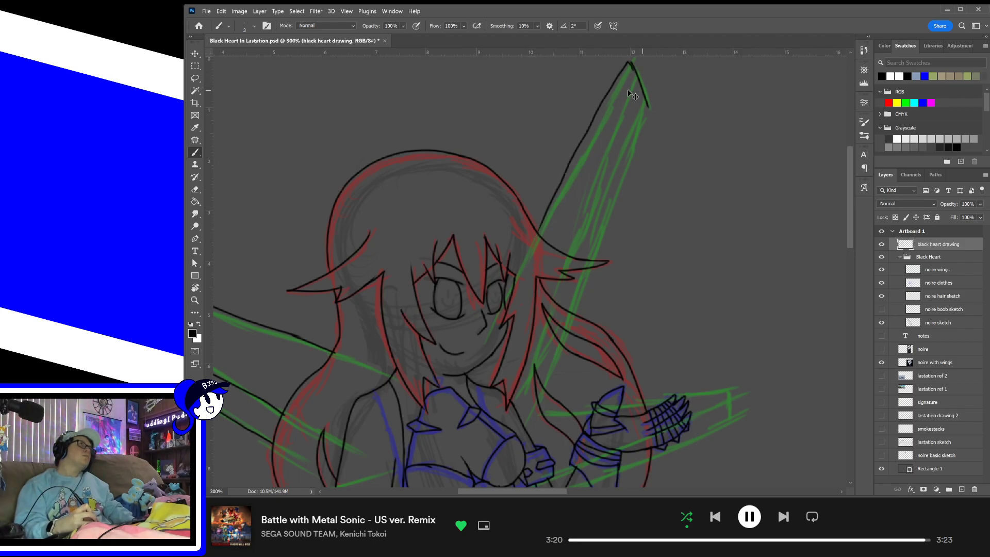
{"action": "key", "text": "ctrl+z"}
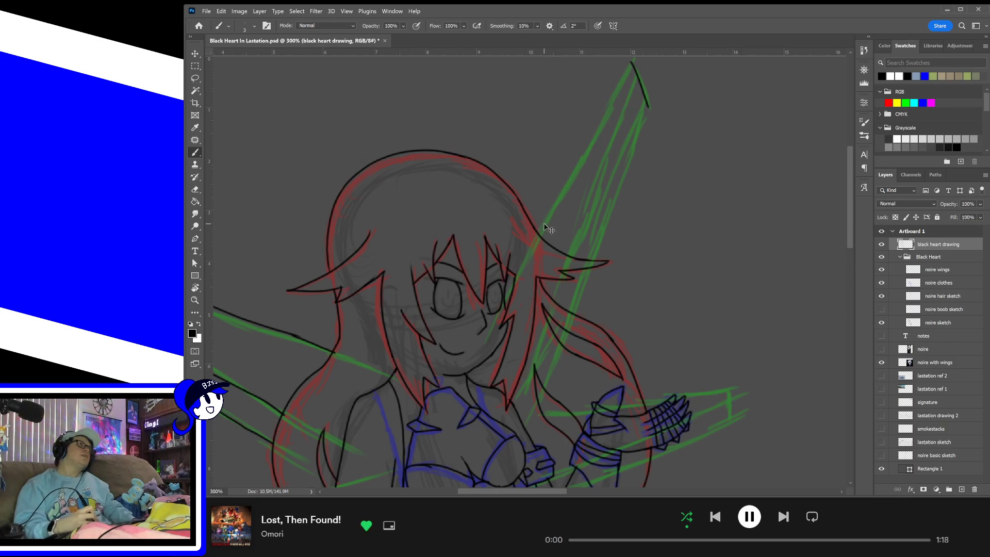
{"action": "key", "text": "ctrl+shift+z"}
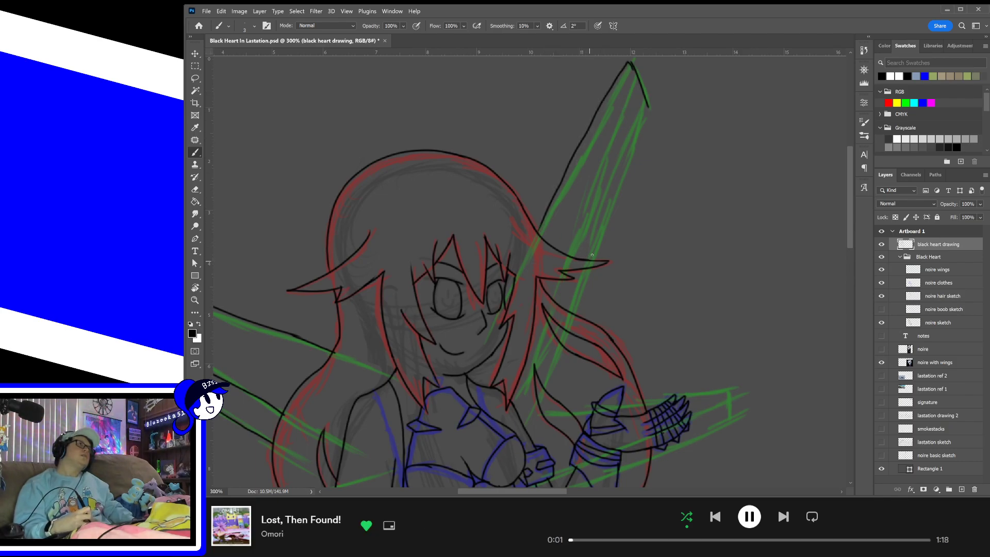
- Ink the right edge of the upper-right wing blade from the hair spike up to the tip edge
{"action": "left_click_drag", "start_coordinate": [592, 258], "coordinate": [645, 137]}
{"action": "key", "text": "ctrl+z"}
{"action": "left_click_drag", "start_coordinate": [591, 260], "coordinate": [648, 102]}
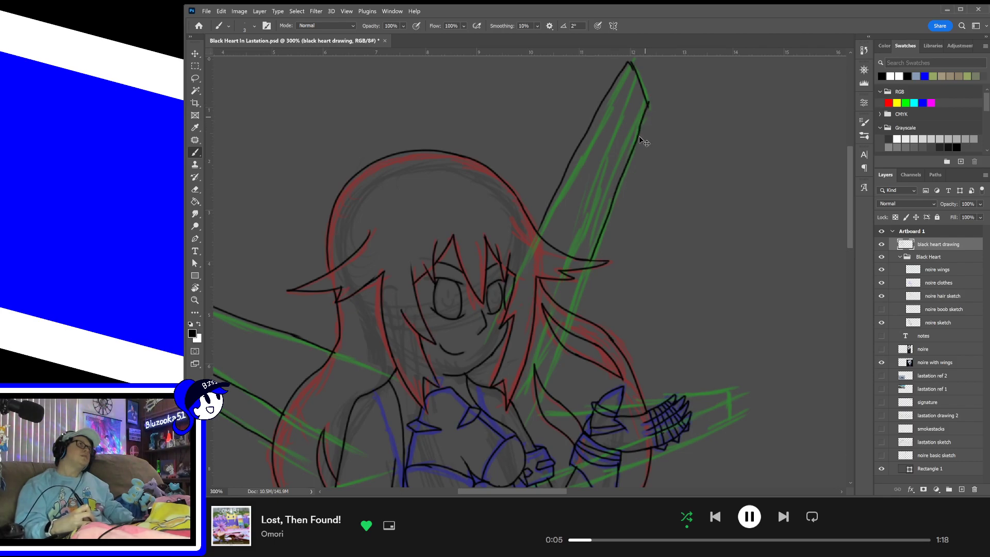
{"action": "key", "text": "ctrl+z"}
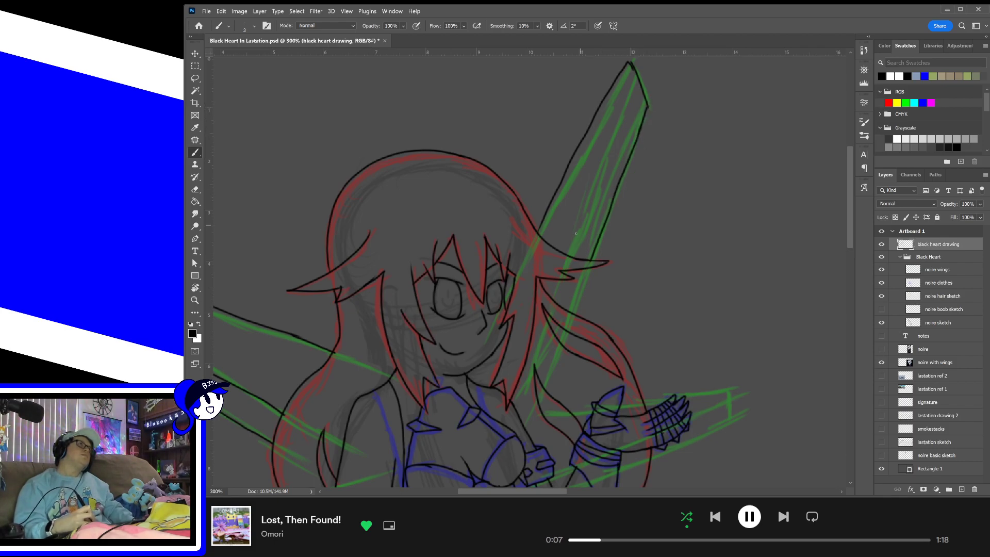
- Ink the long inner line of the upper-right wing blade from the hair spike to the tip edge, redoing the stroke to follow the sketch
{"action": "left_click_drag", "start_coordinate": [572, 254], "coordinate": [641, 112]}
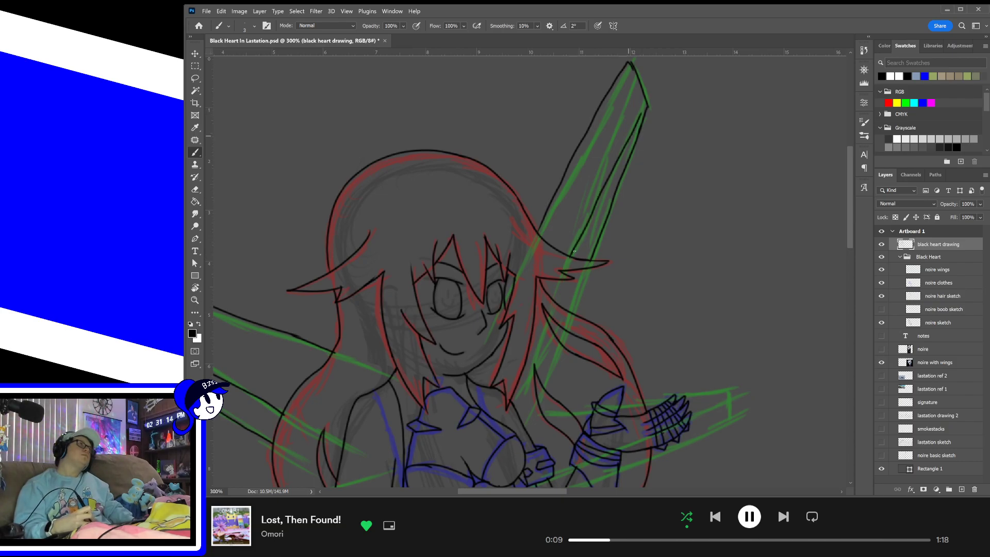
{"action": "key", "text": "ctrl+z"}
{"action": "left_click_drag", "start_coordinate": [573, 253], "coordinate": [641, 85]}
{"action": "mouse_move", "coordinate": [617, 230]}
{"action": "left_mouse_down"}
{"action": "mouse_move", "coordinate": [663, 146]}
{"action": "mouse_move", "coordinate": [668, 112]}
{"action": "left_mouse_up"}
{"action": "left_click_drag", "start_coordinate": [594, 263], "coordinate": [610, 225]}
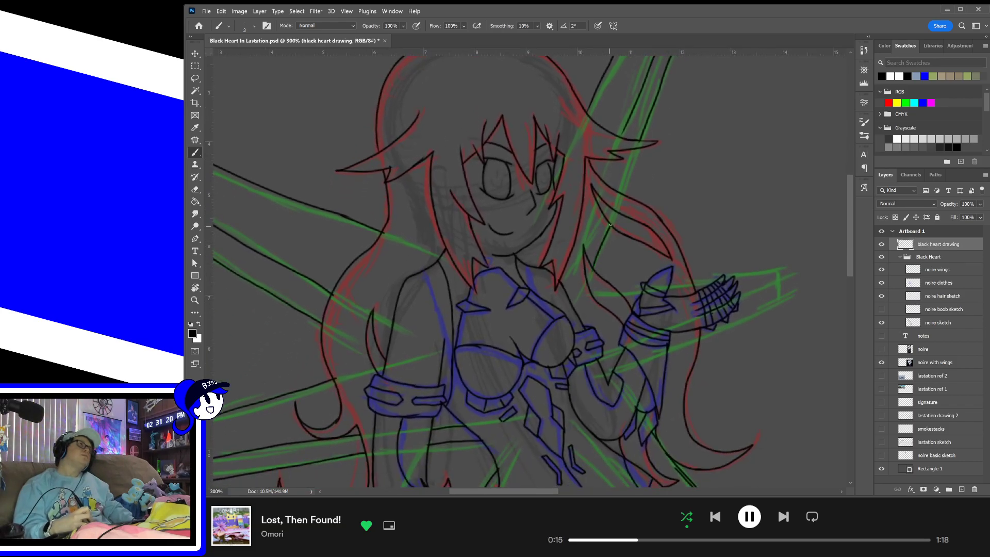
- Ink the short segment of the upper-right wing blade between the hair spike and the flowing hair lock, redoing the stroke until it fits
{"action": "key", "text": "ctrl+z"}
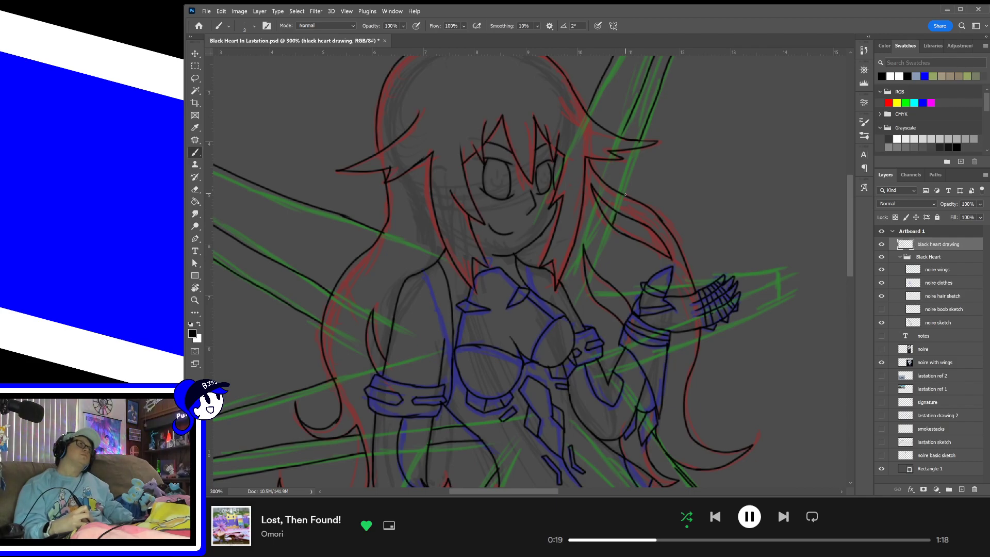
{"action": "left_click_drag", "start_coordinate": [625, 194], "coordinate": [641, 159]}
{"action": "key", "text": "ctrl+z"}
{"action": "left_click_drag", "start_coordinate": [625, 192], "coordinate": [643, 147]}
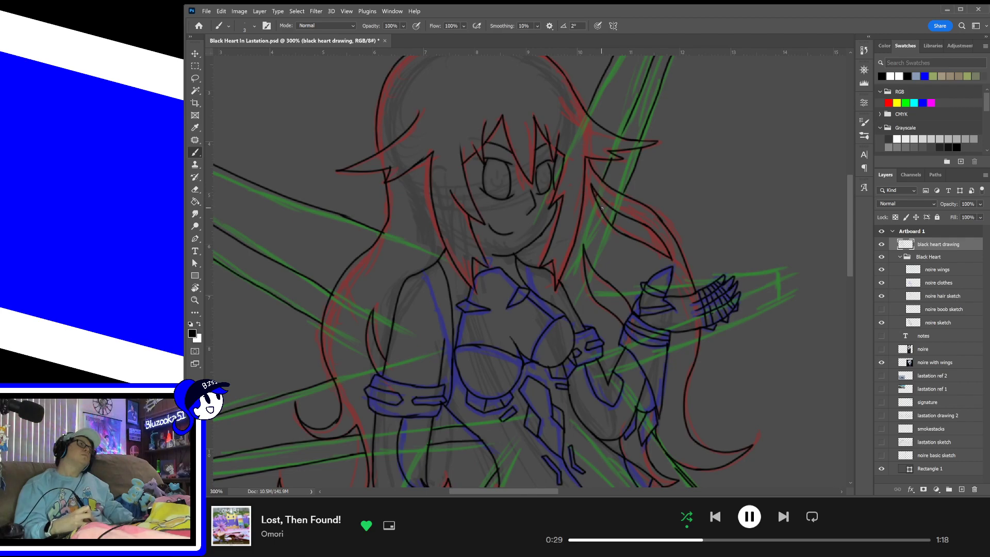
- Ink the upper, tip and lower edges of the wing blade behind the raised hand and save the document
{"action": "left_click_drag", "start_coordinate": [716, 191], "coordinate": [691, 235]}
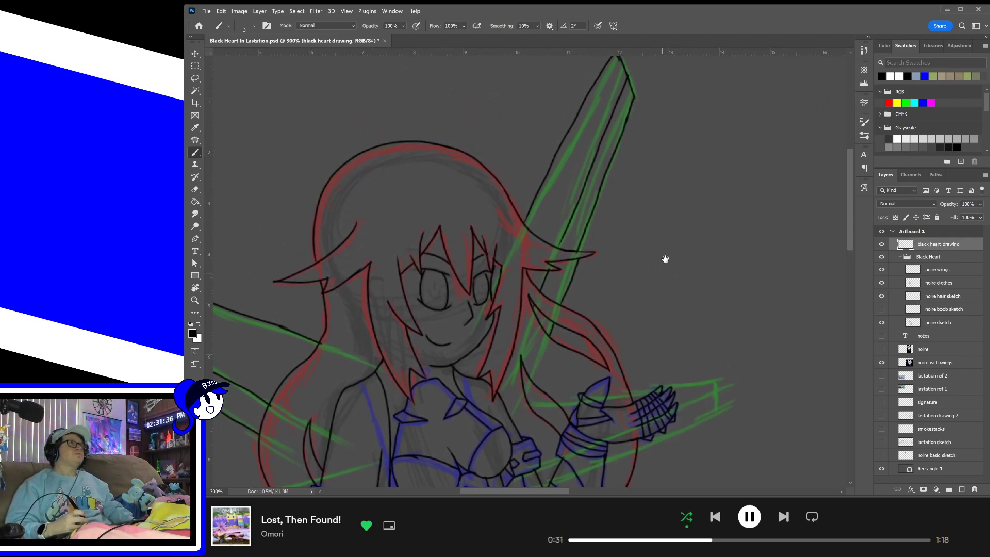
{"action": "left_click_drag", "start_coordinate": [670, 379], "coordinate": [714, 235]}
{"action": "left_click_drag", "start_coordinate": [700, 413], "coordinate": [652, 386]}
{"action": "left_click_drag", "start_coordinate": [528, 240], "coordinate": [552, 237]}
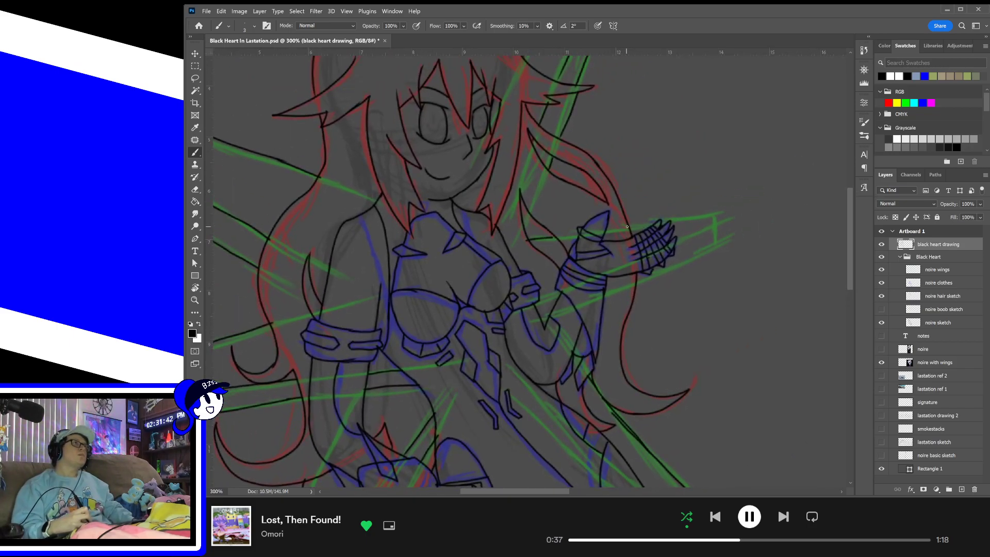
{"action": "mouse_move", "coordinate": [628, 227]}
{"action": "left_mouse_down"}
{"action": "mouse_move", "coordinate": [713, 215]}
{"action": "mouse_move", "coordinate": [715, 248]}
{"action": "left_mouse_up"}
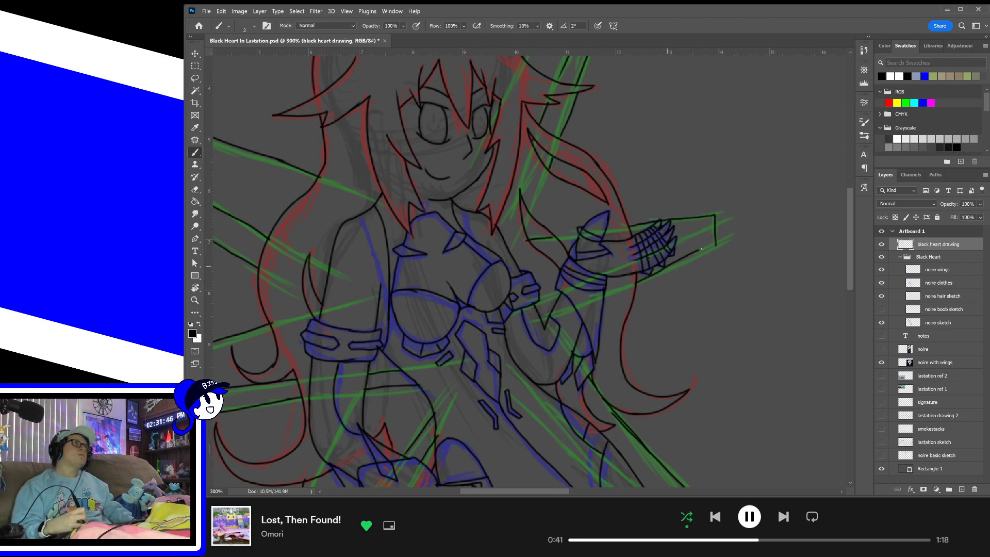
{"action": "left_click_drag", "start_coordinate": [644, 280], "coordinate": [720, 245]}
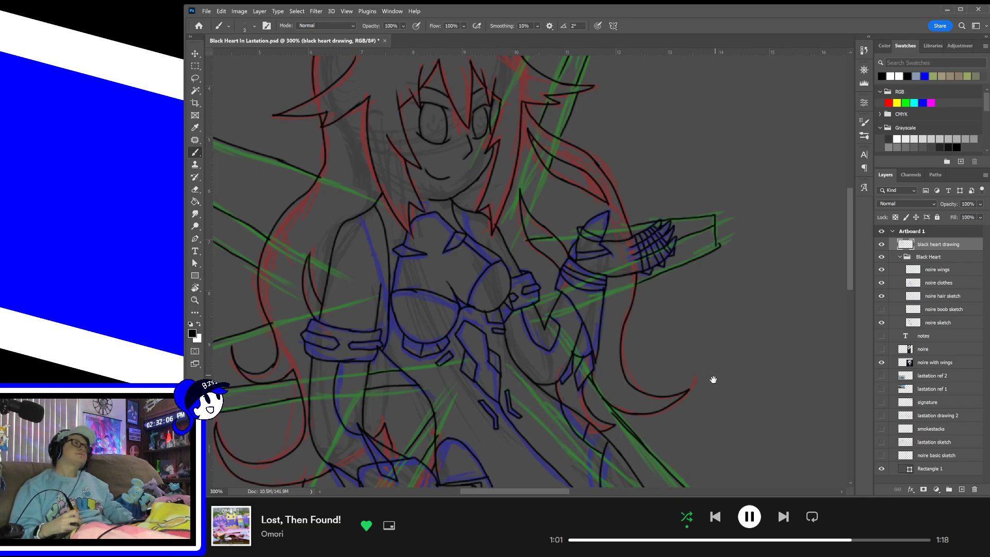
{"action": "scroll", "coordinate": [715, 380], "scroll_direction": "down", "scroll_amount": 5}
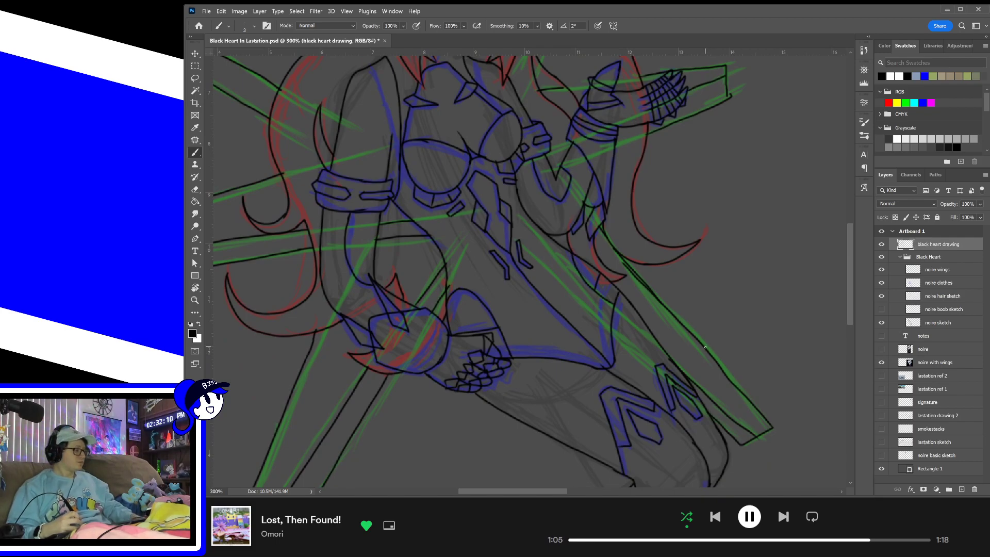
{"action": "key", "text": "ctrl+0"}
{"action": "key", "text": "ctrl+s"}
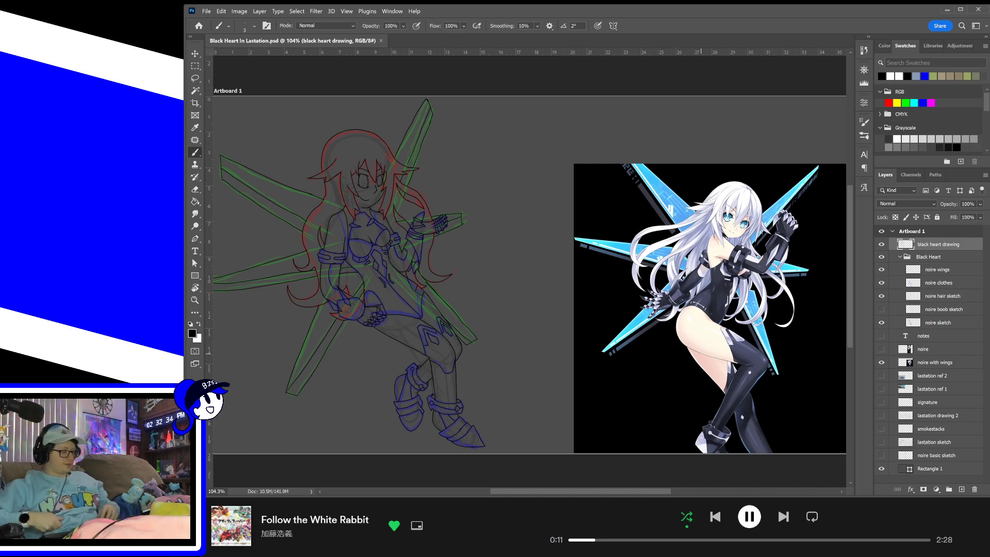
- Ink curved band lines along the wrist end of the lowered hand's glove cuff and save the document
{"action": "scroll", "coordinate": [495, 302], "scroll_direction": "up", "scroll_amount": 5}
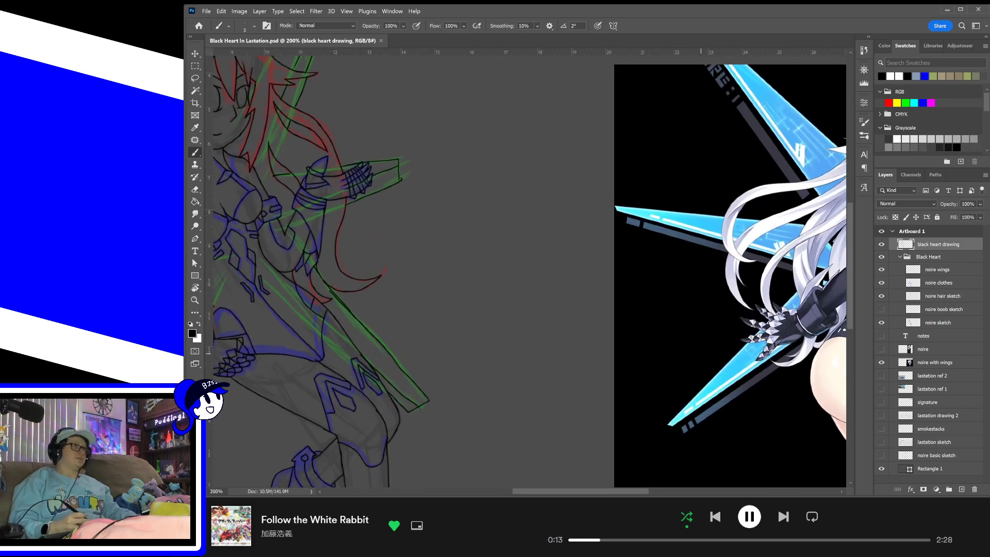
{"action": "mouse_move", "coordinate": [477, 370]}
{"action": "left_mouse_down"}
{"action": "mouse_move", "coordinate": [659, 292]}
{"action": "mouse_move", "coordinate": [579, 302]}
{"action": "mouse_move", "coordinate": [534, 347]}
{"action": "left_mouse_up"}
{"action": "scroll", "coordinate": [579, 302], "scroll_direction": "up", "scroll_amount": 1}
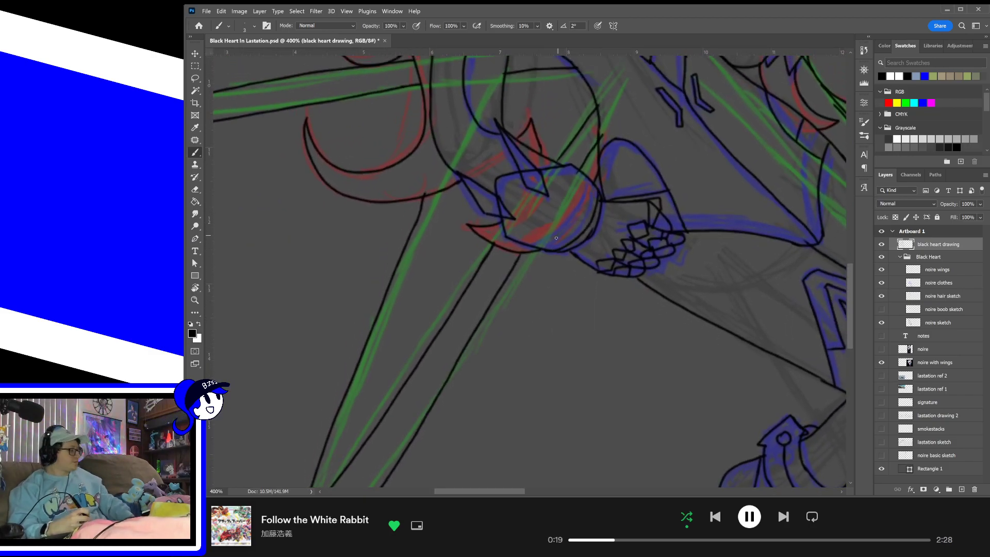
{"action": "mouse_move", "coordinate": [546, 248]}
{"action": "left_mouse_down"}
{"action": "mouse_move", "coordinate": [588, 206]}
{"action": "mouse_move", "coordinate": [590, 183]}
{"action": "left_mouse_up"}
{"action": "mouse_move", "coordinate": [553, 251]}
{"action": "left_mouse_down"}
{"action": "mouse_move", "coordinate": [593, 210]}
{"action": "mouse_move", "coordinate": [594, 185]}
{"action": "left_mouse_up"}
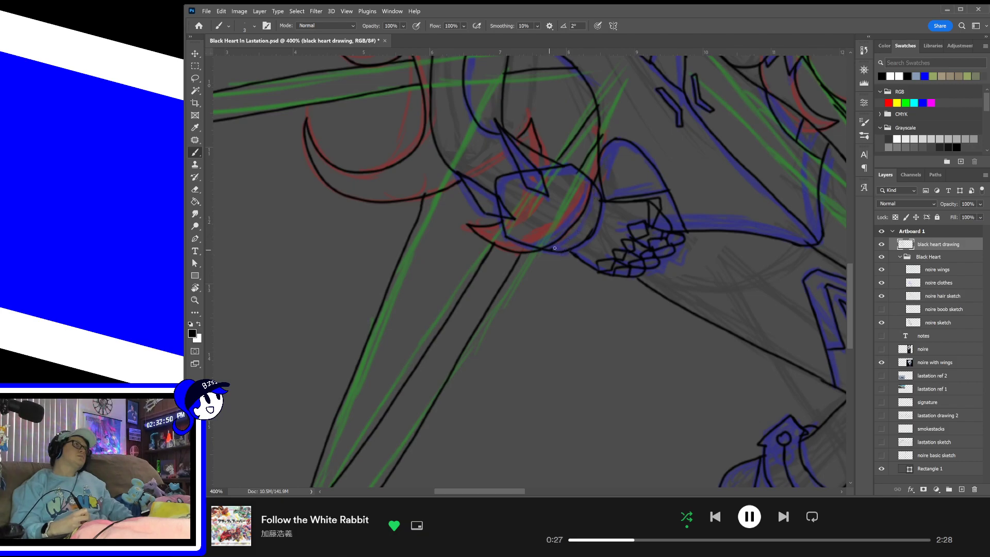
{"action": "mouse_move", "coordinate": [555, 254]}
{"action": "left_mouse_down"}
{"action": "mouse_move", "coordinate": [593, 217]}
{"action": "mouse_move", "coordinate": [598, 197]}
{"action": "left_mouse_up"}
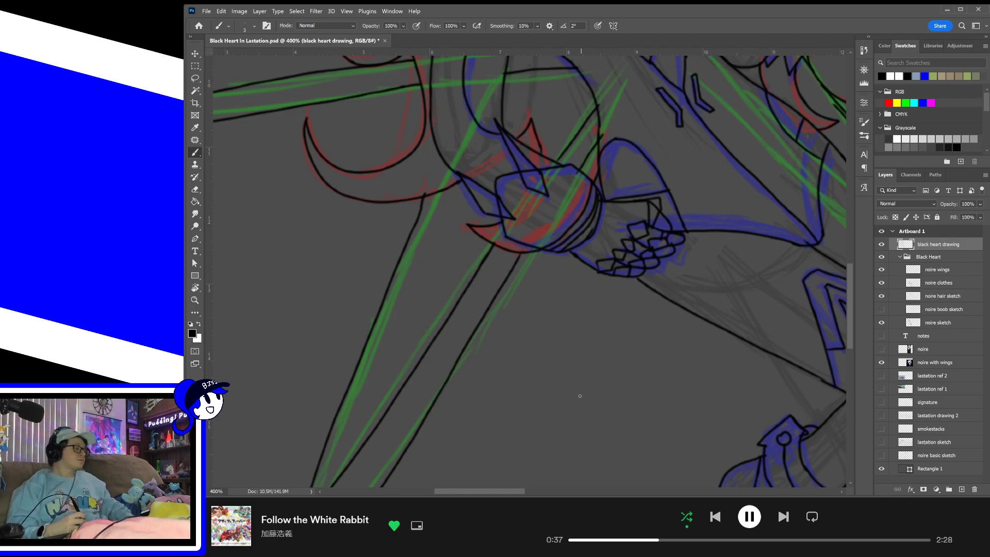
{"action": "key", "text": "ctrl+0"}
{"action": "key", "text": "ctrl+s"}
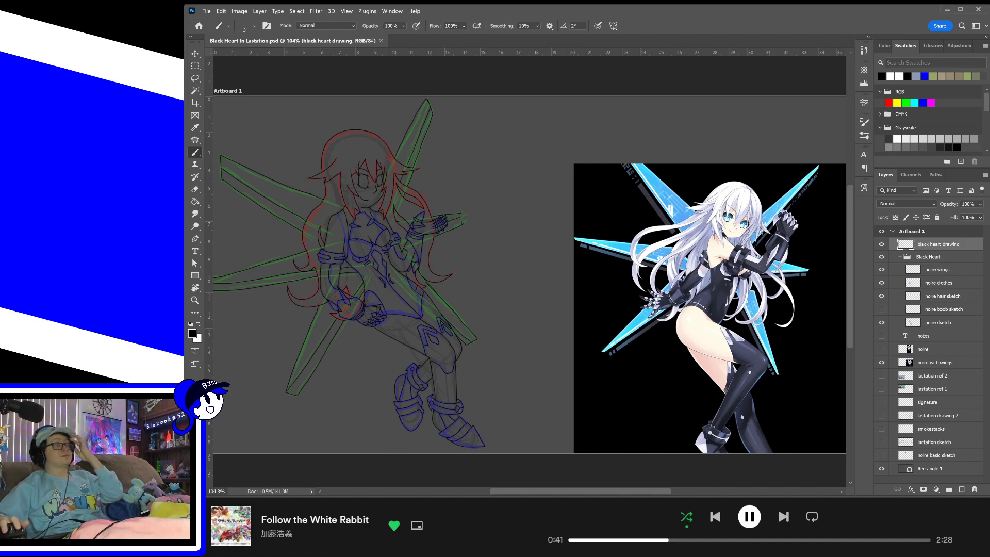
- Hide the Black Heart sketch group and erase the overshooting line ends where the upper-left wing blade meets the hair
{"action": "left_click", "coordinate": [883, 258]}
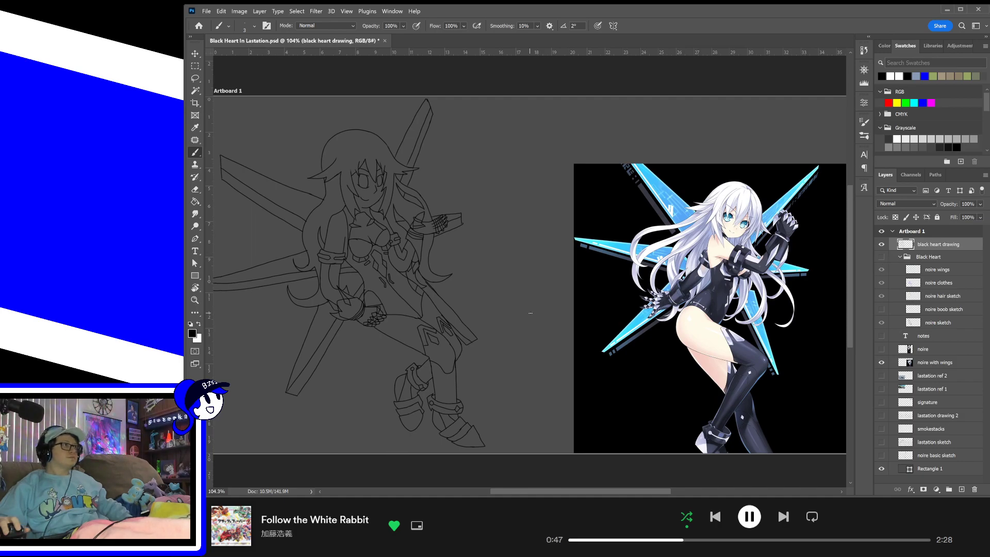
{"action": "scroll", "coordinate": [503, 296], "scroll_direction": "up", "scroll_amount": 6}
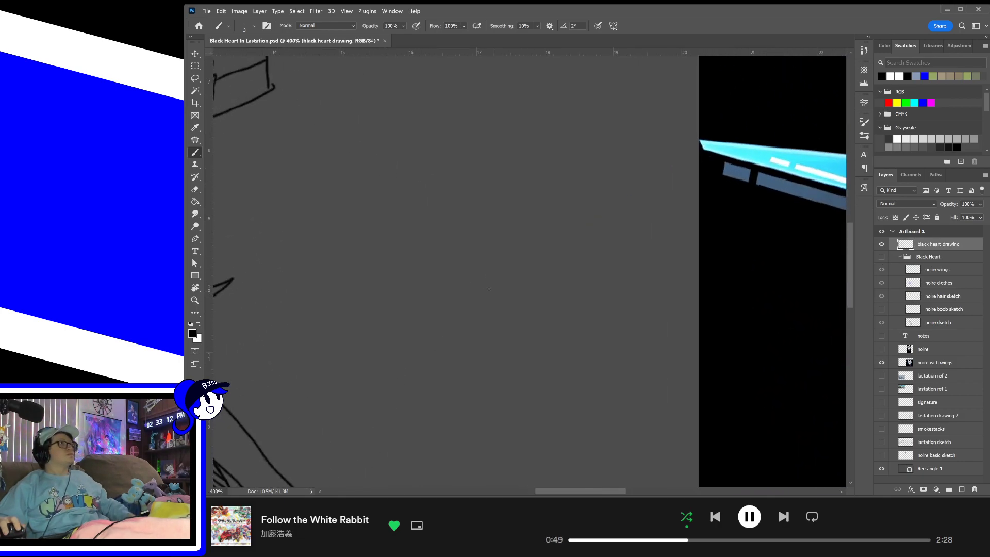
{"action": "left_click_drag", "start_coordinate": [585, 323], "coordinate": [783, 413]}
{"action": "mouse_move", "coordinate": [407, 198]}
{"action": "left_mouse_down"}
{"action": "mouse_move", "coordinate": [536, 308]}
{"action": "mouse_move", "coordinate": [675, 250]}
{"action": "left_mouse_up"}
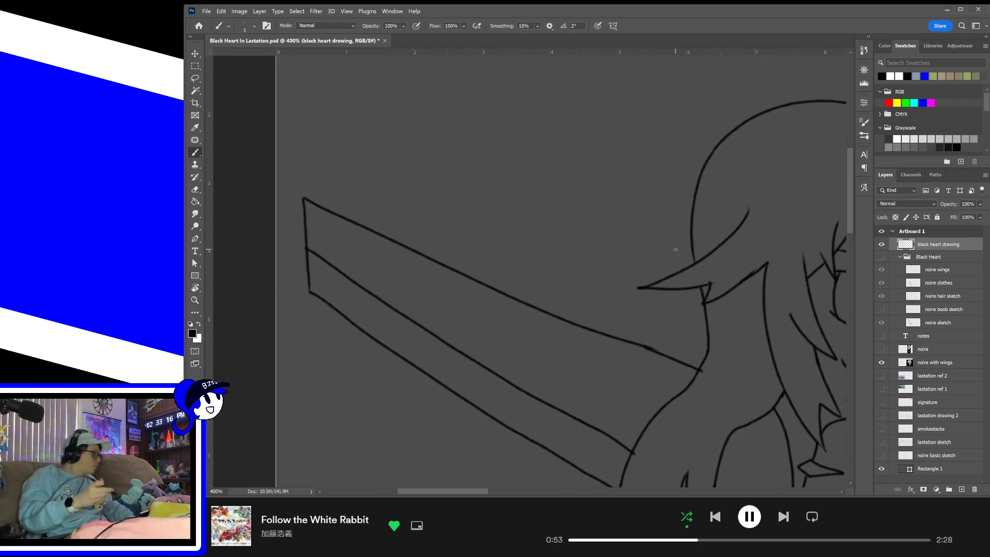
{"action": "key", "text": "e"}
{"action": "left_click_drag", "start_coordinate": [523, 349], "coordinate": [462, 272]}
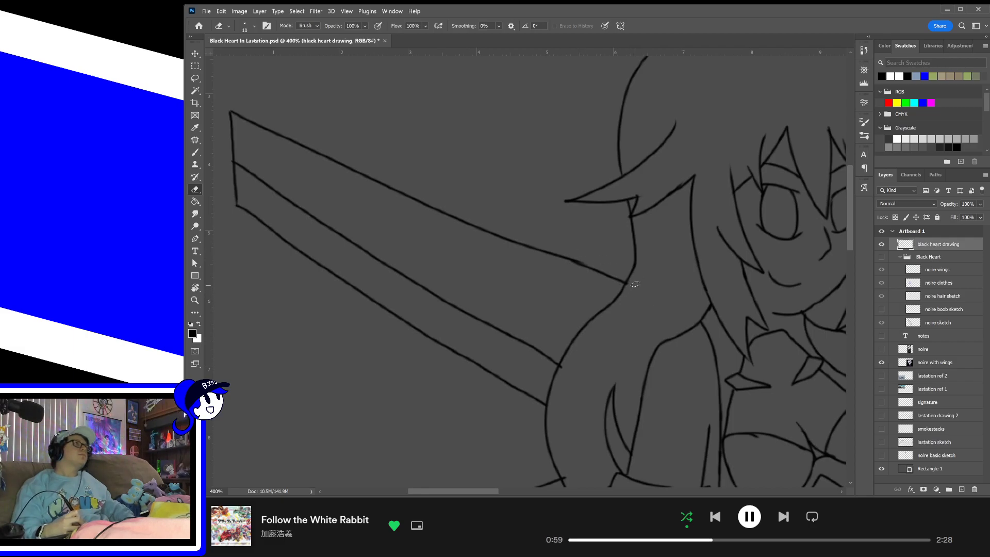
{"action": "left_click_drag", "start_coordinate": [612, 340], "coordinate": [646, 260]}
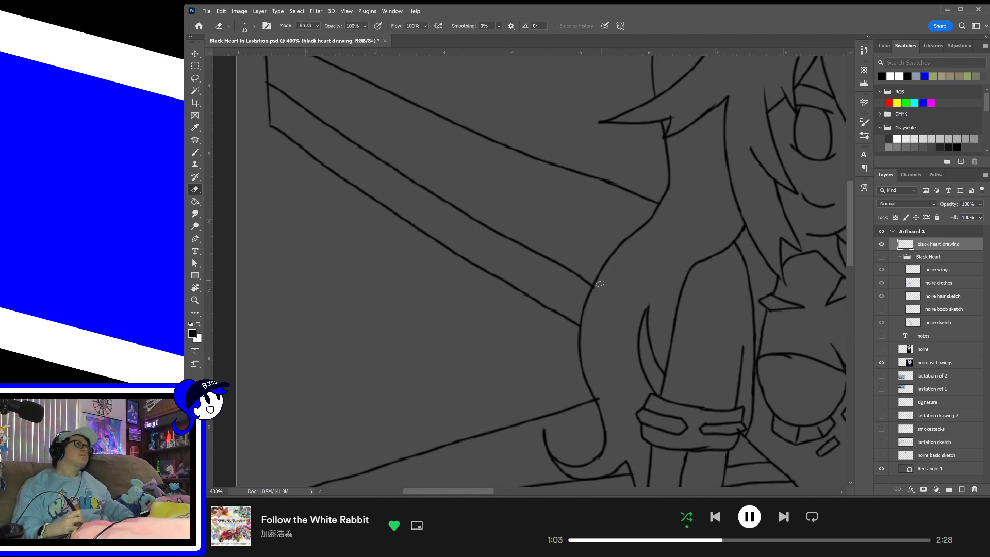
- Erase the overshooting line ends of the middle-left and lower-left wing blades where they meet the hair curls
{"action": "scroll", "coordinate": [598, 304], "scroll_direction": "down", "scroll_amount": 3}
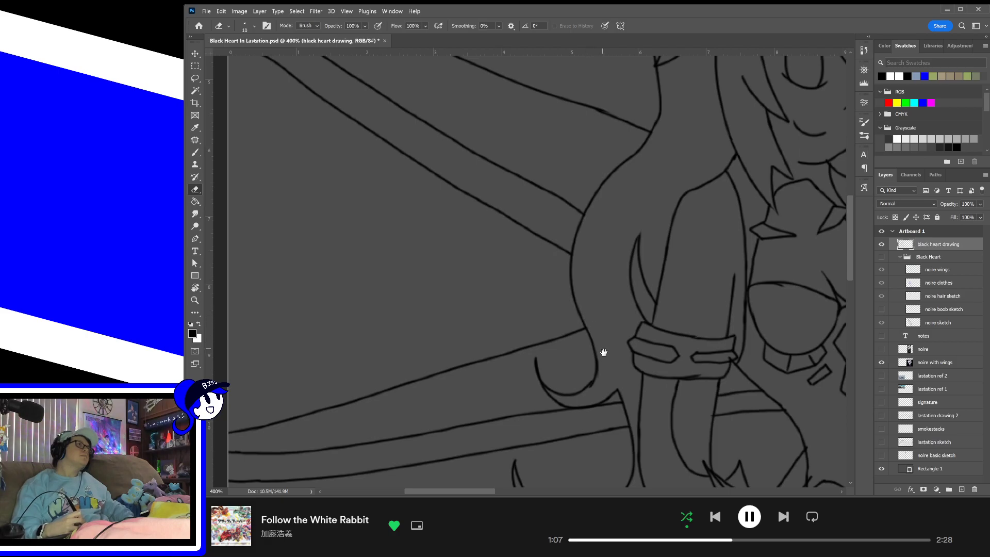
{"action": "scroll", "coordinate": [603, 349], "scroll_direction": "down", "scroll_amount": 3}
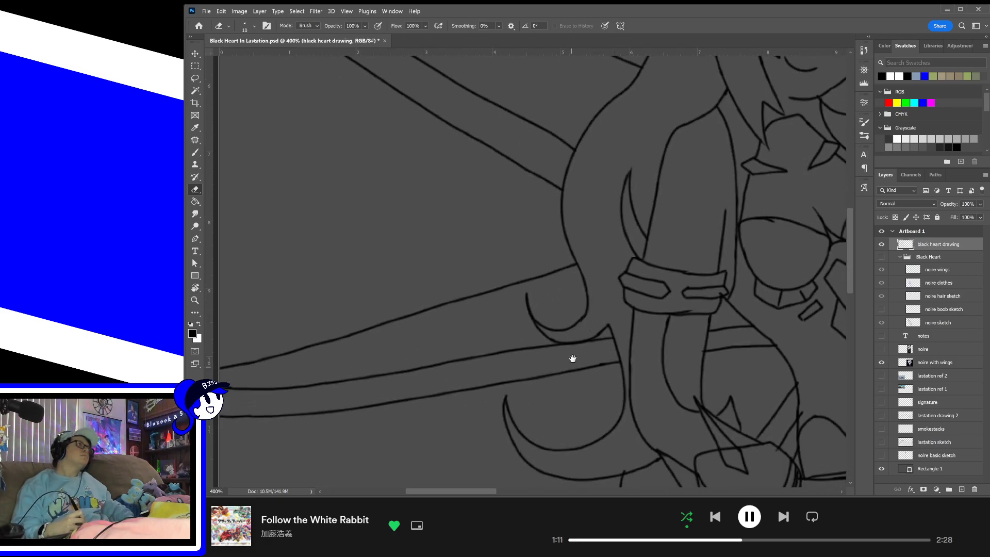
{"action": "left_click_drag", "start_coordinate": [573, 358], "coordinate": [588, 260]}
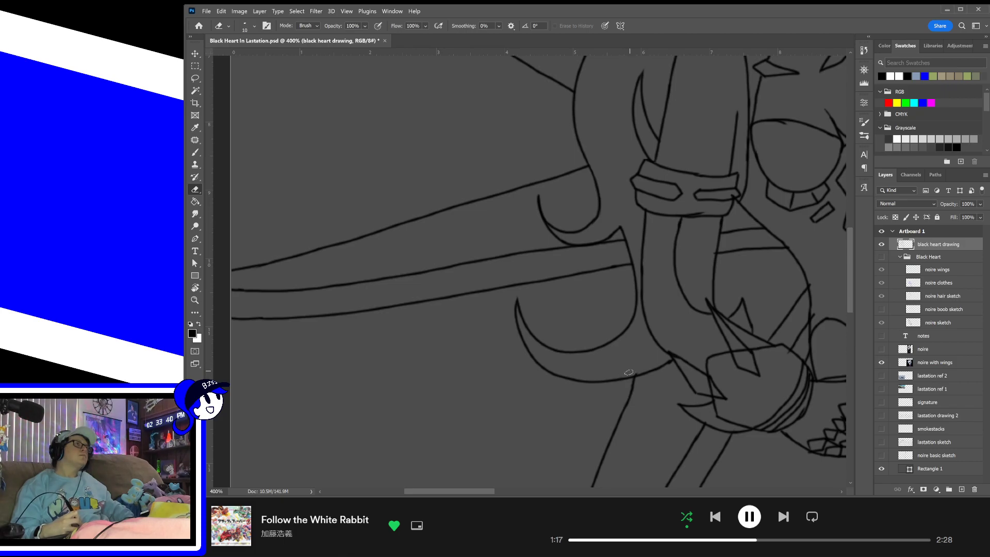
{"action": "mouse_move", "coordinate": [660, 369]}
{"action": "left_mouse_down"}
{"action": "mouse_move", "coordinate": [597, 335]}
{"action": "mouse_move", "coordinate": [594, 306]}
{"action": "left_mouse_up"}
{"action": "left_click_drag", "start_coordinate": [675, 393], "coordinate": [601, 314]}
{"action": "left_click_drag", "start_coordinate": [634, 369], "coordinate": [657, 277]}
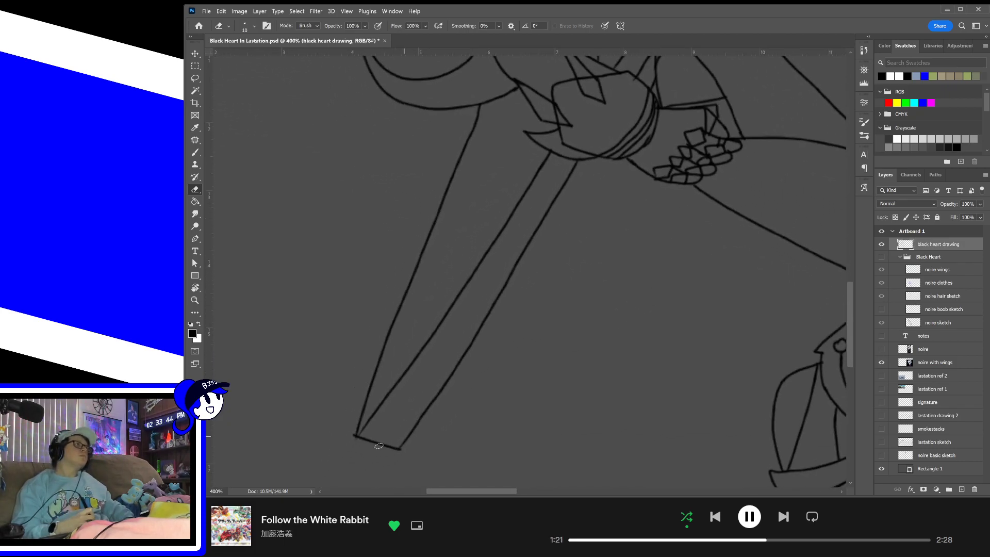
- Erase the overlapping lines around the lowered arm's spiked glove cuff and touch up its outline with the brush
{"action": "mouse_move", "coordinate": [569, 380]}
{"action": "left_mouse_down"}
{"action": "mouse_move", "coordinate": [486, 433]}
{"action": "mouse_move", "coordinate": [507, 459]}
{"action": "left_mouse_up"}
{"action": "mouse_move", "coordinate": [520, 310]}
{"action": "left_mouse_down"}
{"action": "mouse_move", "coordinate": [601, 382]}
{"action": "mouse_move", "coordinate": [601, 331]}
{"action": "left_mouse_up"}
{"action": "key", "text": "ctrl+plus"}
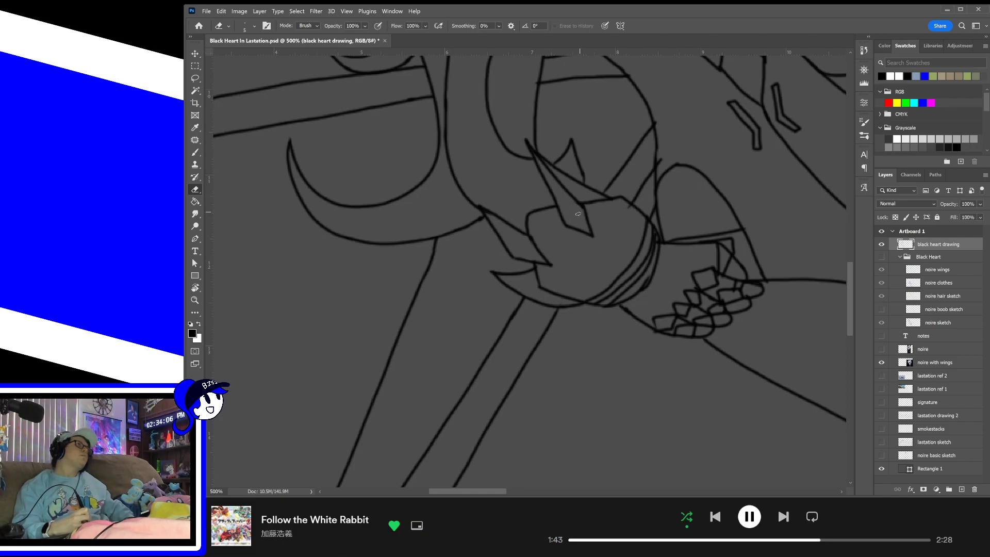
{"action": "key", "text": "b"}
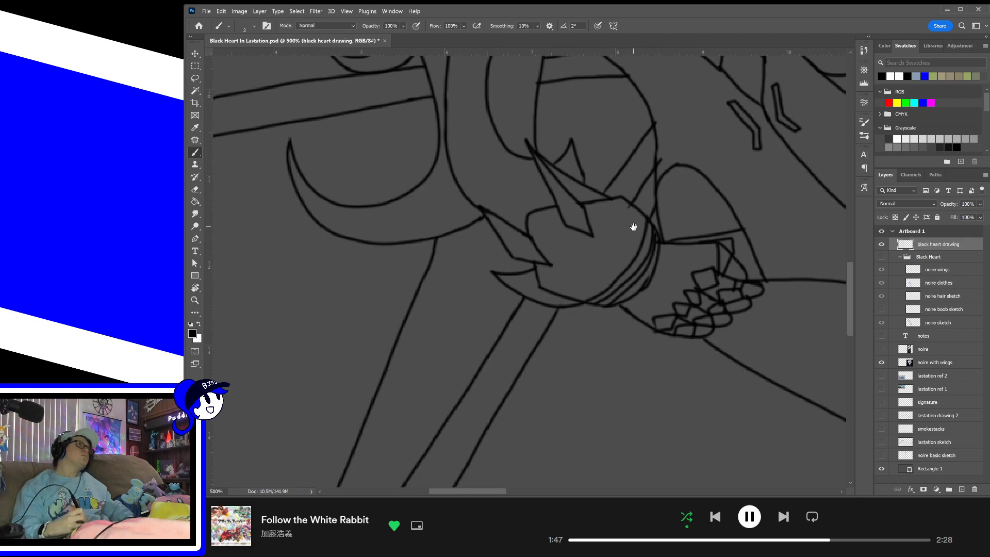
{"action": "left_click_drag", "start_coordinate": [626, 230], "coordinate": [599, 248]}
{"action": "key", "text": "e"}
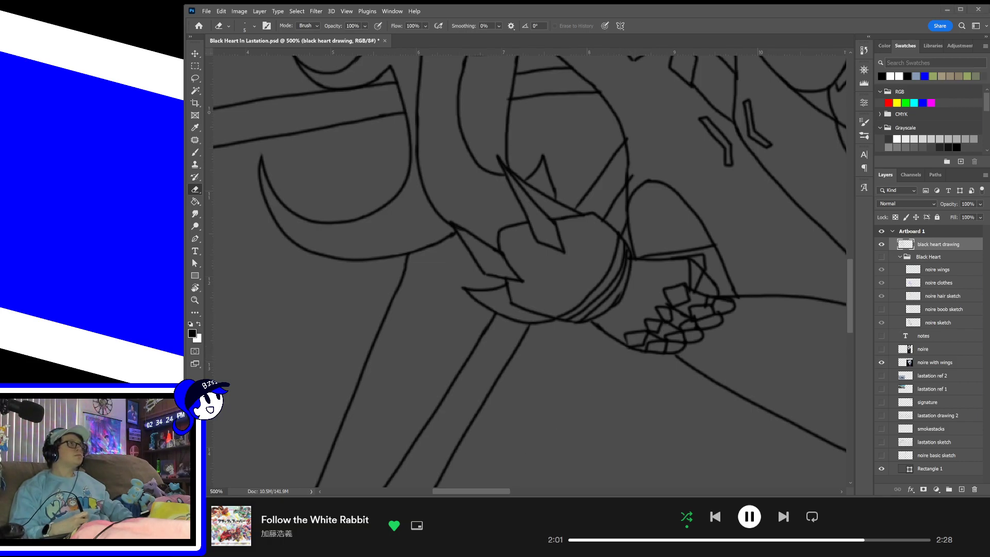
{"action": "mouse_move", "coordinate": [632, 222]}
{"action": "left_mouse_down"}
{"action": "mouse_move", "coordinate": [579, 335]}
{"action": "mouse_move", "coordinate": [576, 305]}
{"action": "left_mouse_up"}
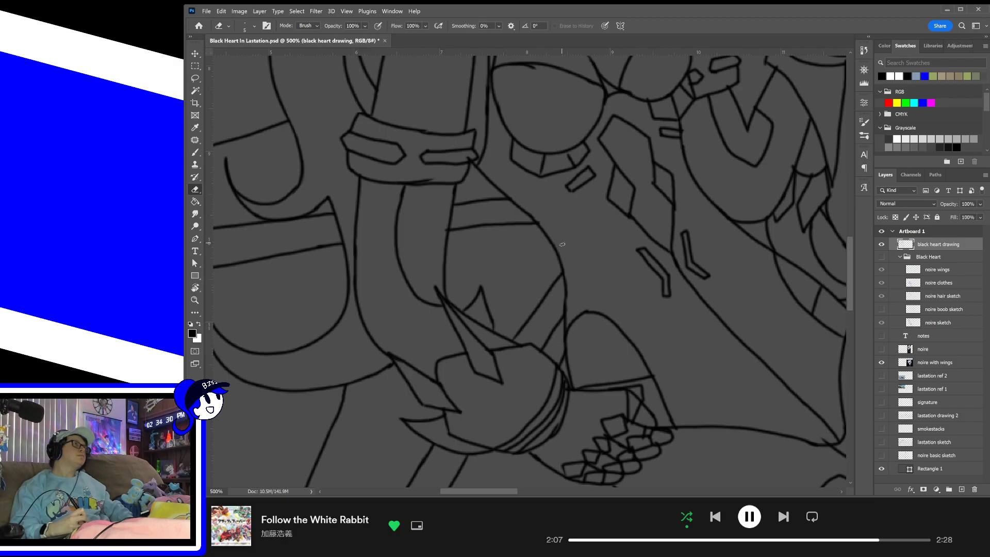
- Erase the stray overlapping marks along the lower edge of the armband on the lowered arm
{"action": "left_click_drag", "start_coordinate": [596, 255], "coordinate": [632, 365]}
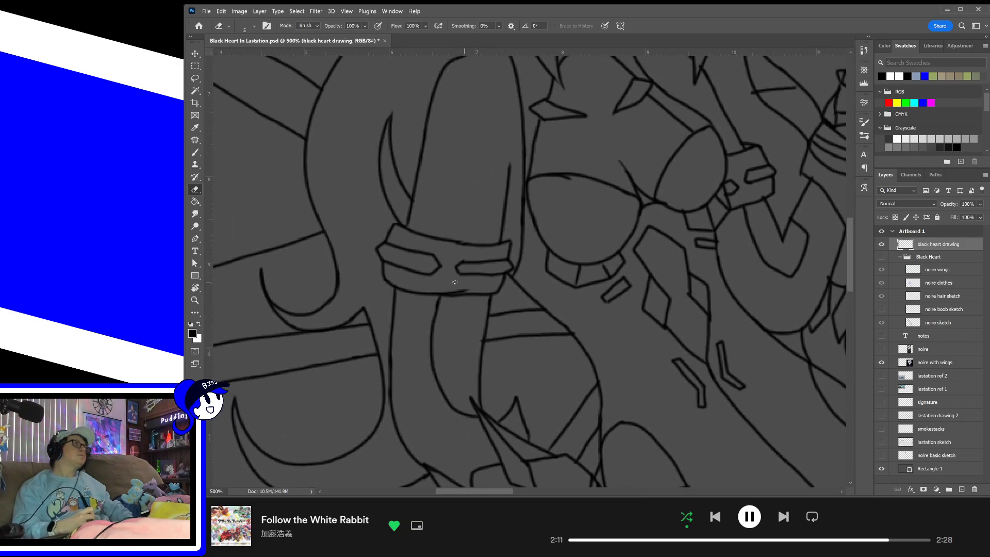
{"action": "left_click_drag", "start_coordinate": [437, 289], "coordinate": [467, 288]}
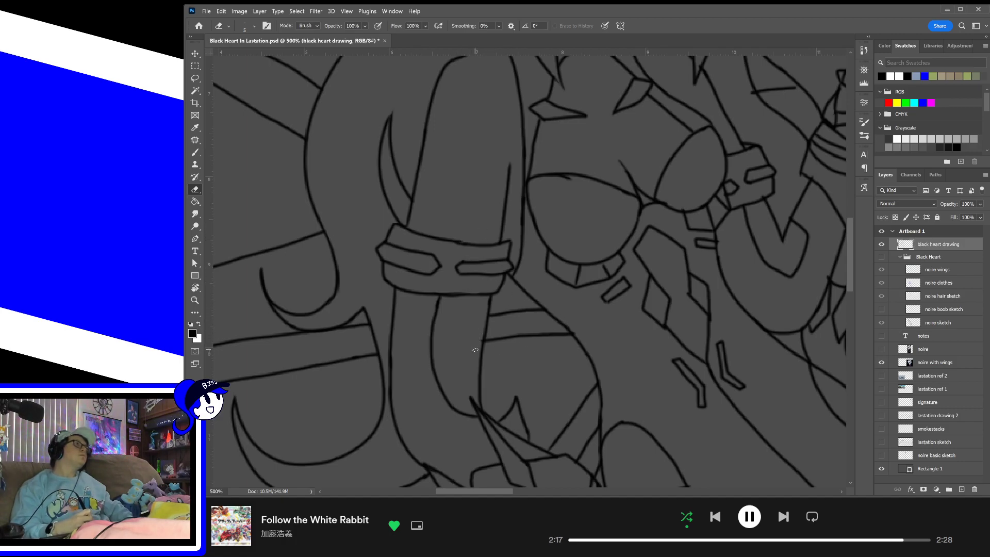
{"action": "mouse_move", "coordinate": [613, 325]}
{"action": "left_mouse_down"}
{"action": "mouse_move", "coordinate": [632, 409]}
{"action": "mouse_move", "coordinate": [510, 323]}
{"action": "mouse_move", "coordinate": [428, 300]}
{"action": "left_mouse_up"}
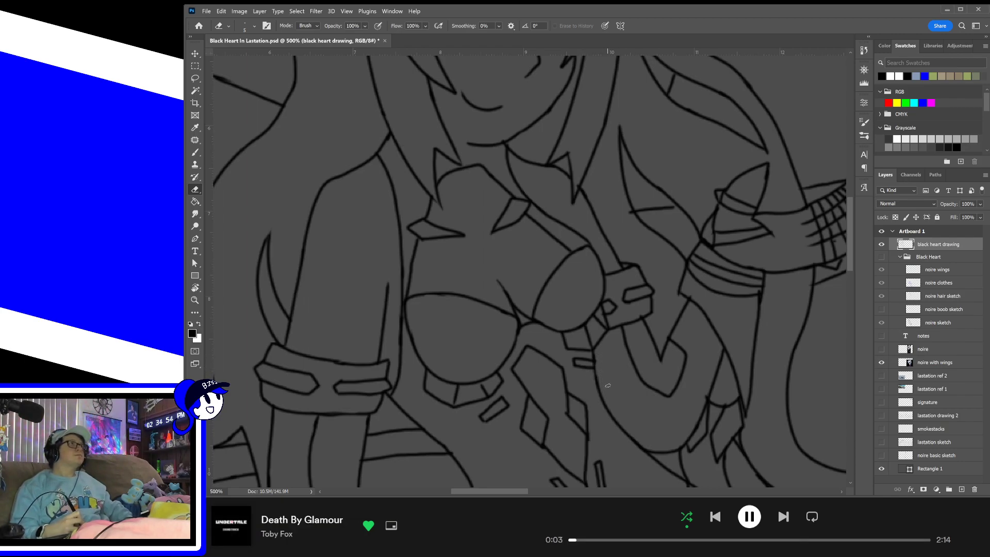
- Compare the inked face with the winged reference image and hide the noire with wings layer, briefly toggling the noire layer
{"action": "left_click_drag", "start_coordinate": [543, 236], "coordinate": [567, 338]}
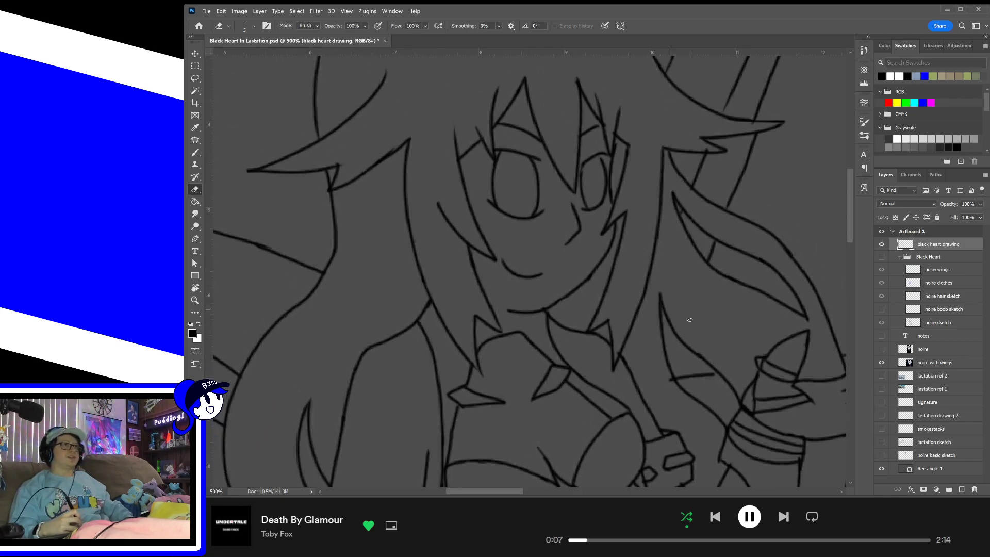
{"action": "mouse_move", "coordinate": [768, 328]}
{"action": "left_mouse_down"}
{"action": "mouse_move", "coordinate": [670, 294]}
{"action": "mouse_move", "coordinate": [593, 316]}
{"action": "left_mouse_up"}
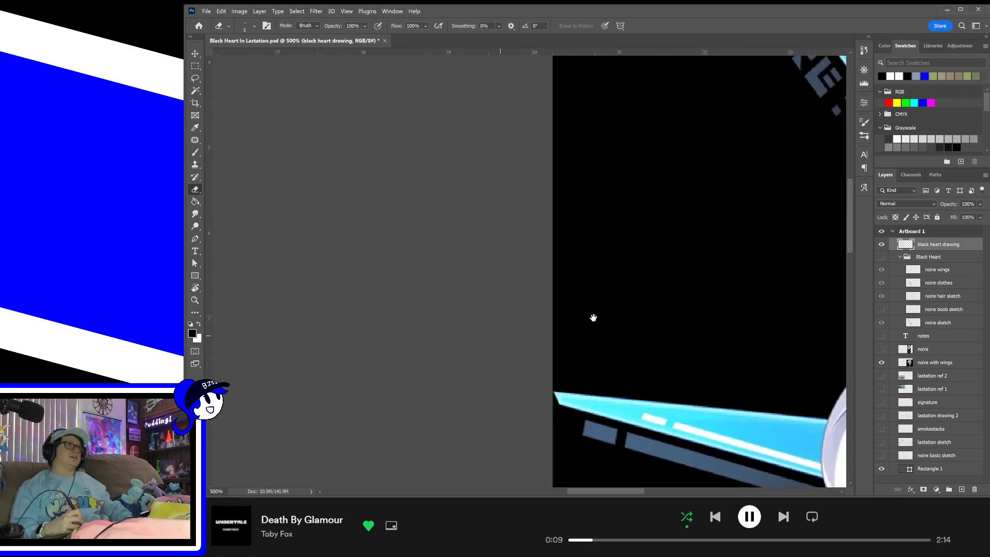
{"action": "mouse_move", "coordinate": [722, 212]}
{"action": "left_mouse_down"}
{"action": "mouse_move", "coordinate": [652, 354]}
{"action": "mouse_move", "coordinate": [512, 302]}
{"action": "left_mouse_up"}
{"action": "mouse_move", "coordinate": [804, 412]}
{"action": "left_mouse_down"}
{"action": "mouse_move", "coordinate": [596, 309]}
{"action": "mouse_move", "coordinate": [654, 299]}
{"action": "left_mouse_up"}
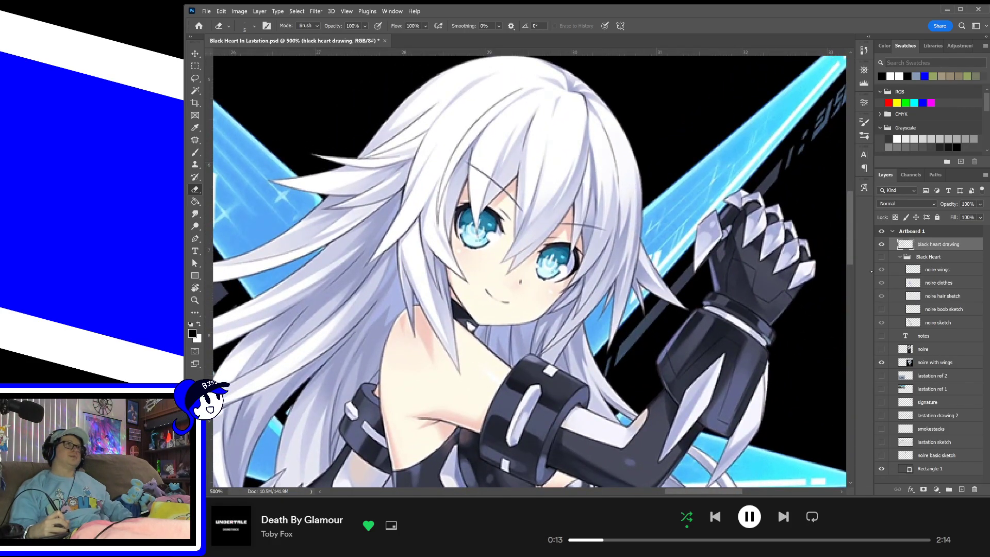
{"action": "left_click", "coordinate": [882, 350]}
{"action": "left_click", "coordinate": [881, 363]}
{"action": "left_click", "coordinate": [881, 350]}
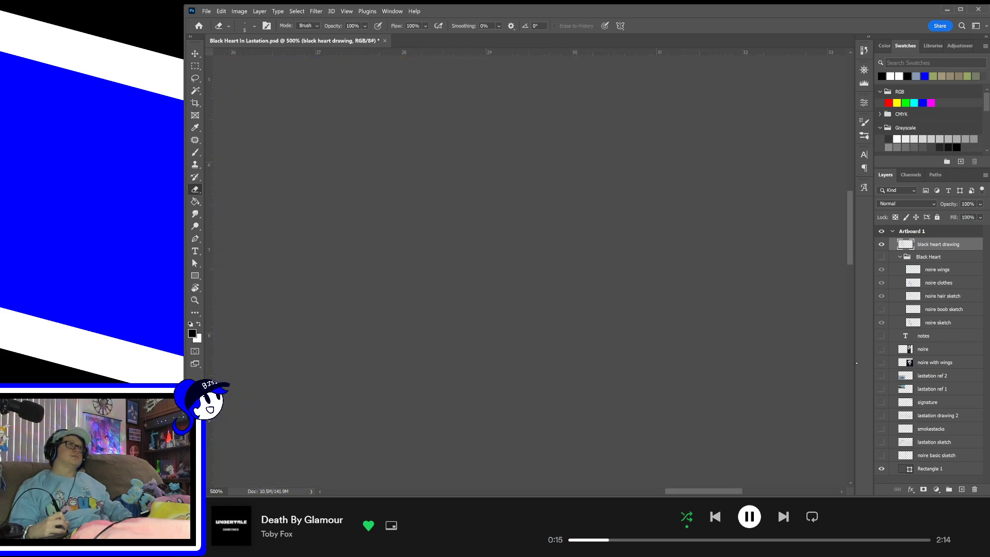
- Show the noire reference layer while keeping noire with wings hidden, and examine the character's face, collar and chest on it
{"action": "left_click", "coordinate": [882, 364]}
{"action": "left_click", "coordinate": [881, 351]}
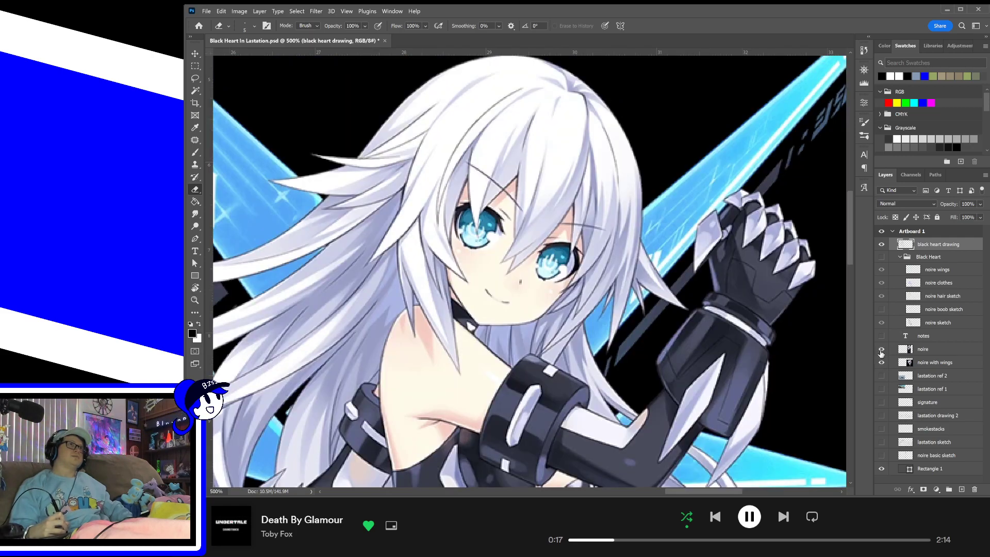
{"action": "left_click", "coordinate": [881, 350]}
{"action": "left_click", "coordinate": [881, 363]}
{"action": "left_click", "coordinate": [881, 363]}
{"action": "left_click", "coordinate": [881, 350]}
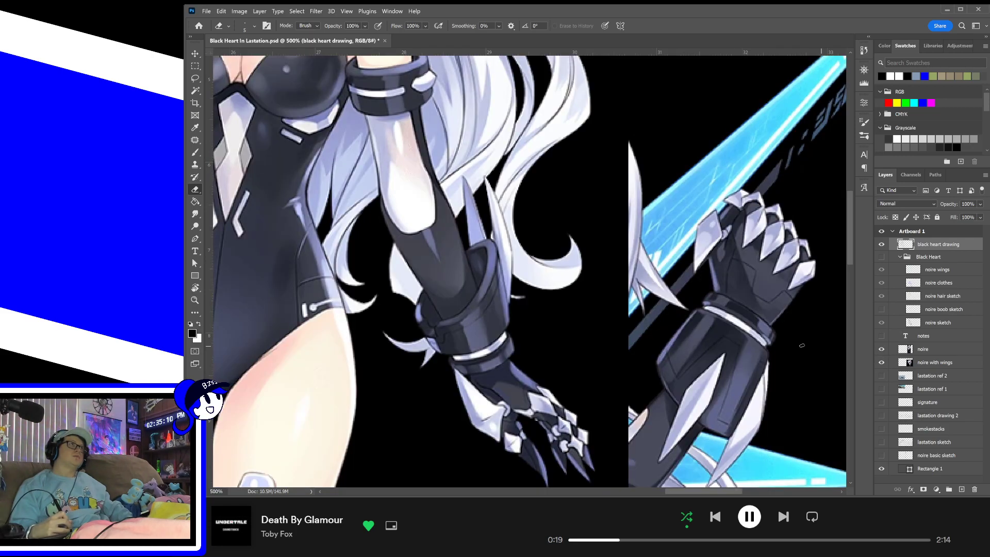
{"action": "left_click", "coordinate": [881, 364]}
{"action": "left_click_drag", "start_coordinate": [610, 364], "coordinate": [687, 416]}
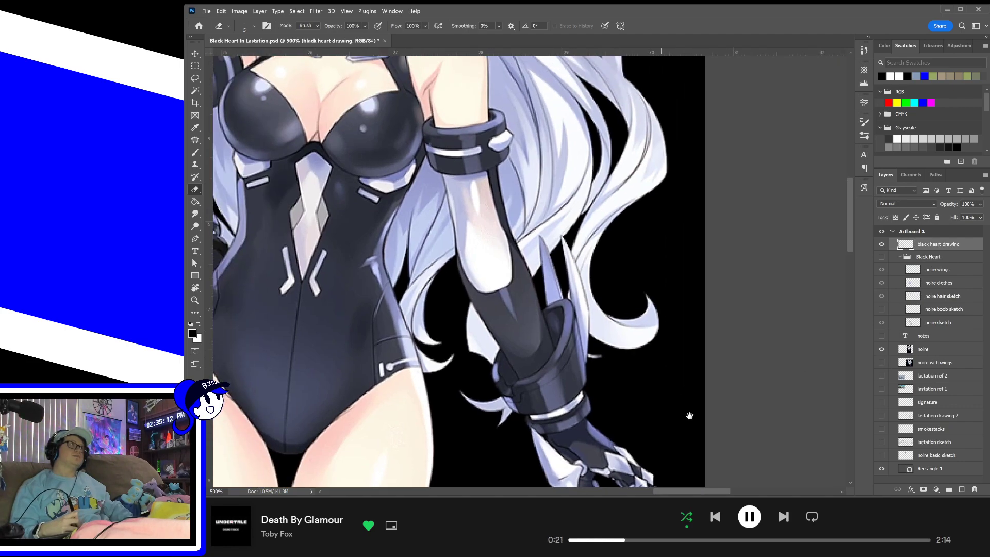
{"action": "left_click_drag", "start_coordinate": [544, 240], "coordinate": [760, 473]}
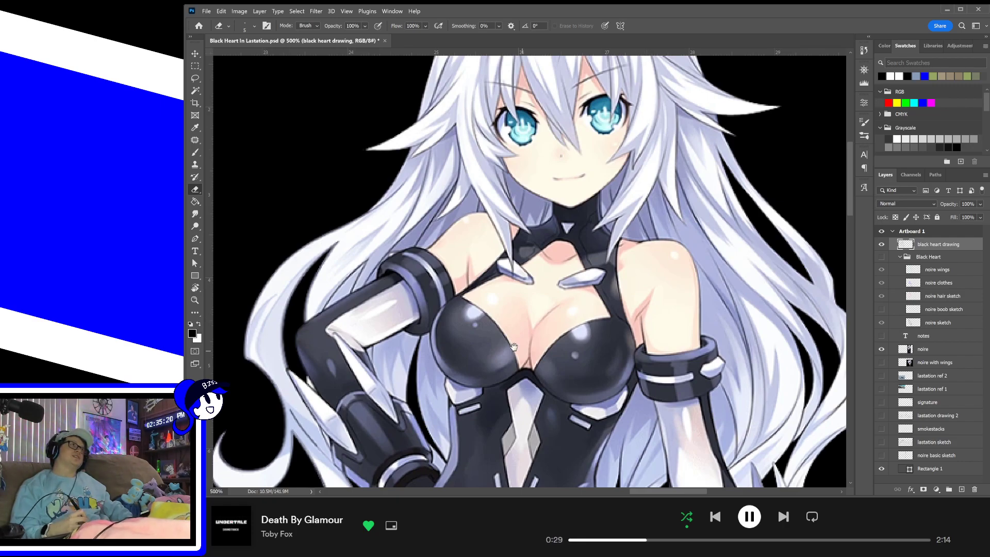
{"action": "left_click_drag", "start_coordinate": [518, 344], "coordinate": [614, 363]}
{"action": "left_click_drag", "start_coordinate": [232, 382], "coordinate": [642, 318]}
{"action": "left_click_drag", "start_coordinate": [412, 287], "coordinate": [649, 249]}
- Brush in the missing part of the jawline and a short neck line beneath the chin, undoing unsatisfactory strokes
{"action": "key", "text": "b"}
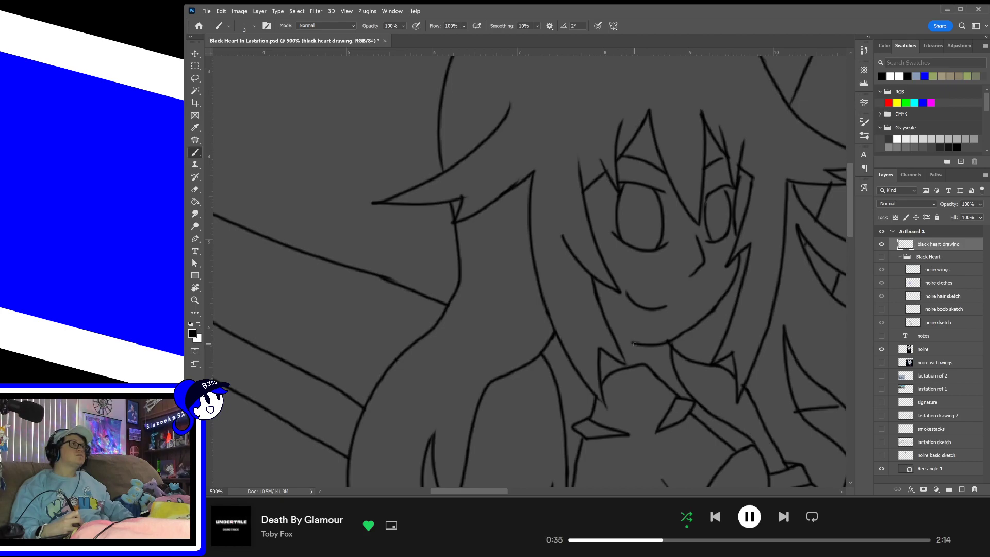
{"action": "mouse_move", "coordinate": [635, 343]}
{"action": "left_mouse_down"}
{"action": "mouse_move", "coordinate": [612, 337]}
{"action": "mouse_move", "coordinate": [636, 346]}
{"action": "mouse_move", "coordinate": [628, 359]}
{"action": "left_mouse_up"}
{"action": "key", "text": "ctrl+z"}
{"action": "key", "text": "ctrl+z"}
{"action": "key", "text": "ctrl+z"}
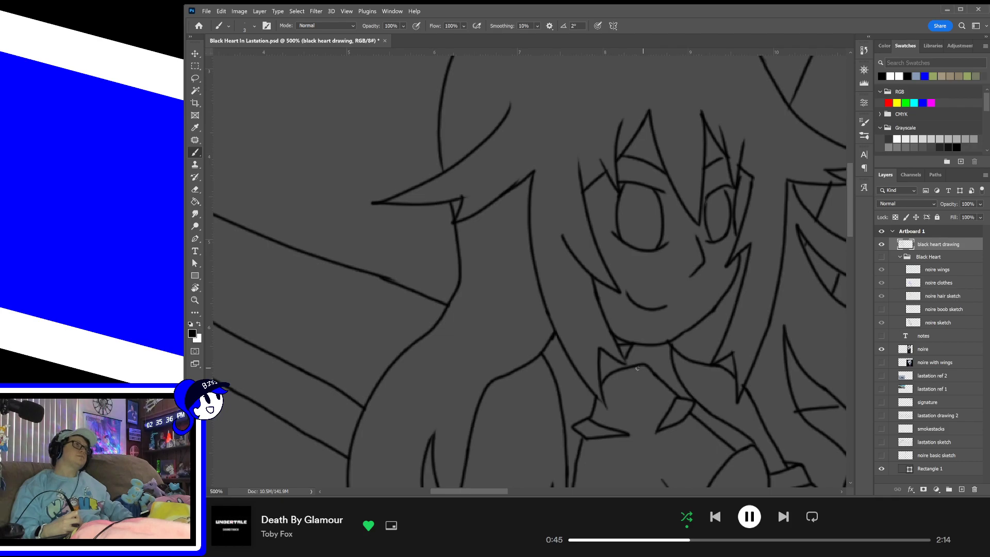
{"action": "key", "text": "ctrl+z"}
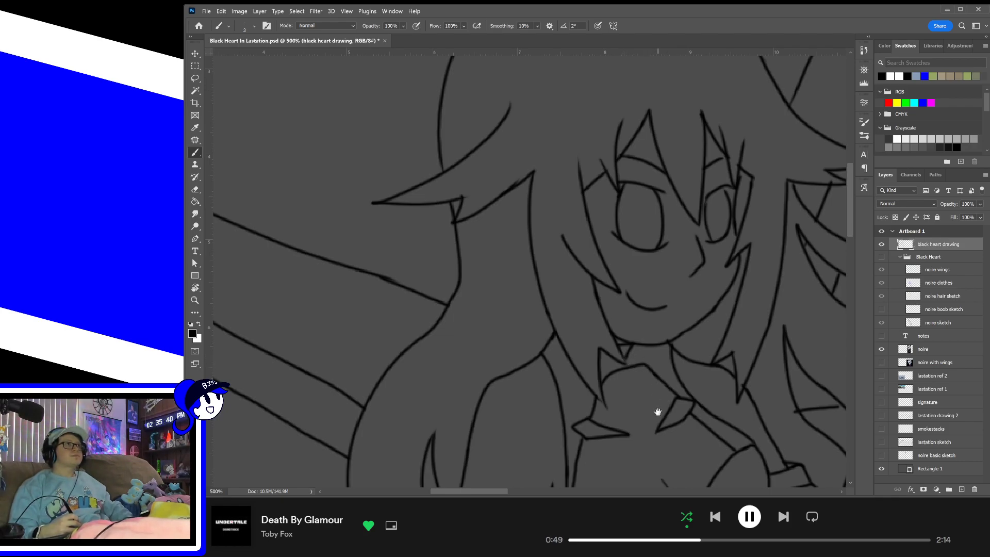
- Try to extend the centre line of the chest upward toward the collar
{"action": "scroll", "coordinate": [655, 395], "scroll_direction": "down", "scroll_amount": 5}
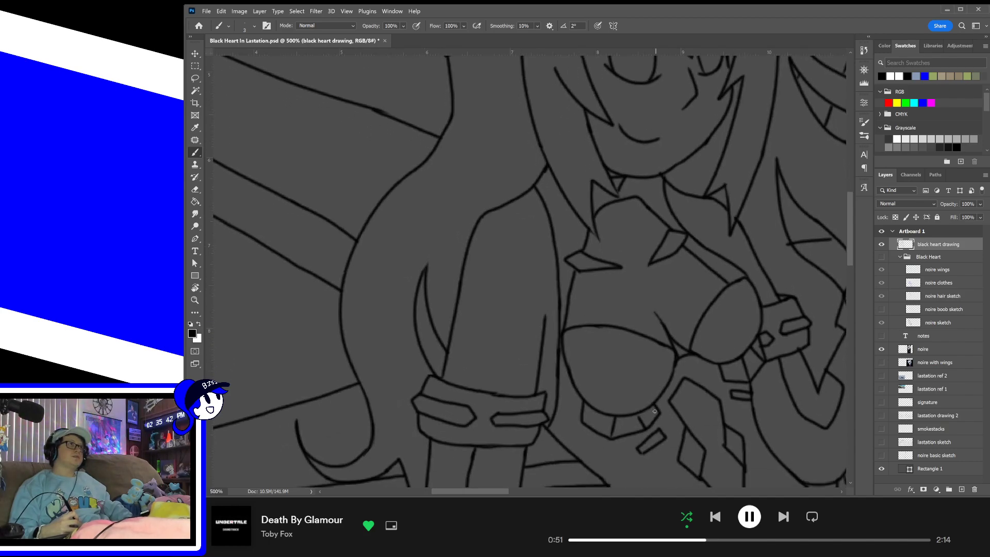
{"action": "mouse_move", "coordinate": [648, 280]}
{"action": "left_mouse_down"}
{"action": "mouse_move", "coordinate": [665, 333]}
{"action": "mouse_move", "coordinate": [635, 255]}
{"action": "left_mouse_up"}
{"action": "key", "text": "ctrl+z"}
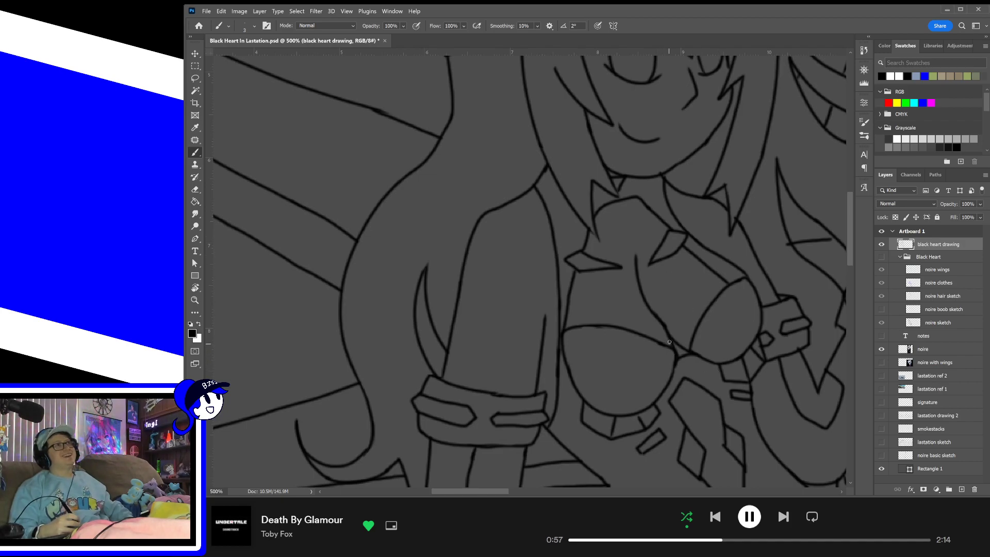
- Compare the inked chest with the noire reference and clean up the strap line running from the collar to the far chest cup
{"action": "left_click_drag", "start_coordinate": [677, 347], "coordinate": [573, 336]}
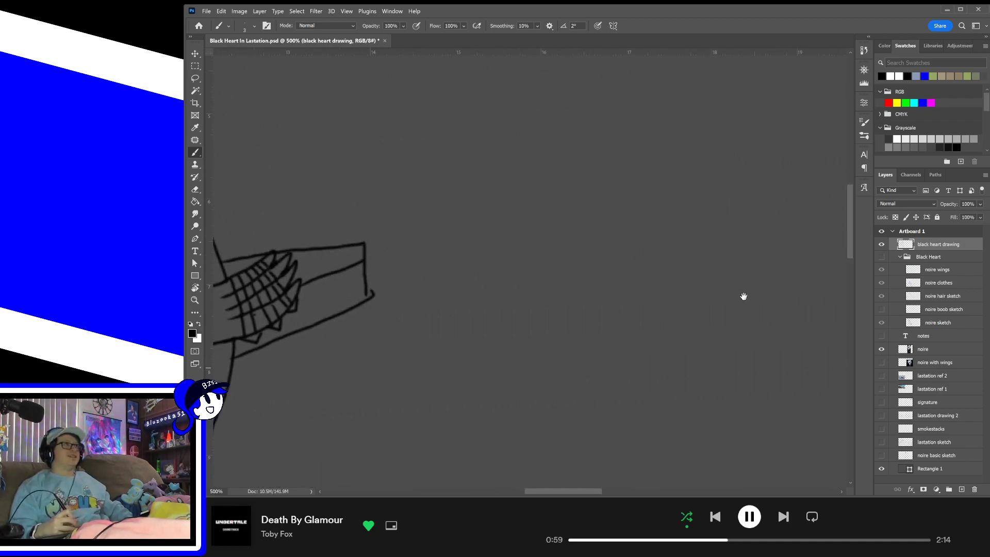
{"action": "mouse_move", "coordinate": [743, 294]}
{"action": "left_mouse_down"}
{"action": "mouse_move", "coordinate": [573, 314]}
{"action": "mouse_move", "coordinate": [580, 407]}
{"action": "mouse_move", "coordinate": [635, 392]}
{"action": "mouse_move", "coordinate": [690, 393]}
{"action": "left_mouse_up"}
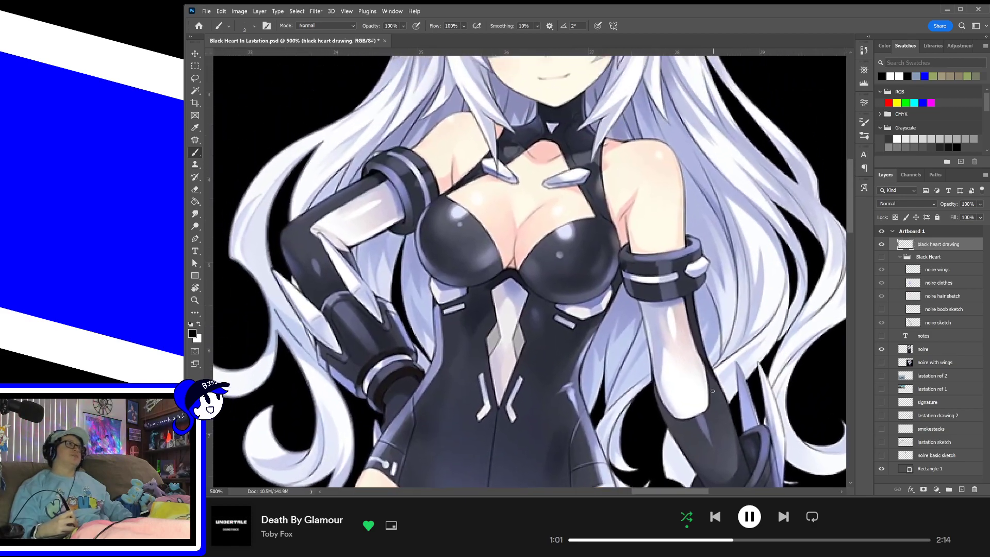
{"action": "left_click_drag", "start_coordinate": [628, 405], "coordinate": [753, 464]}
{"action": "mouse_move", "coordinate": [361, 345]}
{"action": "left_mouse_down"}
{"action": "mouse_move", "coordinate": [572, 345]}
{"action": "mouse_move", "coordinate": [763, 365]}
{"action": "left_mouse_up"}
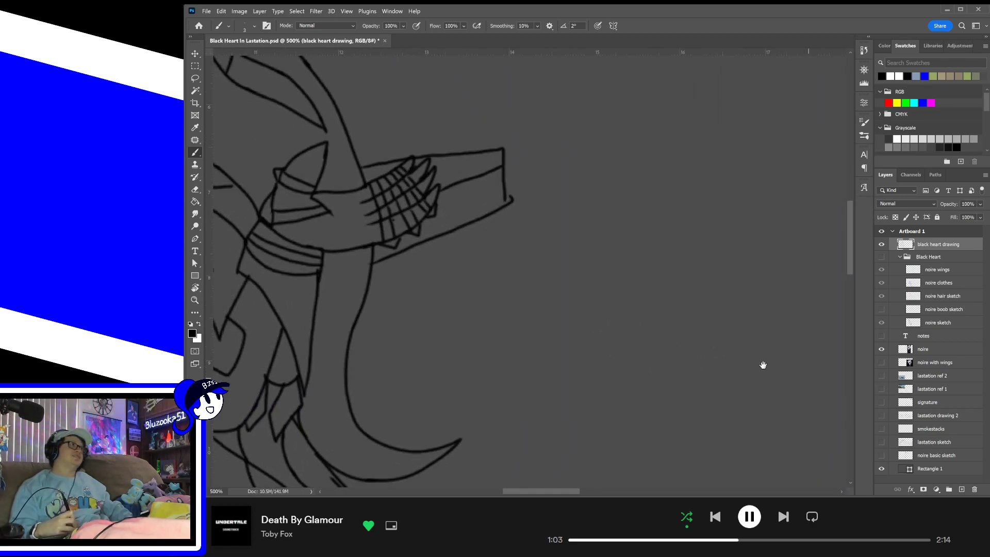
{"action": "left_click_drag", "start_coordinate": [423, 361], "coordinate": [688, 364]}
{"action": "left_click_drag", "start_coordinate": [546, 356], "coordinate": [619, 354]}
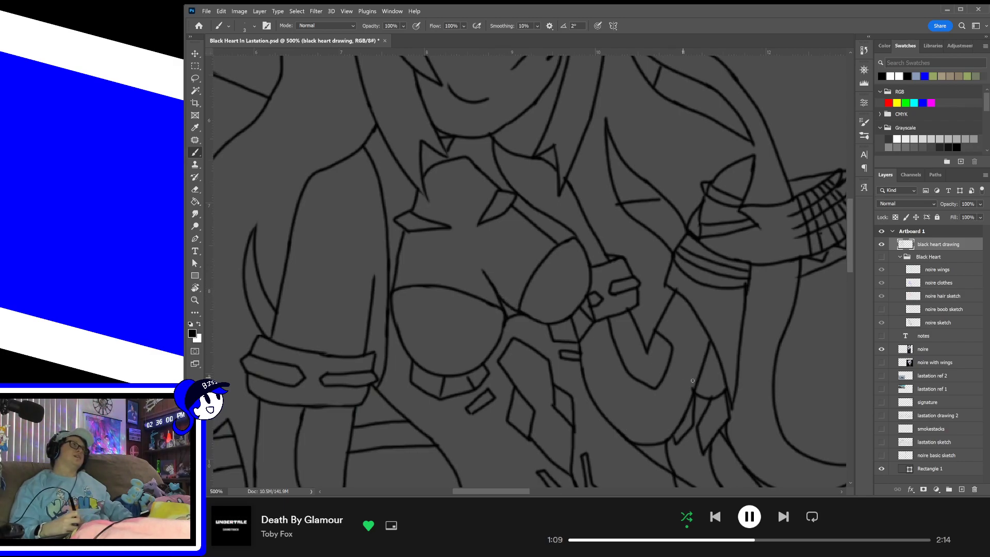
{"action": "mouse_move", "coordinate": [575, 349]}
{"action": "left_mouse_down"}
{"action": "mouse_move", "coordinate": [700, 386]}
{"action": "mouse_move", "coordinate": [676, 386]}
{"action": "mouse_move", "coordinate": [653, 352]}
{"action": "mouse_move", "coordinate": [619, 380]}
{"action": "left_mouse_up"}
{"action": "key", "text": "e"}
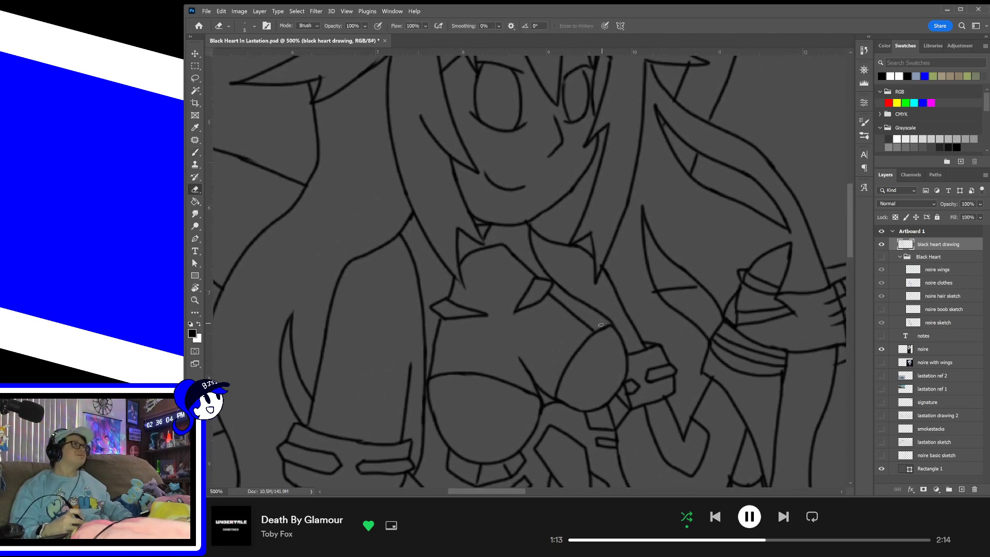
{"action": "key", "text": "b"}
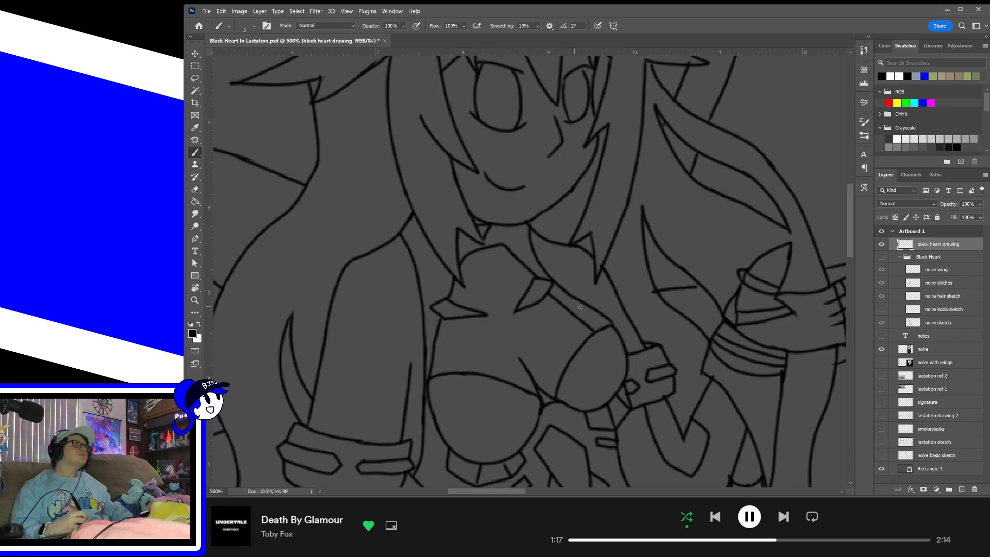
{"action": "key", "text": "e"}
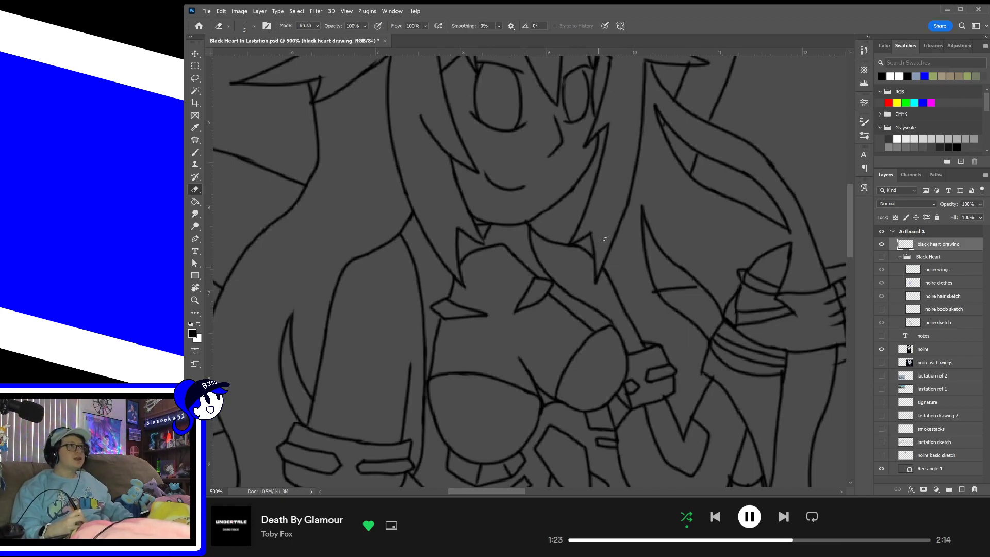
- Erase the hair strand line that overshoots the long face-framing lock beside the character's cheek and mouth
{"action": "key", "text": "space"}
{"action": "left_click_drag", "start_coordinate": [697, 191], "coordinate": [626, 305]}
{"action": "left_click_drag", "start_coordinate": [740, 165], "coordinate": [653, 300]}
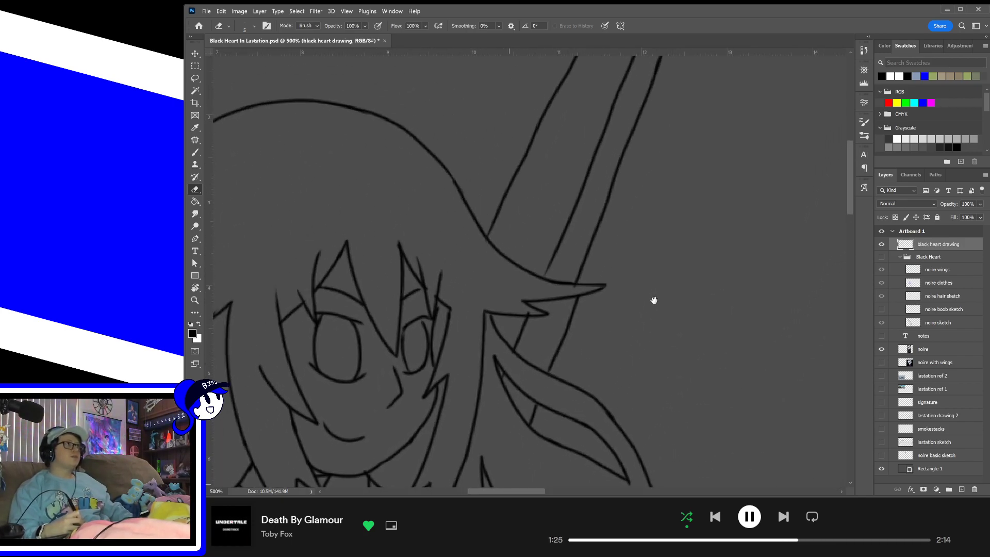
{"action": "left_click_drag", "start_coordinate": [590, 327], "coordinate": [702, 296]}
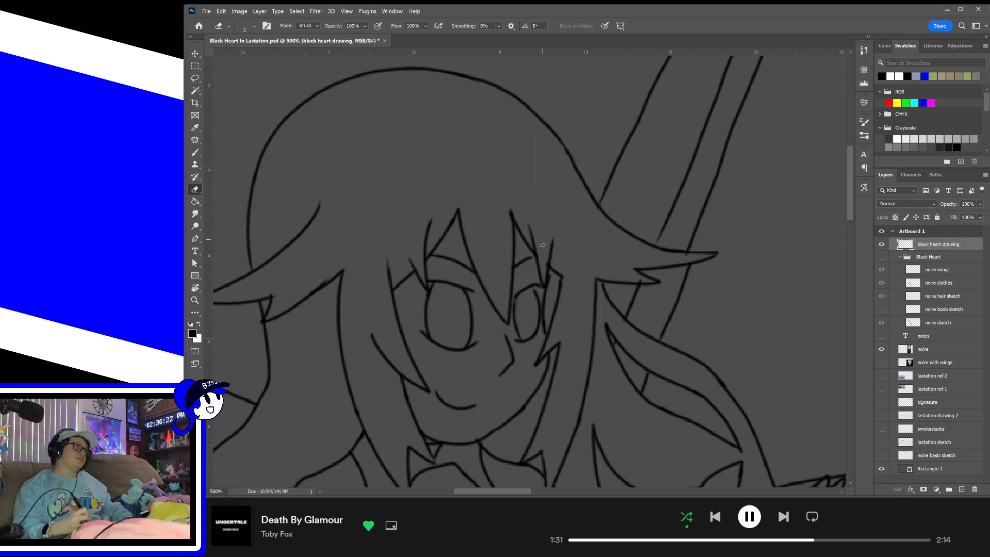
{"action": "left_click_drag", "start_coordinate": [511, 309], "coordinate": [609, 302]}
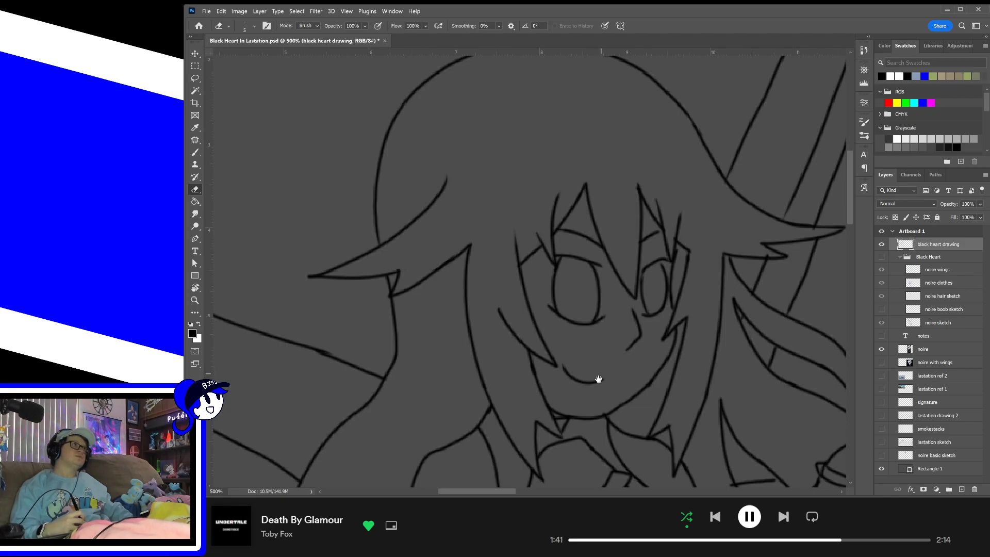
{"action": "left_click_drag", "start_coordinate": [529, 397], "coordinate": [504, 356]}
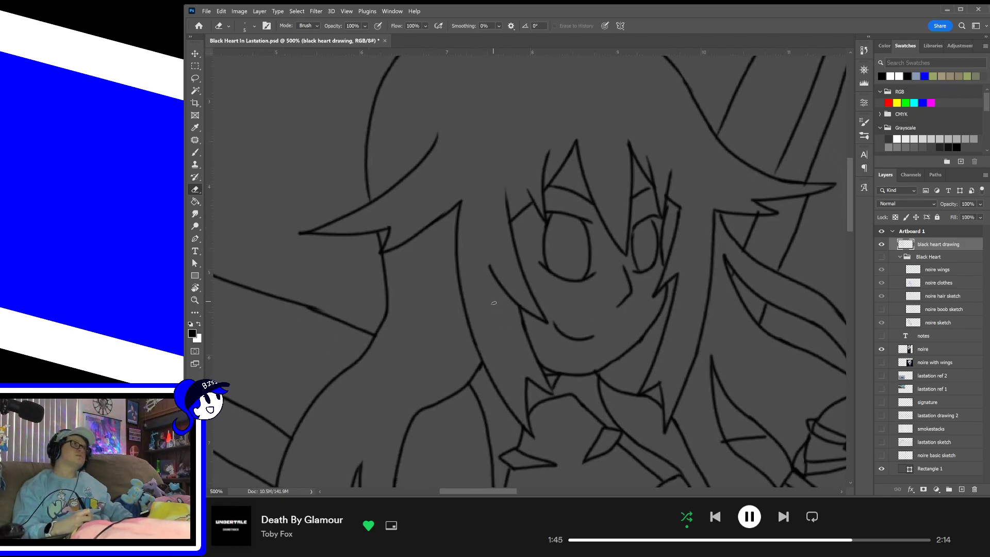
{"action": "left_click_drag", "start_coordinate": [489, 266], "coordinate": [517, 306]}
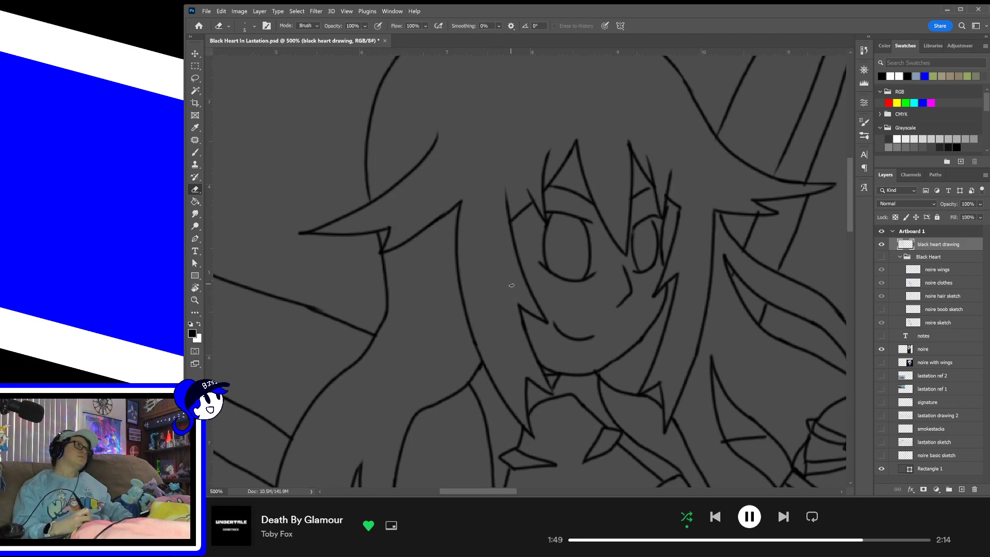
- Connect the upper wing blade's middle line to the flared hair tip and tidy the short line crossing the lock beside the raised arm
{"action": "mouse_move", "coordinate": [713, 292]}
{"action": "left_mouse_down"}
{"action": "mouse_move", "coordinate": [685, 315]}
{"action": "mouse_move", "coordinate": [650, 321]}
{"action": "left_mouse_up"}
{"action": "left_click_drag", "start_coordinate": [696, 276], "coordinate": [682, 271]}
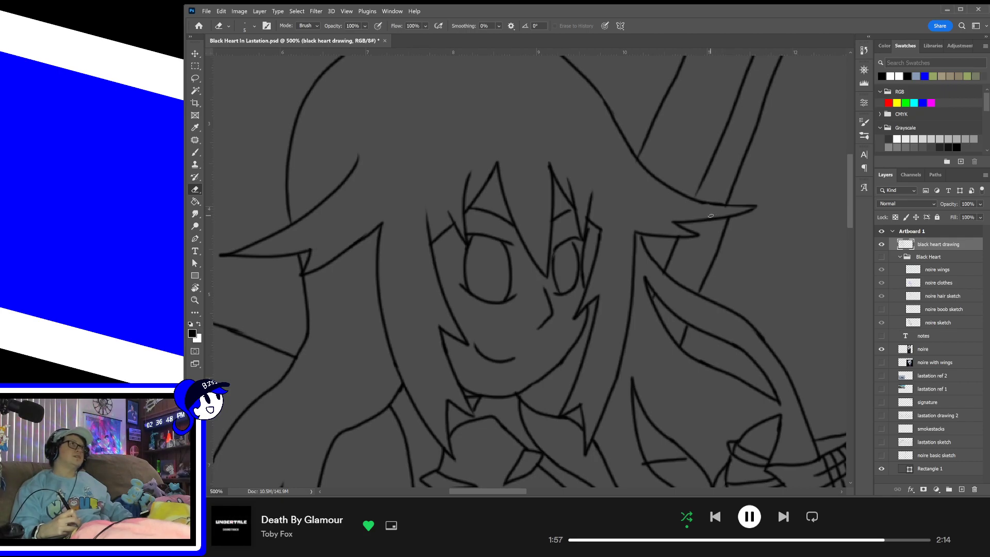
{"action": "key", "text": "b"}
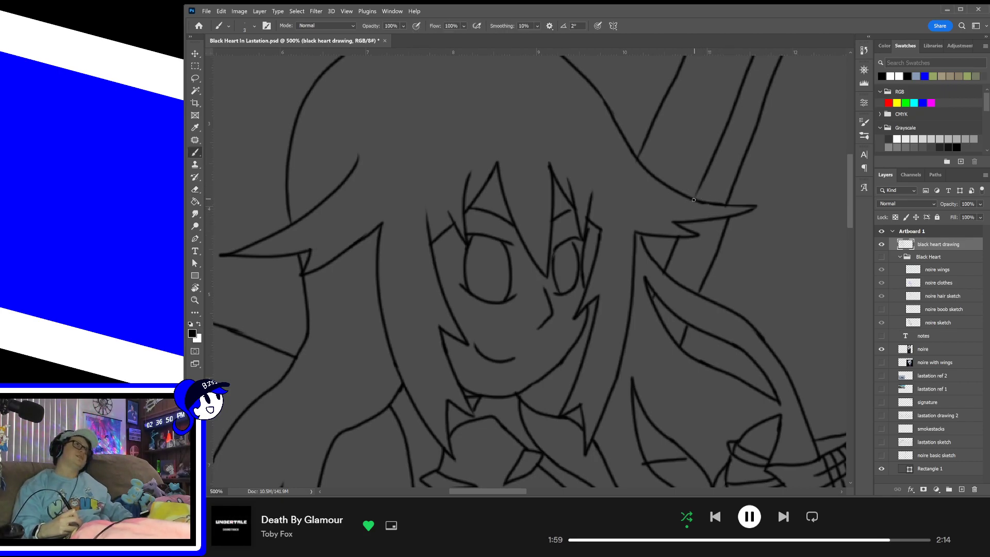
{"action": "mouse_move", "coordinate": [693, 202]}
{"action": "left_mouse_down"}
{"action": "mouse_move", "coordinate": [702, 185]}
{"action": "mouse_move", "coordinate": [714, 278]}
{"action": "mouse_move", "coordinate": [721, 268]}
{"action": "mouse_move", "coordinate": [705, 267]}
{"action": "mouse_move", "coordinate": [671, 199]}
{"action": "left_mouse_up"}
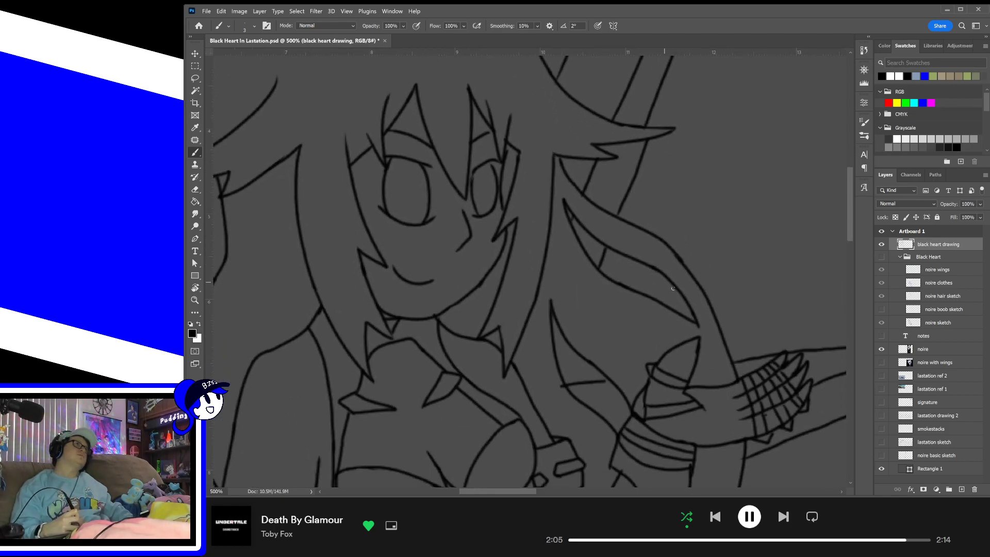
{"action": "key", "text": "e"}
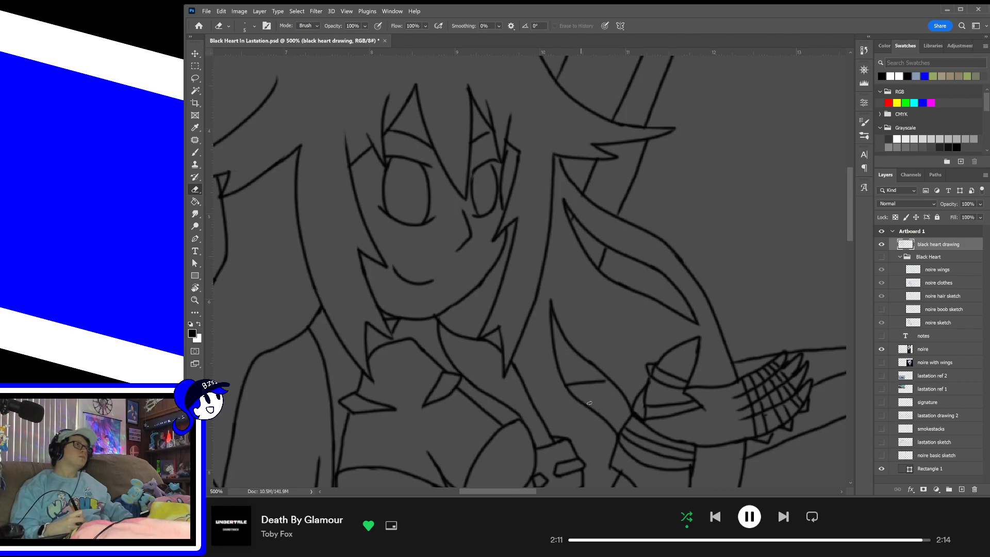
{"action": "key", "text": "b"}
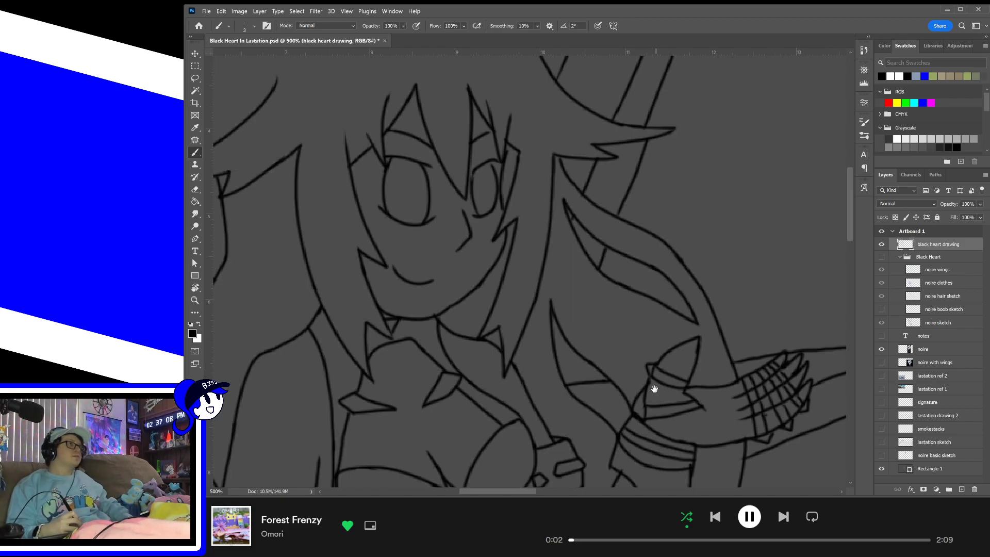
- Erase the overshooting line ends around the armband and elbow, and clean up the lower corner of the wing blade tip behind the clawed glove
{"action": "left_click_drag", "start_coordinate": [634, 391], "coordinate": [566, 319]}
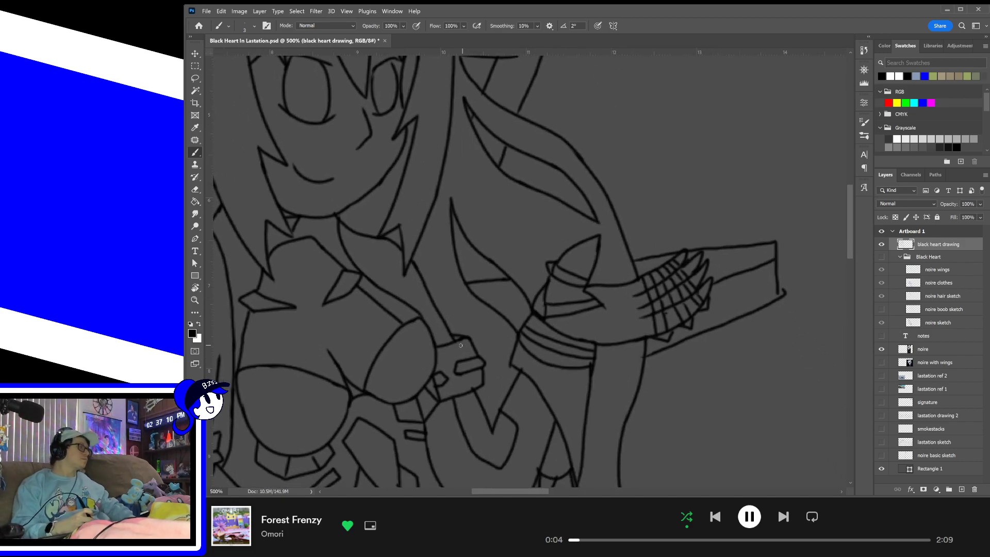
{"action": "key", "text": "e"}
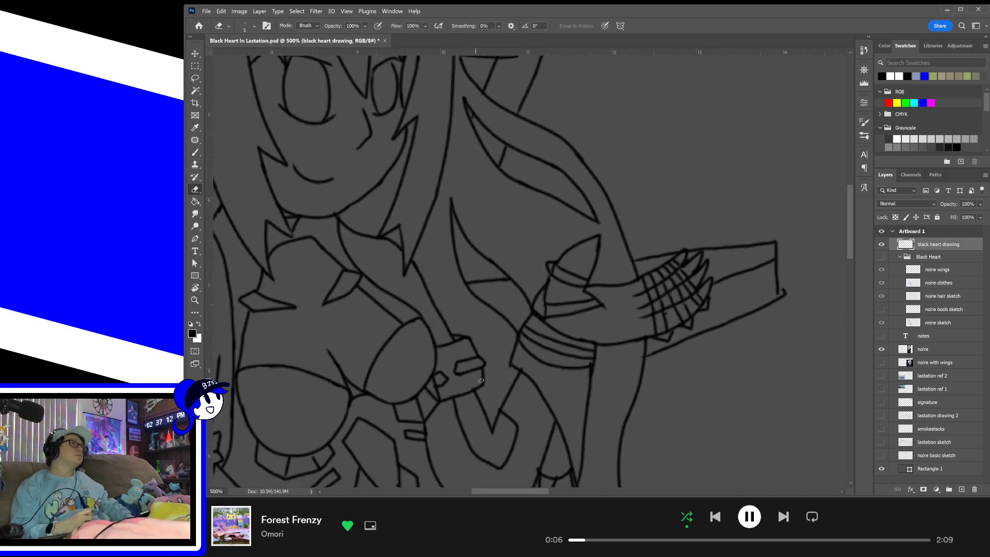
{"action": "left_click_drag", "start_coordinate": [524, 371], "coordinate": [581, 335]}
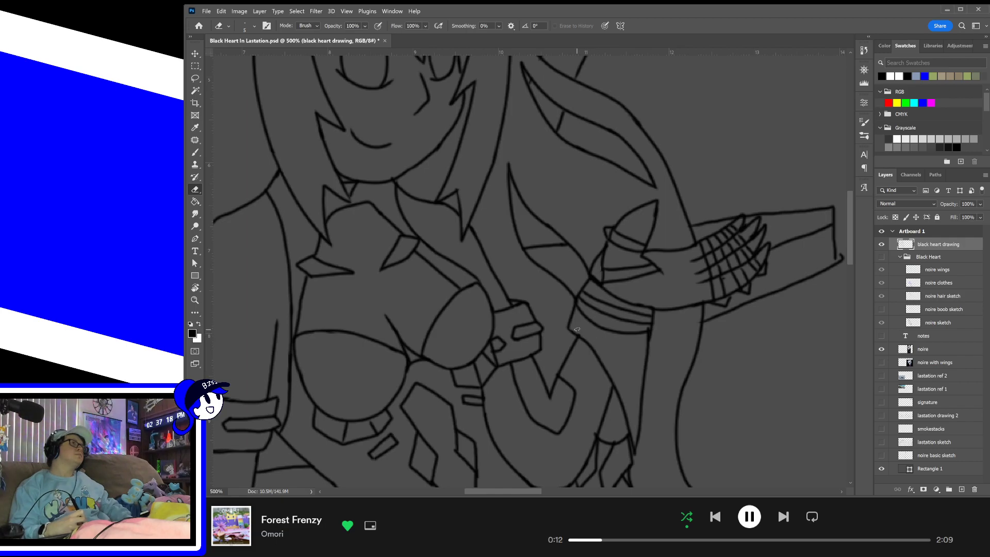
{"action": "left_click_drag", "start_coordinate": [759, 363], "coordinate": [654, 393]}
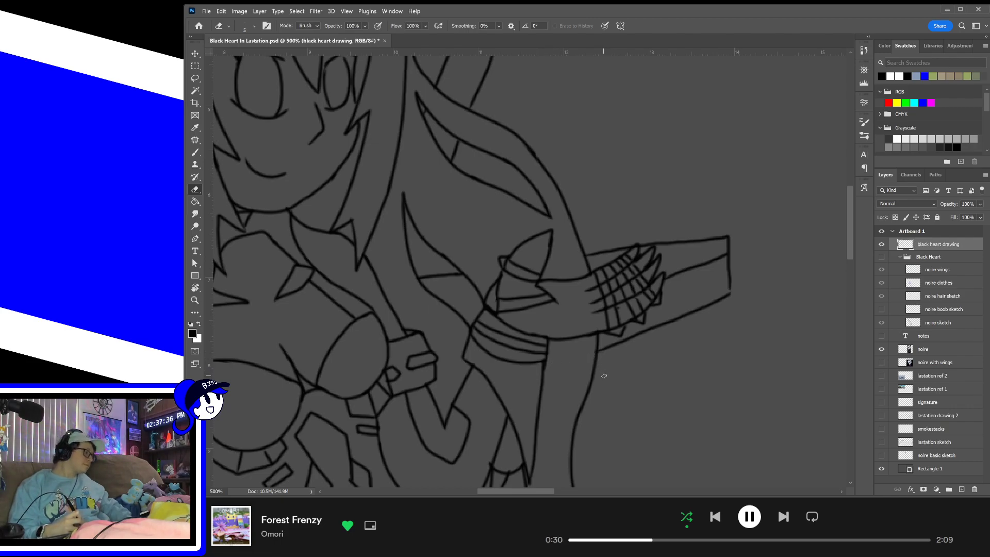
{"action": "key", "text": "b"}
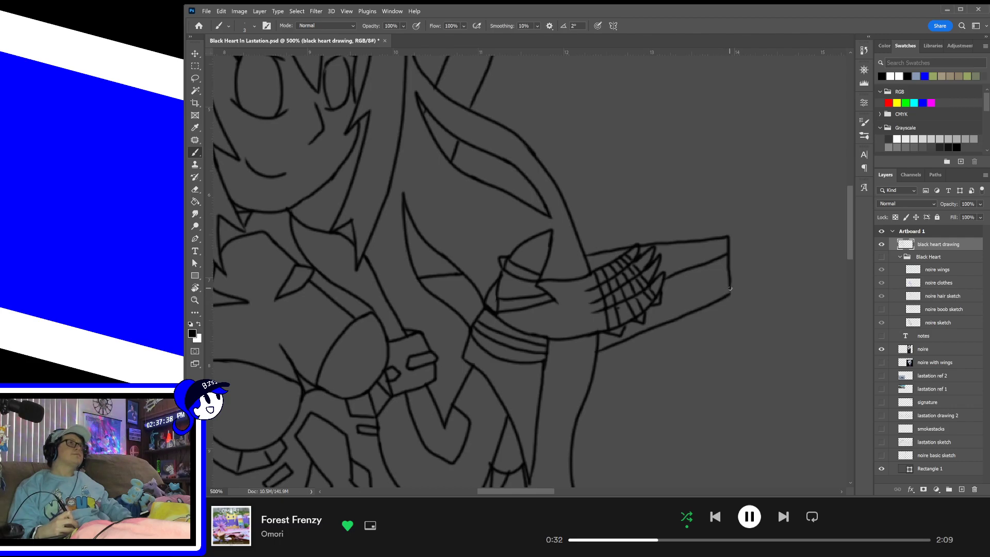
- Erase the doubled section of the long diagonal line below the large hair curl and redraw it with the brush
{"action": "mouse_move", "coordinate": [691, 372]}
{"action": "left_mouse_down"}
{"action": "mouse_move", "coordinate": [733, 337]}
{"action": "mouse_move", "coordinate": [696, 347]}
{"action": "mouse_move", "coordinate": [720, 289]}
{"action": "mouse_move", "coordinate": [716, 333]}
{"action": "left_mouse_up"}
{"action": "key", "text": "e"}
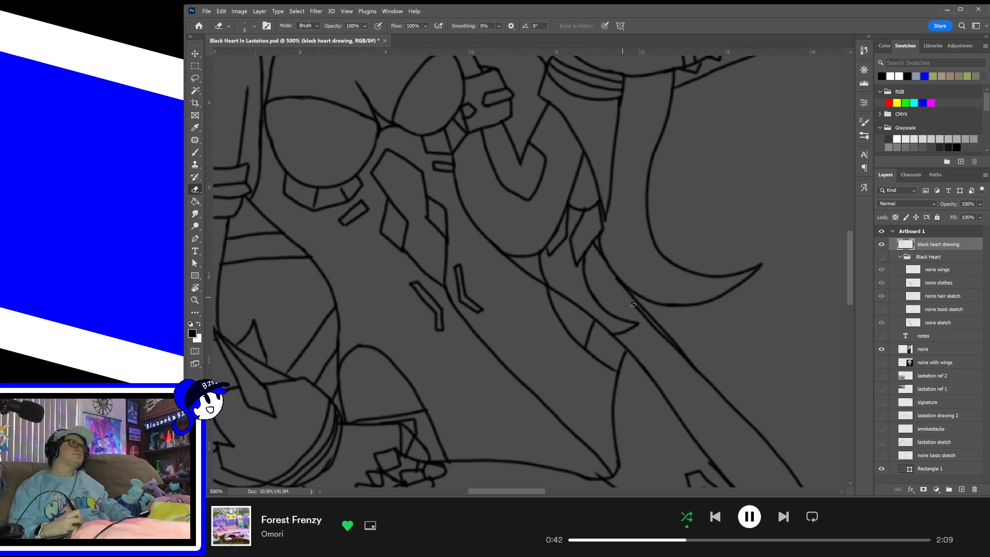
{"action": "mouse_move", "coordinate": [650, 323]}
{"action": "left_mouse_down"}
{"action": "mouse_move", "coordinate": [660, 341]}
{"action": "mouse_move", "coordinate": [643, 317]}
{"action": "mouse_move", "coordinate": [688, 375]}
{"action": "left_mouse_up"}
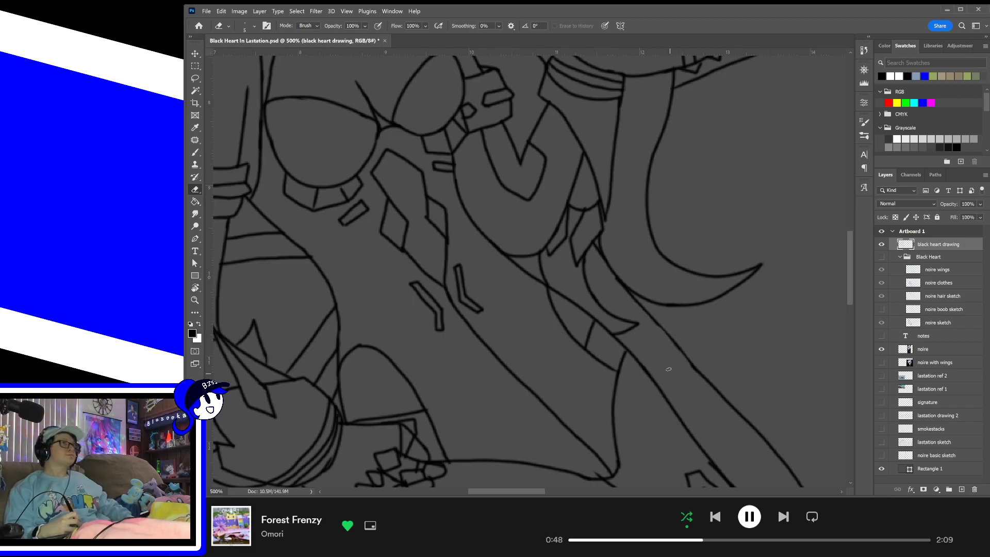
{"action": "key", "text": "b"}
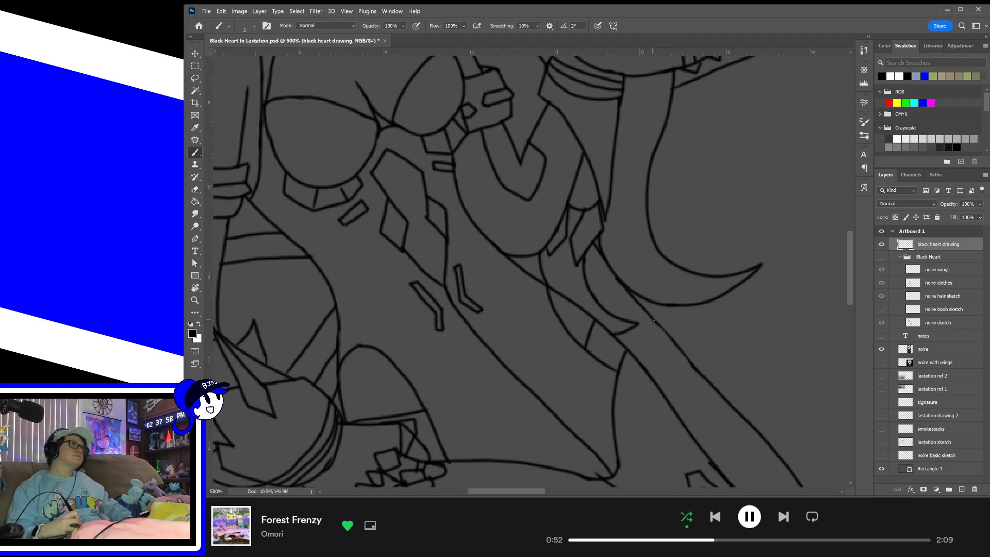
{"action": "left_click_drag", "start_coordinate": [654, 319], "coordinate": [702, 378]}
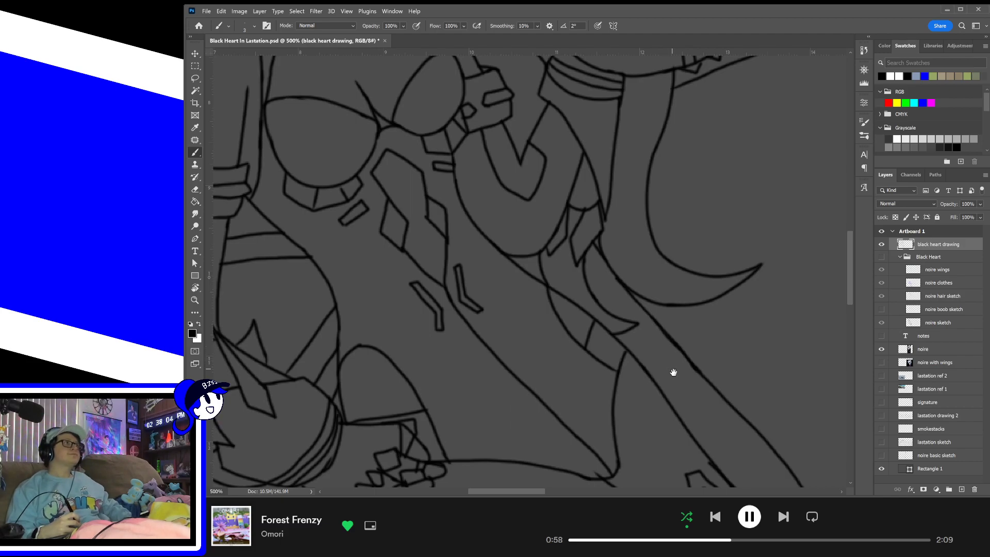
- Erase the rough spots and overshooting line along the lower wing blade's edge and squared tip behind the thigh
{"action": "left_click_drag", "start_coordinate": [674, 370], "coordinate": [698, 342]}
{"action": "left_click_drag", "start_coordinate": [628, 363], "coordinate": [710, 314]}
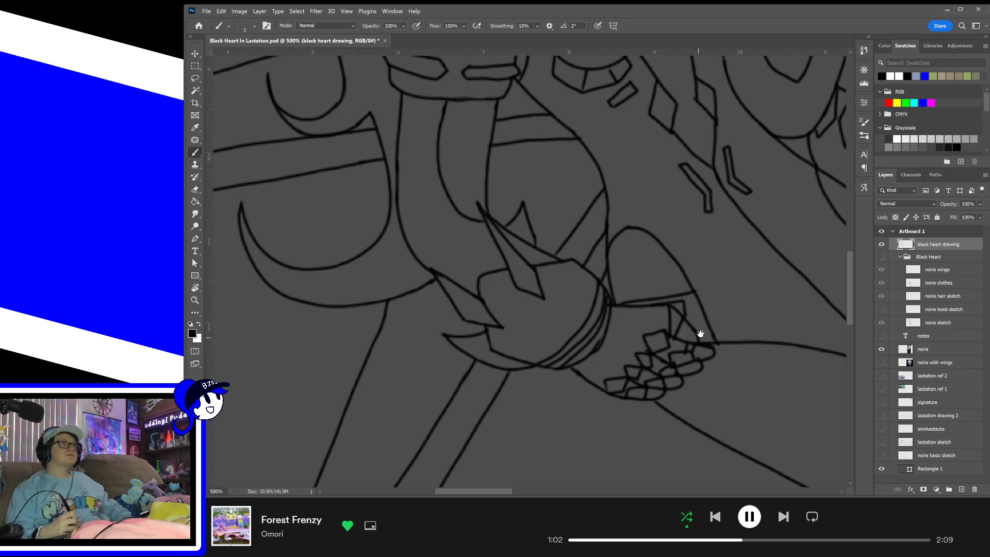
{"action": "mouse_move", "coordinate": [730, 322]}
{"action": "left_mouse_down"}
{"action": "mouse_move", "coordinate": [687, 356]}
{"action": "mouse_move", "coordinate": [687, 336]}
{"action": "left_mouse_up"}
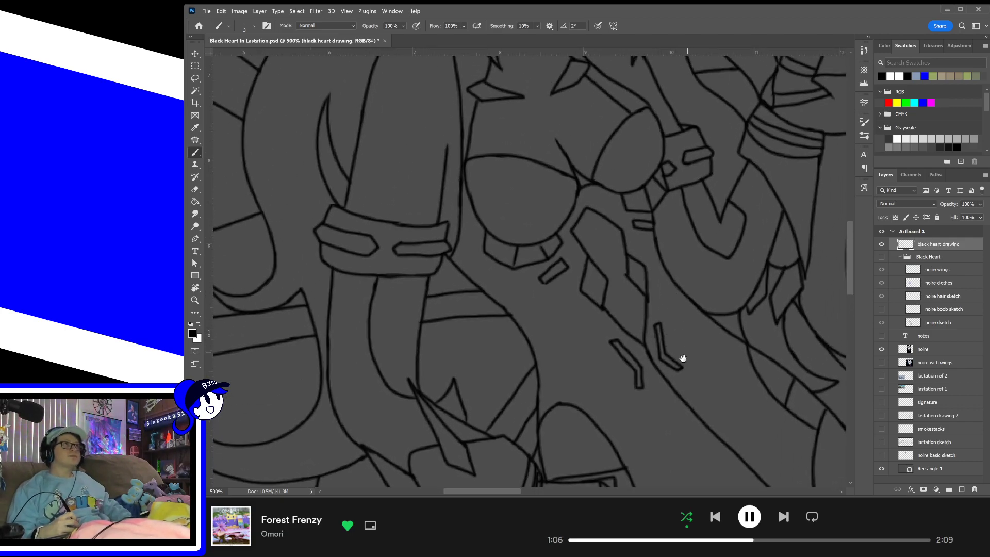
{"action": "mouse_move", "coordinate": [717, 382]}
{"action": "left_mouse_down"}
{"action": "mouse_move", "coordinate": [647, 357]}
{"action": "mouse_move", "coordinate": [537, 289]}
{"action": "left_mouse_up"}
{"action": "mouse_move", "coordinate": [712, 396]}
{"action": "left_mouse_down"}
{"action": "mouse_move", "coordinate": [688, 308]}
{"action": "mouse_move", "coordinate": [713, 379]}
{"action": "left_mouse_up"}
{"action": "key", "text": "e"}
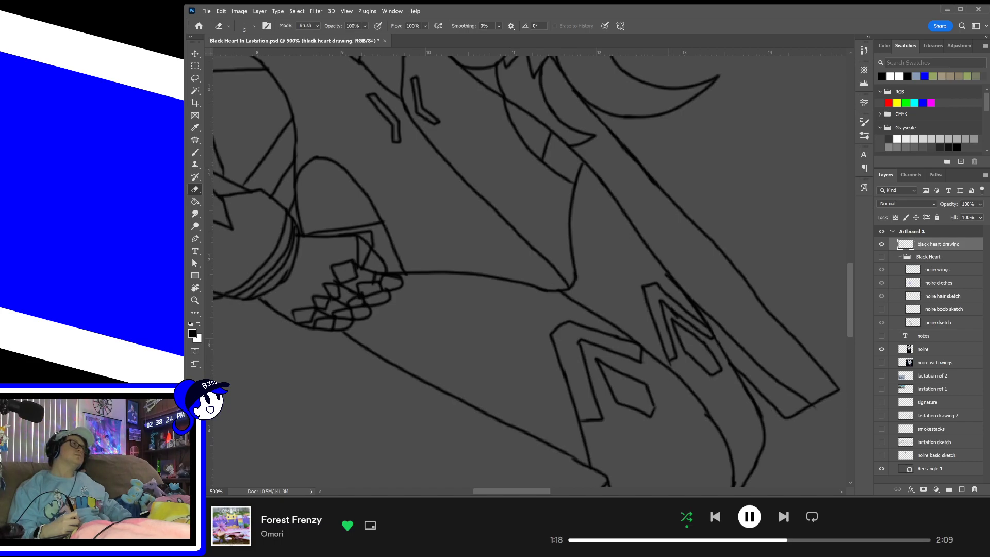
{"action": "left_click_drag", "start_coordinate": [648, 358], "coordinate": [613, 309]}
{"action": "left_click_drag", "start_coordinate": [666, 306], "coordinate": [643, 343]}
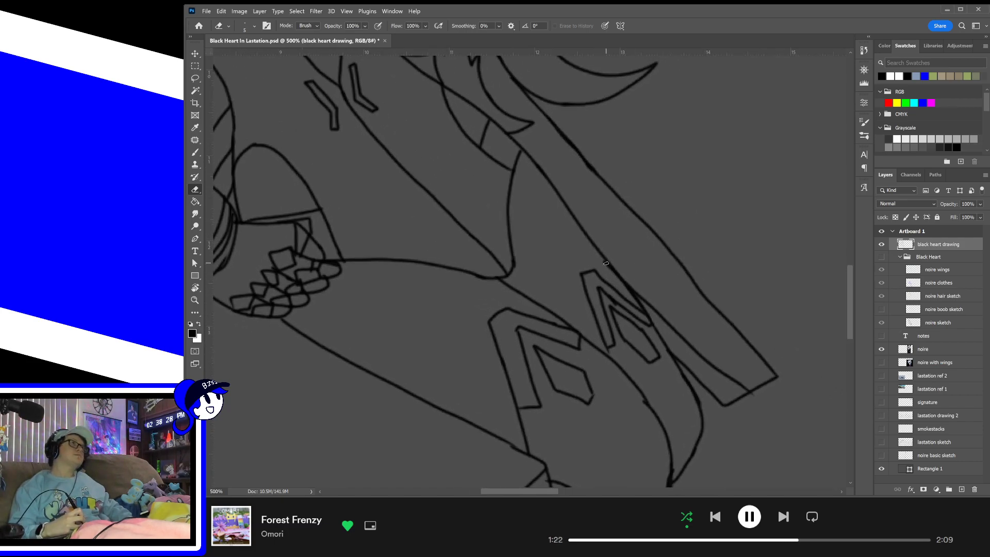
{"action": "left_click_drag", "start_coordinate": [599, 258], "coordinate": [614, 280]}
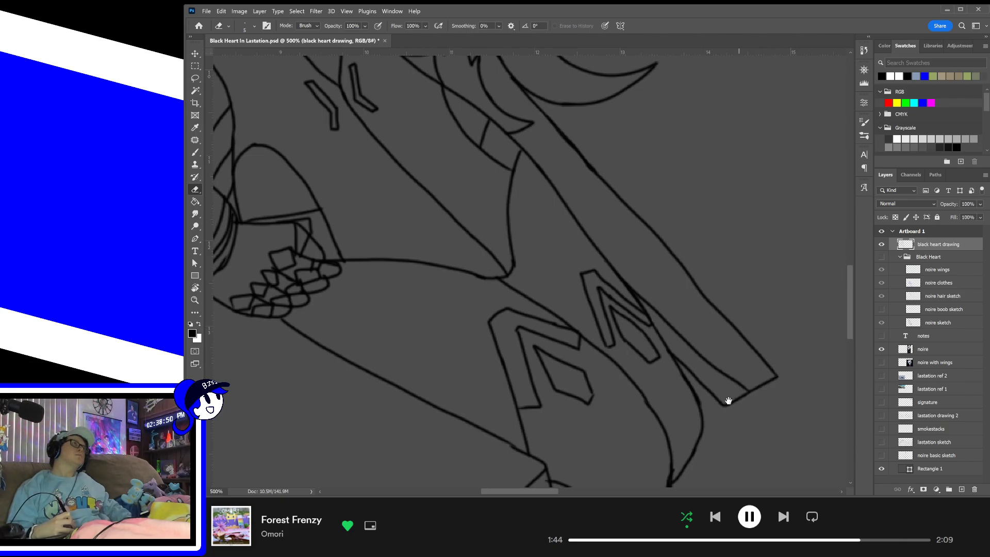
- Erase the uneven, thickened spots along both outlines of the front leg around the knee and below the bent thigh
{"action": "scroll", "coordinate": [692, 316], "scroll_direction": "down", "scroll_amount": 5}
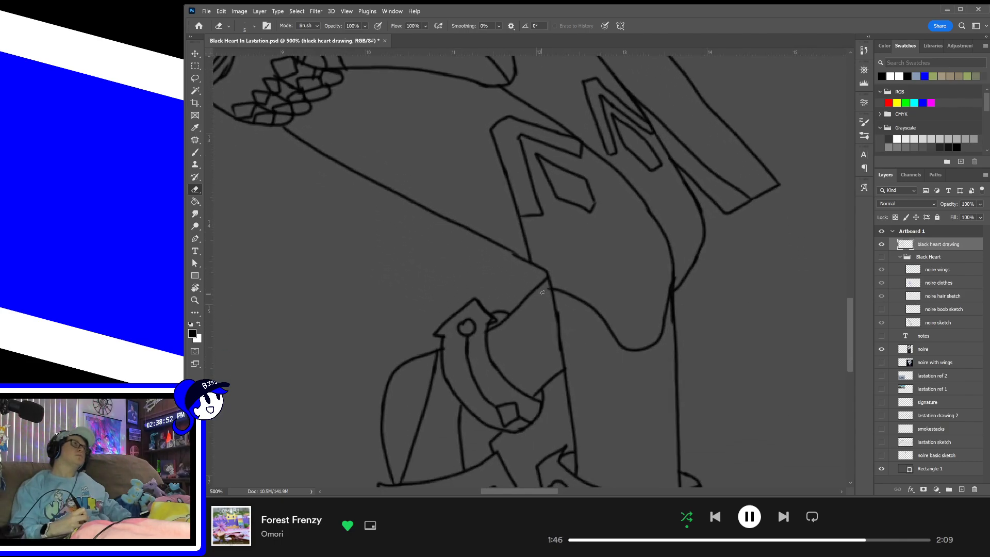
{"action": "mouse_move", "coordinate": [549, 297]}
{"action": "left_mouse_down"}
{"action": "mouse_move", "coordinate": [553, 316]}
{"action": "mouse_move", "coordinate": [549, 299]}
{"action": "left_mouse_up"}
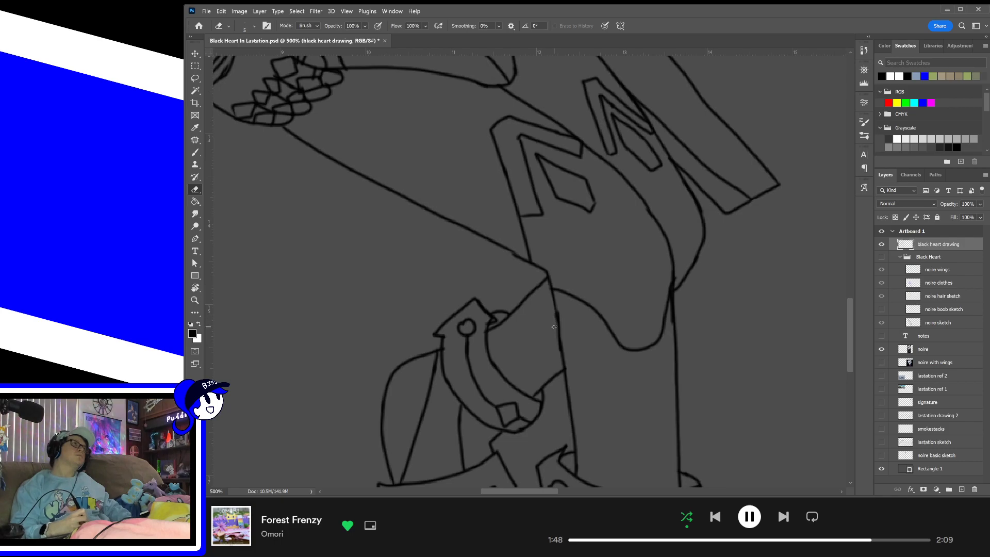
{"action": "left_click_drag", "start_coordinate": [555, 333], "coordinate": [557, 358]}
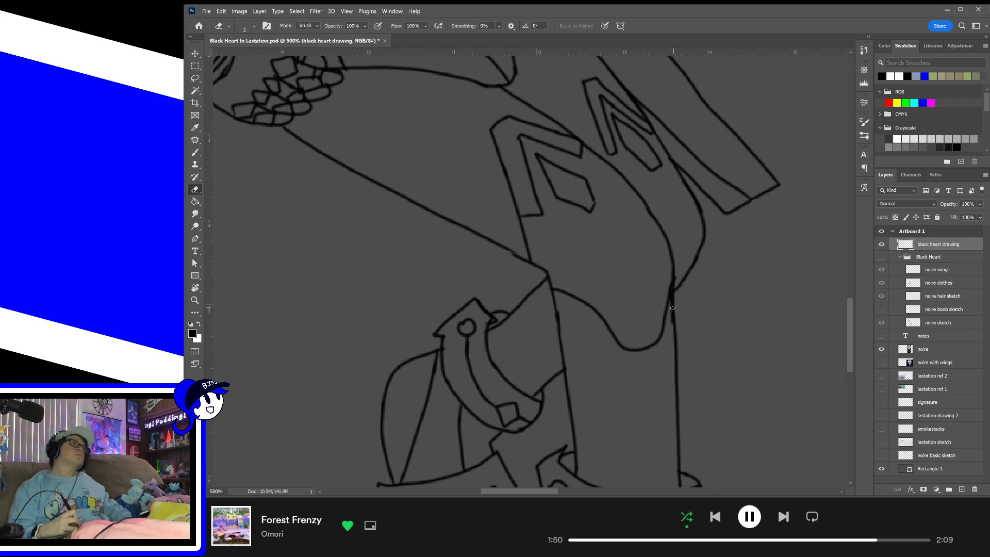
{"action": "left_click_drag", "start_coordinate": [671, 307], "coordinate": [672, 337]}
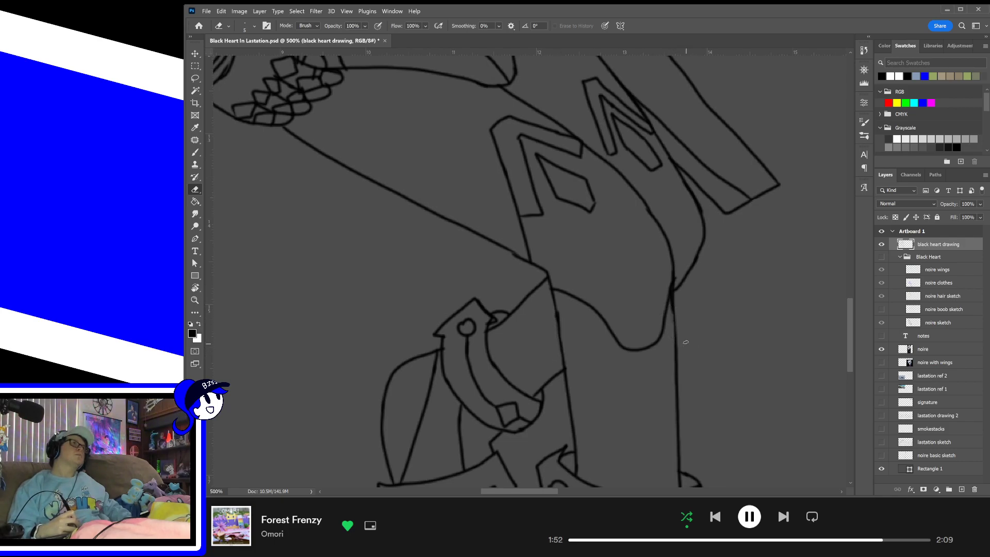
{"action": "left_click_drag", "start_coordinate": [675, 273], "coordinate": [674, 259]}
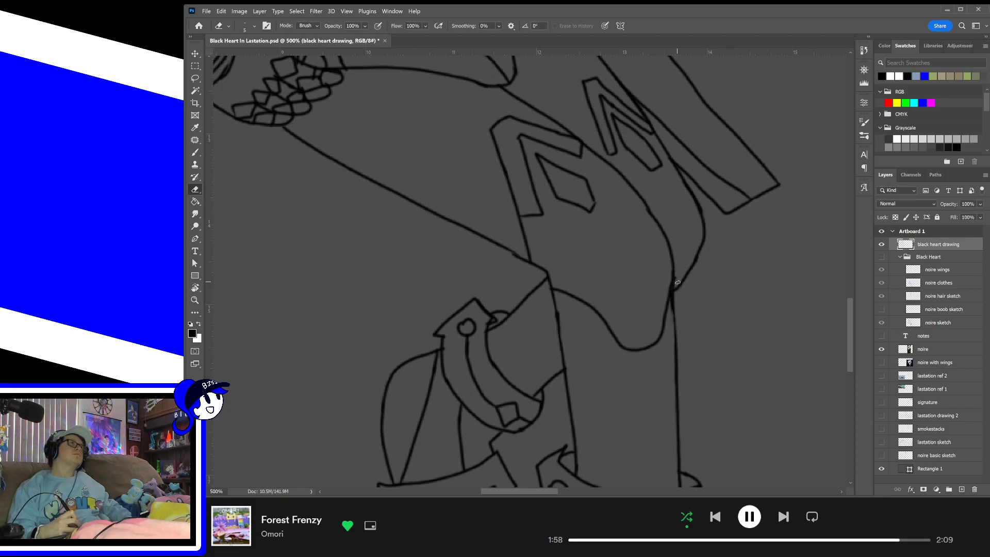
- Clean up the outlines of the front ankle cuff and pointed boot, and save the document with the full artboard in view
{"action": "scroll", "coordinate": [721, 289], "scroll_direction": "down", "scroll_amount": 6}
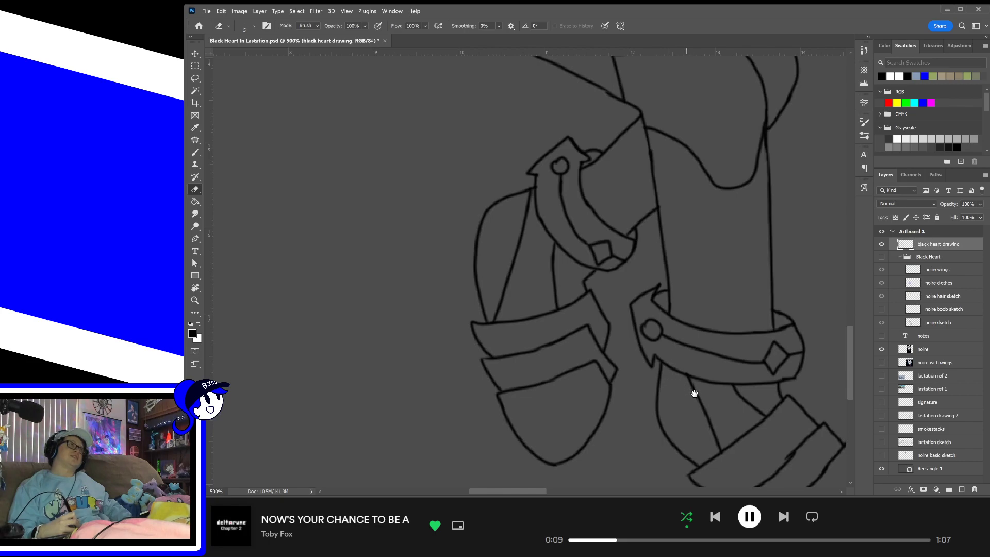
{"action": "left_click_drag", "start_coordinate": [692, 393], "coordinate": [635, 358]}
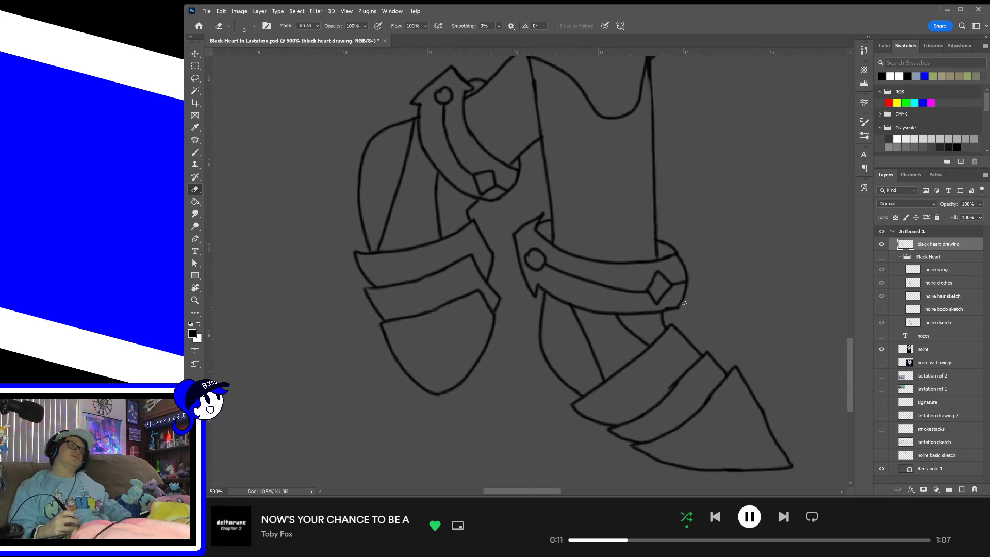
{"action": "left_click_drag", "start_coordinate": [709, 382], "coordinate": [703, 335]}
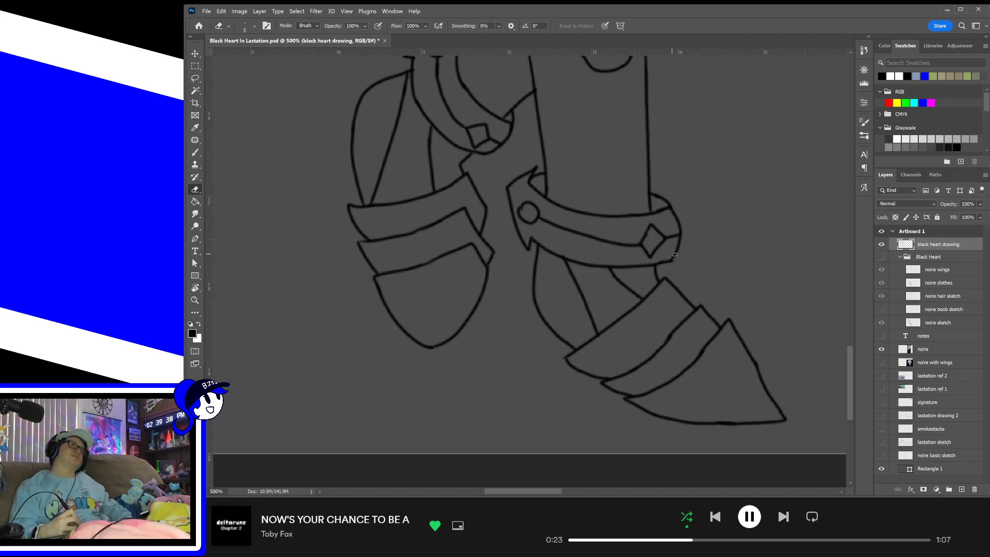
{"action": "mouse_move", "coordinate": [730, 232]}
{"action": "left_mouse_down"}
{"action": "mouse_move", "coordinate": [740, 330]}
{"action": "mouse_move", "coordinate": [716, 283]}
{"action": "left_mouse_up"}
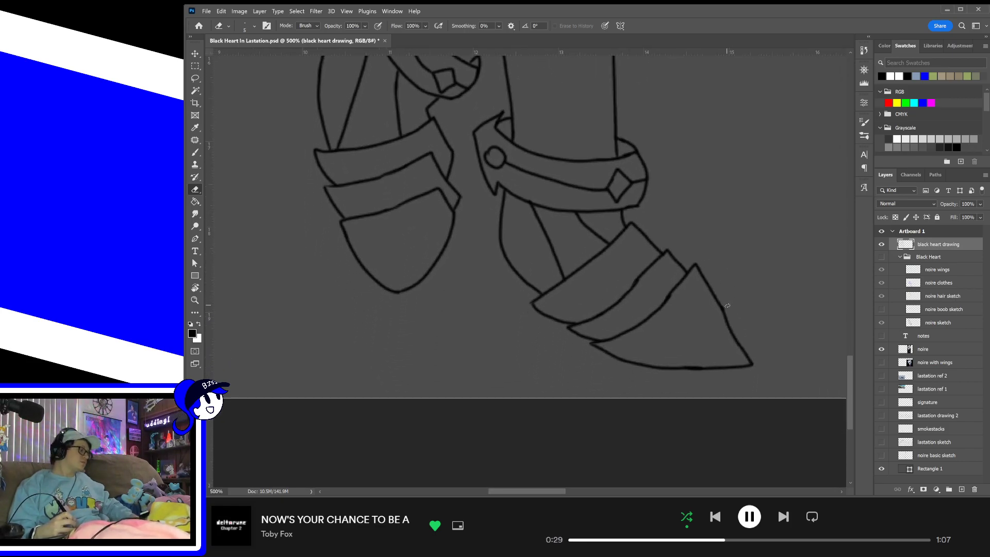
{"action": "key", "text": "ctrl+0"}
{"action": "key", "text": "ctrl+s"}
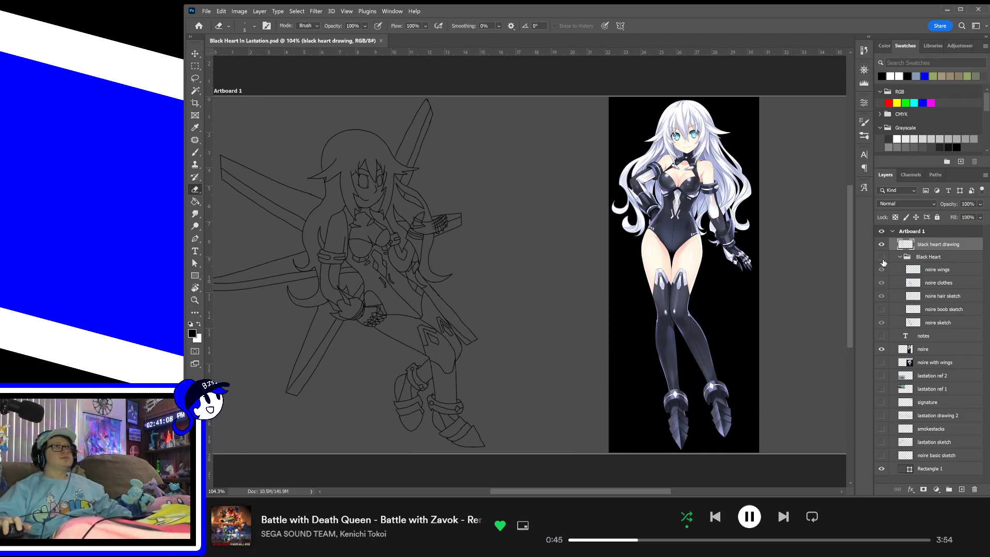
- Collapse the Black Heart group and hide the noire reference, checking the lastation ref 1 and lastation ref 2 images
{"action": "left_click", "coordinate": [900, 257]}
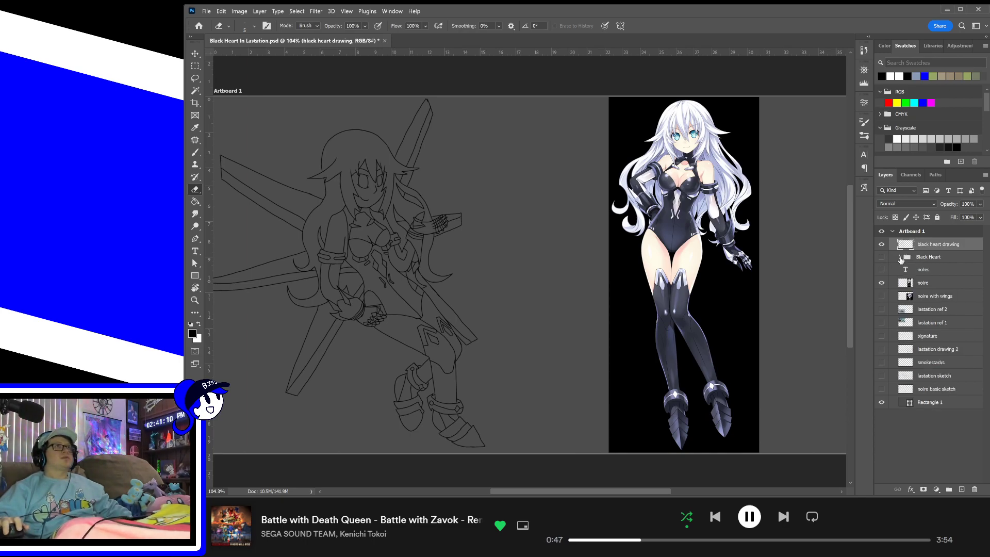
{"action": "left_click", "coordinate": [882, 283]}
{"action": "left_click", "coordinate": [882, 310]}
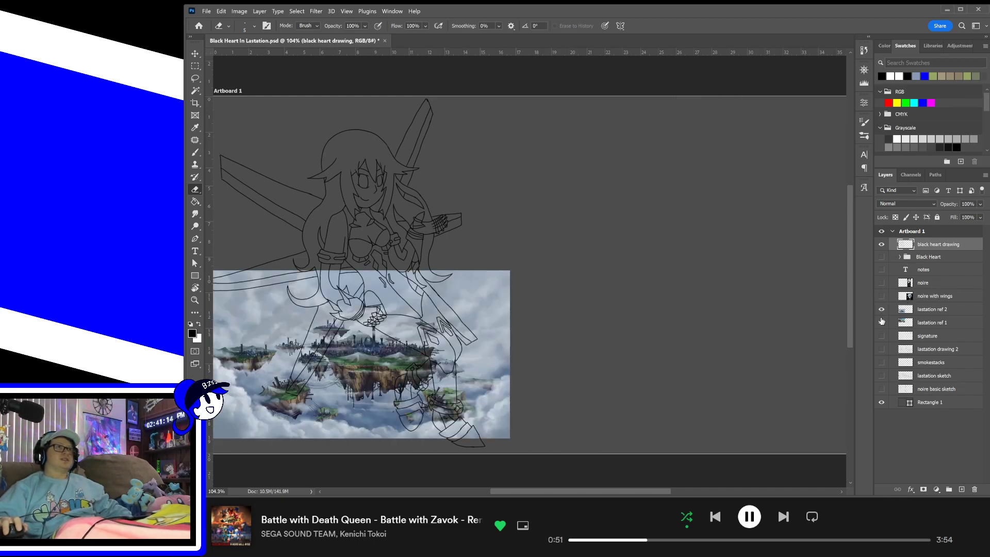
{"action": "left_click", "coordinate": [881, 322]}
{"action": "left_click", "coordinate": [881, 309]}
{"action": "left_click", "coordinate": [882, 322]}
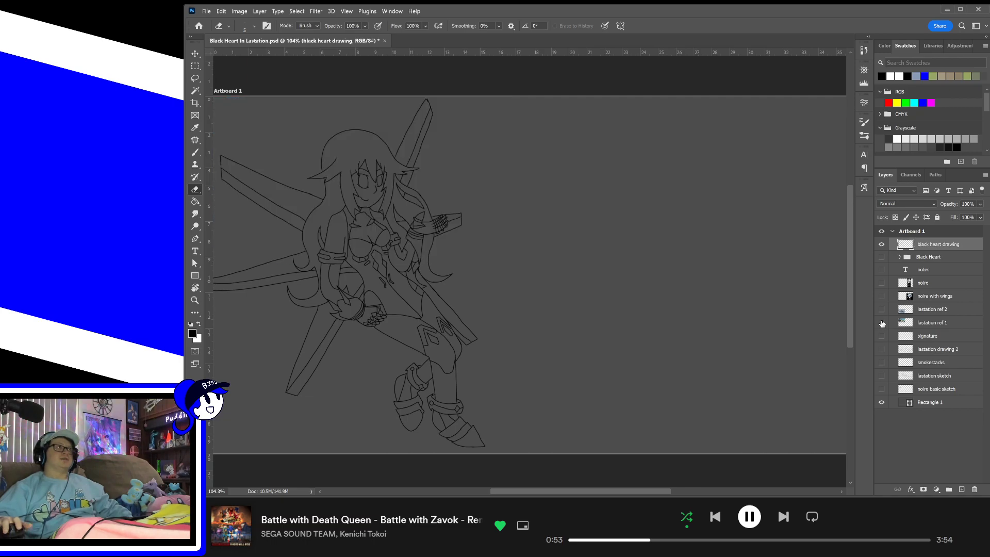
- Check the lastation sketch, show the lastation drawing 2 line art behind the character, and save the document
{"action": "left_click", "coordinate": [882, 375]}
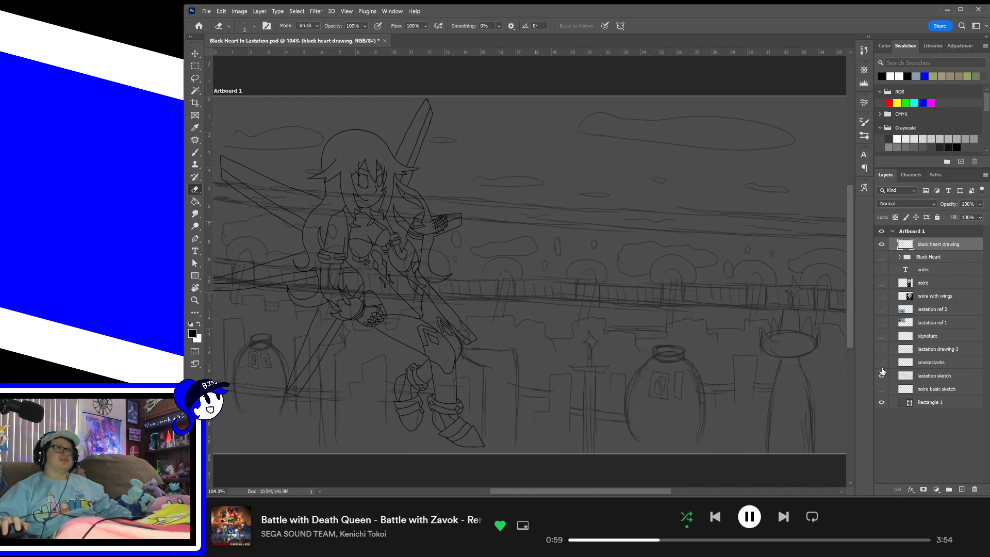
{"action": "left_click", "coordinate": [882, 375]}
{"action": "left_click", "coordinate": [882, 349]}
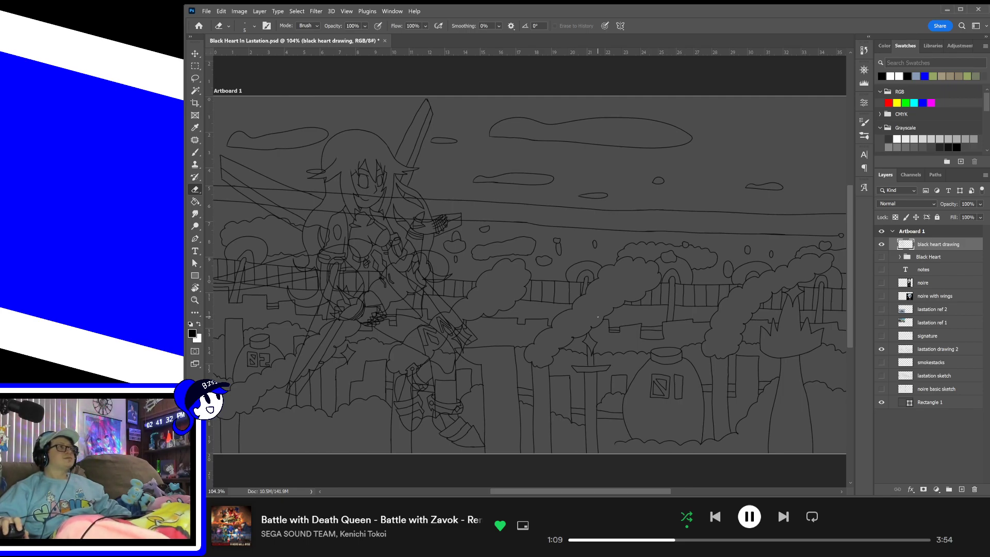
{"action": "key", "text": "ctrl+s"}
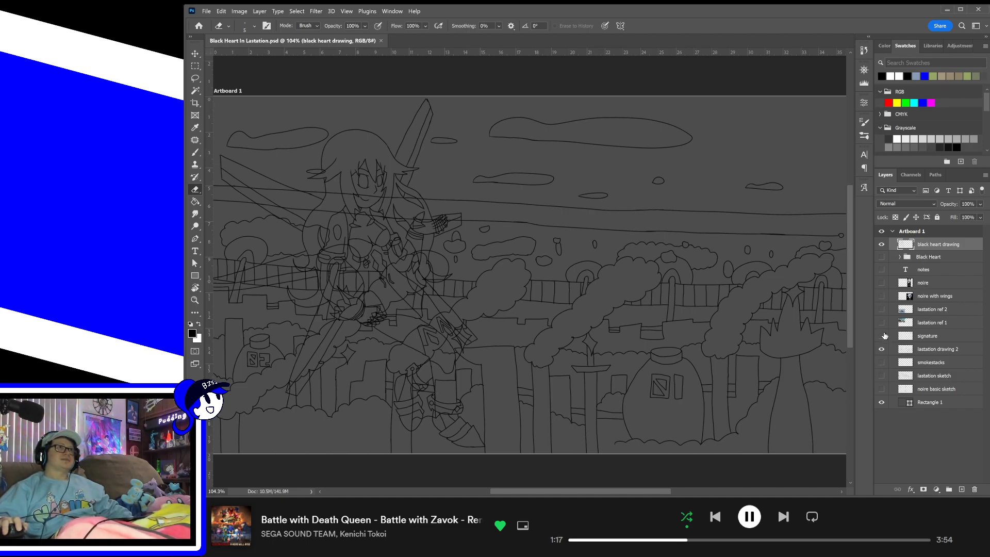
- Compare the green smokestacks sketch with the city line art, leave it hidden, and show the signature layer
{"action": "left_click", "coordinate": [883, 364]}
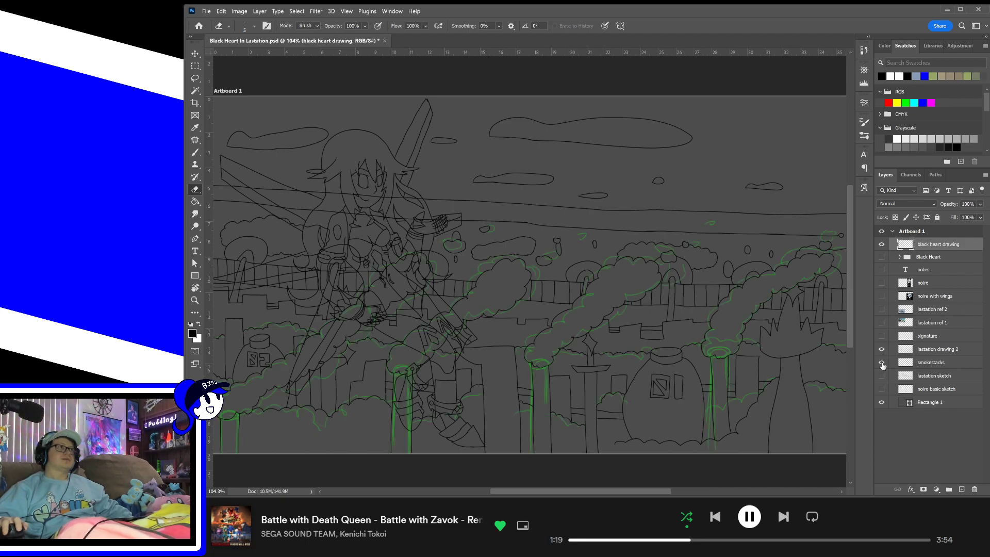
{"action": "left_click", "coordinate": [883, 364]}
{"action": "left_click", "coordinate": [883, 364]}
{"action": "left_click", "coordinate": [883, 364]}
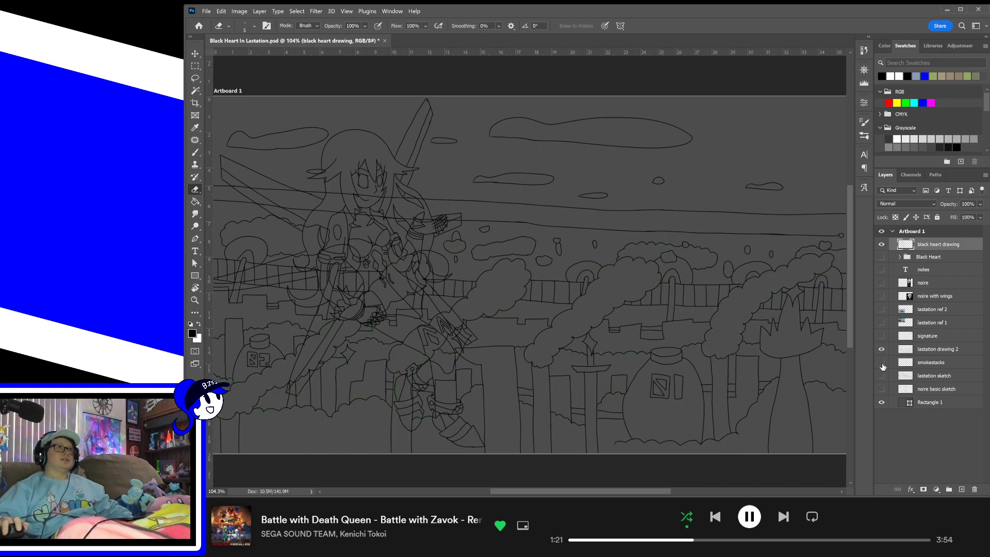
{"action": "left_click", "coordinate": [883, 335]}
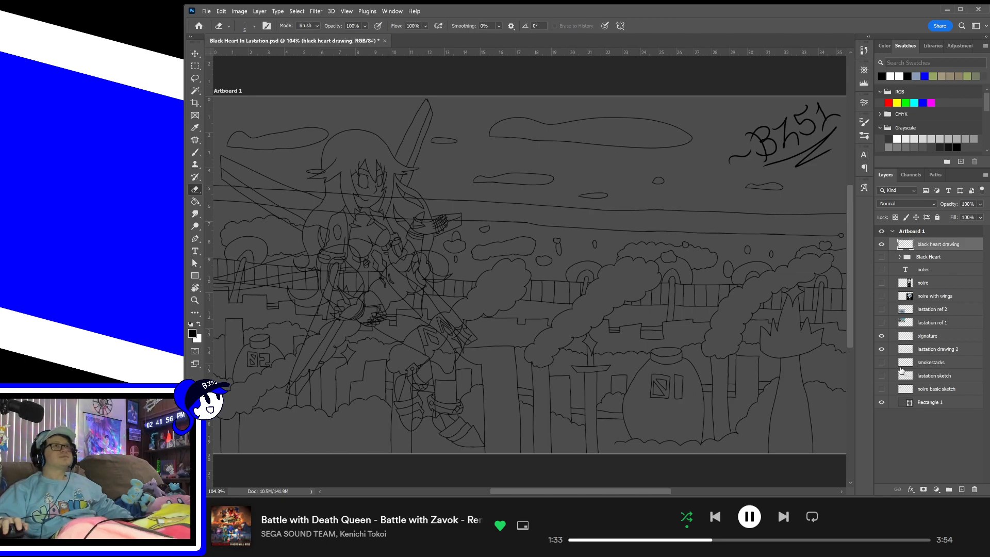
- Move the black heart drawing layer directly above the signature layer, below the reference images, and check it against lastation ref 1
{"action": "left_click", "coordinate": [882, 323]}
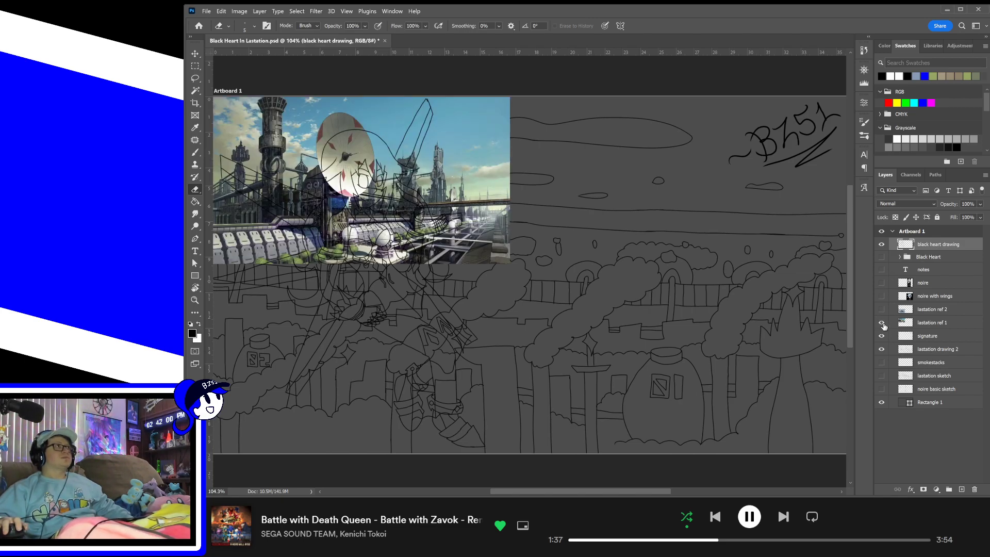
{"action": "left_click", "coordinate": [882, 323]}
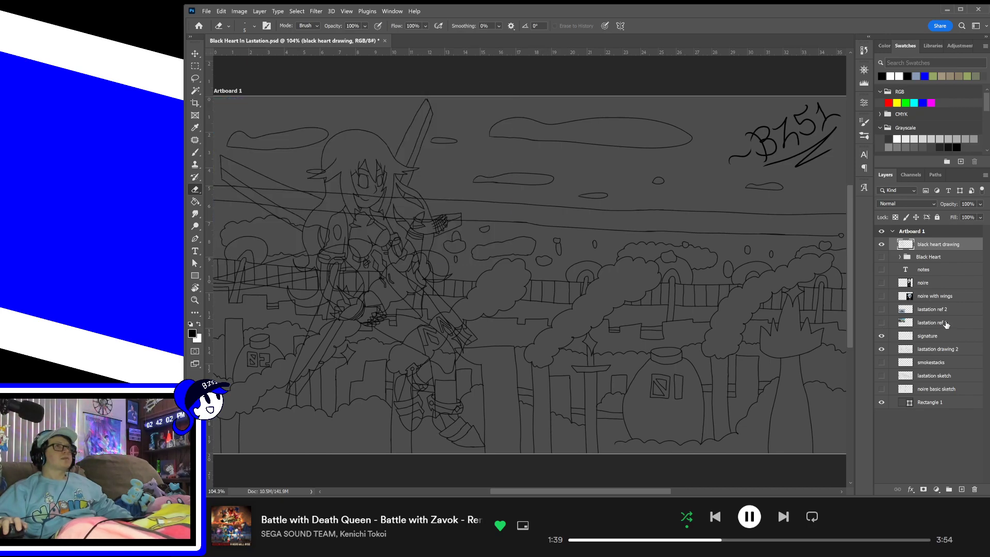
{"action": "left_click", "coordinate": [946, 323]}
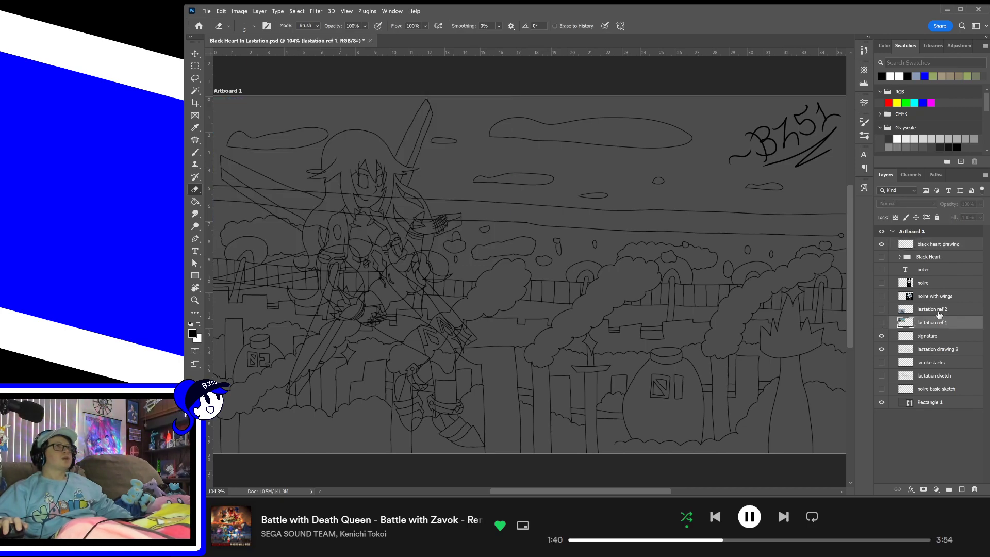
{"action": "left_click", "coordinate": [936, 244]}
{"action": "left_click_drag", "start_coordinate": [934, 250], "coordinate": [943, 330]}
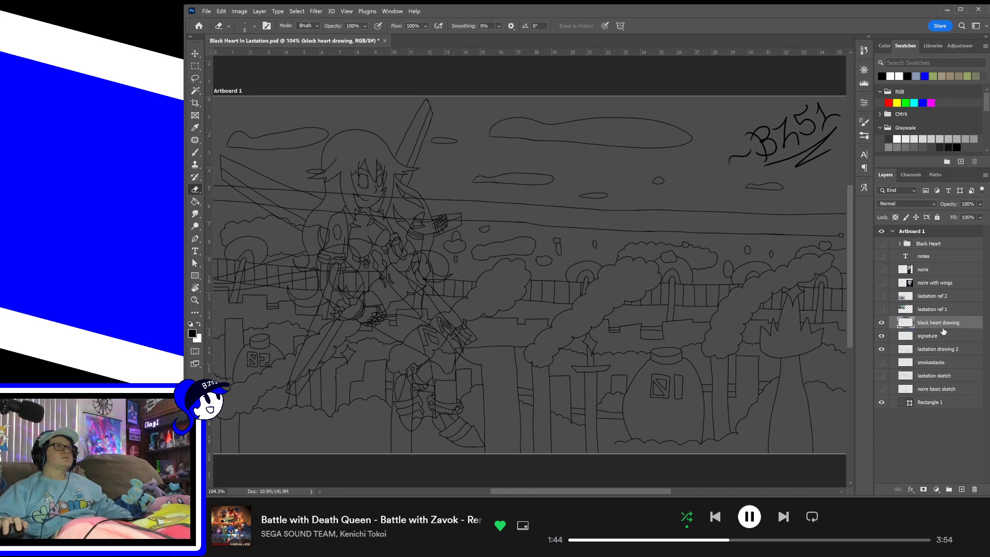
{"action": "left_click", "coordinate": [881, 309]}
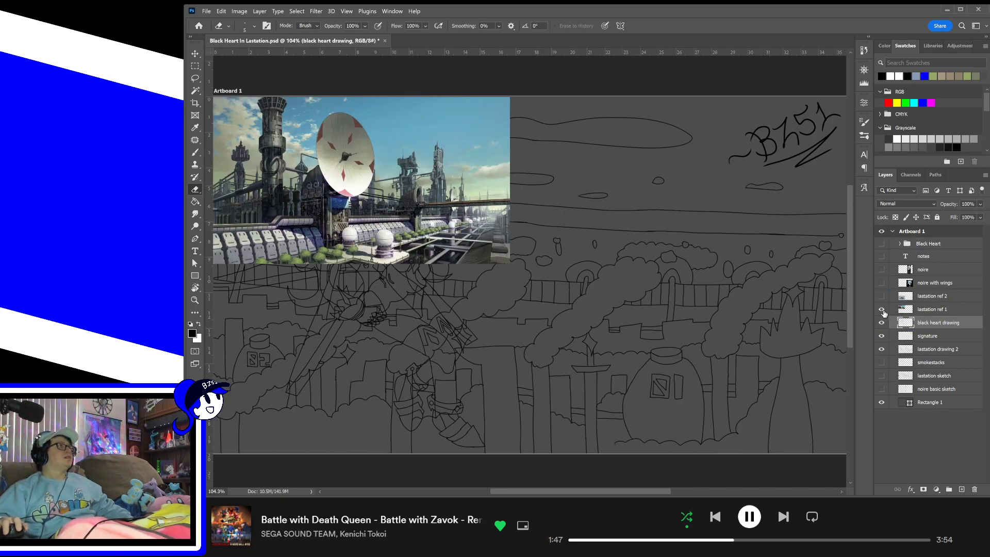
{"action": "left_click", "coordinate": [882, 309]}
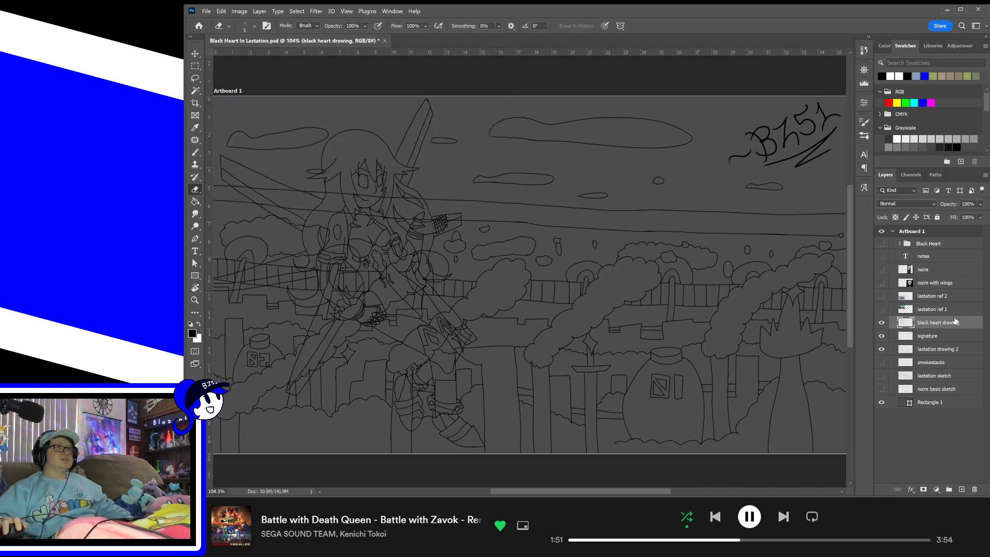
- Create a new layer named "colors" directly above the noire reference layer
{"action": "left_click", "coordinate": [953, 270]}
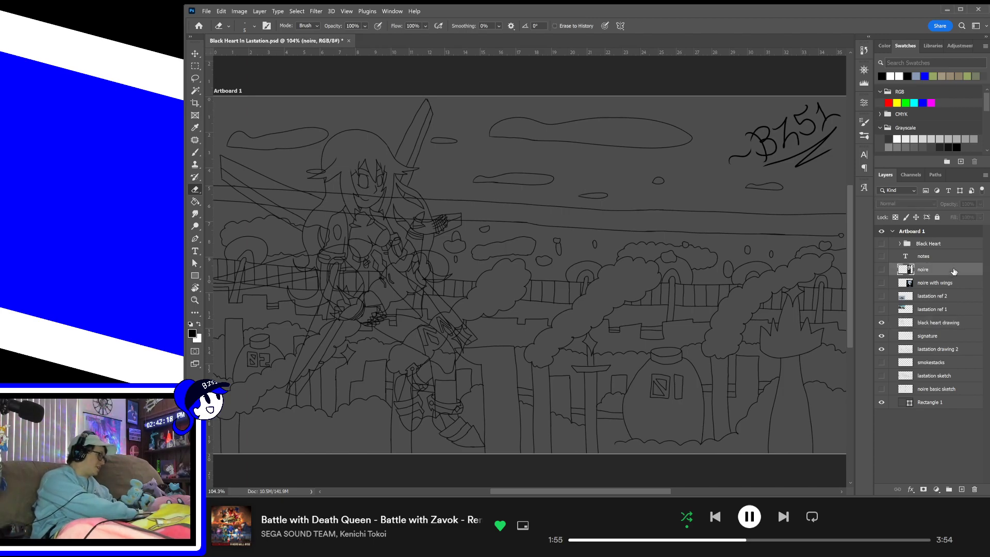
{"action": "key", "text": "ctrl+s"}
{"action": "type", "text": "colors"}
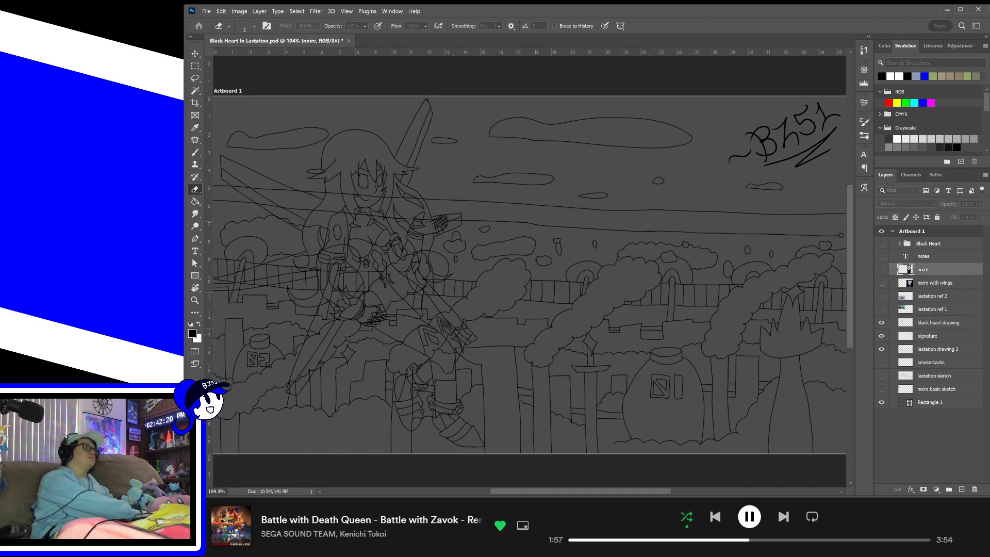
{"action": "key", "text": "Return"}
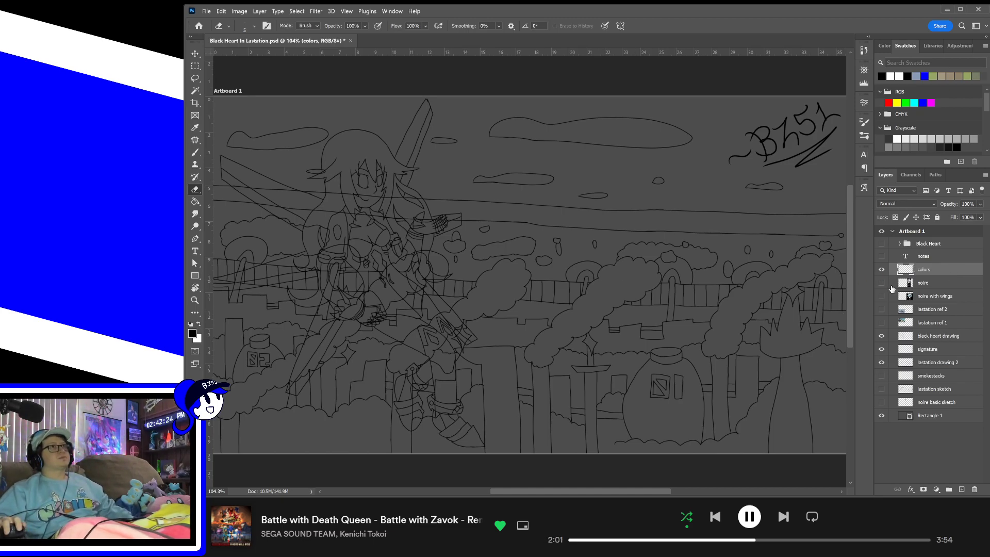
- Check lastation ref 1 and hide it, leaving lastation ref 2 shown over the line art
{"action": "left_click", "coordinate": [882, 323]}
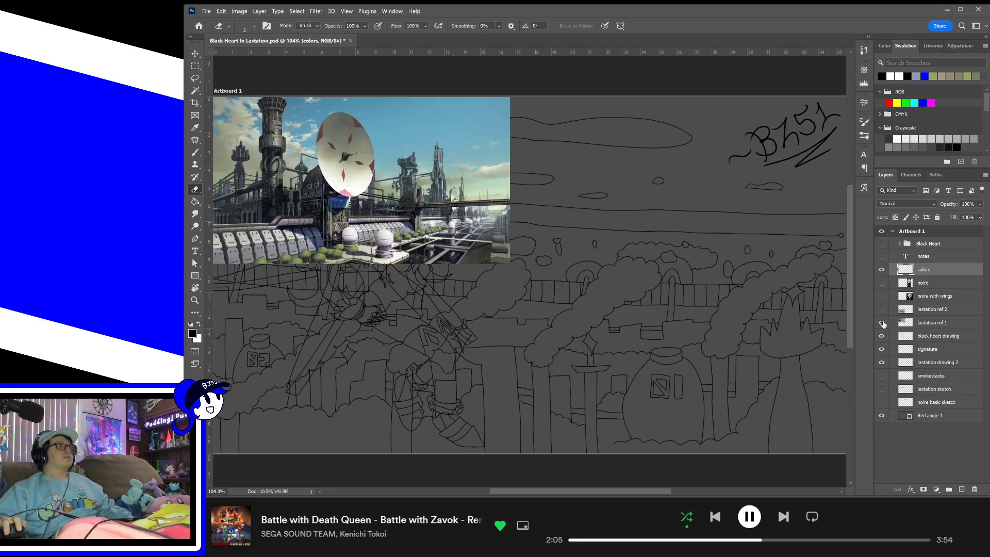
{"action": "left_click", "coordinate": [881, 322]}
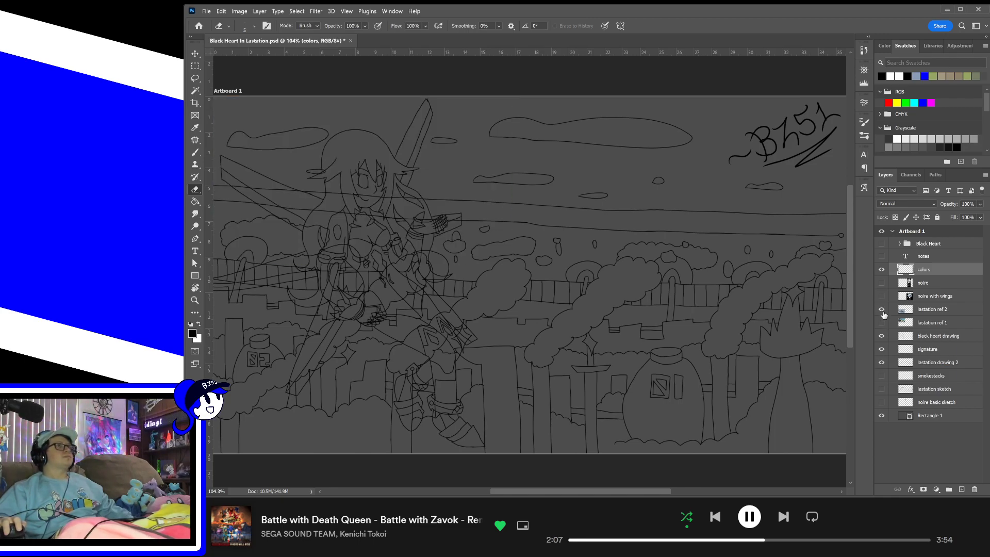
{"action": "left_click", "coordinate": [882, 309]}
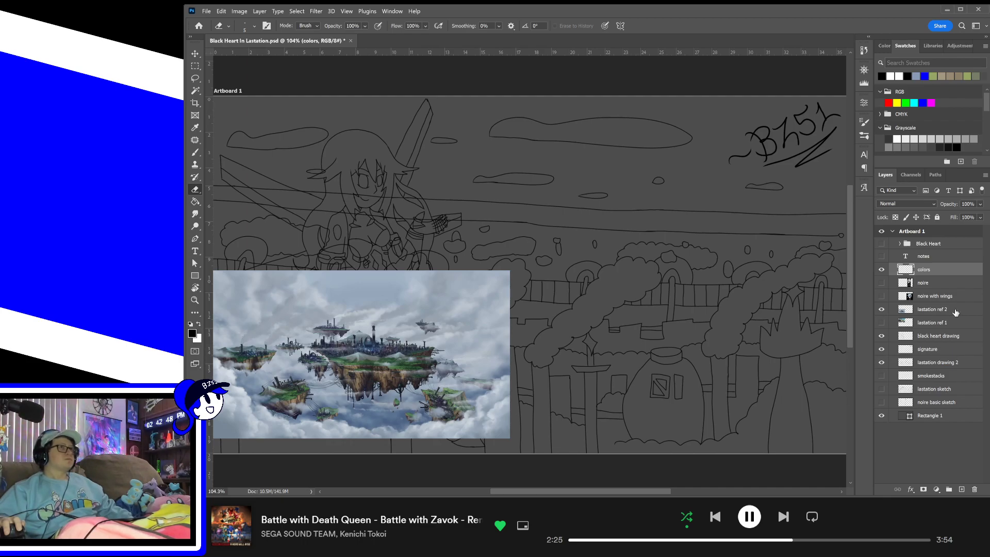
- With a 100 px brush, paint sky-blue and pale cloud-grey swatches sampled from lastation ref 2, stacked below the signature near the artboard's edge
{"action": "key", "text": "b"}
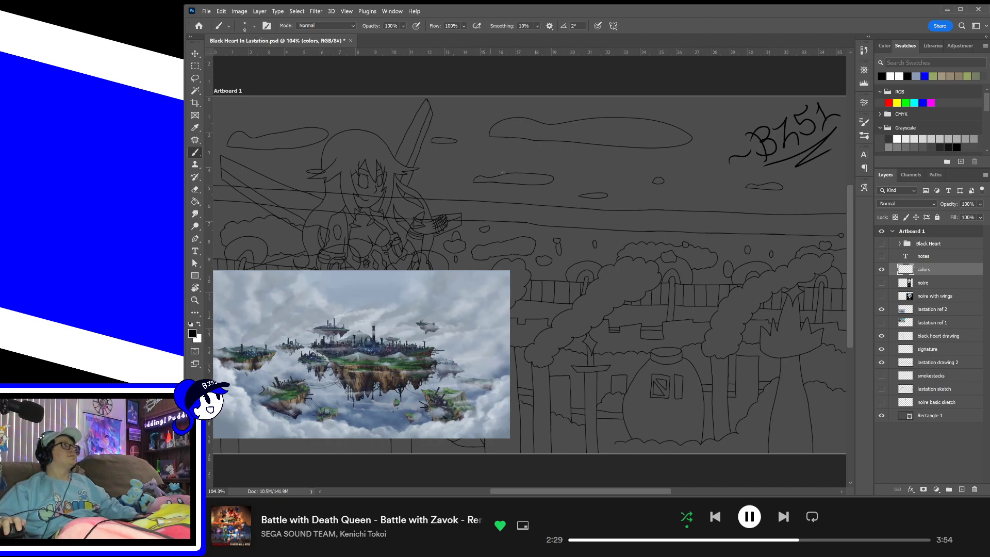
{"action": "key", "text": "bracketright"}
{"action": "key", "text": "bracketright"}
{"action": "key", "text": "bracketright"}
{"action": "key", "text": "bracketright"}
{"action": "key", "text": "bracketright"}
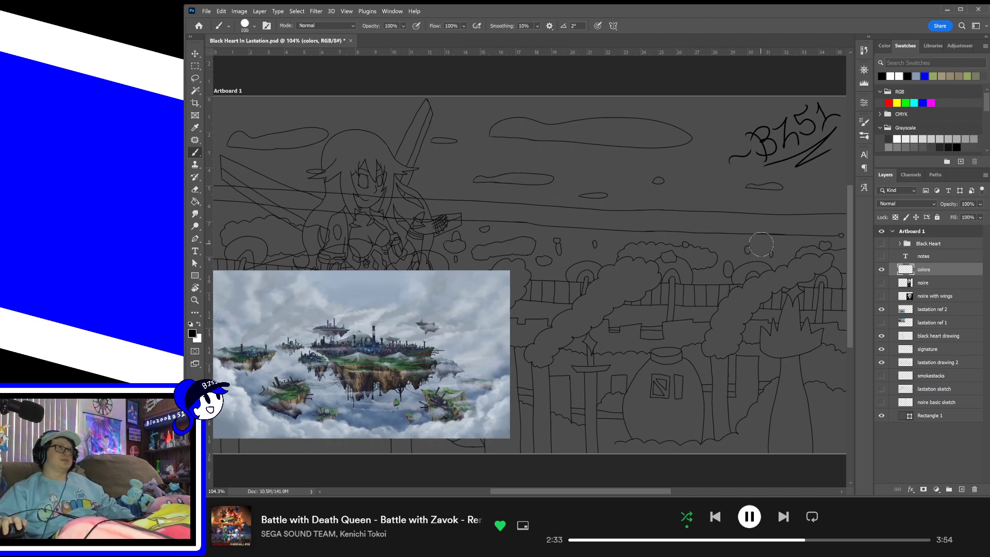
{"action": "key", "text": "alt"}
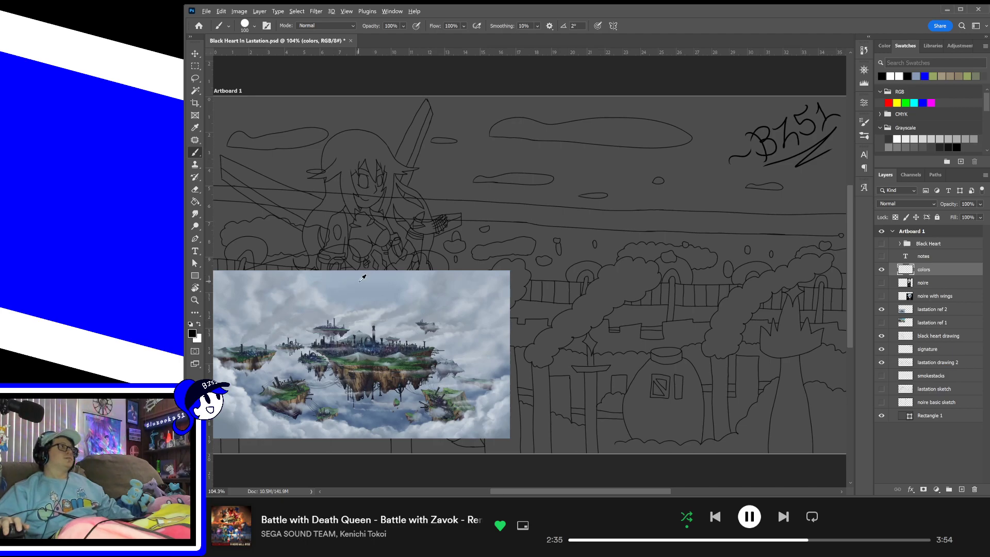
{"action": "left_click", "coordinate": [362, 278], "text": "alt"}
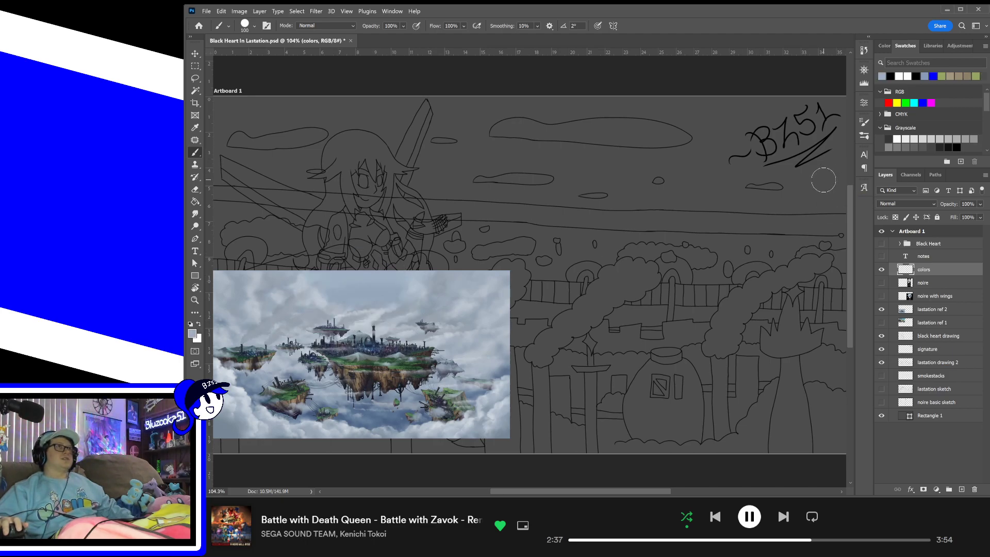
{"action": "left_click", "coordinate": [824, 179]}
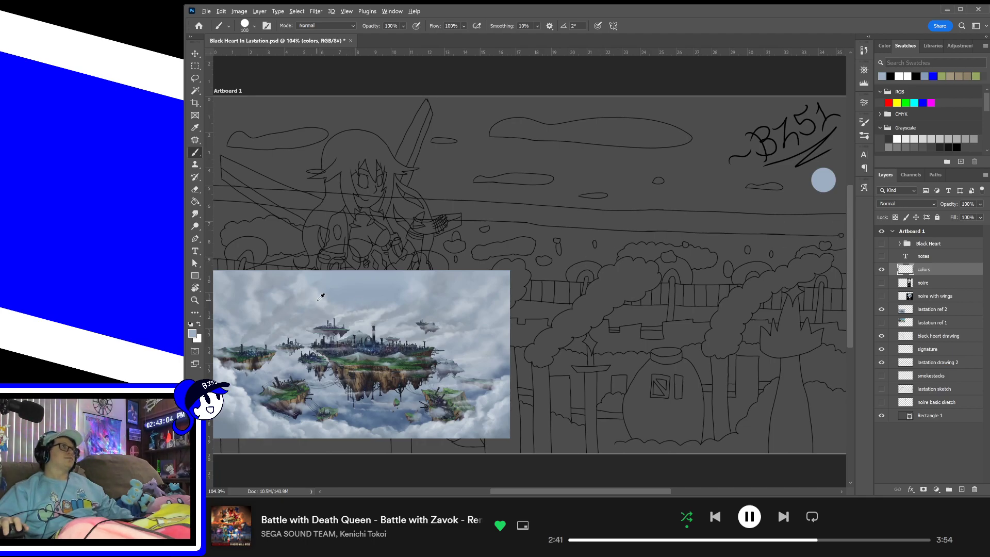
{"action": "left_click", "coordinate": [318, 299], "text": "alt"}
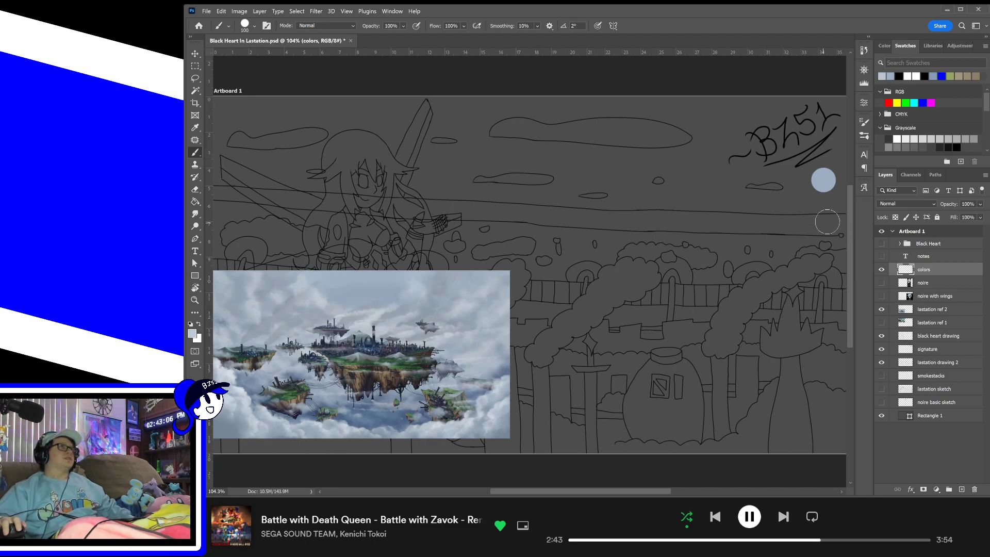
{"action": "left_click", "coordinate": [829, 196]}
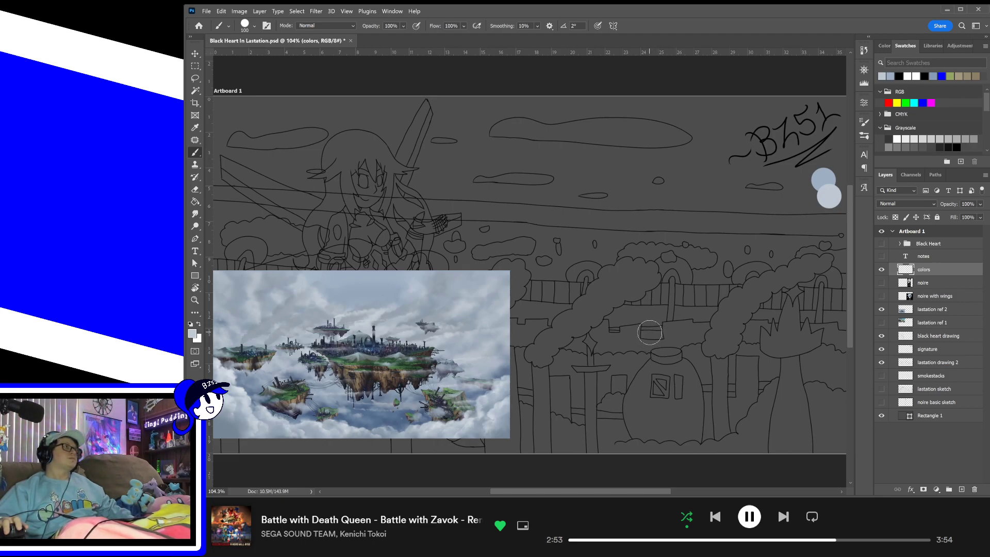
- Sample the grass green from the large floating island in lastation ref 2 and dab a swatch below the pale cloud one
{"action": "key", "text": "ctrl+plus"}
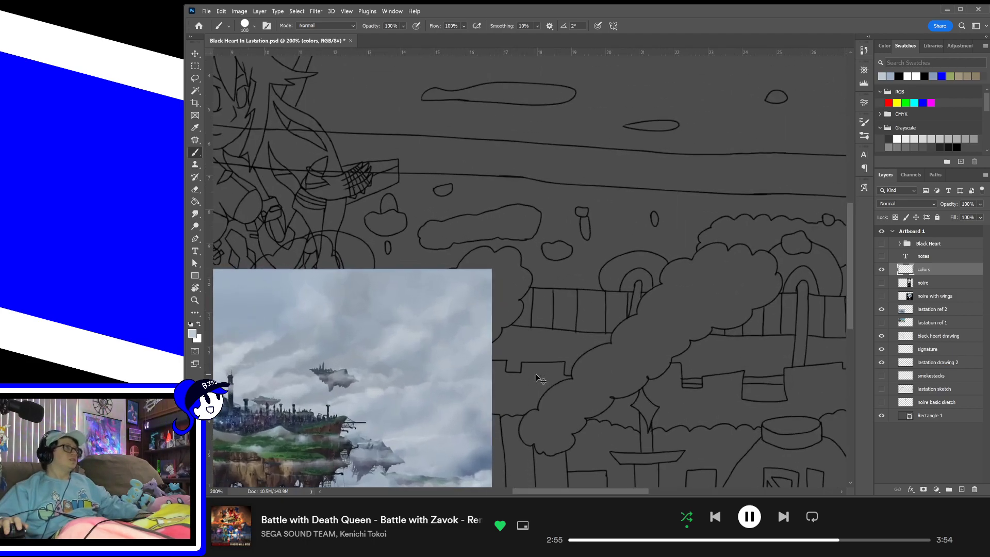
{"action": "key", "text": "ctrl+plus"}
{"action": "left_click_drag", "start_coordinate": [479, 354], "coordinate": [711, 165]}
{"action": "left_click_drag", "start_coordinate": [561, 327], "coordinate": [720, 309]}
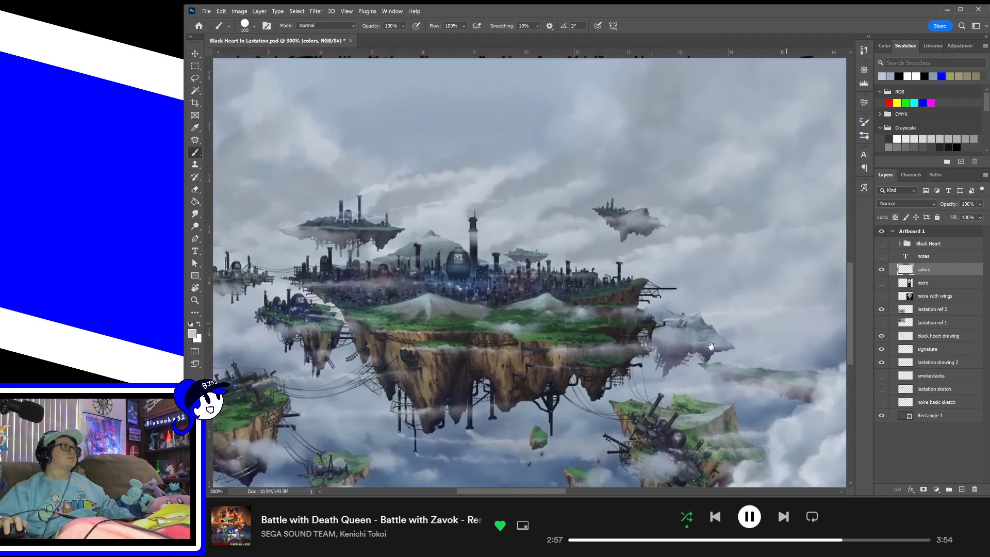
{"action": "left_click", "coordinate": [549, 343], "text": "alt"}
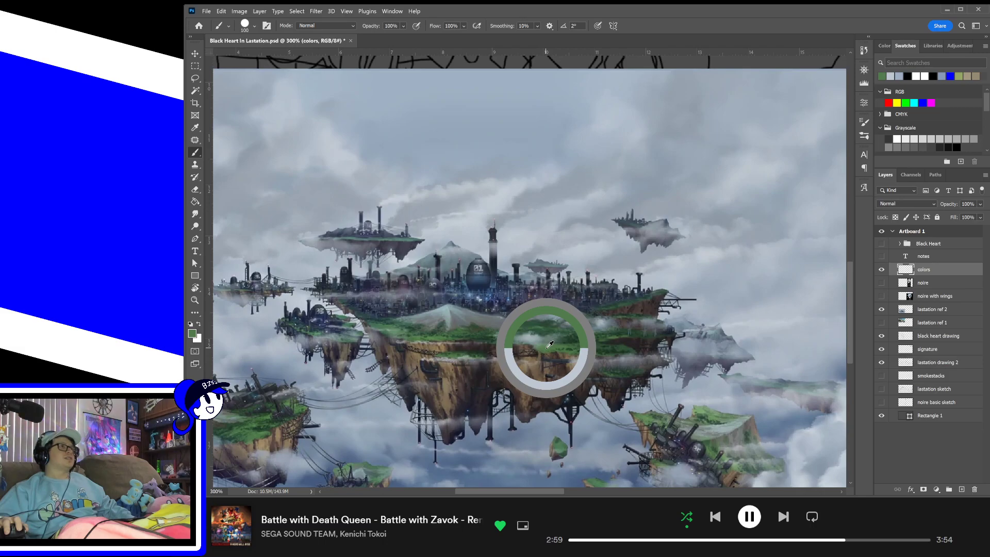
{"action": "mouse_move", "coordinate": [773, 286]}
{"action": "left_mouse_down"}
{"action": "mouse_move", "coordinate": [574, 283]}
{"action": "mouse_move", "coordinate": [330, 322]}
{"action": "left_mouse_up"}
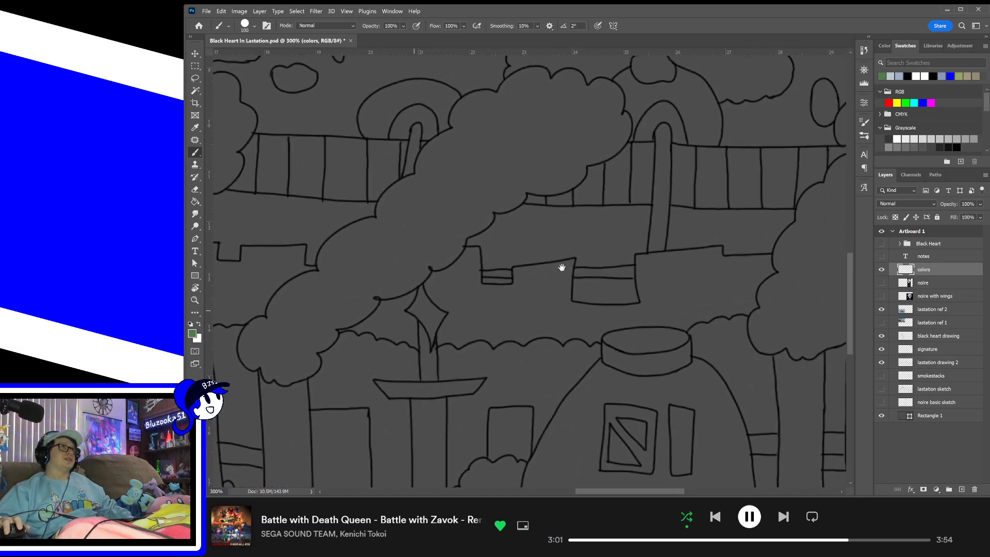
{"action": "mouse_move", "coordinate": [561, 267]}
{"action": "left_mouse_down"}
{"action": "mouse_move", "coordinate": [413, 374]}
{"action": "mouse_move", "coordinate": [353, 398]}
{"action": "left_mouse_up"}
{"action": "left_click_drag", "start_coordinate": [688, 261], "coordinate": [538, 316]}
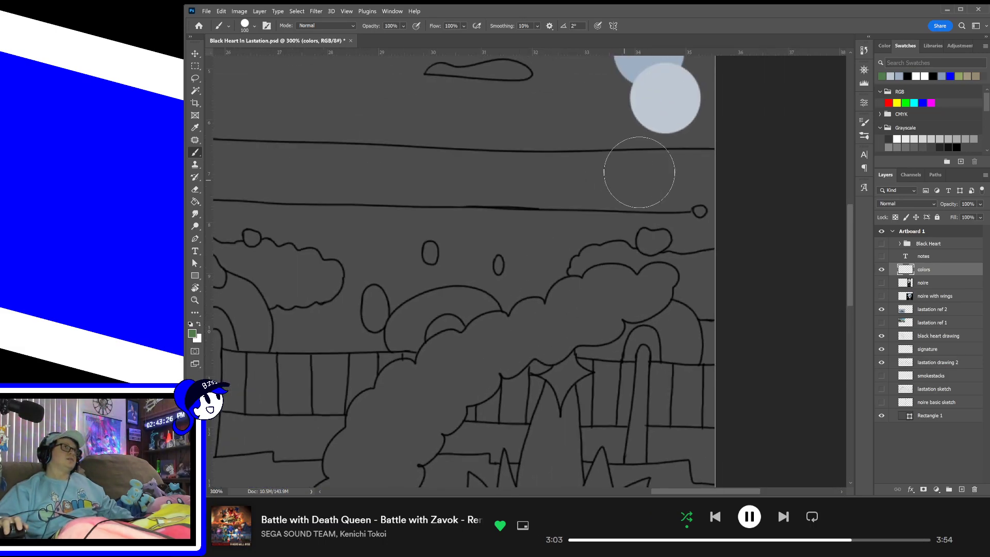
{"action": "left_click", "coordinate": [656, 172]}
- Show lastation ref 1 together with lastation ref 2, with the whole artboard in view
{"action": "left_click_drag", "start_coordinate": [507, 258], "coordinate": [635, 252]}
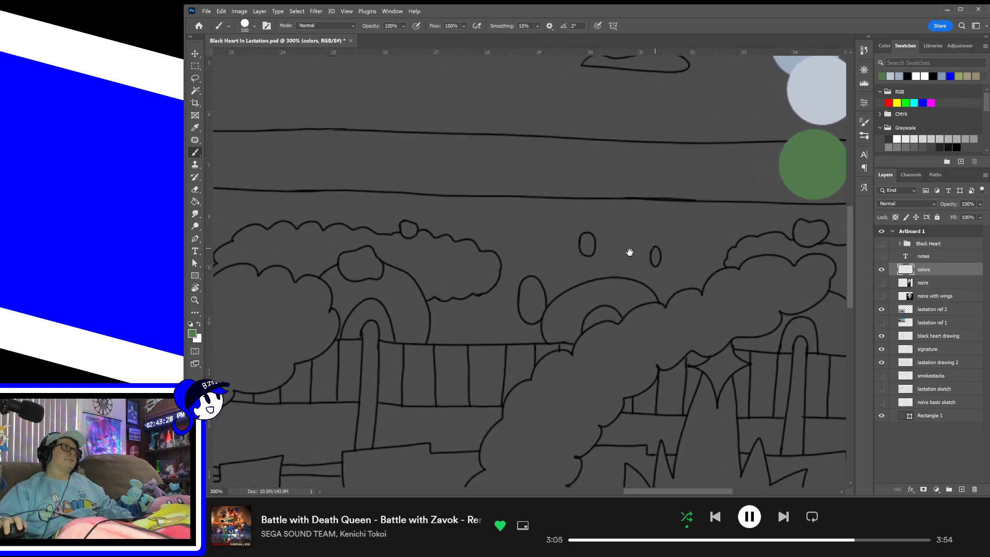
{"action": "left_click_drag", "start_coordinate": [532, 246], "coordinate": [778, 238]}
{"action": "left_click_drag", "start_coordinate": [602, 209], "coordinate": [738, 207]}
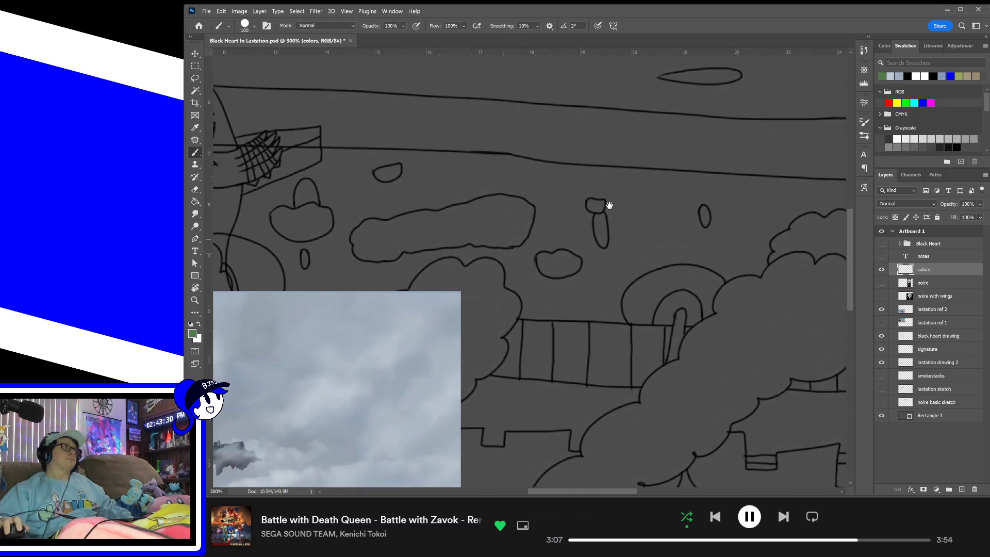
{"action": "mouse_move", "coordinate": [539, 230]}
{"action": "left_mouse_down"}
{"action": "mouse_move", "coordinate": [738, 170]}
{"action": "mouse_move", "coordinate": [679, 179]}
{"action": "left_mouse_up"}
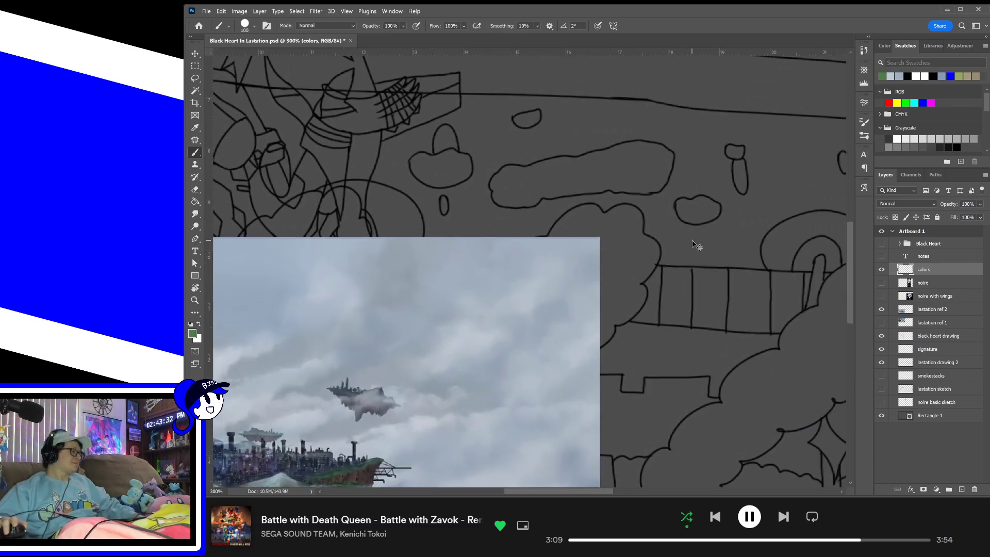
{"action": "key", "text": "ctrl+0"}
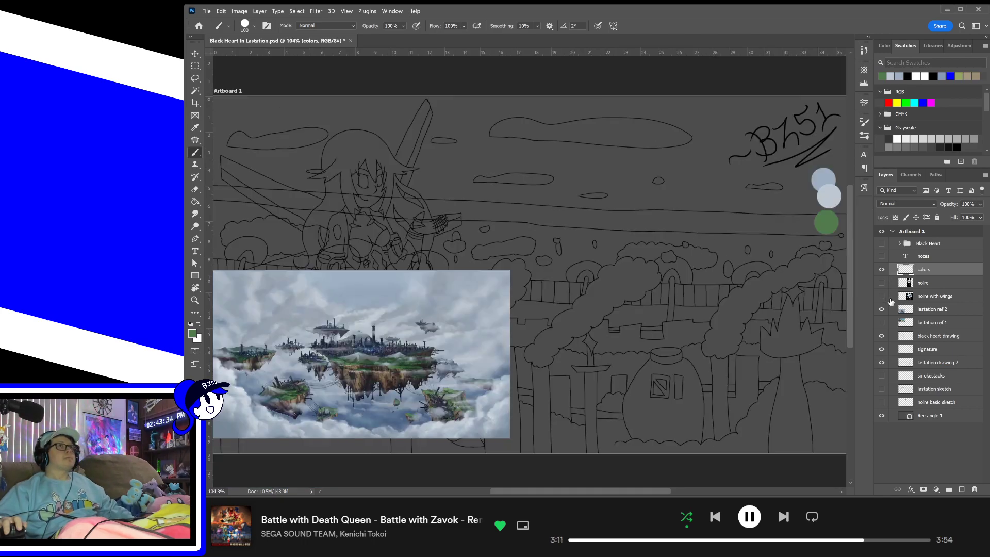
{"action": "left_click", "coordinate": [882, 323]}
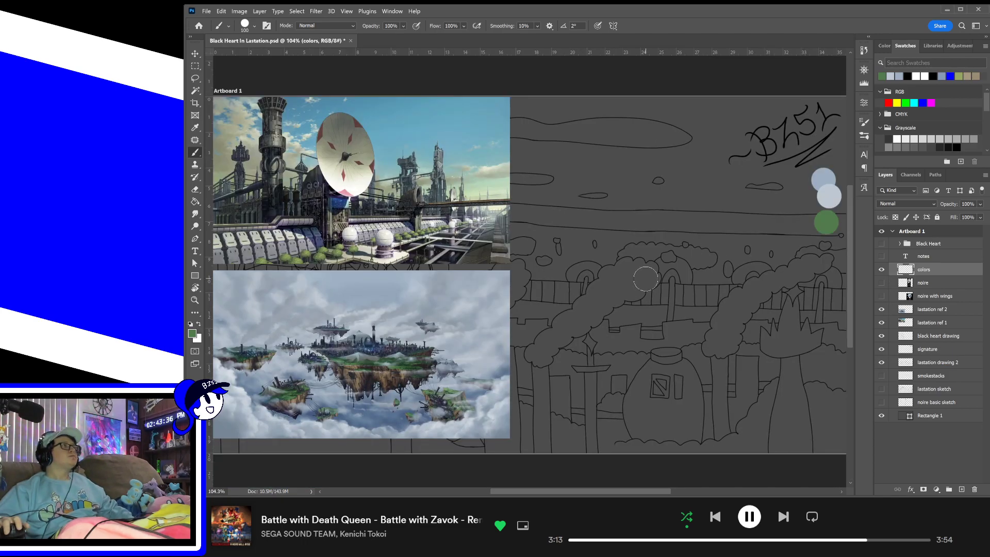
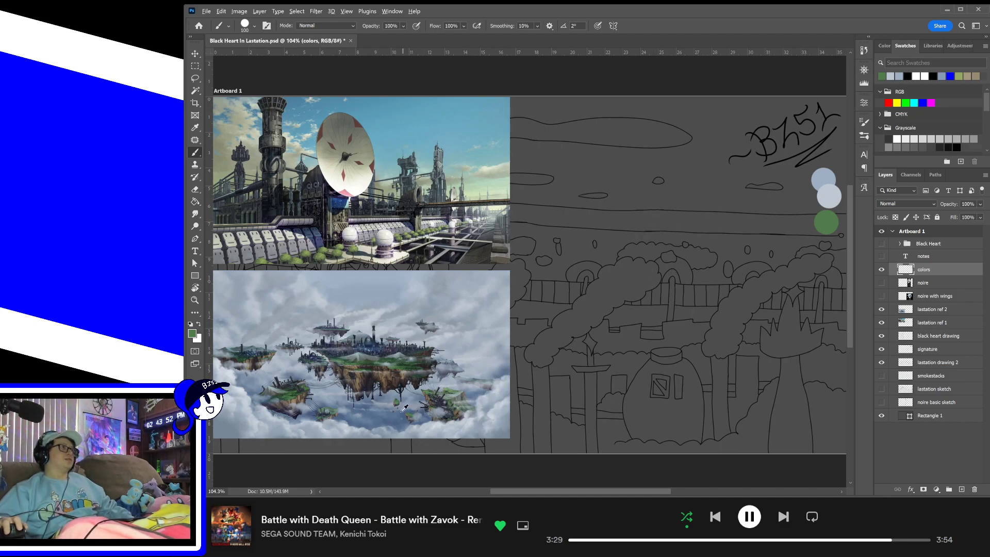
- Sample the deeper blue and the cloud grey from lastation ref 2 and dab both as swatches below the green one
{"action": "left_click", "coordinate": [380, 414], "text": "alt"}
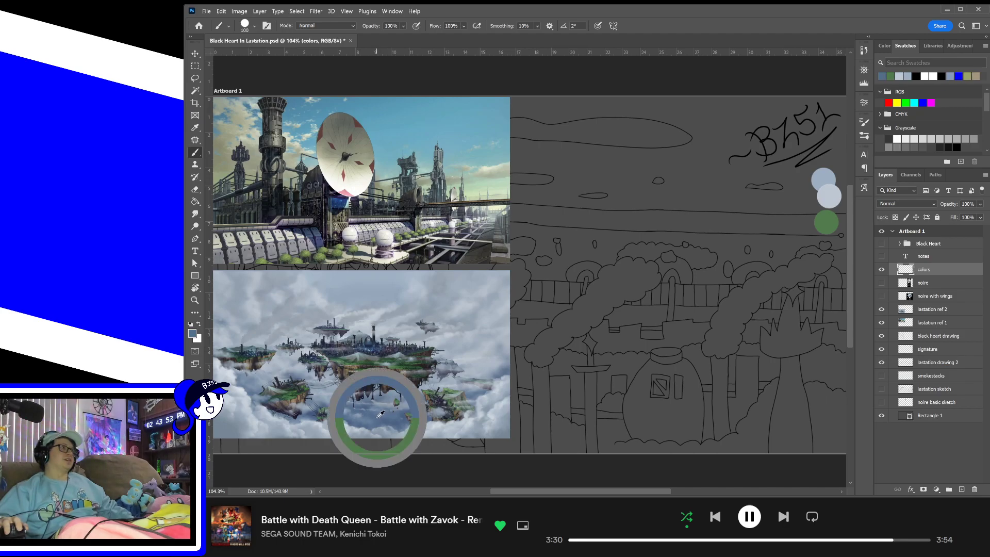
{"action": "left_click", "coordinate": [826, 243]}
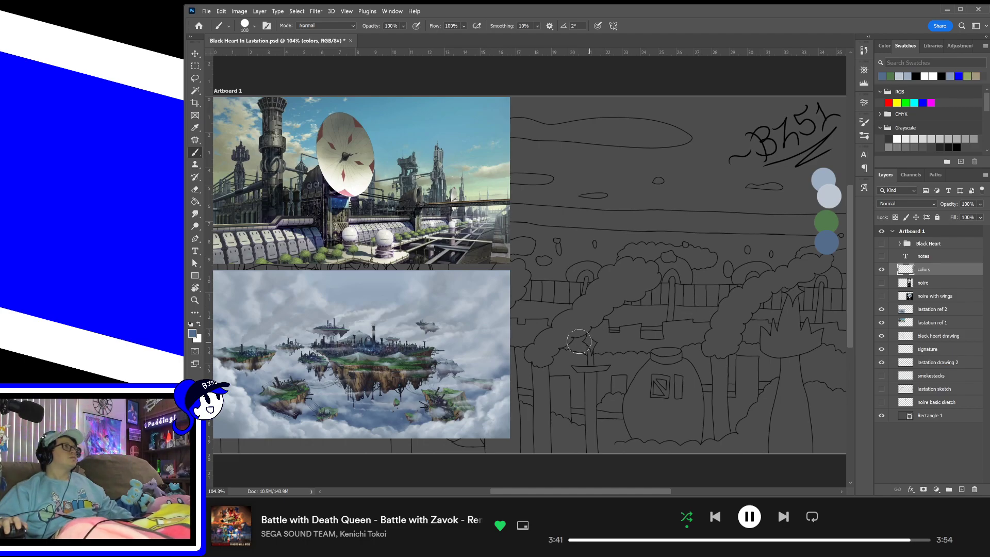
{"action": "left_click", "coordinate": [383, 320], "text": "alt"}
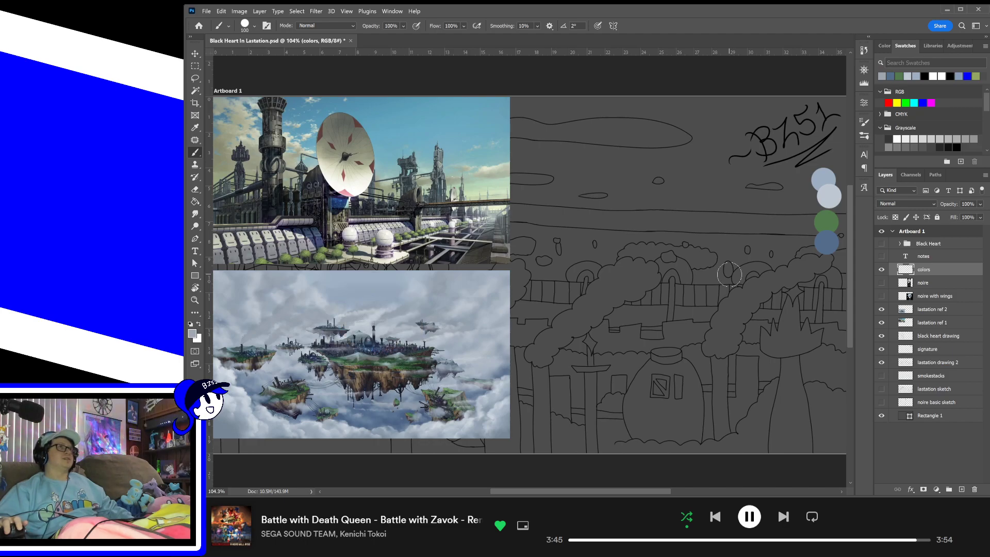
{"action": "left_click", "coordinate": [831, 262]}
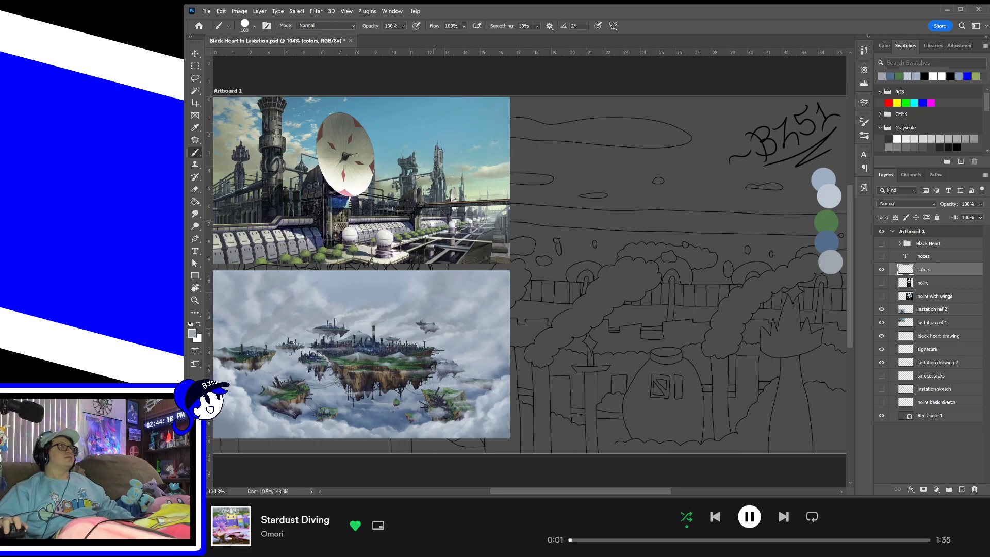
- Sample the satellite dish's white and the dark grey beside it from lastation ref 1, and dab both swatches below the cloud grey
{"action": "left_click", "coordinate": [359, 185], "text": "alt"}
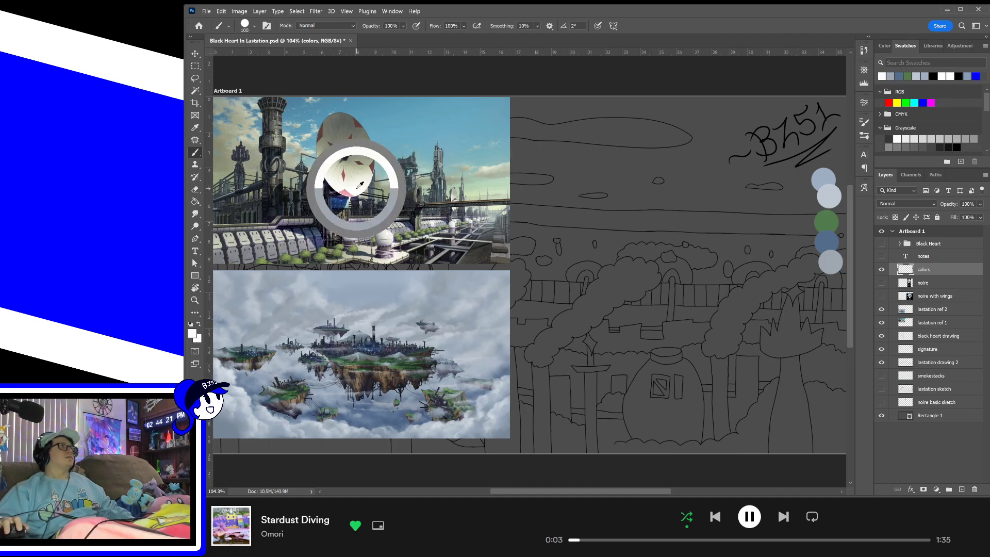
{"action": "left_click", "coordinate": [834, 295]}
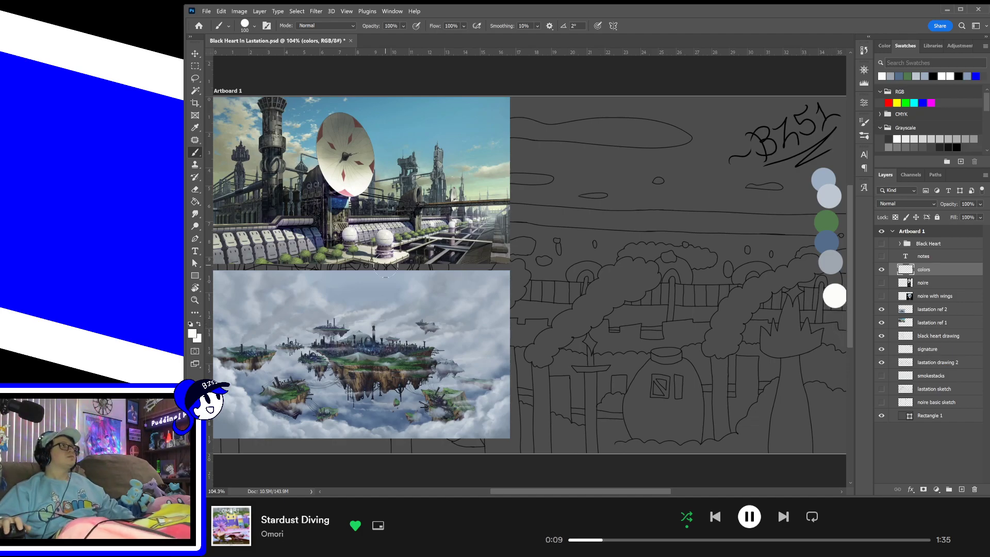
{"action": "left_click_drag", "start_coordinate": [313, 168], "coordinate": [321, 172]}
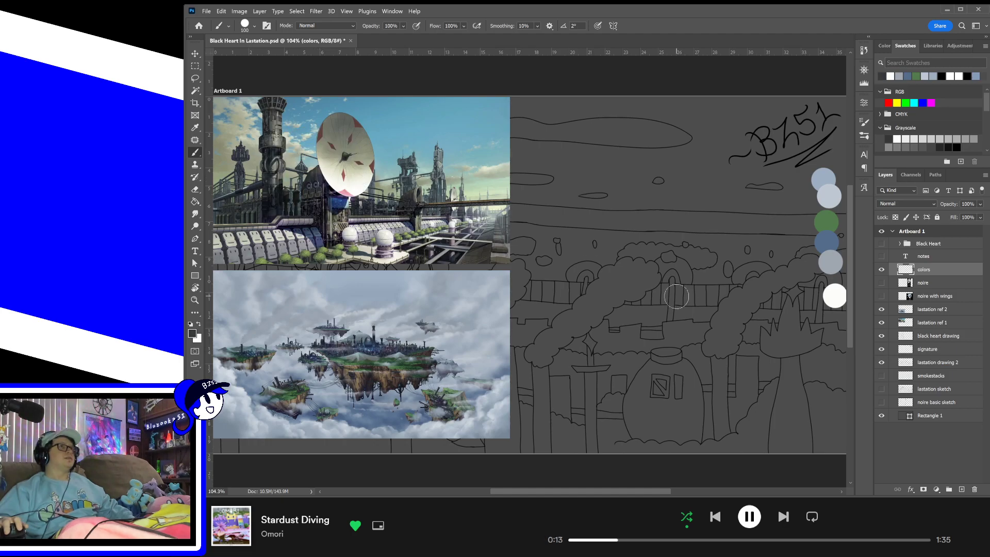
{"action": "left_click", "coordinate": [834, 312]}
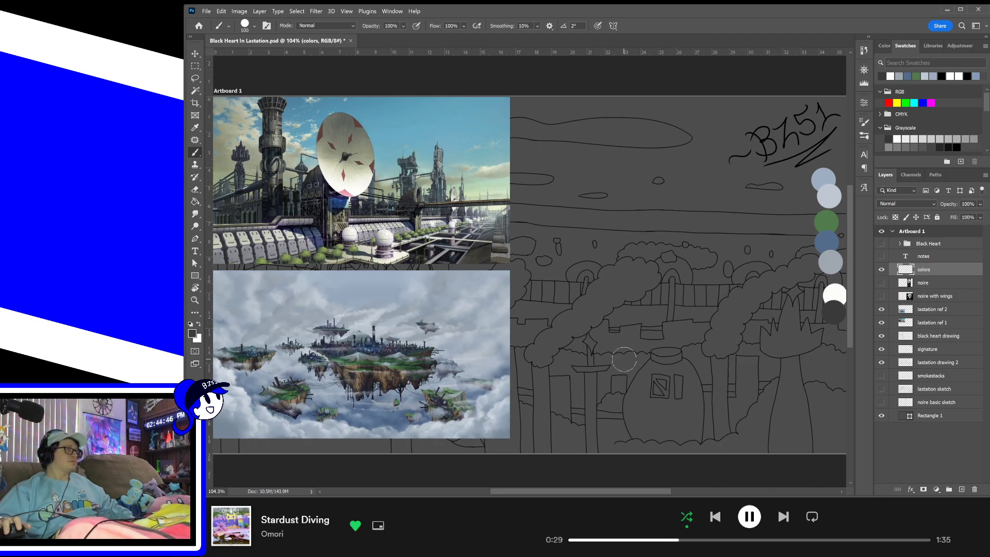
- Sample the light blue of the city lights in lastation ref 2 and dab a swatch below the dark grey one
{"action": "key", "text": "ctrl+plus"}
{"action": "key", "text": "ctrl+plus"}
{"action": "key", "text": "ctrl+plus"}
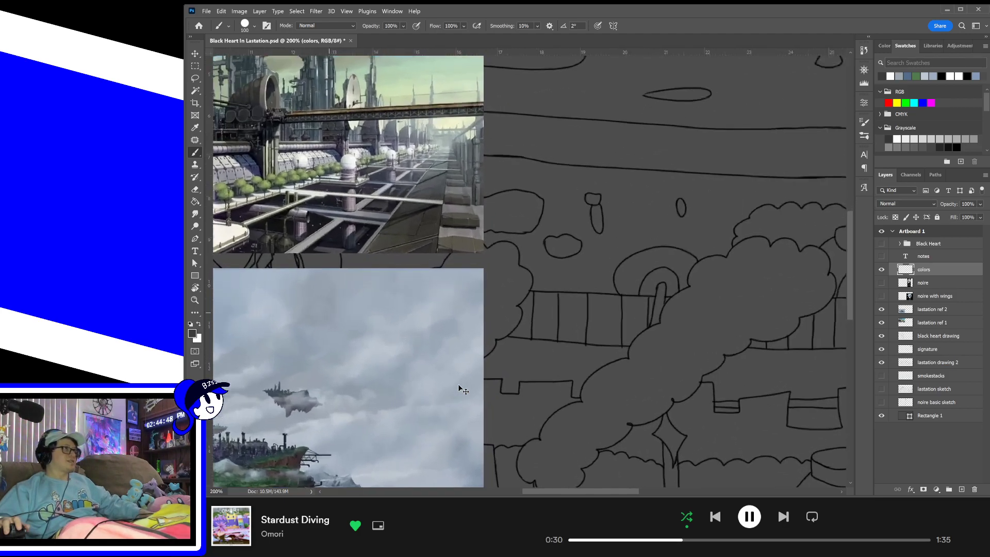
{"action": "left_click_drag", "start_coordinate": [461, 380], "coordinate": [640, 327]}
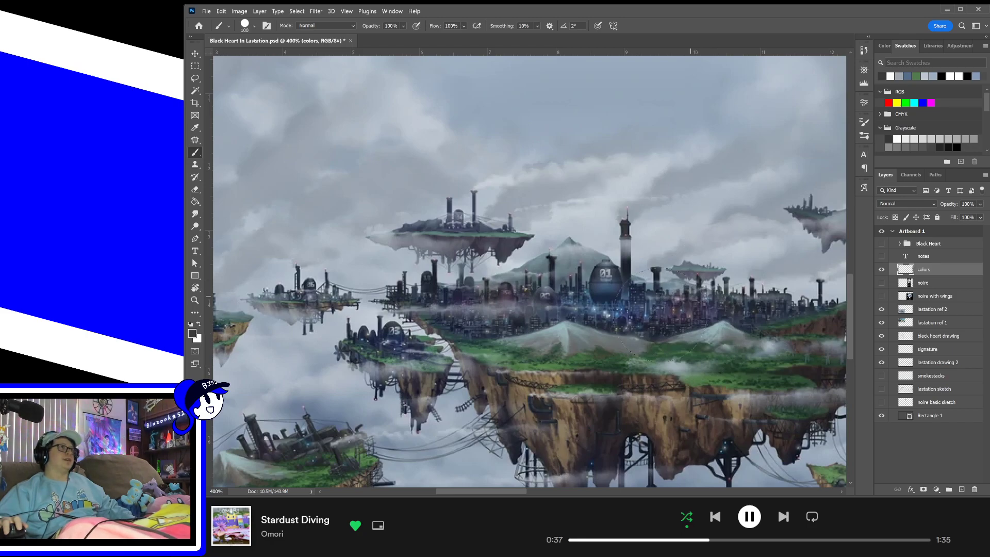
{"action": "left_click", "coordinate": [599, 306], "text": "alt"}
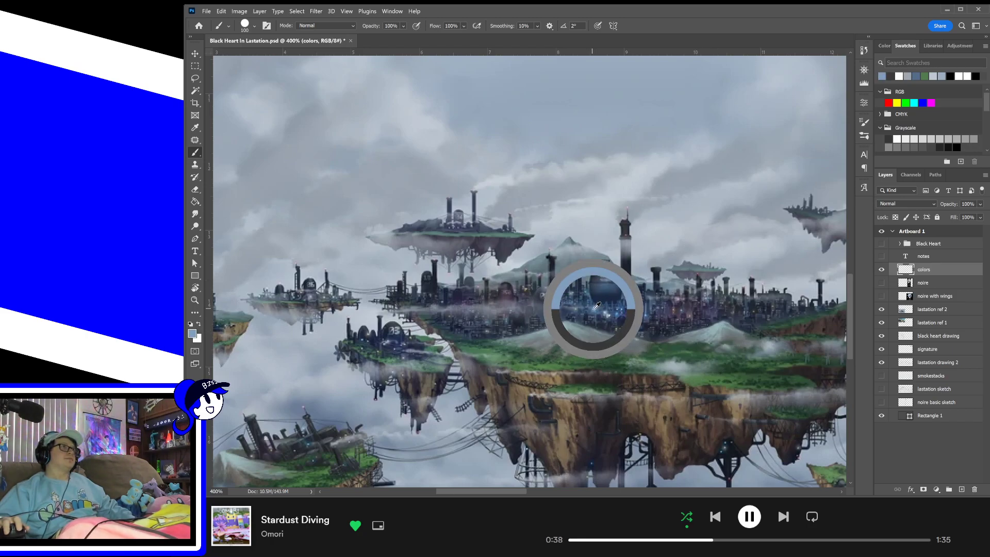
{"action": "mouse_move", "coordinate": [750, 329]}
{"action": "left_mouse_down"}
{"action": "mouse_move", "coordinate": [574, 311]}
{"action": "mouse_move", "coordinate": [305, 307]}
{"action": "left_mouse_up"}
{"action": "mouse_move", "coordinate": [794, 334]}
{"action": "left_mouse_down"}
{"action": "mouse_move", "coordinate": [676, 304]}
{"action": "mouse_move", "coordinate": [422, 316]}
{"action": "left_mouse_up"}
{"action": "left_click_drag", "start_coordinate": [772, 263], "coordinate": [232, 356]}
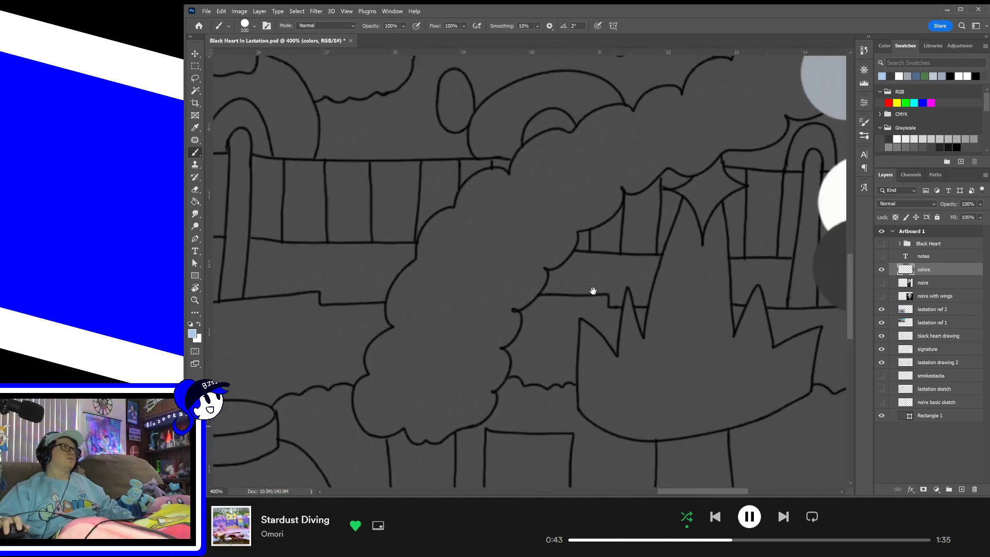
{"action": "mouse_move", "coordinate": [664, 294]}
{"action": "left_mouse_down"}
{"action": "mouse_move", "coordinate": [502, 327]}
{"action": "mouse_move", "coordinate": [534, 302]}
{"action": "left_mouse_up"}
{"action": "left_click_drag", "start_coordinate": [784, 231], "coordinate": [788, 229]}
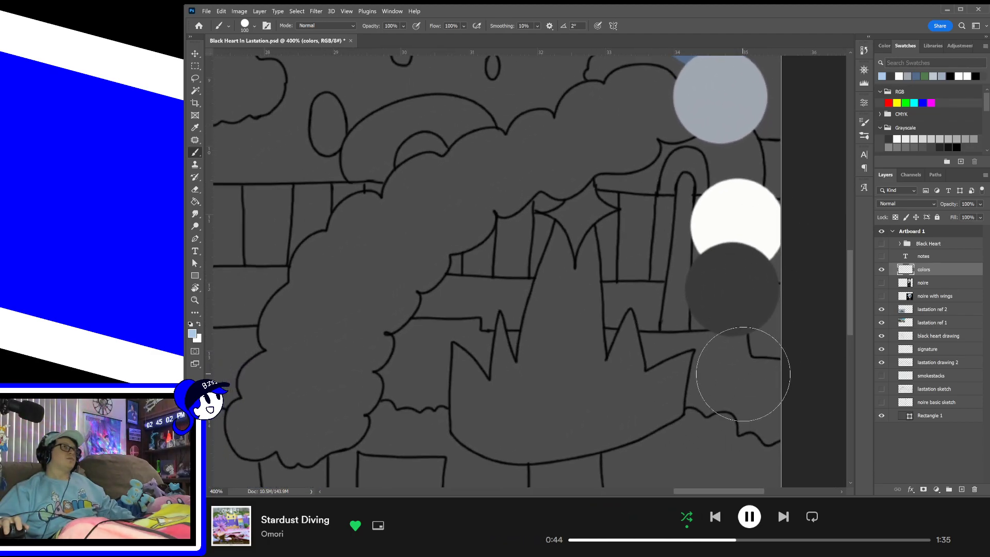
{"action": "left_click", "coordinate": [732, 369]}
- Sample the muted purple-grey from lastation ref 2 and dab a swatch below the light blue one
{"action": "left_click_drag", "start_coordinate": [757, 358], "coordinate": [830, 334]}
{"action": "left_click_drag", "start_coordinate": [356, 371], "coordinate": [799, 319]}
{"action": "mouse_move", "coordinate": [371, 379]}
{"action": "left_mouse_down"}
{"action": "mouse_move", "coordinate": [486, 361]}
{"action": "mouse_move", "coordinate": [861, 341]}
{"action": "left_mouse_up"}
{"action": "left_click_drag", "start_coordinate": [551, 300], "coordinate": [643, 353]}
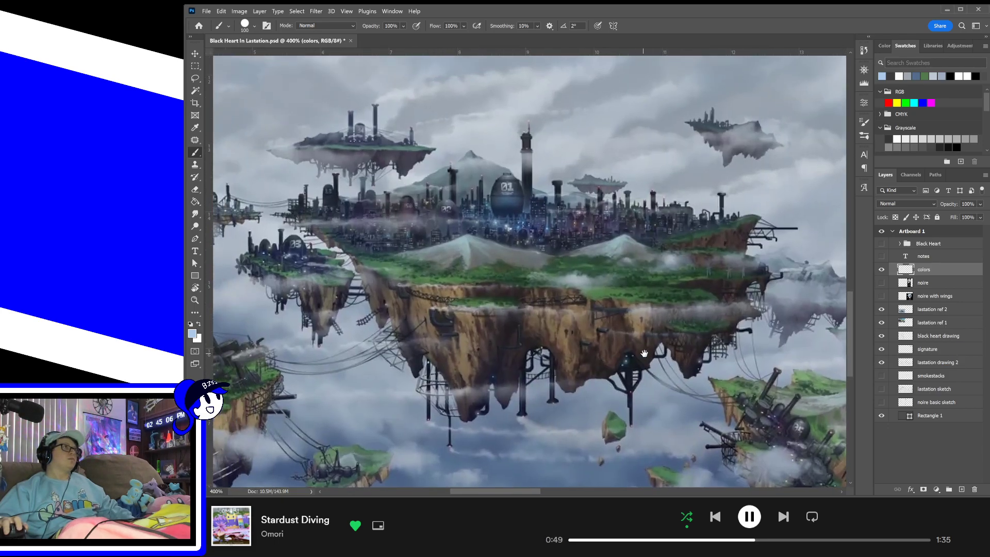
{"action": "left_click_drag", "start_coordinate": [513, 222], "coordinate": [396, 244]}
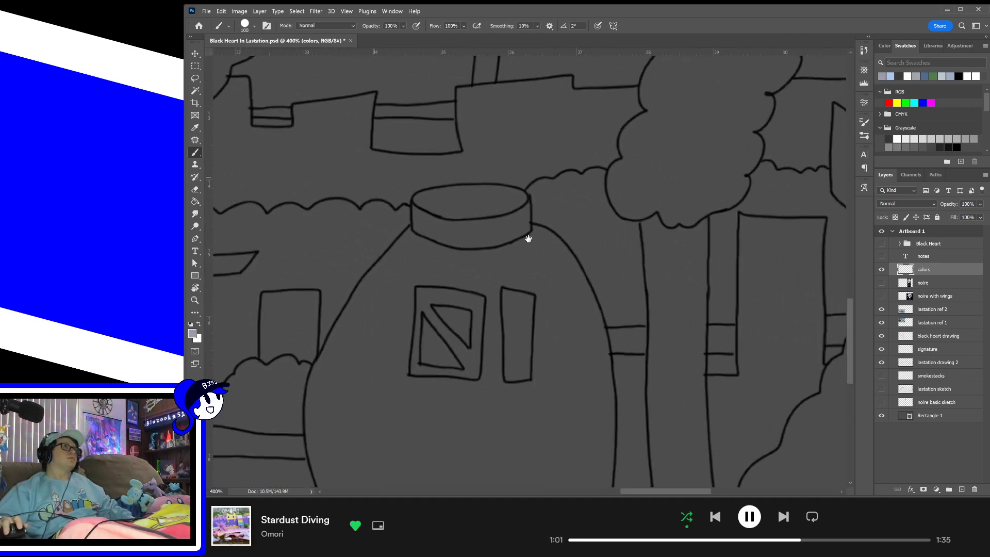
{"action": "left_click_drag", "start_coordinate": [666, 245], "coordinate": [539, 276]}
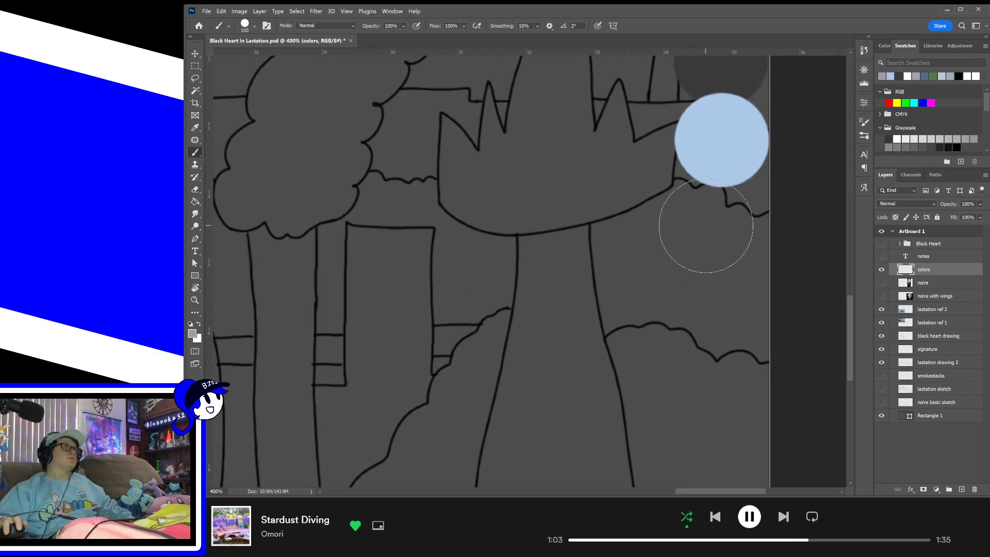
{"action": "left_click", "coordinate": [716, 220]}
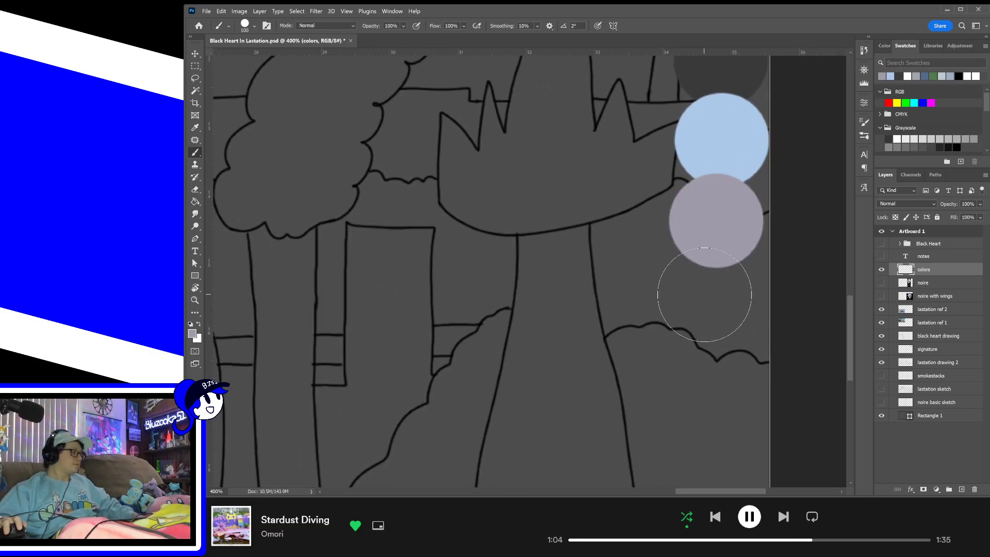
- Hide lastation ref 1, lastation ref 2 and the black heart drawing so only the city line art, signature and swatches show
{"action": "key", "text": "ctrl+plus"}
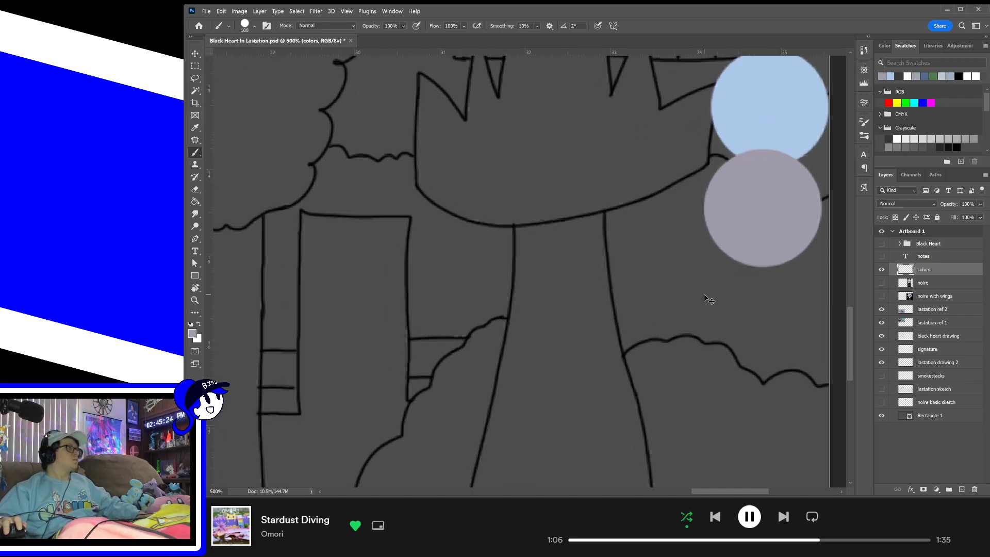
{"action": "key", "text": "ctrl+0"}
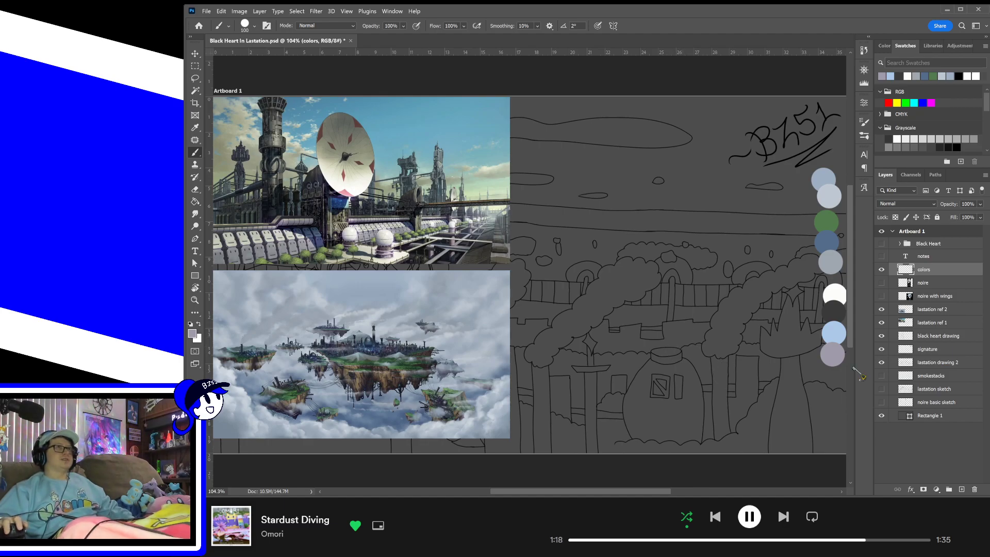
{"action": "left_click", "coordinate": [882, 321]}
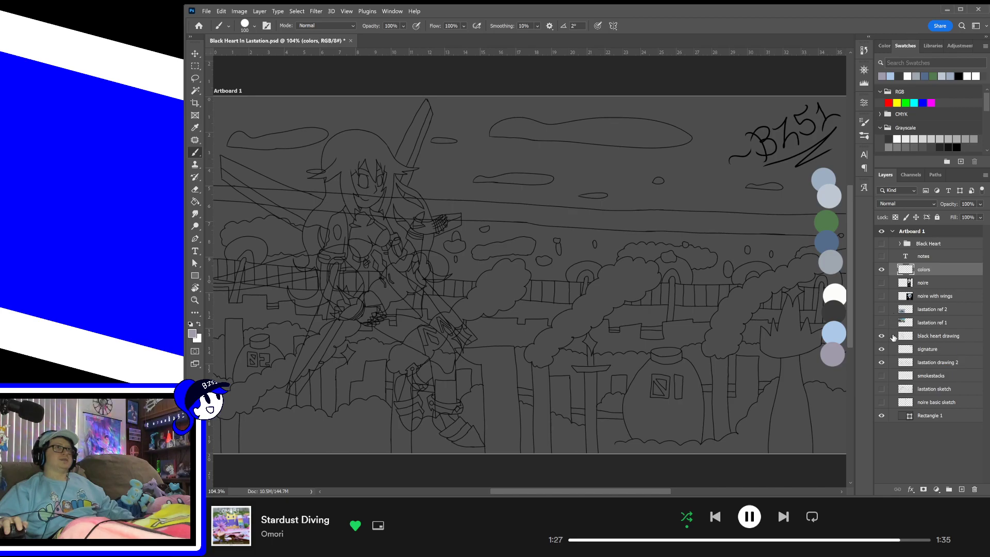
{"action": "left_click", "coordinate": [882, 336]}
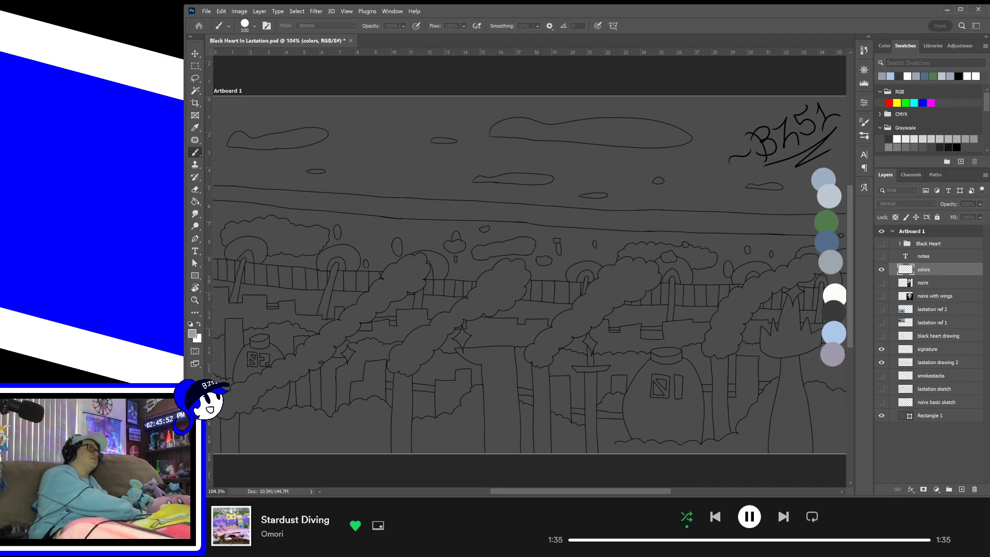
- Create a layer named city color and place it directly beneath lastation drawing 2
{"action": "key", "text": "Return"}
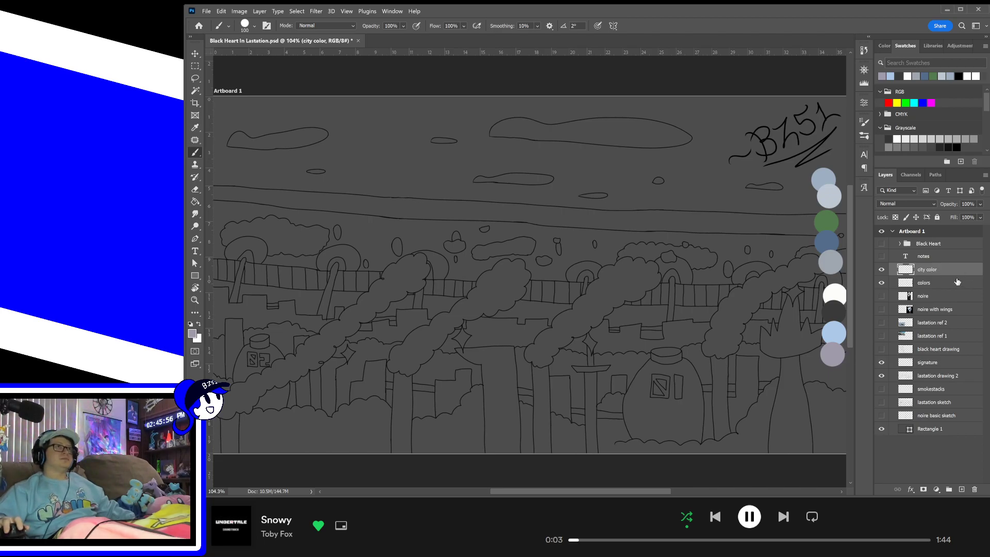
{"action": "key", "text": "w"}
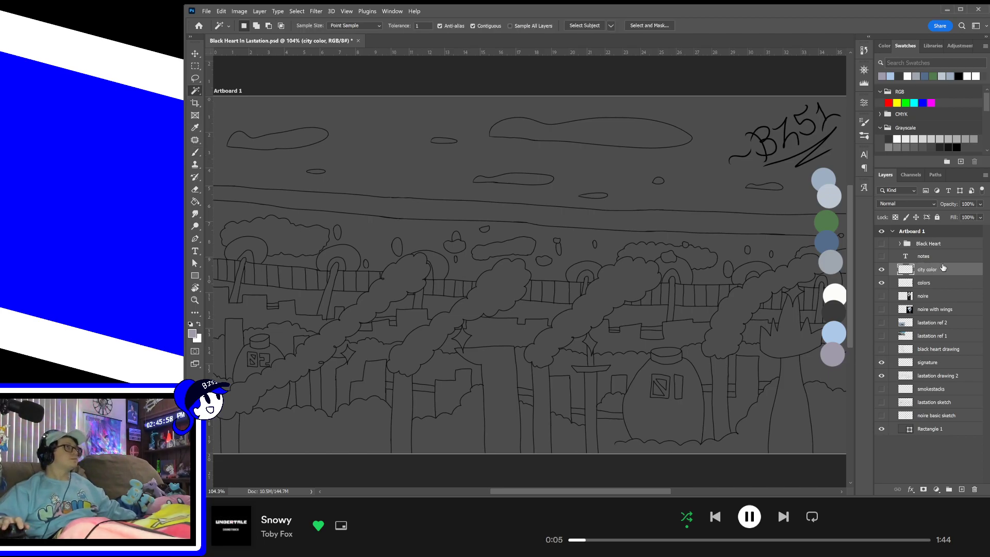
{"action": "mouse_move", "coordinate": [943, 271]}
{"action": "left_mouse_down"}
{"action": "mouse_move", "coordinate": [973, 368]}
{"action": "mouse_move", "coordinate": [944, 380]}
{"action": "left_mouse_up"}
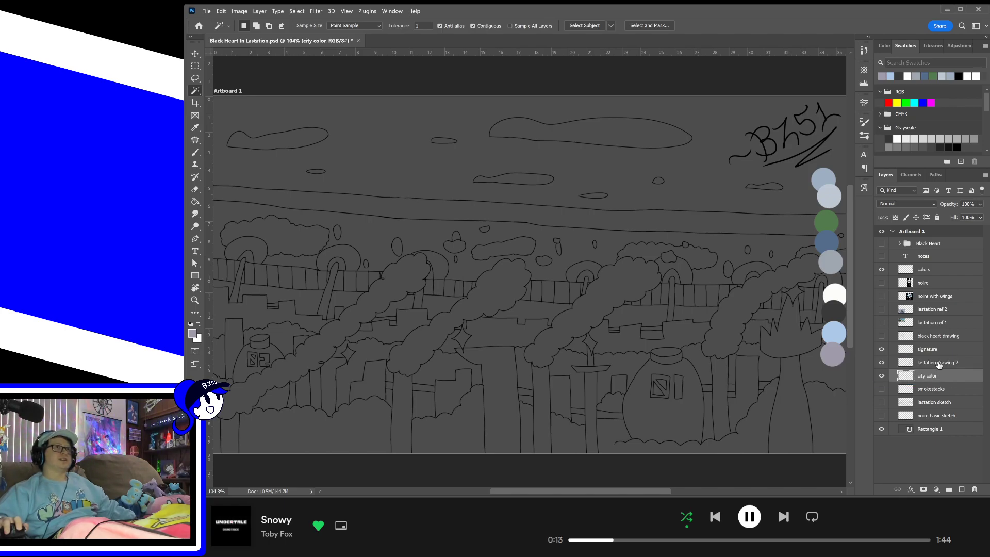
- Select the sky around the clouds from lastation drawing 2 and paint it on city color with the topmost swatch's greyish blue, brush size 1000
{"action": "left_click", "coordinate": [939, 364]}
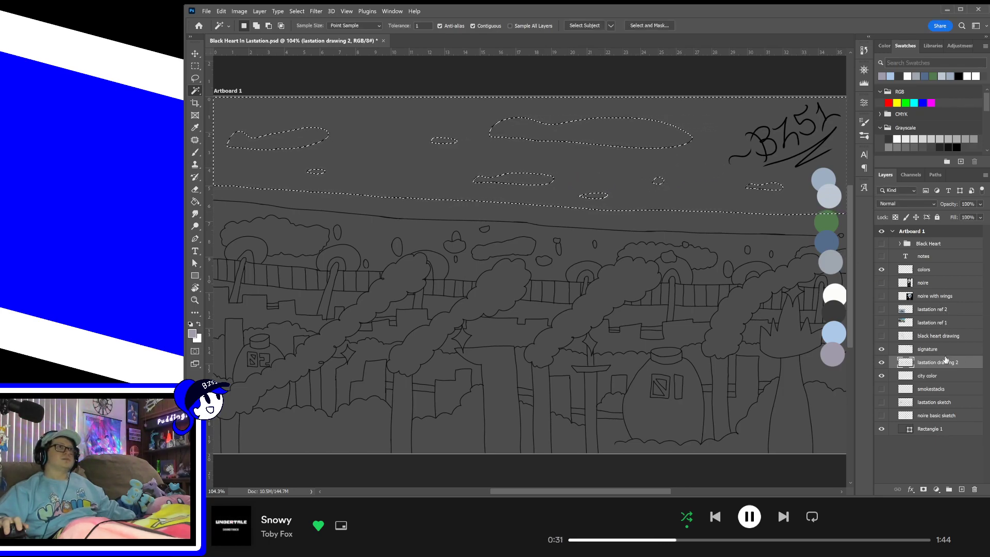
{"action": "left_click", "coordinate": [948, 378]}
{"action": "key", "text": "b"}
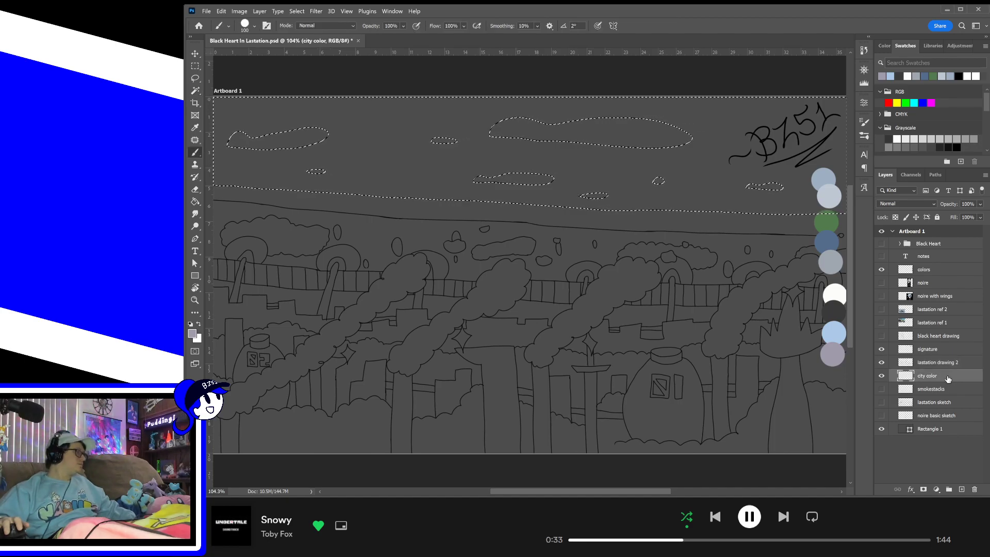
{"action": "left_click", "coordinate": [825, 171], "text": "alt"}
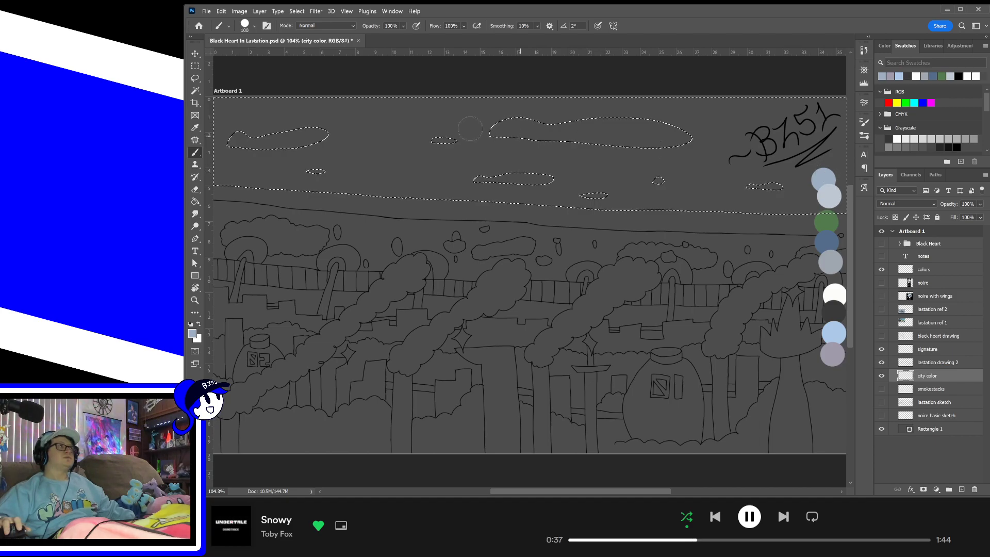
{"action": "key", "text": "bracketright"}
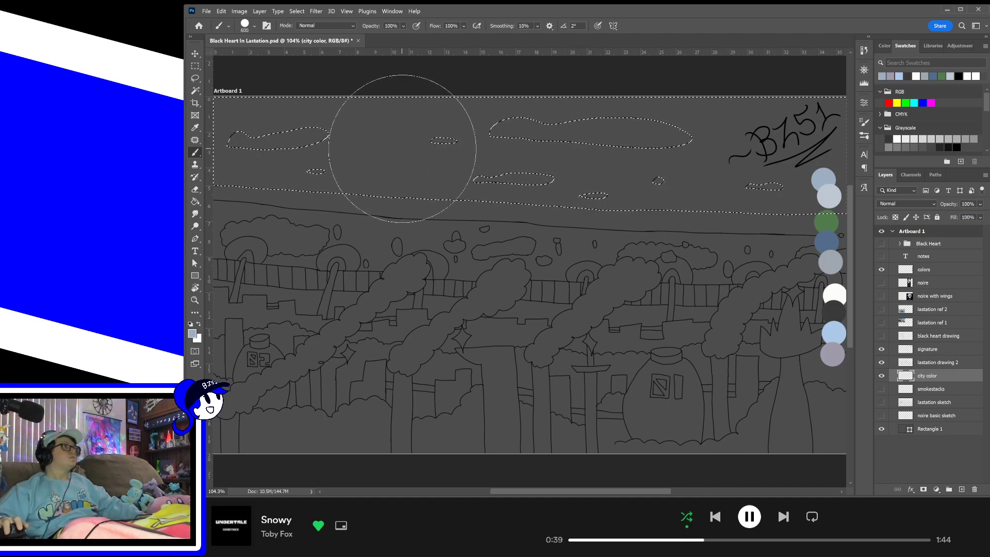
{"action": "key", "text": "bracketright"}
{"action": "key", "text": "bracketright"}
{"action": "key", "text": "bracketright"}
{"action": "key", "text": "bracketright"}
{"action": "mouse_move", "coordinate": [330, 103]}
{"action": "left_mouse_down"}
{"action": "mouse_move", "coordinate": [332, 124]}
{"action": "mouse_move", "coordinate": [520, 166]}
{"action": "mouse_move", "coordinate": [598, 139]}
{"action": "mouse_move", "coordinate": [758, 147]}
{"action": "left_mouse_up"}
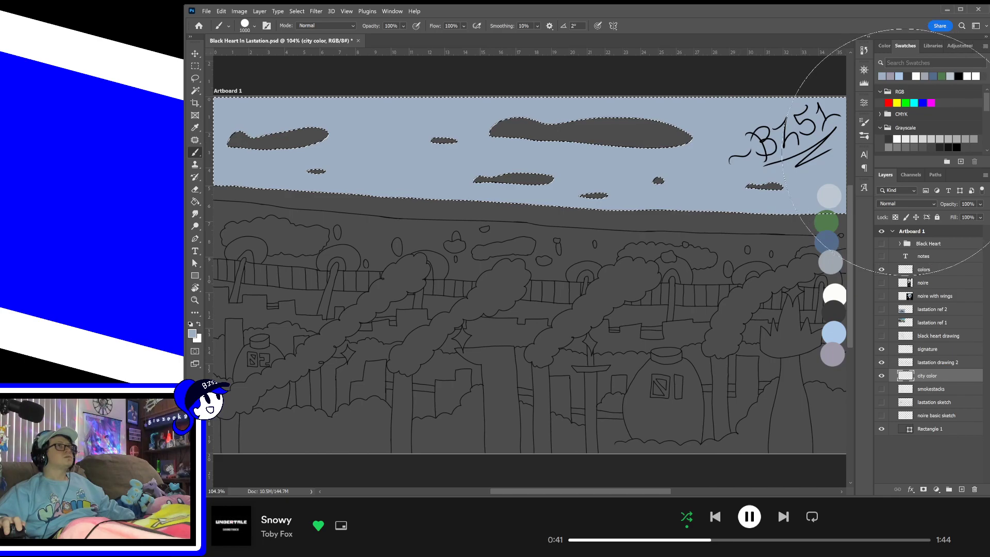
- Select the inside of every cloud on lastation drawing 2 with the Magic Wand and expand the selection
{"action": "left_click", "coordinate": [944, 365]}
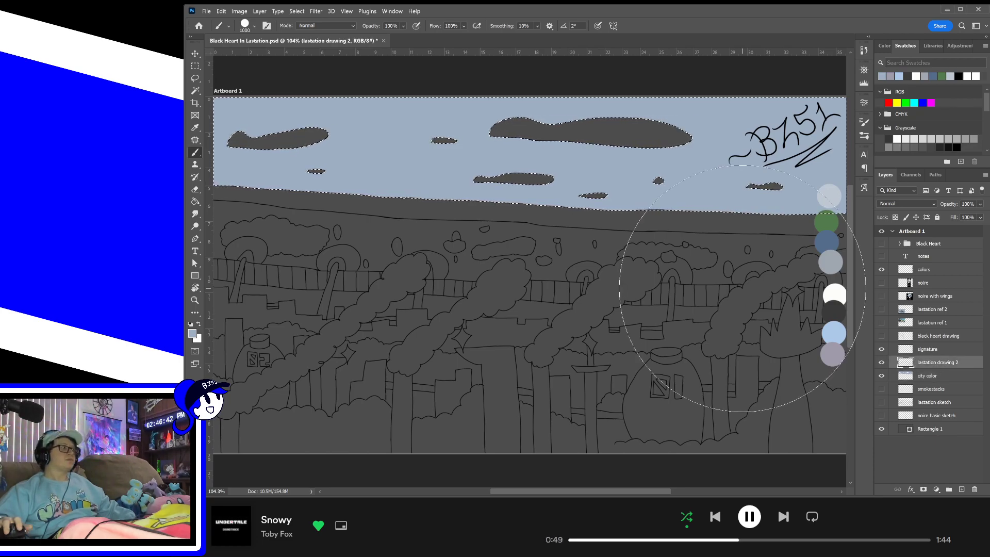
{"action": "key", "text": "w"}
{"action": "left_click", "coordinate": [279, 143]}
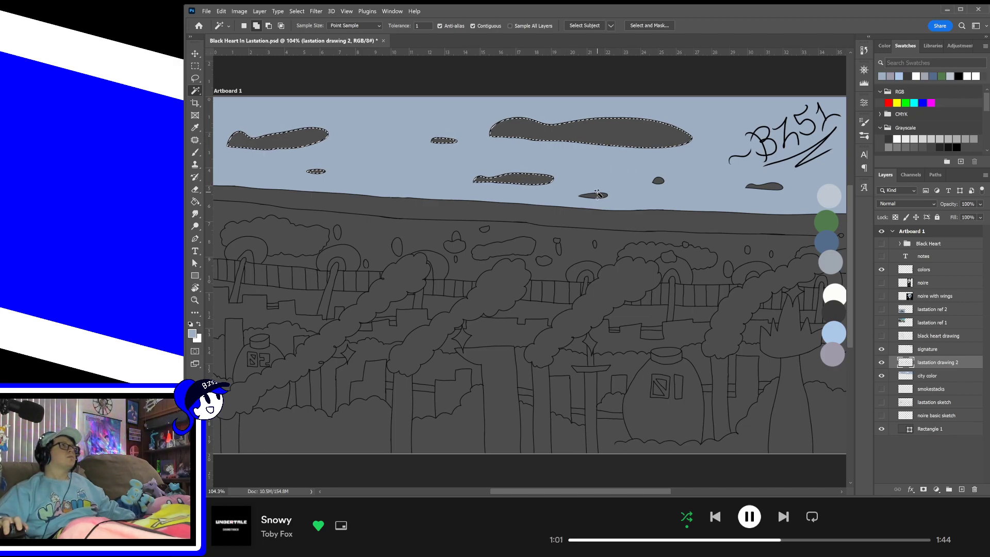
{"action": "left_click", "coordinate": [659, 182]}
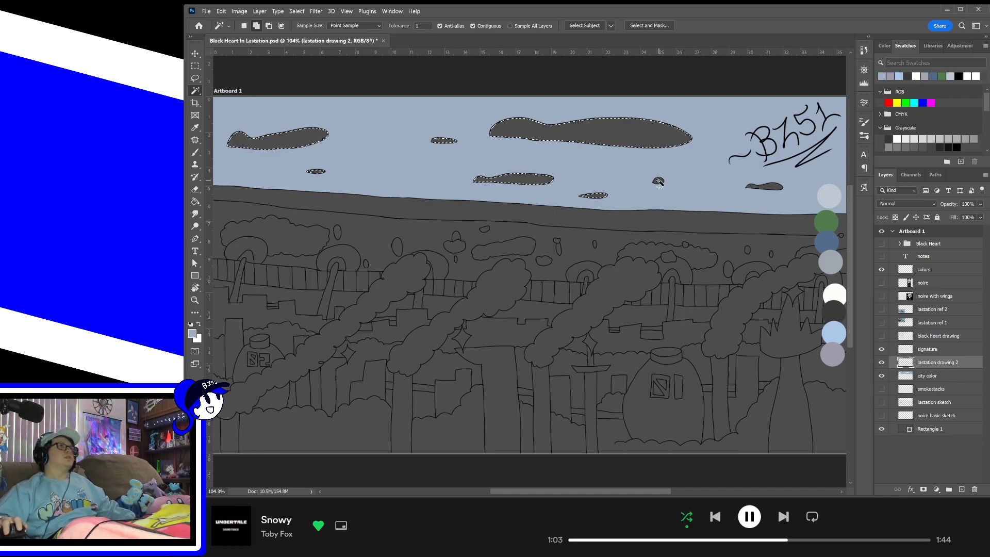
{"action": "left_click", "coordinate": [774, 188], "text": "shift"}
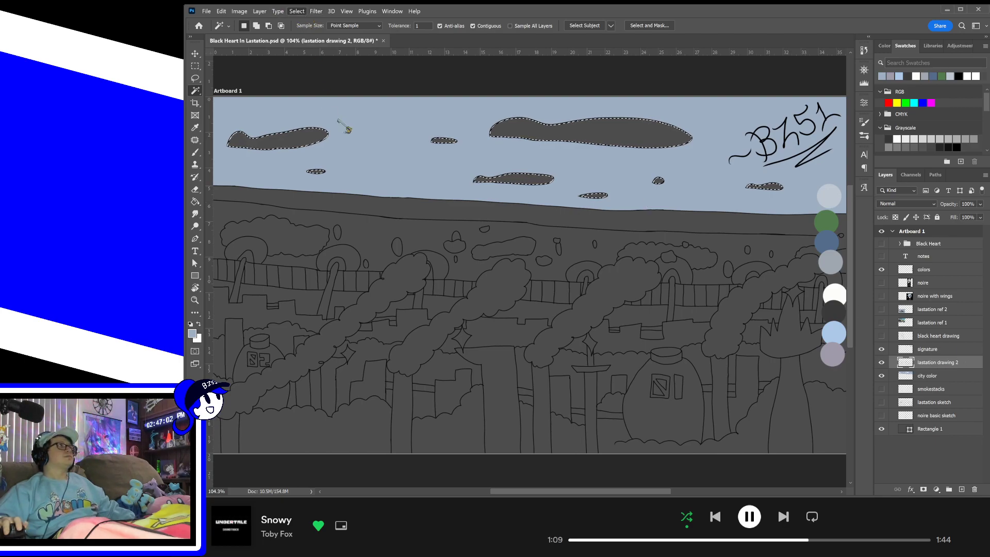
{"action": "left_click", "coordinate": [404, 163]}
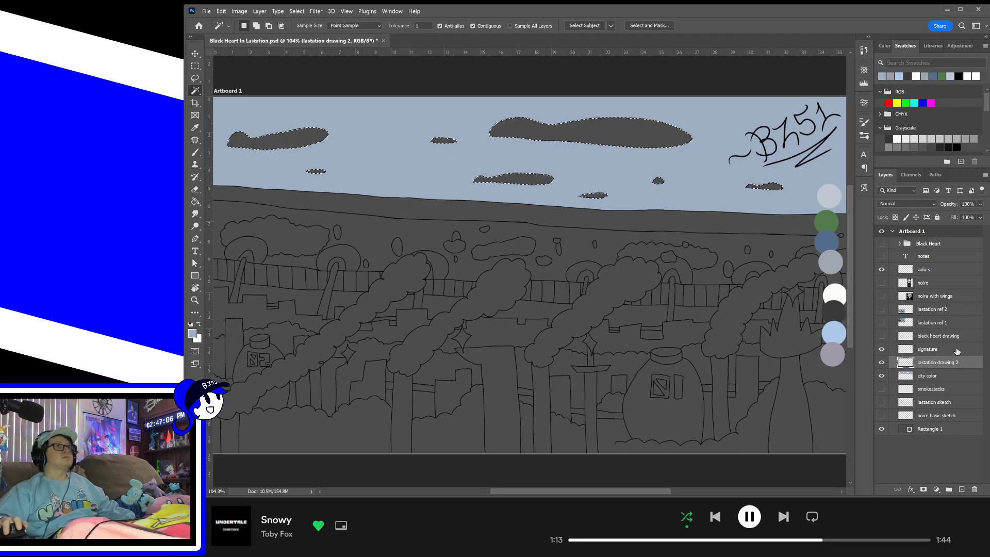
- Paint the selected clouds on city color with the pale grey swatch, then deselect and save the file
{"action": "left_click", "coordinate": [950, 380]}
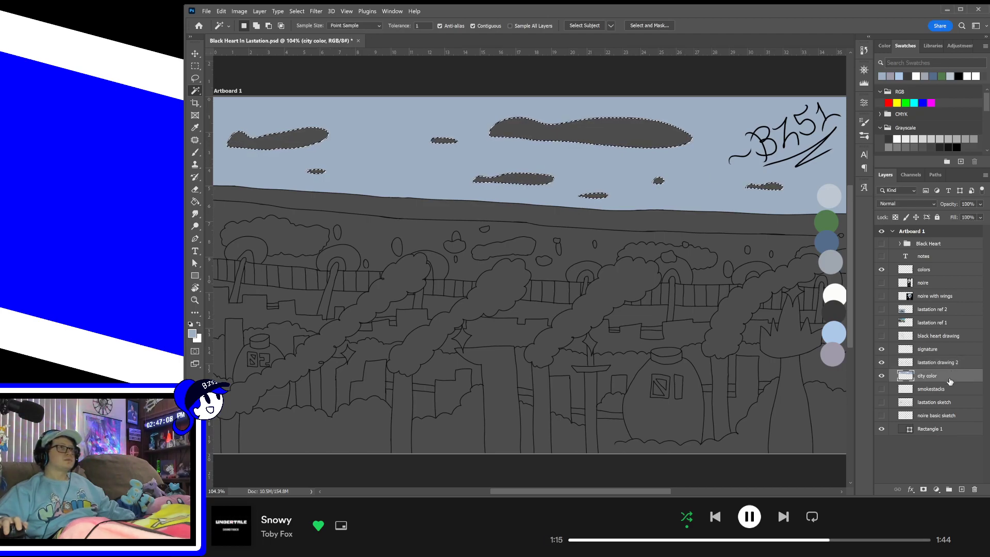
{"action": "key", "text": "b"}
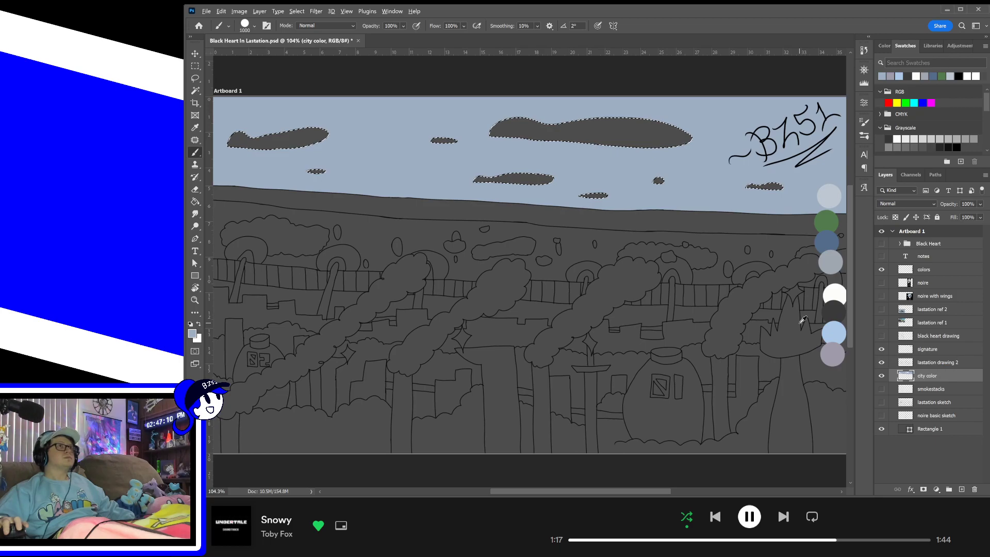
{"action": "left_click", "coordinate": [831, 195], "text": "alt"}
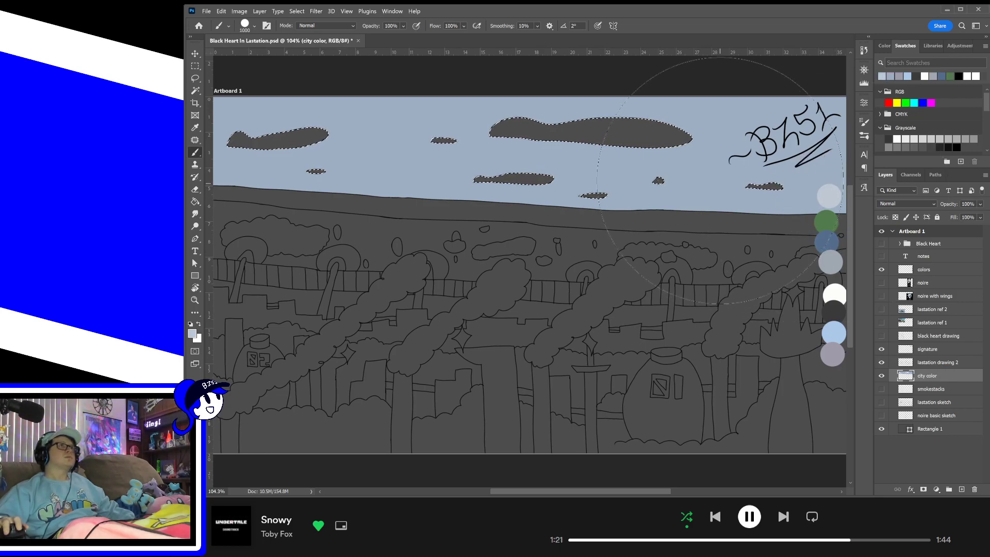
{"action": "left_click", "coordinate": [758, 182]}
{"action": "mouse_move", "coordinate": [764, 181]}
{"action": "left_mouse_down"}
{"action": "mouse_move", "coordinate": [743, 167]}
{"action": "mouse_move", "coordinate": [355, 157]}
{"action": "left_mouse_up"}
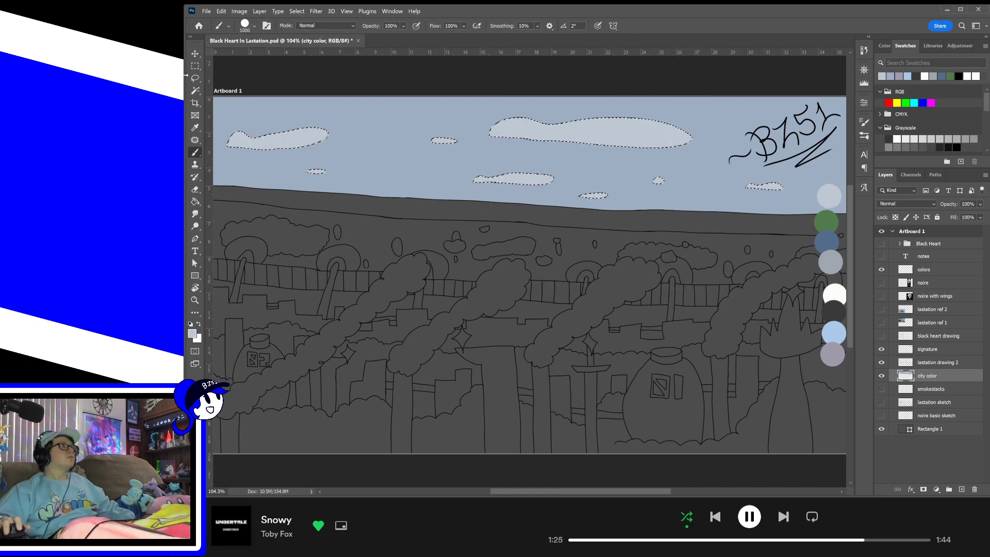
{"action": "left_click", "coordinate": [196, 78]}
{"action": "key", "text": "ctrl+d"}
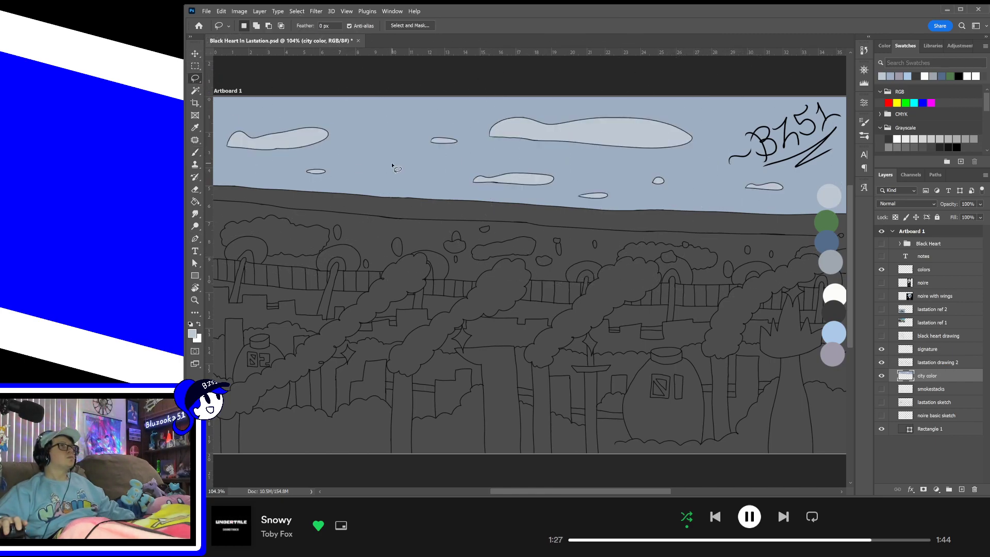
{"action": "key", "text": "ctrl+s"}
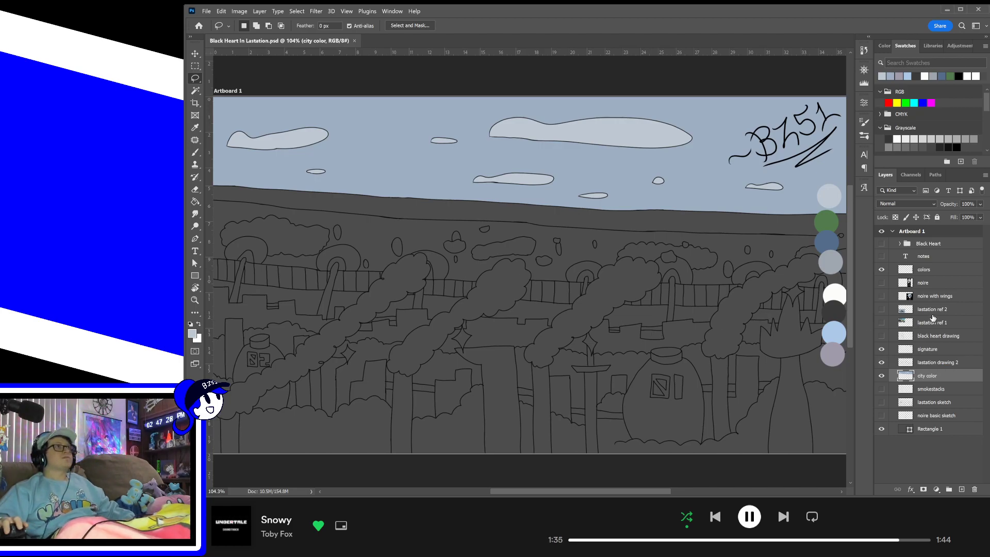
- Try to select the narrow band just below the sky on lastation drawing 2 with the Magic Wand
{"action": "key", "text": "w"}
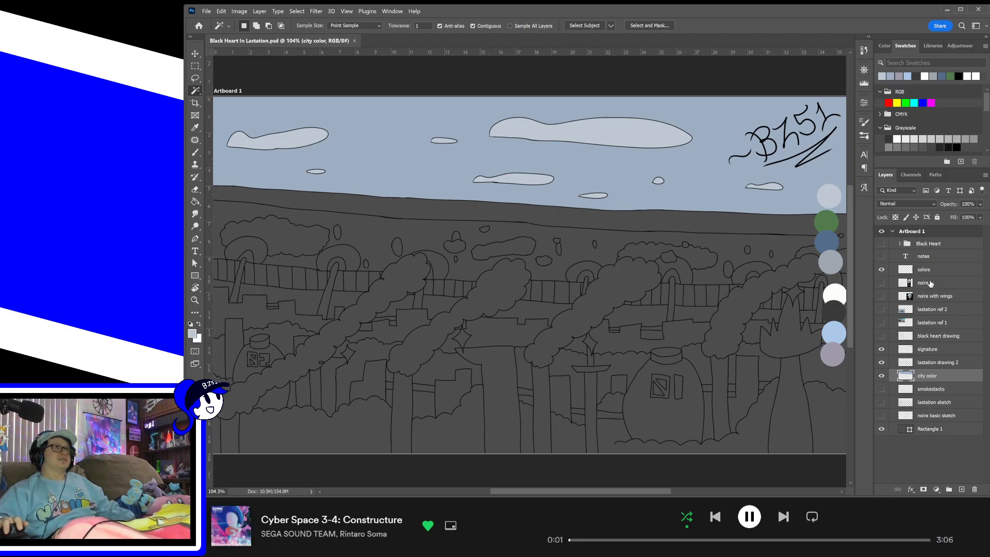
{"action": "left_click", "coordinate": [936, 362]}
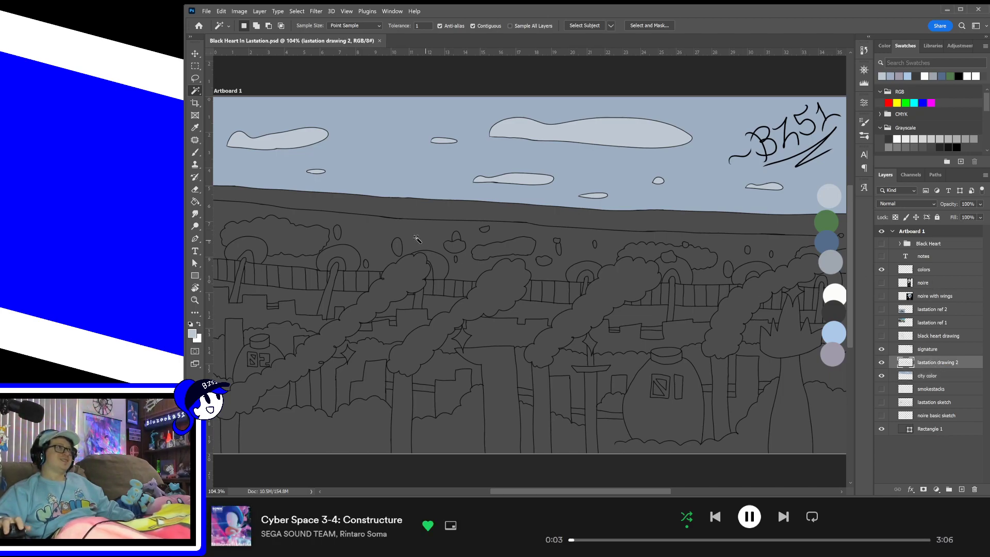
{"action": "left_click", "coordinate": [409, 208]}
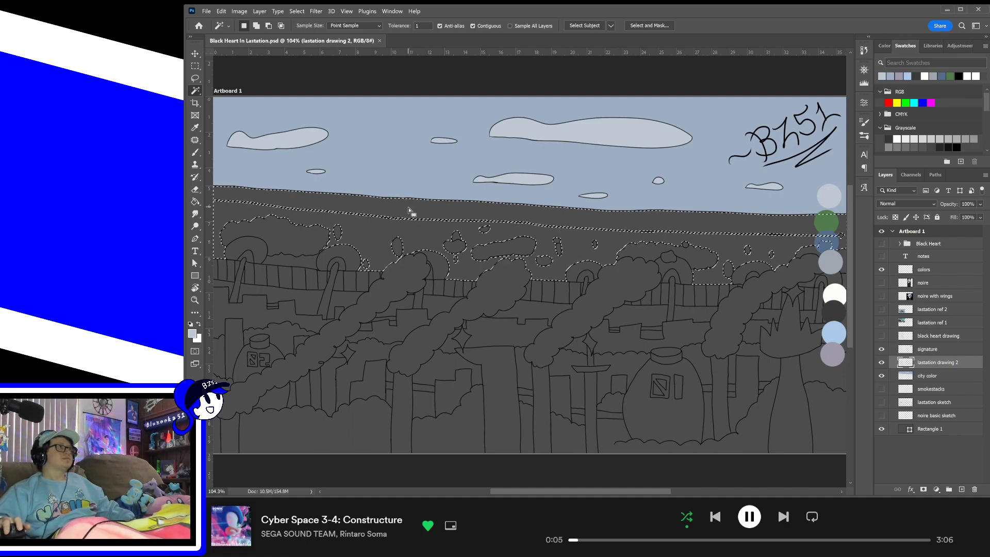
{"action": "key", "text": "ctrl+d"}
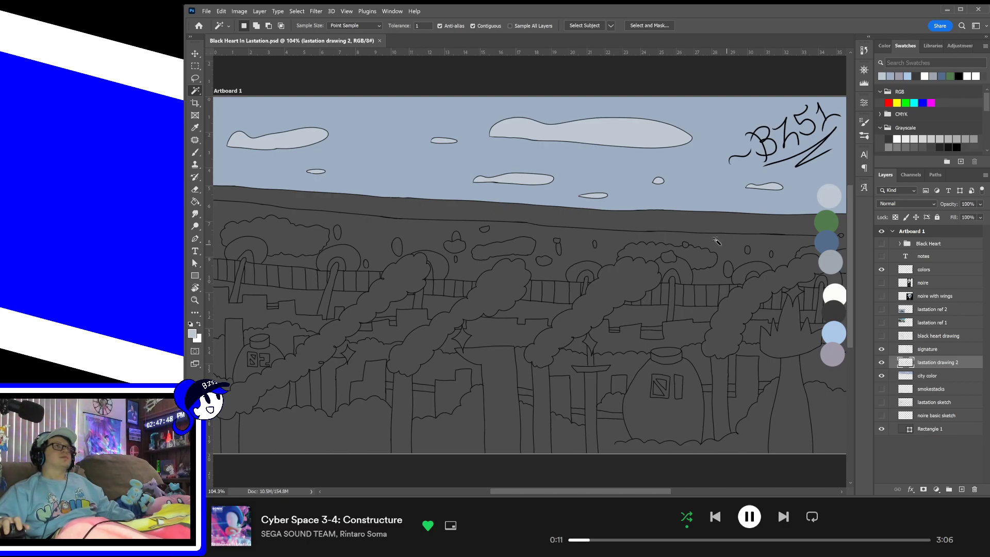
{"action": "left_click", "coordinate": [674, 216]}
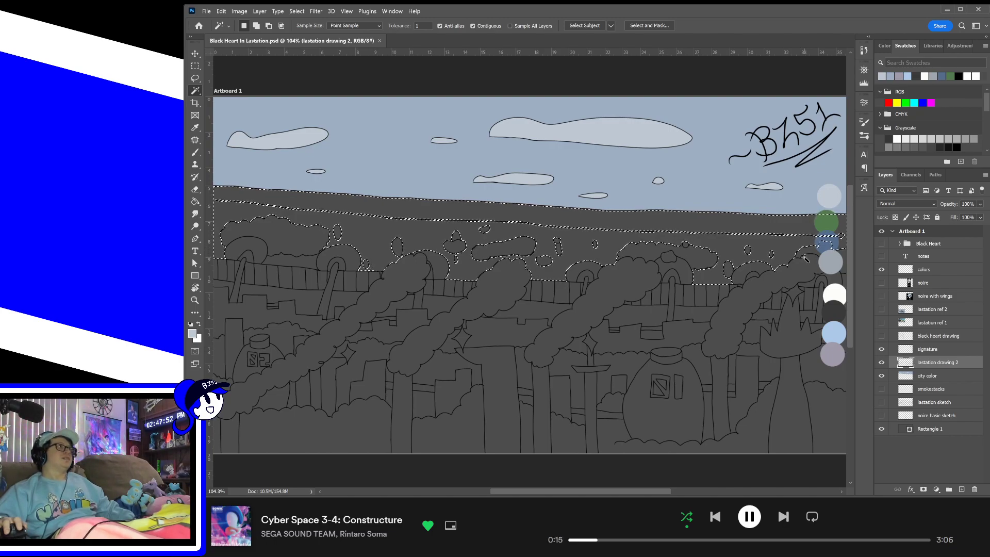
{"action": "key", "text": "ctrl+d"}
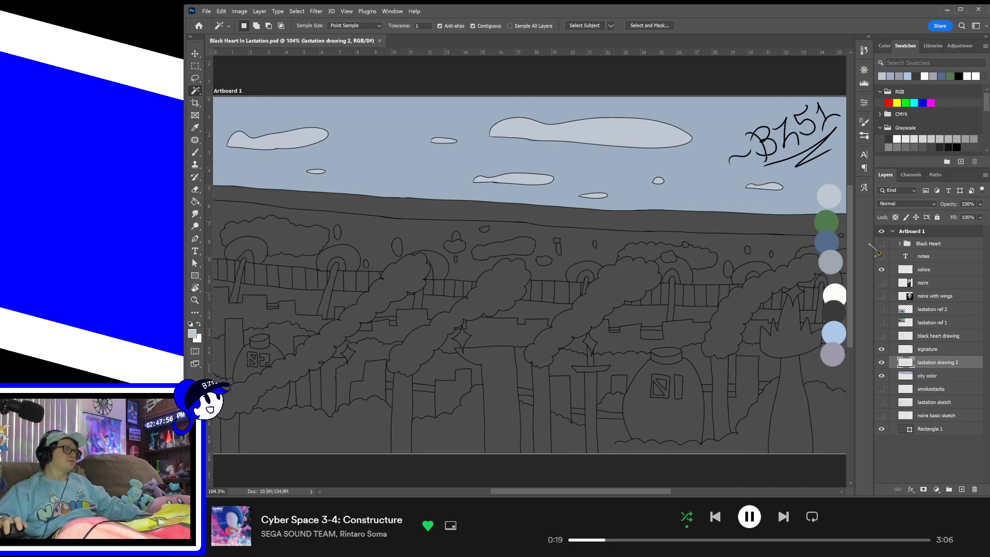
- Close the outline of the narrow band below the sky at the artboard's right edge on lastation drawing 2 with a tiny black brush
{"action": "key", "text": "ctrl+plus"}
{"action": "key", "text": "ctrl+plus"}
{"action": "left_click_drag", "start_coordinate": [670, 218], "coordinate": [279, 256]}
{"action": "left_click_drag", "start_coordinate": [794, 249], "coordinate": [546, 272]}
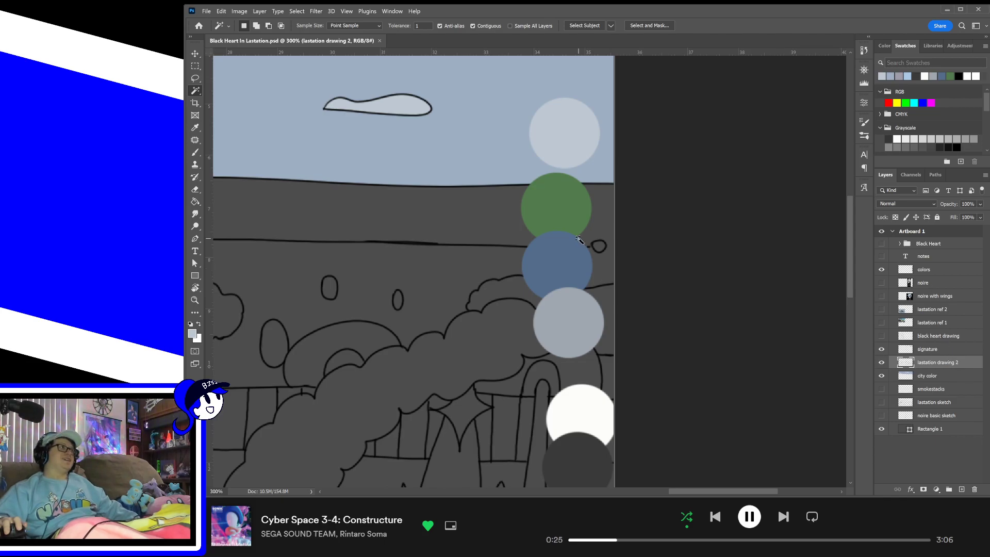
{"action": "key", "text": "b"}
{"action": "left_click", "coordinate": [254, 27]}
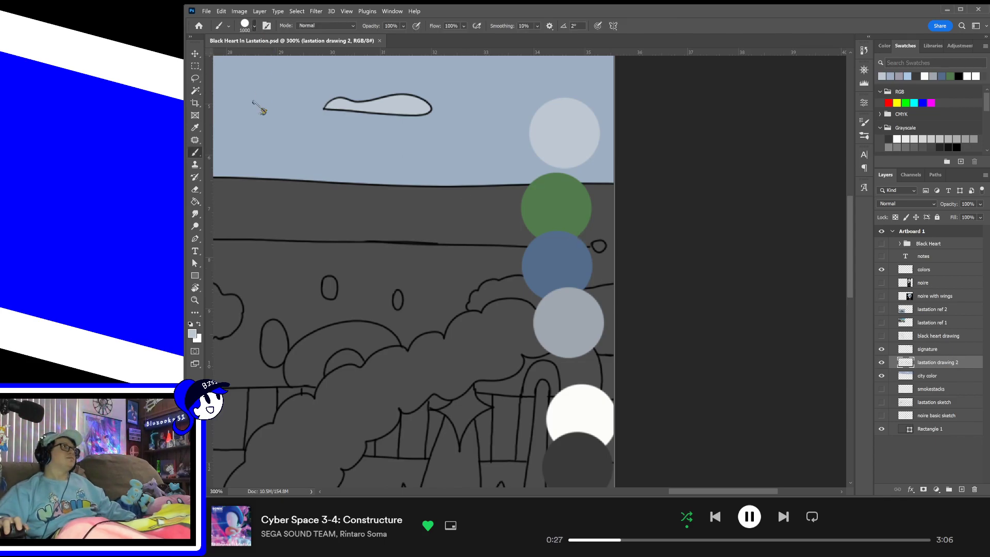
{"action": "left_click", "coordinate": [250, 219]}
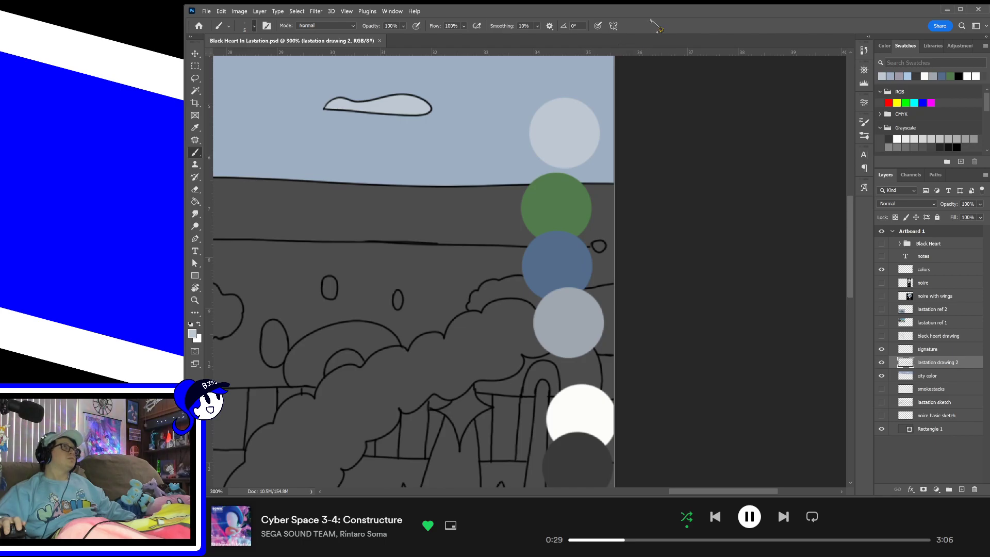
{"action": "key", "text": "bracketleft"}
{"action": "key", "text": "bracketleft"}
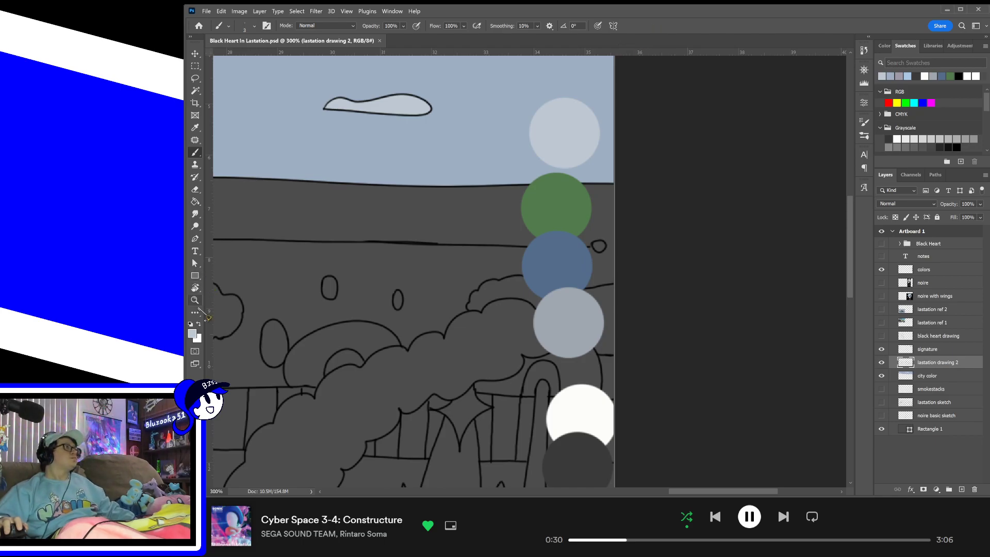
{"action": "left_click", "coordinate": [190, 324]}
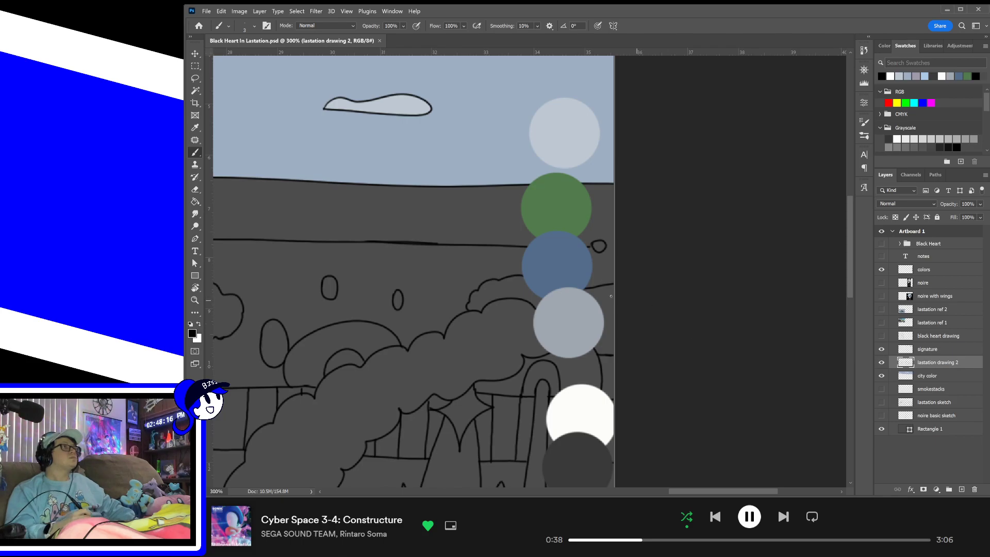
{"action": "left_click_drag", "start_coordinate": [634, 247], "coordinate": [634, 248]}
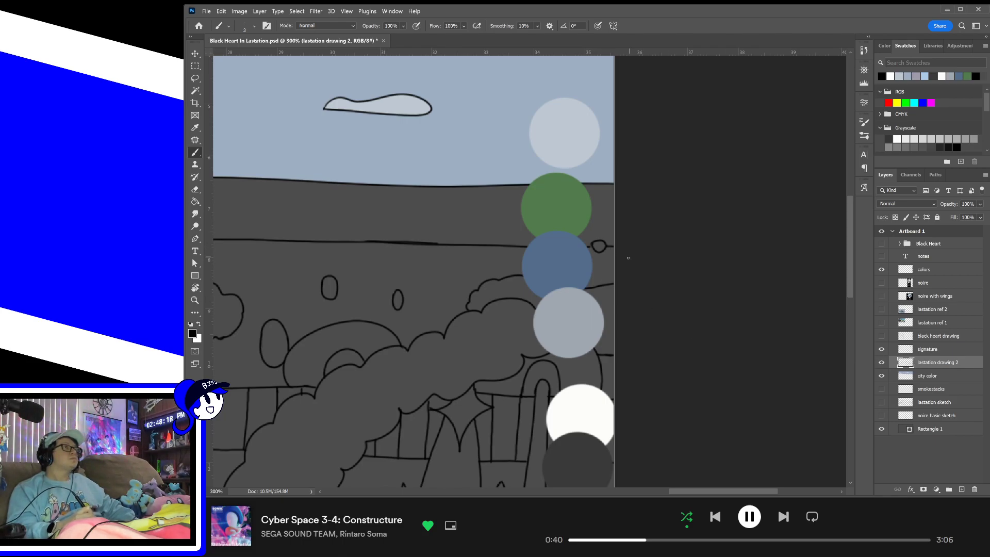
- Select the narrow band below the sky on lastation drawing 2 with the Magic Wand, then expand the selection with city color active
{"action": "key", "text": "ctrl+0"}
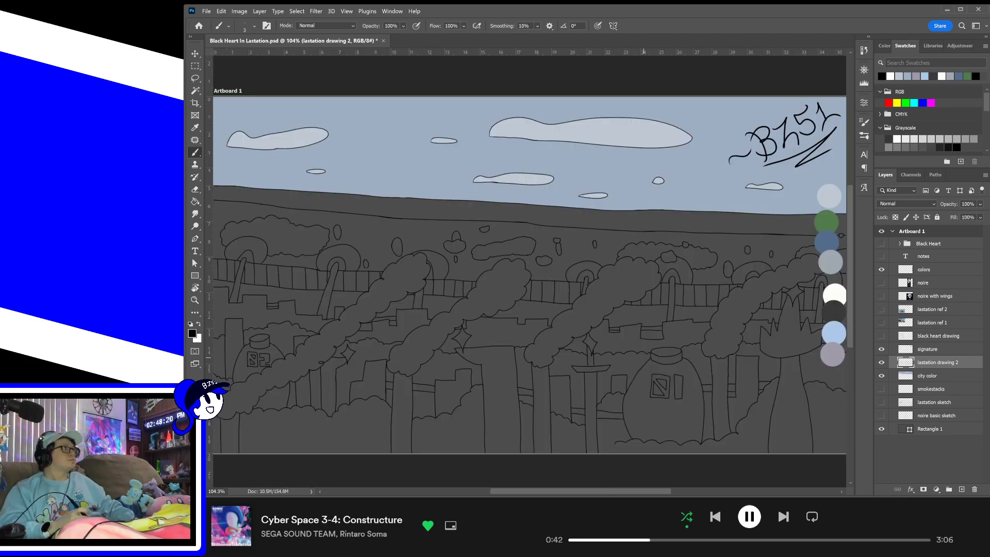
{"action": "key", "text": "w"}
{"action": "left_click", "coordinate": [623, 222]}
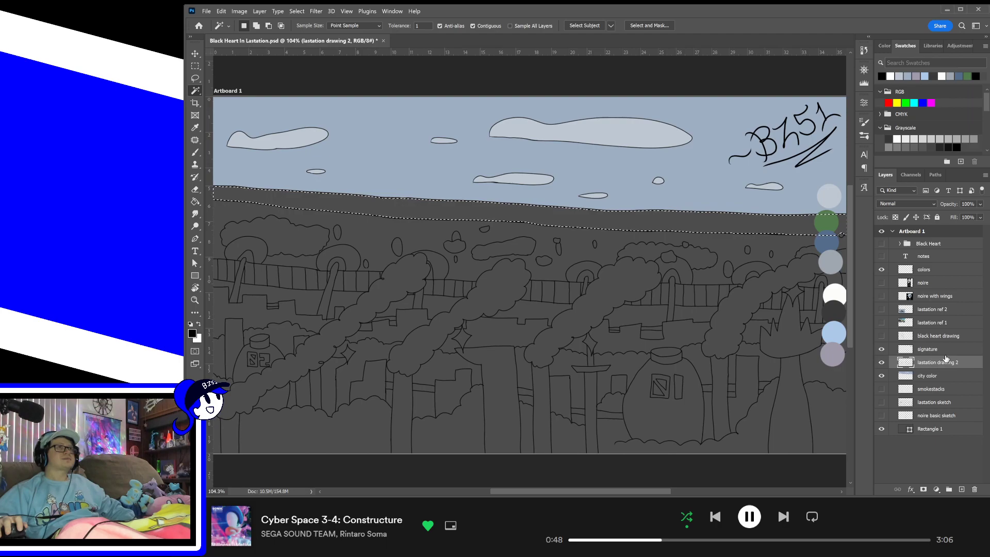
{"action": "left_click", "coordinate": [931, 375]}
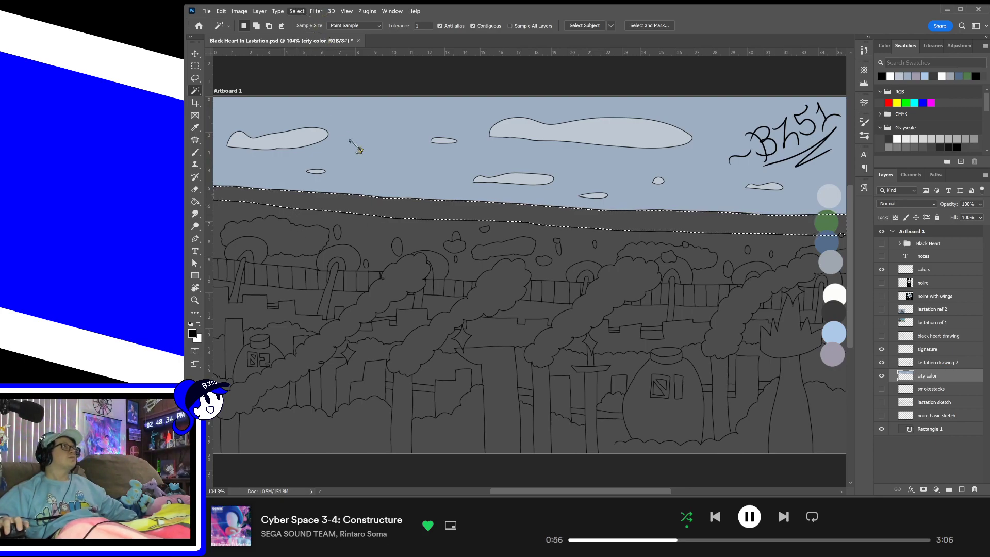
{"action": "left_click", "coordinate": [401, 163]}
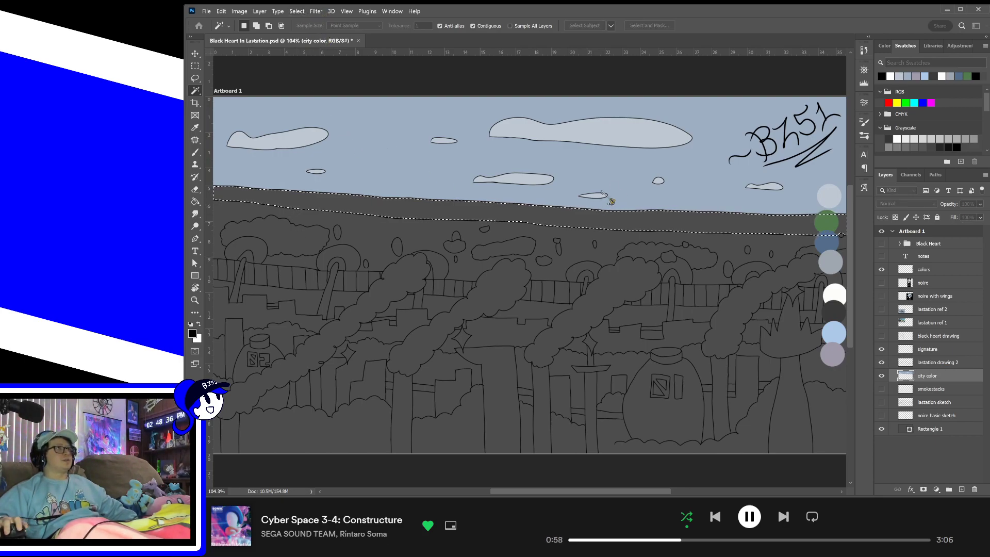
{"action": "left_click", "coordinate": [713, 164]}
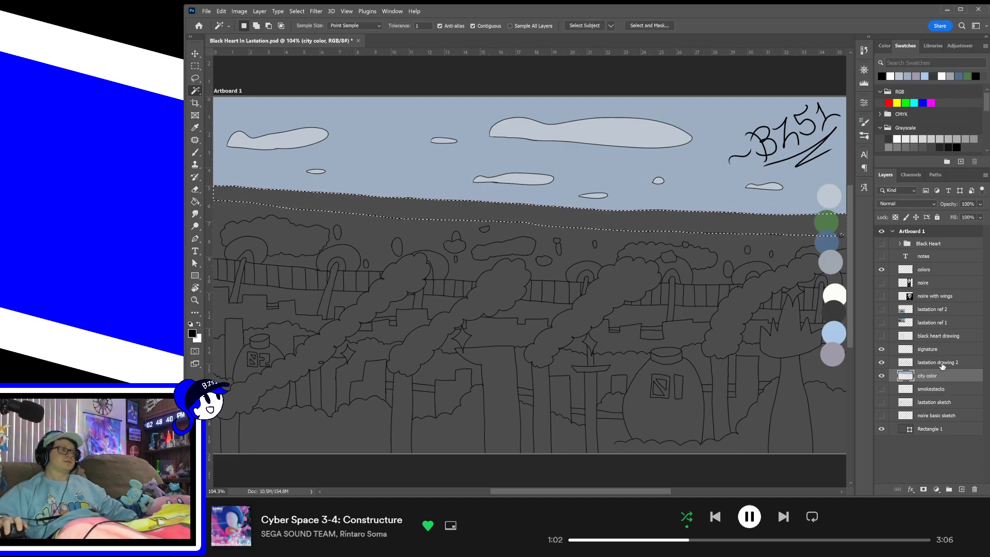
- Paint the selected band on city color with the dark blue swatch at brush size 600, then deselect and save the file
{"action": "key", "text": "b"}
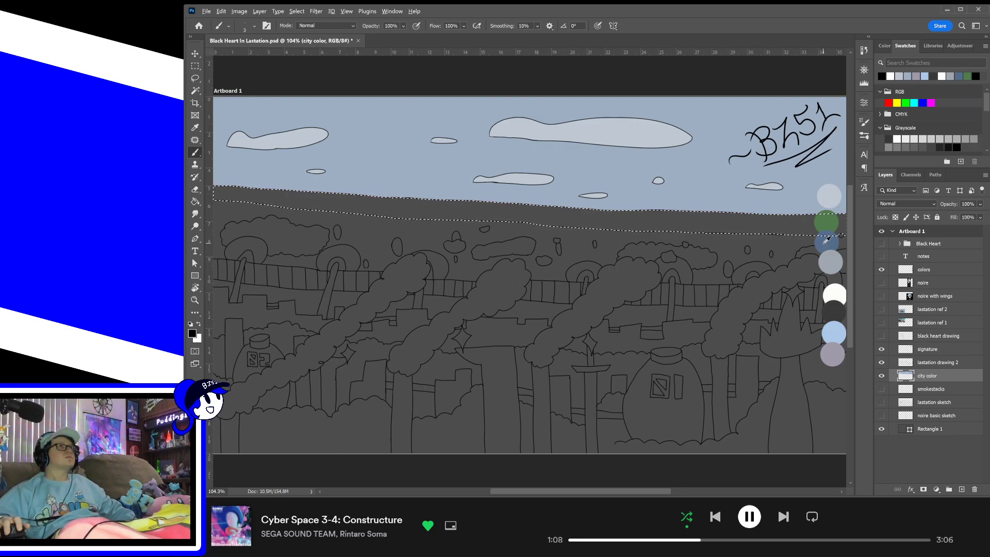
{"action": "left_click", "coordinate": [827, 240], "text": "alt"}
{"action": "key", "text": "bracketright"}
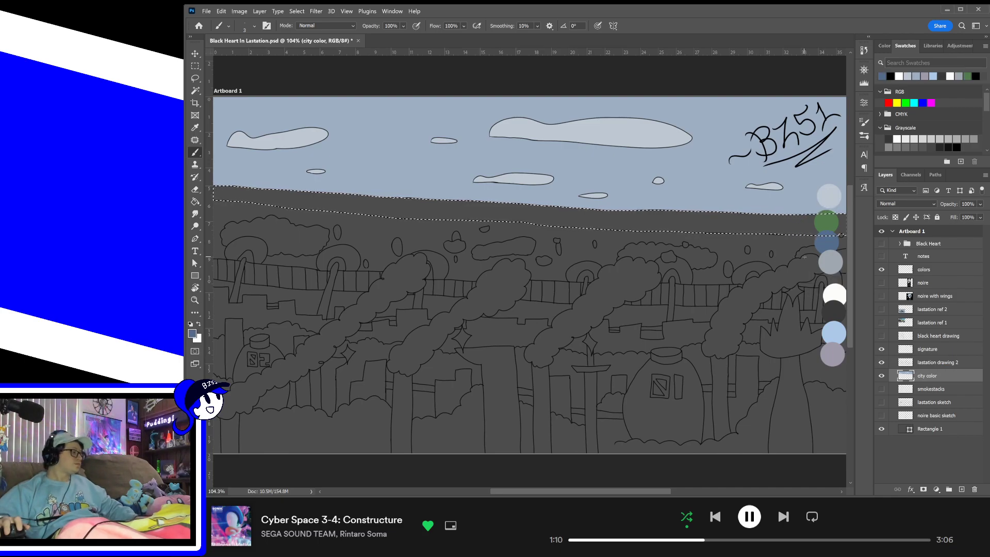
{"action": "key", "text": "bracketright"}
{"action": "key", "text": "bracketright"}
{"action": "key", "text": "bracketright"}
{"action": "key", "text": "bracketright"}
{"action": "key", "text": "bracketright"}
{"action": "key", "text": "bracketright"}
{"action": "key", "text": "bracketright"}
{"action": "key", "text": "bracketright"}
{"action": "key", "text": "bracketright"}
{"action": "key", "text": "bracketright"}
{"action": "key", "text": "bracketright"}
{"action": "key", "text": "bracketright"}
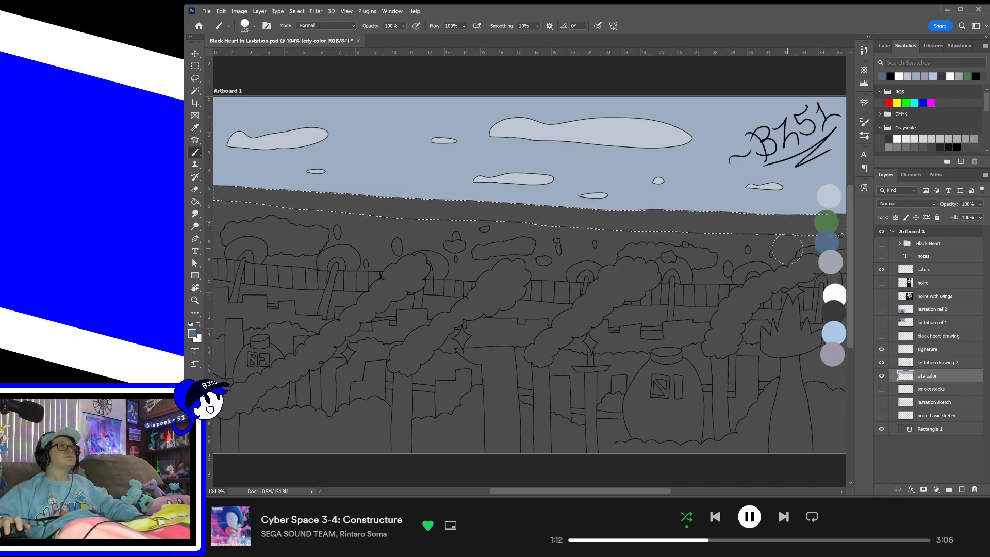
{"action": "key", "text": "bracketright"}
{"action": "key", "text": "bracketright"}
{"action": "key", "text": "bracketright"}
{"action": "key", "text": "bracketright"}
{"action": "key", "text": "bracketright"}
{"action": "key", "text": "bracketright"}
{"action": "key", "text": "bracketright"}
{"action": "mouse_move", "coordinate": [726, 222]}
{"action": "left_mouse_down"}
{"action": "mouse_move", "coordinate": [866, 222]}
{"action": "mouse_move", "coordinate": [232, 221]}
{"action": "left_mouse_up"}
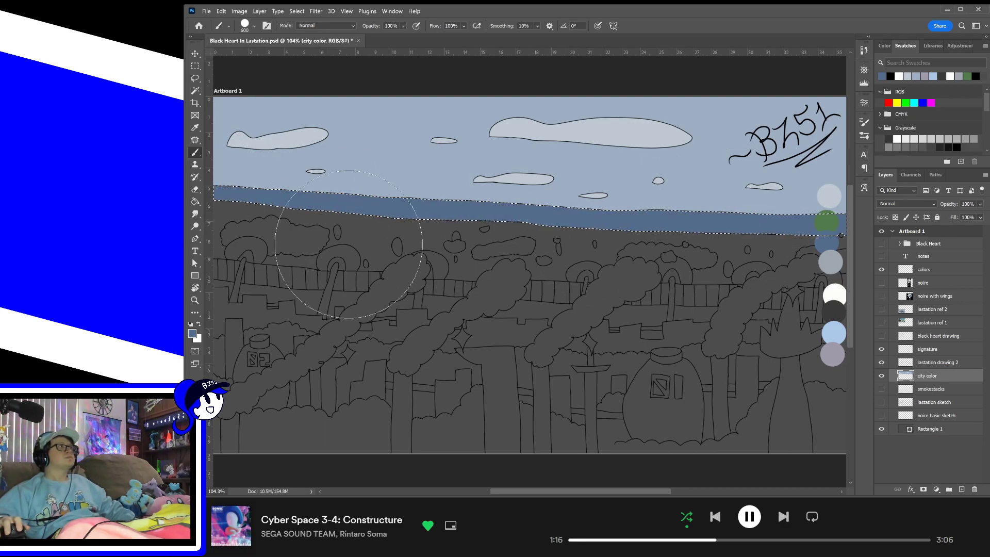
{"action": "key", "text": "ctrl+d"}
{"action": "left_click", "coordinate": [195, 77]}
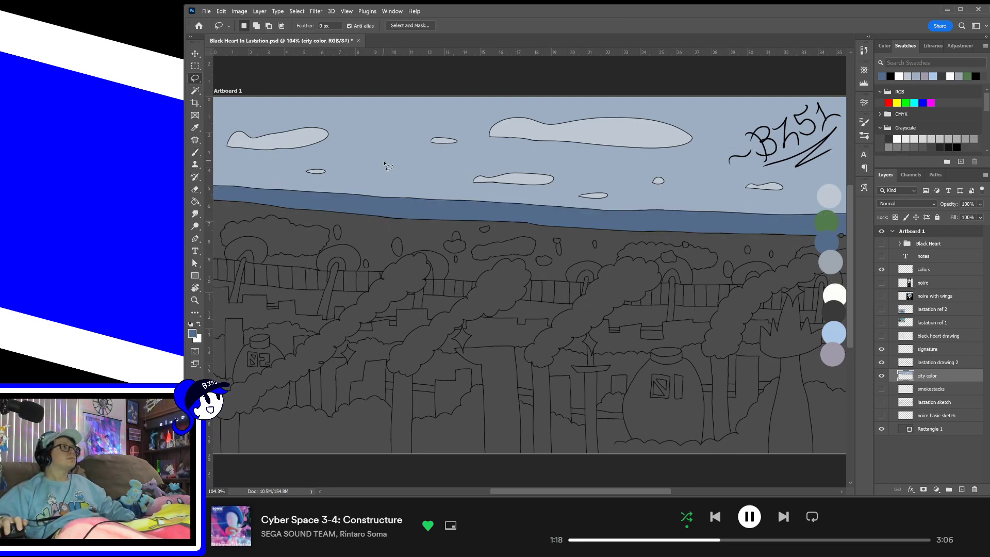
{"action": "key", "text": "ctrl+s"}
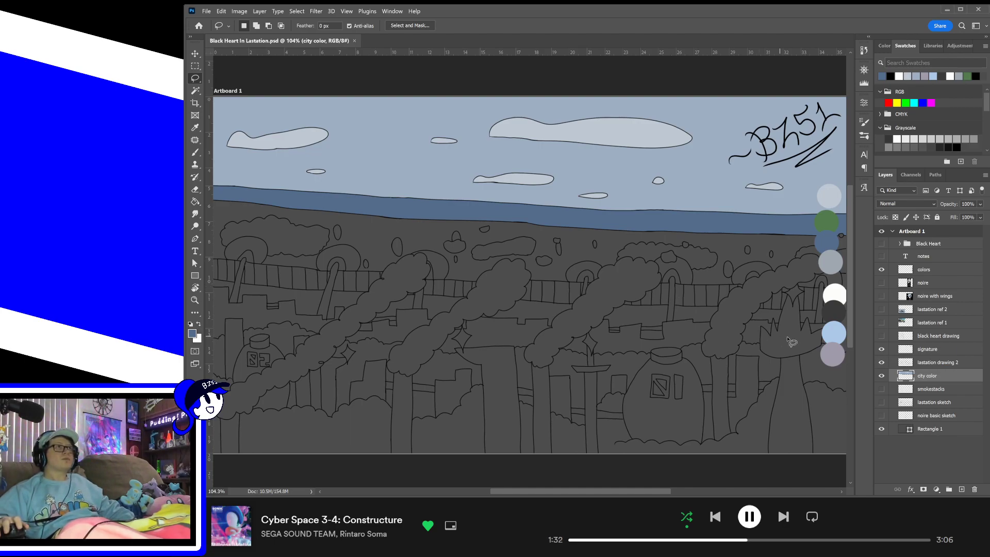
- Select the ground around the bushes below the blue band on lastation drawing 2 with the Magic Wand, hiding the colors layer to reach the right-edge pieces
{"action": "left_click", "coordinate": [948, 363]}
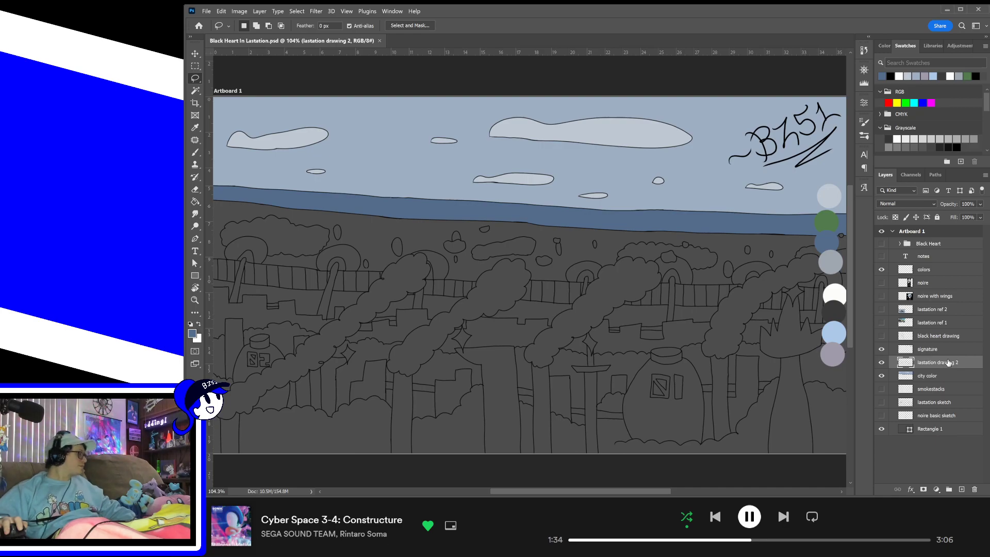
{"action": "key", "text": "w"}
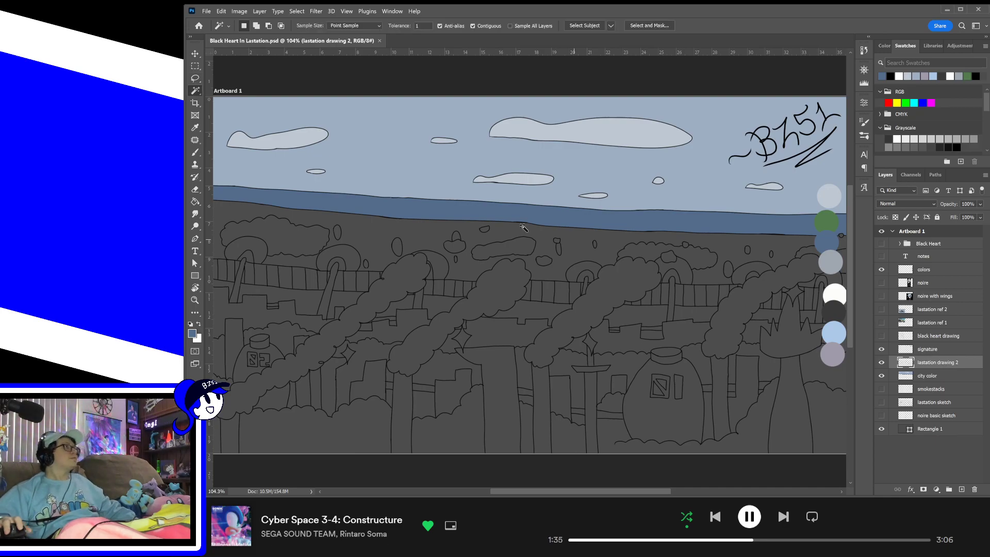
{"action": "left_click", "coordinate": [370, 233]}
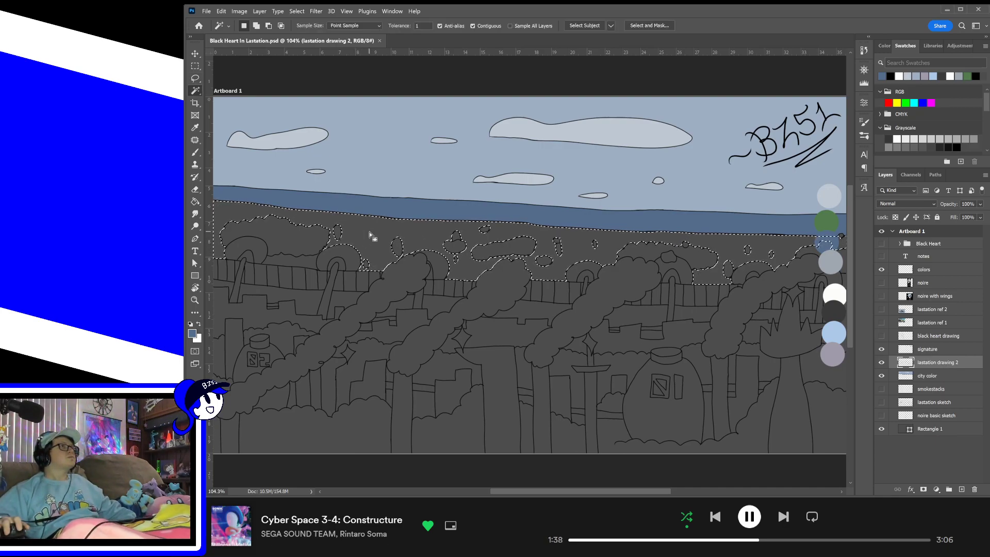
{"action": "key", "text": "shift"}
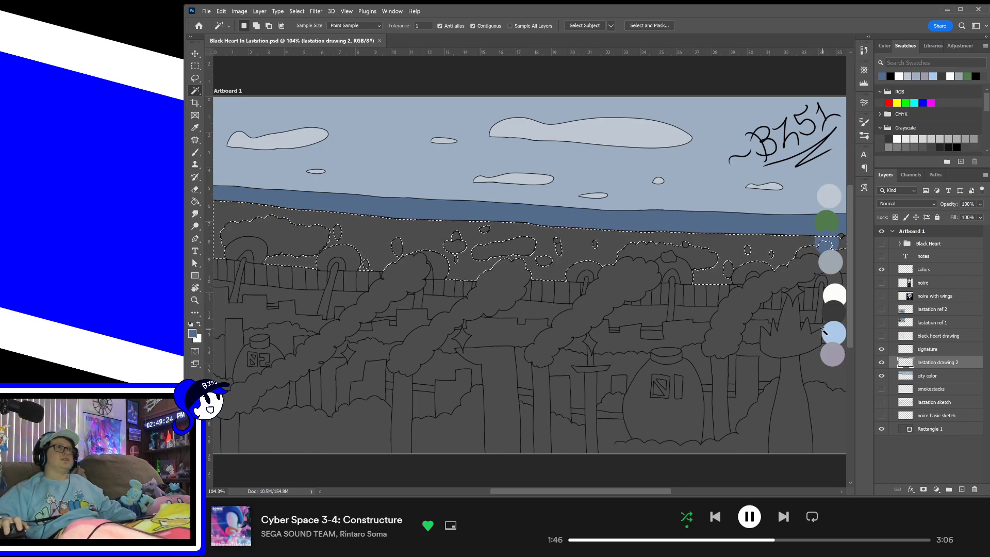
{"action": "left_click", "coordinate": [881, 269]}
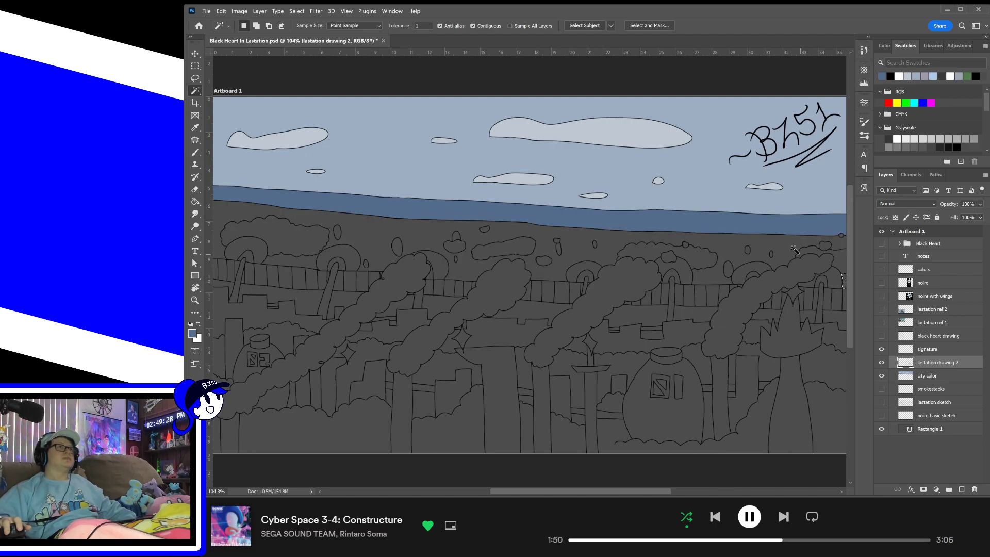
{"action": "key", "text": "shift"}
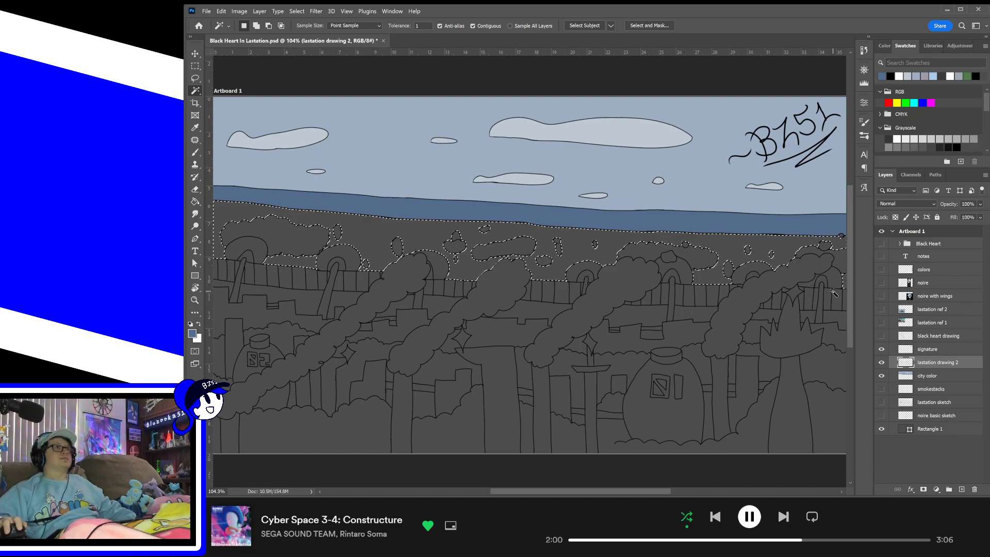
- Show the colors layer, paint the selected ground on city color with the green swatch, then deselect and save the file
{"action": "left_click", "coordinate": [942, 375]}
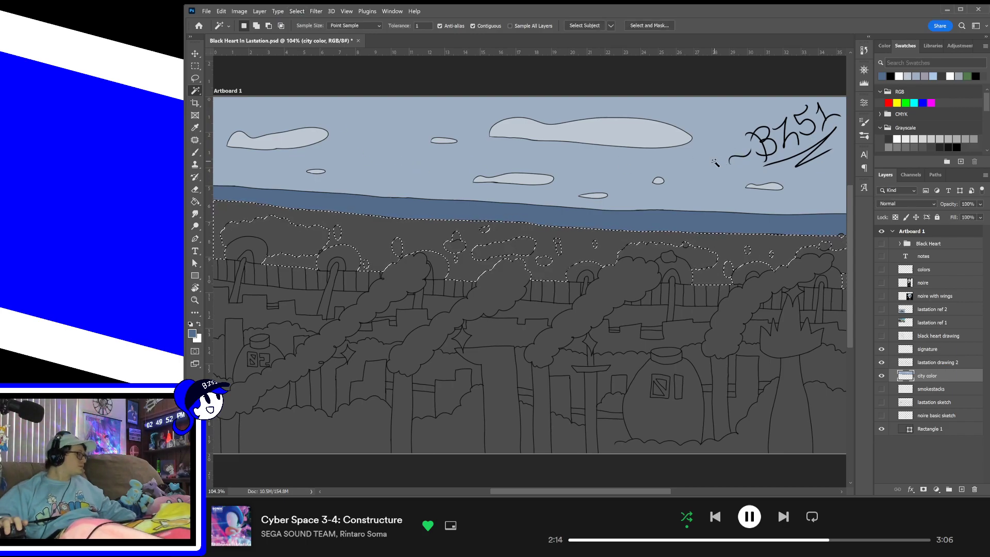
{"action": "key", "text": "b"}
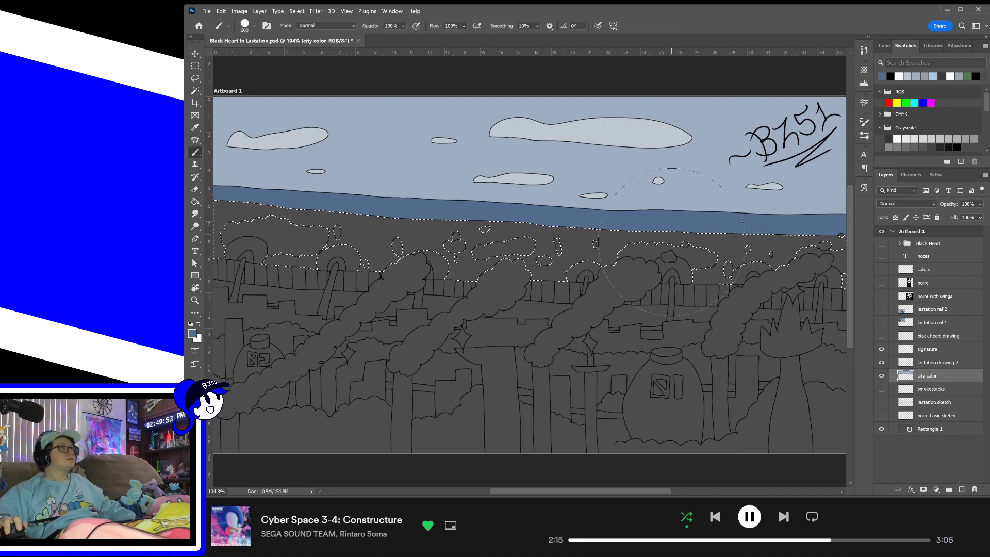
{"action": "left_click", "coordinate": [881, 269]}
{"action": "left_click", "coordinate": [825, 219], "text": "alt"}
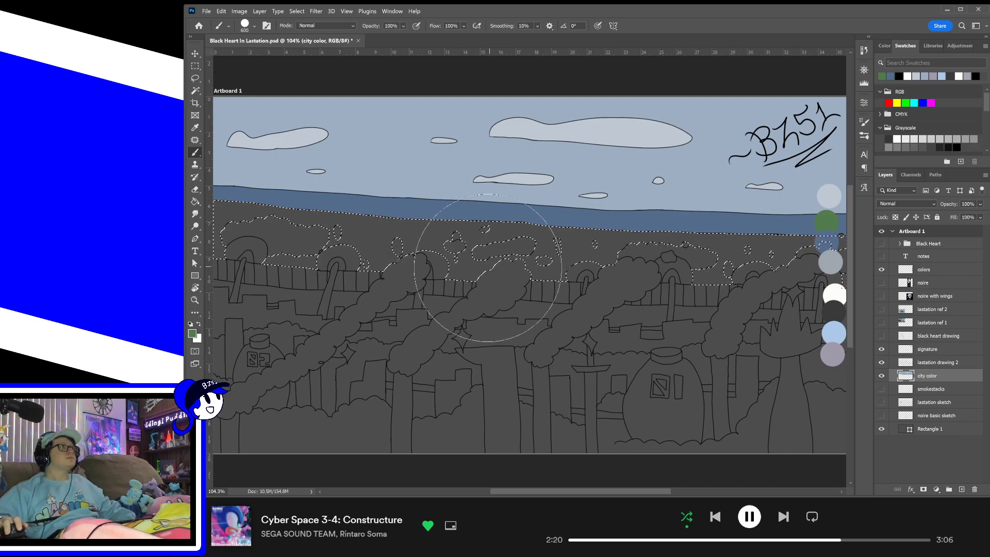
{"action": "mouse_move", "coordinate": [287, 222]}
{"action": "left_mouse_down"}
{"action": "mouse_move", "coordinate": [278, 242]}
{"action": "mouse_move", "coordinate": [541, 260]}
{"action": "mouse_move", "coordinate": [773, 252]}
{"action": "mouse_move", "coordinate": [681, 294]}
{"action": "left_mouse_up"}
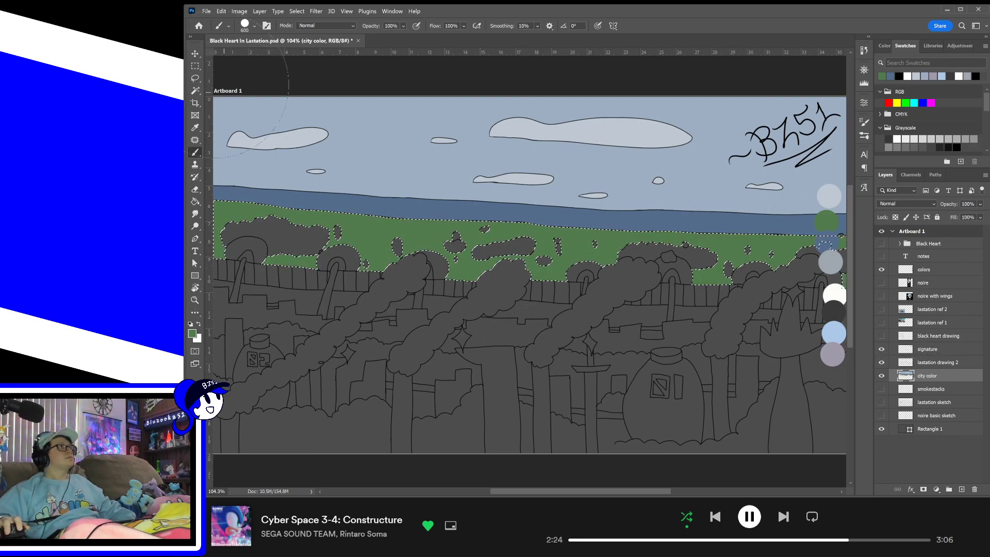
{"action": "left_click", "coordinate": [195, 77]}
{"action": "left_click", "coordinate": [375, 138]}
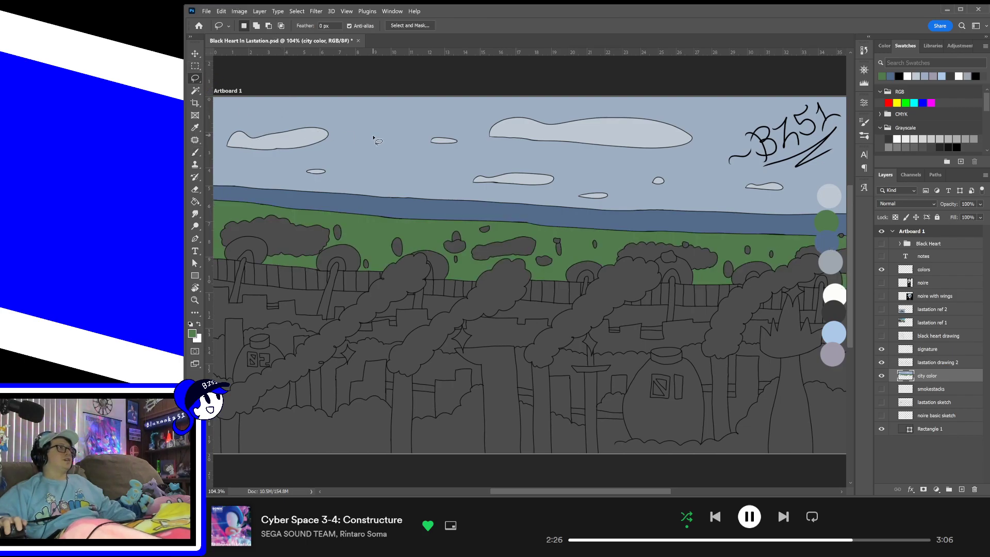
{"action": "key", "text": "ctrl+s"}
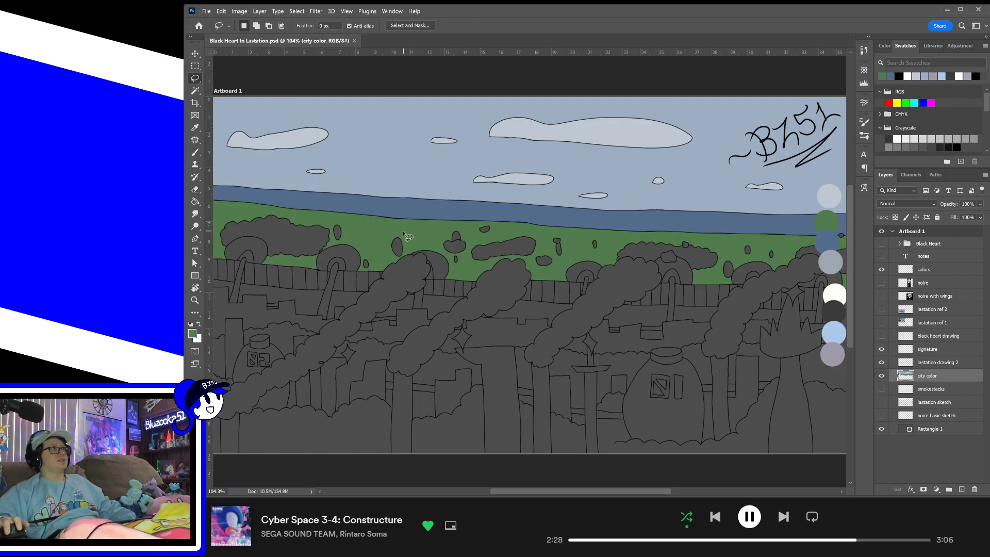
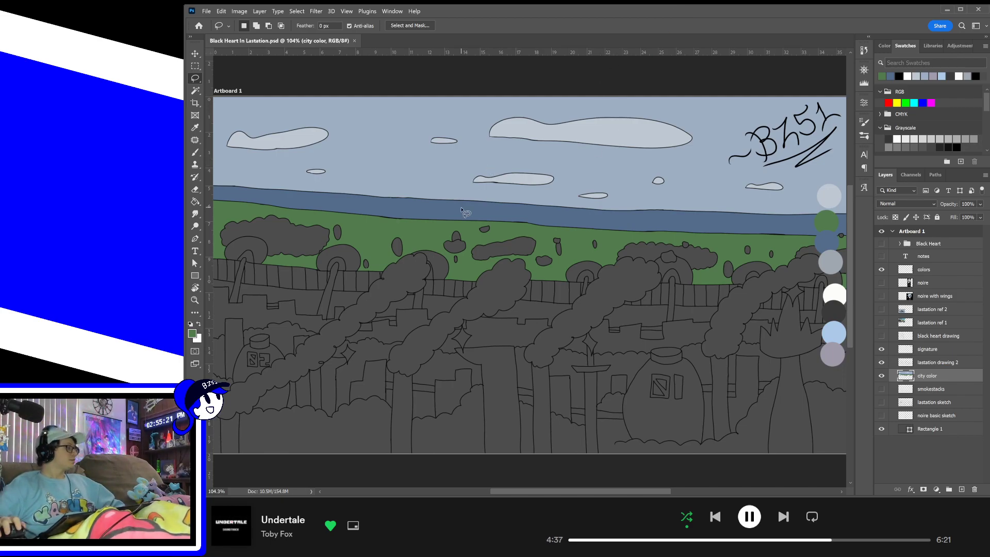
{"action": "key", "text": "q"}
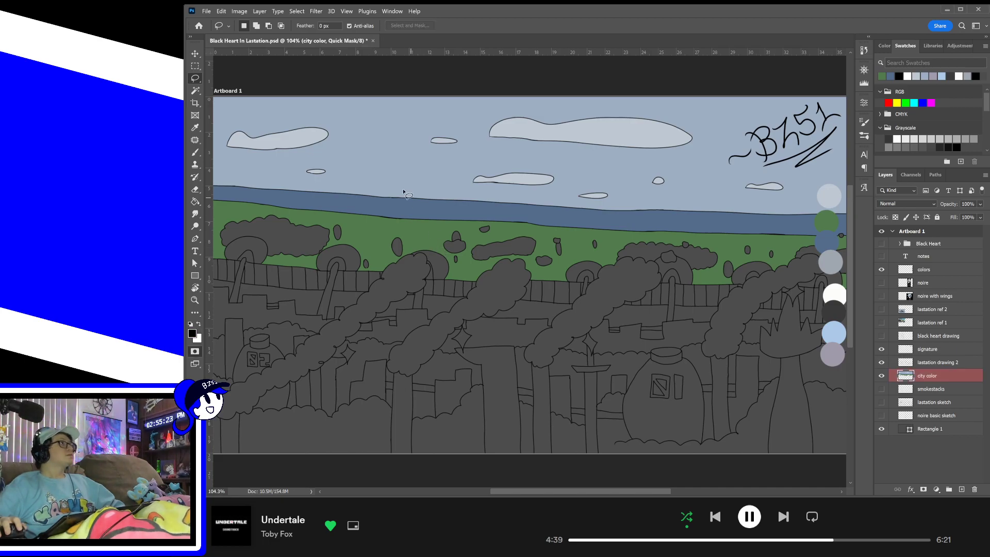
{"action": "key", "text": "w"}
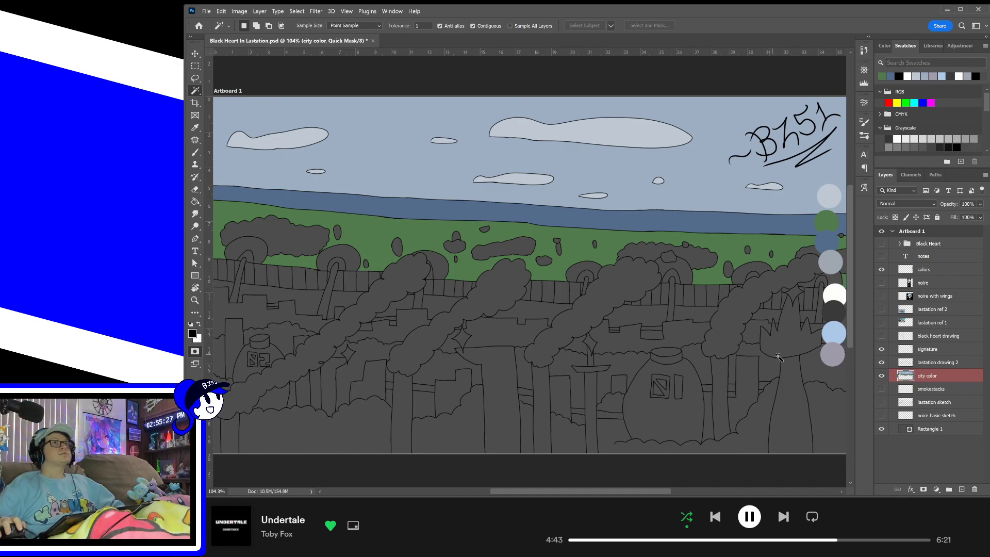
{"action": "key", "text": "q"}
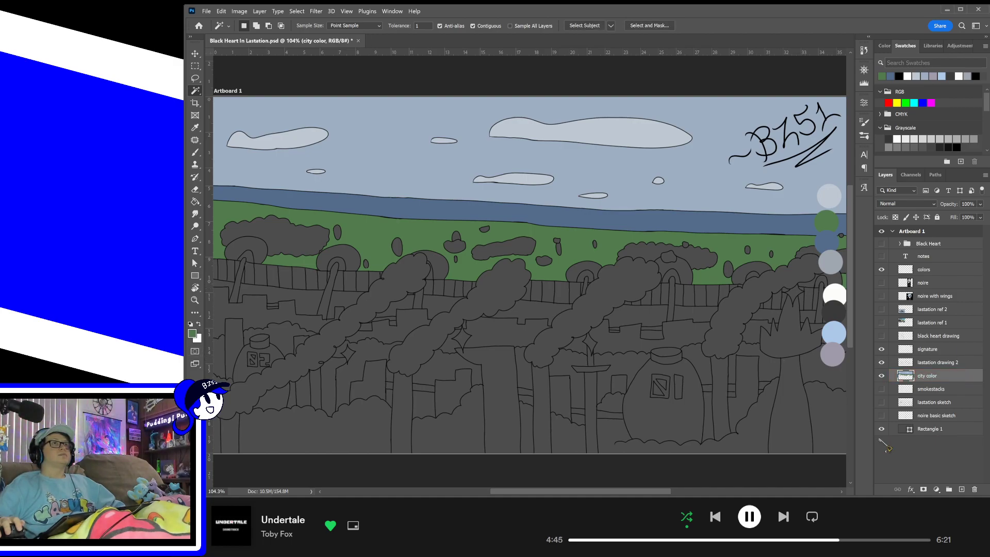
{"action": "left_click", "coordinate": [915, 459]}
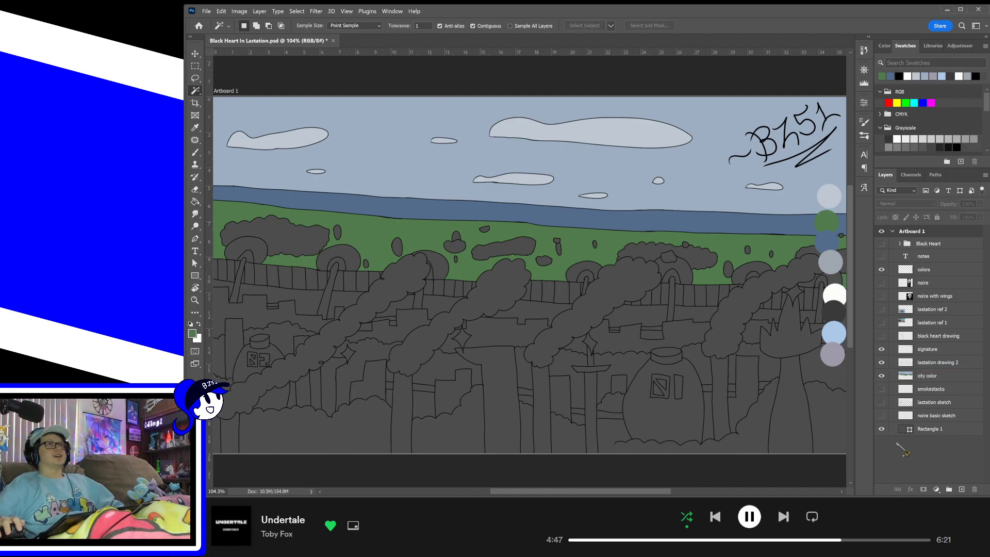
- Select the arched structures along the fence on lastation drawing 2 with the Magic Wand, then expand the selection with city color active
{"action": "left_click", "coordinate": [950, 364]}
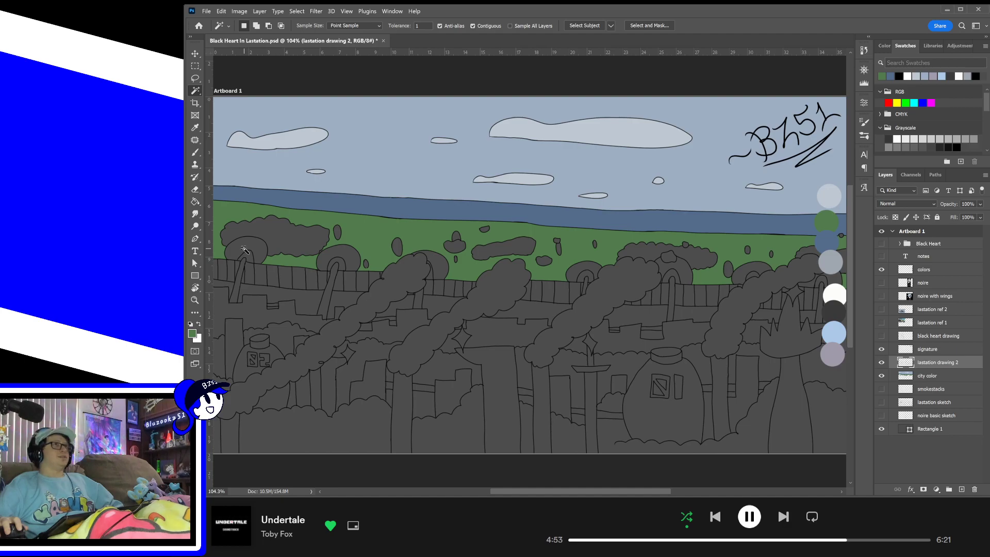
{"action": "left_click", "coordinate": [244, 250]}
{"action": "left_click", "coordinate": [338, 260], "text": "shift"}
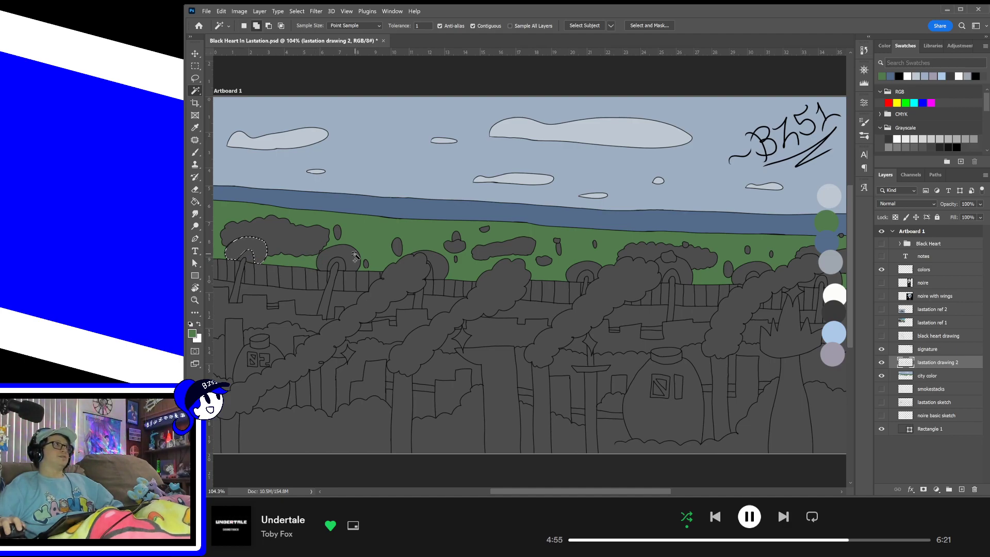
{"action": "left_click", "coordinate": [438, 264]}
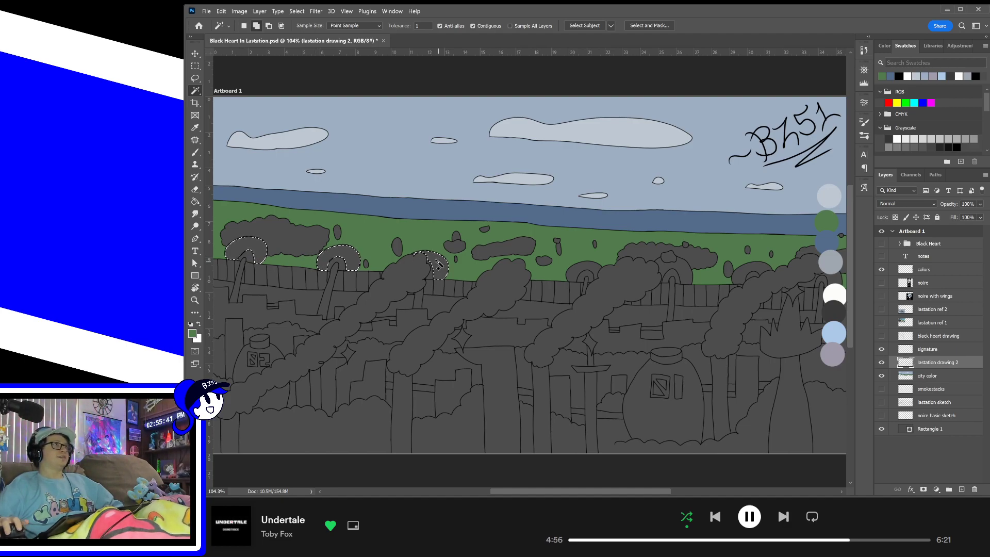
{"action": "left_click", "coordinate": [588, 272]}
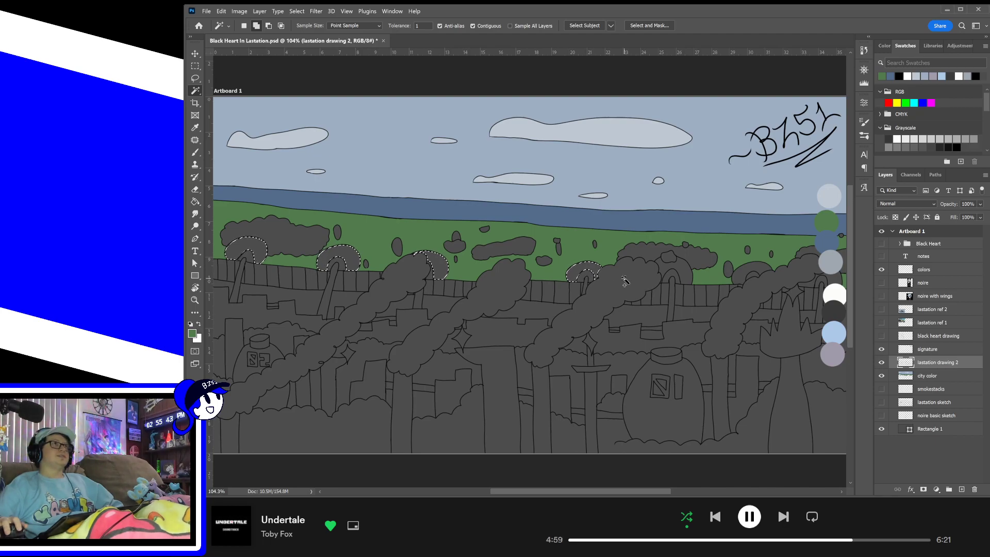
{"action": "left_click", "coordinate": [687, 271]}
{"action": "left_click", "coordinate": [755, 273]}
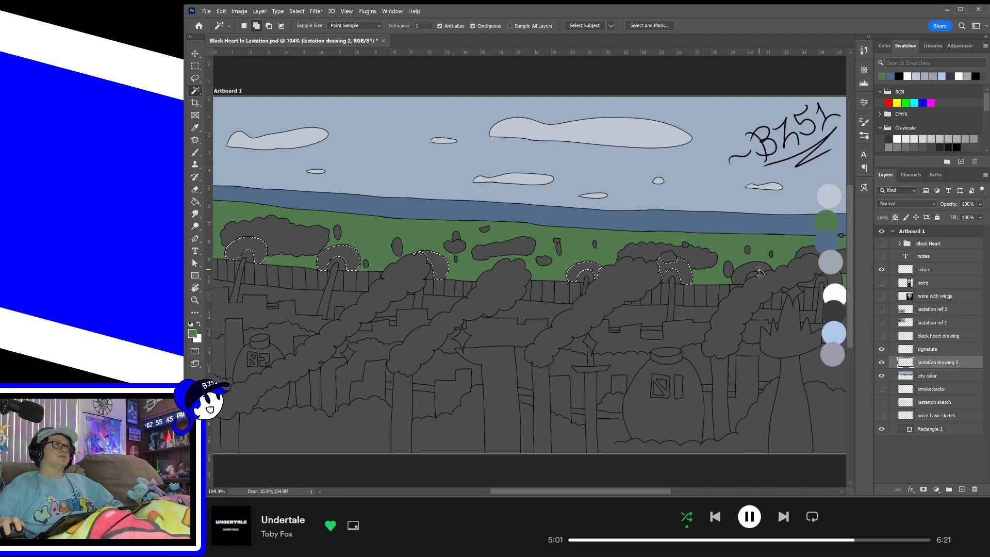
{"action": "left_click", "coordinate": [839, 280], "text": "shift"}
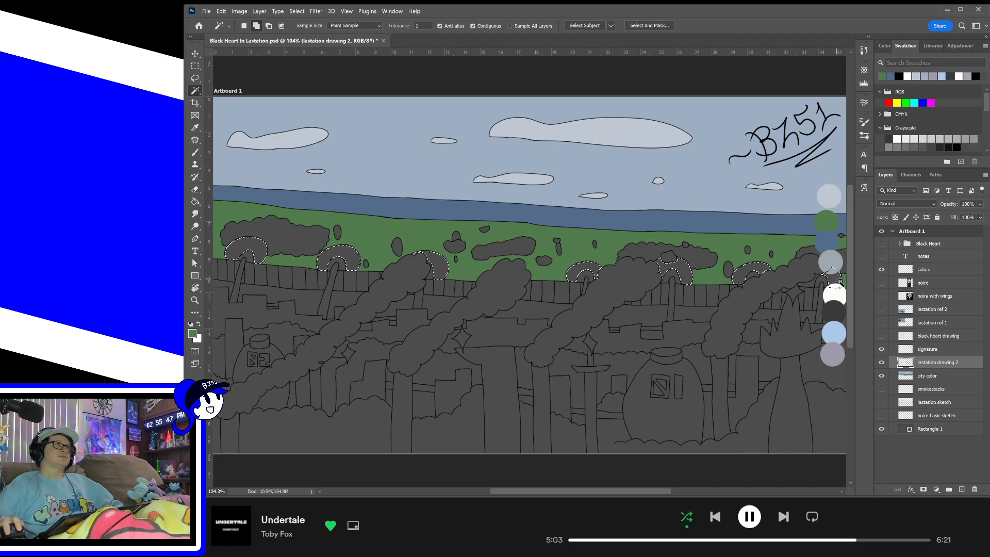
{"action": "left_click", "coordinate": [811, 287], "text": "shift"}
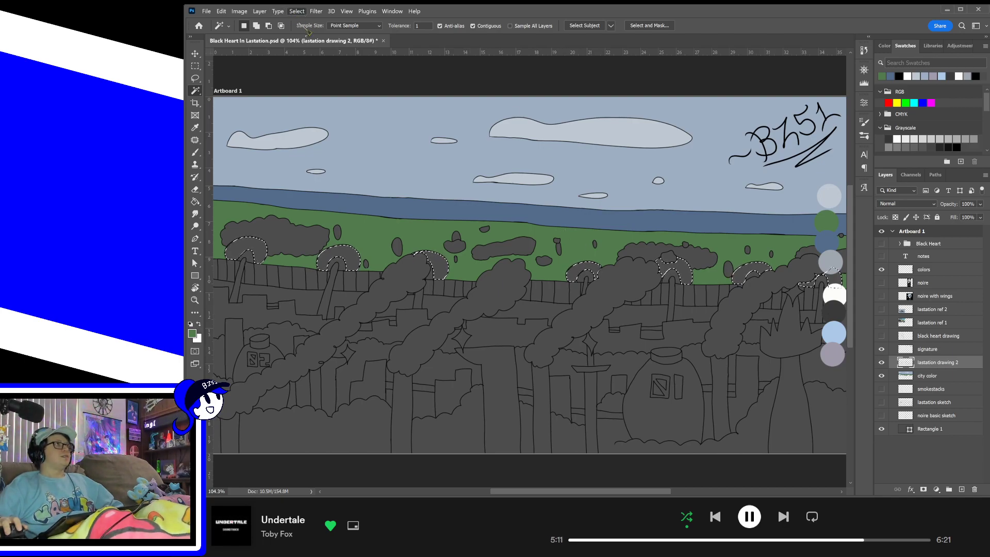
{"action": "left_click", "coordinate": [423, 166]}
{"action": "left_click", "coordinate": [711, 160]}
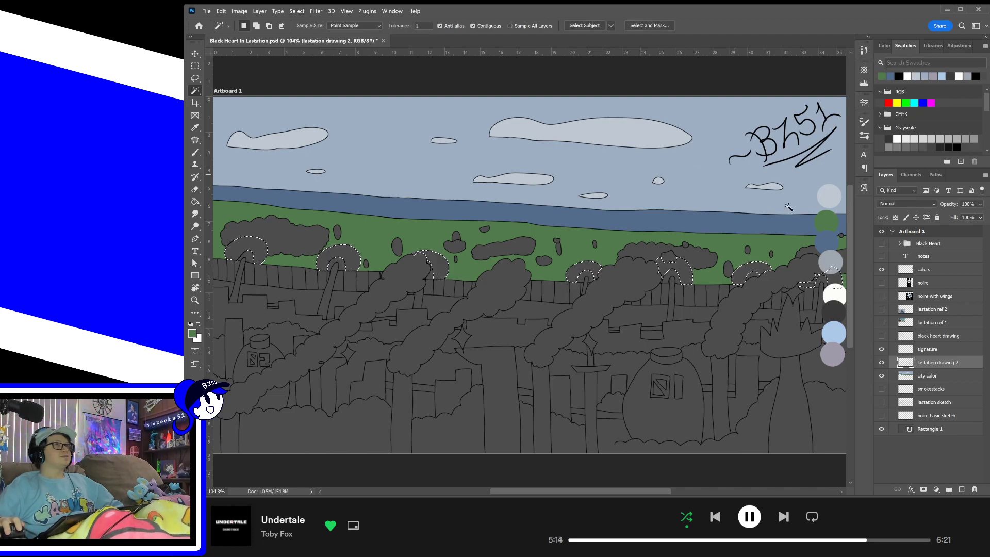
{"action": "left_click", "coordinate": [951, 380]}
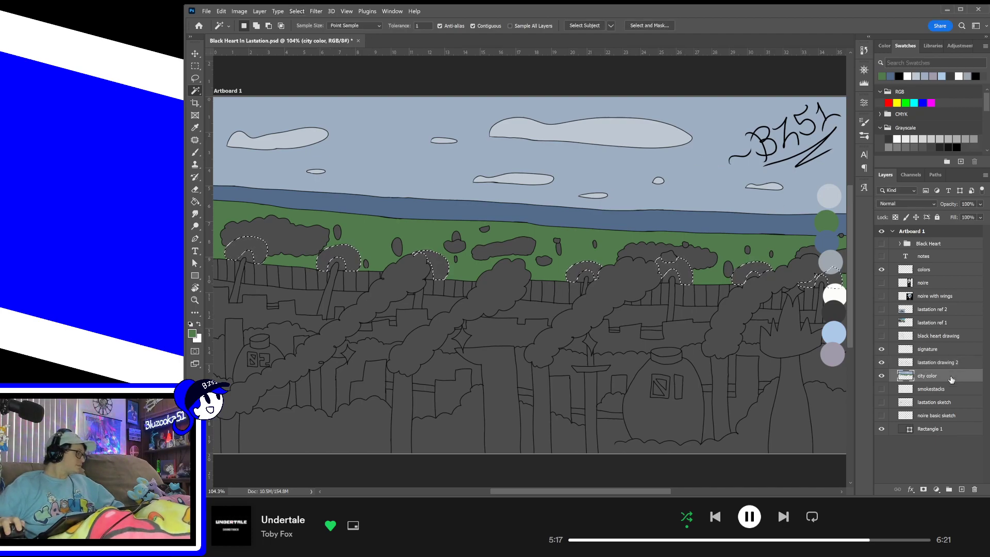
- Paint the selected arches on city color with the white swatch at brush size 600
{"action": "key", "text": "b"}
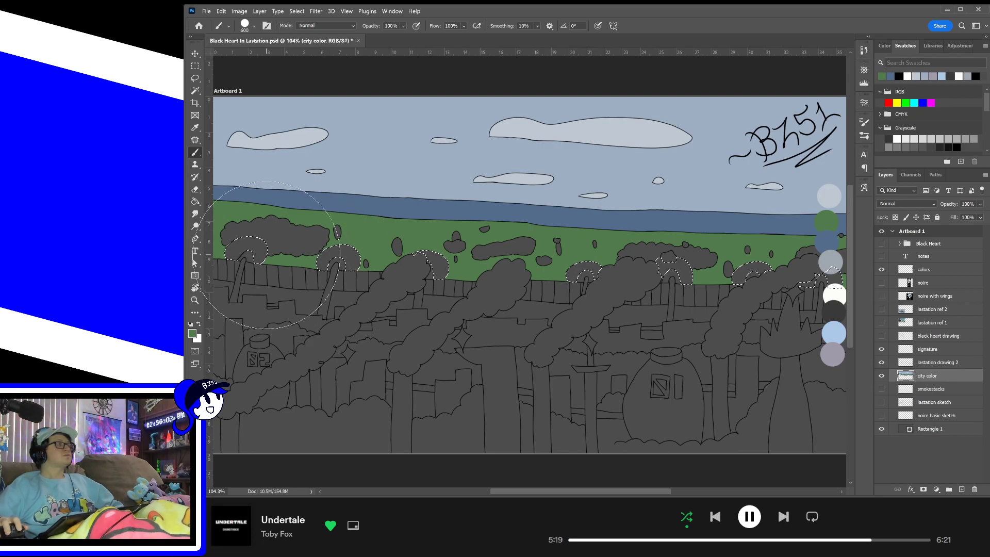
{"action": "left_click", "coordinate": [834, 295], "text": "alt"}
{"action": "mouse_move", "coordinate": [278, 256]}
{"action": "left_mouse_down"}
{"action": "mouse_move", "coordinate": [650, 274]}
{"action": "mouse_move", "coordinate": [606, 285]}
{"action": "mouse_move", "coordinate": [835, 286]}
{"action": "left_mouse_up"}
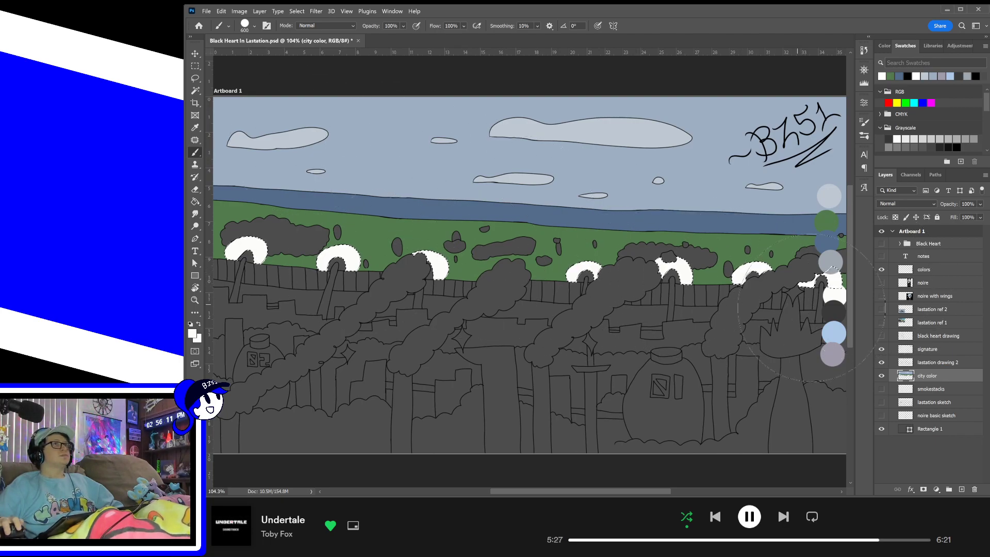
- Select the billowy masses in the lower-left corner and the two leftmost smoke plumes on lastation drawing 2 with the Magic Wand
{"action": "left_click", "coordinate": [923, 363]}
{"action": "key", "text": "w"}
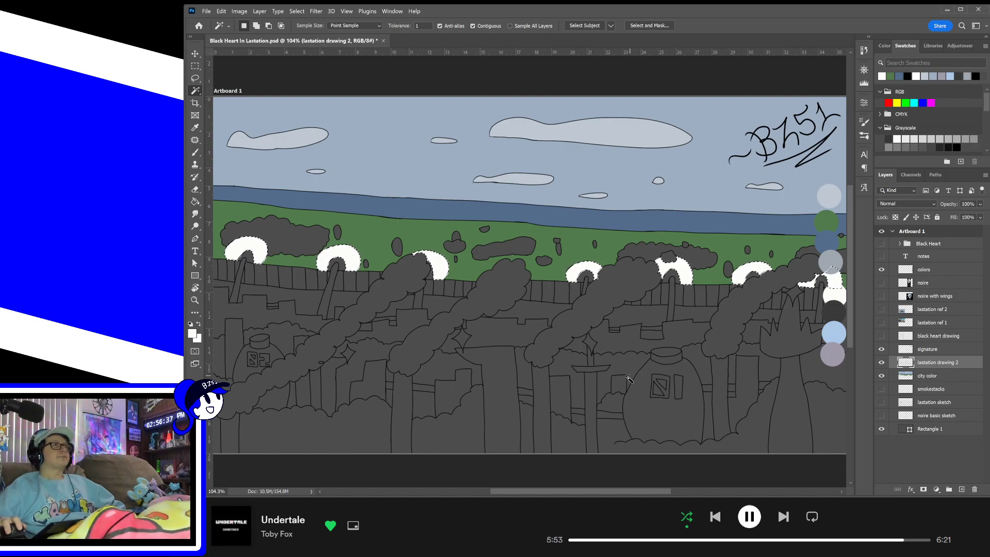
{"action": "left_click", "coordinate": [341, 439]}
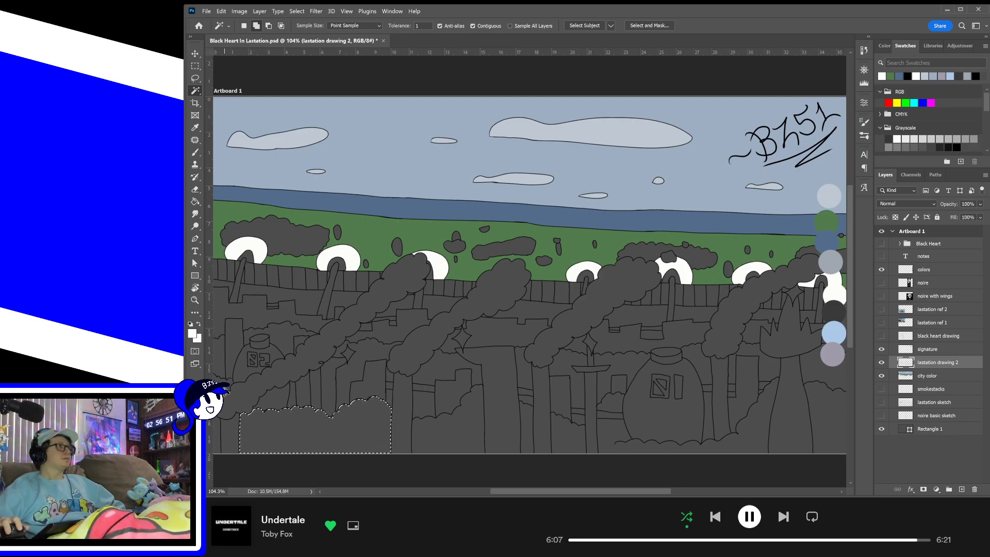
{"action": "left_click", "coordinate": [223, 388], "text": "shift"}
{"action": "left_click", "coordinate": [217, 438], "text": "shift"}
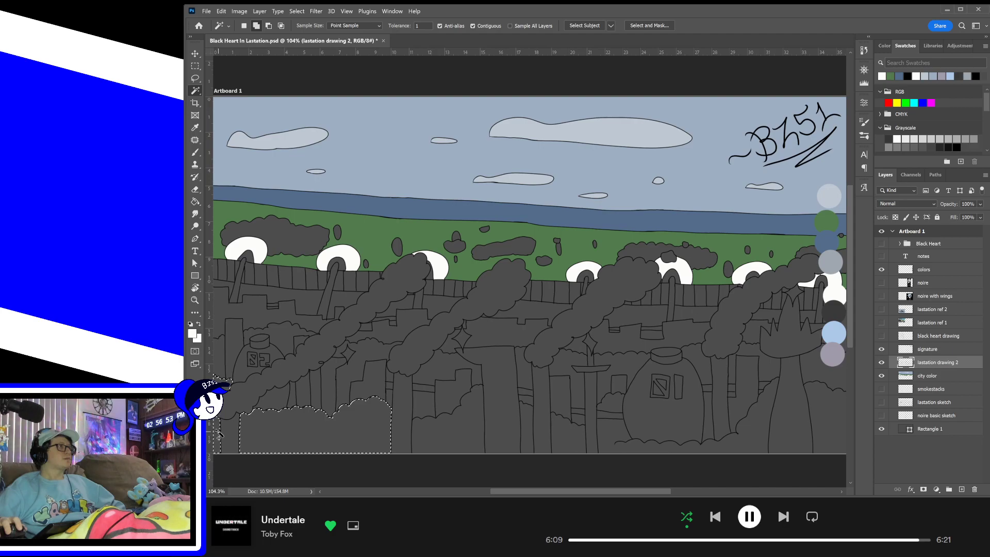
{"action": "left_click", "coordinate": [330, 330], "text": "shift"}
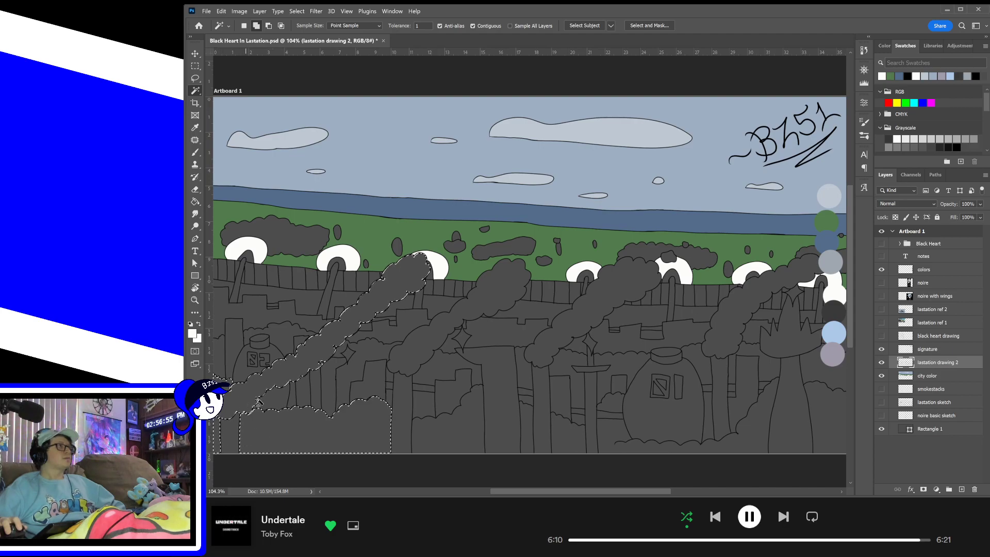
{"action": "left_click", "coordinate": [420, 356], "text": "shift"}
- Add the billowy masses between the smokestacks along the artboard's lower edge, up to the crown-topped tower, to the selection
{"action": "left_click", "coordinate": [472, 445], "text": "shift"}
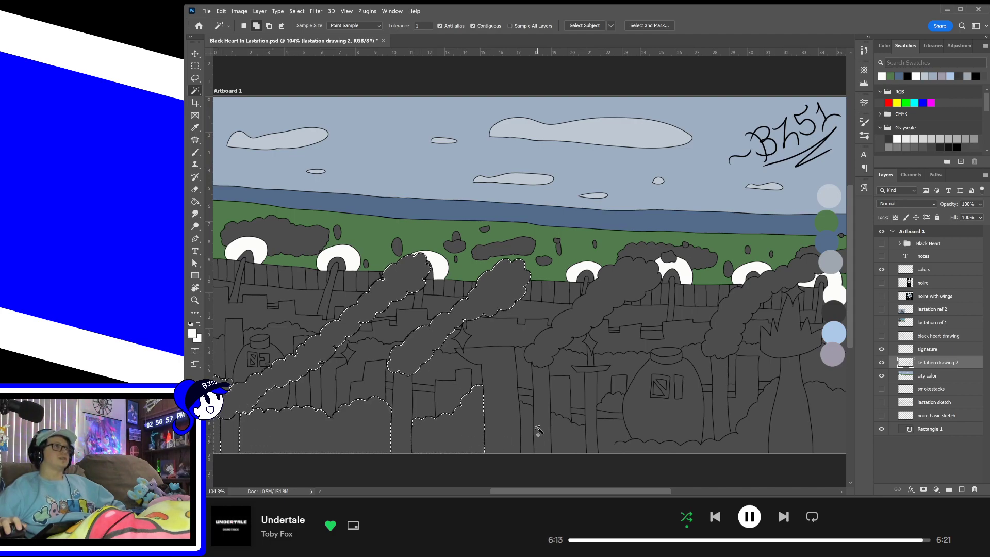
{"action": "left_click", "coordinate": [527, 414], "text": "shift"}
{"action": "left_click", "coordinate": [560, 436], "text": "shift"}
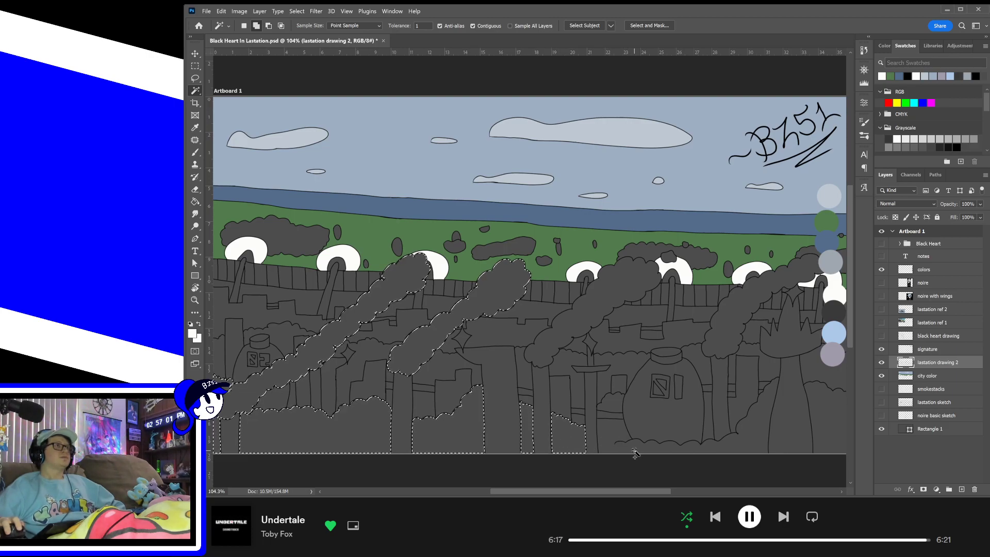
{"action": "left_click", "coordinate": [666, 447], "text": "shift"}
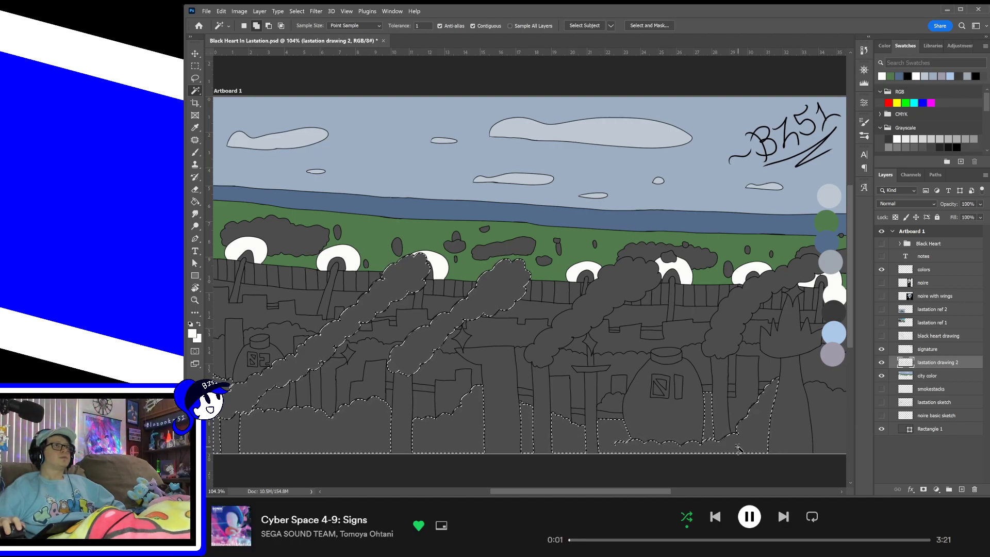
{"action": "left_click", "coordinate": [707, 432], "text": "shift"}
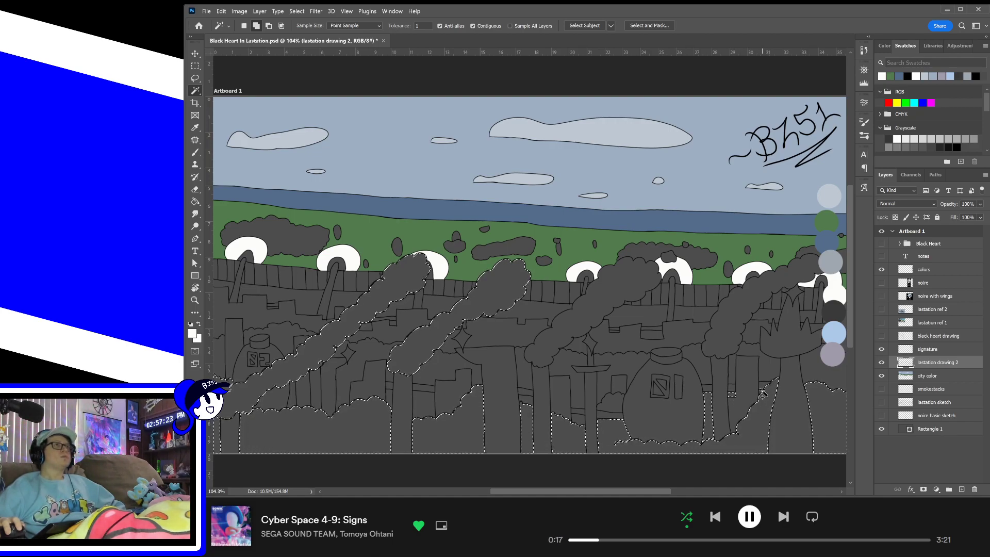
- Add the billowy areas beside the crown-topped tower and behind the round building to the selection
{"action": "left_click", "coordinate": [762, 393], "text": "shift"}
{"action": "key", "text": "ctrl+z"}
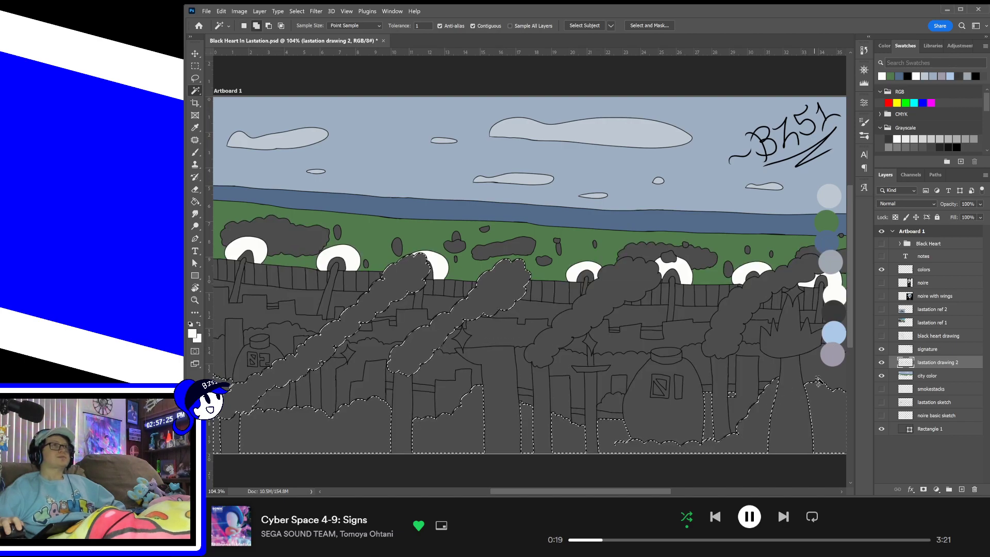
{"action": "left_click", "coordinate": [815, 372], "text": "shift"}
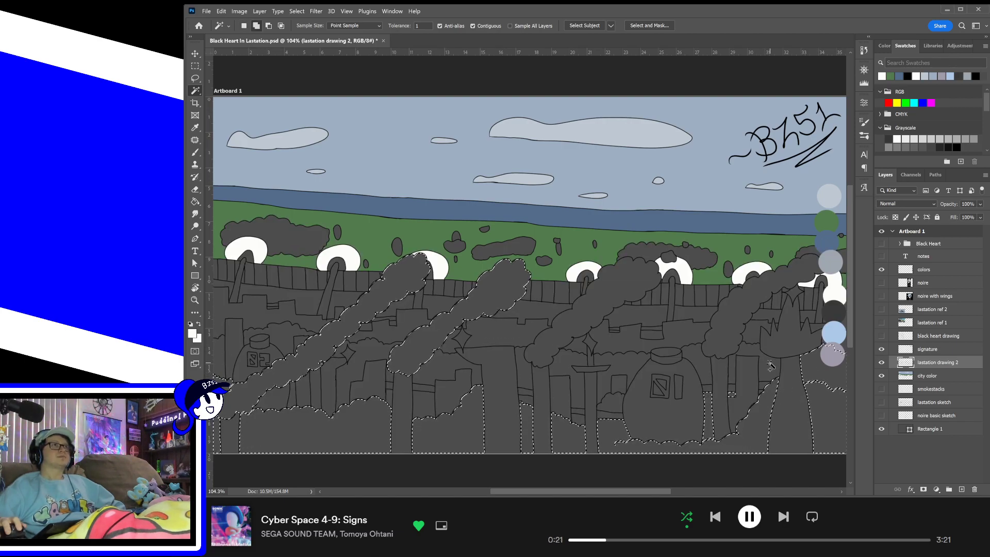
{"action": "left_click", "coordinate": [745, 375], "text": "shift"}
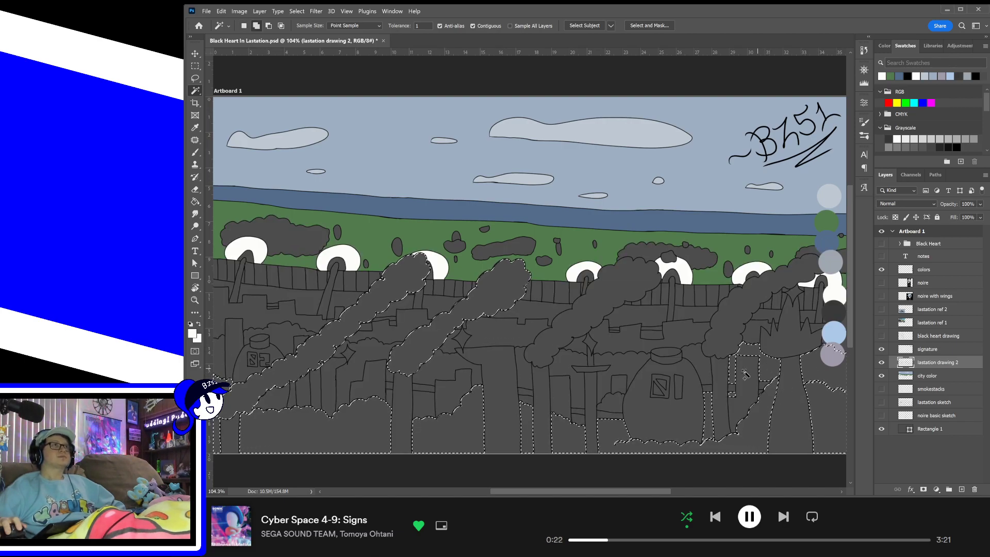
{"action": "left_click", "coordinate": [631, 369], "text": "shift"}
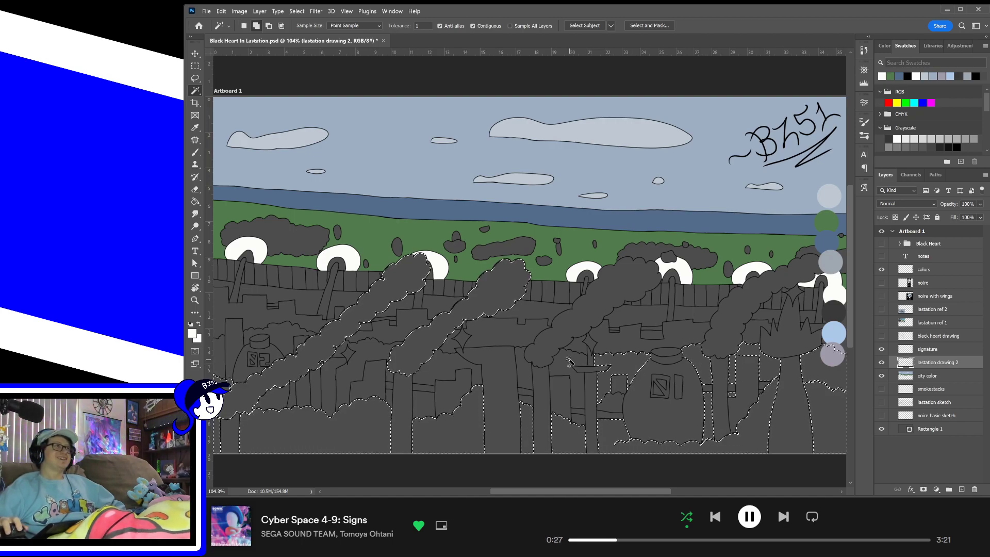
- Add the two rightmost smoke plumes to the selection
{"action": "left_click", "coordinate": [536, 356], "text": "shift"}
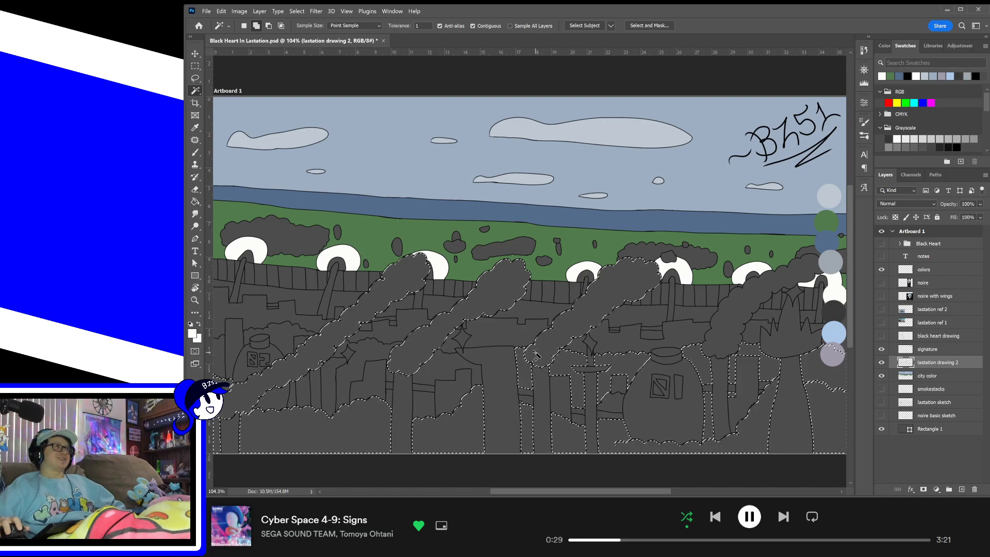
{"action": "left_click", "coordinate": [730, 335], "text": "shift"}
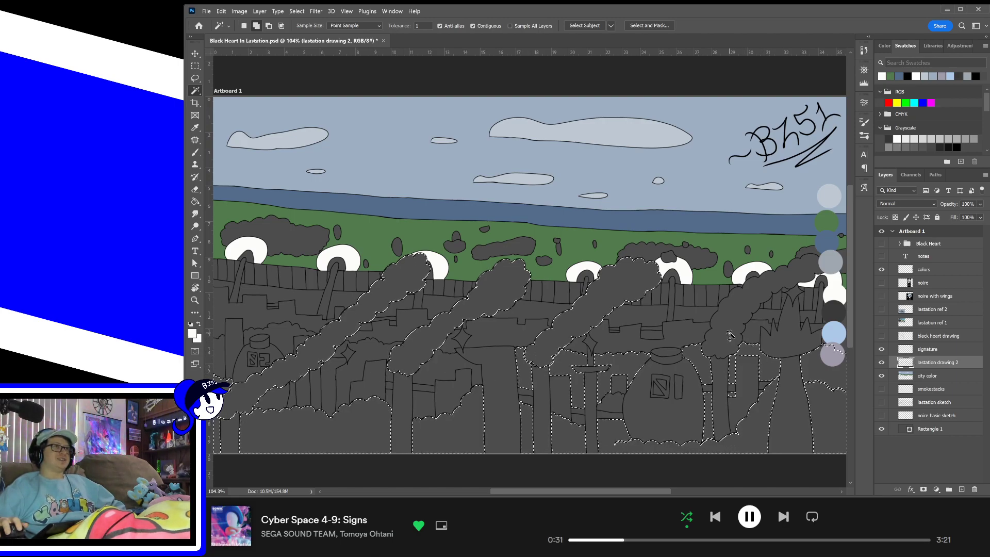
{"action": "left_click", "coordinate": [779, 335], "text": "shift"}
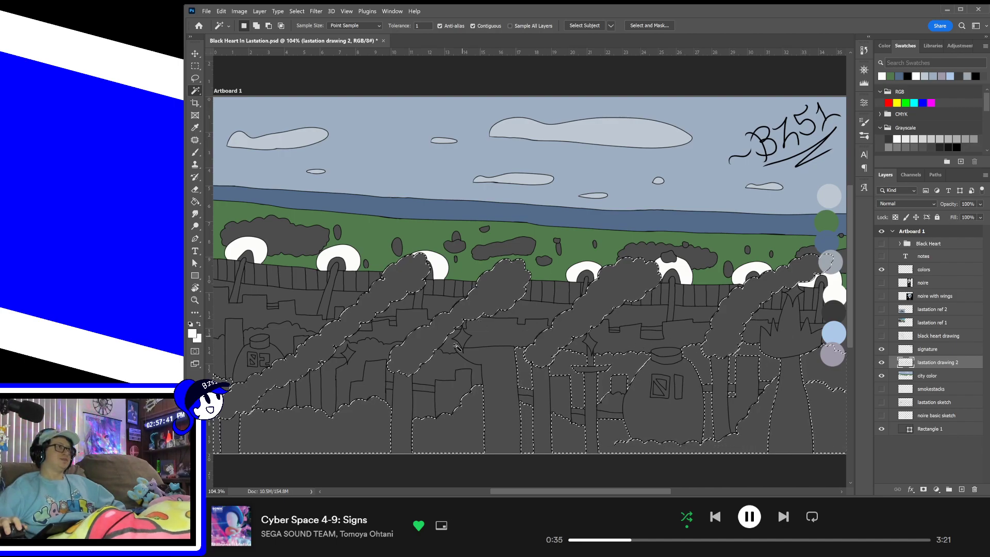
- Add the remaining billowy patches between the smokestacks and some small bushes in the green field to the selection, then switch to the Brush
{"action": "left_click", "coordinate": [449, 371], "text": "shift"}
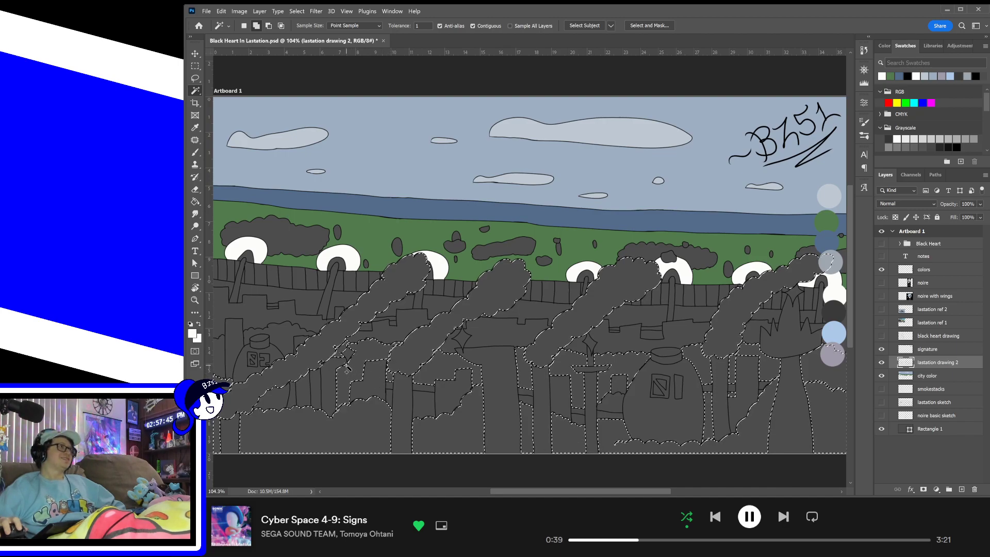
{"action": "left_click", "coordinate": [292, 404], "text": "shift"}
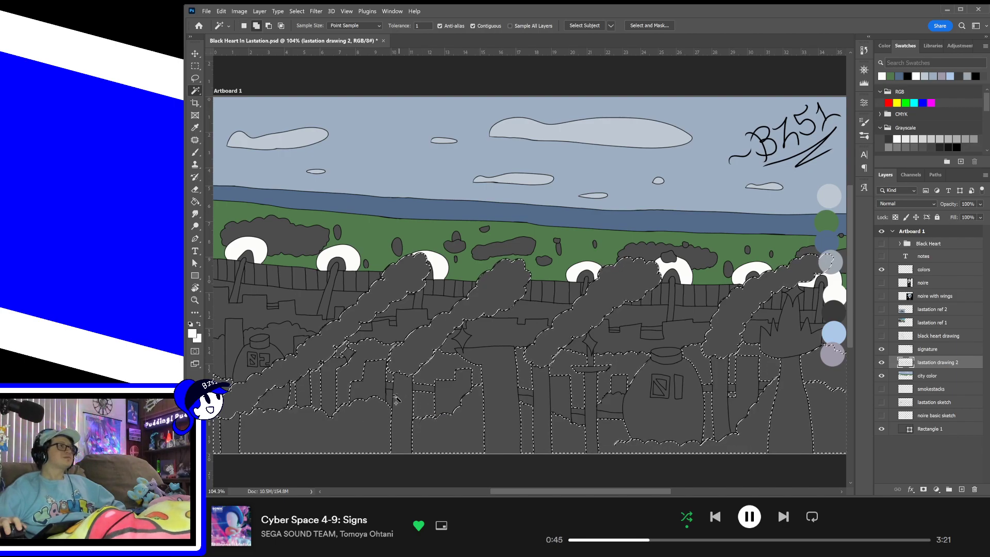
{"action": "left_click", "coordinate": [389, 399], "text": "shift"}
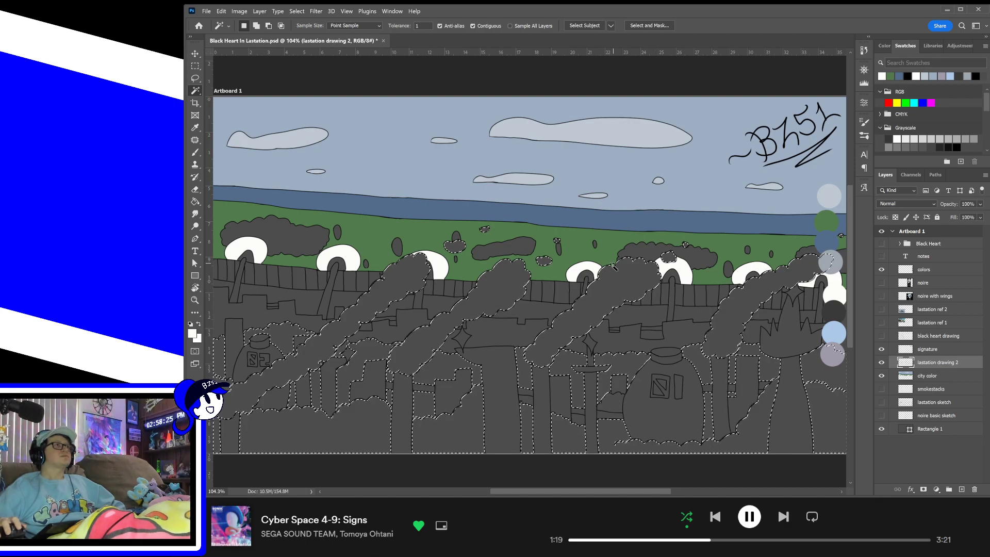
{"action": "left_click", "coordinate": [616, 402], "text": "shift"}
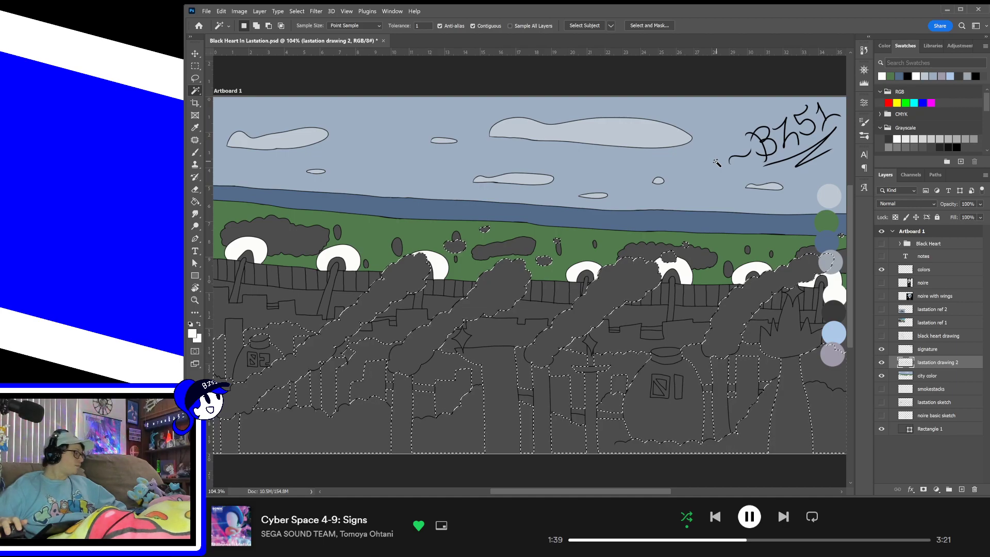
{"action": "key", "text": "b"}
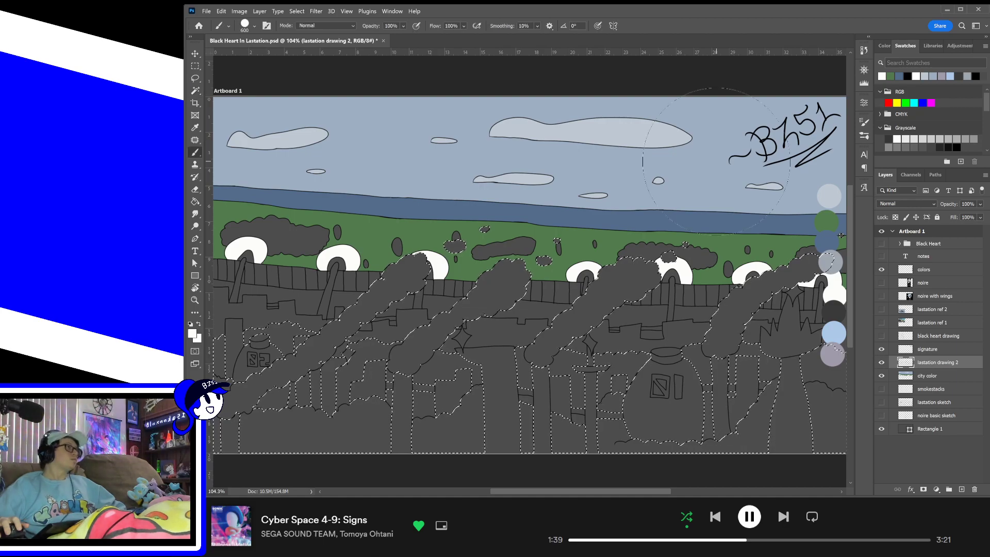
- On the city color layer, brush the selected smoke plumes, billowy masses and small bushes with the blue-grey sampled from the colour swatch dots
{"action": "left_click", "coordinate": [934, 376]}
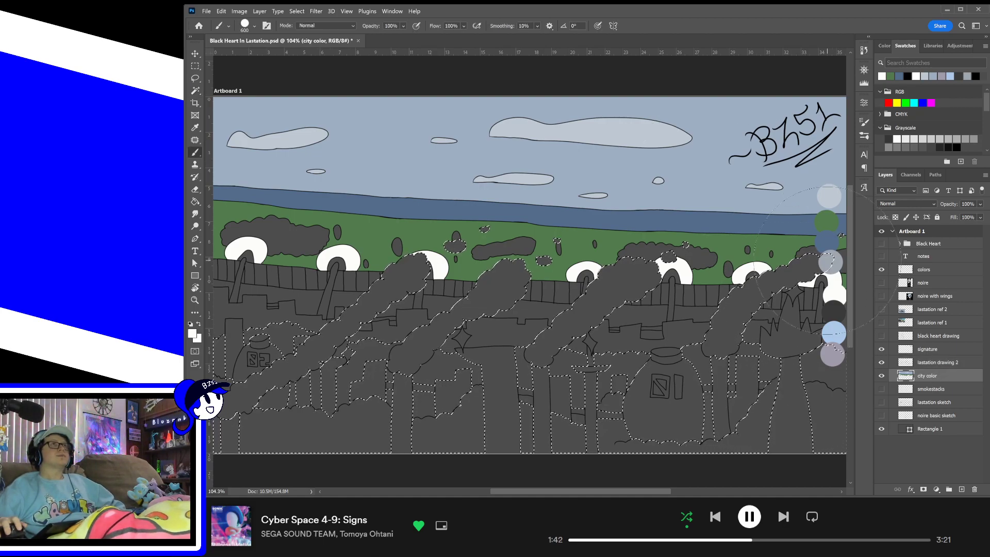
{"action": "left_click", "coordinate": [840, 266], "text": "alt"}
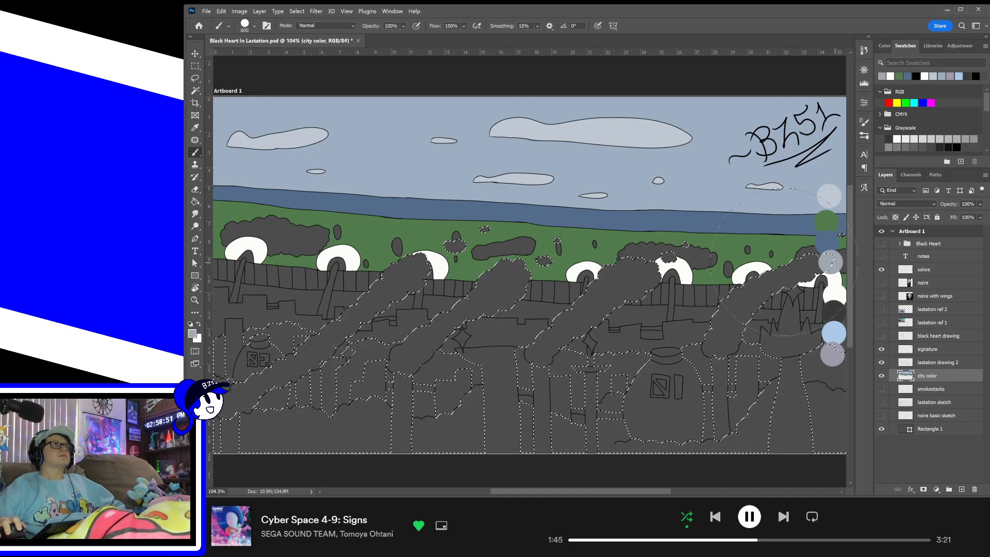
{"action": "mouse_move", "coordinate": [336, 341]}
{"action": "left_mouse_down"}
{"action": "mouse_move", "coordinate": [287, 371]}
{"action": "mouse_move", "coordinate": [309, 335]}
{"action": "mouse_move", "coordinate": [428, 263]}
{"action": "mouse_move", "coordinate": [326, 395]}
{"action": "mouse_move", "coordinate": [438, 454]}
{"action": "mouse_move", "coordinate": [593, 371]}
{"action": "mouse_move", "coordinate": [588, 418]}
{"action": "mouse_move", "coordinate": [716, 261]}
{"action": "mouse_move", "coordinate": [634, 372]}
{"action": "mouse_move", "coordinate": [665, 417]}
{"action": "mouse_move", "coordinate": [814, 335]}
{"action": "left_mouse_up"}
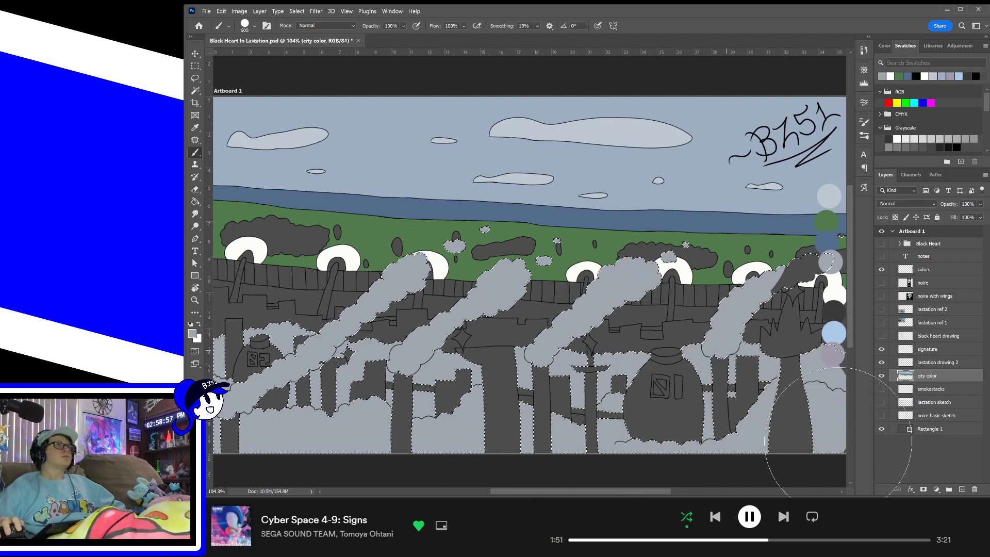
{"action": "left_click_drag", "start_coordinate": [676, 413], "coordinate": [804, 274]}
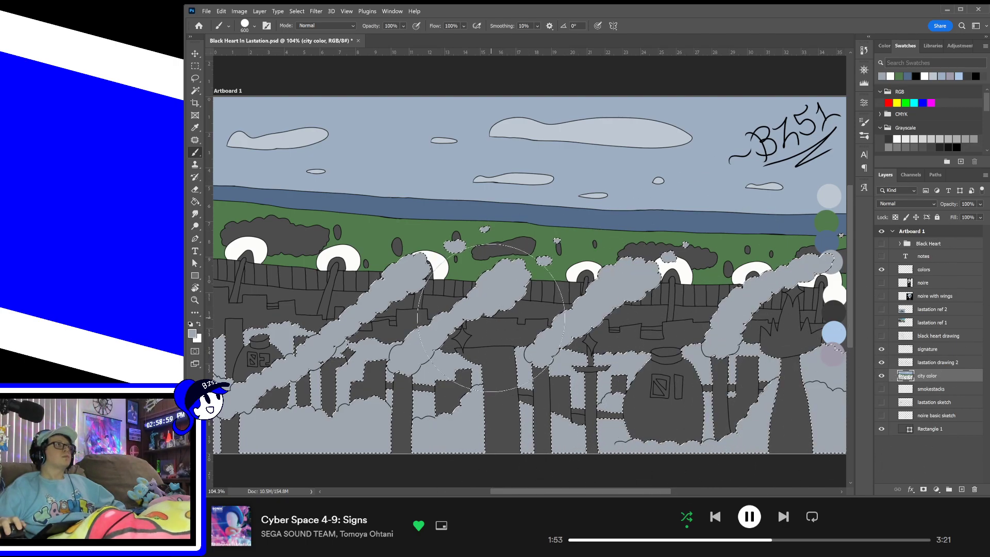
- Deselect the painted smoke areas with the Lasso tool and save the document
{"action": "left_click", "coordinate": [195, 79]}
{"action": "left_click", "coordinate": [343, 82]}
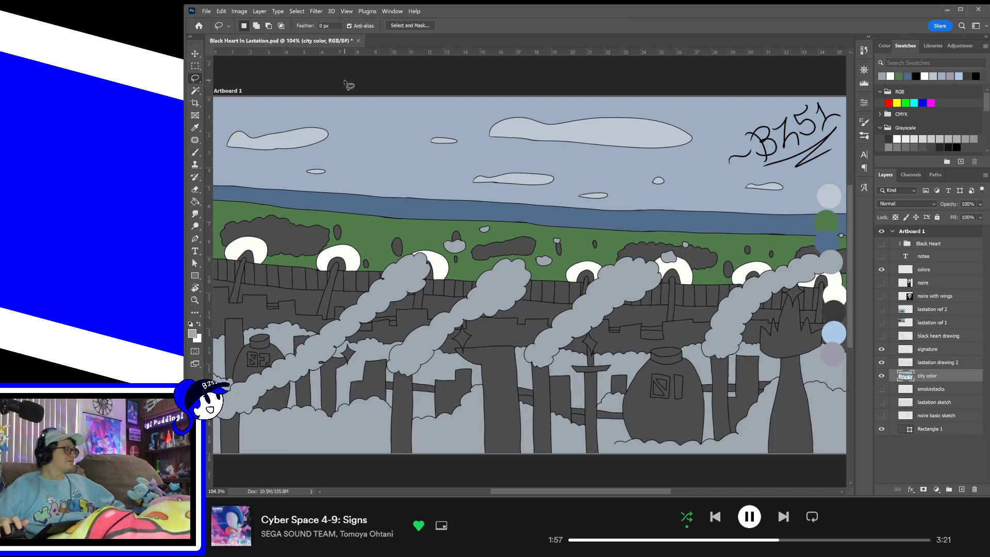
{"action": "key", "text": "ctrl+s"}
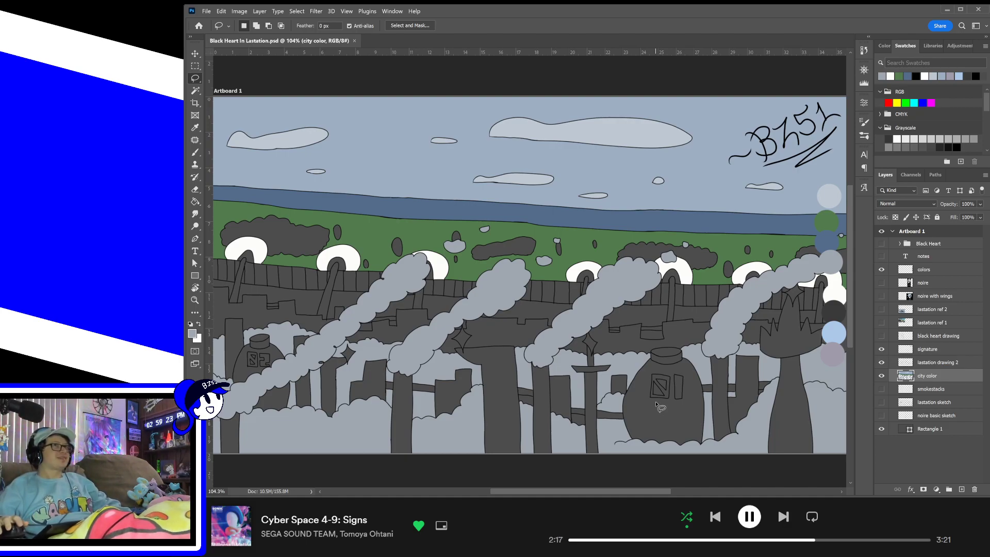
- Switch to the Magic Wand on the lastation drawing 2 layer and check the Lastation reference images, hiding them again
{"action": "key", "text": "w"}
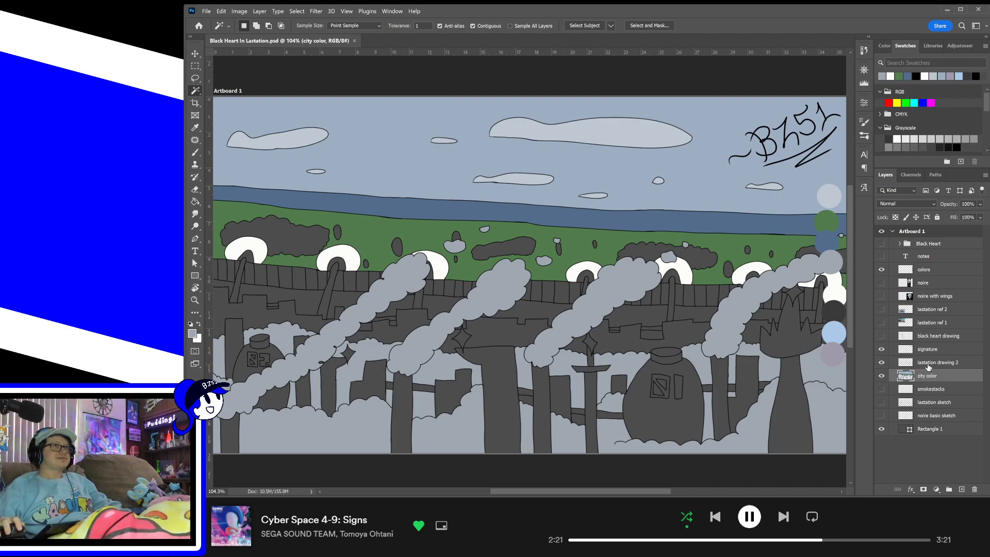
{"action": "key", "text": "alt+bracketright"}
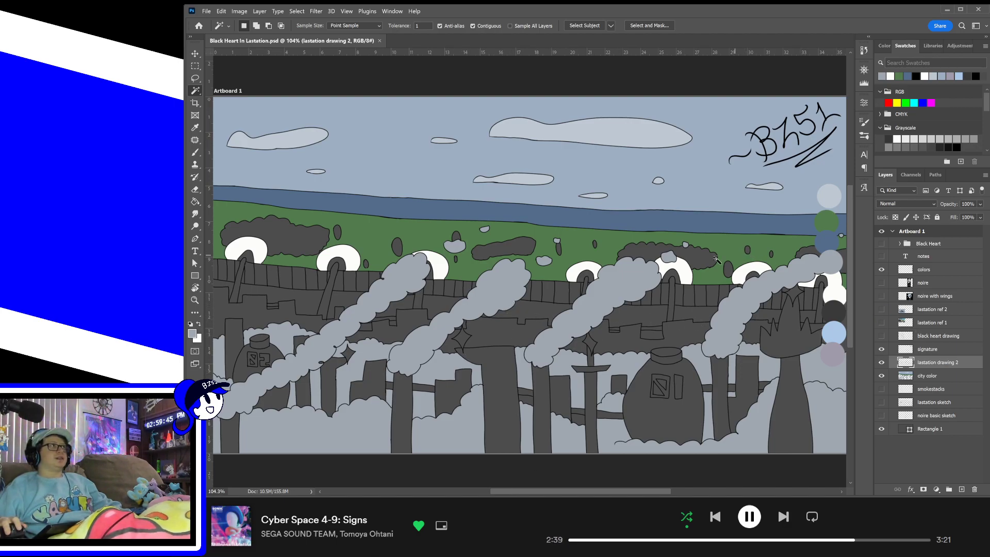
{"action": "left_click", "coordinate": [882, 310]}
{"action": "left_click", "coordinate": [881, 309]}
{"action": "left_click", "coordinate": [882, 322]}
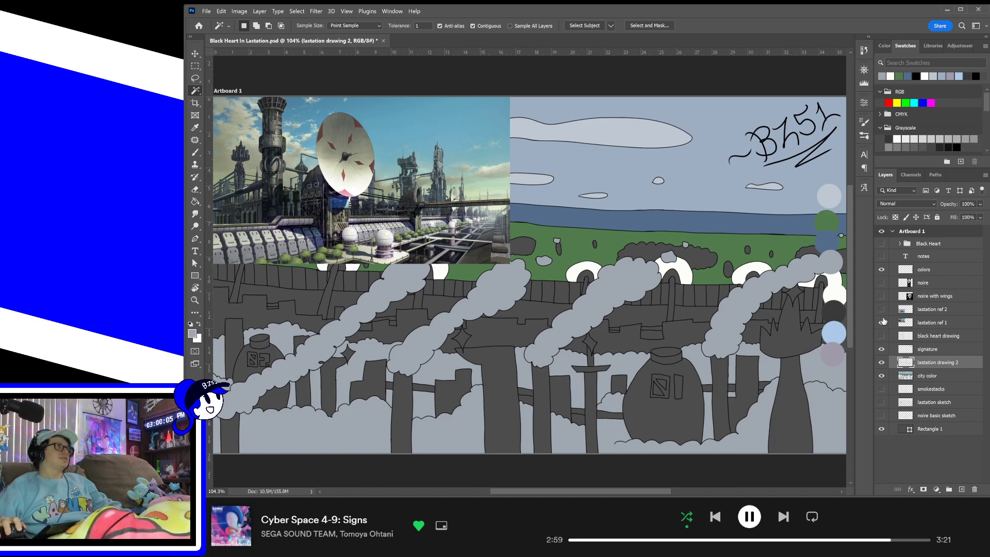
{"action": "left_click", "coordinate": [882, 323]}
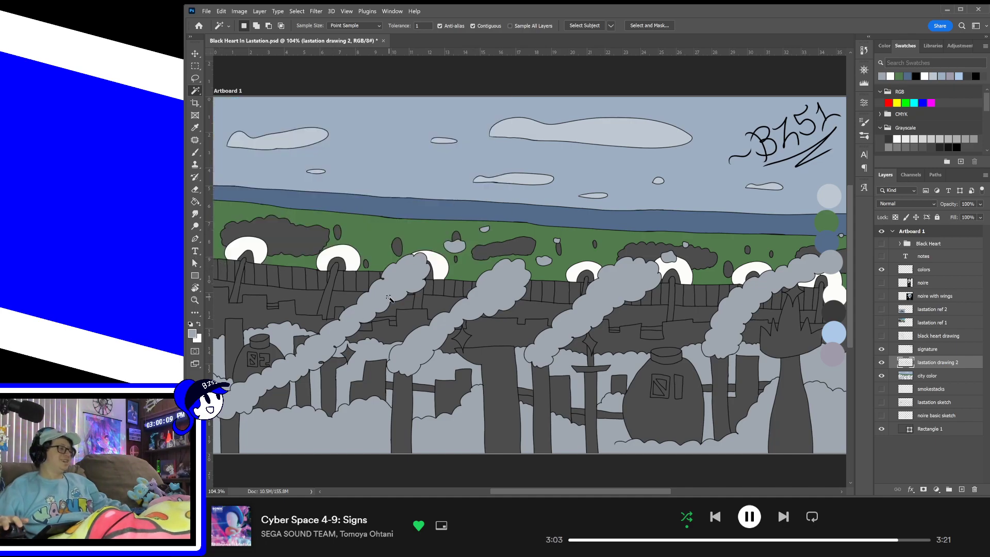
- Select the wall panels below the green field from the artboard's left edge to the first leaning pole
{"action": "key", "text": "ctrl+plus"}
{"action": "key", "text": "ctrl+plus"}
{"action": "scroll", "coordinate": [427, 328], "scroll_direction": "left", "scroll_amount": 10}
{"action": "scroll", "coordinate": [427, 328], "scroll_direction": "down", "scroll_amount": 1}
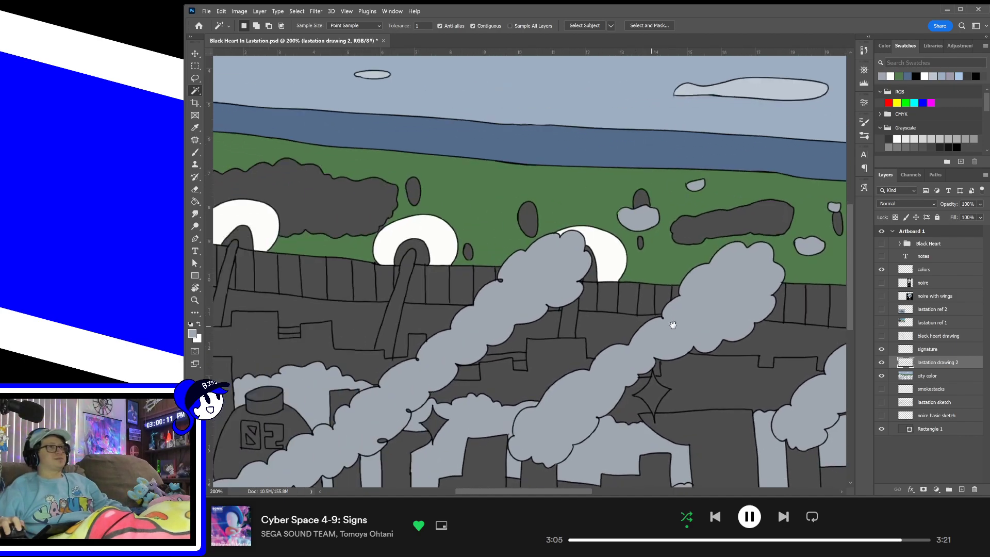
{"action": "left_click", "coordinate": [335, 256]}
{"action": "left_click", "coordinate": [348, 255], "text": "shift"}
{"action": "left_click", "coordinate": [364, 253], "text": "shift"}
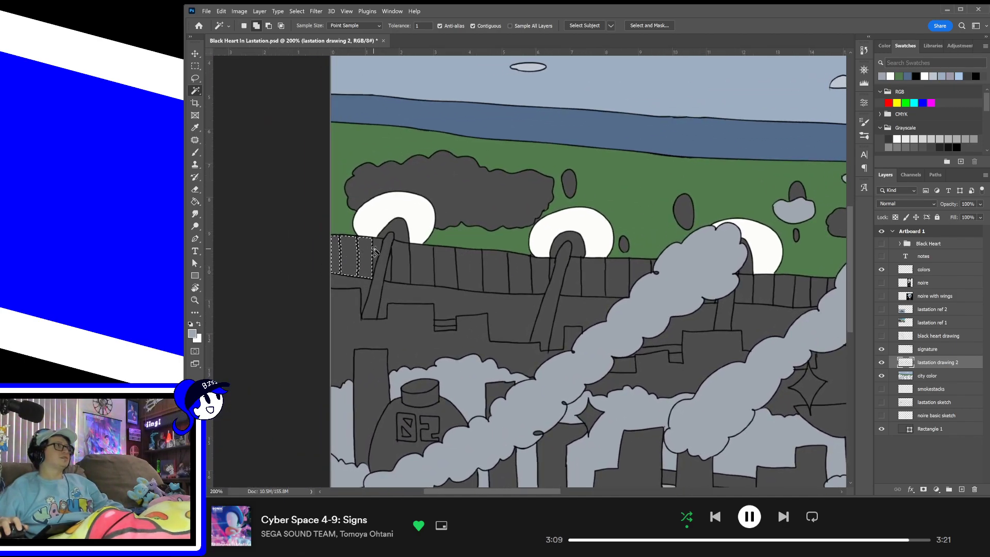
{"action": "left_click", "coordinate": [378, 245], "text": "shift"}
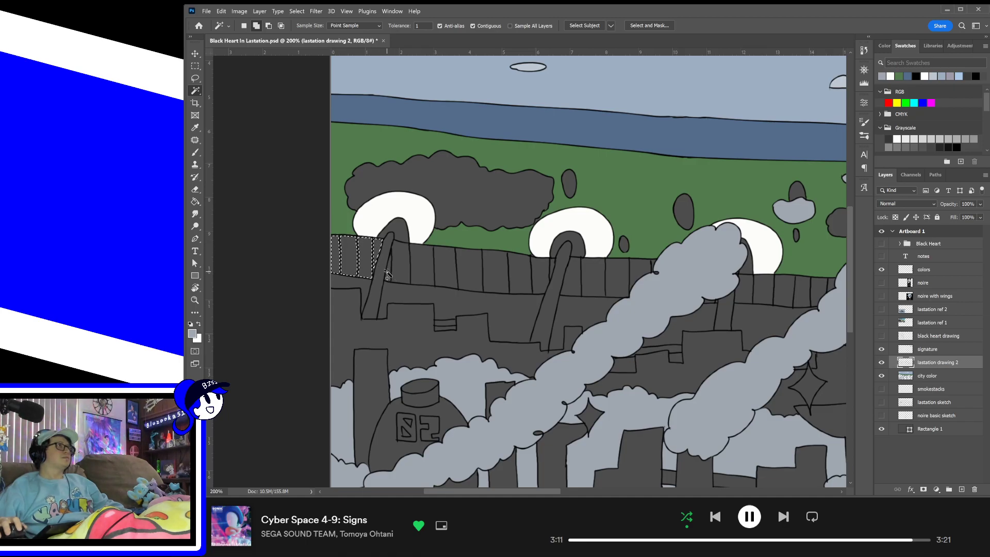
- Add the wall panels between the first and second leaning poles and the first panel beyond the second pole to the selection
{"action": "left_click", "coordinate": [430, 272], "text": "shift"}
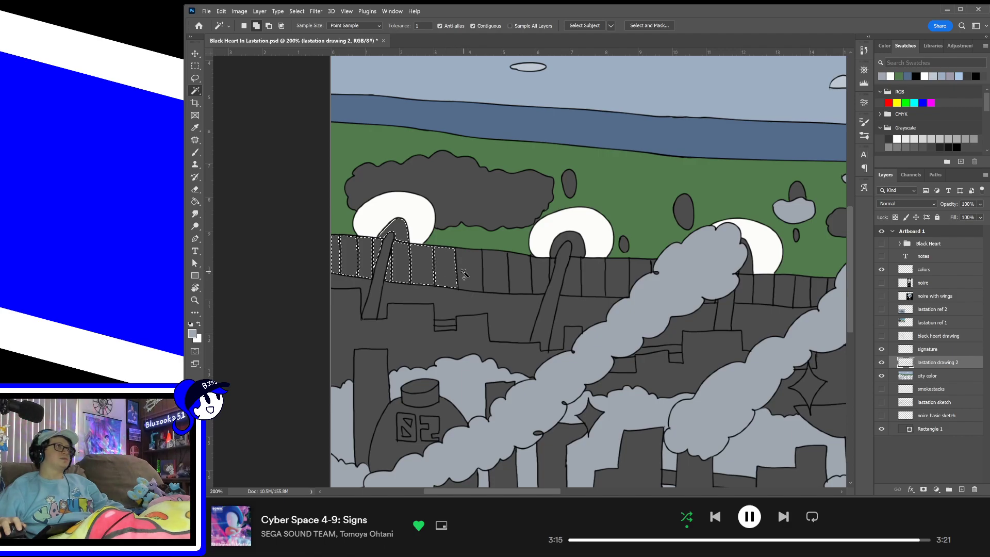
{"action": "left_click", "coordinate": [498, 272], "text": "shift"}
{"action": "left_click", "coordinate": [522, 272], "text": "shift"}
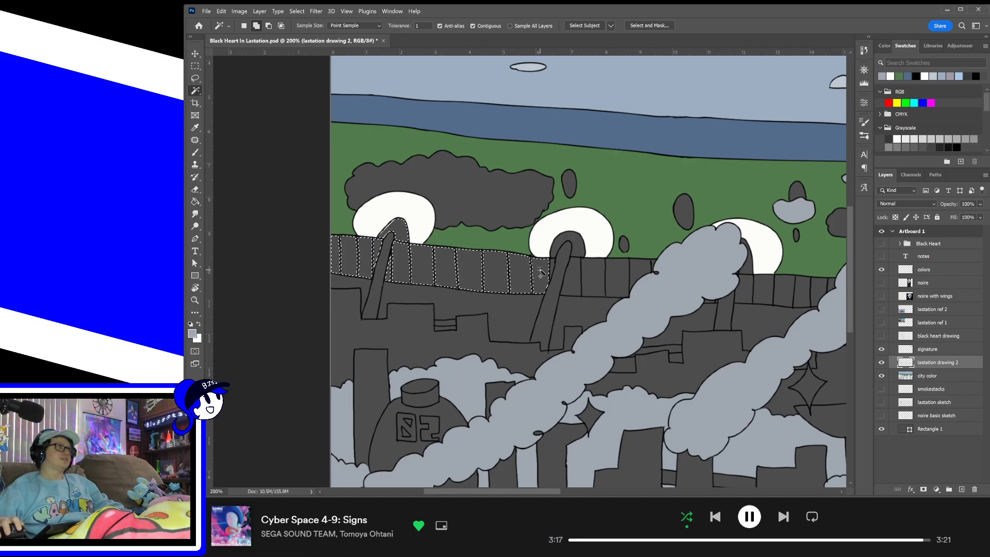
{"action": "left_click", "coordinate": [571, 277], "text": "shift"}
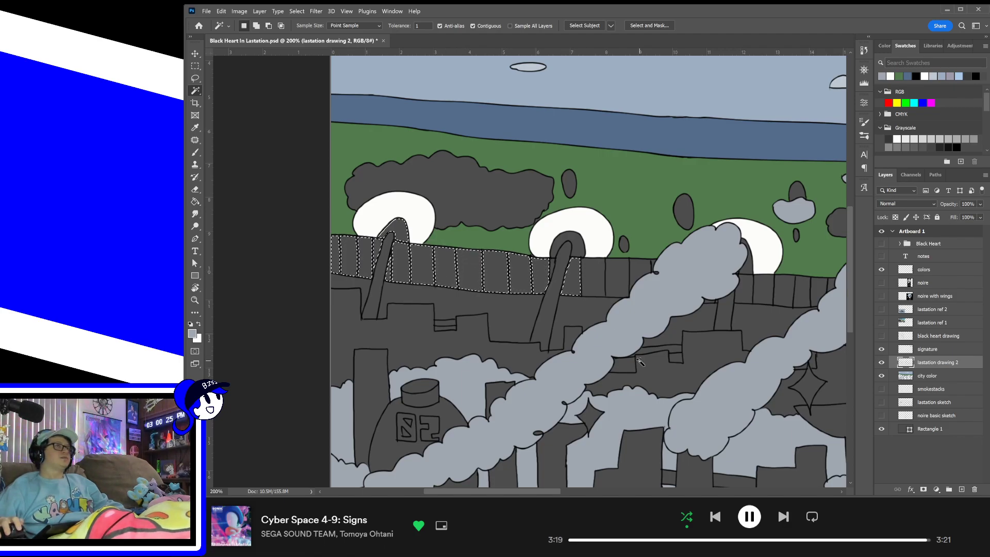
- After checking lastation ref 1, remove the first white dome's inner arch from the selection and add the wall panels up to the first smoke plume
{"action": "left_click", "coordinate": [882, 323]}
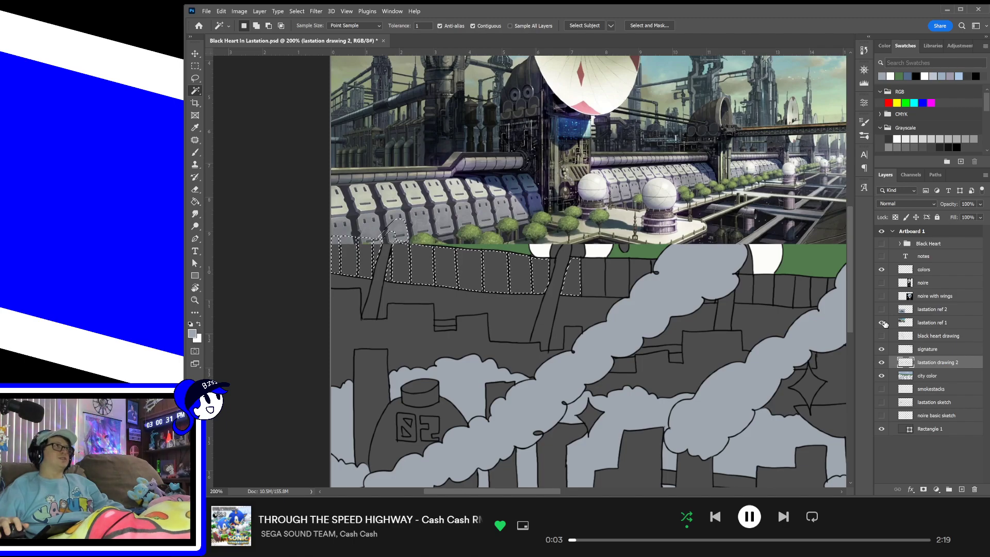
{"action": "left_click", "coordinate": [882, 324]}
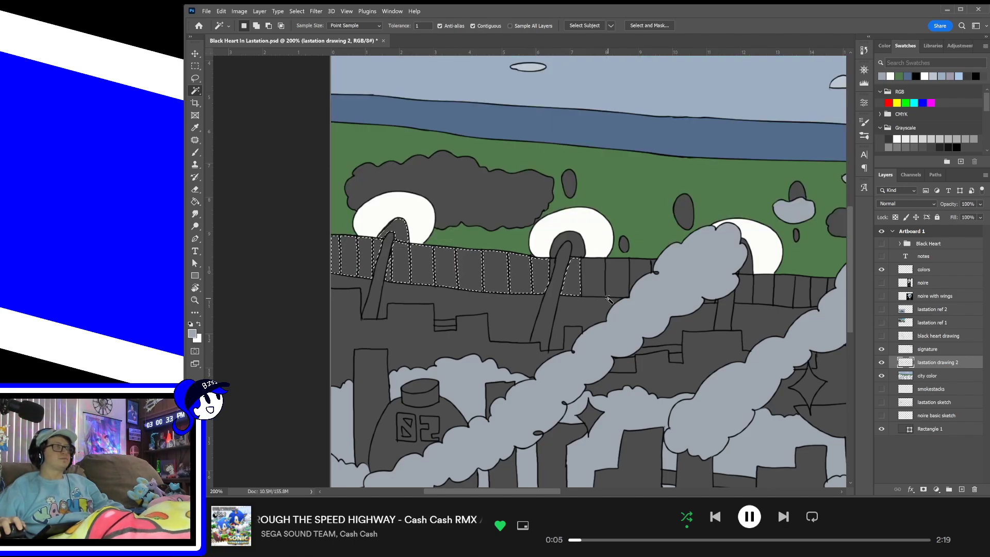
{"action": "left_click", "coordinate": [401, 230], "text": "alt"}
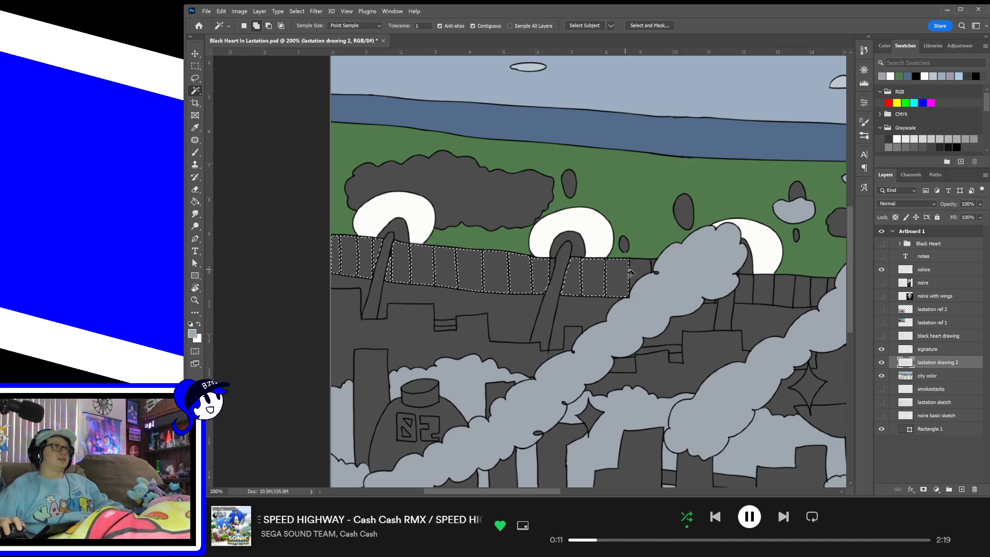
{"action": "left_click", "coordinate": [642, 272], "text": "shift"}
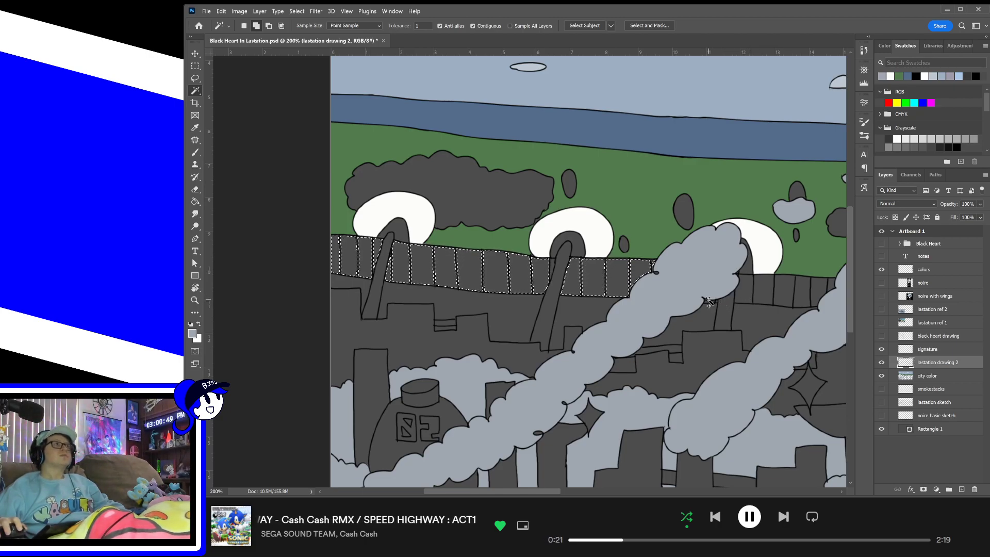
- Add the wall panels between the first and second smoke plumes to the selection
{"action": "left_click", "coordinate": [746, 293], "text": "shift"}
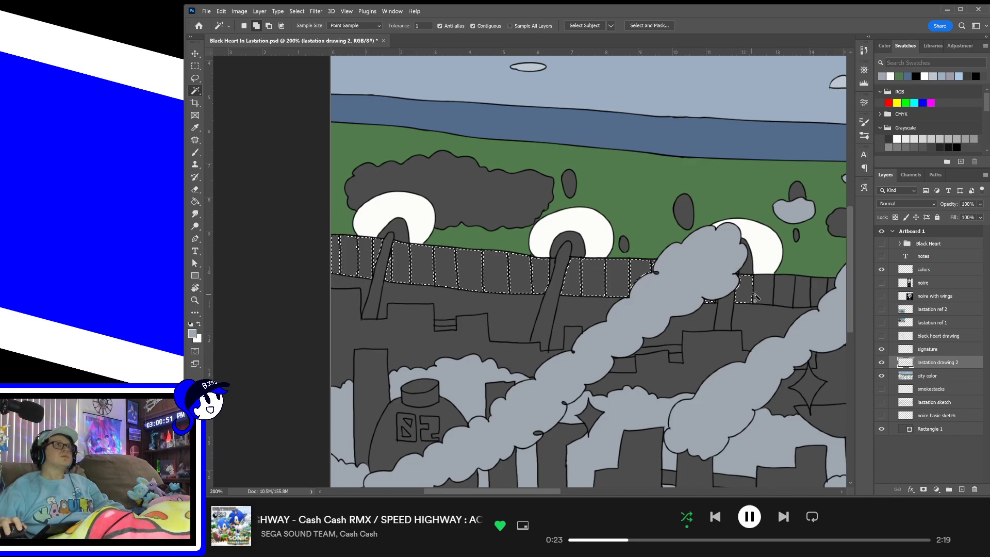
{"action": "left_click", "coordinate": [763, 292], "text": "shift"}
{"action": "left_click", "coordinate": [782, 292], "text": "shift"}
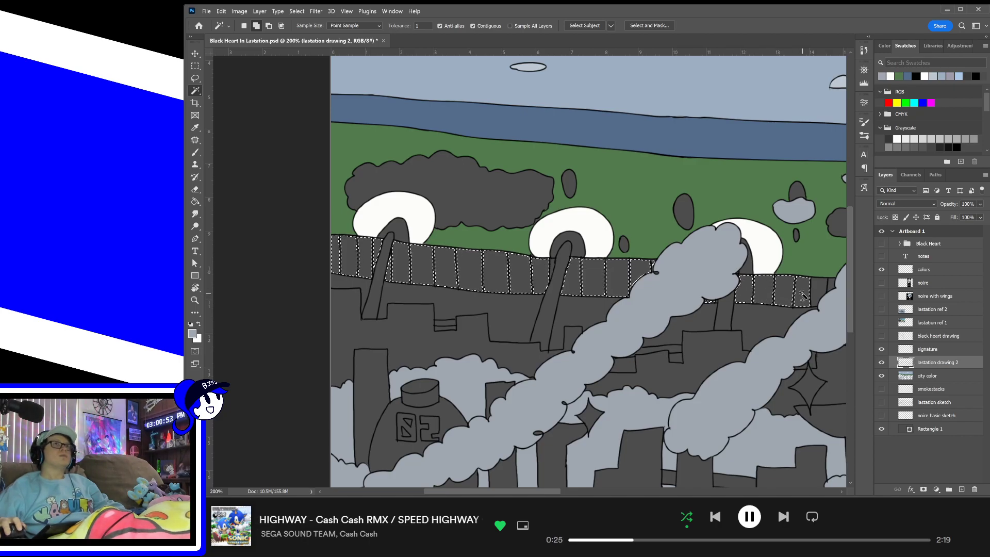
{"action": "left_click", "coordinate": [802, 296], "text": "shift"}
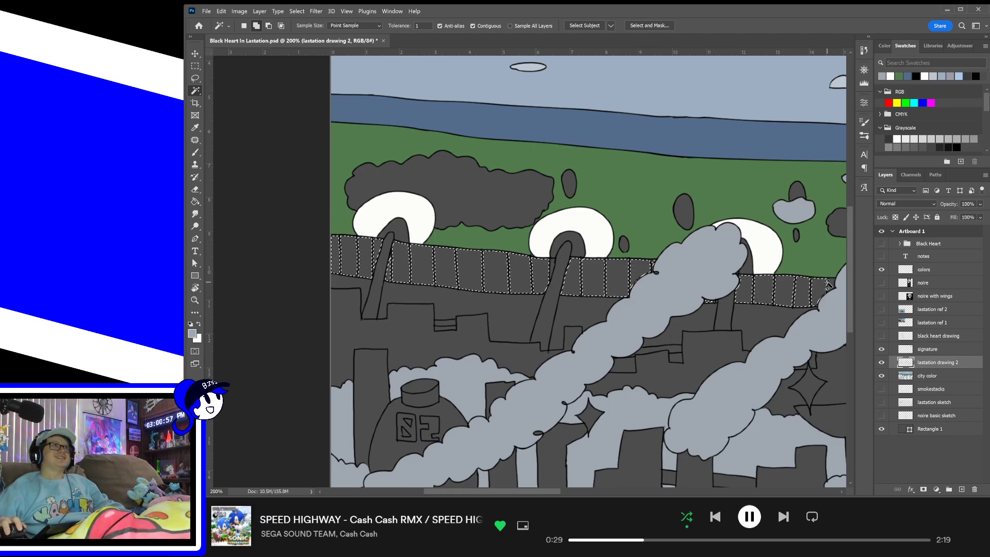
{"action": "left_click", "coordinate": [829, 287], "text": "shift"}
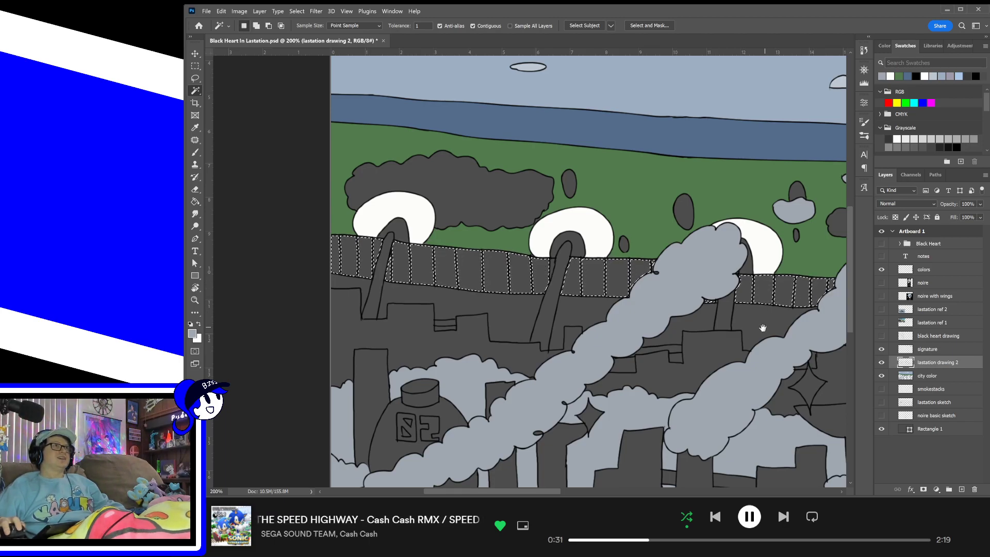
- Examine lastation ref 1 and lastation ref 2 for the wall and city colours, then hide both references again
{"action": "left_click_drag", "start_coordinate": [762, 327], "coordinate": [667, 371]}
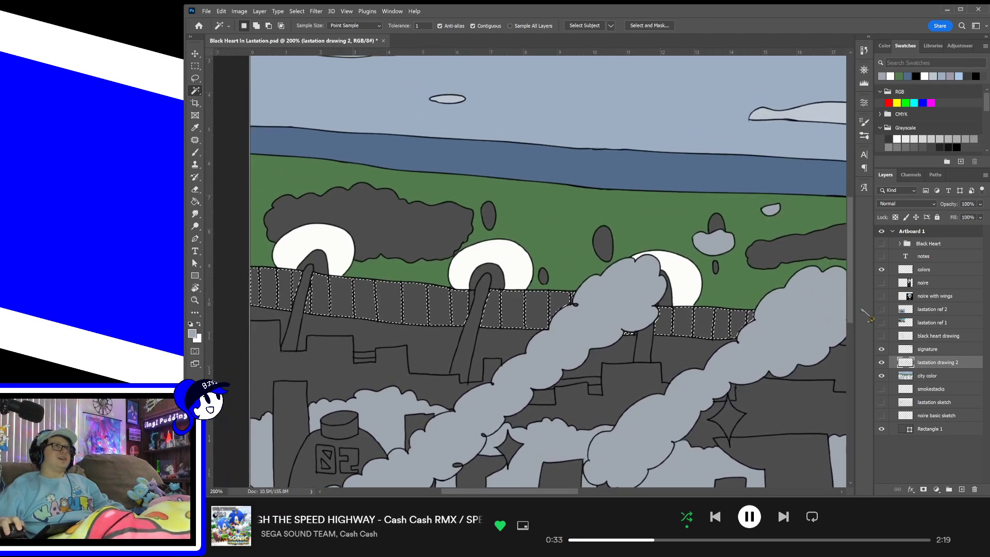
{"action": "left_click", "coordinate": [881, 323]}
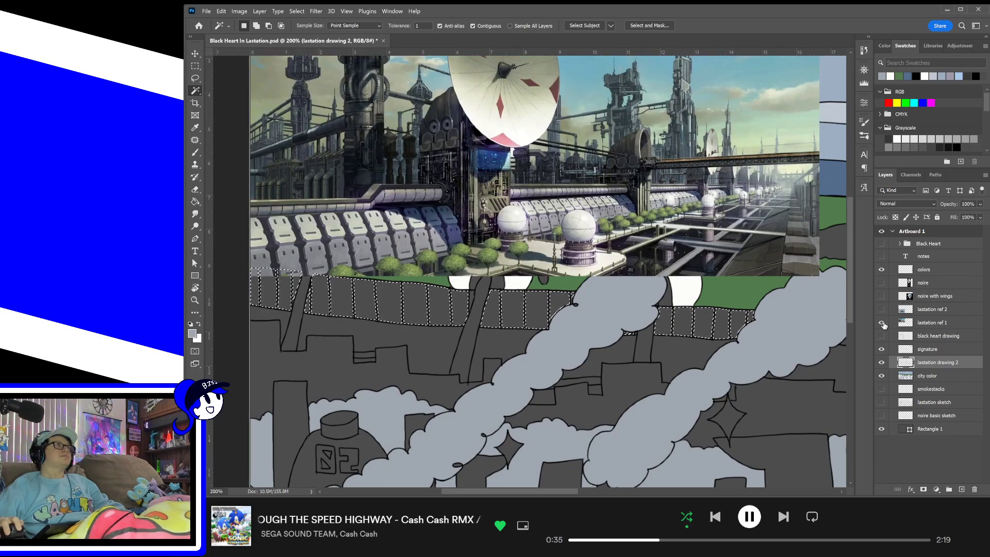
{"action": "left_click", "coordinate": [881, 323]}
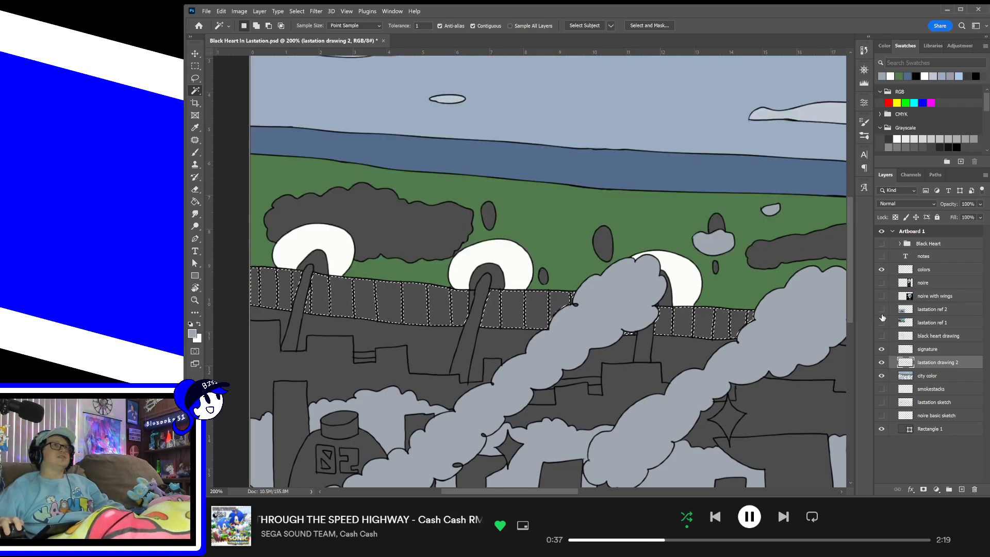
{"action": "left_click", "coordinate": [881, 309]}
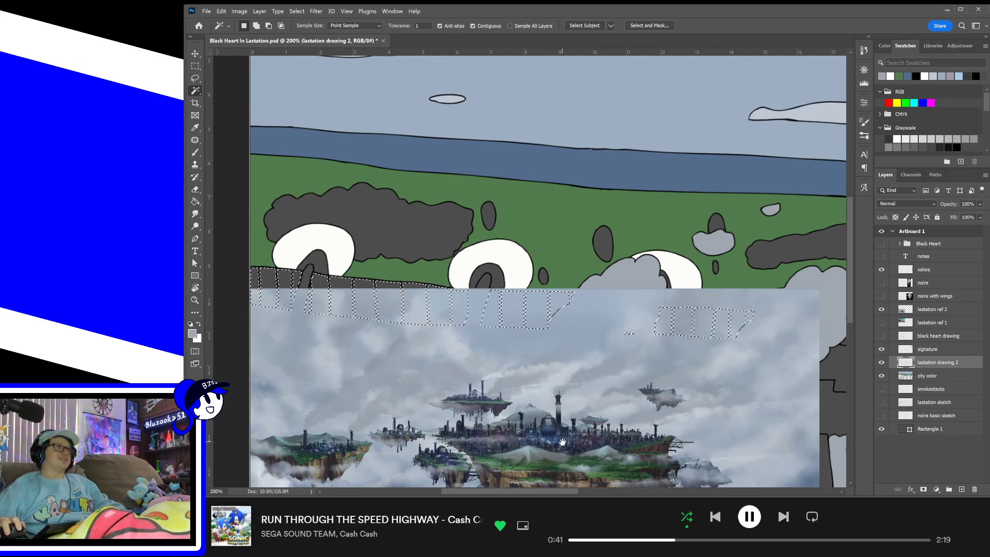
{"action": "scroll", "coordinate": [557, 428], "scroll_direction": "down", "scroll_amount": 3}
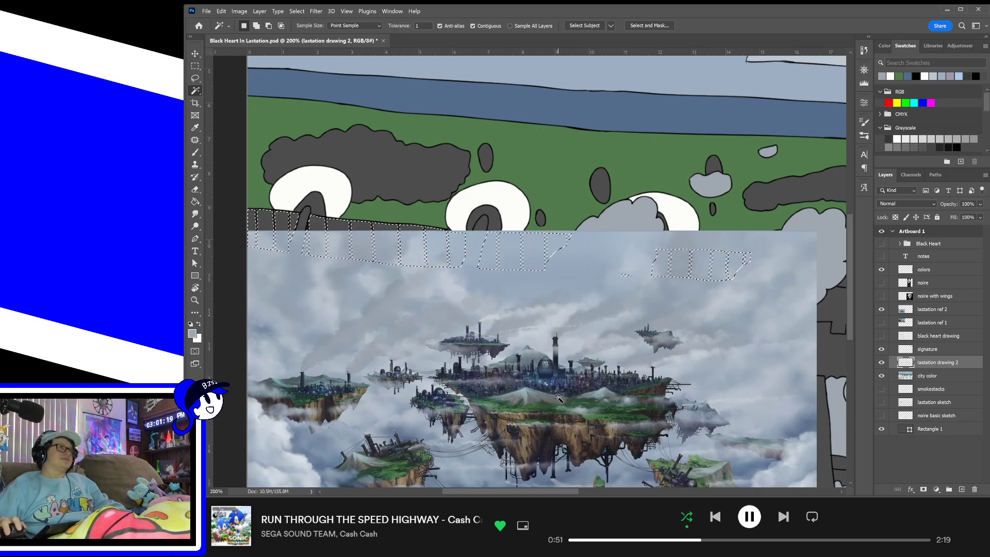
{"action": "left_click", "coordinate": [882, 362]}
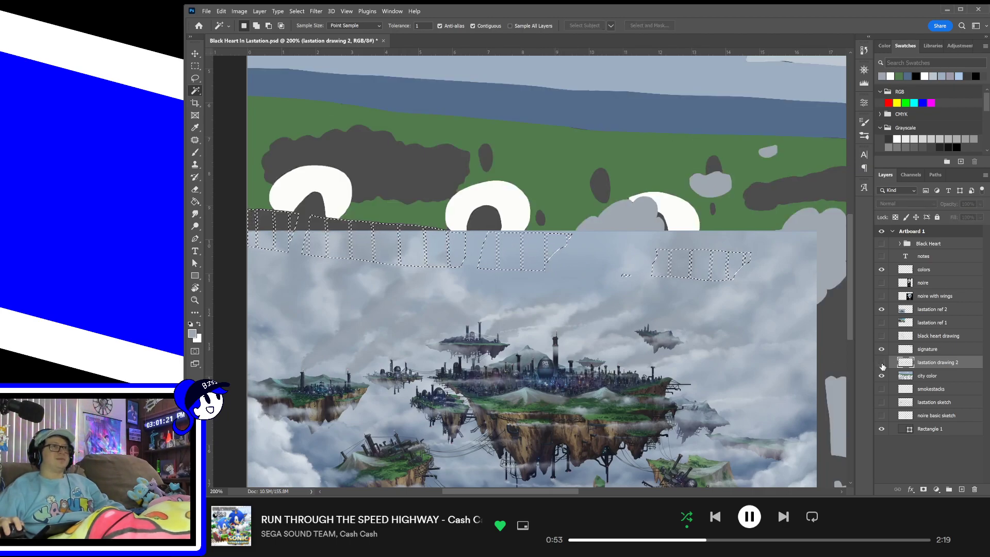
{"action": "left_click", "coordinate": [882, 363]}
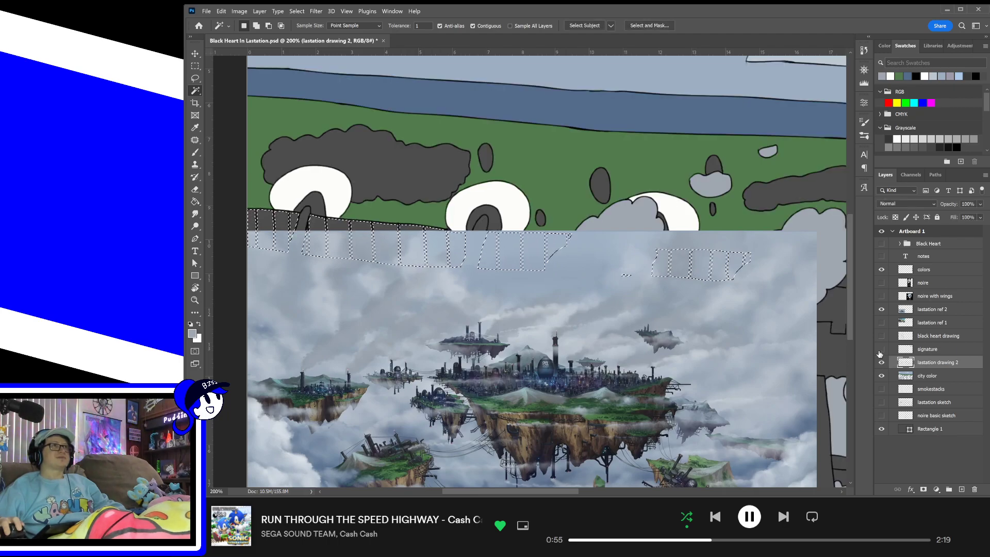
{"action": "left_click", "coordinate": [882, 349]}
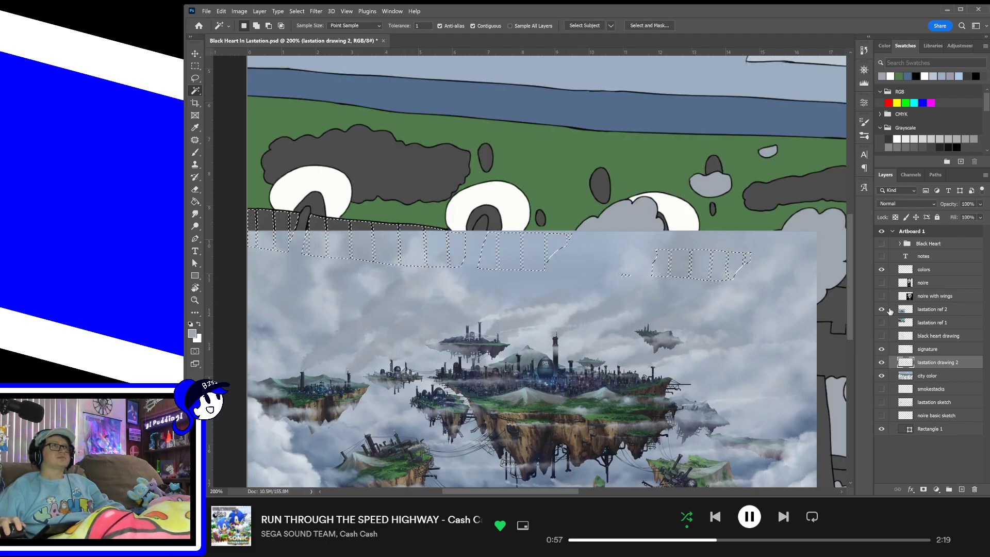
{"action": "left_click", "coordinate": [882, 309]}
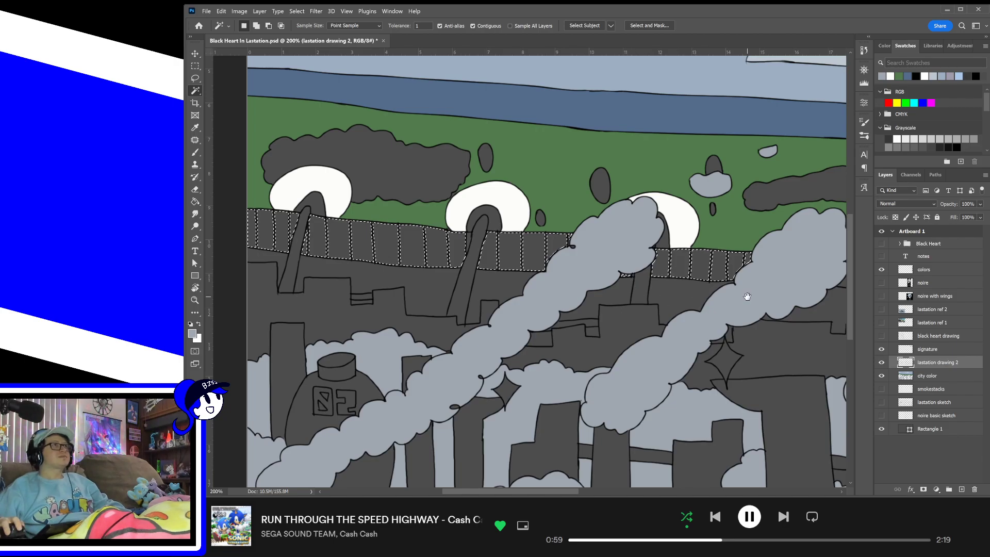
- Add the wall panels between the second and third smoke plumes to the selection
{"action": "left_click_drag", "start_coordinate": [747, 297], "coordinate": [437, 308]}
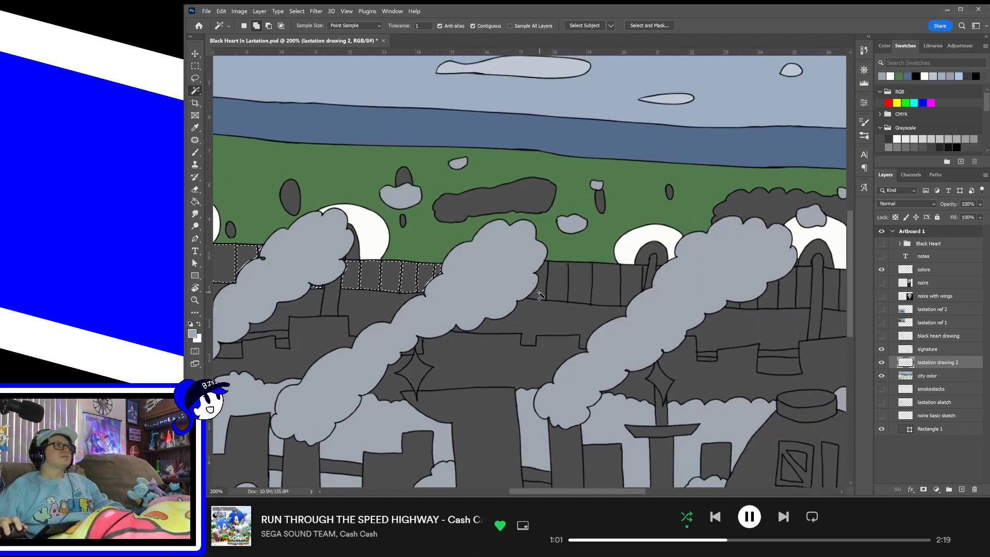
{"action": "left_click", "coordinate": [539, 294]}
{"action": "left_click", "coordinate": [560, 293]}
{"action": "left_click", "coordinate": [581, 290]}
{"action": "left_click", "coordinate": [608, 286]}
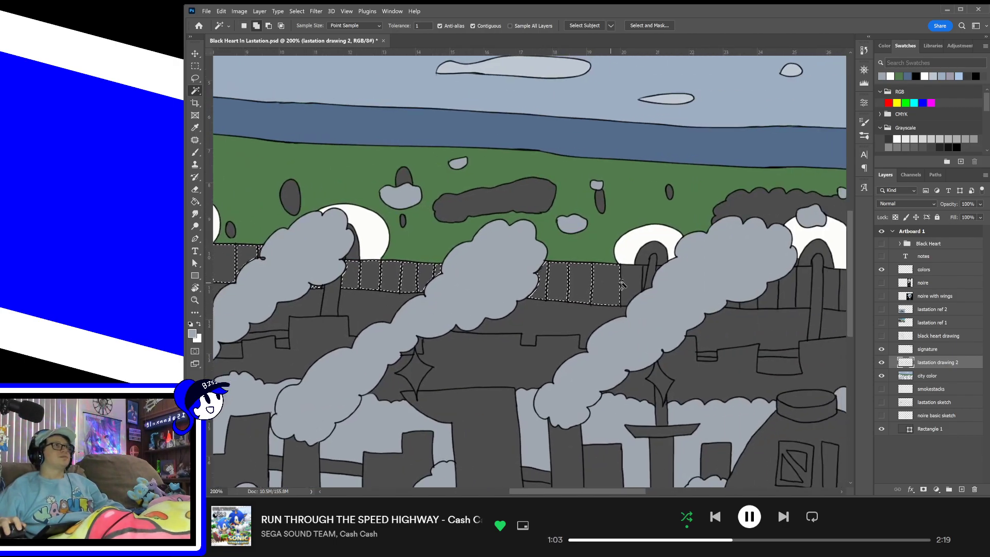
{"action": "left_click", "coordinate": [634, 285]}
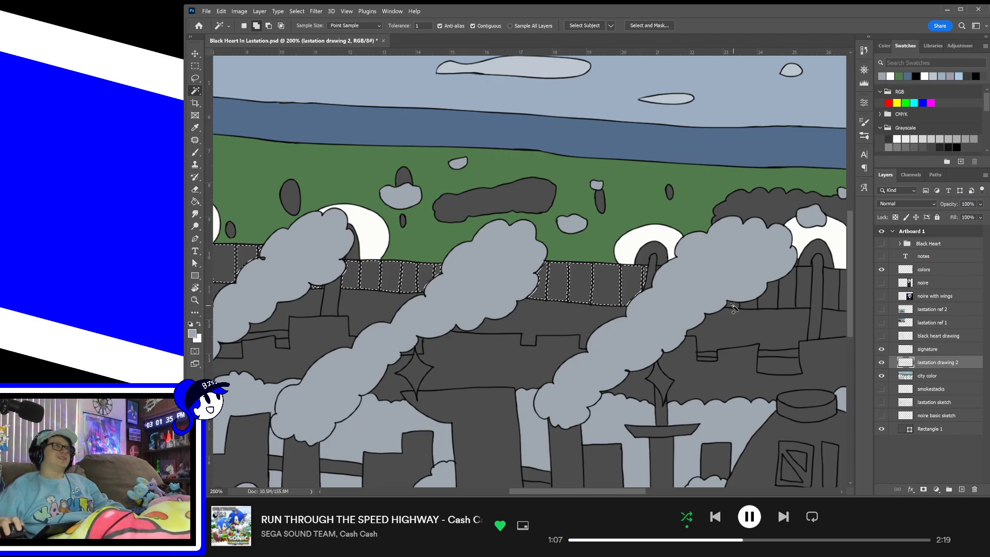
- Add the wall panels on both sides of the leaning pole between the third and fourth smoke plumes to the selection
{"action": "left_click", "coordinate": [741, 305]}
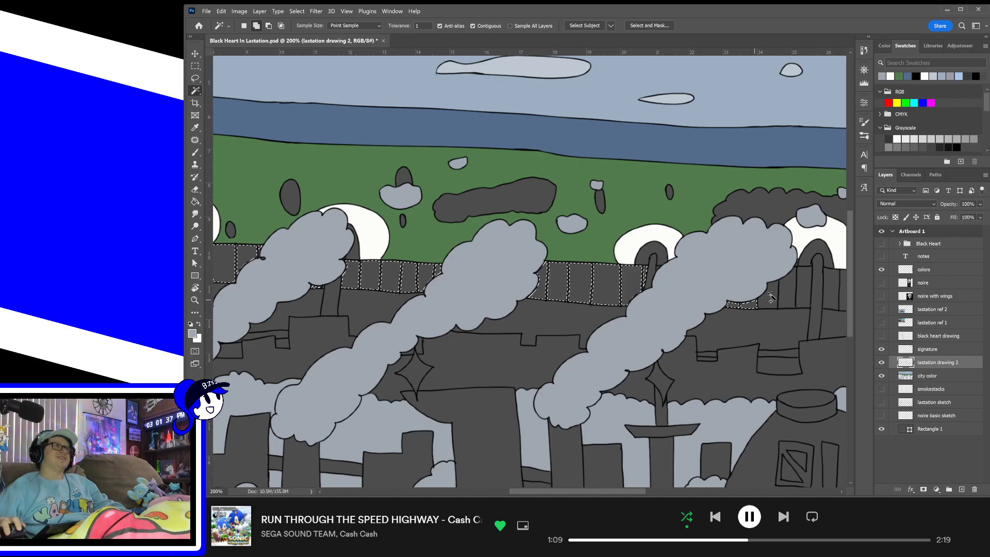
{"action": "left_click", "coordinate": [793, 295]}
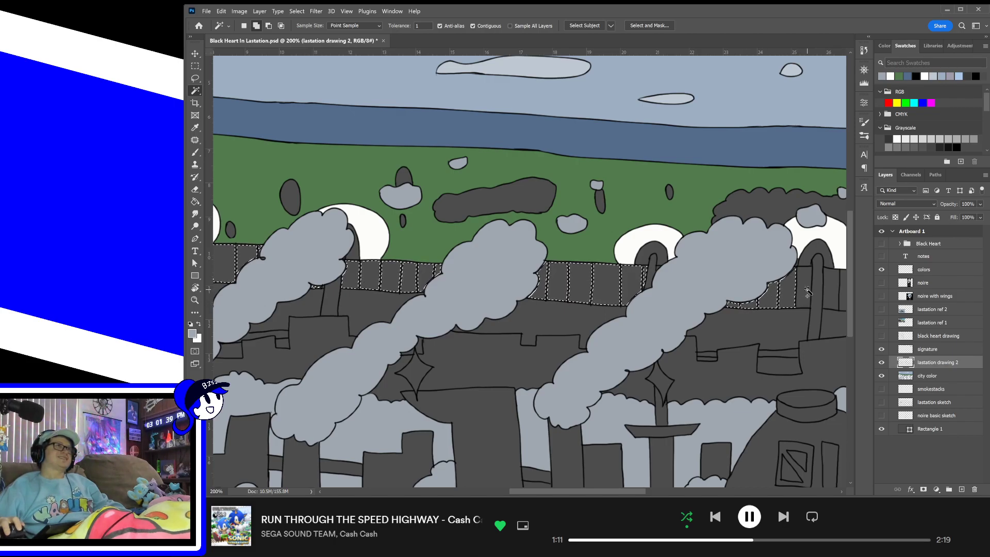
{"action": "left_click_drag", "start_coordinate": [807, 292], "coordinate": [574, 311]}
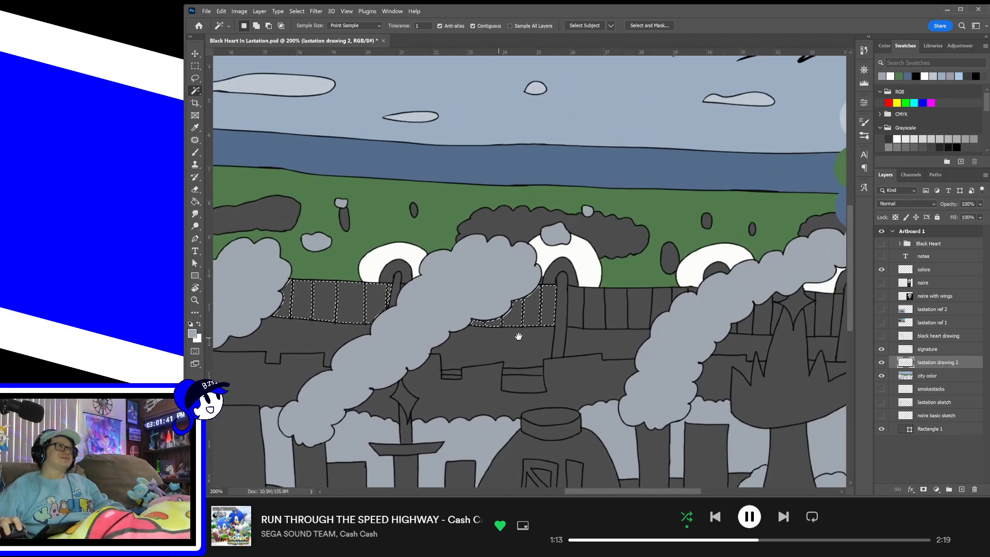
{"action": "left_click", "coordinate": [574, 312]}
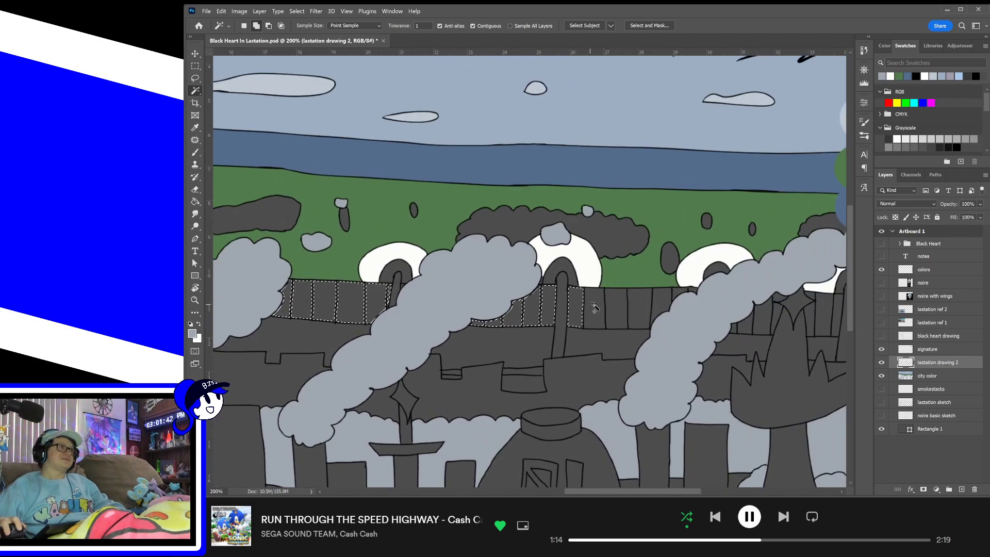
{"action": "left_click", "coordinate": [663, 302]}
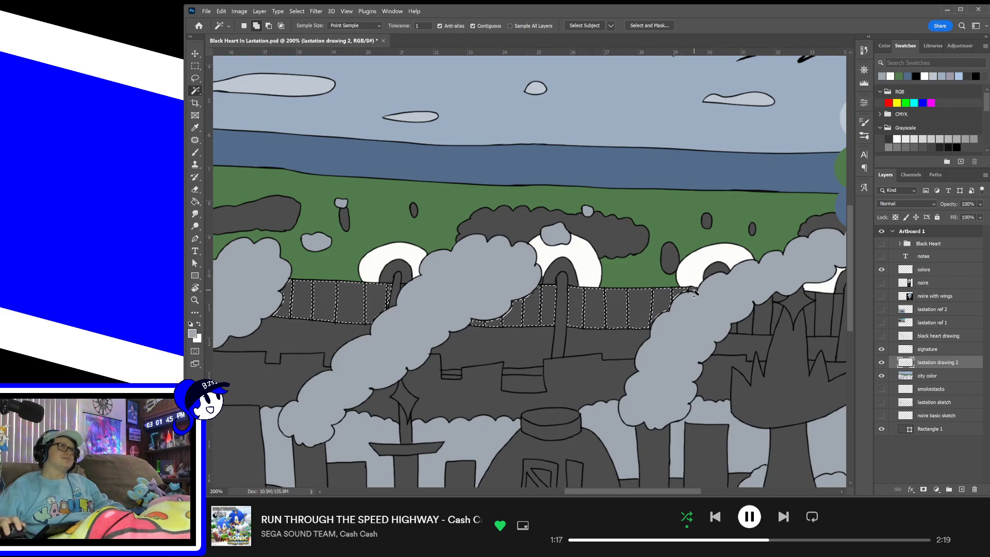
- Add the wall panels from the fourth smoke plume, around the star-topped tower, up to the last leaning pole to the selection
{"action": "left_click_drag", "start_coordinate": [715, 321], "coordinate": [428, 339]}
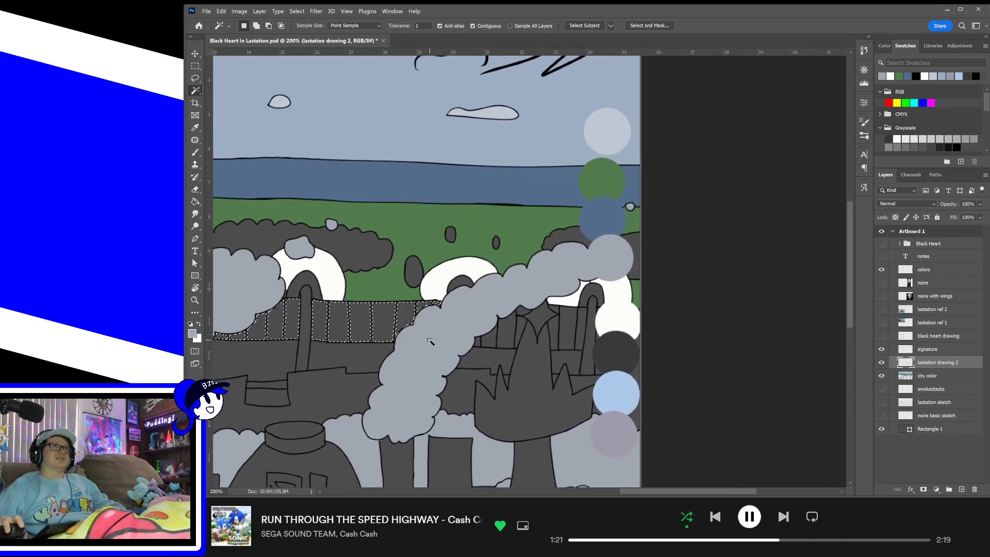
{"action": "key", "text": "shift"}
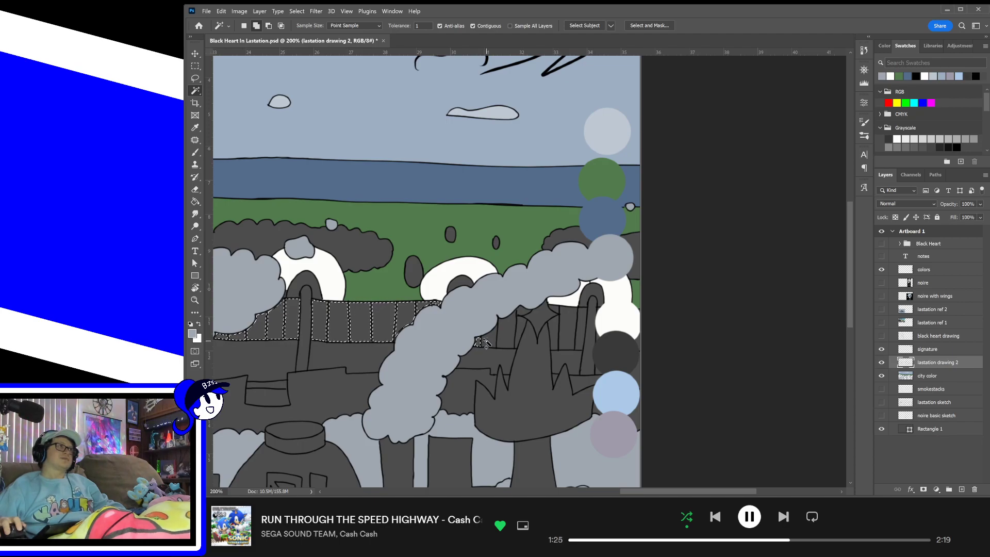
{"action": "left_click", "coordinate": [498, 335], "text": "shift"}
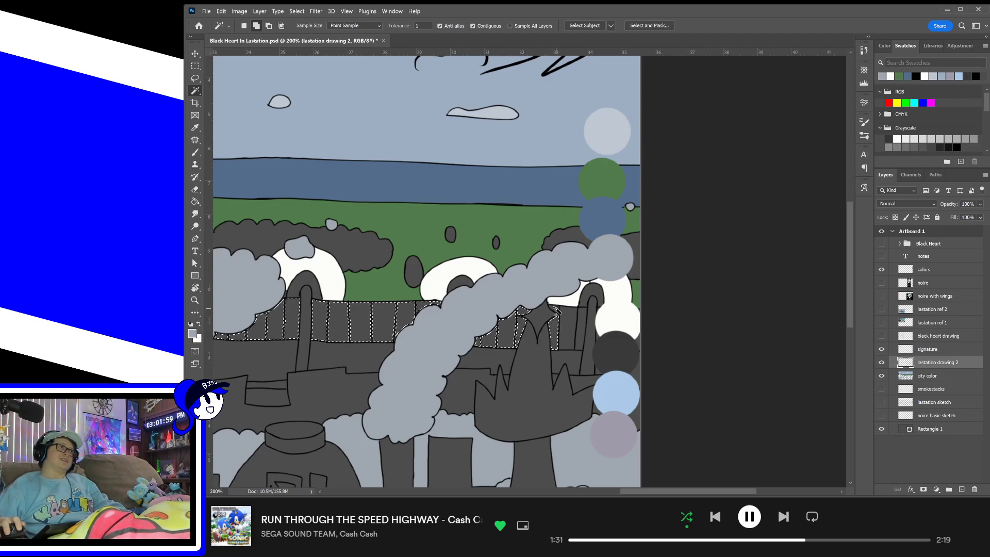
{"action": "left_click", "coordinate": [572, 330]}
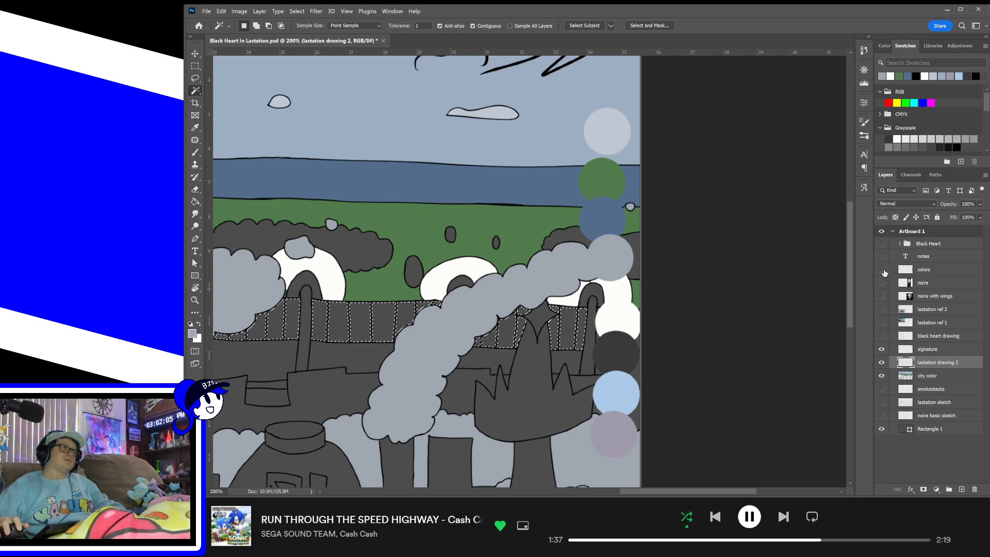
- Hide the colors layer and add the remaining wall panels from the last leaning pole to the artboard's right edge to the selection
{"action": "left_click", "coordinate": [882, 270]}
{"action": "left_click", "coordinate": [606, 325]}
{"action": "left_click", "coordinate": [621, 328]}
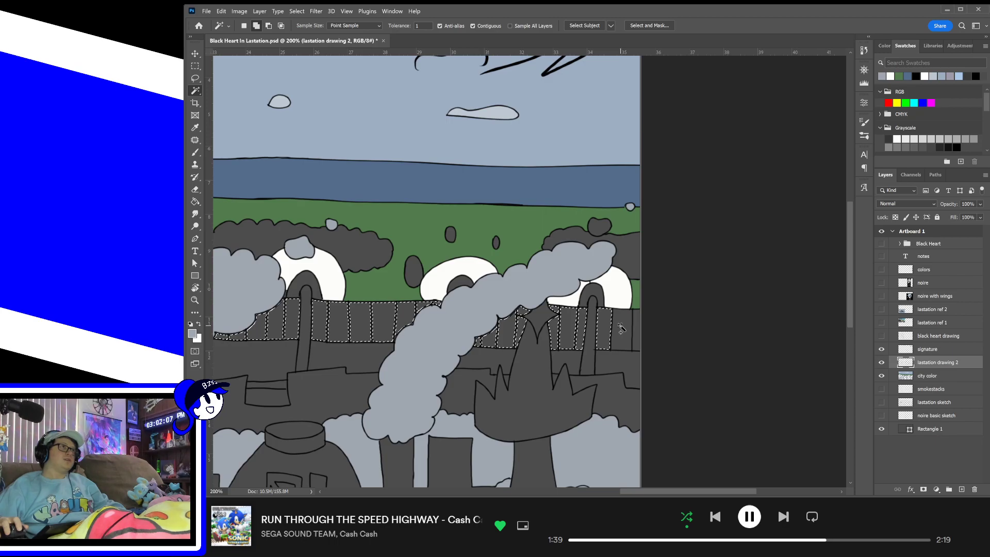
{"action": "left_click", "coordinate": [637, 330]}
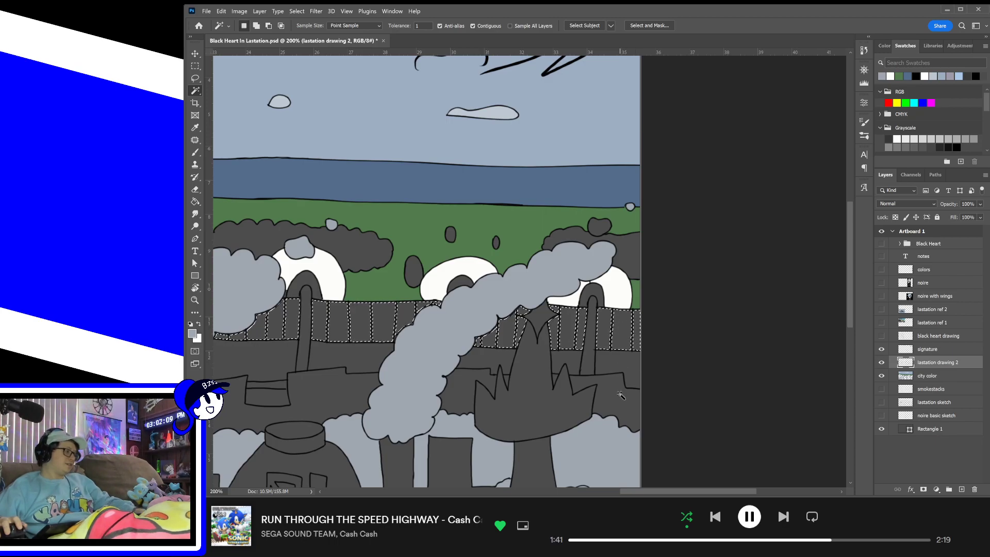
- Expand the wall selection so it also covers the outlines between the panels
{"action": "key", "text": "ctrl+0"}
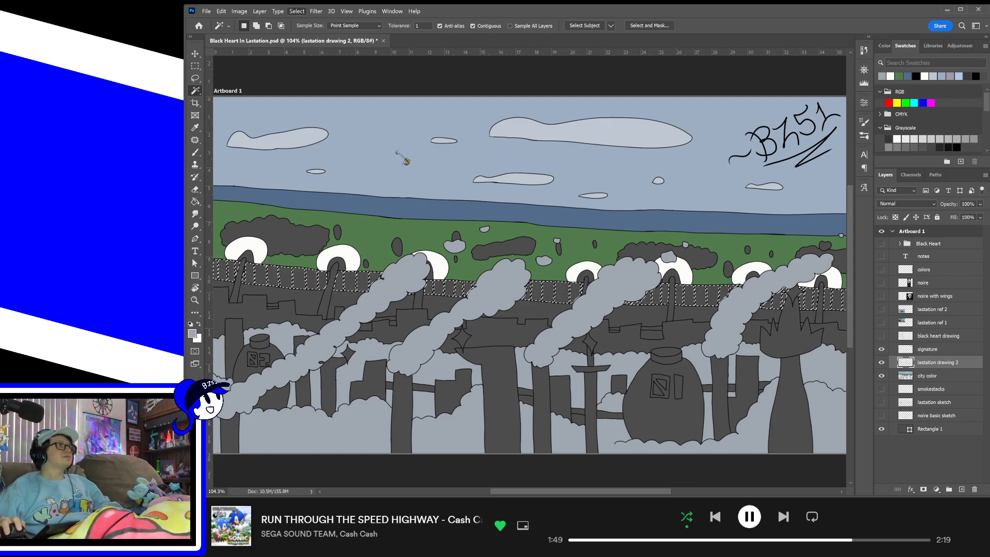
{"action": "left_click", "coordinate": [403, 162]}
{"action": "left_click", "coordinate": [716, 165]}
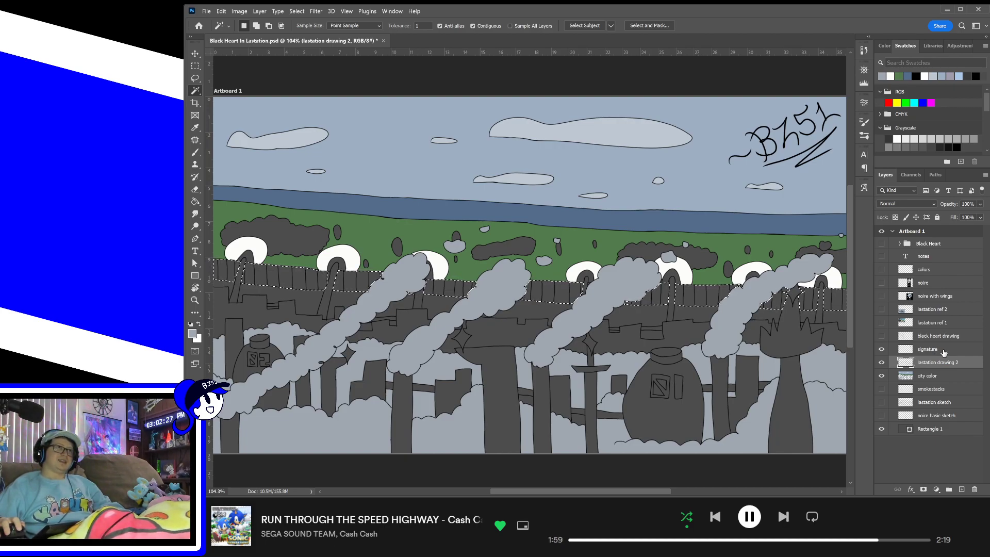
- Show the colors layer, mix a light grey from its white swatch, and paint the selected wall panels on the city color layer
{"action": "left_click", "coordinate": [942, 377]}
{"action": "key", "text": "b"}
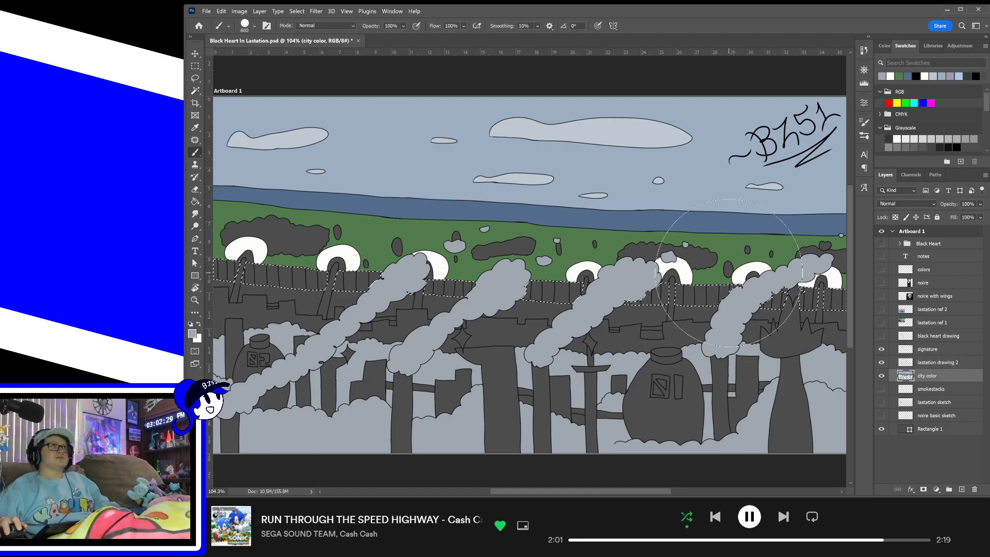
{"action": "left_click", "coordinate": [880, 271]}
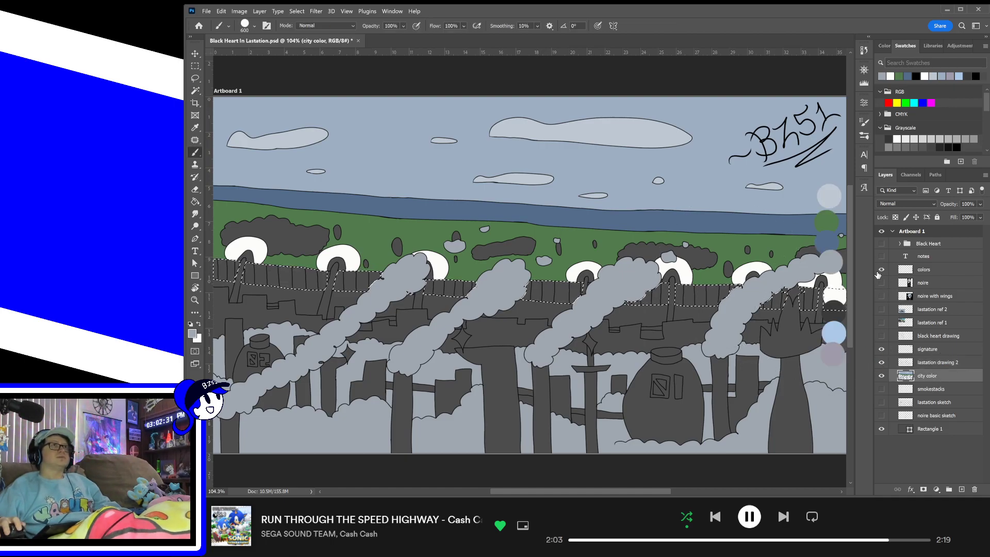
{"action": "left_click", "coordinate": [838, 291], "text": "alt"}
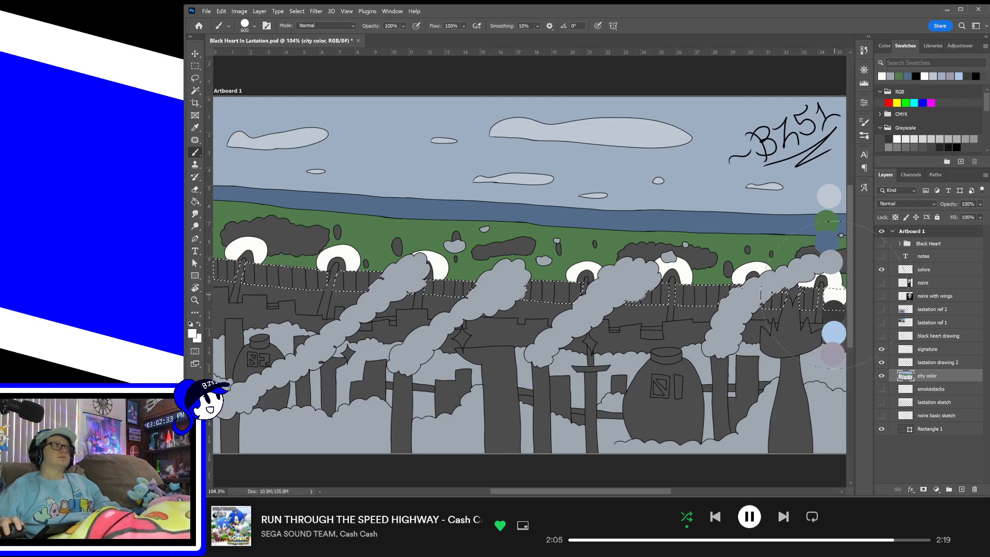
{"action": "key", "text": "i"}
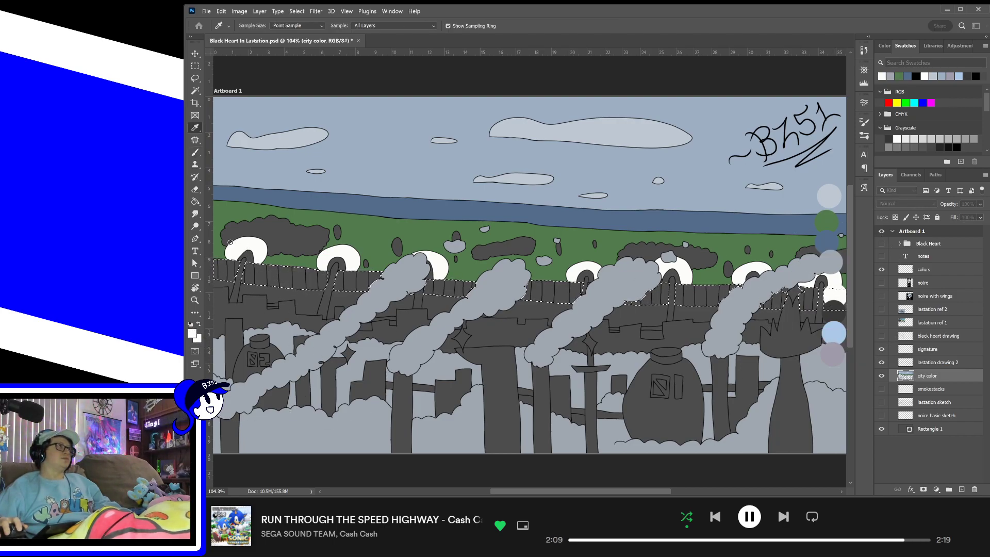
{"action": "left_click", "coordinate": [461, 229]}
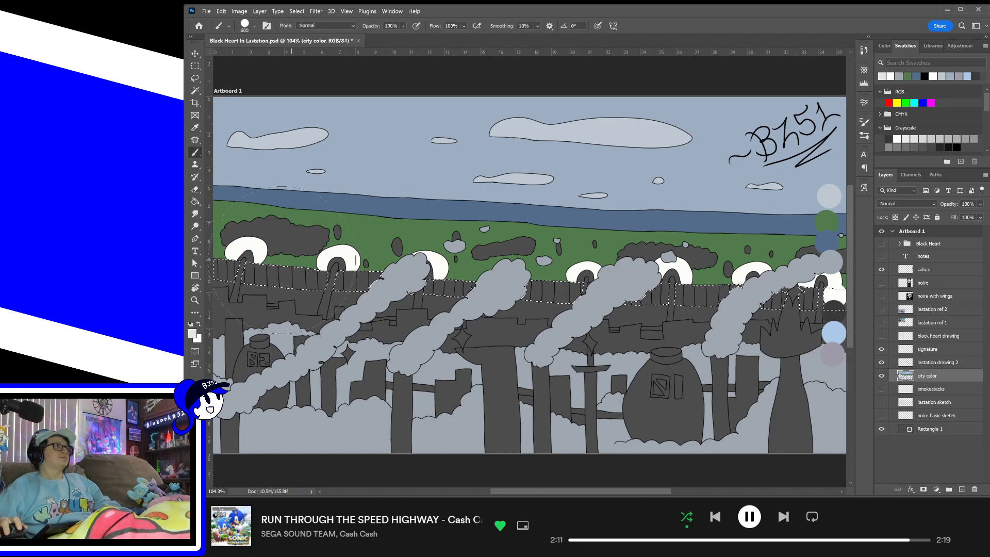
{"action": "mouse_move", "coordinate": [232, 276]}
{"action": "left_mouse_down"}
{"action": "mouse_move", "coordinate": [548, 278]}
{"action": "mouse_move", "coordinate": [498, 266]}
{"action": "mouse_move", "coordinate": [665, 283]}
{"action": "mouse_move", "coordinate": [944, 291]}
{"action": "left_mouse_up"}
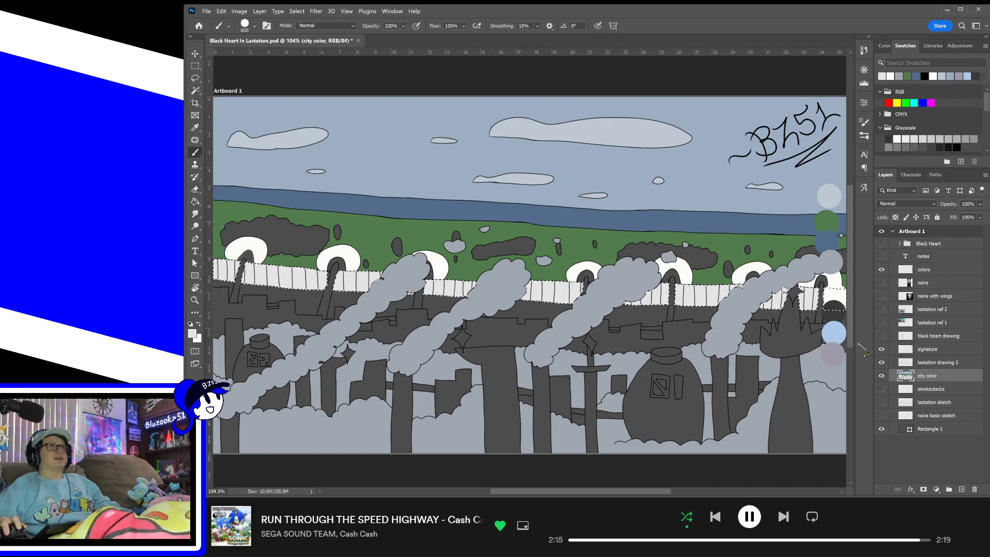
- Deselect the painted wall panels and save the document
{"action": "left_click", "coordinate": [195, 66]}
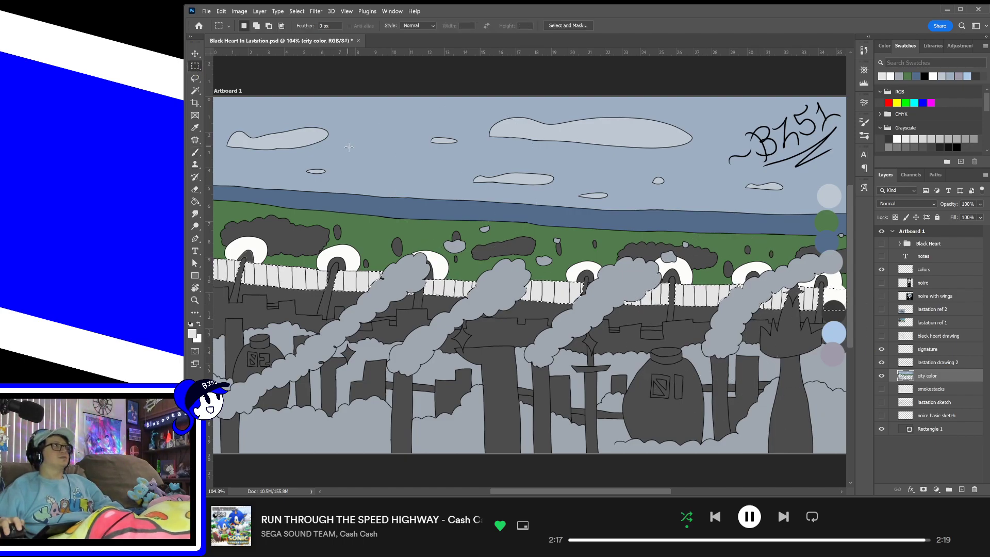
{"action": "left_click", "coordinate": [348, 148]}
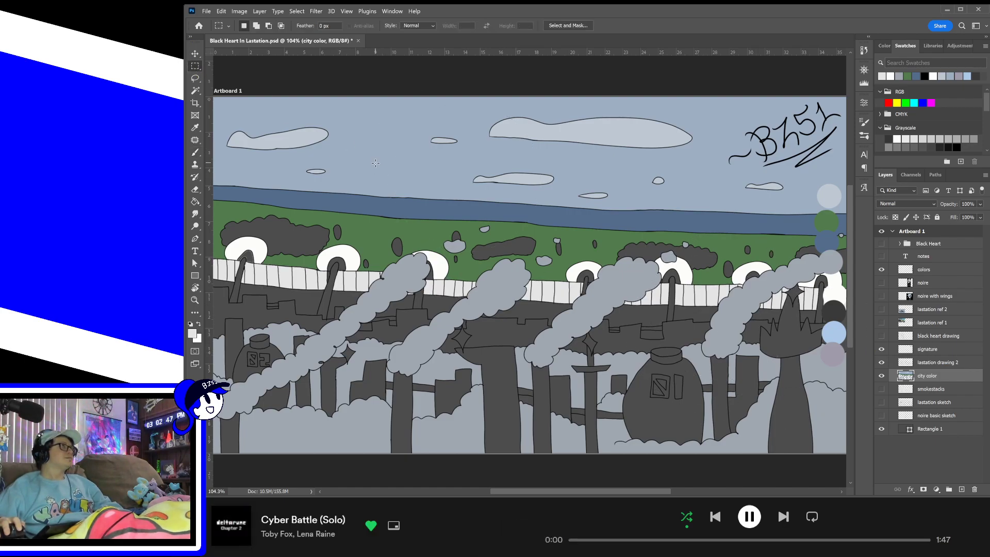
{"action": "key", "text": "ctrl+s"}
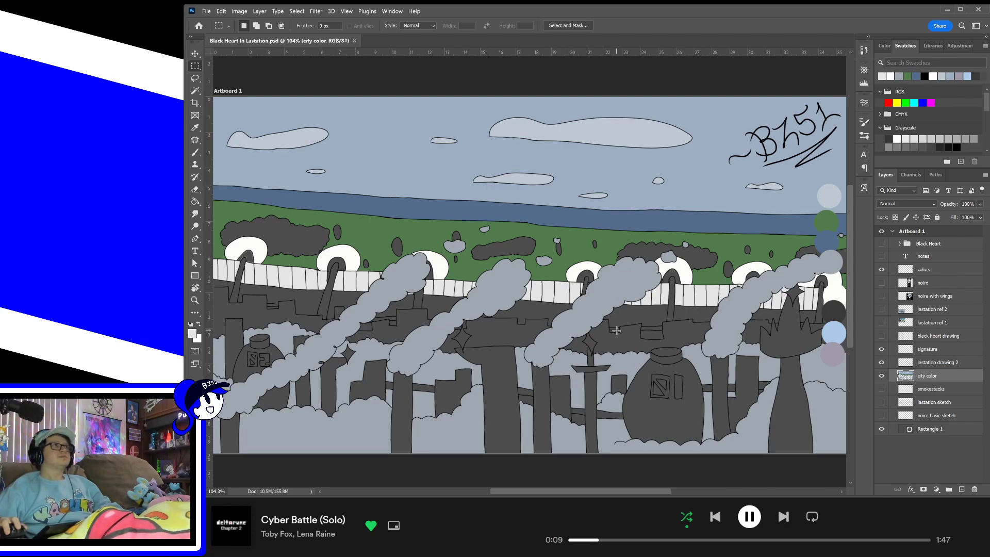
- Check the drawing without city color, examine lastation ref 2 and lastation ref 1 for the city colours, and hide both references again
{"action": "left_click", "coordinate": [881, 376]}
{"action": "left_click", "coordinate": [881, 376]}
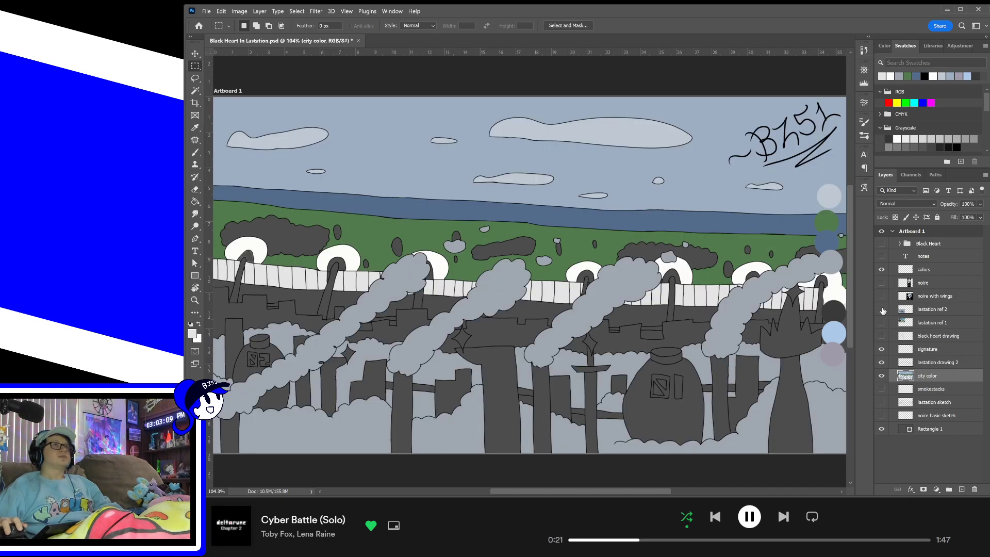
{"action": "left_click", "coordinate": [881, 309]}
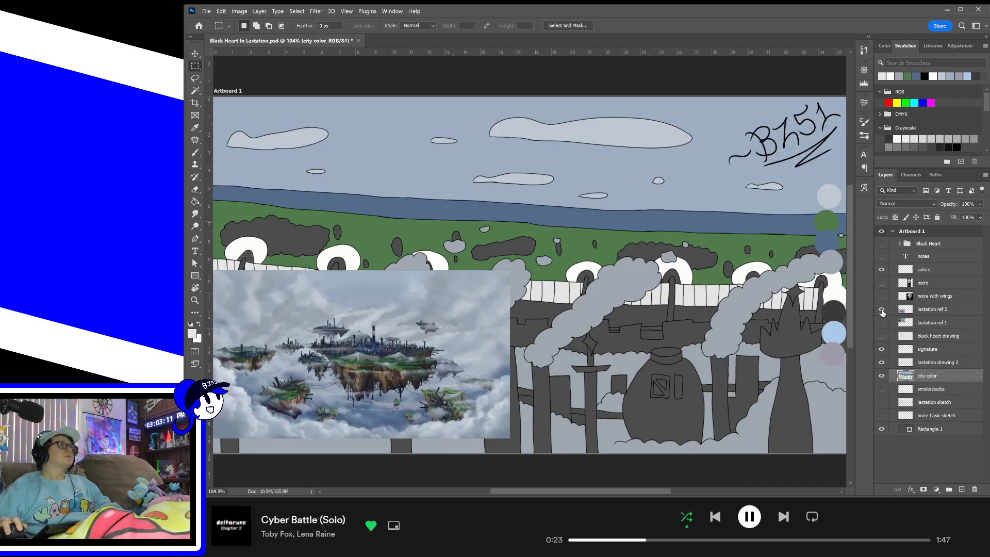
{"action": "left_click", "coordinate": [882, 310]}
{"action": "left_click", "coordinate": [882, 322]}
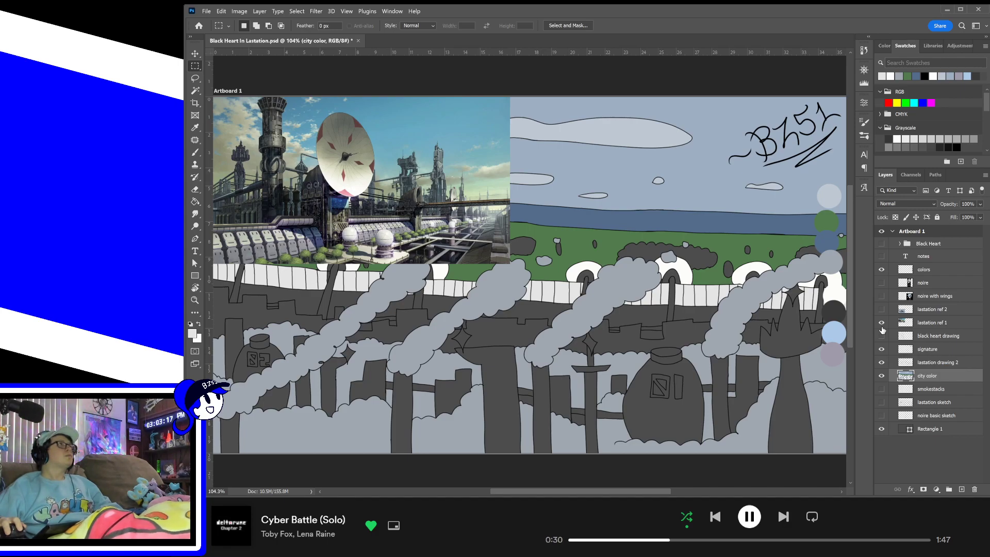
{"action": "left_click", "coordinate": [882, 324]}
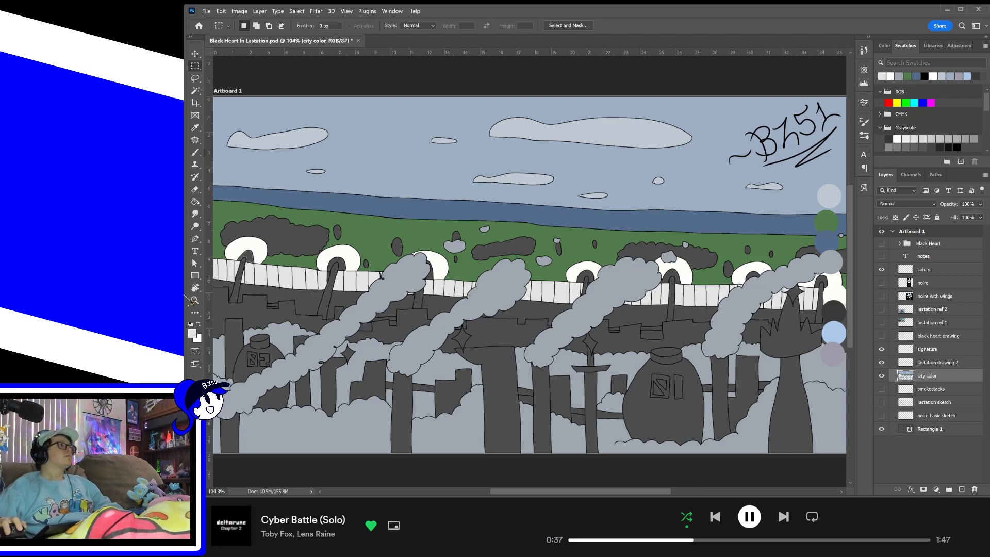
- Sample the dark grey swatch circle for the brush and set the brush size to 100, leaving no test dab on city color
{"action": "key", "text": "b"}
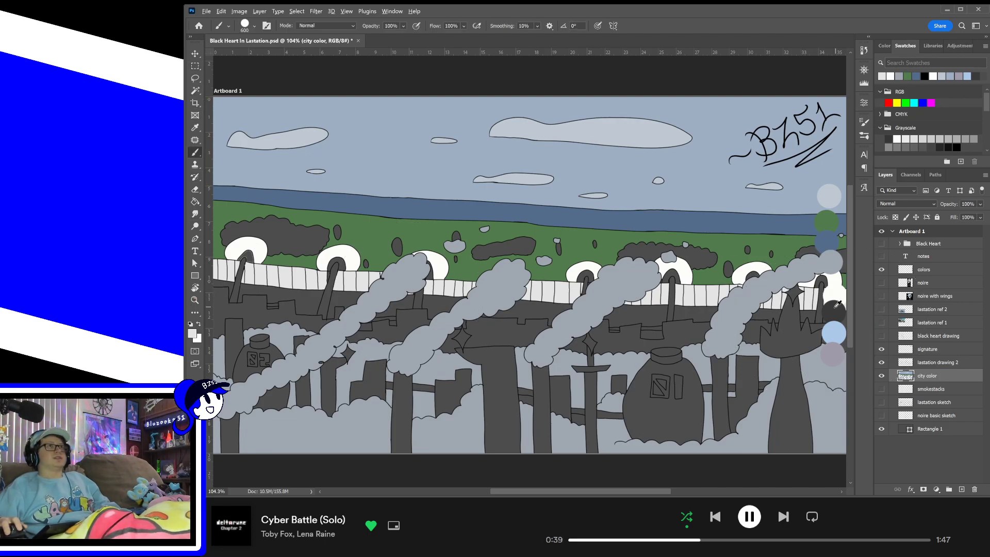
{"action": "left_click", "coordinate": [832, 311], "text": "alt"}
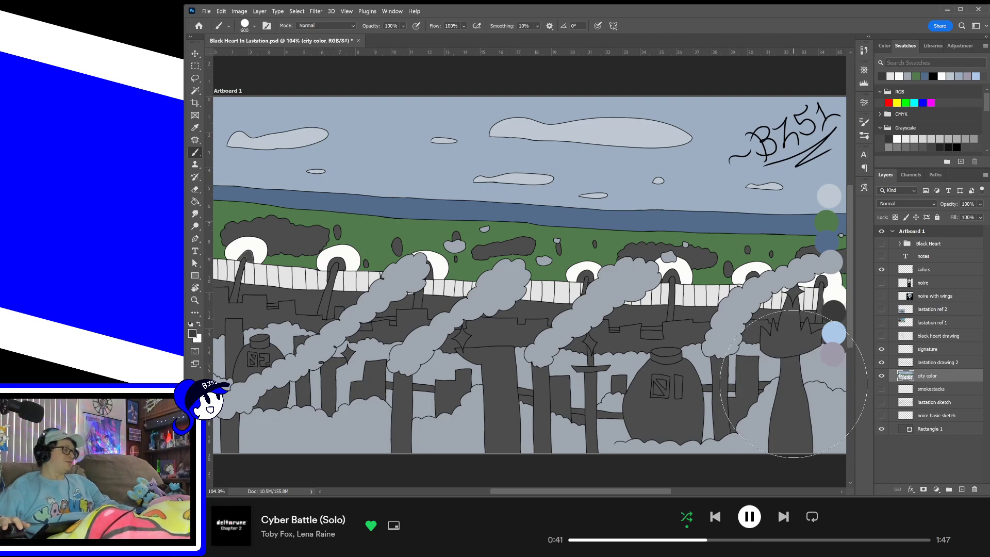
{"action": "key", "text": "bracketleft"}
{"action": "key", "text": "bracketleft"}
{"action": "key", "text": "bracketleft"}
{"action": "key", "text": "bracketleft"}
{"action": "key", "text": "bracketleft"}
{"action": "key", "text": "bracketleft"}
{"action": "key", "text": "bracketleft"}
{"action": "key", "text": "bracketleft"}
{"action": "key", "text": "bracketleft"}
{"action": "key", "text": "bracketleft"}
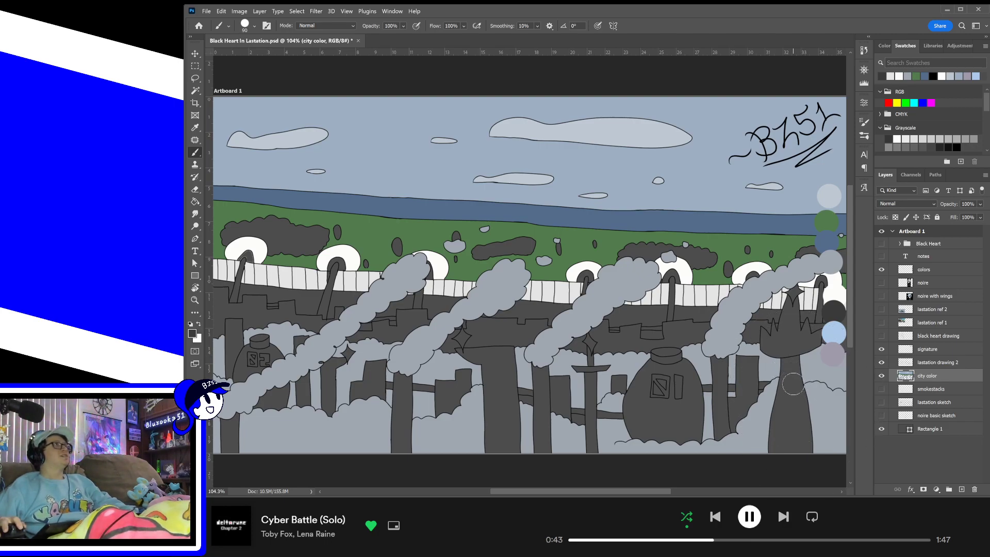
{"action": "key", "text": "bracketright"}
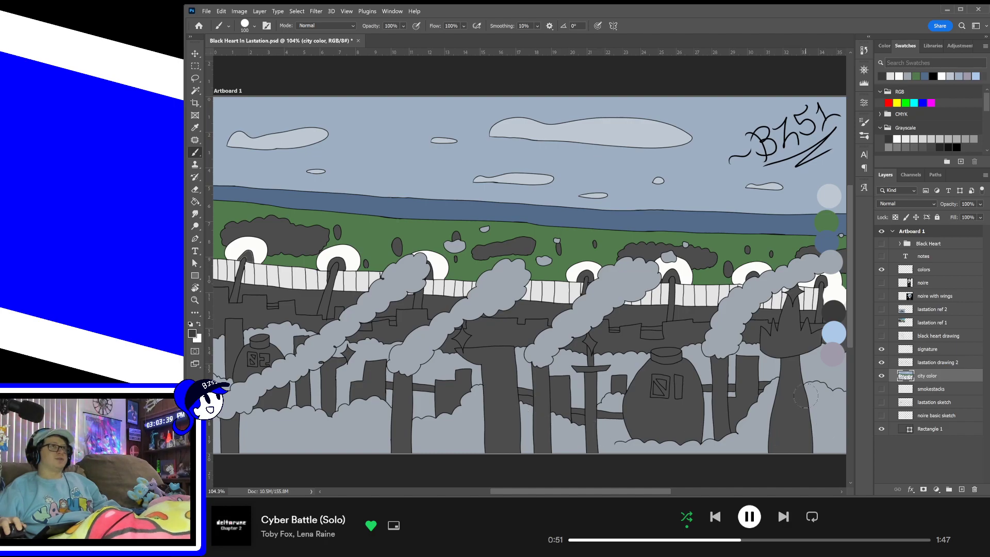
{"action": "left_click", "coordinate": [827, 374]}
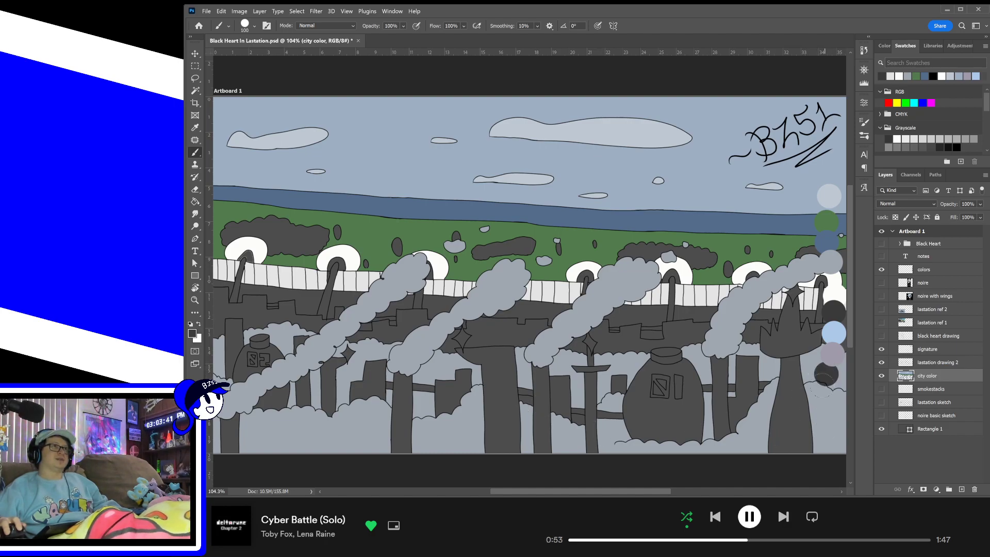
{"action": "key", "text": "ctrl+z"}
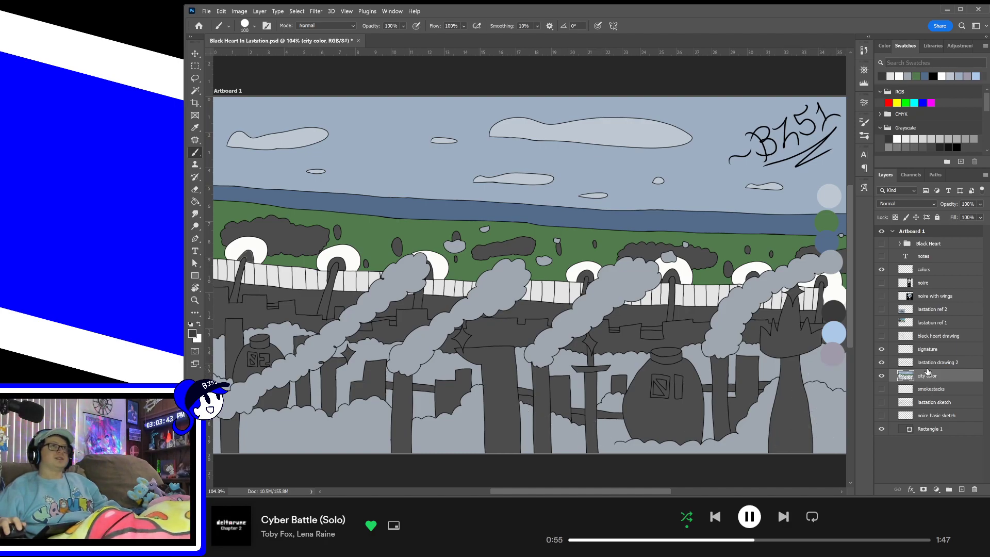
- On the colors layer, dab the current dark grey as a swatch circle below the existing ones, and a darker grey one beneath it
{"action": "left_click", "coordinate": [922, 272]}
{"action": "left_click", "coordinate": [824, 372]}
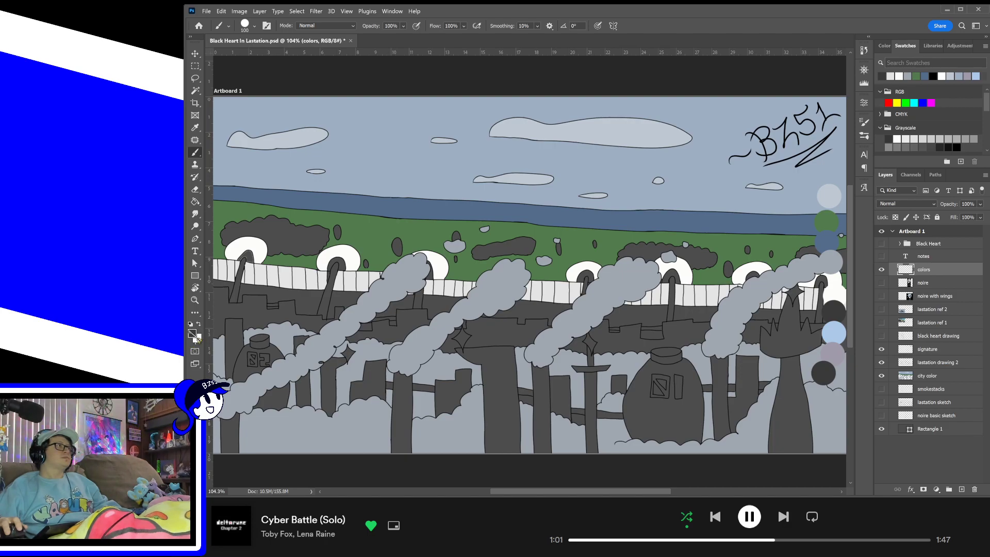
{"action": "key", "text": "i"}
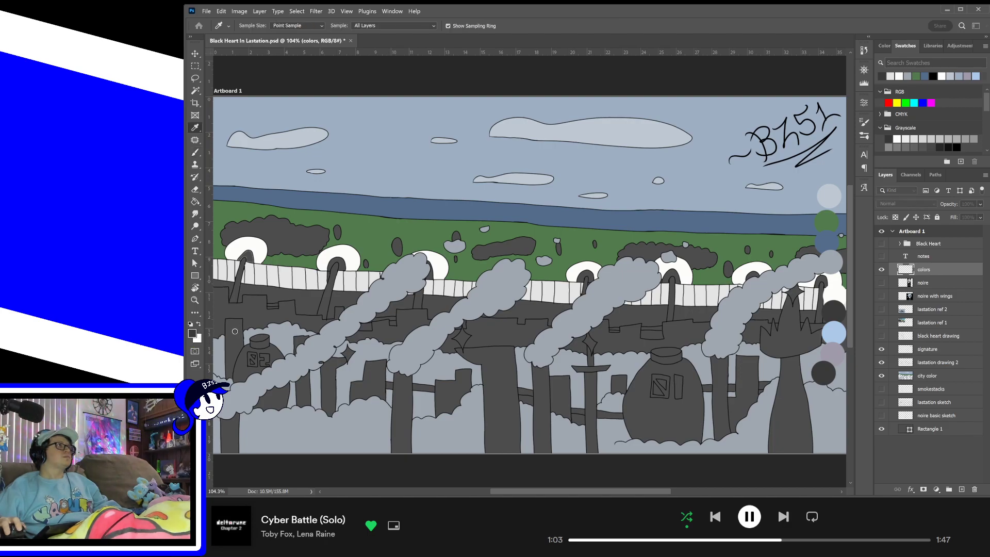
{"action": "key", "text": "b"}
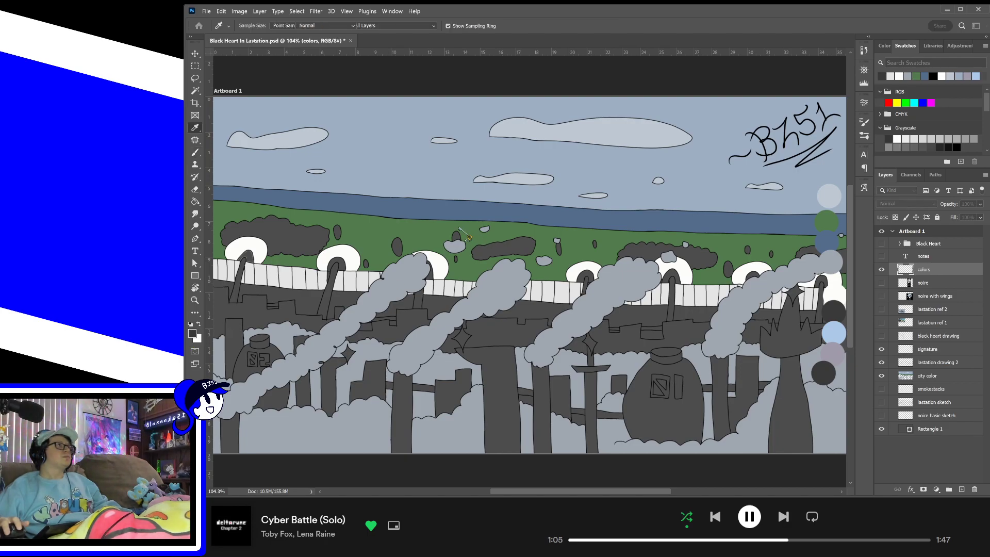
{"action": "left_click", "coordinate": [829, 394]}
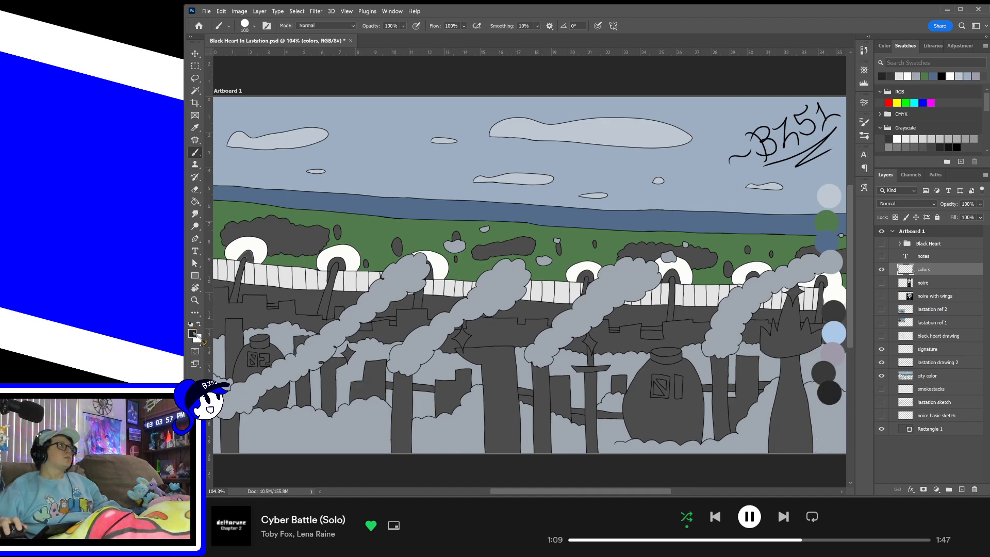
- Mix a near-black shade for the brush and dab it as the lowest swatch circle on the colors layer
{"action": "key", "text": "i"}
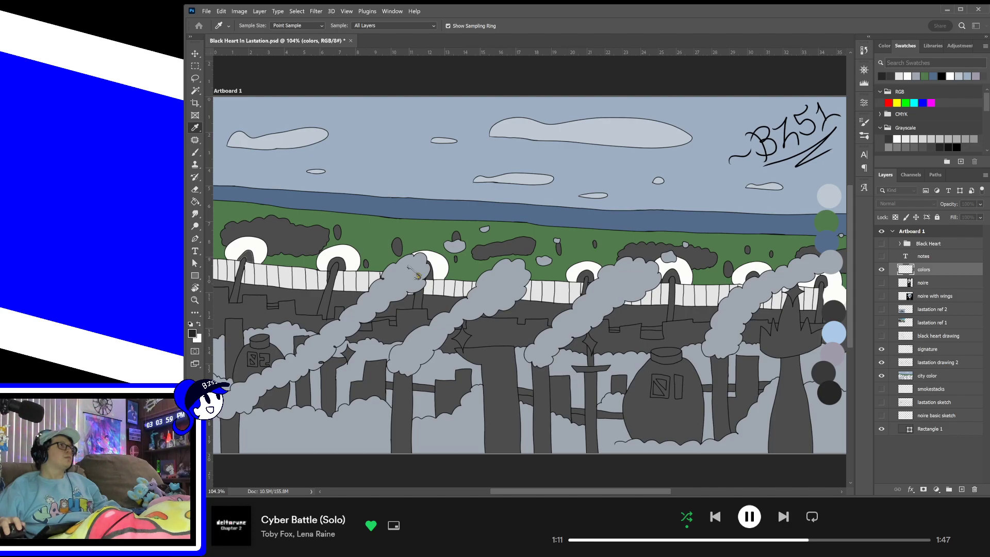
{"action": "left_click", "coordinate": [453, 239]}
{"action": "key", "text": "b"}
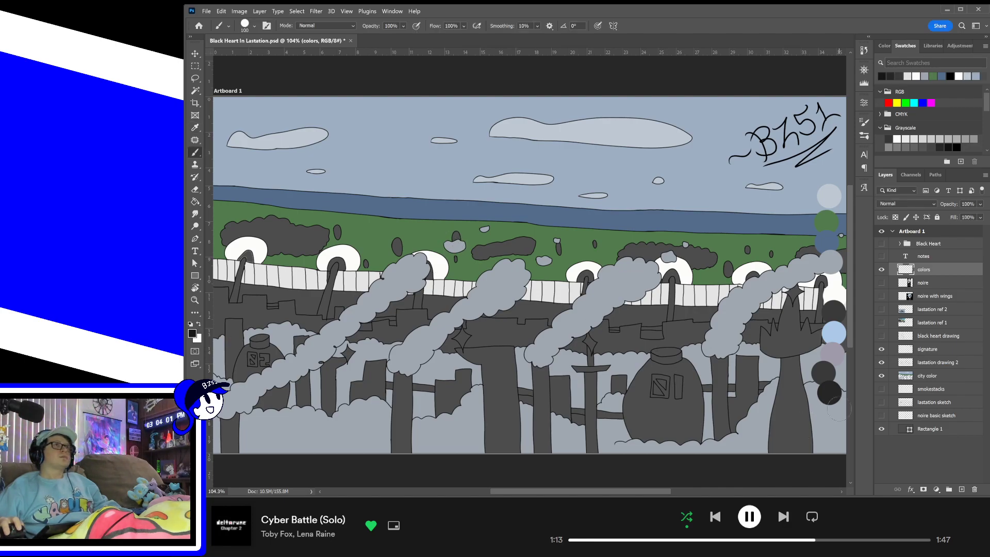
{"action": "left_click", "coordinate": [833, 412]}
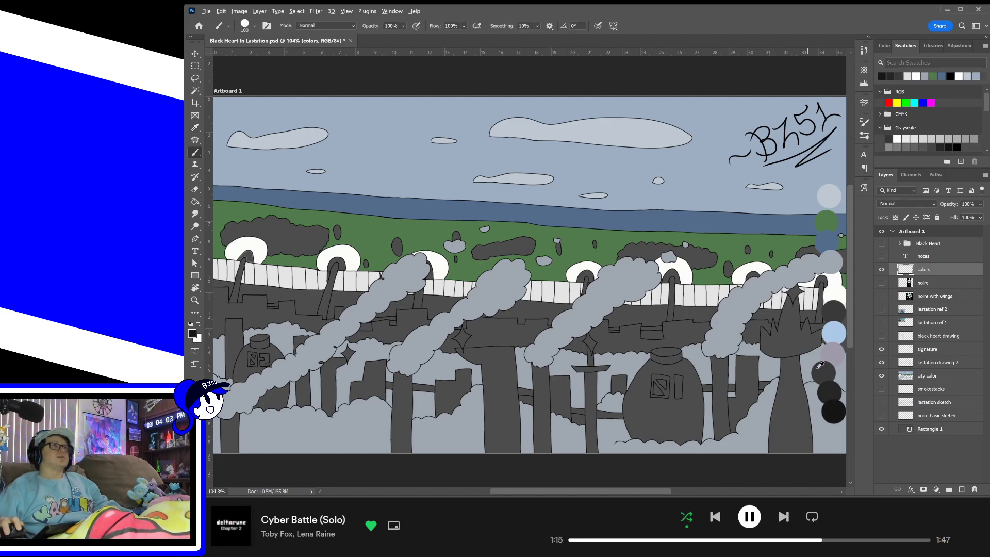
- Sample the upper of the new dark grey swatches, mix a lighter grey from it, and dab that shade beside it
{"action": "left_click", "coordinate": [824, 365], "text": "alt"}
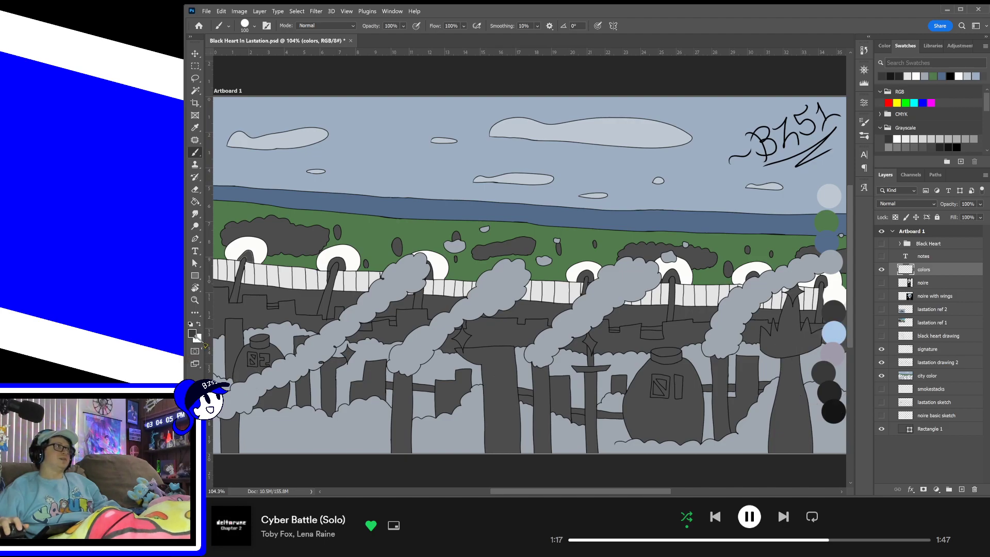
{"action": "key", "text": "i"}
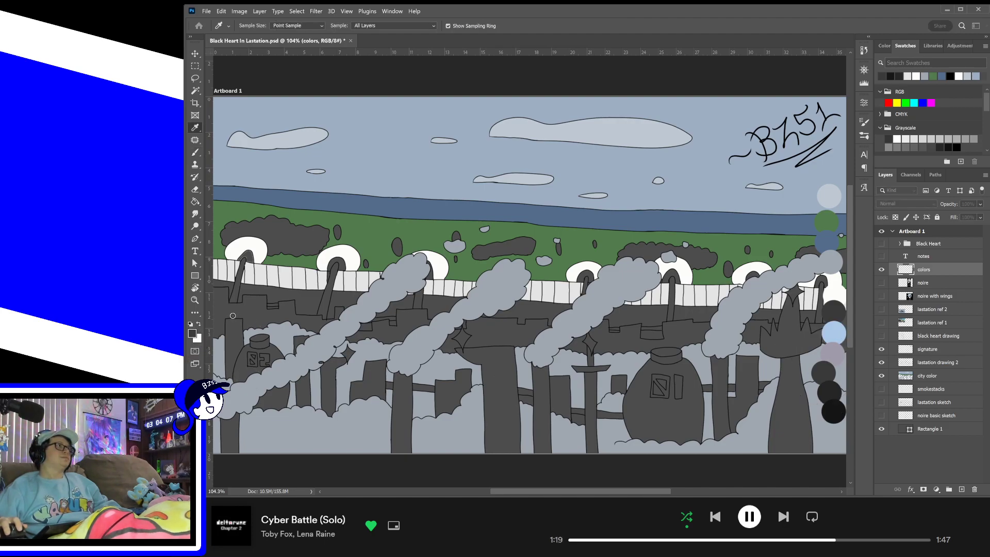
{"action": "left_click", "coordinate": [452, 233]}
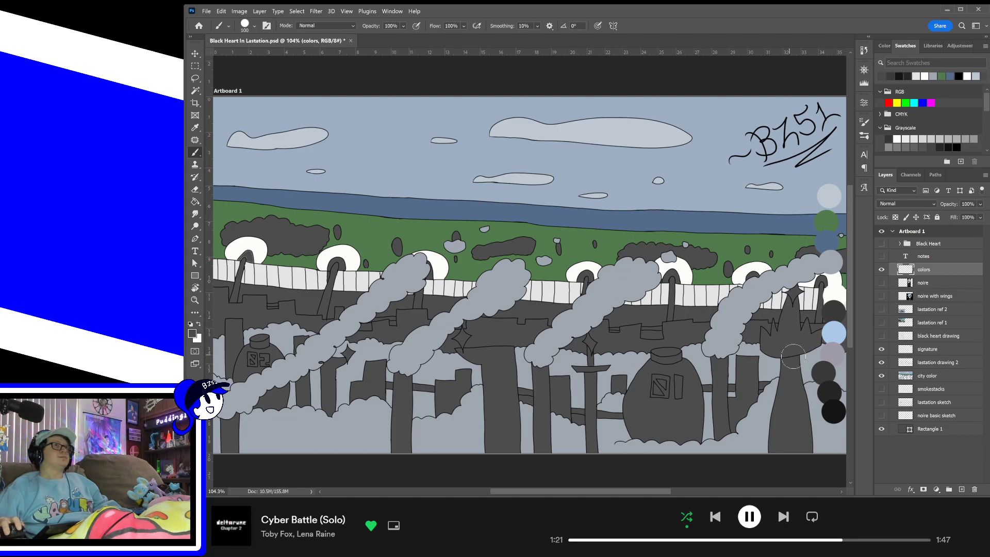
{"action": "left_click", "coordinate": [819, 361]}
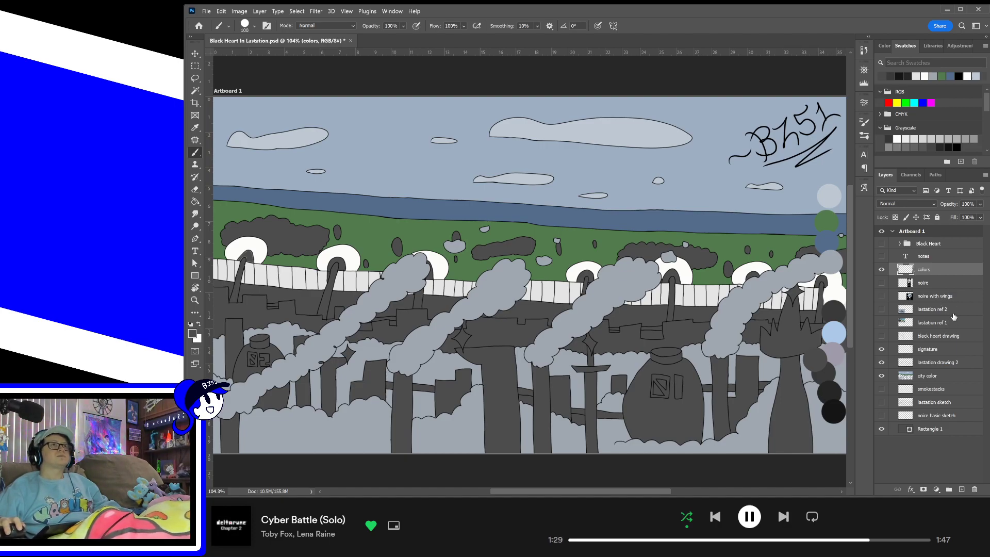
- Change the fill of the Rectangle 1 background shape to a dark reddish brown and return to the Move tool
{"action": "left_click", "coordinate": [935, 430]}
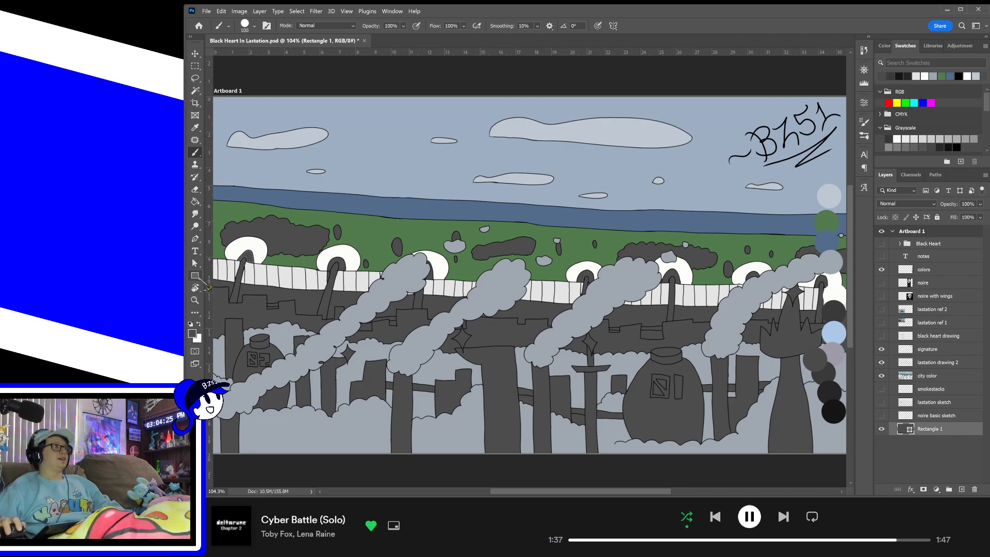
{"action": "left_click", "coordinate": [195, 275]}
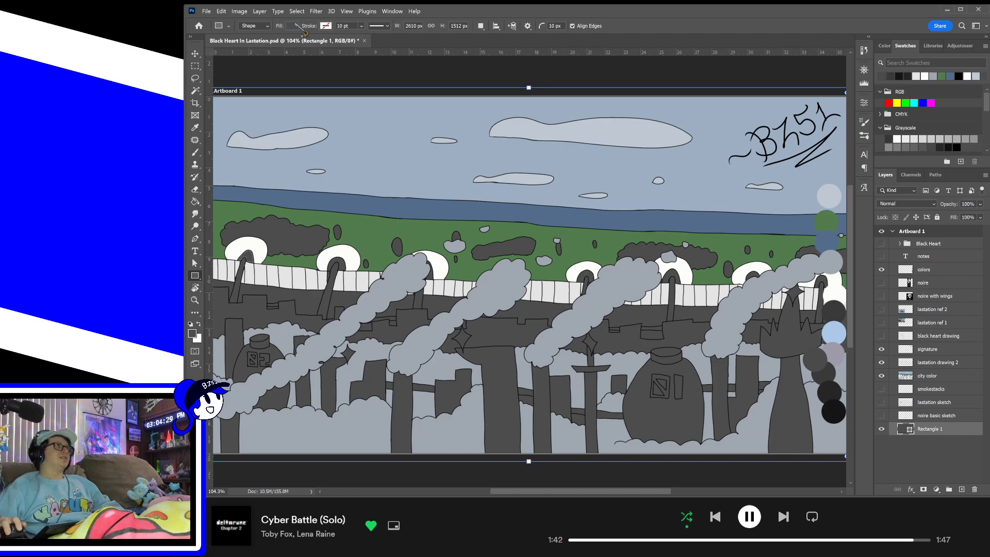
{"action": "key", "text": "i"}
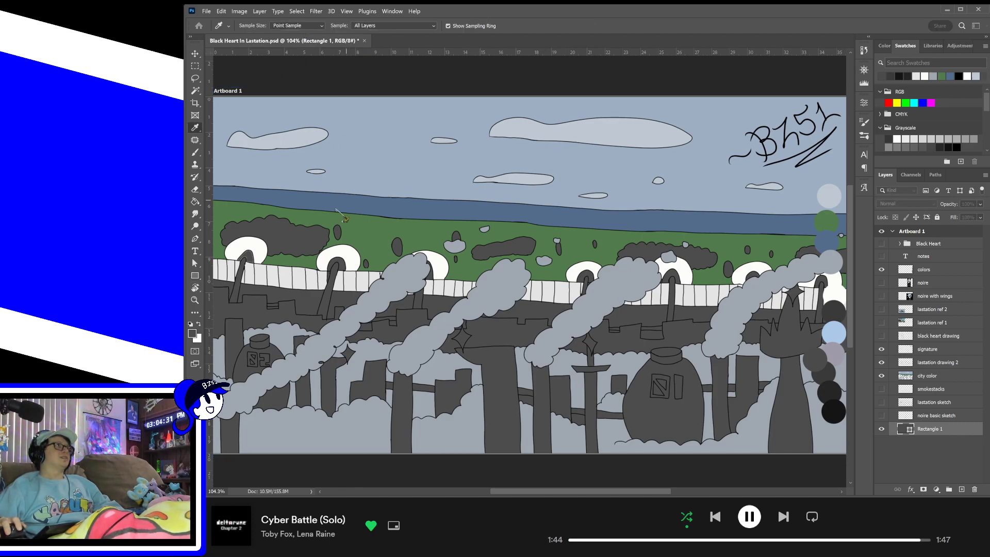
{"action": "left_click", "coordinate": [449, 225]}
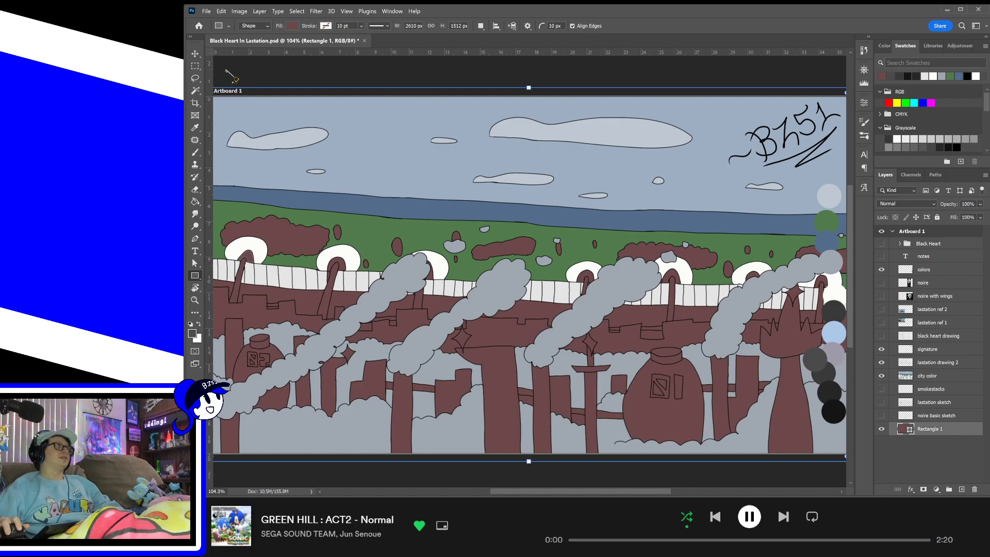
{"action": "left_click", "coordinate": [196, 53]}
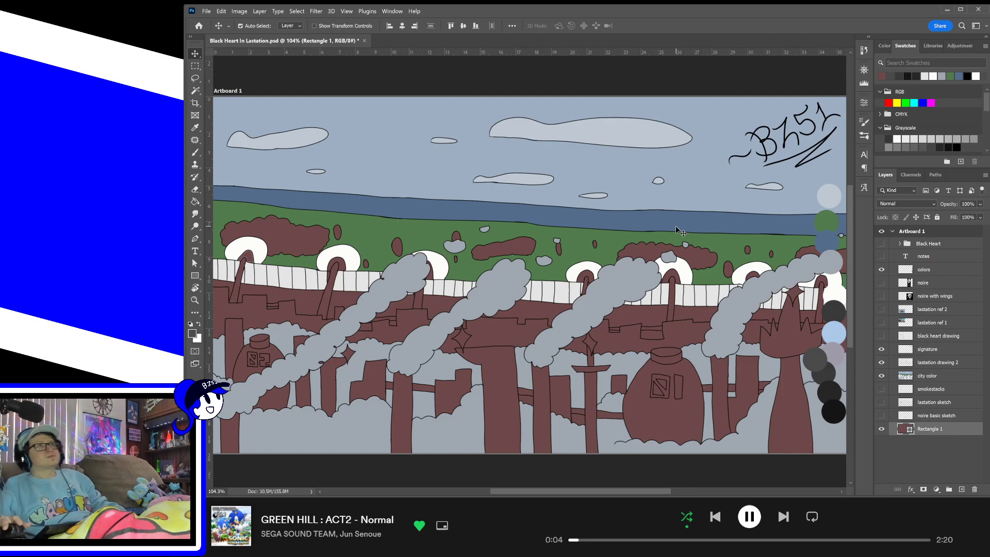
- Save the file and select the foreground smokestacks, towers and round furnace on the lastation drawing 2 layer with the Magic Wand
{"action": "key", "text": "ctrl+s"}
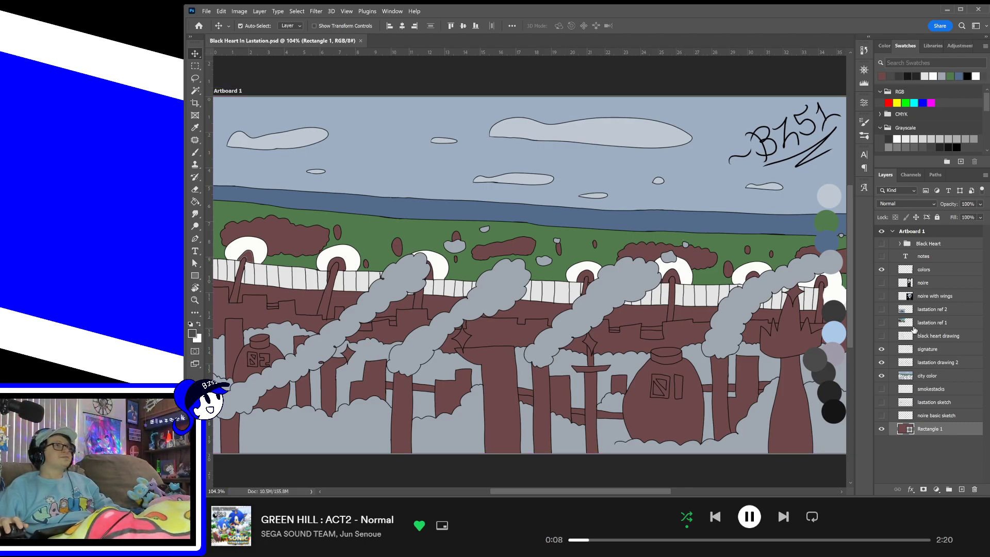
{"action": "left_click", "coordinate": [932, 349]}
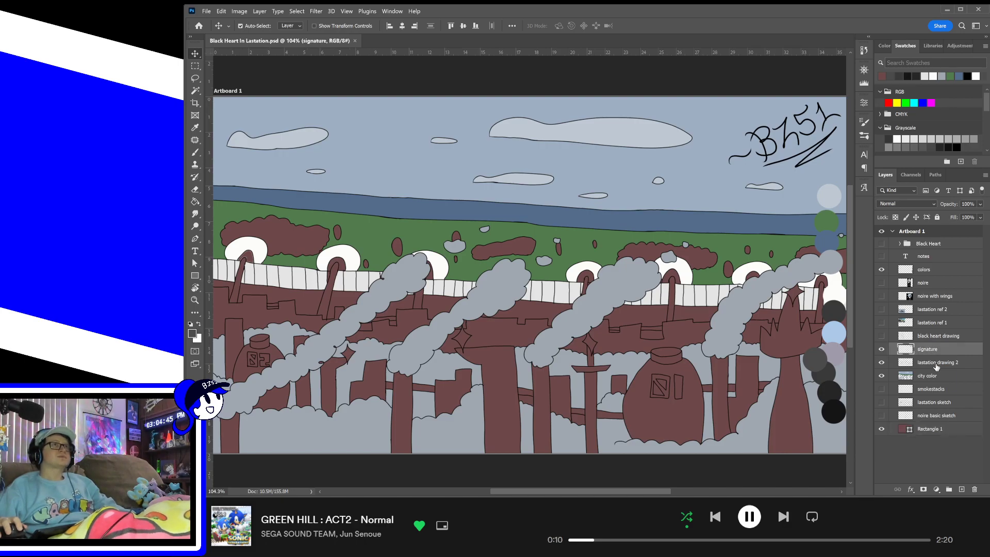
{"action": "left_click", "coordinate": [935, 362]}
{"action": "key", "text": "w"}
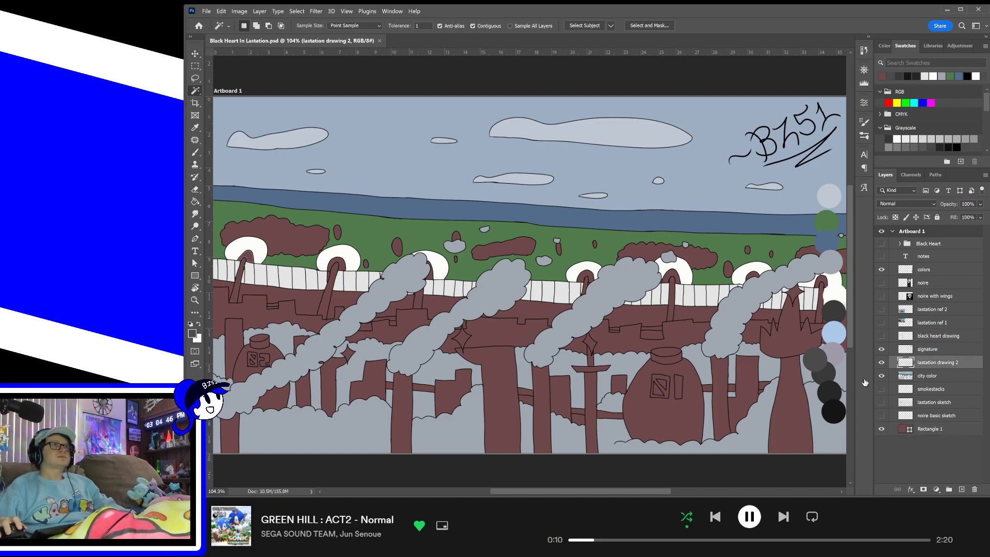
{"action": "left_click", "coordinate": [231, 436]}
{"action": "left_click", "coordinate": [404, 427], "text": "shift"}
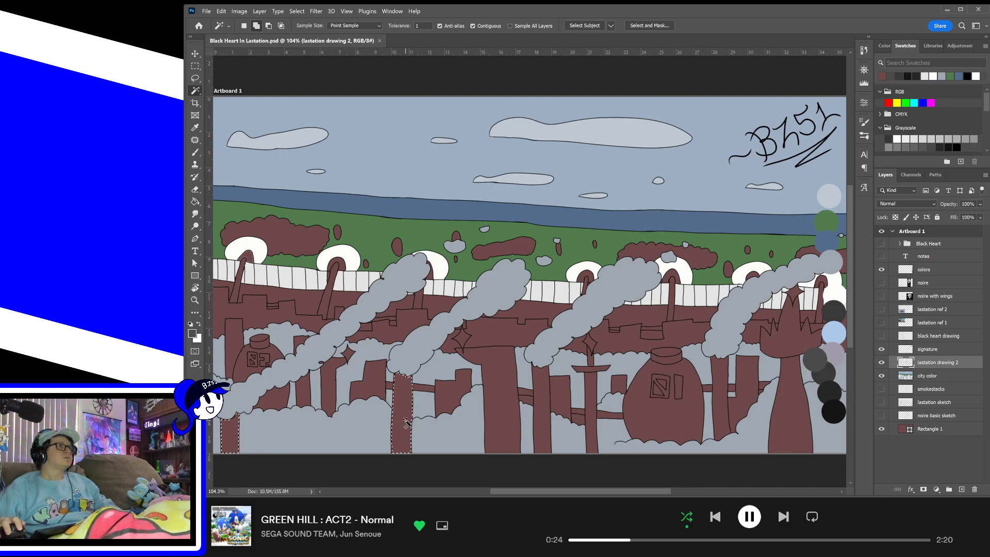
{"action": "left_click", "coordinate": [513, 413], "text": "shift"}
{"action": "left_click", "coordinate": [547, 422], "text": "shift"}
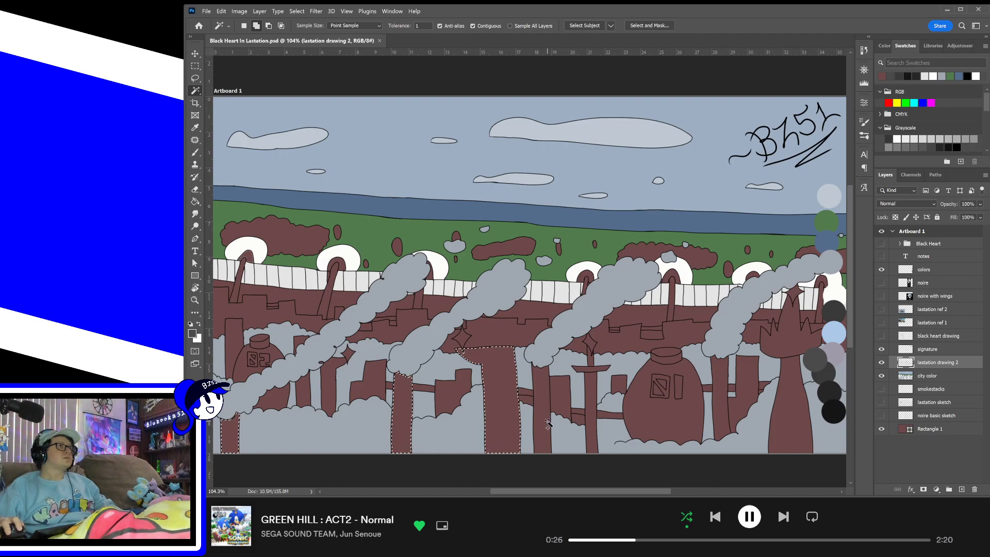
{"action": "left_click", "coordinate": [590, 410], "text": "shift"}
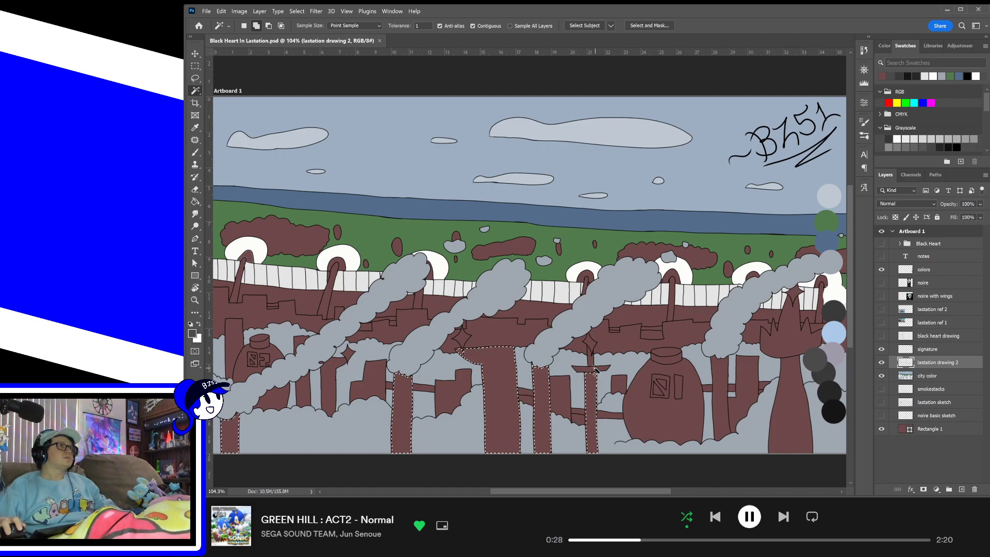
{"action": "left_click", "coordinate": [647, 415], "text": "shift"}
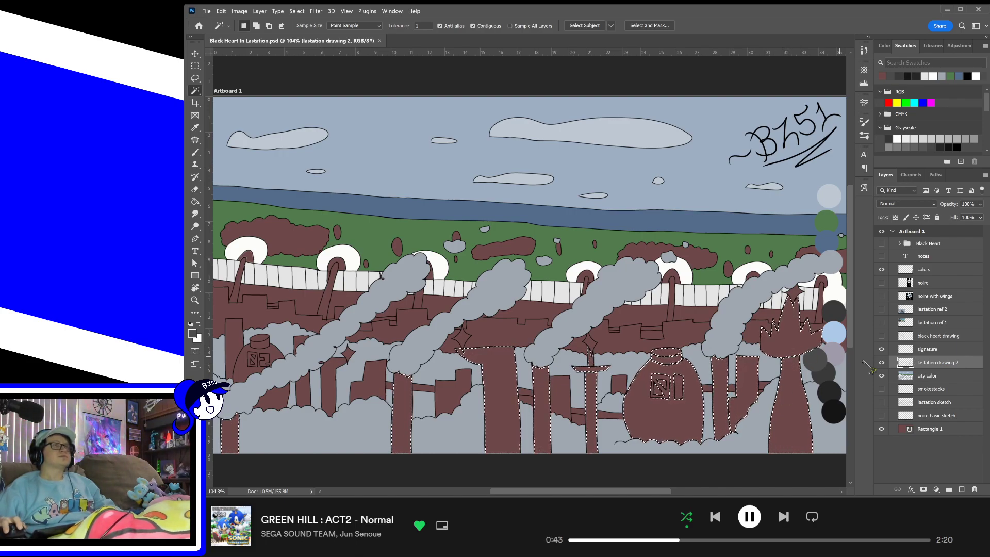
- Paint the selected foreground structures on the city color layer with dark grey sampled from the palette circles, using a 700 px brush
{"action": "left_click", "coordinate": [939, 377]}
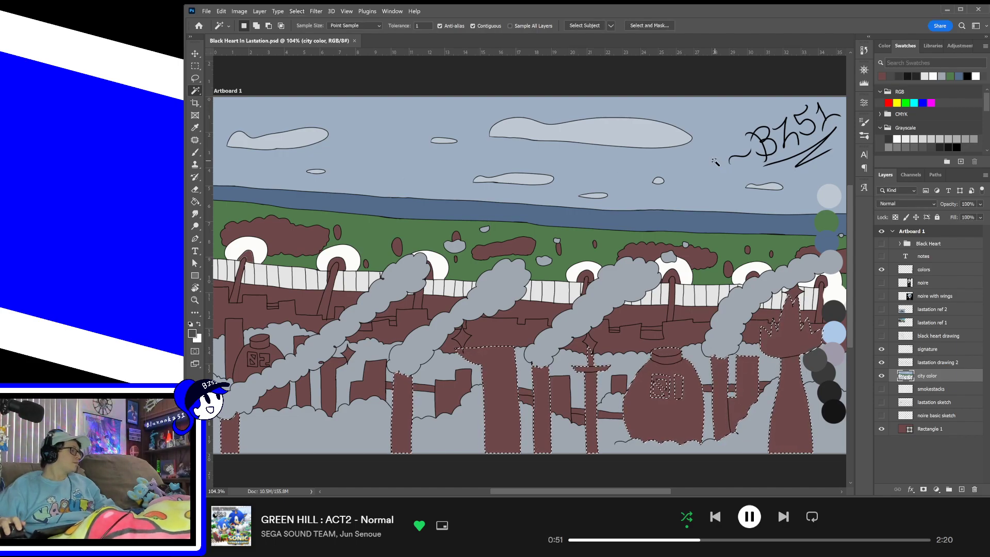
{"action": "key", "text": "b"}
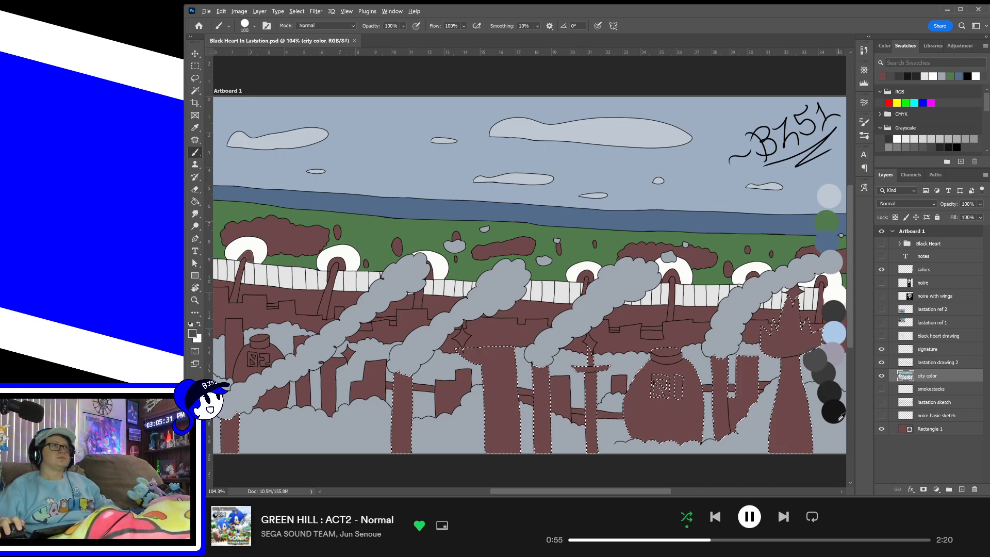
{"action": "left_click_drag", "start_coordinate": [820, 357], "coordinate": [815, 361]}
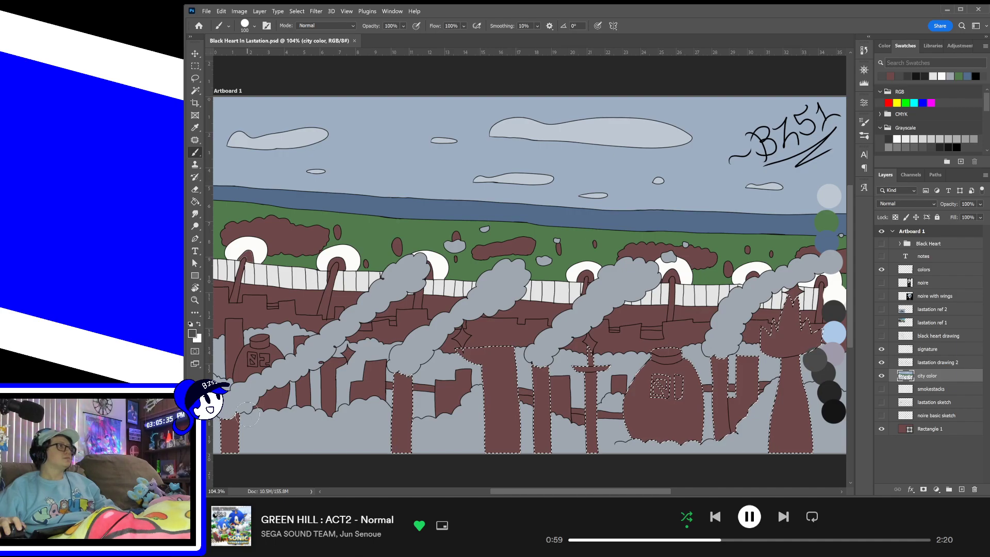
{"action": "key", "text": "bracketright"}
{"action": "key", "text": "bracketright"}
{"action": "key", "text": "bracketright"}
{"action": "key", "text": "bracketright"}
{"action": "key", "text": "bracketright"}
{"action": "key", "text": "bracketright"}
{"action": "key", "text": "bracketright"}
{"action": "key", "text": "bracketright"}
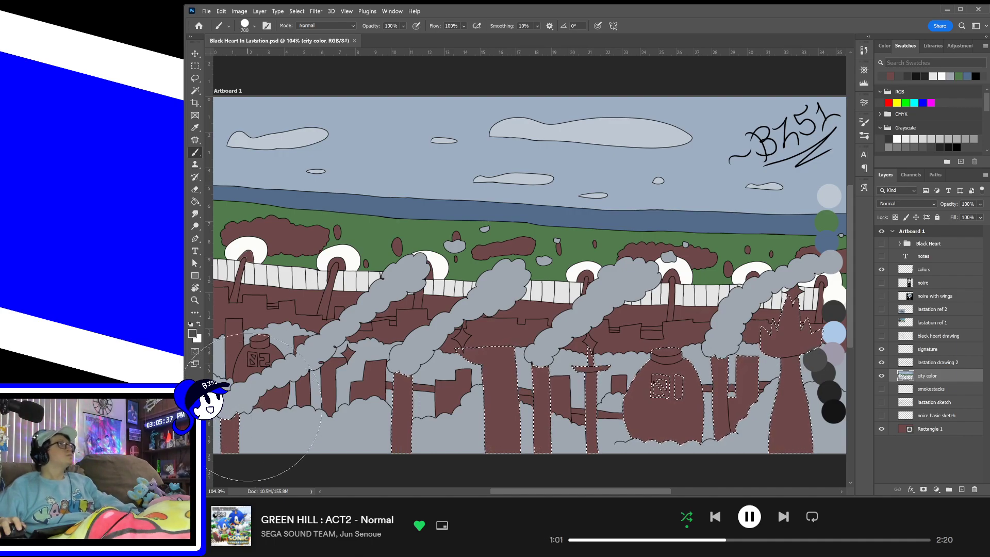
{"action": "left_click_drag", "start_coordinate": [259, 415], "coordinate": [473, 388]}
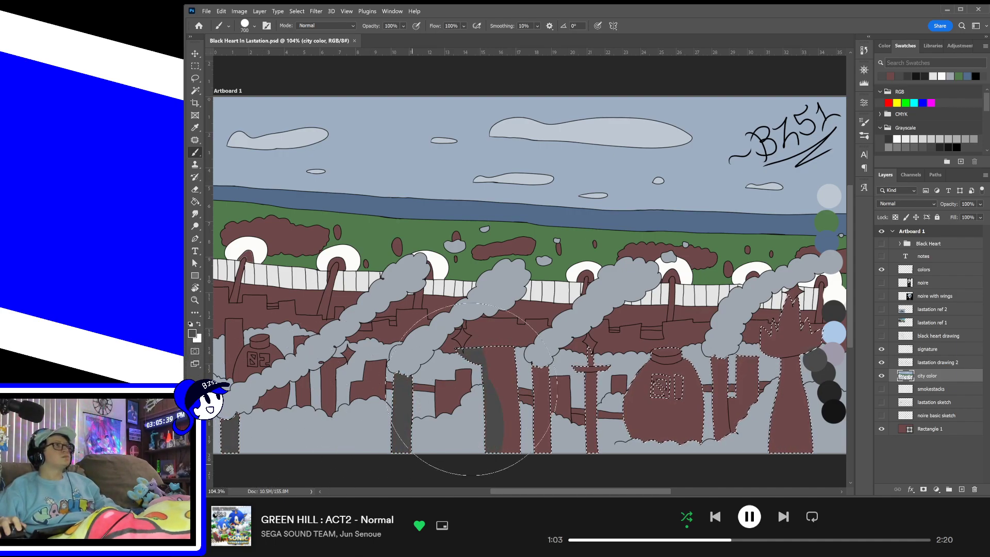
{"action": "mouse_move", "coordinate": [538, 465]}
{"action": "left_mouse_down"}
{"action": "mouse_move", "coordinate": [630, 399]}
{"action": "mouse_move", "coordinate": [630, 376]}
{"action": "mouse_move", "coordinate": [736, 437]}
{"action": "mouse_move", "coordinate": [785, 410]}
{"action": "mouse_move", "coordinate": [821, 375]}
{"action": "mouse_move", "coordinate": [746, 297]}
{"action": "mouse_move", "coordinate": [776, 286]}
{"action": "mouse_move", "coordinate": [825, 375]}
{"action": "mouse_move", "coordinate": [725, 367]}
{"action": "mouse_move", "coordinate": [887, 411]}
{"action": "left_mouse_up"}
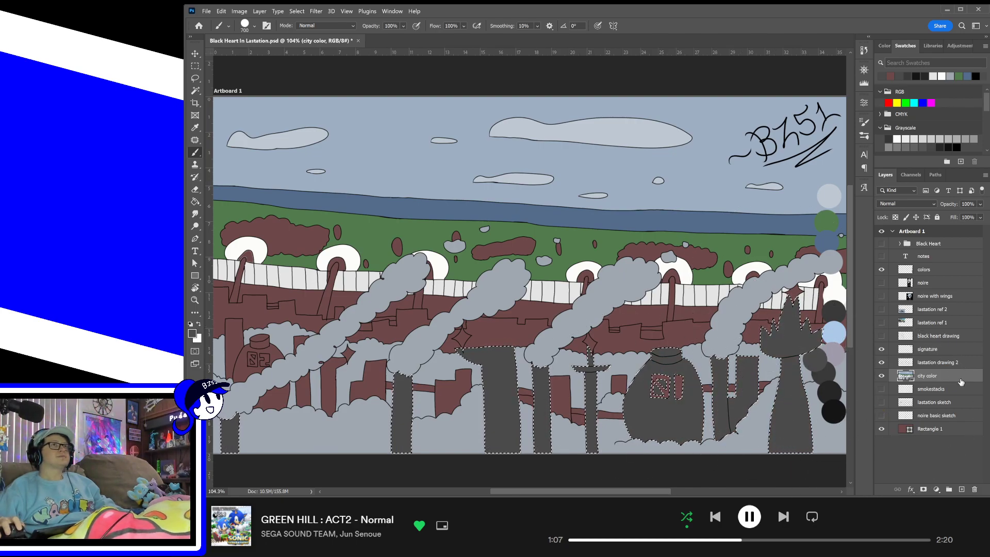
- Select the mid-ground buildings, left furnace and connecting pipes between the smoke clouds on the lastation drawing 2 layer with the Magic Wand
{"action": "left_click", "coordinate": [937, 363]}
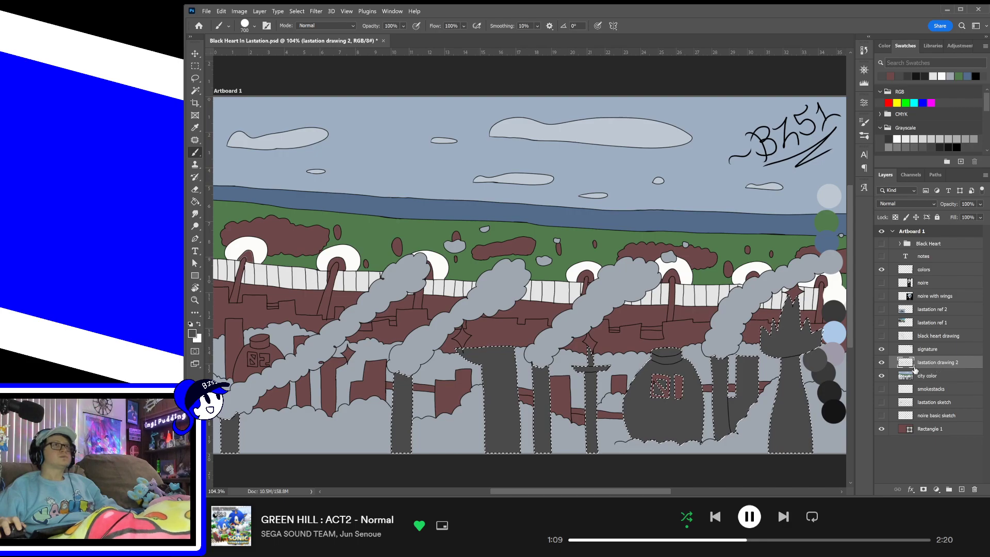
{"action": "key", "text": "w"}
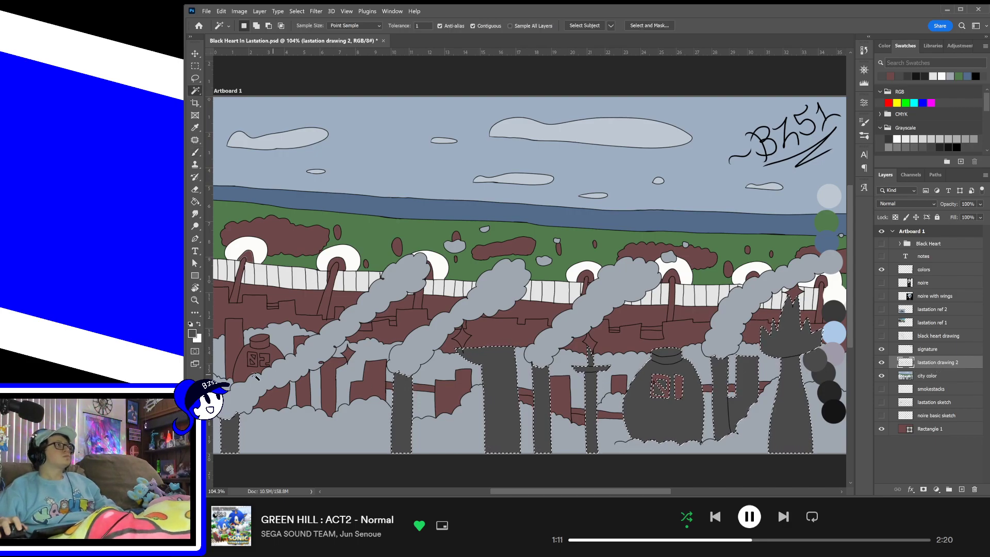
{"action": "left_click", "coordinate": [245, 372]}
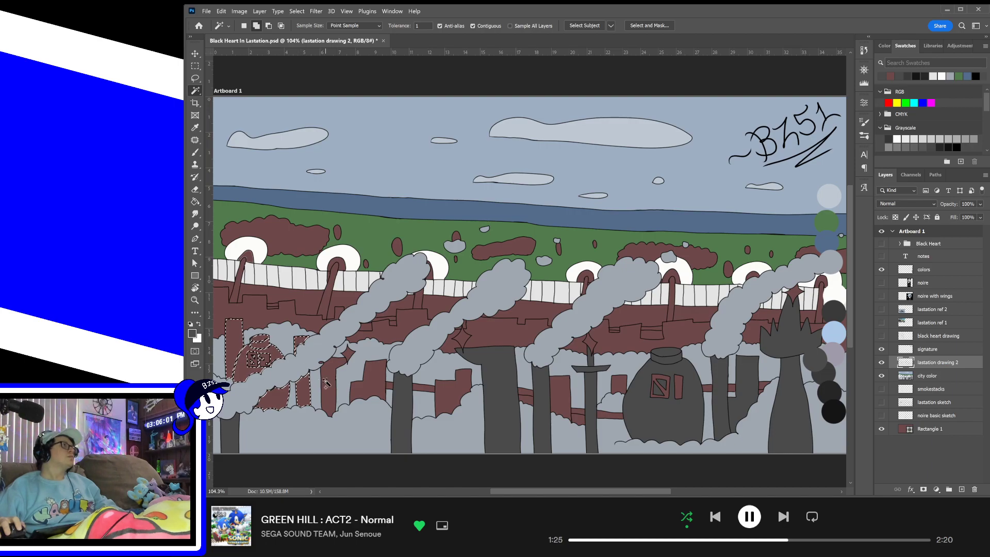
{"action": "left_click", "coordinate": [326, 384]}
{"action": "left_click", "coordinate": [372, 388]}
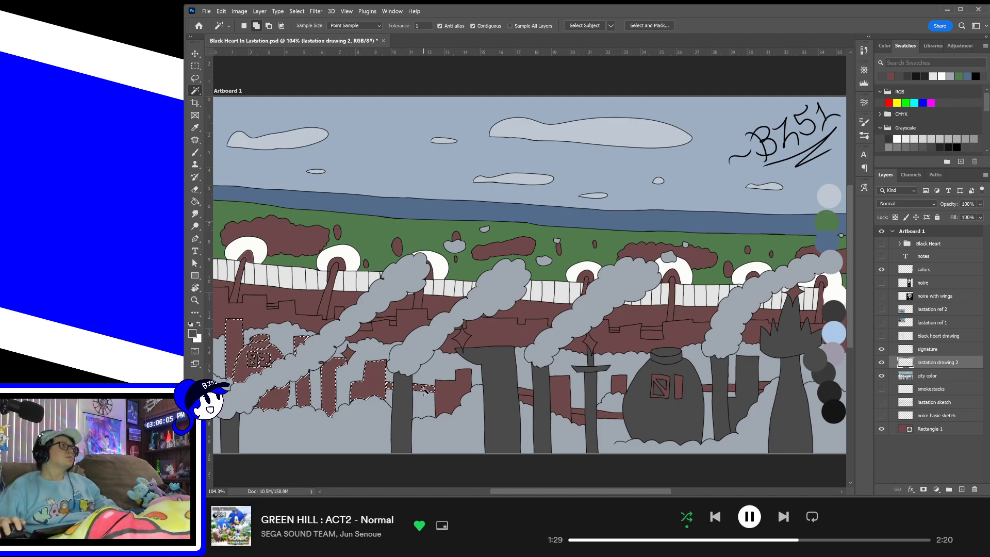
{"action": "left_click", "coordinate": [456, 393]}
{"action": "left_click", "coordinate": [526, 392]}
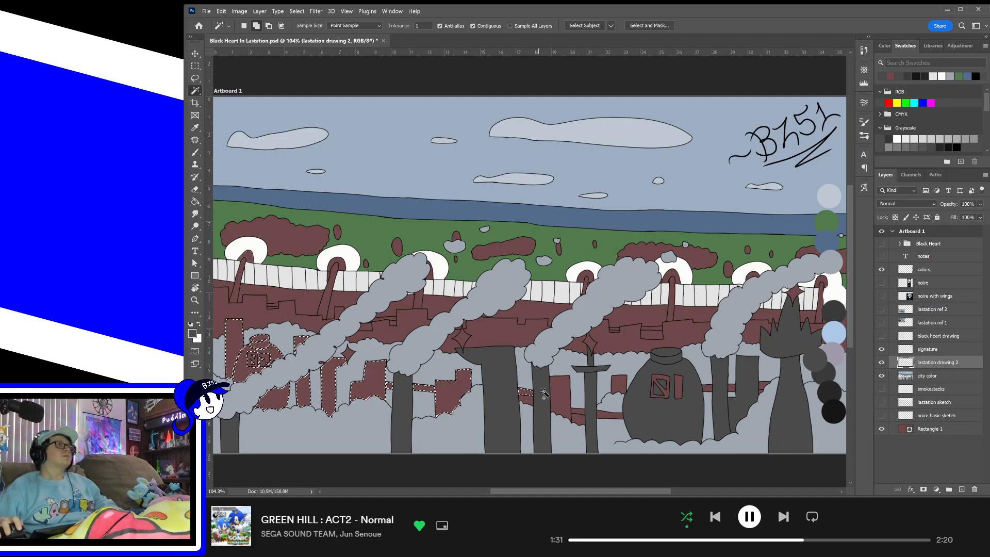
{"action": "left_click", "coordinate": [581, 414]}
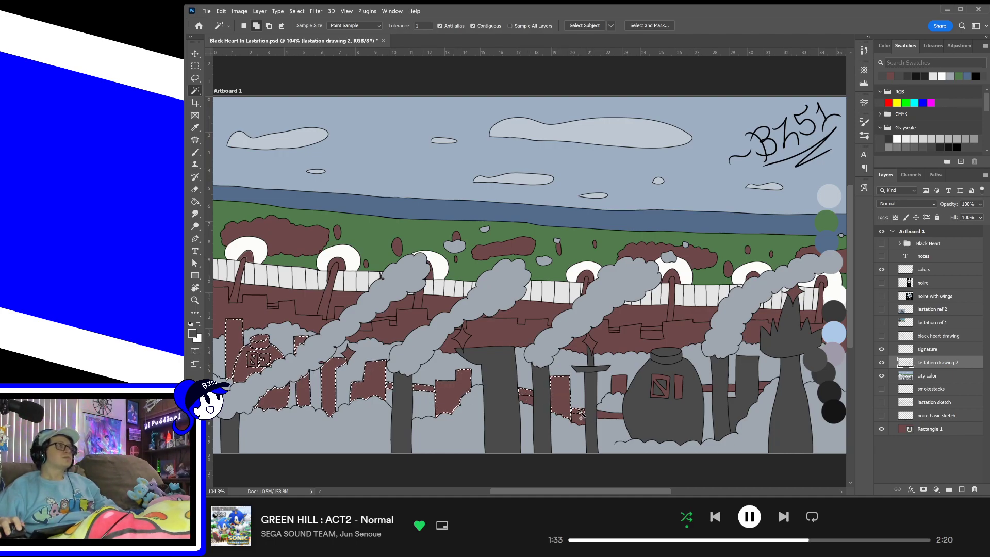
{"action": "left_click", "coordinate": [611, 414]}
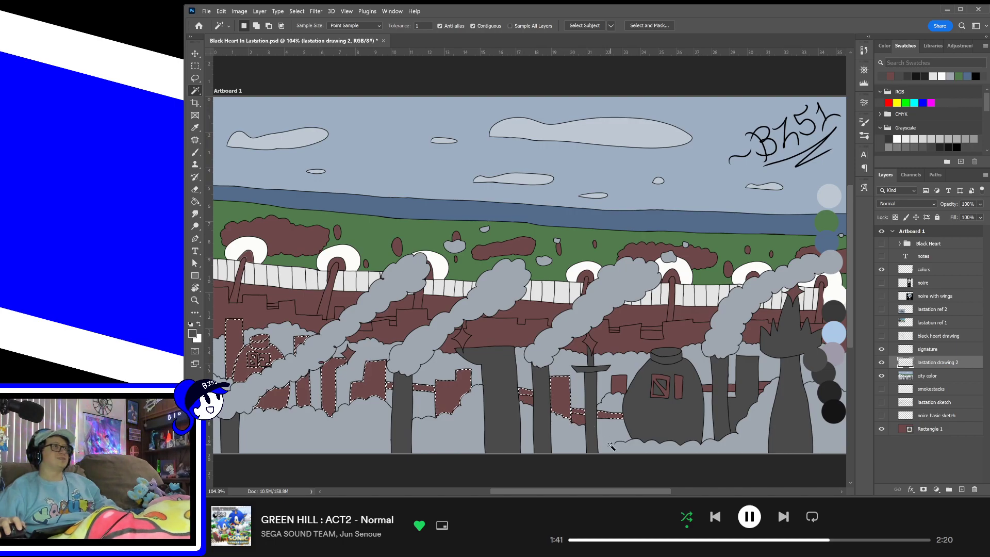
{"action": "key", "text": "shift"}
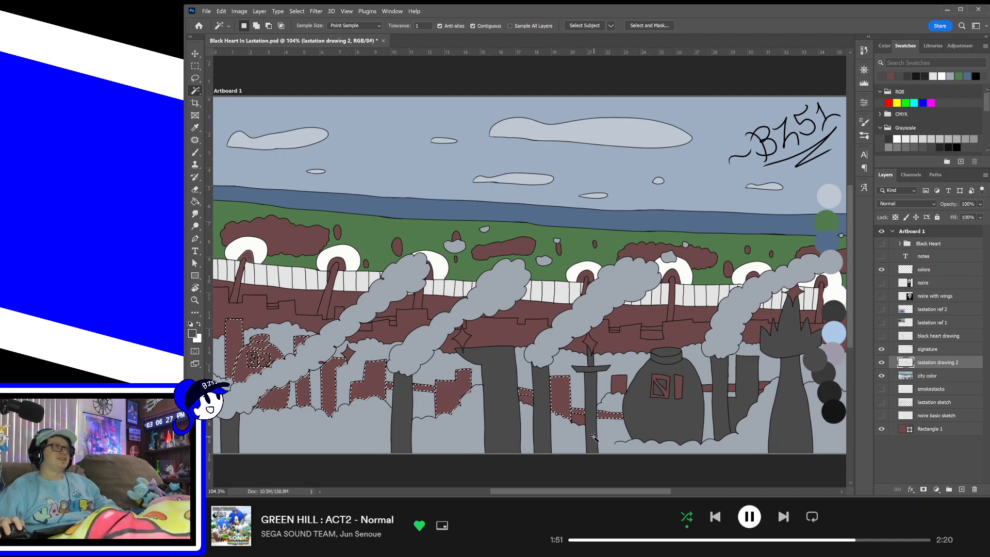
{"action": "key", "text": "shift"}
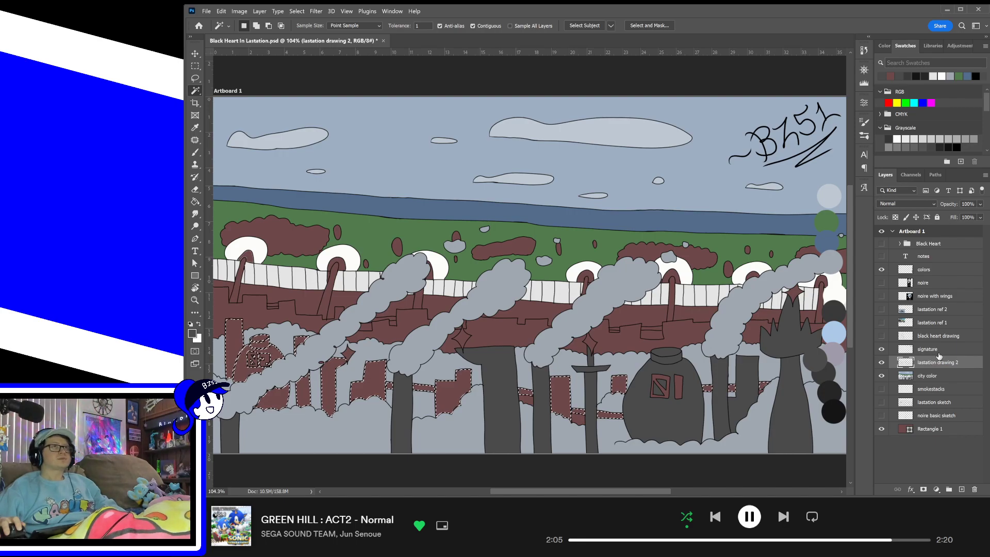
- Paint the selected mid-ground buildings and pipes on the city color layer with the darker grey sampled from the palette circles
{"action": "left_click", "coordinate": [943, 383]}
{"action": "key", "text": "b"}
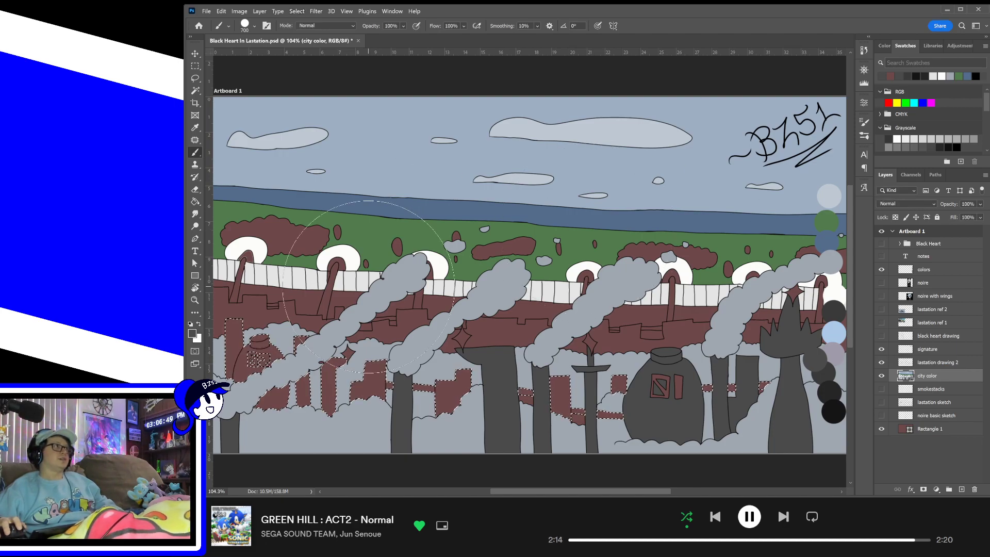
{"action": "left_click", "coordinate": [270, 360]}
{"action": "key", "text": "ctrl+z"}
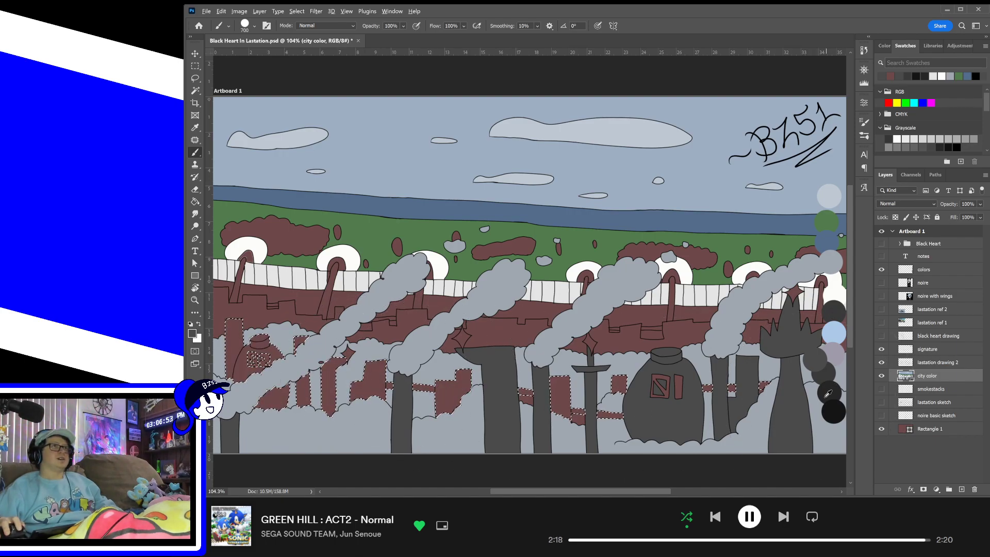
{"action": "left_click", "coordinate": [830, 372], "text": "alt"}
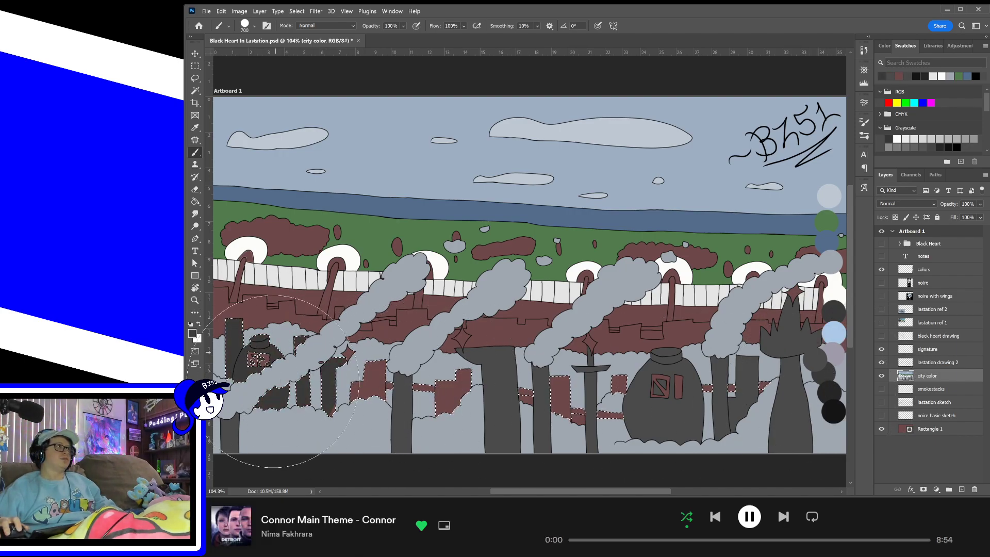
{"action": "left_click_drag", "start_coordinate": [271, 382], "coordinate": [597, 377]}
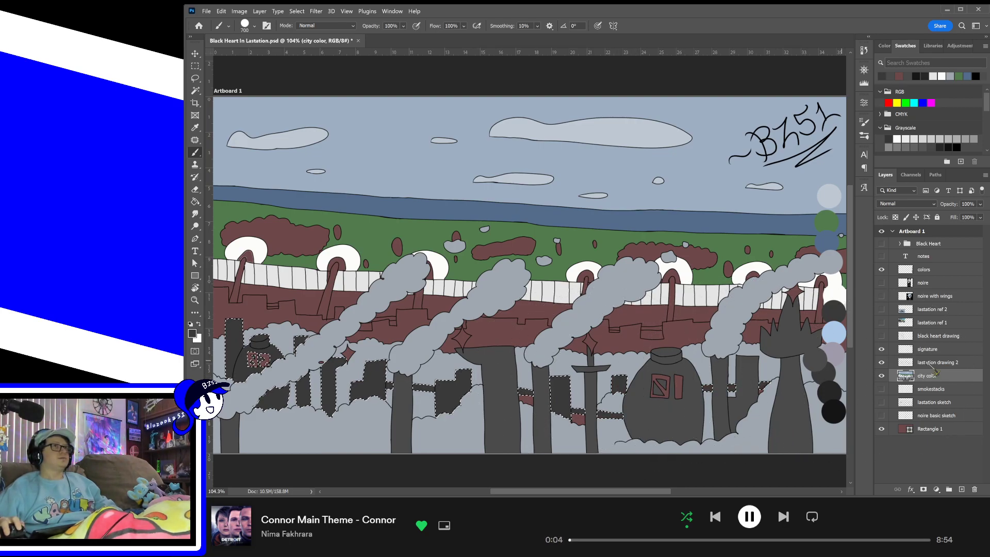
- Select the distant city skyline between the smoke plumes on the lastation drawing 2 layer with the Magic Wand
{"action": "left_click", "coordinate": [947, 364]}
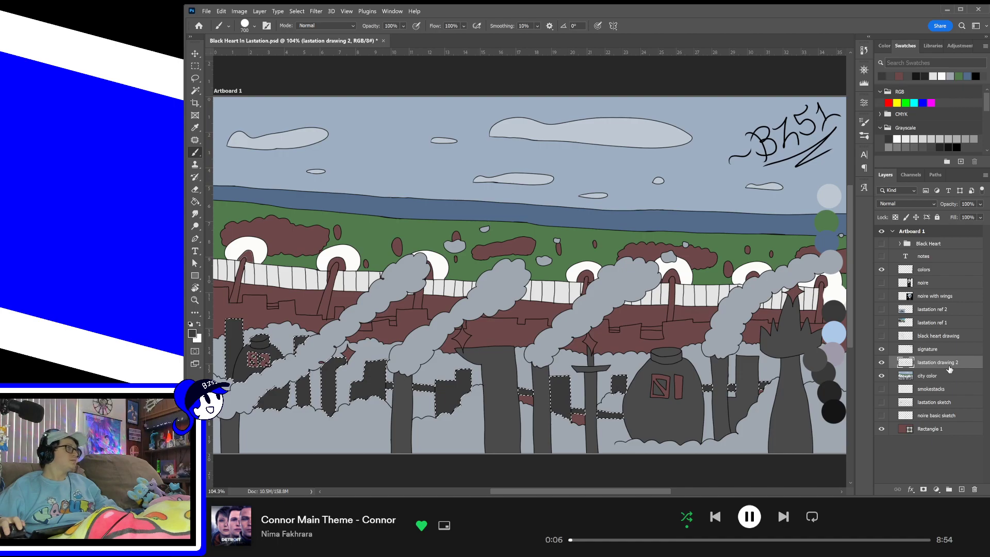
{"action": "key", "text": "w"}
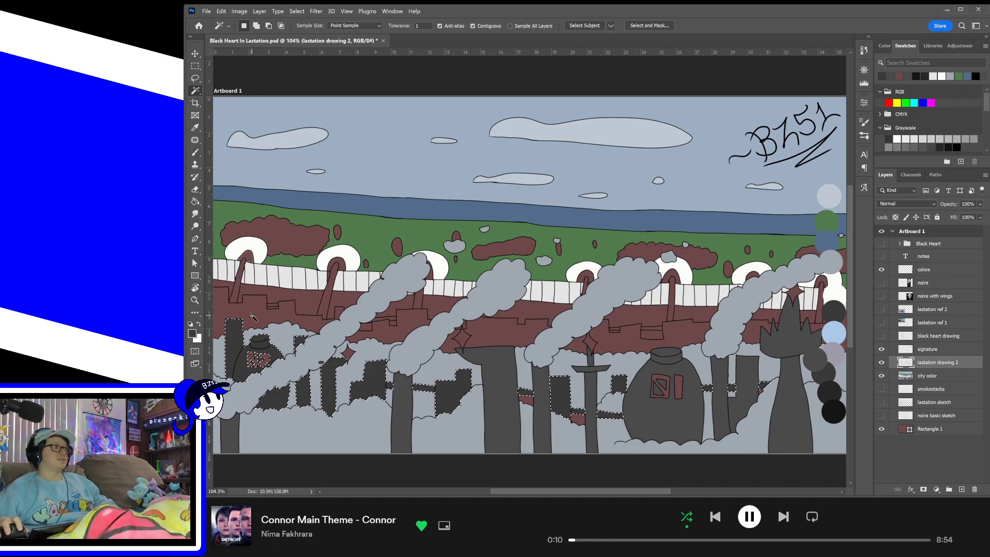
{"action": "left_click", "coordinate": [298, 322]}
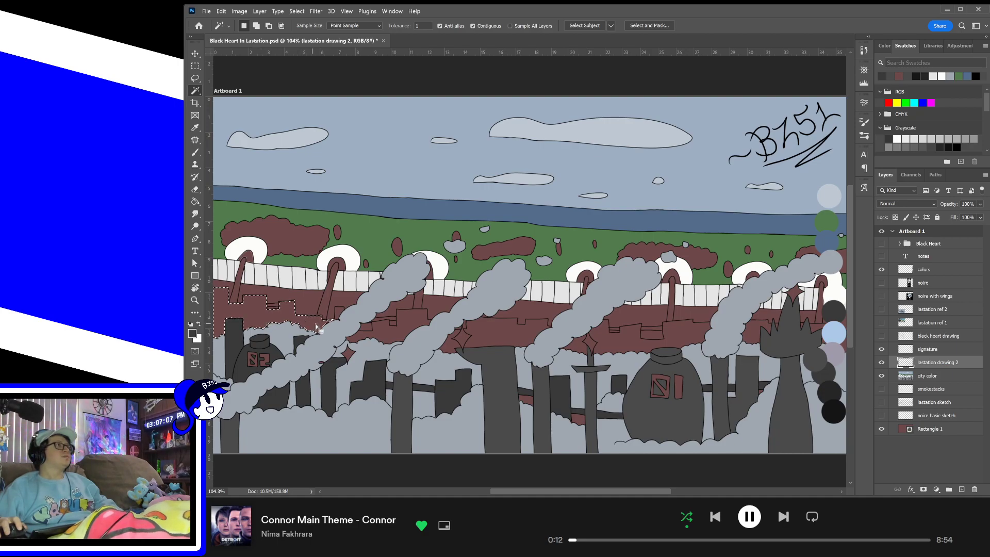
{"action": "key", "text": "shift"}
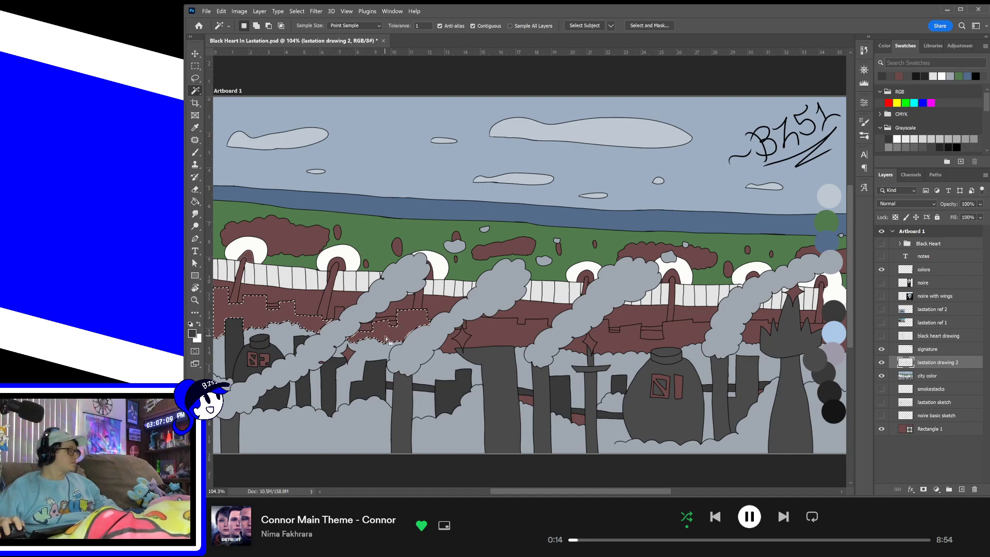
{"action": "left_click", "coordinate": [454, 342]}
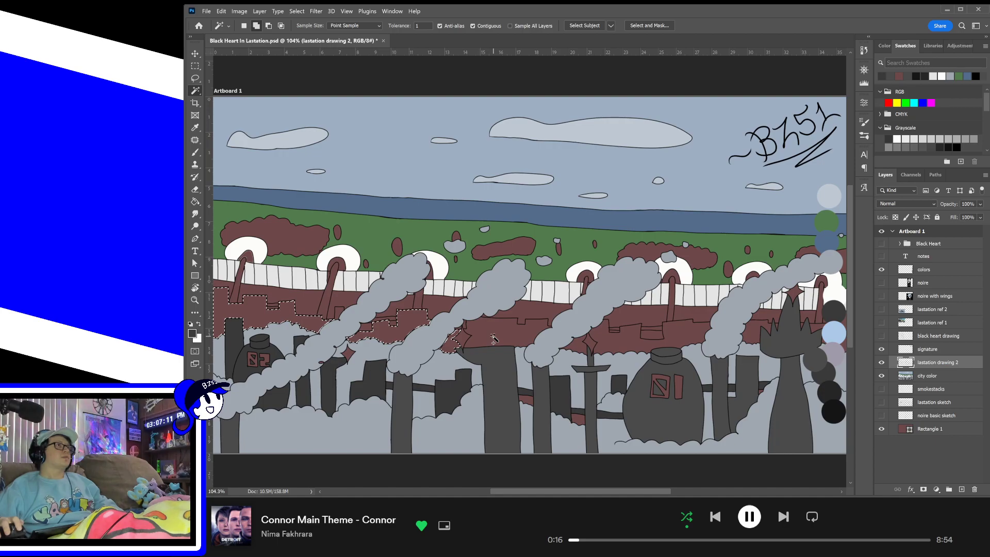
{"action": "left_click", "coordinate": [589, 349]}
{"action": "left_click", "coordinate": [623, 344], "text": "shift"}
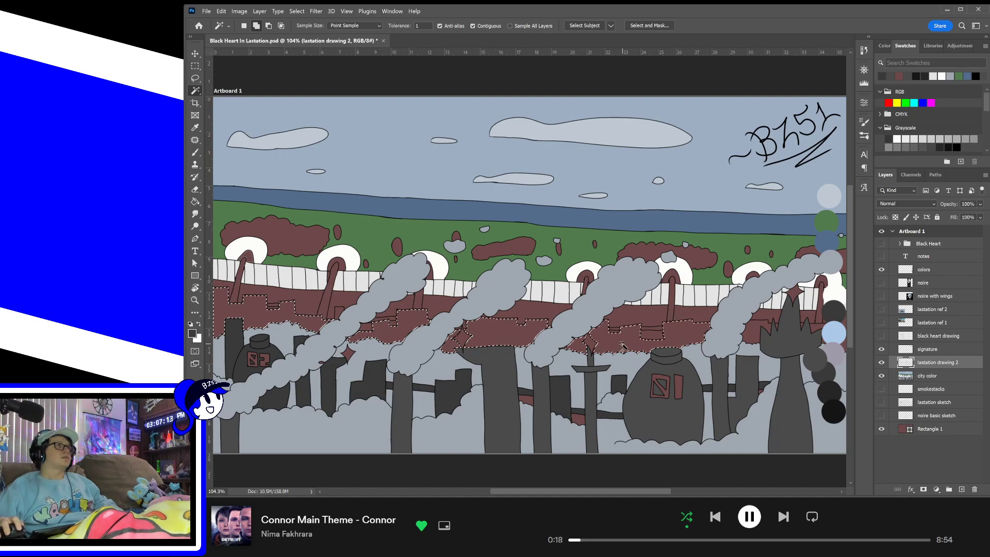
{"action": "left_click", "coordinate": [751, 332], "text": "shift"}
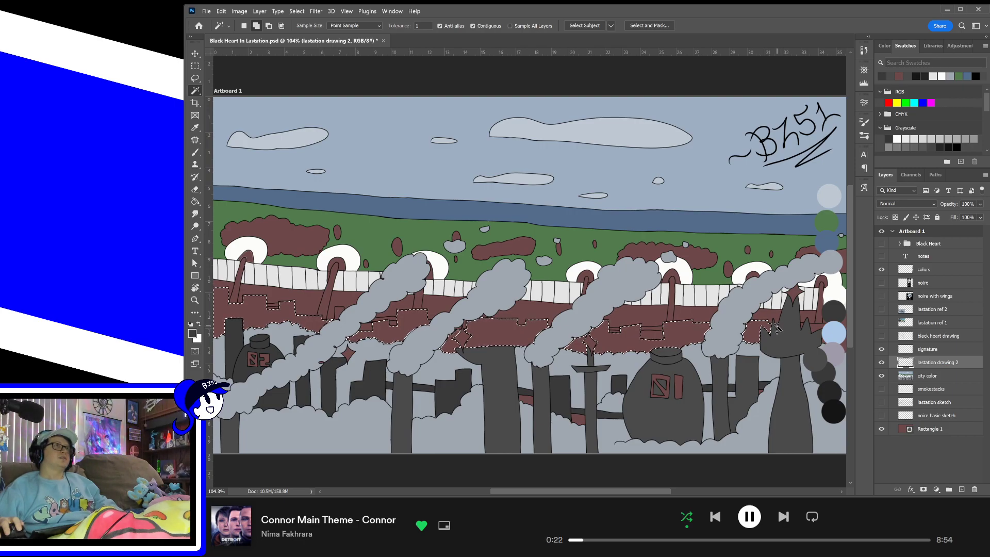
{"action": "left_click", "coordinate": [815, 328], "text": "shift"}
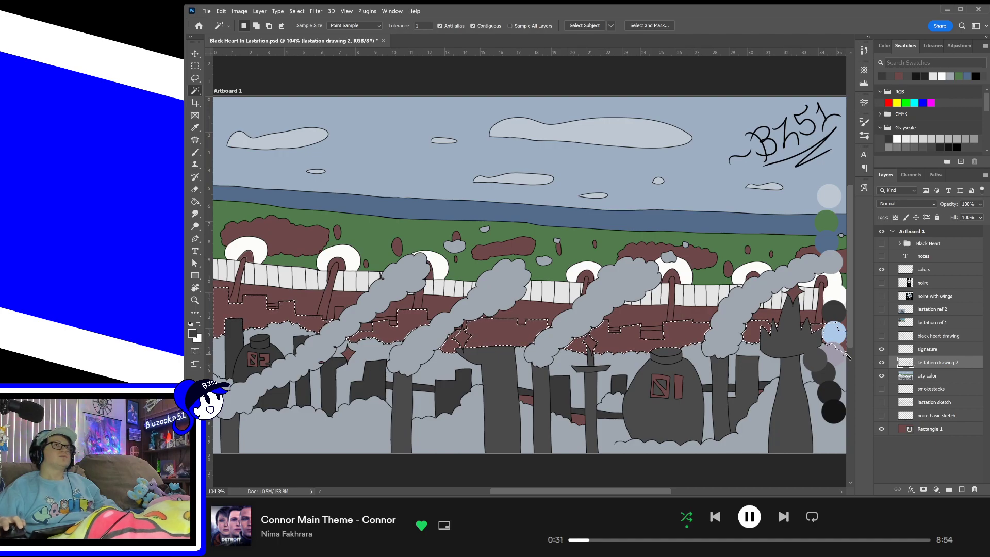
{"action": "left_click", "coordinate": [882, 269]}
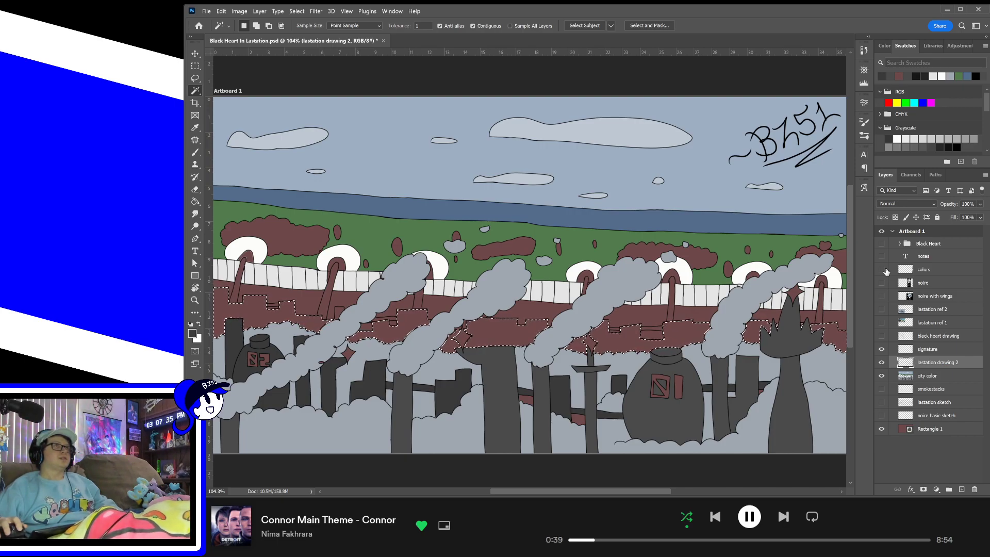
{"action": "left_click", "coordinate": [886, 270]}
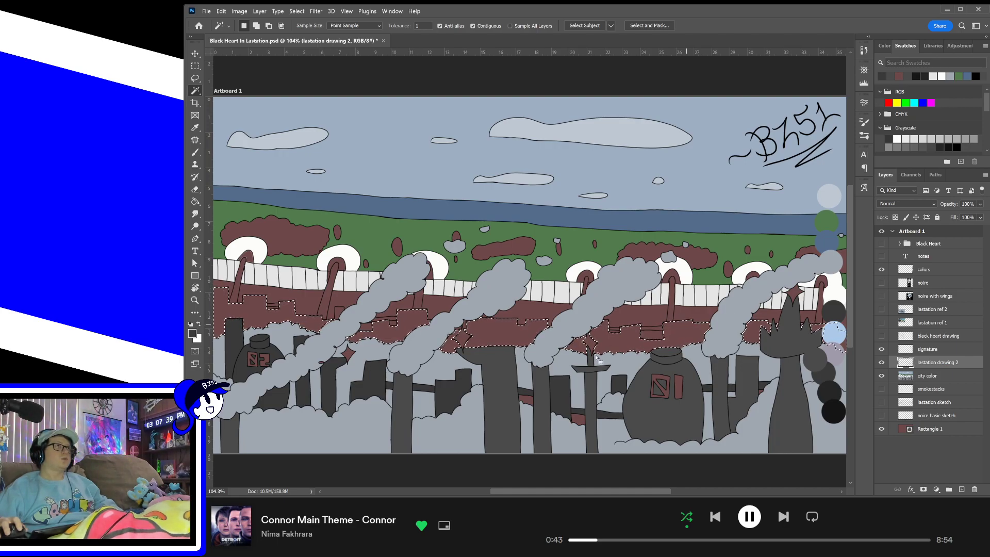
- Add the two leftmost slanted pipes under the white domes and the small skyline blocks beside them to the selection
{"action": "left_click", "coordinate": [233, 295], "text": "shift"}
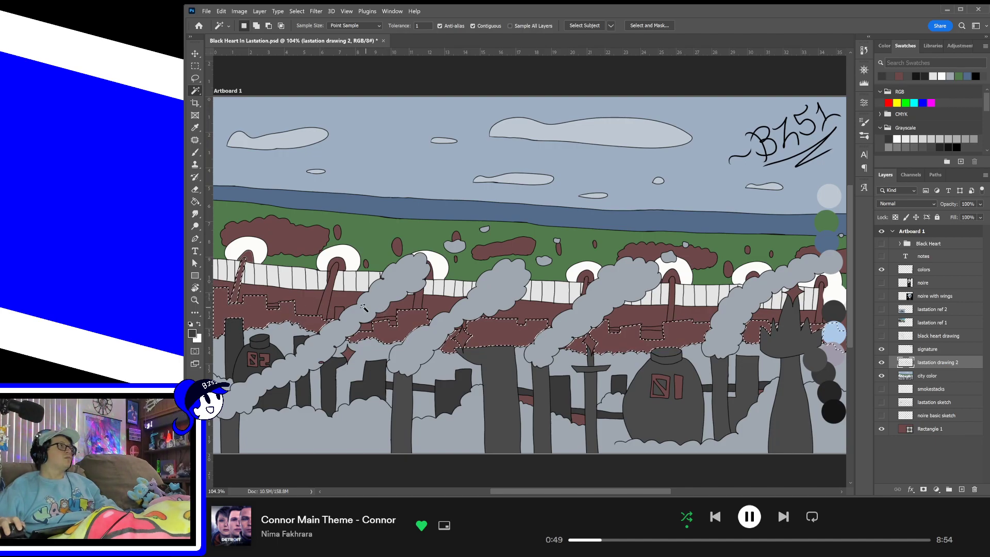
{"action": "scroll", "coordinate": [589, 325], "scroll_direction": "up", "scroll_amount": 3}
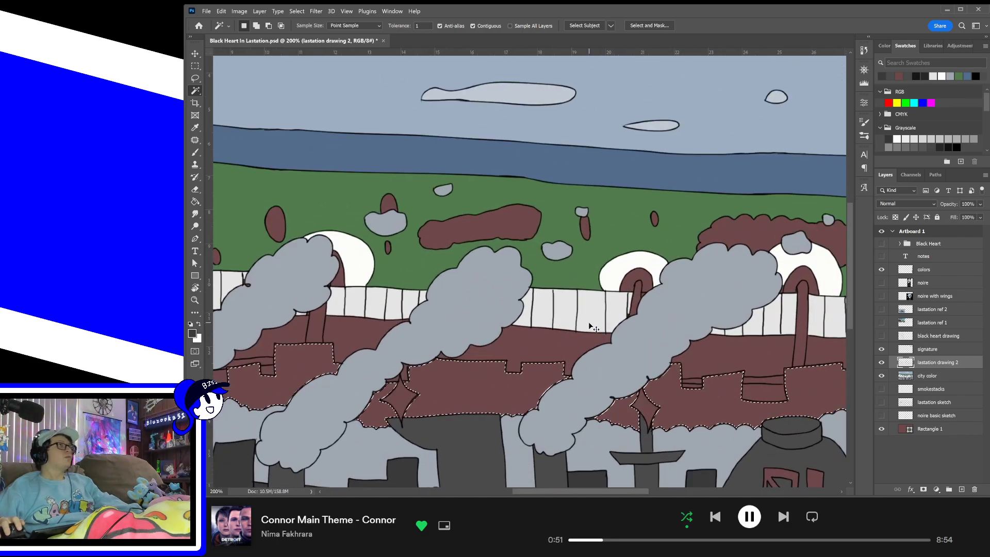
{"action": "scroll", "coordinate": [672, 301], "scroll_direction": "up", "scroll_amount": 2}
{"action": "left_click_drag", "start_coordinate": [672, 302], "coordinate": [841, 303]}
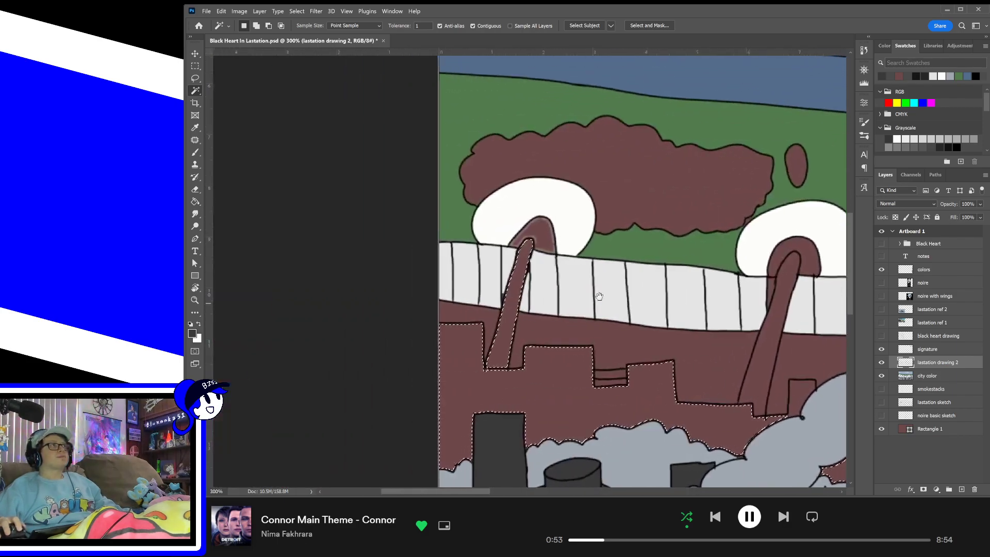
{"action": "left_click_drag", "start_coordinate": [599, 296], "coordinate": [446, 252]}
{"action": "left_click", "coordinate": [447, 327], "text": "shift"}
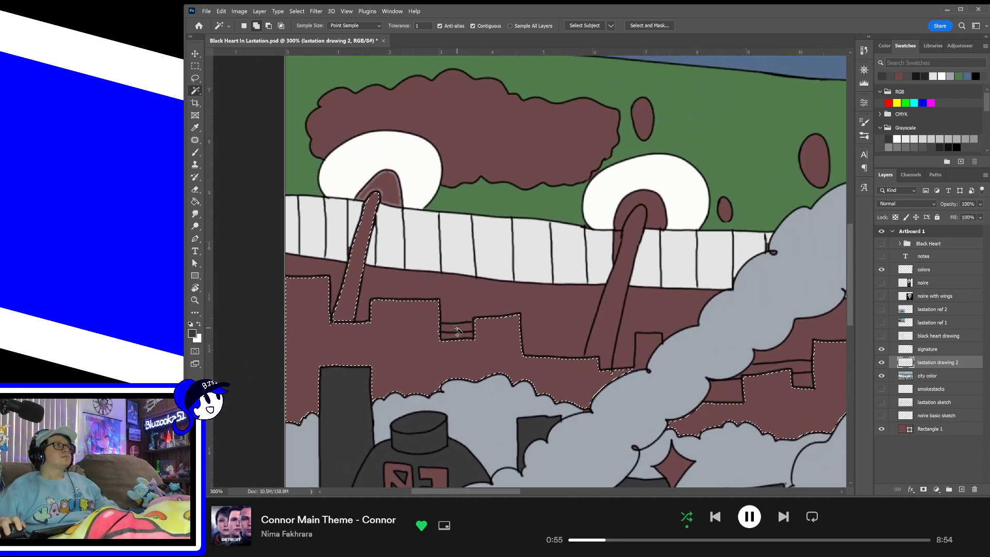
{"action": "left_click", "coordinate": [611, 340], "text": "shift"}
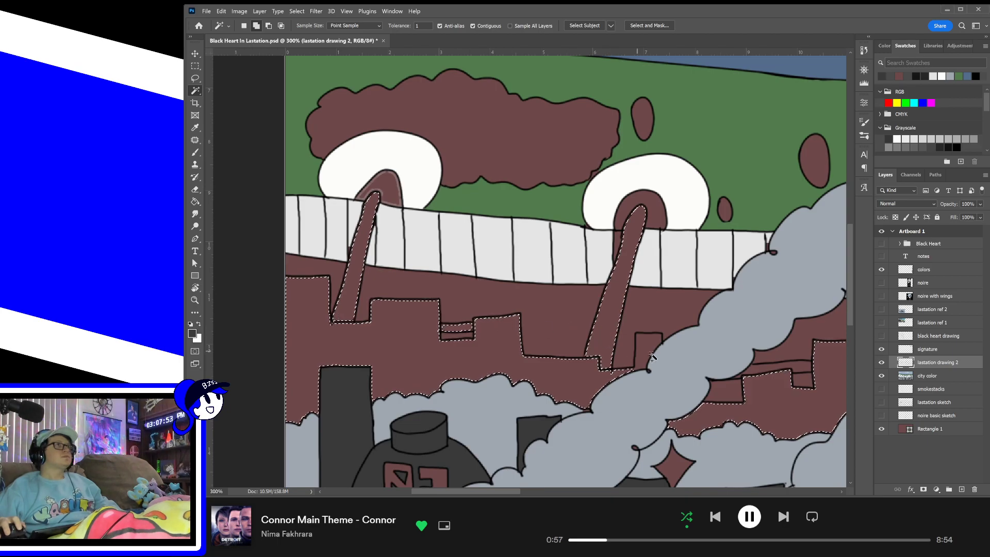
{"action": "left_click", "coordinate": [648, 343], "text": "shift"}
{"action": "left_click_drag", "start_coordinate": [741, 409], "coordinate": [519, 395]}
{"action": "left_click", "coordinate": [512, 356], "text": "shift"}
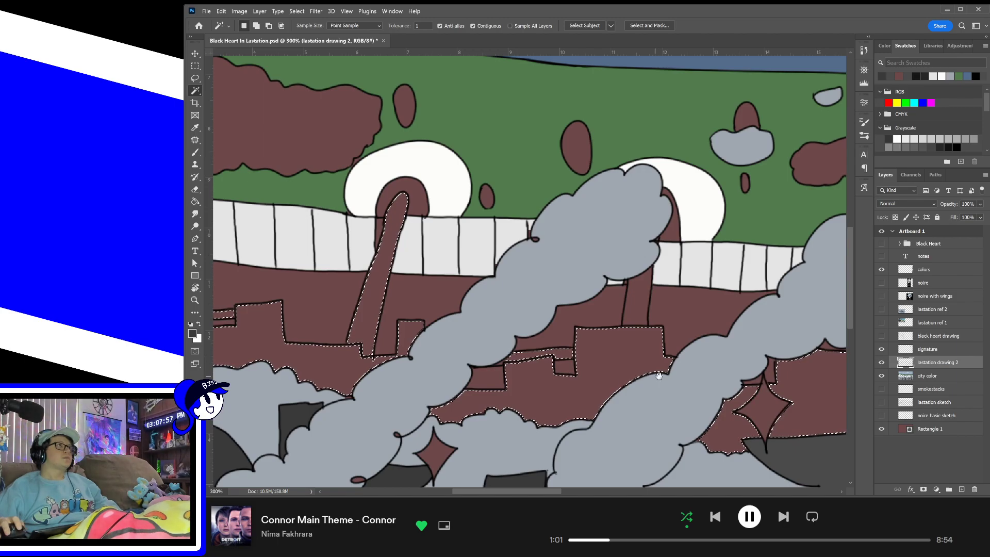
- Add the remaining pipes under the middle and right-hand domes and the narrow skyline connecting strips to the selection
{"action": "left_click_drag", "start_coordinate": [649, 281], "coordinate": [451, 348]}
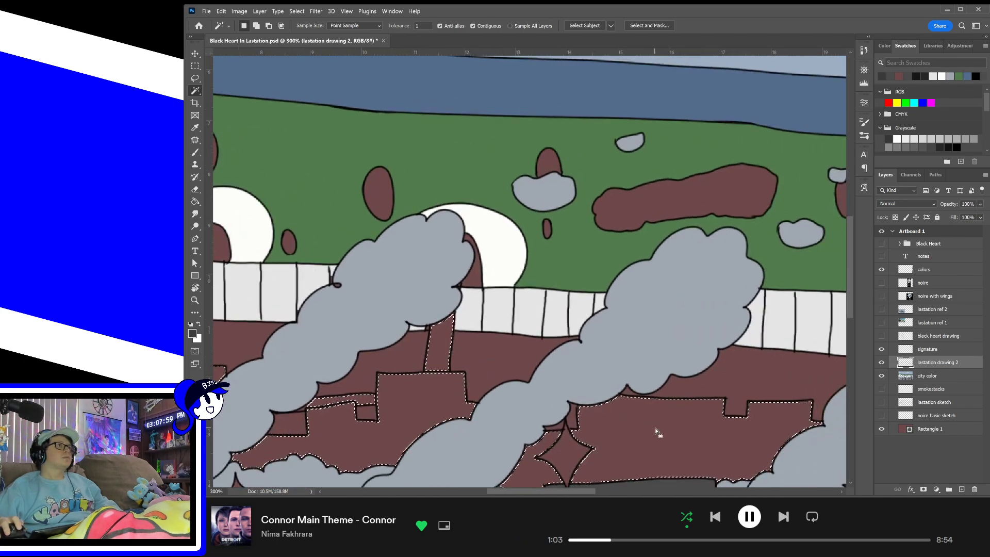
{"action": "left_click_drag", "start_coordinate": [653, 427], "coordinate": [391, 385]}
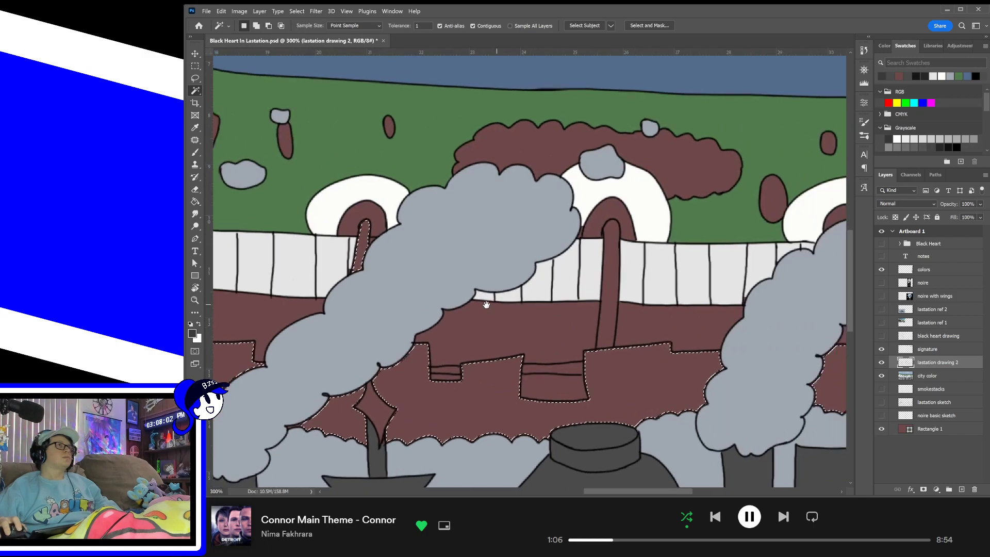
{"action": "left_click_drag", "start_coordinate": [691, 317], "coordinate": [483, 303]}
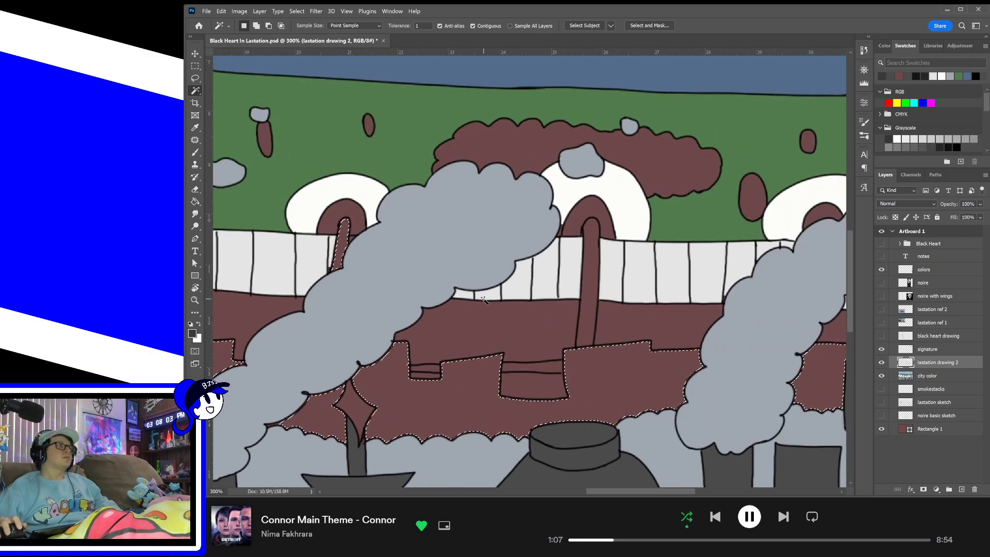
{"action": "left_click", "coordinate": [438, 372], "text": "shift"}
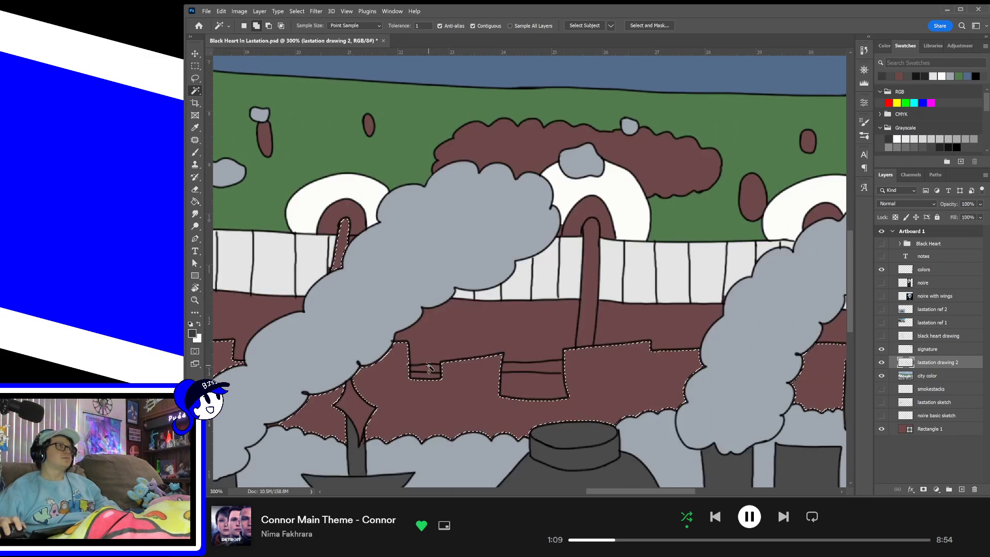
{"action": "key", "text": "ctrl+z"}
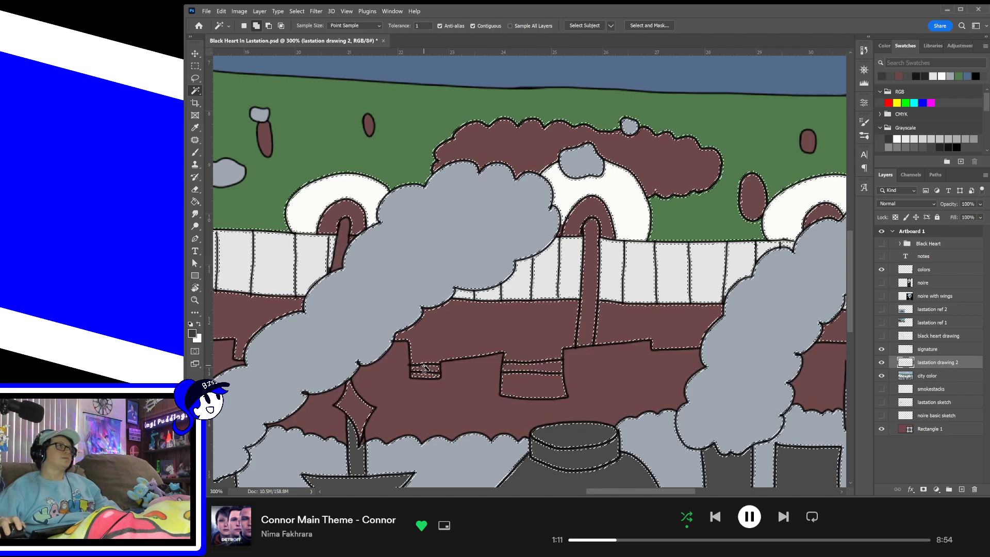
{"action": "left_click", "coordinate": [539, 368], "text": "shift"}
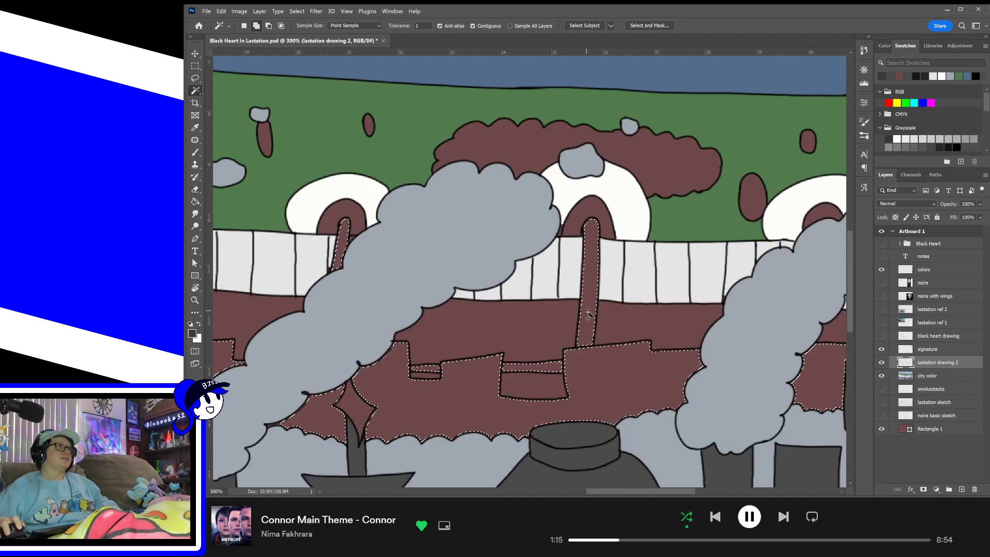
{"action": "scroll", "coordinate": [587, 330], "scroll_direction": "right", "scroll_amount": 5}
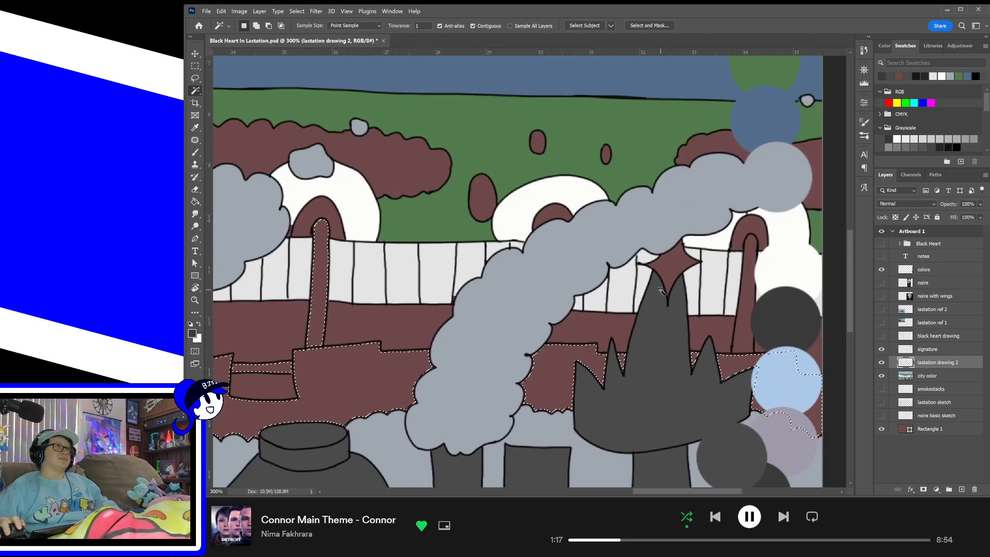
{"action": "left_click", "coordinate": [749, 294], "text": "shift"}
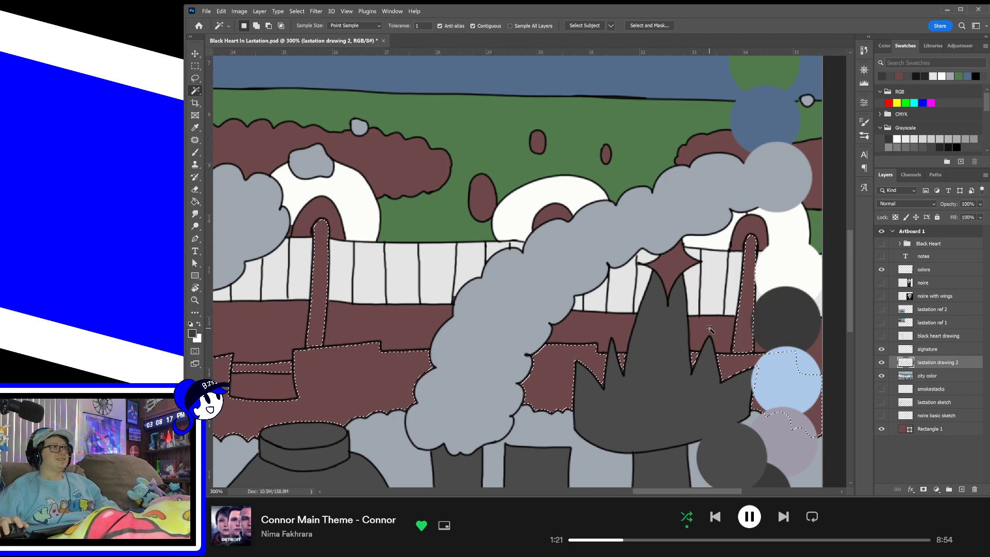
{"action": "key", "text": "ctrl+0"}
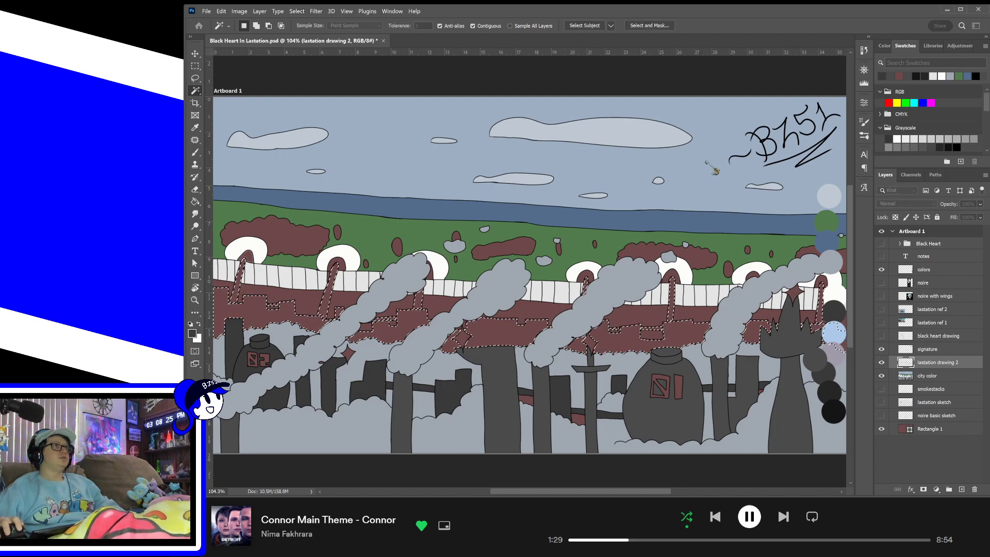
- Paint the selected skyline and pipes on the city color layer with near-black grey sampled from the palette circles, deselect, and save the file
{"action": "key", "text": "b"}
{"action": "left_click", "coordinate": [939, 376]}
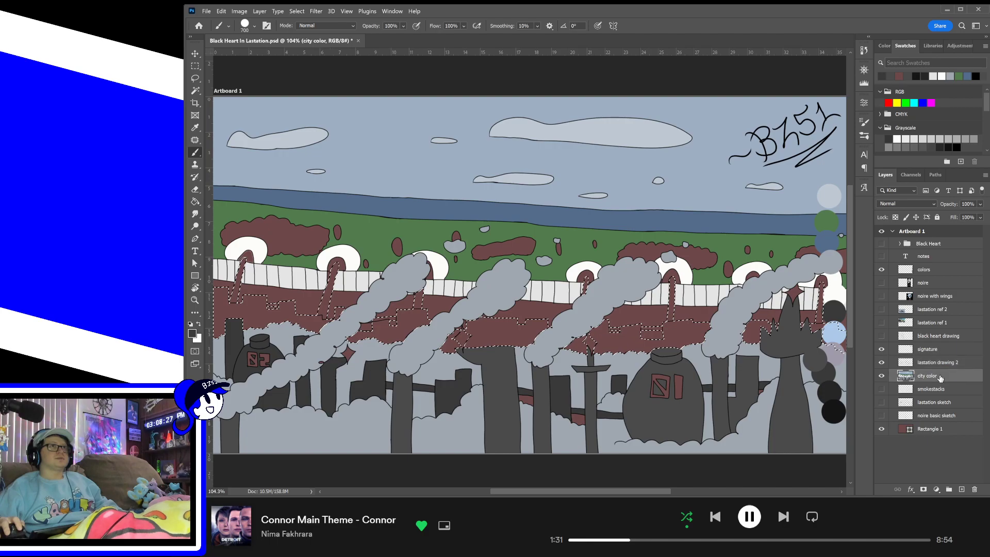
{"action": "left_click", "coordinate": [832, 396], "text": "alt"}
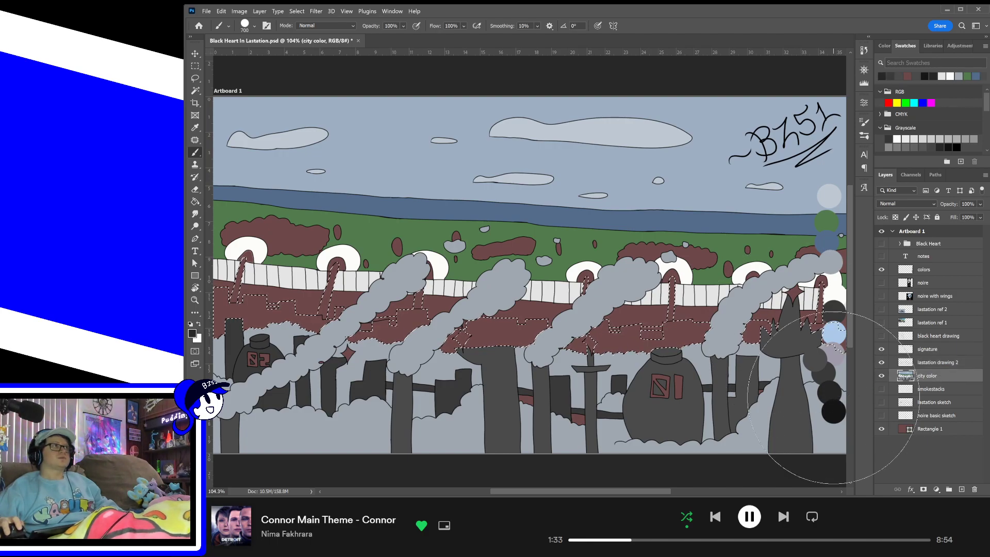
{"action": "mouse_move", "coordinate": [268, 320]}
{"action": "left_mouse_down"}
{"action": "mouse_move", "coordinate": [227, 272]}
{"action": "mouse_move", "coordinate": [192, 300]}
{"action": "mouse_move", "coordinate": [289, 340]}
{"action": "mouse_move", "coordinate": [380, 282]}
{"action": "mouse_move", "coordinate": [445, 322]}
{"action": "mouse_move", "coordinate": [485, 288]}
{"action": "mouse_move", "coordinate": [576, 326]}
{"action": "mouse_move", "coordinate": [496, 295]}
{"action": "left_mouse_up"}
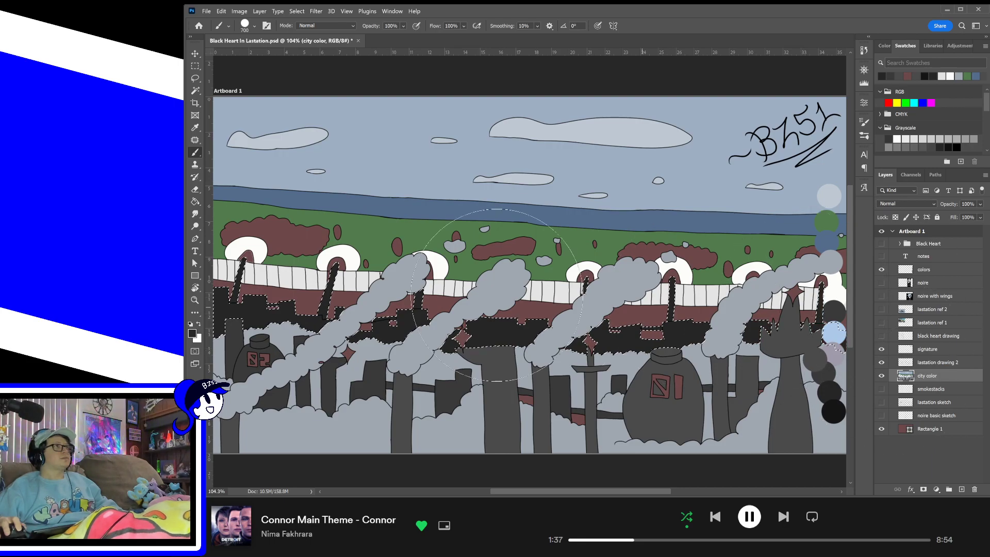
{"action": "left_click", "coordinate": [195, 79]}
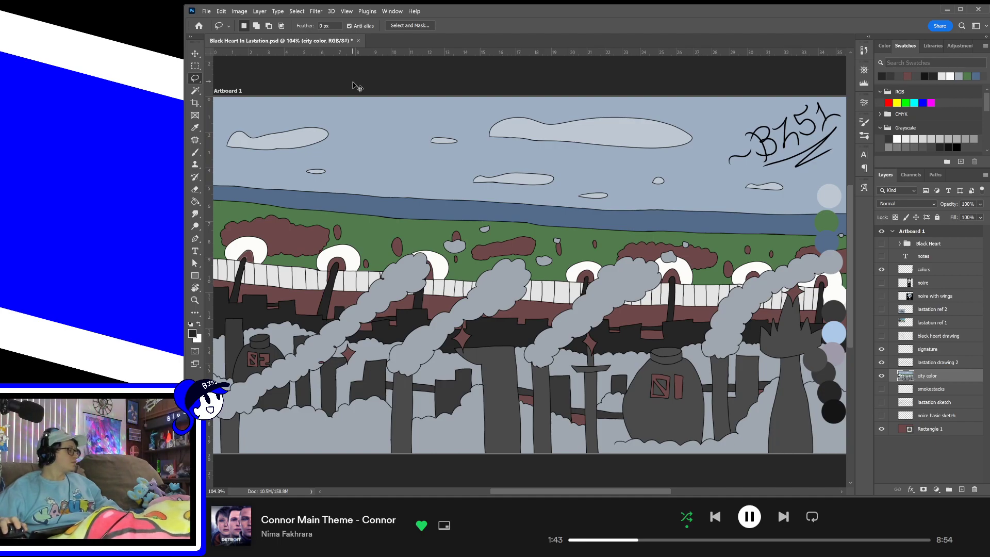
{"action": "key", "text": "ctrl+s"}
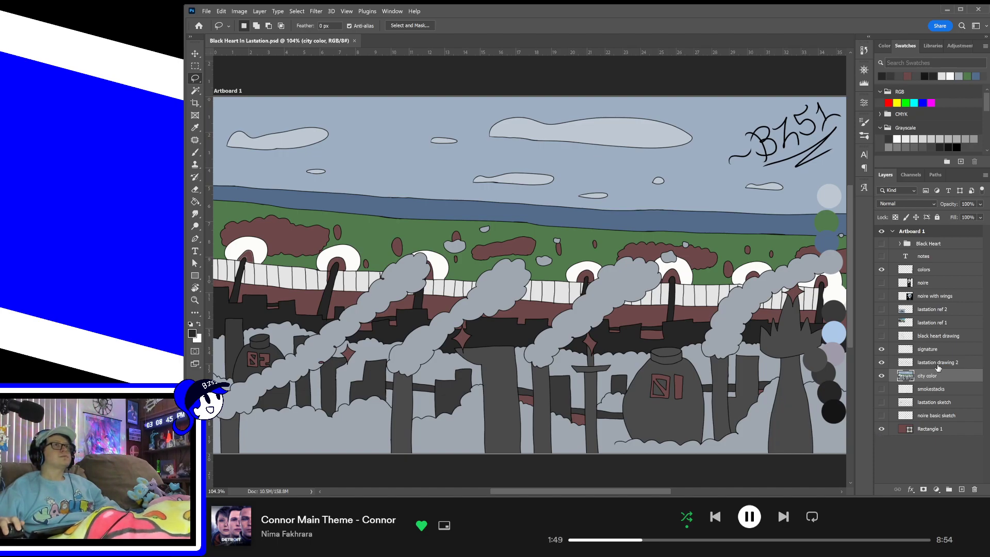
- Select the unpainted ground below the white wall at the city's left end on the lastation drawing 2 layer with the Magic Wand
{"action": "left_click", "coordinate": [938, 364]}
{"action": "key", "text": "w"}
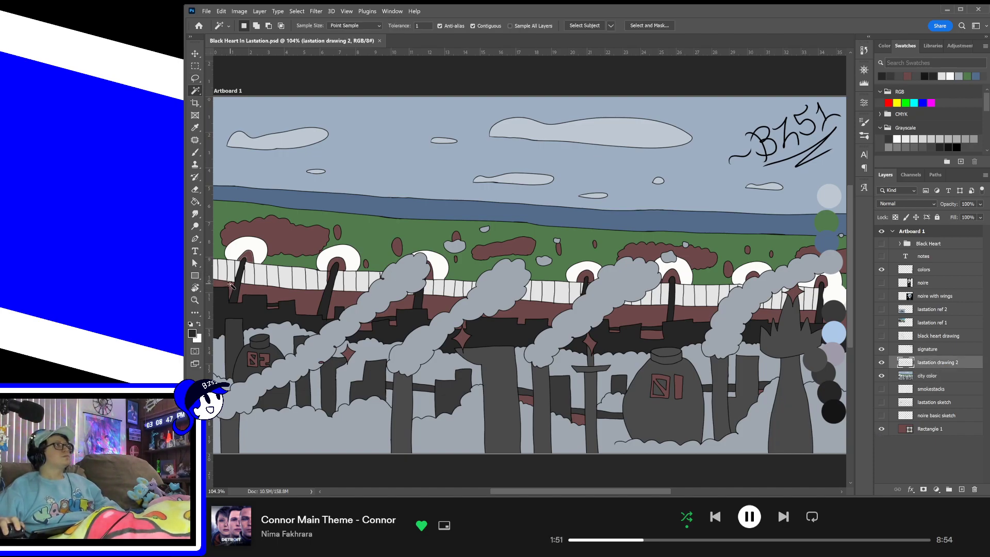
{"action": "key", "text": "shift"}
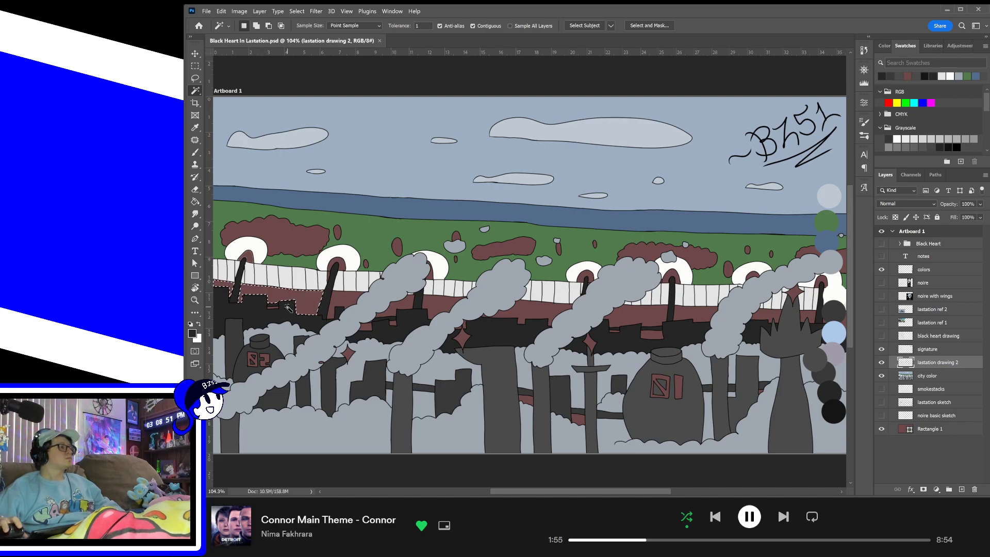
{"action": "key", "text": "ctrl+plus"}
{"action": "key", "text": "ctrl+plus"}
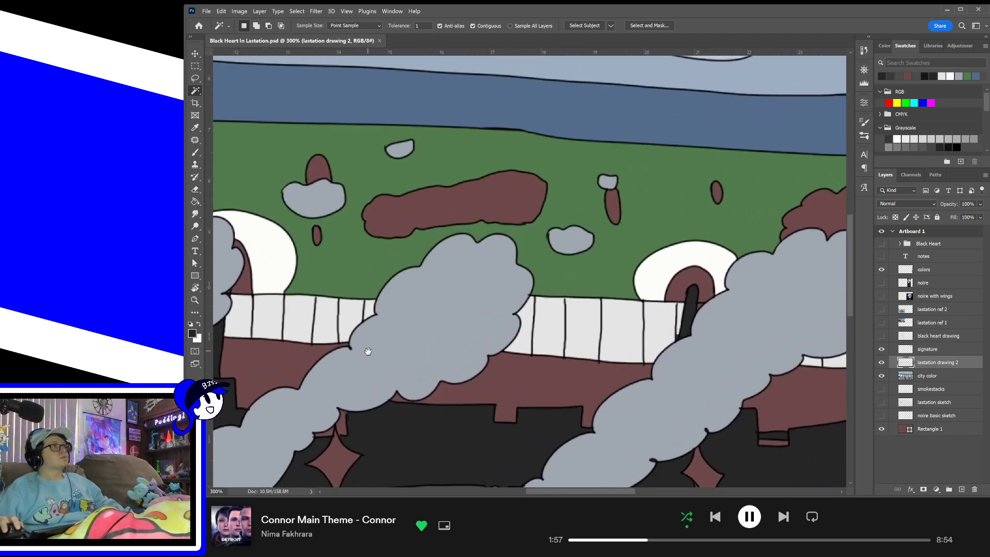
{"action": "left_click_drag", "start_coordinate": [368, 351], "coordinate": [719, 245]}
{"action": "left_click_drag", "start_coordinate": [330, 342], "coordinate": [687, 376]}
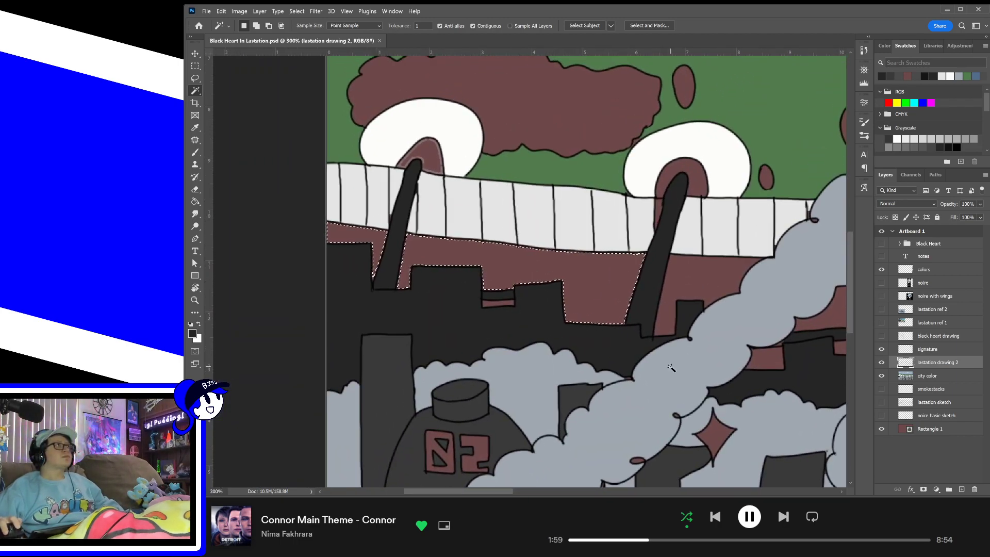
- Add the two leftmost dome openings, the nearby skyline gaps, and the ground beside the second slanted pipe to the selection
{"action": "left_click", "coordinate": [431, 157], "text": "shift"}
{"action": "left_click", "coordinate": [703, 178], "text": "shift"}
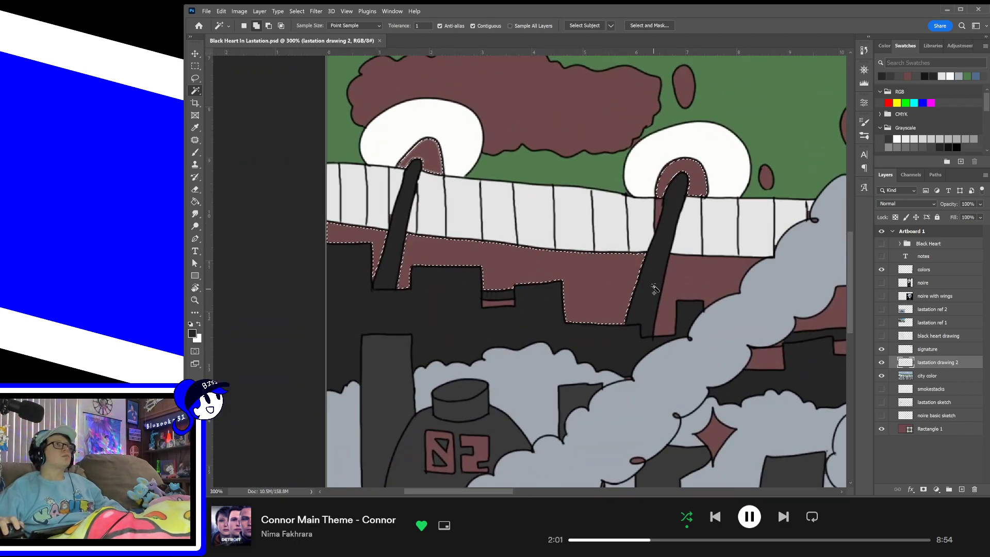
{"action": "left_click", "coordinate": [490, 303], "text": "shift"}
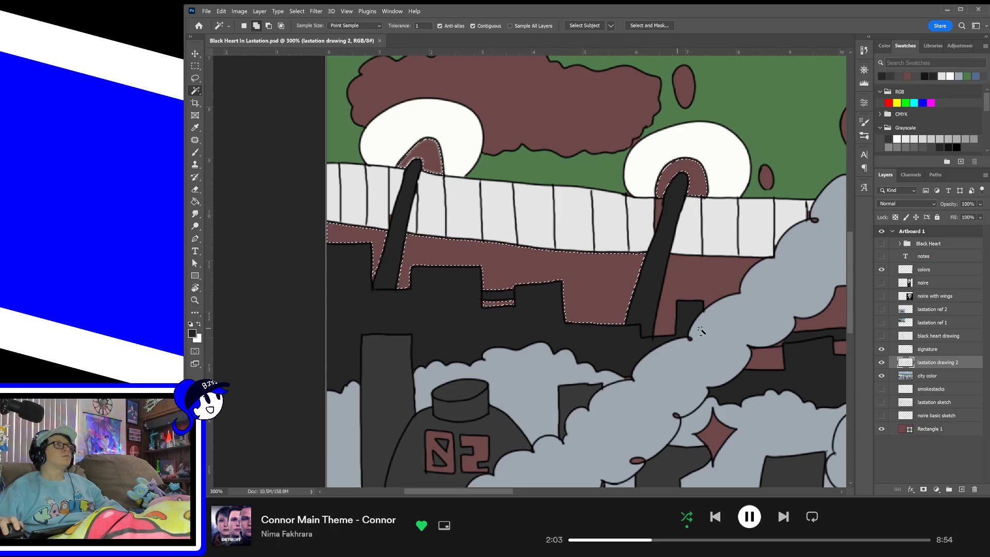
{"action": "left_click", "coordinate": [670, 318], "text": "shift"}
{"action": "left_click", "coordinate": [762, 357], "text": "shift"}
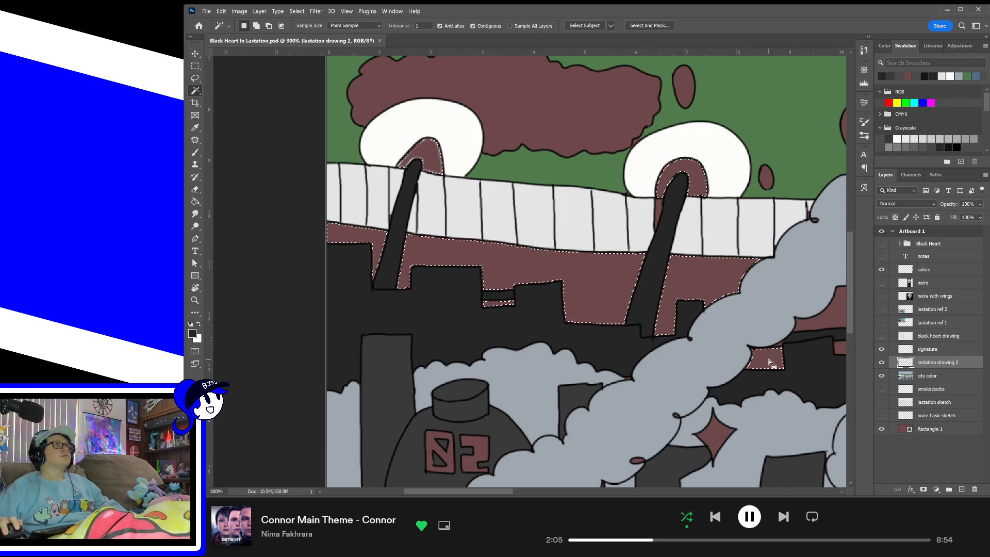
- Add the ground pieces and small skyline gaps between the first and second smoke plumes, including those above the red star, to the selection
{"action": "left_click_drag", "start_coordinate": [810, 371], "coordinate": [541, 375]}
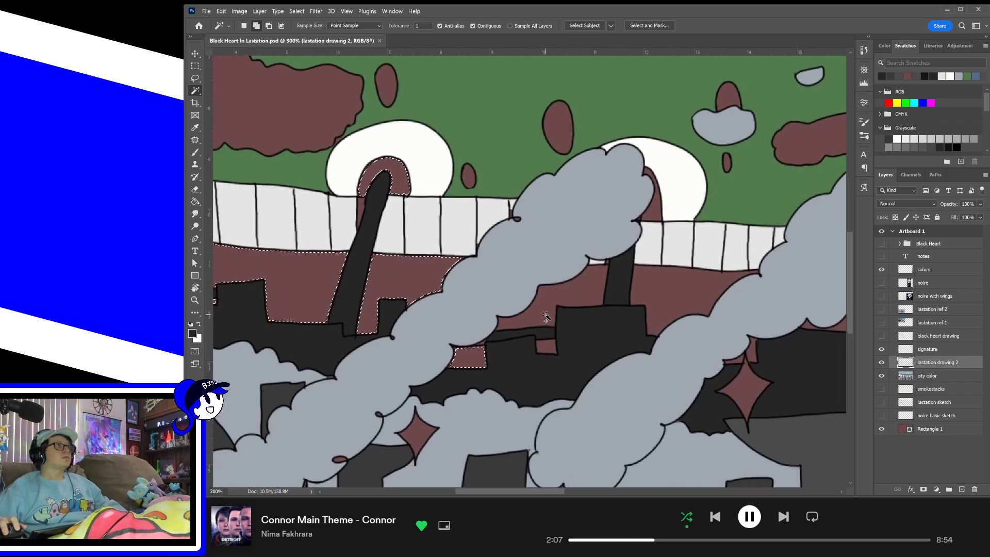
{"action": "left_click", "coordinate": [546, 344], "text": "shift"}
{"action": "left_click_drag", "start_coordinate": [636, 336], "coordinate": [398, 350]}
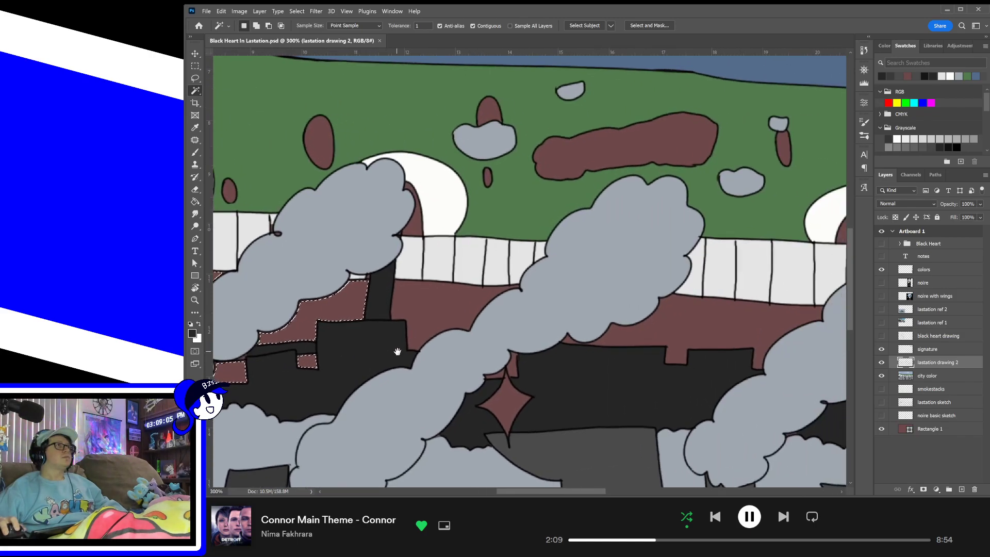
{"action": "left_click", "coordinate": [422, 303], "text": "shift"}
{"action": "left_click", "coordinate": [513, 368], "text": "shift"}
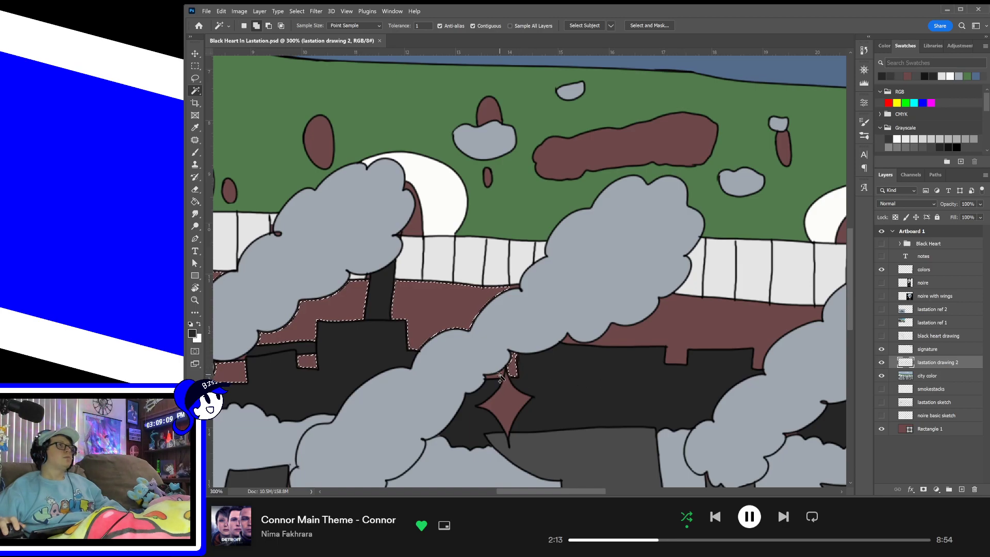
- Add the ground between the second and third plumes and the third dome's opening to the selection, undoing the stray line-art pick
{"action": "scroll", "coordinate": [500, 379], "scroll_direction": "right", "scroll_amount": 5}
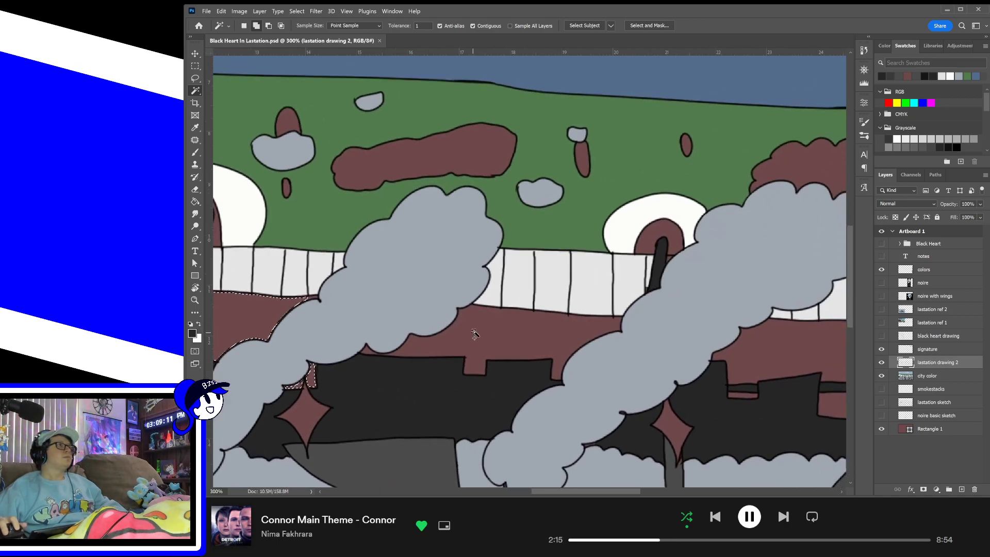
{"action": "left_click", "coordinate": [367, 350], "text": "shift"}
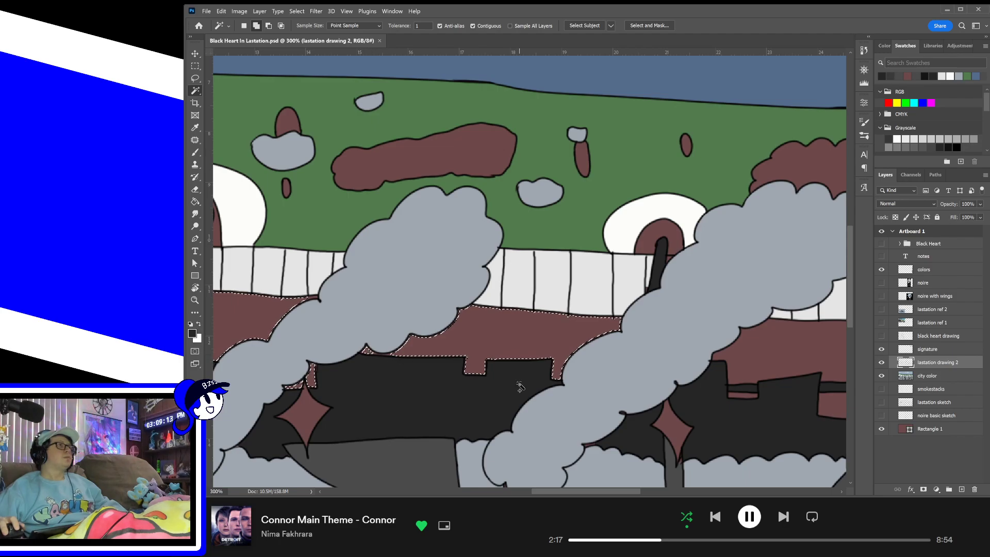
{"action": "scroll", "coordinate": [617, 371], "scroll_direction": "left", "scroll_amount": 4}
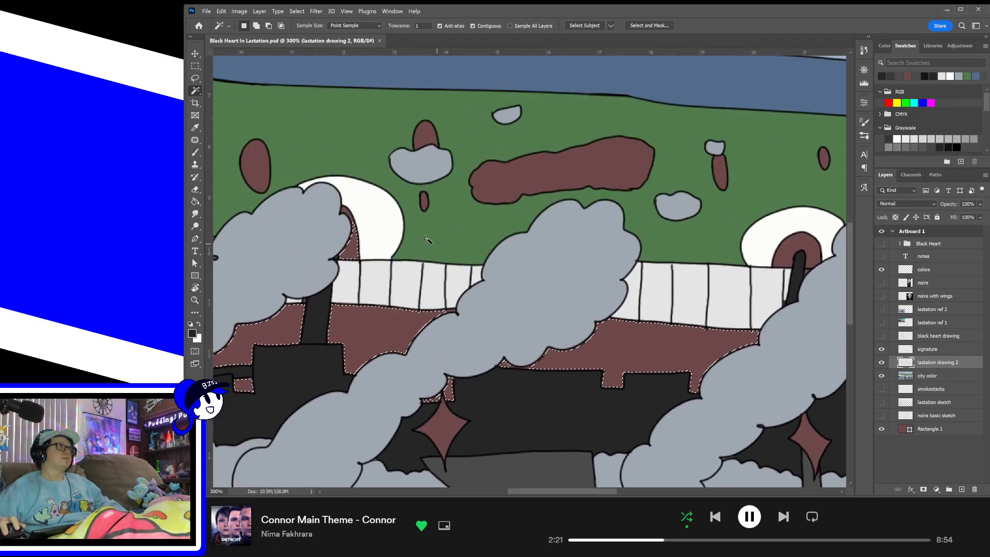
{"action": "left_click", "coordinate": [343, 215], "text": "shift"}
{"action": "left_click", "coordinate": [347, 210], "text": "shift"}
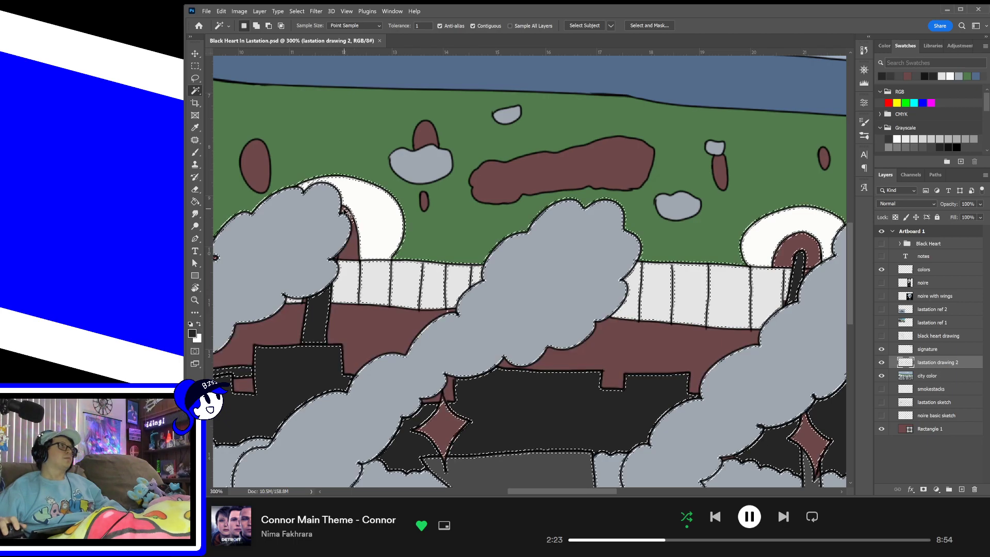
{"action": "key", "text": "ctrl+z"}
- Add the fourth and fifth dome openings, the ground between the third plume and the fifth dome's pipe, and the skyline gaps below
{"action": "scroll", "coordinate": [505, 270], "scroll_direction": "right", "scroll_amount": 8}
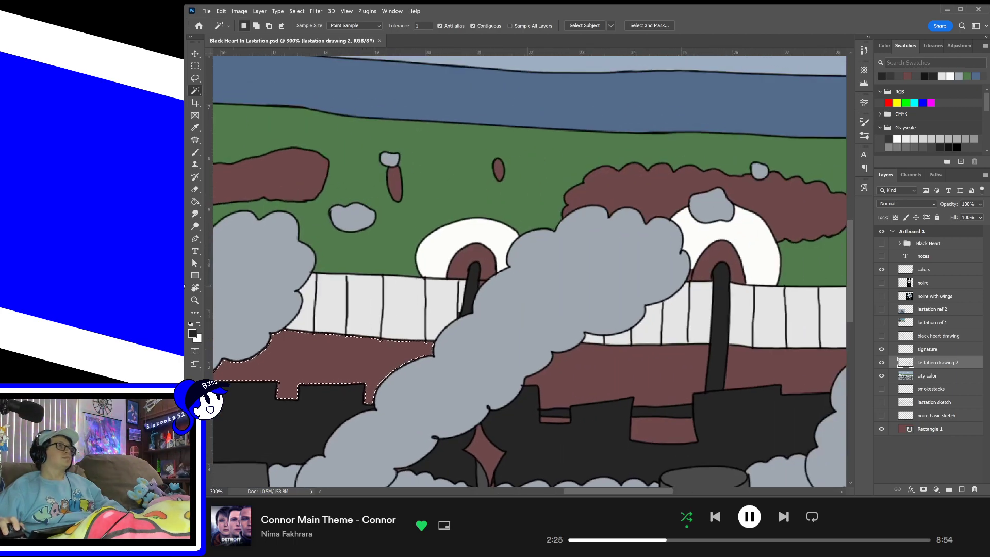
{"action": "left_click", "coordinate": [494, 261], "text": "shift"}
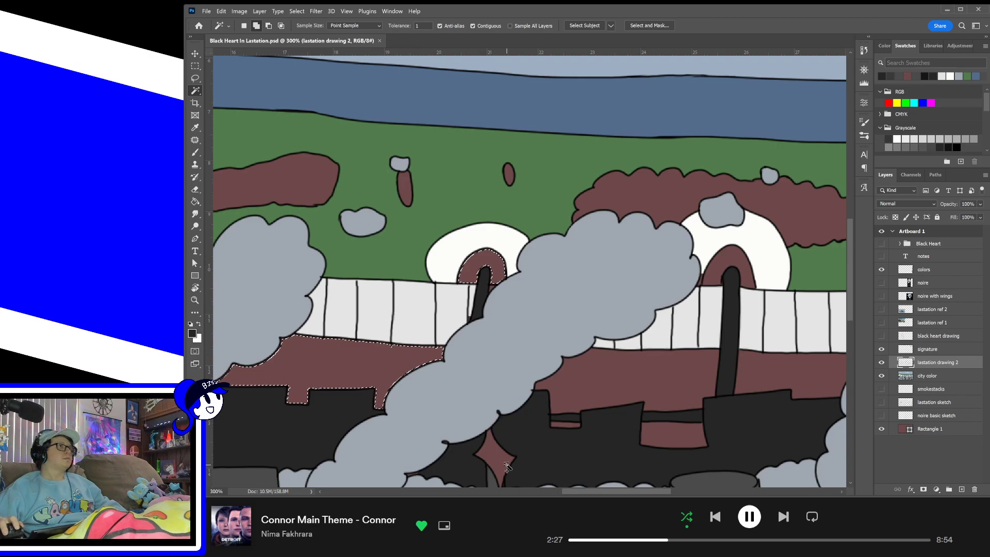
{"action": "left_click", "coordinate": [596, 365], "text": "shift"}
{"action": "left_click", "coordinate": [573, 424], "text": "shift"}
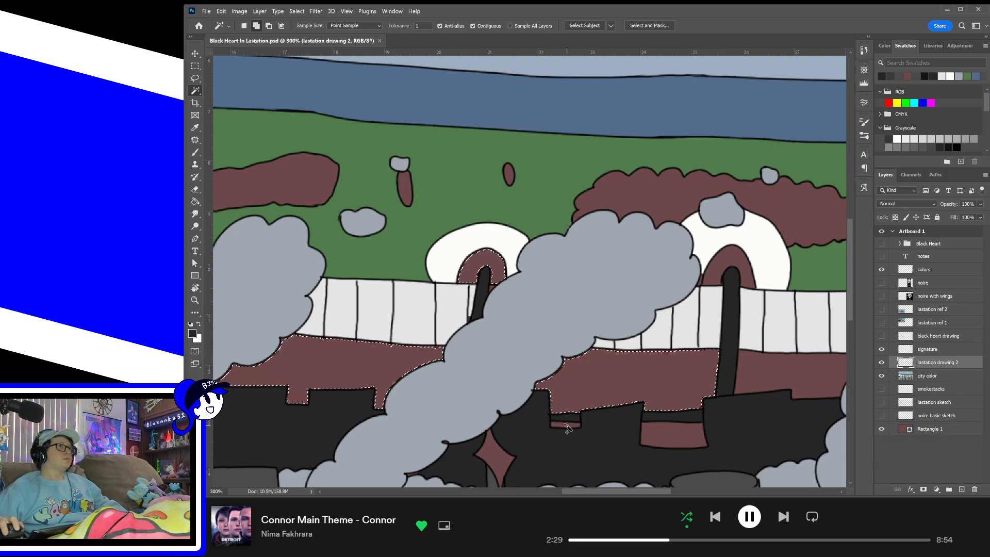
{"action": "left_click", "coordinate": [677, 432], "text": "shift"}
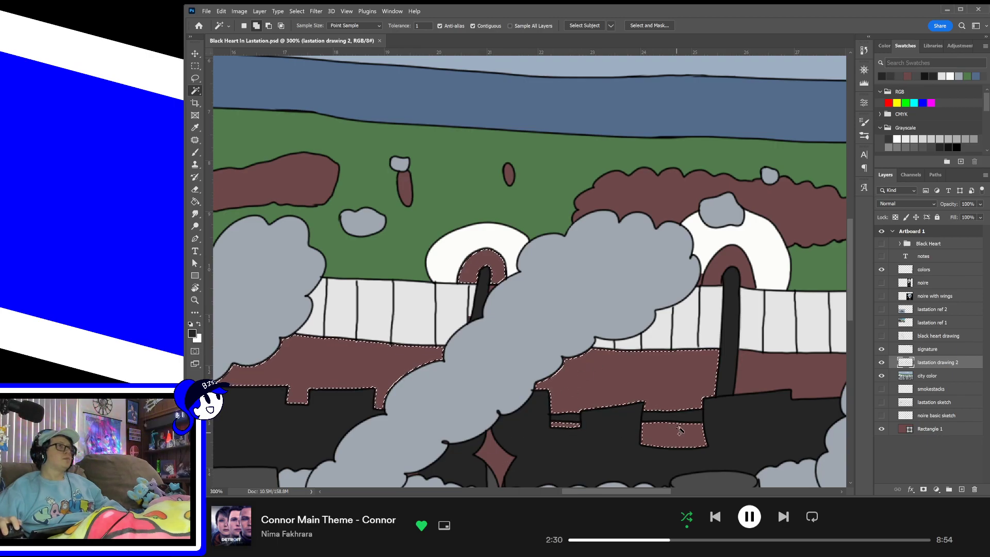
{"action": "left_click", "coordinate": [739, 258], "text": "shift"}
- Add the remaining ground from the fifth dome's pipe to the artboard's right edge and the last two dome openings to the selection
{"action": "left_click_drag", "start_coordinate": [722, 365], "coordinate": [440, 333]}
{"action": "left_click", "coordinate": [503, 342], "text": "shift"}
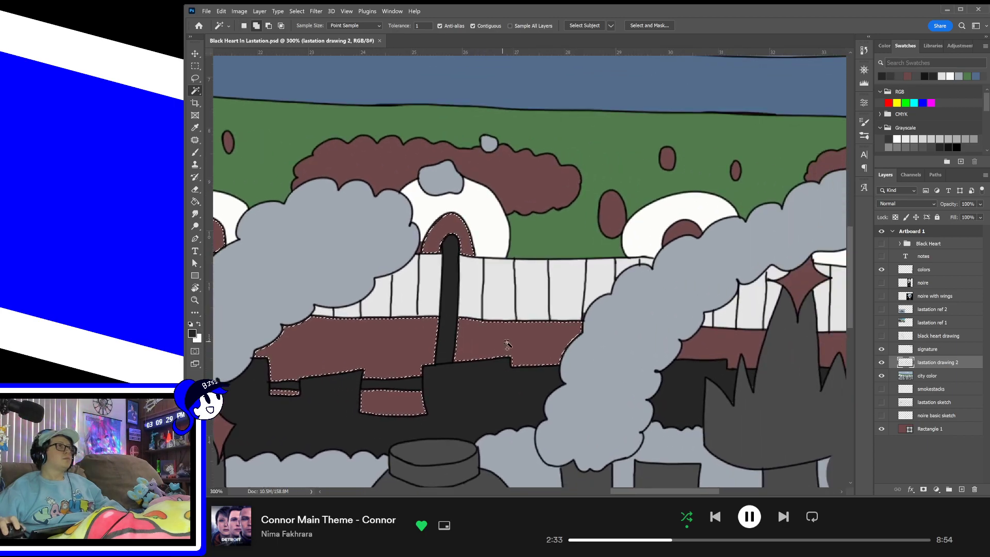
{"action": "left_click", "coordinate": [732, 342], "text": "shift"}
{"action": "left_click_drag", "start_coordinate": [760, 336], "coordinate": [443, 374]}
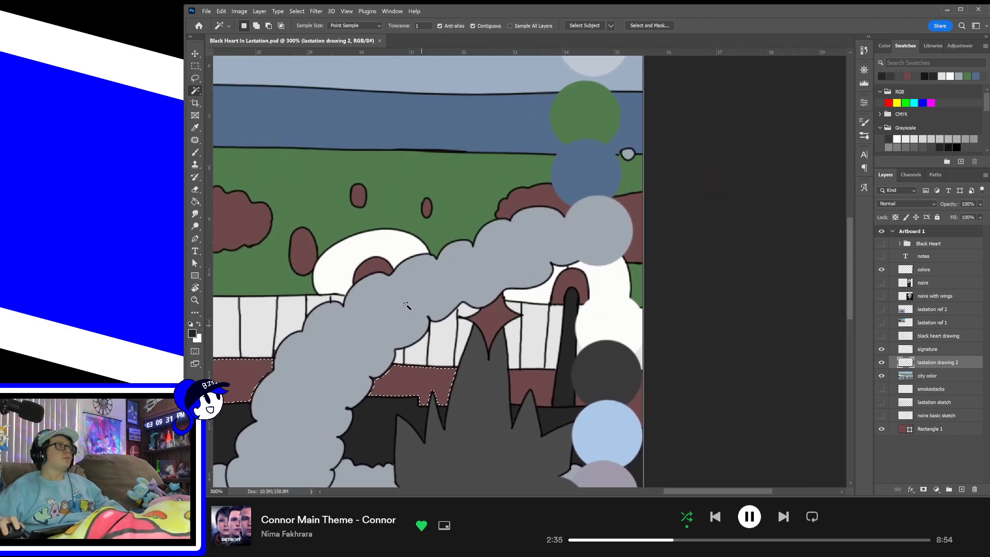
{"action": "left_click", "coordinate": [379, 268], "text": "shift"}
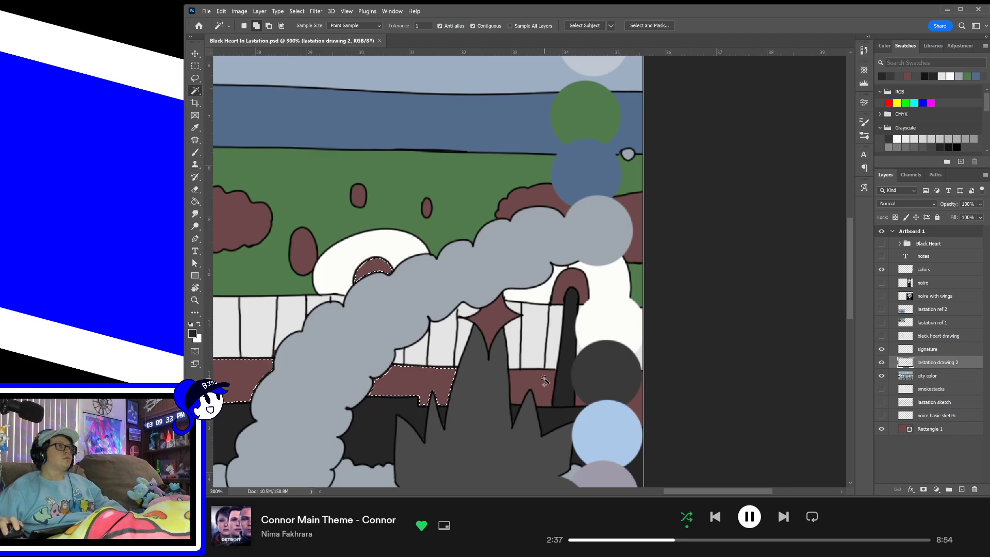
{"action": "left_click", "coordinate": [544, 380], "text": "shift"}
{"action": "left_click", "coordinate": [585, 402], "text": "shift"}
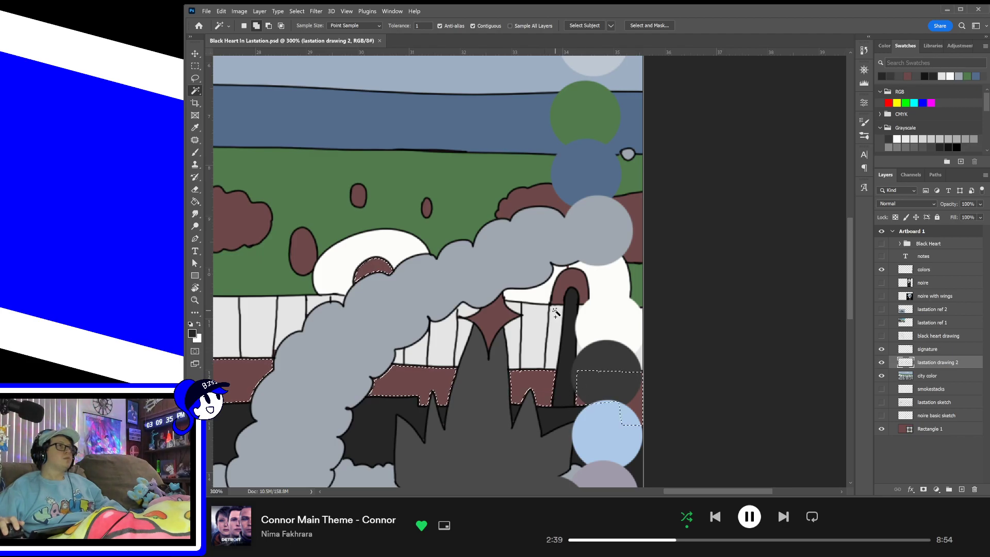
{"action": "left_click", "coordinate": [572, 288], "text": "shift"}
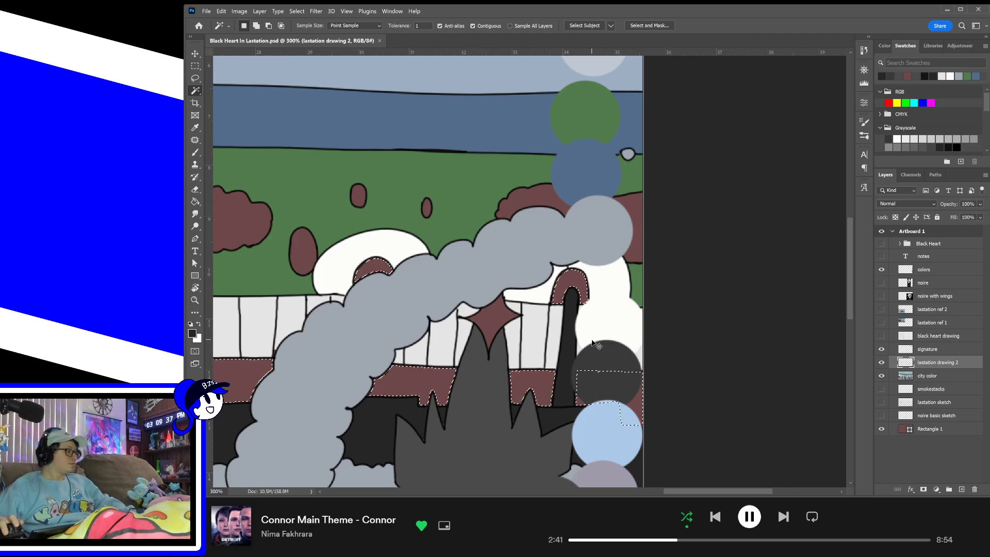
{"action": "key", "text": "ctrl+0"}
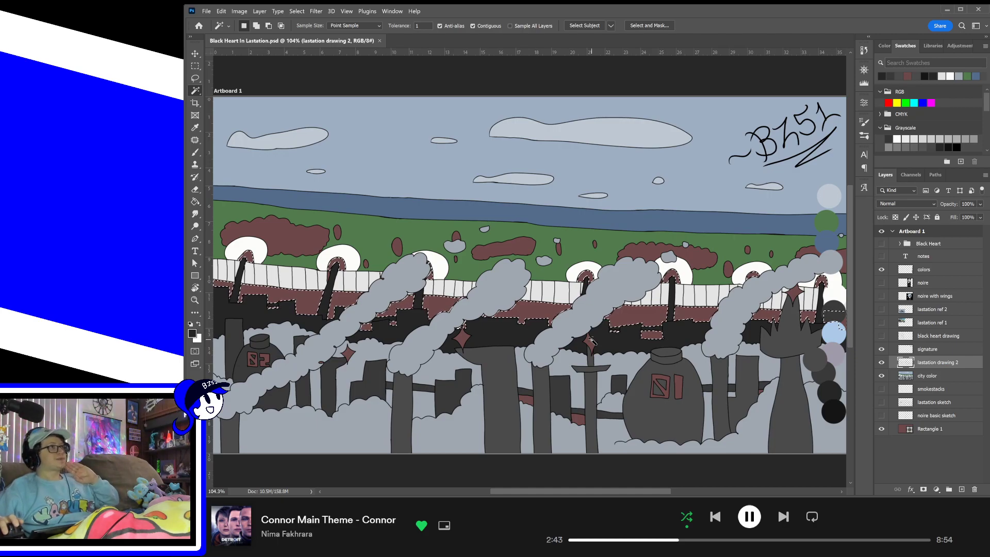
- Make the city color layer active and sample the darkest palette circle as the Brush color
{"action": "left_click", "coordinate": [949, 377]}
{"action": "key", "text": "b"}
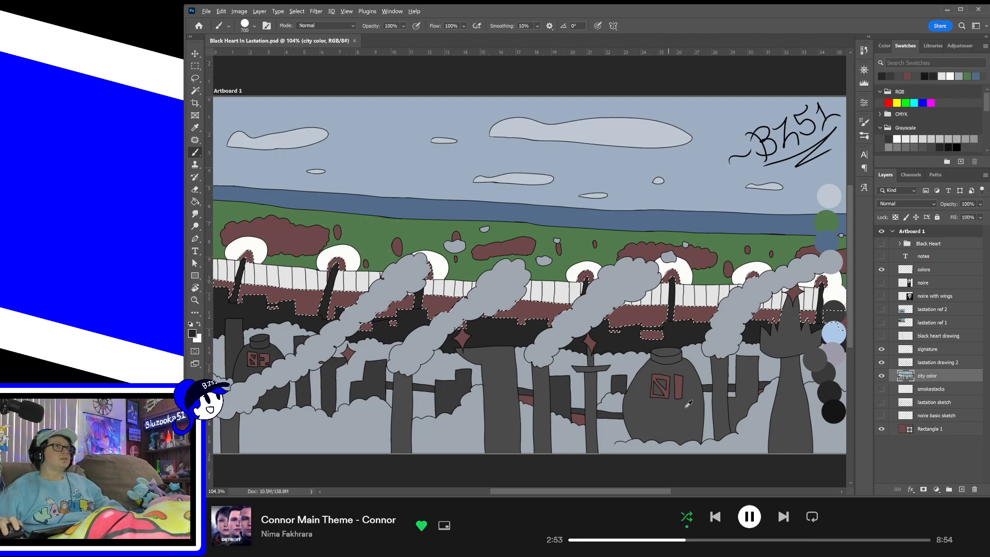
{"action": "left_click", "coordinate": [835, 412], "text": "alt"}
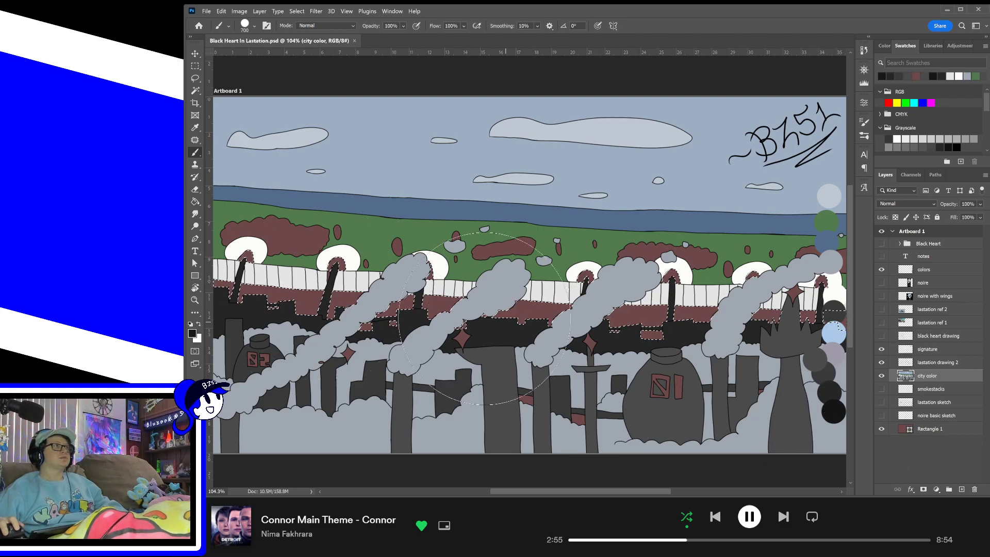
- Try painting the selected ground and dome openings with the sampled black, save the file, and undo the deselection and paint
{"action": "left_click_drag", "start_coordinate": [279, 302], "coordinate": [804, 312]}
{"action": "left_click_drag", "start_coordinate": [433, 315], "coordinate": [431, 306]}
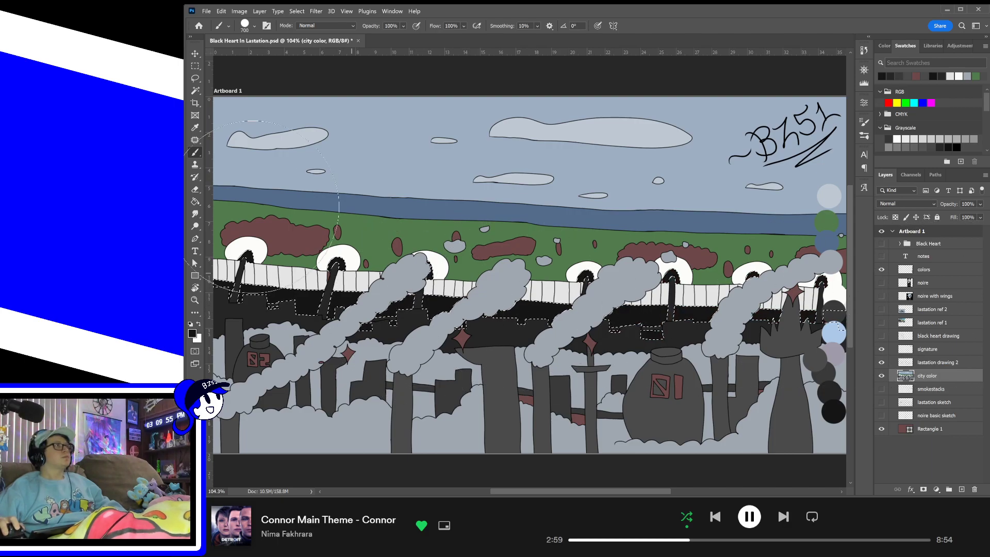
{"action": "left_click", "coordinate": [195, 78]}
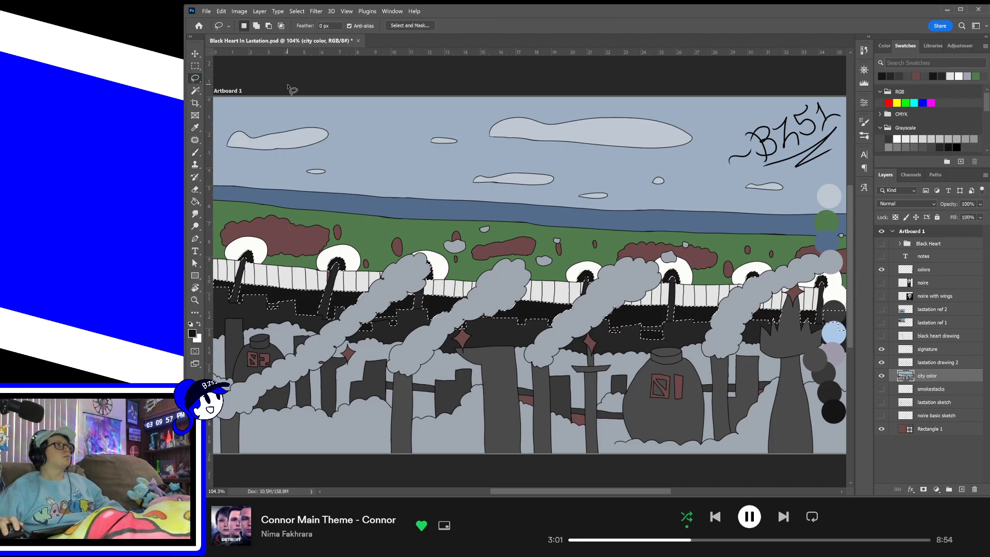
{"action": "key", "text": "ctrl+d"}
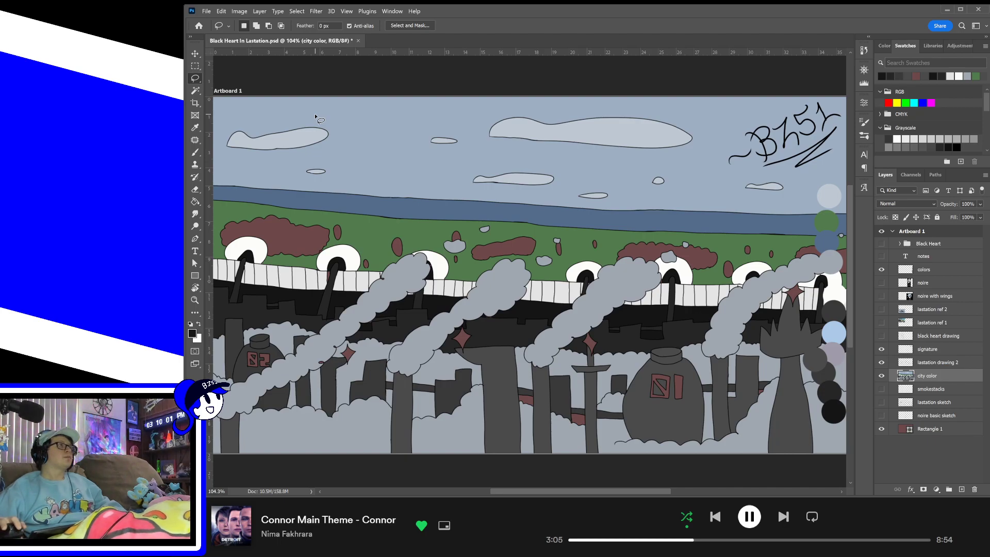
{"action": "key", "text": "ctrl+s"}
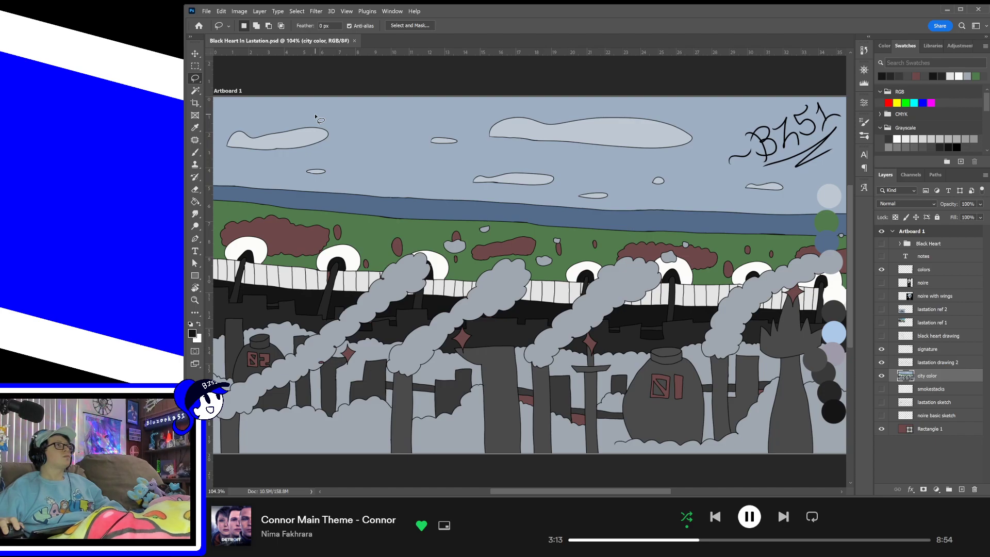
{"action": "key", "text": "ctrl+z"}
{"action": "key", "text": "ctrl+z"}
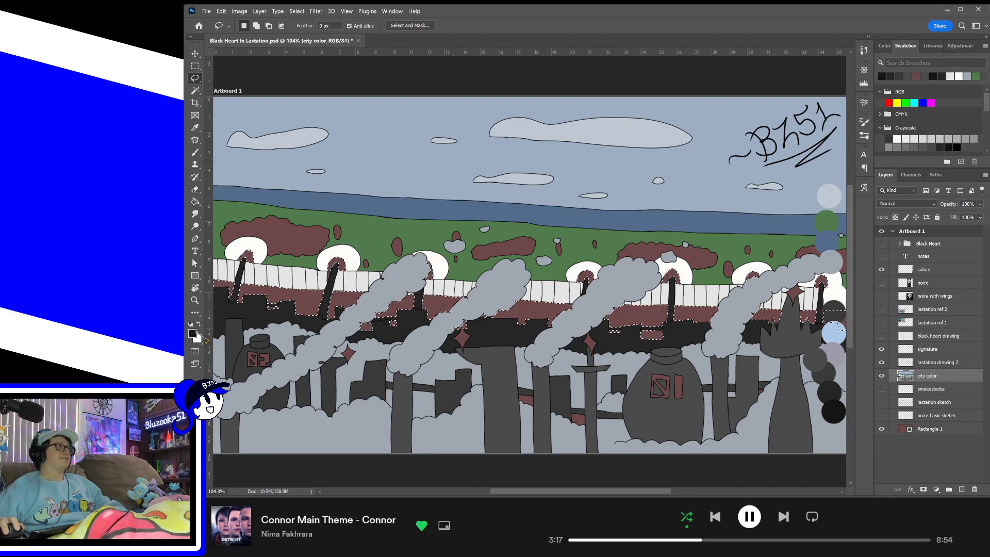
- Adjust the foreground color to a slightly lighter near-black, paint the selected ground and dome openings on the city color layer, and deselect
{"action": "left_click", "coordinate": [193, 334]}
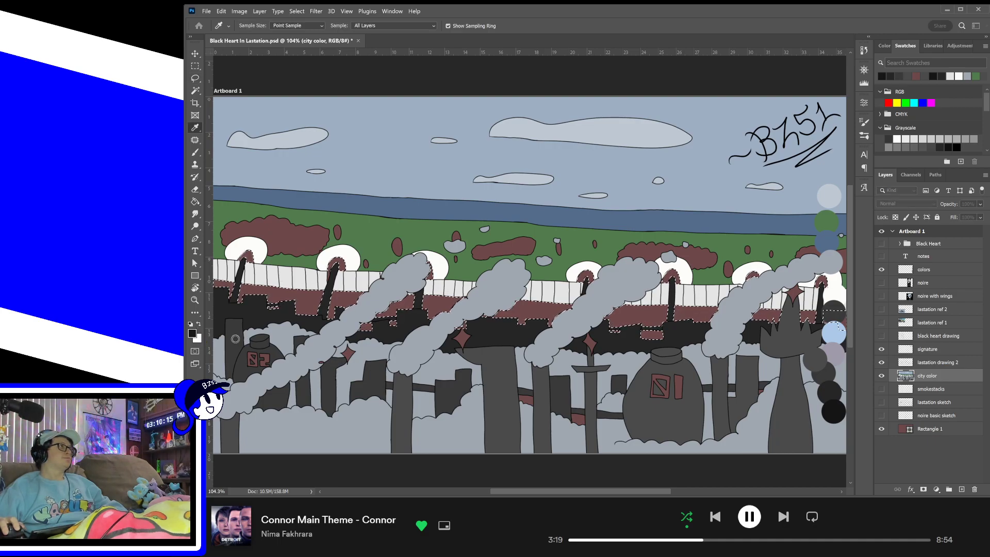
{"action": "key", "text": "Return"}
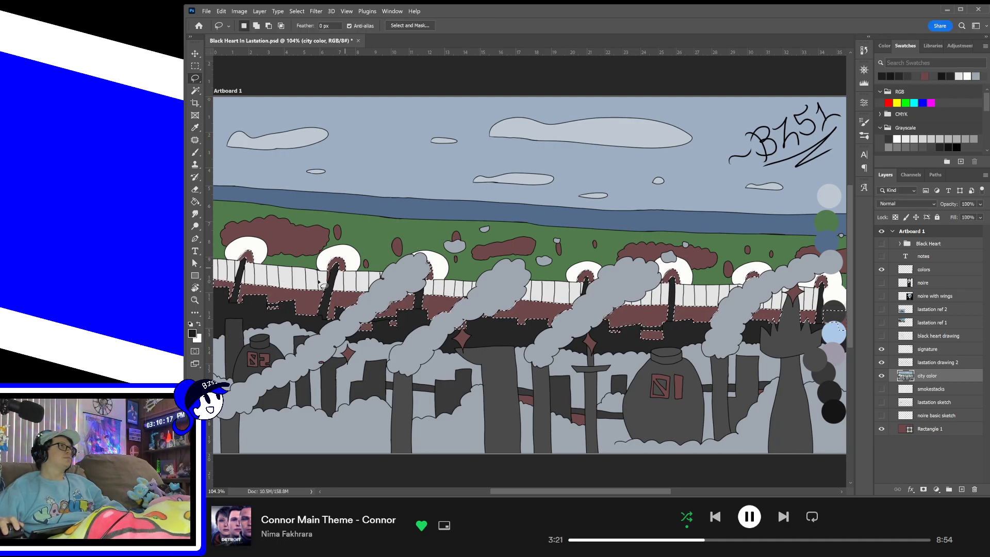
{"action": "key", "text": "b"}
{"action": "mouse_move", "coordinate": [289, 300]}
{"action": "left_mouse_down"}
{"action": "mouse_move", "coordinate": [259, 285]}
{"action": "mouse_move", "coordinate": [253, 256]}
{"action": "mouse_move", "coordinate": [466, 298]}
{"action": "mouse_move", "coordinate": [535, 289]}
{"action": "mouse_move", "coordinate": [689, 302]}
{"action": "mouse_move", "coordinate": [772, 339]}
{"action": "left_mouse_up"}
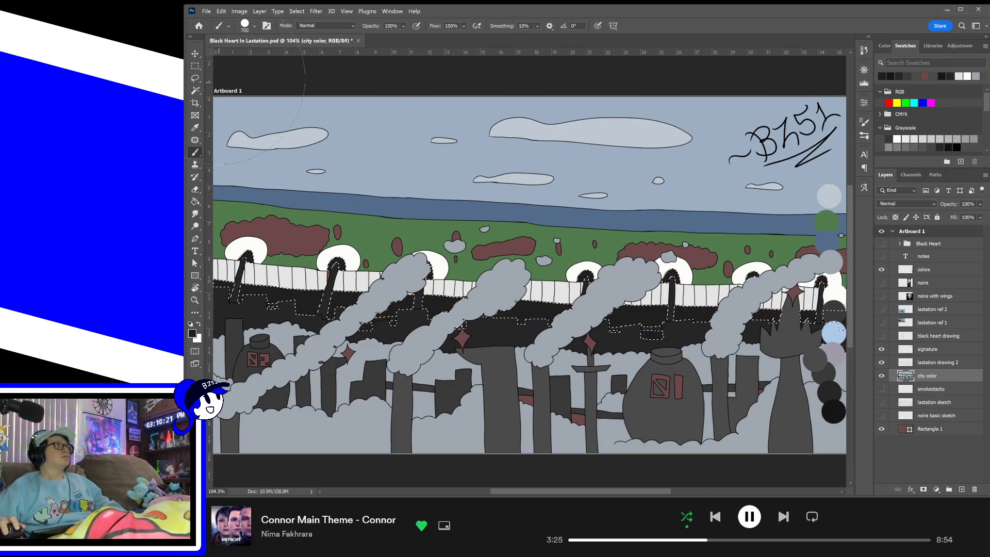
{"action": "left_click", "coordinate": [196, 78]}
{"action": "key", "text": "ctrl+d"}
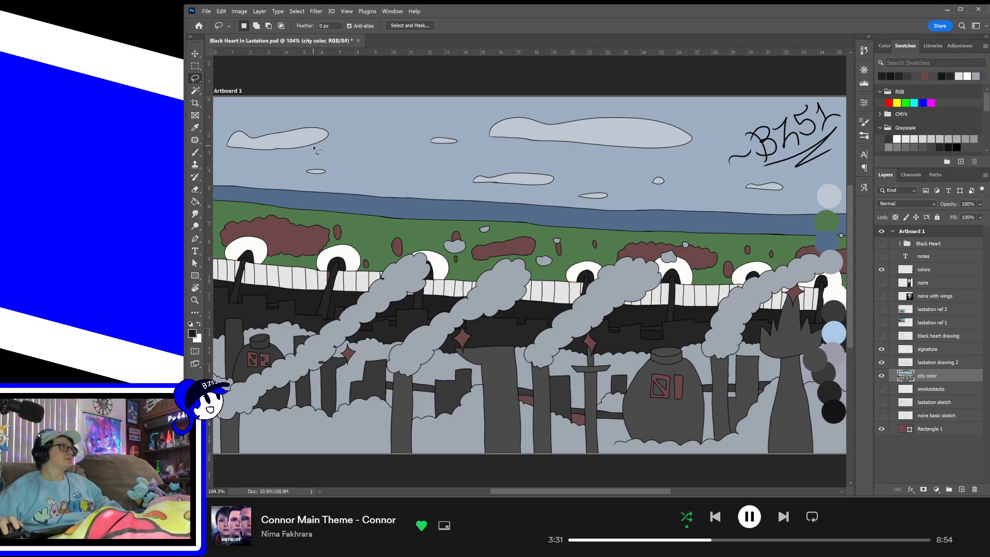
- Save the file and select the 02 digits on the leftmost tank with the Magic Wand on the lastation drawing 2 layer
{"action": "key", "text": "ctrl+s"}
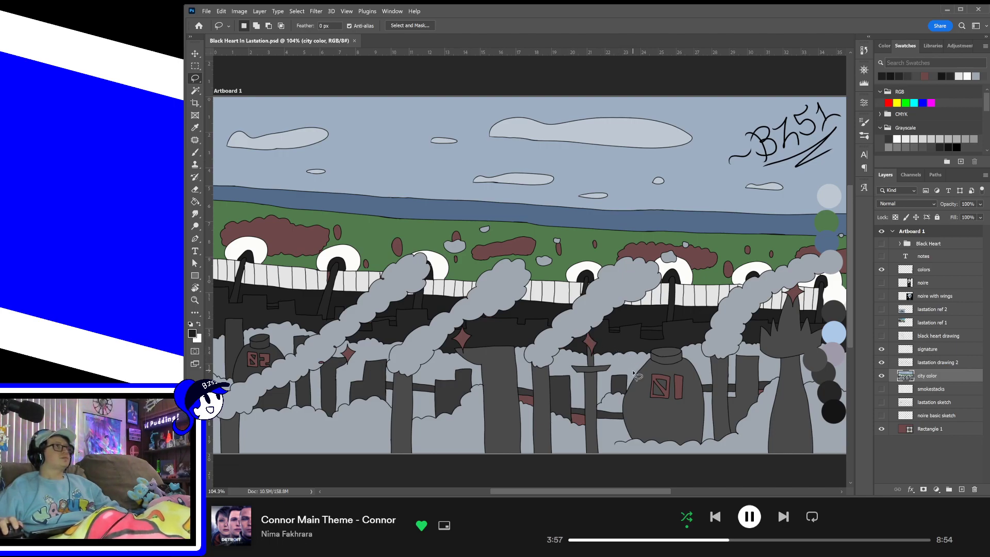
{"action": "key", "text": "w"}
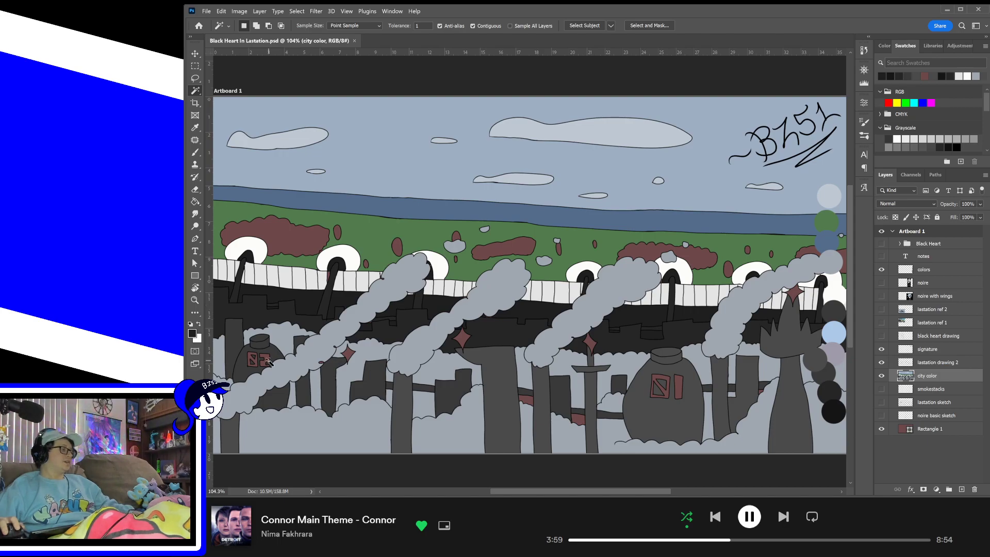
{"action": "key", "text": "ctrl+plus"}
{"action": "key", "text": "ctrl+plus"}
{"action": "key", "text": "ctrl+plus"}
{"action": "left_click_drag", "start_coordinate": [299, 393], "coordinate": [655, 242]}
{"action": "left_click_drag", "start_coordinate": [495, 329], "coordinate": [892, 218]}
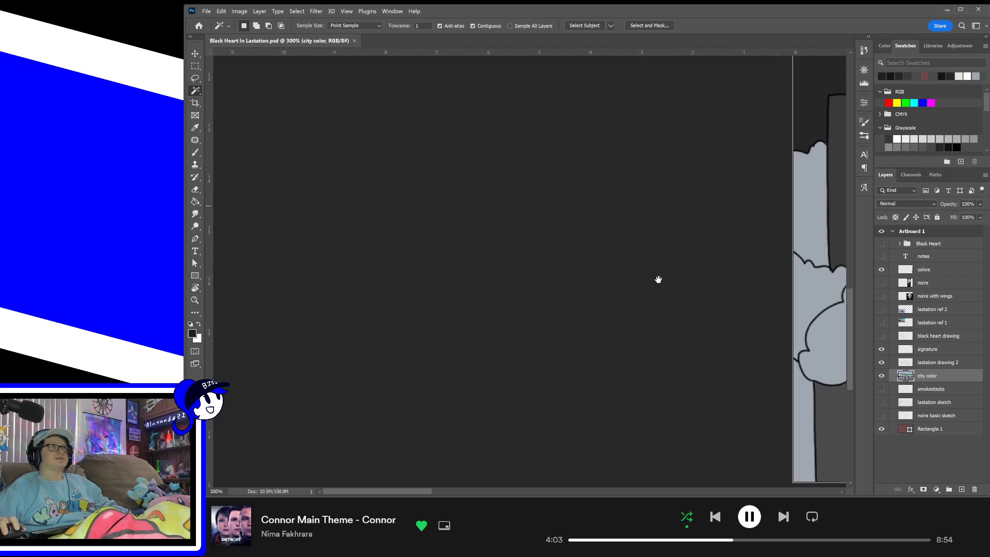
{"action": "left_click_drag", "start_coordinate": [658, 280], "coordinate": [360, 327]}
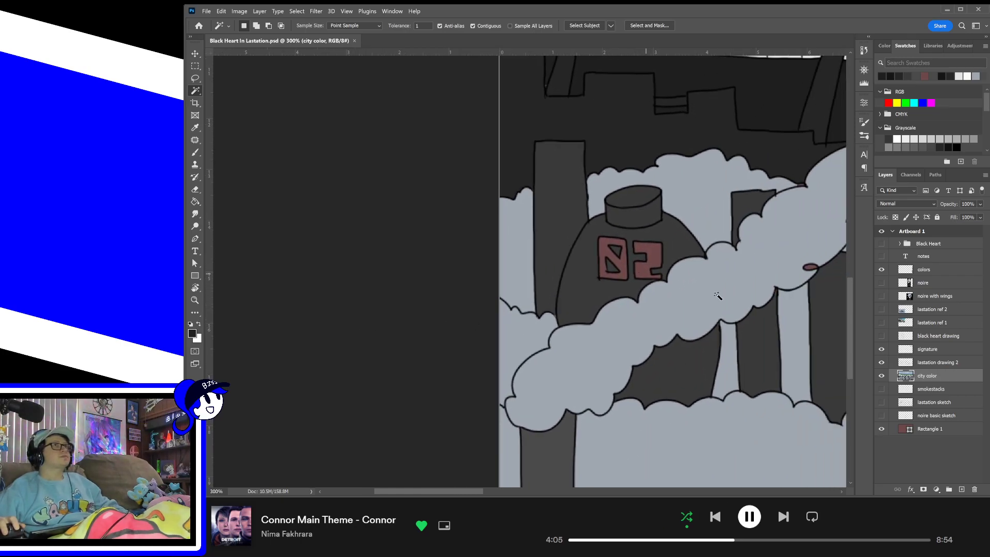
{"action": "left_click", "coordinate": [944, 363]}
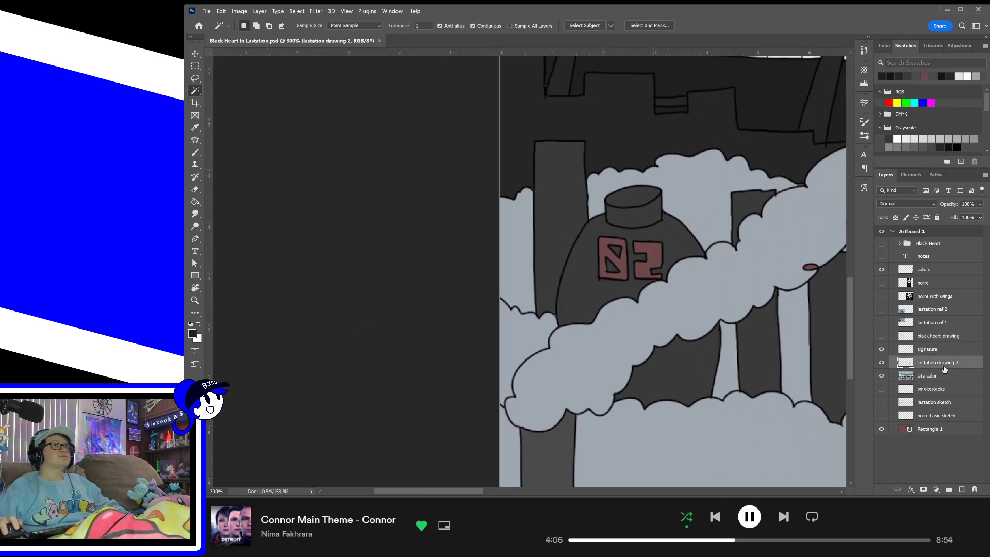
{"action": "left_click", "coordinate": [620, 263]}
{"action": "left_click", "coordinate": [609, 268], "text": "shift"}
{"action": "left_click", "coordinate": [656, 258], "text": "shift"}
- Add the 01 digits on the large right-hand tank to the selection
{"action": "left_click_drag", "start_coordinate": [763, 303], "coordinate": [528, 298]}
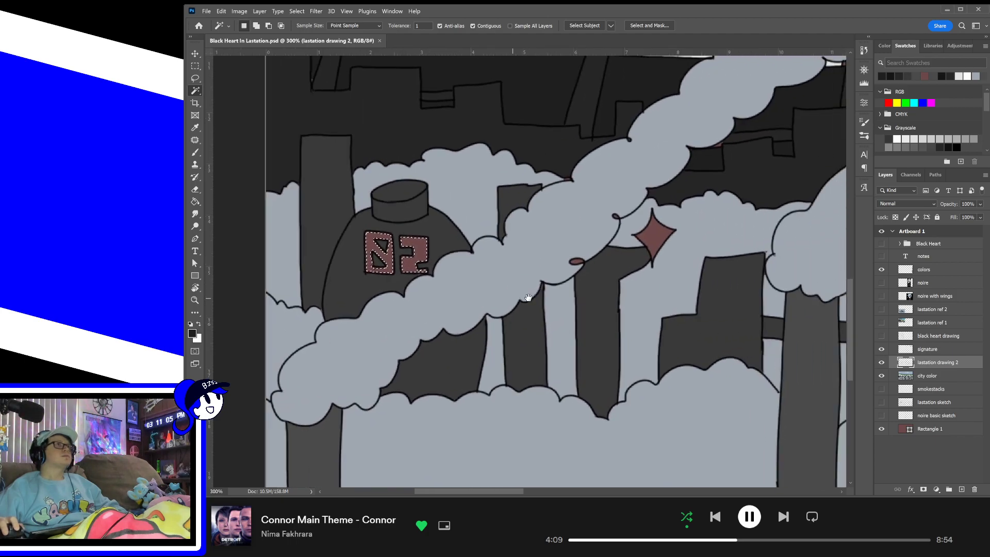
{"action": "left_click_drag", "start_coordinate": [739, 265], "coordinate": [239, 363]}
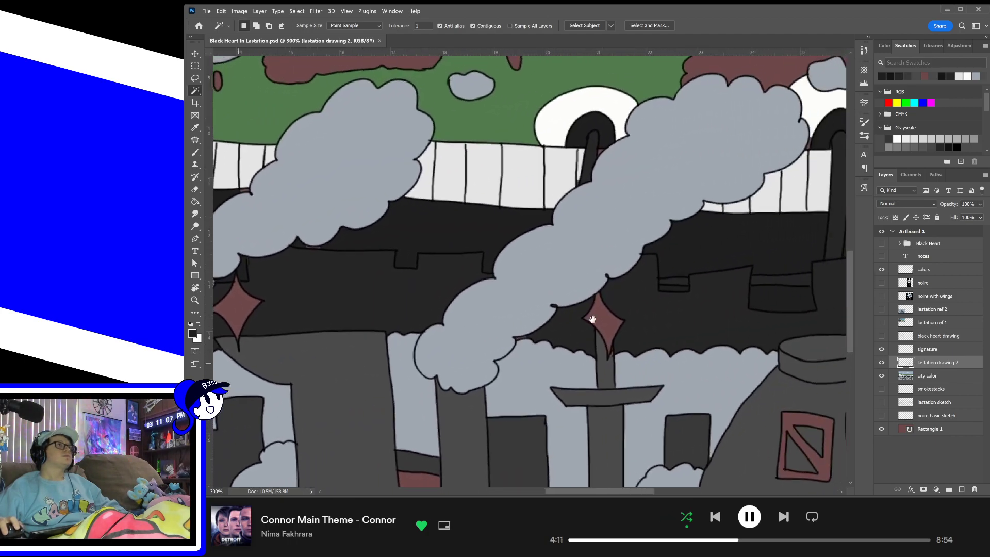
{"action": "left_click_drag", "start_coordinate": [708, 293], "coordinate": [581, 227]}
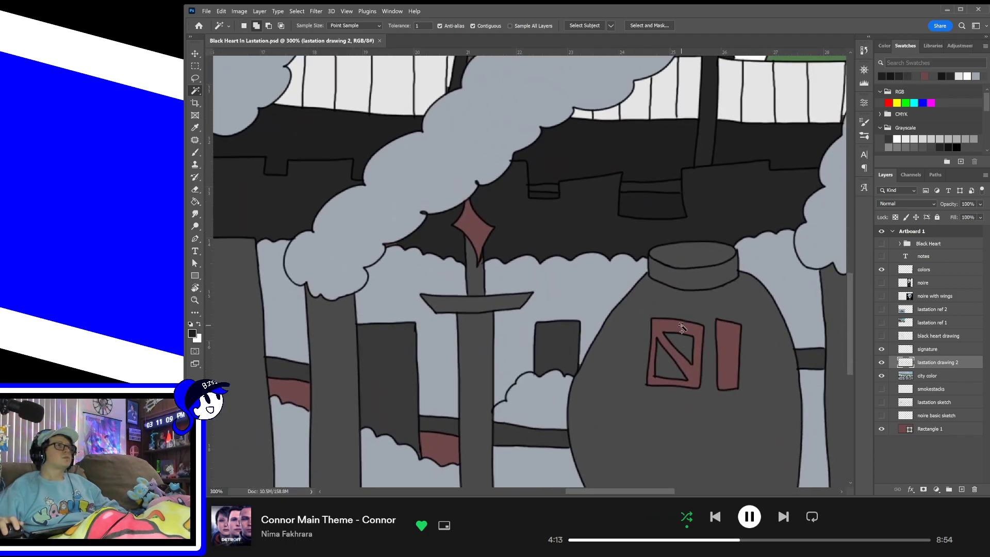
{"action": "left_click", "coordinate": [681, 327], "text": "shift"}
{"action": "left_click", "coordinate": [727, 345], "text": "shift"}
{"action": "left_click_drag", "start_coordinate": [724, 338], "coordinate": [403, 382]}
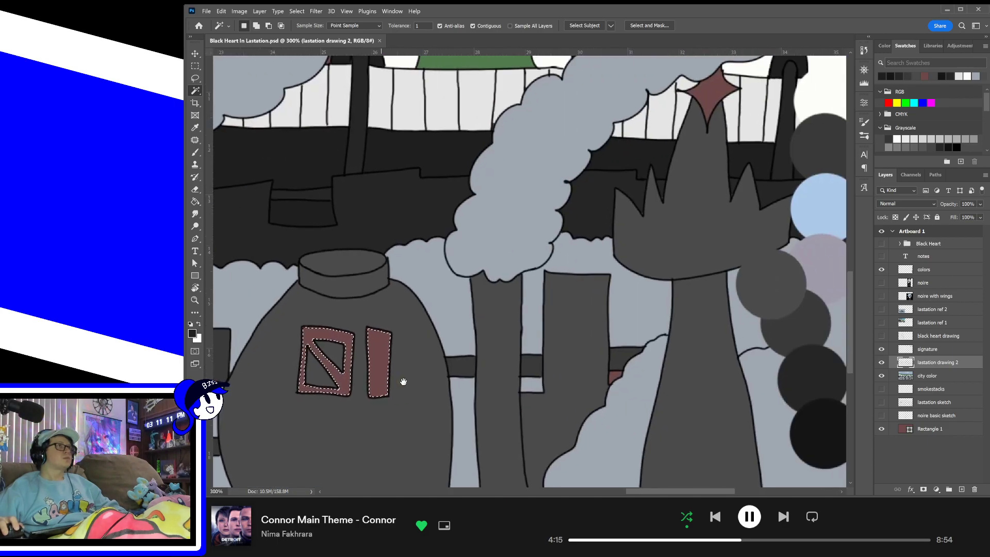
{"action": "left_click_drag", "start_coordinate": [605, 350], "coordinate": [623, 304]}
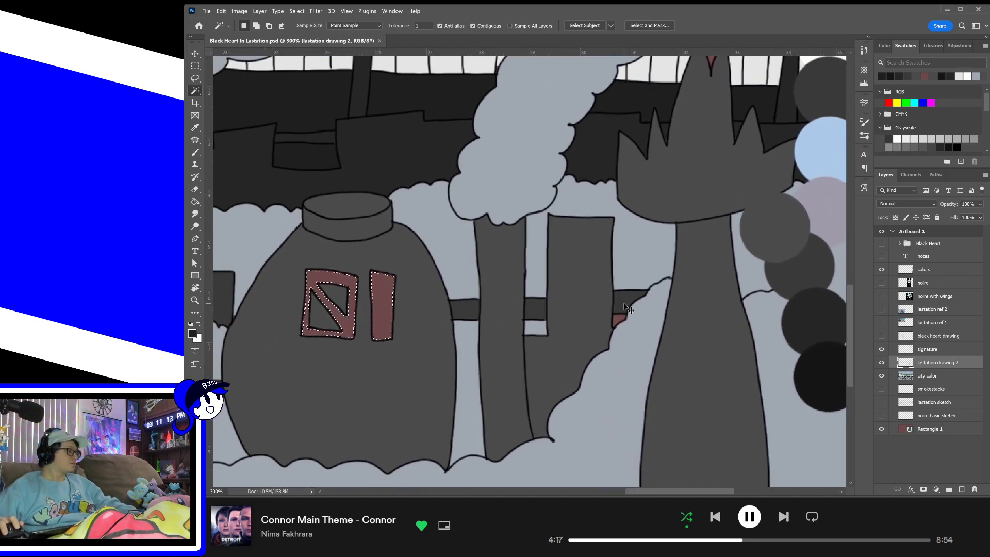
{"action": "key", "text": "ctrl+0"}
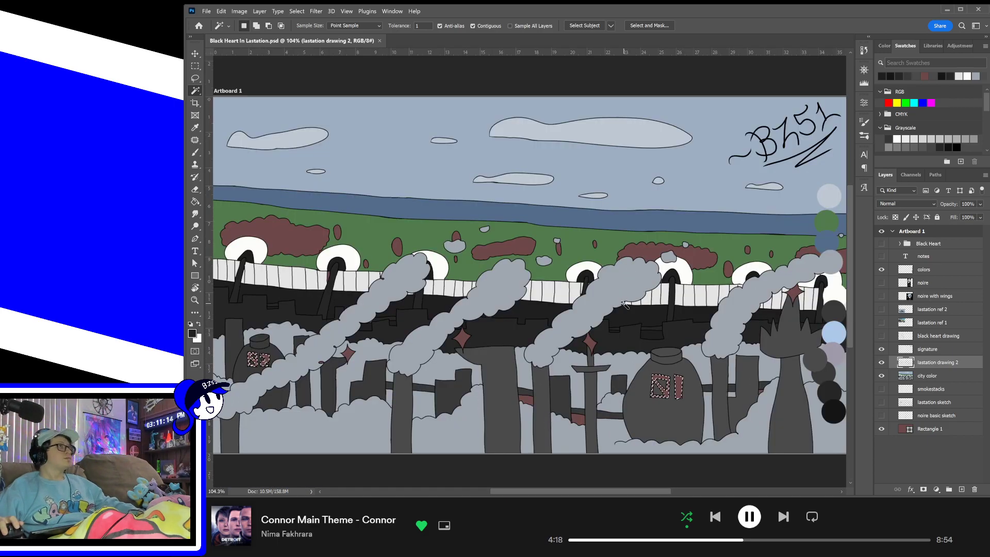
- Paint both tanks' selected digits with the white sampled from a dome on the city color layer, deselect, and save the file
{"action": "left_click", "coordinate": [933, 379]}
{"action": "key", "text": "b"}
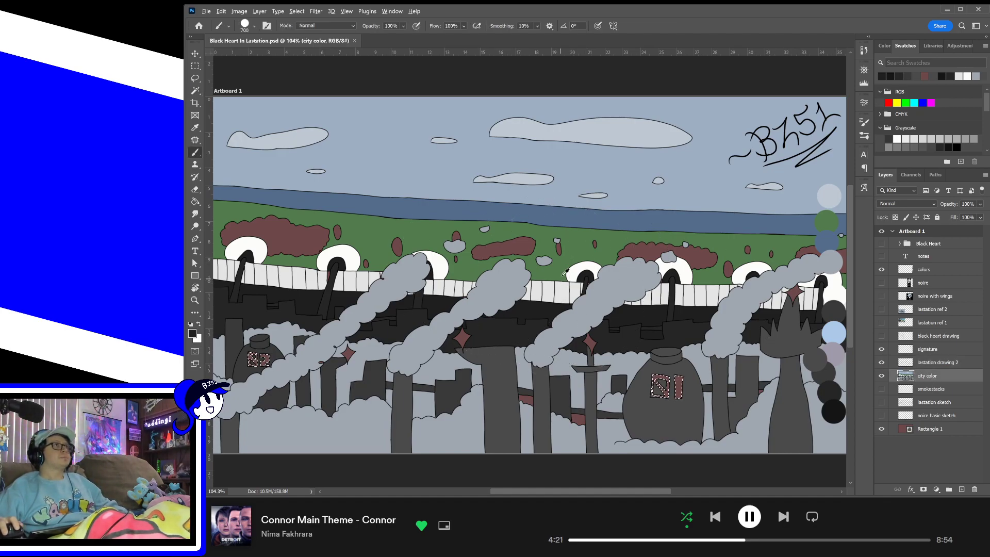
{"action": "left_click", "coordinate": [565, 274], "text": "alt"}
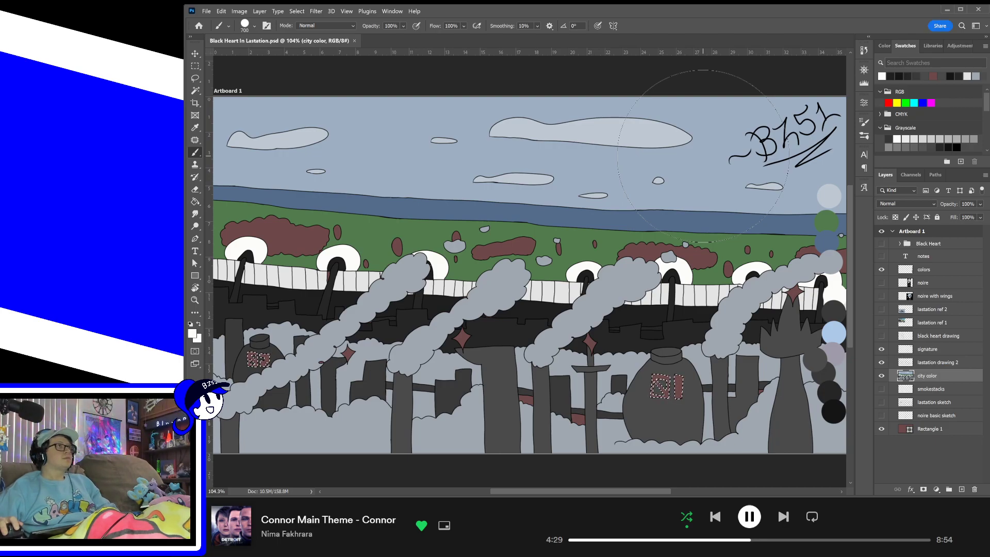
{"action": "left_click", "coordinate": [290, 354]}
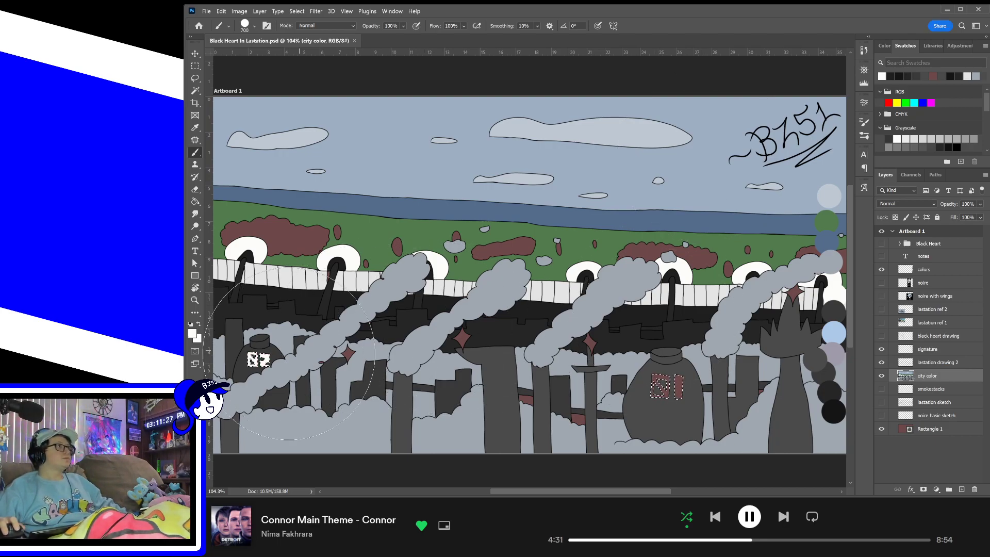
{"action": "left_click", "coordinate": [667, 384]}
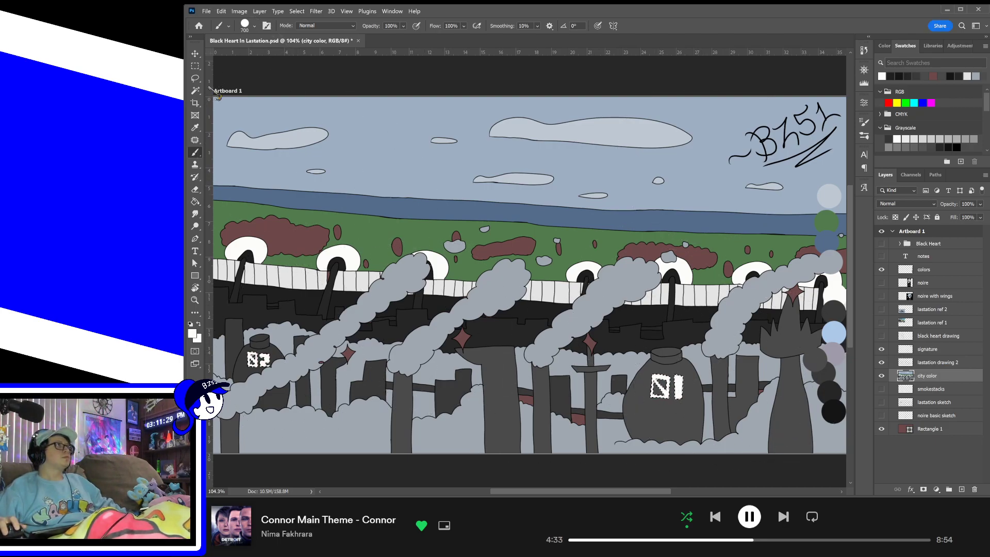
{"action": "key", "text": "l"}
{"action": "key", "text": "ctrl+d"}
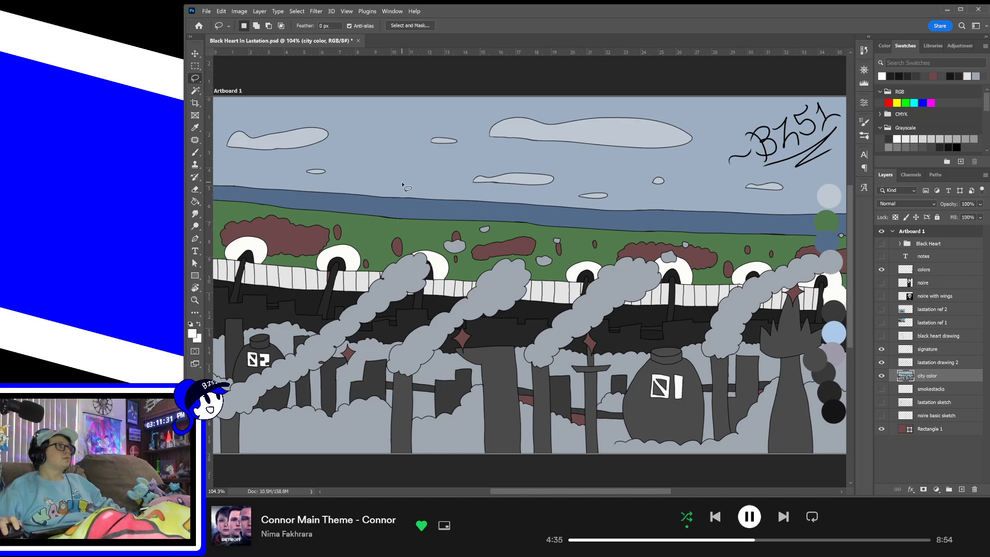
{"action": "key", "text": "ctrl+s"}
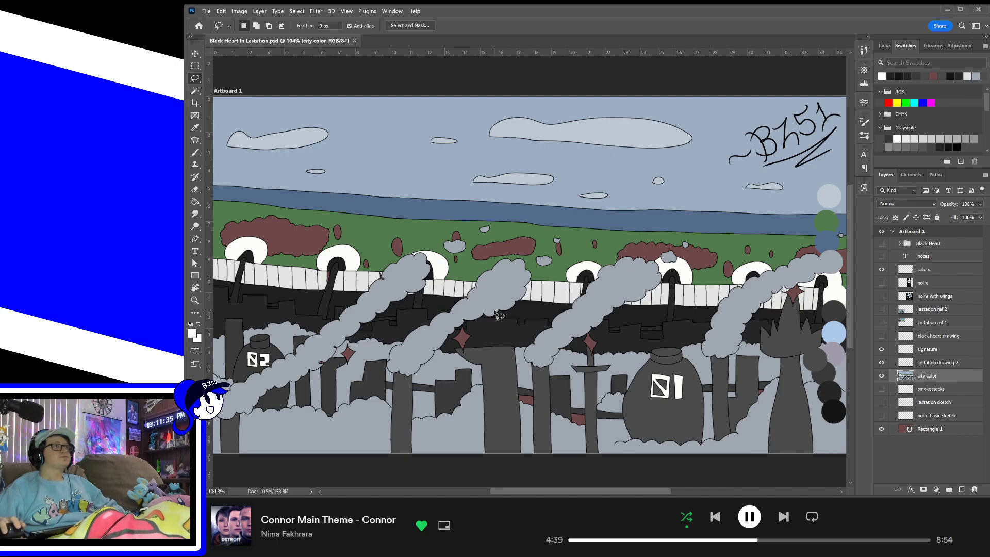
- Select the two red patches under the pipes on the lastation drawing 2 layer with the Magic Wand and expand the selection
{"action": "key", "text": "w"}
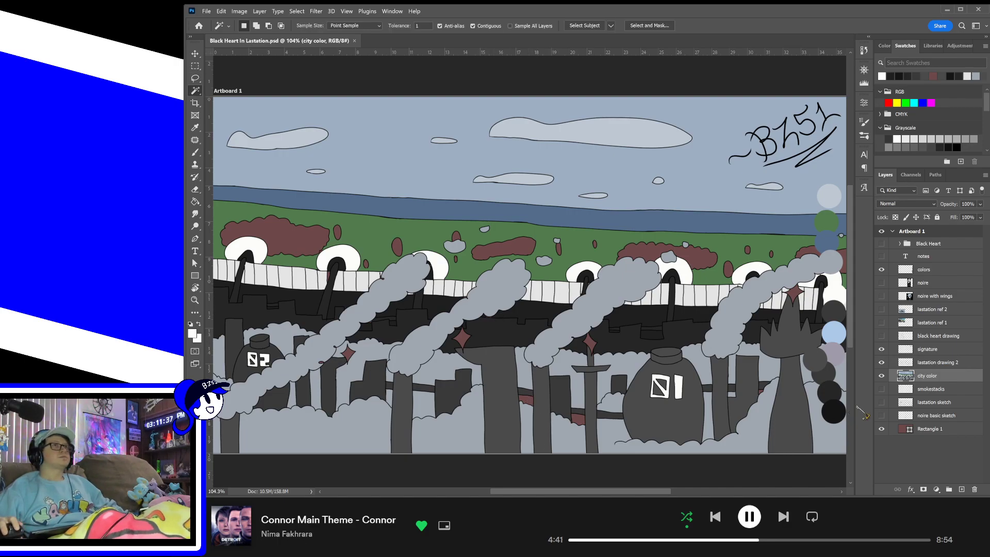
{"action": "left_click", "coordinate": [938, 363]}
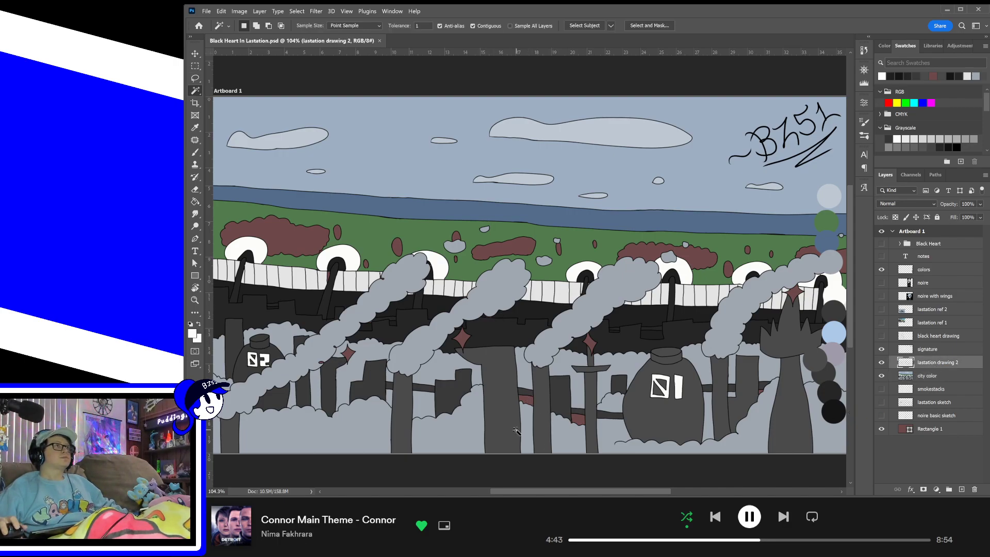
{"action": "left_click", "coordinate": [526, 399]}
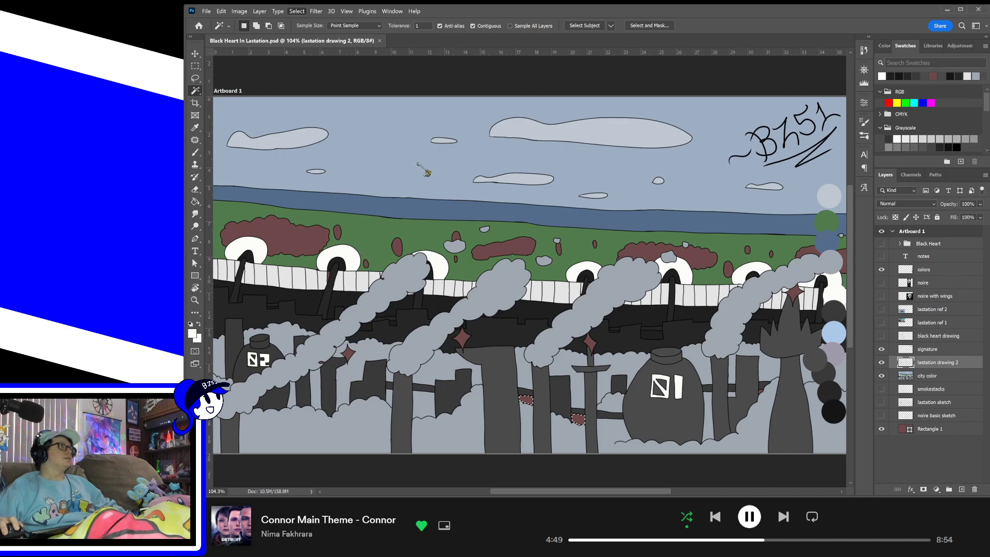
{"action": "left_click", "coordinate": [419, 165]}
{"action": "key", "text": "Return"}
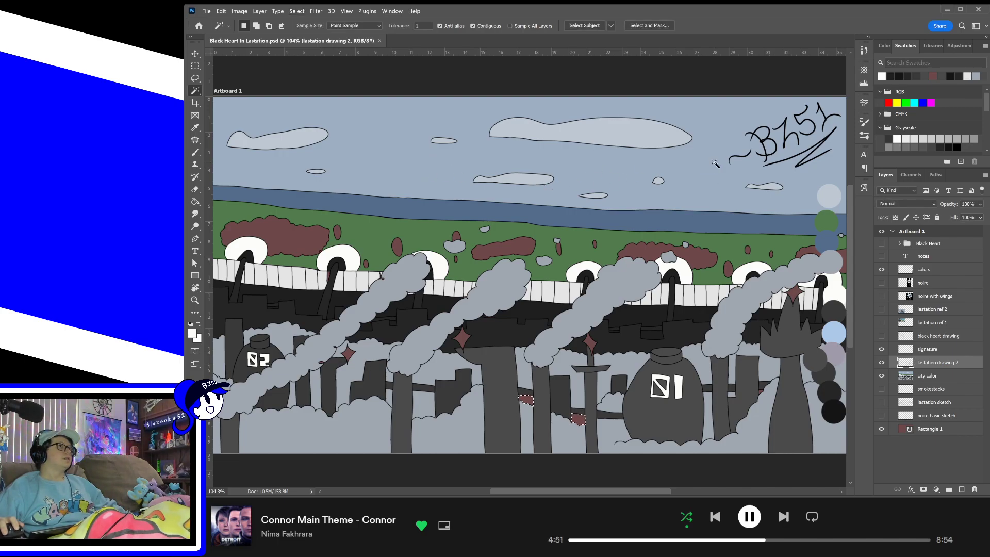
- Paint the two selected patches under the pipes with the grey sampled from the nearby smoke on the city color layer
{"action": "key", "text": "b"}
{"action": "left_click", "coordinate": [944, 374]}
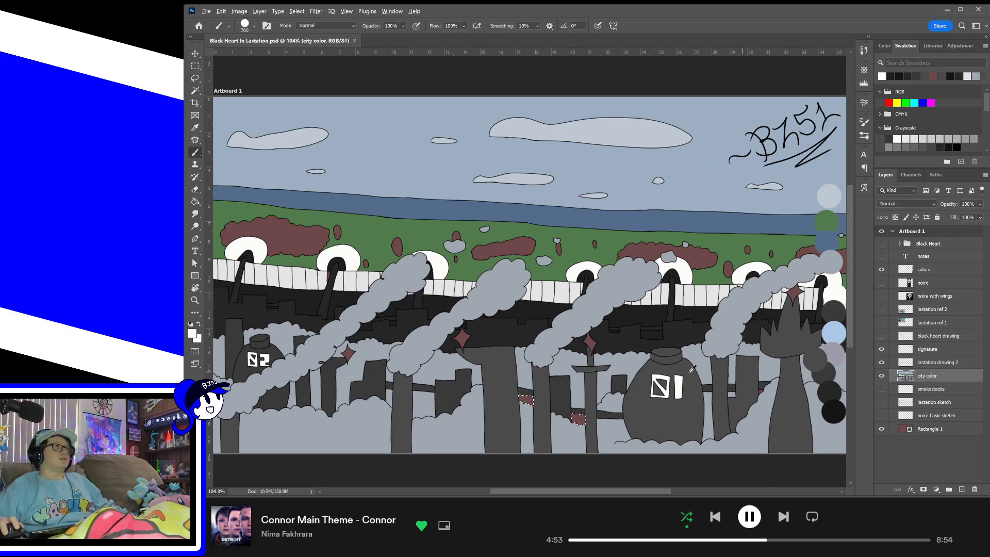
{"action": "left_click", "coordinate": [552, 363], "text": "alt"}
{"action": "left_click", "coordinate": [563, 359], "text": "alt"}
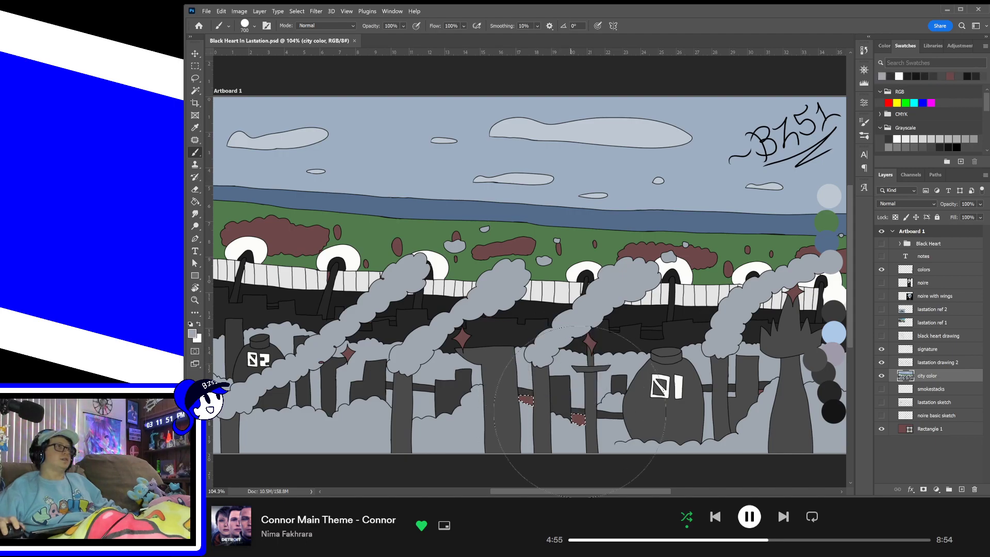
{"action": "left_click", "coordinate": [565, 402]}
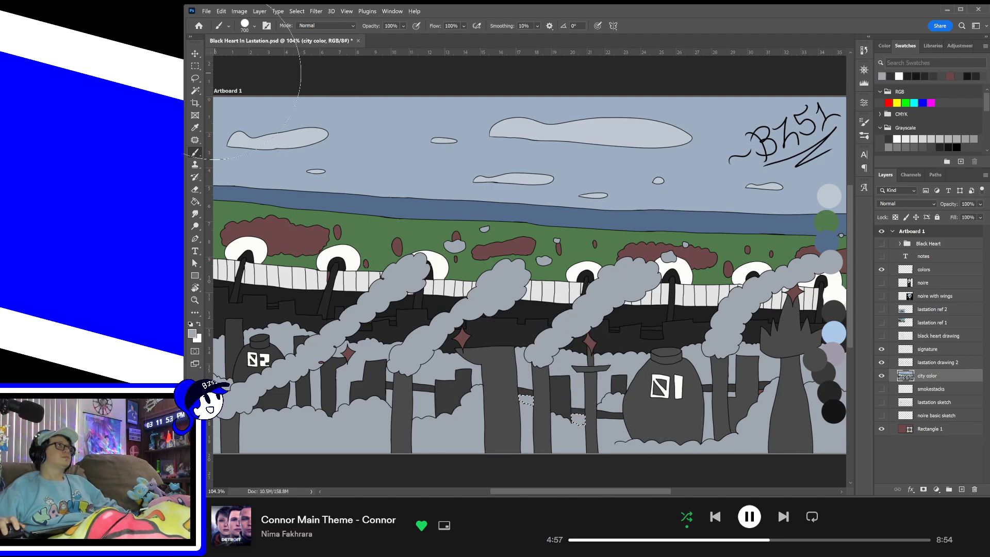
- Select the four red diamonds above the towers on the lastation drawing 2 layer with the Magic Wand and expand the selection
{"action": "left_click", "coordinate": [196, 91]}
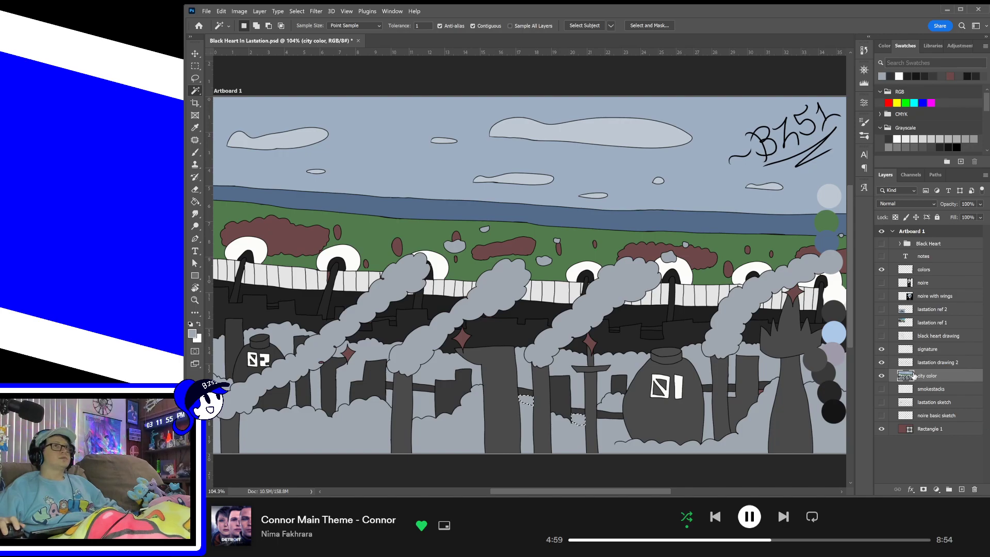
{"action": "left_click", "coordinate": [931, 364]}
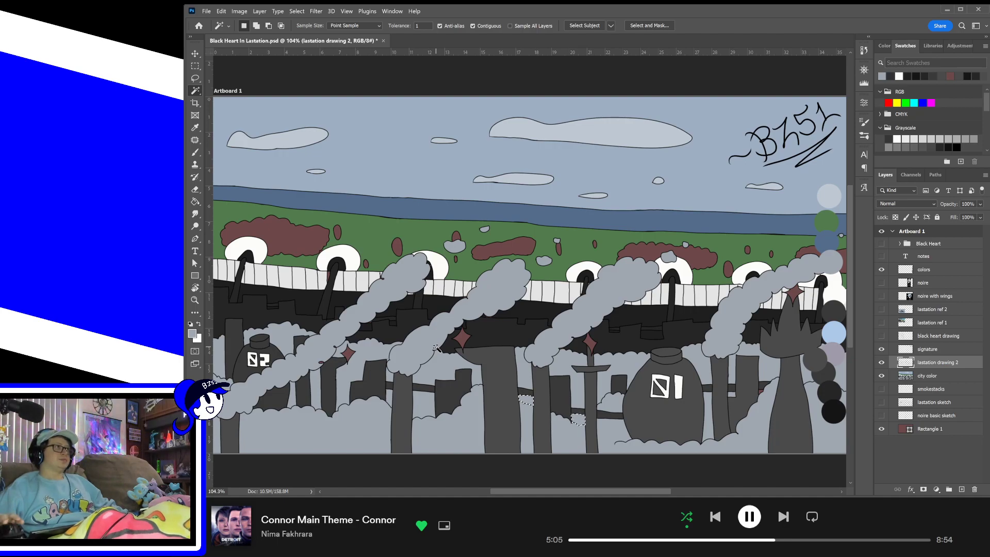
{"action": "left_click", "coordinate": [349, 356]}
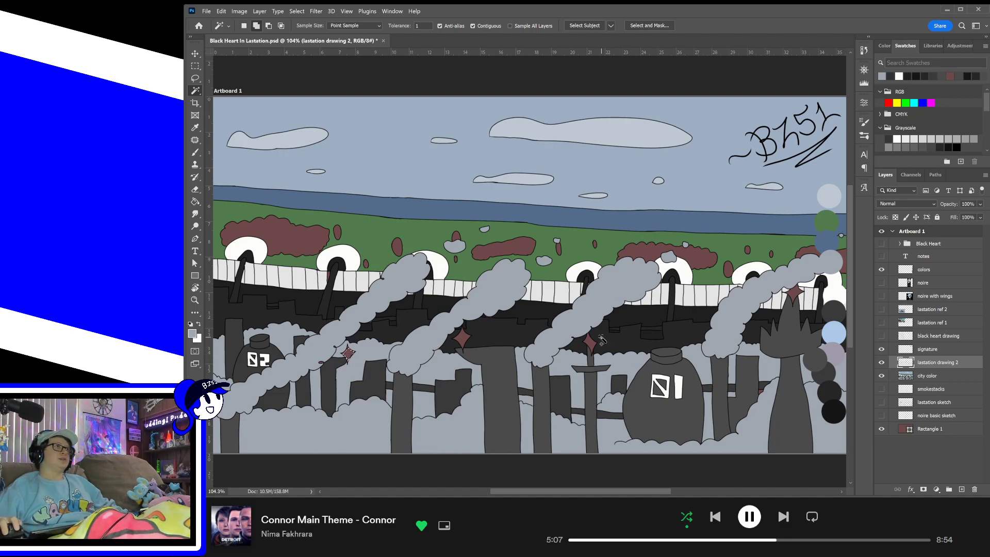
{"action": "left_click", "coordinate": [591, 345], "text": "shift"}
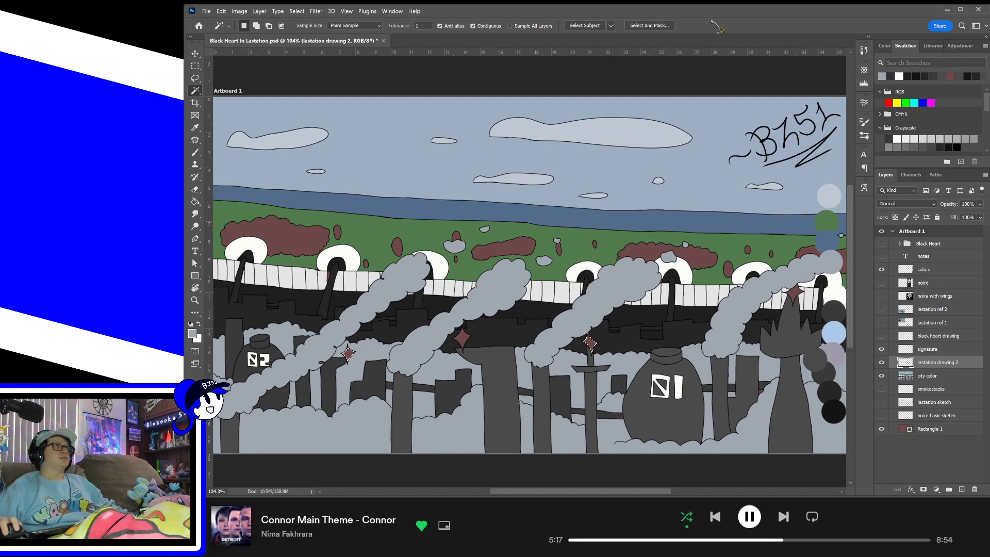
{"action": "key", "text": "shift"}
{"action": "left_click", "coordinate": [464, 337], "text": "shift"}
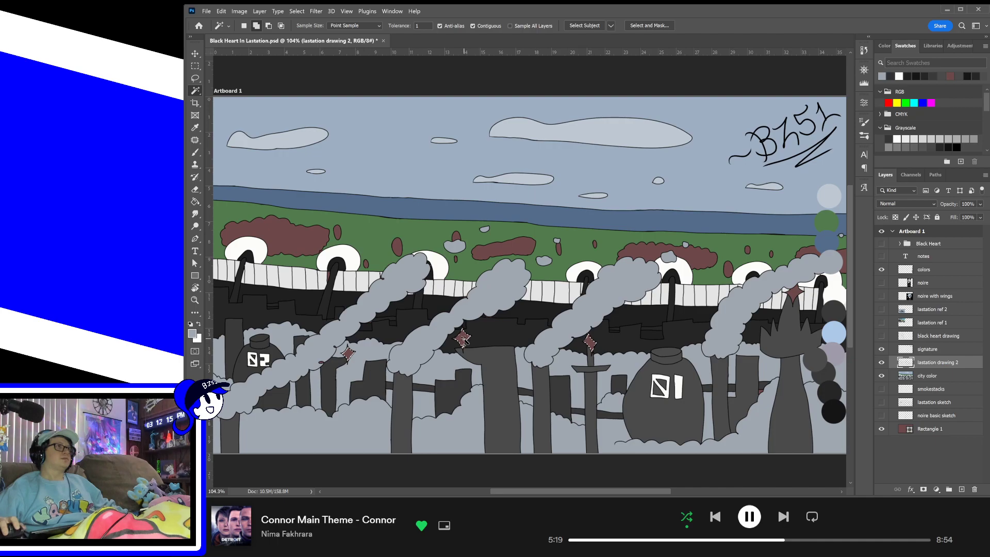
{"action": "left_click", "coordinate": [795, 294], "text": "shift"}
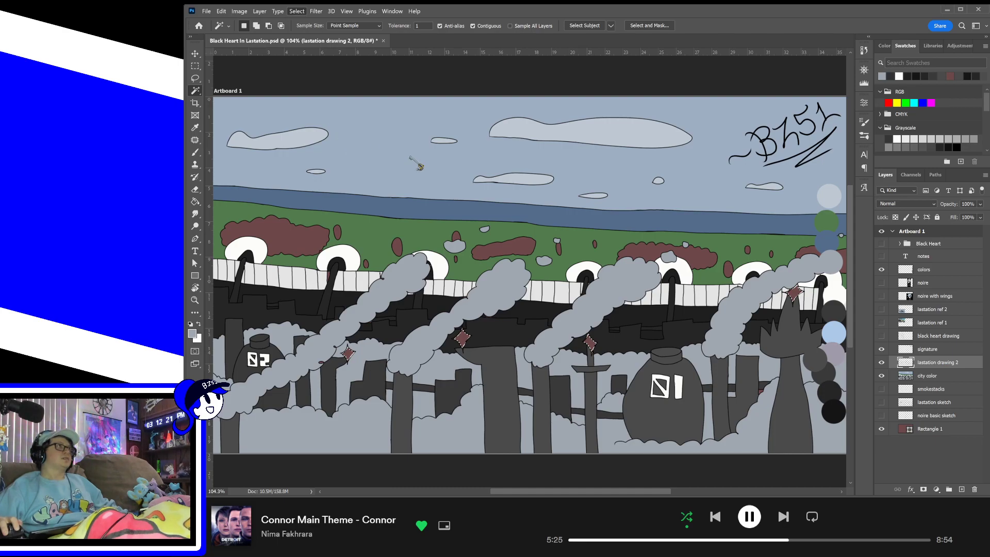
{"action": "left_click", "coordinate": [407, 161]}
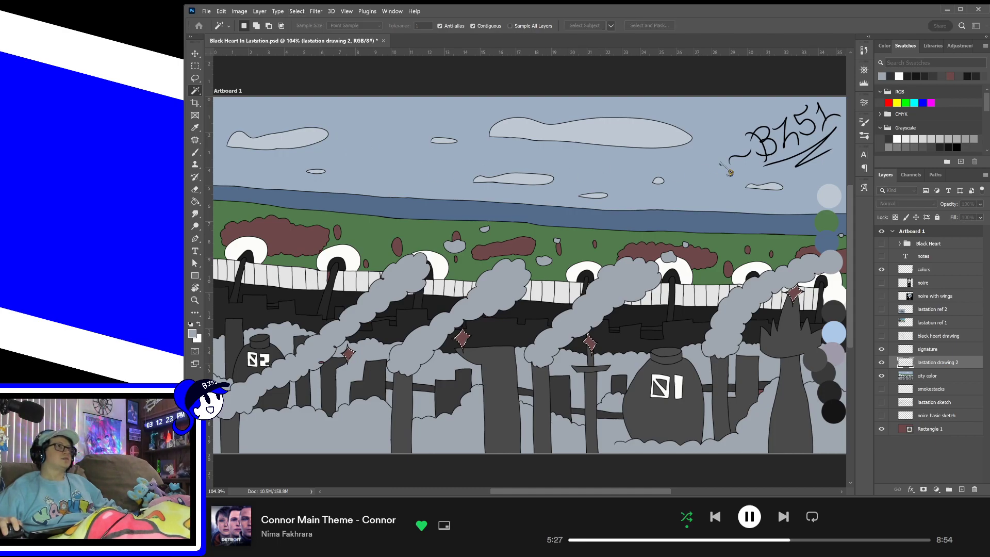
- Paint the selected diamonds beside tank 02 and atop the thin central tower with the sampled light blue on the city color layer
{"action": "key", "text": "b"}
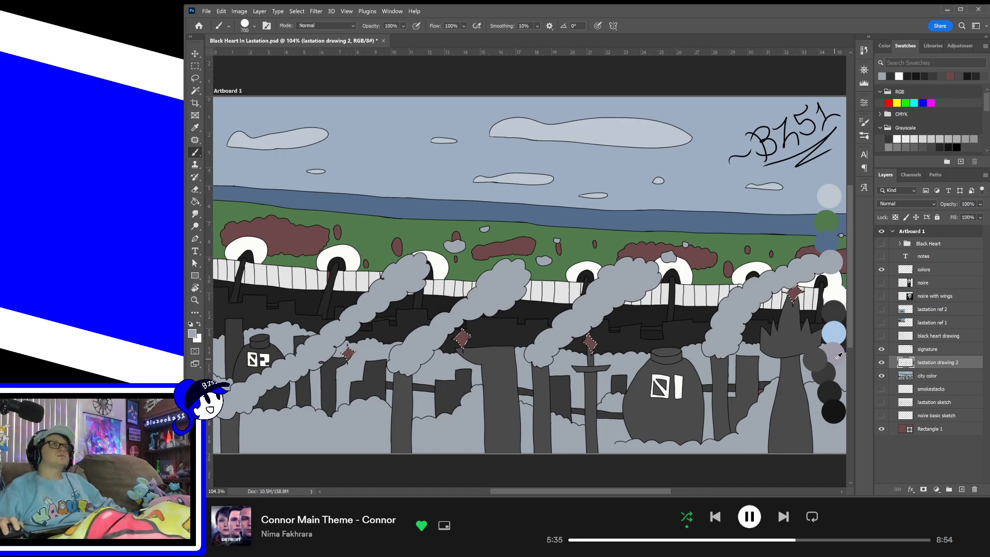
{"action": "left_click", "coordinate": [833, 333], "text": "alt"}
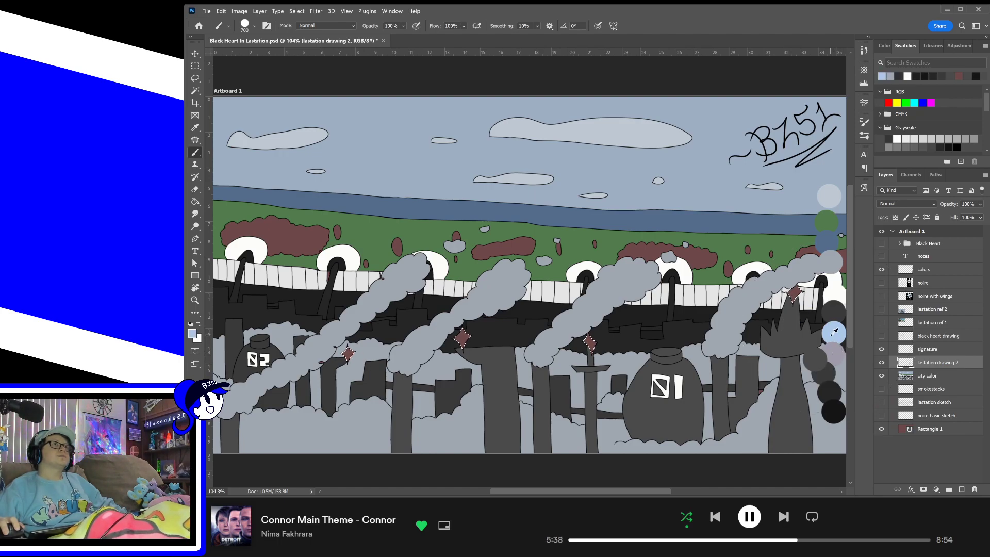
{"action": "left_click", "coordinate": [940, 375]}
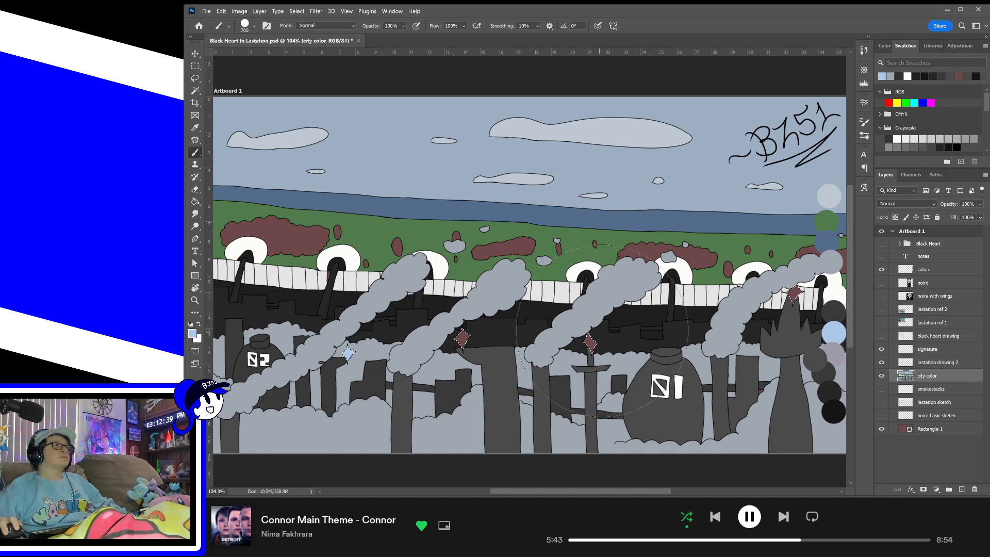
{"action": "left_click", "coordinate": [602, 331]}
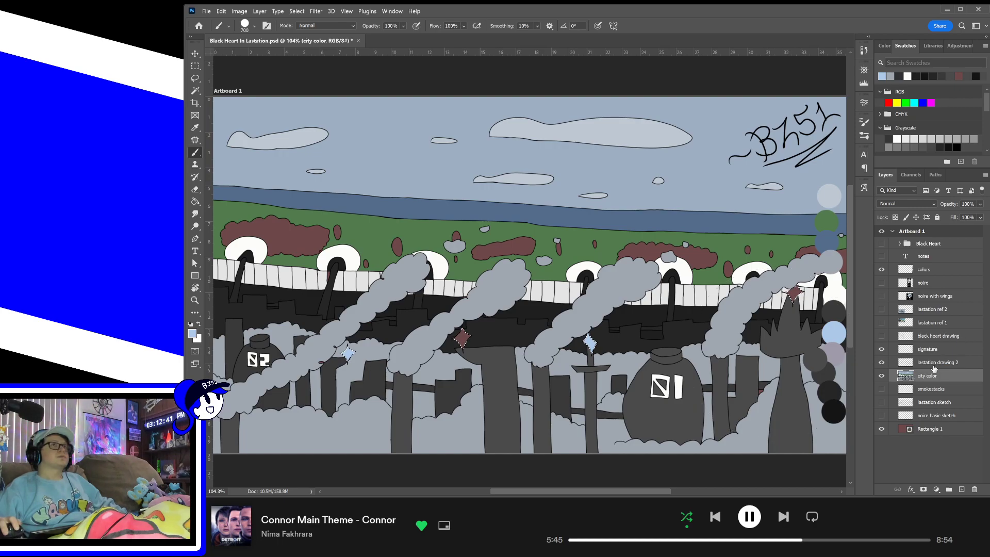
- Paint the other two selected diamonds with the sampled lavender grey, clear the selection, and save the file
{"action": "left_click", "coordinate": [839, 356], "text": "alt"}
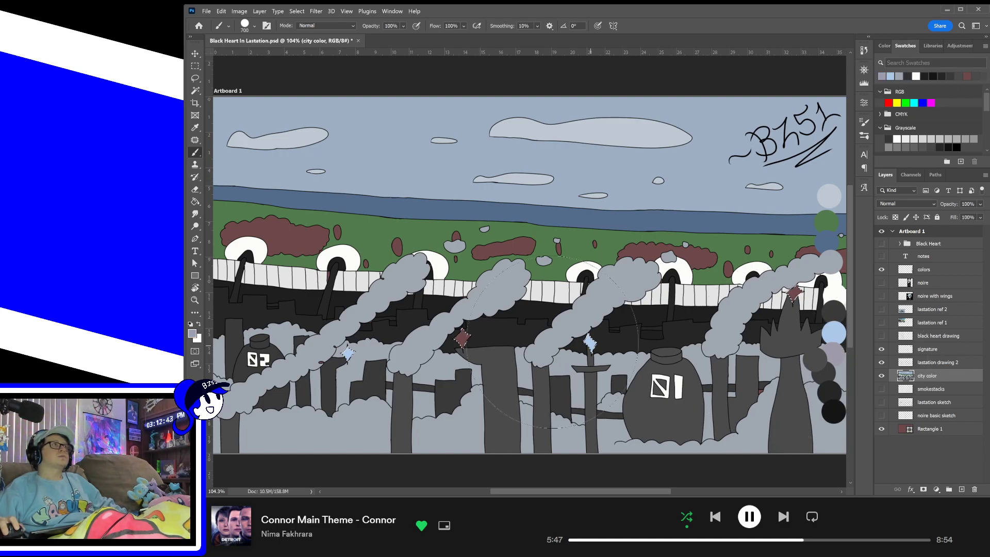
{"action": "left_click", "coordinate": [458, 328]}
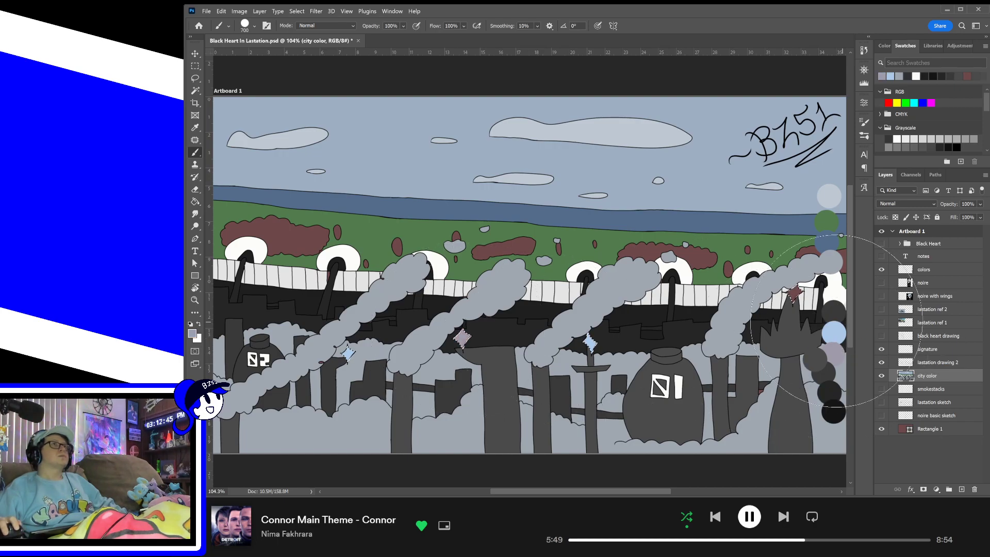
{"action": "left_click", "coordinate": [779, 284]}
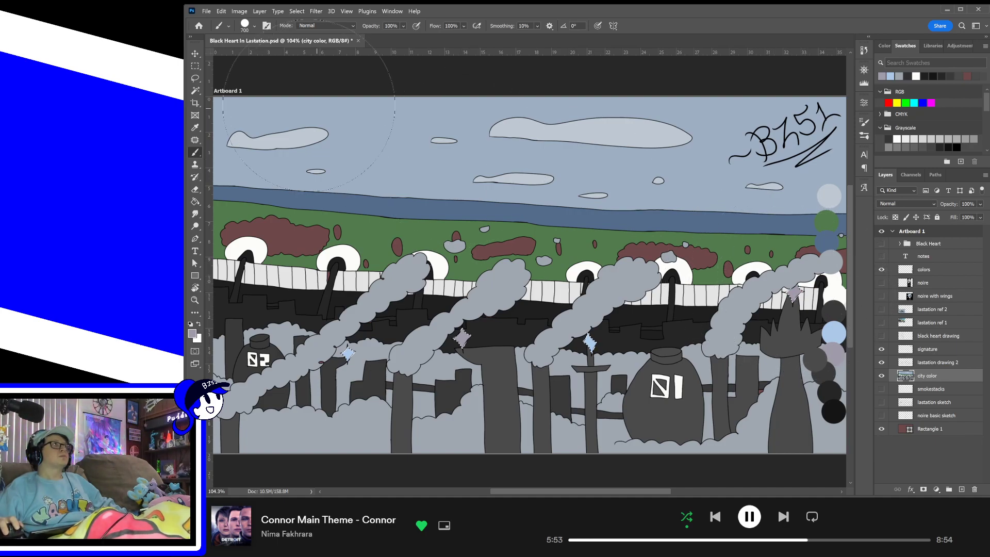
{"action": "left_click", "coordinate": [195, 66]}
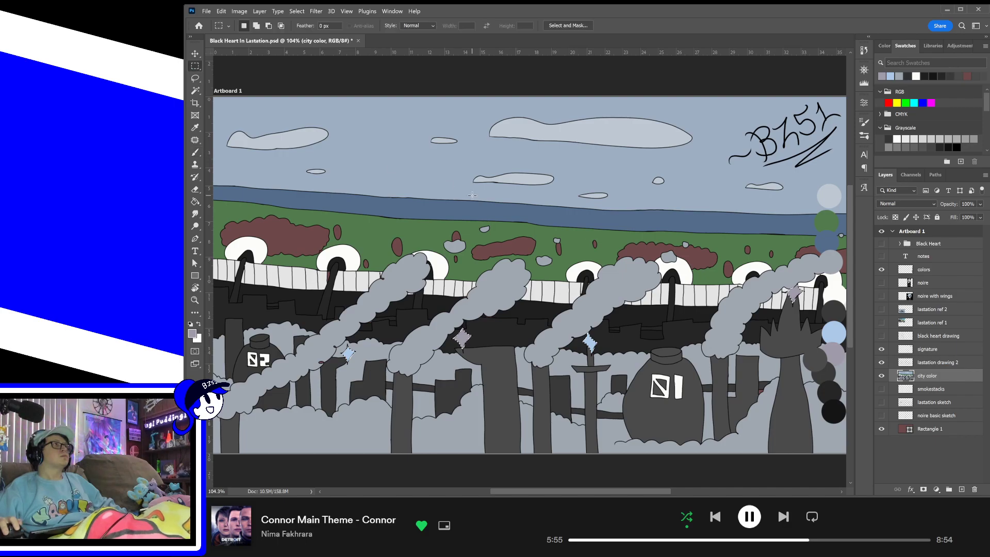
{"action": "left_click", "coordinate": [462, 166]}
{"action": "key", "text": "ctrl+s"}
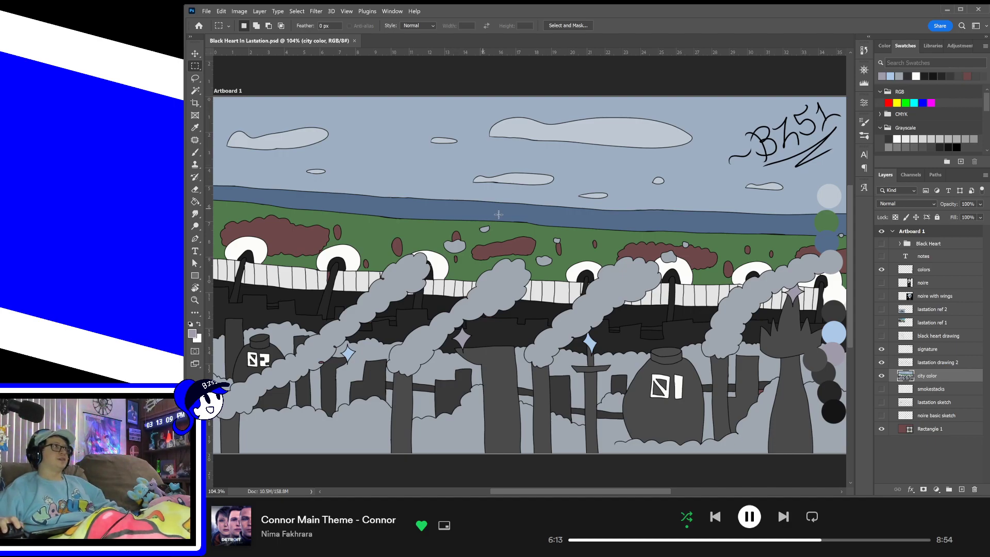
- Select the large red bush, three small red patches and the bush at the artboard's far right on the lastation drawing 2 layer with the Magic Wand
{"action": "key", "text": "w"}
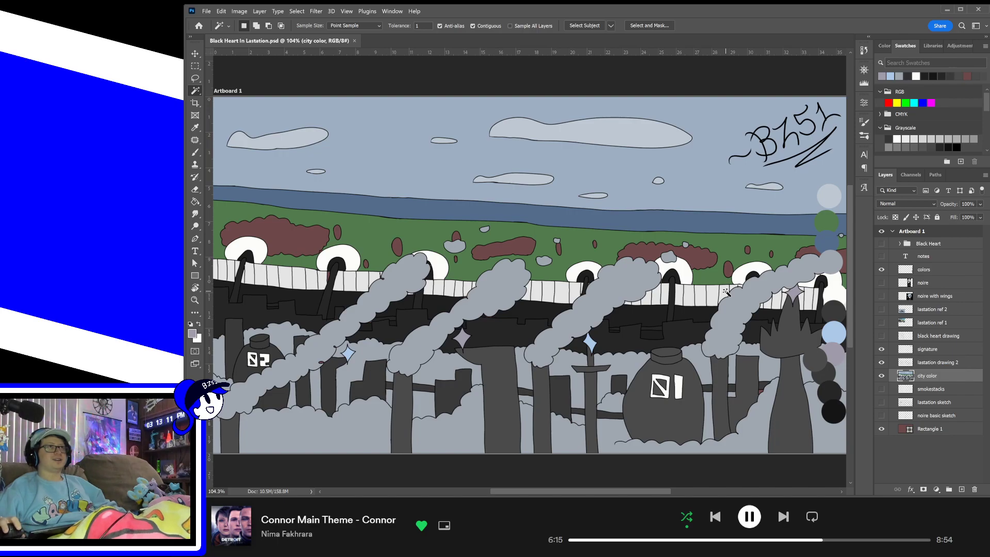
{"action": "left_click", "coordinate": [940, 362]}
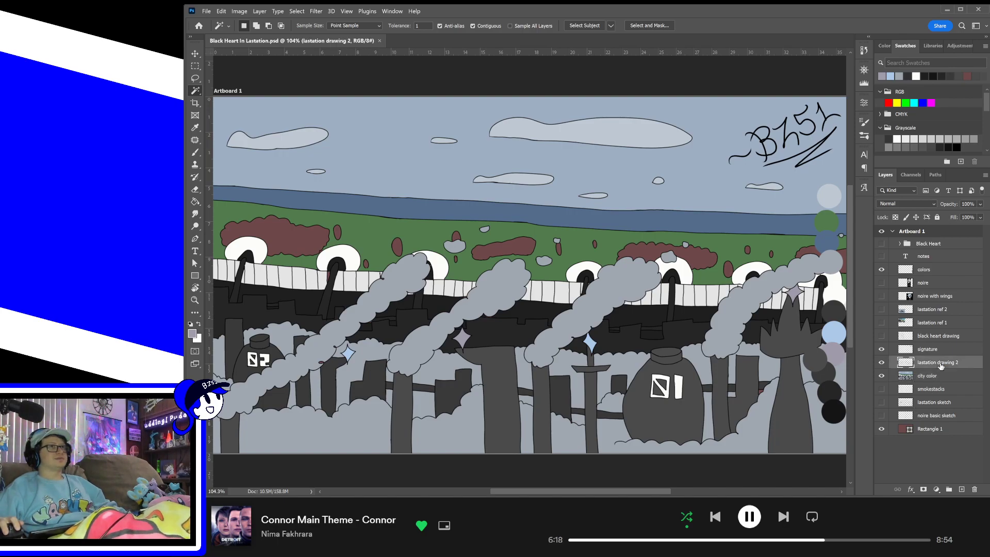
{"action": "left_click", "coordinate": [318, 240]}
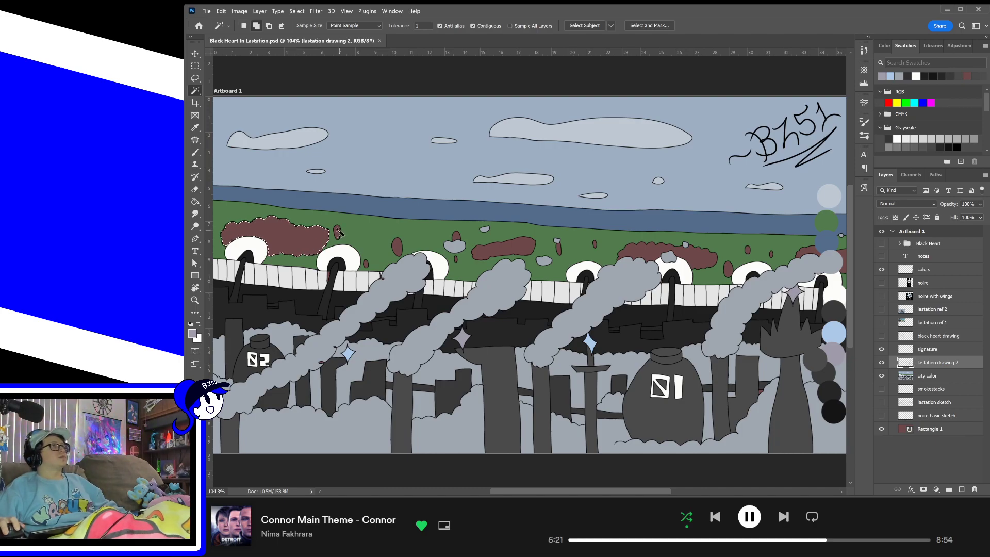
{"action": "left_click", "coordinate": [397, 248]}
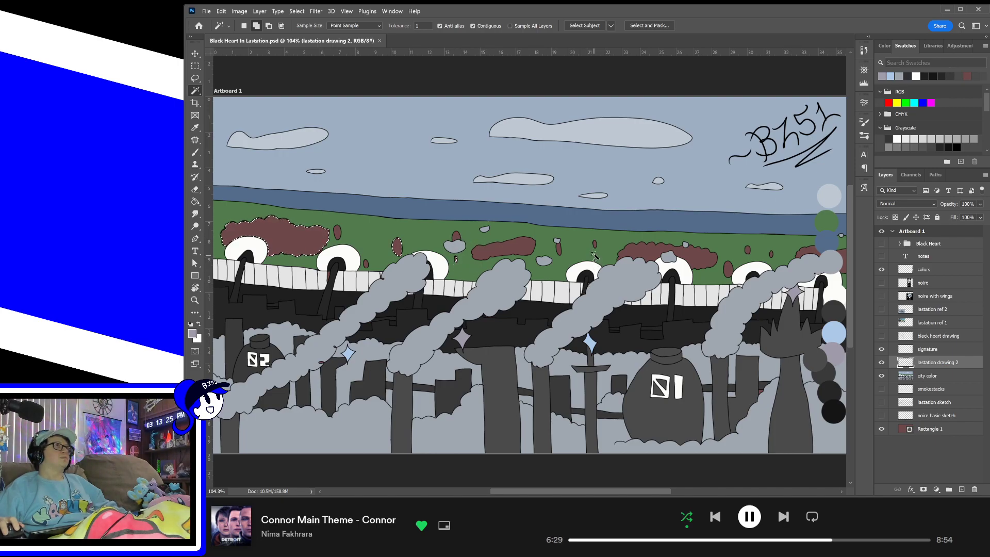
{"action": "left_click", "coordinate": [595, 246]}
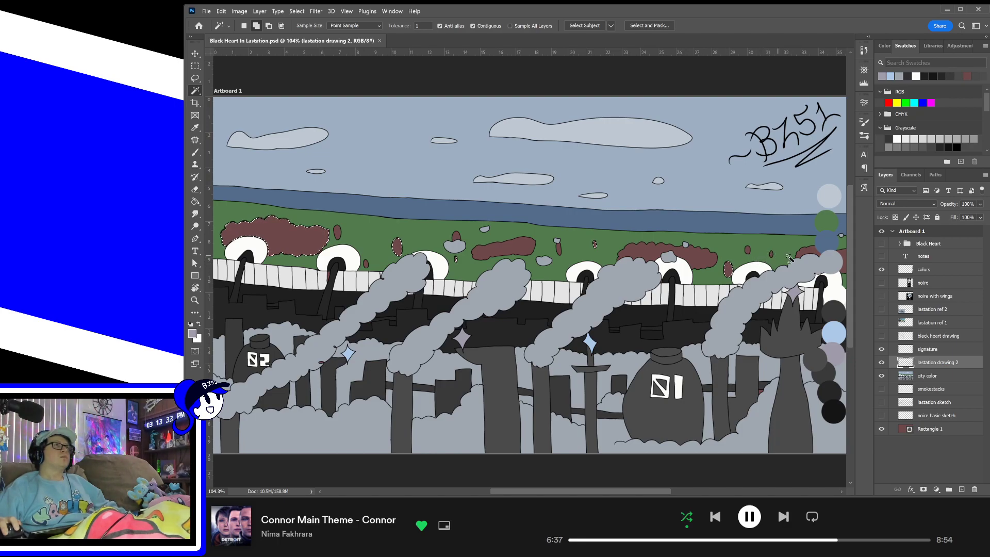
{"action": "left_click", "coordinate": [814, 253]}
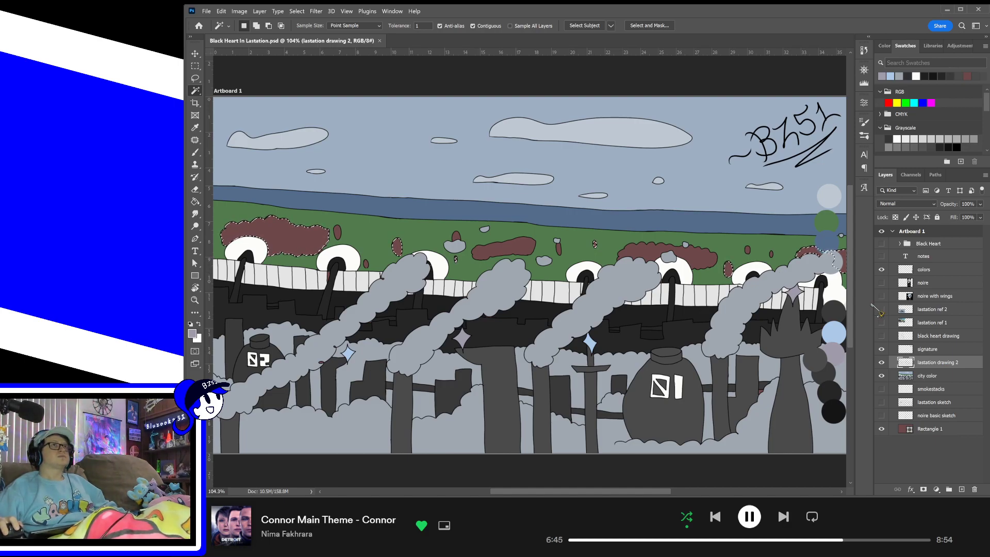
- Paint the selected bushes on the city color layer with a lighter shade of the sampled grass green
{"action": "left_click", "coordinate": [943, 380]}
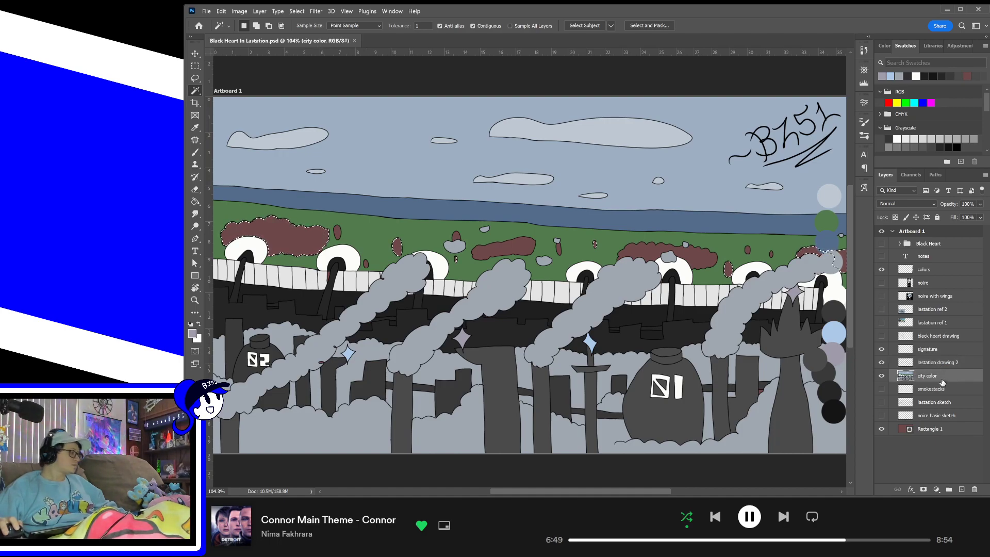
{"action": "key", "text": "b"}
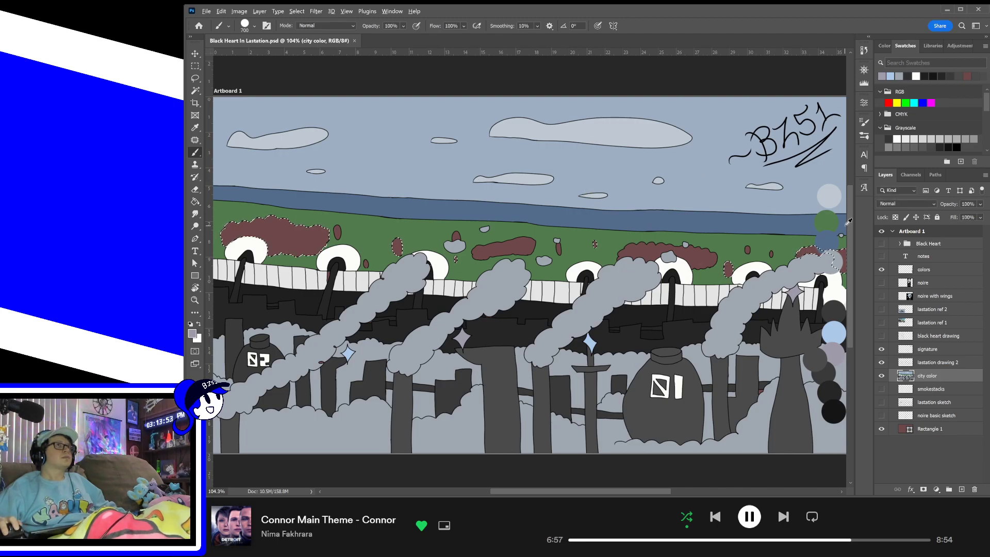
{"action": "left_click", "coordinate": [828, 221], "text": "alt"}
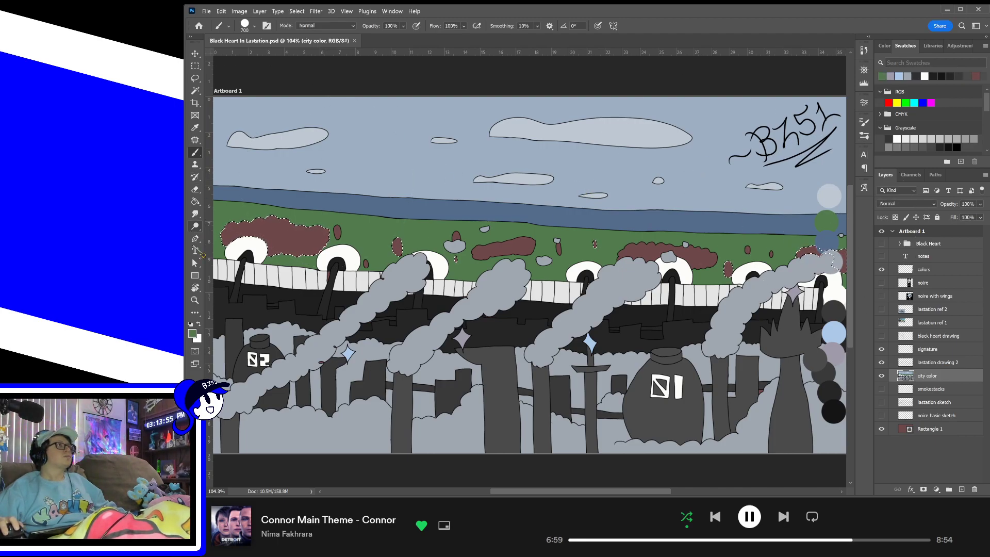
{"action": "key", "text": "i"}
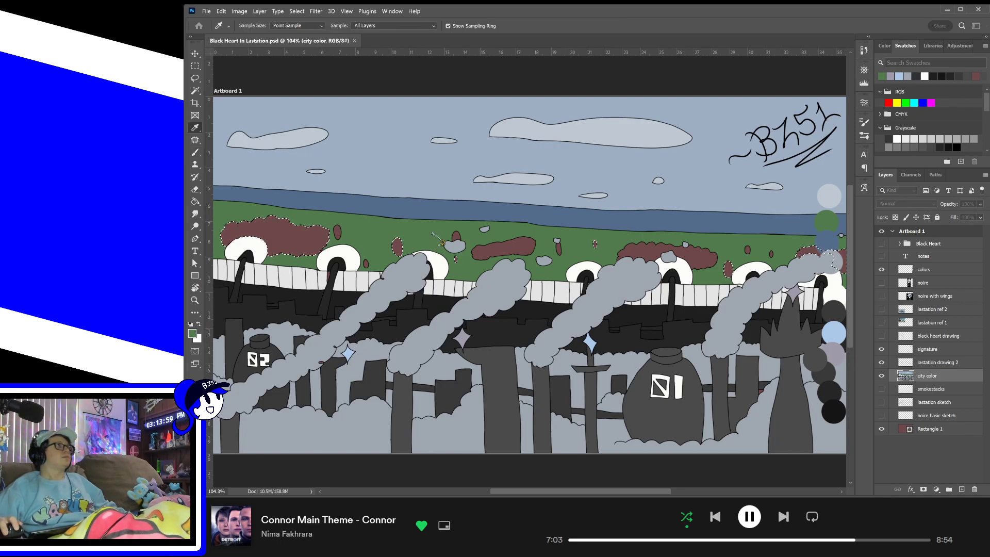
{"action": "key", "text": "b"}
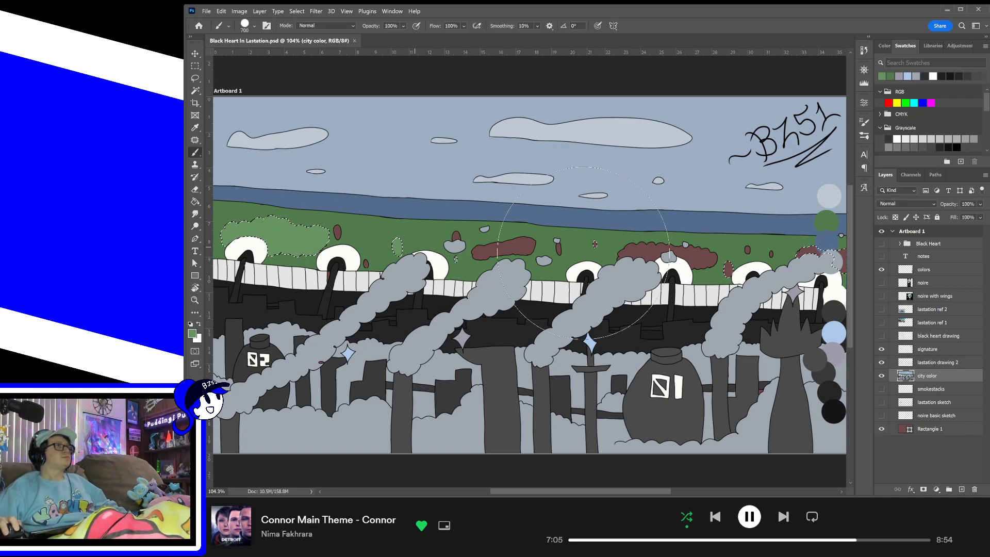
{"action": "key", "text": "alt+BackSpace"}
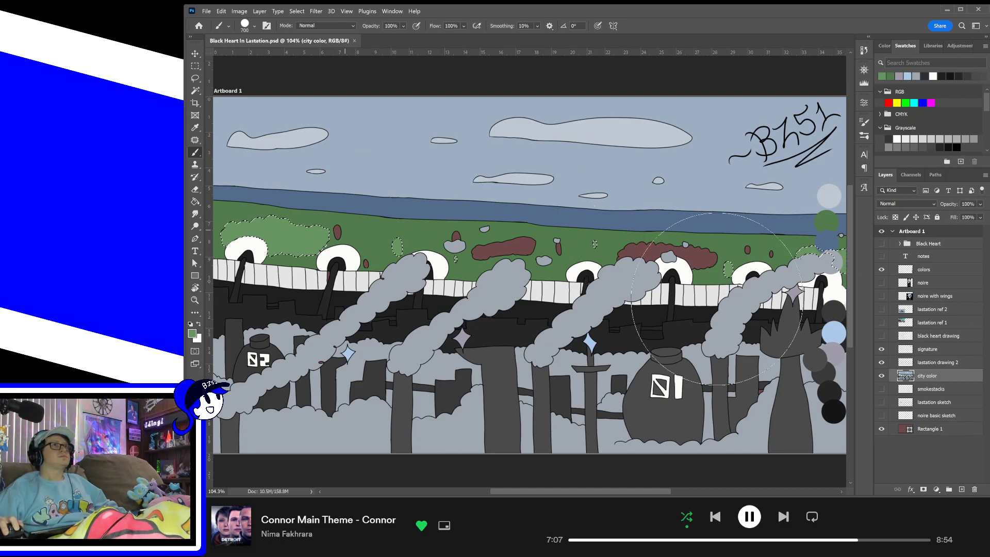
- Select the long central red bush and four small red patches across the grass on the lastation drawing 2 layer with the Magic Wand
{"action": "left_click", "coordinate": [930, 362]}
{"action": "key", "text": "w"}
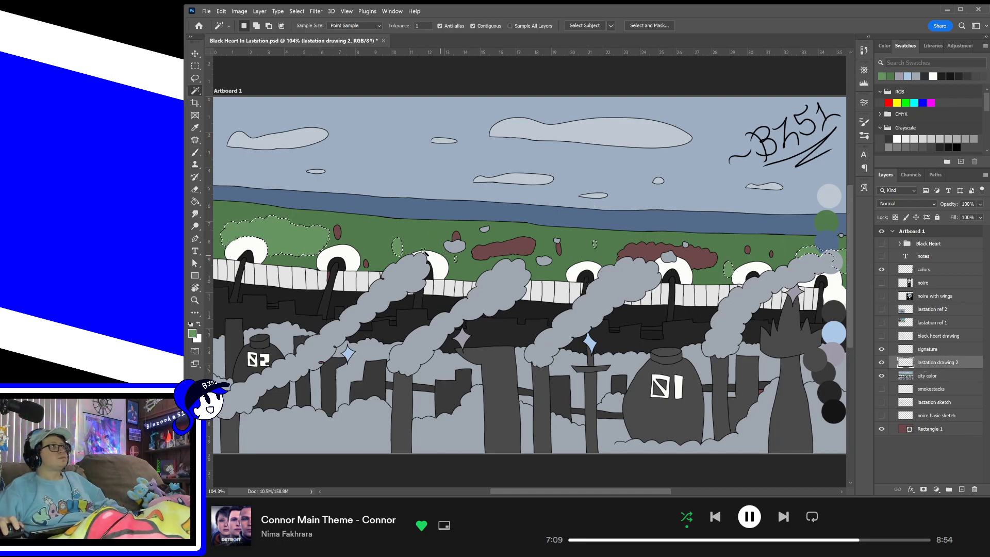
{"action": "left_click", "coordinate": [337, 232]}
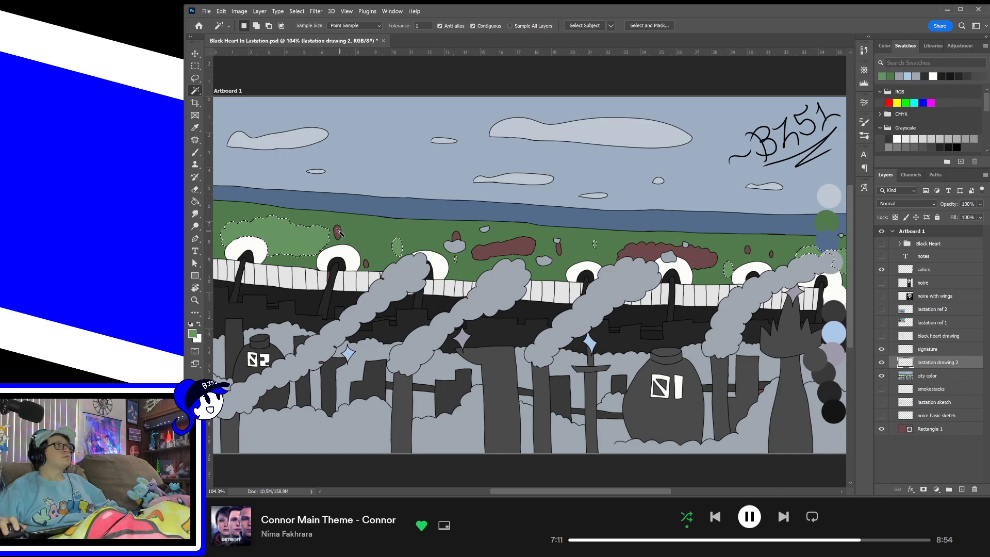
{"action": "left_click", "coordinate": [456, 237], "text": "shift"}
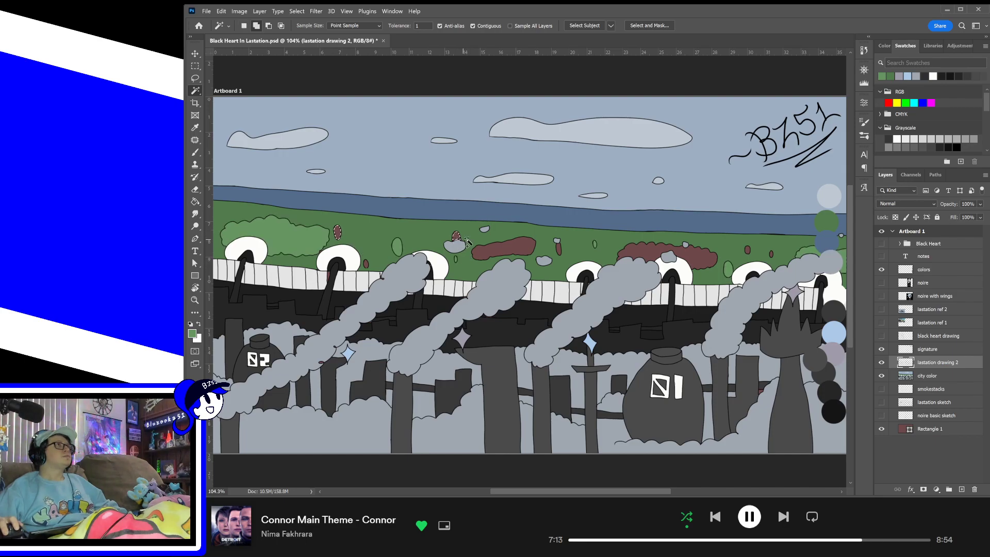
{"action": "left_click", "coordinate": [495, 250], "text": "shift"}
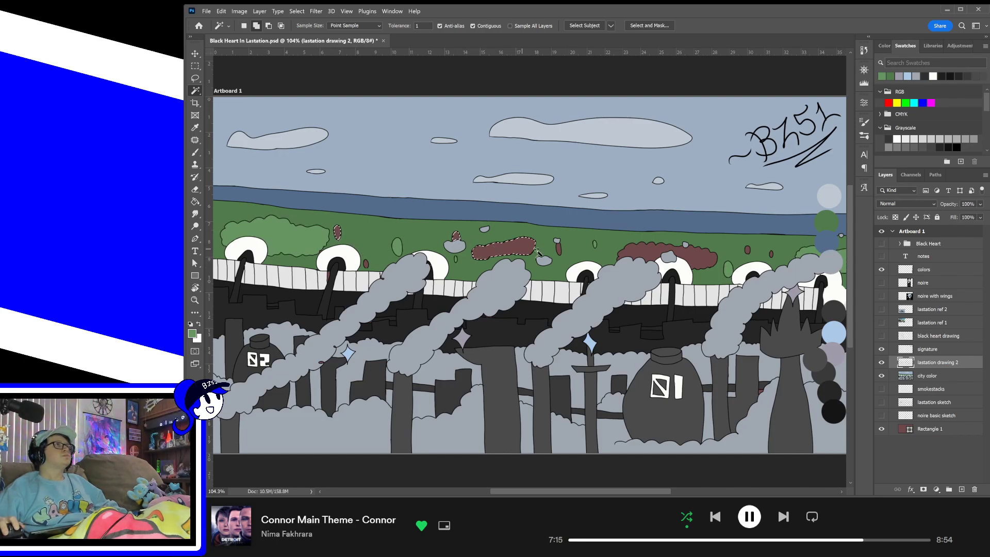
{"action": "left_click", "coordinate": [651, 252], "text": "shift"}
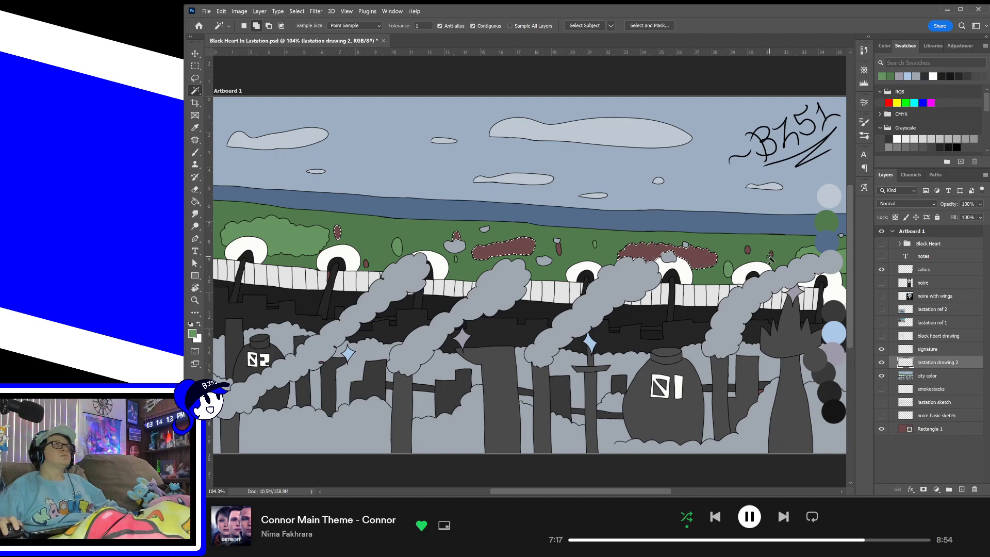
{"action": "key", "text": "ctrl+z"}
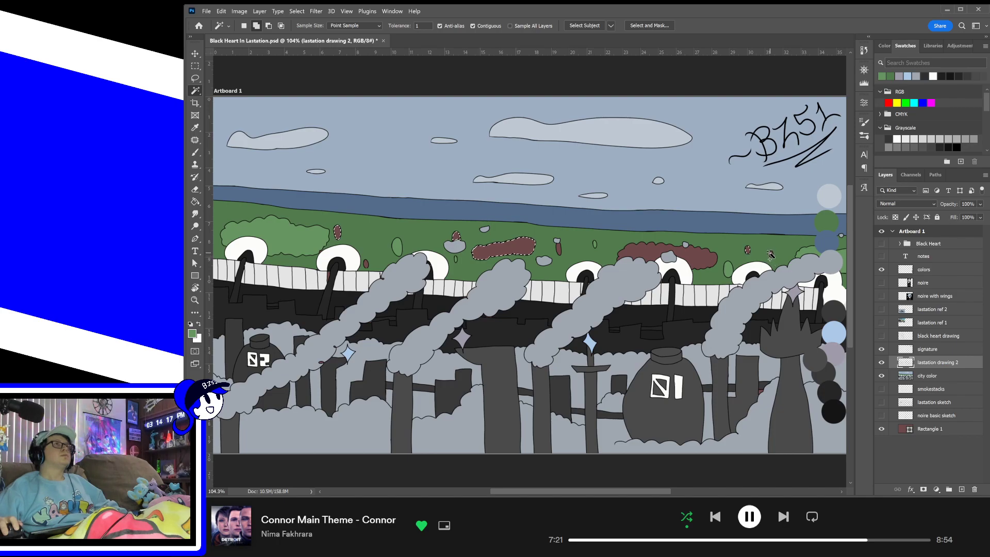
- Paint the selected long bush and small patches on the city color layer with a darker shade of the sampled grass green
{"action": "key", "text": "b"}
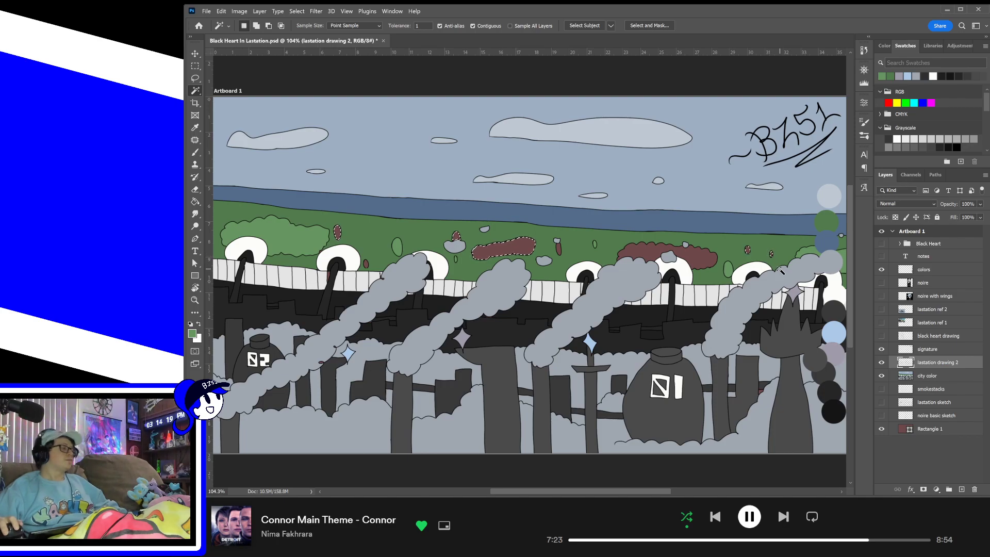
{"action": "left_click", "coordinate": [723, 250], "text": "alt"}
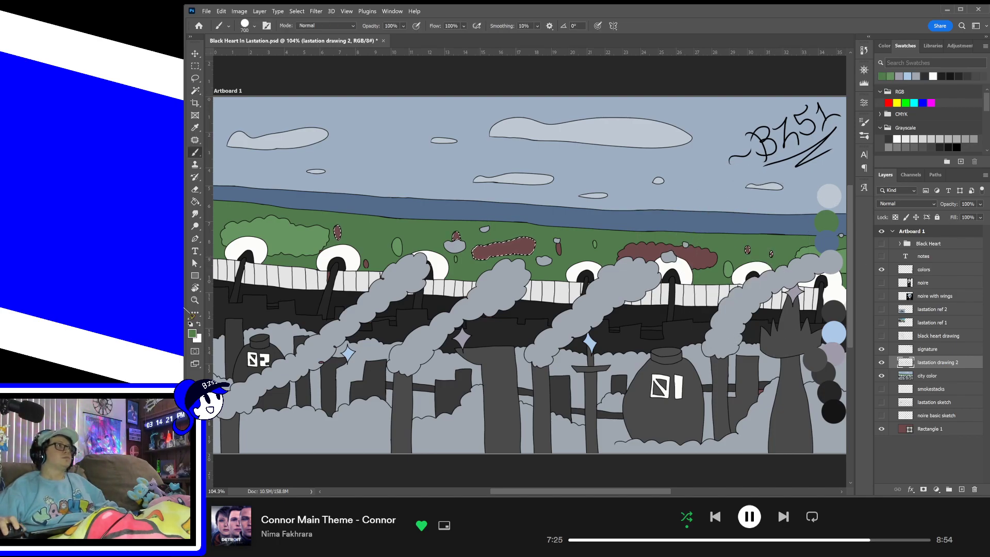
{"action": "key", "text": "i"}
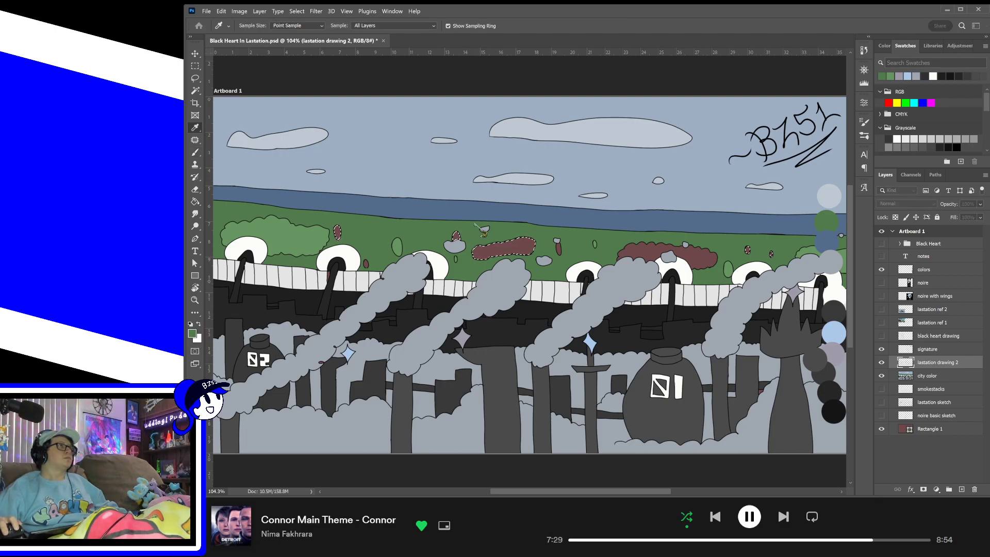
{"action": "key", "text": "b"}
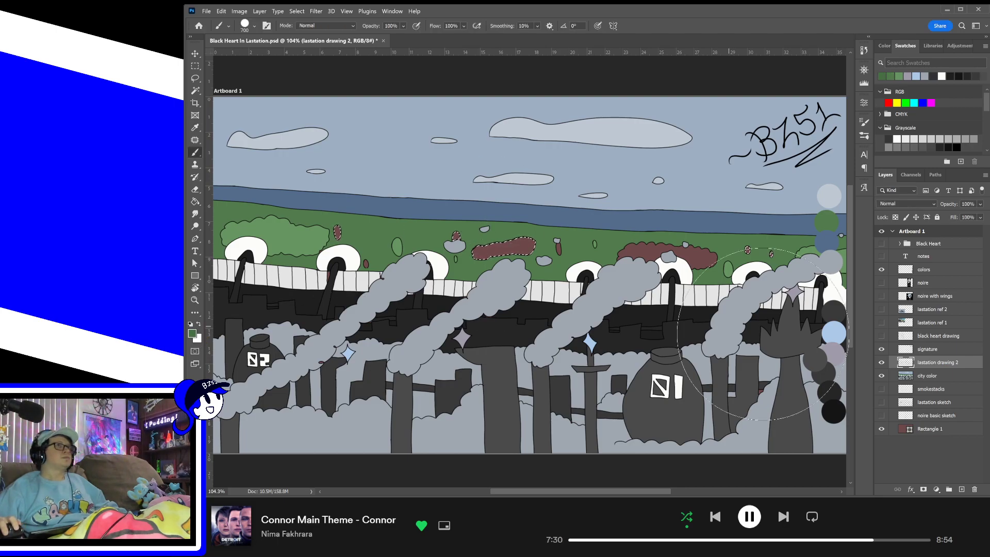
{"action": "left_click", "coordinate": [926, 380]}
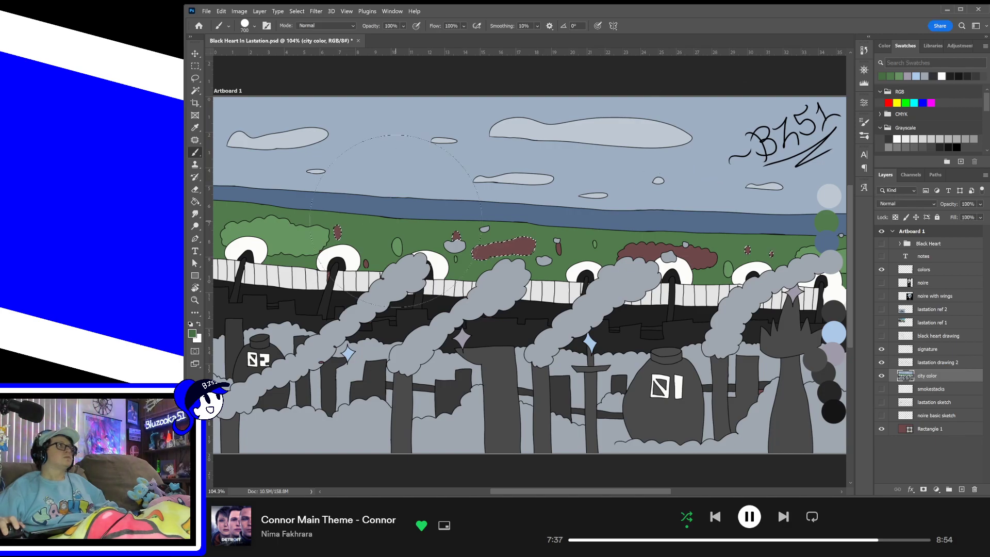
{"action": "mouse_move", "coordinate": [293, 239]}
{"action": "left_mouse_down"}
{"action": "mouse_move", "coordinate": [502, 256]}
{"action": "mouse_move", "coordinate": [737, 256]}
{"action": "left_mouse_up"}
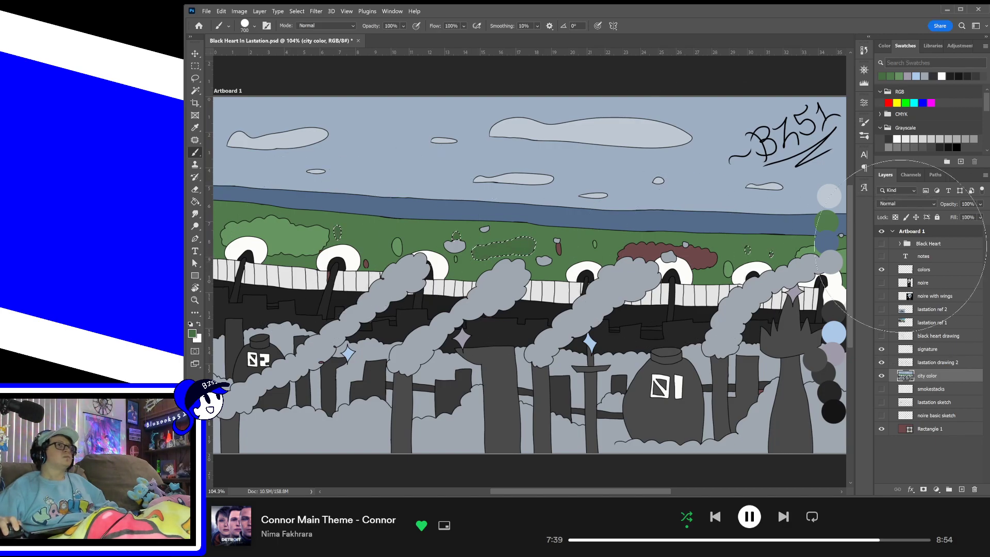
- Select the two small remaining red patches and the large red bush behind the smoke on the lastation drawing 2 layer with the Magic Wand
{"action": "left_click", "coordinate": [947, 363]}
{"action": "key", "text": "w"}
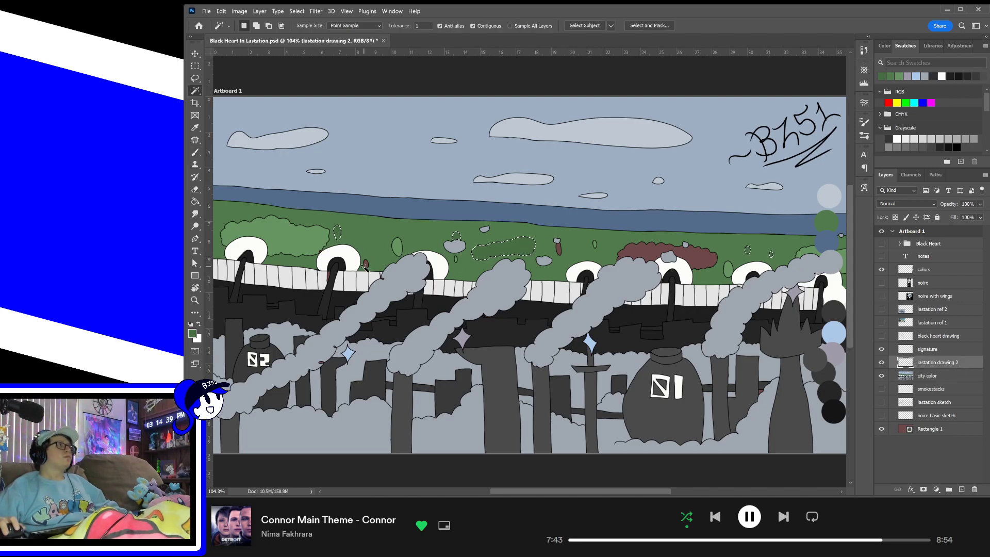
{"action": "key", "text": "ctrl+d"}
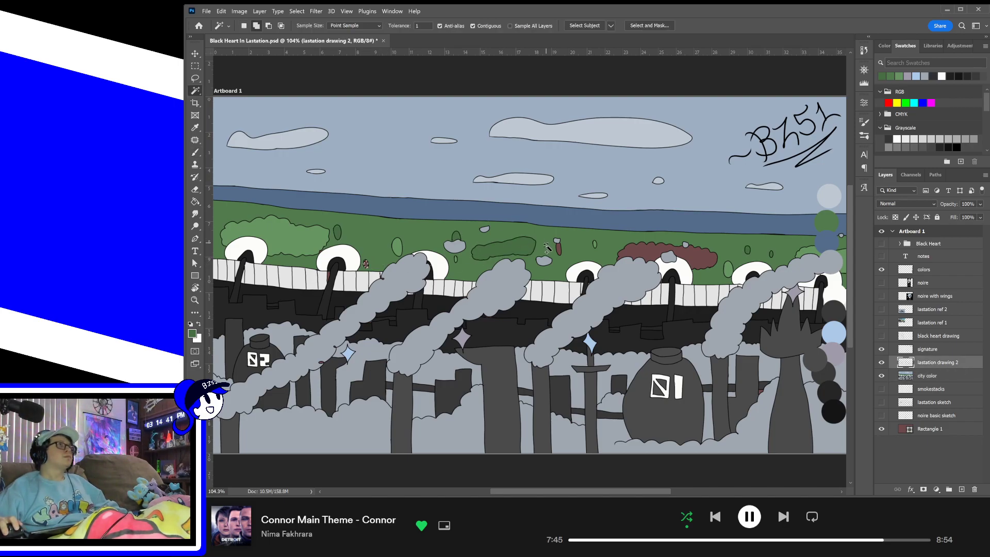
{"action": "left_click", "coordinate": [558, 250]}
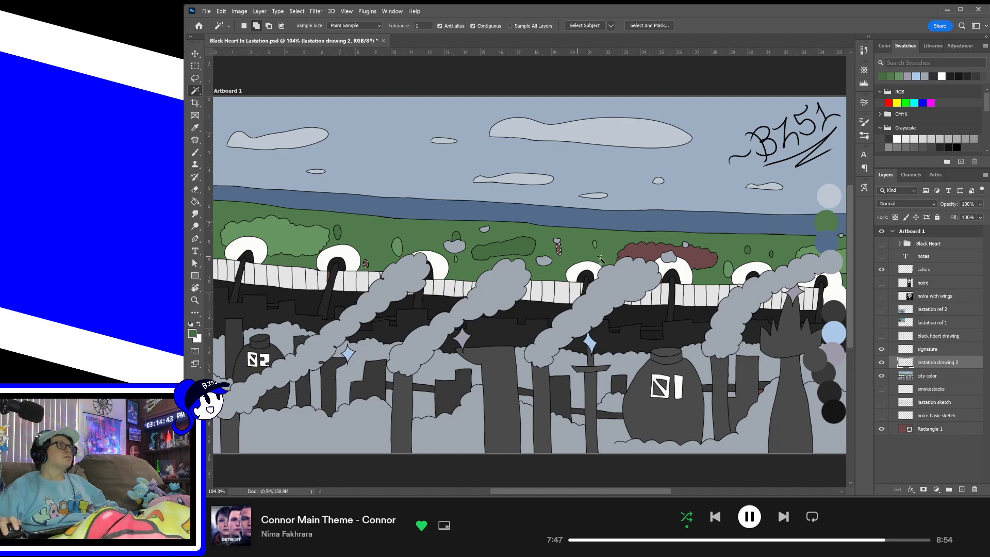
{"action": "left_click", "coordinate": [642, 255]}
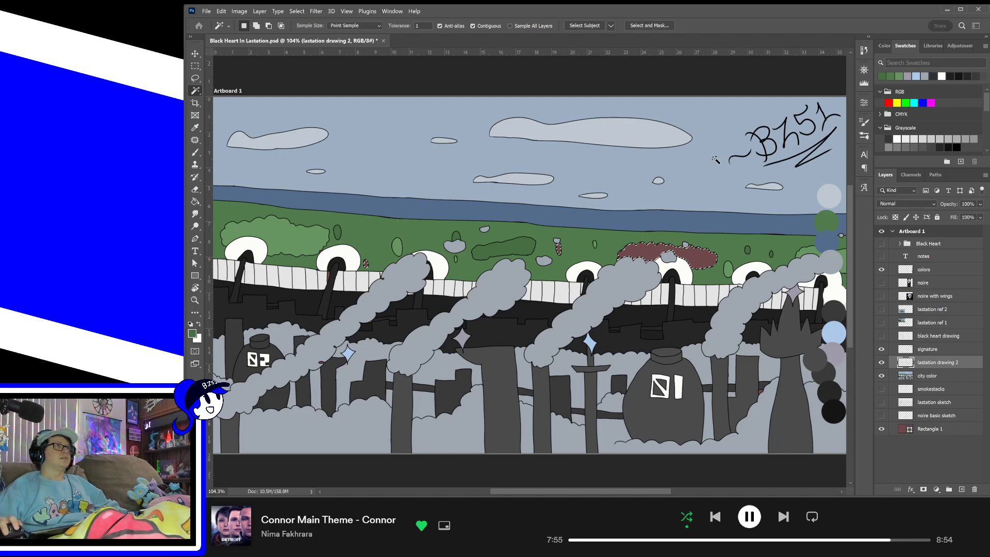
- Paint the selected patches and bush on the city color layer with an even darker green, clear the selection and save the document
{"action": "key", "text": "alt+bracketleft"}
{"action": "key", "text": "b"}
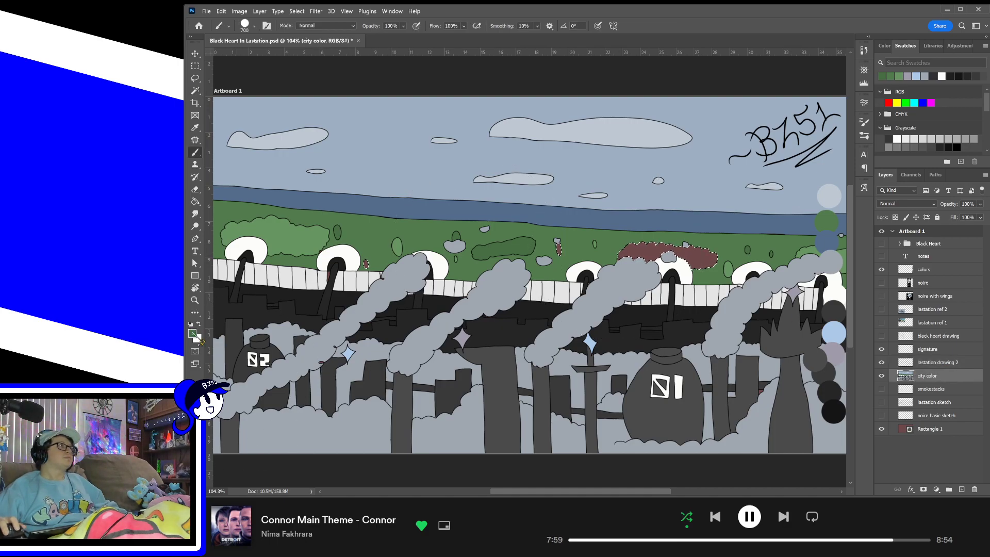
{"action": "key", "text": "i"}
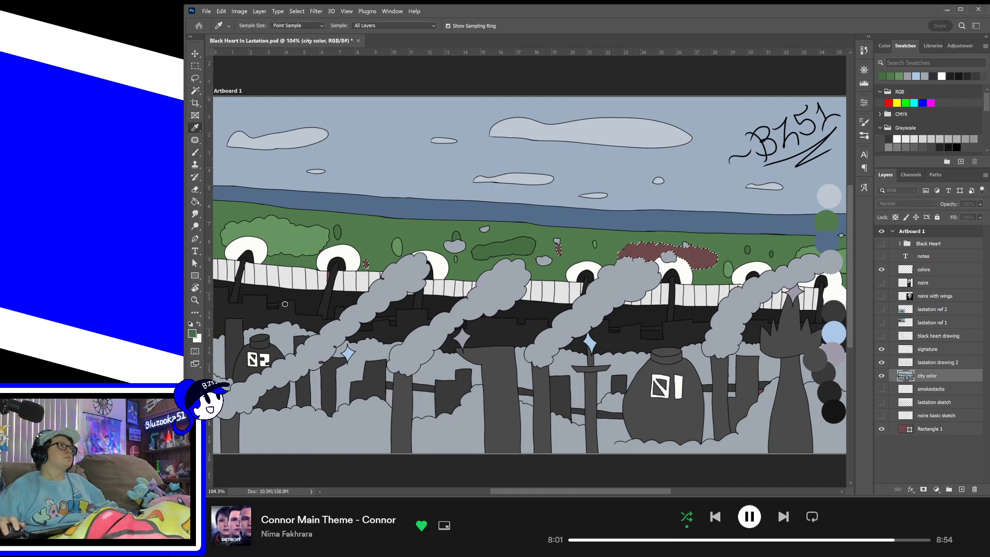
{"action": "left_click", "coordinate": [355, 247]}
{"action": "key", "text": "b"}
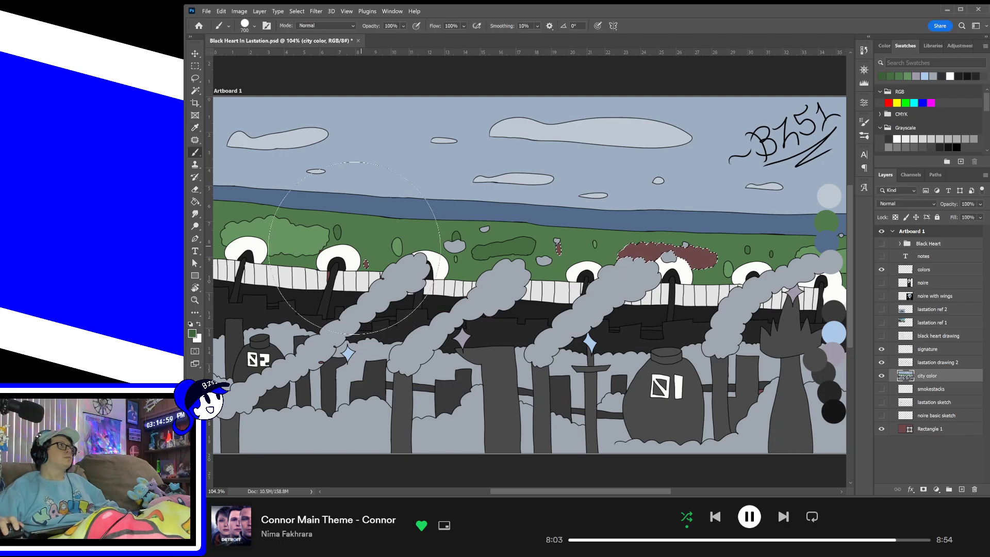
{"action": "key", "text": "alt+BackSpace"}
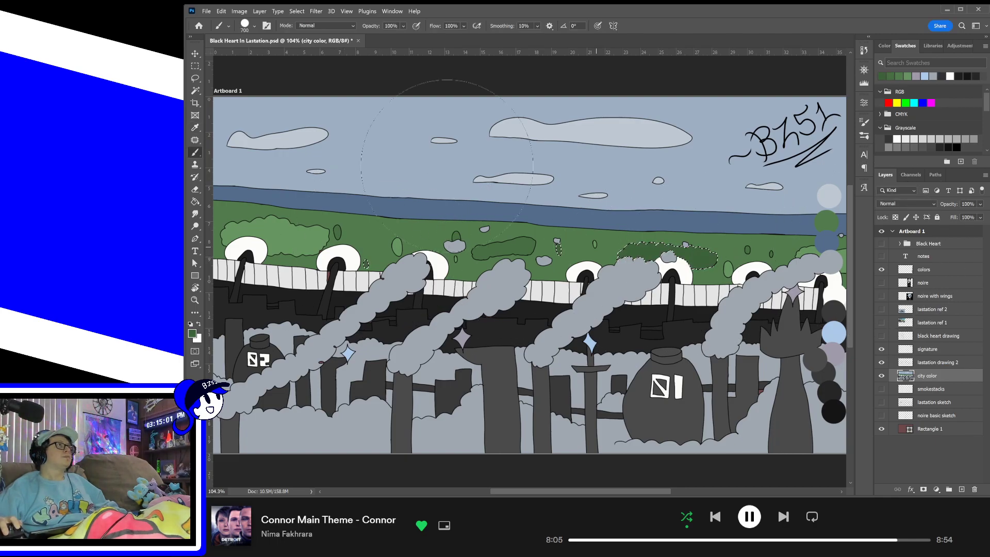
{"action": "left_click", "coordinate": [195, 65]}
{"action": "left_click", "coordinate": [389, 170]}
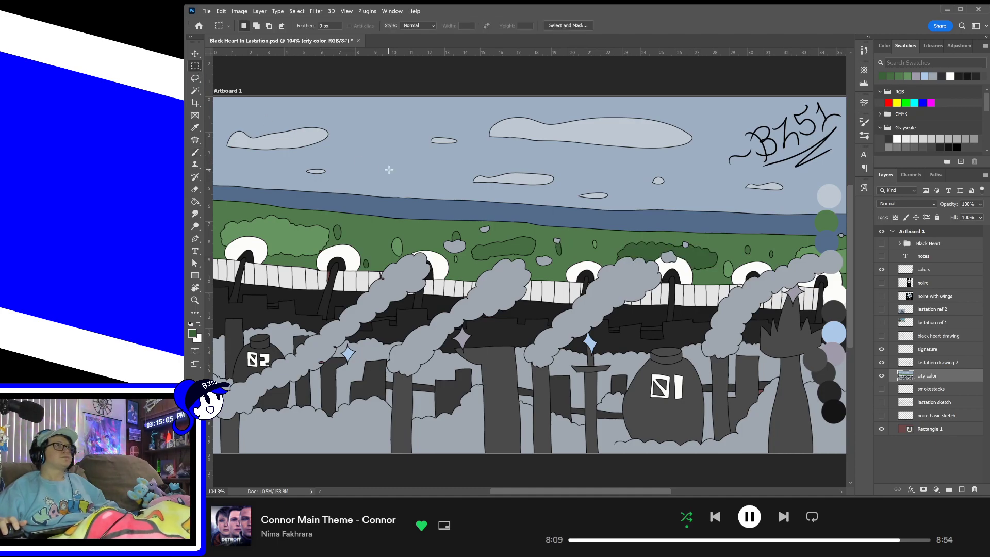
{"action": "key", "text": "ctrl+s"}
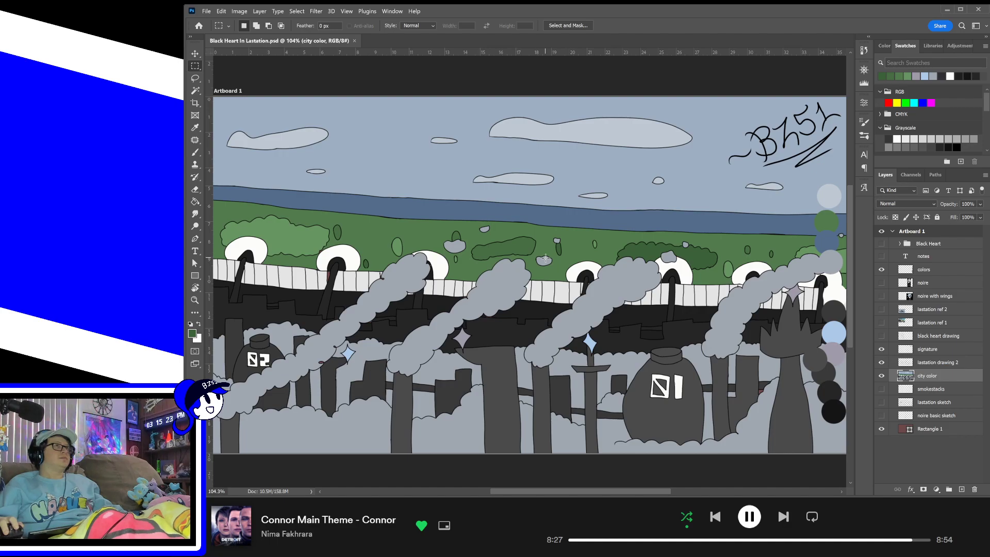
- Hide the colors layer and select the small red patch near the artboard's far right on the lastation drawing 2 layer
{"action": "left_click", "coordinate": [882, 269]}
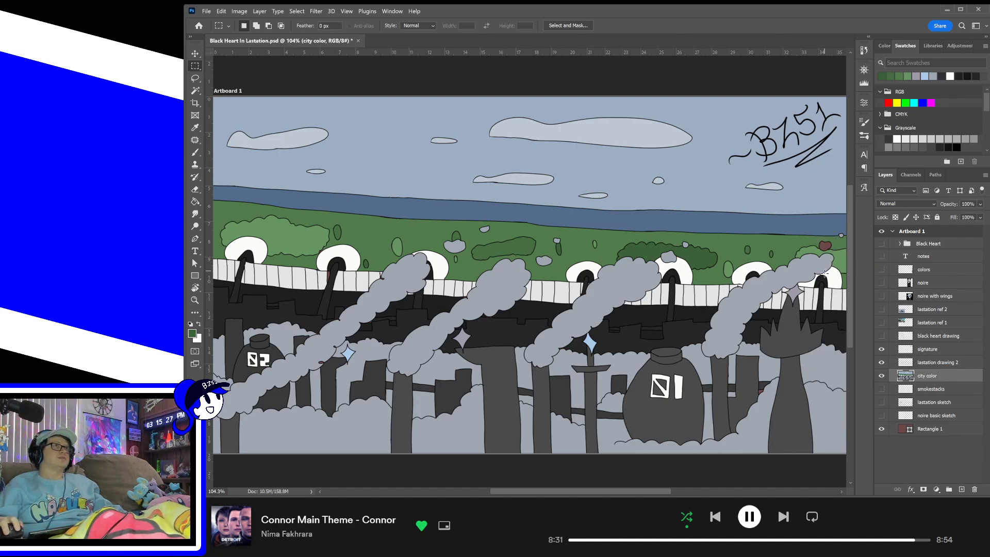
{"action": "key", "text": "w"}
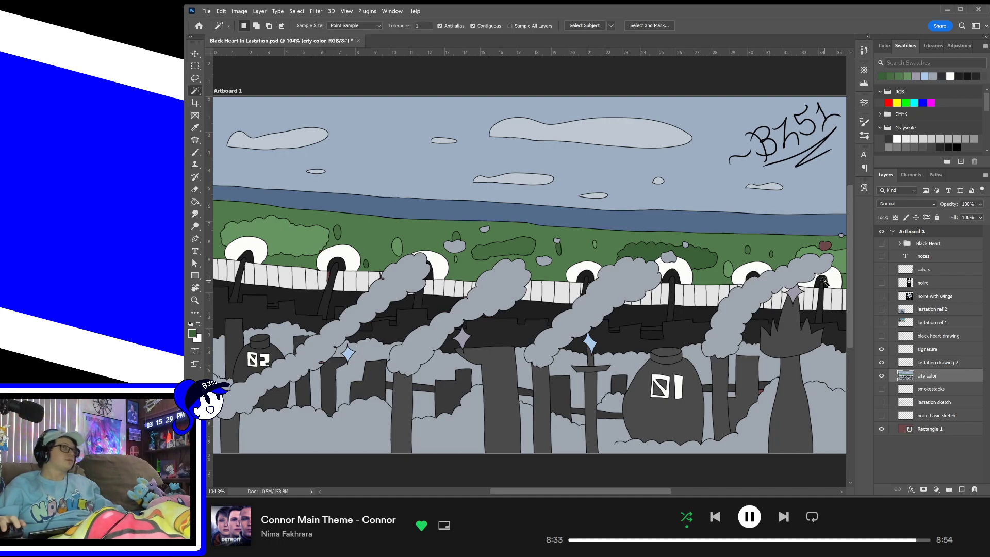
{"action": "left_click", "coordinate": [938, 390]}
{"action": "left_click", "coordinate": [933, 363]}
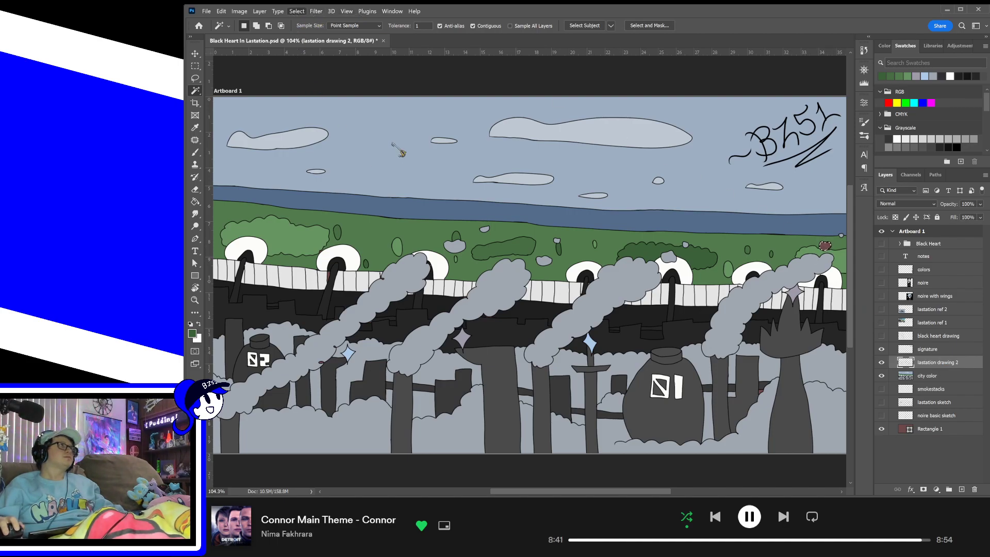
{"action": "left_click", "coordinate": [404, 159]}
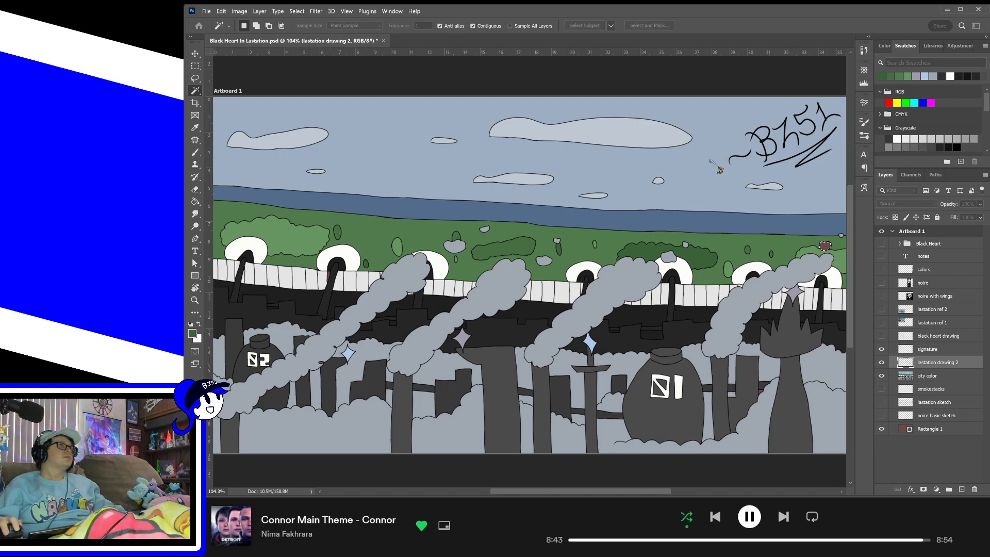
- Paint the selected small patch on the city color layer with the grey sampled from the nearby smoke, and save the document
{"action": "left_click", "coordinate": [939, 377]}
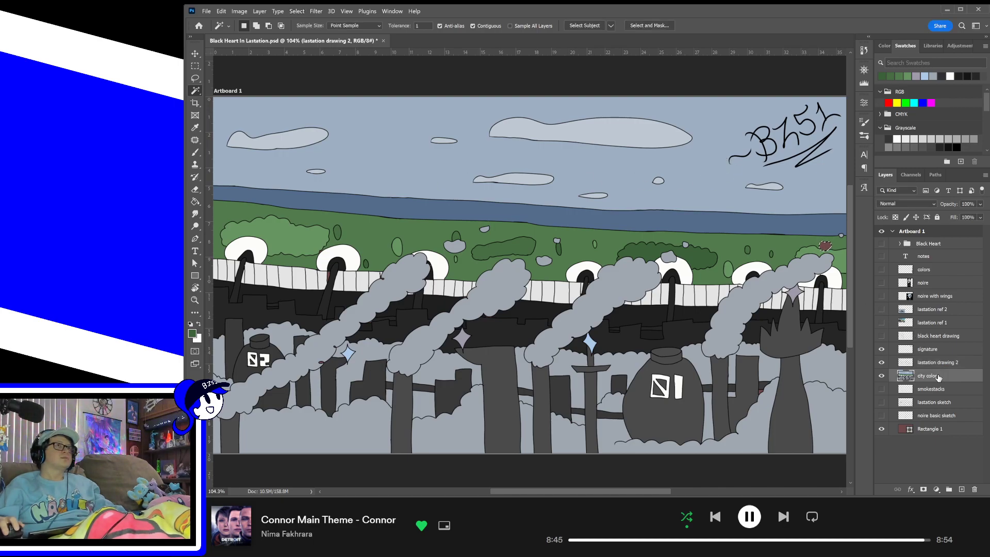
{"action": "key", "text": "b"}
{"action": "left_click", "coordinate": [792, 270], "text": "alt"}
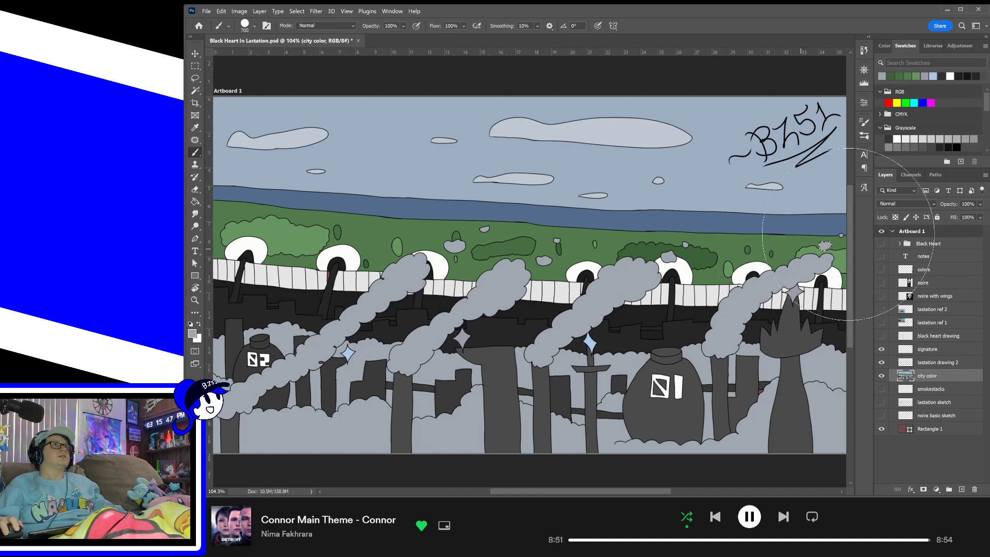
{"action": "left_click", "coordinate": [902, 362]}
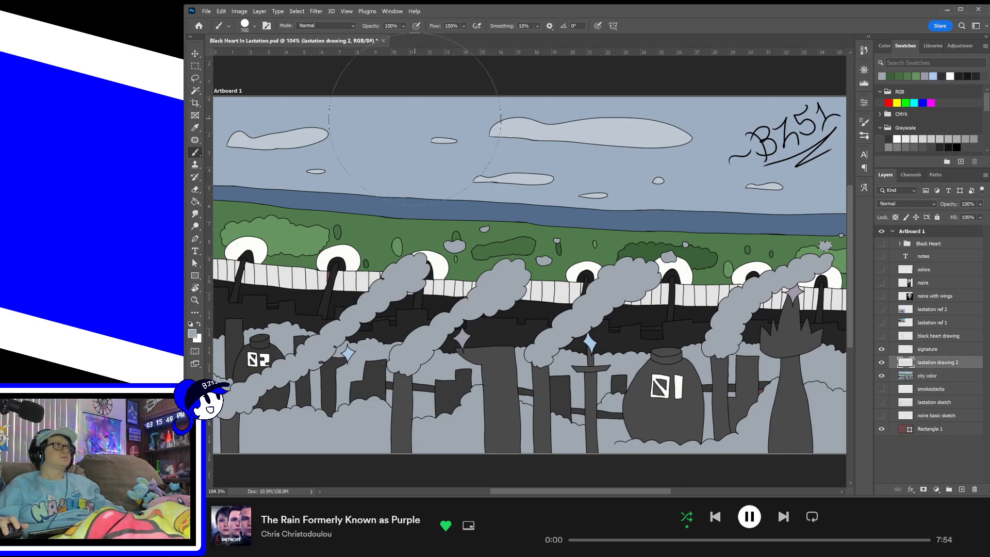
{"action": "left_click", "coordinate": [196, 53]}
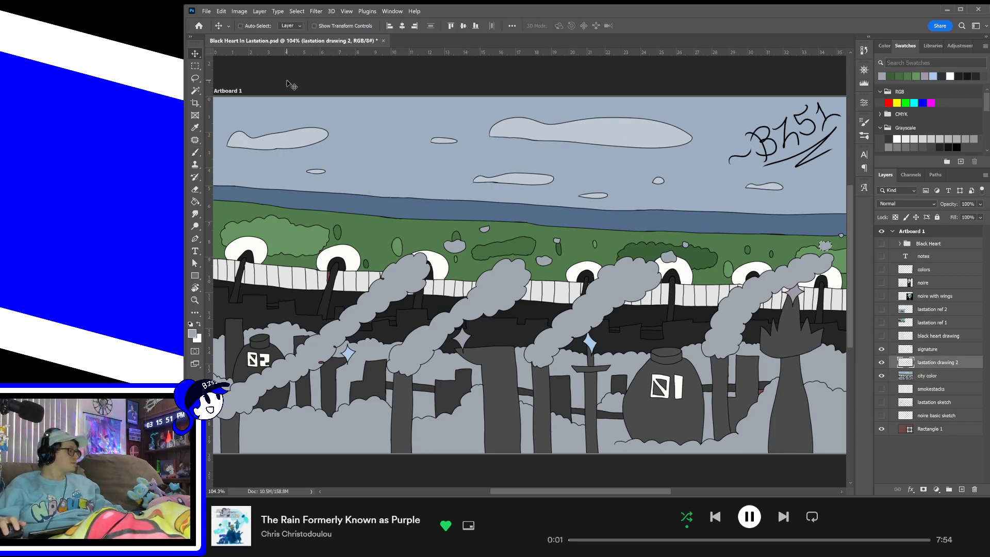
{"action": "key", "text": "ctrl+s"}
- Group the city color and lastation drawing 2 layers and name the group Lastation
{"action": "key", "text": "l"}
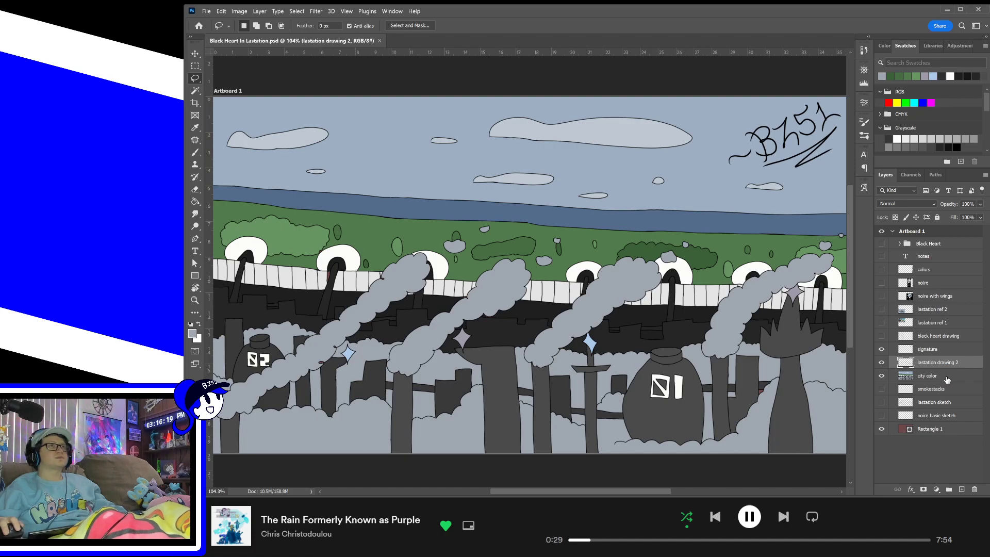
{"action": "left_click", "coordinate": [945, 375]}
{"action": "left_click", "coordinate": [947, 365], "text": "shift"}
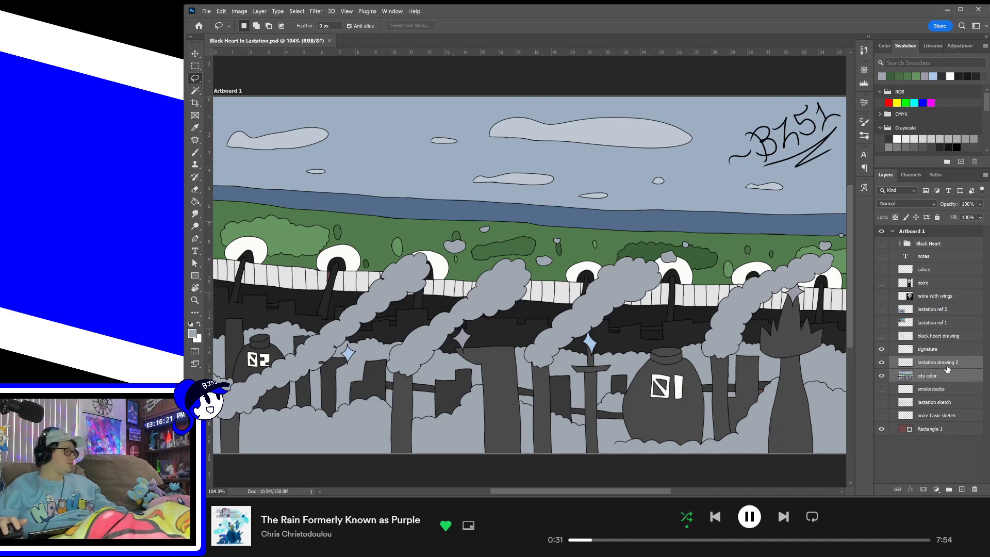
{"action": "key", "text": "ctrl+g"}
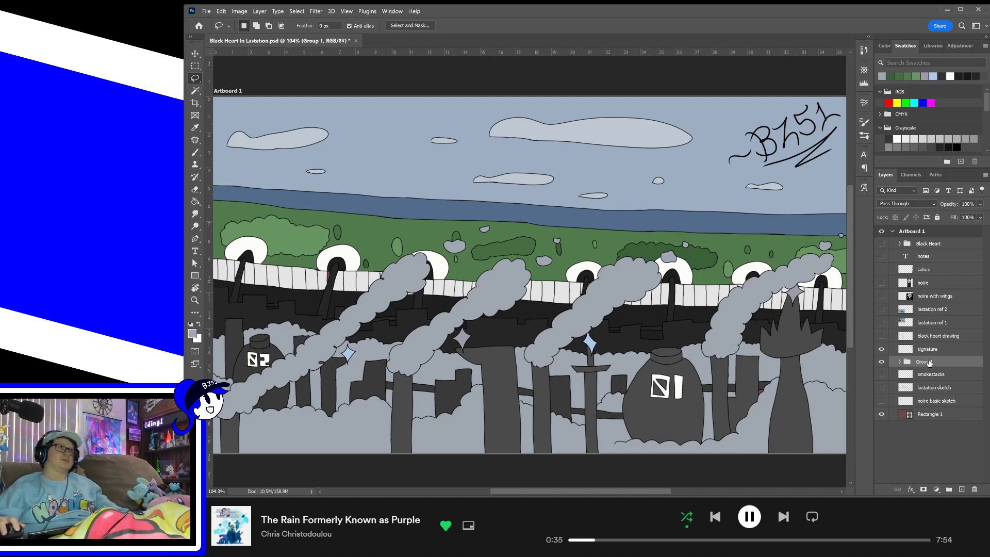
{"action": "double_click", "coordinate": [928, 361]}
{"action": "type", "text": "Las"}
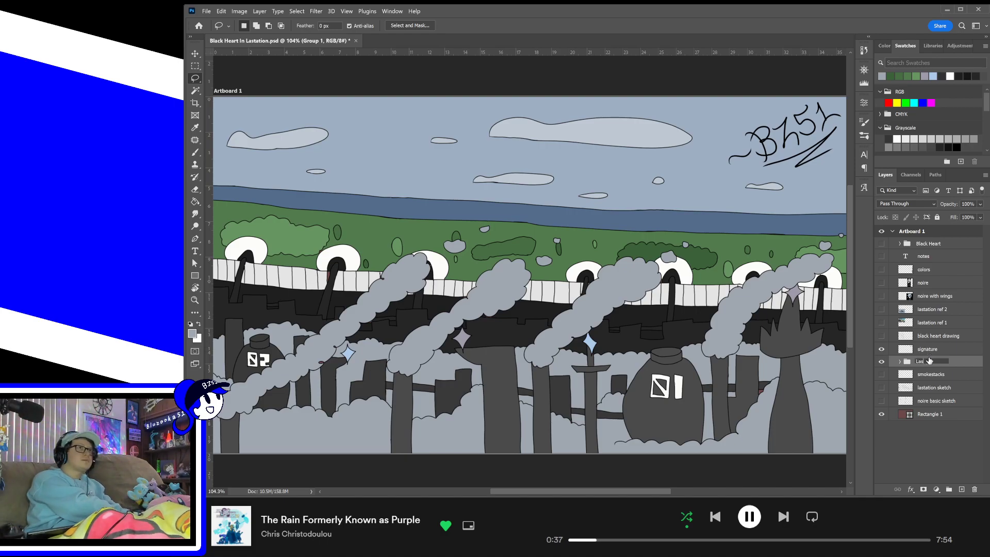
{"action": "type", "text": "tation"}
{"action": "key", "text": "Return"}
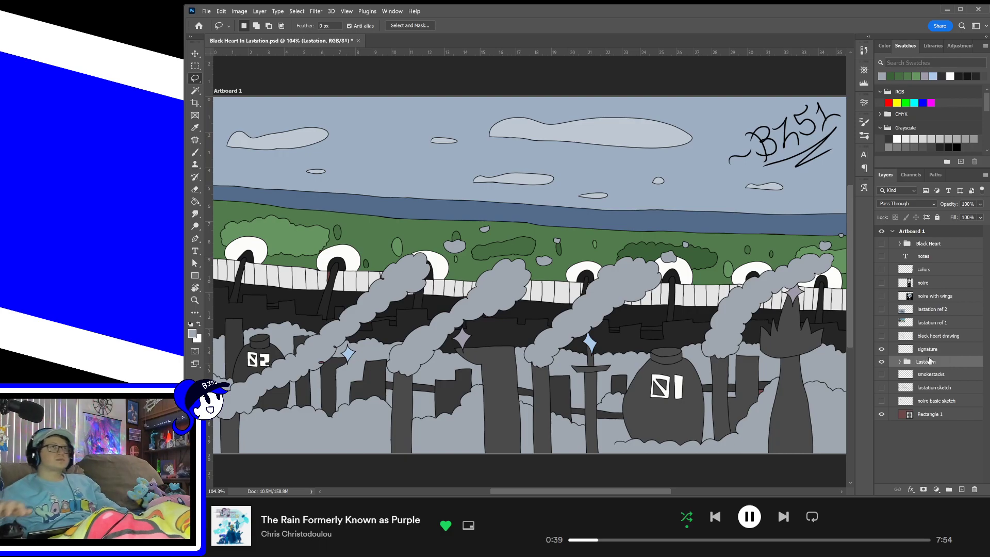
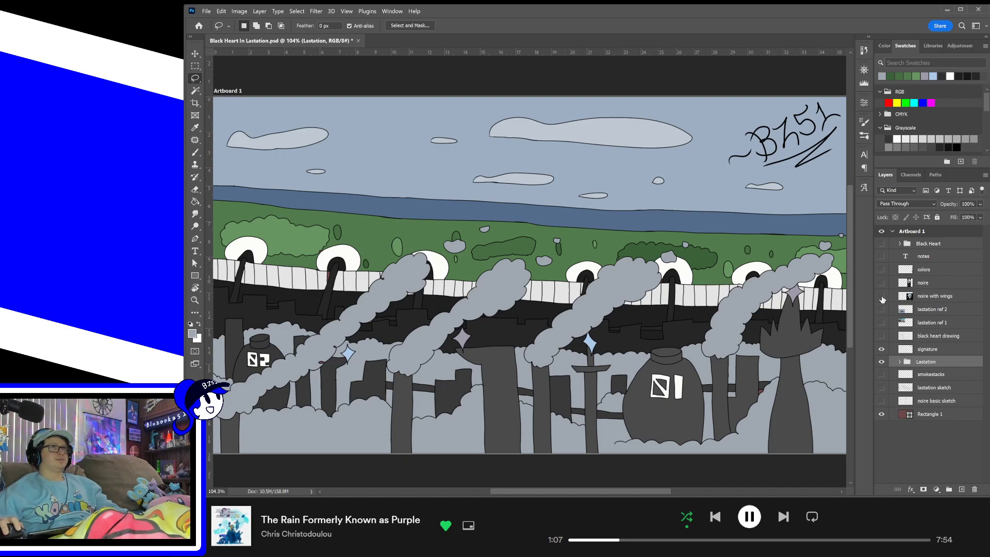
- Show the colors palette layer and the noire and noire with wings reference layers
{"action": "left_click", "coordinate": [881, 296]}
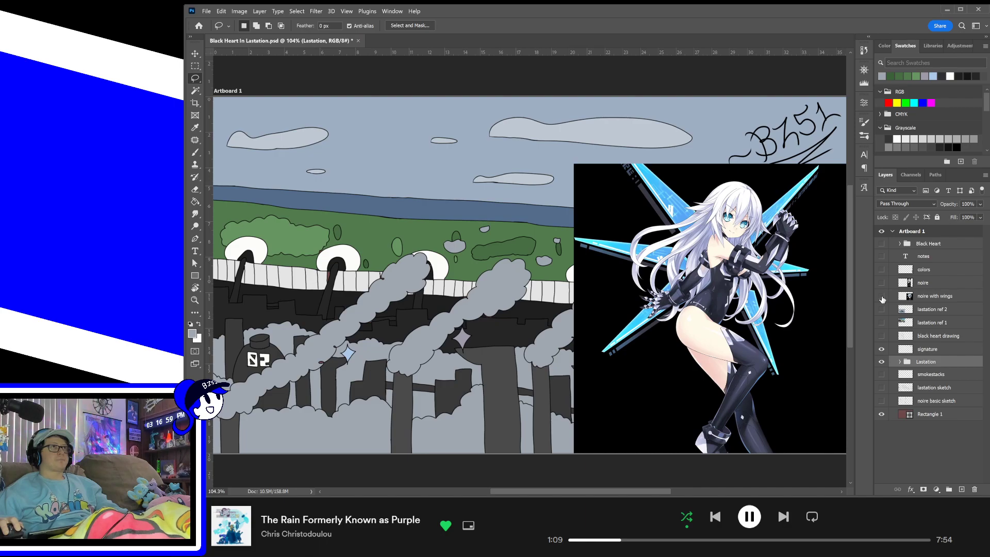
{"action": "left_click", "coordinate": [882, 297]}
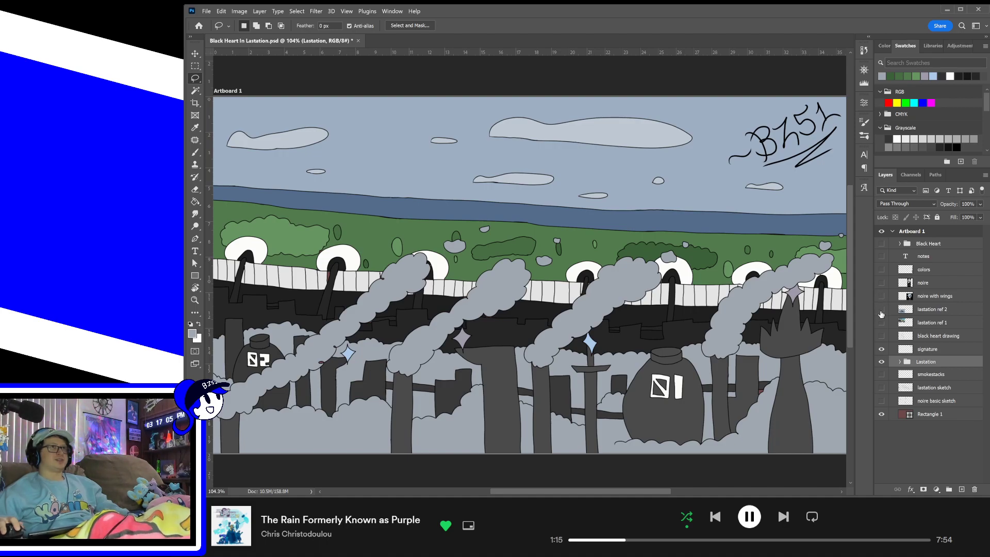
{"action": "left_click", "coordinate": [882, 270]}
{"action": "left_click", "coordinate": [881, 283]}
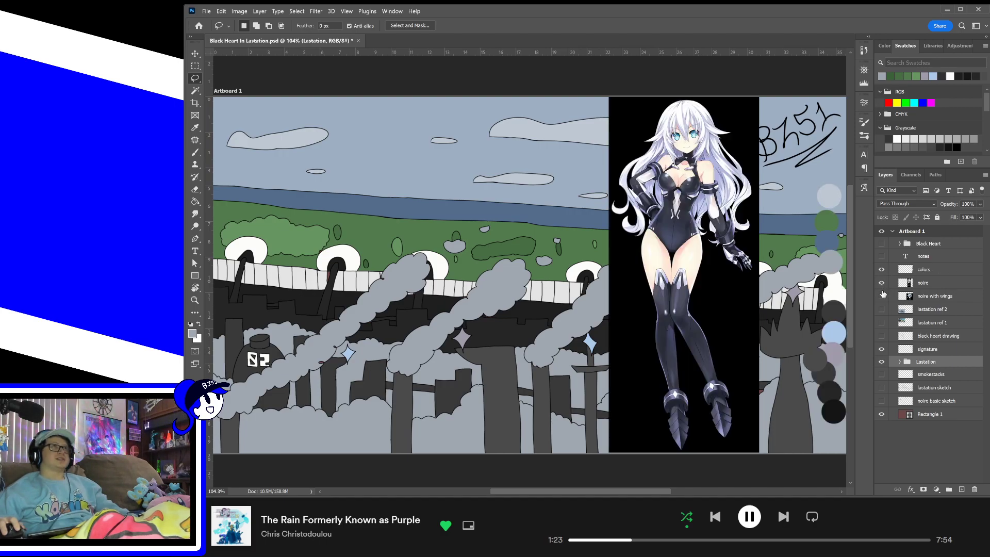
{"action": "left_click", "coordinate": [882, 296]}
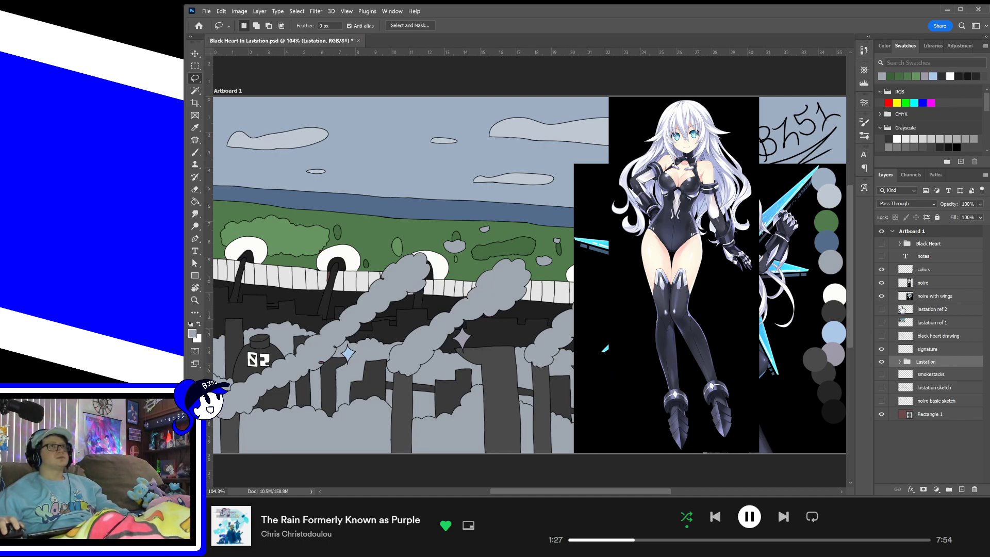
- Move the noire reference image to the left so the winged character beside it is uncovered
{"action": "left_click", "coordinate": [924, 284]}
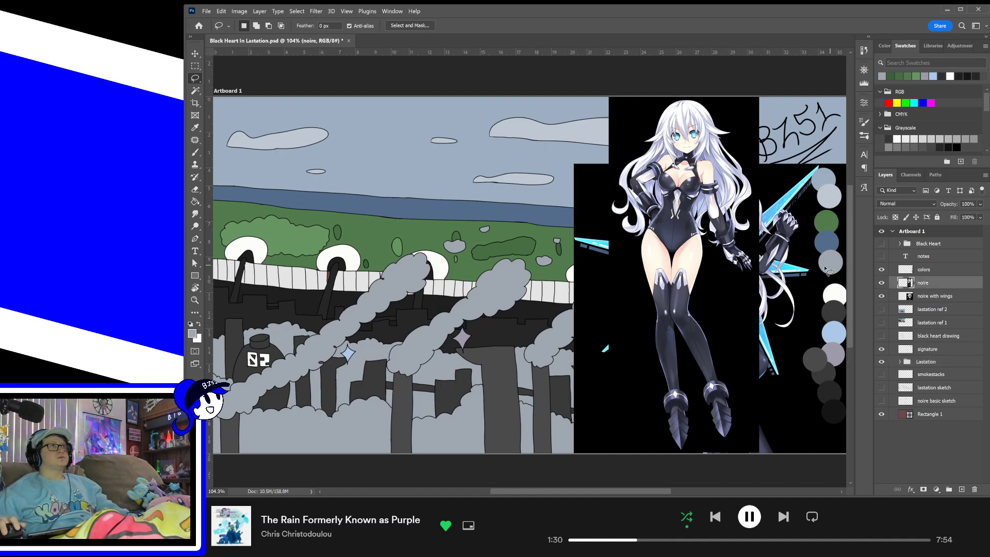
{"action": "left_click", "coordinate": [195, 65]}
{"action": "mouse_move", "coordinate": [649, 221]}
{"action": "left_mouse_down"}
{"action": "mouse_move", "coordinate": [671, 223]}
{"action": "mouse_move", "coordinate": [635, 224]}
{"action": "left_mouse_up"}
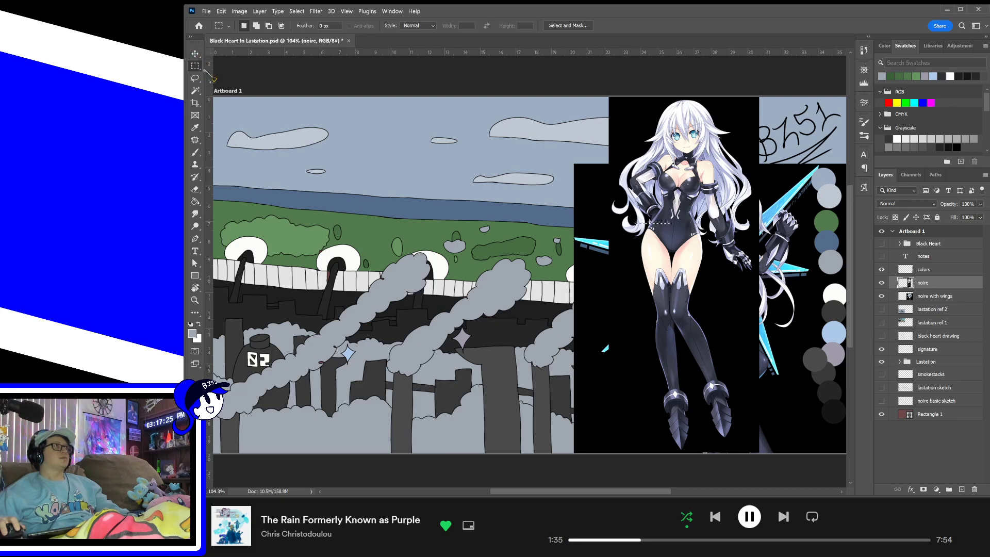
{"action": "left_click", "coordinate": [246, 73]}
{"action": "left_click", "coordinate": [195, 54]}
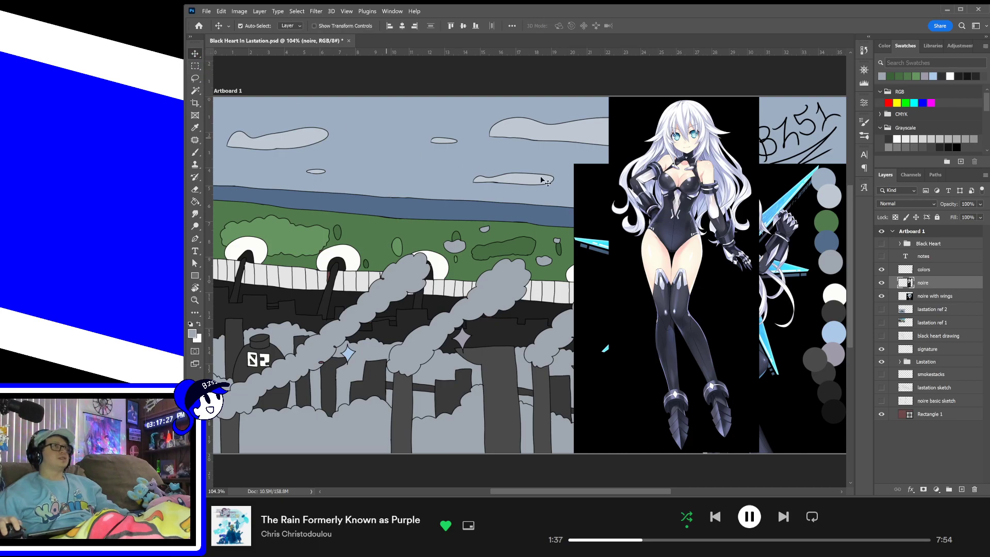
{"action": "left_click_drag", "start_coordinate": [657, 200], "coordinate": [485, 197]}
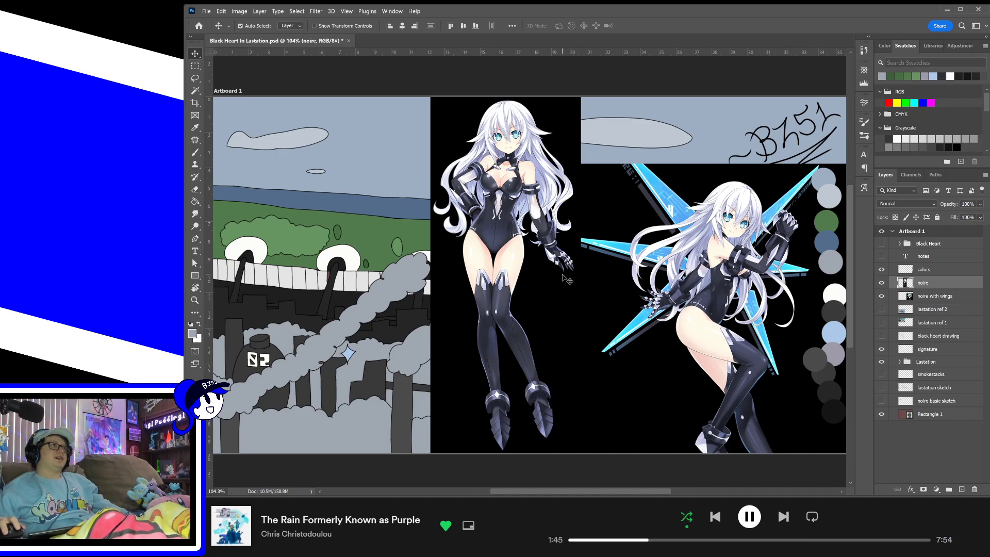
{"action": "left_click_drag", "start_coordinate": [499, 283], "coordinate": [582, 283]}
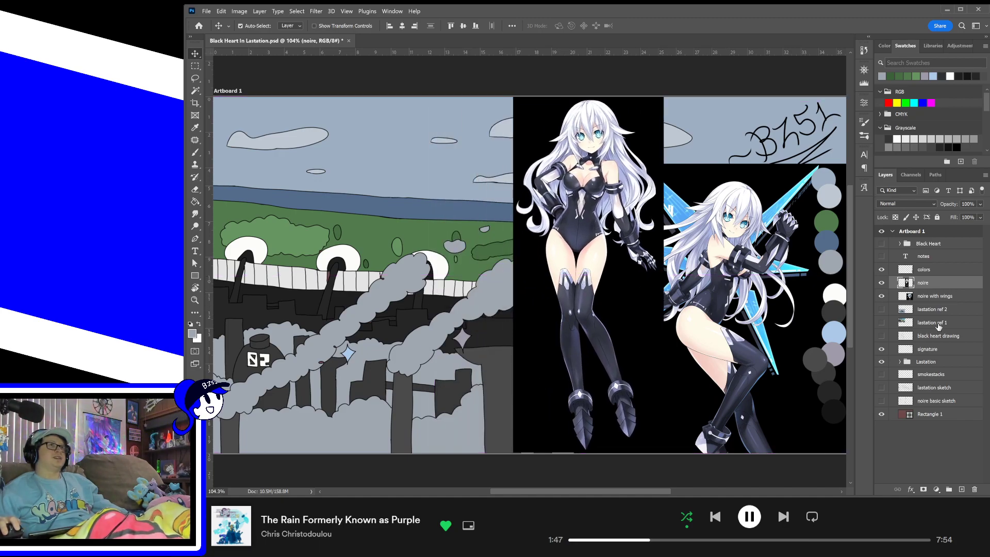
- Hide the noire reference layer and the Lastation group, keeping the winged reference and colour palette shown
{"action": "left_click", "coordinate": [881, 283]}
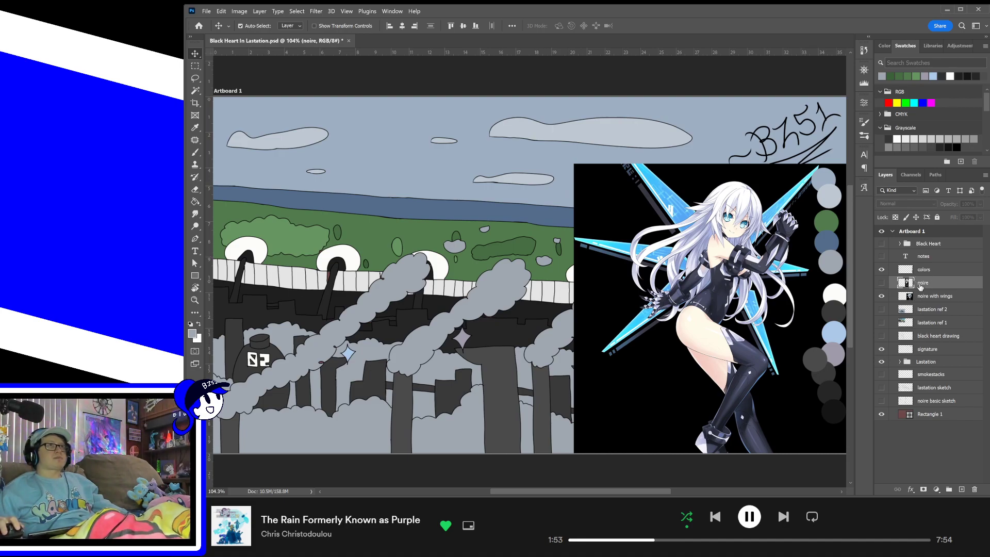
{"action": "left_click", "coordinate": [881, 362]}
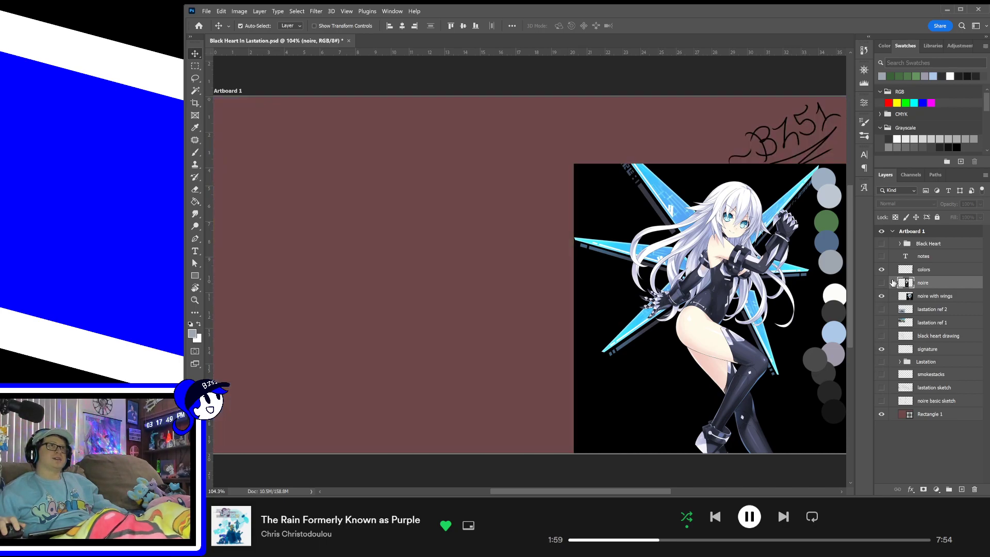
- Show the black heart drawing line art layer beside the winged reference
{"action": "left_click", "coordinate": [881, 253]}
{"action": "left_click", "coordinate": [881, 253]}
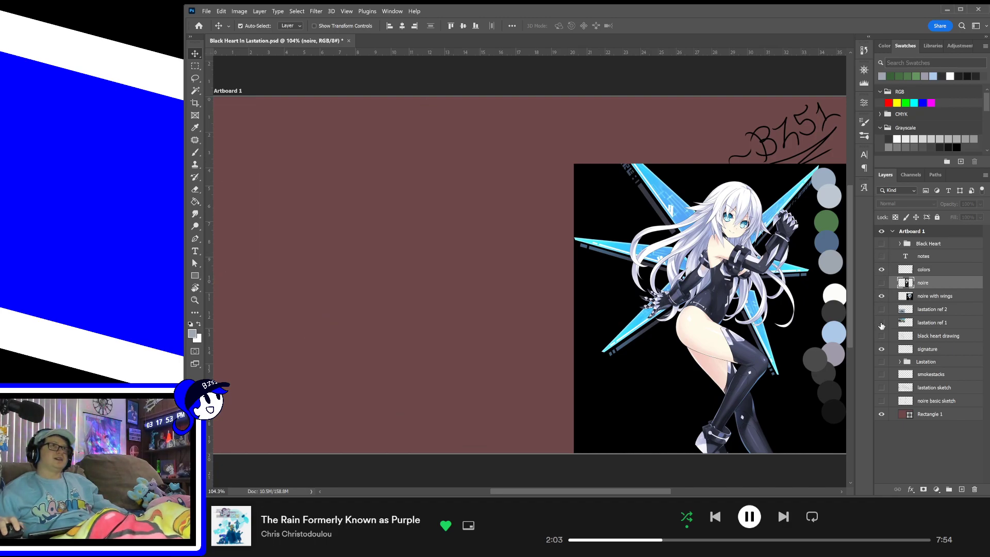
{"action": "left_click", "coordinate": [881, 337]}
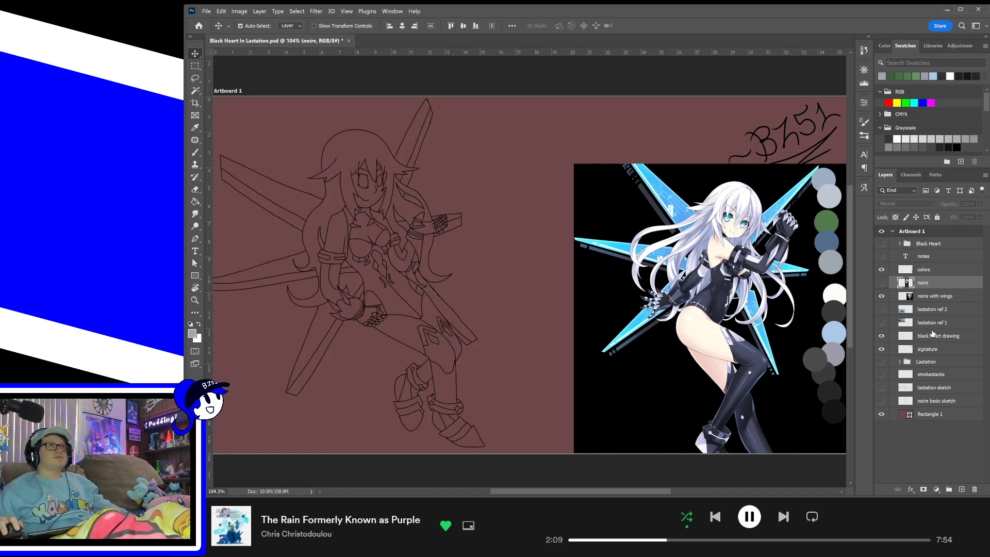
- On the colors layer, paint a dab of the reference's wing blue above the image with a size 100 brush
{"action": "left_click", "coordinate": [927, 269]}
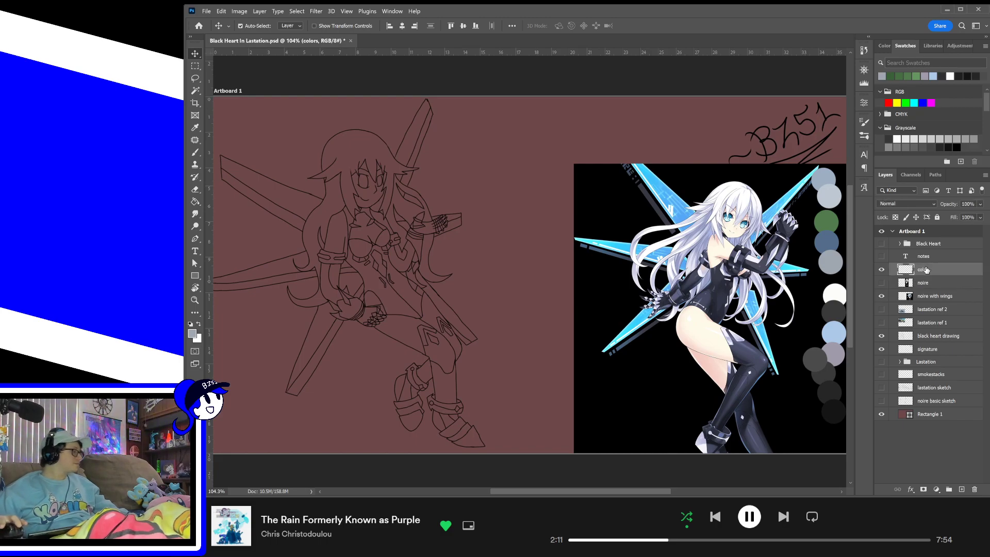
{"action": "key", "text": "b"}
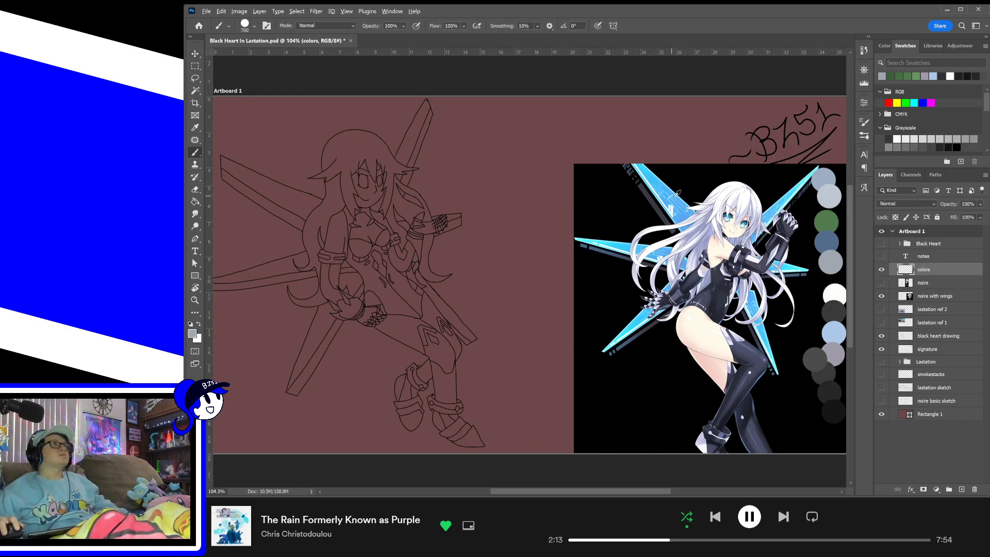
{"action": "left_click", "coordinate": [649, 177], "text": "alt"}
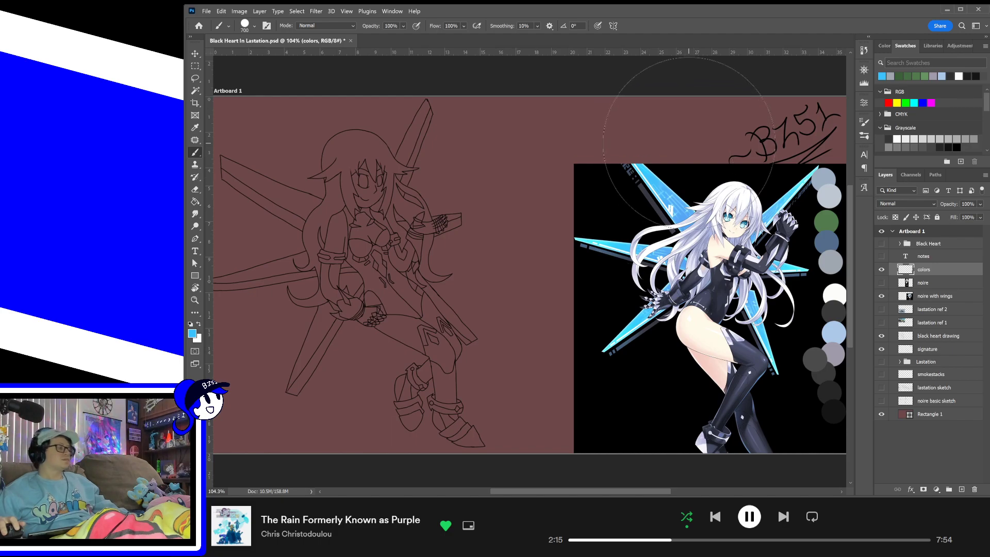
{"action": "key", "text": "bracketleft"}
{"action": "key", "text": "bracketleft"}
{"action": "key", "text": "bracketleft"}
{"action": "key", "text": "bracketleft"}
{"action": "key", "text": "bracketleft"}
{"action": "key", "text": "bracketleft"}
{"action": "key", "text": "bracketleft"}
{"action": "key", "text": "bracketleft"}
{"action": "key", "text": "bracketleft"}
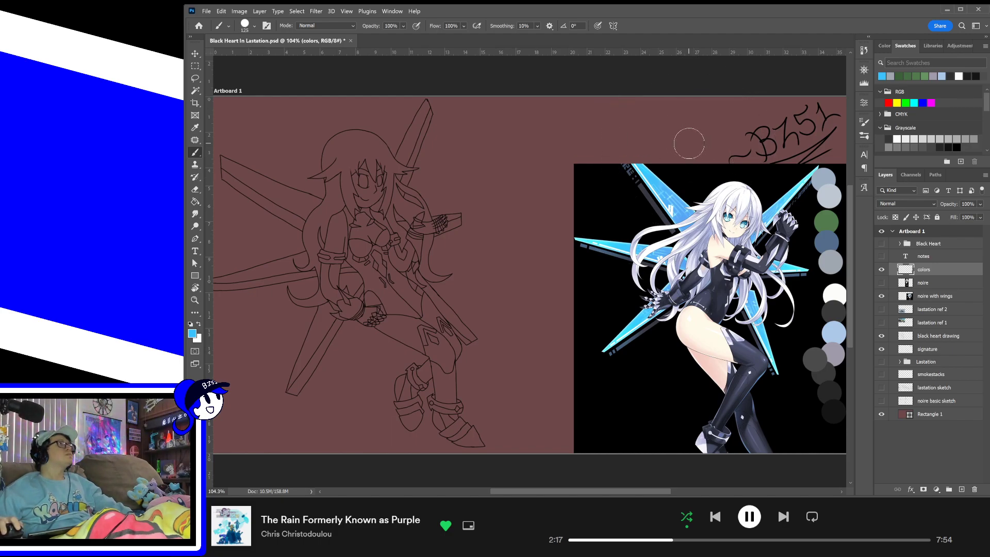
{"action": "key", "text": "bracketleft"}
{"action": "left_click", "coordinate": [725, 114]}
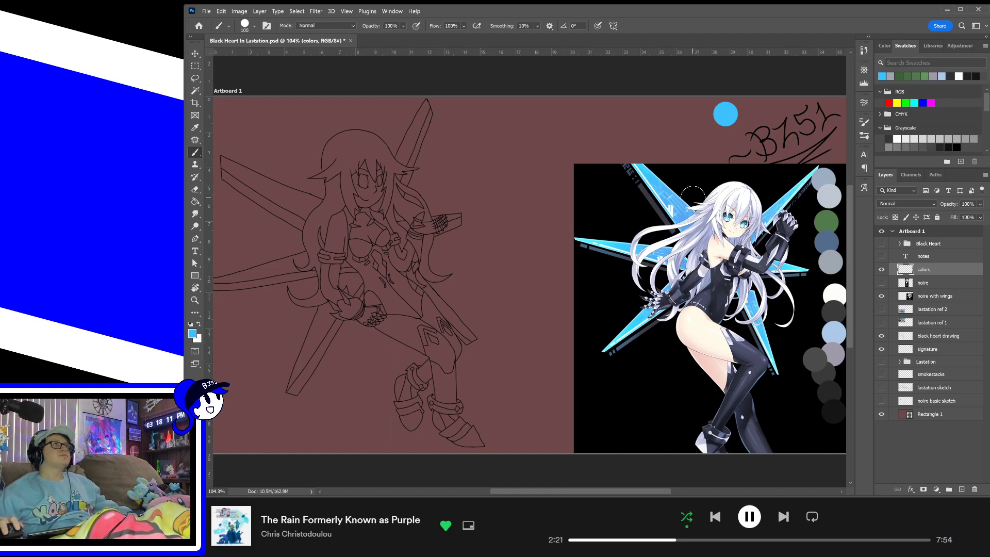
- Sample the reference's white hair and cream skin colours and dab each beside the blue palette spot
{"action": "left_click", "coordinate": [722, 175], "text": "alt"}
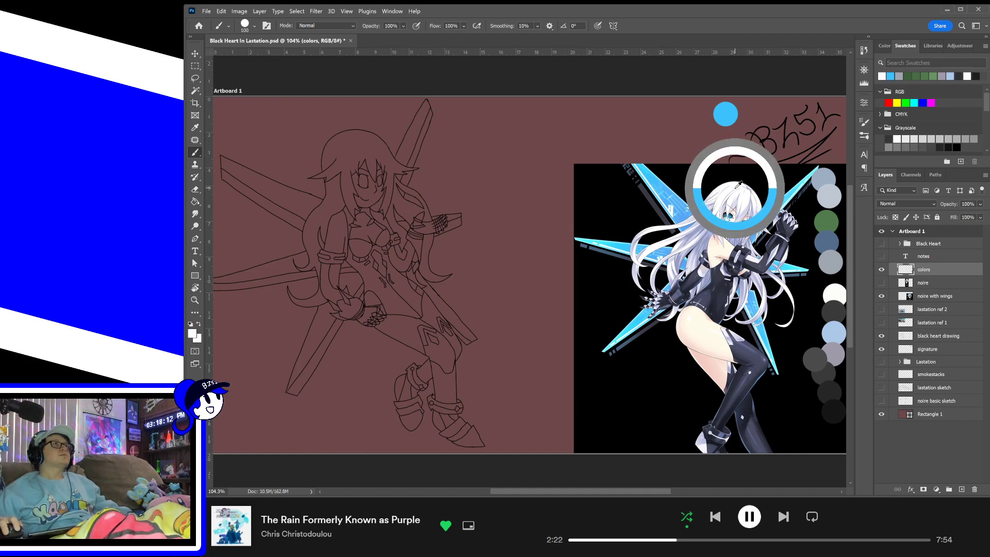
{"action": "left_click", "coordinate": [704, 112]}
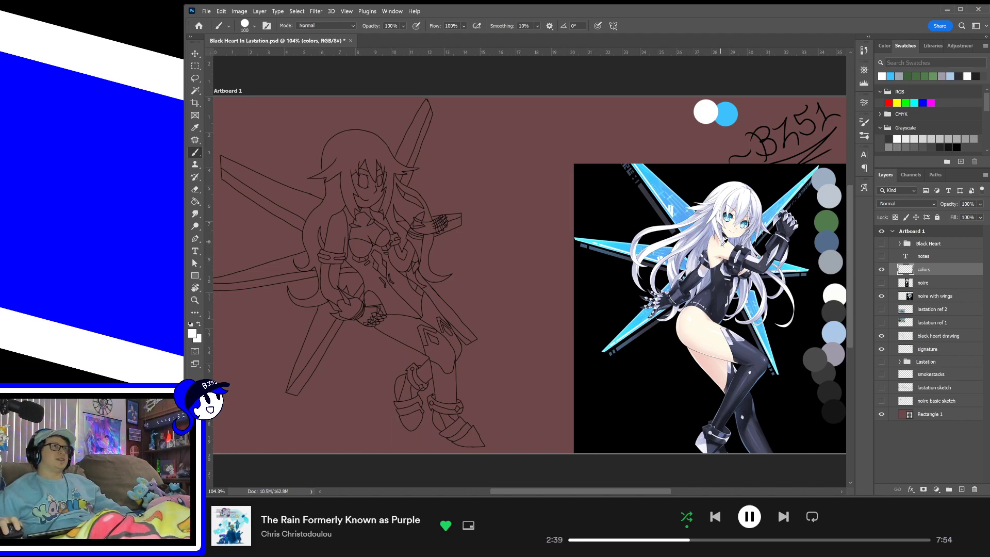
{"action": "left_click", "coordinate": [721, 249], "text": "alt"}
{"action": "left_click_drag", "start_coordinate": [690, 128], "coordinate": [696, 116]}
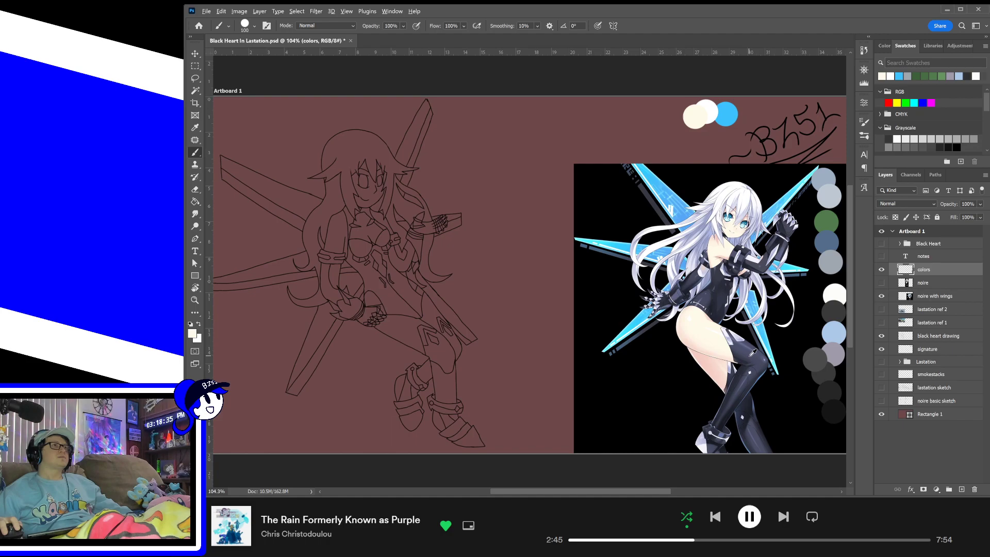
- Sample the grey-purple from the boot and the near-black from the arm armour, and add both dabs to the palette
{"action": "left_click", "coordinate": [753, 352], "text": "alt"}
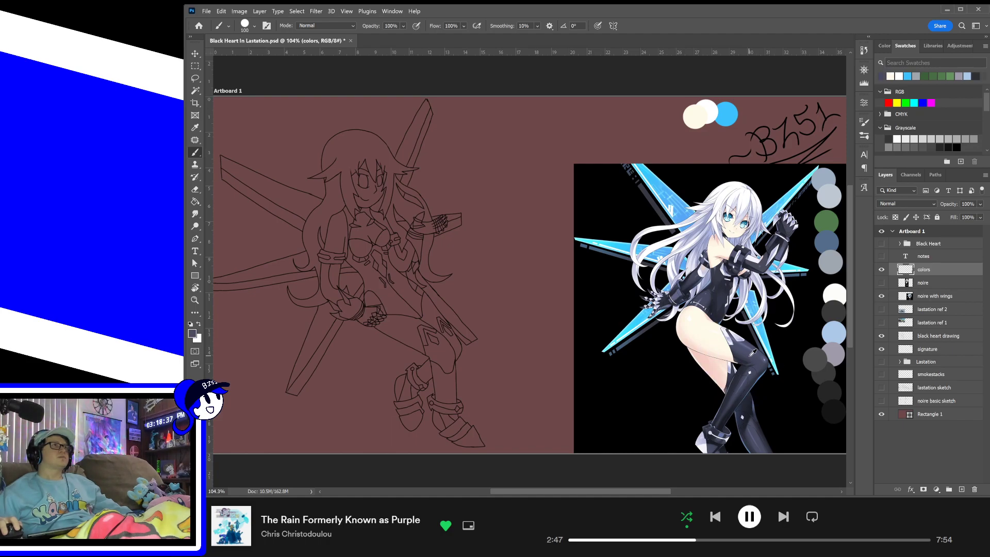
{"action": "left_click", "coordinate": [674, 112]}
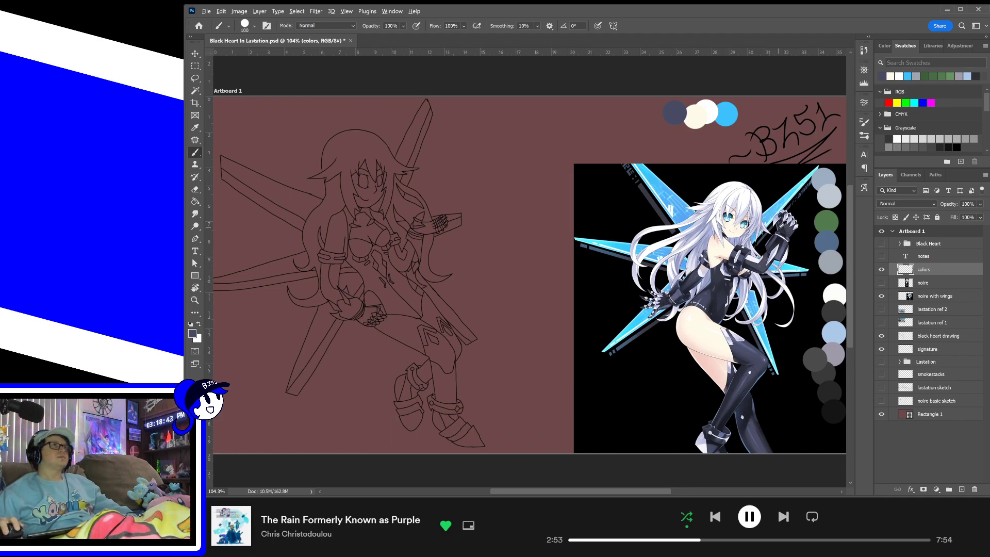
{"action": "left_click", "coordinate": [779, 227], "text": "alt"}
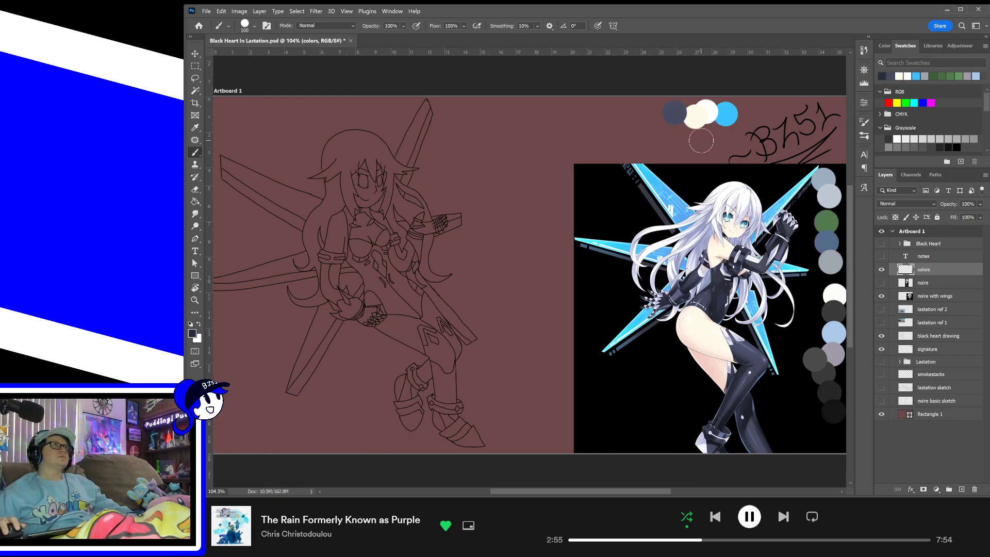
{"action": "left_click", "coordinate": [674, 126]}
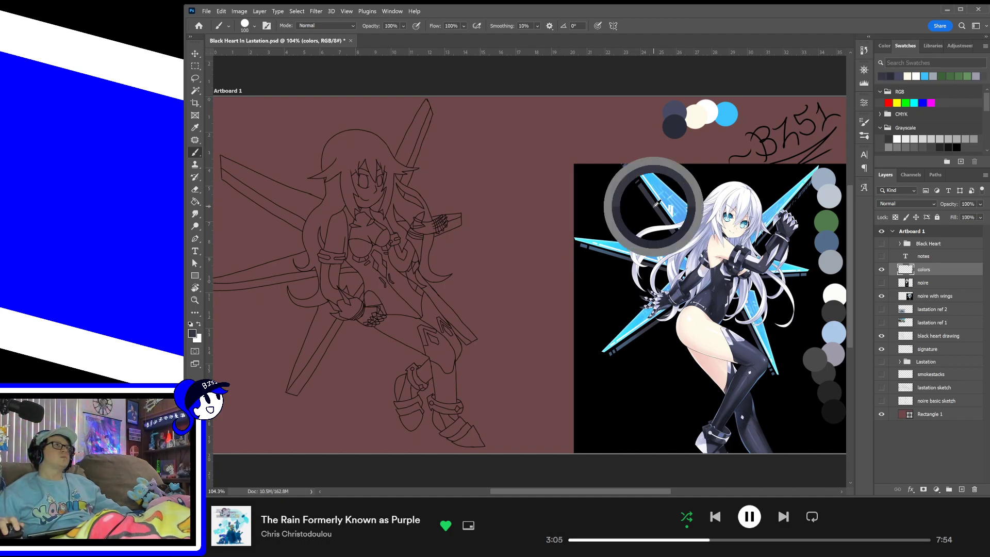
- Add palette dabs of the wing's dark grey edge, its white marking and the pale lavender of the thigh armour
{"action": "left_click", "coordinate": [725, 126]}
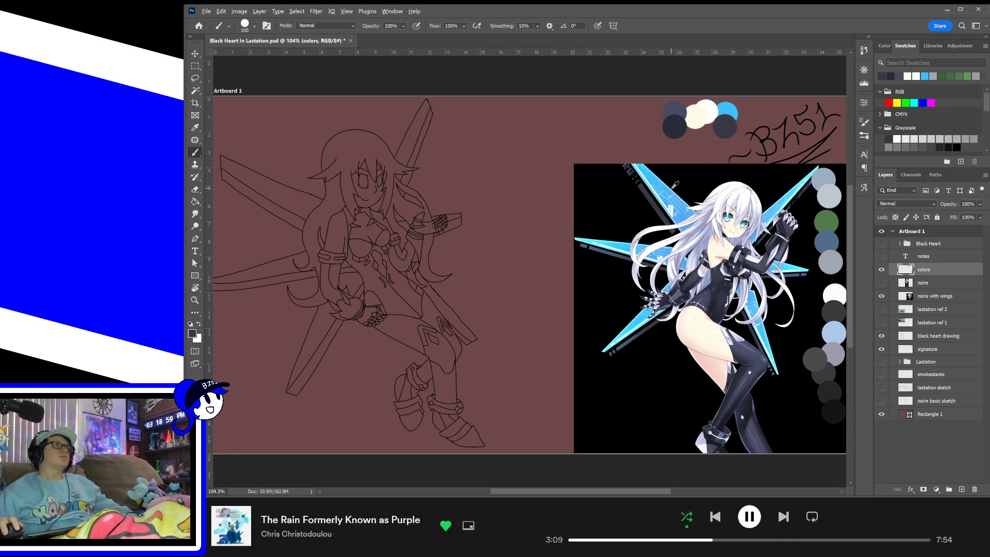
{"action": "left_click", "coordinate": [670, 208], "text": "alt"}
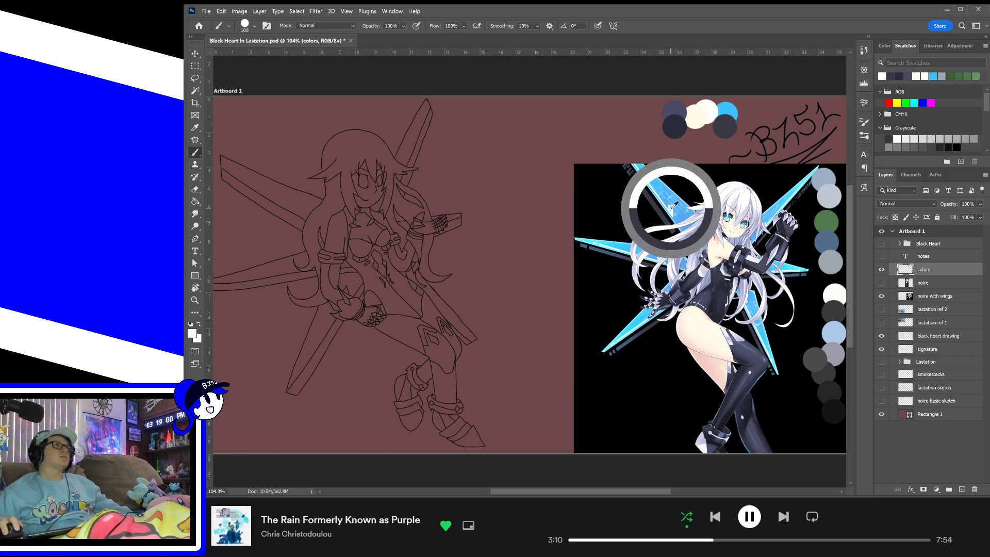
{"action": "left_click", "coordinate": [743, 122]}
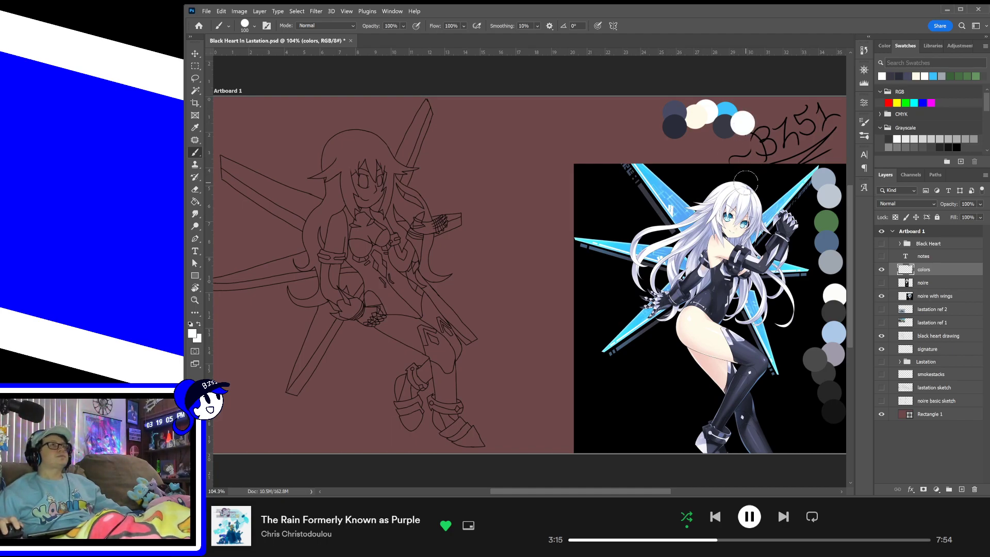
{"action": "left_click", "coordinate": [741, 331], "text": "alt"}
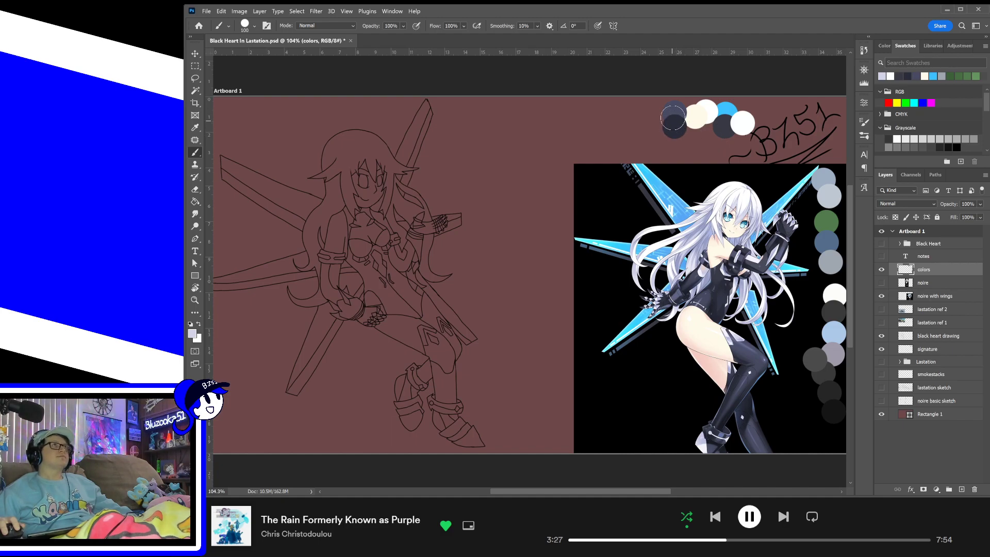
{"action": "left_click", "coordinate": [654, 118]}
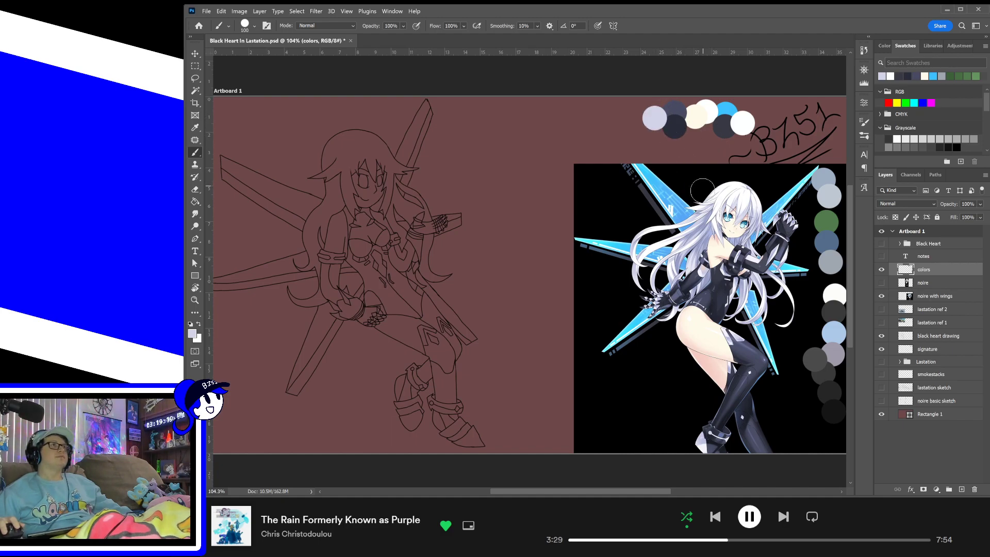
- Examine the winged reference's hair, face, gloves and wings up close at 300%, and return to the whole artboard
{"action": "scroll", "coordinate": [721, 364], "scroll_direction": "down", "scroll_amount": 1}
{"action": "scroll", "coordinate": [721, 365], "scroll_direction": "up", "scroll_amount": 1}
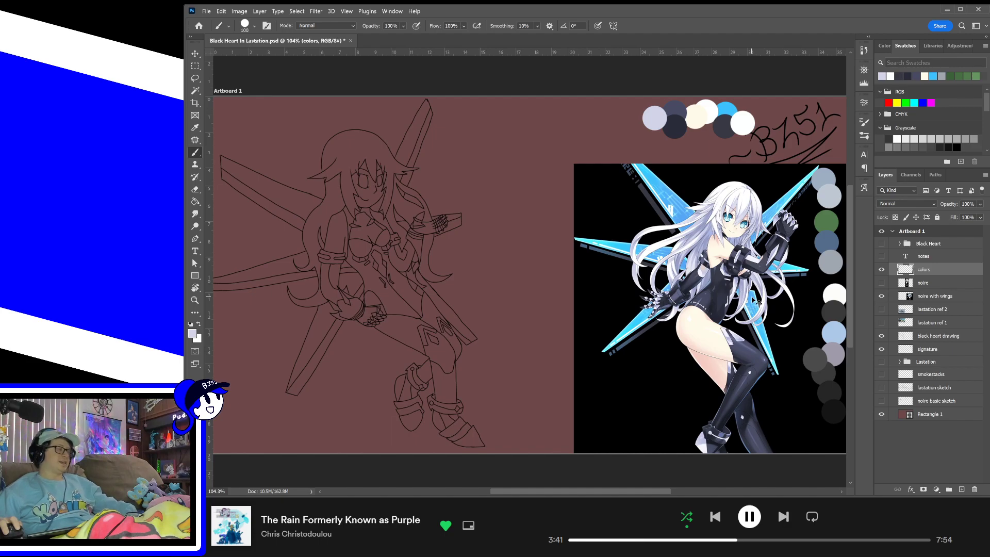
{"action": "key", "text": "ctrl+plus"}
{"action": "key", "text": "ctrl+plus"}
{"action": "key", "text": "ctrl+plus"}
{"action": "left_click_drag", "start_coordinate": [775, 251], "coordinate": [227, 314]}
{"action": "left_click_drag", "start_coordinate": [835, 245], "coordinate": [742, 300]}
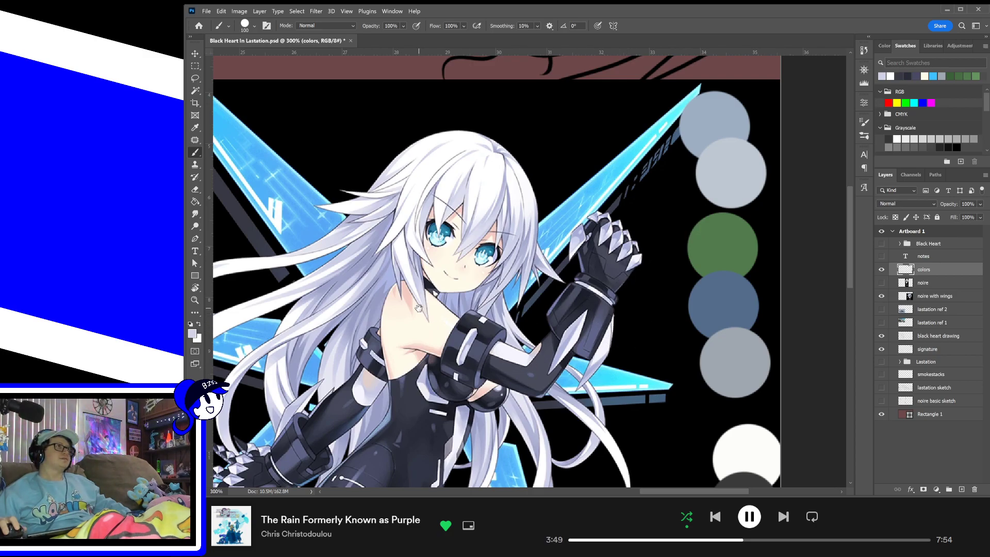
{"action": "left_click_drag", "start_coordinate": [368, 305], "coordinate": [545, 295]}
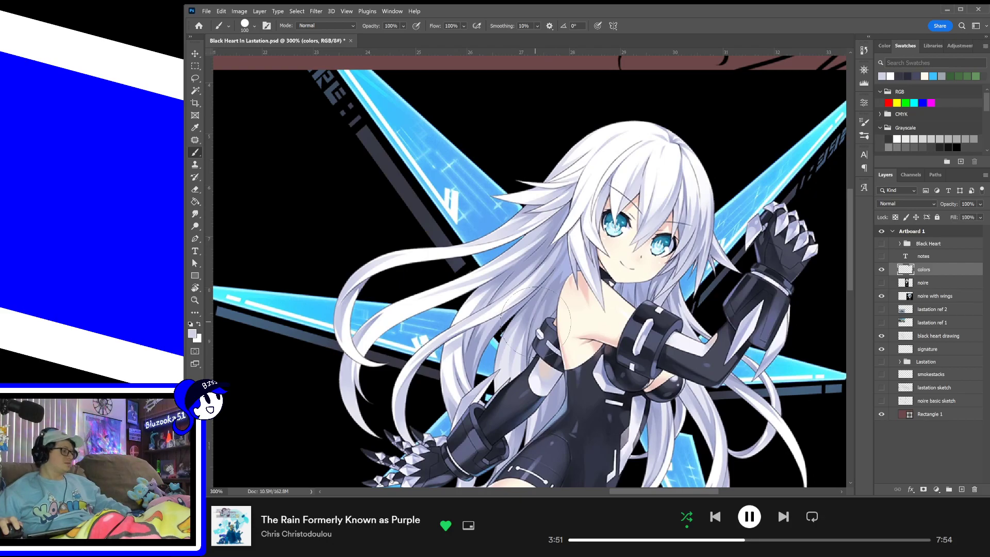
{"action": "key", "text": "ctrl+0"}
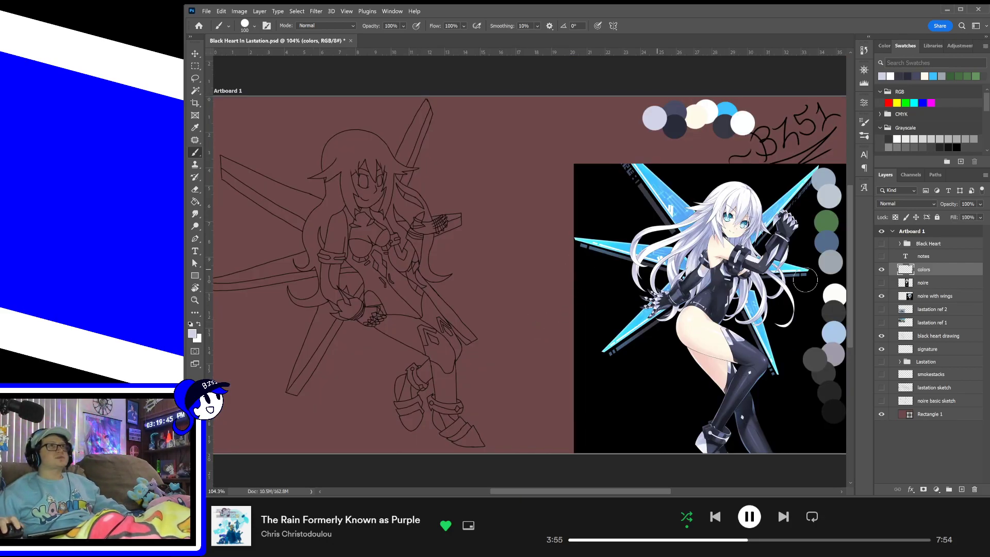
- Create a layer named black heart color between black heart drawing and signature, and make black heart drawing active
{"action": "left_click", "coordinate": [947, 339]}
{"action": "key", "text": "w"}
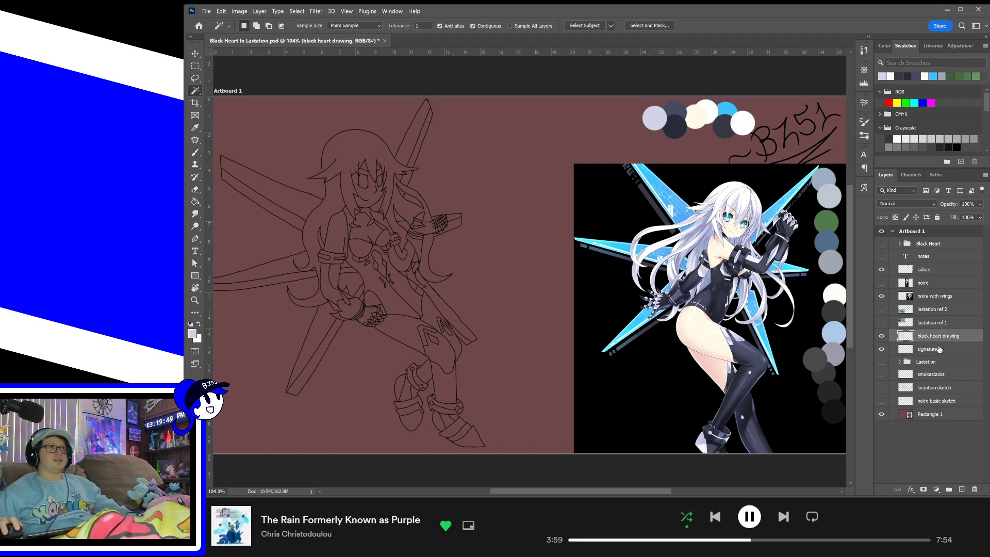
{"action": "left_click", "coordinate": [942, 350]}
{"action": "key", "text": "ctrl+shift+n"}
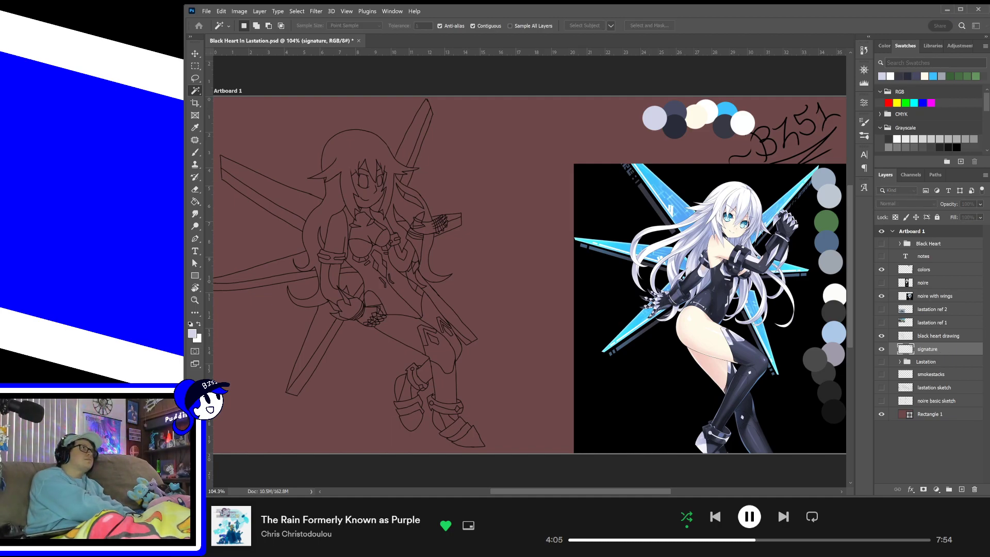
{"action": "key", "text": "Return"}
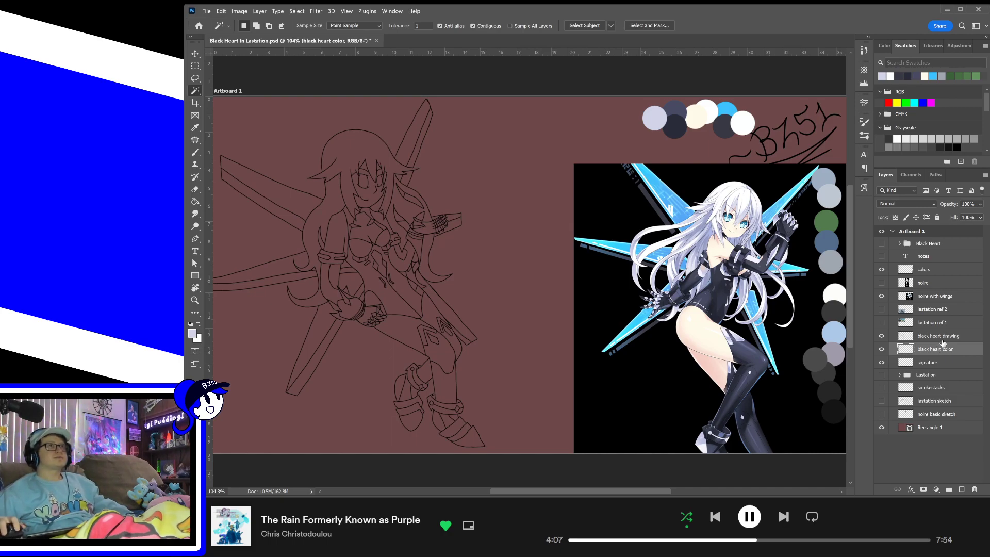
{"action": "left_click", "coordinate": [945, 337]}
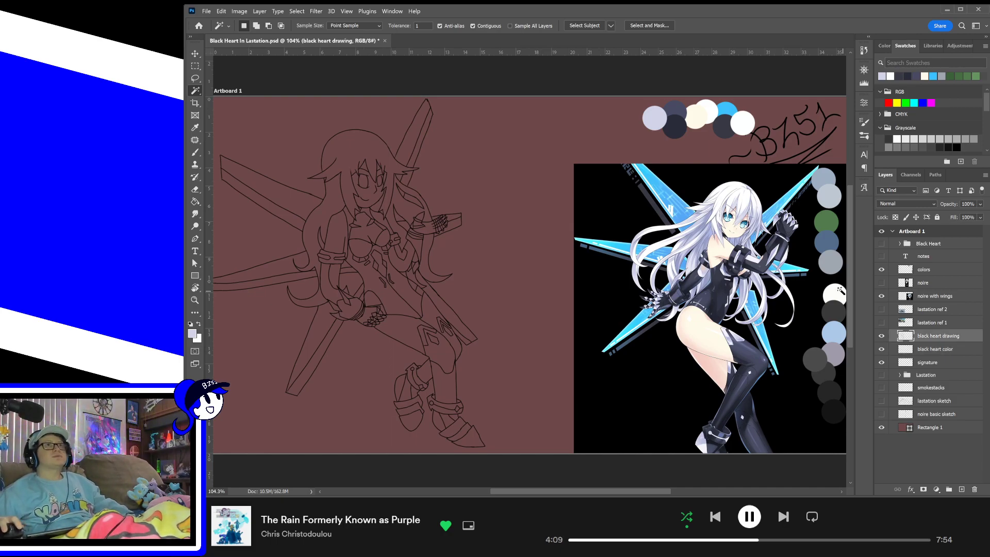
- Try a Magic Wand selection of the character's main hair plus the lower curl beside her arm, and deselect it
{"action": "left_click", "coordinate": [351, 154]}
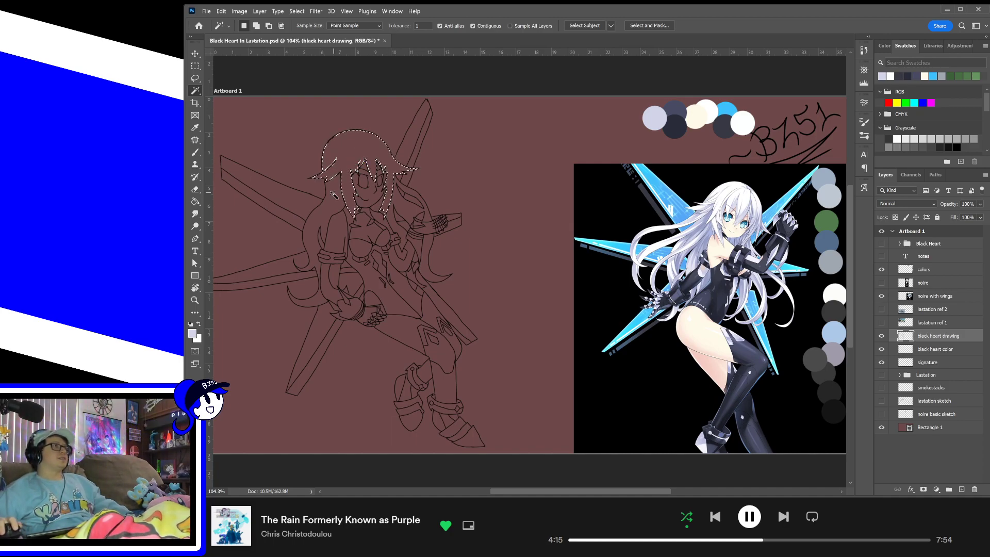
{"action": "key", "text": "ctrl+plus"}
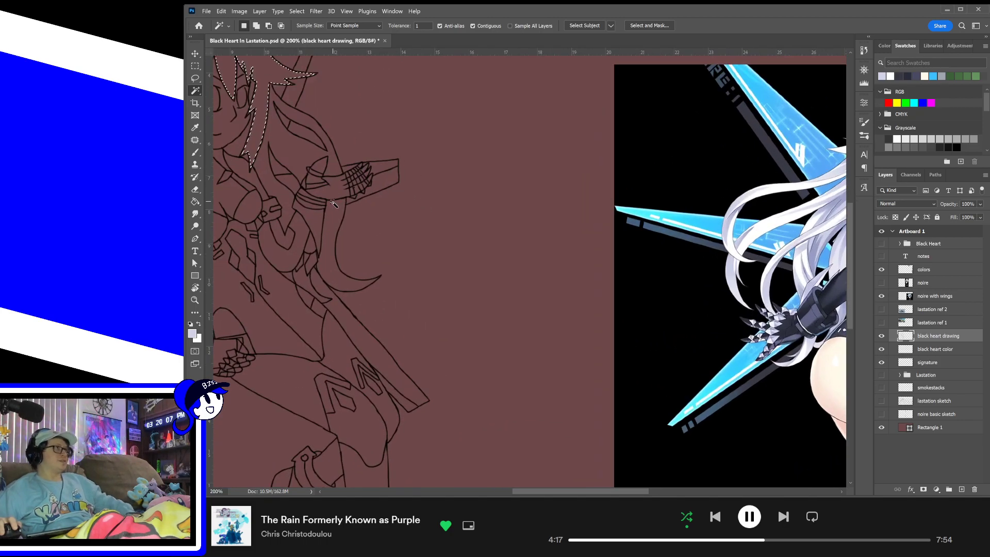
{"action": "left_click_drag", "start_coordinate": [312, 264], "coordinate": [644, 299]}
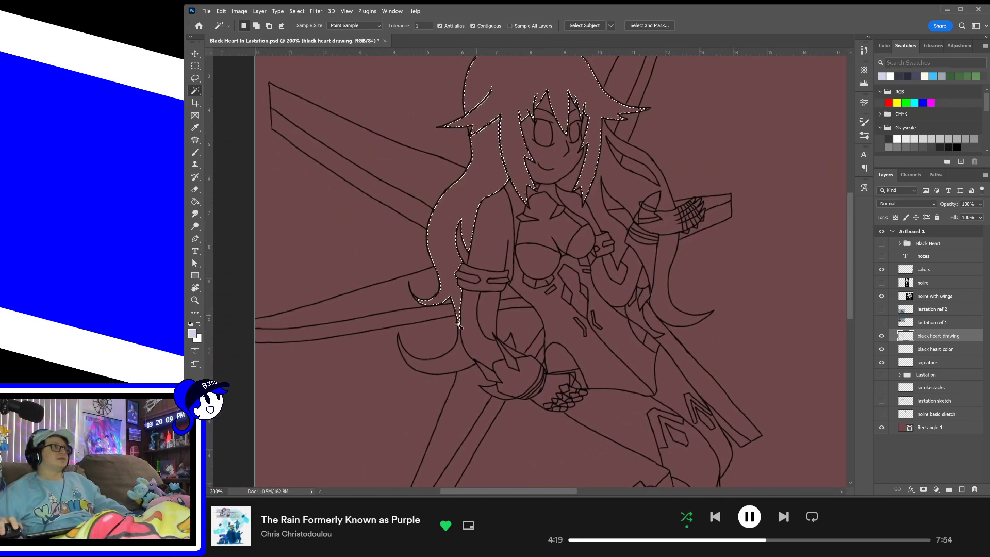
{"action": "key", "text": "shift"}
{"action": "left_click", "coordinate": [453, 361], "text": "shift"}
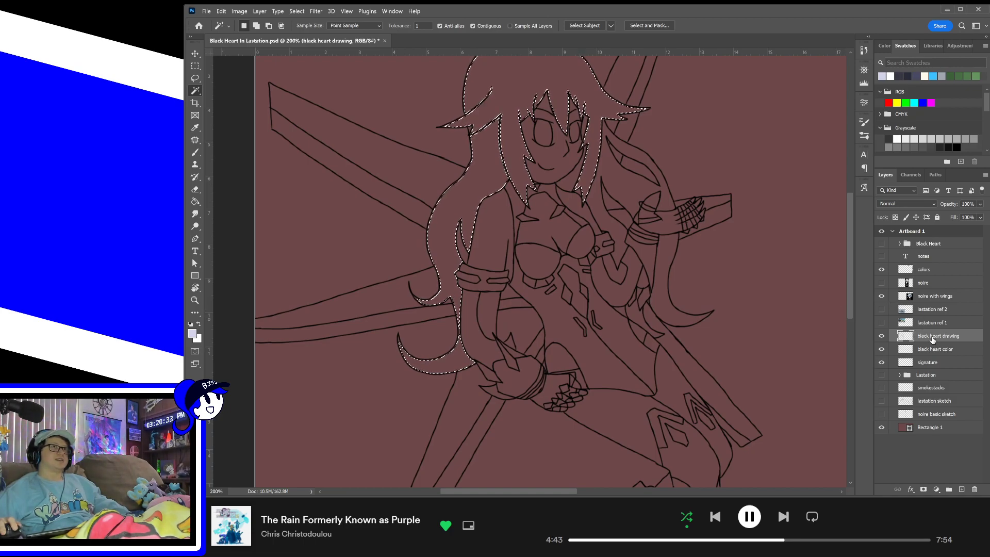
{"action": "key", "text": "m"}
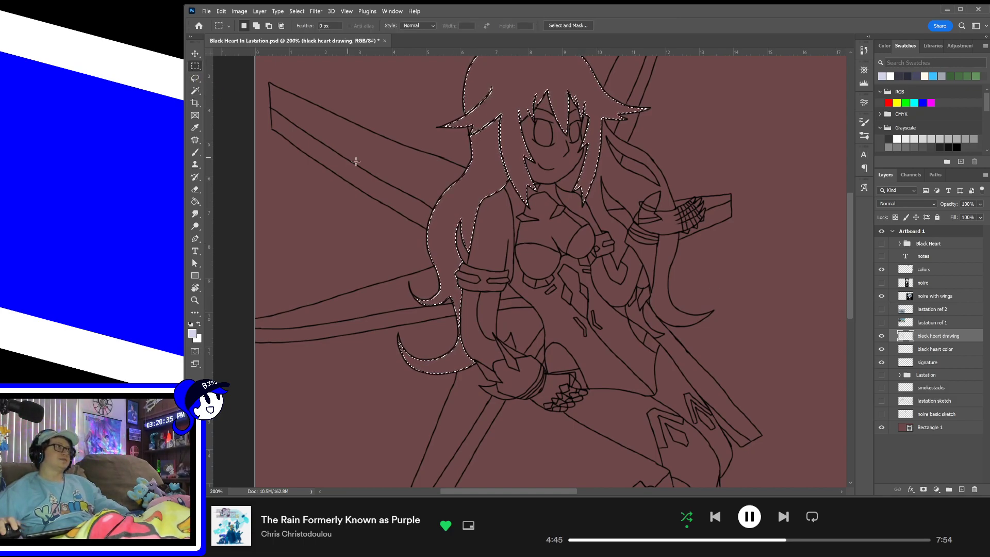
{"action": "key", "text": "ctrl+d"}
- Erase the stray wing line crossing the gap between the forearm and the waist on the black heart drawing
{"action": "key", "text": "e"}
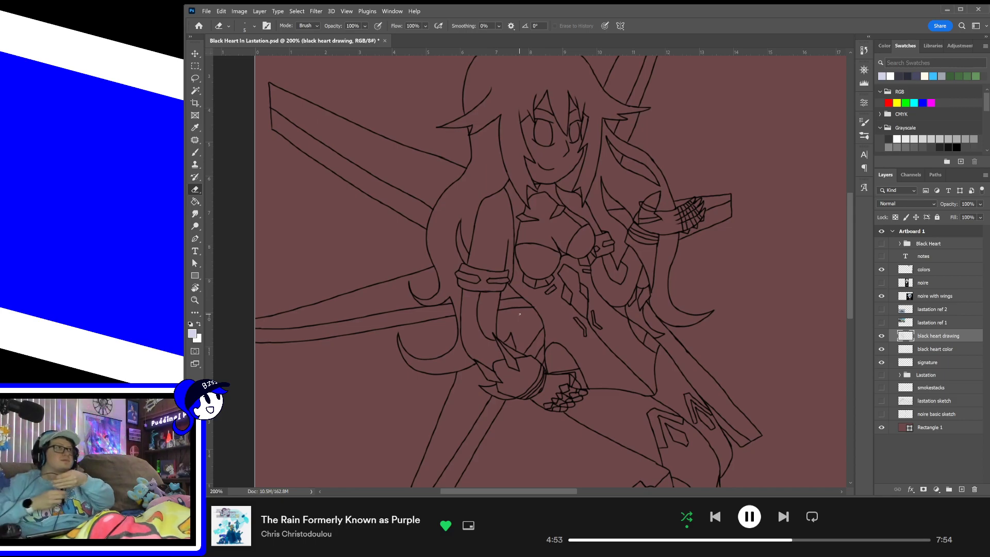
{"action": "key", "text": "ctrl+plus"}
{"action": "key", "text": "ctrl+plus"}
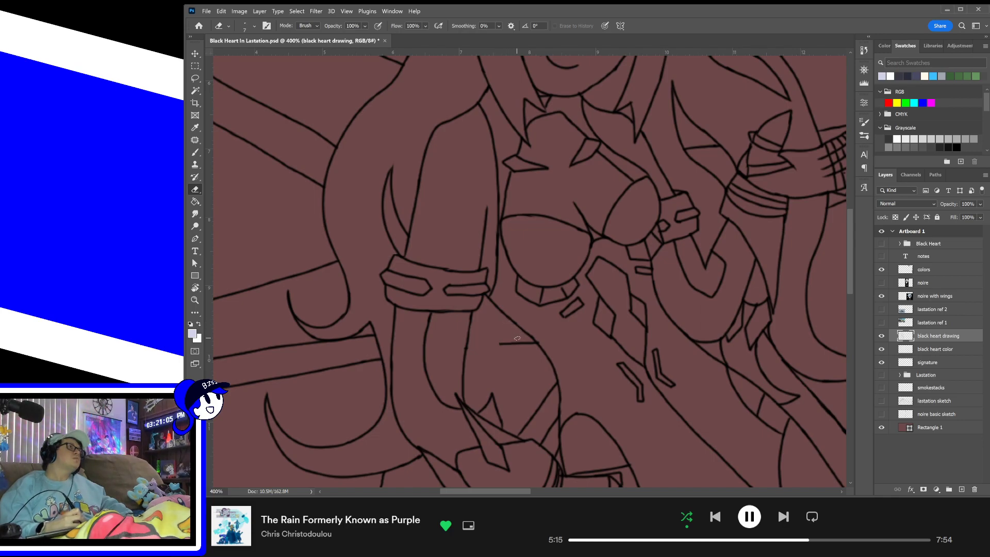
{"action": "left_click_drag", "start_coordinate": [502, 343], "coordinate": [517, 345]}
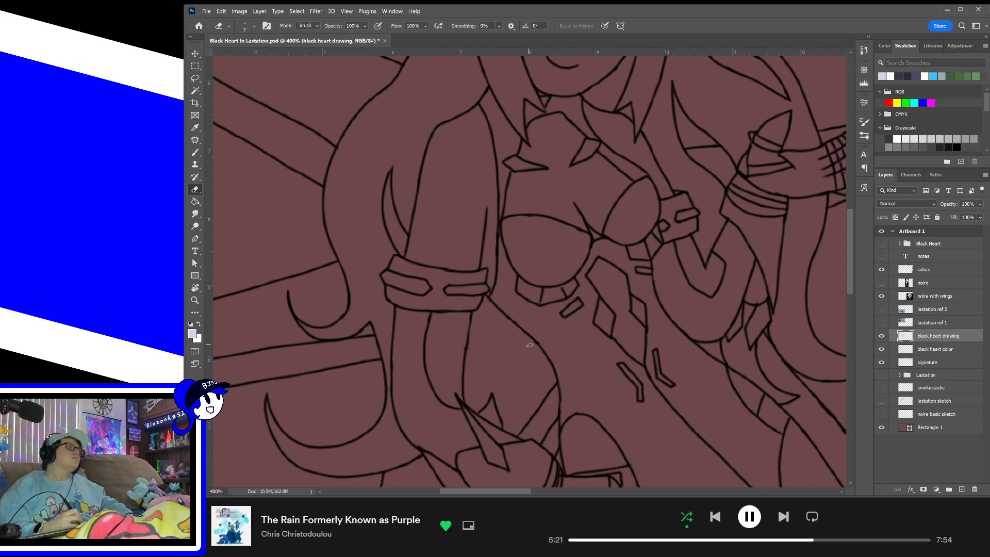
- Erase the stray wing line crossing the hair section between the lower glove and the hip on the black heart drawing
{"action": "left_click_drag", "start_coordinate": [534, 364], "coordinate": [512, 255]}
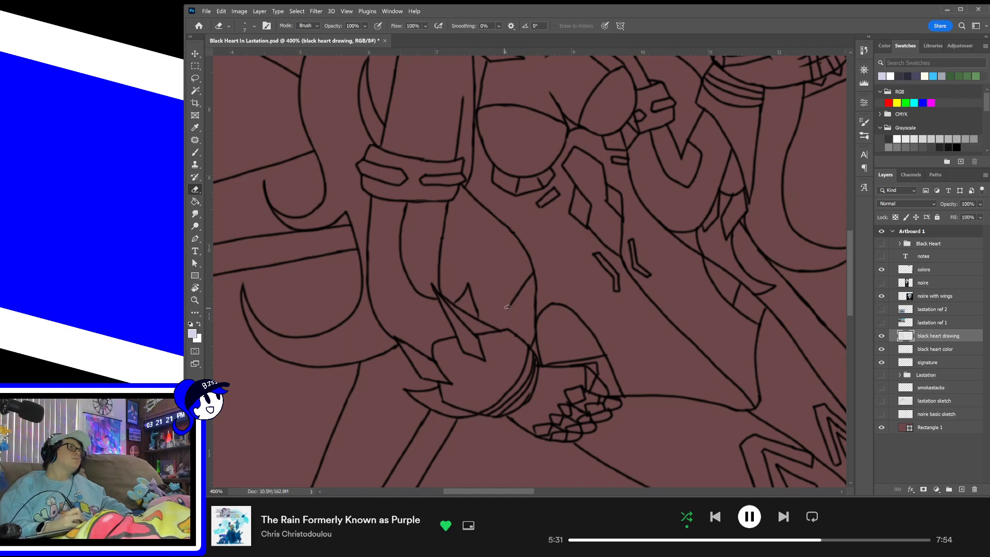
{"action": "left_click_drag", "start_coordinate": [507, 307], "coordinate": [513, 309]}
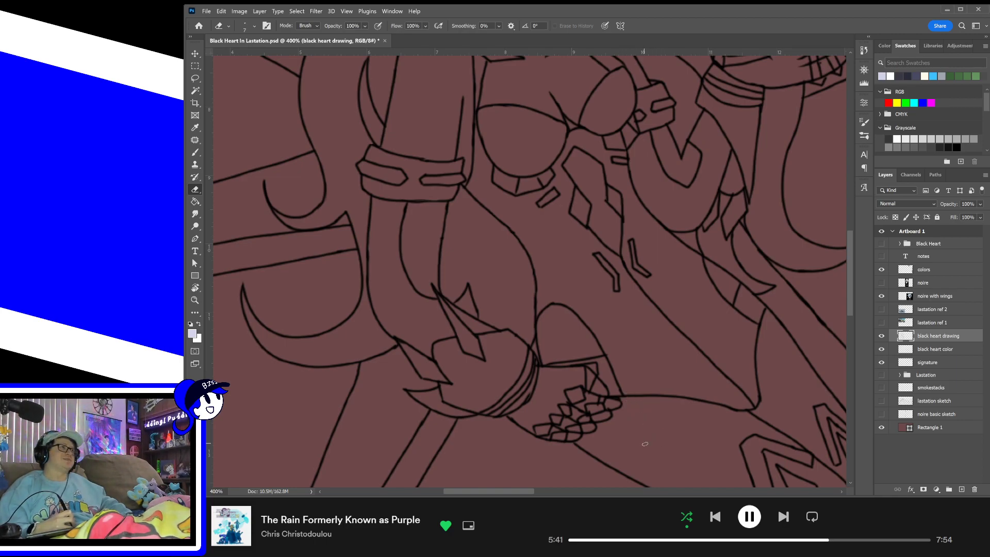
{"action": "left_click_drag", "start_coordinate": [665, 437], "coordinate": [635, 461]}
{"action": "mouse_move", "coordinate": [694, 409]}
{"action": "left_mouse_down"}
{"action": "mouse_move", "coordinate": [592, 413]}
{"action": "mouse_move", "coordinate": [599, 426]}
{"action": "mouse_move", "coordinate": [650, 321]}
{"action": "left_mouse_up"}
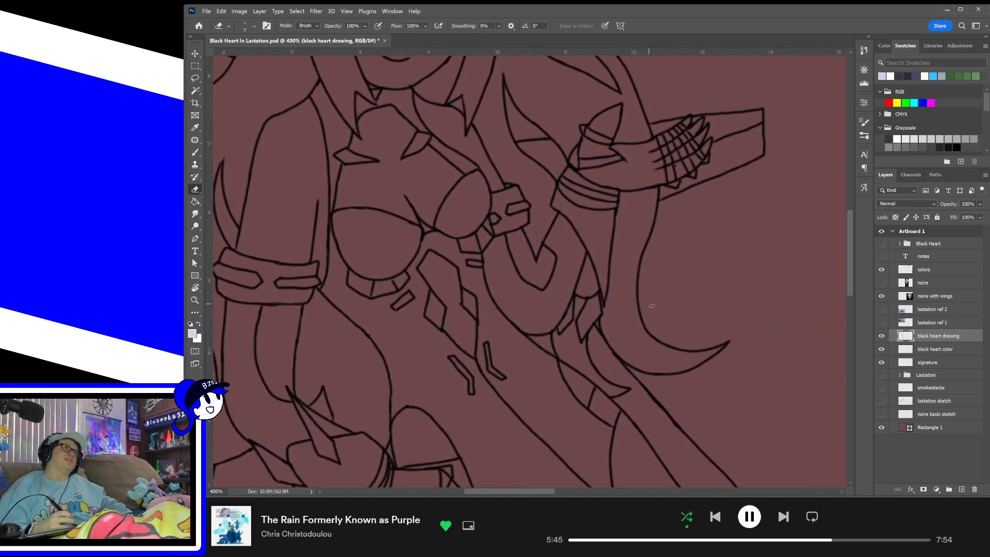
{"action": "mouse_move", "coordinate": [664, 387]}
{"action": "left_mouse_down"}
{"action": "mouse_move", "coordinate": [645, 294]}
{"action": "mouse_move", "coordinate": [607, 284]}
{"action": "left_mouse_up"}
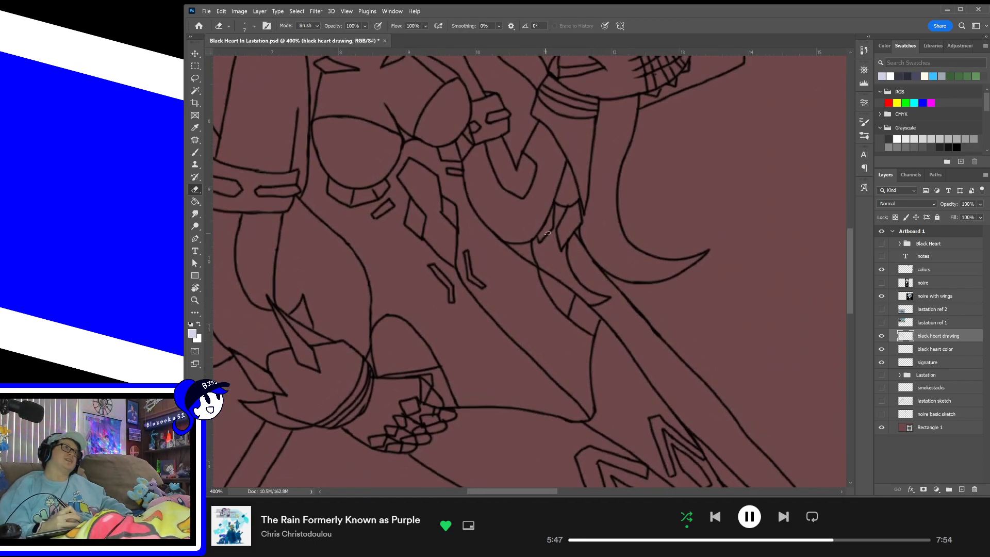
{"action": "left_click_drag", "start_coordinate": [643, 241], "coordinate": [685, 319]}
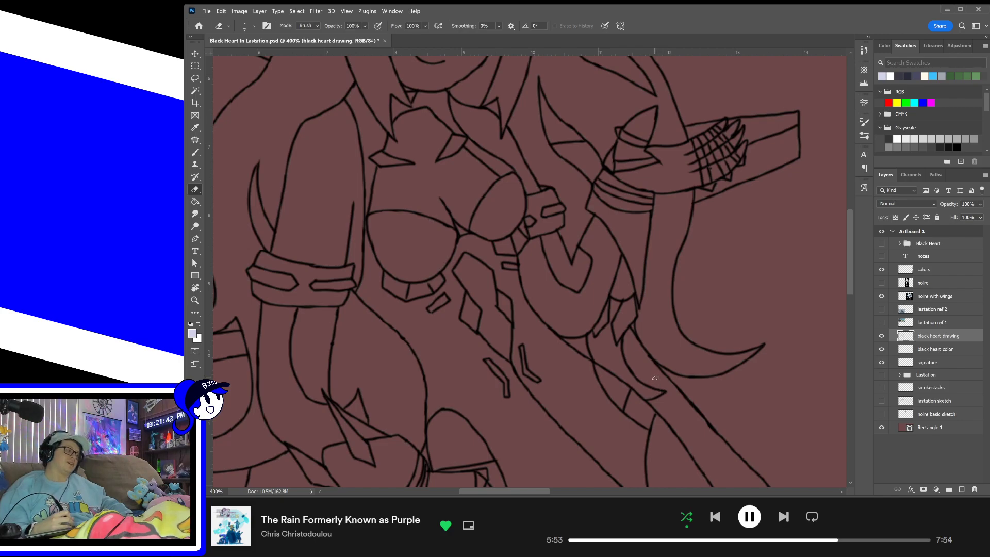
{"action": "key", "text": "ctrl+0"}
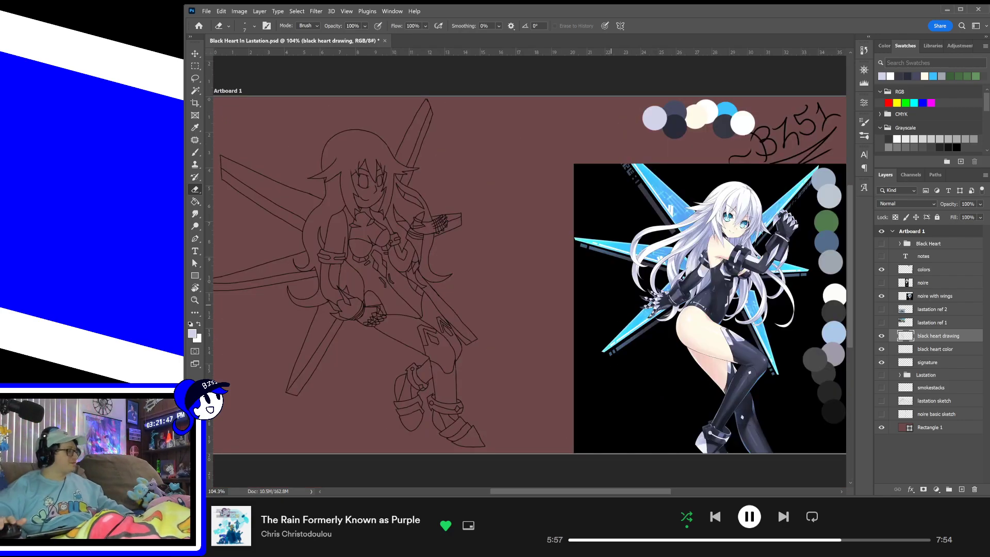
- Select the main hair, the lower curls, the section between forearm and waist, and the locks around the raised arm with the Magic Wand
{"action": "key", "text": "w"}
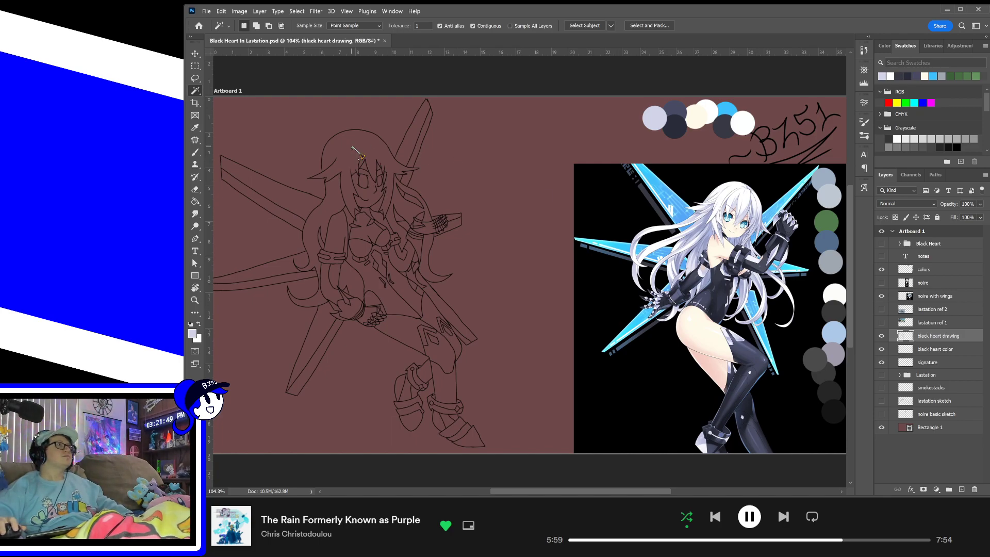
{"action": "left_click", "coordinate": [342, 206]}
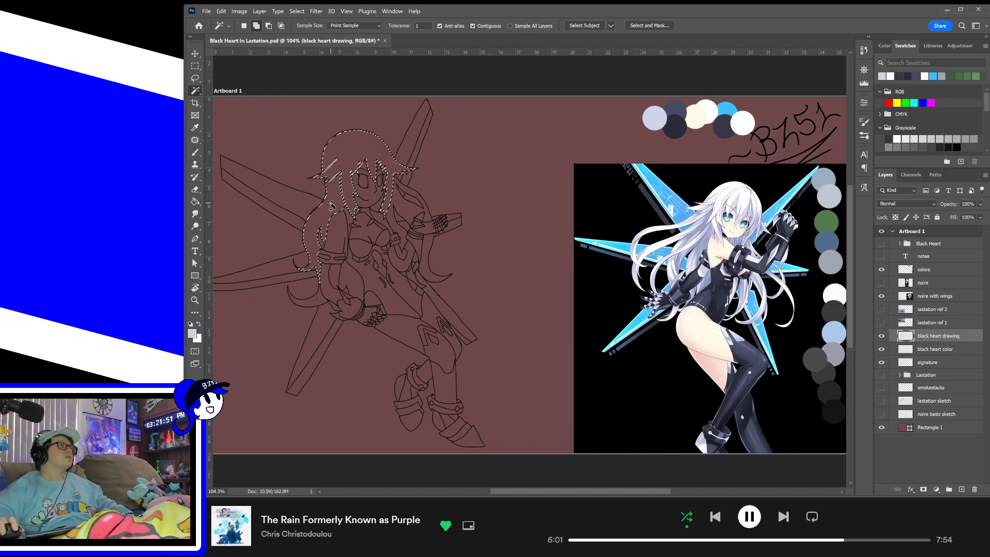
{"action": "left_click", "coordinate": [320, 248]}
{"action": "left_click", "coordinate": [317, 308]}
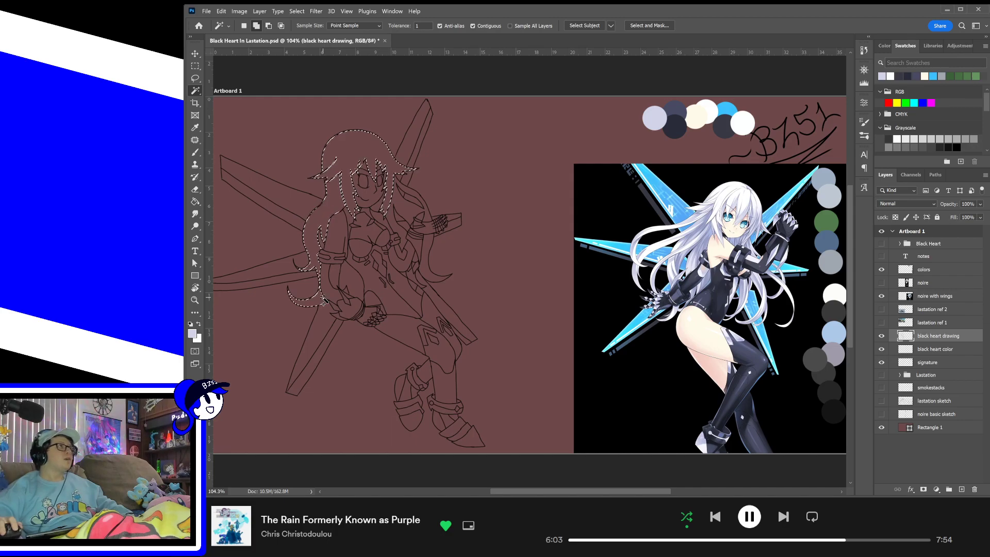
{"action": "left_click", "coordinate": [356, 281]}
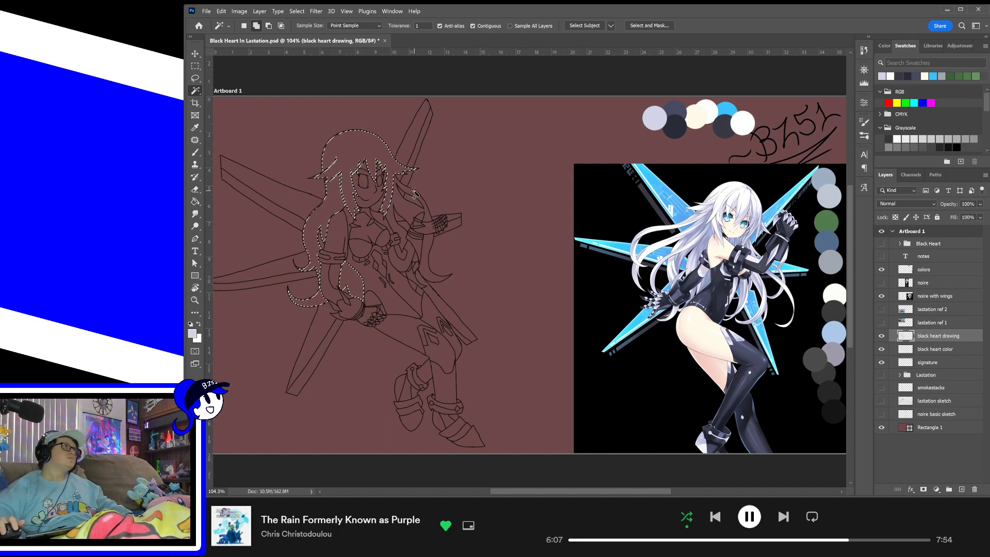
{"action": "left_click", "coordinate": [404, 208]}
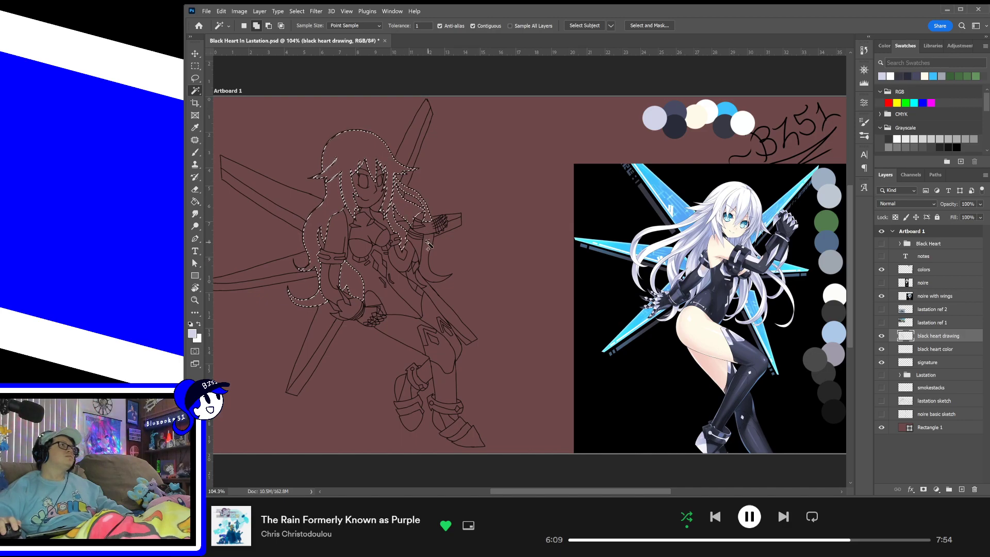
{"action": "left_click", "coordinate": [433, 255], "text": "shift"}
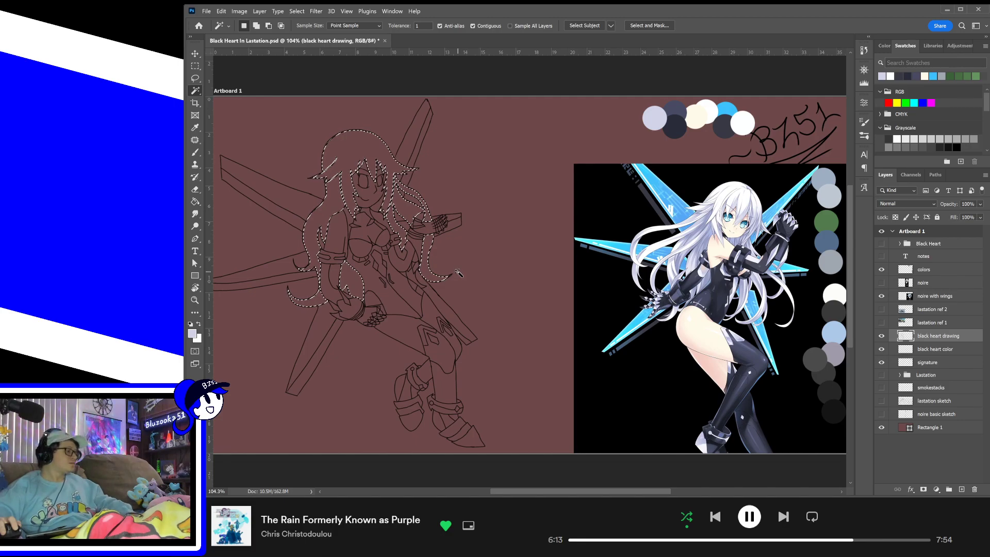
- Check the hair selection at 300% and add the small hair sections between the bent elbow and the hip
{"action": "key", "text": "ctrl+plus"}
{"action": "key", "text": "ctrl+plus"}
{"action": "key", "text": "ctrl+plus"}
{"action": "left_click_drag", "start_coordinate": [359, 232], "coordinate": [558, 334]}
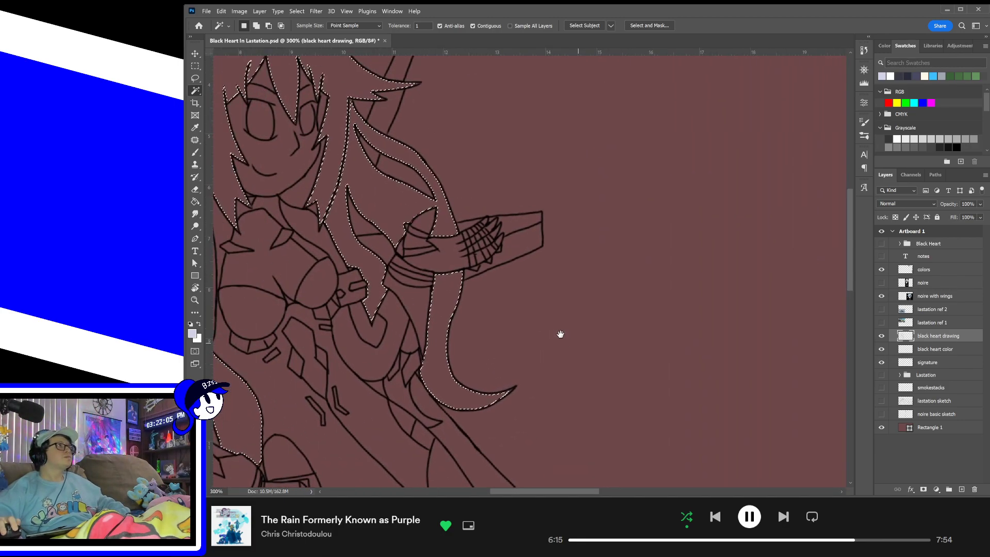
{"action": "left_click_drag", "start_coordinate": [360, 254], "coordinate": [618, 342]}
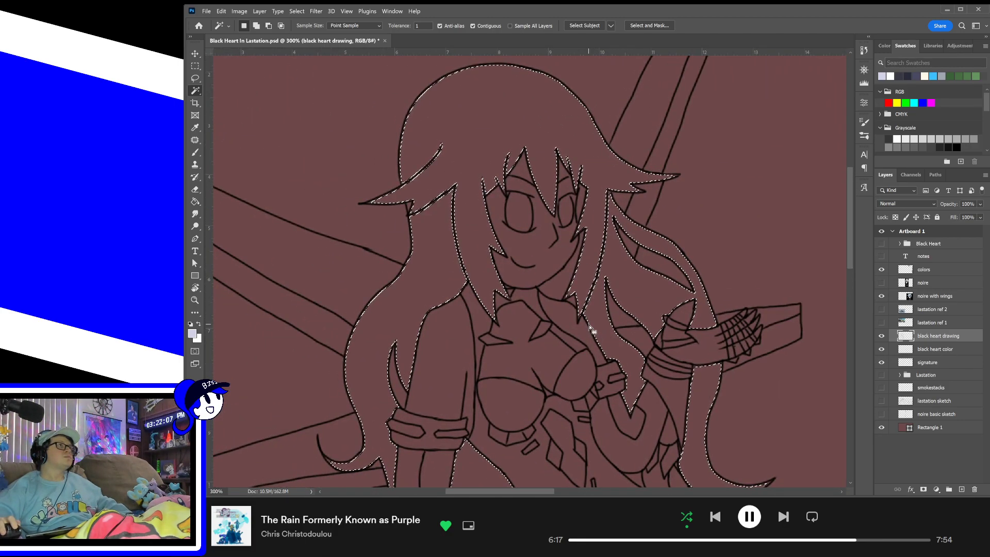
{"action": "left_click_drag", "start_coordinate": [638, 340], "coordinate": [605, 303]}
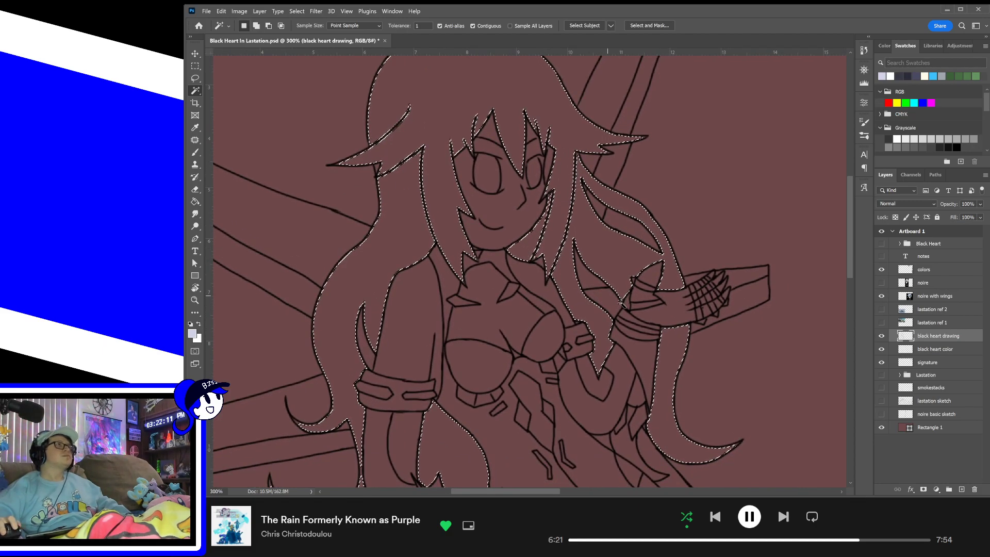
{"action": "left_click_drag", "start_coordinate": [650, 333], "coordinate": [562, 253]}
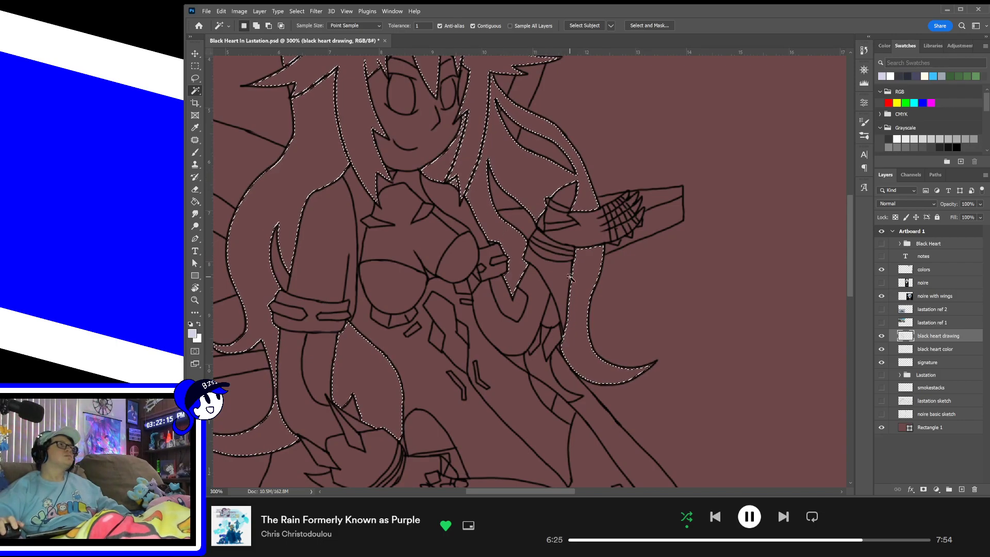
{"action": "left_click_drag", "start_coordinate": [606, 308], "coordinate": [609, 240]}
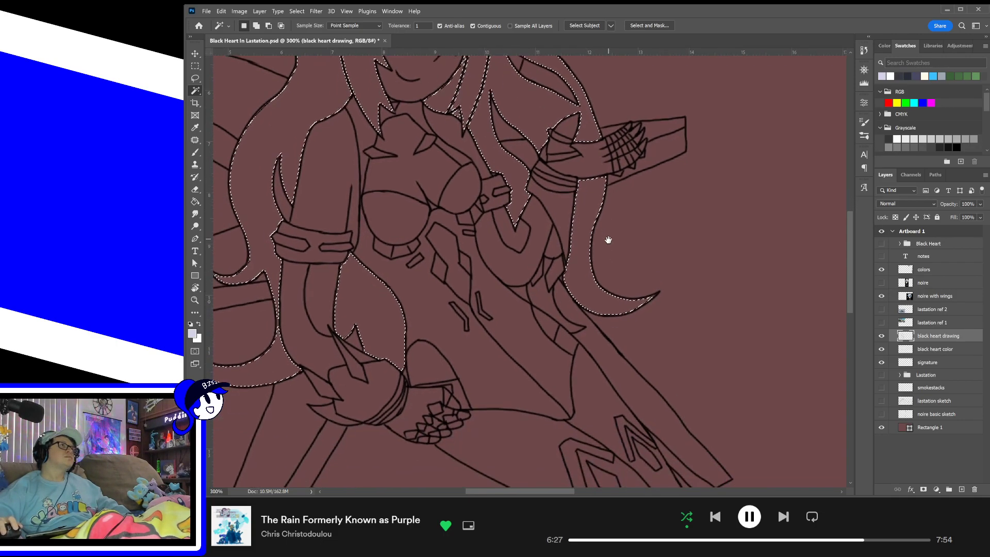
{"action": "left_click", "coordinate": [546, 265], "text": "shift"}
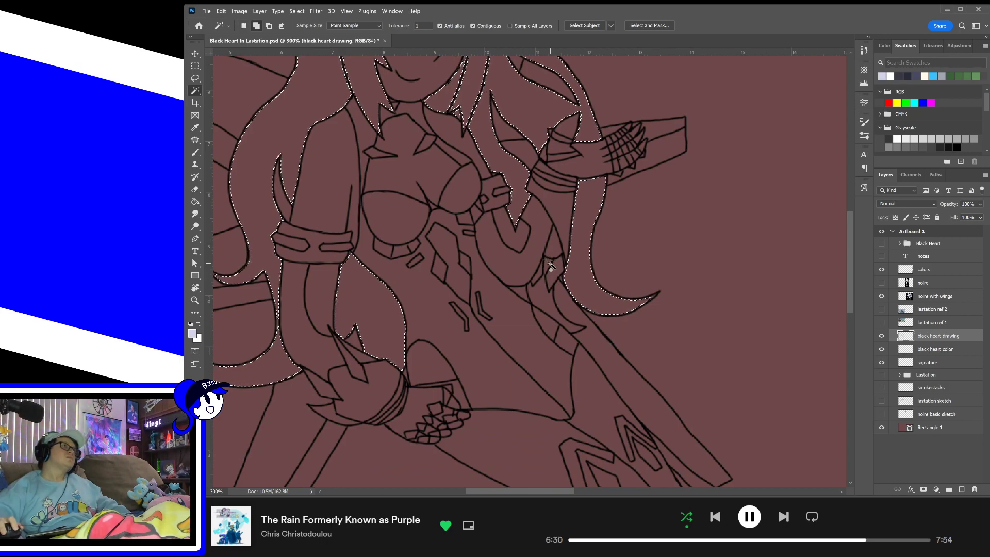
{"action": "left_click", "coordinate": [551, 303], "text": "shift"}
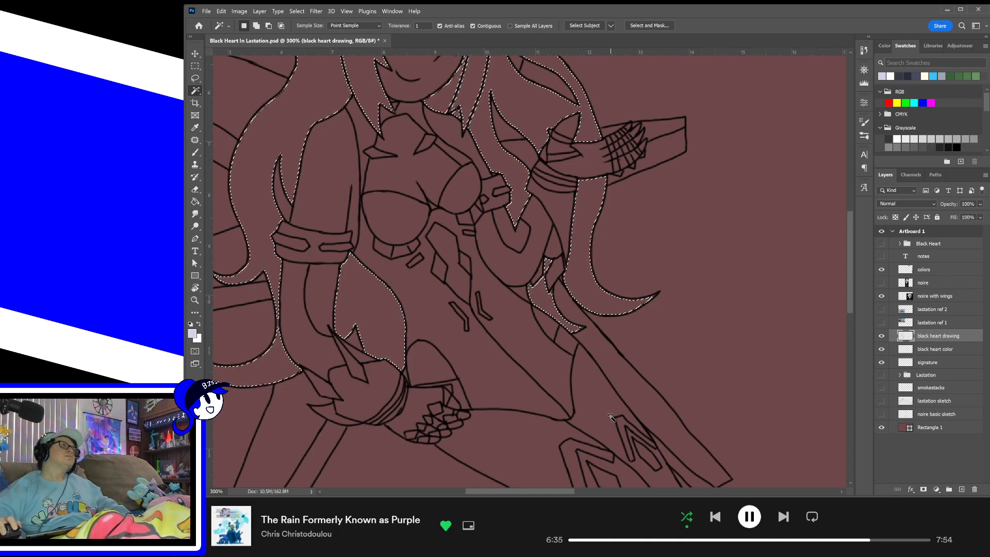
{"action": "scroll", "coordinate": [593, 382], "scroll_direction": "down", "scroll_amount": 3}
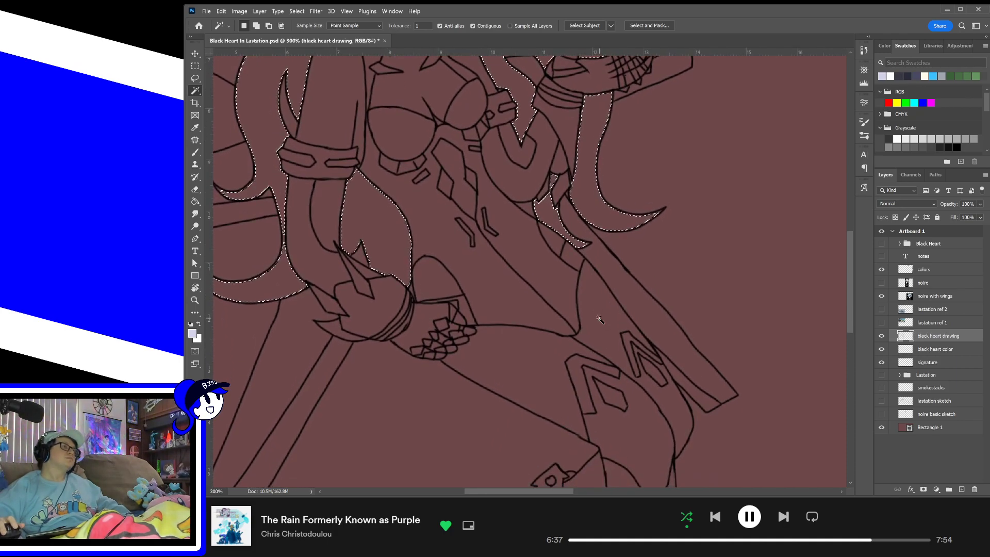
{"action": "key", "text": "ctrl+0"}
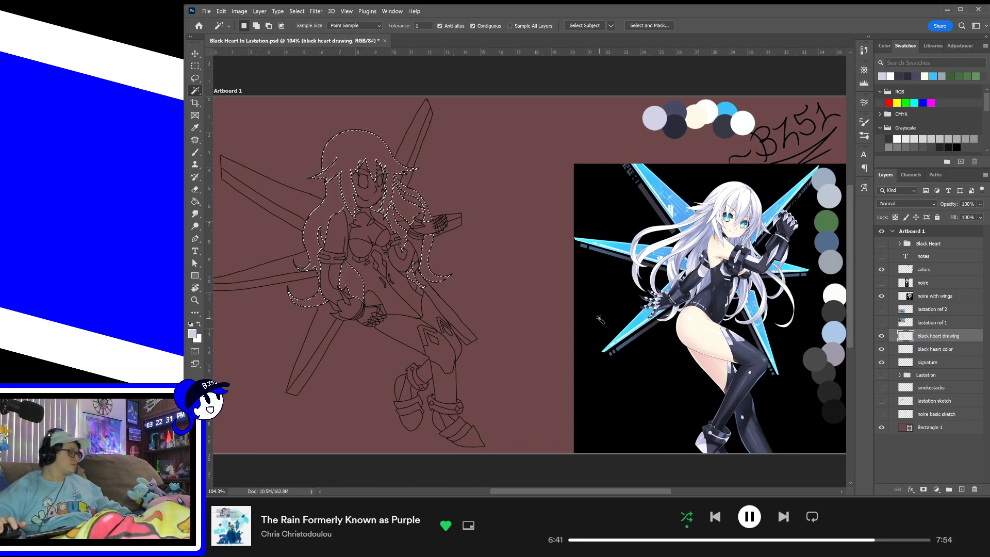
- Make the black heart color layer active for brushing and expand the hair selection over the inner line art
{"action": "key", "text": "b"}
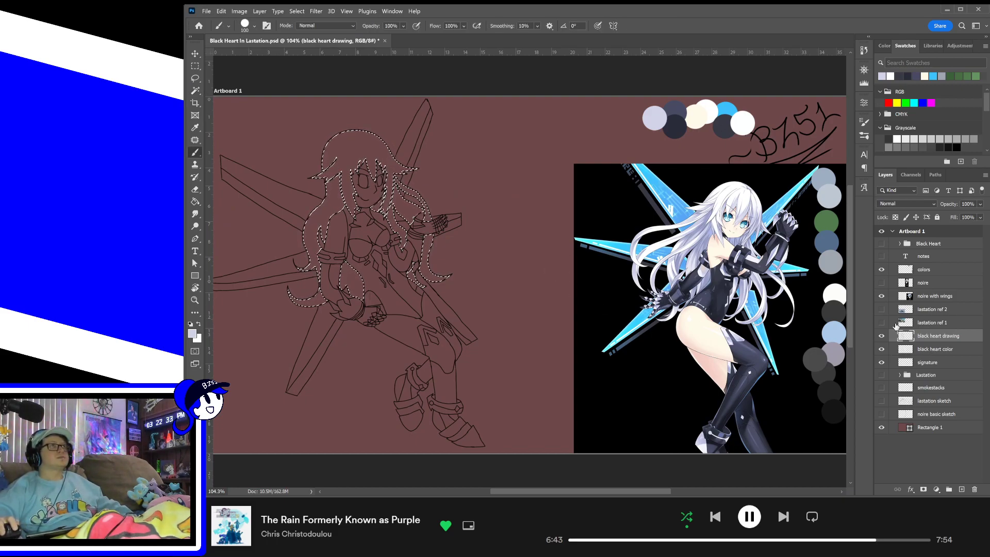
{"action": "left_click", "coordinate": [948, 355]}
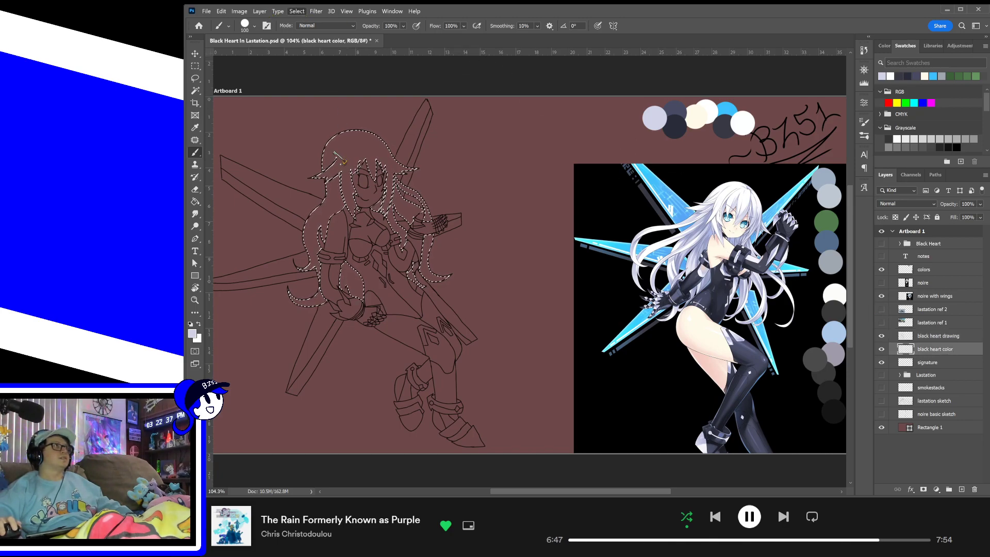
{"action": "left_click", "coordinate": [404, 168]}
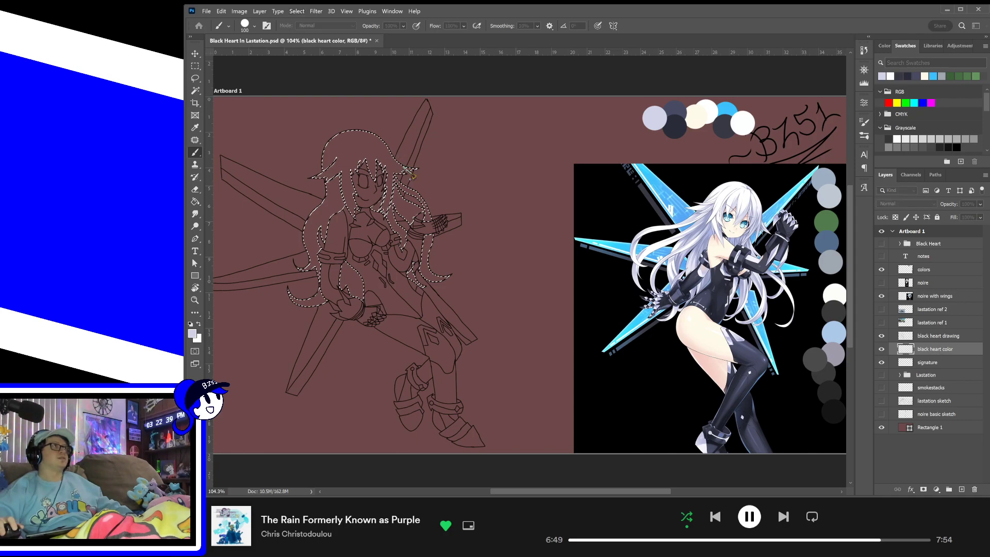
{"action": "left_click", "coordinate": [714, 160]}
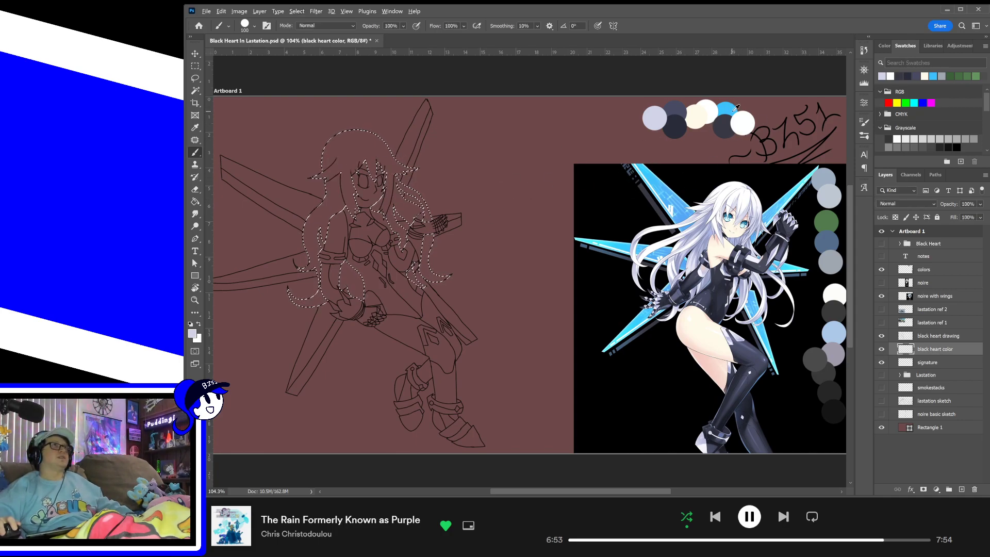
- Sample the white swatch next to the cream one in the palette and compare the swatches with the reference's hair up close
{"action": "left_click", "coordinate": [708, 106], "text": "alt"}
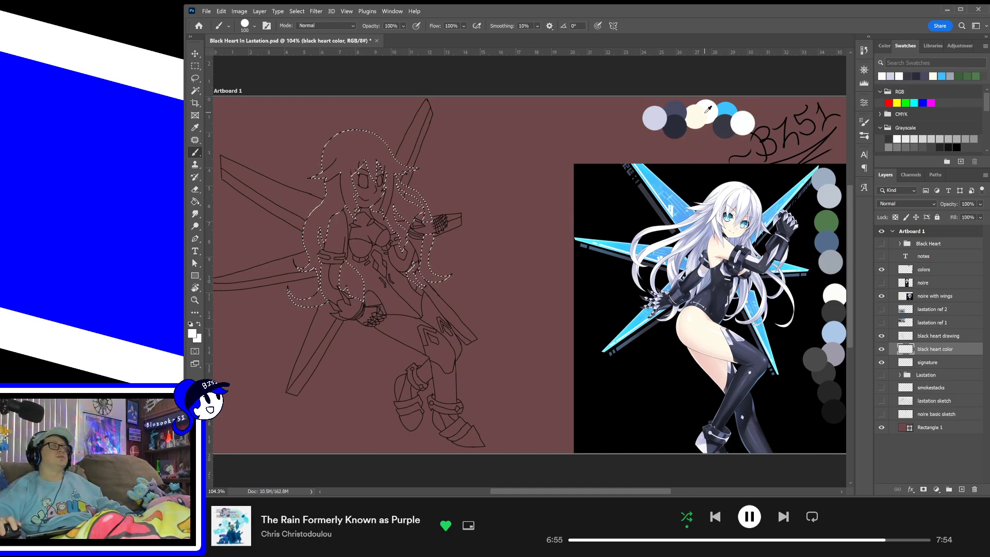
{"action": "left_click", "coordinate": [709, 106], "text": "alt"}
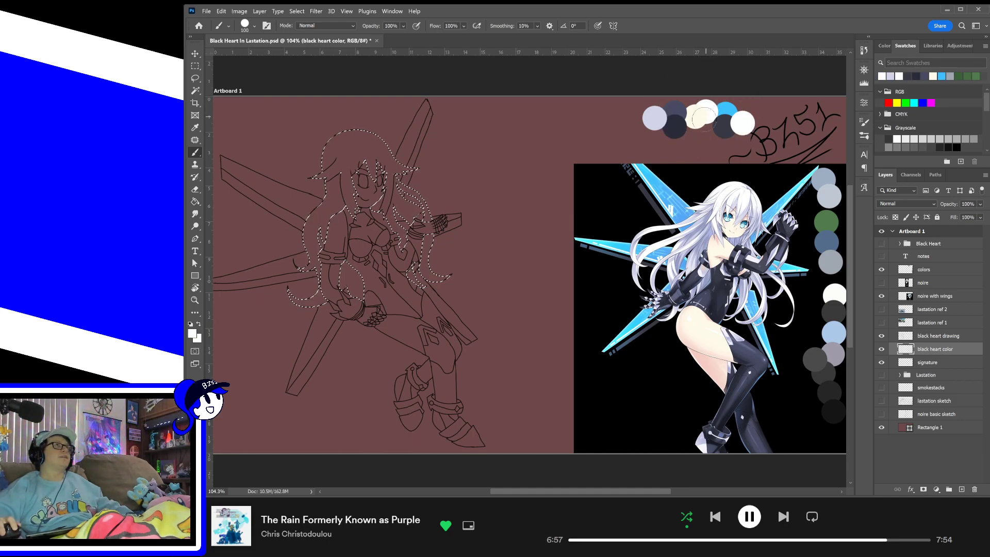
{"action": "left_click", "coordinate": [695, 114], "text": "alt"}
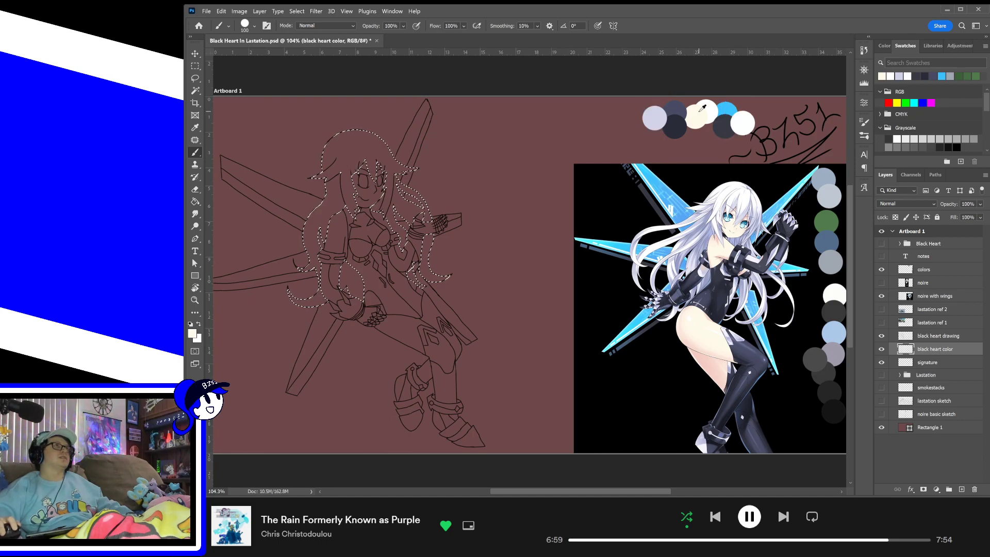
{"action": "left_click", "coordinate": [703, 107], "text": "alt"}
{"action": "key", "text": "ctrl+plus"}
{"action": "key", "text": "ctrl+plus"}
{"action": "key", "text": "ctrl+plus"}
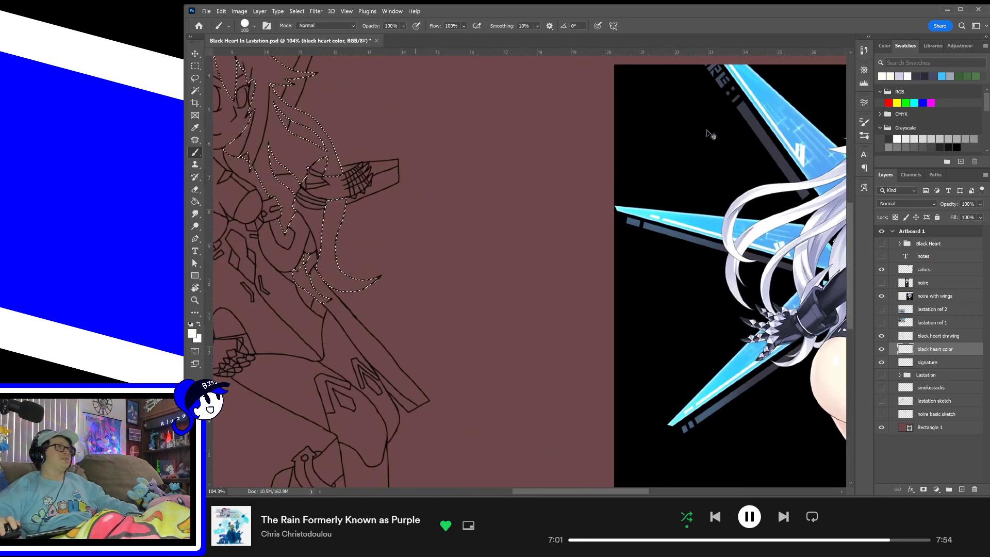
{"action": "left_click_drag", "start_coordinate": [715, 131], "coordinate": [492, 341]}
{"action": "left_click_drag", "start_coordinate": [741, 67], "coordinate": [592, 221]}
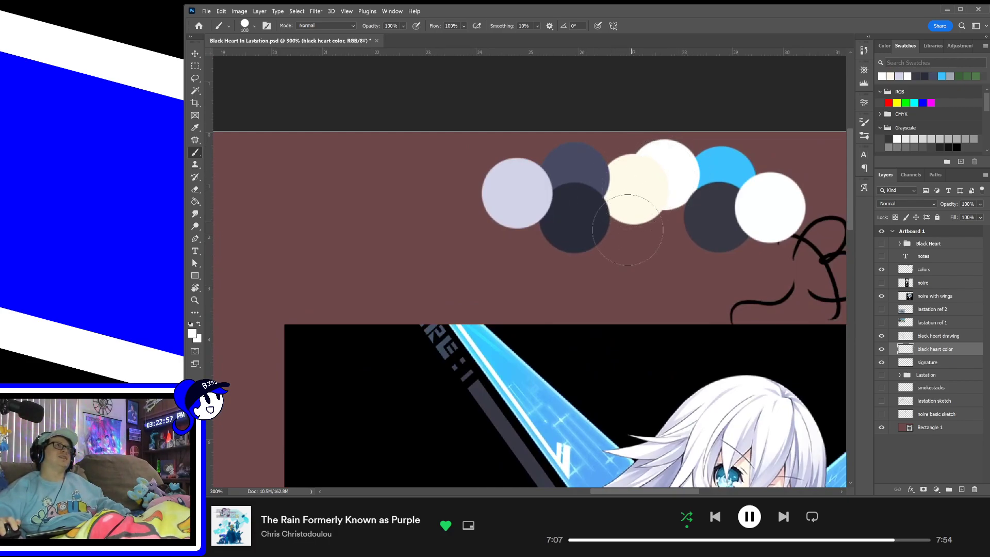
{"action": "left_click_drag", "start_coordinate": [665, 287], "coordinate": [599, 168]}
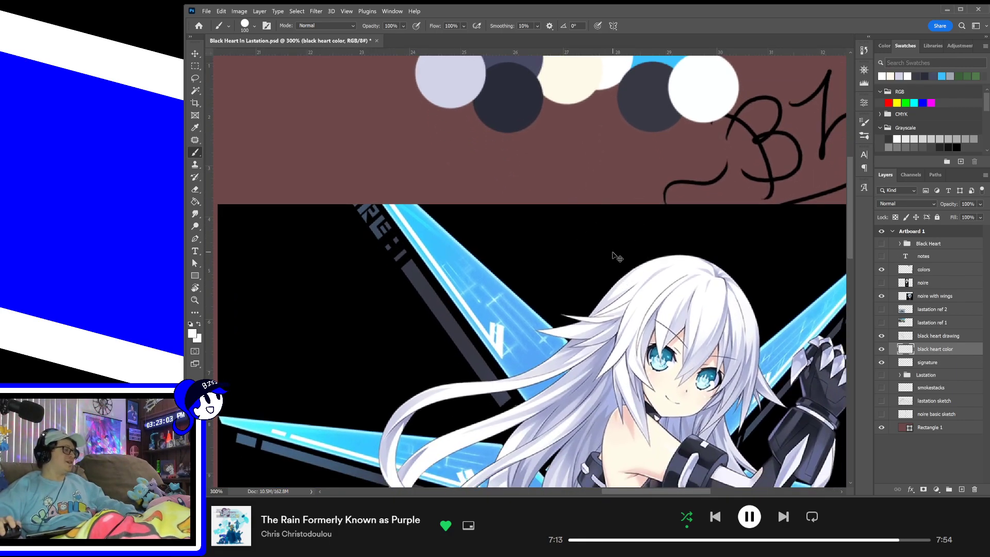
{"action": "key", "text": "ctrl+0"}
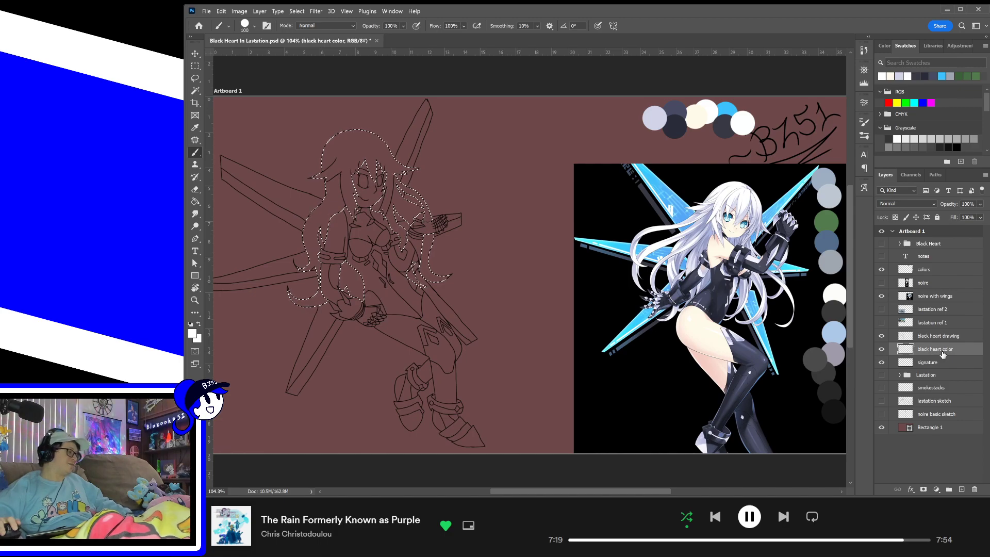
- Enlarge the brush to 500, paint the selected hair white on the black heart color layer, and deselect it
{"action": "key", "text": "bracketright"}
{"action": "key", "text": "bracketright"}
{"action": "key", "text": "bracketright"}
{"action": "key", "text": "bracketright"}
{"action": "key", "text": "bracketright"}
{"action": "key", "text": "bracketright"}
{"action": "key", "text": "bracketright"}
{"action": "key", "text": "bracketright"}
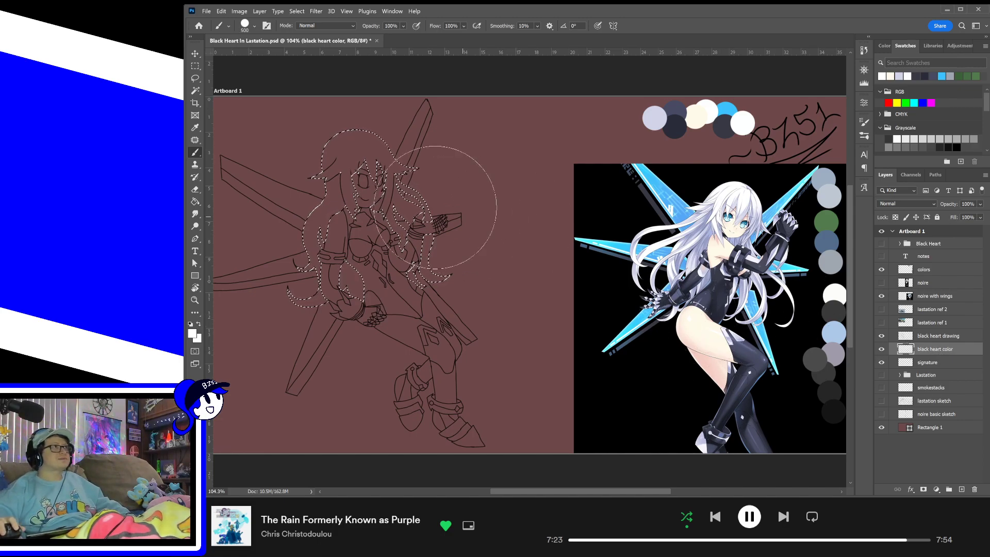
{"action": "mouse_move", "coordinate": [304, 183]}
{"action": "left_mouse_down"}
{"action": "mouse_move", "coordinate": [395, 168]}
{"action": "mouse_move", "coordinate": [412, 216]}
{"action": "mouse_move", "coordinate": [330, 281]}
{"action": "mouse_move", "coordinate": [395, 253]}
{"action": "mouse_move", "coordinate": [417, 268]}
{"action": "left_mouse_up"}
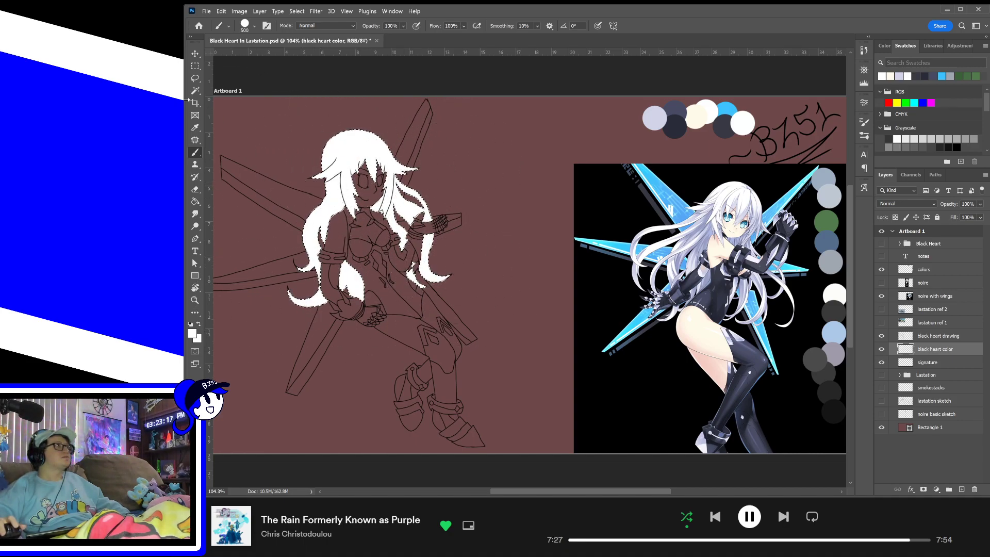
{"action": "left_click", "coordinate": [195, 78]}
{"action": "left_click", "coordinate": [279, 133]}
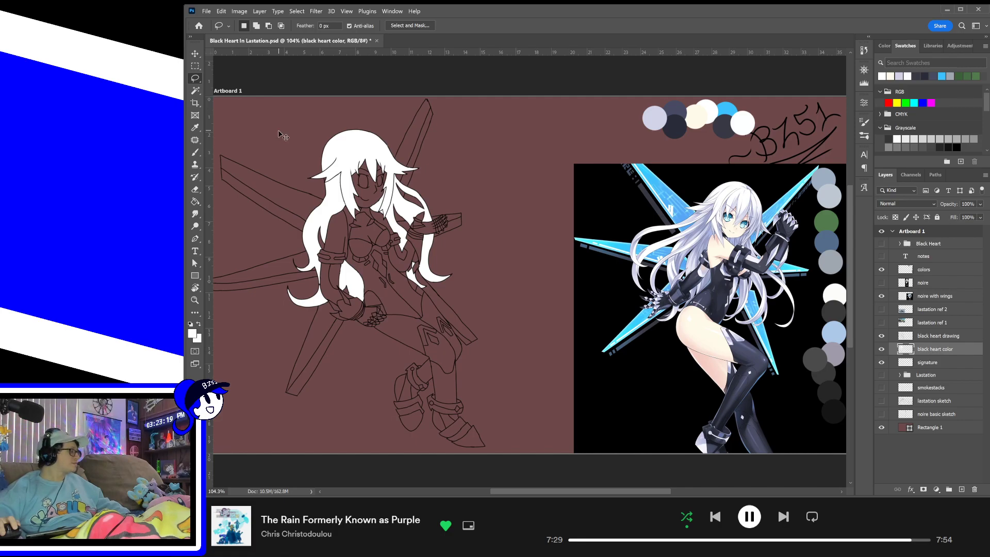
- Save the document and wand-select the bare upper arm, chest and face on the black heart drawing layer
{"action": "key", "text": "ctrl+s"}
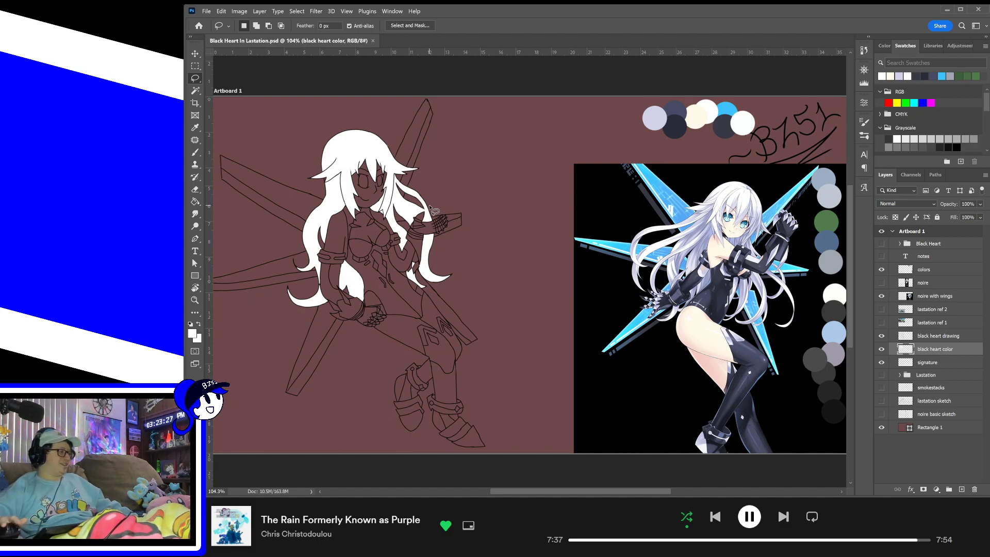
{"action": "key", "text": "w"}
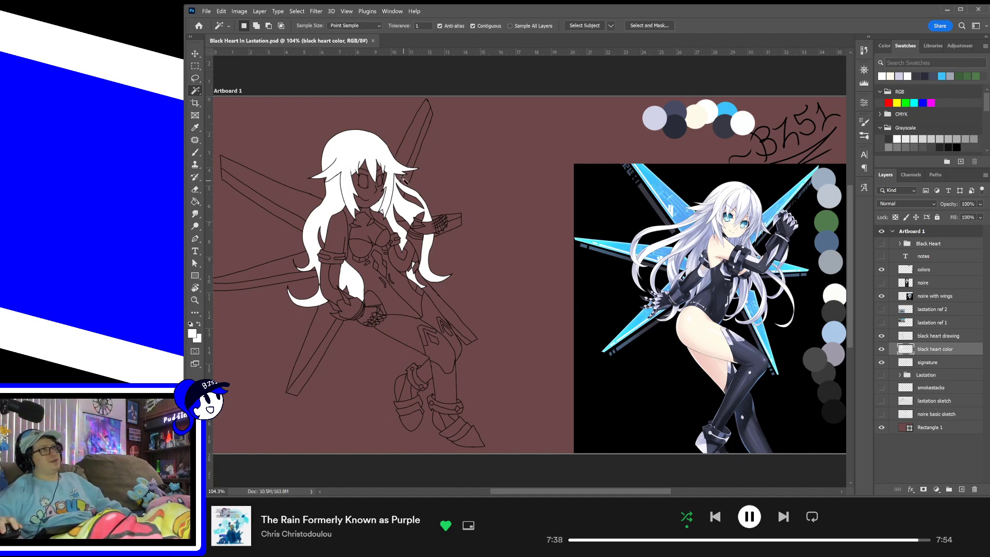
{"action": "left_click", "coordinate": [943, 336]}
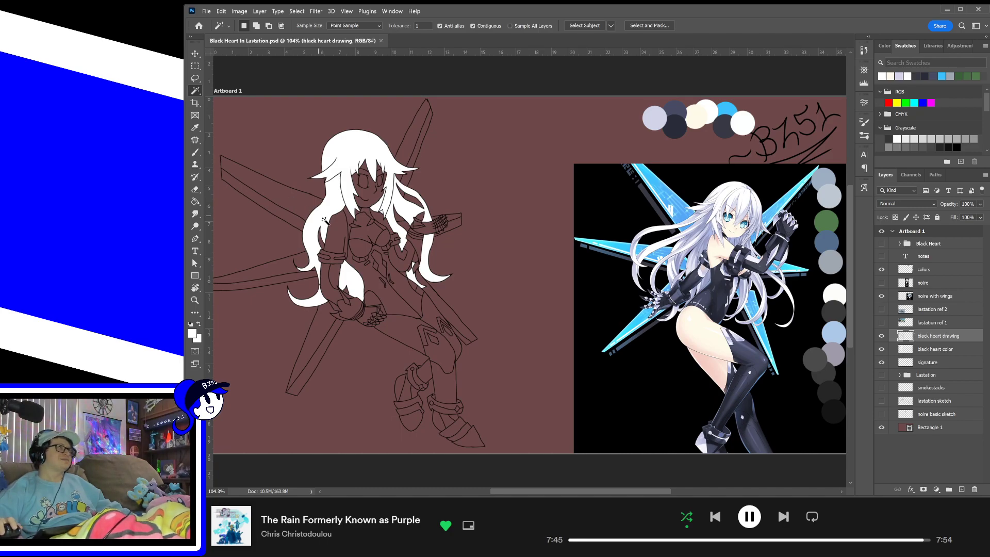
{"action": "left_click", "coordinate": [341, 232]}
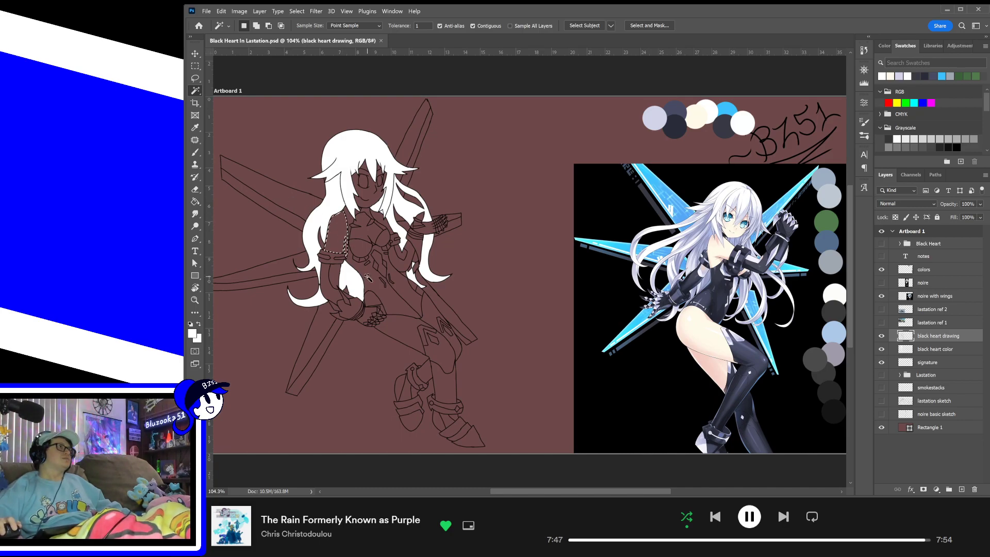
{"action": "left_click", "coordinate": [371, 232]}
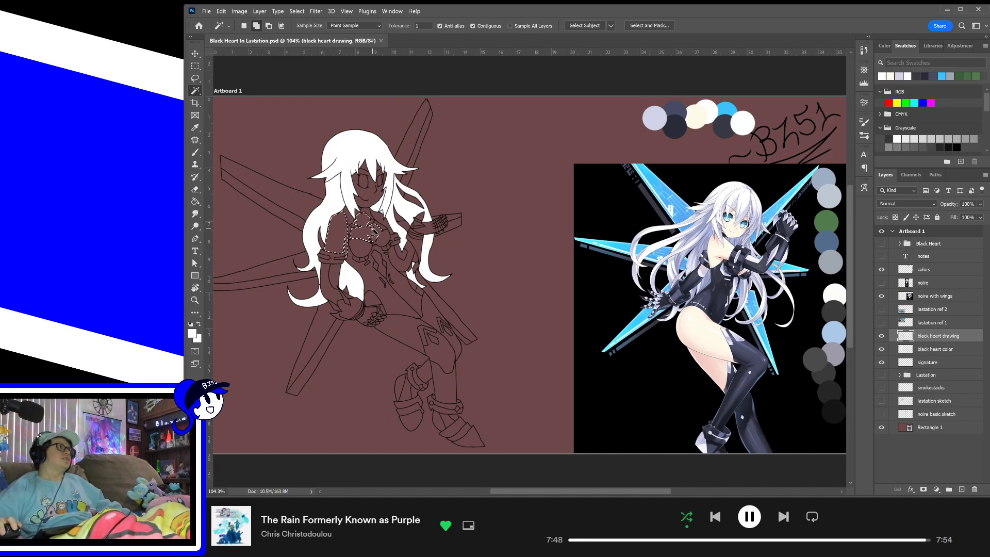
{"action": "left_click", "coordinate": [370, 194]}
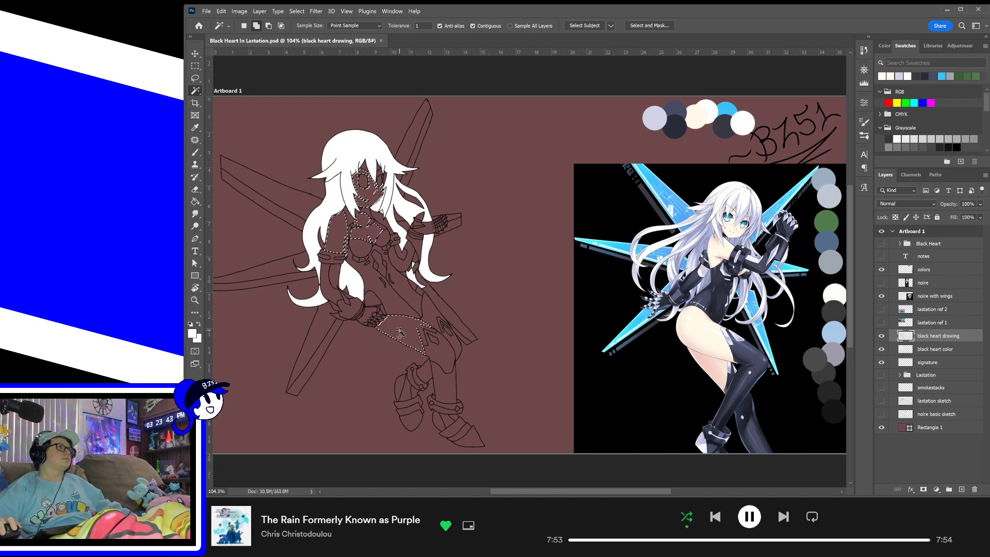
- Add the remaining bare thigh areas and the strip of skin beside the far chest strap to the selection
{"action": "left_click", "coordinate": [427, 347]}
{"action": "left_click", "coordinate": [431, 314]}
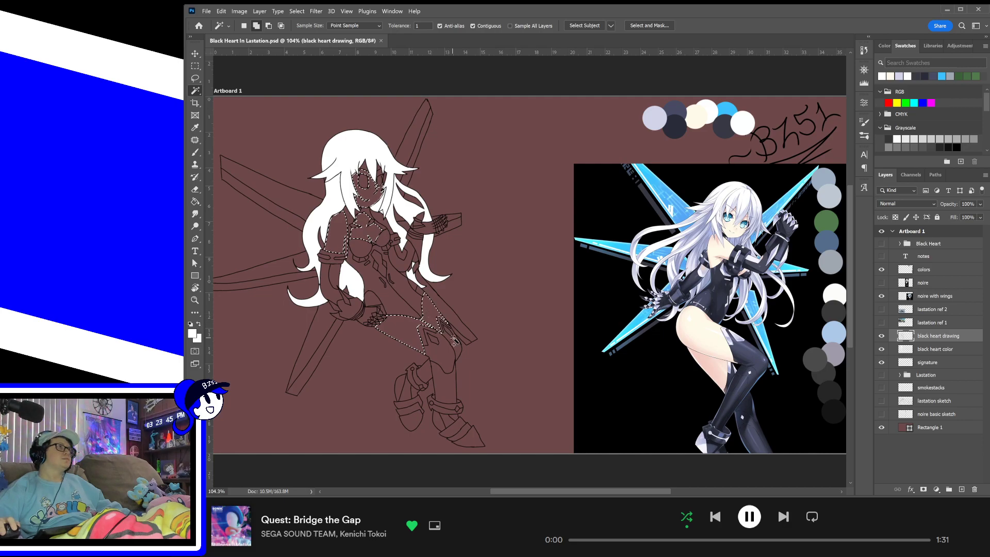
{"action": "key", "text": "ctrl+plus"}
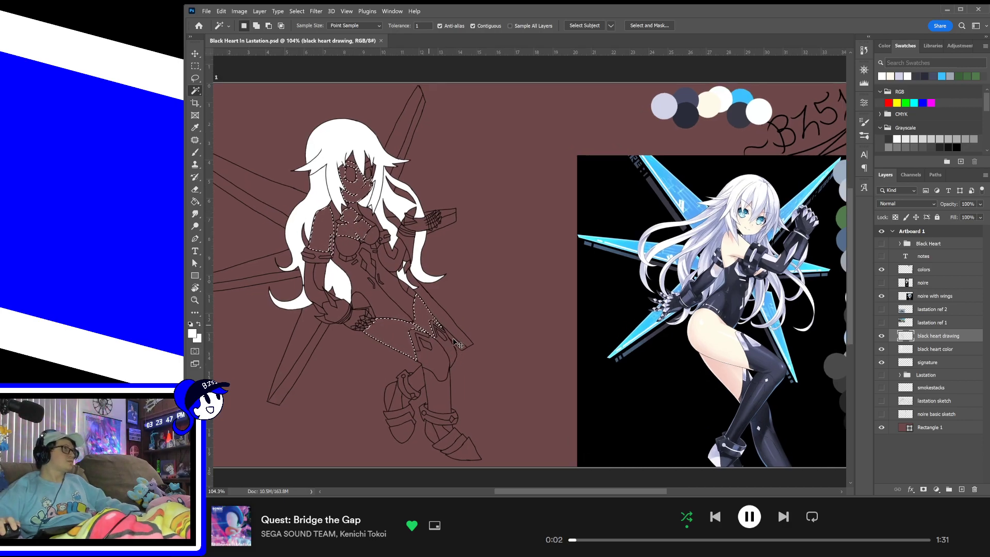
{"action": "left_click_drag", "start_coordinate": [406, 292], "coordinate": [667, 380]}
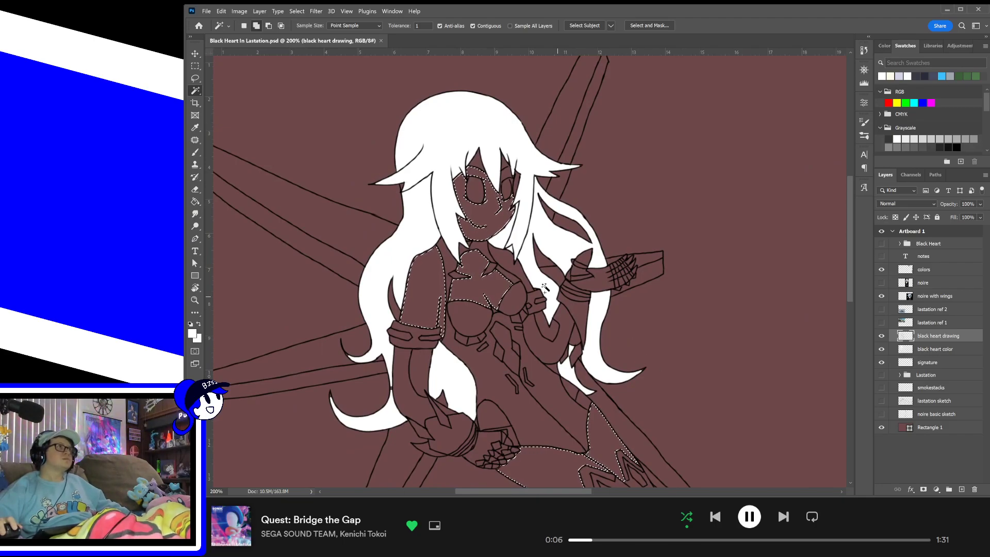
{"action": "left_click", "coordinate": [508, 261], "text": "shift"}
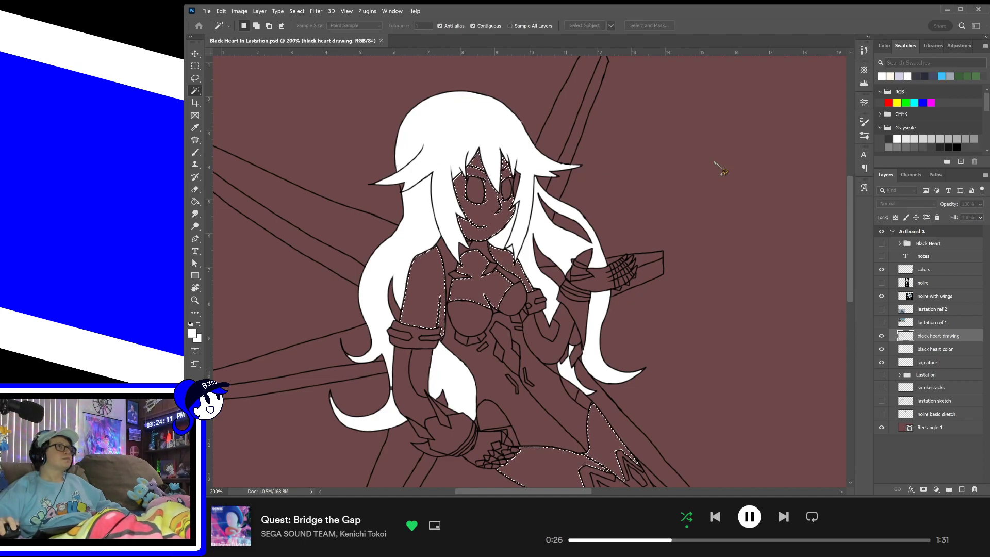
- Sample the cream palette swatch and paint the selected skin with it on the black heart color layer
{"action": "key", "text": "ctrl+minus"}
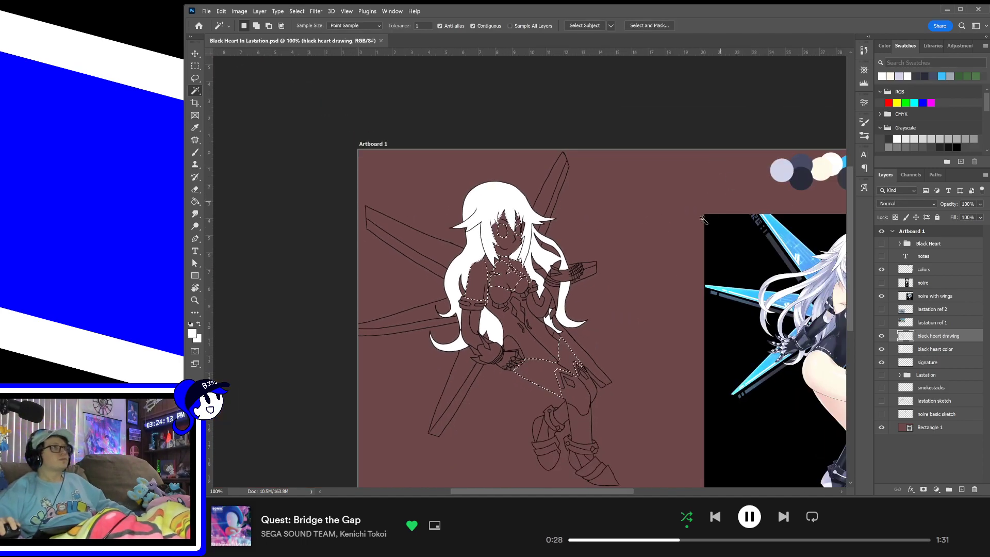
{"action": "mouse_move", "coordinate": [692, 342]}
{"action": "left_mouse_down"}
{"action": "mouse_move", "coordinate": [610, 236]}
{"action": "mouse_move", "coordinate": [570, 290]}
{"action": "left_mouse_up"}
{"action": "key", "text": "b"}
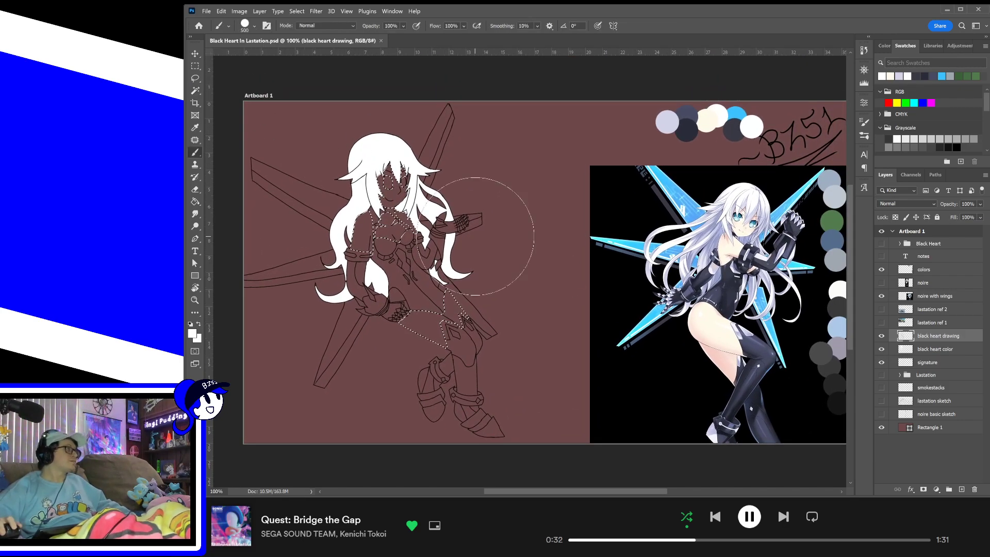
{"action": "left_click", "coordinate": [703, 128], "text": "alt"}
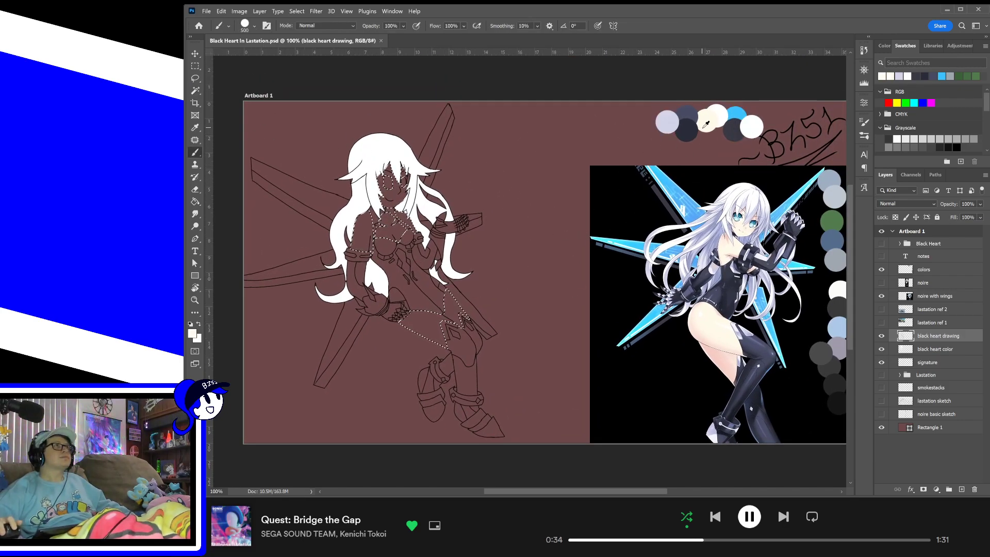
{"action": "left_click", "coordinate": [935, 349]}
{"action": "mouse_move", "coordinate": [375, 247]}
{"action": "left_mouse_down"}
{"action": "mouse_move", "coordinate": [367, 206]}
{"action": "mouse_move", "coordinate": [363, 243]}
{"action": "mouse_move", "coordinate": [388, 169]}
{"action": "mouse_move", "coordinate": [407, 245]}
{"action": "mouse_move", "coordinate": [447, 327]}
{"action": "mouse_move", "coordinate": [428, 318]}
{"action": "mouse_move", "coordinate": [463, 305]}
{"action": "left_mouse_up"}
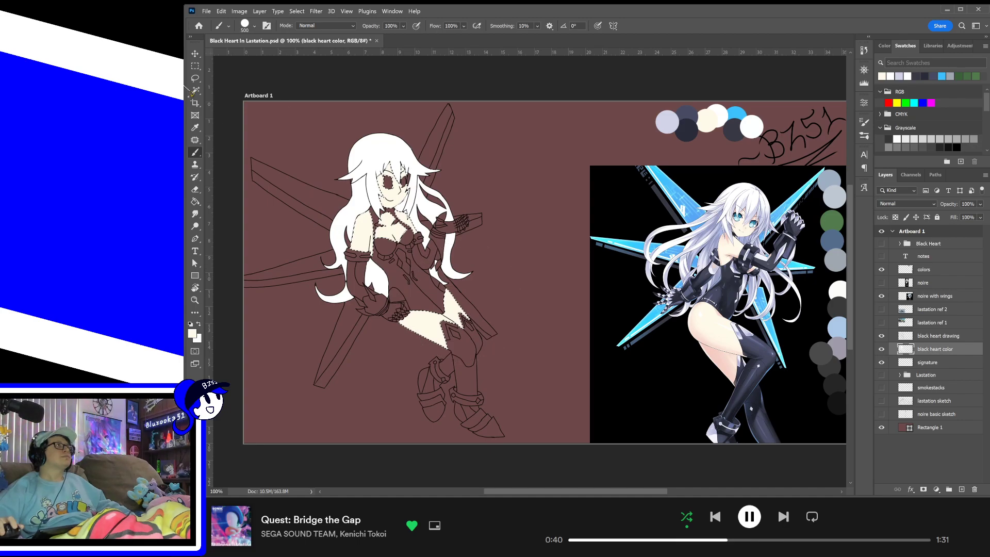
- Deselect the painted skin and save the document
{"action": "left_click", "coordinate": [195, 66]}
{"action": "left_click", "coordinate": [341, 171]}
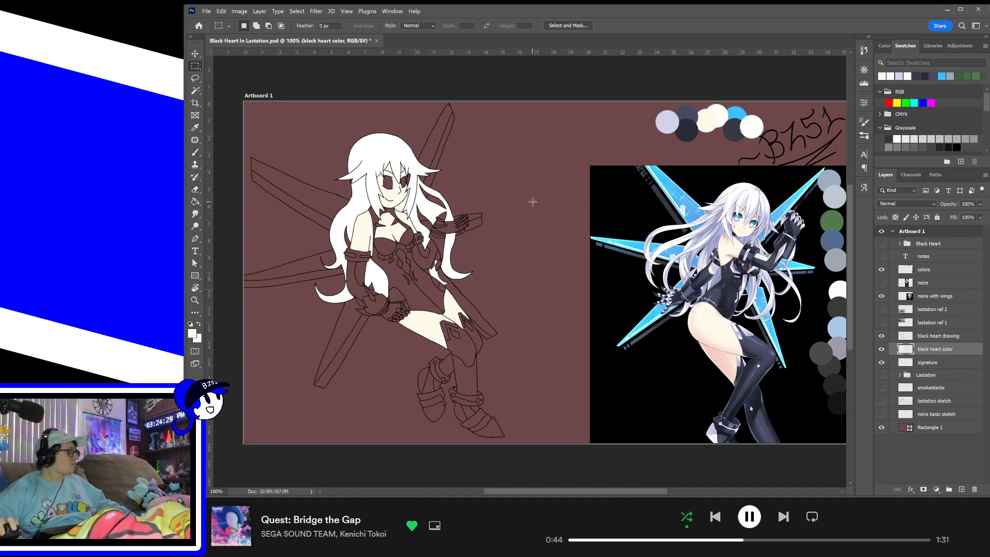
{"action": "key", "text": "ctrl+s"}
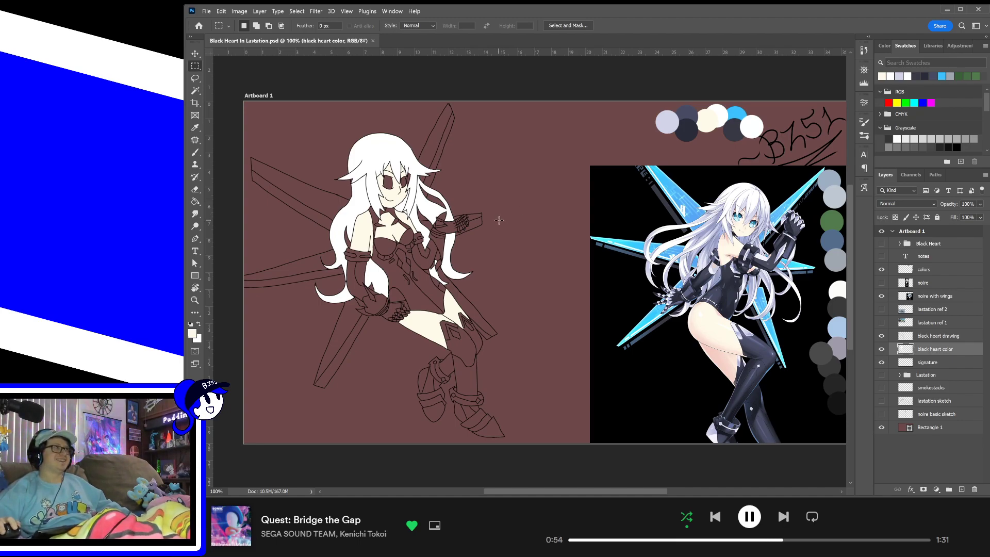
- Wand-select the bust cups and the main torso panels of the bodysuit on the black heart drawing layer
{"action": "key", "text": "w"}
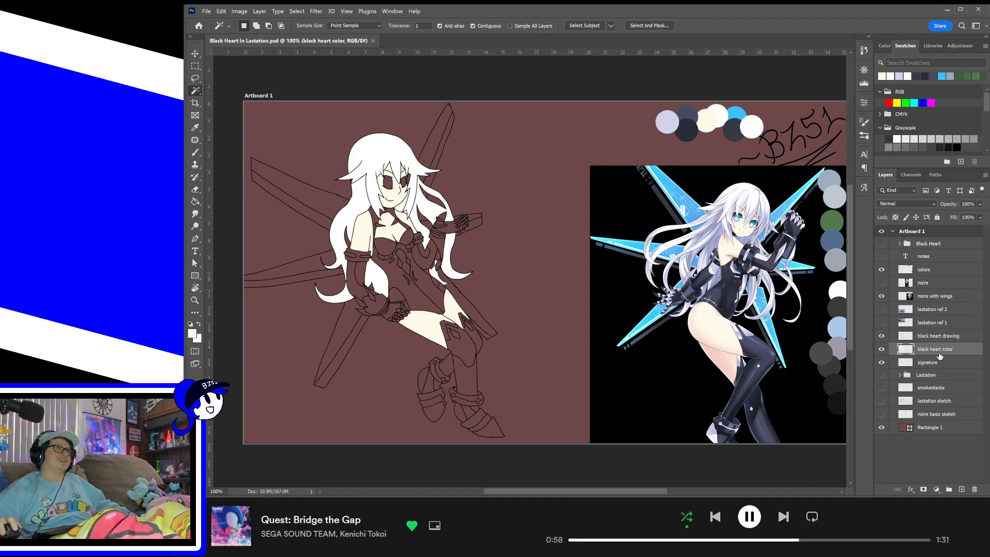
{"action": "left_click", "coordinate": [935, 341]}
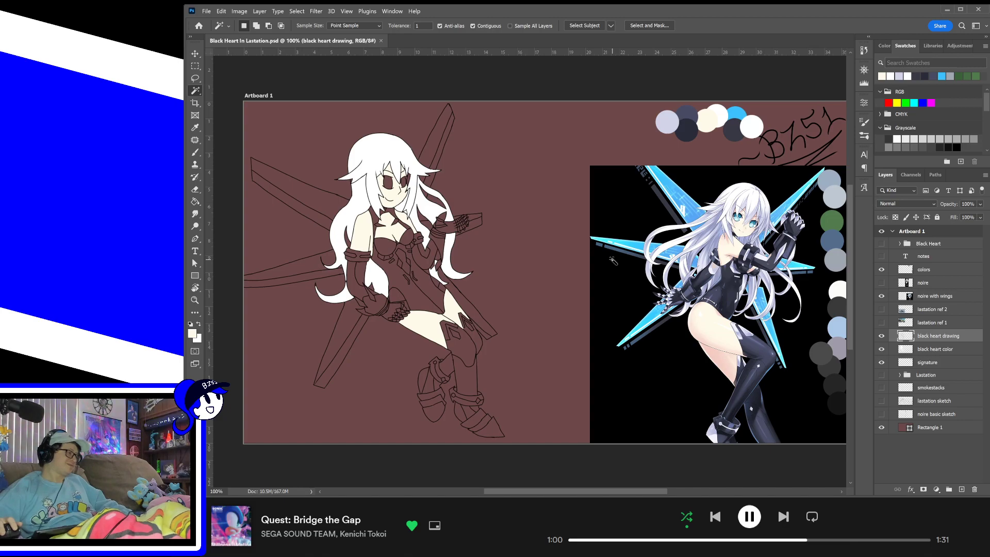
{"action": "key", "text": "ctrl+plus"}
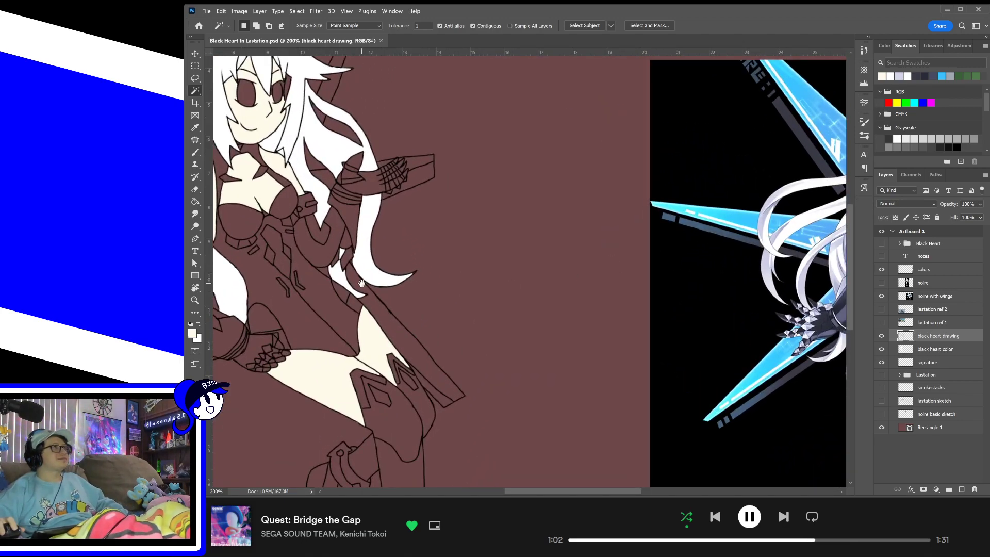
{"action": "mouse_move", "coordinate": [494, 275]}
{"action": "left_mouse_down"}
{"action": "mouse_move", "coordinate": [288, 298]}
{"action": "mouse_move", "coordinate": [296, 294]}
{"action": "mouse_move", "coordinate": [281, 285]}
{"action": "mouse_move", "coordinate": [663, 338]}
{"action": "mouse_move", "coordinate": [660, 303]}
{"action": "mouse_move", "coordinate": [688, 287]}
{"action": "left_mouse_up"}
{"action": "left_click", "coordinate": [501, 236]}
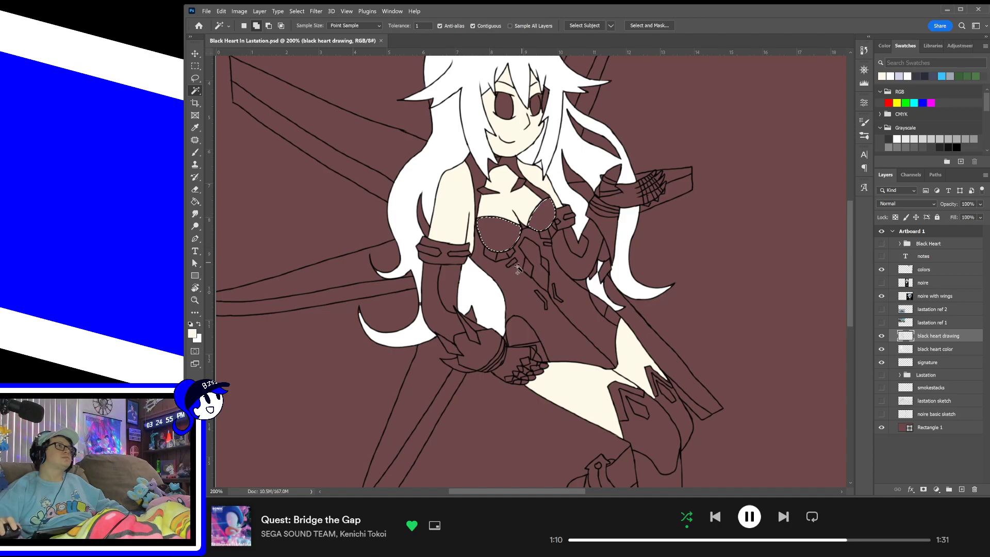
{"action": "left_click", "coordinate": [511, 293]}
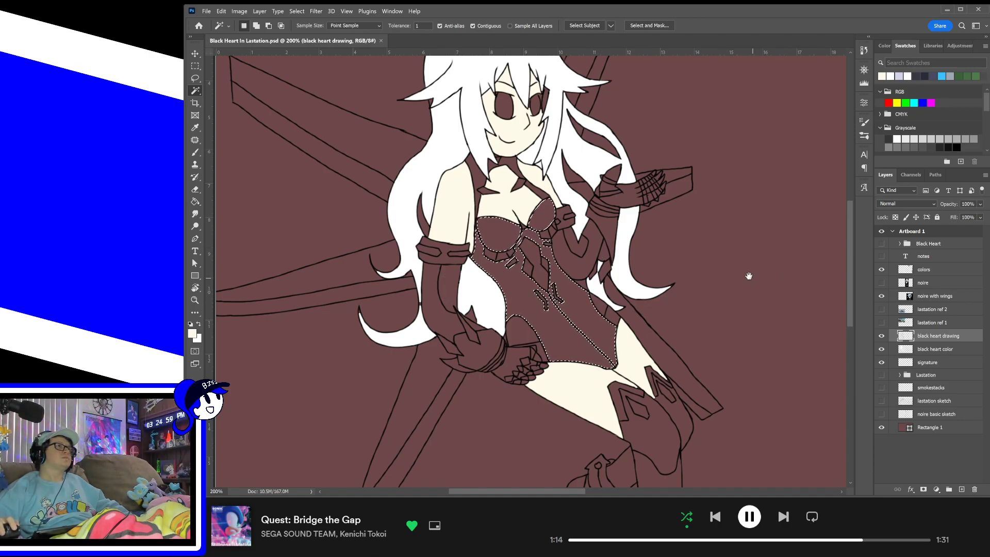
- Add the front leg's thigh and knee covering and its shin to the bodysuit selection
{"action": "left_click_drag", "start_coordinate": [747, 273], "coordinate": [571, 170]}
{"action": "mouse_move", "coordinate": [546, 234]}
{"action": "left_mouse_down"}
{"action": "mouse_move", "coordinate": [616, 278]}
{"action": "mouse_move", "coordinate": [652, 277]}
{"action": "mouse_move", "coordinate": [600, 249]}
{"action": "mouse_move", "coordinate": [668, 265]}
{"action": "mouse_move", "coordinate": [739, 263]}
{"action": "left_mouse_up"}
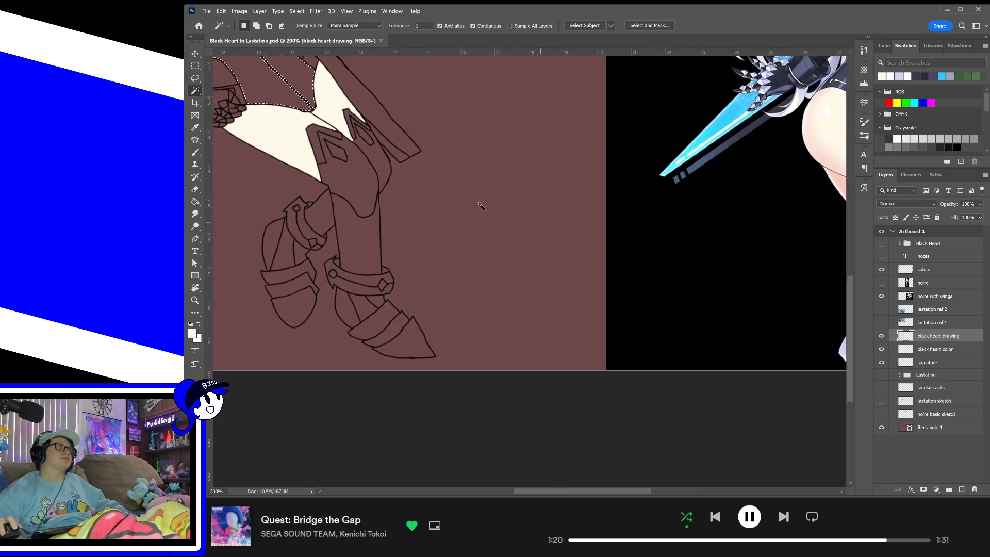
{"action": "left_click_drag", "start_coordinate": [536, 229], "coordinate": [640, 249]}
{"action": "left_click", "coordinate": [426, 200], "text": "shift"}
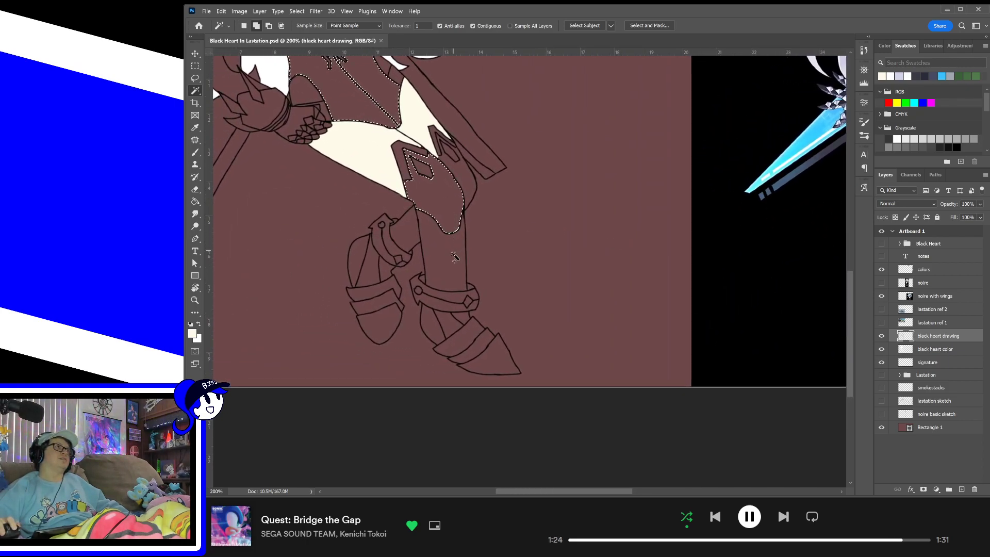
{"action": "left_click", "coordinate": [456, 255], "text": "shift"}
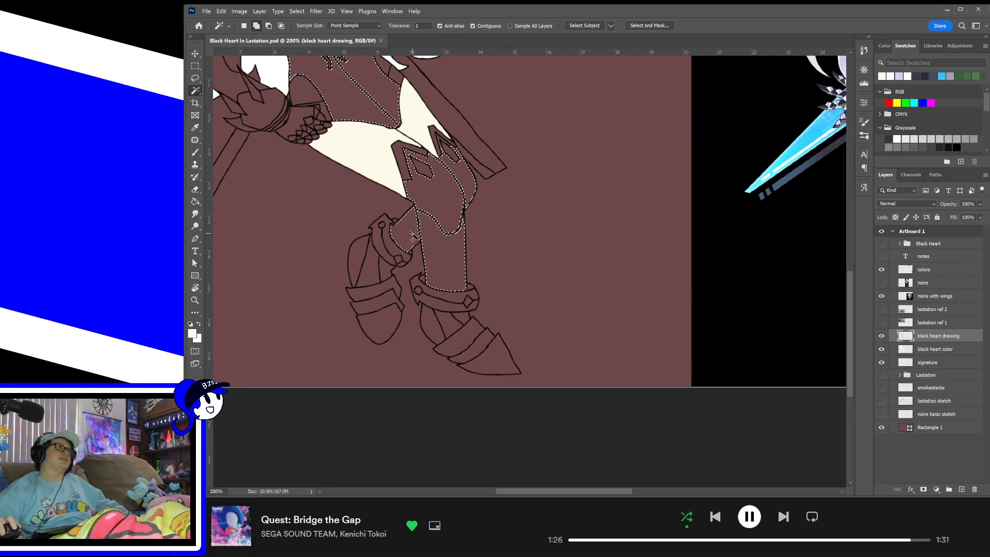
- Add the rear shin and both ankle cuffs to the selection, undoing the accidental background selection
{"action": "left_click", "coordinate": [405, 235], "text": "shift"}
{"action": "left_click", "coordinate": [453, 298], "text": "shift"}
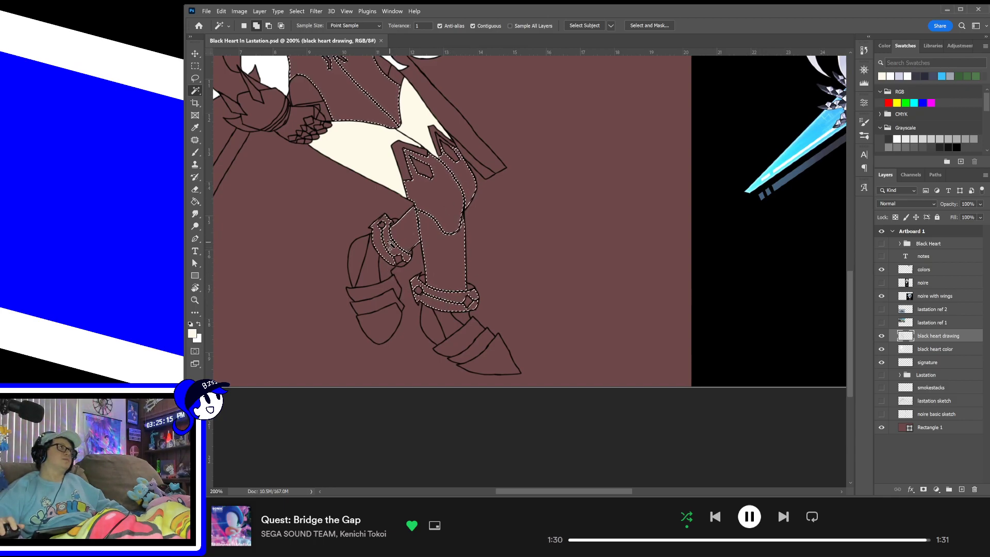
{"action": "left_click", "coordinate": [389, 250], "text": "shift"}
{"action": "left_click", "coordinate": [402, 264]}
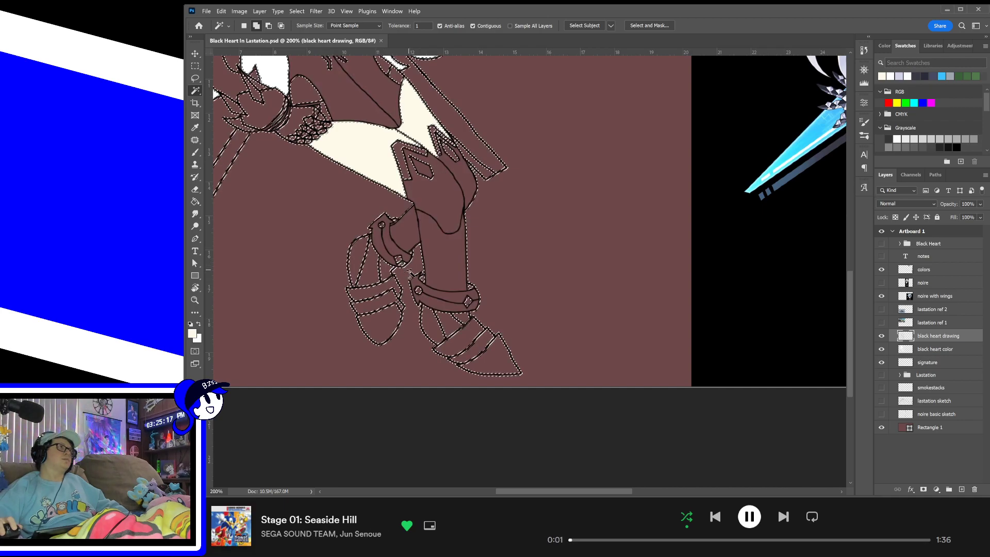
{"action": "key", "text": "ctrl+z"}
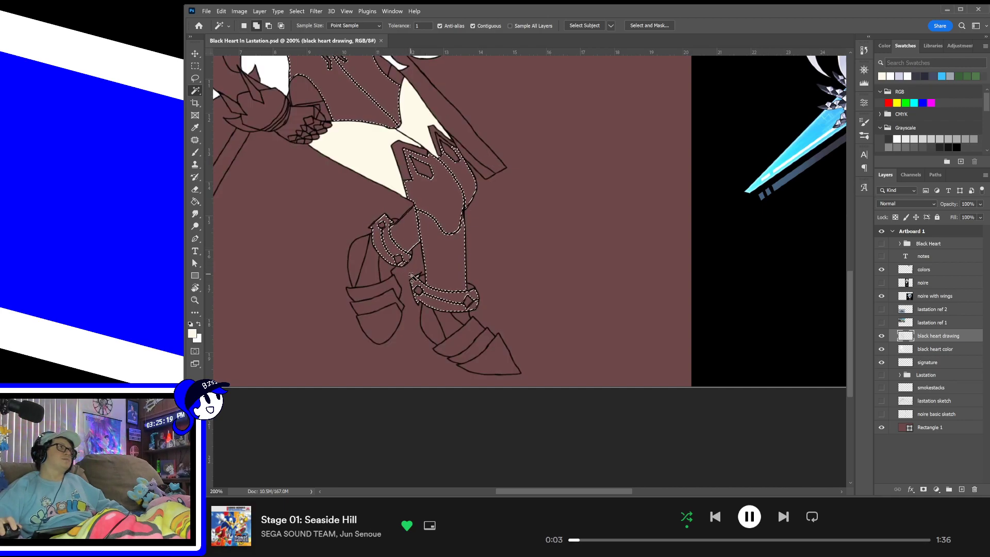
- Add the rear boot's ankle section, overlapping plates and toe cap to the selection
{"action": "left_click_drag", "start_coordinate": [588, 300], "coordinate": [522, 303]}
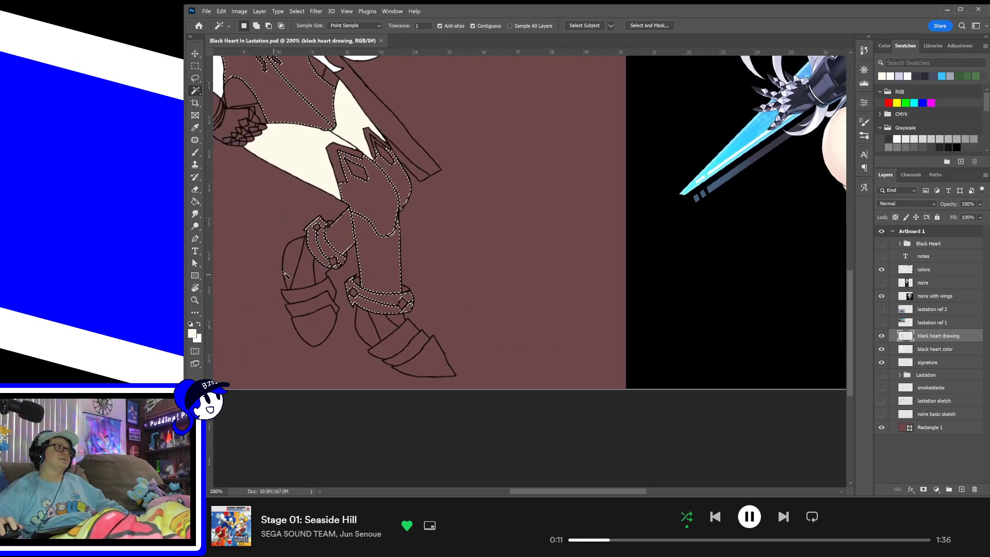
{"action": "left_click", "coordinate": [305, 275], "text": "shift"}
{"action": "left_click", "coordinate": [320, 275], "text": "shift"}
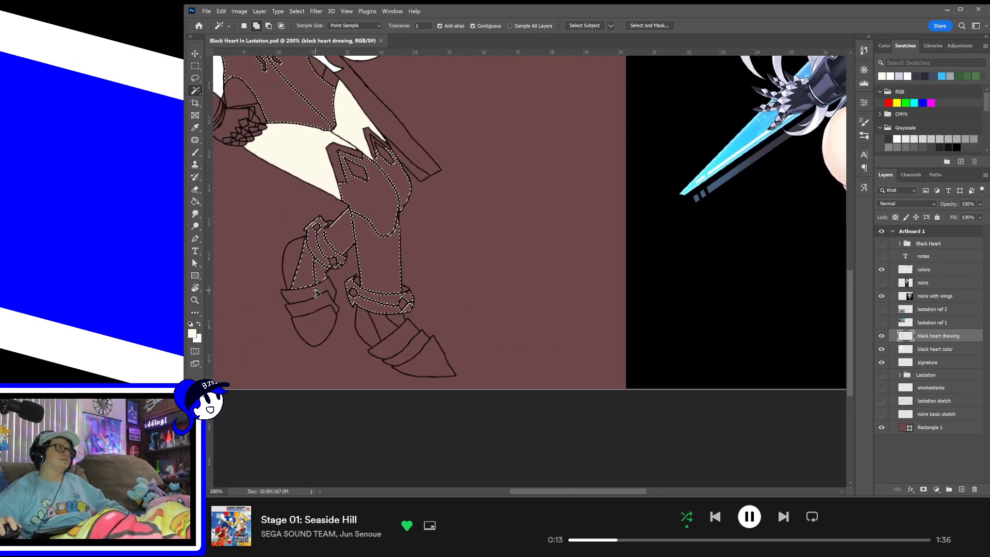
{"action": "left_click", "coordinate": [316, 295], "text": "shift"}
{"action": "left_click", "coordinate": [320, 332], "text": "shift"}
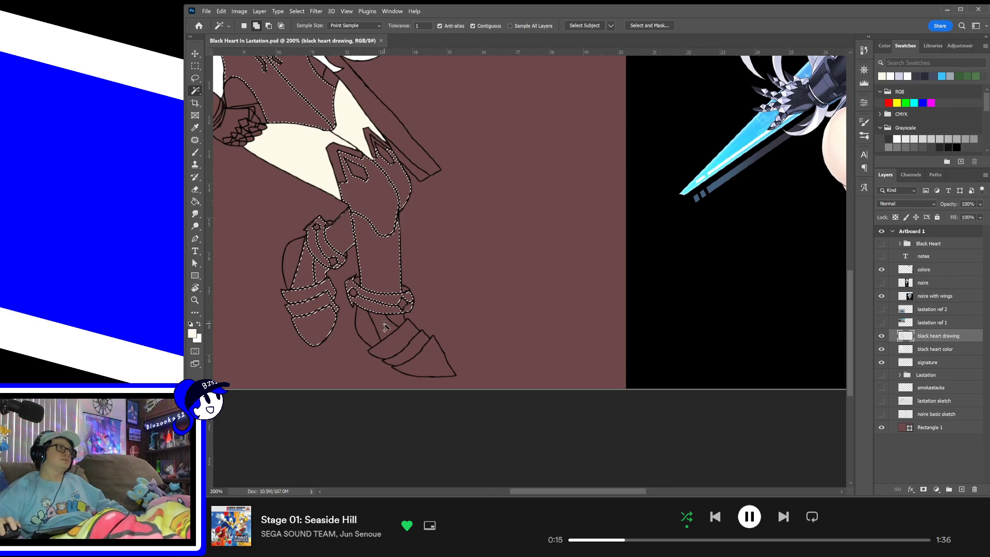
- Add the front boot's ankle section, overlapping plates and pointed toe cap to the selection
{"action": "left_click", "coordinate": [384, 324], "text": "shift"}
{"action": "left_click", "coordinate": [399, 320], "text": "shift"}
{"action": "left_click", "coordinate": [401, 334], "text": "shift"}
{"action": "left_click", "coordinate": [417, 344], "text": "shift"}
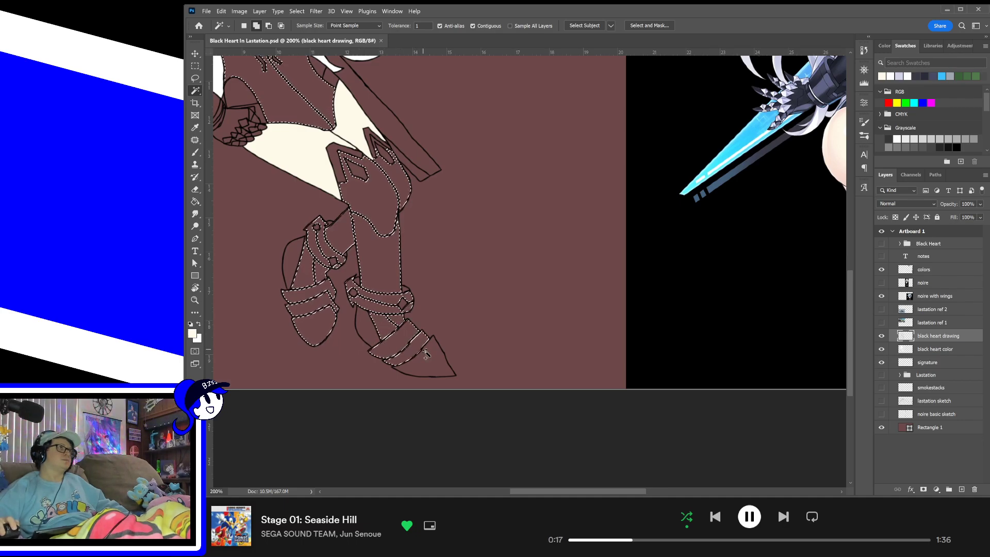
{"action": "left_click", "coordinate": [444, 368], "text": "shift"}
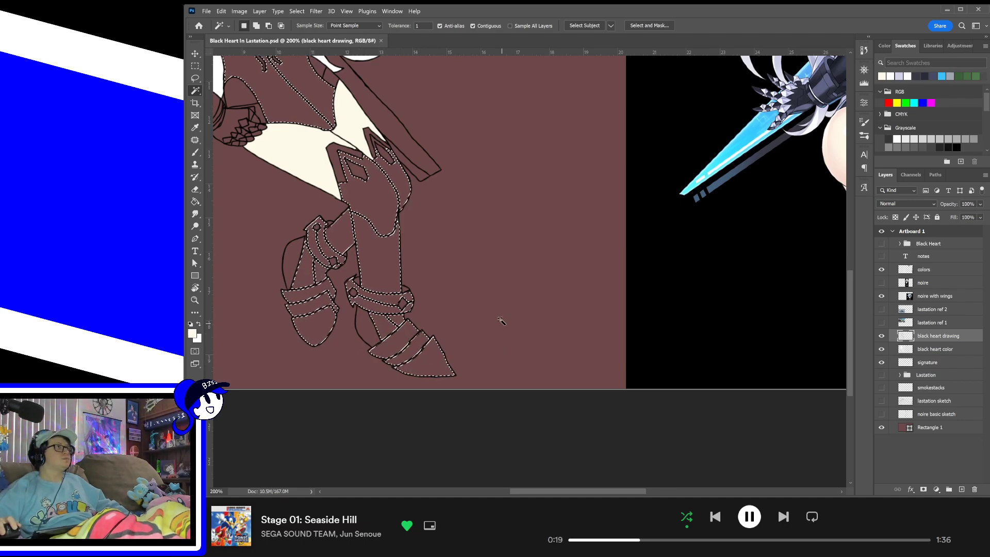
- Add the bodysuit's neck collar and chest straps to the selection and undo the stray selection change
{"action": "left_click_drag", "start_coordinate": [483, 282], "coordinate": [645, 385]}
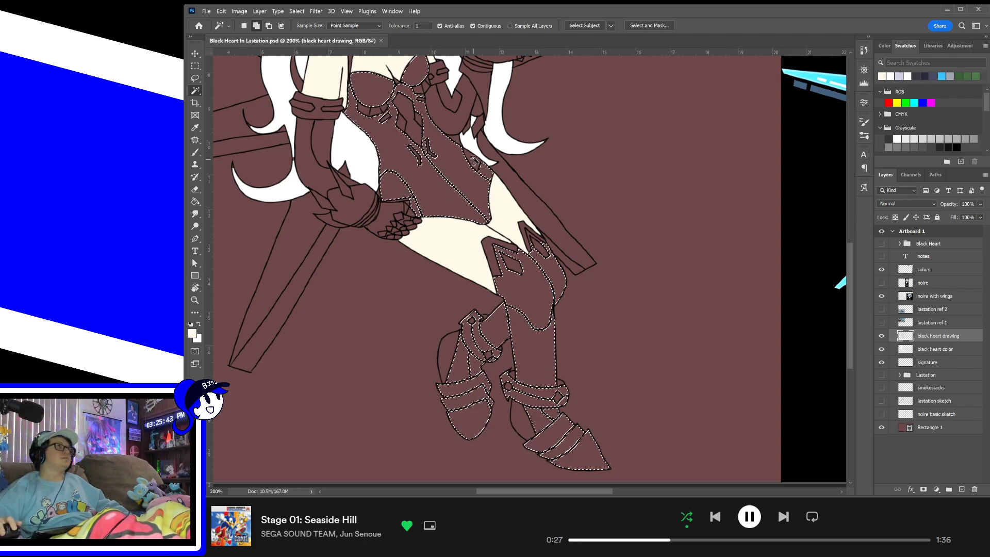
{"action": "mouse_move", "coordinate": [550, 178]}
{"action": "left_mouse_down"}
{"action": "mouse_move", "coordinate": [263, 216]}
{"action": "mouse_move", "coordinate": [321, 269]}
{"action": "mouse_move", "coordinate": [411, 305]}
{"action": "mouse_move", "coordinate": [280, 250]}
{"action": "mouse_move", "coordinate": [570, 335]}
{"action": "left_mouse_up"}
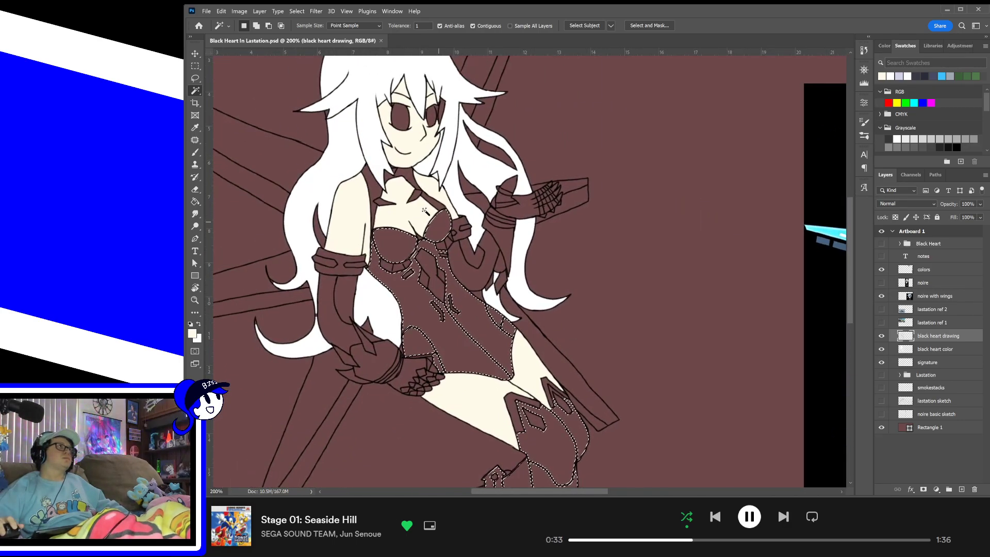
{"action": "left_click", "coordinate": [414, 178]}
{"action": "key", "text": "ctrl+z"}
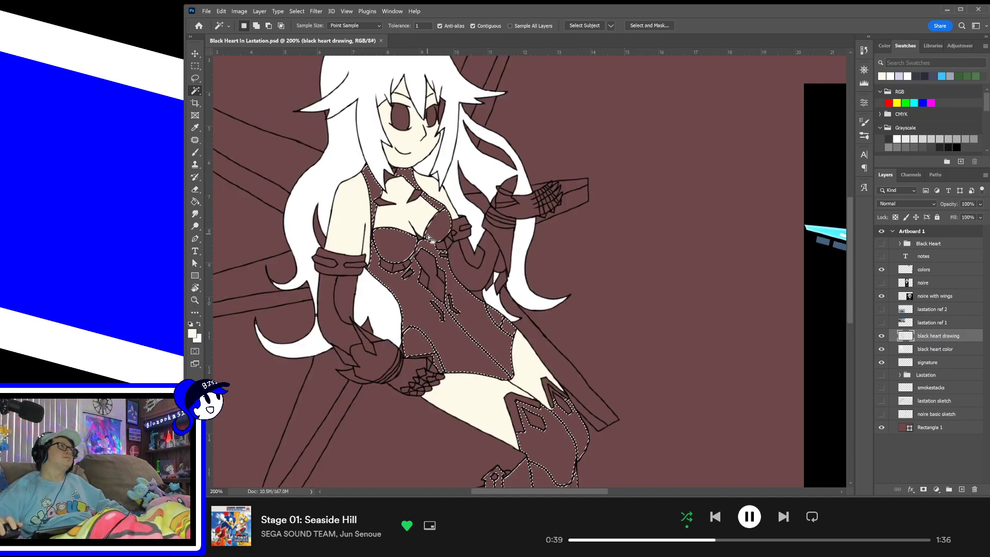
- Add the lowered arm's armband and sleeve and the raised arm's armband, sleeve and forearm cuff to the selection
{"action": "mouse_move", "coordinate": [541, 299]}
{"action": "left_mouse_down"}
{"action": "mouse_move", "coordinate": [417, 256]}
{"action": "mouse_move", "coordinate": [564, 272]}
{"action": "mouse_move", "coordinate": [560, 249]}
{"action": "mouse_move", "coordinate": [522, 277]}
{"action": "left_mouse_up"}
{"action": "left_click", "coordinate": [499, 199], "text": "shift"}
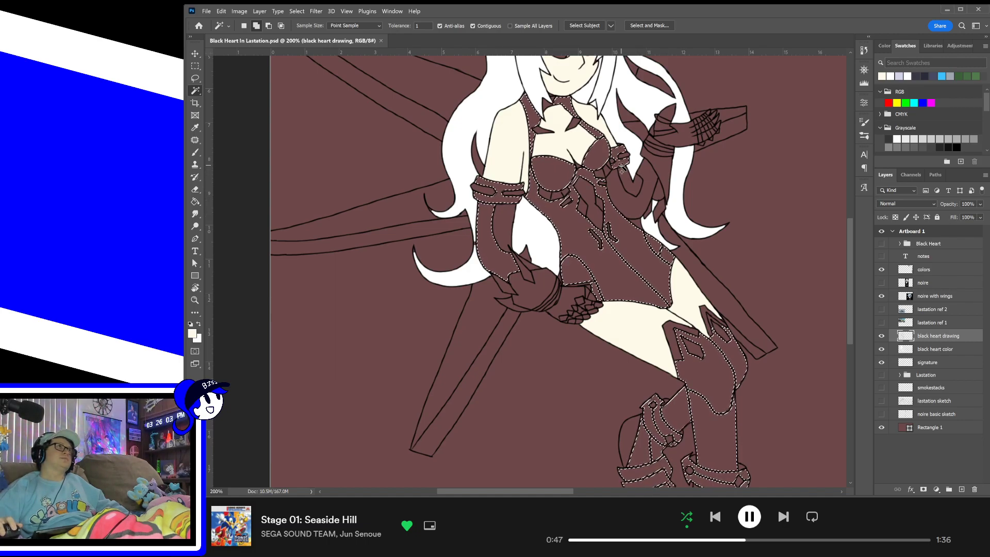
{"action": "left_click_drag", "start_coordinate": [745, 219], "coordinate": [421, 200]}
{"action": "mouse_move", "coordinate": [753, 189]}
{"action": "left_mouse_down"}
{"action": "mouse_move", "coordinate": [525, 206]}
{"action": "mouse_move", "coordinate": [699, 217]}
{"action": "left_mouse_up"}
{"action": "left_click_drag", "start_coordinate": [530, 188], "coordinate": [681, 211]}
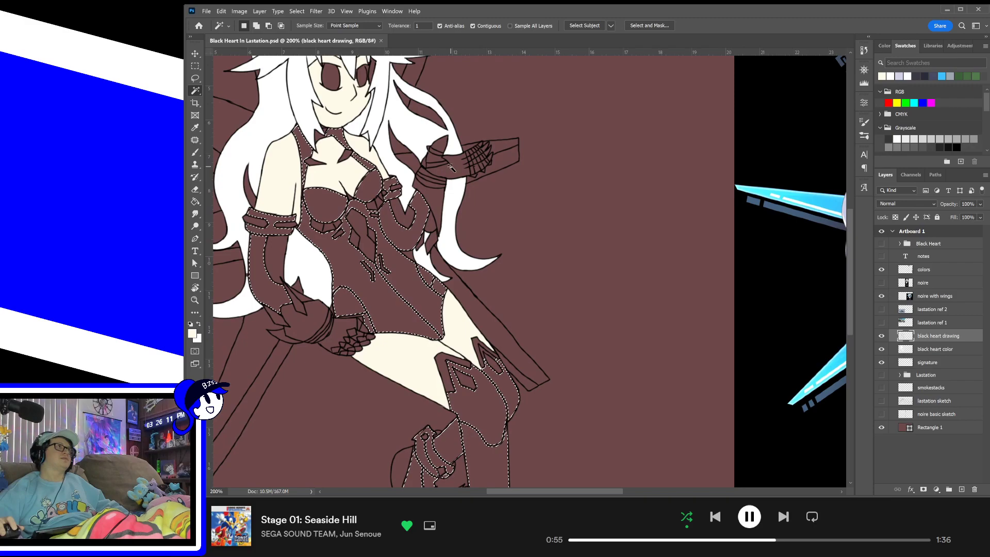
{"action": "left_click", "coordinate": [432, 187]}
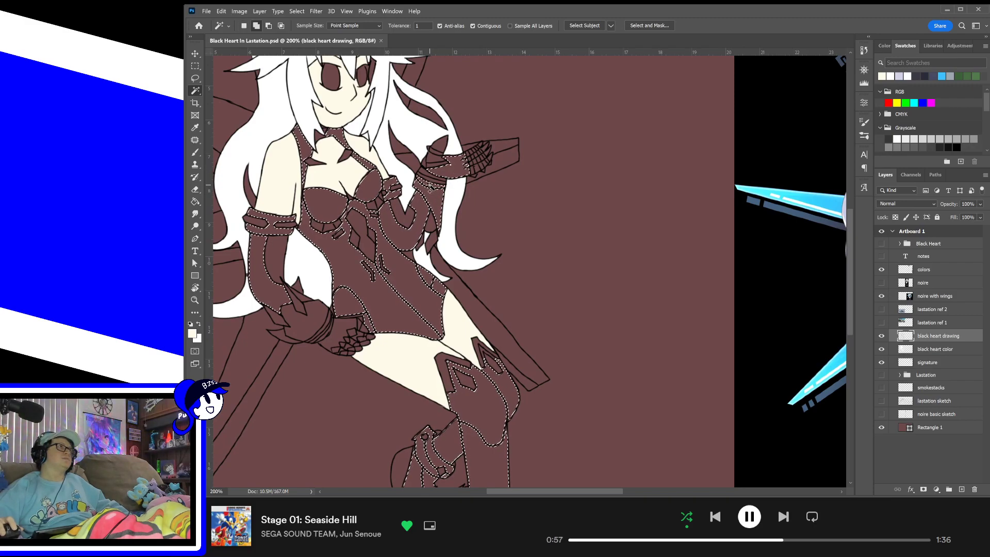
{"action": "left_click", "coordinate": [427, 173], "text": "shift"}
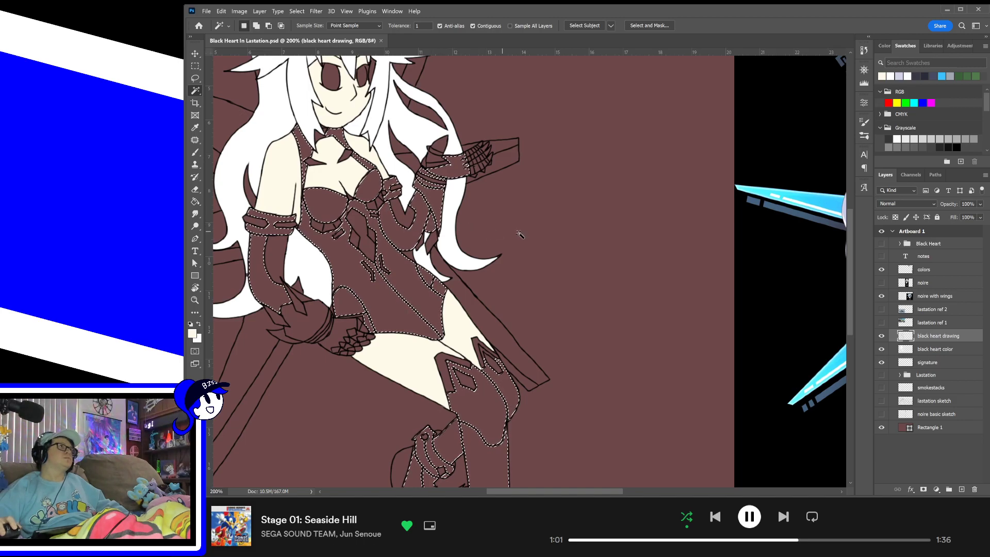
- Check the gloves on the reference artwork and add the lowered hand's gauntlet, wrist bands, palm and finger plates to the selection
{"action": "left_click_drag", "start_coordinate": [627, 219], "coordinate": [369, 221]}
{"action": "mouse_move", "coordinate": [724, 222]}
{"action": "left_mouse_down"}
{"action": "mouse_move", "coordinate": [423, 222]}
{"action": "mouse_move", "coordinate": [475, 230]}
{"action": "left_mouse_up"}
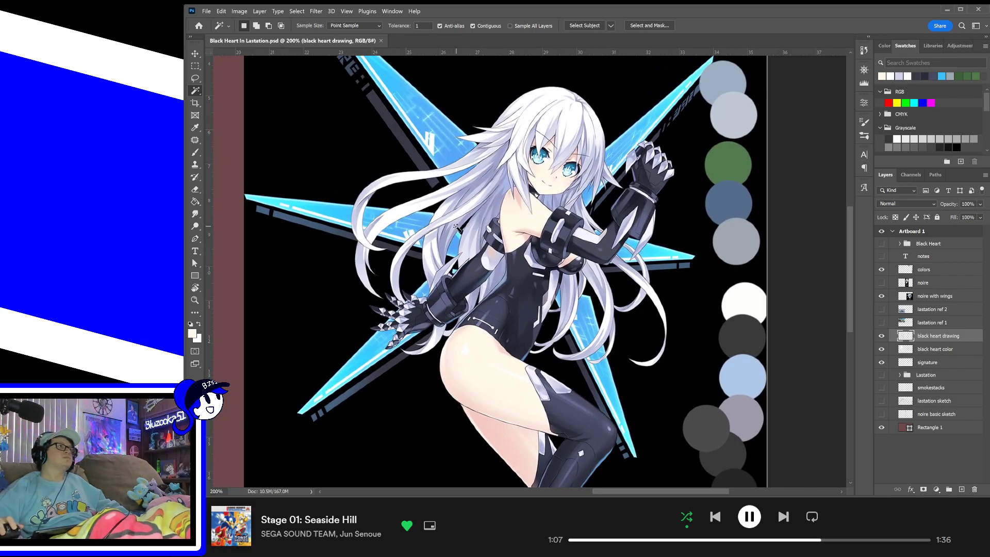
{"action": "left_click_drag", "start_coordinate": [456, 227], "coordinate": [805, 252]}
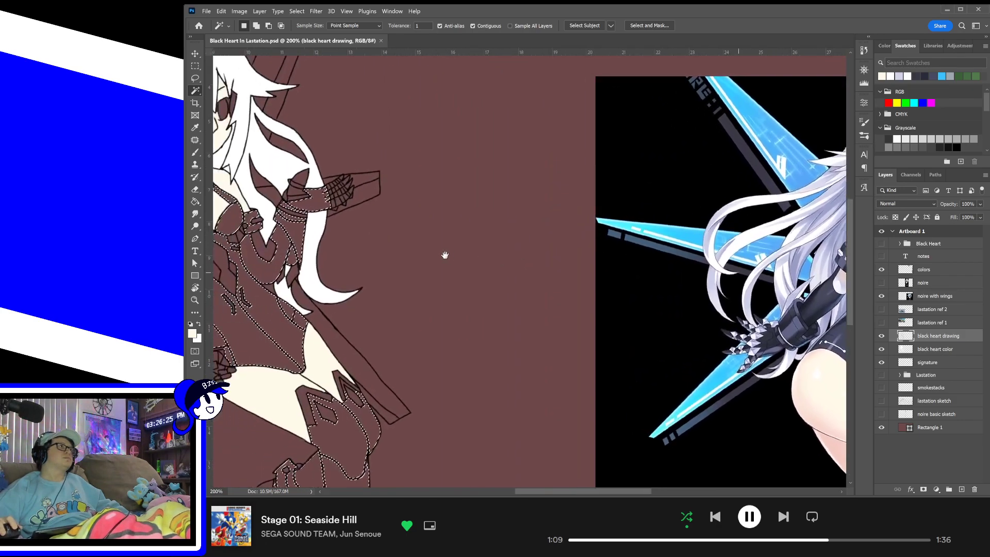
{"action": "left_click_drag", "start_coordinate": [445, 255], "coordinate": [605, 287]}
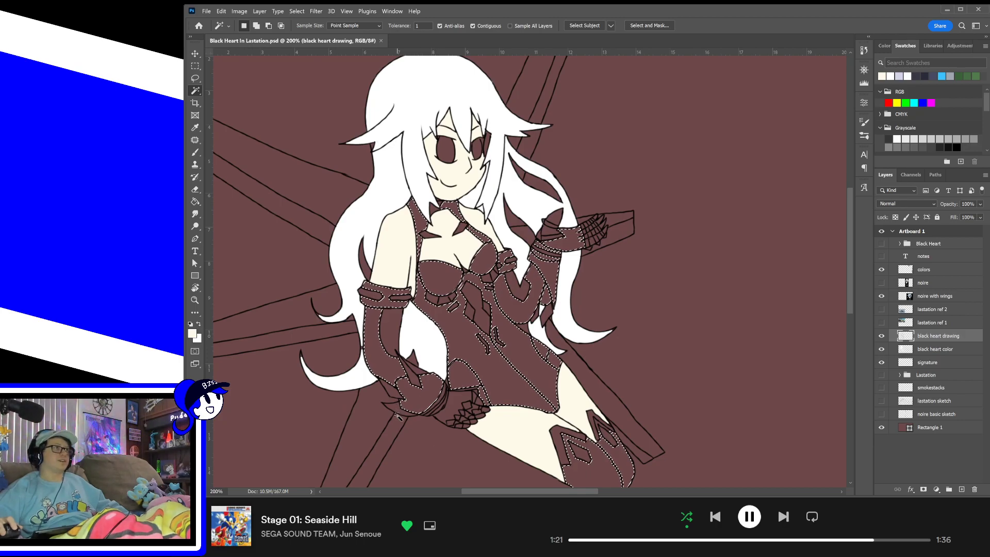
{"action": "key", "text": "ctrl+plus"}
{"action": "key", "text": "ctrl+plus"}
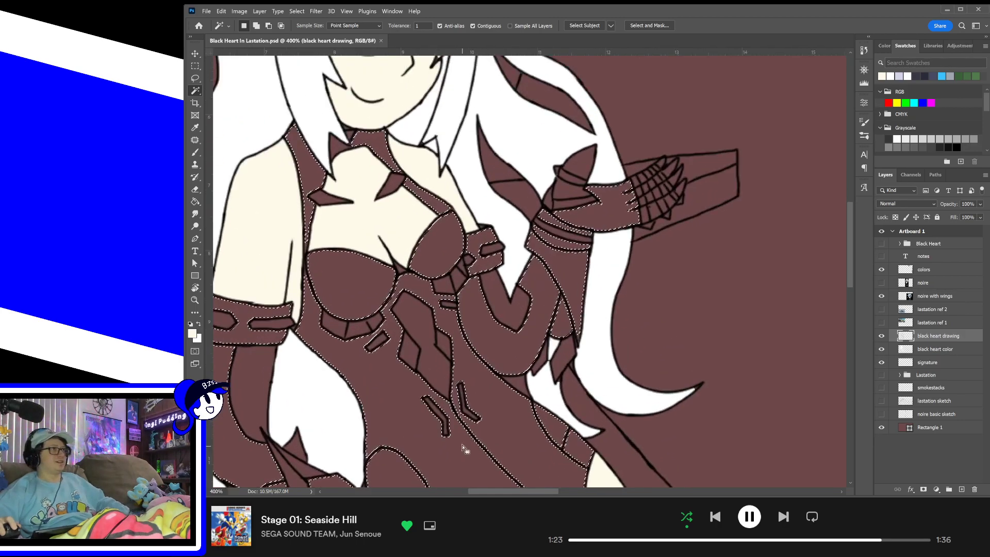
{"action": "left_click_drag", "start_coordinate": [486, 407], "coordinate": [482, 322]}
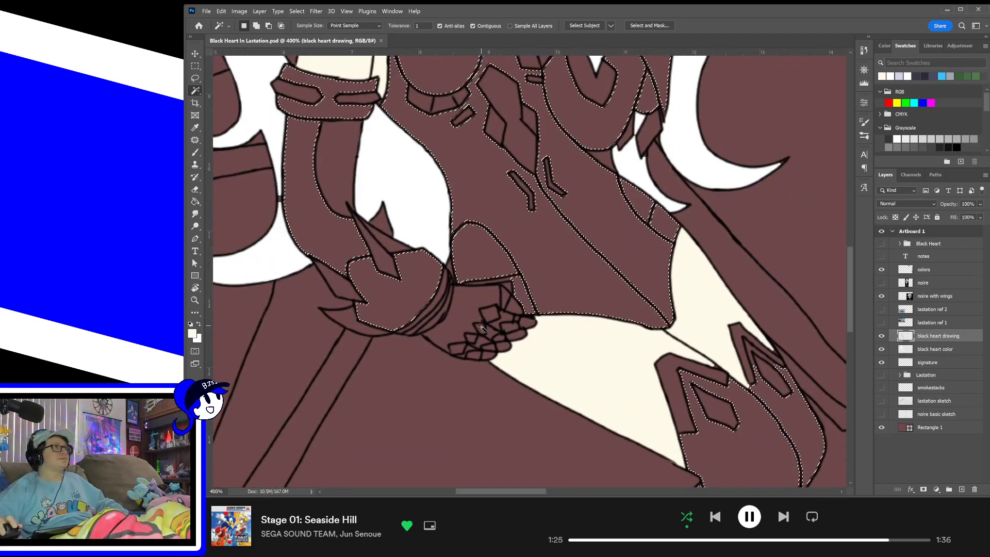
{"action": "left_click", "coordinate": [438, 302], "text": "shift"}
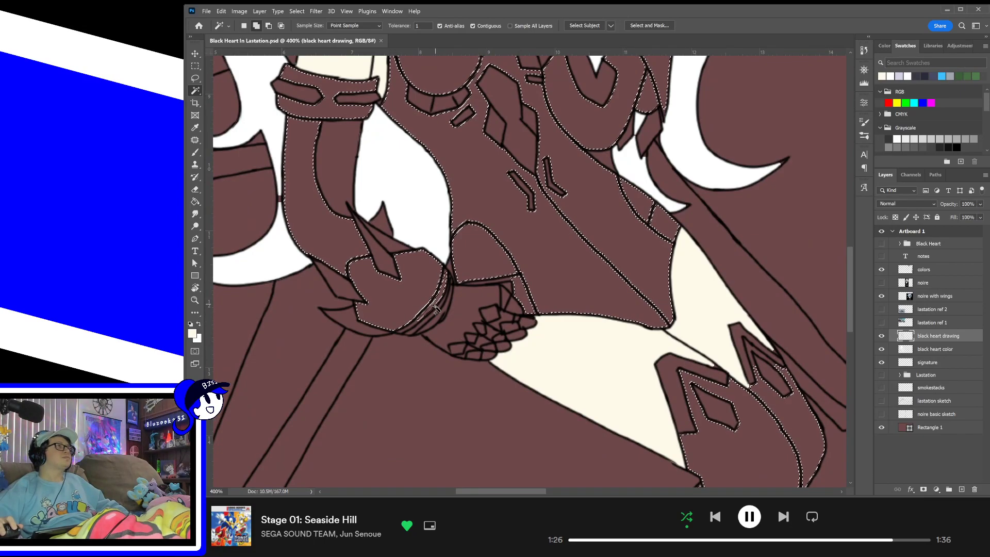
{"action": "left_click", "coordinate": [436, 317], "text": "shift"}
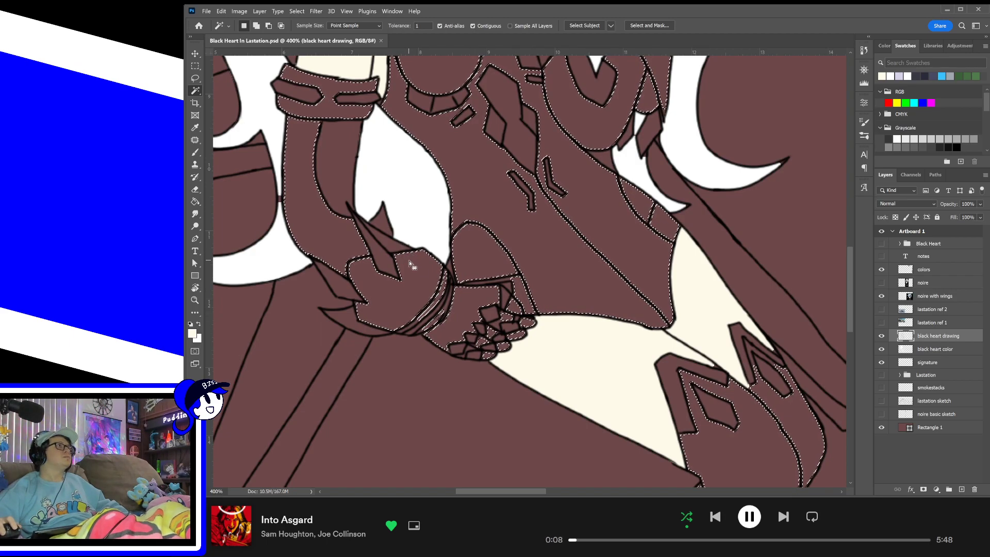
{"action": "key", "text": "shift"}
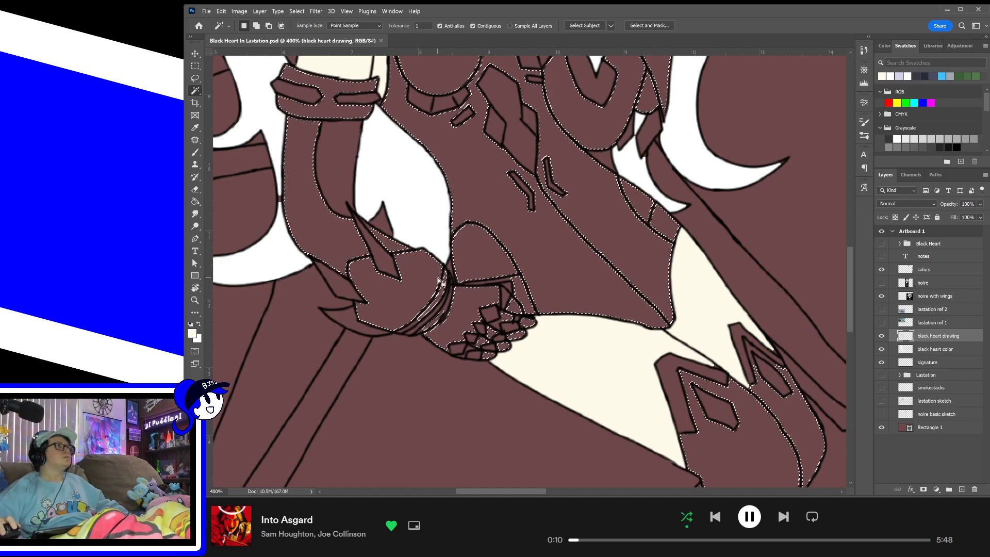
- Add the raised hand's pointed cuff, glove plates and finger segments, plus the small collar piece under the chin, to the selection
{"action": "left_click_drag", "start_coordinate": [537, 224], "coordinate": [451, 385]}
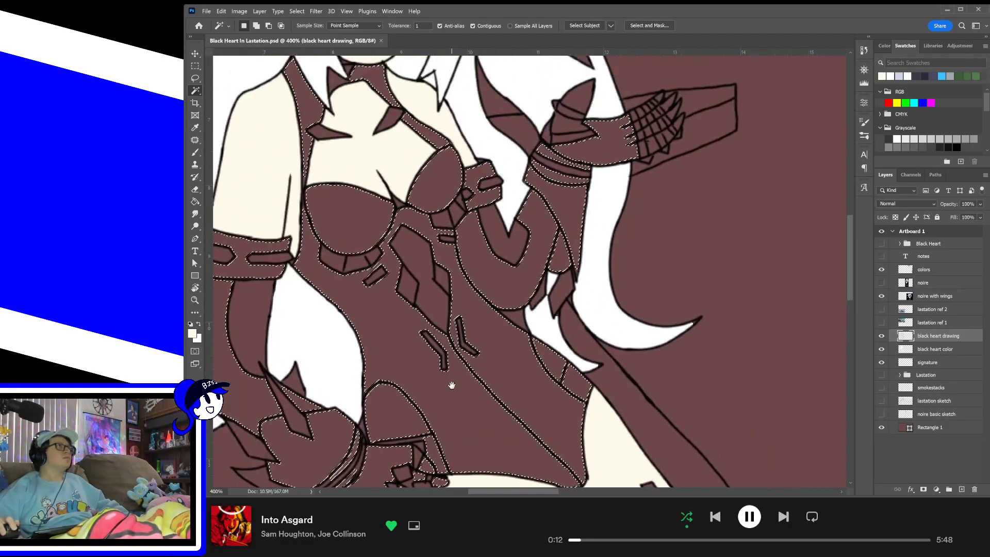
{"action": "left_click_drag", "start_coordinate": [623, 270], "coordinate": [635, 327]}
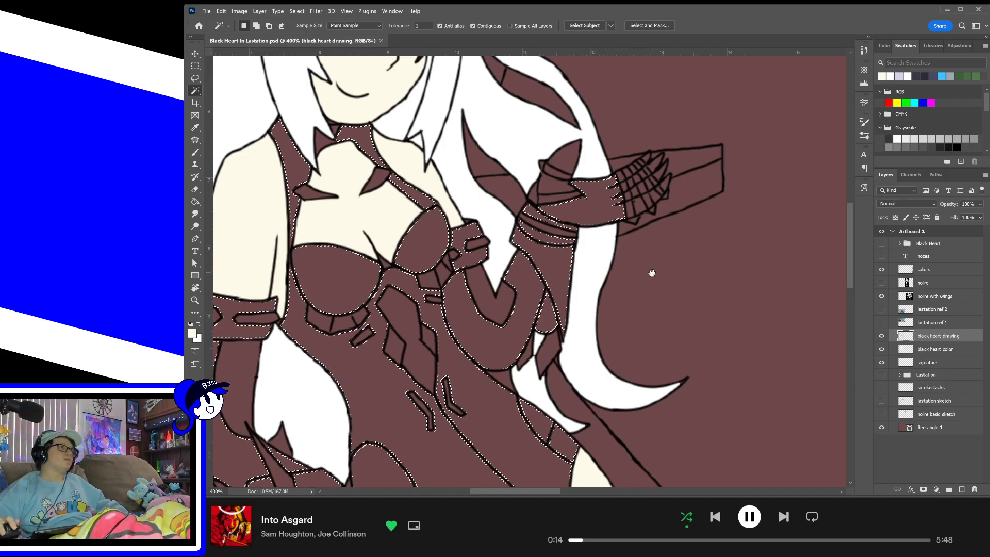
{"action": "left_click_drag", "start_coordinate": [652, 272], "coordinate": [694, 383]}
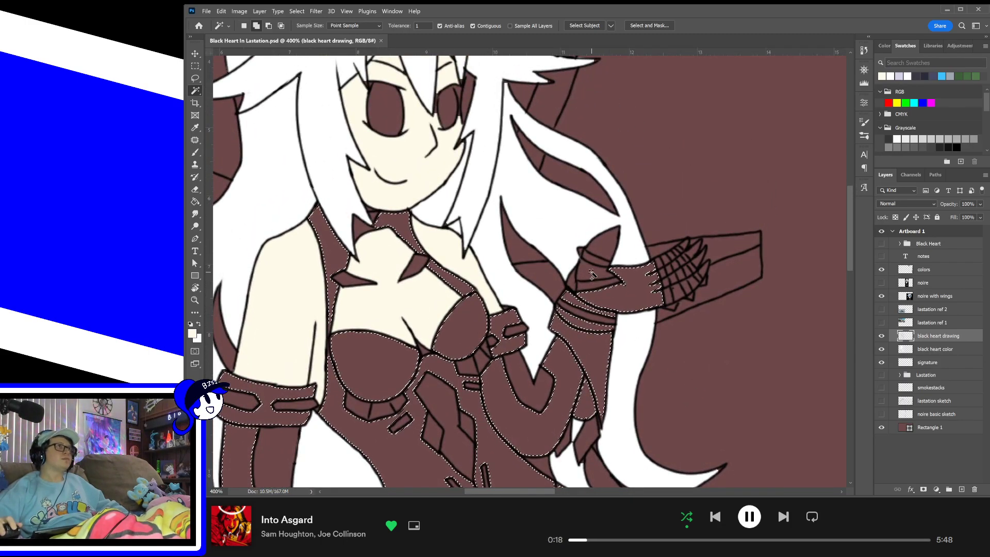
{"action": "left_click", "coordinate": [600, 251], "text": "shift"}
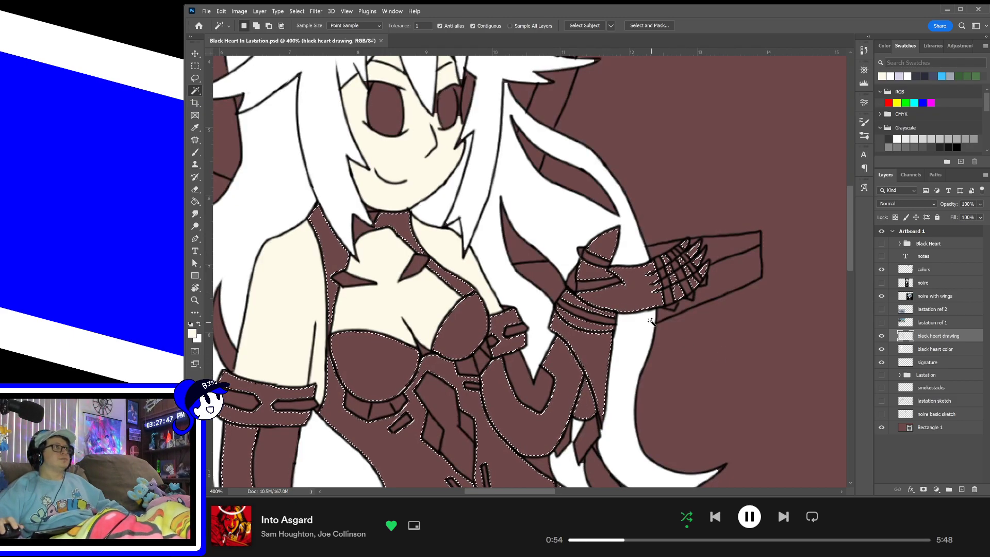
{"action": "key", "text": "shift"}
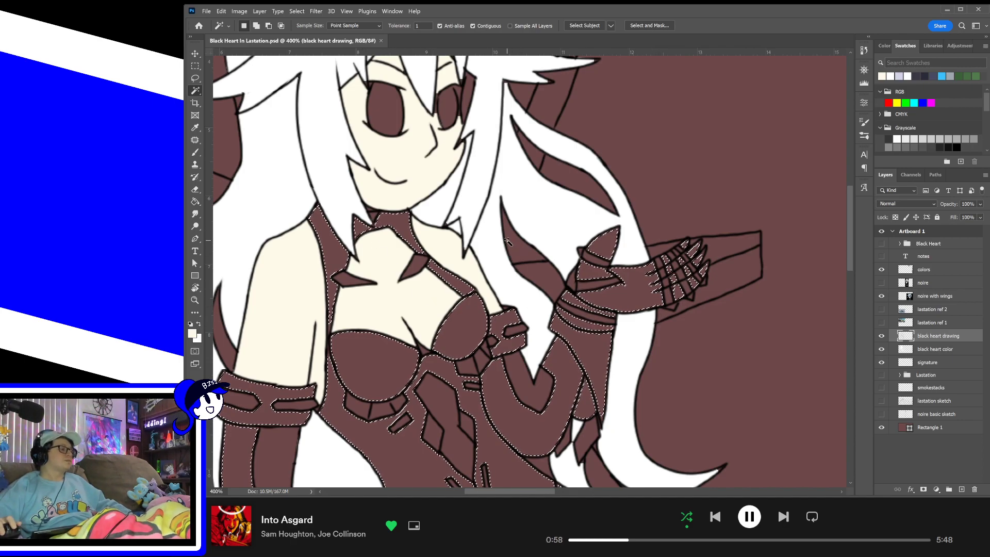
- Switch to the "black heart color" layer with the Brush tool and sample the dark slate-purple palette swatch
{"action": "key", "text": "ctrl+minus"}
{"action": "key", "text": "ctrl+0"}
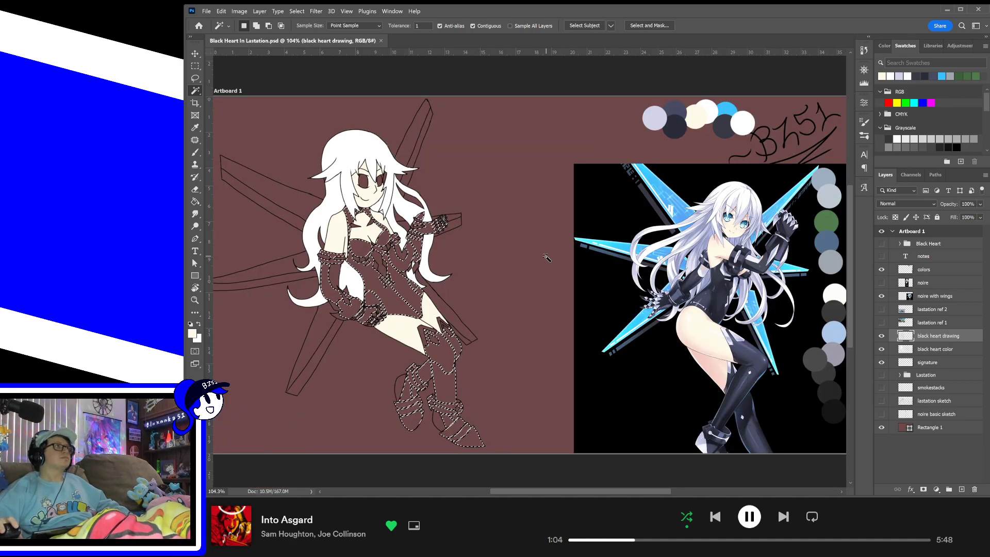
{"action": "left_click", "coordinate": [940, 350]}
{"action": "key", "text": "b"}
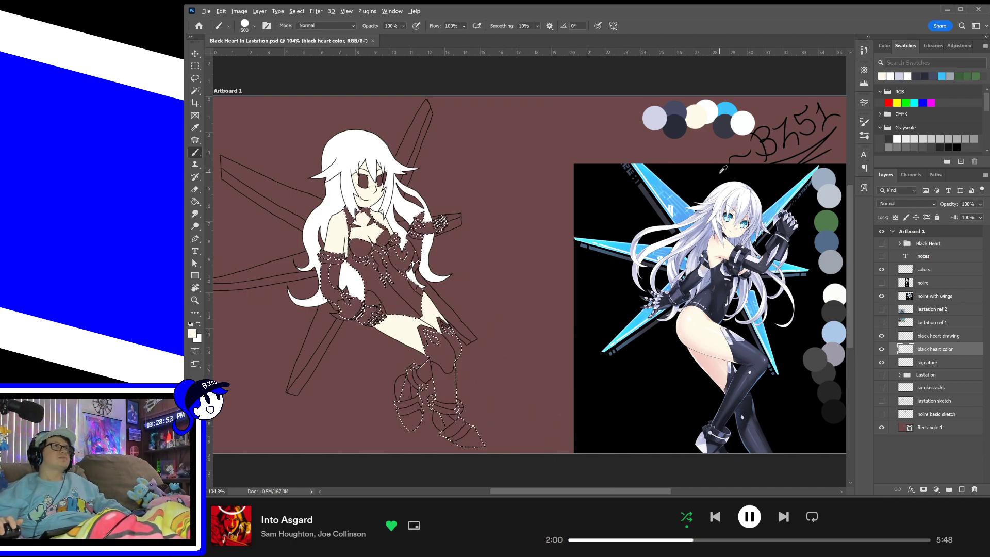
{"action": "left_click", "coordinate": [675, 104], "text": "alt"}
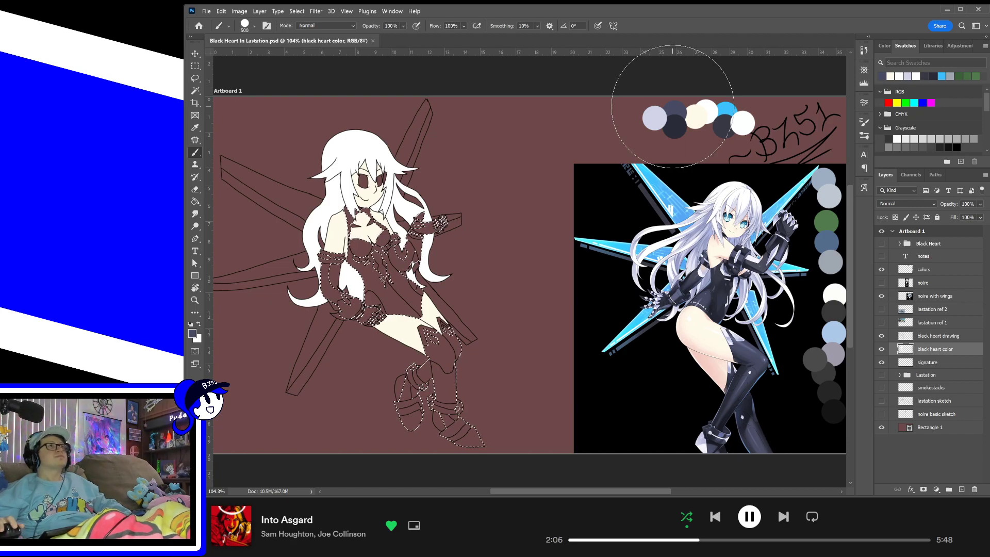
- Examine the dark tones of the bodysuit, gloves and thigh boots on the reference artwork
{"action": "left_click_drag", "start_coordinate": [693, 235], "coordinate": [562, 211]}
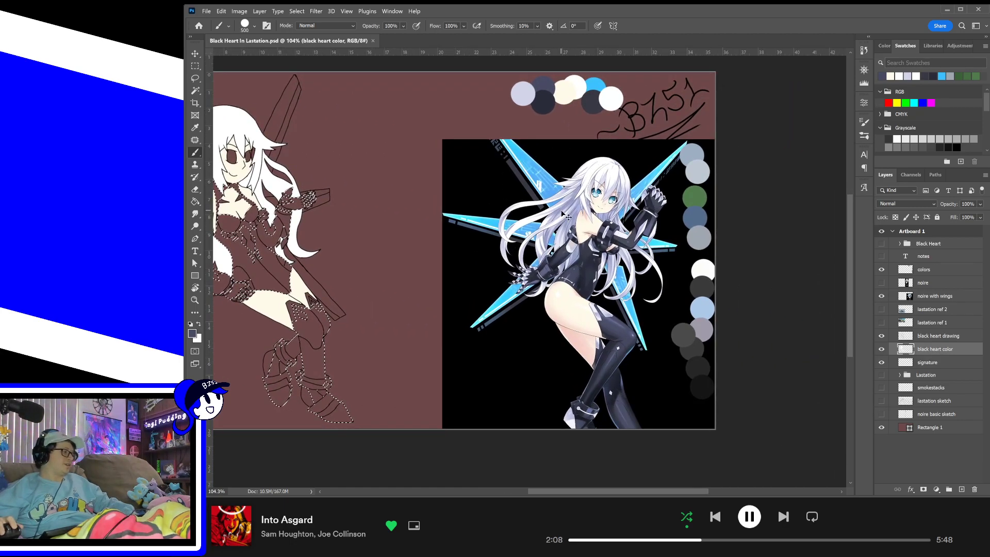
{"action": "key", "text": "ctrl+plus"}
{"action": "key", "text": "ctrl+plus"}
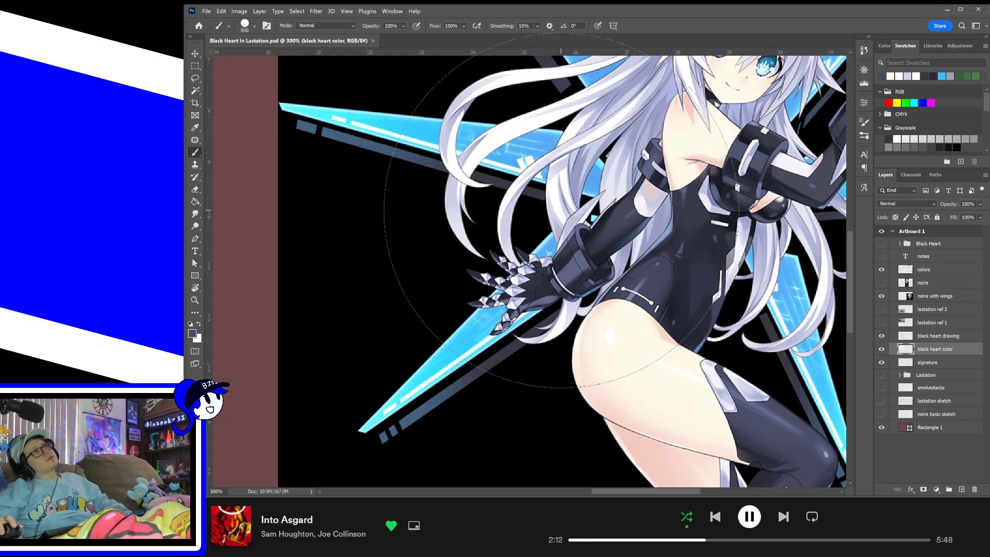
{"action": "left_click_drag", "start_coordinate": [621, 299], "coordinate": [477, 273]}
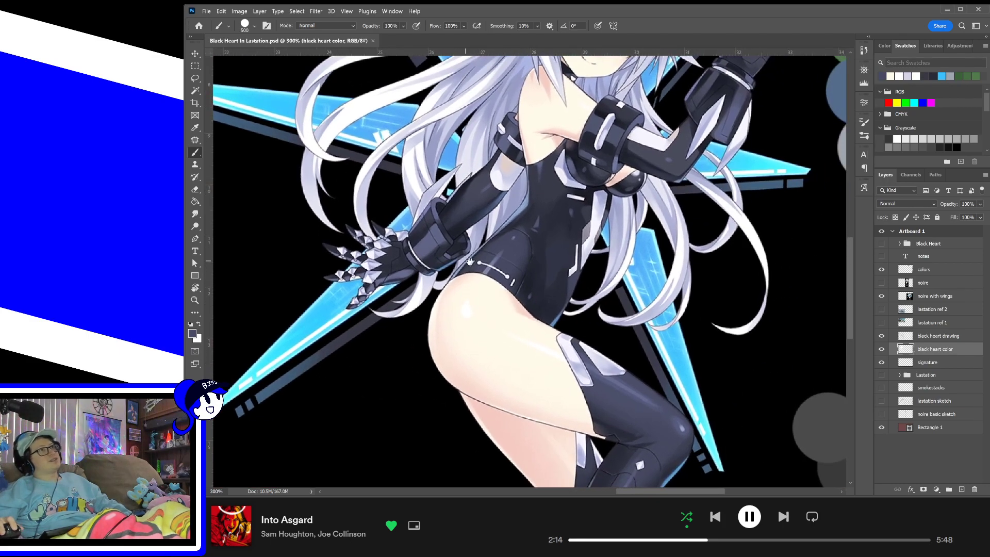
{"action": "left_click_drag", "start_coordinate": [609, 356], "coordinate": [605, 309]}
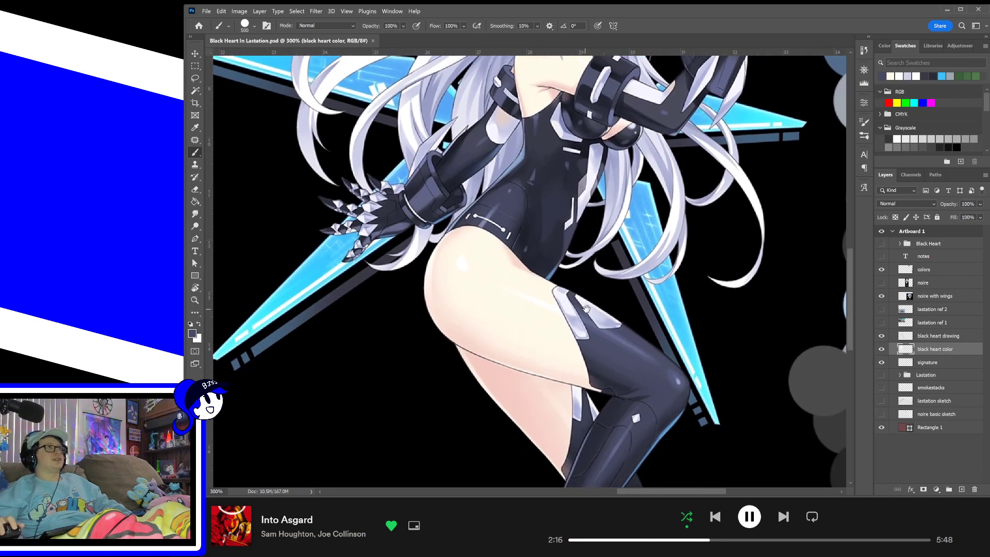
{"action": "left_click_drag", "start_coordinate": [513, 421], "coordinate": [541, 333]}
{"action": "left_click_drag", "start_coordinate": [618, 217], "coordinate": [529, 364]}
{"action": "left_click_drag", "start_coordinate": [533, 300], "coordinate": [575, 308]}
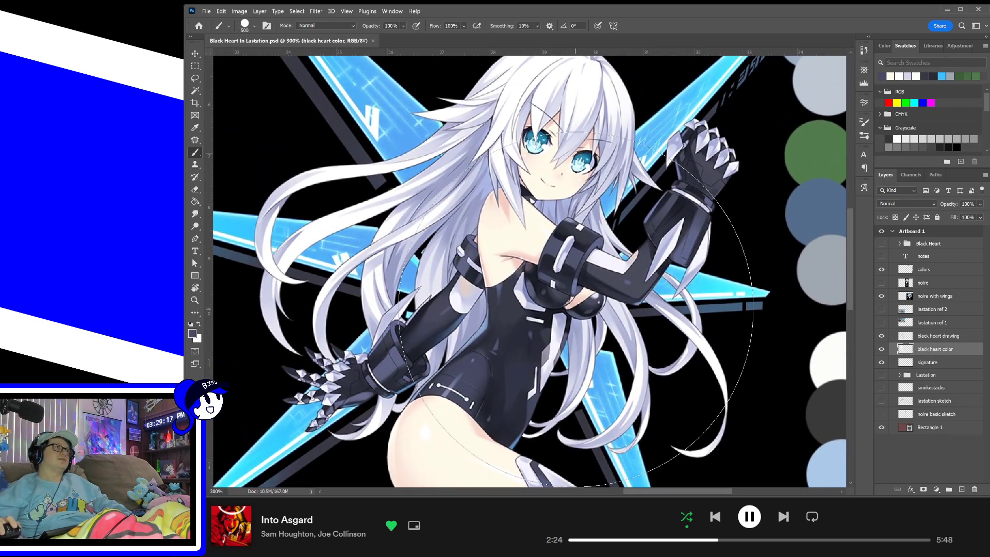
{"action": "left_click_drag", "start_coordinate": [561, 347], "coordinate": [550, 173]}
{"action": "mouse_move", "coordinate": [590, 334]}
{"action": "left_mouse_down"}
{"action": "mouse_move", "coordinate": [570, 315]}
{"action": "mouse_move", "coordinate": [570, 214]}
{"action": "mouse_move", "coordinate": [589, 205]}
{"action": "mouse_move", "coordinate": [615, 319]}
{"action": "left_mouse_up"}
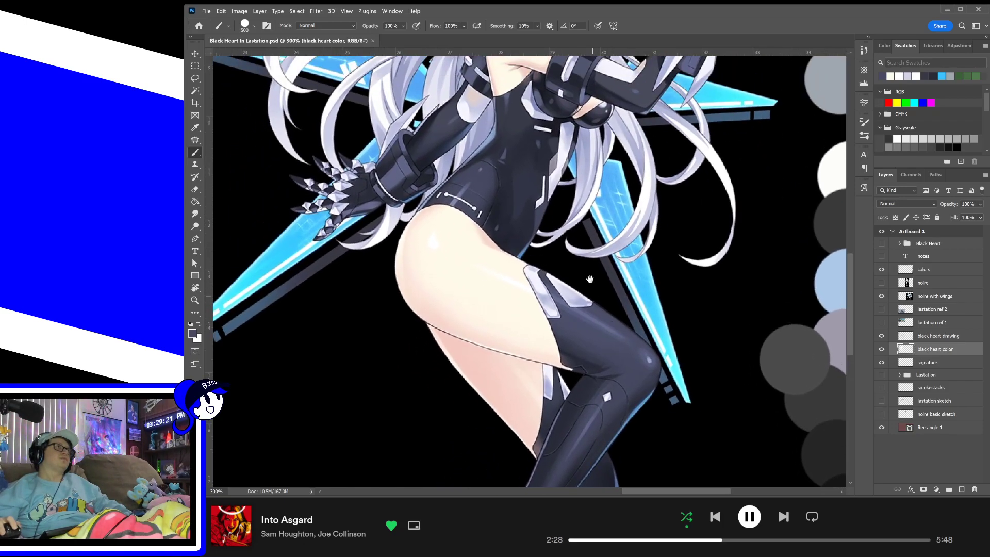
{"action": "left_click_drag", "start_coordinate": [590, 279], "coordinate": [624, 320]}
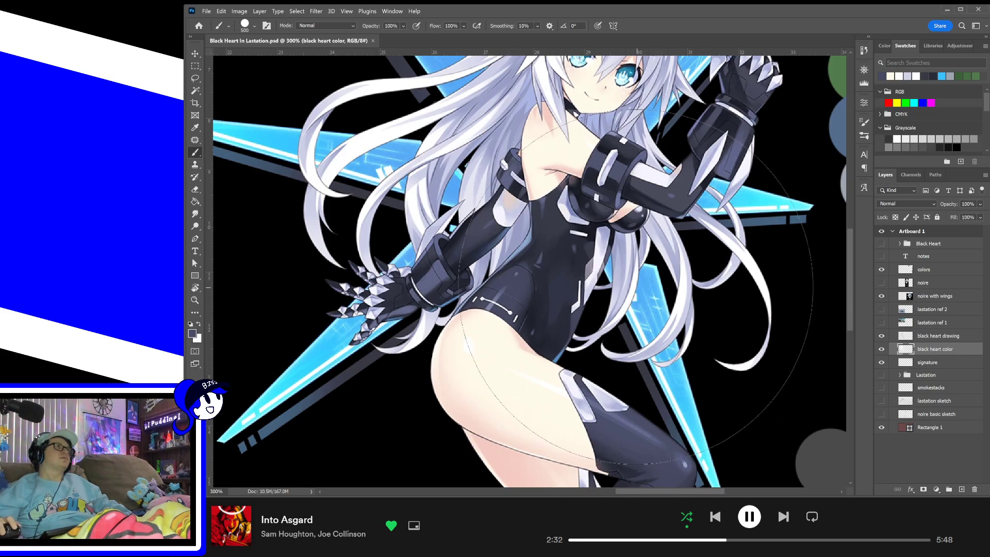
{"action": "left_click_drag", "start_coordinate": [626, 294], "coordinate": [614, 264]}
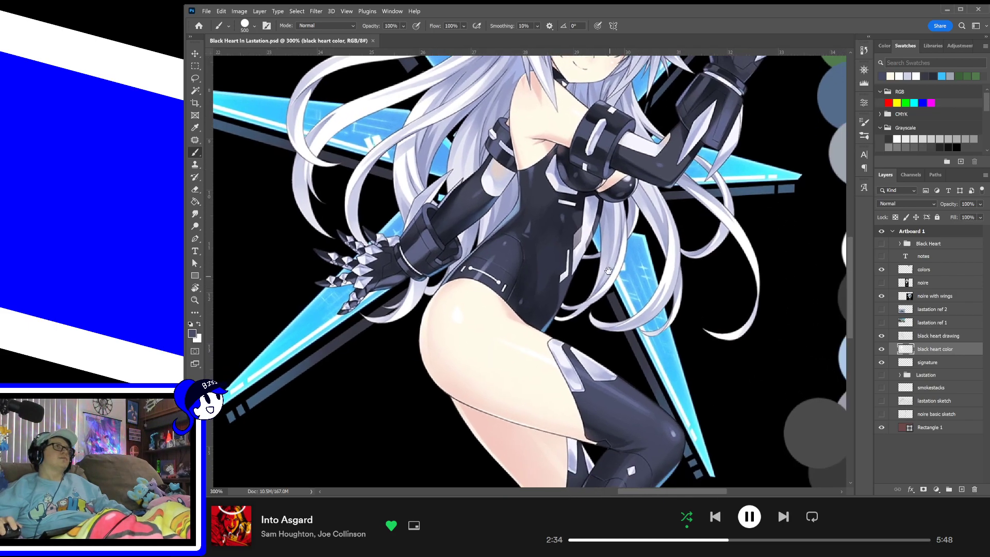
{"action": "left_click_drag", "start_coordinate": [591, 149], "coordinate": [595, 235]}
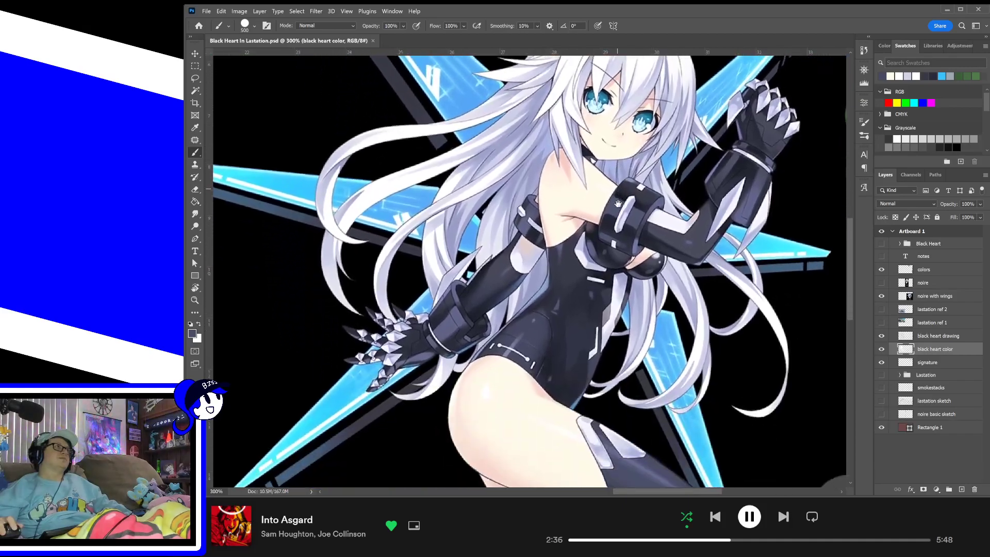
{"action": "left_click_drag", "start_coordinate": [550, 313], "coordinate": [612, 292]}
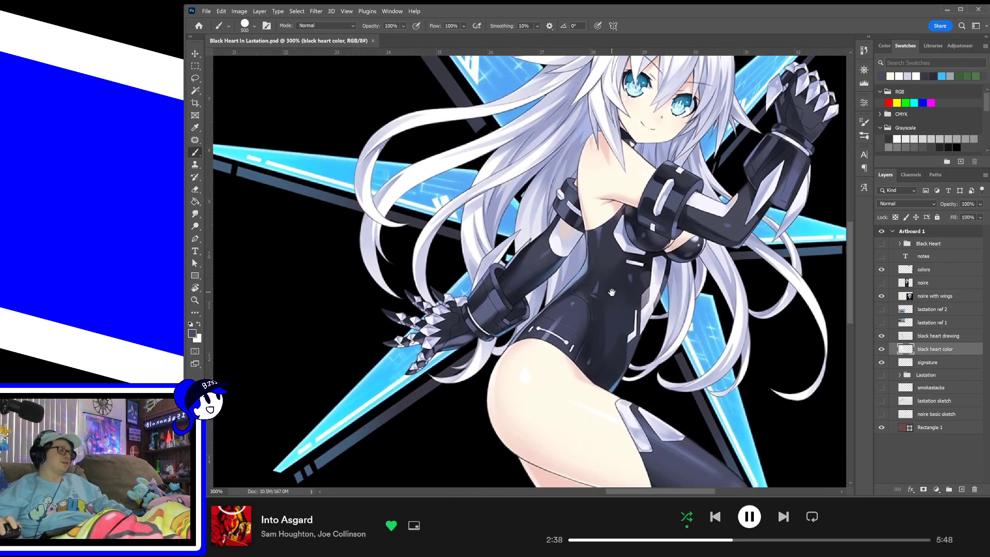
{"action": "key", "text": "ctrl+0"}
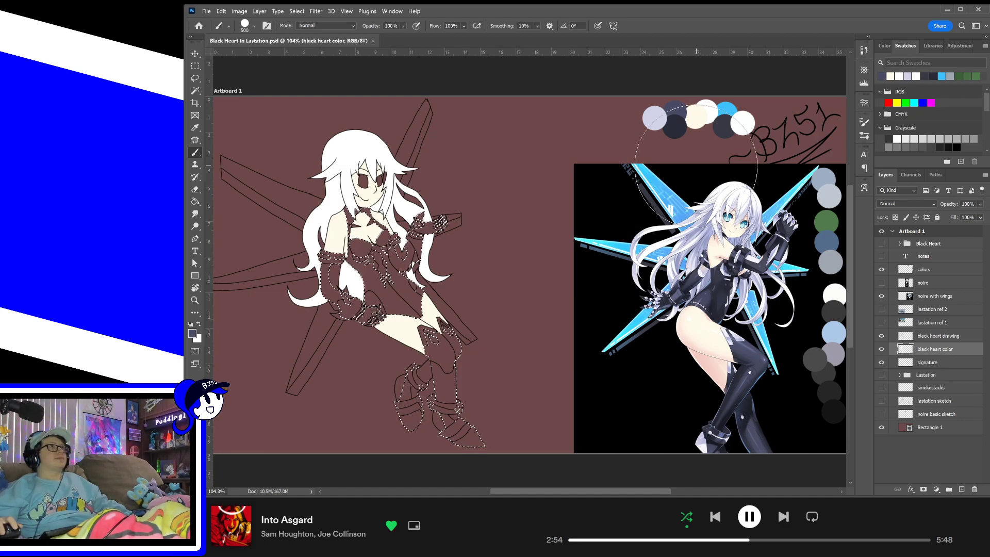
- Try the darker navy palette swatch on the selected bodysuit, gloves and boots, and undo the painting
{"action": "left_click", "coordinate": [678, 124], "text": "alt"}
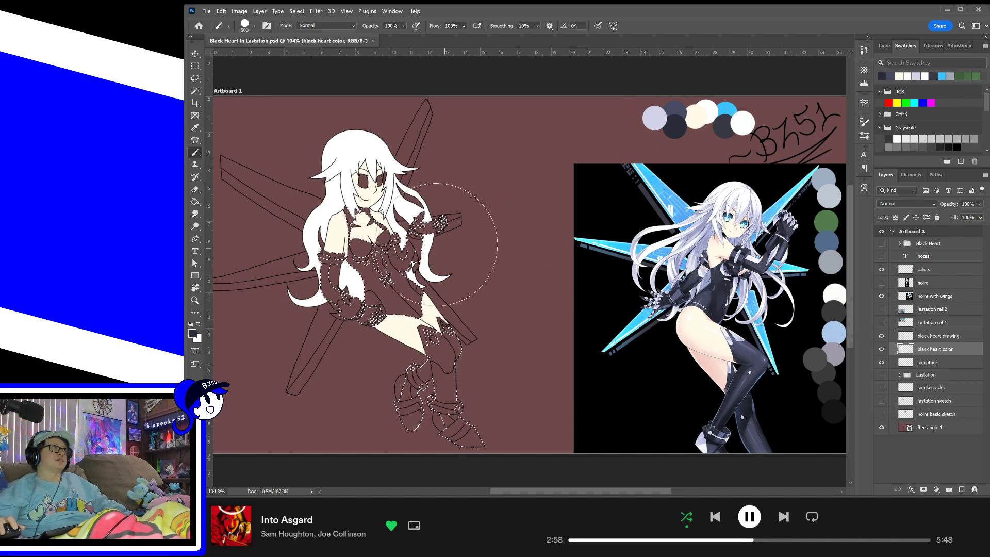
{"action": "left_click_drag", "start_coordinate": [302, 260], "coordinate": [328, 322]}
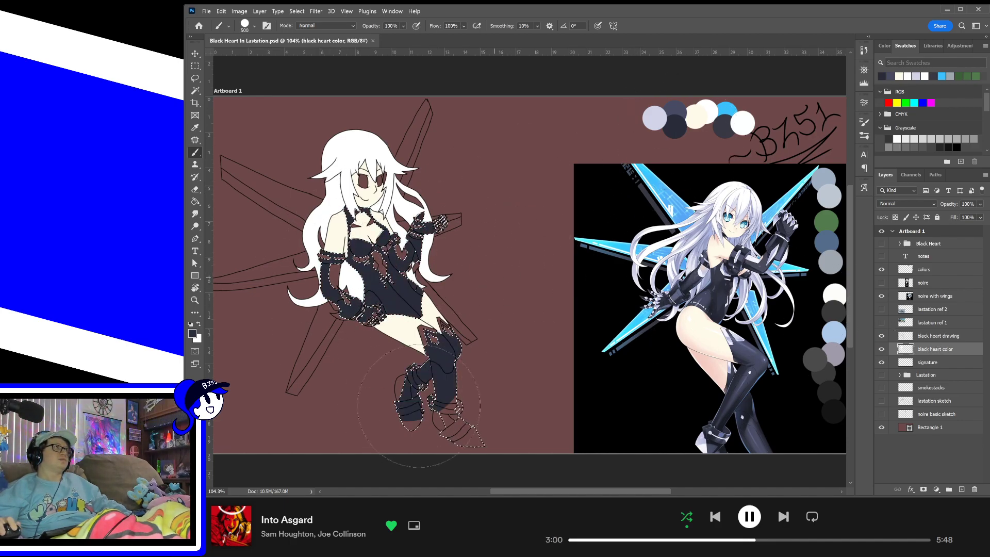
{"action": "left_click_drag", "start_coordinate": [419, 406], "coordinate": [449, 413]}
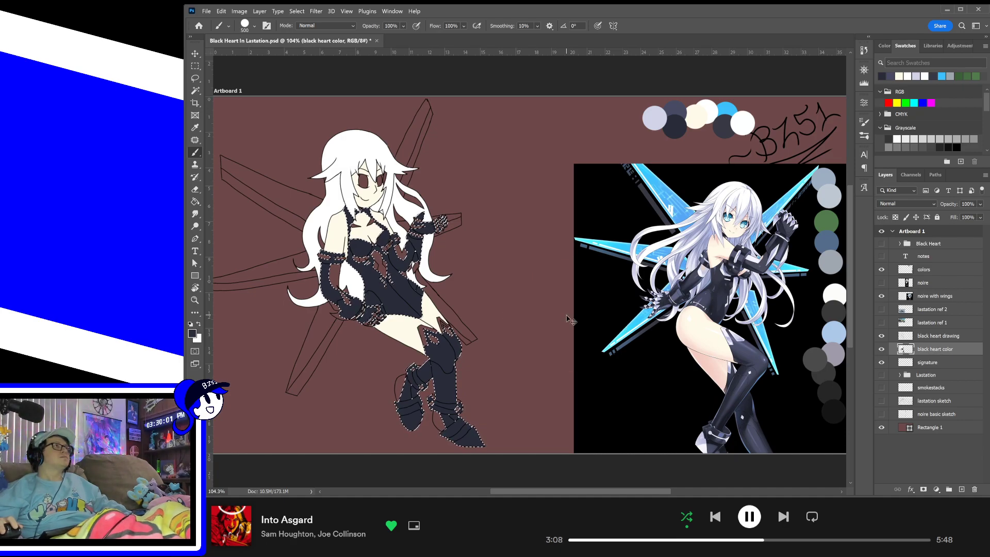
{"action": "key", "text": "ctrl+z"}
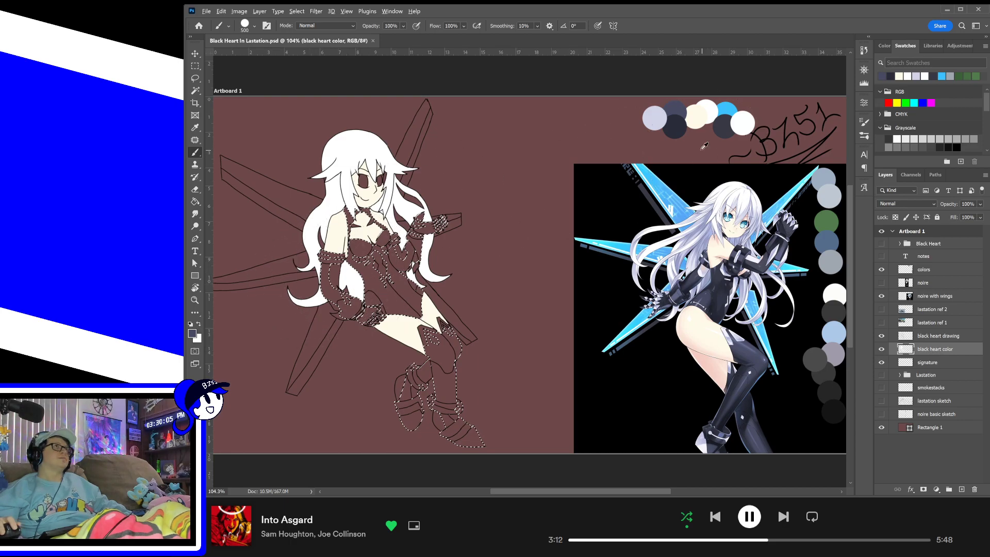
- Try the dark slate-purple palette swatch on the selected bodysuit, gloves and boots, and undo the painting
{"action": "left_click", "coordinate": [670, 110], "text": "alt"}
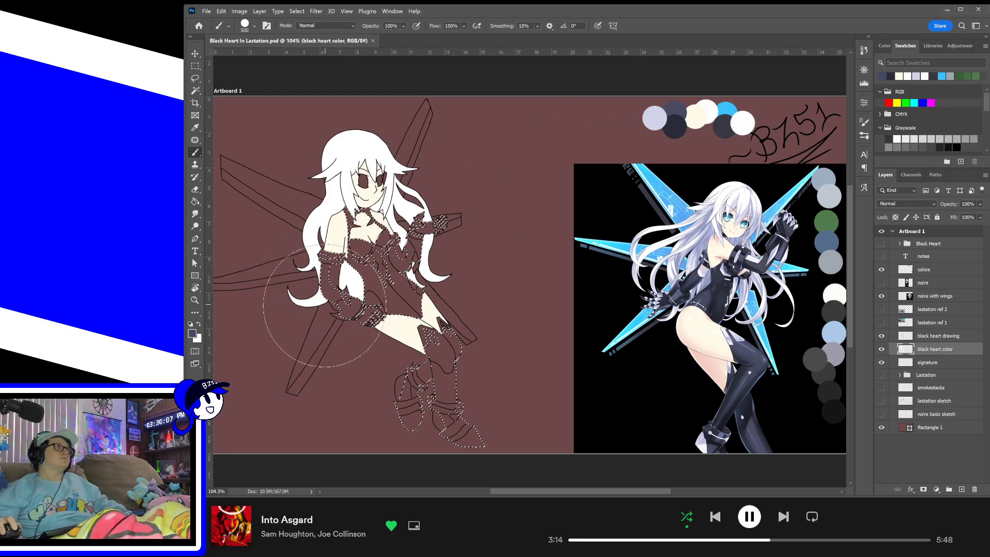
{"action": "mouse_move", "coordinate": [326, 306]}
{"action": "left_mouse_down"}
{"action": "mouse_move", "coordinate": [399, 269]}
{"action": "mouse_move", "coordinate": [454, 213]}
{"action": "mouse_move", "coordinate": [381, 343]}
{"action": "mouse_move", "coordinate": [440, 358]}
{"action": "mouse_move", "coordinate": [437, 410]}
{"action": "mouse_move", "coordinate": [381, 410]}
{"action": "mouse_move", "coordinate": [436, 427]}
{"action": "mouse_move", "coordinate": [374, 340]}
{"action": "mouse_move", "coordinate": [457, 309]}
{"action": "left_mouse_up"}
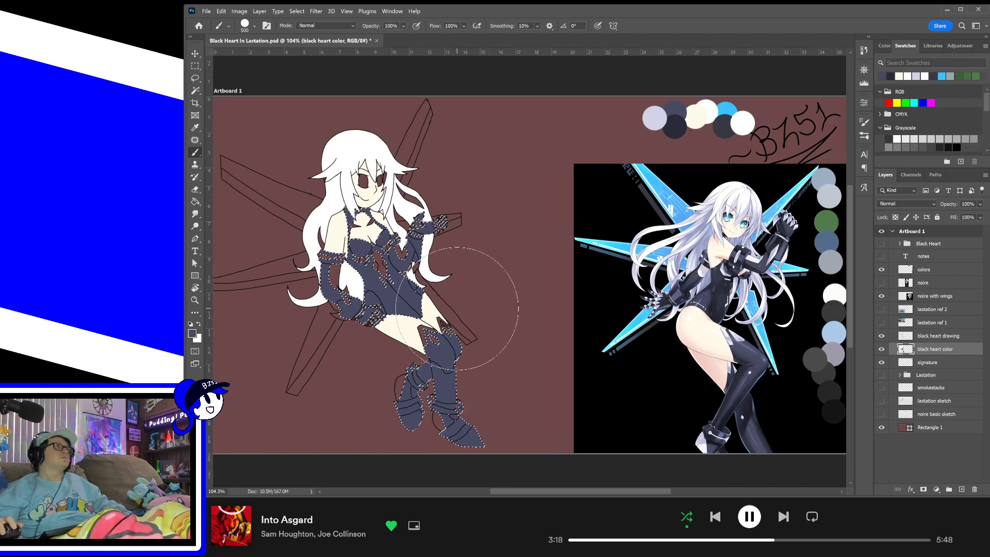
{"action": "left_click", "coordinate": [193, 333]}
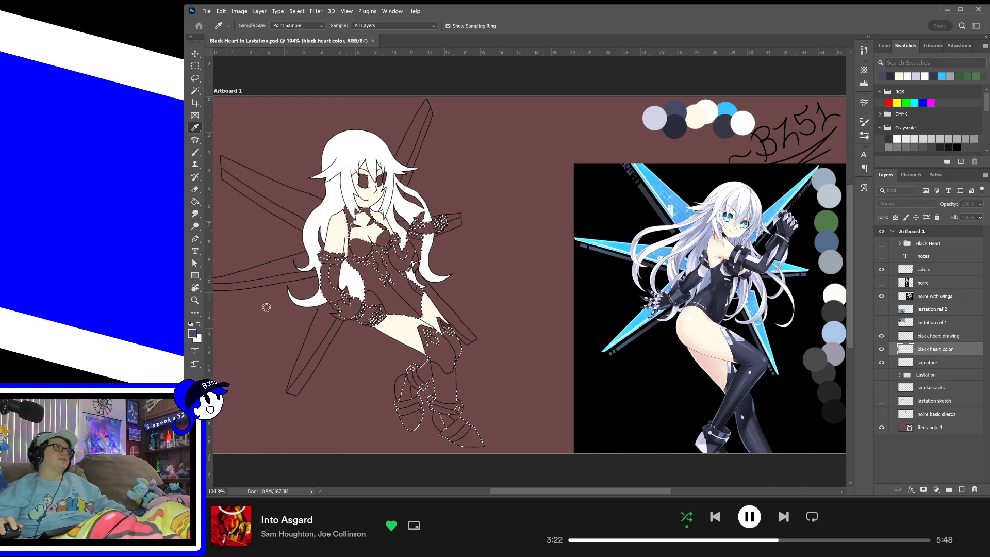
{"action": "left_click", "coordinate": [510, 199]}
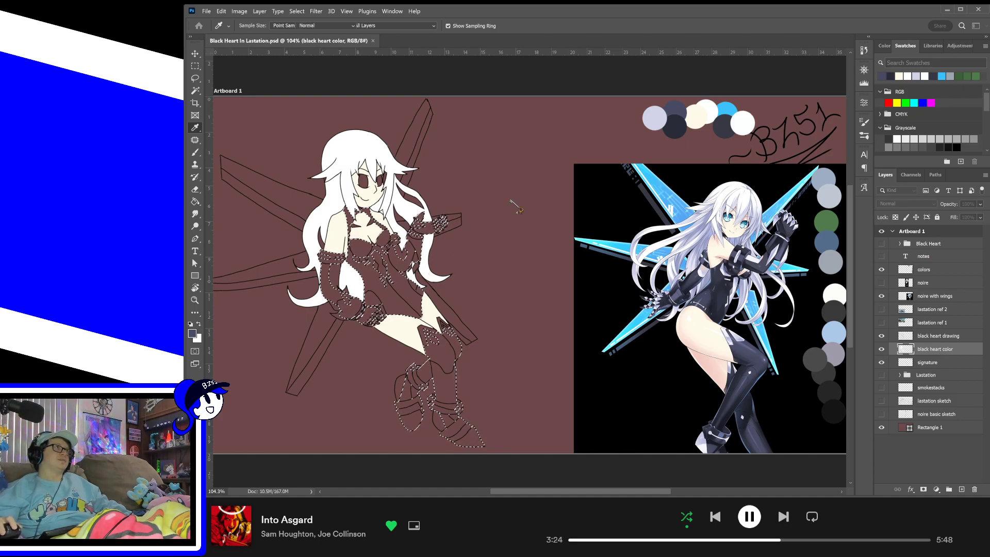
- Sample the darker navy palette swatch and paint the selected bodysuit, gloves and thigh boots with the dark navy colour
{"action": "left_click", "coordinate": [677, 130], "text": "alt"}
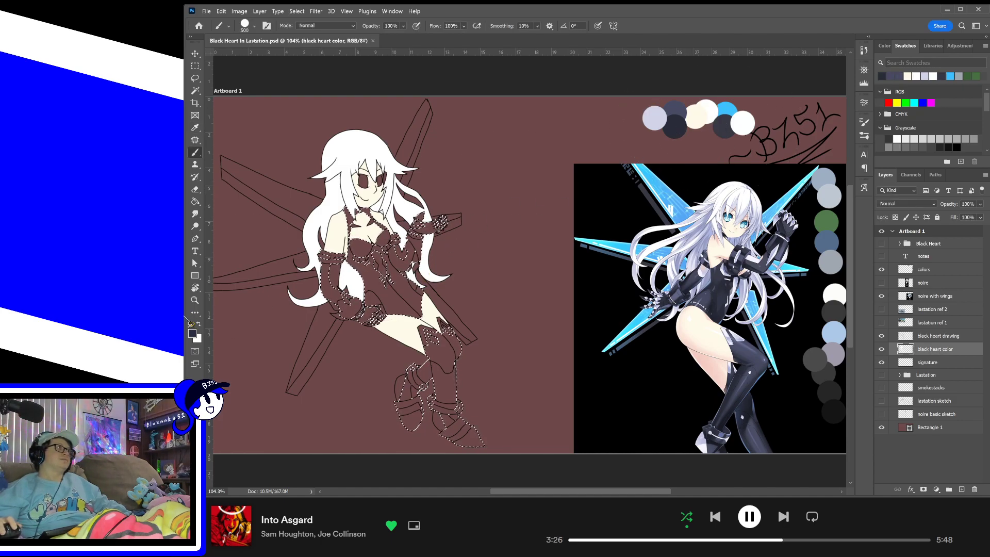
{"action": "left_click", "coordinate": [192, 333]}
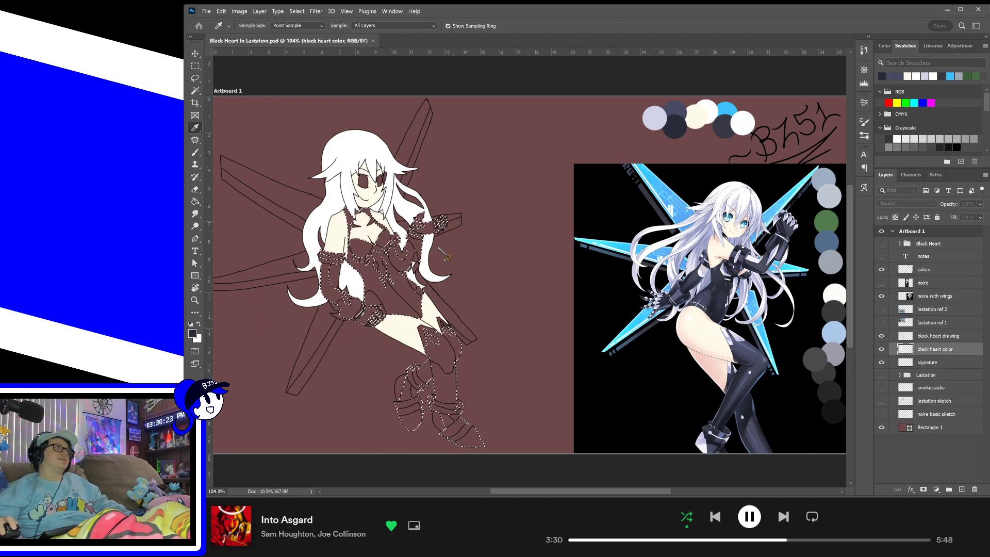
{"action": "left_click", "coordinate": [510, 199]}
{"action": "mouse_move", "coordinate": [317, 289]}
{"action": "left_mouse_down"}
{"action": "mouse_move", "coordinate": [302, 328]}
{"action": "mouse_move", "coordinate": [395, 300]}
{"action": "mouse_move", "coordinate": [480, 249]}
{"action": "left_mouse_up"}
{"action": "left_click_drag", "start_coordinate": [433, 361], "coordinate": [442, 419]}
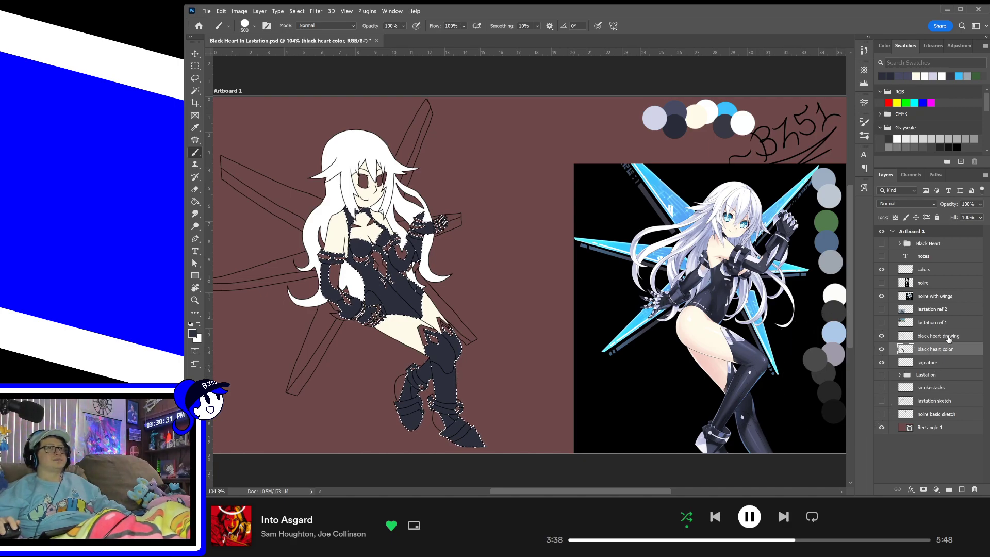
- Save the document and clear the selection around the bodysuit, gloves and boots
{"action": "key", "text": "ctrl+s"}
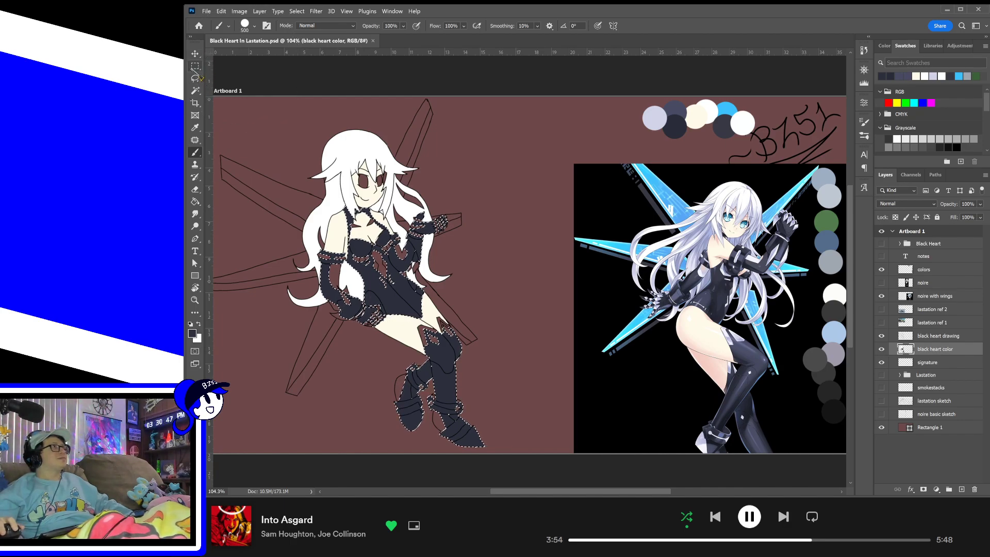
{"action": "left_click", "coordinate": [195, 67]}
{"action": "left_click", "coordinate": [290, 79]}
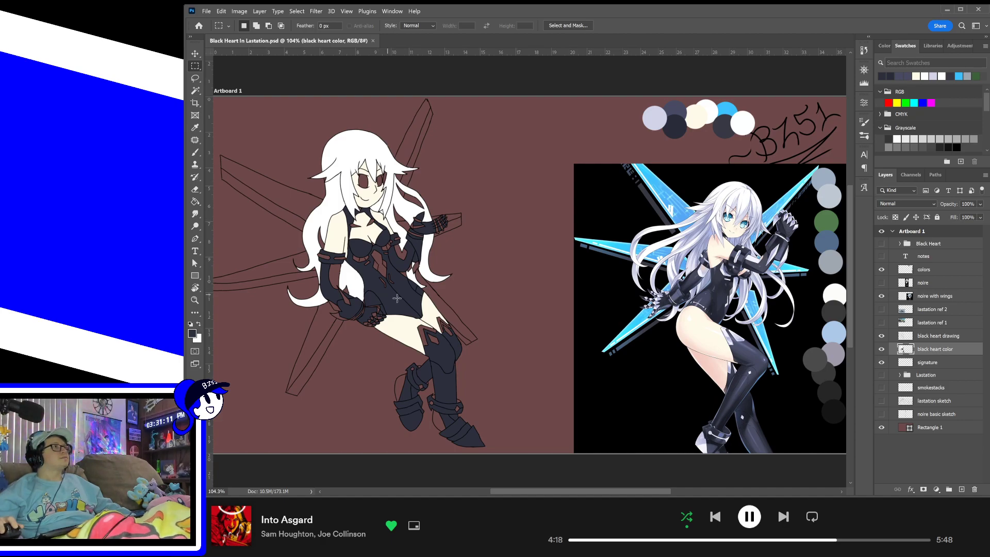
- On the "black heart drawing" layer, select the heel sections and small ankle-strap diamonds of both boots with the Magic Wand
{"action": "left_click", "coordinate": [944, 336]}
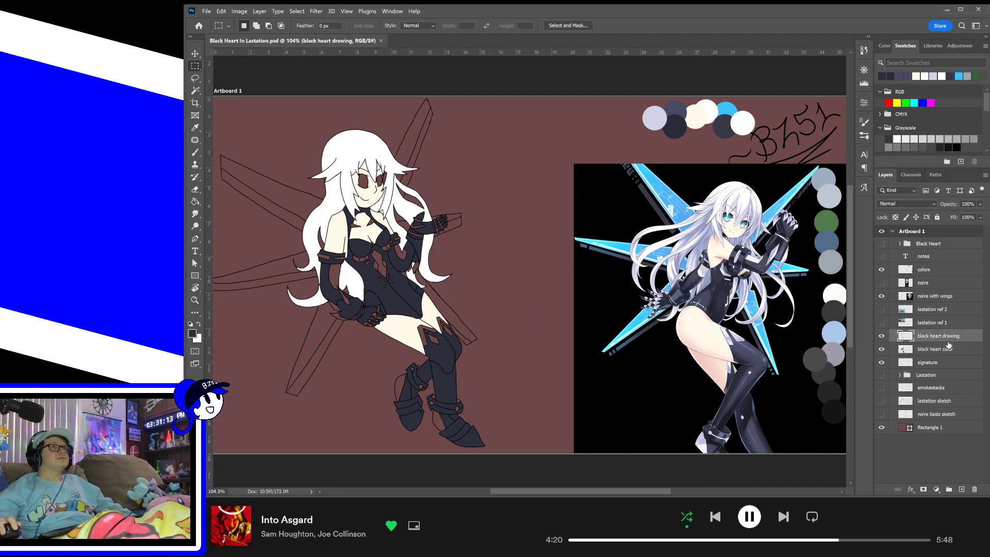
{"action": "key", "text": "w"}
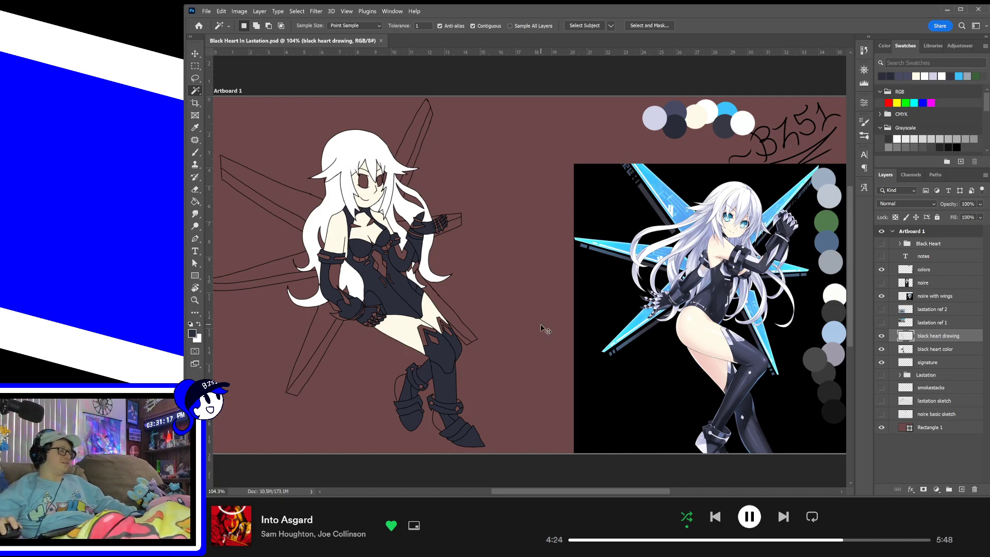
{"action": "key", "text": "ctrl+plus"}
{"action": "left_click_drag", "start_coordinate": [653, 341], "coordinate": [331, 340]}
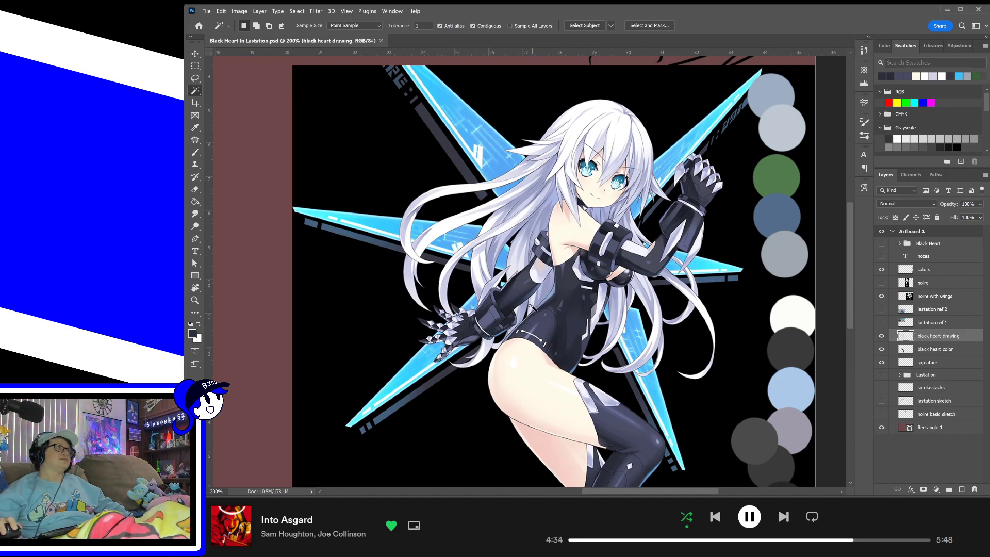
{"action": "mouse_move", "coordinate": [533, 307]}
{"action": "left_mouse_down"}
{"action": "mouse_move", "coordinate": [471, 294]}
{"action": "mouse_move", "coordinate": [663, 327]}
{"action": "mouse_move", "coordinate": [442, 258]}
{"action": "mouse_move", "coordinate": [581, 265]}
{"action": "mouse_move", "coordinate": [635, 257]}
{"action": "mouse_move", "coordinate": [691, 301]}
{"action": "mouse_move", "coordinate": [681, 217]}
{"action": "left_mouse_up"}
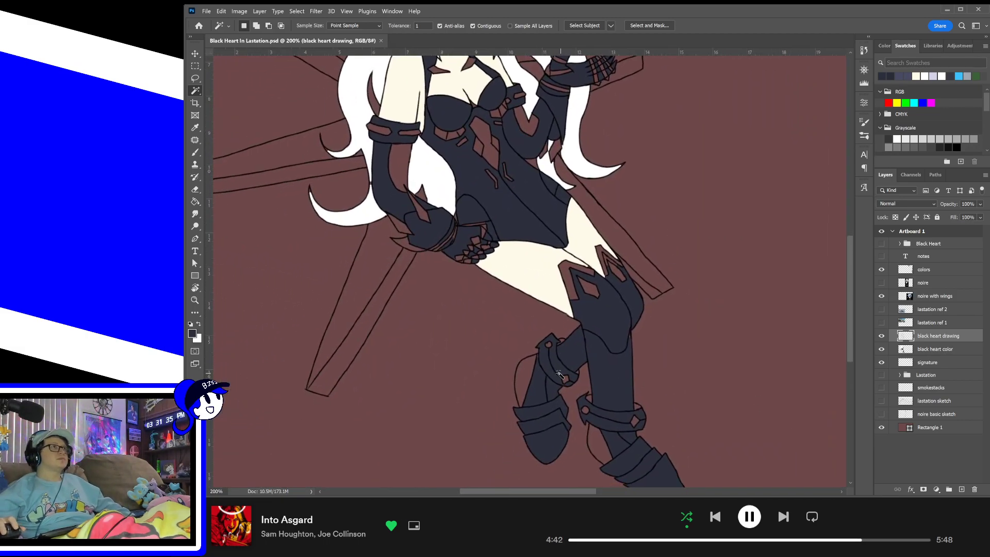
{"action": "left_click", "coordinate": [523, 379]}
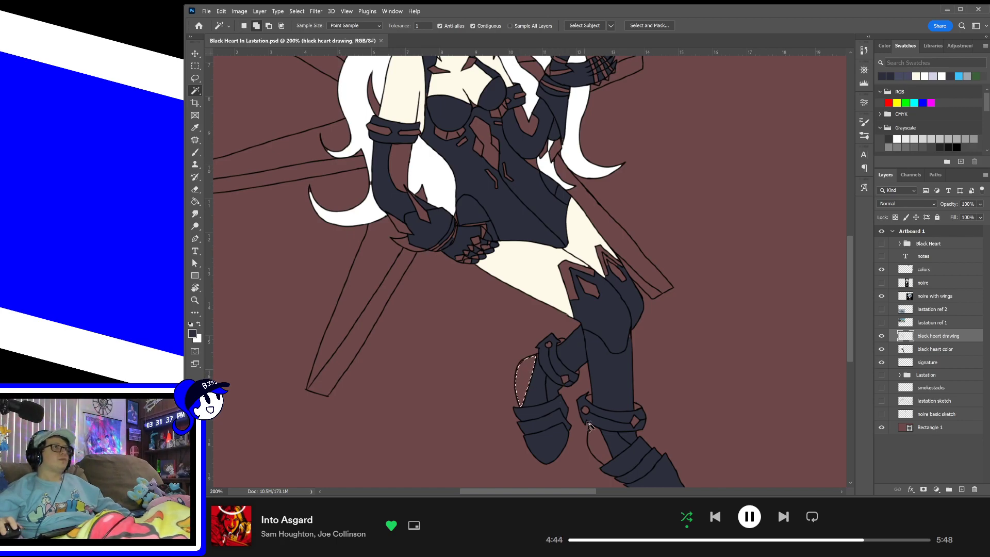
{"action": "left_click", "coordinate": [597, 446], "text": "shift"}
{"action": "left_click", "coordinate": [635, 422]}
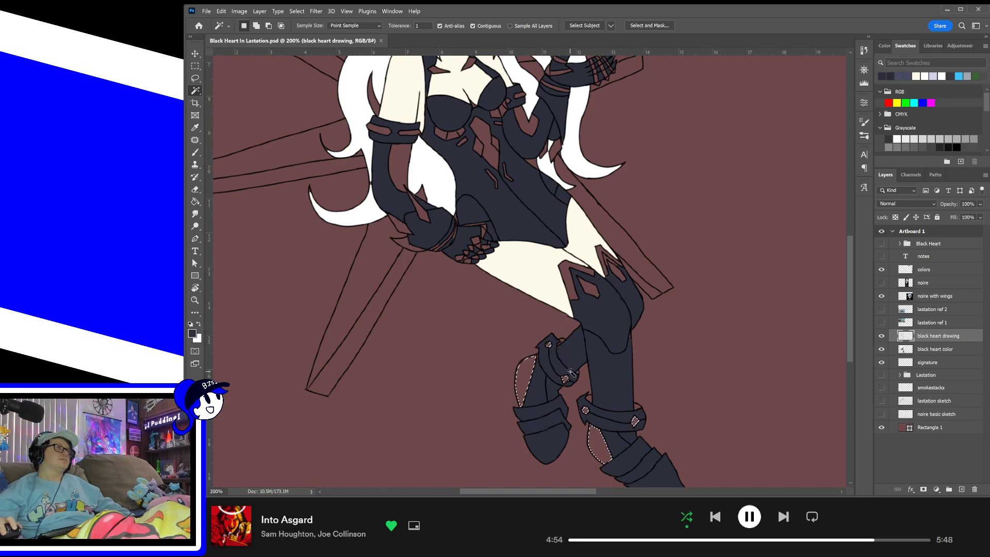
- Add the pointed trims and diamond inserts at the tops of both thigh boots to the selection
{"action": "left_click", "coordinate": [589, 291], "text": "shift"}
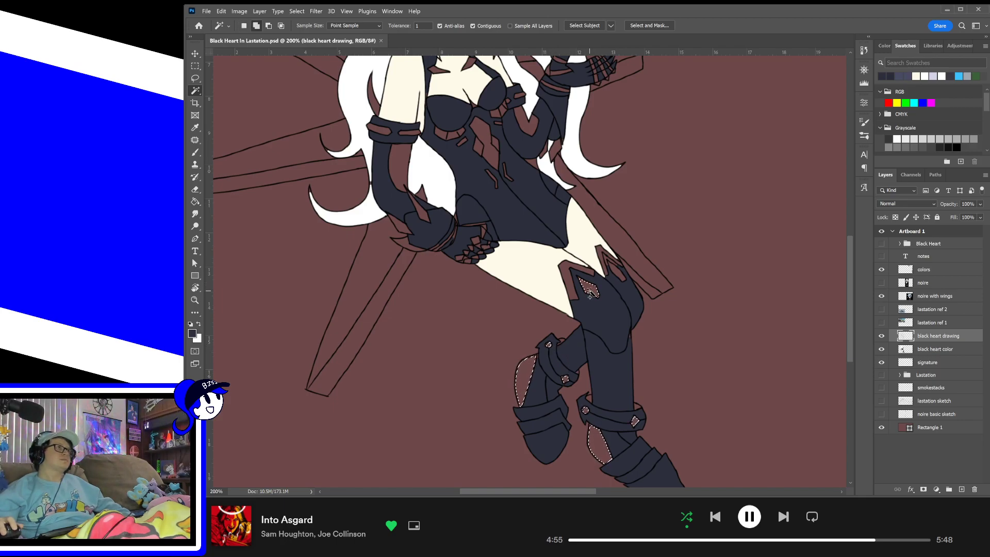
{"action": "left_click", "coordinate": [567, 275], "text": "shift"}
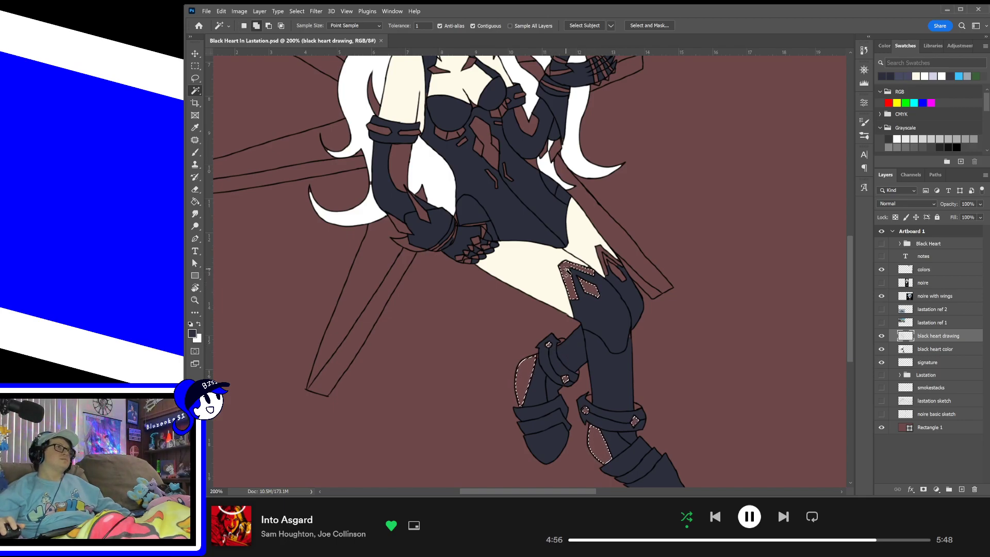
{"action": "left_click", "coordinate": [615, 273], "text": "shift"}
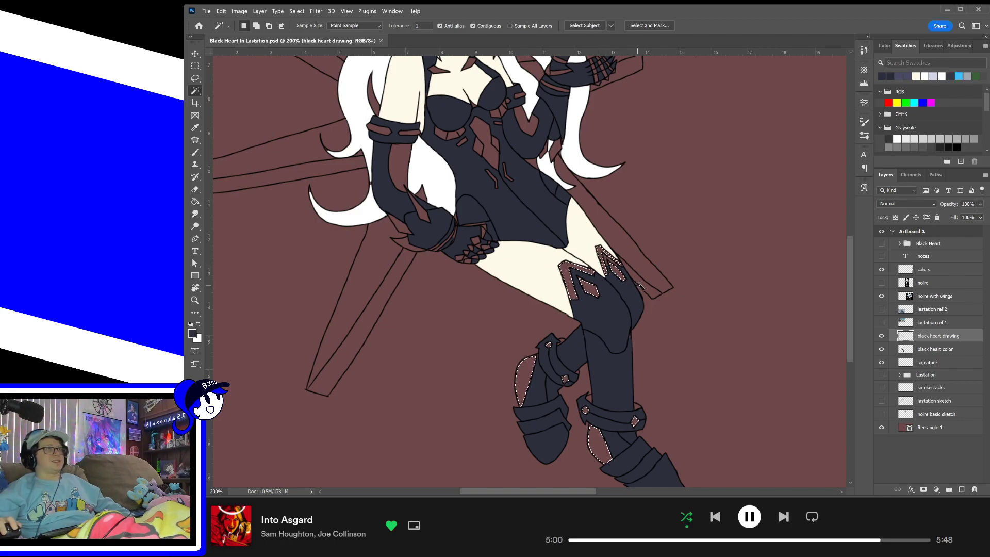
- Add the two pointed cuff spikes on the lowered arm's glove to the selection
{"action": "left_click_drag", "start_coordinate": [434, 288], "coordinate": [486, 347]}
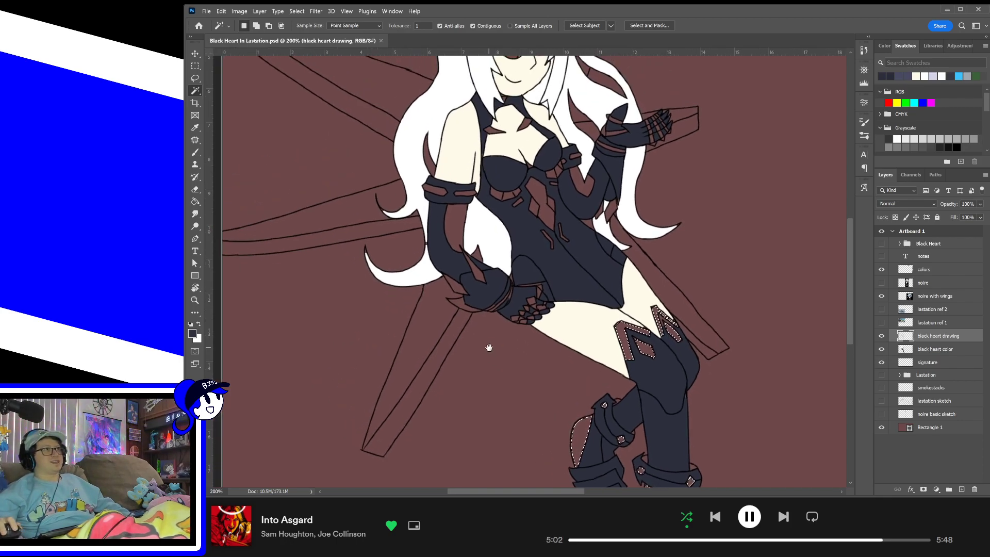
{"action": "mouse_move", "coordinate": [525, 358]}
{"action": "left_mouse_down"}
{"action": "mouse_move", "coordinate": [510, 285]}
{"action": "mouse_move", "coordinate": [520, 377]}
{"action": "left_mouse_up"}
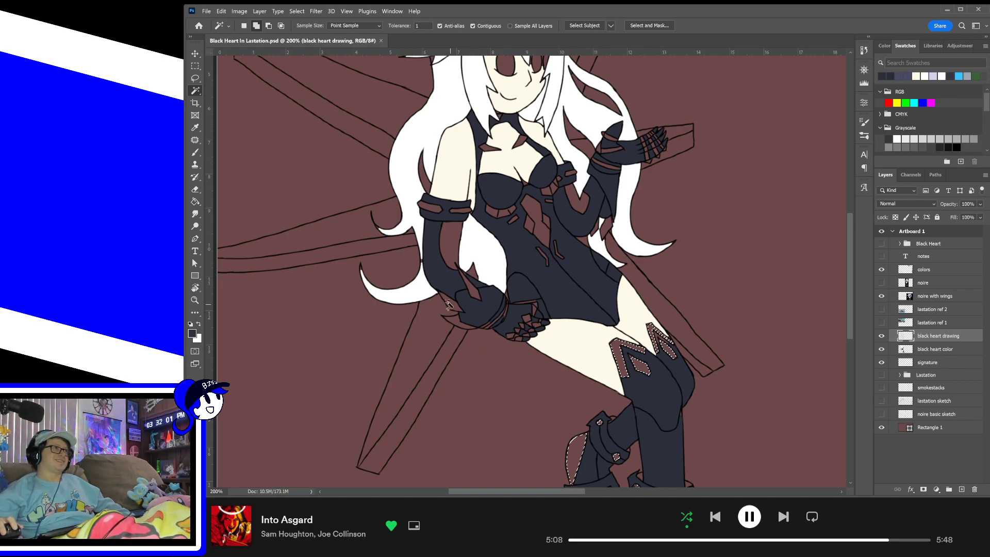
{"action": "left_click", "coordinate": [449, 301]}
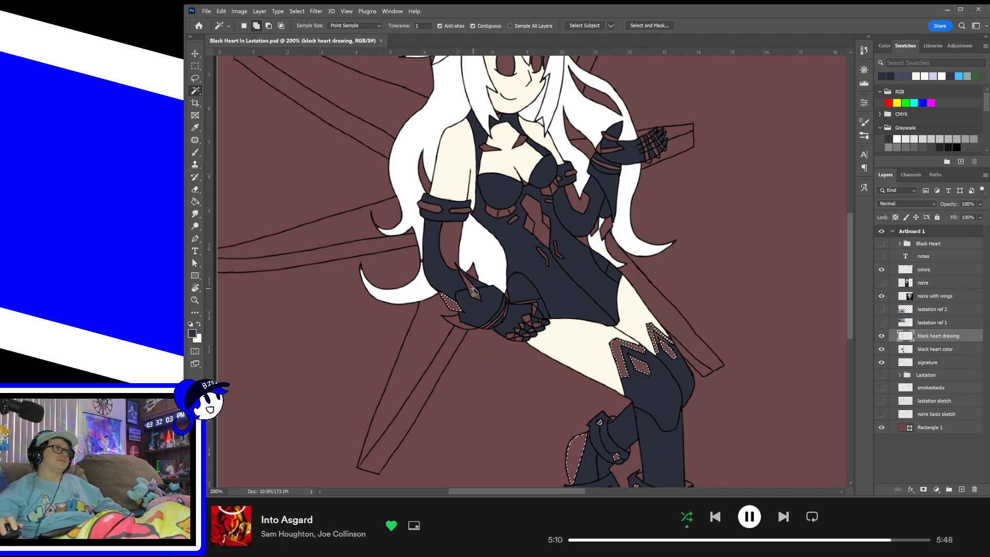
{"action": "left_click", "coordinate": [471, 287]}
- Add the bodysuit's under-bust trim pieces, the small bar beside them and the central angular torso panels to the selection
{"action": "key", "text": "ctrl+plus"}
{"action": "key", "text": "ctrl+plus"}
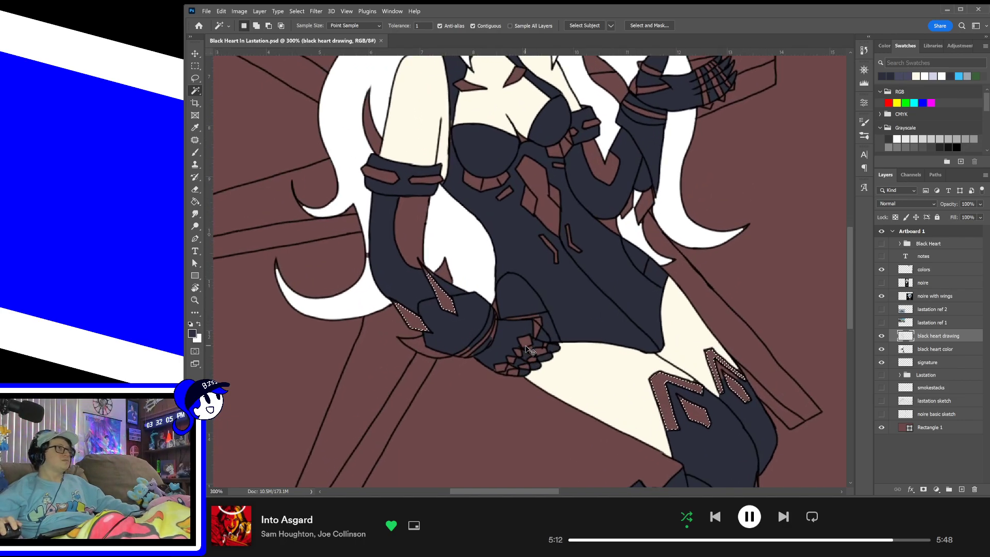
{"action": "mouse_move", "coordinate": [549, 389]}
{"action": "left_mouse_down"}
{"action": "mouse_move", "coordinate": [547, 357]}
{"action": "mouse_move", "coordinate": [558, 373]}
{"action": "left_mouse_up"}
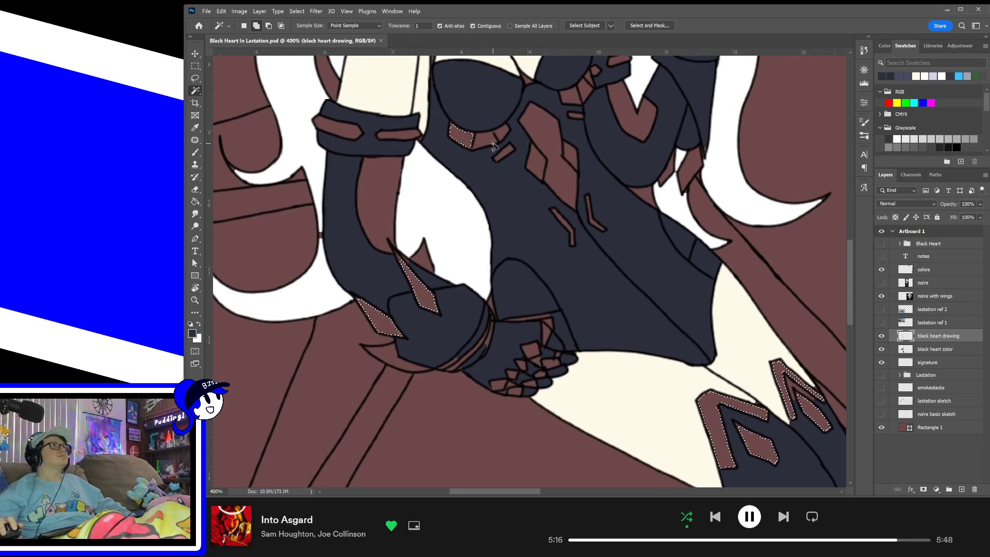
{"action": "left_click", "coordinate": [543, 153]}
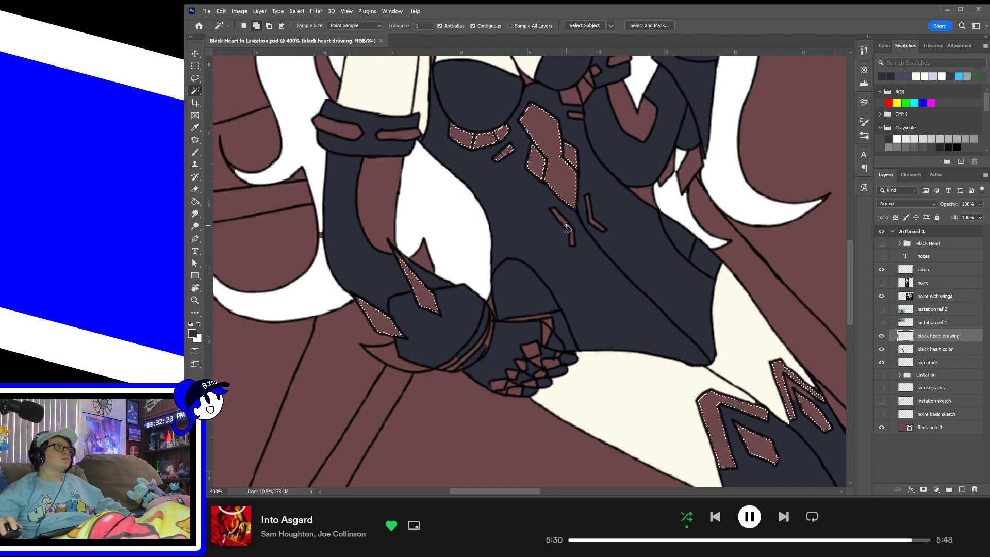
- Add the uncolored waist strip, the side trim beneath the bust, and the panels on both sleeves to the Magic Wand selection
{"action": "left_click", "coordinate": [573, 238], "text": "shift"}
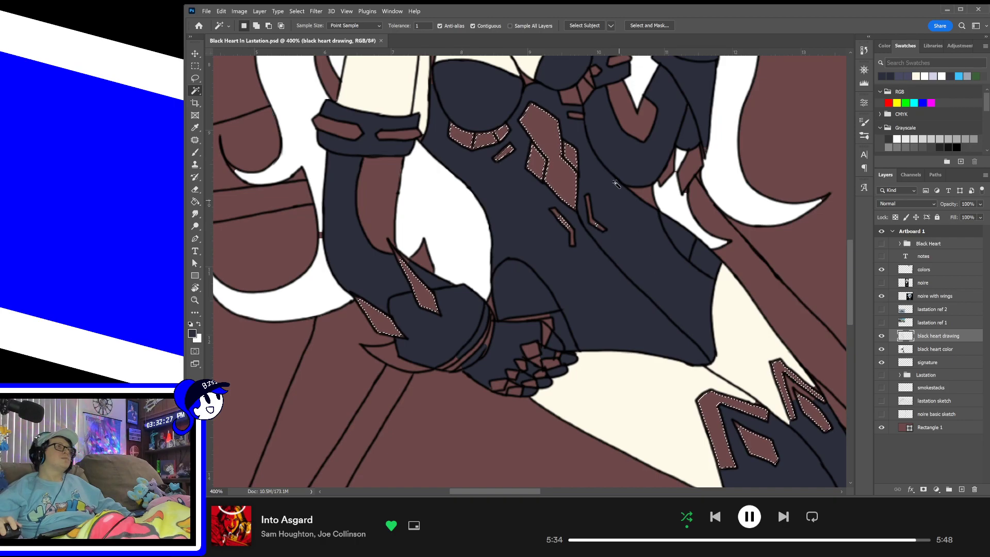
{"action": "left_click", "coordinate": [637, 126]}
{"action": "left_click", "coordinate": [570, 96]}
{"action": "left_click", "coordinate": [585, 92]}
{"action": "left_click", "coordinate": [589, 78]}
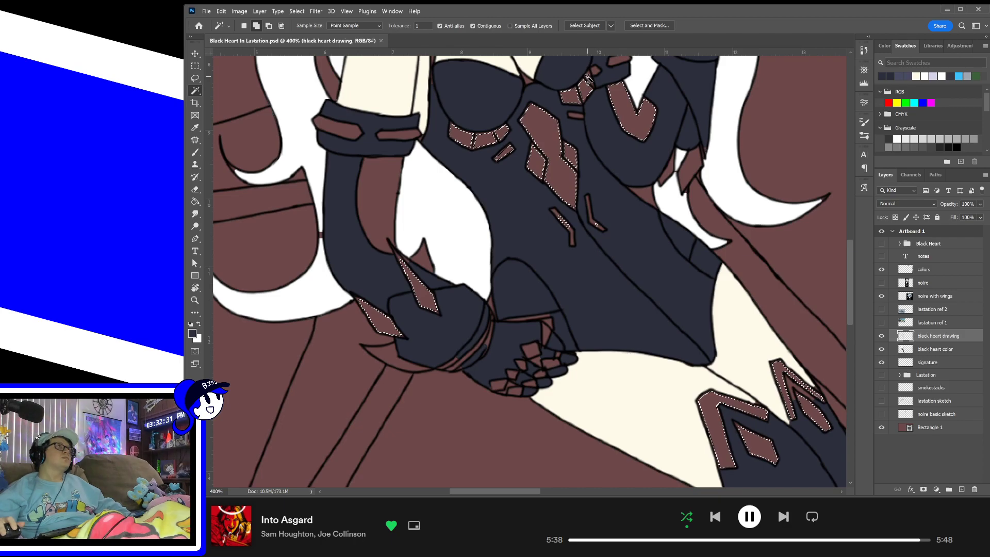
{"action": "left_click", "coordinate": [597, 69]}
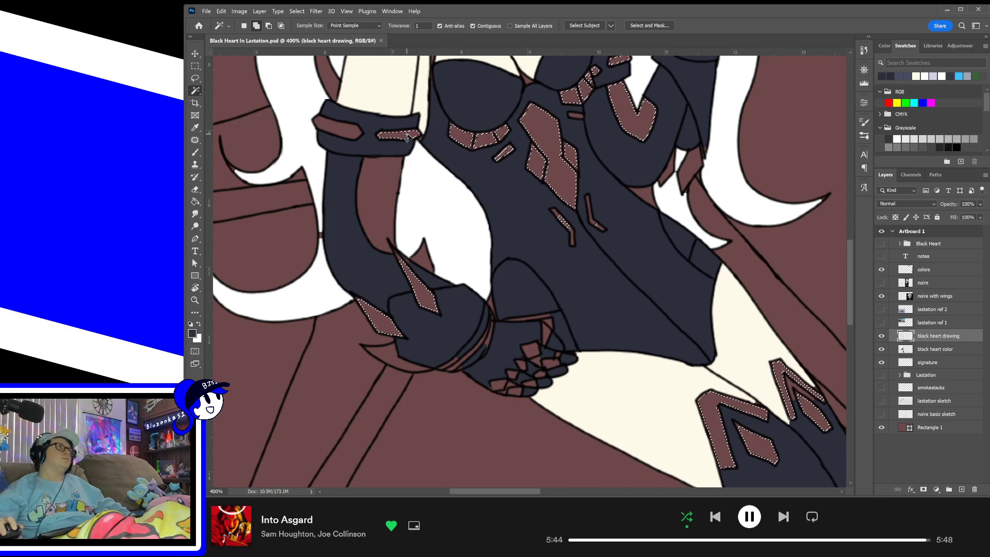
{"action": "left_click", "coordinate": [334, 131]}
{"action": "left_click", "coordinate": [384, 192]}
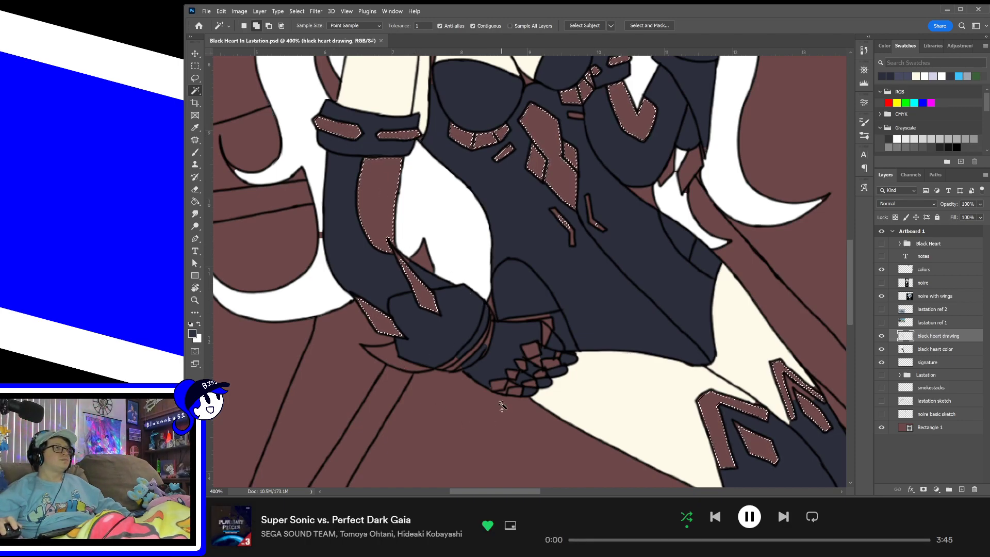
- Add the finger segments and back-of-hand panels of the lowered glove to the selection
{"action": "left_click", "coordinate": [498, 386]}
{"action": "left_click", "coordinate": [514, 392]}
{"action": "left_click", "coordinate": [512, 374]}
{"action": "left_click", "coordinate": [521, 364]}
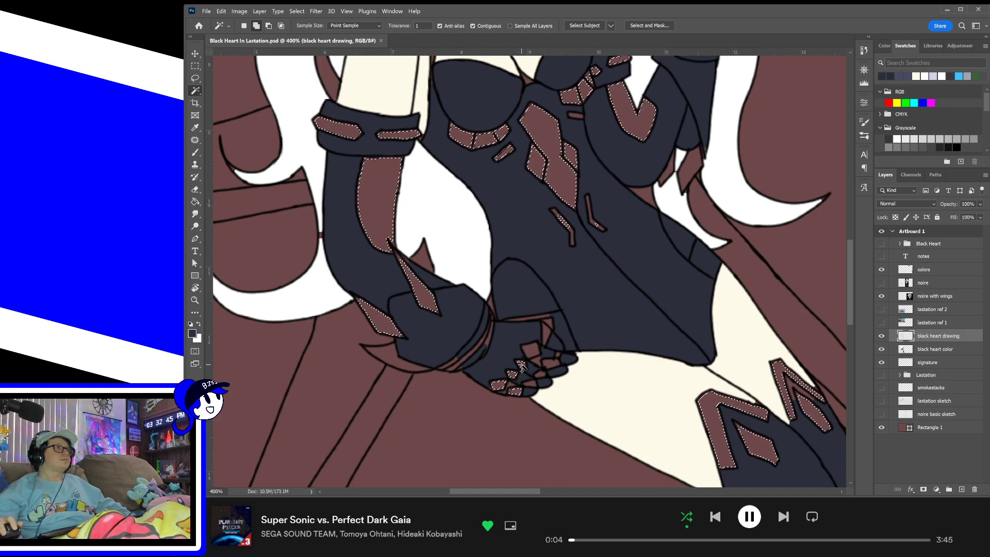
{"action": "left_click", "coordinate": [530, 353]}
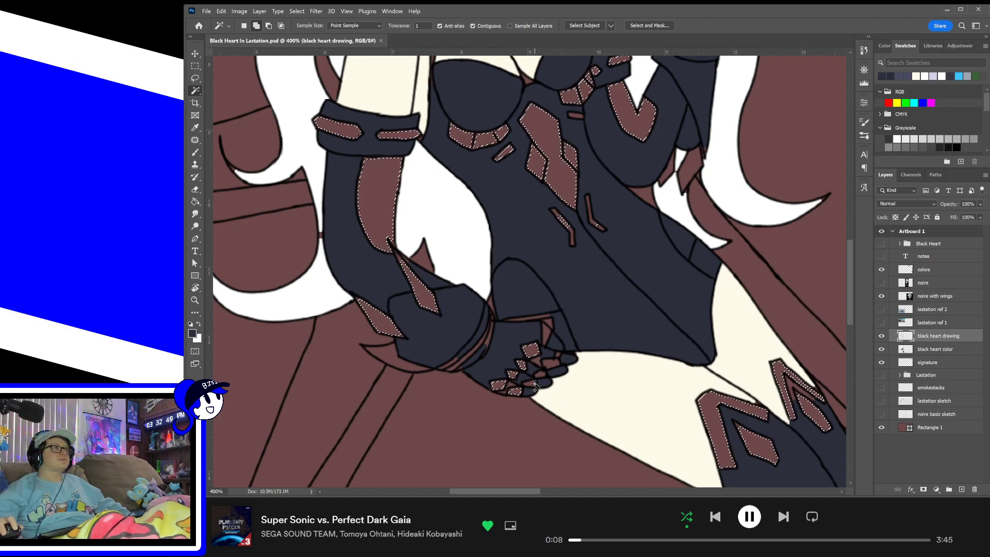
{"action": "left_click", "coordinate": [532, 384]}
{"action": "left_click", "coordinate": [540, 375]}
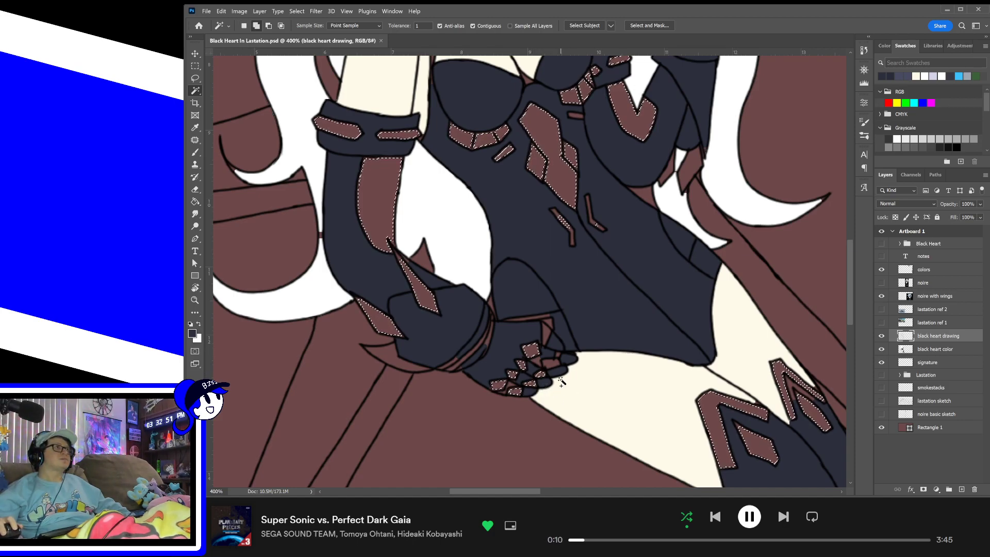
{"action": "left_click", "coordinate": [554, 364]}
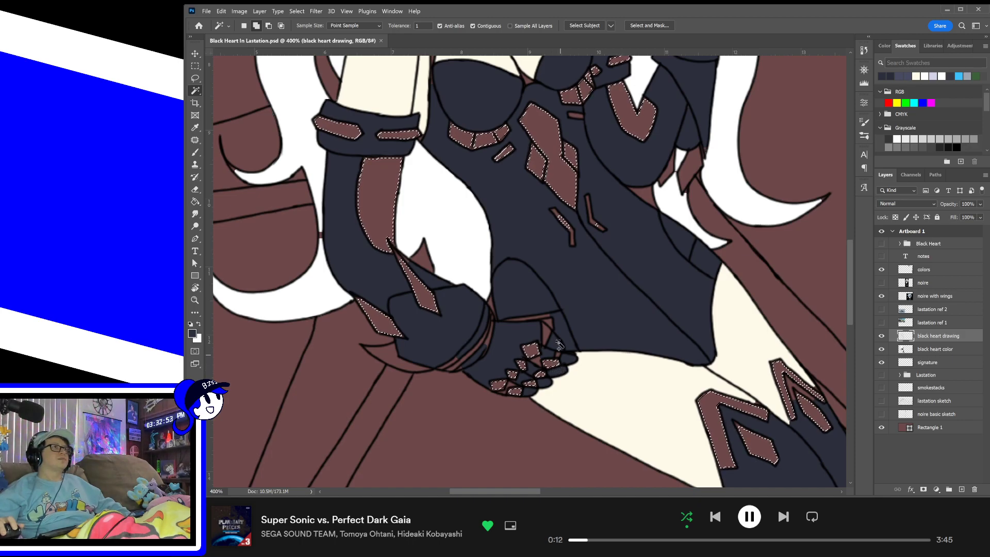
{"action": "left_click", "coordinate": [547, 334]}
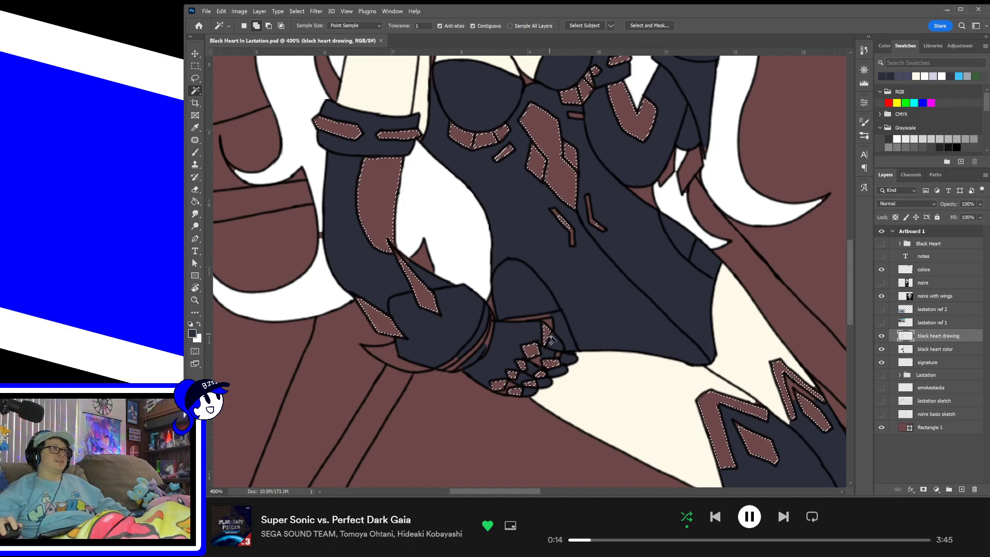
- Add the two pointed accents on the chest opening of the suit to the selection
{"action": "mouse_move", "coordinate": [536, 347]}
{"action": "left_mouse_down"}
{"action": "mouse_move", "coordinate": [585, 342]}
{"action": "mouse_move", "coordinate": [636, 397]}
{"action": "left_mouse_up"}
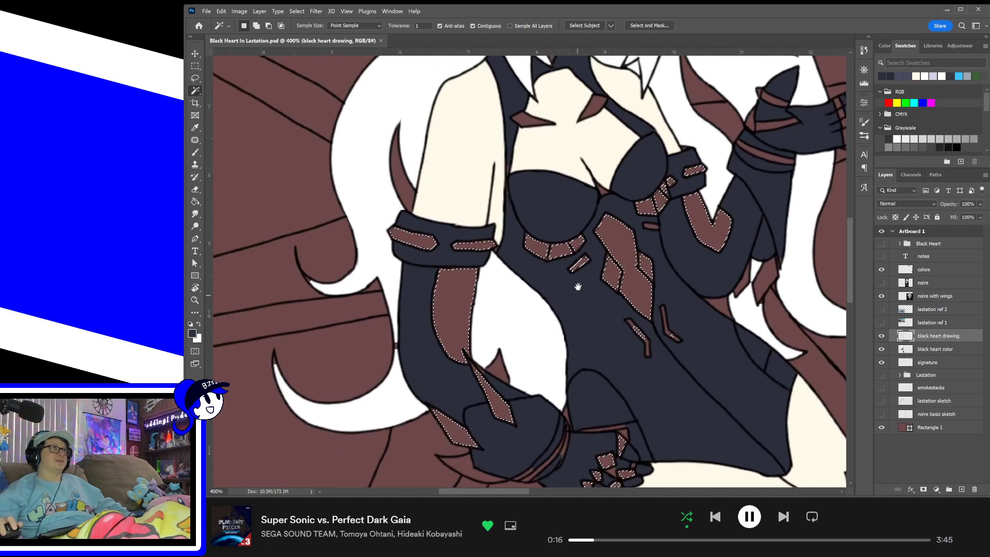
{"action": "left_click_drag", "start_coordinate": [577, 287], "coordinate": [591, 421]}
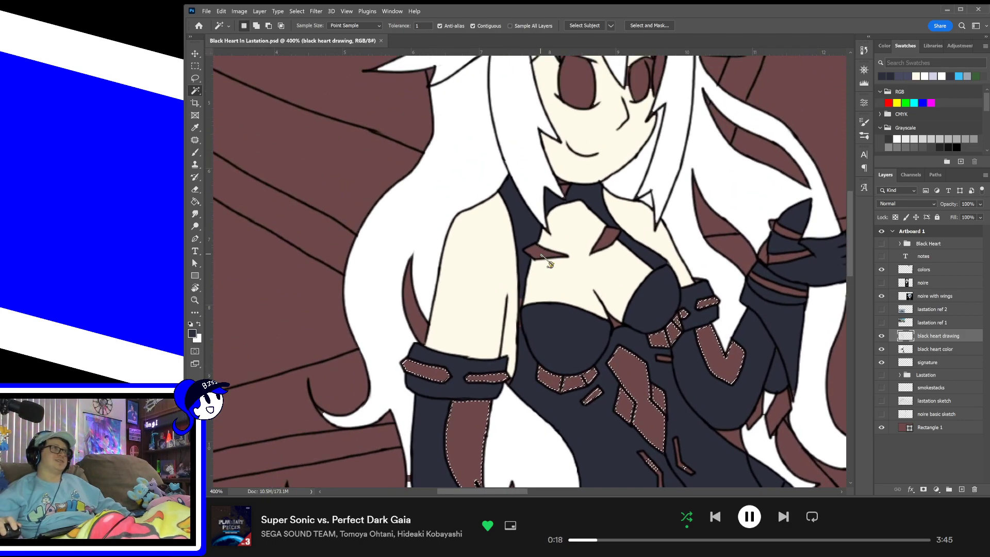
{"action": "left_click", "coordinate": [546, 253]}
{"action": "left_click", "coordinate": [606, 236]}
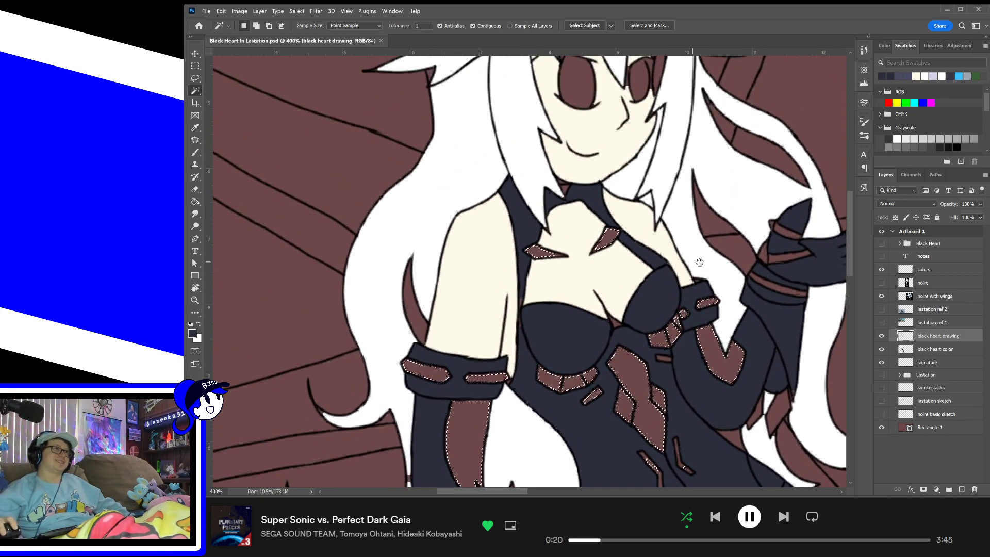
- Add the pointed elbow panel, the cuff band and the two thumb-side glove bands of the raised arm to the selection
{"action": "left_click_drag", "start_coordinate": [700, 263], "coordinate": [409, 290]}
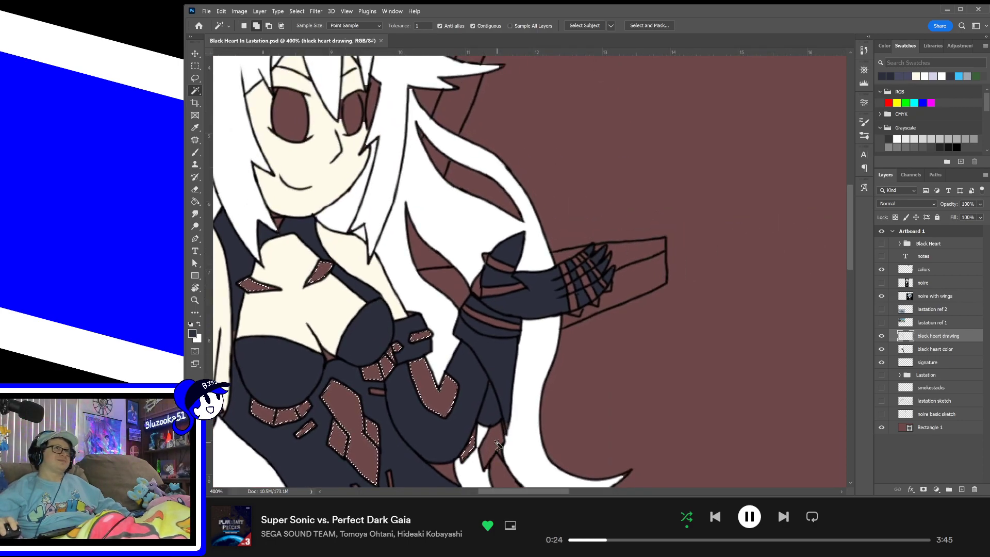
{"action": "left_click", "coordinate": [497, 445], "text": "shift"}
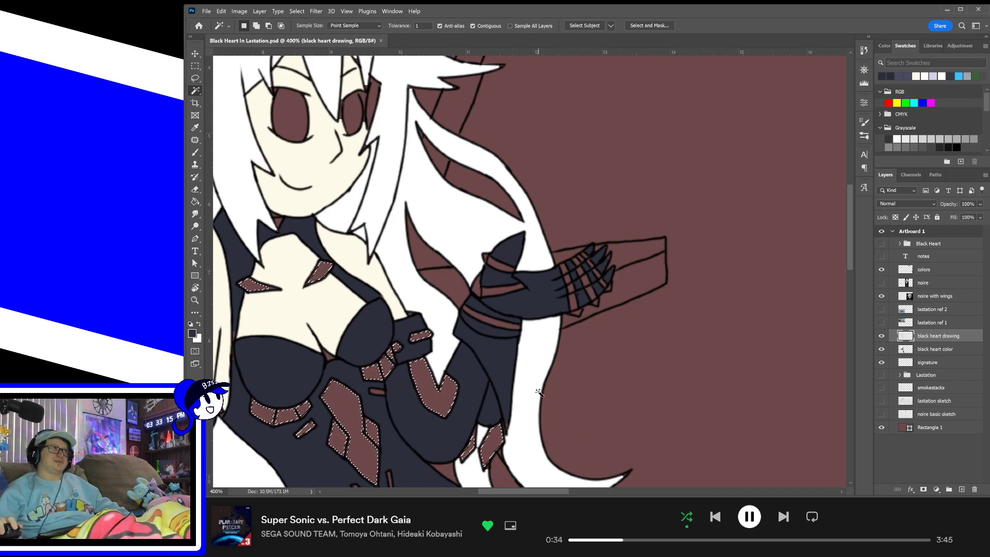
{"action": "left_click", "coordinate": [496, 326], "text": "shift"}
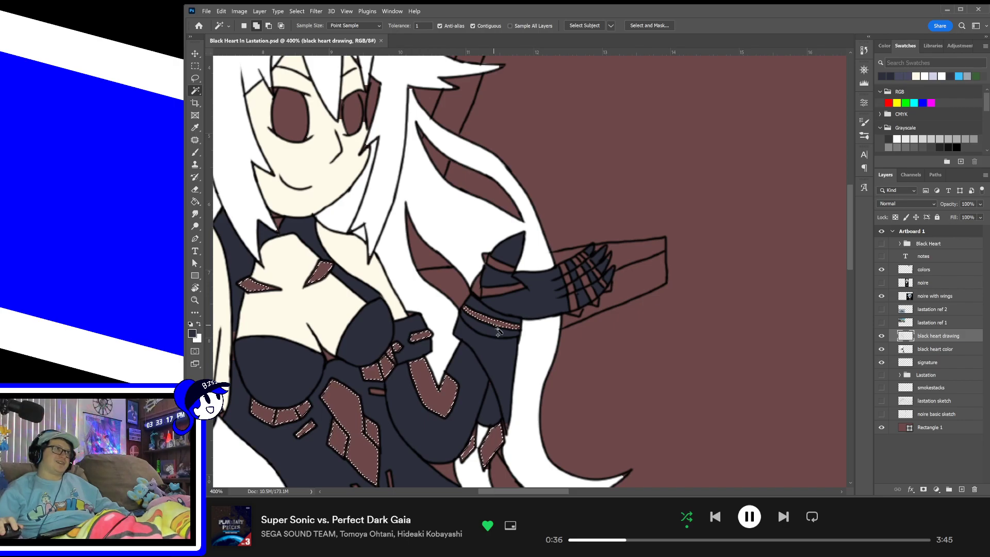
{"action": "left_click", "coordinate": [496, 289], "text": "shift"}
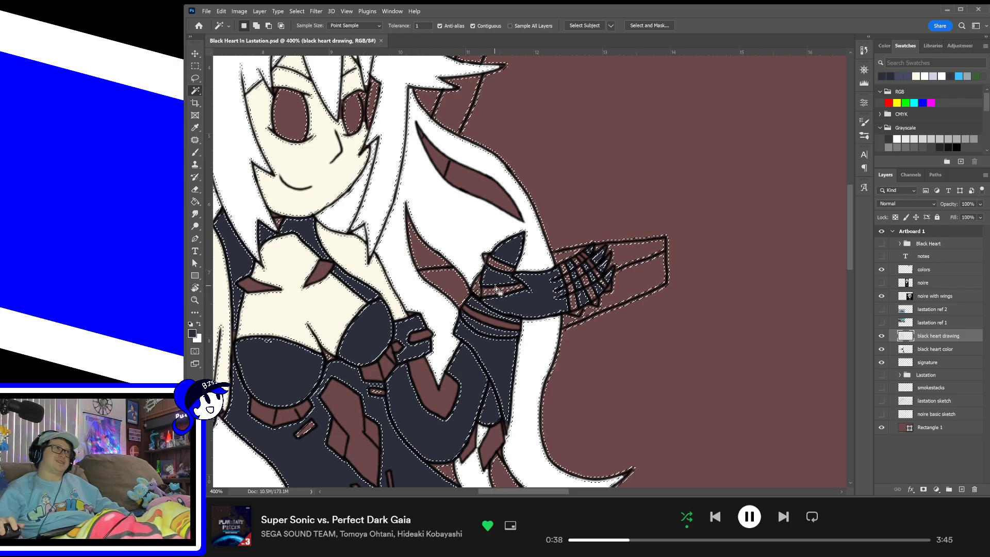
{"action": "key", "text": "ctrl+z"}
{"action": "left_click", "coordinate": [497, 289], "text": "shift"}
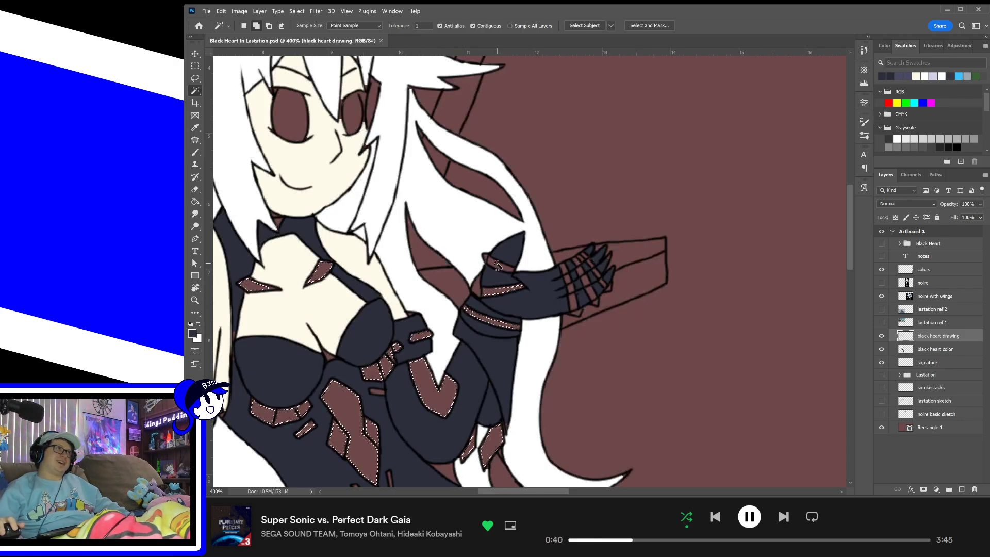
{"action": "left_click", "coordinate": [496, 265], "text": "shift"}
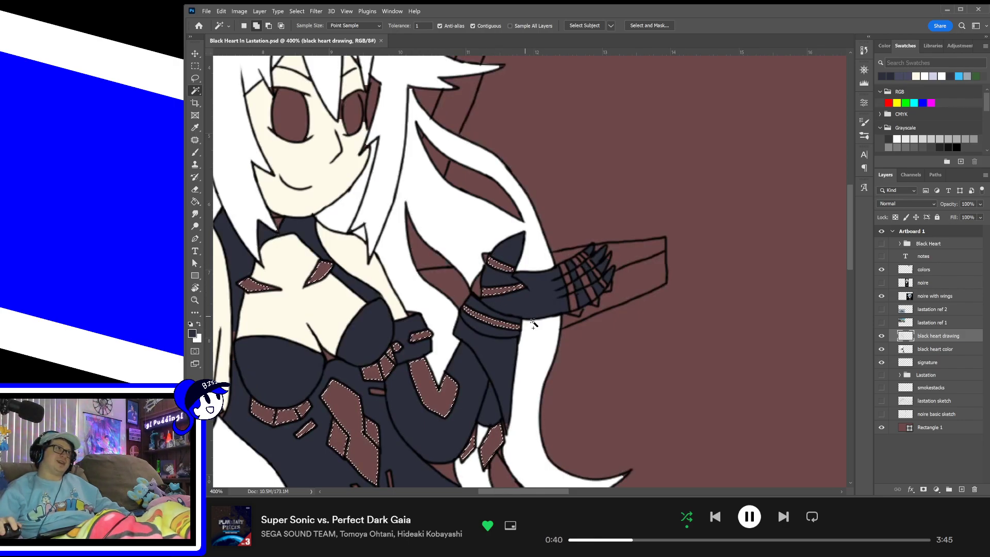
- Add the finger segments and the small wrist panel of the raised glove to the selection
{"action": "key", "text": "ctrl+plus"}
{"action": "left_click", "coordinate": [589, 324], "text": "shift"}
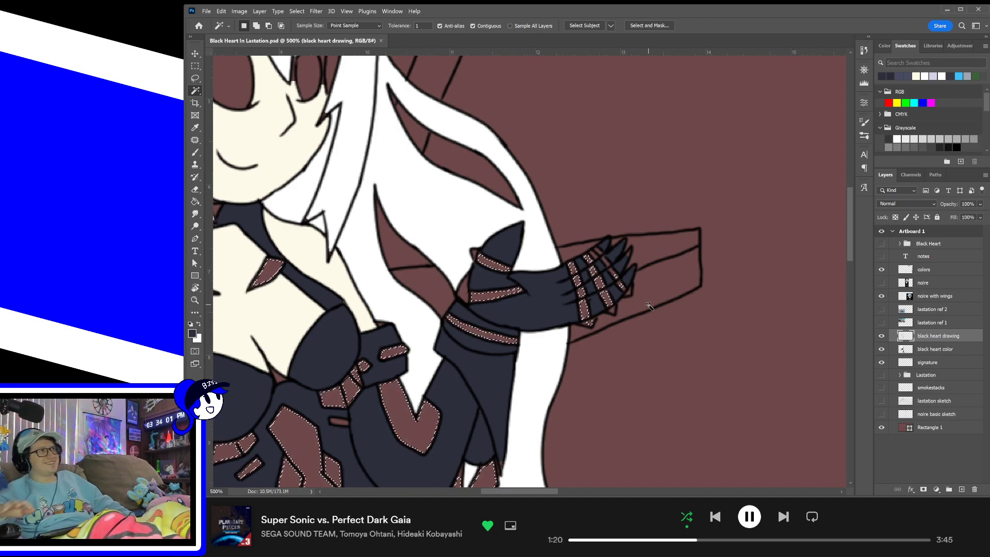
{"action": "key", "text": "shift"}
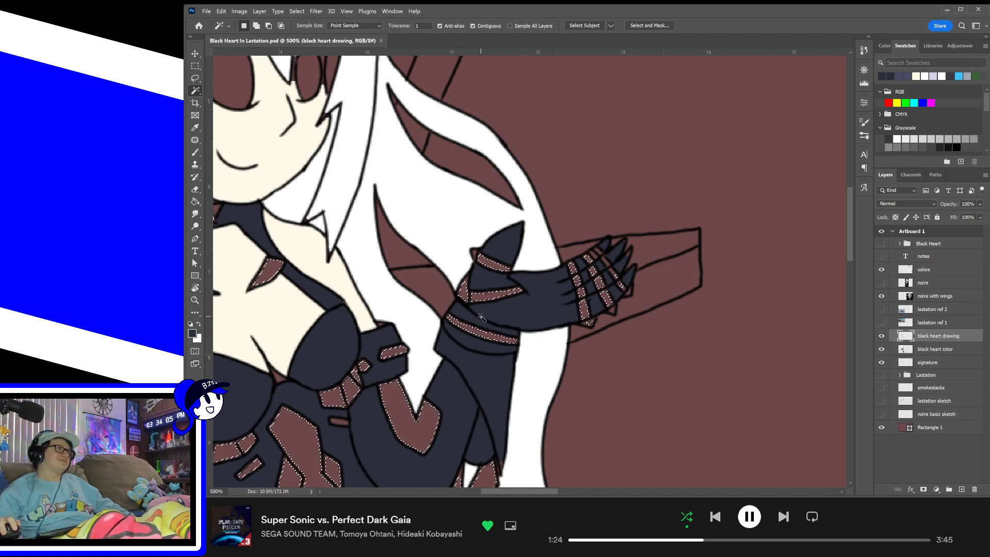
{"action": "key", "text": "shift"}
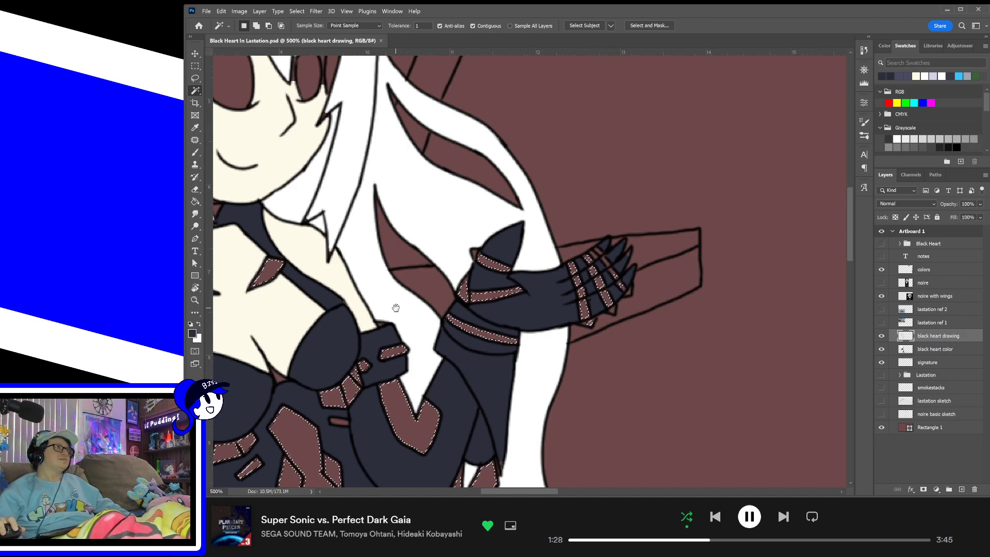
- Add the small collar patch under the chin and the short strip below the bust to the selection
{"action": "left_click_drag", "start_coordinate": [396, 308], "coordinate": [672, 306]}
{"action": "key", "text": "shift"}
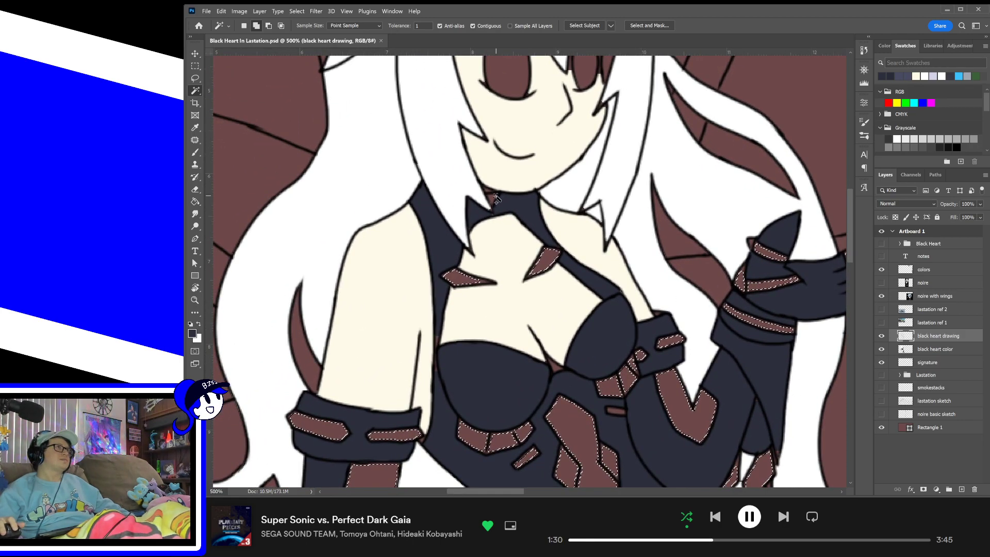
{"action": "left_click_drag", "start_coordinate": [639, 270], "coordinate": [528, 209]}
{"action": "left_click_drag", "start_coordinate": [660, 327], "coordinate": [669, 250]}
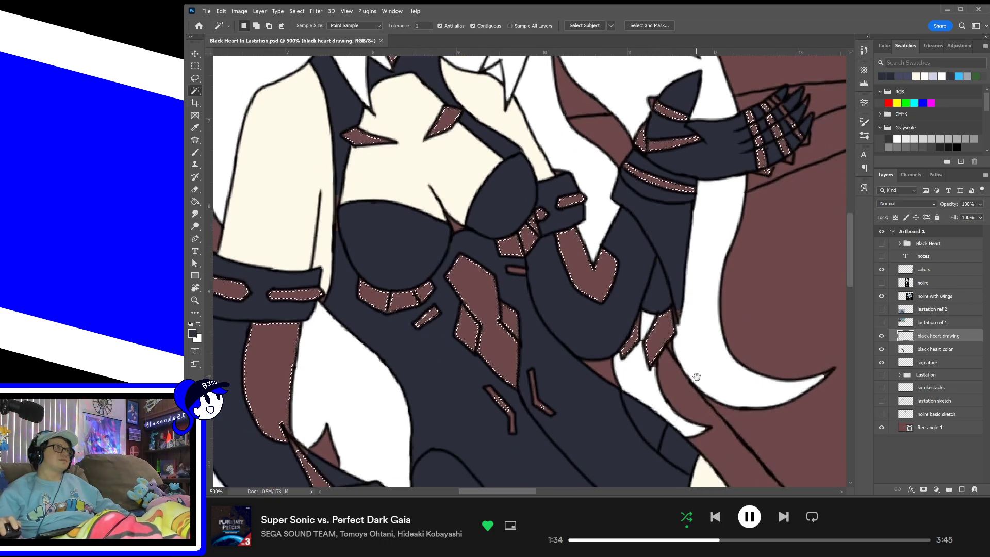
{"action": "left_click", "coordinate": [517, 271], "text": "shift"}
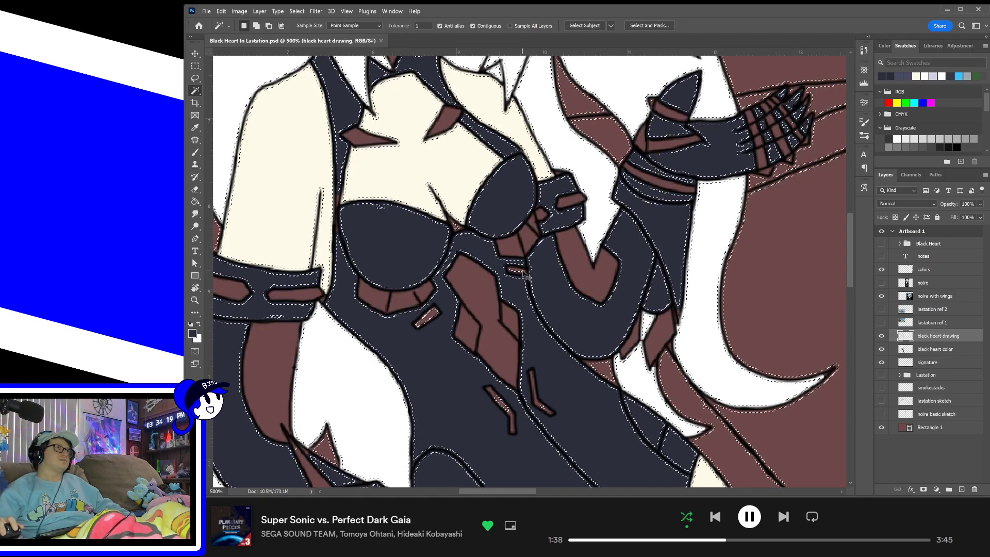
{"action": "key", "text": "ctrl+z"}
{"action": "left_click", "coordinate": [516, 270], "text": "shift"}
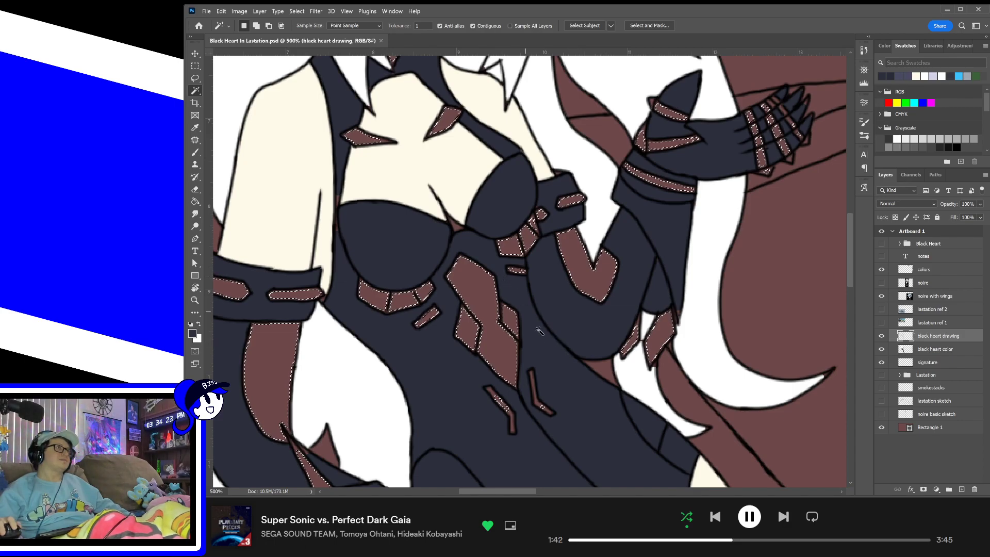
- Sample the pale lavender palette color and brush it over the selected suit trim on the black heart color layer
{"action": "key", "text": "ctrl+0"}
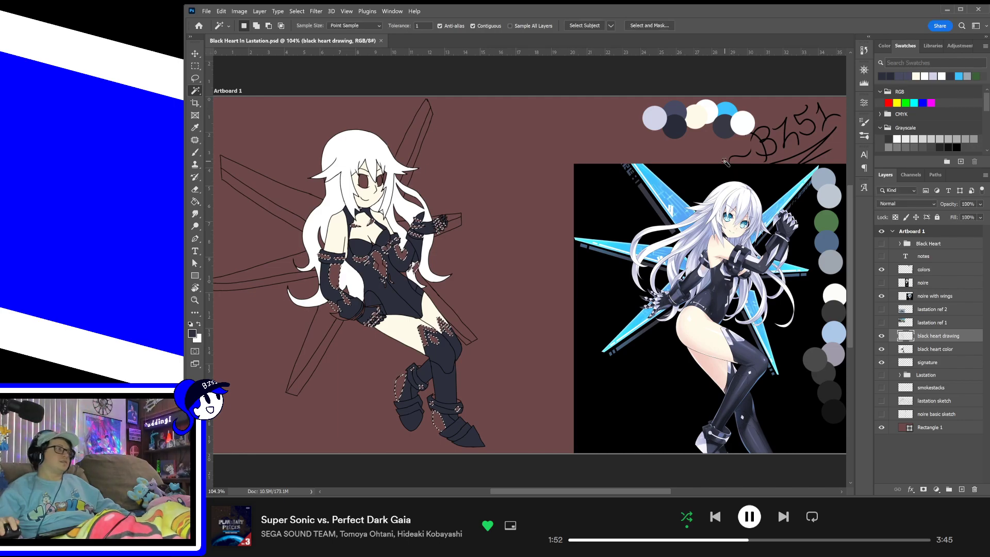
{"action": "key", "text": "b"}
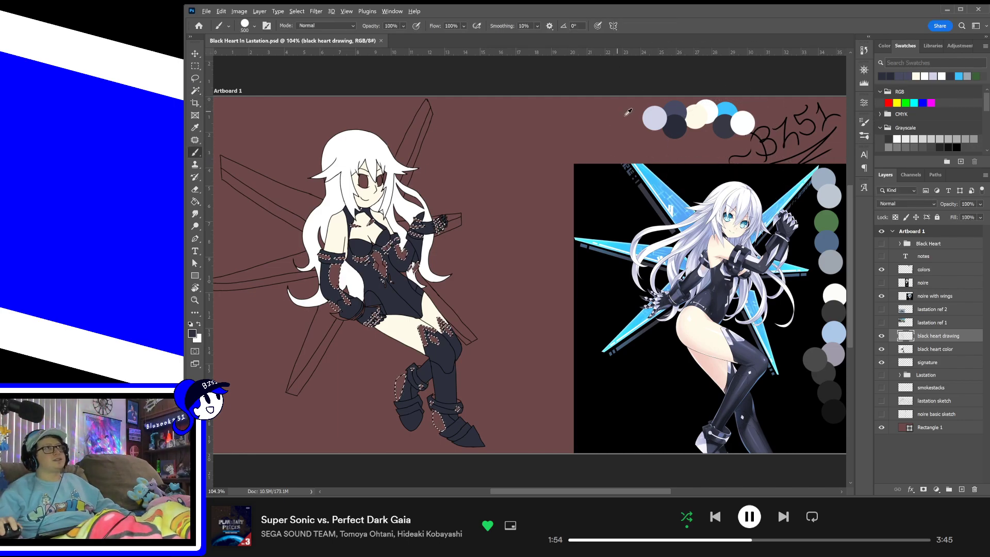
{"action": "left_click", "coordinate": [656, 117], "text": "alt"}
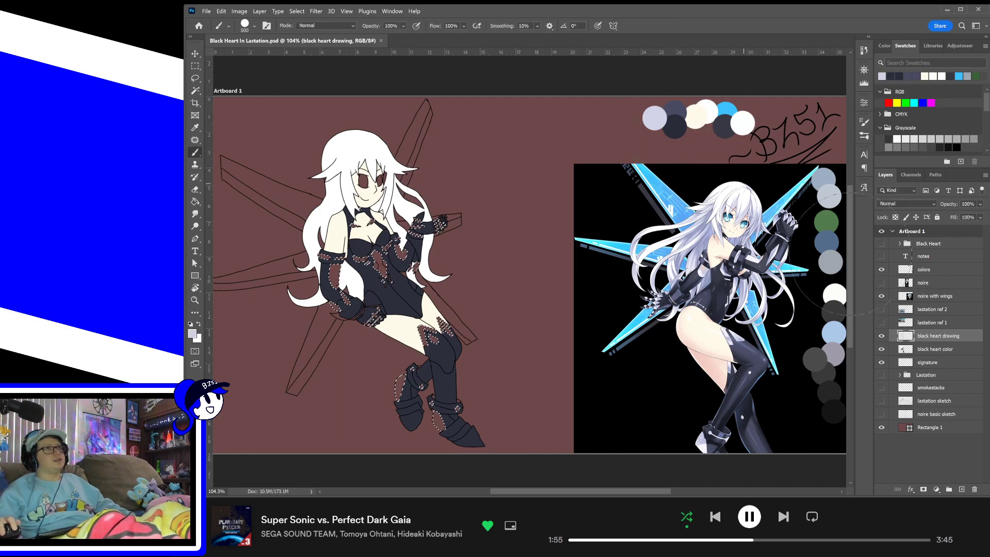
{"action": "left_click", "coordinate": [935, 349]}
{"action": "mouse_move", "coordinate": [332, 254]}
{"action": "left_mouse_down"}
{"action": "mouse_move", "coordinate": [343, 243]}
{"action": "mouse_move", "coordinate": [347, 268]}
{"action": "left_mouse_up"}
{"action": "left_click_drag", "start_coordinate": [466, 247], "coordinate": [420, 420]}
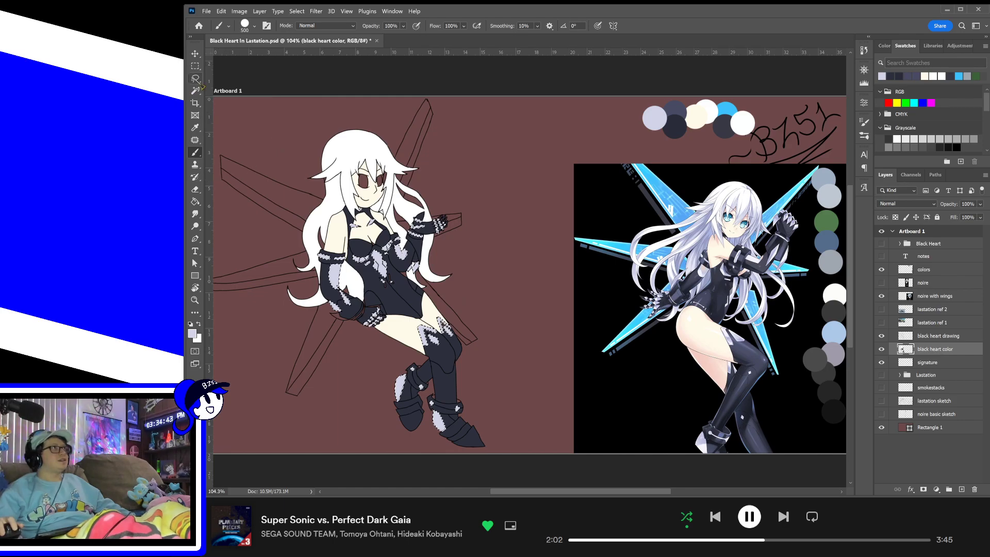
- Deselect the painted trim areas and save the document
{"action": "left_click", "coordinate": [195, 66]}
{"action": "left_click", "coordinate": [475, 171]}
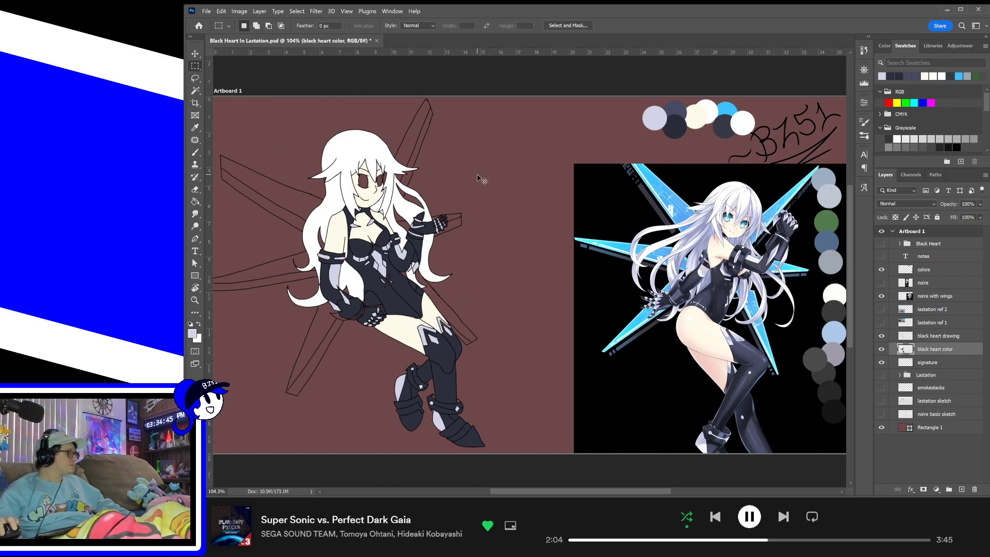
{"action": "key", "text": "ctrl+s"}
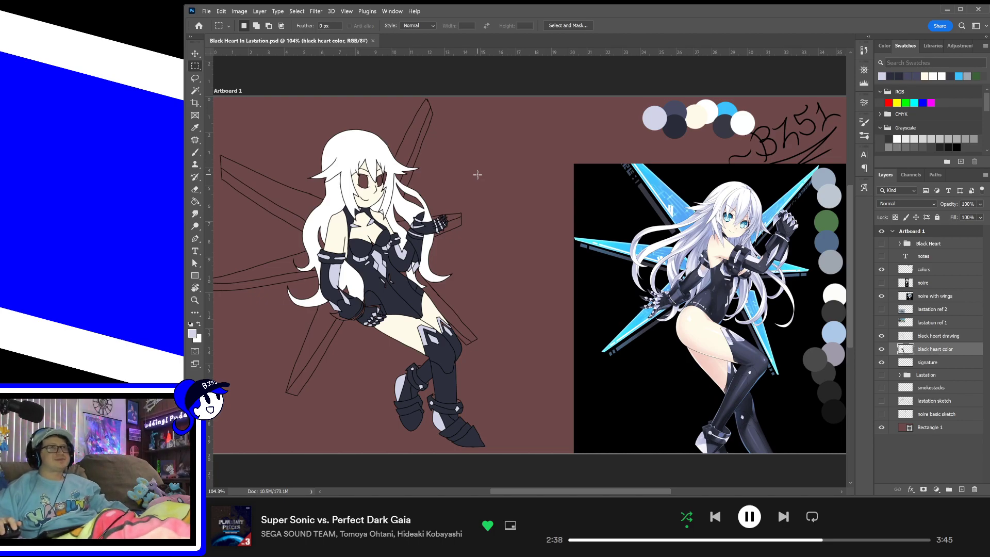
- Select the insides of both eyes with the Magic Wand on the black heart drawing layer
{"action": "key", "text": "w"}
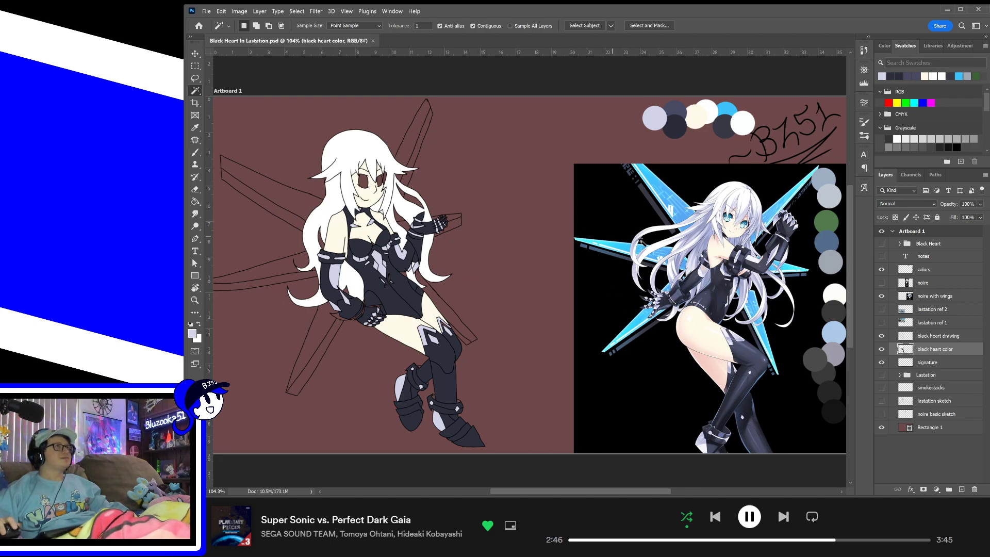
{"action": "left_click", "coordinate": [940, 336]}
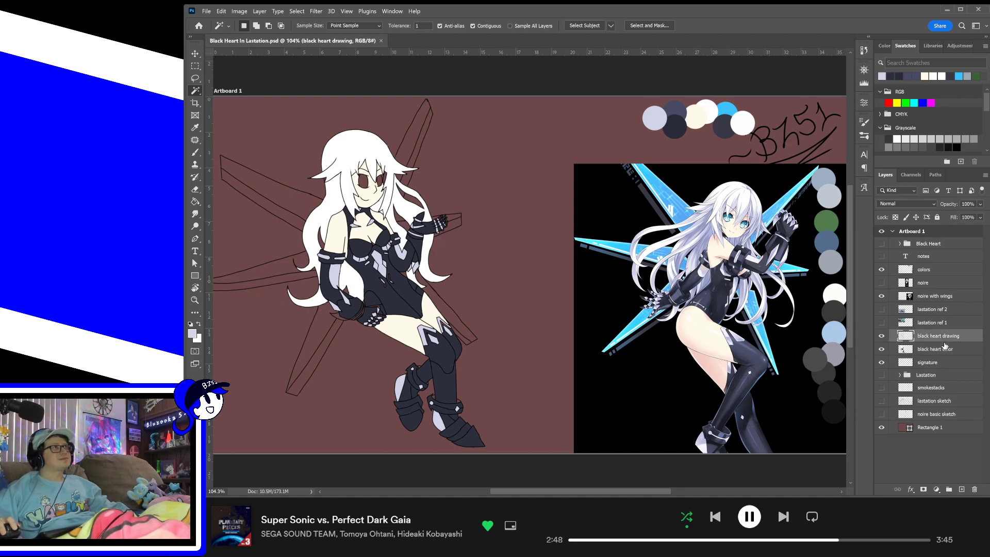
{"action": "left_click", "coordinate": [365, 181]}
{"action": "left_click", "coordinate": [382, 181], "text": "shift"}
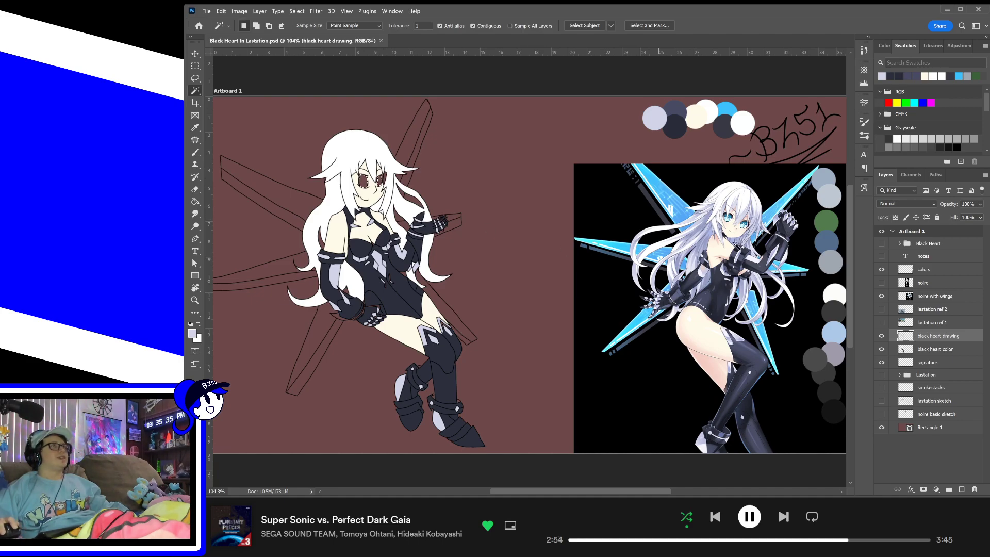
- Add the large inner panels of all the wing blades around the character to the eye selection
{"action": "left_click", "coordinate": [268, 194], "text": "shift"}
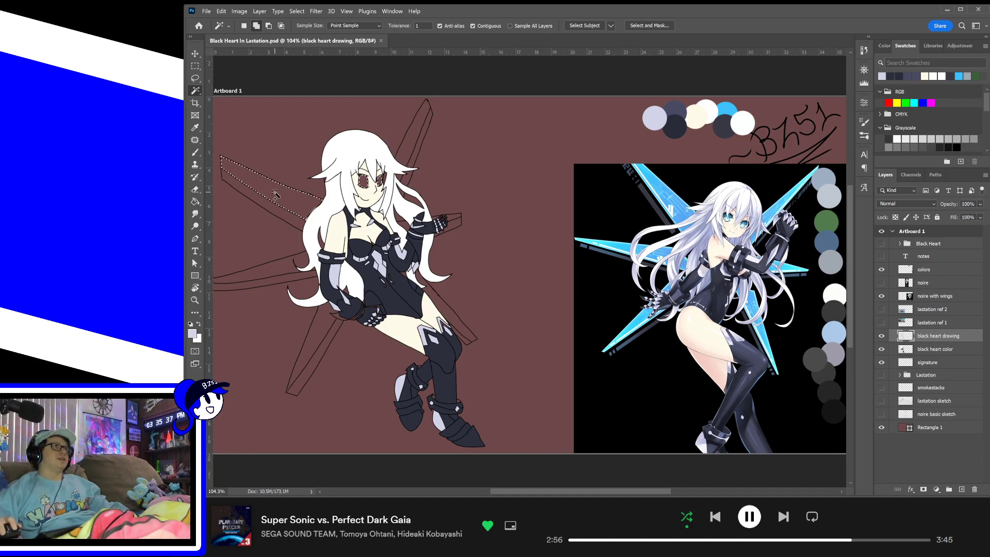
{"action": "left_click", "coordinate": [268, 269], "text": "shift"}
{"action": "left_click", "coordinate": [326, 316], "text": "shift"}
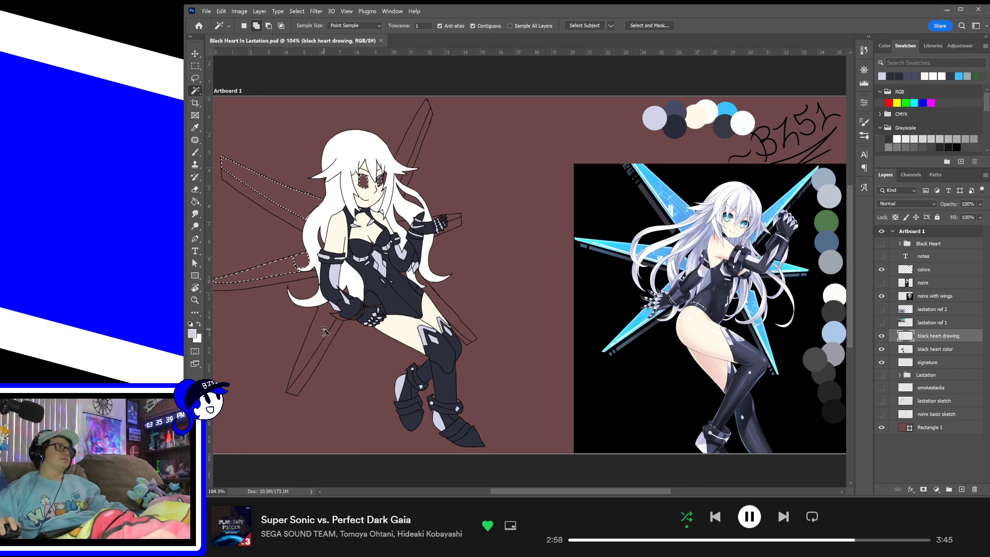
{"action": "left_click", "coordinate": [445, 270], "text": "shift"}
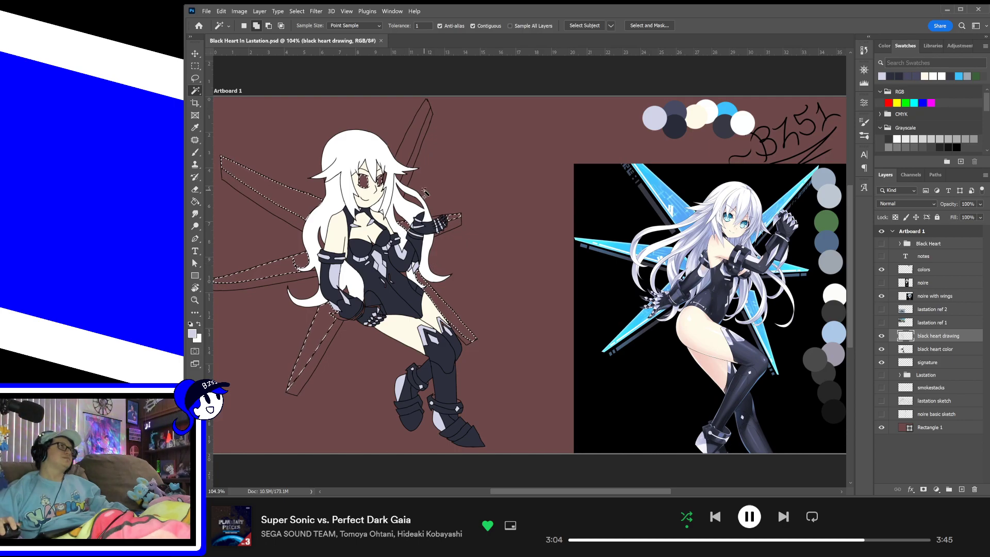
{"action": "left_click", "coordinate": [405, 153]}
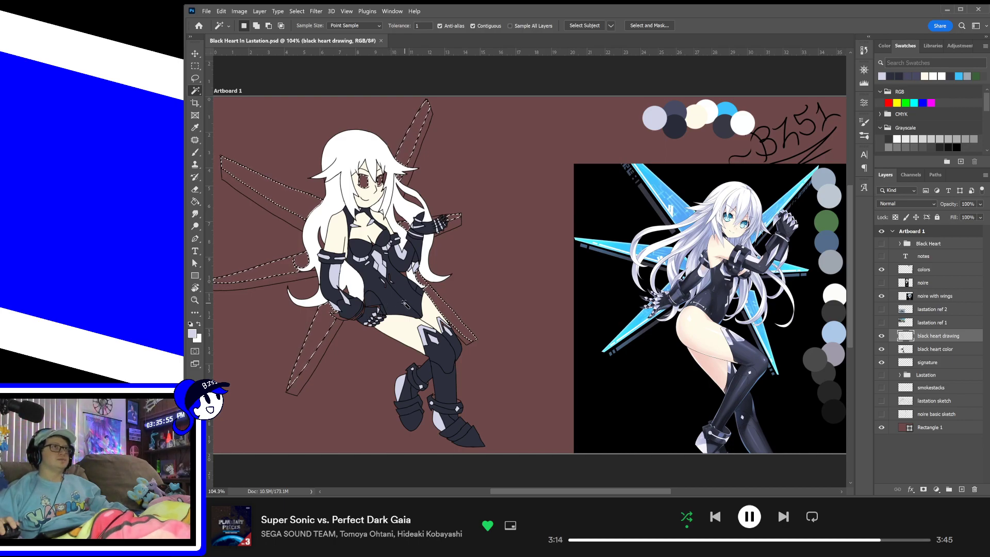
- Sample the bright blue palette color and brush it over the selected eyes and wing panels on the black heart color layer
{"action": "left_click", "coordinate": [935, 349]}
{"action": "key", "text": "b"}
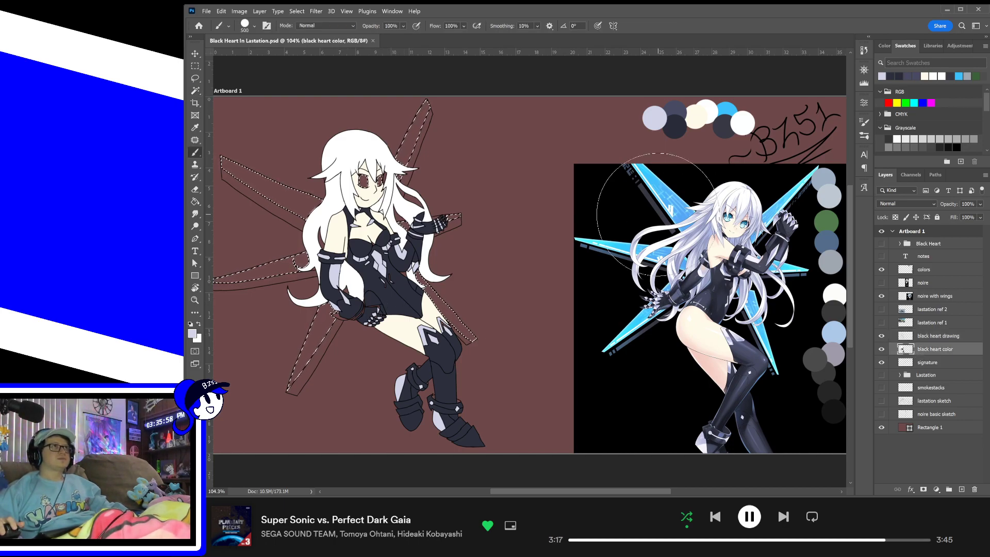
{"action": "left_click", "coordinate": [727, 110], "text": "alt"}
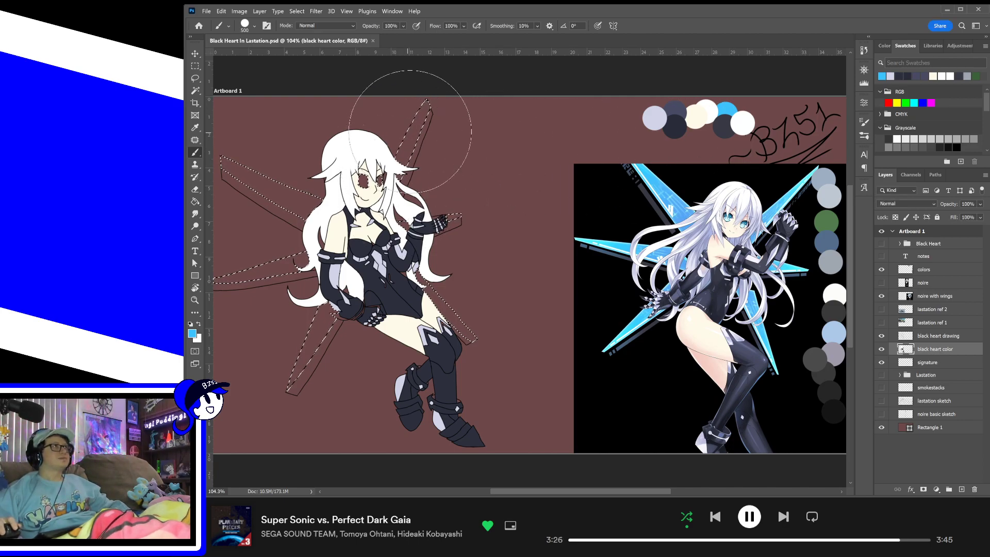
{"action": "mouse_move", "coordinate": [418, 124]}
{"action": "left_mouse_down"}
{"action": "mouse_move", "coordinate": [422, 118]}
{"action": "mouse_move", "coordinate": [265, 210]}
{"action": "mouse_move", "coordinate": [232, 154]}
{"action": "mouse_move", "coordinate": [265, 165]}
{"action": "mouse_move", "coordinate": [316, 214]}
{"action": "mouse_move", "coordinate": [242, 268]}
{"action": "mouse_move", "coordinate": [287, 354]}
{"action": "mouse_move", "coordinate": [278, 366]}
{"action": "mouse_move", "coordinate": [463, 342]}
{"action": "mouse_move", "coordinate": [443, 178]}
{"action": "mouse_move", "coordinate": [459, 206]}
{"action": "left_mouse_up"}
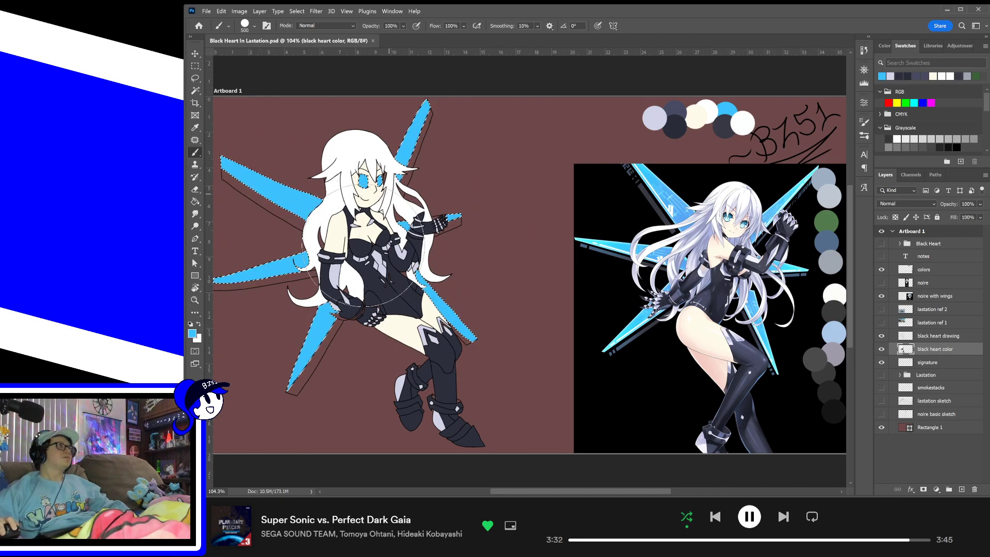
- Deselect the blue eyes and wing panels and save the document
{"action": "left_click", "coordinate": [195, 66]}
{"action": "left_click", "coordinate": [277, 111]}
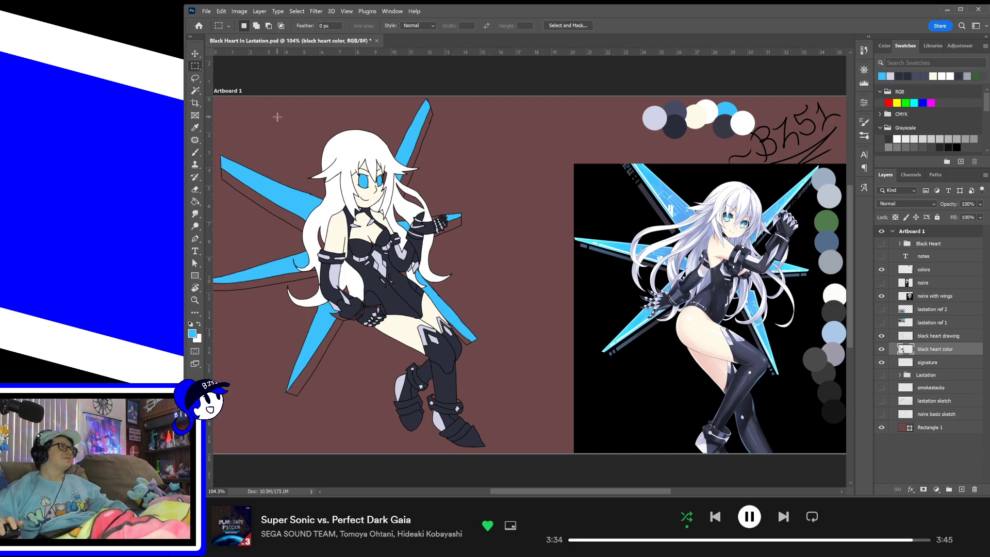
{"action": "key", "text": "ctrl+s"}
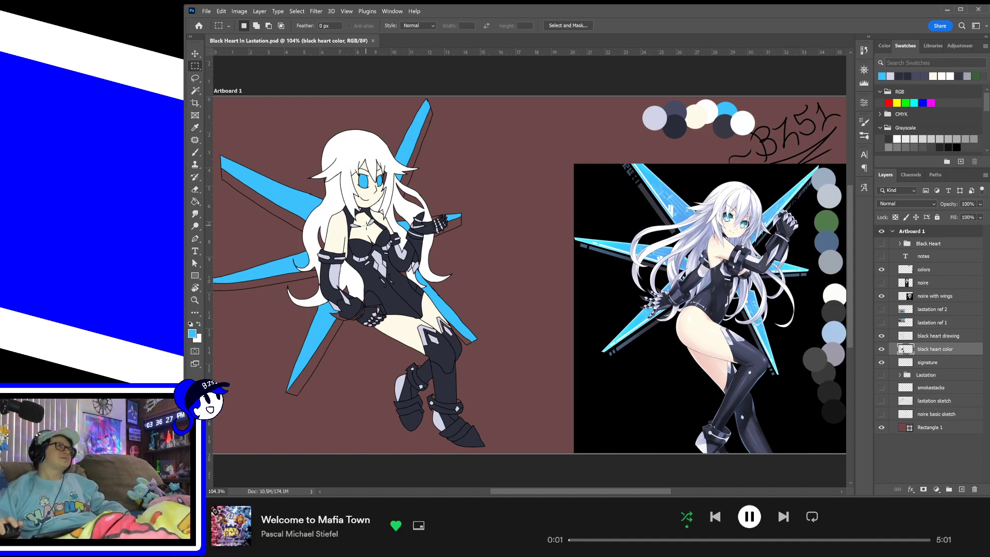
- Select the narrow edge strips along all the wing blades with the Magic Wand on the black heart drawing layer
{"action": "left_click", "coordinate": [959, 338]}
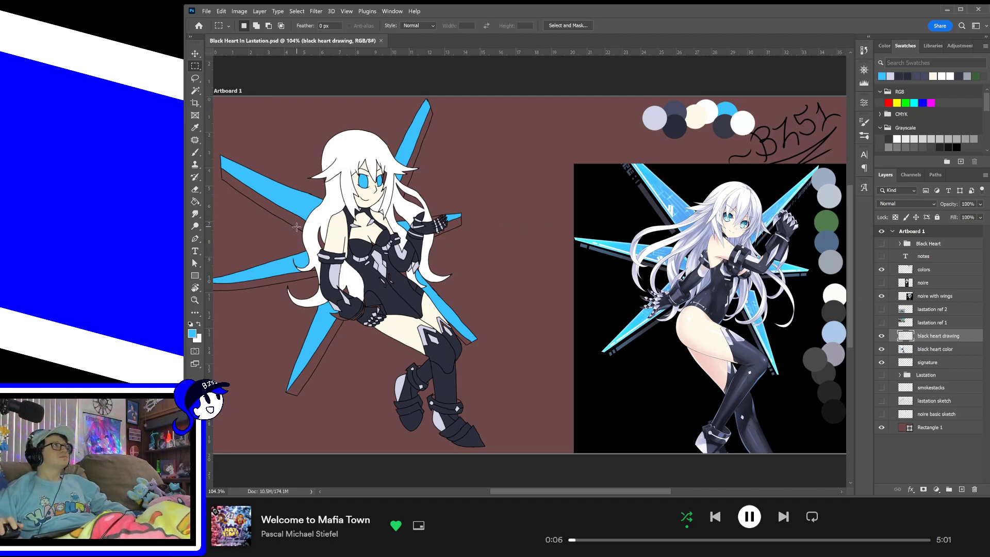
{"action": "key", "text": "w"}
{"action": "left_click", "coordinate": [285, 216]}
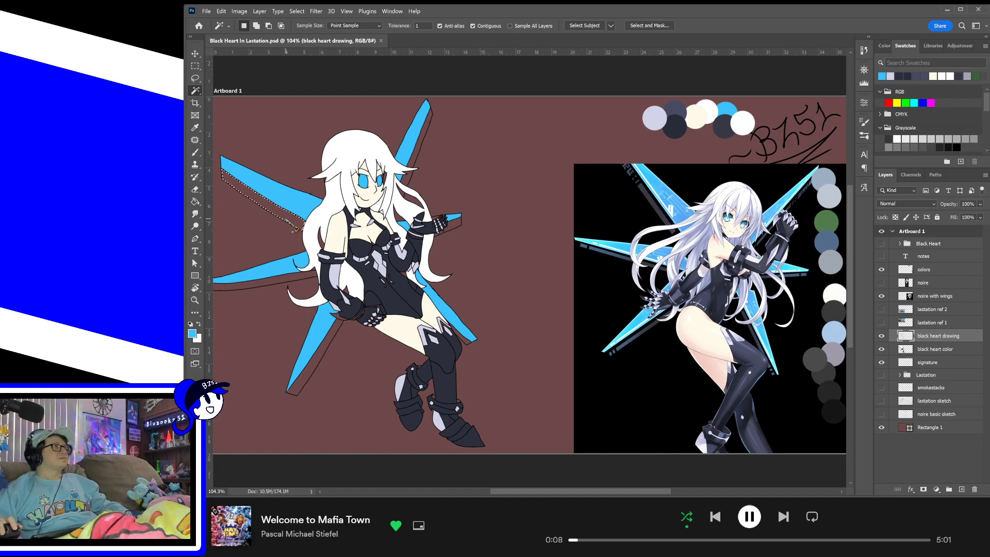
{"action": "left_click", "coordinate": [274, 285]}
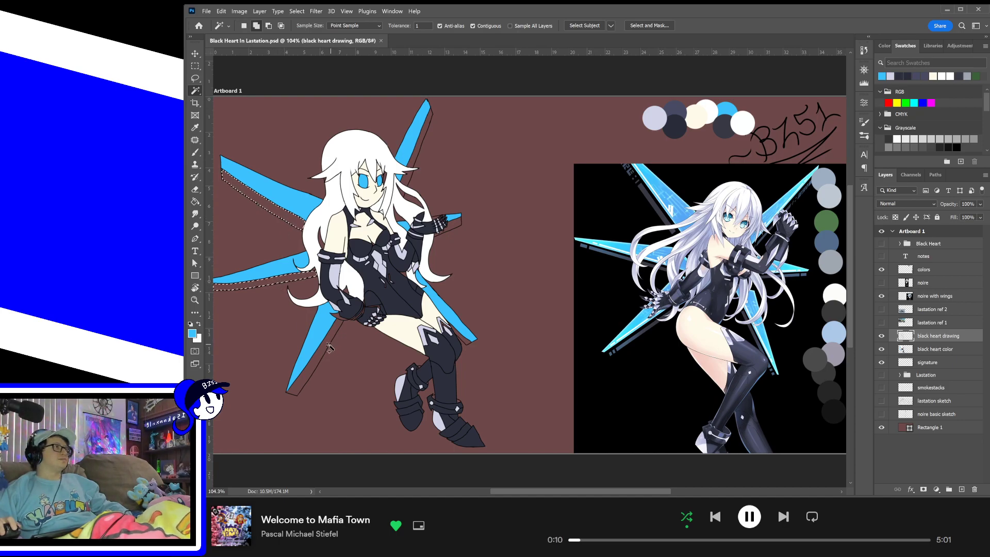
{"action": "left_click", "coordinate": [325, 345]}
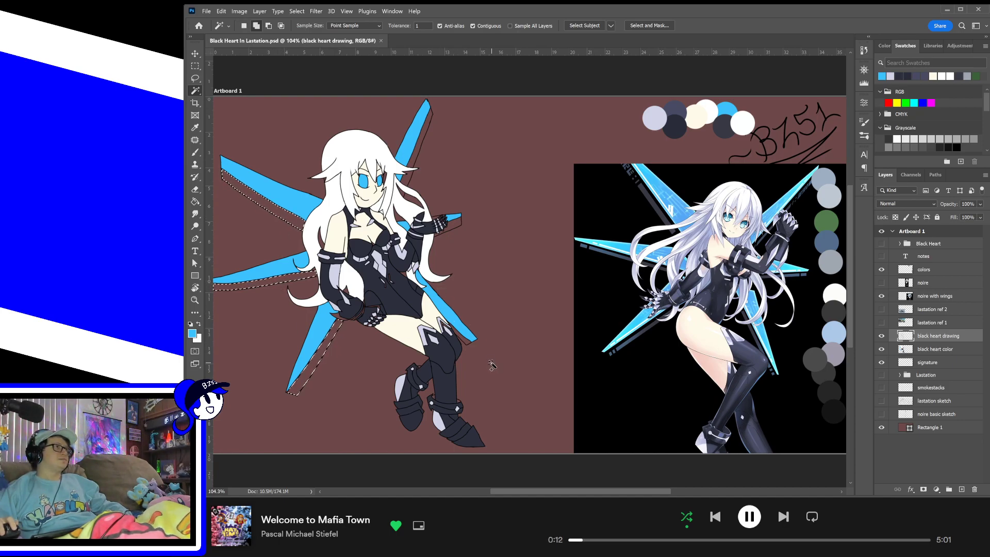
{"action": "left_click", "coordinate": [466, 340]}
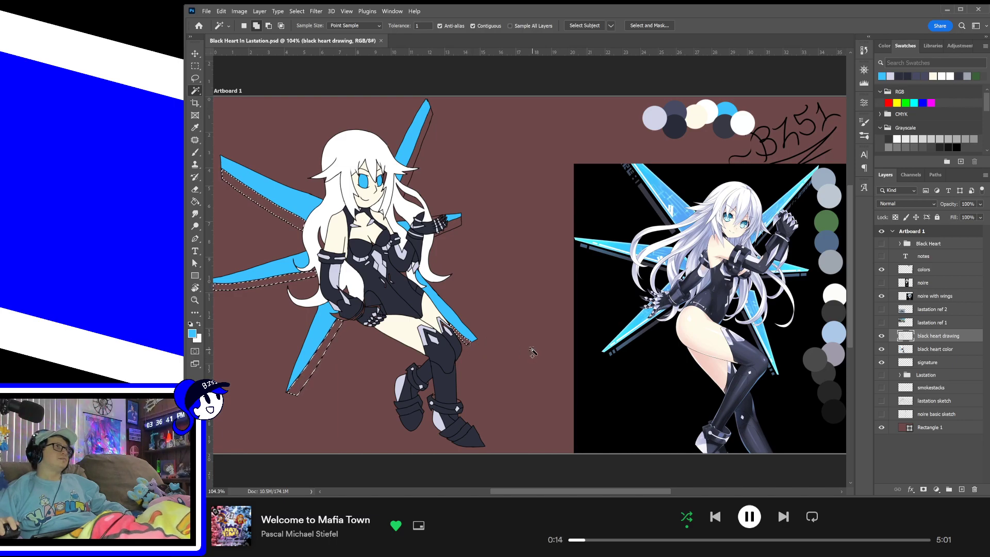
{"action": "left_click", "coordinate": [460, 225]}
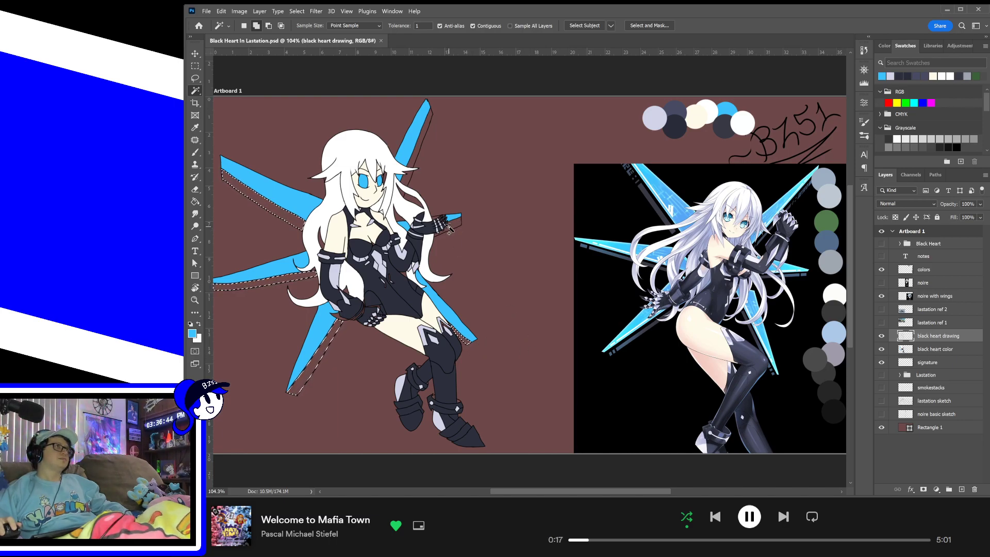
{"action": "left_click", "coordinate": [418, 148]}
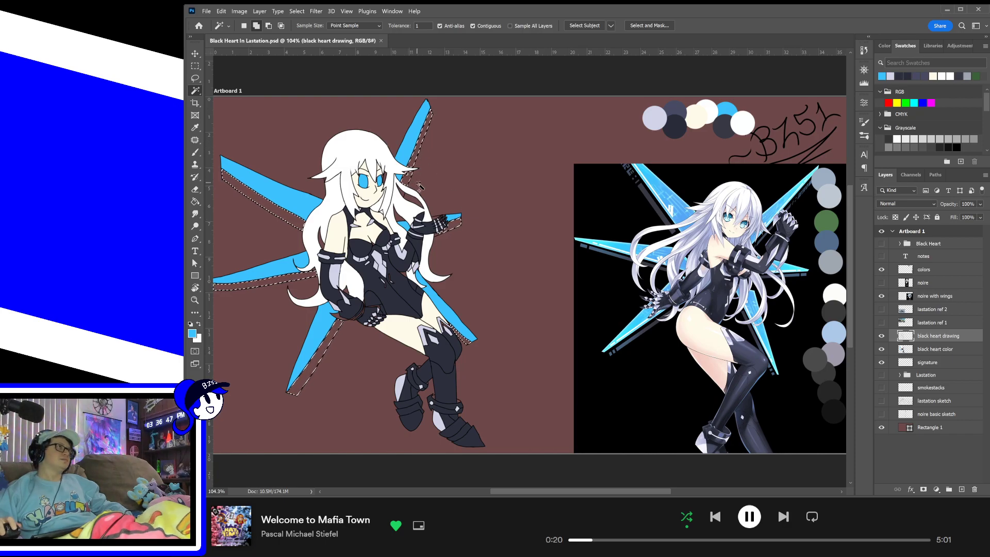
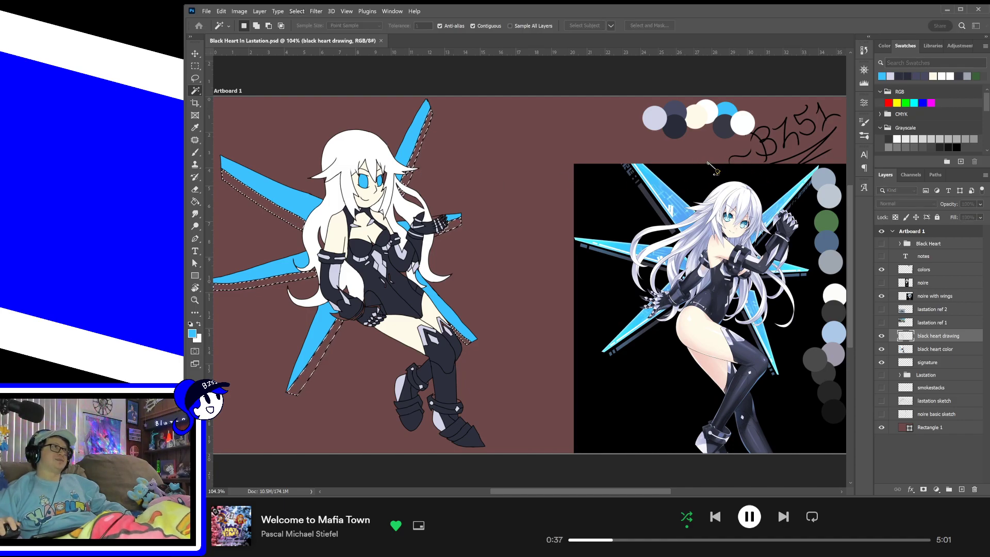
- Sample the dark slate palette color and brush it over the selected wing edge strips on the black heart color layer
{"action": "key", "text": "b"}
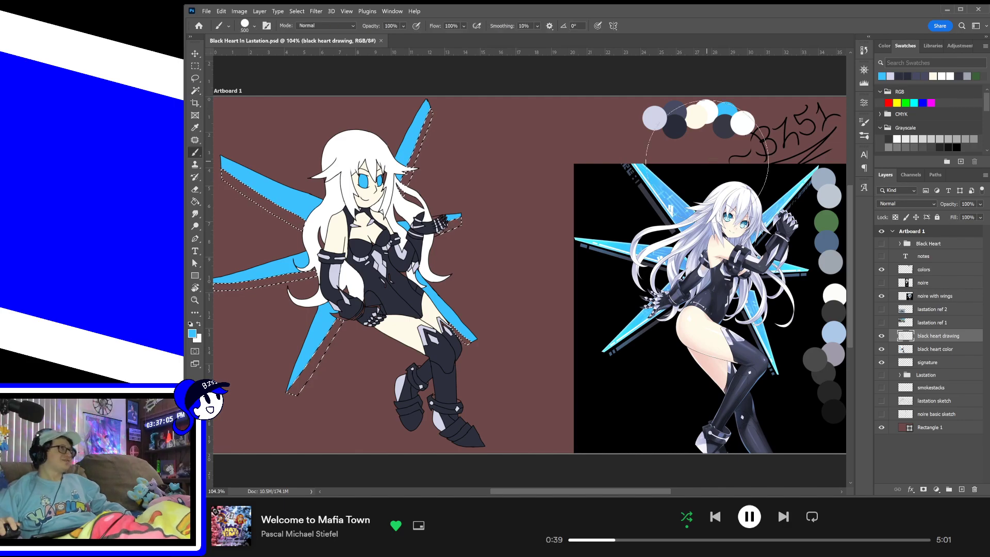
{"action": "left_click", "coordinate": [938, 349]}
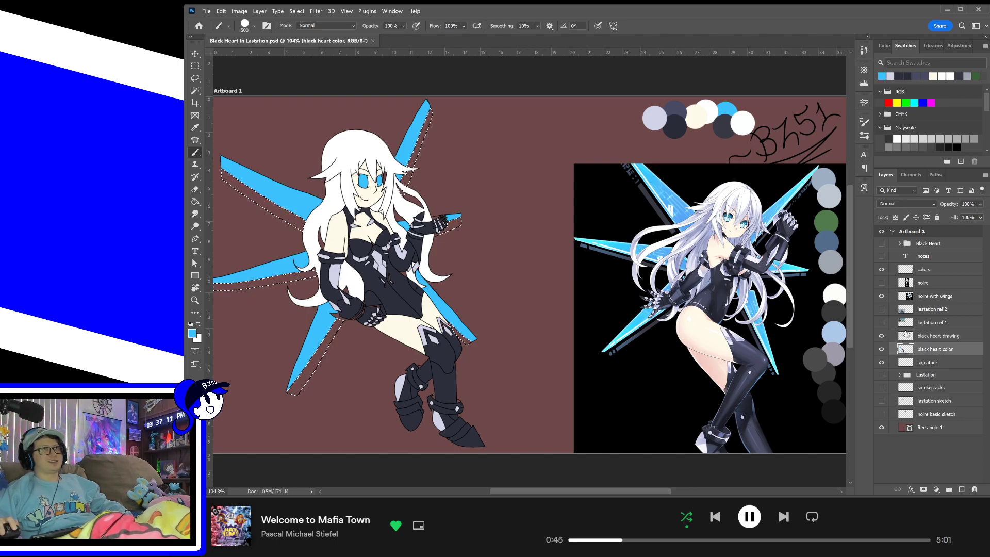
{"action": "left_click", "coordinate": [724, 124], "text": "alt"}
{"action": "left_click", "coordinate": [725, 126], "text": "alt"}
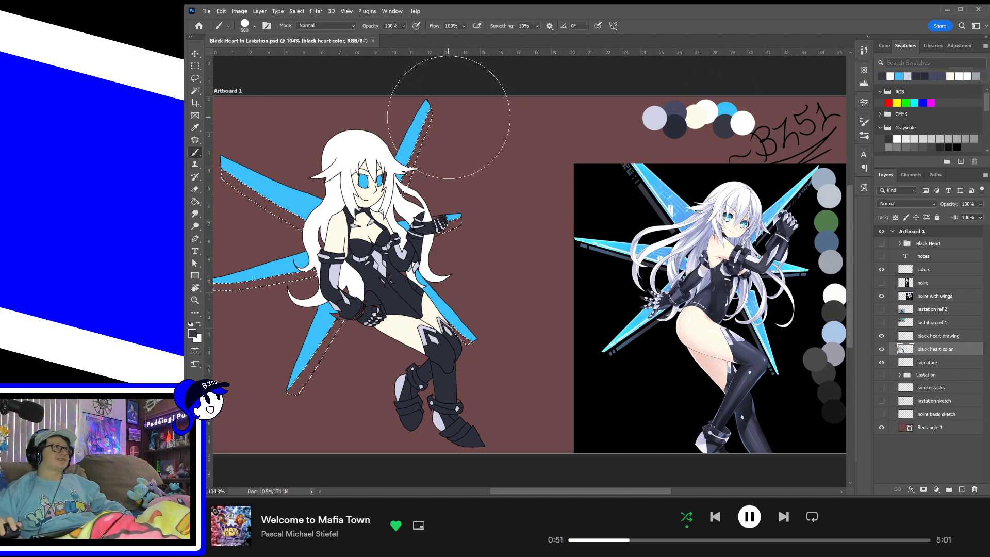
{"action": "mouse_move", "coordinate": [474, 285]}
{"action": "left_mouse_down"}
{"action": "mouse_move", "coordinate": [318, 279]}
{"action": "mouse_move", "coordinate": [291, 372]}
{"action": "mouse_move", "coordinate": [305, 373]}
{"action": "mouse_move", "coordinate": [214, 345]}
{"action": "mouse_move", "coordinate": [253, 294]}
{"action": "mouse_move", "coordinate": [214, 307]}
{"action": "mouse_move", "coordinate": [249, 268]}
{"action": "mouse_move", "coordinate": [313, 231]}
{"action": "mouse_move", "coordinate": [258, 175]}
{"action": "left_mouse_up"}
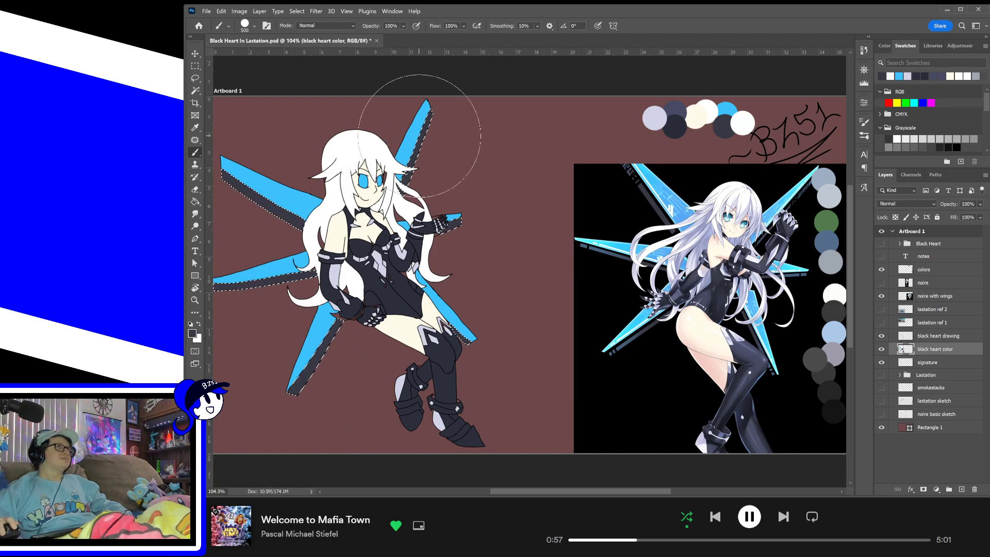
- Clear the selection around the dark wing edges and save the document
{"action": "left_click", "coordinate": [196, 67]}
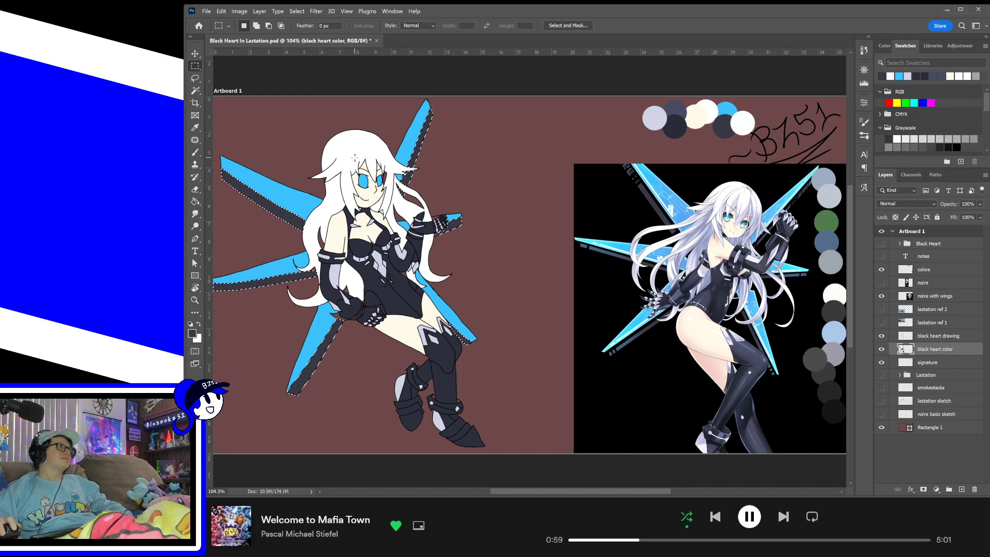
{"action": "key", "text": "ctrl+d"}
{"action": "key", "text": "ctrl+s"}
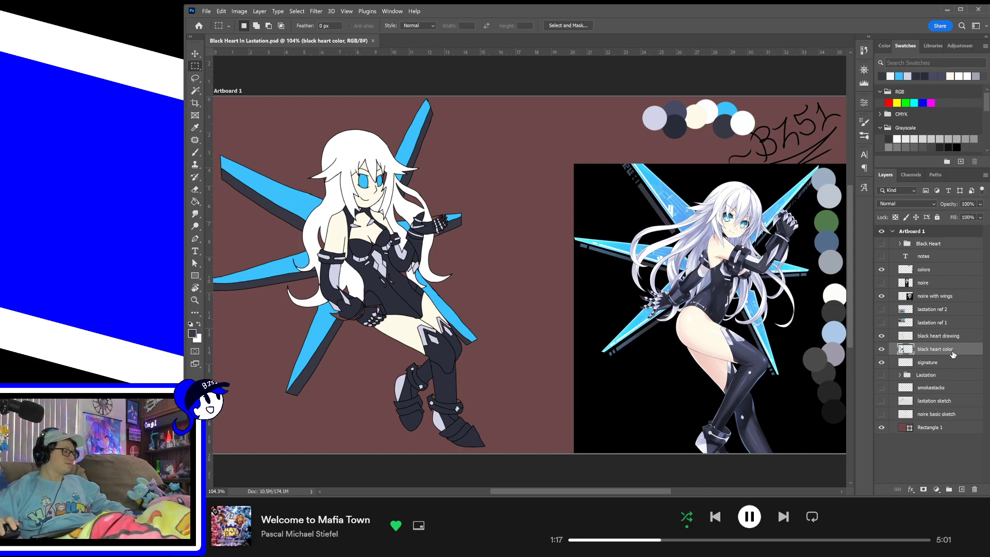
- Zoom in on the character's head at 500% and sample the white hair color for the Brush tool
{"action": "key", "text": "ctrl+plus"}
{"action": "key", "text": "ctrl+plus"}
{"action": "key", "text": "ctrl+plus"}
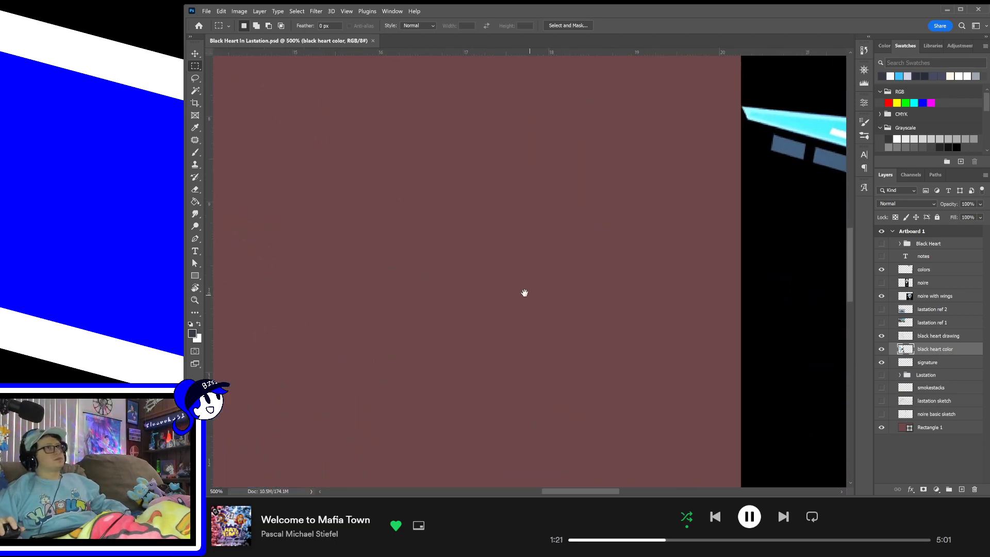
{"action": "left_click_drag", "start_coordinate": [525, 293], "coordinate": [820, 371]}
{"action": "left_click_drag", "start_coordinate": [545, 253], "coordinate": [697, 353]}
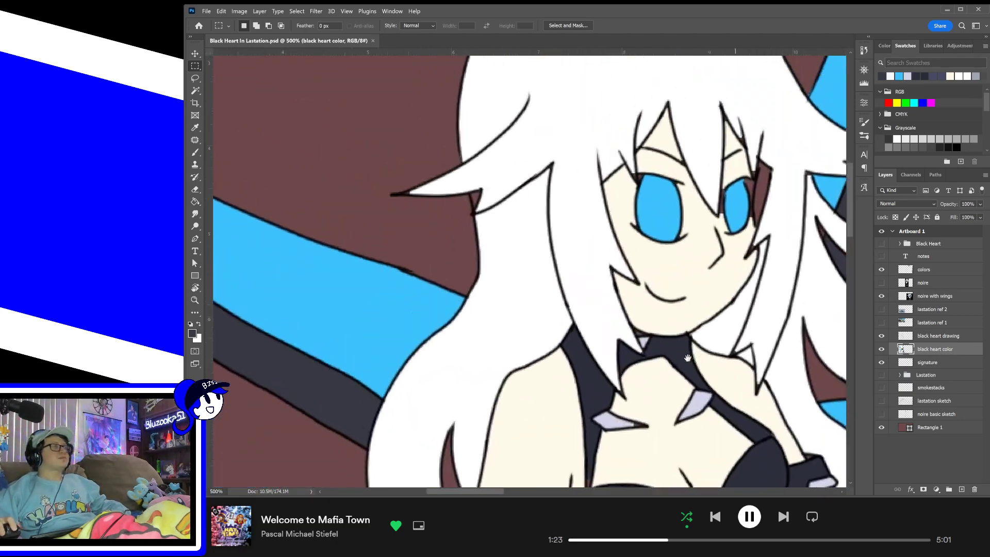
{"action": "left_click_drag", "start_coordinate": [631, 257], "coordinate": [550, 316]}
{"action": "key", "text": "b"}
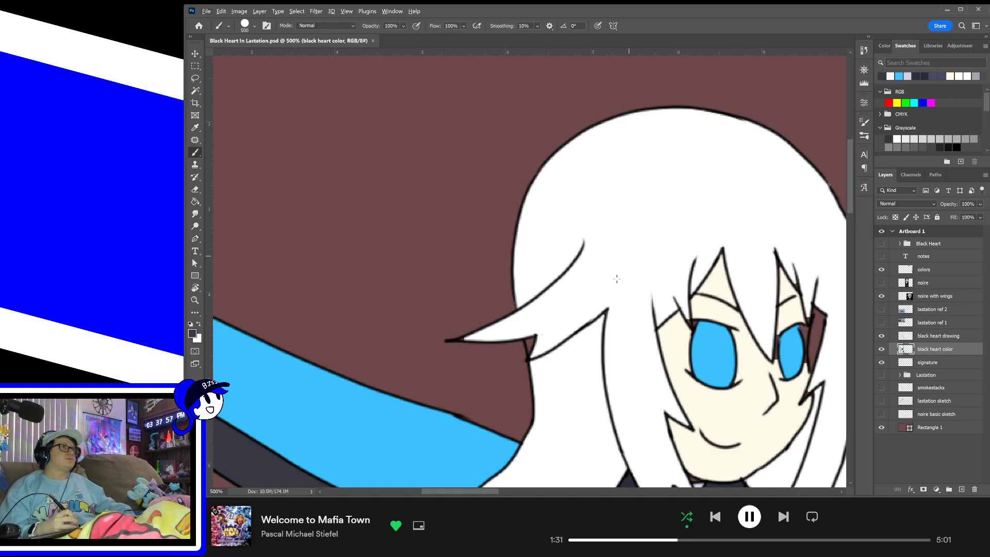
{"action": "left_click", "coordinate": [595, 219], "text": "alt"}
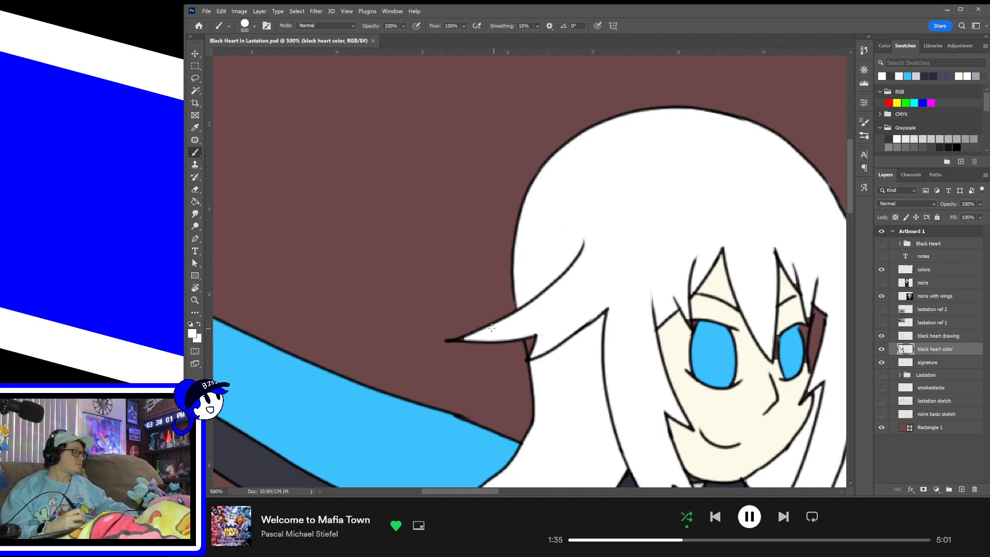
- Shrink the brush to a few pixels and paint white into the small unfilled gap at the base of the pointed side hair strand
{"action": "key", "text": "bracketleft"}
{"action": "key", "text": "bracketleft"}
{"action": "key", "text": "bracketleft"}
{"action": "key", "text": "bracketleft"}
{"action": "key", "text": "bracketleft"}
{"action": "key", "text": "bracketleft"}
{"action": "key", "text": "bracketleft"}
{"action": "key", "text": "bracketleft"}
{"action": "key", "text": "bracketleft"}
{"action": "key", "text": "bracketleft"}
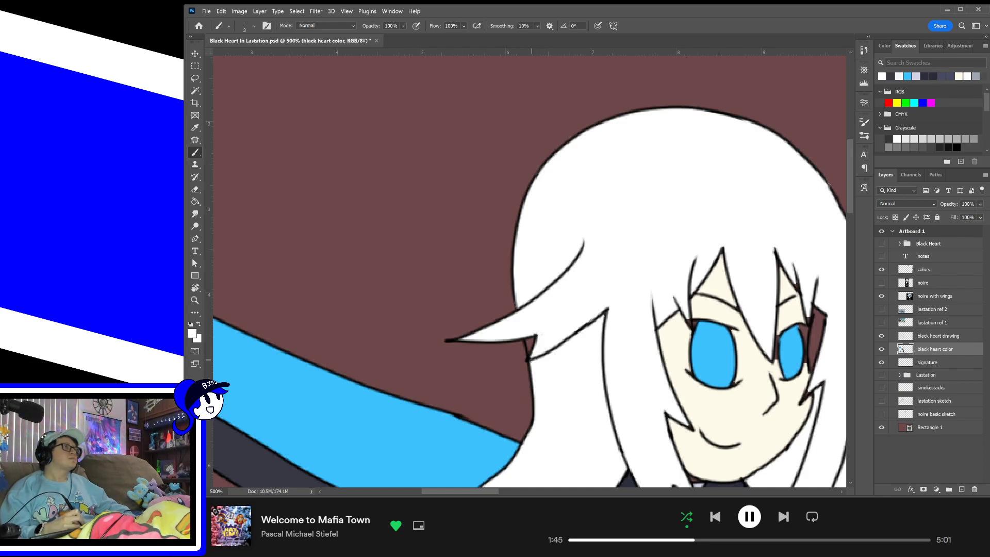
{"action": "left_click_drag", "start_coordinate": [529, 349], "coordinate": [533, 341]}
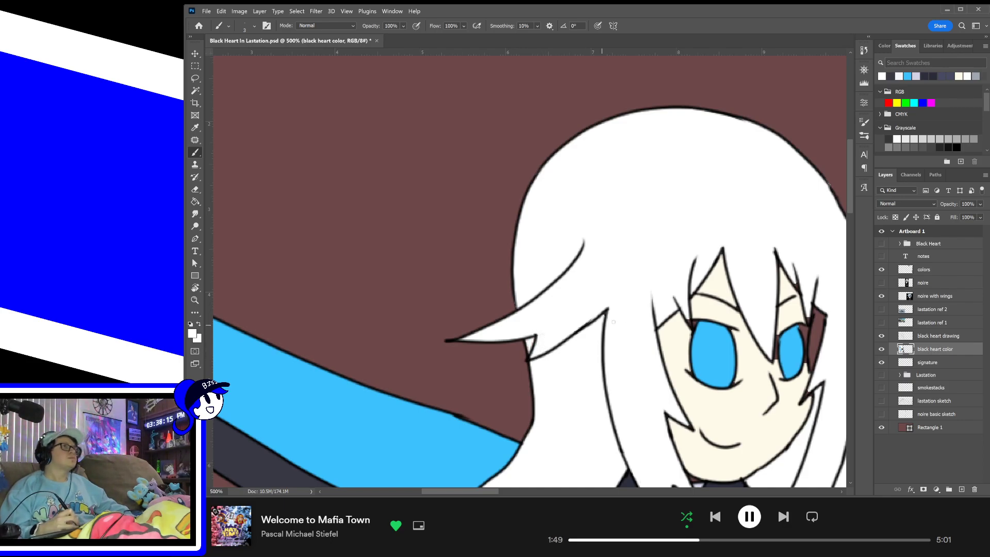
{"action": "scroll", "coordinate": [563, 303], "scroll_direction": "right", "scroll_amount": 3}
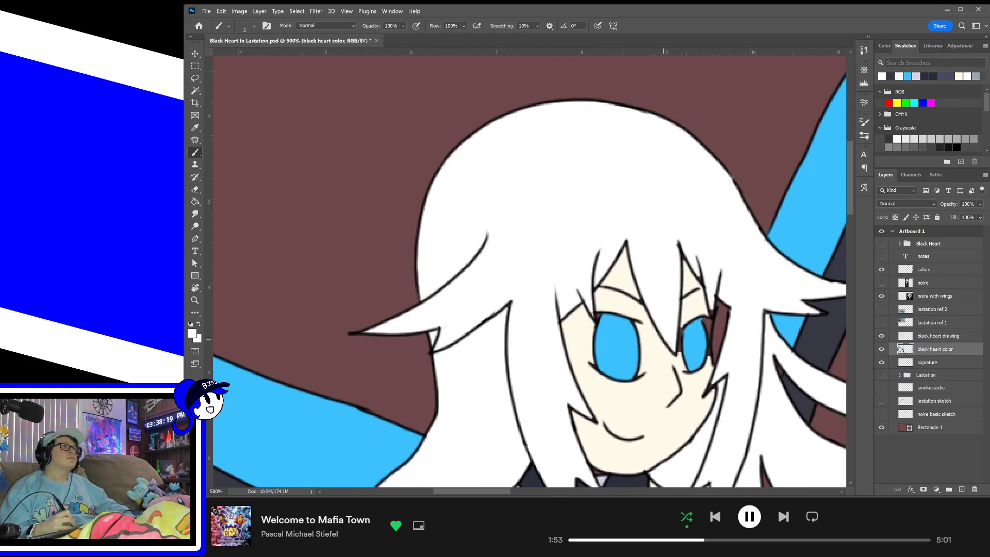
{"action": "left_click_drag", "start_coordinate": [681, 314], "coordinate": [619, 290]}
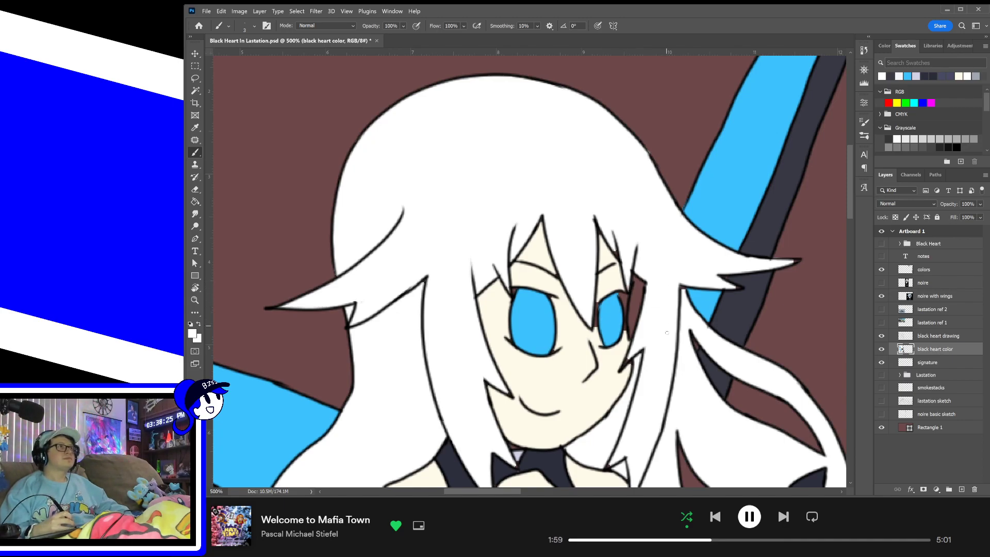
{"action": "scroll", "coordinate": [666, 332], "scroll_direction": "down", "scroll_amount": 3}
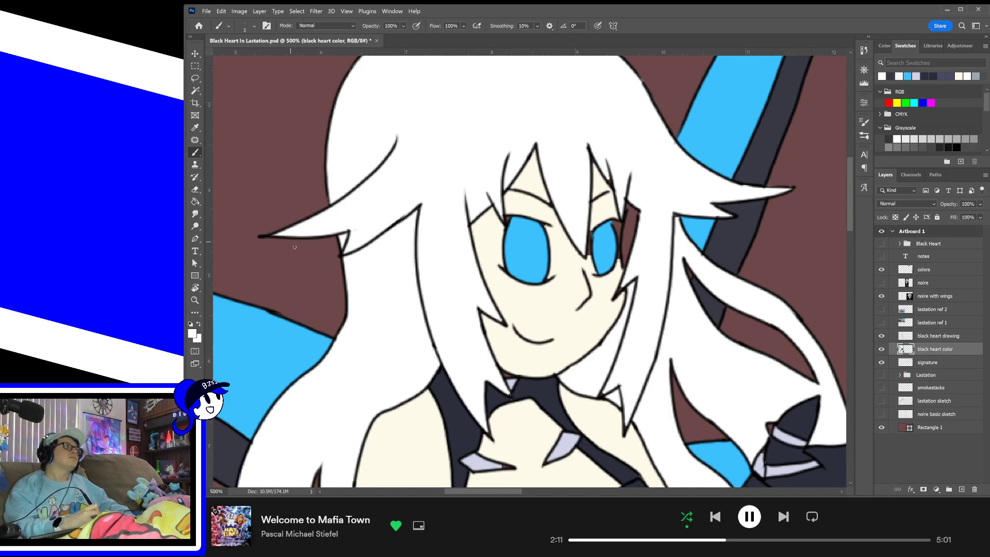
- Inspect the white hair from the head down to the long strand tips on both sides for unpainted gaps
{"action": "left_click_drag", "start_coordinate": [560, 426], "coordinate": [483, 311]}
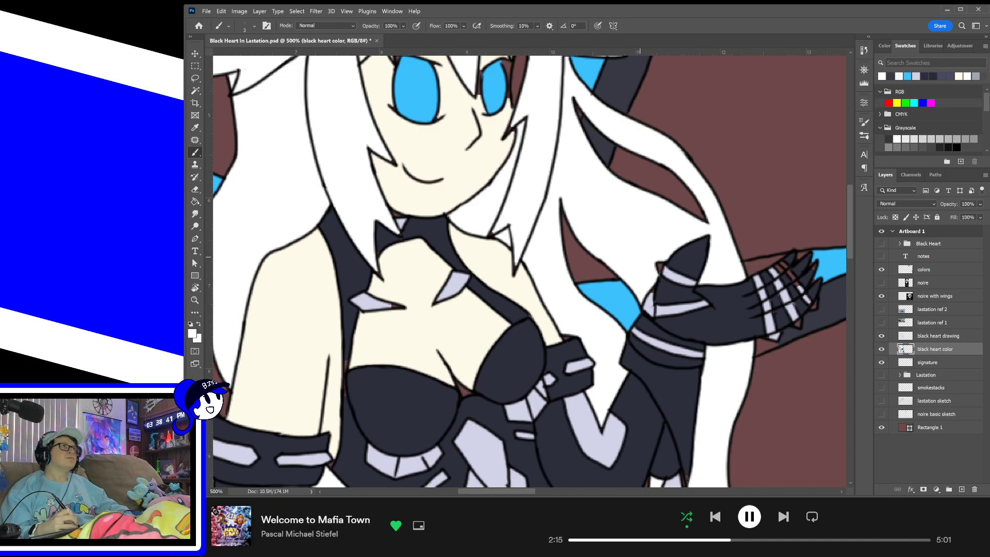
{"action": "left_click_drag", "start_coordinate": [642, 246], "coordinate": [688, 316]}
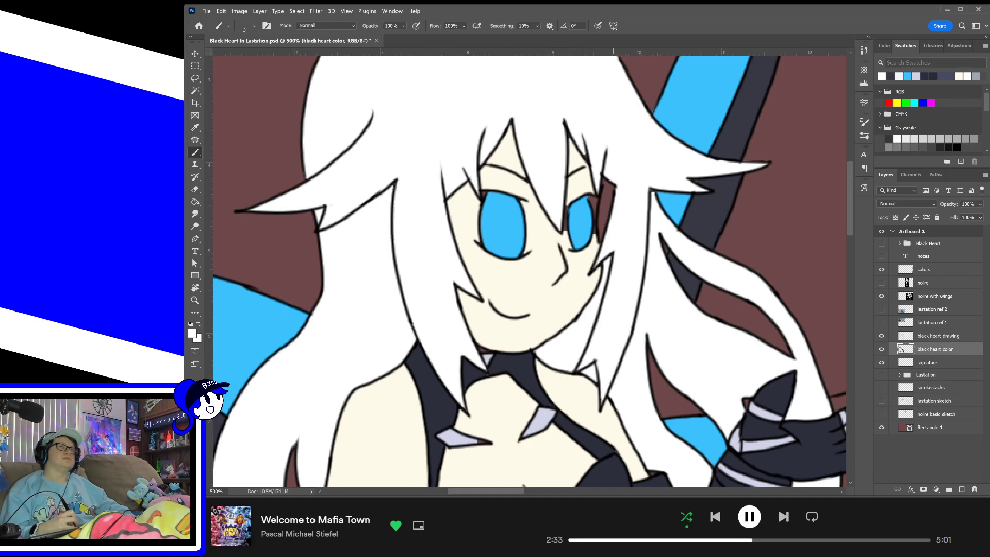
{"action": "left_click_drag", "start_coordinate": [631, 384], "coordinate": [551, 236]}
{"action": "left_click_drag", "start_coordinate": [707, 362], "coordinate": [614, 317]}
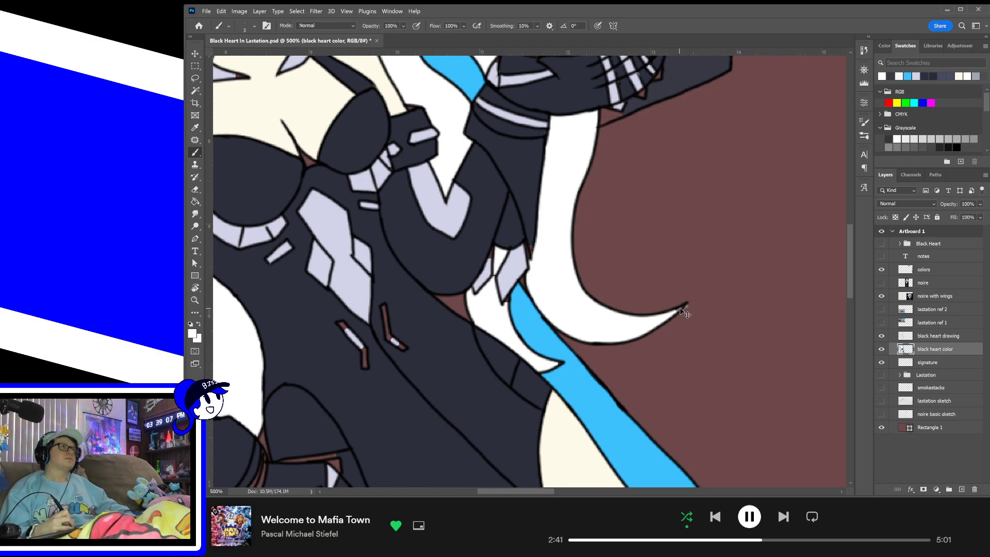
{"action": "mouse_move", "coordinate": [682, 305]}
{"action": "left_mouse_down"}
{"action": "mouse_move", "coordinate": [656, 338]}
{"action": "mouse_move", "coordinate": [663, 314]}
{"action": "mouse_move", "coordinate": [719, 266]}
{"action": "left_mouse_up"}
{"action": "mouse_move", "coordinate": [568, 349]}
{"action": "left_mouse_down"}
{"action": "mouse_move", "coordinate": [876, 386]}
{"action": "mouse_move", "coordinate": [591, 397]}
{"action": "left_mouse_up"}
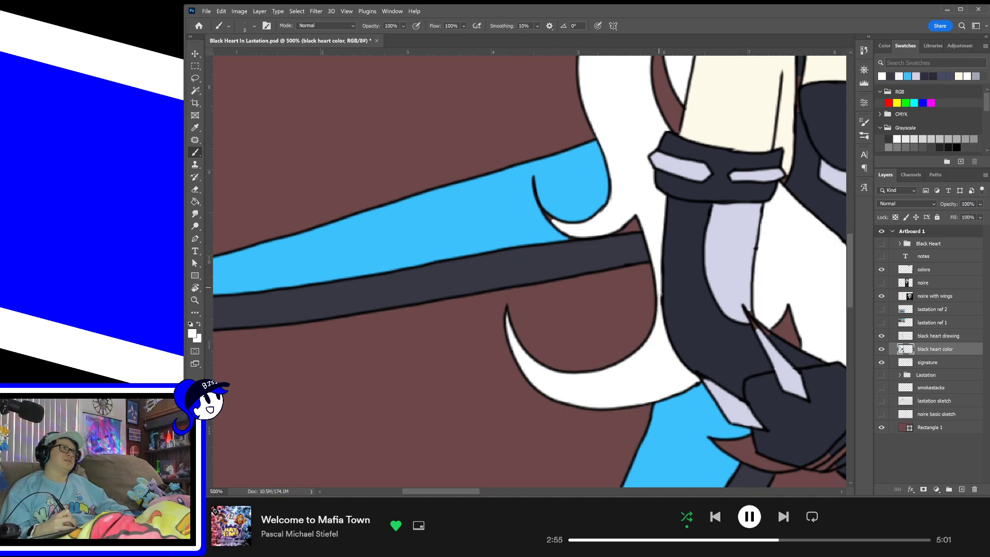
{"action": "left_click_drag", "start_coordinate": [660, 258], "coordinate": [671, 342]}
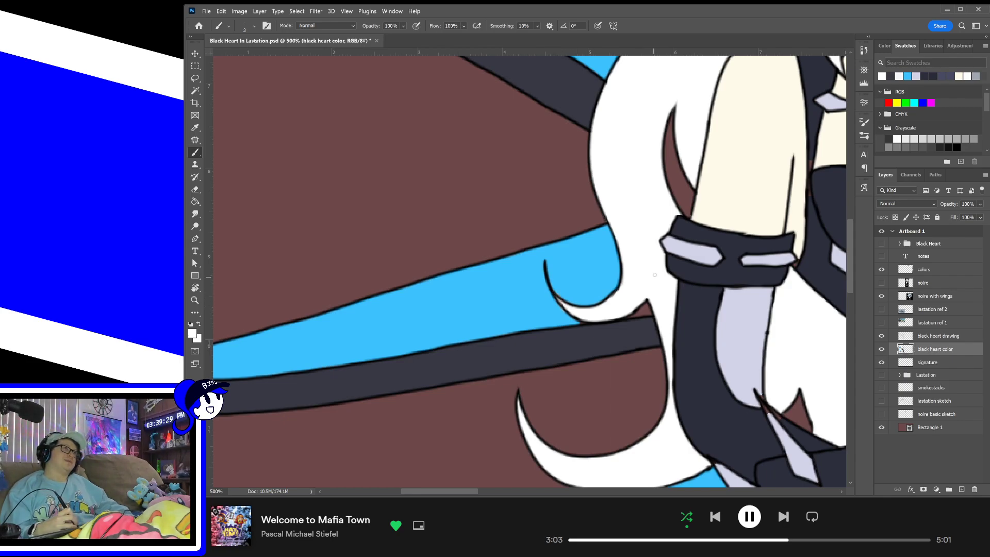
{"action": "left_click_drag", "start_coordinate": [654, 275], "coordinate": [610, 325]}
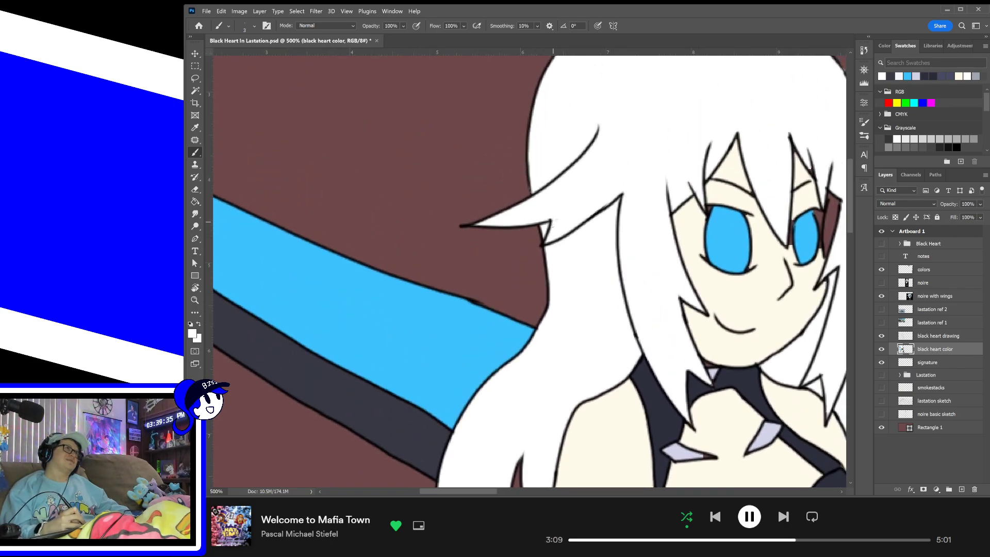
{"action": "left_click_drag", "start_coordinate": [571, 211], "coordinate": [471, 256]}
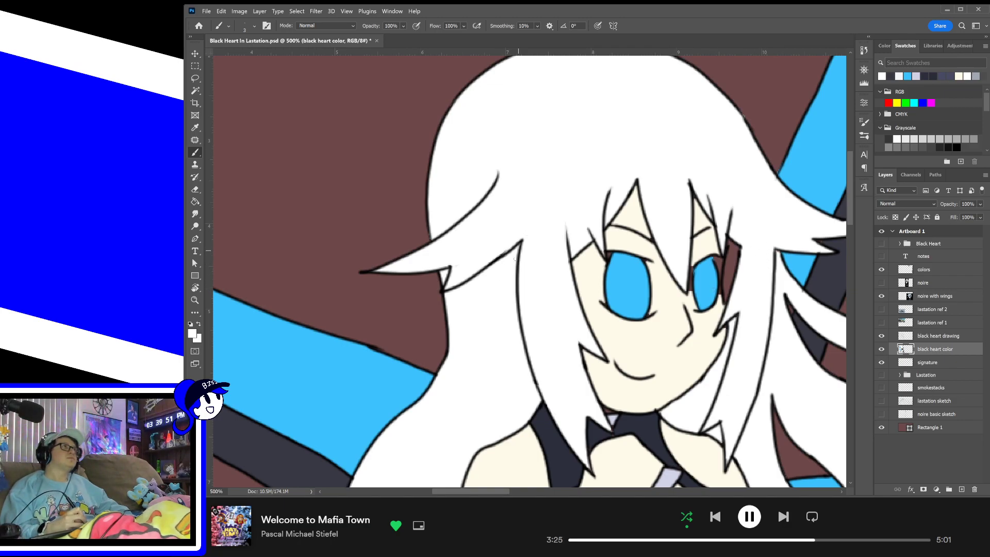
{"action": "left_click_drag", "start_coordinate": [654, 415], "coordinate": [559, 309]}
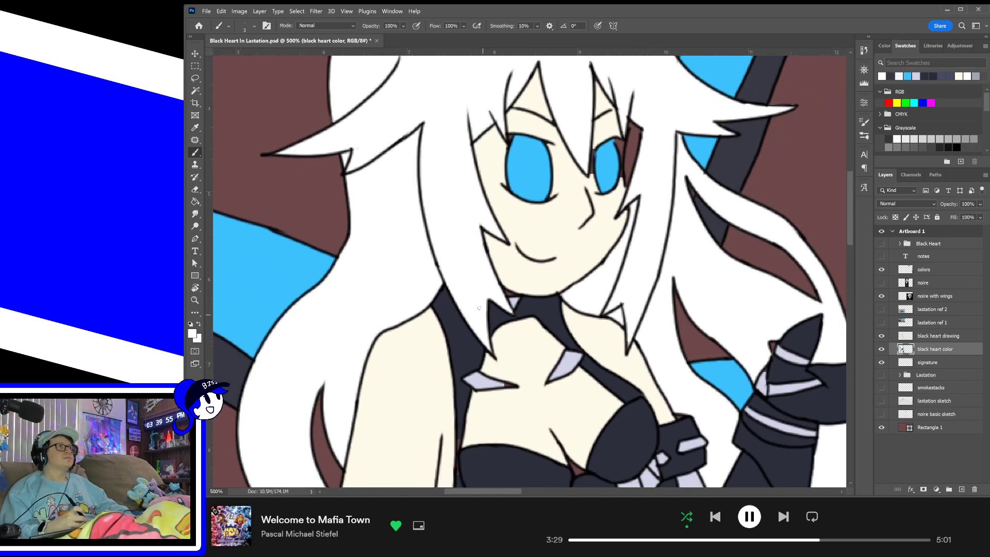
- Sample the collar's dark navy and examine the neckline, chest and raised glove for unpainted gaps
{"action": "left_click", "coordinate": [543, 305], "text": "alt"}
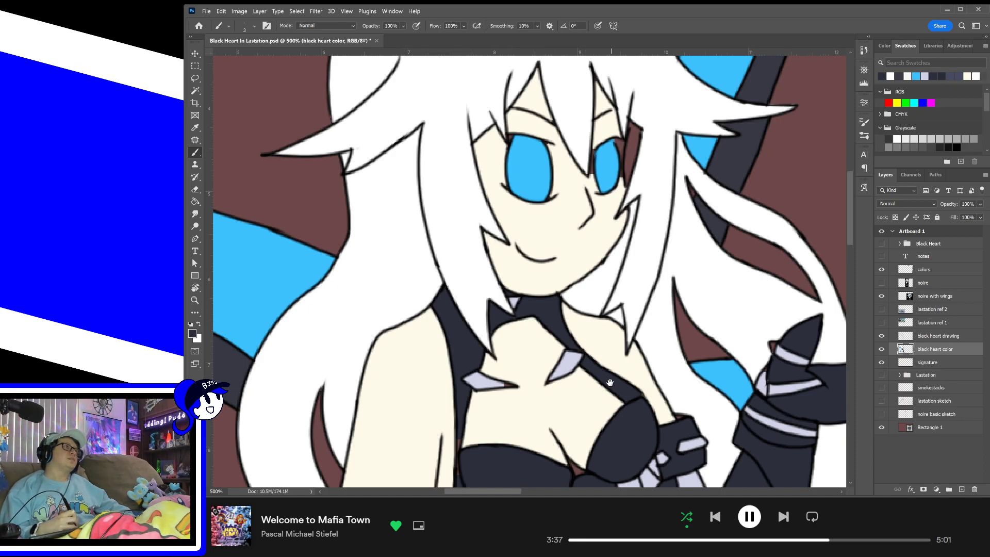
{"action": "scroll", "coordinate": [588, 342], "scroll_direction": "down", "scroll_amount": 3}
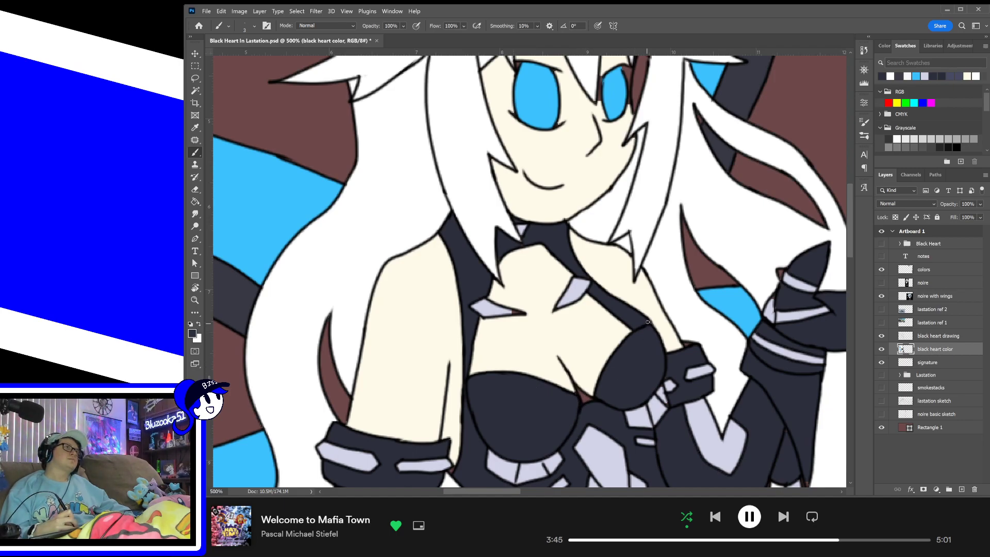
{"action": "left_click_drag", "start_coordinate": [656, 365], "coordinate": [617, 356]}
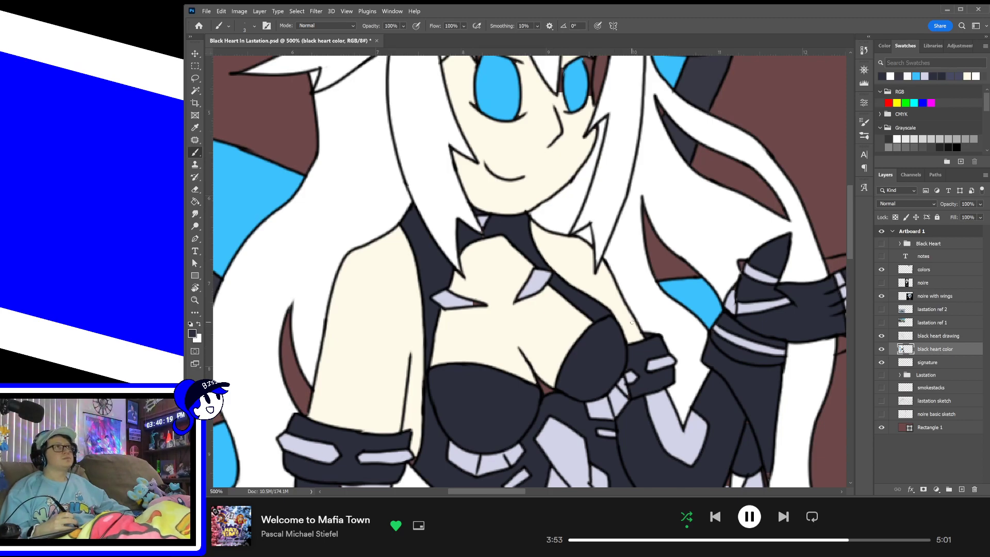
{"action": "left_click_drag", "start_coordinate": [704, 248], "coordinate": [665, 361]}
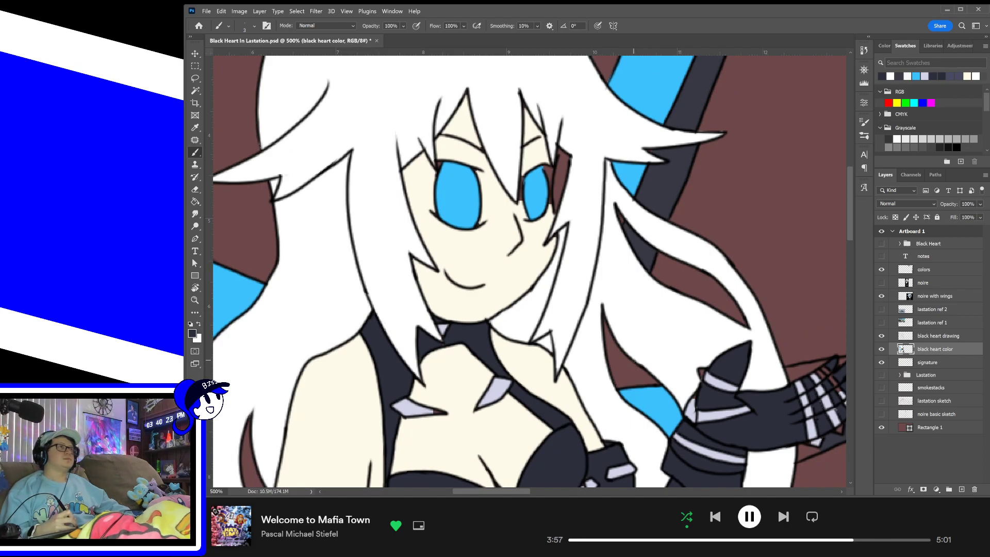
{"action": "mouse_move", "coordinate": [707, 364]}
{"action": "left_mouse_down"}
{"action": "mouse_move", "coordinate": [585, 332]}
{"action": "mouse_move", "coordinate": [713, 357]}
{"action": "left_mouse_up"}
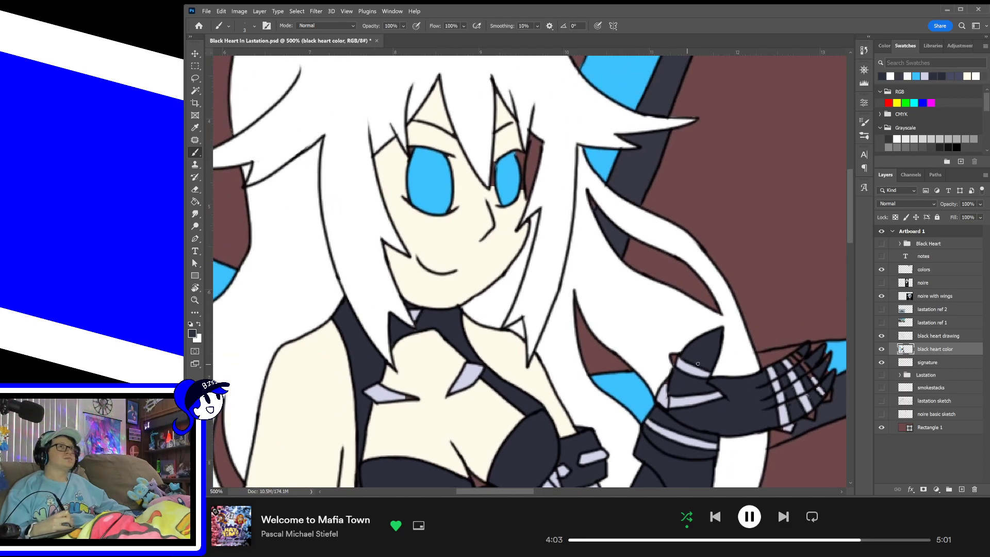
{"action": "left_click_drag", "start_coordinate": [651, 371], "coordinate": [566, 296]}
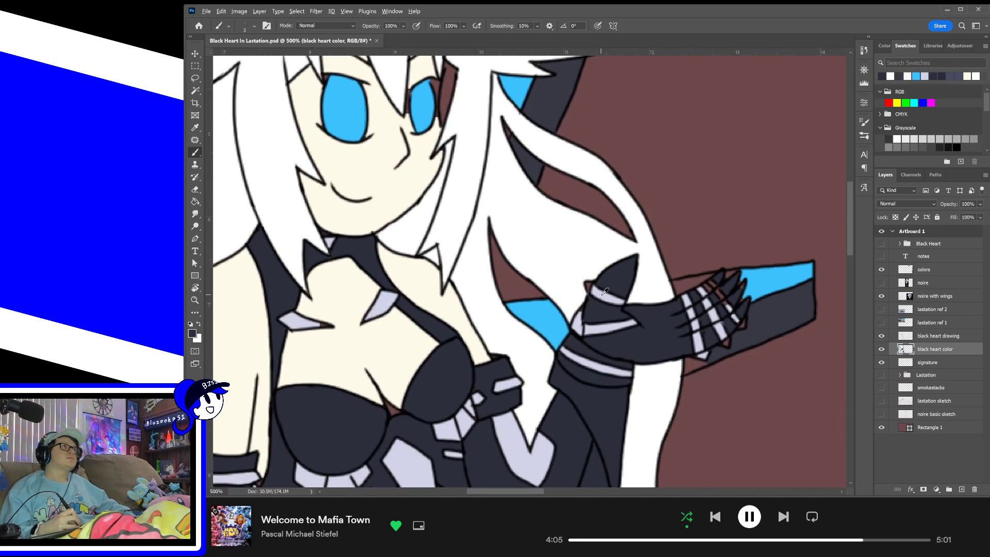
- Sample the glove's lavender and paint the unfilled tips of the thumb band and lower finger bands at up to 700% zoom
{"action": "left_click", "coordinate": [602, 296], "text": "alt"}
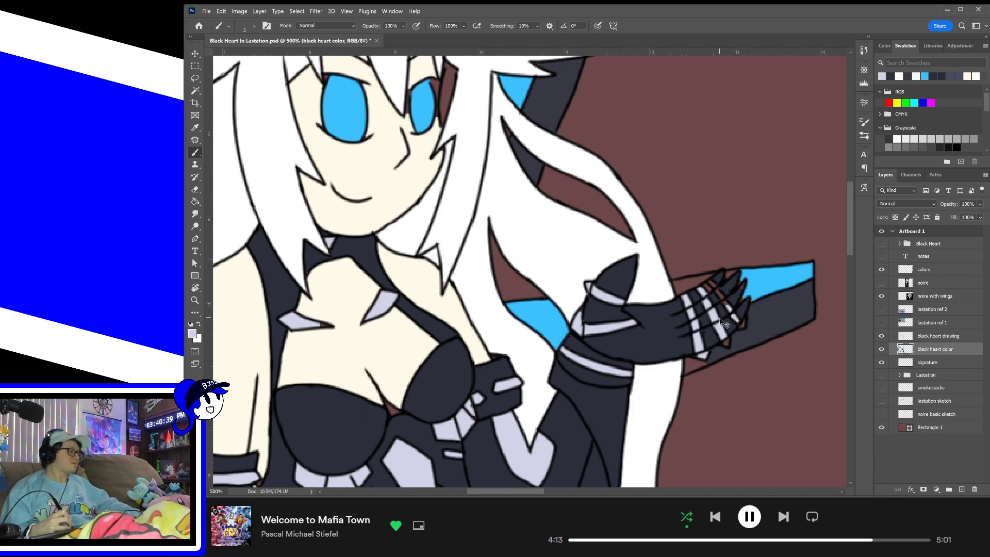
{"action": "key", "text": "ctrl+plus"}
{"action": "key", "text": "ctrl+plus"}
{"action": "mouse_move", "coordinate": [768, 308]}
{"action": "left_mouse_down"}
{"action": "mouse_move", "coordinate": [631, 325]}
{"action": "mouse_move", "coordinate": [644, 309]}
{"action": "mouse_move", "coordinate": [665, 337]}
{"action": "left_mouse_up"}
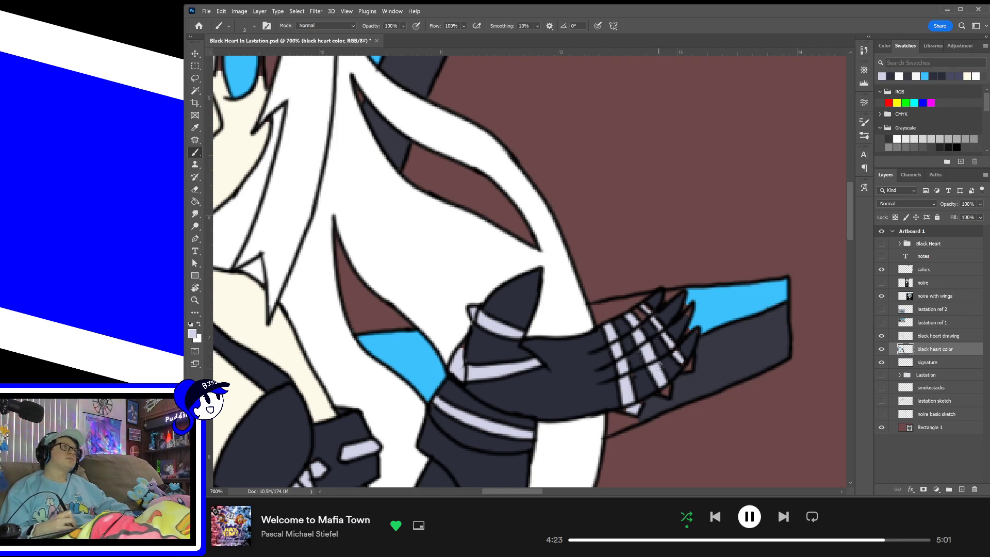
{"action": "left_click_drag", "start_coordinate": [658, 396], "coordinate": [689, 364]}
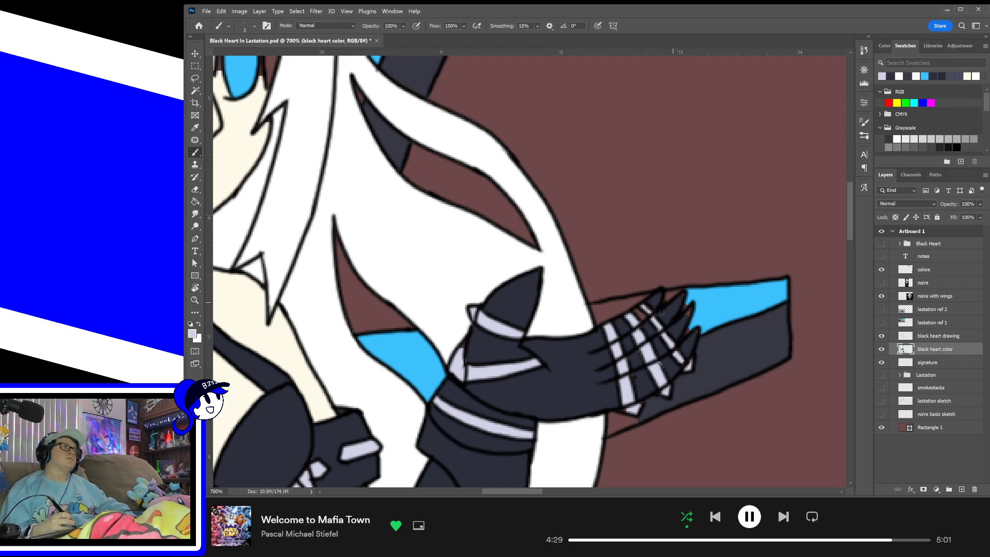
- Fill the unpainted wing areas around the raised glove with the sampled wing blue above it and dark edge color below it
{"action": "left_click", "coordinate": [439, 371], "text": "alt"}
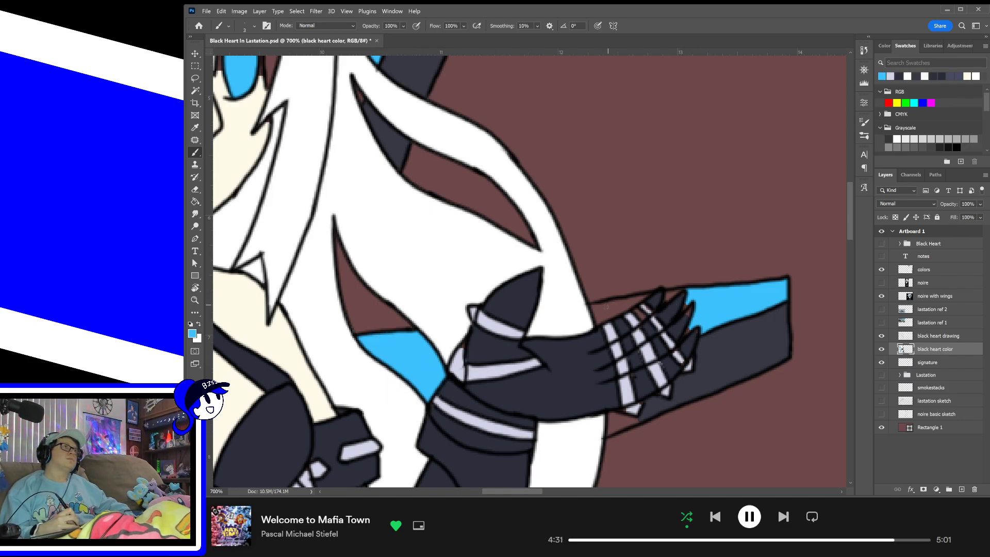
{"action": "mouse_move", "coordinate": [592, 304]}
{"action": "left_mouse_down"}
{"action": "mouse_move", "coordinate": [600, 320]}
{"action": "mouse_move", "coordinate": [598, 305]}
{"action": "mouse_move", "coordinate": [616, 304]}
{"action": "mouse_move", "coordinate": [616, 315]}
{"action": "mouse_move", "coordinate": [637, 301]}
{"action": "mouse_move", "coordinate": [617, 306]}
{"action": "mouse_move", "coordinate": [677, 293]}
{"action": "left_mouse_up"}
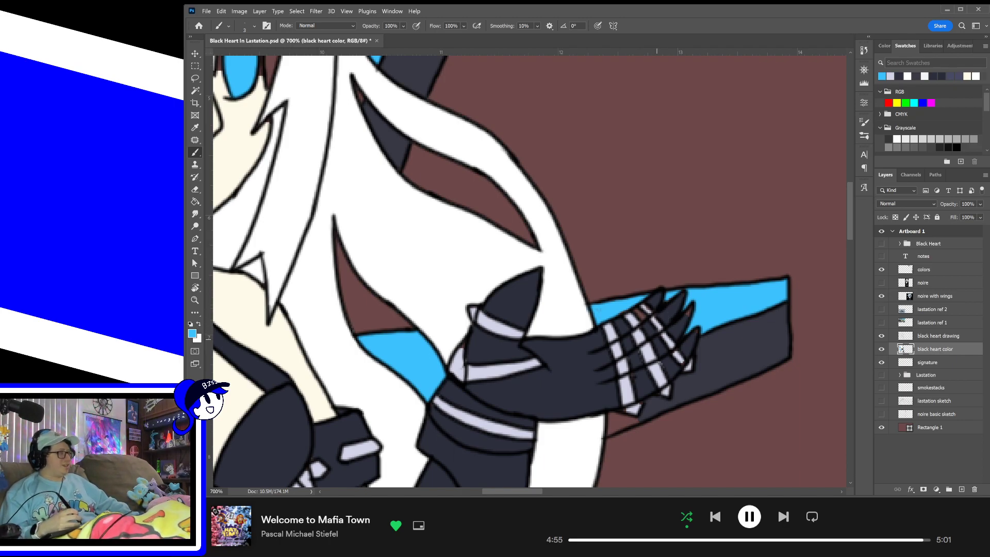
{"action": "left_click_drag", "start_coordinate": [737, 391], "coordinate": [808, 306]}
{"action": "left_click", "coordinate": [777, 294], "text": "alt"}
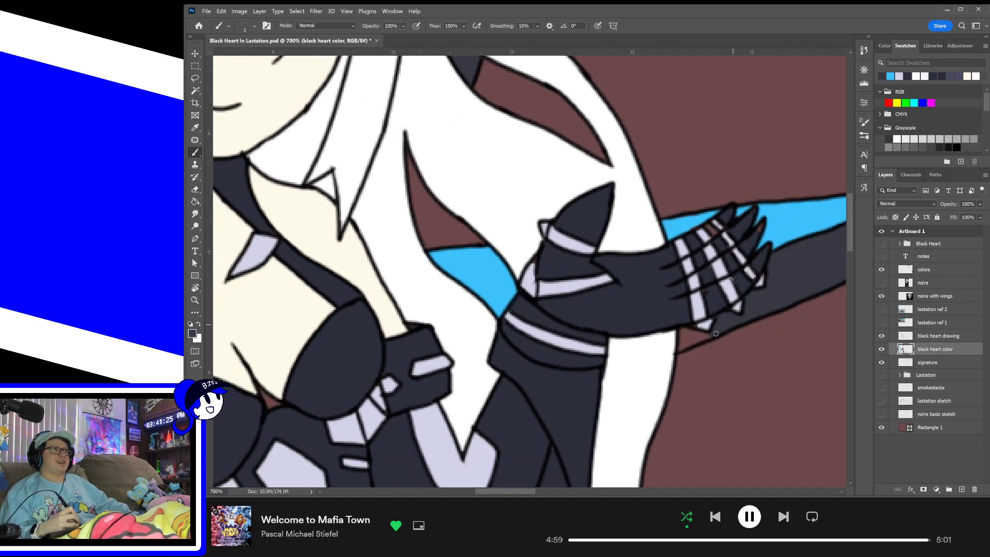
{"action": "mouse_move", "coordinate": [684, 347]}
{"action": "left_mouse_down"}
{"action": "mouse_move", "coordinate": [682, 331]}
{"action": "mouse_move", "coordinate": [693, 342]}
{"action": "mouse_move", "coordinate": [684, 347]}
{"action": "mouse_move", "coordinate": [686, 336]}
{"action": "mouse_move", "coordinate": [704, 339]}
{"action": "left_mouse_up"}
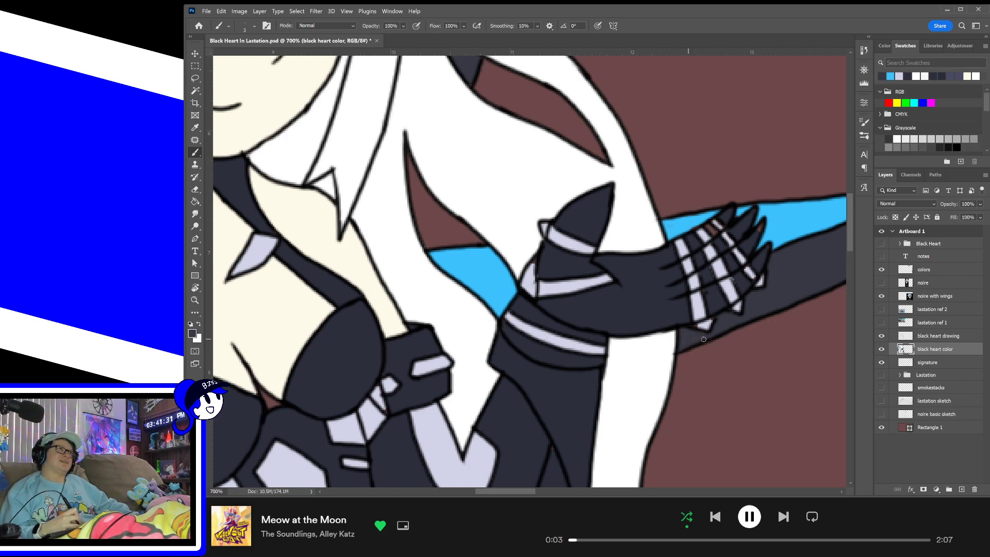
- Touch up the finger bands and claw tips of the raised glove with sampled lavender and dark navy
{"action": "left_click", "coordinate": [707, 324], "text": "alt"}
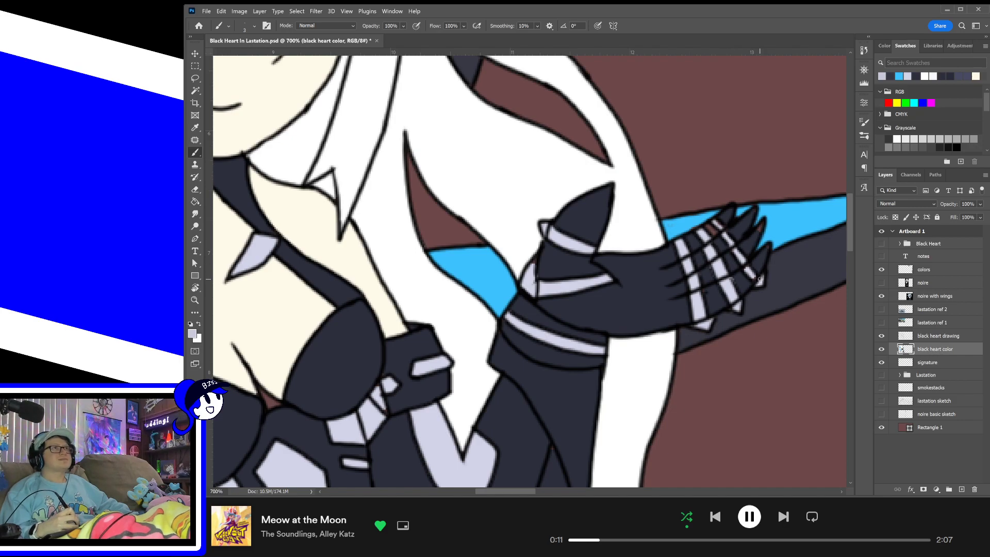
{"action": "left_click", "coordinate": [756, 240], "text": "alt"}
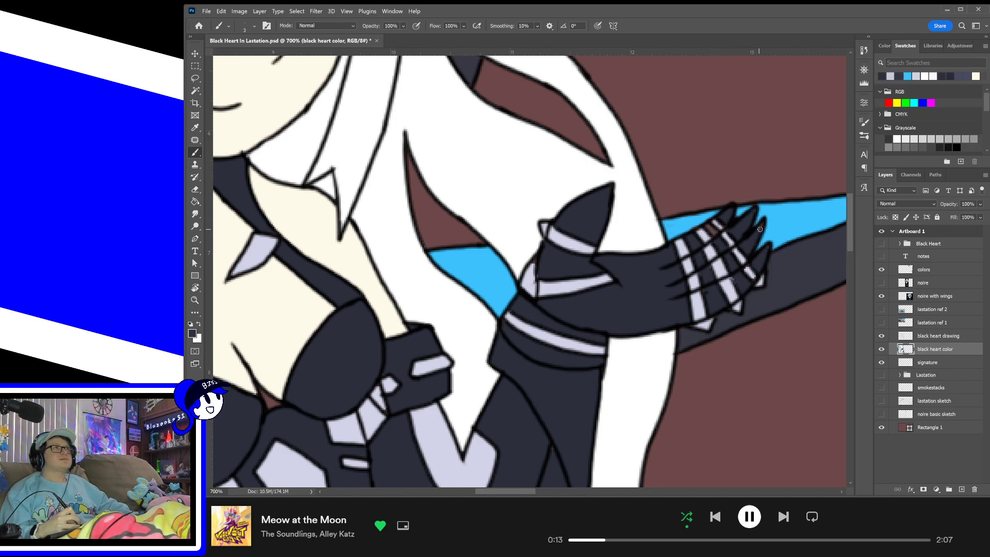
{"action": "left_click_drag", "start_coordinate": [758, 227], "coordinate": [757, 233]}
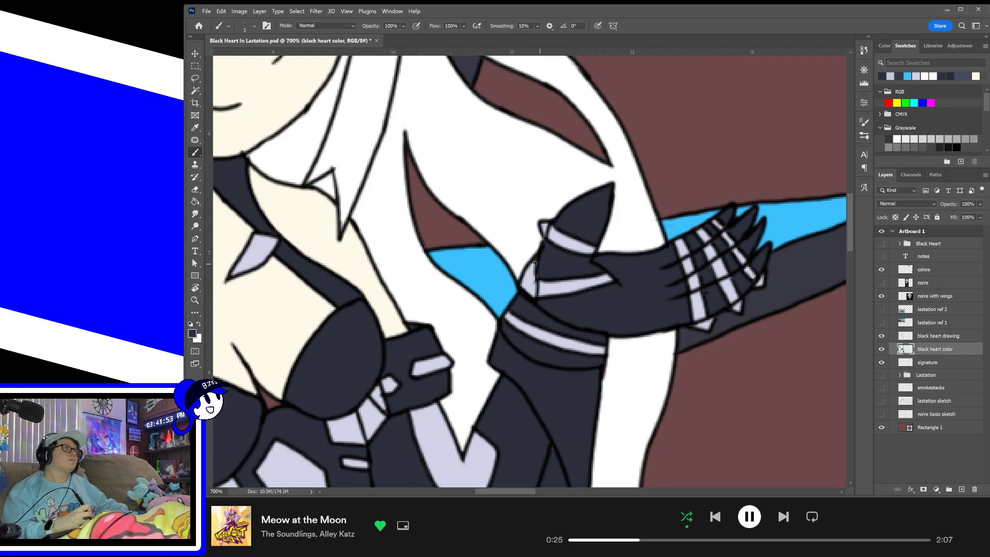
{"action": "left_click", "coordinate": [530, 277], "text": "alt"}
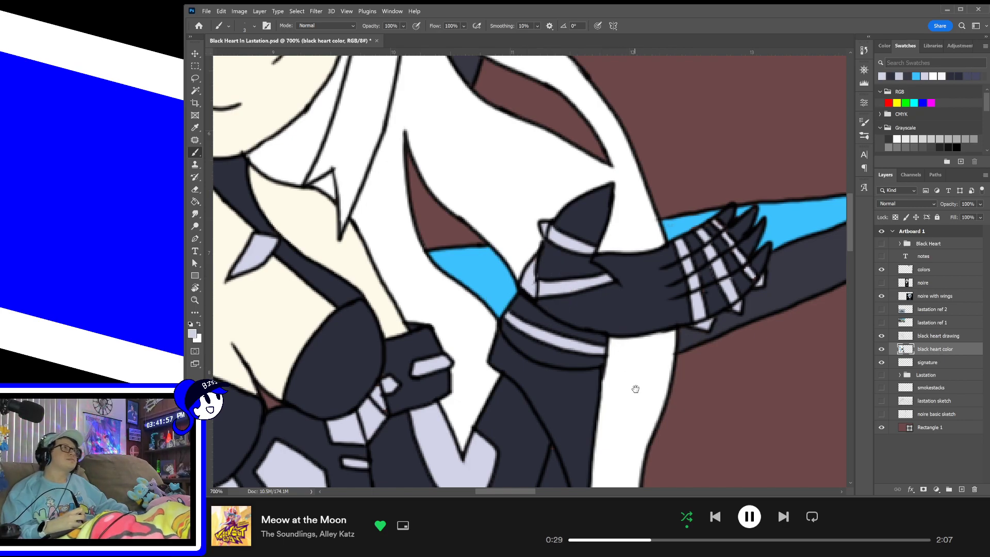
- Sample the sleeve's dark navy and fill the small gap at its pointed lower end beside the hair
{"action": "left_click_drag", "start_coordinate": [635, 389], "coordinate": [681, 245]}
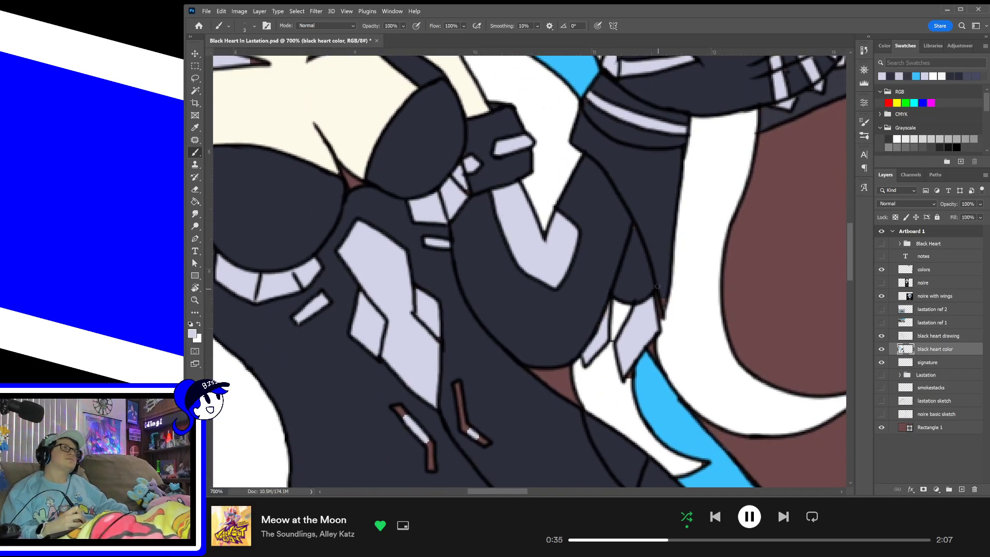
{"action": "left_click", "coordinate": [658, 246], "text": "alt"}
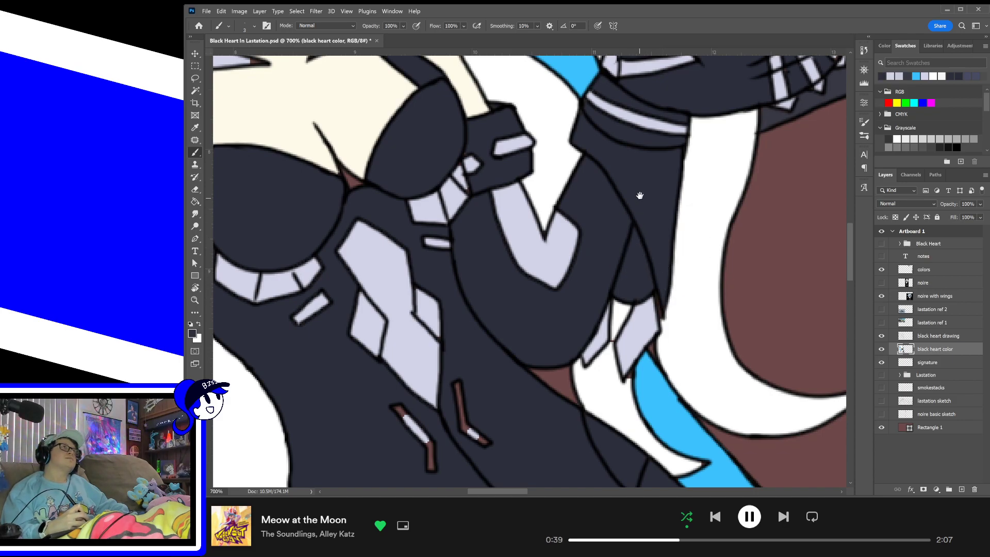
{"action": "left_click_drag", "start_coordinate": [640, 196], "coordinate": [649, 320]}
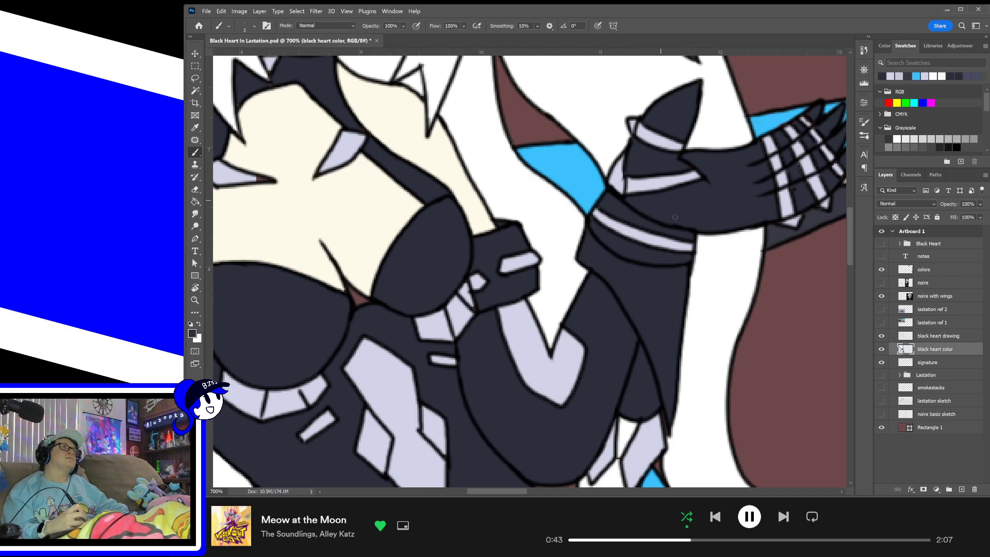
- Sample the lavender trim color and brush it into the two thin bent strips on the lower torso of the suit
{"action": "left_click_drag", "start_coordinate": [560, 362], "coordinate": [677, 329]}
{"action": "left_click", "coordinate": [734, 307], "text": "alt"}
{"action": "mouse_move", "coordinate": [734, 307]}
{"action": "left_mouse_down"}
{"action": "mouse_move", "coordinate": [663, 277]}
{"action": "mouse_move", "coordinate": [659, 298]}
{"action": "mouse_move", "coordinate": [633, 299]}
{"action": "left_mouse_up"}
{"action": "mouse_move", "coordinate": [657, 348]}
{"action": "left_mouse_down"}
{"action": "mouse_move", "coordinate": [662, 356]}
{"action": "mouse_move", "coordinate": [659, 331]}
{"action": "left_mouse_up"}
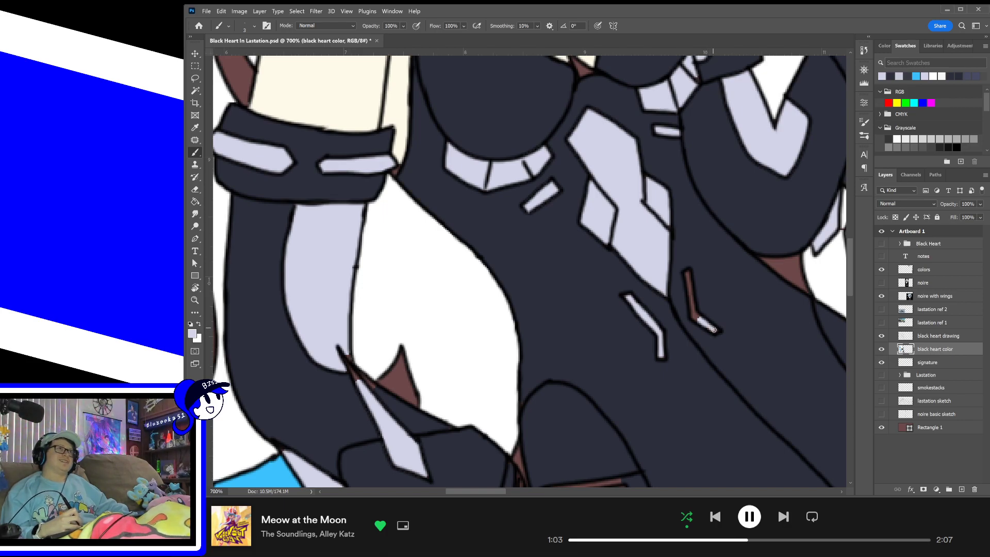
{"action": "left_click_drag", "start_coordinate": [686, 274], "coordinate": [695, 315]}
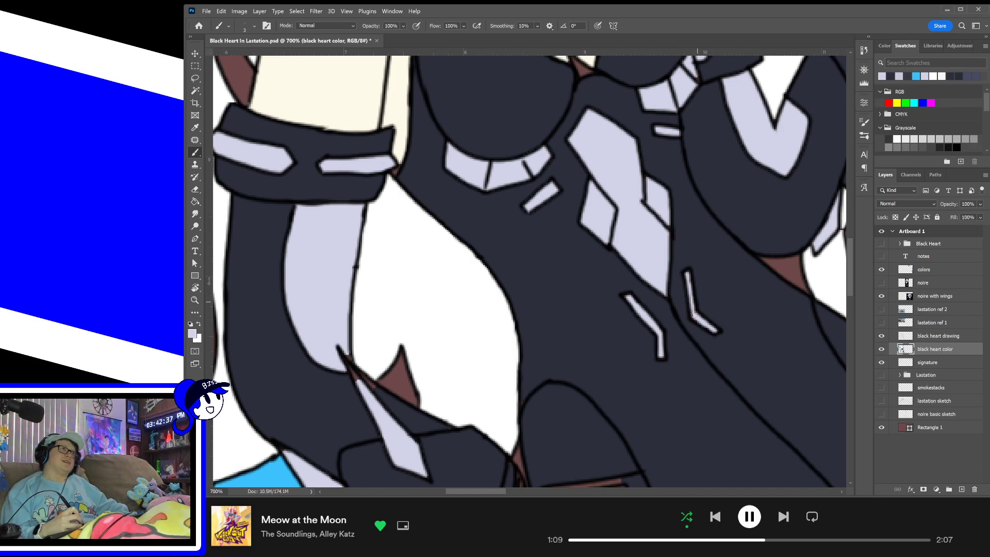
- Fill the small gap at the end of the upper-arm cuff with sampled skin color and touch up beside it with sampled dark navy
{"action": "left_click_drag", "start_coordinate": [629, 380], "coordinate": [736, 388]}
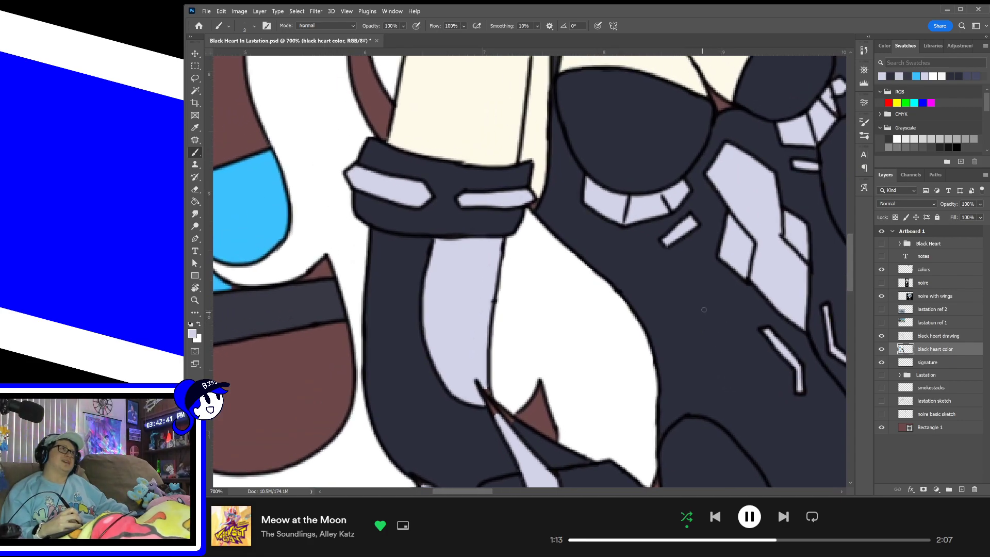
{"action": "left_click_drag", "start_coordinate": [703, 284], "coordinate": [726, 357]}
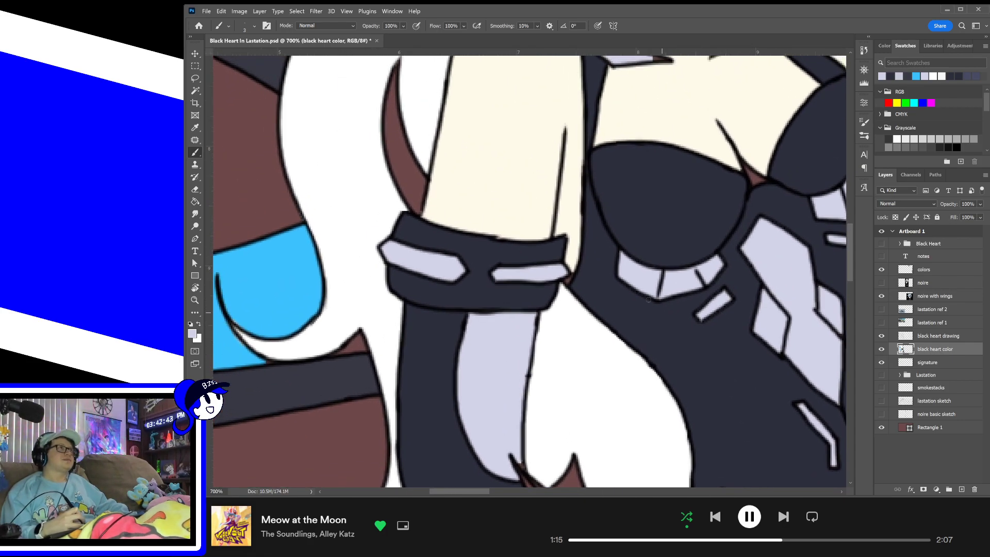
{"action": "left_click", "coordinate": [568, 210], "text": "alt"}
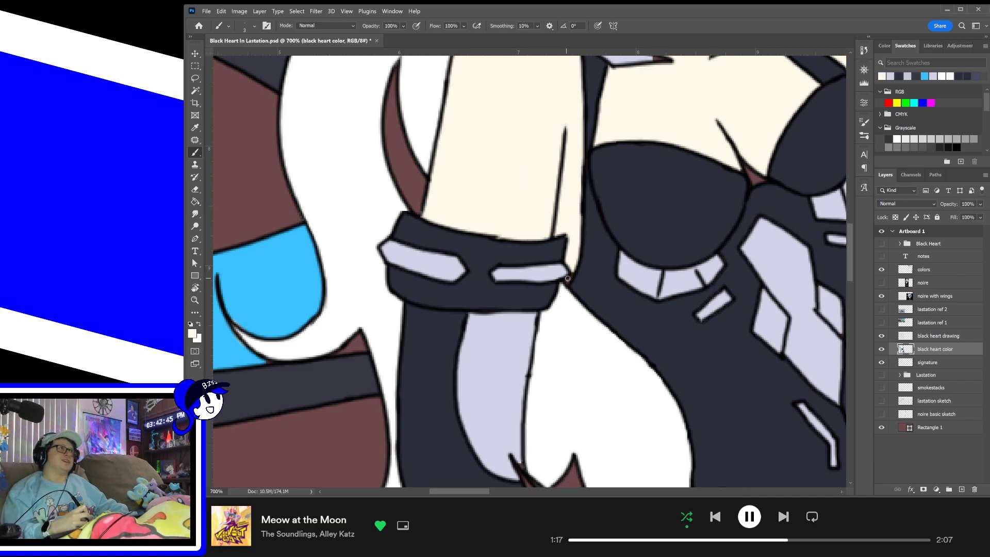
{"action": "left_click_drag", "start_coordinate": [568, 278], "coordinate": [575, 274]}
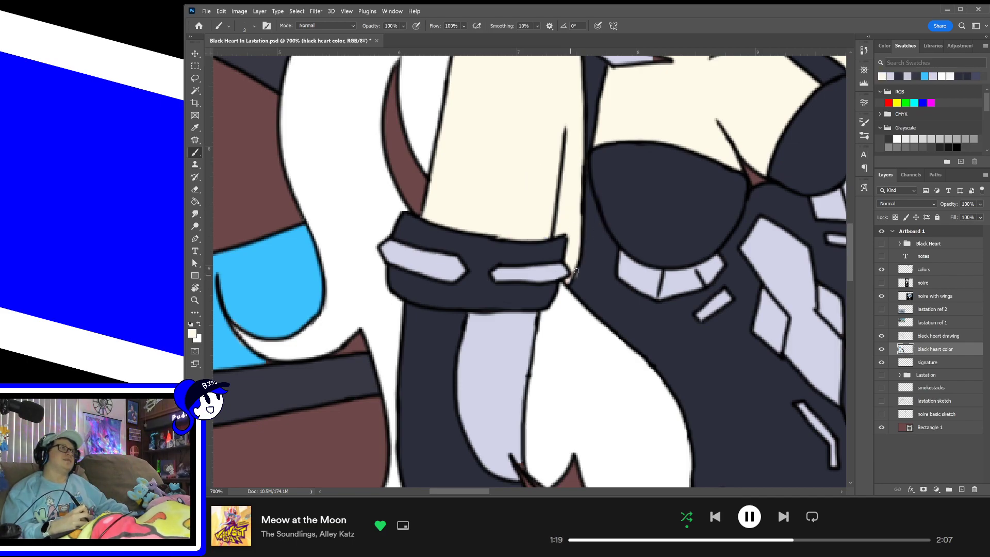
{"action": "left_click", "coordinate": [599, 293], "text": "alt"}
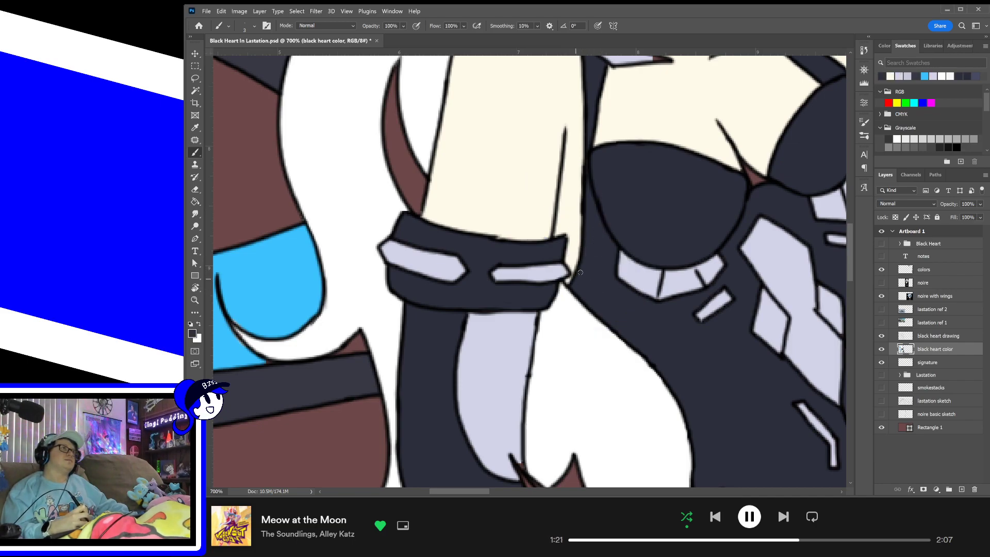
- Fill the gap at the tip of the forearm's pointed plate with sampled lavender and resample the sleeve's dark navy
{"action": "left_click_drag", "start_coordinate": [681, 341], "coordinate": [656, 232]}
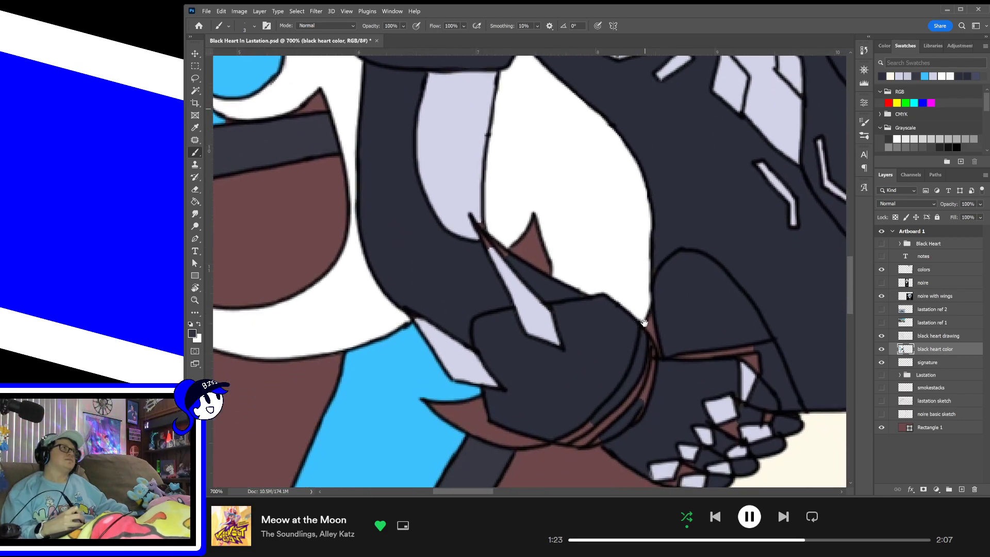
{"action": "left_click_drag", "start_coordinate": [644, 322], "coordinate": [643, 312]}
{"action": "left_click", "coordinate": [533, 295], "text": "alt"}
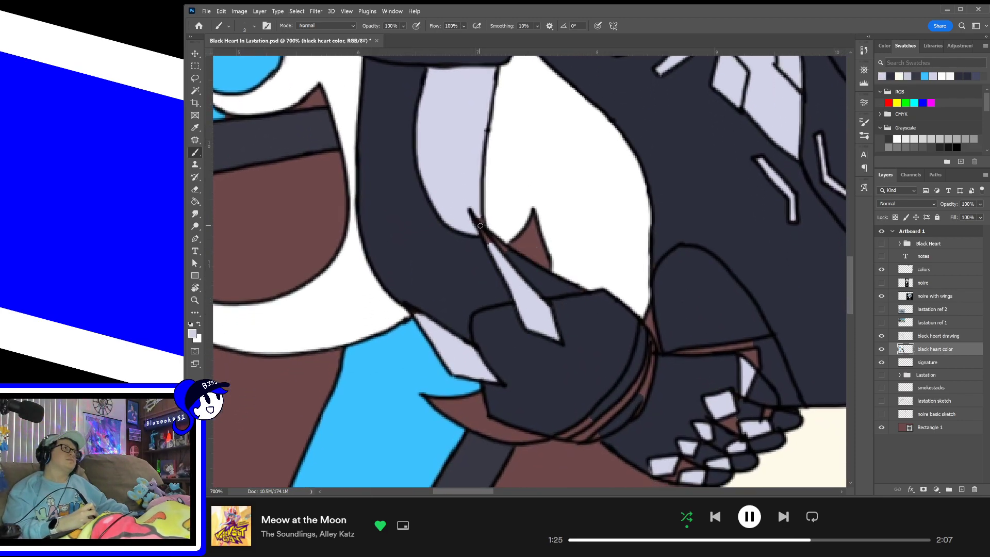
{"action": "left_click_drag", "start_coordinate": [484, 233], "coordinate": [488, 240]}
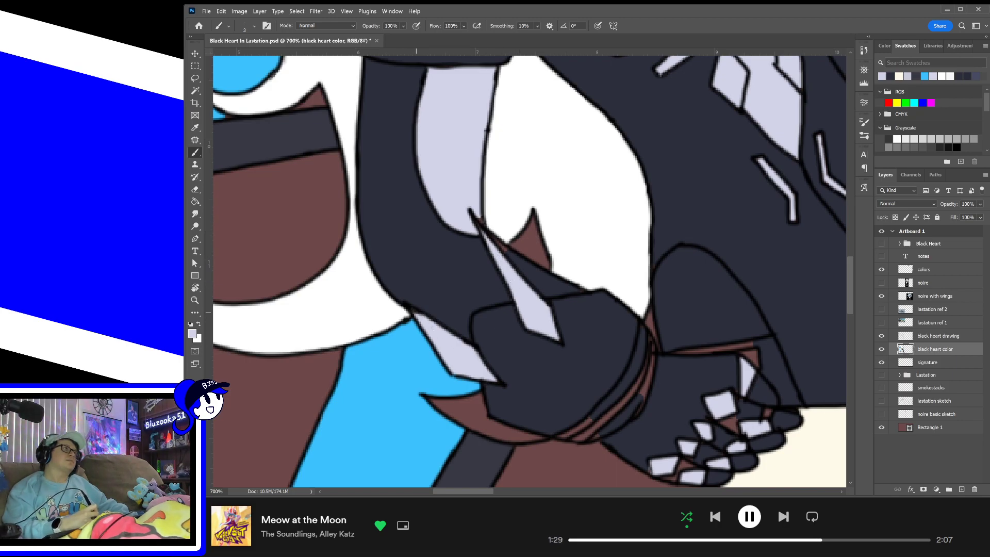
{"action": "left_click", "coordinate": [527, 264], "text": "alt"}
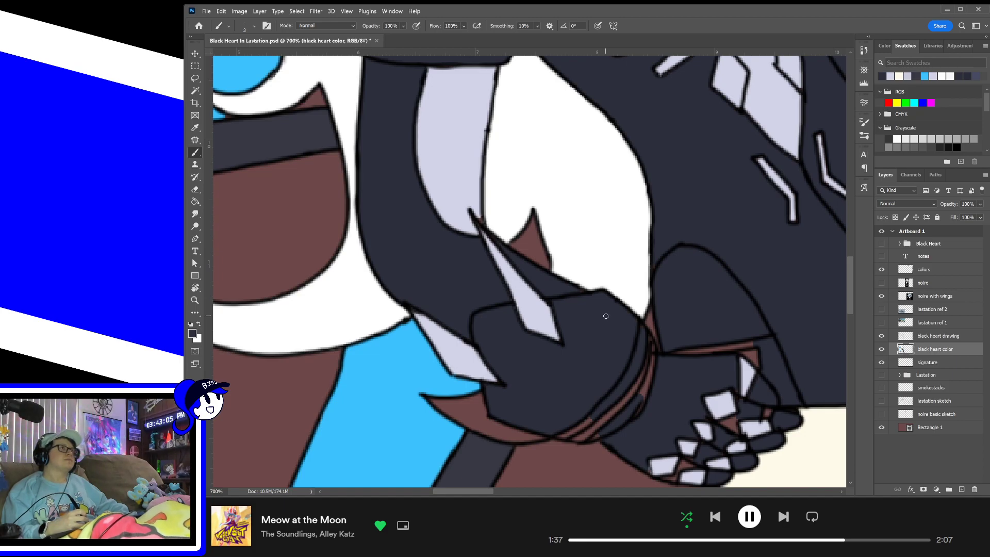
- Sample the white hair color and fill the pointed crescent-shaped gap beneath the lowered forearm's cuff
{"action": "mouse_move", "coordinate": [594, 347]}
{"action": "left_mouse_down"}
{"action": "mouse_move", "coordinate": [610, 250]}
{"action": "mouse_move", "coordinate": [663, 263]}
{"action": "left_mouse_up"}
{"action": "left_click", "coordinate": [681, 148], "text": "alt"}
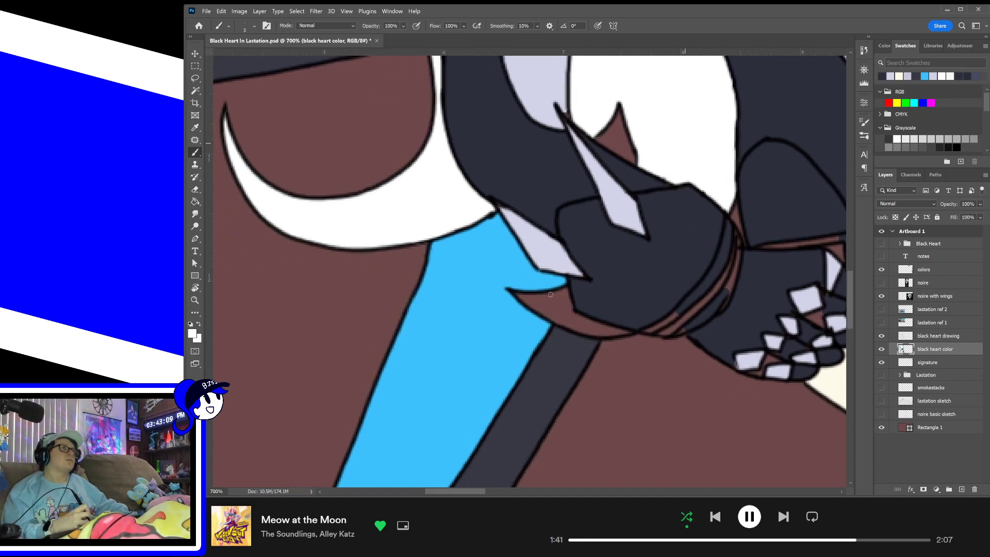
{"action": "mouse_move", "coordinate": [529, 300]}
{"action": "left_mouse_down"}
{"action": "mouse_move", "coordinate": [566, 289]}
{"action": "mouse_move", "coordinate": [571, 315]}
{"action": "mouse_move", "coordinate": [569, 300]}
{"action": "left_mouse_up"}
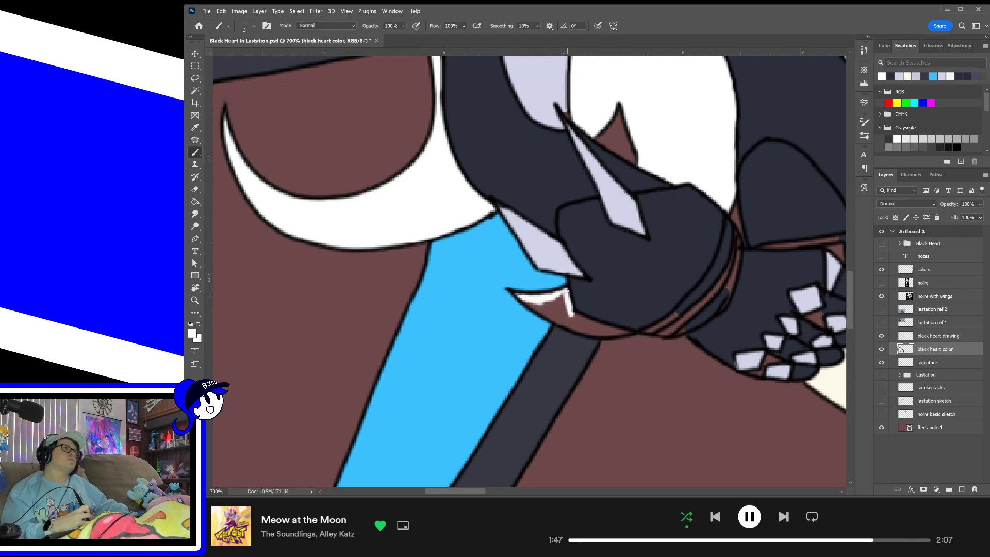
{"action": "mouse_move", "coordinate": [632, 333]}
{"action": "left_mouse_down"}
{"action": "mouse_move", "coordinate": [568, 306]}
{"action": "mouse_move", "coordinate": [590, 331]}
{"action": "left_mouse_up"}
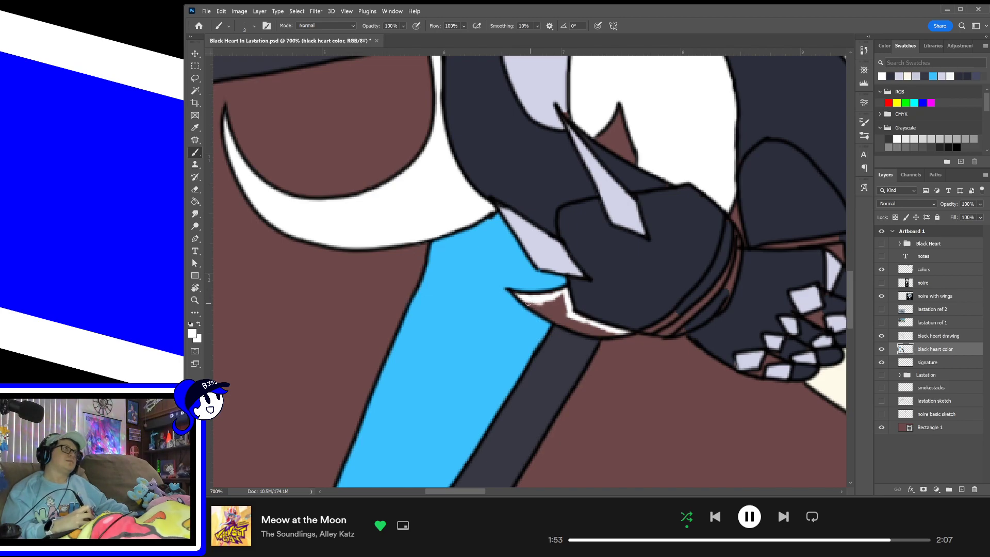
{"action": "mouse_move", "coordinate": [526, 304]}
{"action": "left_mouse_down"}
{"action": "mouse_move", "coordinate": [565, 328]}
{"action": "mouse_move", "coordinate": [625, 334]}
{"action": "mouse_move", "coordinate": [528, 302]}
{"action": "mouse_move", "coordinate": [556, 316]}
{"action": "mouse_move", "coordinate": [545, 306]}
{"action": "mouse_move", "coordinate": [557, 302]}
{"action": "mouse_move", "coordinate": [534, 297]}
{"action": "mouse_move", "coordinate": [567, 312]}
{"action": "left_mouse_up"}
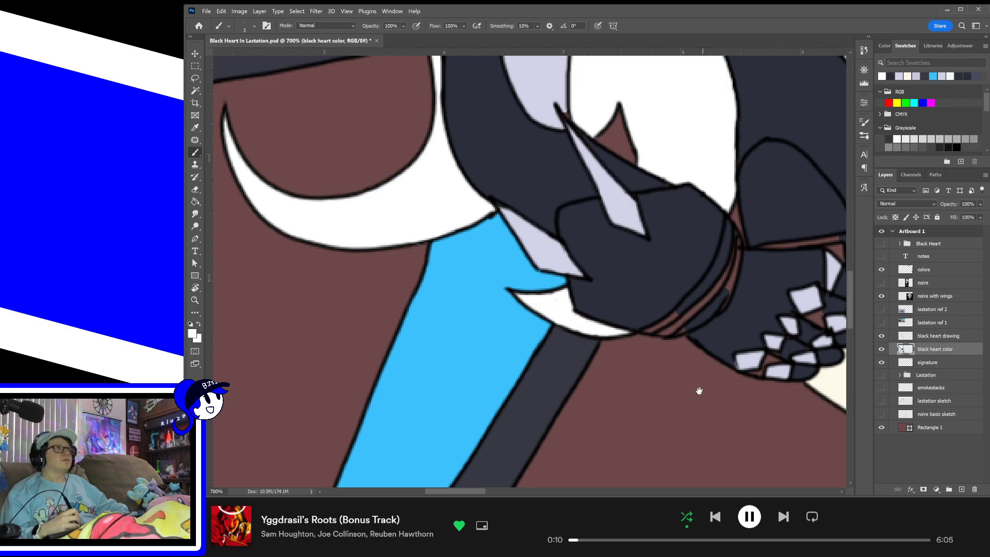
- Paint the outer wrist band of the lowered glove with sampled dark navy and its thin inner strip with sampled lavender
{"action": "left_click", "coordinate": [701, 254], "text": "alt"}
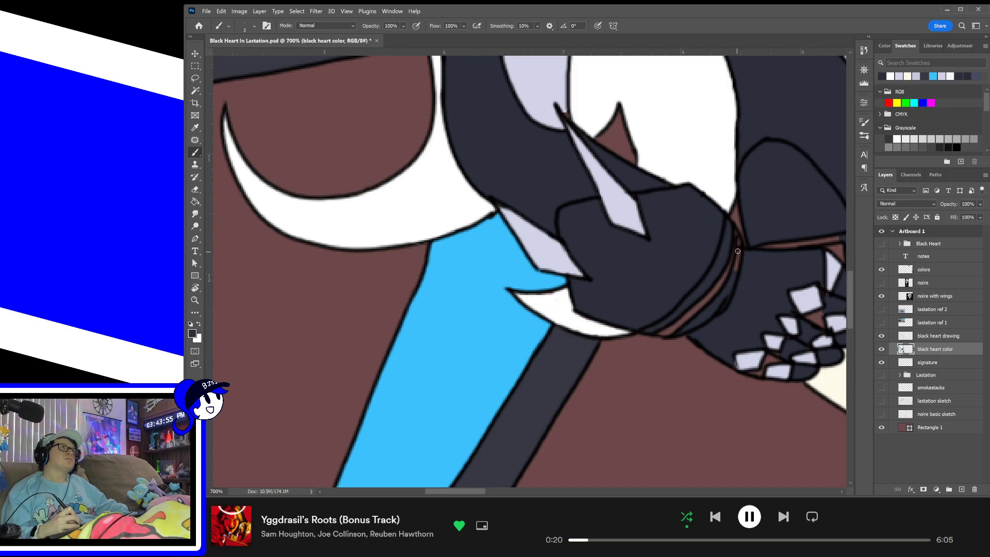
{"action": "left_click_drag", "start_coordinate": [737, 249], "coordinate": [736, 274]}
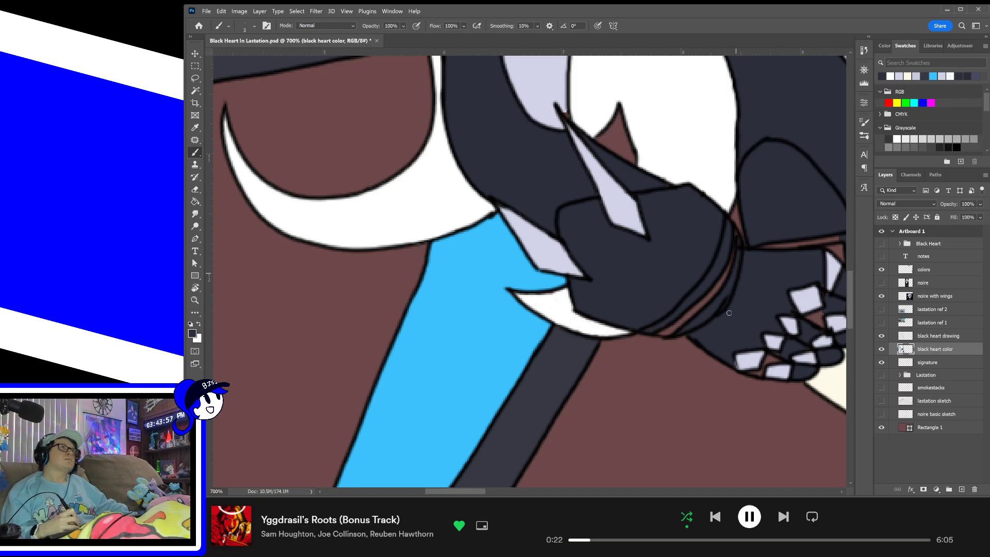
{"action": "left_click", "coordinate": [623, 202], "text": "alt"}
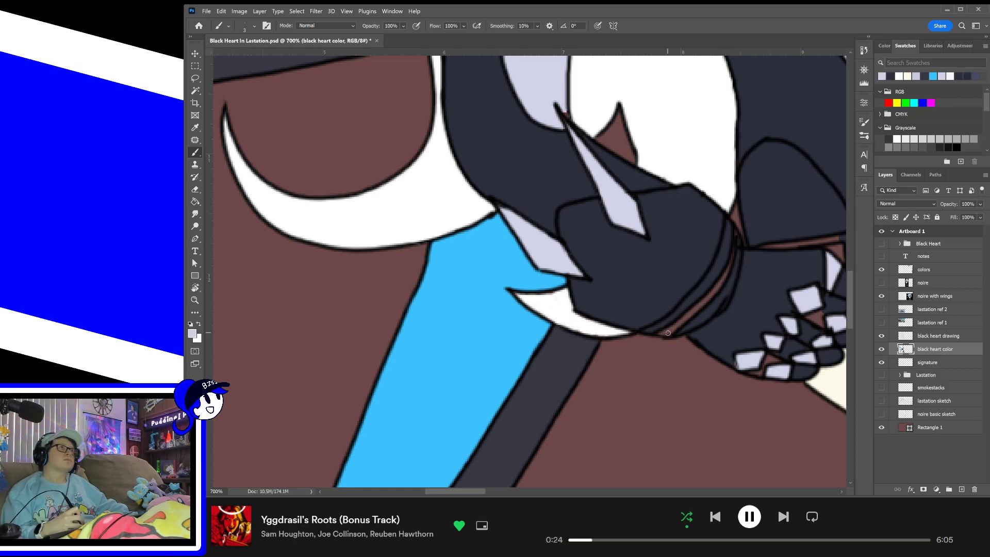
{"action": "left_click_drag", "start_coordinate": [664, 332], "coordinate": [721, 283]}
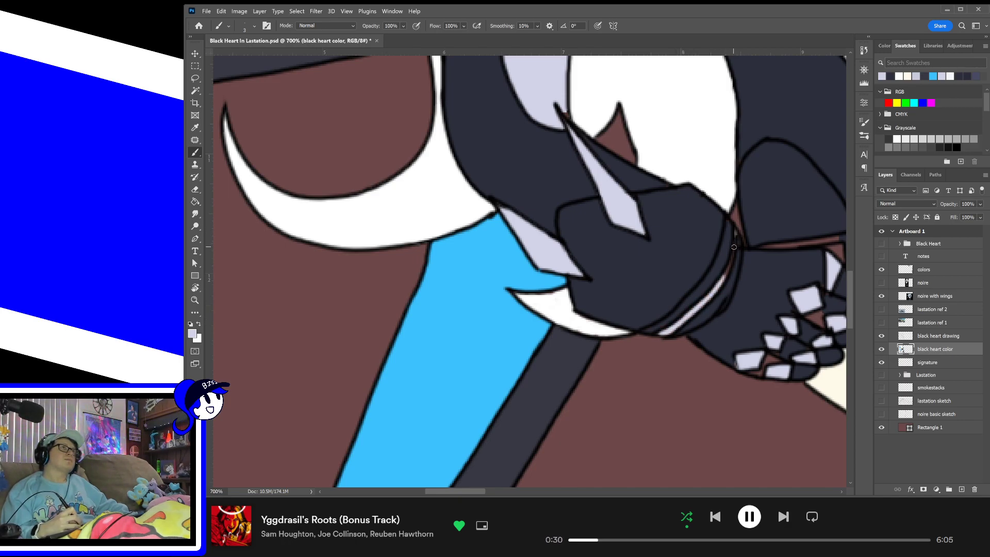
{"action": "left_click_drag", "start_coordinate": [736, 233], "coordinate": [728, 266]}
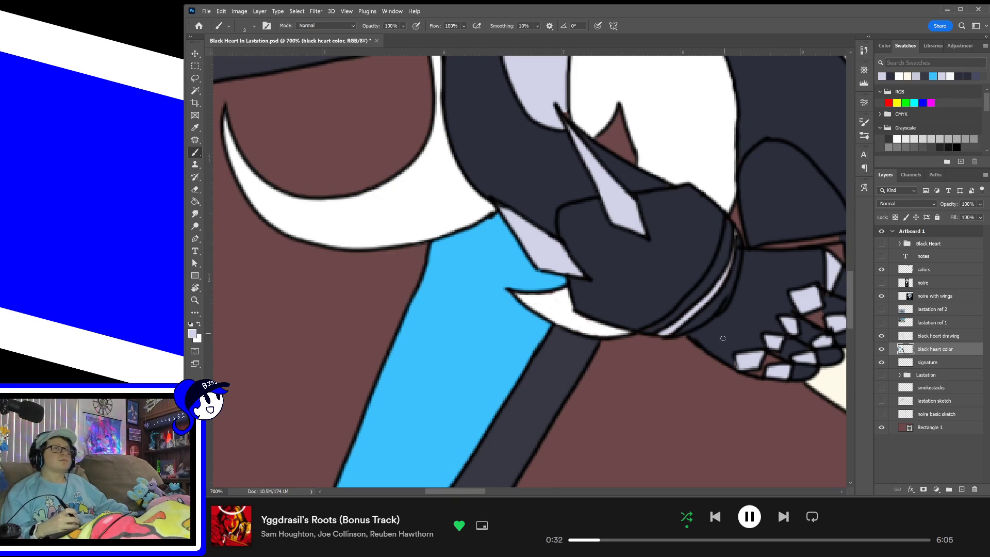
- Fill the gaps between the lowered hand's fingers with sampled dark navy and the unpainted finger plates with sampled lavender
{"action": "left_click_drag", "start_coordinate": [744, 361], "coordinate": [593, 386]}
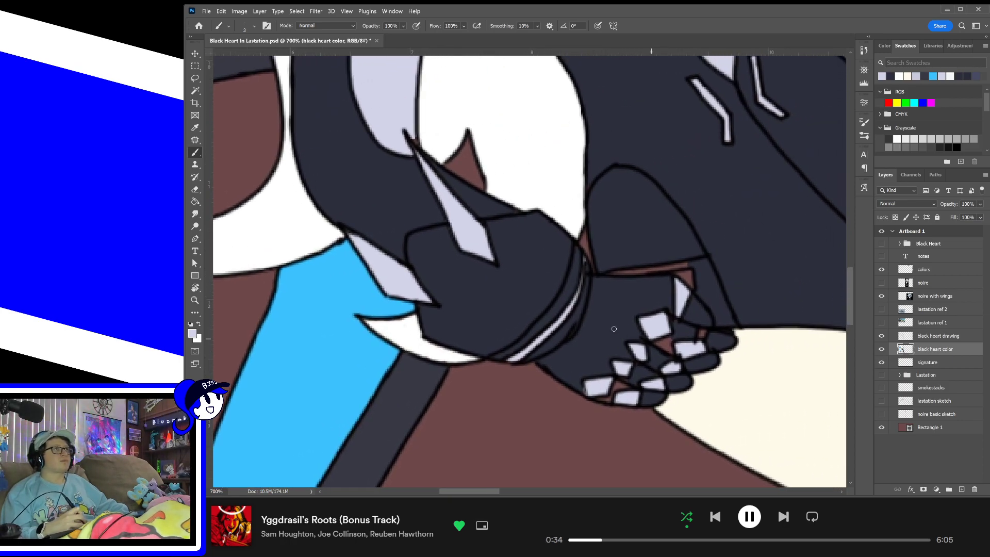
{"action": "left_click", "coordinate": [615, 328], "text": "alt"}
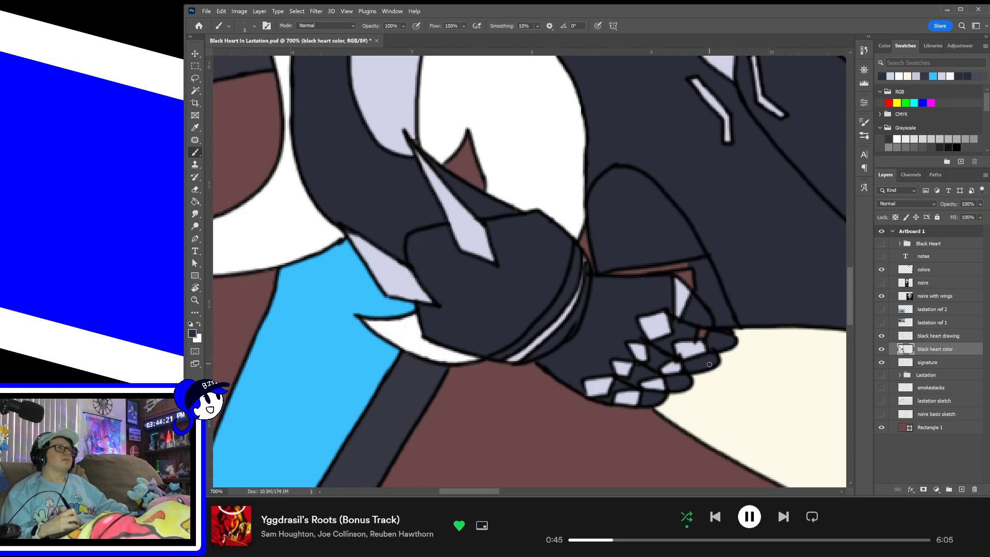
{"action": "left_click", "coordinate": [692, 347], "text": "alt"}
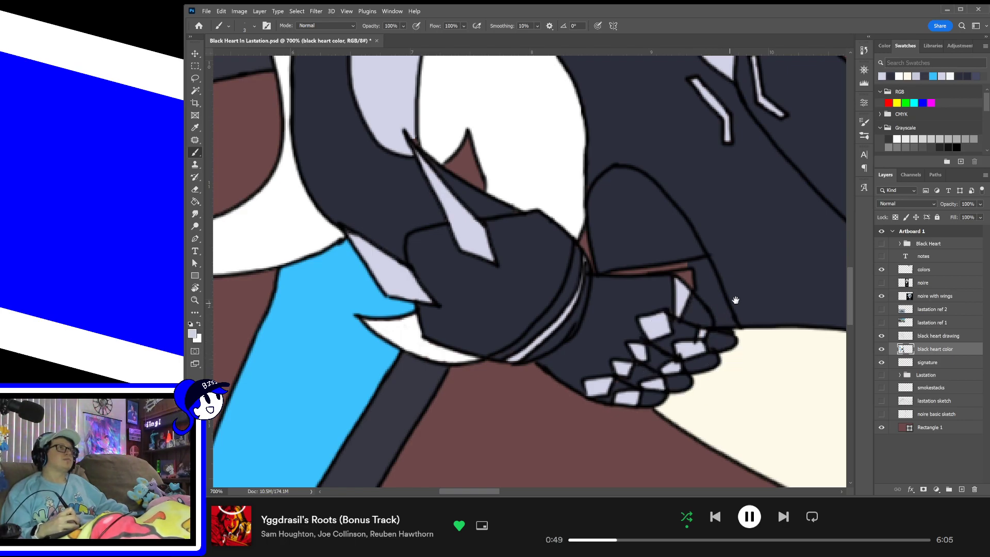
{"action": "left_click_drag", "start_coordinate": [736, 300], "coordinate": [670, 354]}
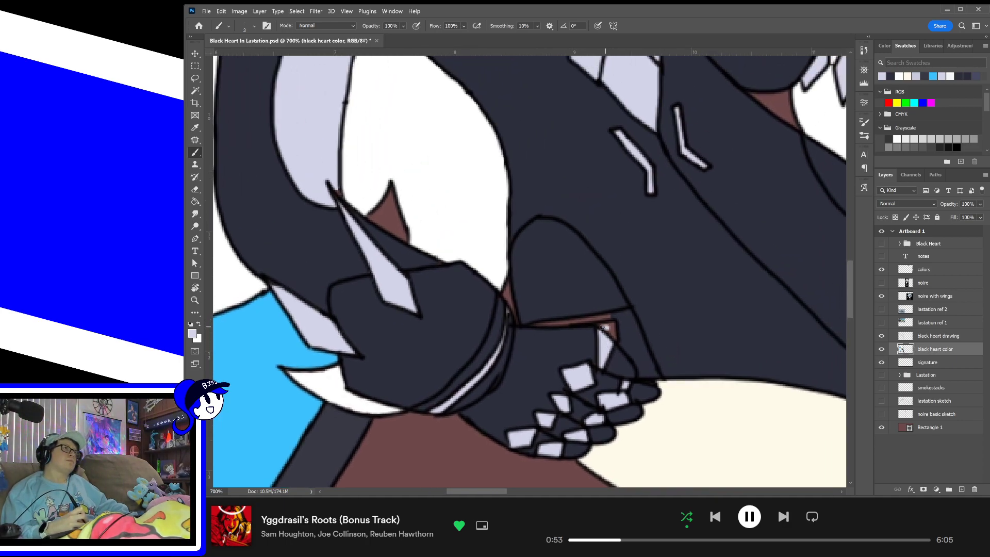
{"action": "left_click_drag", "start_coordinate": [609, 326], "coordinate": [610, 330]}
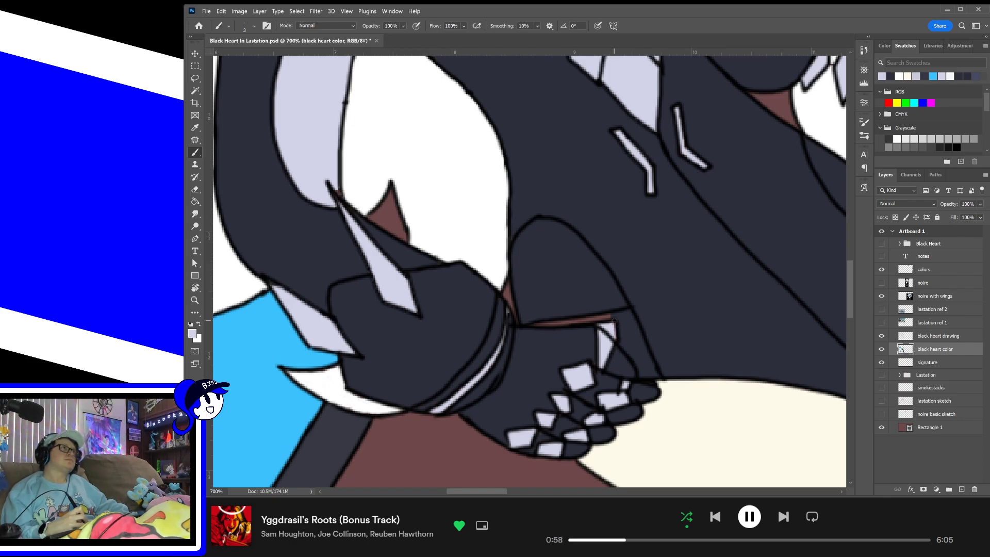
- Sample the suit's dark navy and fill the thin unpainted strip along the top of the lowered hand
{"action": "left_click", "coordinate": [606, 297], "text": "alt"}
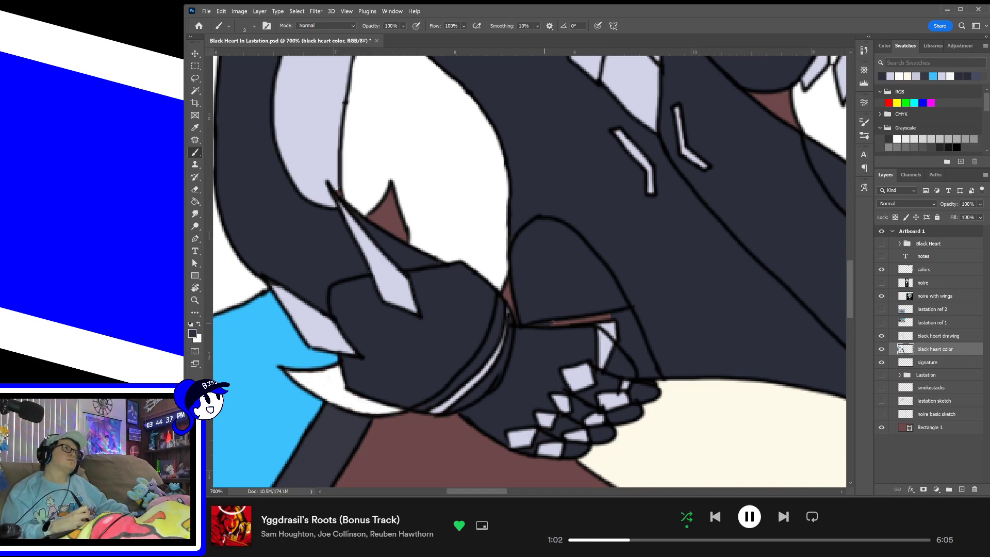
{"action": "left_click_drag", "start_coordinate": [564, 323], "coordinate": [610, 314]}
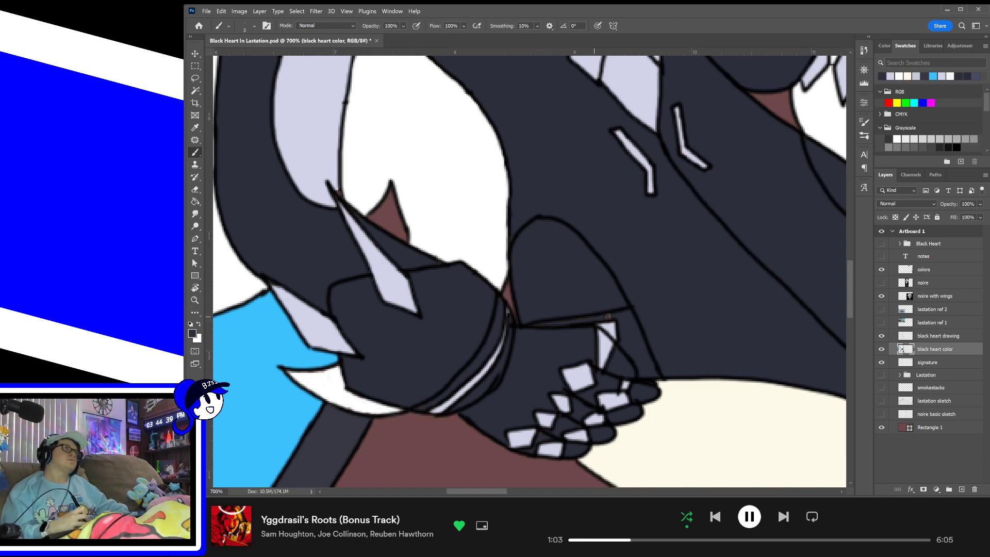
{"action": "left_click_drag", "start_coordinate": [728, 316], "coordinate": [607, 313]}
- Sample the cream skin color from the thigh and touch up the thighs near the boot tops
{"action": "left_click_drag", "start_coordinate": [494, 358], "coordinate": [634, 261]}
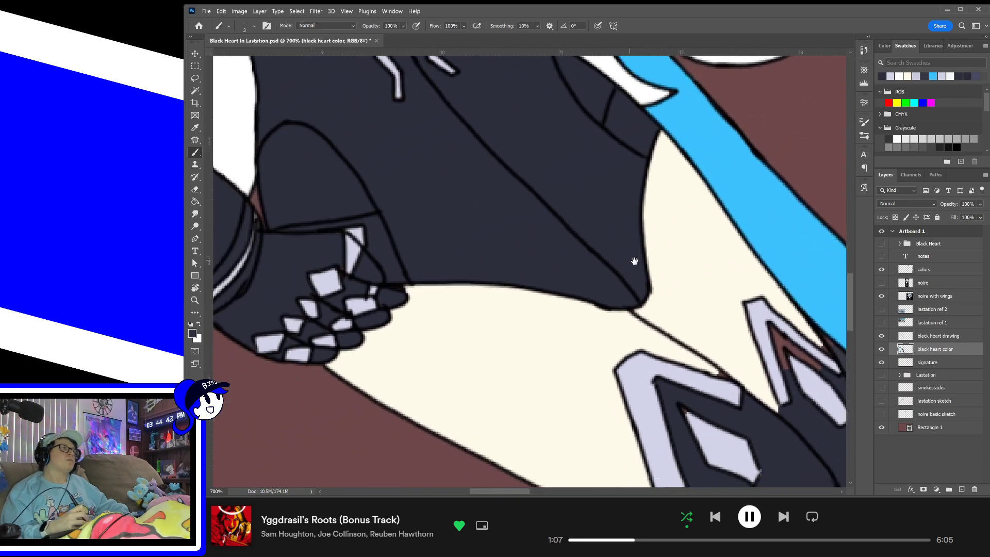
{"action": "left_click_drag", "start_coordinate": [664, 293], "coordinate": [566, 218]}
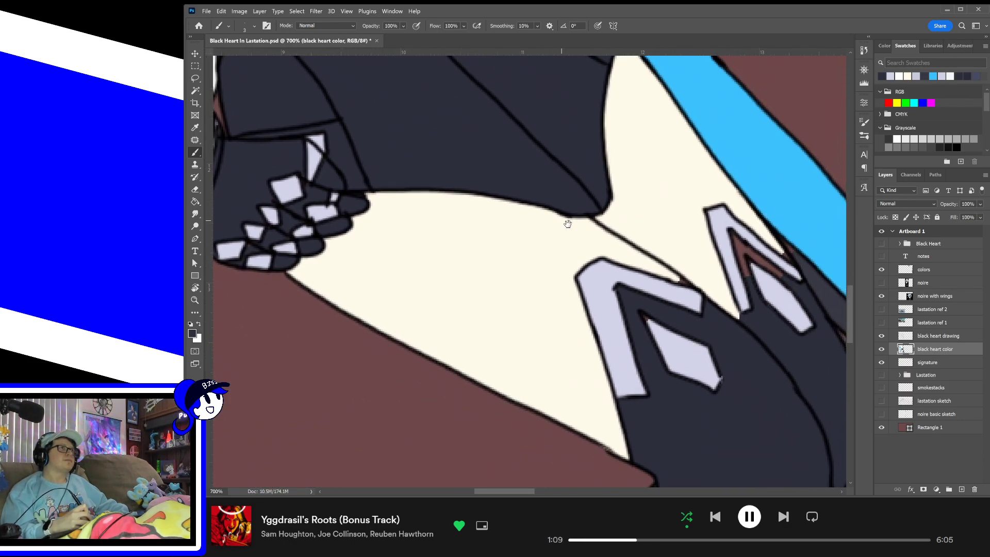
{"action": "left_click", "coordinate": [526, 281], "text": "alt"}
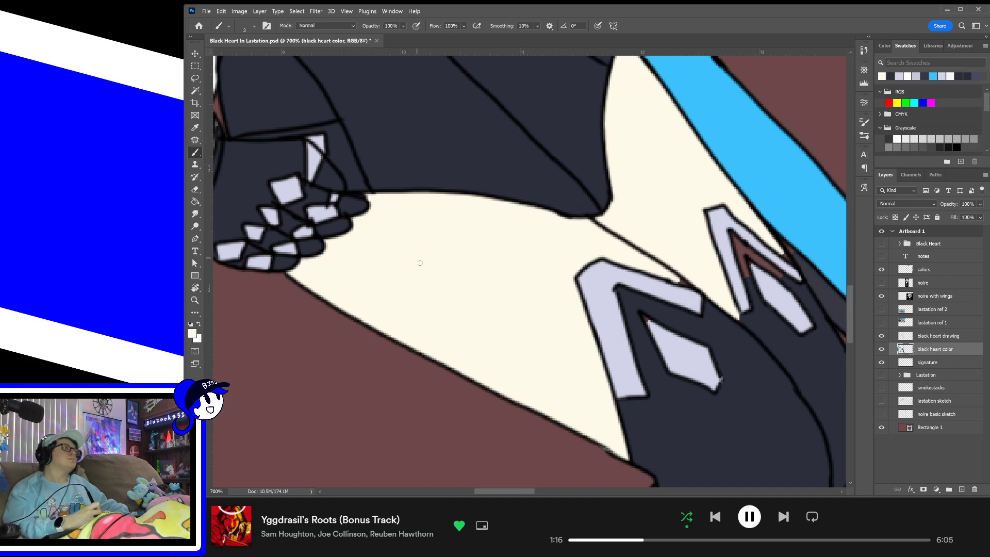
{"action": "scroll", "coordinate": [530, 354], "scroll_direction": "right", "scroll_amount": 5}
{"action": "scroll", "coordinate": [530, 354], "scroll_direction": "up", "scroll_amount": 3}
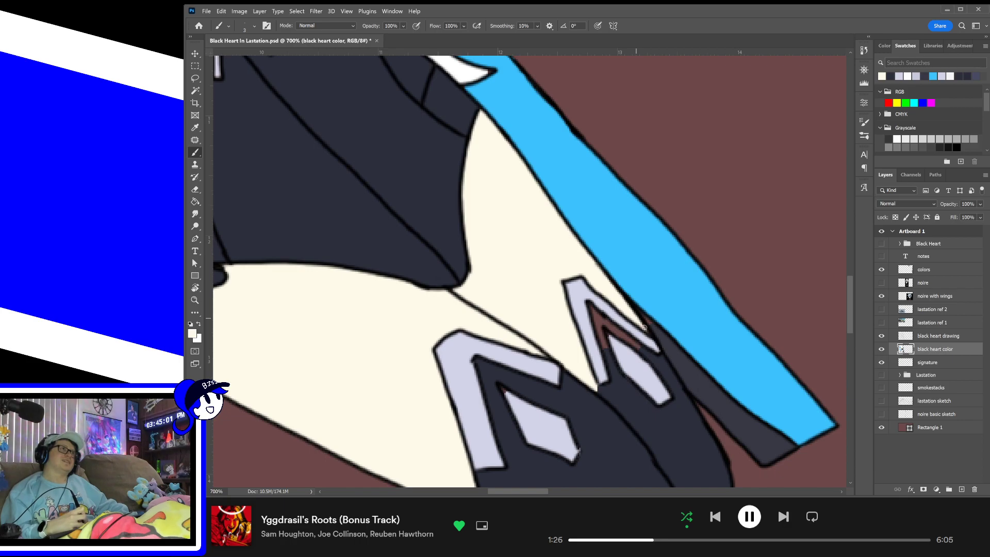
- Fill the V-shaped gap on the far boot with sampled dark navy and the near boot's diamond tip with sampled lavender
{"action": "left_click", "coordinate": [668, 348], "text": "alt"}
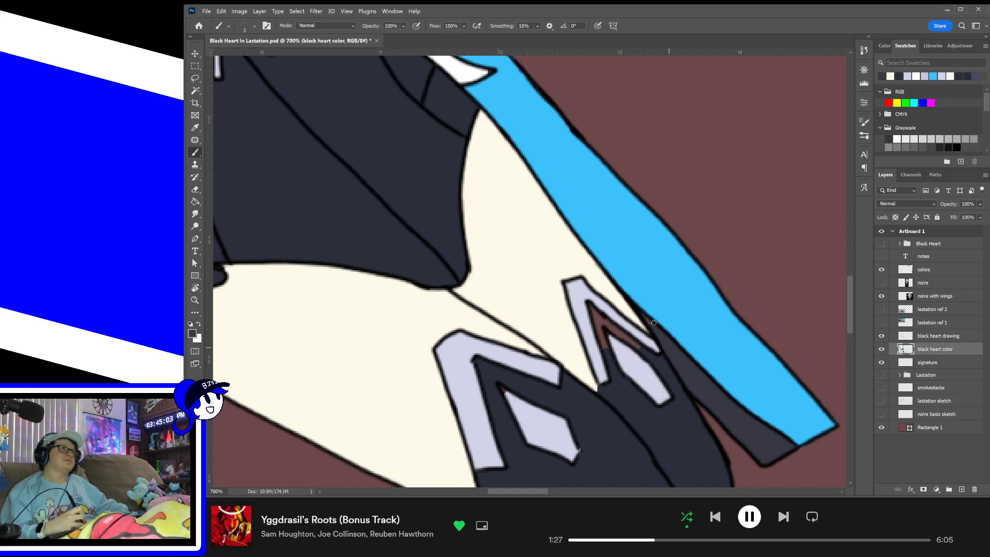
{"action": "left_click", "coordinate": [660, 367], "text": "alt"}
{"action": "mouse_move", "coordinate": [604, 349]}
{"action": "left_mouse_down"}
{"action": "mouse_move", "coordinate": [594, 311]}
{"action": "mouse_move", "coordinate": [637, 349]}
{"action": "left_mouse_up"}
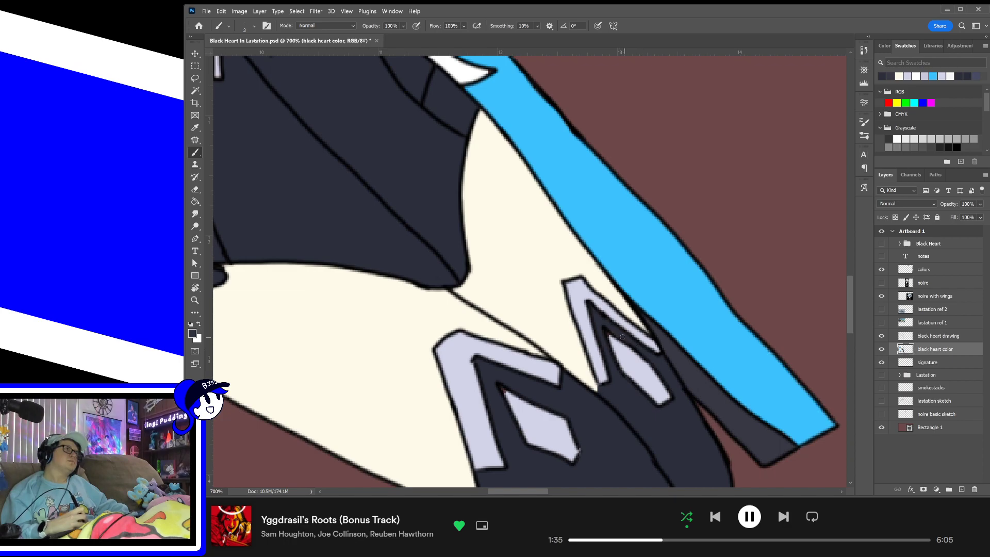
{"action": "left_click_drag", "start_coordinate": [620, 389], "coordinate": [602, 302]}
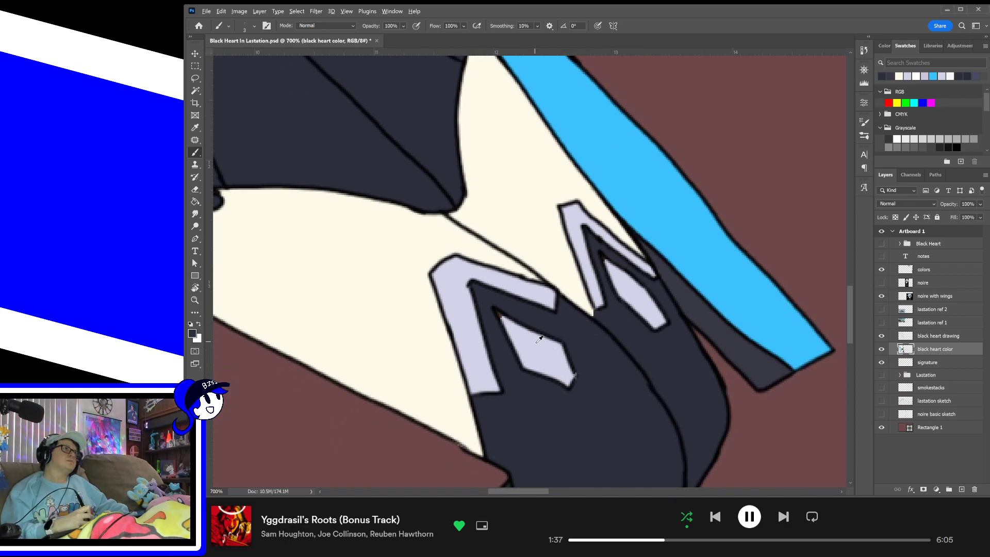
{"action": "left_click", "coordinate": [537, 341], "text": "alt"}
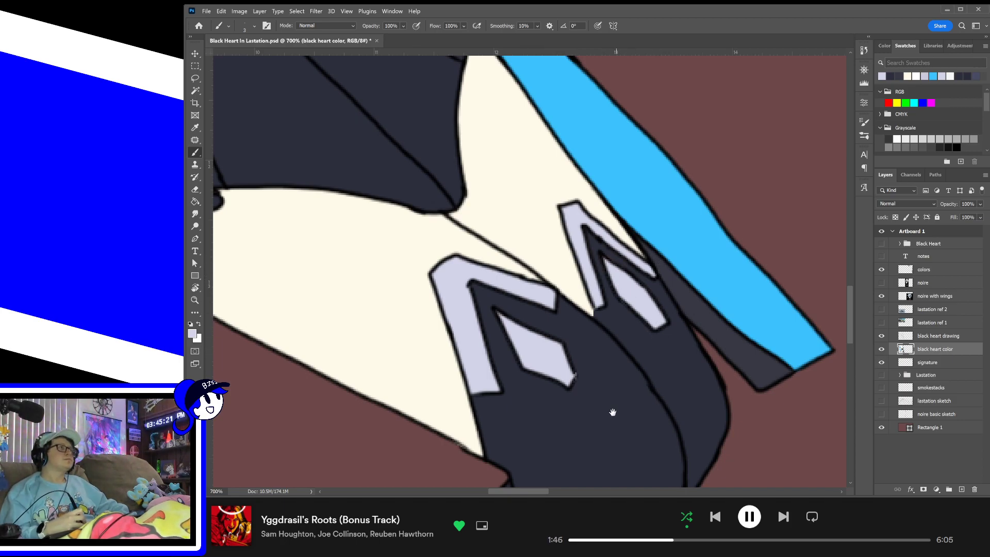
- Sample the boot's dark navy and fill the gaps at both ends of the bent leg's ankle strap
{"action": "left_click_drag", "start_coordinate": [610, 411], "coordinate": [605, 307]}
{"action": "mouse_move", "coordinate": [611, 428]}
{"action": "left_mouse_down"}
{"action": "mouse_move", "coordinate": [608, 282]}
{"action": "mouse_move", "coordinate": [642, 288]}
{"action": "left_mouse_up"}
{"action": "left_click", "coordinate": [608, 279], "text": "alt"}
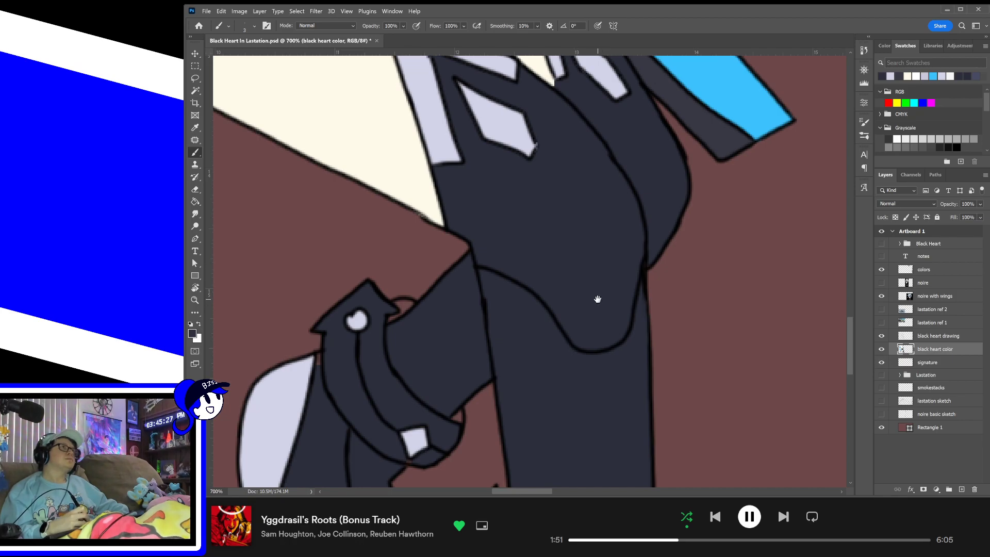
{"action": "left_click_drag", "start_coordinate": [598, 317], "coordinate": [679, 263]}
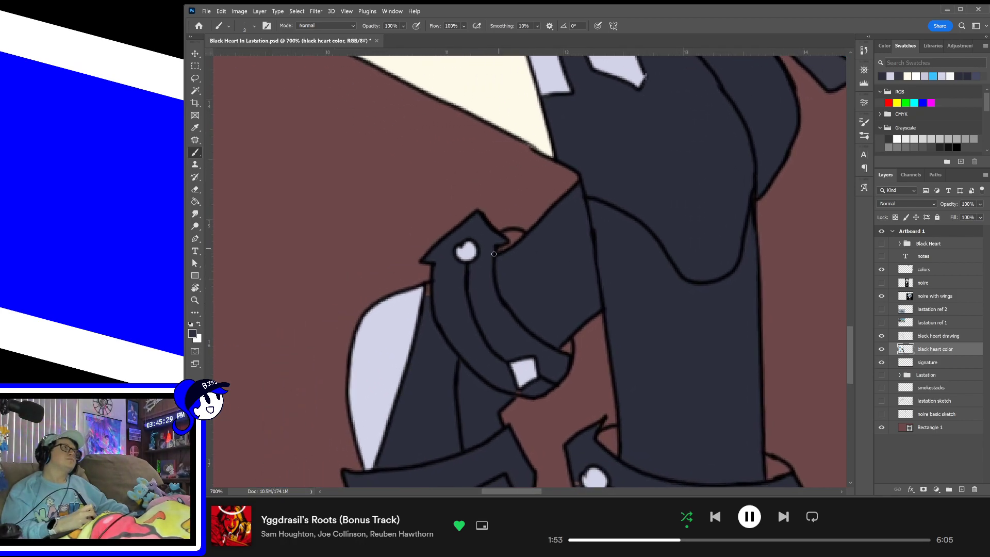
{"action": "left_click_drag", "start_coordinate": [511, 240], "coordinate": [520, 234]}
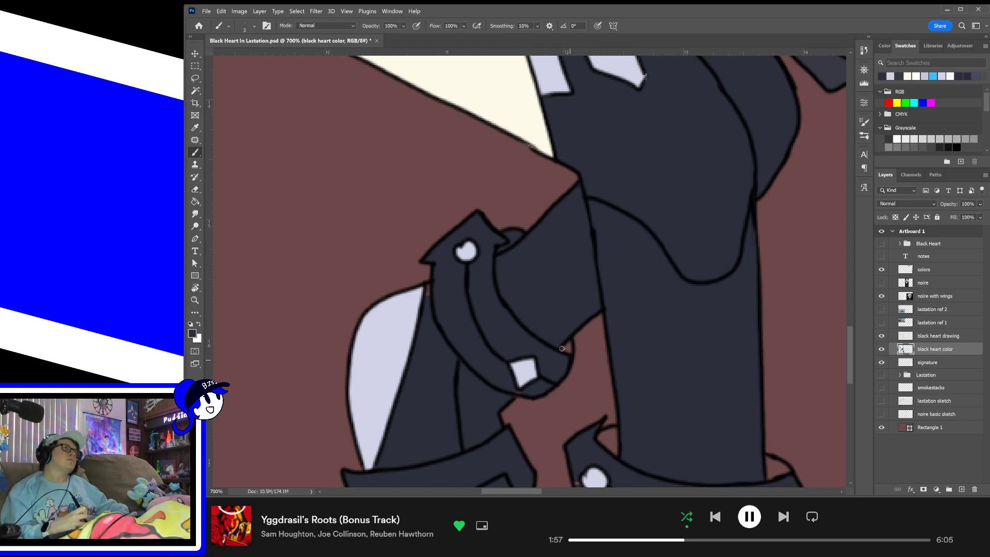
{"action": "left_click_drag", "start_coordinate": [561, 348], "coordinate": [569, 353]}
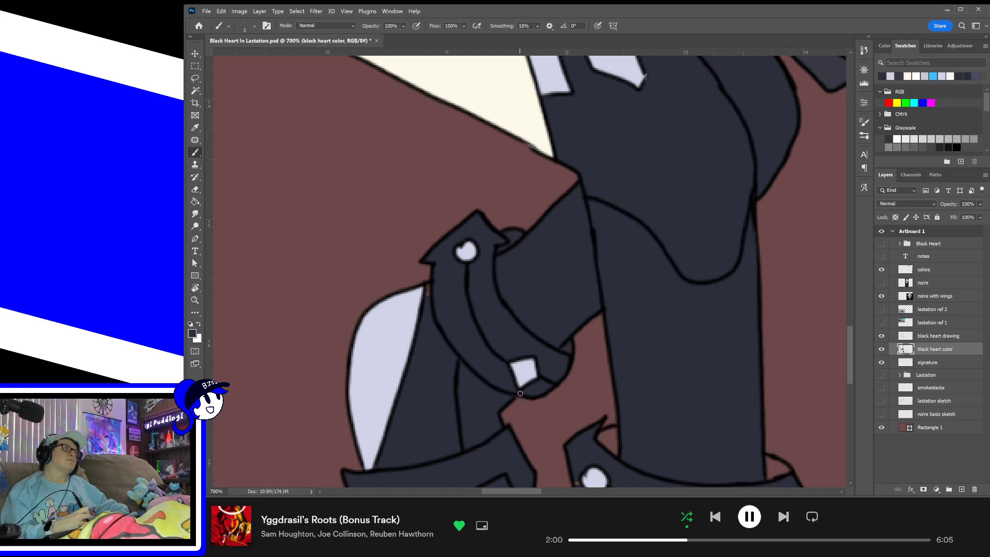
- Fill the gaps behind both ends of the straight leg's ankle strap with the same dark navy
{"action": "mouse_move", "coordinate": [429, 285]}
{"action": "left_mouse_down"}
{"action": "mouse_move", "coordinate": [432, 302]}
{"action": "mouse_move", "coordinate": [506, 234]}
{"action": "left_mouse_up"}
{"action": "left_click_drag", "start_coordinate": [603, 388], "coordinate": [514, 326]}
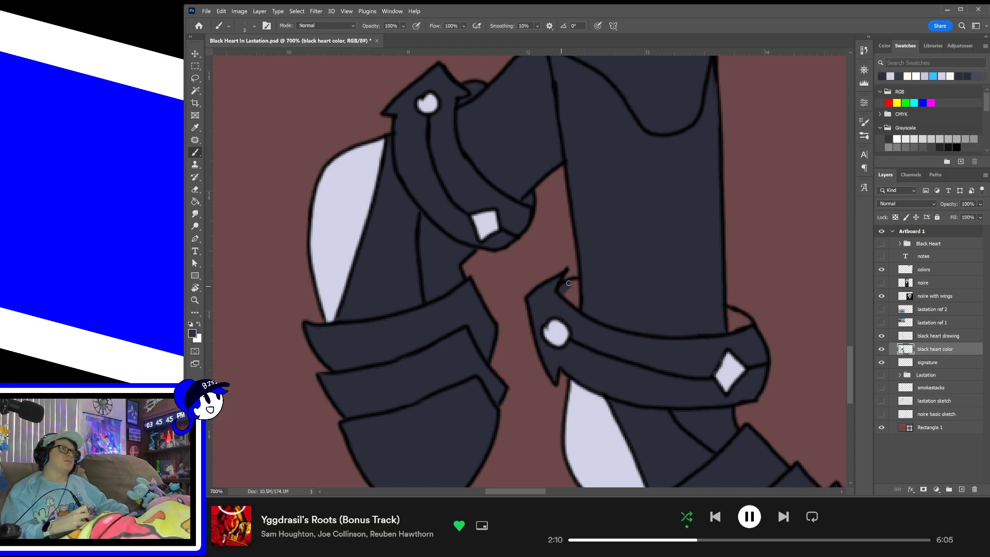
{"action": "left_click_drag", "start_coordinate": [570, 283], "coordinate": [577, 284]}
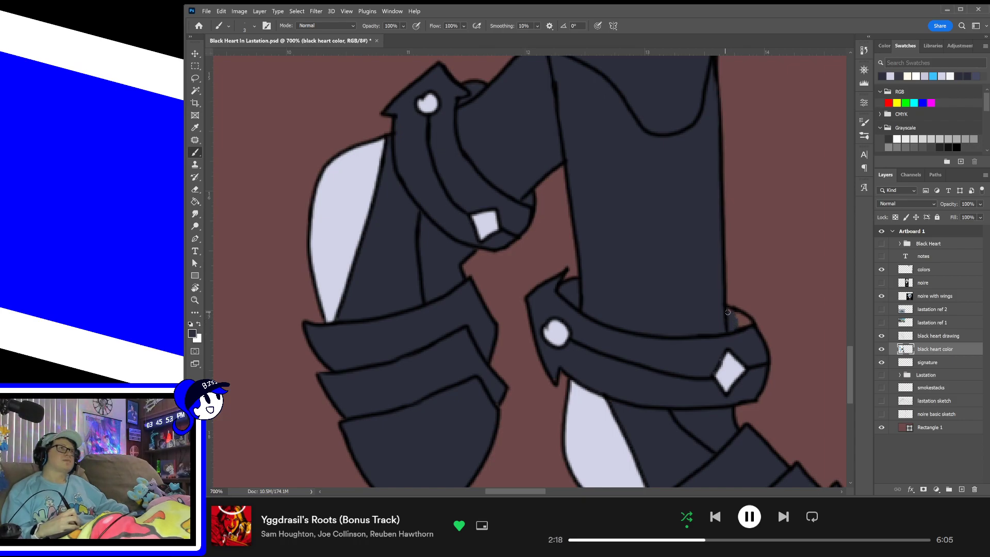
{"action": "left_click_drag", "start_coordinate": [733, 312], "coordinate": [748, 324]}
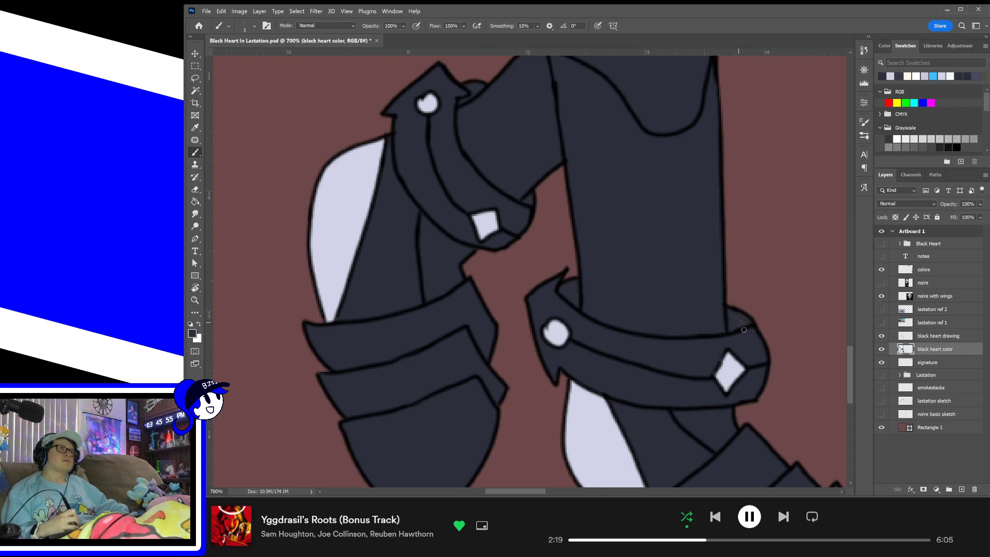
- Examine the boots, suit, torso, hair and wings for any remaining unpainted gaps
{"action": "left_click_drag", "start_coordinate": [663, 374], "coordinate": [659, 299]}
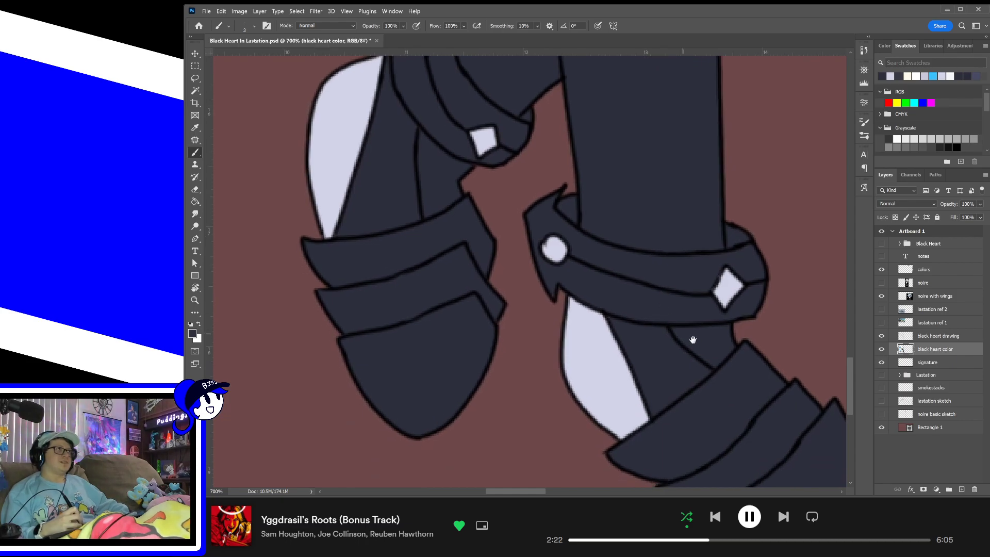
{"action": "left_click_drag", "start_coordinate": [720, 411], "coordinate": [679, 355]}
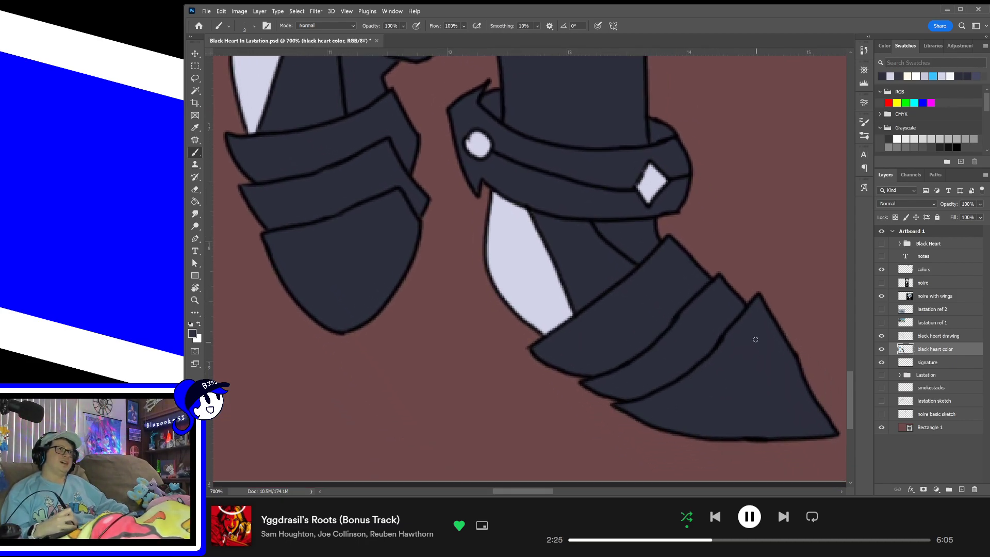
{"action": "left_click_drag", "start_coordinate": [725, 336], "coordinate": [769, 369]}
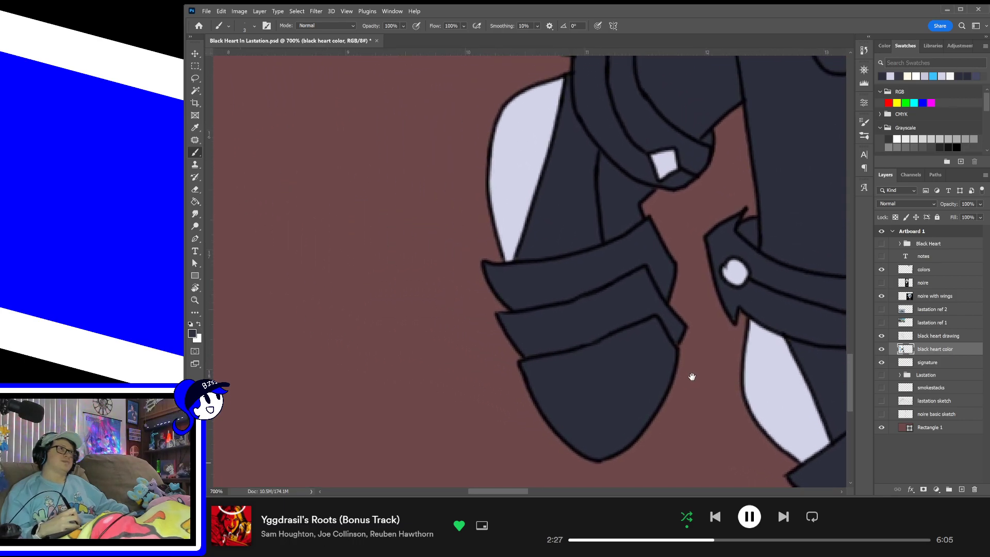
{"action": "left_click_drag", "start_coordinate": [629, 386], "coordinate": [589, 385]}
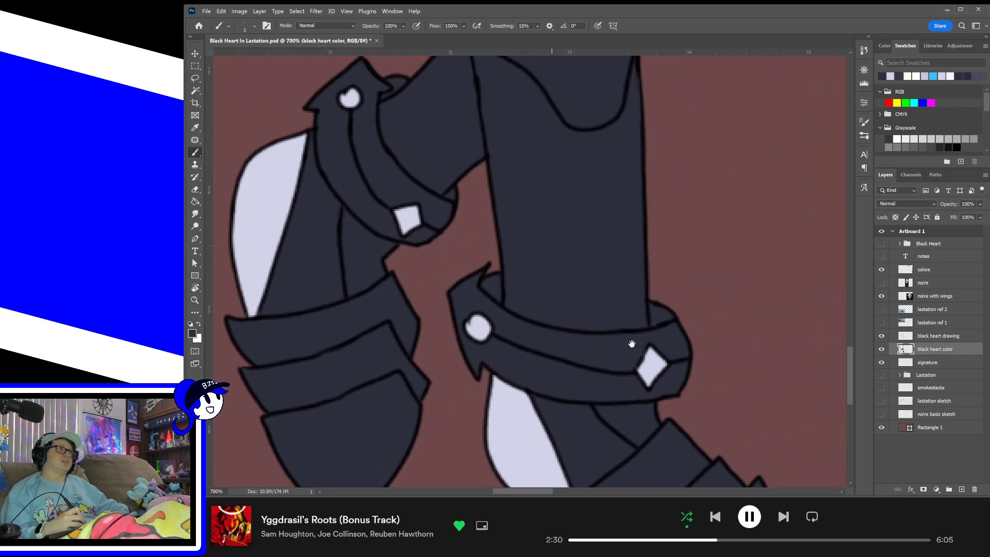
{"action": "left_click_drag", "start_coordinate": [630, 344], "coordinate": [678, 409]}
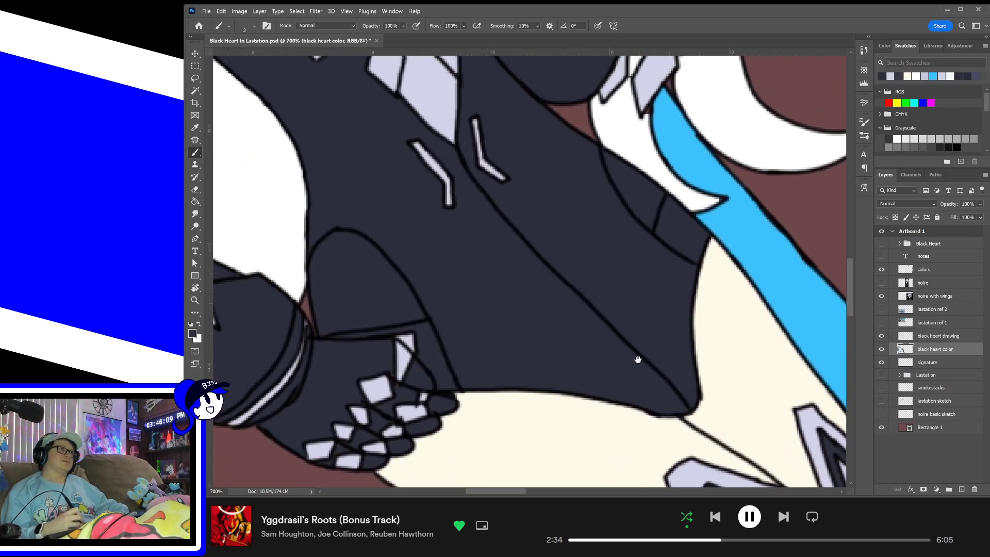
{"action": "left_click_drag", "start_coordinate": [639, 357], "coordinate": [686, 397]}
{"action": "left_click_drag", "start_coordinate": [667, 343], "coordinate": [665, 442]}
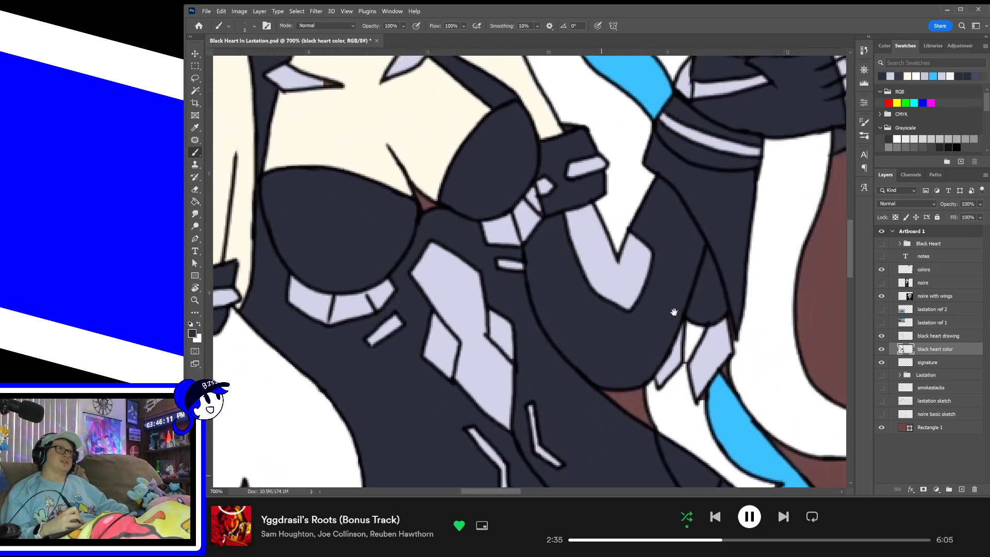
{"action": "left_click_drag", "start_coordinate": [667, 315], "coordinate": [656, 380]}
{"action": "left_click_drag", "start_coordinate": [693, 315], "coordinate": [704, 352]}
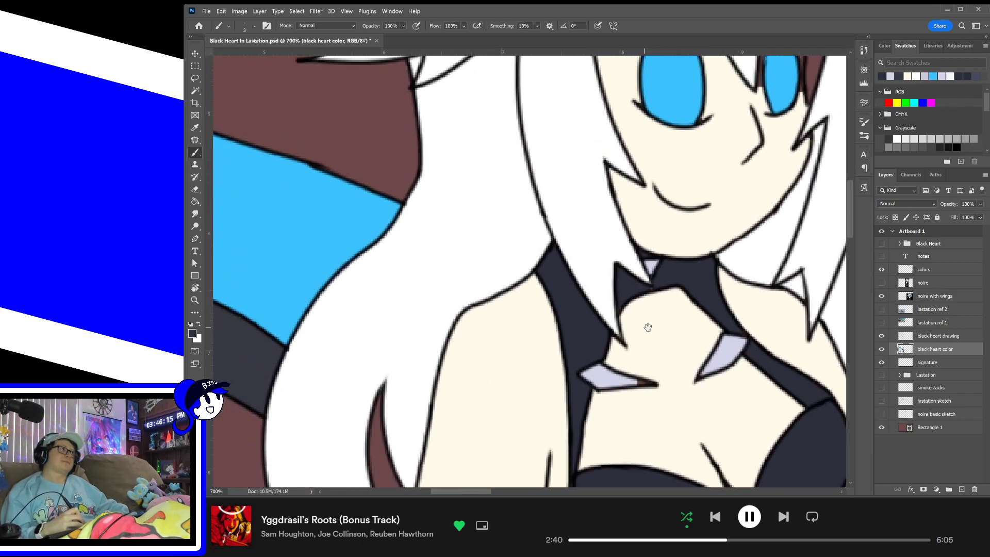
{"action": "left_click_drag", "start_coordinate": [645, 325], "coordinate": [766, 353]}
{"action": "left_click_drag", "start_coordinate": [654, 360], "coordinate": [807, 356]}
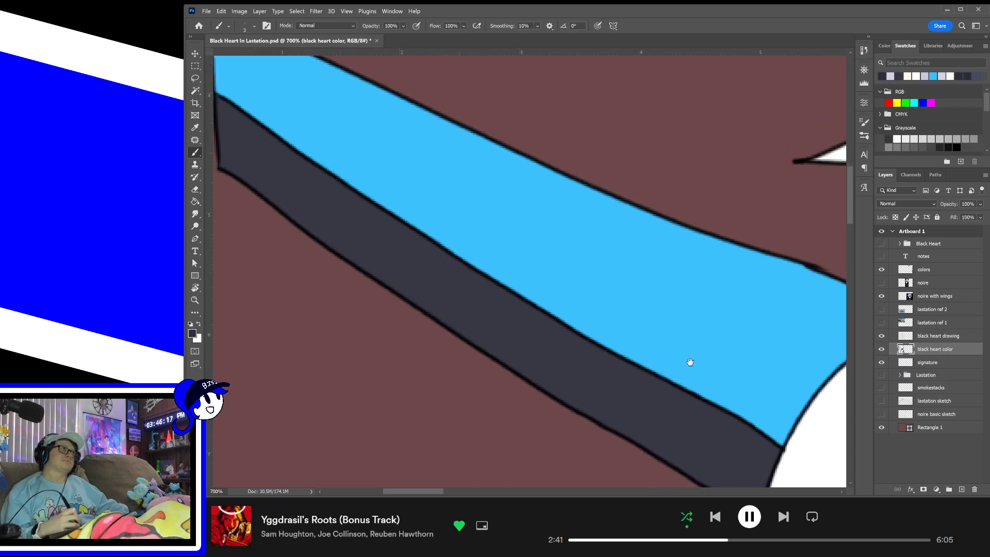
{"action": "left_click_drag", "start_coordinate": [689, 361], "coordinate": [663, 387]}
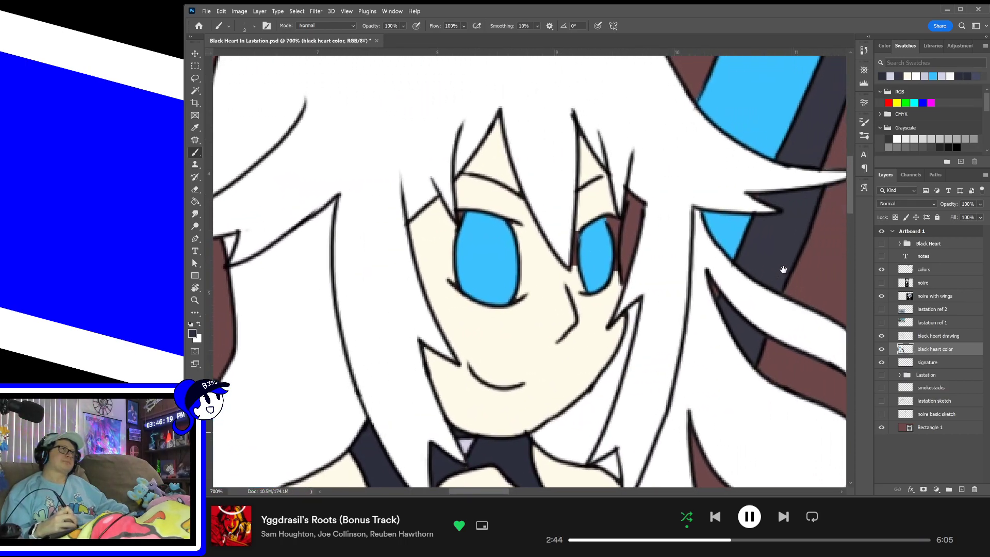
- Fill the skin gaps around the eyes with sampled cream and paint the eye whites with white sampled from the hair
{"action": "left_click_drag", "start_coordinate": [784, 270], "coordinate": [718, 281]}
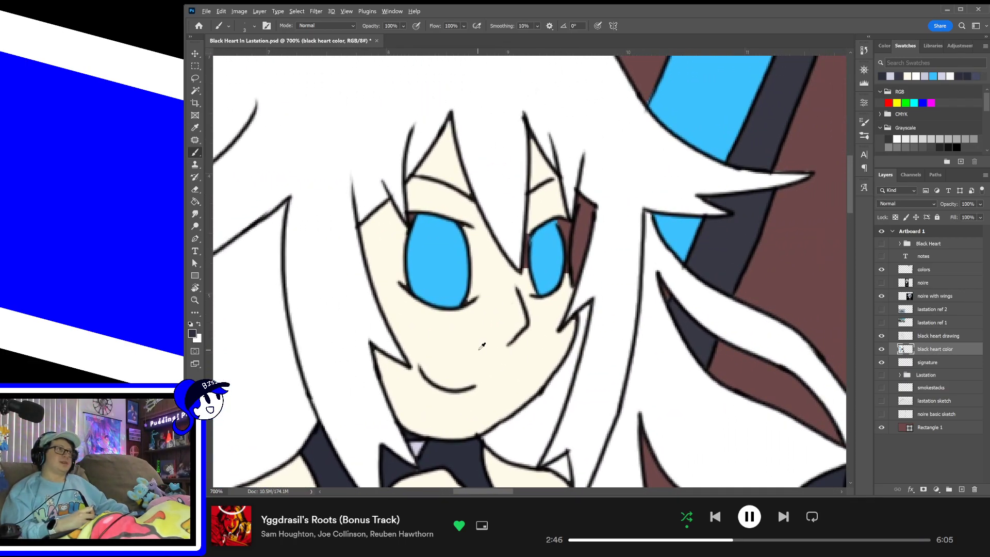
{"action": "left_click", "coordinate": [479, 349], "text": "alt"}
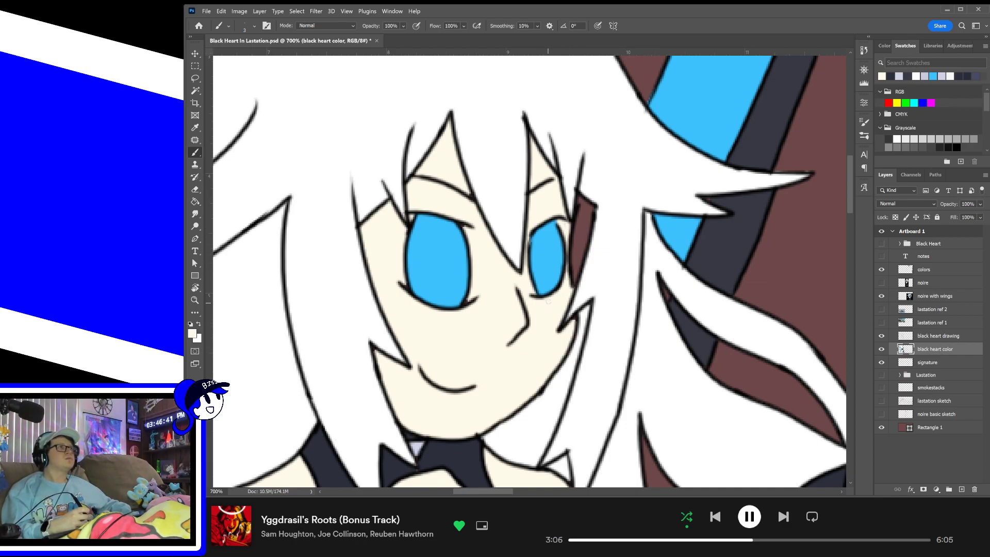
{"action": "left_click", "coordinate": [595, 301], "text": "alt"}
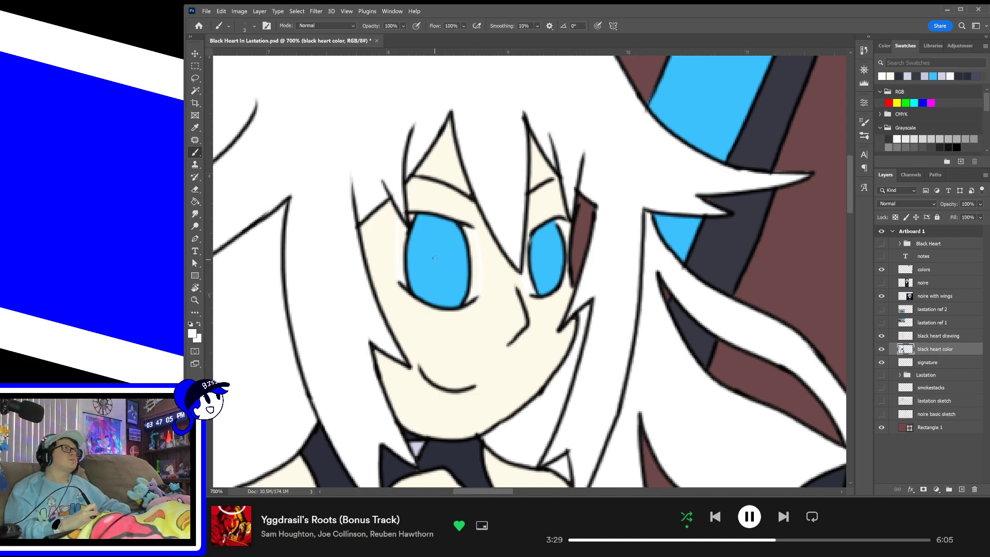
- Try to draw white power symbols inside both blue irises, and undo the strokes
{"action": "mouse_move", "coordinate": [435, 239]}
{"action": "left_mouse_down"}
{"action": "mouse_move", "coordinate": [436, 264]}
{"action": "mouse_move", "coordinate": [447, 267]}
{"action": "mouse_move", "coordinate": [431, 281]}
{"action": "mouse_move", "coordinate": [422, 261]}
{"action": "left_mouse_up"}
{"action": "key", "text": "ctrl+z"}
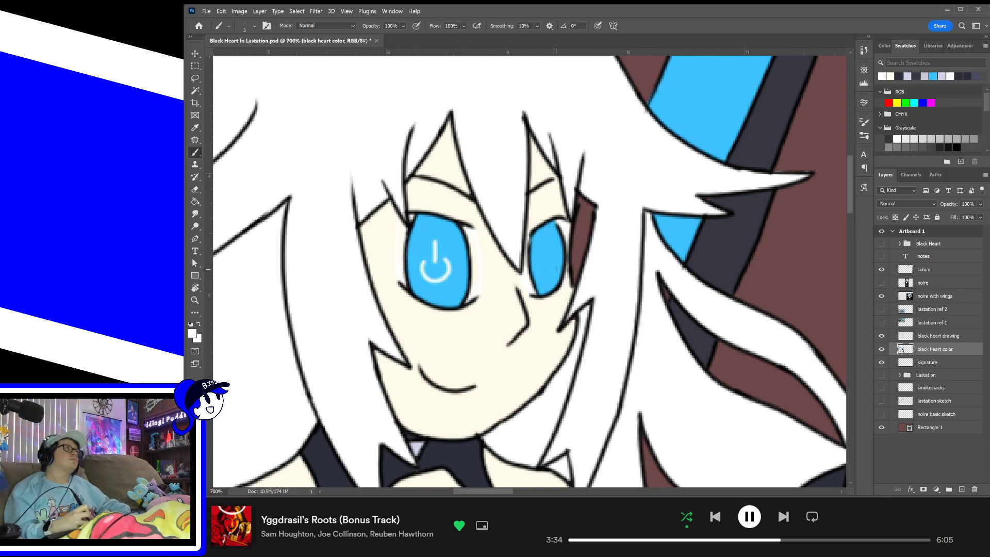
{"action": "left_click_drag", "start_coordinate": [545, 241], "coordinate": [543, 258]}
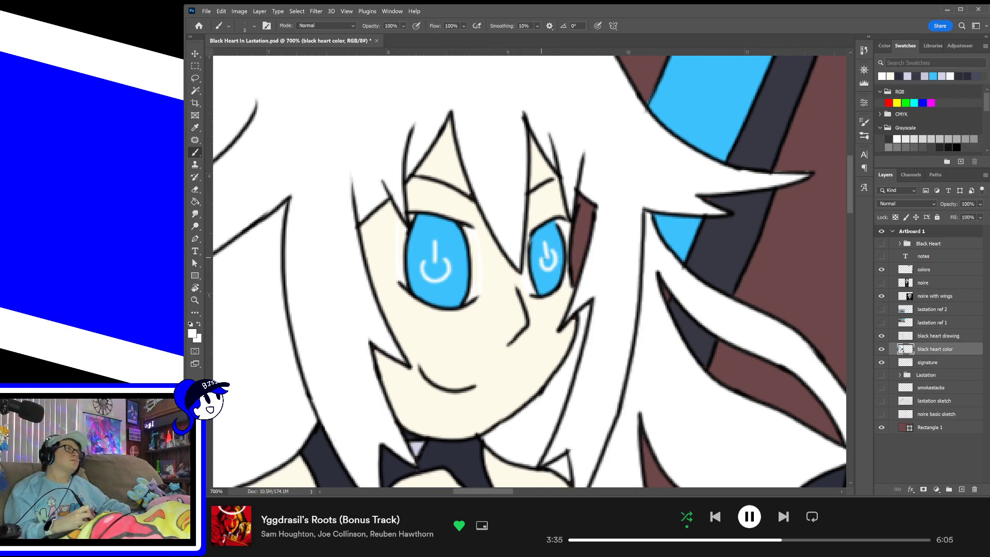
{"action": "key", "text": "ctrl+z"}
{"action": "key", "text": "ctrl+z"}
{"action": "key", "text": "ctrl+z"}
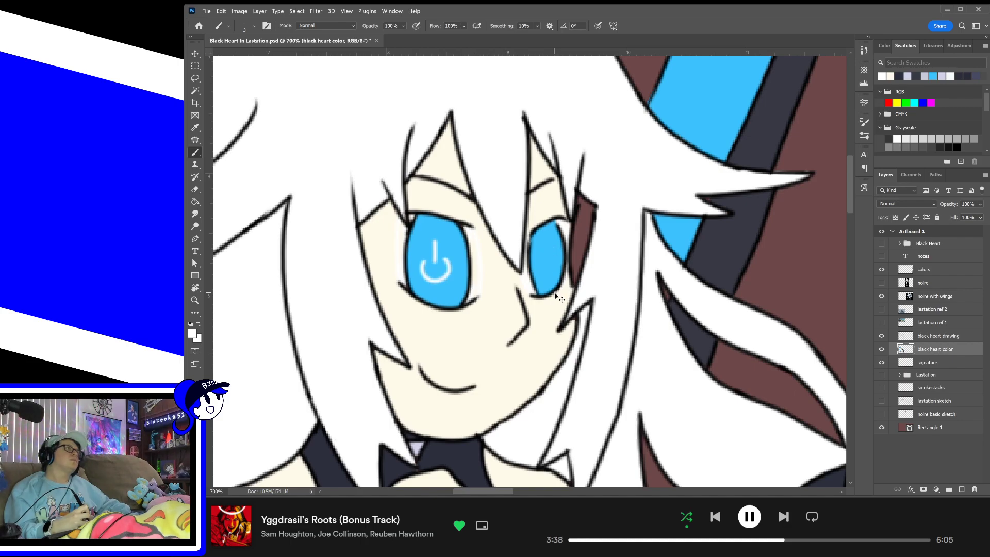
{"action": "key", "text": "ctrl+z"}
- Draw a white power symbol in the far eye's iris and a matching one in the near eye's iris
{"action": "left_click_drag", "start_coordinate": [545, 238], "coordinate": [541, 252]}
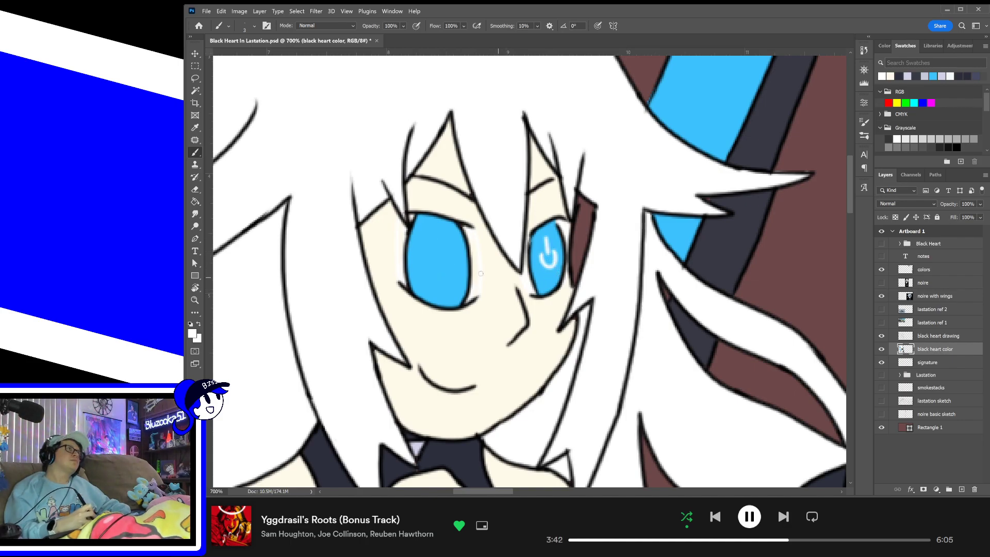
{"action": "mouse_move", "coordinate": [442, 237]}
{"action": "left_mouse_down"}
{"action": "mouse_move", "coordinate": [449, 266]}
{"action": "mouse_move", "coordinate": [423, 255]}
{"action": "mouse_move", "coordinate": [448, 254]}
{"action": "mouse_move", "coordinate": [425, 263]}
{"action": "mouse_move", "coordinate": [439, 253]}
{"action": "mouse_move", "coordinate": [451, 263]}
{"action": "mouse_move", "coordinate": [427, 251]}
{"action": "left_mouse_up"}
{"action": "key", "text": "ctrl+z"}
{"action": "key", "text": "ctrl+z"}
{"action": "key", "text": "ctrl+z"}
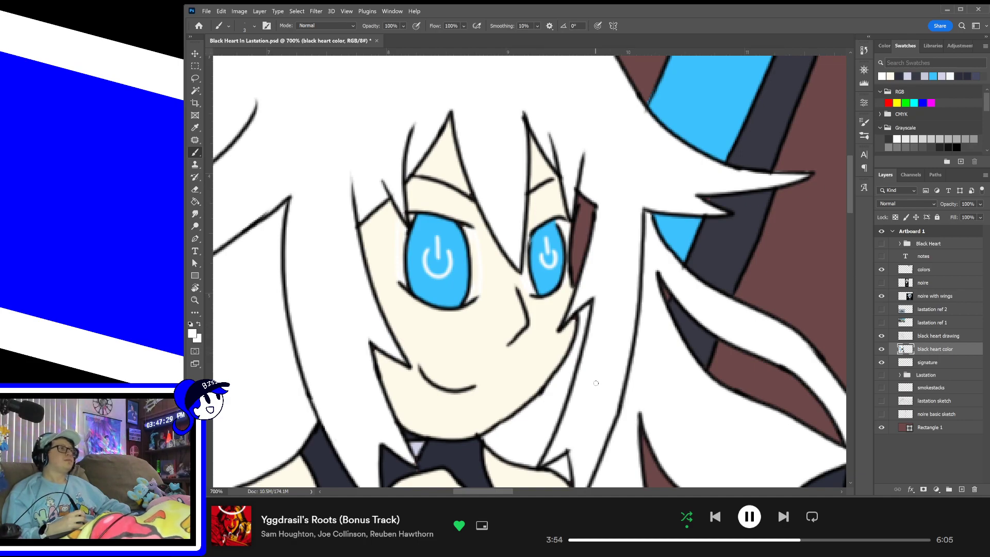
- Sample the wing's light blue and fill the pointed gap in the hair beside the lowered forearm's spike
{"action": "key", "text": "ctrl+0"}
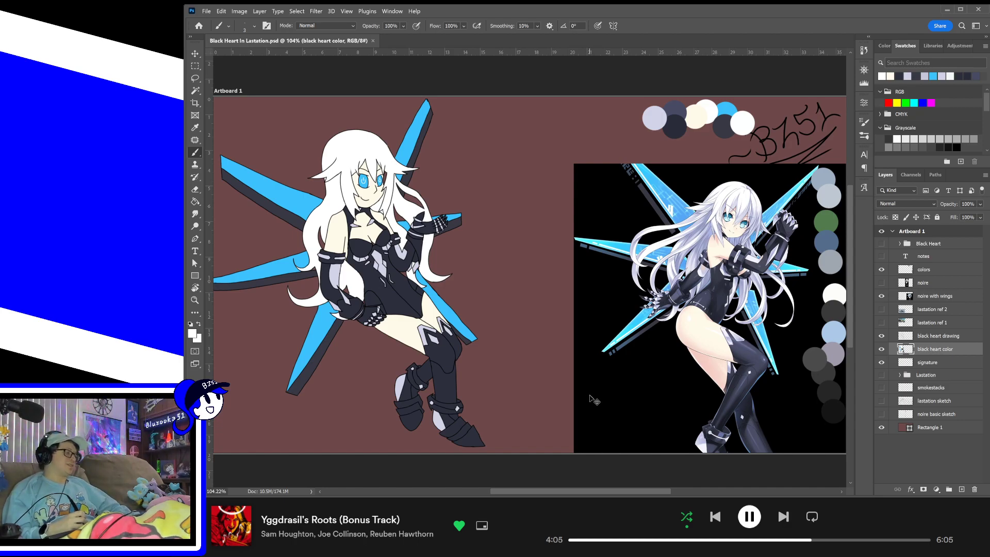
{"action": "key", "text": "ctrl+plus"}
{"action": "key", "text": "ctrl+plus"}
{"action": "left_click_drag", "start_coordinate": [433, 375], "coordinate": [670, 344]}
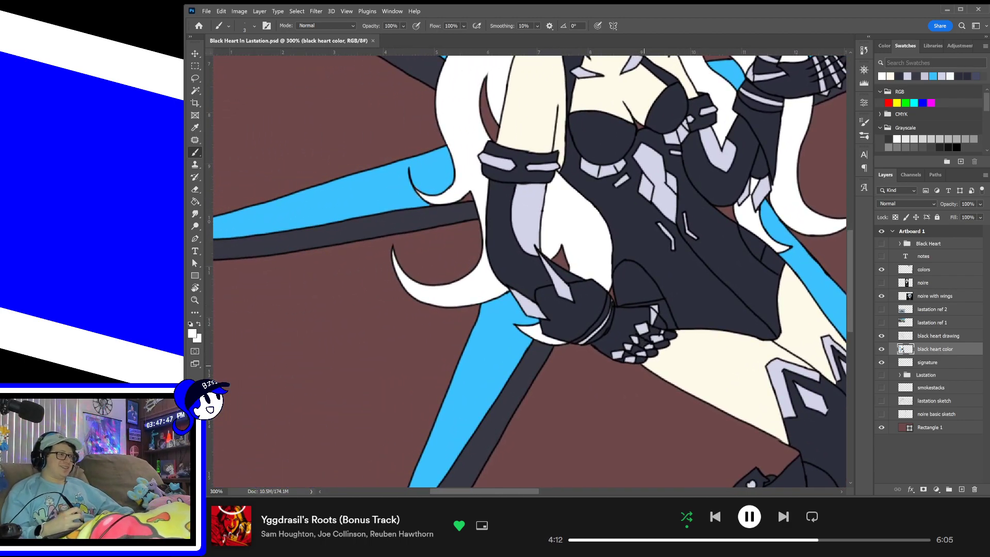
{"action": "key", "text": "ctrl+plus"}
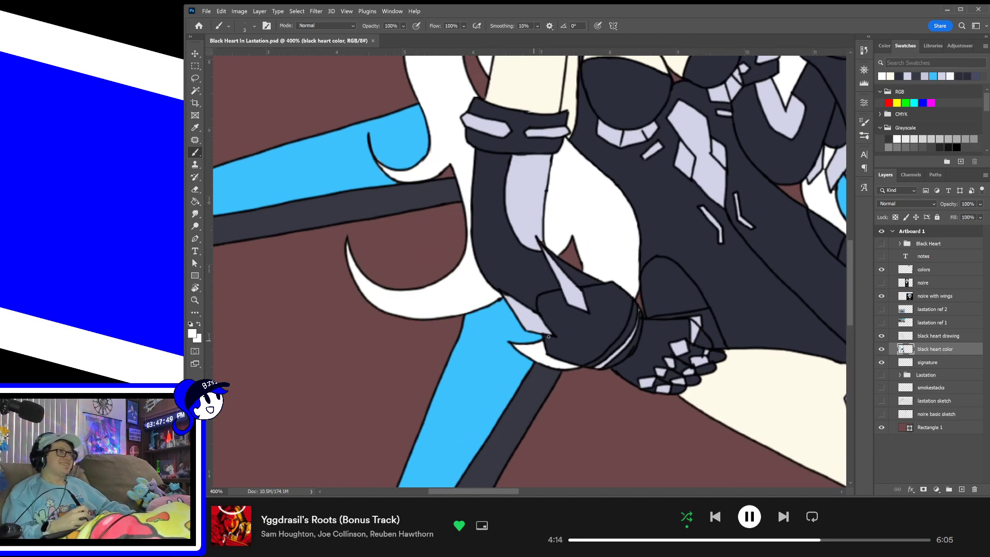
{"action": "left_click_drag", "start_coordinate": [574, 329], "coordinate": [575, 366]}
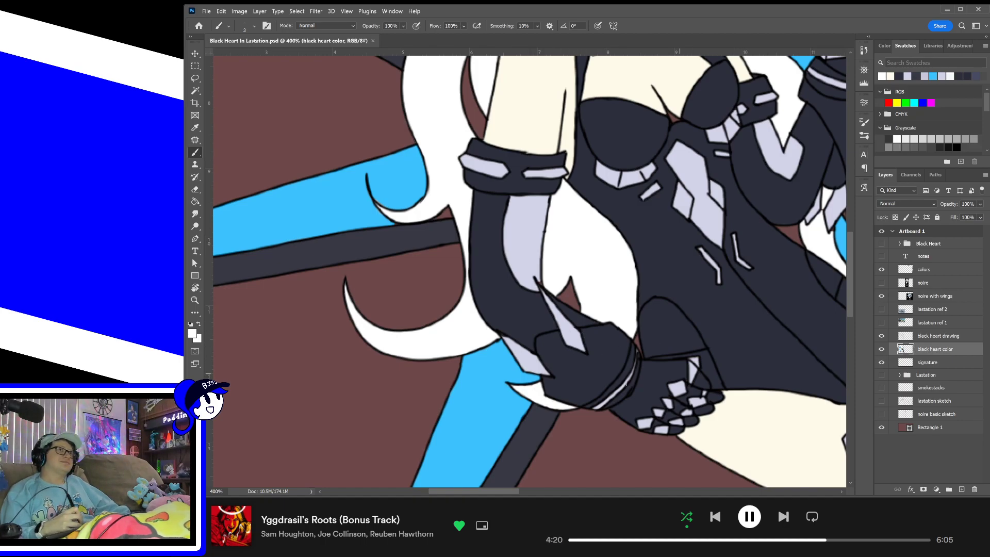
{"action": "left_click", "coordinate": [494, 401], "text": "alt"}
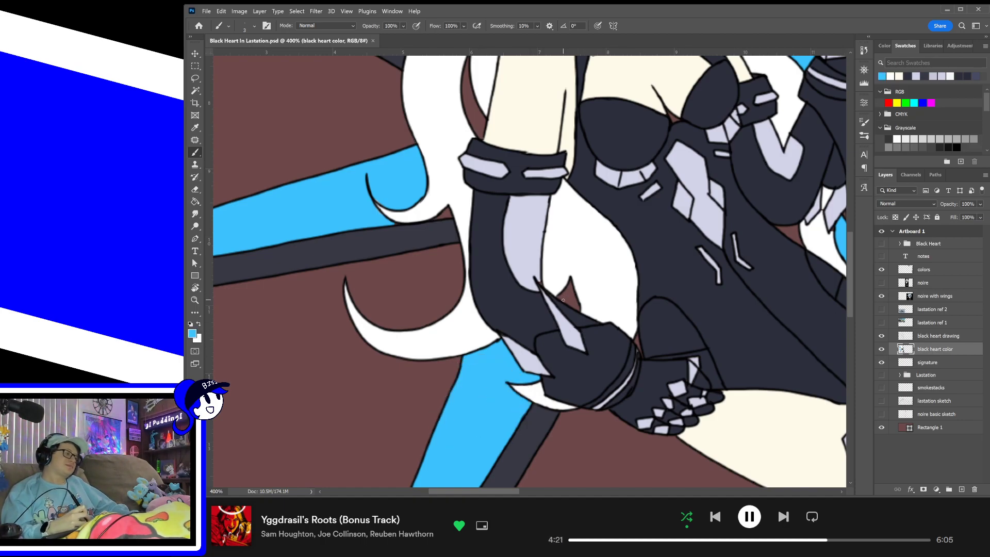
{"action": "scroll", "coordinate": [564, 305], "scroll_direction": "up", "scroll_amount": 3}
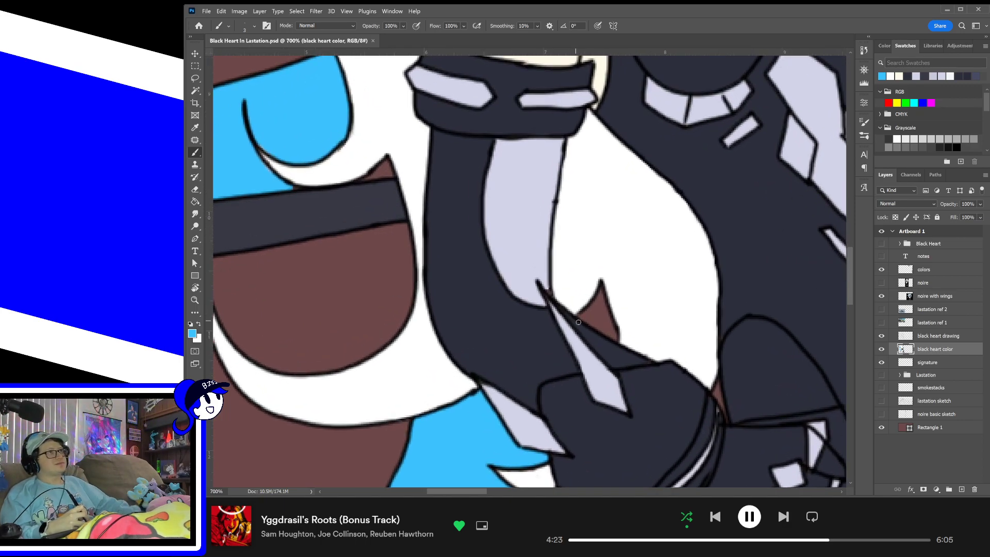
{"action": "mouse_move", "coordinate": [579, 323]}
{"action": "left_mouse_down"}
{"action": "mouse_move", "coordinate": [549, 261]}
{"action": "mouse_move", "coordinate": [570, 225]}
{"action": "mouse_move", "coordinate": [581, 277]}
{"action": "mouse_move", "coordinate": [561, 262]}
{"action": "mouse_move", "coordinate": [578, 270]}
{"action": "mouse_move", "coordinate": [561, 255]}
{"action": "mouse_move", "coordinate": [565, 243]}
{"action": "mouse_move", "coordinate": [574, 260]}
{"action": "left_mouse_up"}
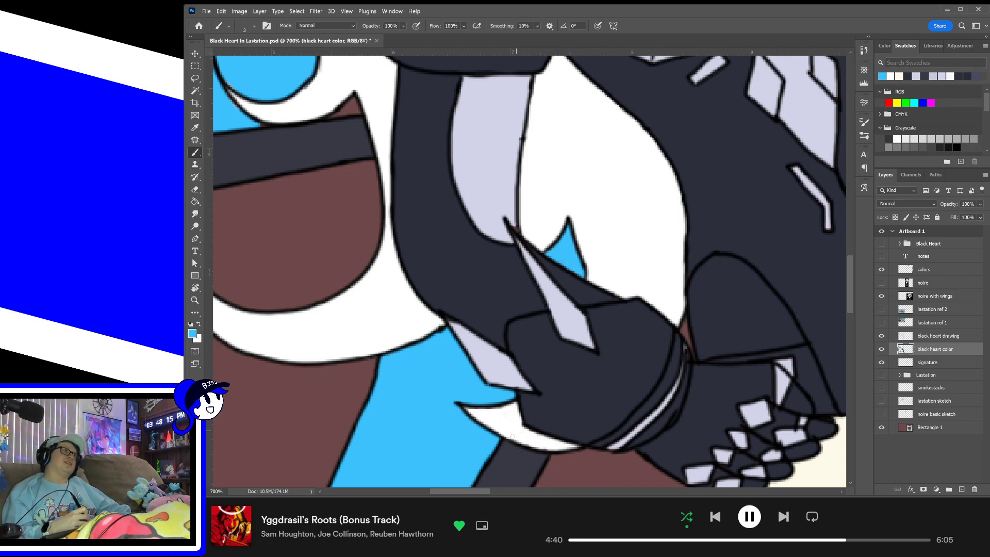
- Fill the small gap between the curled hair lock and the middle wing's dark edge with light blue
{"action": "left_click_drag", "start_coordinate": [639, 386], "coordinate": [635, 361]}
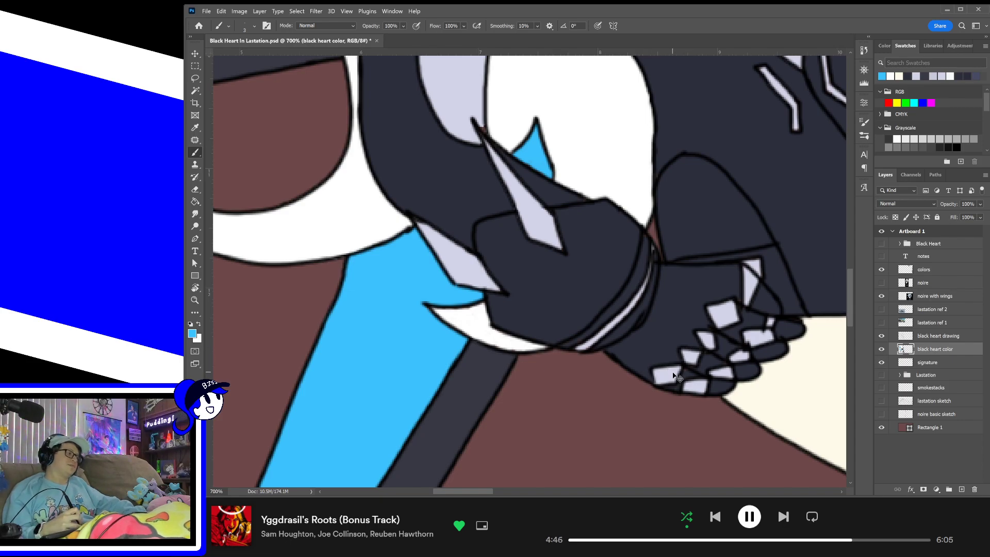
{"action": "key", "text": "ctrl+minus"}
{"action": "key", "text": "ctrl+minus"}
{"action": "key", "text": "ctrl+minus"}
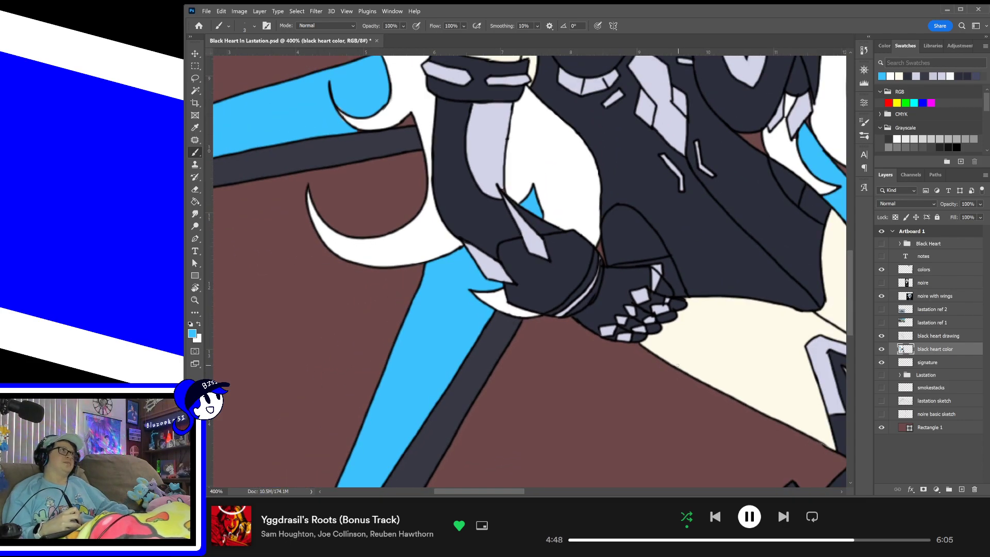
{"action": "left_click_drag", "start_coordinate": [575, 357], "coordinate": [620, 321]}
{"action": "key", "text": "ctrl+plus"}
{"action": "key", "text": "ctrl+plus"}
{"action": "key", "text": "ctrl+plus"}
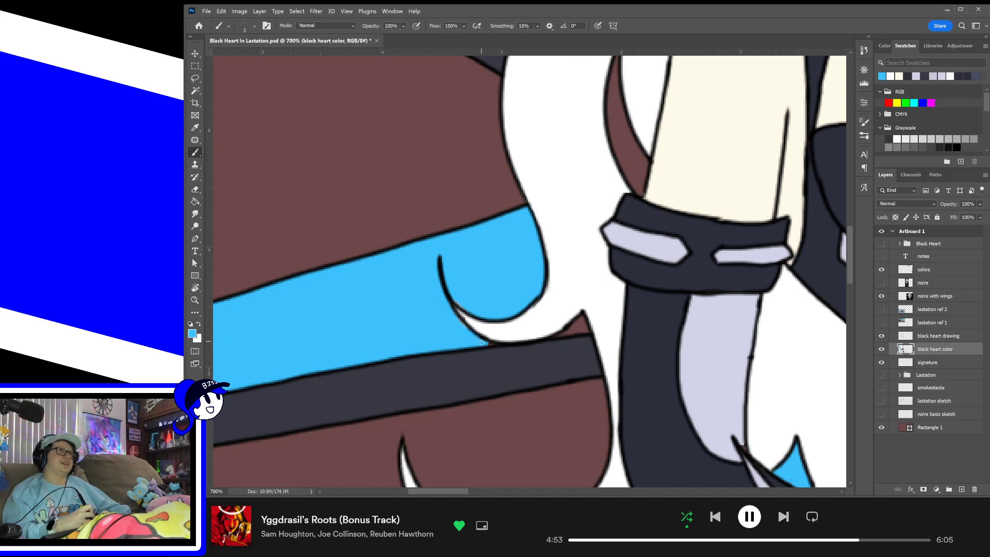
{"action": "left_click", "coordinate": [567, 331]}
{"action": "mouse_move", "coordinate": [568, 329]}
{"action": "left_mouse_down"}
{"action": "mouse_move", "coordinate": [583, 318]}
{"action": "mouse_move", "coordinate": [566, 334]}
{"action": "left_mouse_up"}
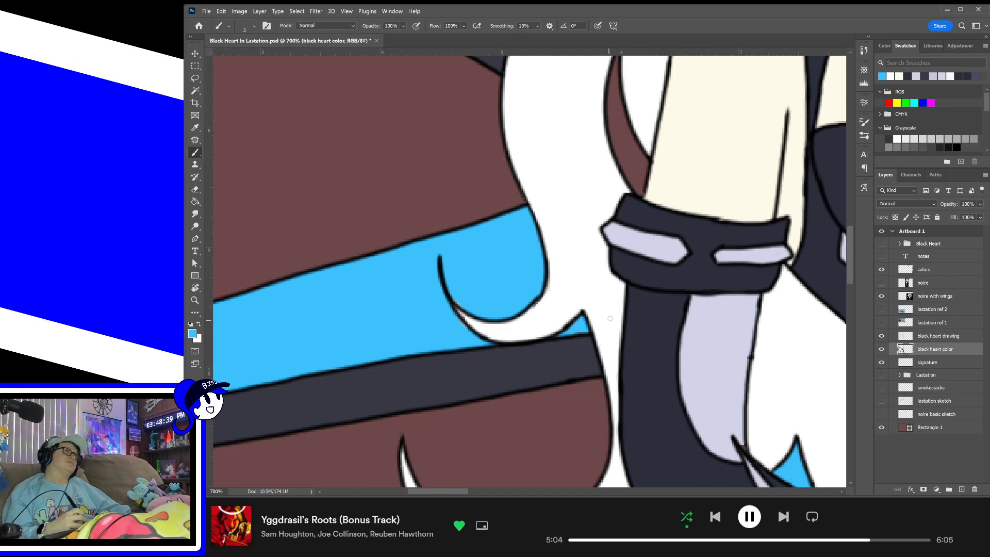
- Sample the cream skin color and fill the leftover gap between the two dark bust cups
{"action": "left_click_drag", "start_coordinate": [579, 350], "coordinate": [742, 314]}
{"action": "left_click_drag", "start_coordinate": [641, 350], "coordinate": [768, 317]}
{"action": "left_click_drag", "start_coordinate": [650, 341], "coordinate": [794, 306]}
{"action": "left_click_drag", "start_coordinate": [559, 364], "coordinate": [667, 342]}
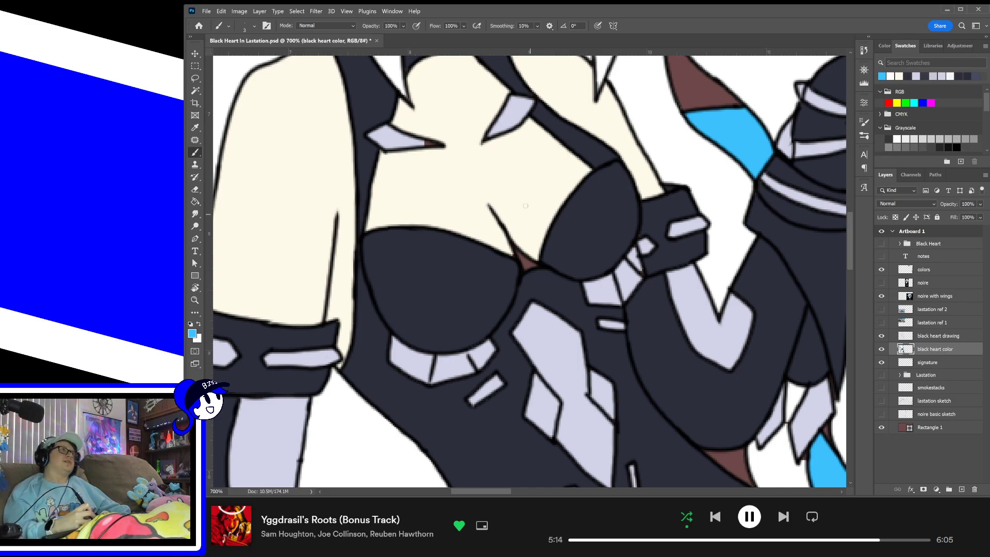
{"action": "left_click", "coordinate": [525, 205], "text": "alt"}
{"action": "left_click_drag", "start_coordinate": [517, 259], "coordinate": [518, 249]}
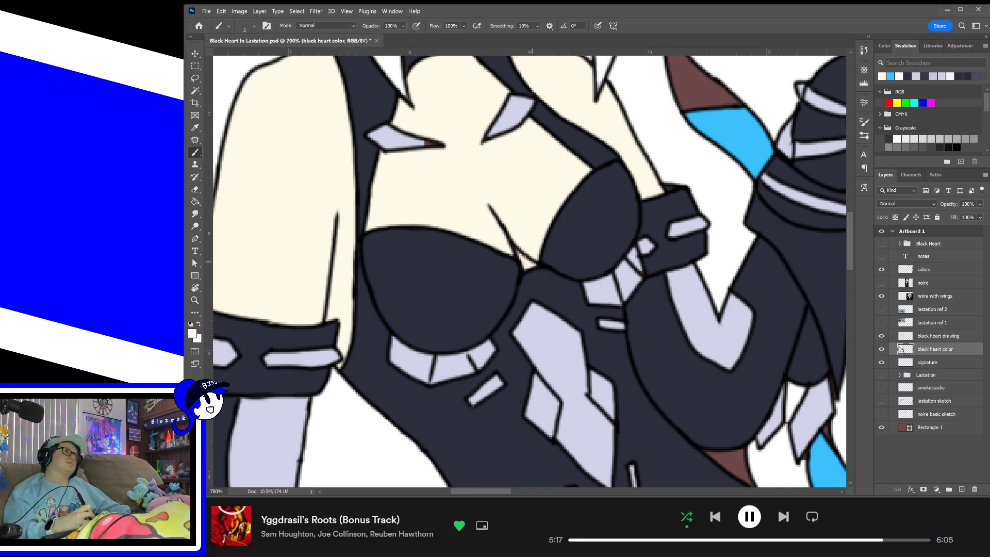
{"action": "left_click_drag", "start_coordinate": [518, 253], "coordinate": [532, 265]}
- On the black heart drawing layer, draw the wings' edges as two black lines across the sliver between the long hair and upper arm
{"action": "left_click_drag", "start_coordinate": [643, 267], "coordinate": [526, 316]}
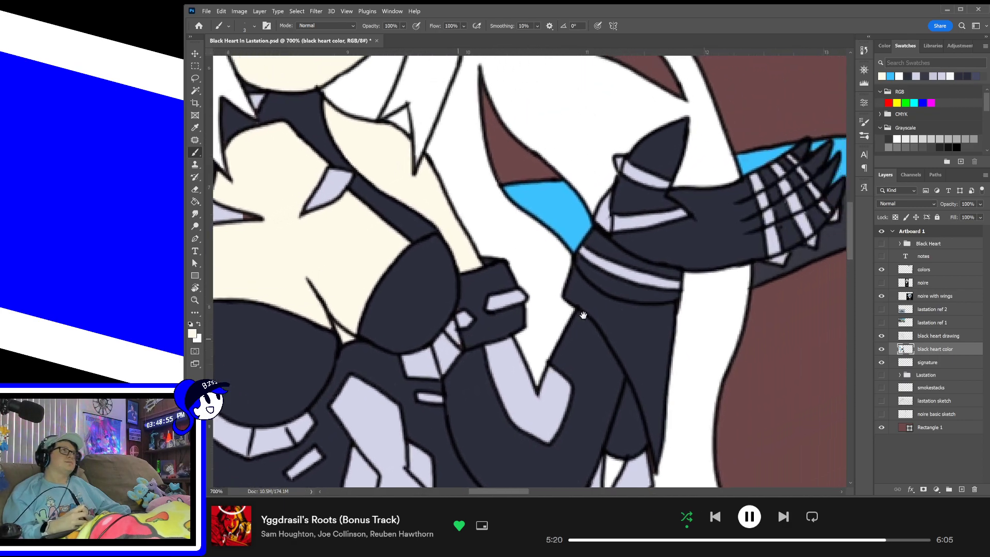
{"action": "left_click_drag", "start_coordinate": [605, 330], "coordinate": [597, 342]}
{"action": "left_click_drag", "start_coordinate": [593, 308], "coordinate": [592, 380]}
{"action": "left_click_drag", "start_coordinate": [575, 274], "coordinate": [592, 391]}
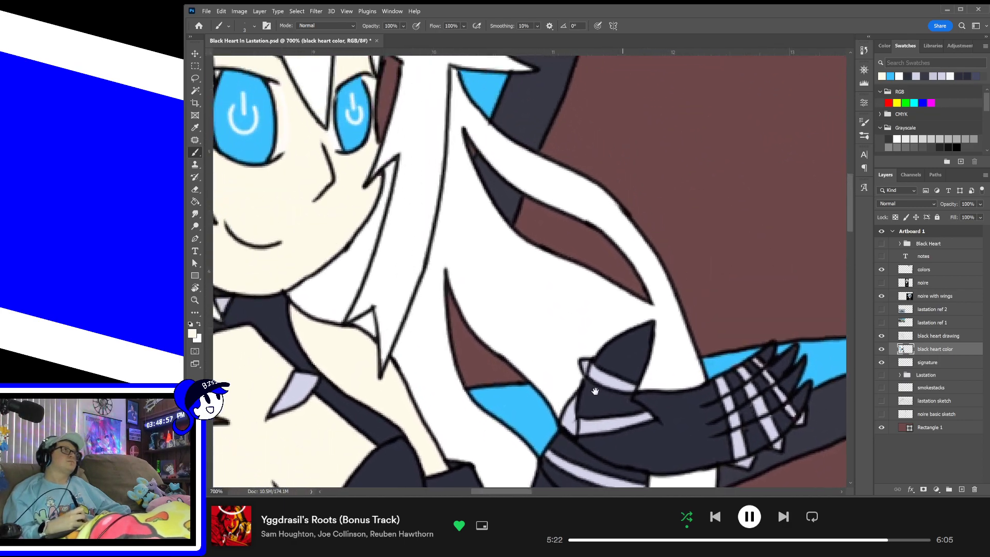
{"action": "mouse_move", "coordinate": [577, 304]}
{"action": "left_mouse_down"}
{"action": "mouse_move", "coordinate": [583, 370]}
{"action": "mouse_move", "coordinate": [663, 376]}
{"action": "mouse_move", "coordinate": [656, 354]}
{"action": "mouse_move", "coordinate": [673, 386]}
{"action": "left_mouse_up"}
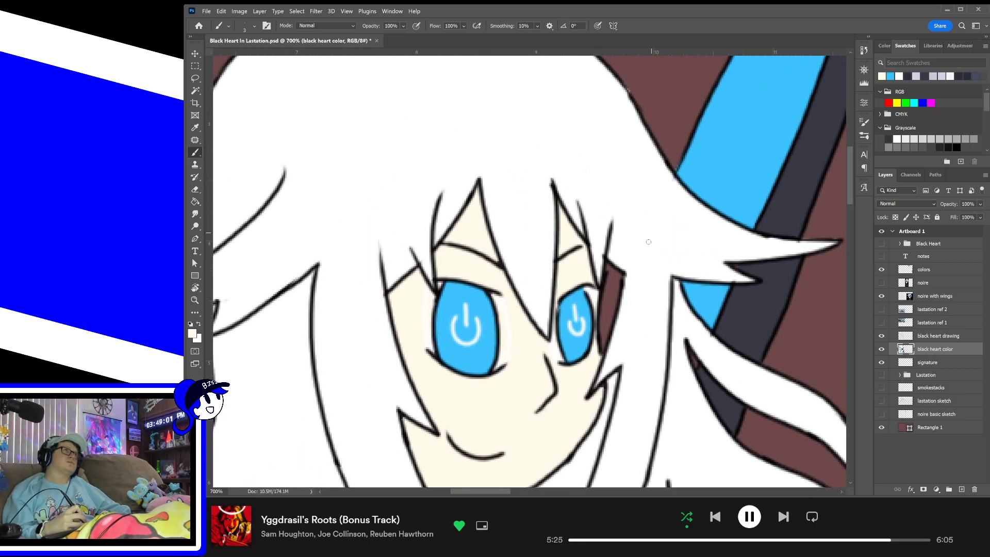
{"action": "left_click_drag", "start_coordinate": [638, 360], "coordinate": [564, 331]}
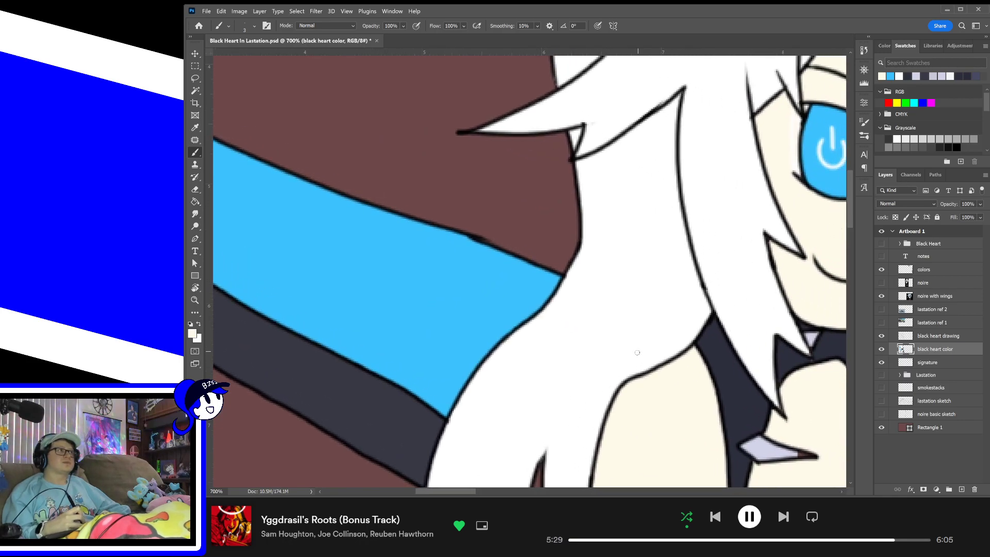
{"action": "key", "text": "d"}
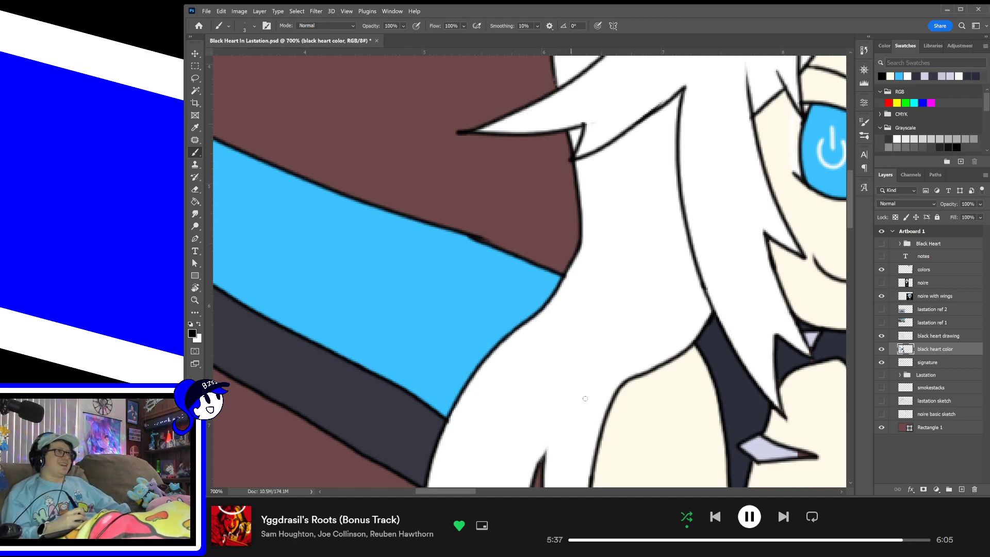
{"action": "left_click_drag", "start_coordinate": [585, 383], "coordinate": [621, 323]}
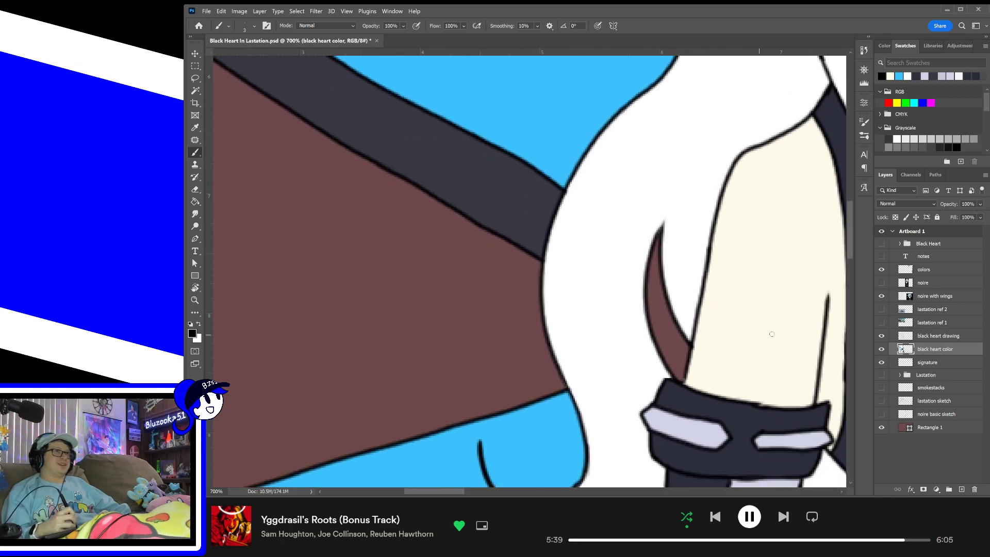
{"action": "left_click", "coordinate": [923, 338]}
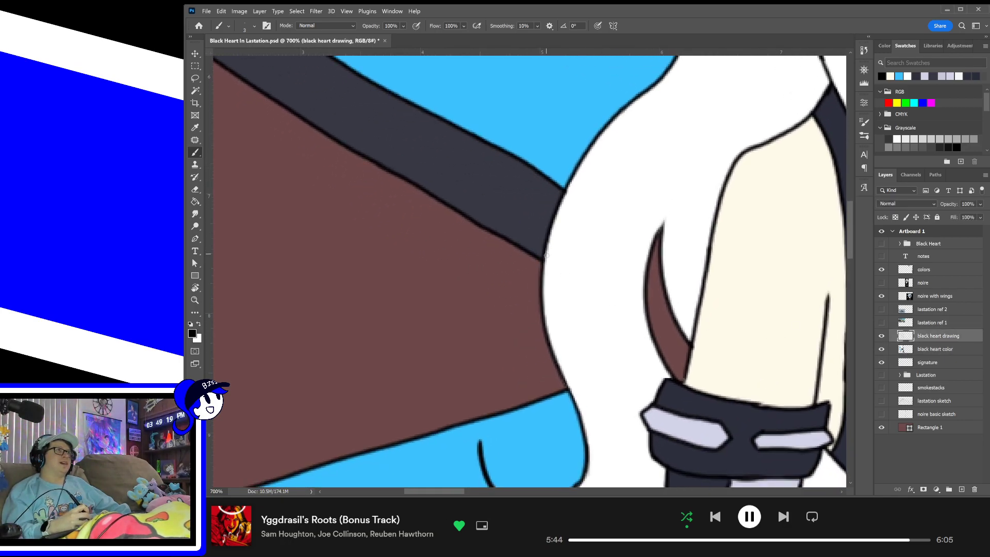
{"action": "left_click_drag", "start_coordinate": [642, 314], "coordinate": [700, 338]}
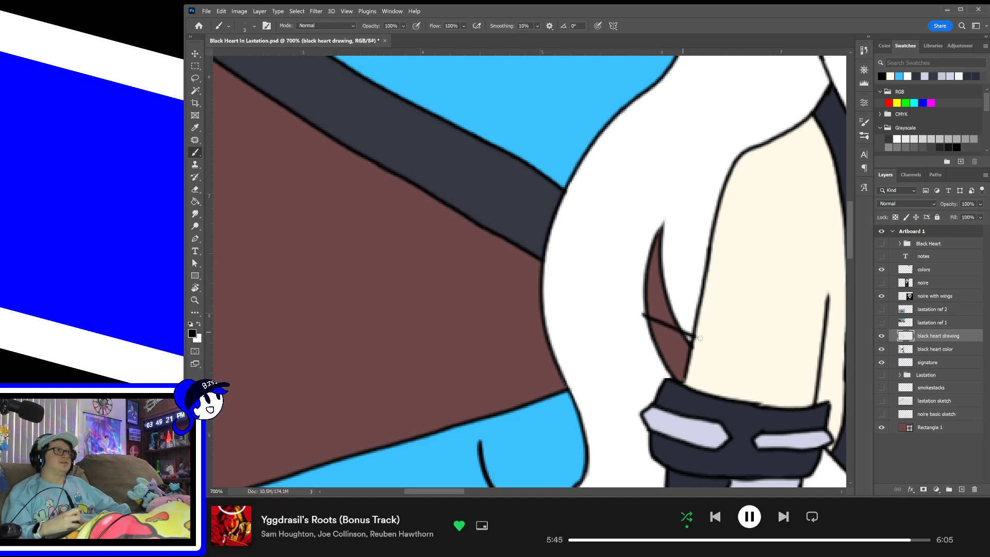
{"action": "key", "text": "ctrl+z"}
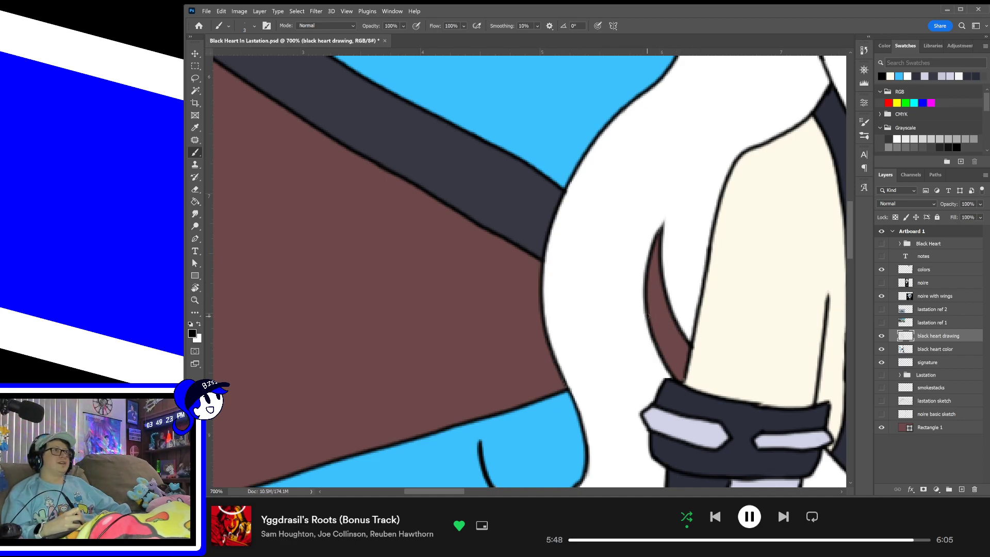
{"action": "left_click_drag", "start_coordinate": [649, 316], "coordinate": [692, 340]}
{"action": "key", "text": "ctrl+z"}
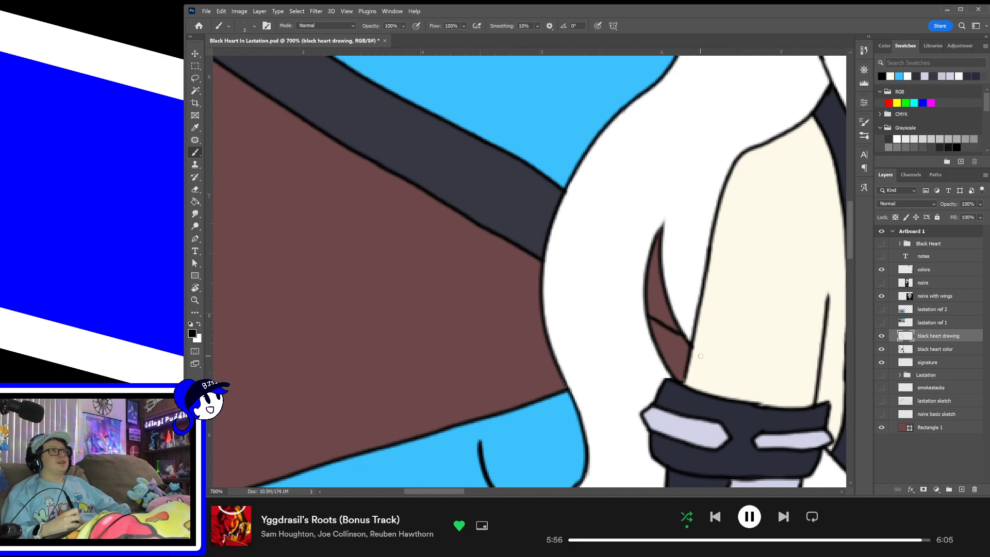
{"action": "left_click_drag", "start_coordinate": [701, 356], "coordinate": [723, 256]}
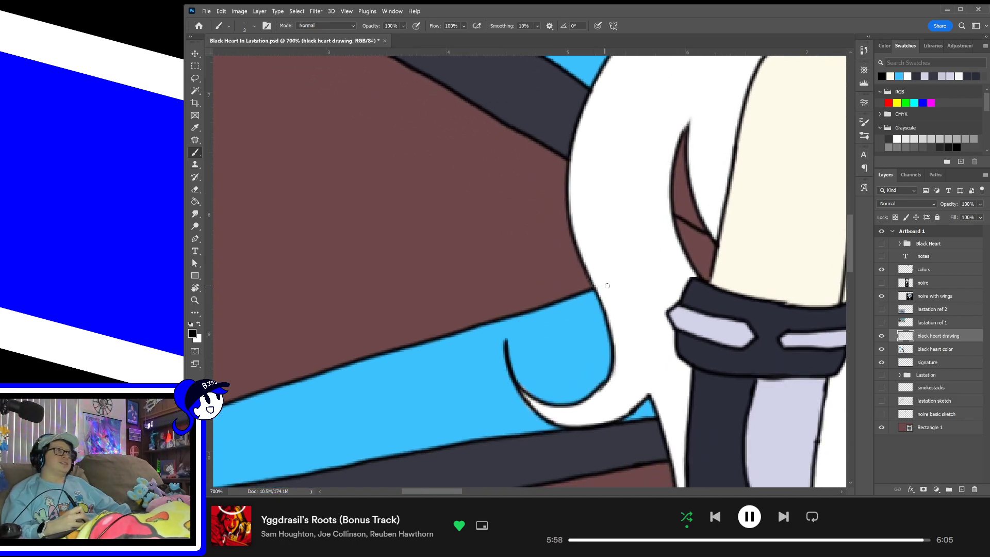
{"action": "mouse_move", "coordinate": [690, 263]}
{"action": "left_mouse_down"}
{"action": "mouse_move", "coordinate": [719, 251]}
{"action": "mouse_move", "coordinate": [725, 271]}
{"action": "mouse_move", "coordinate": [541, 309]}
{"action": "left_mouse_up"}
- Draw a short black wing-edge line across the brown gap in the hair above the light blue patch beside the raised forearm
{"action": "left_click_drag", "start_coordinate": [805, 250], "coordinate": [500, 307]}
{"action": "left_click_drag", "start_coordinate": [758, 276], "coordinate": [580, 321]}
{"action": "left_click_drag", "start_coordinate": [551, 219], "coordinate": [652, 320]}
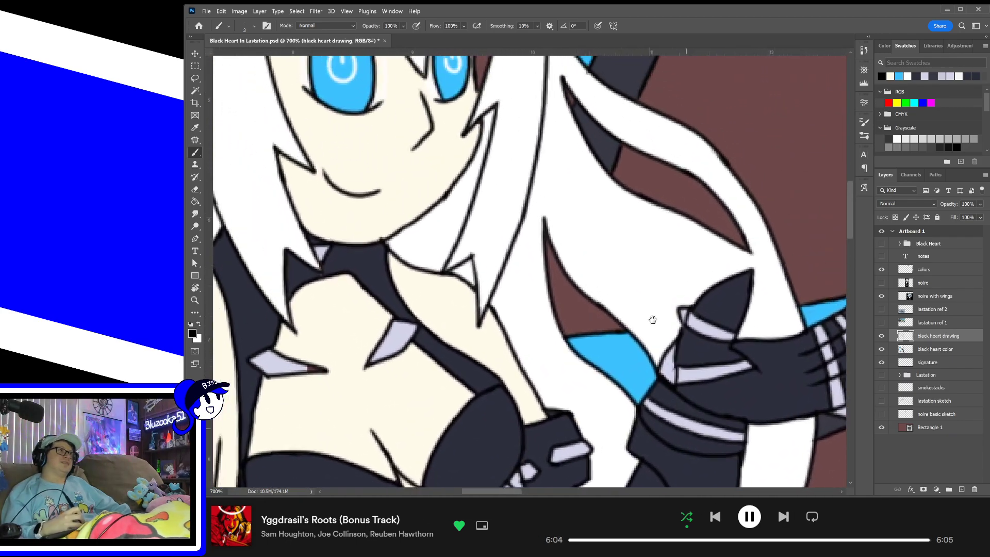
{"action": "left_click_drag", "start_coordinate": [607, 176], "coordinate": [655, 261]}
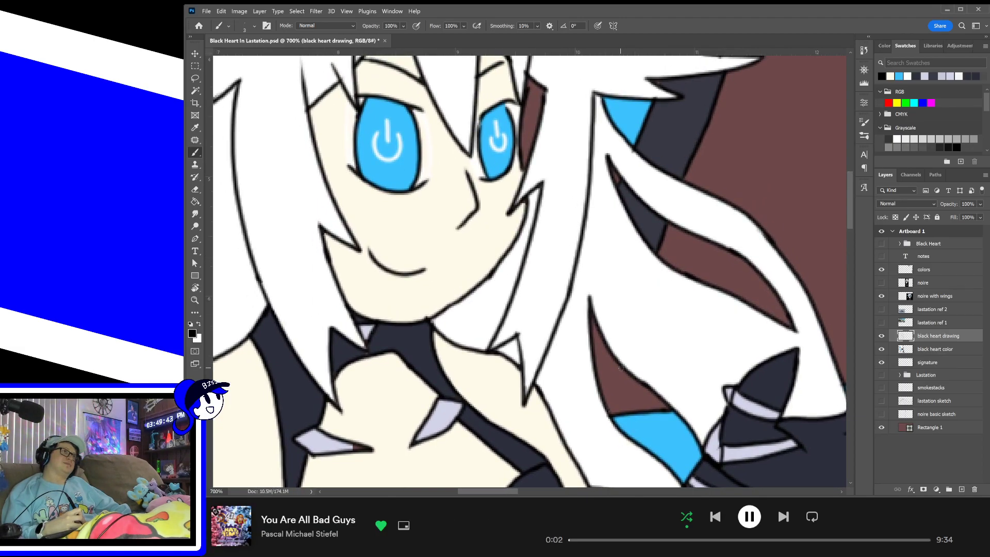
{"action": "left_click_drag", "start_coordinate": [620, 371], "coordinate": [596, 413]}
{"action": "key", "text": "ctrl+z"}
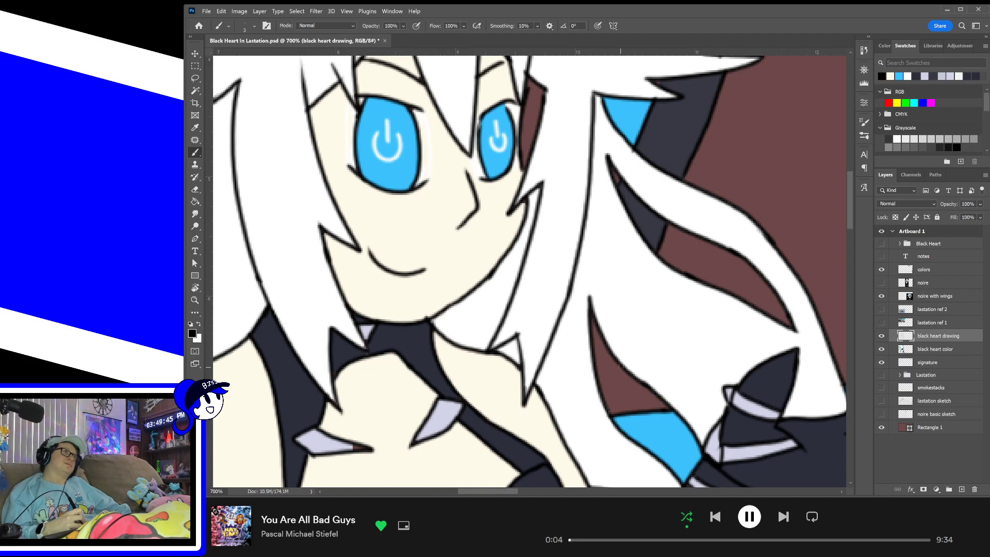
{"action": "left_click_drag", "start_coordinate": [619, 367], "coordinate": [603, 408]}
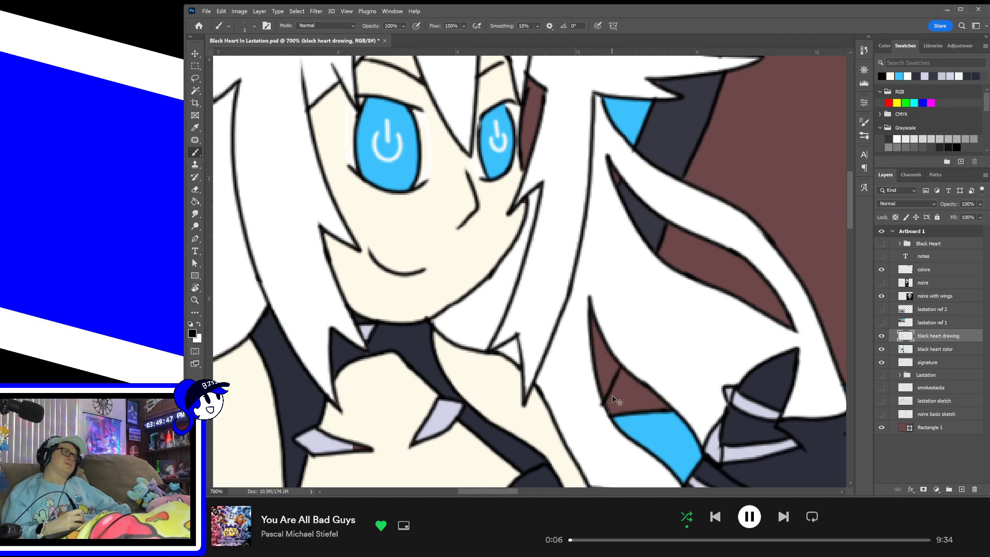
{"action": "key", "text": "ctrl+z"}
{"action": "left_click_drag", "start_coordinate": [604, 398], "coordinate": [619, 366]}
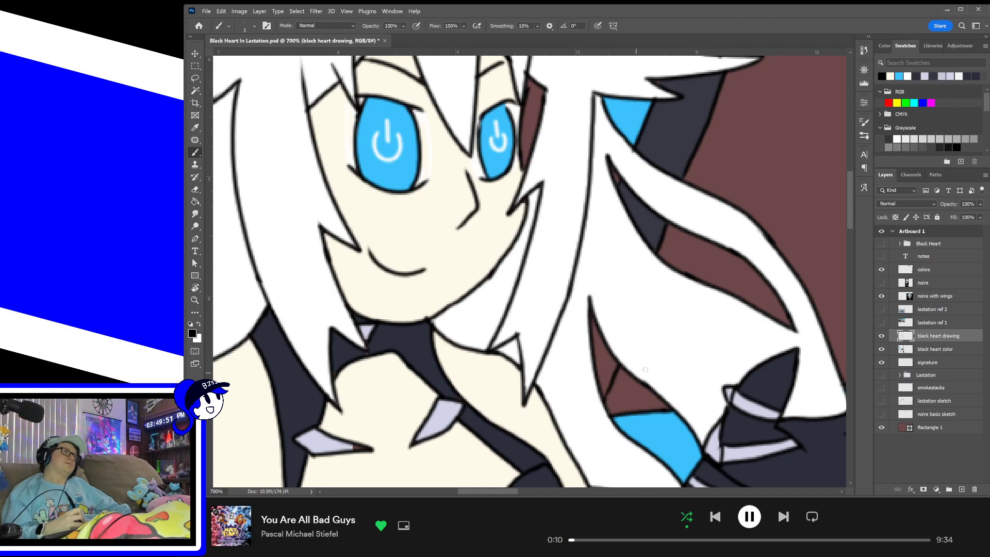
- On the black heart color layer, sample the wing's light blue and fill the small triangle between the elbow, hair and bodysuit
{"action": "left_click_drag", "start_coordinate": [703, 381], "coordinate": [565, 238]}
{"action": "left_click_drag", "start_coordinate": [704, 380], "coordinate": [647, 302]}
{"action": "left_click_drag", "start_coordinate": [581, 434], "coordinate": [782, 219]}
{"action": "left_click_drag", "start_coordinate": [706, 350], "coordinate": [601, 321]}
{"action": "mouse_move", "coordinate": [686, 384]}
{"action": "left_mouse_down"}
{"action": "mouse_move", "coordinate": [588, 271]}
{"action": "mouse_move", "coordinate": [656, 347]}
{"action": "mouse_move", "coordinate": [703, 375]}
{"action": "left_mouse_up"}
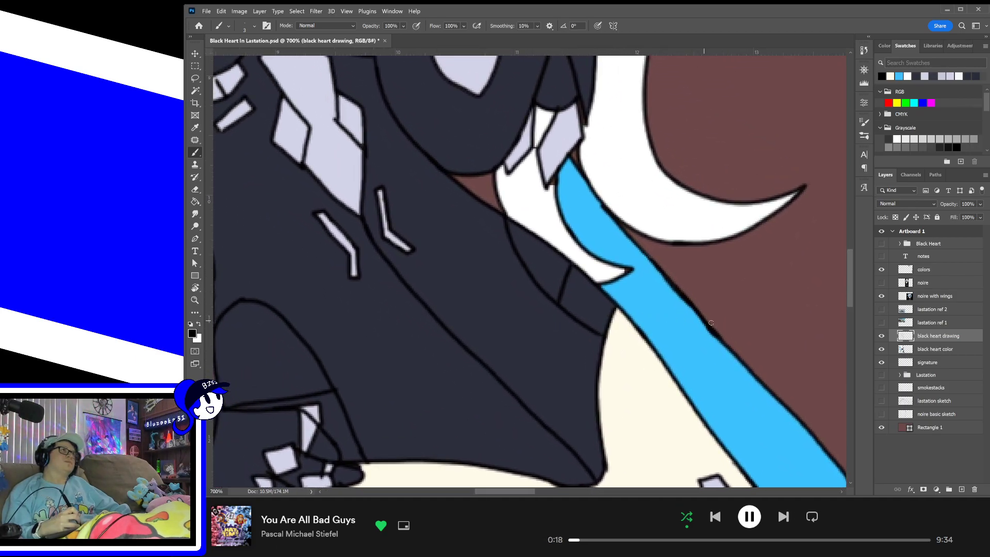
{"action": "left_click", "coordinate": [911, 353]}
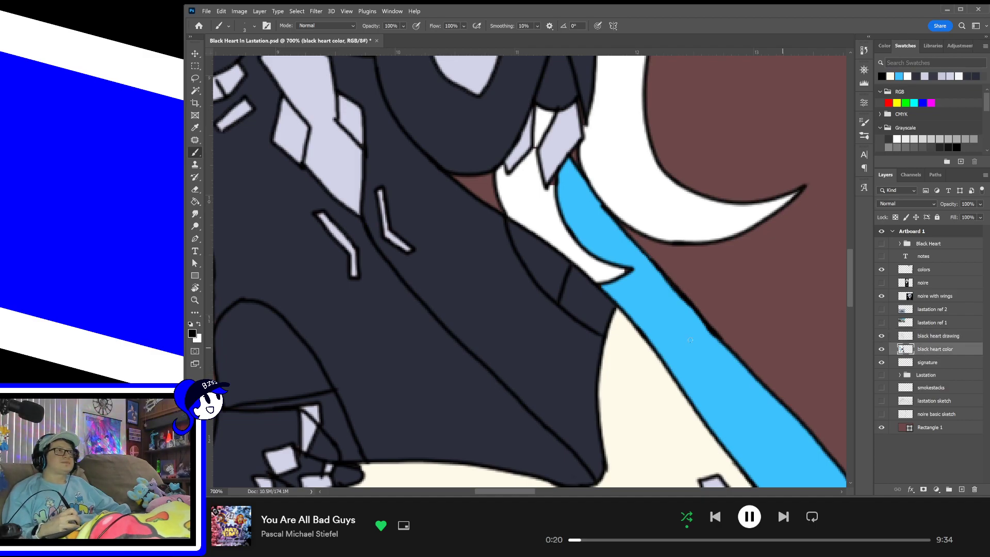
{"action": "left_click", "coordinate": [685, 340], "text": "alt"}
{"action": "left_click_drag", "start_coordinate": [564, 266], "coordinate": [622, 348]}
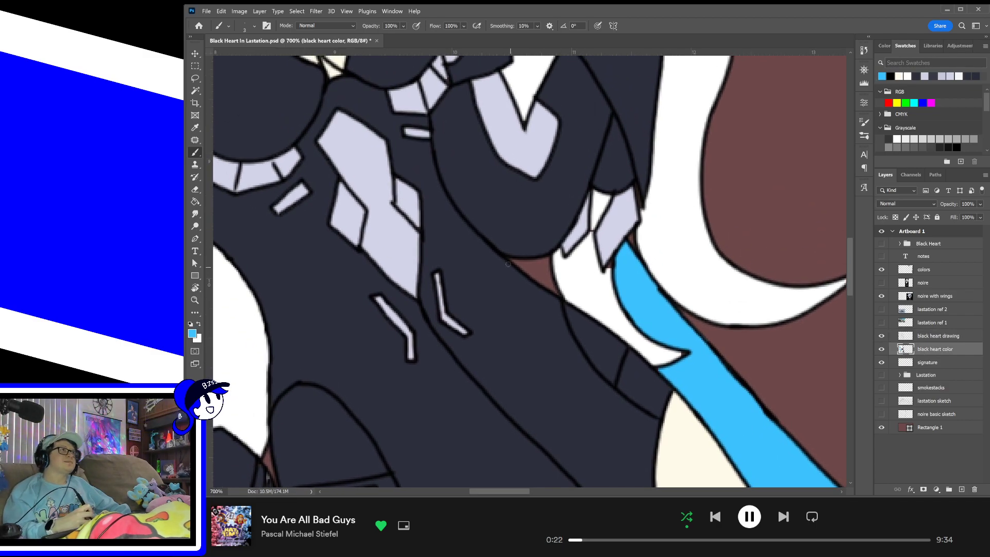
{"action": "mouse_move", "coordinate": [525, 264]}
{"action": "left_mouse_down"}
{"action": "mouse_move", "coordinate": [547, 259]}
{"action": "mouse_move", "coordinate": [560, 293]}
{"action": "mouse_move", "coordinate": [522, 263]}
{"action": "mouse_move", "coordinate": [542, 280]}
{"action": "left_mouse_up"}
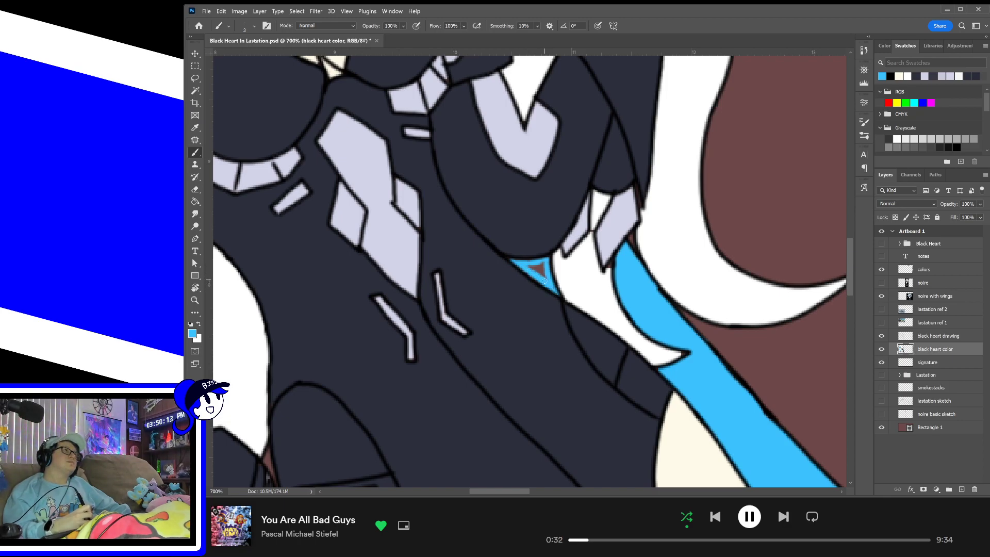
{"action": "left_click_drag", "start_coordinate": [545, 277], "coordinate": [533, 267]}
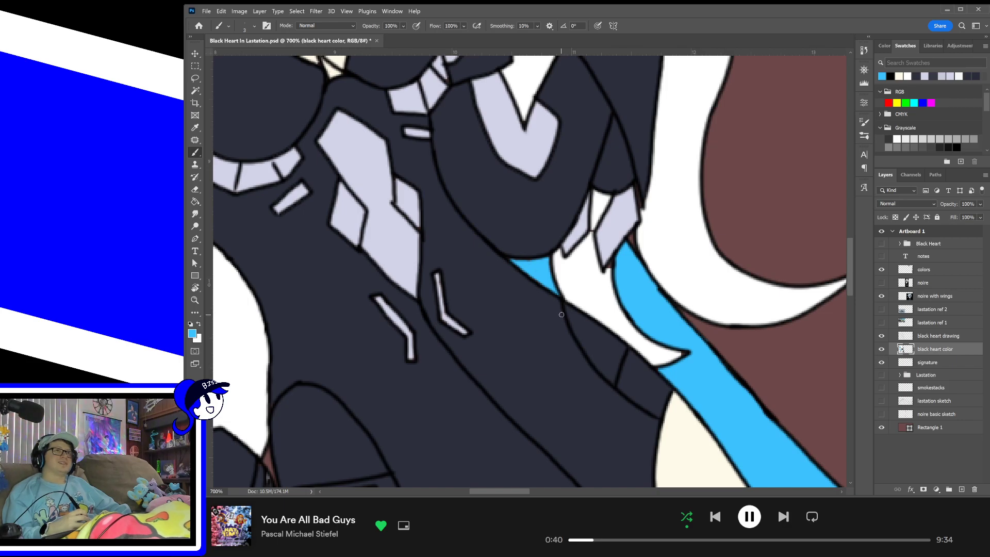
- Fill the lowest section of the sliver between the long hair and upper arm, just above the cuff, with light blue
{"action": "left_click_drag", "start_coordinate": [575, 262], "coordinate": [579, 320]}
{"action": "left_click_drag", "start_coordinate": [569, 363], "coordinate": [651, 218]}
{"action": "left_click_drag", "start_coordinate": [635, 258], "coordinate": [709, 123]}
{"action": "left_click_drag", "start_coordinate": [485, 464], "coordinate": [411, 143]}
{"action": "left_click_drag", "start_coordinate": [389, 308], "coordinate": [657, 430]}
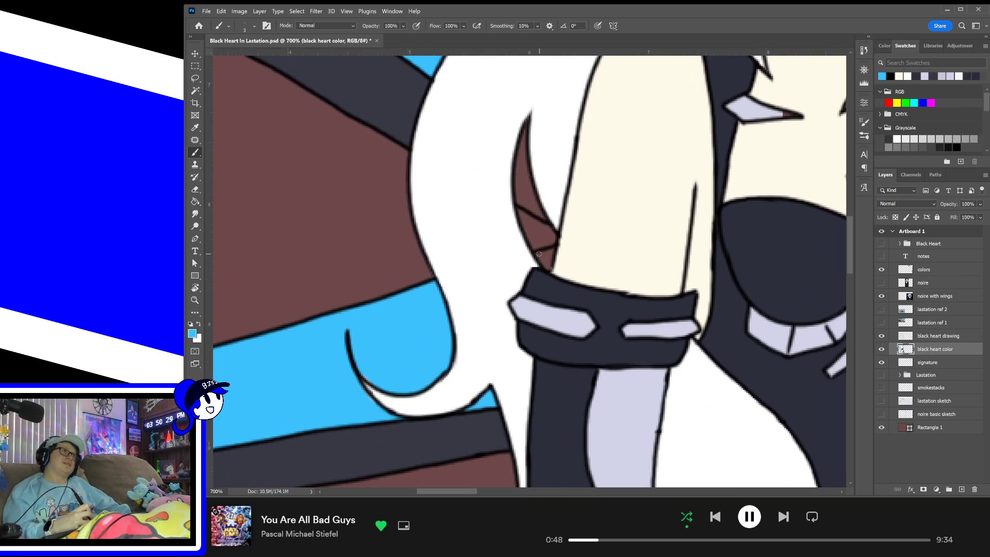
{"action": "mouse_move", "coordinate": [540, 257]}
{"action": "left_mouse_down"}
{"action": "mouse_move", "coordinate": [548, 265]}
{"action": "mouse_move", "coordinate": [551, 251]}
{"action": "left_mouse_up"}
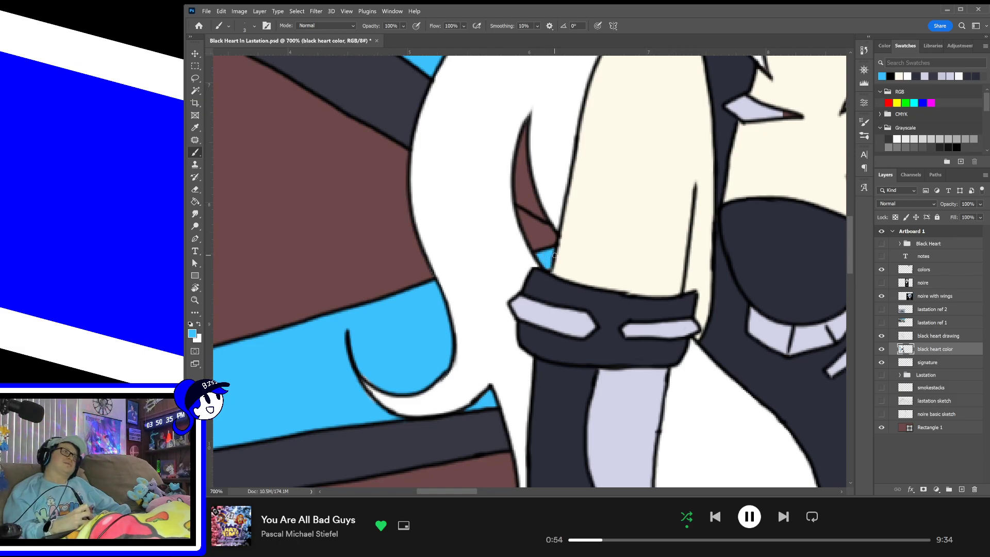
- Sample the wing's dark edge color and fill the upper section of the sliver between the hair and upper arm
{"action": "left_click_drag", "start_coordinate": [547, 255], "coordinate": [614, 367]}
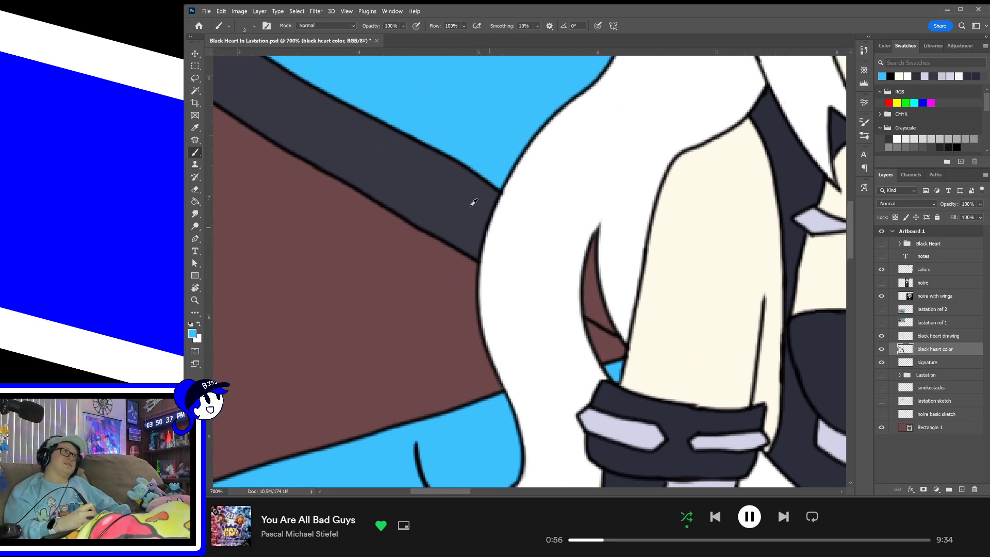
{"action": "mouse_move", "coordinate": [613, 331]}
{"action": "left_mouse_down"}
{"action": "mouse_move", "coordinate": [585, 311]}
{"action": "mouse_move", "coordinate": [605, 325]}
{"action": "mouse_move", "coordinate": [589, 291]}
{"action": "mouse_move", "coordinate": [605, 310]}
{"action": "mouse_move", "coordinate": [586, 282]}
{"action": "left_mouse_up"}
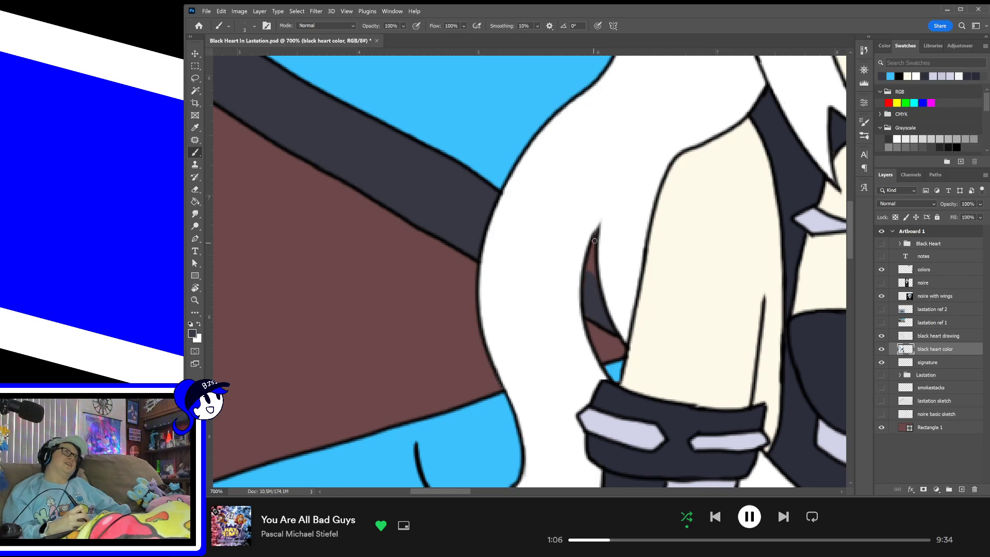
{"action": "left_click_drag", "start_coordinate": [595, 235], "coordinate": [594, 279]}
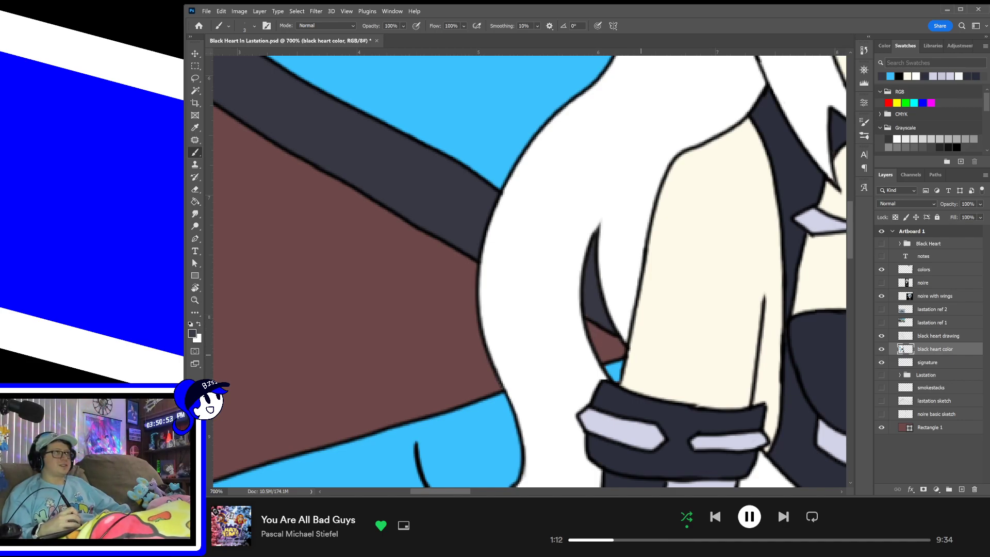
- Fill the pointed upper section of the hair gap beside the raised forearm with the dark wing-edge color
{"action": "left_click_drag", "start_coordinate": [676, 314], "coordinate": [570, 404]}
{"action": "mouse_move", "coordinate": [820, 394]}
{"action": "left_mouse_down"}
{"action": "mouse_move", "coordinate": [674, 342]}
{"action": "mouse_move", "coordinate": [433, 383]}
{"action": "left_mouse_up"}
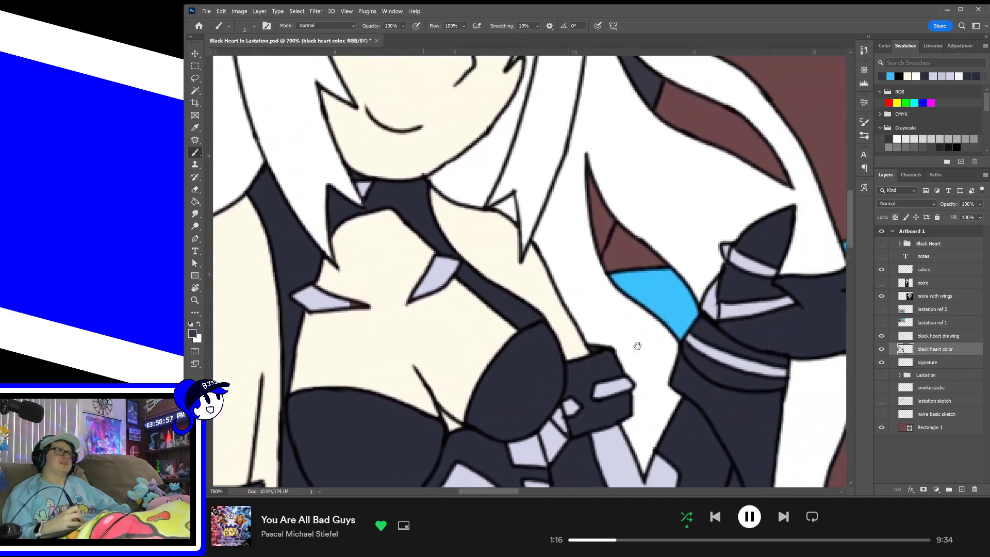
{"action": "mouse_move", "coordinate": [639, 345]}
{"action": "left_mouse_down"}
{"action": "mouse_move", "coordinate": [642, 423]}
{"action": "mouse_move", "coordinate": [660, 456]}
{"action": "left_mouse_up"}
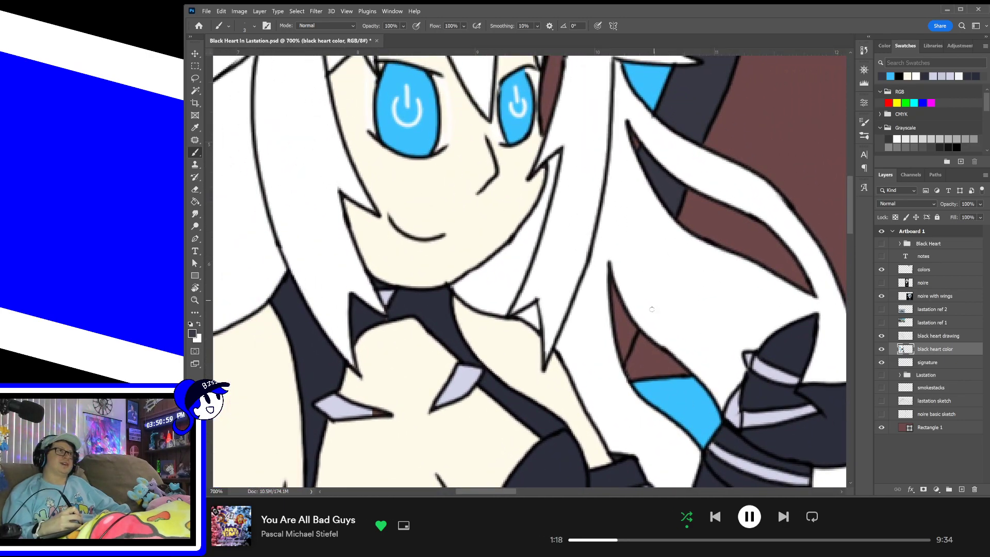
{"action": "mouse_move", "coordinate": [611, 277]}
{"action": "left_mouse_down"}
{"action": "mouse_move", "coordinate": [618, 326]}
{"action": "mouse_move", "coordinate": [620, 312]}
{"action": "mouse_move", "coordinate": [628, 321]}
{"action": "mouse_move", "coordinate": [622, 335]}
{"action": "mouse_move", "coordinate": [623, 317]}
{"action": "left_mouse_up"}
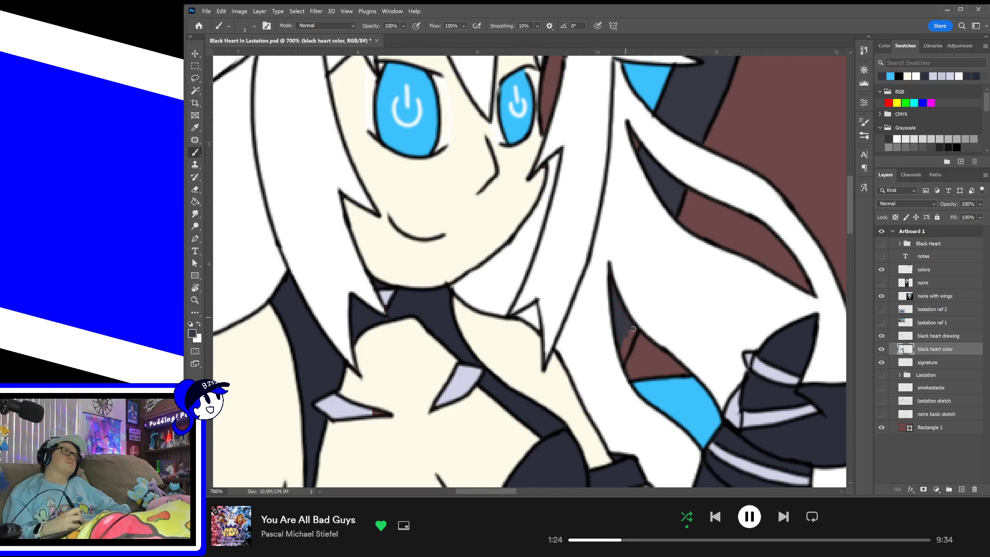
{"action": "left_click_drag", "start_coordinate": [623, 360], "coordinate": [627, 351]}
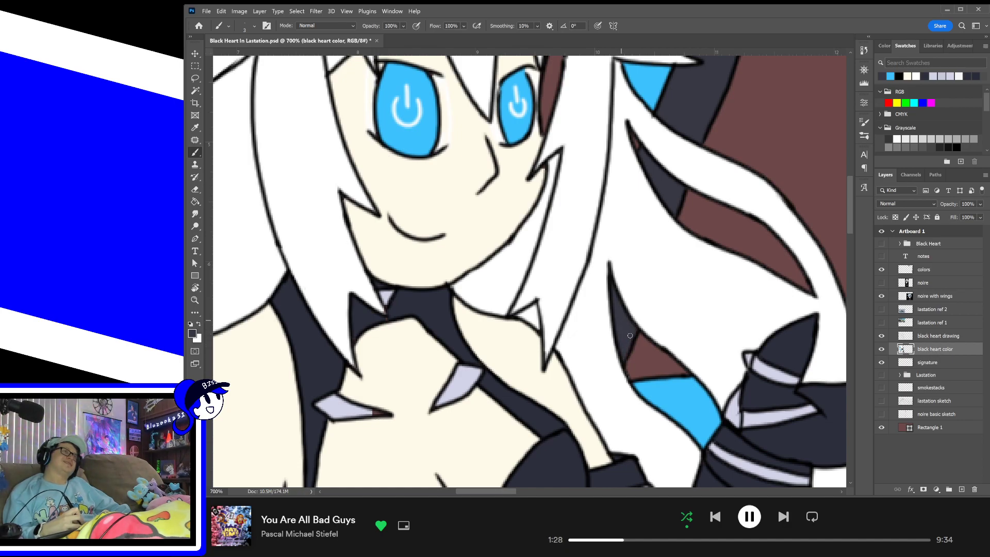
- Check the drawing for remaining gaps and save the document
{"action": "left_click_drag", "start_coordinate": [684, 416], "coordinate": [495, 149]}
{"action": "left_click_drag", "start_coordinate": [685, 397], "coordinate": [804, 175]}
{"action": "left_click_drag", "start_coordinate": [647, 388], "coordinate": [718, 246]}
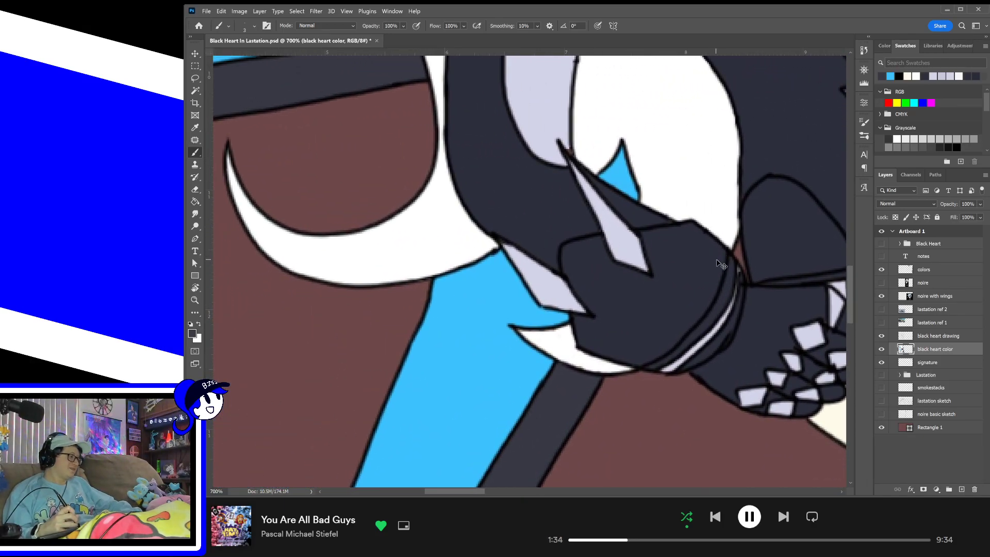
{"action": "key", "text": "ctrl+0"}
{"action": "key", "text": "ctrl+s"}
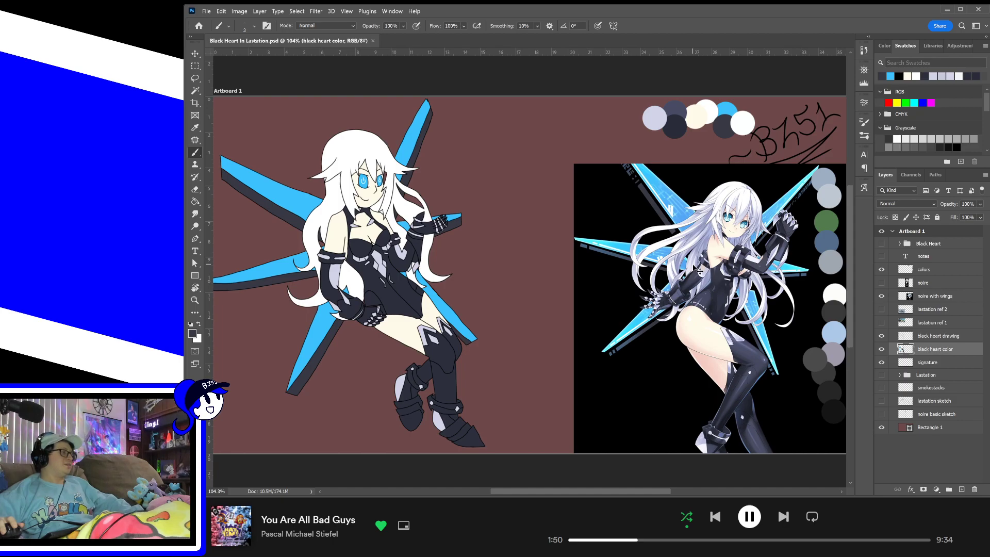
{"action": "scroll", "coordinate": [557, 249], "scroll_direction": "up", "scroll_amount": 5}
{"action": "scroll", "coordinate": [530, 257], "scroll_direction": "down", "scroll_amount": 2}
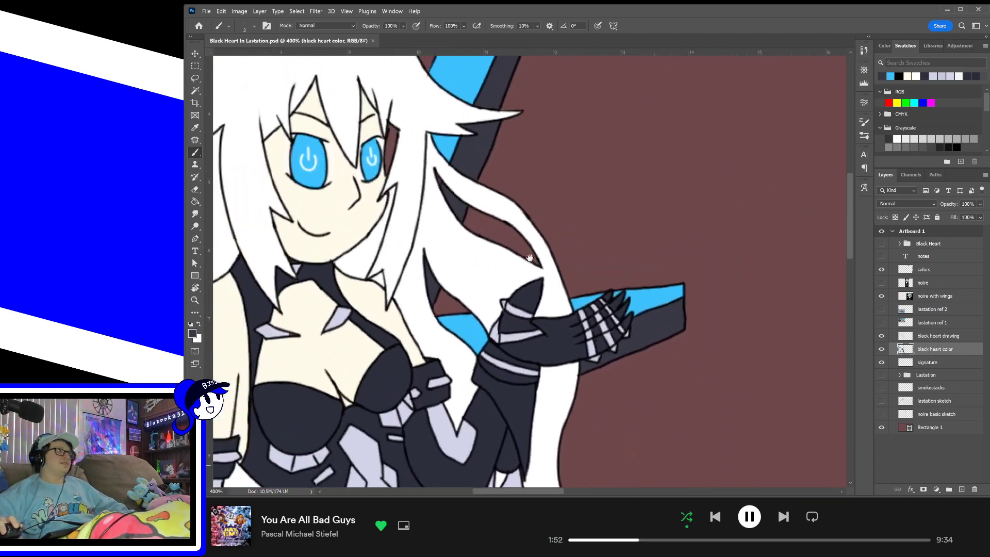
- Draw a thin black line across the hair gap beside the face's eye on the black heart drawing layer
{"action": "left_click_drag", "start_coordinate": [530, 258], "coordinate": [634, 235]}
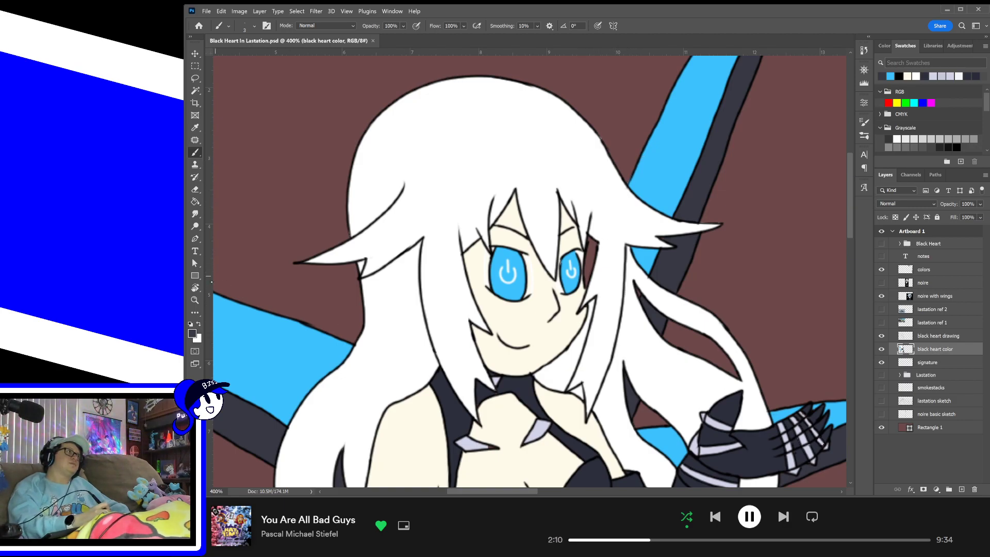
{"action": "key", "text": "d"}
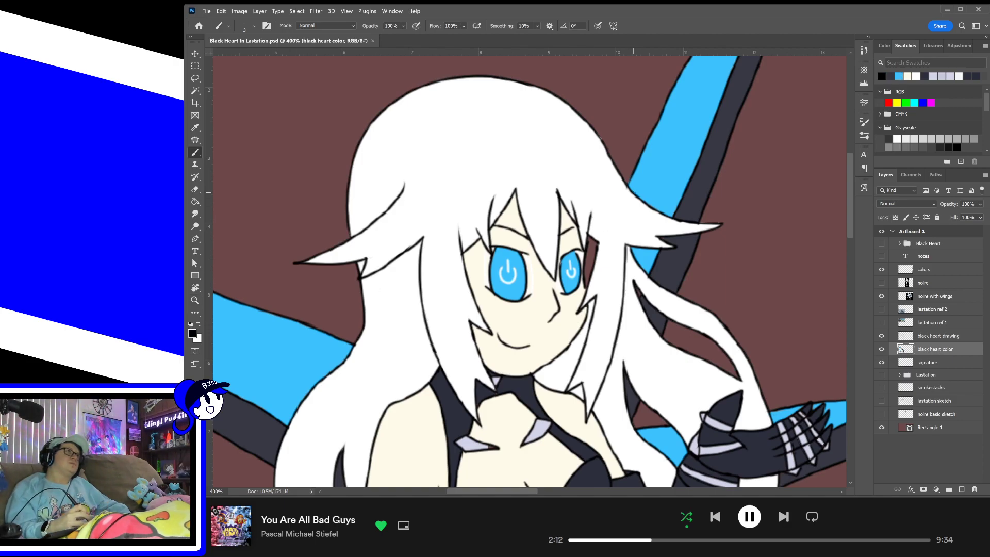
{"action": "left_click_drag", "start_coordinate": [600, 241], "coordinate": [580, 275]}
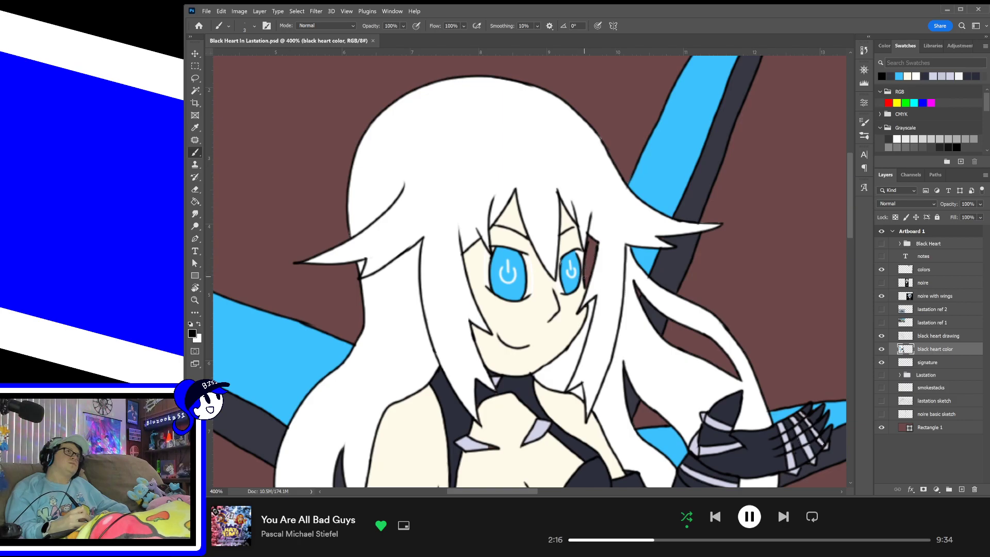
{"action": "left_click_drag", "start_coordinate": [585, 274], "coordinate": [596, 256]}
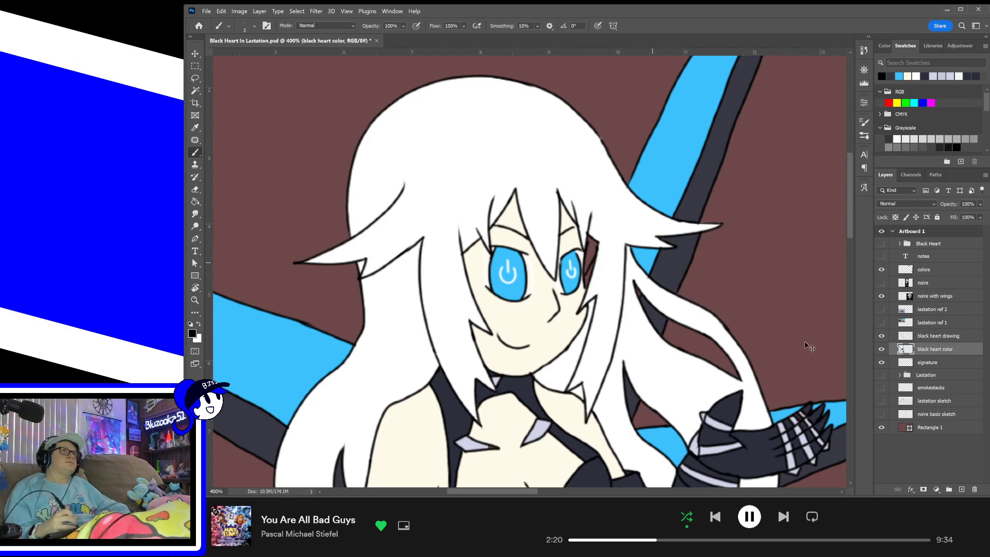
{"action": "left_click", "coordinate": [920, 339]}
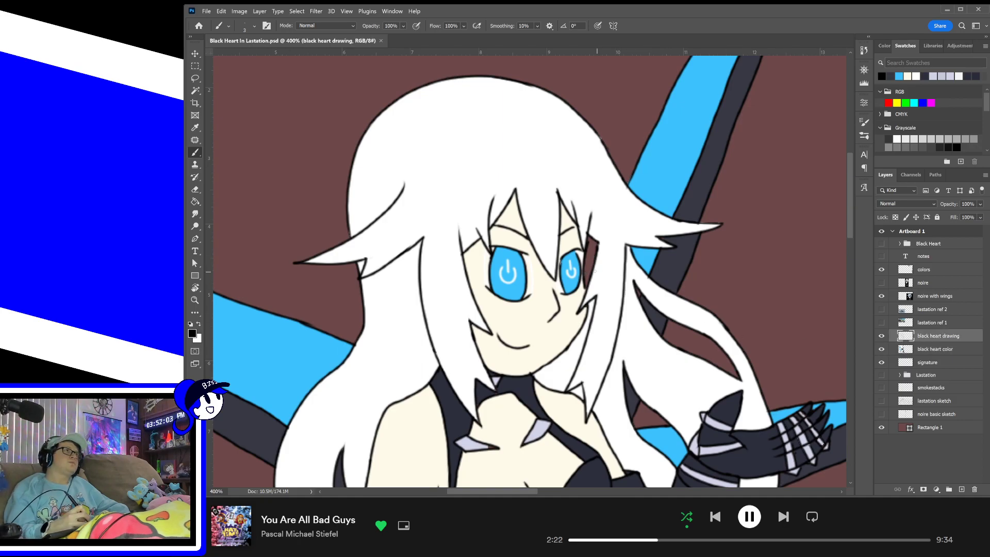
{"action": "left_click_drag", "start_coordinate": [584, 281], "coordinate": [597, 241]}
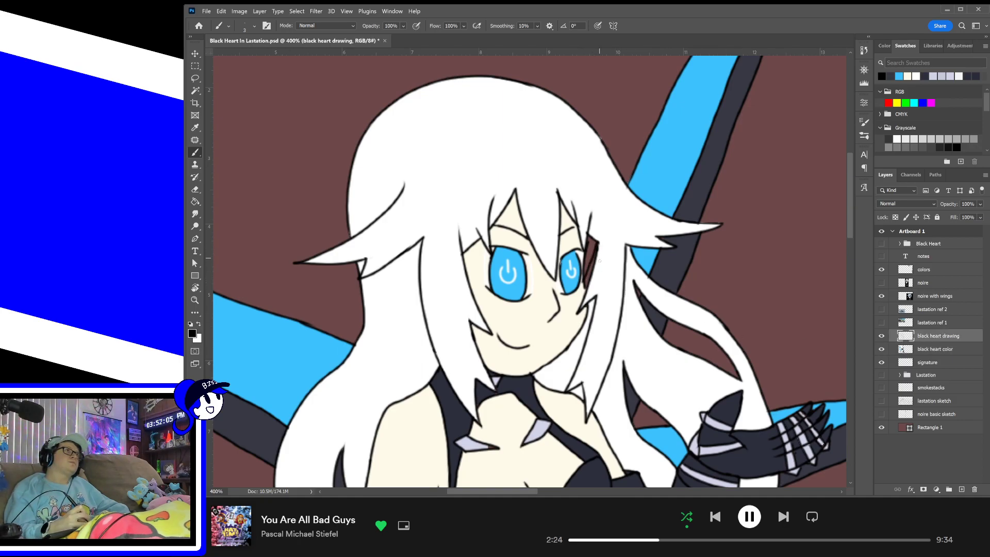
{"action": "key", "text": "ctrl+z"}
{"action": "left_click_drag", "start_coordinate": [585, 275], "coordinate": [596, 258]}
{"action": "key", "text": "ctrl+z"}
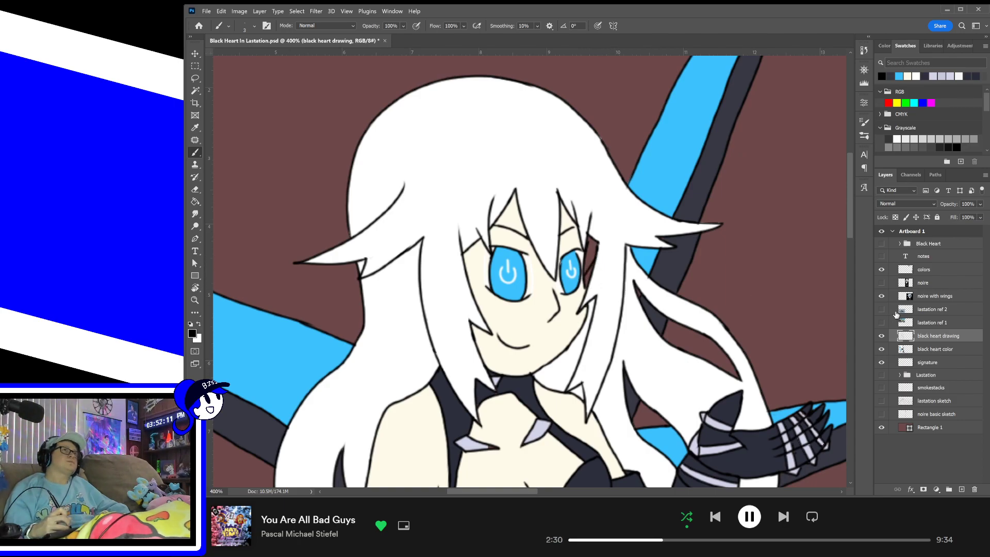
- Sample the wing's light blue and fill the hair gap below the new line beside the eye on the black heart color layer
{"action": "left_click", "coordinate": [935, 349]}
{"action": "left_click", "coordinate": [670, 165], "text": "alt"}
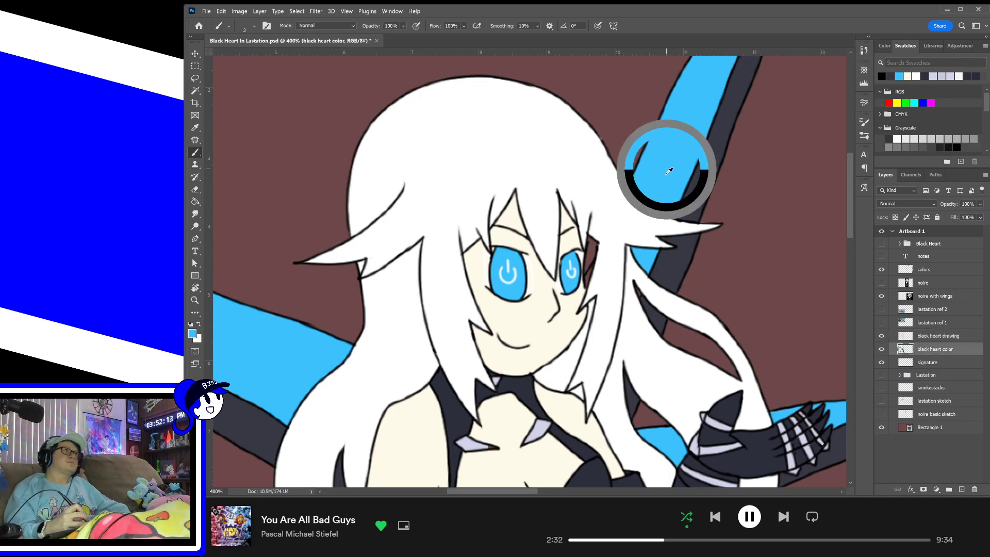
{"action": "key", "text": "ctrl+plus"}
{"action": "key", "text": "ctrl+plus"}
{"action": "key", "text": "ctrl+plus"}
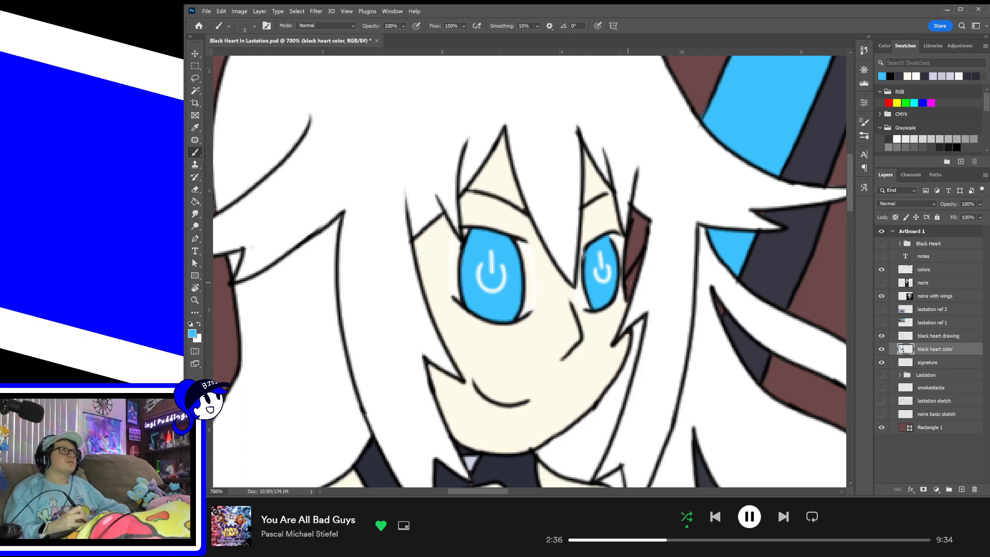
{"action": "left_click_drag", "start_coordinate": [631, 281], "coordinate": [639, 262]}
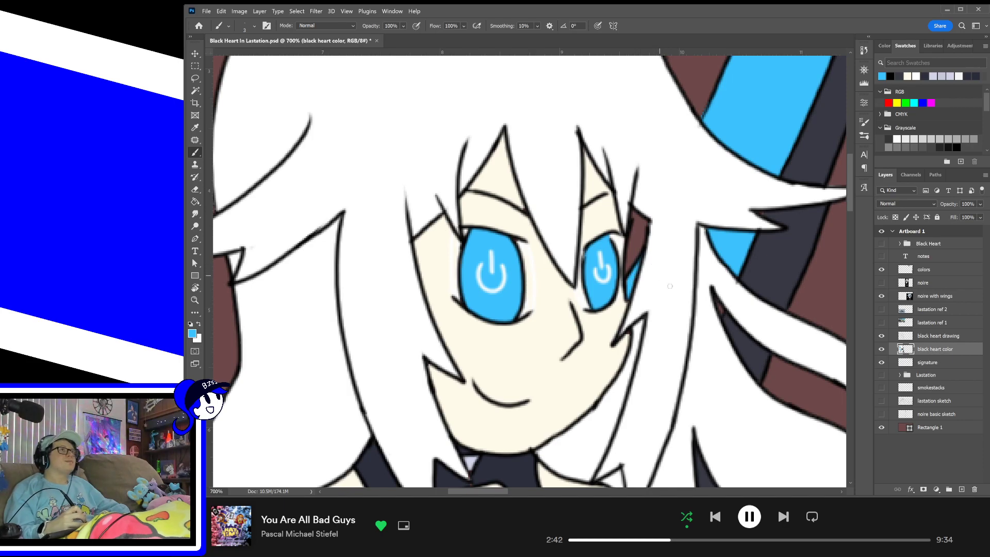
- Fill the pointed tip of the hair gap behind the long side strand with light blue and save the document
{"action": "left_click_drag", "start_coordinate": [721, 310], "coordinate": [713, 291]}
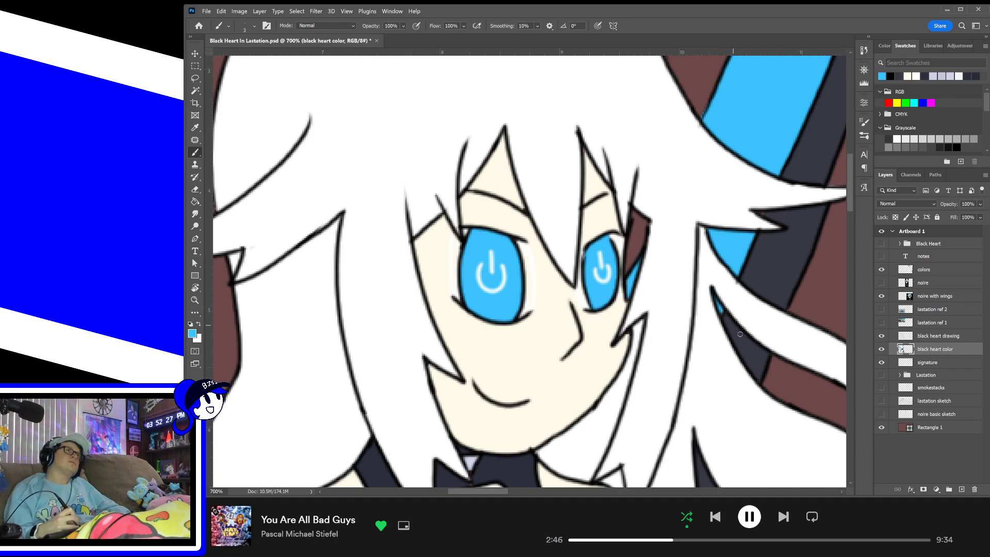
{"action": "scroll", "coordinate": [773, 397], "scroll_direction": "down", "scroll_amount": 5}
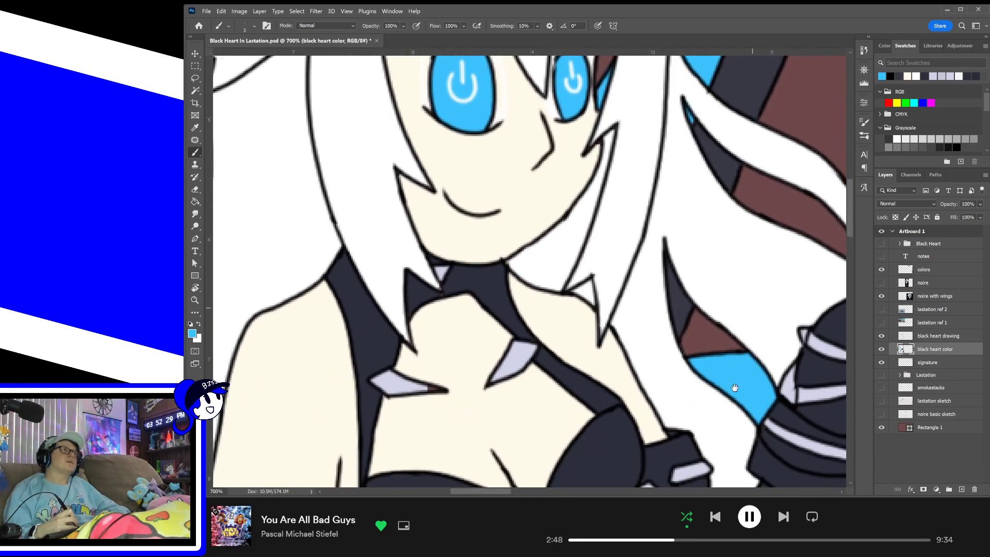
{"action": "key", "text": "ctrl+0"}
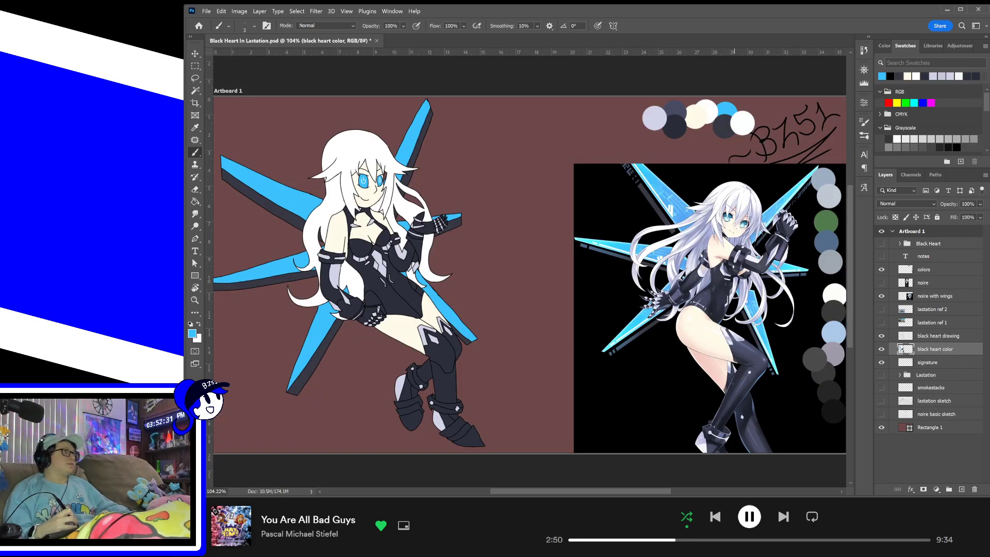
{"action": "key", "text": "ctrl+s"}
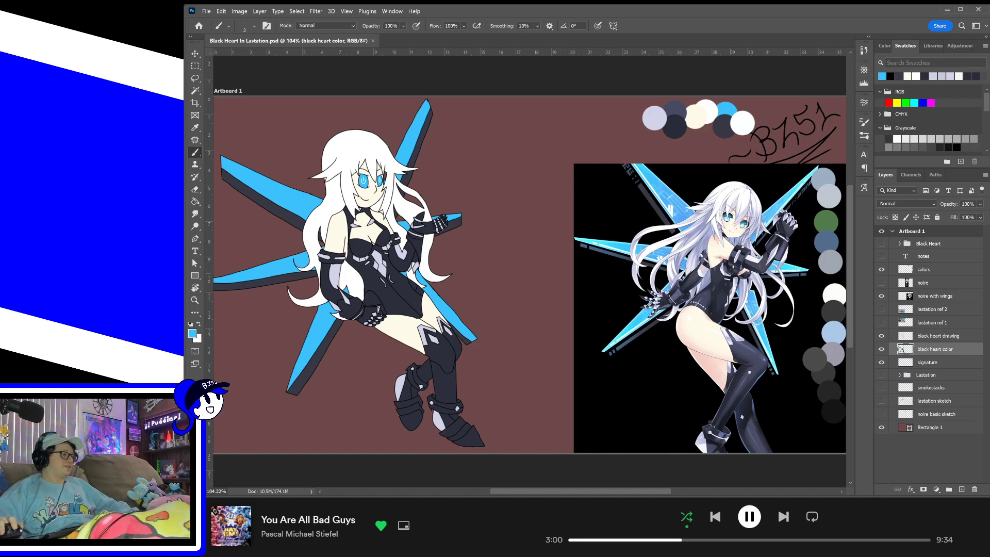
- Sample white from the reference artwork and paint a small line-and-dot marking on the hip panel of the bodysuit
{"action": "key", "text": "ctrl+plus"}
{"action": "key", "text": "ctrl+plus"}
{"action": "left_click_drag", "start_coordinate": [735, 265], "coordinate": [351, 286]}
{"action": "left_click_drag", "start_coordinate": [568, 331], "coordinate": [482, 286]}
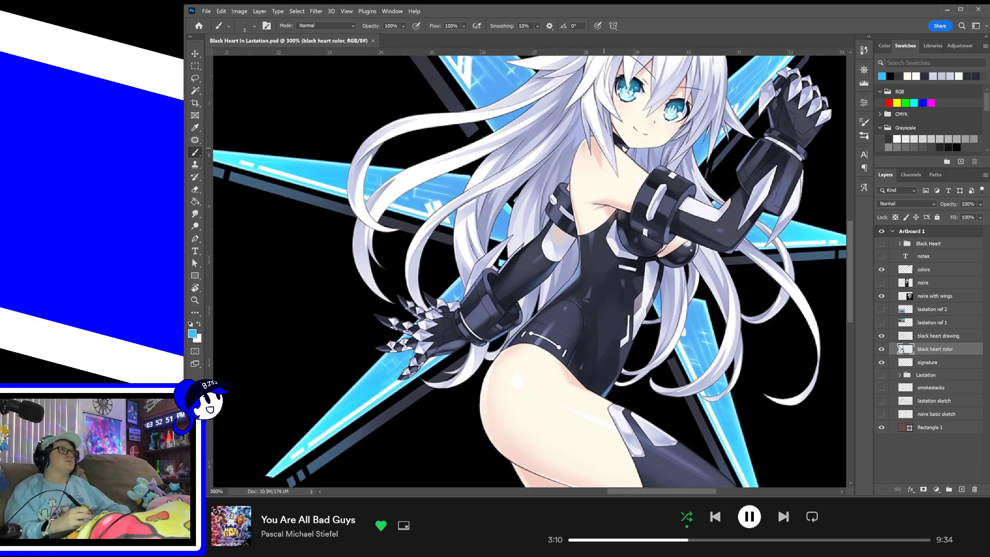
{"action": "left_click", "coordinate": [592, 105], "text": "alt"}
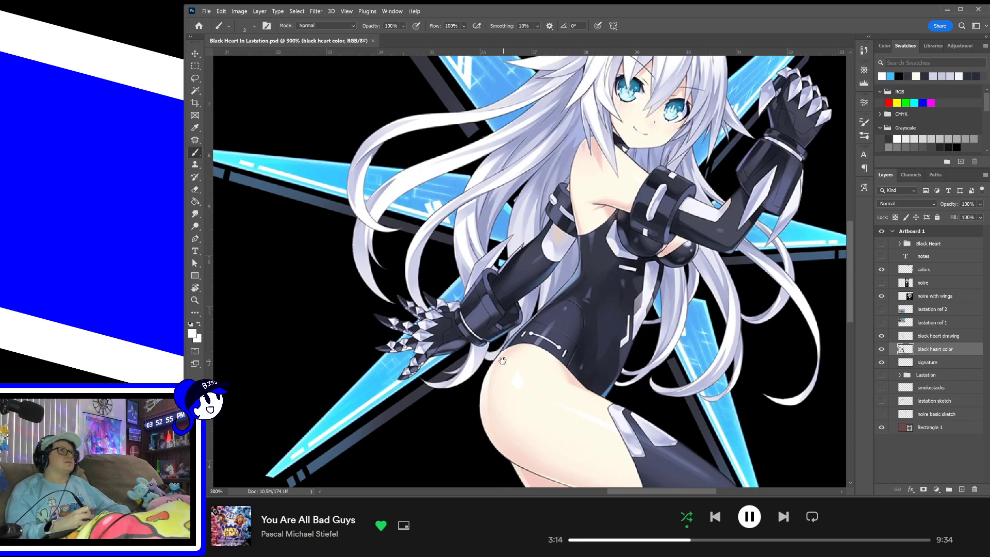
{"action": "left_click_drag", "start_coordinate": [507, 359], "coordinate": [571, 359]}
{"action": "left_click_drag", "start_coordinate": [412, 367], "coordinate": [743, 353]}
{"action": "left_click_drag", "start_coordinate": [330, 314], "coordinate": [652, 305]}
{"action": "left_click_drag", "start_coordinate": [539, 304], "coordinate": [524, 274]}
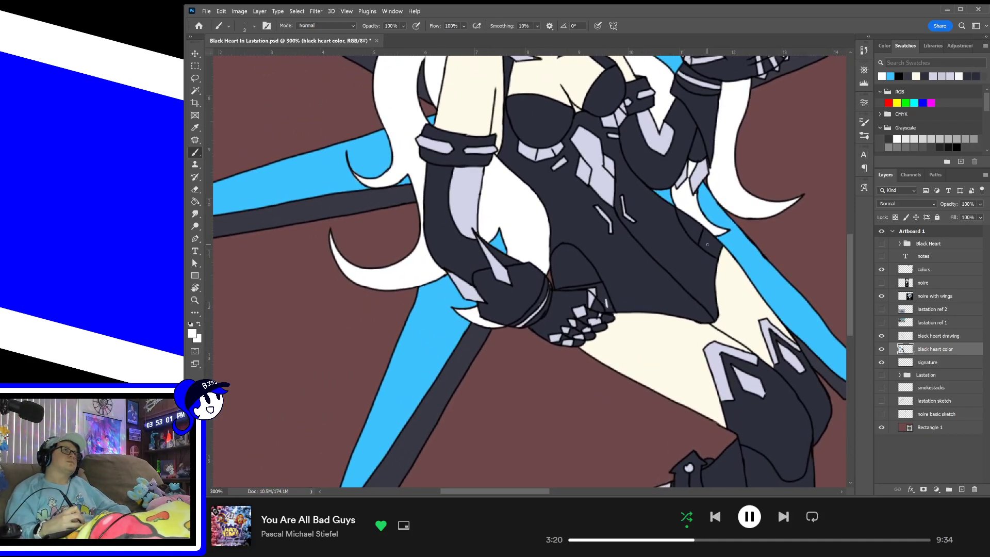
{"action": "left_click_drag", "start_coordinate": [716, 244], "coordinate": [708, 249]}
{"action": "left_click", "coordinate": [713, 240]}
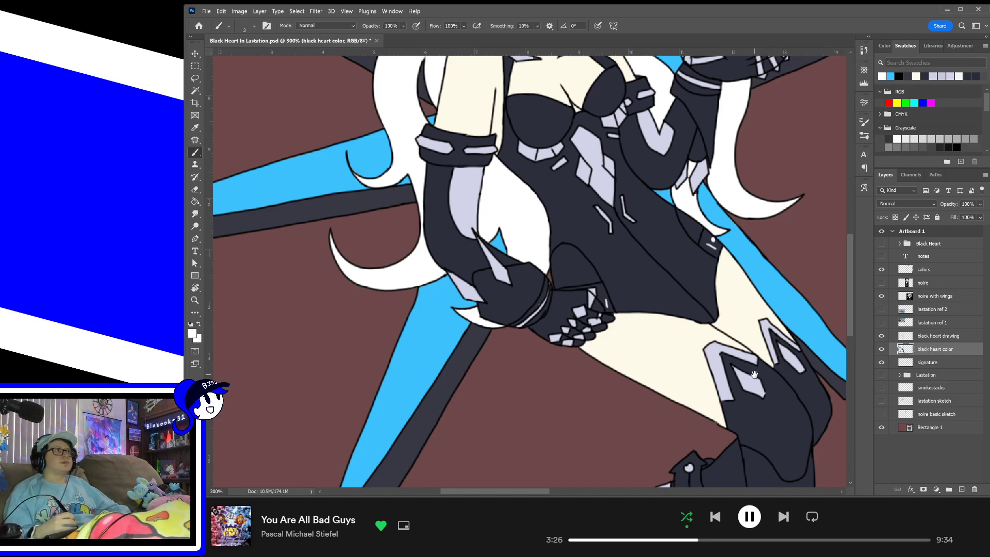
- Check the boots in the reference artwork and paint a small white marking on the inner edge of the front shin below the knee
{"action": "left_click_drag", "start_coordinate": [748, 332], "coordinate": [405, 281]}
{"action": "mouse_move", "coordinate": [815, 312]}
{"action": "left_mouse_down"}
{"action": "mouse_move", "coordinate": [714, 296]}
{"action": "mouse_move", "coordinate": [268, 289]}
{"action": "left_mouse_up"}
{"action": "mouse_move", "coordinate": [836, 329]}
{"action": "left_mouse_down"}
{"action": "mouse_move", "coordinate": [681, 318]}
{"action": "mouse_move", "coordinate": [575, 276]}
{"action": "left_mouse_up"}
{"action": "left_click_drag", "start_coordinate": [701, 277], "coordinate": [758, 249]}
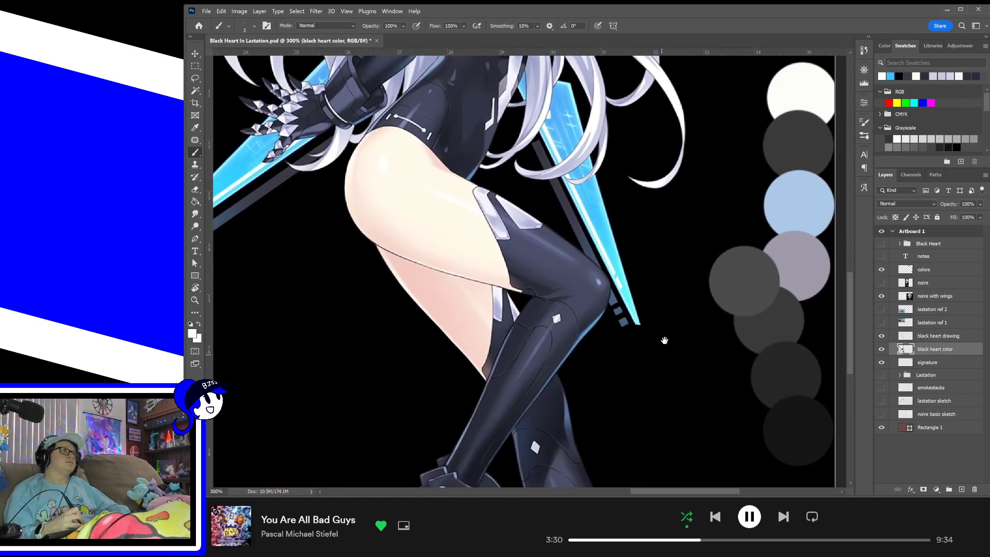
{"action": "mouse_move", "coordinate": [641, 379]}
{"action": "left_mouse_down"}
{"action": "mouse_move", "coordinate": [701, 277]}
{"action": "mouse_move", "coordinate": [757, 209]}
{"action": "left_mouse_up"}
{"action": "left_click_drag", "start_coordinate": [319, 322], "coordinate": [682, 367]}
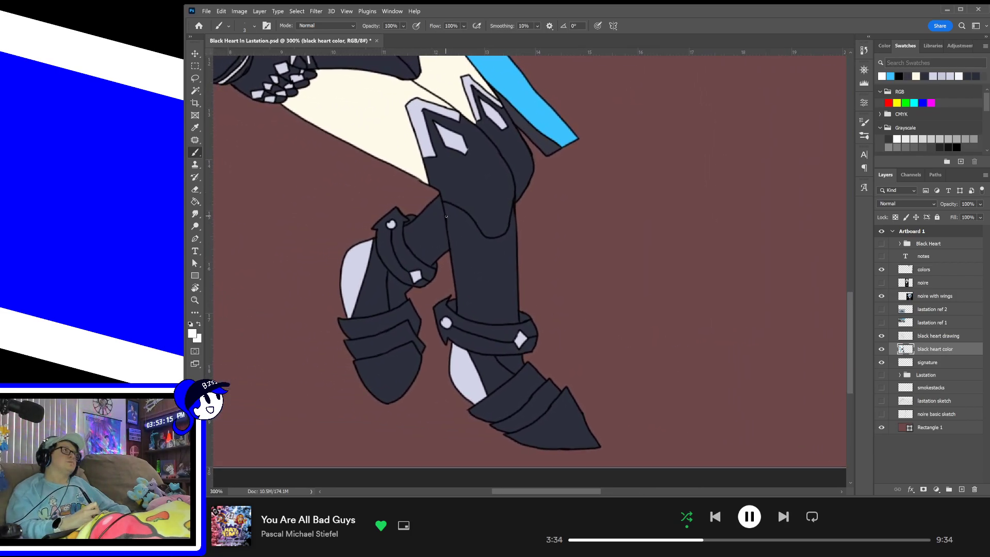
{"action": "left_click_drag", "start_coordinate": [446, 217], "coordinate": [447, 230]}
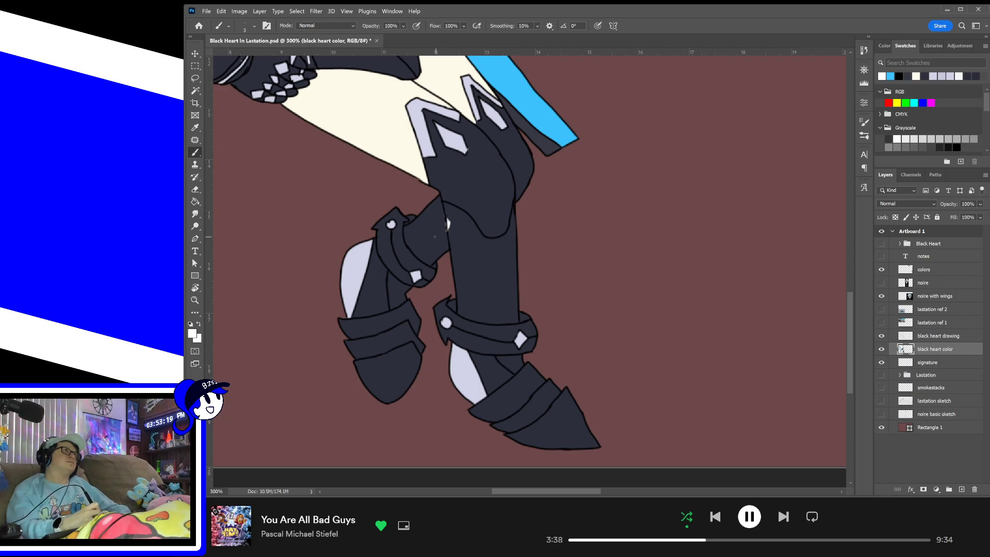
- Clean up the white shin marking's edge with the dark suit color and save the document
{"action": "key", "text": "x"}
{"action": "left_click", "coordinate": [442, 230]}
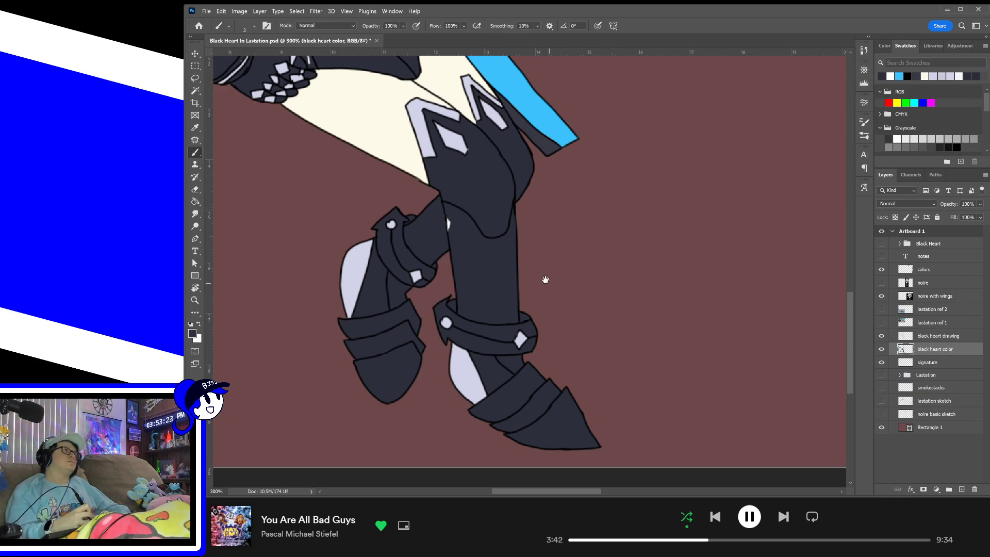
{"action": "scroll", "coordinate": [446, 222], "scroll_direction": "up", "scroll_amount": 4}
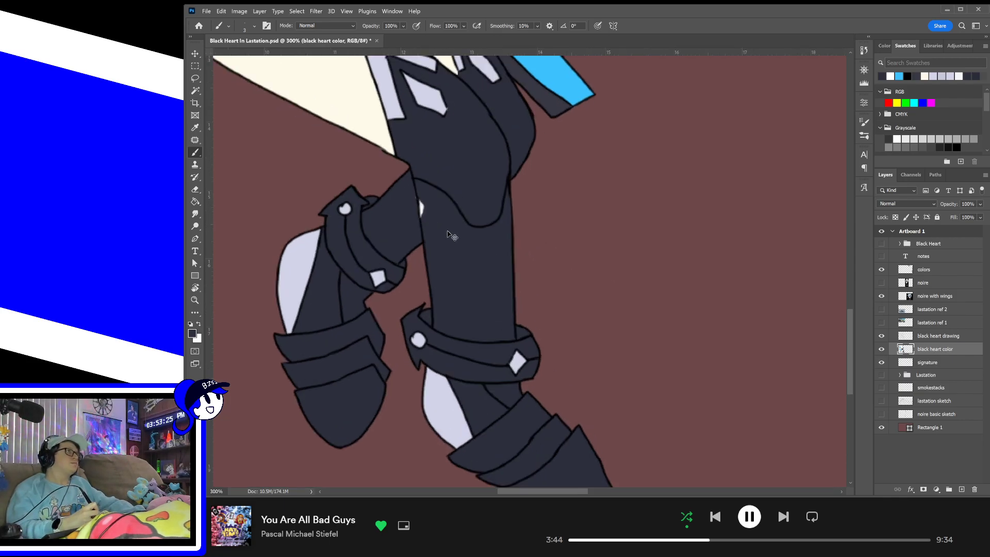
{"action": "left_click_drag", "start_coordinate": [520, 267], "coordinate": [574, 281]}
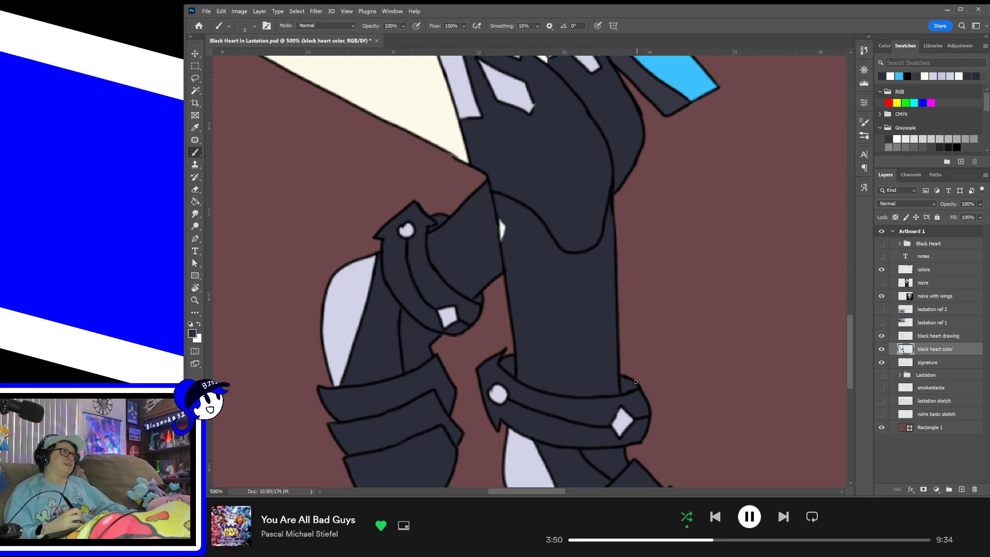
{"action": "key", "text": "ctrl+0"}
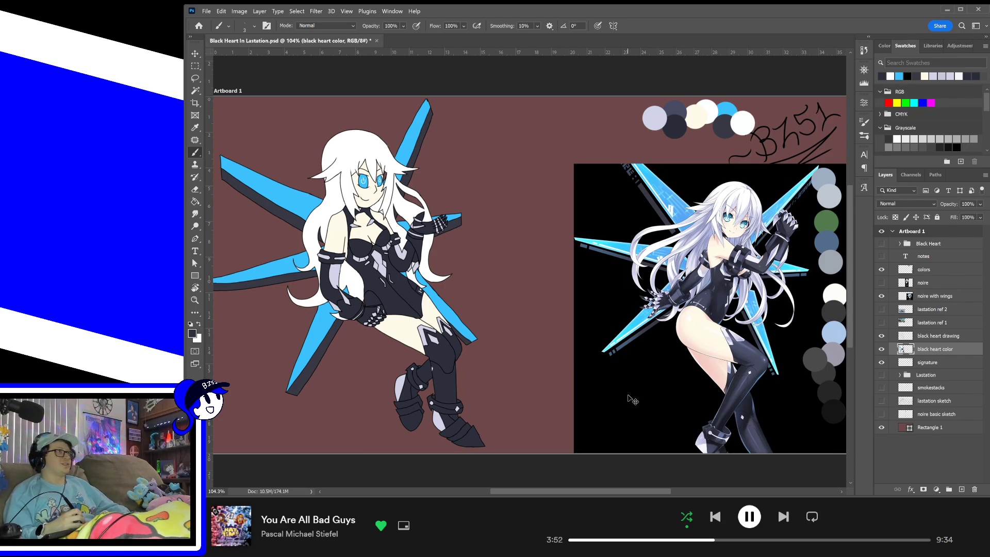
{"action": "key", "text": "ctrl+s"}
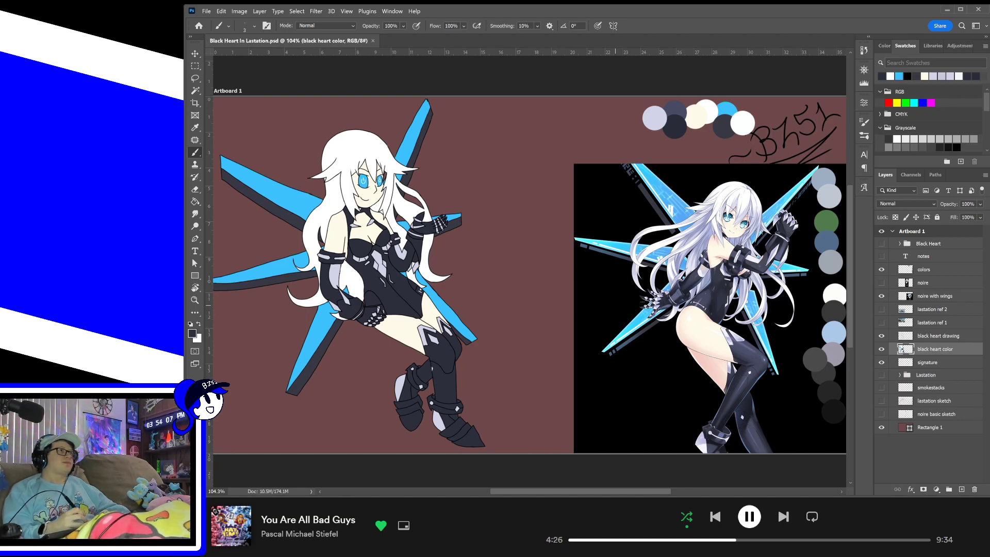
- Paint white highlight lines on the upper wing beside the hair, with a dash at the tip and an angled end
{"action": "key", "text": "x"}
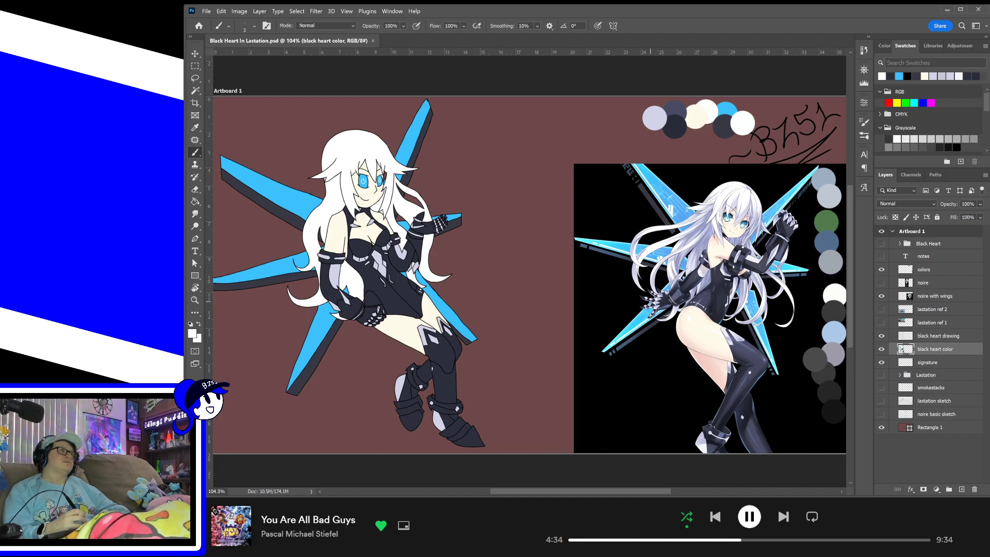
{"action": "scroll", "coordinate": [655, 308], "scroll_direction": "up", "scroll_amount": 3}
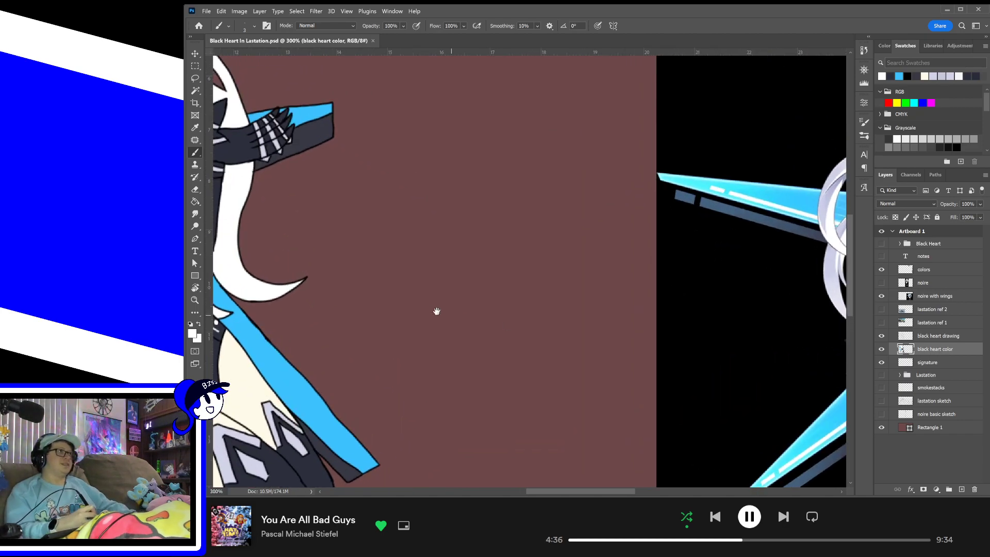
{"action": "left_click_drag", "start_coordinate": [437, 312], "coordinate": [836, 288]}
{"action": "left_click_drag", "start_coordinate": [531, 206], "coordinate": [486, 377]}
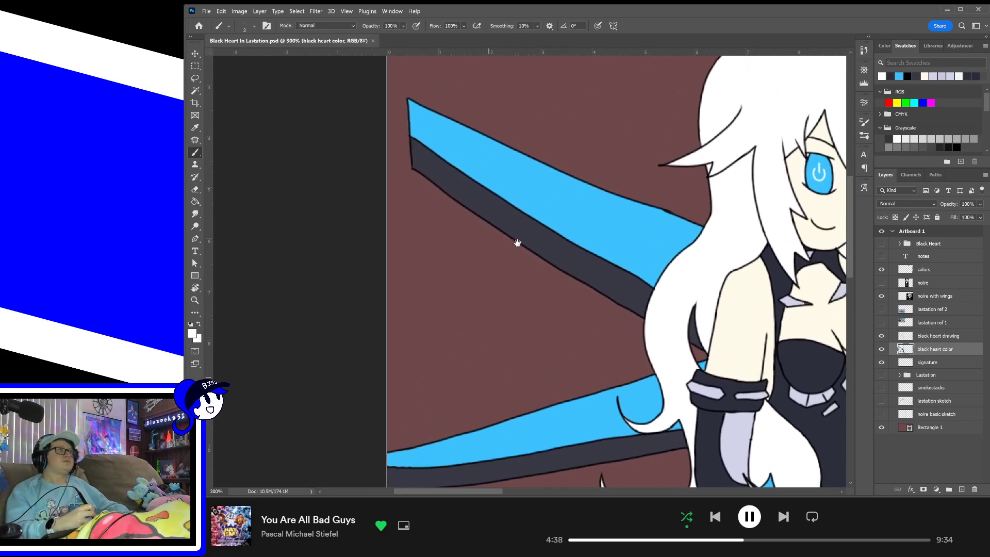
{"action": "mouse_move", "coordinate": [426, 132]}
{"action": "left_mouse_down"}
{"action": "mouse_move", "coordinate": [436, 133]}
{"action": "mouse_move", "coordinate": [422, 128]}
{"action": "mouse_move", "coordinate": [422, 140]}
{"action": "mouse_move", "coordinate": [527, 209]}
{"action": "mouse_move", "coordinate": [551, 204]}
{"action": "mouse_move", "coordinate": [551, 226]}
{"action": "mouse_move", "coordinate": [544, 200]}
{"action": "left_mouse_up"}
{"action": "key", "text": "ctrl+z"}
{"action": "key", "text": "ctrl+z"}
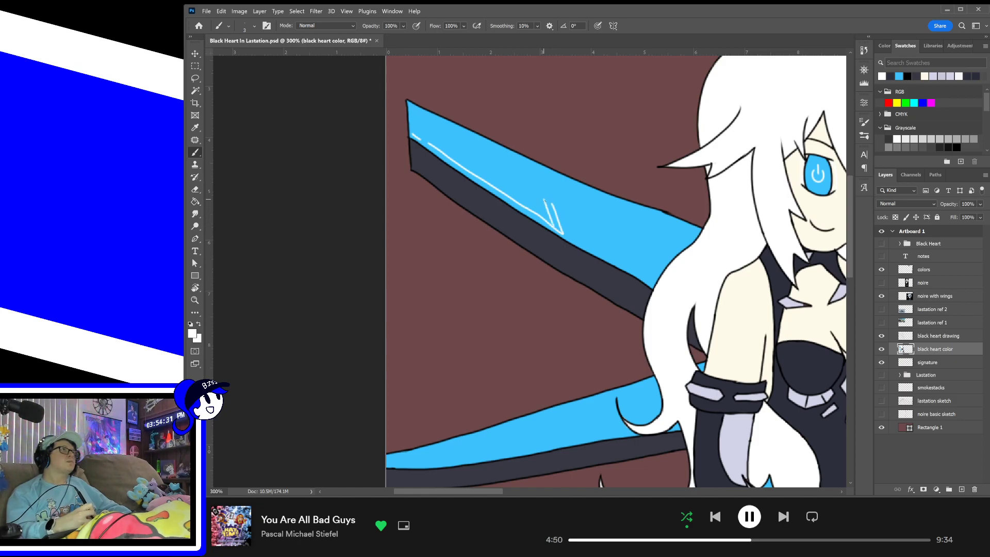
- Compare with the reference wings and paint a matching white highlight with an angled end and tip dash on the lower horizontal wing
{"action": "left_click_drag", "start_coordinate": [628, 252], "coordinate": [223, 247]}
{"action": "left_click_drag", "start_coordinate": [771, 289], "coordinate": [217, 310]}
{"action": "mouse_move", "coordinate": [841, 253]}
{"action": "left_mouse_down"}
{"action": "mouse_move", "coordinate": [630, 283]}
{"action": "mouse_move", "coordinate": [567, 252]}
{"action": "mouse_move", "coordinate": [608, 259]}
{"action": "left_mouse_up"}
{"action": "left_click_drag", "start_coordinate": [342, 353], "coordinate": [825, 254]}
{"action": "mouse_move", "coordinate": [273, 361]}
{"action": "left_mouse_down"}
{"action": "mouse_move", "coordinate": [531, 305]}
{"action": "mouse_move", "coordinate": [822, 407]}
{"action": "left_mouse_up"}
{"action": "mouse_move", "coordinate": [546, 317]}
{"action": "left_mouse_down"}
{"action": "mouse_move", "coordinate": [581, 330]}
{"action": "mouse_move", "coordinate": [681, 310]}
{"action": "left_mouse_up"}
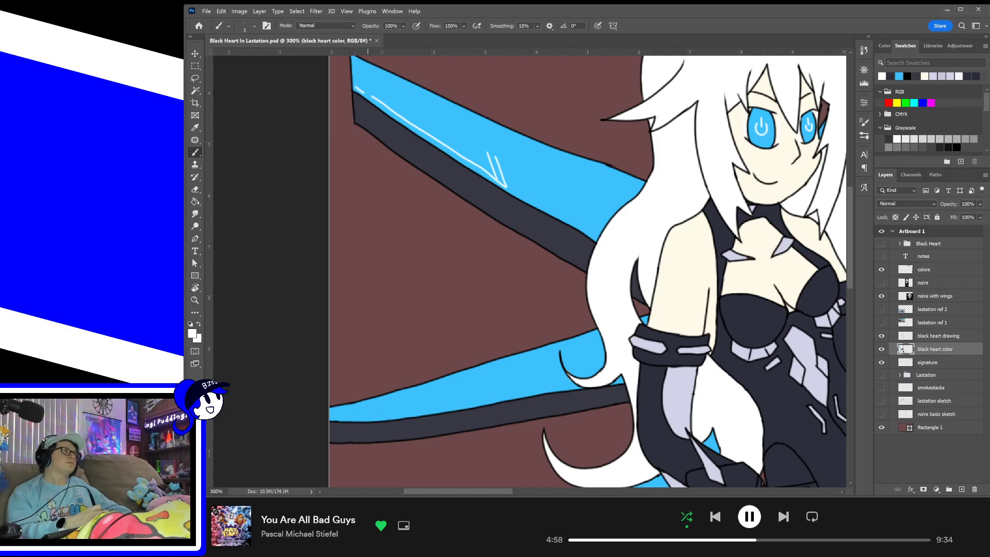
{"action": "left_click_drag", "start_coordinate": [356, 417], "coordinate": [467, 398]}
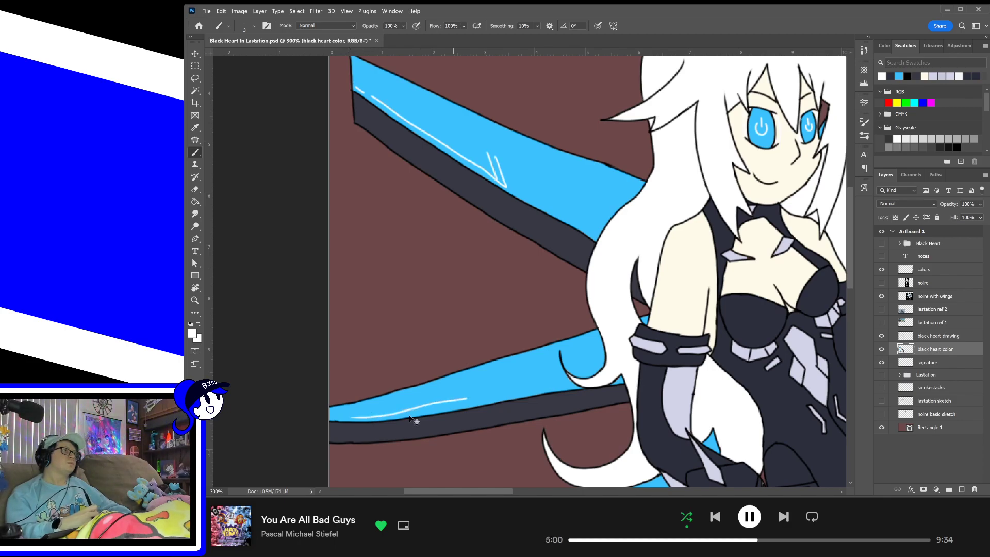
{"action": "key", "text": "ctrl+z"}
{"action": "mouse_move", "coordinate": [360, 417]}
{"action": "left_mouse_down"}
{"action": "mouse_move", "coordinate": [471, 400]}
{"action": "mouse_move", "coordinate": [457, 394]}
{"action": "mouse_move", "coordinate": [463, 400]}
{"action": "left_mouse_up"}
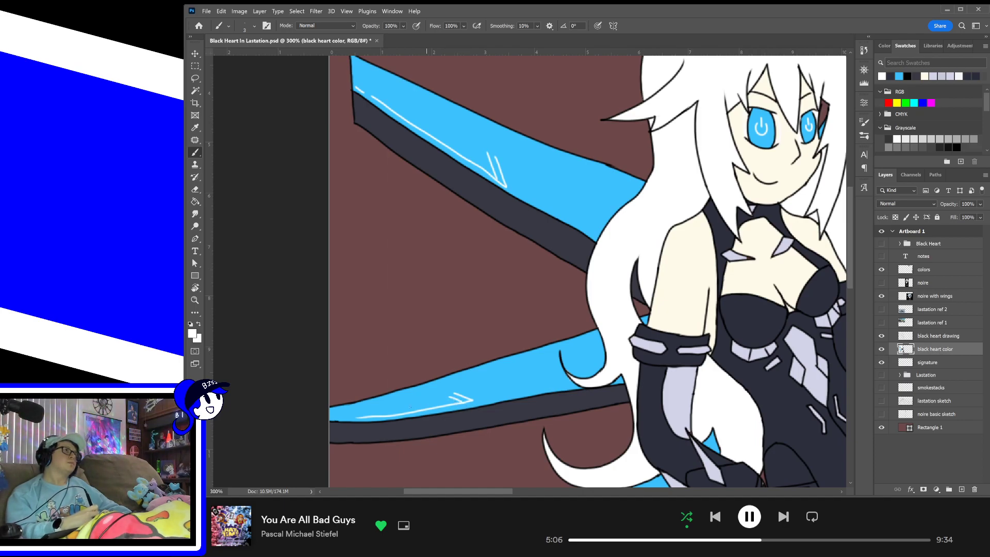
{"action": "left_click_drag", "start_coordinate": [347, 416], "coordinate": [338, 416]}
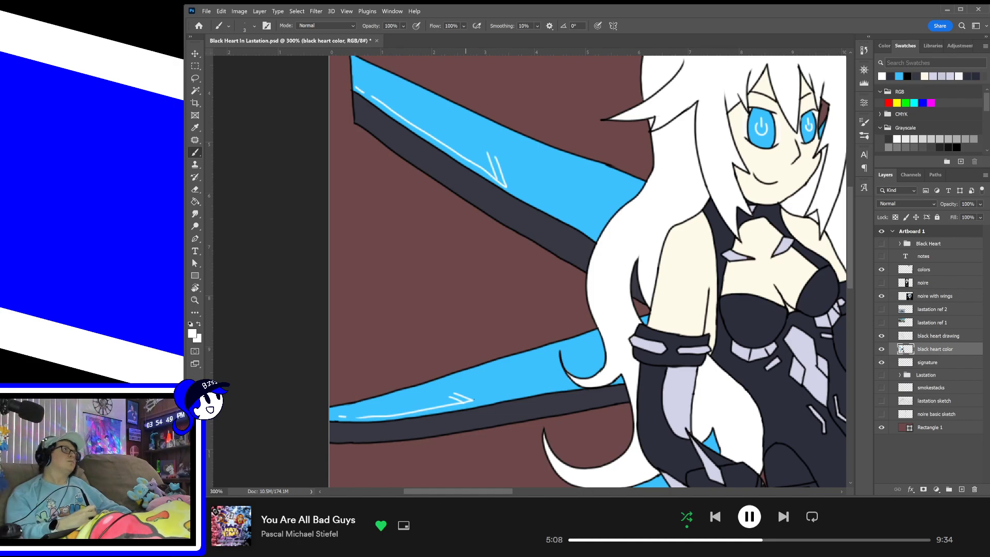
{"action": "left_click_drag", "start_coordinate": [532, 411], "coordinate": [541, 313]}
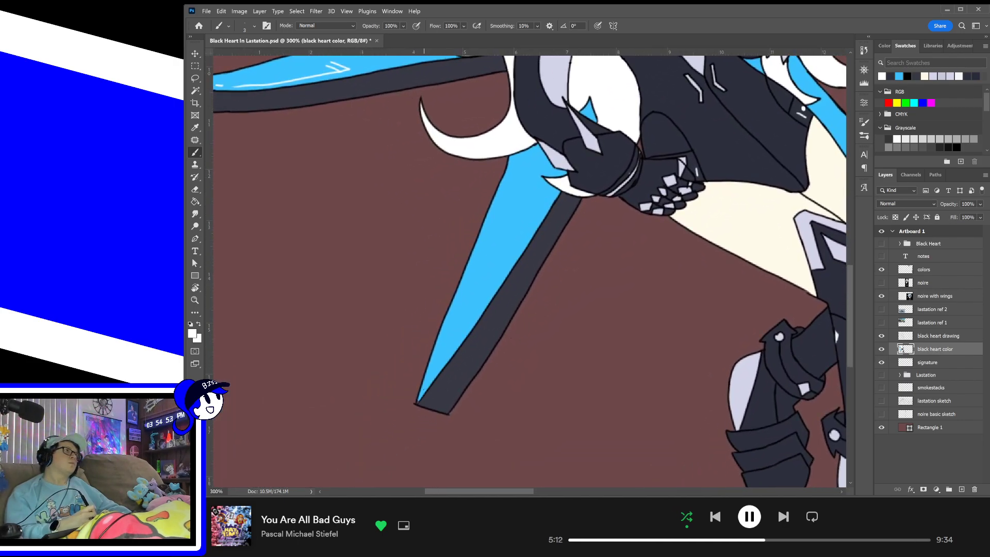
- Paint a thin white highlight with an angled end along the blue face of the lower diagonal wing below the gloved arm
{"action": "left_click_drag", "start_coordinate": [430, 377], "coordinate": [500, 284]}
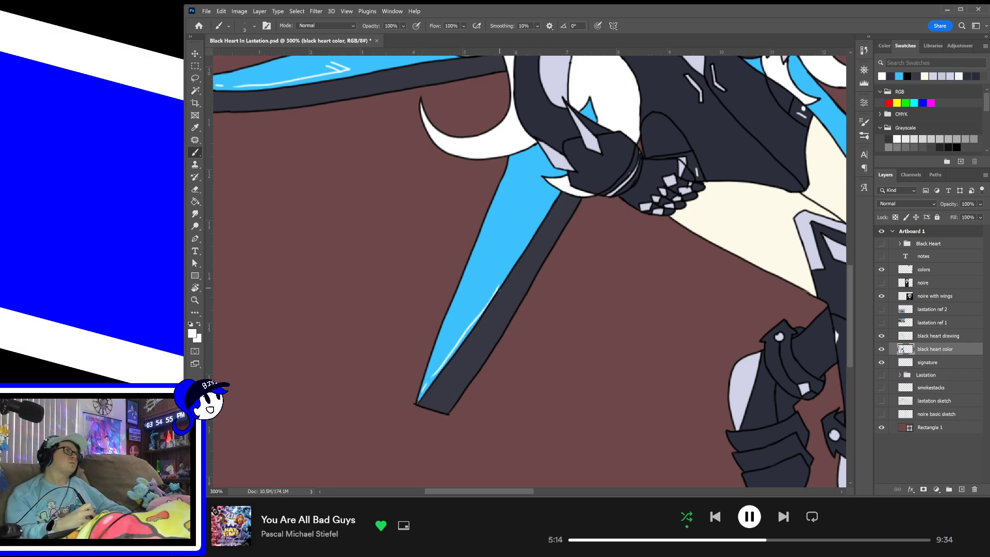
{"action": "key", "text": "ctrl+z"}
{"action": "left_click_drag", "start_coordinate": [432, 374], "coordinate": [487, 289]}
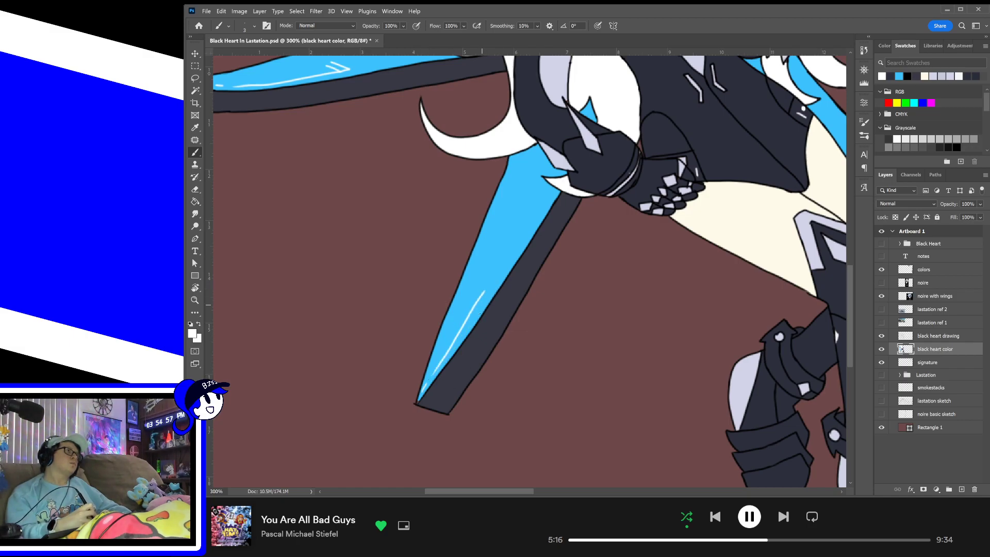
{"action": "key", "text": "ctrl+z"}
{"action": "mouse_move", "coordinate": [431, 374]}
{"action": "left_mouse_down"}
{"action": "mouse_move", "coordinate": [502, 274]}
{"action": "mouse_move", "coordinate": [475, 279]}
{"action": "mouse_move", "coordinate": [486, 279]}
{"action": "mouse_move", "coordinate": [479, 288]}
{"action": "left_mouse_up"}
{"action": "key", "text": "ctrl+z"}
{"action": "key", "text": "ctrl+z"}
{"action": "key", "text": "ctrl+z"}
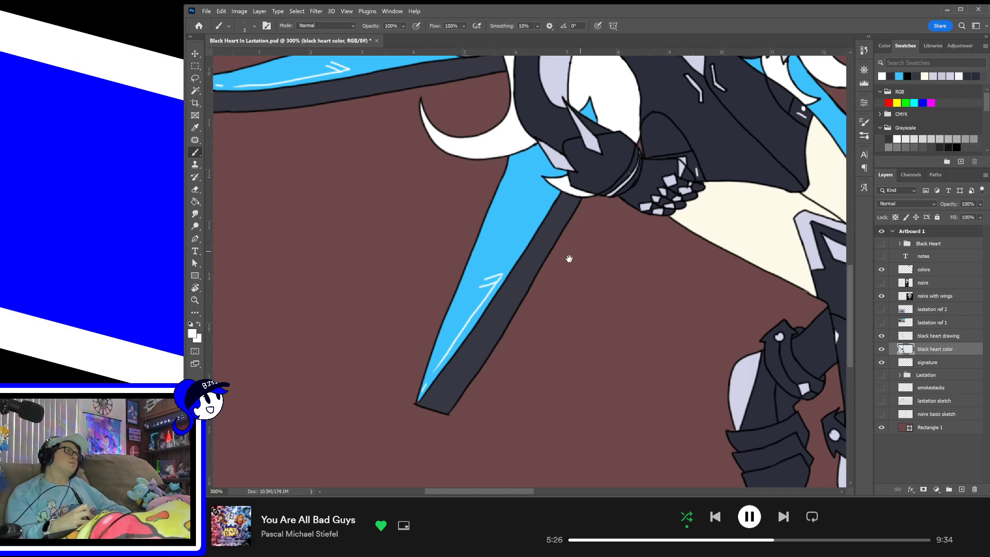
- Paint white highlight lines with tip dashes on the wing behind the thigh and on the short wing behind the raised hand
{"action": "left_click_drag", "start_coordinate": [570, 259], "coordinate": [564, 363]}
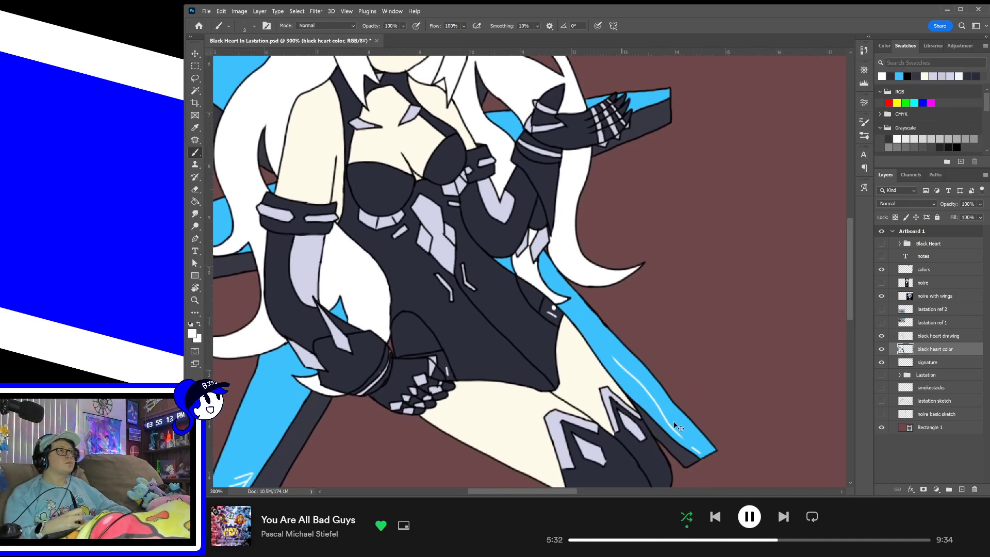
{"action": "left_click_drag", "start_coordinate": [684, 441], "coordinate": [605, 370]}
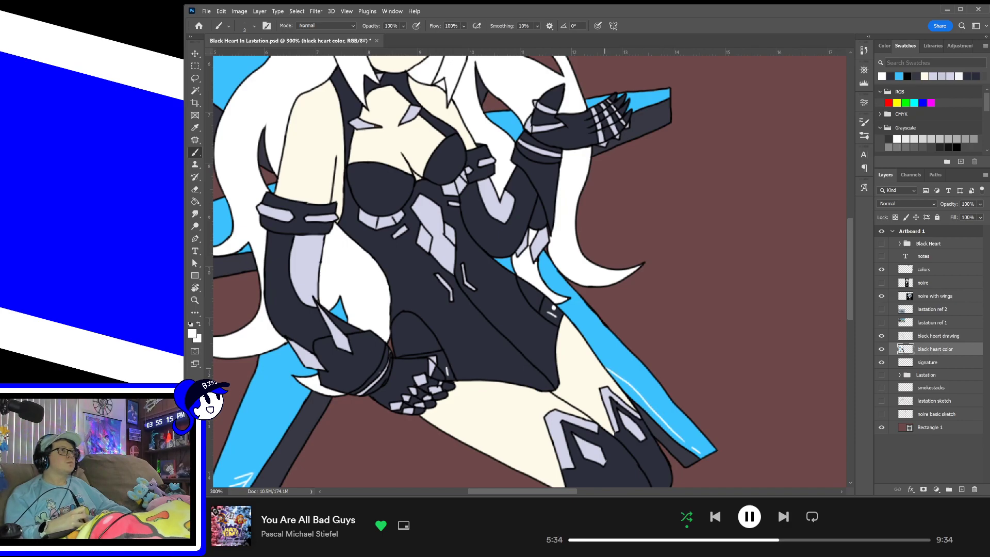
{"action": "mouse_move", "coordinate": [590, 348]}
{"action": "left_mouse_down"}
{"action": "mouse_move", "coordinate": [674, 389]}
{"action": "mouse_move", "coordinate": [753, 454]}
{"action": "mouse_move", "coordinate": [710, 309]}
{"action": "left_mouse_up"}
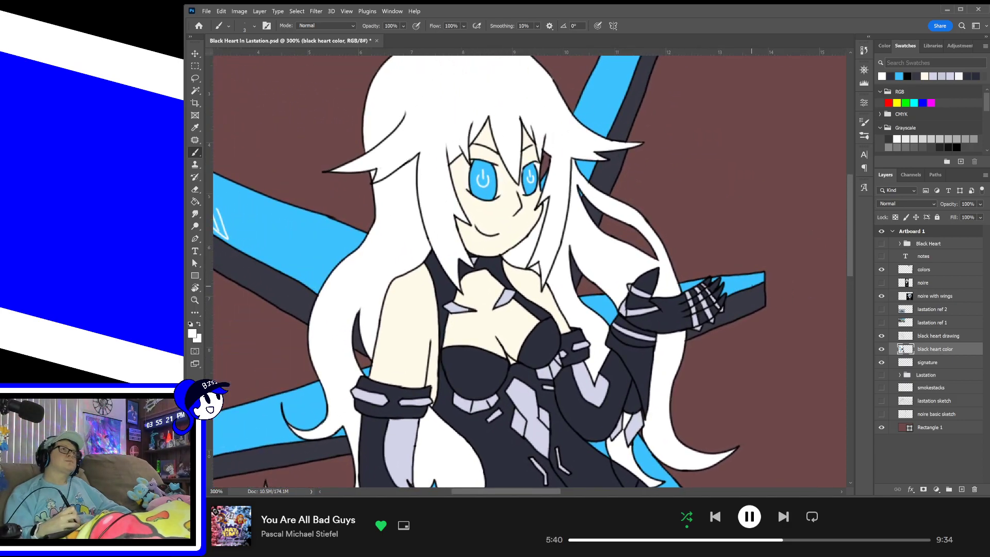
{"action": "left_click_drag", "start_coordinate": [758, 279], "coordinate": [726, 293]}
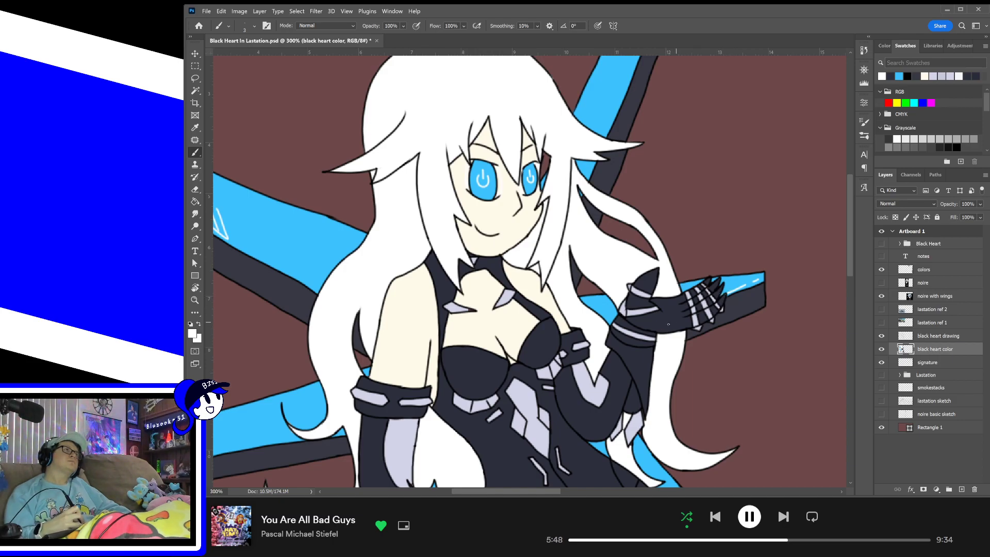
- Paint a white highlight with a tip dash and angled end on the tall wing above the head, and save the document
{"action": "mouse_move", "coordinate": [613, 313]}
{"action": "left_mouse_down"}
{"action": "mouse_move", "coordinate": [612, 324]}
{"action": "mouse_move", "coordinate": [654, 357]}
{"action": "mouse_move", "coordinate": [660, 383]}
{"action": "left_mouse_up"}
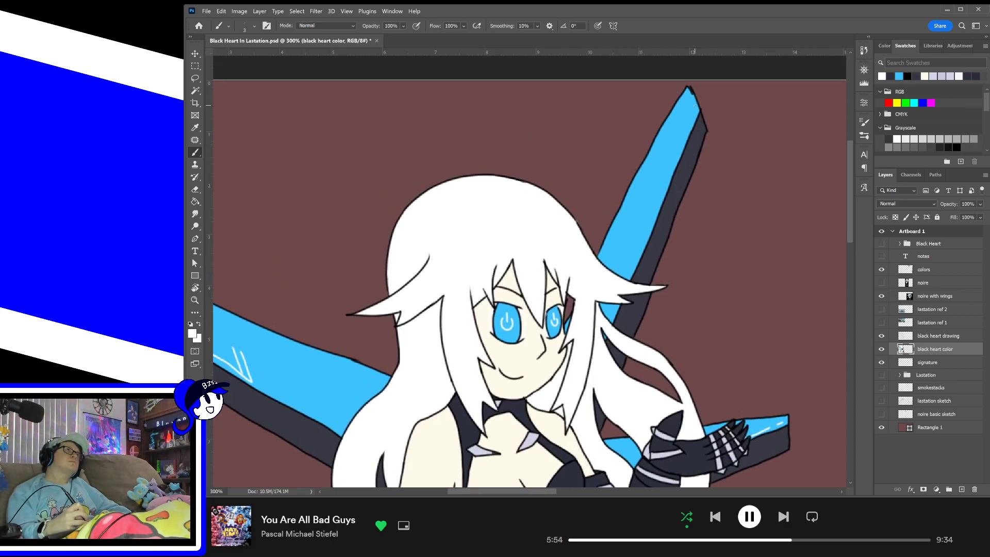
{"action": "key", "text": "ctrl+z"}
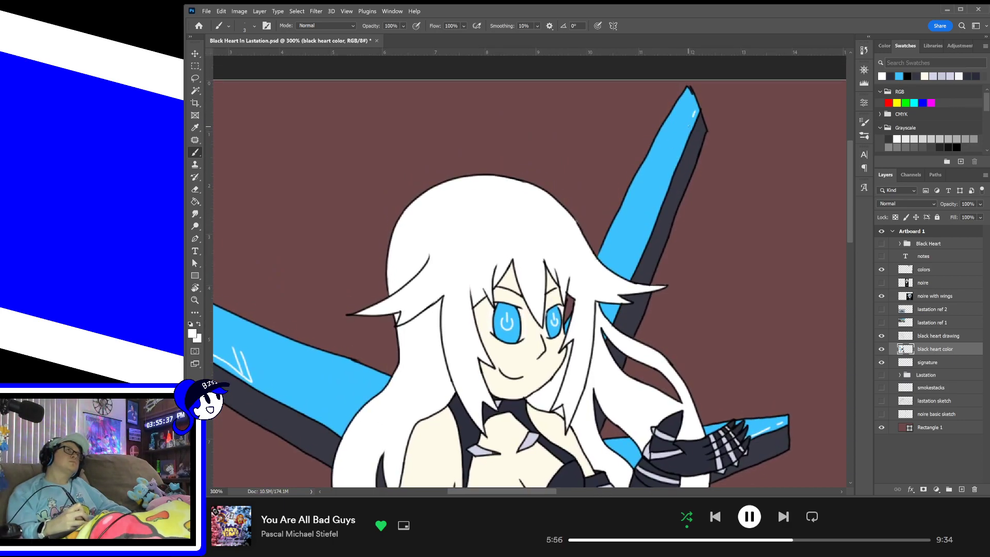
{"action": "left_click_drag", "start_coordinate": [689, 125], "coordinate": [662, 195]}
{"action": "mouse_move", "coordinate": [642, 248]}
{"action": "left_mouse_down"}
{"action": "mouse_move", "coordinate": [638, 221]}
{"action": "mouse_move", "coordinate": [652, 218]}
{"action": "left_mouse_up"}
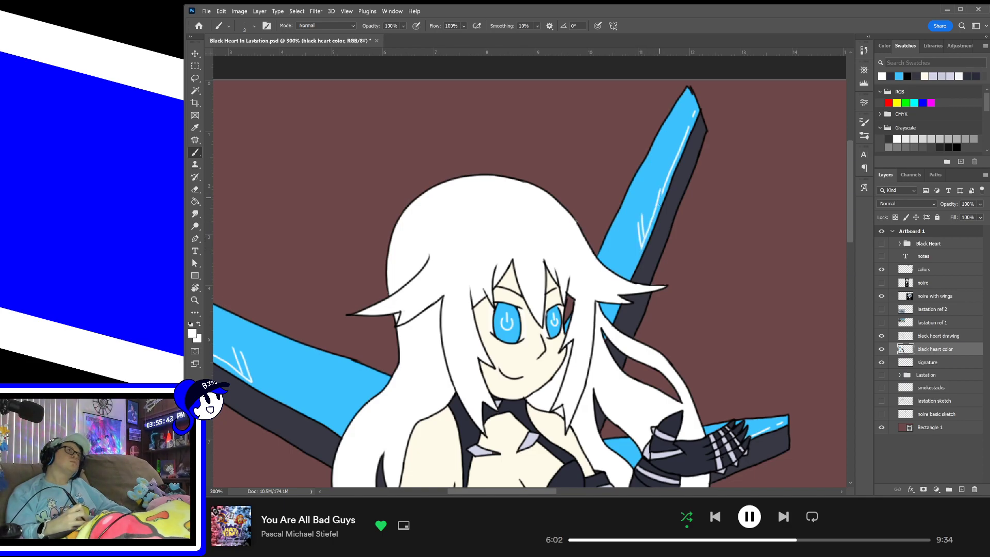
{"action": "left_click_drag", "start_coordinate": [651, 223], "coordinate": [662, 195]}
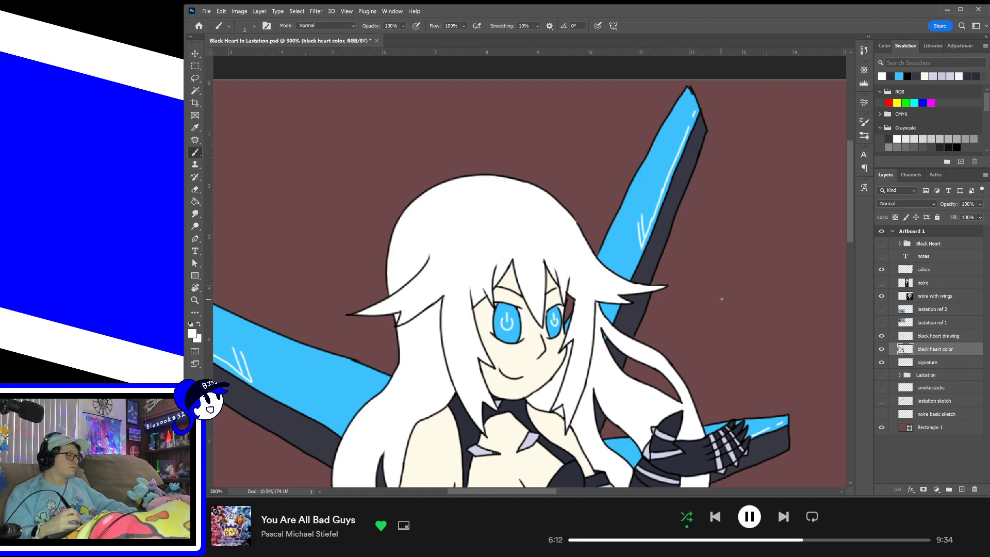
{"action": "key", "text": "ctrl+0"}
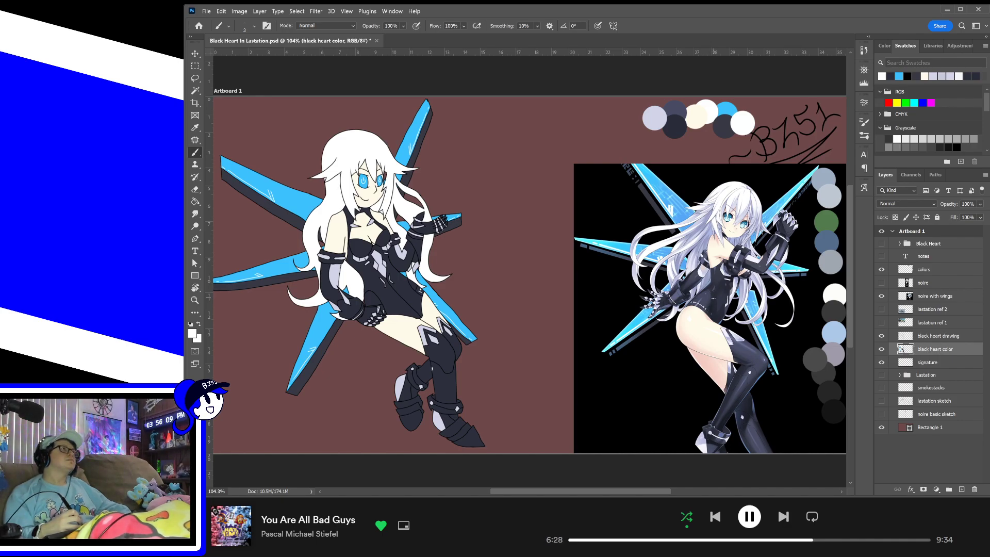
{"action": "key", "text": "ctrl+s"}
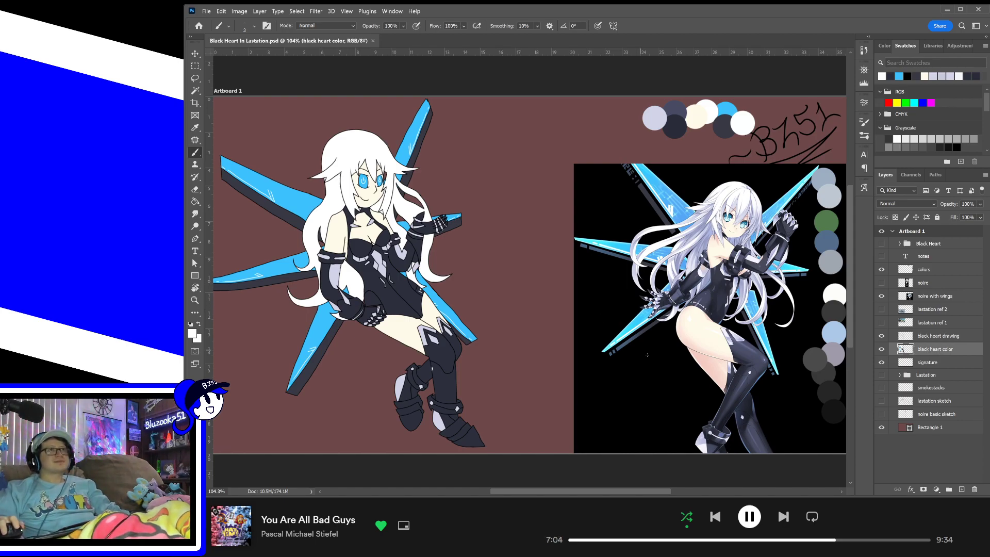
- Hide the black heart drawing and black heart color layers and group them under the name "Black Heart"
{"action": "left_click", "coordinate": [881, 348]}
{"action": "left_click", "coordinate": [881, 336]}
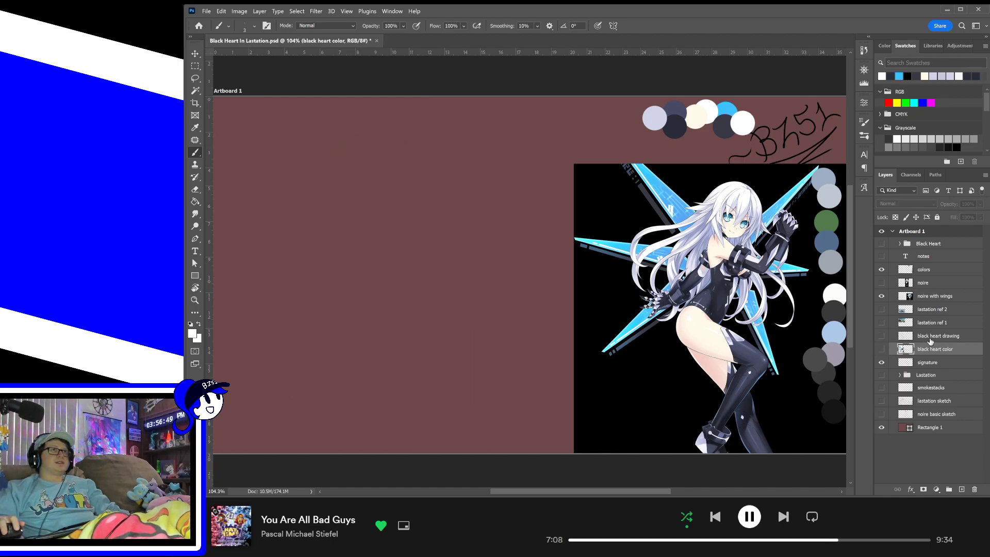
{"action": "left_click", "coordinate": [930, 336], "text": "ctrl"}
{"action": "key", "text": "ctrl+g"}
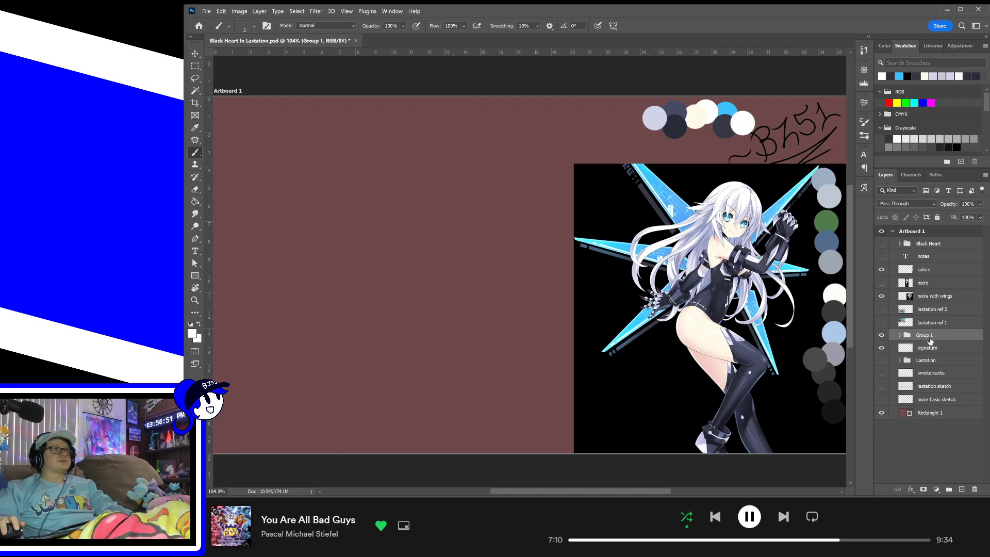
{"action": "double_click", "coordinate": [930, 338]}
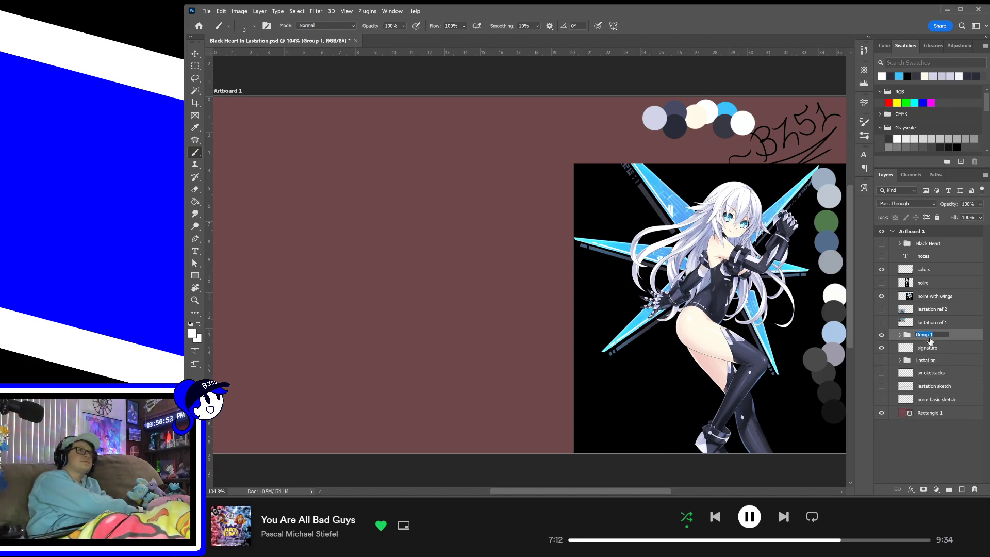
{"action": "type", "text": "Black Heart"}
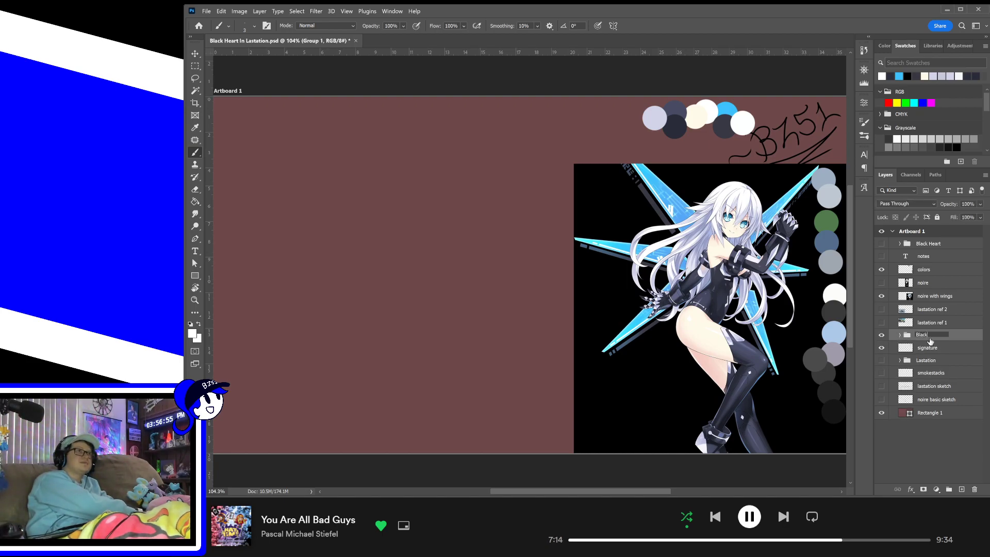
{"action": "key", "text": "Return"}
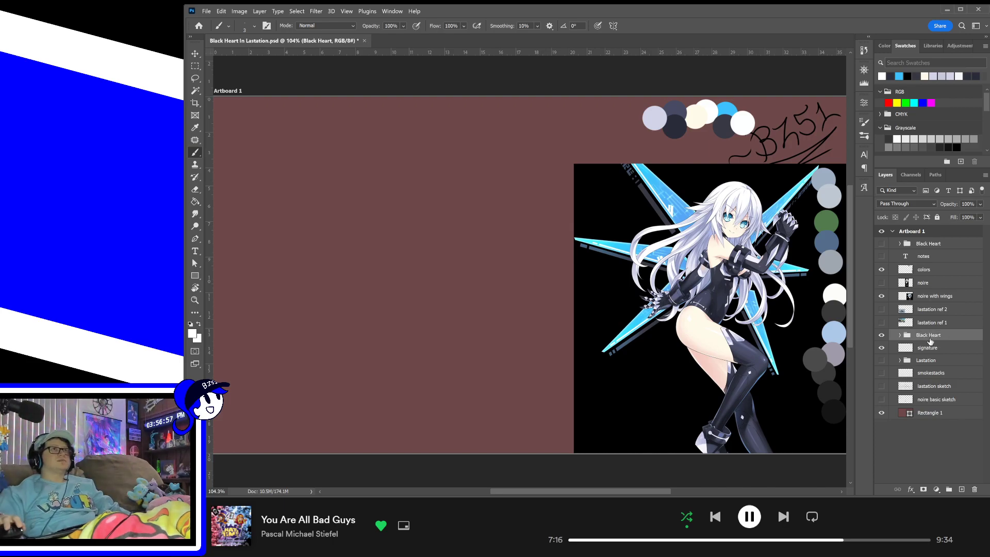
- Rename the older Black Heart group above the notes layer to "Black Heart sketches"
{"action": "double_click", "coordinate": [929, 244]}
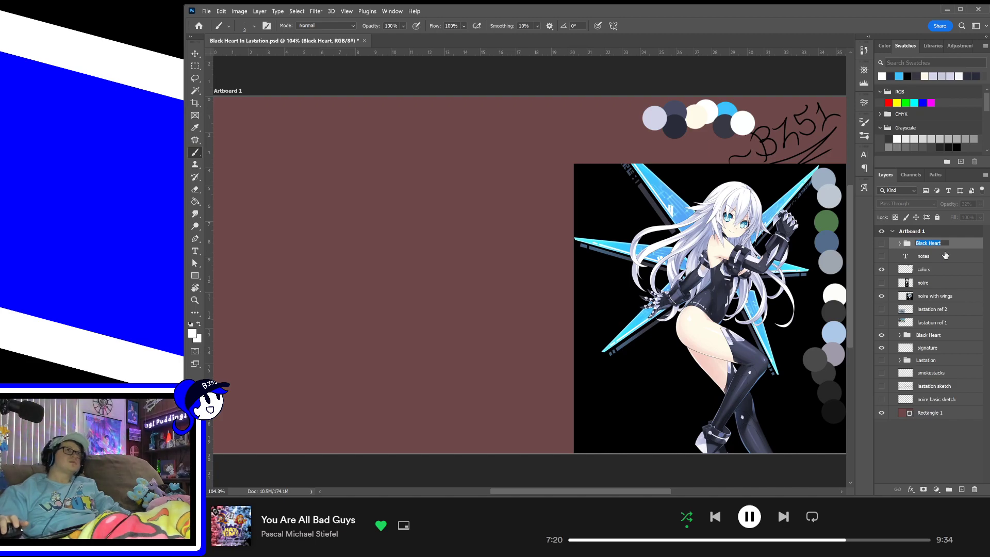
{"action": "left_click", "coordinate": [944, 243]}
{"action": "type", "text": "sketche"}
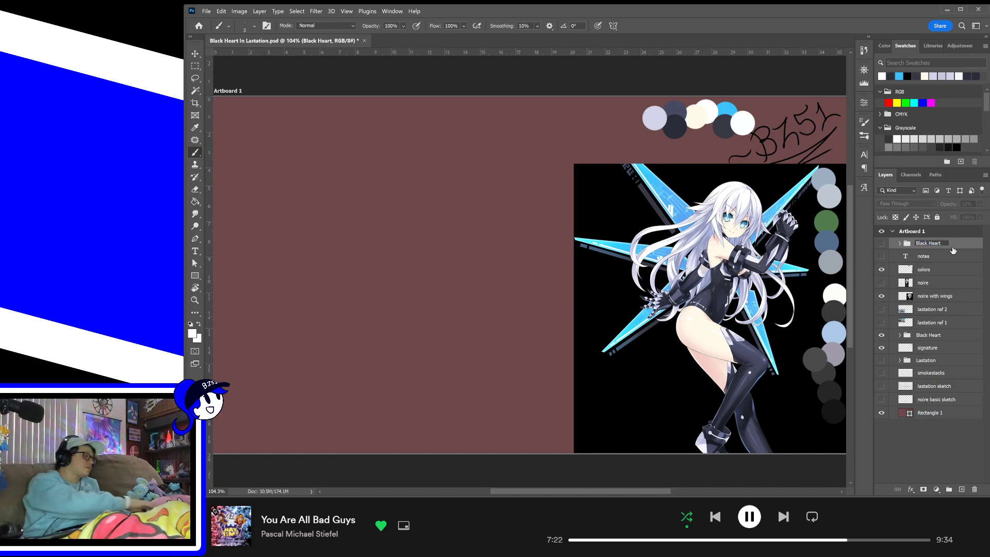
{"action": "type", "text": "s"}
{"action": "key", "text": "Return"}
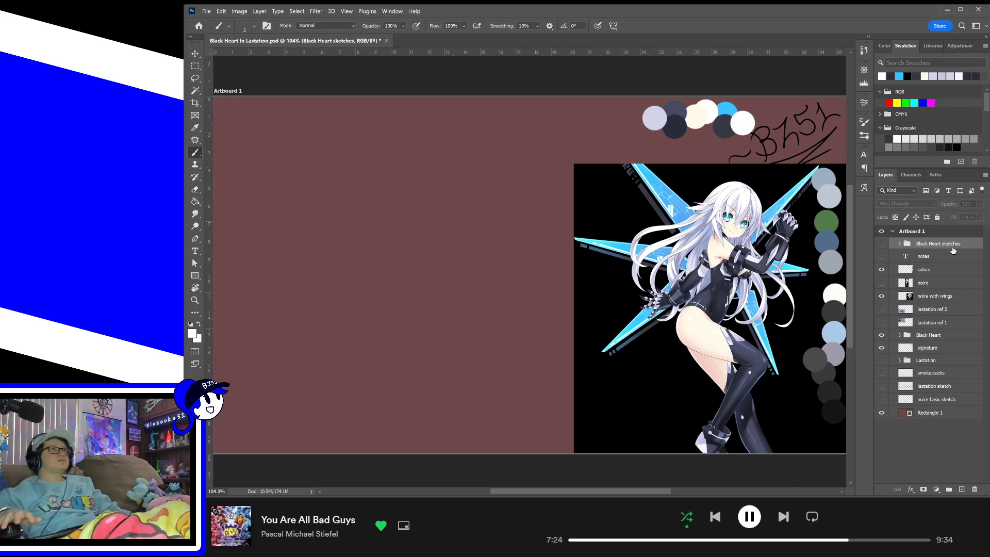
- Turn on both layers inside the new Black Heart group, and hide and collapse the group as a whole
{"action": "left_click", "coordinate": [881, 336]}
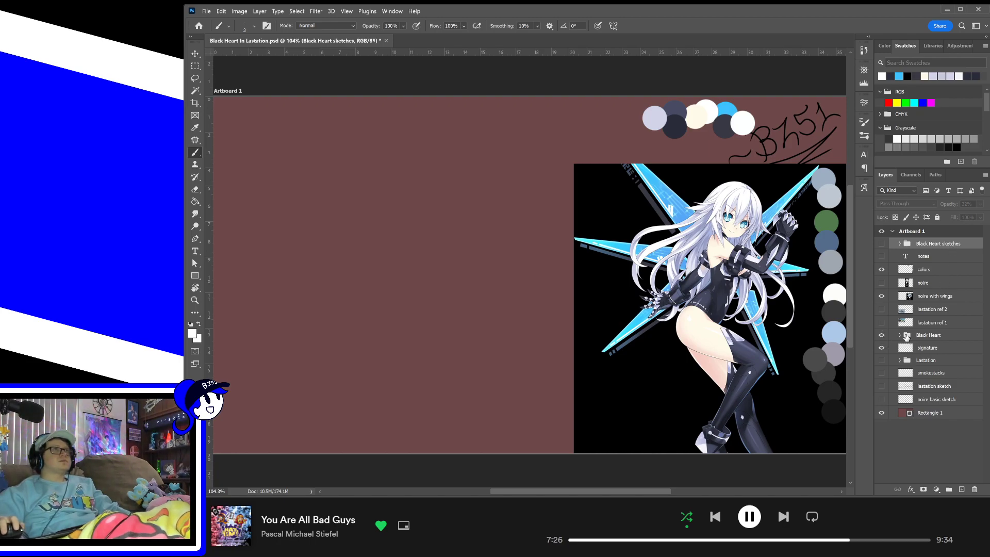
{"action": "left_click", "coordinate": [899, 335]}
{"action": "left_click", "coordinate": [881, 348]}
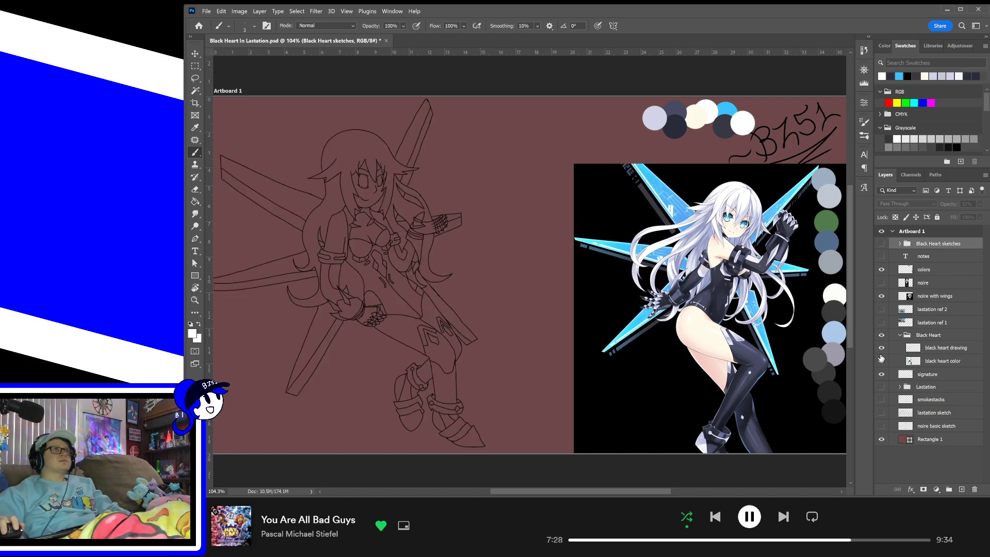
{"action": "left_click", "coordinate": [882, 361]}
{"action": "left_click", "coordinate": [882, 336]}
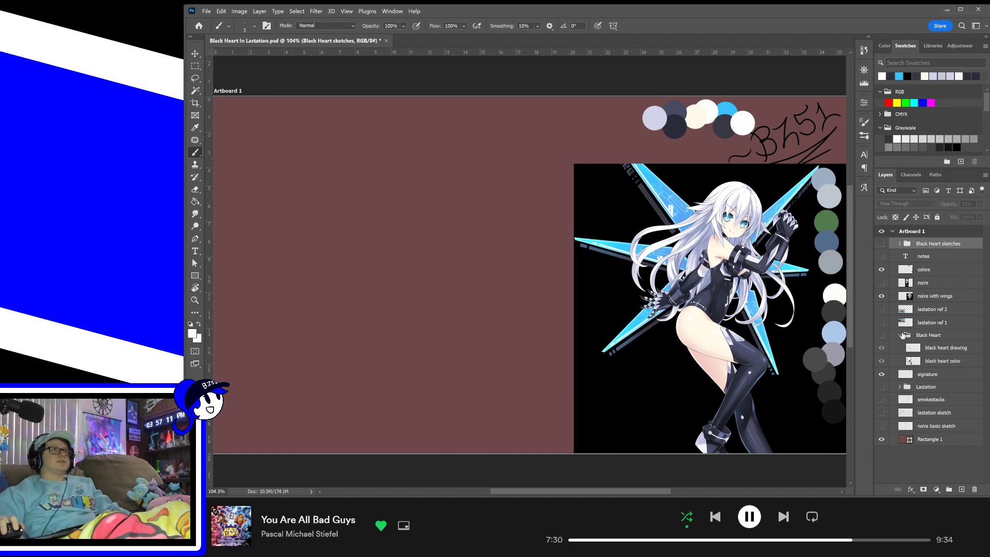
{"action": "left_click", "coordinate": [901, 335]}
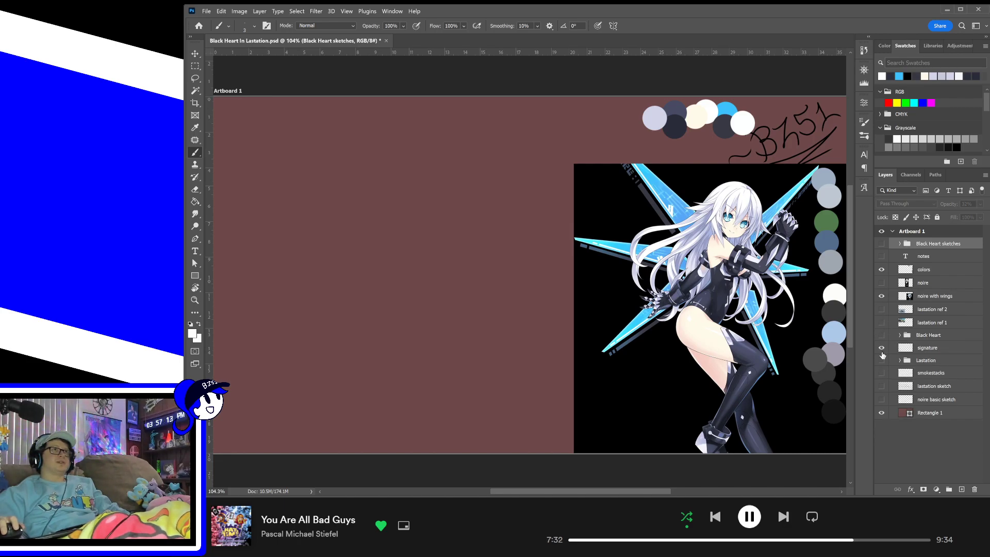
- Show the Lastation group, hide the noire with wings reference, and select the city color layer inside the group
{"action": "left_click", "coordinate": [881, 386]}
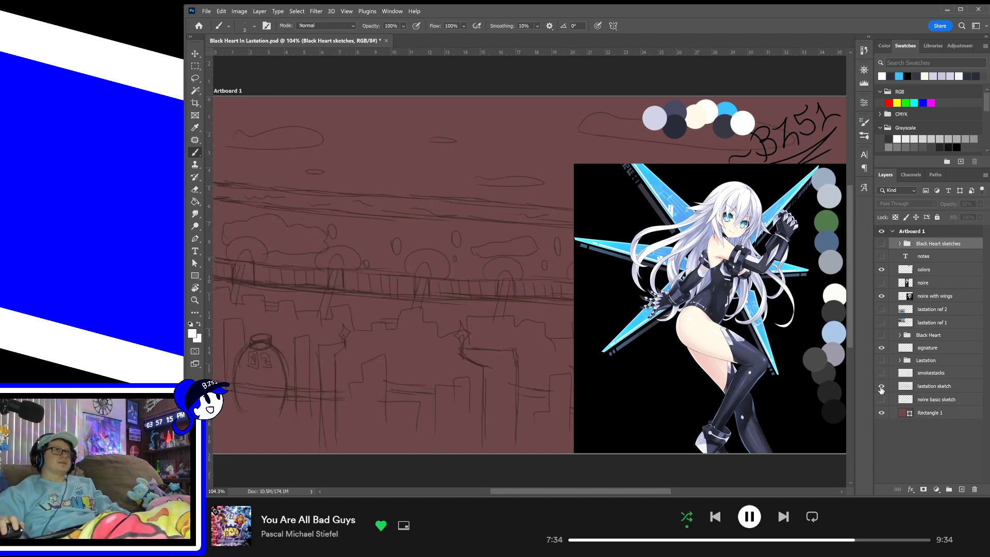
{"action": "left_click", "coordinate": [881, 387]}
{"action": "left_click", "coordinate": [882, 360]}
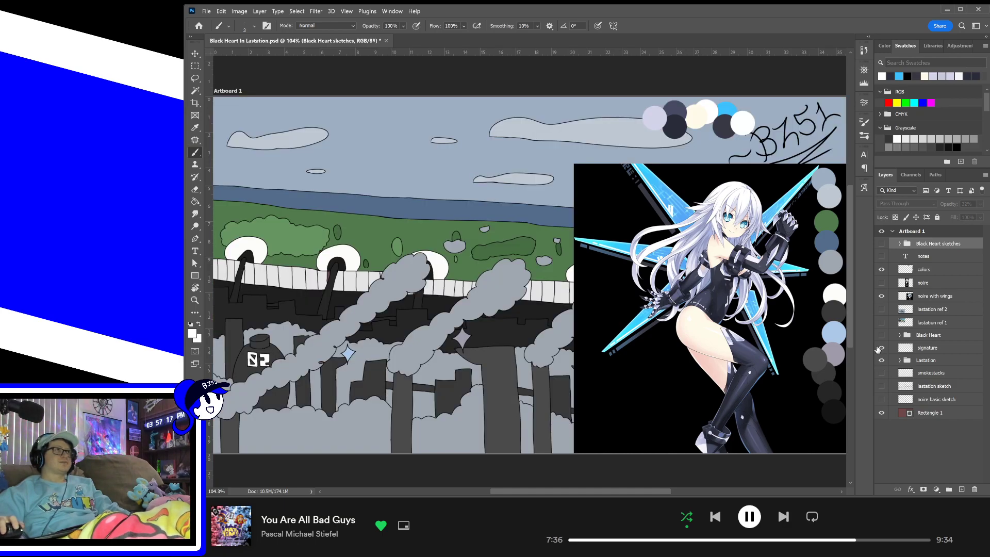
{"action": "left_click", "coordinate": [882, 297]}
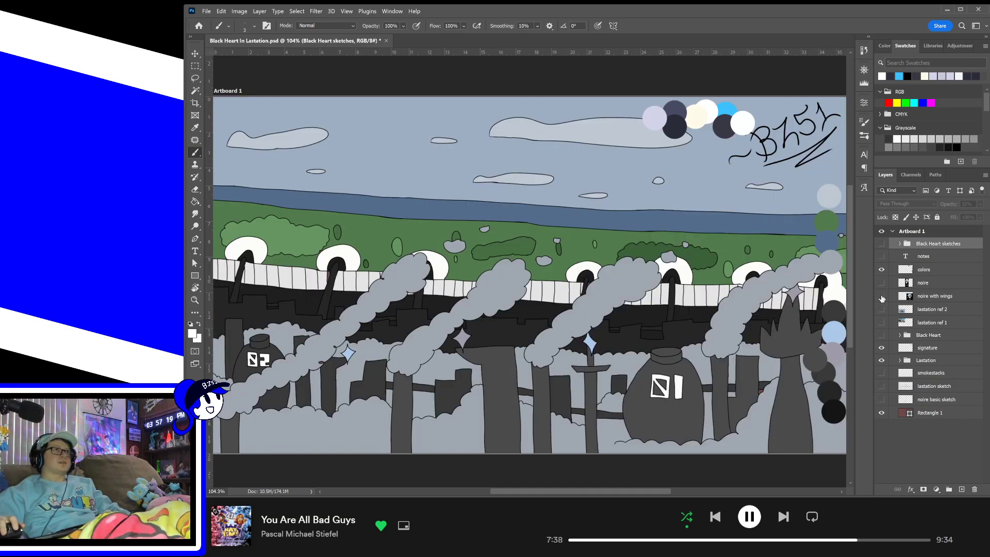
{"action": "left_click", "coordinate": [899, 360]}
{"action": "left_click", "coordinate": [942, 391]}
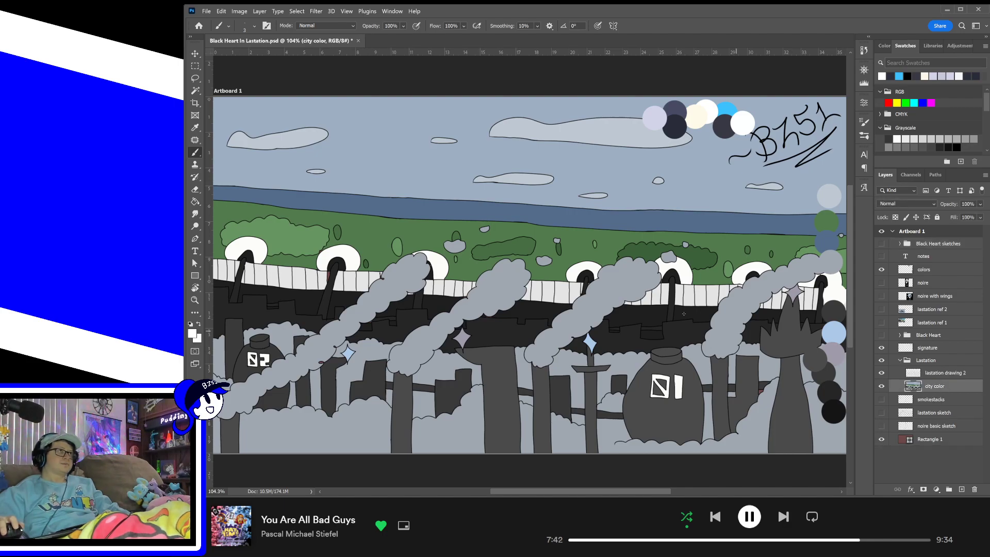
- Examine the sky and cloud fills across the city background up close and hide the colors layer covering them
{"action": "key", "text": "ctrl+plus"}
{"action": "key", "text": "ctrl+plus"}
{"action": "key", "text": "ctrl+plus"}
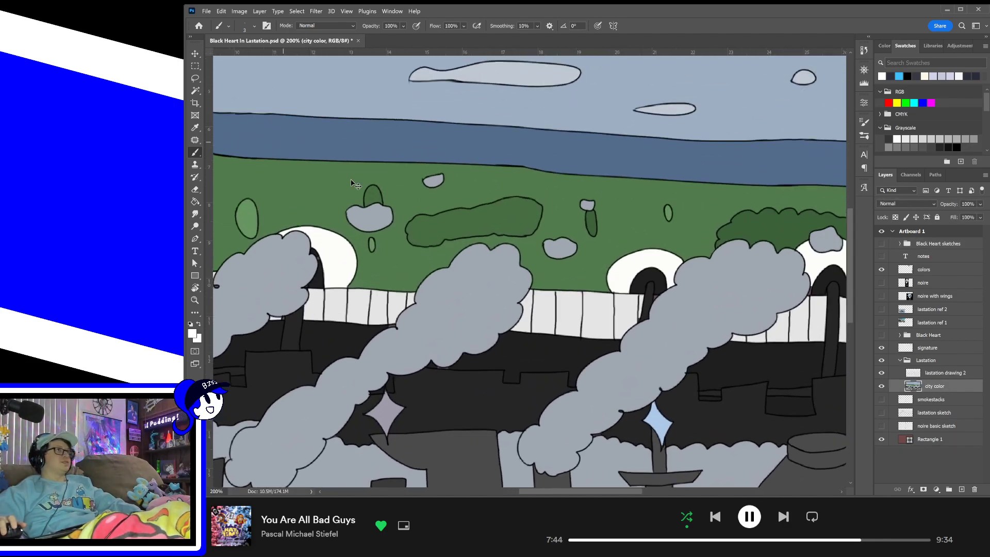
{"action": "left_click_drag", "start_coordinate": [297, 125], "coordinate": [686, 418]}
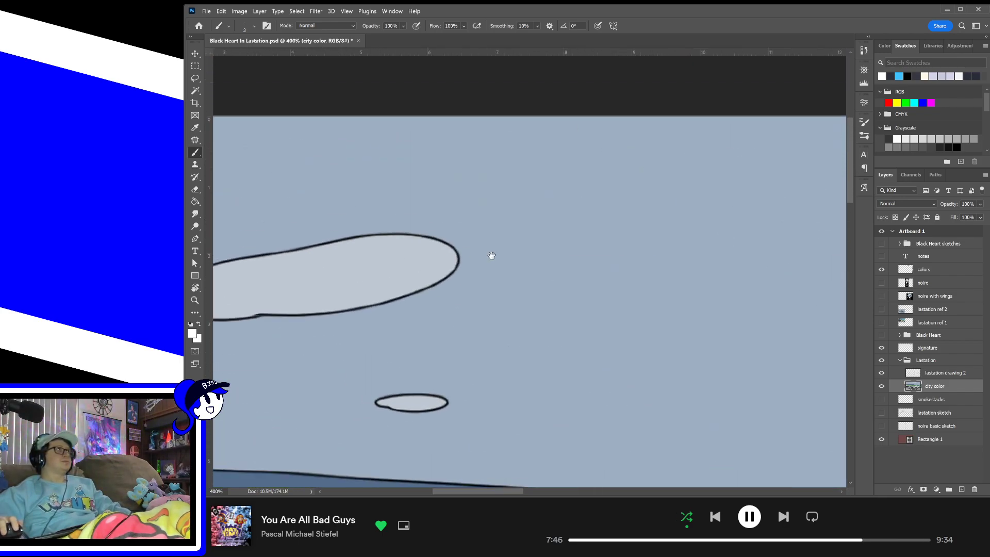
{"action": "left_click_drag", "start_coordinate": [413, 226], "coordinate": [636, 215]}
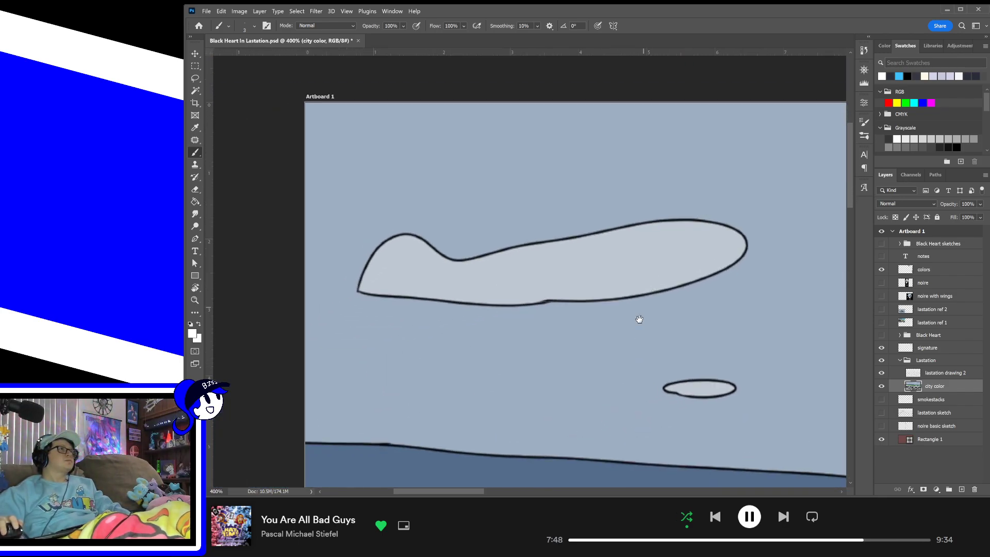
{"action": "left_click_drag", "start_coordinate": [615, 326], "coordinate": [567, 267]}
{"action": "left_click_drag", "start_coordinate": [659, 328], "coordinate": [353, 287]}
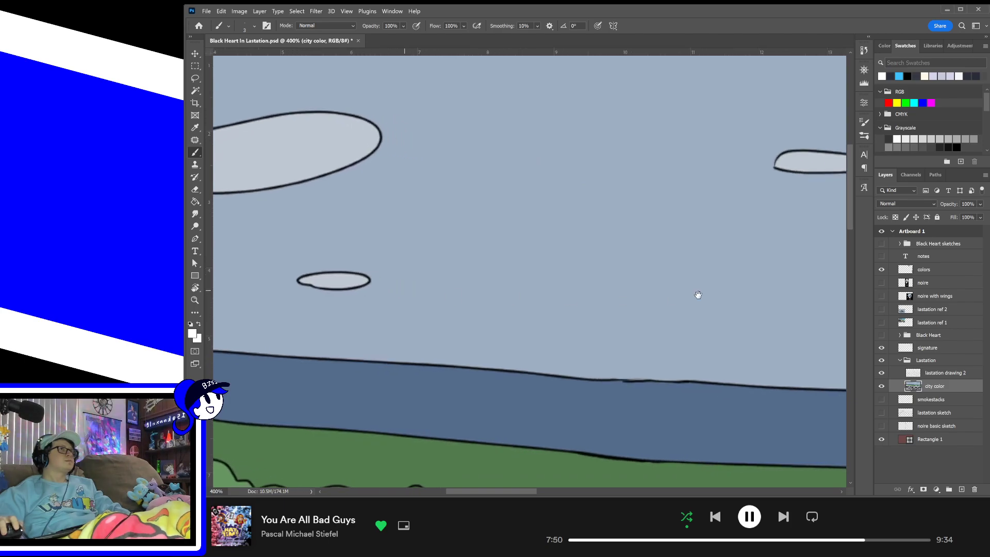
{"action": "left_click_drag", "start_coordinate": [721, 295], "coordinate": [397, 317]}
{"action": "left_click_drag", "start_coordinate": [682, 301], "coordinate": [418, 264]}
{"action": "left_click_drag", "start_coordinate": [776, 299], "coordinate": [495, 340]}
{"action": "left_click_drag", "start_coordinate": [784, 286], "coordinate": [589, 339]}
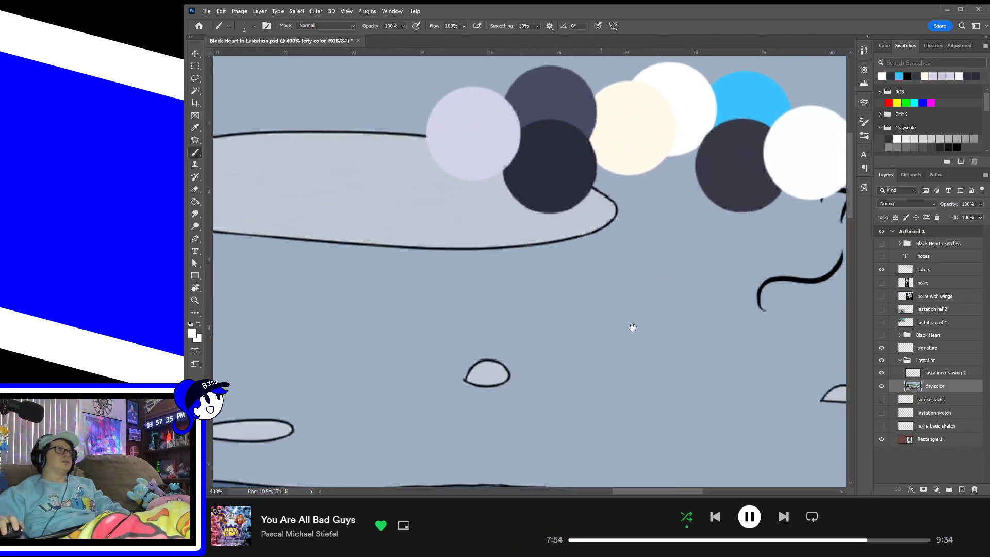
{"action": "left_click", "coordinate": [882, 269]}
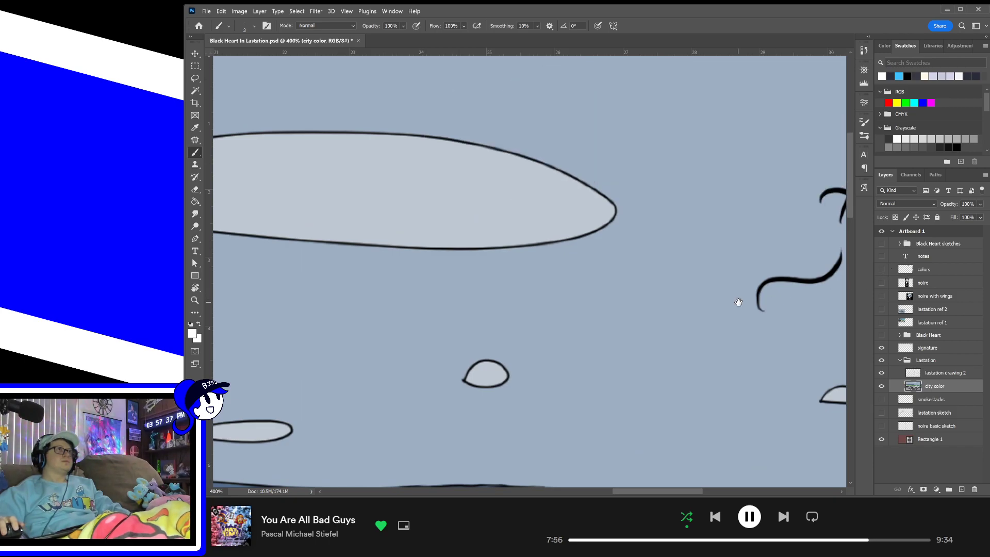
- Examine the sky, sea, hill and bush fills across the upper part of the city background for unpainted gaps
{"action": "left_click_drag", "start_coordinate": [738, 302], "coordinate": [513, 294]}
{"action": "mouse_move", "coordinate": [649, 325]}
{"action": "left_mouse_down"}
{"action": "mouse_move", "coordinate": [557, 307]}
{"action": "mouse_move", "coordinate": [523, 277]}
{"action": "mouse_move", "coordinate": [546, 294]}
{"action": "mouse_move", "coordinate": [587, 271]}
{"action": "left_mouse_up"}
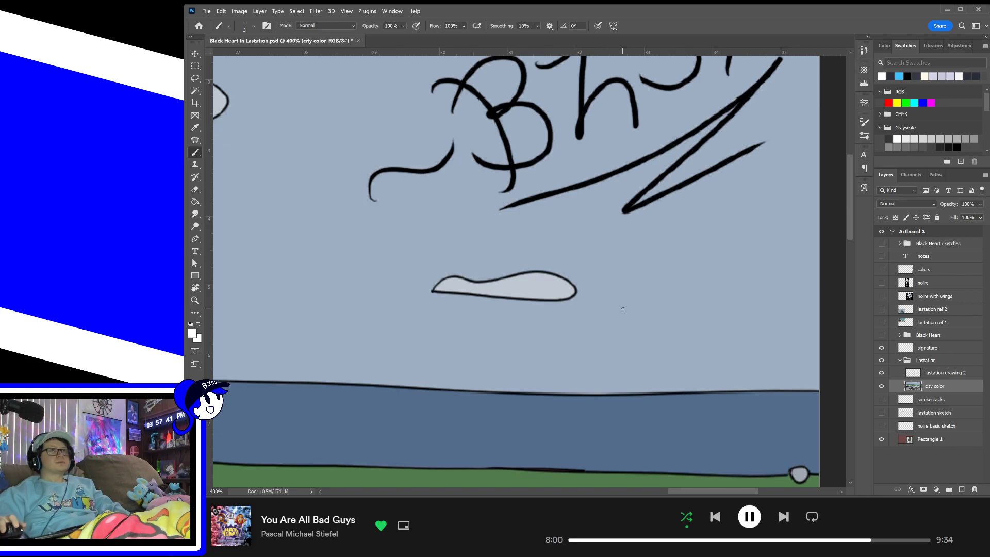
{"action": "left_click_drag", "start_coordinate": [629, 367], "coordinate": [628, 276]}
{"action": "left_click_drag", "start_coordinate": [525, 361], "coordinate": [584, 347]}
{"action": "left_click_drag", "start_coordinate": [517, 343], "coordinate": [696, 334]}
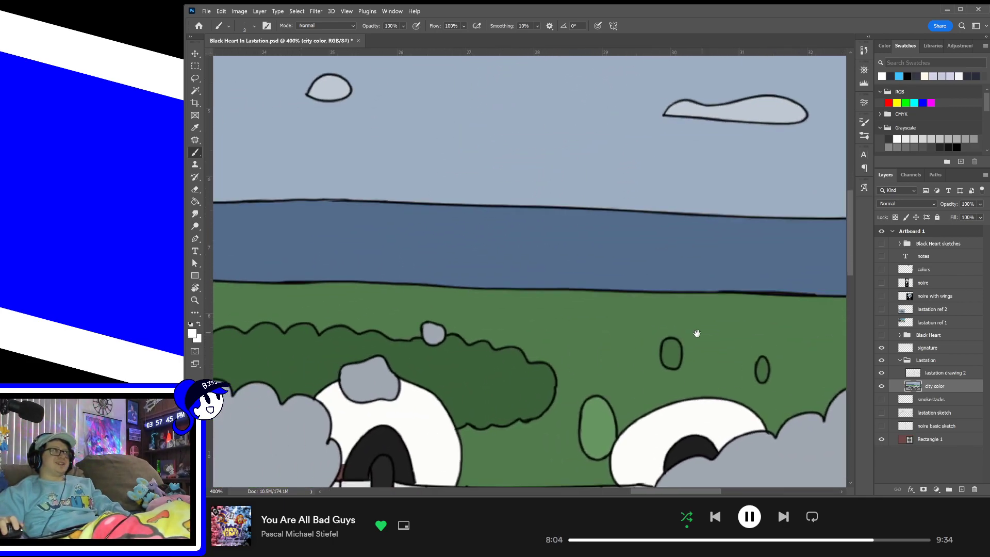
{"action": "left_click_drag", "start_coordinate": [336, 345], "coordinate": [648, 334]}
{"action": "left_click_drag", "start_coordinate": [576, 309], "coordinate": [758, 332]}
{"action": "left_click_drag", "start_coordinate": [405, 290], "coordinate": [676, 317]}
{"action": "left_click_drag", "start_coordinate": [505, 330], "coordinate": [596, 292]}
{"action": "left_click_drag", "start_coordinate": [540, 305], "coordinate": [721, 323]}
{"action": "left_click_drag", "start_coordinate": [424, 321], "coordinate": [683, 318]}
{"action": "left_click_drag", "start_coordinate": [469, 315], "coordinate": [665, 326]}
{"action": "left_click_drag", "start_coordinate": [495, 324], "coordinate": [610, 299]}
- Paint the gap between the light green bush and white dome hill green, and the wall gap beside the slanted pipe light gray
{"action": "mouse_move", "coordinate": [628, 380]}
{"action": "left_mouse_down"}
{"action": "mouse_move", "coordinate": [616, 322]}
{"action": "mouse_move", "coordinate": [616, 370]}
{"action": "mouse_move", "coordinate": [567, 354]}
{"action": "left_mouse_up"}
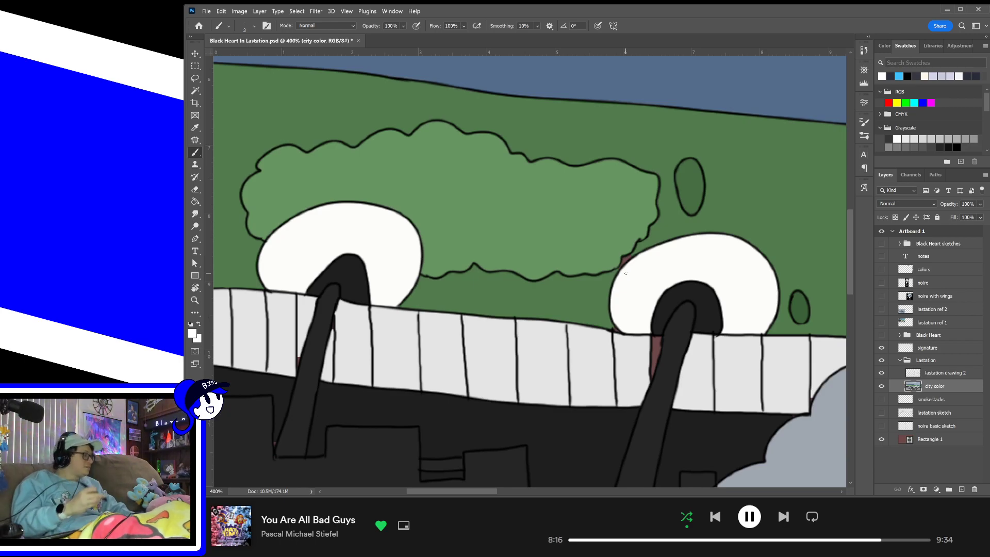
{"action": "left_click", "coordinate": [673, 224], "text": "alt"}
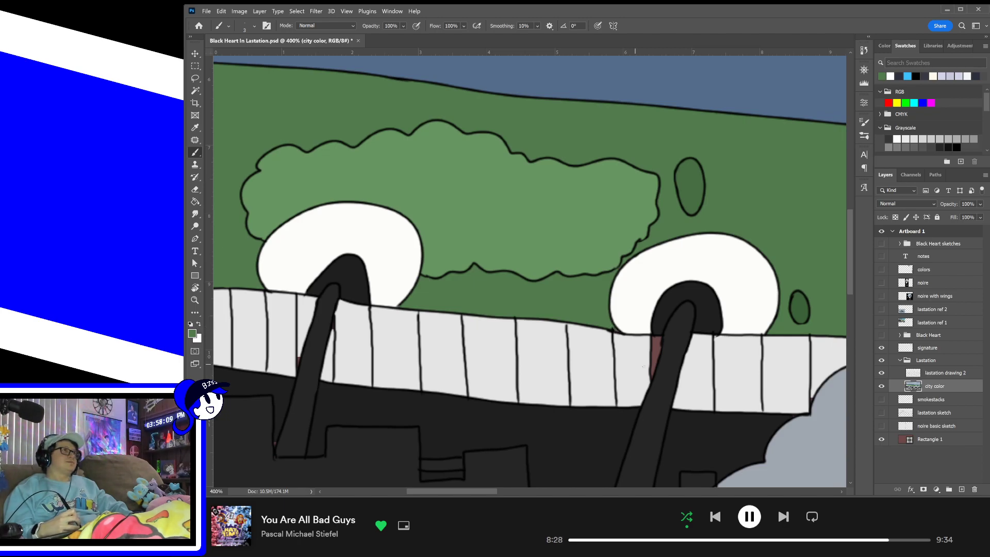
{"action": "left_click", "coordinate": [640, 359], "text": "alt"}
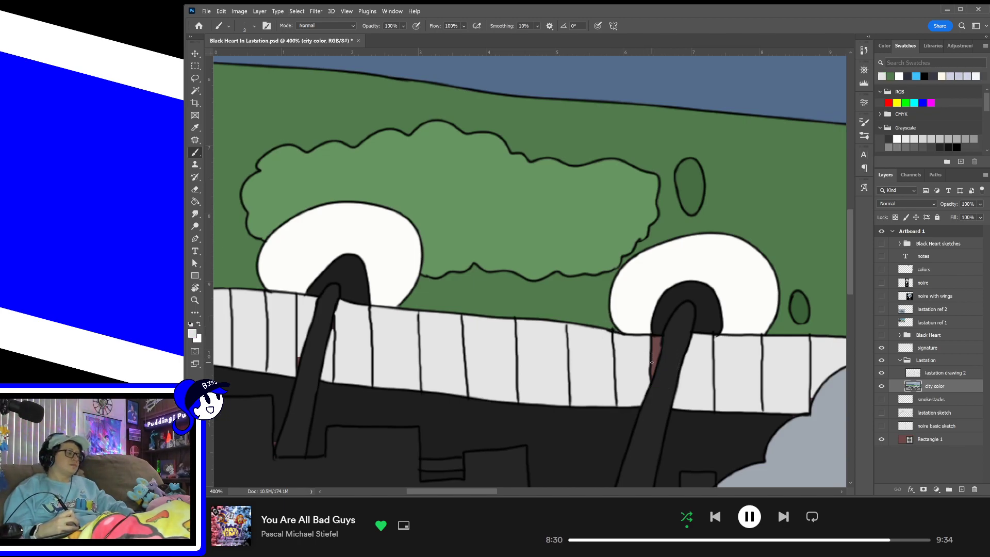
{"action": "scroll", "coordinate": [654, 370], "scroll_direction": "up", "scroll_amount": 2}
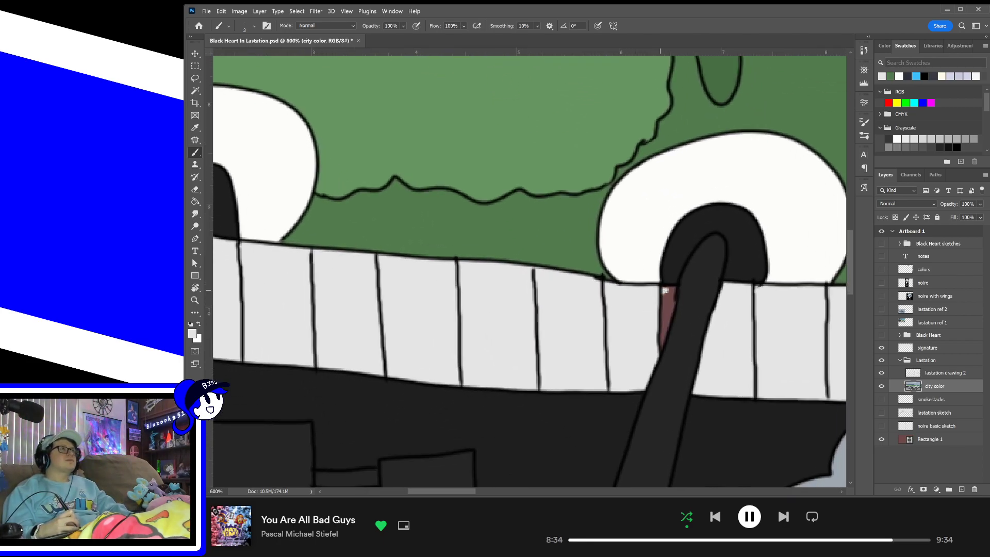
{"action": "mouse_move", "coordinate": [669, 289]}
{"action": "left_mouse_down"}
{"action": "mouse_move", "coordinate": [661, 346]}
{"action": "mouse_move", "coordinate": [667, 295]}
{"action": "left_mouse_up"}
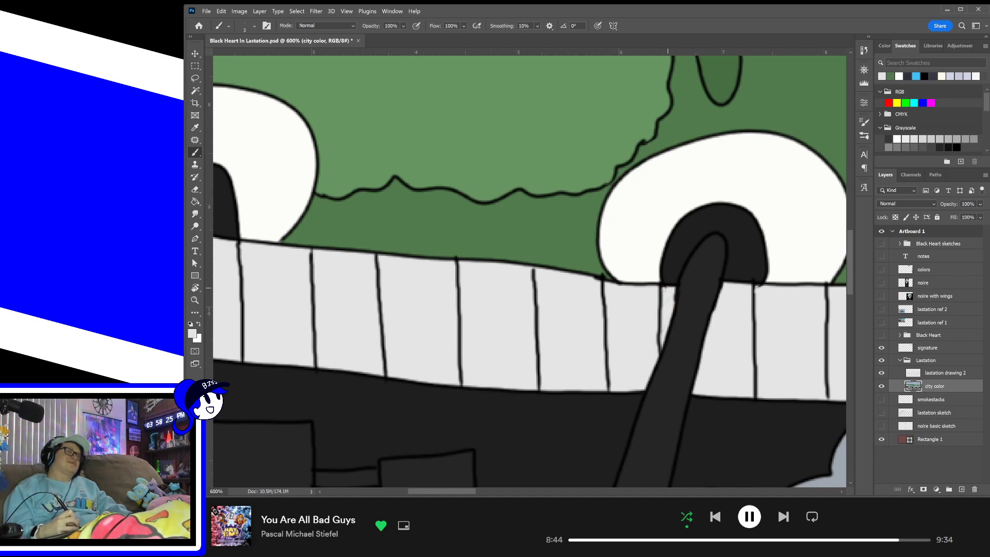
- Fill the gaps around the upper smoke plume with sampled smoke gray in the outline loop, light gray on the wall and near-black in the archway
{"action": "left_click_drag", "start_coordinate": [756, 354], "coordinate": [645, 349]}
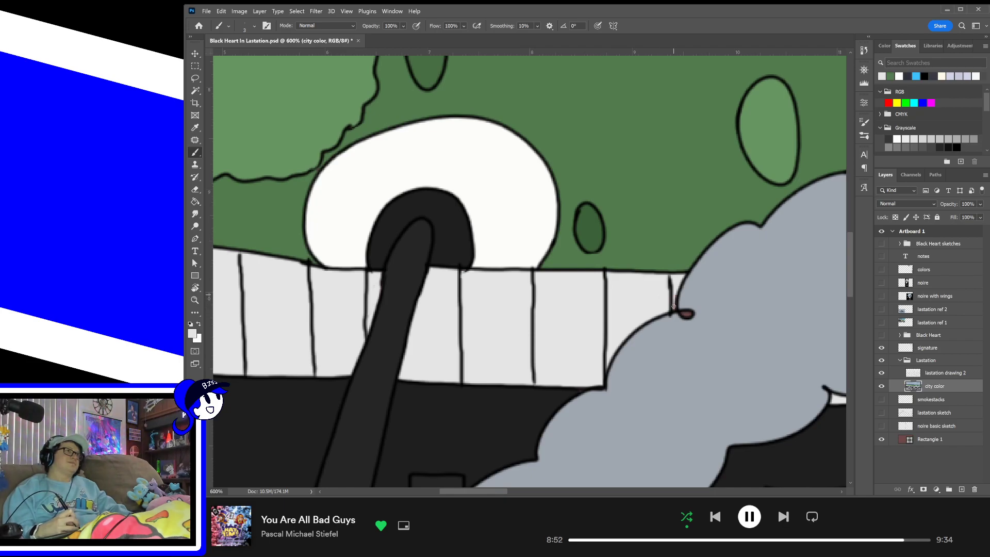
{"action": "left_click", "coordinate": [690, 344], "text": "alt"}
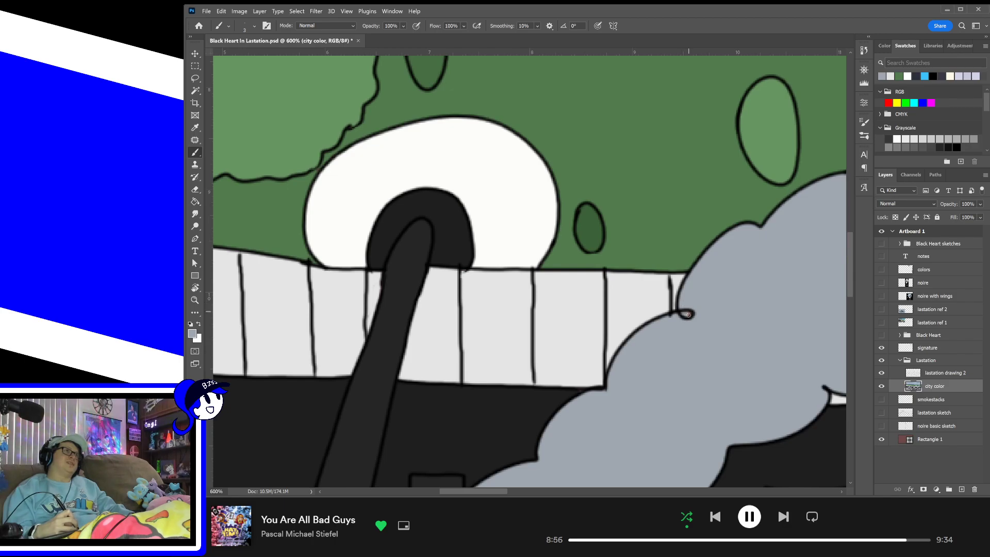
{"action": "left_click_drag", "start_coordinate": [755, 323], "coordinate": [585, 359]}
{"action": "left_click_drag", "start_coordinate": [739, 340], "coordinate": [680, 291]}
{"action": "left_click_drag", "start_coordinate": [629, 348], "coordinate": [708, 313]}
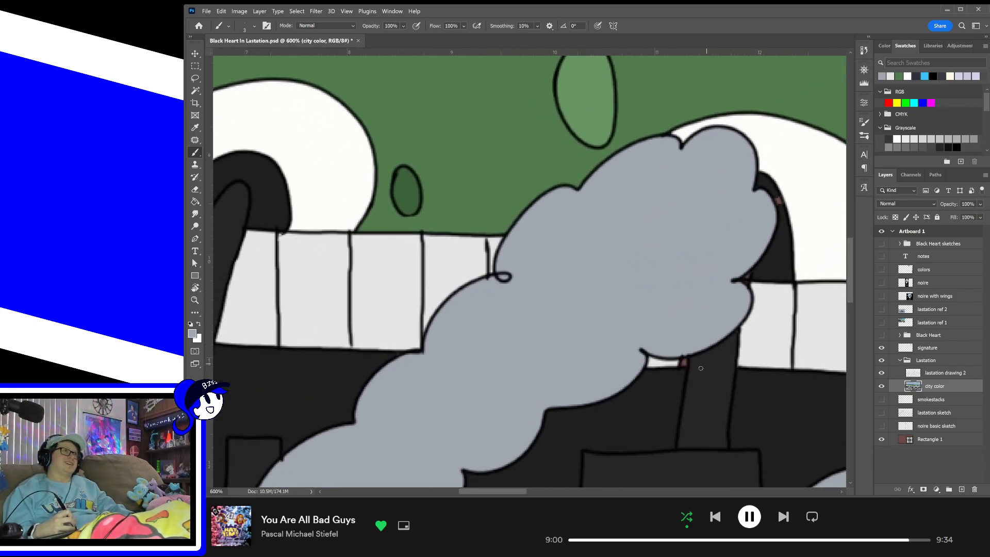
{"action": "left_click", "coordinate": [665, 361], "text": "alt"}
{"action": "left_click", "coordinate": [755, 336], "text": "alt"}
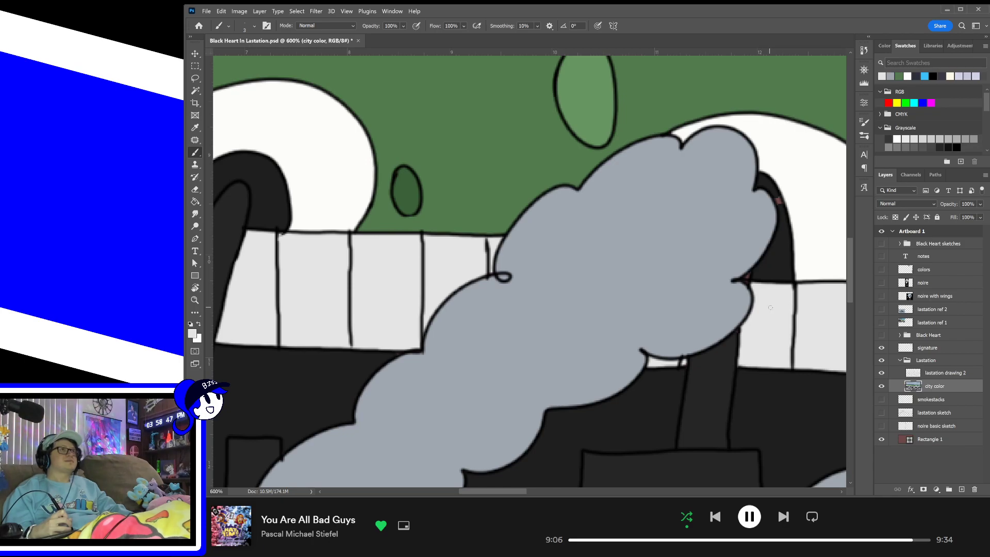
{"action": "left_click", "coordinate": [774, 275], "text": "alt"}
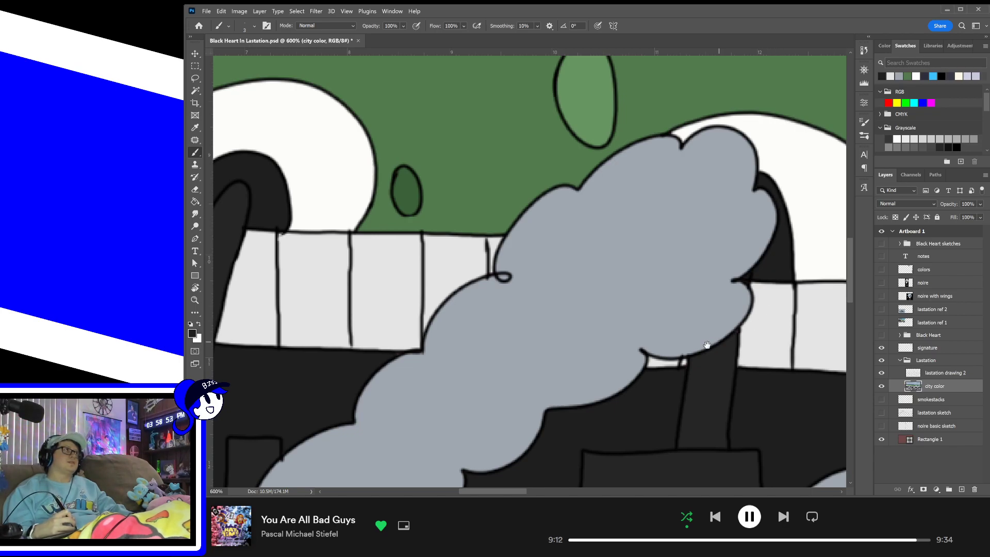
- Paint the small gap between the plume's lower edge and the dark building with the sampled building color
{"action": "left_click_drag", "start_coordinate": [656, 340], "coordinate": [800, 143]}
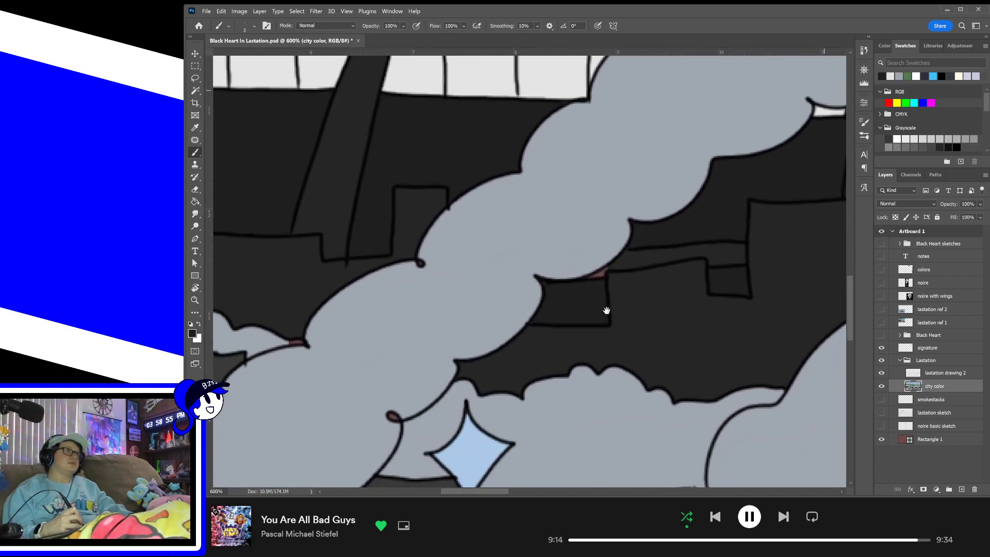
{"action": "left_click", "coordinate": [597, 284], "text": "alt"}
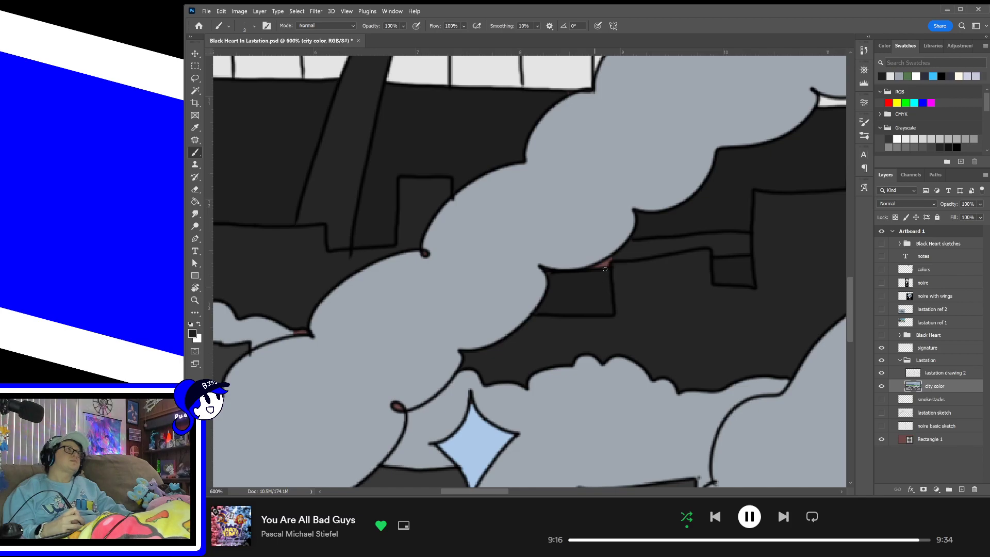
{"action": "left_click_drag", "start_coordinate": [608, 261], "coordinate": [607, 262]}
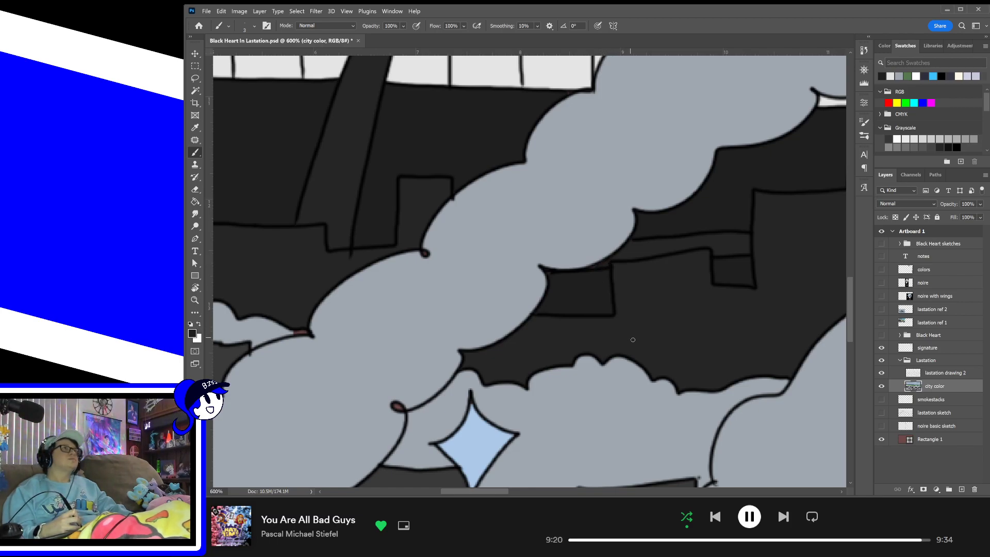
- Fill the gap where the plume meets the lower cloud and the small loops along its outline with sampled smoke gray
{"action": "left_click_drag", "start_coordinate": [605, 309], "coordinate": [694, 316]}
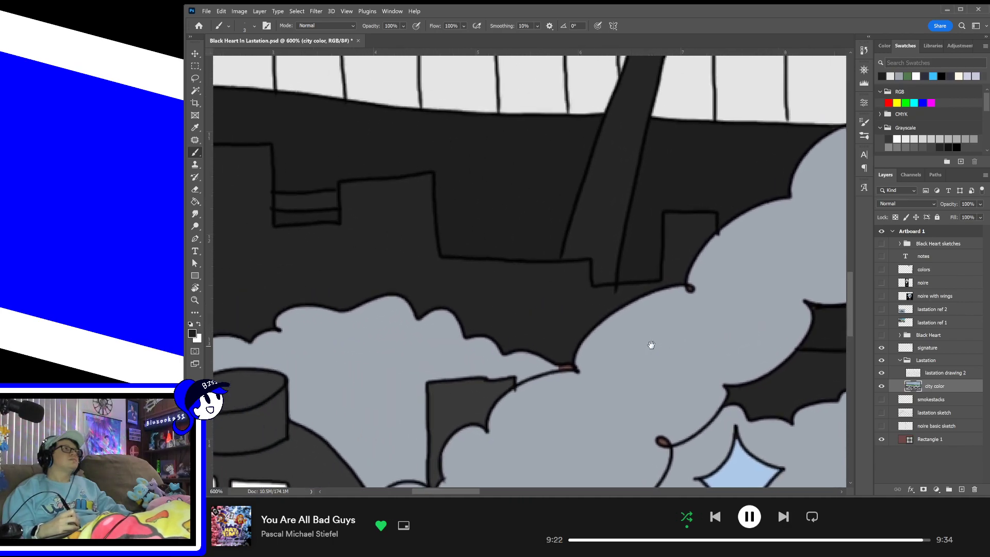
{"action": "left_click", "coordinate": [546, 374], "text": "alt"}
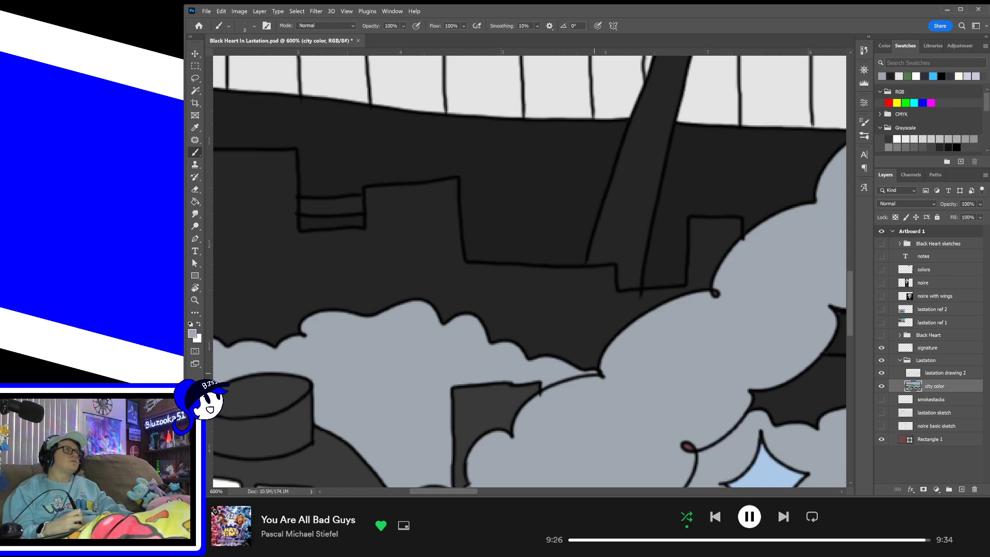
{"action": "left_click_drag", "start_coordinate": [691, 365], "coordinate": [664, 321]}
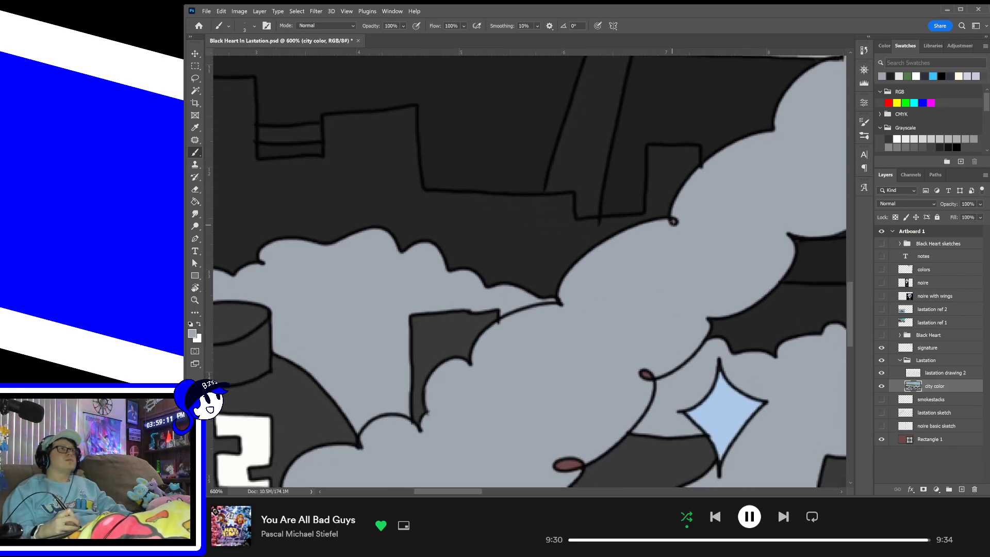
{"action": "left_click_drag", "start_coordinate": [747, 212], "coordinate": [612, 280]}
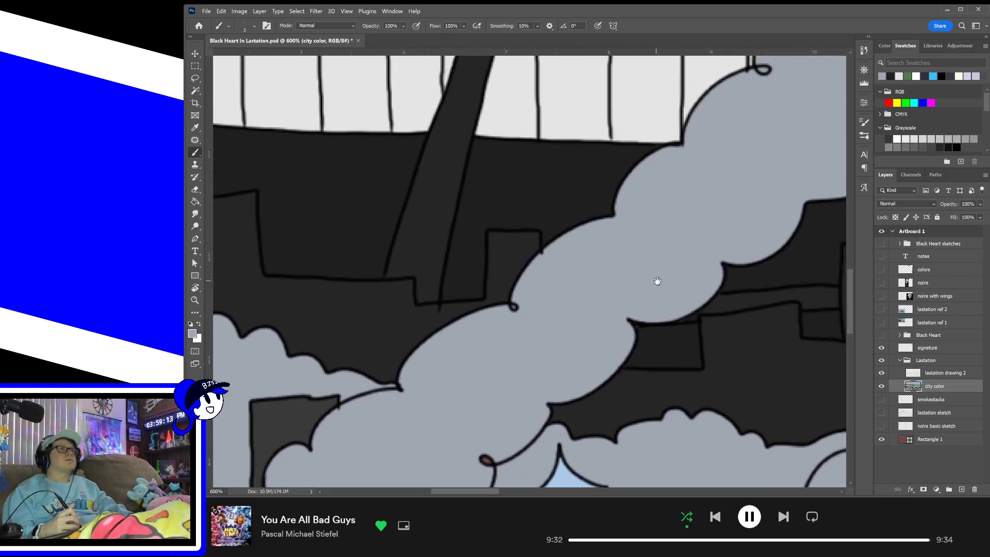
{"action": "left_click_drag", "start_coordinate": [619, 316], "coordinate": [727, 243]}
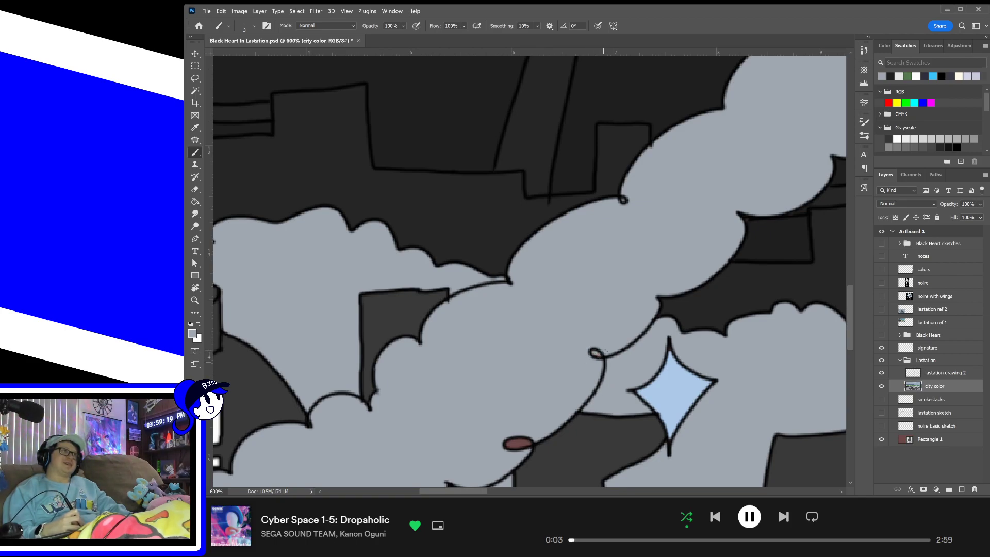
{"action": "left_click_drag", "start_coordinate": [583, 372], "coordinate": [692, 239]}
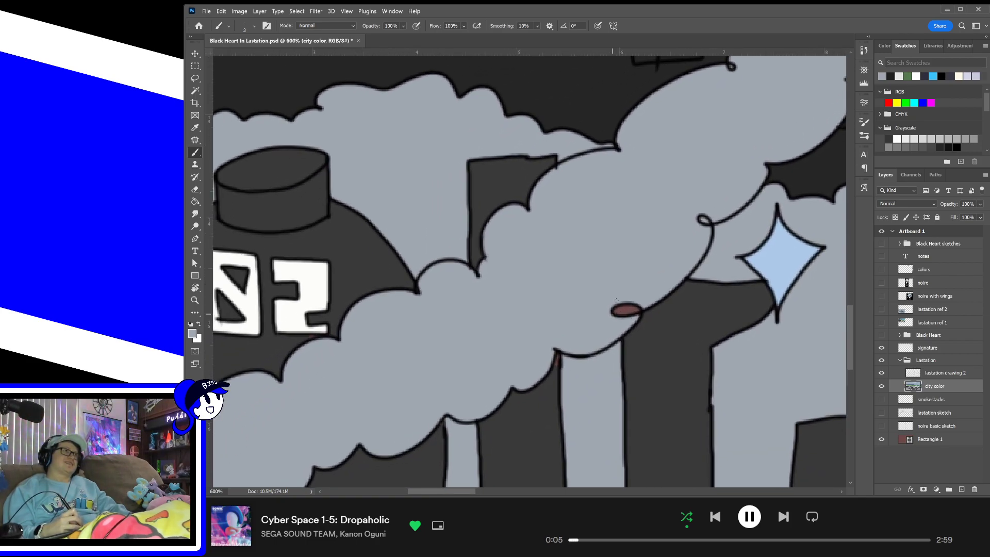
{"action": "left_click_drag", "start_coordinate": [622, 312], "coordinate": [639, 308]}
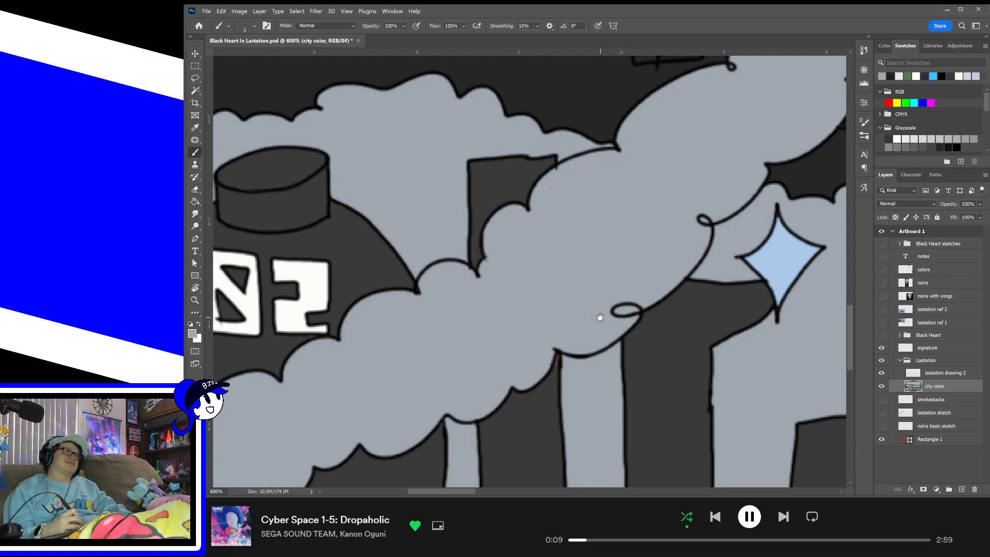
- Fill the sliver beneath the plume beside the light column and the gap at the leftmost pipe's base with sampled dark grays
{"action": "left_click", "coordinate": [556, 396], "text": "alt"}
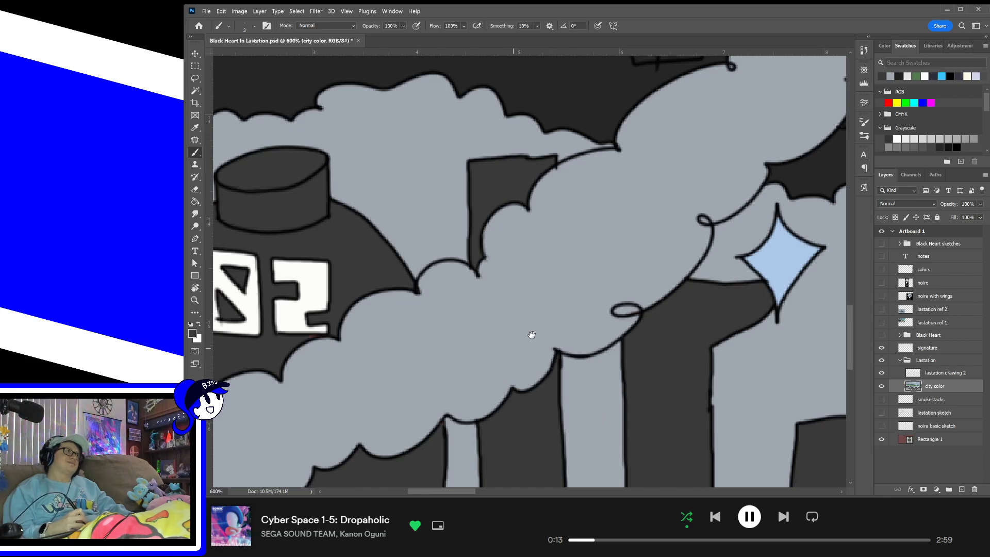
{"action": "left_click_drag", "start_coordinate": [510, 350], "coordinate": [646, 271]}
{"action": "left_click_drag", "start_coordinate": [579, 308], "coordinate": [700, 261]}
{"action": "left_click_drag", "start_coordinate": [485, 373], "coordinate": [644, 462]}
{"action": "left_click_drag", "start_coordinate": [595, 253], "coordinate": [530, 360]}
{"action": "left_click_drag", "start_coordinate": [634, 297], "coordinate": [482, 470]}
{"action": "left_click_drag", "start_coordinate": [574, 362], "coordinate": [645, 387]}
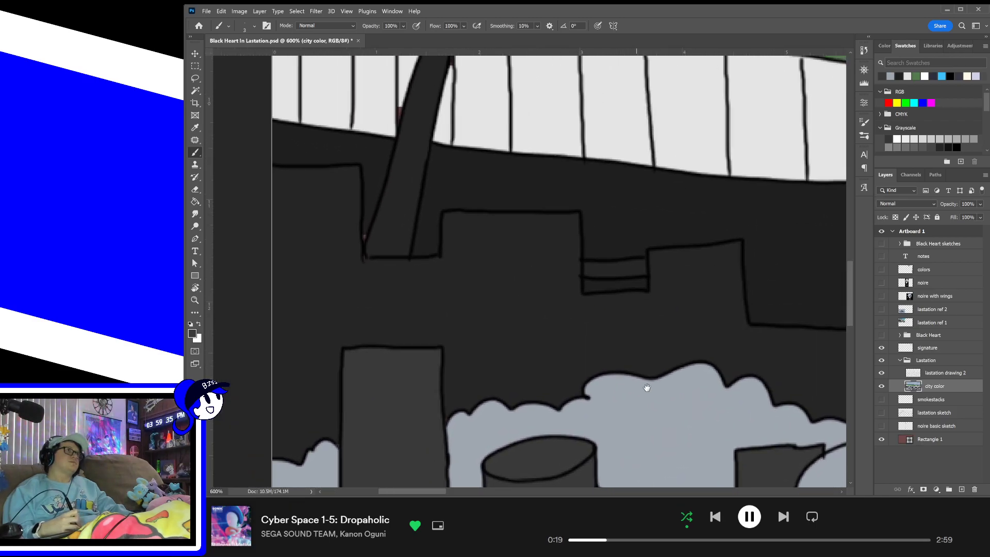
{"action": "left_click_drag", "start_coordinate": [462, 275], "coordinate": [495, 287]}
{"action": "left_click", "coordinate": [412, 198], "text": "alt"}
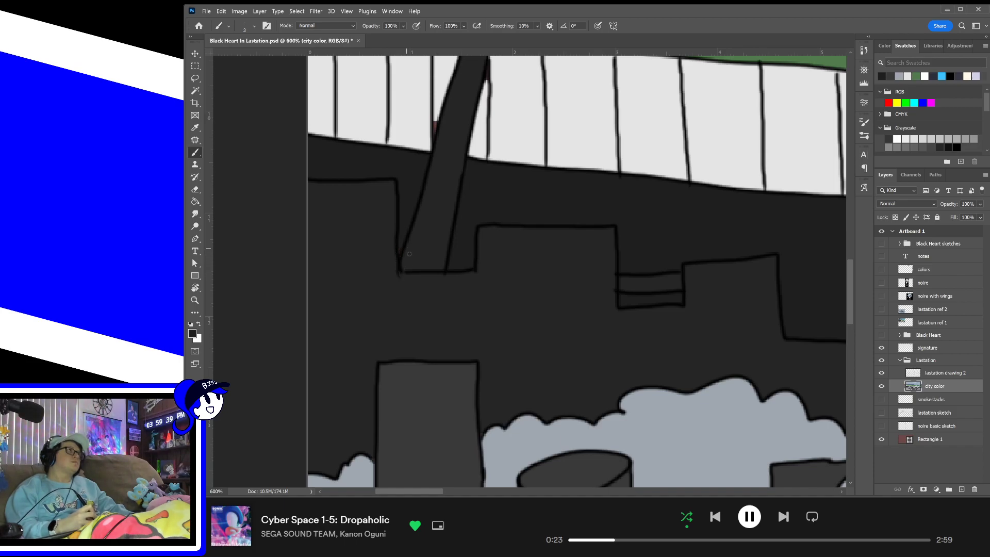
- Examine the smoke cloud, column and building fills along the lower part of the city for unpainted gaps
{"action": "left_click_drag", "start_coordinate": [488, 356], "coordinate": [488, 165]}
{"action": "left_click_drag", "start_coordinate": [509, 361], "coordinate": [516, 159]}
{"action": "left_click_drag", "start_coordinate": [517, 385], "coordinate": [542, 226]}
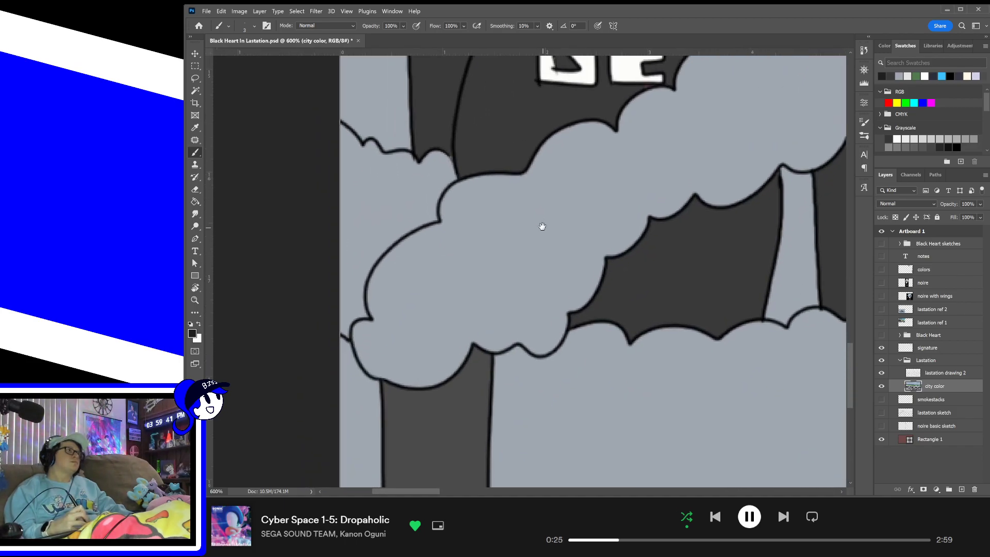
{"action": "left_click_drag", "start_coordinate": [542, 342], "coordinate": [524, 232]}
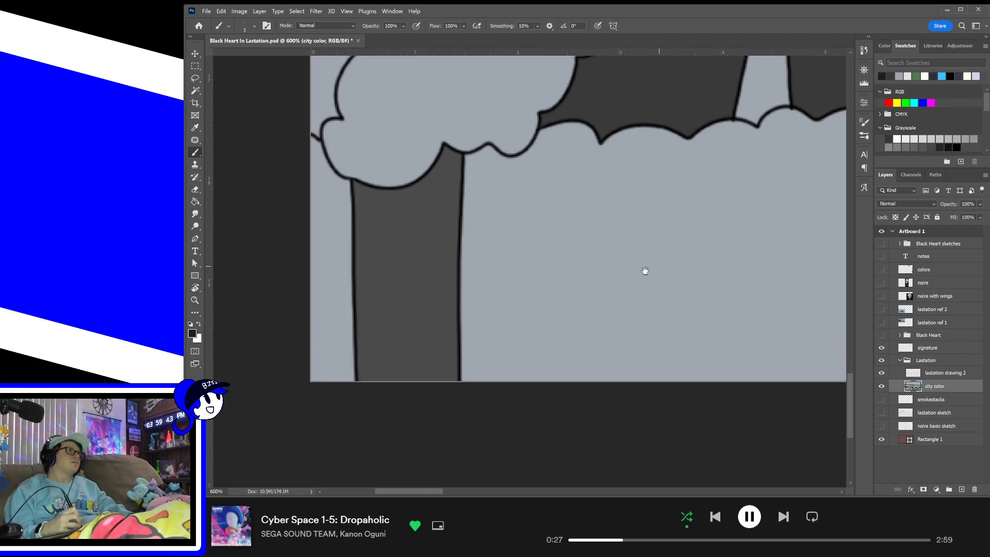
{"action": "left_click_drag", "start_coordinate": [645, 271], "coordinate": [519, 305]}
{"action": "left_click_drag", "start_coordinate": [794, 255], "coordinate": [557, 77]}
{"action": "left_click_drag", "start_coordinate": [655, 222], "coordinate": [656, 311]}
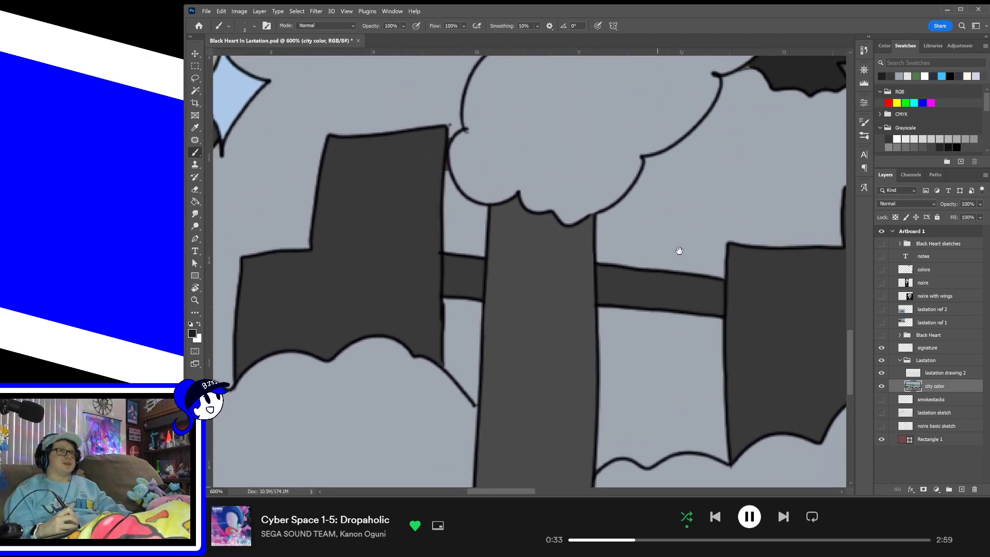
- Fill the upper tip of the lavender star with its own sampled color
{"action": "left_click_drag", "start_coordinate": [679, 250], "coordinate": [692, 293]}
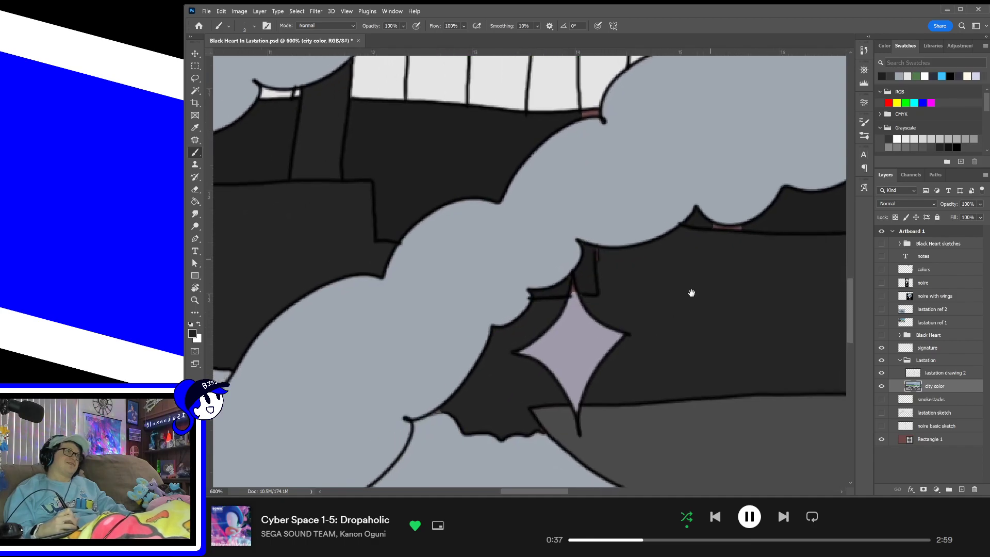
{"action": "left_click", "coordinate": [574, 345], "text": "alt"}
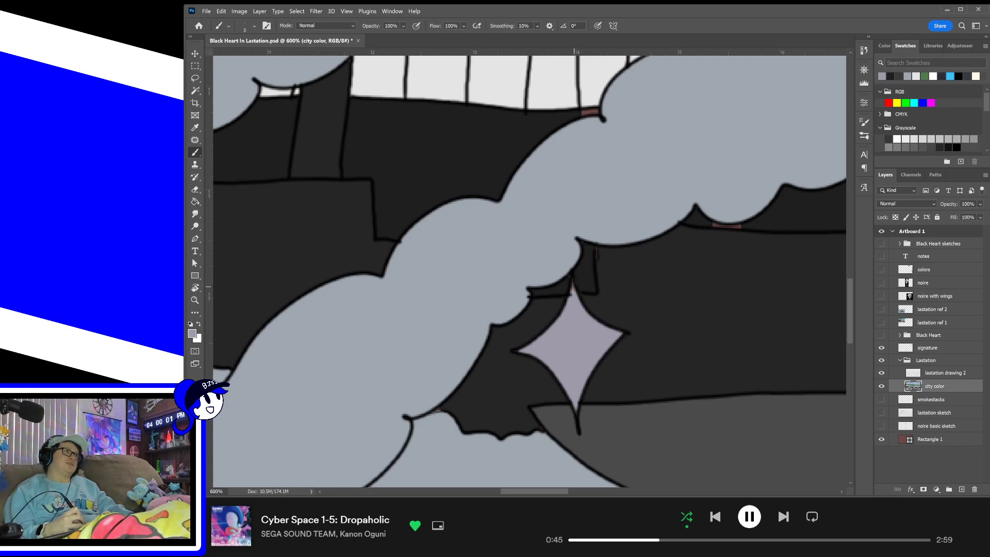
{"action": "left_click_drag", "start_coordinate": [599, 364], "coordinate": [584, 297]}
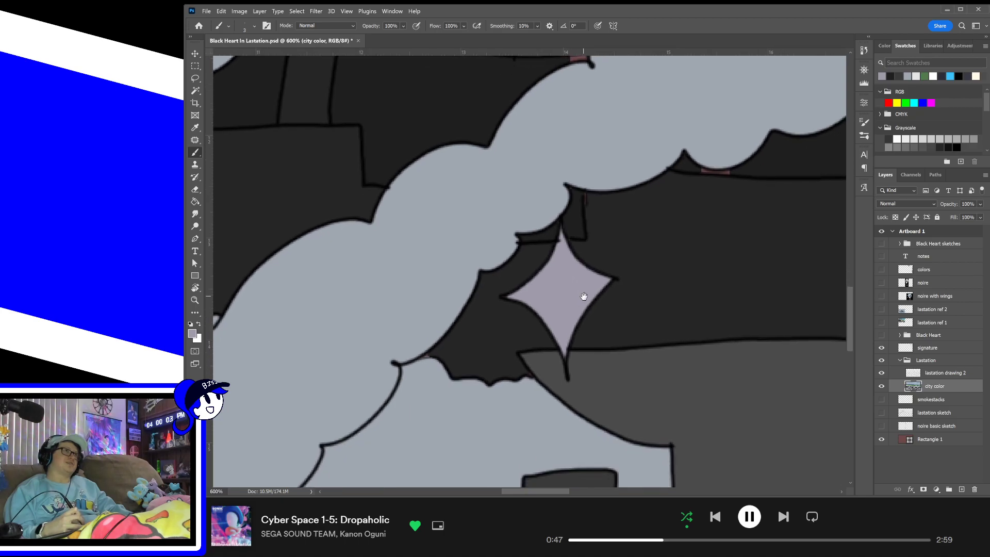
- Paint the gaps beneath the right smoke plume and along the wall's lower edge beside it with sampled near-black
{"action": "left_click_drag", "start_coordinate": [654, 293], "coordinate": [606, 348]}
{"action": "left_click", "coordinate": [688, 284], "text": "alt"}
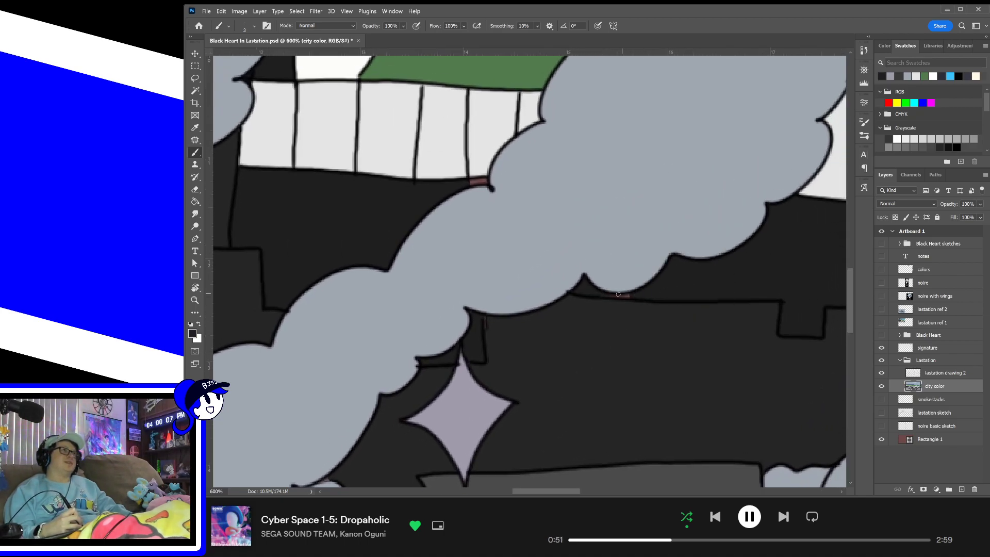
{"action": "left_click_drag", "start_coordinate": [618, 294], "coordinate": [635, 296]}
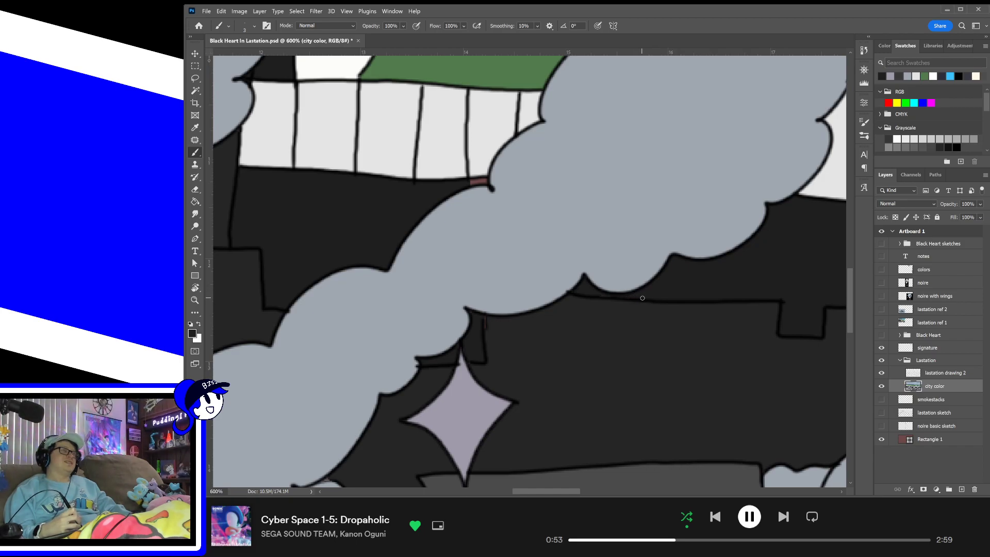
{"action": "left_click_drag", "start_coordinate": [597, 349], "coordinate": [649, 380]}
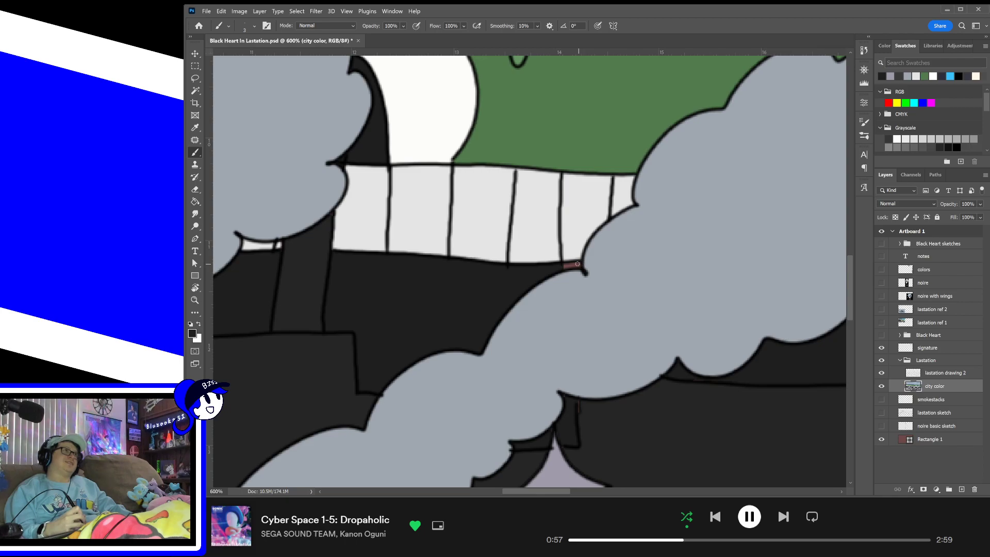
{"action": "left_click_drag", "start_coordinate": [577, 264], "coordinate": [564, 266]}
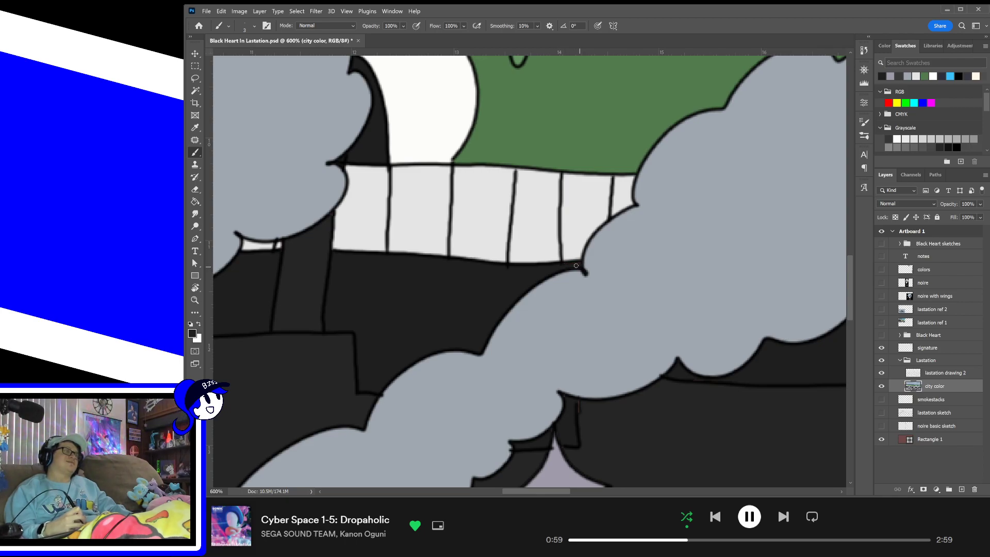
- Fill the wall gaps around the dark pipe beside the smoke plume with sampled light gray
{"action": "left_click_drag", "start_coordinate": [660, 318], "coordinate": [549, 347]}
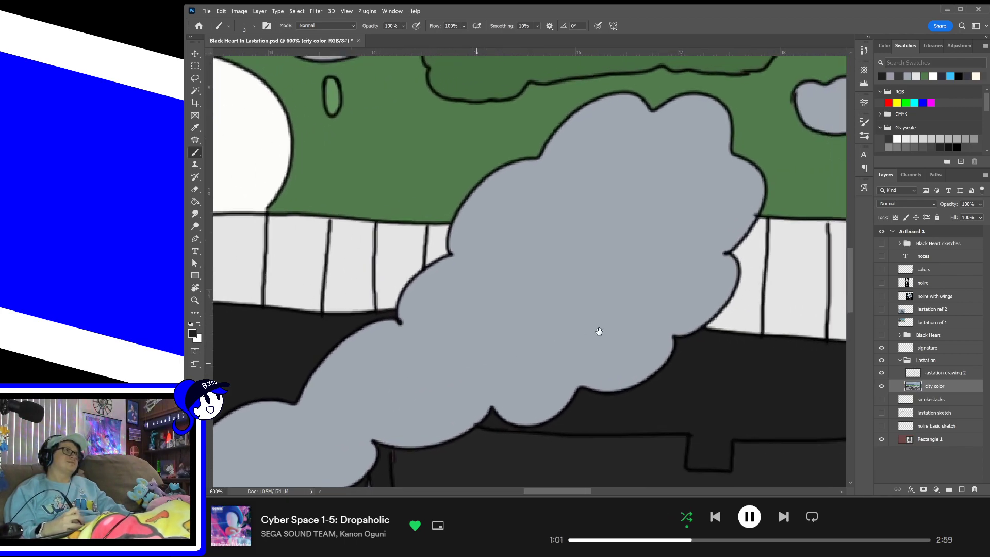
{"action": "left_click_drag", "start_coordinate": [665, 316], "coordinate": [595, 319]}
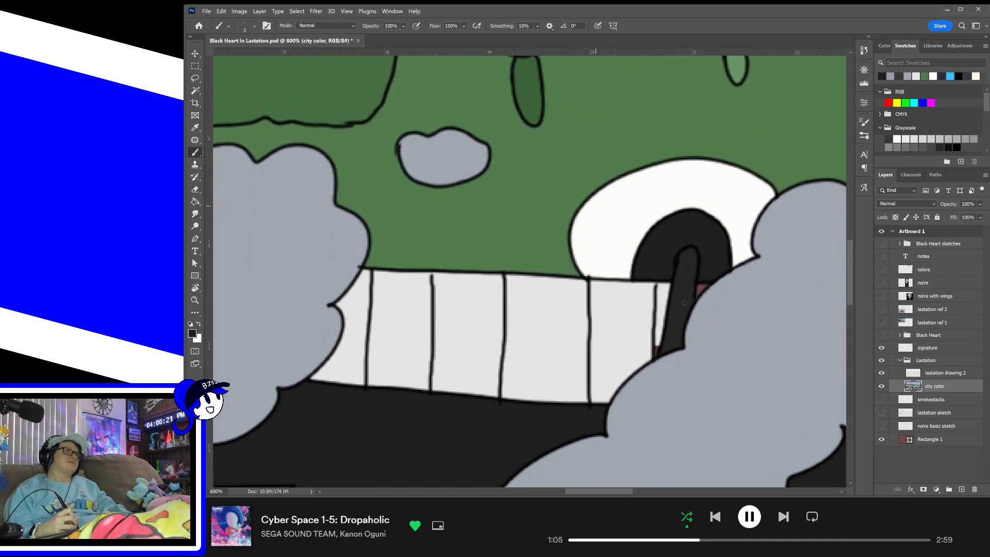
{"action": "left_click", "coordinate": [639, 308], "text": "alt"}
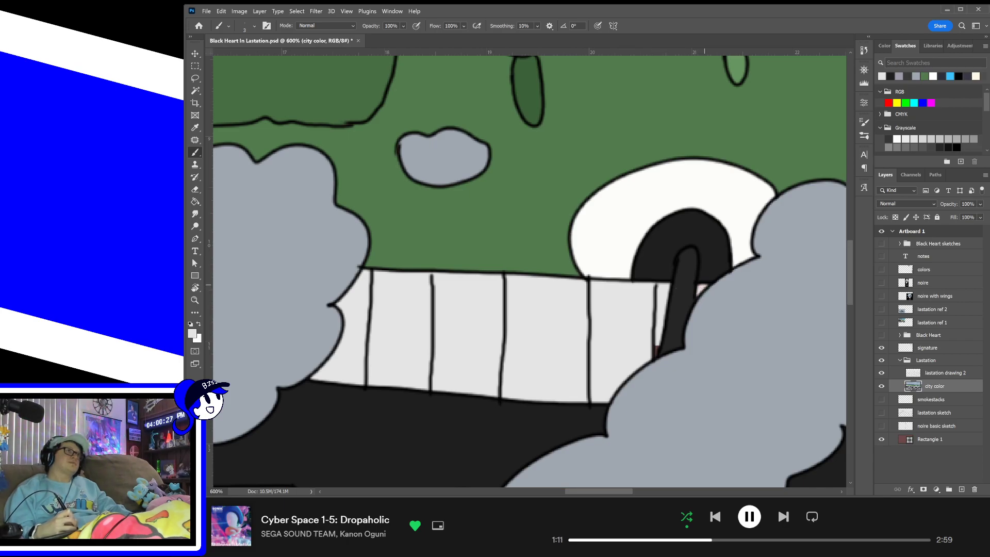
- Paint the unpainted corner of the white dome beside the smoke plume with its own sampled white
{"action": "mouse_move", "coordinate": [732, 330]}
{"action": "left_mouse_down"}
{"action": "mouse_move", "coordinate": [676, 316]}
{"action": "mouse_move", "coordinate": [638, 335]}
{"action": "mouse_move", "coordinate": [505, 320]}
{"action": "left_mouse_up"}
{"action": "mouse_move", "coordinate": [820, 332]}
{"action": "left_mouse_down"}
{"action": "mouse_move", "coordinate": [648, 287]}
{"action": "mouse_move", "coordinate": [696, 326]}
{"action": "left_mouse_up"}
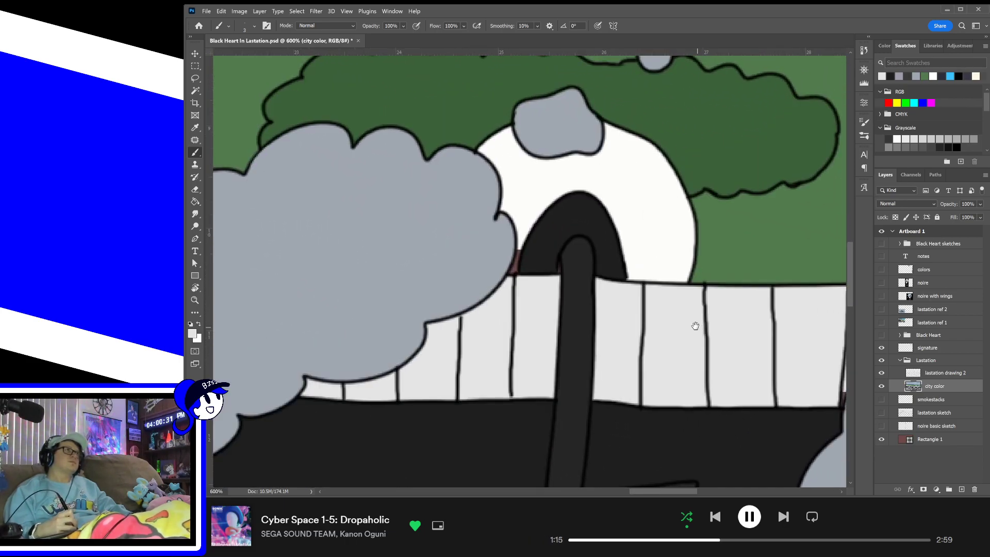
{"action": "left_click", "coordinate": [524, 205], "text": "alt"}
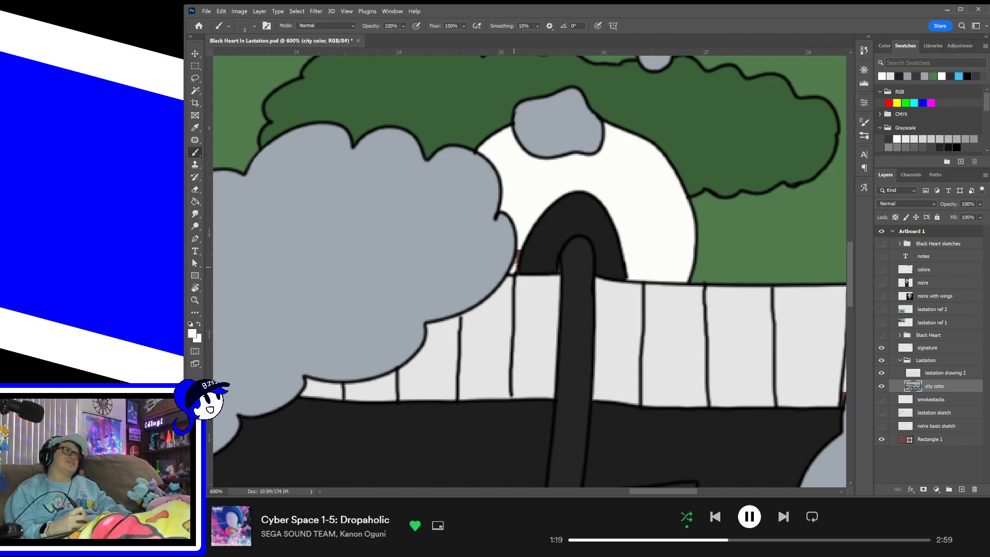
{"action": "left_click_drag", "start_coordinate": [513, 267], "coordinate": [518, 250]}
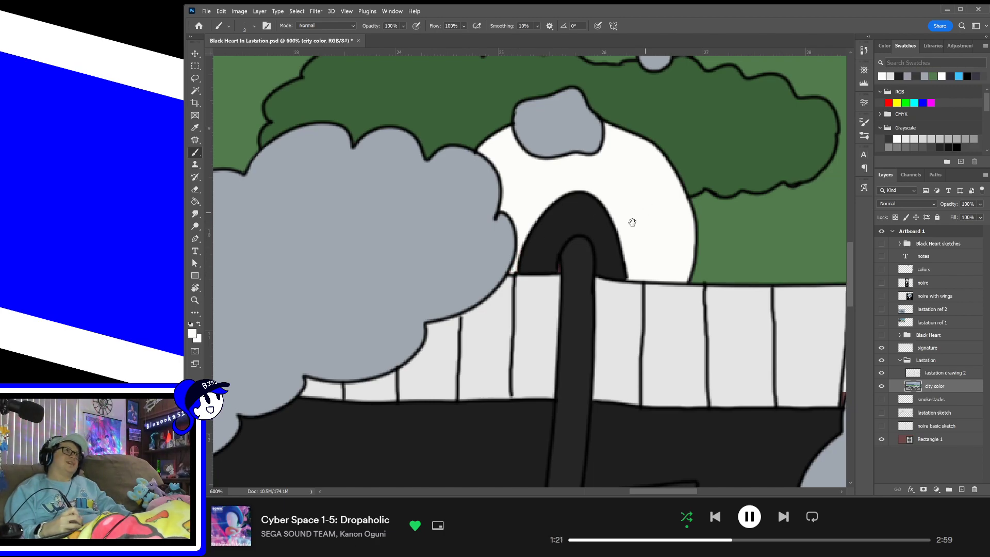
- Touch up the lavender star above the spiked tower with its own sampled color
{"action": "left_click_drag", "start_coordinate": [632, 220], "coordinate": [523, 321]}
{"action": "left_click_drag", "start_coordinate": [681, 327], "coordinate": [513, 305]}
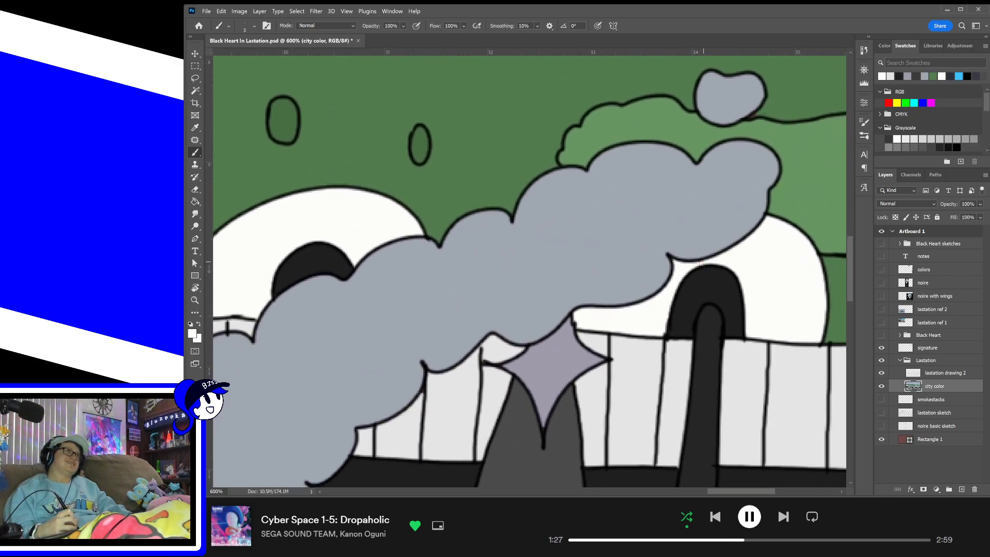
{"action": "left_click_drag", "start_coordinate": [769, 268], "coordinate": [799, 268]}
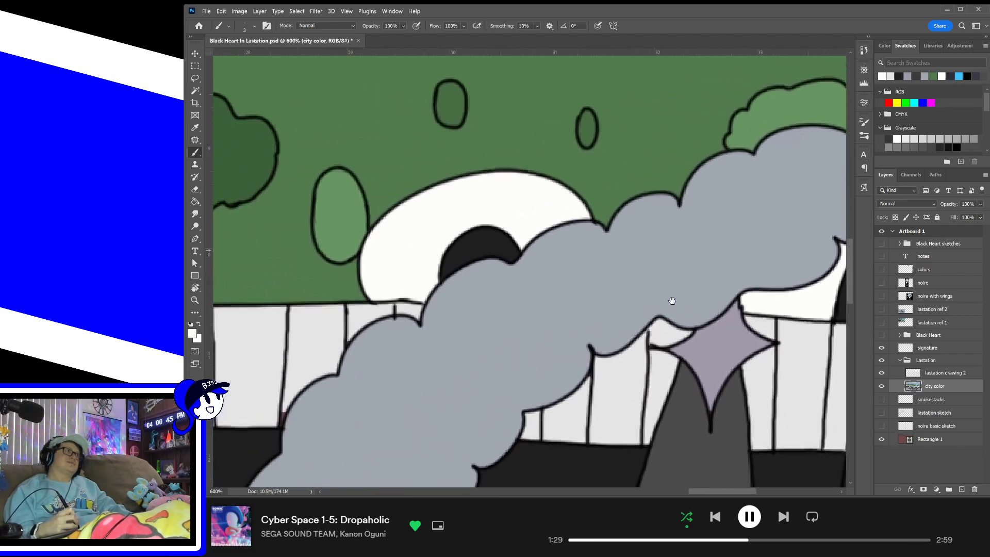
{"action": "left_click_drag", "start_coordinate": [576, 343], "coordinate": [684, 295]}
{"action": "left_click_drag", "start_coordinate": [672, 242], "coordinate": [685, 281]}
{"action": "left_click", "coordinate": [679, 282], "text": "alt"}
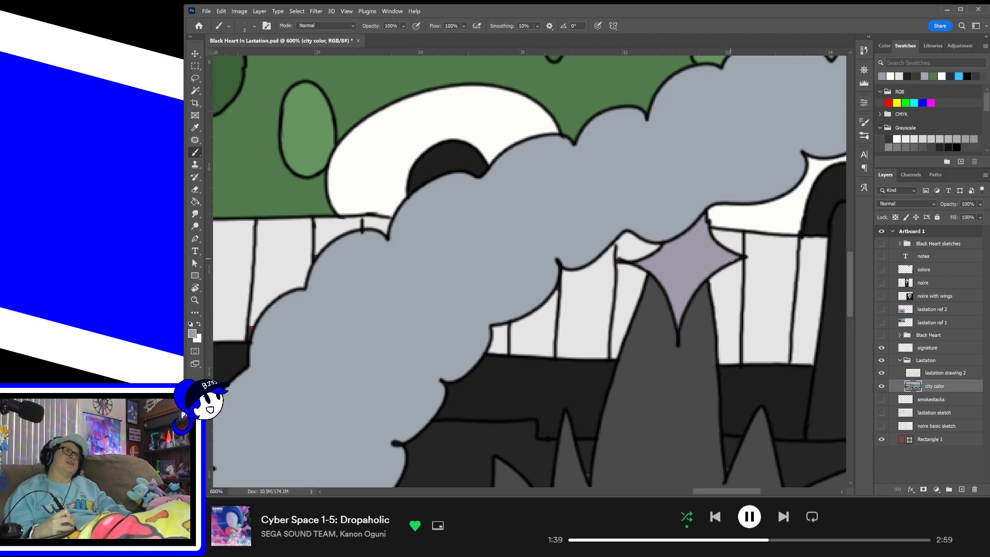
- Fill the slivers between the spikes of the spiked tower with the sampled dark building color behind them
{"action": "left_click_drag", "start_coordinate": [712, 257], "coordinate": [648, 272]}
{"action": "left_click_drag", "start_coordinate": [572, 377], "coordinate": [689, 297]}
{"action": "left_click_drag", "start_coordinate": [672, 379], "coordinate": [652, 285]}
{"action": "left_click_drag", "start_coordinate": [674, 406], "coordinate": [644, 323]}
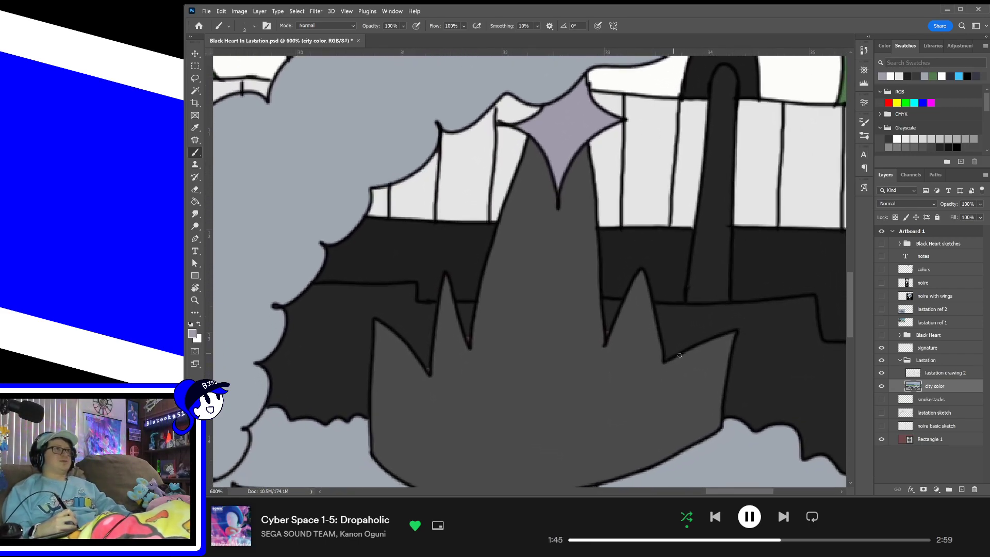
{"action": "left_click_drag", "start_coordinate": [681, 388], "coordinate": [641, 362]}
{"action": "left_click_drag", "start_coordinate": [705, 367], "coordinate": [598, 361]}
{"action": "left_click_drag", "start_coordinate": [628, 373], "coordinate": [693, 365]}
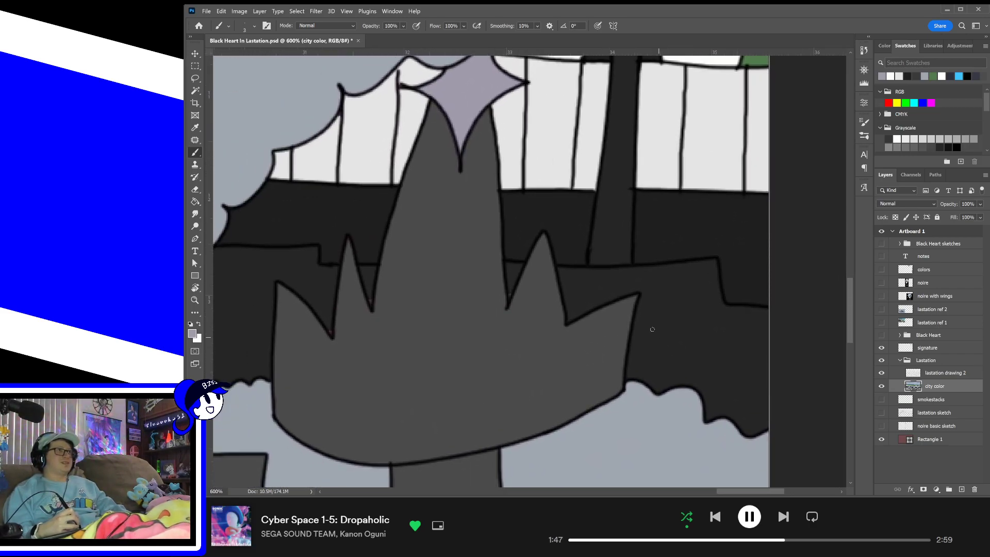
{"action": "left_click", "coordinate": [651, 334], "text": "alt"}
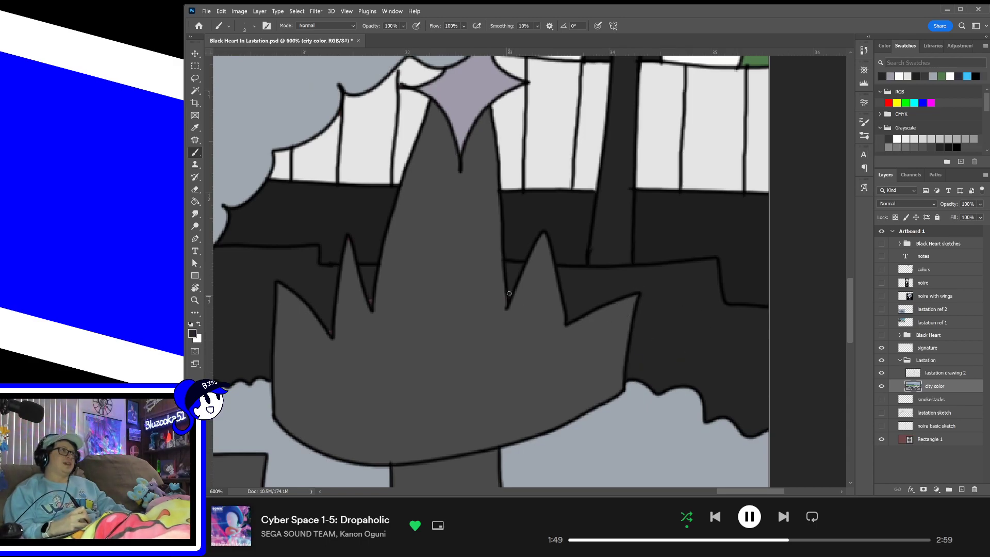
{"action": "left_click_drag", "start_coordinate": [505, 312], "coordinate": [637, 323]}
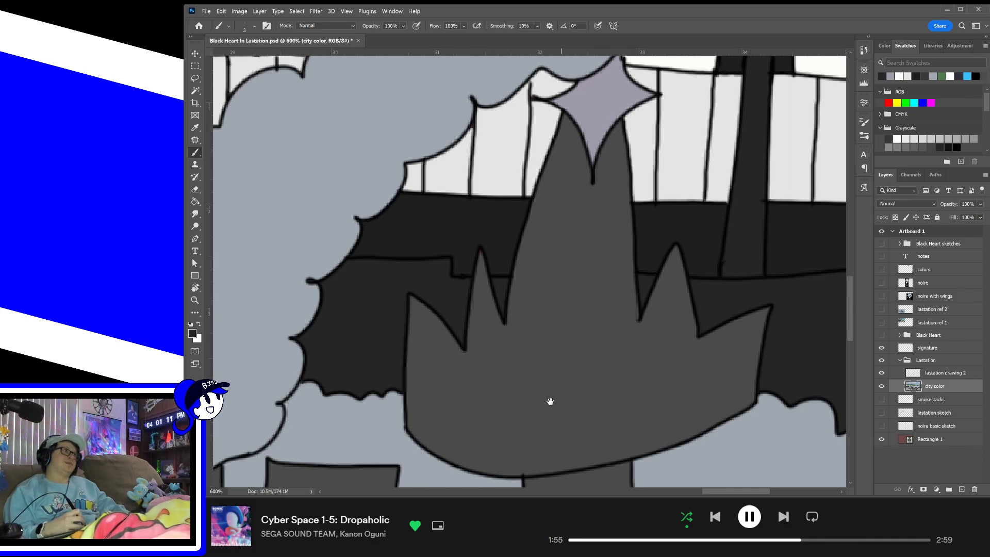
- Touch up the smoke plume left of the spiked tower and the wall gap along its edge with sampled smoke gray and light gray
{"action": "mouse_move", "coordinate": [550, 400]}
{"action": "left_mouse_down"}
{"action": "mouse_move", "coordinate": [663, 347]}
{"action": "mouse_move", "coordinate": [635, 351]}
{"action": "mouse_move", "coordinate": [642, 385]}
{"action": "left_mouse_up"}
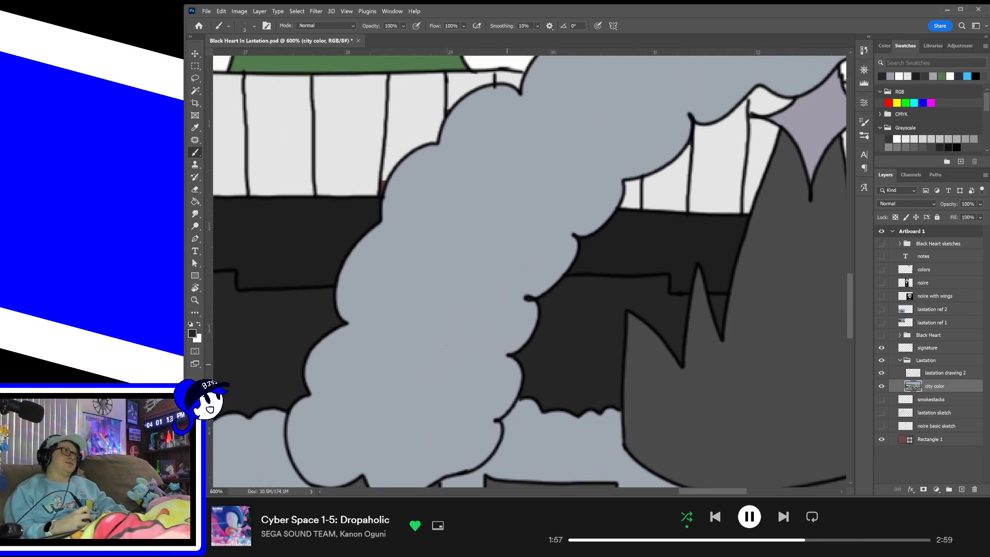
{"action": "left_click", "coordinate": [452, 344], "text": "alt"}
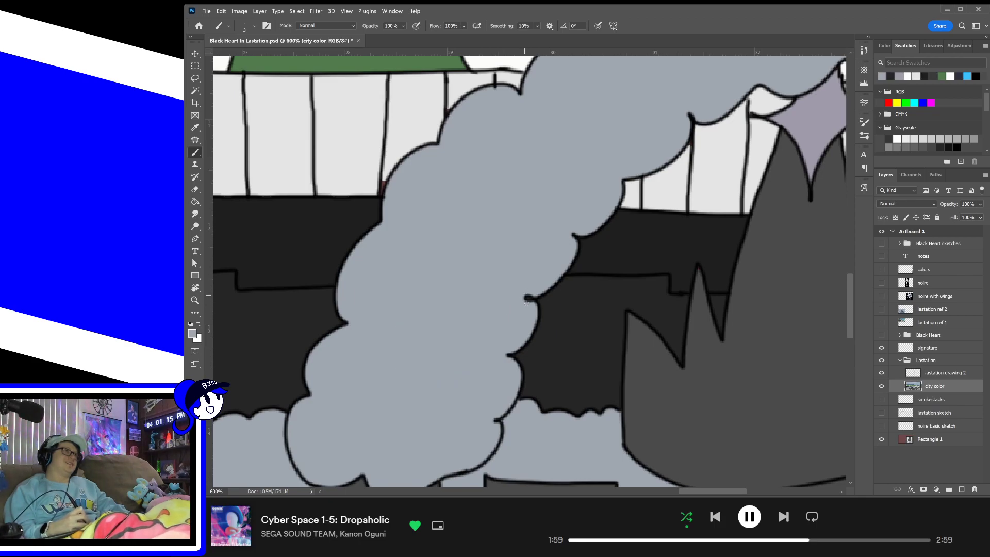
{"action": "left_click_drag", "start_coordinate": [554, 231], "coordinate": [460, 375]}
{"action": "left_click", "coordinate": [591, 314], "text": "alt"}
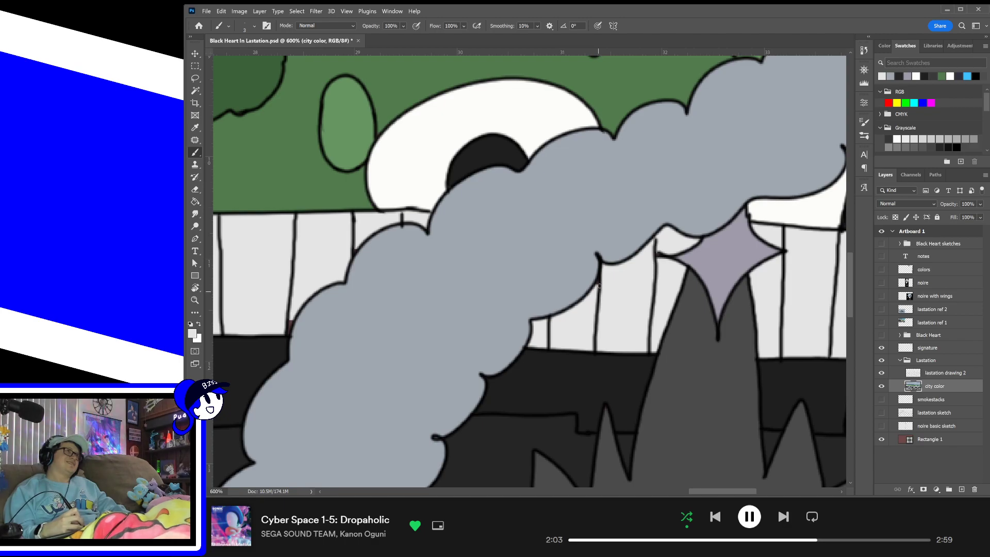
- Fill the gap under the horizontal beam beside the rising smoke cloud with sampled smoke gray
{"action": "left_click_drag", "start_coordinate": [647, 274], "coordinate": [530, 327]}
{"action": "mouse_move", "coordinate": [690, 281]}
{"action": "left_mouse_down"}
{"action": "mouse_move", "coordinate": [637, 361]}
{"action": "mouse_move", "coordinate": [606, 257]}
{"action": "mouse_move", "coordinate": [612, 387]}
{"action": "mouse_move", "coordinate": [605, 312]}
{"action": "mouse_move", "coordinate": [655, 212]}
{"action": "mouse_move", "coordinate": [640, 238]}
{"action": "mouse_move", "coordinate": [709, 385]}
{"action": "mouse_move", "coordinate": [635, 376]}
{"action": "mouse_move", "coordinate": [630, 360]}
{"action": "mouse_move", "coordinate": [665, 283]}
{"action": "mouse_move", "coordinate": [620, 295]}
{"action": "left_mouse_up"}
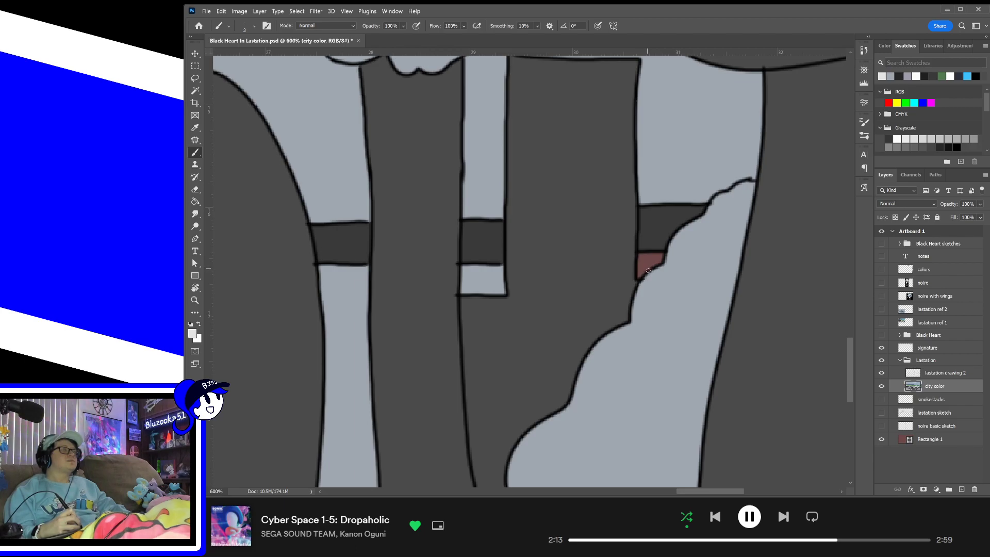
{"action": "left_click", "coordinate": [668, 284], "text": "alt"}
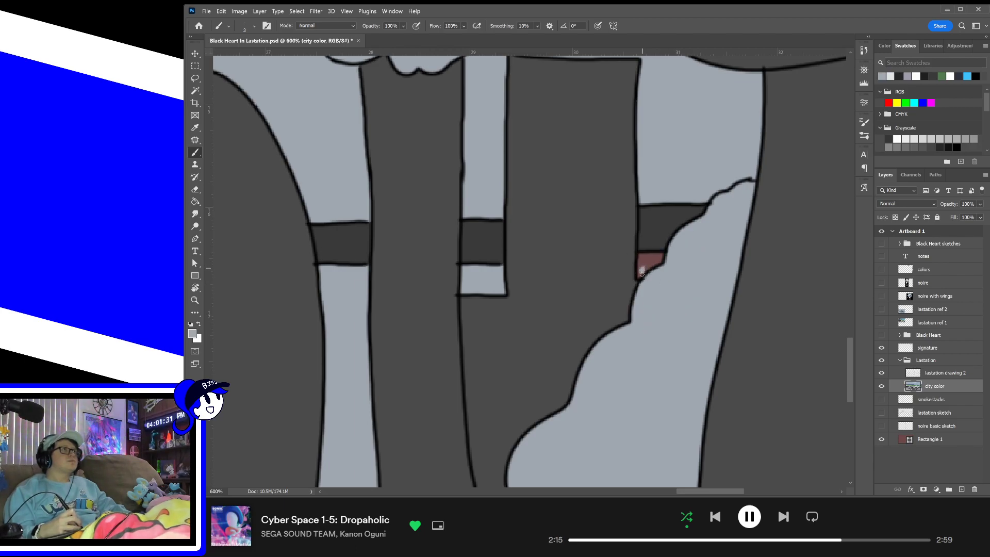
{"action": "mouse_move", "coordinate": [642, 272]}
{"action": "left_mouse_down"}
{"action": "mouse_move", "coordinate": [649, 256]}
{"action": "mouse_move", "coordinate": [664, 256]}
{"action": "left_mouse_up"}
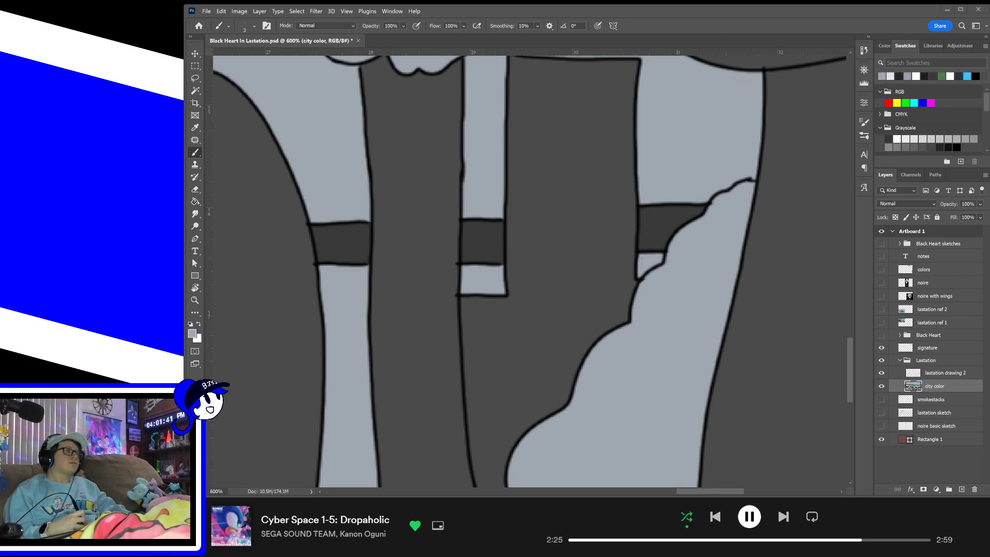
- Fill the gaps at the dark building's base and around the light blue star's lower tip with sampled dark grays and light blue
{"action": "mouse_move", "coordinate": [576, 343]}
{"action": "left_mouse_down"}
{"action": "mouse_move", "coordinate": [630, 327]}
{"action": "mouse_move", "coordinate": [661, 266]}
{"action": "left_mouse_up"}
{"action": "mouse_move", "coordinate": [602, 363]}
{"action": "left_mouse_down"}
{"action": "mouse_move", "coordinate": [647, 365]}
{"action": "mouse_move", "coordinate": [639, 354]}
{"action": "mouse_move", "coordinate": [679, 344]}
{"action": "left_mouse_up"}
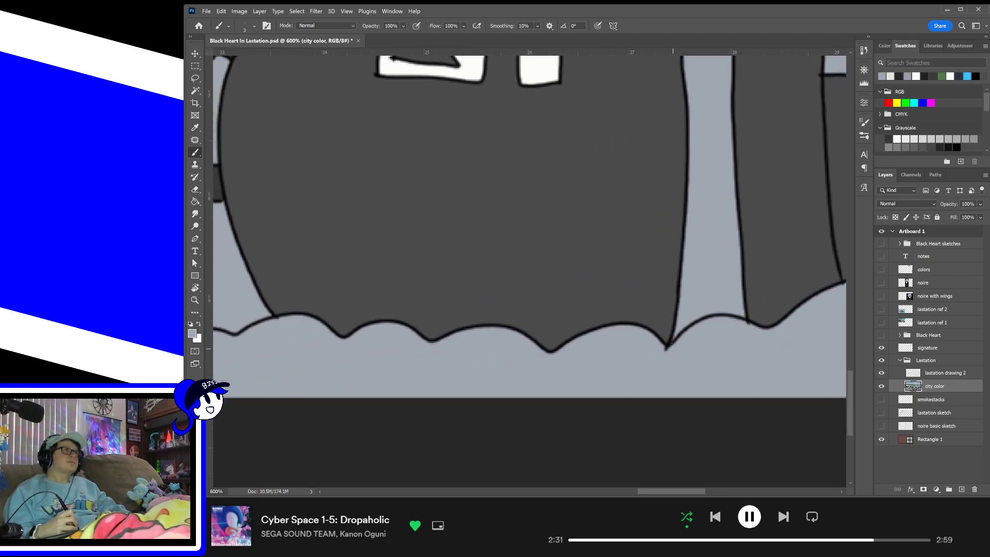
{"action": "mouse_move", "coordinate": [746, 323]}
{"action": "left_mouse_down"}
{"action": "mouse_move", "coordinate": [709, 358]}
{"action": "mouse_move", "coordinate": [680, 356]}
{"action": "mouse_move", "coordinate": [701, 343]}
{"action": "mouse_move", "coordinate": [680, 389]}
{"action": "mouse_move", "coordinate": [645, 380]}
{"action": "mouse_move", "coordinate": [614, 393]}
{"action": "mouse_move", "coordinate": [630, 409]}
{"action": "mouse_move", "coordinate": [602, 351]}
{"action": "mouse_move", "coordinate": [593, 356]}
{"action": "left_mouse_up"}
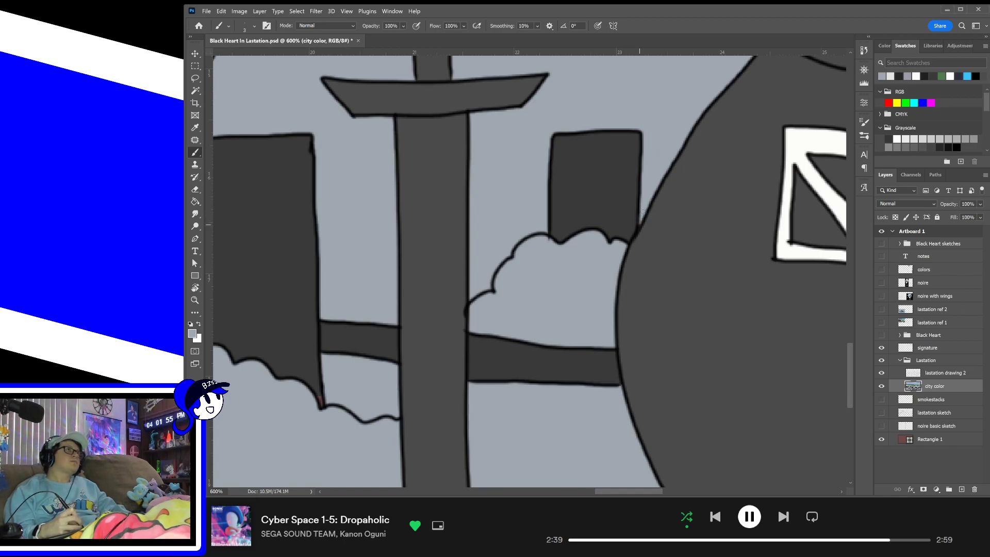
{"action": "left_click_drag", "start_coordinate": [454, 363], "coordinate": [625, 339]}
{"action": "left_click_drag", "start_coordinate": [600, 373], "coordinate": [697, 245]}
{"action": "left_click_drag", "start_coordinate": [684, 284], "coordinate": [719, 411]}
{"action": "left_click_drag", "start_coordinate": [667, 307], "coordinate": [743, 389]}
{"action": "left_click_drag", "start_coordinate": [679, 297], "coordinate": [376, 319]}
{"action": "mouse_move", "coordinate": [627, 314]}
{"action": "left_mouse_down"}
{"action": "mouse_move", "coordinate": [592, 335]}
{"action": "mouse_move", "coordinate": [580, 386]}
{"action": "mouse_move", "coordinate": [542, 305]}
{"action": "mouse_move", "coordinate": [520, 282]}
{"action": "mouse_move", "coordinate": [505, 286]}
{"action": "mouse_move", "coordinate": [513, 253]}
{"action": "left_mouse_up"}
{"action": "left_click", "coordinate": [504, 292], "text": "alt"}
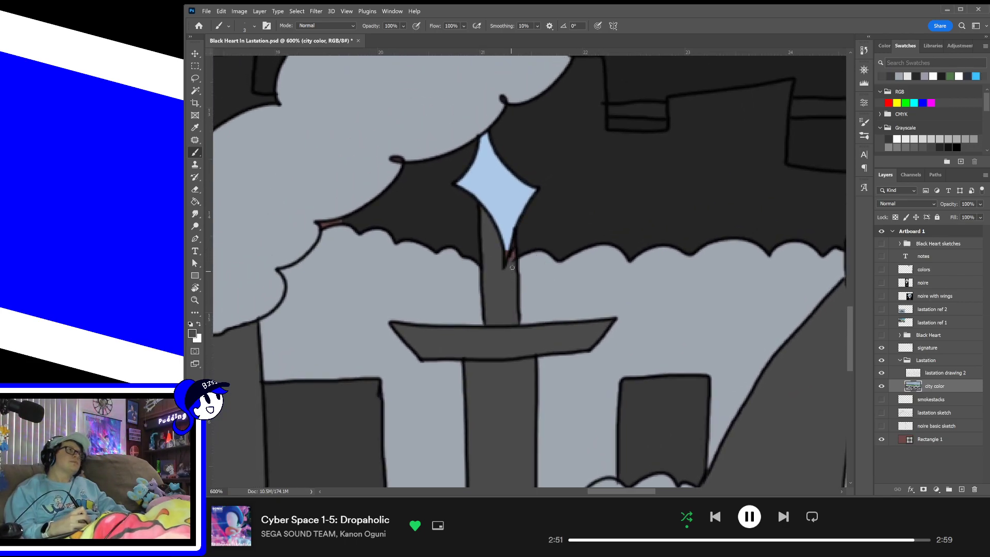
{"action": "left_click", "coordinate": [503, 208], "text": "alt"}
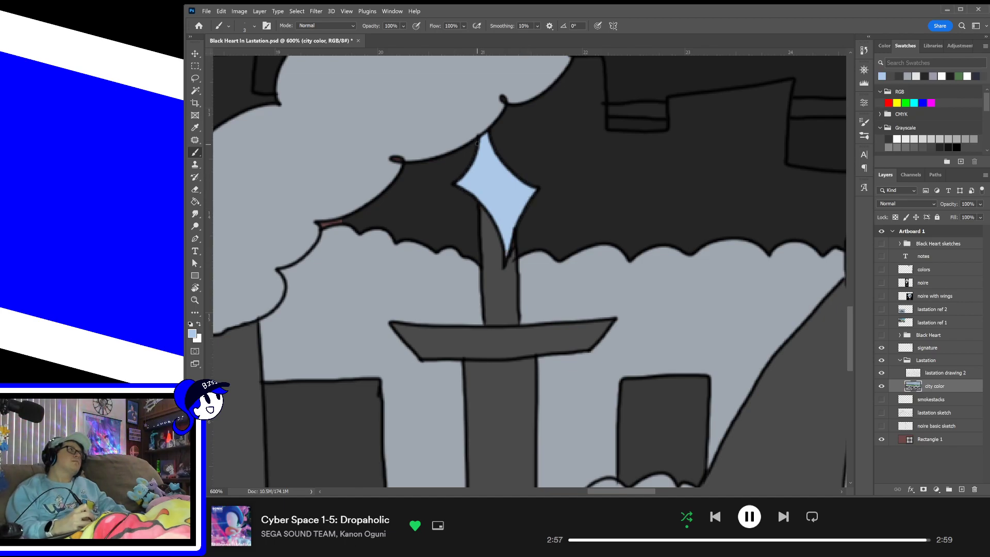
- Fit the whole artboard in view and save the drawing
{"action": "left_click_drag", "start_coordinate": [570, 312], "coordinate": [526, 166]}
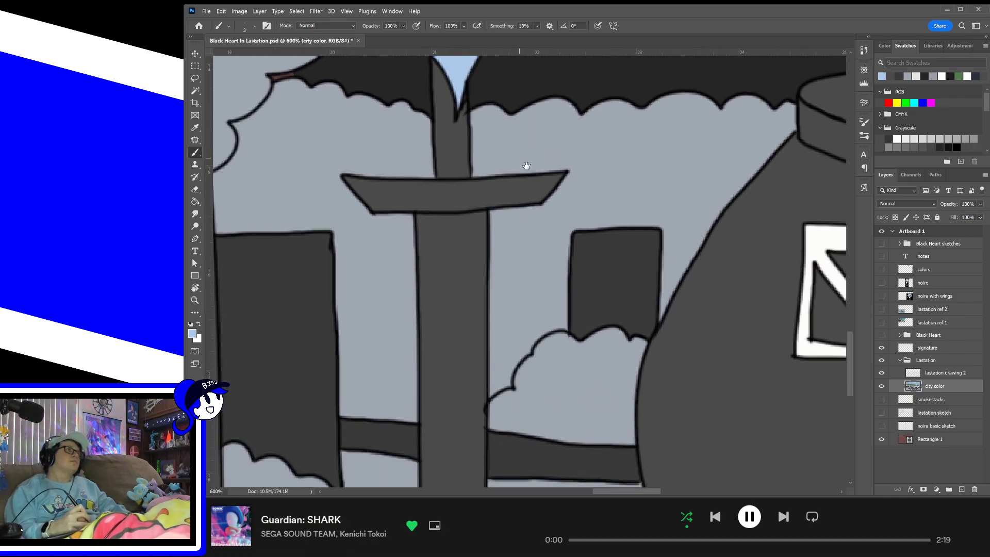
{"action": "left_click_drag", "start_coordinate": [701, 257], "coordinate": [619, 312]}
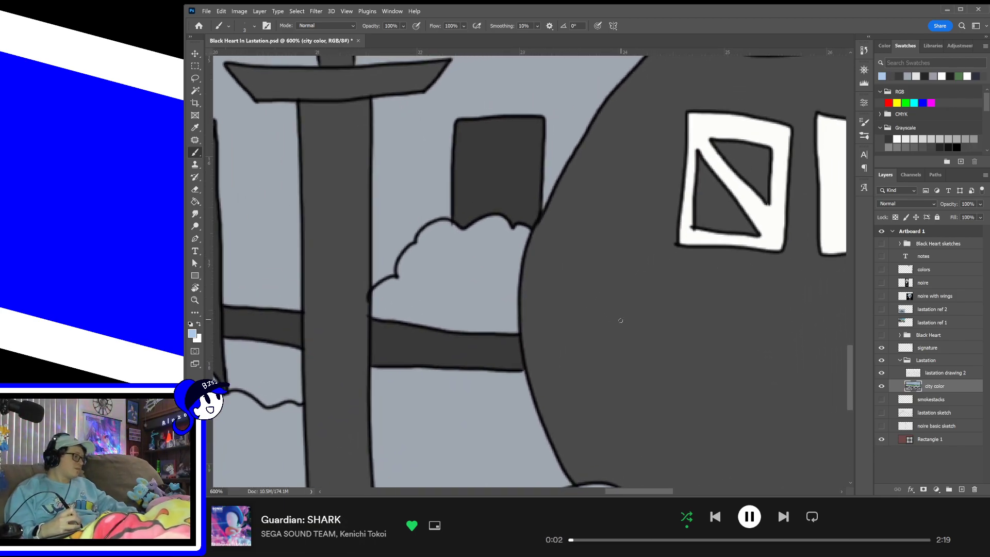
{"action": "key", "text": "ctrl+0"}
{"action": "key", "text": "ctrl+s"}
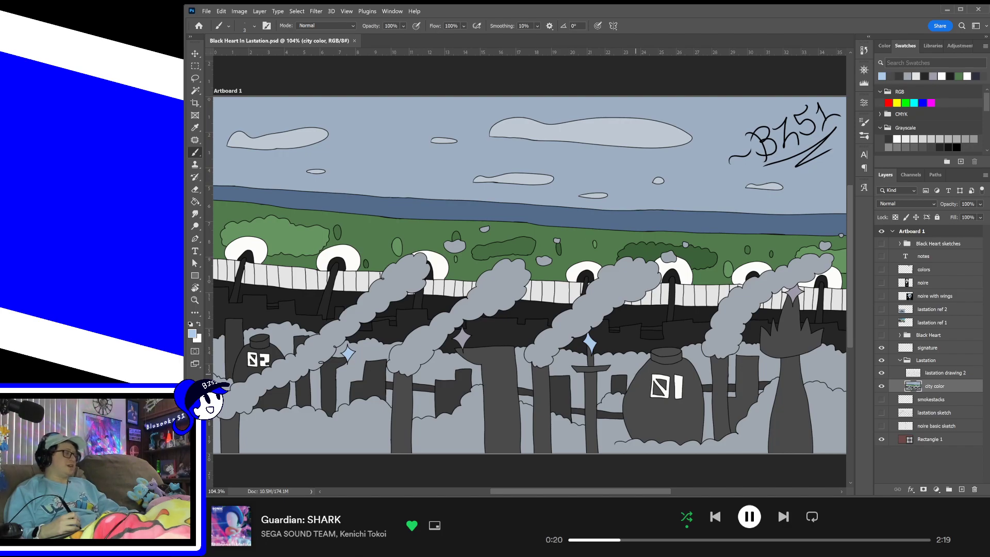
- Dab smoke gray on the gap at the dark building's upper corner, where it meets the second smoke plume
{"action": "key", "text": "ctrl+plus"}
{"action": "key", "text": "ctrl+plus"}
{"action": "left_click_drag", "start_coordinate": [467, 385], "coordinate": [763, 307]}
{"action": "left_click_drag", "start_coordinate": [343, 402], "coordinate": [777, 276]}
{"action": "left_click_drag", "start_coordinate": [666, 283], "coordinate": [585, 225]}
{"action": "left_click_drag", "start_coordinate": [725, 314], "coordinate": [479, 350]}
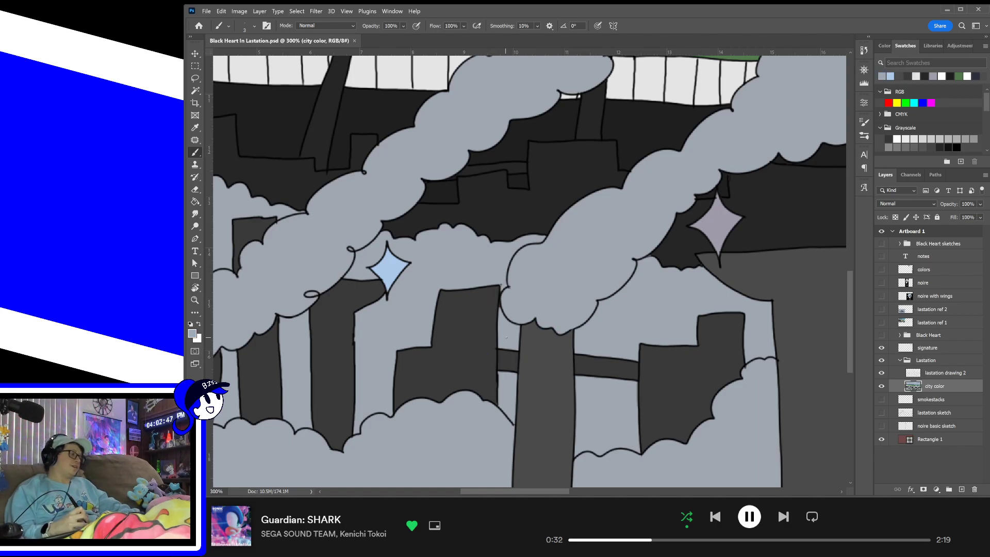
{"action": "key", "text": "ctrl+plus"}
{"action": "key", "text": "ctrl+plus"}
{"action": "key", "text": "ctrl+plus"}
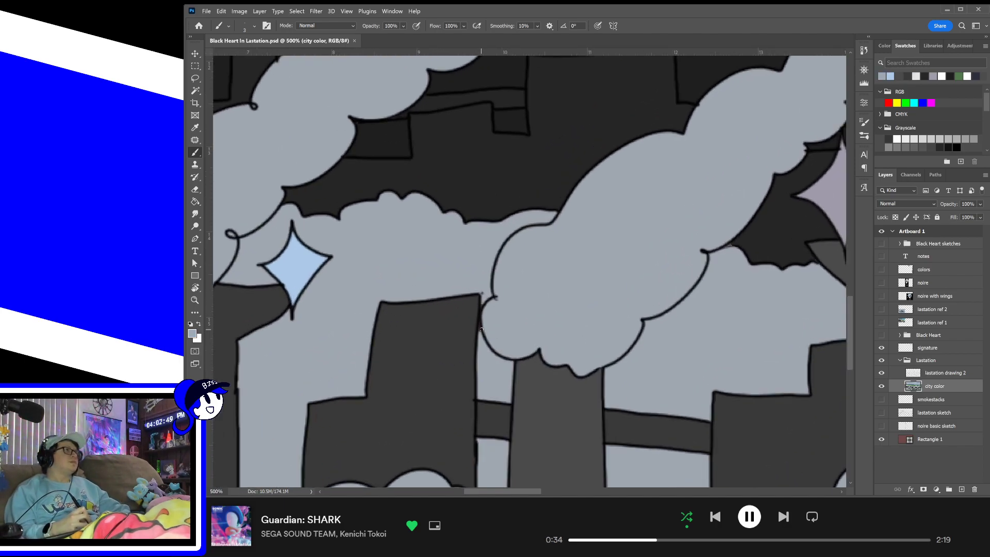
{"action": "left_click", "coordinate": [482, 294]}
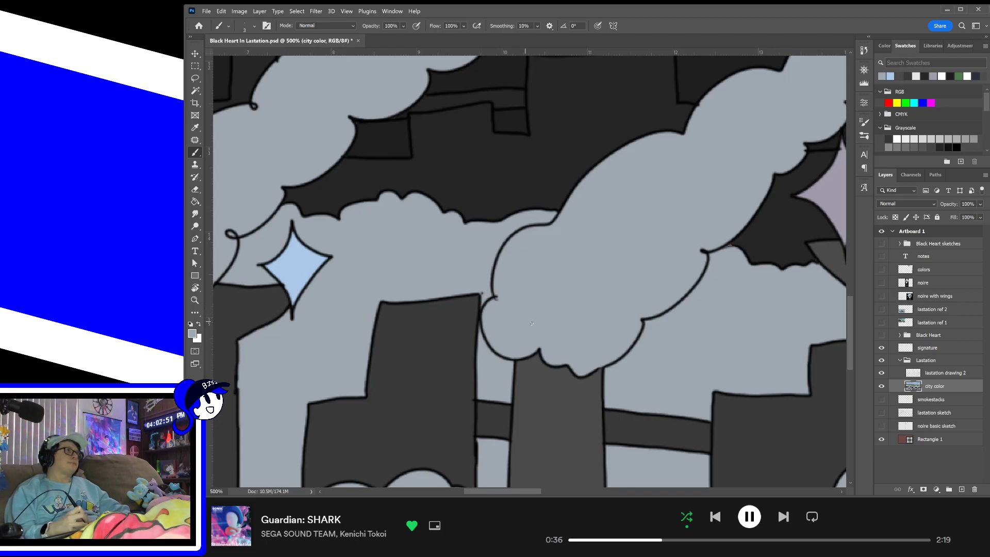
- Fill the gap between the smoke plume and the cloud edge below the lavender star with sampled near-black
{"action": "left_click_drag", "start_coordinate": [619, 329], "coordinate": [480, 293]}
{"action": "left_click_drag", "start_coordinate": [573, 293], "coordinate": [580, 316]}
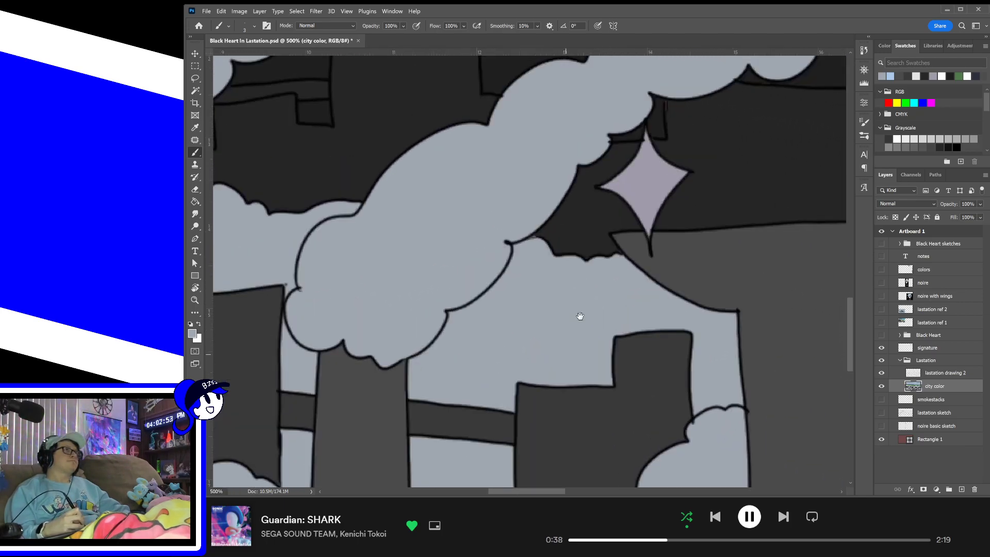
{"action": "left_click", "coordinate": [565, 219], "text": "alt"}
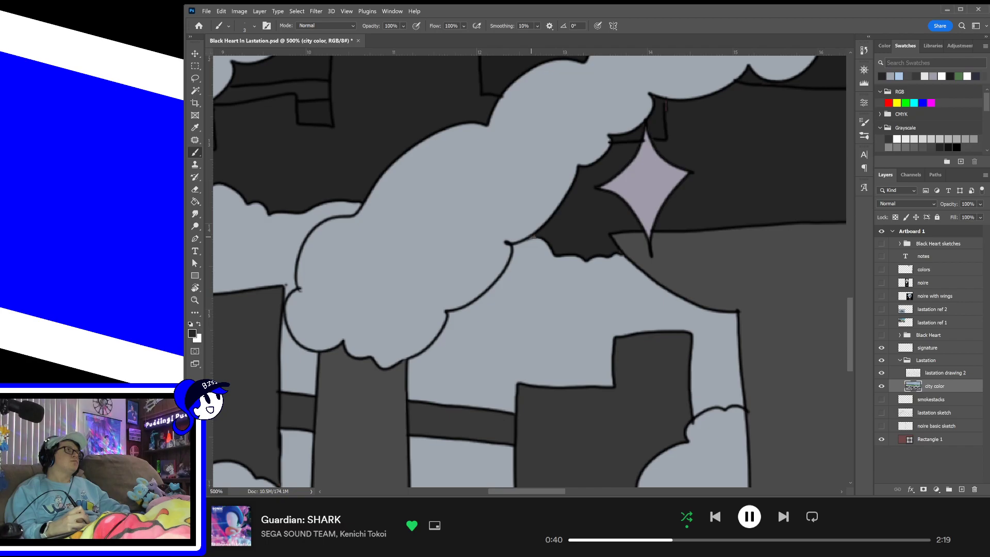
{"action": "left_click_drag", "start_coordinate": [605, 325], "coordinate": [552, 250]}
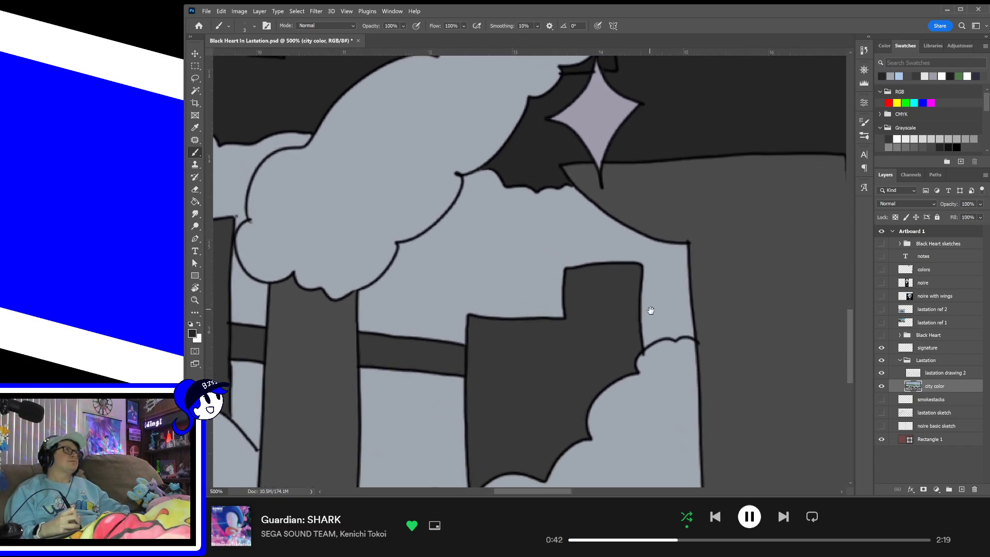
- Paint the sliver between the smoke plume and the clouds left of the light blue star near-black
{"action": "left_click_drag", "start_coordinate": [662, 321], "coordinate": [445, 275]}
{"action": "left_click_drag", "start_coordinate": [684, 299], "coordinate": [599, 342]}
{"action": "left_click_drag", "start_coordinate": [733, 324], "coordinate": [608, 253]}
{"action": "key", "text": "ctrl+minus"}
{"action": "left_click_drag", "start_coordinate": [676, 280], "coordinate": [695, 349]}
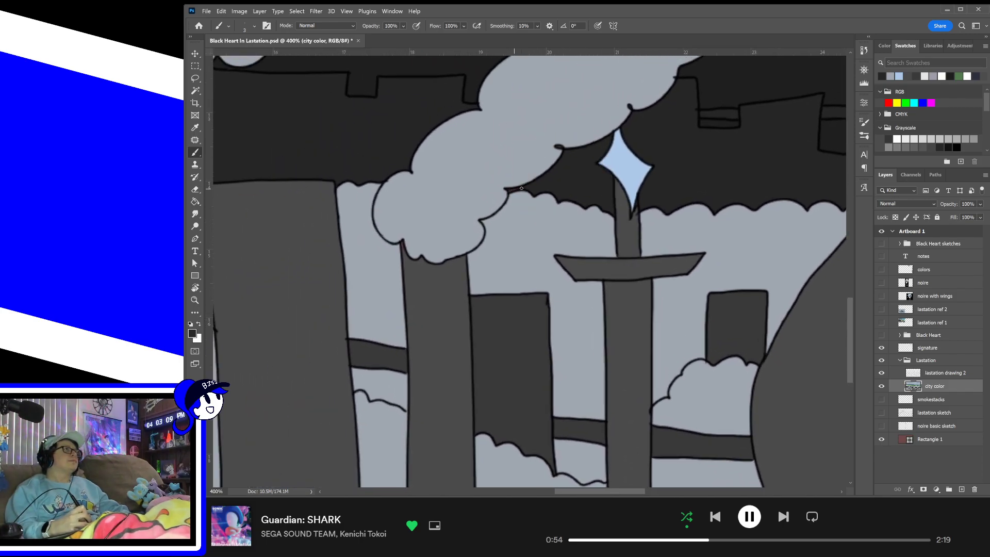
- Inspect the rest of the city background up close for unpainted gaps, from the light blue star to the crown tower, and save the drawing
{"action": "left_click_drag", "start_coordinate": [711, 304], "coordinate": [570, 294]}
{"action": "left_click_drag", "start_coordinate": [675, 294], "coordinate": [635, 281]}
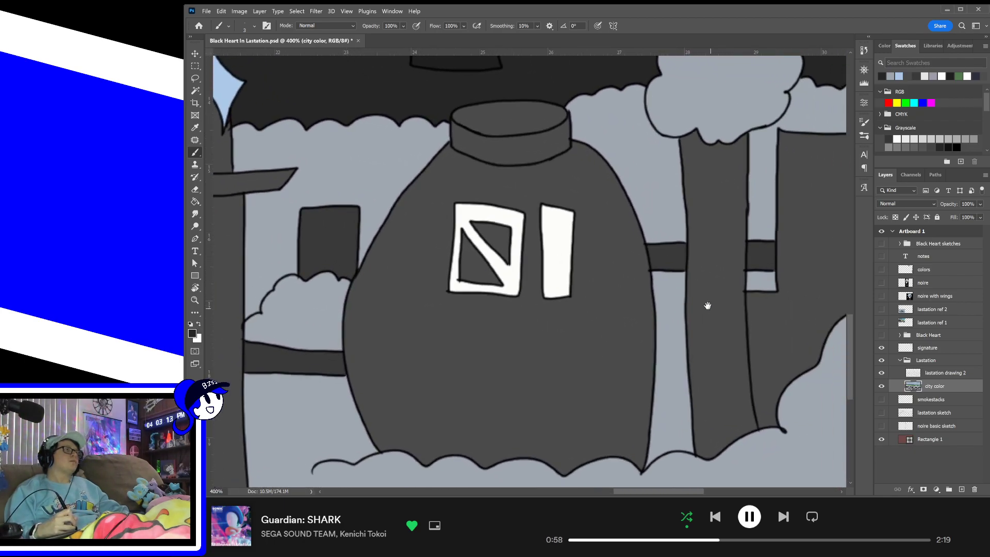
{"action": "left_click_drag", "start_coordinate": [696, 306], "coordinate": [553, 339]}
{"action": "left_click_drag", "start_coordinate": [692, 254], "coordinate": [566, 338]}
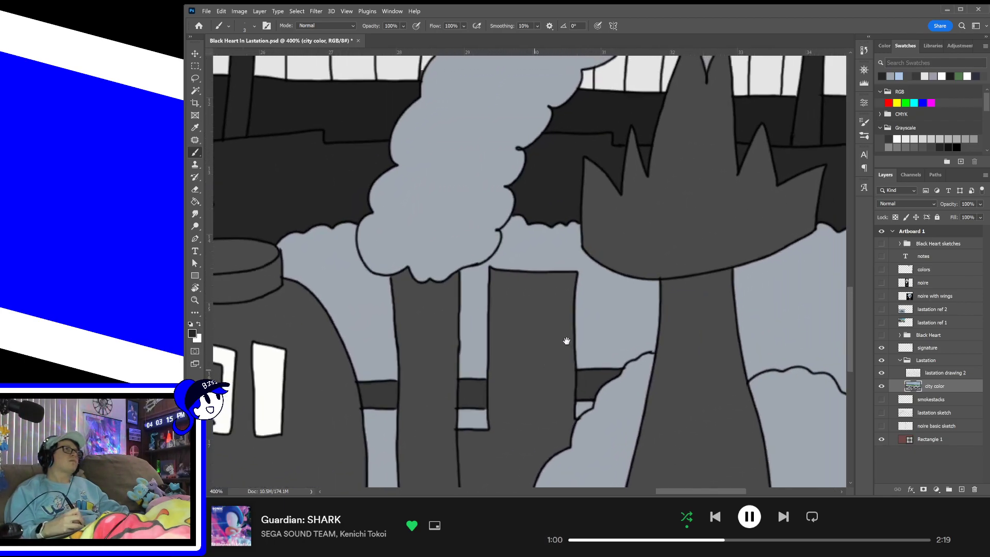
{"action": "left_click_drag", "start_coordinate": [650, 308], "coordinate": [572, 349]}
{"action": "left_click_drag", "start_coordinate": [713, 305], "coordinate": [706, 206]}
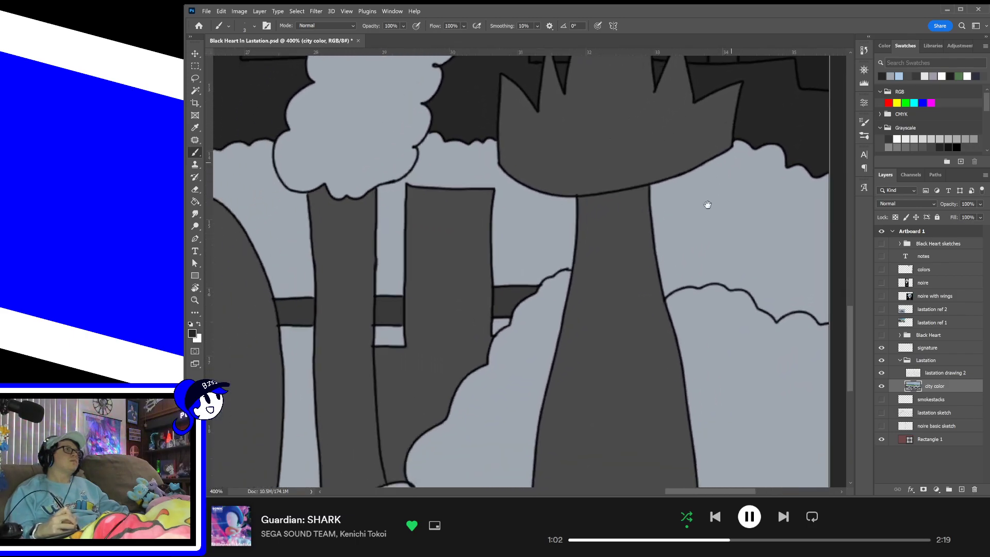
{"action": "left_click_drag", "start_coordinate": [597, 324], "coordinate": [731, 347]}
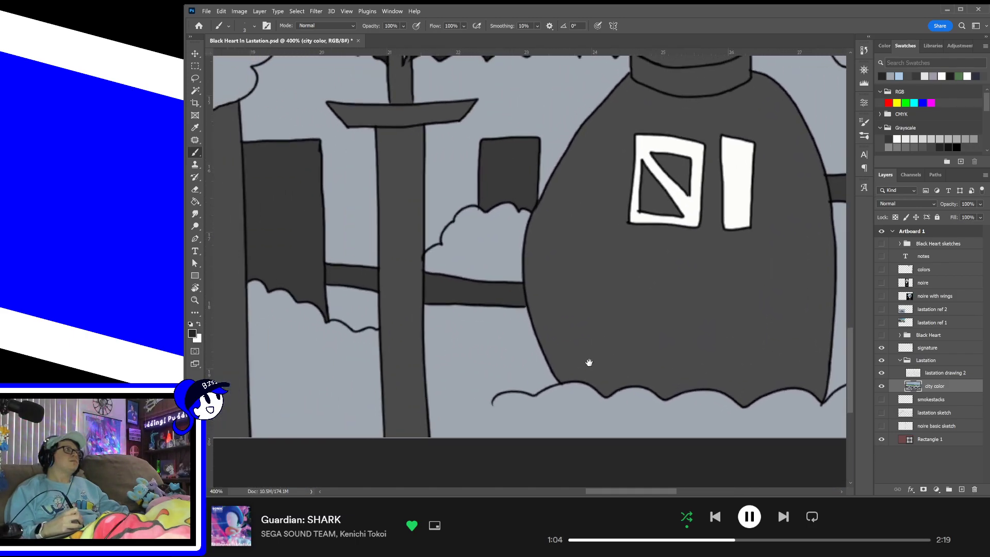
{"action": "key", "text": "ctrl+0"}
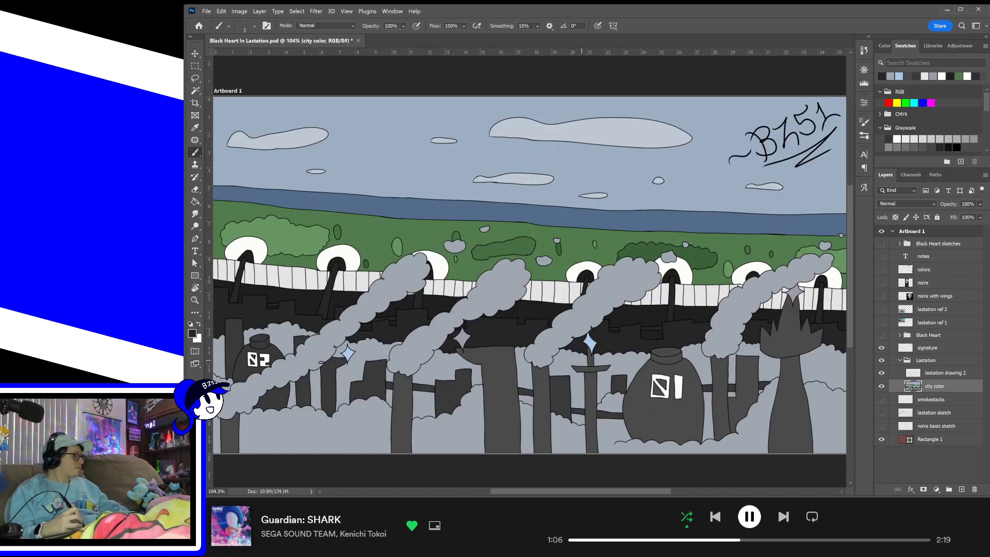
{"action": "key", "text": "ctrl+s"}
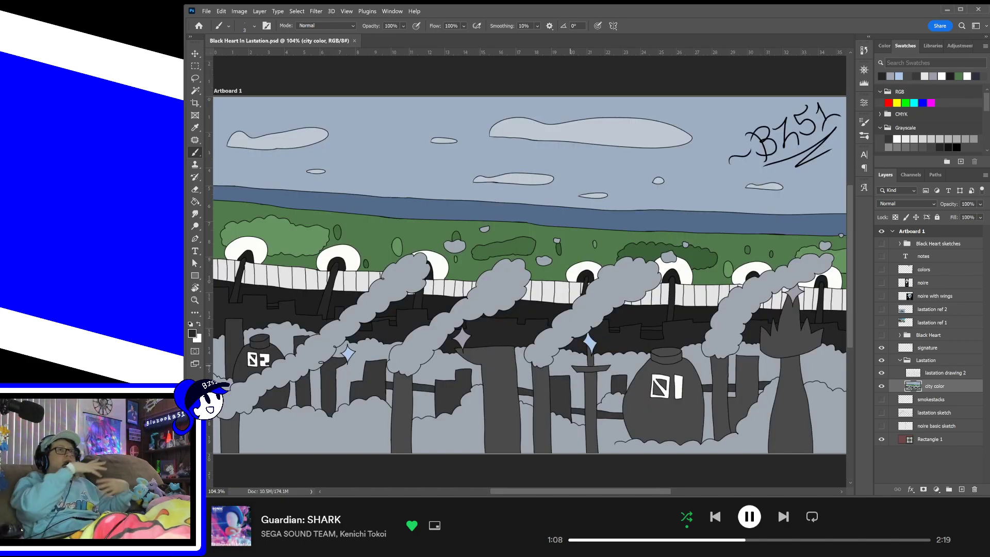
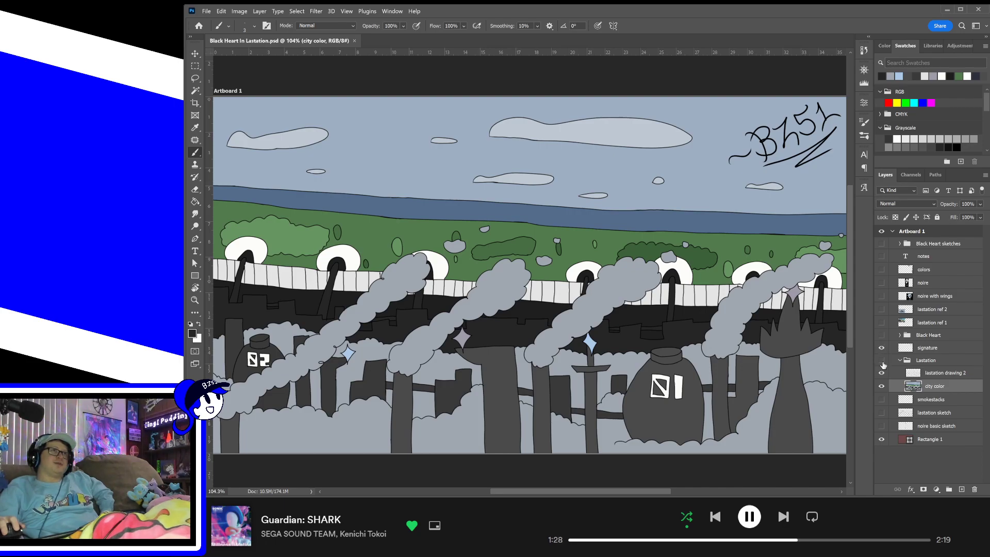
- Review the lastation sketch layer and Black Heart sketches group with the Lastation group hidden, and compare the character sketch against the colored city
{"action": "left_click", "coordinate": [882, 360]}
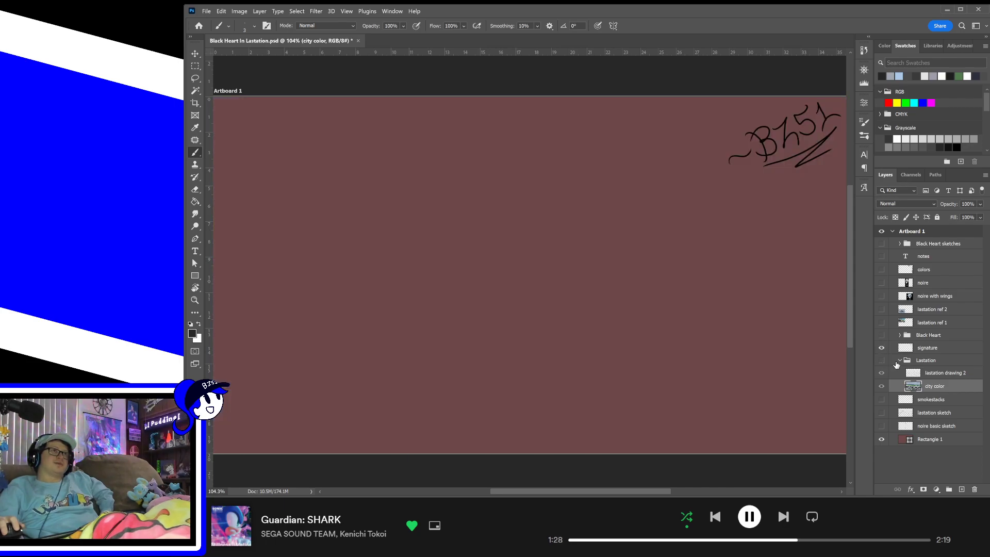
{"action": "left_click", "coordinate": [881, 413]}
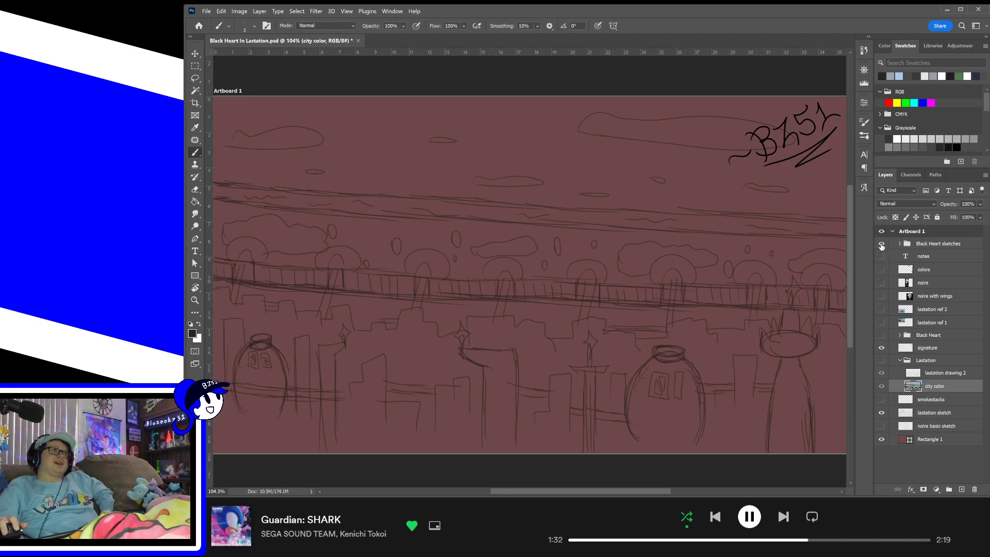
{"action": "left_click", "coordinate": [881, 245]}
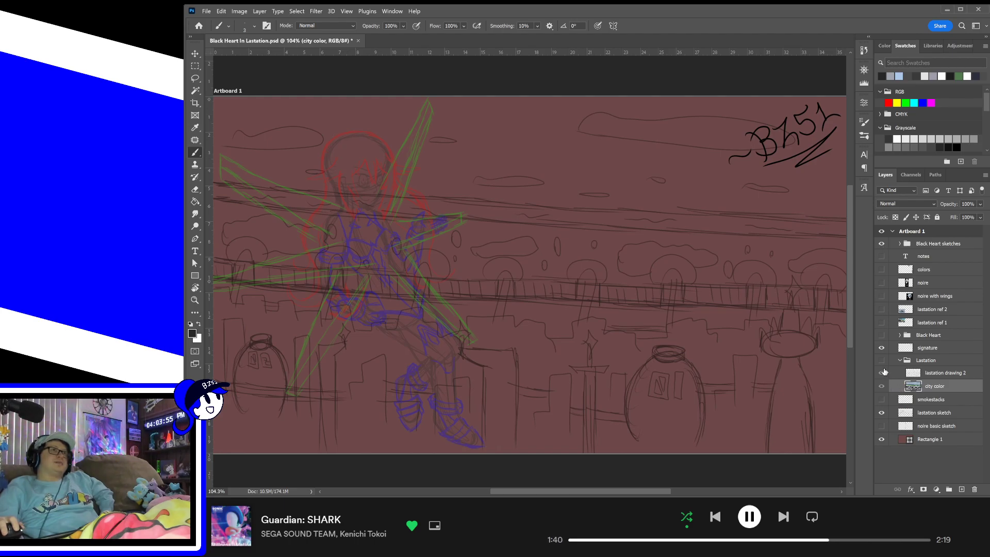
{"action": "left_click", "coordinate": [881, 360]}
{"action": "left_click", "coordinate": [882, 243]}
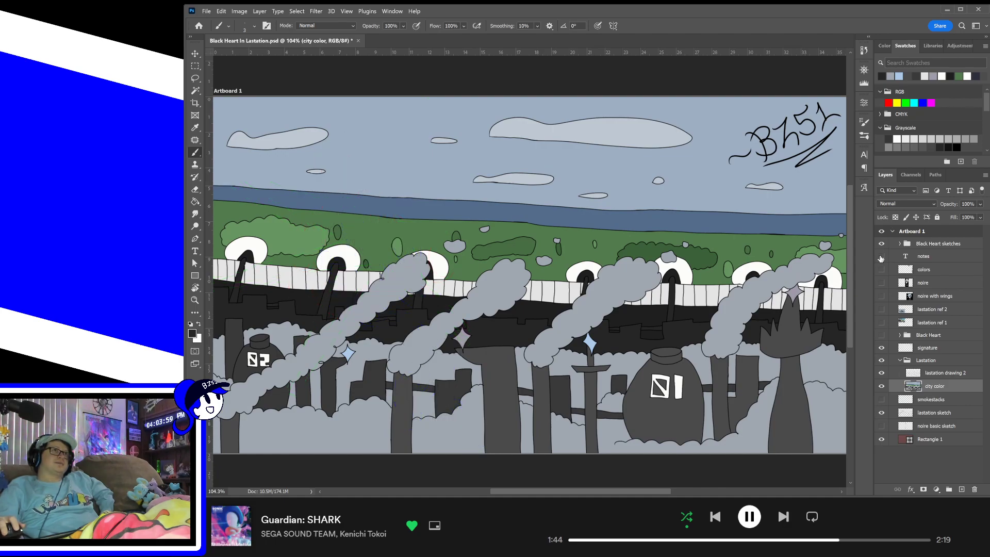
{"action": "left_click", "coordinate": [881, 244]}
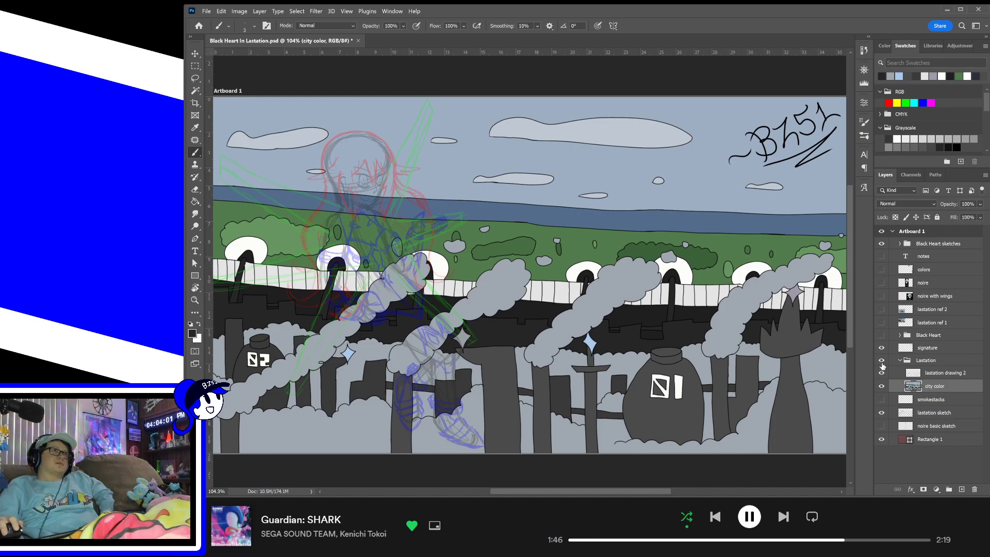
- View the background without lastation drawing 2 and without city color, restore both layers, and hide the lastation sketch and Black Heart sketches
{"action": "left_click", "coordinate": [882, 373]}
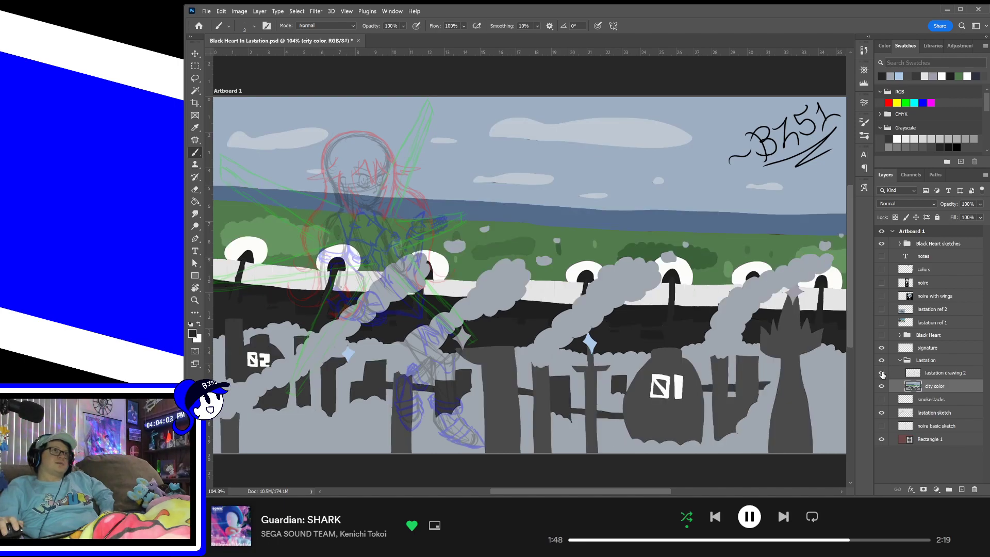
{"action": "left_click", "coordinate": [882, 372]}
{"action": "left_click", "coordinate": [882, 386]}
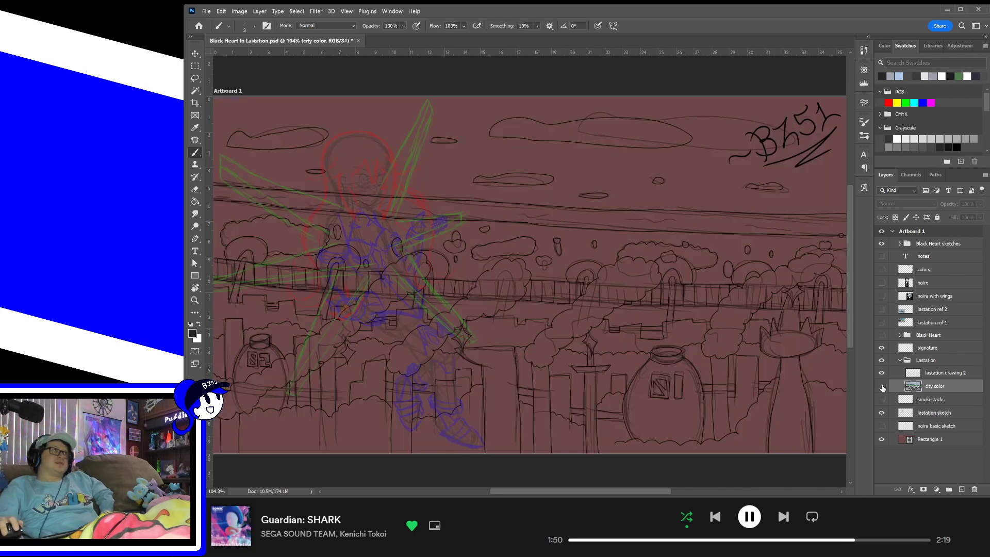
{"action": "left_click", "coordinate": [882, 386]}
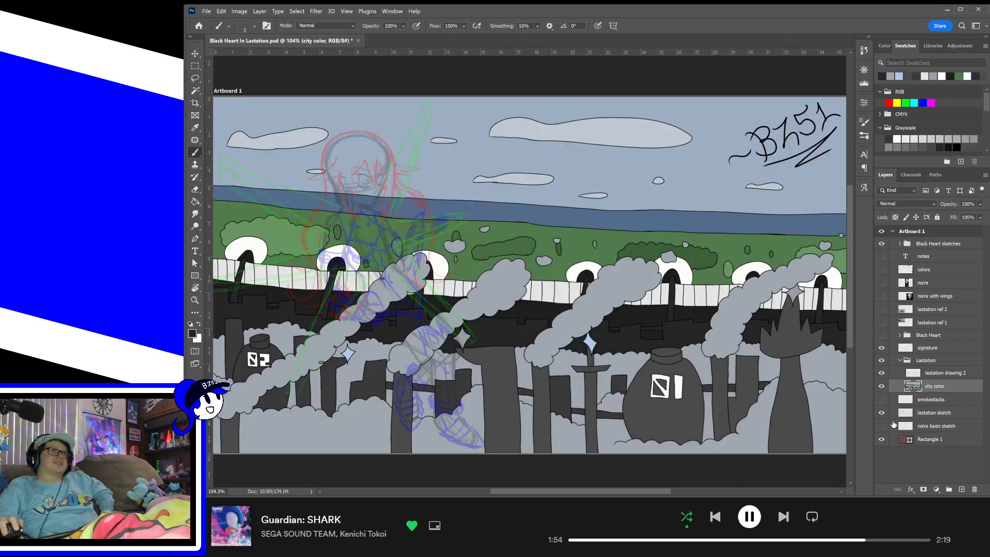
{"action": "left_click", "coordinate": [882, 412]}
{"action": "left_click", "coordinate": [882, 244]}
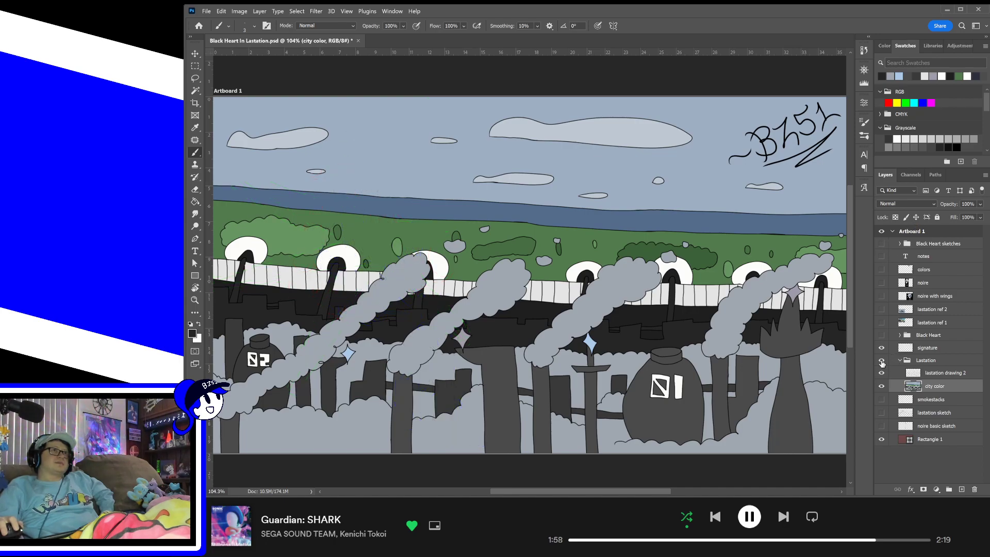
- Show the finished Black Heart group over the city background and save the drawing
{"action": "left_click", "coordinate": [881, 336]}
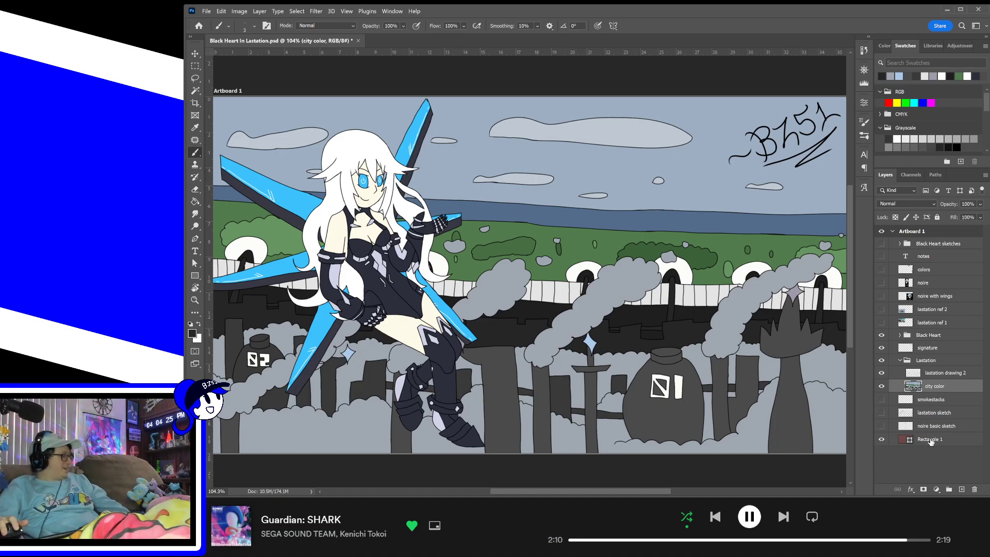
{"action": "key", "text": "ctrl+s"}
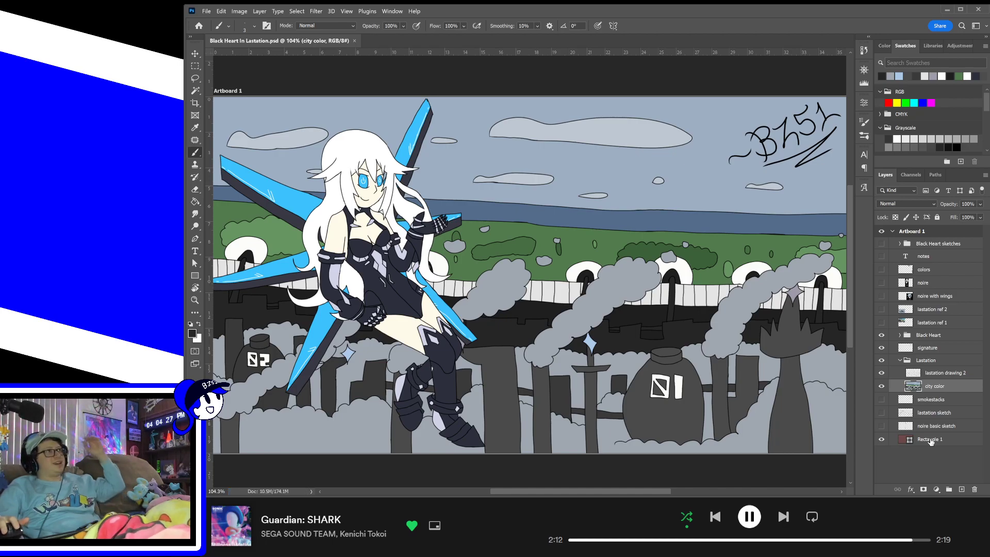